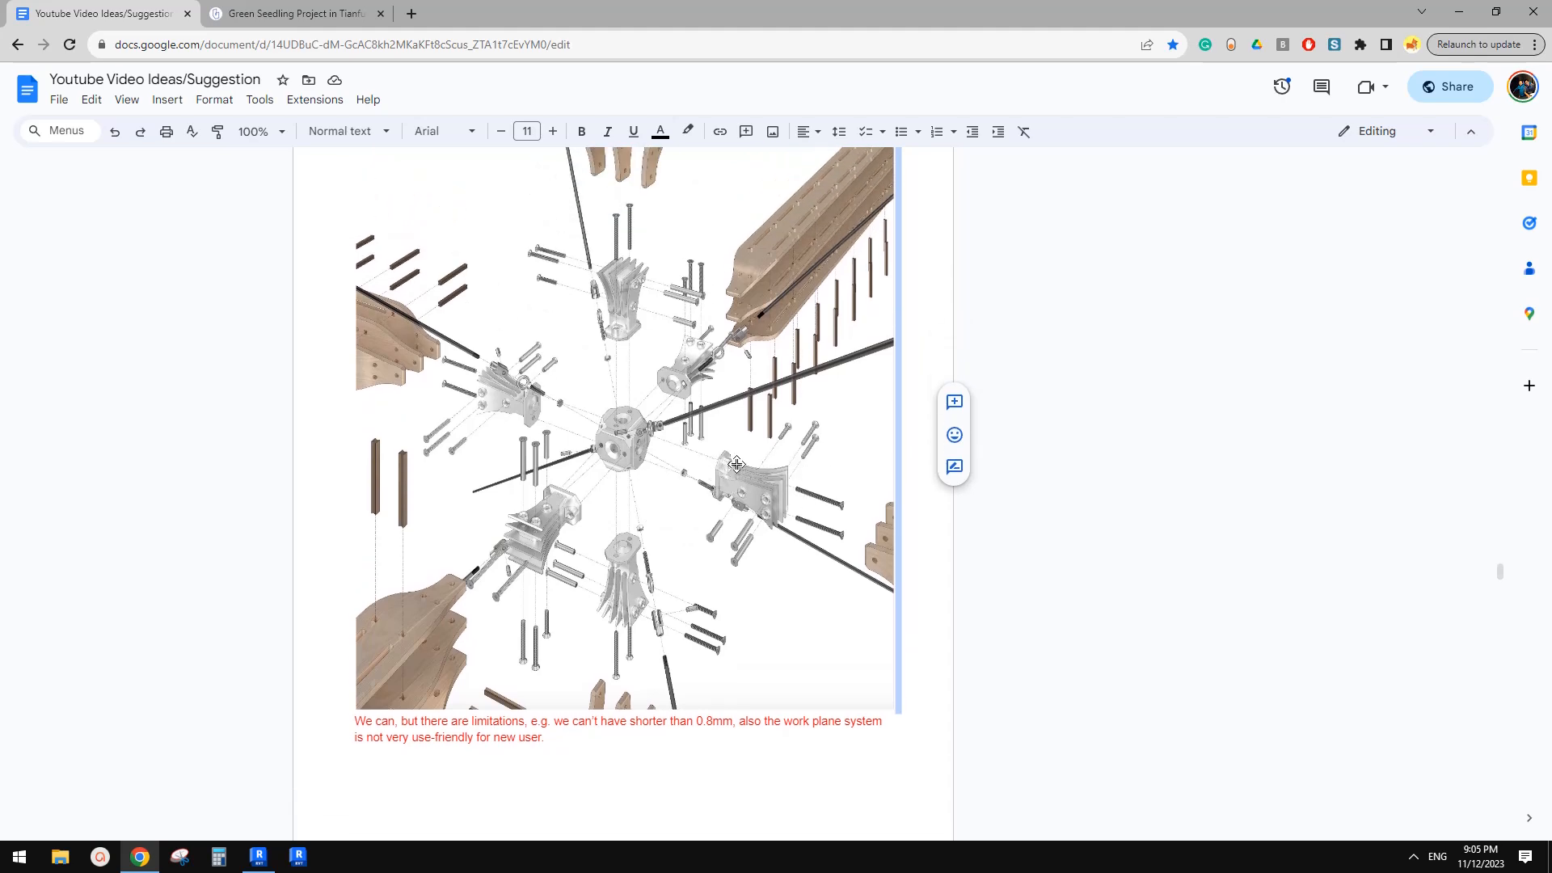
{"action": "scroll", "coordinate": [636, 453], "scroll_direction": "up", "scroll_amount": 1}
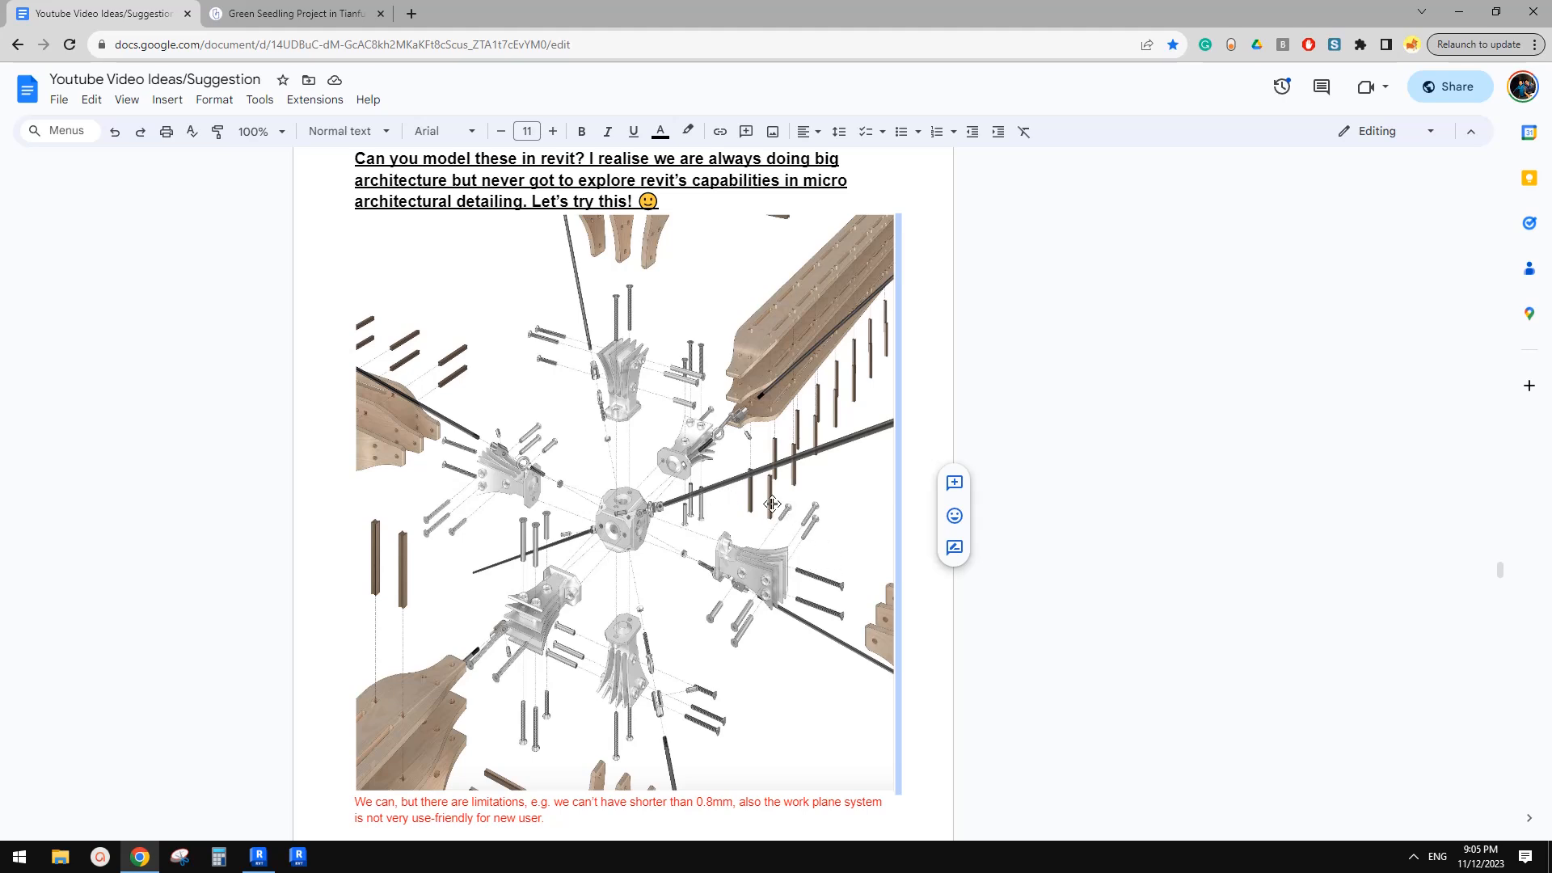
Examine the exploded timber joint image and its reply note in the video suggestions document
{"action": "scroll", "coordinate": [780, 539], "scroll_direction": "down", "scroll_amount": 2}
{"action": "scroll", "coordinate": [743, 550], "scroll_direction": "down", "scroll_amount": 1}
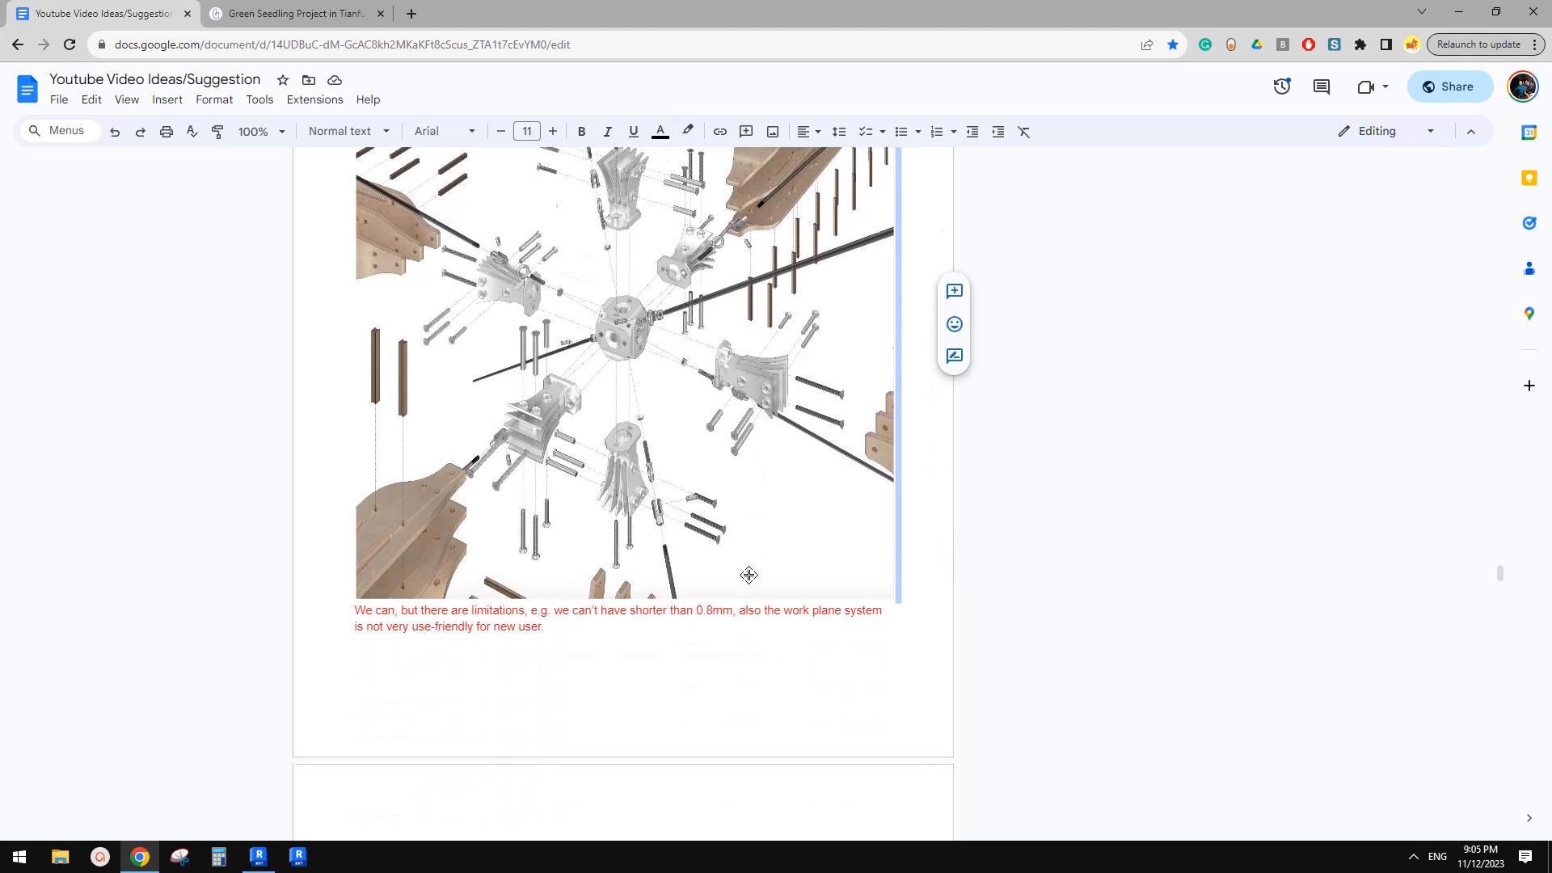
{"action": "scroll", "coordinate": [595, 567], "scroll_direction": "up", "scroll_amount": 1}
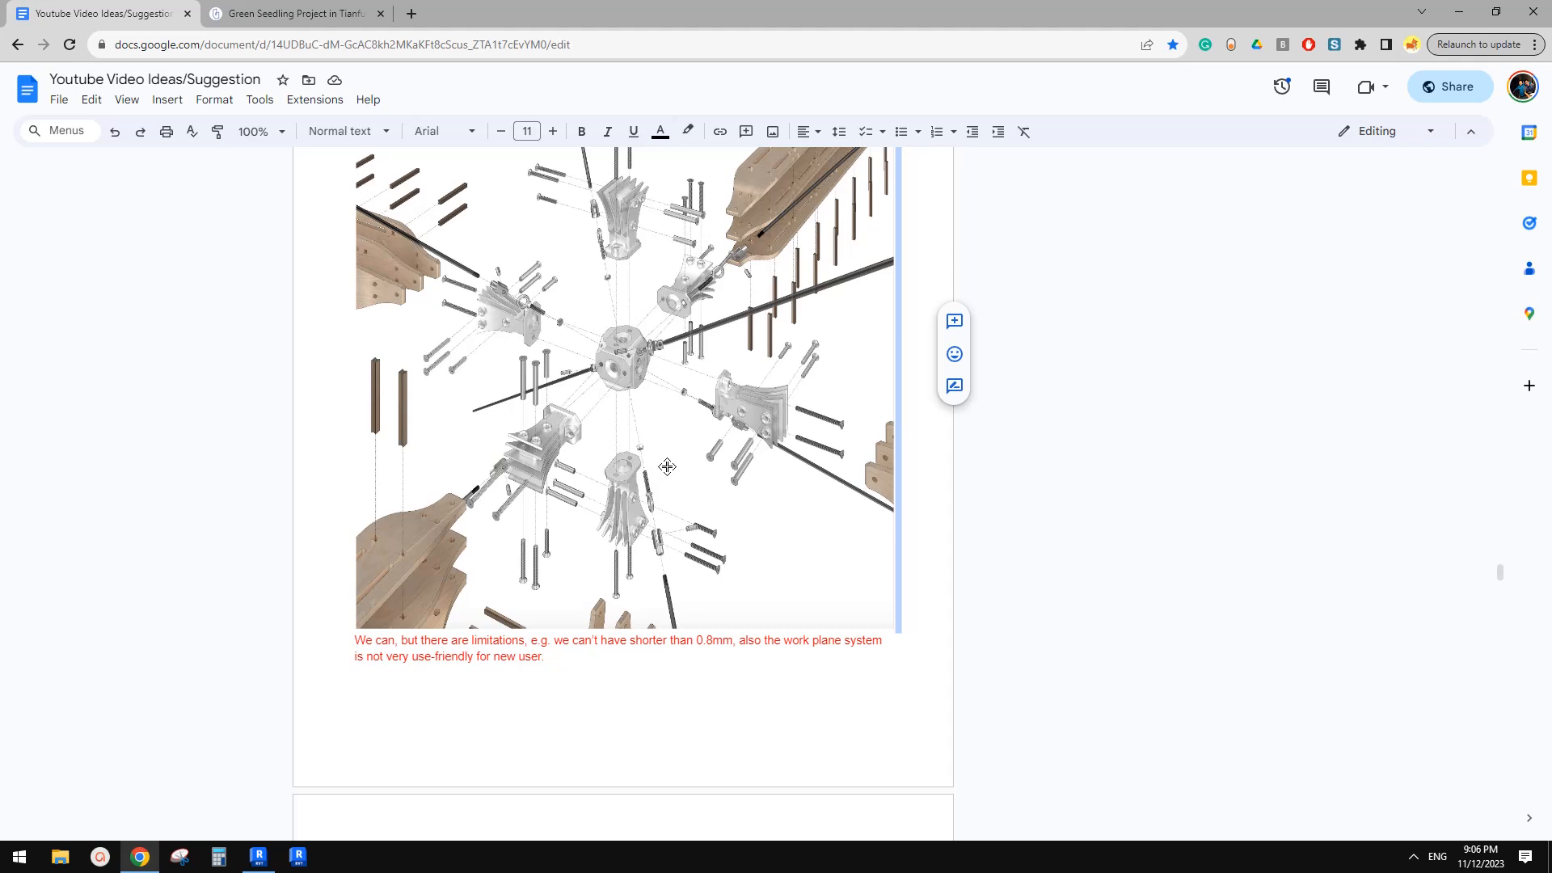
{"action": "scroll", "coordinate": [624, 450], "scroll_direction": "up", "scroll_amount": 2}
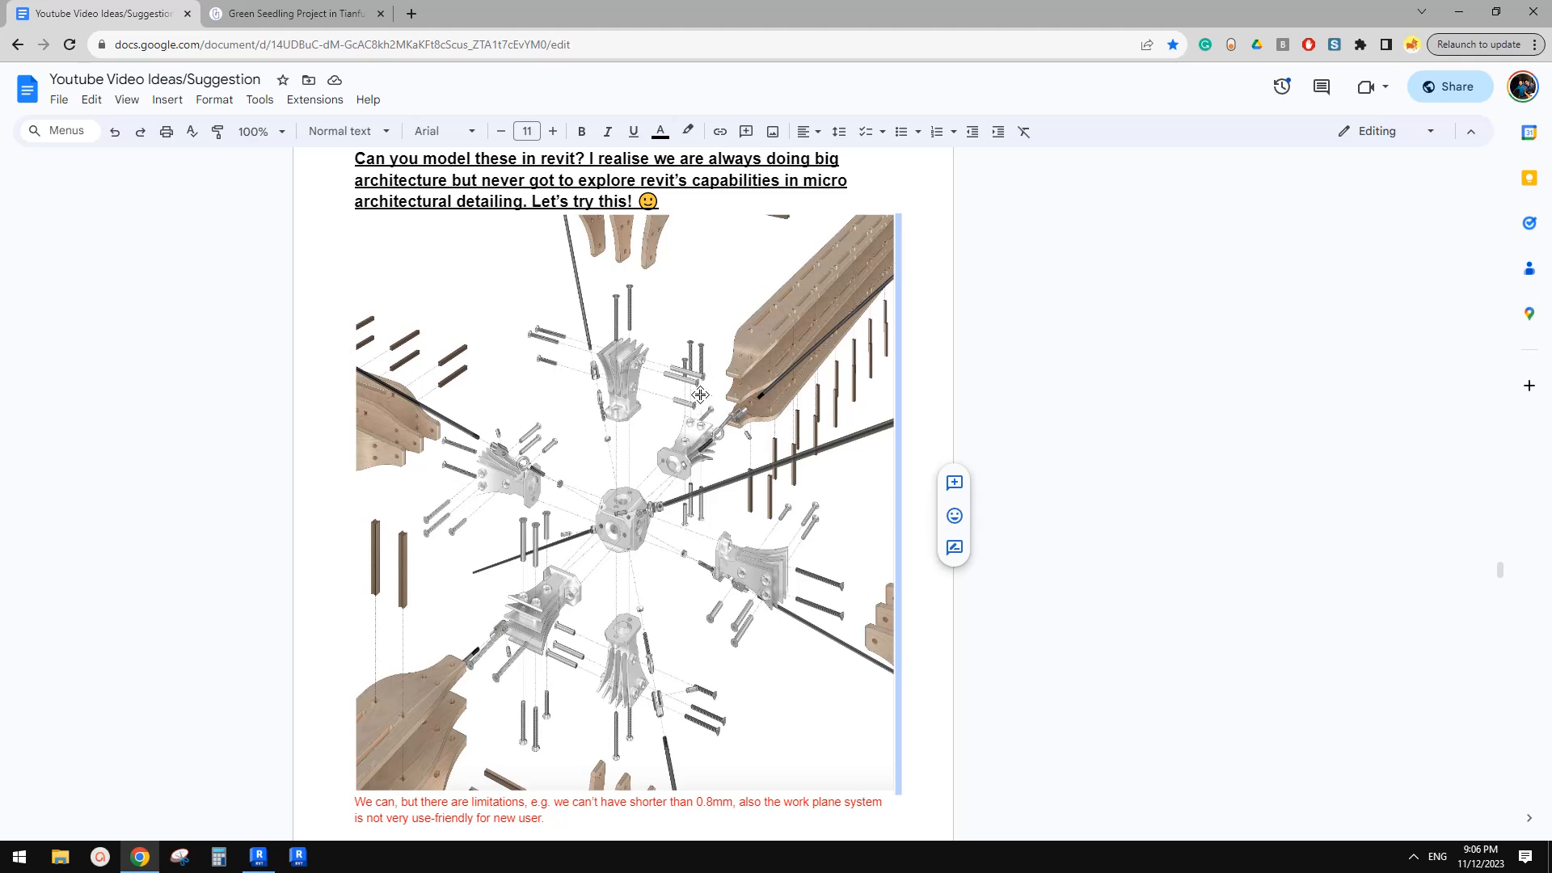
{"action": "scroll", "coordinate": [721, 685], "scroll_direction": "down", "scroll_amount": 2}
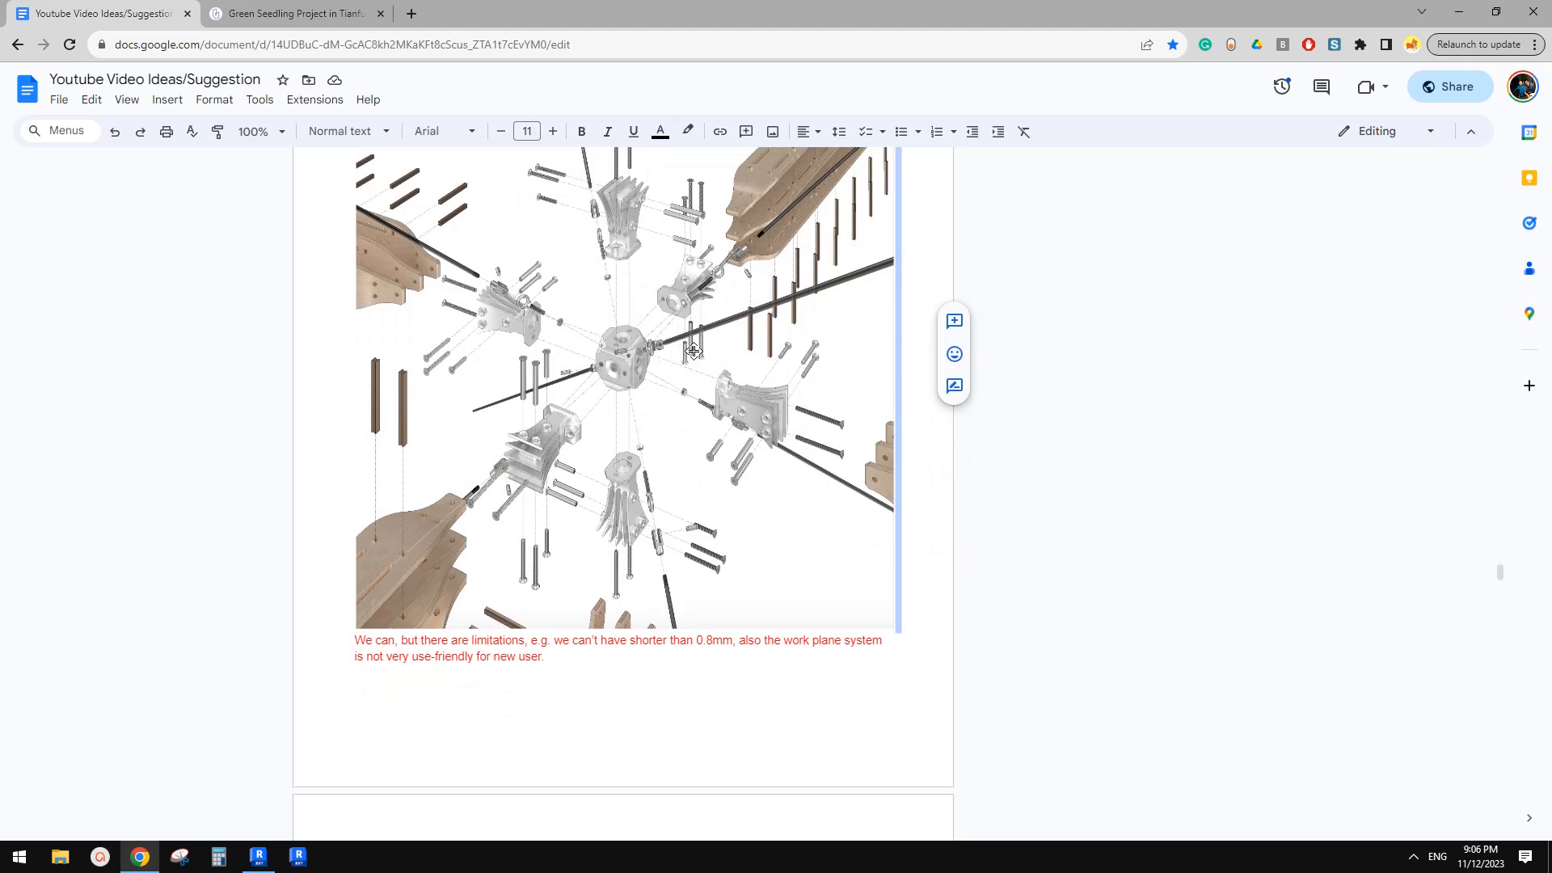
{"action": "scroll", "coordinate": [693, 351], "scroll_direction": "up", "scroll_amount": 1}
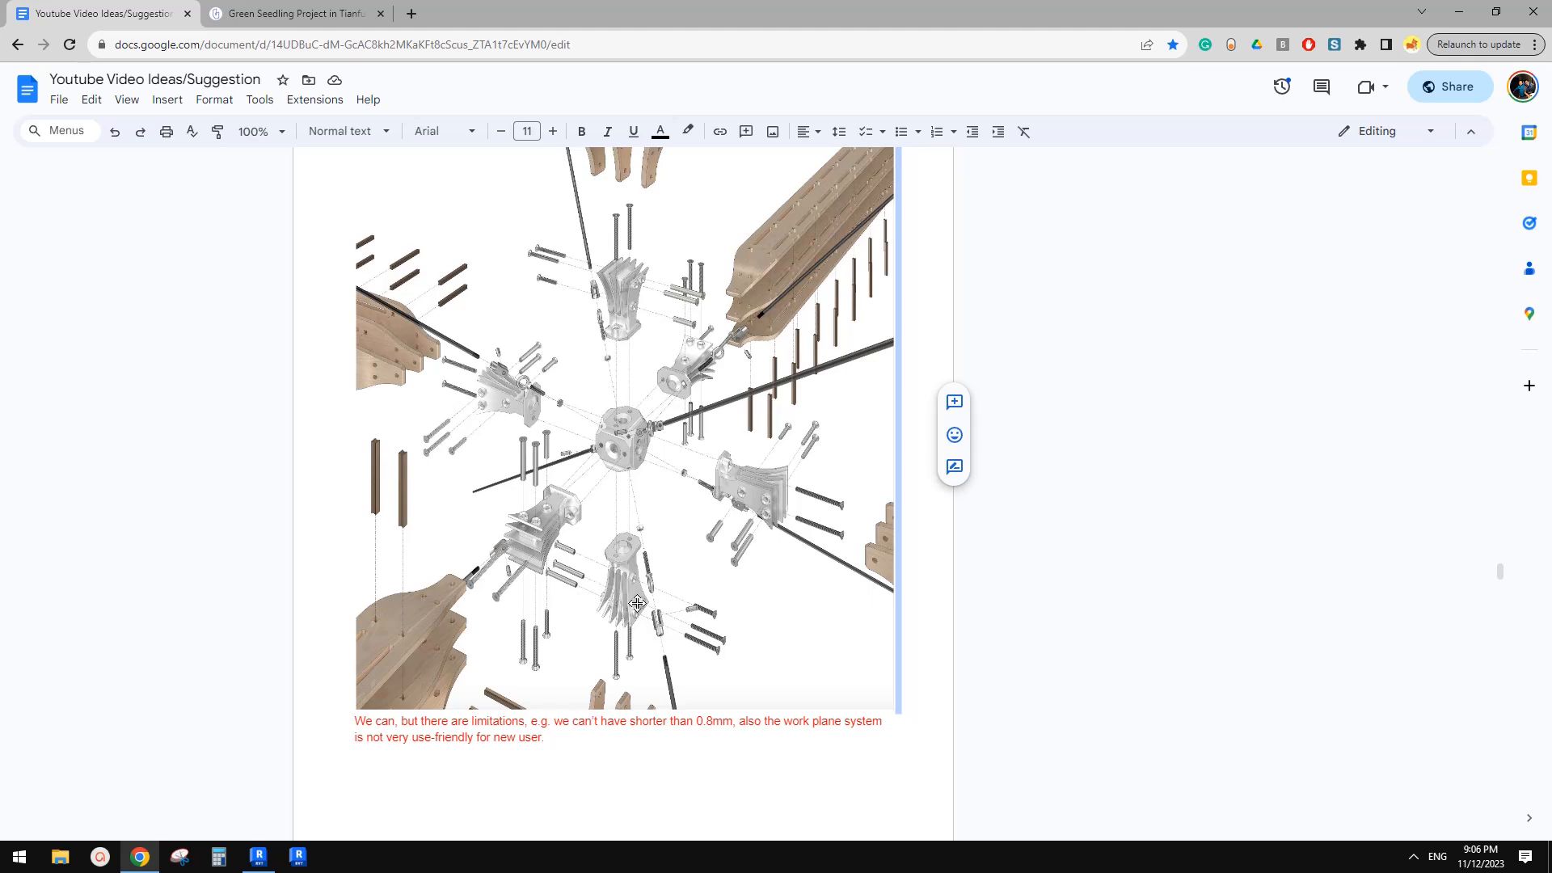
{"action": "scroll", "coordinate": [610, 573], "scroll_direction": "down", "scroll_amount": 1}
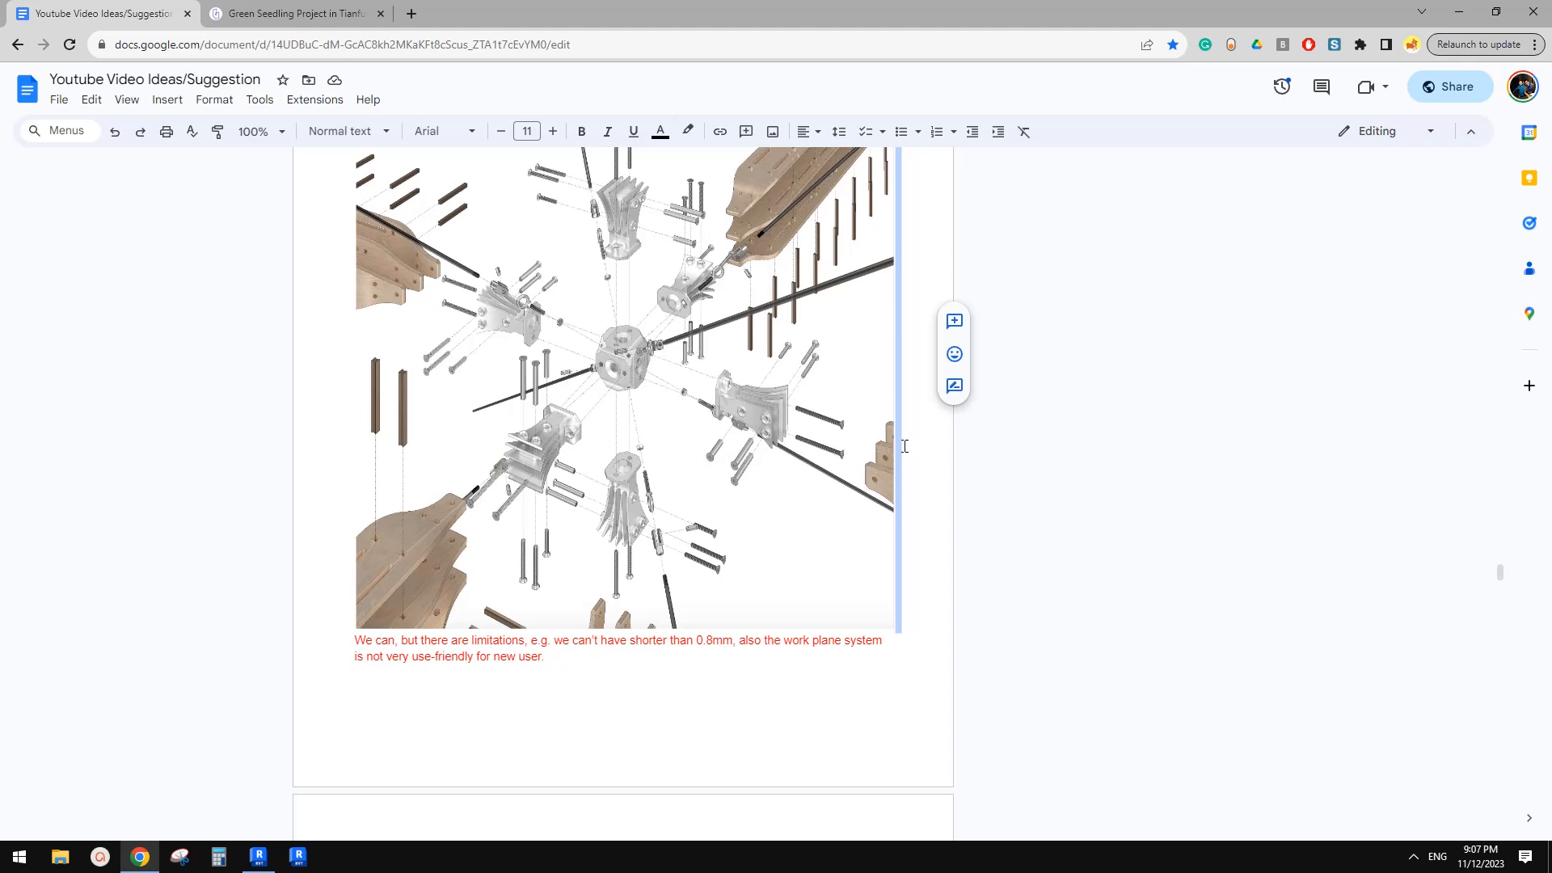
{"action": "scroll", "coordinate": [791, 463], "scroll_direction": "up", "scroll_amount": 2}
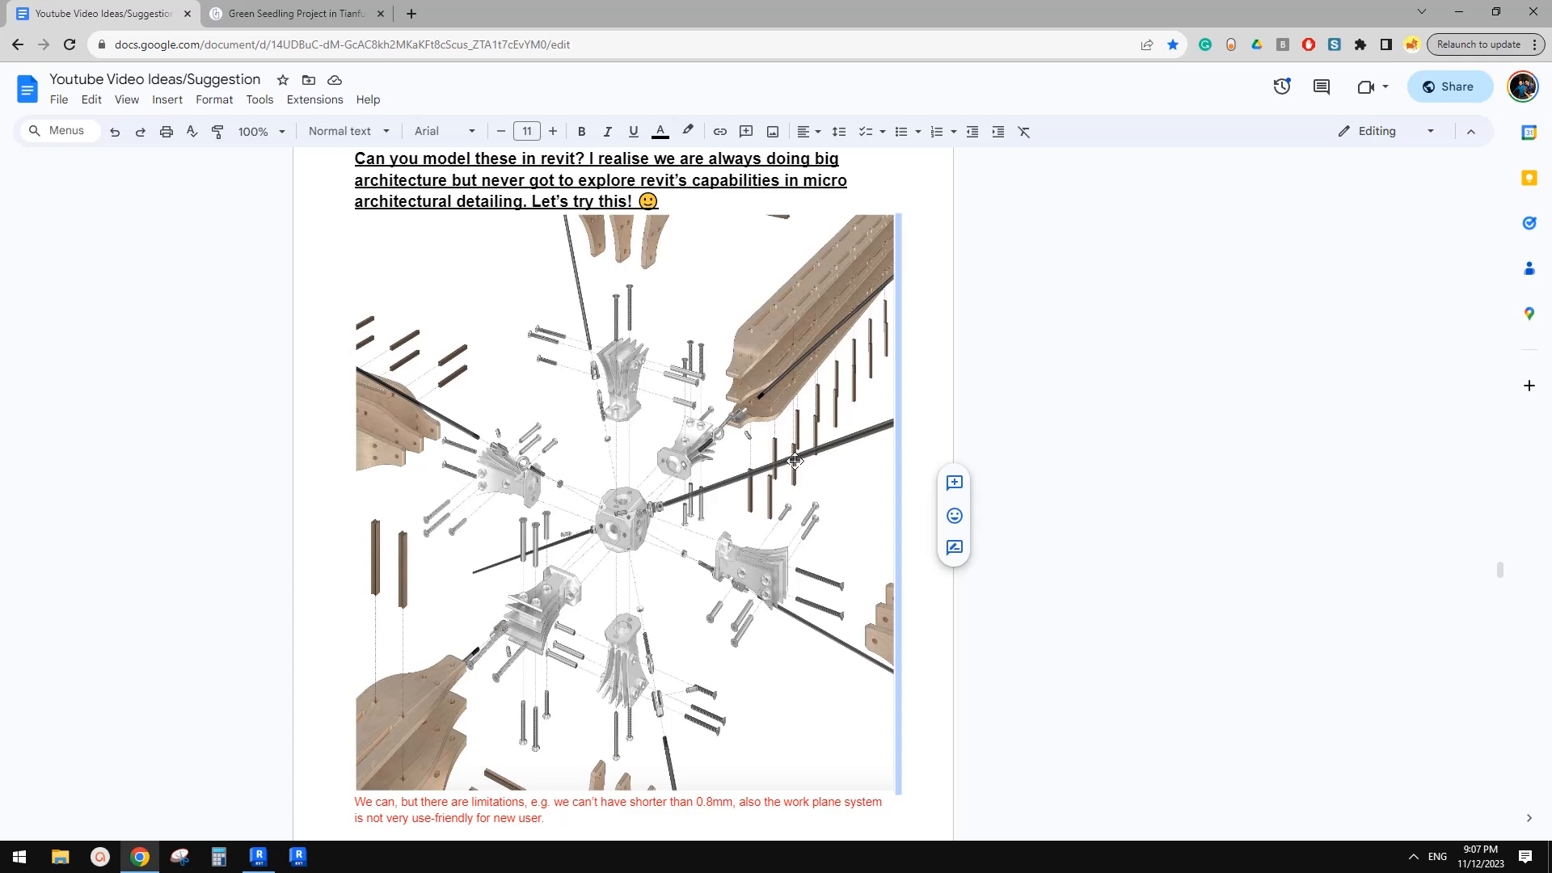
{"action": "scroll", "coordinate": [811, 490], "scroll_direction": "up", "scroll_amount": 1}
{"action": "scroll", "coordinate": [817, 555], "scroll_direction": "down", "scroll_amount": 2}
{"action": "scroll", "coordinate": [818, 554], "scroll_direction": "down", "scroll_amount": 1}
{"action": "scroll", "coordinate": [805, 452], "scroll_direction": "up", "scroll_amount": 2}
{"action": "scroll", "coordinate": [791, 527], "scroll_direction": "down", "scroll_amount": 2}
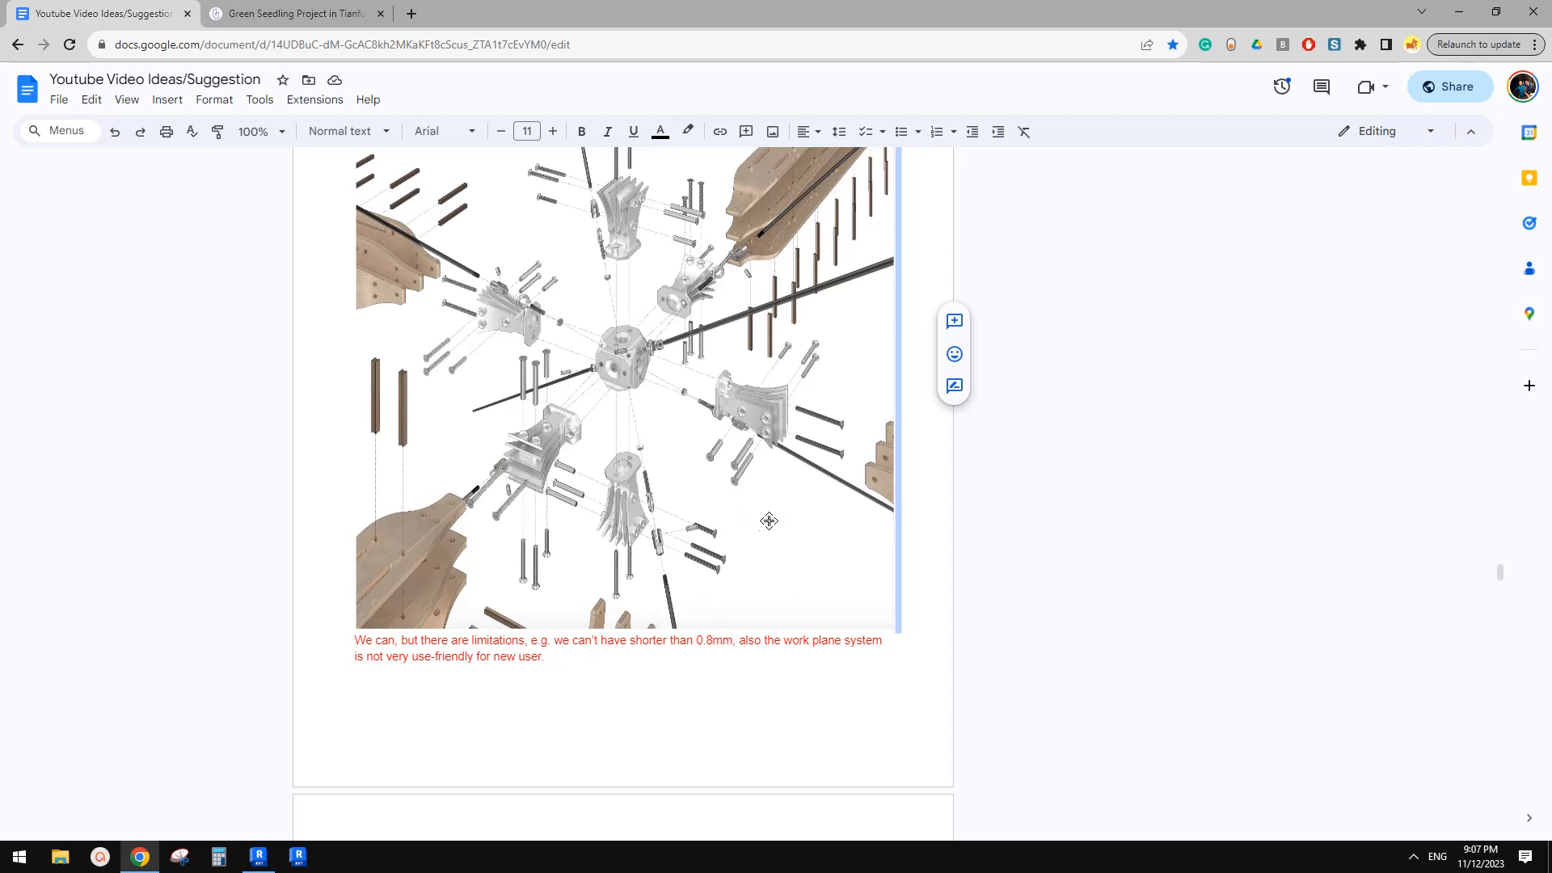
{"action": "scroll", "coordinate": [760, 513], "scroll_direction": "down", "scroll_amount": 2}
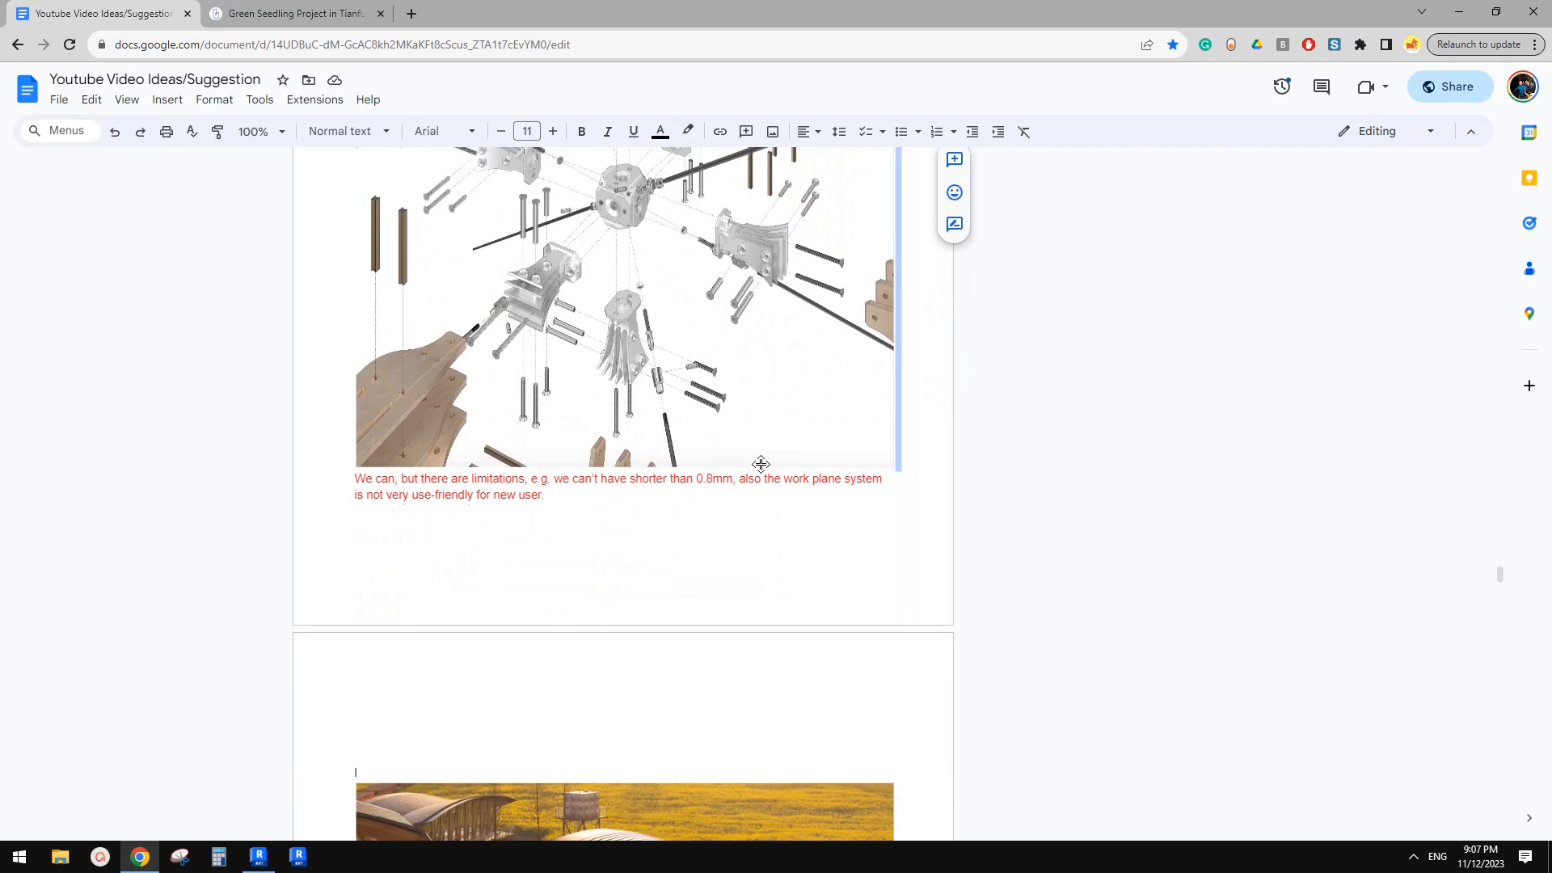
{"action": "scroll", "coordinate": [761, 464], "scroll_direction": "up", "scroll_amount": 3}
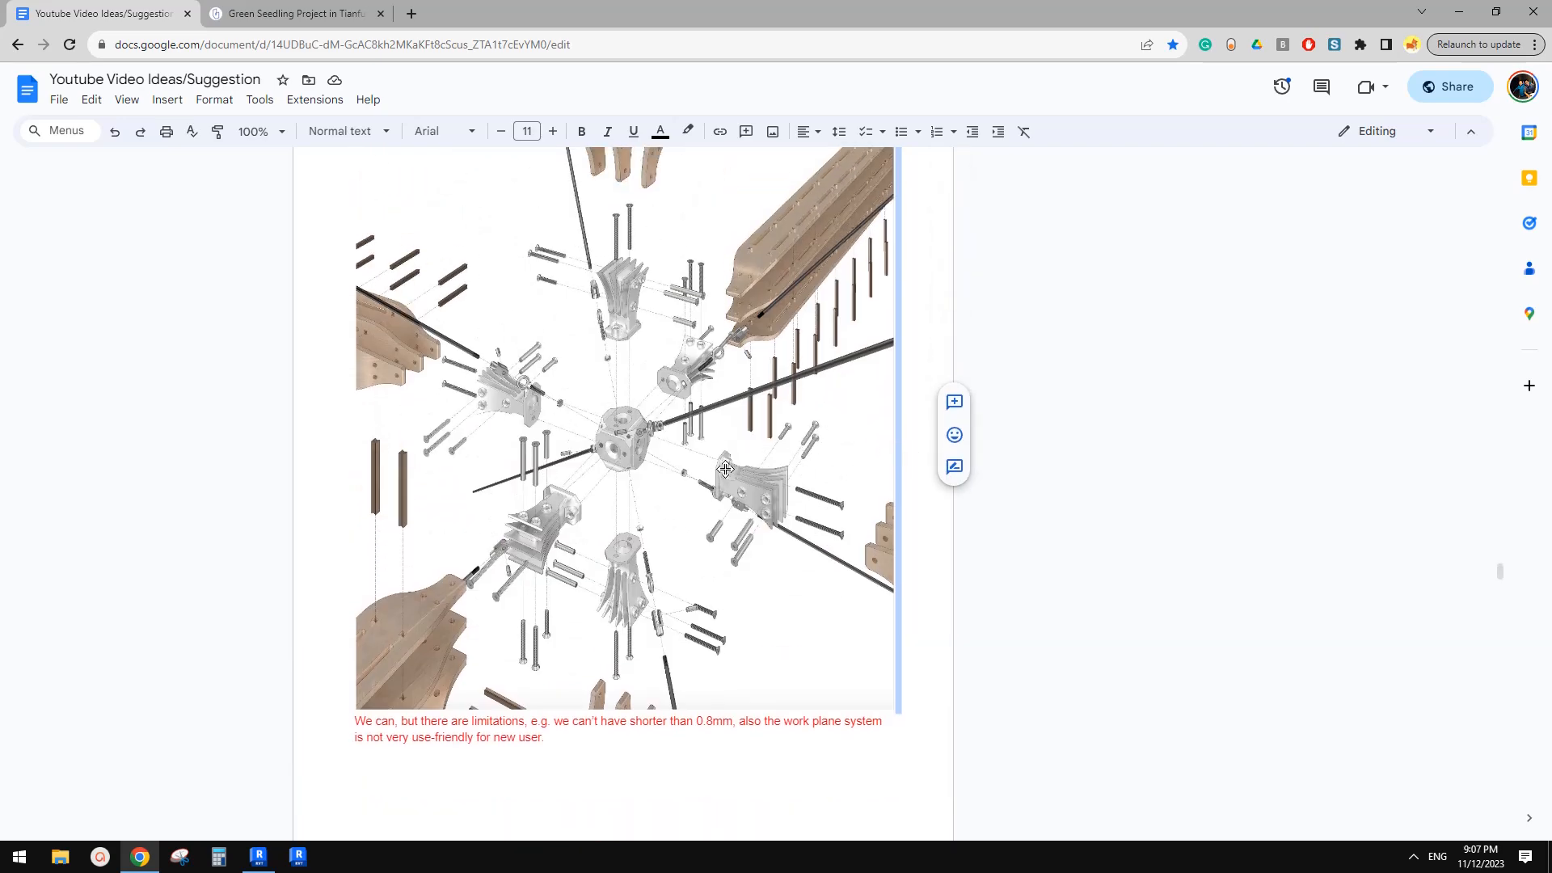
{"action": "scroll", "coordinate": [755, 493], "scroll_direction": "down", "scroll_amount": 8}
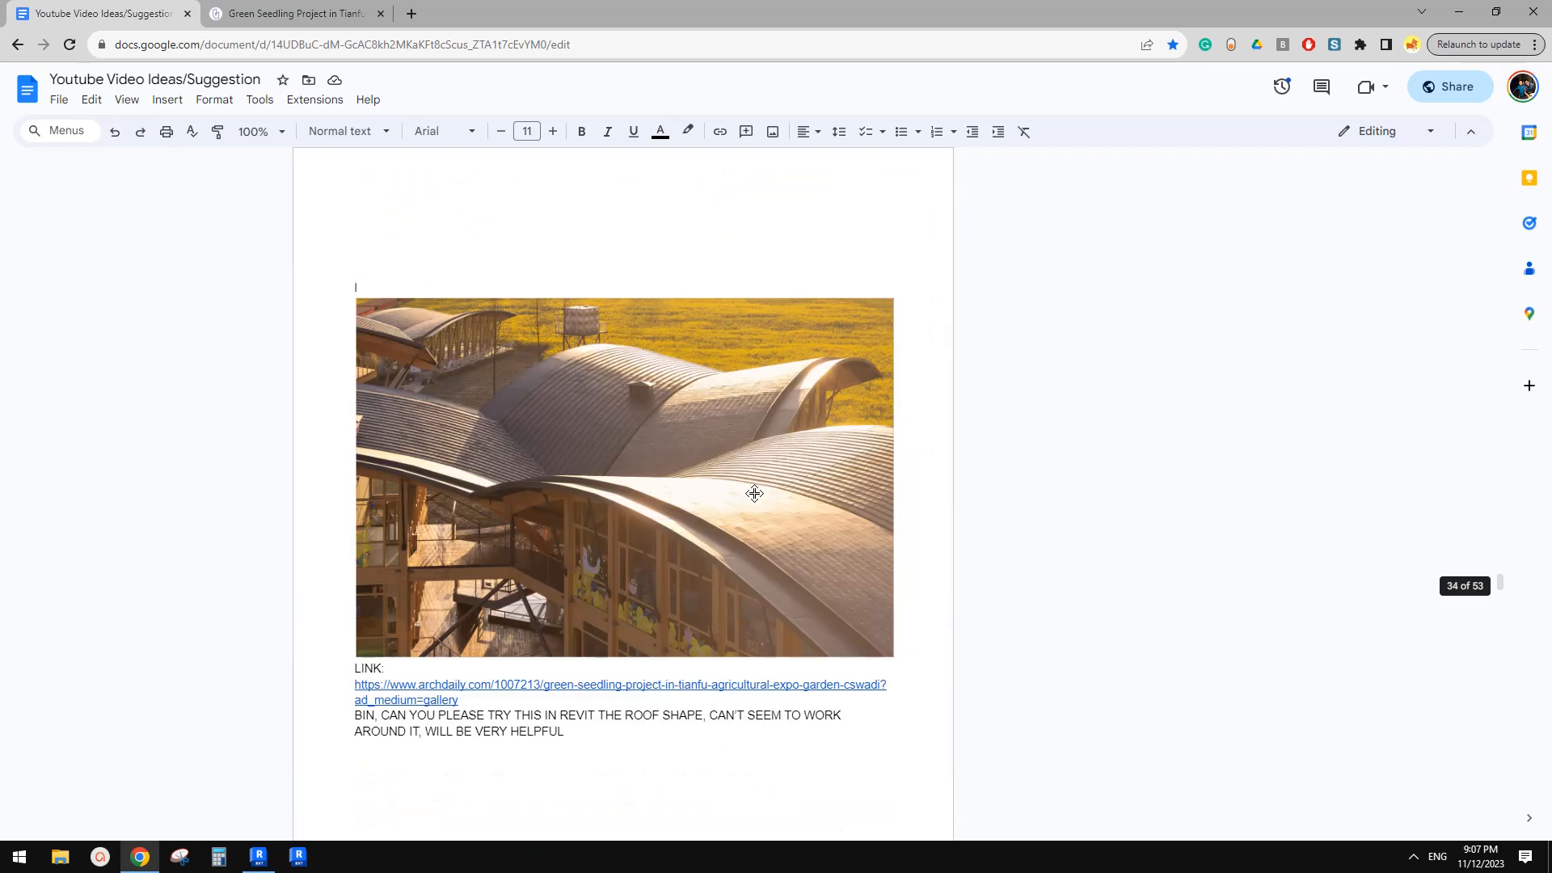
Read the Green Seedling roof-shape request with its ArchDaily link, glancing at the linked project tab
{"action": "scroll", "coordinate": [748, 495], "scroll_direction": "down", "scroll_amount": 3}
{"action": "scroll", "coordinate": [710, 496], "scroll_direction": "up", "scroll_amount": 2}
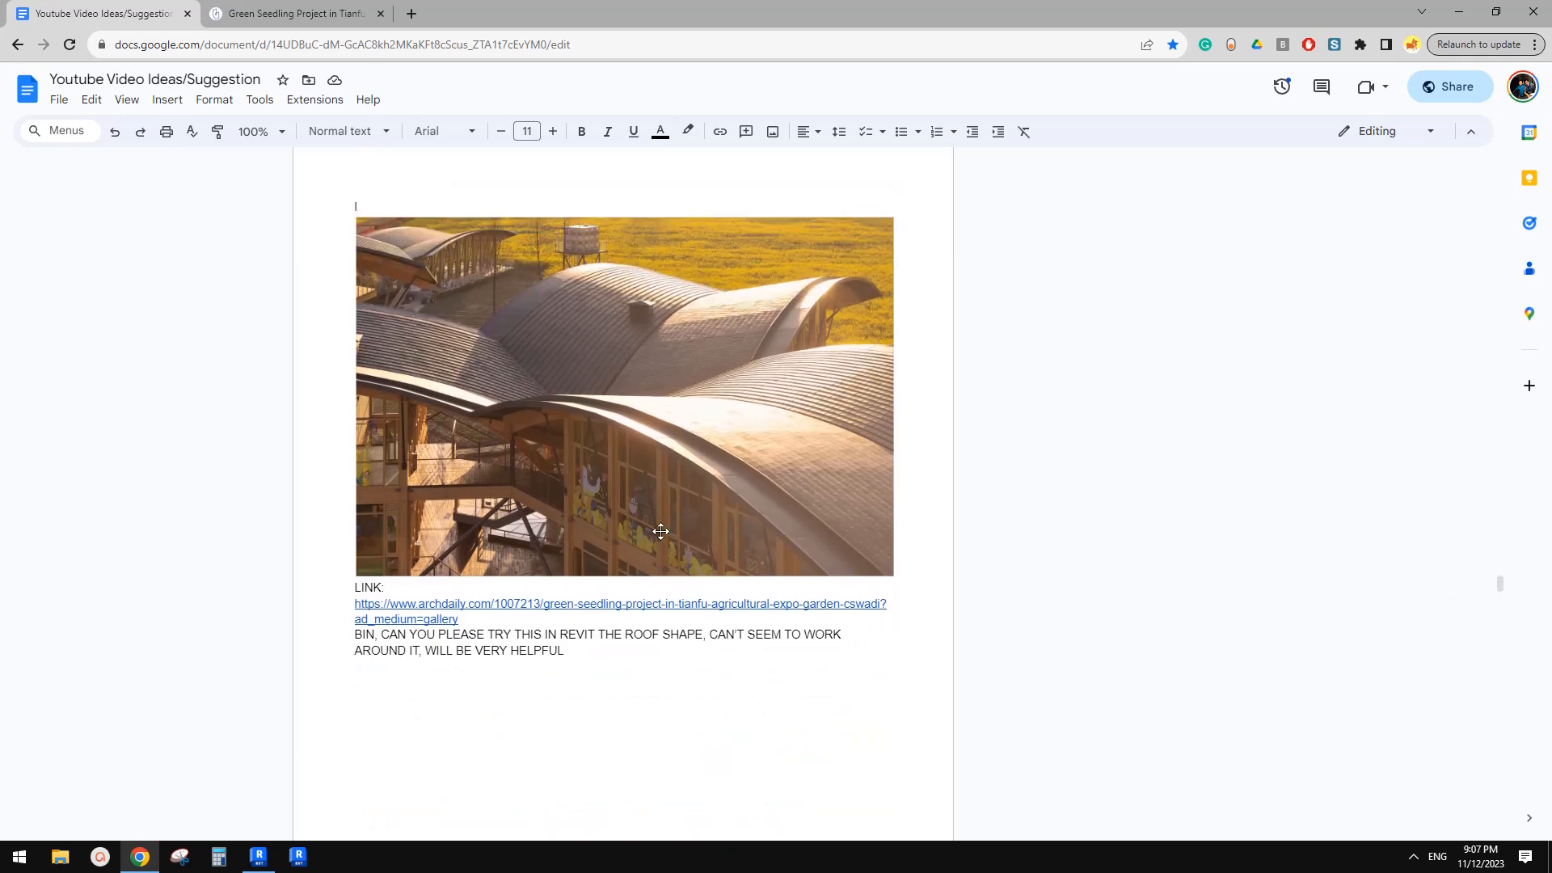
{"action": "scroll", "coordinate": [676, 509], "scroll_direction": "down", "scroll_amount": 5}
{"action": "scroll", "coordinate": [642, 514], "scroll_direction": "up", "scroll_amount": 4}
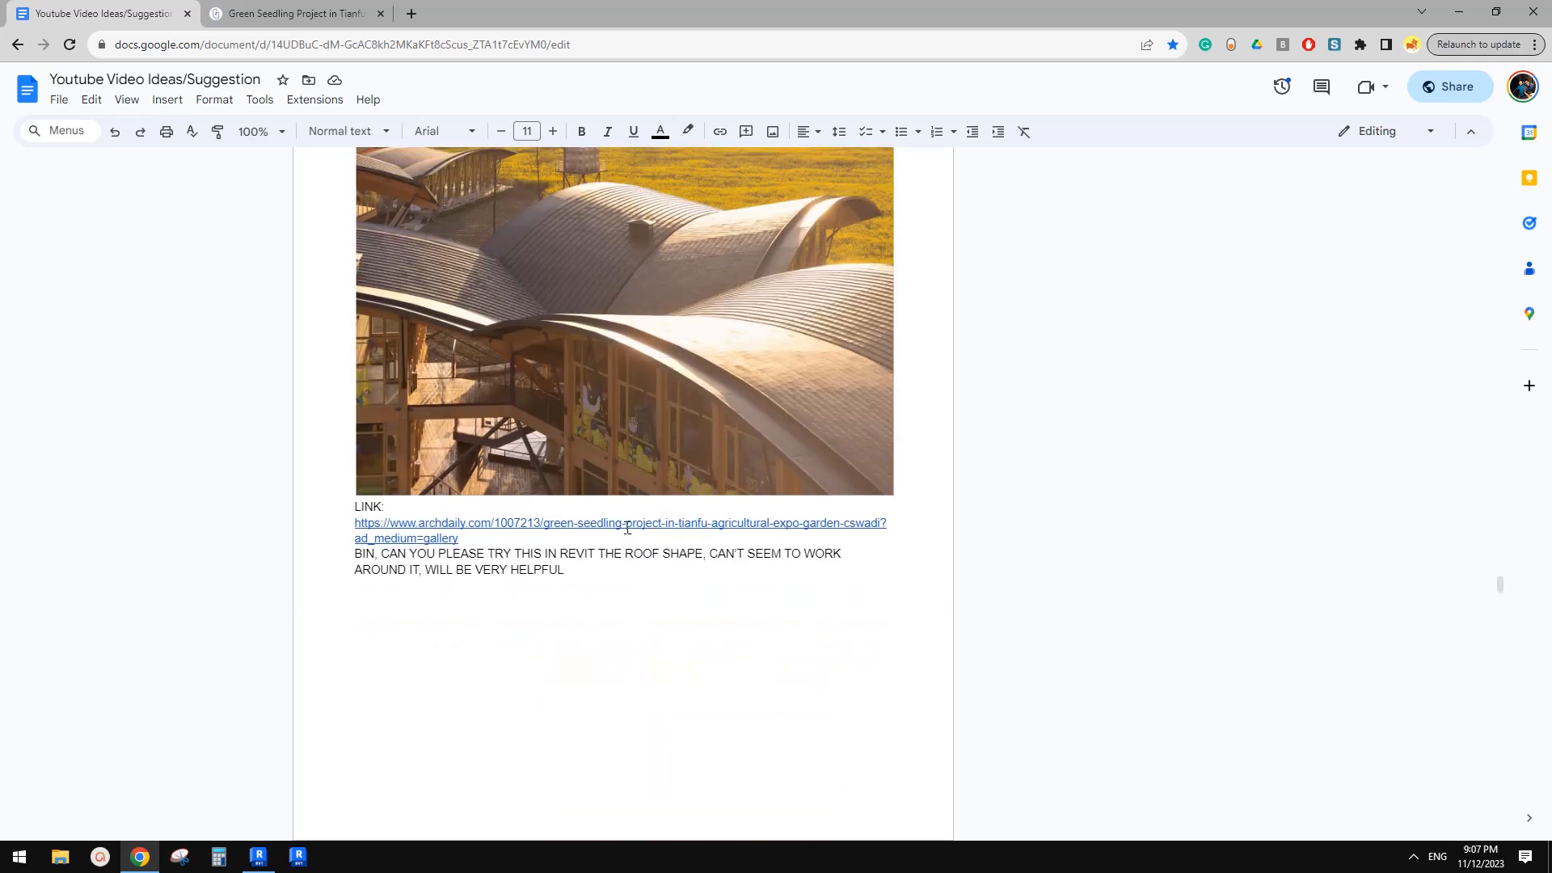
{"action": "key", "text": "ctrl+Tab"}
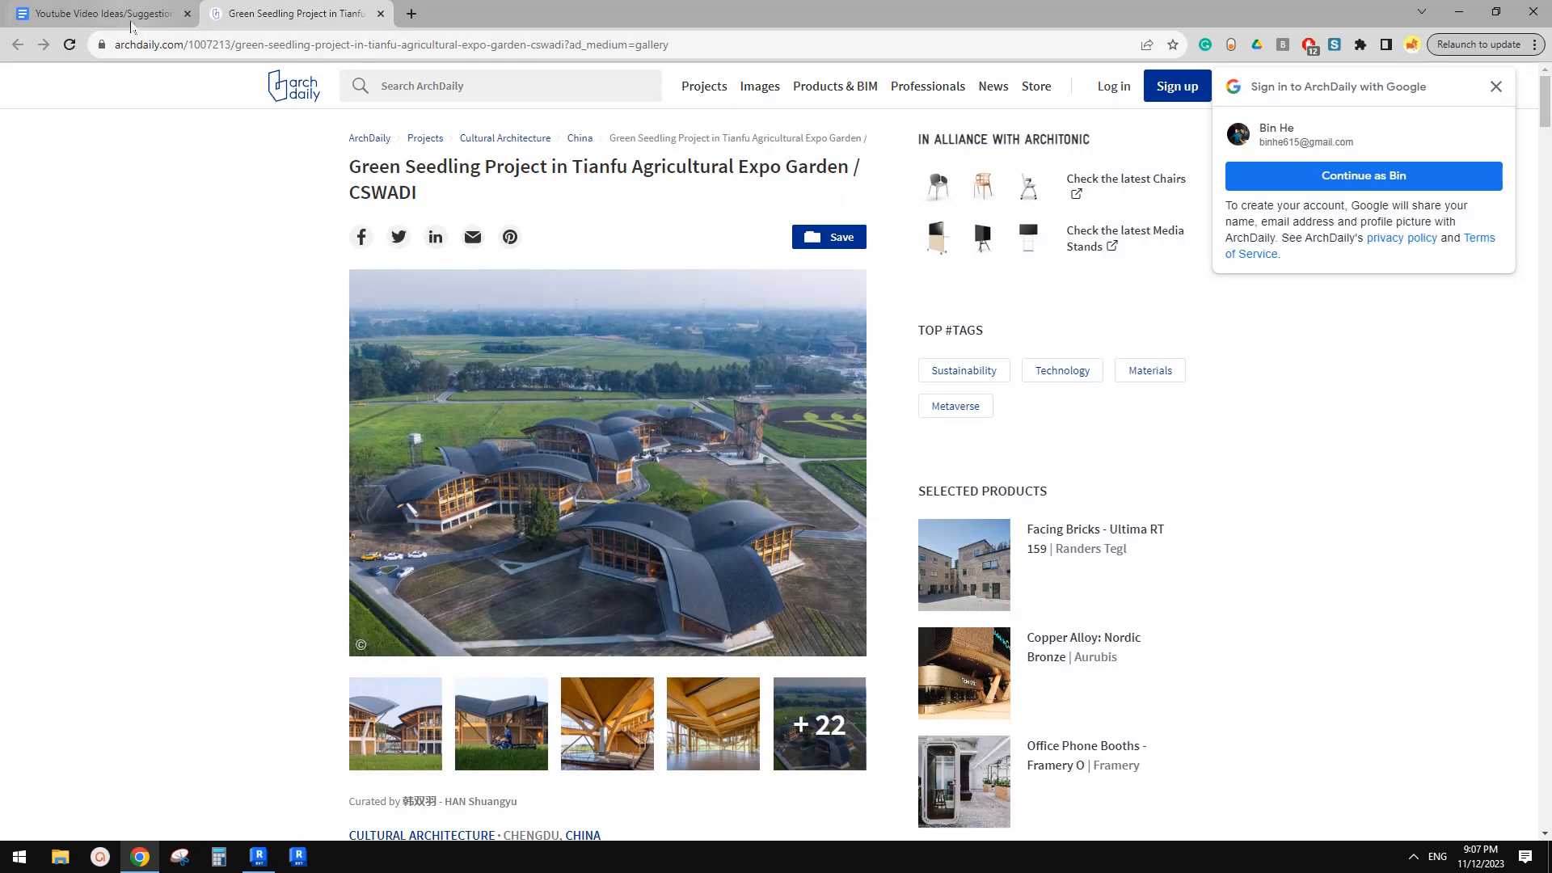
{"action": "key", "text": "ctrl+Tab"}
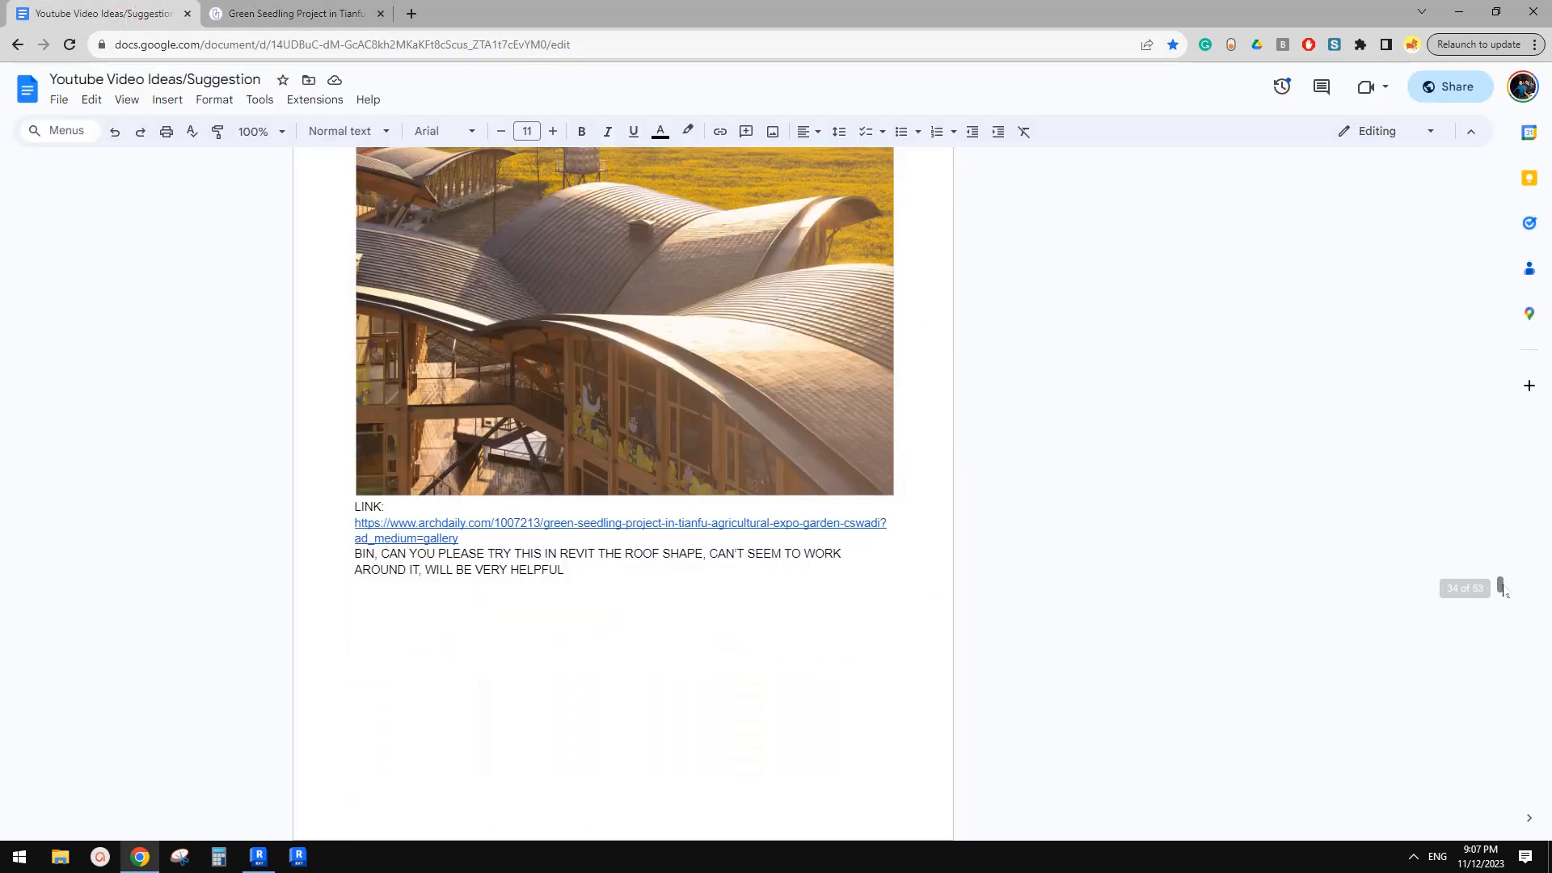
Browse the suggestions document from the top back down to the roof-shape request
{"action": "mouse_move", "coordinate": [1501, 589]}
{"action": "left_mouse_down"}
{"action": "mouse_move", "coordinate": [1501, 656]}
{"action": "mouse_move", "coordinate": [1500, 582]}
{"action": "left_mouse_up"}
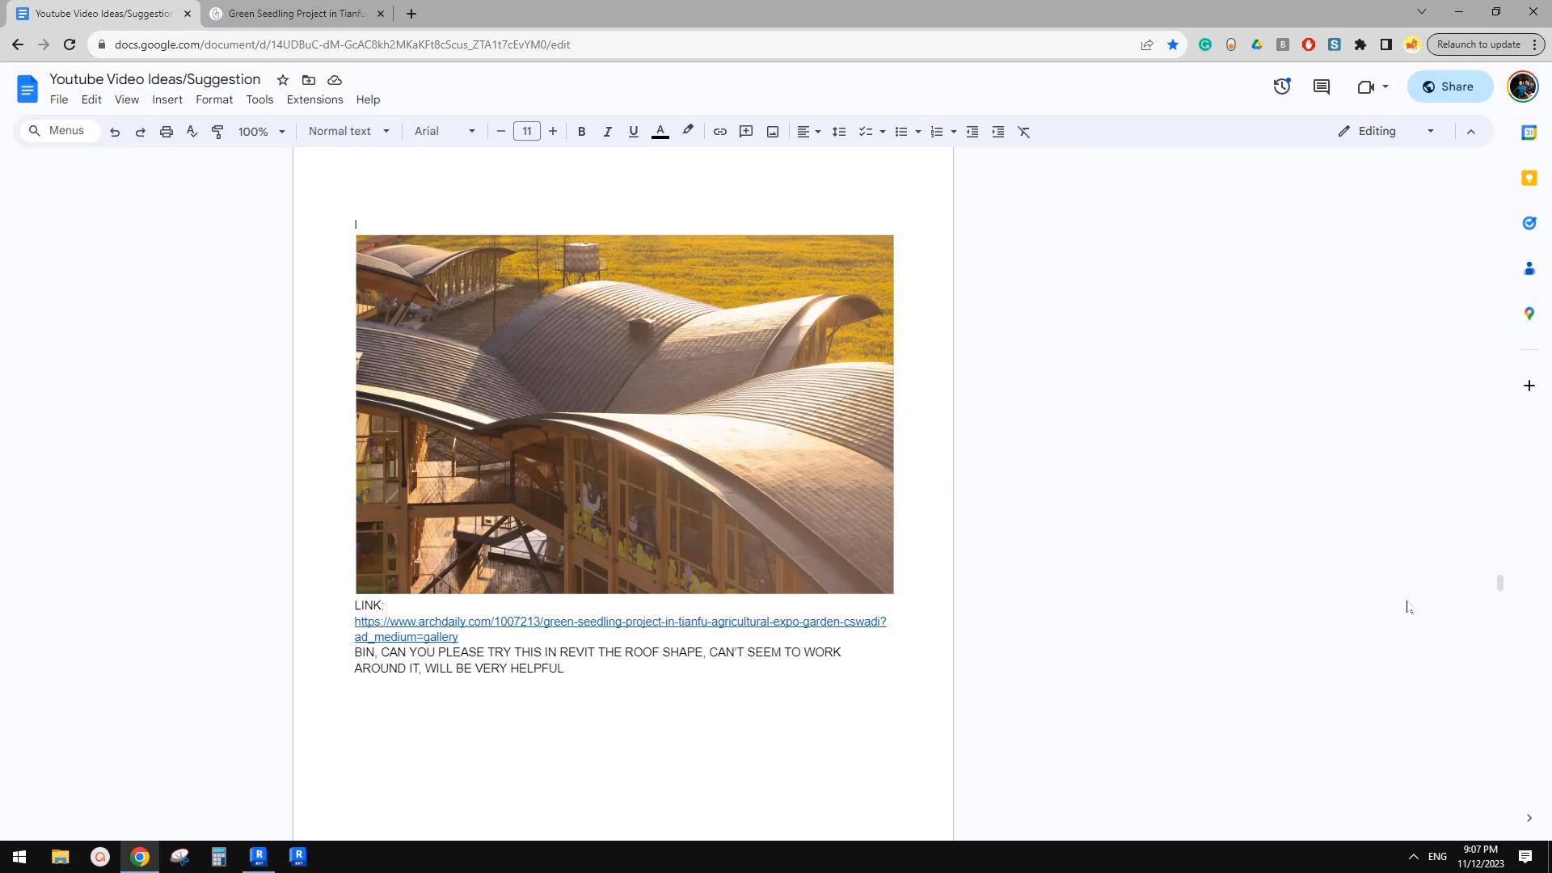
{"action": "mouse_move", "coordinate": [1501, 584]}
{"action": "left_mouse_down"}
{"action": "mouse_move", "coordinate": [1501, 807]}
{"action": "mouse_move", "coordinate": [1500, 584]}
{"action": "left_mouse_up"}
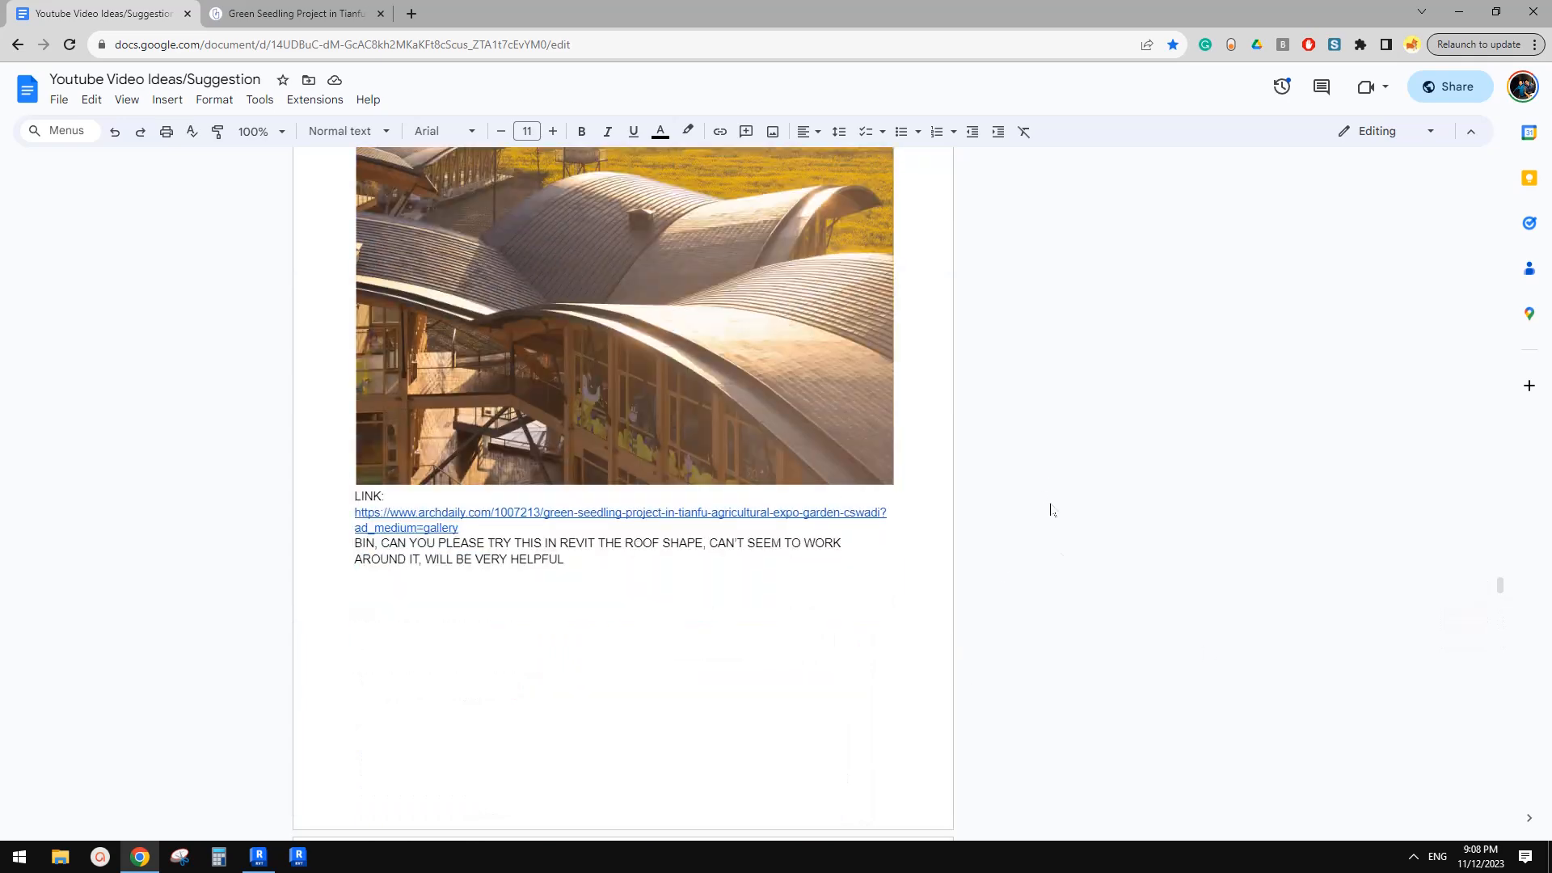
{"action": "left_click_drag", "start_coordinate": [1500, 590], "coordinate": [1472, 175]}
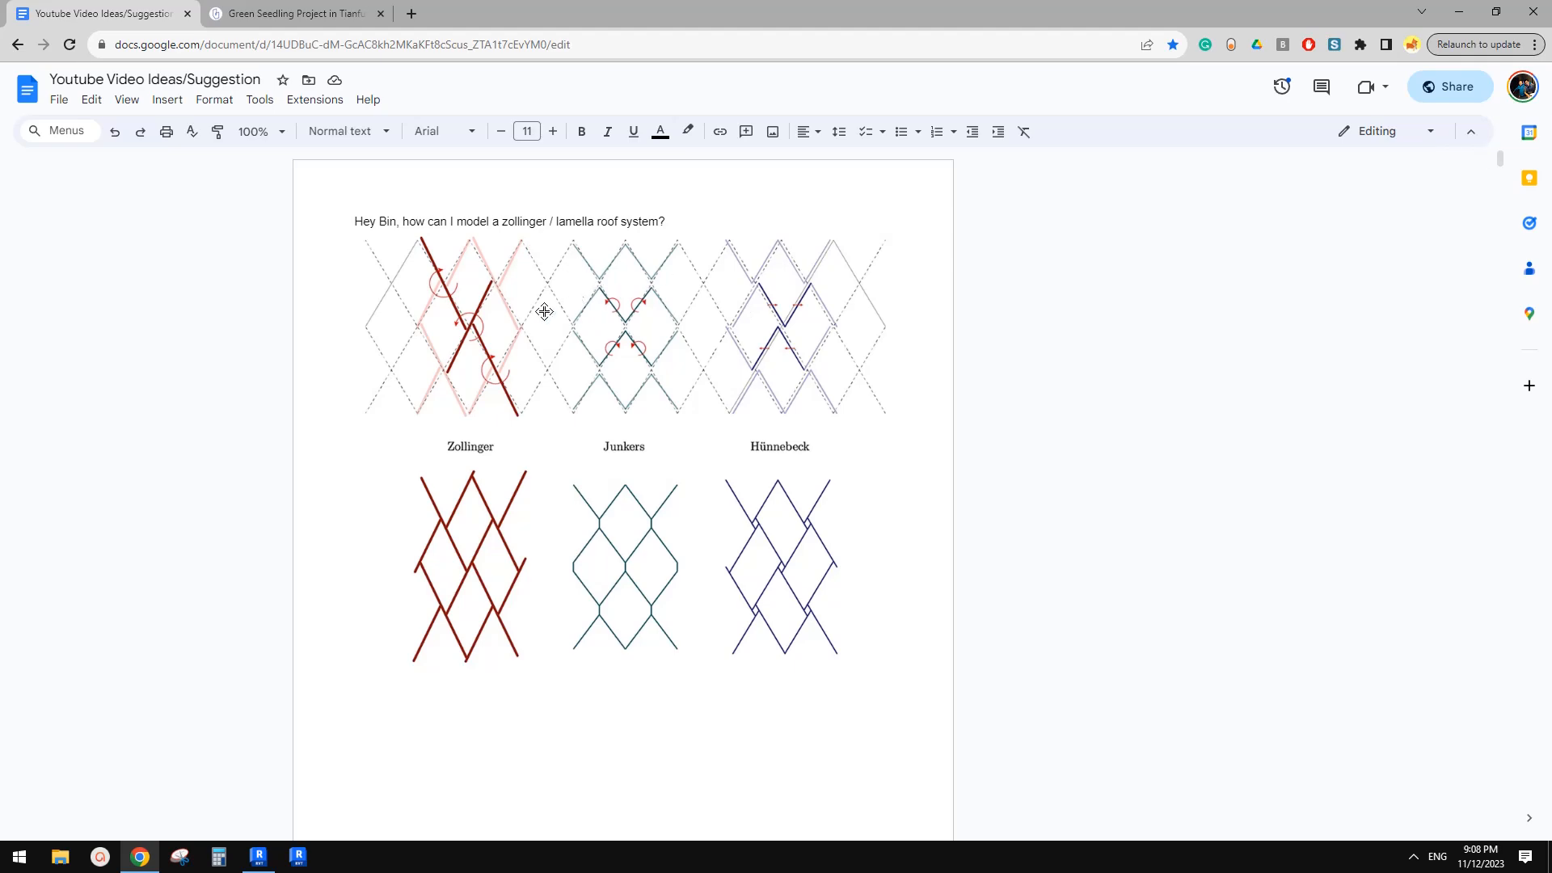
{"action": "scroll", "coordinate": [486, 409], "scroll_direction": "down", "scroll_amount": 14}
{"action": "scroll", "coordinate": [502, 417], "scroll_direction": "down", "scroll_amount": 15}
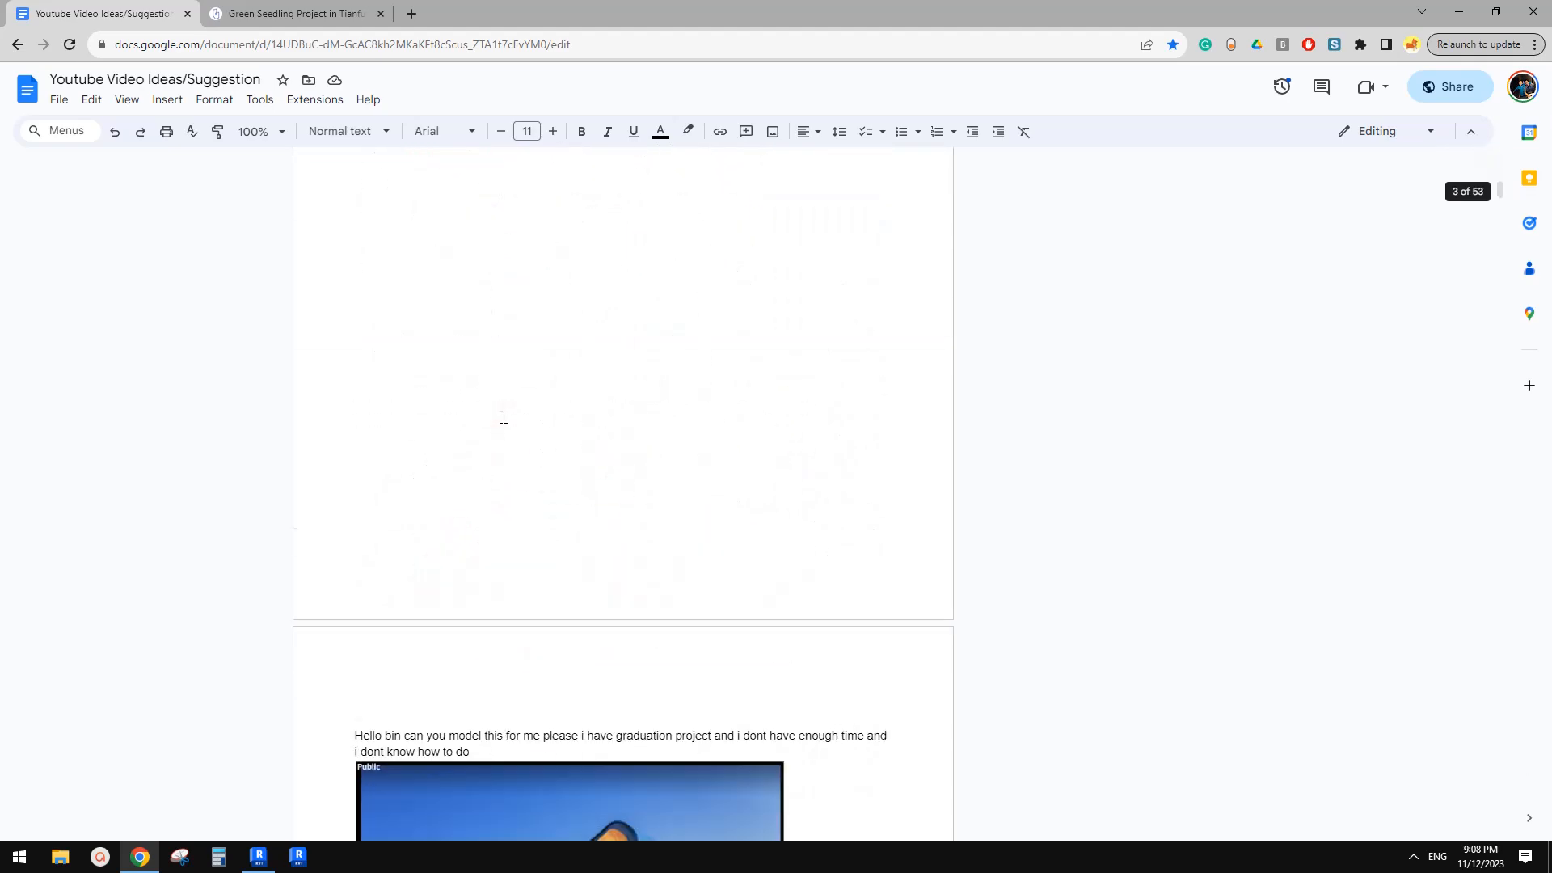
{"action": "scroll", "coordinate": [918, 439], "scroll_direction": "down", "scroll_amount": 11}
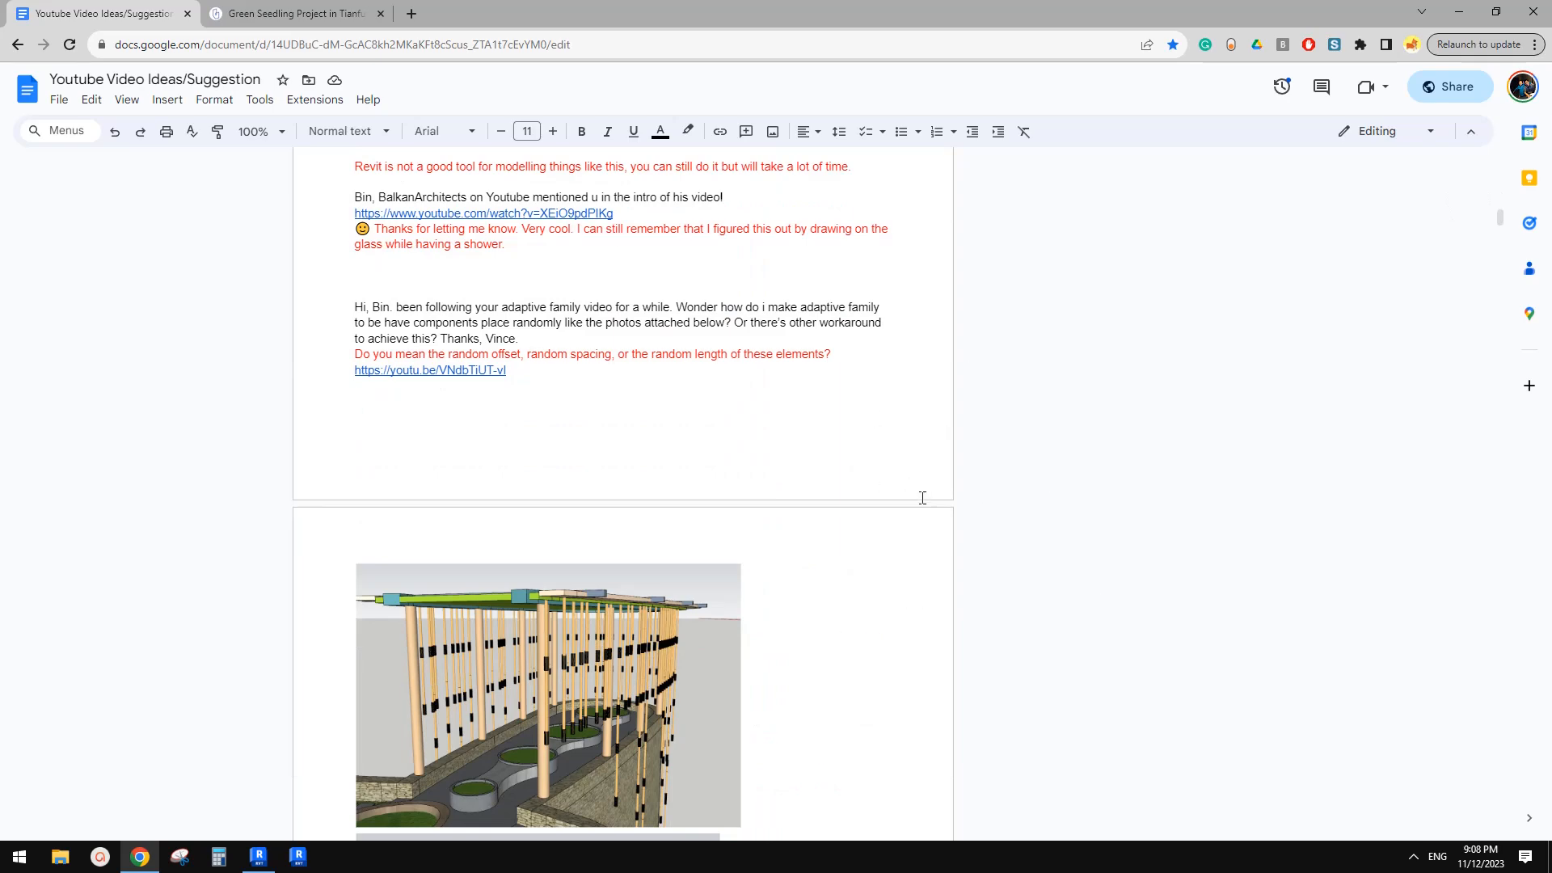
{"action": "scroll", "coordinate": [927, 495], "scroll_direction": "down", "scroll_amount": 4}
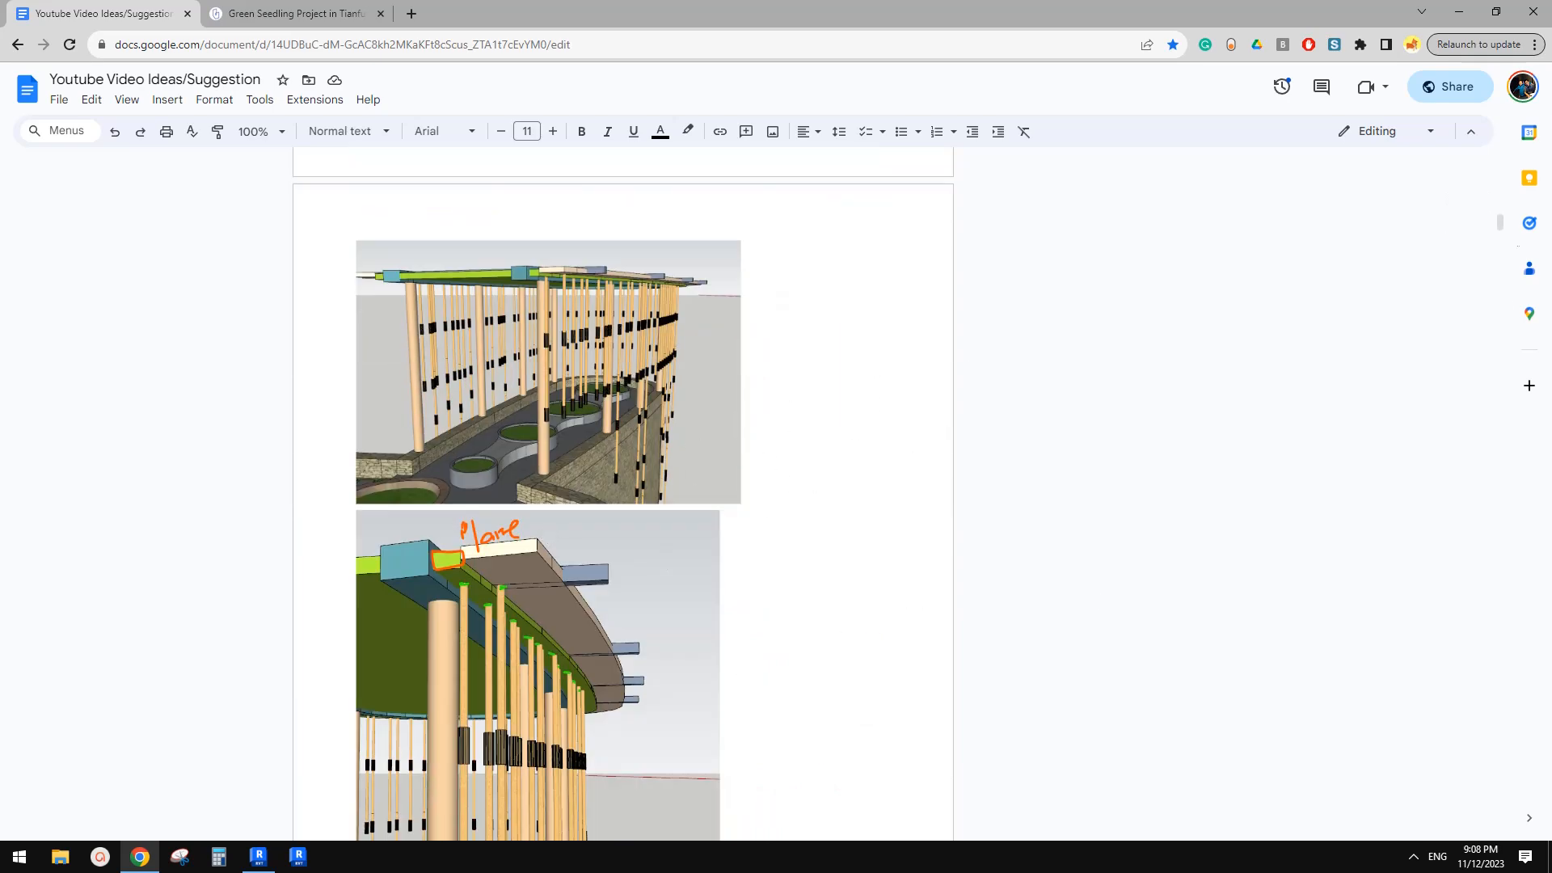
{"action": "left_click_drag", "start_coordinate": [1501, 225], "coordinate": [1490, 577]}
{"action": "scroll", "coordinate": [793, 488], "scroll_direction": "down", "scroll_amount": 12}
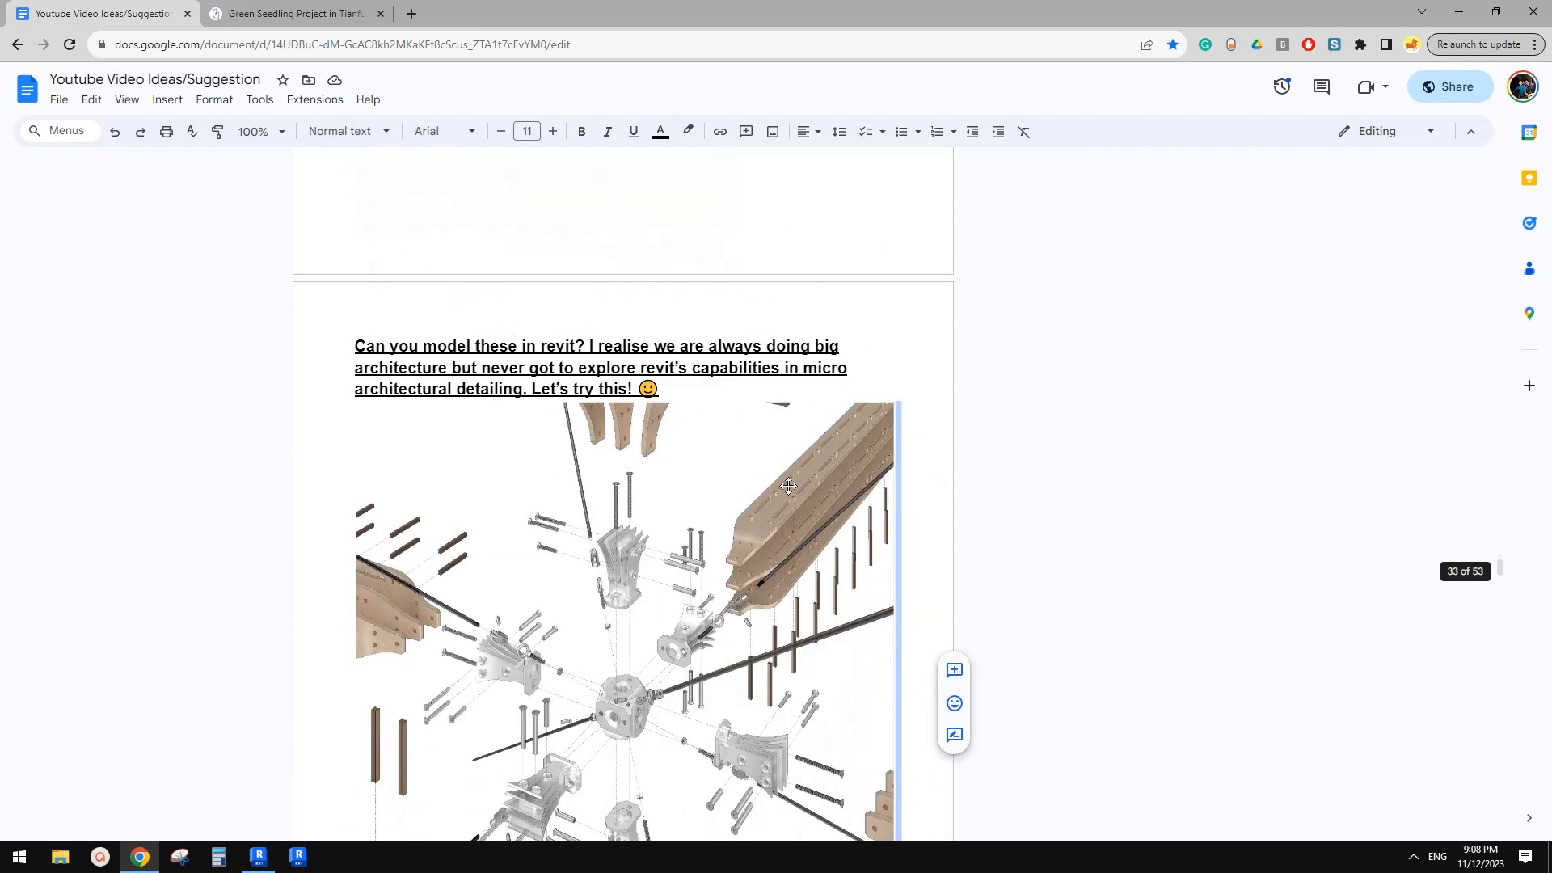
{"action": "scroll", "coordinate": [774, 486], "scroll_direction": "down", "scroll_amount": 3}
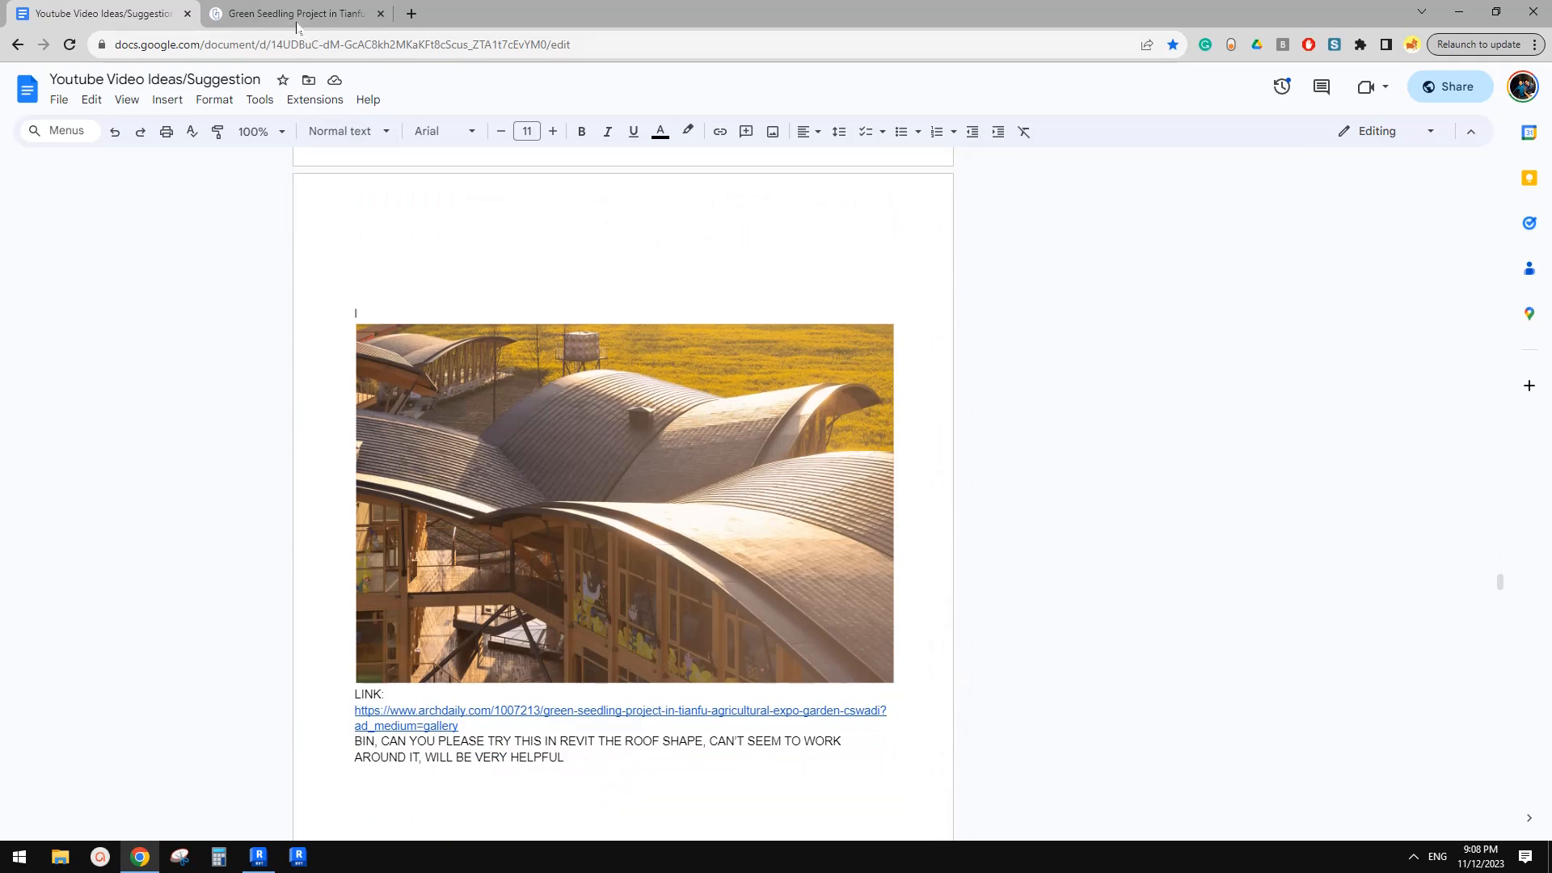
Study the Green Seedling project's photos, plans, description and structural analysis on the ArchDaily page
{"action": "key", "text": "ctrl+Tab"}
{"action": "scroll", "coordinate": [599, 524], "scroll_direction": "down", "scroll_amount": 8}
{"action": "scroll", "coordinate": [599, 524], "scroll_direction": "up", "scroll_amount": 7}
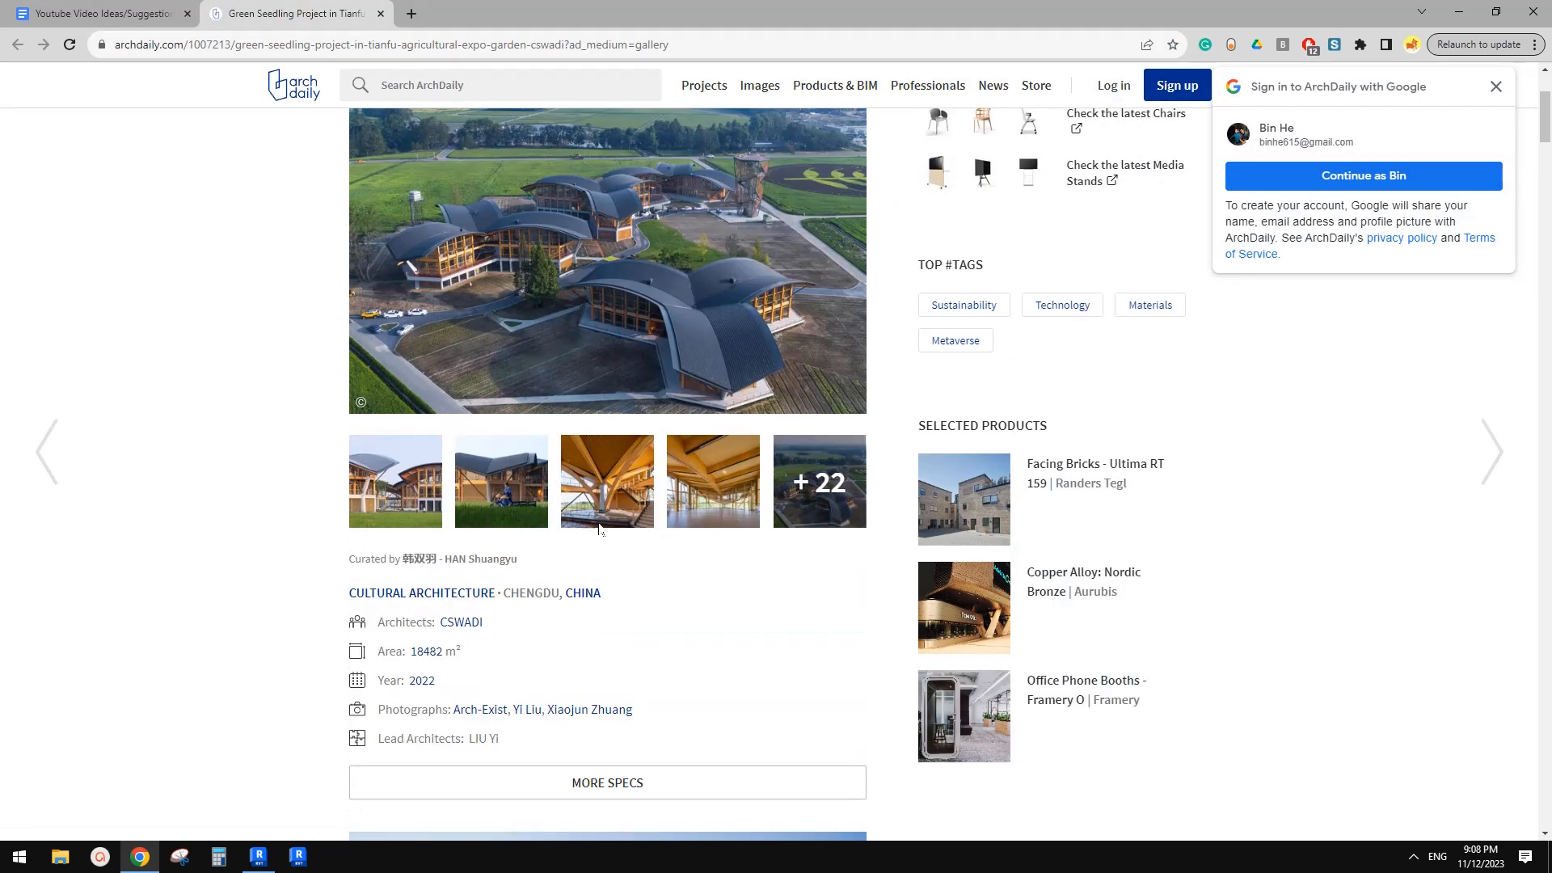
{"action": "scroll", "coordinate": [626, 407], "scroll_direction": "down", "scroll_amount": 15}
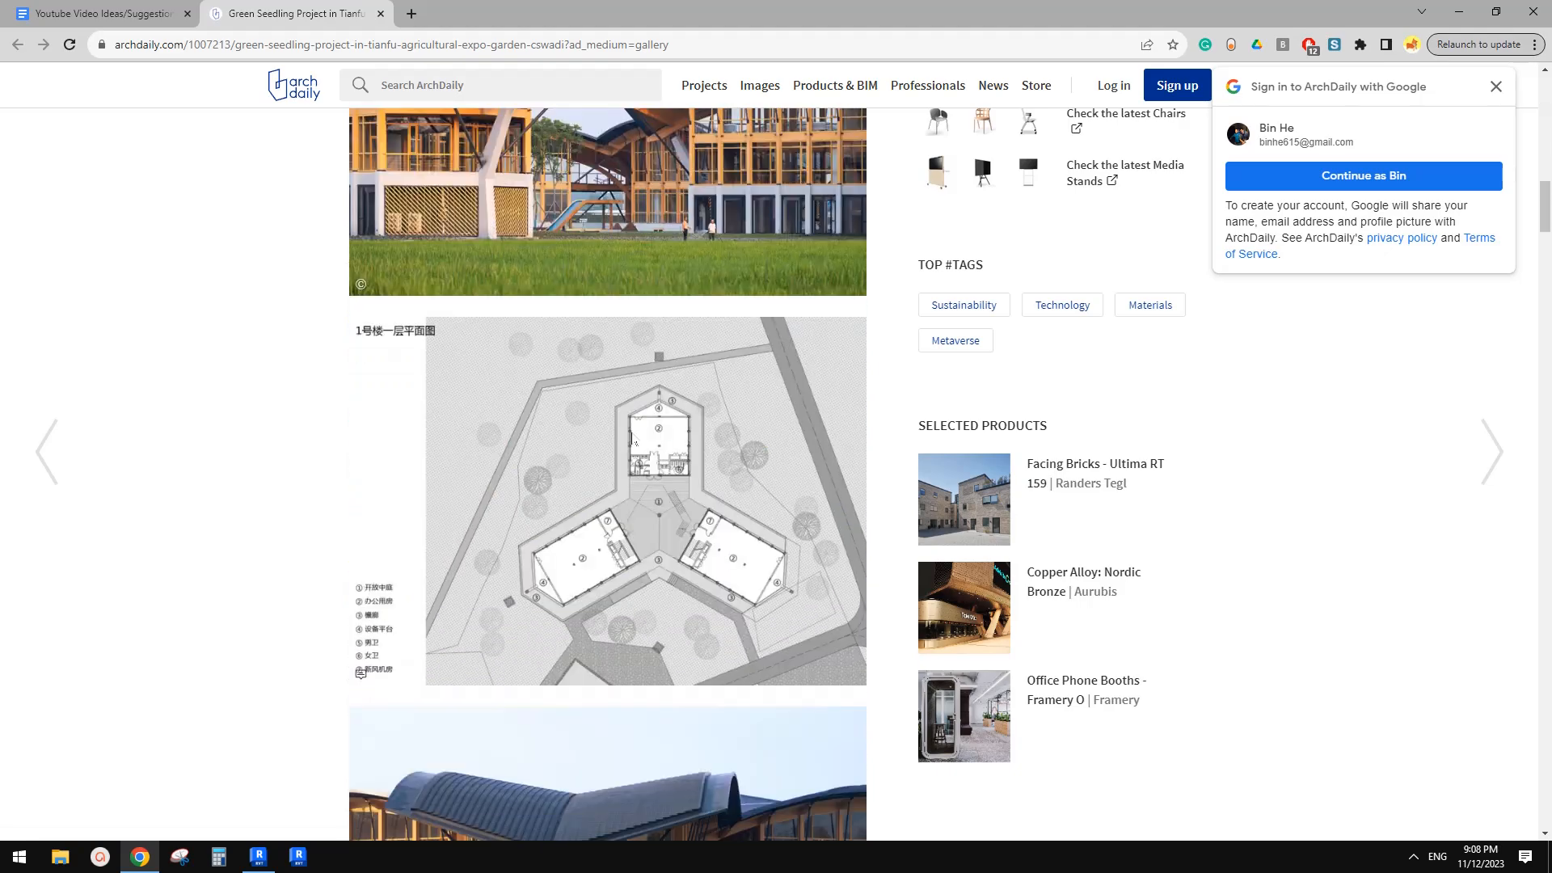
{"action": "scroll", "coordinate": [676, 437], "scroll_direction": "down", "scroll_amount": 15}
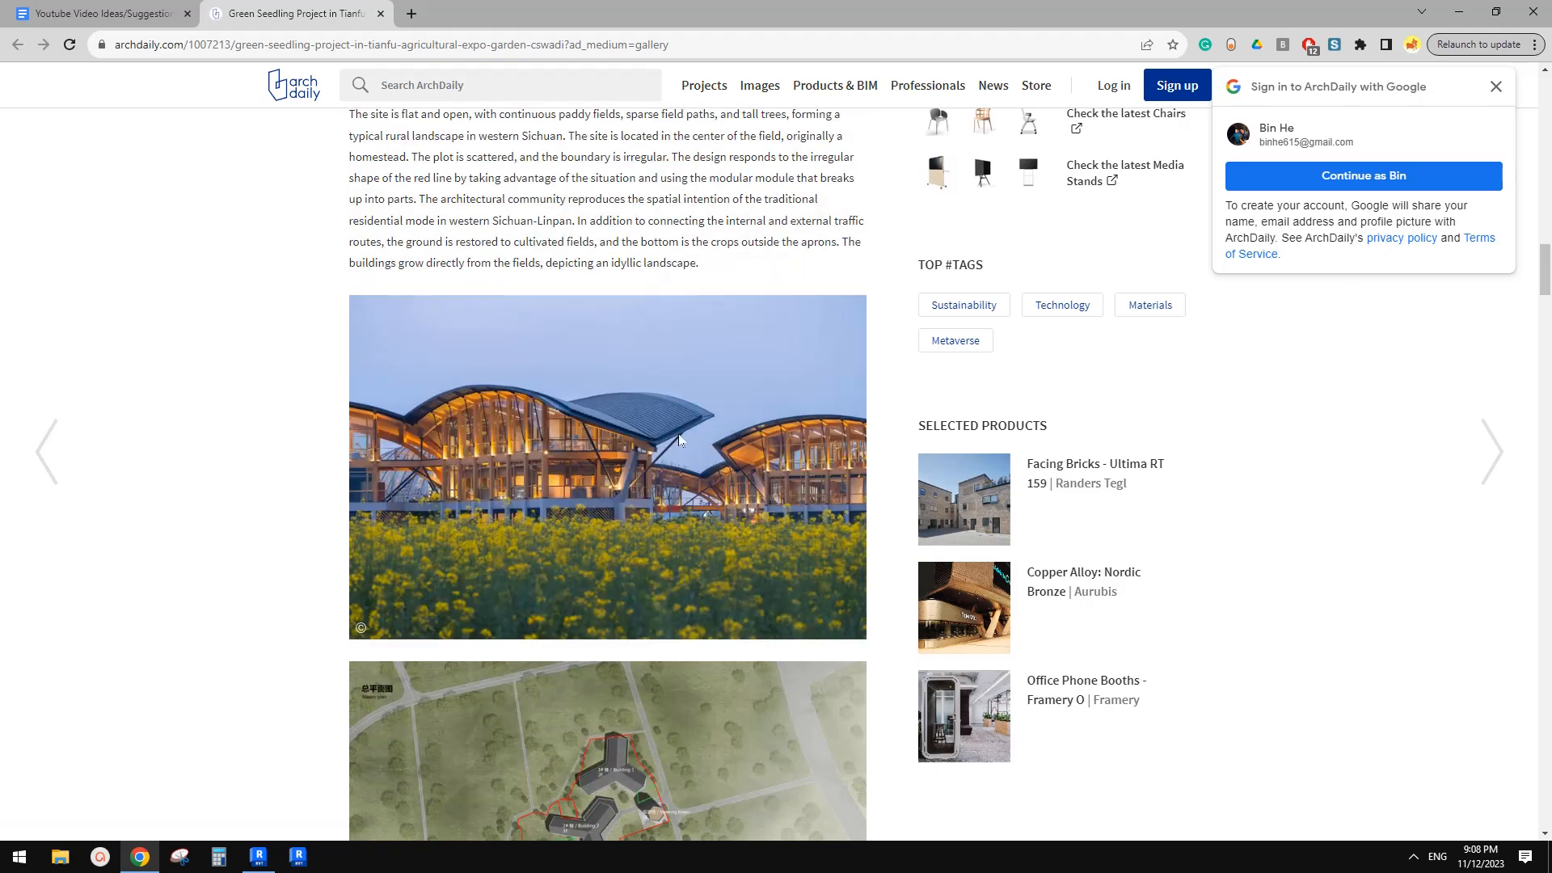
{"action": "scroll", "coordinate": [679, 439], "scroll_direction": "down", "scroll_amount": 6}
{"action": "scroll", "coordinate": [680, 436], "scroll_direction": "up", "scroll_amount": 4}
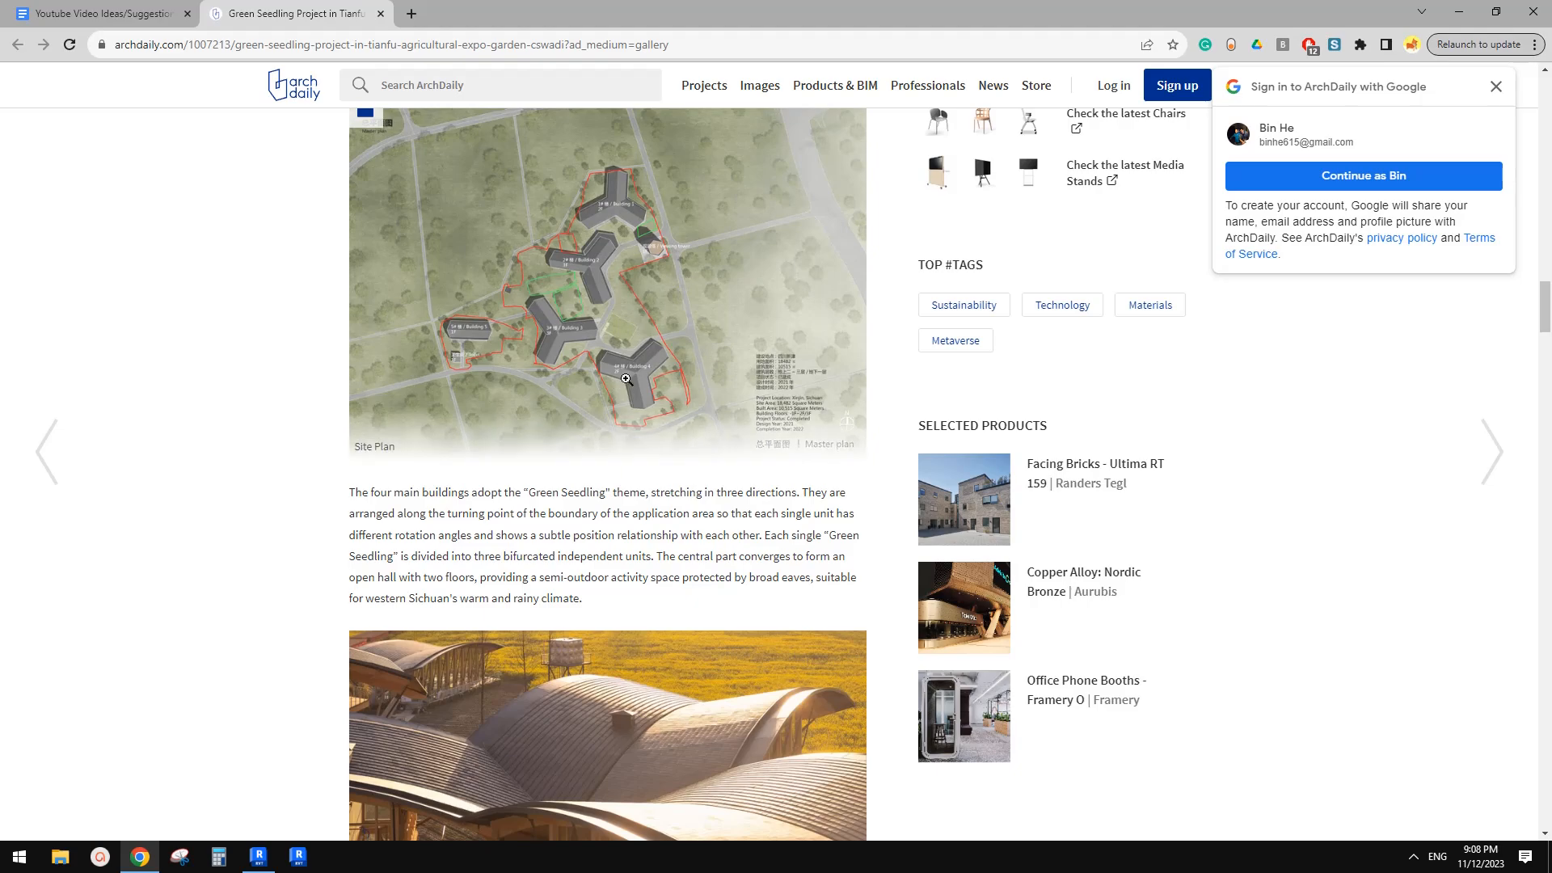
{"action": "scroll", "coordinate": [673, 448], "scroll_direction": "down", "scroll_amount": 20}
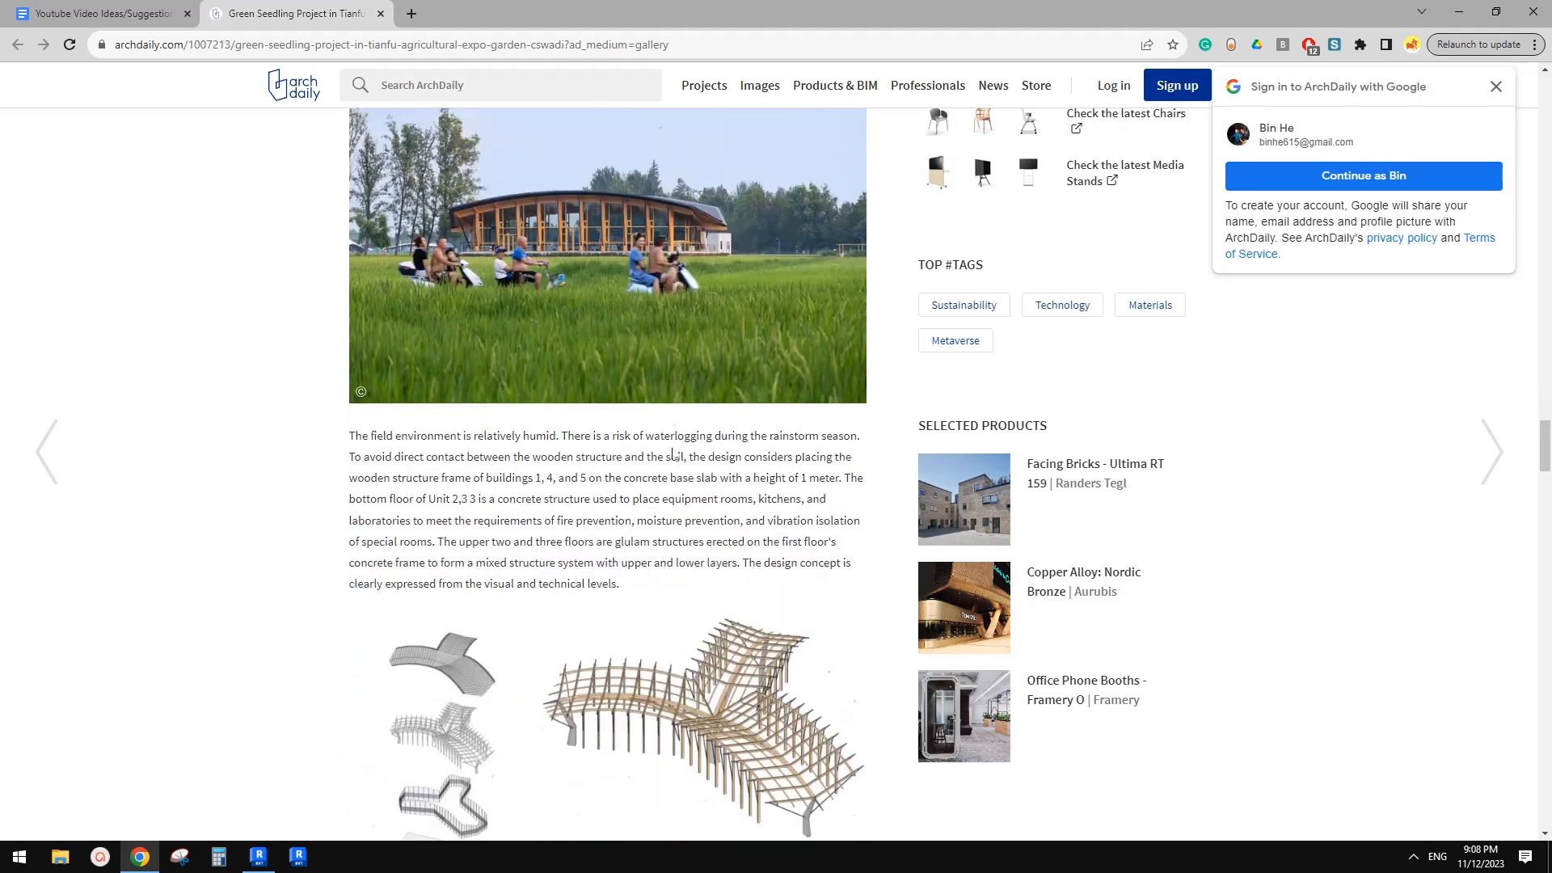
{"action": "scroll", "coordinate": [672, 453], "scroll_direction": "down", "scroll_amount": 2}
{"action": "middle_click", "coordinate": [670, 447]}
{"action": "scroll", "coordinate": [670, 447], "scroll_direction": "up", "scroll_amount": 12}
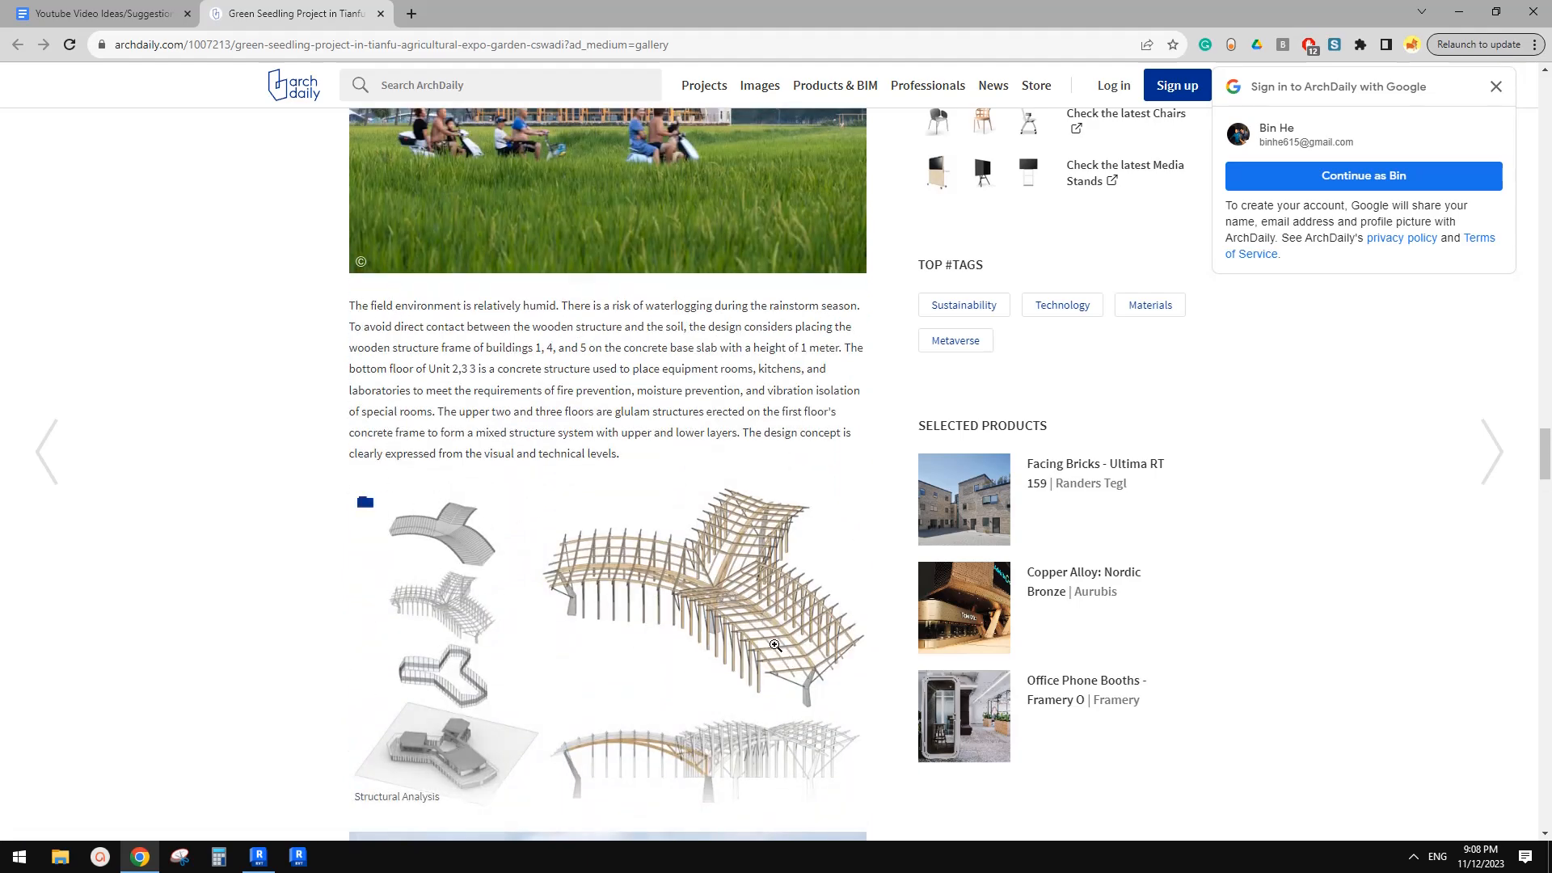
{"action": "scroll", "coordinate": [698, 527], "scroll_direction": "up", "scroll_amount": 20}
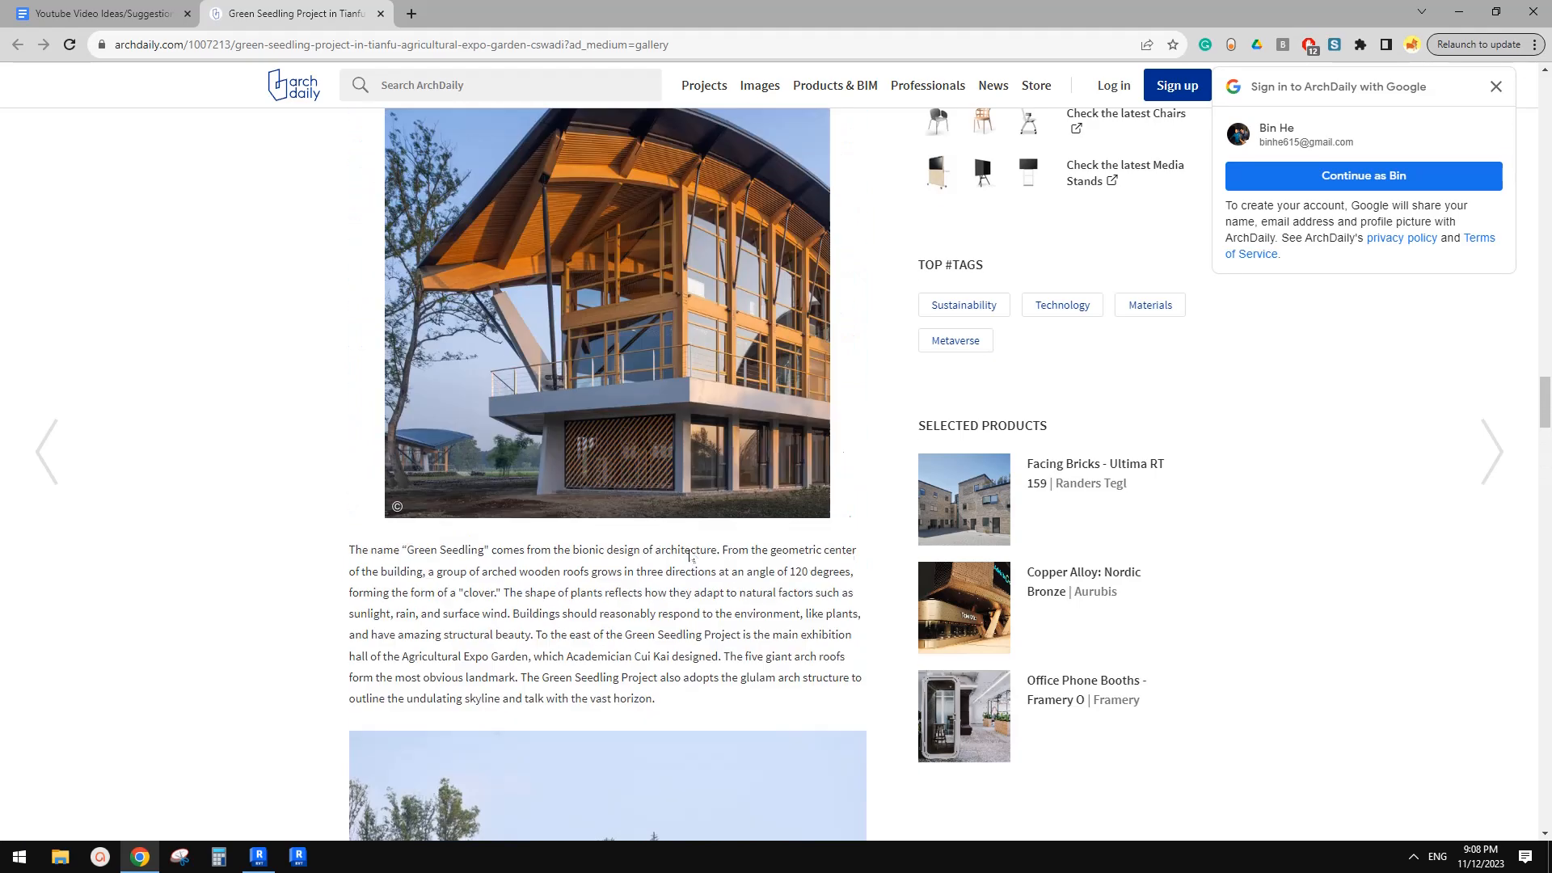
{"action": "scroll", "coordinate": [671, 525], "scroll_direction": "down", "scroll_amount": 5}
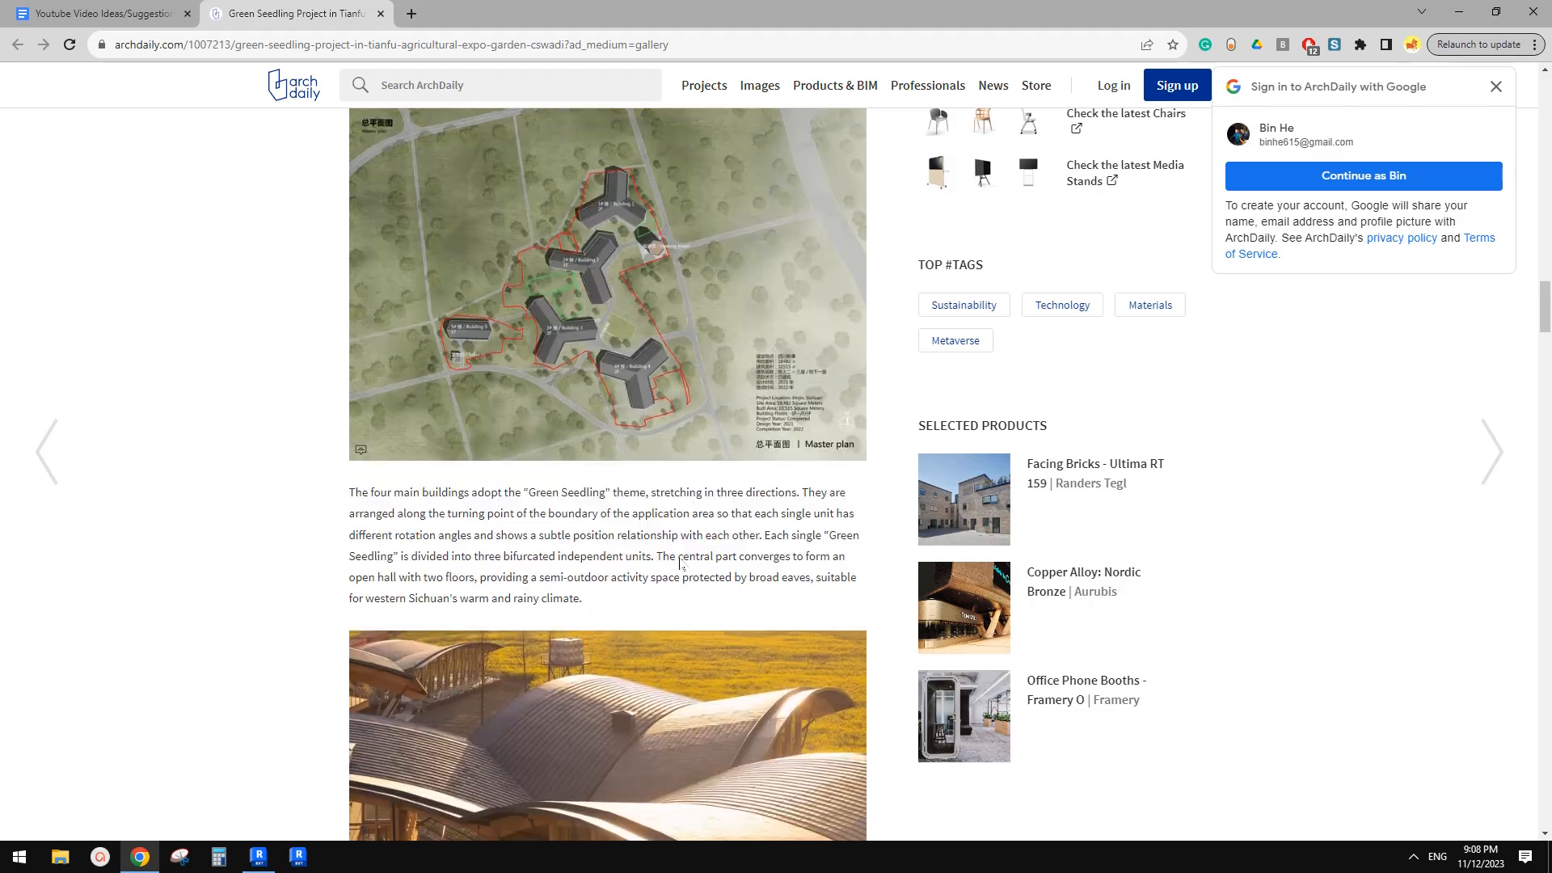
{"action": "scroll", "coordinate": [654, 489], "scroll_direction": "up", "scroll_amount": 1}
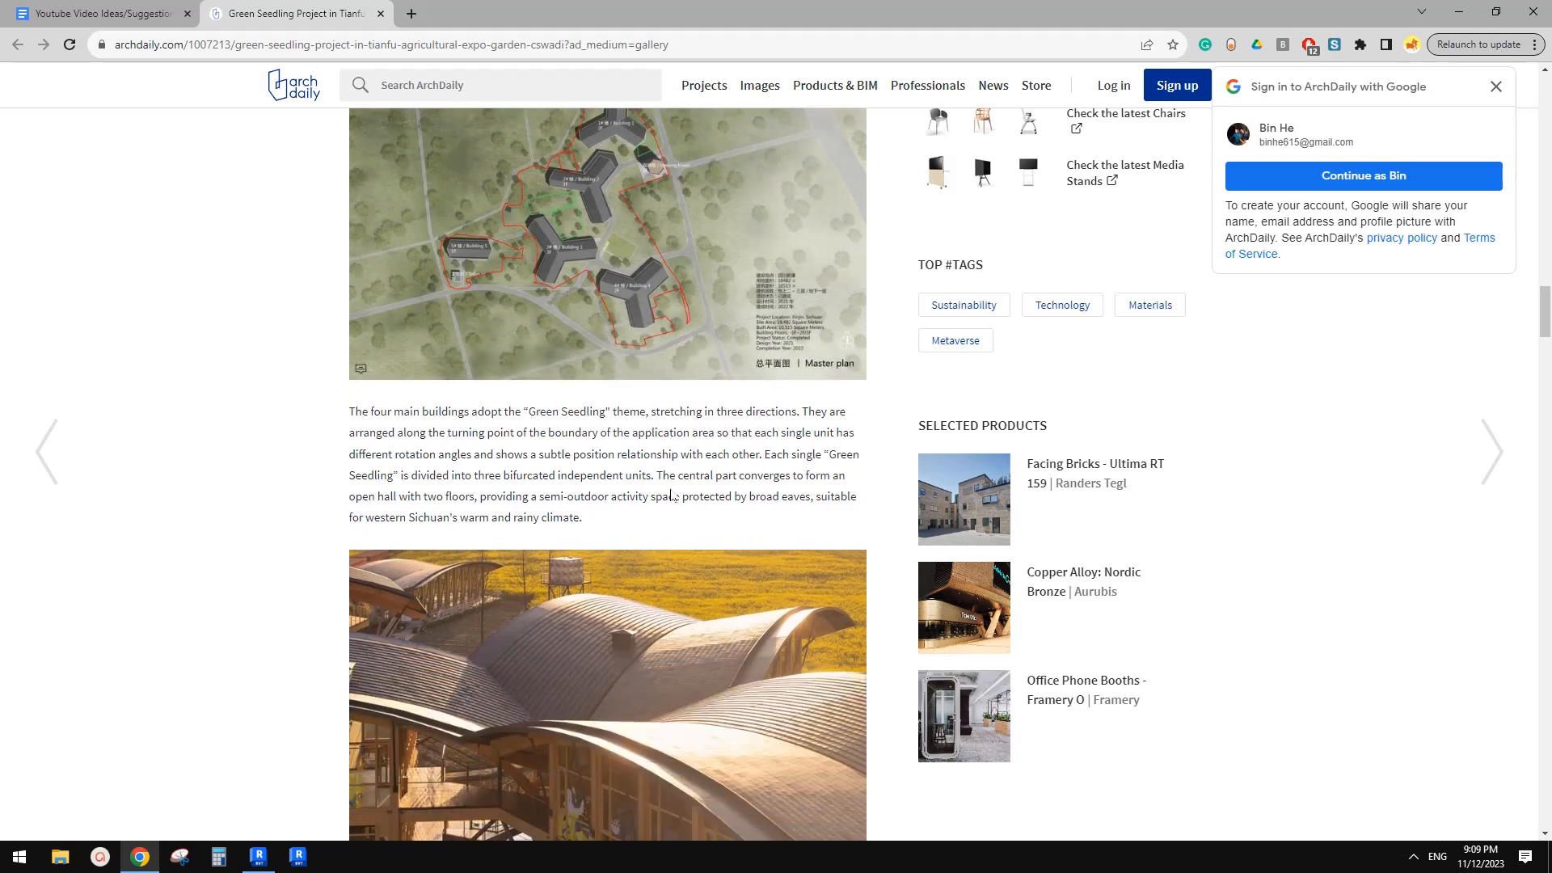
{"action": "scroll", "coordinate": [639, 477], "scroll_direction": "down", "scroll_amount": 2}
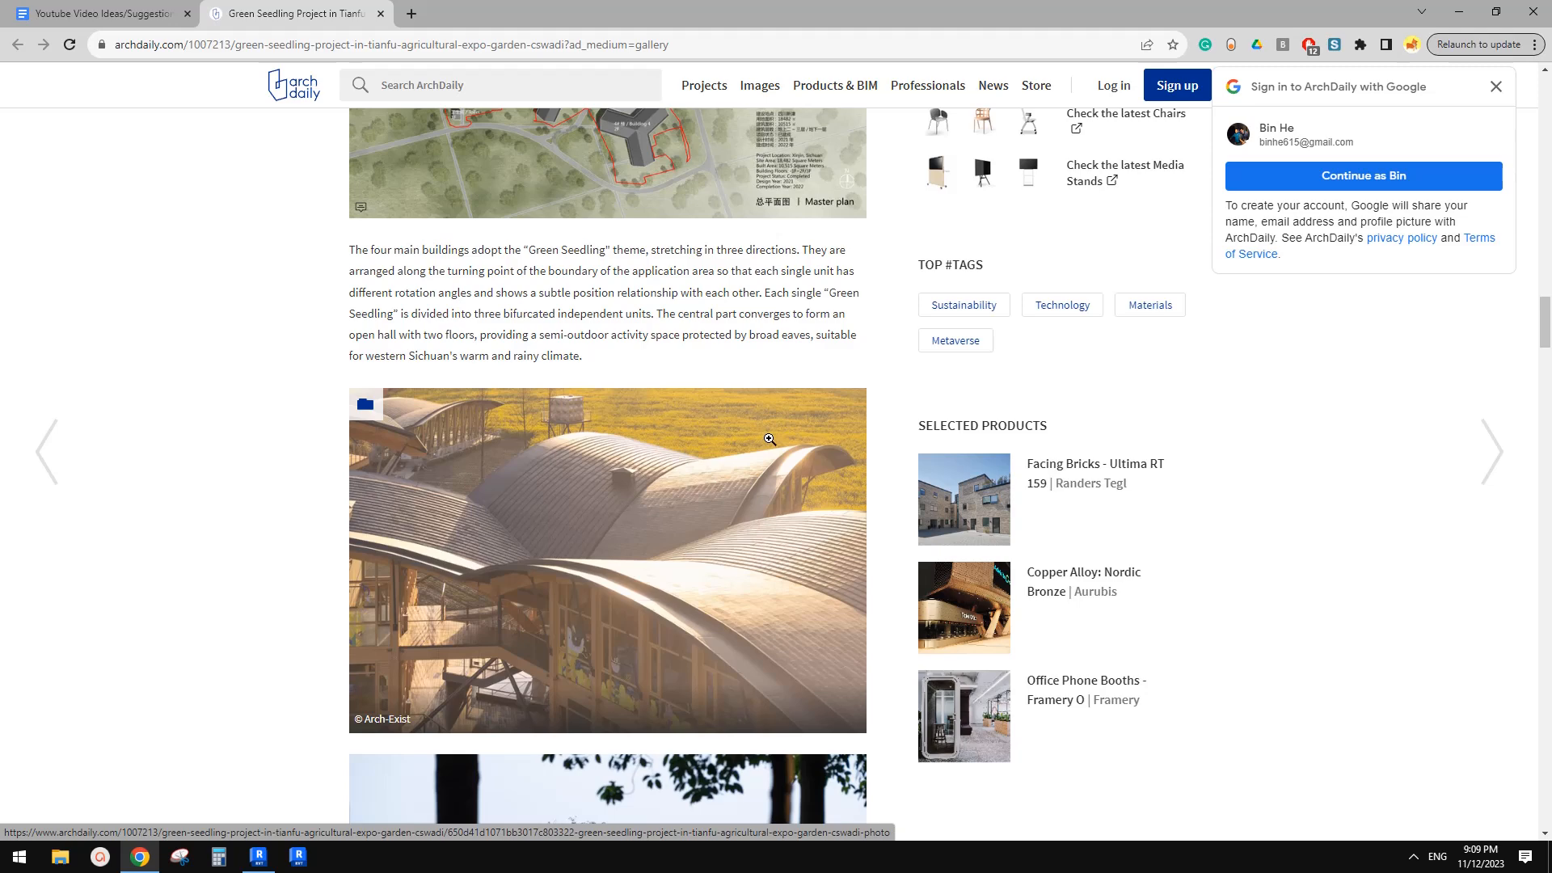
{"action": "scroll", "coordinate": [715, 504], "scroll_direction": "down", "scroll_amount": 1}
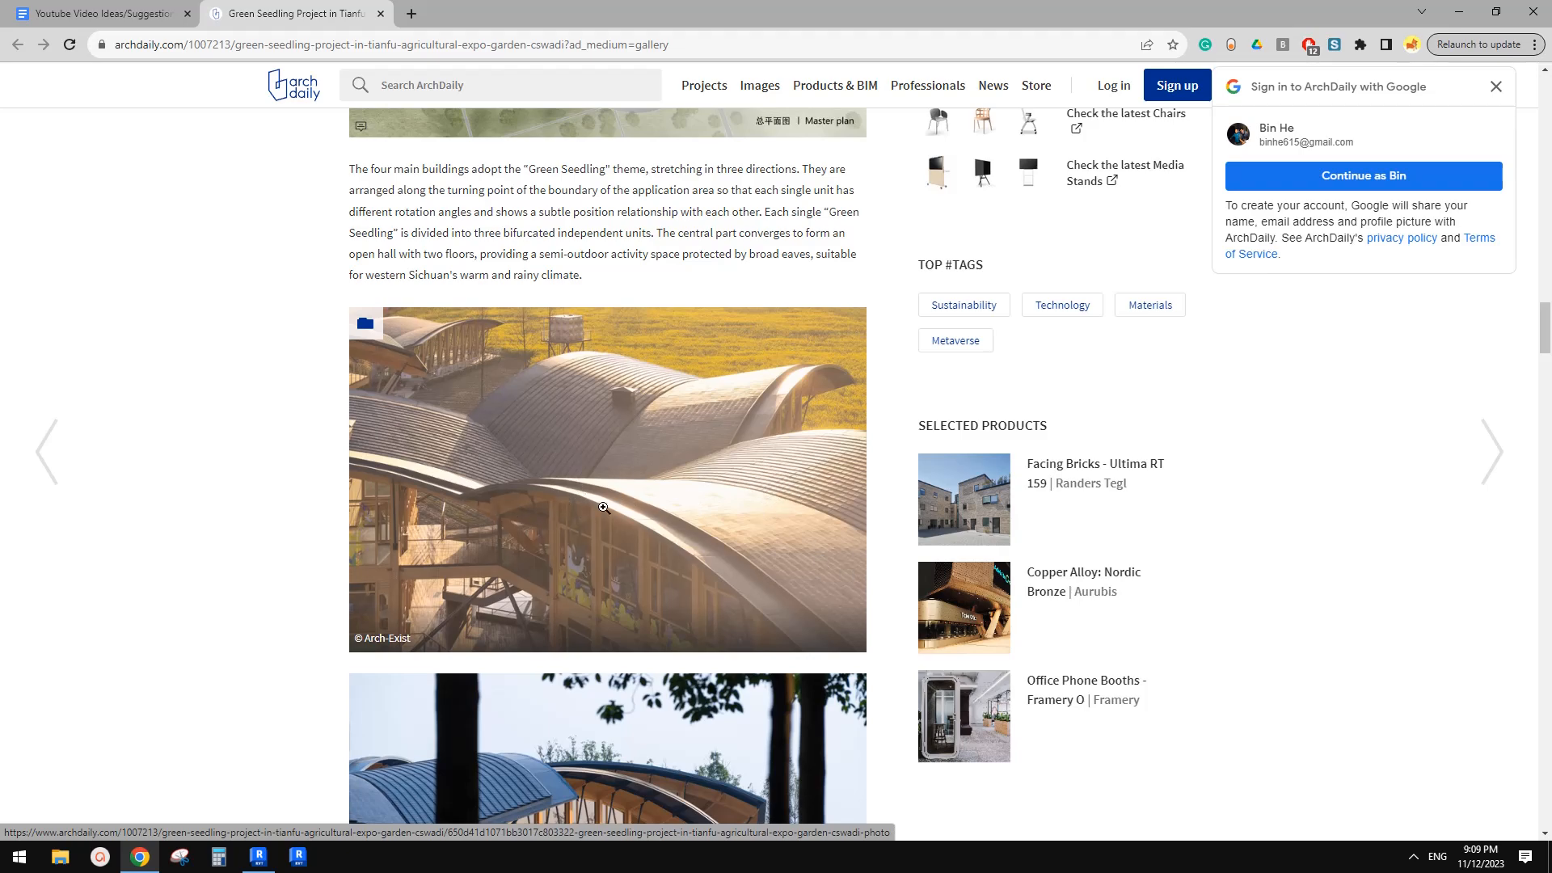
Revisit the arched roof photos, interior glulam views and site plan of the Green Seedling project on the ArchDaily page
{"action": "scroll", "coordinate": [768, 508], "scroll_direction": "down", "scroll_amount": 10}
{"action": "scroll", "coordinate": [780, 513], "scroll_direction": "down", "scroll_amount": 5}
{"action": "scroll", "coordinate": [780, 515], "scroll_direction": "up", "scroll_amount": 10}
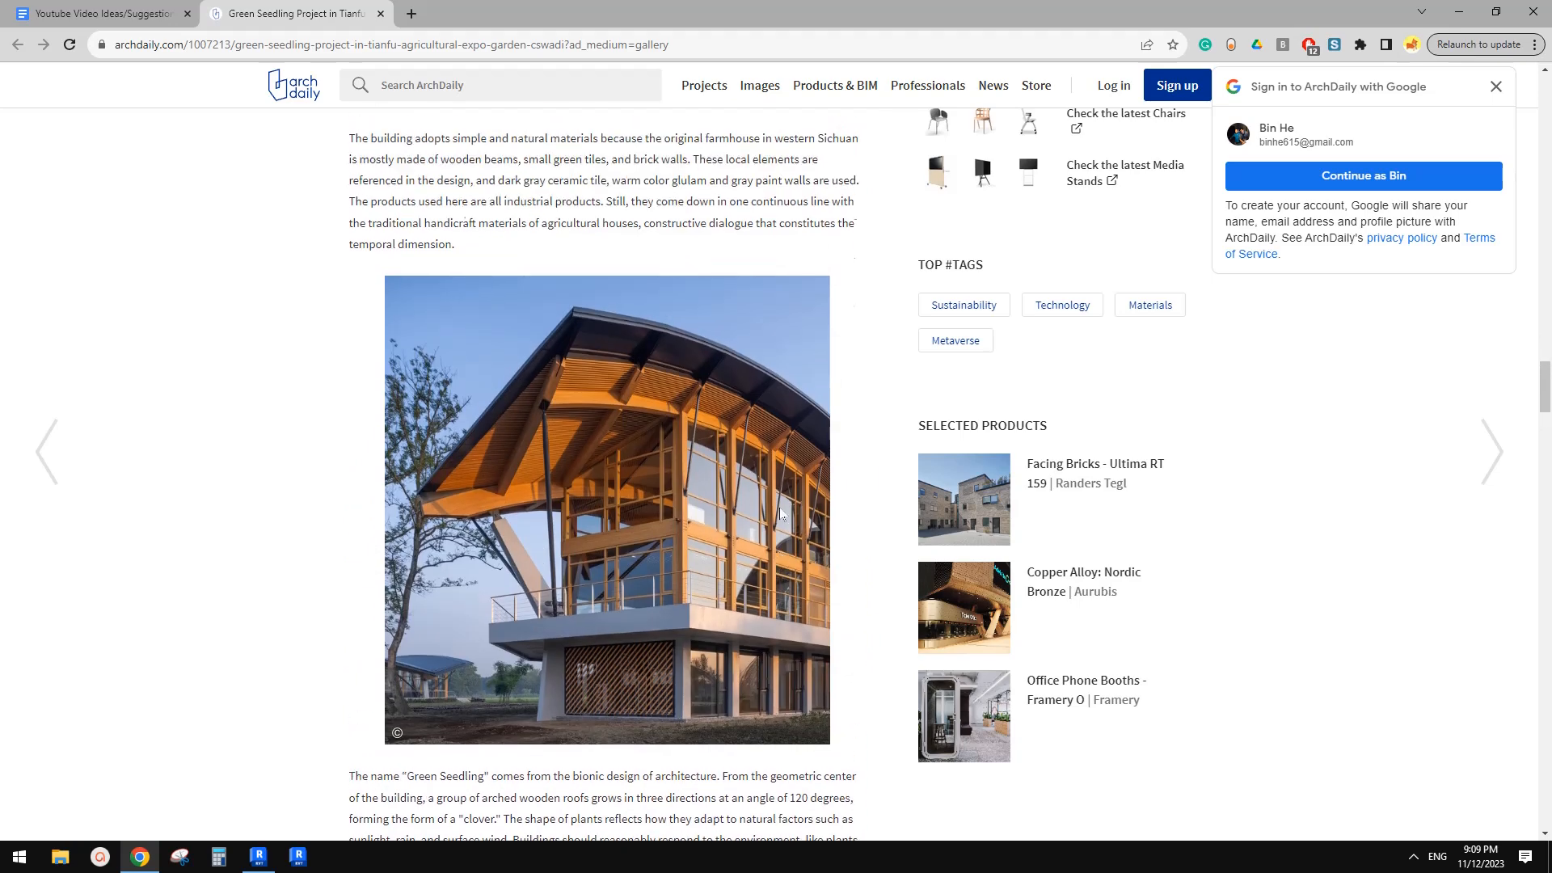
{"action": "scroll", "coordinate": [779, 513], "scroll_direction": "up", "scroll_amount": 3}
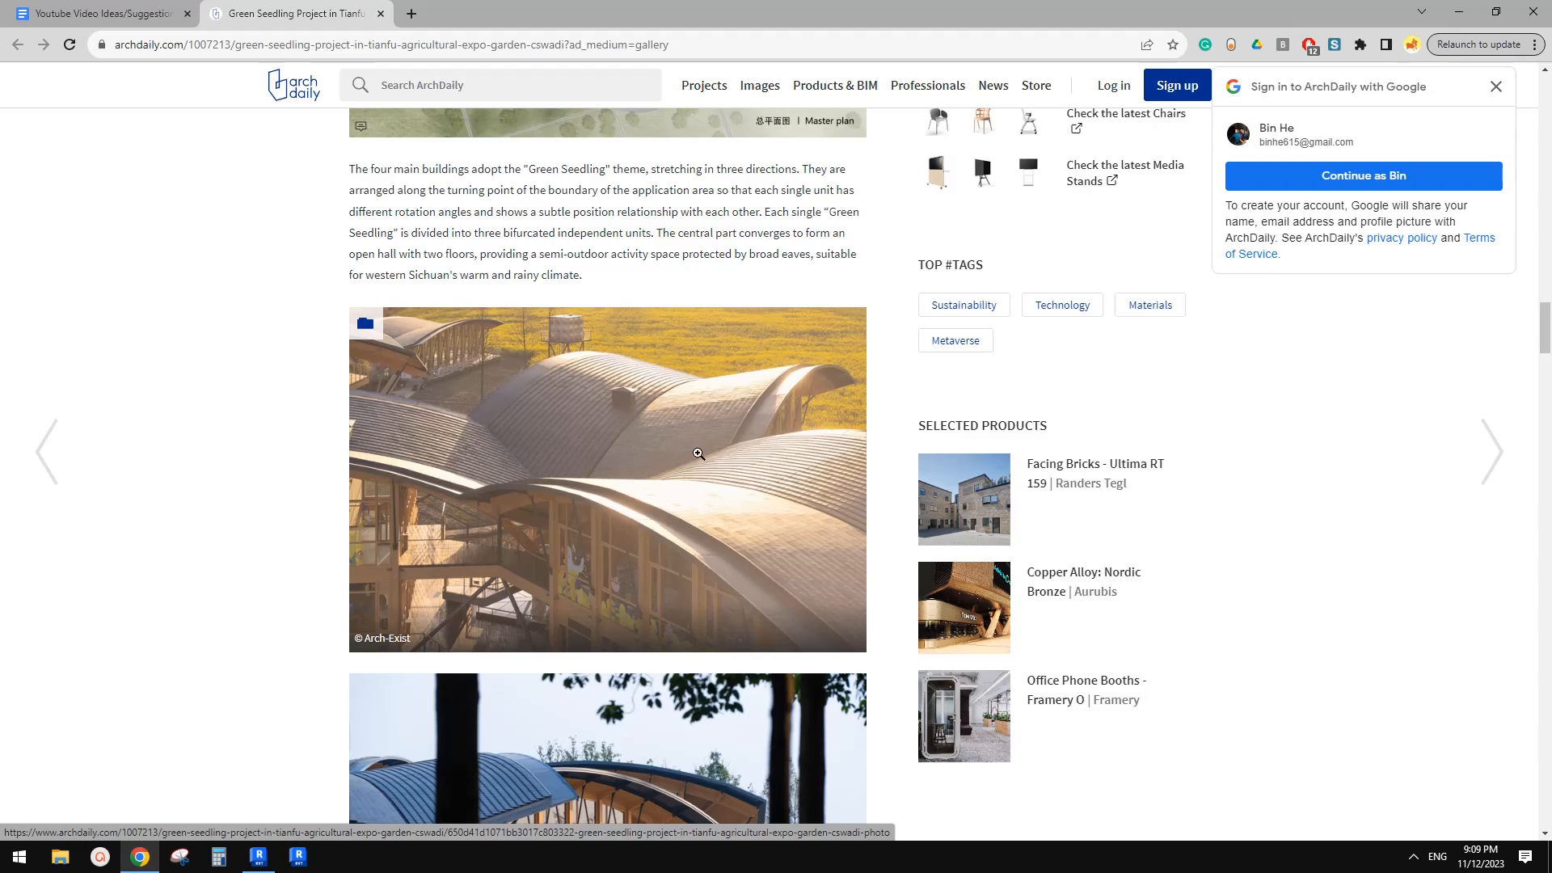
{"action": "scroll", "coordinate": [744, 513], "scroll_direction": "down", "scroll_amount": 5}
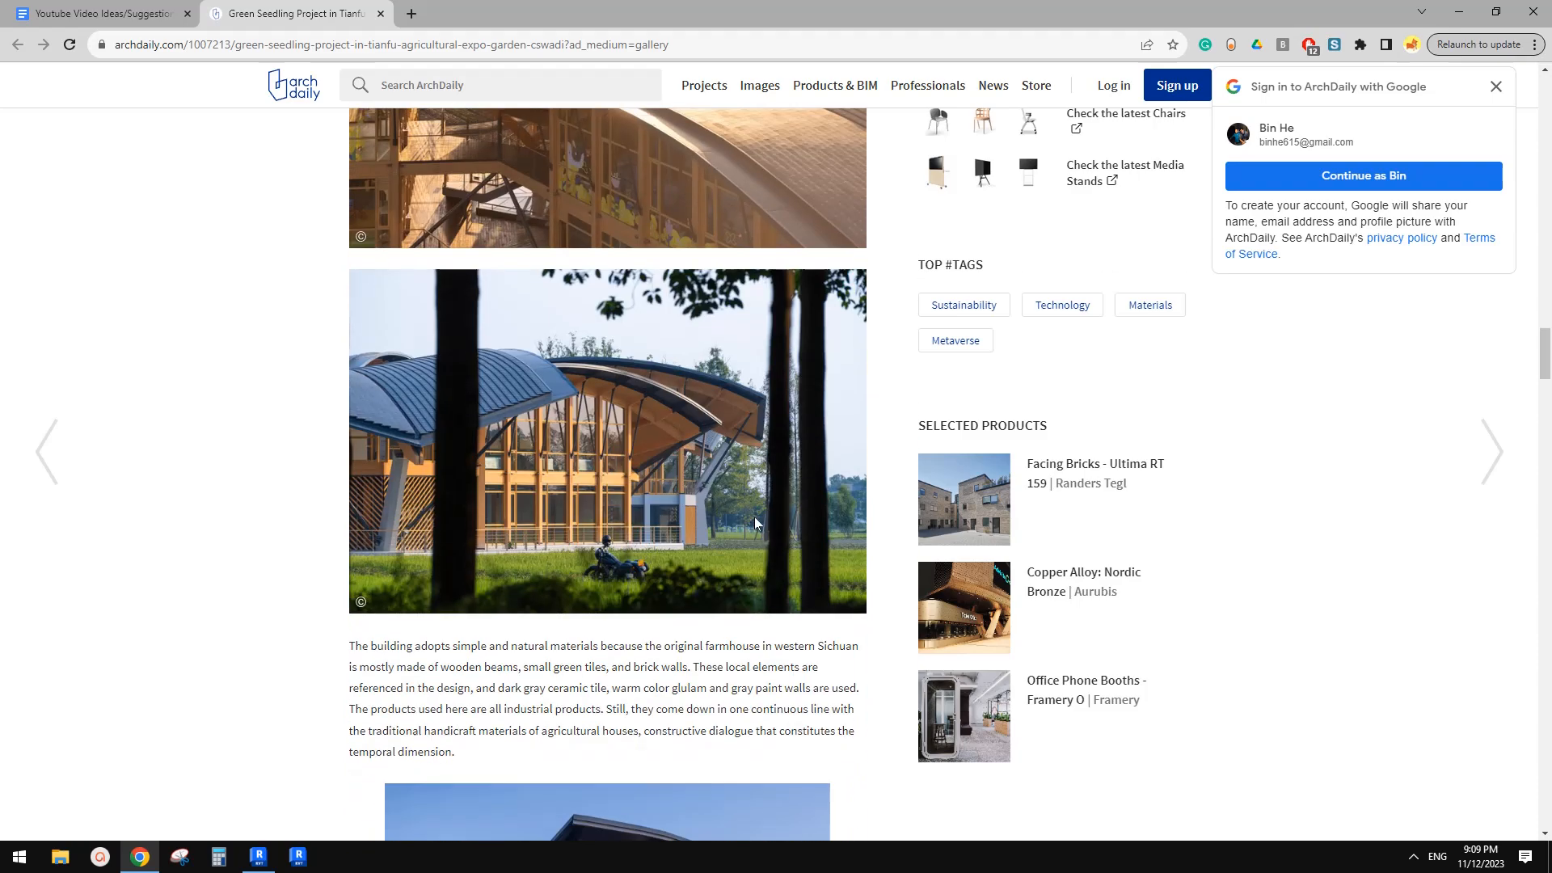
{"action": "scroll", "coordinate": [760, 518], "scroll_direction": "down", "scroll_amount": 6}
{"action": "scroll", "coordinate": [760, 517], "scroll_direction": "down", "scroll_amount": 10}
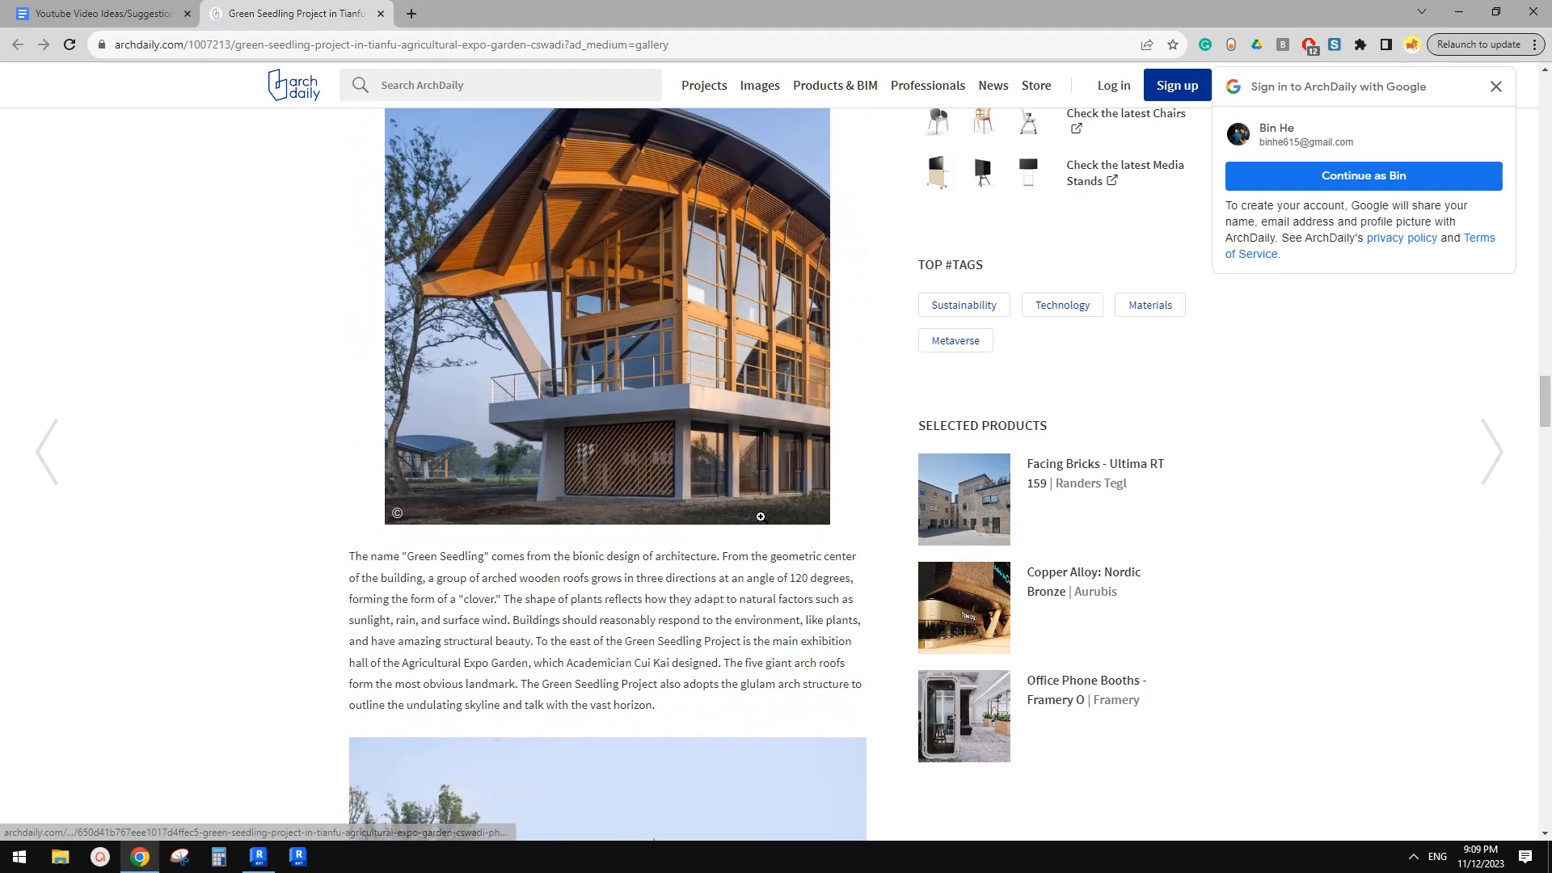
{"action": "scroll", "coordinate": [760, 524], "scroll_direction": "down", "scroll_amount": 3}
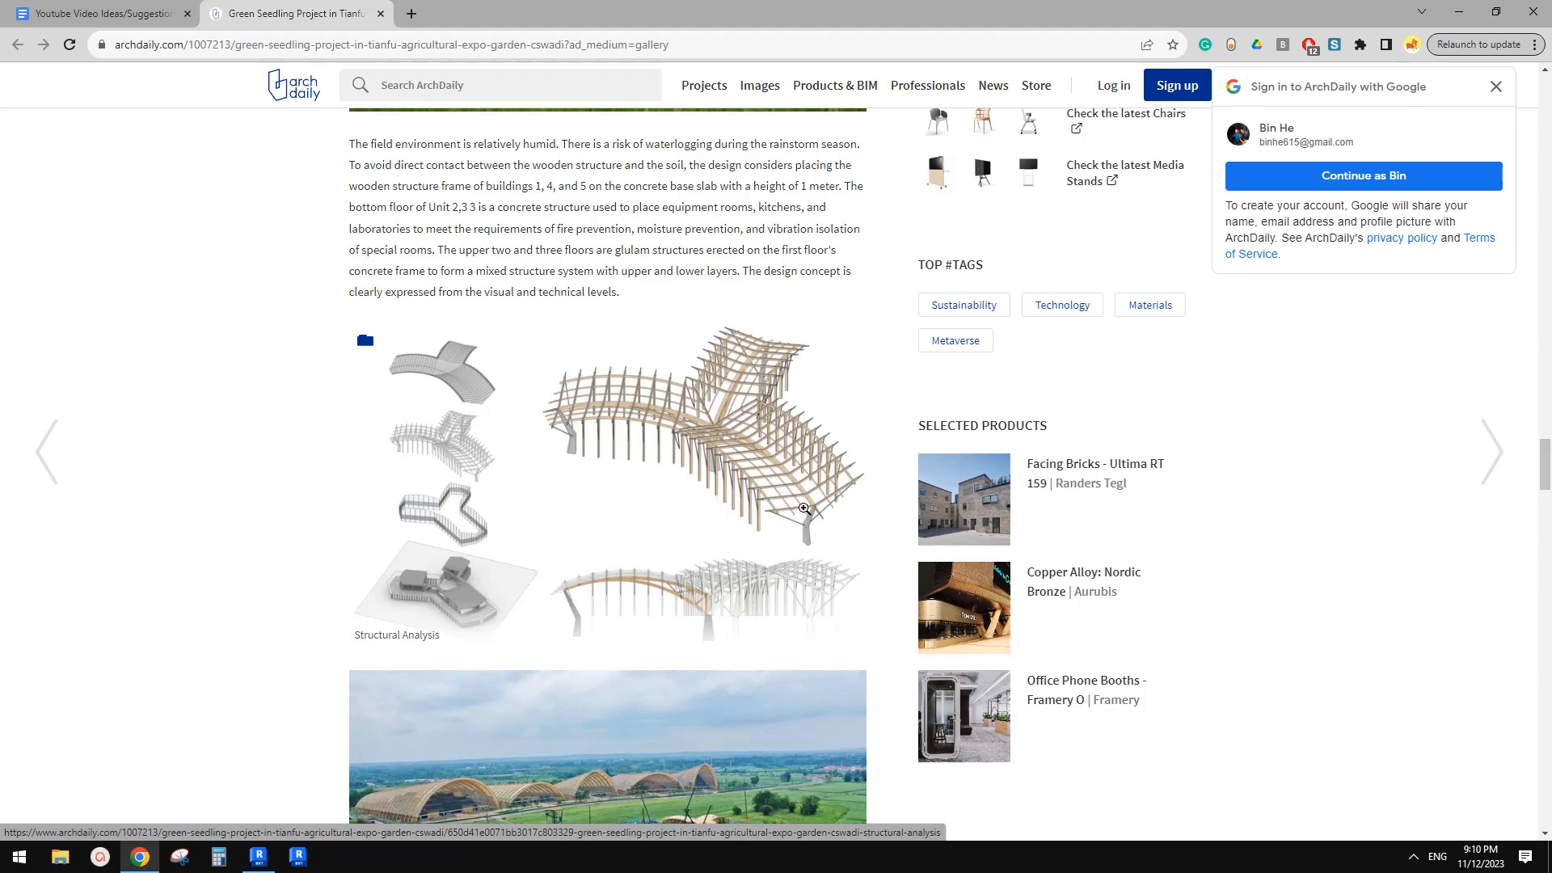
{"action": "scroll", "coordinate": [805, 508], "scroll_direction": "down", "scroll_amount": 12}
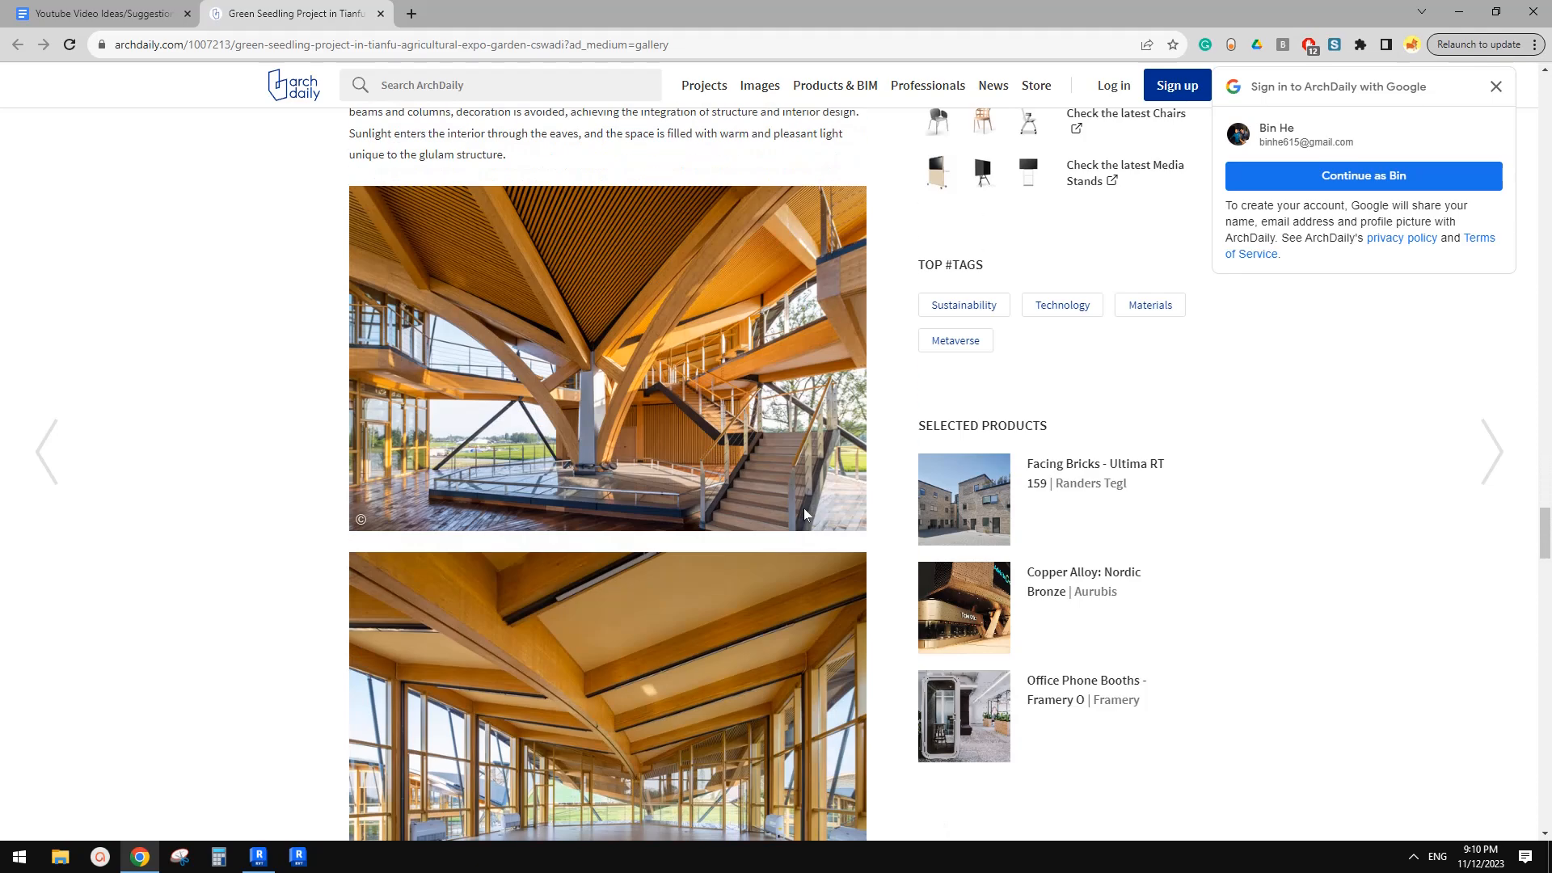
{"action": "scroll", "coordinate": [804, 508], "scroll_direction": "up", "scroll_amount": 1}
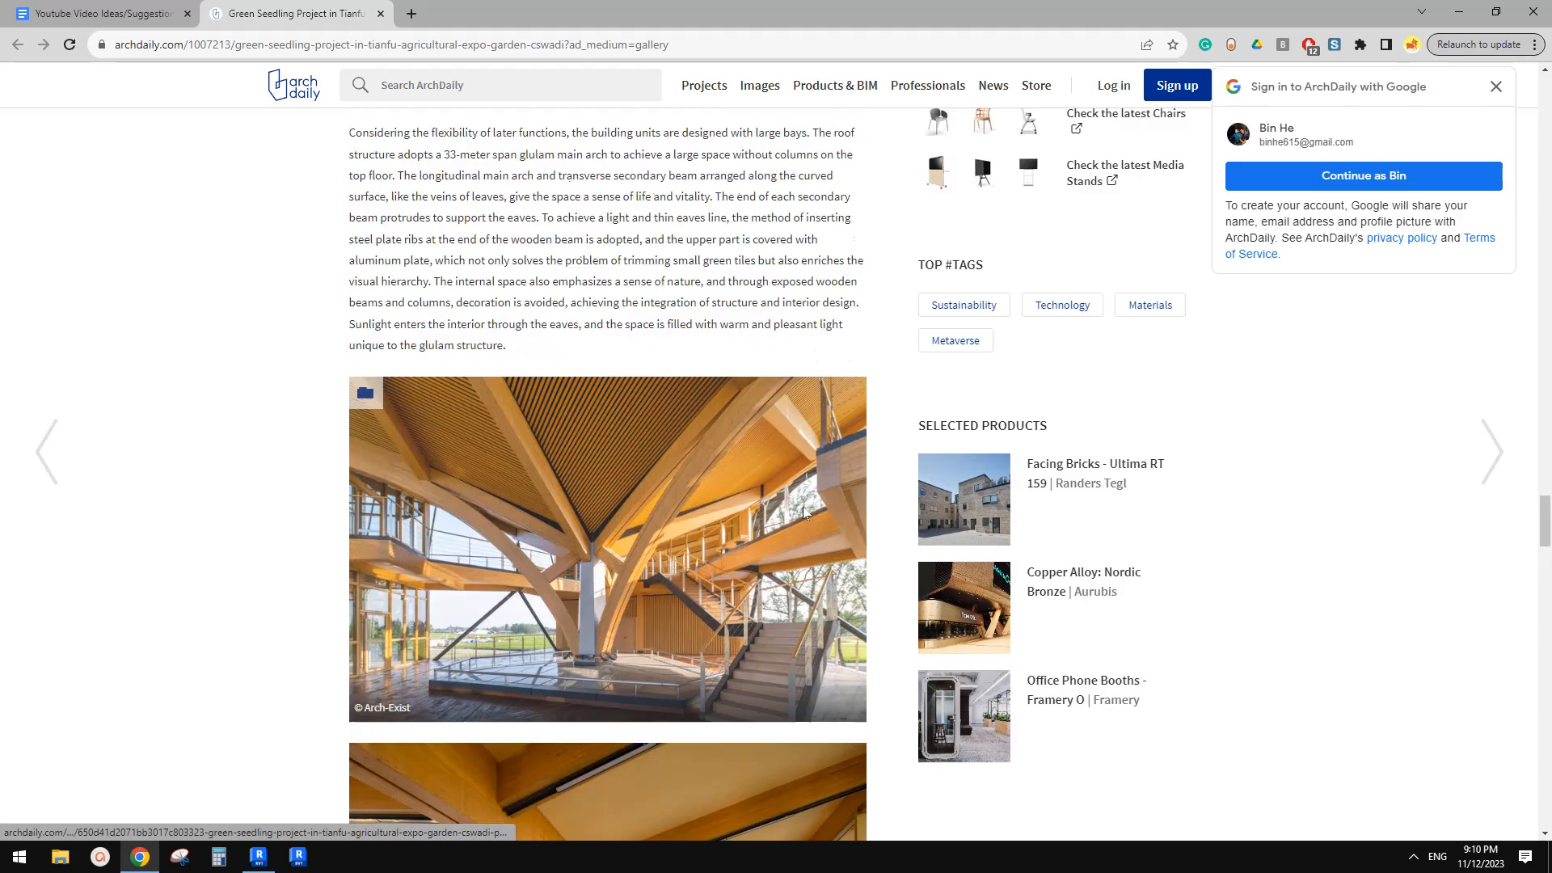
{"action": "scroll", "coordinate": [804, 506], "scroll_direction": "up", "scroll_amount": 20}
{"action": "scroll", "coordinate": [773, 507], "scroll_direction": "up", "scroll_amount": 8}
{"action": "scroll", "coordinate": [773, 507], "scroll_direction": "down", "scroll_amount": 3}
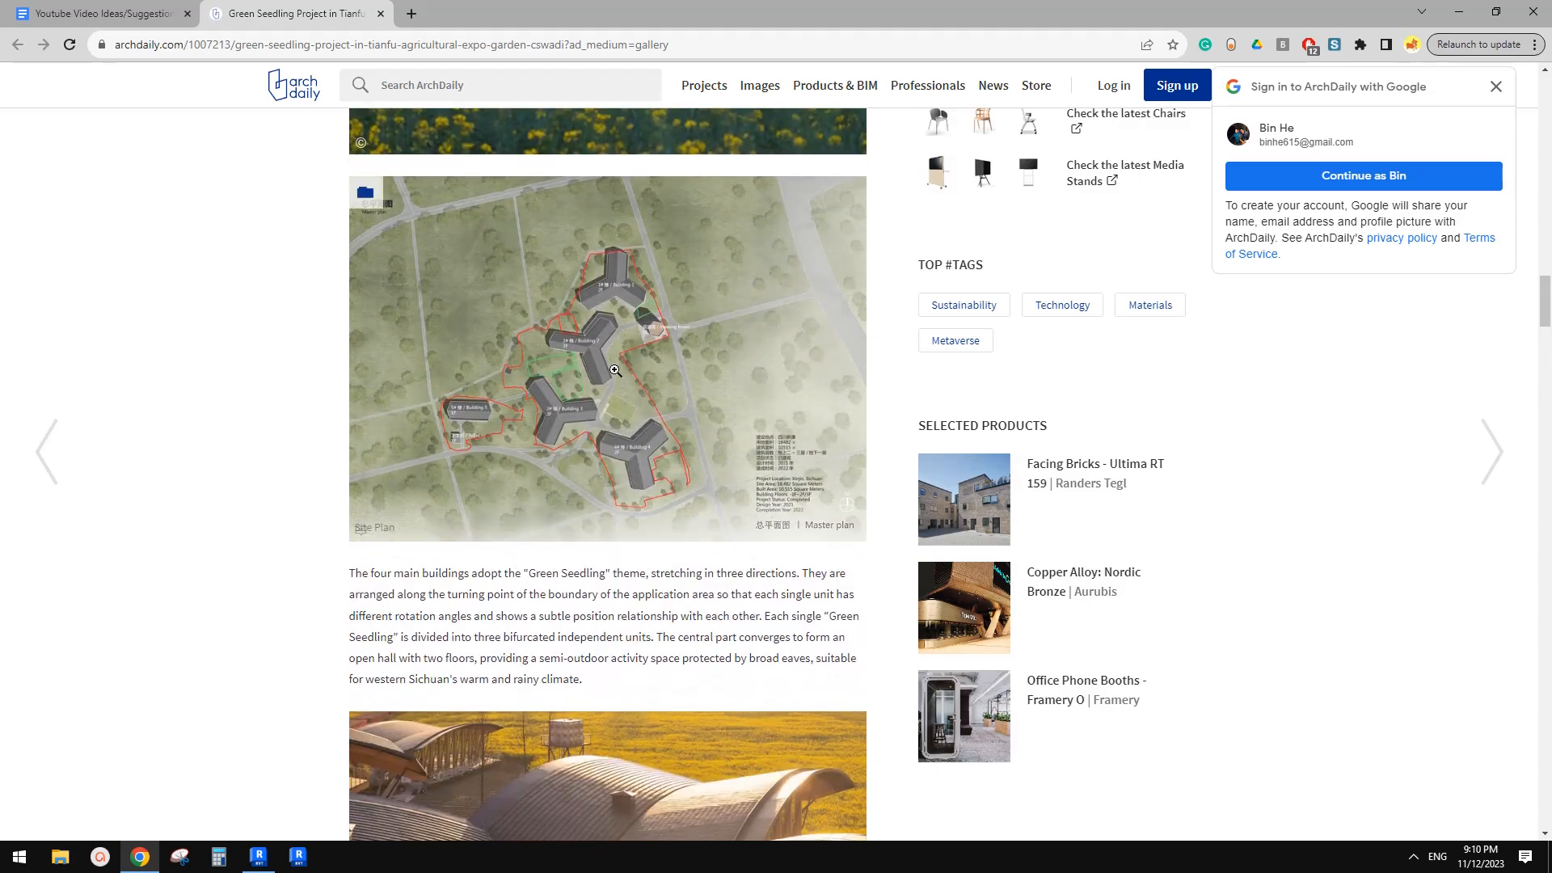
{"action": "scroll", "coordinate": [598, 453], "scroll_direction": "up", "scroll_amount": 1}
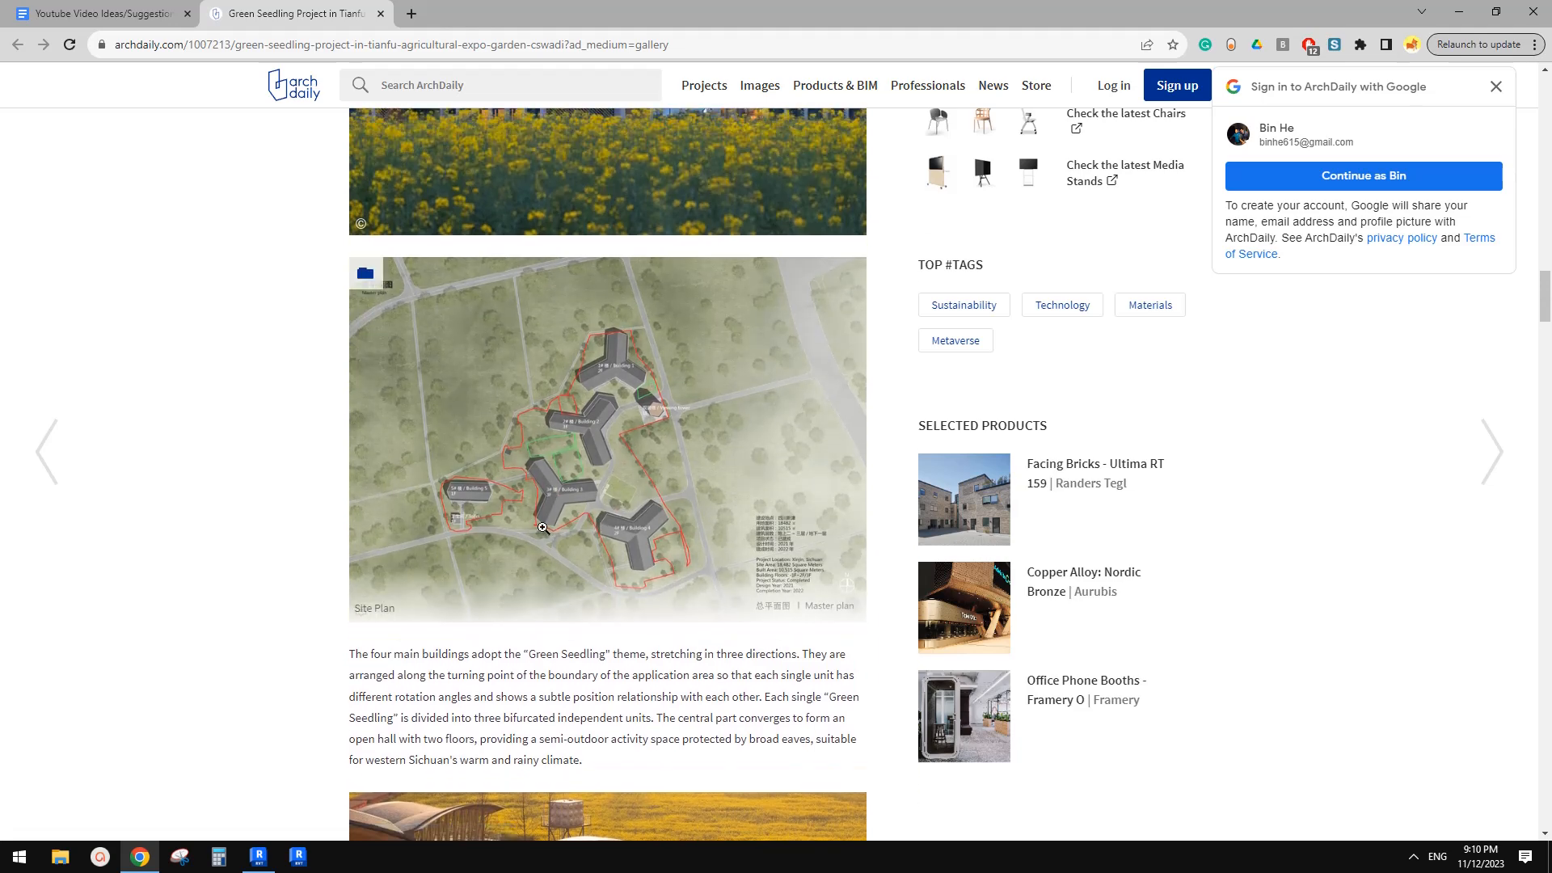
Create a new Revit project from the Architectural Template
{"action": "left_click", "coordinate": [259, 856]}
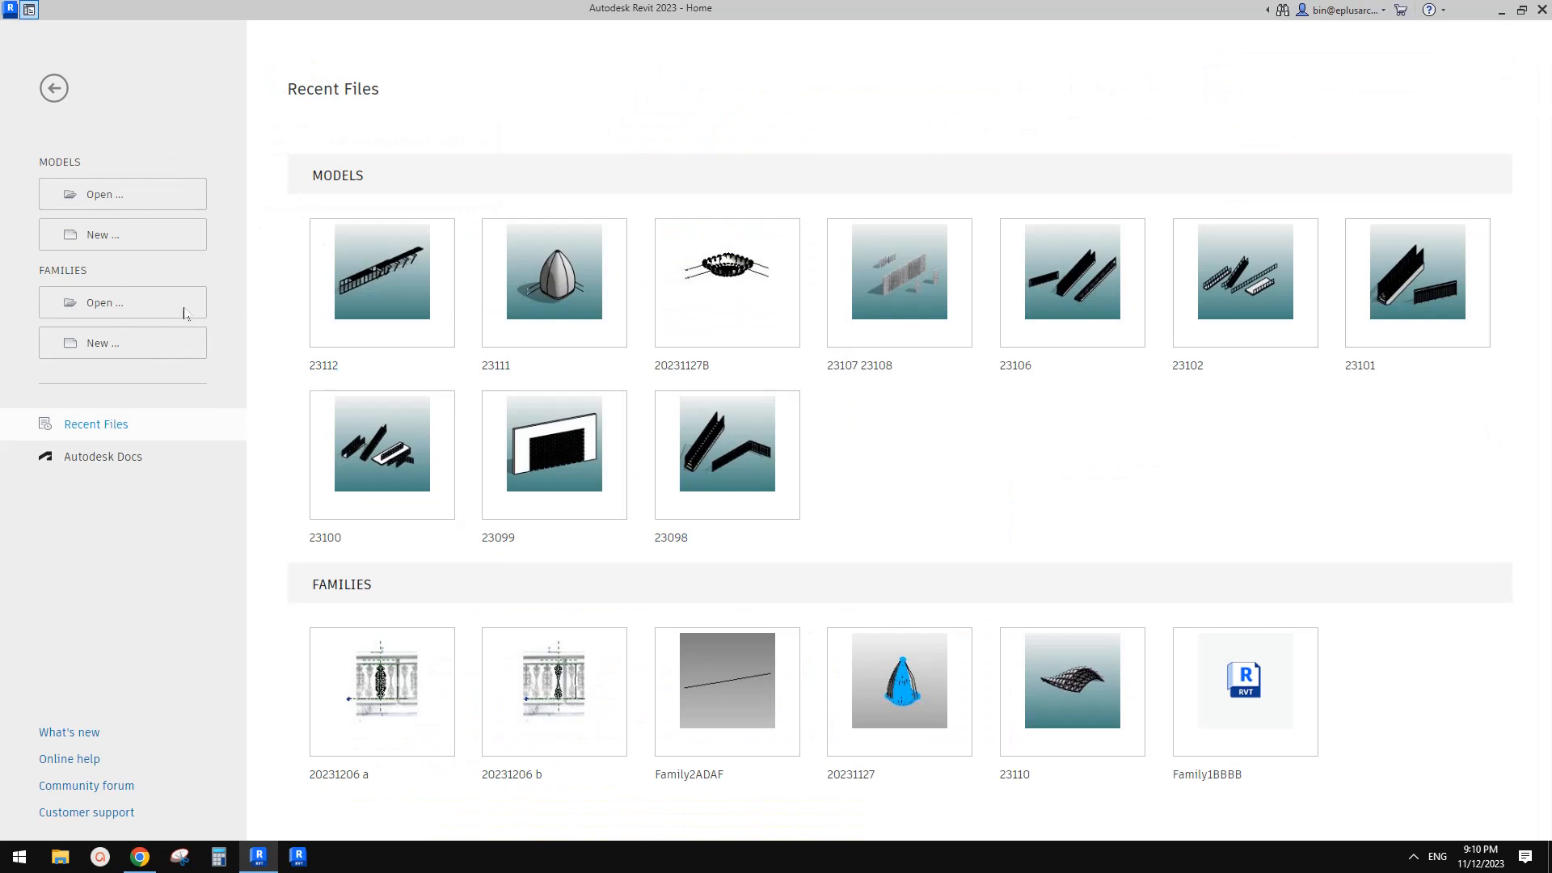
{"action": "left_click", "coordinate": [142, 239]}
{"action": "left_click", "coordinate": [782, 254]}
{"action": "left_click", "coordinate": [763, 234]}
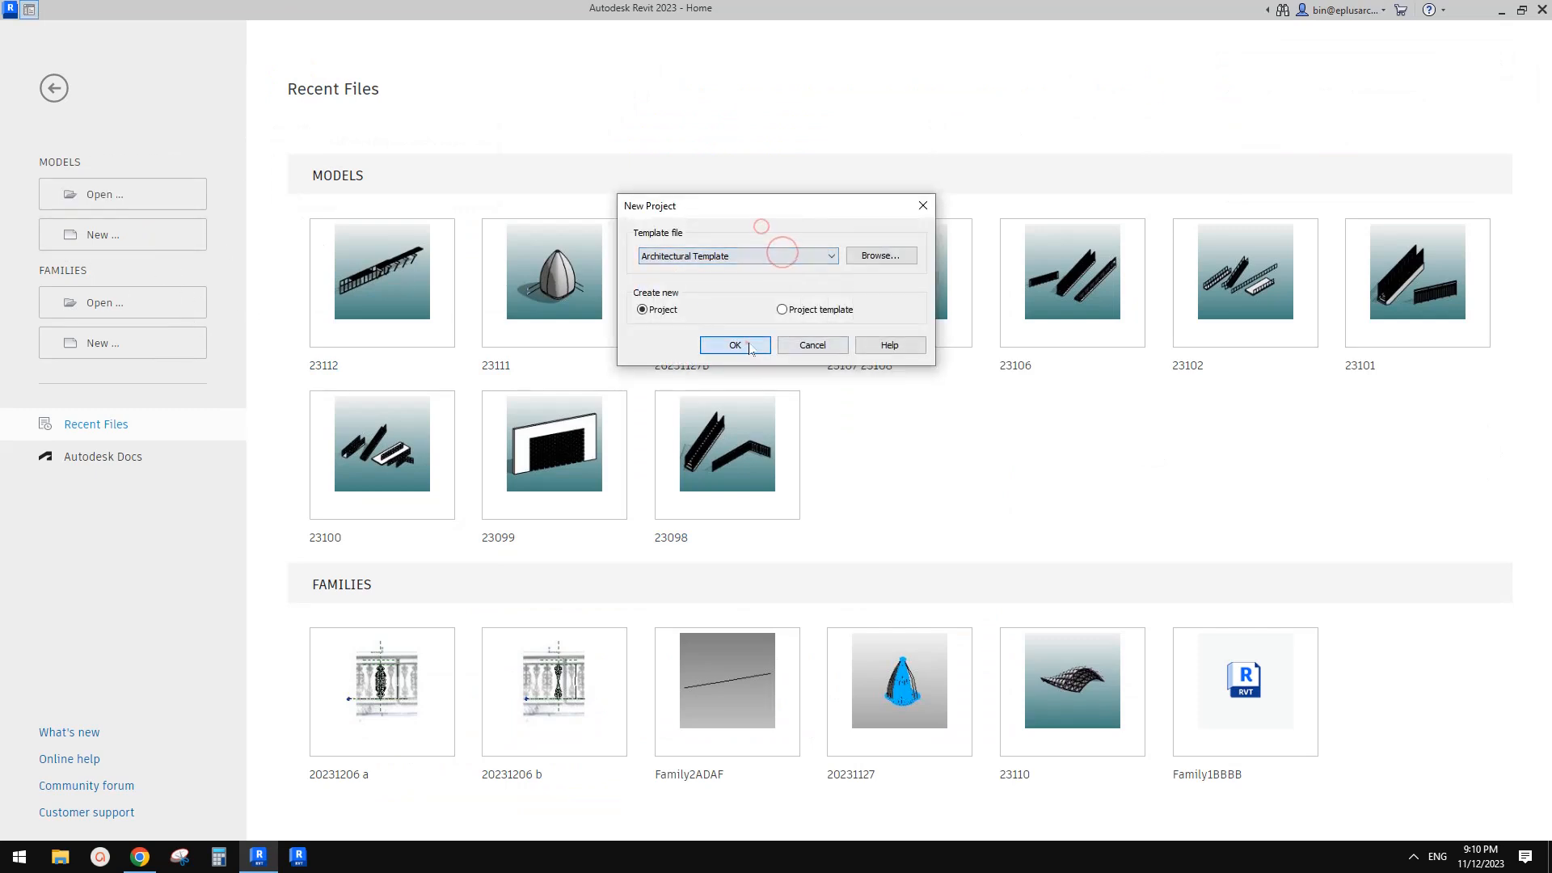
{"action": "left_click", "coordinate": [746, 343]}
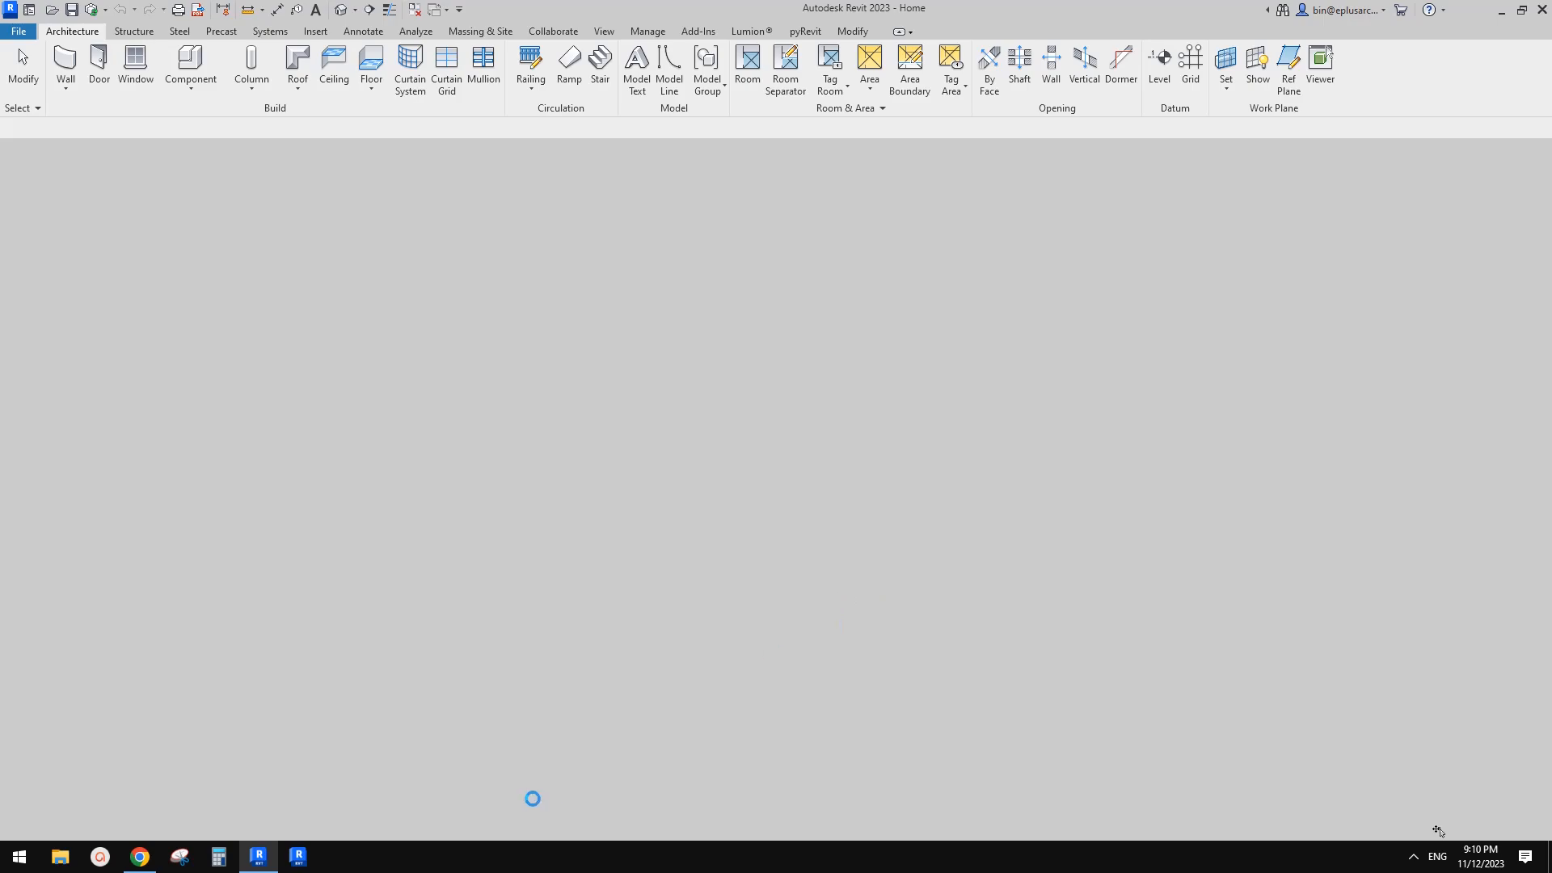
Open the Site floor plan view of the new project
{"action": "left_click", "coordinate": [141, 858]}
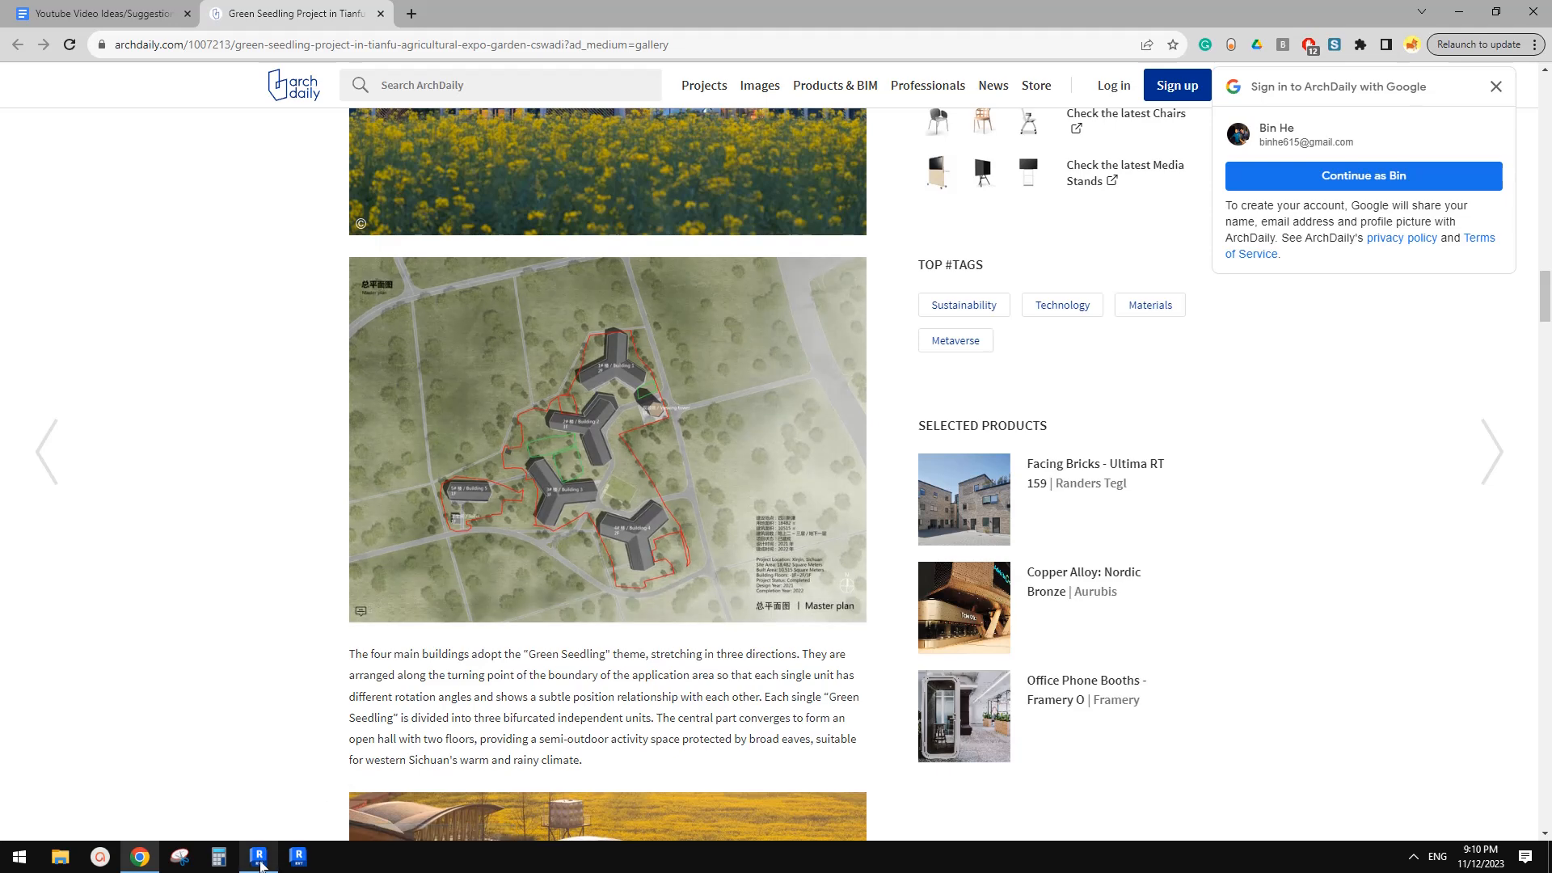
{"action": "left_click", "coordinate": [261, 860]}
{"action": "middle_click_drag", "start_coordinate": [967, 464], "coordinate": [881, 463]}
{"action": "left_click", "coordinate": [140, 857]}
{"action": "left_click", "coordinate": [258, 857]}
{"action": "middle_click_drag", "start_coordinate": [862, 542], "coordinate": [859, 547]}
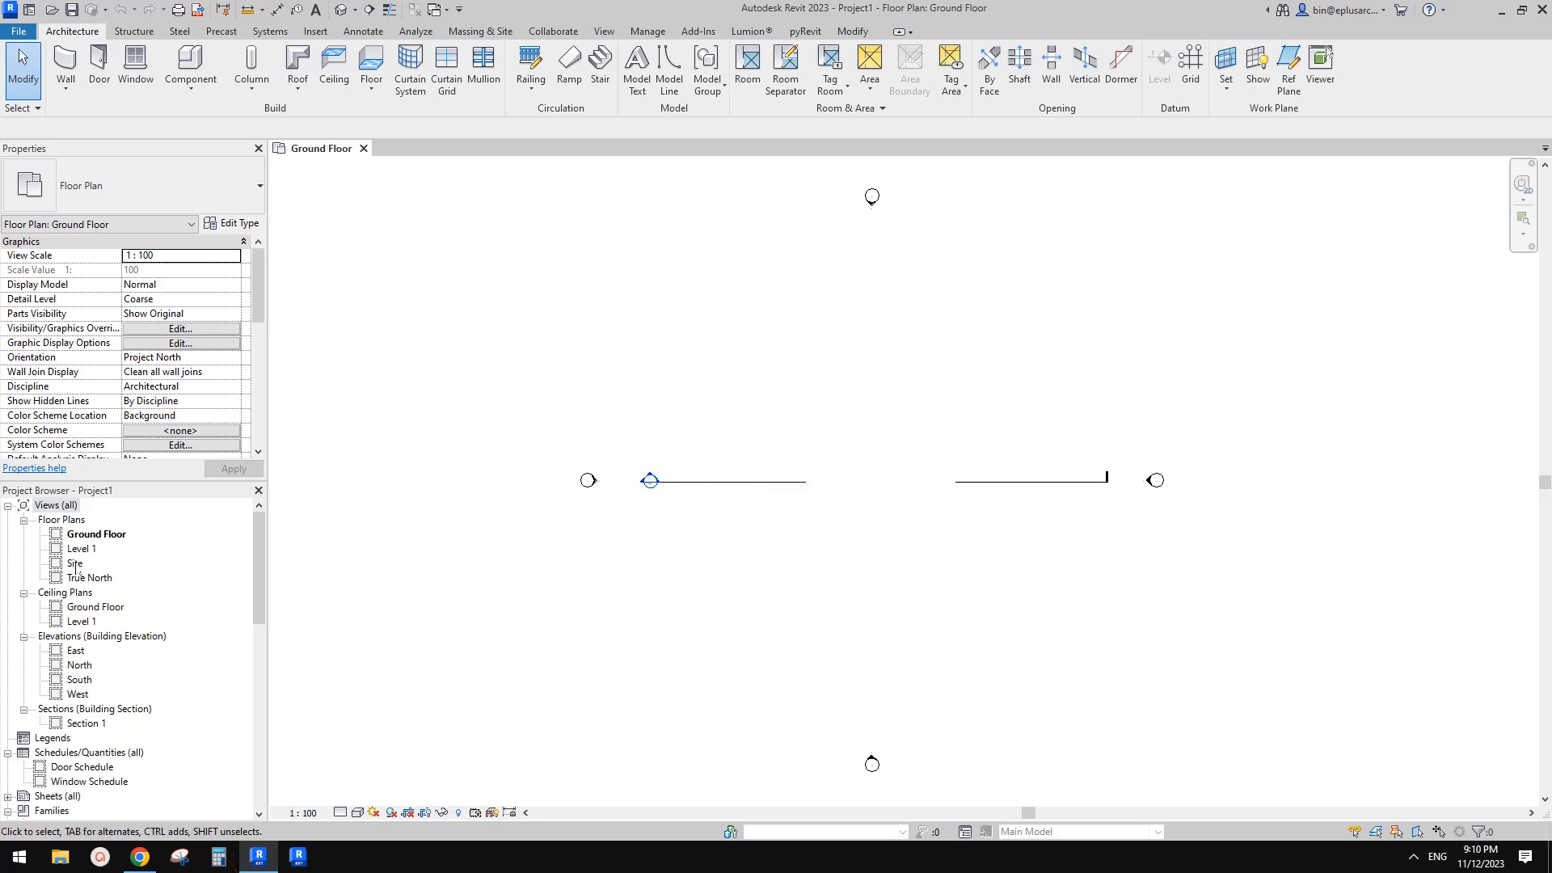
{"action": "double_click", "coordinate": [75, 564]}
{"action": "middle_click_drag", "start_coordinate": [740, 462], "coordinate": [737, 467]}
{"action": "middle_click_drag", "start_coordinate": [927, 453], "coordinate": [921, 449]}
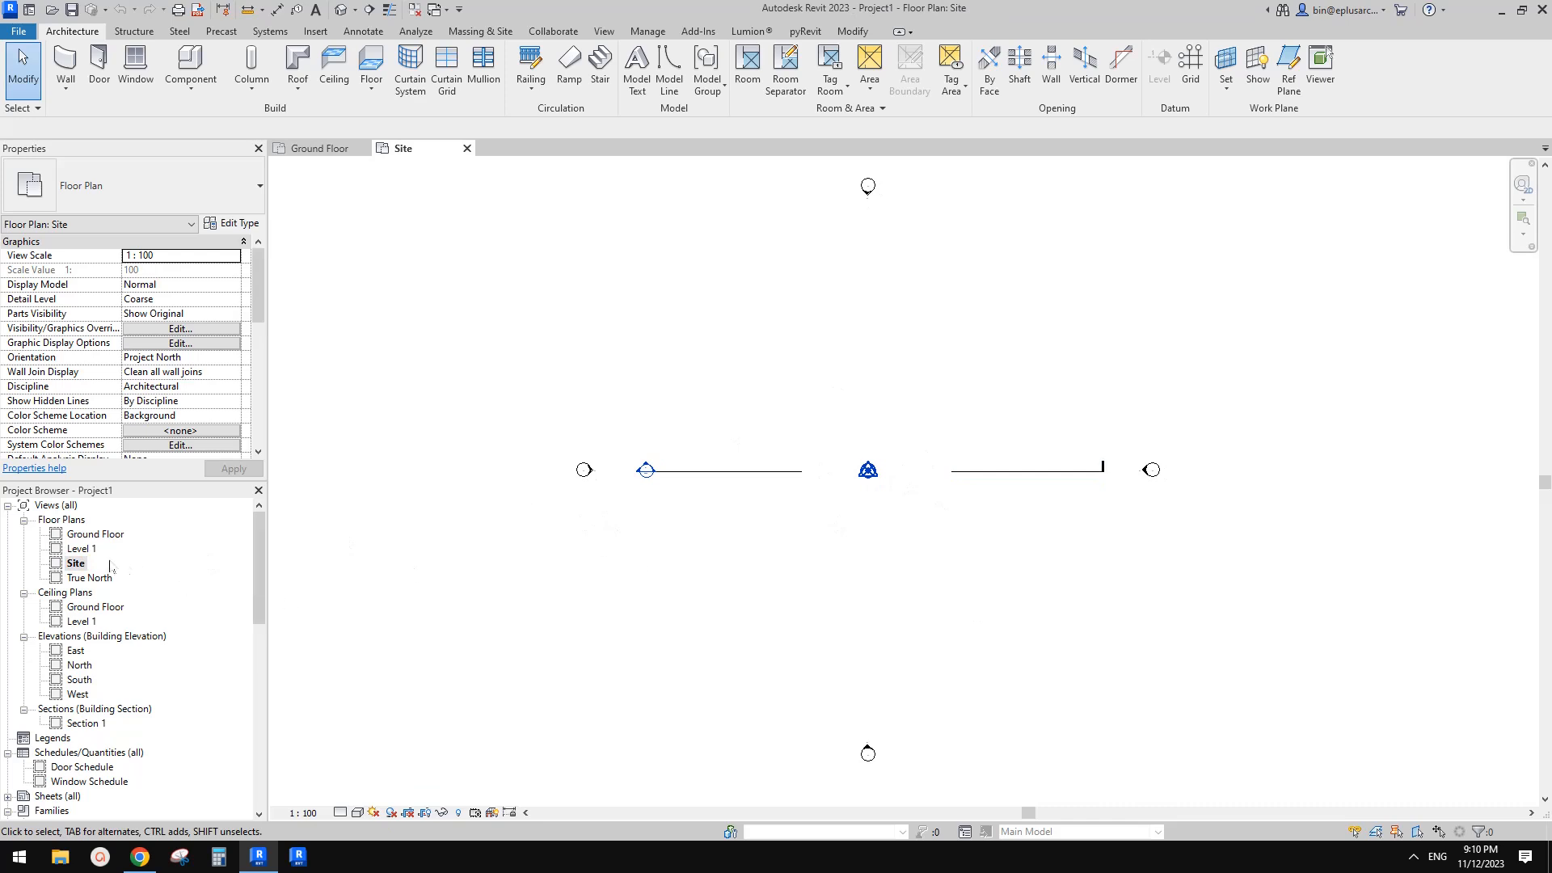
{"action": "middle_click_drag", "start_coordinate": [792, 391], "coordinate": [788, 406]}
{"action": "middle_click_drag", "start_coordinate": [831, 278], "coordinate": [852, 329]}
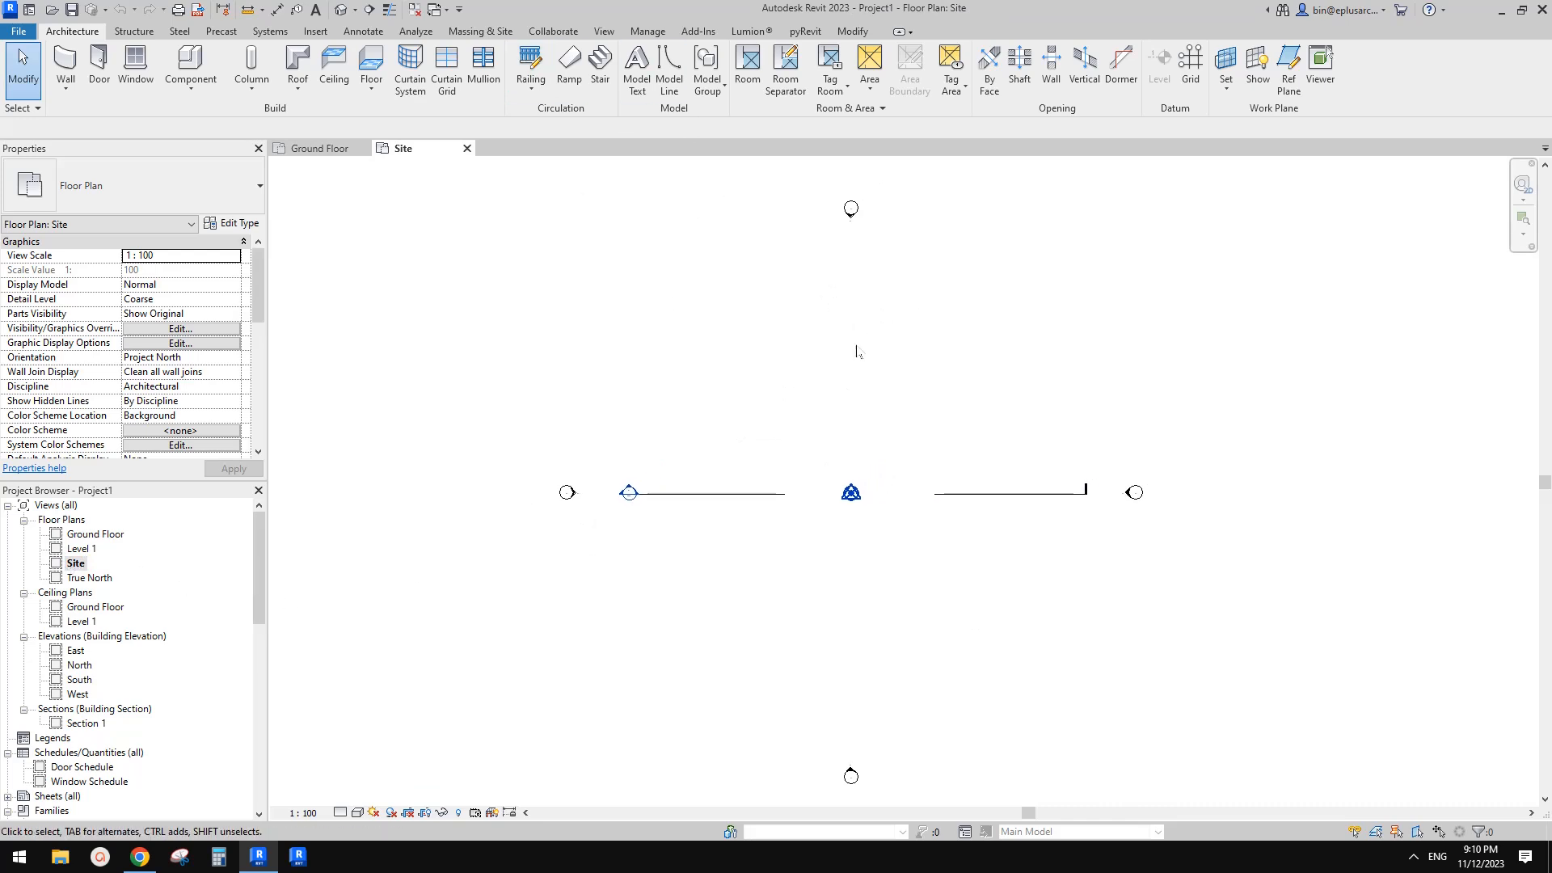
Open the Green Seedling site plan image in a new browser tab for reference
{"action": "left_click", "coordinate": [140, 857]}
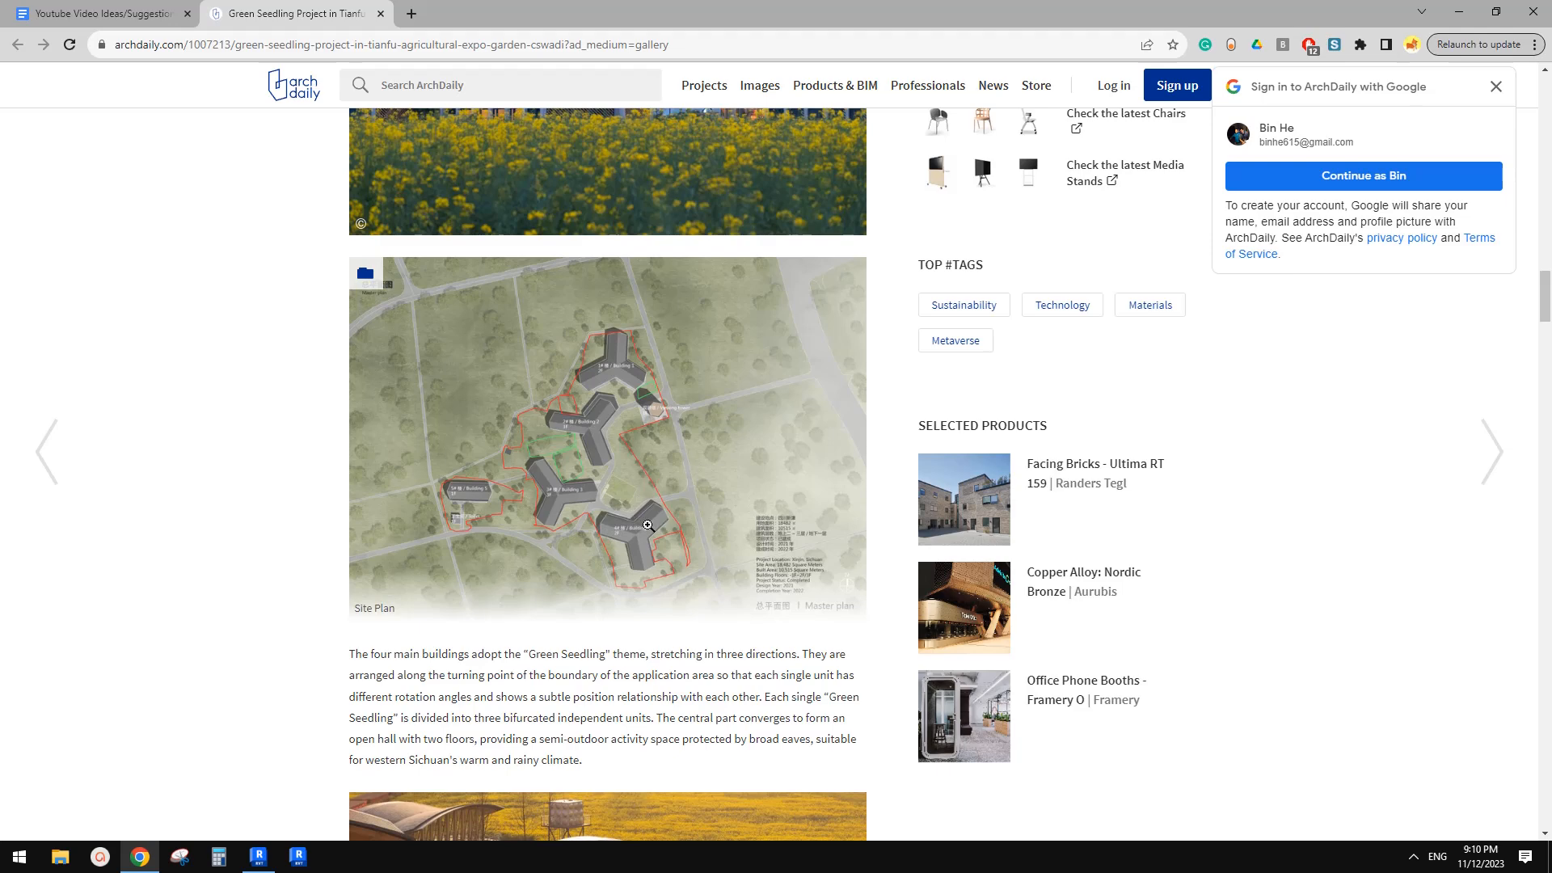
{"action": "middle_click", "coordinate": [663, 526]}
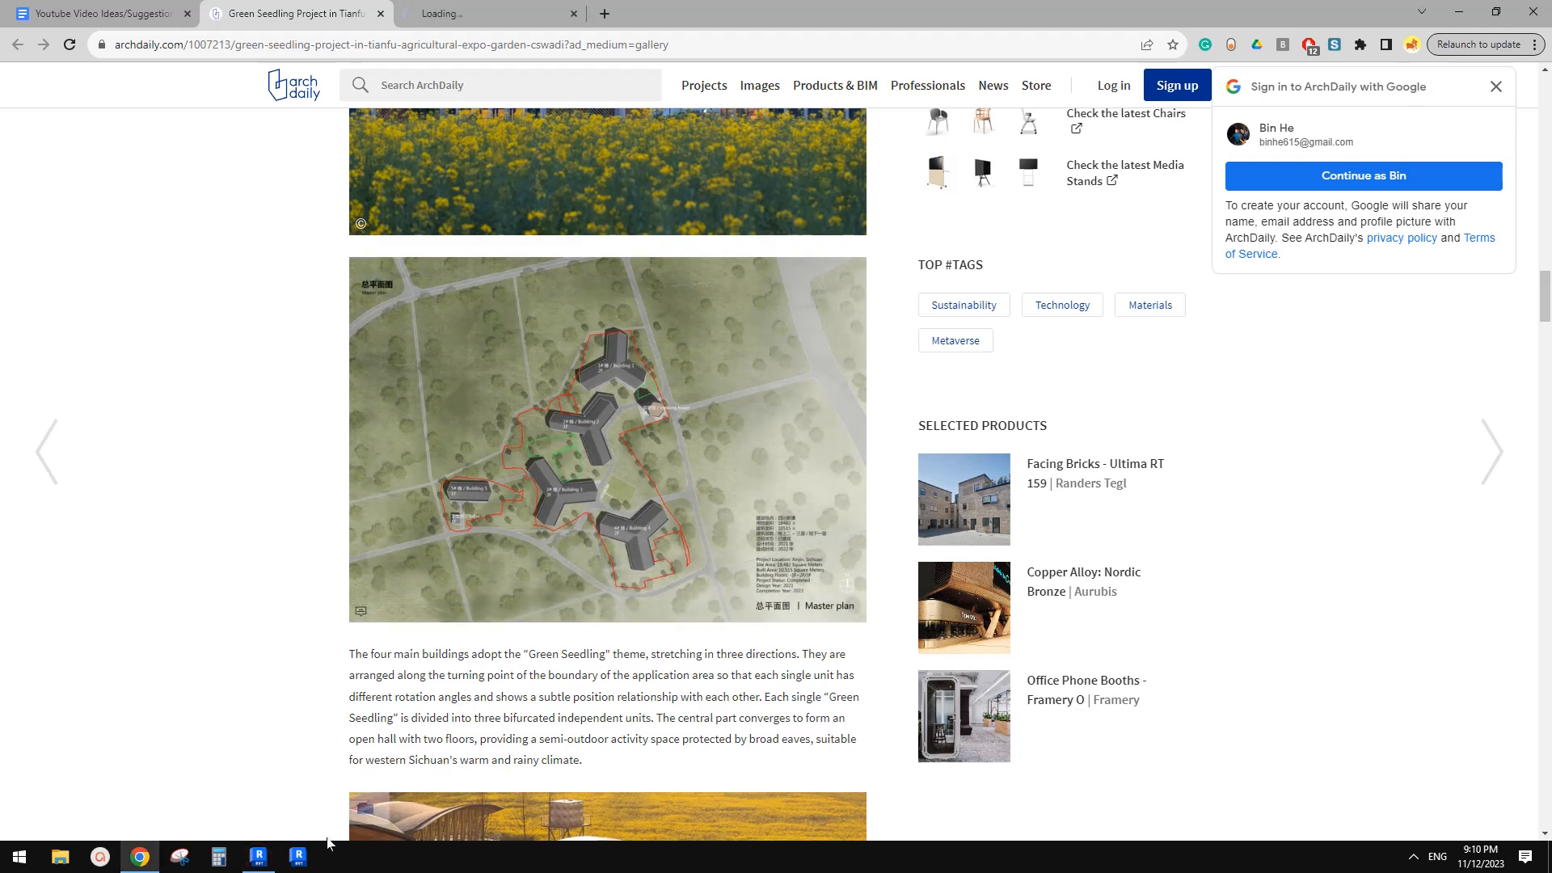
{"action": "left_click", "coordinate": [259, 857]}
{"action": "middle_click_drag", "start_coordinate": [868, 457], "coordinate": [863, 496]}
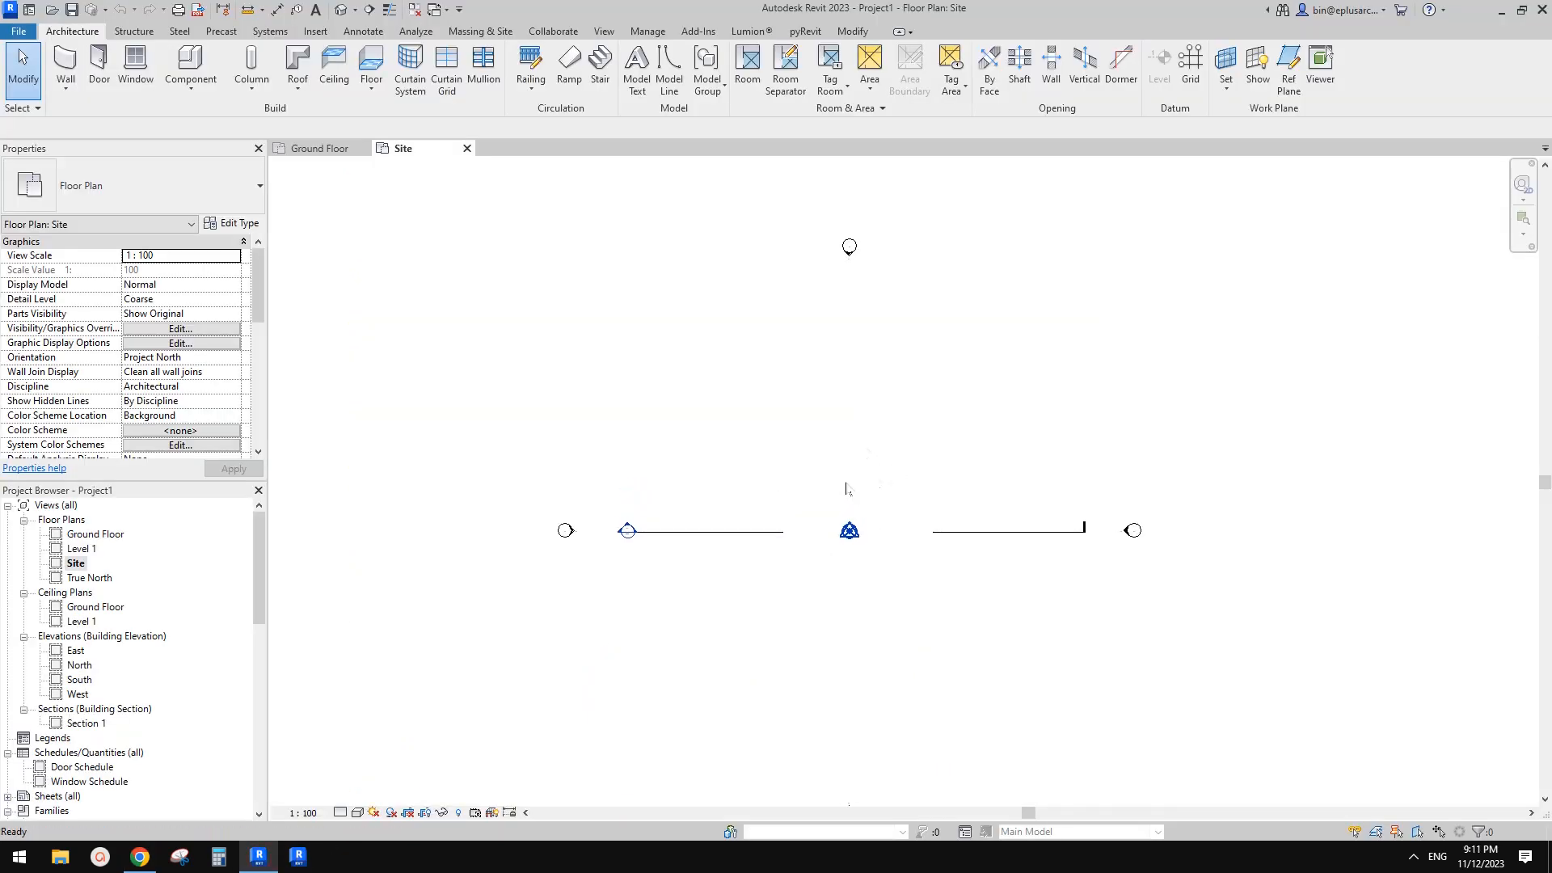
Draw a chain of detail lines: a vertical line about 10000 mm long and an angled line about 3000 mm at 25°
{"action": "key", "text": "d"}
{"action": "key", "text": "l"}
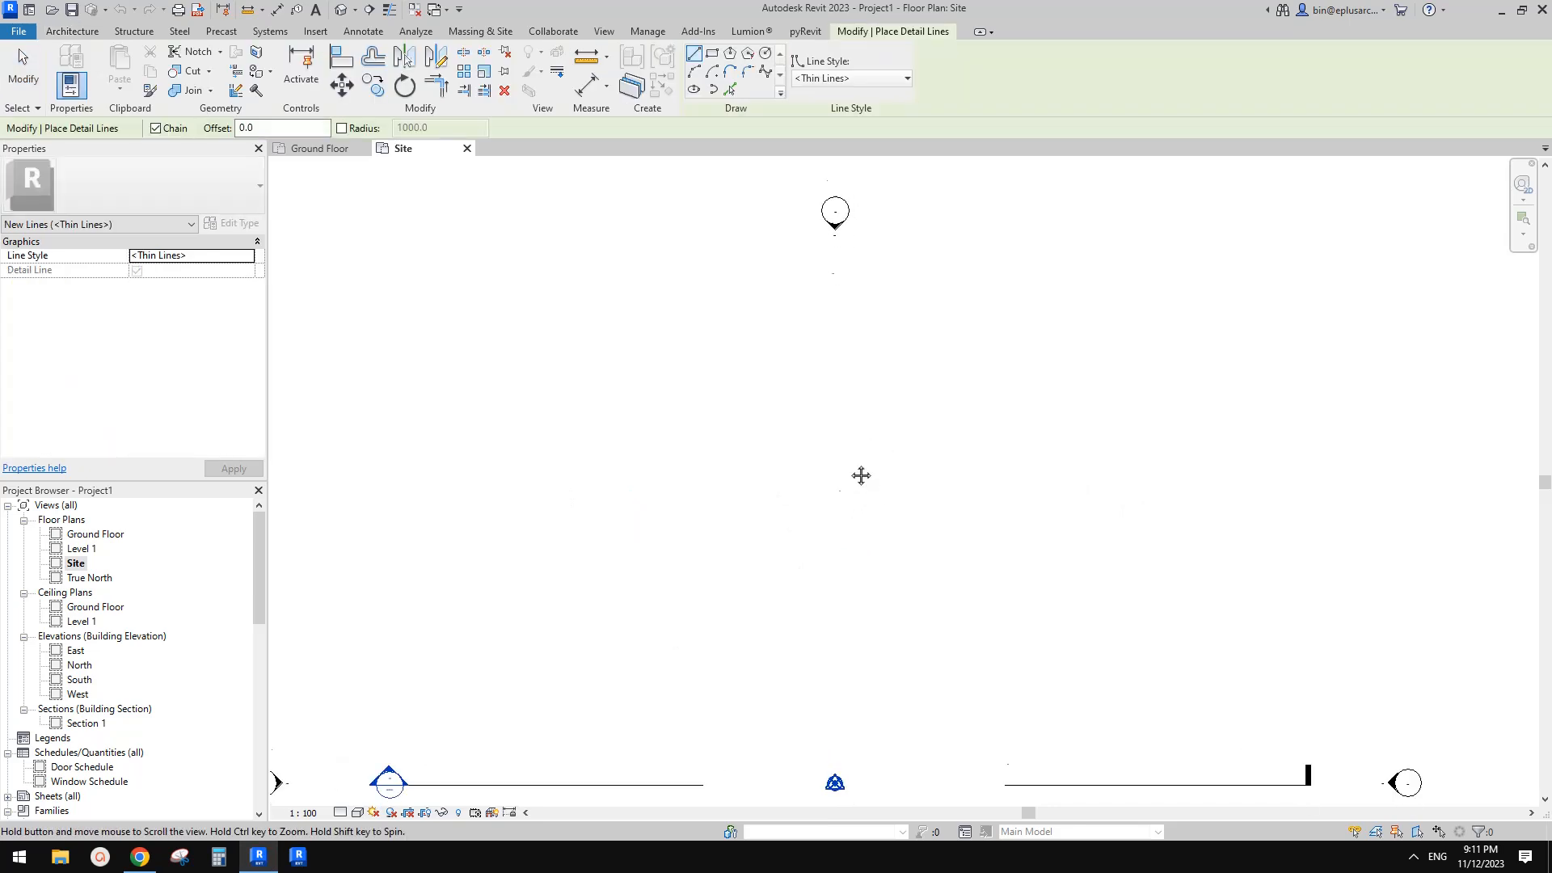
{"action": "left_click", "coordinate": [850, 456]}
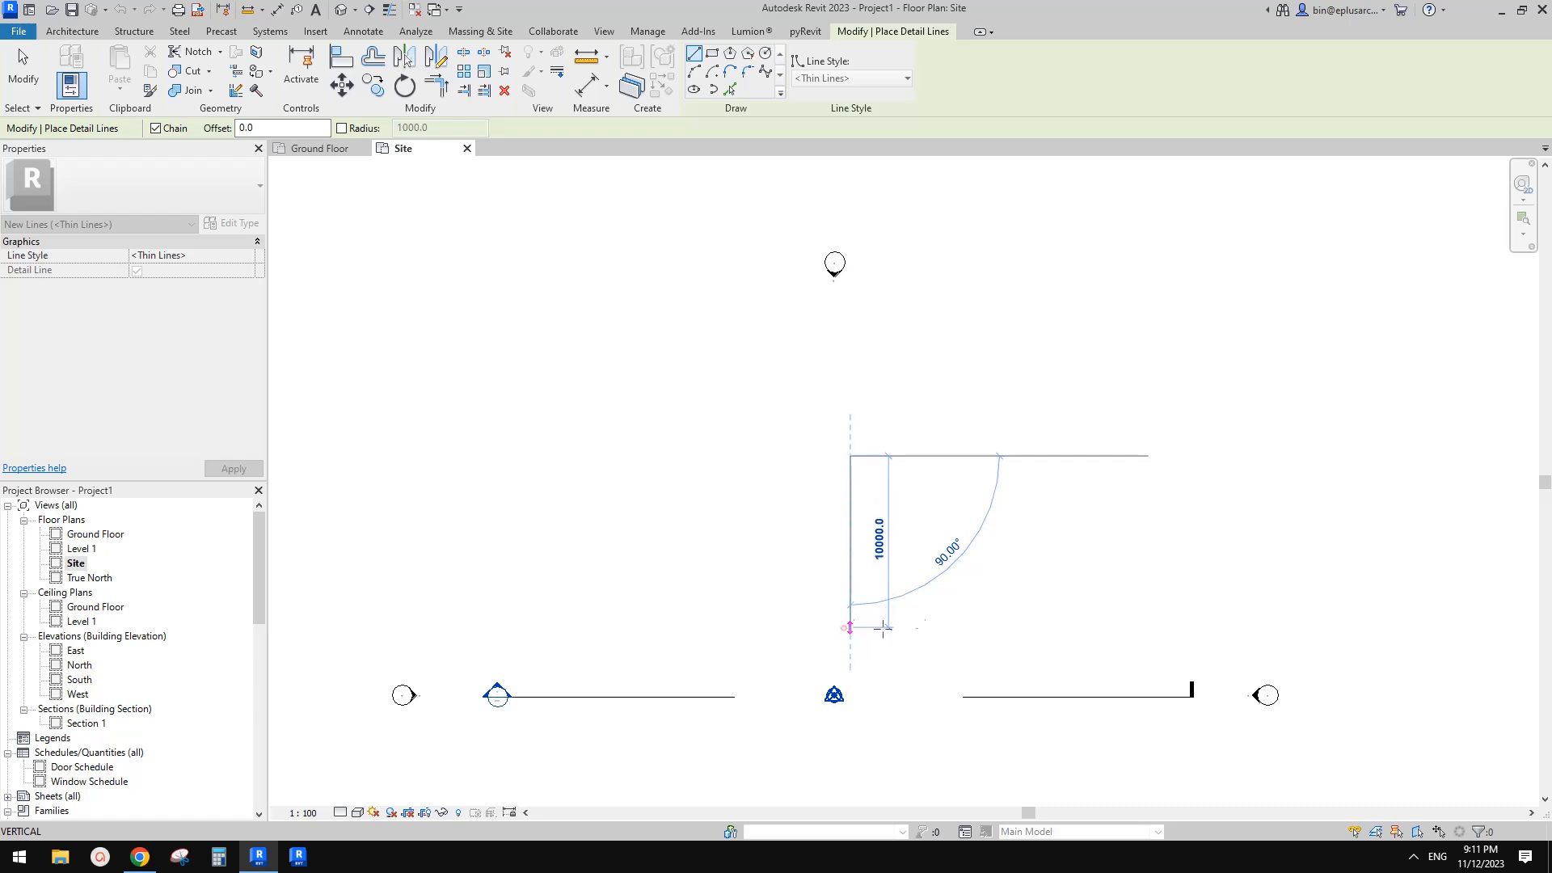
{"action": "left_click", "coordinate": [849, 627]}
{"action": "scroll", "coordinate": [873, 633], "scroll_direction": "up", "scroll_amount": 2}
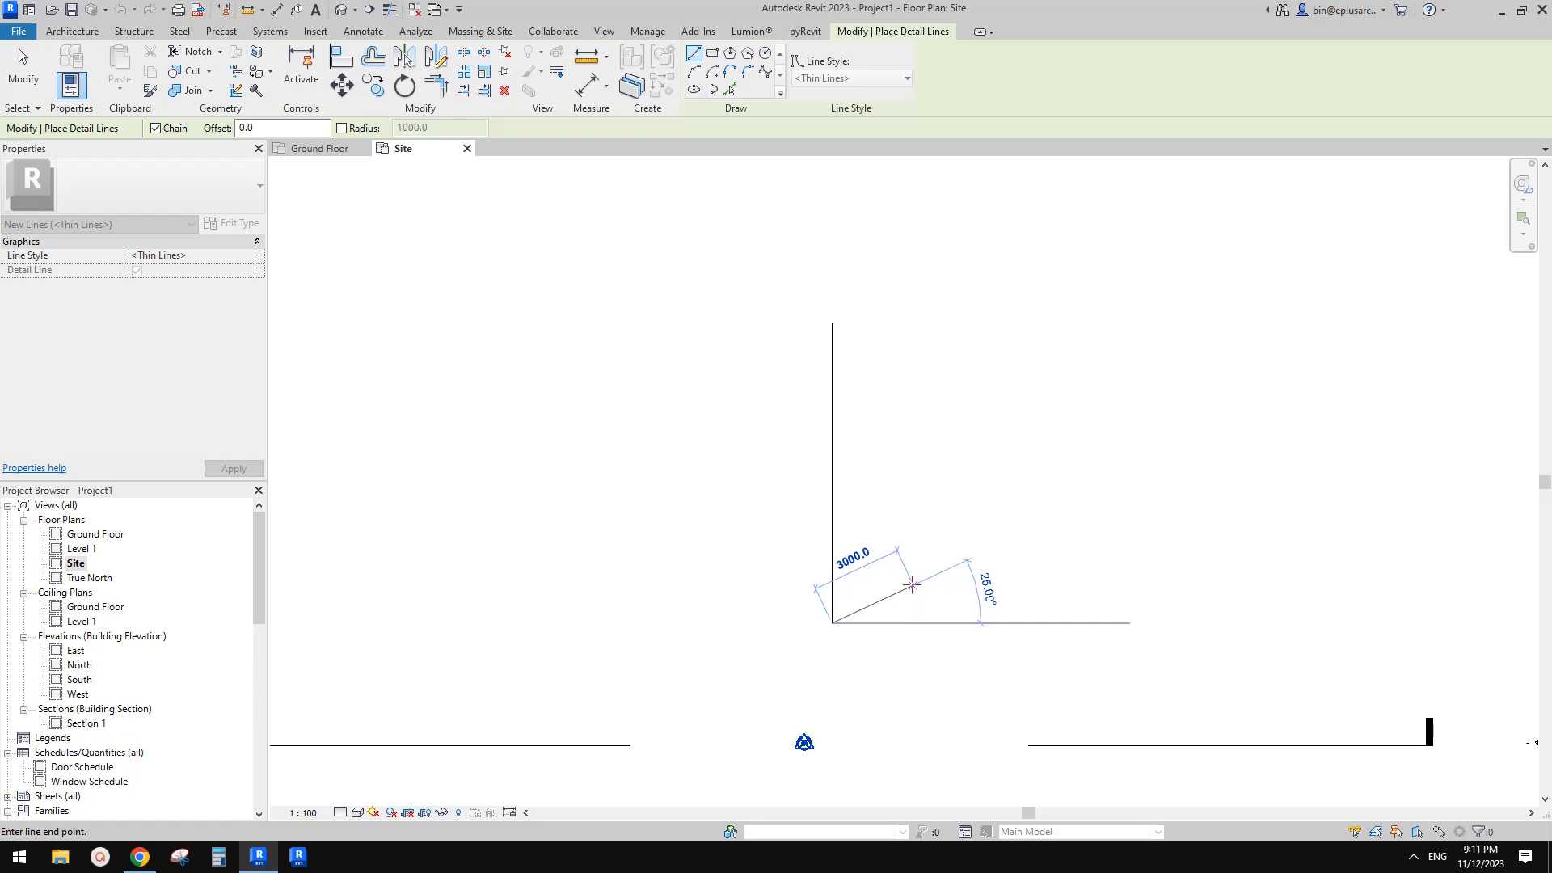
{"action": "left_click", "coordinate": [920, 580]}
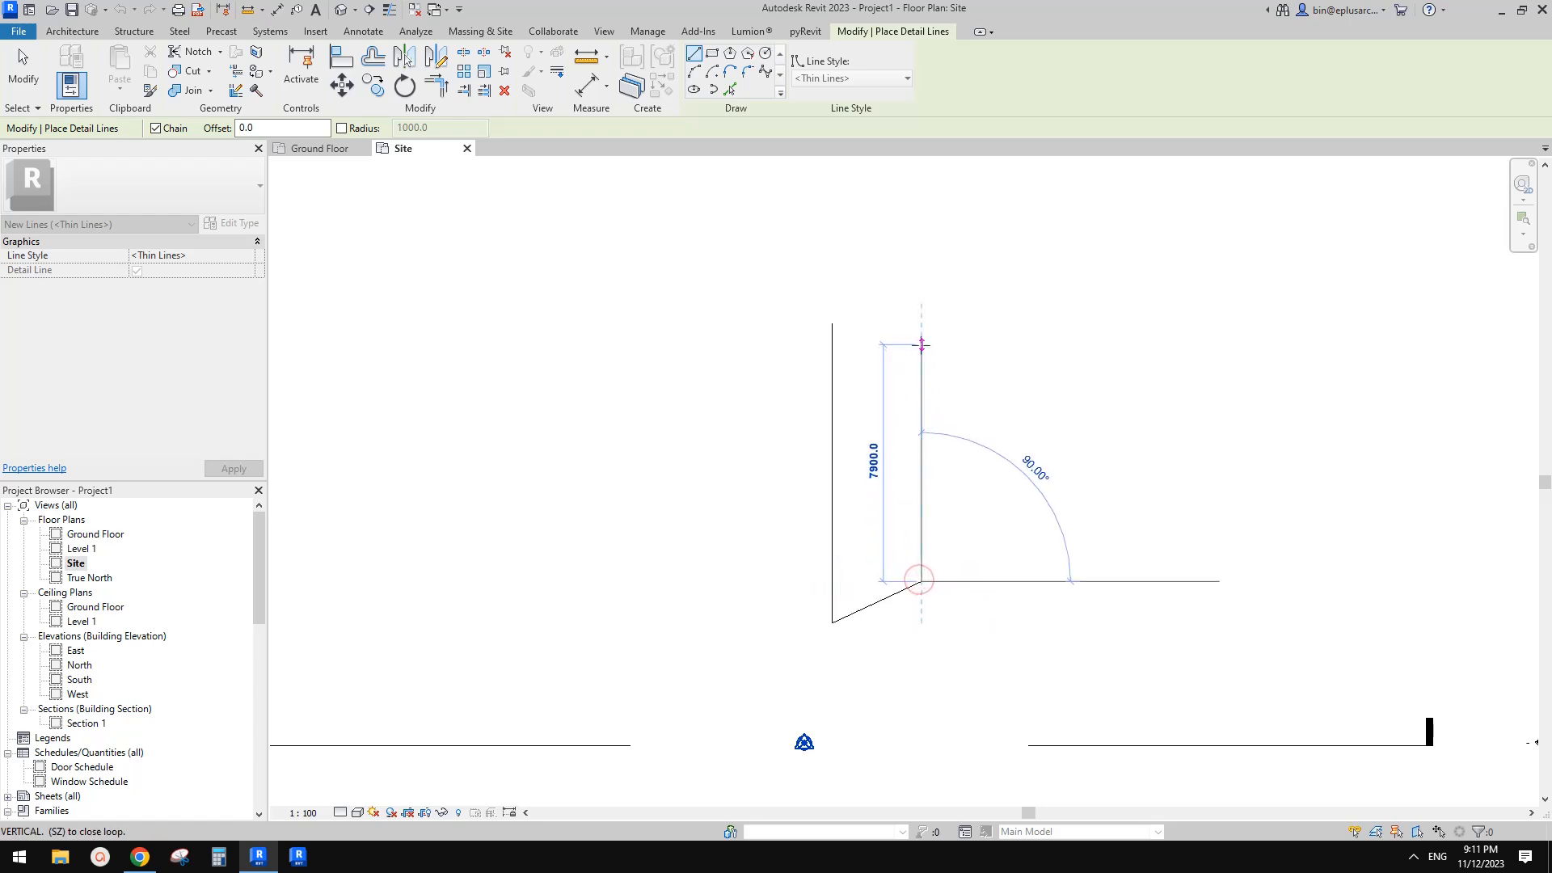
{"action": "key", "text": "Escape"}
{"action": "key", "text": "Escape"}
{"action": "middle_click_drag", "start_coordinate": [833, 332], "coordinate": [890, 387]}
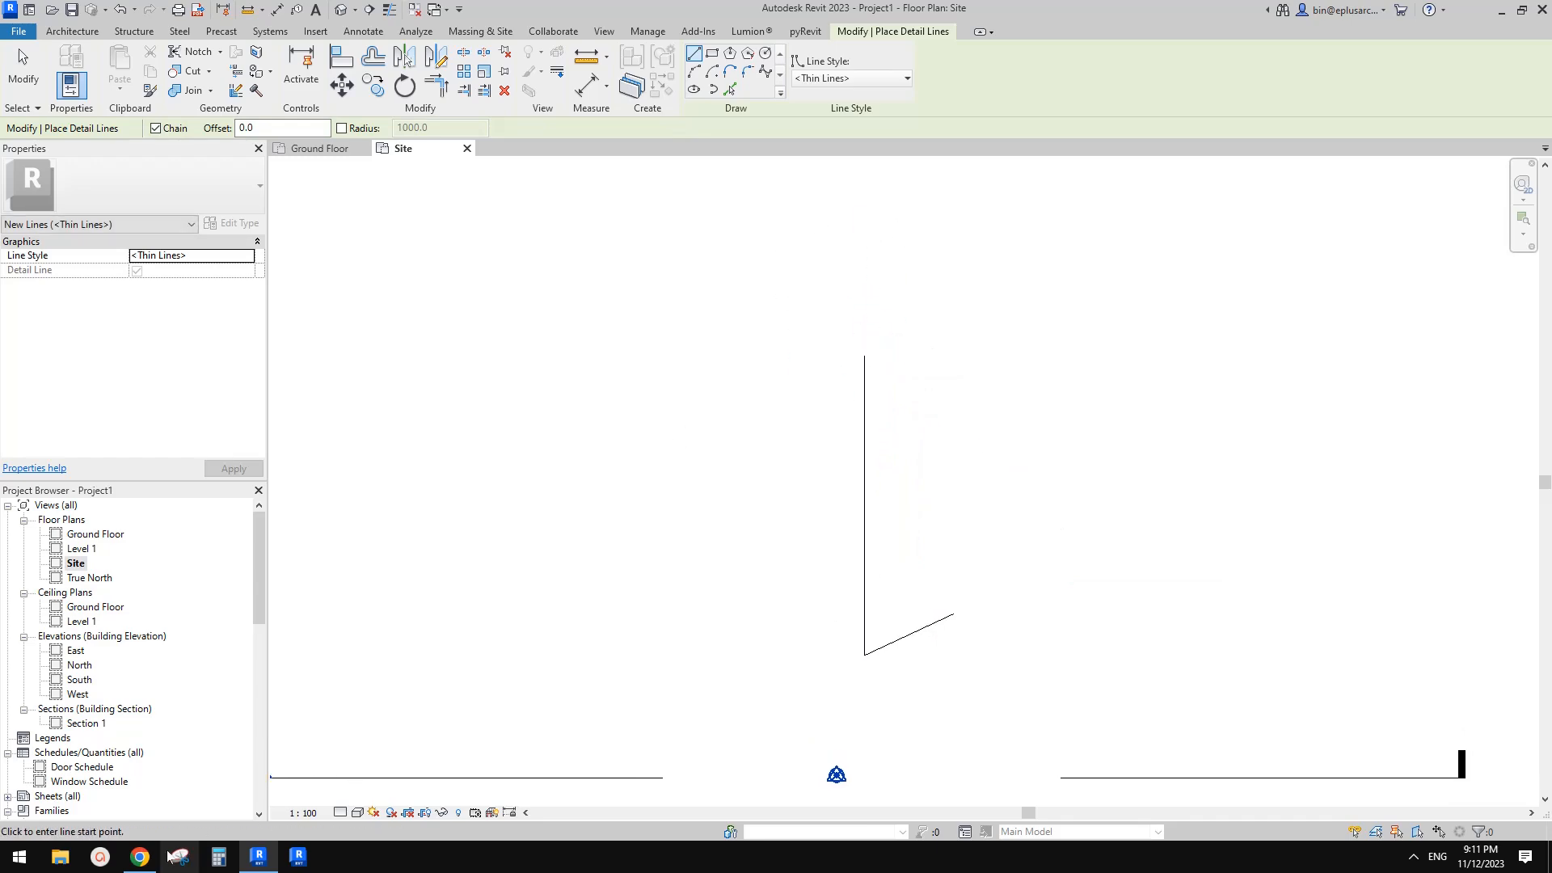
Draw a detail line about 2500 mm long at 30° from the top of the vertical line
{"action": "left_click", "coordinate": [139, 858]}
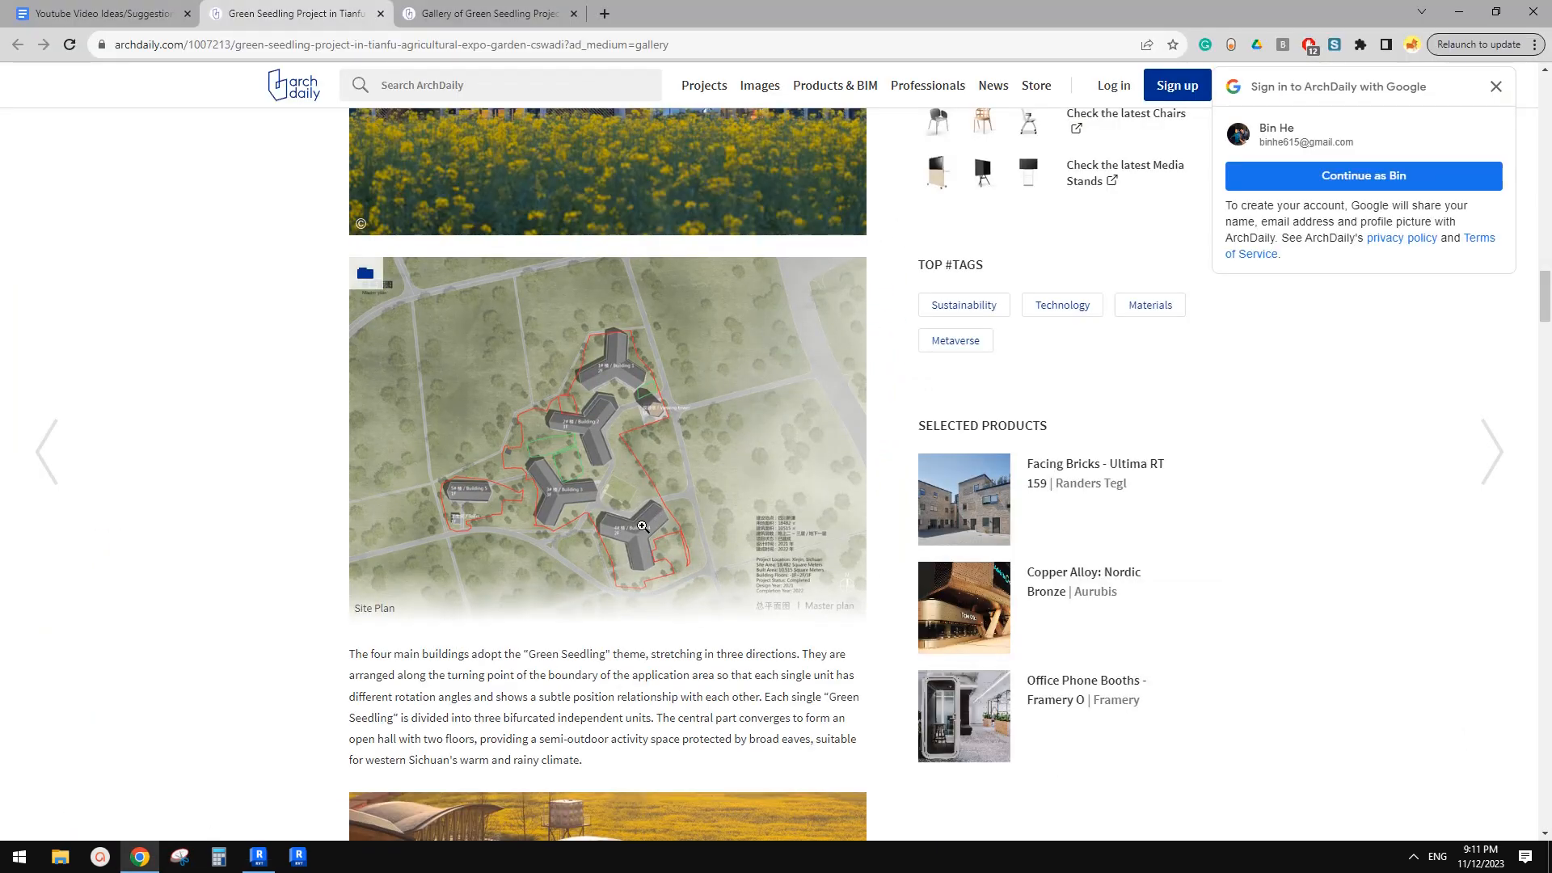
{"action": "key", "text": "alt+Tab"}
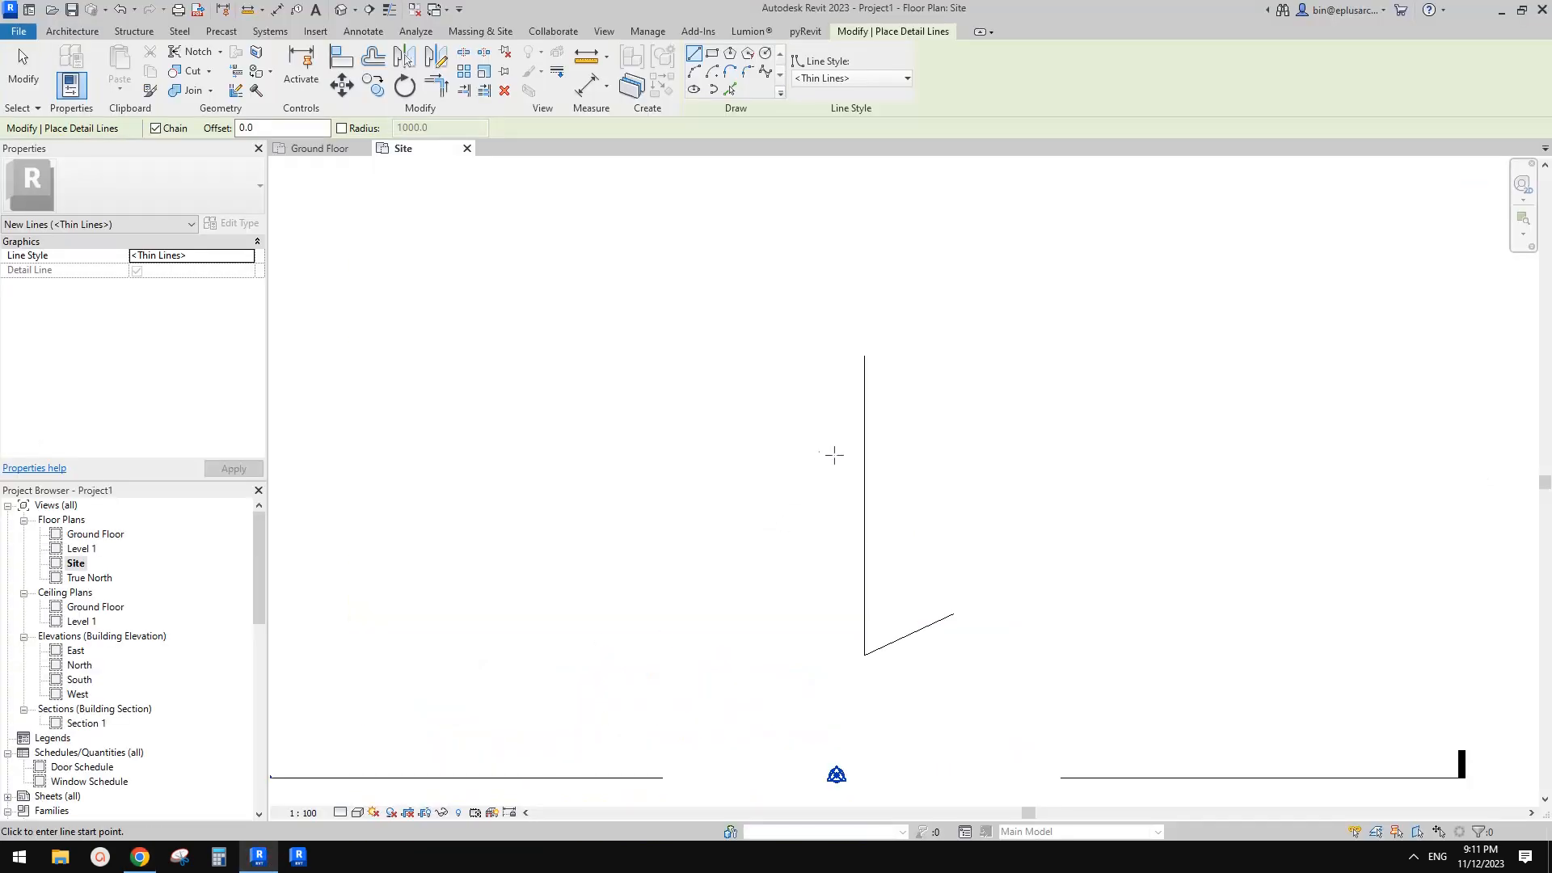
{"action": "middle_click_drag", "start_coordinate": [885, 387], "coordinate": [893, 392]}
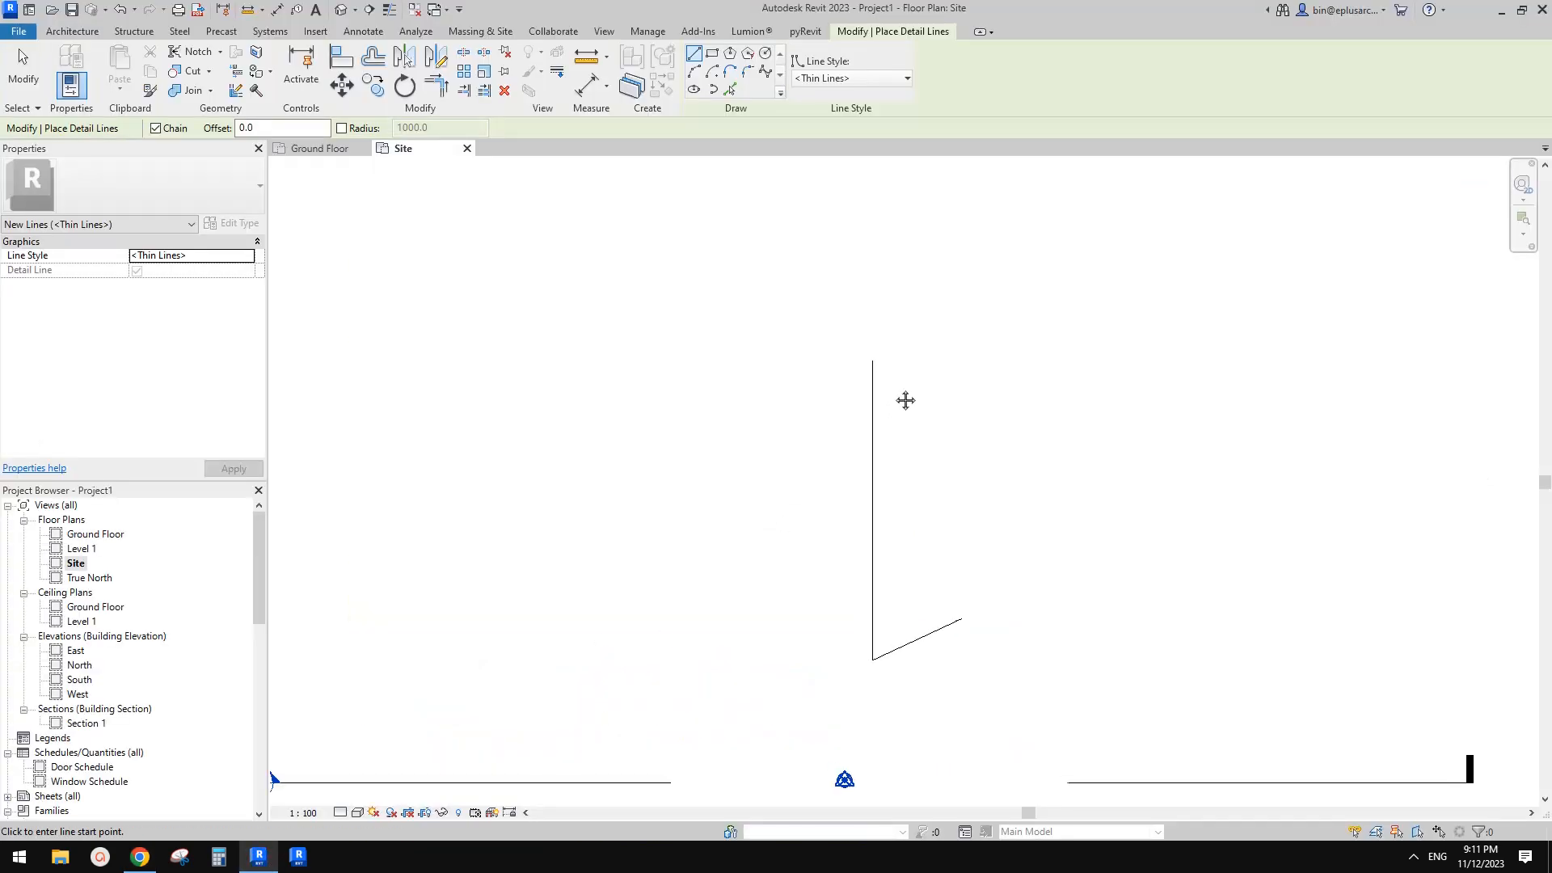
{"action": "left_click", "coordinate": [873, 360]}
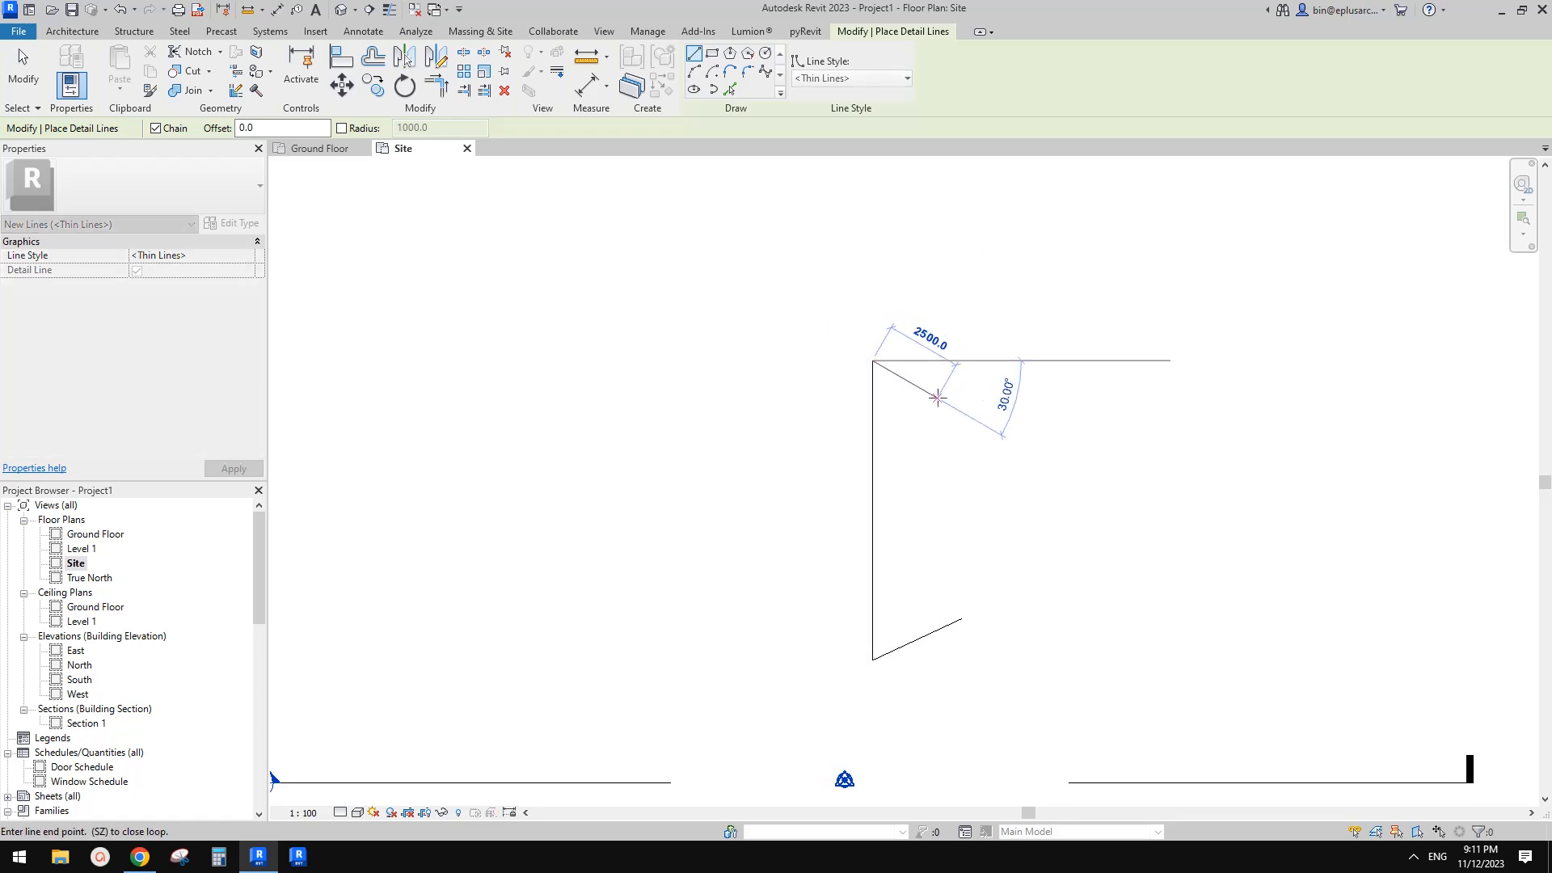
{"action": "left_click", "coordinate": [937, 397]}
{"action": "key", "text": "Escape"}
{"action": "key", "text": "Escape"}
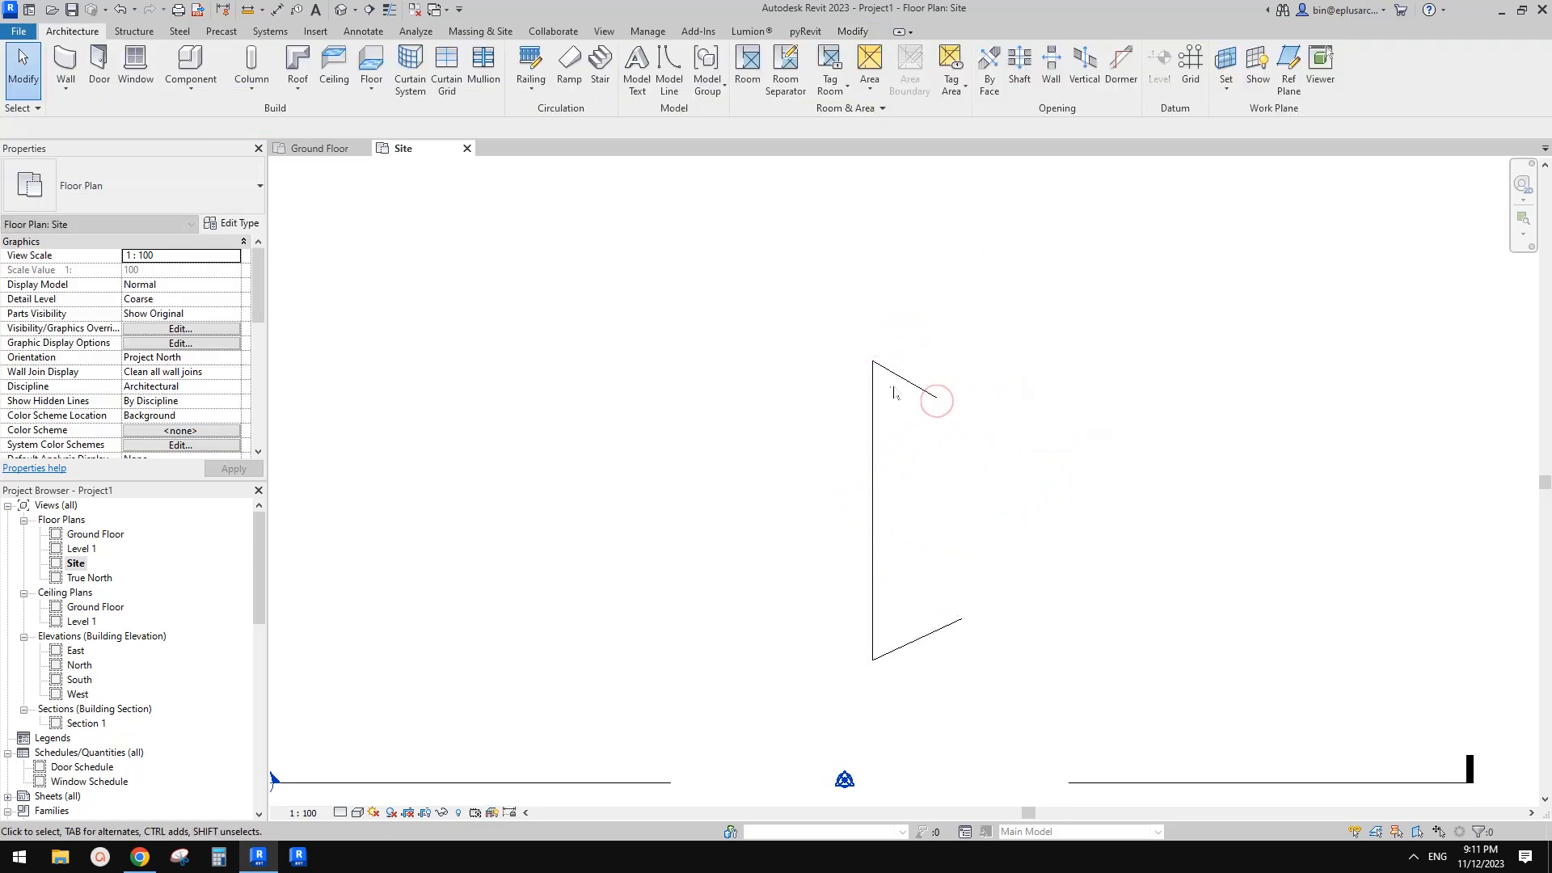
{"action": "left_click", "coordinate": [959, 620]}
{"action": "left_click_drag", "start_coordinate": [959, 620], "coordinate": [954, 612]}
{"action": "left_click_drag", "start_coordinate": [981, 560], "coordinate": [980, 559]}
{"action": "key", "text": "Escape"}
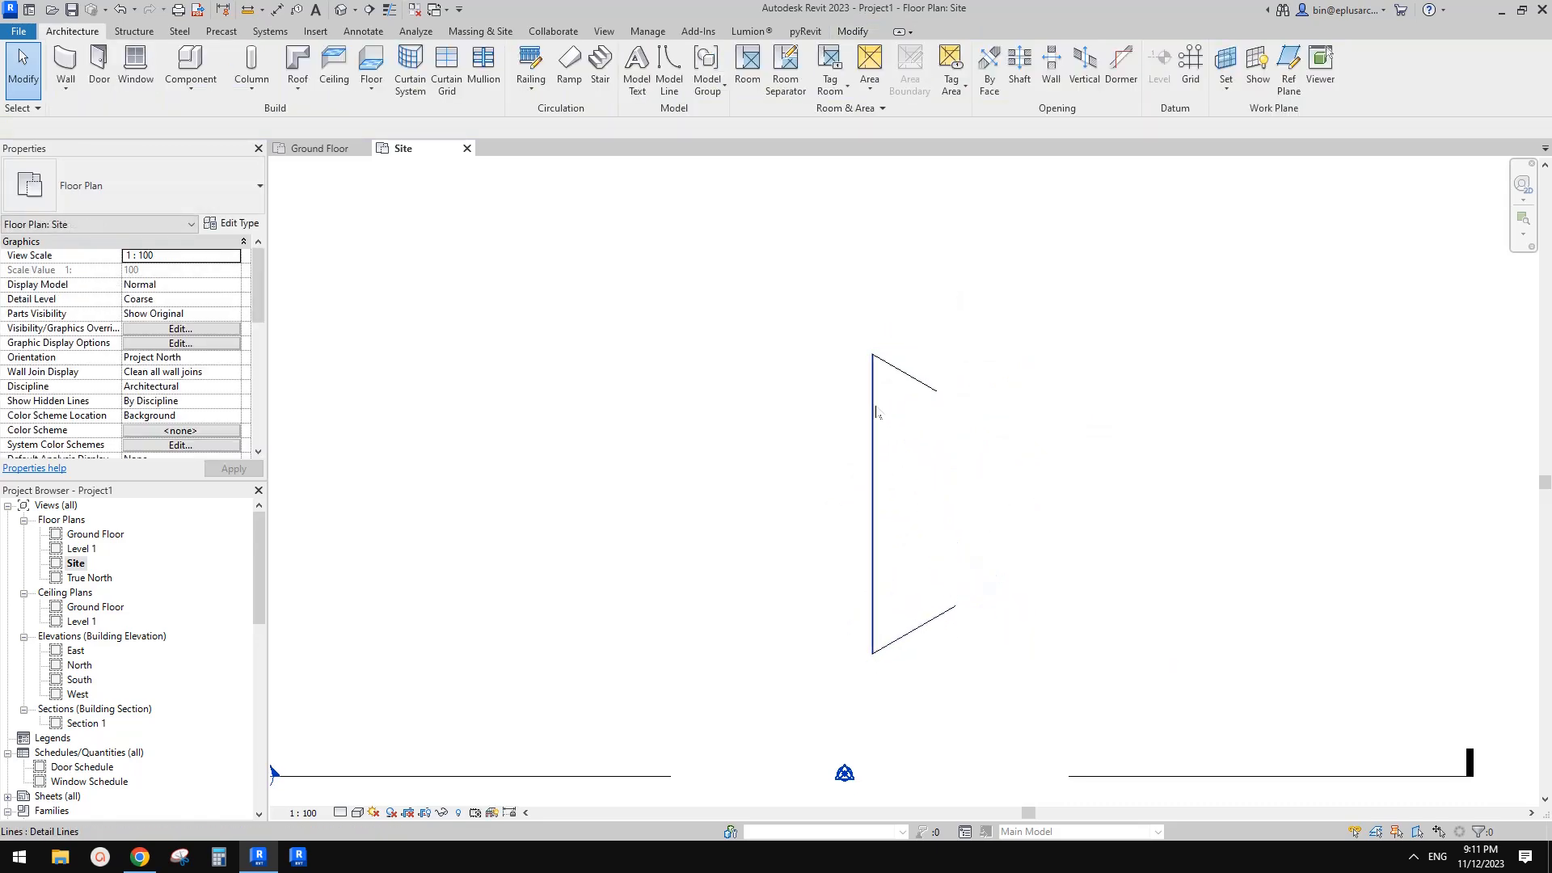
Try to offset the vertical detail line by 4500 mm
{"action": "left_click", "coordinate": [876, 404]}
{"action": "key", "text": "o"}
{"action": "key", "text": "f"}
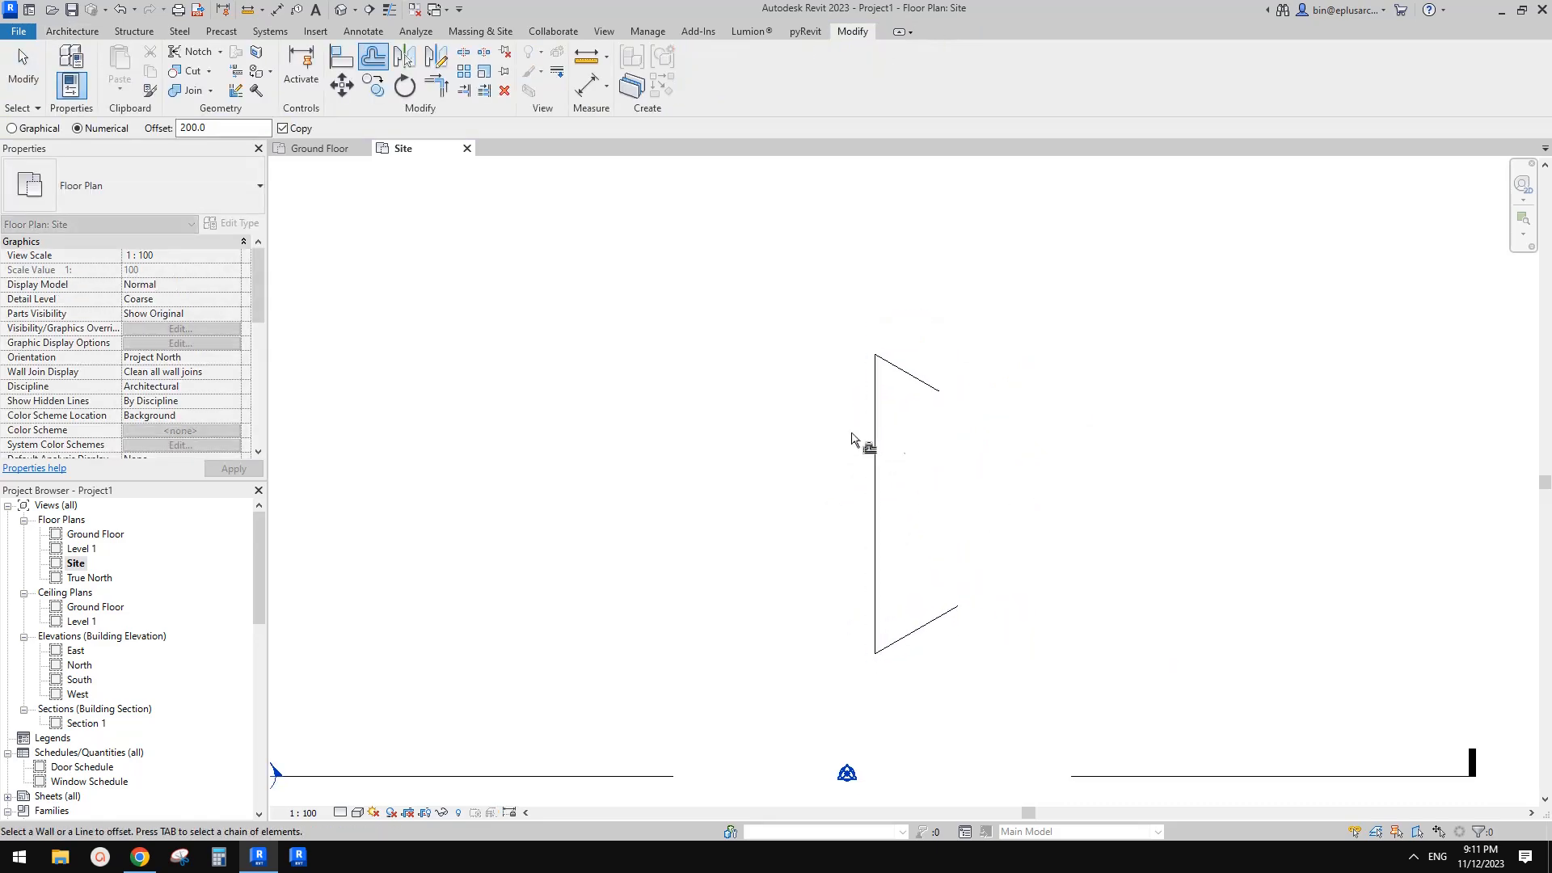
{"action": "double_click", "coordinate": [212, 127]}
{"action": "type", "text": "45"}
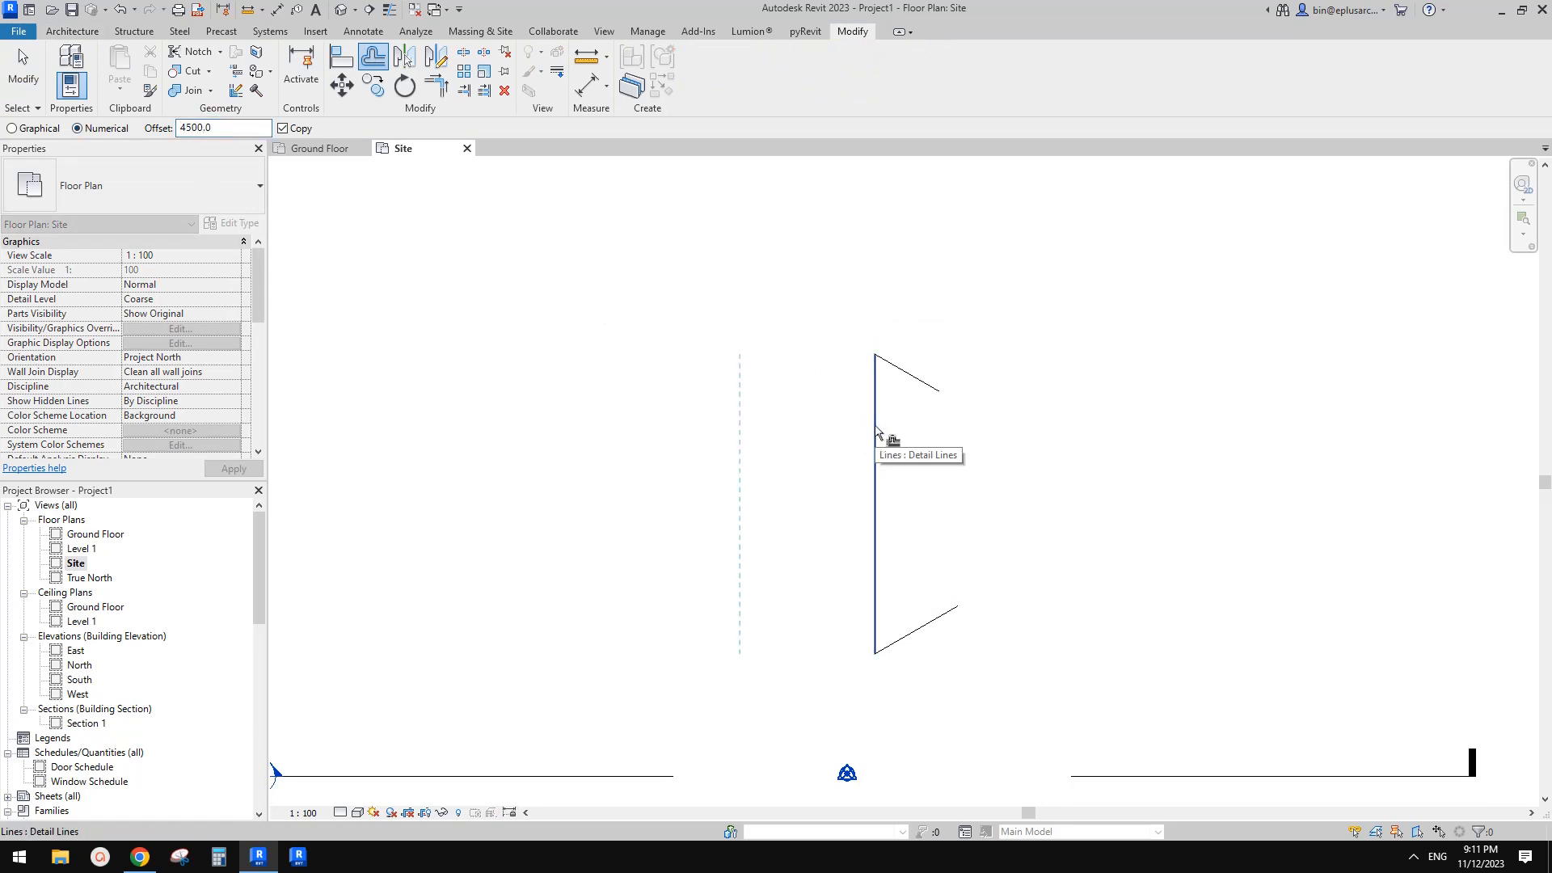
{"action": "key", "text": "Escape"}
{"action": "key", "text": "Escape"}
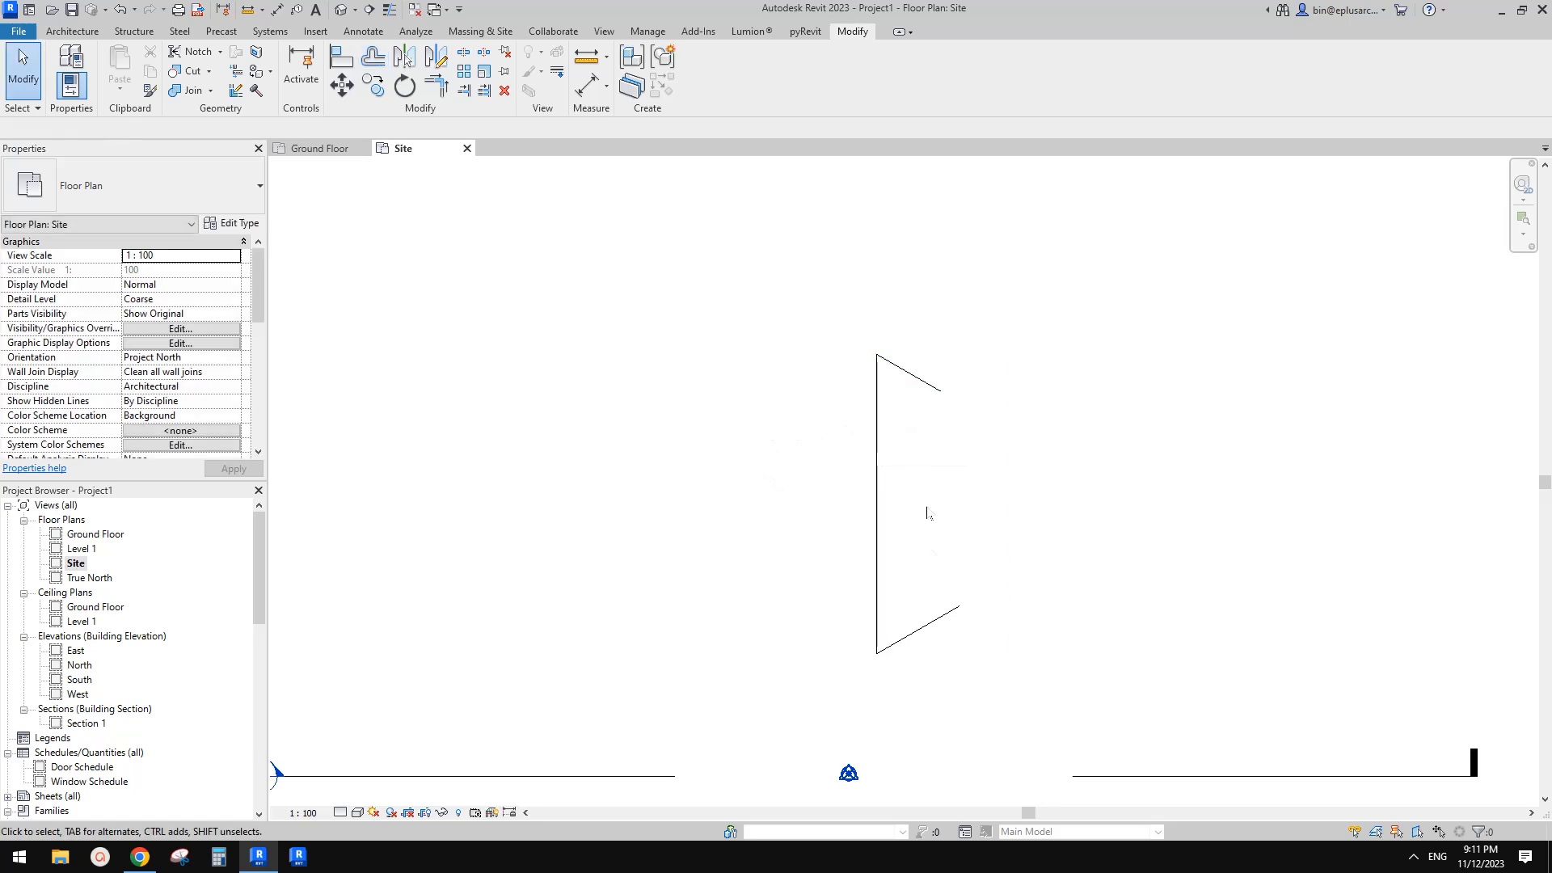
Move the upper angled detail line 11000 mm upward along the vertical line
{"action": "left_click_drag", "start_coordinate": [802, 566], "coordinate": [1005, 701]}
{"action": "left_click_drag", "start_coordinate": [814, 299], "coordinate": [975, 405]}
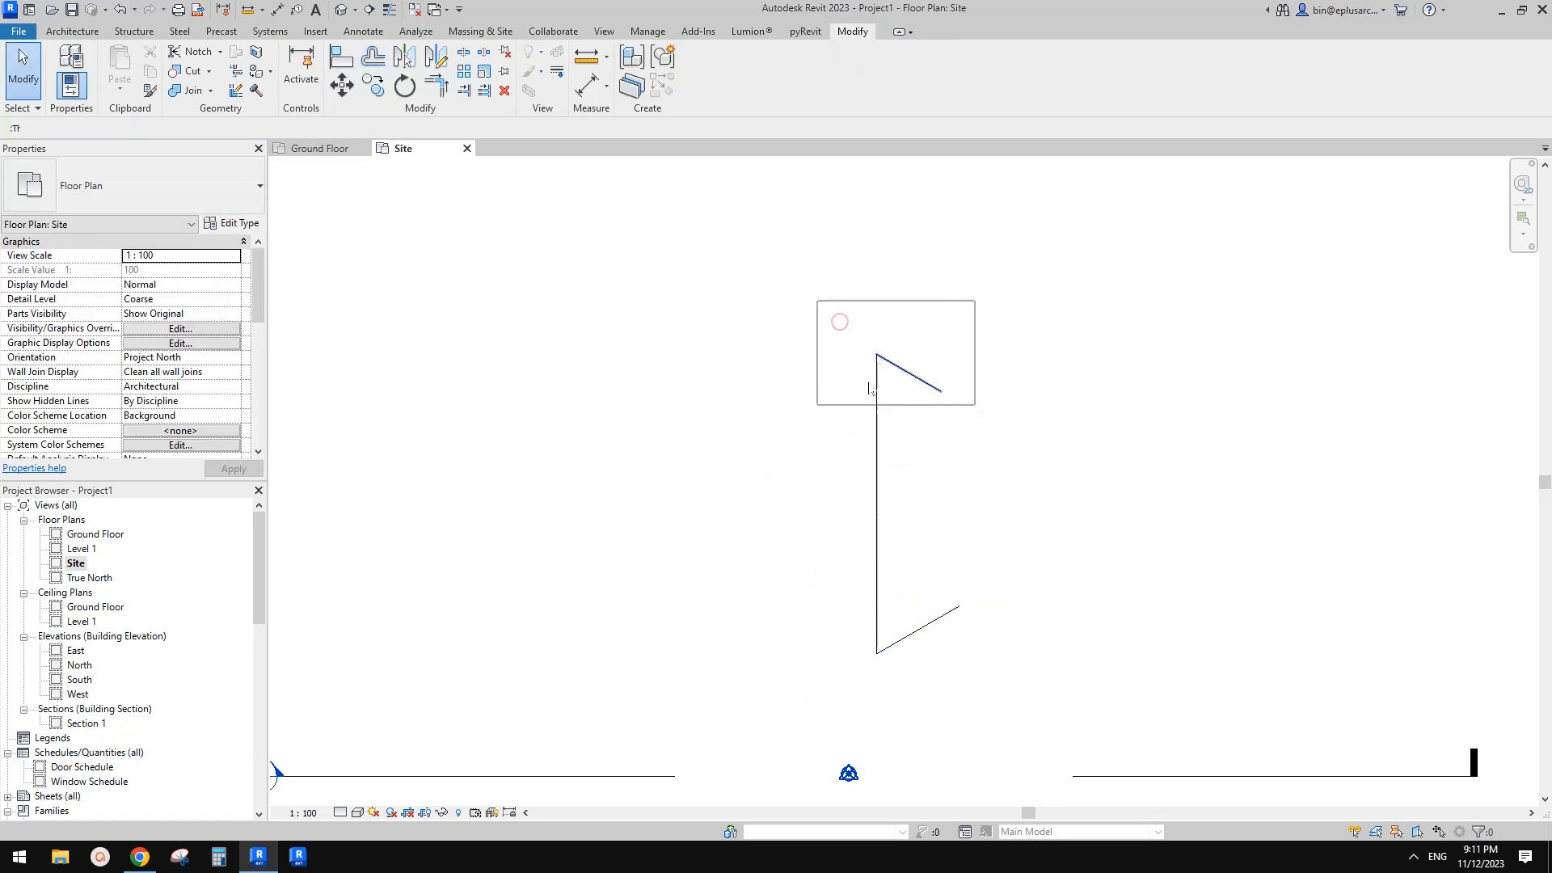
{"action": "middle_click_drag", "start_coordinate": [881, 414], "coordinate": [887, 431]}
{"action": "key", "text": "Escape"}
{"action": "left_click", "coordinate": [883, 410]}
{"action": "key", "text": "Escape"}
{"action": "left_click_drag", "start_coordinate": [719, 290], "coordinate": [1022, 444]}
{"action": "middle_click_drag", "start_coordinate": [947, 412], "coordinate": [952, 443]}
{"action": "key", "text": "m"}
{"action": "key", "text": "v"}
{"action": "left_click", "coordinate": [888, 402]}
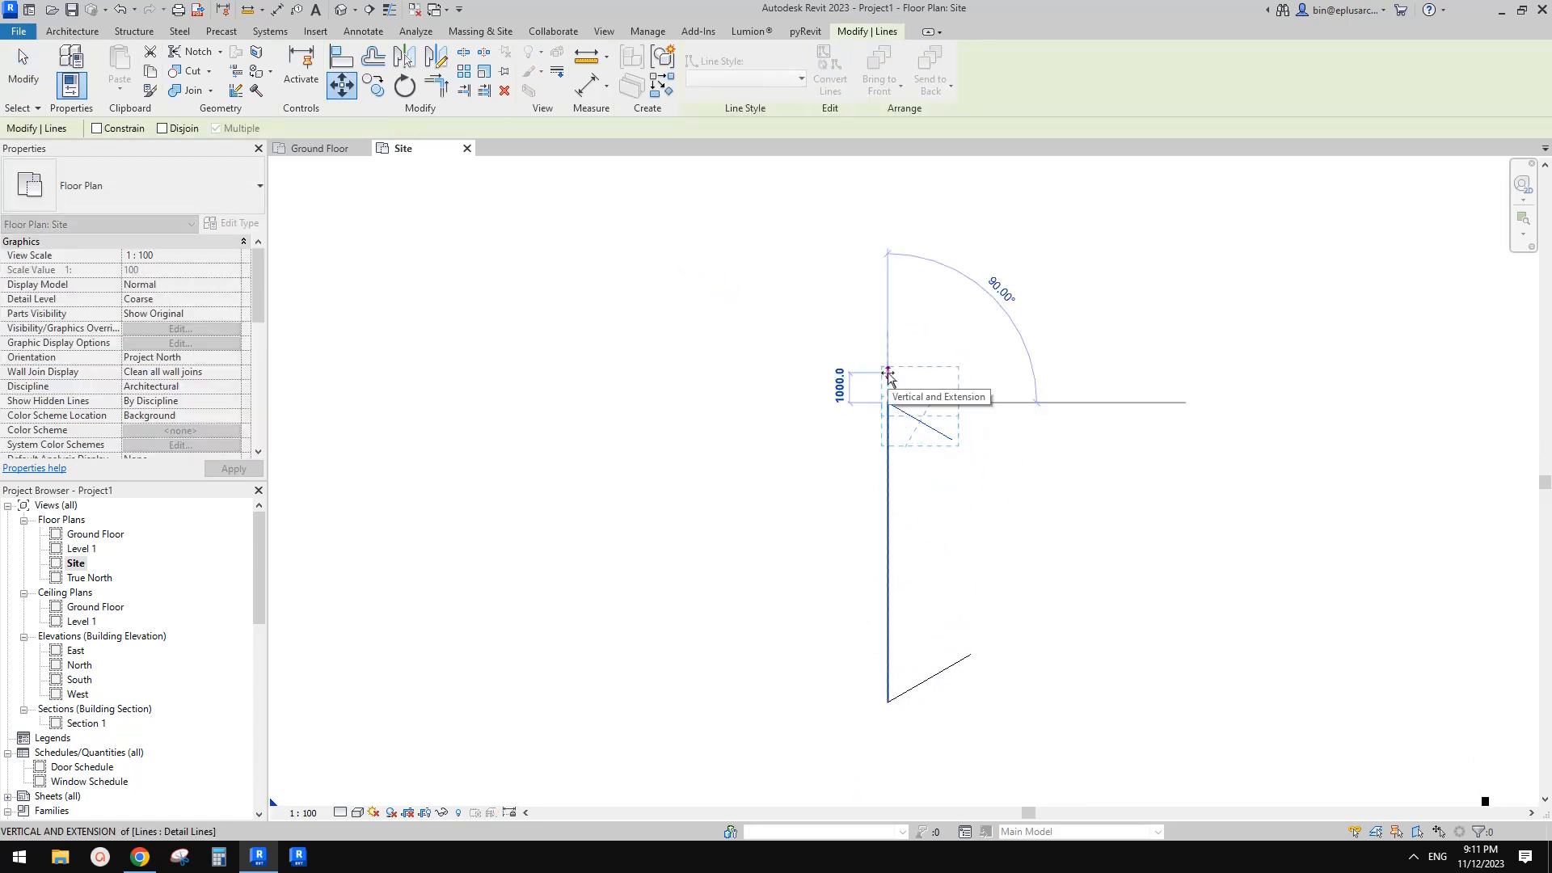
{"action": "type", "text": "11000"}
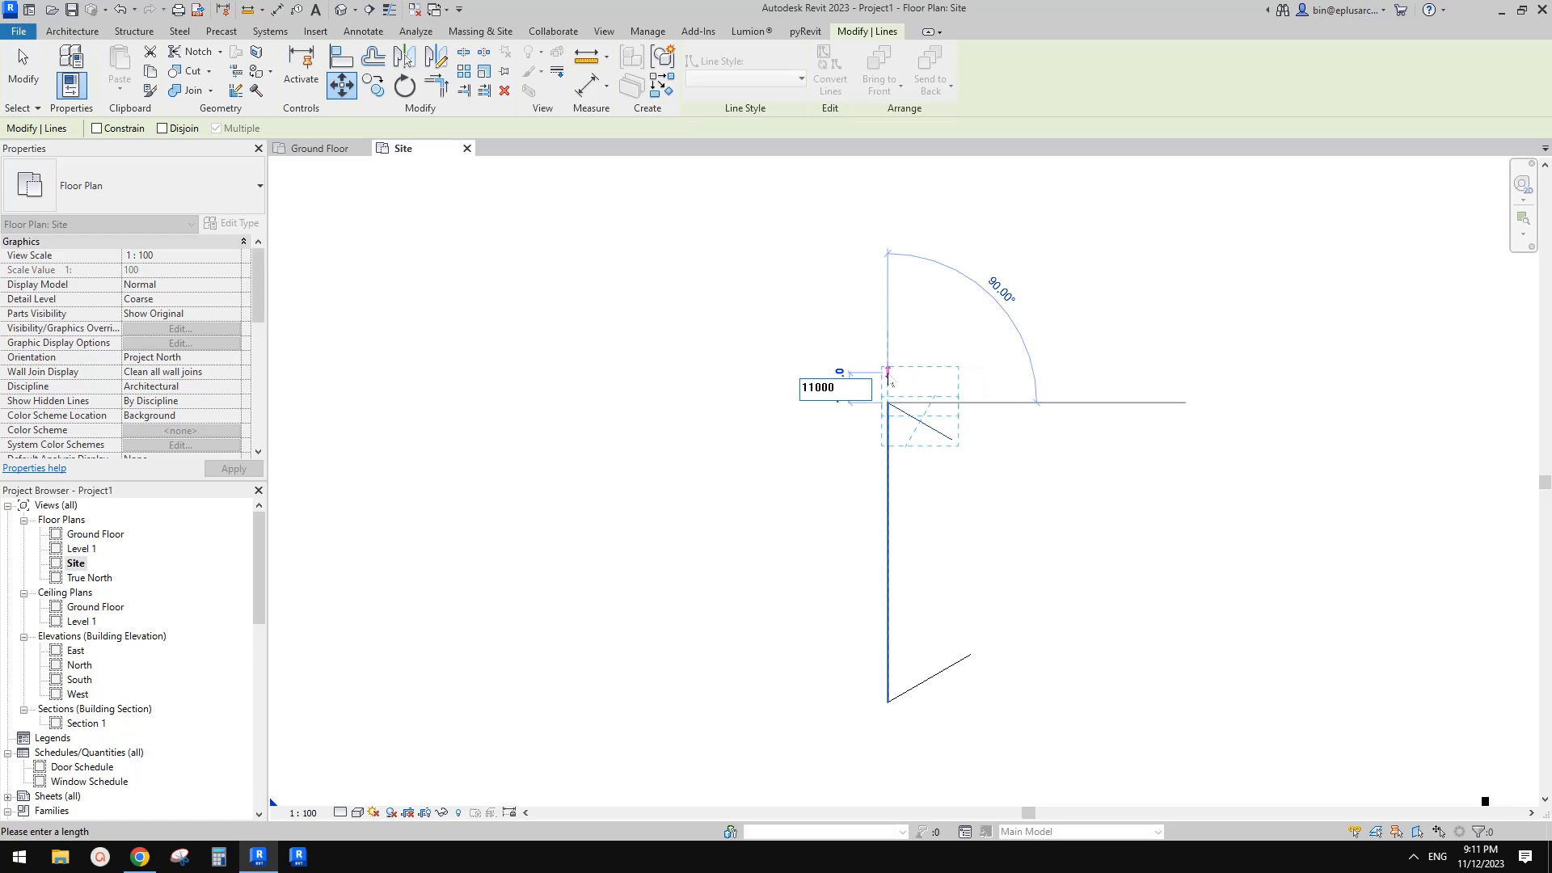
{"action": "key", "text": "Return"}
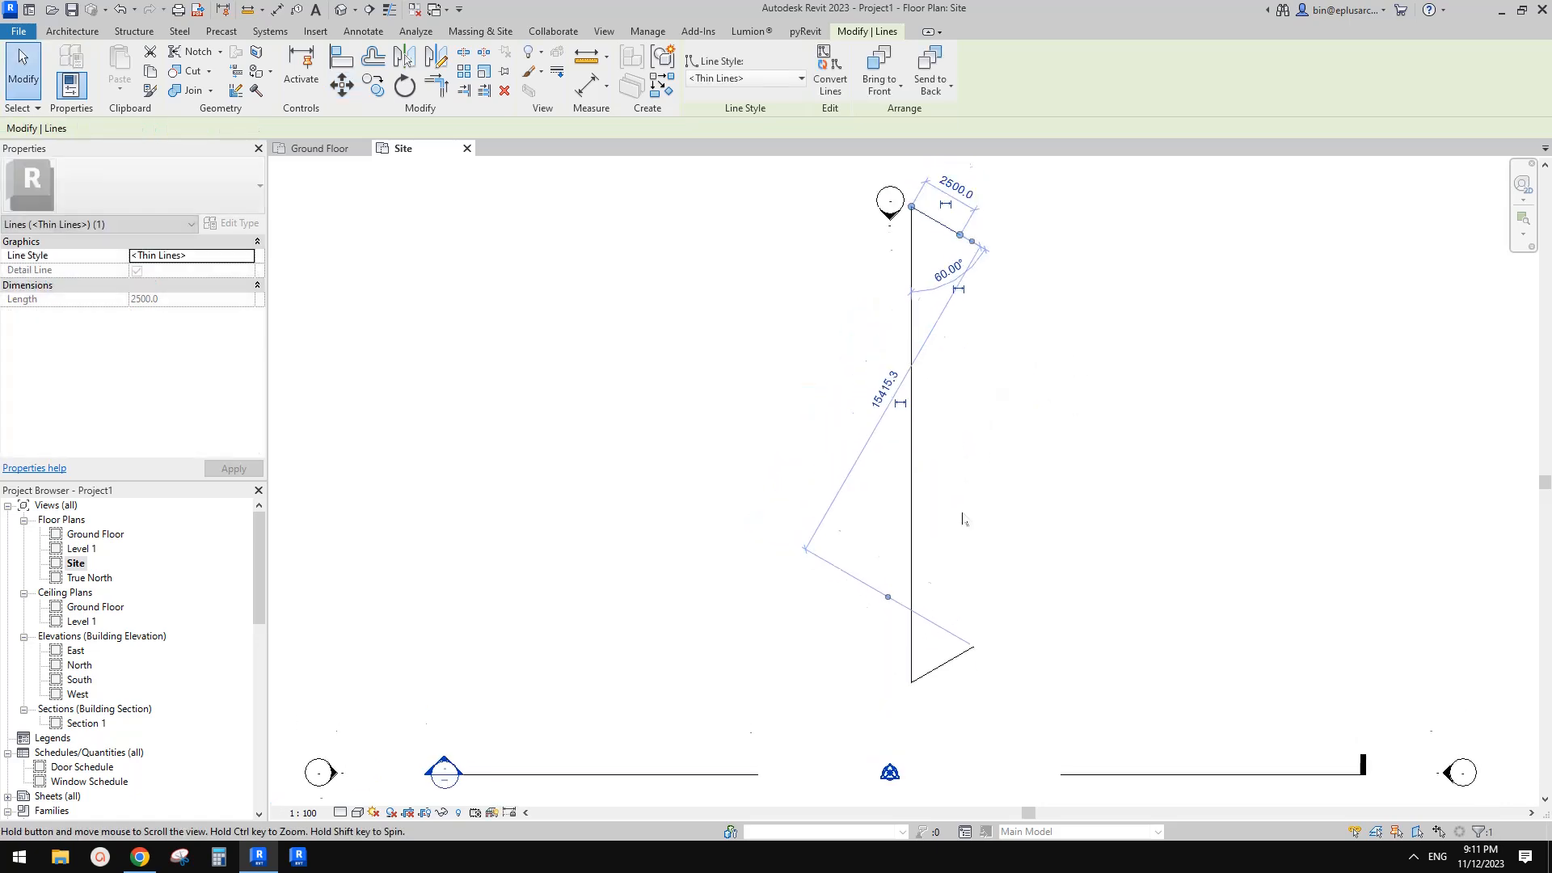
Offset the vertical detail line 4500 mm to the right
{"action": "key", "text": "Escape"}
{"action": "key", "text": "o"}
{"action": "key", "text": "f"}
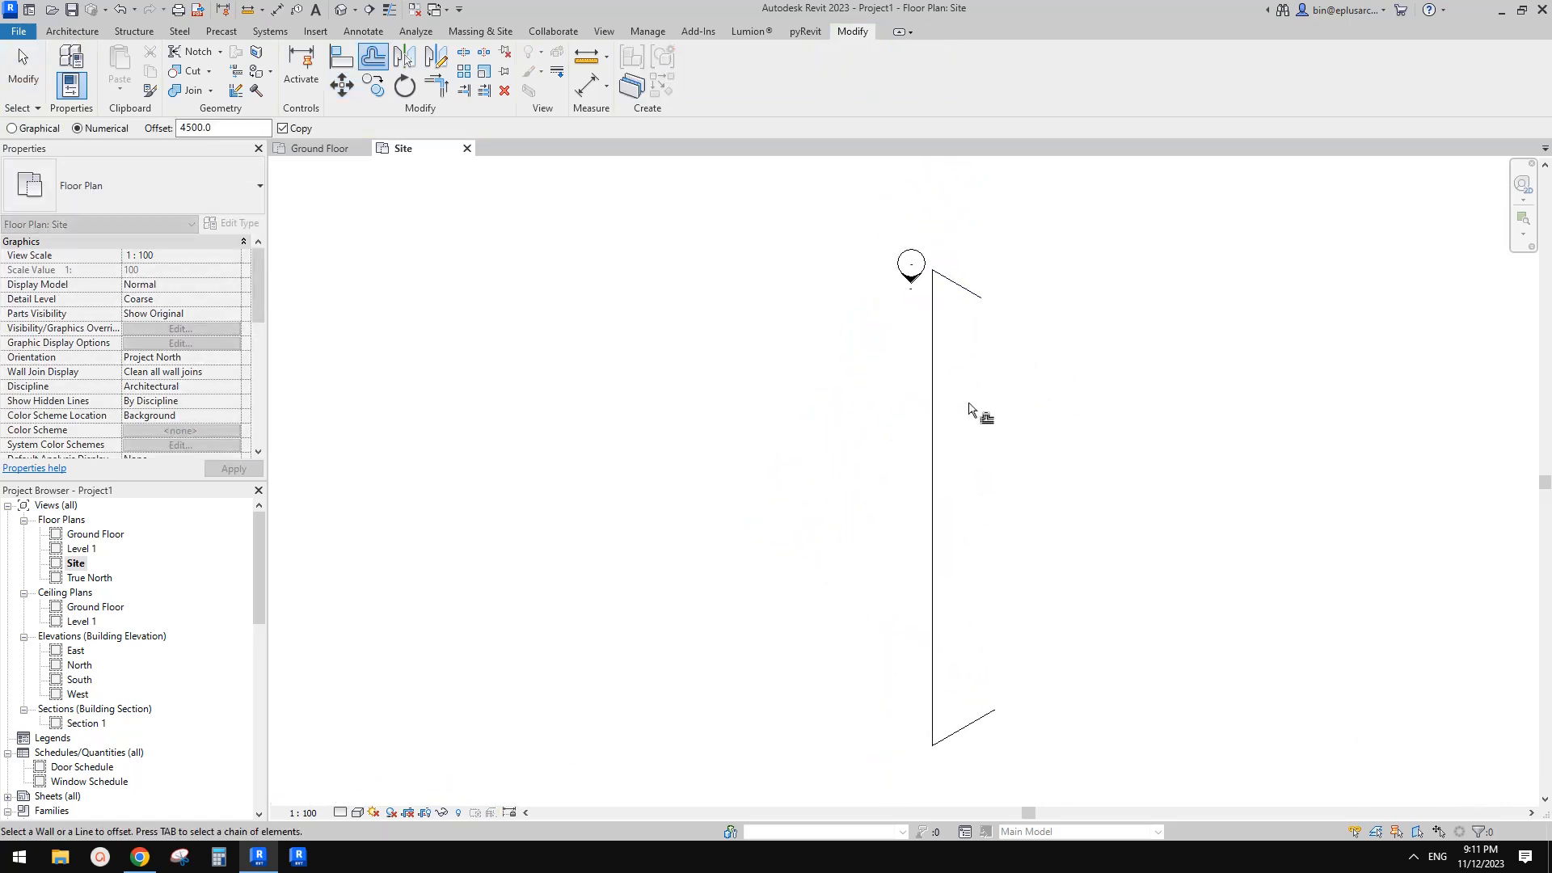
{"action": "left_click_drag", "start_coordinate": [226, 129], "coordinate": [156, 129]}
{"action": "left_click", "coordinate": [930, 385]}
{"action": "left_click", "coordinate": [937, 388]}
Trim the offset line and the upper and lower angled lines to meet at corners
{"action": "key", "text": "t"}
{"action": "key", "text": "r"}
{"action": "left_click", "coordinate": [973, 293]}
{"action": "left_click", "coordinate": [1034, 383]}
{"action": "left_click", "coordinate": [1034, 407]}
{"action": "left_click", "coordinate": [983, 717]}
{"action": "key", "text": "Escape"}
Mirror a copy of the right-hand outline about the central vertical line
{"action": "left_click_drag", "start_coordinate": [1031, 742], "coordinate": [1009, 675]}
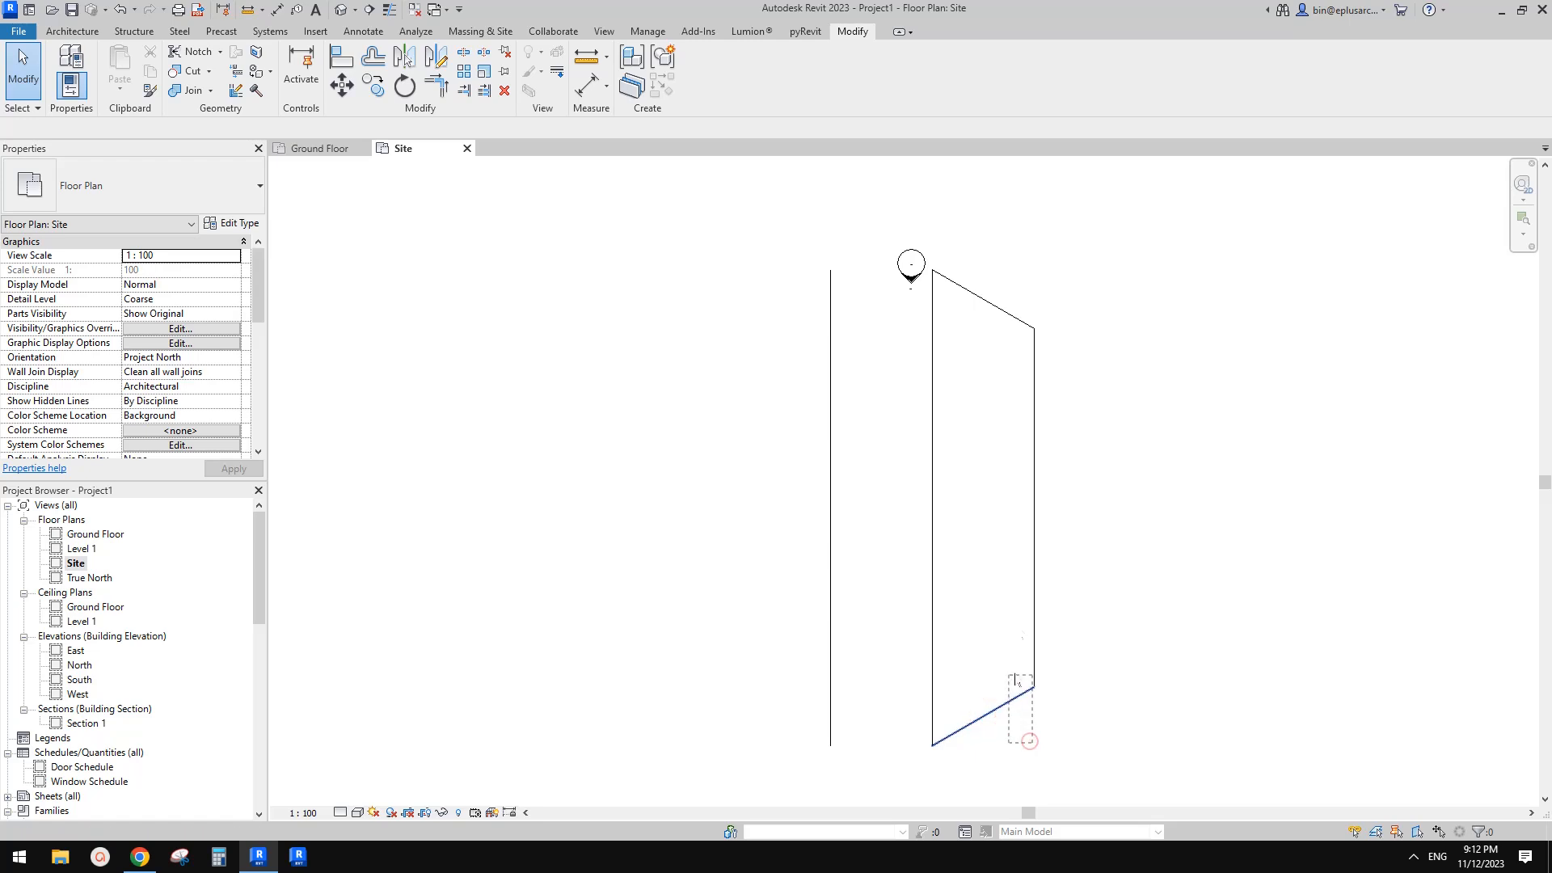
{"action": "left_click_drag", "start_coordinate": [1008, 411], "coordinate": [991, 253], "text": "ctrl"}
{"action": "key", "text": "m"}
{"action": "key", "text": "m"}
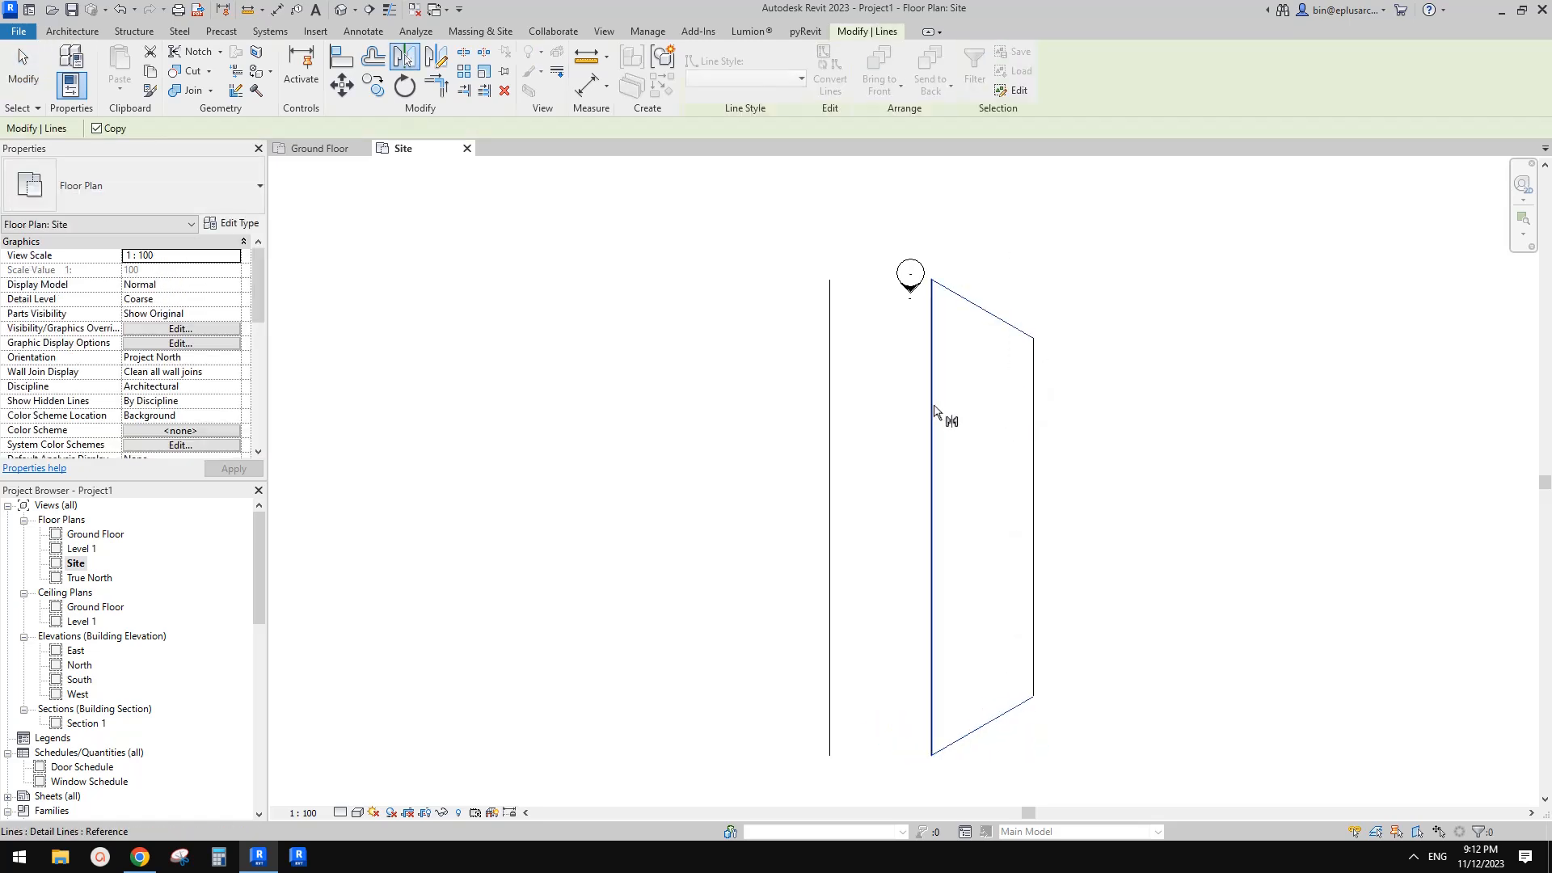
{"action": "left_click", "coordinate": [934, 406]}
Trim the left offset line with the mirrored angled lines to close the hexagonal outline
{"action": "key", "text": "t"}
{"action": "key", "text": "r"}
{"action": "left_click", "coordinate": [830, 352]}
{"action": "left_click", "coordinate": [856, 711]}
{"action": "key", "text": "Escape"}
Examine the hexagonal outline's centre line and its offset dimensions
{"action": "scroll", "coordinate": [919, 649], "scroll_direction": "down", "scroll_amount": 2}
{"action": "middle_click_drag", "start_coordinate": [926, 496], "coordinate": [940, 366]}
{"action": "left_click", "coordinate": [934, 408]}
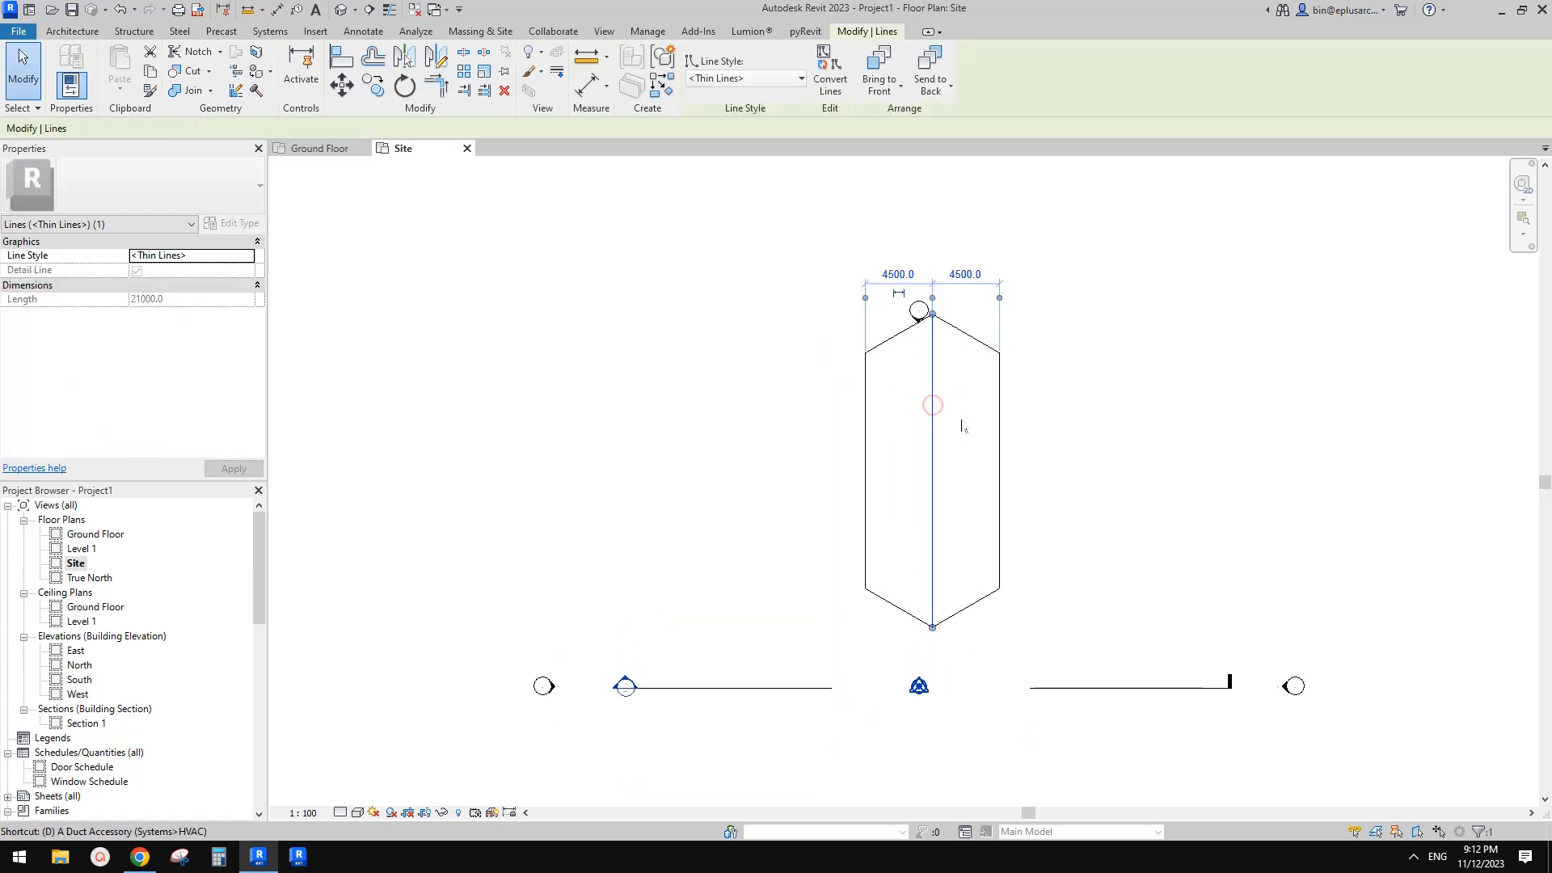
{"action": "key", "text": "Escape"}
{"action": "scroll", "coordinate": [918, 339], "scroll_direction": "up", "scroll_amount": 2}
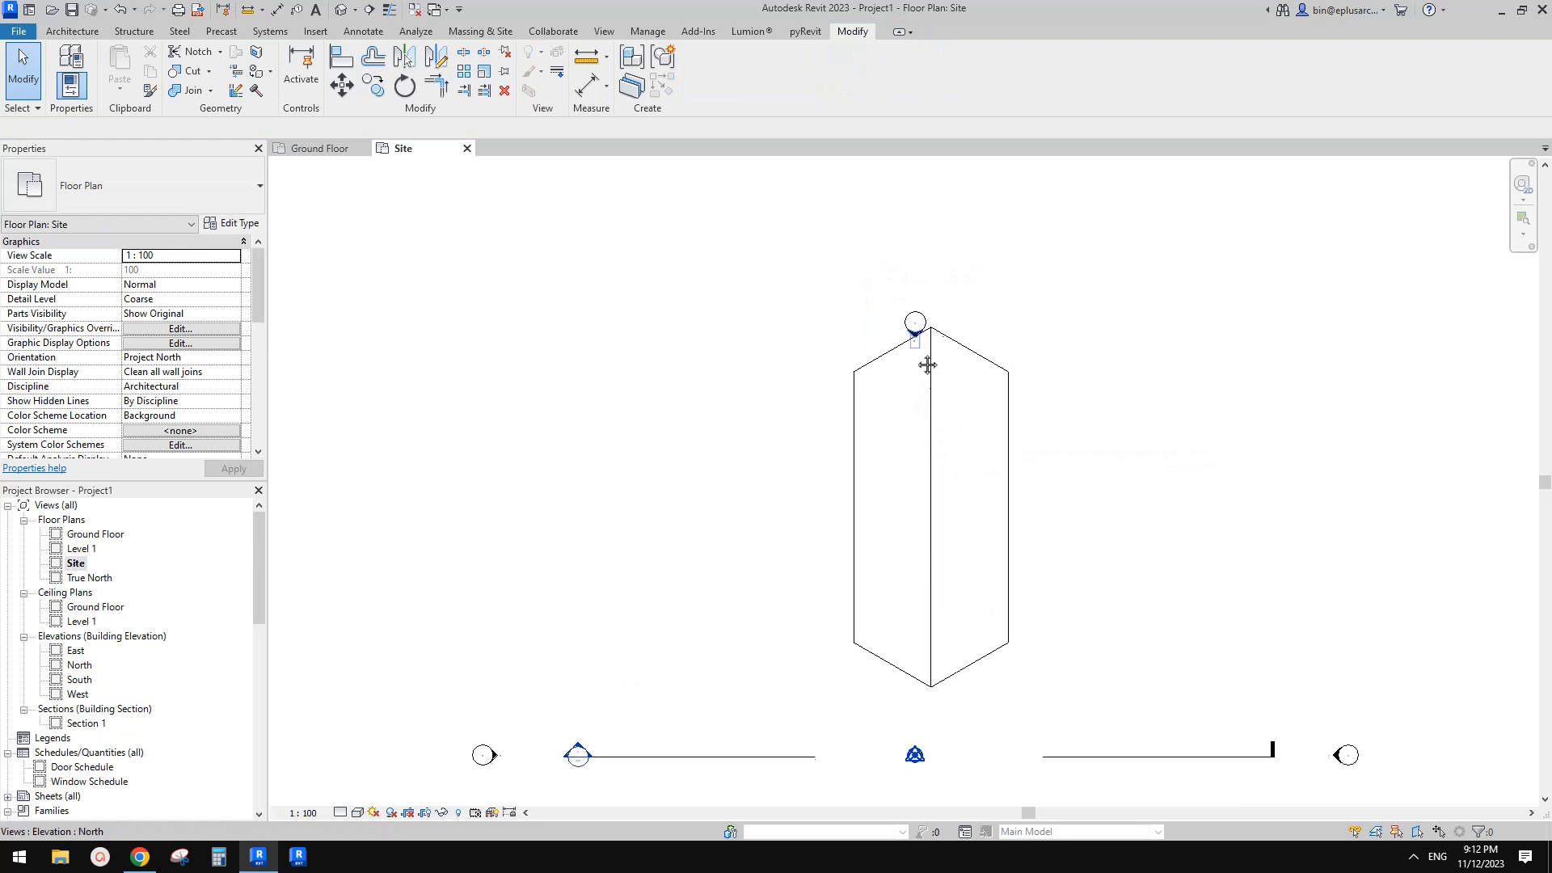
{"action": "scroll", "coordinate": [922, 349], "scroll_direction": "down", "scroll_amount": 1}
{"action": "left_click", "coordinate": [919, 336]}
{"action": "middle_click_drag", "start_coordinate": [933, 270], "coordinate": [935, 380]}
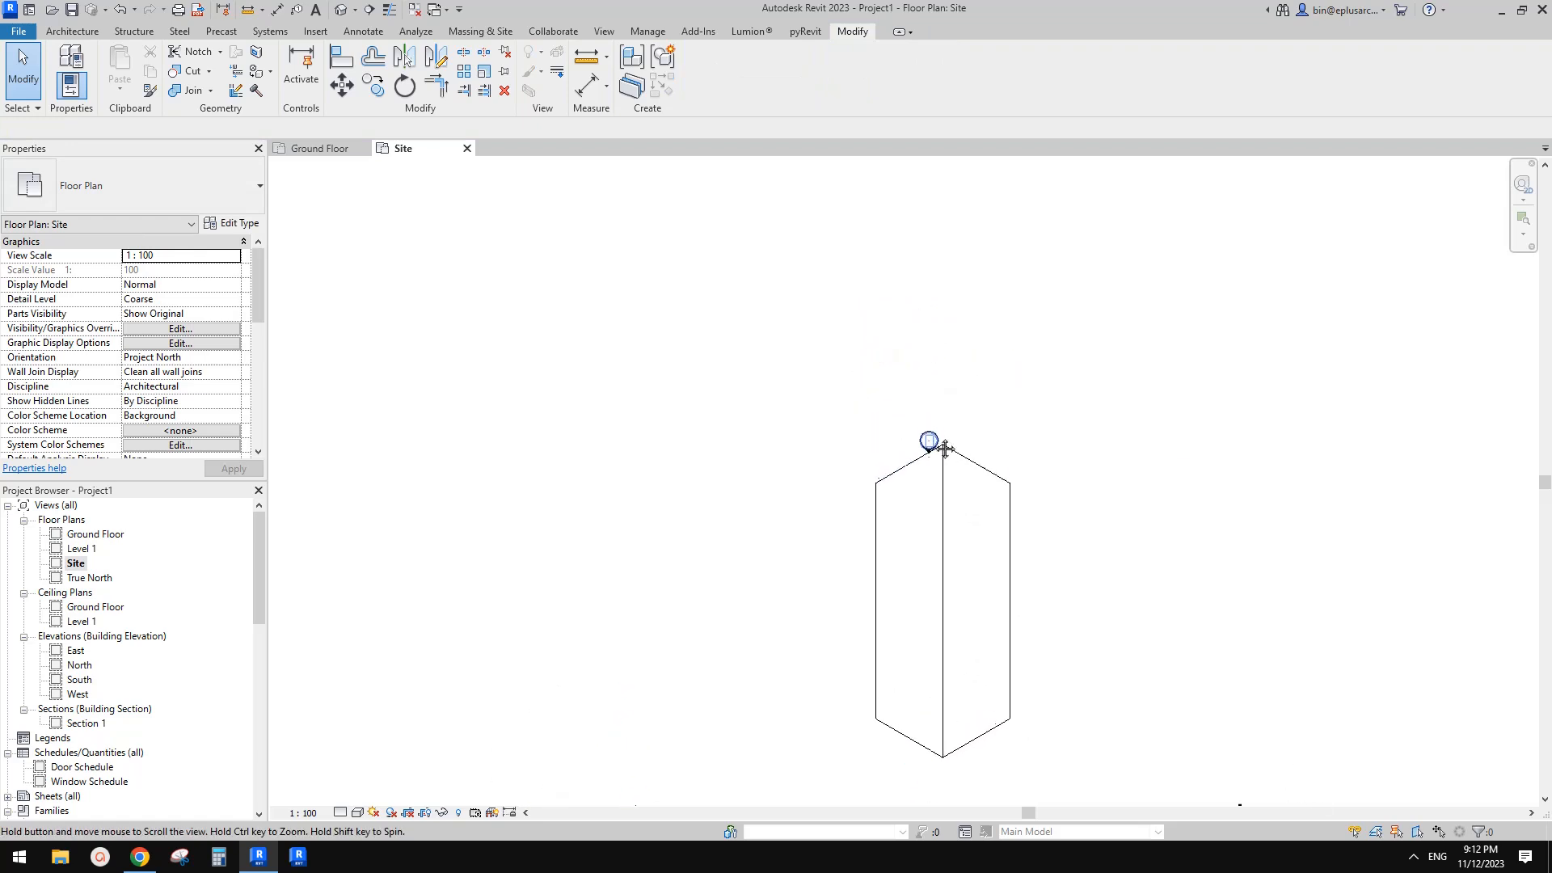
{"action": "left_click_drag", "start_coordinate": [934, 375], "coordinate": [939, 180]}
{"action": "middle_click_drag", "start_coordinate": [1035, 445], "coordinate": [1042, 306]}
{"action": "key", "text": "Escape"}
Mirror a copy of the hexagonal outline about its upper-right edge to form a second arm
{"action": "left_click_drag", "start_coordinate": [823, 265], "coordinate": [1175, 706]}
{"action": "middle_click_drag", "start_coordinate": [1102, 512], "coordinate": [1092, 534]}
{"action": "key", "text": "Escape"}
{"action": "left_click_drag", "start_coordinate": [745, 235], "coordinate": [1101, 677]}
{"action": "scroll", "coordinate": [1006, 480], "scroll_direction": "down", "scroll_amount": 1}
{"action": "key", "text": "m"}
{"action": "key", "text": "m"}
{"action": "left_click", "coordinate": [972, 365]}
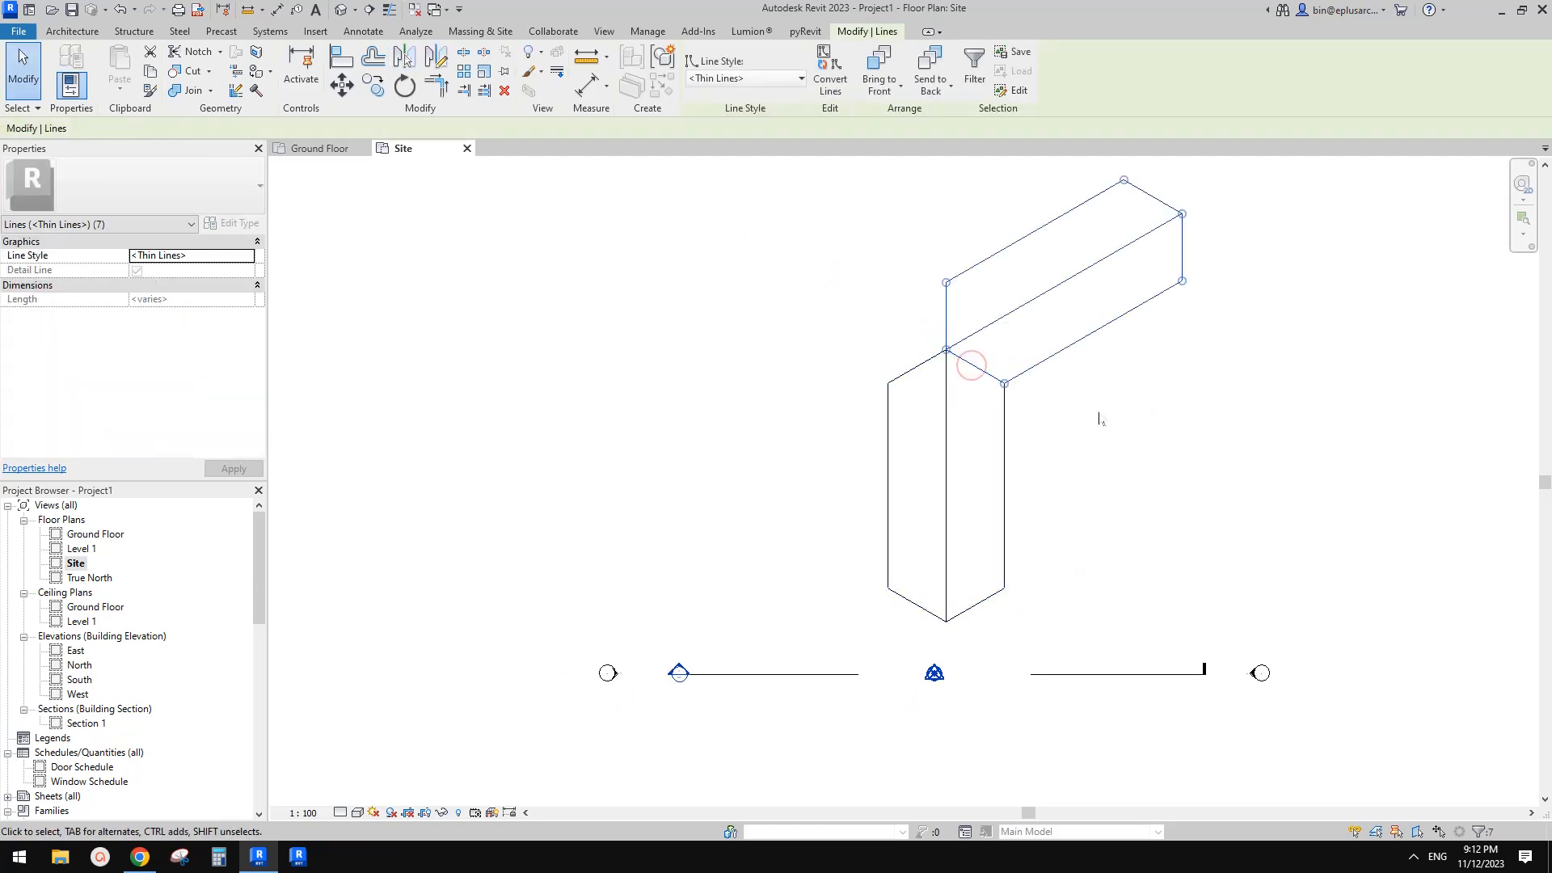
Mirror the second arm about the central vertical line to form the third arm on the left
{"action": "middle_click_drag", "start_coordinate": [1002, 381], "coordinate": [1009, 436]}
{"action": "key", "text": "Escape"}
{"action": "key", "text": "Escape"}
{"action": "scroll", "coordinate": [1017, 545], "scroll_direction": "down", "scroll_amount": 2}
{"action": "left_click_drag", "start_coordinate": [954, 306], "coordinate": [1169, 494]}
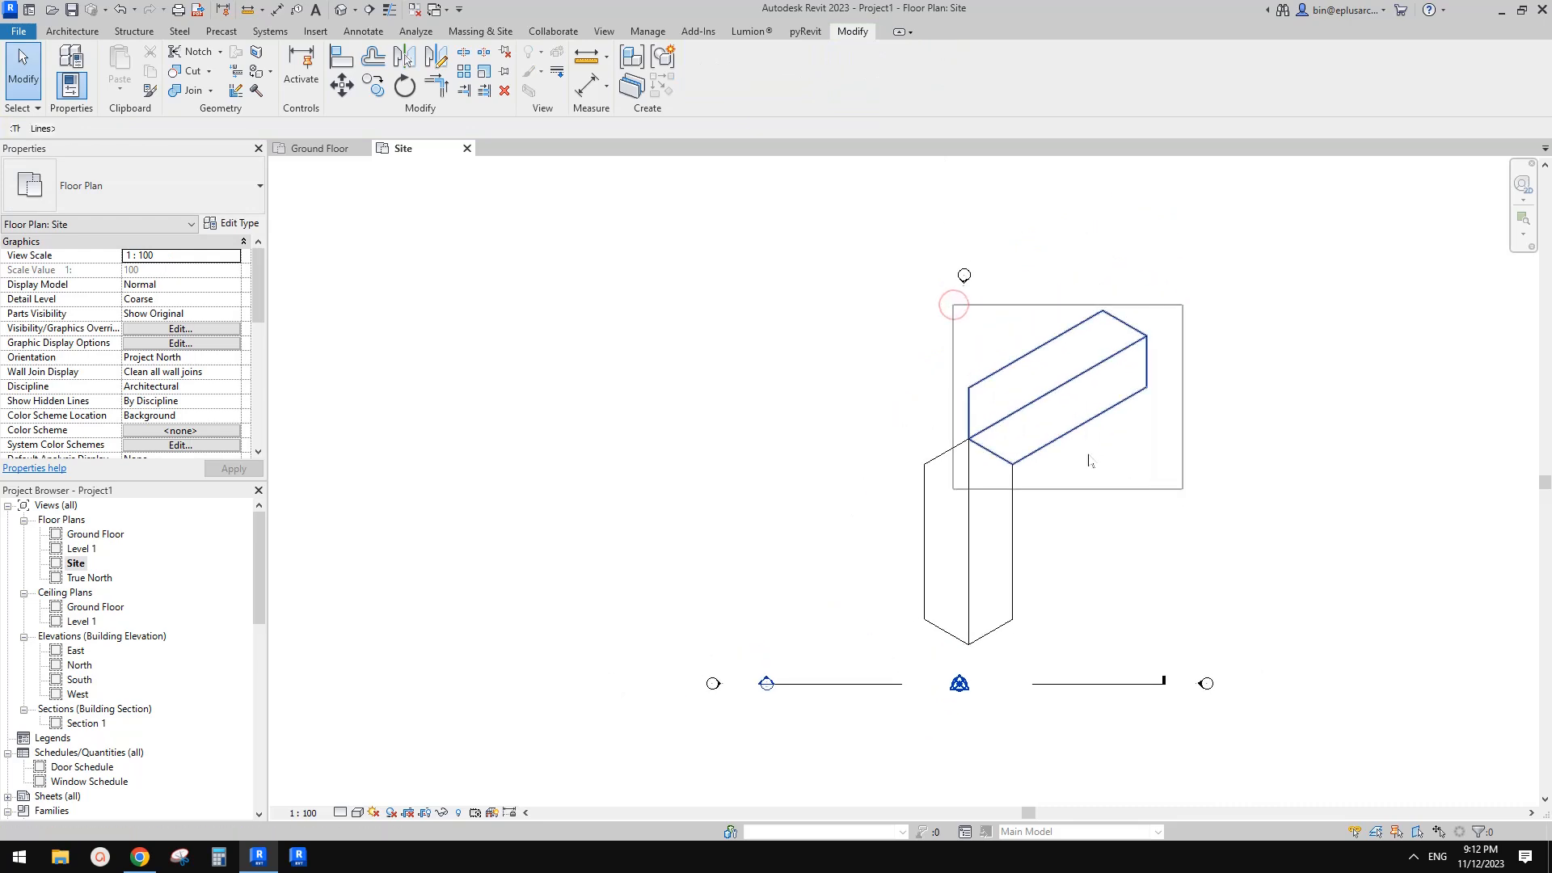
{"action": "left_click", "coordinate": [1005, 425]}
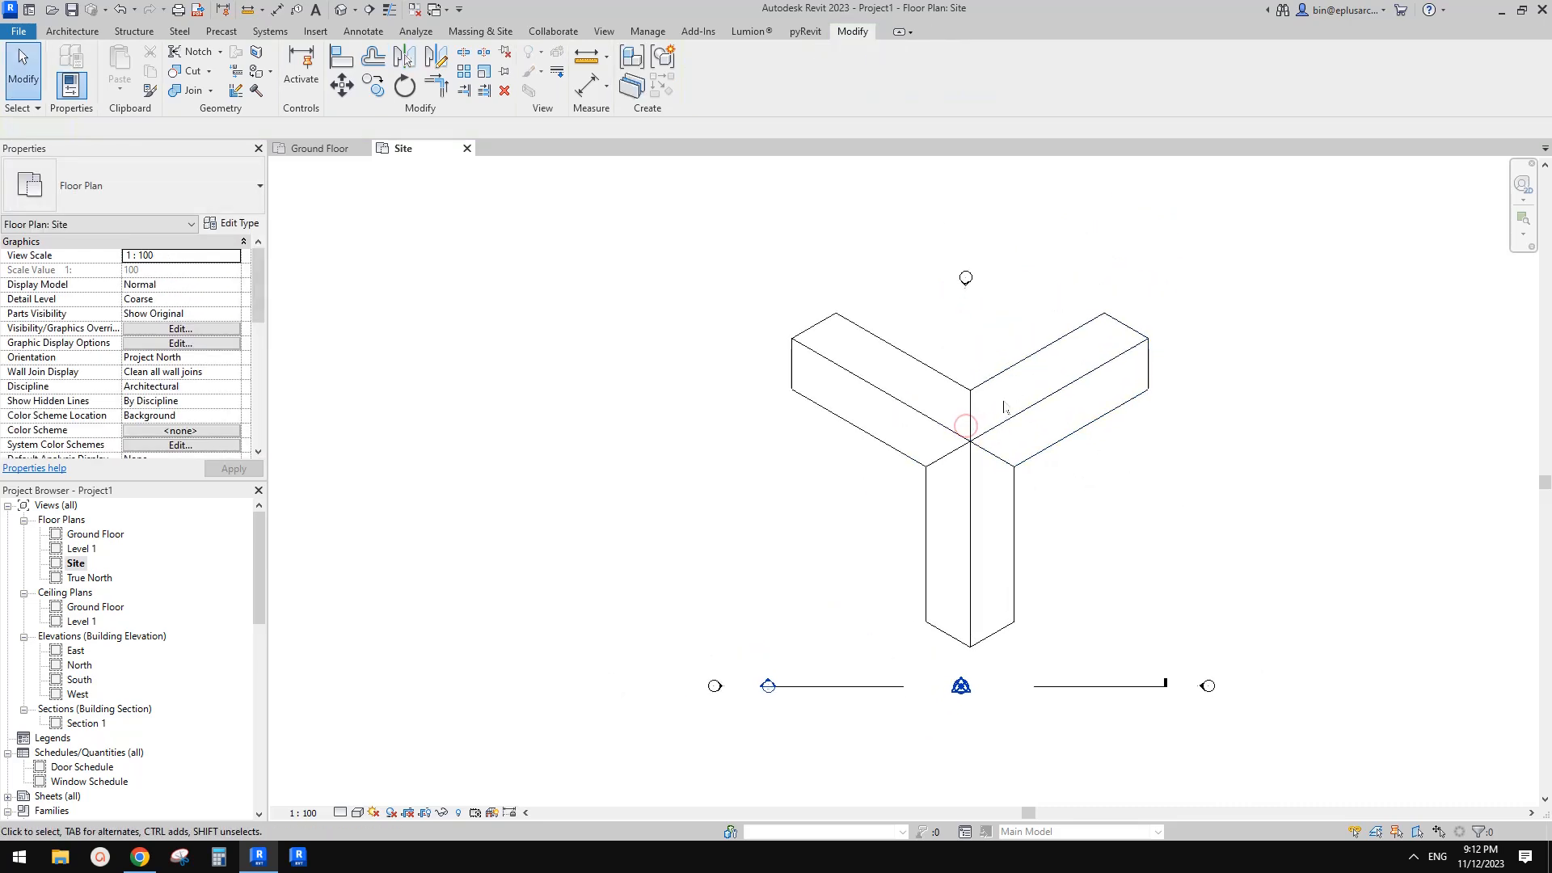
Delete the short leftover vertical line at the junction of the three arms
{"action": "scroll", "coordinate": [996, 397], "scroll_direction": "up", "scroll_amount": 2}
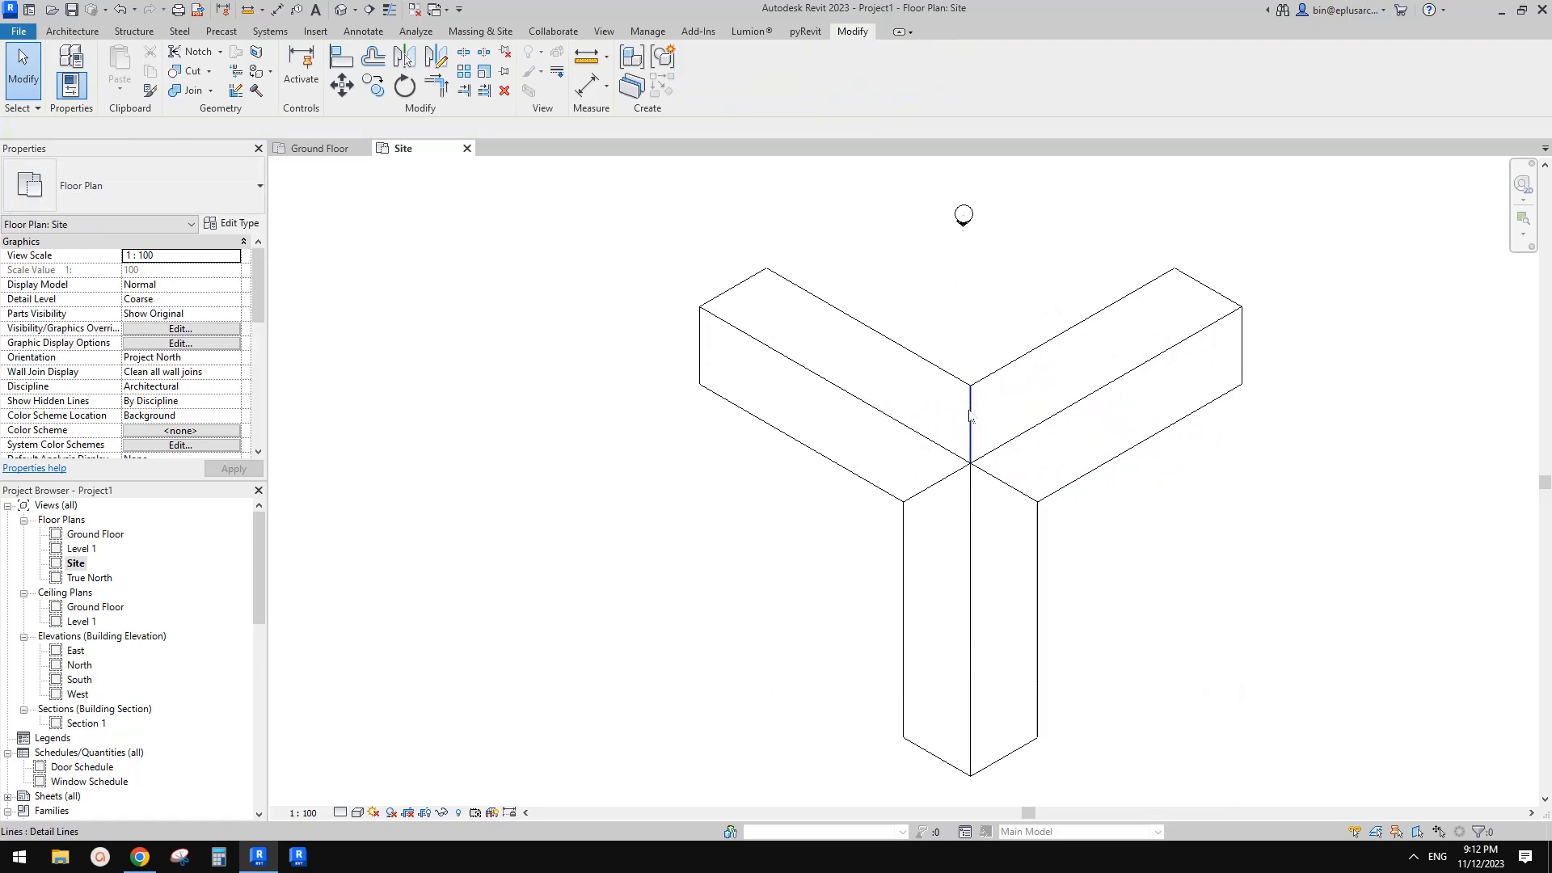
{"action": "left_click", "coordinate": [975, 416]}
{"action": "key", "text": "Delete"}
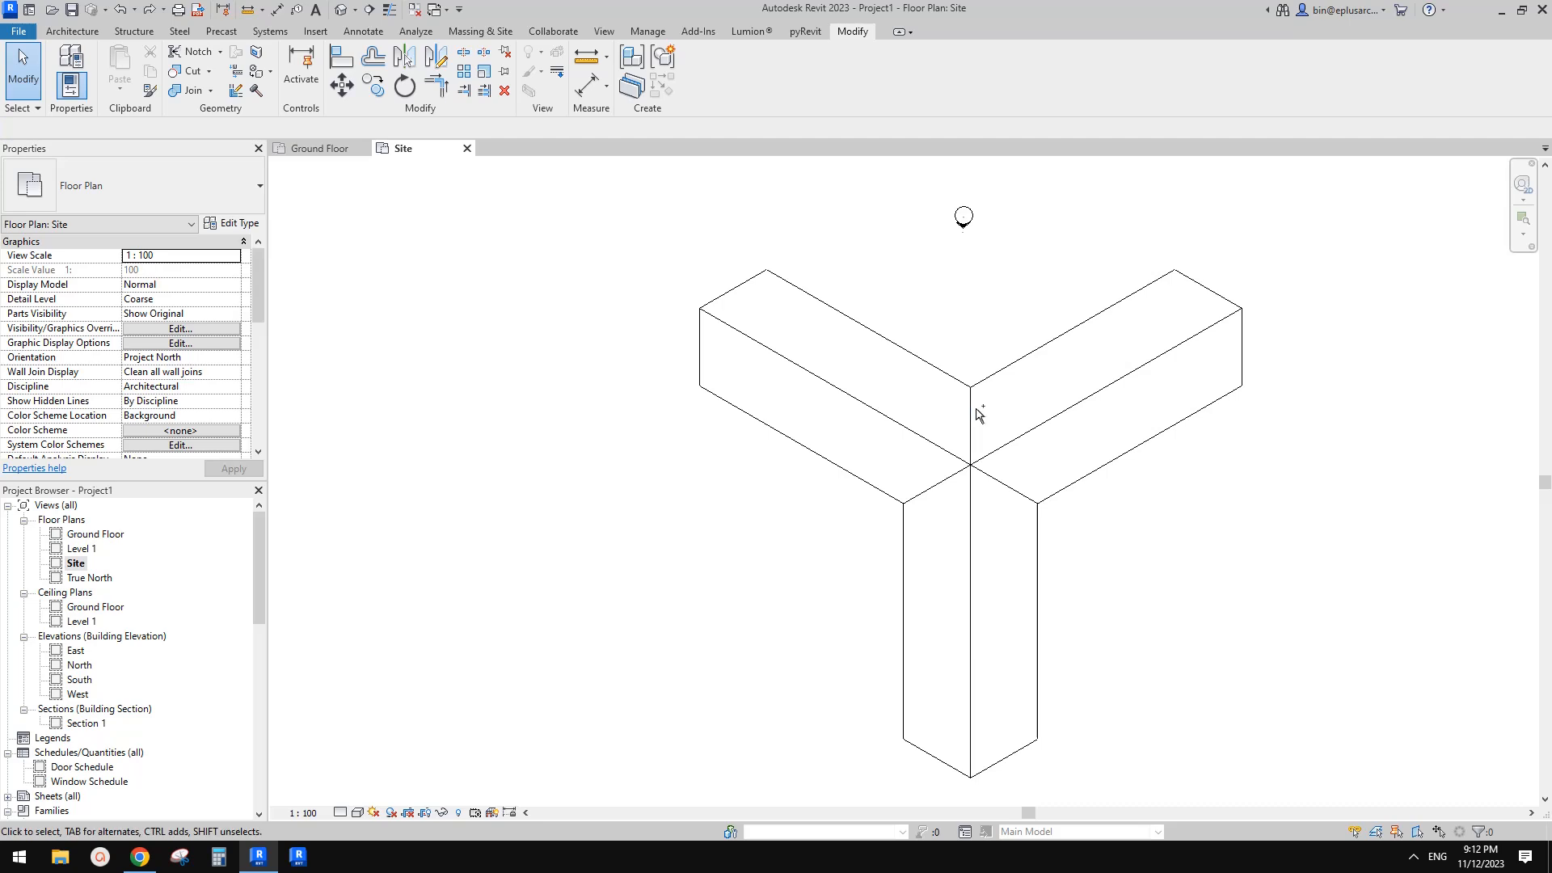
Switch to the browser and review the project photo and master plan
{"action": "scroll", "coordinate": [1043, 409], "scroll_direction": "down", "scroll_amount": 1}
{"action": "middle_click_drag", "start_coordinate": [1000, 395], "coordinate": [1008, 432]}
{"action": "middle_click_drag", "start_coordinate": [1035, 484], "coordinate": [1100, 469]}
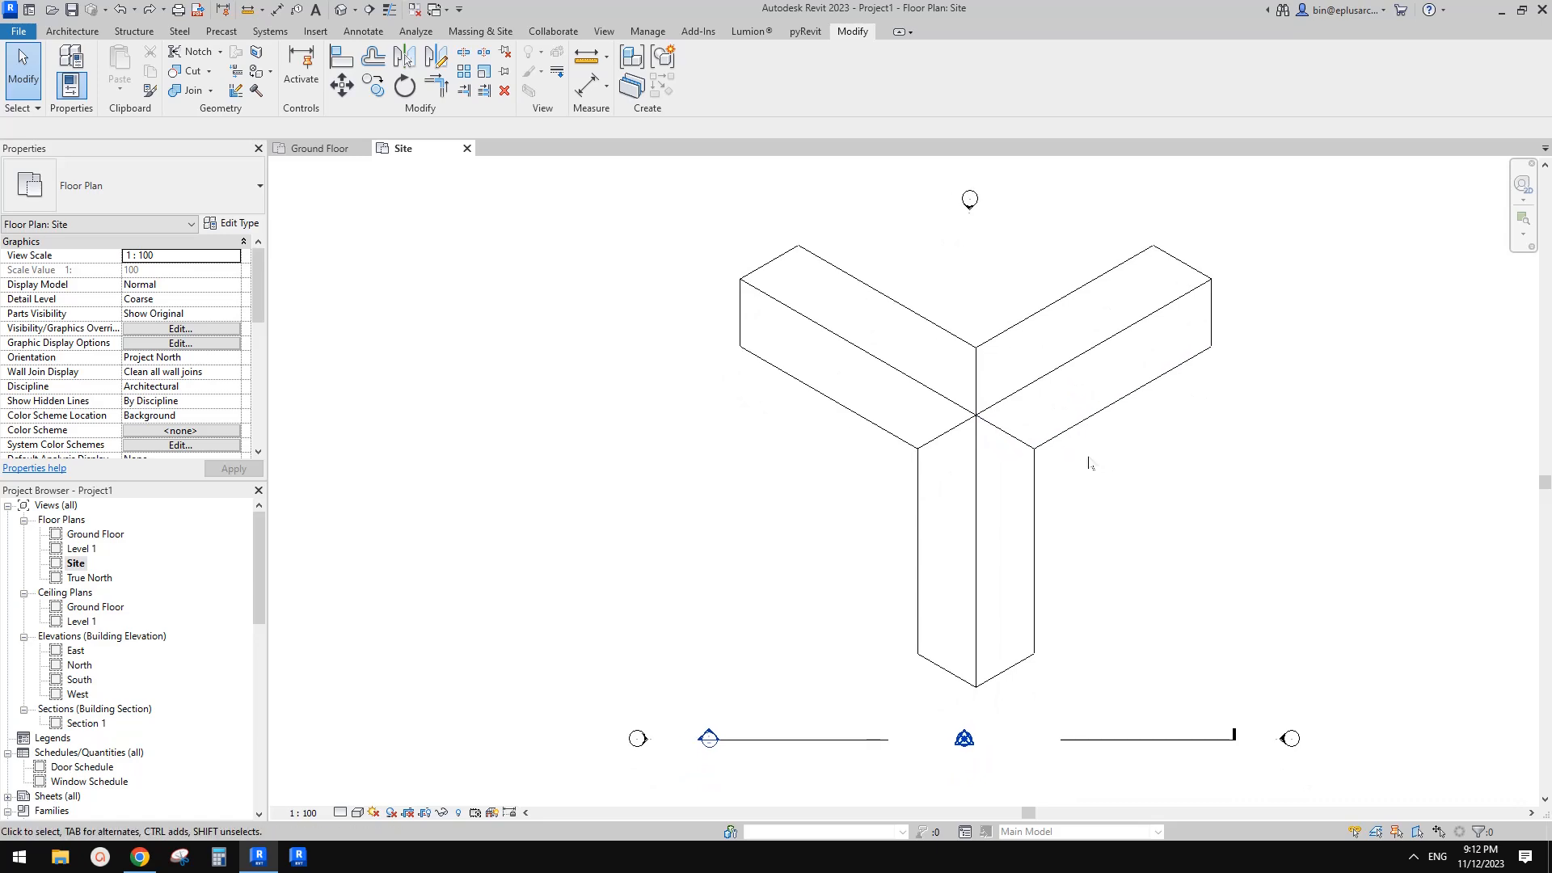
{"action": "left_click", "coordinate": [140, 857]}
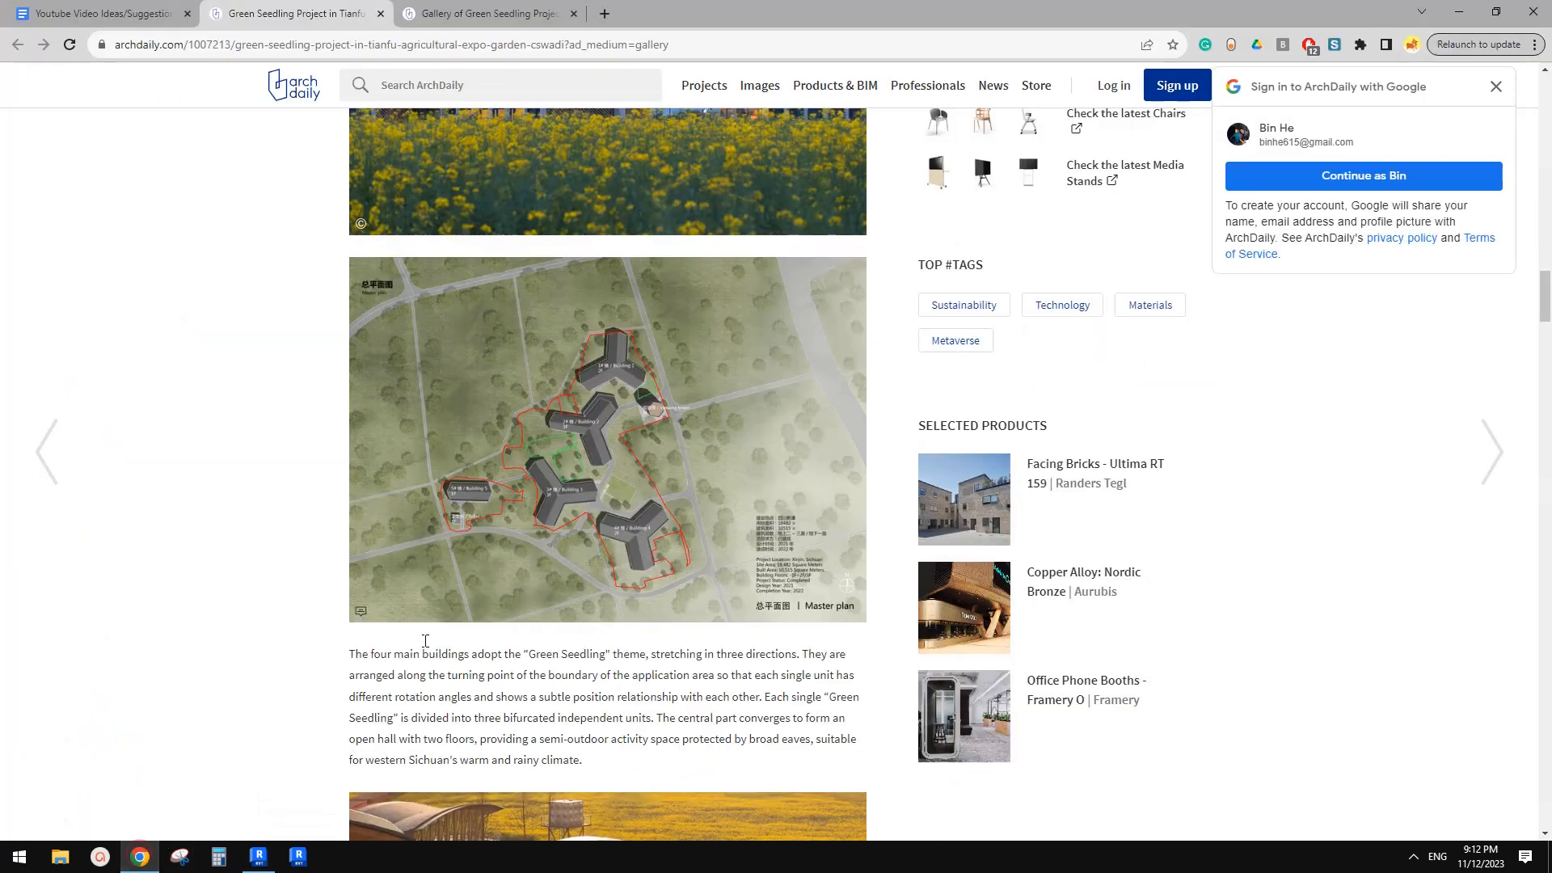
{"action": "scroll", "coordinate": [467, 630], "scroll_direction": "up", "scroll_amount": 5}
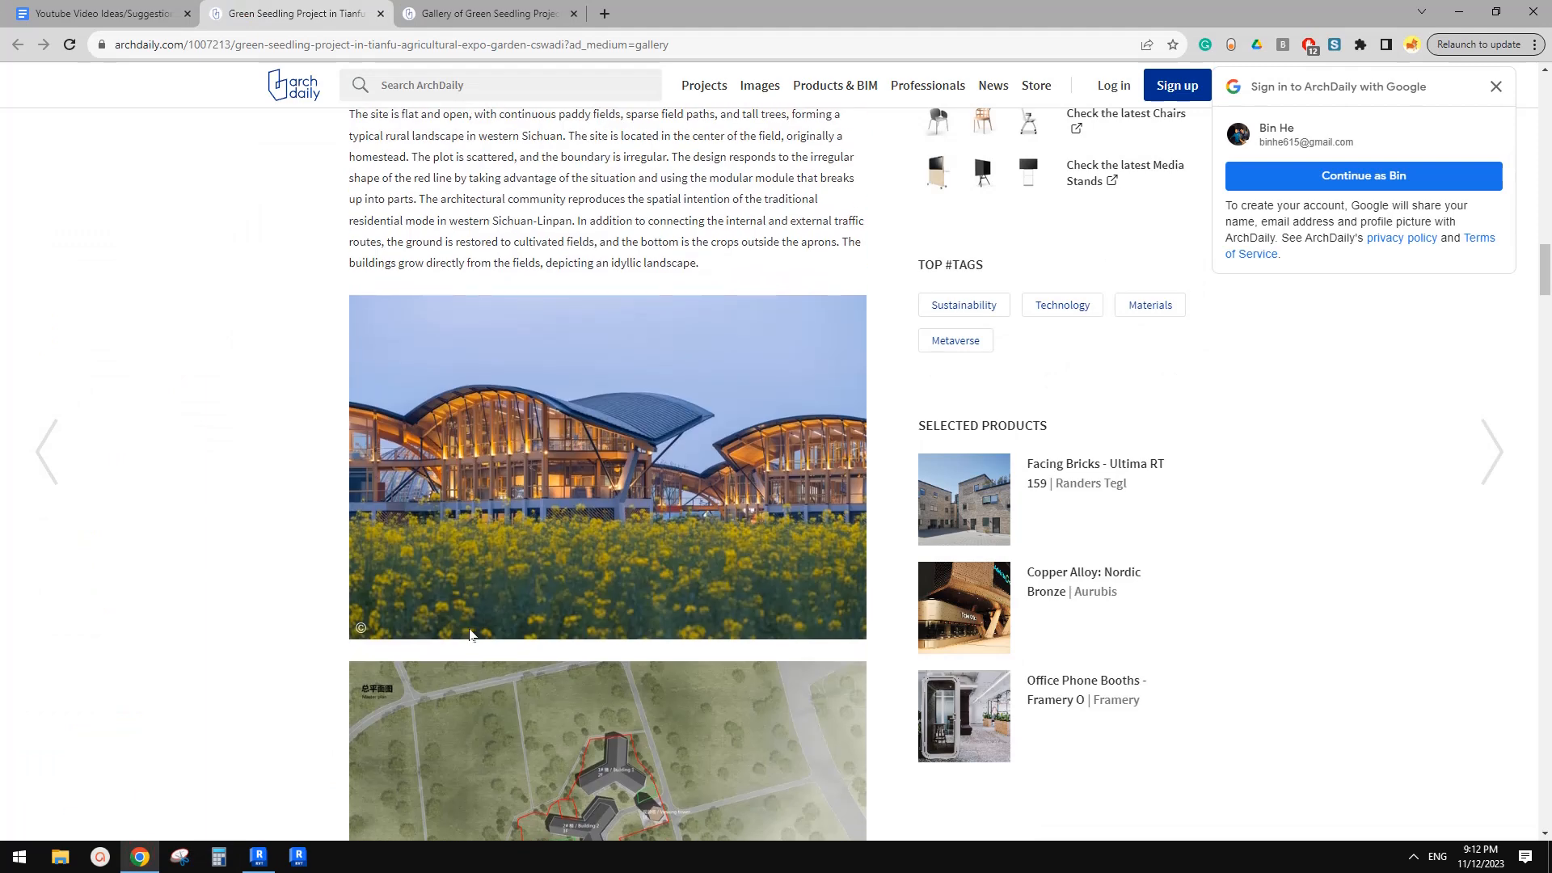
{"action": "scroll", "coordinate": [472, 635], "scroll_direction": "down", "scroll_amount": 1}
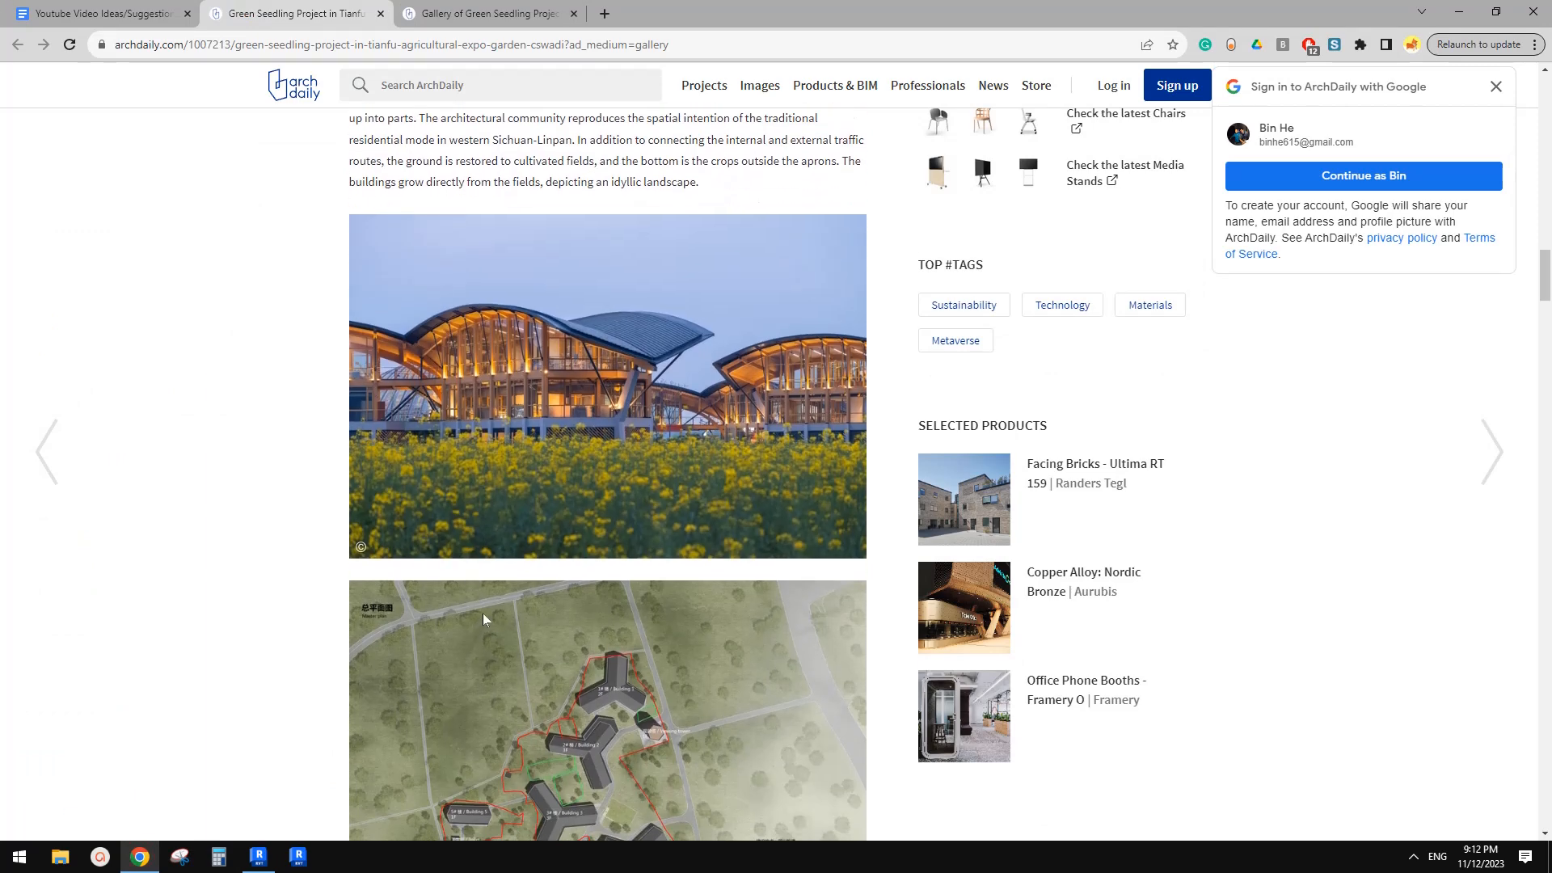
{"action": "scroll", "coordinate": [500, 339], "scroll_direction": "down", "scroll_amount": 2}
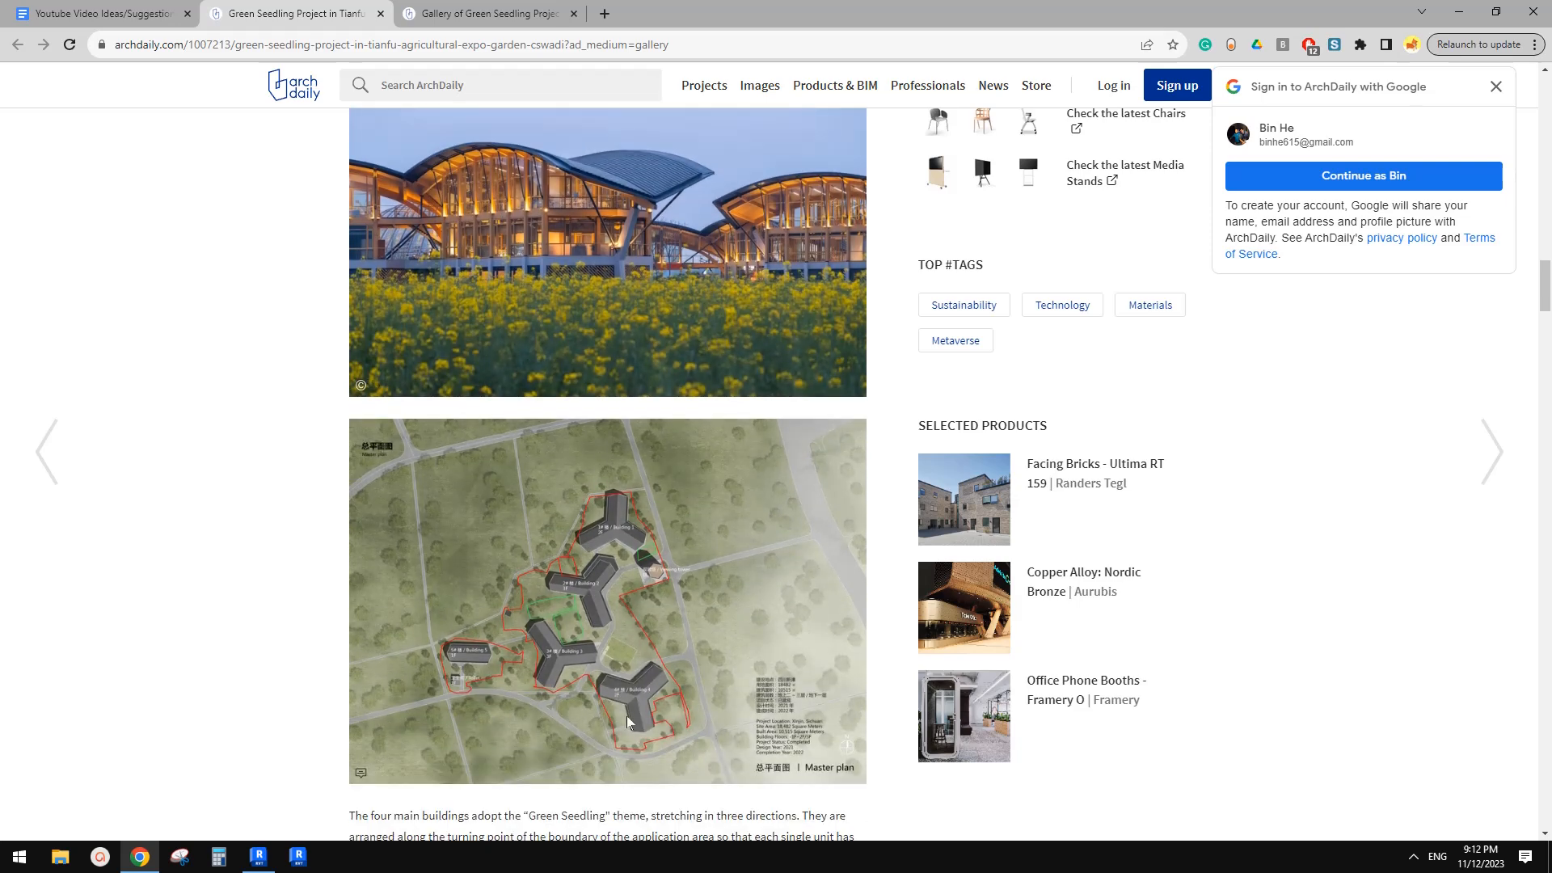
In Snipping Tool, capture one building from the master plan and sketch arched roof profiles beside it with the pen
{"action": "left_click", "coordinate": [180, 856]}
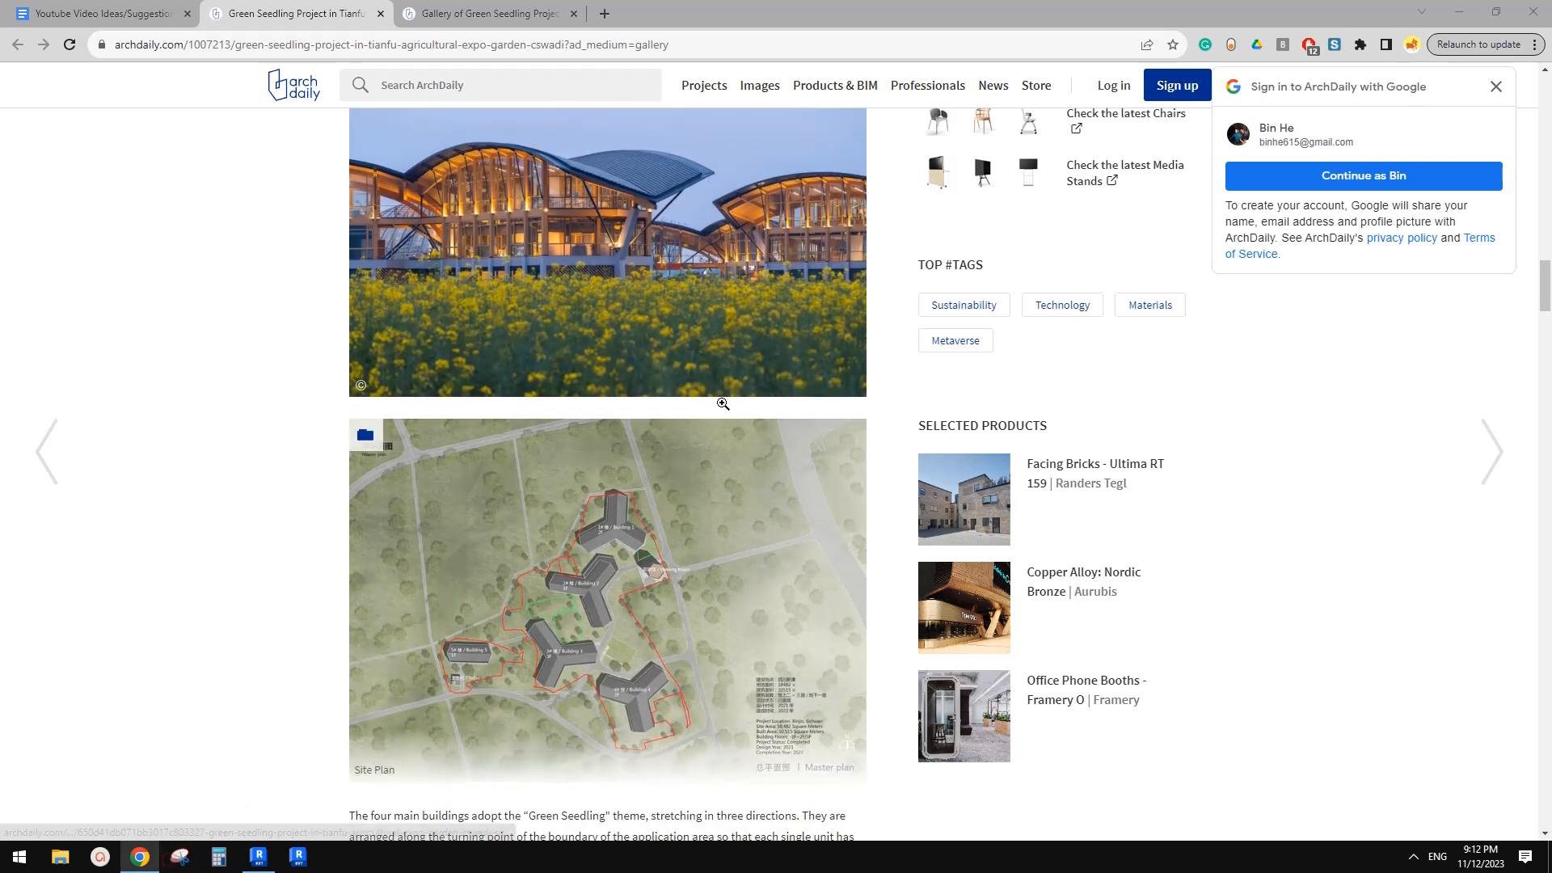
{"action": "left_click", "coordinate": [1156, 564]}
{"action": "left_click_drag", "start_coordinate": [544, 662], "coordinate": [711, 752]}
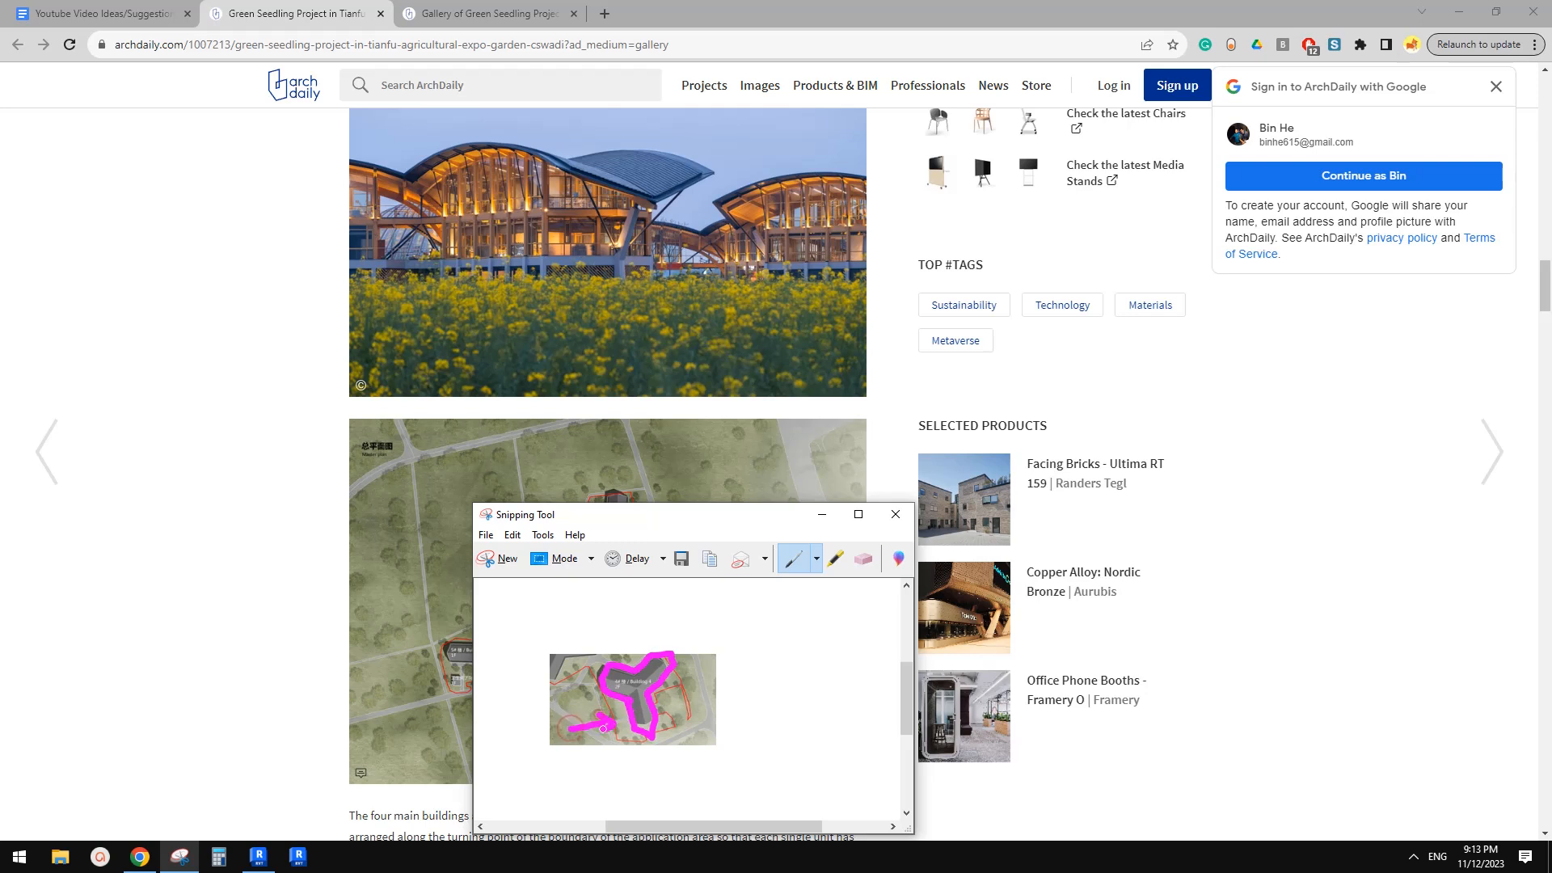
{"action": "left_click_drag", "start_coordinate": [731, 643], "coordinate": [841, 644]}
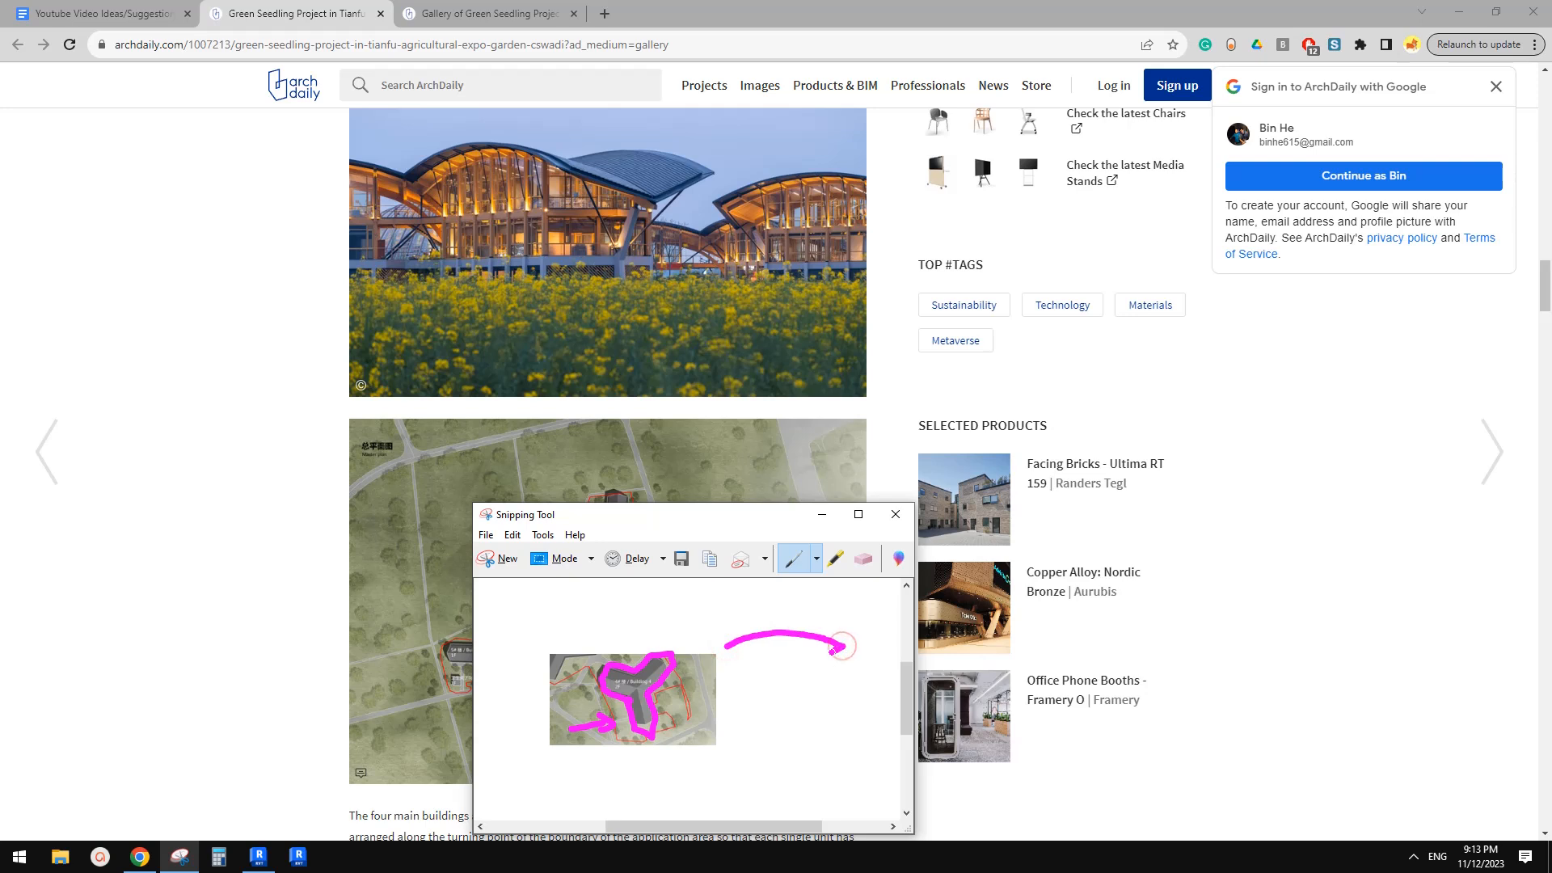
{"action": "left_click_drag", "start_coordinate": [844, 655], "coordinate": [729, 645]}
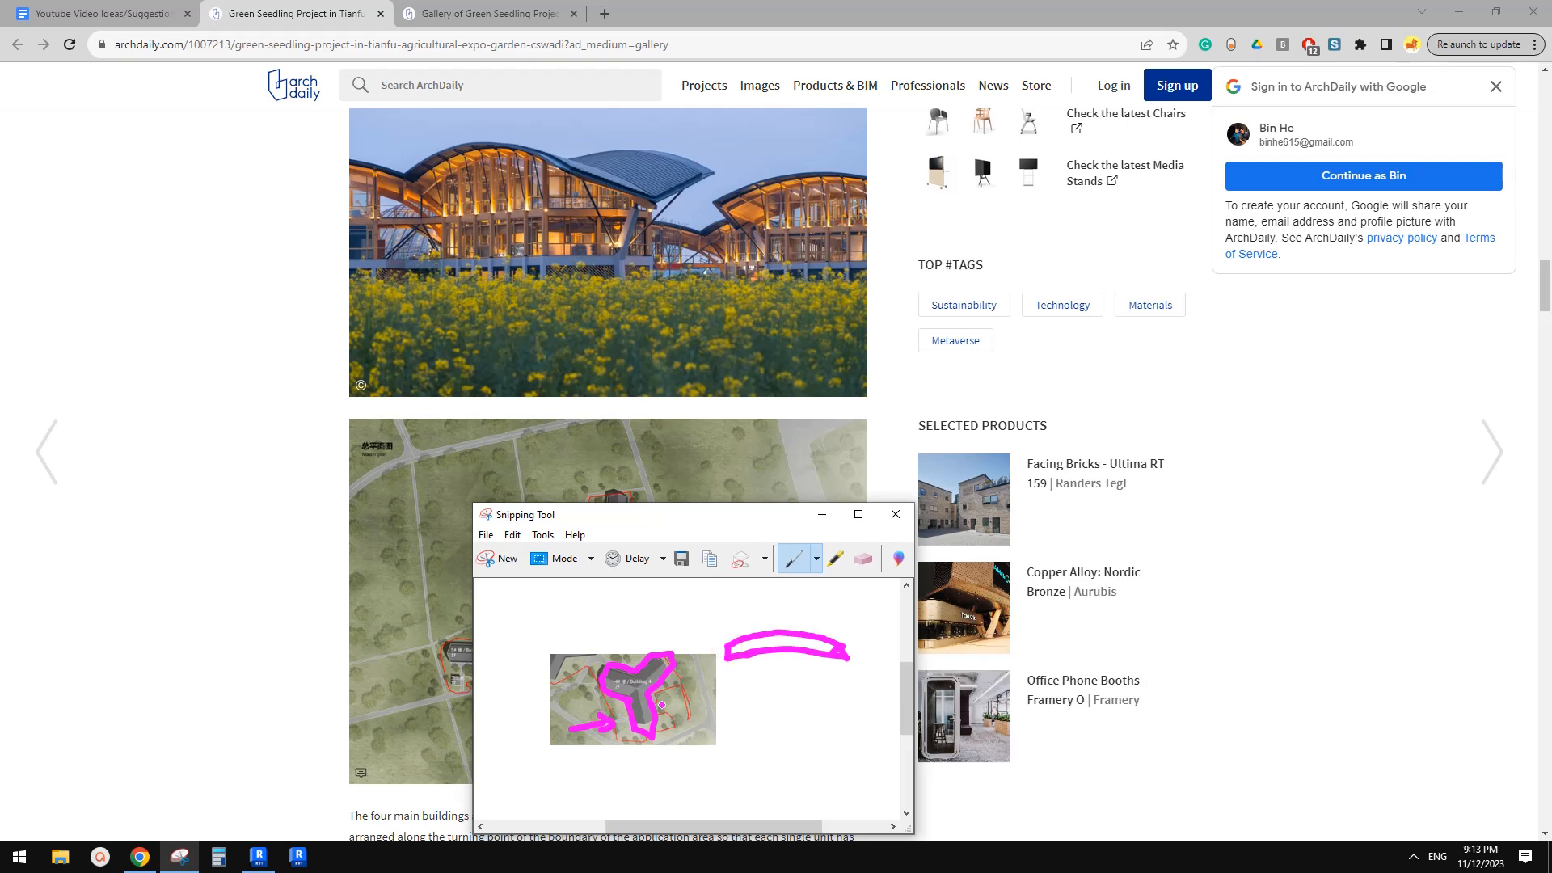
{"action": "mouse_move", "coordinate": [721, 689]}
{"action": "left_mouse_down"}
{"action": "mouse_move", "coordinate": [797, 667]}
{"action": "mouse_move", "coordinate": [856, 682]}
{"action": "left_mouse_up"}
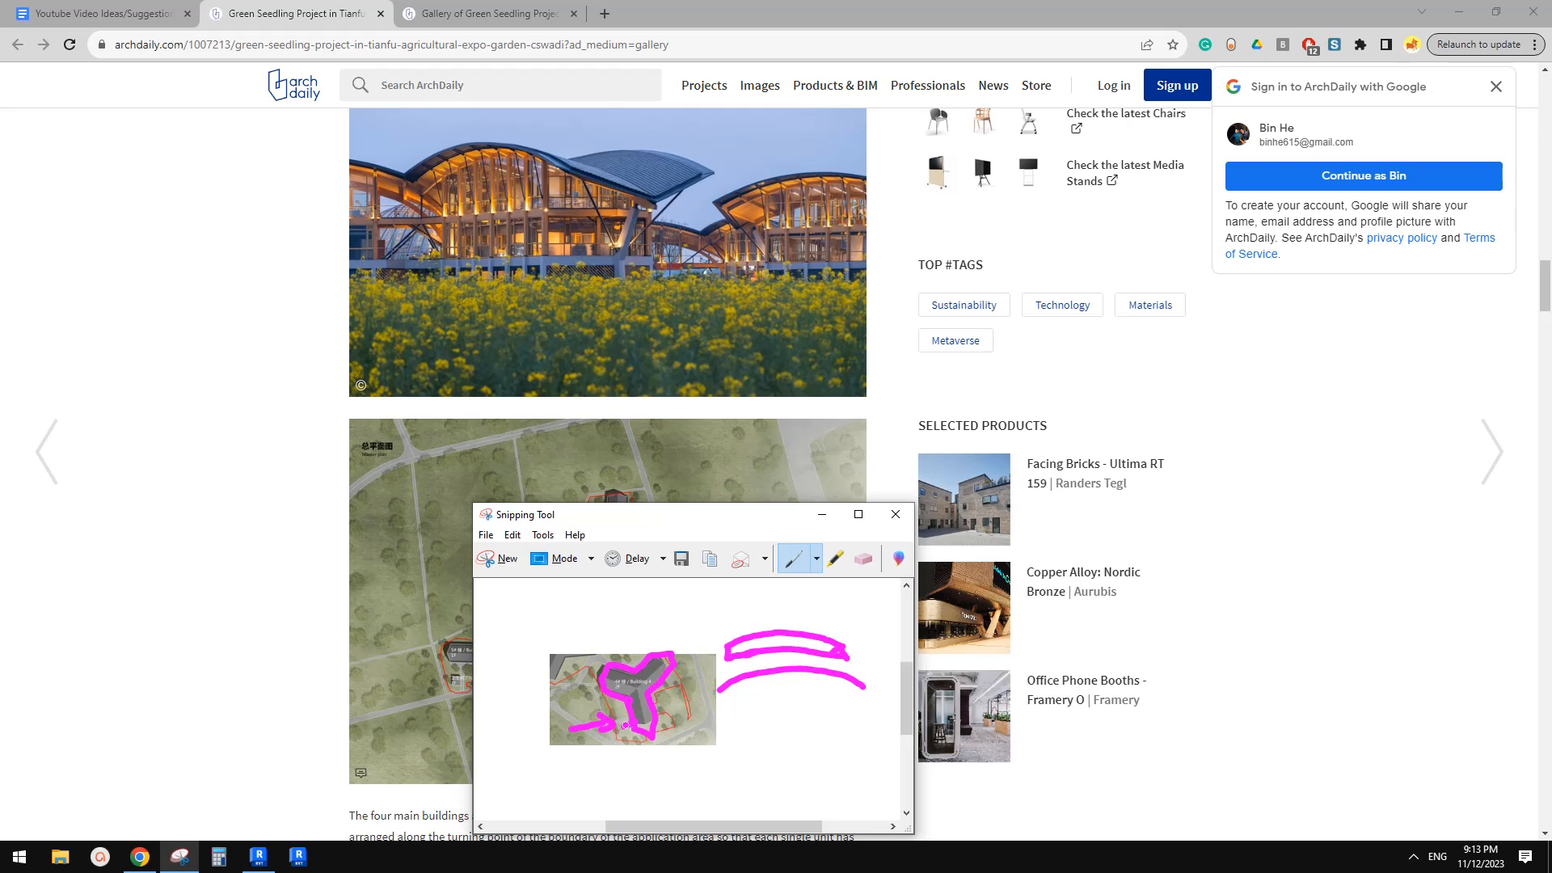
{"action": "left_click_drag", "start_coordinate": [651, 762], "coordinate": [668, 760]}
{"action": "left_click_drag", "start_coordinate": [807, 742], "coordinate": [855, 718]}
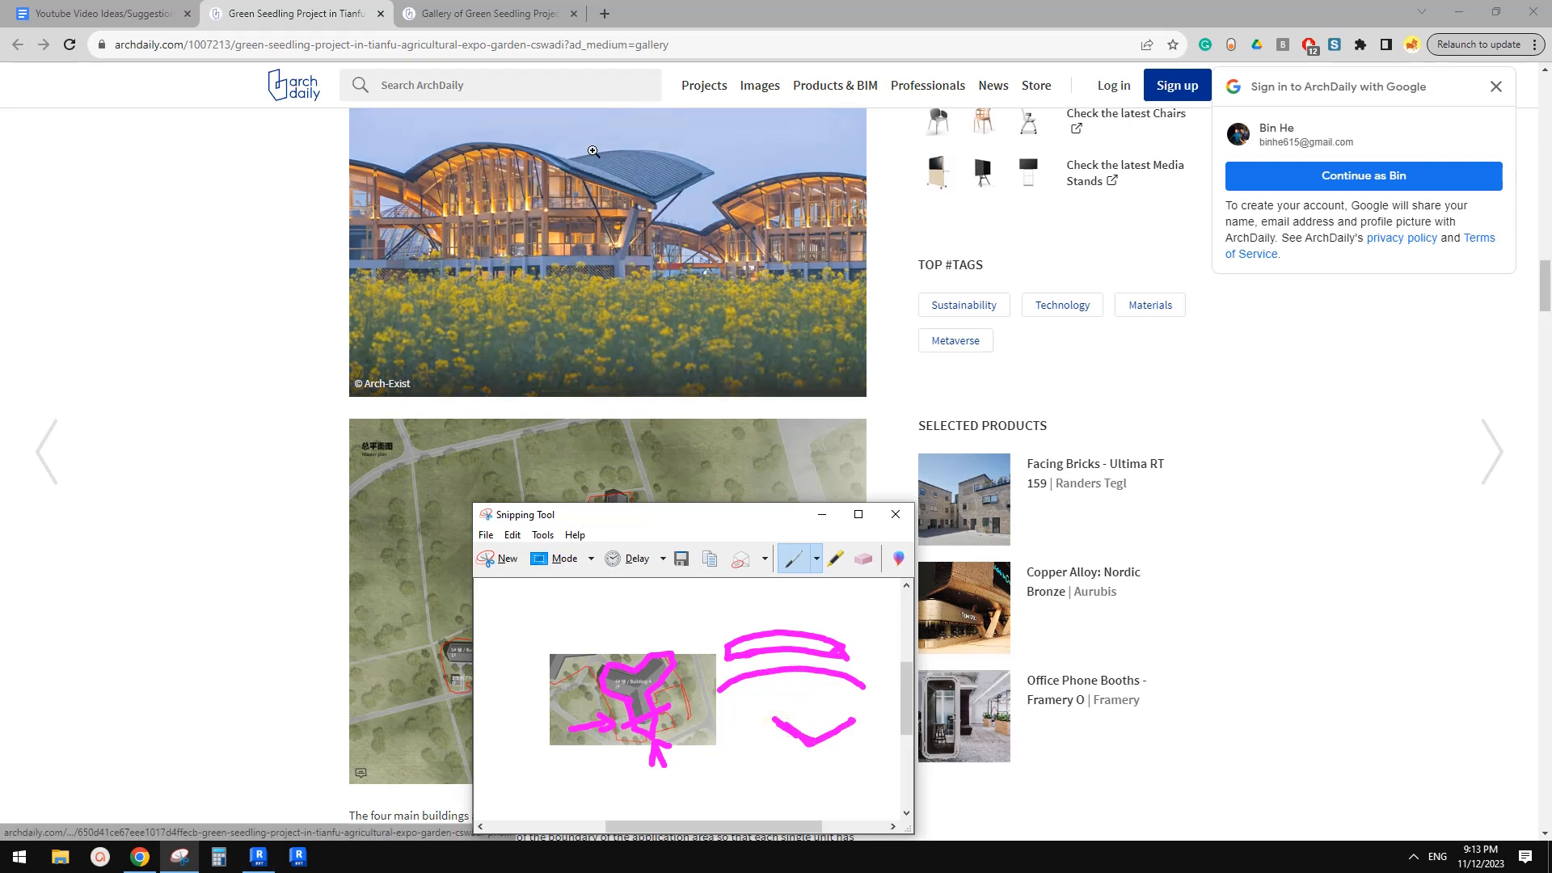
Return to Revit and open the West elevation view from the site plan's elevation marker
{"action": "left_click", "coordinate": [260, 857]}
{"action": "scroll", "coordinate": [787, 534], "scroll_direction": "down", "scroll_amount": 3}
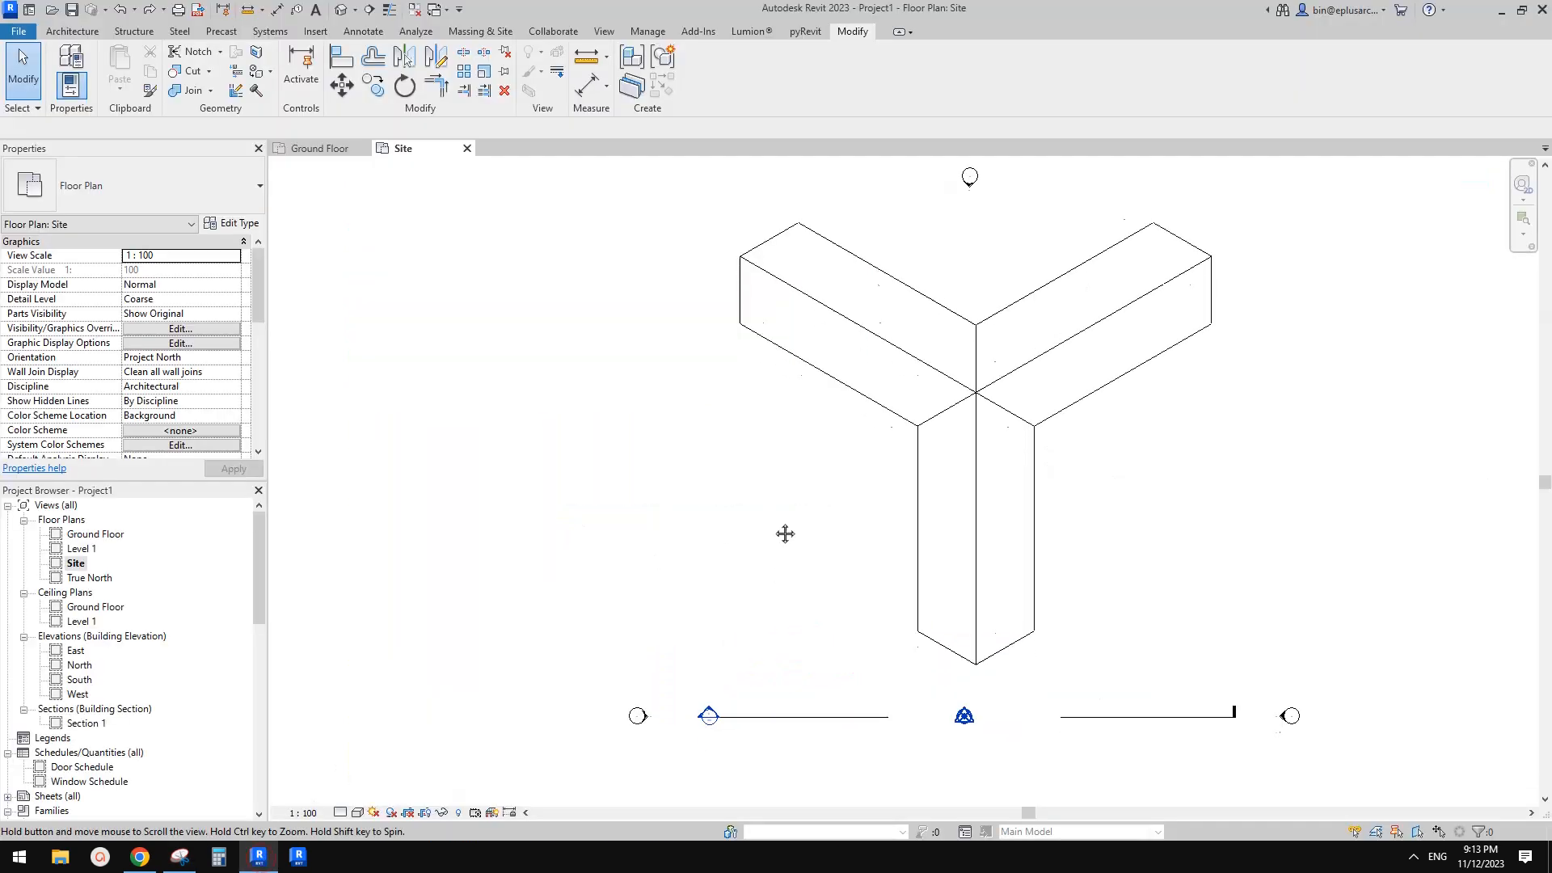
{"action": "left_click", "coordinate": [678, 561]}
{"action": "scroll", "coordinate": [679, 561], "scroll_direction": "up", "scroll_amount": 2}
{"action": "right_click", "coordinate": [672, 622]}
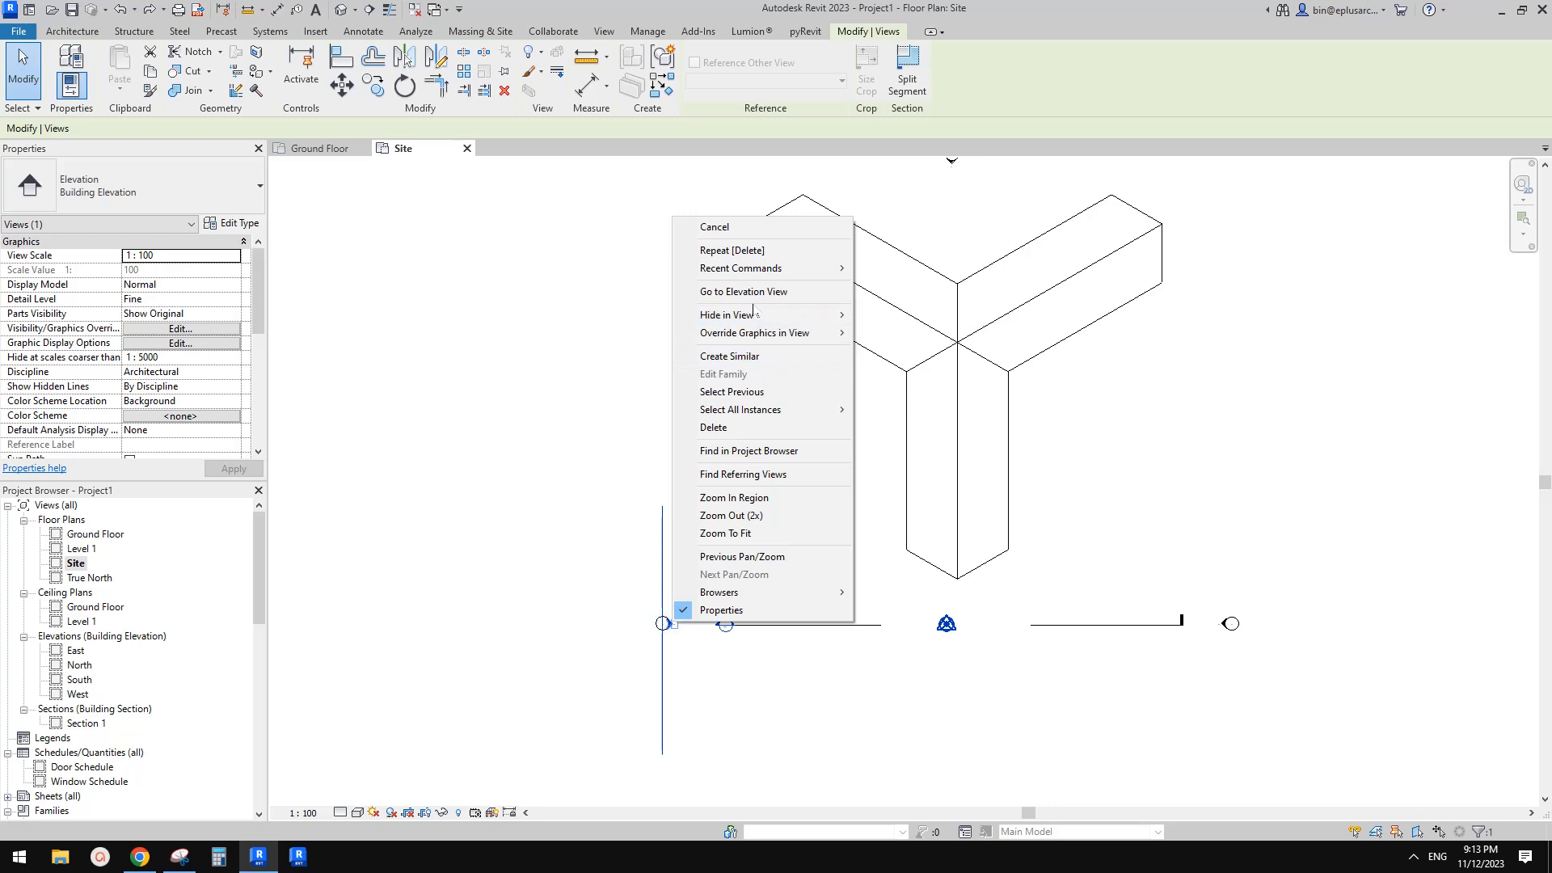
{"action": "left_click", "coordinate": [757, 290]}
{"action": "scroll", "coordinate": [919, 424], "scroll_direction": "down", "scroll_amount": 4}
{"action": "middle_click_drag", "start_coordinate": [919, 429], "coordinate": [724, 459]}
{"action": "scroll", "coordinate": [647, 612], "scroll_direction": "down", "scroll_amount": 2}
{"action": "middle_click_drag", "start_coordinate": [656, 618], "coordinate": [709, 638]}
{"action": "scroll", "coordinate": [713, 629], "scroll_direction": "down", "scroll_amount": 4}
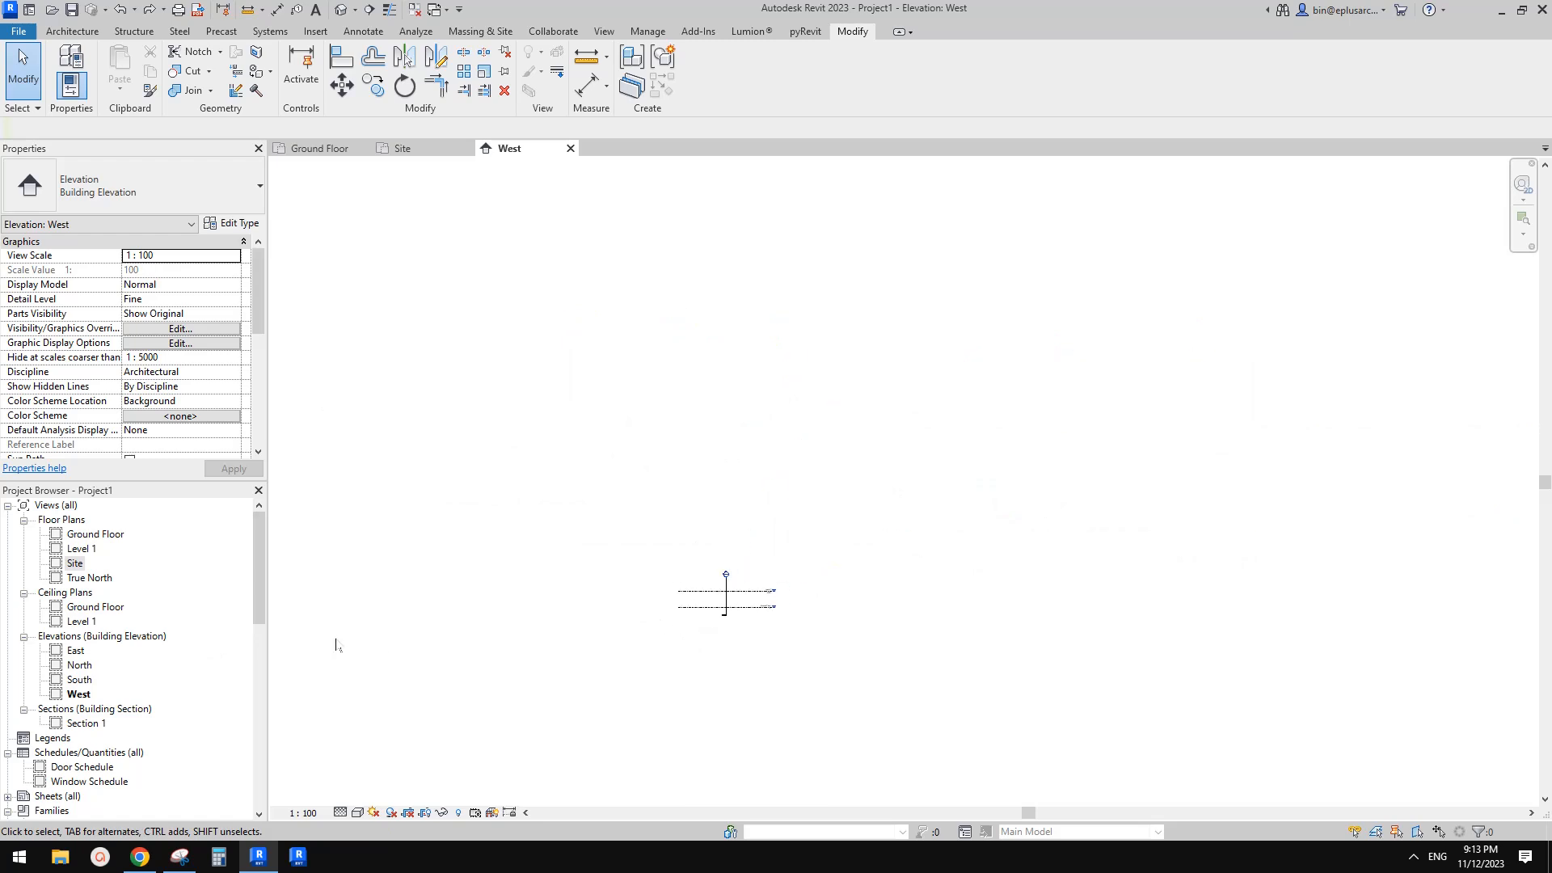
{"action": "scroll", "coordinate": [572, 628], "scroll_direction": "up", "scroll_amount": 2}
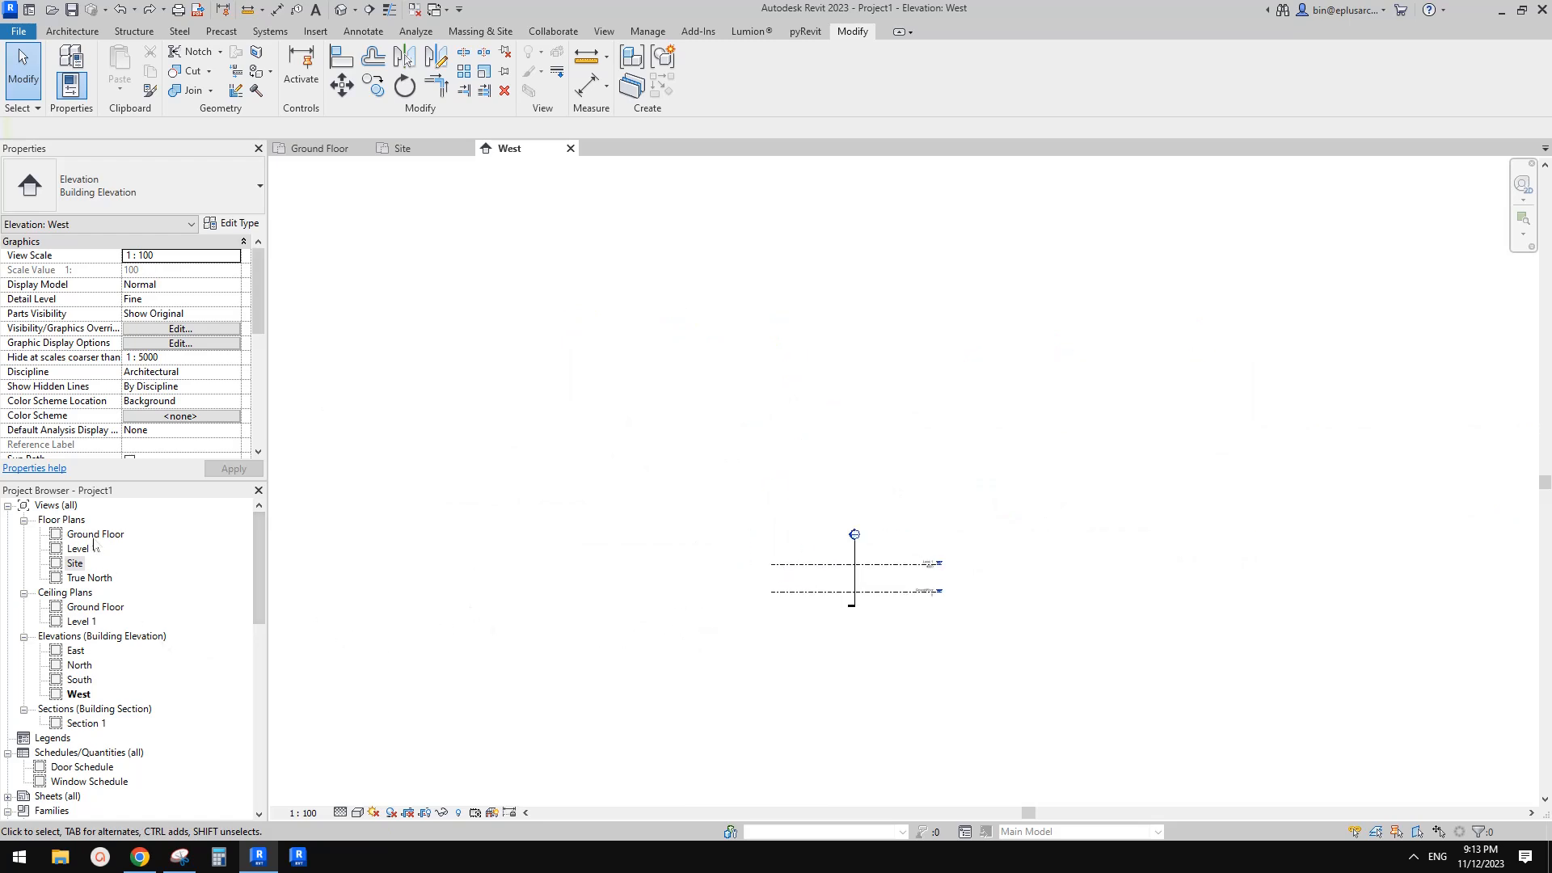
Back in the site plan, draw a horizontal reference plane across the lower arm's bottom tip and extend it rightward
{"action": "double_click", "coordinate": [75, 563]}
{"action": "middle_click_drag", "start_coordinate": [962, 404], "coordinate": [936, 447]}
{"action": "scroll", "coordinate": [968, 391], "scroll_direction": "down", "scroll_amount": 2}
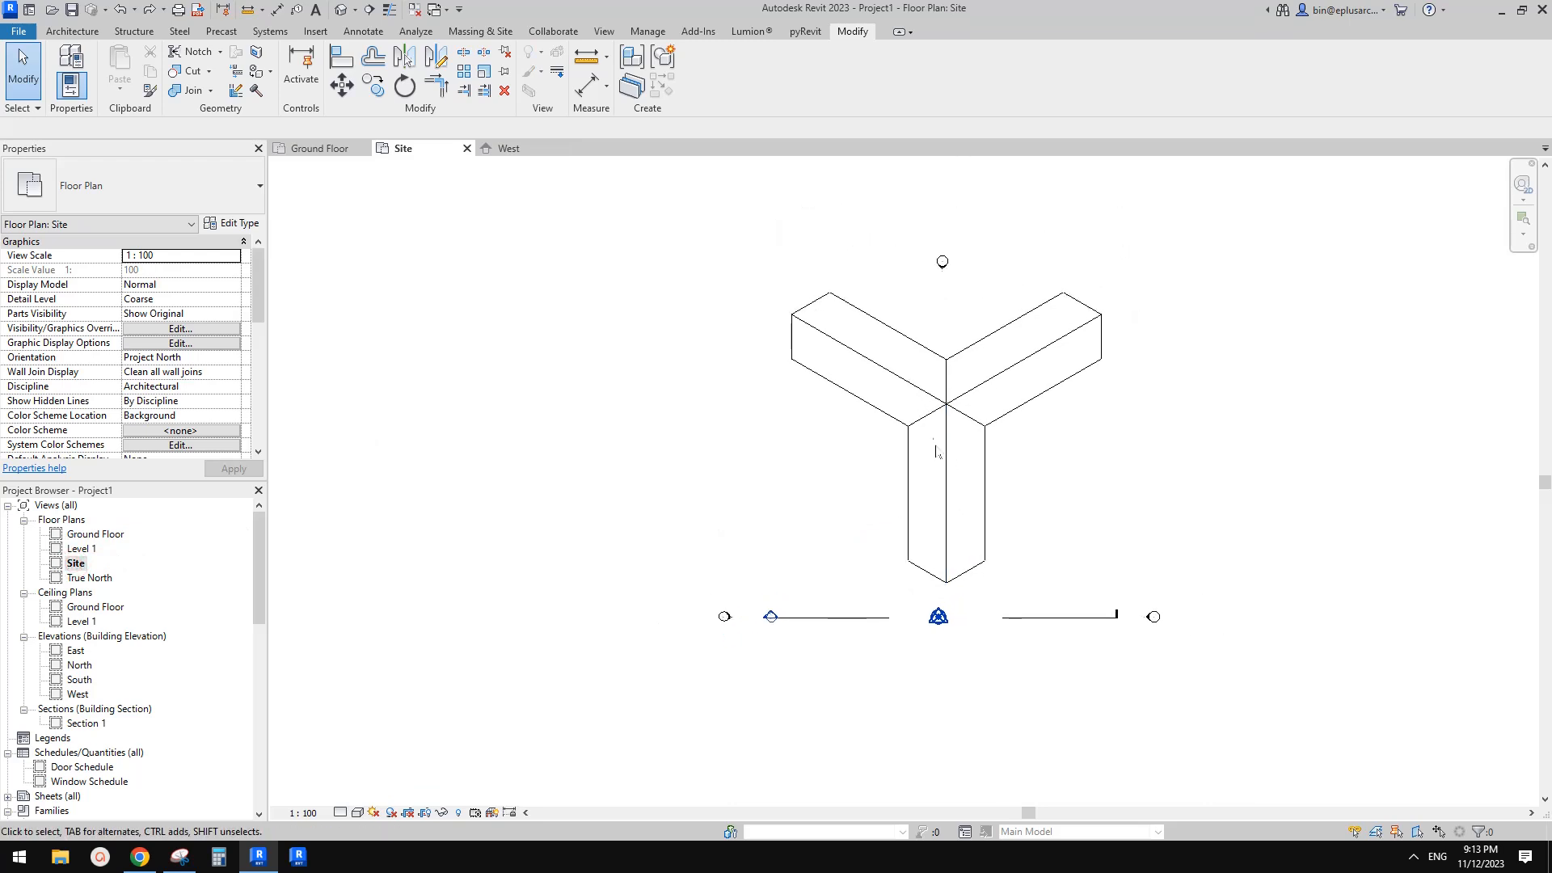
{"action": "middle_click_drag", "start_coordinate": [1004, 535], "coordinate": [990, 548]}
{"action": "key", "text": "r"}
{"action": "middle_click_drag", "start_coordinate": [955, 499], "coordinate": [1017, 562]}
{"action": "key", "text": "p"}
{"action": "scroll", "coordinate": [1015, 549], "scroll_direction": "up", "scroll_amount": 2}
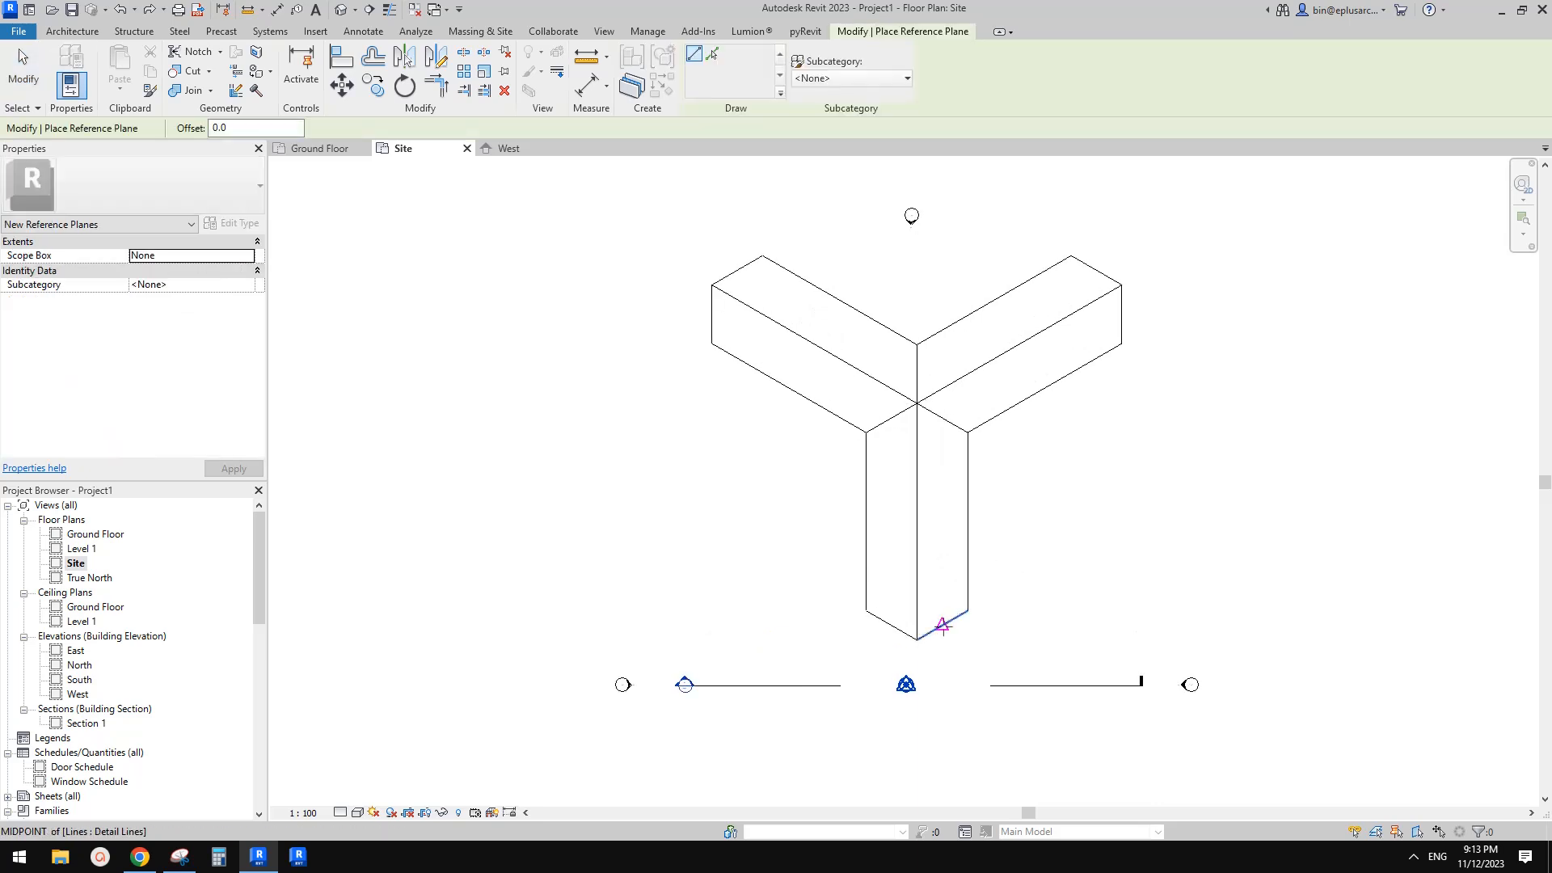
{"action": "middle_click_drag", "start_coordinate": [942, 625], "coordinate": [951, 627]}
{"action": "left_click", "coordinate": [925, 642]}
{"action": "left_click", "coordinate": [816, 644]}
{"action": "key", "text": "Escape"}
Draw a horizontal reference plane through the junction of the three arms
{"action": "key", "text": "Escape"}
{"action": "left_click", "coordinate": [863, 642]}
{"action": "left_click_drag", "start_coordinate": [926, 643], "coordinate": [1049, 643]}
{"action": "middle_click_drag", "start_coordinate": [1013, 487], "coordinate": [992, 494]}
{"action": "key", "text": "r"}
{"action": "key", "text": "p"}
{"action": "left_click", "coordinate": [934, 425]}
{"action": "left_click", "coordinate": [799, 425]}
{"action": "key", "text": "Escape"}
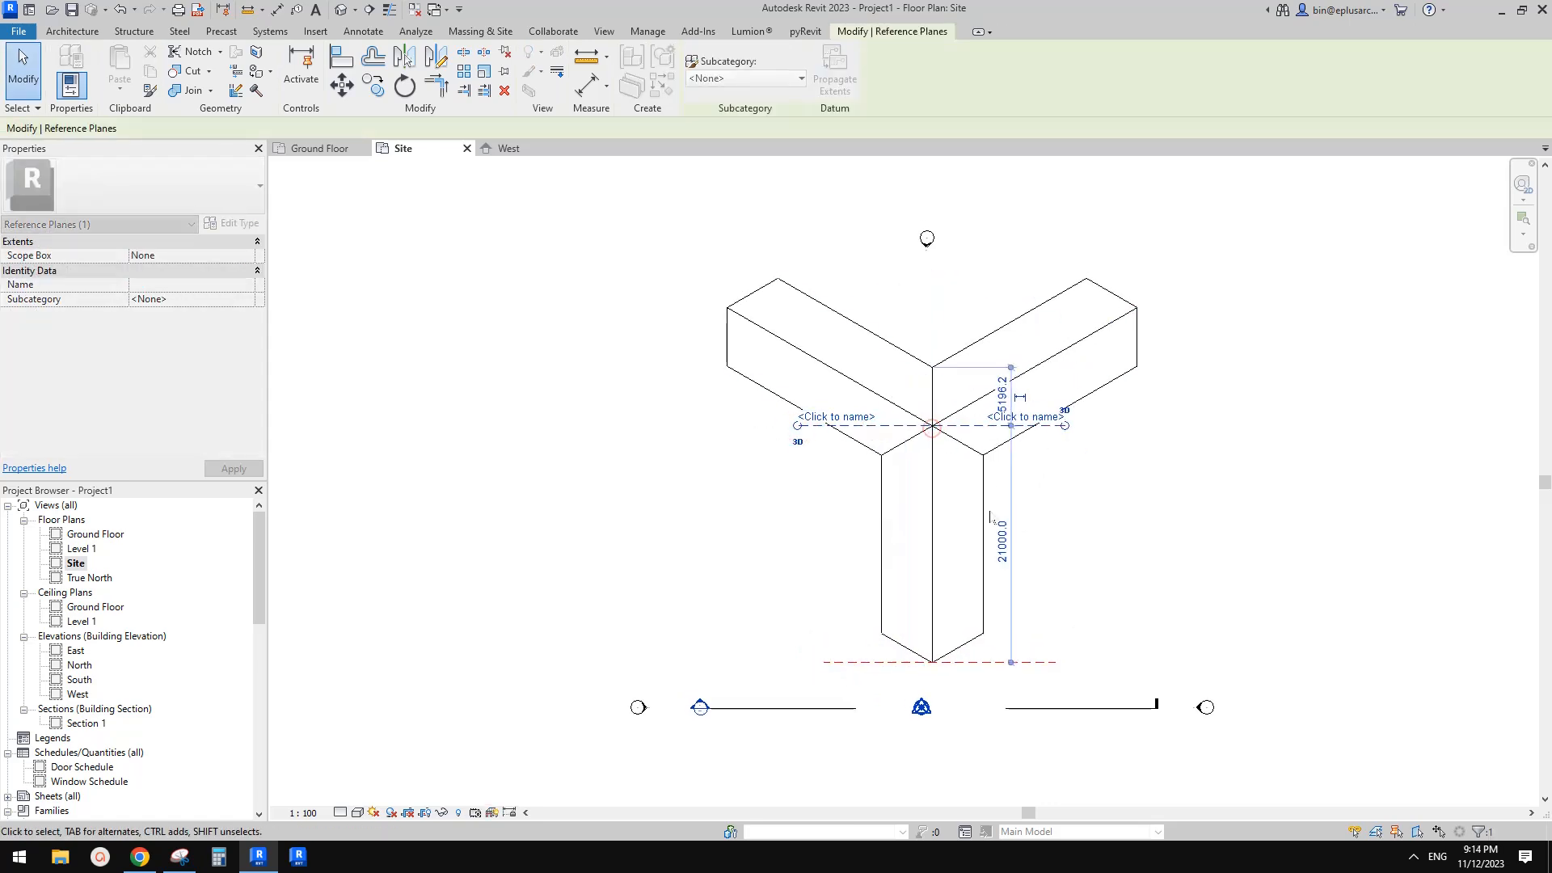
Go to the West elevation view again from its marker in the site plan
{"action": "key", "text": "Escape"}
{"action": "left_click", "coordinate": [647, 709]}
{"action": "right_click", "coordinate": [649, 710]}
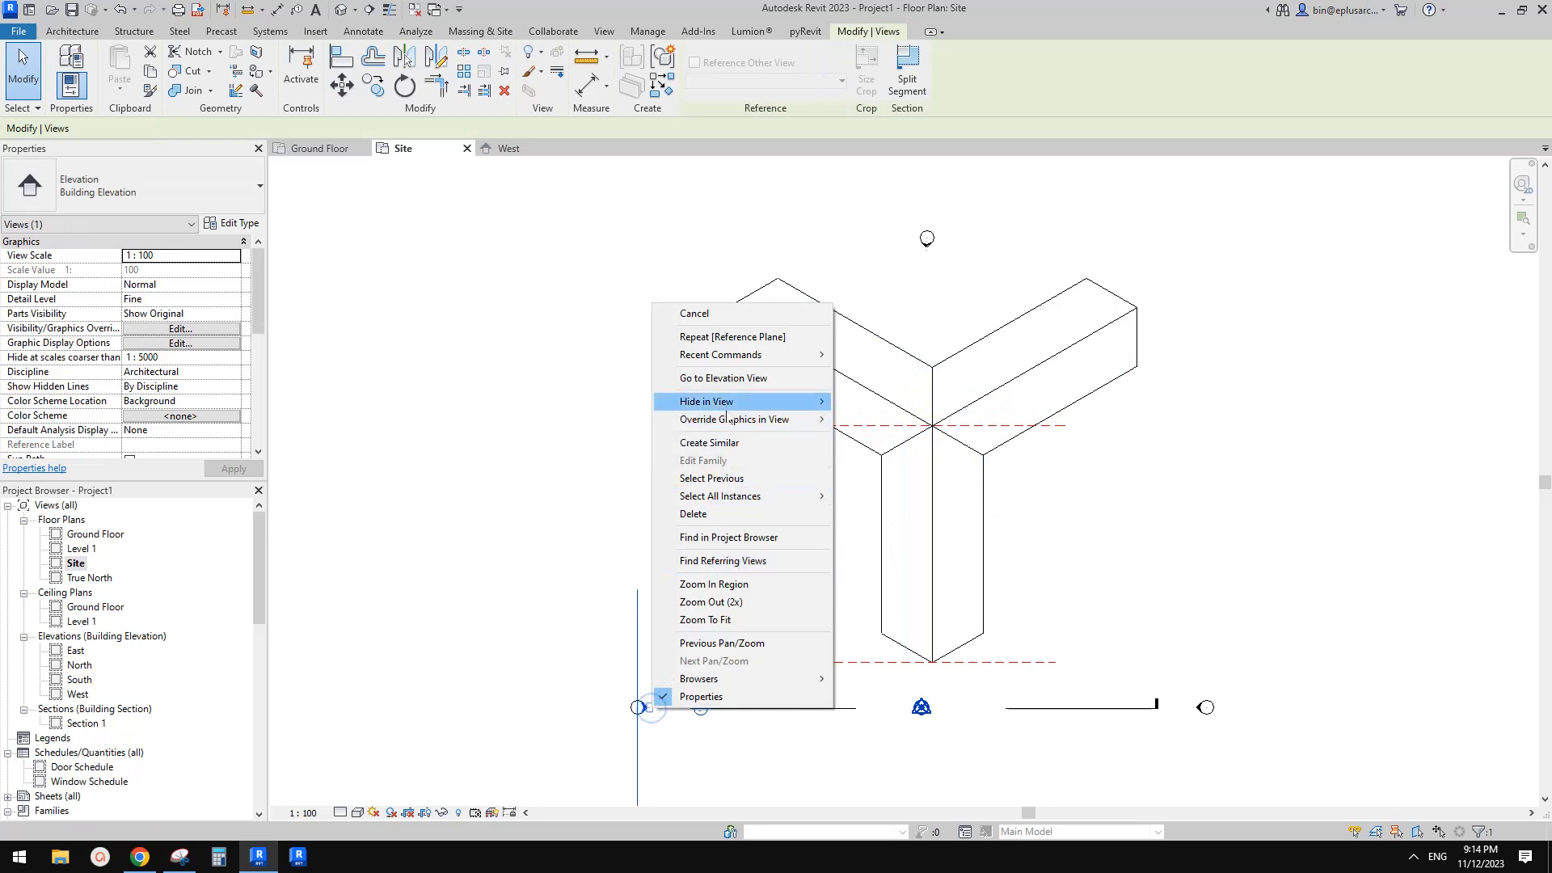
{"action": "left_click", "coordinate": [712, 378]}
{"action": "scroll", "coordinate": [832, 449], "scroll_direction": "up", "scroll_amount": 3}
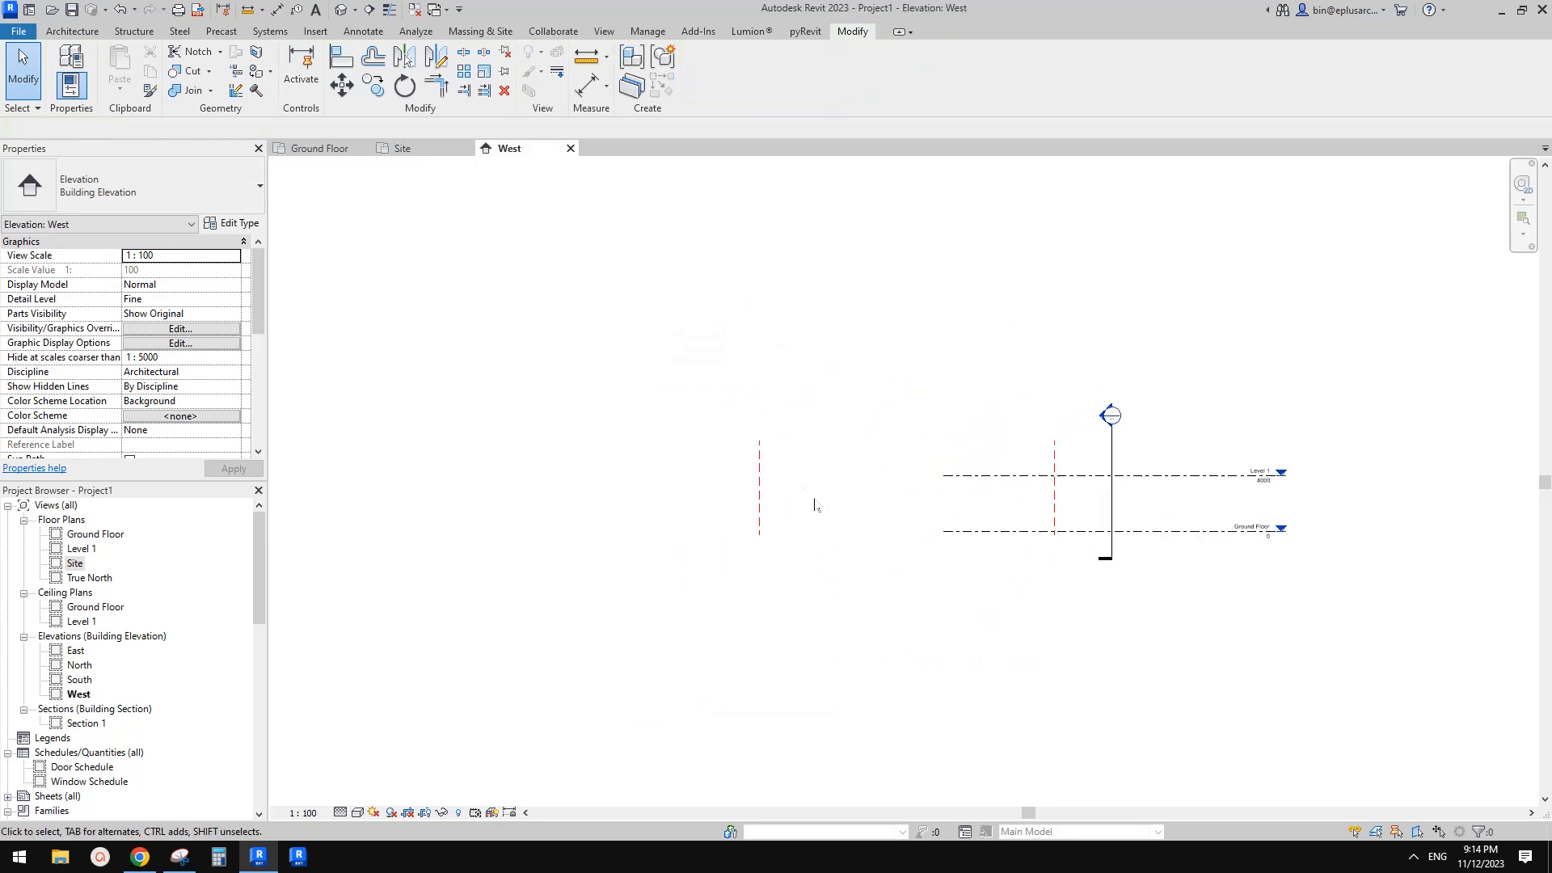
{"action": "scroll", "coordinate": [862, 391], "scroll_direction": "up", "scroll_amount": 2}
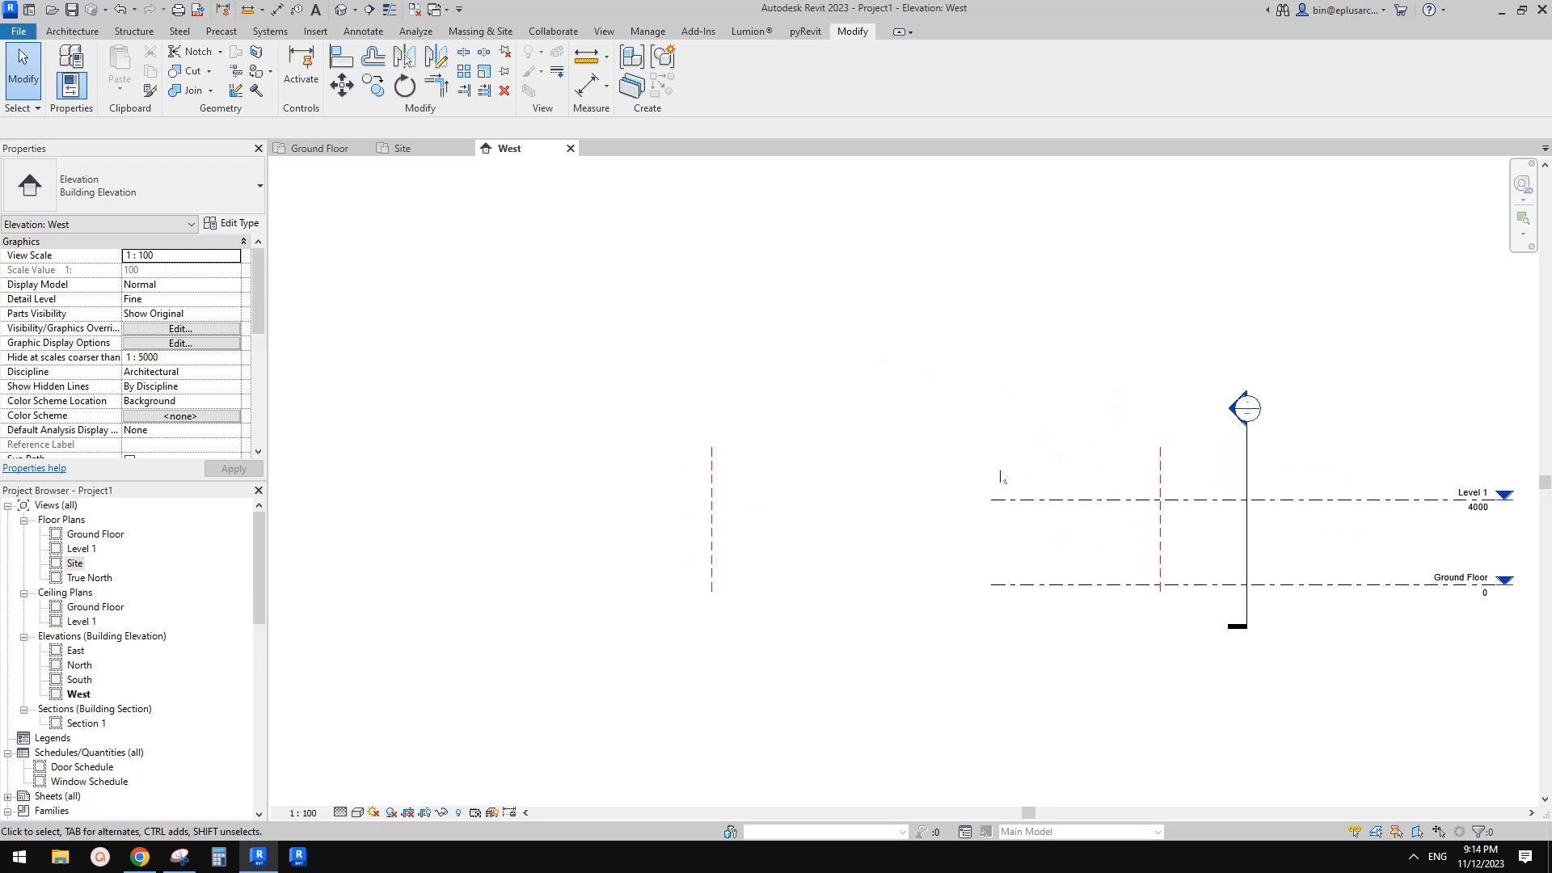
{"action": "left_click", "coordinate": [72, 31]}
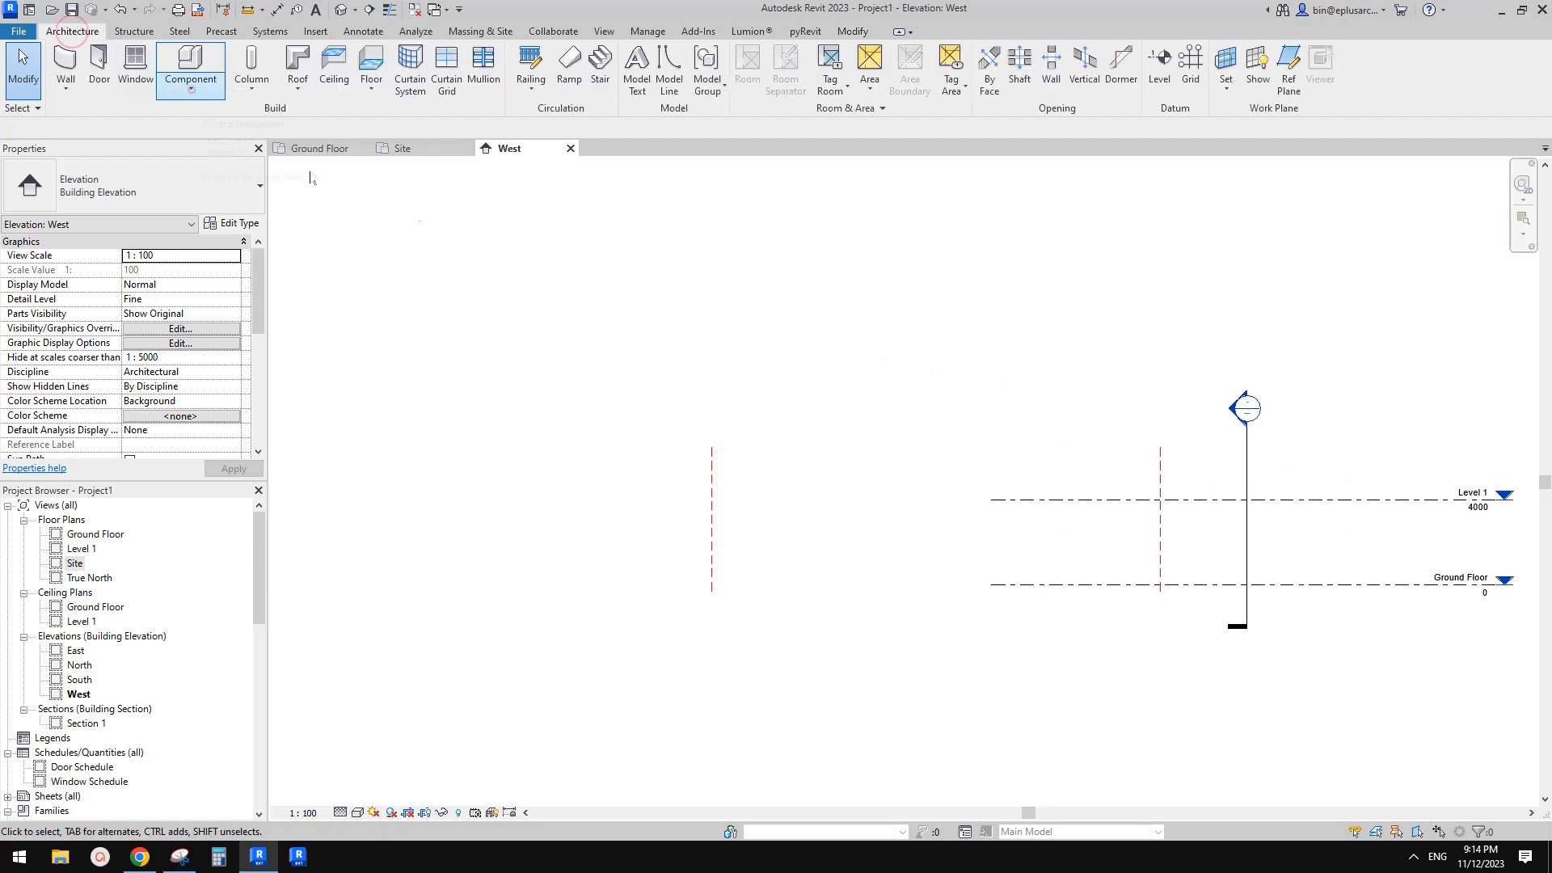
{"action": "left_click", "coordinate": [191, 89]}
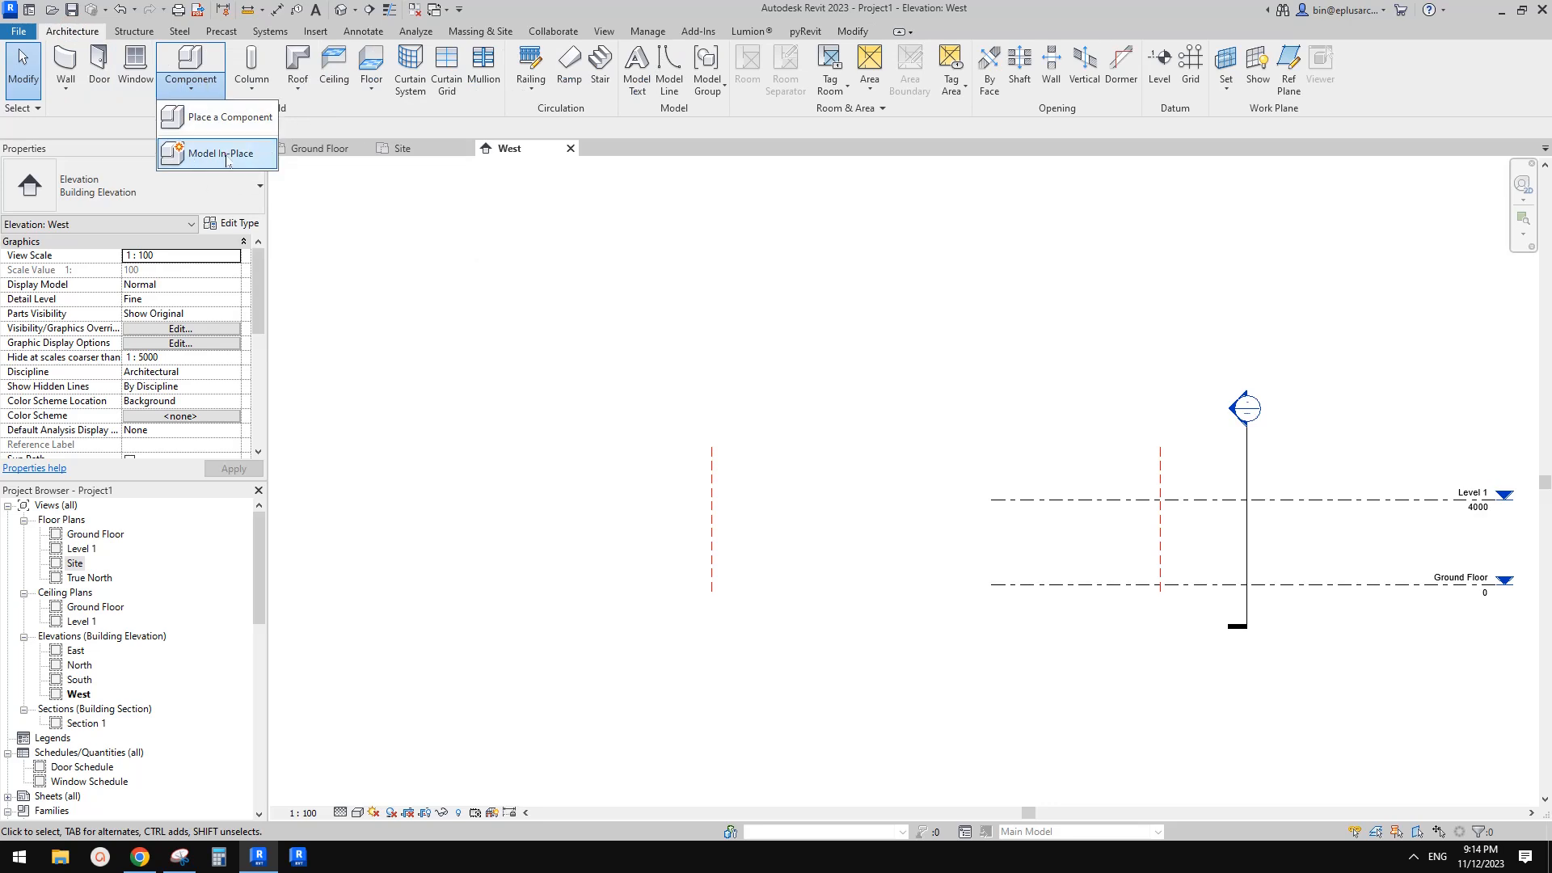
{"action": "left_click", "coordinate": [228, 154]}
{"action": "left_click", "coordinate": [1248, 337]}
{"action": "left_click", "coordinate": [1230, 323]}
{"action": "key", "text": "r"}
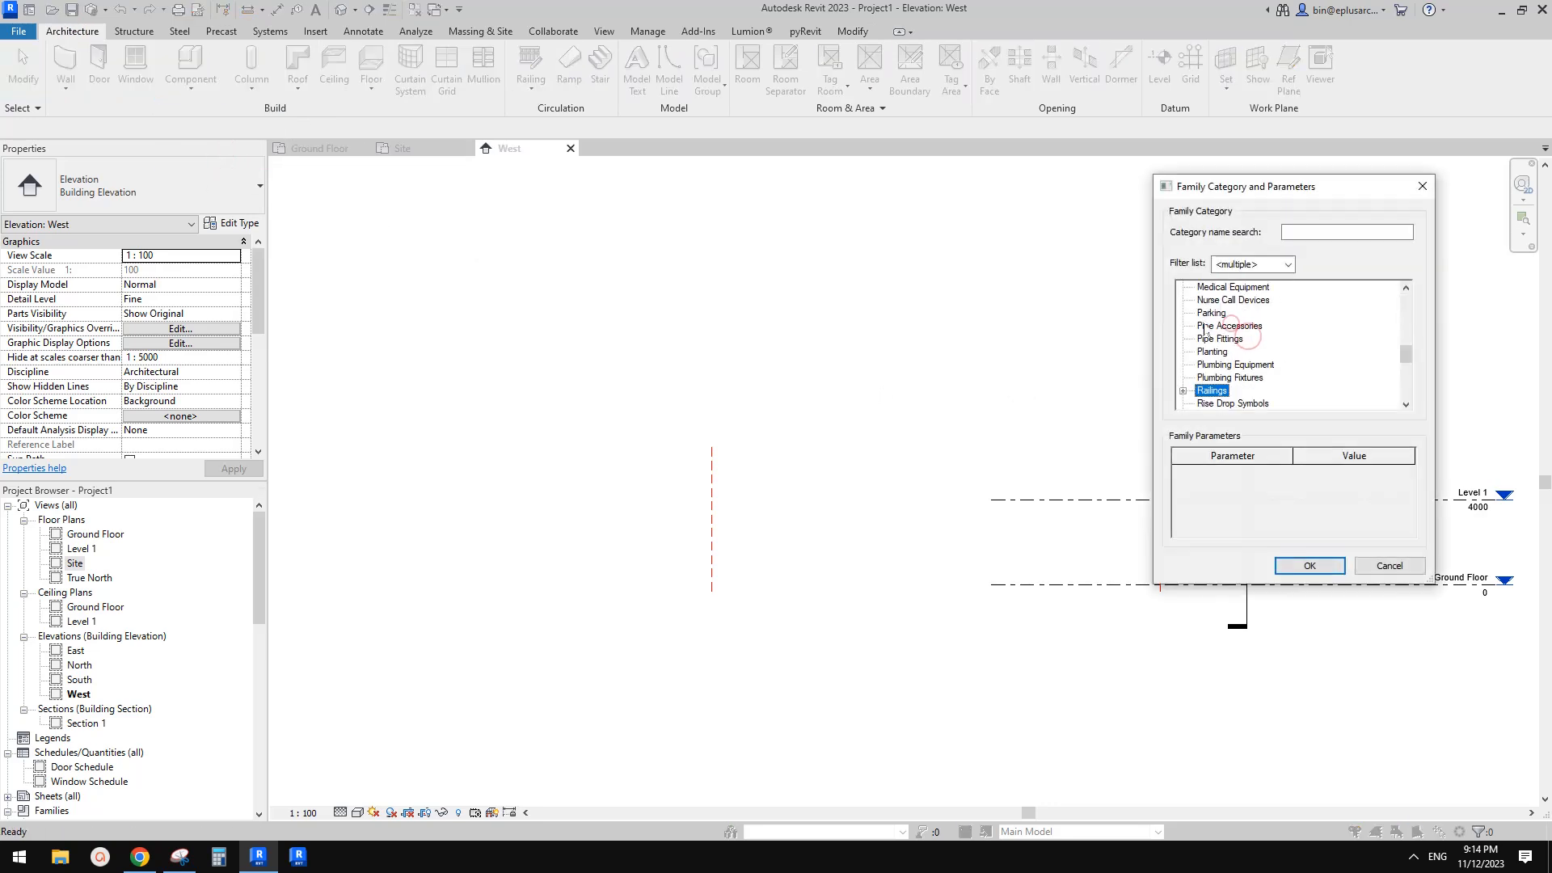
{"action": "scroll", "coordinate": [1208, 327], "scroll_direction": "down", "scroll_amount": 2}
{"action": "left_click", "coordinate": [1211, 340]}
{"action": "left_click", "coordinate": [1208, 352]}
{"action": "left_click", "coordinate": [1310, 566]}
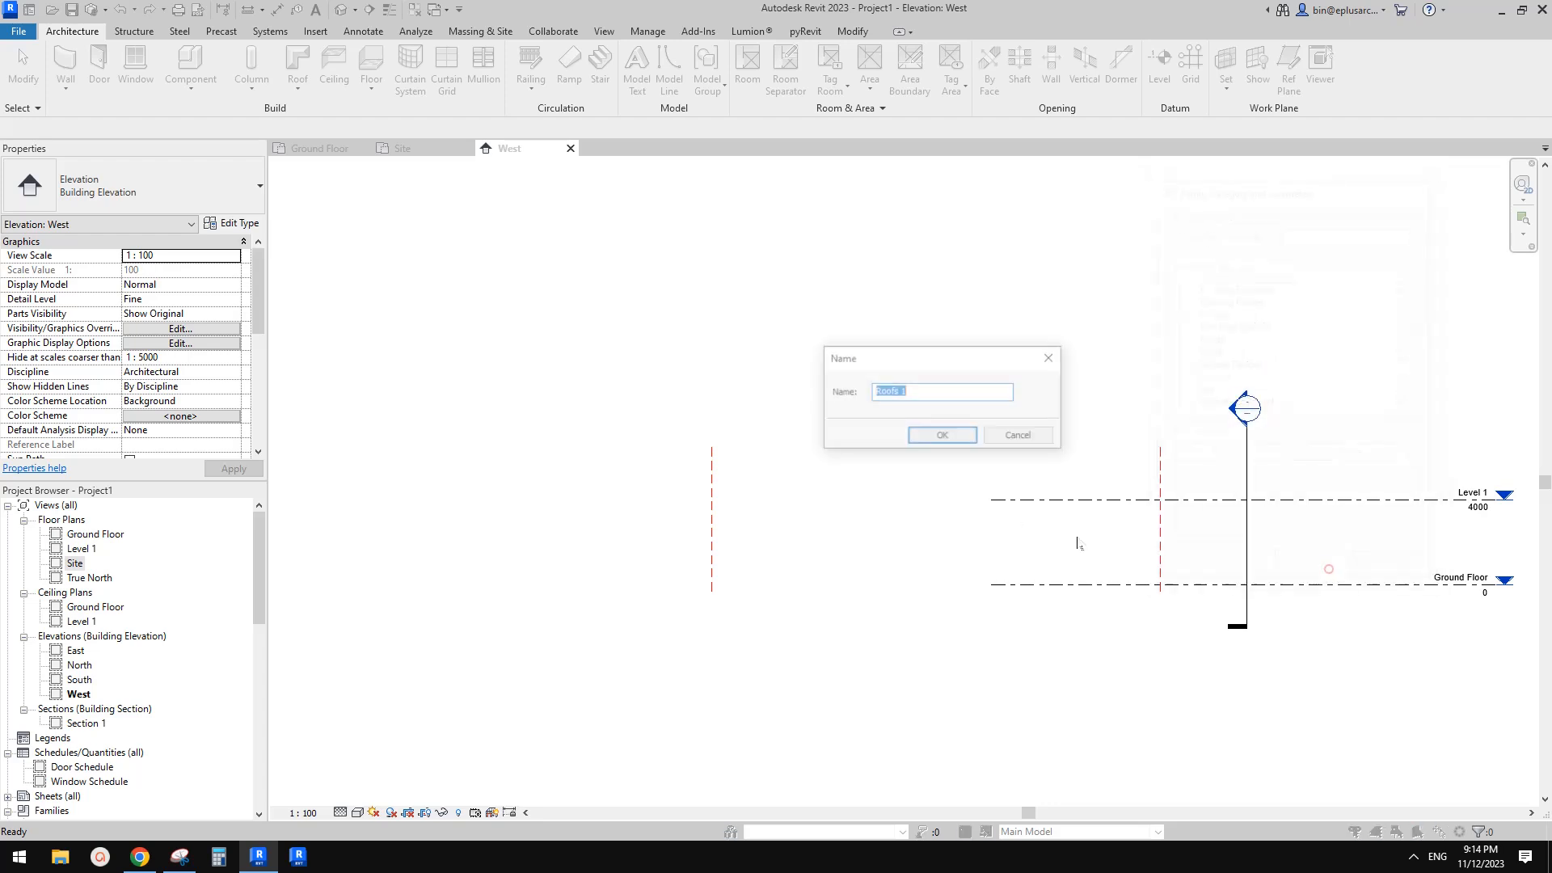
{"action": "left_click", "coordinate": [938, 441]}
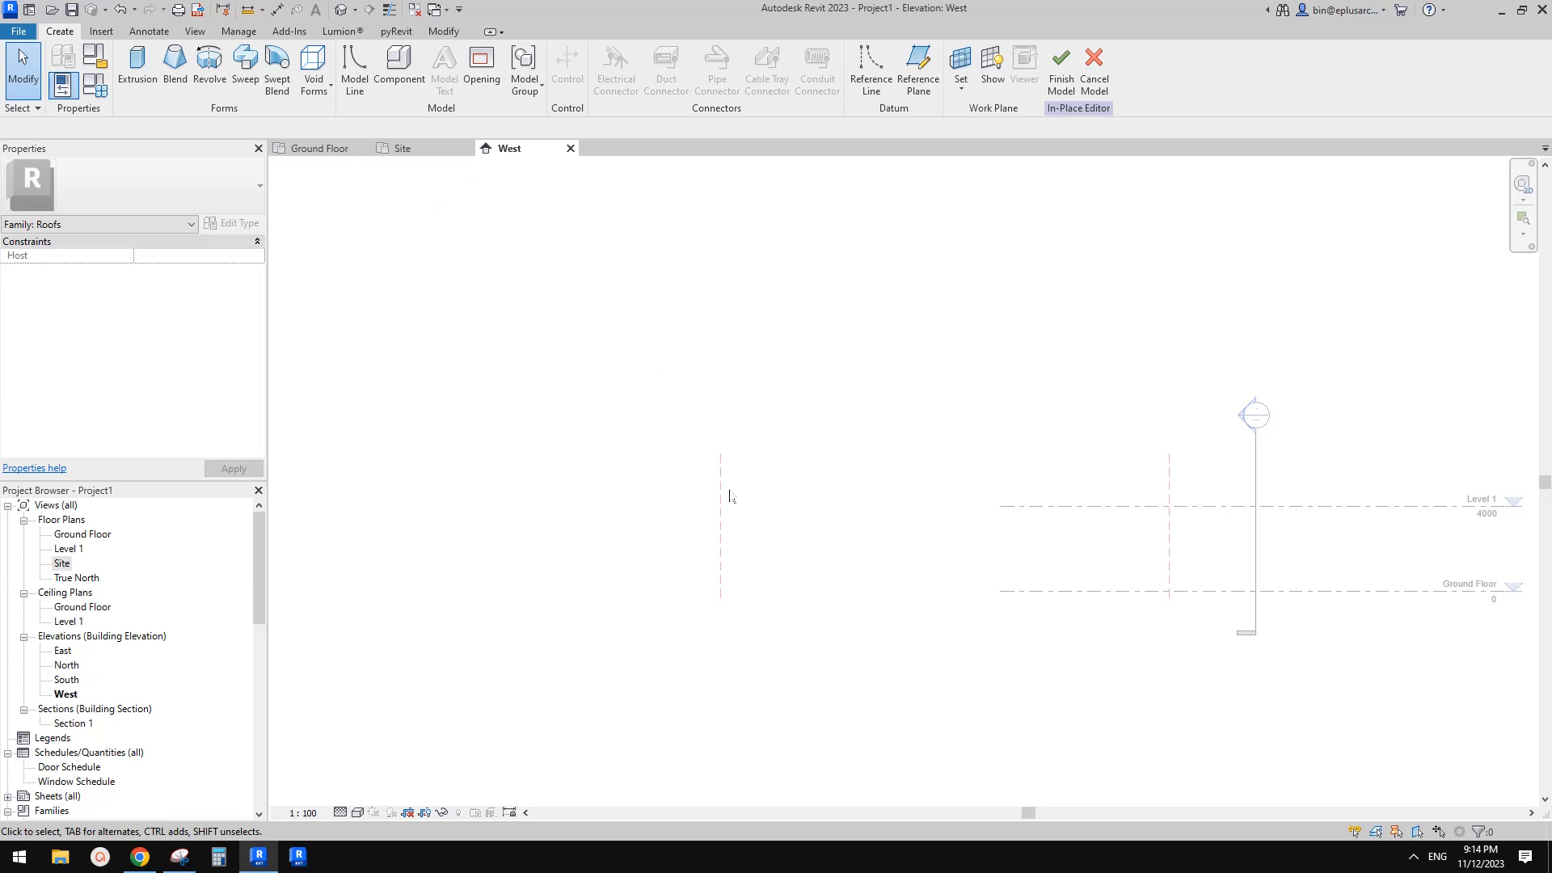
{"action": "scroll", "coordinate": [1042, 431], "scroll_direction": "down", "scroll_amount": 1}
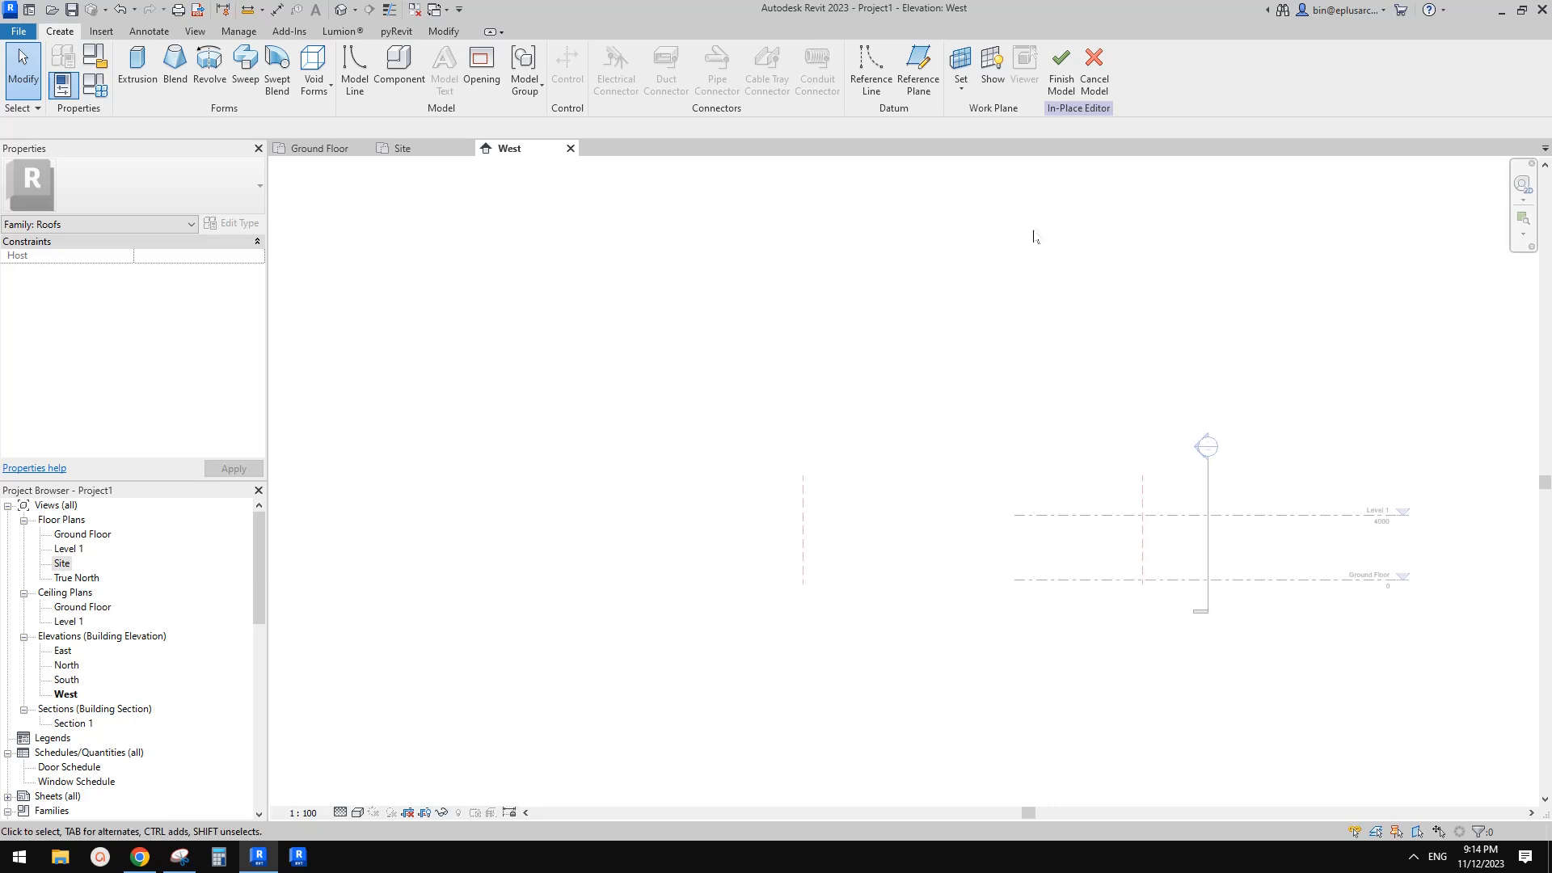
{"action": "left_click", "coordinate": [1095, 69]}
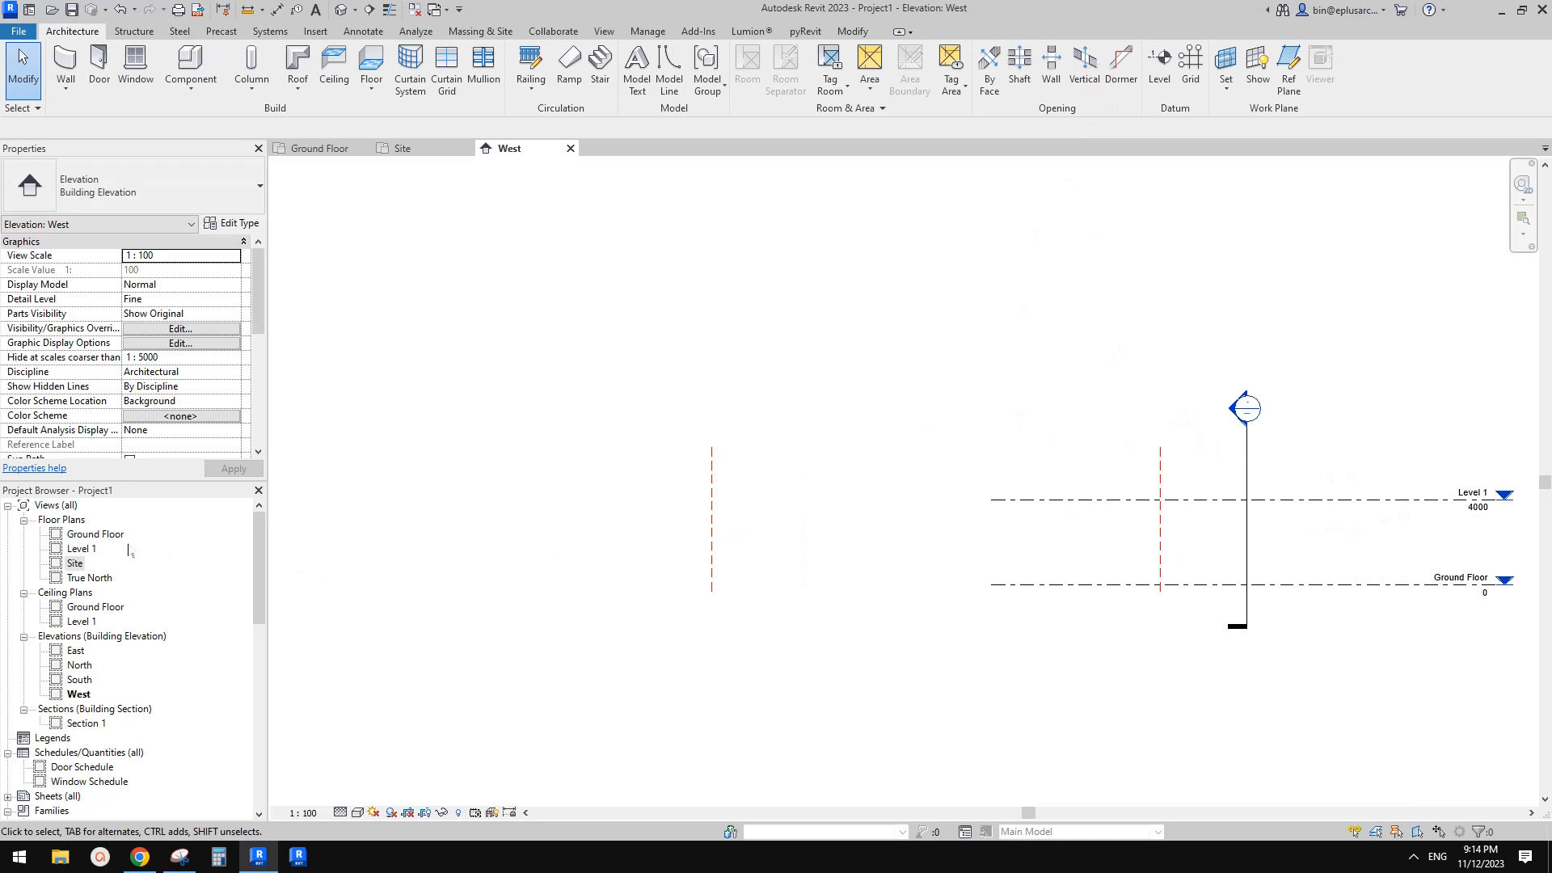
In the site plan, draw a vertical reference plane along the lower arm's axis through the junction of the three arms
{"action": "double_click", "coordinate": [89, 561]}
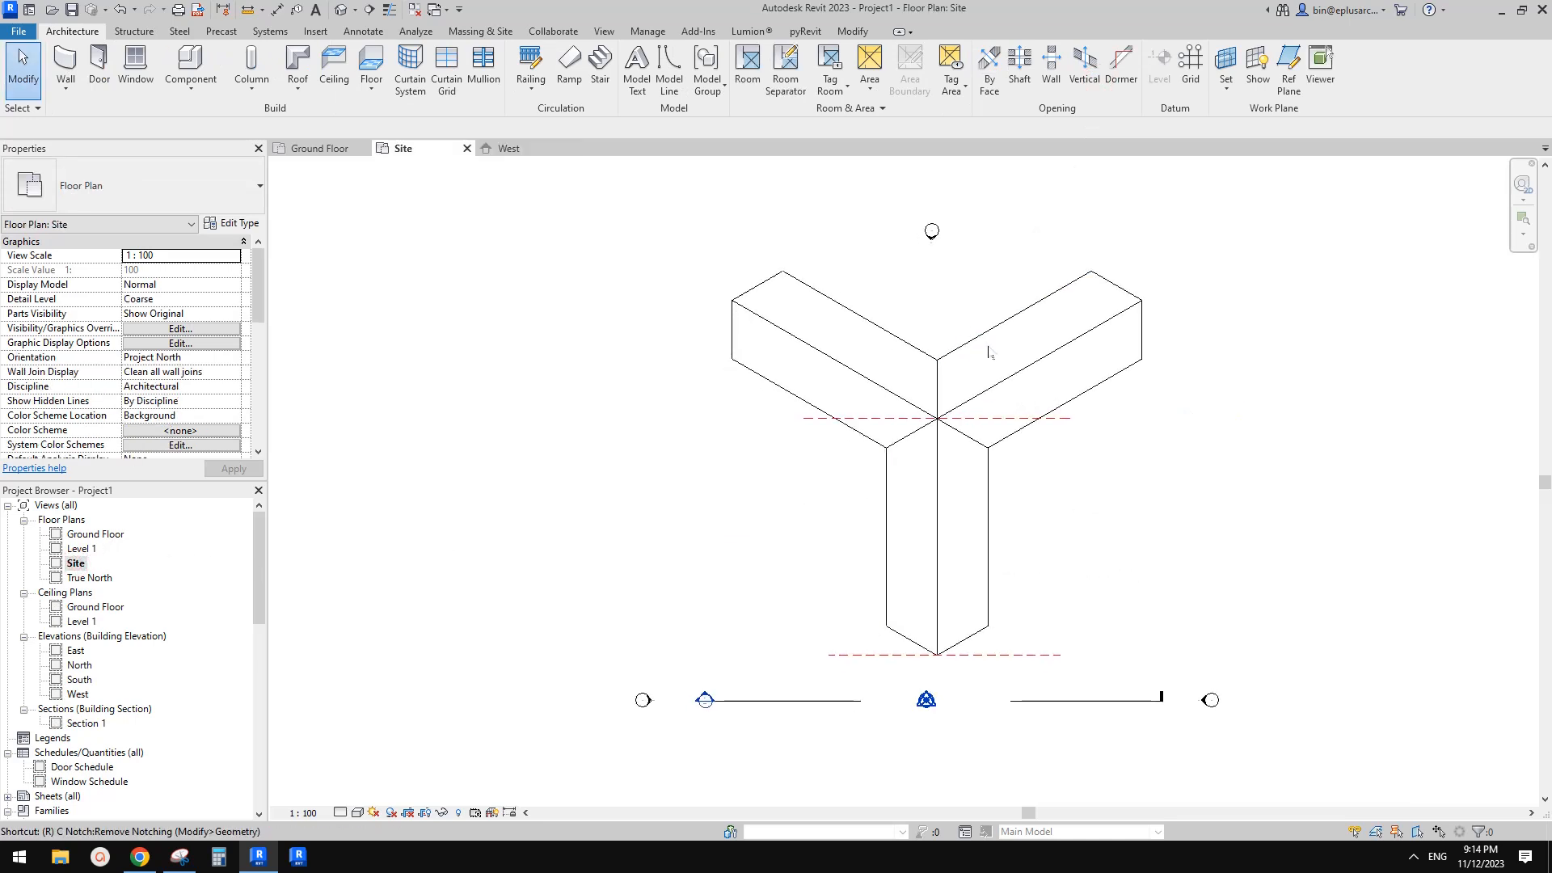
{"action": "key", "text": "p"}
{"action": "left_click", "coordinate": [938, 360]}
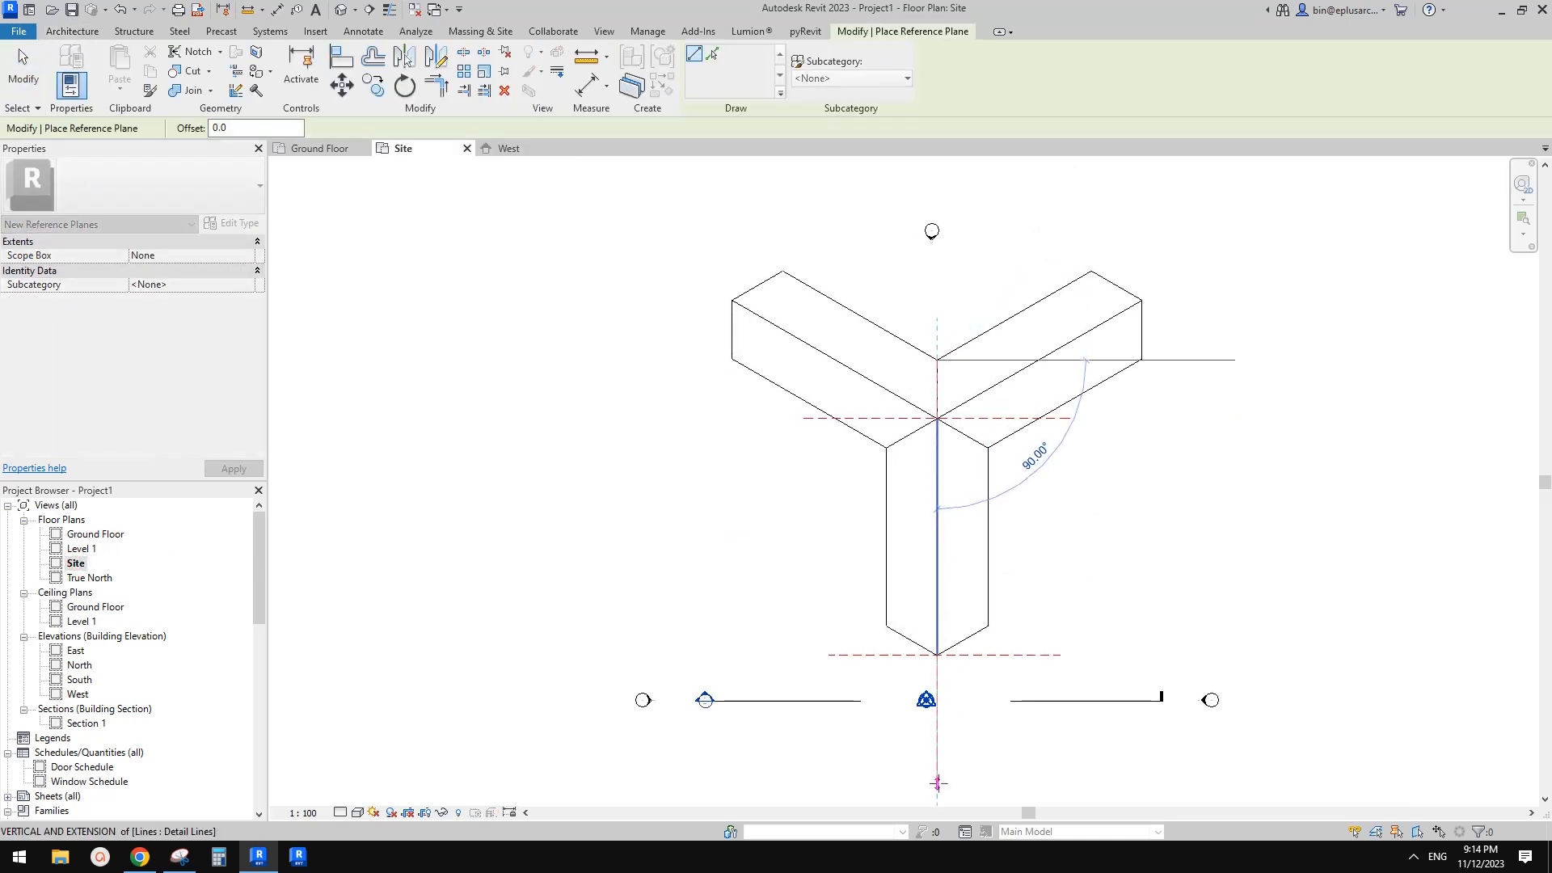
{"action": "left_click", "coordinate": [937, 782]}
{"action": "key", "text": "Escape"}
{"action": "key", "text": "Escape"}
{"action": "left_click", "coordinate": [937, 750]}
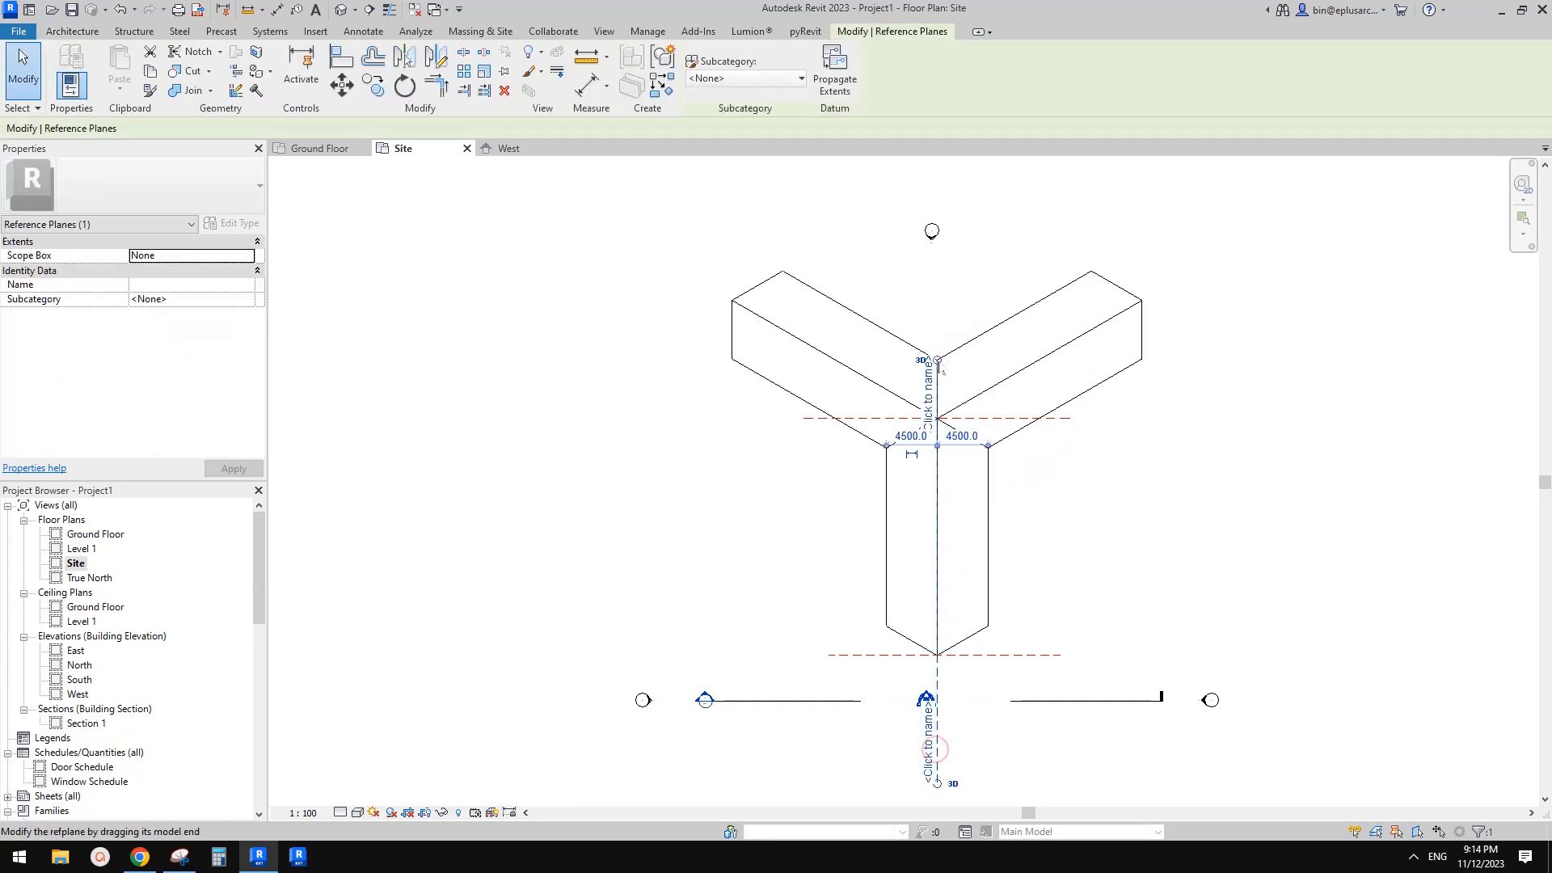
{"action": "key", "text": "Escape"}
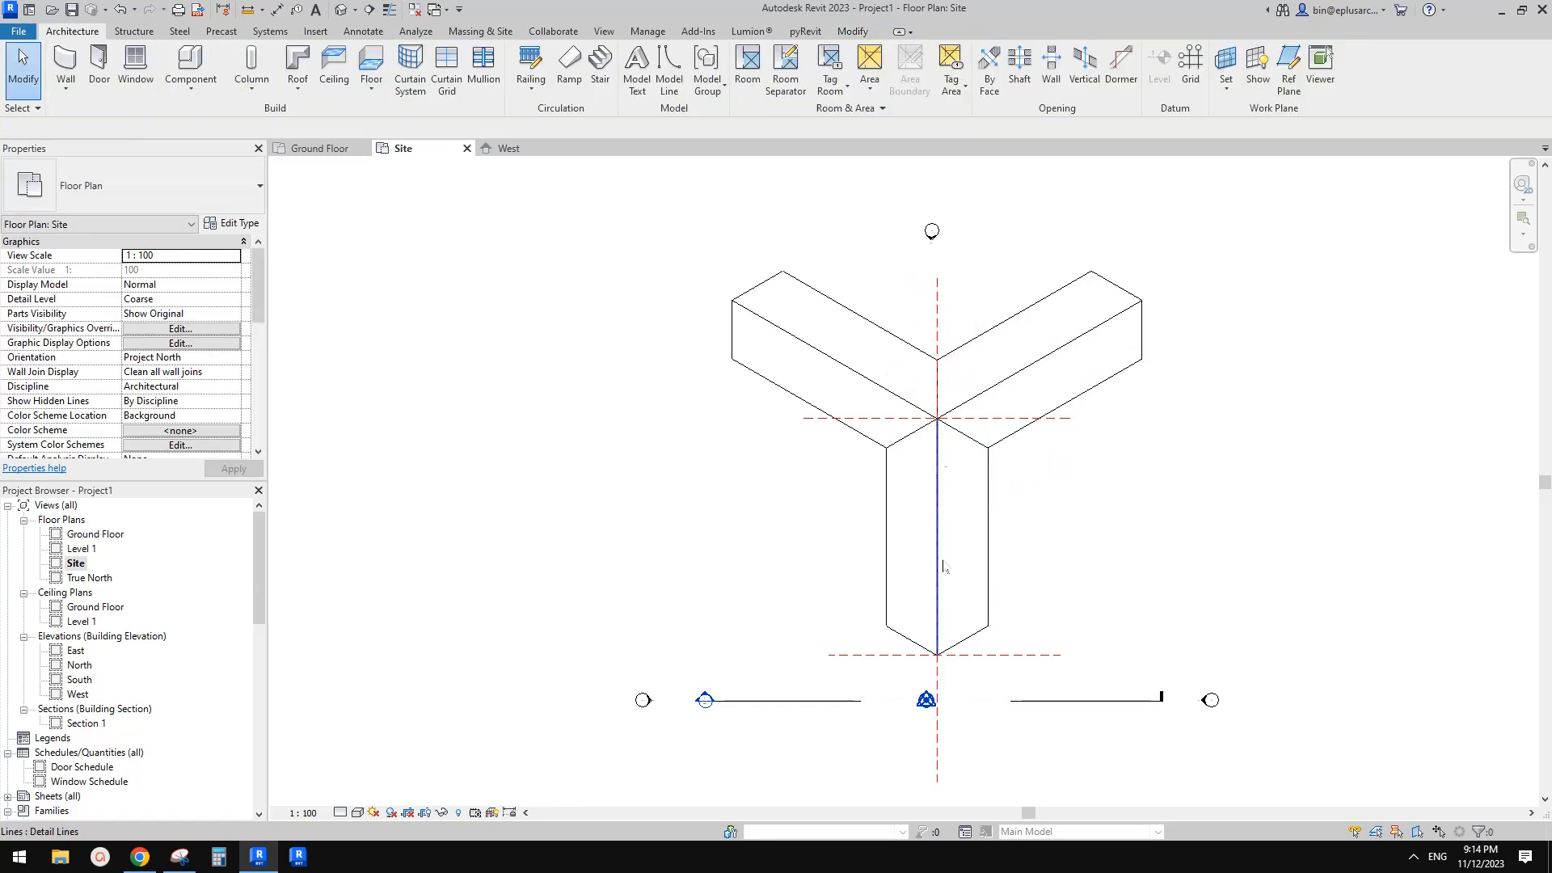
Name the new vertical reference plane 1
{"action": "middle_click_drag", "start_coordinate": [585, 603], "coordinate": [586, 602]}
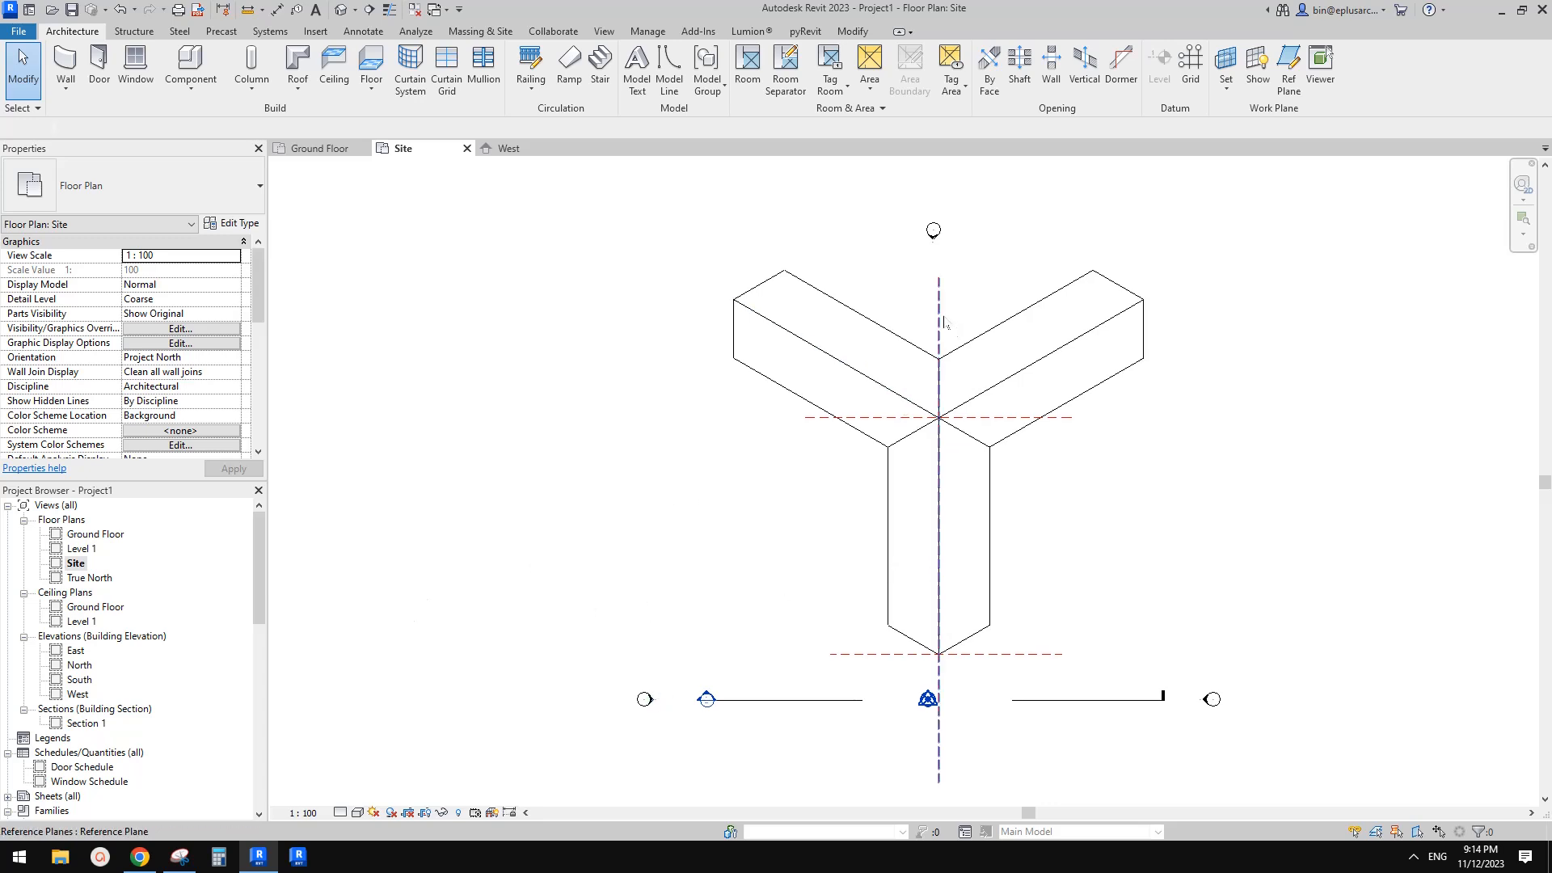
{"action": "left_click", "coordinate": [939, 315]}
{"action": "left_click", "coordinate": [930, 307]}
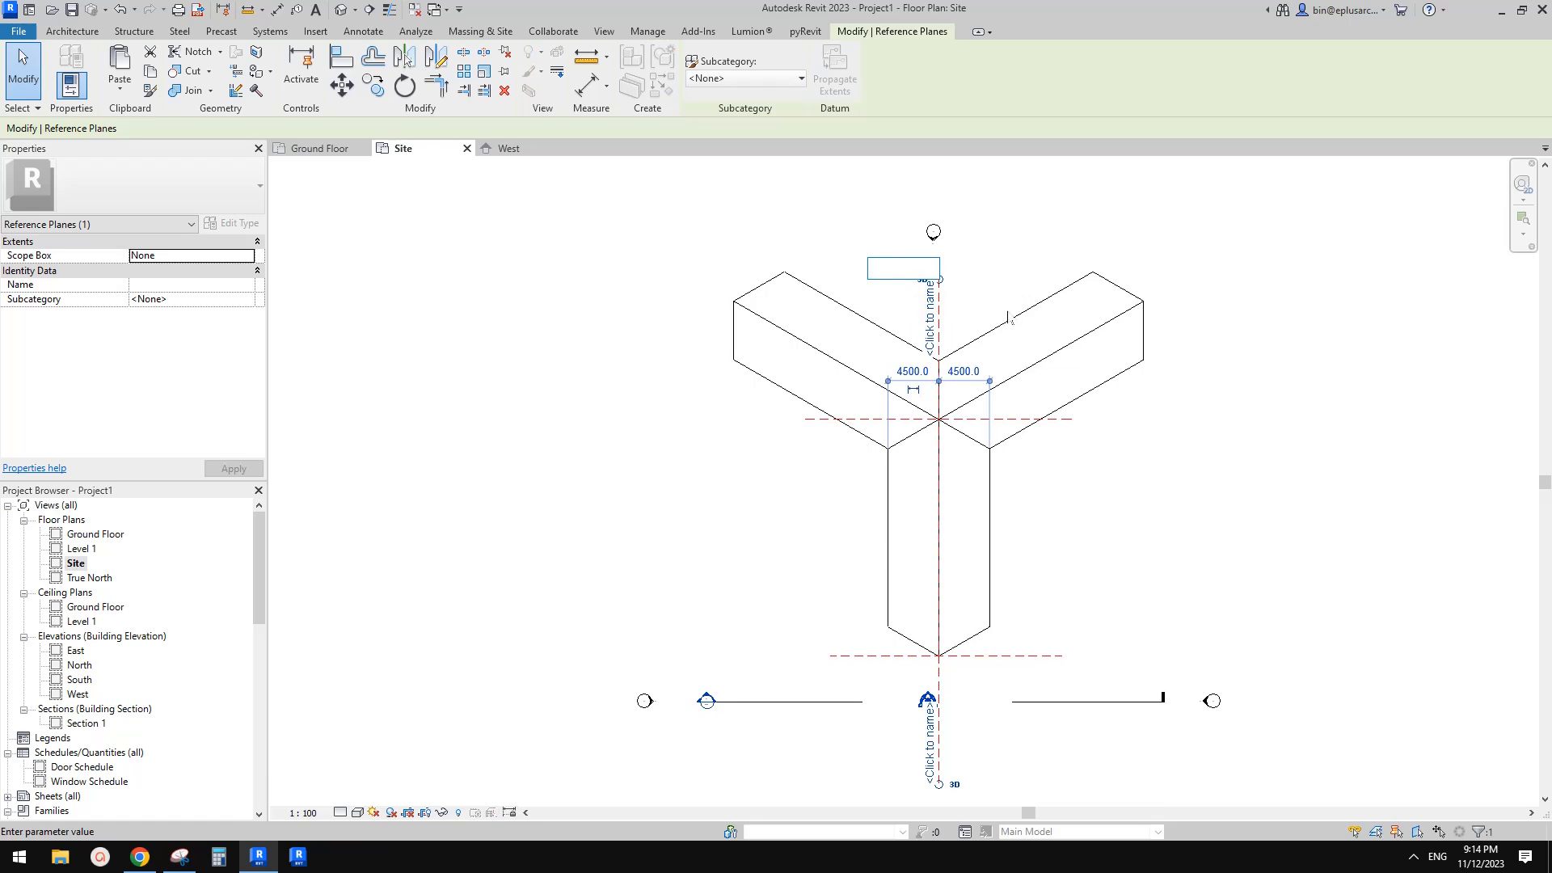
{"action": "left_click", "coordinate": [1025, 257]}
{"action": "left_click", "coordinate": [1024, 253]}
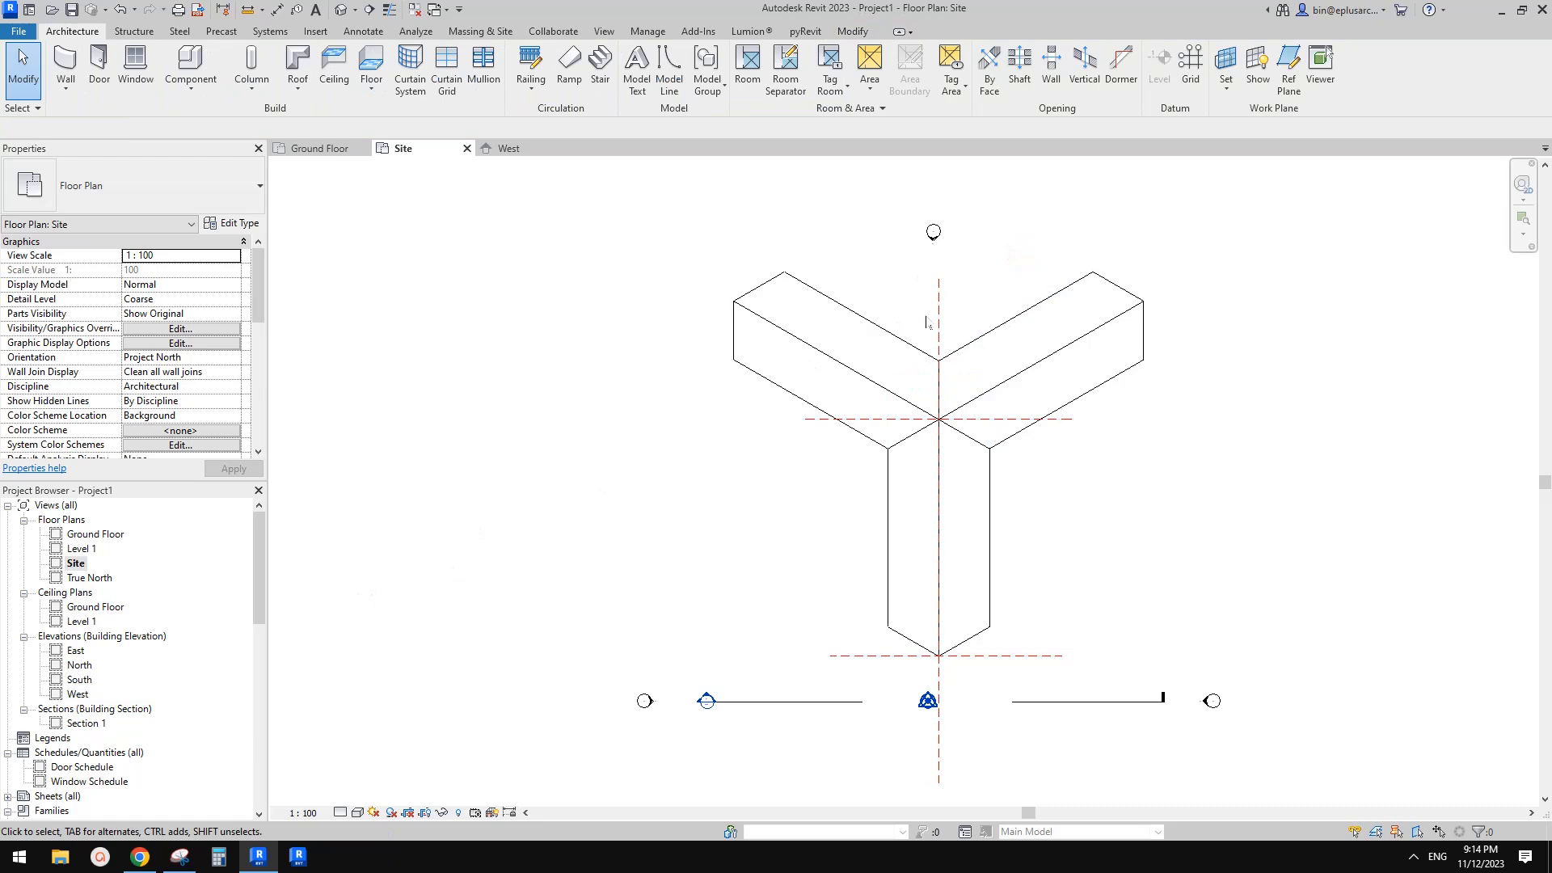
{"action": "left_click", "coordinate": [927, 323]}
{"action": "left_click", "coordinate": [995, 283]}
{"action": "left_click", "coordinate": [941, 340]}
{"action": "scroll", "coordinate": [943, 340], "scroll_direction": "up", "scroll_amount": 3}
{"action": "scroll", "coordinate": [903, 396], "scroll_direction": "down", "scroll_amount": 4}
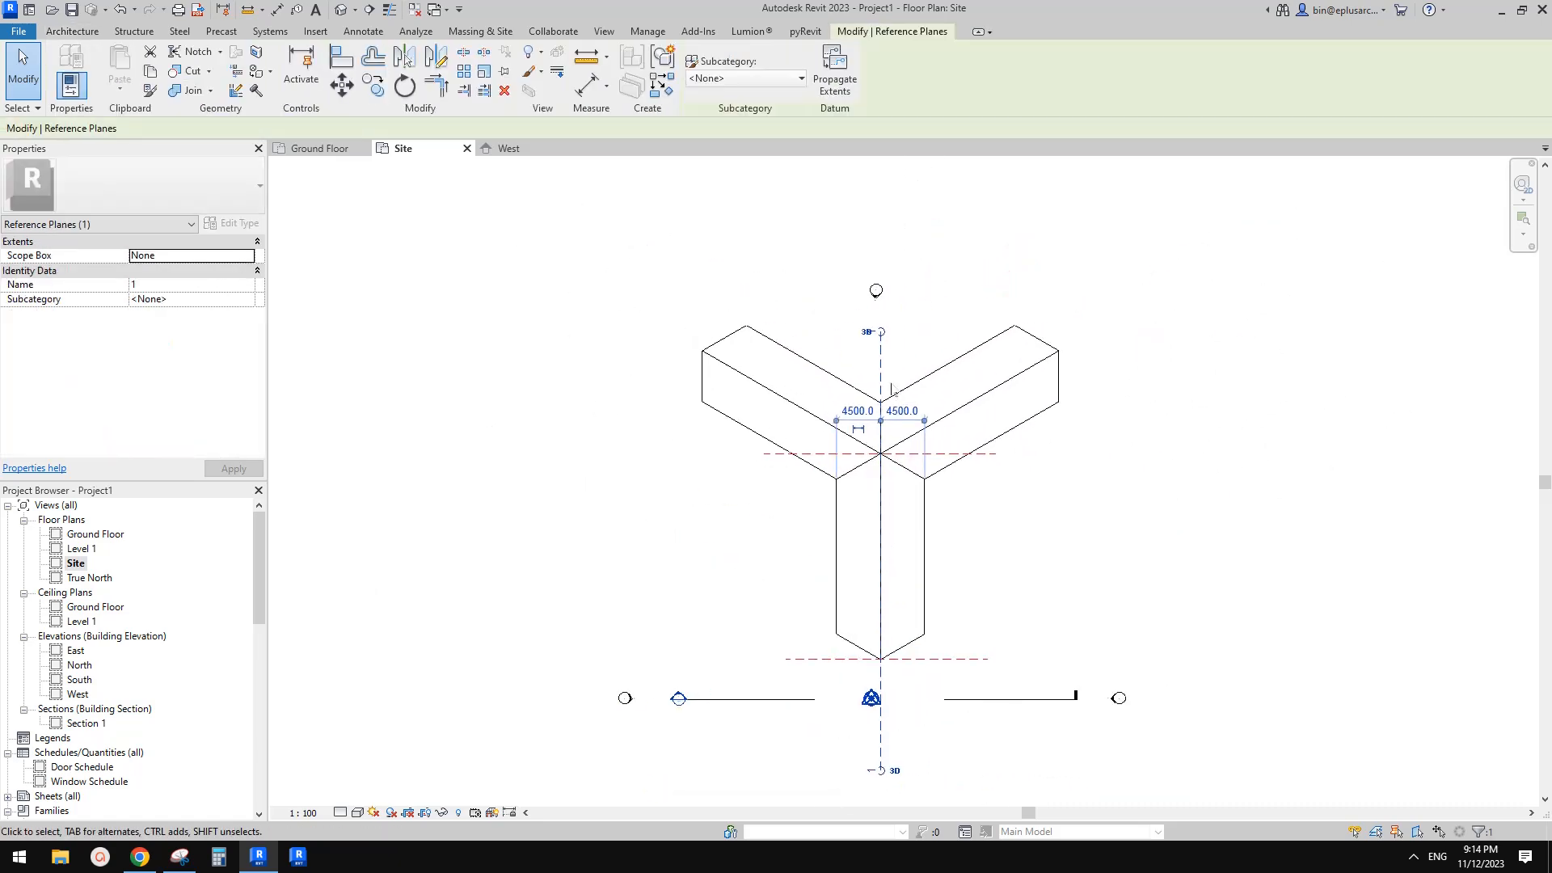
{"action": "key", "text": "Escape"}
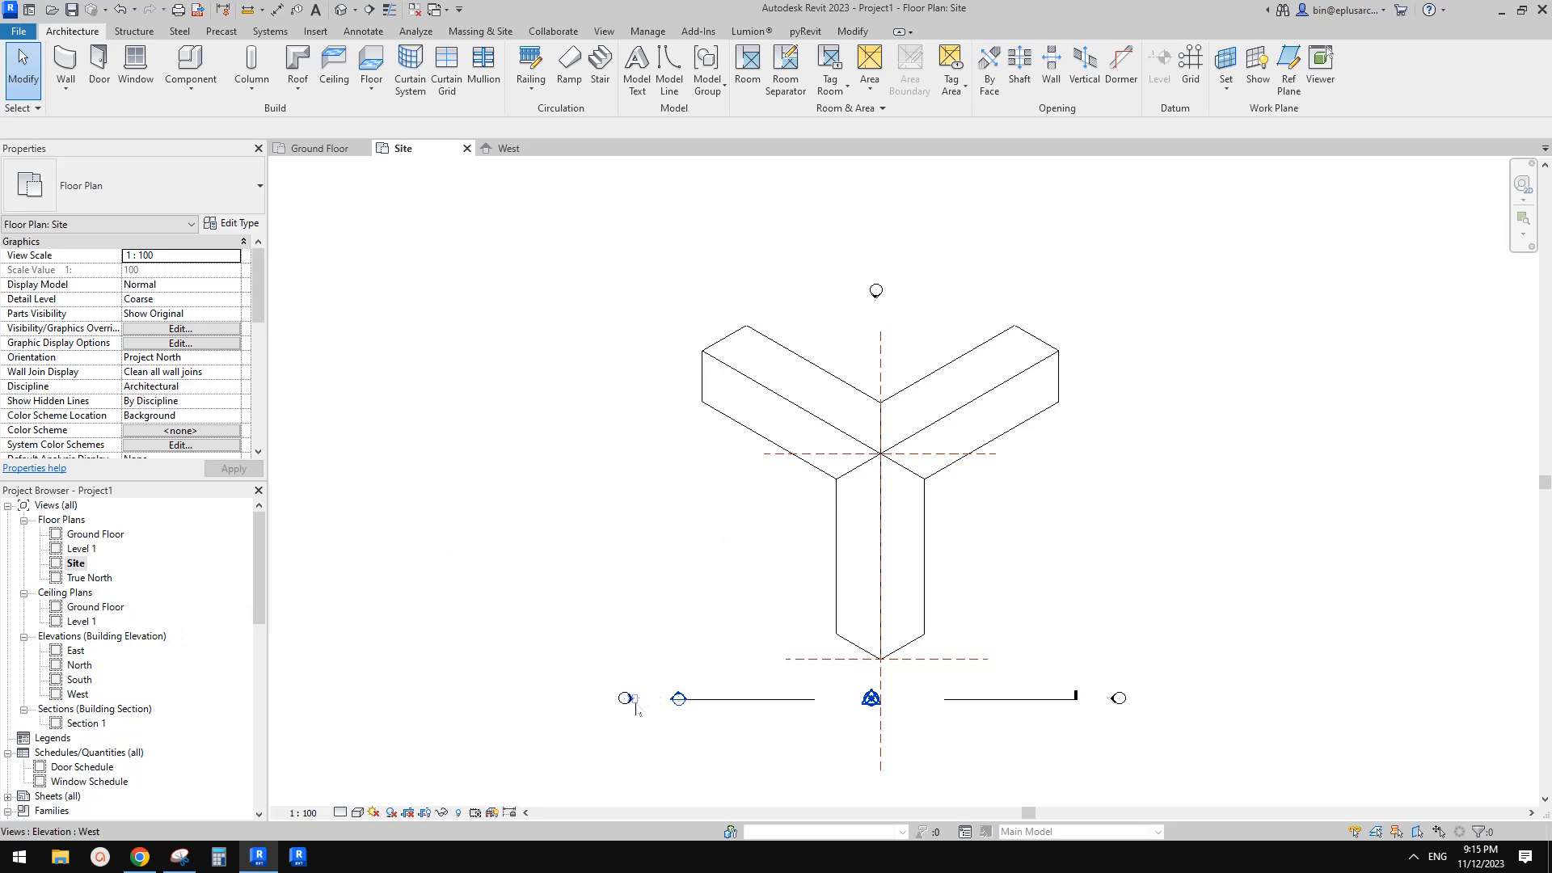
From the West elevation, start an in-place model in the Roofs category named Roofs 1
{"action": "left_click", "coordinate": [635, 702]}
{"action": "right_click", "coordinate": [635, 699]}
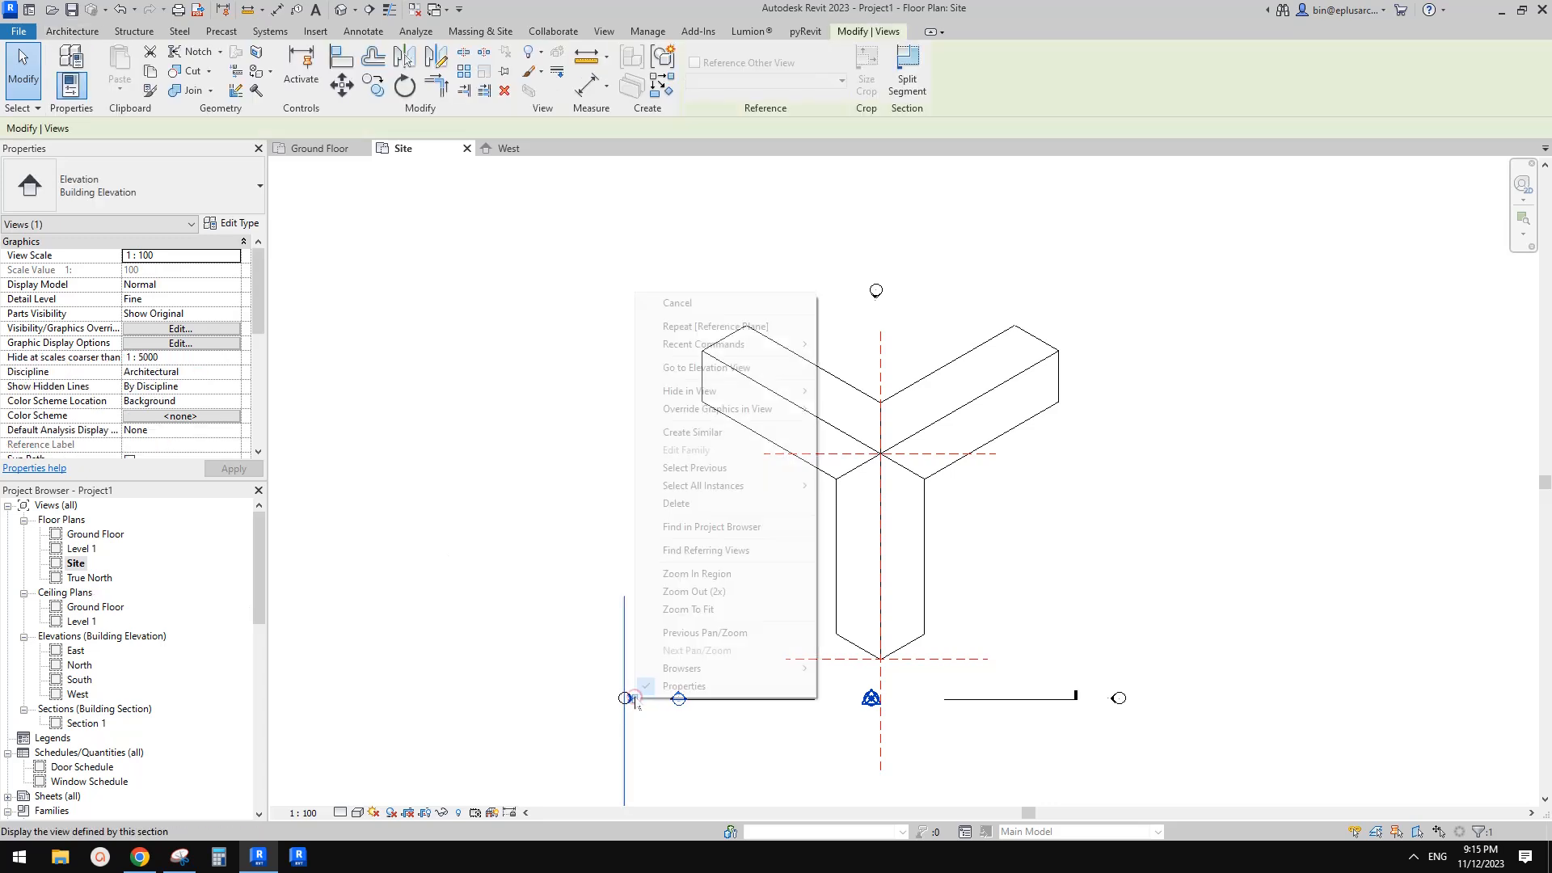
{"action": "key", "text": "Escape"}
{"action": "double_click", "coordinate": [628, 697]}
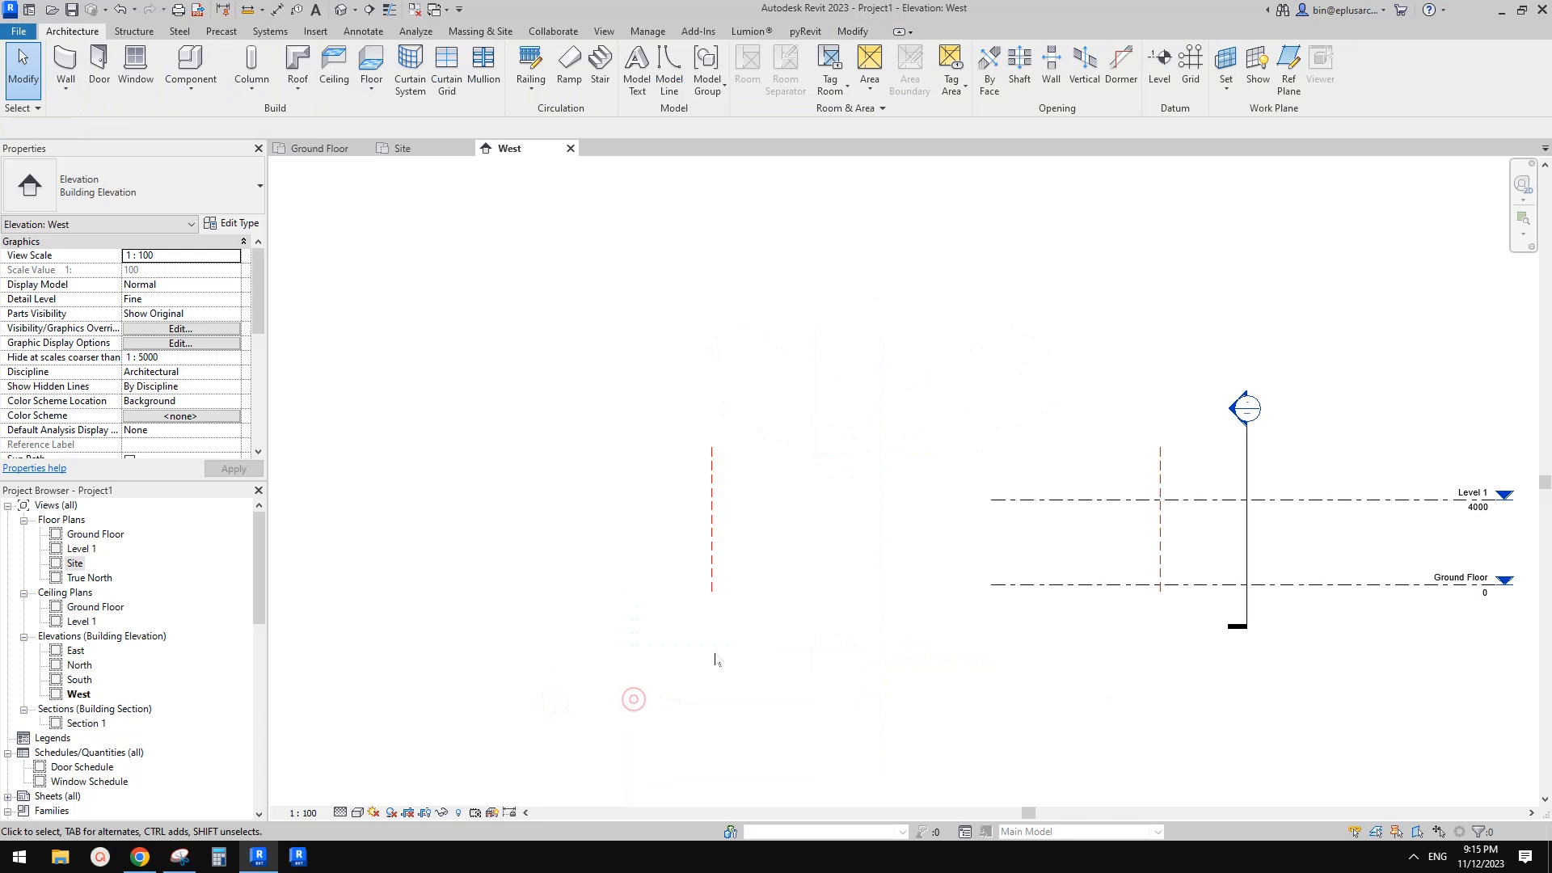
{"action": "scroll", "coordinate": [915, 497], "scroll_direction": "up", "scroll_amount": 1}
{"action": "left_click", "coordinate": [191, 81]}
{"action": "left_click", "coordinate": [220, 161]}
{"action": "left_click", "coordinate": [1220, 352]}
{"action": "key", "text": "r"}
{"action": "scroll", "coordinate": [1219, 353], "scroll_direction": "down", "scroll_amount": 1}
{"action": "left_click", "coordinate": [1215, 389]}
{"action": "left_click", "coordinate": [1215, 405]}
{"action": "left_click", "coordinate": [1311, 565]}
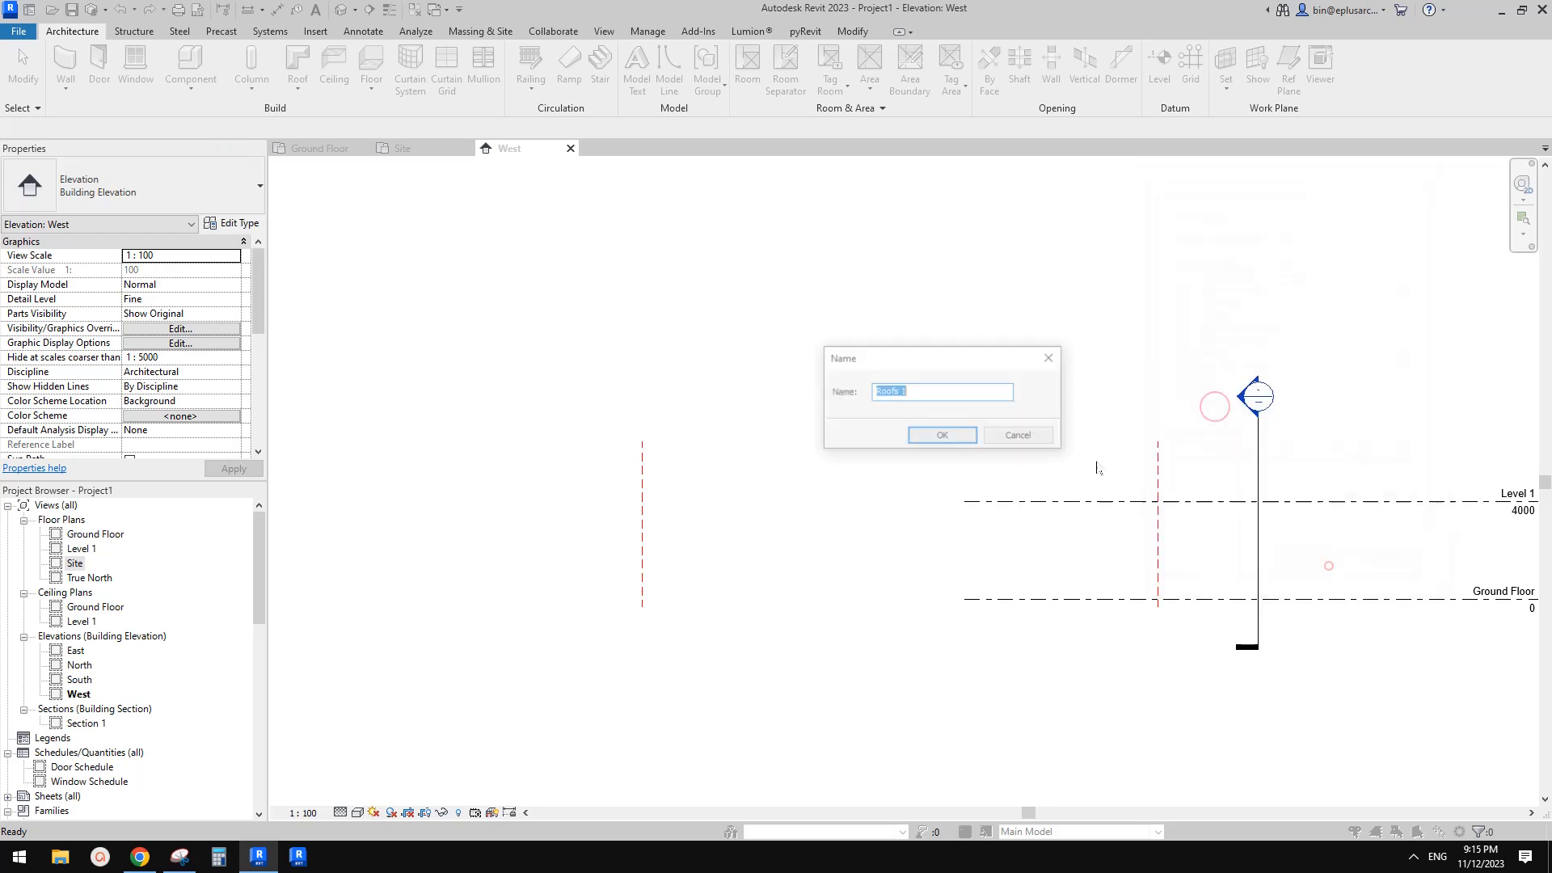
{"action": "left_click", "coordinate": [962, 437]}
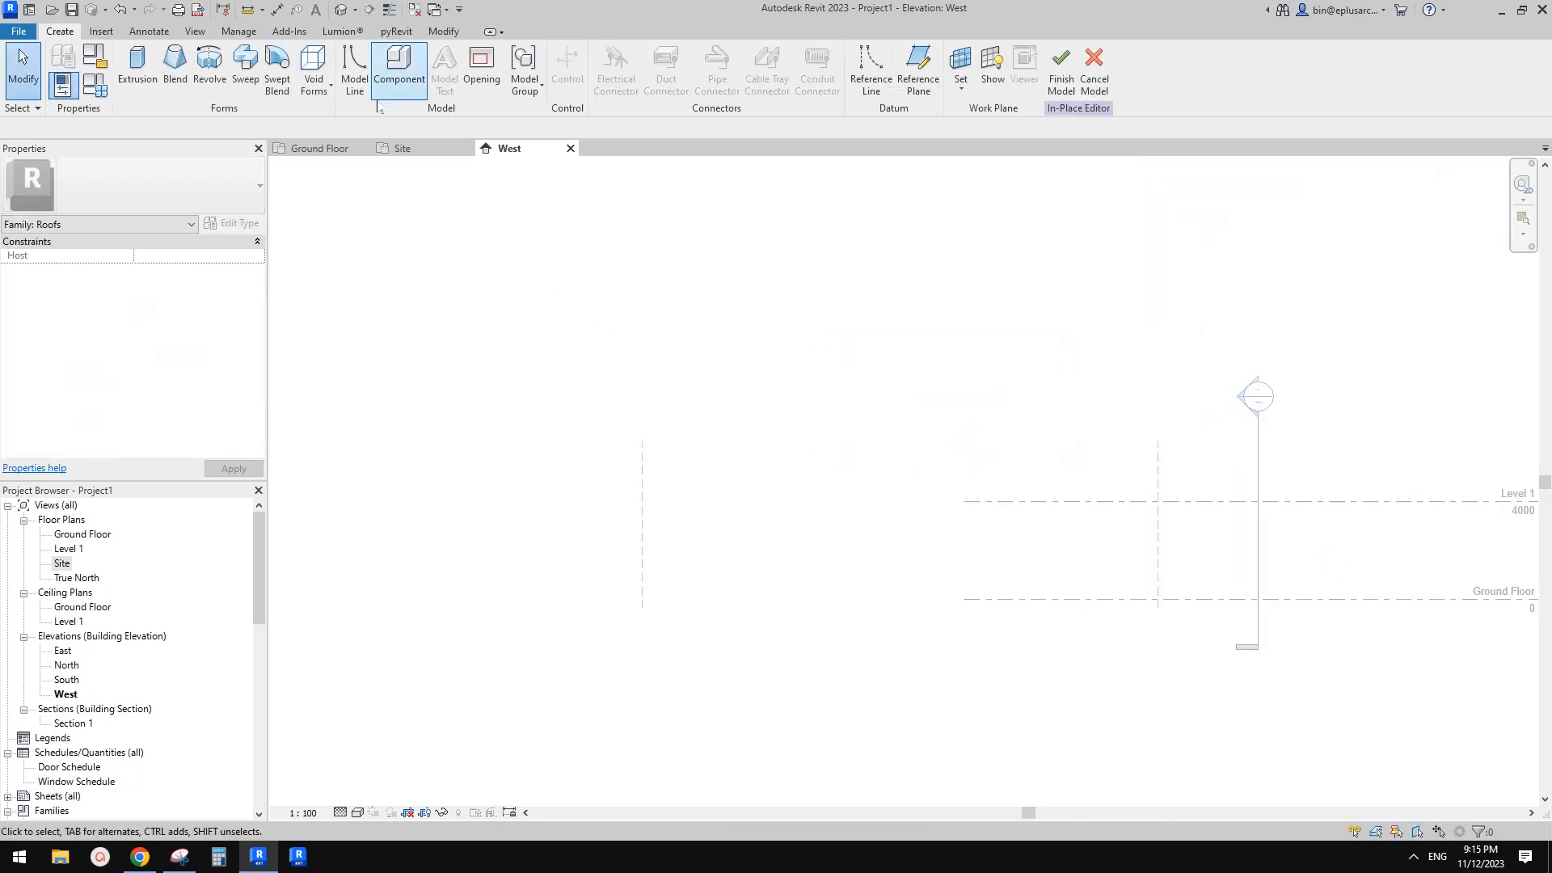
Start a Sweep and set its path's work plane to Reference Plane : 1
{"action": "left_click", "coordinate": [246, 83]}
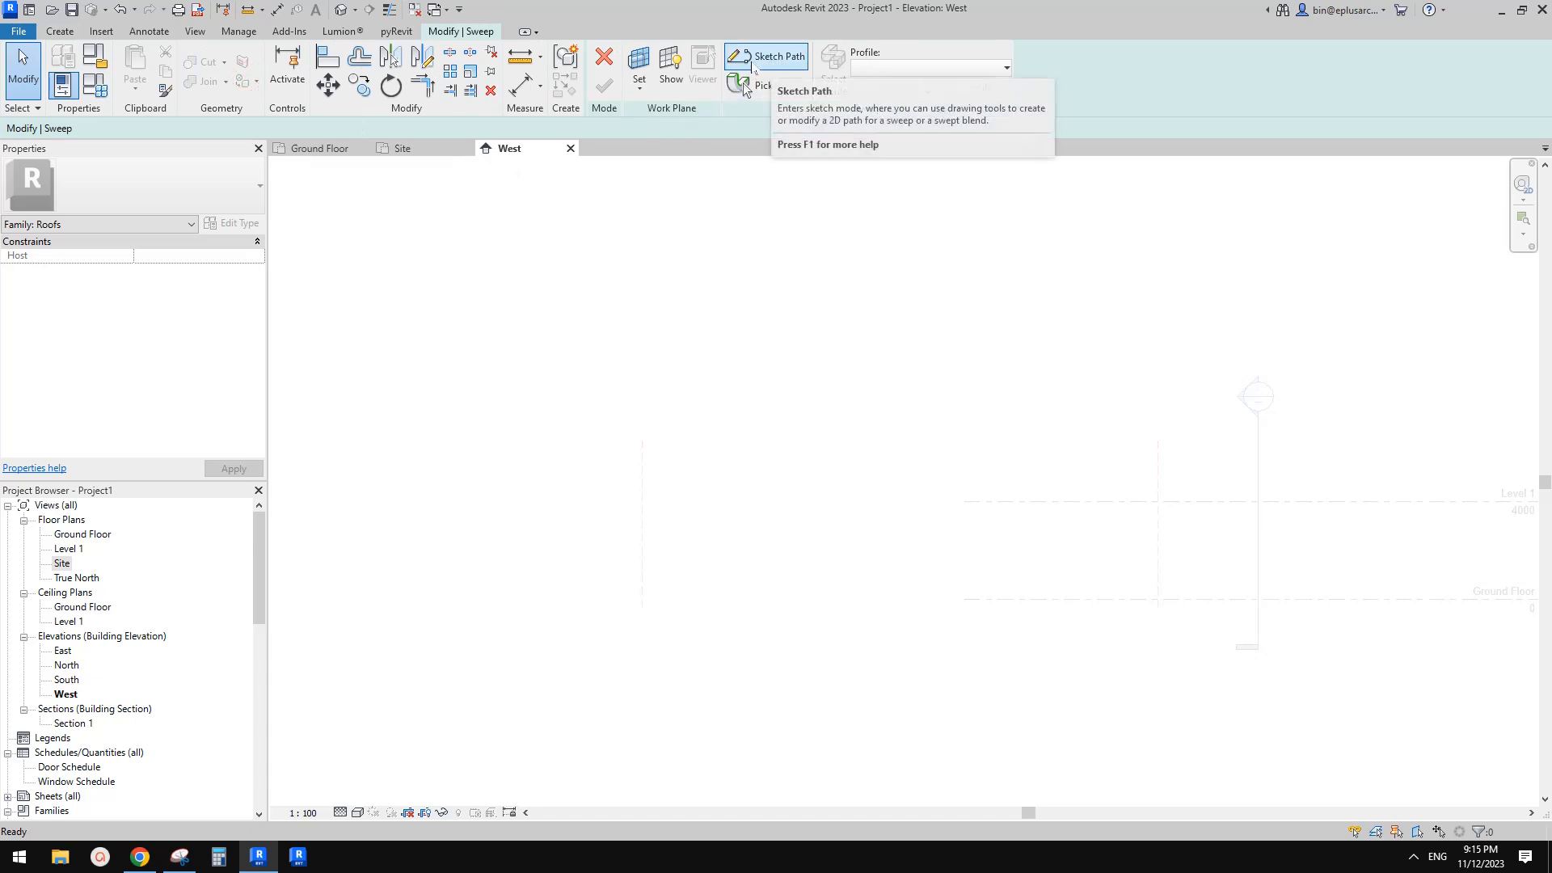
{"action": "left_click", "coordinate": [780, 64]}
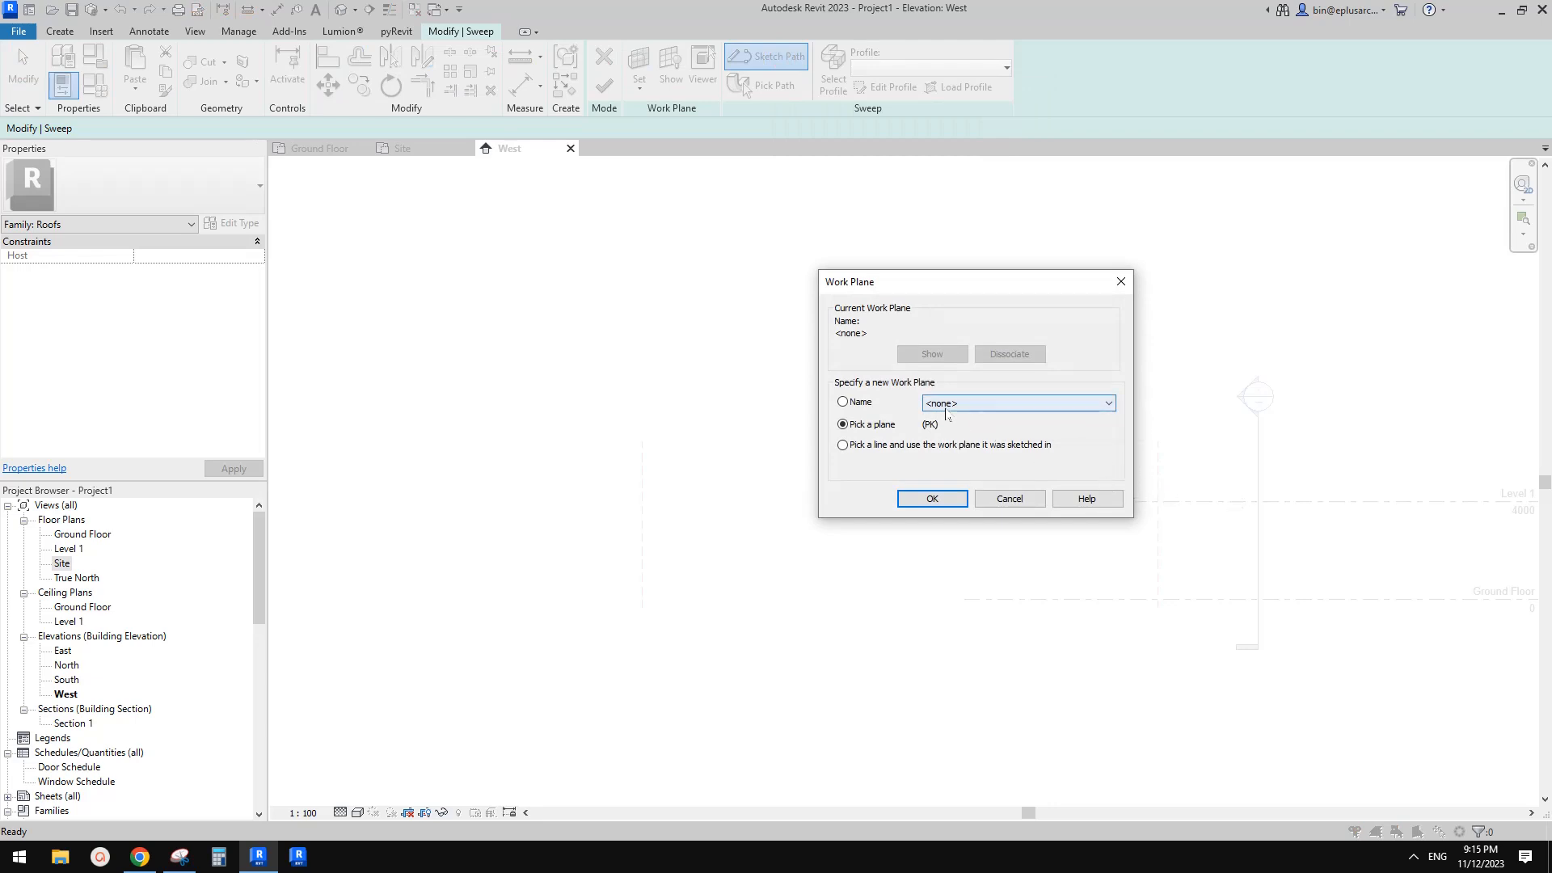
{"action": "left_click", "coordinate": [1055, 406]}
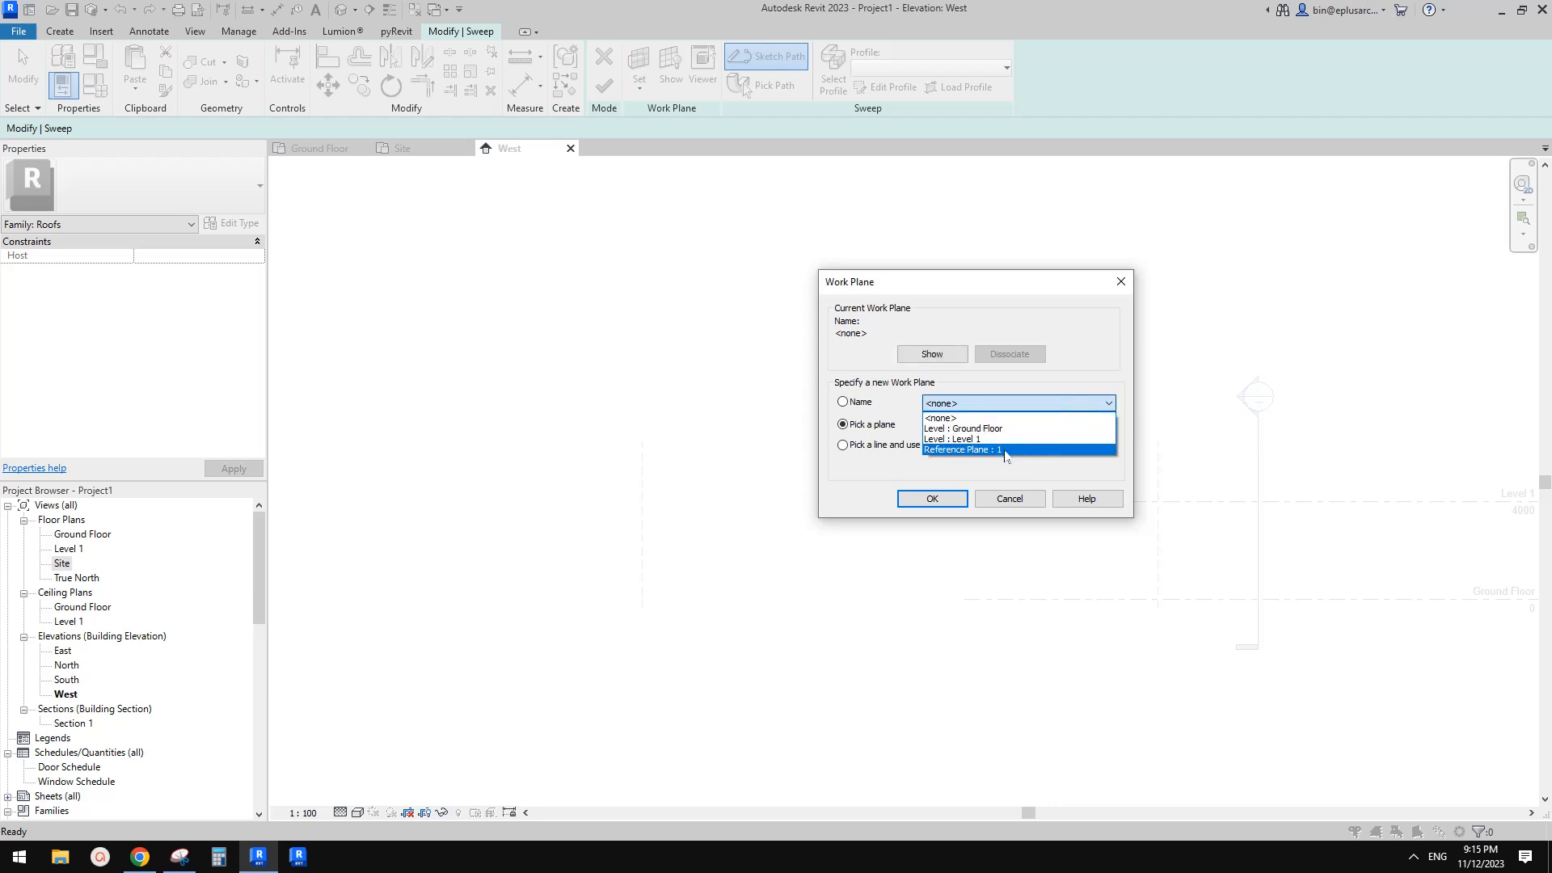
{"action": "left_click", "coordinate": [999, 451]}
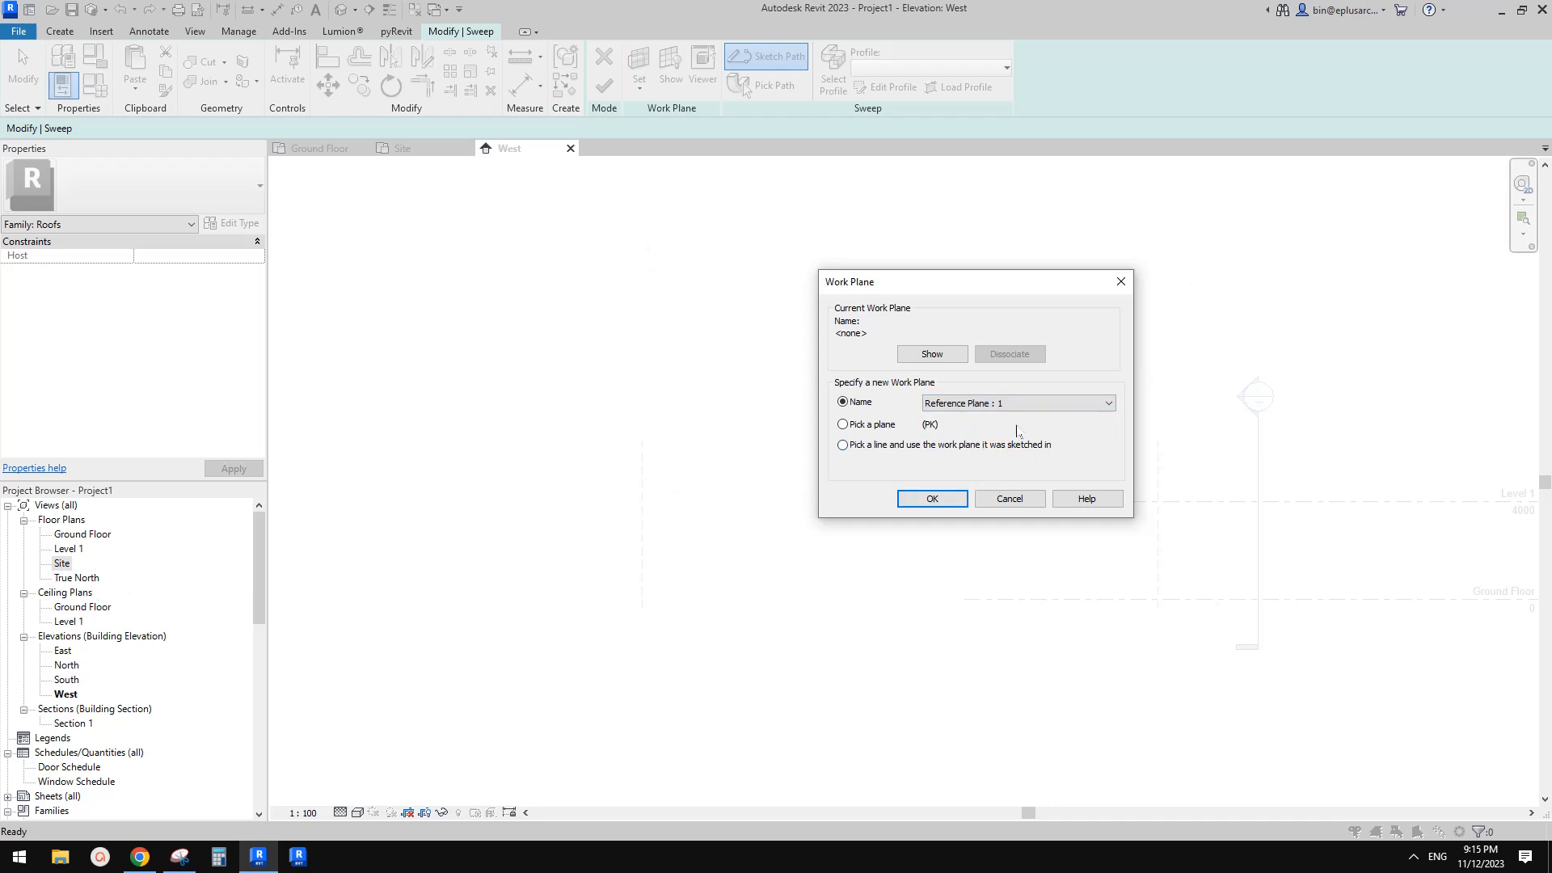
{"action": "left_click", "coordinate": [933, 499]}
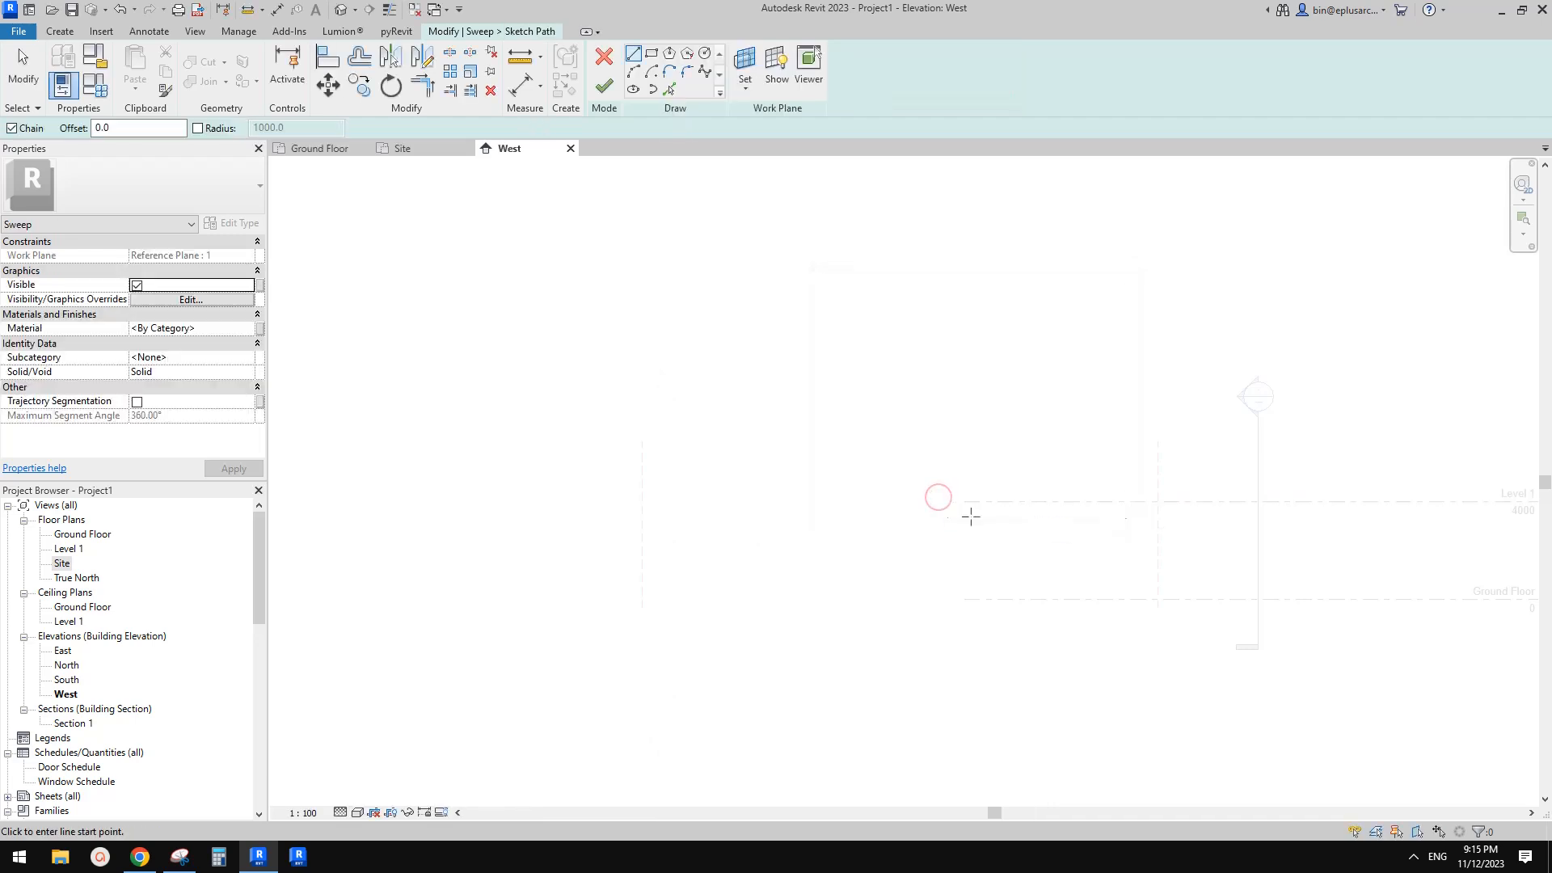
Sketch the sweep path as a start-end-radius arc between the two reference planes at Level 1, and finish the path
{"action": "scroll", "coordinate": [860, 499], "scroll_direction": "up", "scroll_amount": 1}
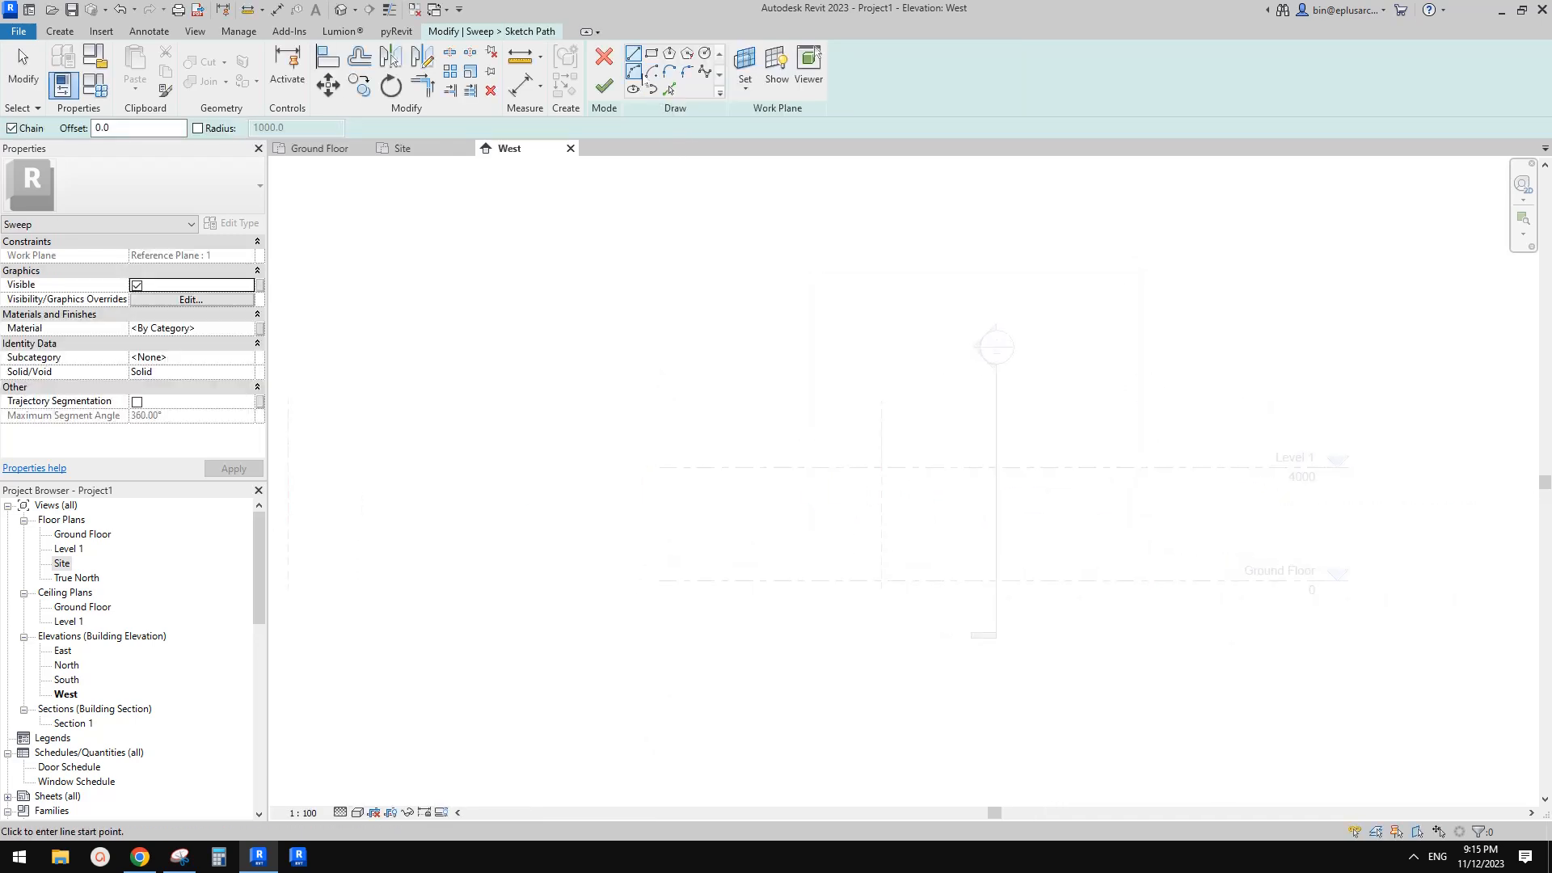
{"action": "left_click", "coordinate": [634, 72]}
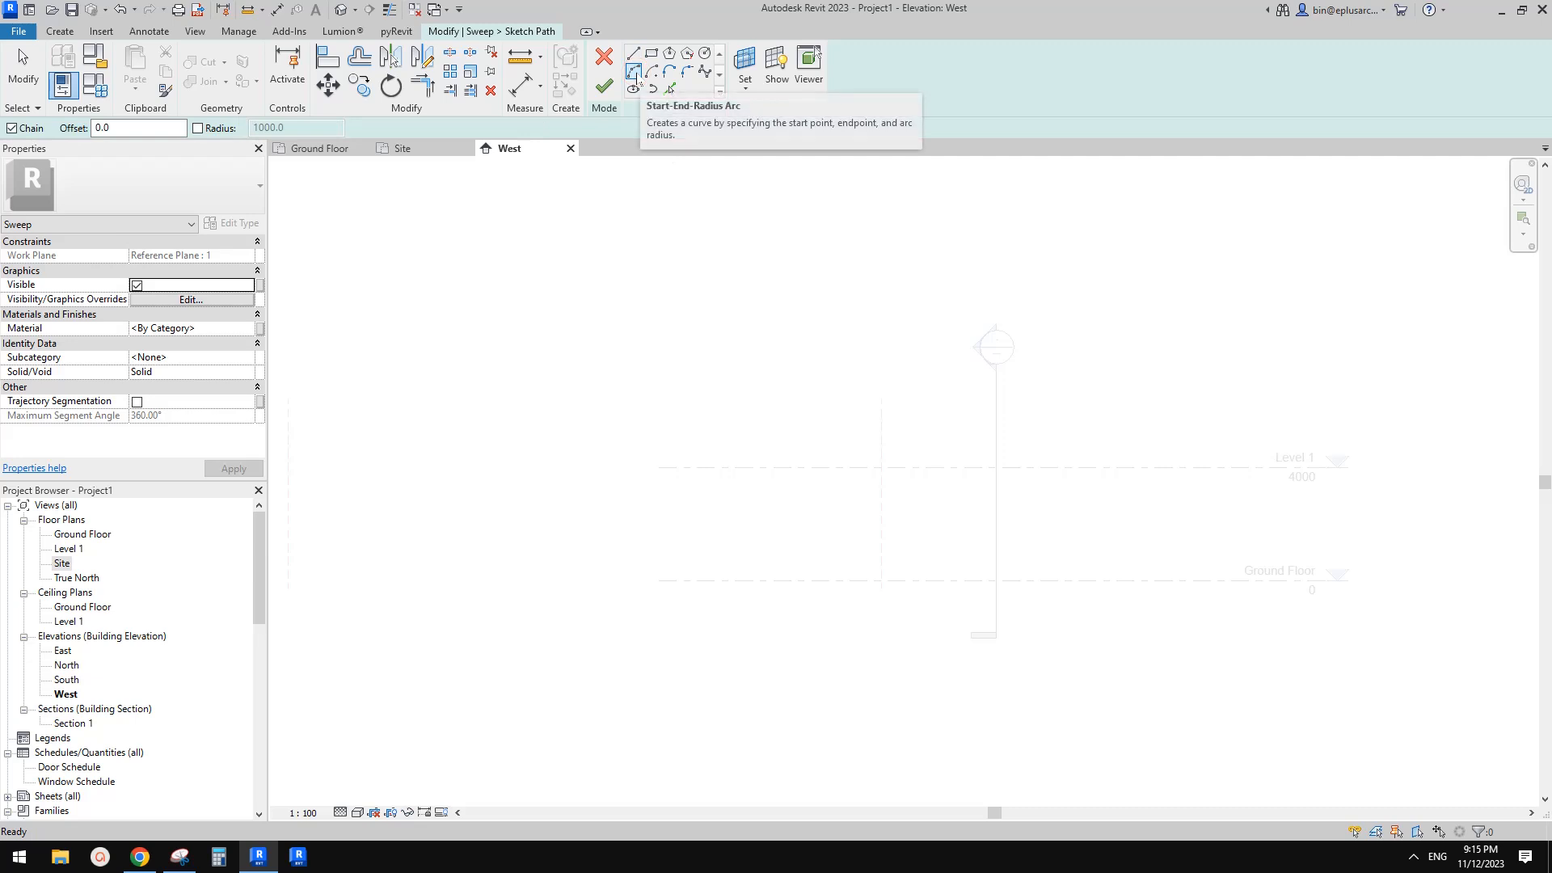
{"action": "middle_click_drag", "start_coordinate": [1065, 333], "coordinate": [1129, 328]}
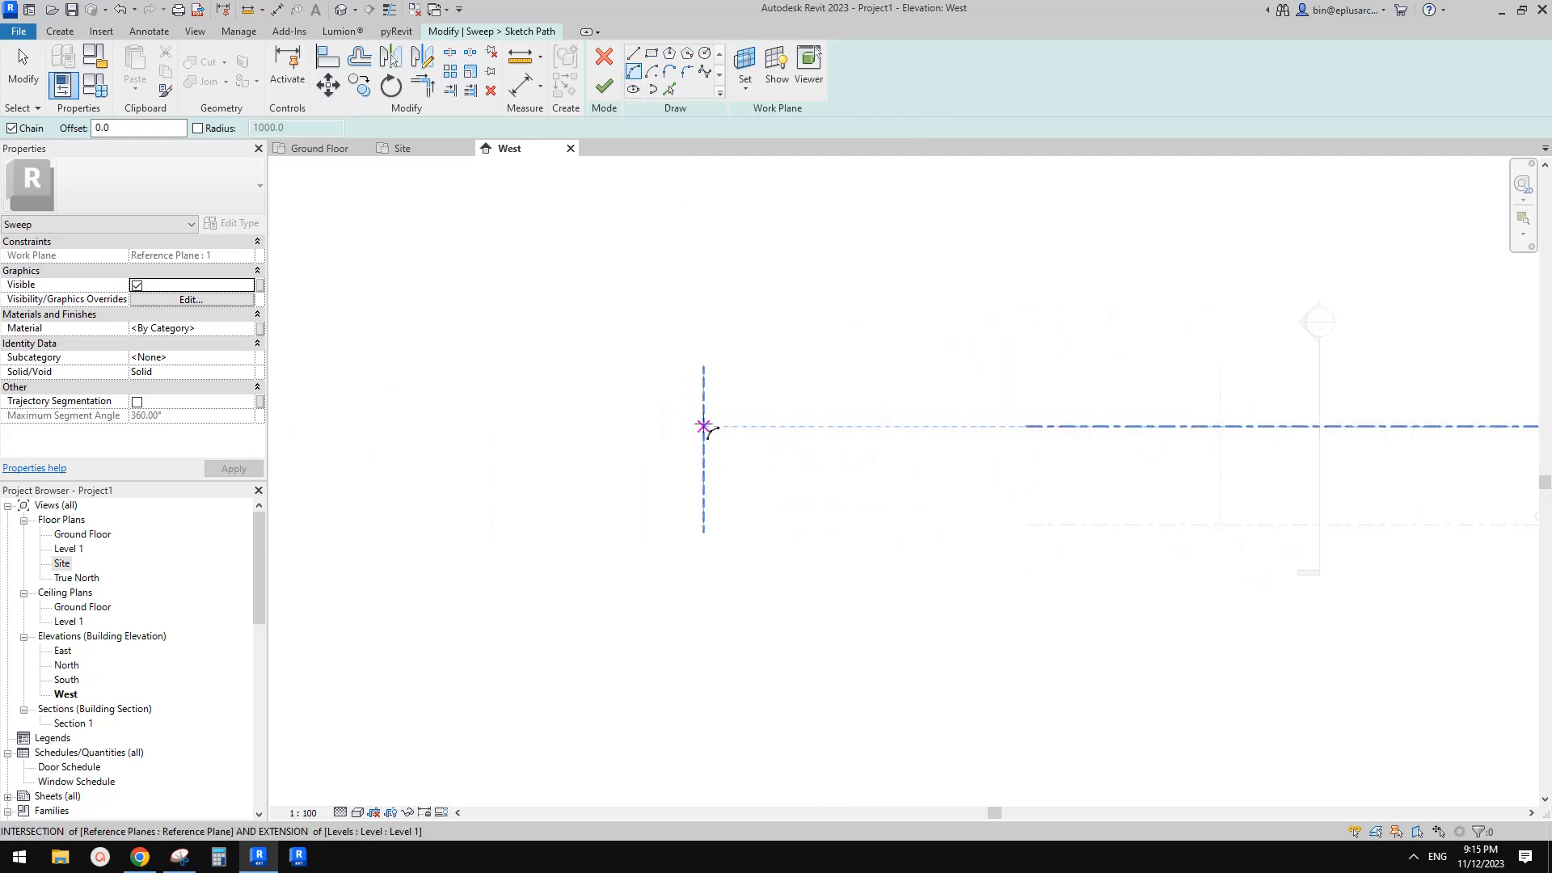
{"action": "left_click", "coordinate": [704, 429]}
{"action": "left_click", "coordinate": [1220, 425]}
{"action": "left_click", "coordinate": [1056, 373]}
{"action": "key", "text": "Escape"}
{"action": "middle_click_drag", "start_coordinate": [1091, 349], "coordinate": [1098, 368]}
{"action": "left_click", "coordinate": [613, 91]}
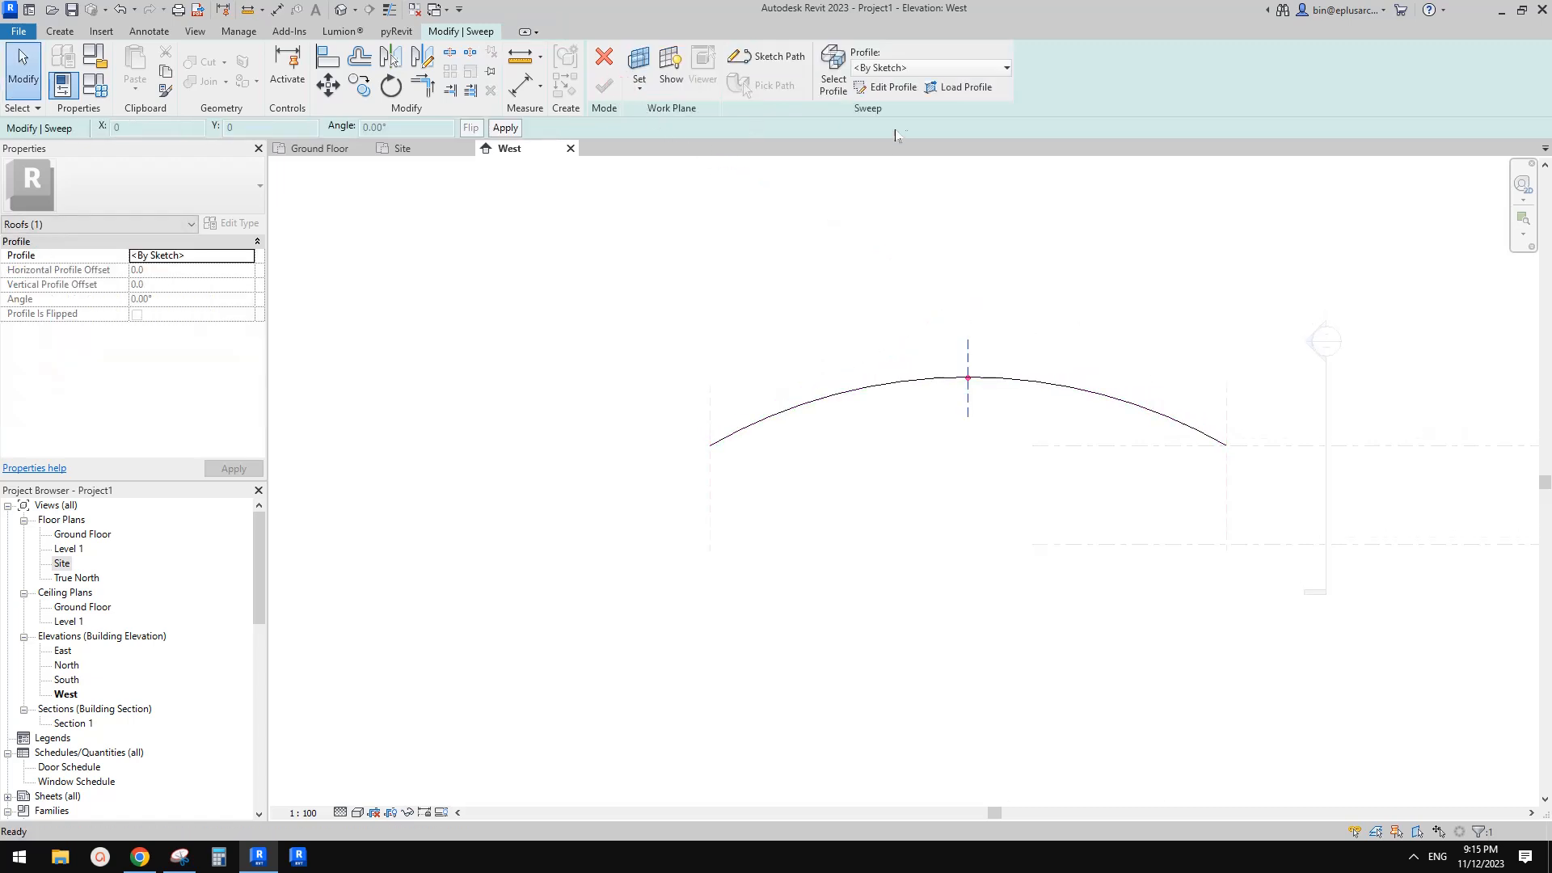
Start editing the sweep profile in the South elevation view
{"action": "left_click", "coordinate": [891, 90]}
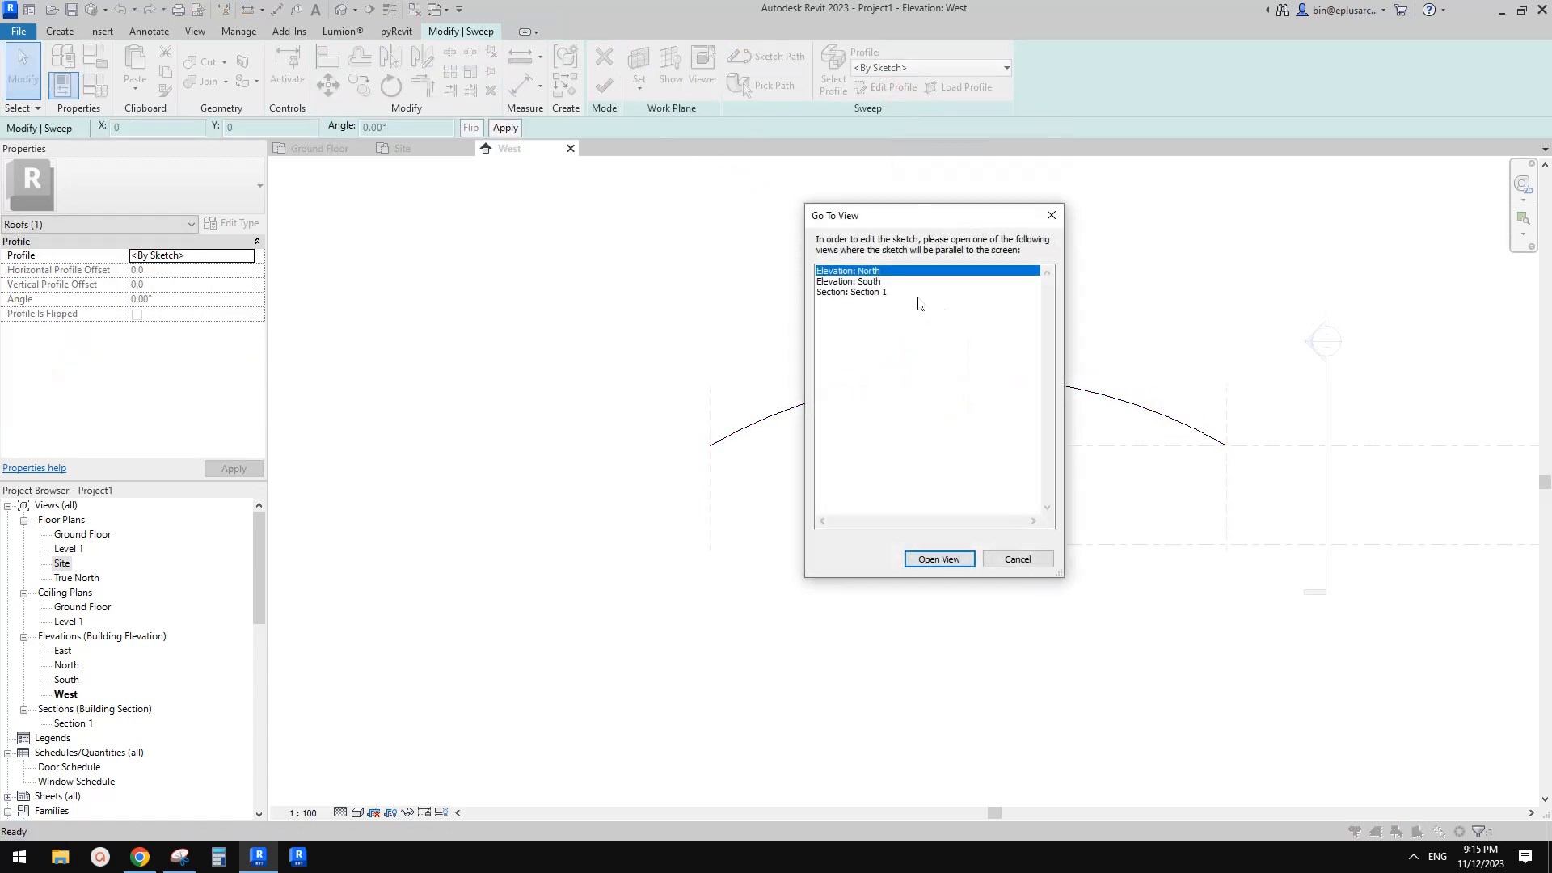
{"action": "left_click", "coordinate": [890, 282]}
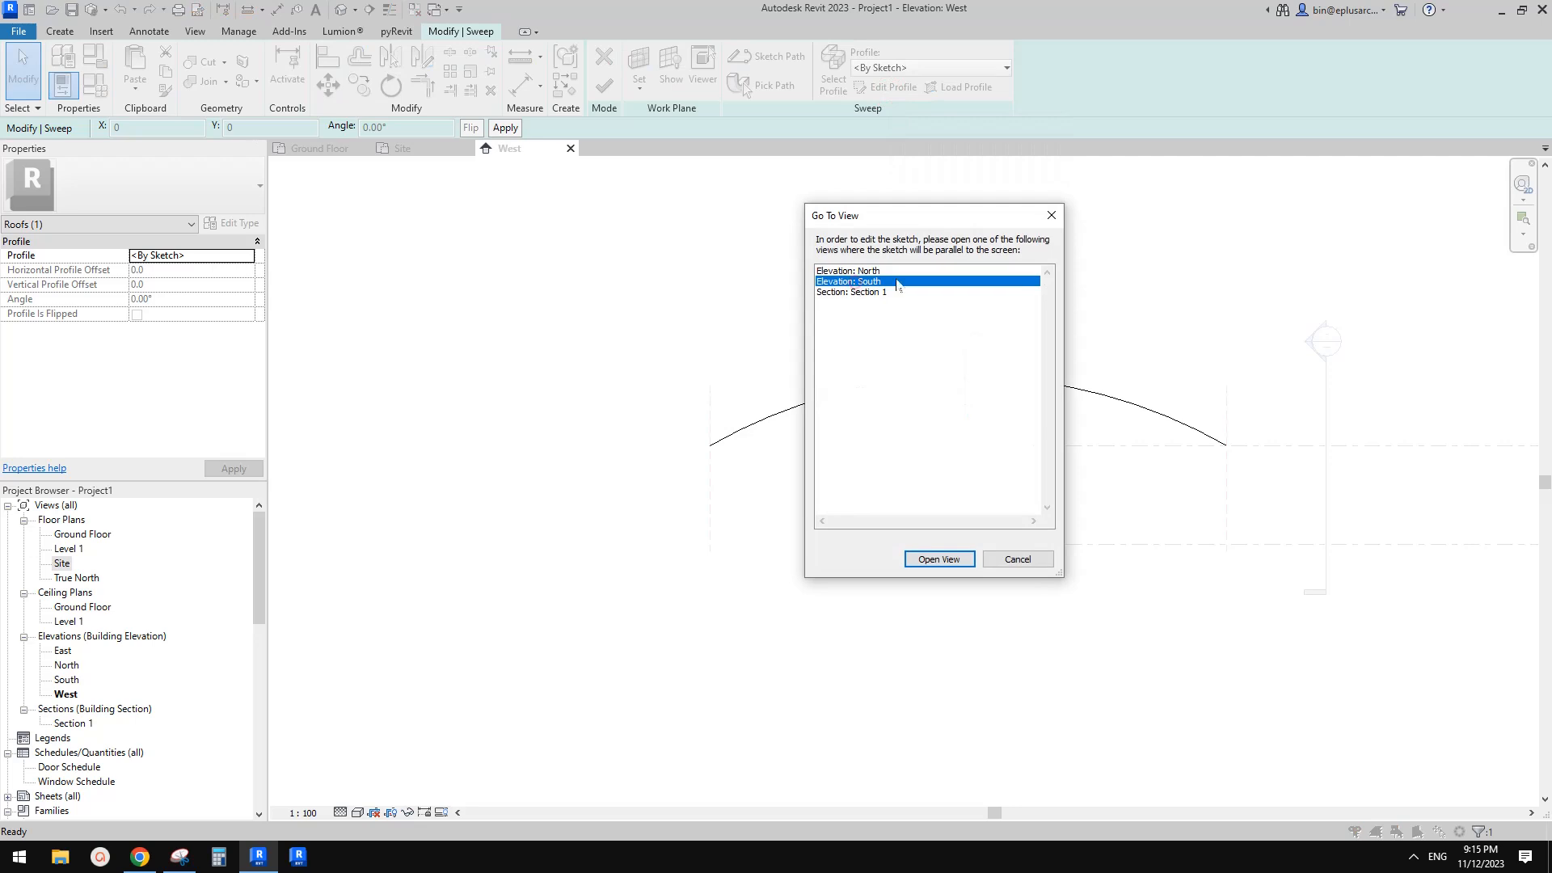
{"action": "left_click", "coordinate": [944, 560]}
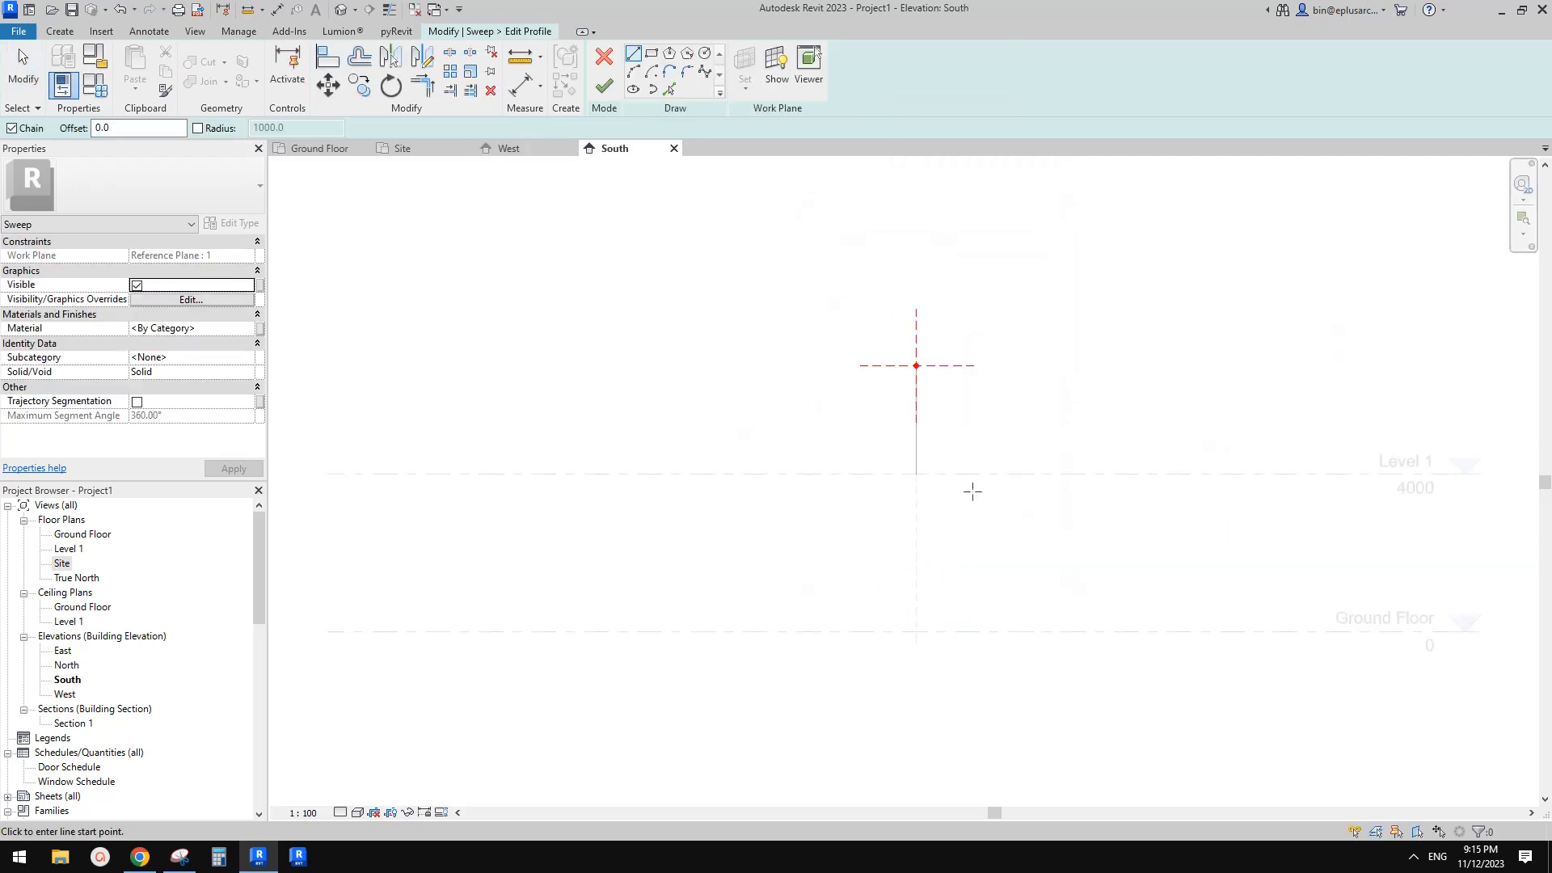
{"action": "scroll", "coordinate": [950, 440], "scroll_direction": "up", "scroll_amount": 1}
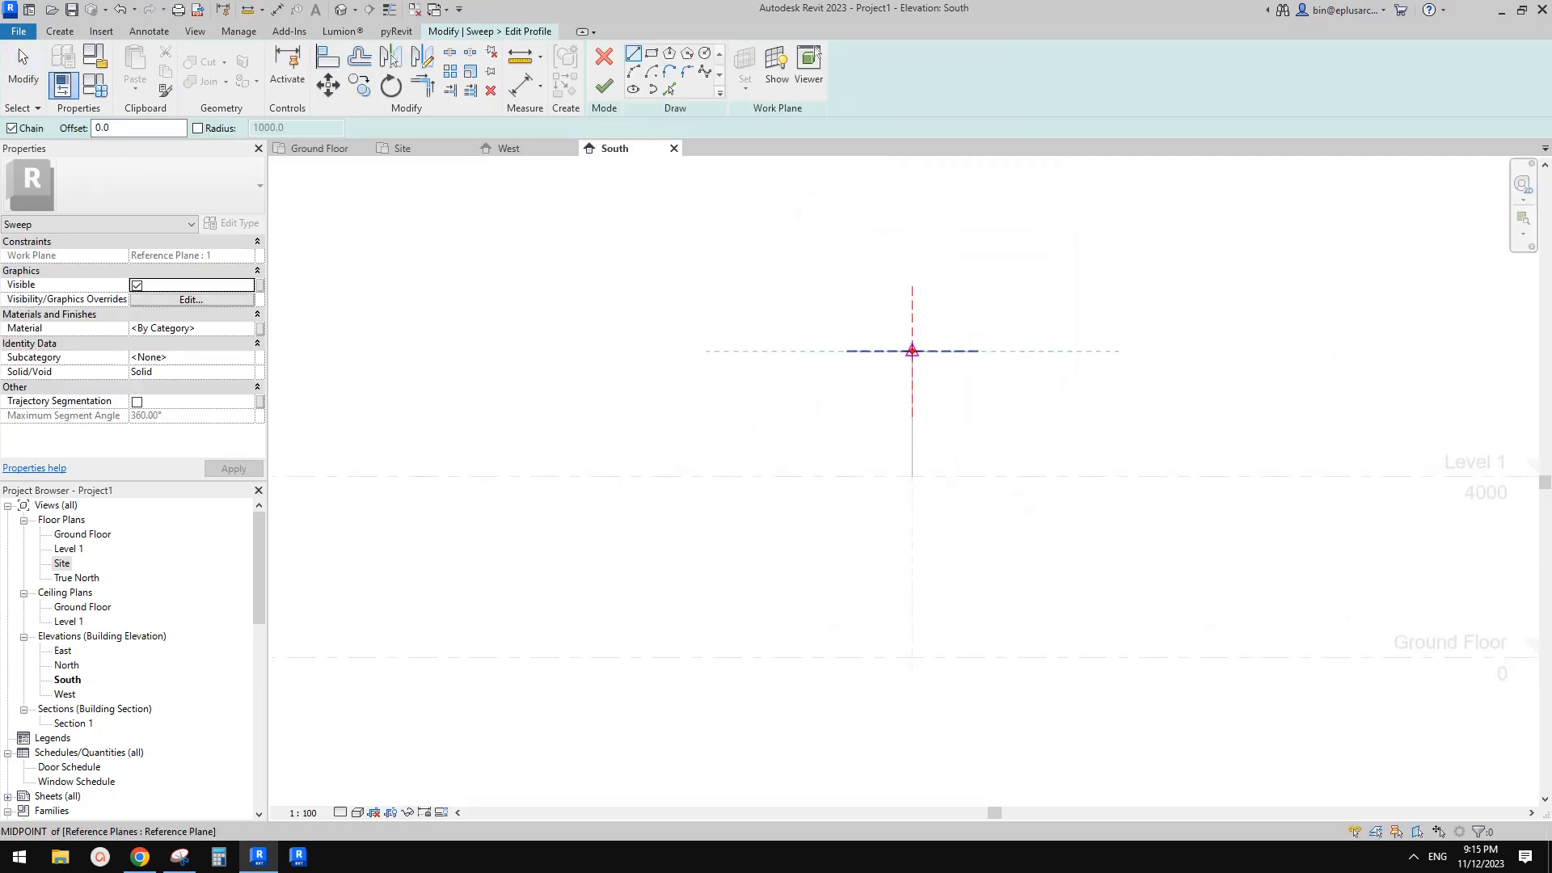
Switch to the Snipping Tool to view the annotated reference sketch of the site
{"action": "left_click", "coordinate": [180, 857]}
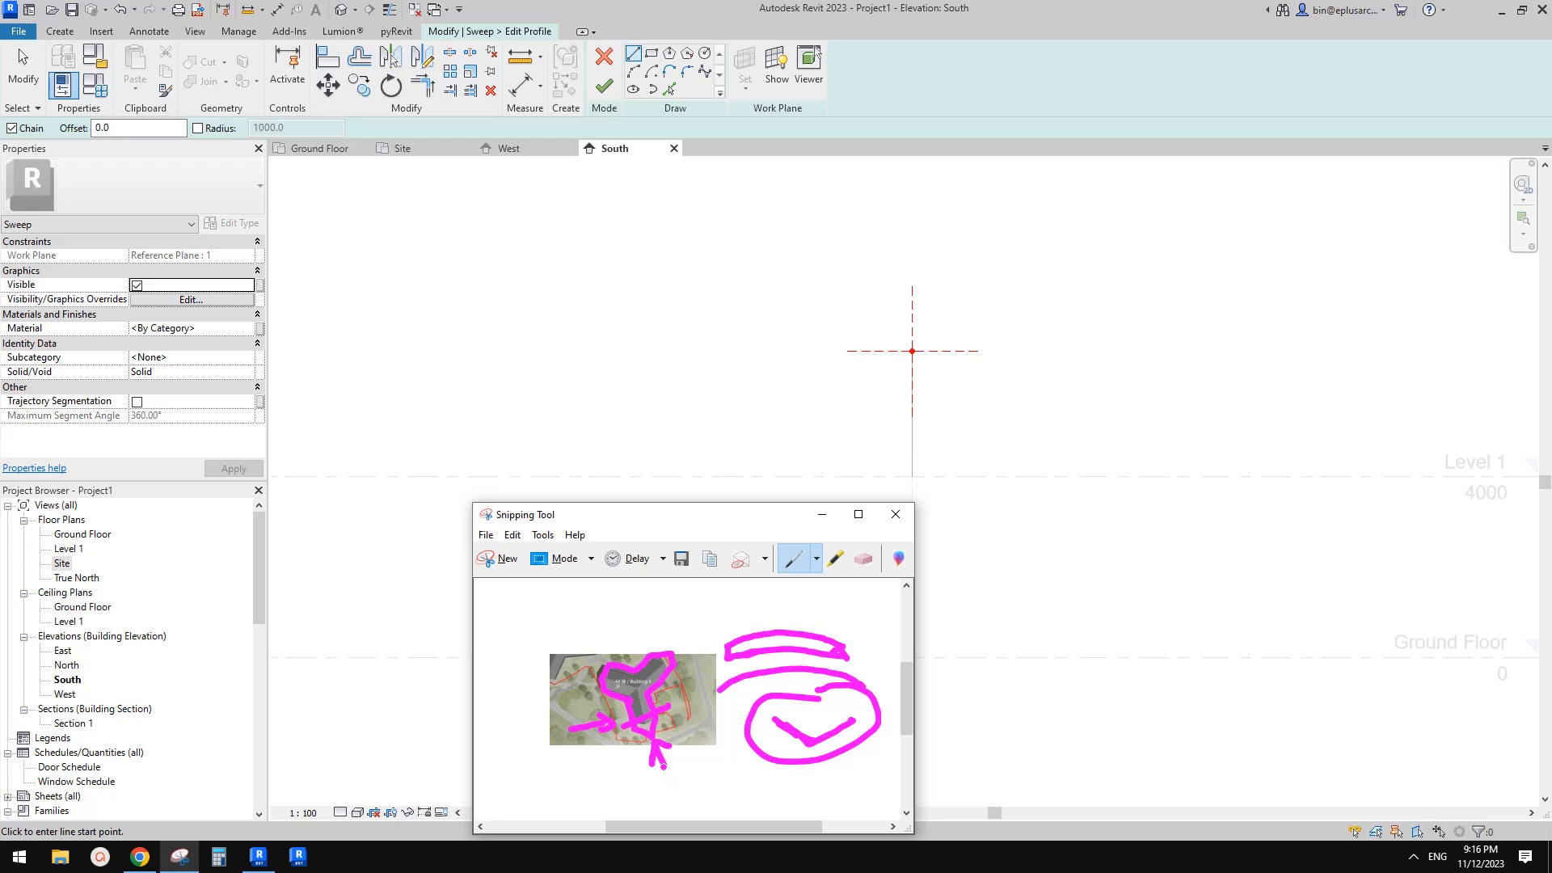
{"action": "left_click", "coordinate": [994, 374]}
{"action": "scroll", "coordinate": [906, 340], "scroll_direction": "up", "scroll_amount": 1}
{"action": "left_click", "coordinate": [916, 358]}
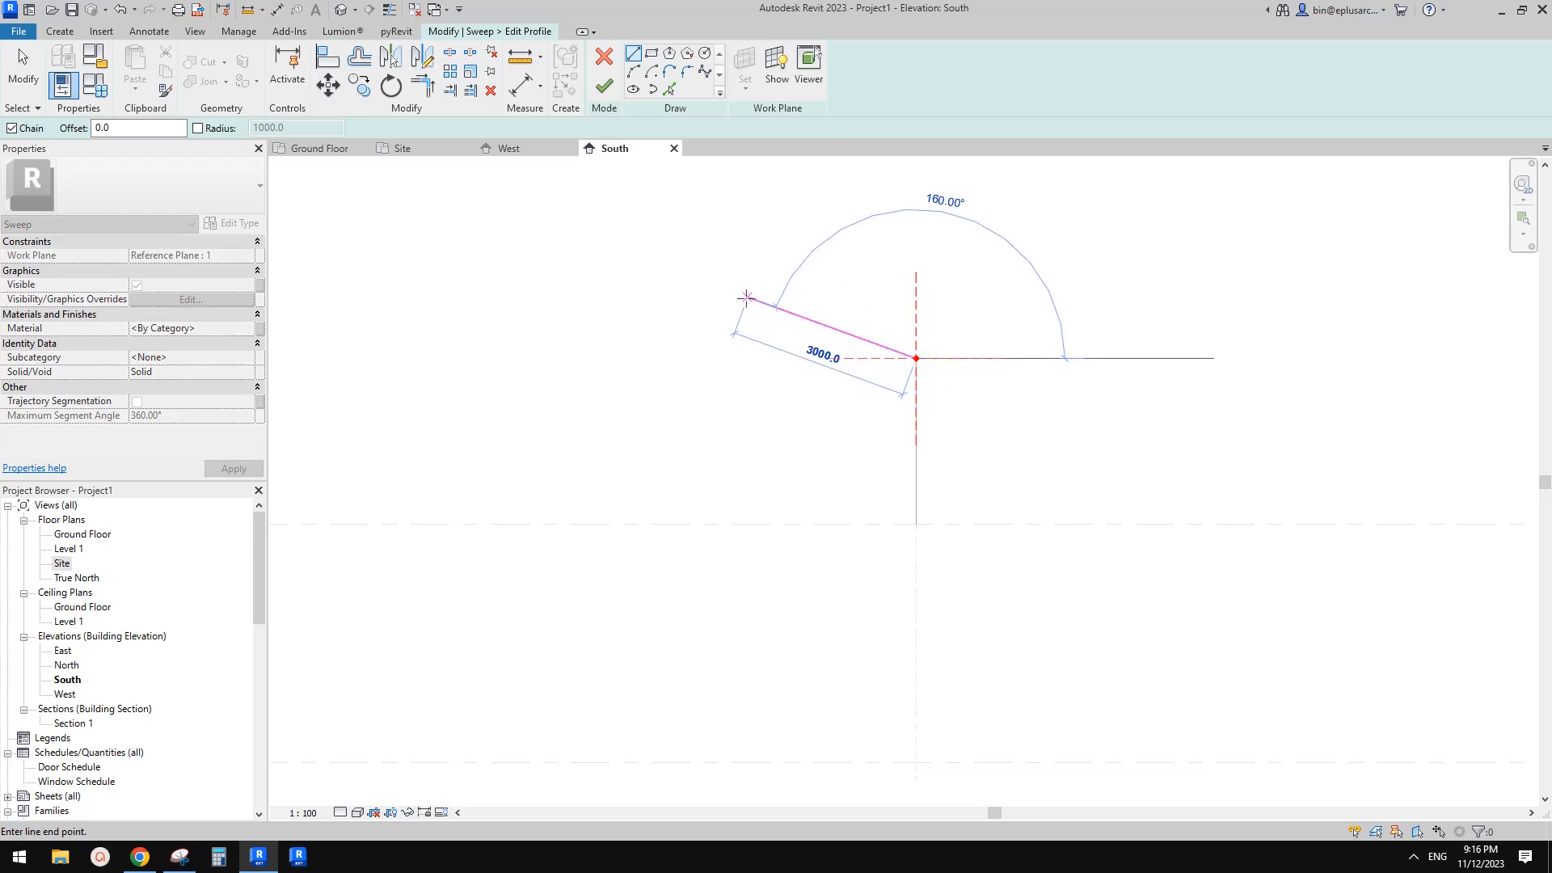
{"action": "key", "text": "Escape"}
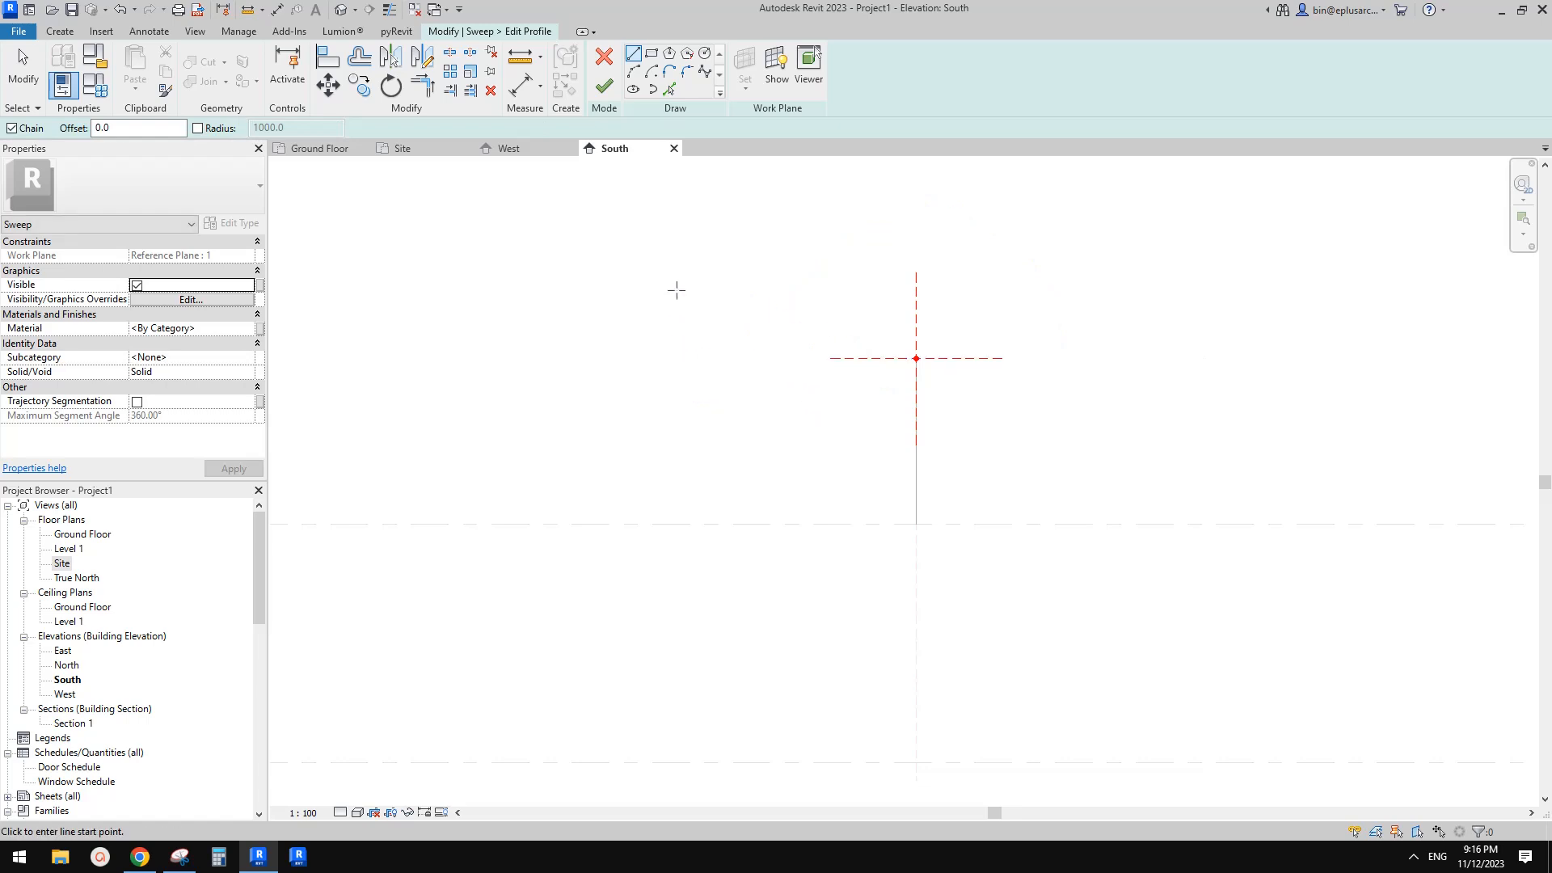
Draw a 4500 mm horizontal profile line leftward from the reference-plane intersection
{"action": "left_click", "coordinate": [916, 358]}
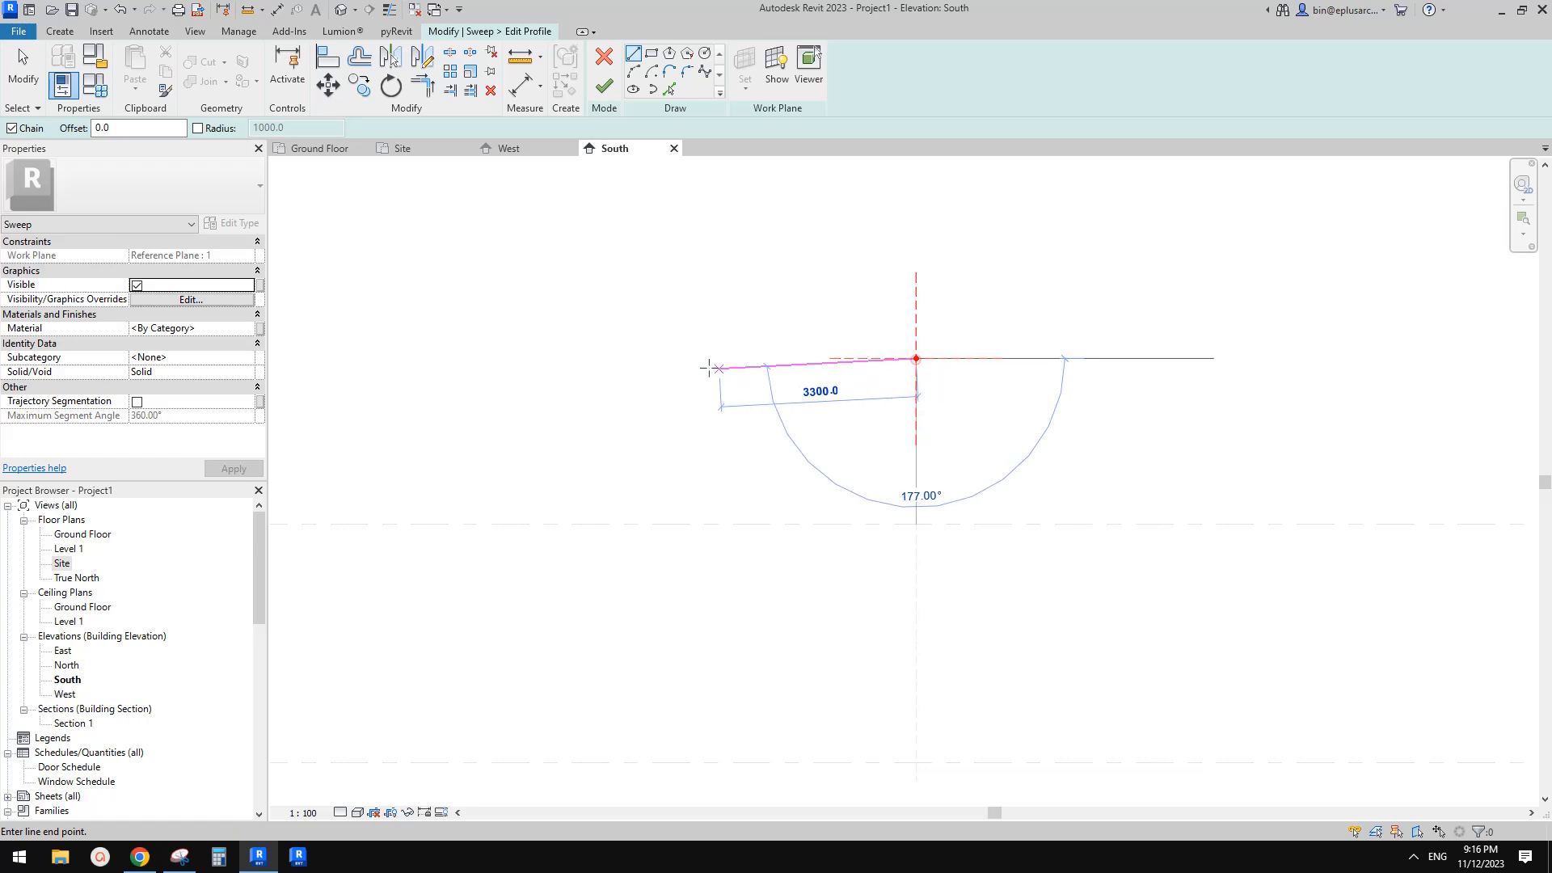
{"action": "type", "text": "4500"}
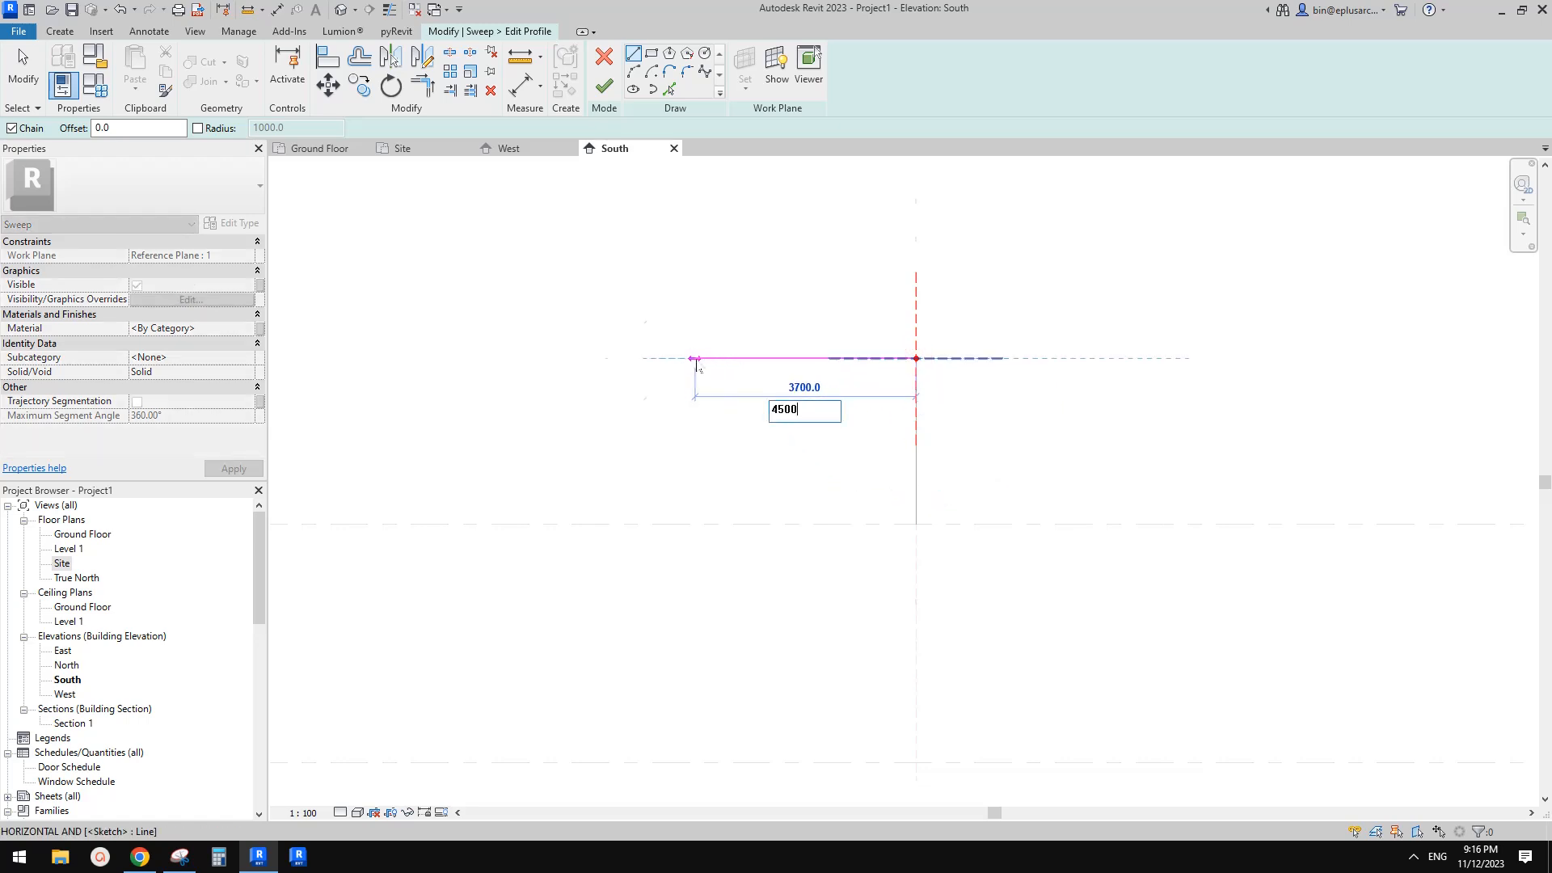
{"action": "key", "text": "Return"}
{"action": "key", "text": "Escape"}
Draw a vertical profile line upward from the left end of the horizontal line
{"action": "left_click", "coordinate": [916, 358]}
{"action": "left_click", "coordinate": [647, 358]}
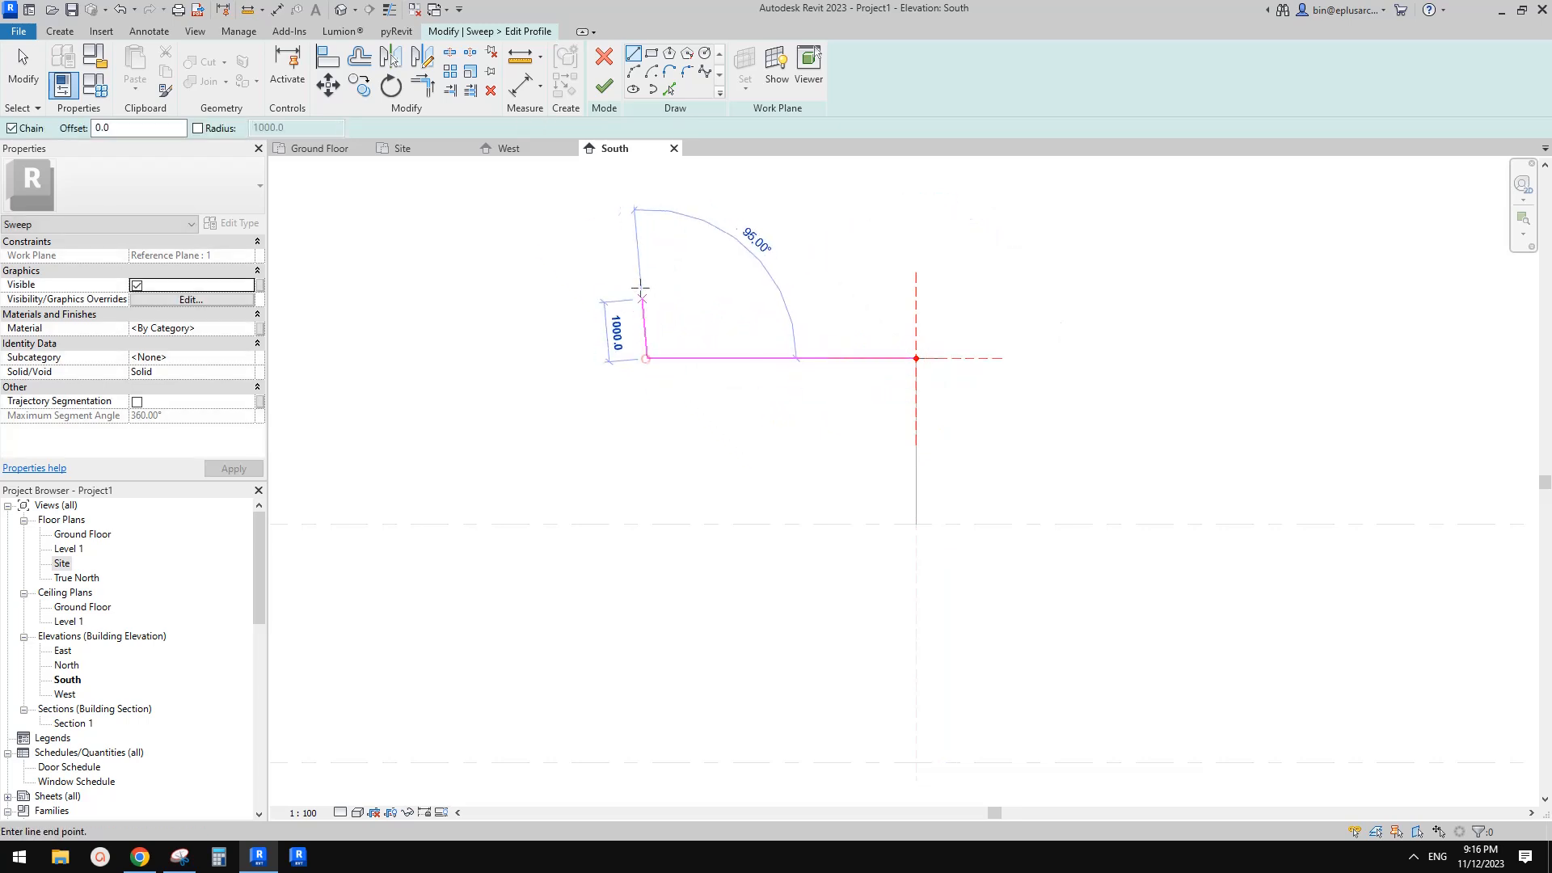
{"action": "left_click", "coordinate": [647, 250]}
{"action": "key", "text": "Escape"}
Draw a sloped line from the reference-plane intersection to the vertical line and trim the corner
{"action": "left_click", "coordinate": [916, 358]}
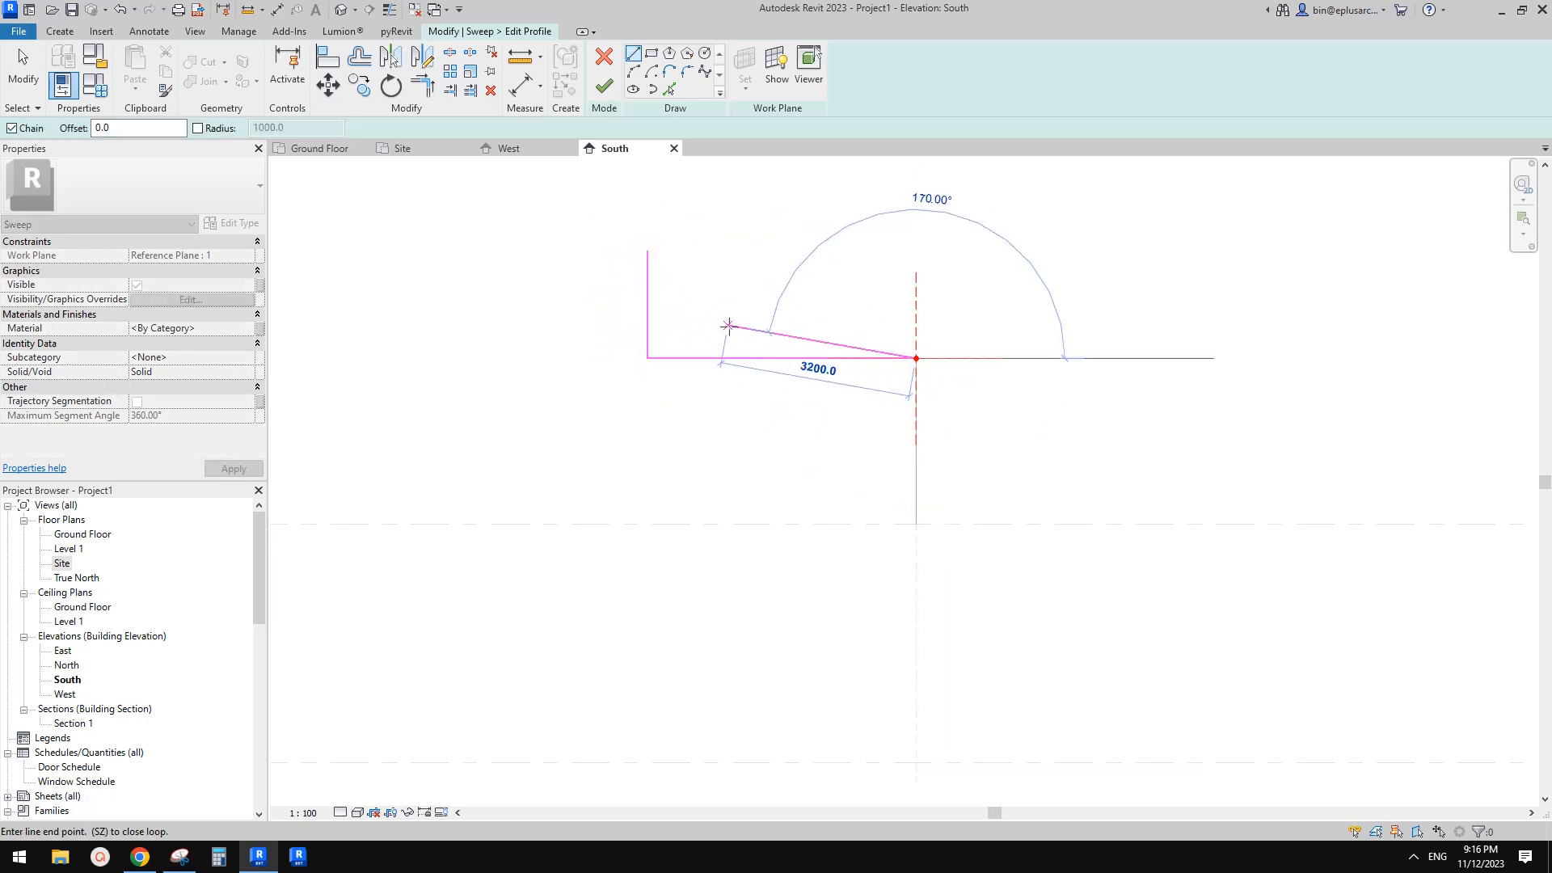
{"action": "left_click", "coordinate": [729, 325]}
{"action": "key", "text": "t"}
{"action": "key", "text": "r"}
{"action": "left_click", "coordinate": [767, 334]}
{"action": "left_click", "coordinate": [646, 350]}
{"action": "key", "text": "Escape"}
Offset the sloped profile line to create a parallel lower edge for the roof thickness
{"action": "left_click_drag", "start_coordinate": [662, 343], "coordinate": [627, 369]}
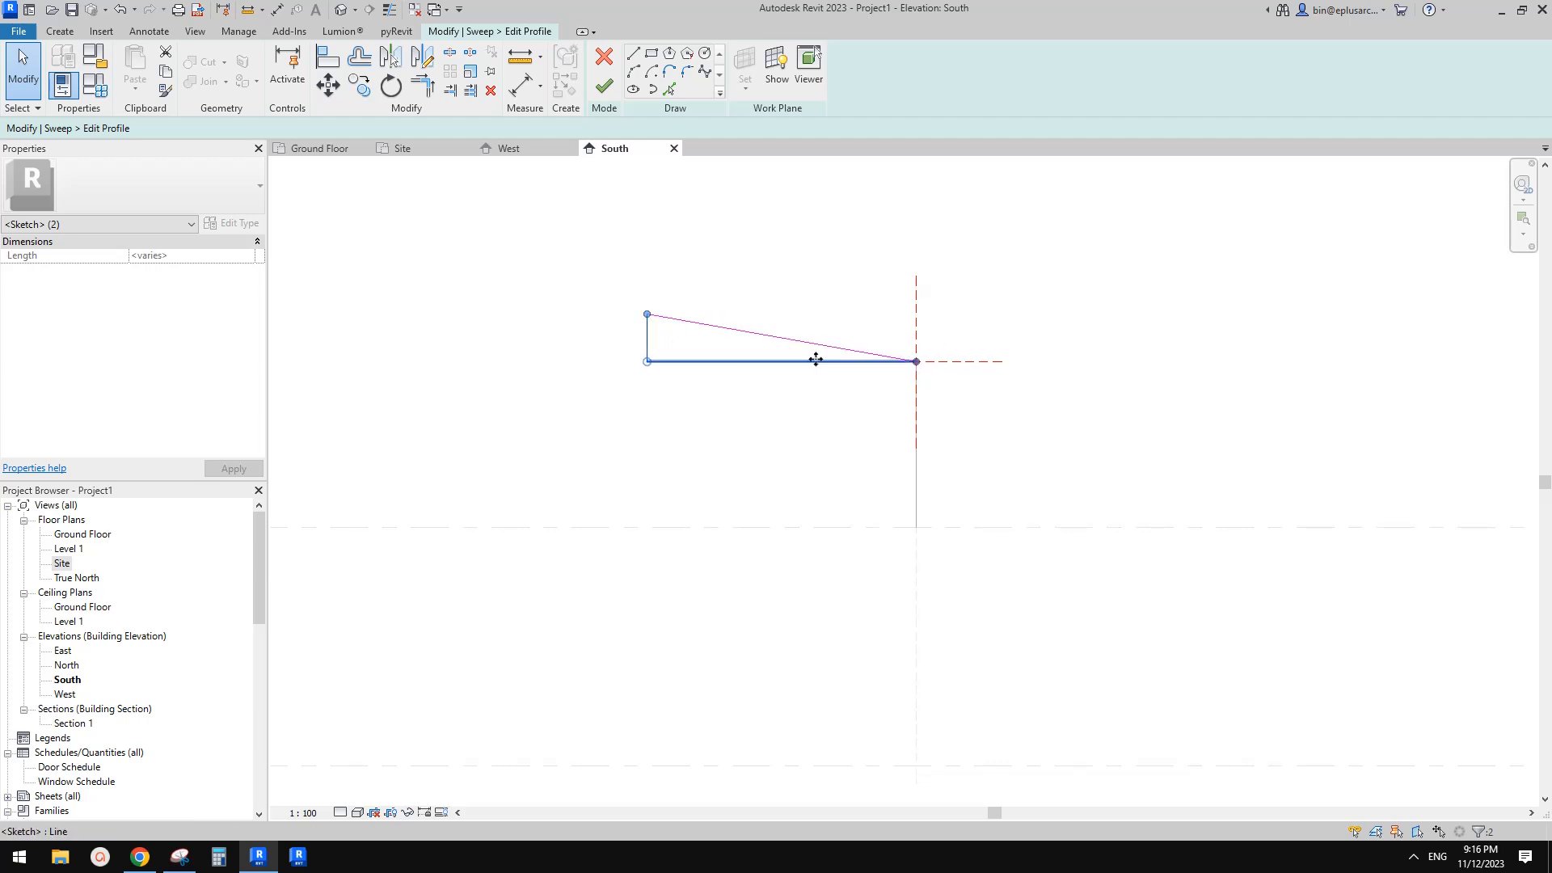
{"action": "key", "text": "o"}
{"action": "key", "text": "f"}
{"action": "scroll", "coordinate": [760, 289], "scroll_direction": "up", "scroll_amount": 1}
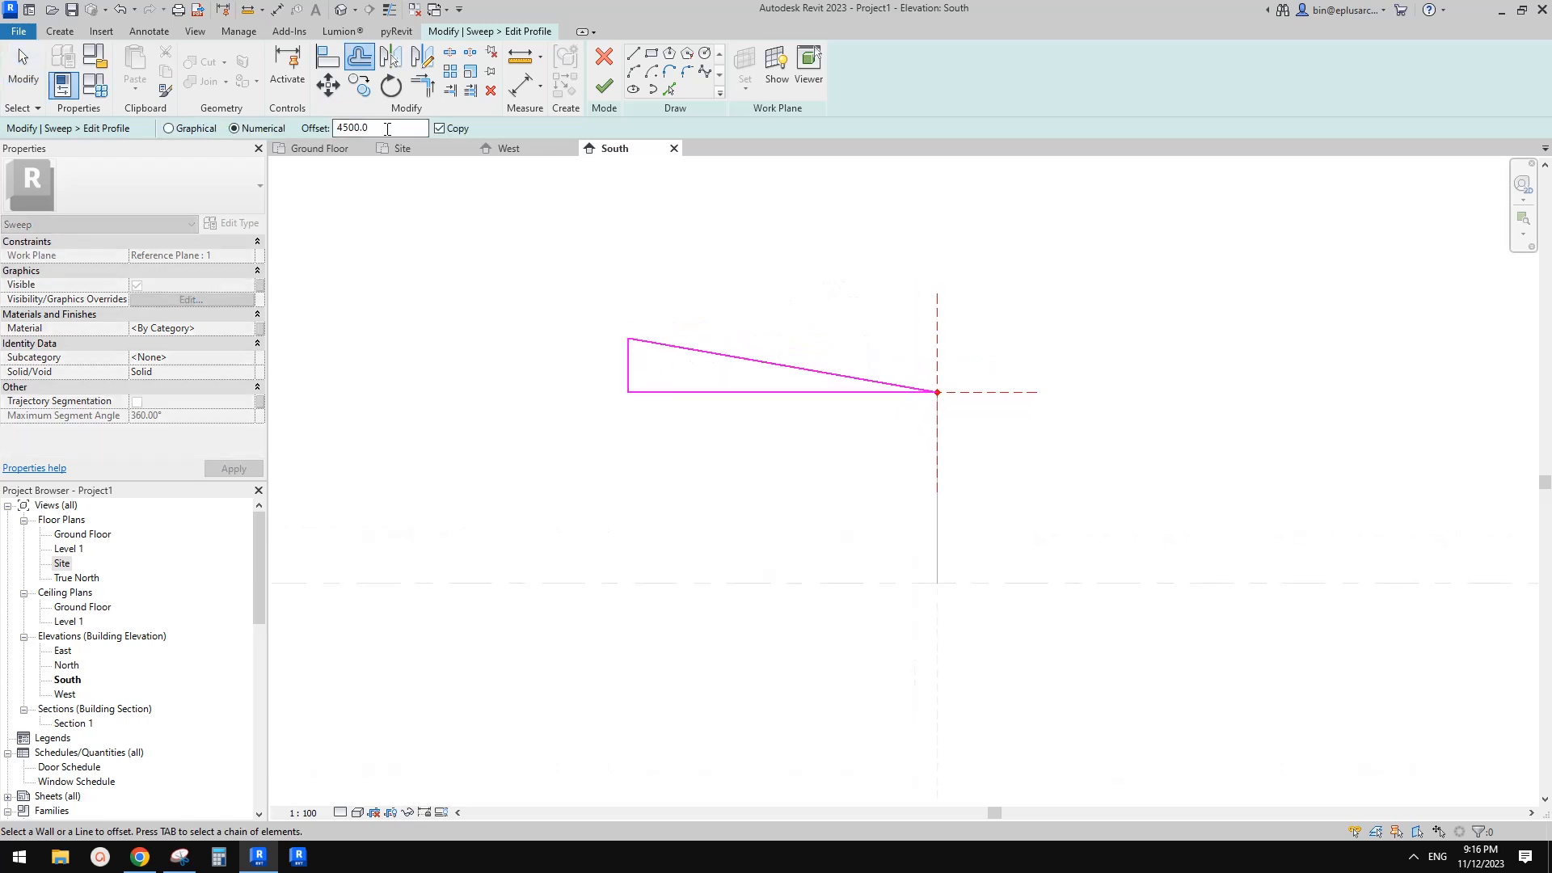
{"action": "key", "text": "Return"}
{"action": "left_click", "coordinate": [768, 386]}
Close the profile with a short line at the reference plane and trim the remaining corners
{"action": "left_click", "coordinate": [669, 89]}
{"action": "left_click", "coordinate": [952, 436]}
{"action": "key", "text": "t"}
{"action": "key", "text": "r"}
{"action": "left_click", "coordinate": [911, 401]}
{"action": "left_click", "coordinate": [949, 421]}
{"action": "left_click", "coordinate": [664, 379]}
{"action": "left_click", "coordinate": [640, 365]}
{"action": "key", "text": "Escape"}
Delete the horizontal base line, leaving the thin sloped roof profile
{"action": "left_click", "coordinate": [705, 410]}
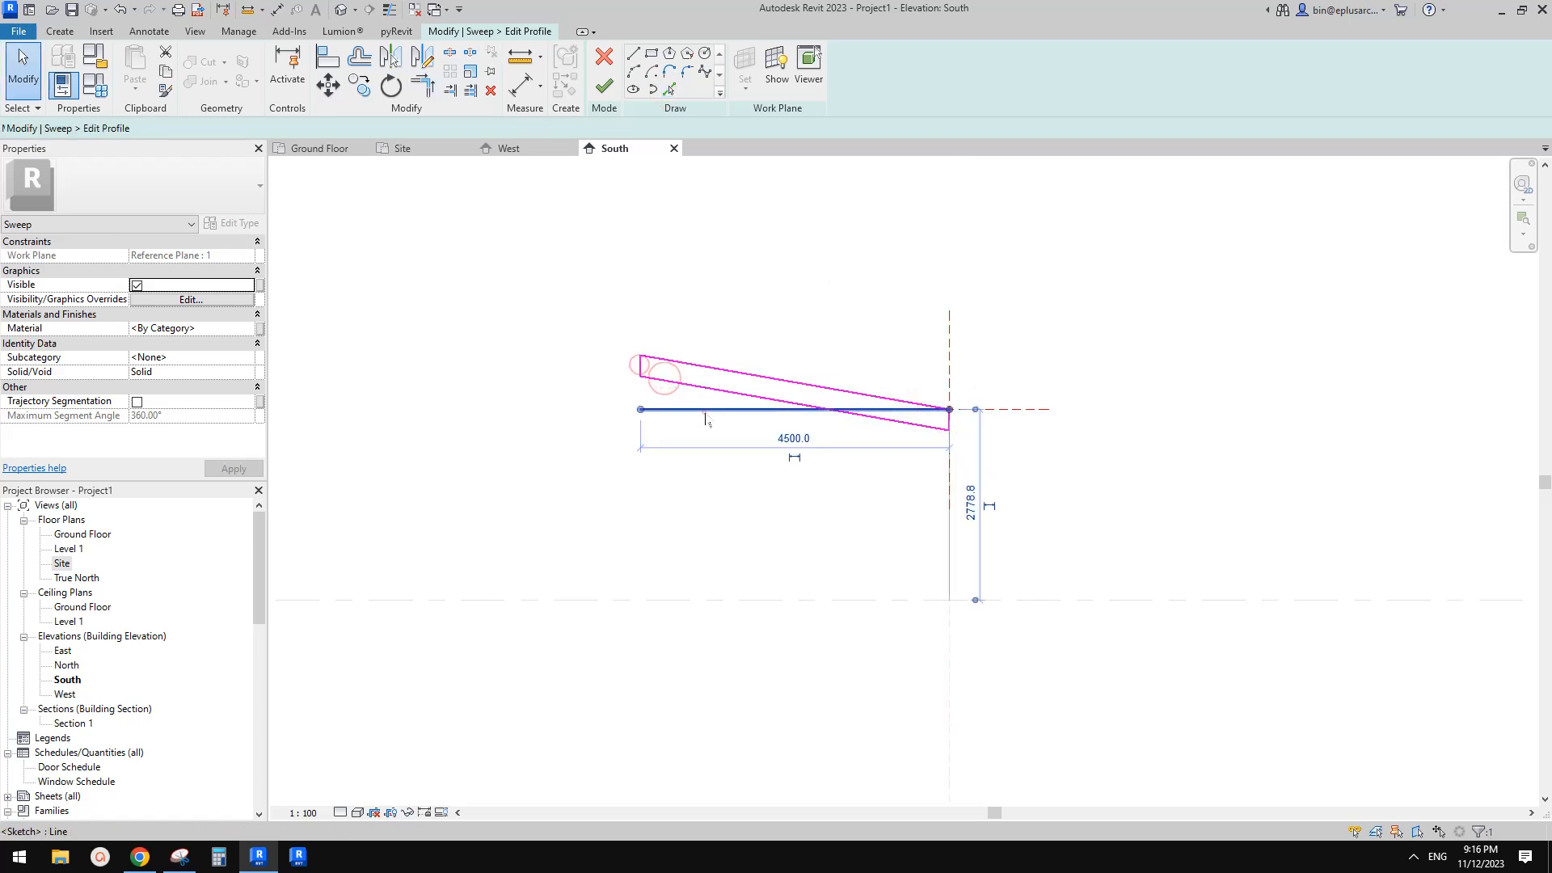
{"action": "key", "text": "Delete"}
{"action": "scroll", "coordinate": [976, 421], "scroll_direction": "up", "scroll_amount": 1}
{"action": "middle_click_drag", "start_coordinate": [971, 418], "coordinate": [947, 409]}
{"action": "scroll", "coordinate": [951, 408], "scroll_direction": "up", "scroll_amount": 3}
{"action": "scroll", "coordinate": [645, 345], "scroll_direction": "down", "scroll_amount": 3}
Mirror the sloped profile about the vertical reference plane to form a V-shaped section
{"action": "left_click_drag", "start_coordinate": [475, 299], "coordinate": [433, 359]}
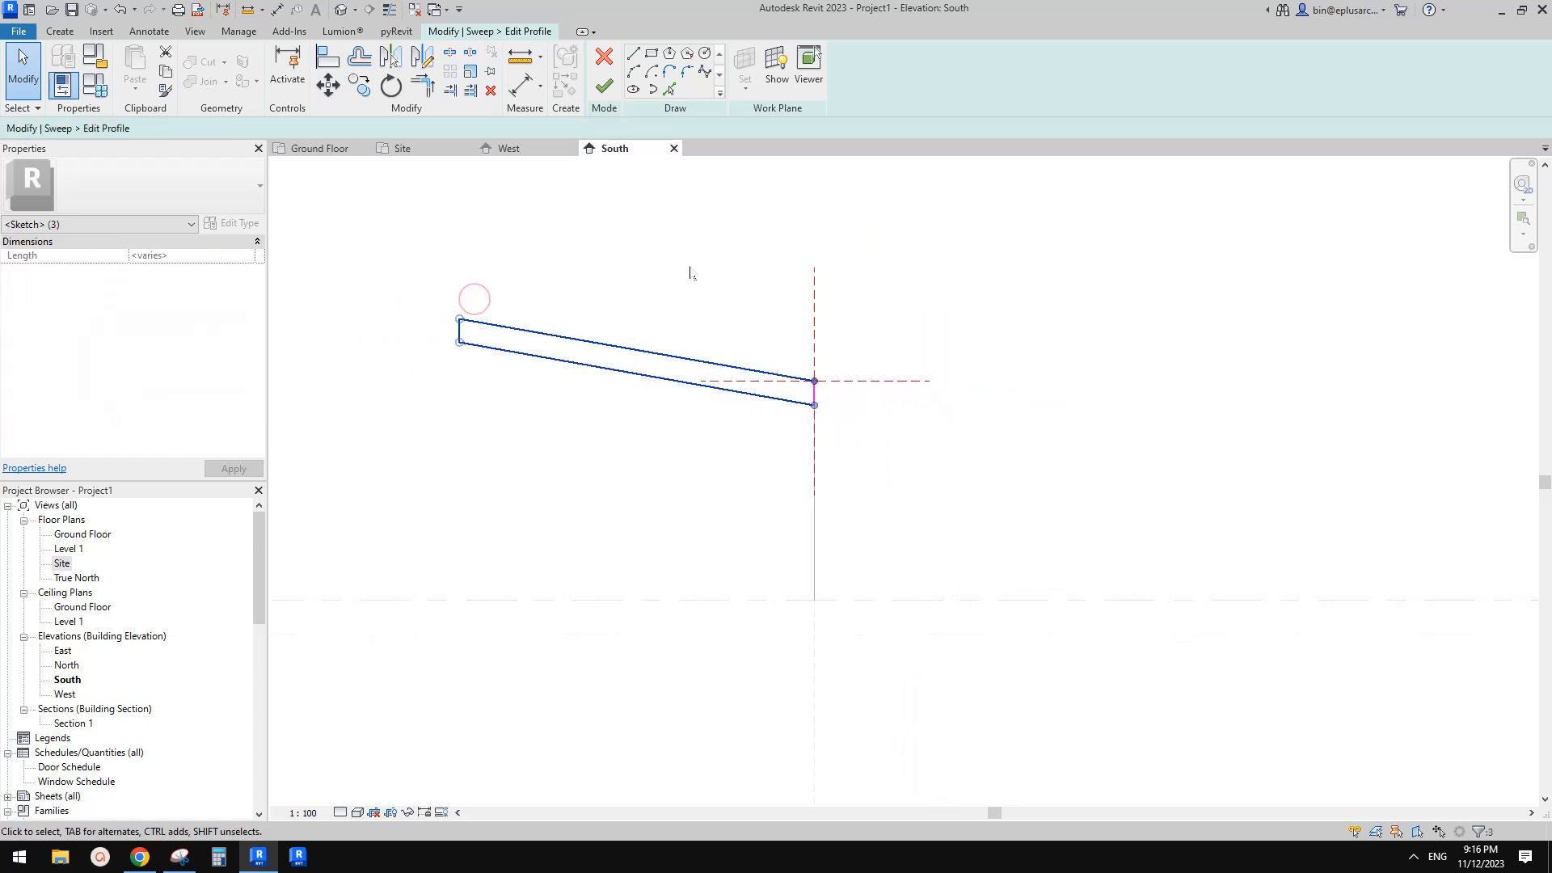
{"action": "key", "text": "m"}
{"action": "key", "text": "m"}
{"action": "left_click", "coordinate": [812, 298]}
Delete the overlapping lines at the centre, then finish the profile and the sweep
{"action": "left_click_drag", "start_coordinate": [784, 336], "coordinate": [850, 435]}
{"action": "key", "text": "Delete"}
{"action": "scroll", "coordinate": [820, 394], "scroll_direction": "down", "scroll_amount": 1}
{"action": "middle_click_drag", "start_coordinate": [821, 394], "coordinate": [868, 390]}
{"action": "left_click", "coordinate": [604, 86]}
{"action": "left_click", "coordinate": [602, 86]}
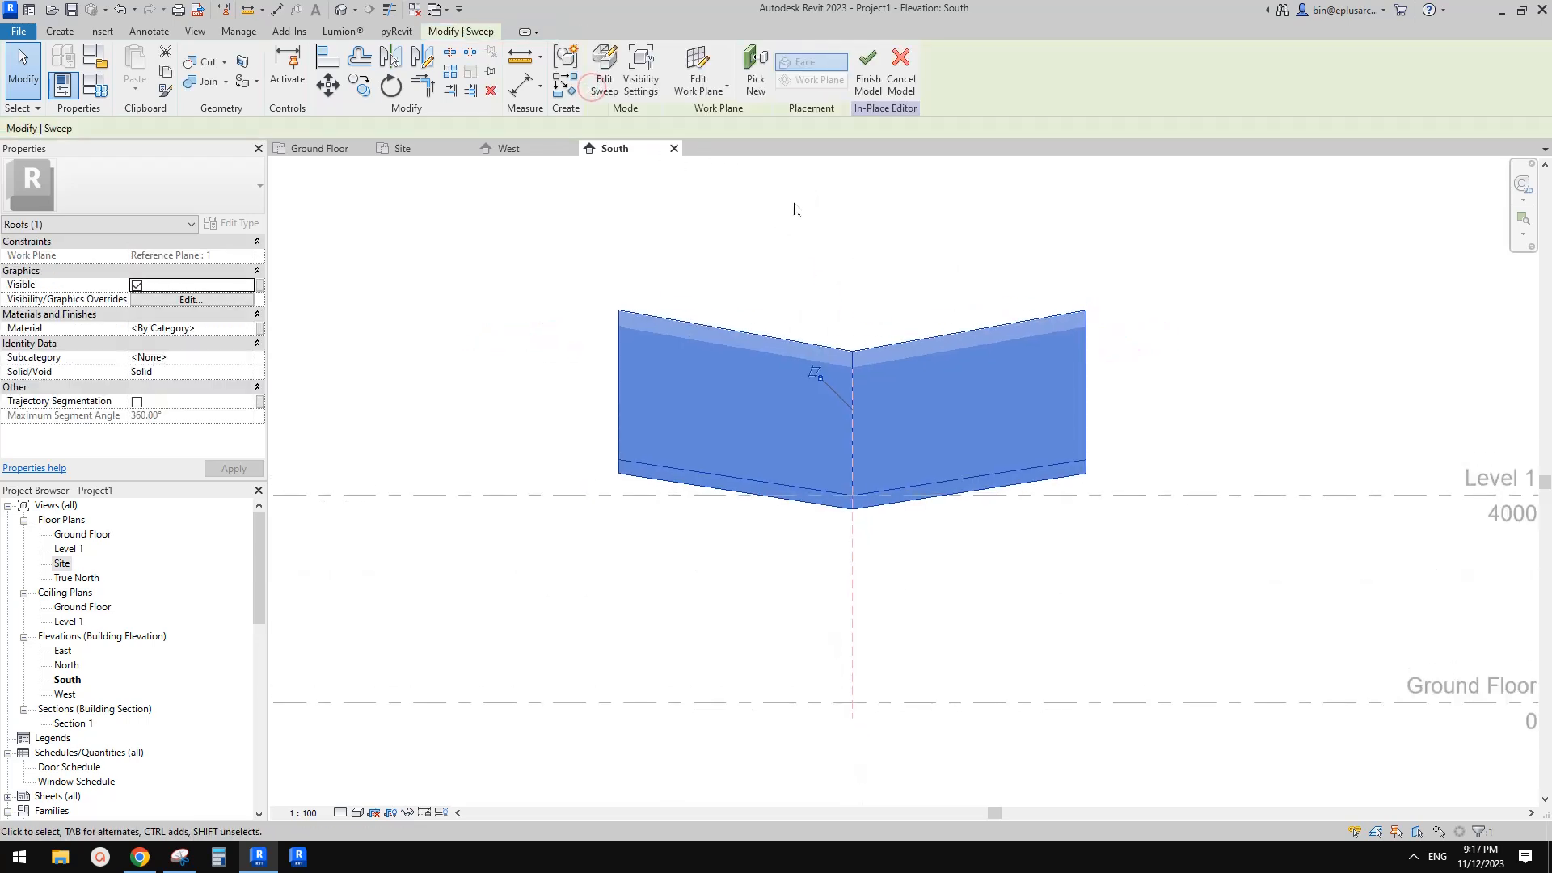
Inspect the swept roof in the 3D view and in the Site plan
{"action": "left_click", "coordinate": [342, 14]}
{"action": "middle_click_drag", "start_coordinate": [704, 226], "coordinate": [870, 417], "text": "shift"}
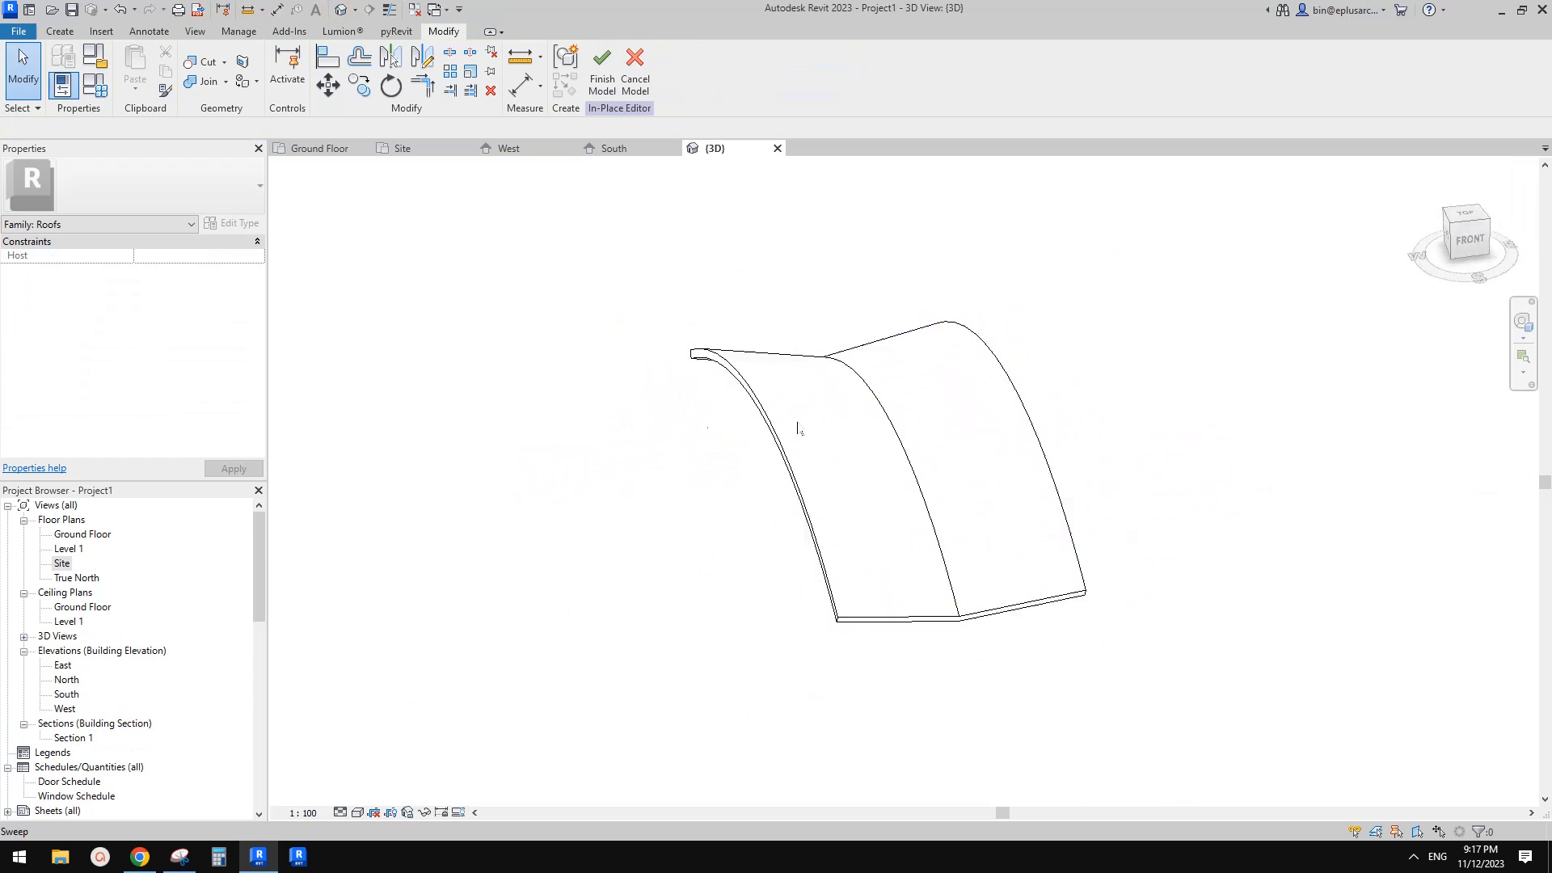
{"action": "double_click", "coordinate": [62, 565]}
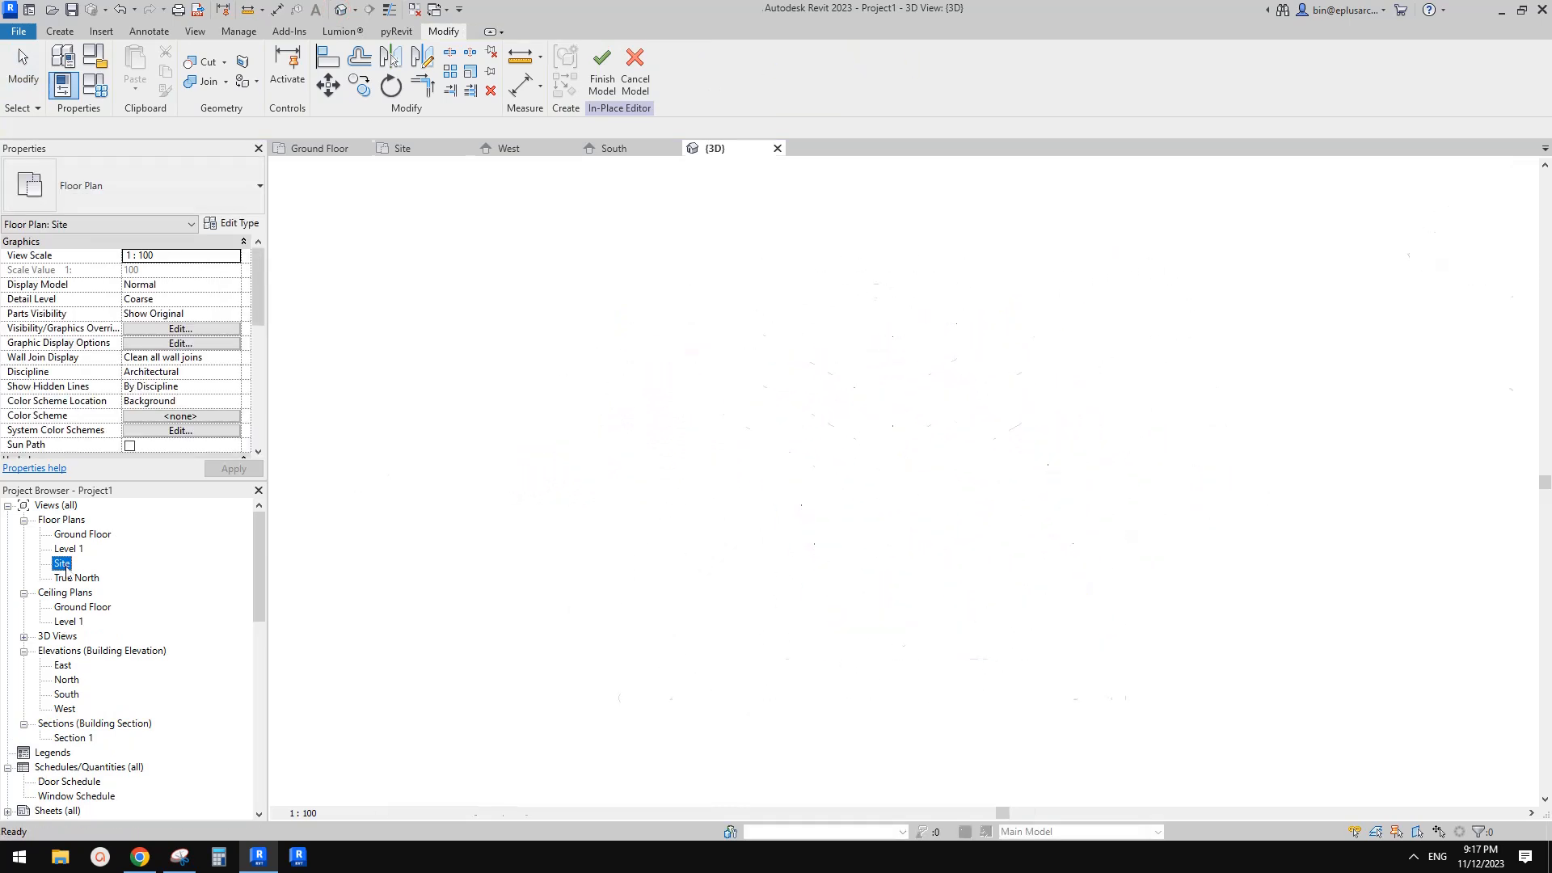
{"action": "scroll", "coordinate": [840, 429], "scroll_direction": "up", "scroll_amount": 2}
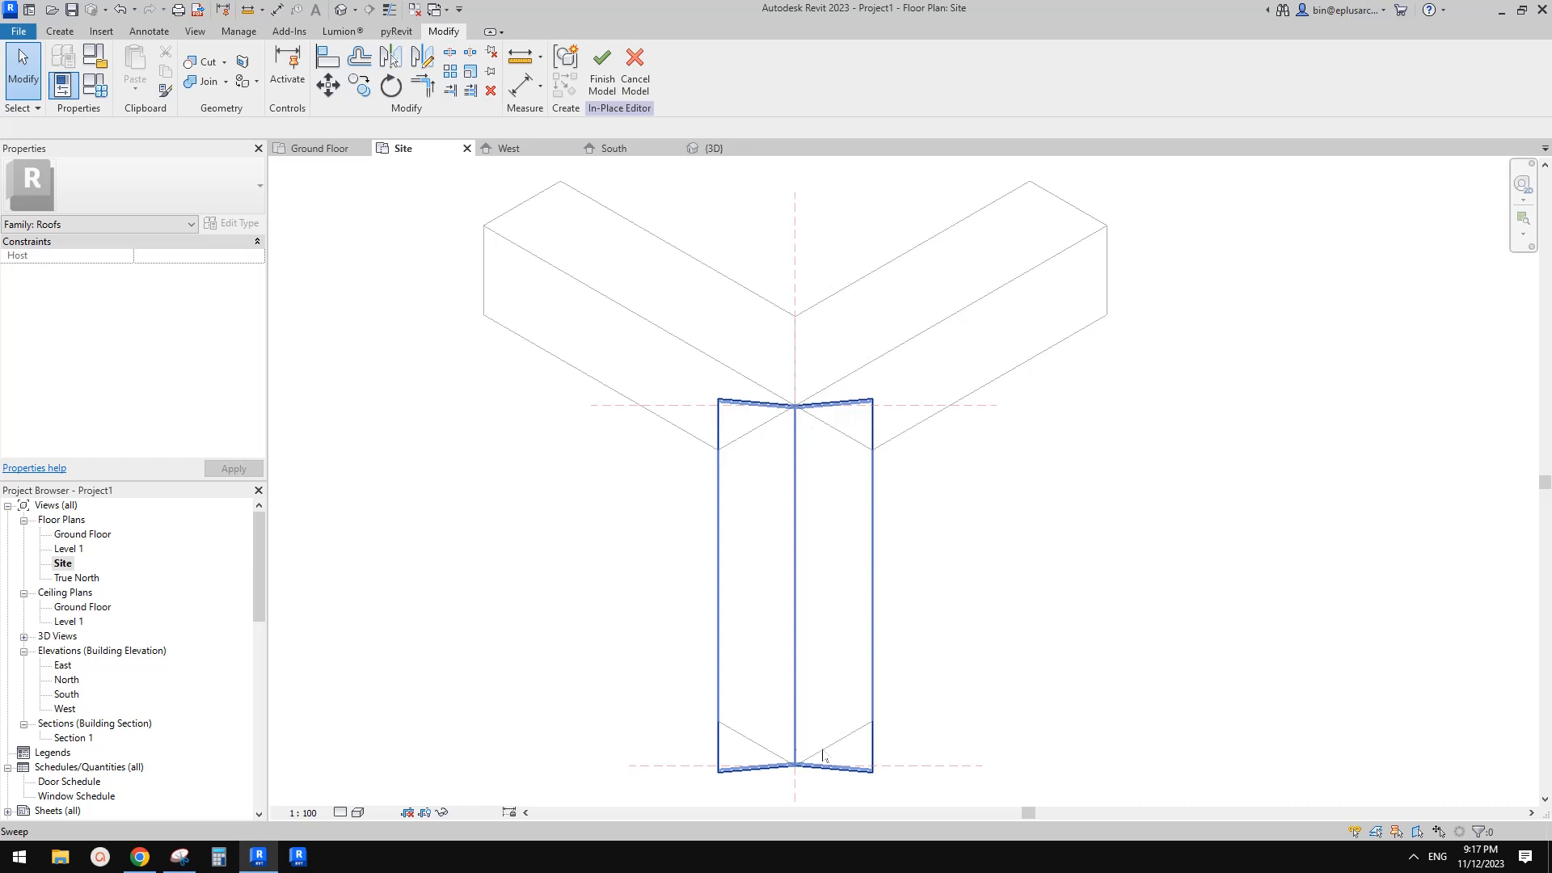
{"action": "scroll", "coordinate": [892, 589], "scroll_direction": "down", "scroll_amount": 2}
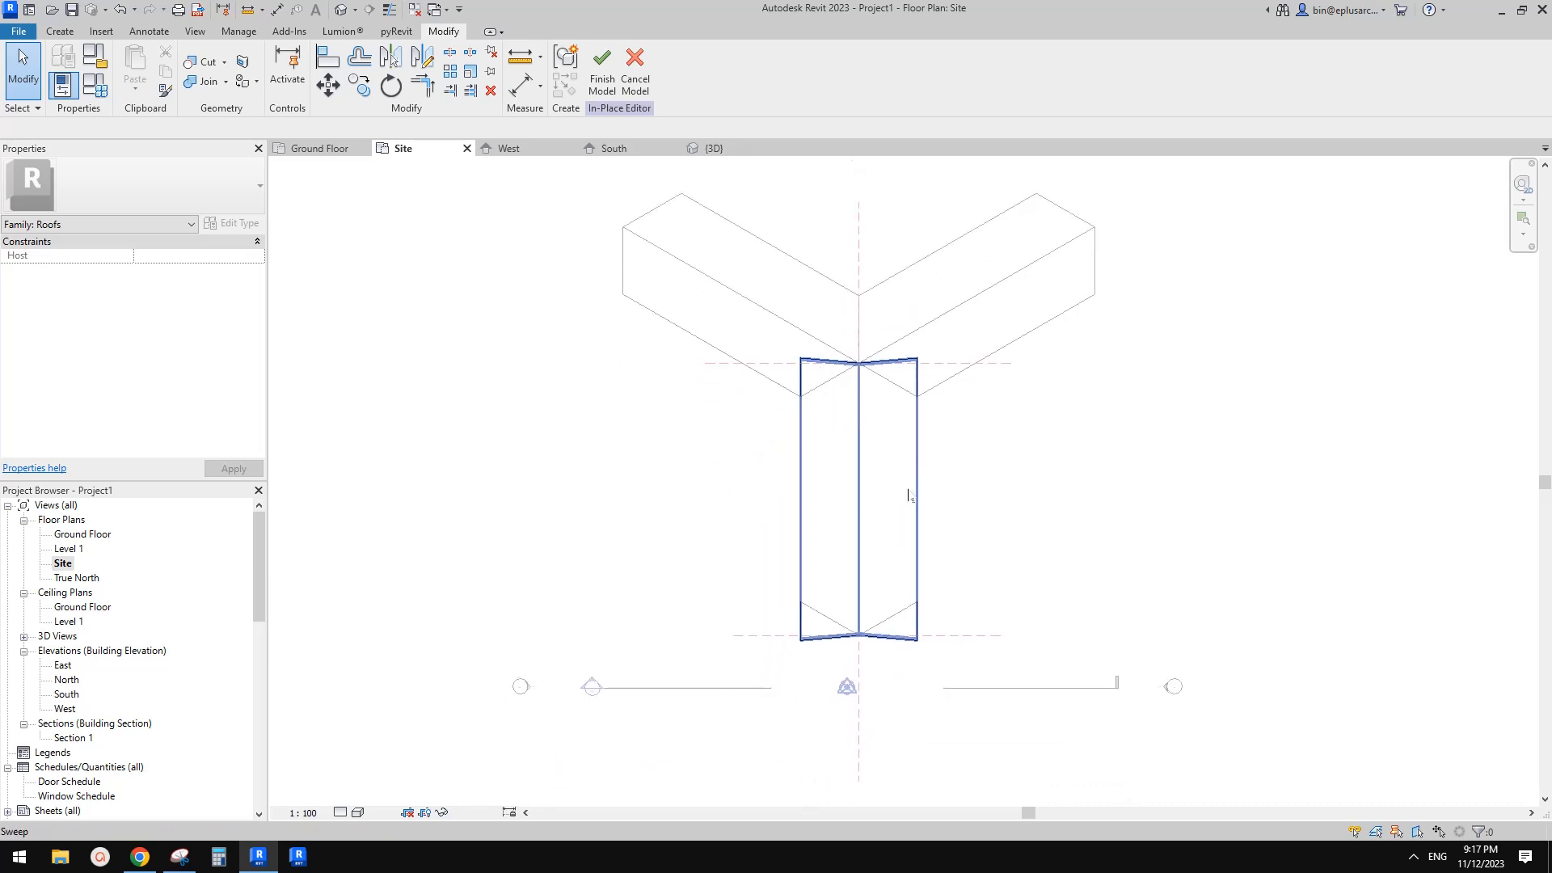
{"action": "middle_click_drag", "start_coordinate": [909, 495], "coordinate": [923, 507]}
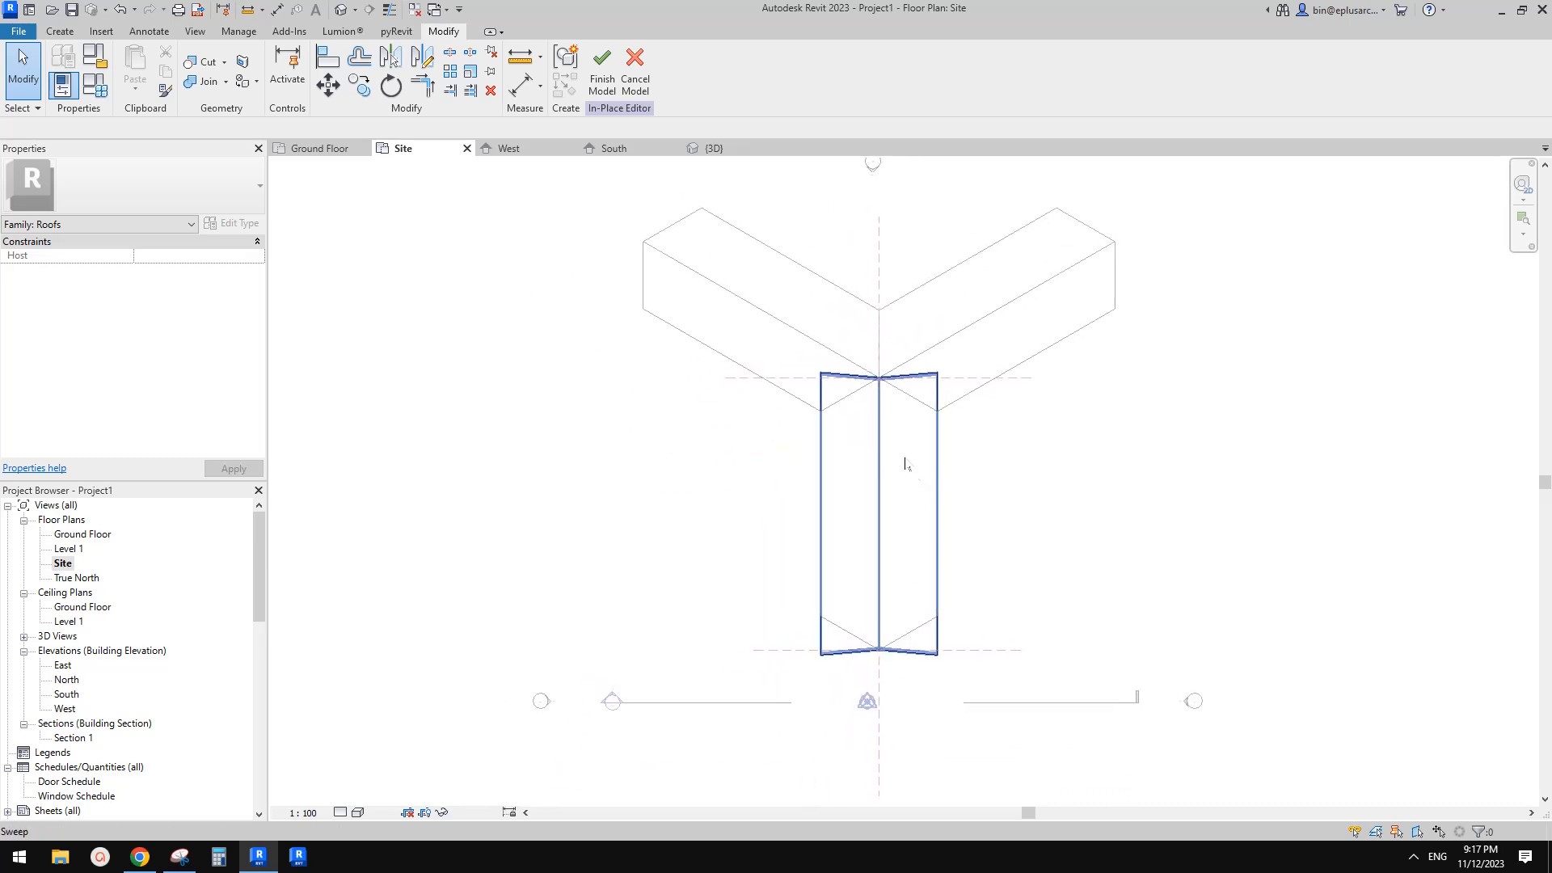
Create a void extrusion sketched as a polygon around the junction of the three arms at the sweep's north end
{"action": "left_click", "coordinate": [60, 30]}
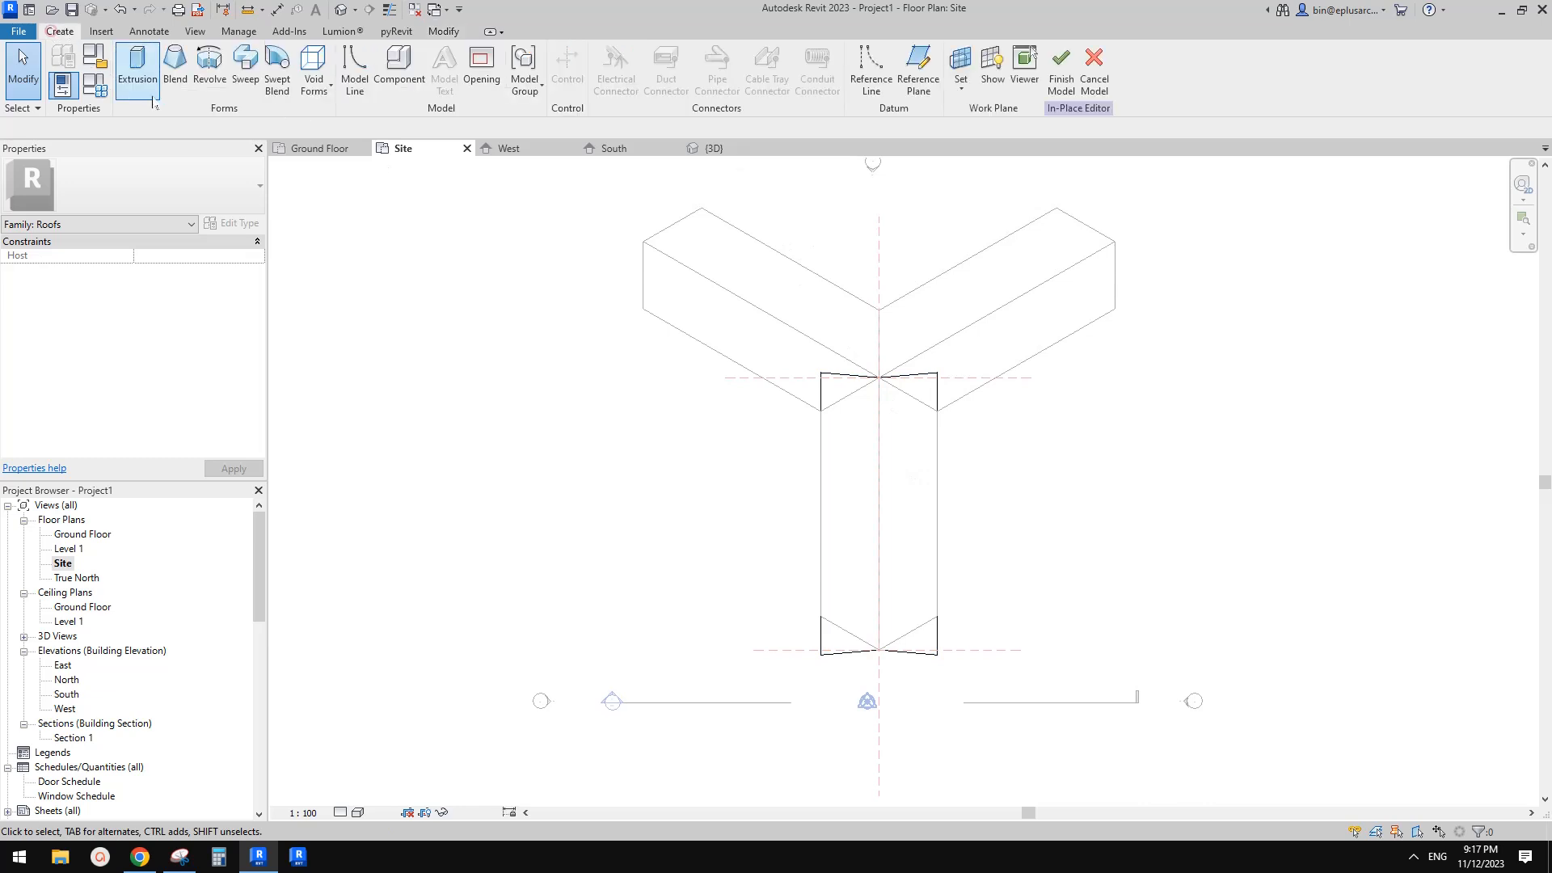
{"action": "left_click", "coordinate": [314, 73]}
{"action": "left_click", "coordinate": [357, 118]}
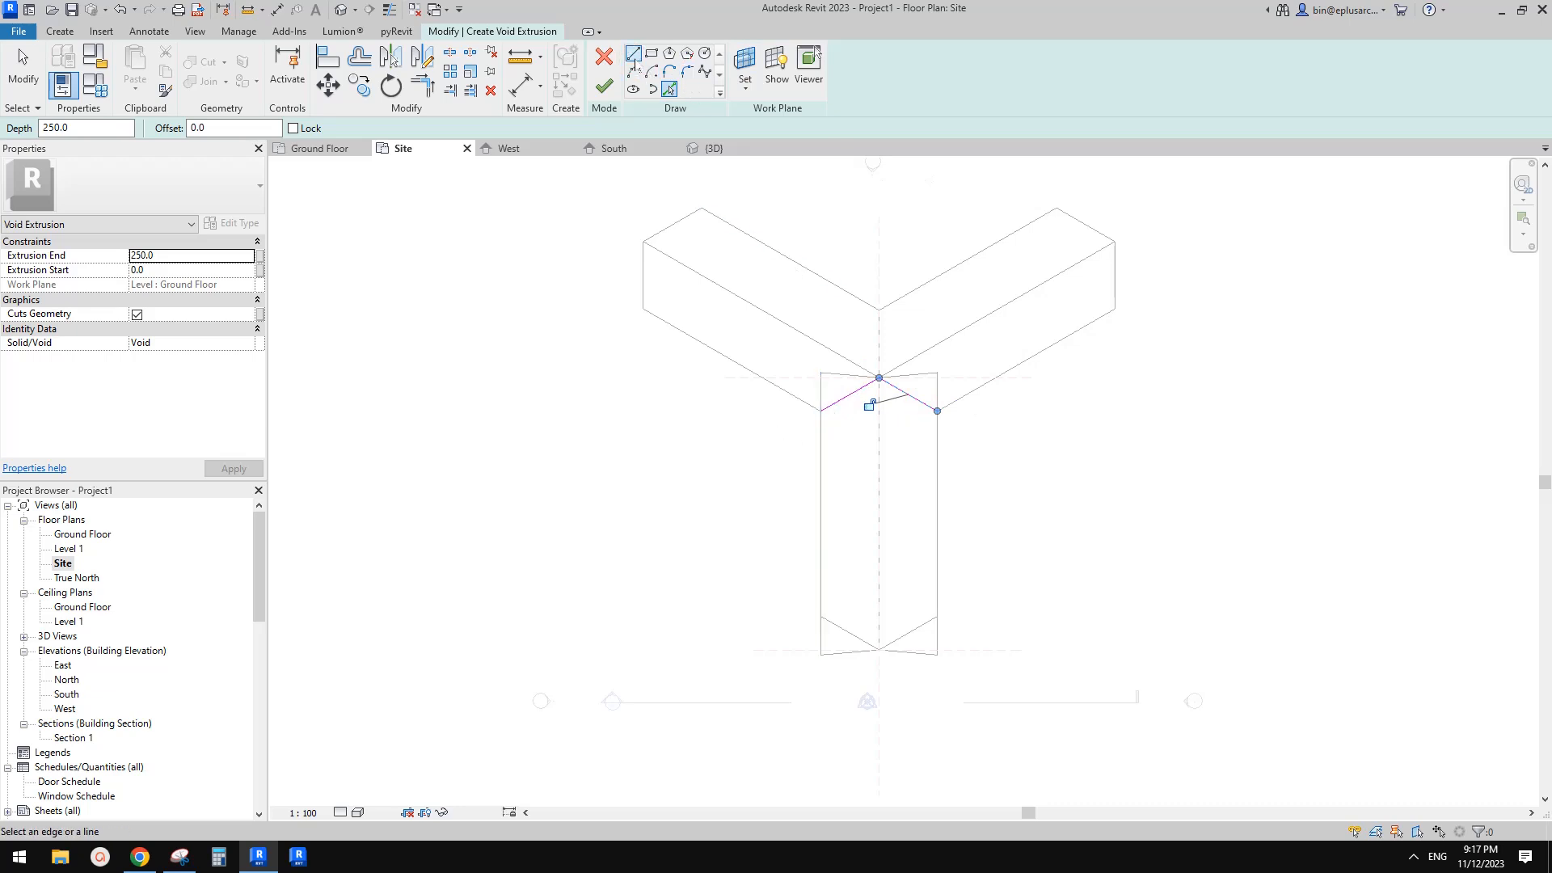
{"action": "left_click", "coordinate": [636, 61]}
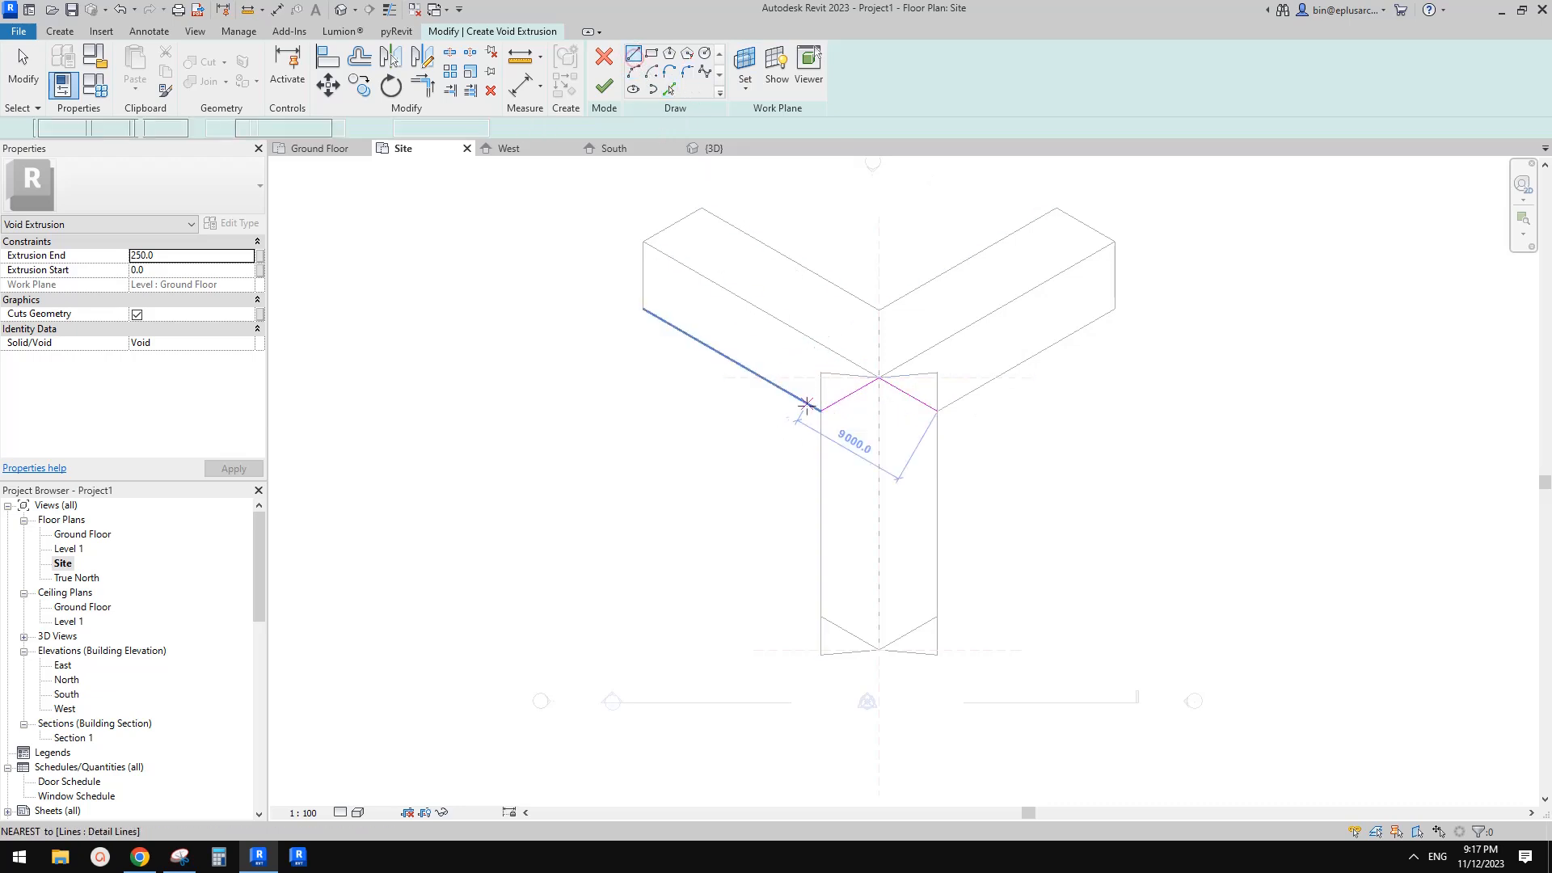
{"action": "left_click", "coordinate": [821, 411]}
{"action": "left_click", "coordinate": [782, 411]}
{"action": "left_click", "coordinate": [782, 322]}
{"action": "left_click", "coordinate": [947, 321]}
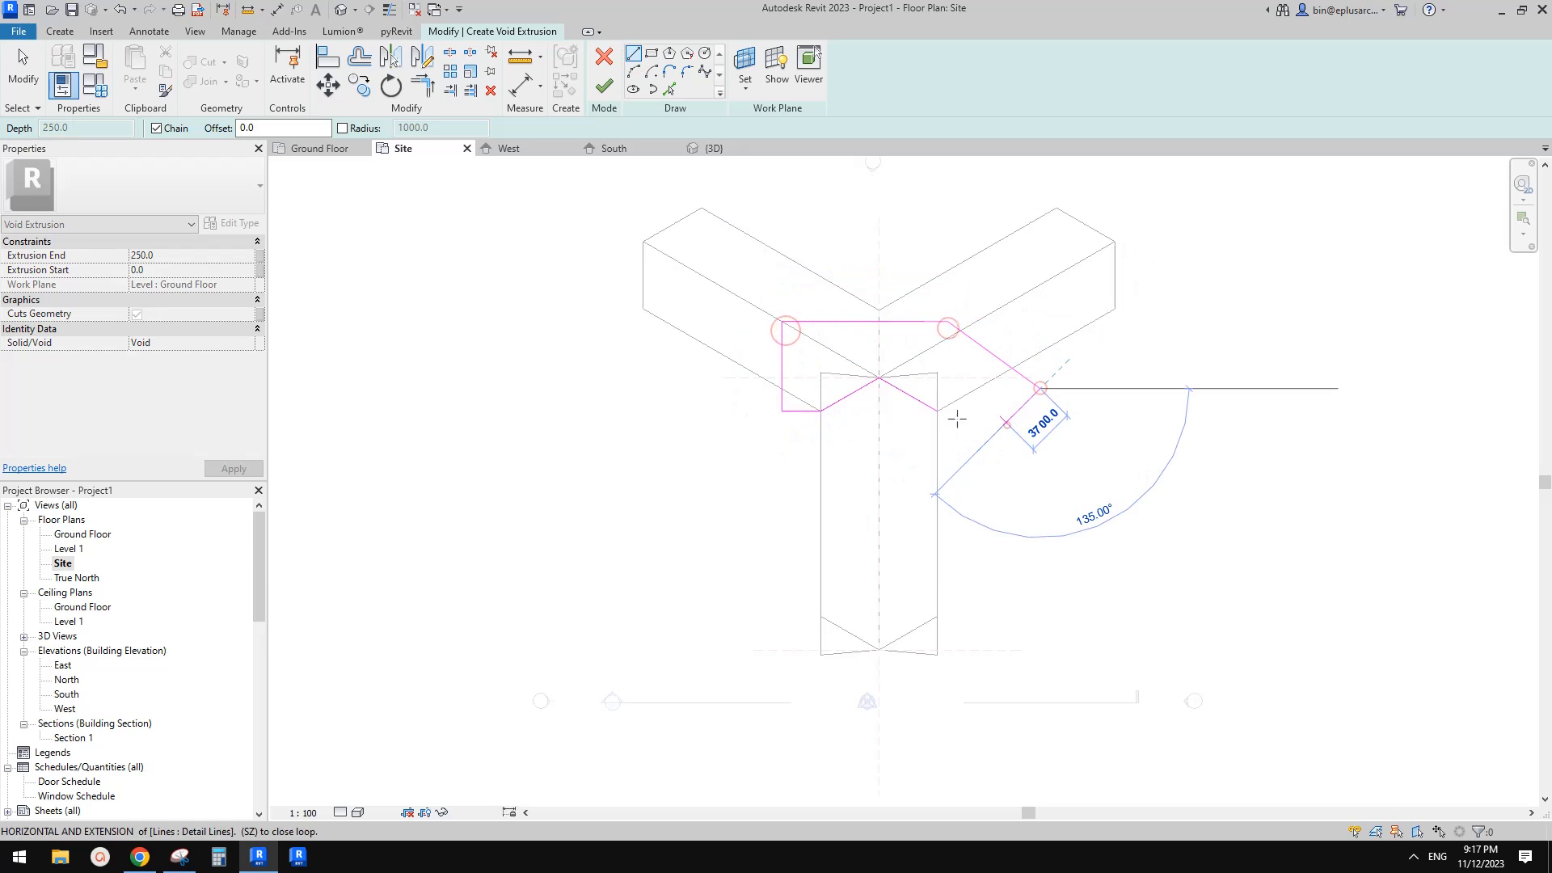
{"action": "left_click", "coordinate": [1040, 389]}
{"action": "left_click", "coordinate": [1007, 423]}
{"action": "left_click", "coordinate": [938, 411]}
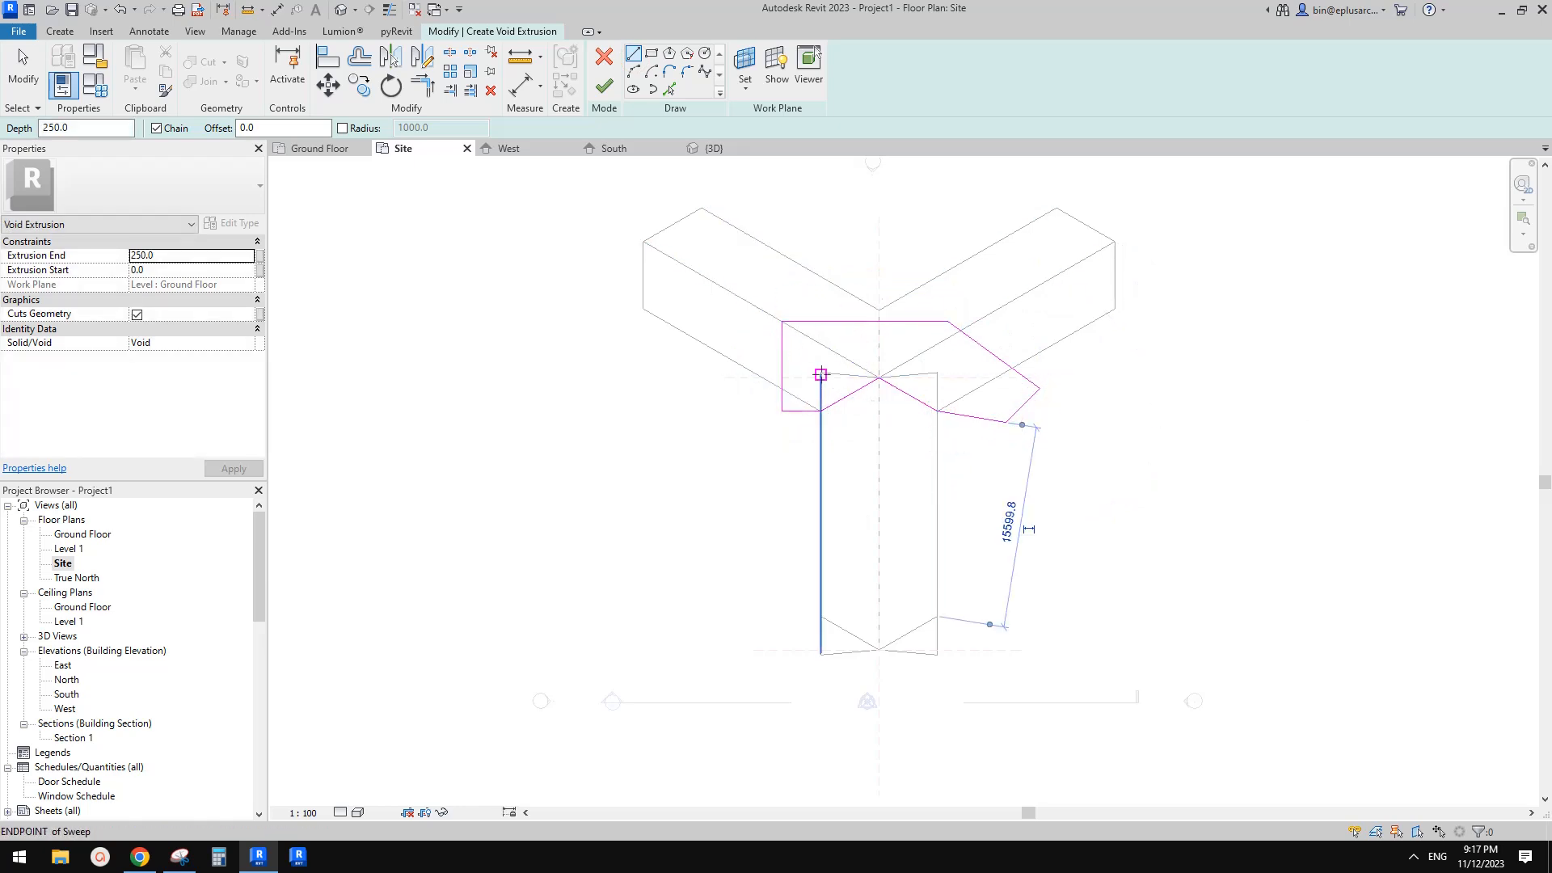
{"action": "middle_click_drag", "start_coordinate": [953, 441], "coordinate": [959, 380]}
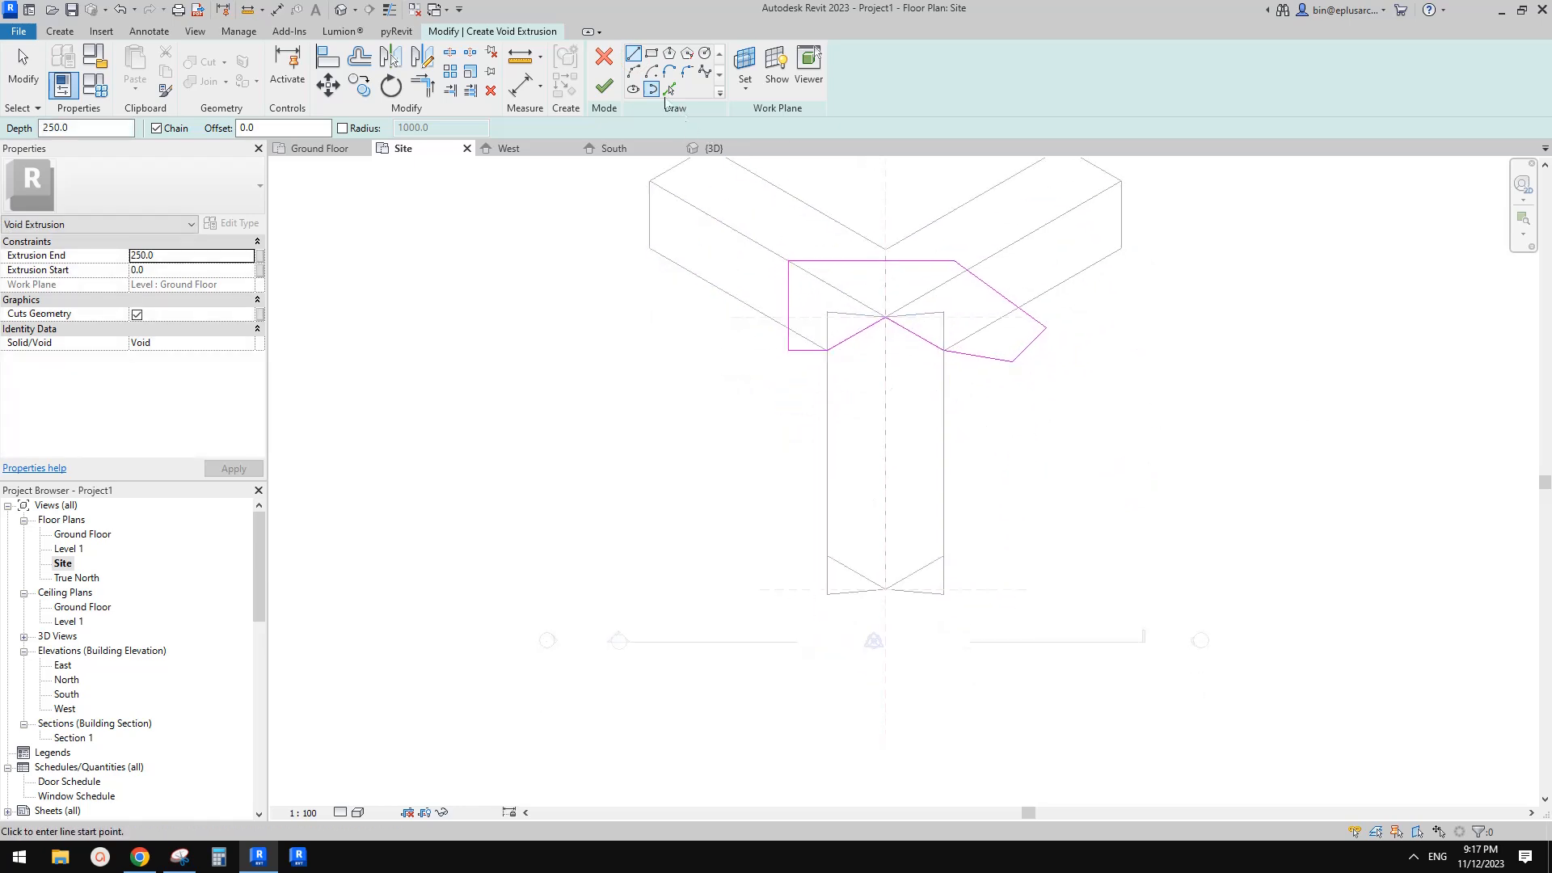
{"action": "left_click", "coordinate": [602, 86]}
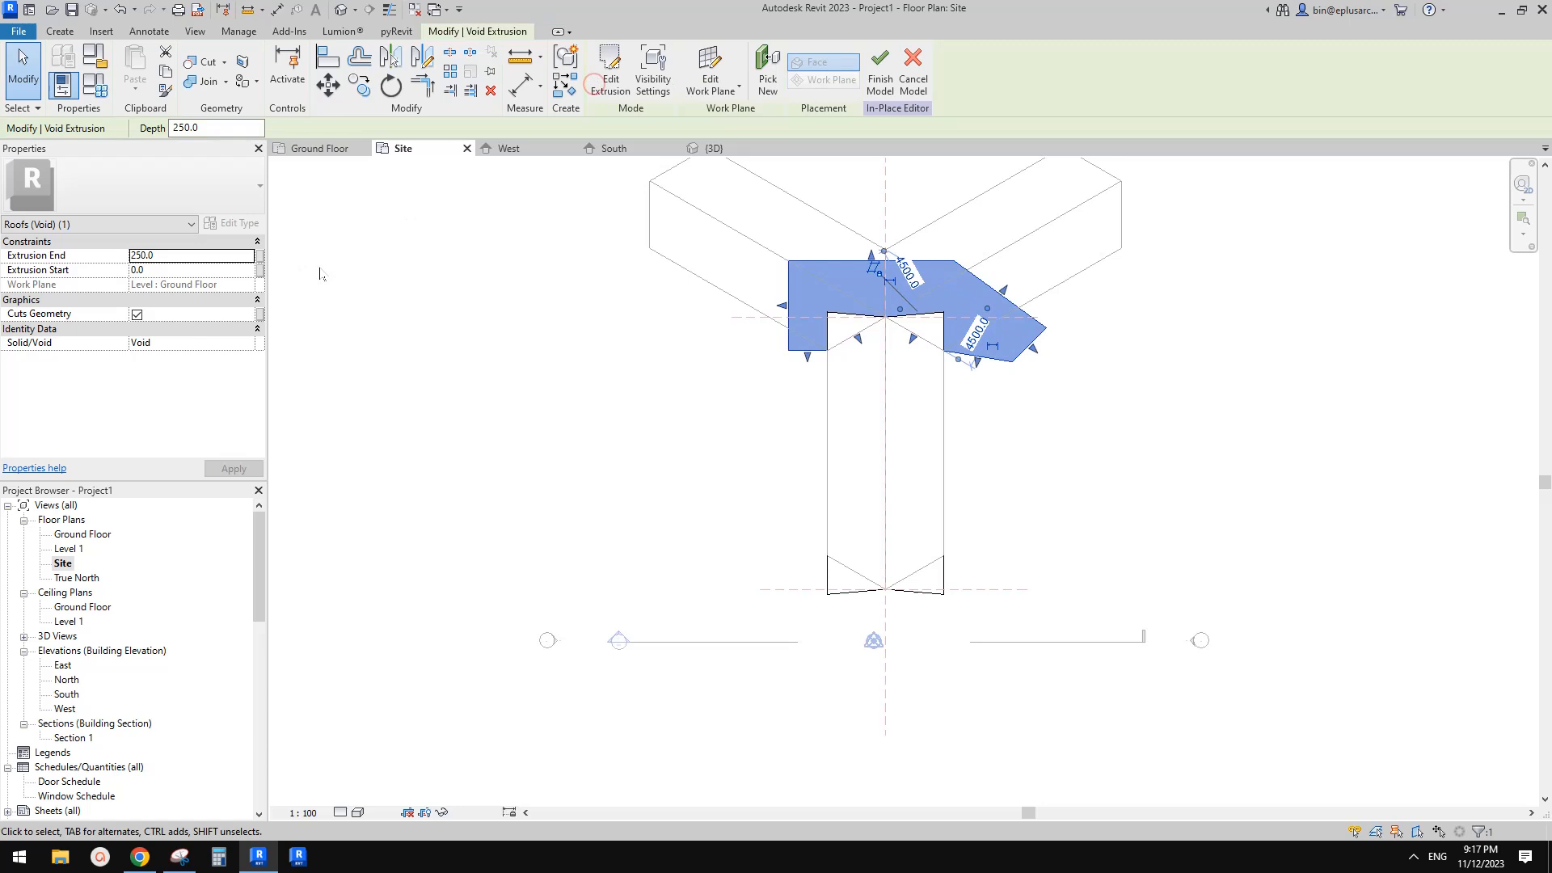
Set the void extrusion's end to 9999
{"action": "left_click", "coordinate": [188, 260]}
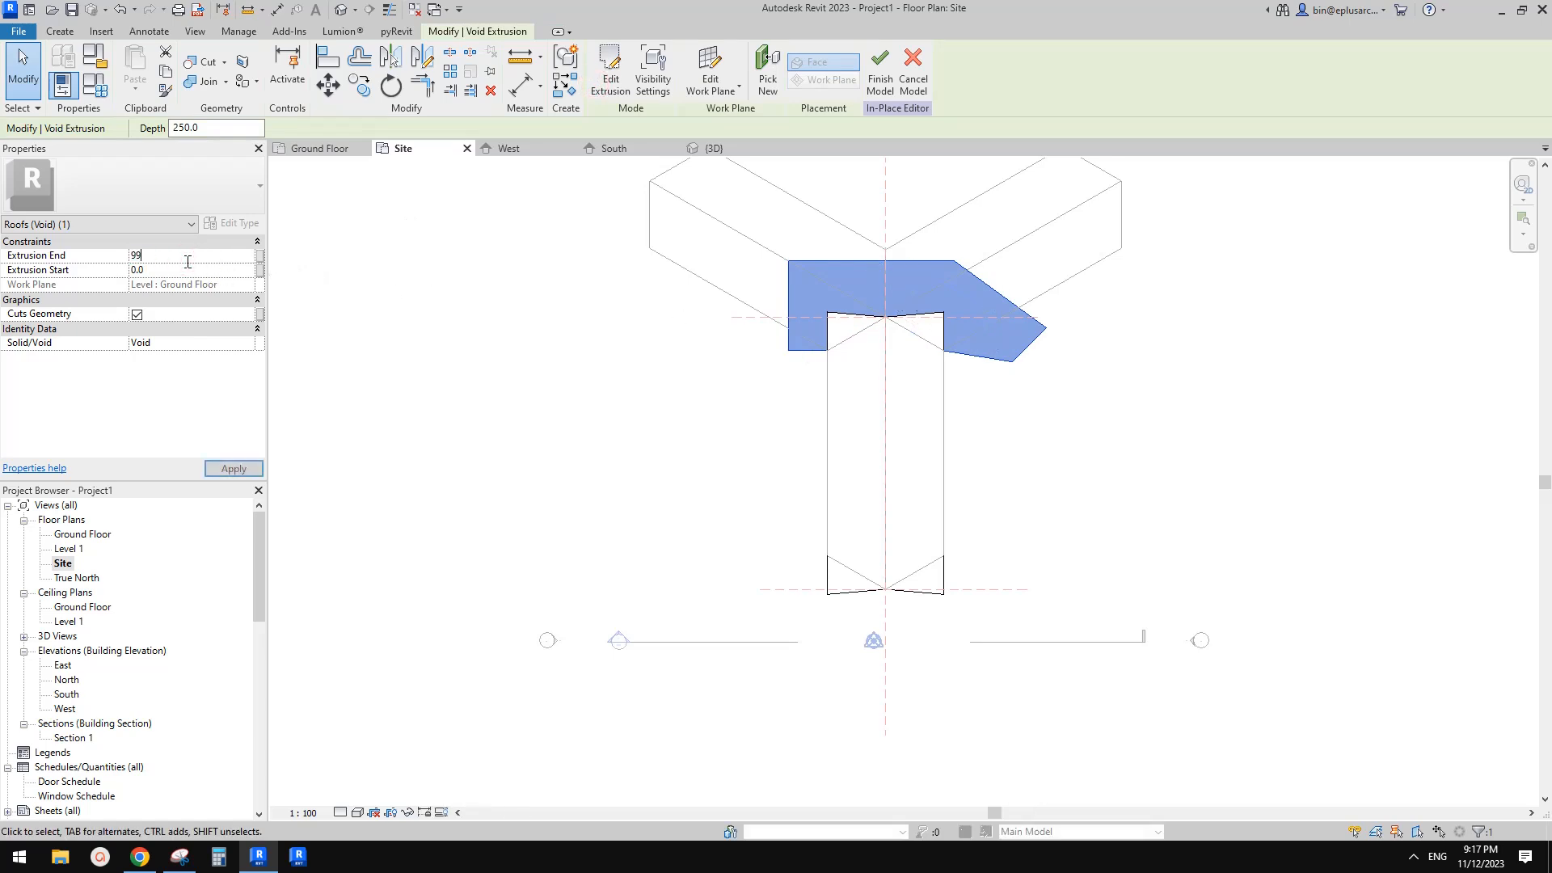
{"action": "type", "text": "9999"}
{"action": "key", "text": "Return"}
{"action": "left_click", "coordinate": [920, 331]}
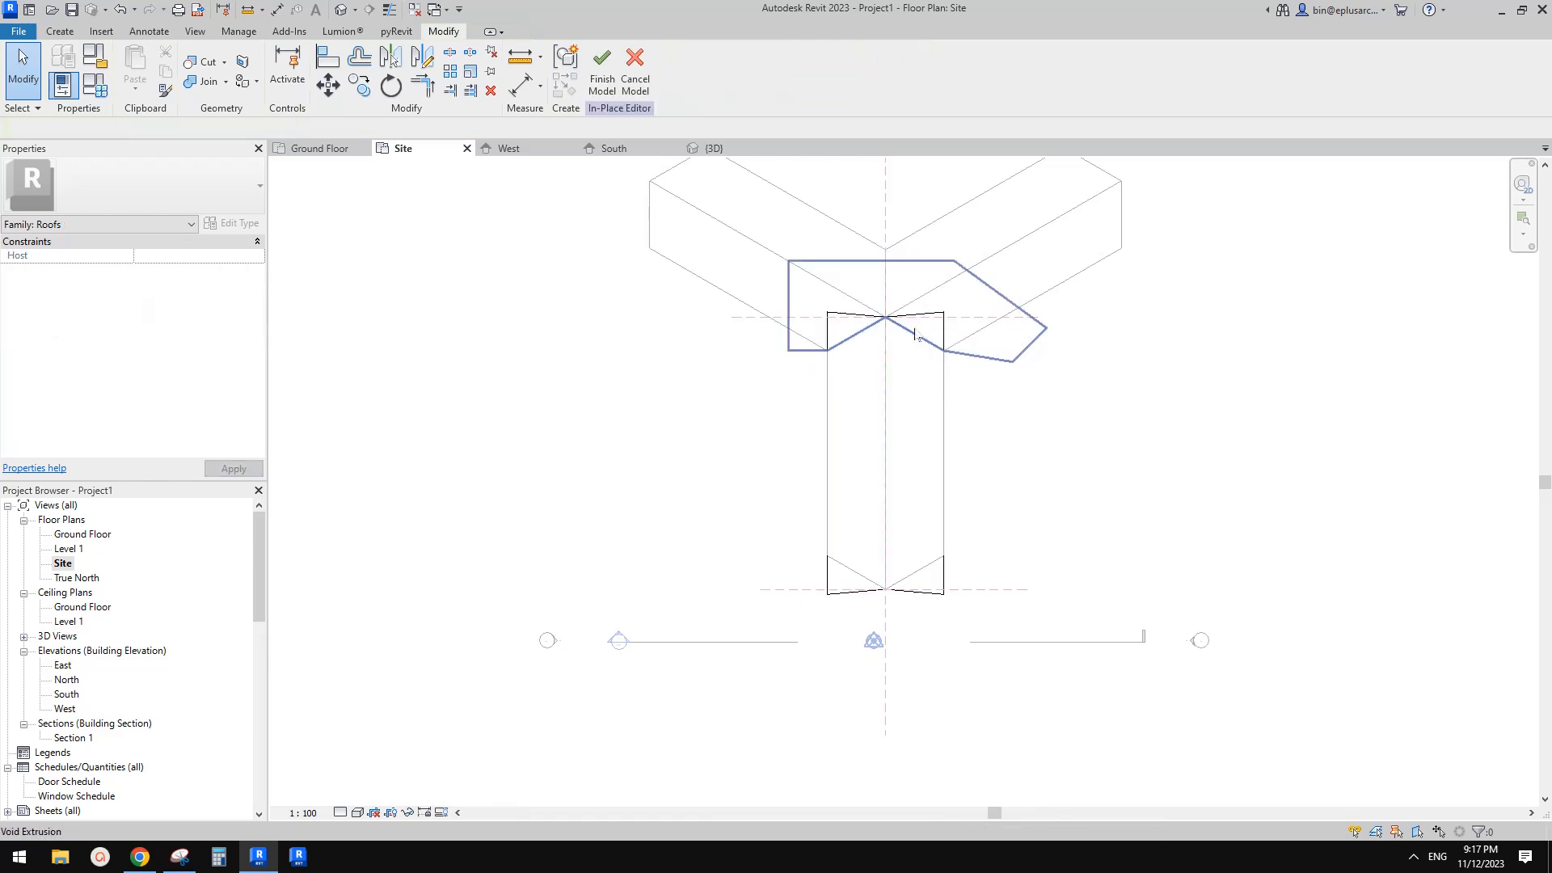
Cut the swept roof with the void extrusion in the 3D view
{"action": "left_click", "coordinate": [338, 18]}
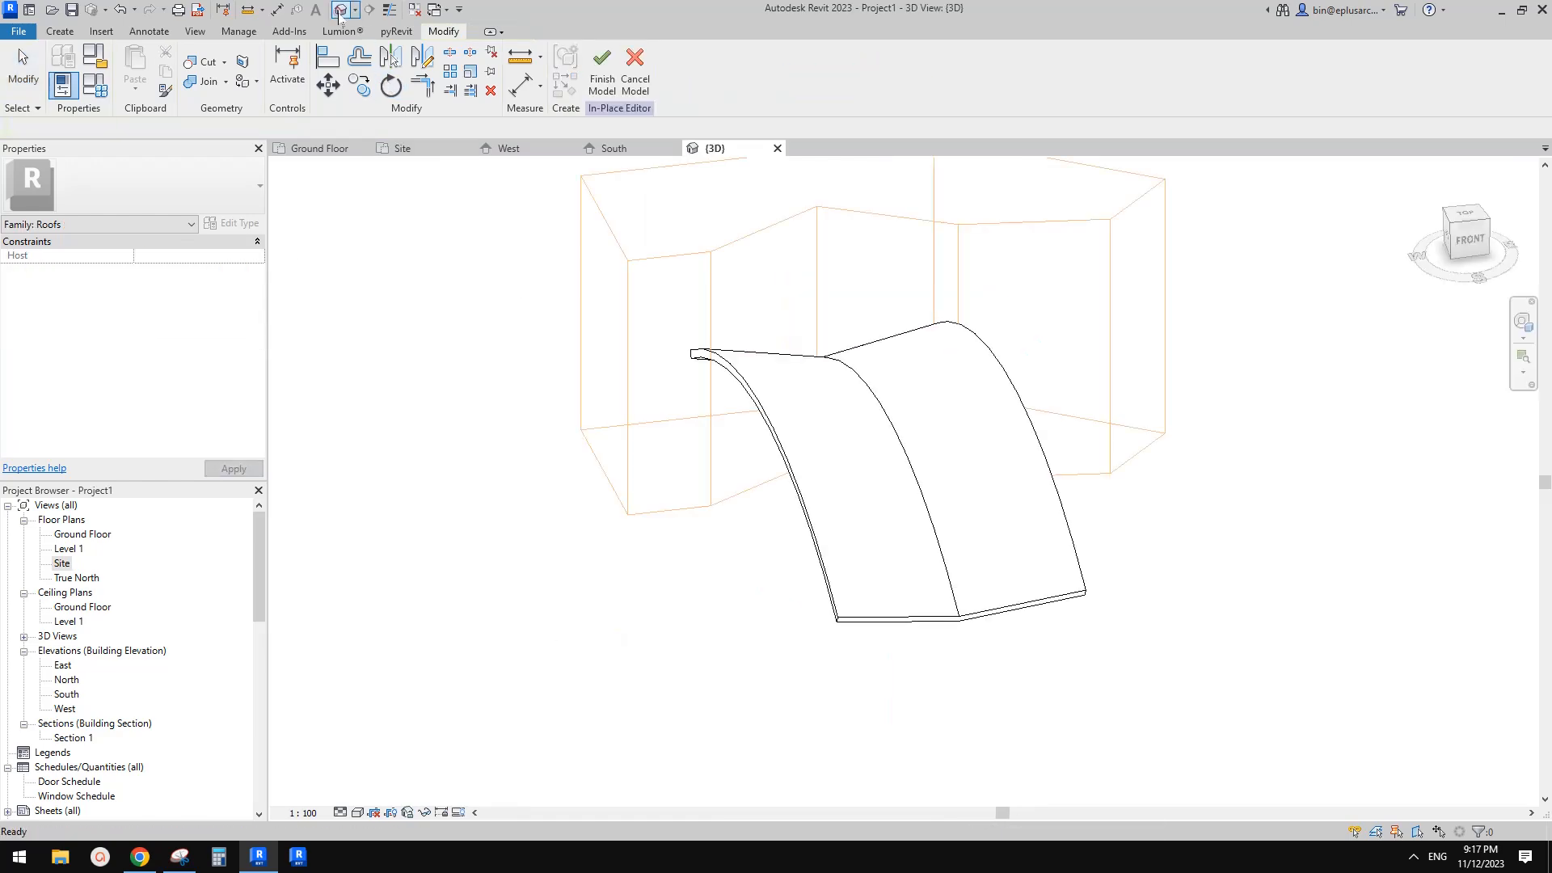
{"action": "middle_click_drag", "start_coordinate": [711, 312], "coordinate": [809, 307], "text": "shift"}
{"action": "left_click", "coordinate": [781, 267]}
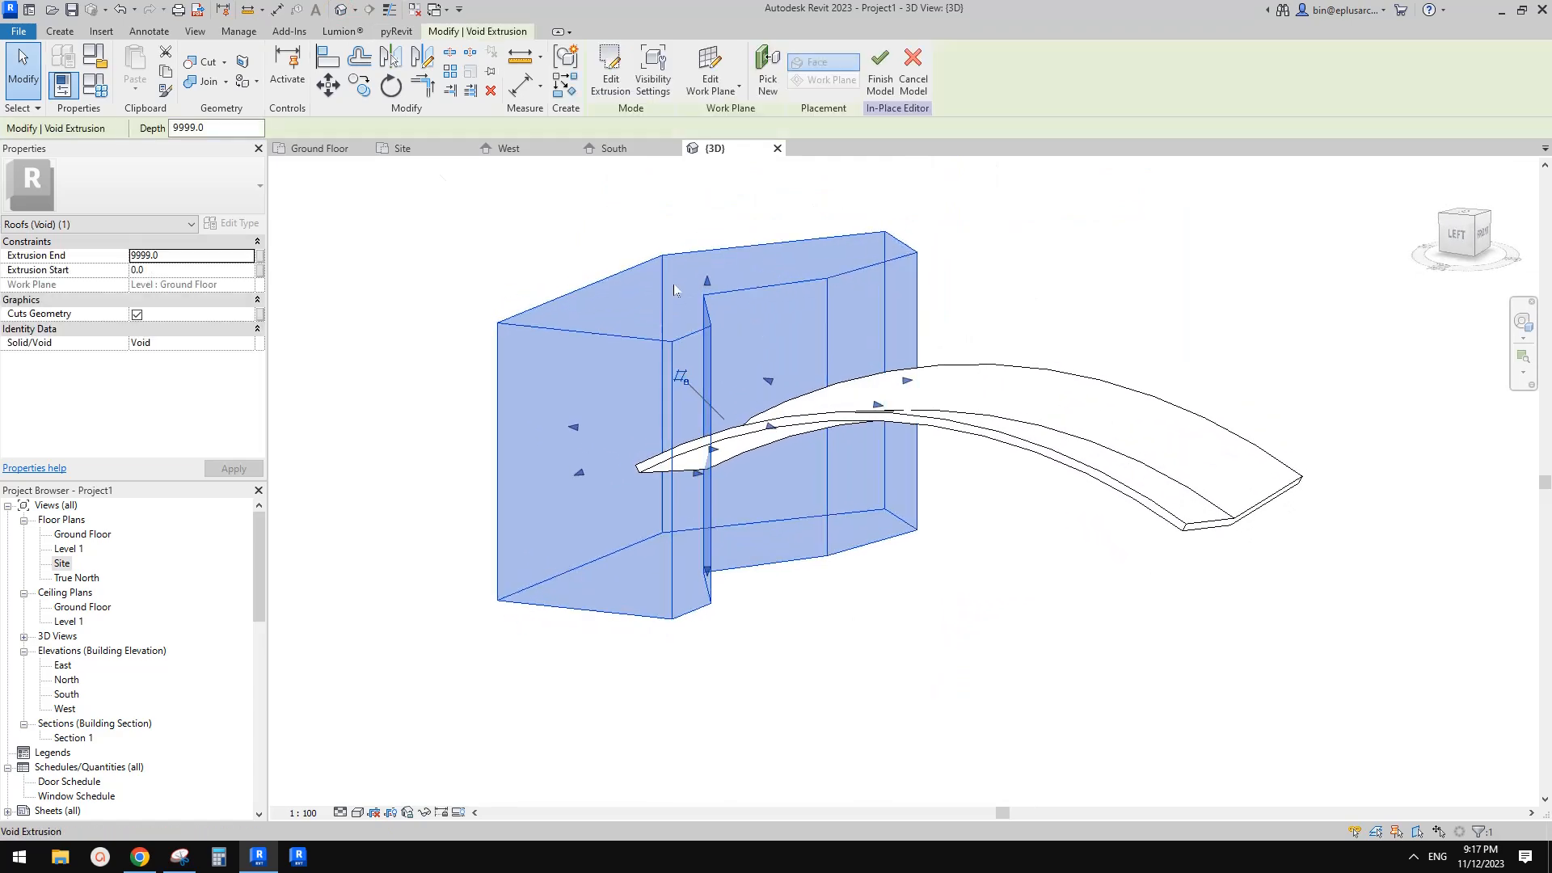
{"action": "left_click", "coordinate": [202, 62]}
{"action": "left_click", "coordinate": [860, 325]}
{"action": "left_click", "coordinate": [963, 398]}
{"action": "middle_click_drag", "start_coordinate": [1230, 229], "coordinate": [1312, 383], "text": "shift"}
{"action": "key", "text": "Escape"}
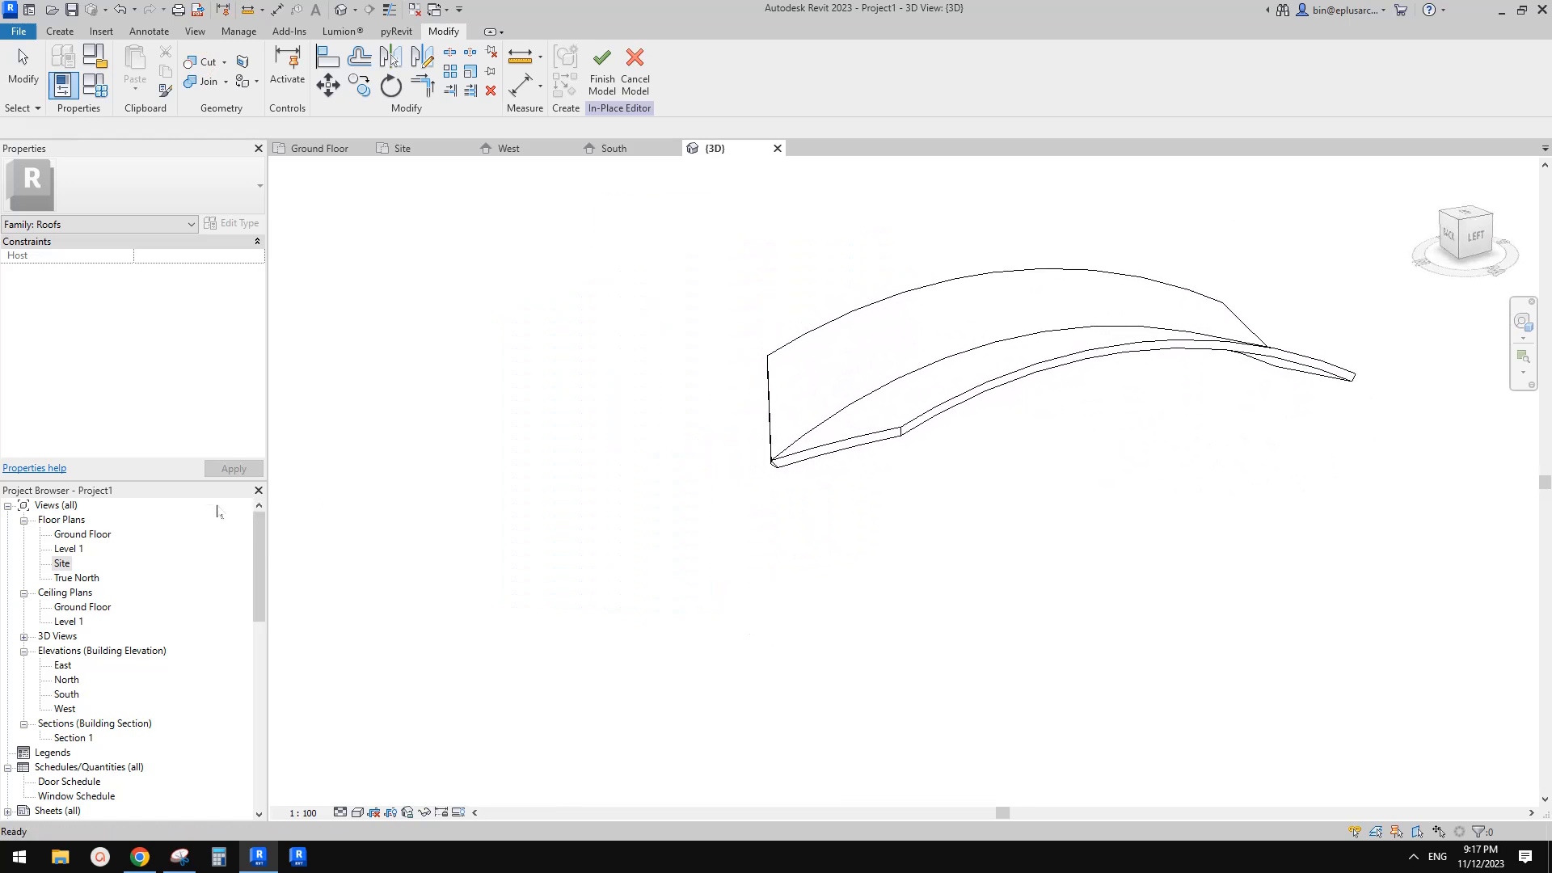
Mirror a copy of the void extrusion to the sweep's south end in the Site plan
{"action": "double_click", "coordinate": [64, 563]}
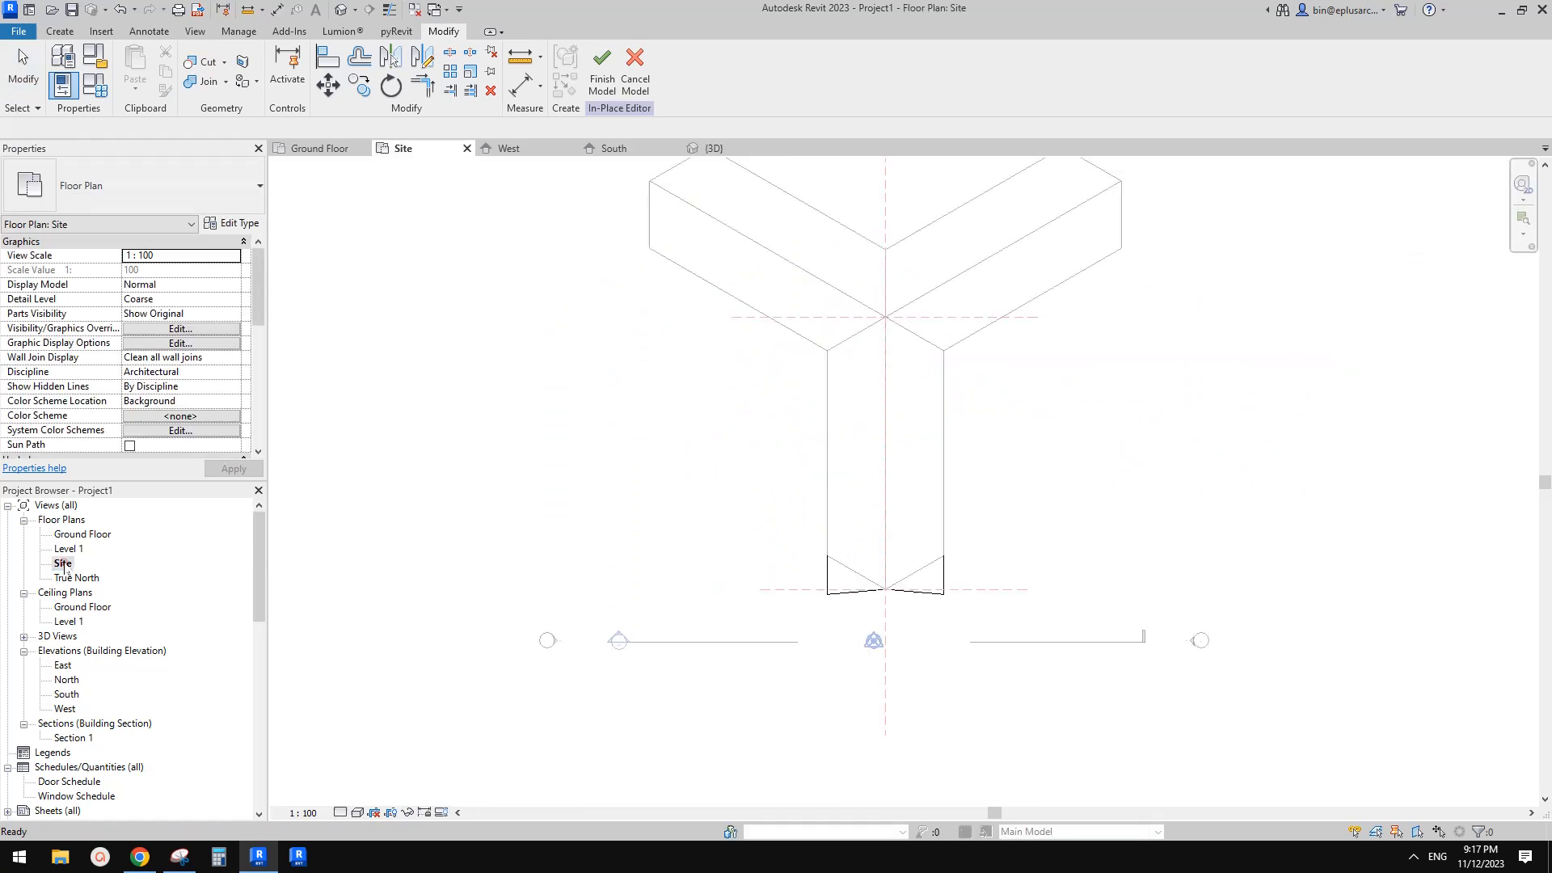
{"action": "left_click", "coordinate": [932, 349]}
{"action": "left_click", "coordinate": [944, 350]}
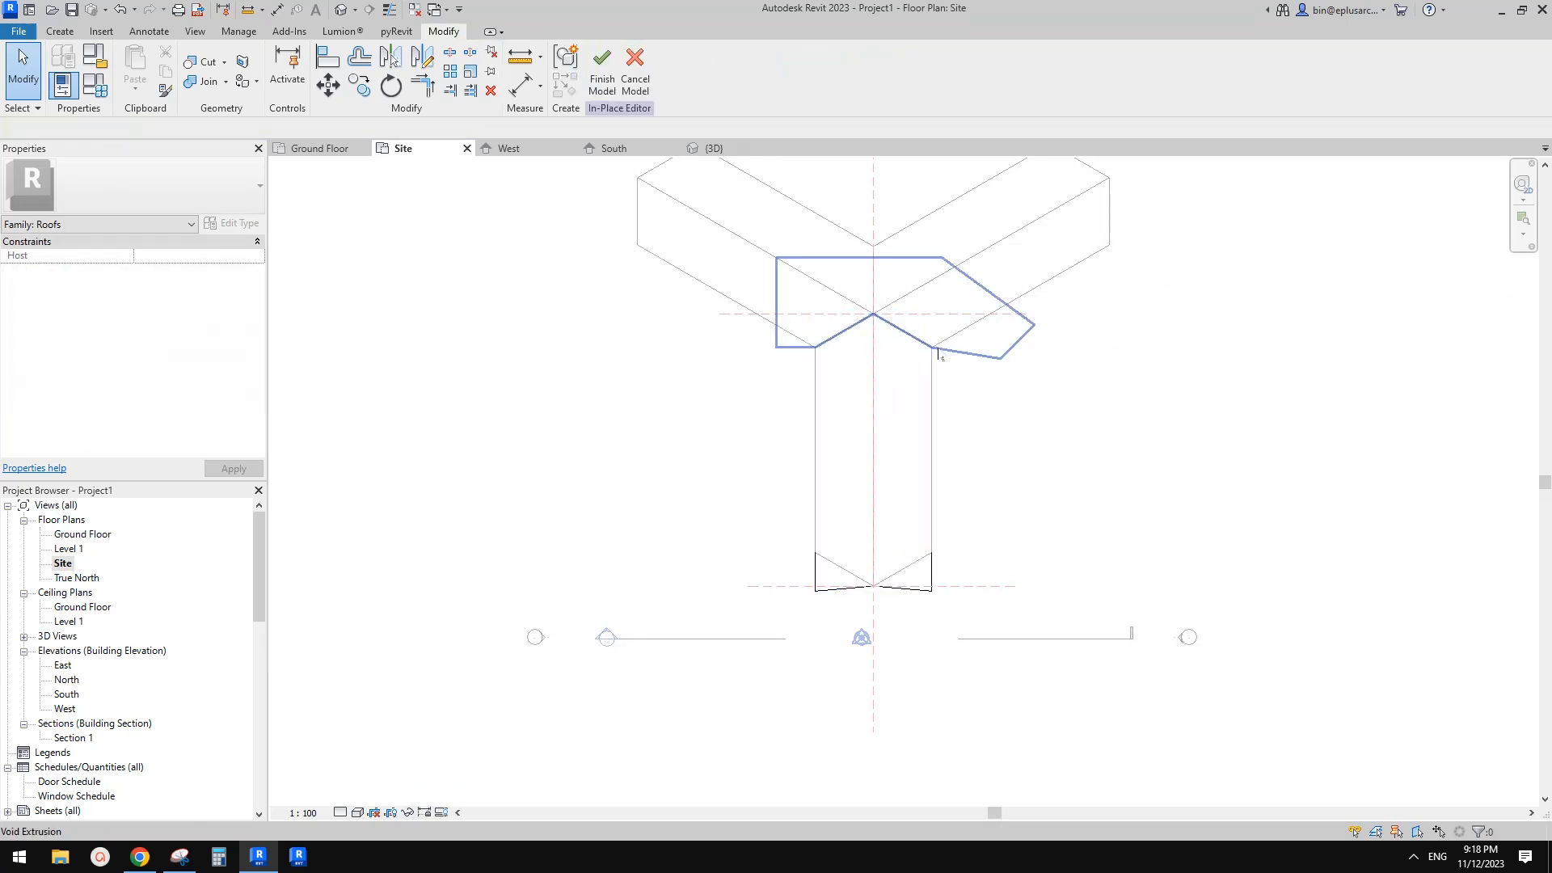
{"action": "left_click", "coordinate": [935, 347]}
{"action": "key", "text": "m"}
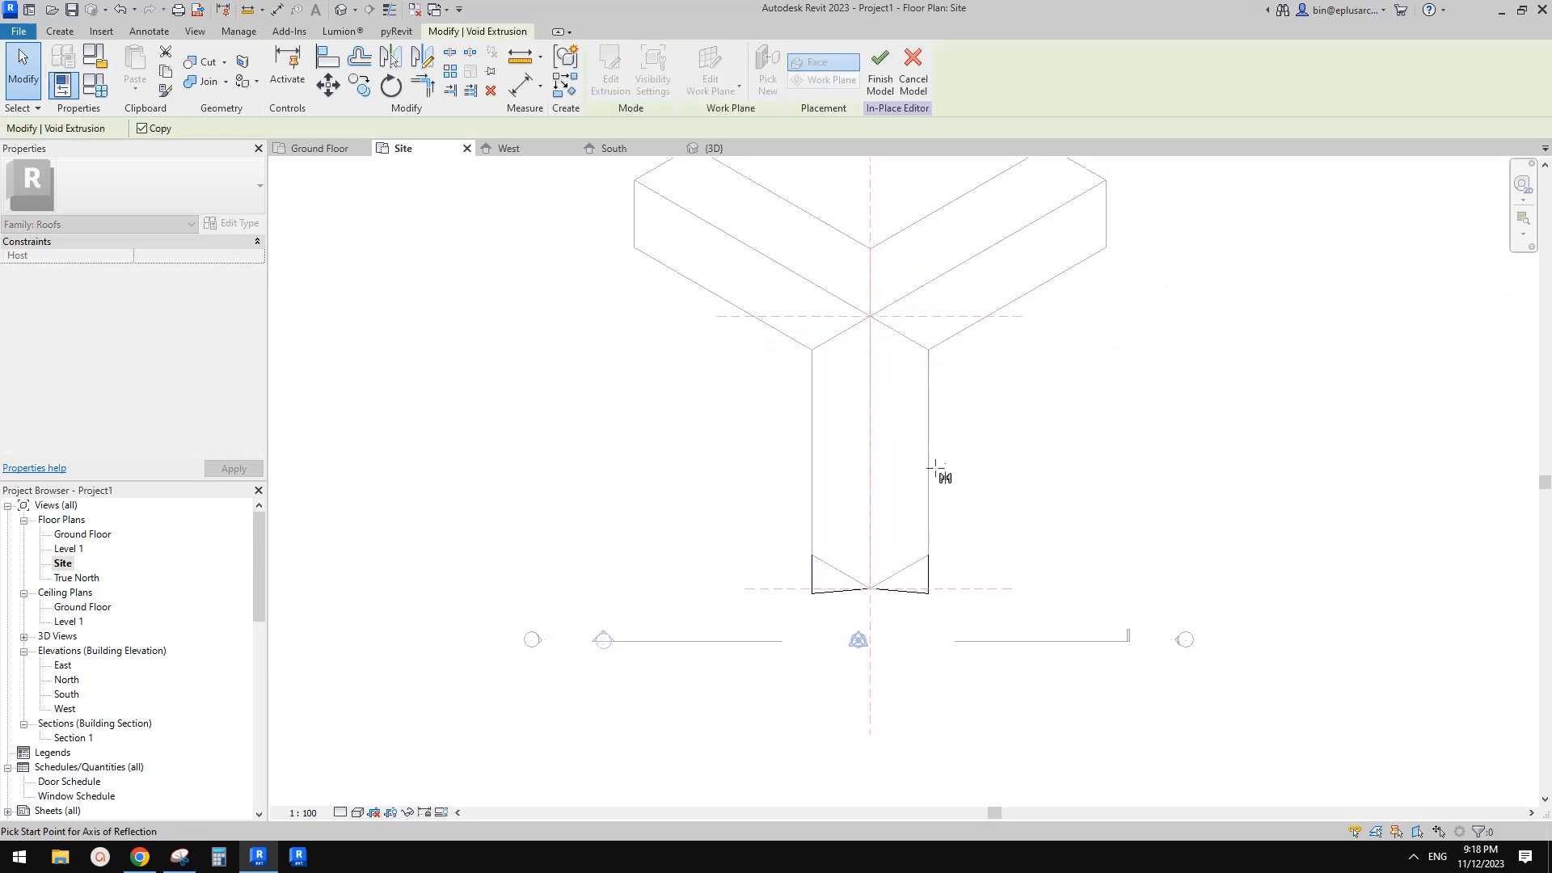
{"action": "left_click", "coordinate": [933, 469]}
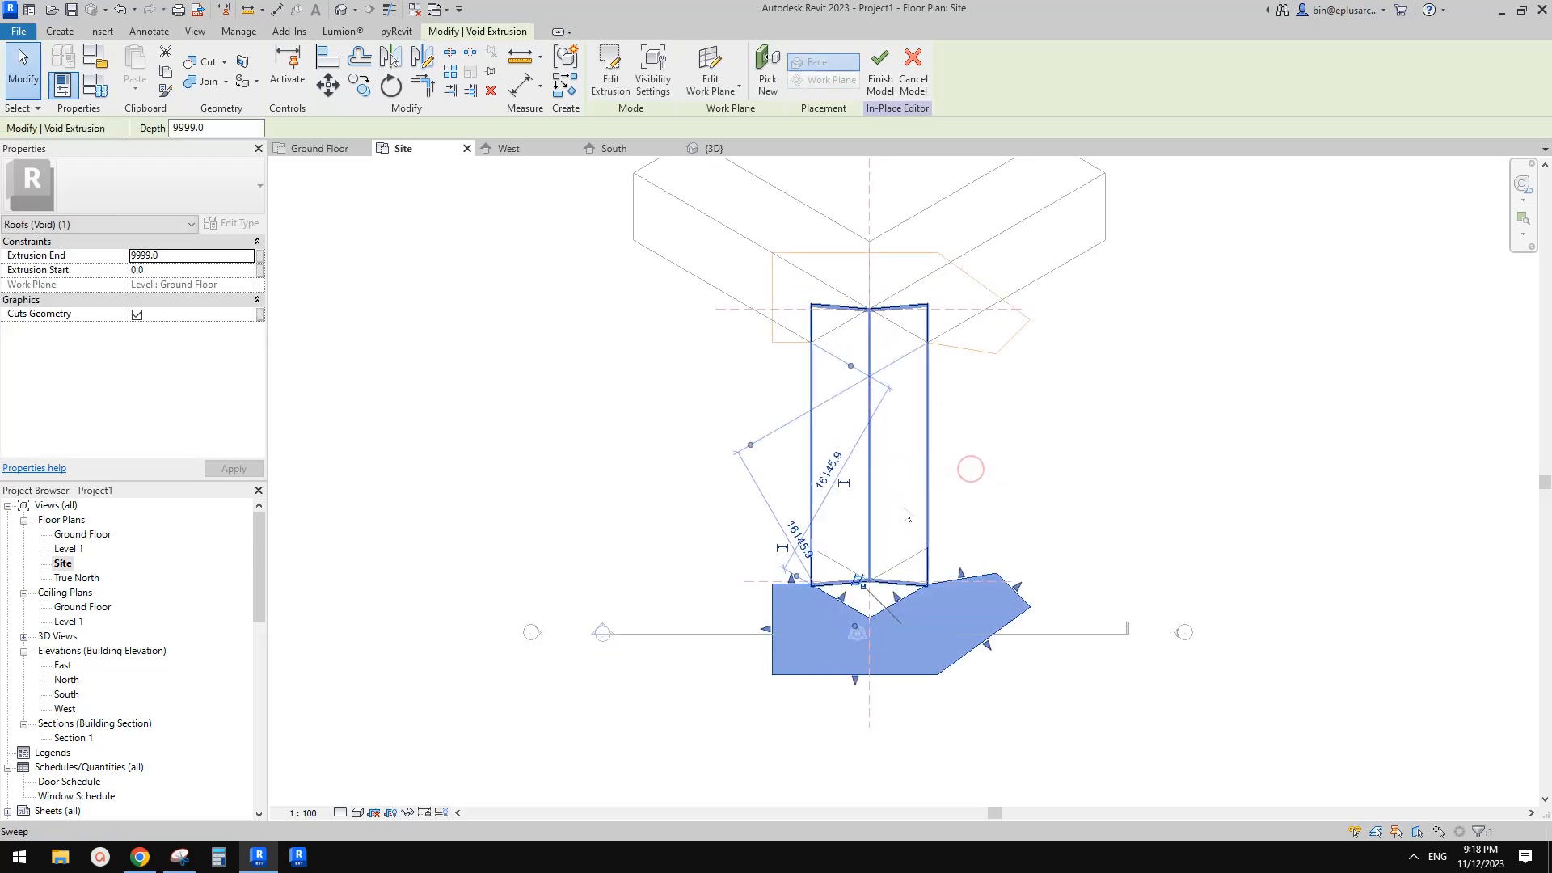
{"action": "middle_click_drag", "start_coordinate": [942, 542], "coordinate": [955, 491]}
{"action": "left_click", "coordinate": [997, 498]}
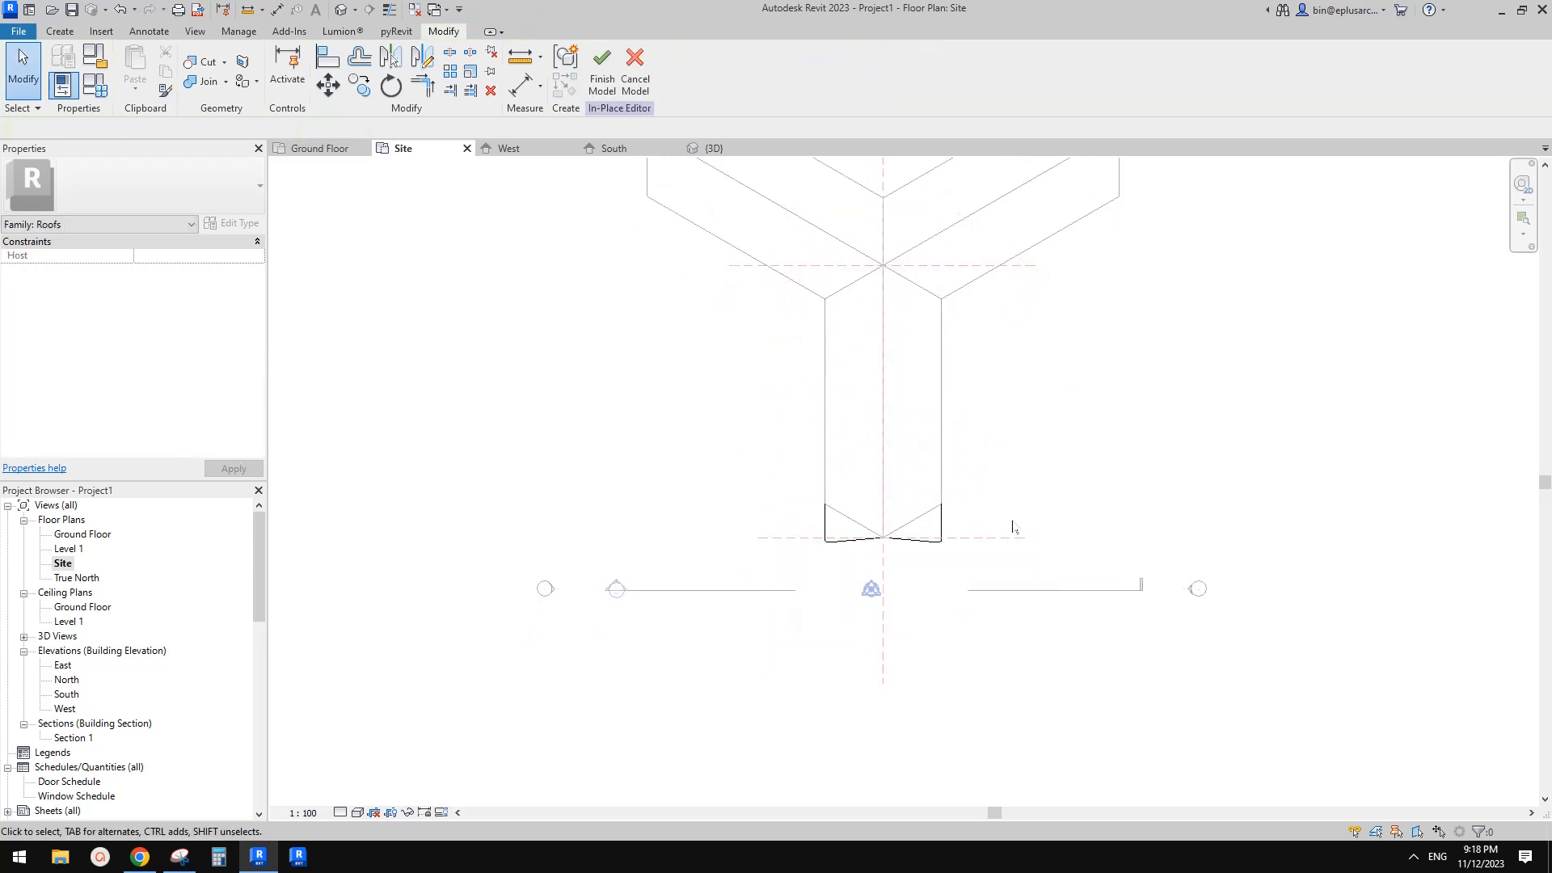
{"action": "left_click", "coordinate": [944, 551]}
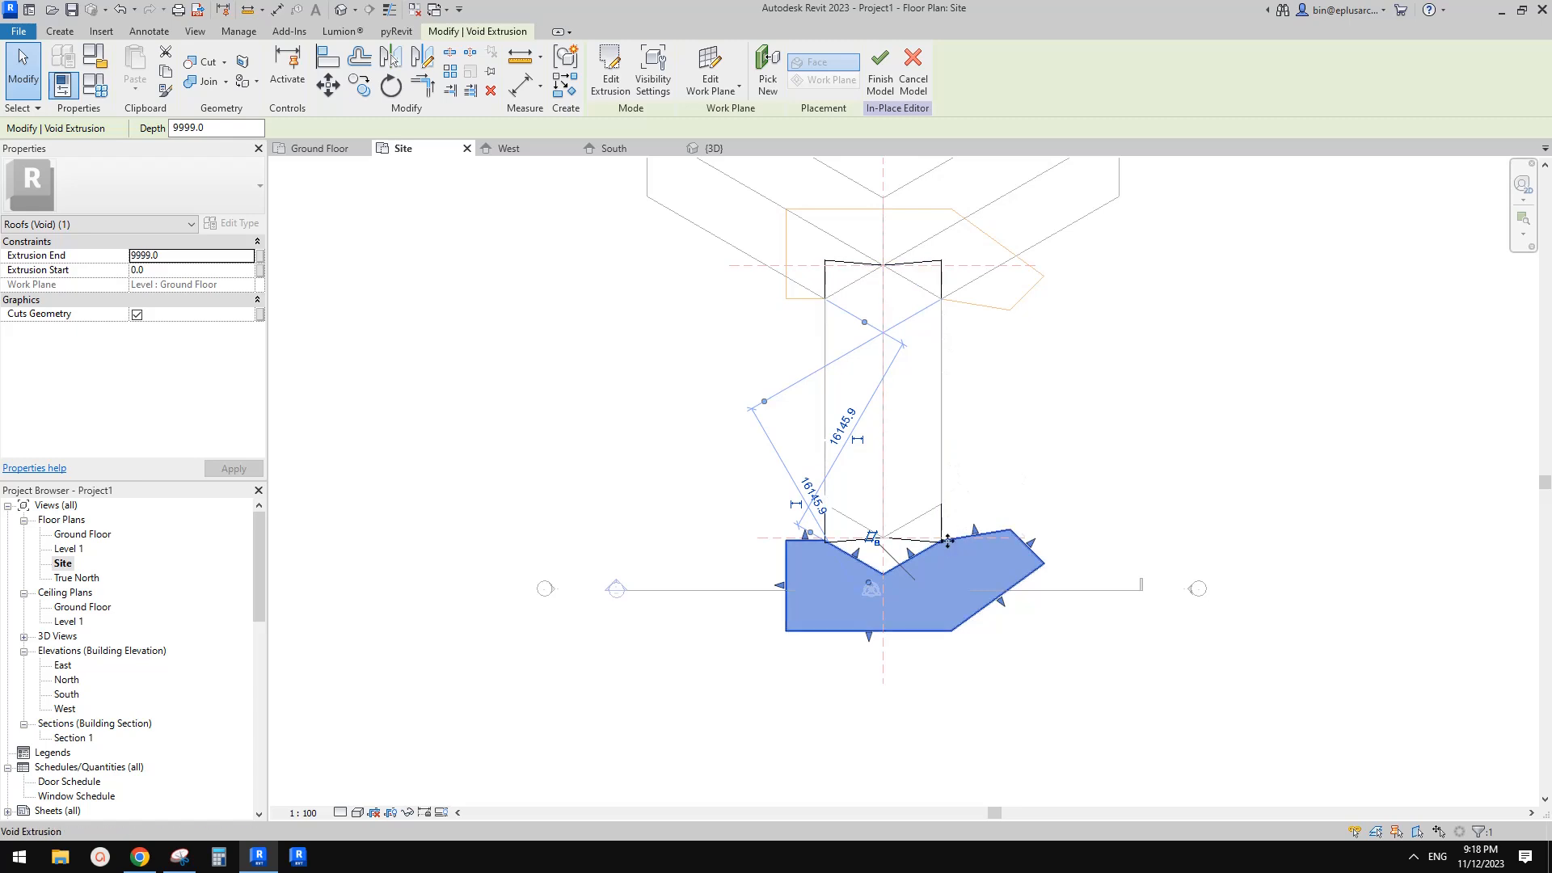
{"action": "scroll", "coordinate": [942, 508], "scroll_direction": "up", "scroll_amount": 1}
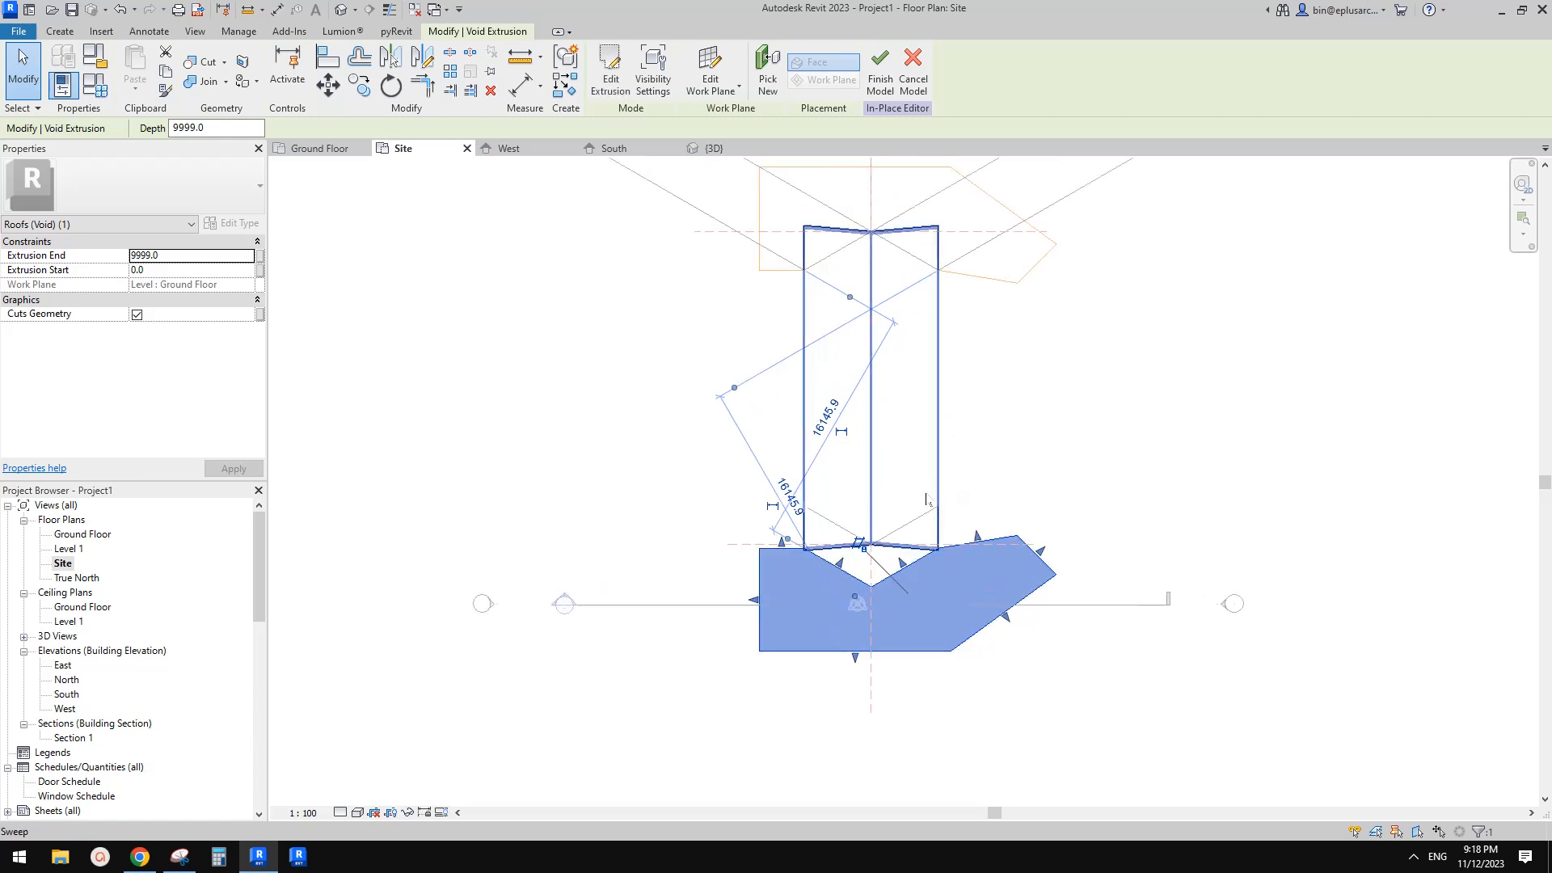
{"action": "scroll", "coordinate": [928, 500], "scroll_direction": "down", "scroll_amount": 2}
{"action": "left_click", "coordinate": [971, 511]}
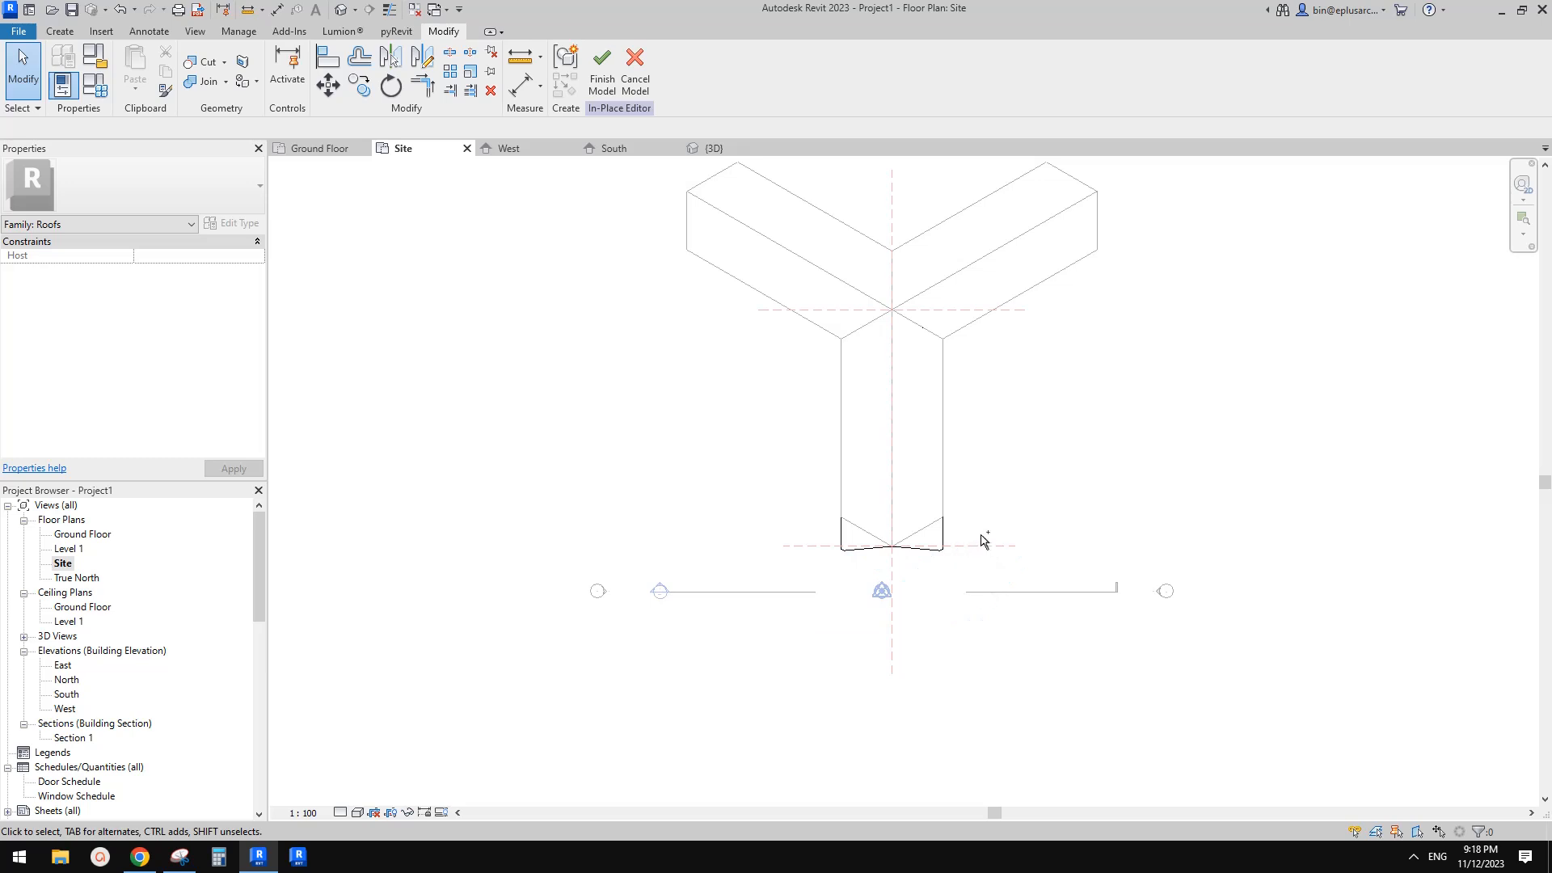
Mirror a copy of the void extrusion about a horizontal axis drawn through the sweep's midpoint
{"action": "scroll", "coordinate": [984, 540], "scroll_direction": "up", "scroll_amount": 1}
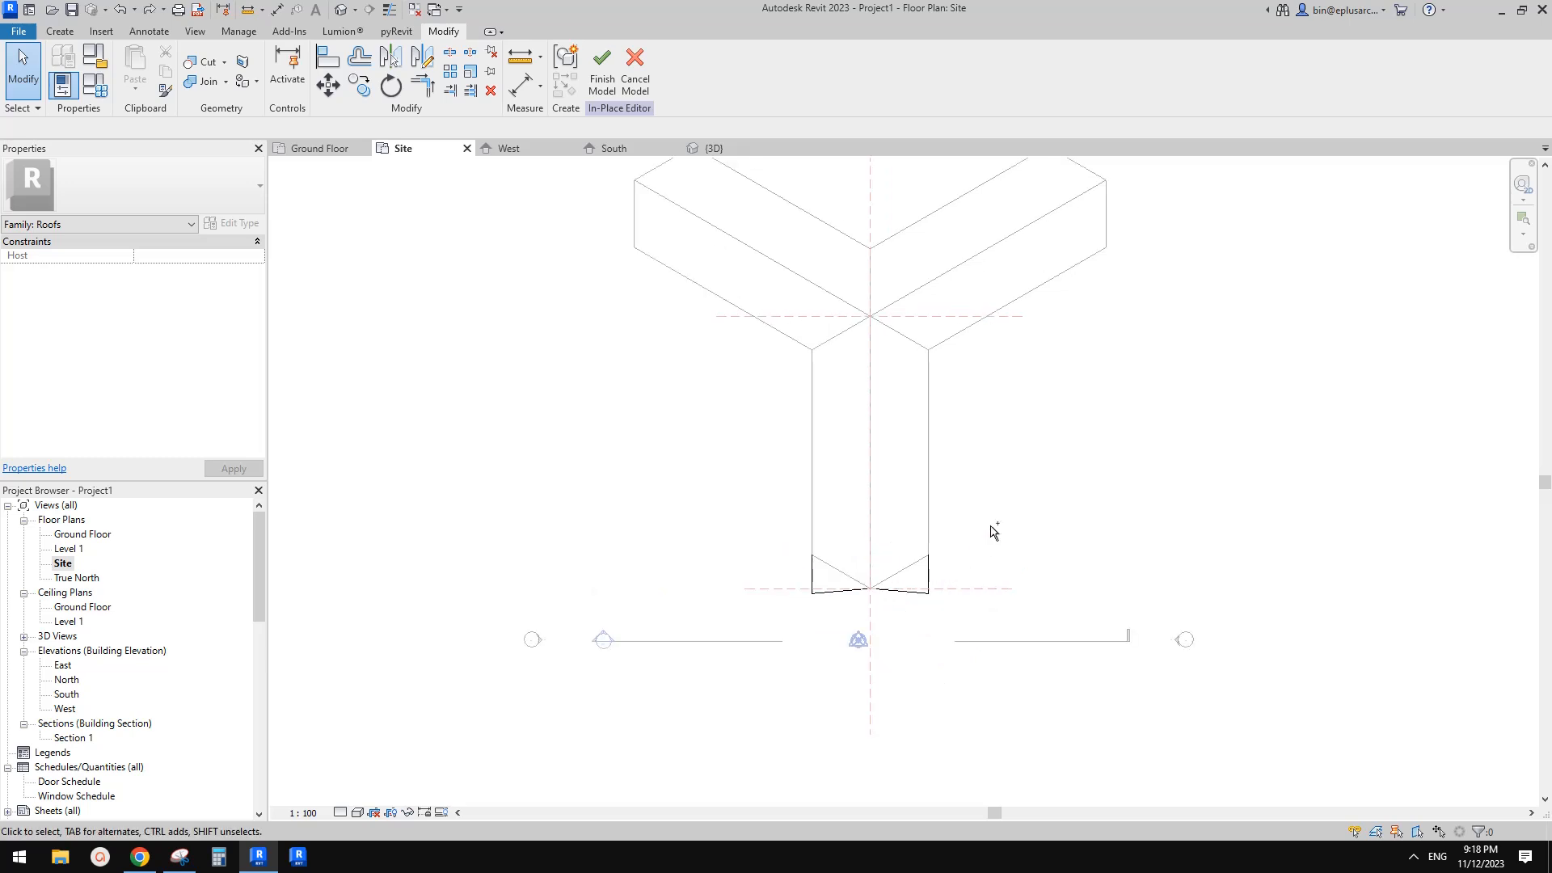
{"action": "left_click", "coordinate": [936, 359]}
{"action": "middle_click_drag", "start_coordinate": [956, 364], "coordinate": [957, 370]}
{"action": "key", "text": "d"}
{"action": "key", "text": "m"}
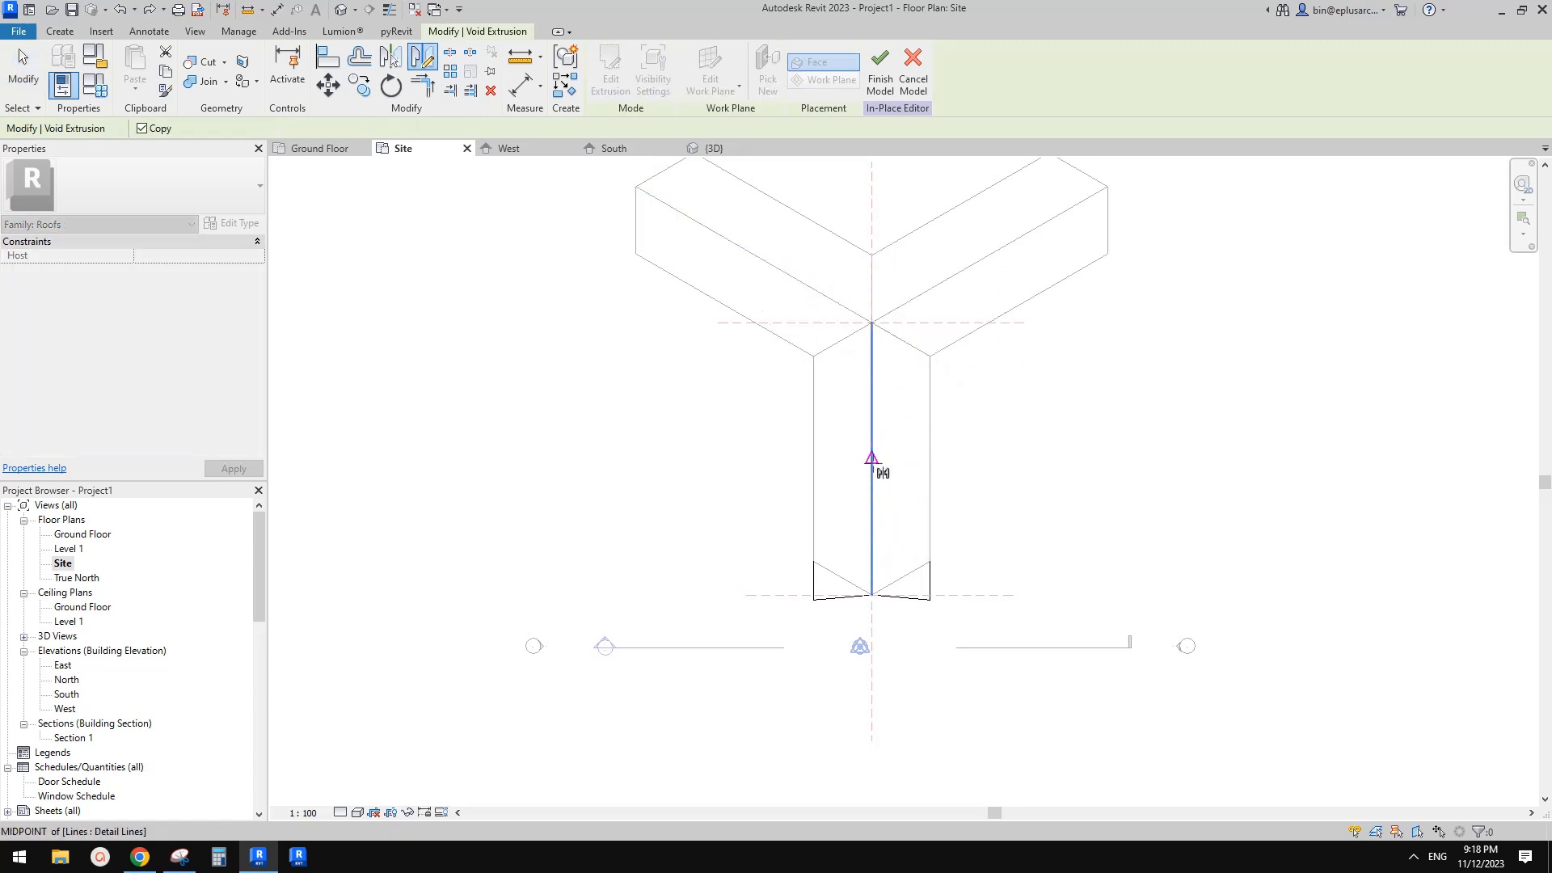
{"action": "left_click", "coordinate": [871, 458]}
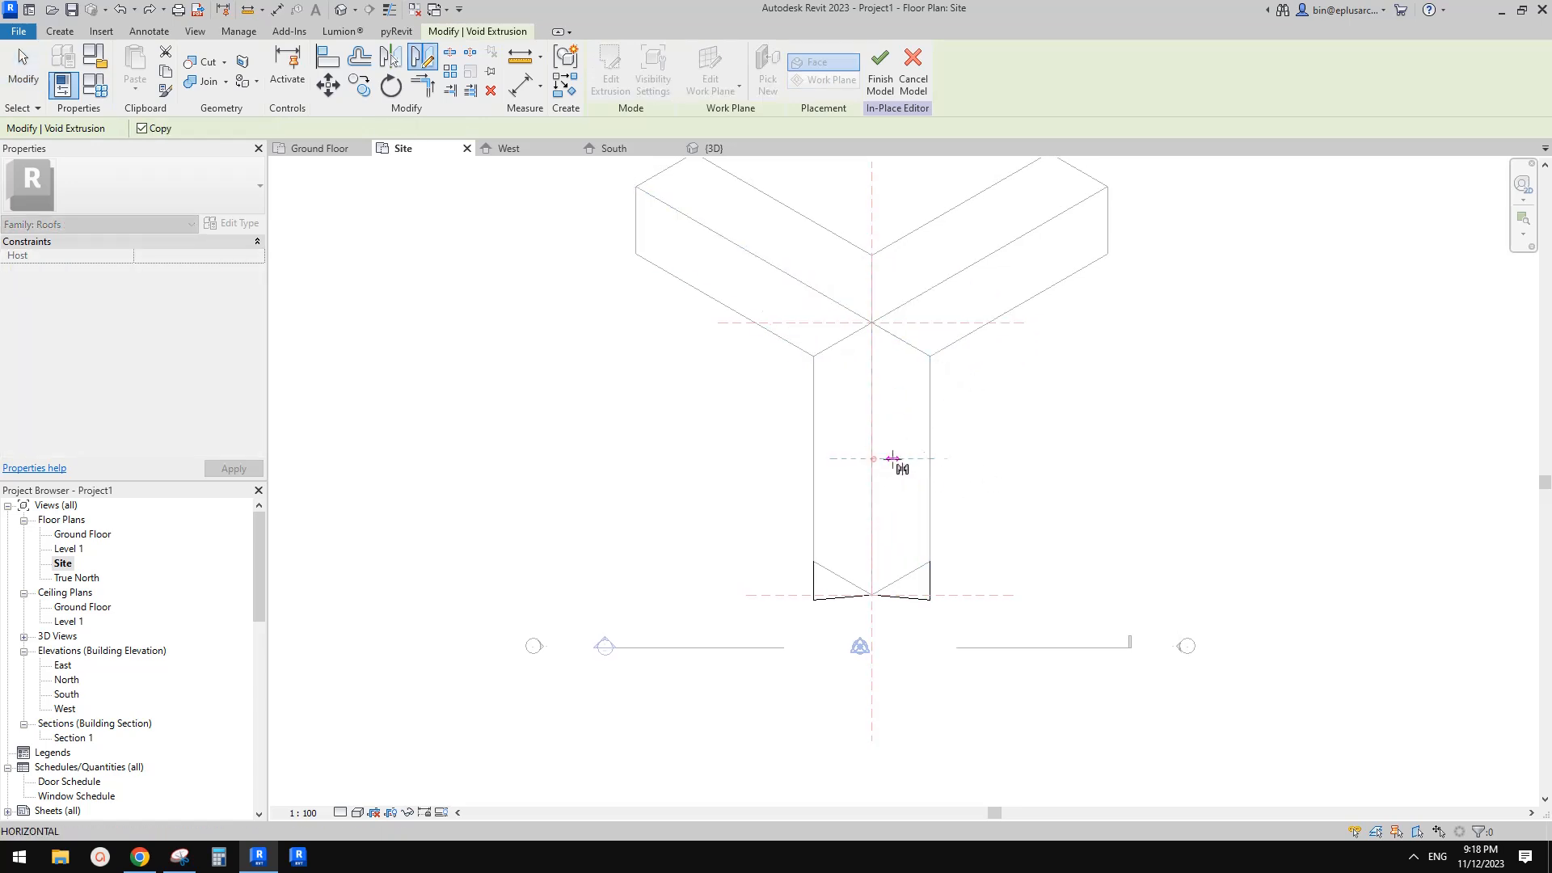
{"action": "left_click", "coordinate": [957, 458]}
{"action": "key", "text": "Escape"}
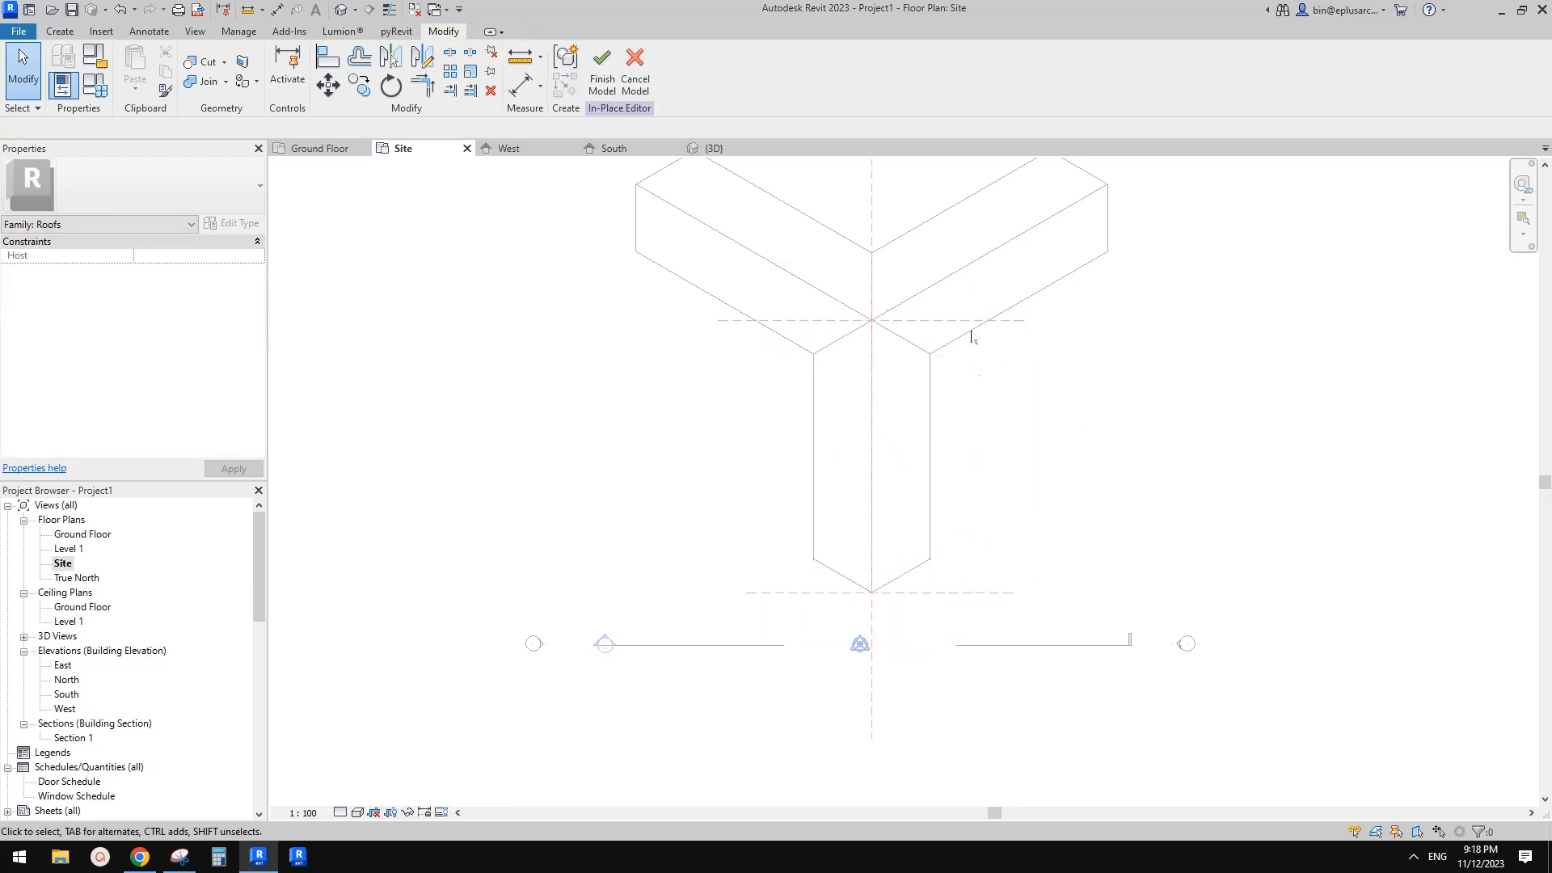
Inspect the trimmed sweep in the 3D view and return to the Site plan
{"action": "left_click", "coordinate": [341, 10]}
{"action": "middle_click_drag", "start_coordinate": [1043, 367], "coordinate": [1116, 477], "text": "shift"}
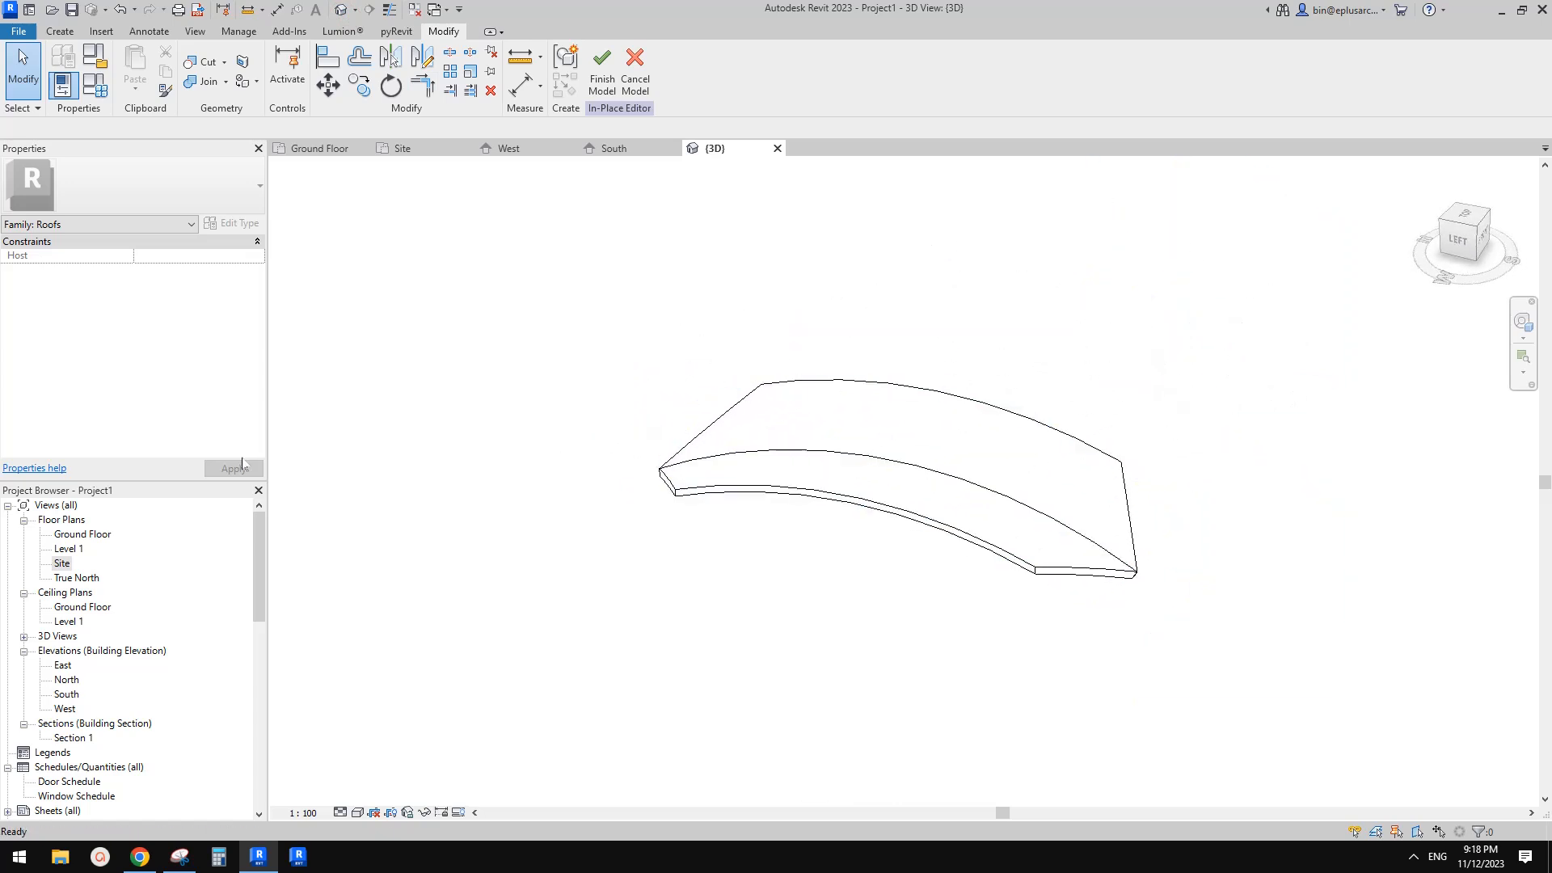
{"action": "double_click", "coordinate": [62, 563]}
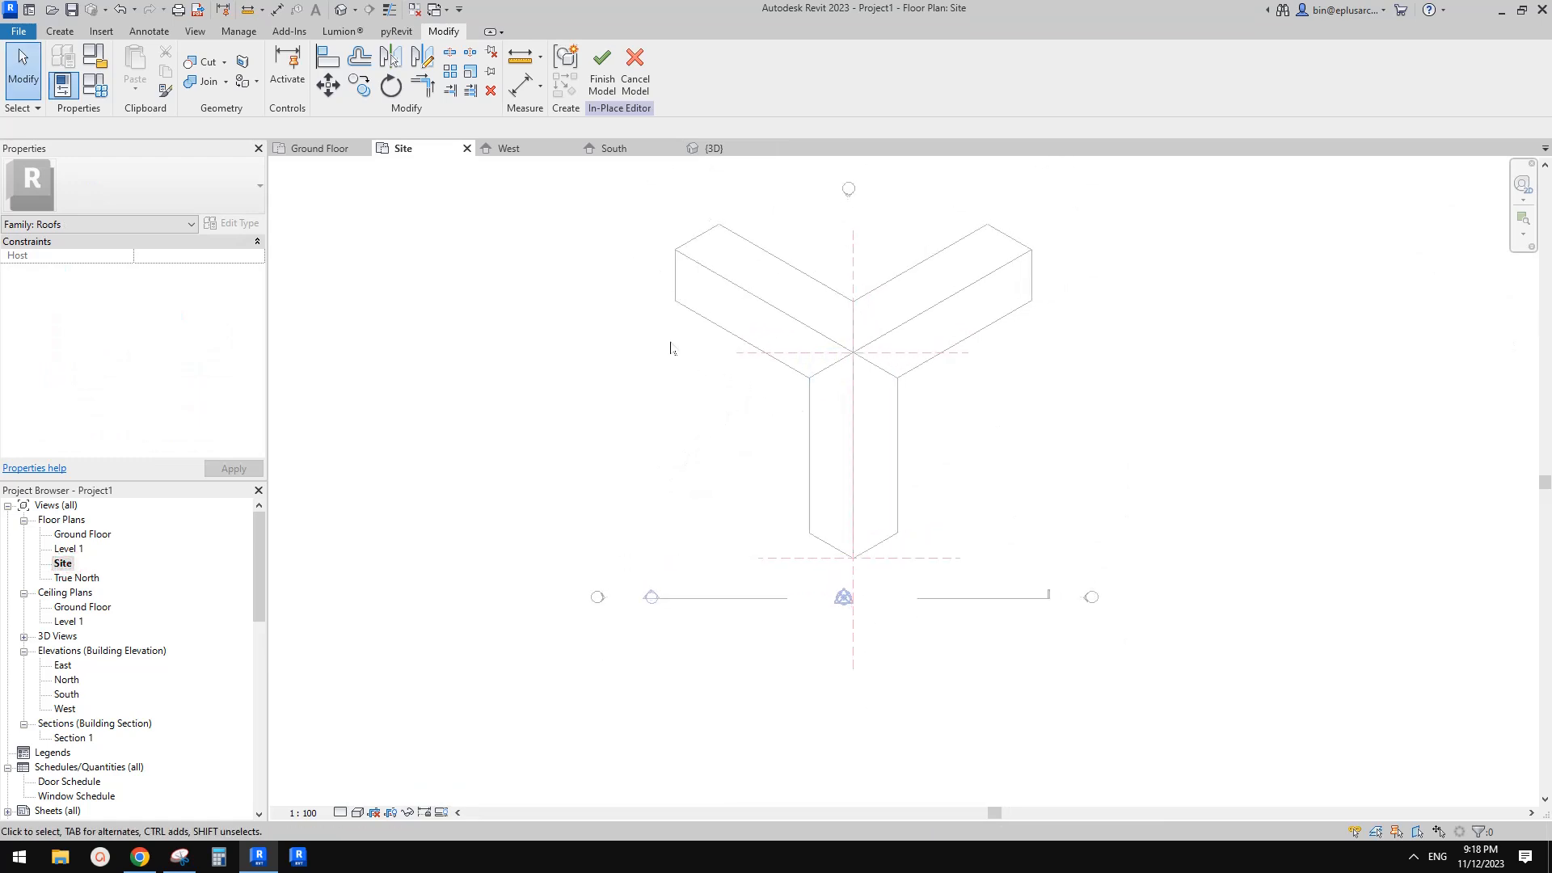
Mirror copies of the sweep and both void extrusions onto the upper-left and upper-right arms of the footprint
{"action": "left_click_drag", "start_coordinate": [769, 315], "coordinate": [954, 599]}
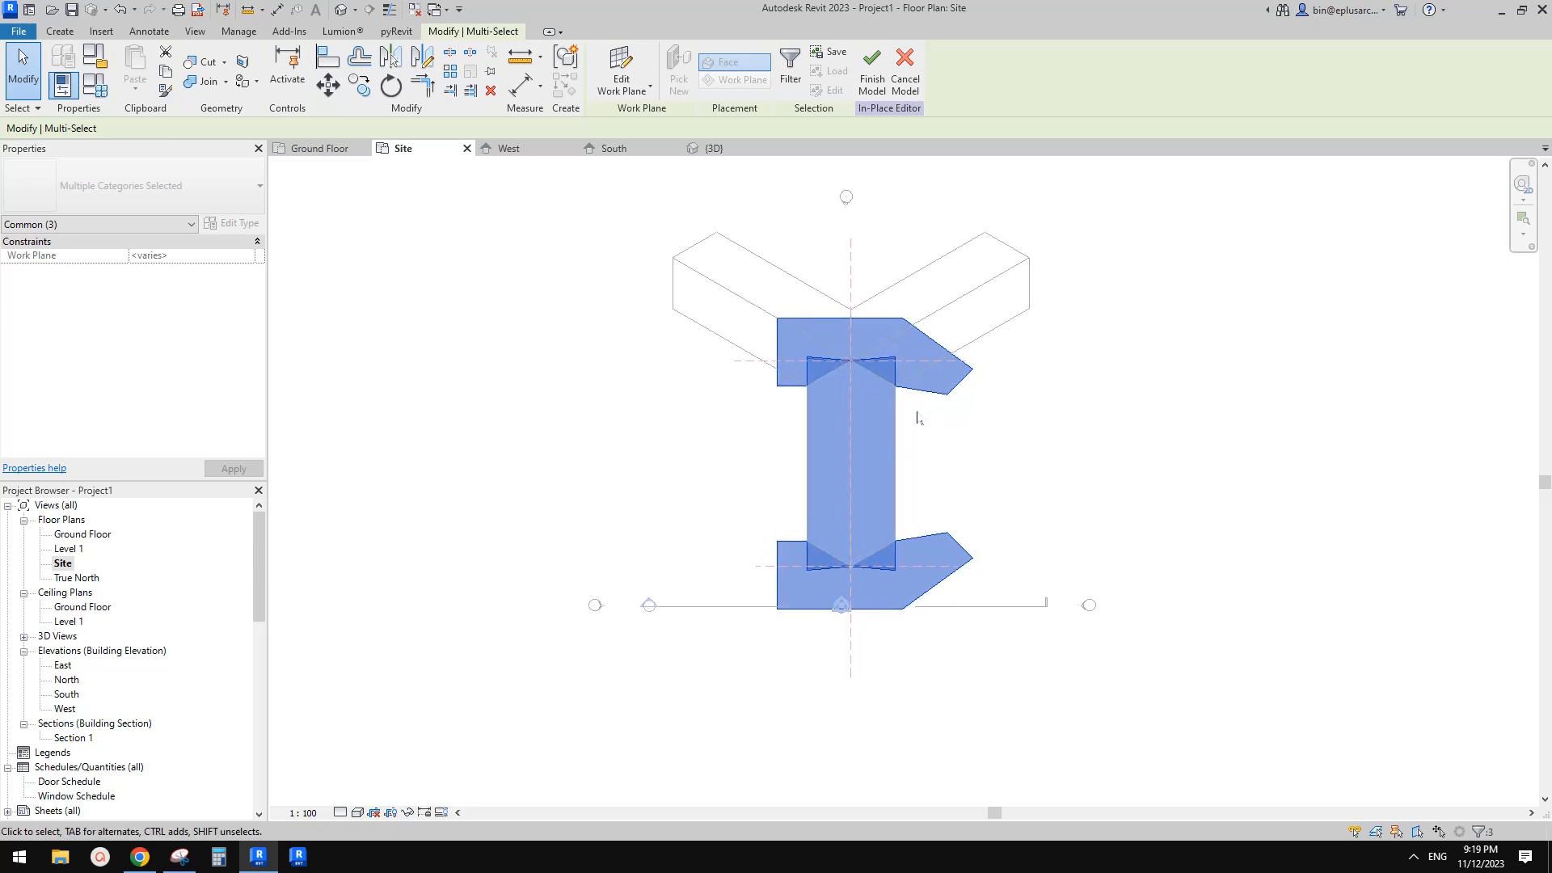
{"action": "key", "text": "m"}
{"action": "key", "text": "m"}
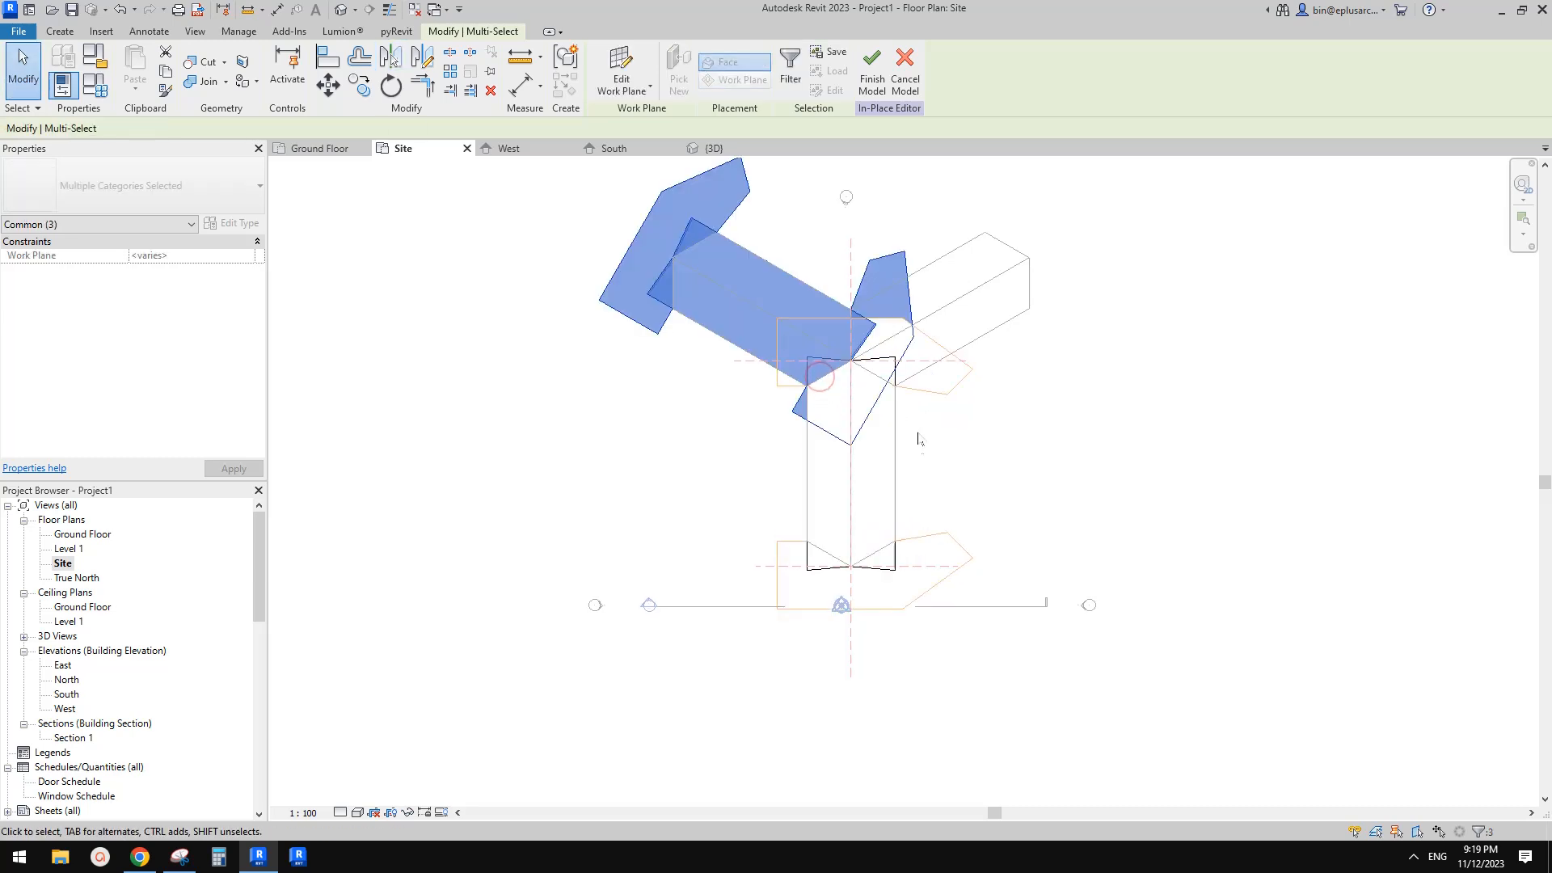
{"action": "middle_click_drag", "start_coordinate": [917, 429], "coordinate": [920, 451]}
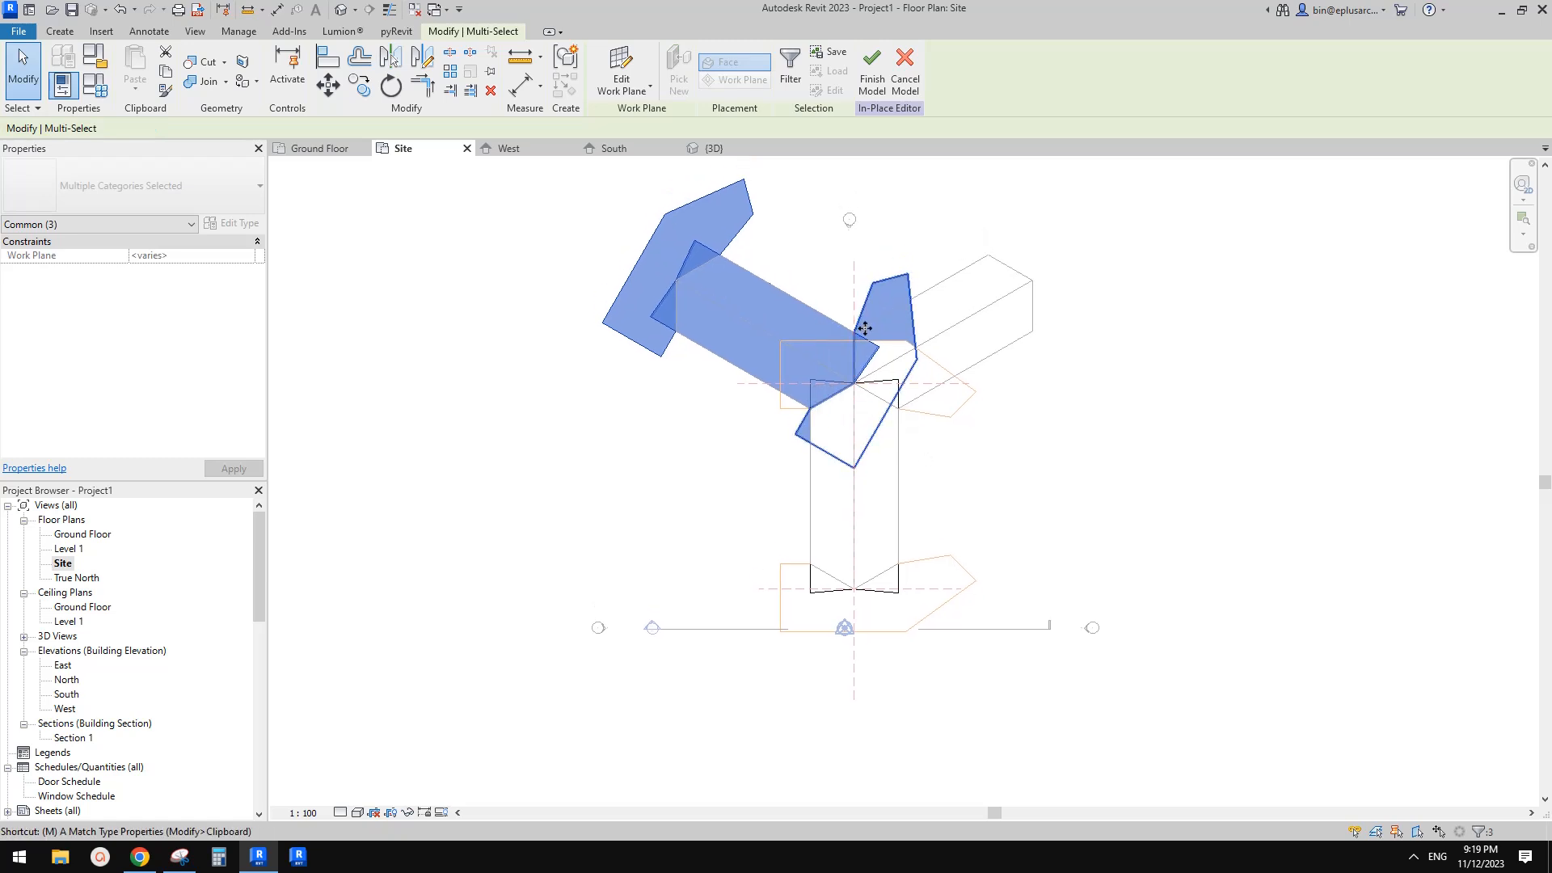
{"action": "key", "text": "m"}
{"action": "key", "text": "m"}
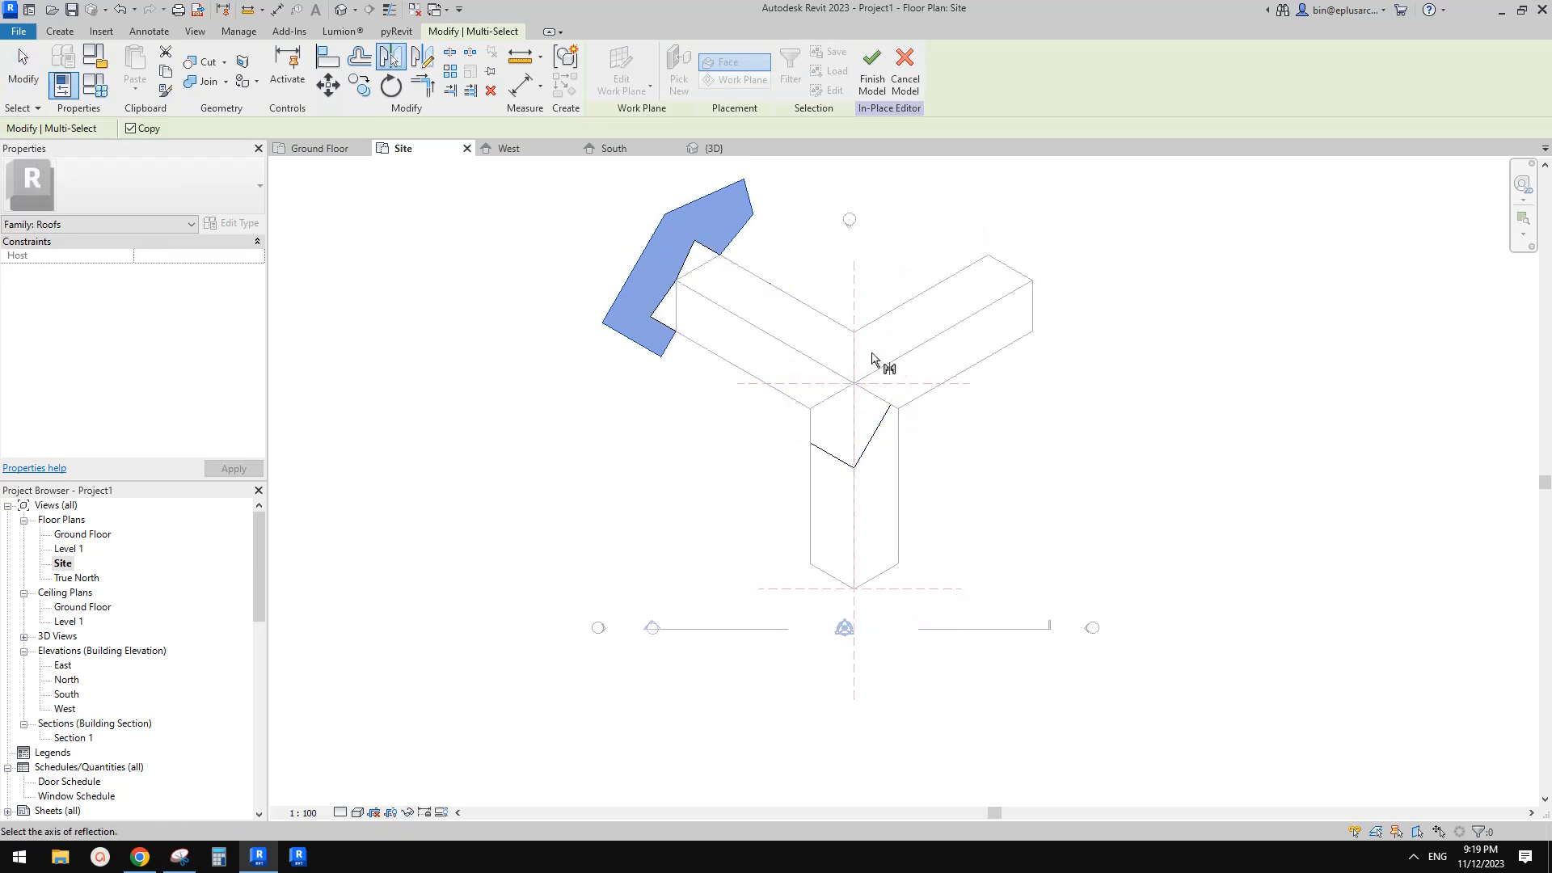
{"action": "left_click", "coordinate": [857, 355]}
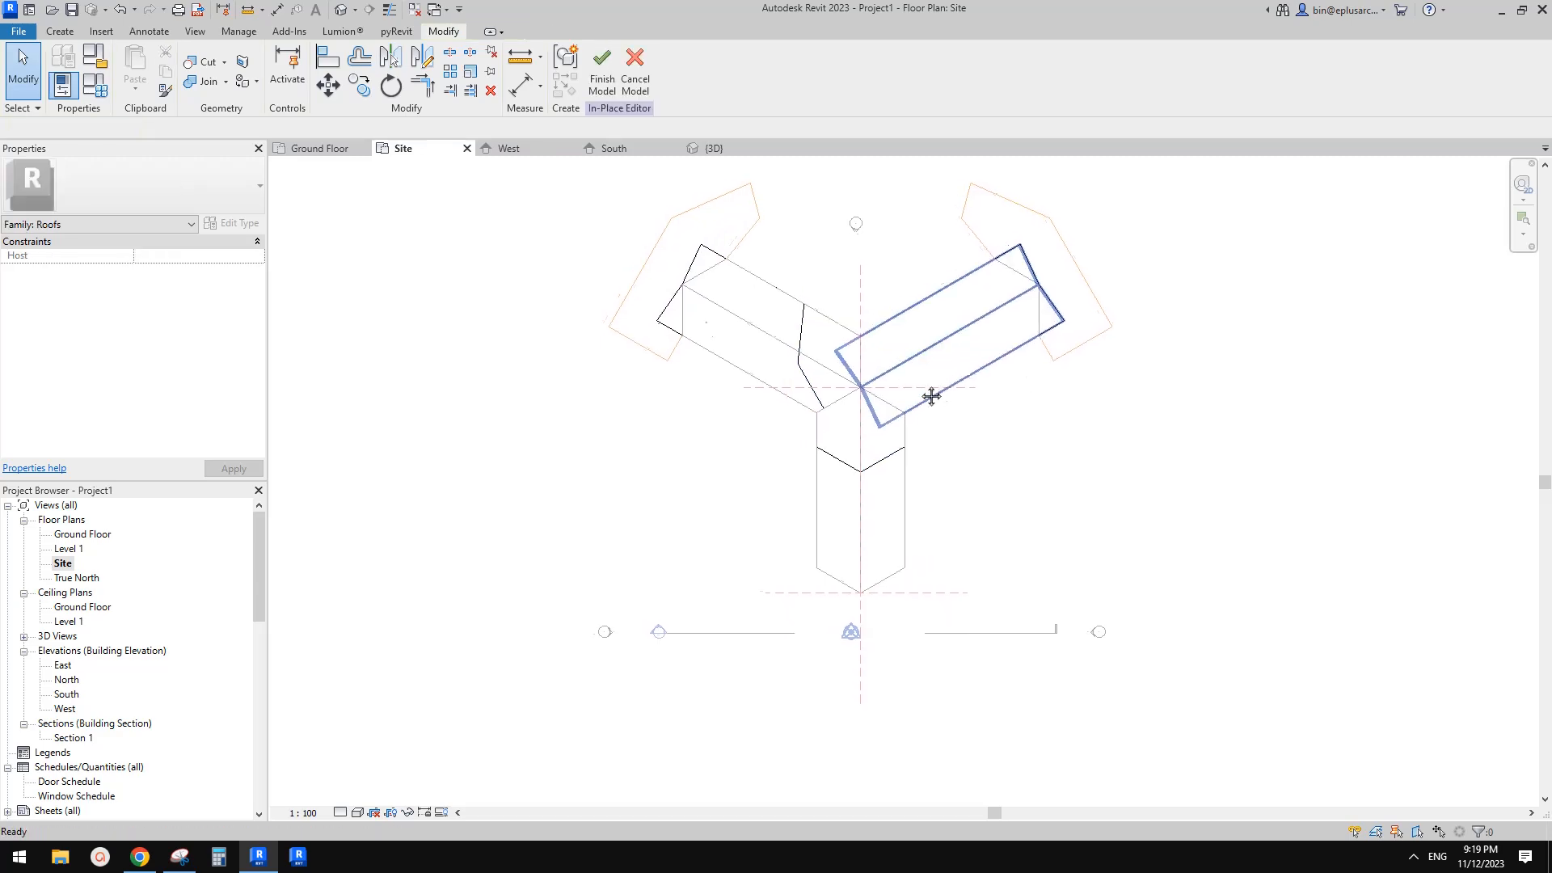
Cut the two copied sweeps with their void extrusions in the 3D view
{"action": "left_click", "coordinate": [340, 9]}
{"action": "middle_click_drag", "start_coordinate": [853, 284], "coordinate": [1082, 433], "text": "shift"}
{"action": "left_click", "coordinate": [213, 68]}
{"action": "left_click", "coordinate": [1124, 401]}
{"action": "left_click", "coordinate": [1256, 400]}
{"action": "left_click", "coordinate": [764, 389]}
{"action": "left_click", "coordinate": [644, 461]}
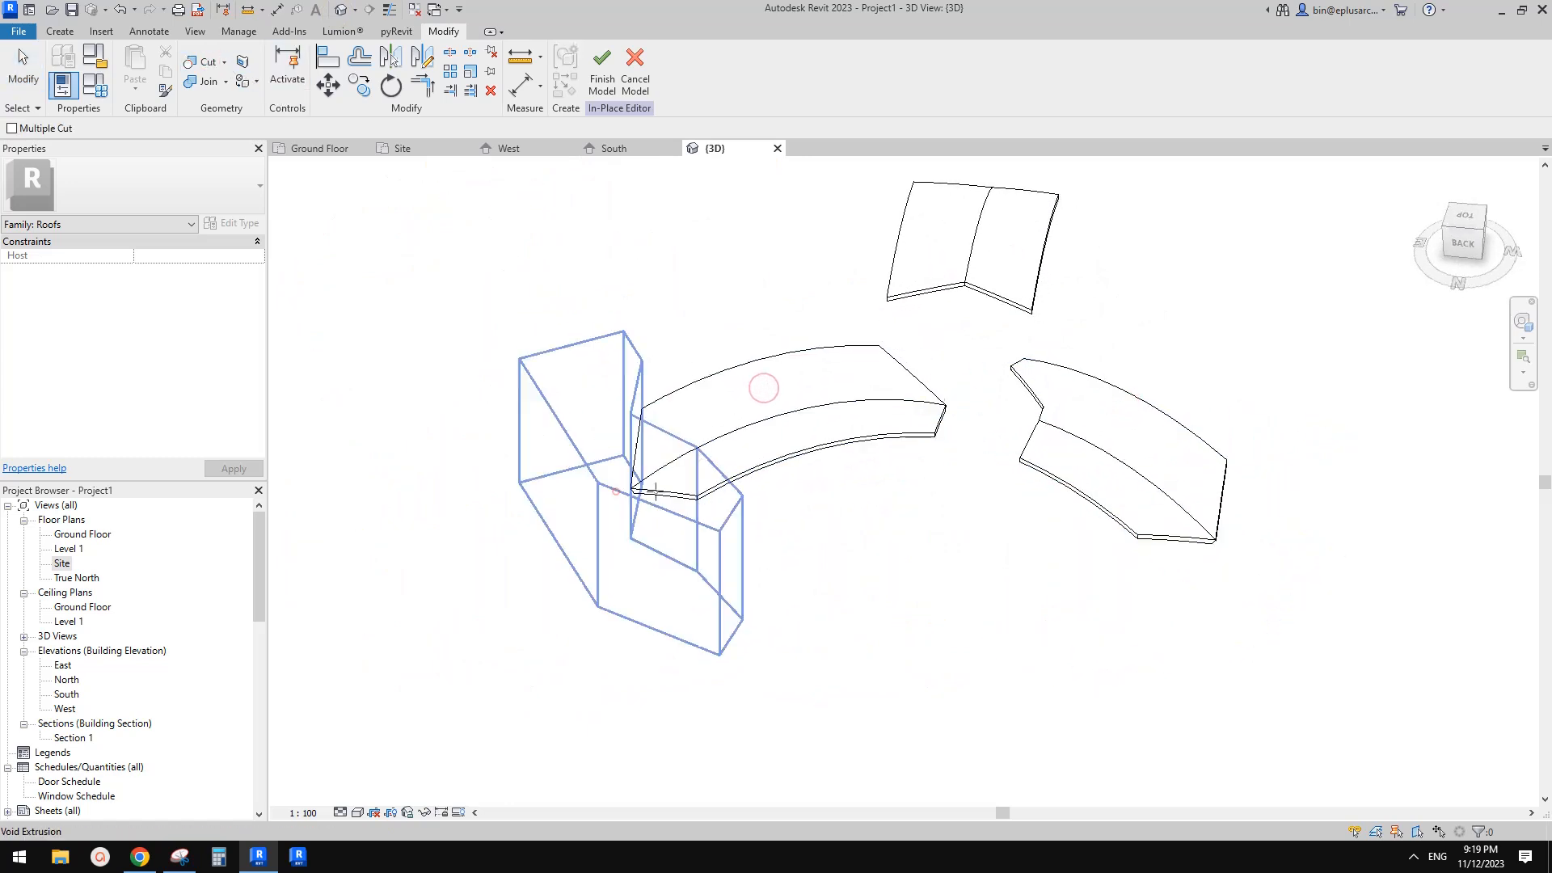
{"action": "key", "text": "Escape"}
Uncut the right arm's sweep from the junction void extrusion so the arms meet
{"action": "middle_click_drag", "start_coordinate": [997, 336], "coordinate": [1000, 475], "text": "shift"}
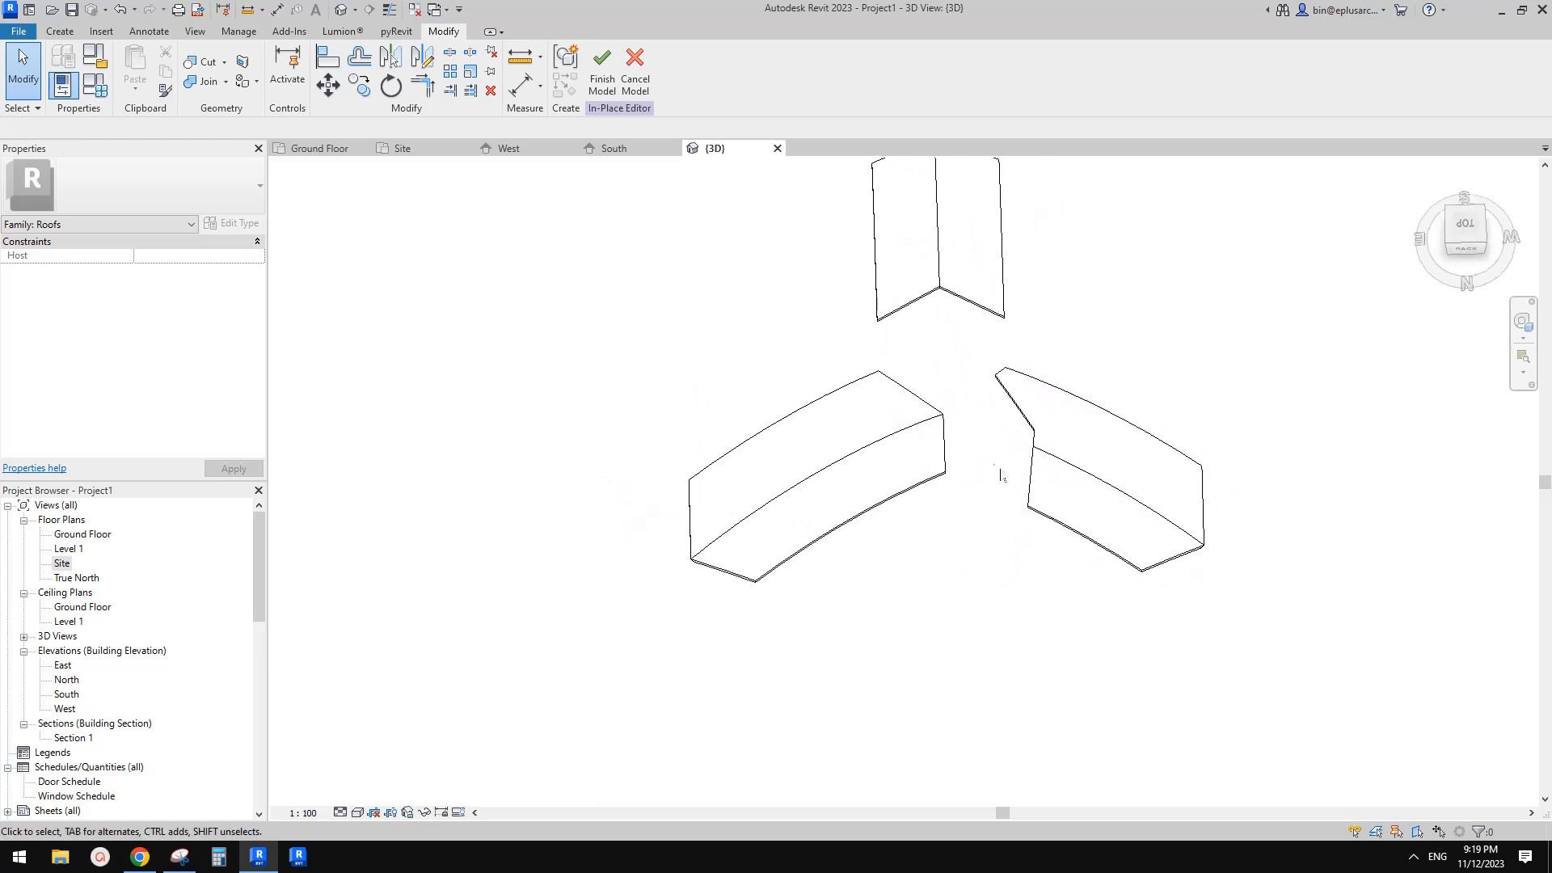
{"action": "left_click", "coordinate": [947, 429]}
{"action": "middle_click_drag", "start_coordinate": [947, 429], "coordinate": [950, 502], "text": "shift"}
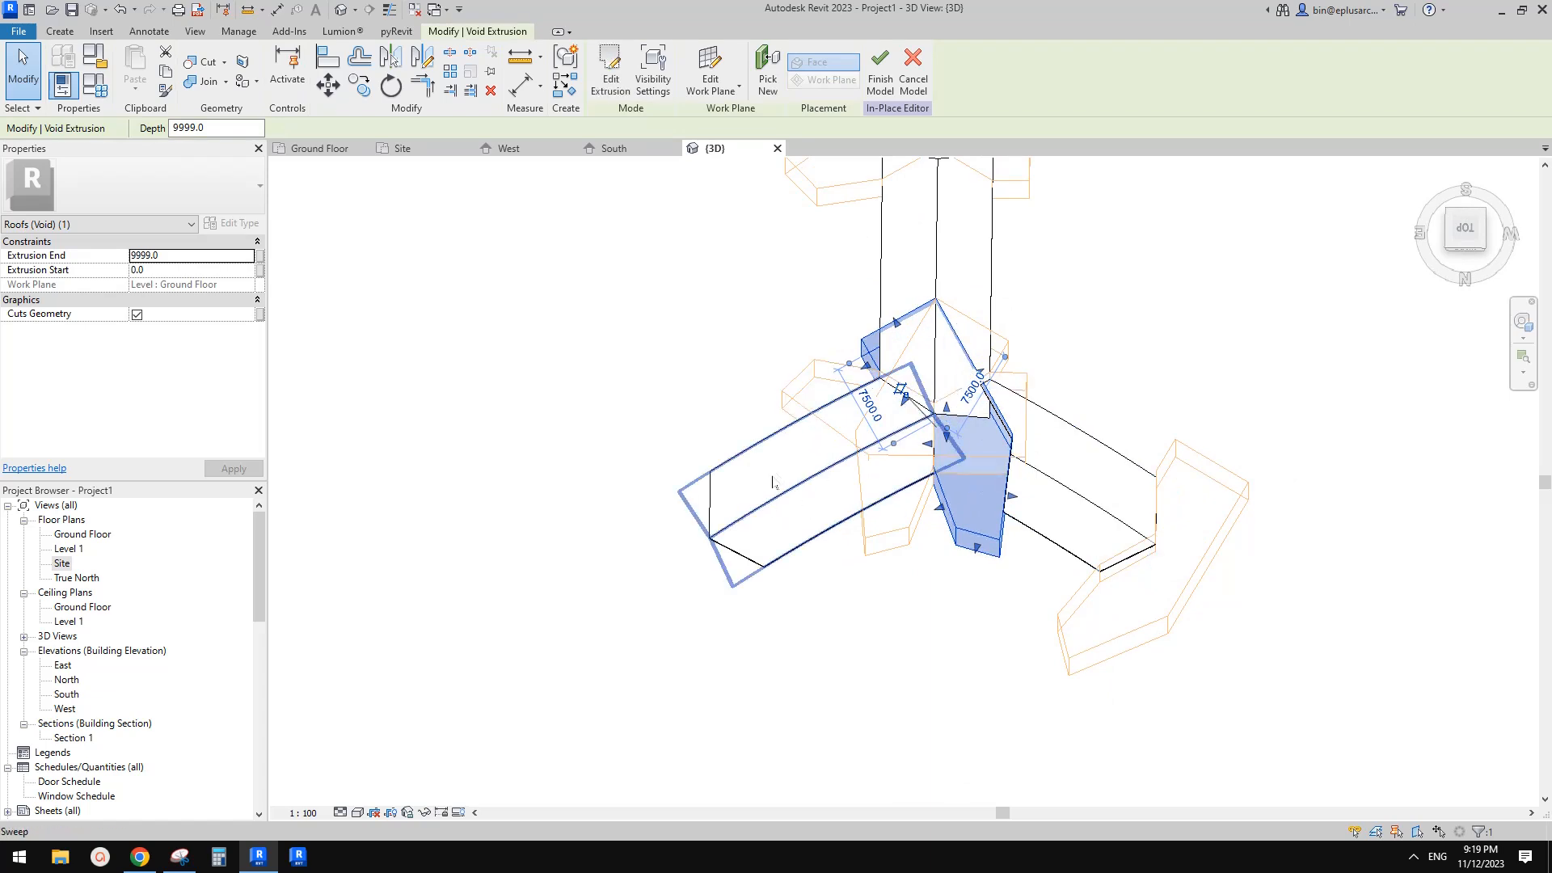
{"action": "key", "text": "Escape"}
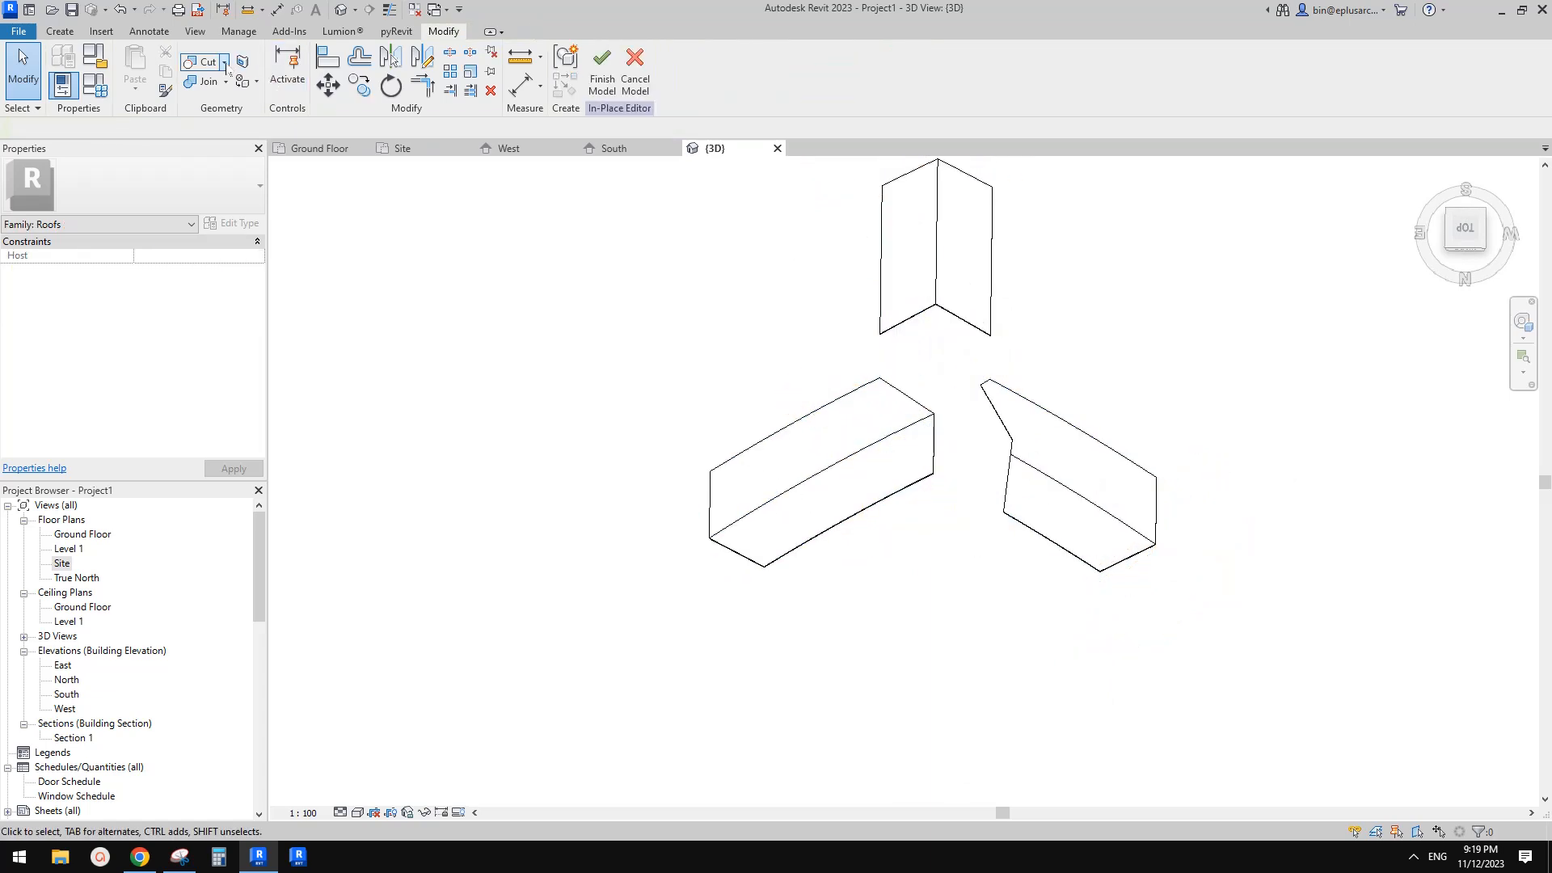
{"action": "left_click", "coordinate": [225, 63]}
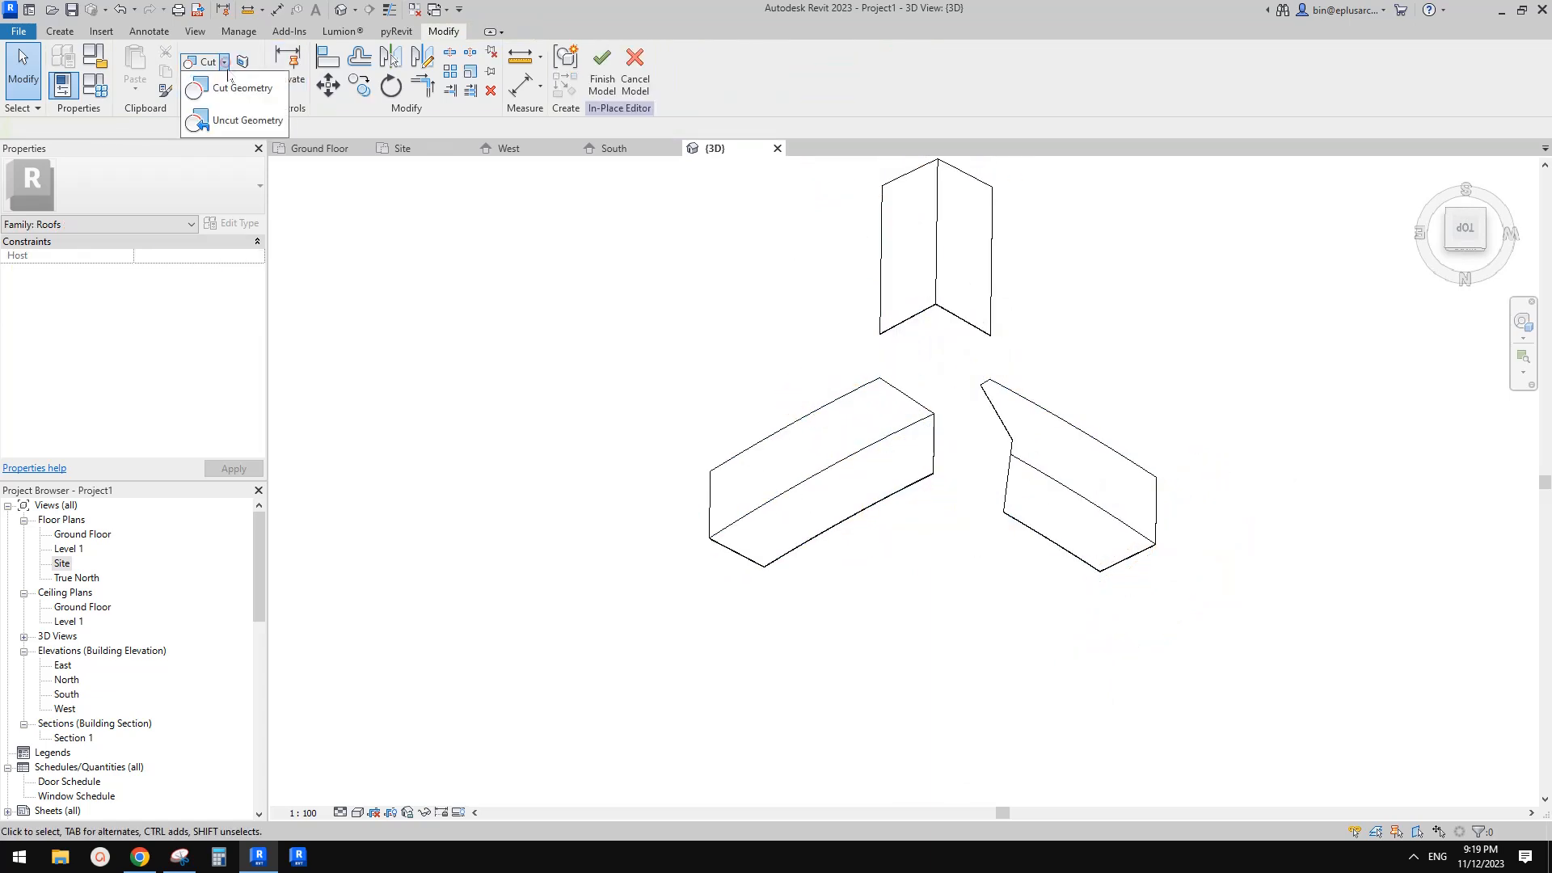
{"action": "left_click", "coordinate": [258, 128]}
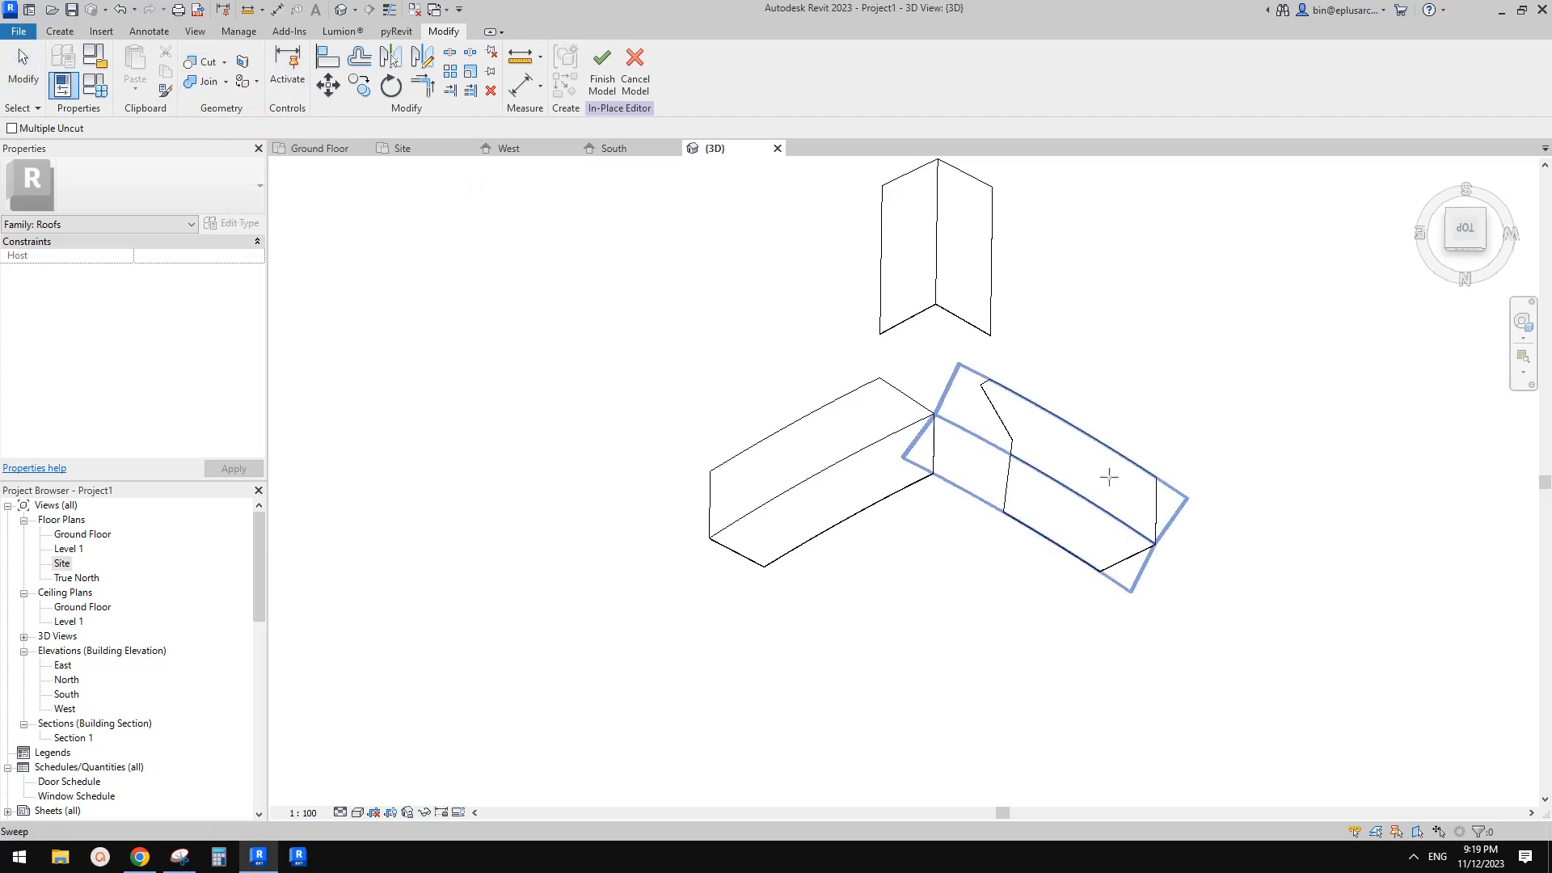
{"action": "left_click", "coordinate": [1099, 507]}
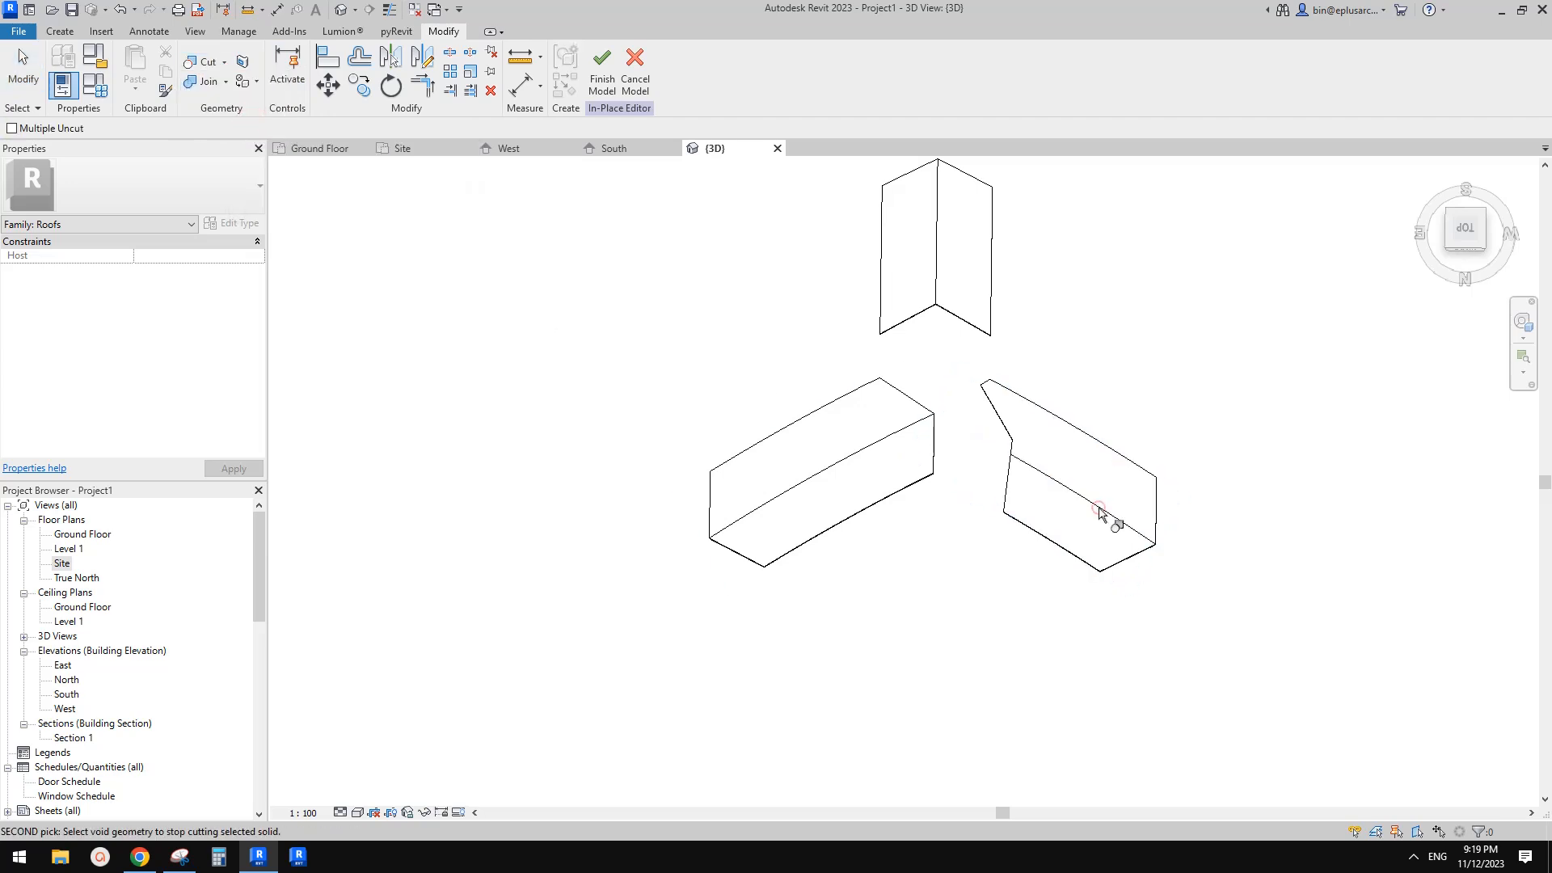
{"action": "left_click", "coordinate": [1013, 503]}
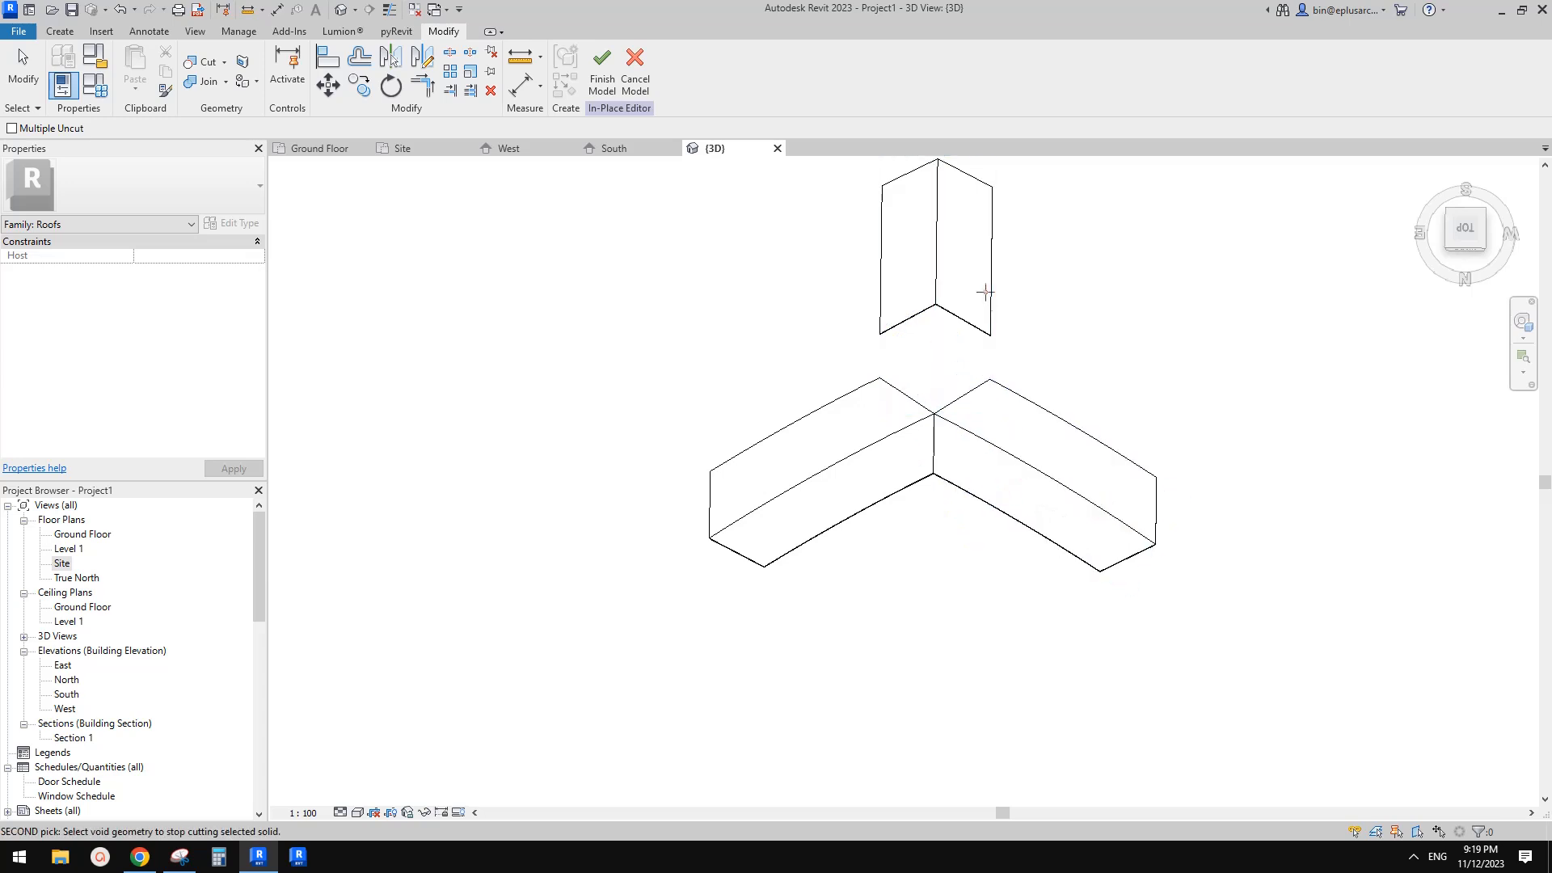
{"action": "left_click", "coordinate": [977, 327]}
{"action": "key", "text": "Escape"}
Review the Green Seedling project reference photos in the browser
{"action": "middle_click_drag", "start_coordinate": [1150, 284], "coordinate": [912, 526], "text": "shift"}
{"action": "left_click", "coordinate": [156, 857]}
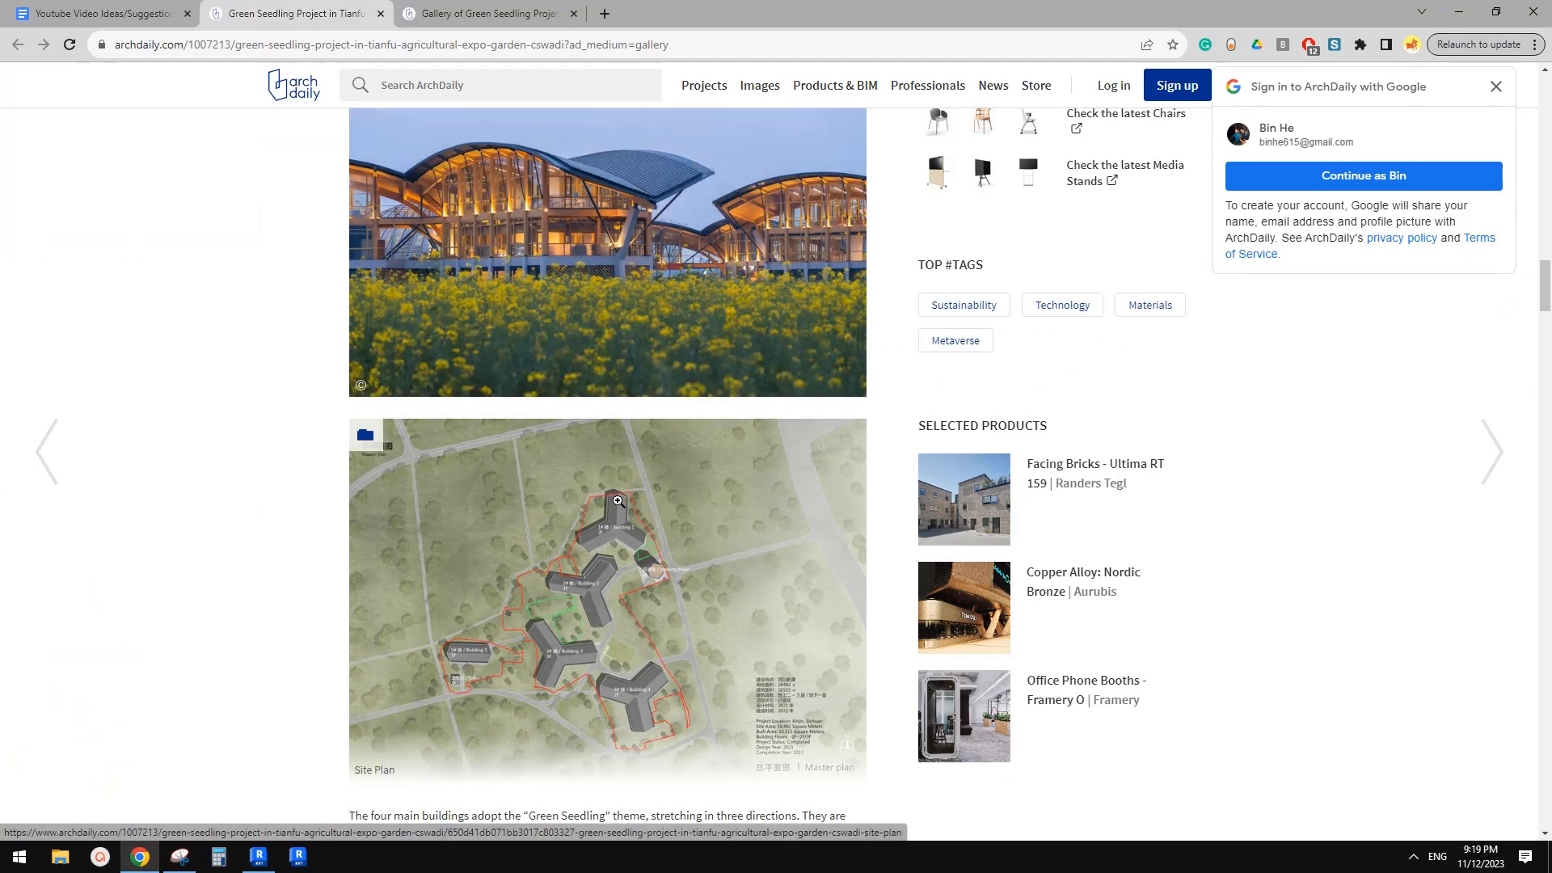
{"action": "scroll", "coordinate": [619, 505], "scroll_direction": "down", "scroll_amount": 10}
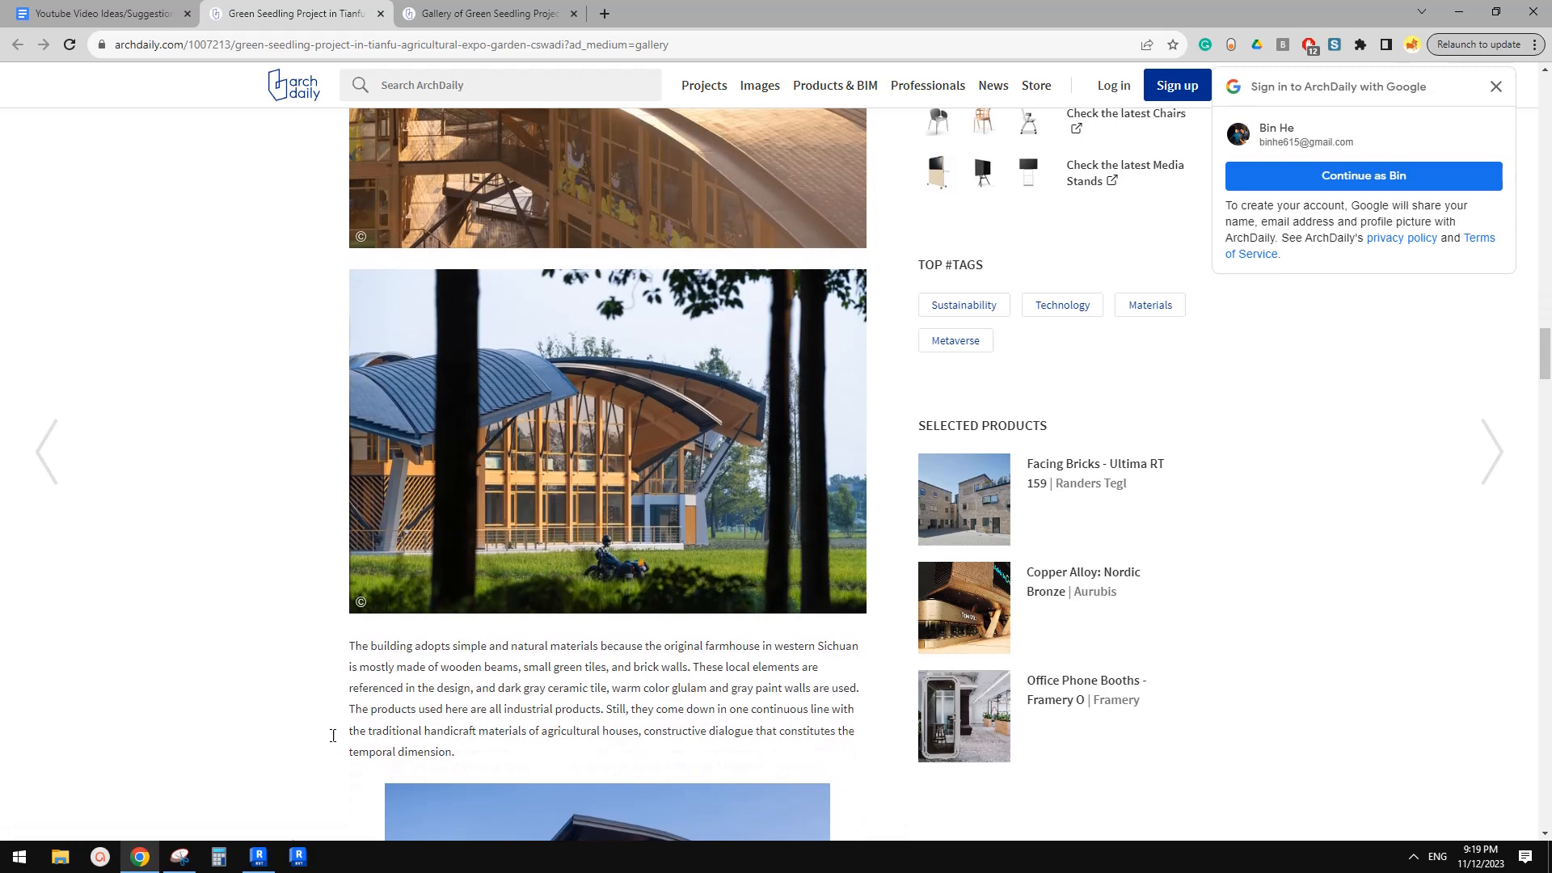
{"action": "left_click", "coordinate": [273, 866]}
Examine the three-armed swept roof and its void extrusions in the 3D view
{"action": "middle_click_drag", "start_coordinate": [1036, 434], "coordinate": [921, 380], "text": "shift"}
{"action": "left_click", "coordinate": [921, 380]}
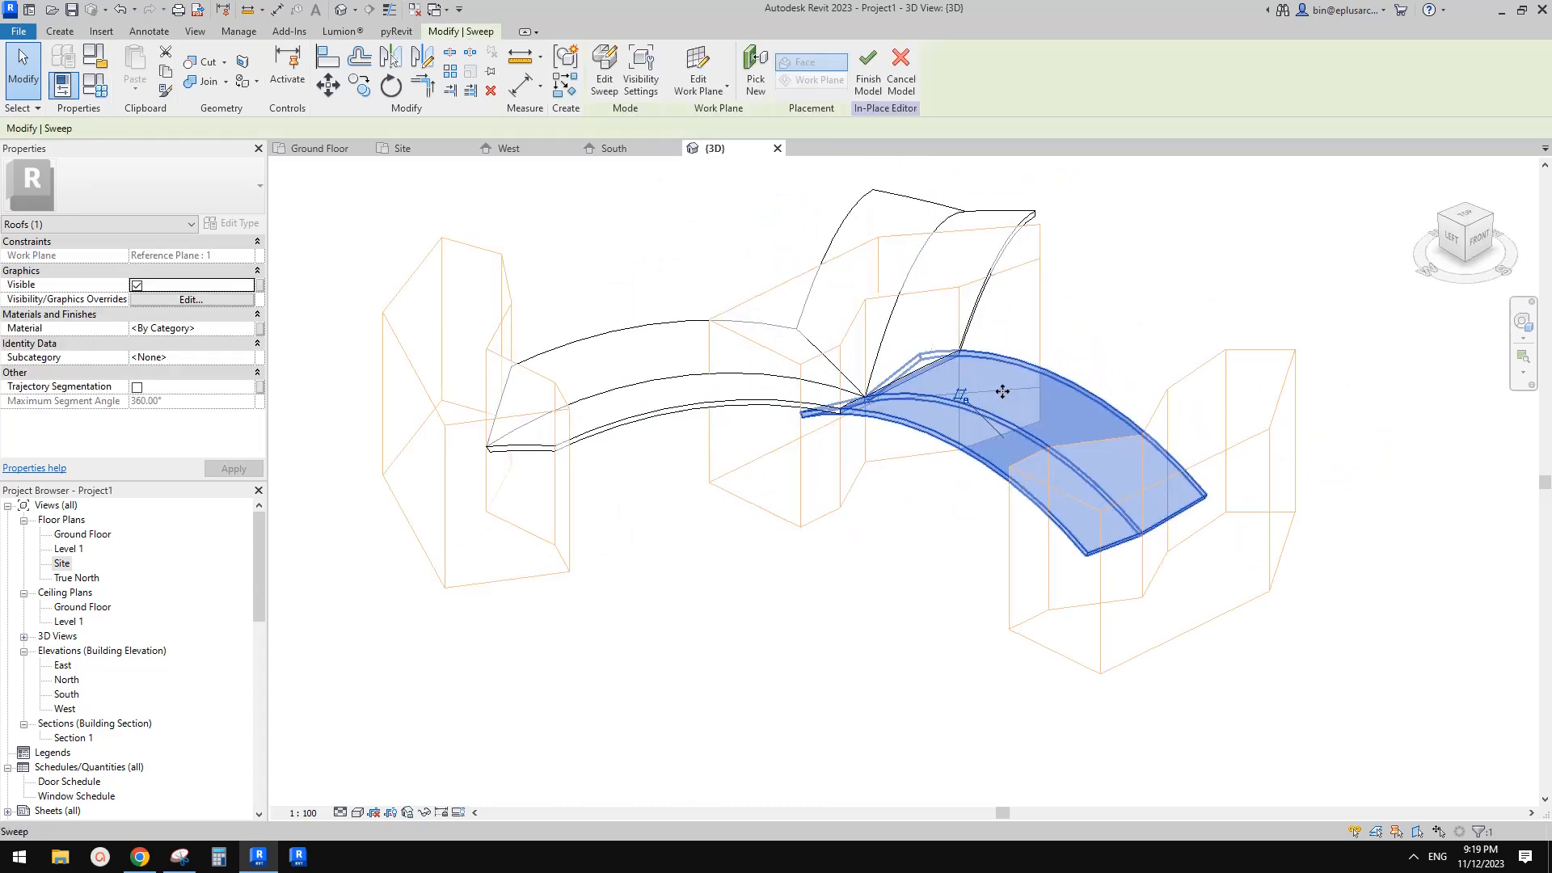
{"action": "middle_click_drag", "start_coordinate": [1049, 435], "coordinate": [998, 461], "text": "shift"}
{"action": "middle_click_drag", "start_coordinate": [1009, 541], "coordinate": [457, 291], "text": "shift"}
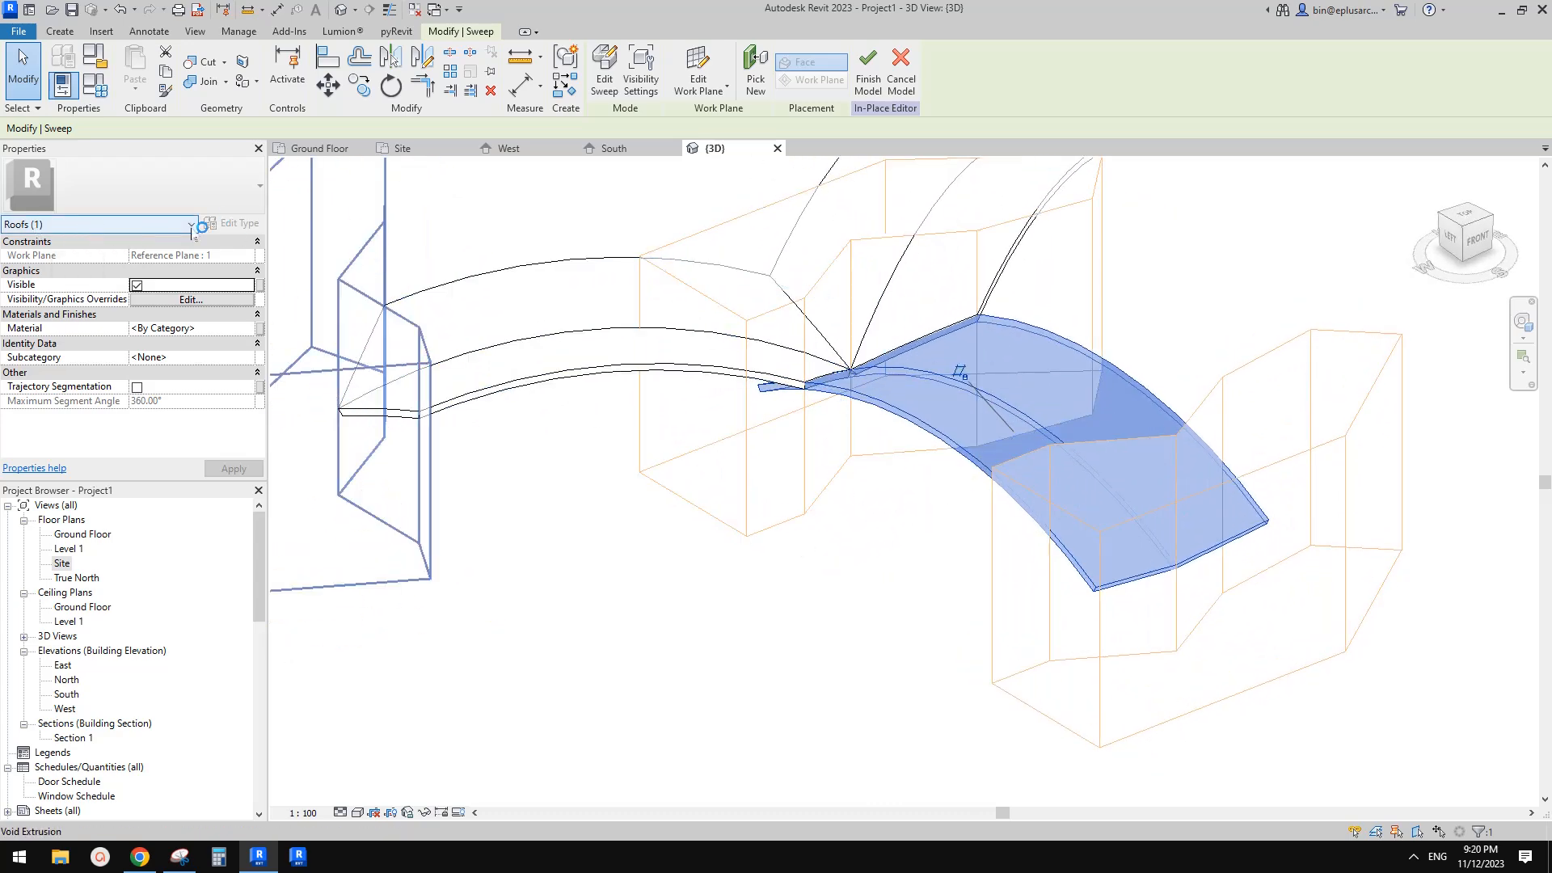
{"action": "key", "text": "Escape"}
{"action": "scroll", "coordinate": [822, 256], "scroll_direction": "down", "scroll_amount": 2}
{"action": "middle_click_drag", "start_coordinate": [899, 355], "coordinate": [960, 464], "text": "shift"}
{"action": "scroll", "coordinate": [960, 463], "scroll_direction": "down", "scroll_amount": 3}
{"action": "left_click_drag", "start_coordinate": [1188, 587], "coordinate": [639, 315]}
{"action": "key", "text": "c"}
{"action": "key", "text": "o"}
{"action": "double_click", "coordinate": [62, 563]}
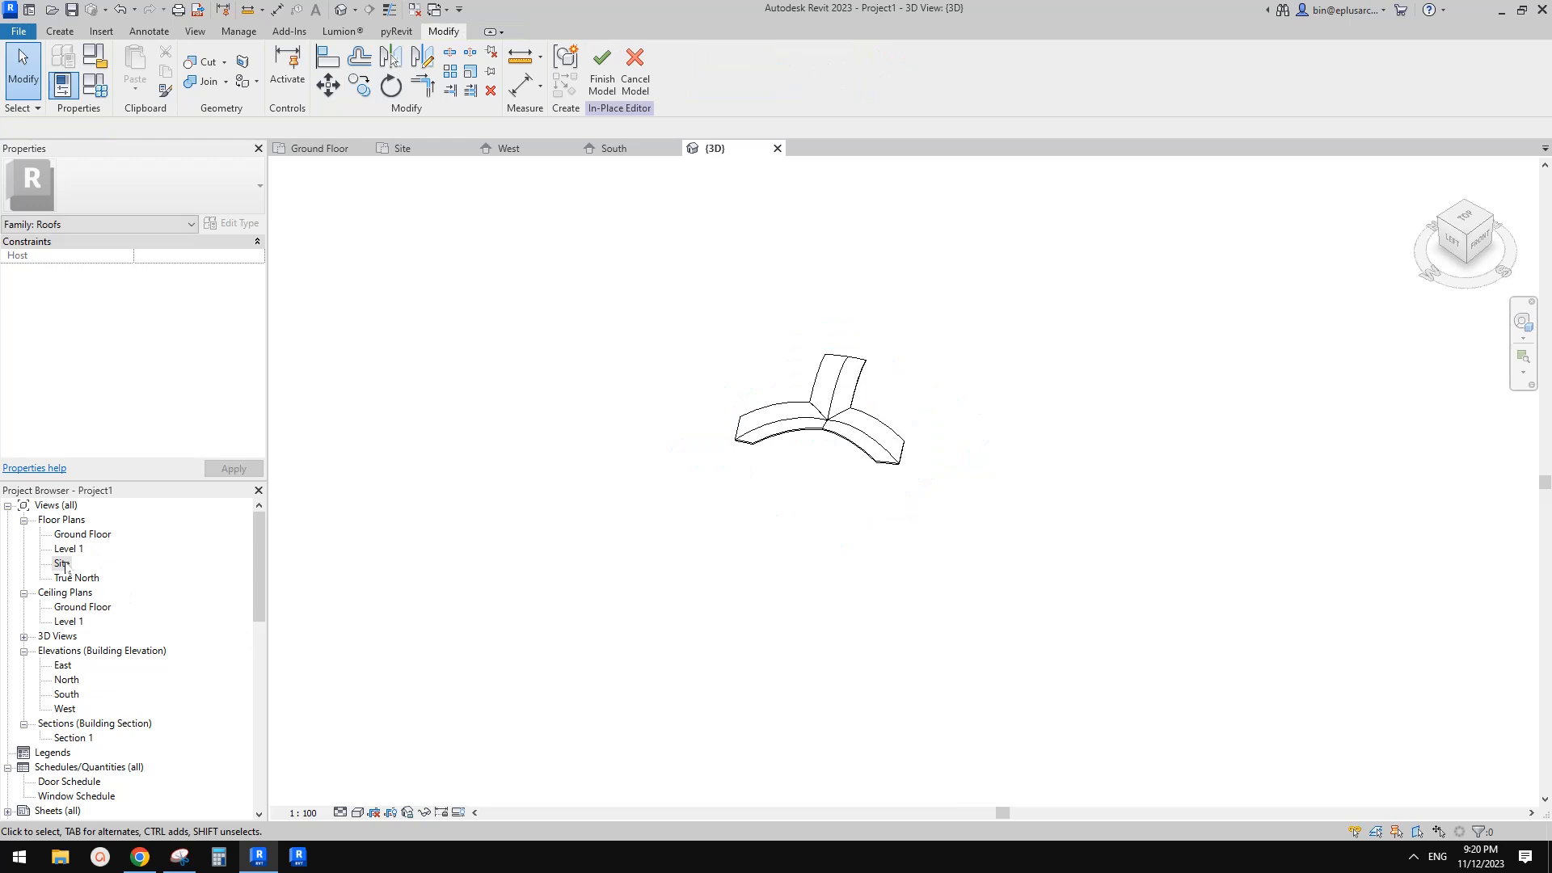
Copy the whole three-armed roof with its void extrusions to the east in the Site plan
{"action": "scroll", "coordinate": [765, 394], "scroll_direction": "up", "scroll_amount": 2}
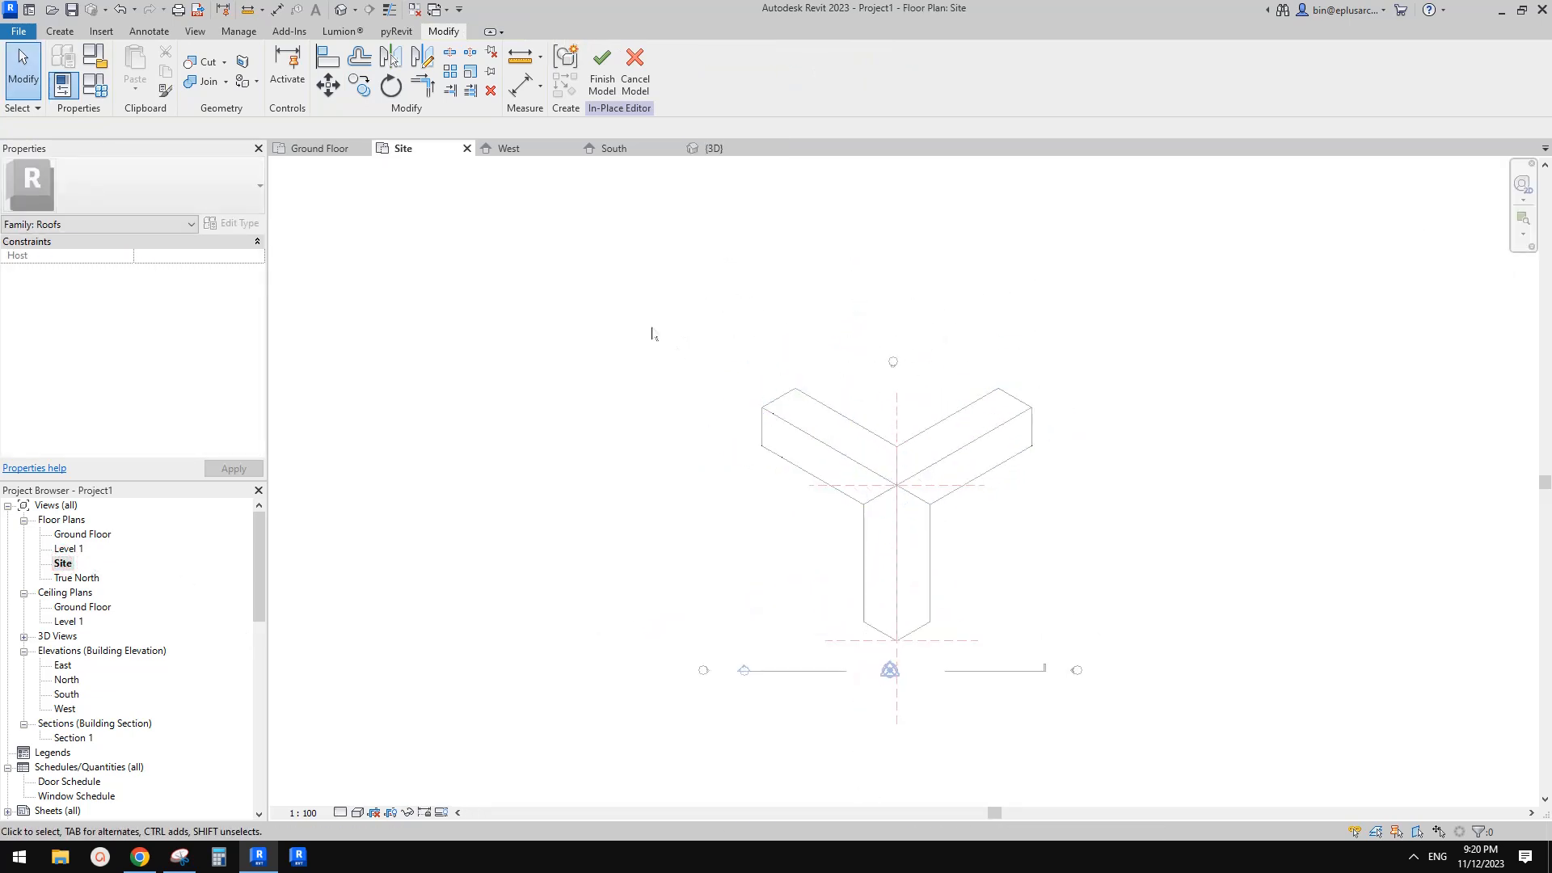
{"action": "left_click_drag", "start_coordinate": [683, 290], "coordinate": [1105, 689]}
{"action": "key", "text": "c"}
{"action": "key", "text": "o"}
{"action": "left_click", "coordinate": [1032, 500]}
{"action": "middle_click_drag", "start_coordinate": [1269, 503], "coordinate": [1164, 492]}
{"action": "left_click", "coordinate": [1202, 492]}
{"action": "key", "text": "Escape"}
{"action": "key", "text": "Escape"}
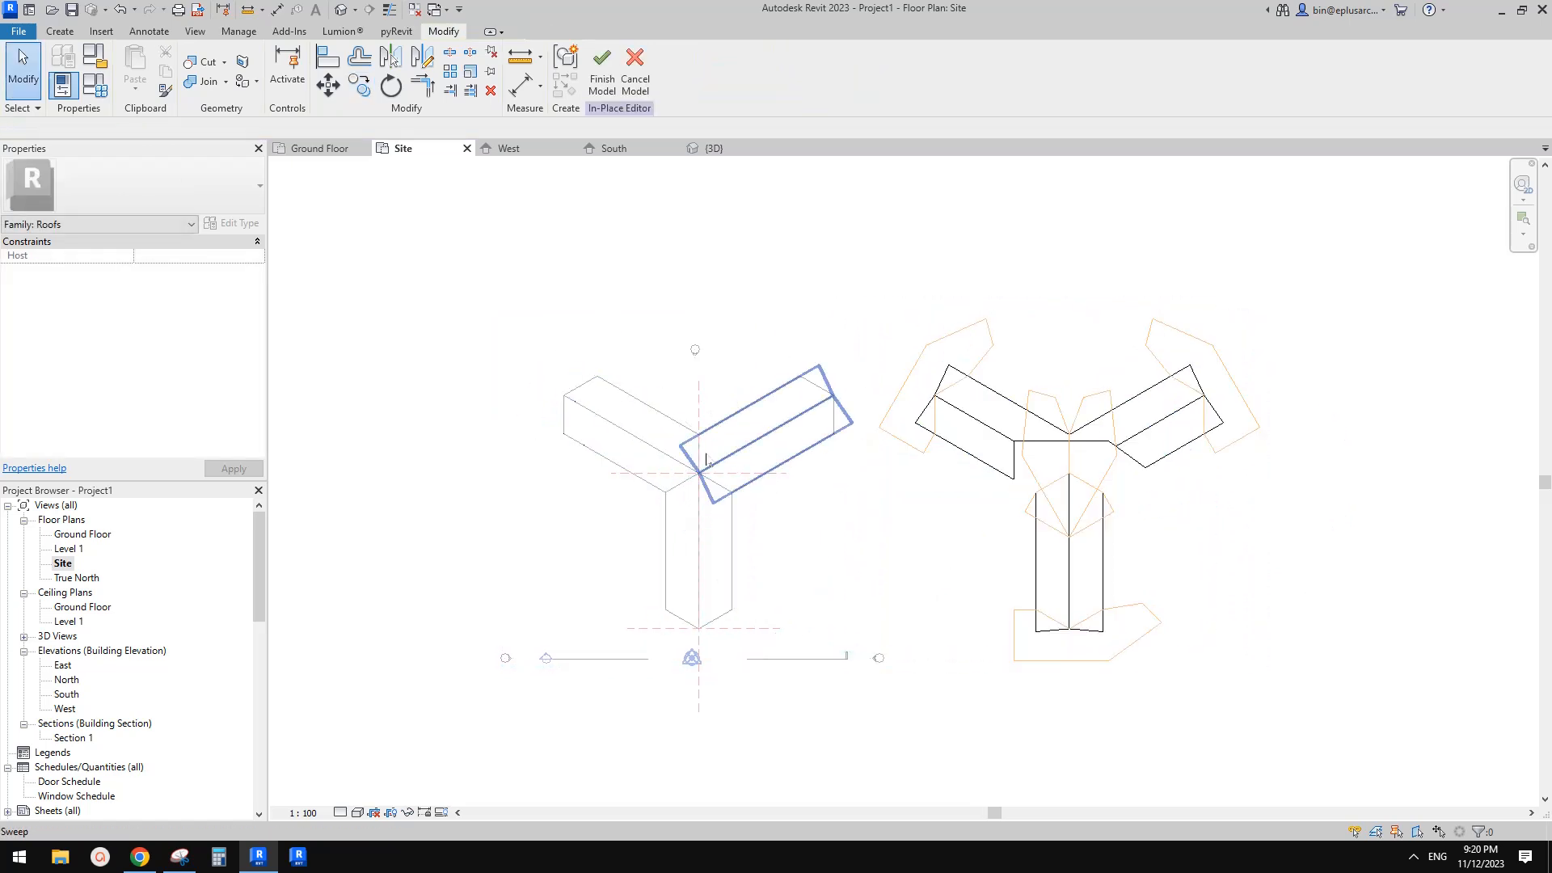
Cut the copied roof's sweep with its void extrusion in the 3D view
{"action": "middle_click_drag", "start_coordinate": [1016, 524], "coordinate": [1014, 525]}
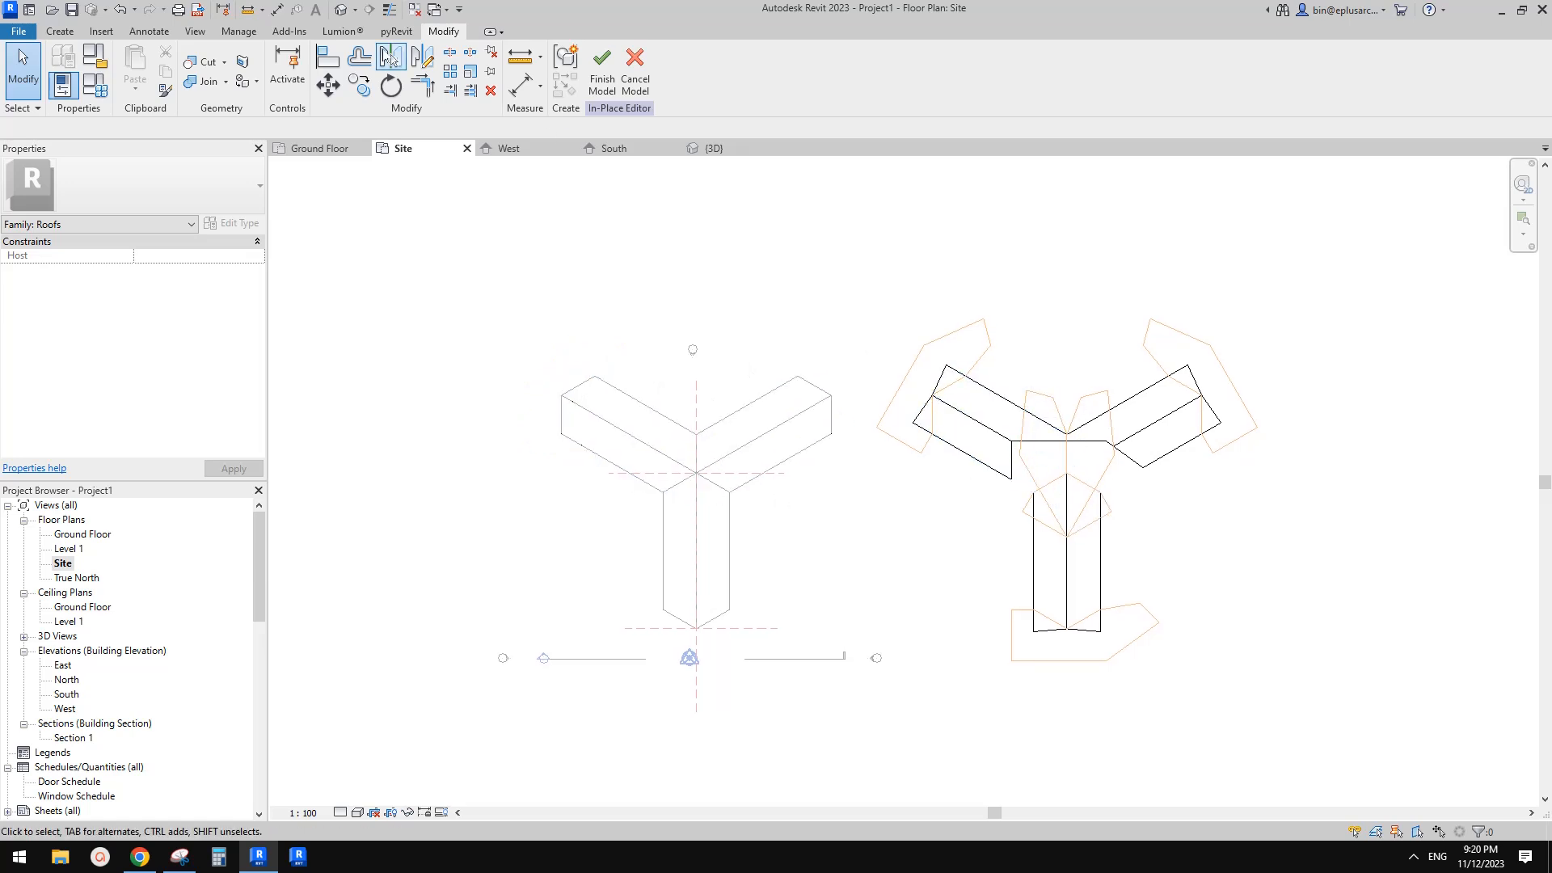
{"action": "left_click", "coordinate": [346, 12]}
{"action": "middle_click_drag", "start_coordinate": [956, 356], "coordinate": [690, 347], "text": "shift"}
{"action": "left_click", "coordinate": [208, 69]}
{"action": "left_click", "coordinate": [1052, 488]}
{"action": "left_click", "coordinate": [1146, 436]}
{"action": "middle_click_drag", "start_coordinate": [930, 350], "coordinate": [1059, 461], "text": "shift"}
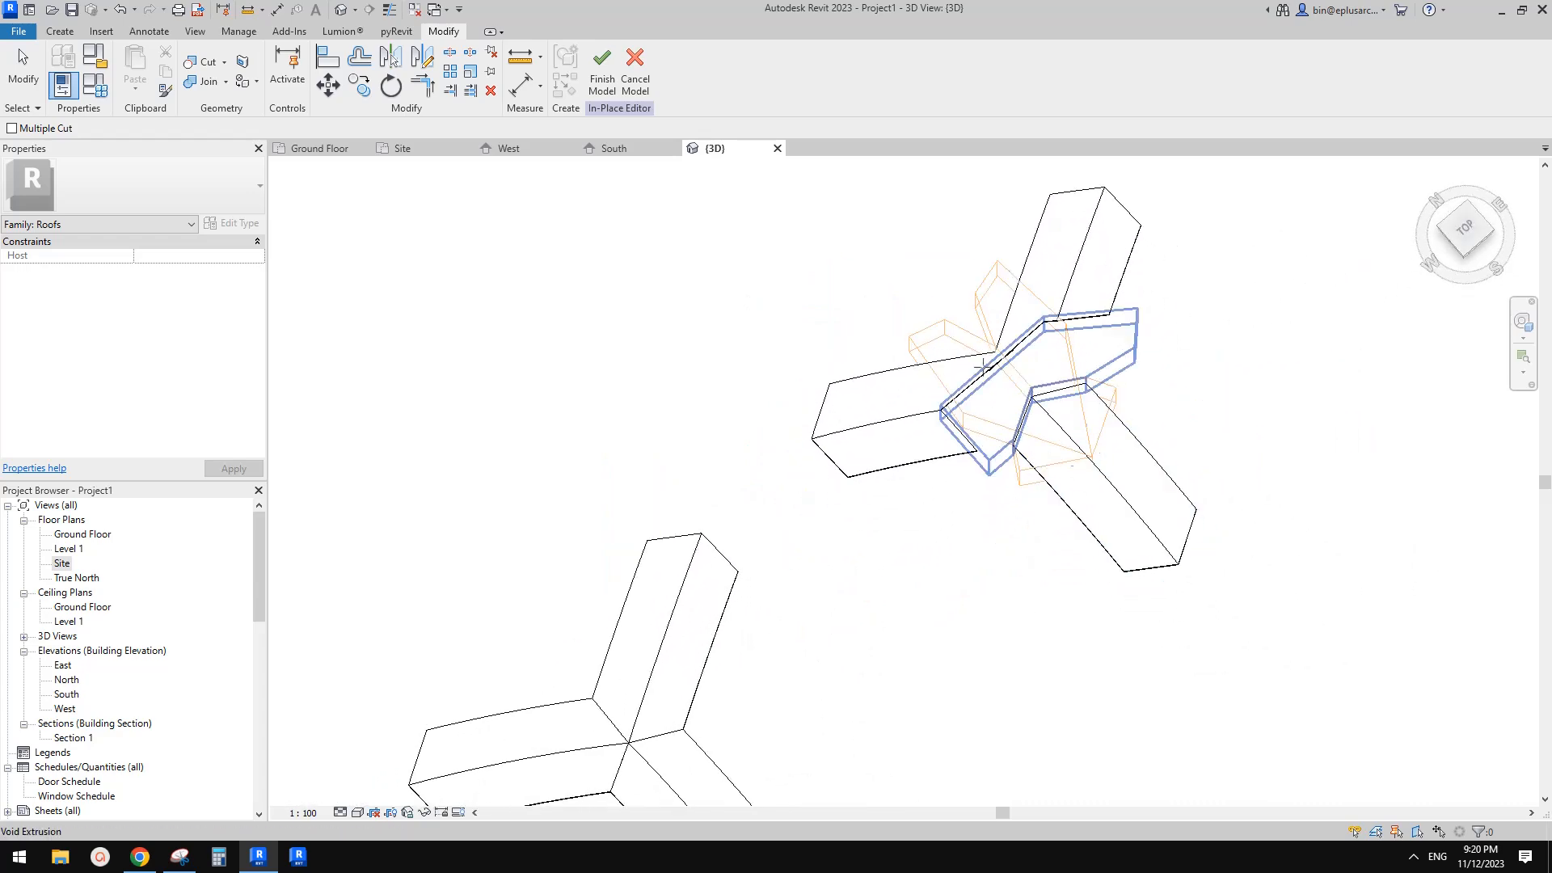
Uncut the copied roof's arm sweeps from the junction void extrusion
{"action": "left_click", "coordinate": [224, 61]}
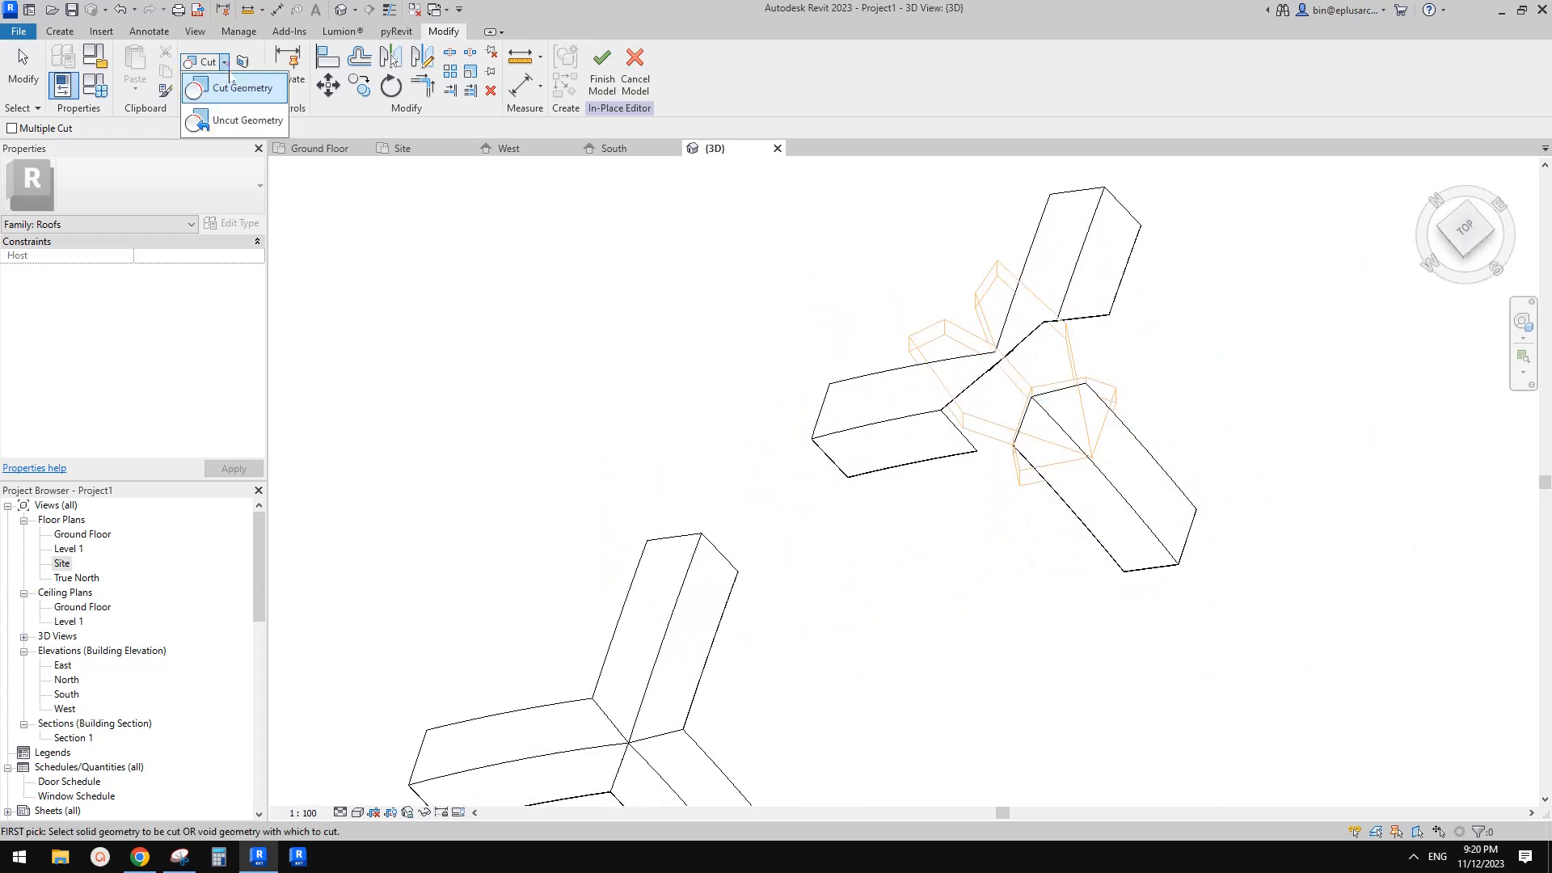
{"action": "left_click", "coordinate": [233, 121]}
{"action": "middle_click_drag", "start_coordinate": [1175, 297], "coordinate": [1143, 329]}
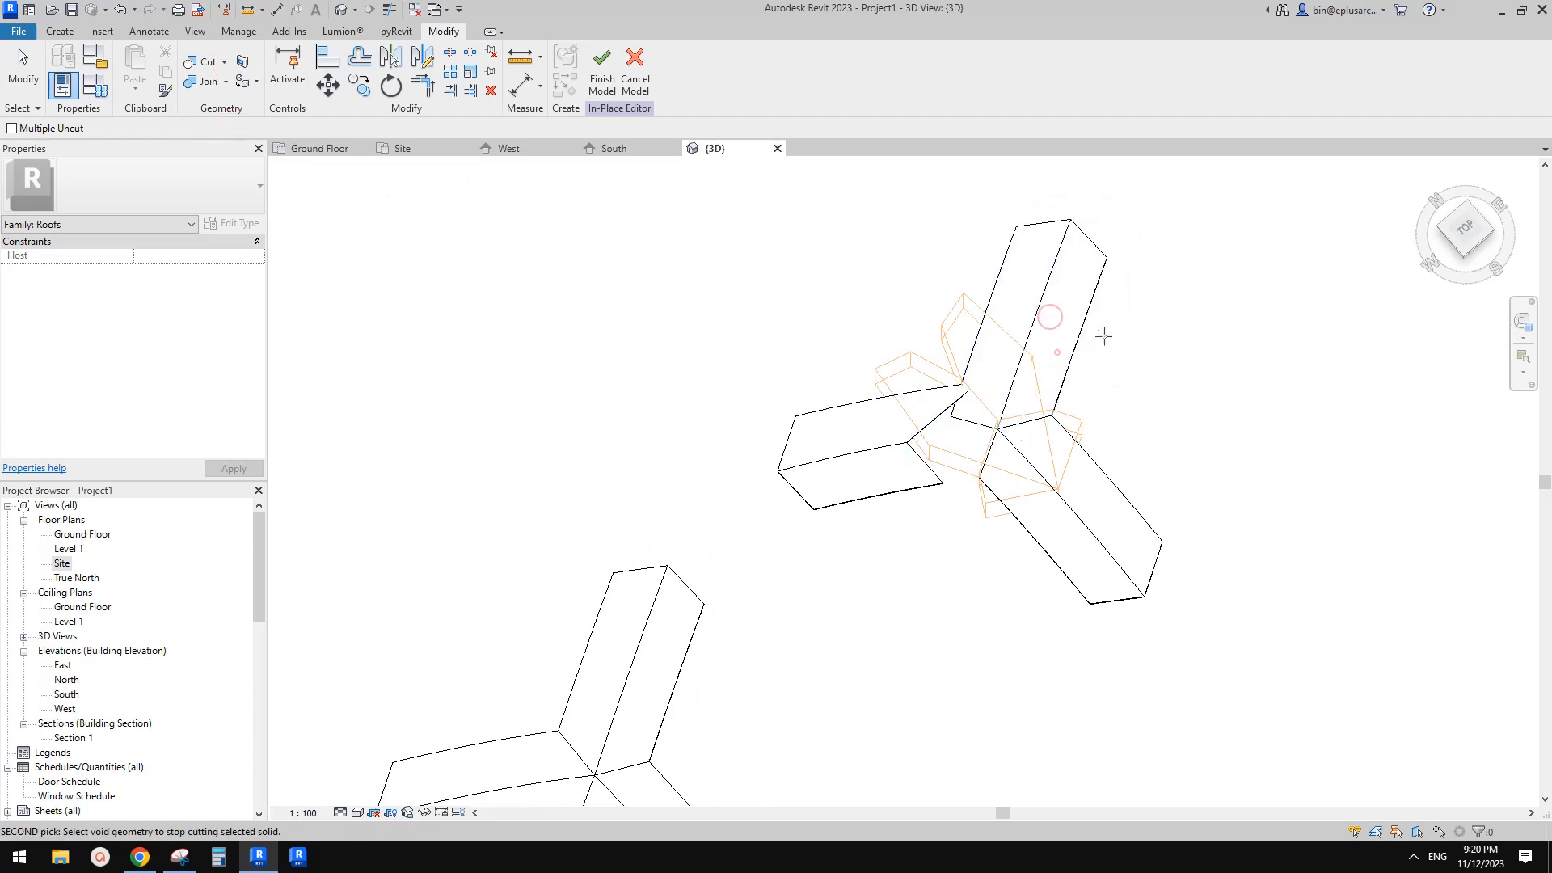
{"action": "left_click", "coordinate": [961, 482]}
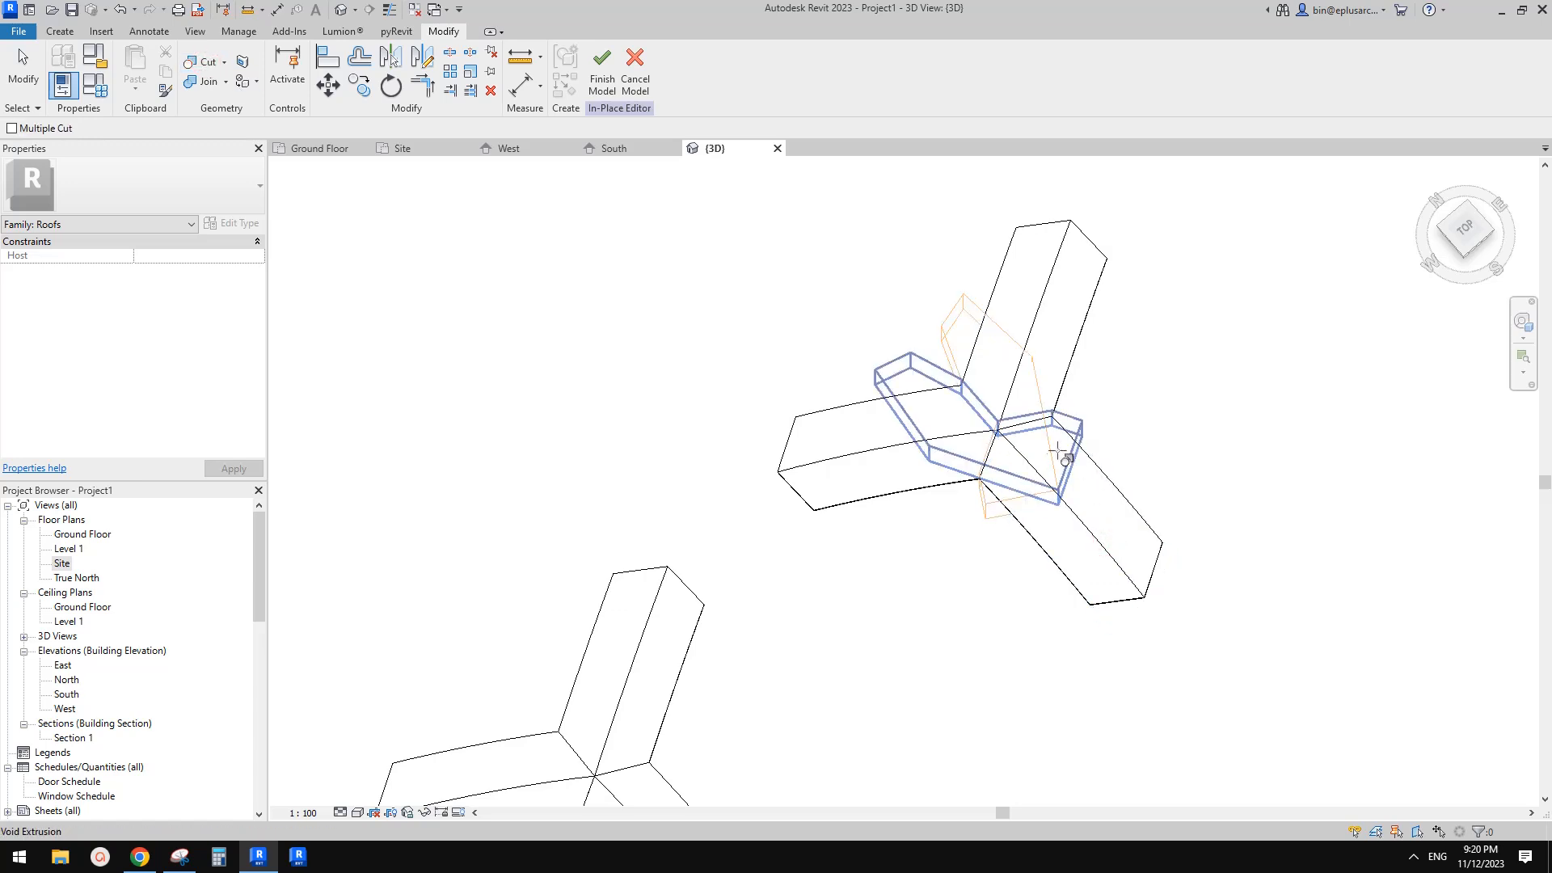
{"action": "middle_click_drag", "start_coordinate": [984, 434], "coordinate": [890, 481], "text": "shift"}
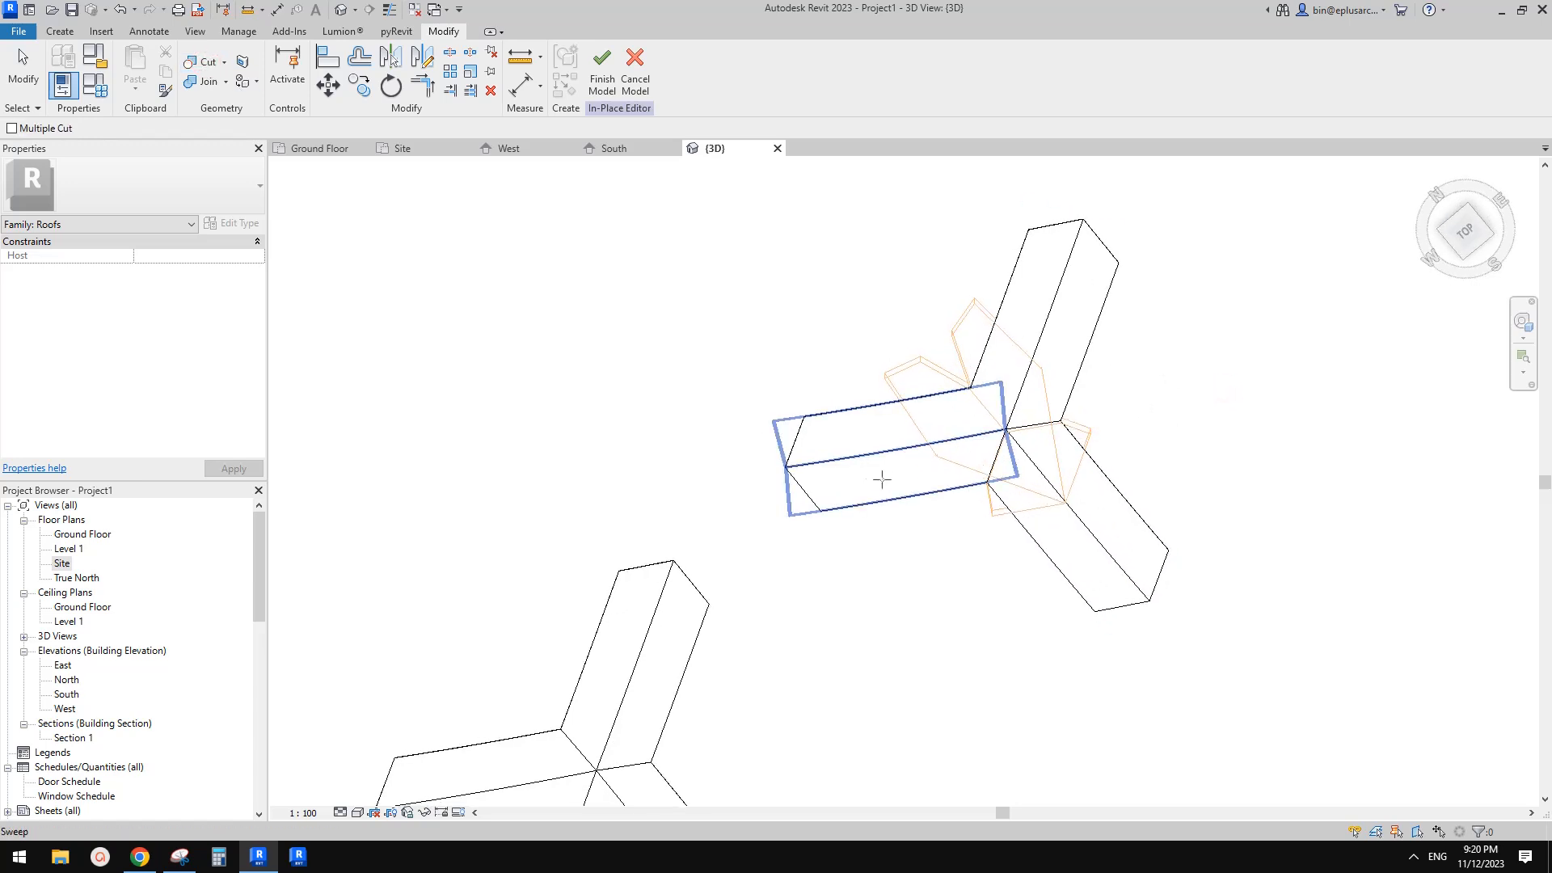
{"action": "left_click", "coordinate": [979, 306]}
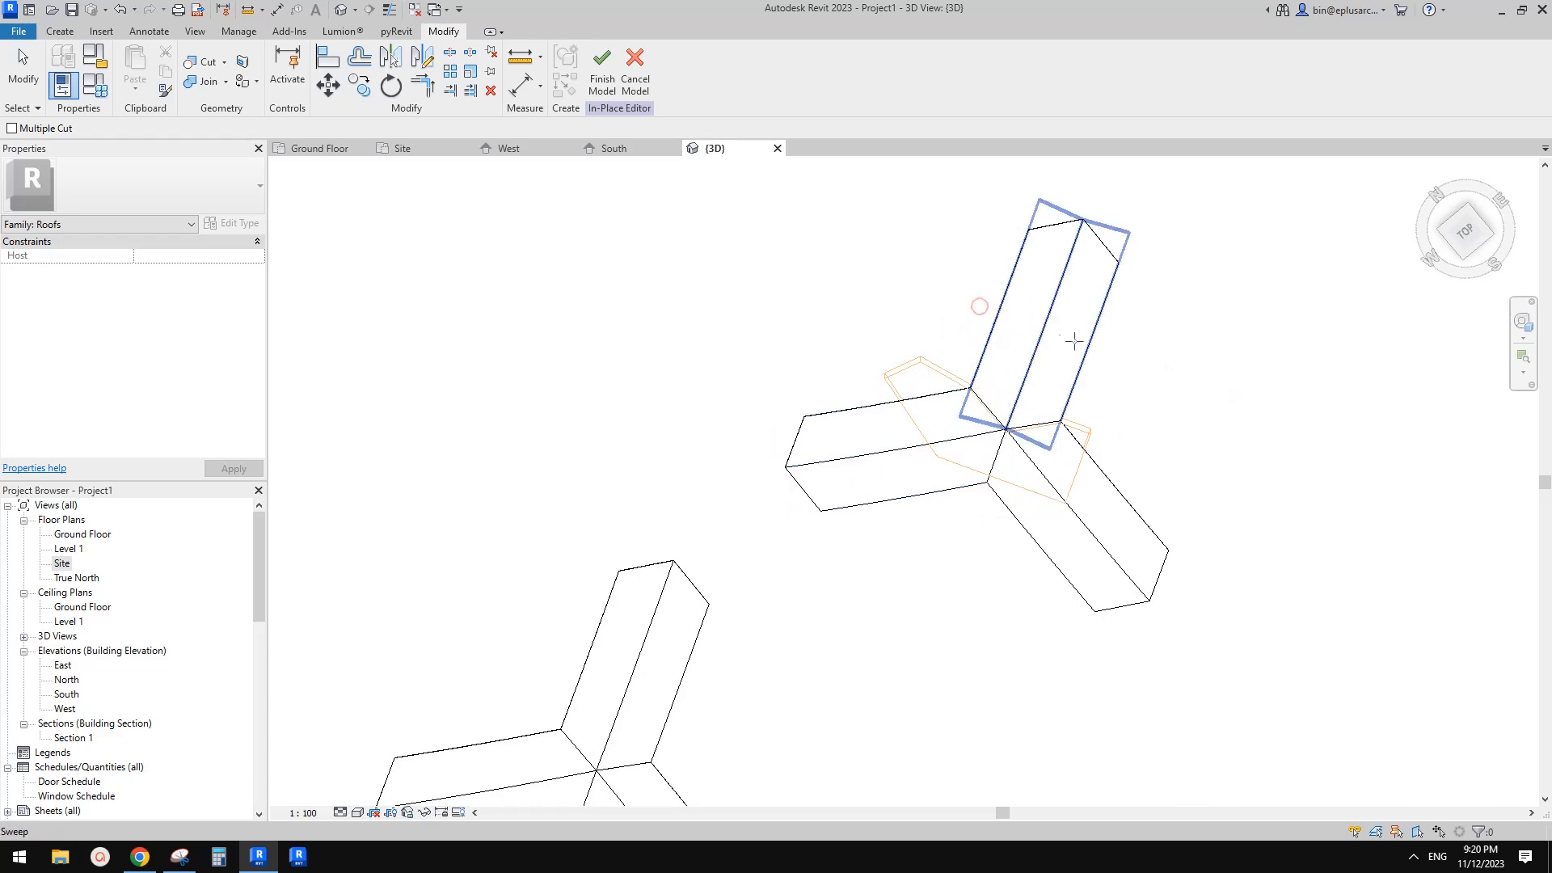
{"action": "key", "text": "Escape"}
Examine the copied roof's arm sweeps and void extrusions in the 3D view
{"action": "middle_click_drag", "start_coordinate": [981, 434], "coordinate": [1045, 555], "text": "shift"}
{"action": "middle_click_drag", "start_coordinate": [1161, 643], "coordinate": [1095, 505]}
{"action": "left_click", "coordinate": [1080, 548]}
{"action": "middle_click_drag", "start_coordinate": [1101, 558], "coordinate": [1050, 499]}
{"action": "key", "text": "Escape"}
{"action": "scroll", "coordinate": [960, 460], "scroll_direction": "down", "scroll_amount": 1}
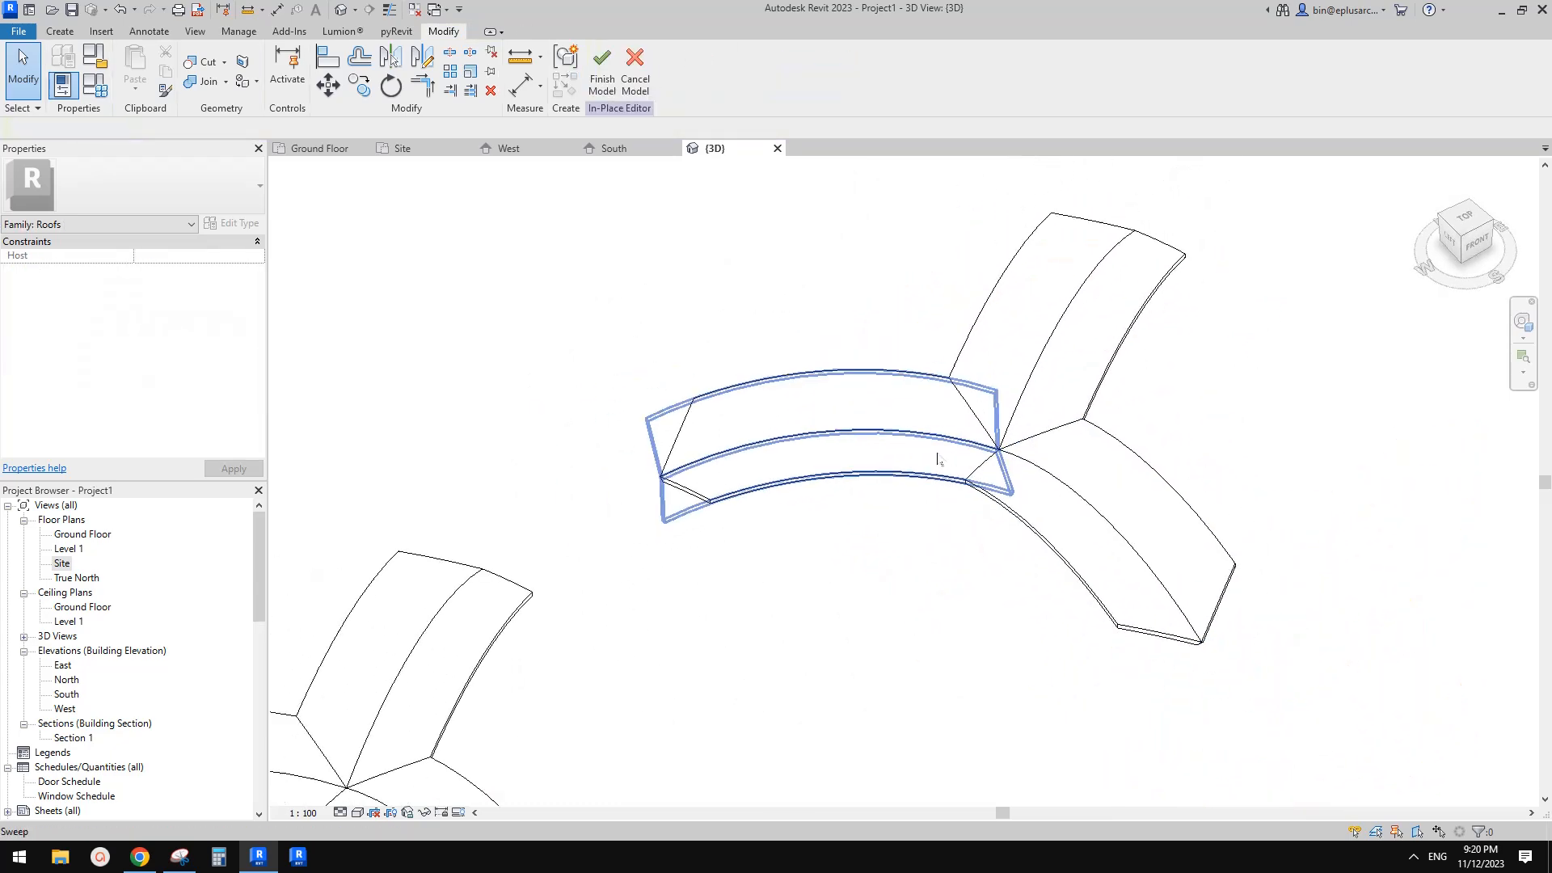
Cancel the in-place editing of the copied roof
{"action": "left_click", "coordinate": [863, 461]}
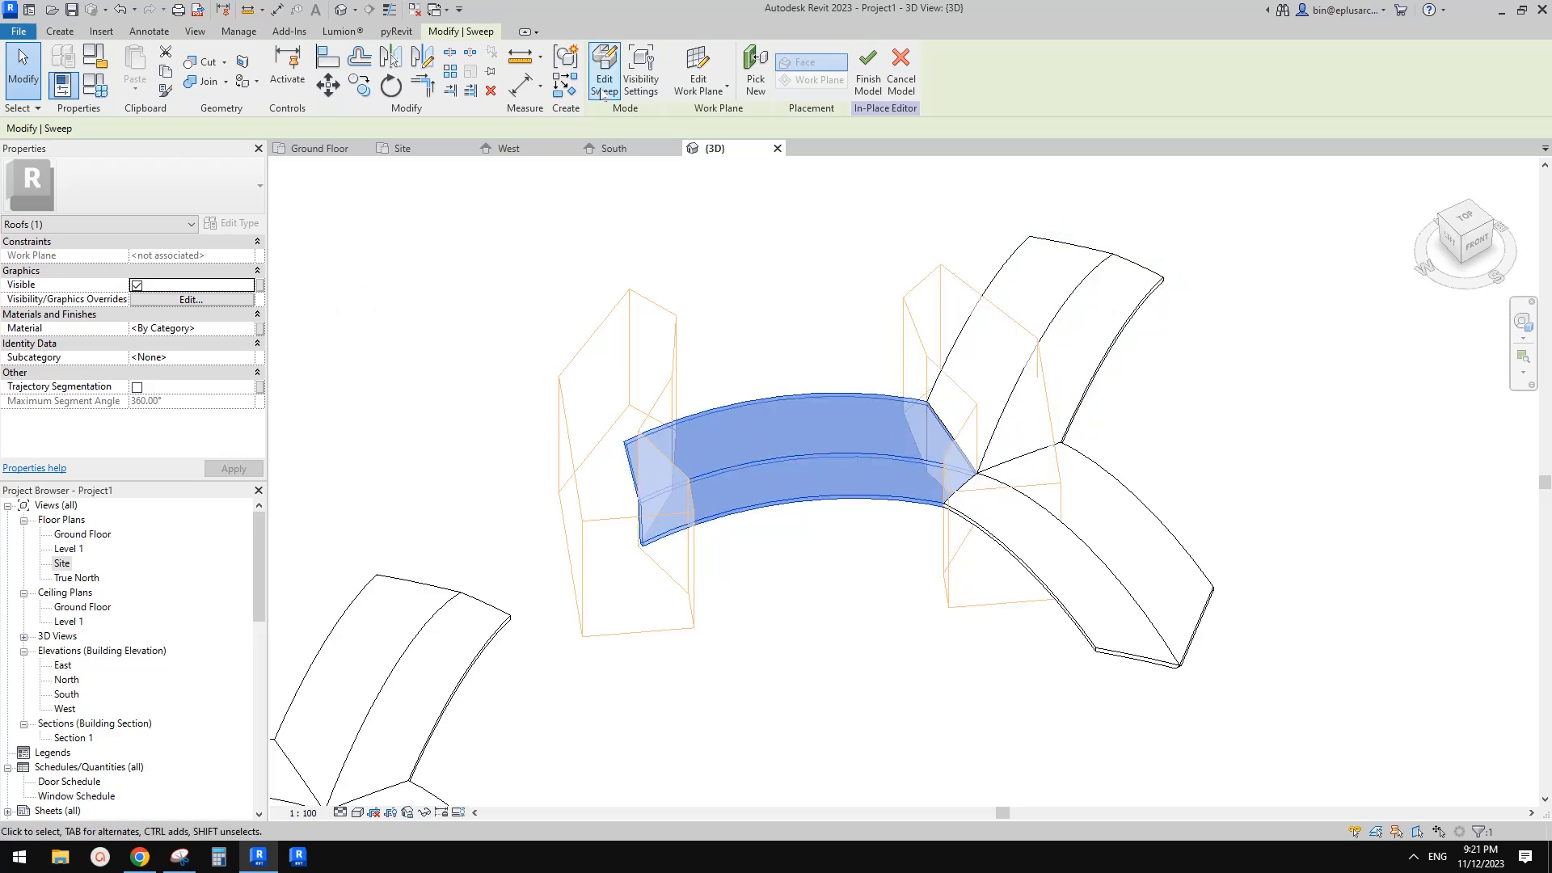
{"action": "scroll", "coordinate": [989, 380], "scroll_direction": "down", "scroll_amount": 4}
{"action": "middle_click_drag", "start_coordinate": [906, 417], "coordinate": [983, 418]}
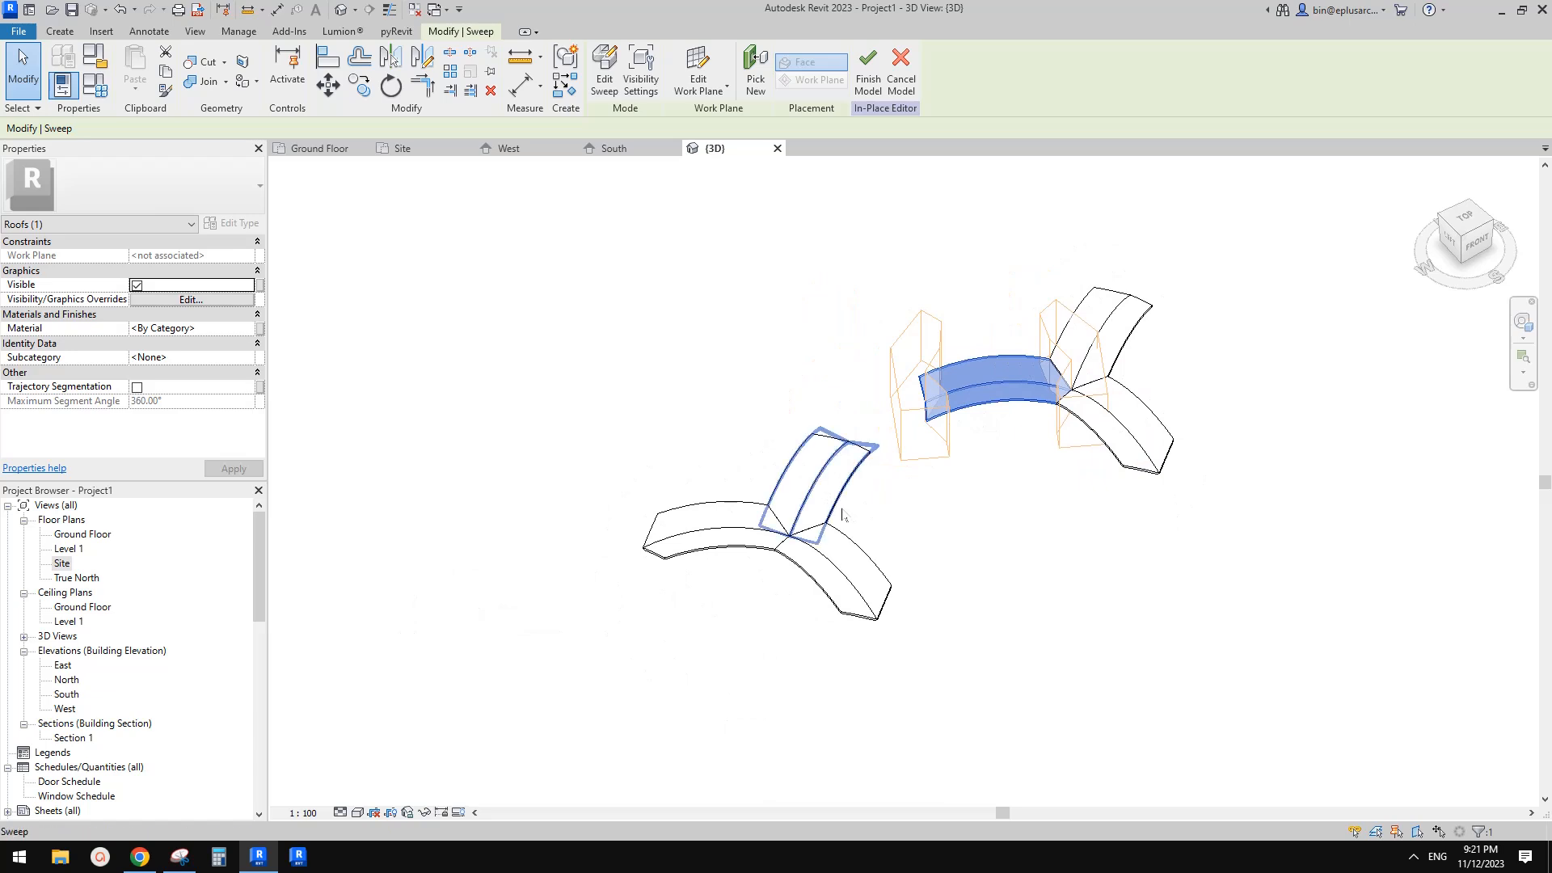
{"action": "middle_click_drag", "start_coordinate": [924, 501], "coordinate": [918, 501]}
{"action": "left_click", "coordinate": [918, 502]}
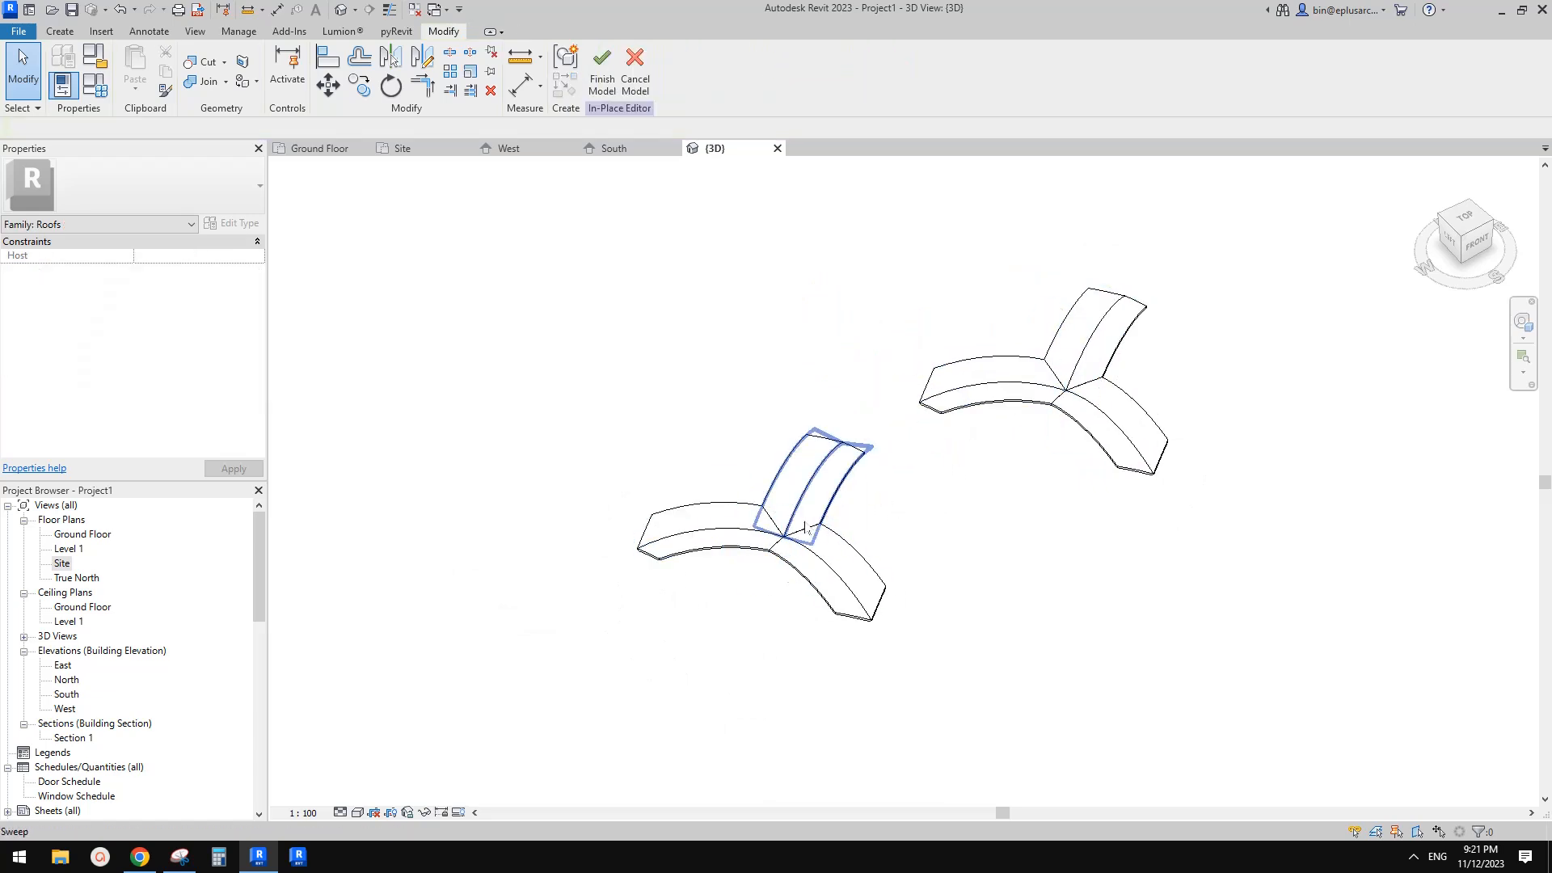
{"action": "scroll", "coordinate": [833, 526], "scroll_direction": "down", "scroll_amount": 2}
{"action": "scroll", "coordinate": [865, 404], "scroll_direction": "down", "scroll_amount": 1}
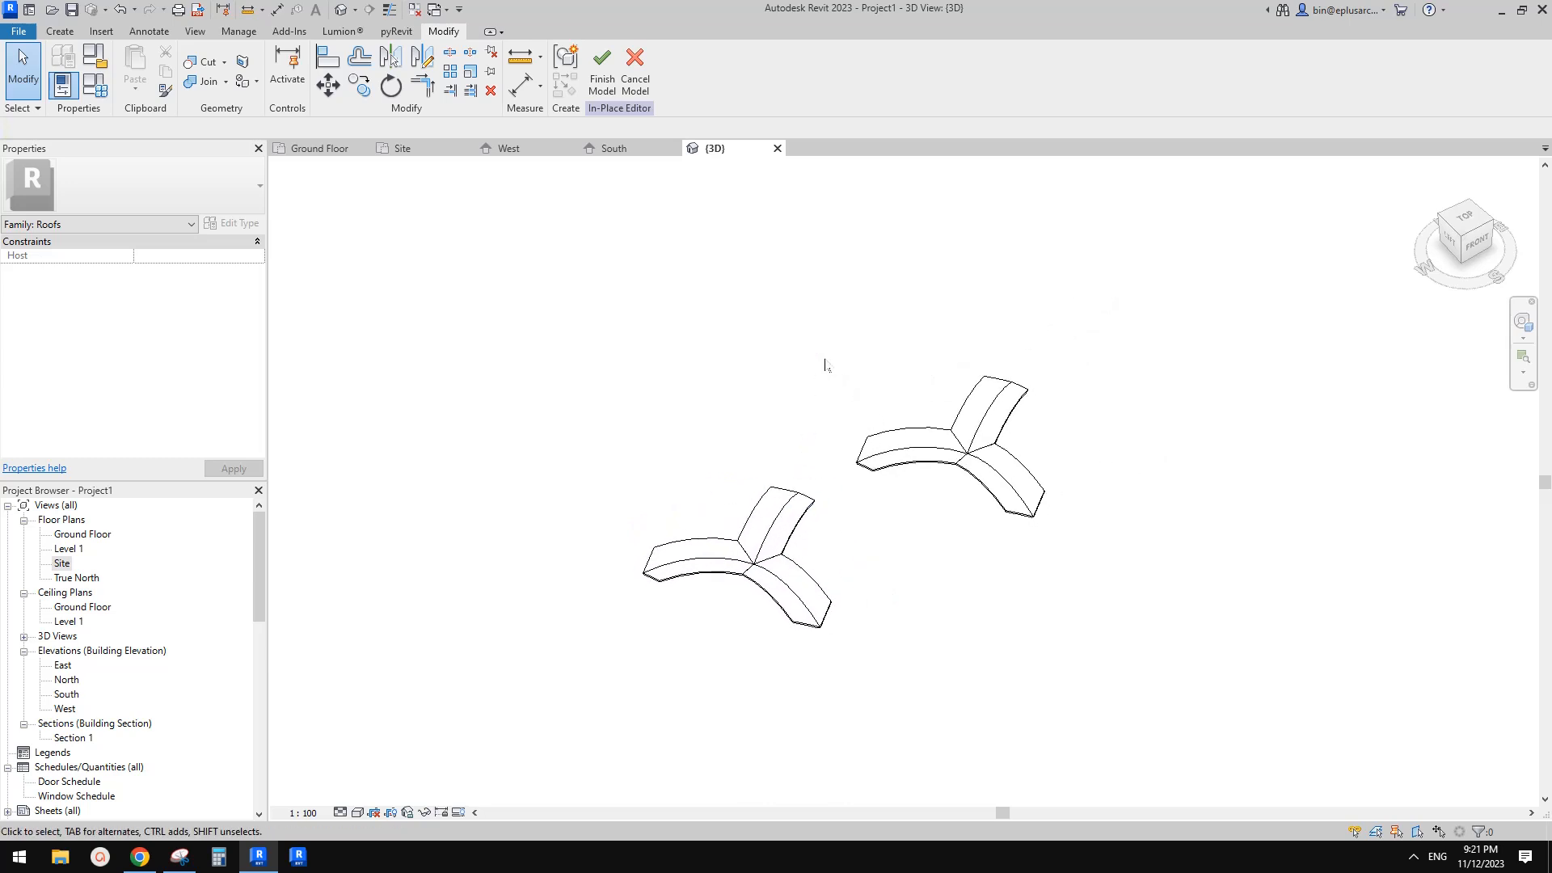
{"action": "left_click", "coordinate": [635, 81]}
{"action": "left_click", "coordinate": [603, 81]}
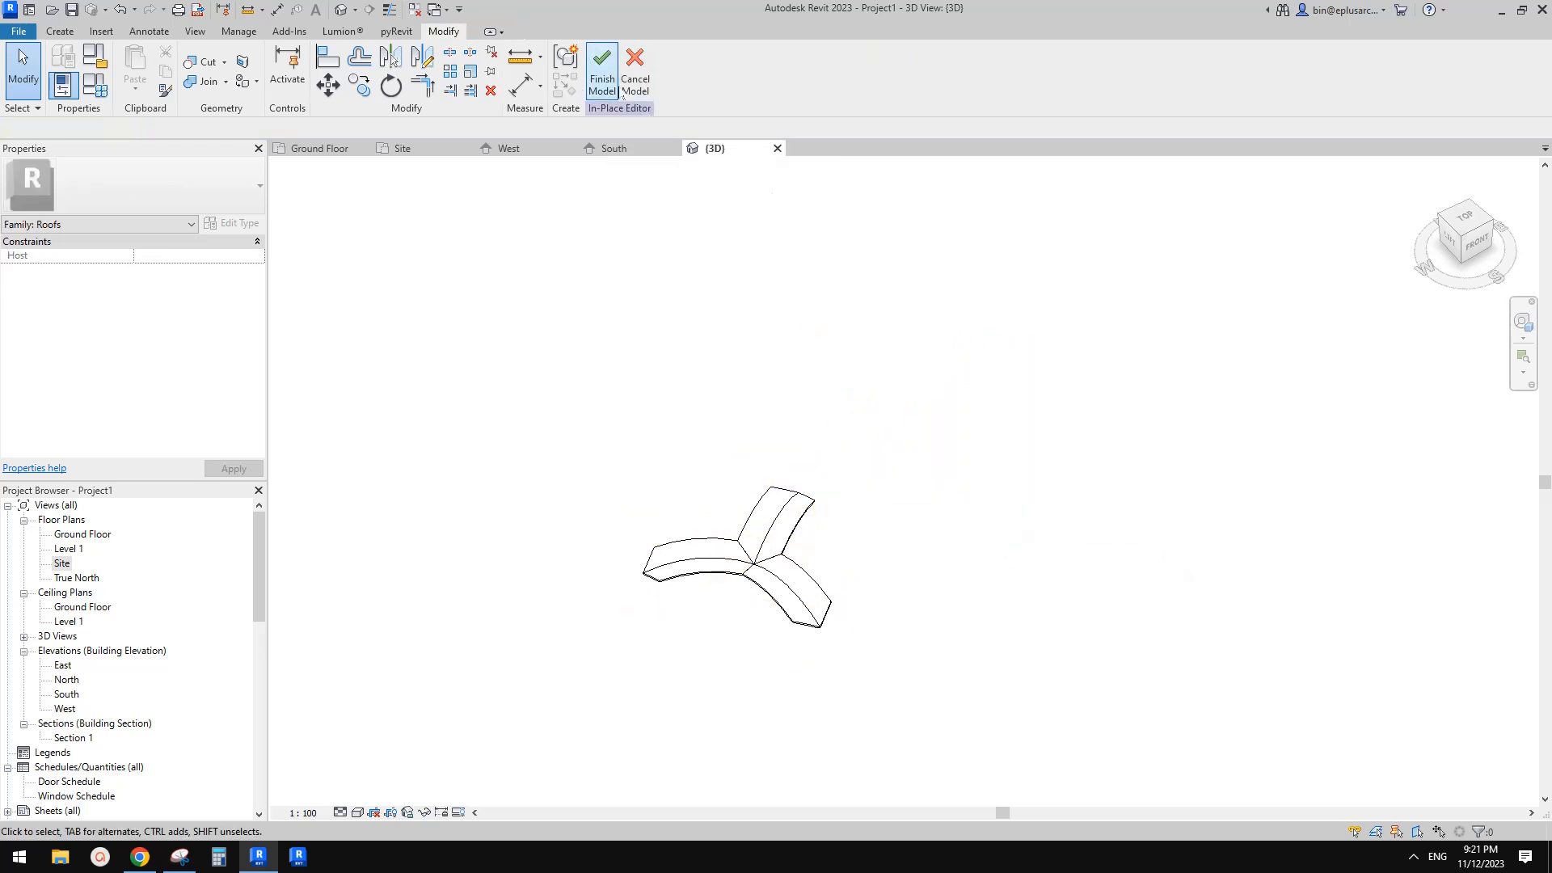
Copy the three-armed roof again to the east in the Site plan
{"action": "left_click", "coordinate": [780, 583]}
{"action": "middle_click_drag", "start_coordinate": [780, 582], "coordinate": [848, 566], "text": "shift"}
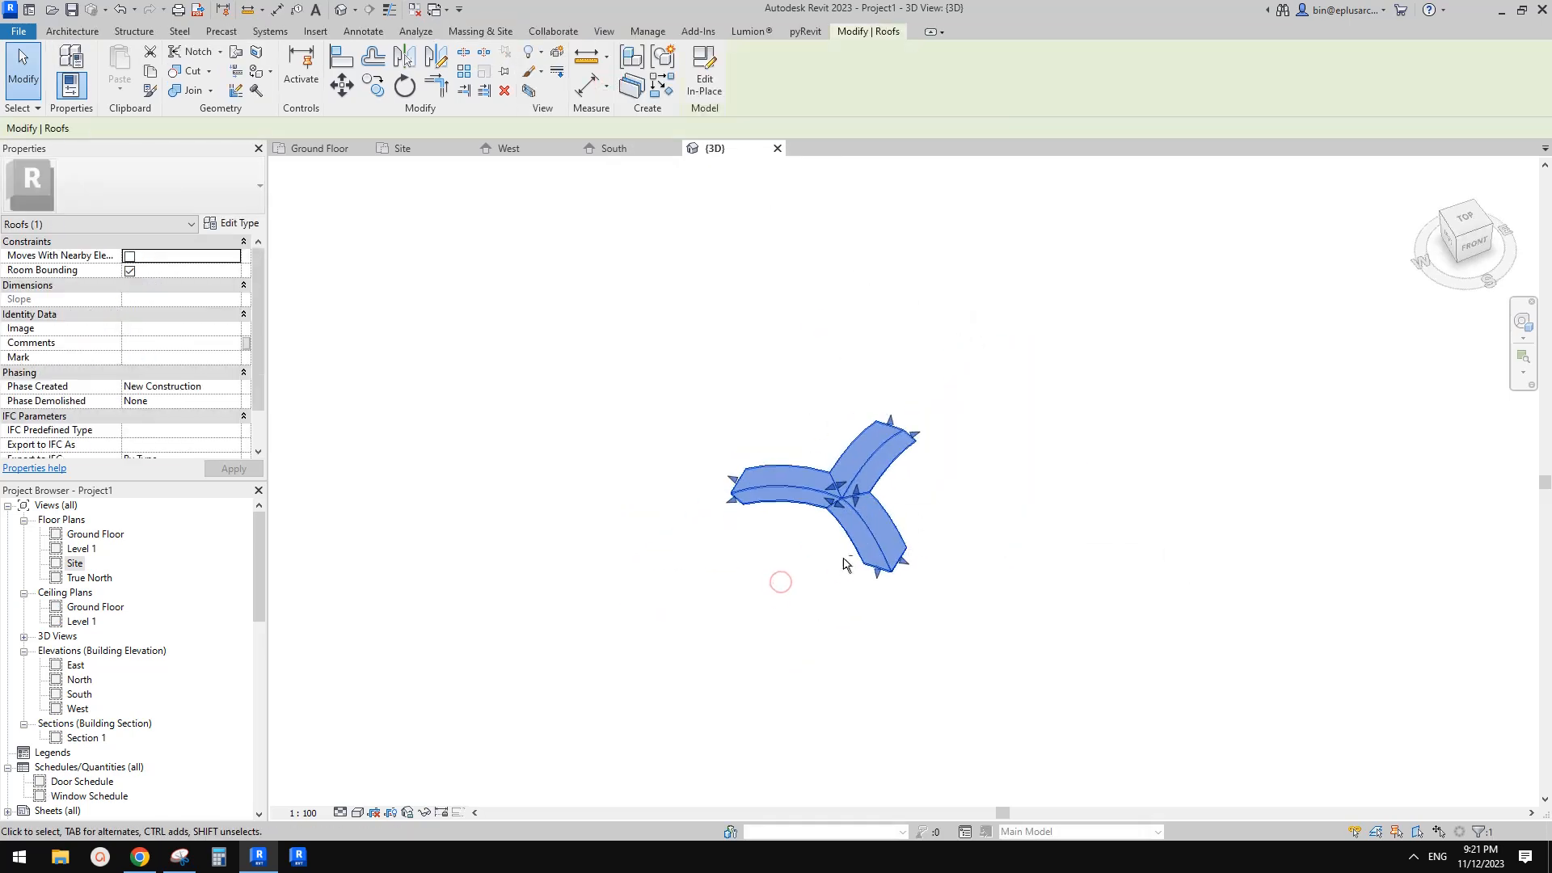
{"action": "middle_click_drag", "start_coordinate": [866, 496], "coordinate": [870, 496], "text": "shift"}
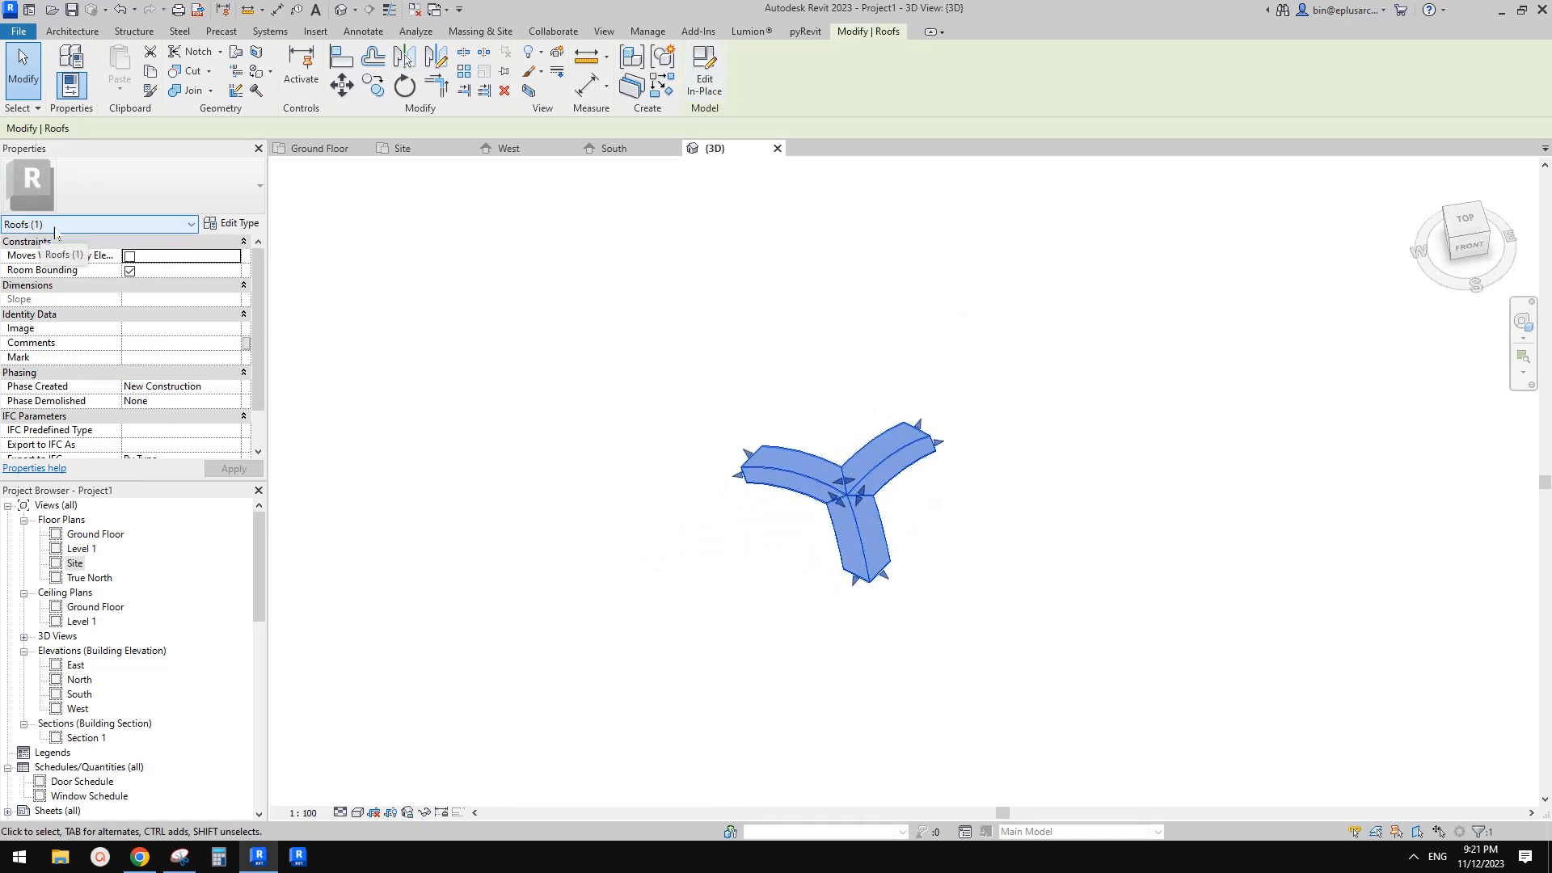
{"action": "middle_click_drag", "start_coordinate": [986, 374], "coordinate": [948, 385]}
{"action": "left_click", "coordinate": [947, 385]}
{"action": "double_click", "coordinate": [74, 564]}
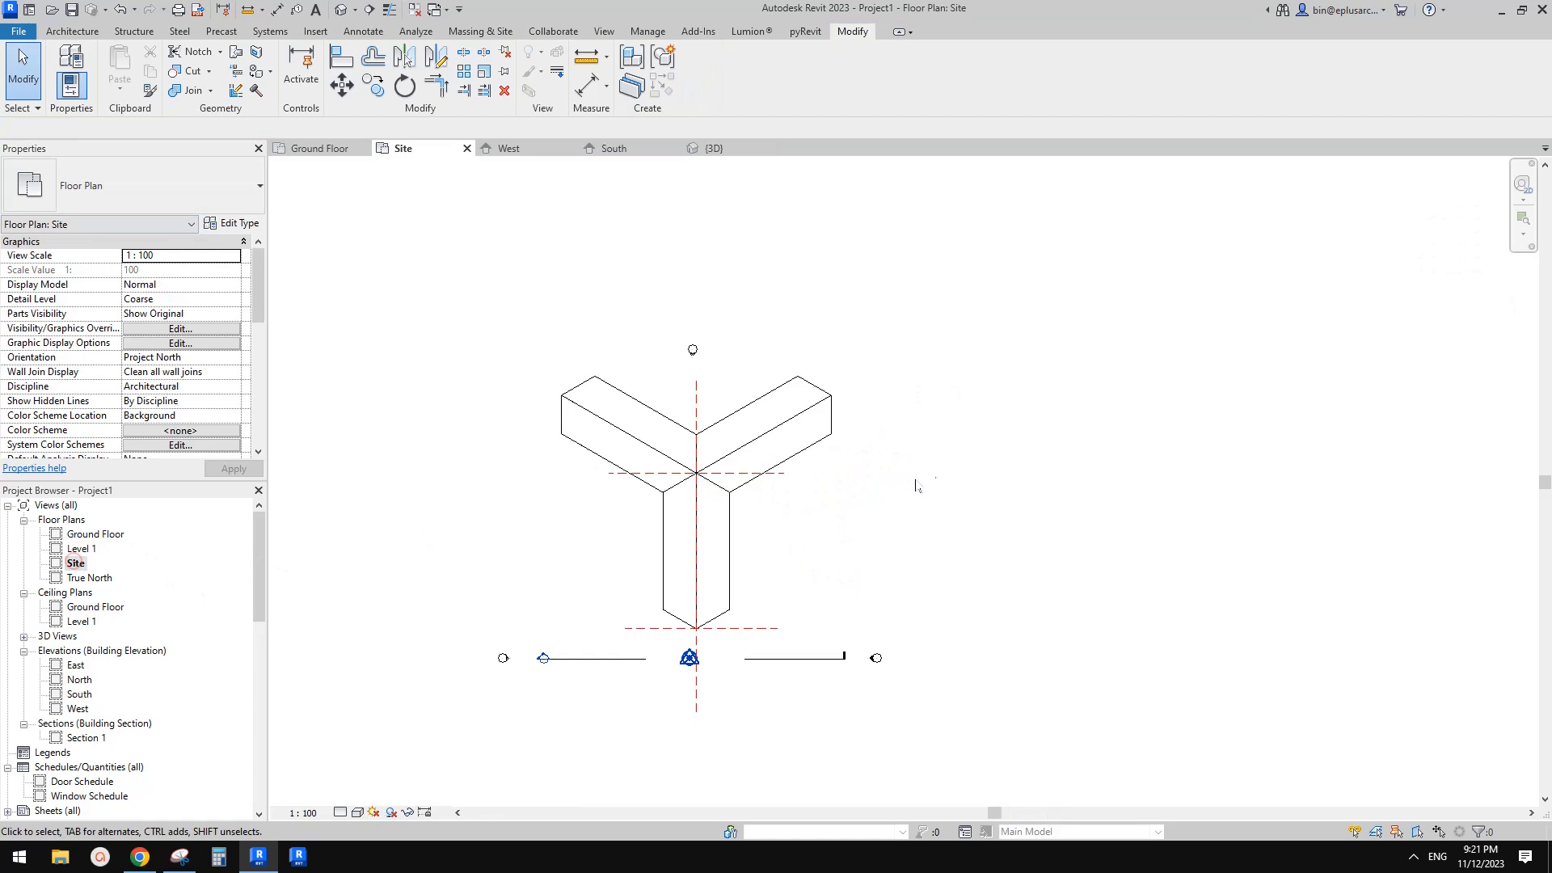
{"action": "left_click", "coordinate": [753, 442]}
{"action": "left_click", "coordinate": [773, 455]}
{"action": "left_click_drag", "start_coordinate": [791, 457], "coordinate": [1241, 449], "text": "ctrl"}
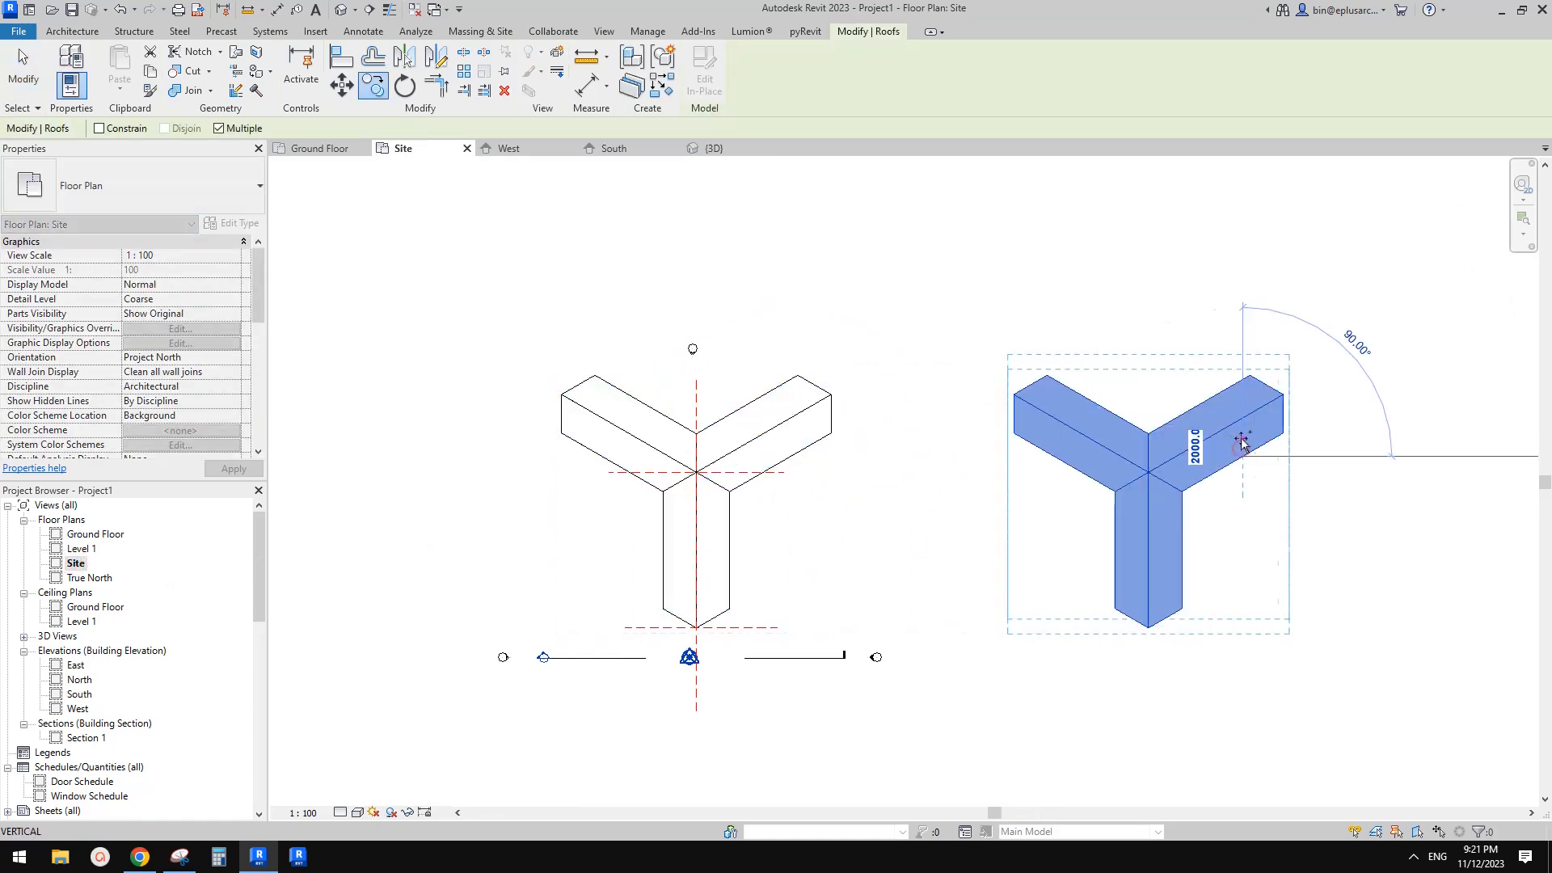
{"action": "key", "text": "Escape"}
Change the copied roof's in-place family category to Generic Models
{"action": "left_click", "coordinate": [1179, 453]}
{"action": "left_click", "coordinate": [703, 72]}
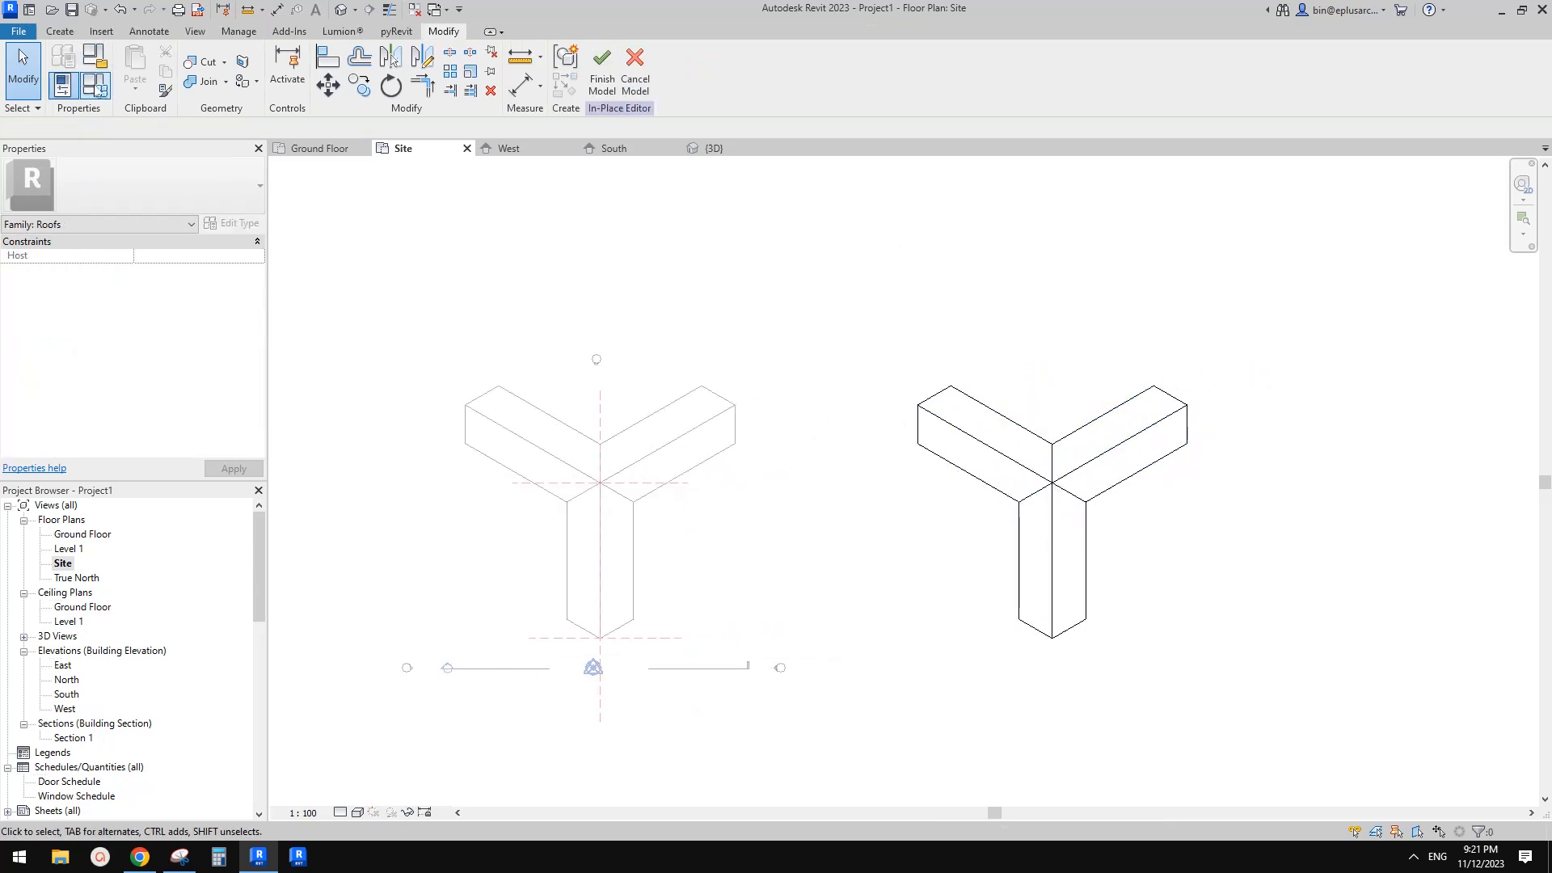
{"action": "left_click", "coordinate": [94, 81]}
{"action": "key", "text": "Escape"}
{"action": "left_click", "coordinate": [98, 61]}
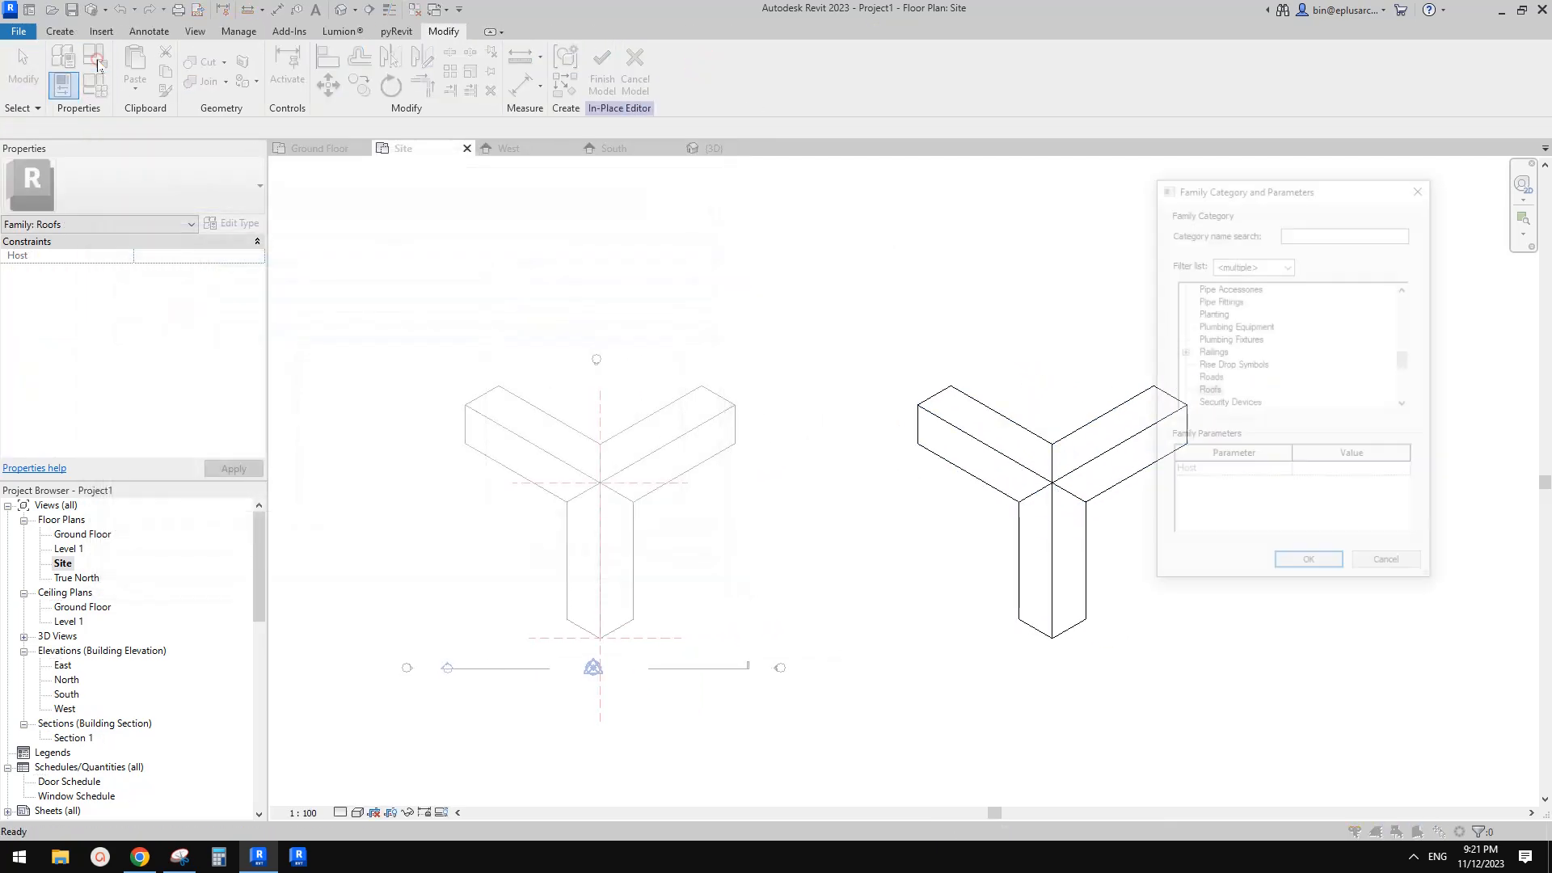
{"action": "left_click_drag", "start_coordinate": [1250, 189], "coordinate": [747, 209]}
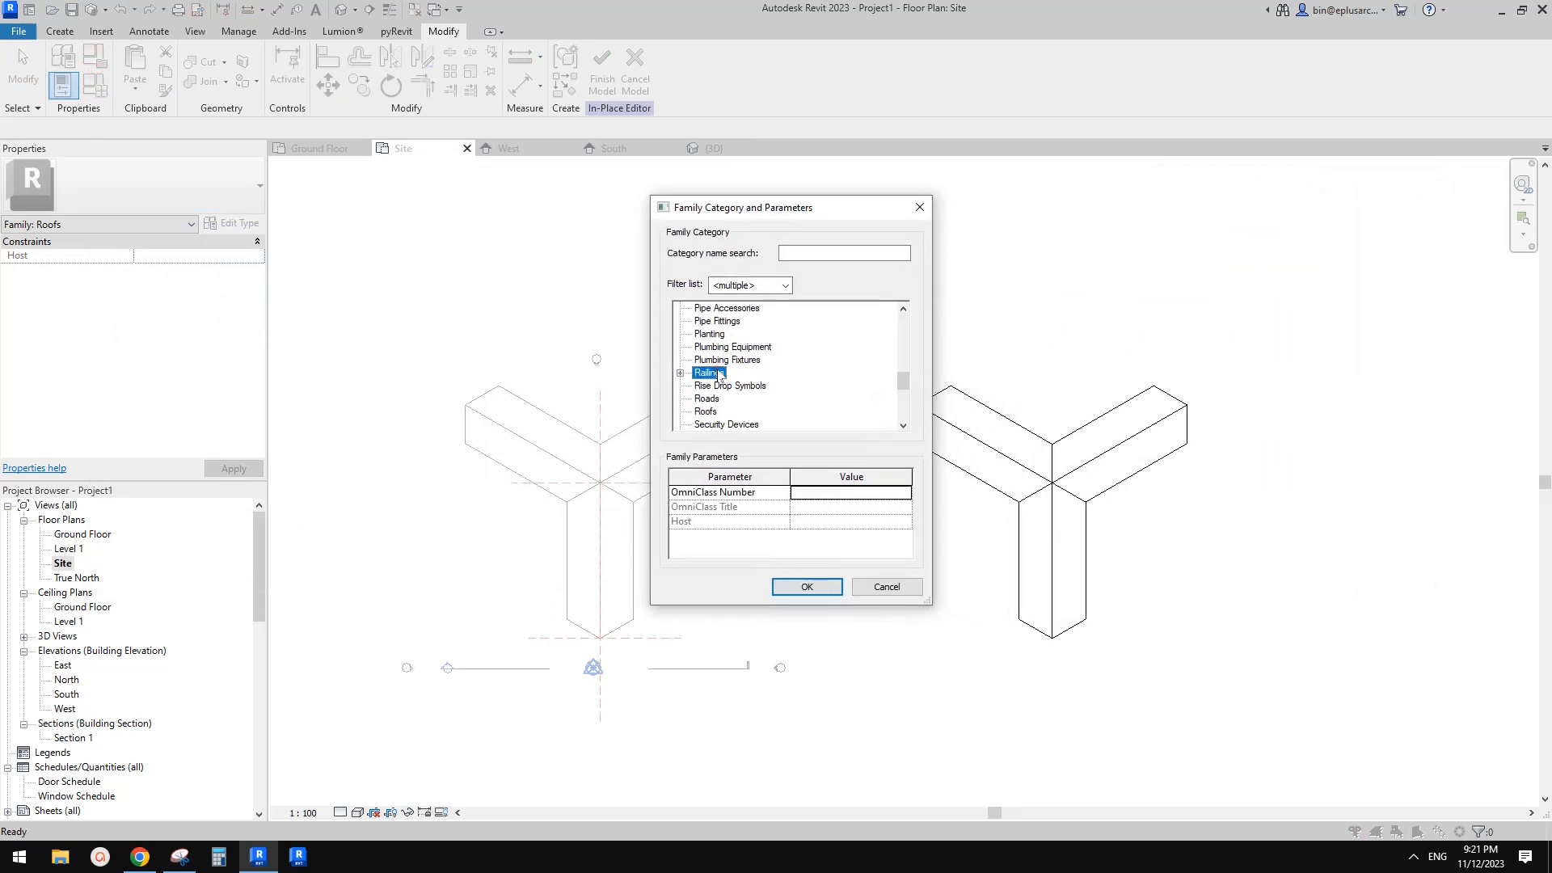
{"action": "key", "text": "g"}
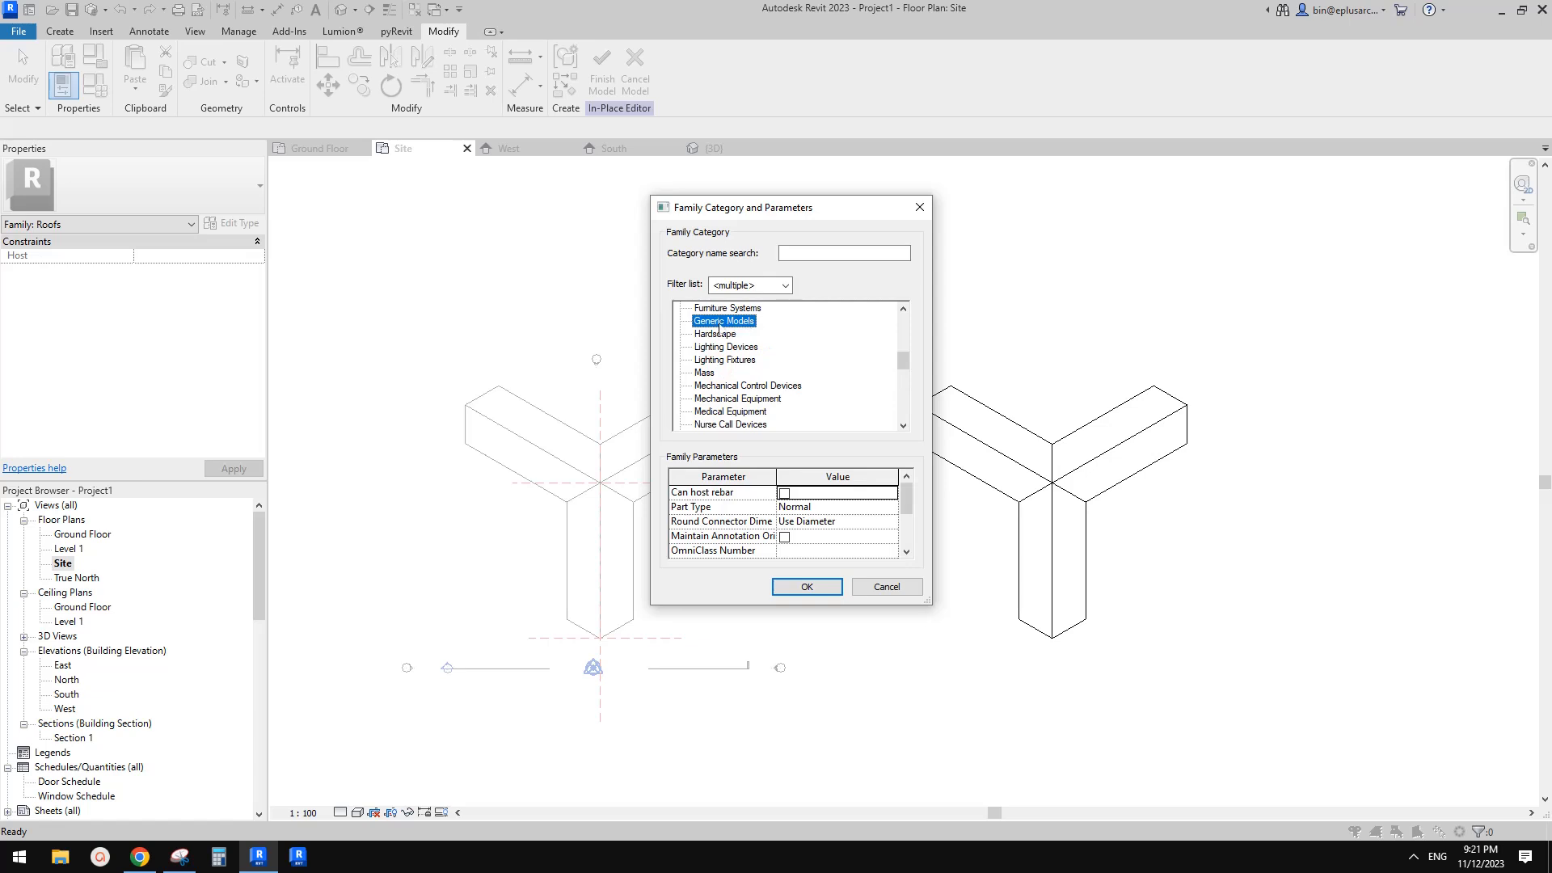
{"action": "left_click", "coordinate": [808, 588]}
{"action": "left_click", "coordinate": [603, 81]}
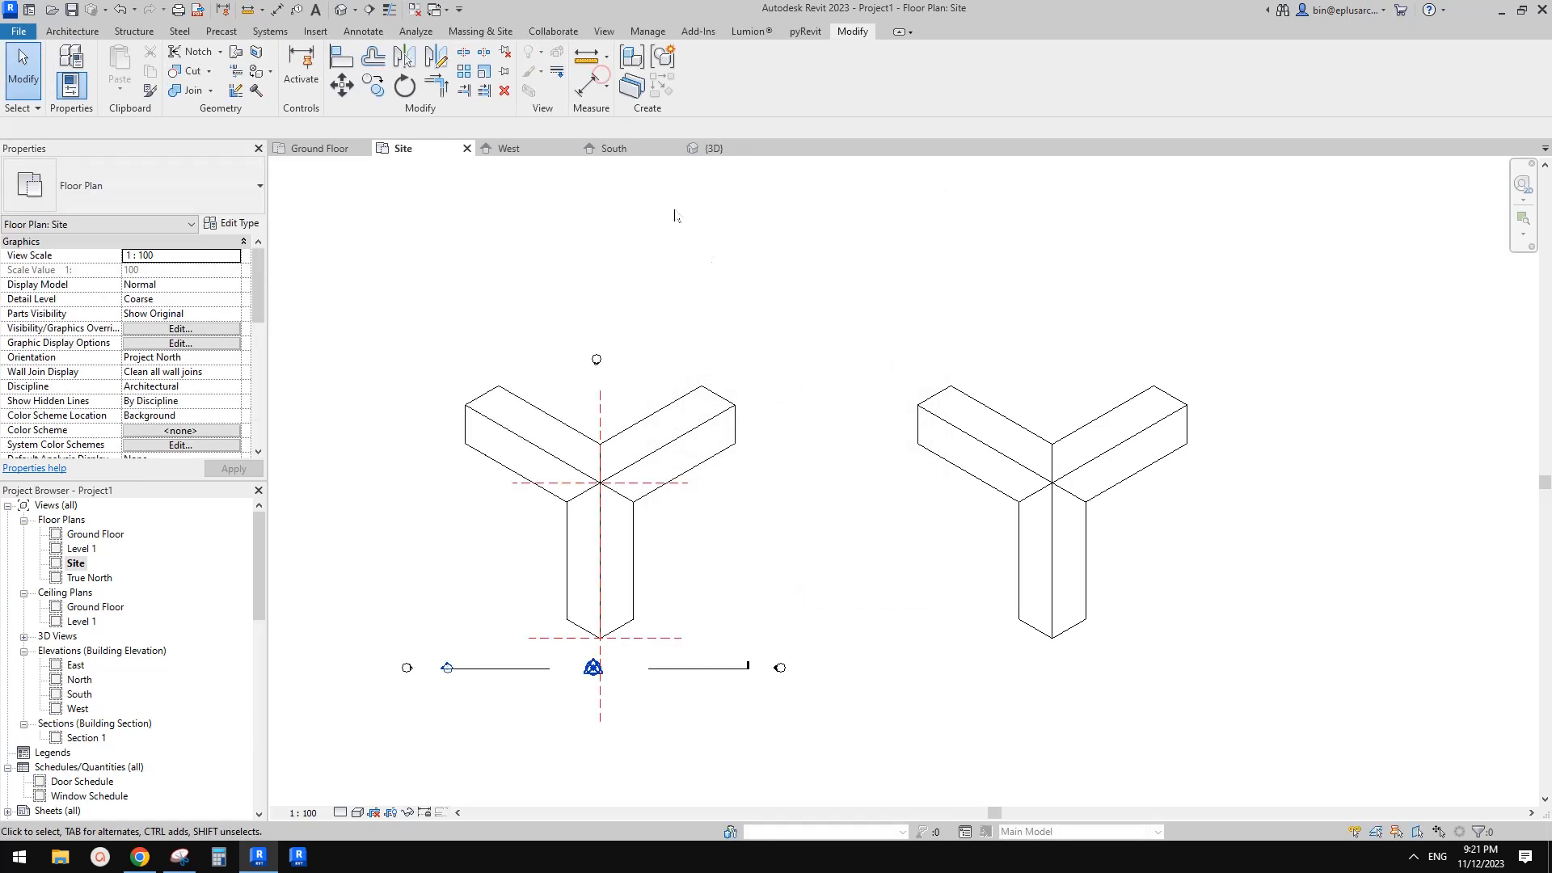
Start Roof by Face in the 3D view and duplicate Generic - 400mm as roof type 300 with 300 mm thickness
{"action": "left_click", "coordinate": [342, 10]}
{"action": "scroll", "coordinate": [872, 415], "scroll_direction": "up", "scroll_amount": 4}
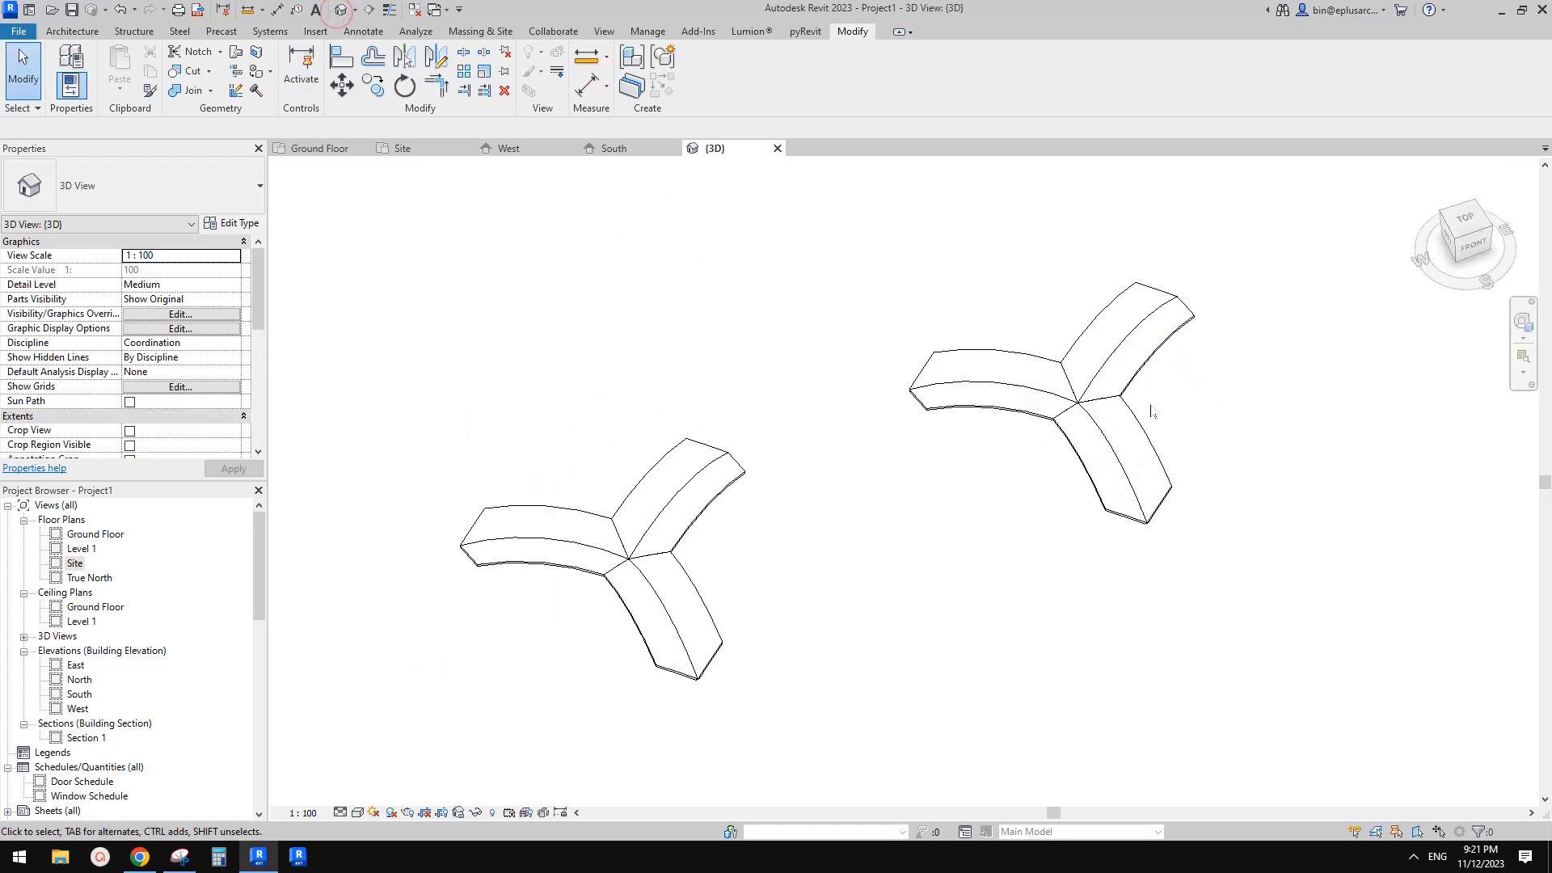
{"action": "left_click", "coordinate": [81, 31]}
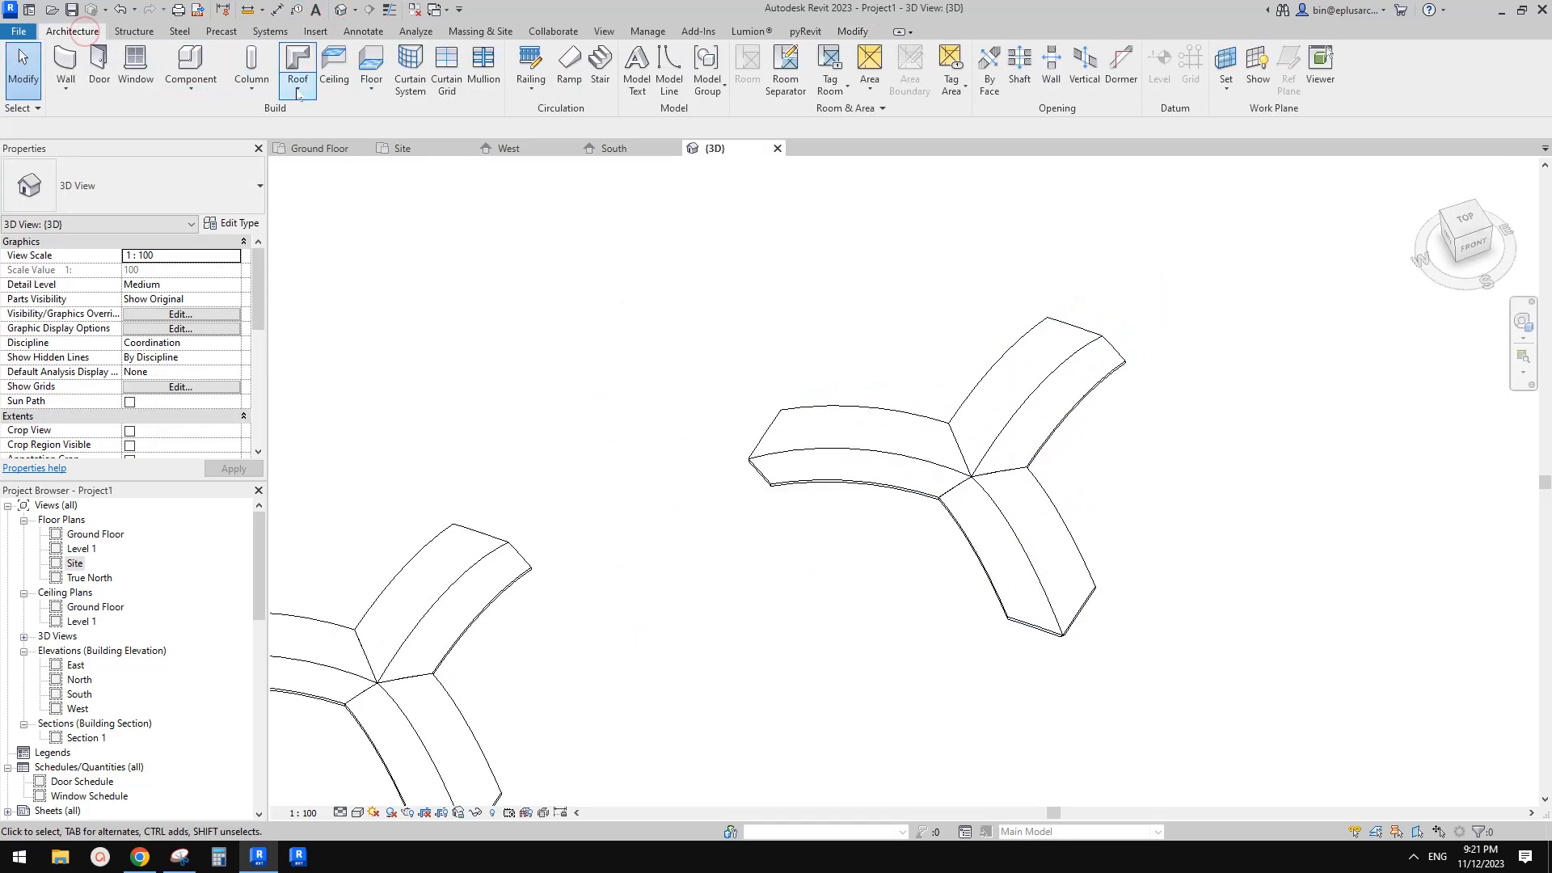
{"action": "left_click", "coordinate": [297, 91]}
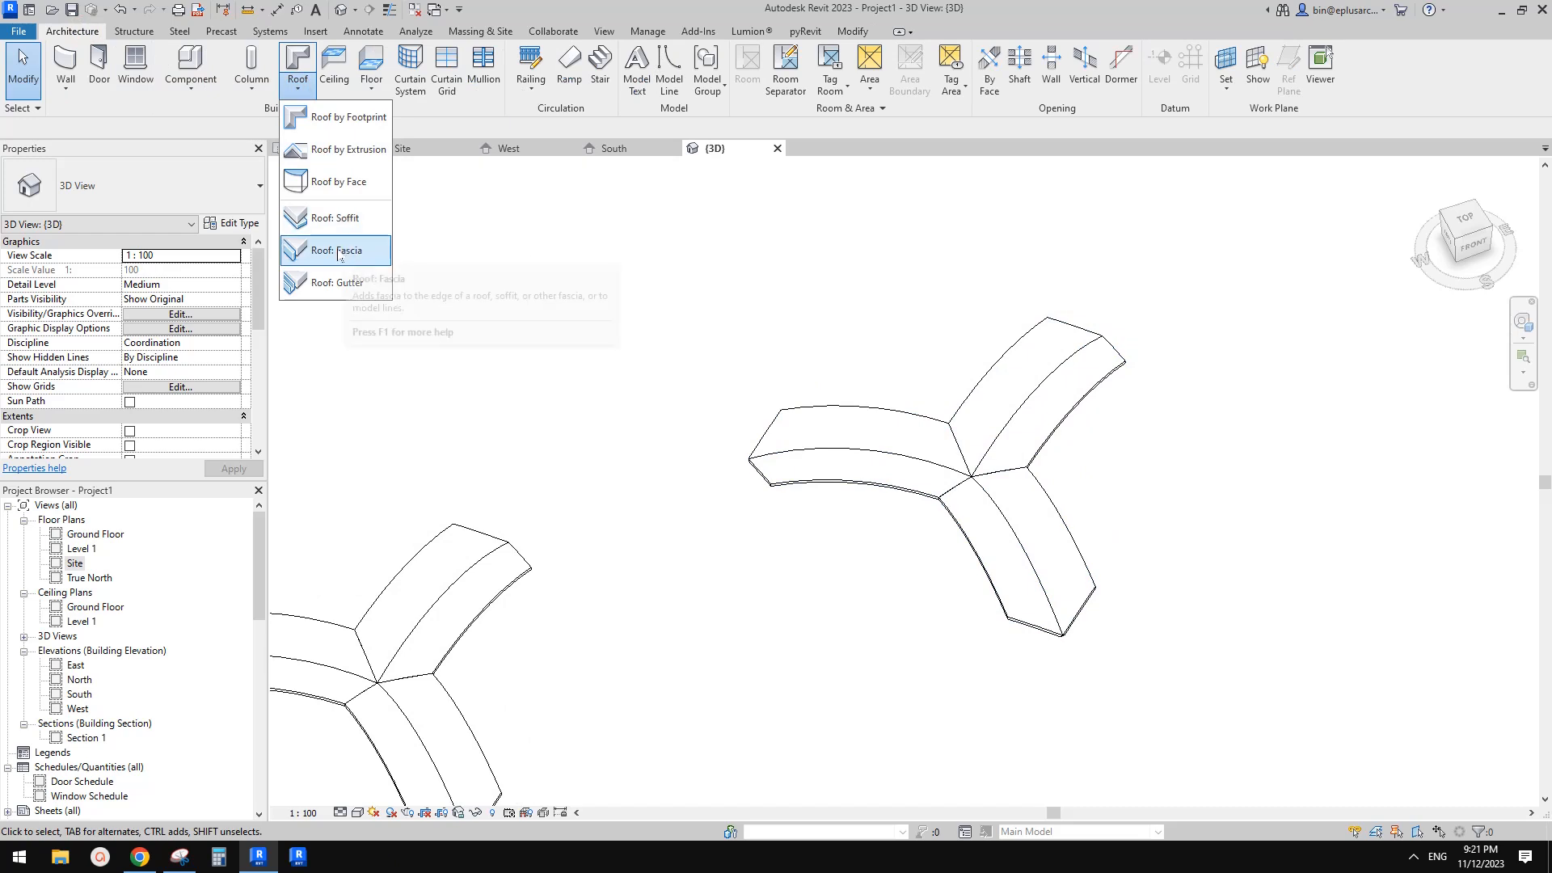
{"action": "left_click", "coordinate": [329, 184]}
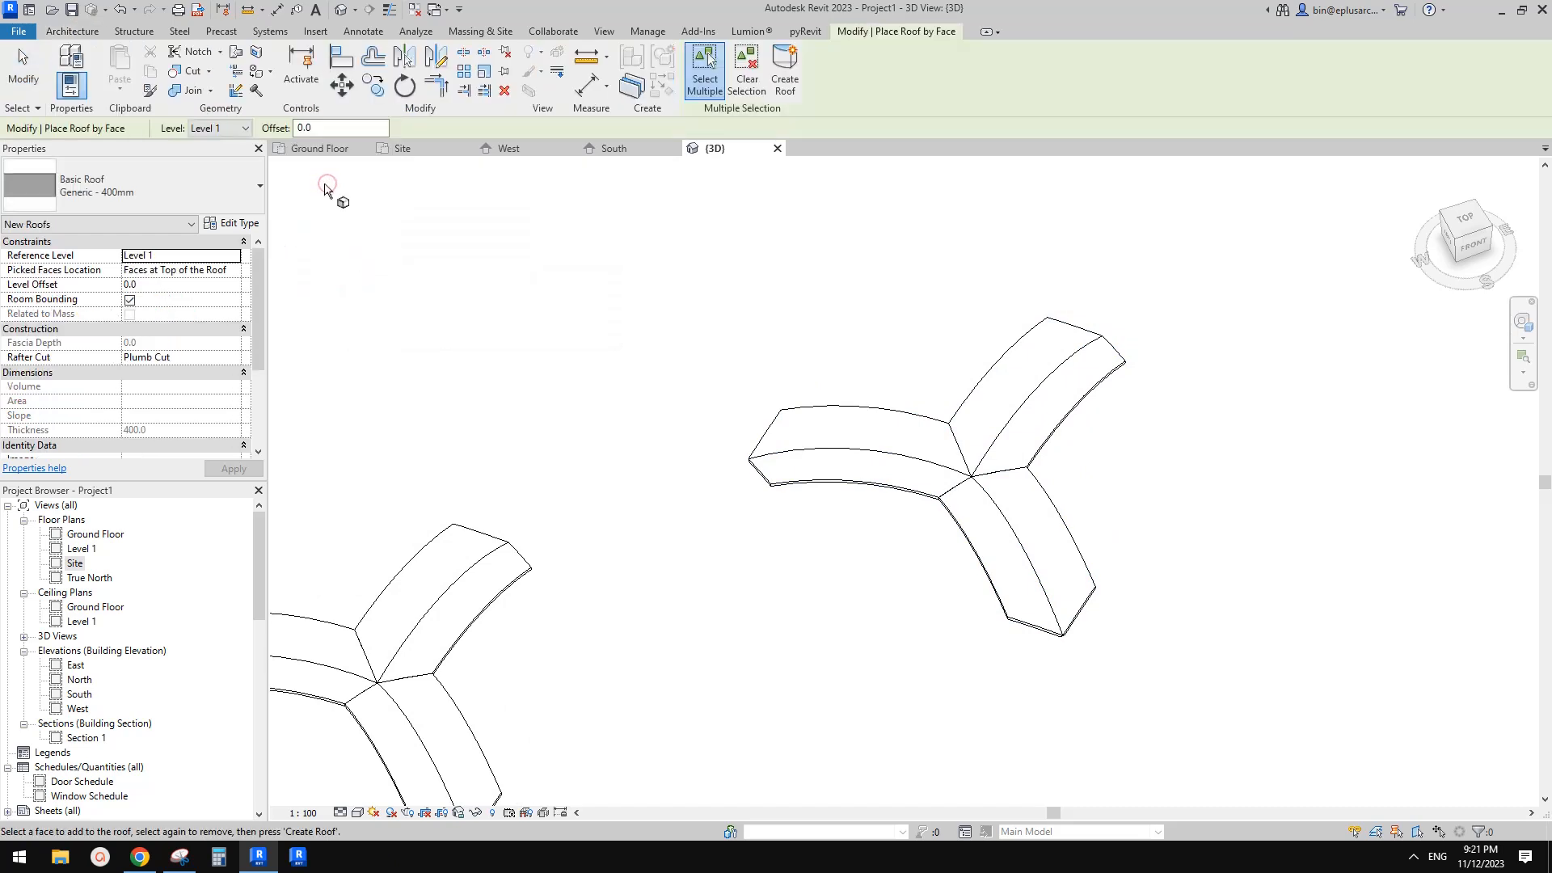
{"action": "left_click", "coordinate": [137, 180]}
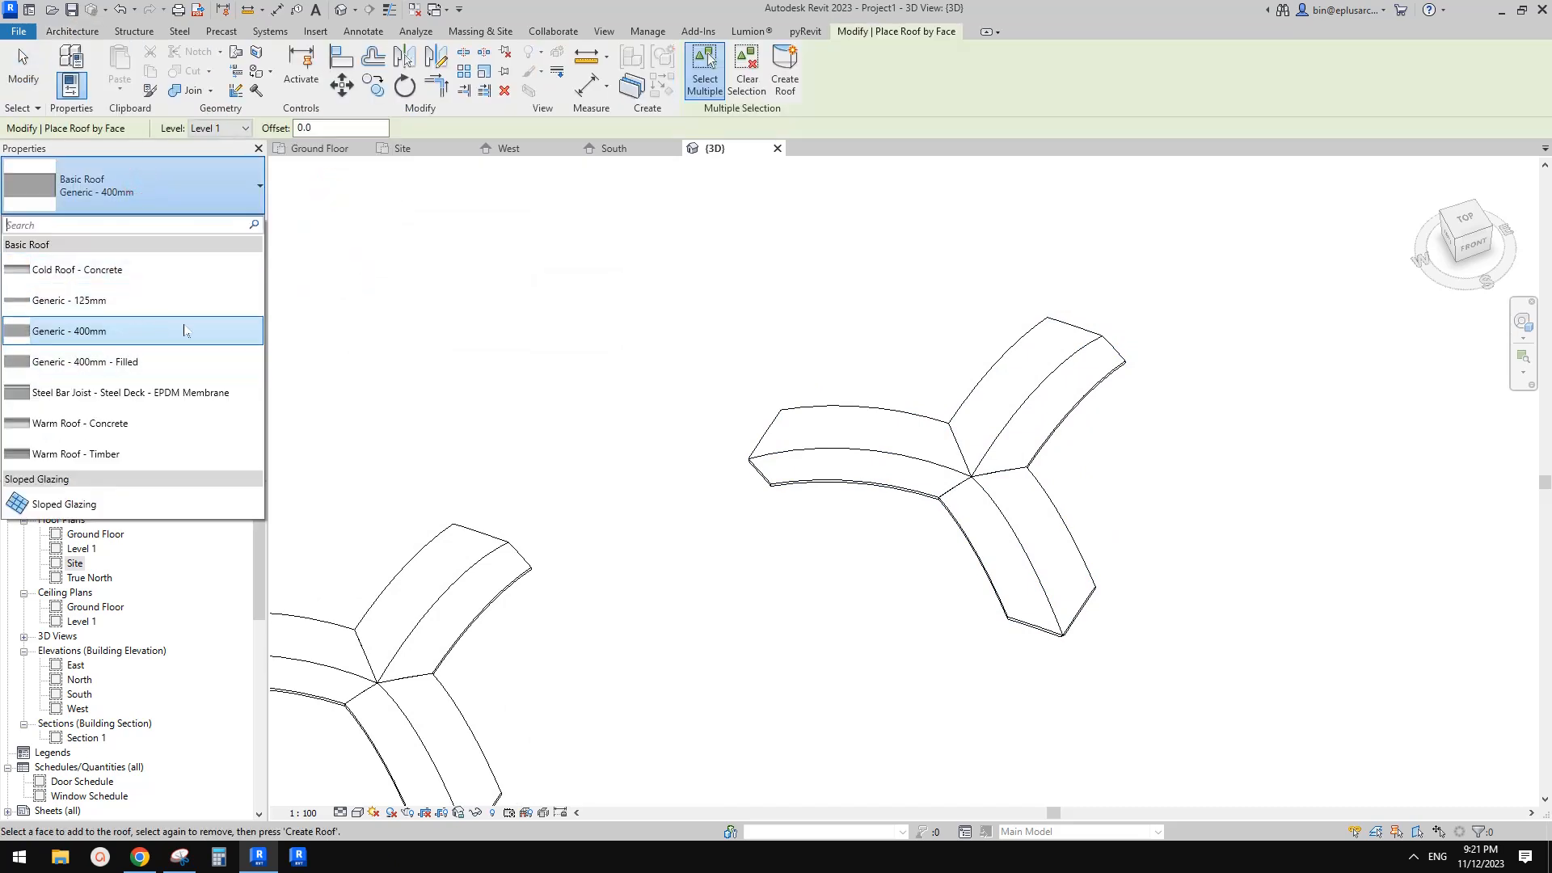
{"action": "left_click", "coordinate": [92, 330]}
{"action": "left_click", "coordinate": [234, 223]}
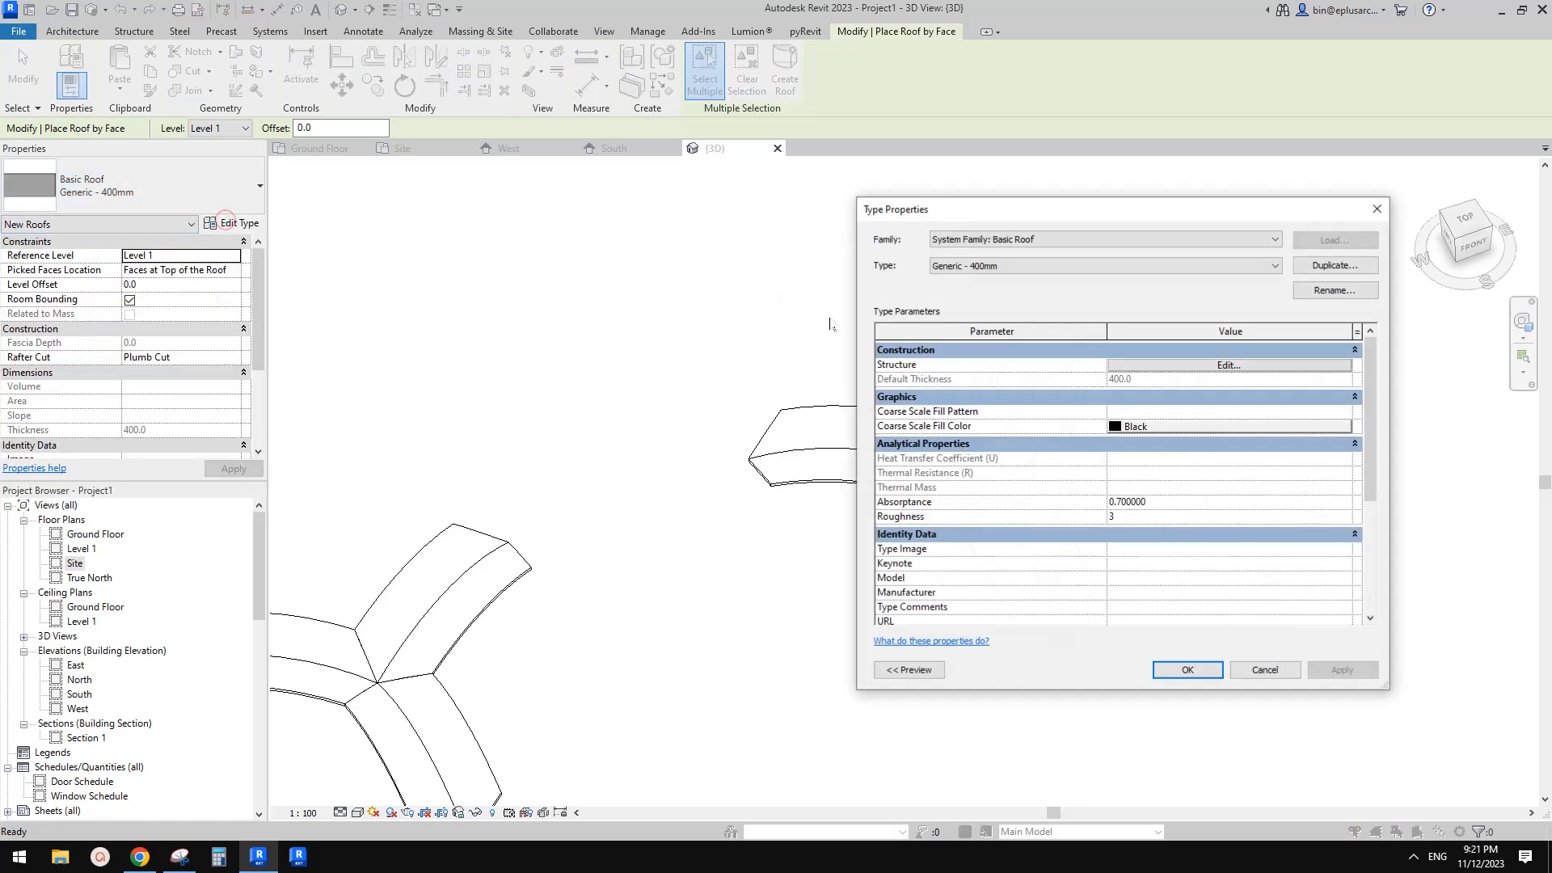
{"action": "left_click", "coordinate": [1325, 265]}
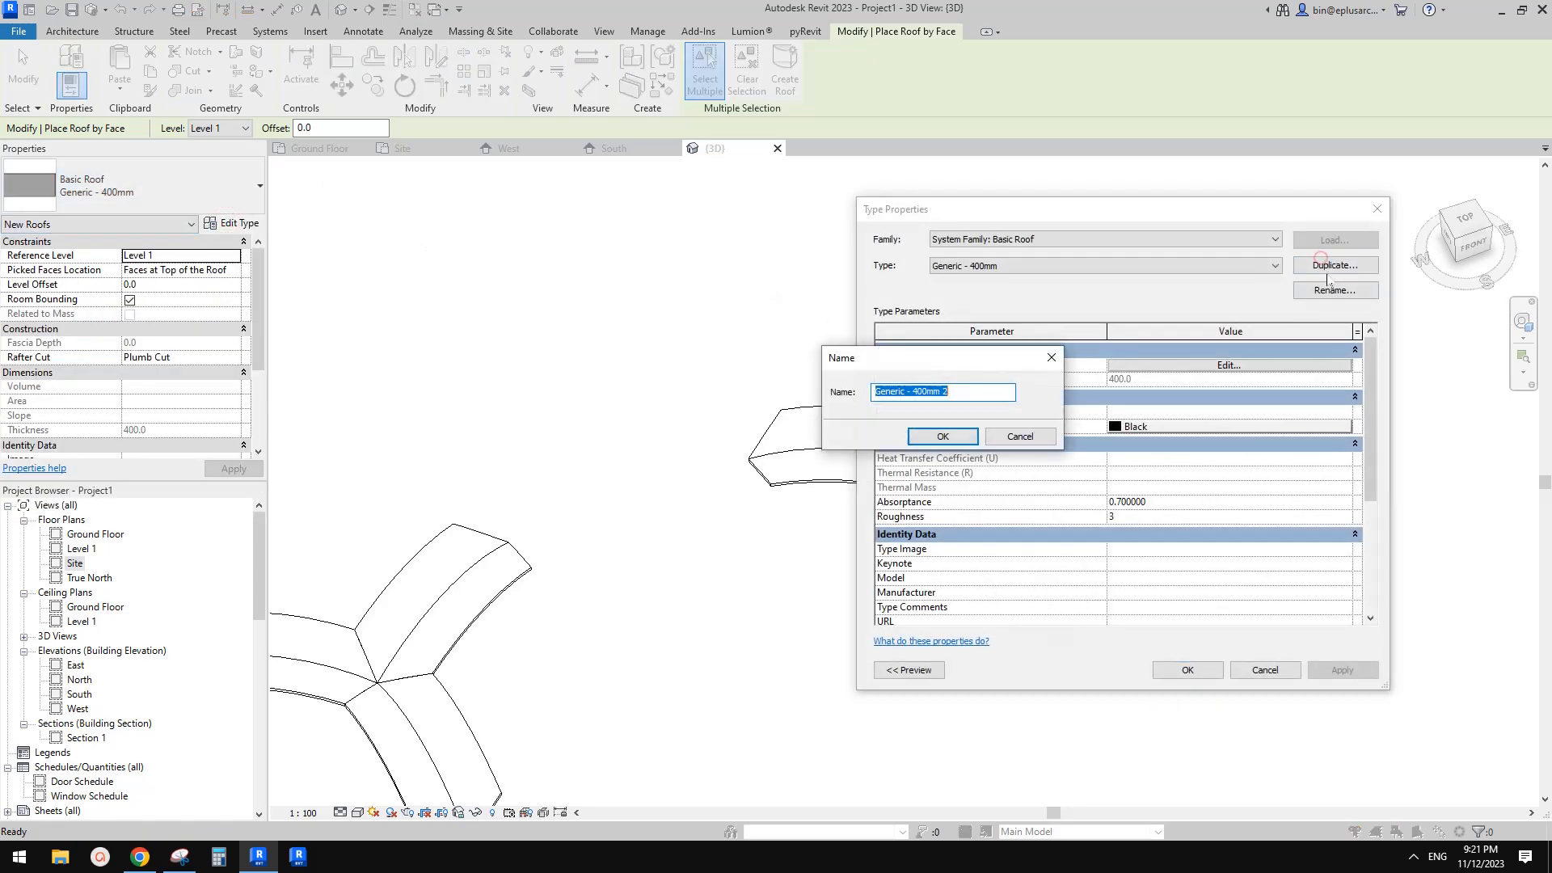
{"action": "key", "text": "Return"}
{"action": "left_click", "coordinate": [1217, 366]}
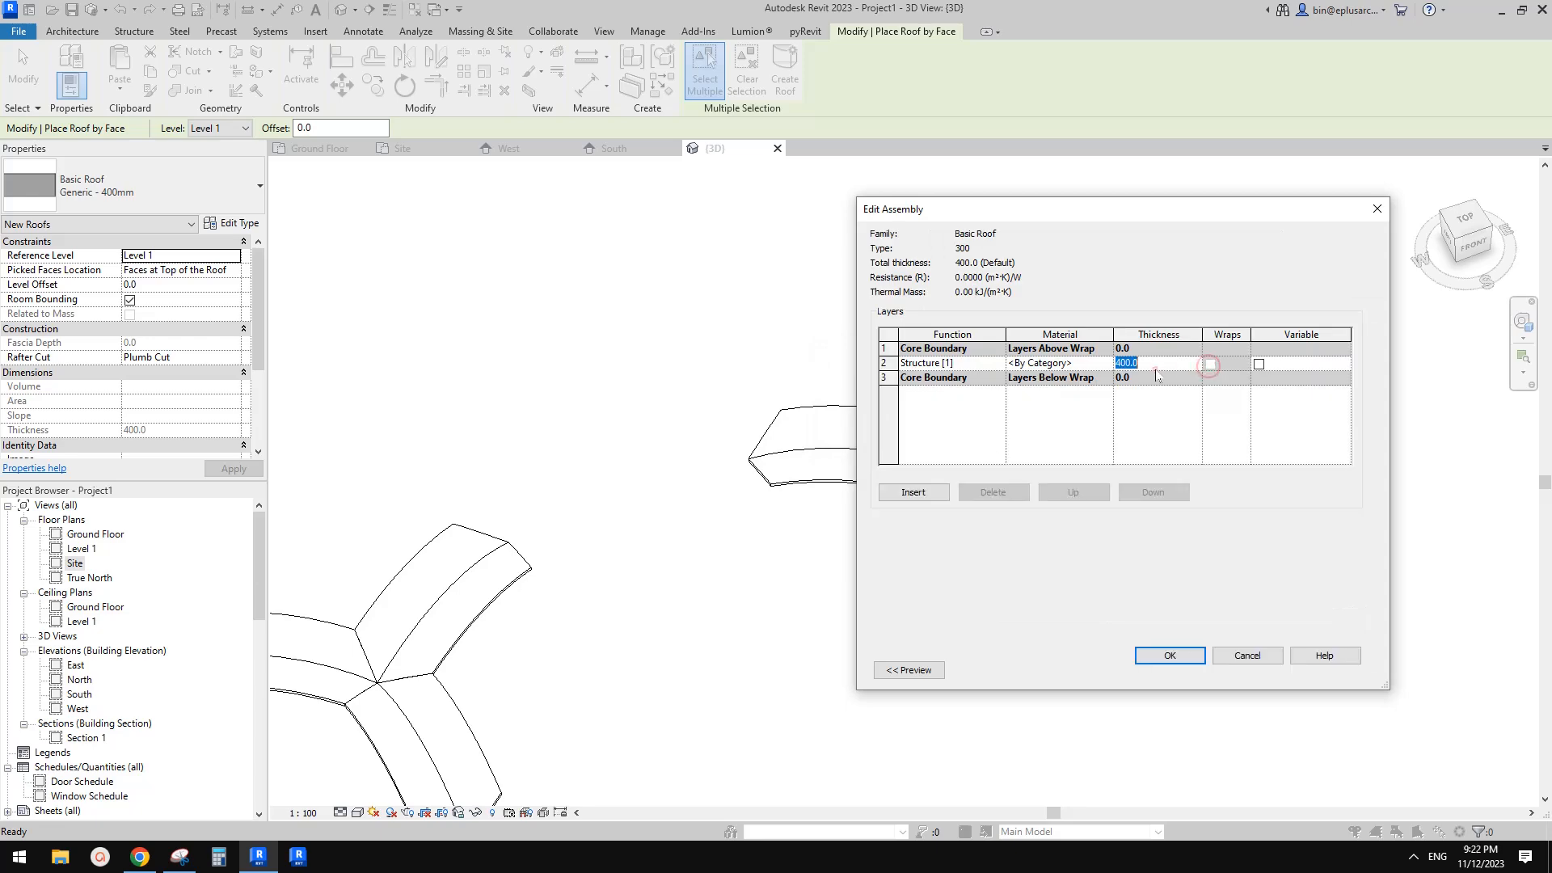
{"action": "left_click", "coordinate": [1177, 656]}
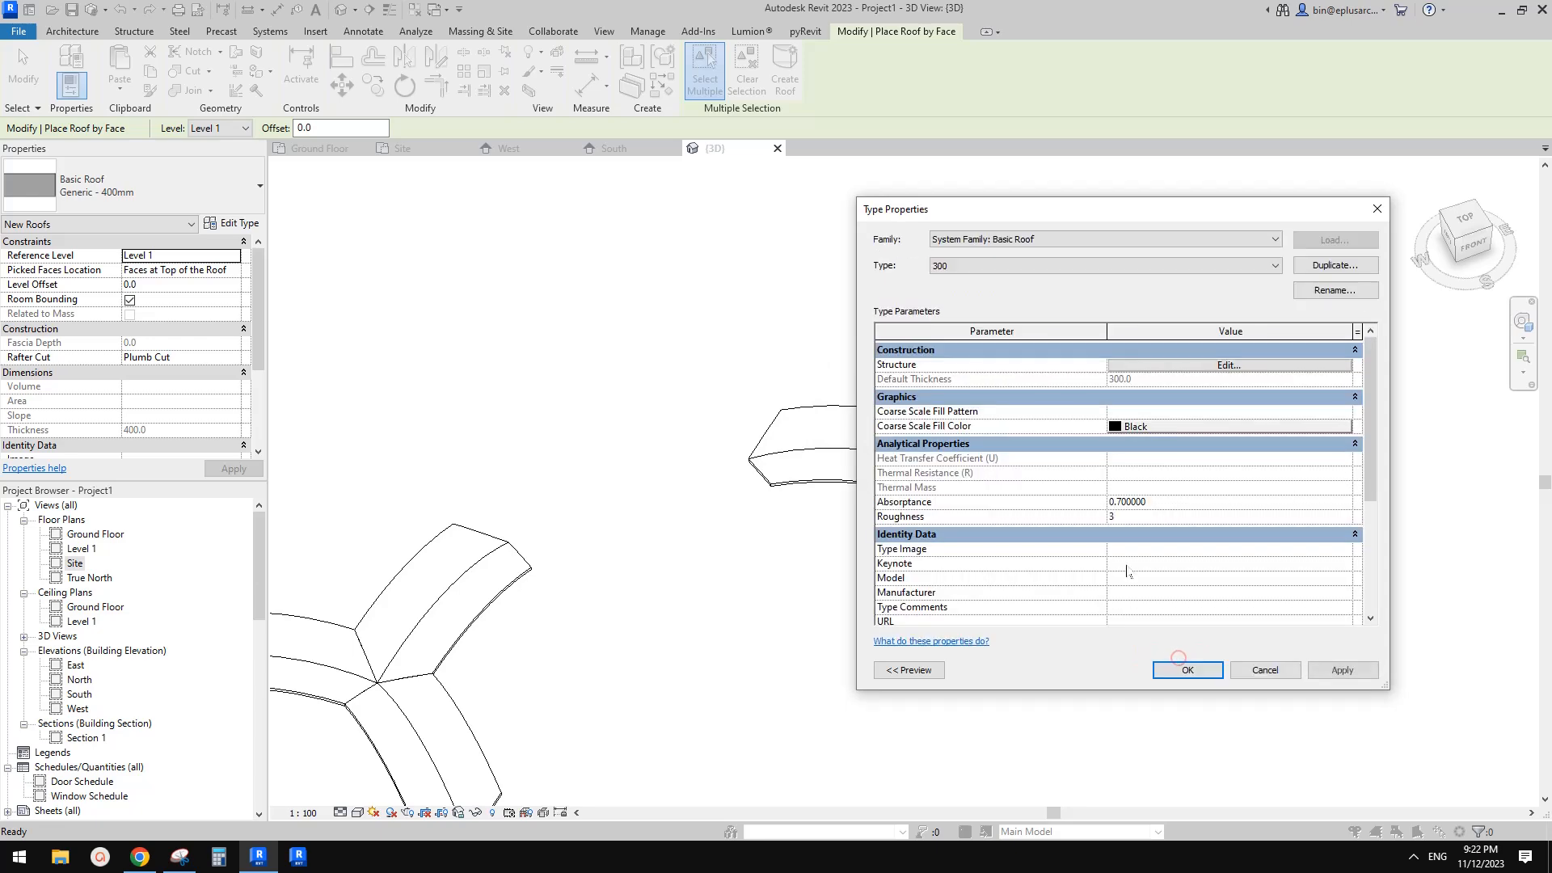
{"action": "left_click", "coordinate": [1186, 670]}
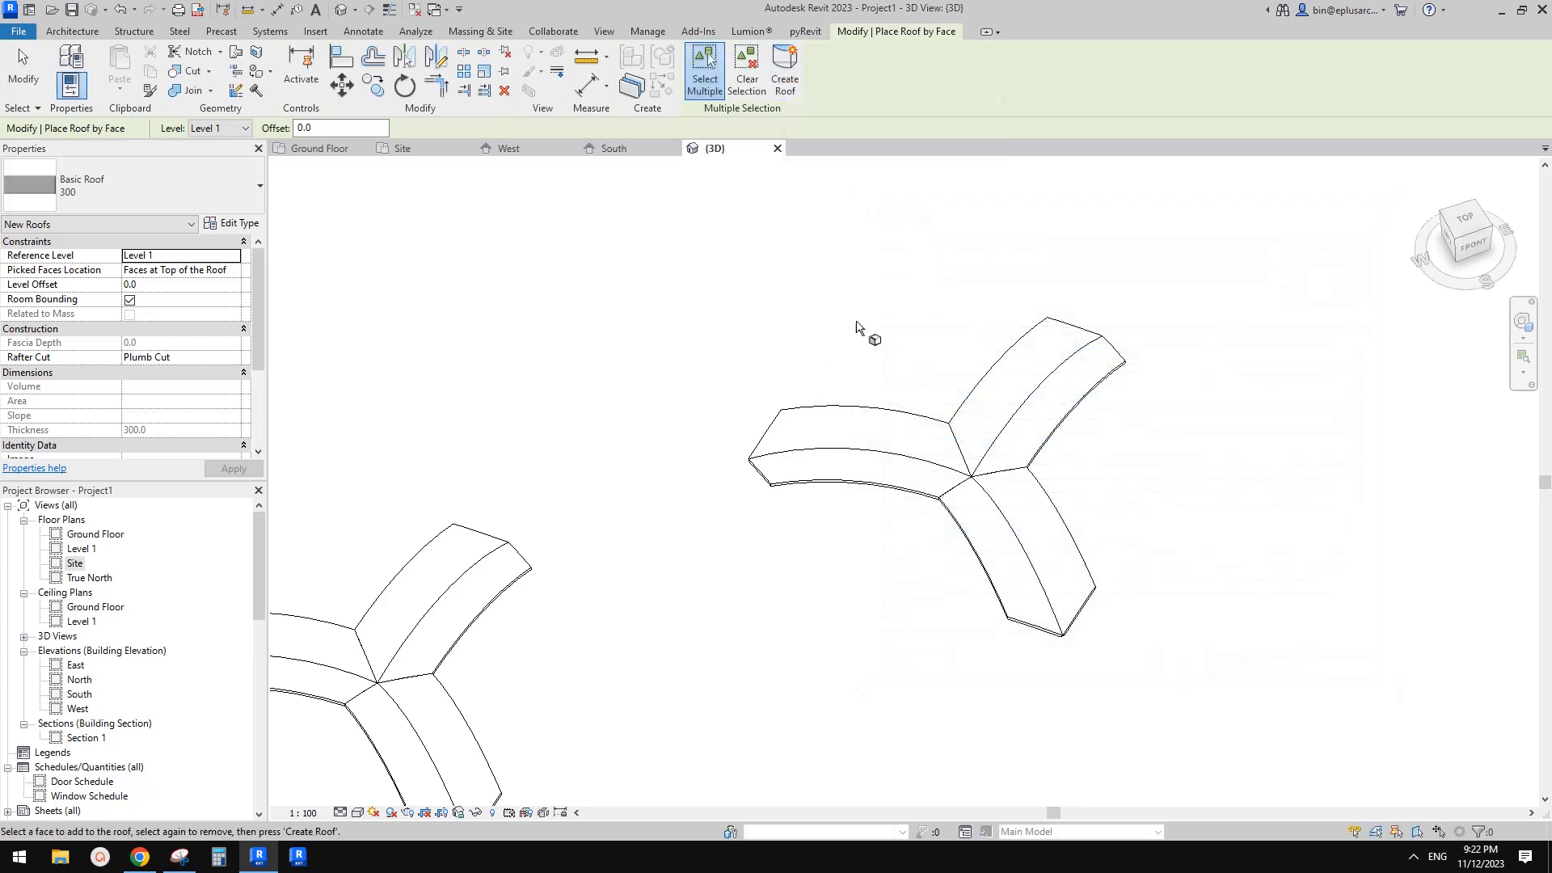
Create a roof by face on the six top faces of the copied generic-model roof
{"action": "scroll", "coordinate": [887, 437], "scroll_direction": "up", "scroll_amount": 2}
{"action": "scroll", "coordinate": [887, 437], "scroll_direction": "up", "scroll_amount": 1}
{"action": "left_click", "coordinate": [914, 451]}
{"action": "left_click", "coordinate": [876, 502]}
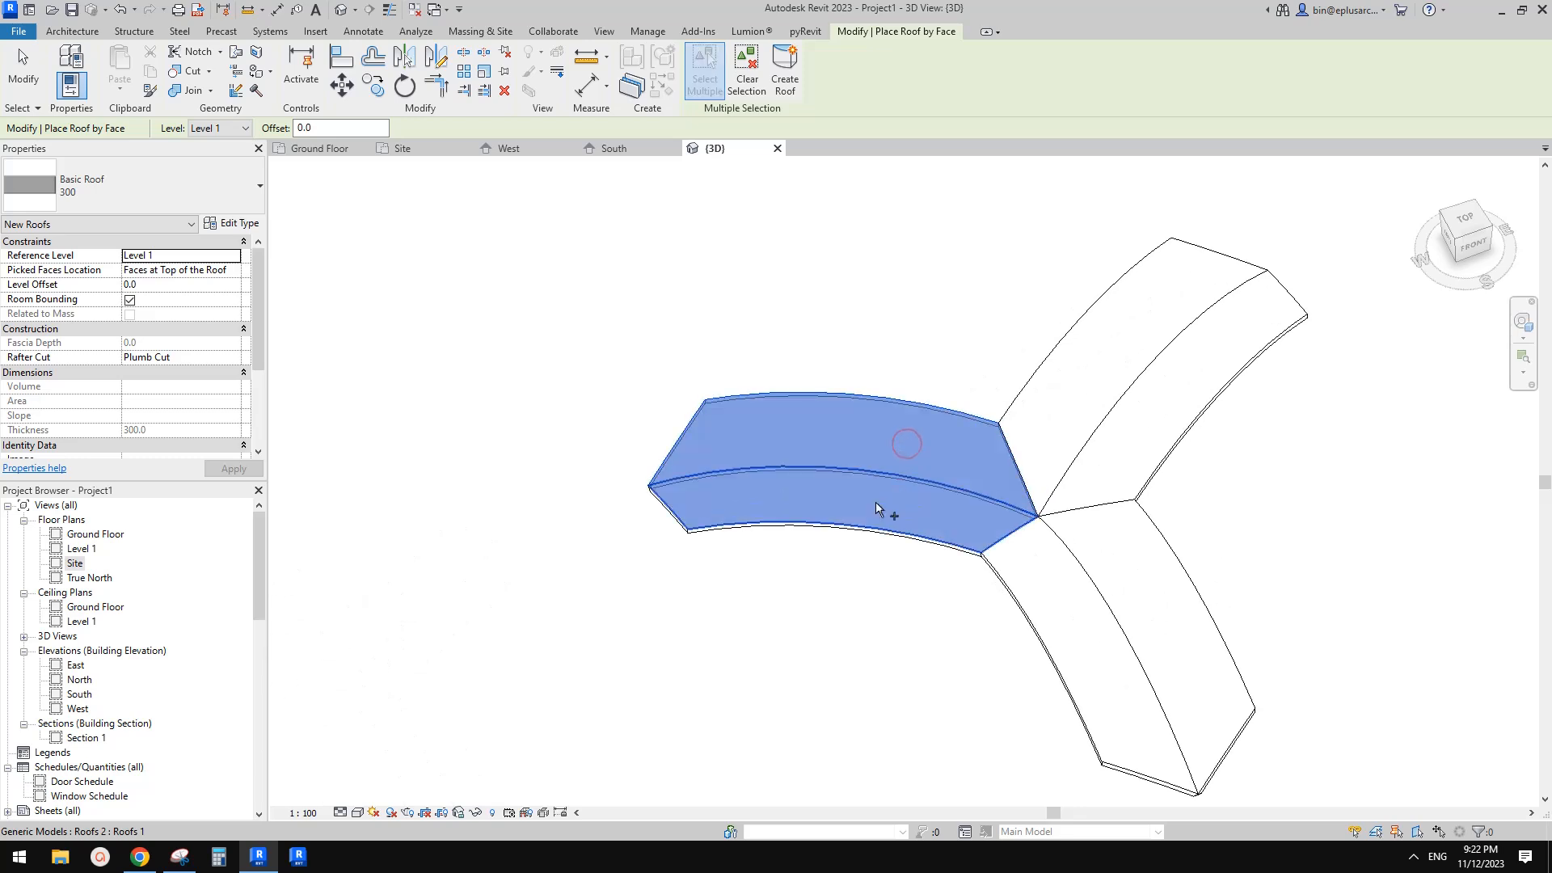
{"action": "left_click", "coordinate": [1048, 608]}
{"action": "left_click", "coordinate": [1104, 557]}
{"action": "left_click", "coordinate": [1122, 445]}
{"action": "left_click", "coordinate": [1070, 397]}
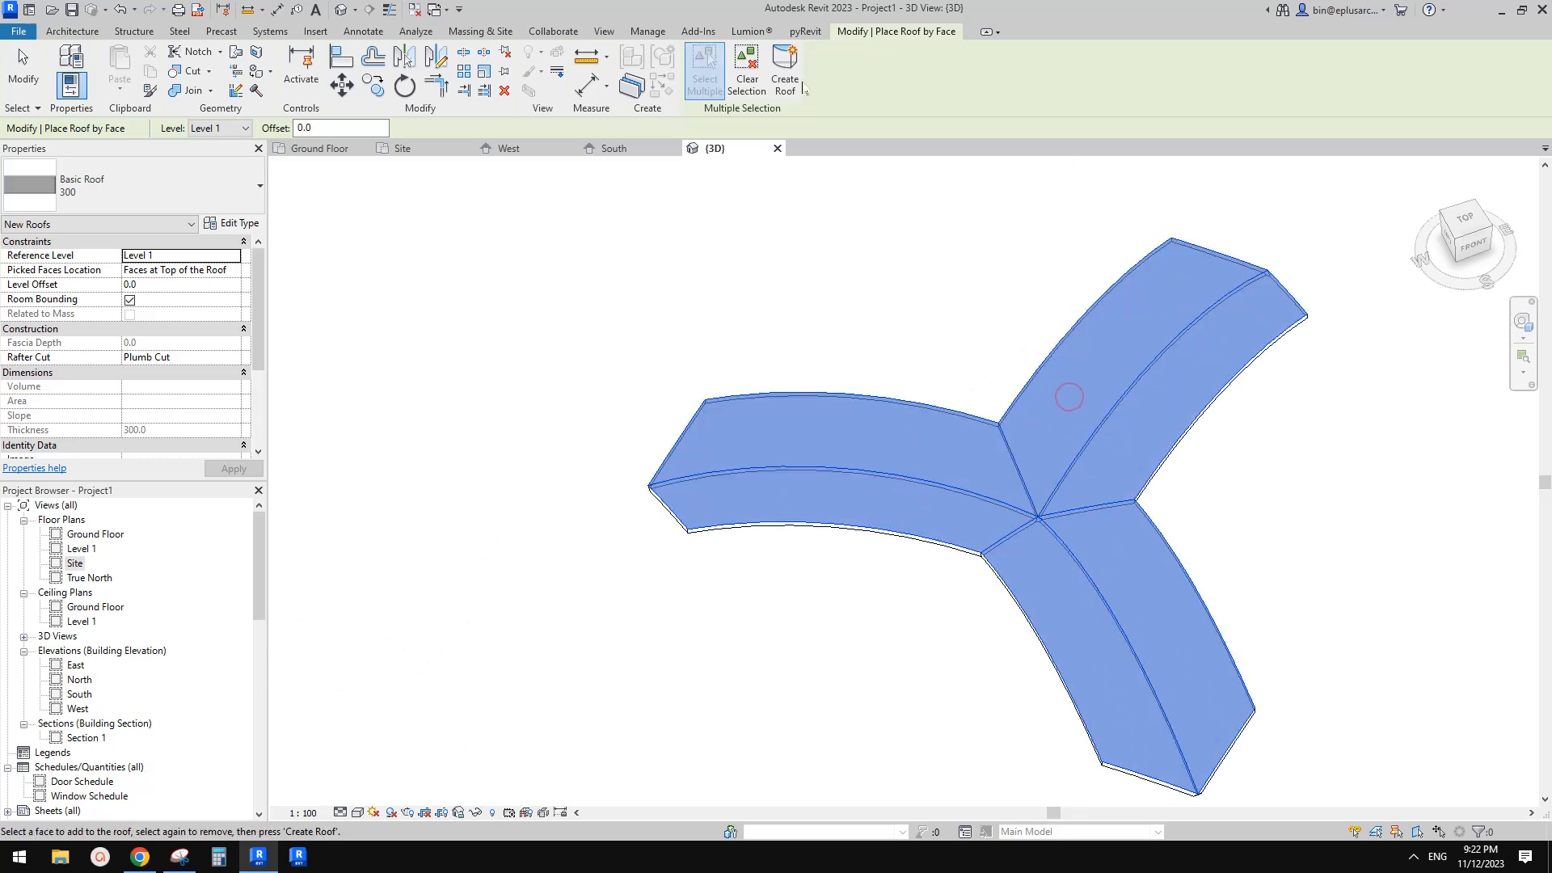
{"action": "left_click", "coordinate": [788, 81]}
Examine the new face-based roof and the generic model in the 3D view
{"action": "middle_click_drag", "start_coordinate": [1171, 336], "coordinate": [1071, 341], "text": "shift"}
{"action": "left_click", "coordinate": [1108, 494]}
{"action": "middle_click_drag", "start_coordinate": [1107, 495], "coordinate": [1025, 456]}
{"action": "scroll", "coordinate": [1105, 360], "scroll_direction": "up", "scroll_amount": 2}
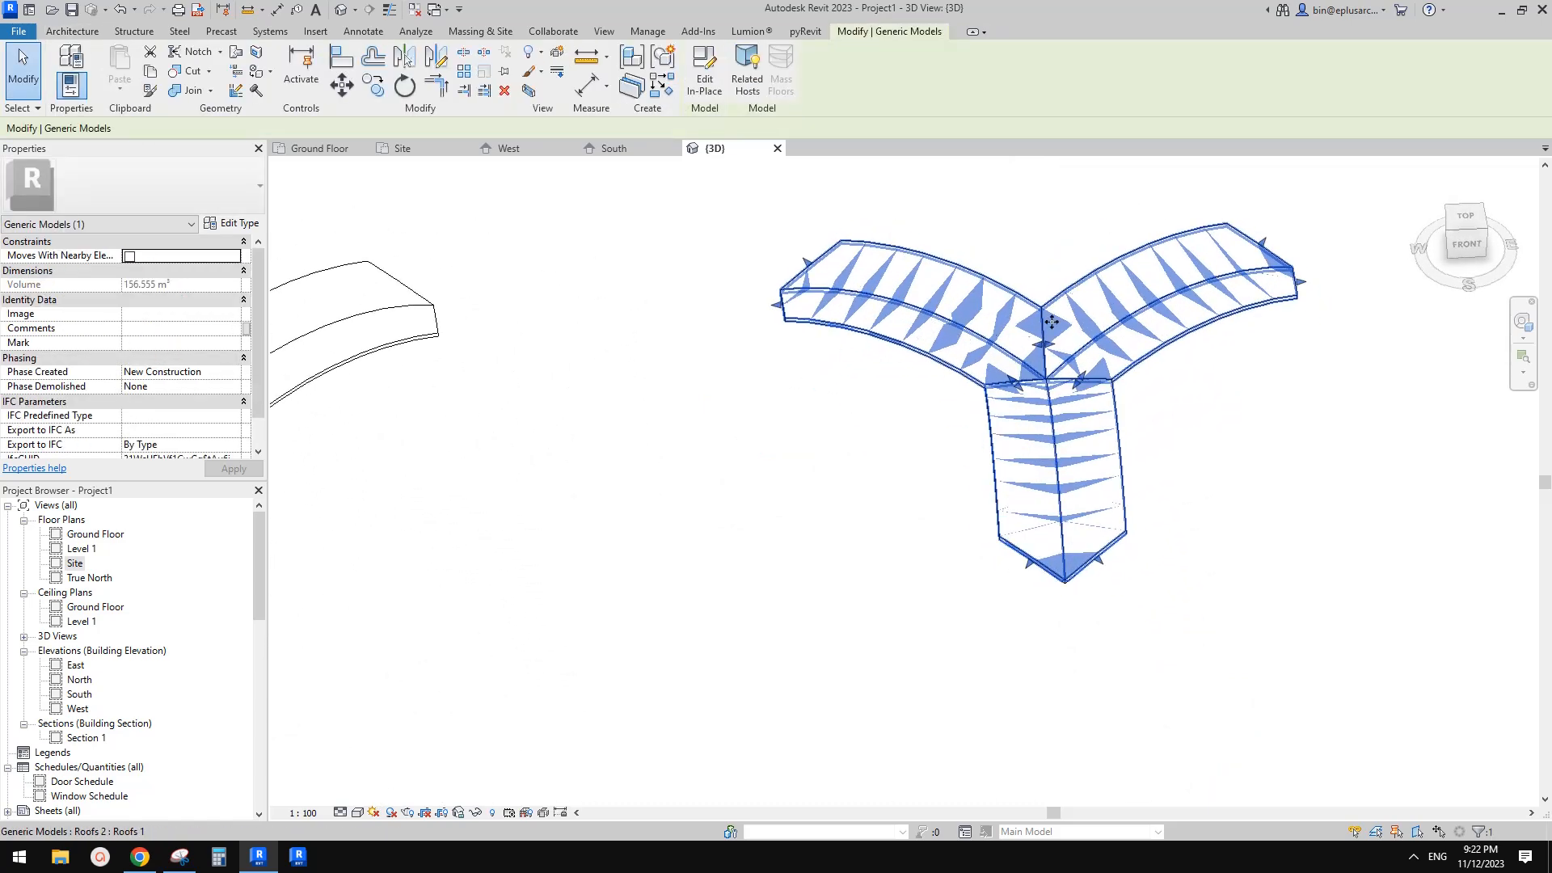
{"action": "scroll", "coordinate": [1067, 348], "scroll_direction": "down", "scroll_amount": 2}
{"action": "middle_click_drag", "start_coordinate": [1022, 402], "coordinate": [1119, 389]}
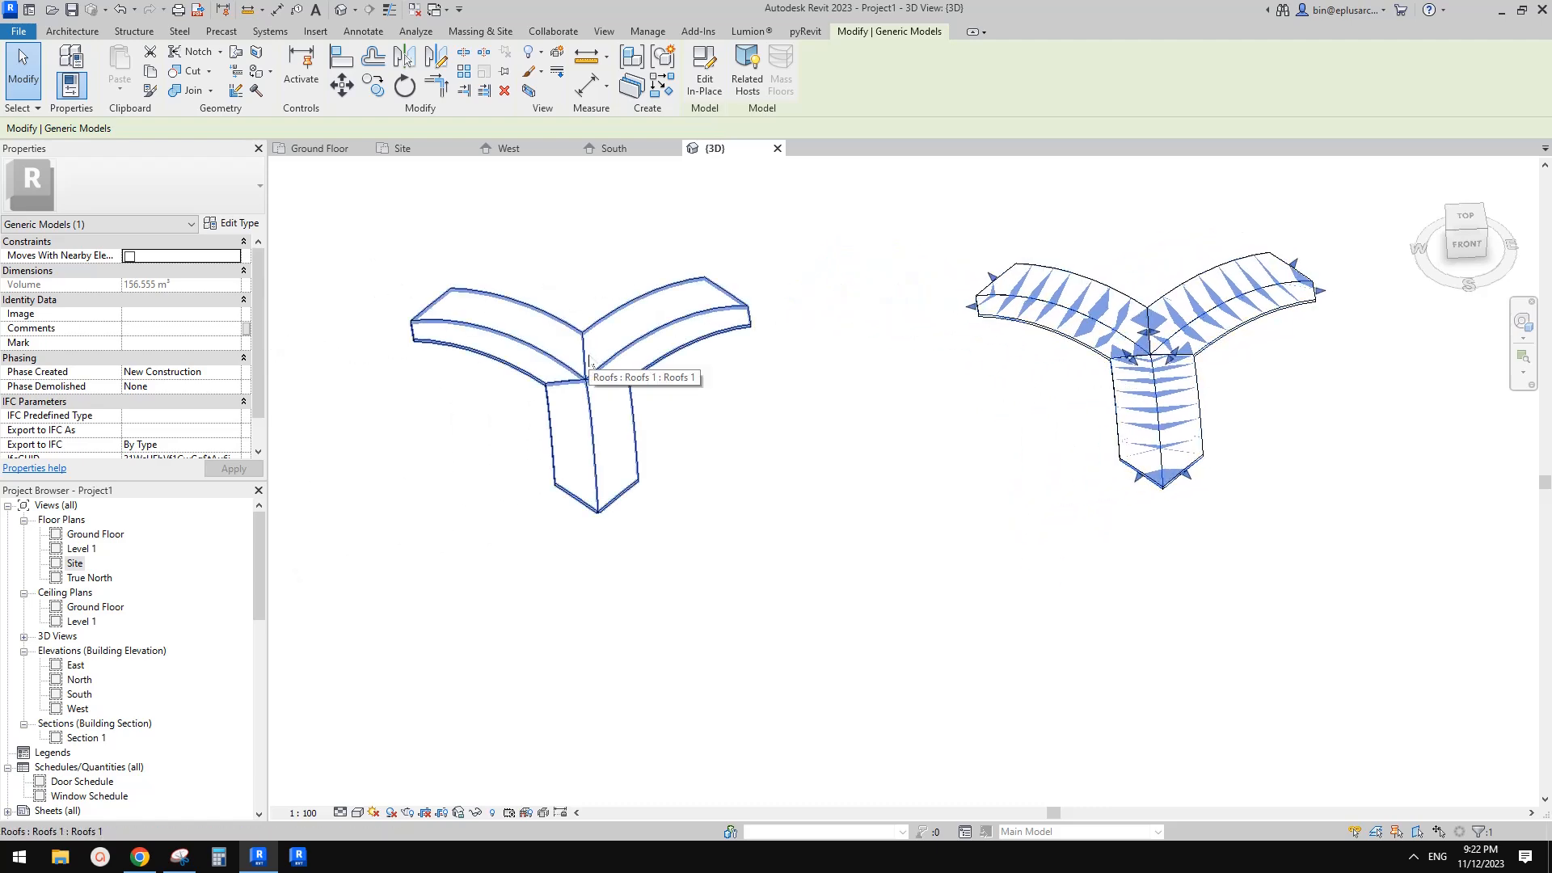
{"action": "left_click", "coordinate": [588, 361]}
{"action": "left_click", "coordinate": [1152, 315]}
{"action": "middle_click_drag", "start_coordinate": [1153, 315], "coordinate": [951, 363]}
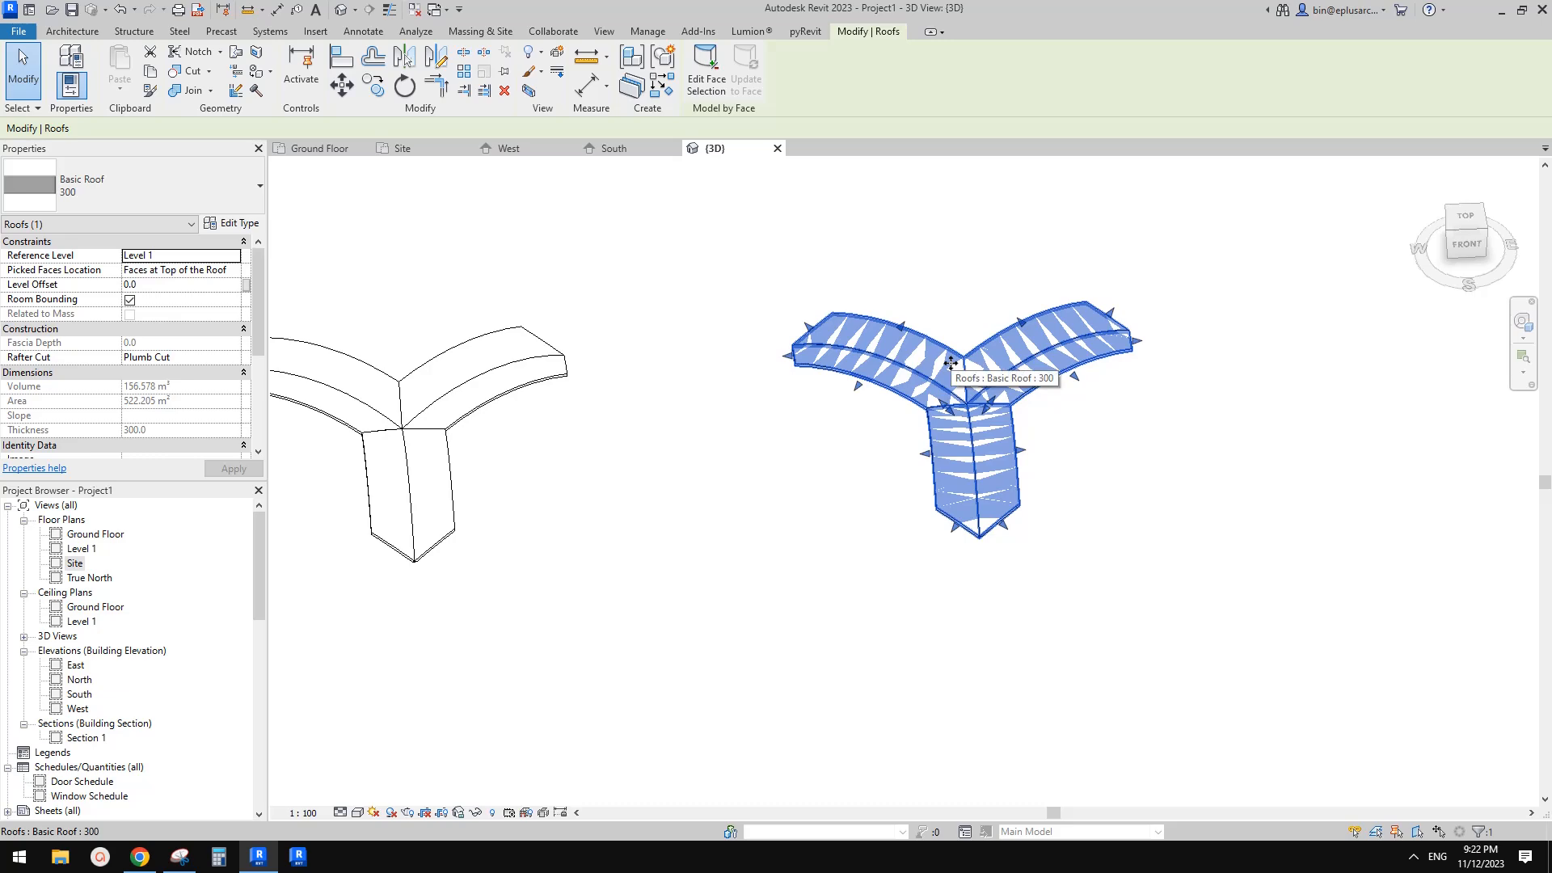
Temporarily hide the roof and generic model categories to inspect each, then reset the temporary hiding
{"action": "key", "text": "c"}
{"action": "scroll", "coordinate": [1118, 455], "scroll_direction": "up", "scroll_amount": 3}
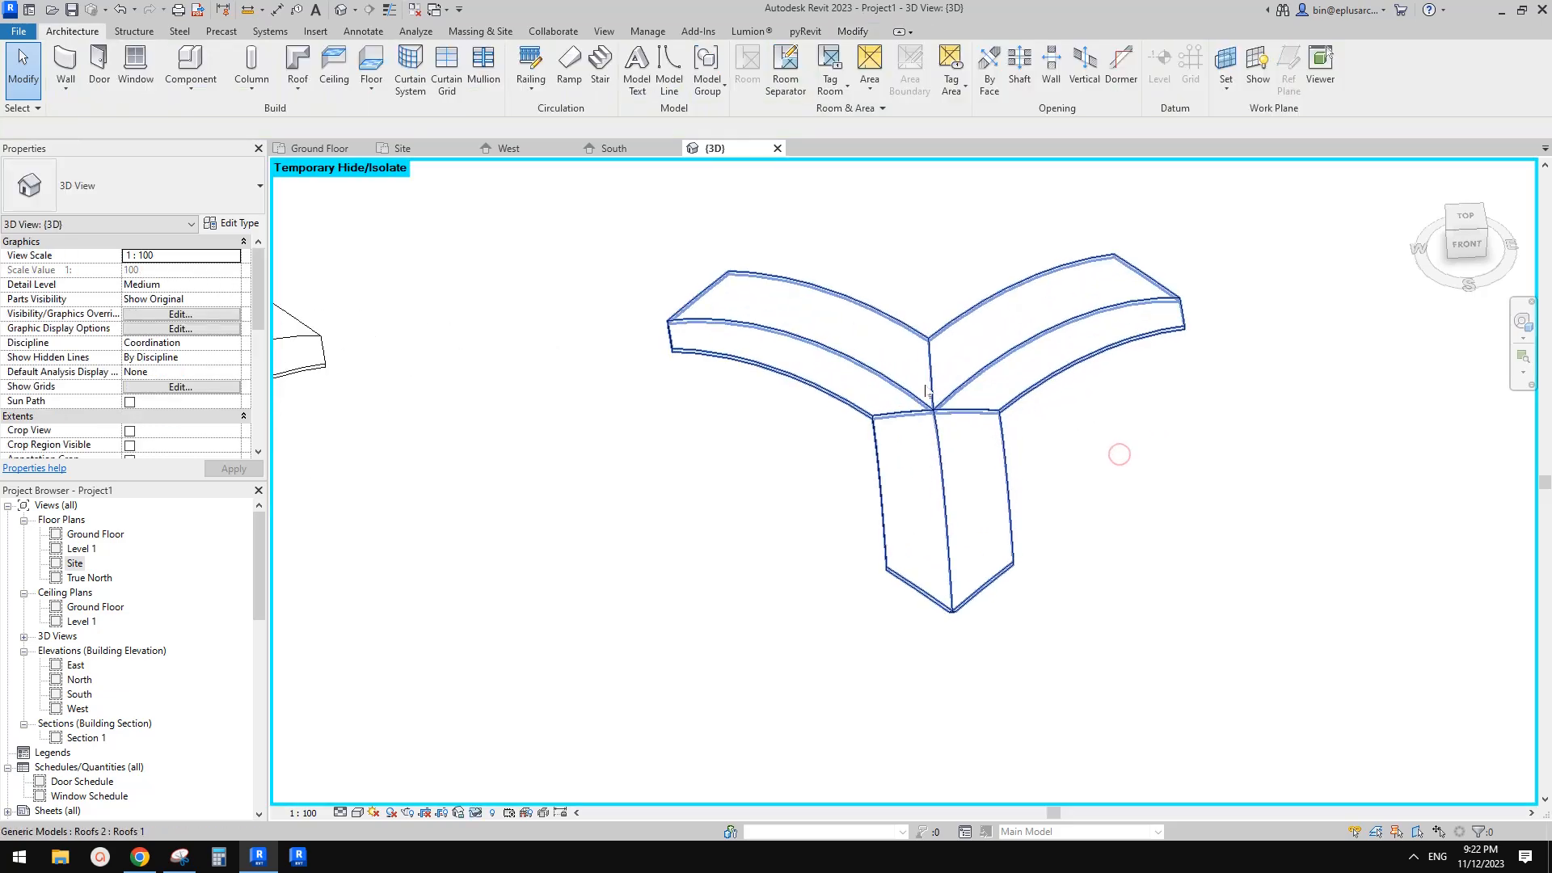
{"action": "left_click", "coordinate": [924, 384]}
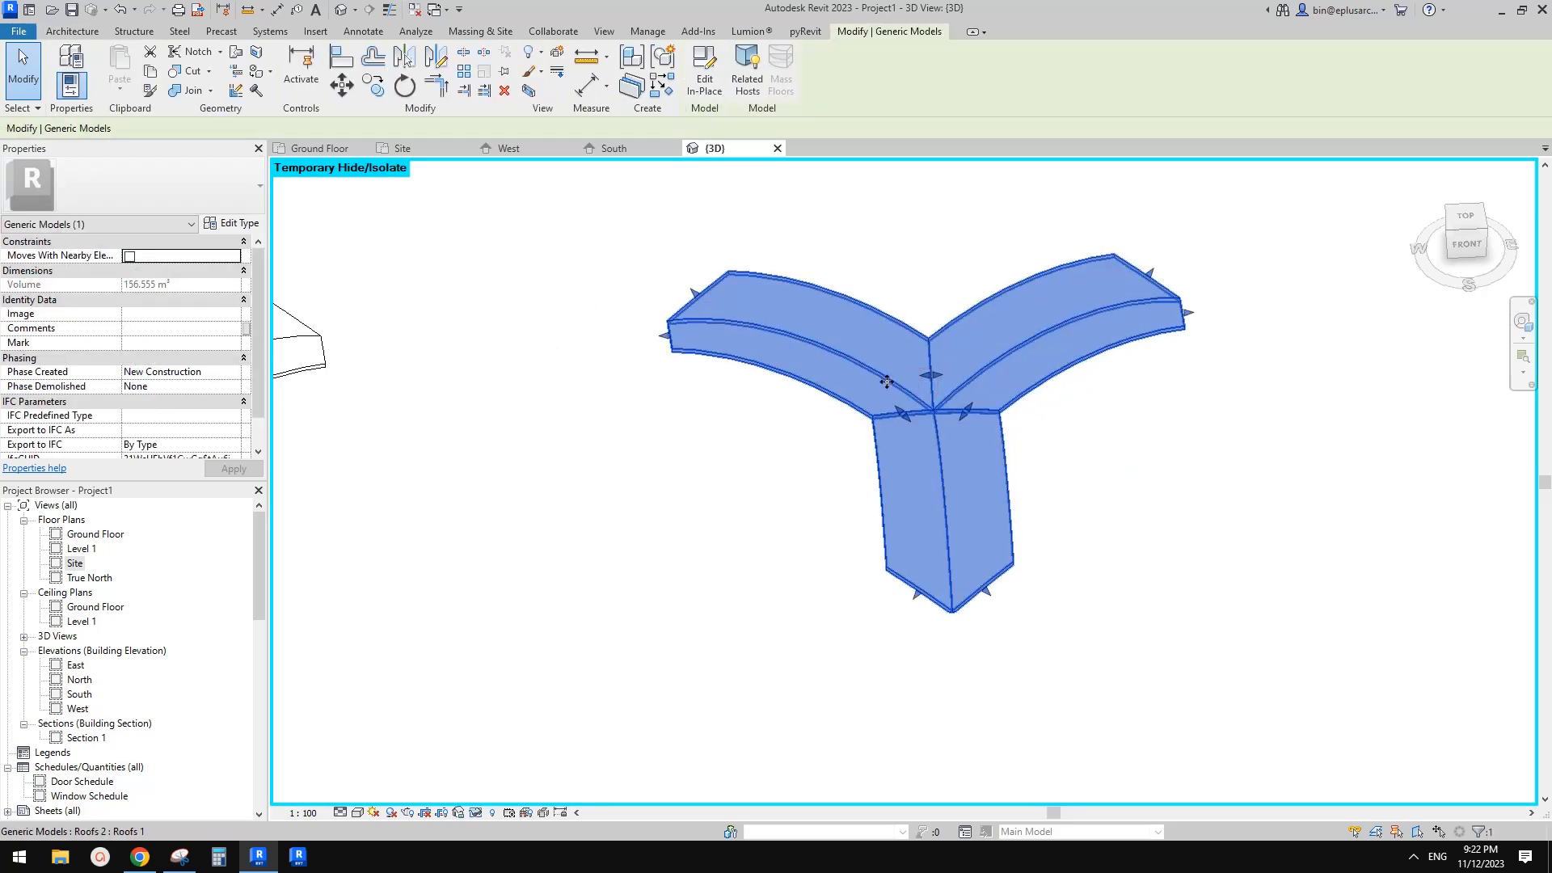
{"action": "scroll", "coordinate": [739, 404], "scroll_direction": "up", "scroll_amount": 2}
{"action": "key", "text": "h"}
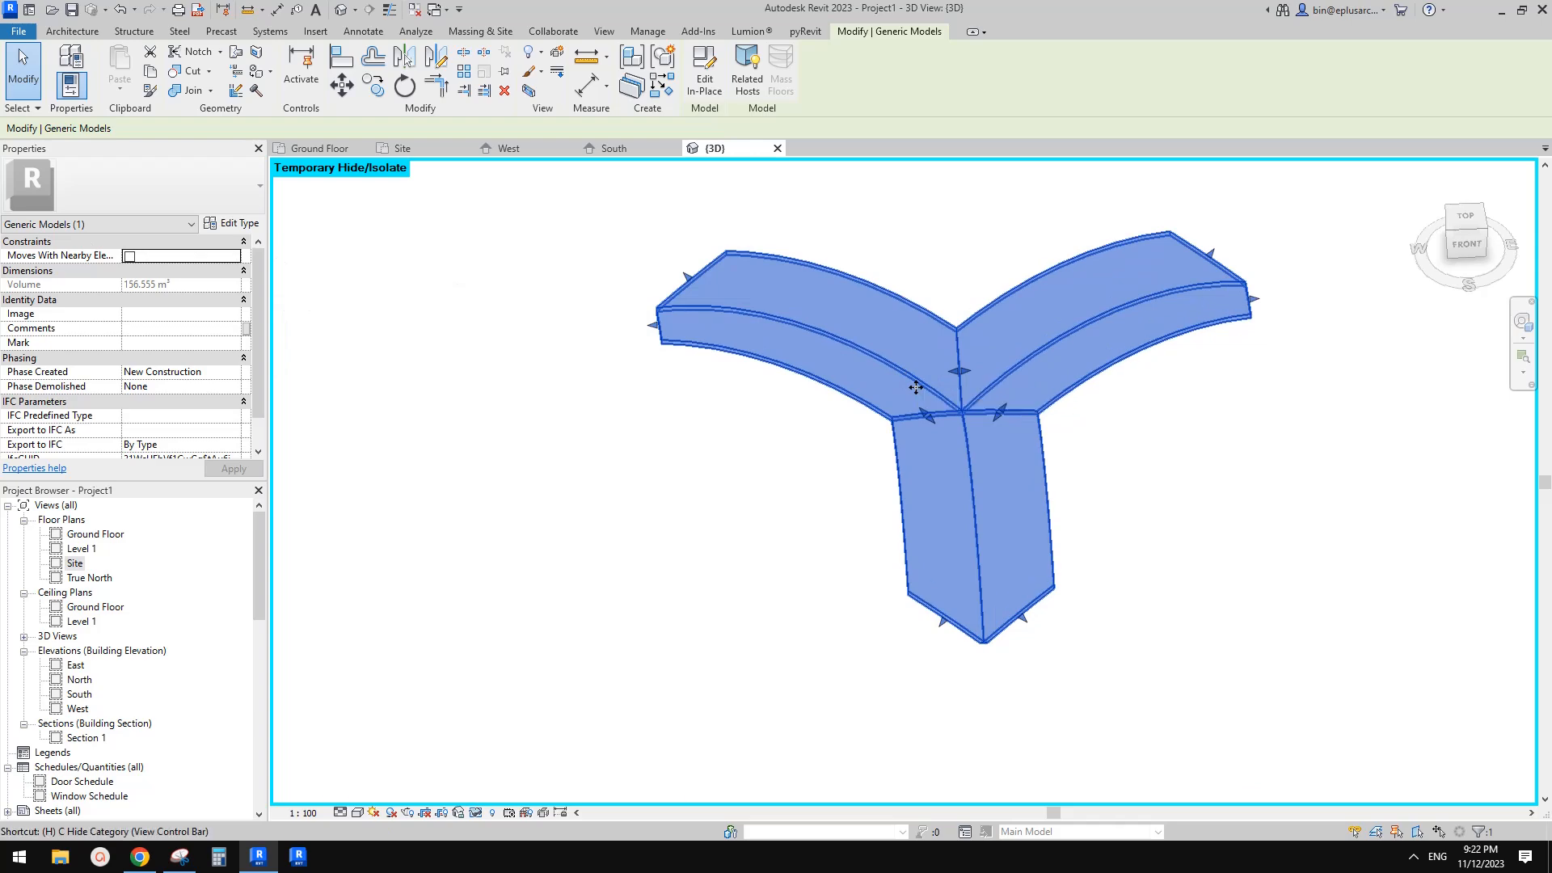
{"action": "key", "text": "Escape"}
{"action": "key", "text": "r"}
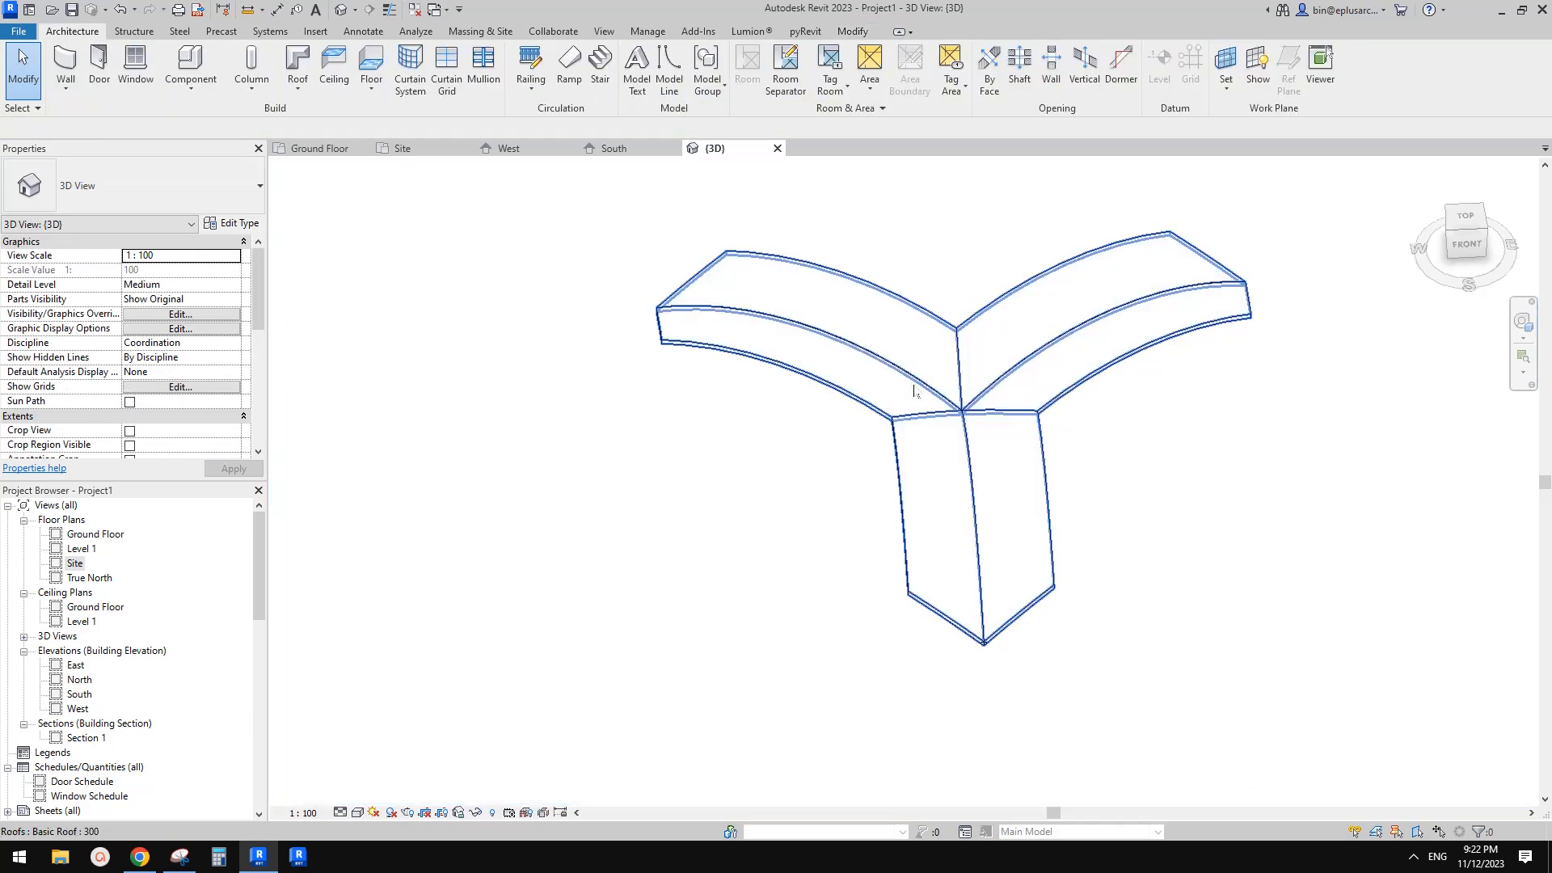
{"action": "left_click", "coordinate": [944, 380]}
{"action": "scroll", "coordinate": [850, 359], "scroll_direction": "down", "scroll_amount": 2}
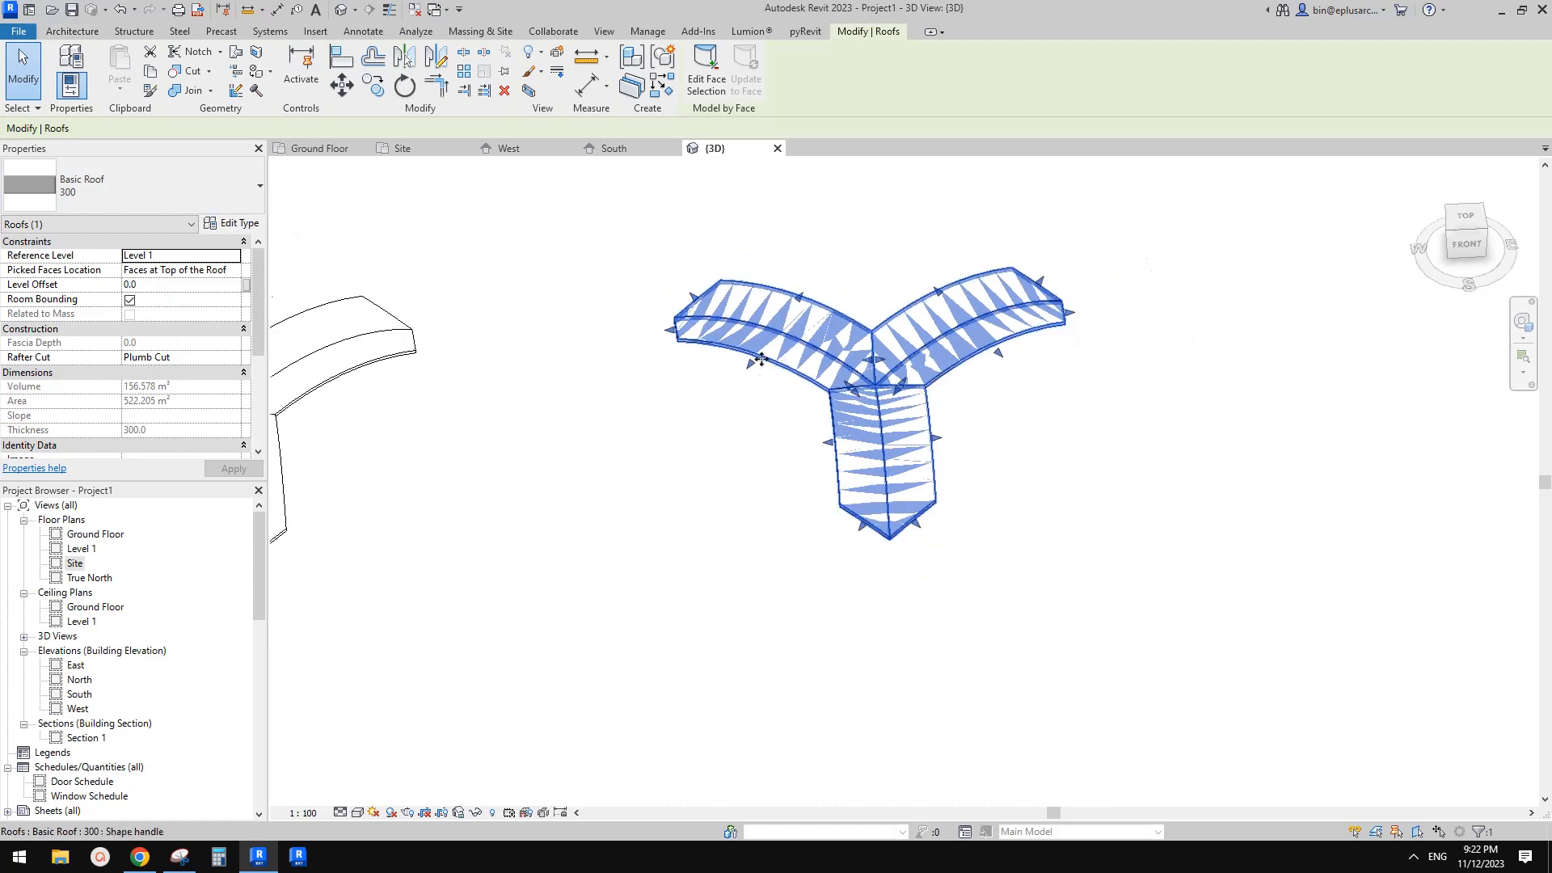
Select the face-based roof and check its type in the 3D view, then clear the selection
{"action": "left_click", "coordinate": [760, 443]}
{"action": "left_click", "coordinate": [821, 360]}
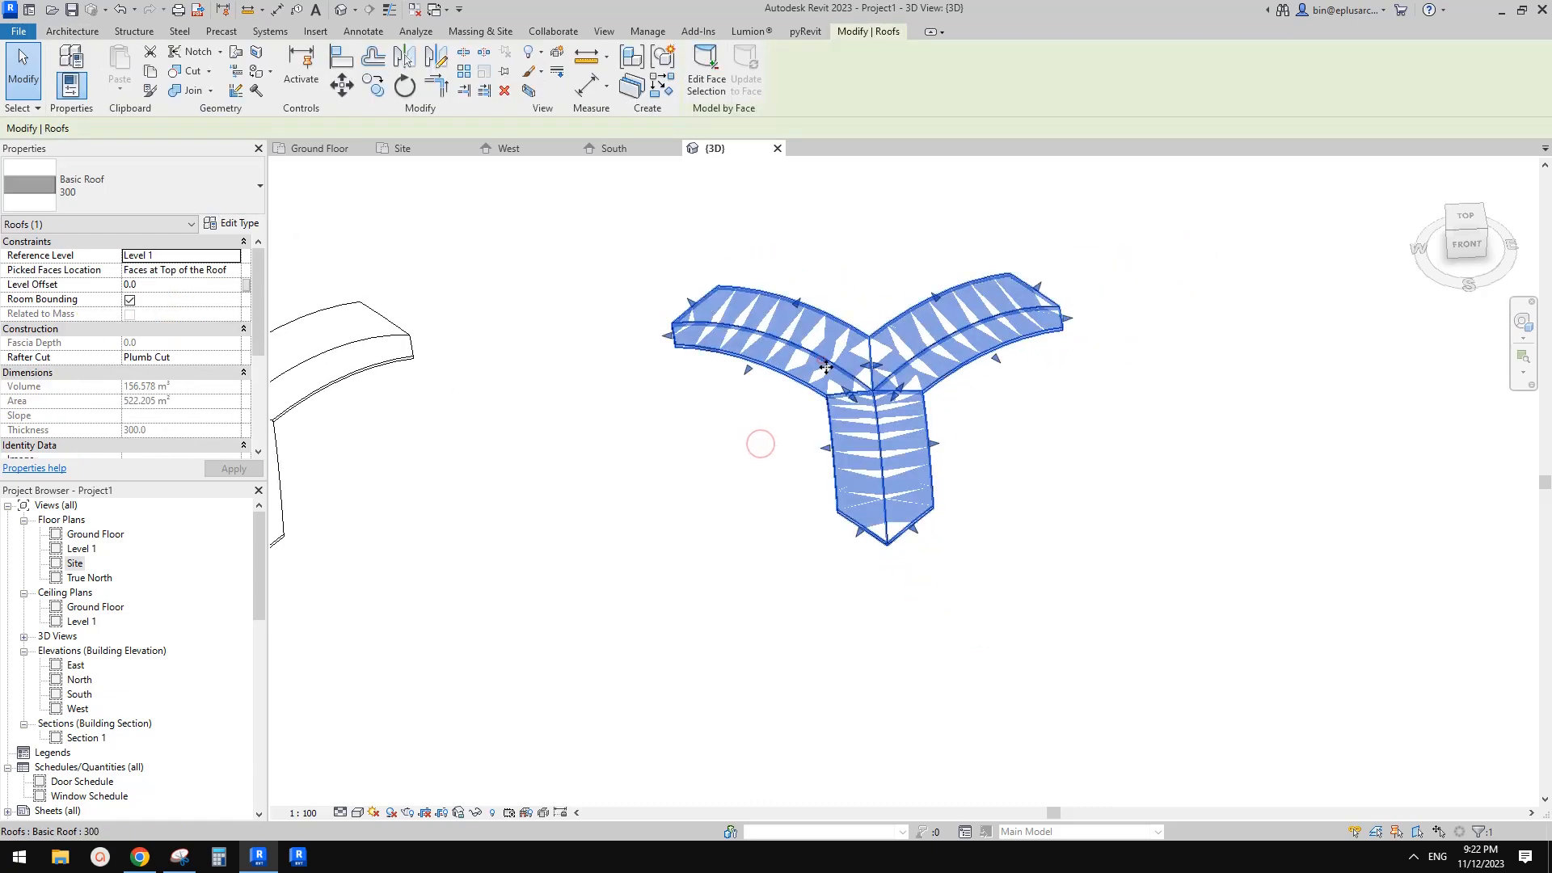
{"action": "left_click", "coordinate": [646, 465]}
{"action": "left_click", "coordinate": [810, 357]}
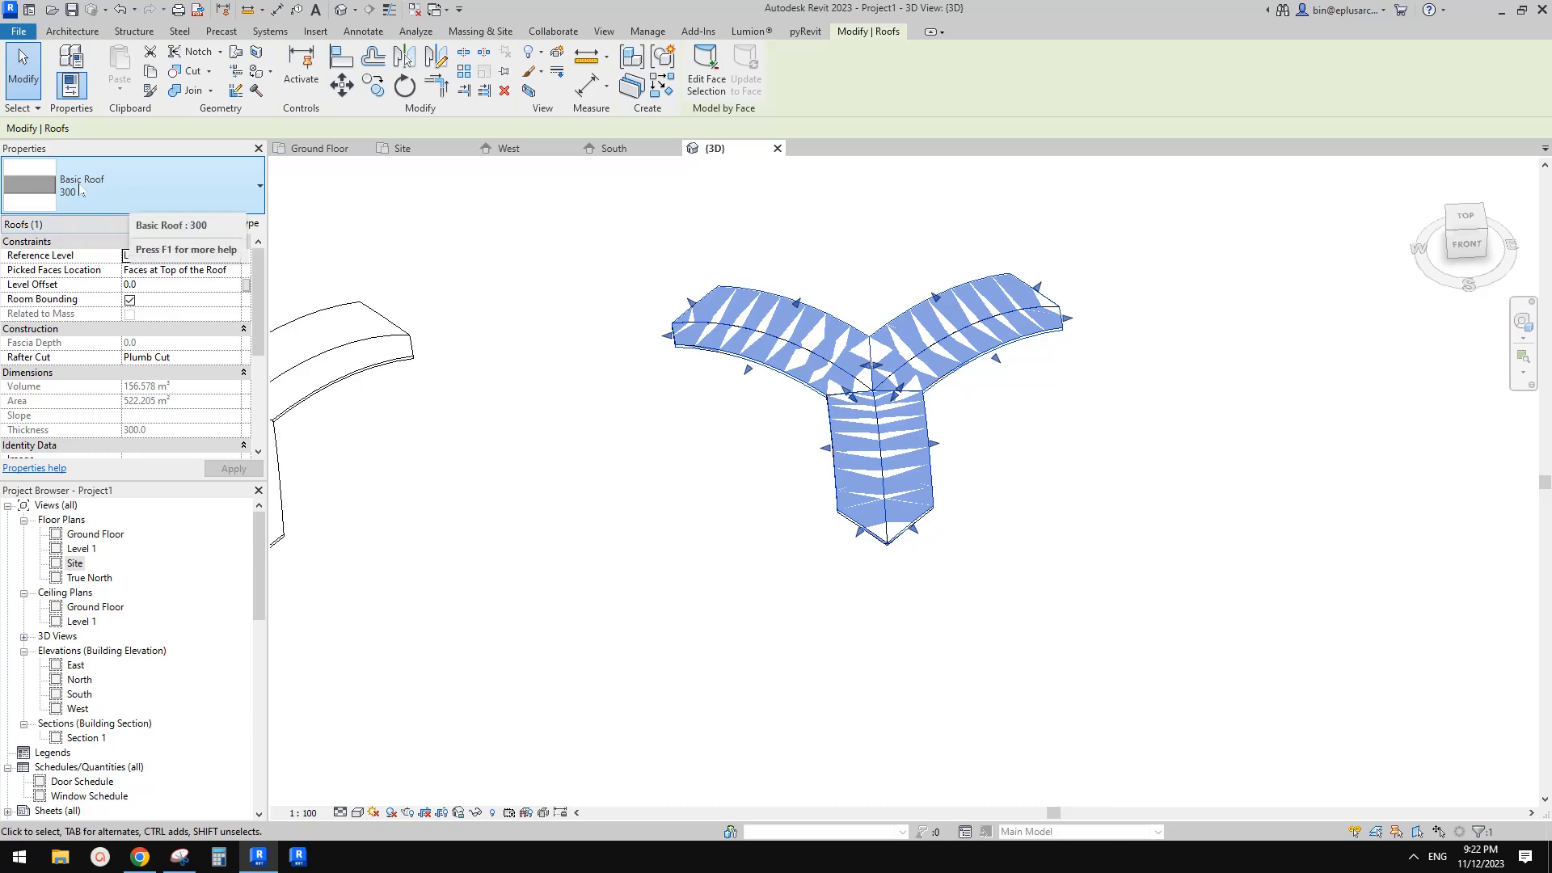
{"action": "left_click", "coordinate": [634, 463]}
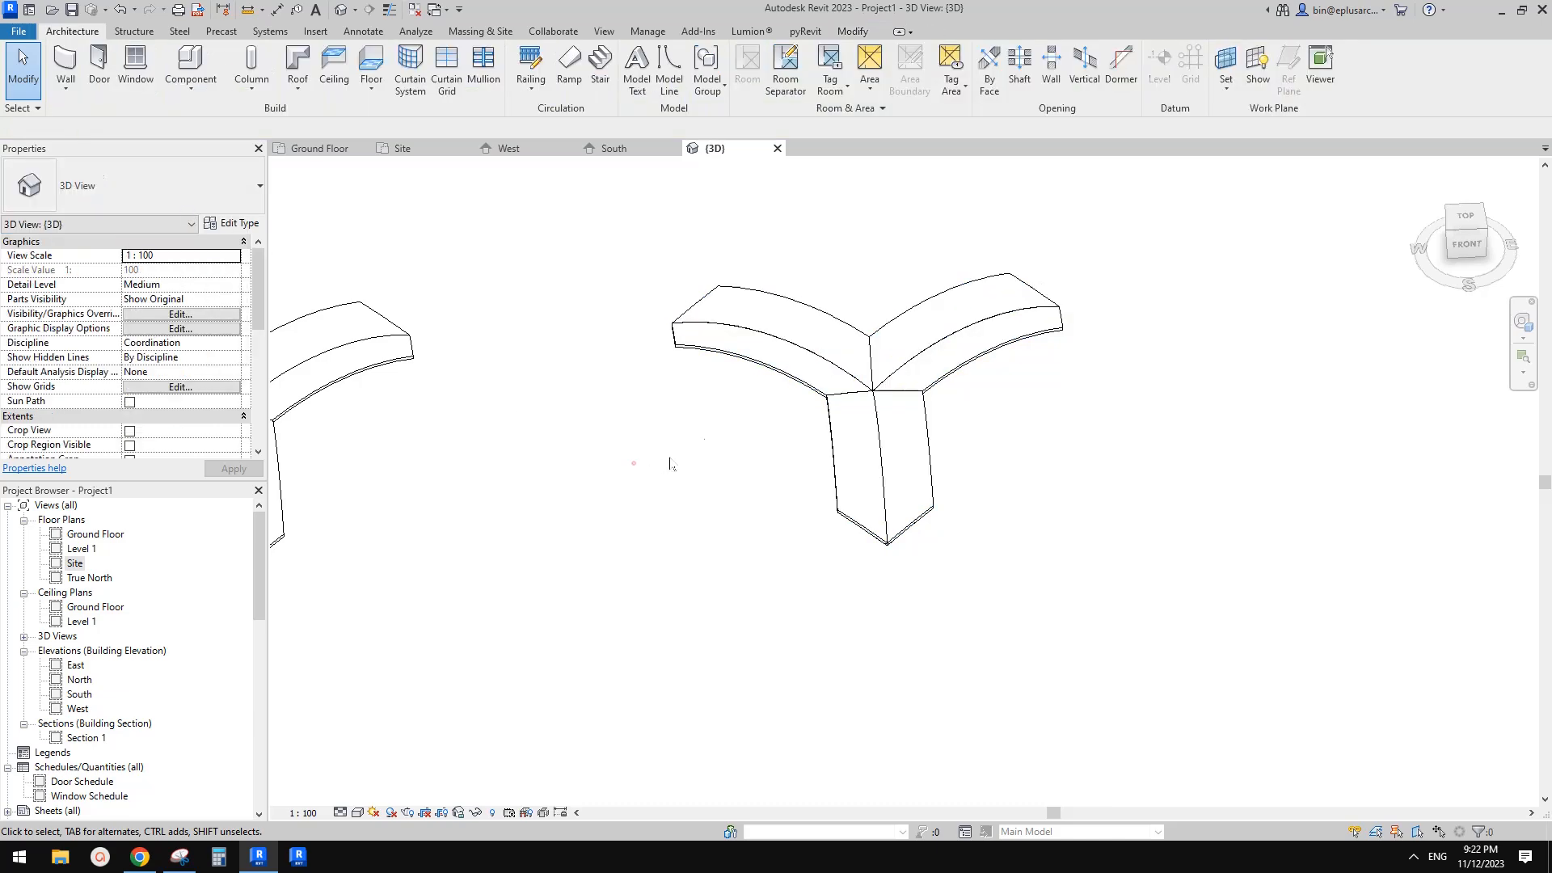
Select the generic model and temporarily hide its category, leaving only the face-based roof, then select the roof
{"action": "left_click", "coordinate": [802, 372]}
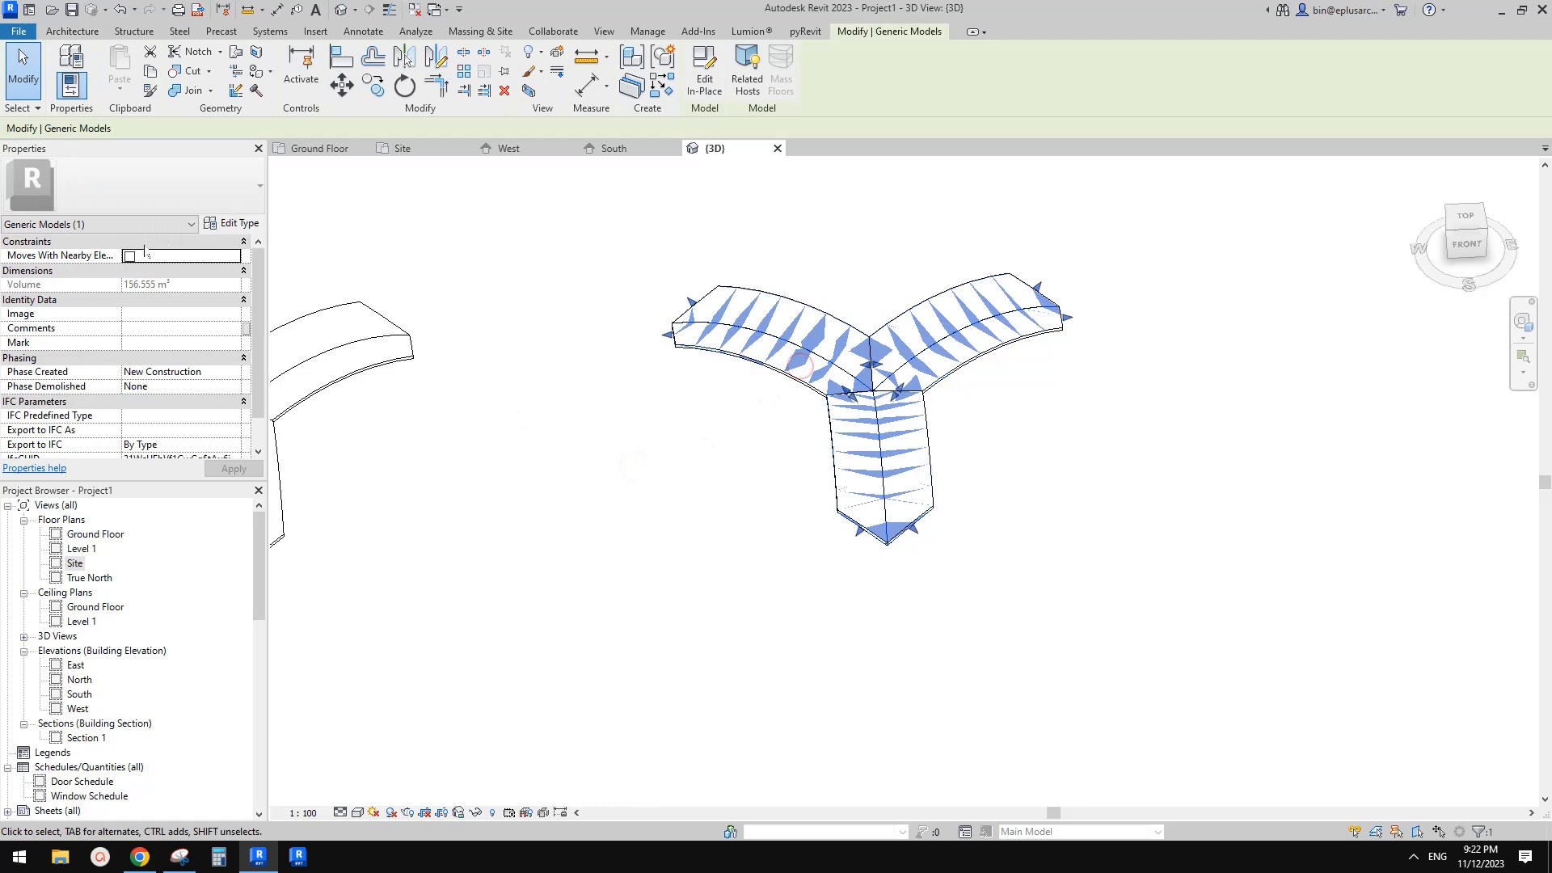
{"action": "middle_click_drag", "start_coordinate": [606, 376], "coordinate": [598, 397]}
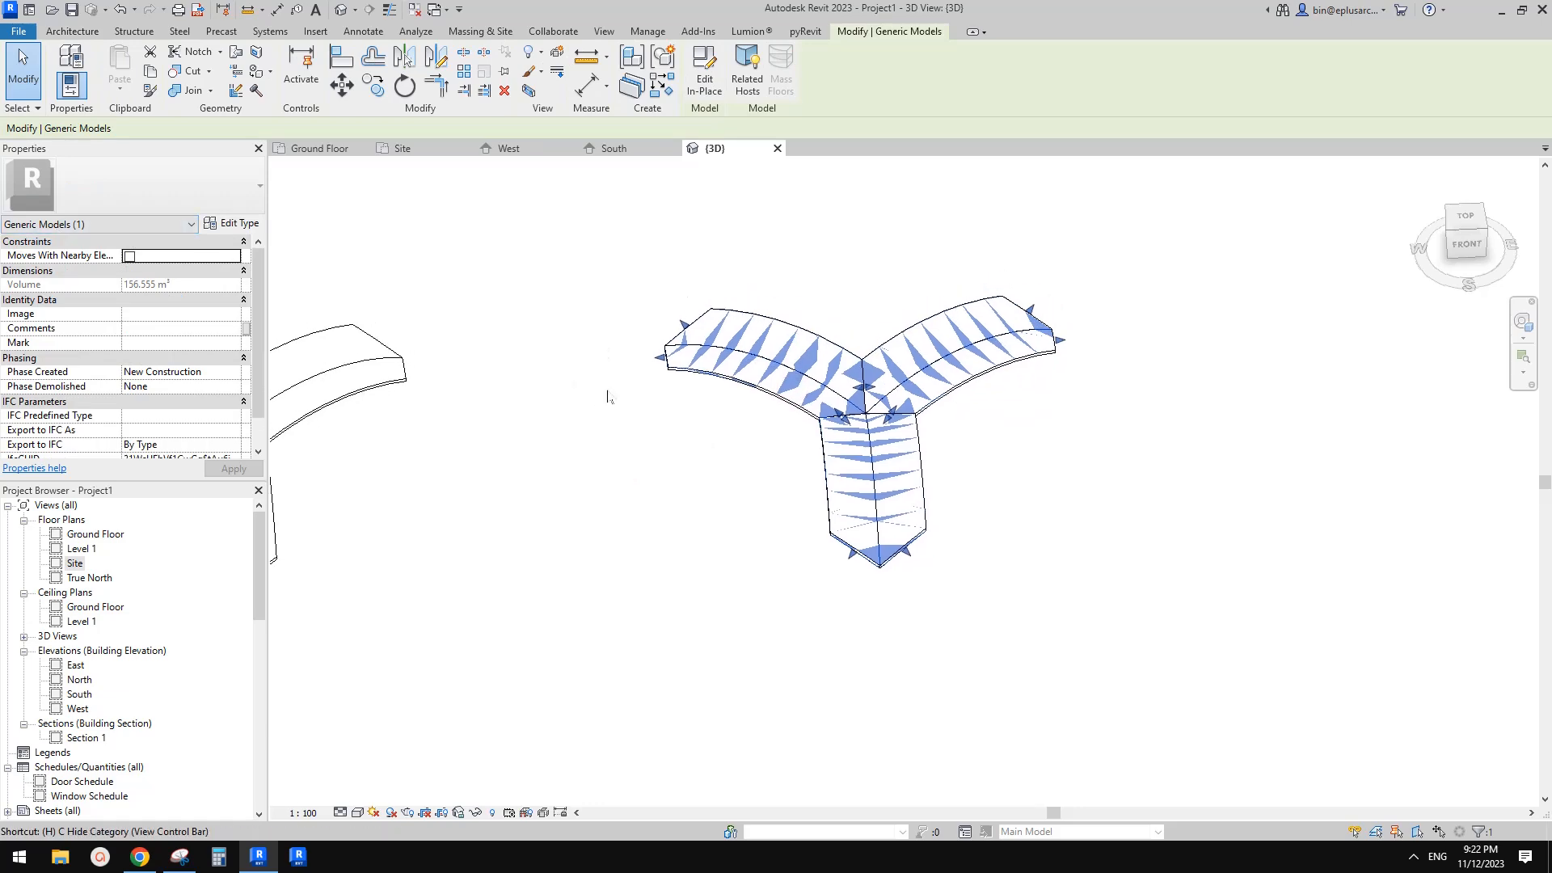
{"action": "key", "text": "c"}
{"action": "middle_click_drag", "start_coordinate": [1008, 366], "coordinate": [1057, 368]}
{"action": "left_click", "coordinate": [728, 360]}
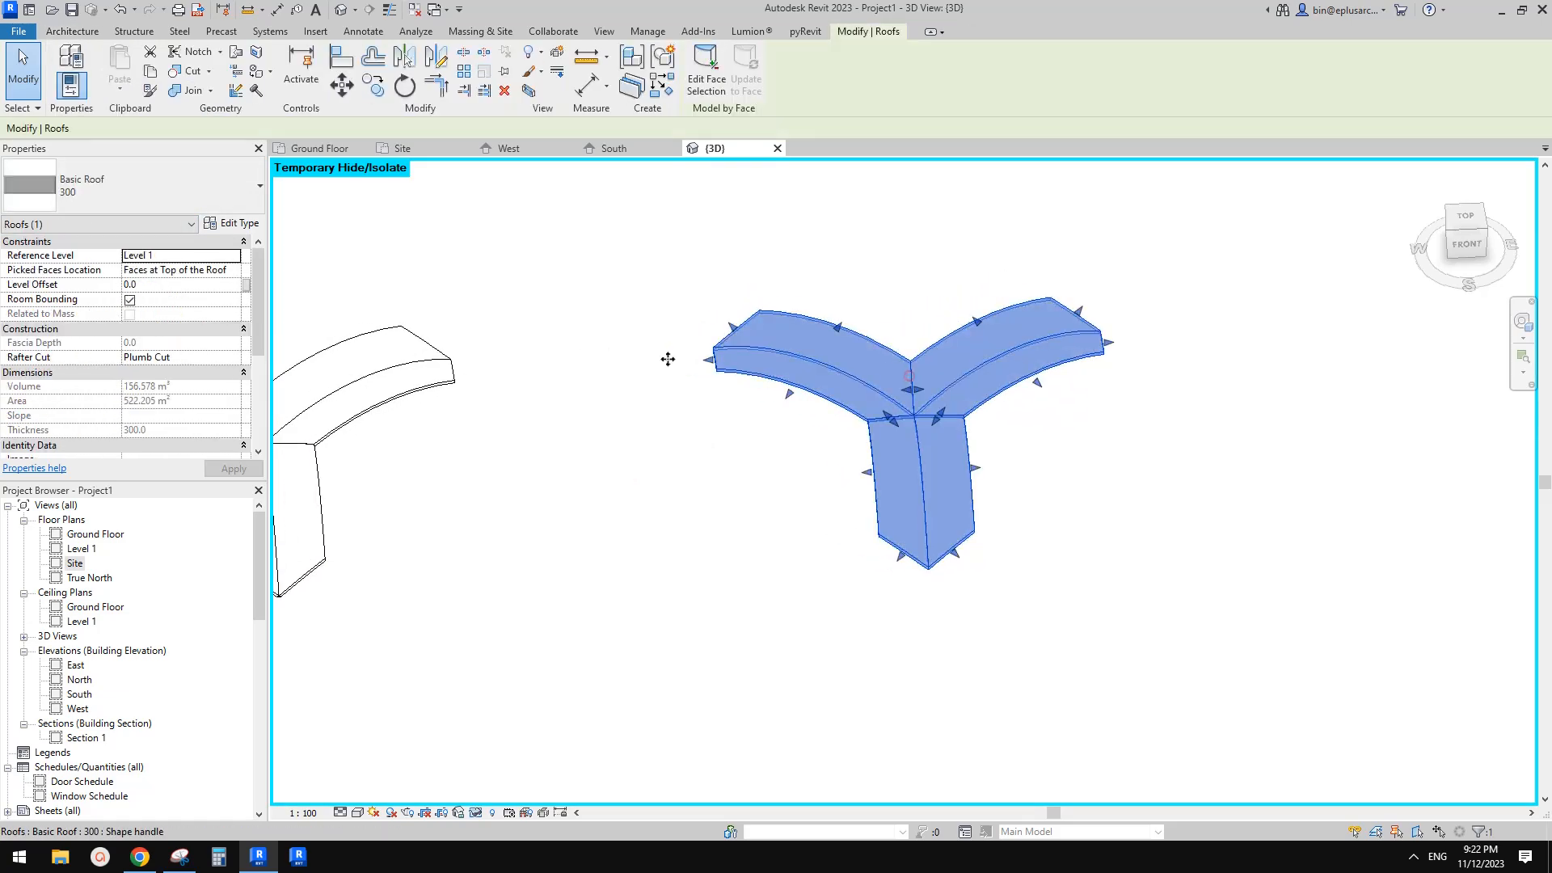
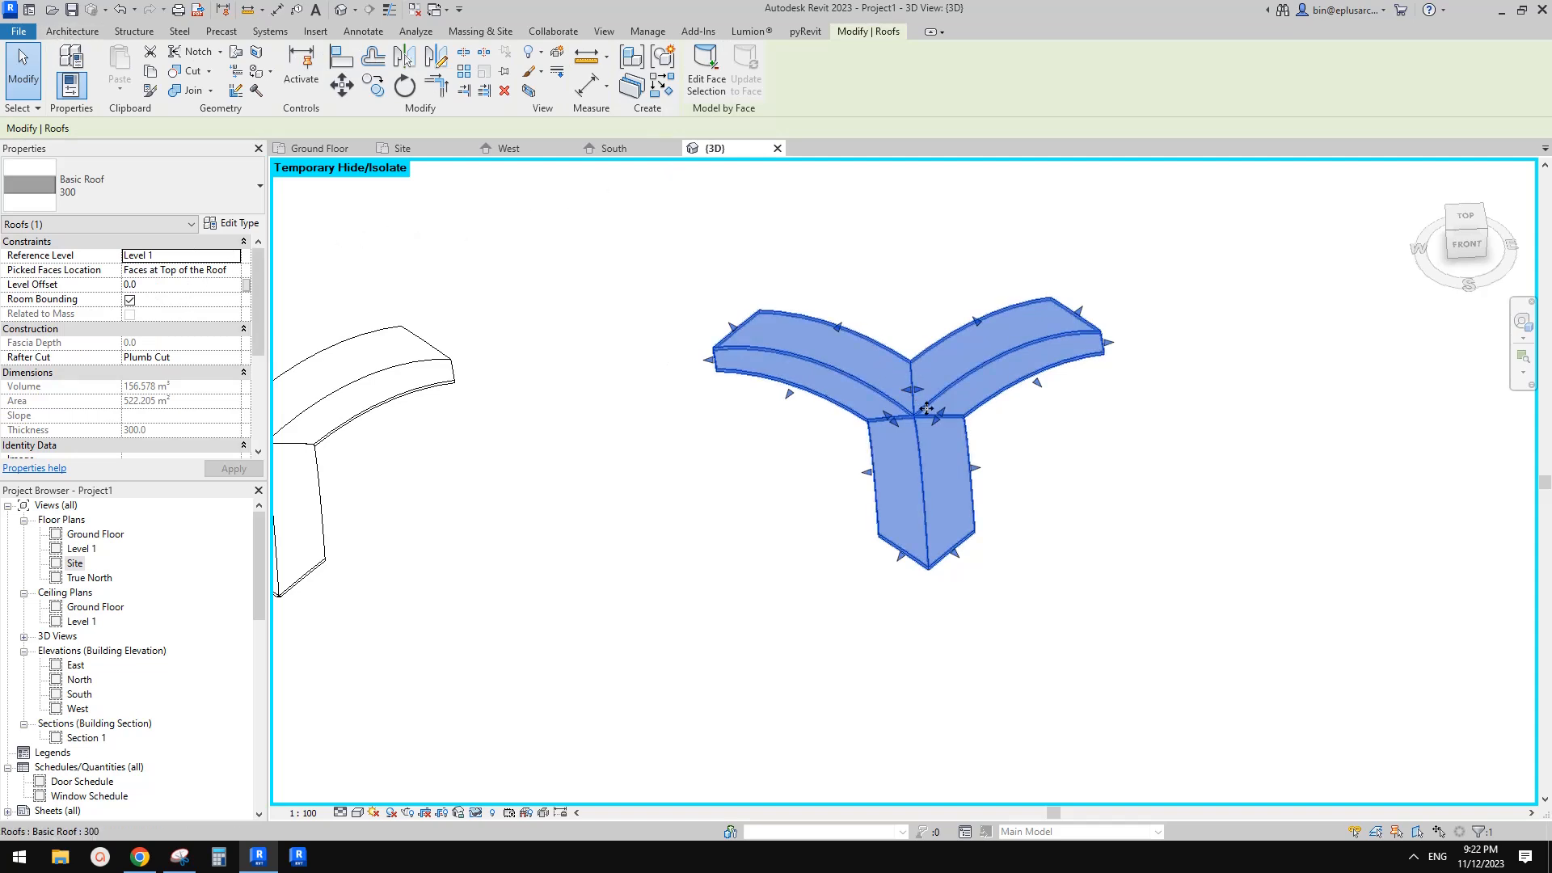
Orbit and zoom around the face-based roof and the in-place roof to inspect their shapes
{"action": "middle_click_drag", "start_coordinate": [762, 406], "coordinate": [944, 391]}
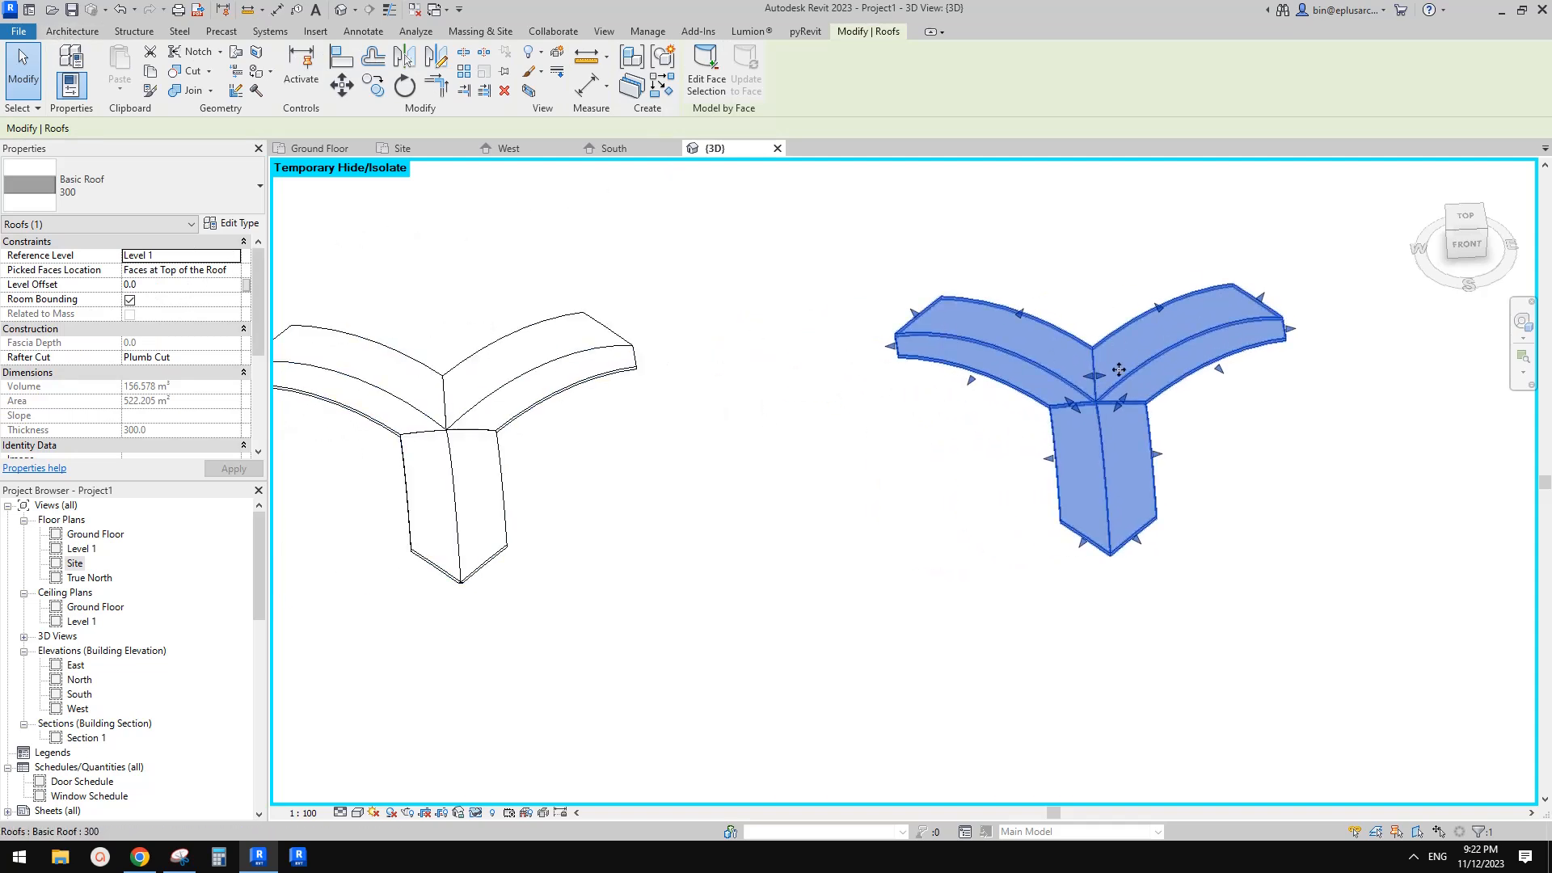
{"action": "middle_click_drag", "start_coordinate": [1154, 363], "coordinate": [1036, 439]}
{"action": "scroll", "coordinate": [1037, 439], "scroll_direction": "up", "scroll_amount": 2}
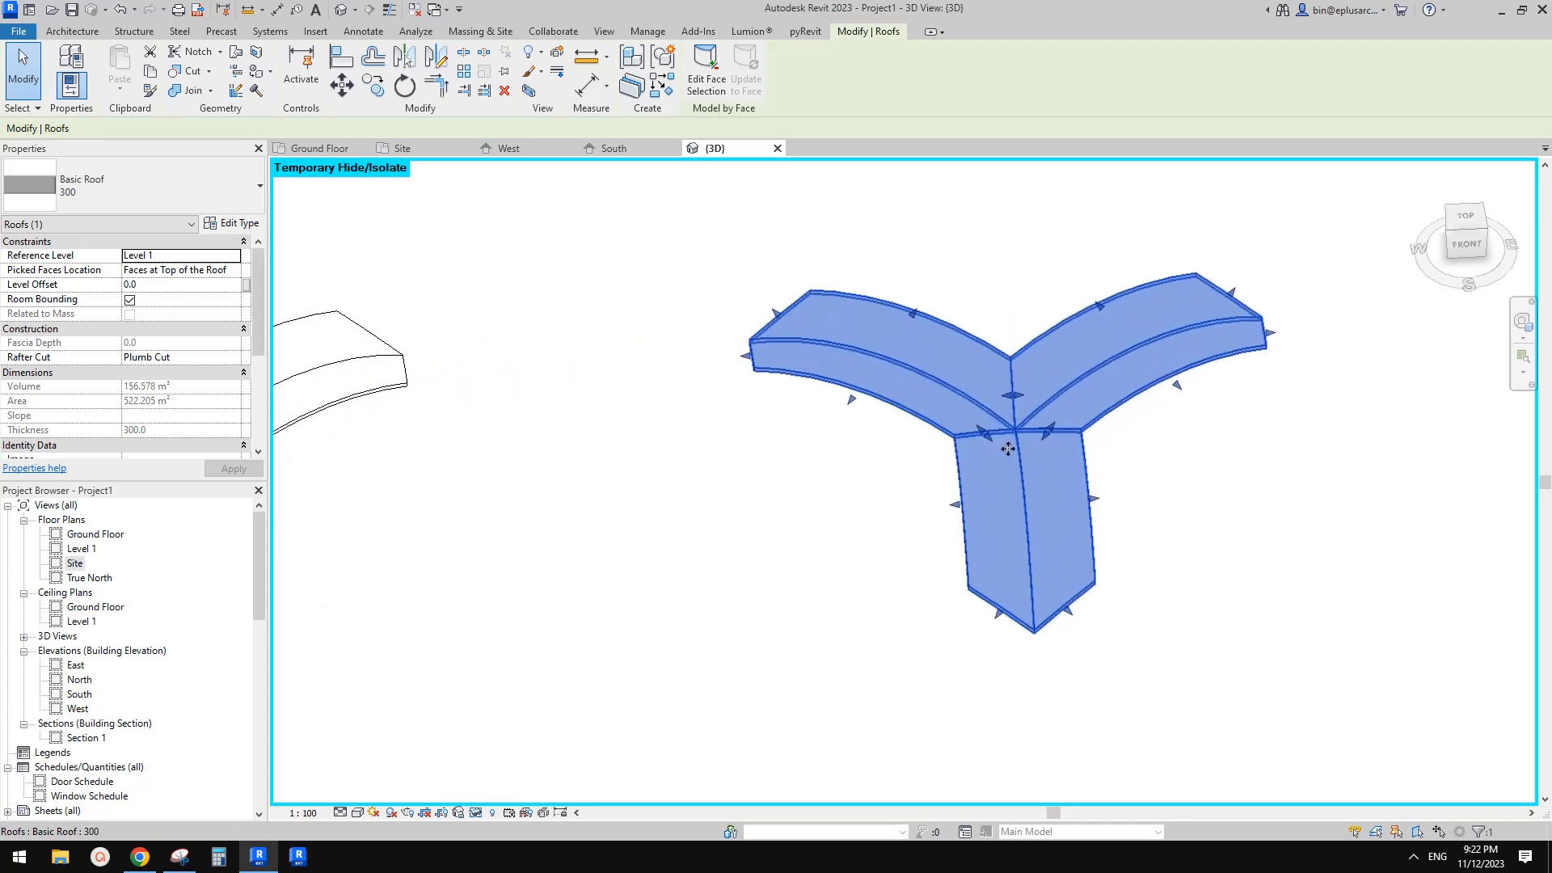
{"action": "scroll", "coordinate": [1008, 448], "scroll_direction": "down", "scroll_amount": 2}
{"action": "middle_click_drag", "start_coordinate": [936, 463], "coordinate": [1001, 440]}
{"action": "left_click", "coordinate": [947, 412]}
{"action": "scroll", "coordinate": [949, 401], "scroll_direction": "down", "scroll_amount": 1}
{"action": "left_click", "coordinate": [657, 382]}
{"action": "middle_click_drag", "start_coordinate": [697, 430], "coordinate": [808, 441], "text": "shift"}
{"action": "scroll", "coordinate": [777, 437], "scroll_direction": "up", "scroll_amount": 1}
{"action": "middle_click_drag", "start_coordinate": [756, 434], "coordinate": [854, 500]}
{"action": "scroll", "coordinate": [792, 445], "scroll_direction": "up", "scroll_amount": 1}
{"action": "left_click", "coordinate": [854, 499]}
{"action": "scroll", "coordinate": [842, 475], "scroll_direction": "down", "scroll_amount": 1}
{"action": "middle_click_drag", "start_coordinate": [943, 465], "coordinate": [739, 515]}
{"action": "left_click", "coordinate": [755, 455]}
{"action": "scroll", "coordinate": [739, 513], "scroll_direction": "up", "scroll_amount": 1}
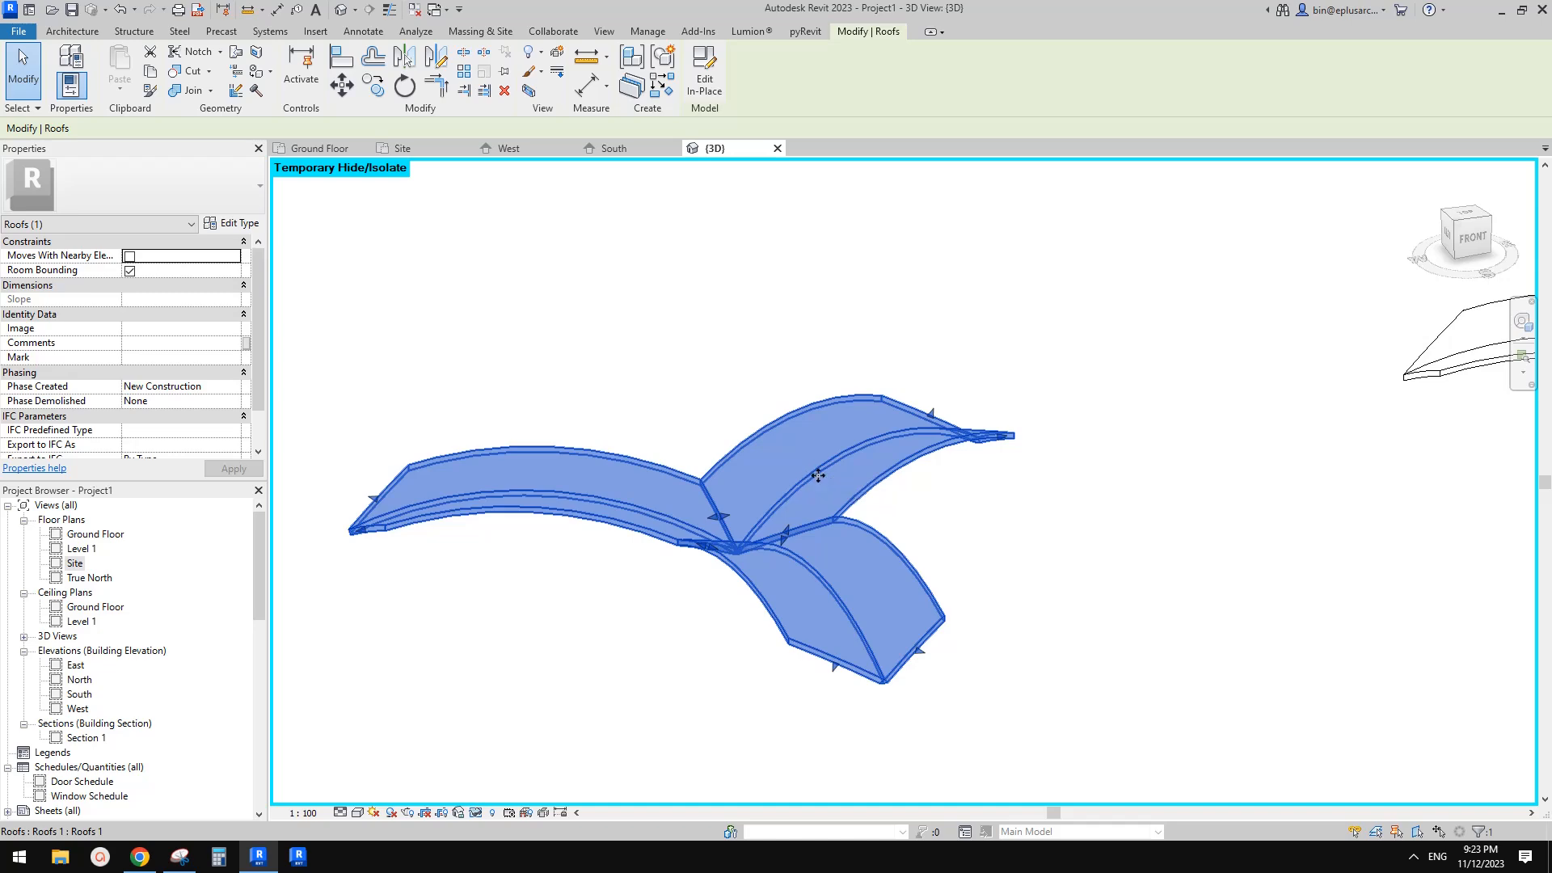
Open the in-place roof for editing, examine its sweep path and profile, and finish the model without changes
{"action": "mouse_move", "coordinate": [817, 474]}
{"action": "middle_mouse_down"}
{"action": "mouse_move", "coordinate": [821, 491]}
{"action": "mouse_move", "coordinate": [801, 482]}
{"action": "mouse_move", "coordinate": [811, 492]}
{"action": "middle_mouse_up"}
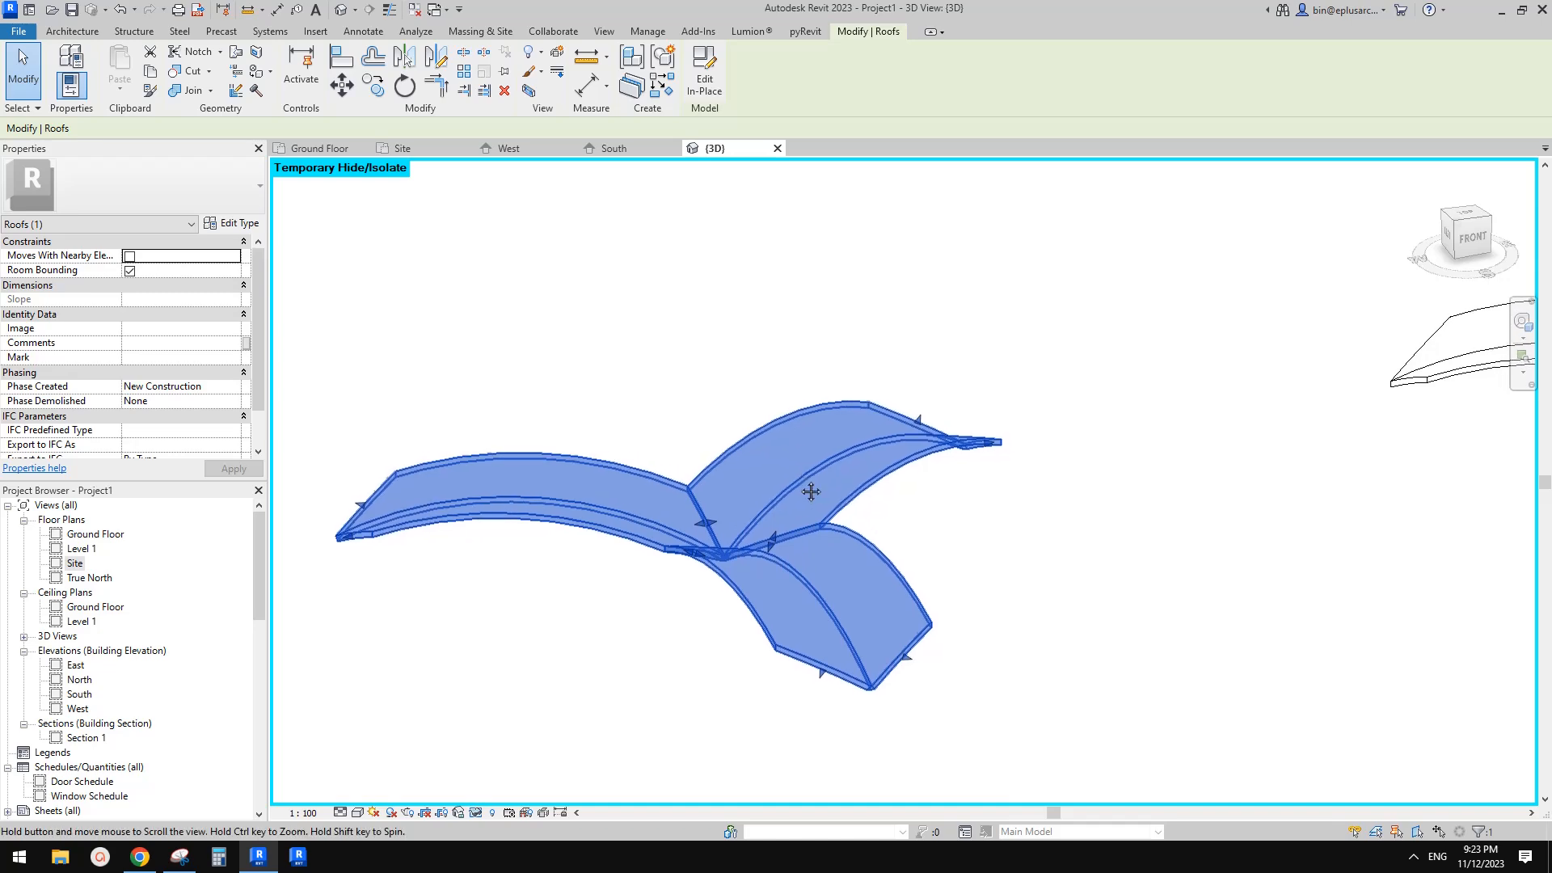
{"action": "left_click", "coordinate": [706, 78]}
{"action": "left_click", "coordinate": [618, 476]}
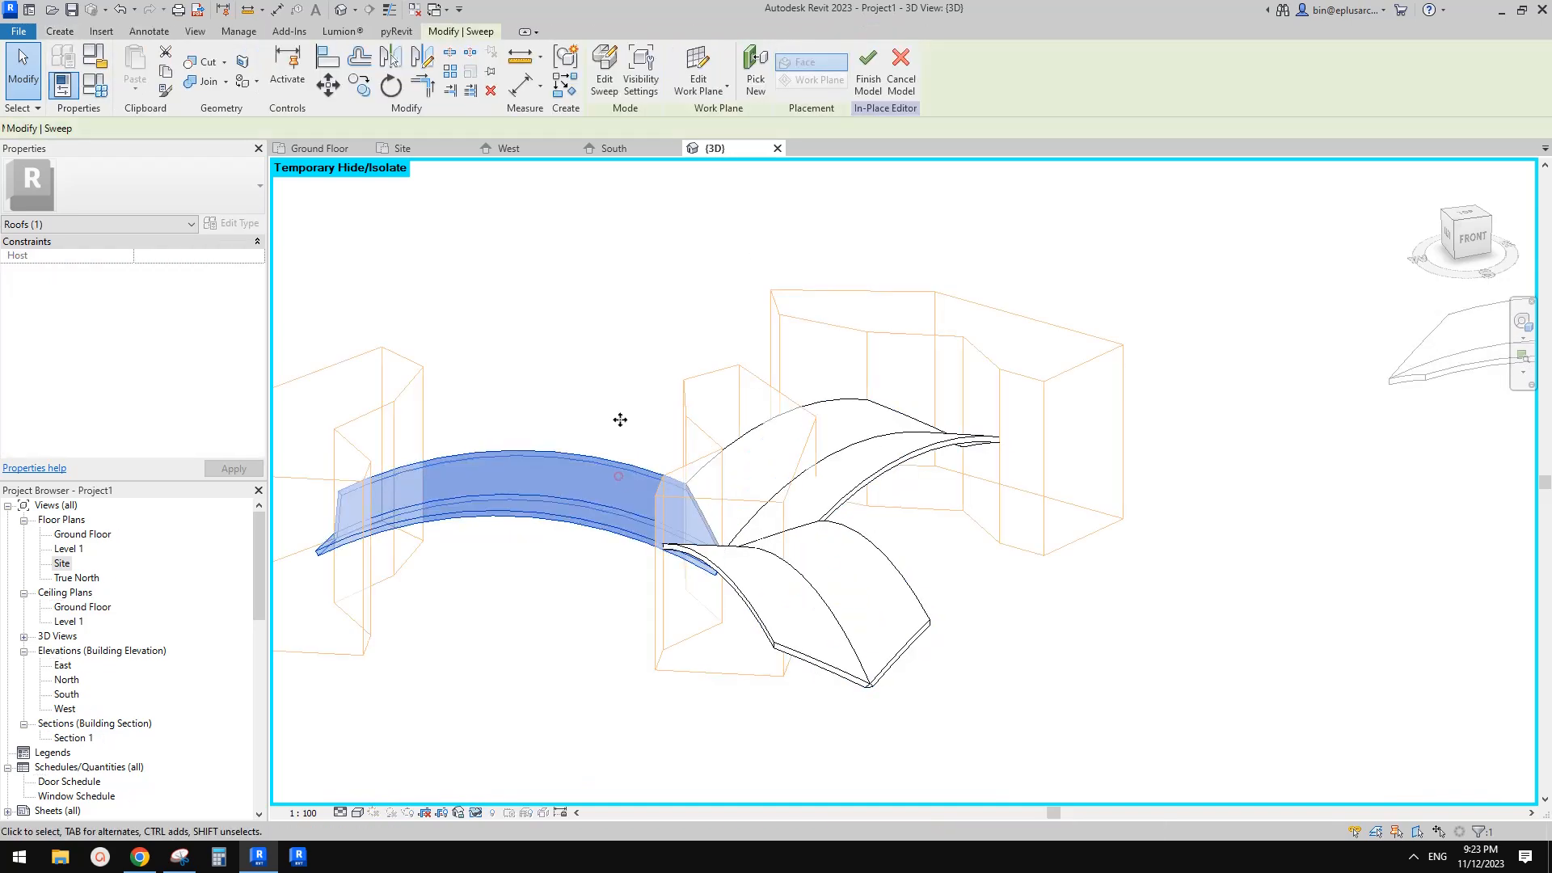
{"action": "left_click", "coordinate": [604, 73]}
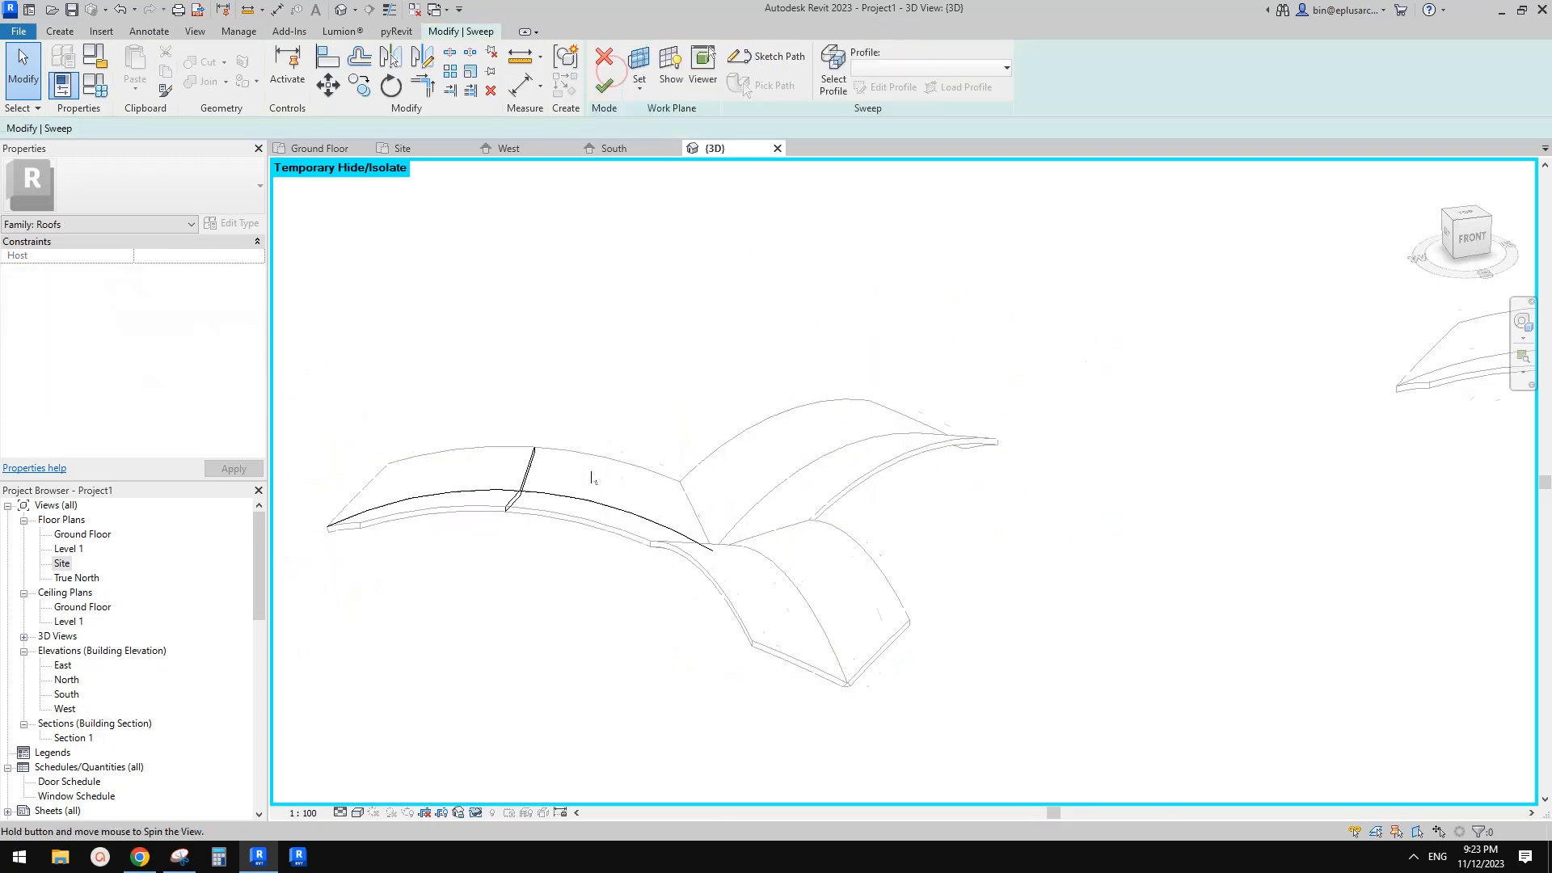
{"action": "scroll", "coordinate": [560, 485], "scroll_direction": "up", "scroll_amount": 2}
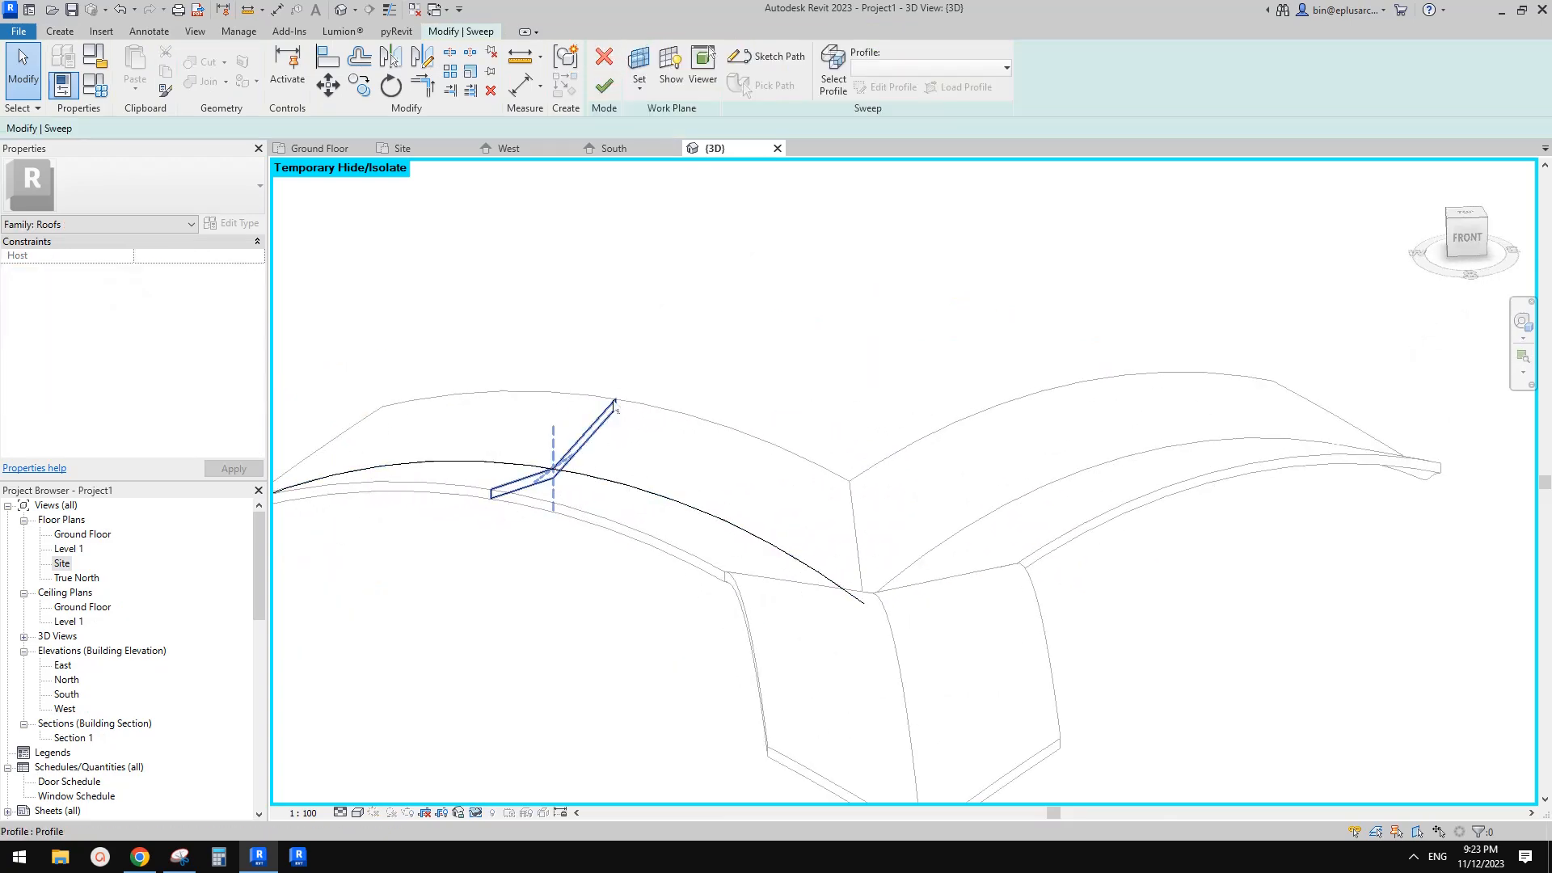
{"action": "left_click", "coordinate": [604, 84]}
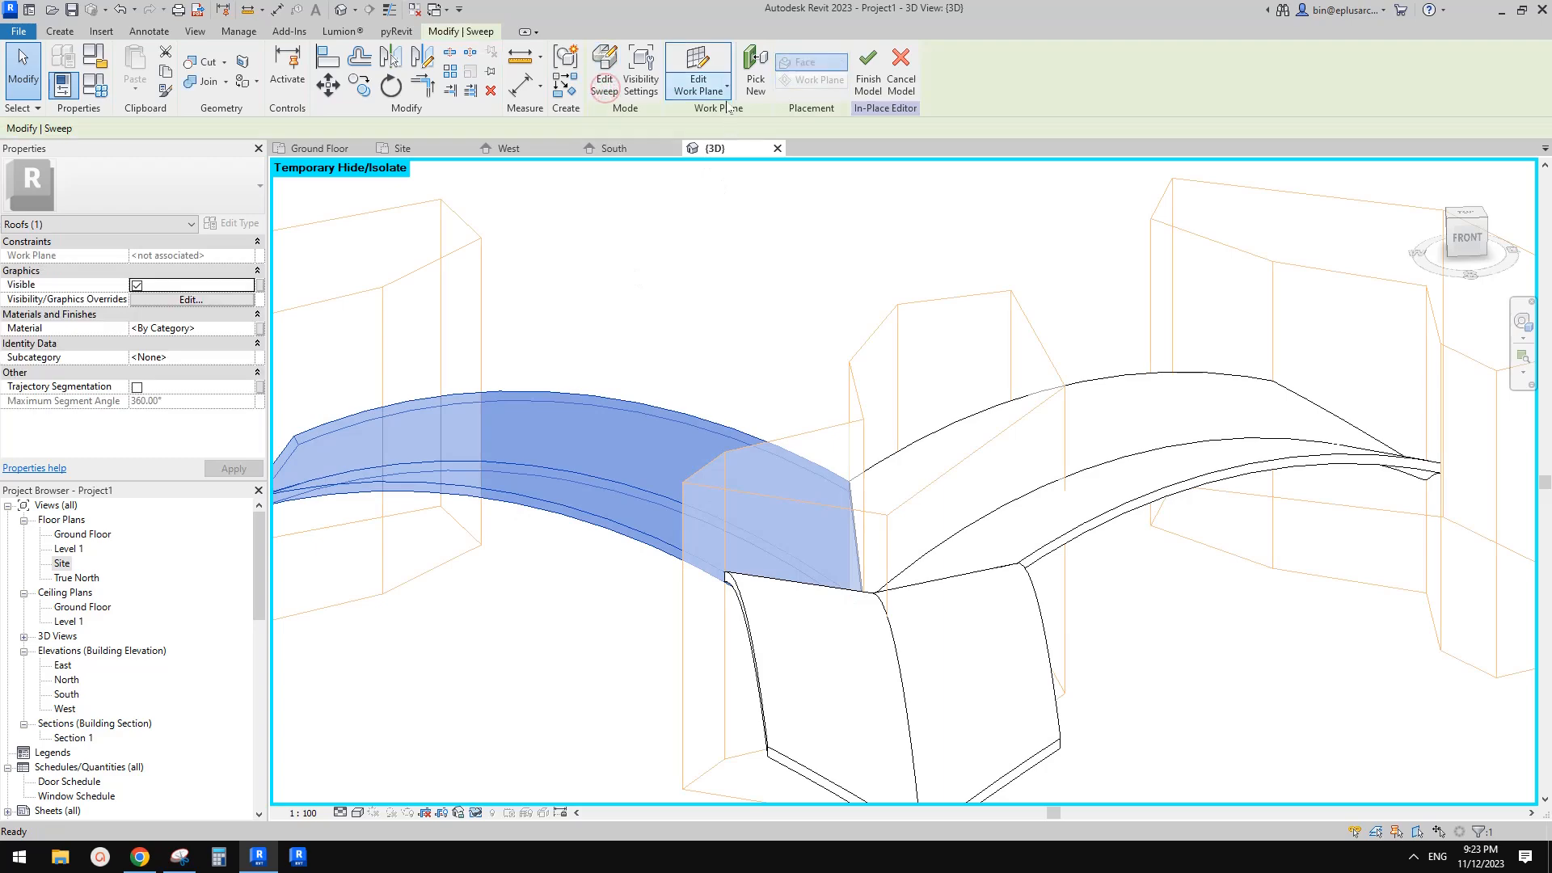
{"action": "left_click", "coordinate": [865, 77]}
Try the Generic - 125mm and Generic - 400mm types on the face-based roof, then set it back to 300
{"action": "scroll", "coordinate": [1012, 357], "scroll_direction": "down", "scroll_amount": 3}
{"action": "scroll", "coordinate": [1225, 369], "scroll_direction": "up", "scroll_amount": 2}
{"action": "left_click", "coordinate": [1224, 370]}
{"action": "middle_click_drag", "start_coordinate": [1224, 369], "coordinate": [1374, 347], "text": "shift"}
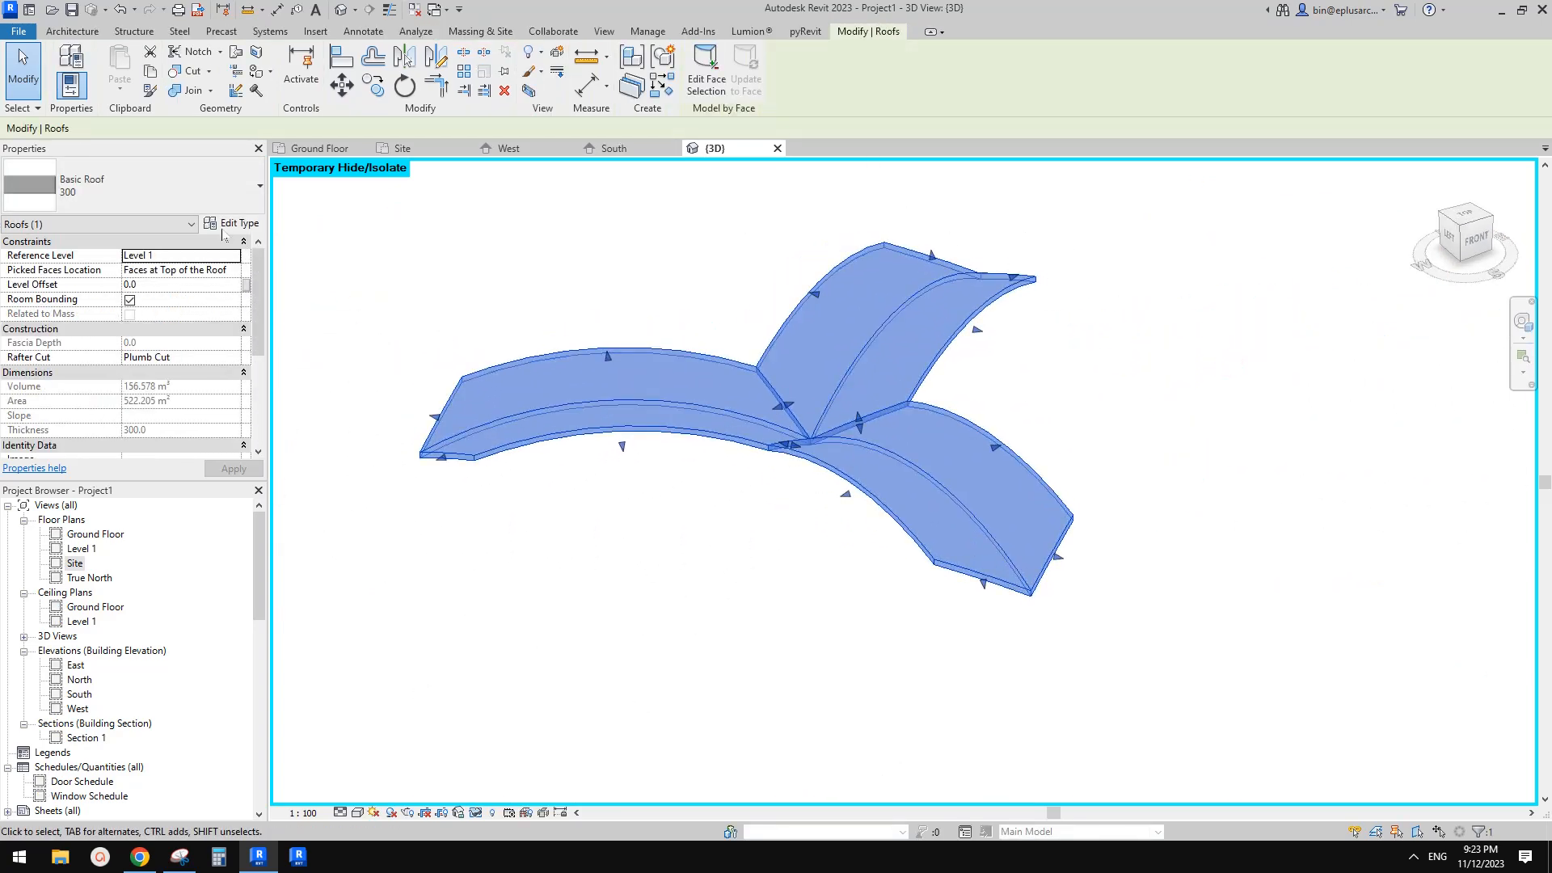
{"action": "left_click", "coordinate": [184, 188]}
{"action": "left_click", "coordinate": [73, 331]}
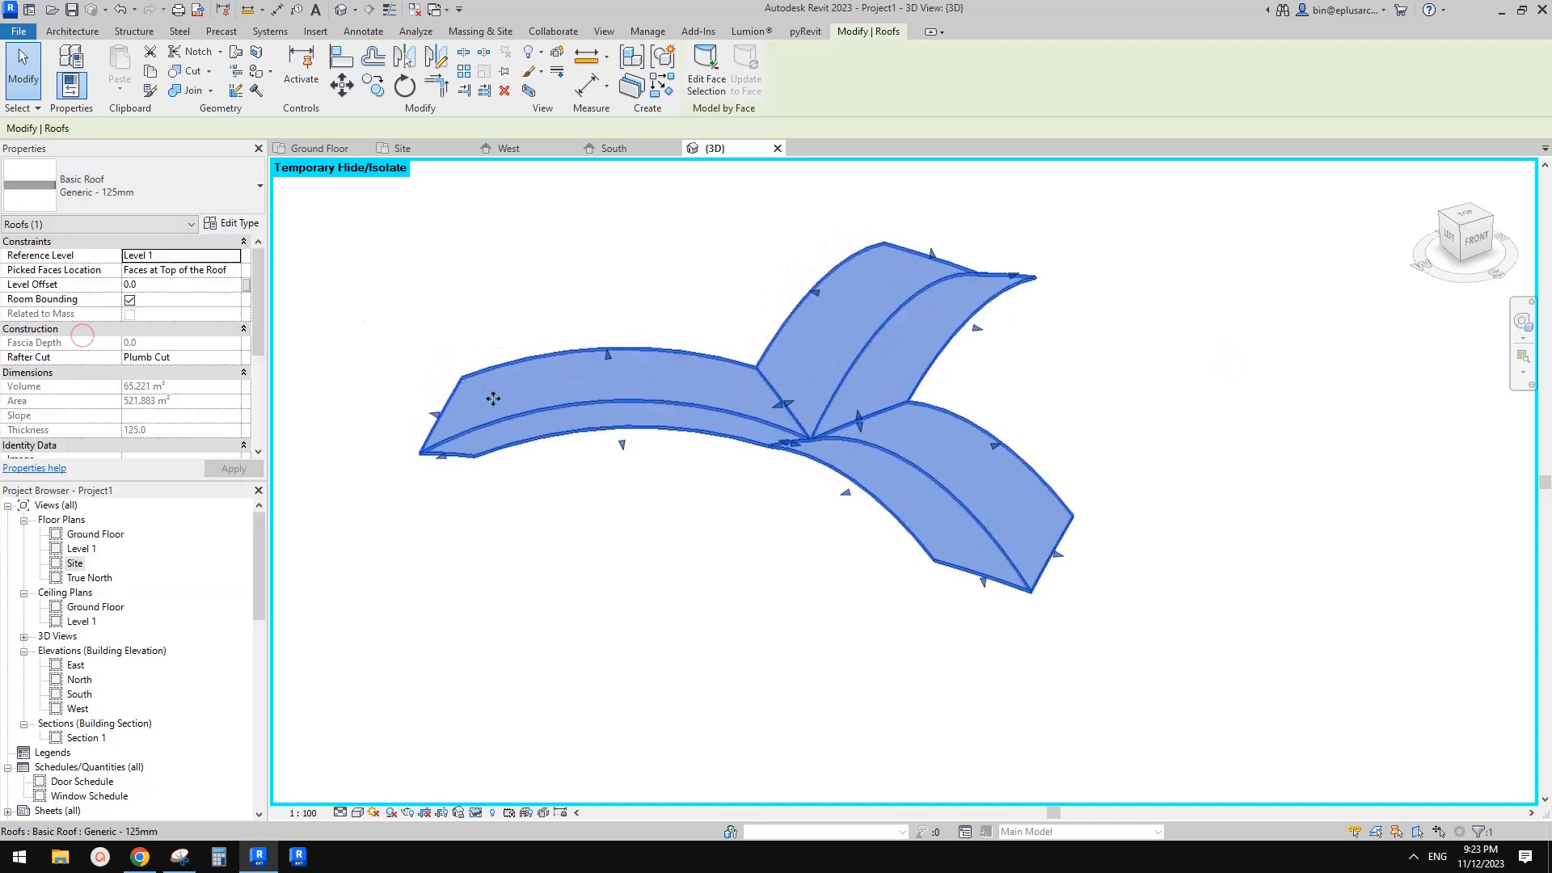
{"action": "left_click", "coordinate": [162, 190]}
{"action": "left_click", "coordinate": [117, 360]}
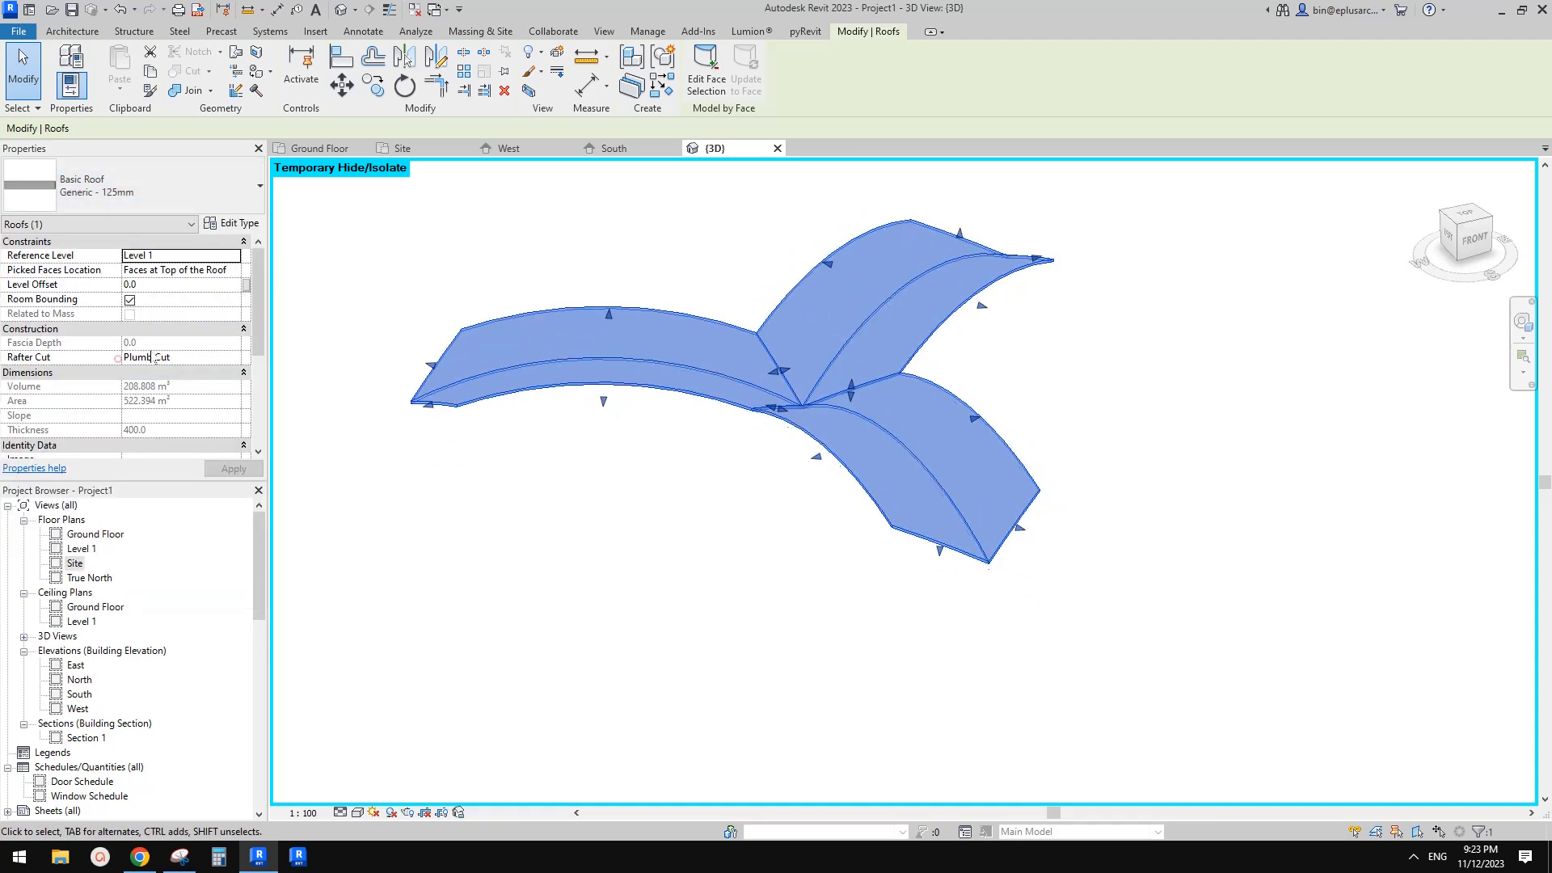
{"action": "left_click", "coordinate": [188, 194]}
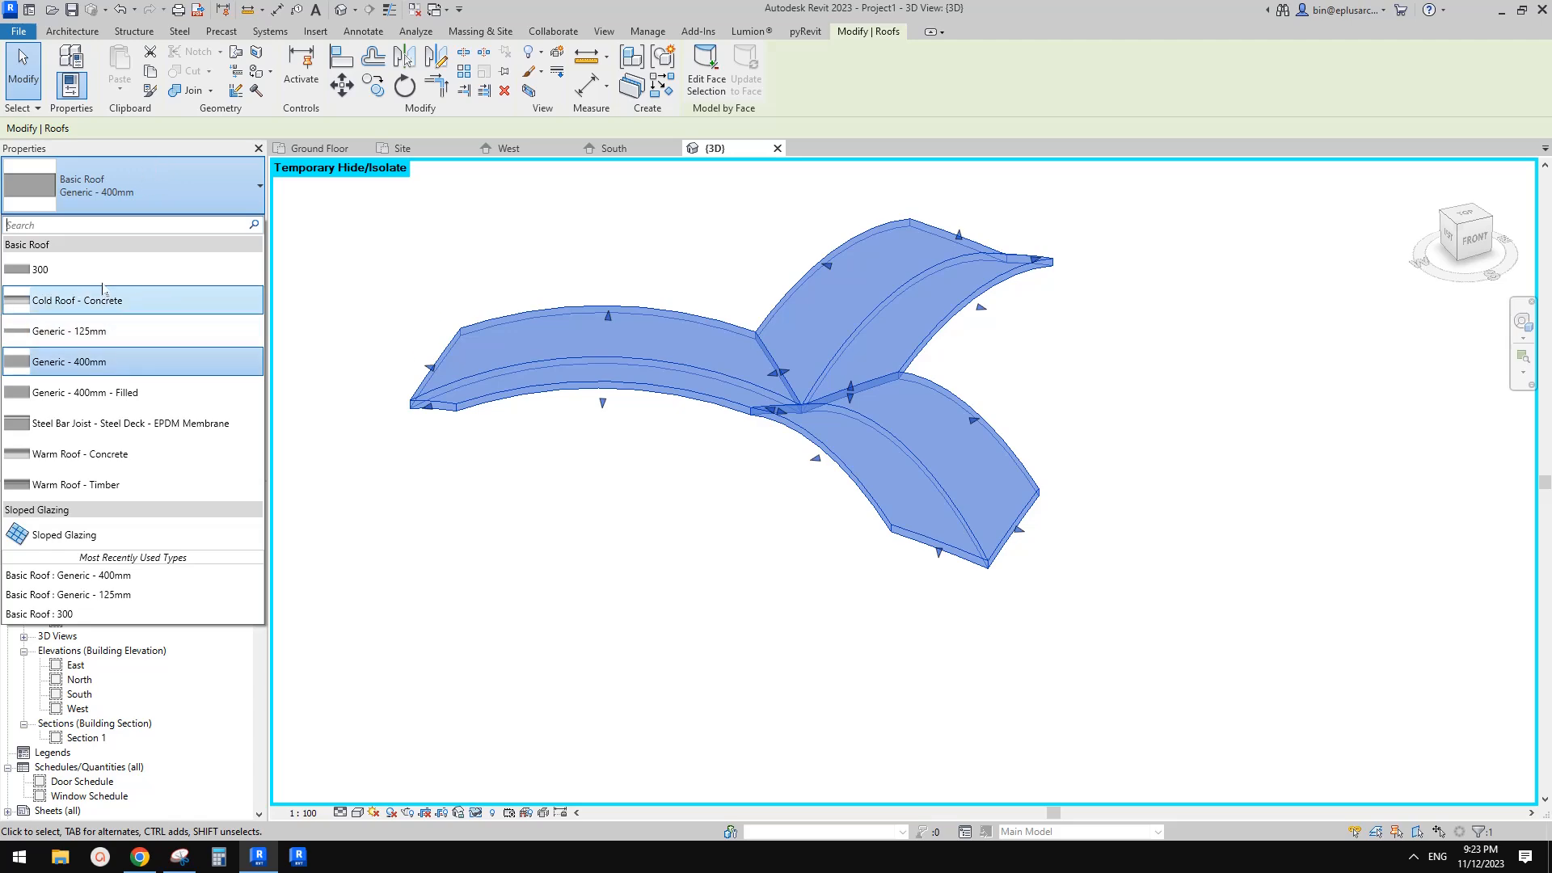
{"action": "left_click", "coordinate": [95, 273]}
{"action": "left_click", "coordinate": [364, 343]}
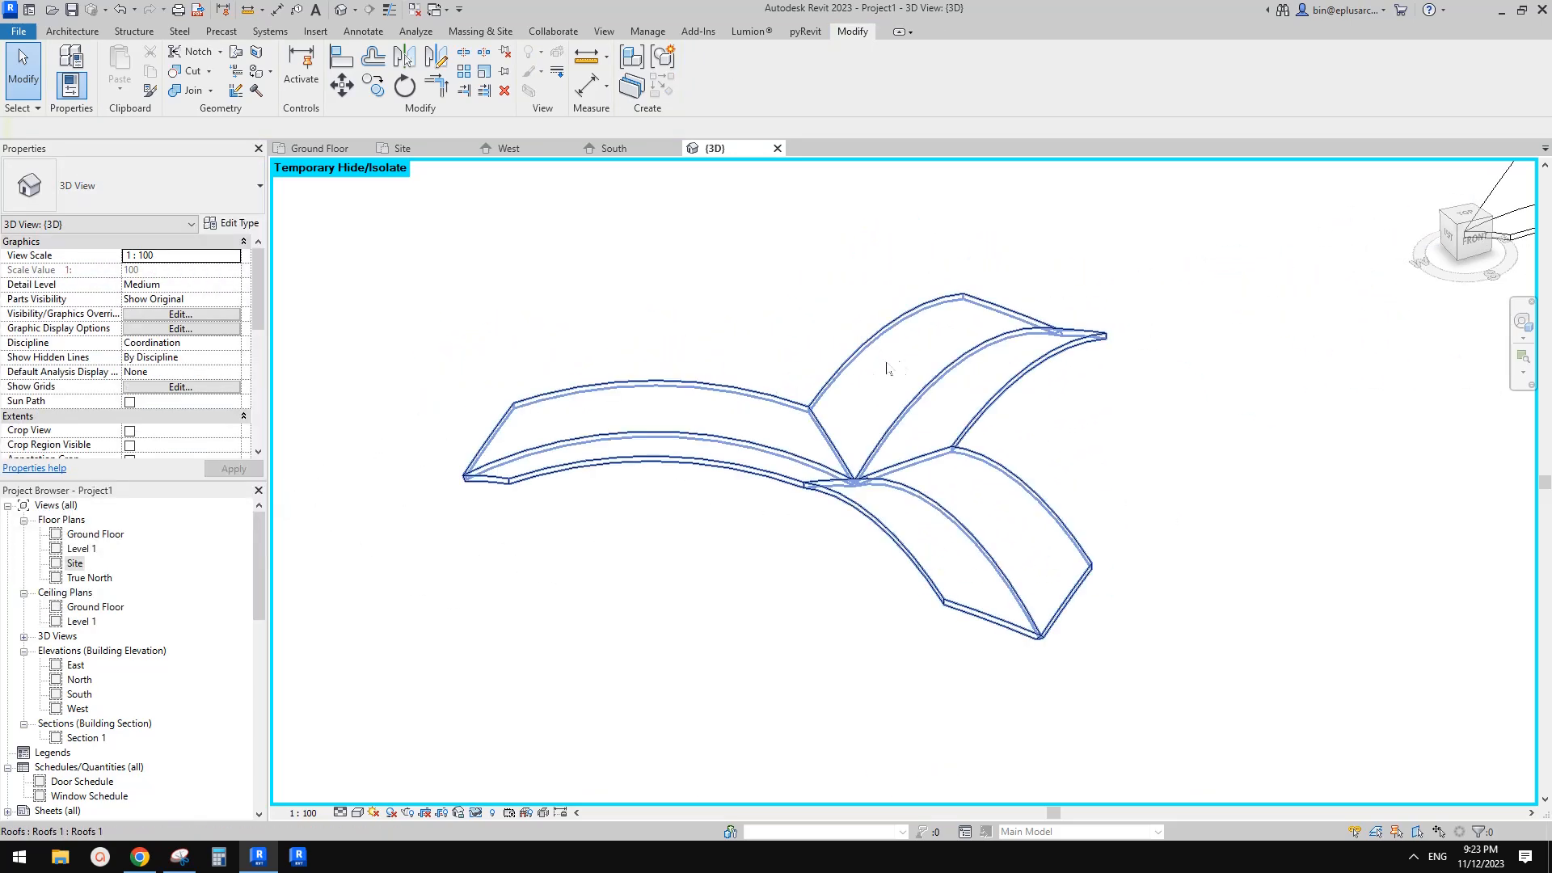
Orbit and pan to compare the face-based roof with the in-place roof
{"action": "middle_click_drag", "start_coordinate": [728, 392], "coordinate": [477, 423]}
{"action": "middle_click_drag", "start_coordinate": [1316, 273], "coordinate": [908, 336]}
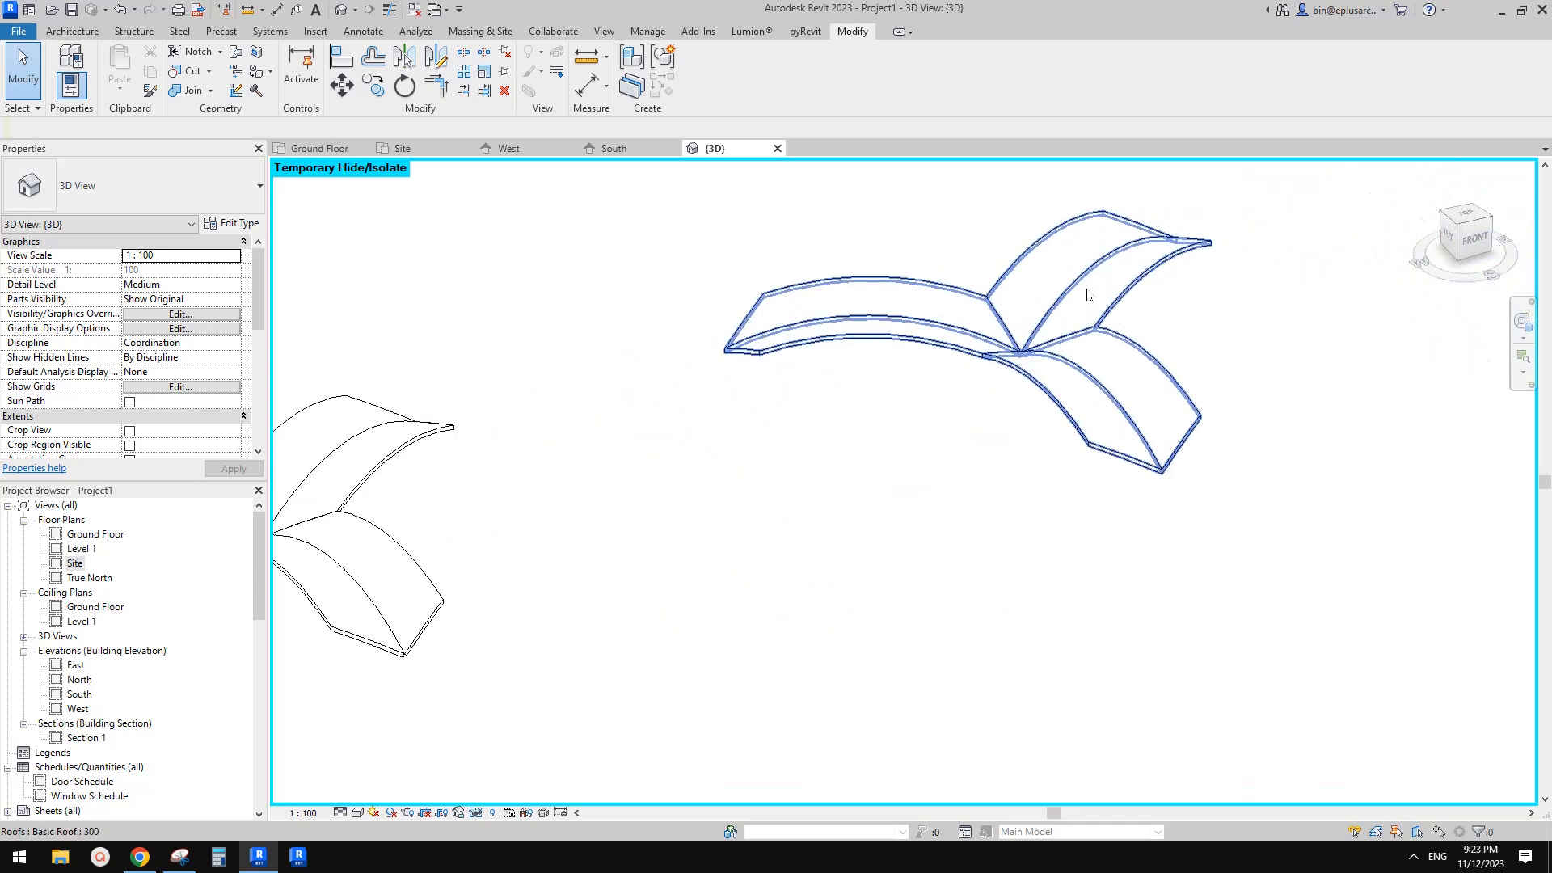
{"action": "middle_click_drag", "start_coordinate": [1018, 326], "coordinate": [912, 370], "text": "shift"}
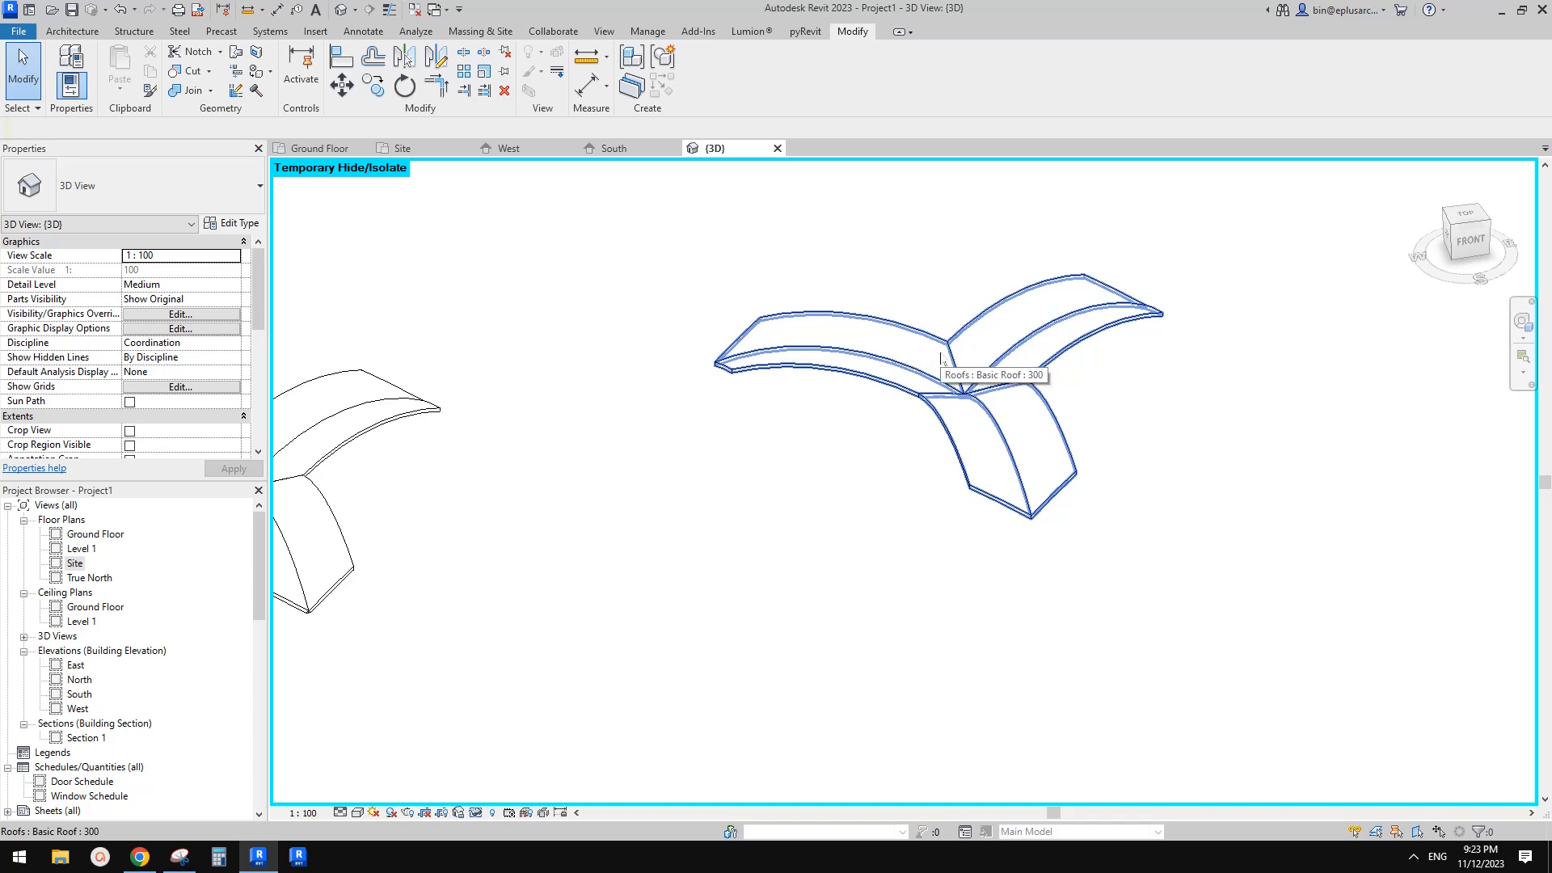
{"action": "scroll", "coordinate": [966, 362], "scroll_direction": "down", "scroll_amount": 2}
{"action": "middle_click_drag", "start_coordinate": [1040, 354], "coordinate": [988, 371], "text": "shift"}
{"action": "scroll", "coordinate": [958, 369], "scroll_direction": "up", "scroll_amount": 3}
{"action": "middle_click_drag", "start_coordinate": [769, 402], "coordinate": [1070, 348]}
{"action": "left_click", "coordinate": [68, 34]}
{"action": "mouse_move", "coordinate": [853, 245]}
{"action": "middle_mouse_down"}
{"action": "mouse_move", "coordinate": [807, 237]}
{"action": "mouse_move", "coordinate": [836, 250]}
{"action": "middle_mouse_up"}
{"action": "scroll", "coordinate": [788, 244], "scroll_direction": "down", "scroll_amount": 1}
{"action": "middle_click_drag", "start_coordinate": [702, 272], "coordinate": [743, 277]}
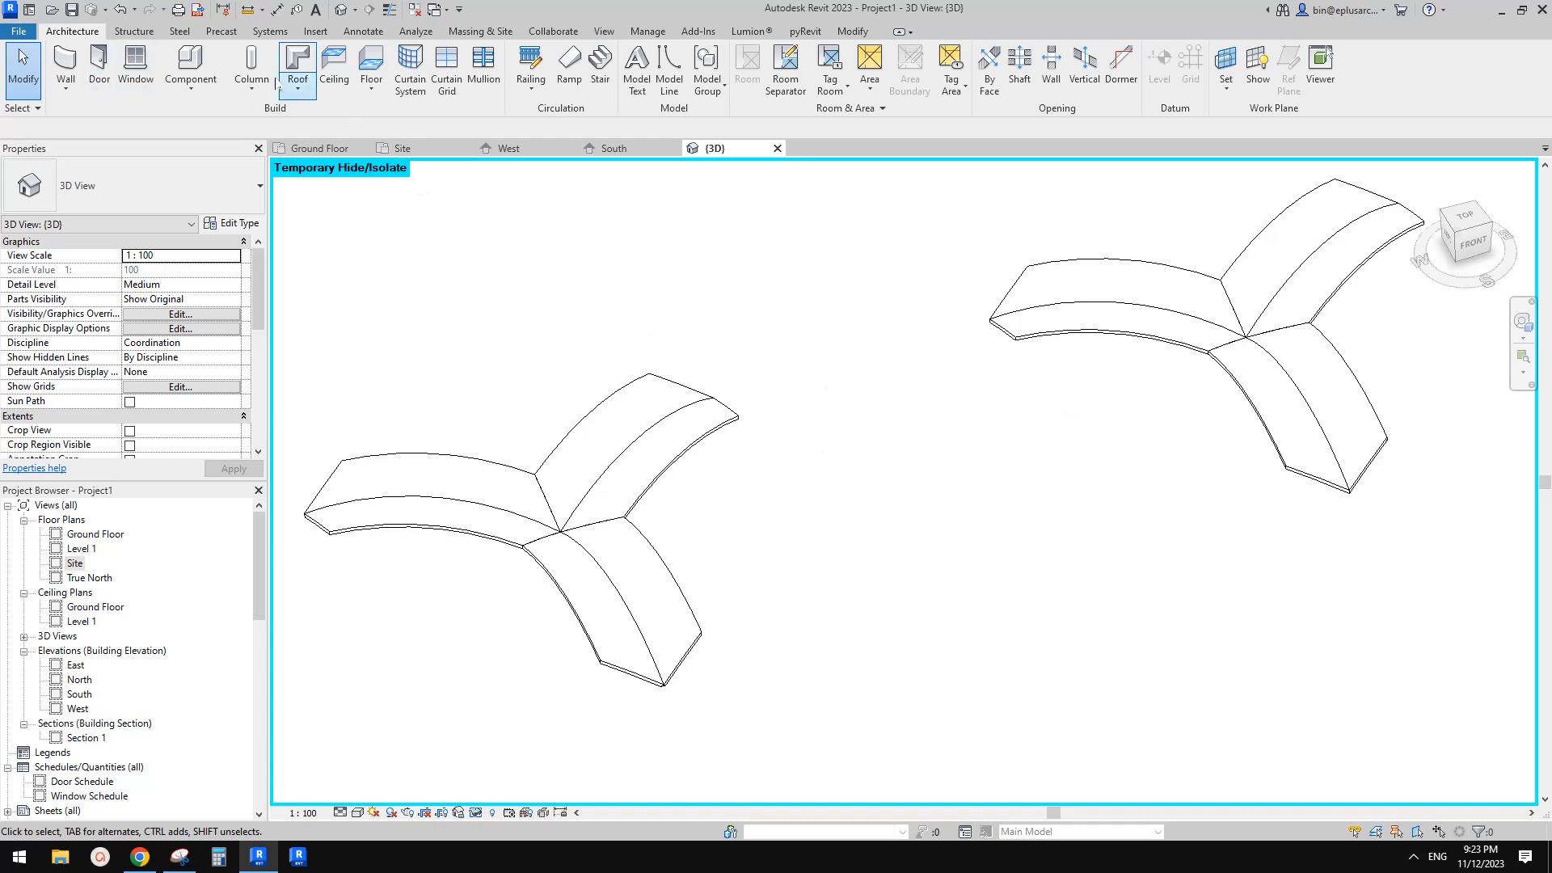
{"action": "left_click", "coordinate": [299, 85]}
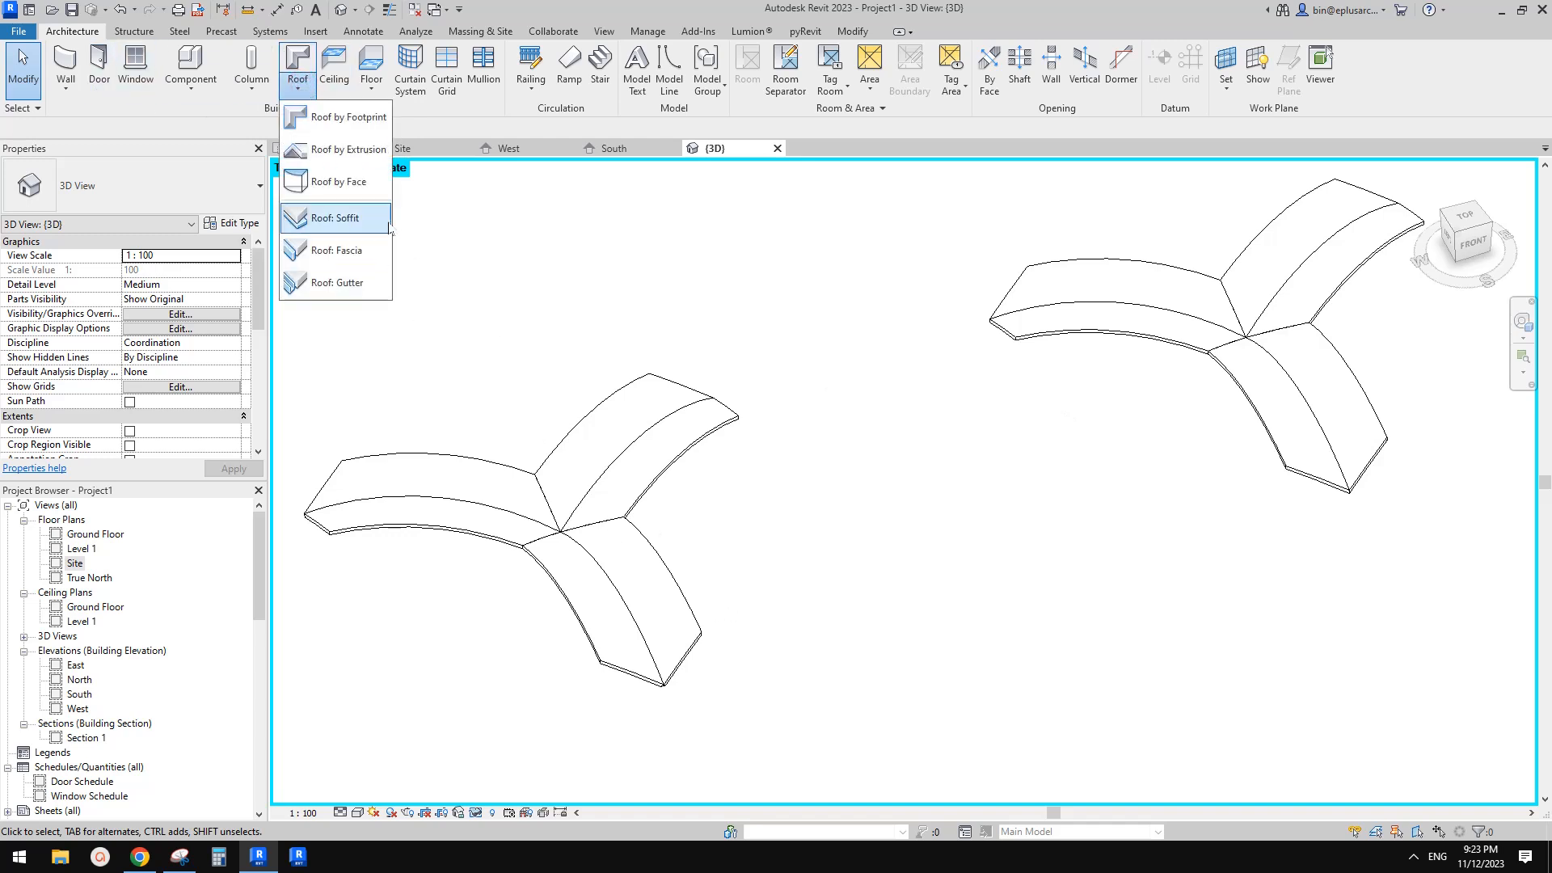
{"action": "left_click", "coordinate": [339, 251]}
{"action": "scroll", "coordinate": [501, 631], "scroll_direction": "up", "scroll_amount": 2}
{"action": "key", "text": "Escape"}
{"action": "left_click", "coordinate": [548, 497]}
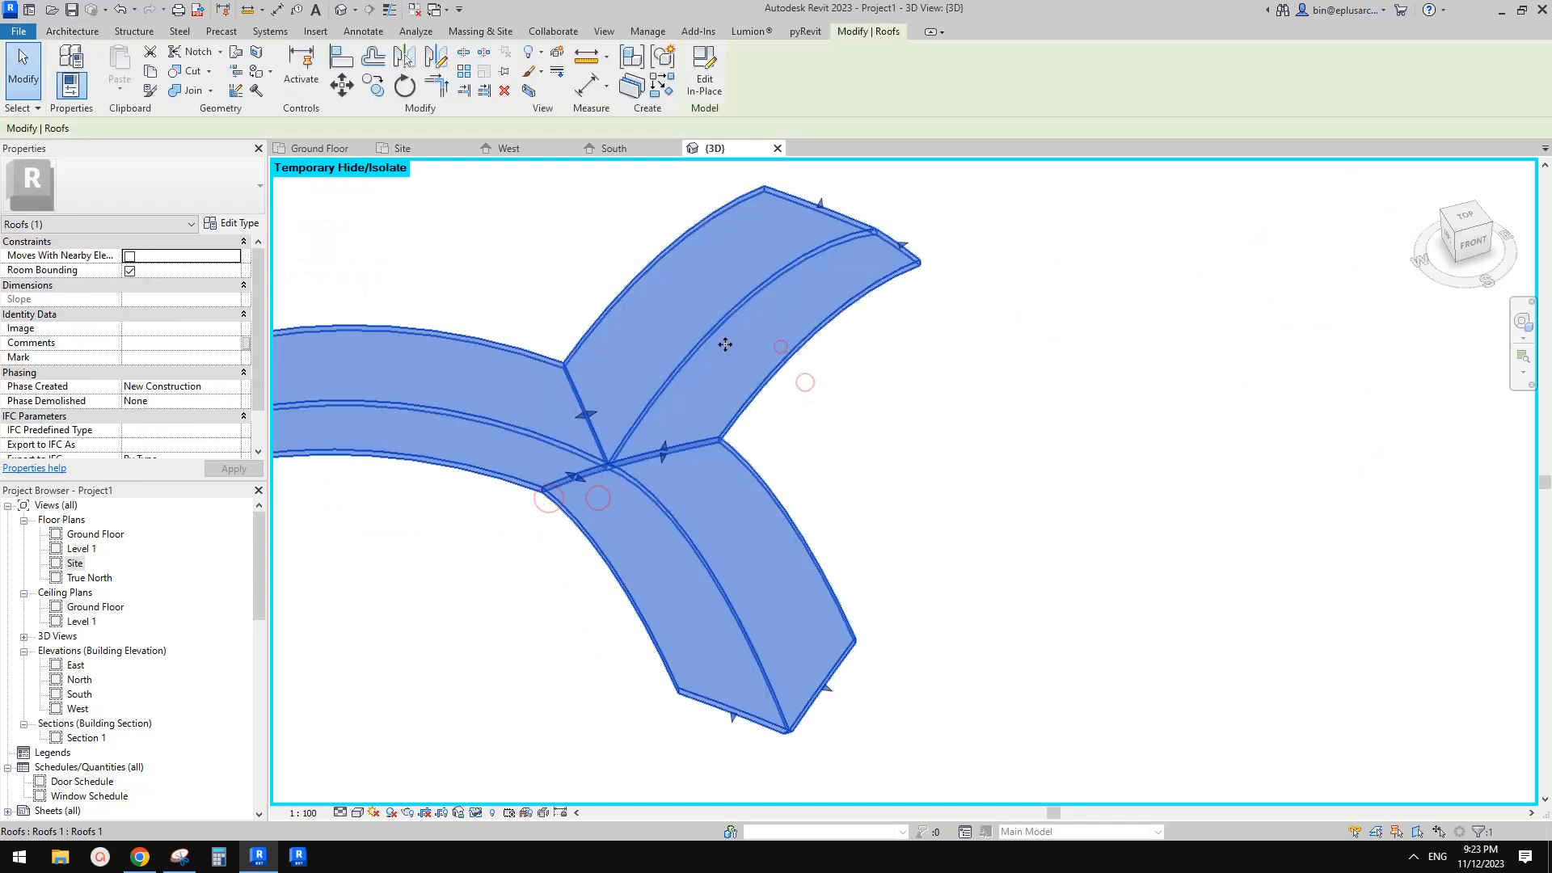
{"action": "key", "text": "Escape"}
{"action": "left_click", "coordinate": [296, 90]}
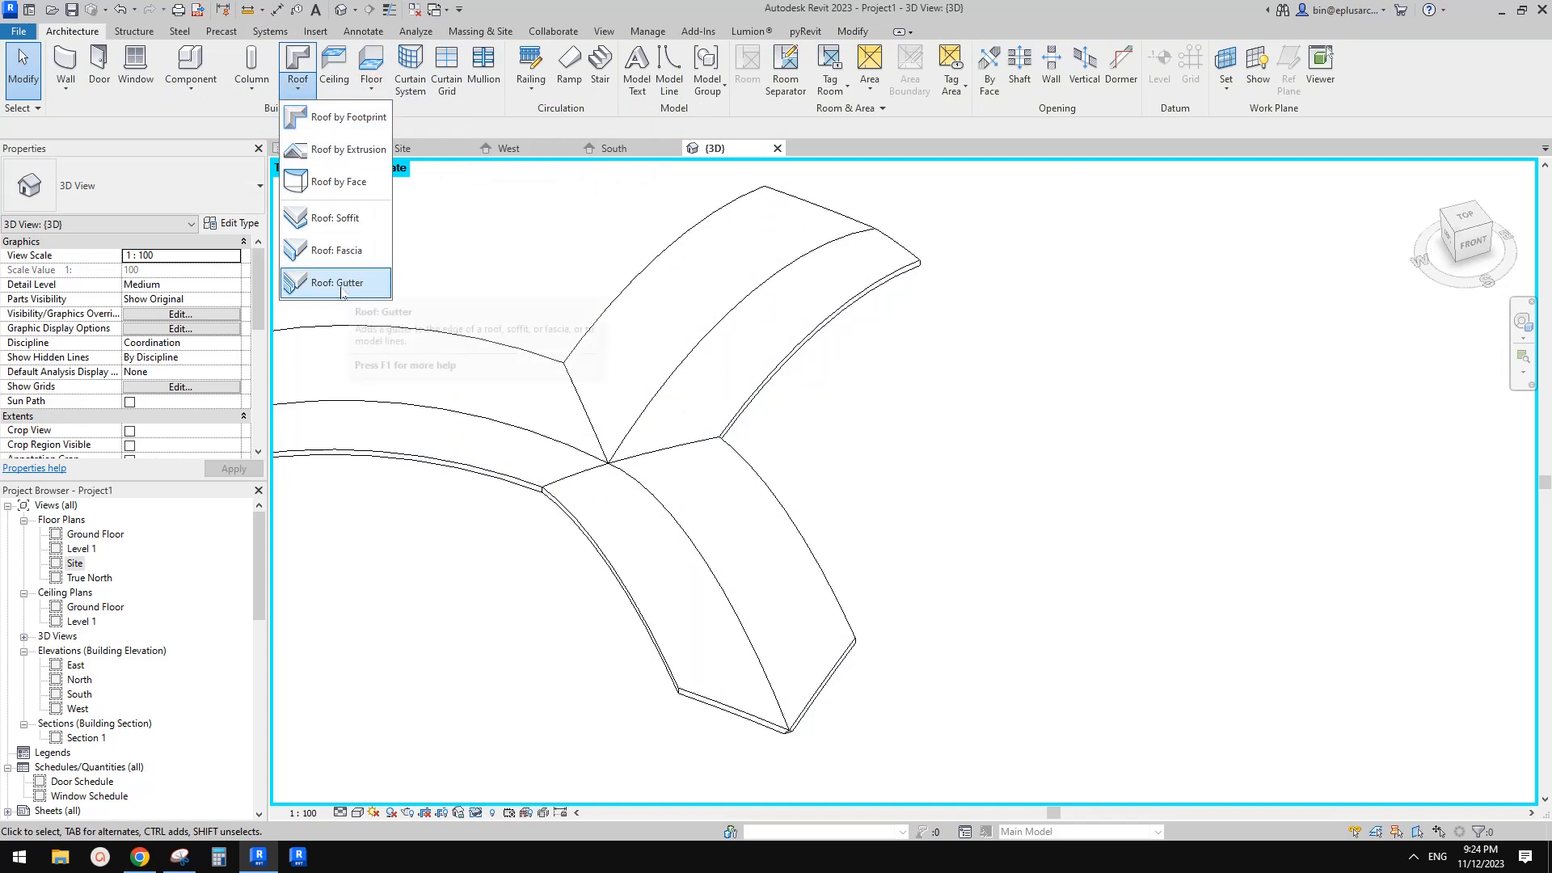
{"action": "left_click", "coordinate": [342, 285]}
{"action": "scroll", "coordinate": [714, 394], "scroll_direction": "down", "scroll_amount": 2}
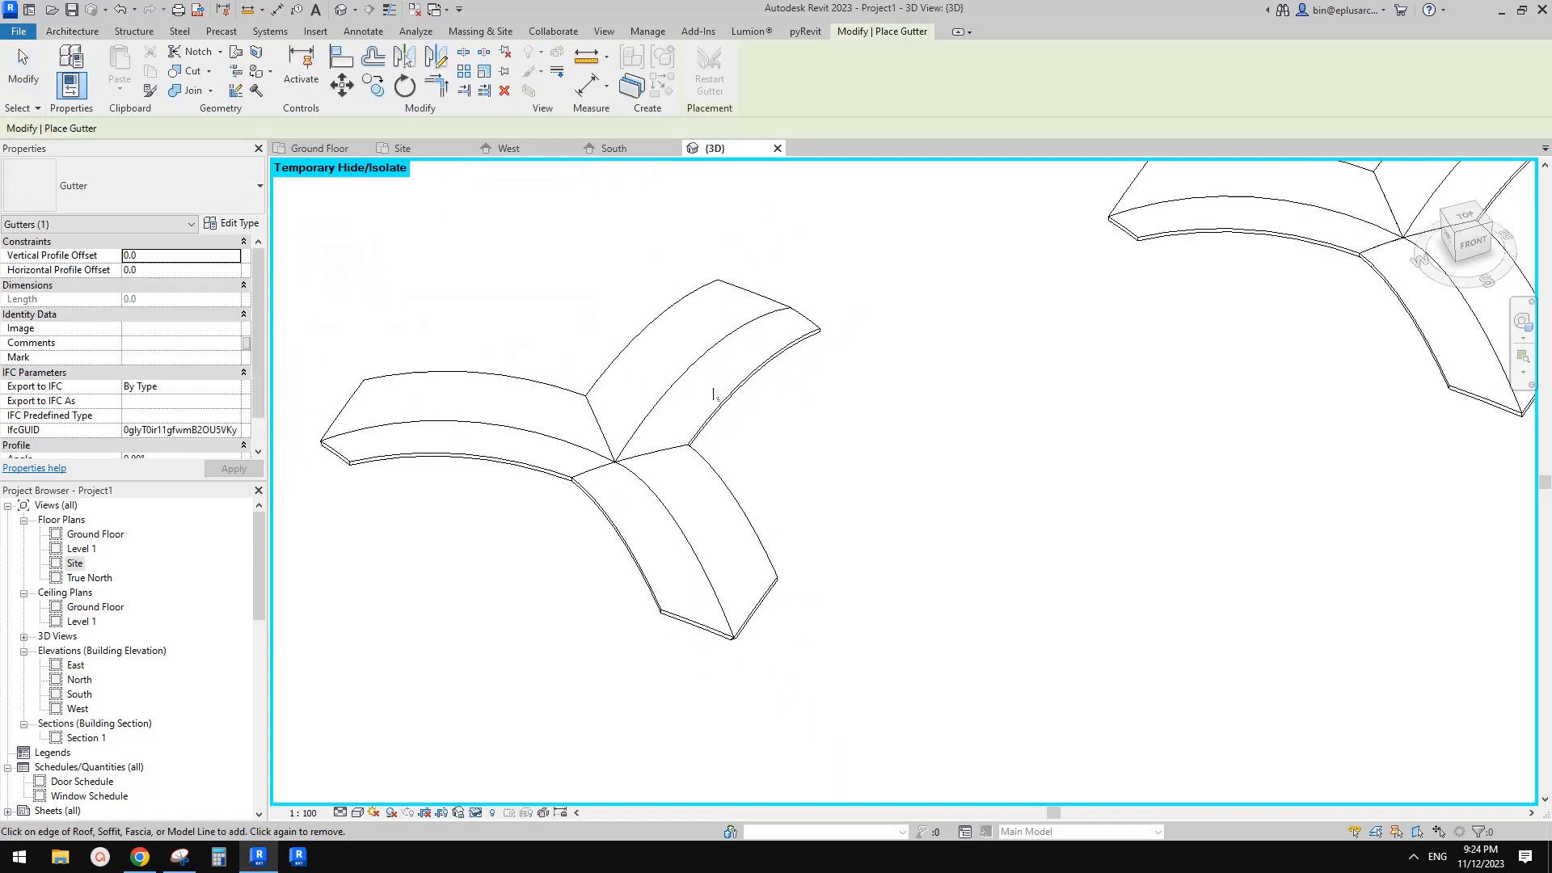
{"action": "middle_click_drag", "start_coordinate": [1413, 271], "coordinate": [841, 391]}
{"action": "key", "text": "Escape"}
{"action": "scroll", "coordinate": [855, 340], "scroll_direction": "up", "scroll_amount": 3}
{"action": "middle_click_drag", "start_coordinate": [855, 338], "coordinate": [822, 413]}
Add a roof fascia along the face-based roof's outer edges
{"action": "left_click", "coordinate": [708, 459]}
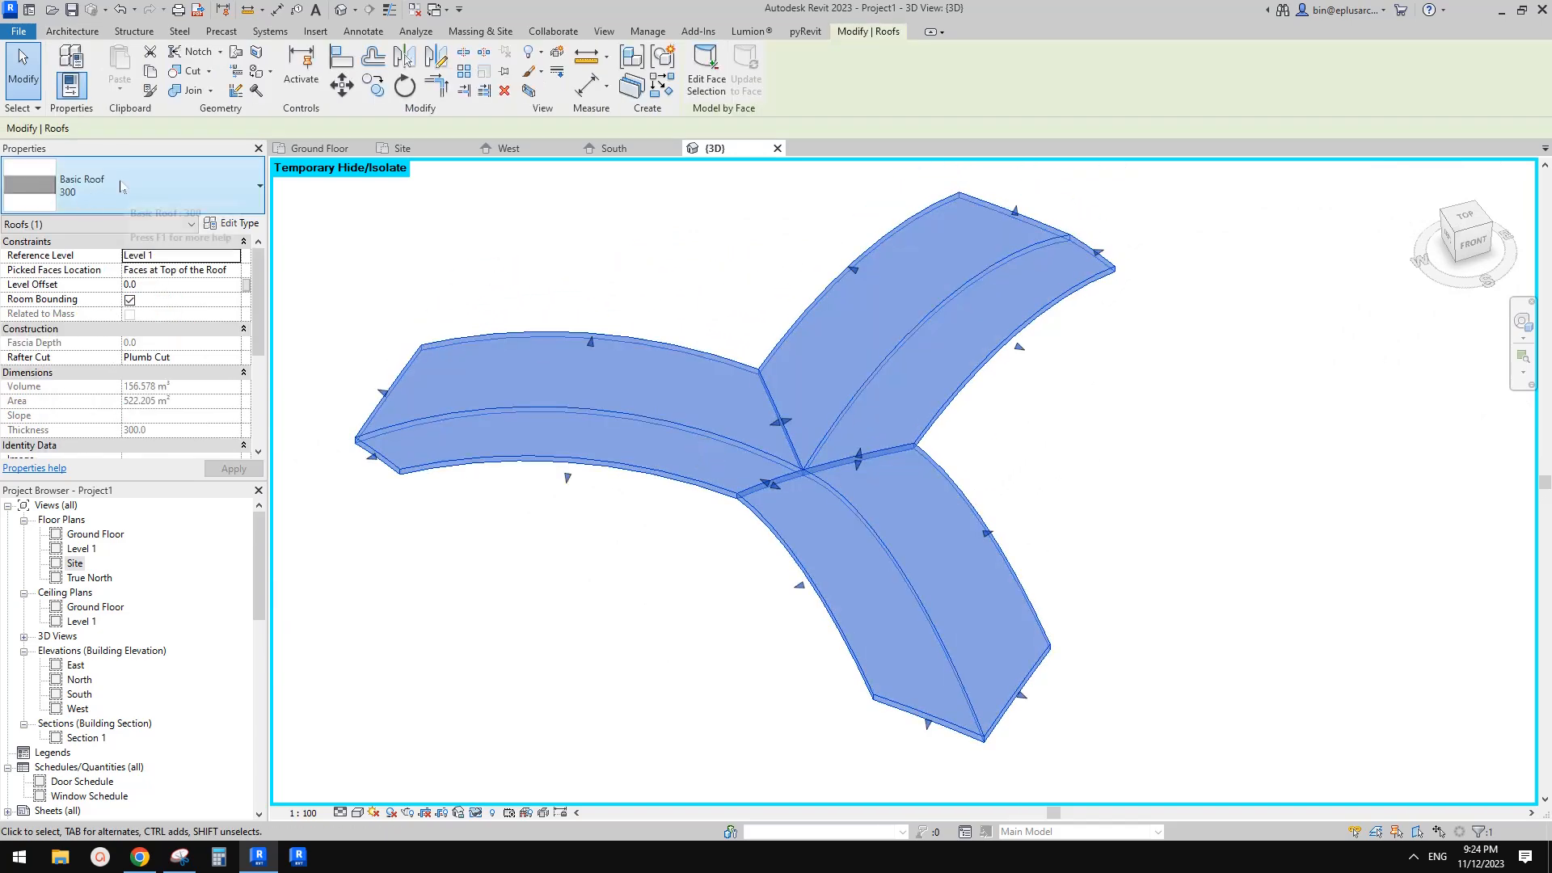
{"action": "left_click", "coordinate": [440, 262]}
{"action": "left_click", "coordinate": [298, 87]}
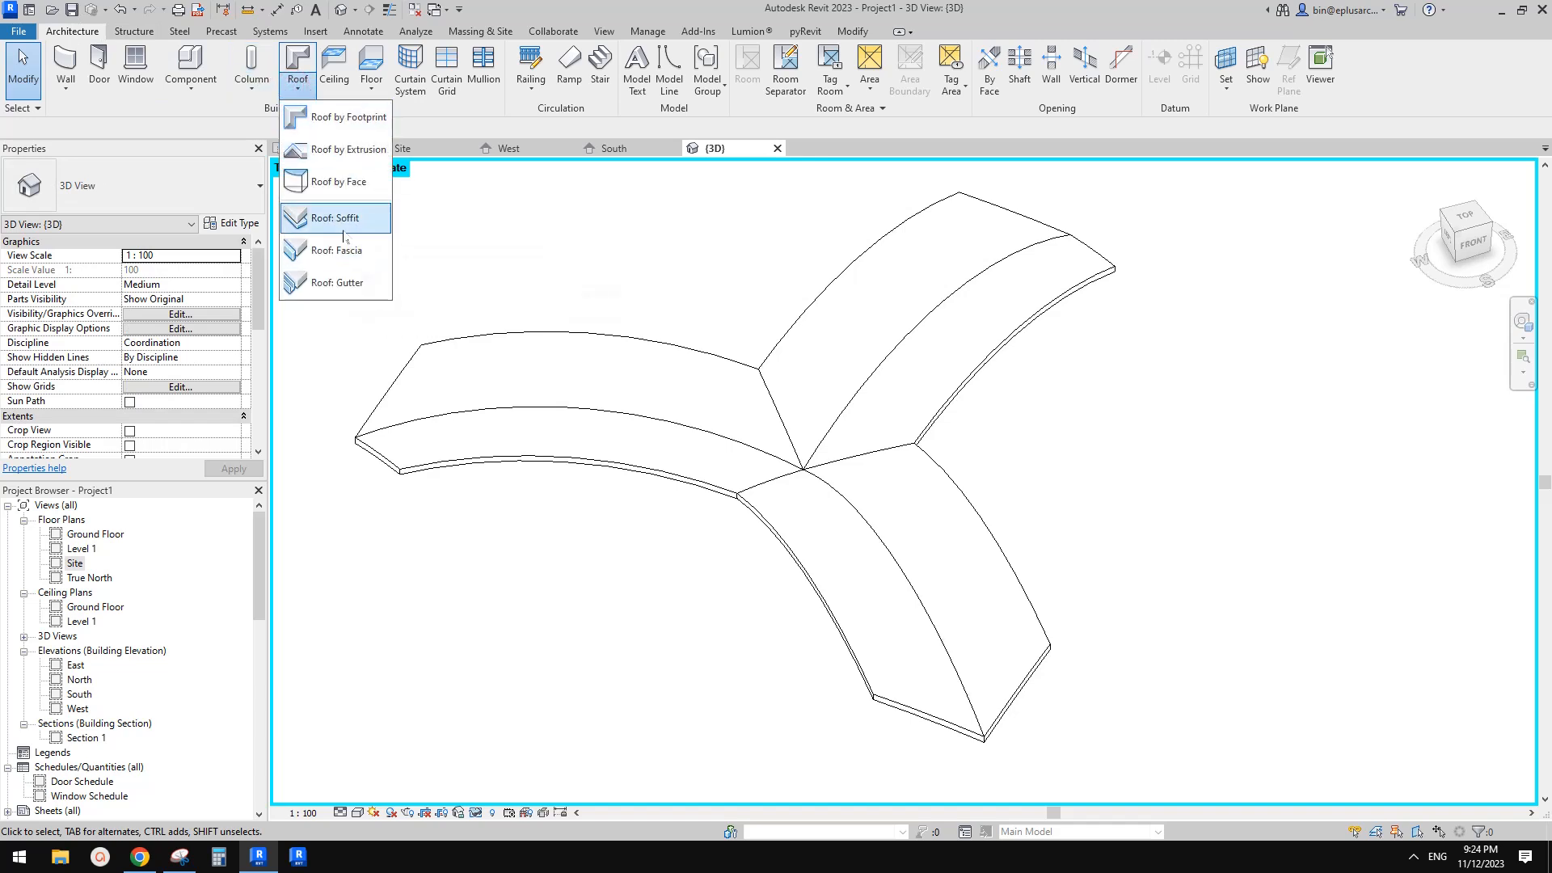
{"action": "left_click", "coordinate": [347, 250]}
{"action": "left_click", "coordinate": [688, 481]}
{"action": "left_click", "coordinate": [774, 530]}
{"action": "left_click", "coordinate": [1038, 612]}
{"action": "left_click", "coordinate": [1110, 267]}
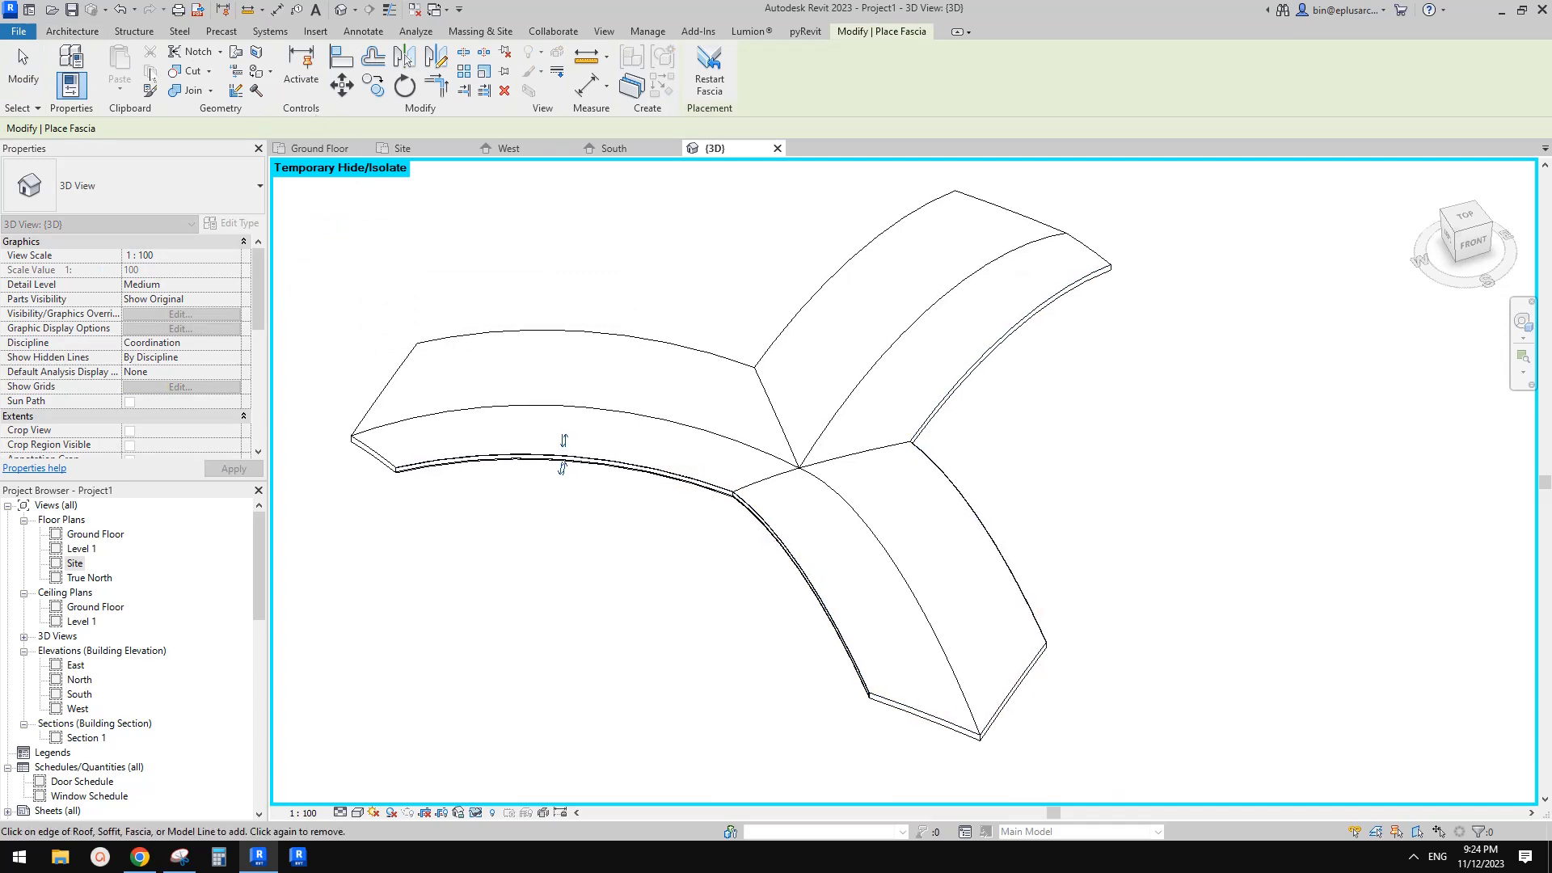
Try to add a gutter to the end edge of one roof arch
{"action": "left_click", "coordinate": [72, 31]}
{"action": "left_click", "coordinate": [299, 85]}
{"action": "left_click", "coordinate": [356, 286]}
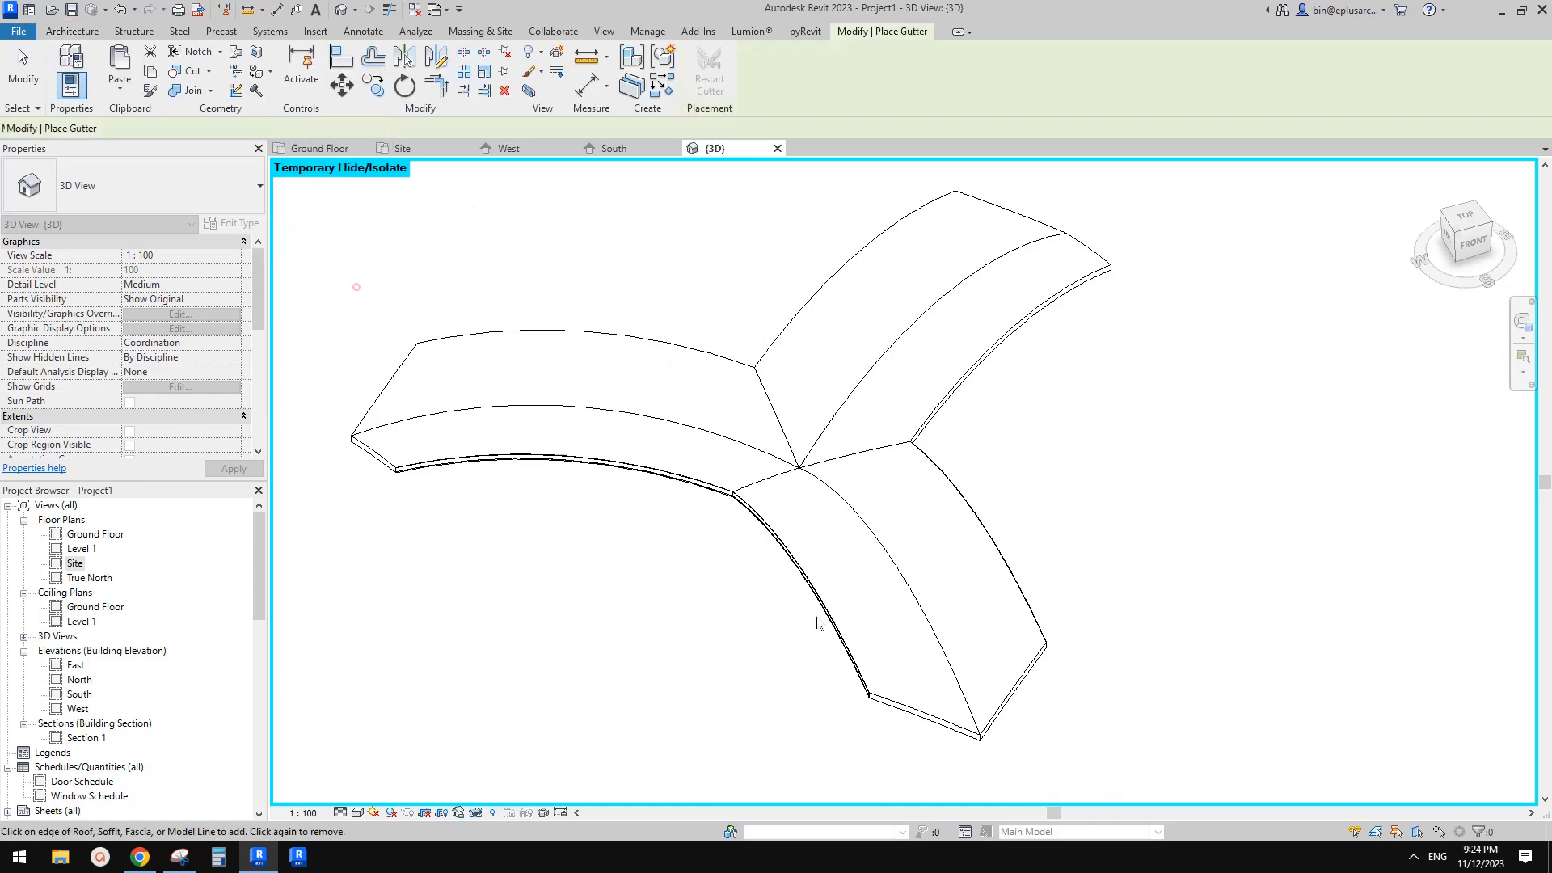
{"action": "scroll", "coordinate": [817, 619], "scroll_direction": "up", "scroll_amount": 3}
{"action": "scroll", "coordinate": [768, 647], "scroll_direction": "down", "scroll_amount": 2}
{"action": "middle_click_drag", "start_coordinate": [777, 643], "coordinate": [780, 474]}
{"action": "scroll", "coordinate": [779, 473], "scroll_direction": "down", "scroll_amount": 2}
{"action": "middle_click_drag", "start_coordinate": [779, 412], "coordinate": [886, 364], "text": "shift"}
{"action": "scroll", "coordinate": [729, 285], "scroll_direction": "up", "scroll_amount": 1}
{"action": "scroll", "coordinate": [886, 364], "scroll_direction": "up", "scroll_amount": 1}
{"action": "left_click", "coordinate": [987, 357]}
{"action": "middle_click_drag", "start_coordinate": [987, 358], "coordinate": [999, 418], "text": "shift"}
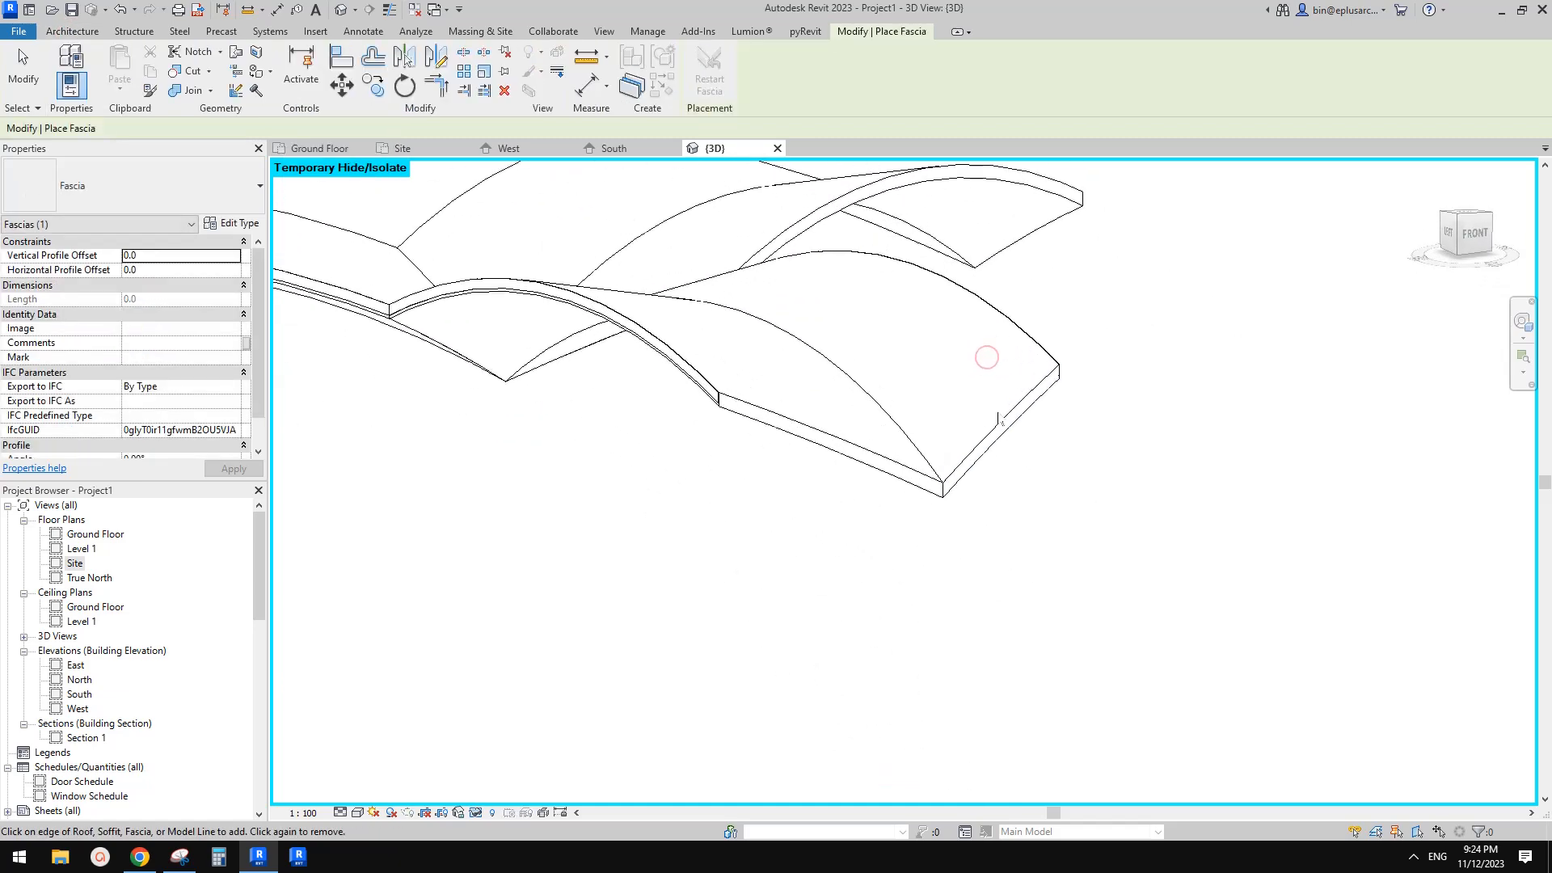
{"action": "left_click", "coordinate": [1002, 421]}
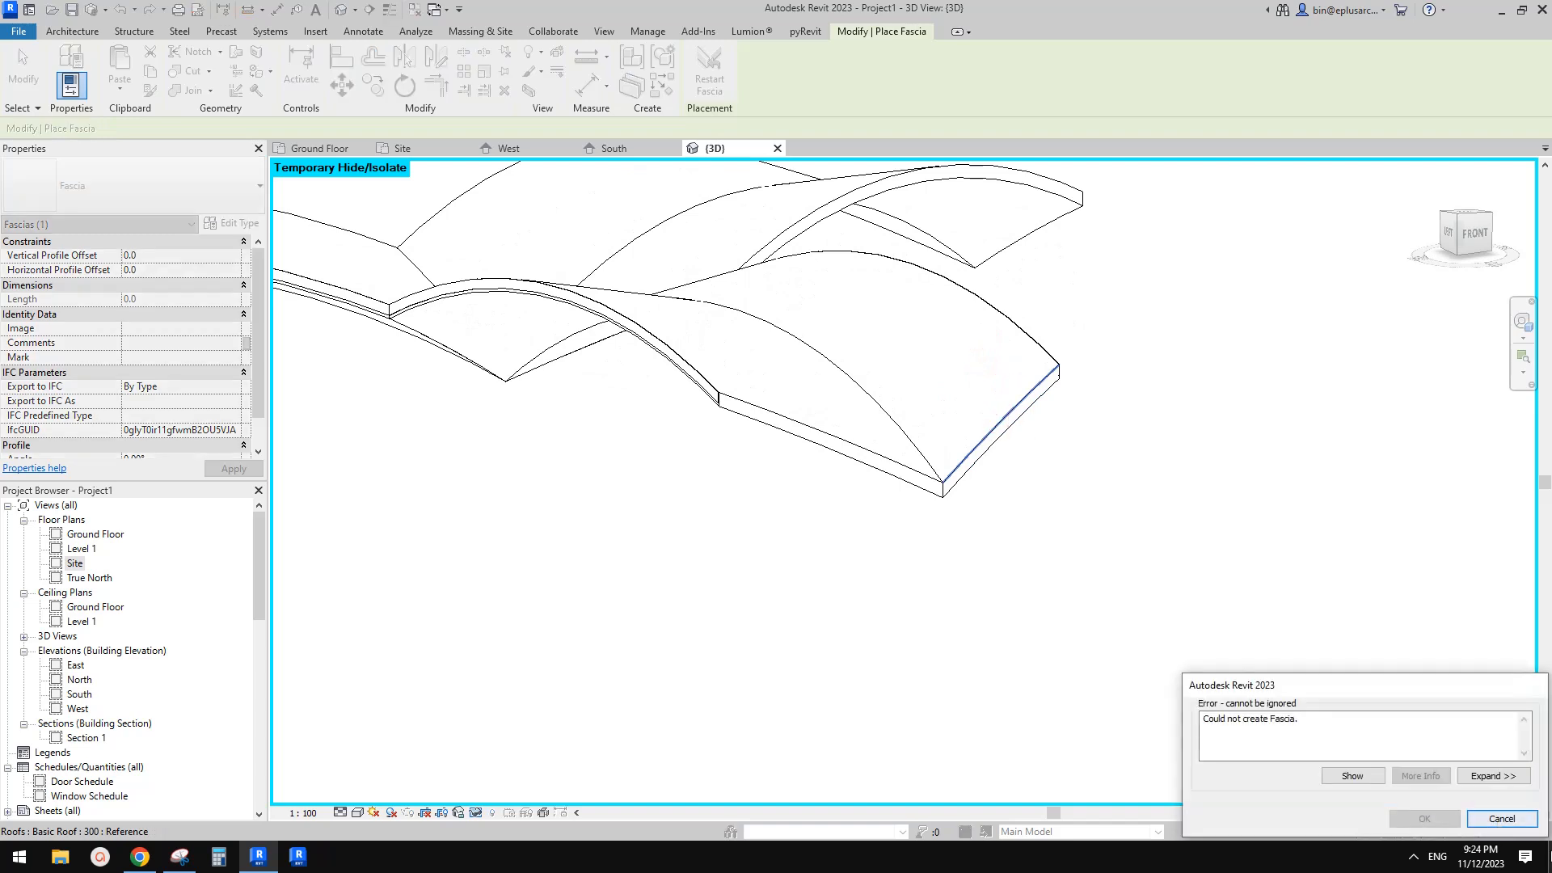
{"action": "left_click", "coordinate": [1531, 829]}
Try to place a gutter along the roof arch edges while panning around them
{"action": "left_click", "coordinate": [64, 31]}
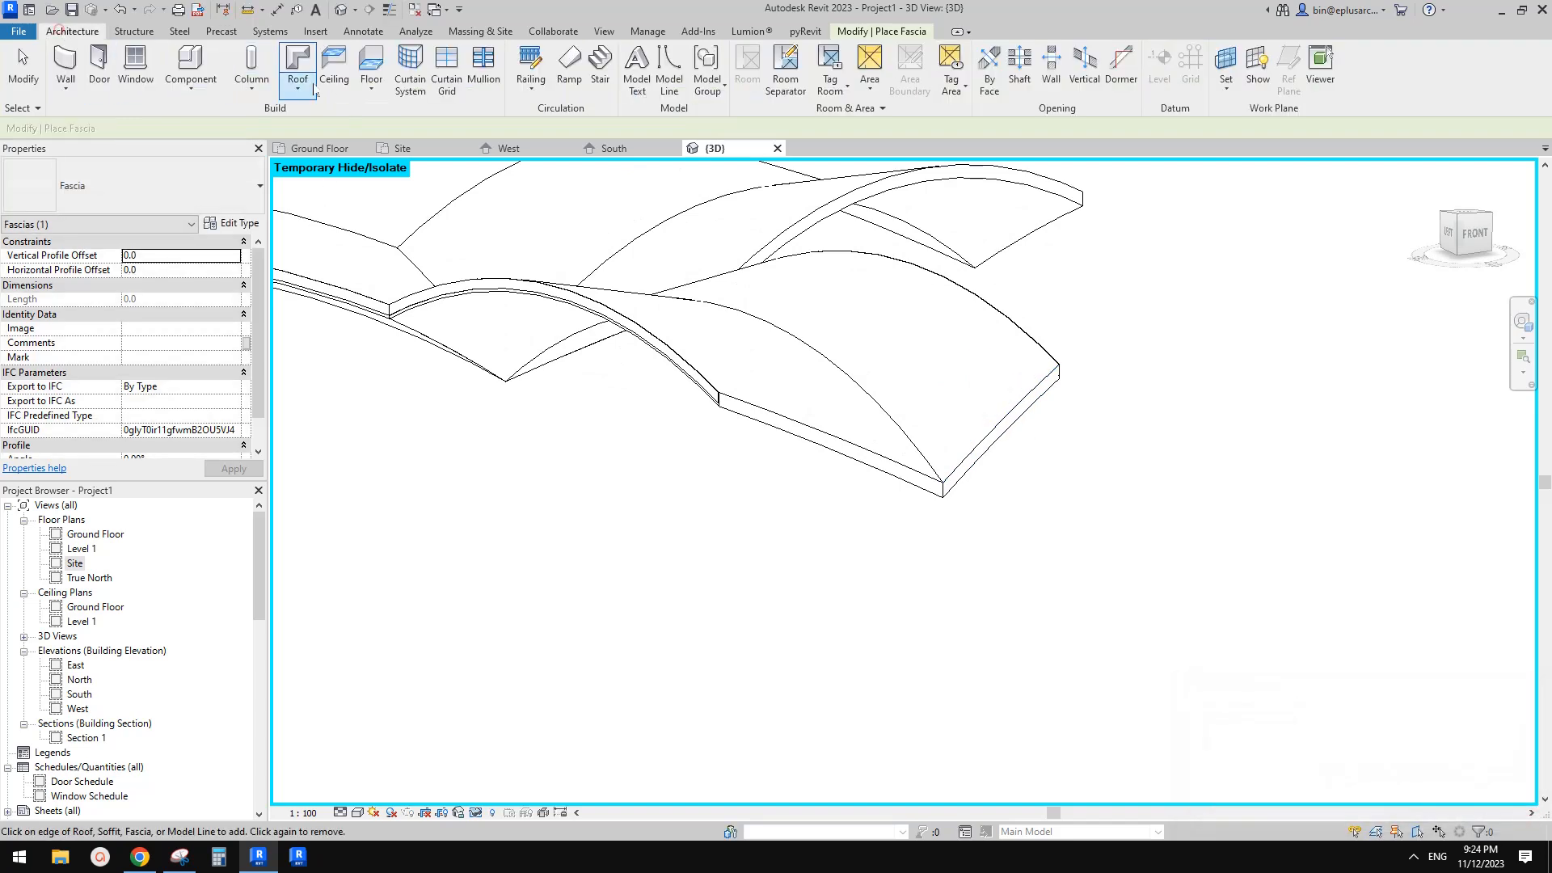
{"action": "left_click", "coordinate": [306, 93]}
{"action": "left_click", "coordinate": [346, 281]}
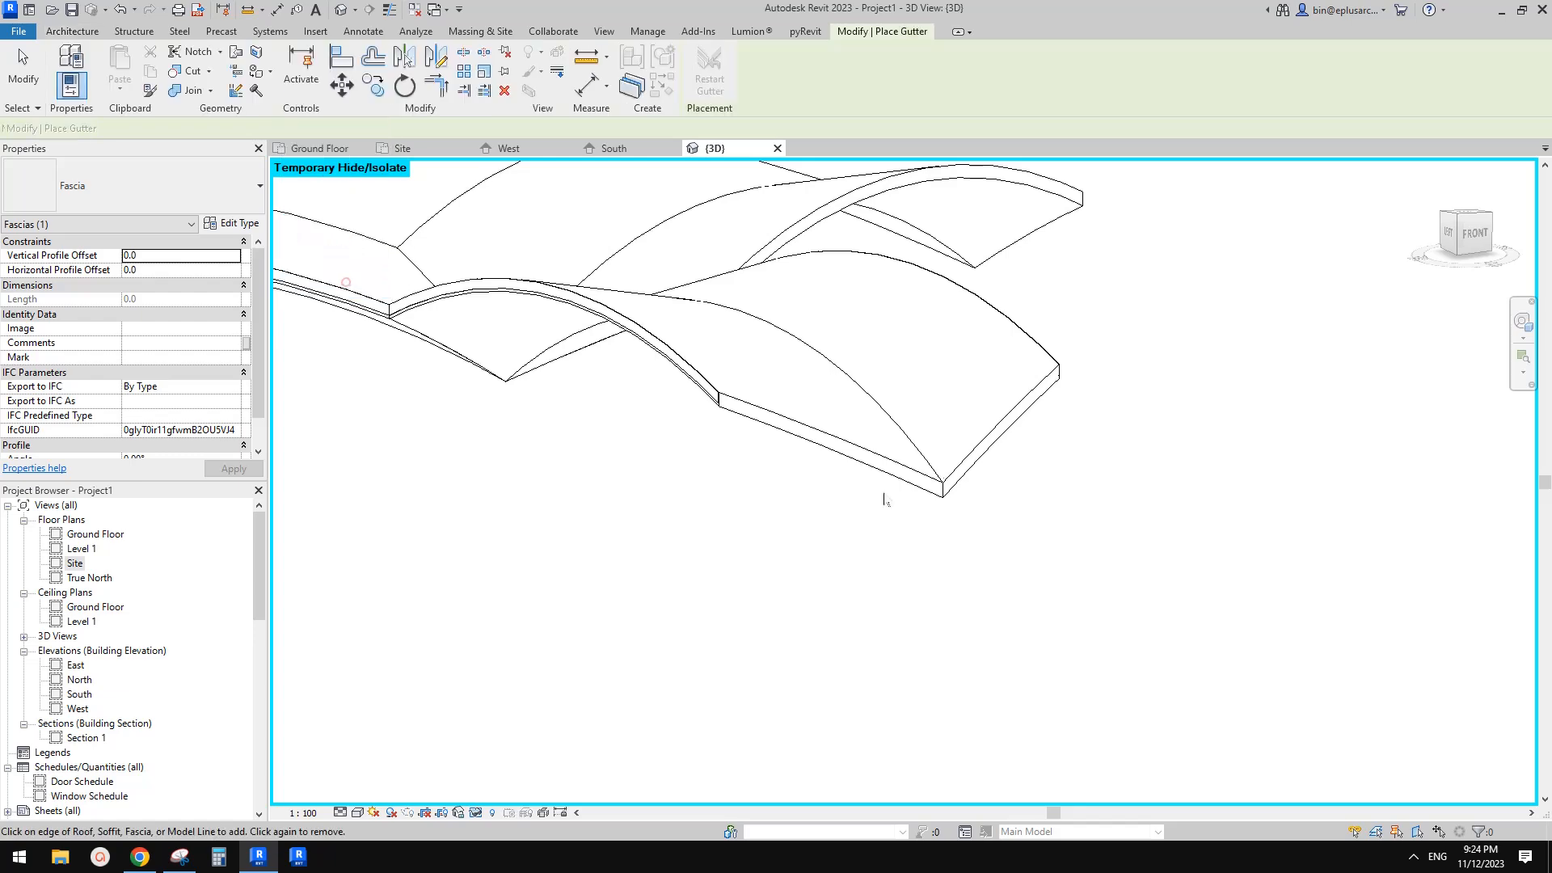
{"action": "middle_click_drag", "start_coordinate": [748, 418], "coordinate": [772, 481]}
{"action": "middle_click_drag", "start_coordinate": [954, 259], "coordinate": [959, 341]}
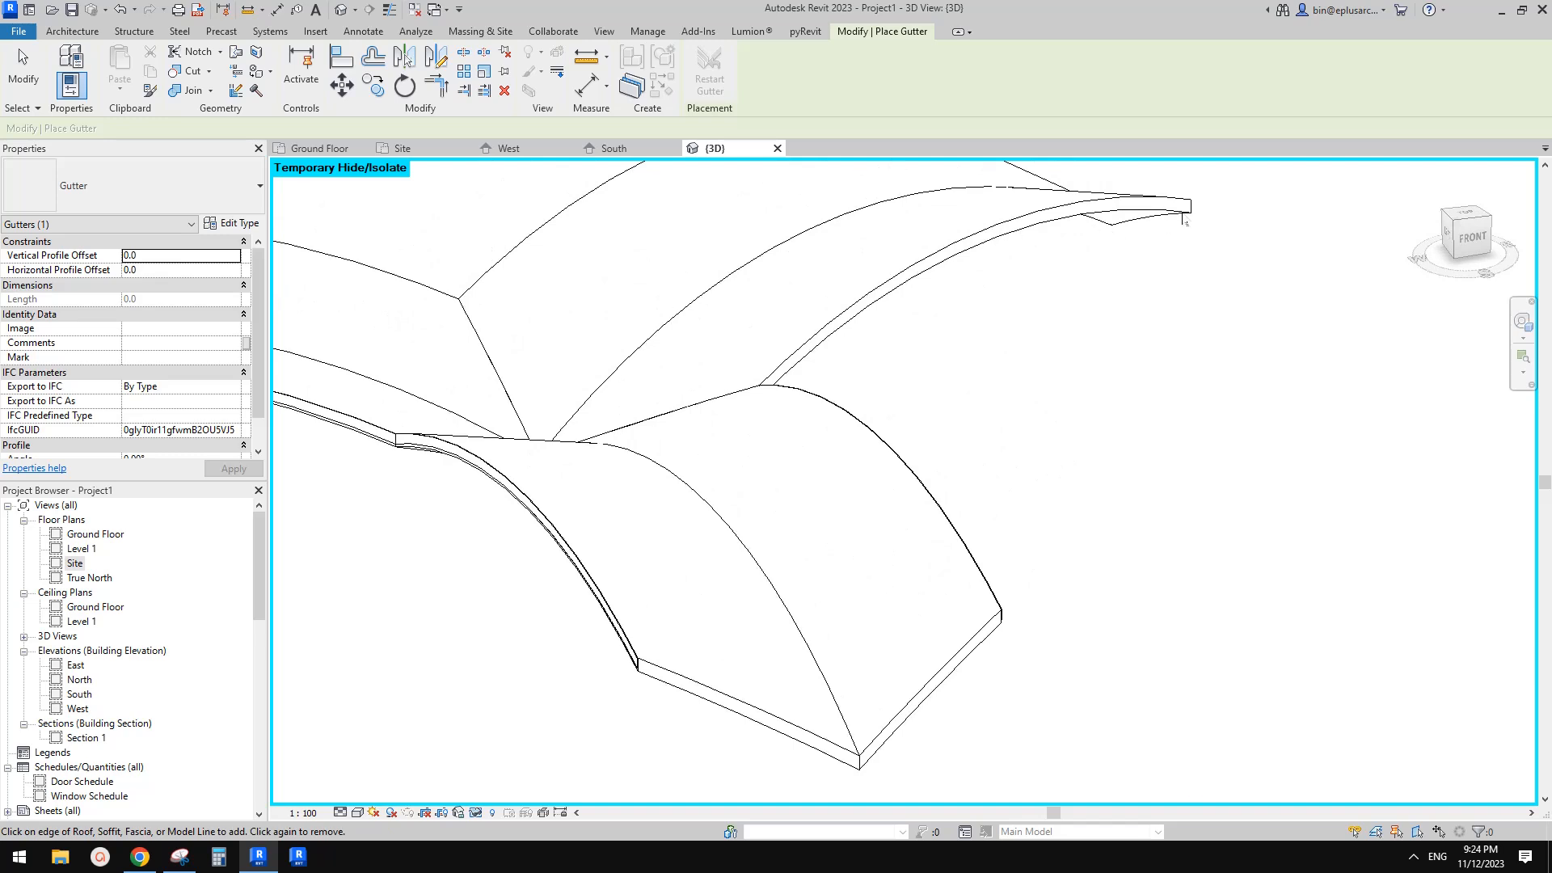
{"action": "scroll", "coordinate": [1056, 527], "scroll_direction": "down", "scroll_amount": 1}
{"action": "middle_click_drag", "start_coordinate": [1021, 562], "coordinate": [1094, 506]}
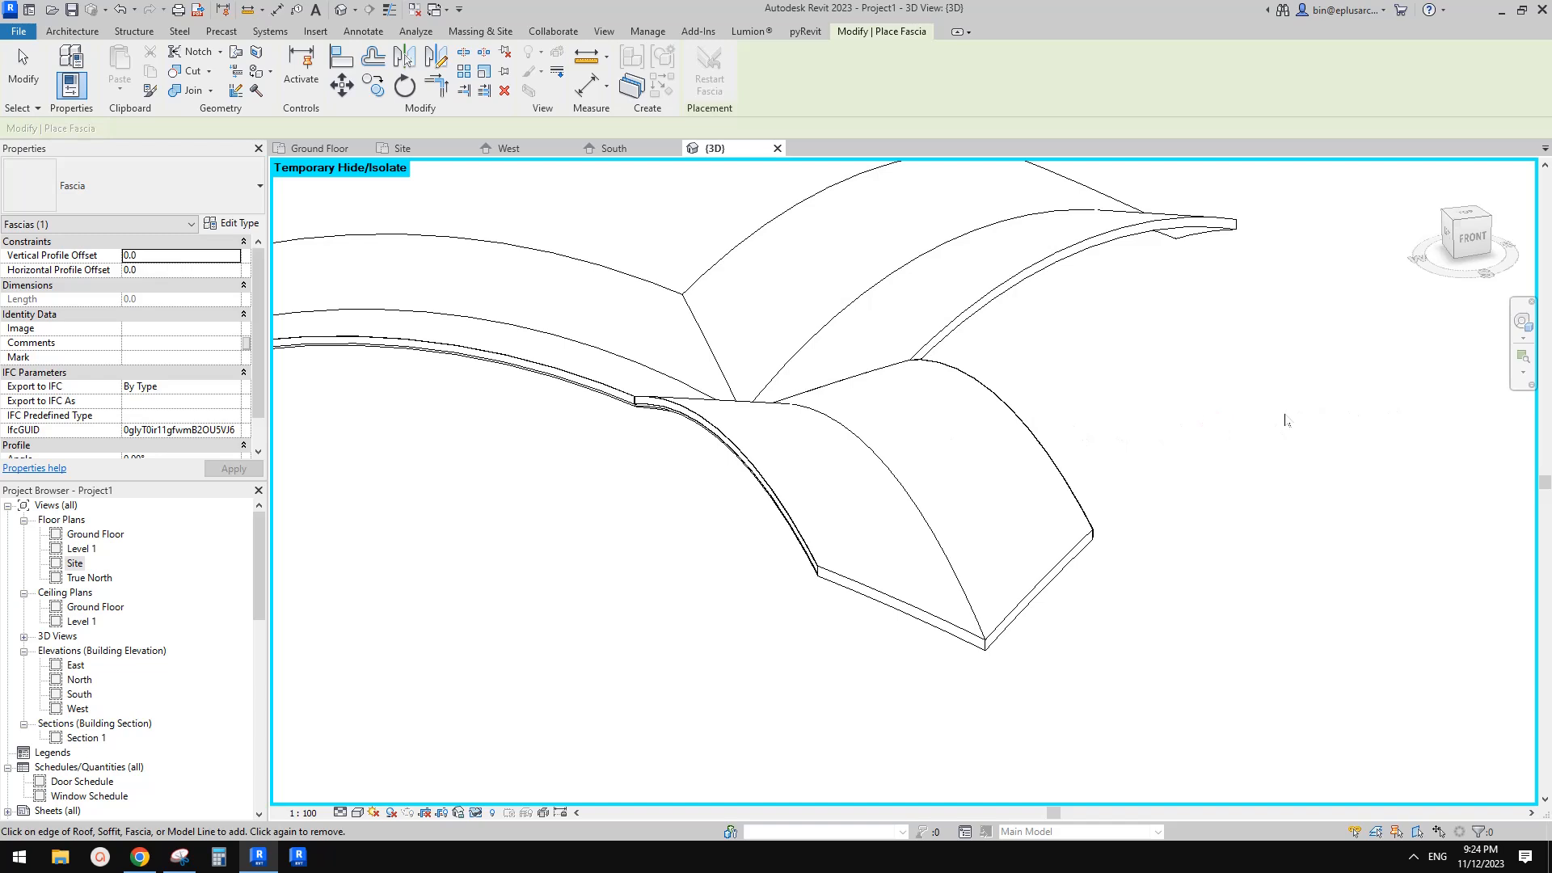
{"action": "middle_click_drag", "start_coordinate": [1190, 427], "coordinate": [1214, 420]}
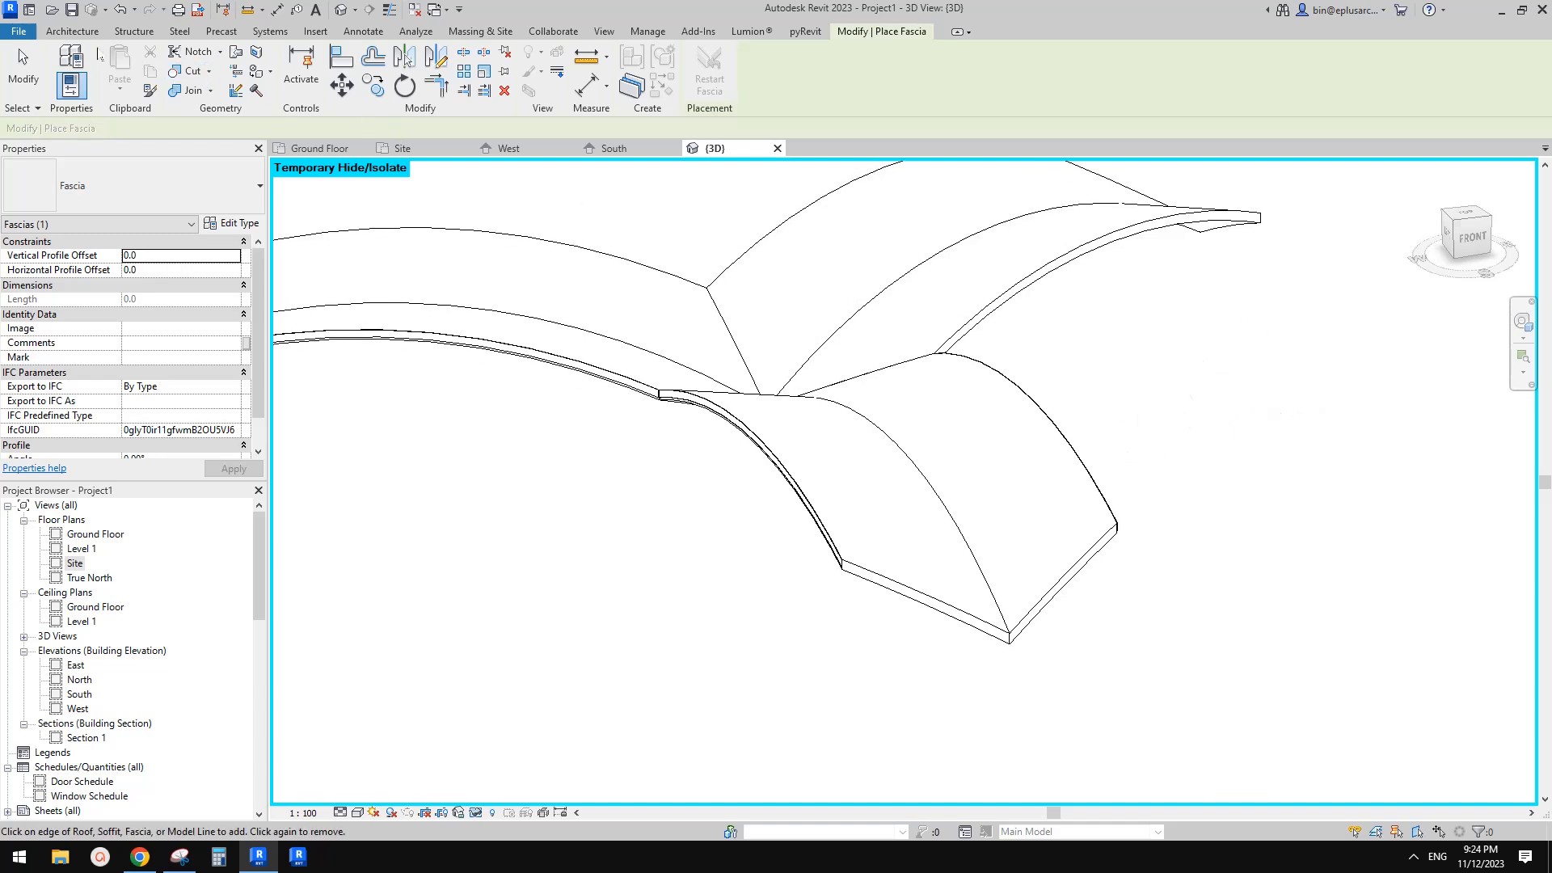
{"action": "left_click", "coordinate": [77, 33]}
{"action": "left_click", "coordinate": [298, 84]}
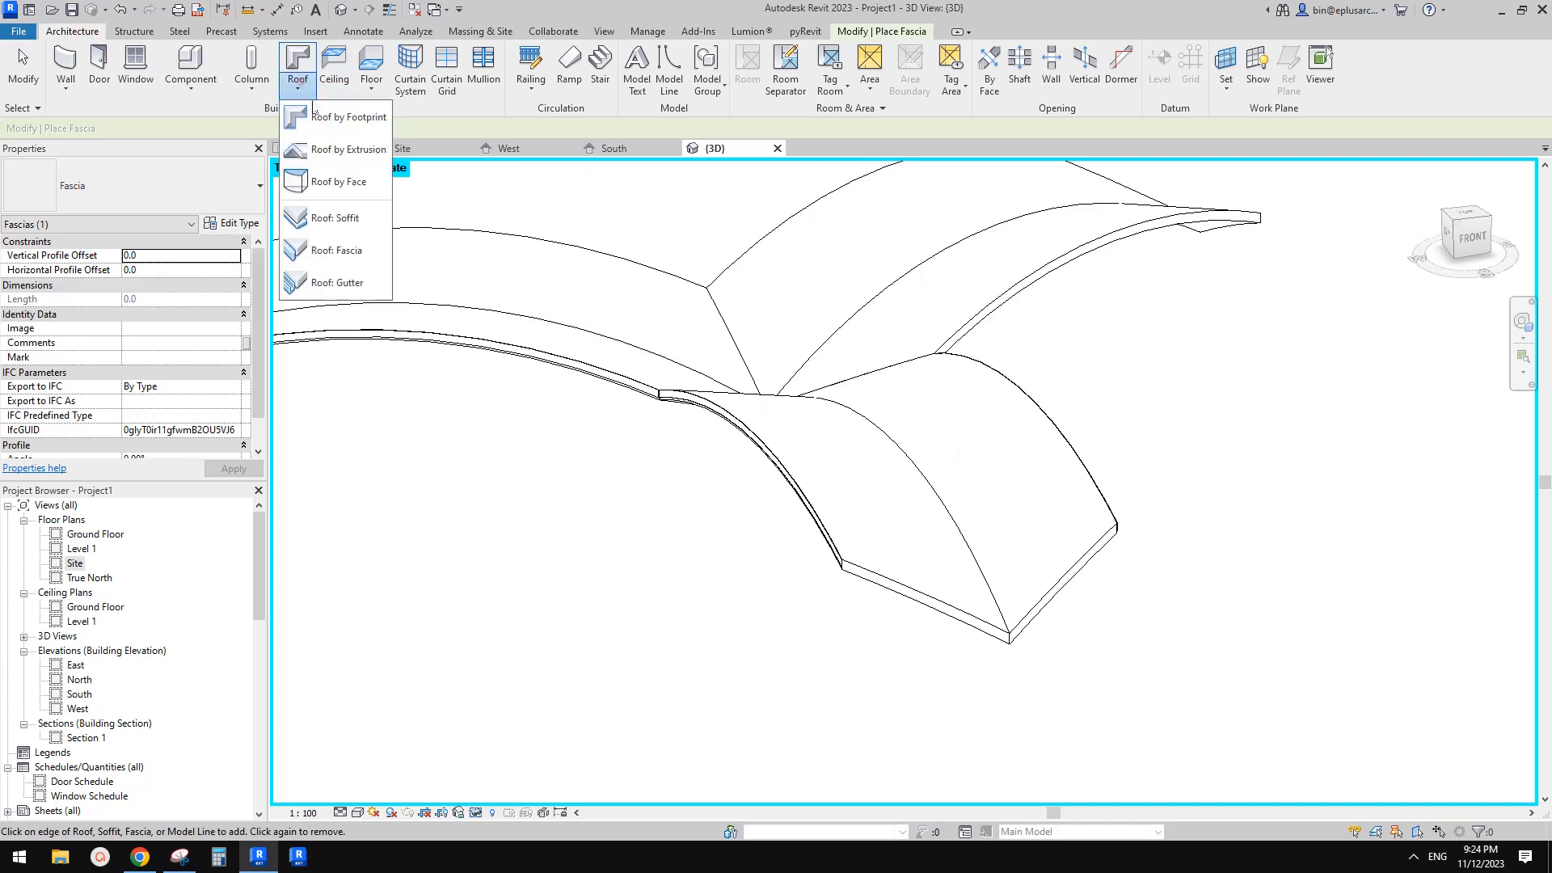
{"action": "left_click", "coordinate": [346, 250]}
{"action": "scroll", "coordinate": [1031, 586], "scroll_direction": "up", "scroll_amount": 3}
{"action": "key", "text": "Escape"}
{"action": "middle_click_drag", "start_coordinate": [984, 589], "coordinate": [975, 606]}
{"action": "scroll", "coordinate": [796, 502], "scroll_direction": "up", "scroll_amount": 1}
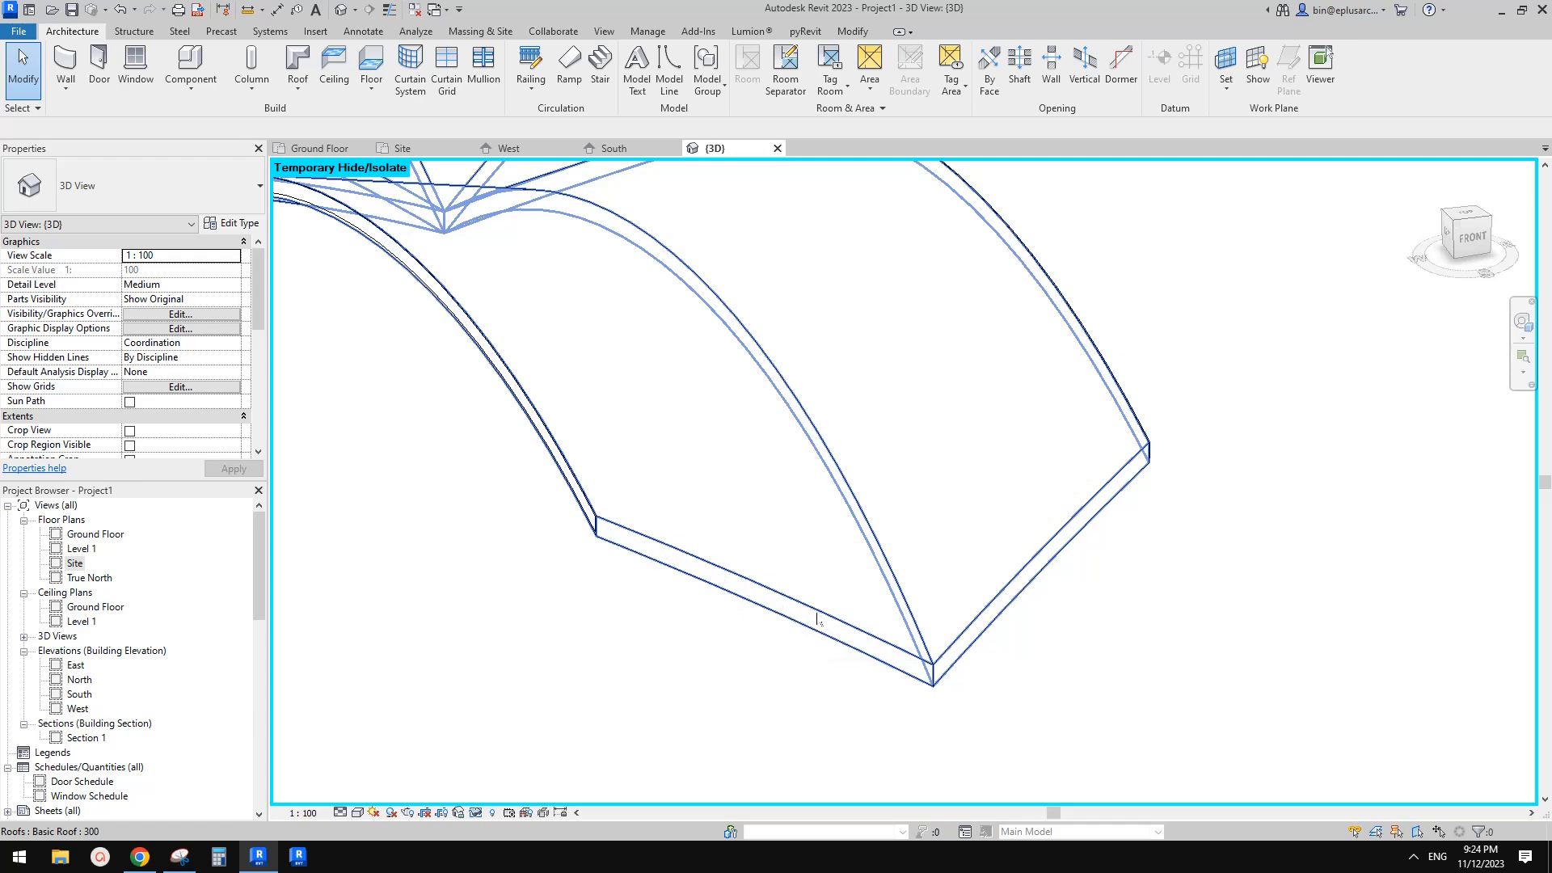
Review the profiles available in the fascia type properties without changing them
{"action": "middle_click_drag", "start_coordinate": [816, 619], "coordinate": [819, 623]}
{"action": "left_click", "coordinate": [298, 88]}
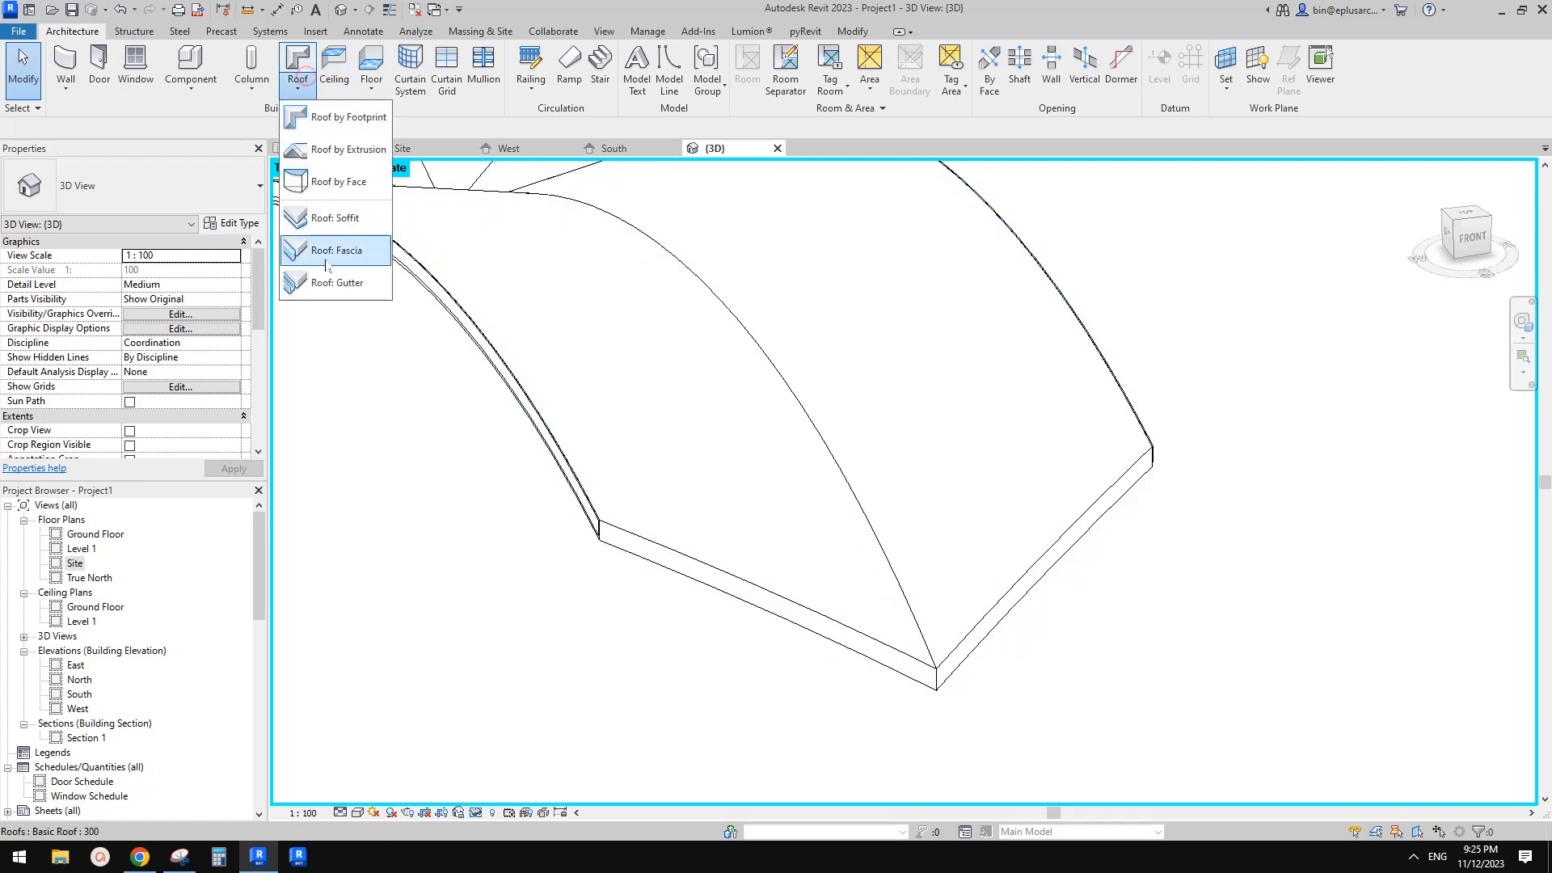
{"action": "left_click", "coordinate": [337, 252]}
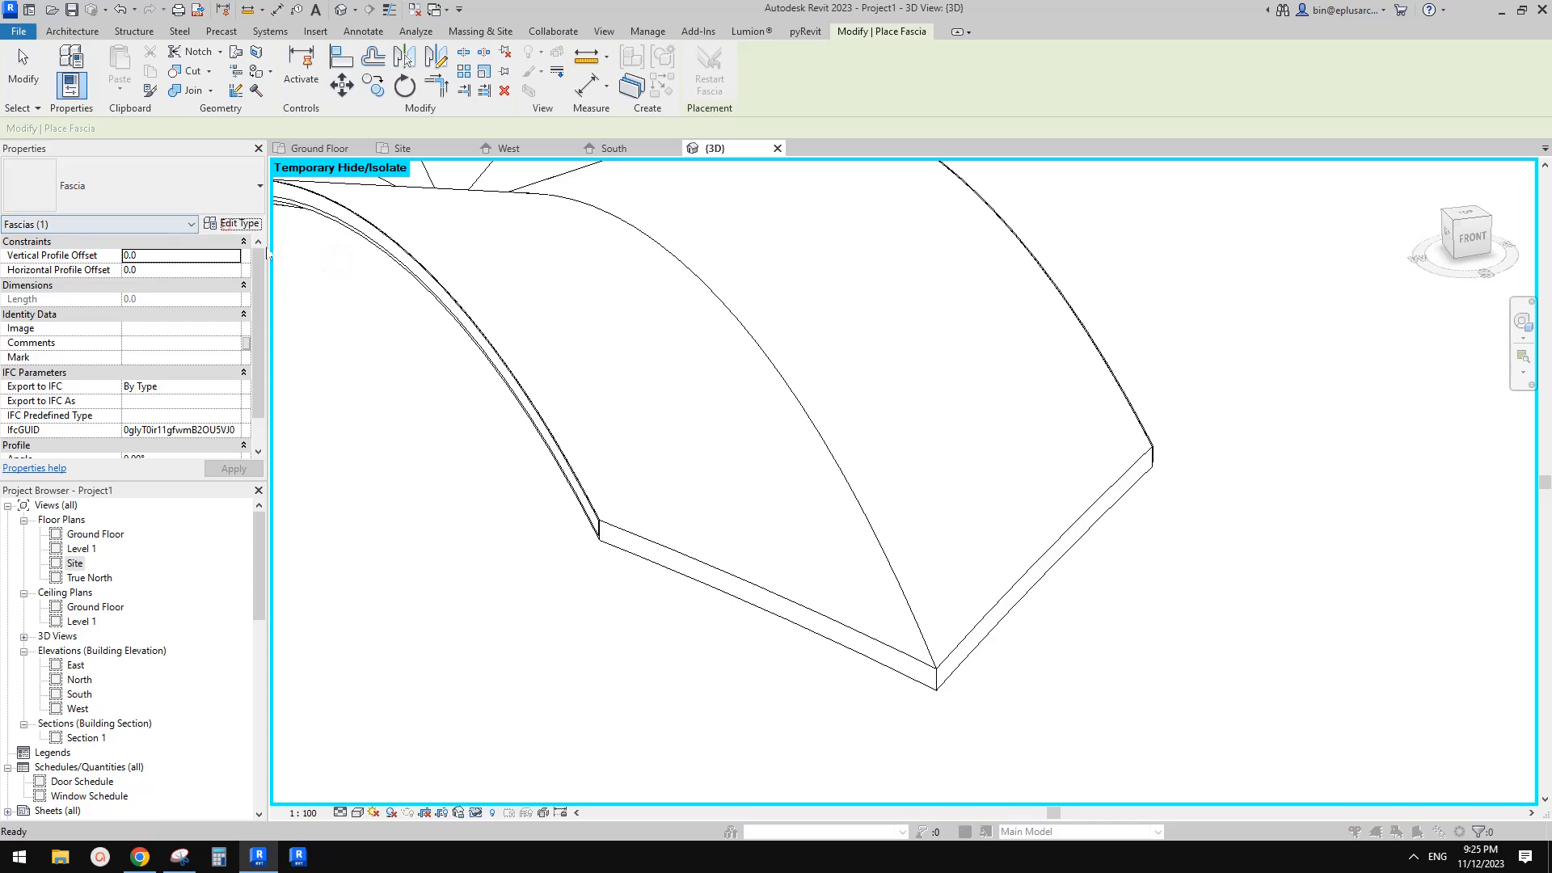
{"action": "left_click", "coordinate": [232, 223]}
{"action": "left_click", "coordinate": [1334, 265]}
{"action": "left_click", "coordinate": [940, 439]}
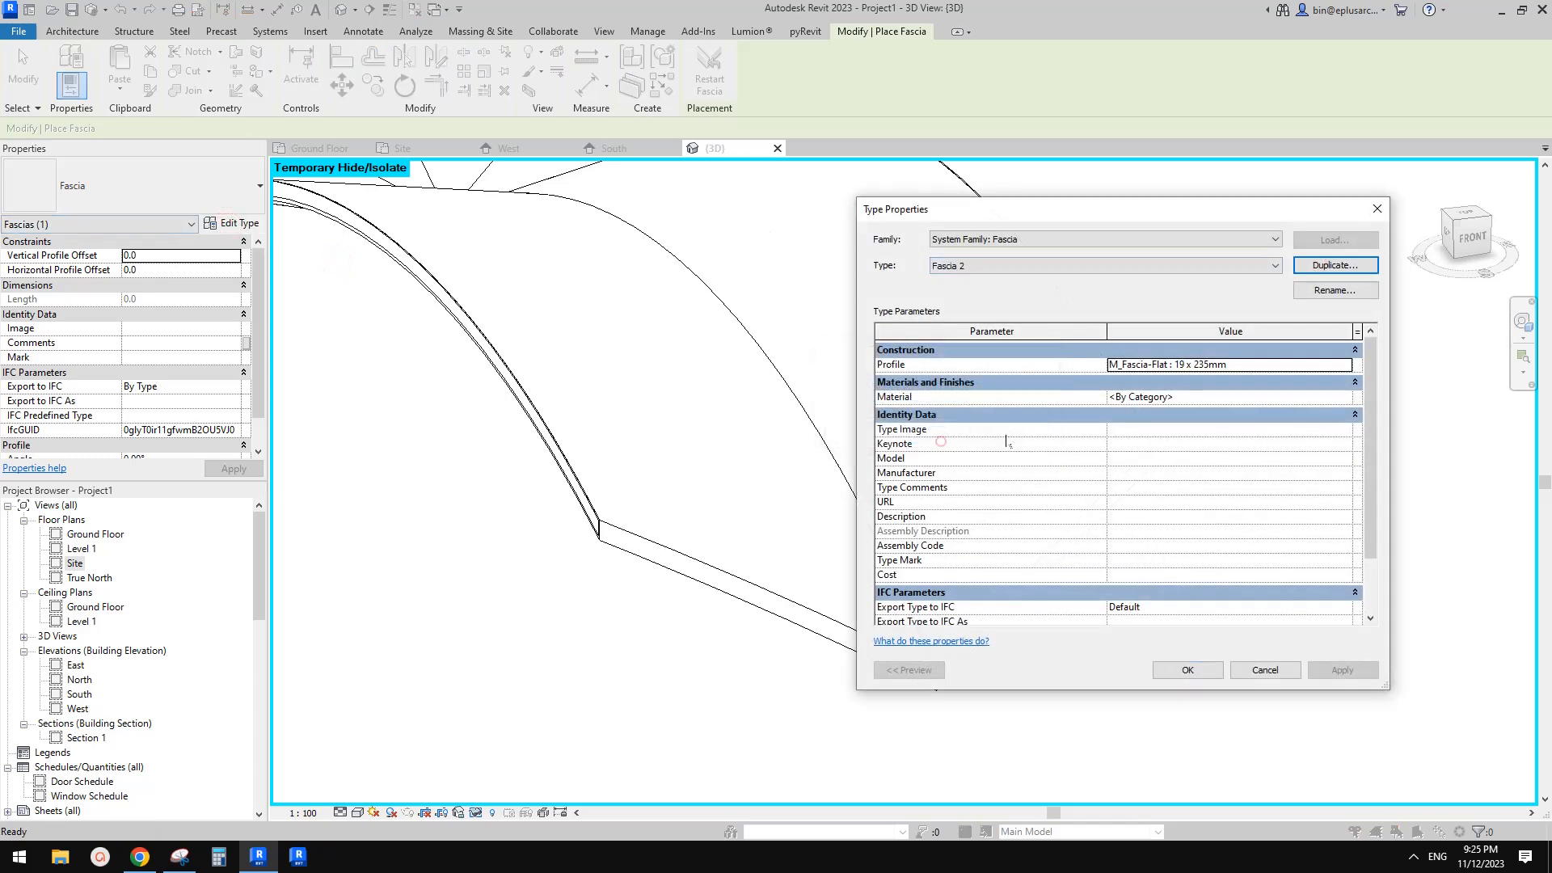
{"action": "left_click", "coordinate": [1278, 367]}
{"action": "left_click", "coordinate": [1277, 366]}
{"action": "mouse_move", "coordinate": [1348, 410]}
{"action": "left_mouse_down"}
{"action": "mouse_move", "coordinate": [1348, 398]}
{"action": "mouse_move", "coordinate": [1349, 431]}
{"action": "left_mouse_up"}
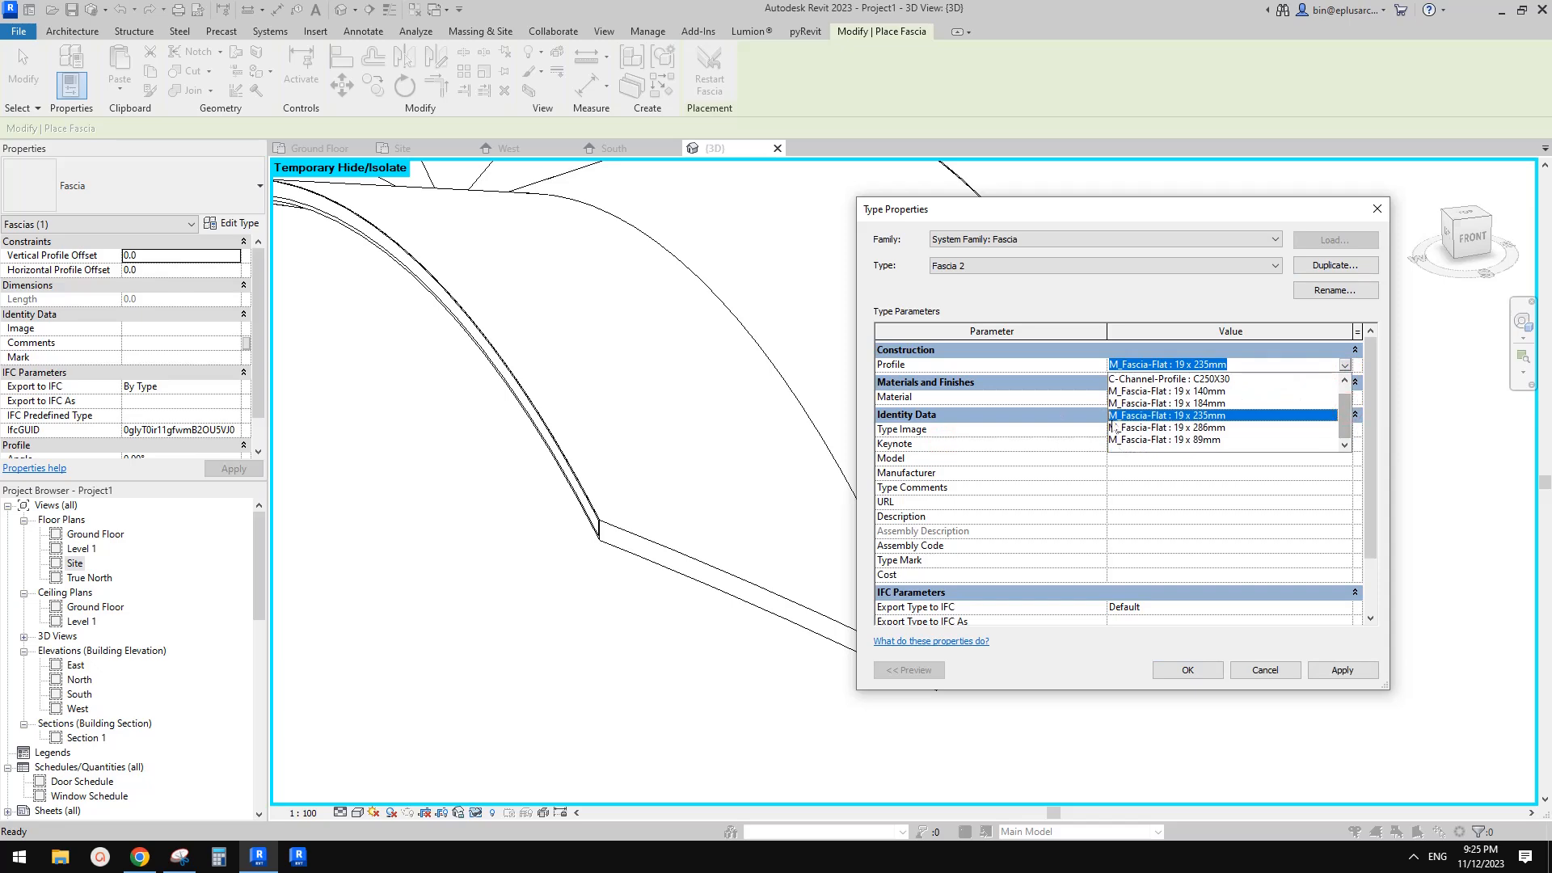
{"action": "left_click", "coordinate": [1284, 673]}
{"action": "left_click", "coordinate": [1261, 669]}
{"action": "key", "text": "Escape"}
Open the M_Gutter - Bevel profile family from the project's Profiles for editing
{"action": "scroll", "coordinate": [612, 533], "scroll_direction": "down", "scroll_amount": 1}
{"action": "middle_click_drag", "start_coordinate": [611, 534], "coordinate": [607, 529]}
{"action": "scroll", "coordinate": [131, 396], "scroll_direction": "down", "scroll_amount": 5}
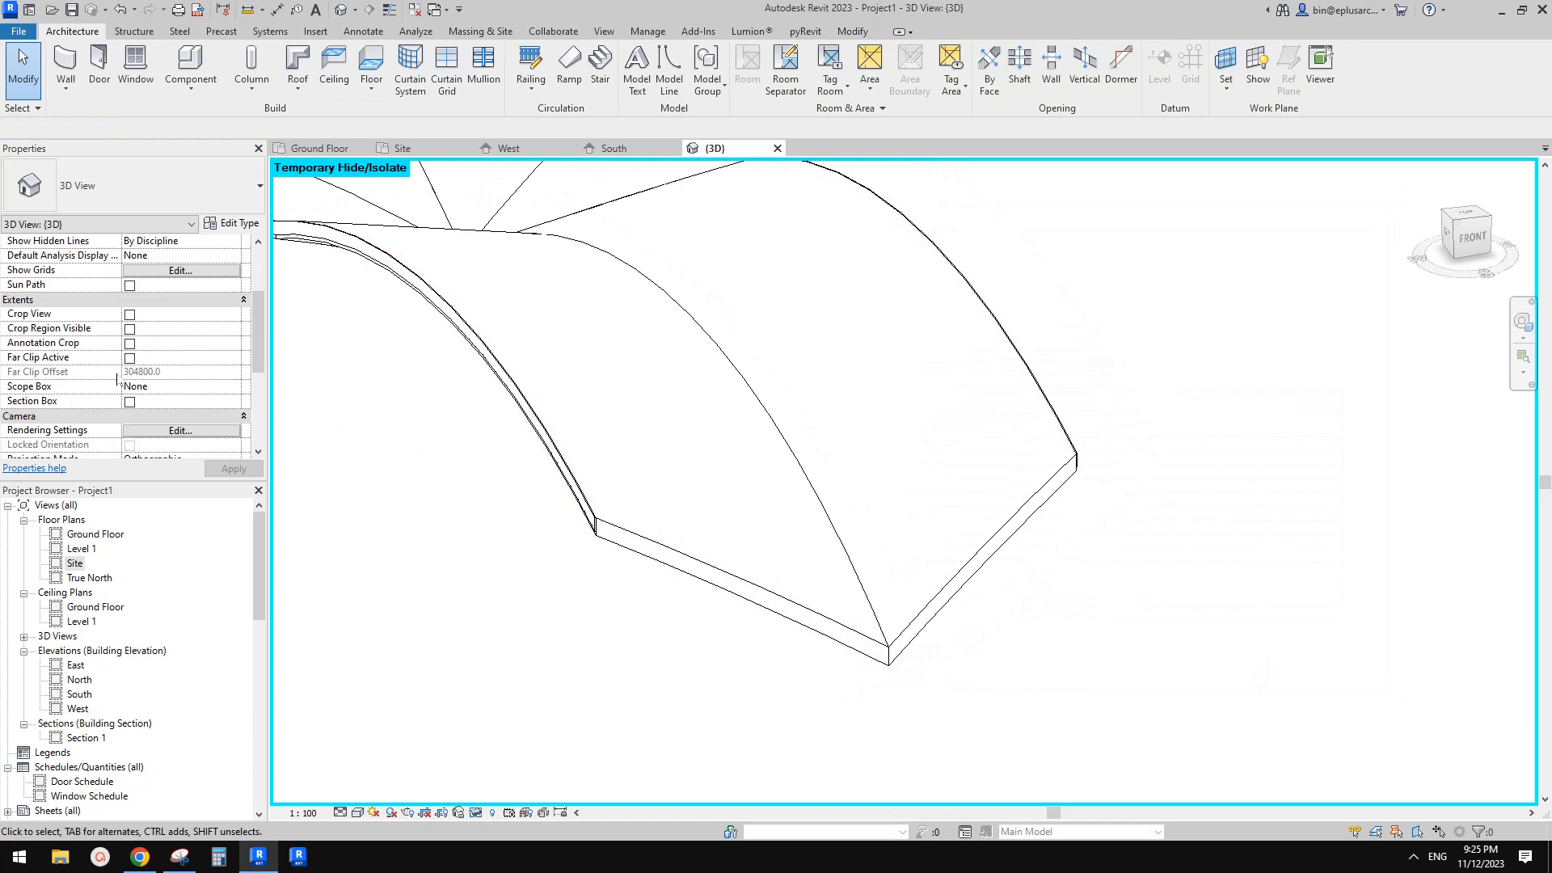
{"action": "scroll", "coordinate": [186, 552], "scroll_direction": "down", "scroll_amount": 8}
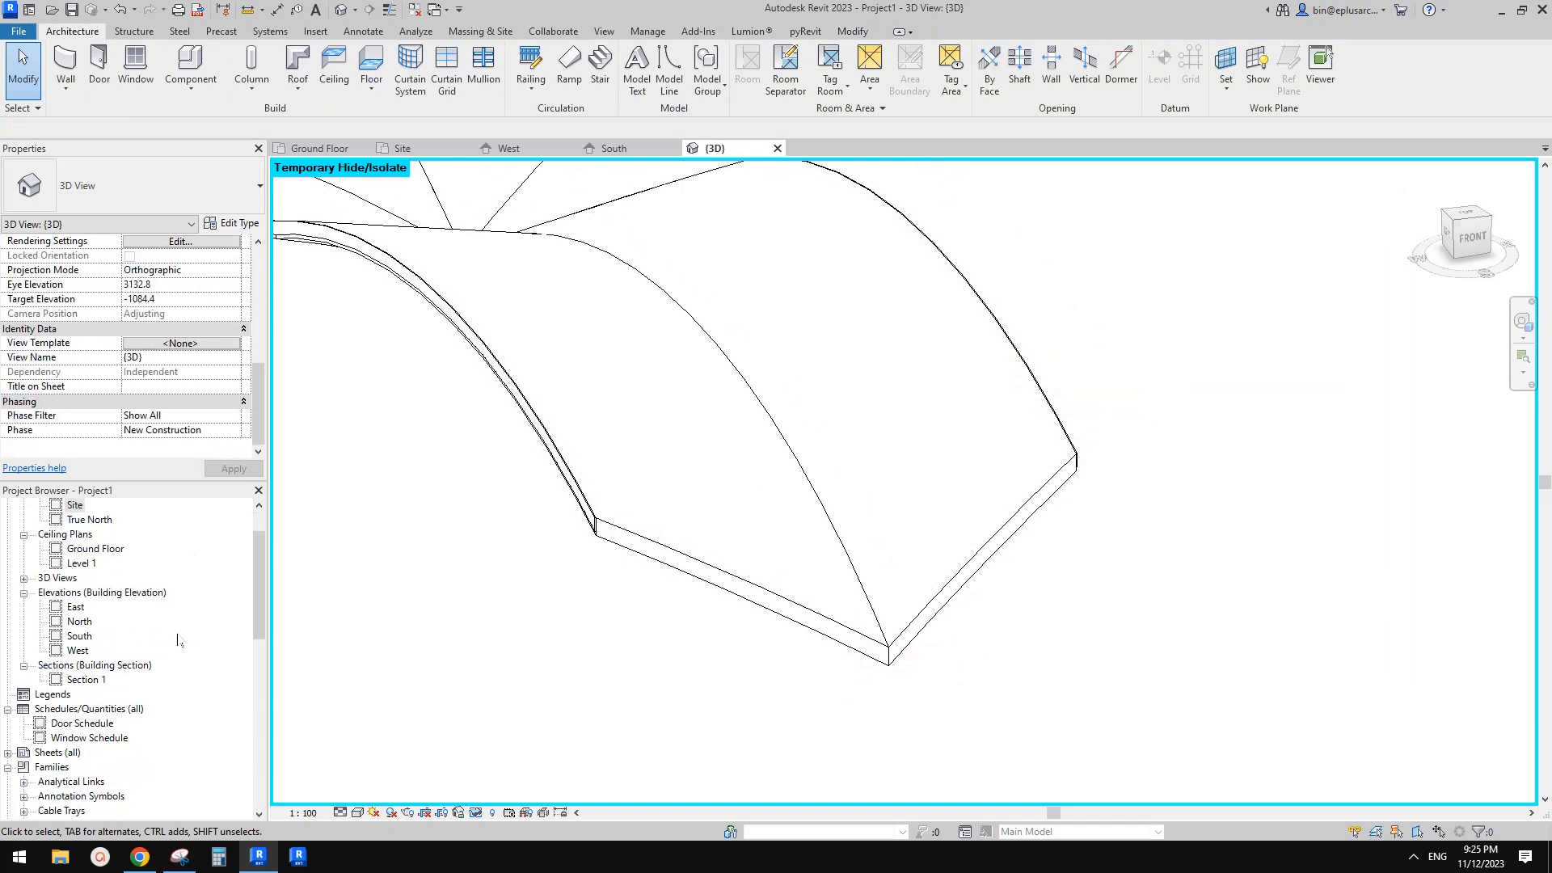
{"action": "scroll", "coordinate": [150, 717], "scroll_direction": "down", "scroll_amount": 1}
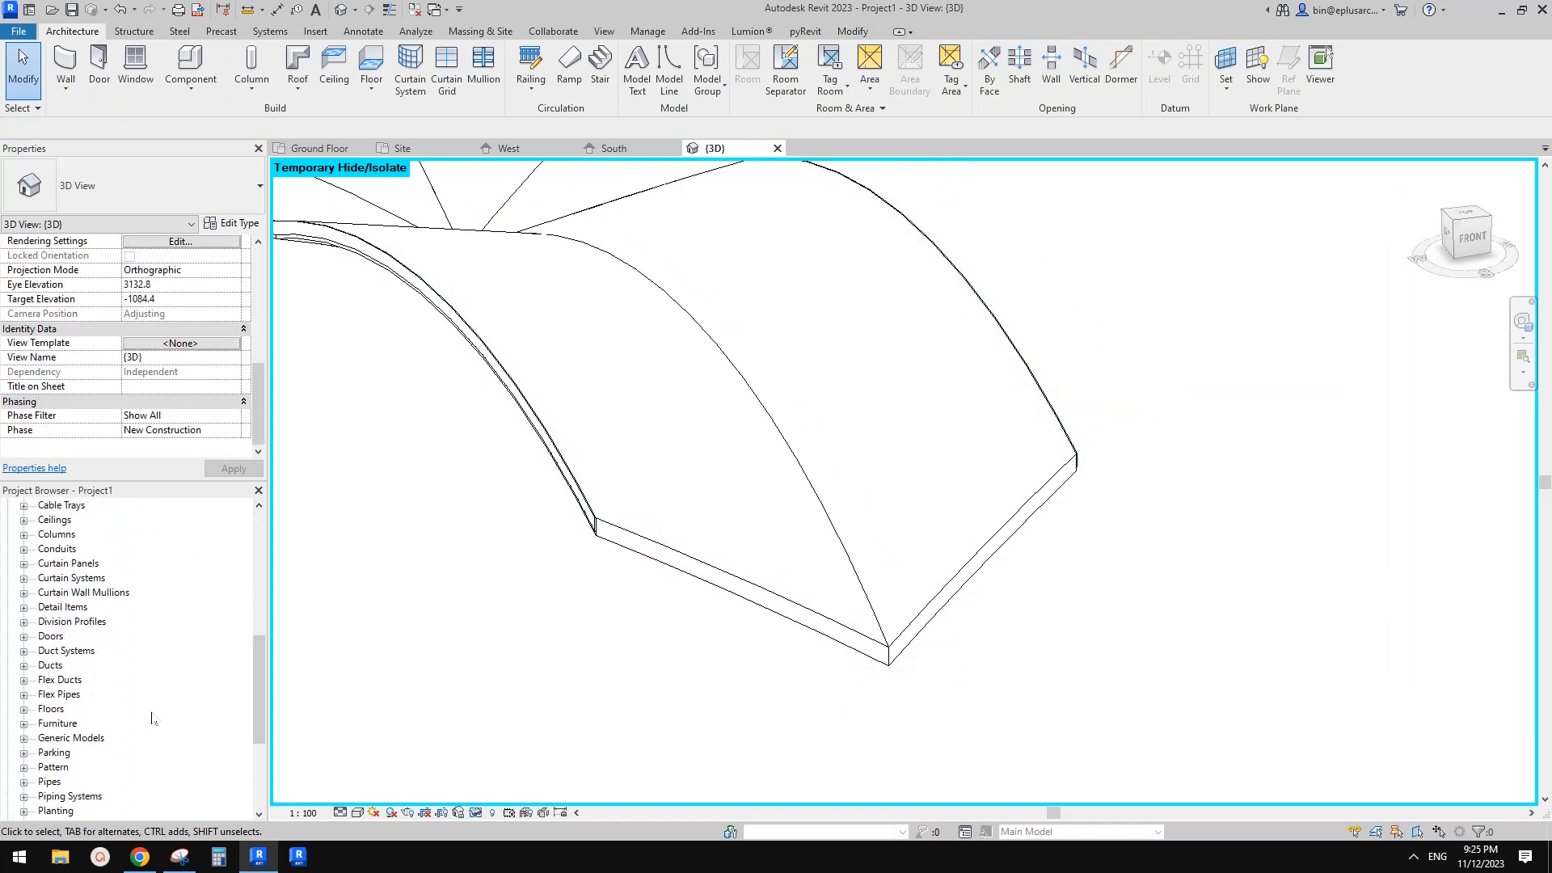
{"action": "scroll", "coordinate": [110, 731], "scroll_direction": "down", "scroll_amount": 2}
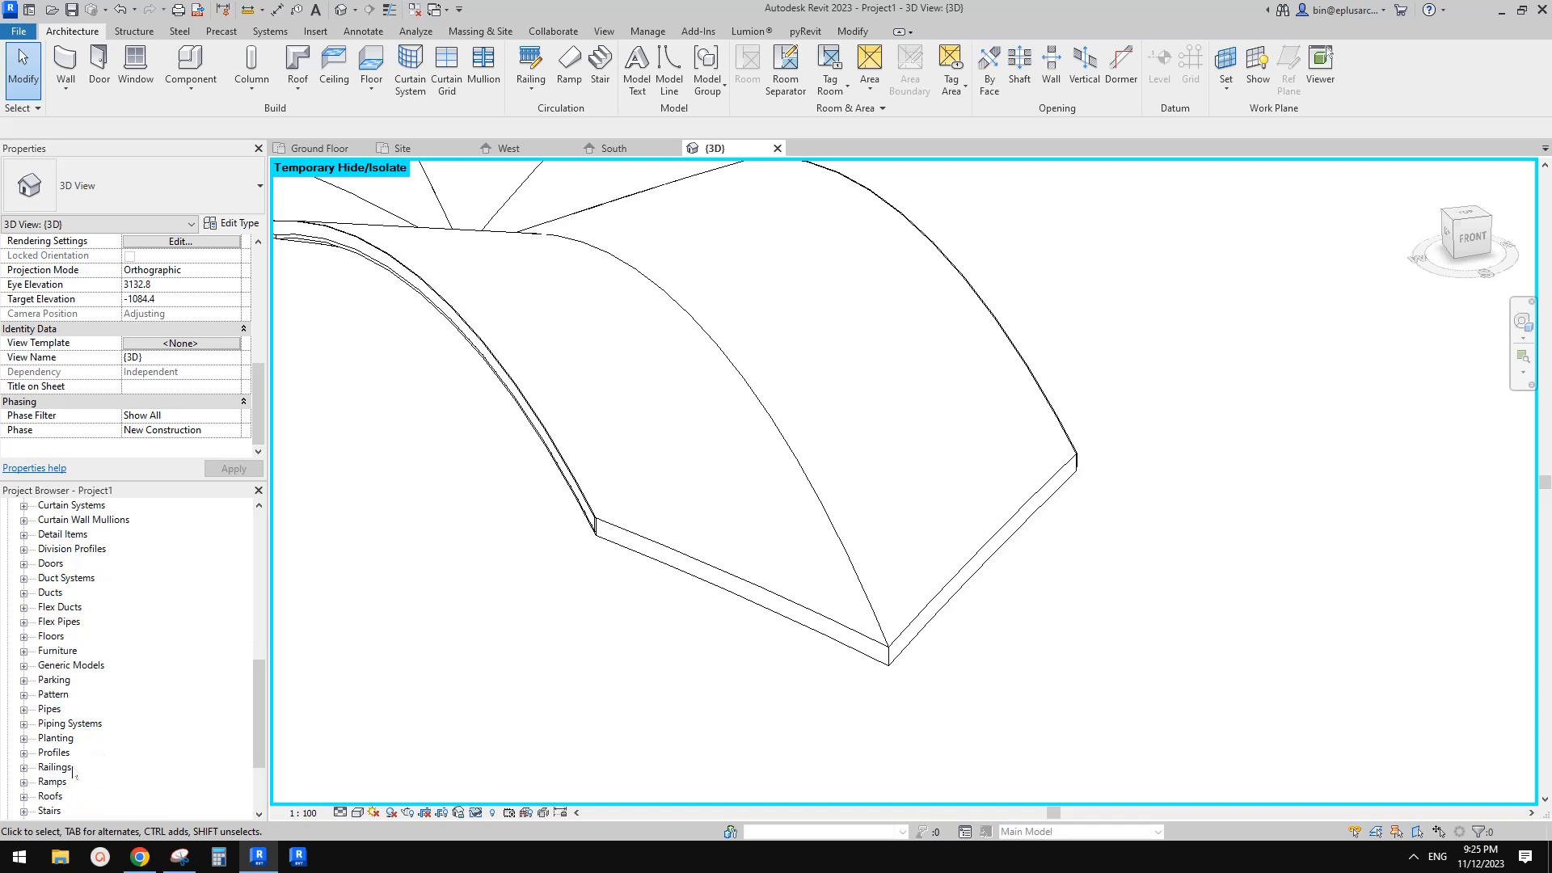
{"action": "scroll", "coordinate": [80, 782], "scroll_direction": "down", "scroll_amount": 1}
{"action": "left_click", "coordinate": [53, 725]}
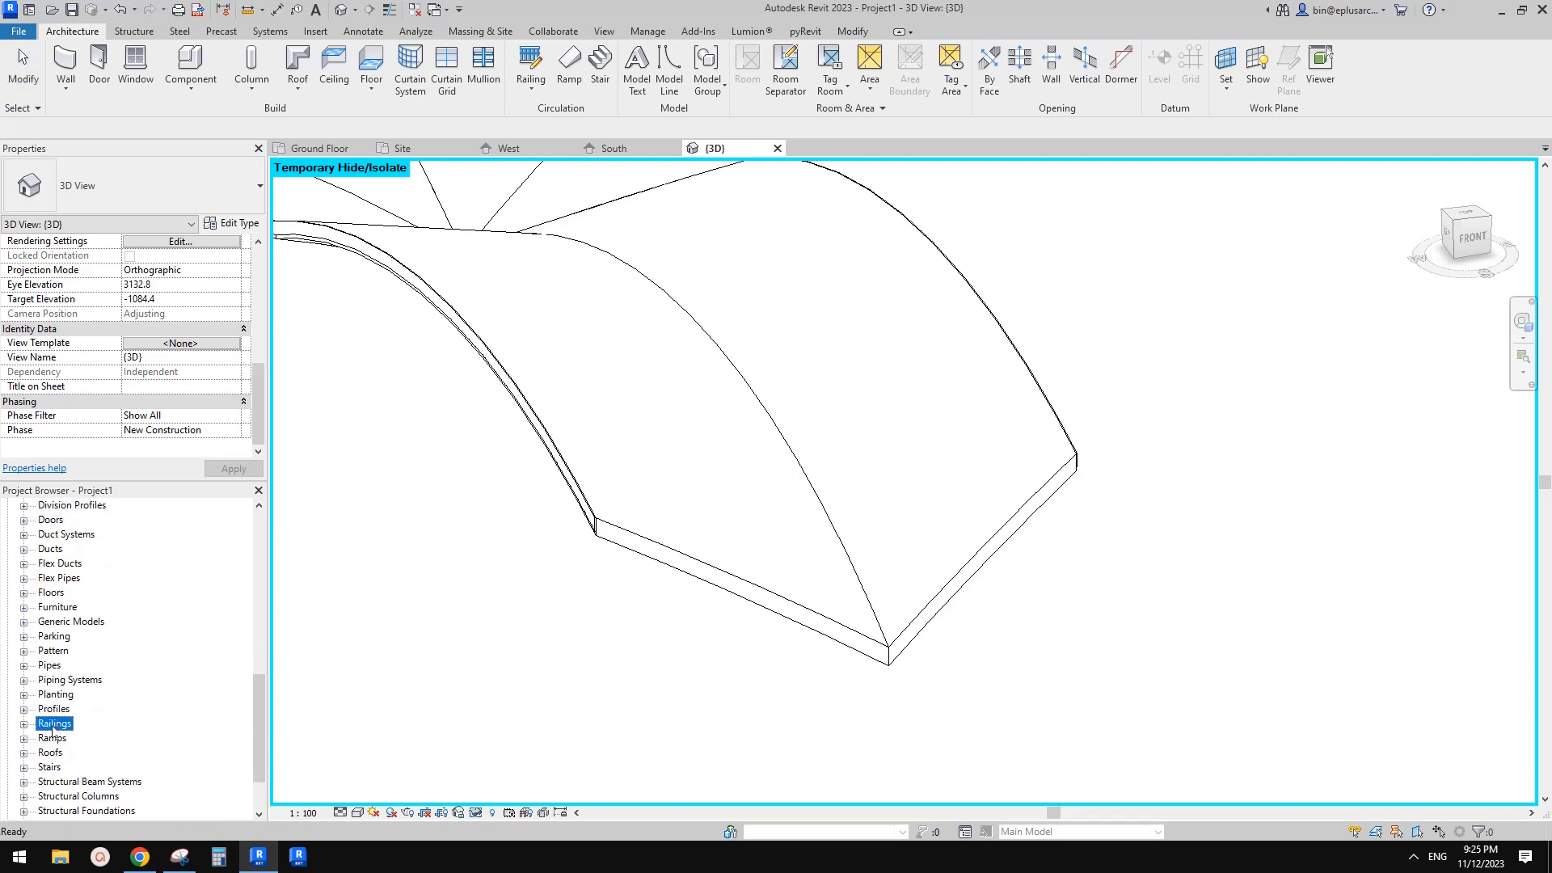
{"action": "left_click", "coordinate": [24, 709]}
{"action": "scroll", "coordinate": [25, 710], "scroll_direction": "down", "scroll_amount": 2}
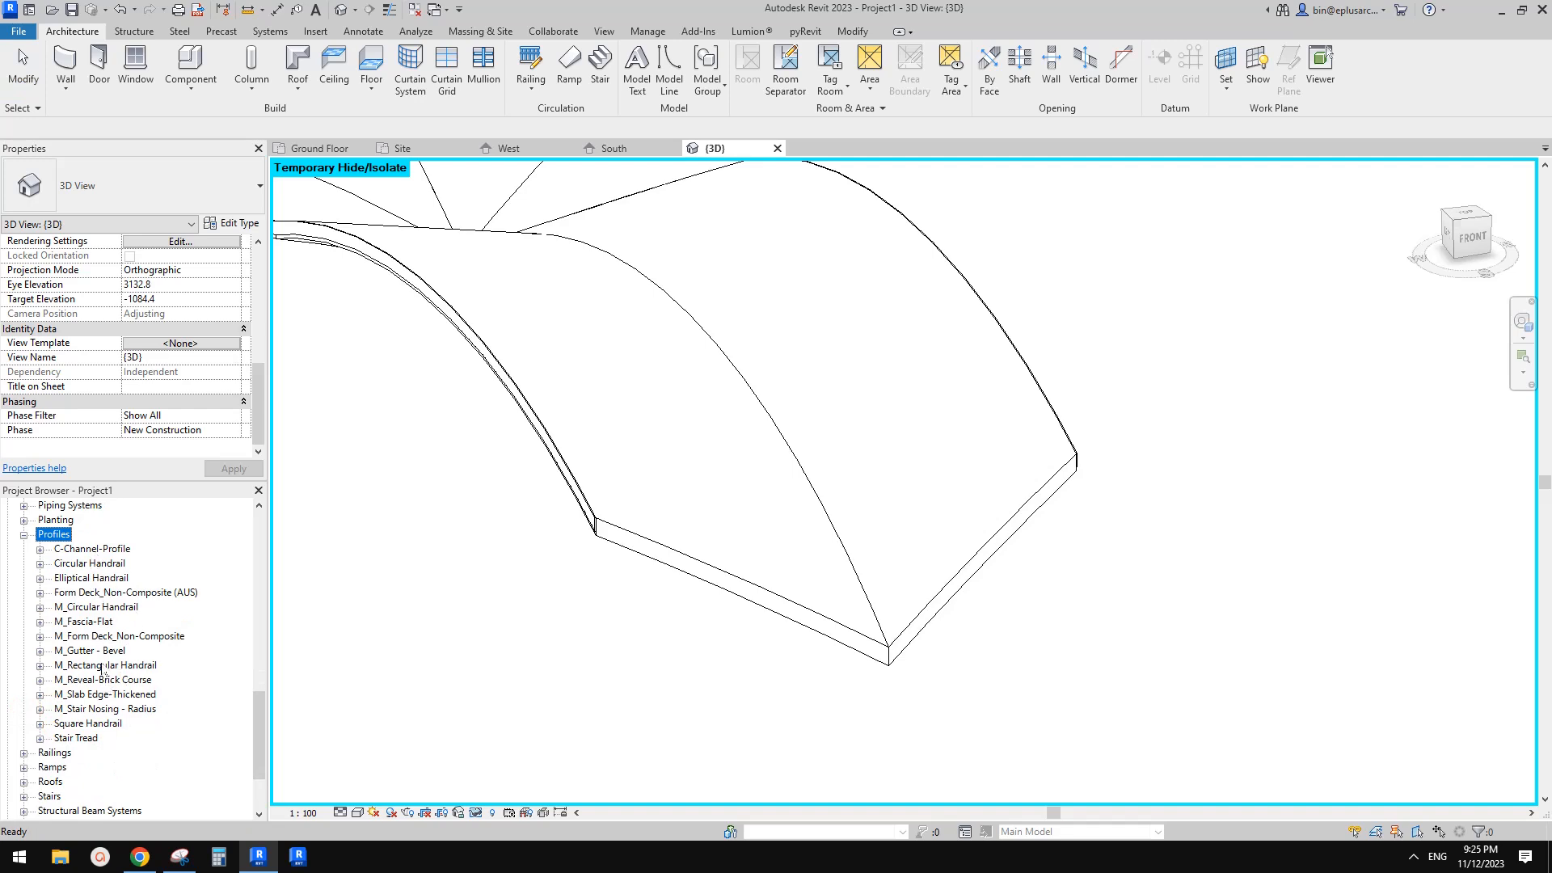
{"action": "right_click", "coordinate": [64, 655]}
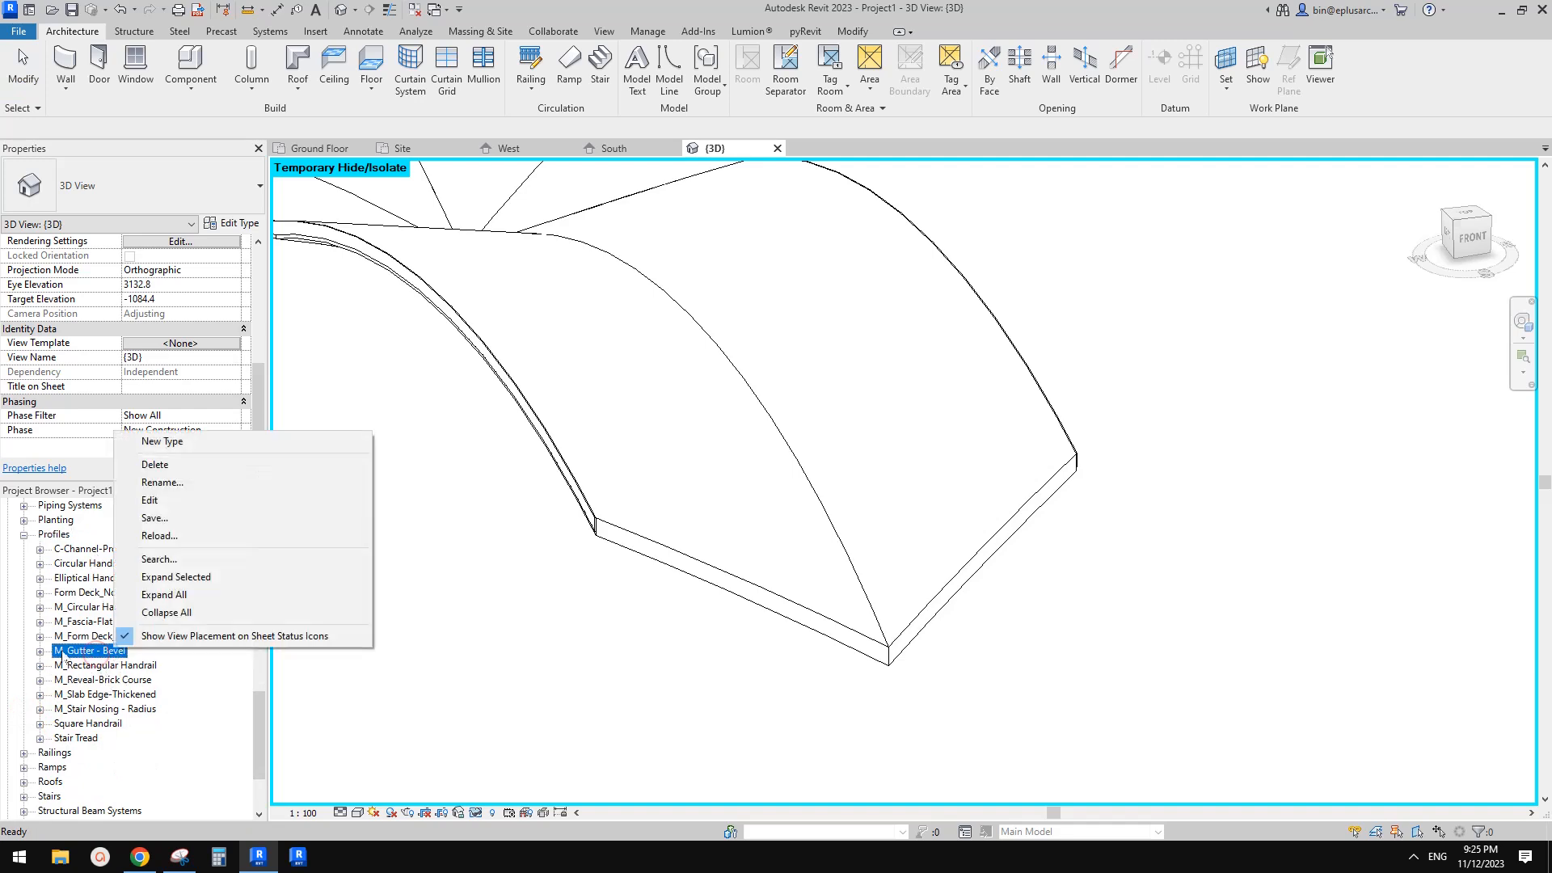
{"action": "left_click", "coordinate": [151, 500]}
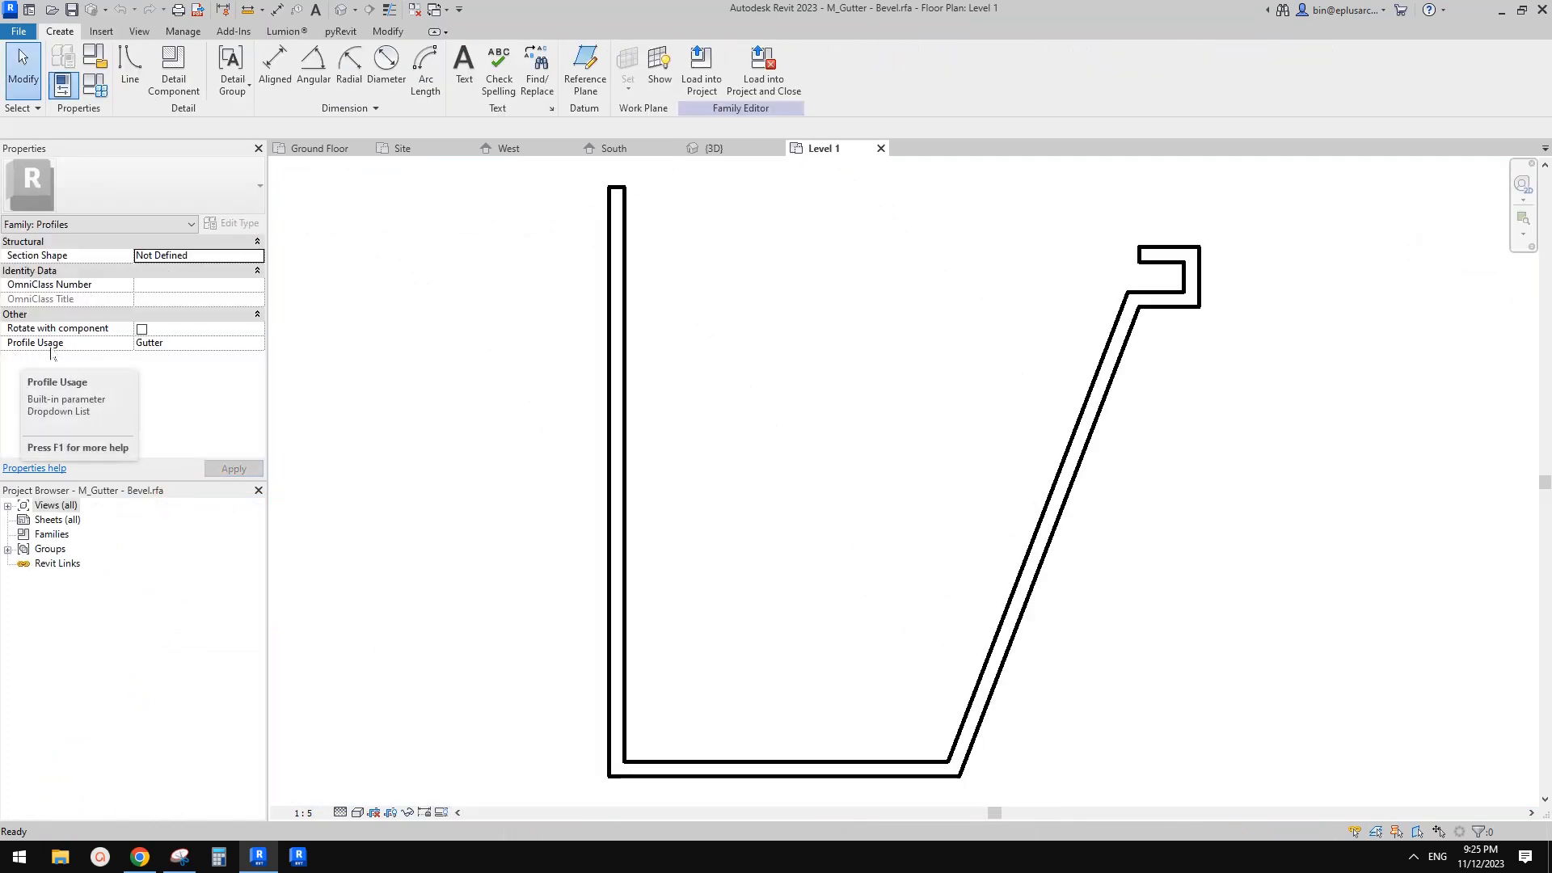
Set the gutter profile's usage to Generic and load the family back into the project
{"action": "left_click", "coordinate": [179, 348]}
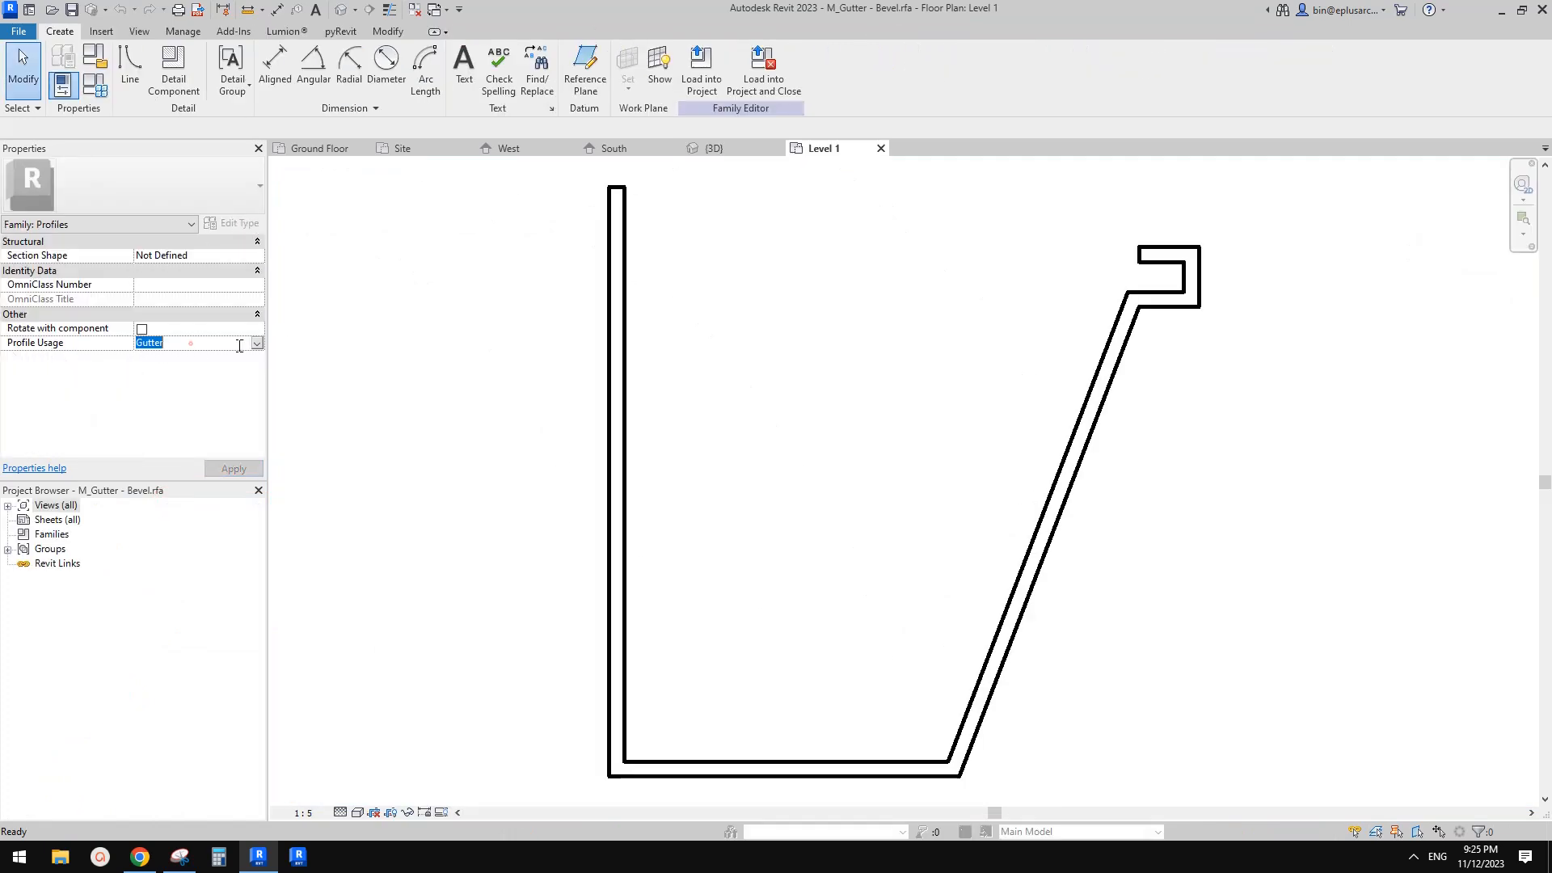
{"action": "left_click", "coordinate": [191, 344]}
{"action": "scroll", "coordinate": [149, 372], "scroll_direction": "up", "scroll_amount": 1}
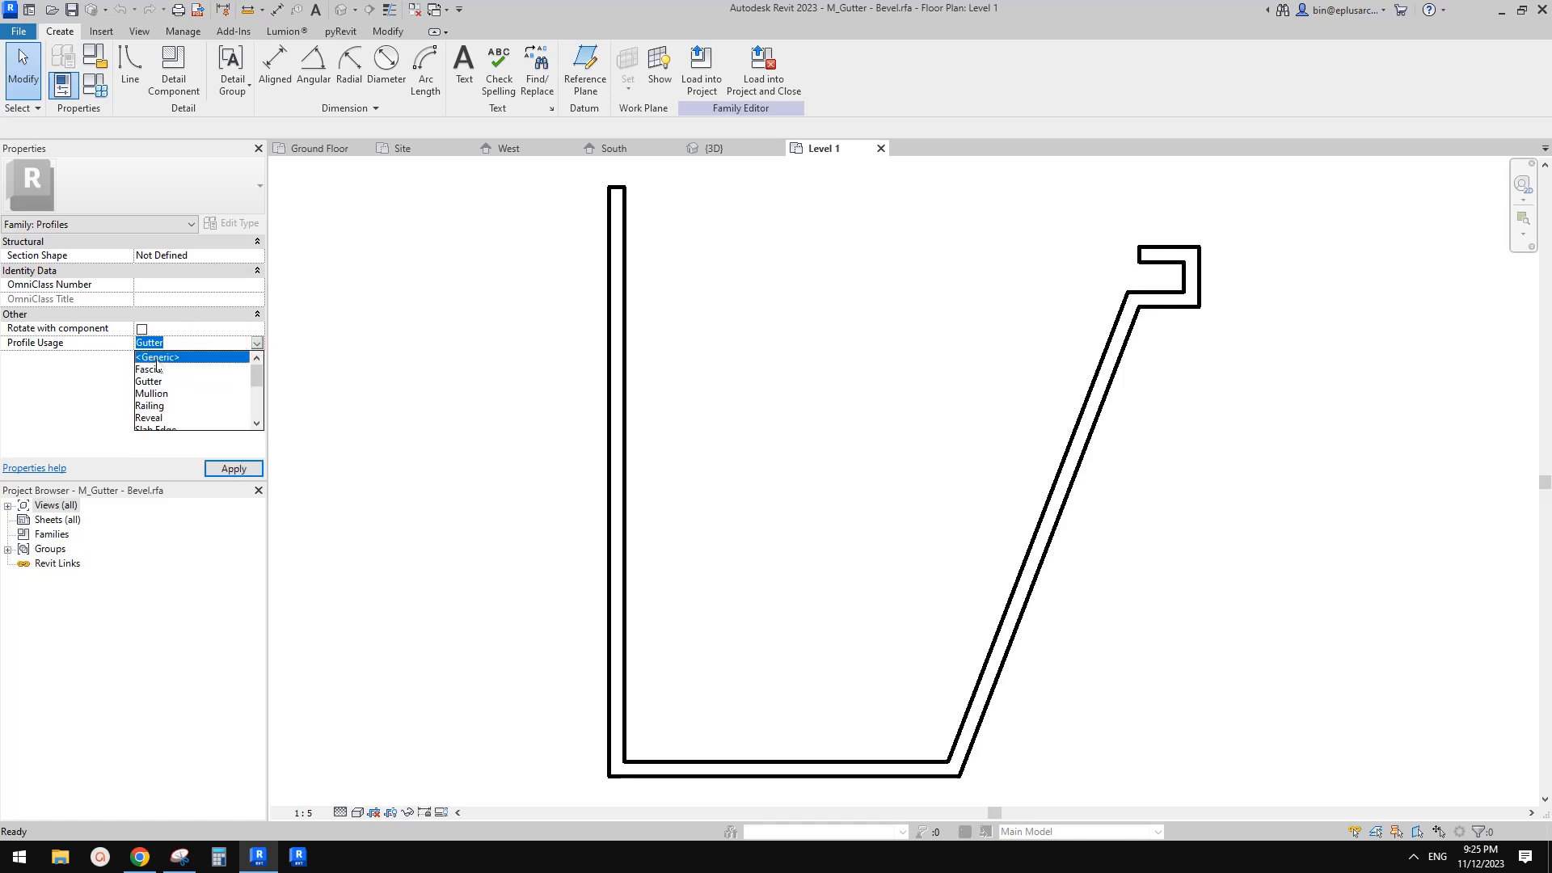
{"action": "left_click", "coordinate": [154, 357]}
{"action": "left_click", "coordinate": [801, 61]}
{"action": "left_click", "coordinate": [817, 442]}
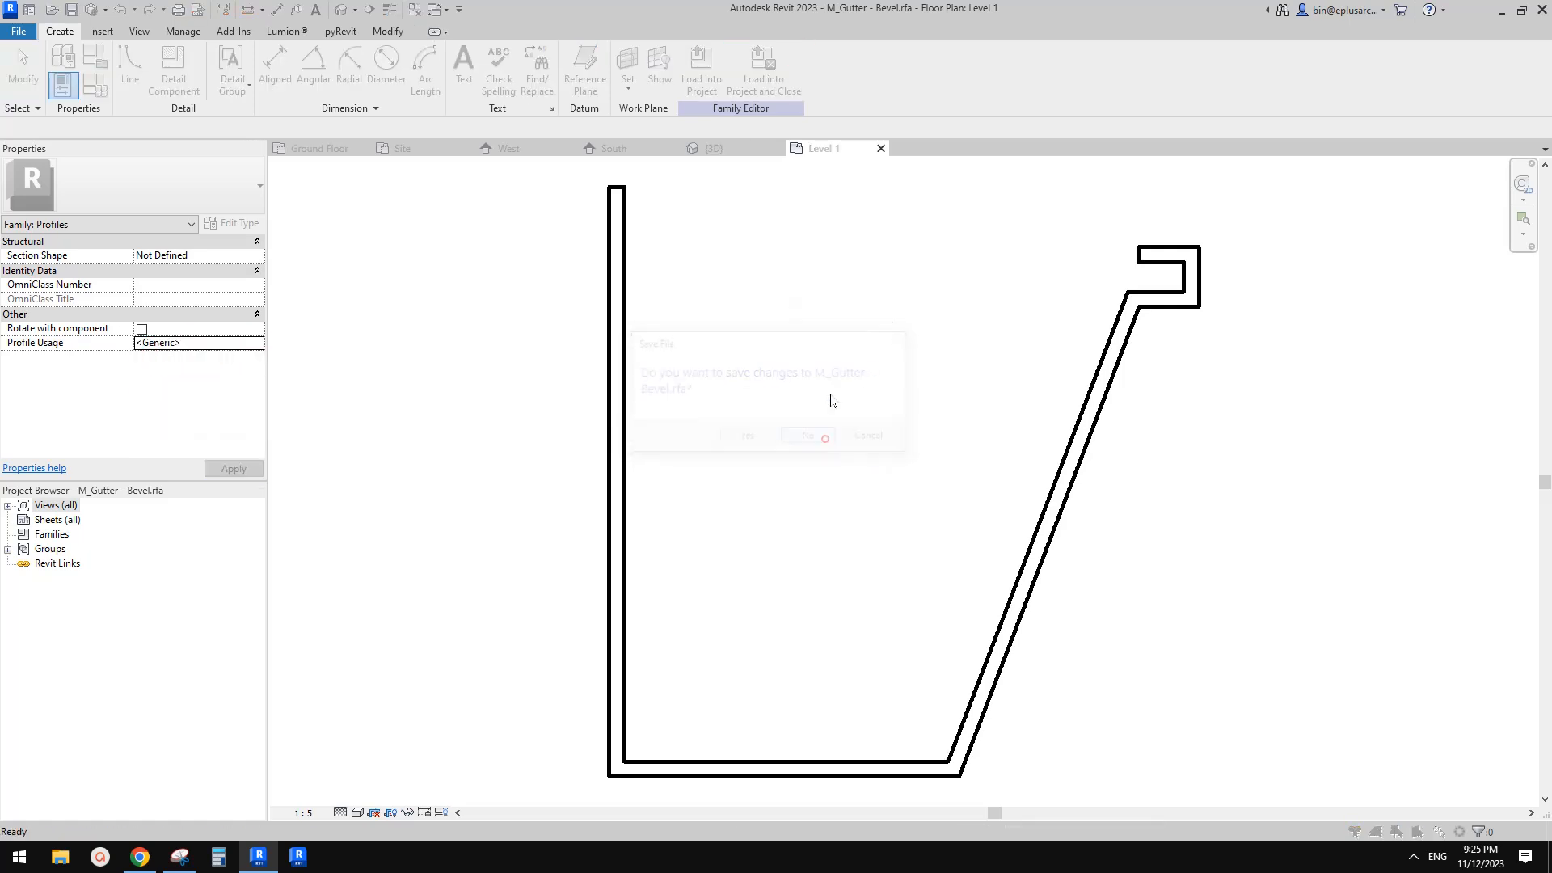
{"action": "left_click", "coordinate": [760, 413]}
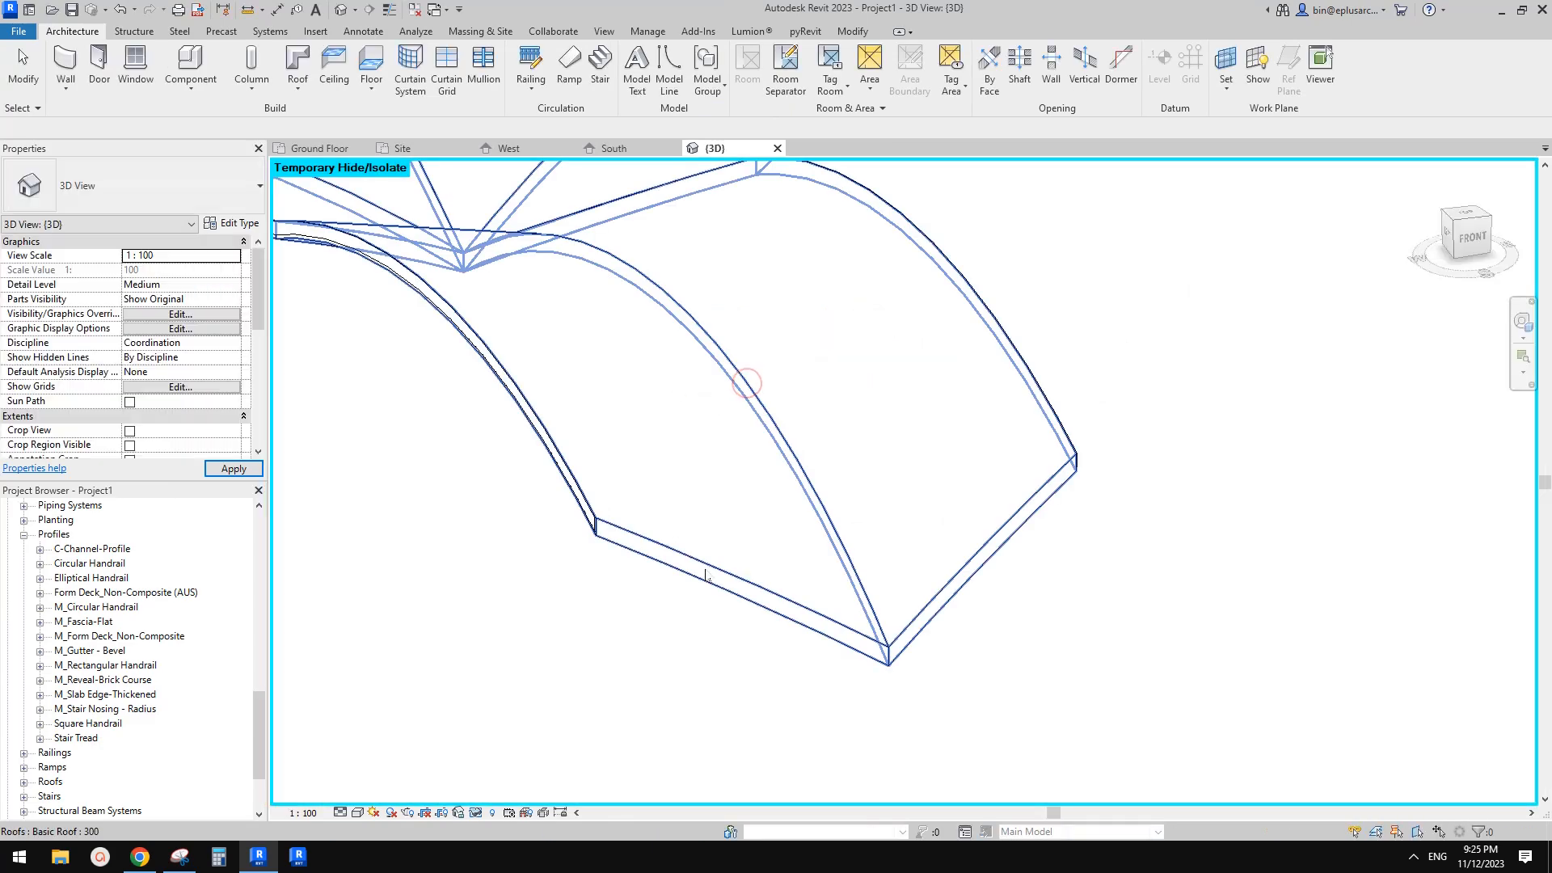
Set the Fascia 2 type's profile to M_Gutter - Bevel : 150 x 150mm
{"action": "left_click", "coordinate": [298, 87]}
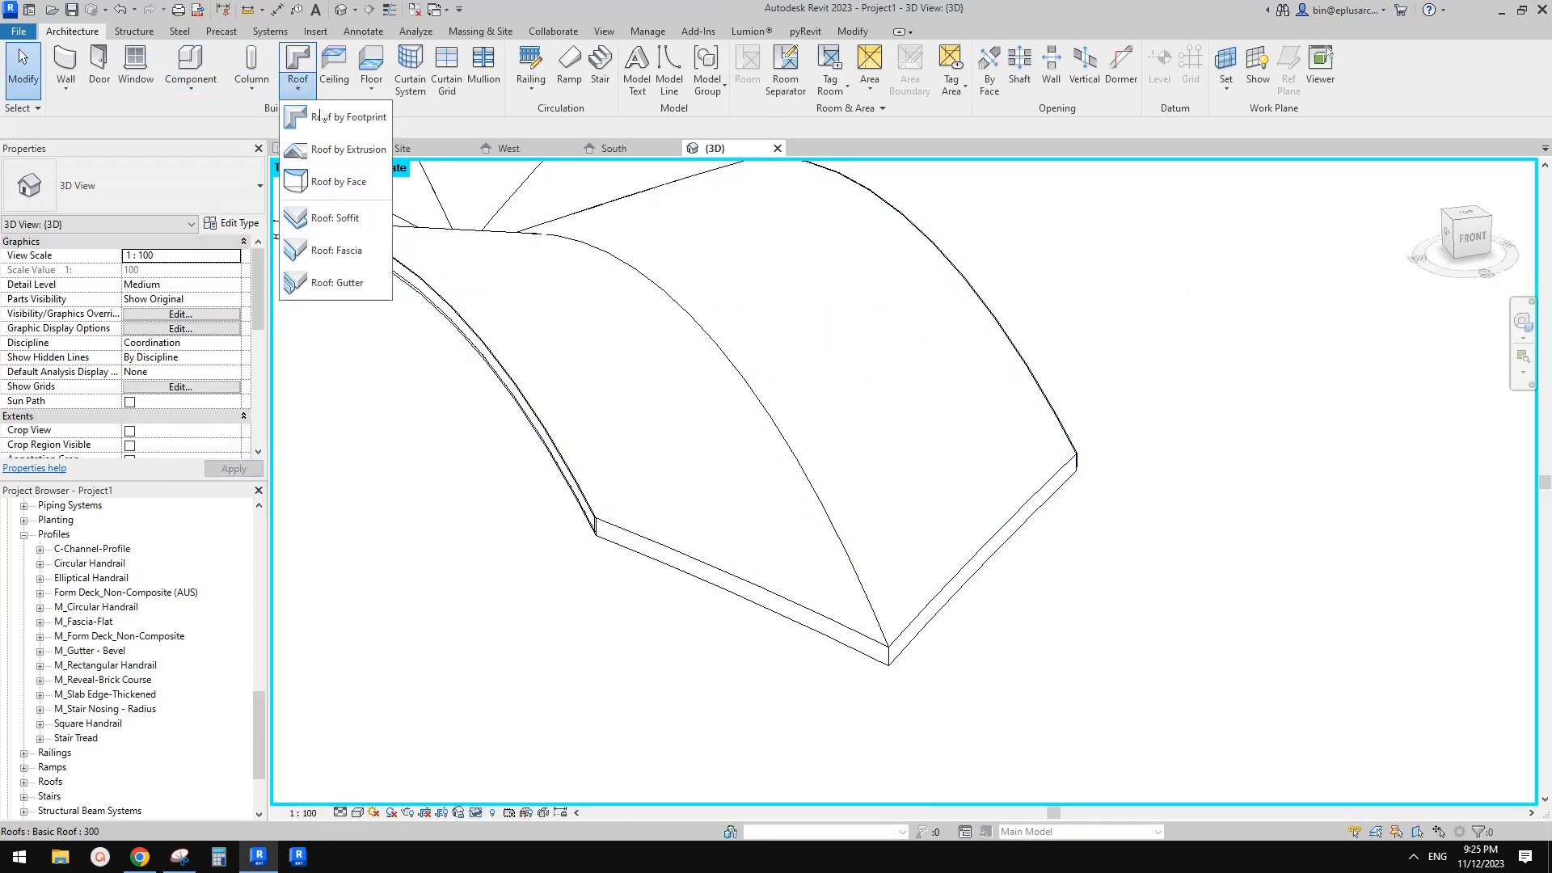
{"action": "left_click", "coordinate": [356, 255]}
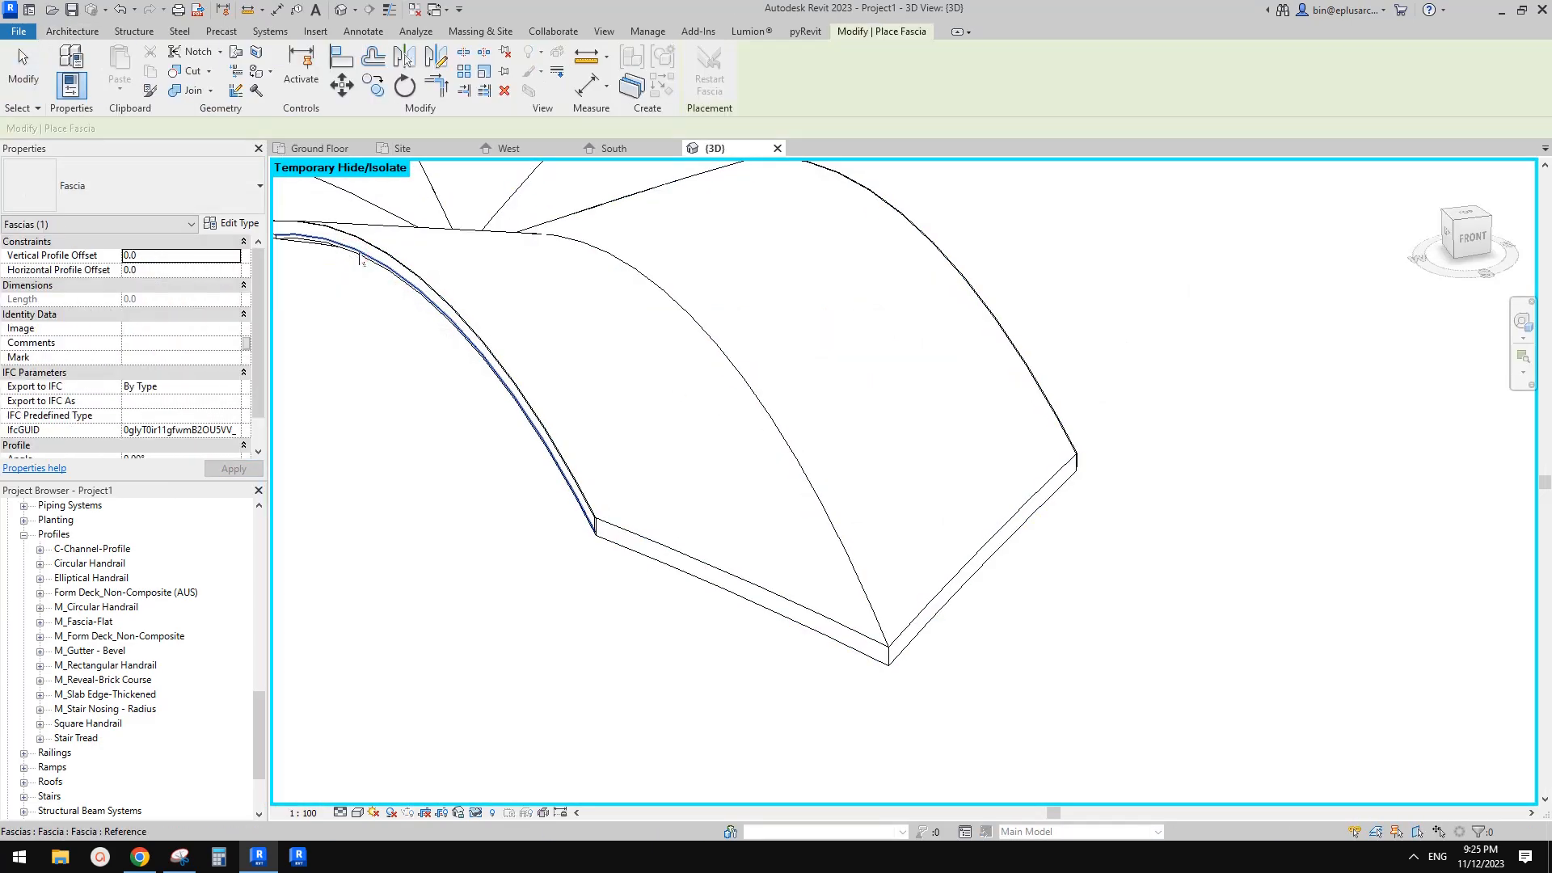
{"action": "left_click", "coordinate": [232, 223]}
{"action": "left_click", "coordinate": [1335, 265]}
{"action": "left_click", "coordinate": [943, 436]}
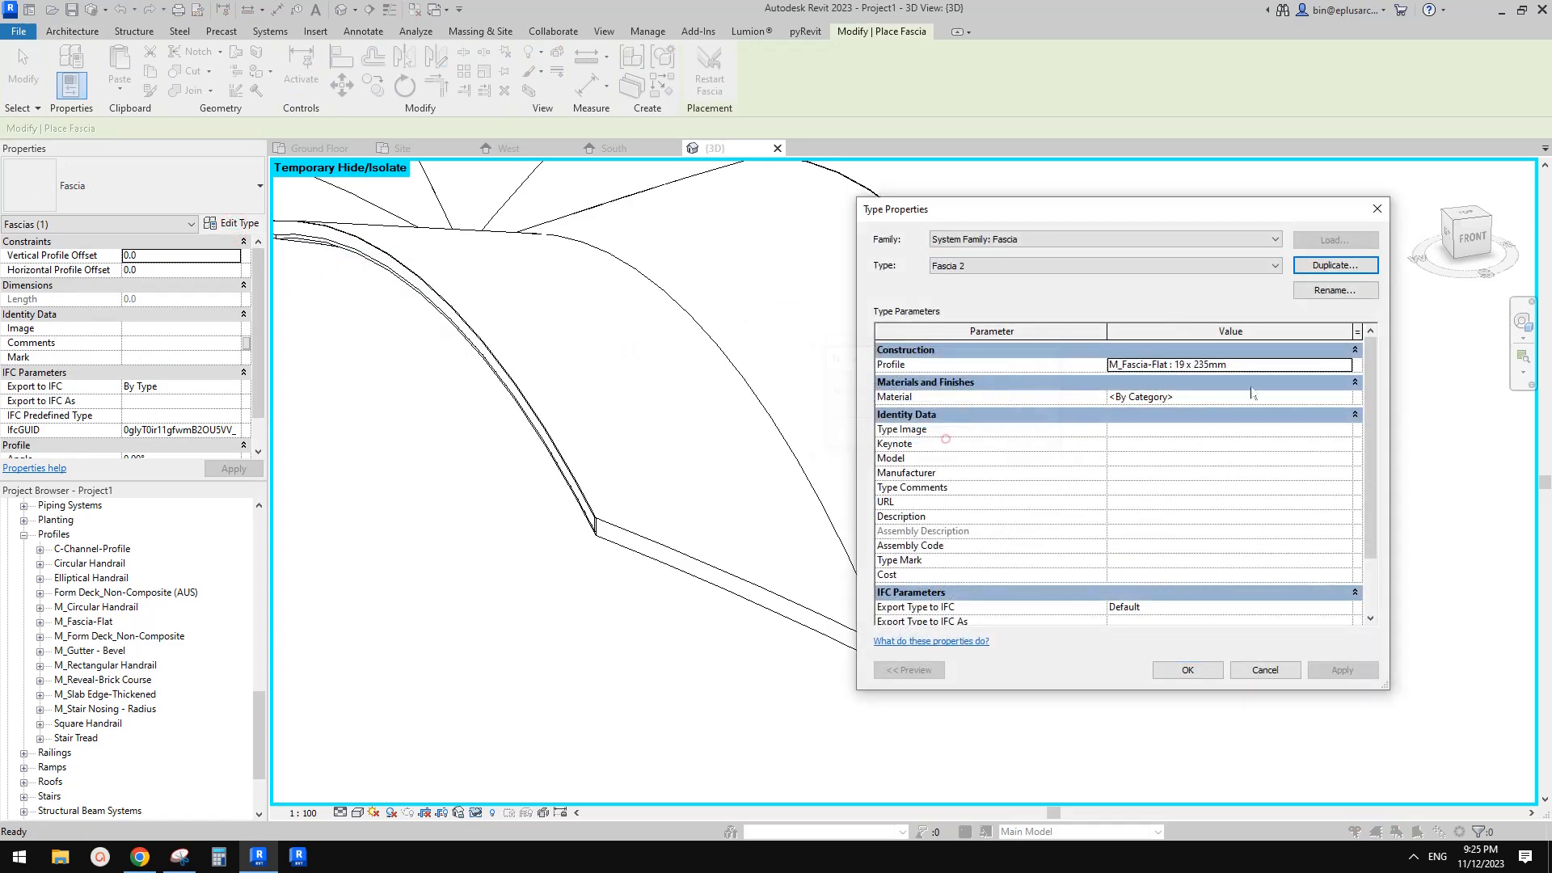
{"action": "left_click", "coordinate": [1229, 364]}
{"action": "left_click", "coordinate": [1344, 365]}
{"action": "scroll", "coordinate": [1188, 434], "scroll_direction": "up", "scroll_amount": 2}
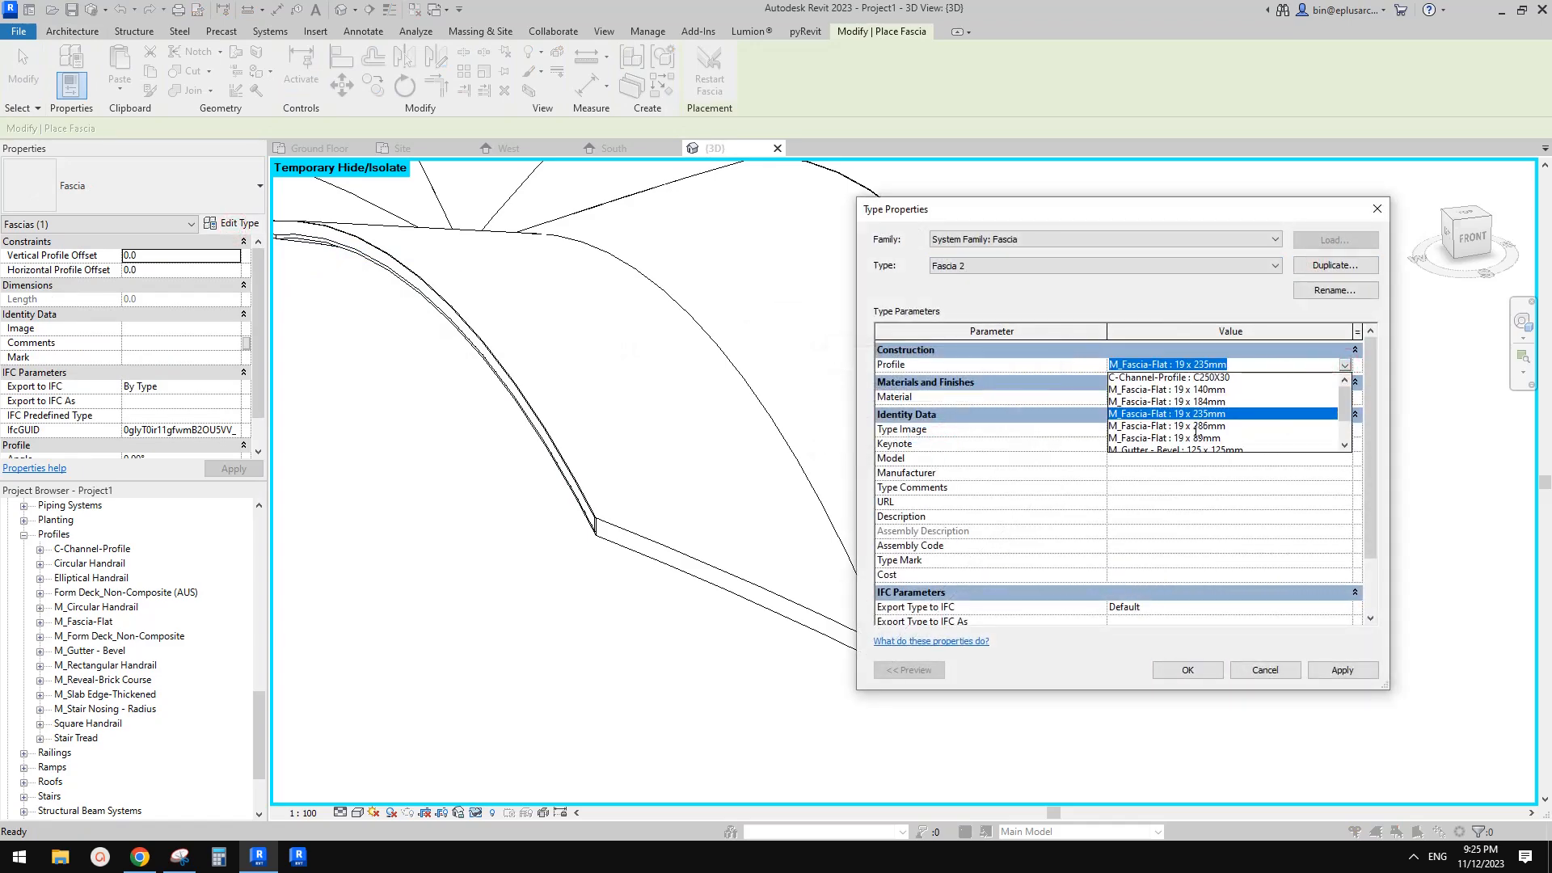
{"action": "scroll", "coordinate": [1176, 414], "scroll_direction": "down", "scroll_amount": 1}
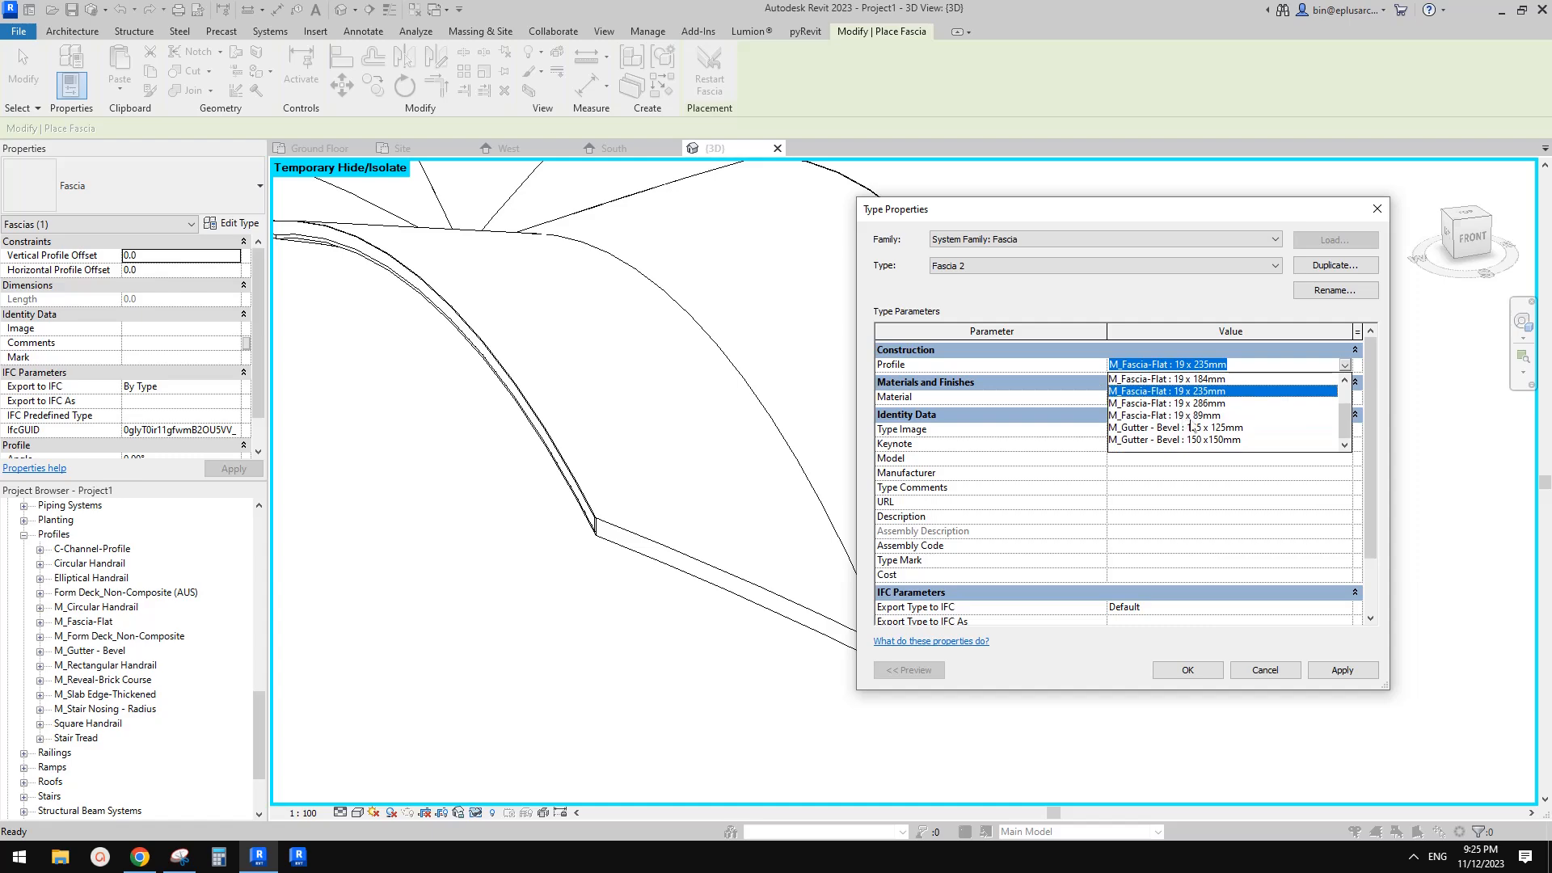
{"action": "left_click", "coordinate": [1214, 440]}
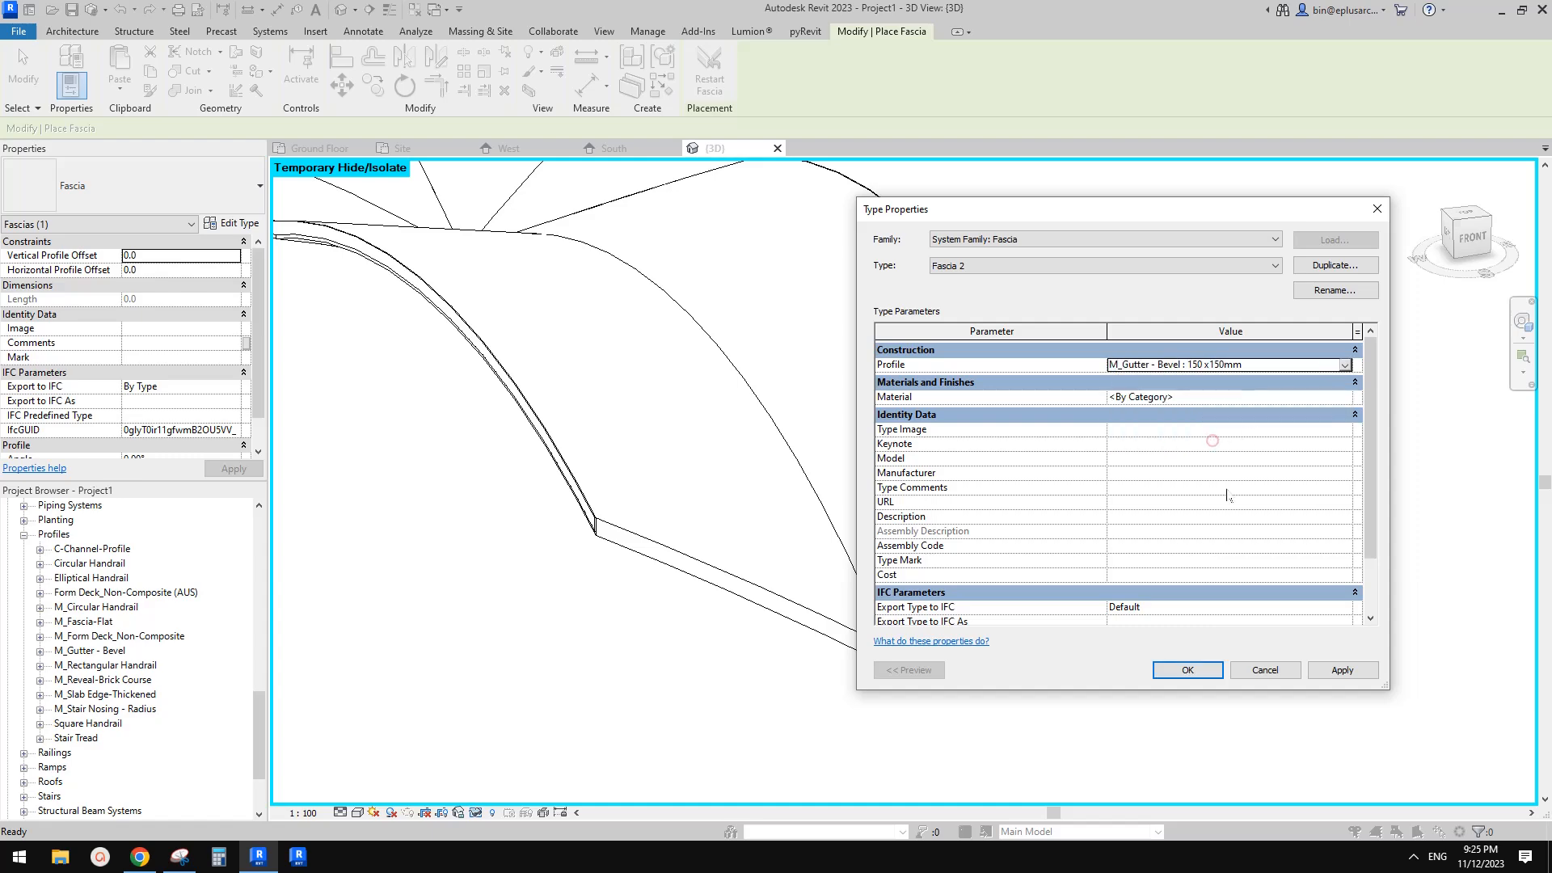
{"action": "left_click", "coordinate": [1206, 670]}
Try to place a Fascia 2 fascia along the roof arch's end edges
{"action": "scroll", "coordinate": [944, 619], "scroll_direction": "up", "scroll_amount": 2}
{"action": "left_click", "coordinate": [842, 653]}
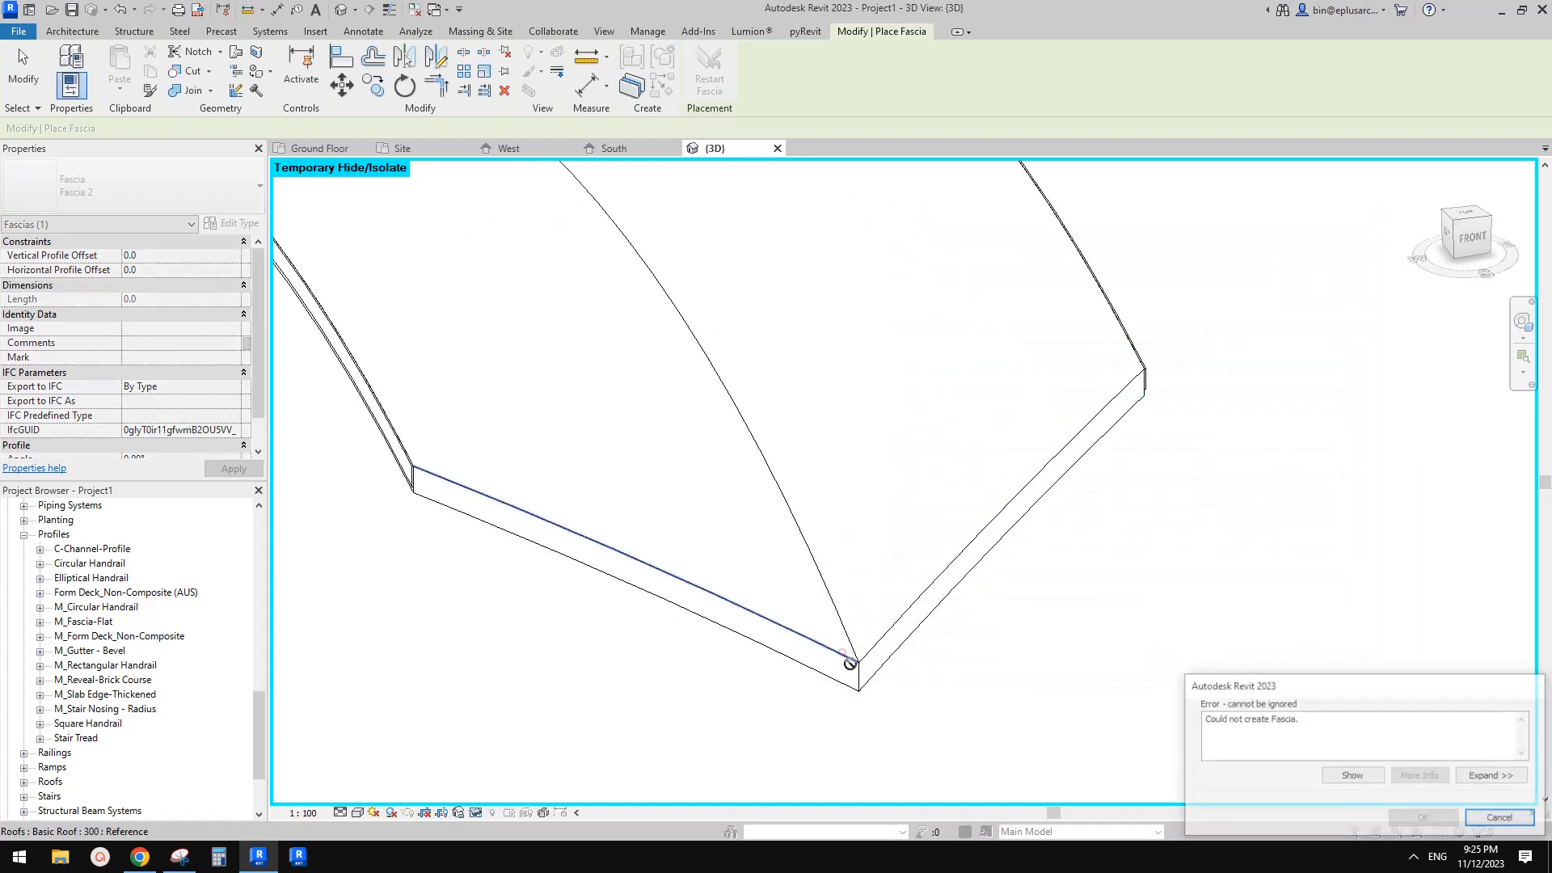
{"action": "left_click", "coordinate": [1527, 823]}
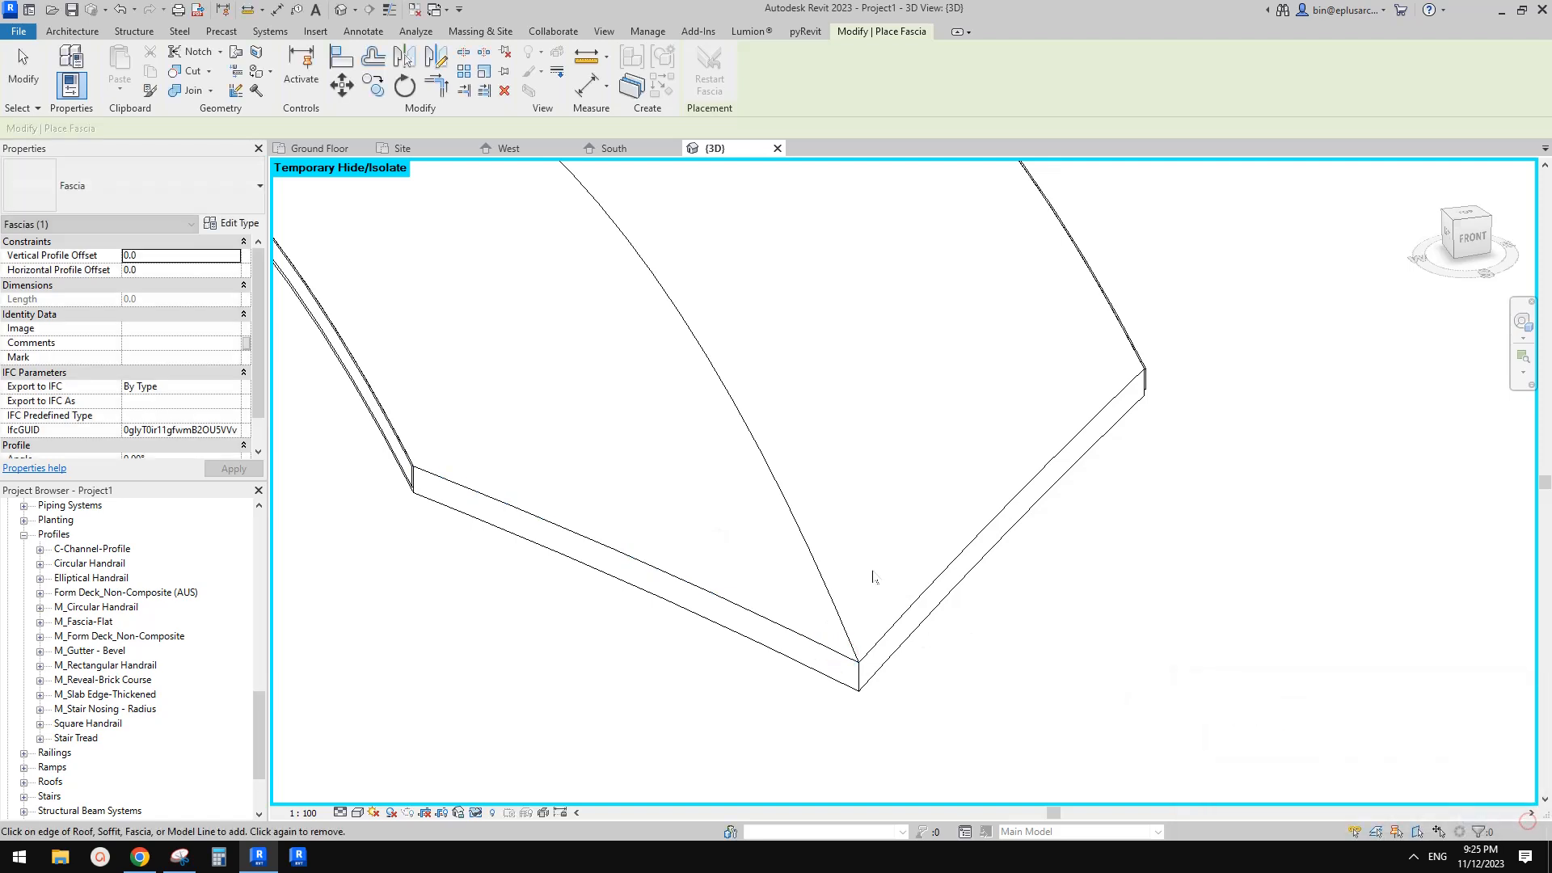
{"action": "left_click", "coordinate": [203, 198]}
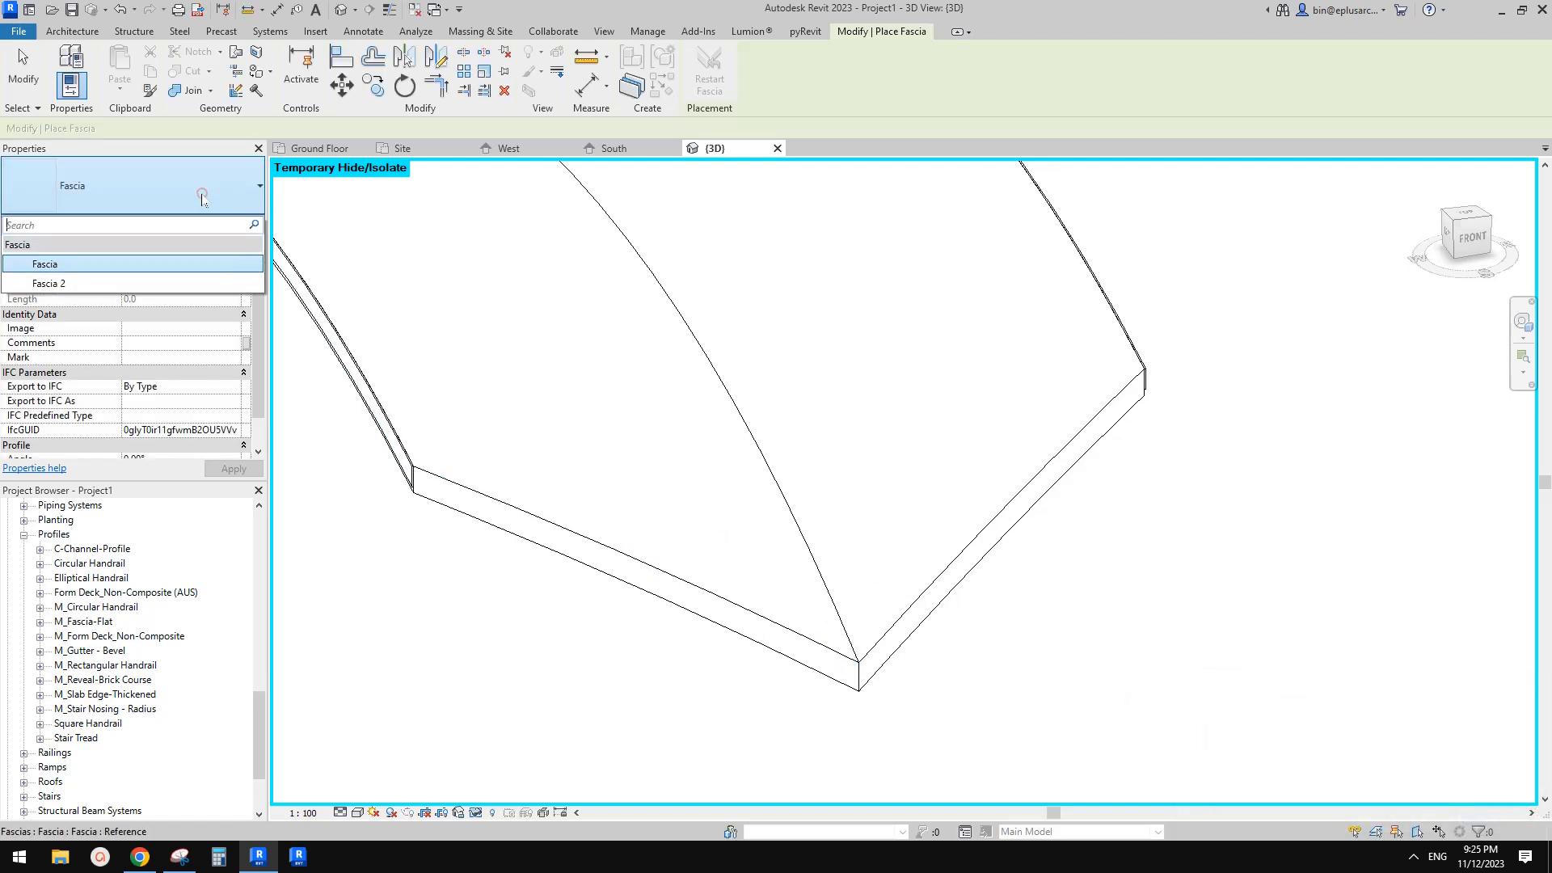
{"action": "left_click", "coordinate": [117, 283]}
{"action": "left_click", "coordinate": [639, 594]}
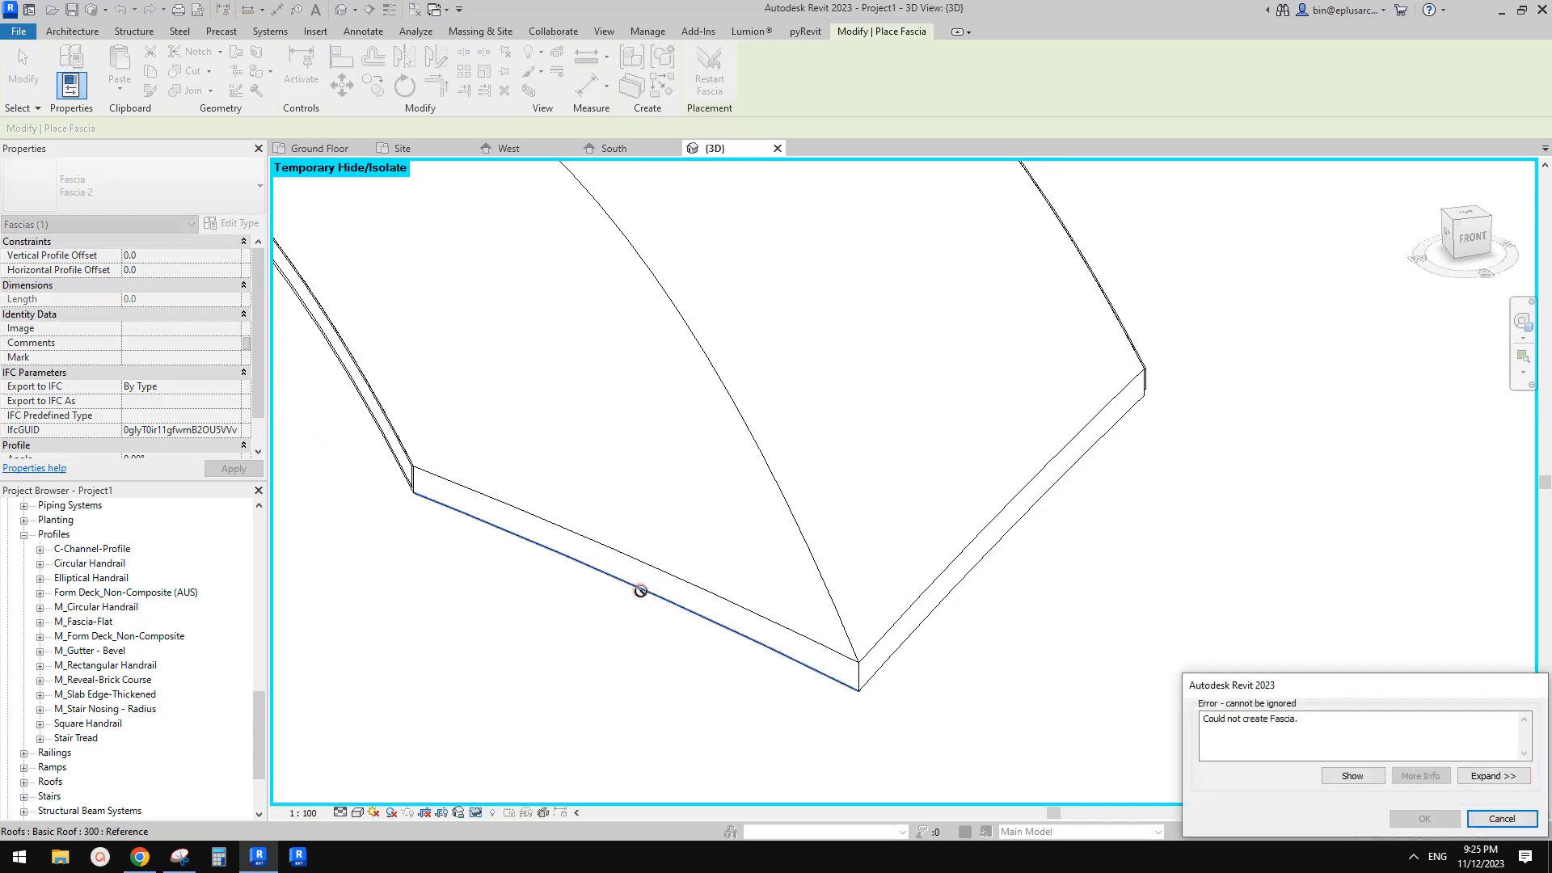
{"action": "key", "text": "Escape"}
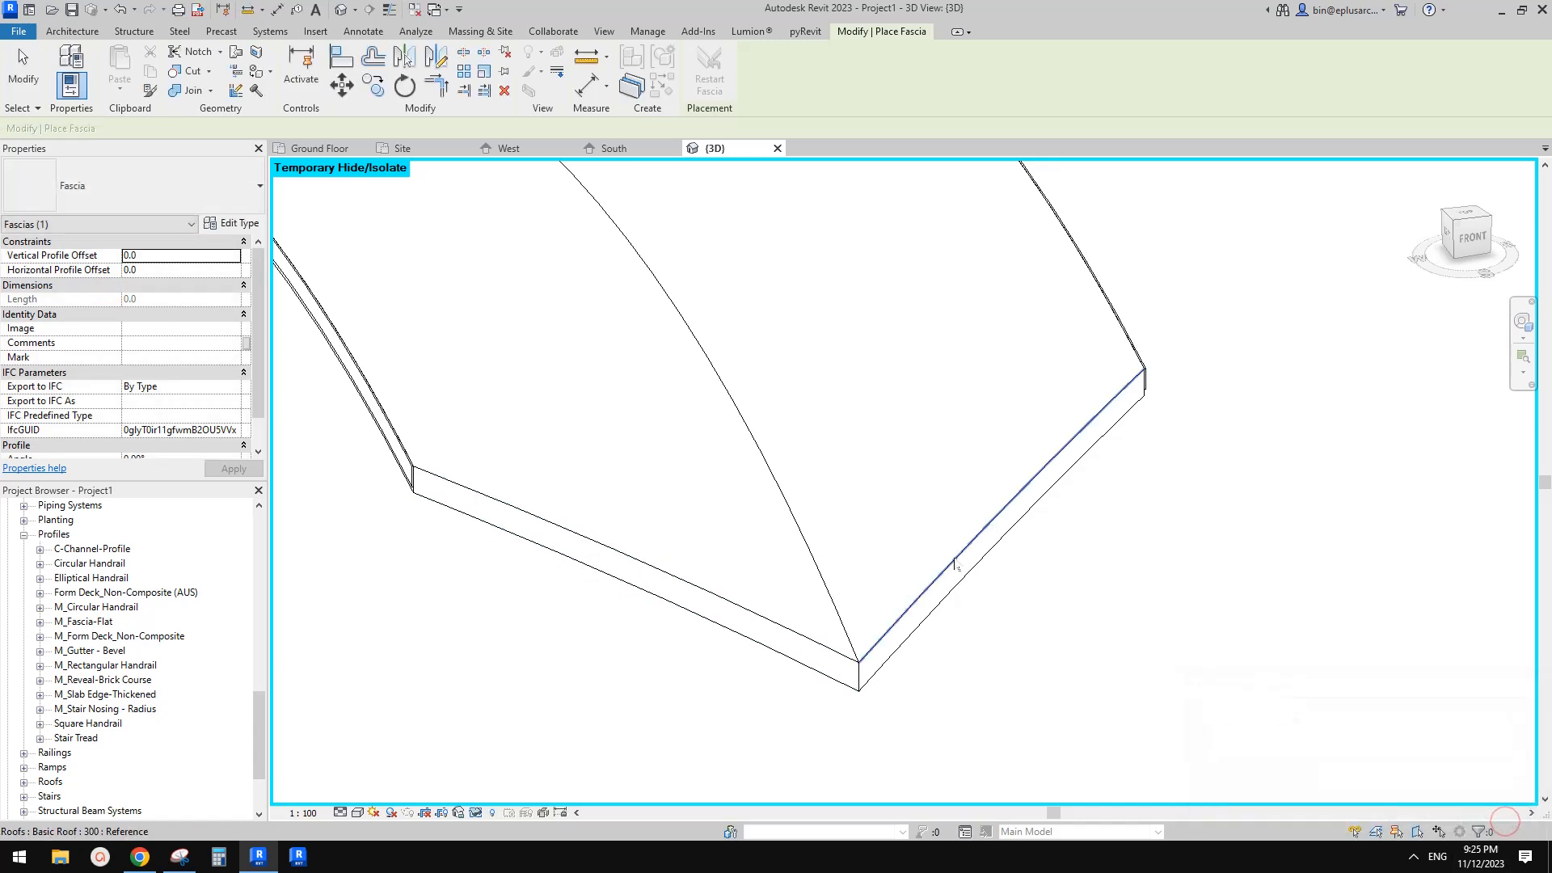
{"action": "left_click", "coordinate": [954, 556]}
{"action": "key", "text": "Escape"}
{"action": "key", "text": "Escape"}
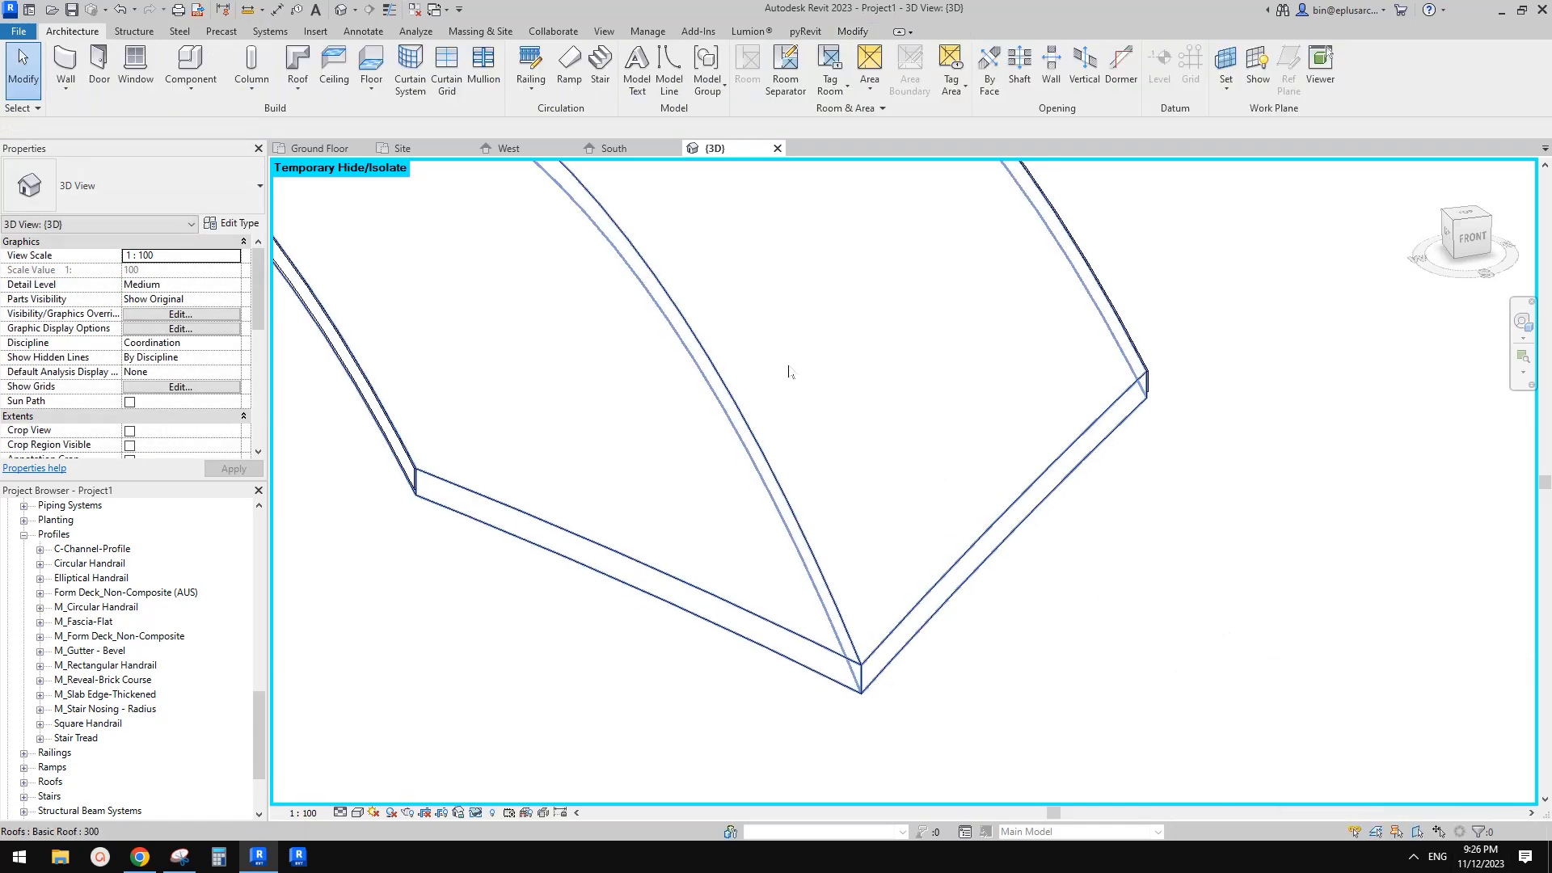
Create an in-place model in the Roofs category, keeping the default name
{"action": "left_click", "coordinate": [191, 81]}
{"action": "left_click", "coordinate": [207, 153]}
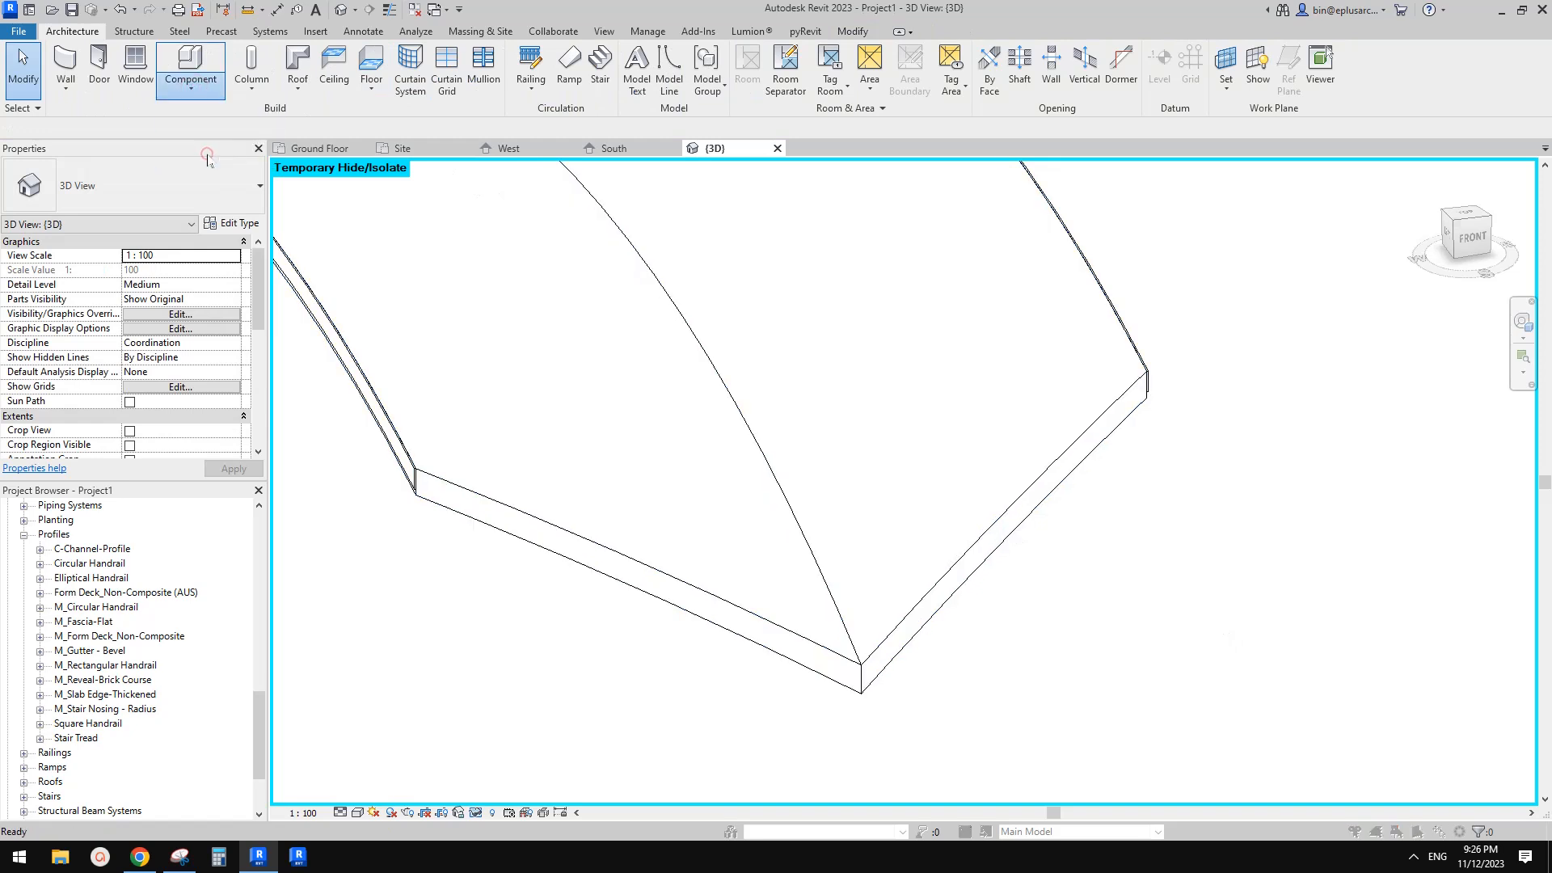
{"action": "scroll", "coordinate": [716, 394], "scroll_direction": "down", "scroll_amount": 4}
{"action": "left_click", "coordinate": [713, 386]}
{"action": "key", "text": "t"}
{"action": "scroll", "coordinate": [730, 388], "scroll_direction": "down", "scroll_amount": 1}
{"action": "scroll", "coordinate": [725, 412], "scroll_direction": "up", "scroll_amount": 1}
{"action": "scroll", "coordinate": [727, 409], "scroll_direction": "up", "scroll_amount": 4}
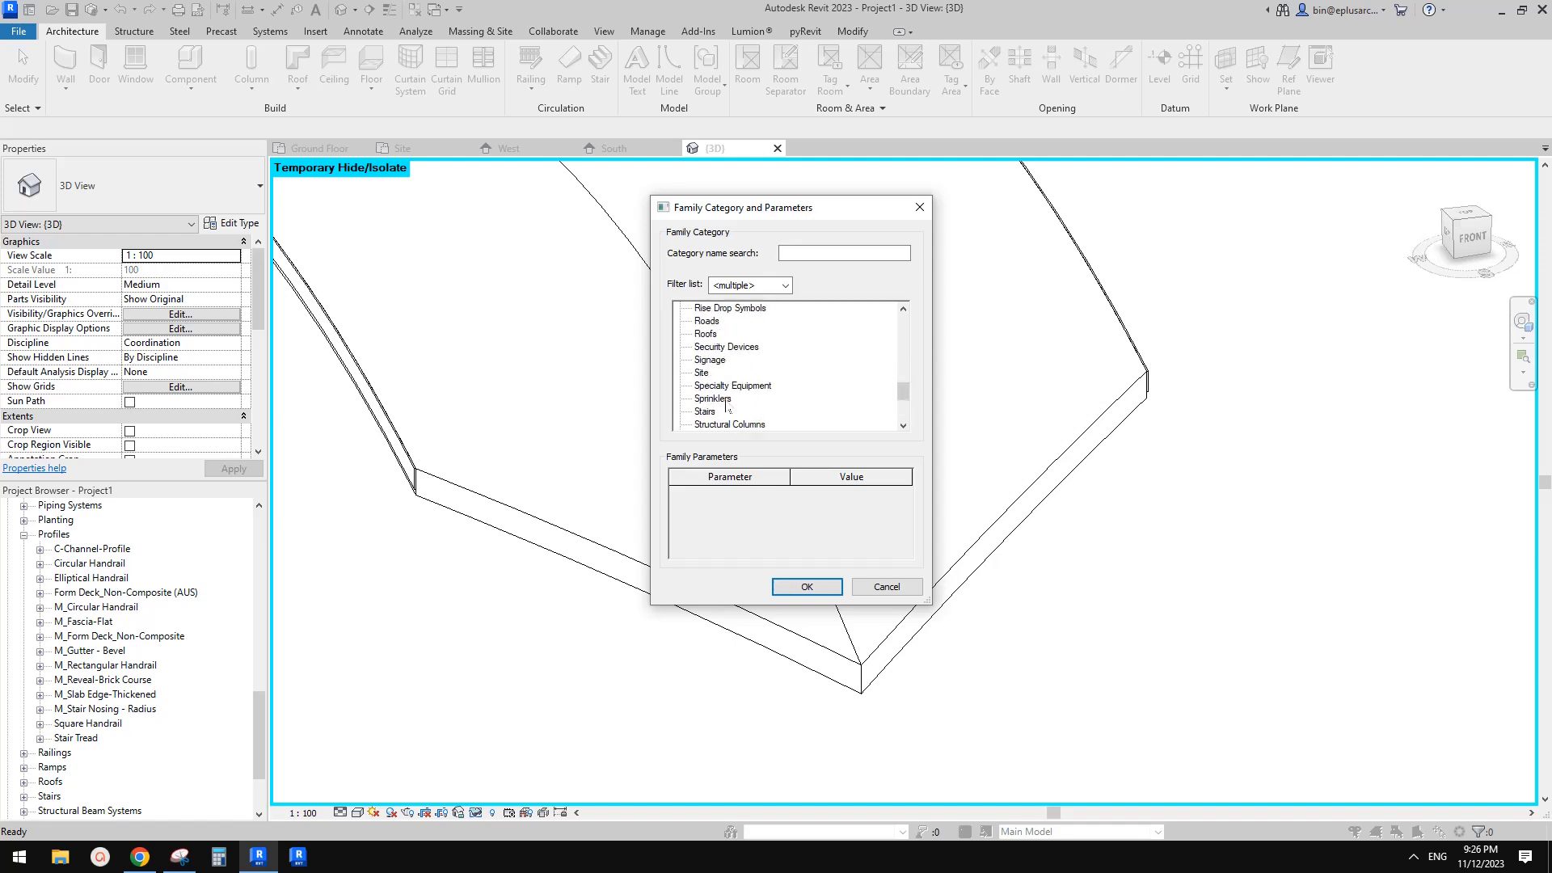
{"action": "left_click", "coordinate": [825, 592]}
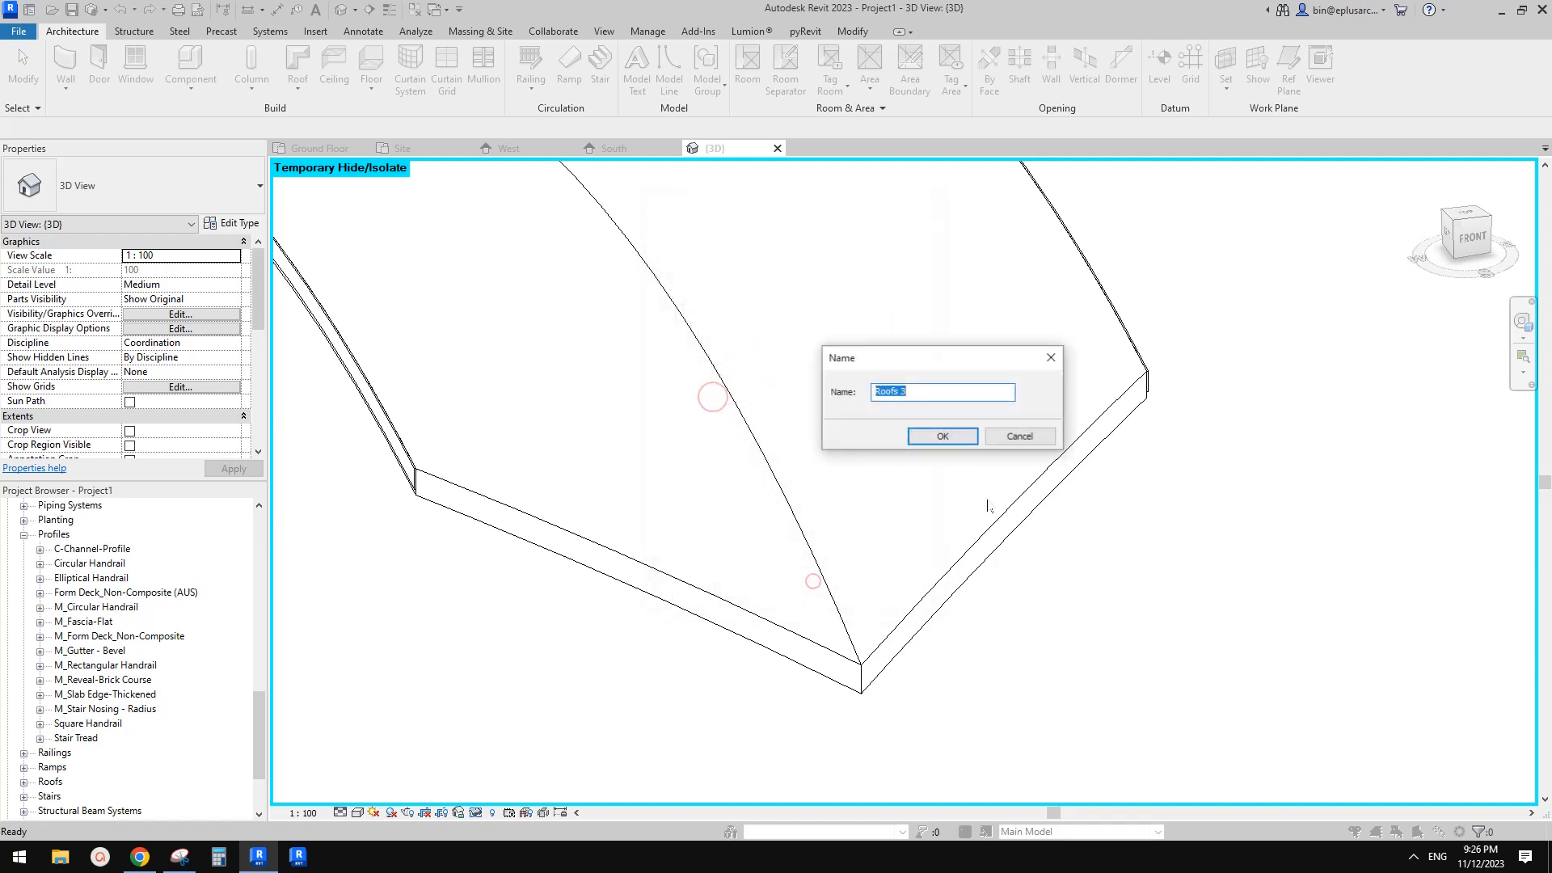
{"action": "key", "text": "Return"}
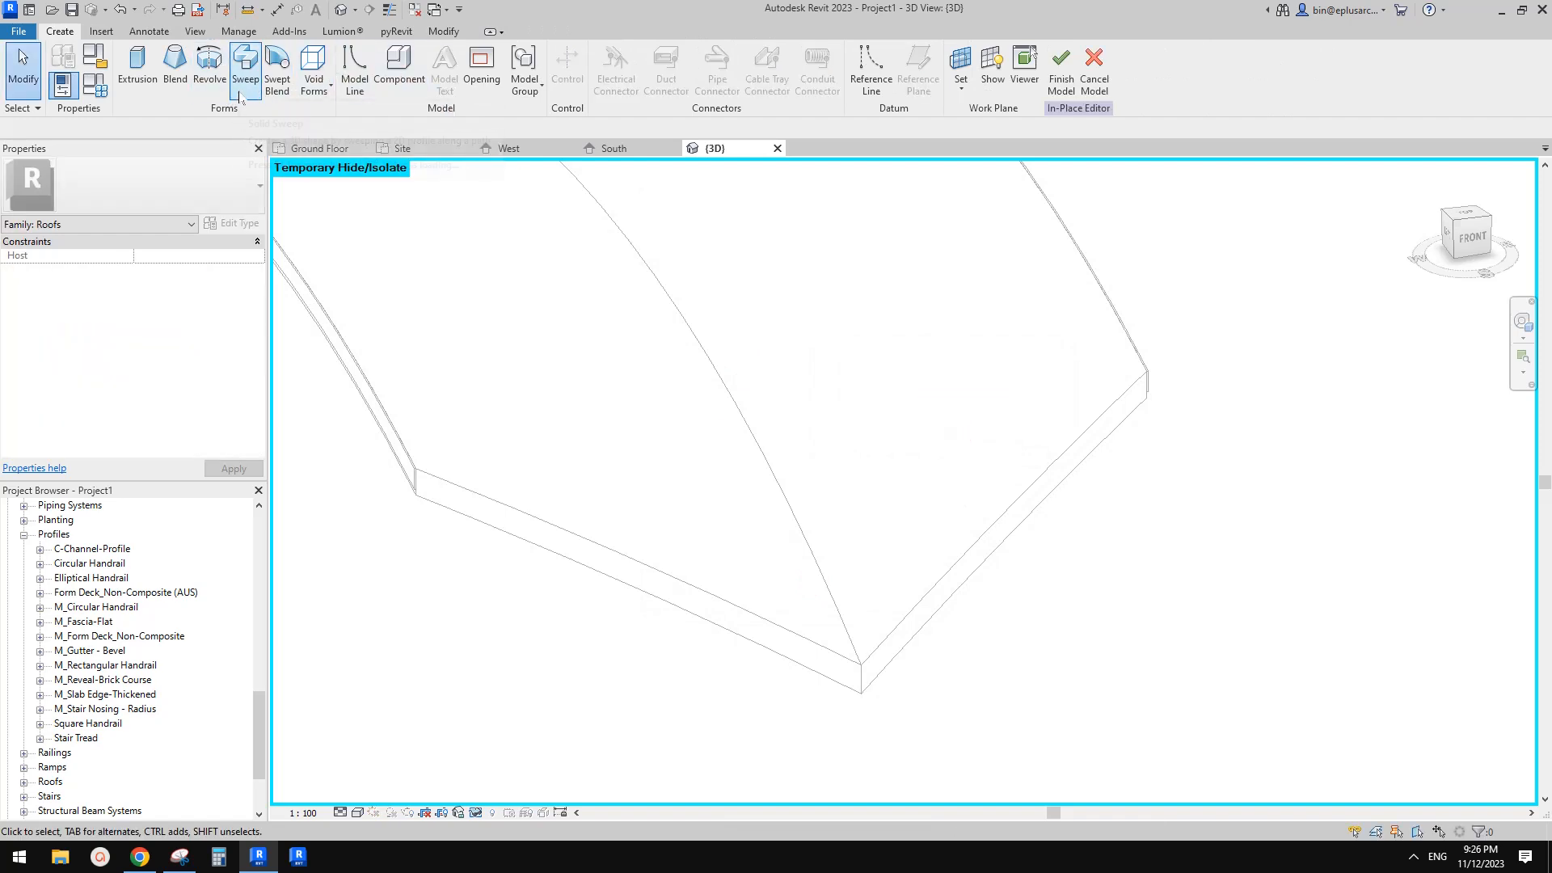
Start an in-place sweep along the roof arch's end edge using the M_Gutter - Bevel : 150 x 150mm profile
{"action": "left_click", "coordinate": [245, 66]}
{"action": "left_click", "coordinate": [781, 79]}
{"action": "left_click", "coordinate": [1005, 512]}
{"action": "left_click", "coordinate": [604, 85]}
{"action": "left_click", "coordinate": [911, 70]}
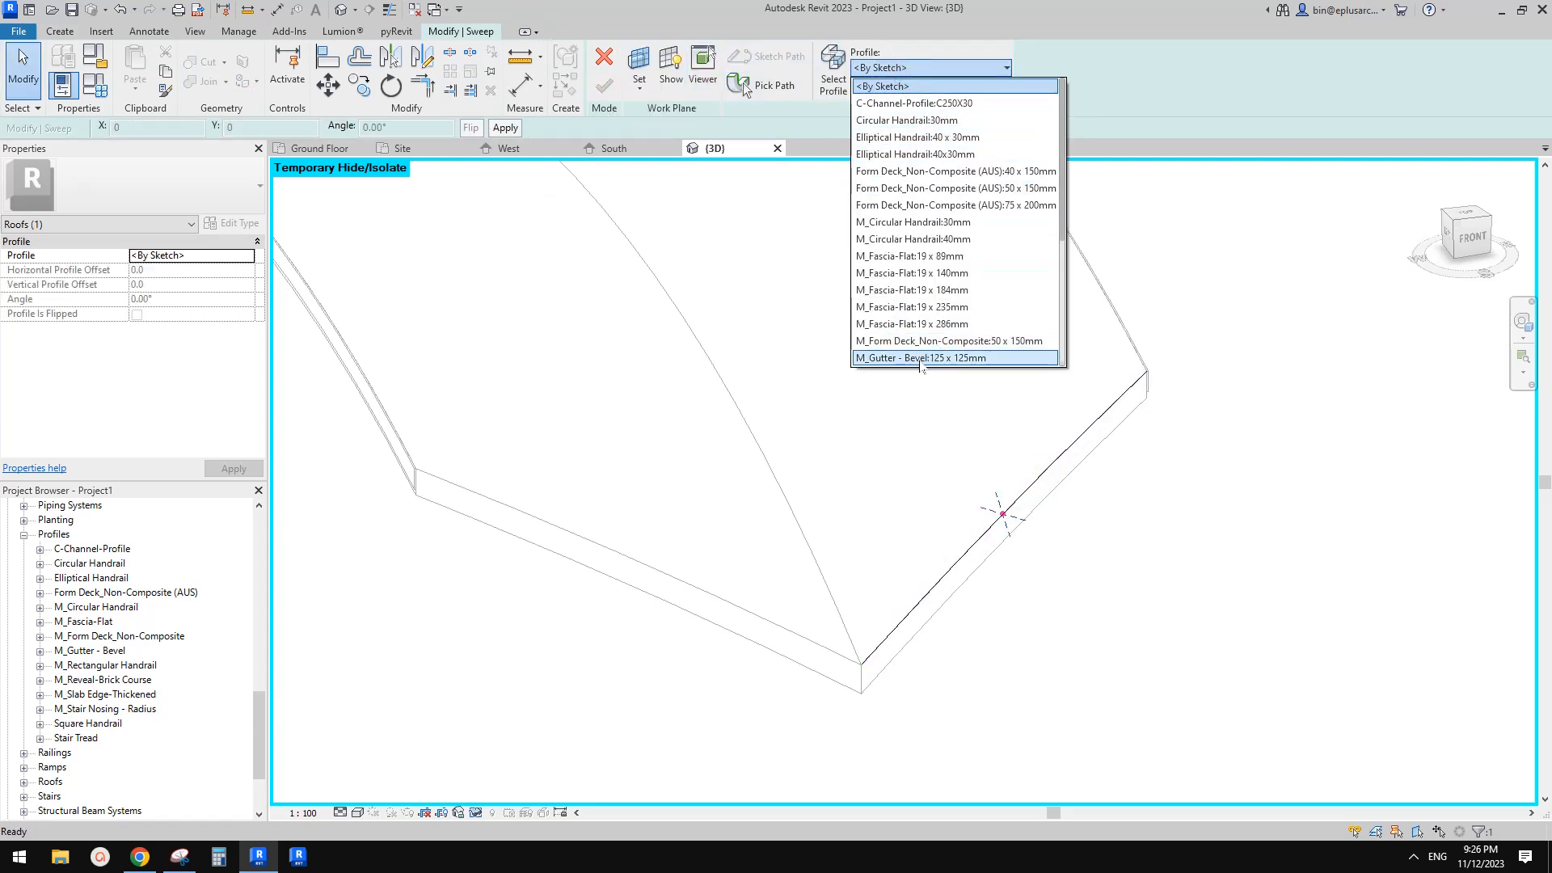
{"action": "scroll", "coordinate": [938, 352], "scroll_direction": "down", "scroll_amount": 2}
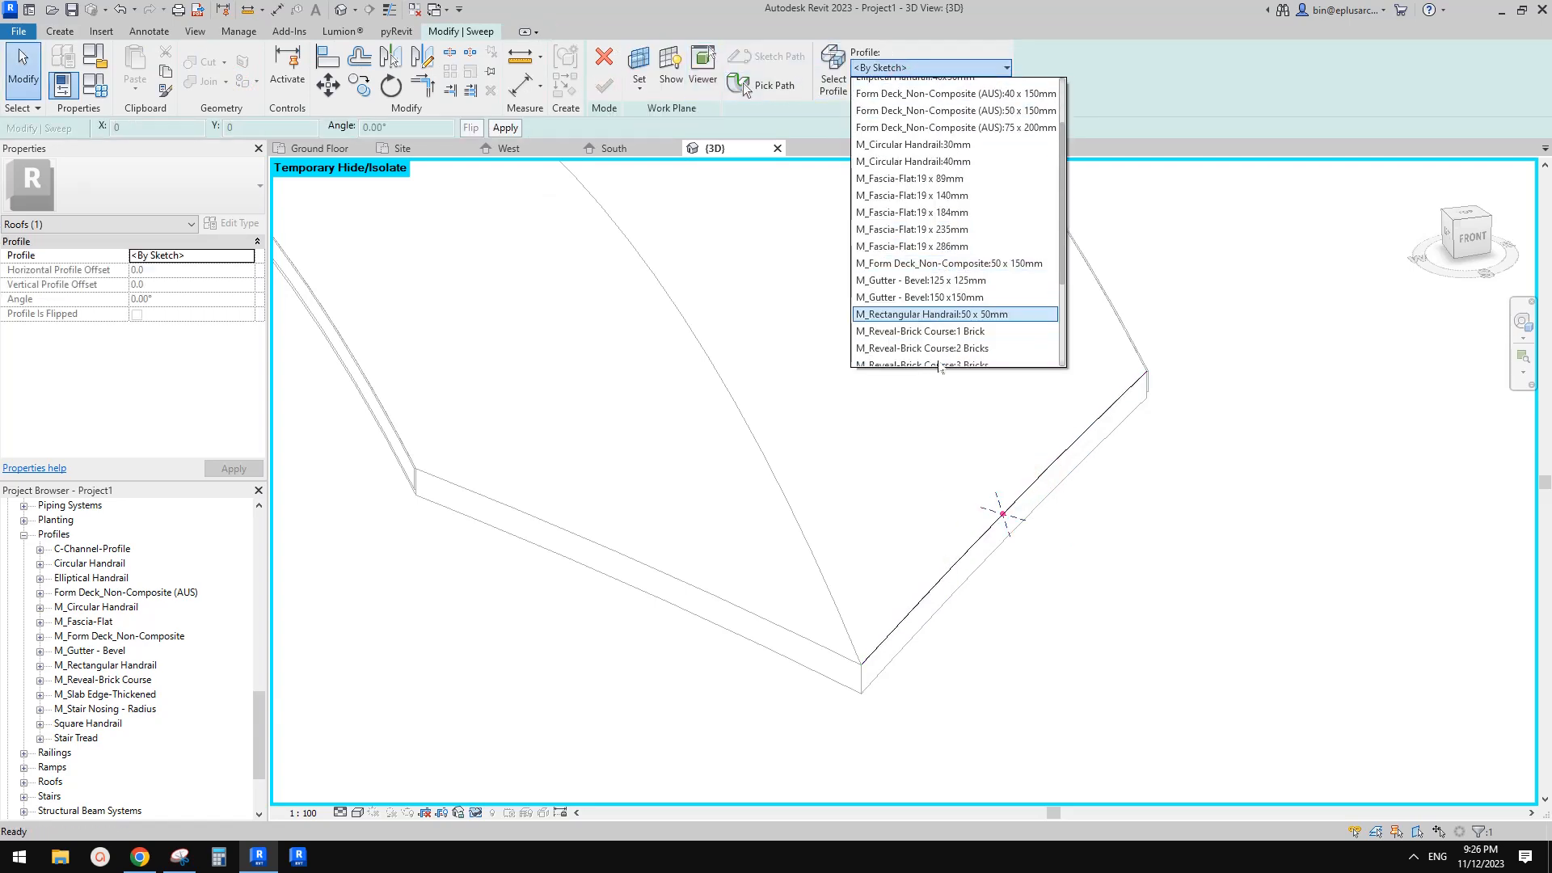
{"action": "left_click", "coordinate": [954, 296]}
{"action": "middle_click_drag", "start_coordinate": [944, 298], "coordinate": [917, 353], "text": "shift"}
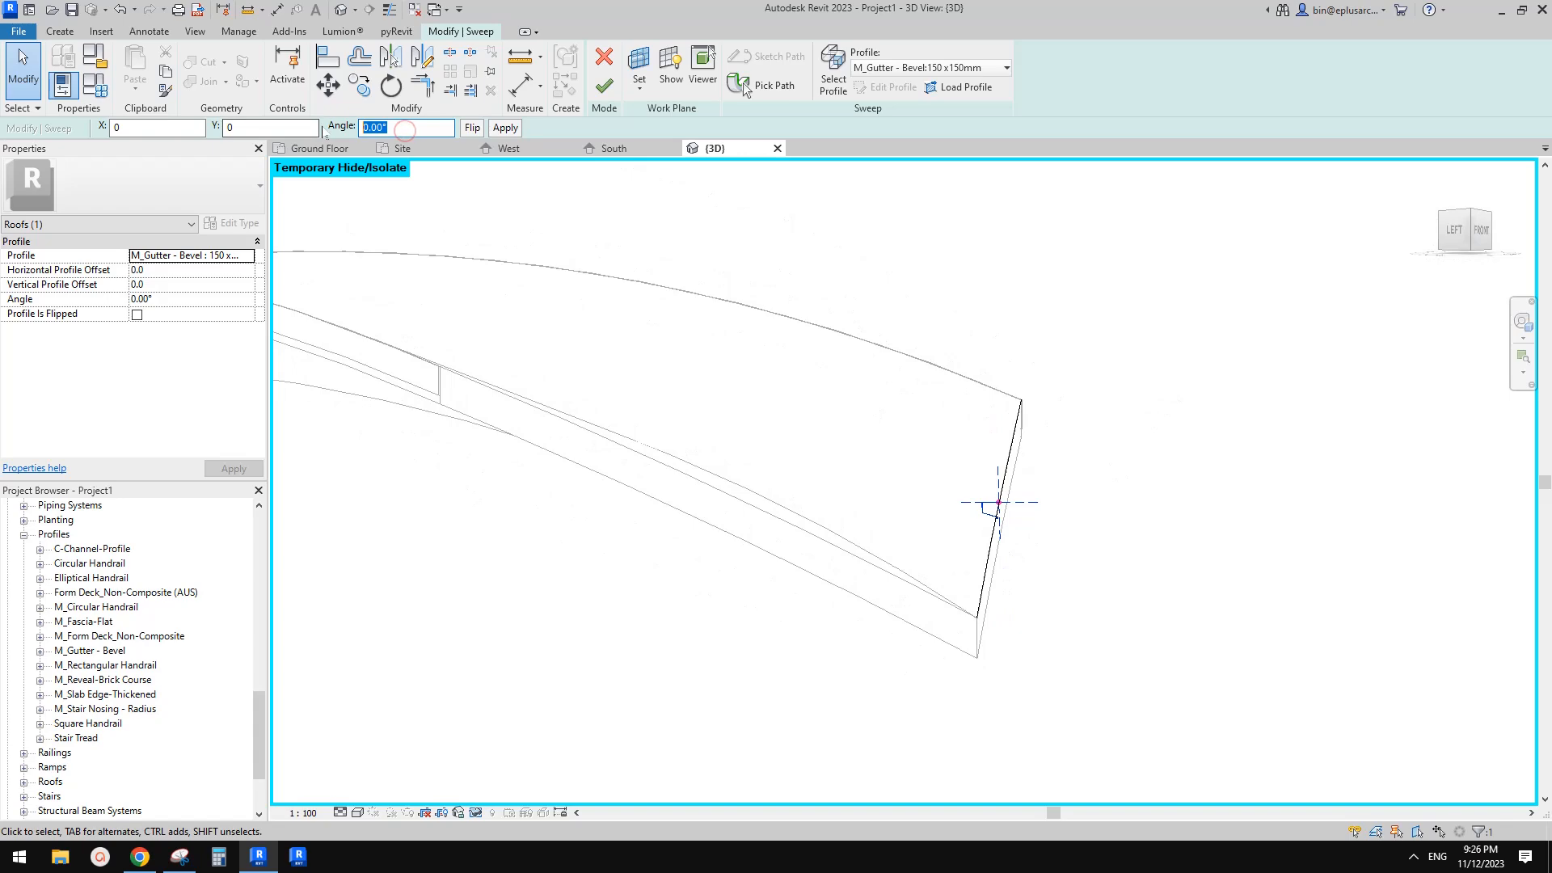
Rotate the sweep profile to a 90° angle and finish the sweep
{"action": "type", "text": "90"}
{"action": "key", "text": "Return"}
{"action": "left_click", "coordinate": [612, 97]}
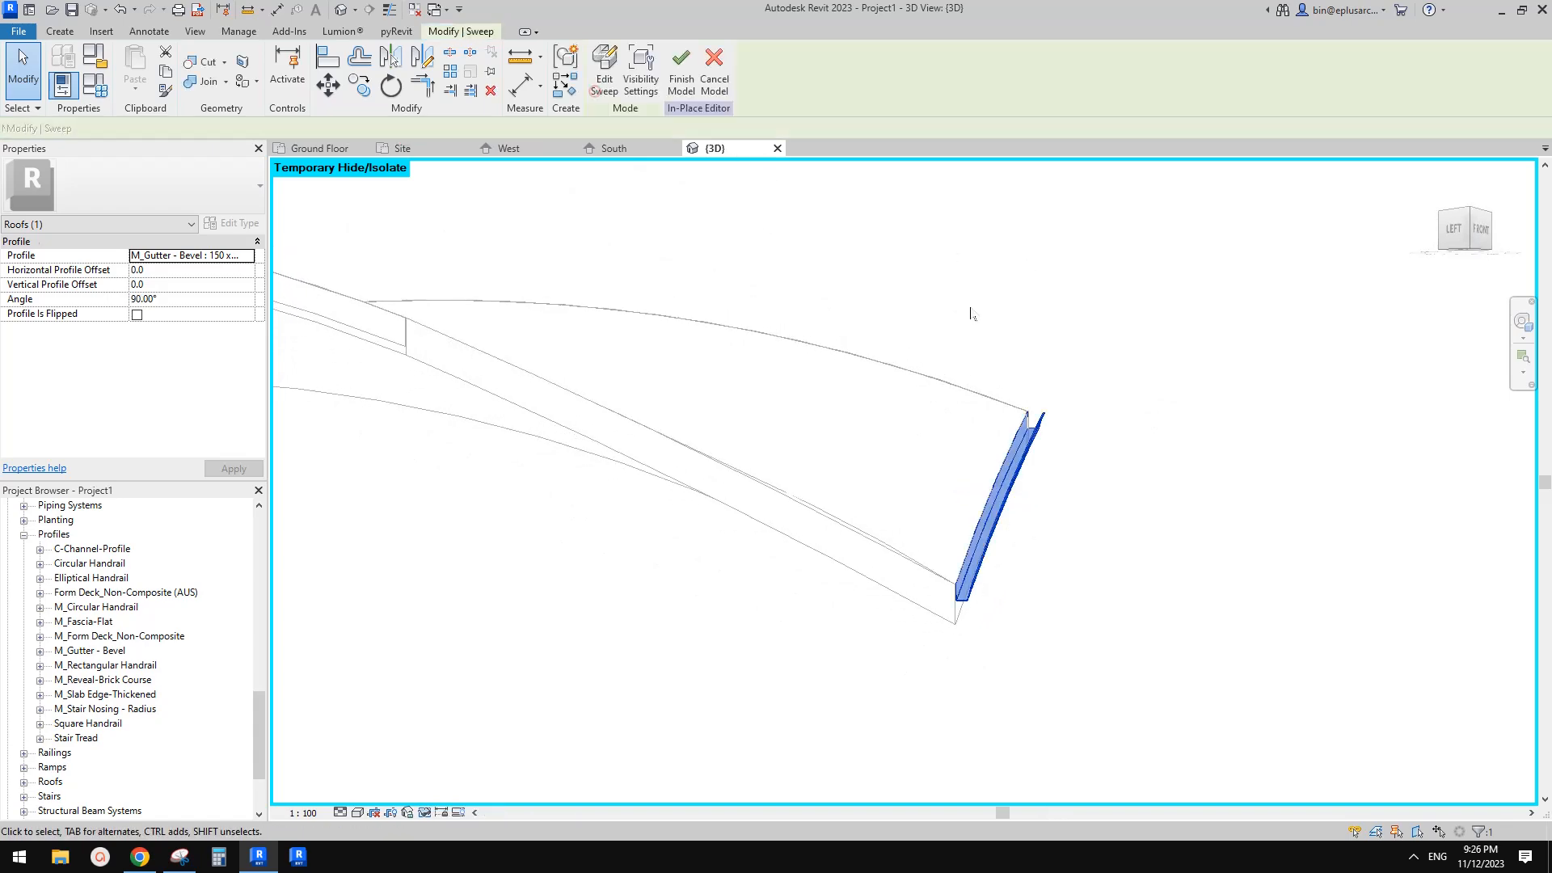
Finish the in-place roof model containing the gutter sweep
{"action": "mouse_move", "coordinate": [1084, 367]}
{"action": "middle_mouse_down", "text": "shift"}
{"action": "mouse_move", "coordinate": [1154, 388]}
{"action": "mouse_move", "coordinate": [1260, 380]}
{"action": "mouse_move", "coordinate": [1160, 423]}
{"action": "mouse_move", "coordinate": [1084, 526]}
{"action": "middle_mouse_up", "text": "shift"}
{"action": "left_click", "coordinate": [603, 77]}
{"action": "scroll", "coordinate": [891, 371], "scroll_direction": "down", "scroll_amount": 4}
{"action": "middle_click_drag", "start_coordinate": [942, 356], "coordinate": [949, 484], "text": "shift"}
{"action": "scroll", "coordinate": [949, 483], "scroll_direction": "down", "scroll_amount": 2}
{"action": "scroll", "coordinate": [741, 536], "scroll_direction": "down", "scroll_amount": 2}
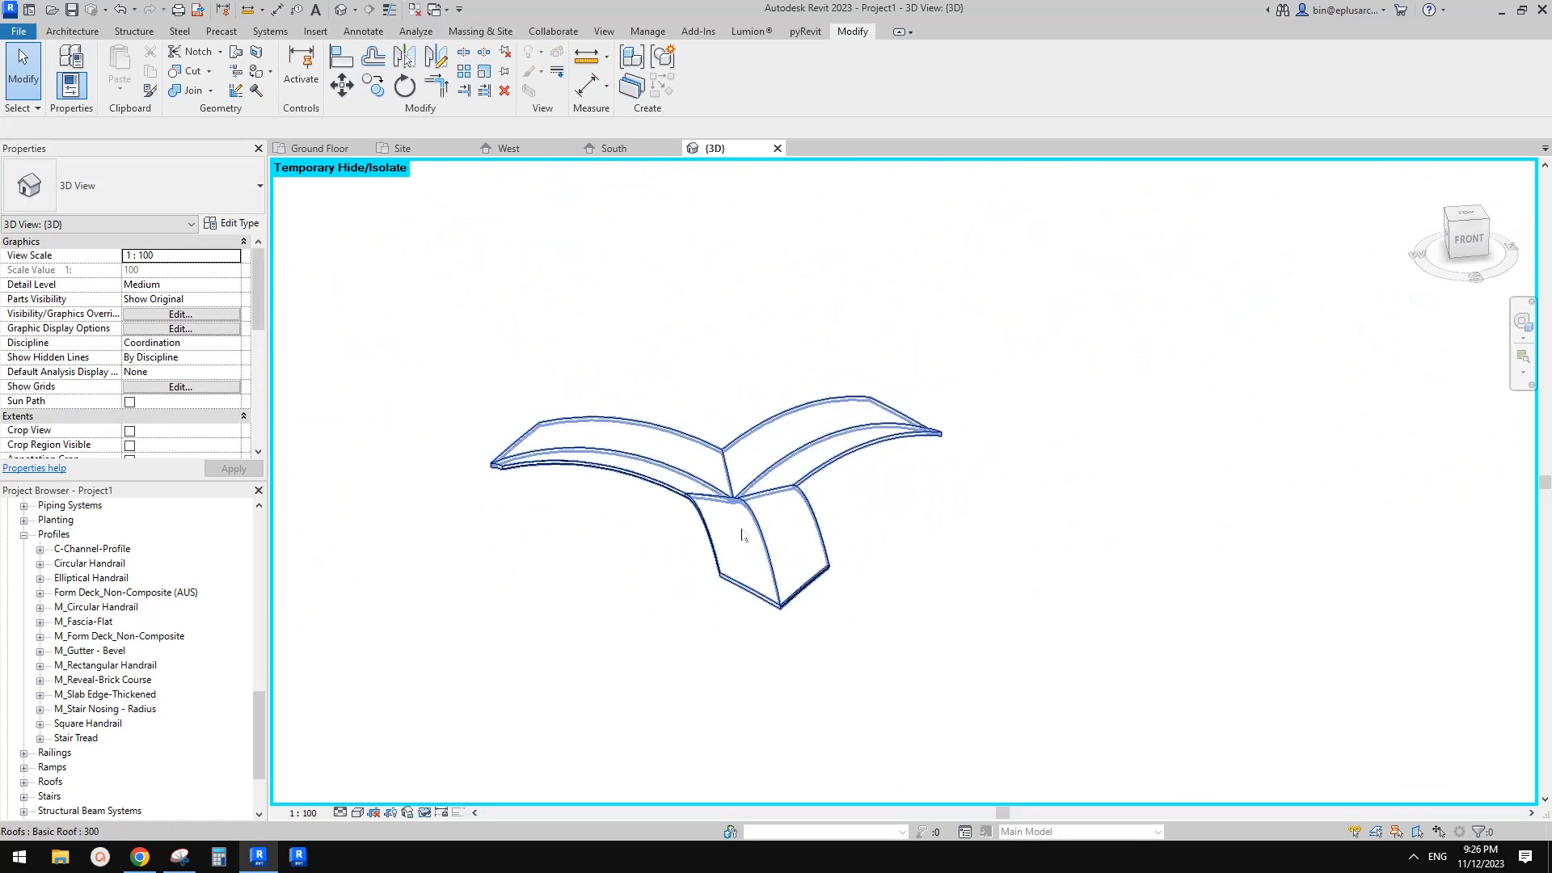
Compare the reference photo of the building with the roof model from different angles
{"action": "left_click", "coordinate": [144, 863]}
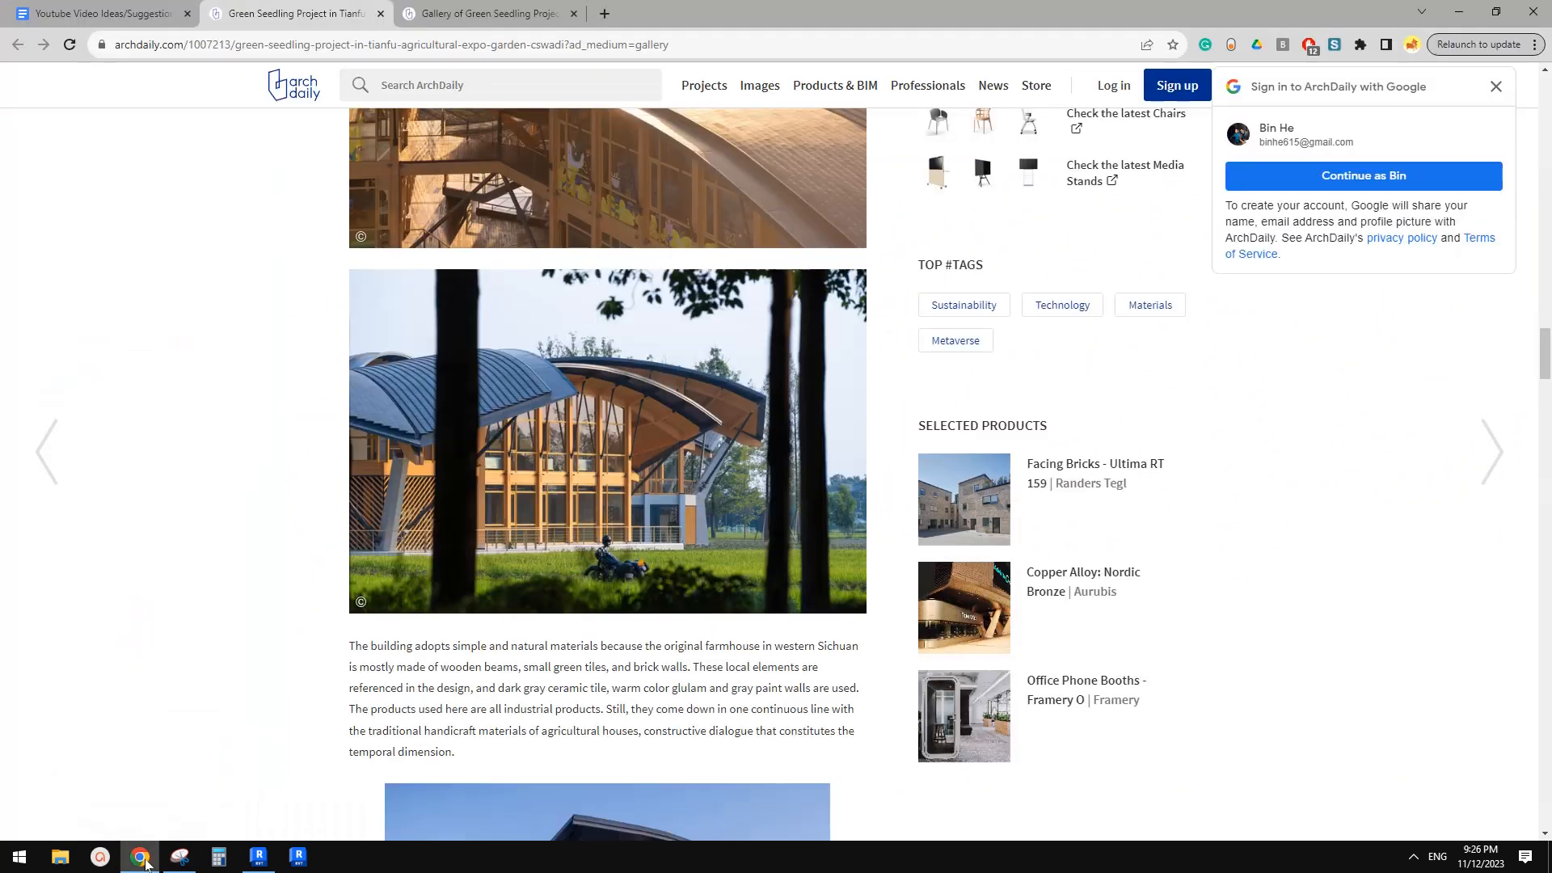
{"action": "left_click", "coordinate": [258, 857]}
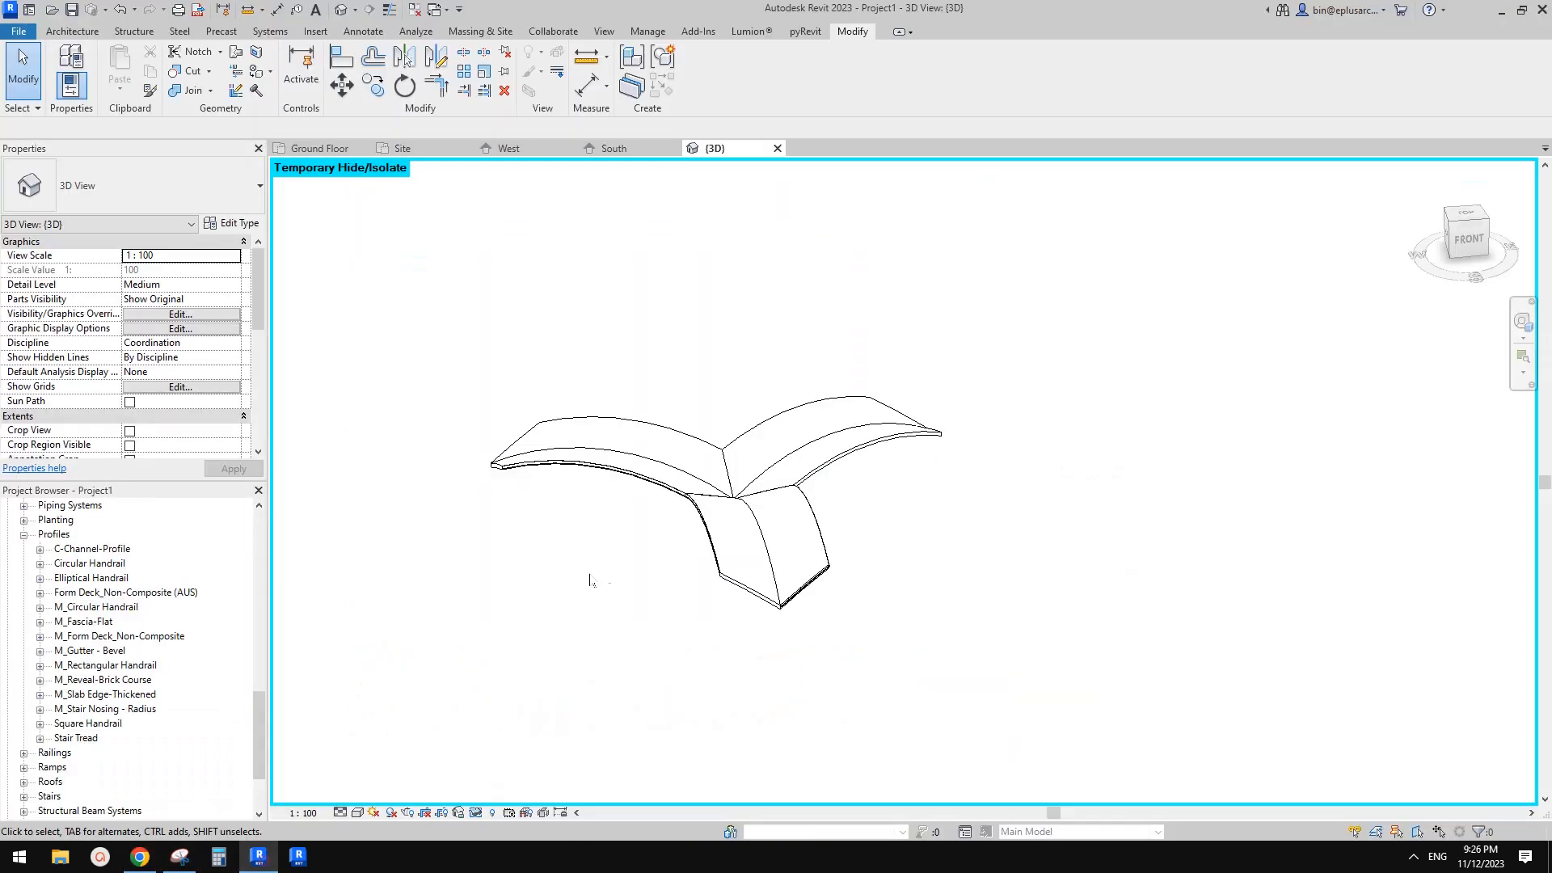
{"action": "middle_click_drag", "start_coordinate": [841, 489], "coordinate": [938, 538], "text": "shift"}
{"action": "middle_click_drag", "start_coordinate": [938, 538], "coordinate": [1009, 537], "text": "shift"}
{"action": "scroll", "coordinate": [936, 569], "scroll_direction": "down", "scroll_amount": 1}
{"action": "middle_click_drag", "start_coordinate": [1009, 537], "coordinate": [875, 475], "text": "shift"}
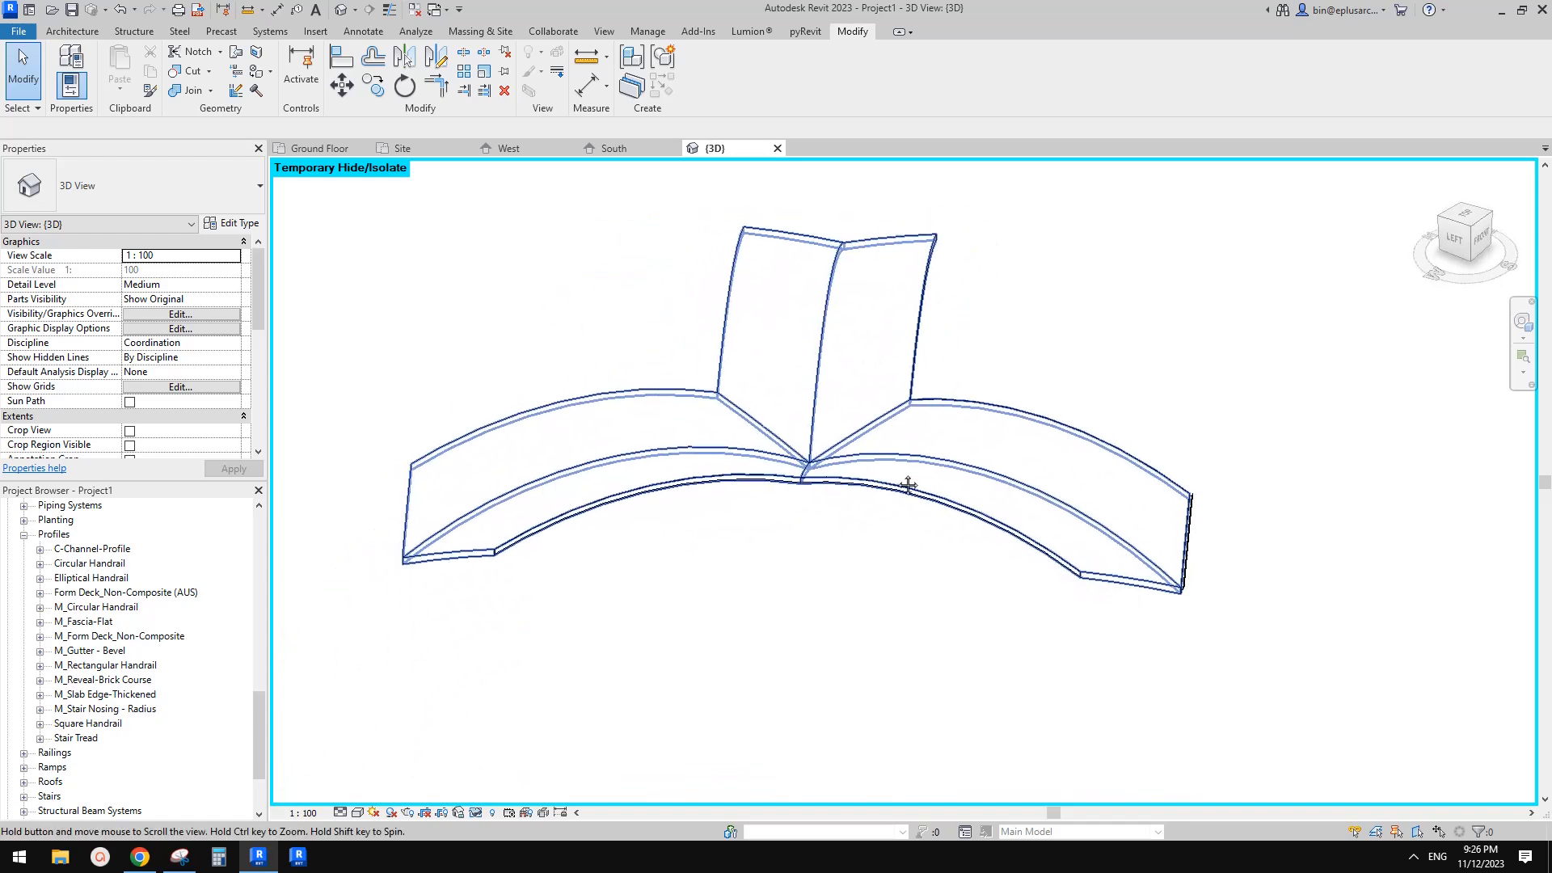
{"action": "scroll", "coordinate": [992, 499], "scroll_direction": "down", "scroll_amount": 2}
{"action": "scroll", "coordinate": [991, 501], "scroll_direction": "down", "scroll_amount": 2}
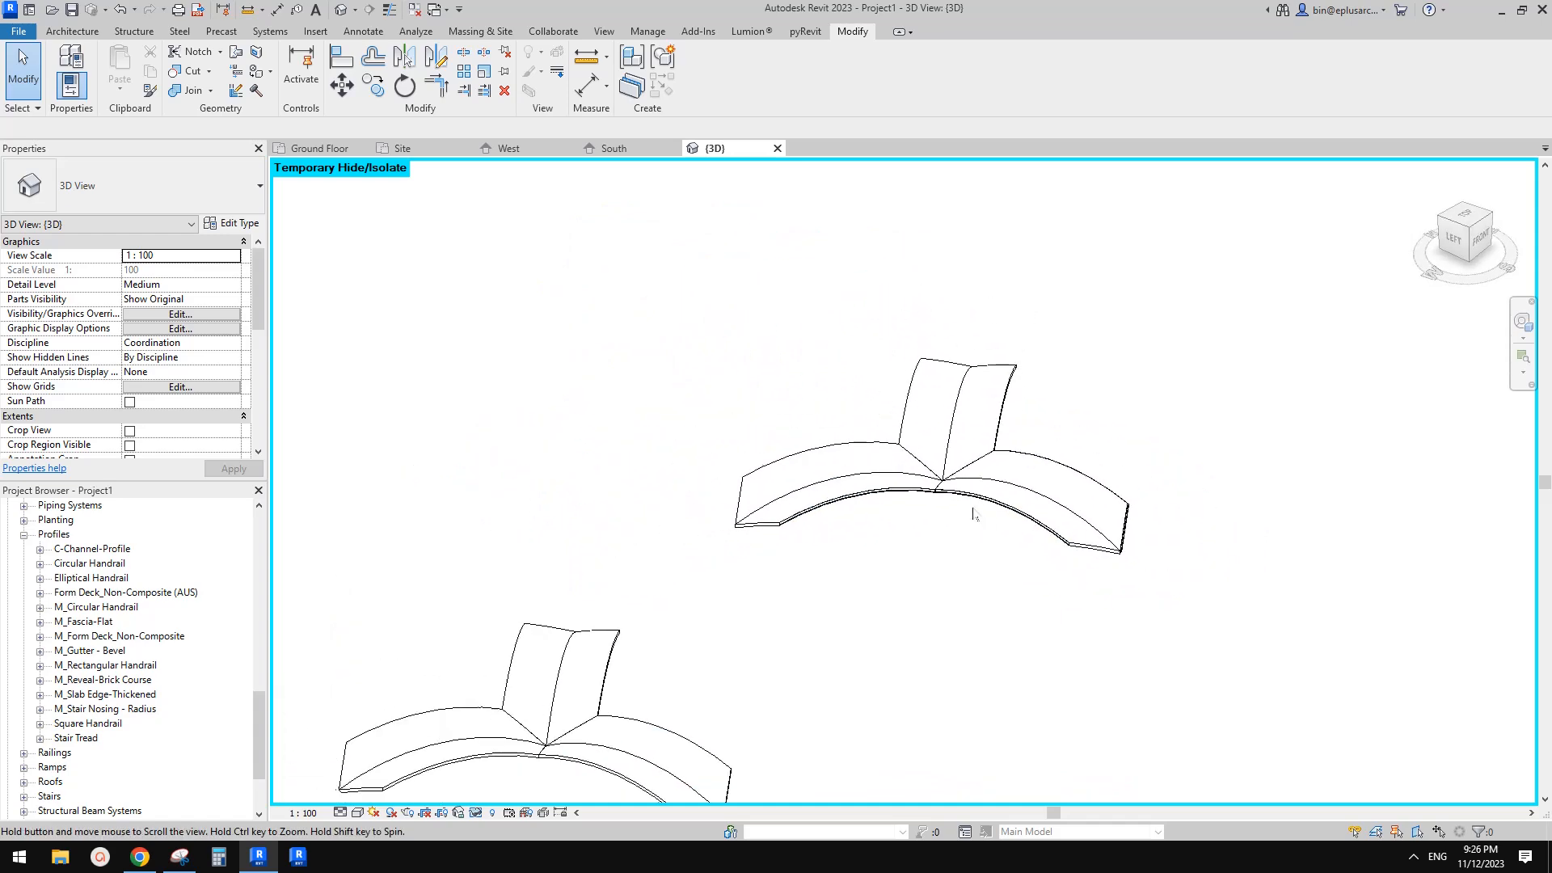
{"action": "left_click", "coordinate": [1024, 479]}
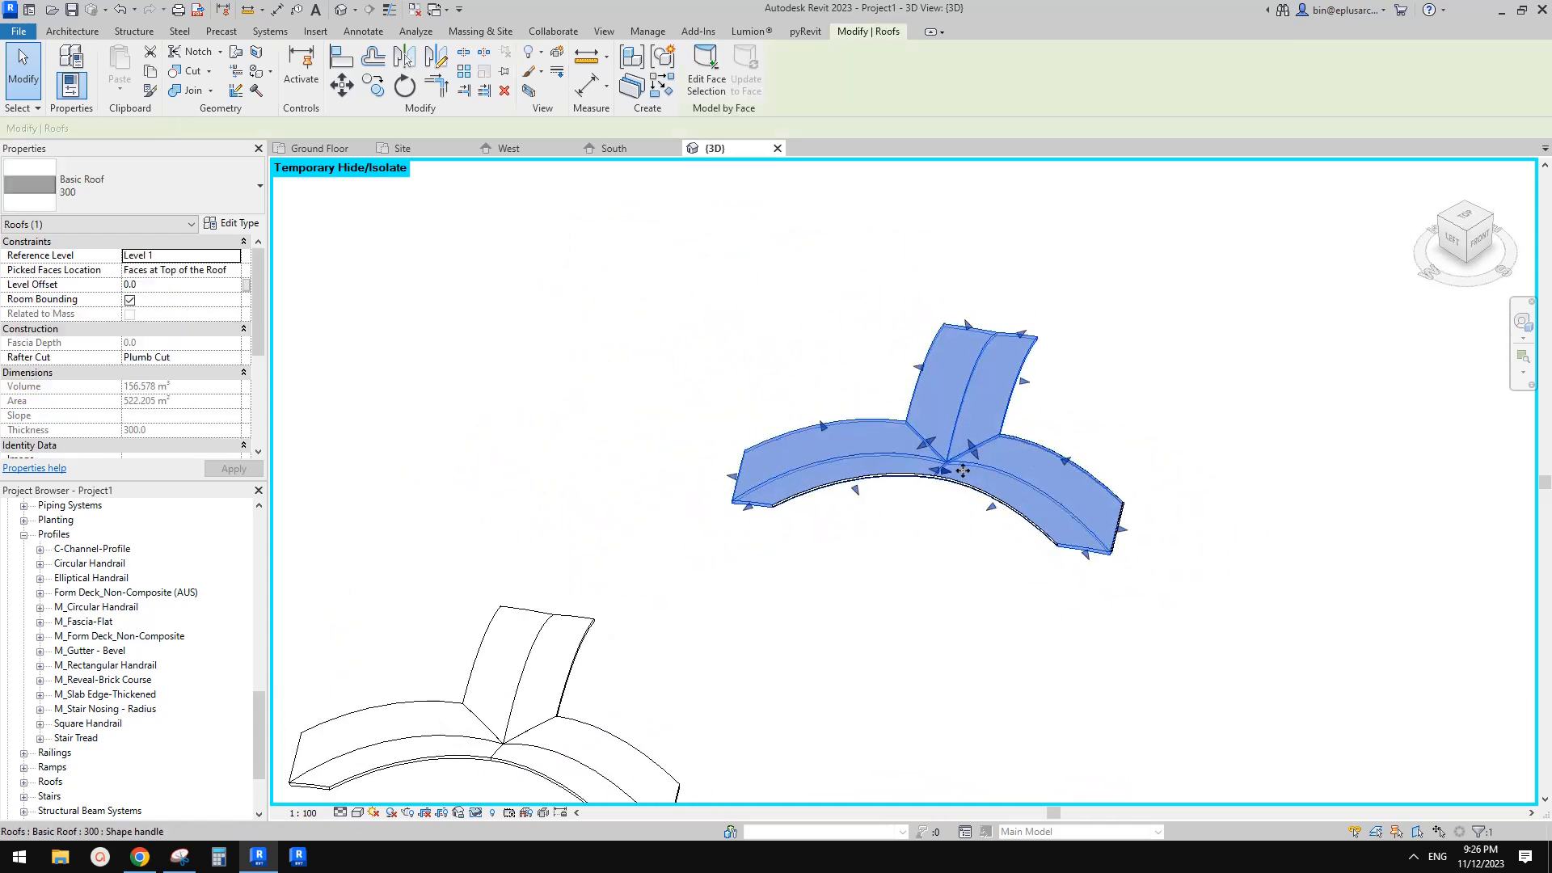
Review the project's master plan and view the roofs from the top
{"action": "left_click", "coordinate": [150, 856]}
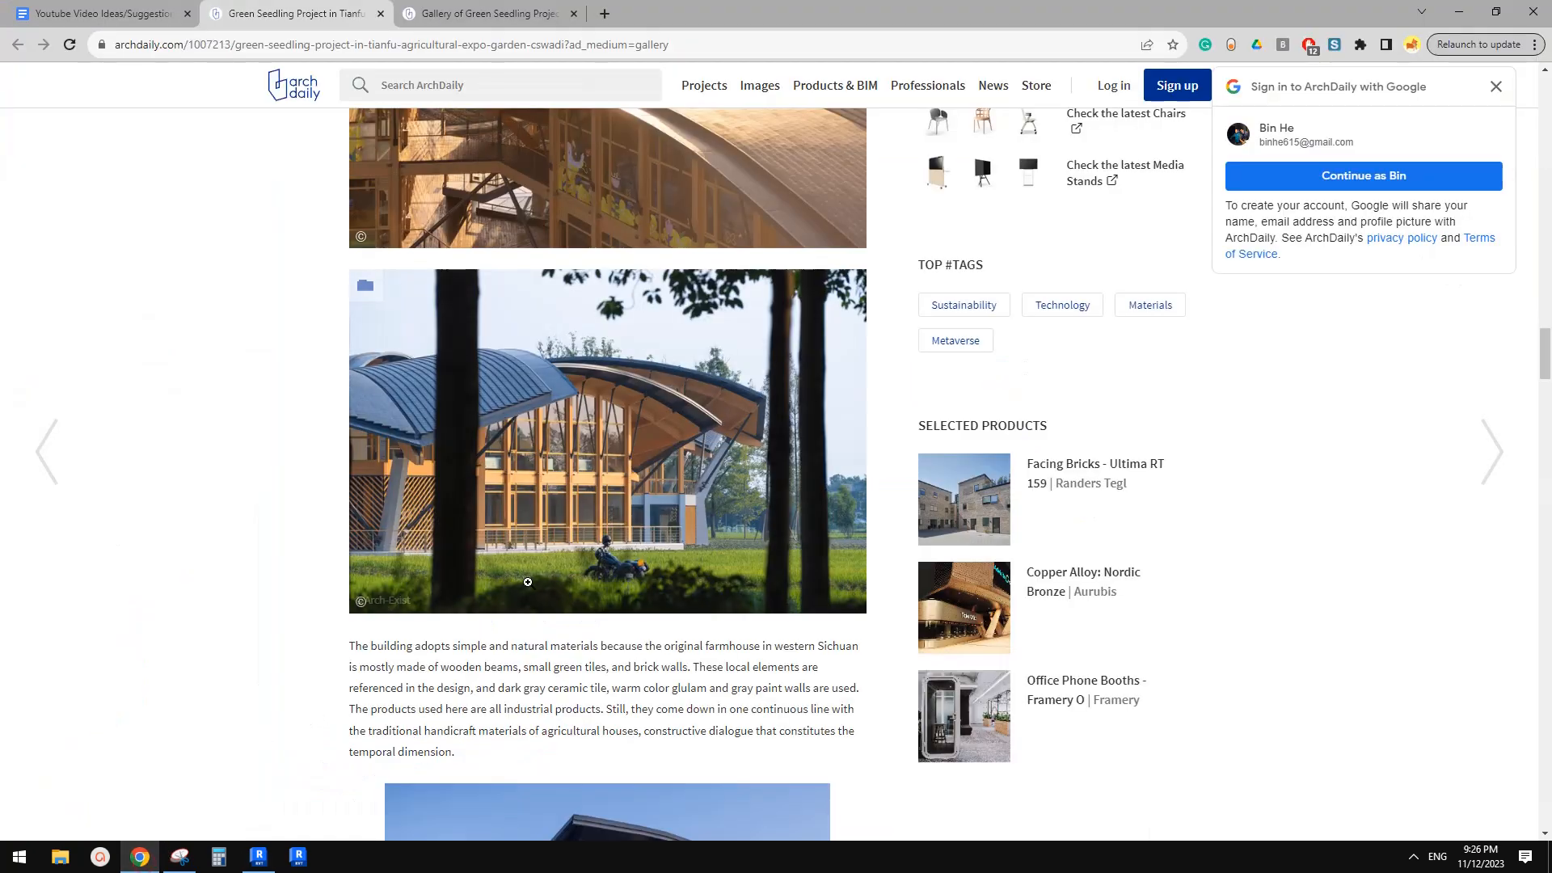
{"action": "scroll", "coordinate": [608, 570], "scroll_direction": "up", "scroll_amount": 7}
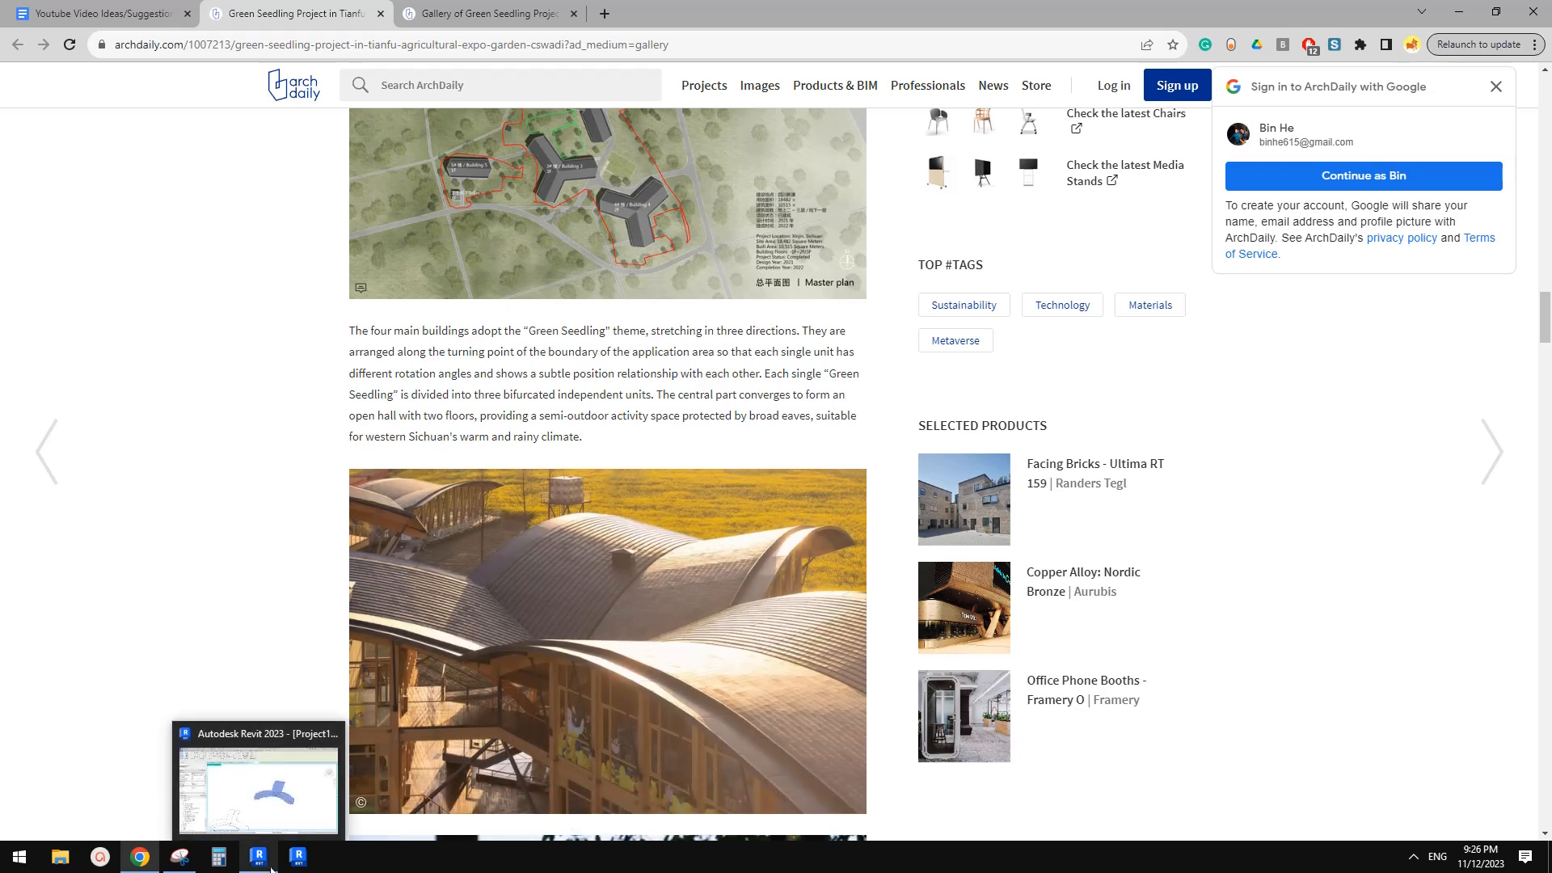
{"action": "left_click", "coordinate": [271, 869]}
{"action": "scroll", "coordinate": [726, 586], "scroll_direction": "down", "scroll_amount": 1}
{"action": "middle_click_drag", "start_coordinate": [696, 637], "coordinate": [796, 539]}
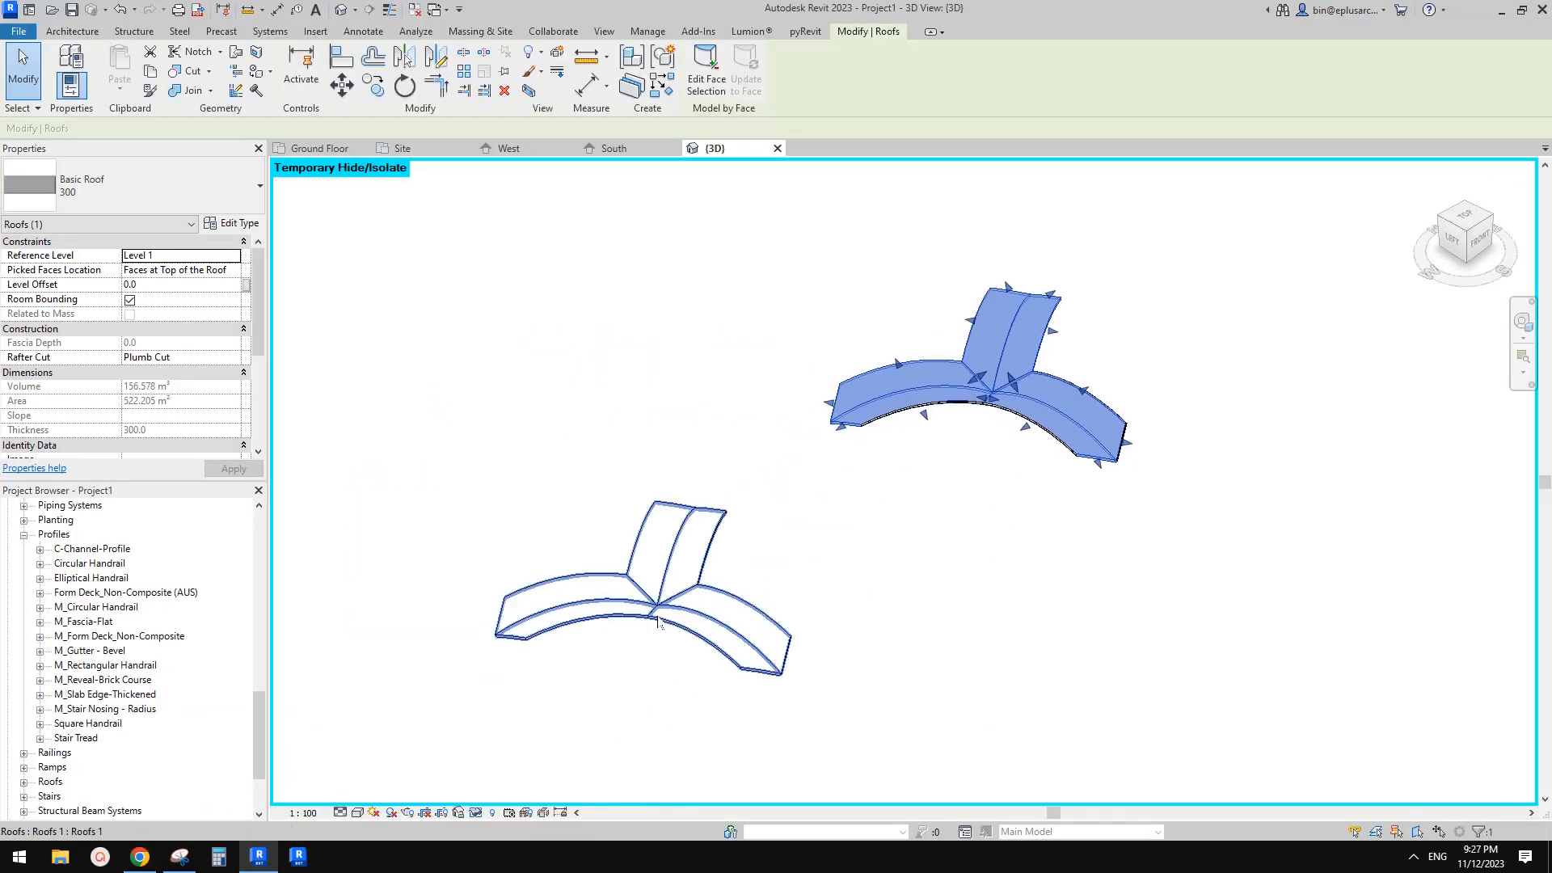
{"action": "middle_click_drag", "start_coordinate": [724, 636], "coordinate": [749, 682]}
{"action": "middle_click_drag", "start_coordinate": [1067, 499], "coordinate": [1030, 524]}
{"action": "scroll", "coordinate": [1039, 484], "scroll_direction": "down", "scroll_amount": 2}
{"action": "middle_click_drag", "start_coordinate": [1045, 469], "coordinate": [991, 634], "text": "shift"}
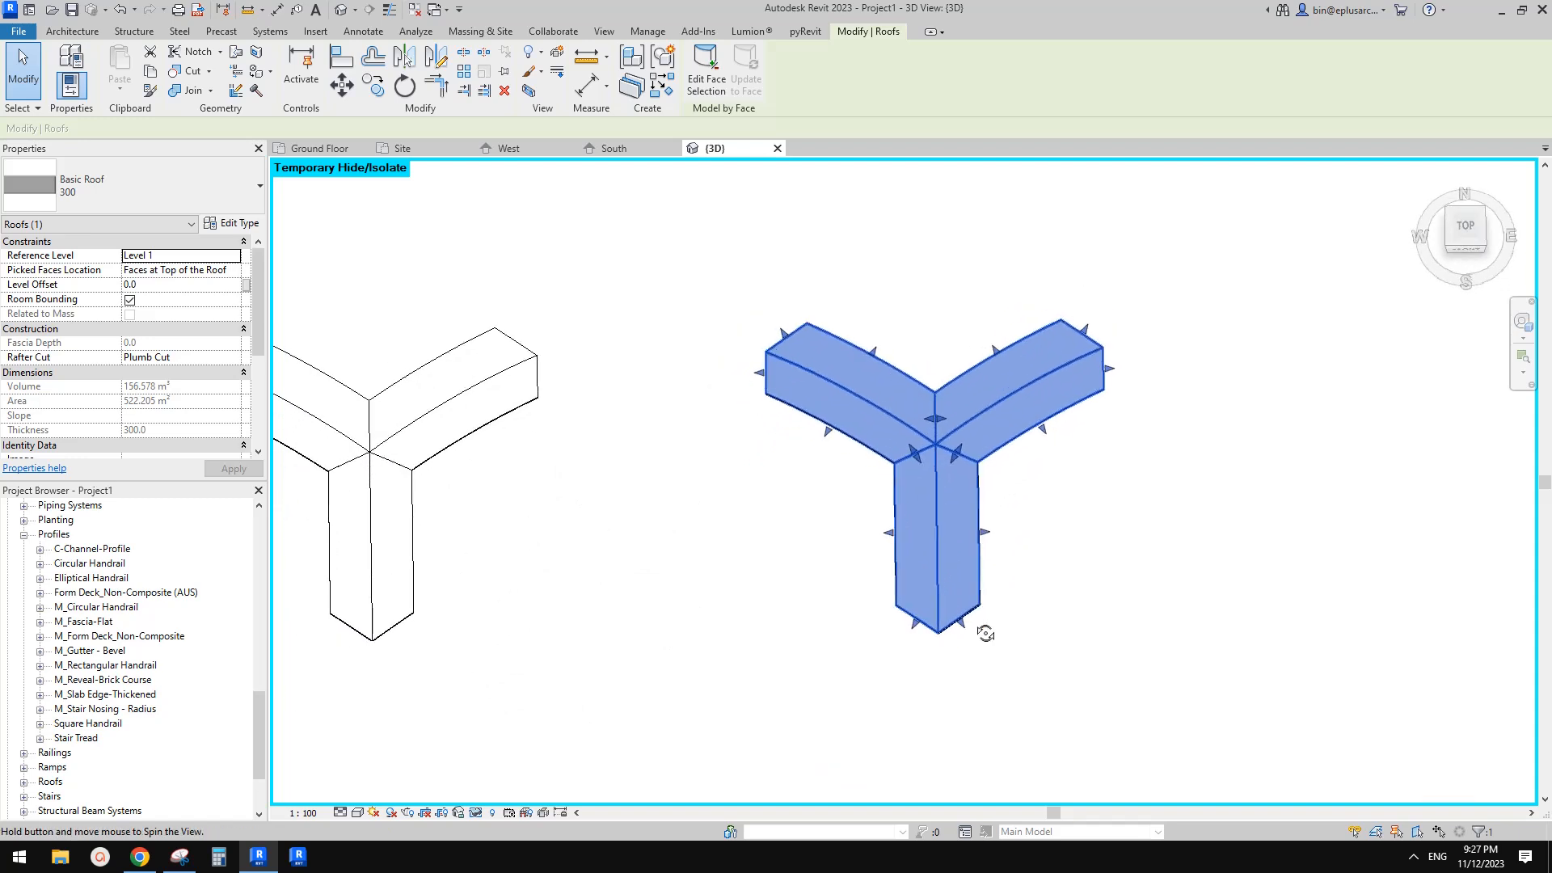
{"action": "middle_click_drag", "start_coordinate": [946, 569], "coordinate": [966, 604], "text": "shift"}
{"action": "middle_click_drag", "start_coordinate": [1063, 541], "coordinate": [989, 505]}
{"action": "left_click", "coordinate": [1047, 502]}
{"action": "scroll", "coordinate": [1041, 500], "scroll_direction": "down", "scroll_amount": 1}
{"action": "left_click", "coordinate": [1468, 233]}
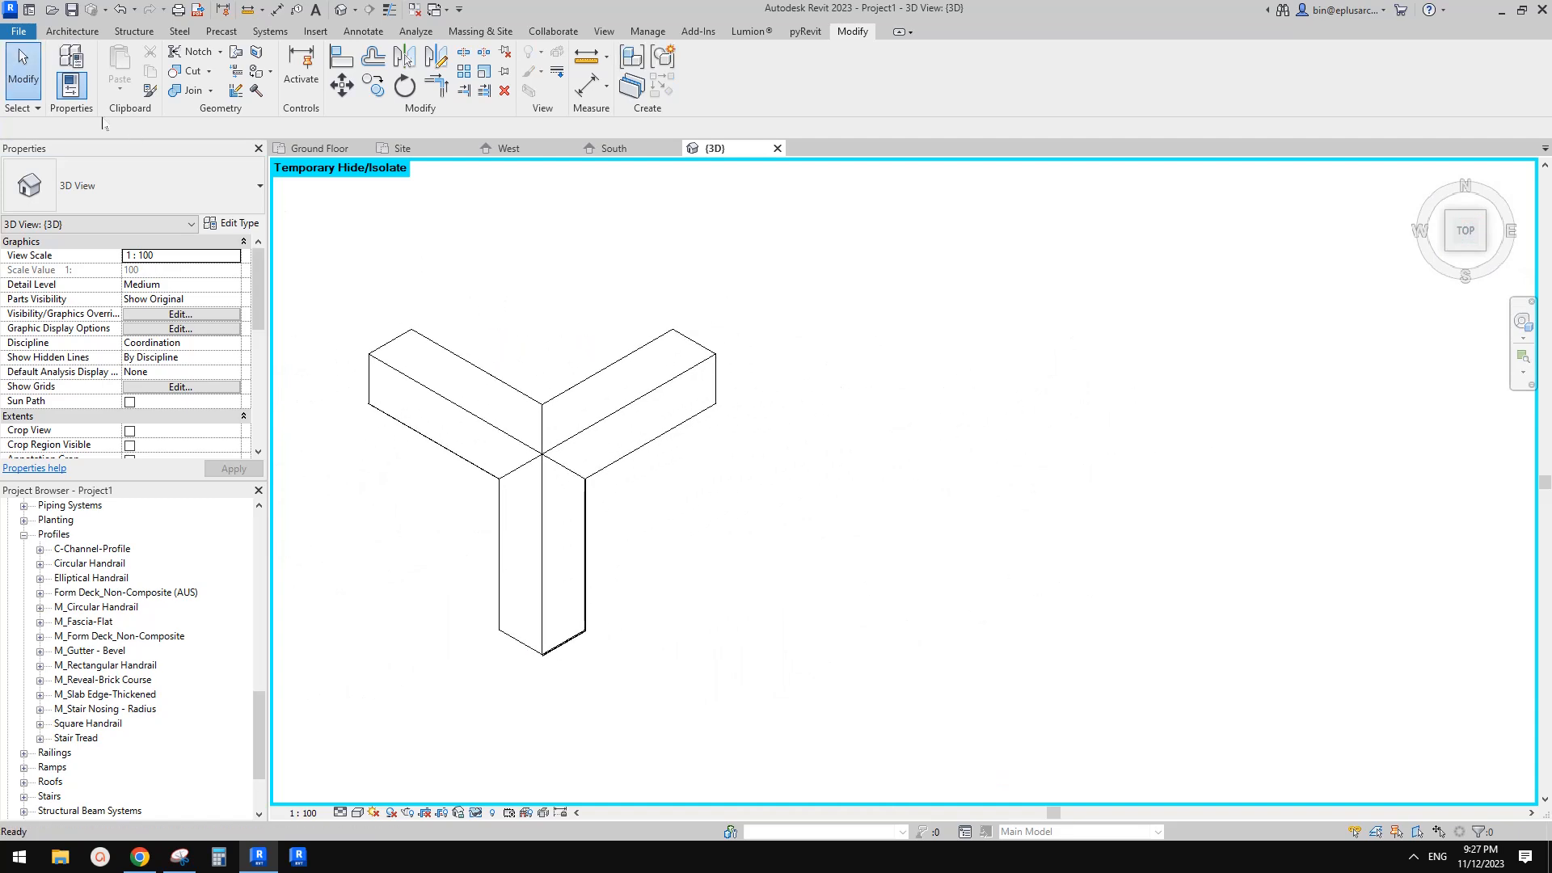
Create an in-place model in the Mass category named Mass 1
{"action": "left_click", "coordinate": [81, 31]}
{"action": "left_click", "coordinate": [193, 87]}
{"action": "left_click", "coordinate": [222, 150]}
{"action": "left_click", "coordinate": [738, 386]}
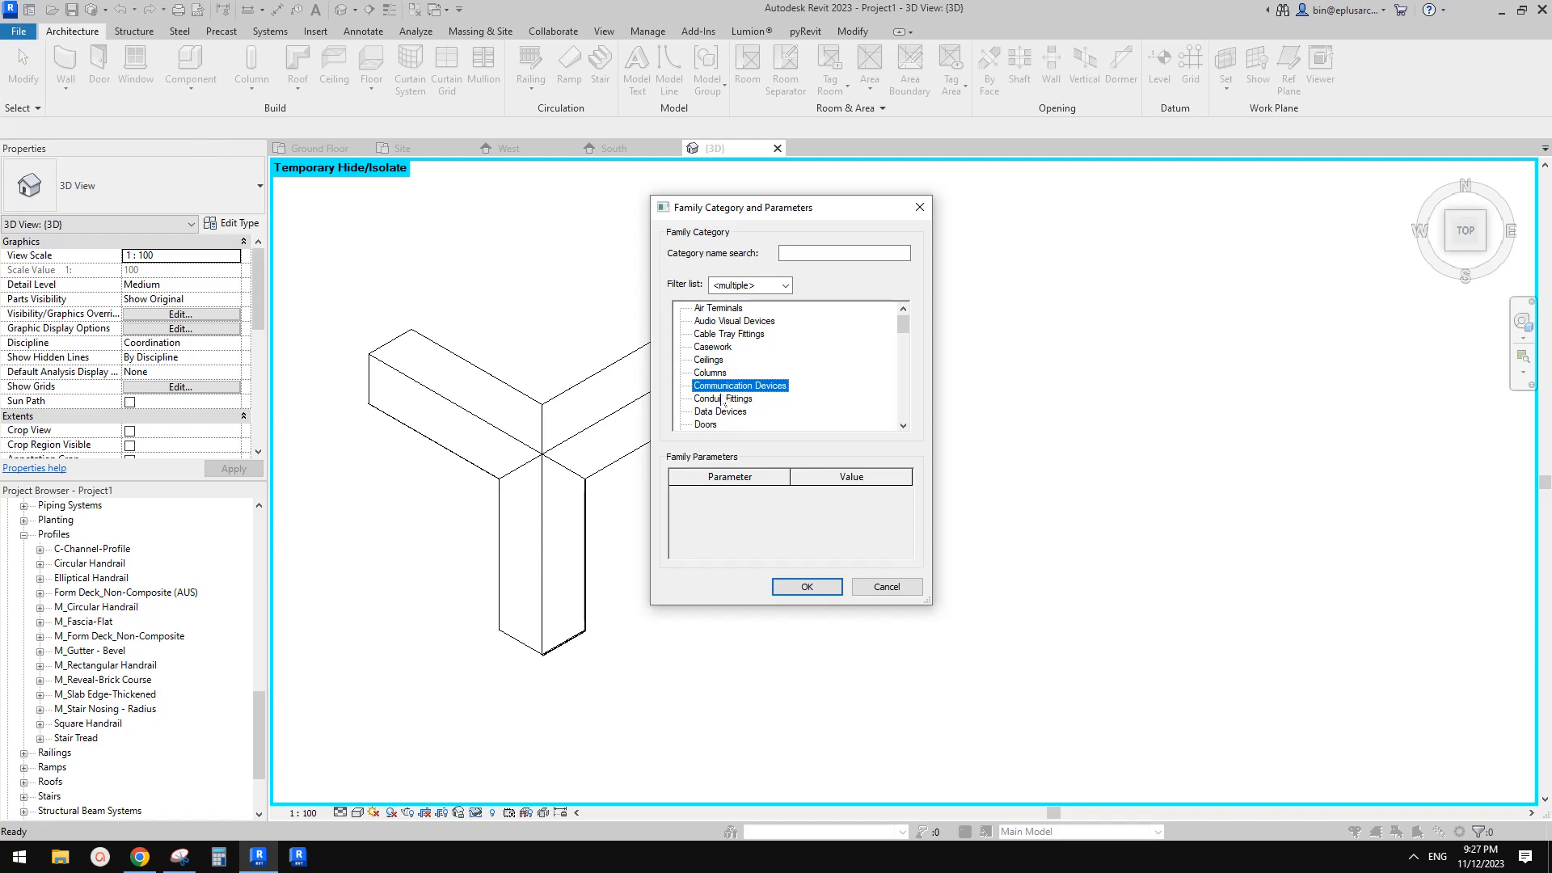
{"action": "scroll", "coordinate": [723, 402], "scroll_direction": "down", "scroll_amount": 5}
{"action": "left_click", "coordinate": [730, 414]}
{"action": "left_click", "coordinate": [807, 586]}
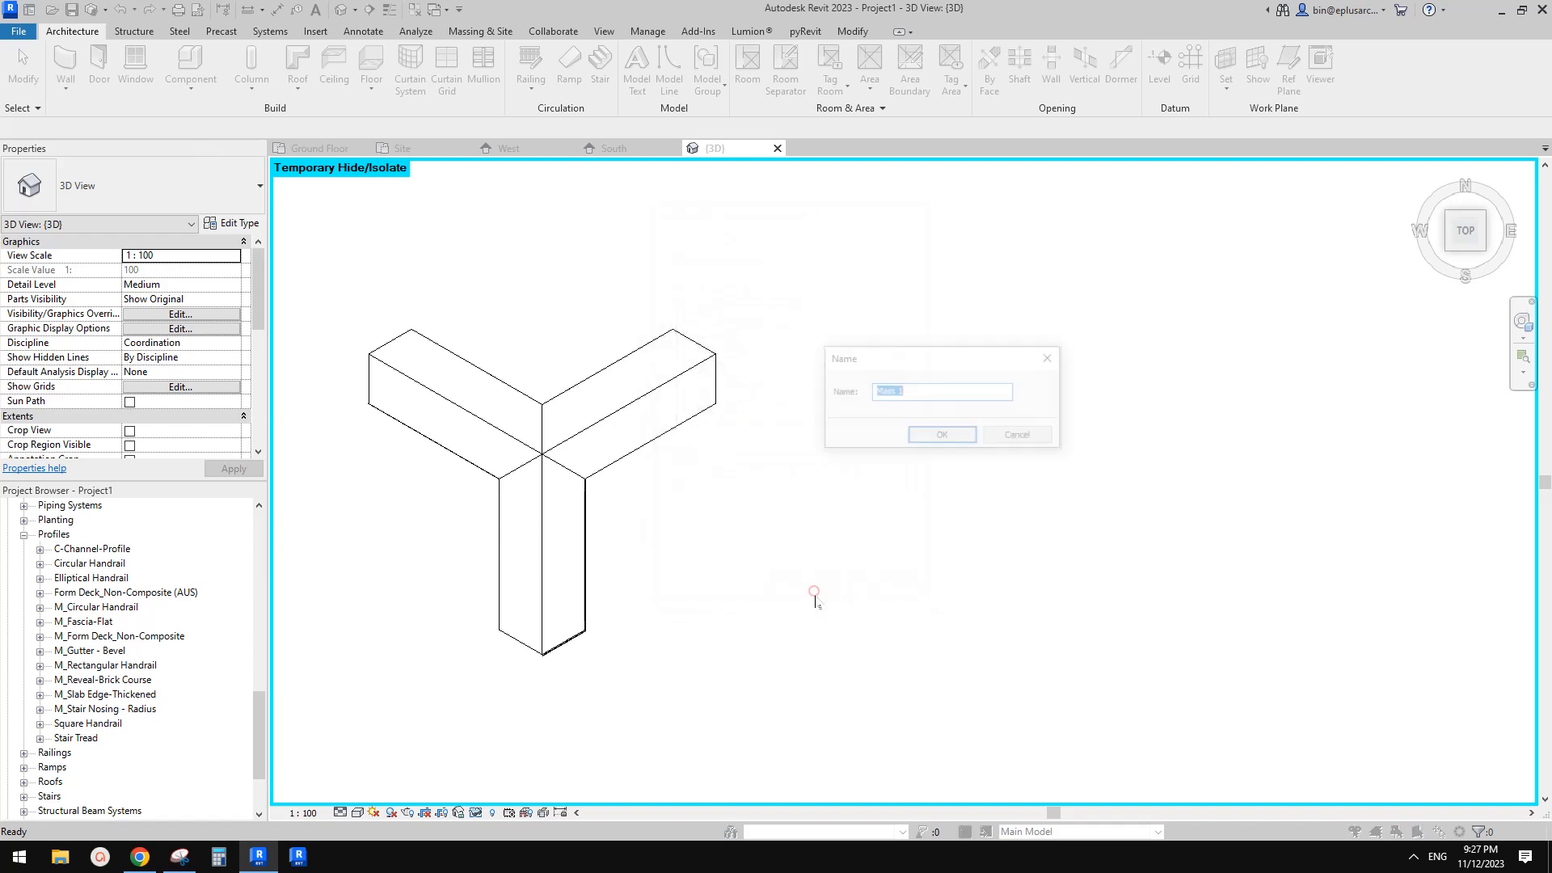
{"action": "left_click", "coordinate": [946, 429]}
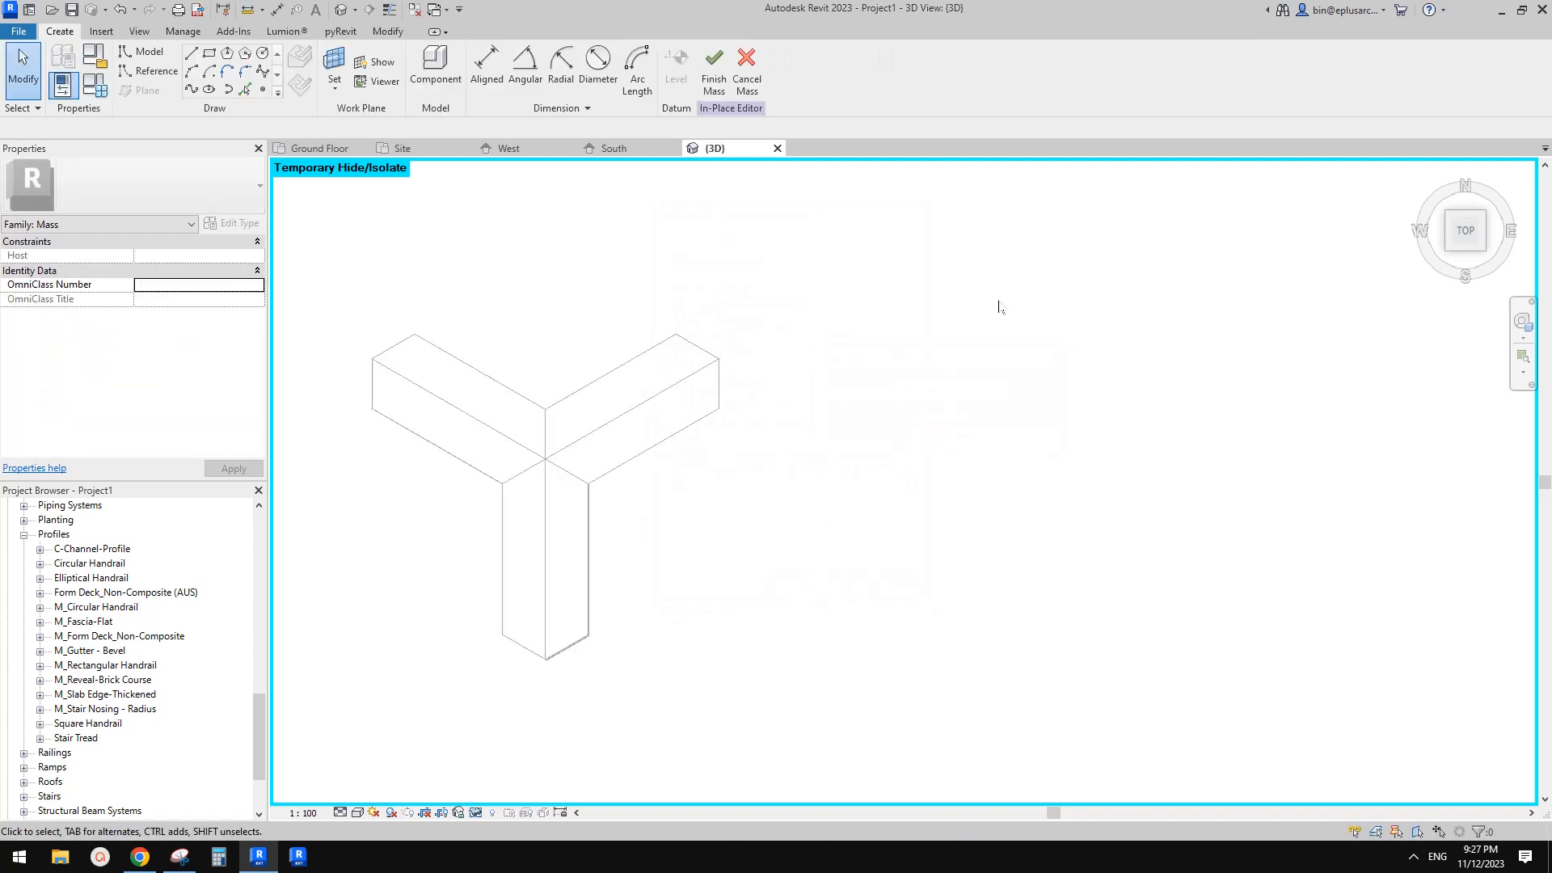
Place a reference point on Level 1 beside the roofs
{"action": "middle_click_drag", "start_coordinate": [893, 408], "coordinate": [888, 392]}
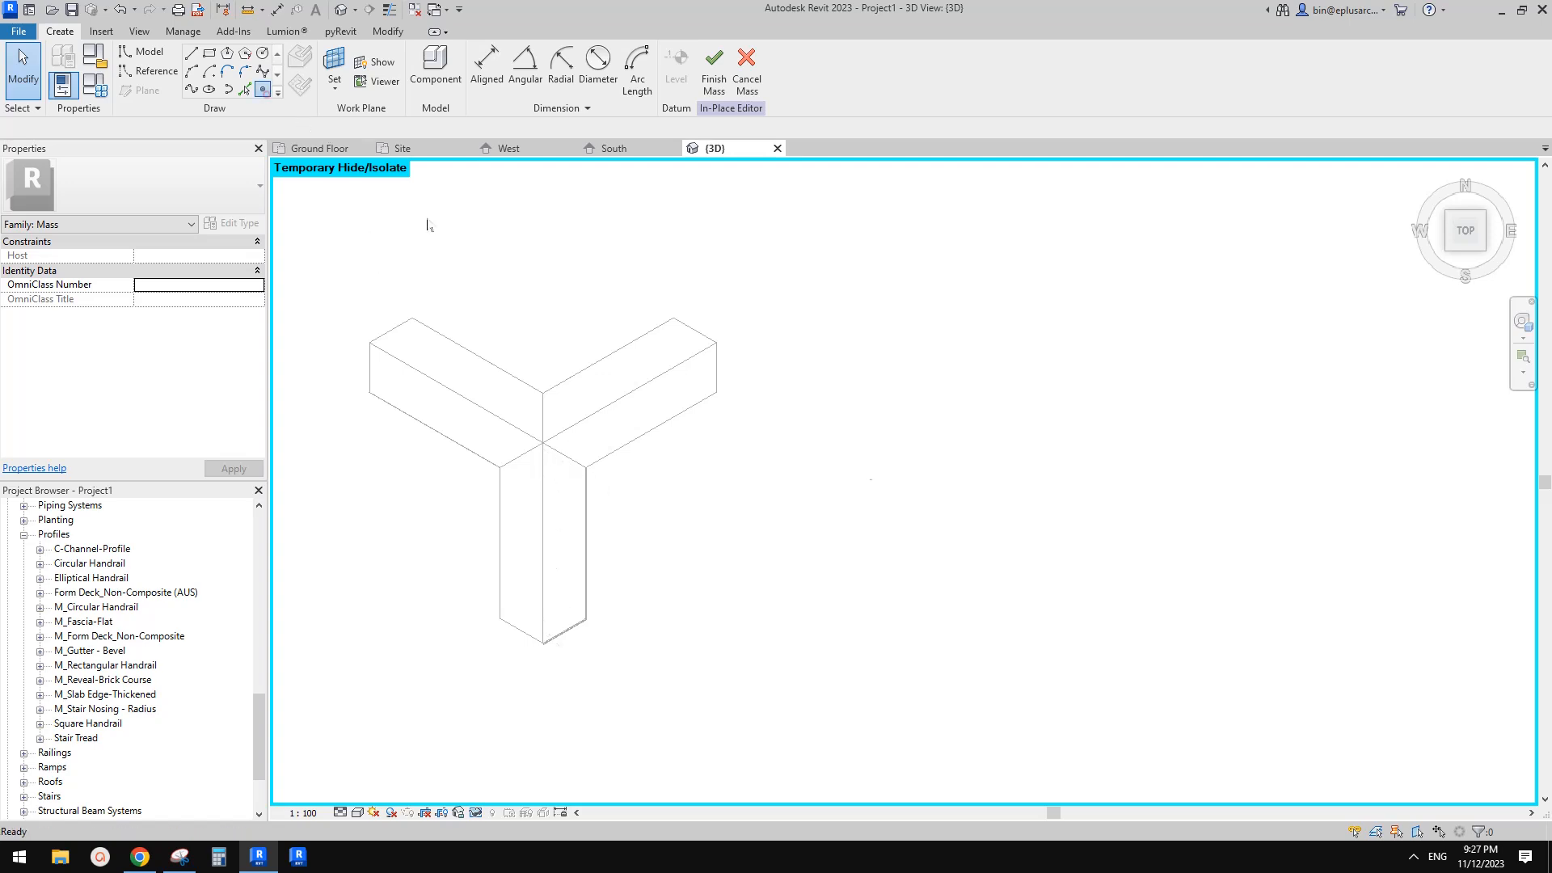
{"action": "key", "text": "l"}
{"action": "key", "text": "i"}
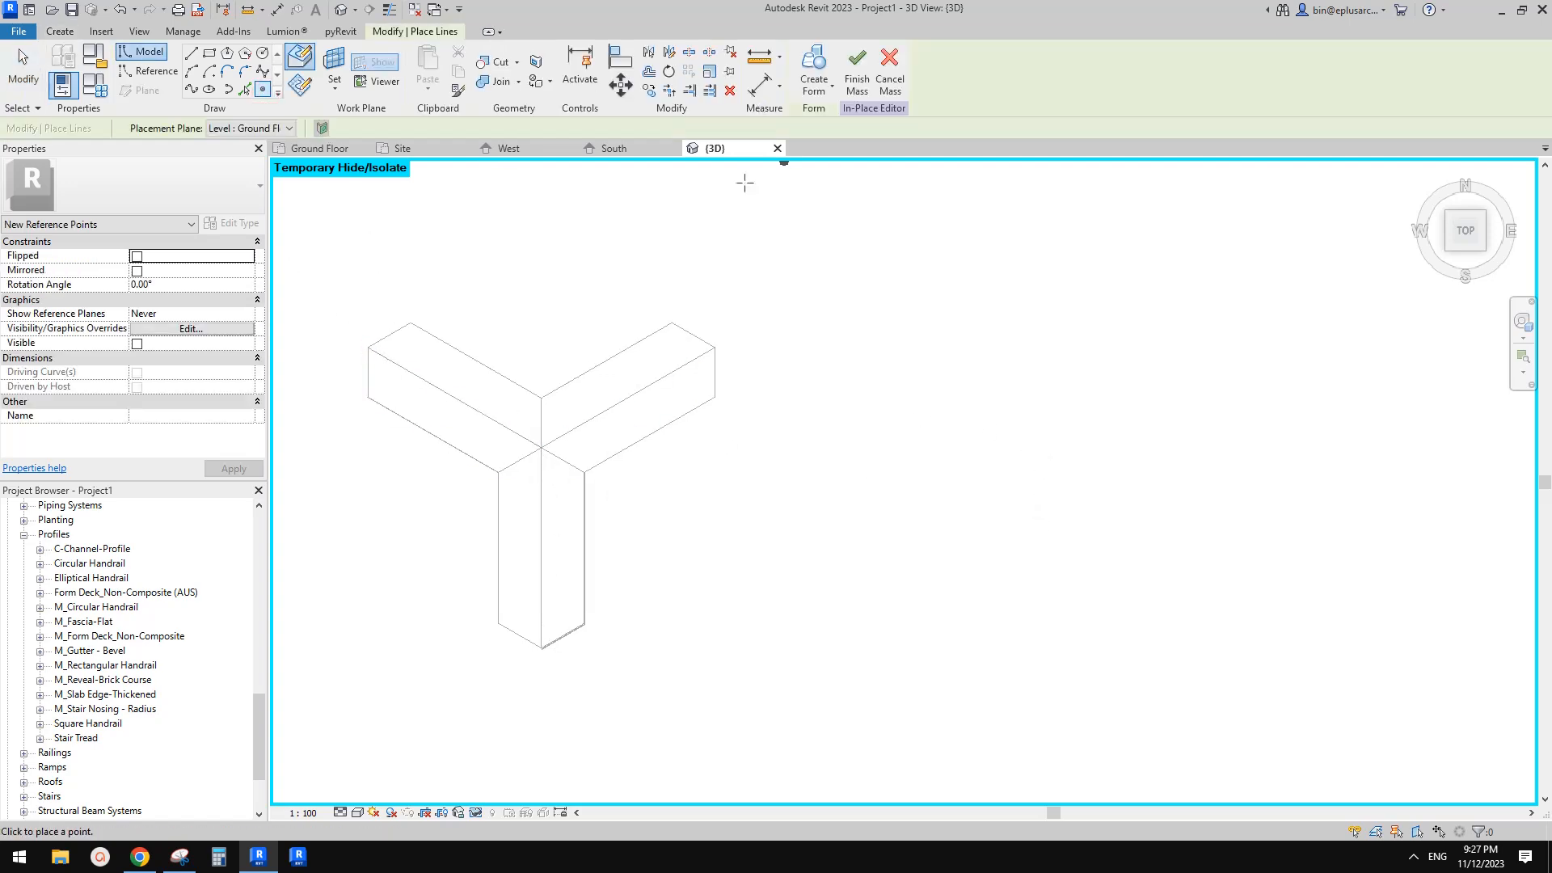
{"action": "left_click", "coordinate": [267, 127]}
{"action": "left_click", "coordinate": [243, 156]}
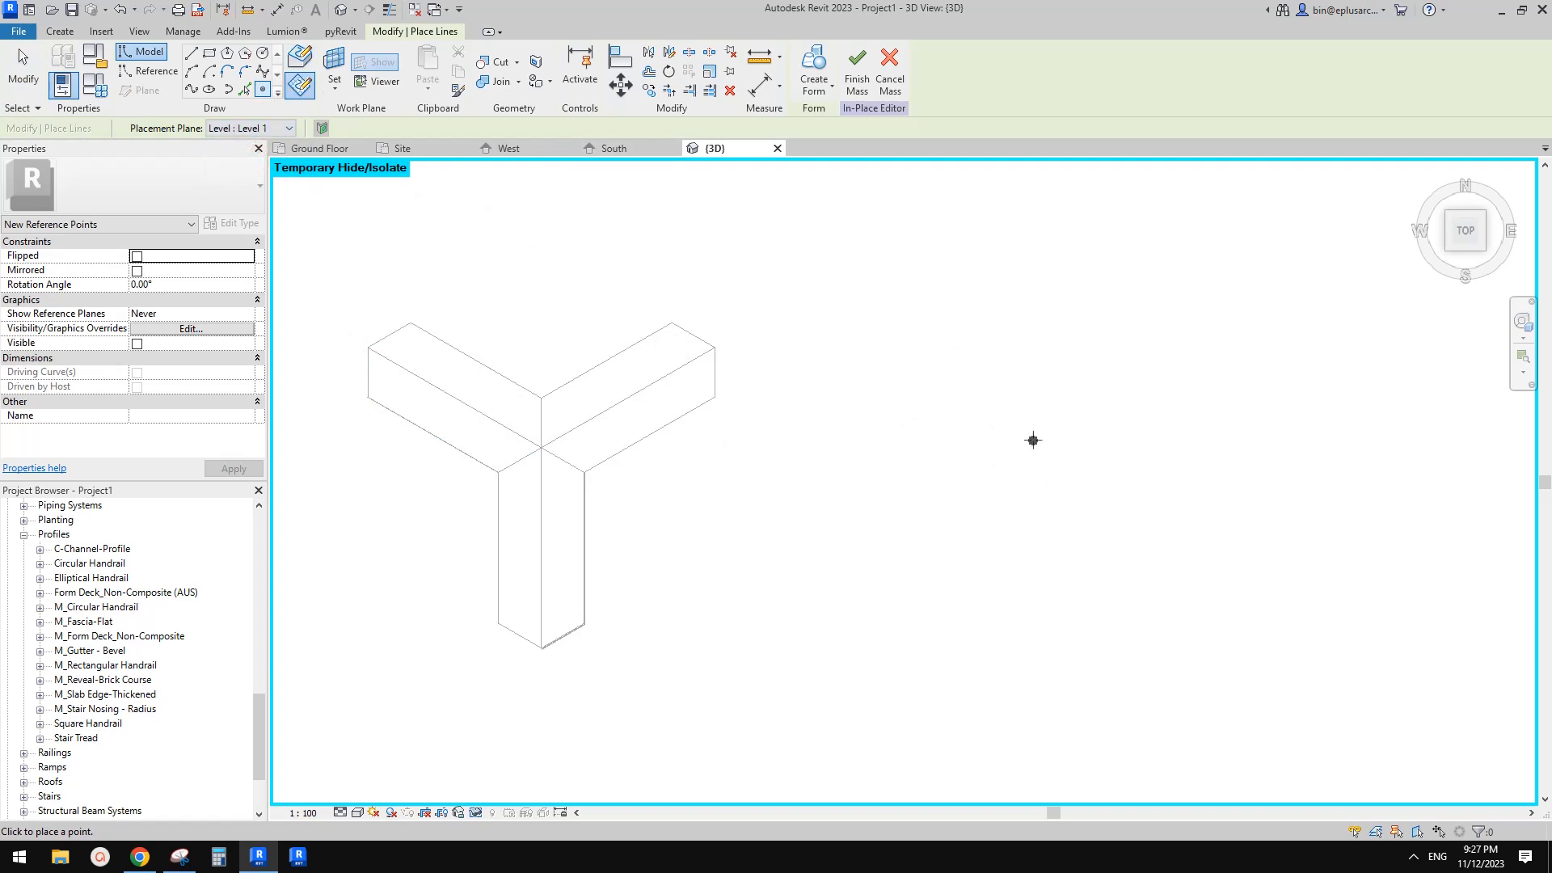
{"action": "left_click", "coordinate": [1039, 441]}
{"action": "key", "text": "Escape"}
{"action": "key", "text": "Escape"}
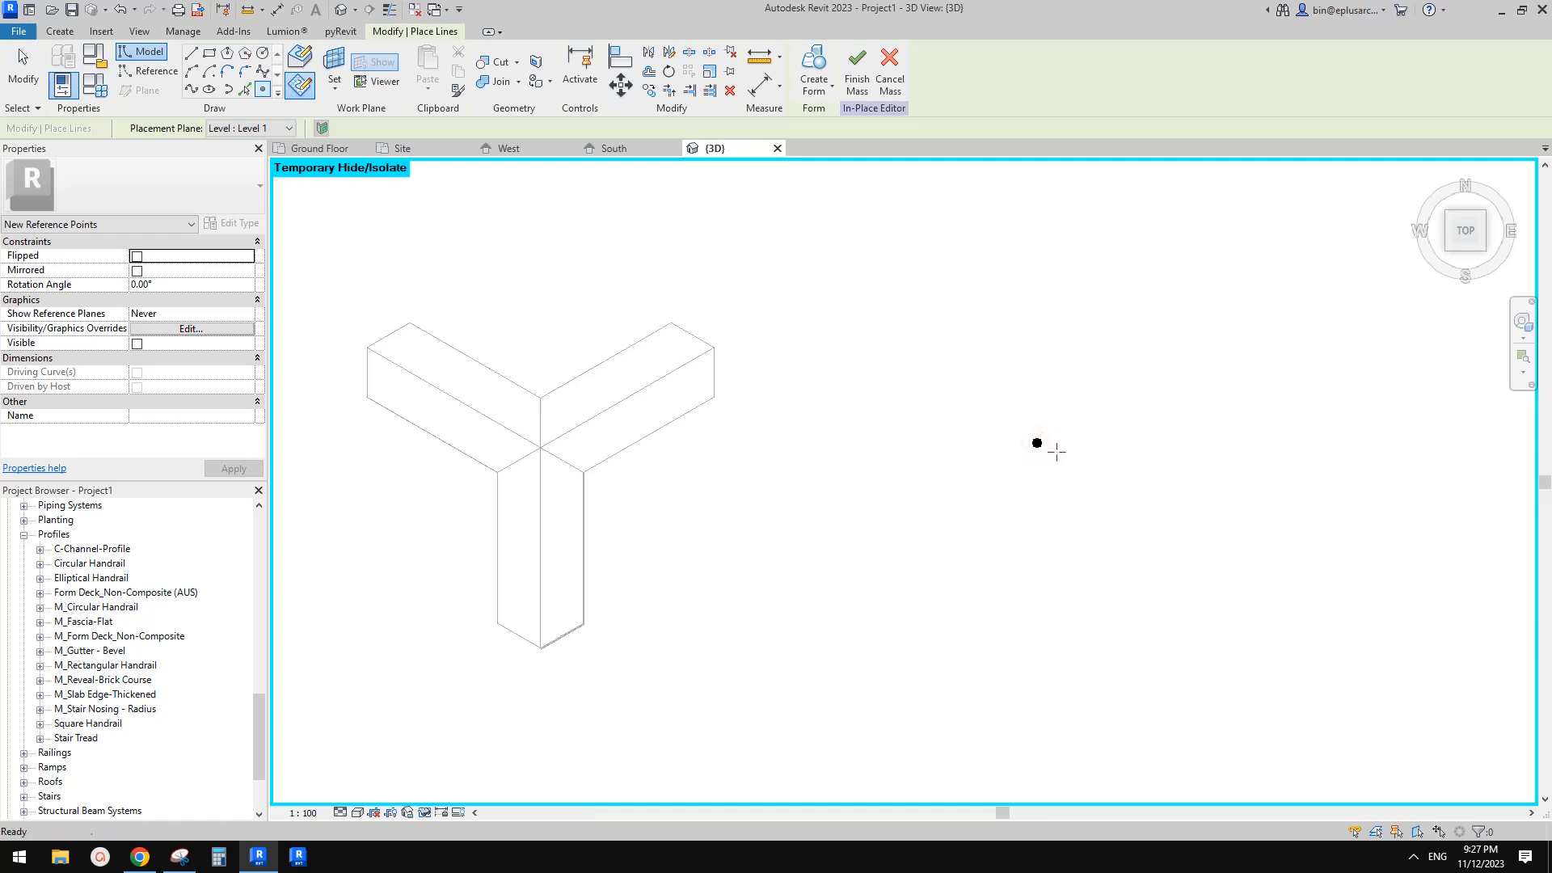
{"action": "left_click", "coordinate": [1039, 445]}
{"action": "middle_click_drag", "start_coordinate": [1094, 436], "coordinate": [1031, 423]}
{"action": "key", "text": "Escape"}
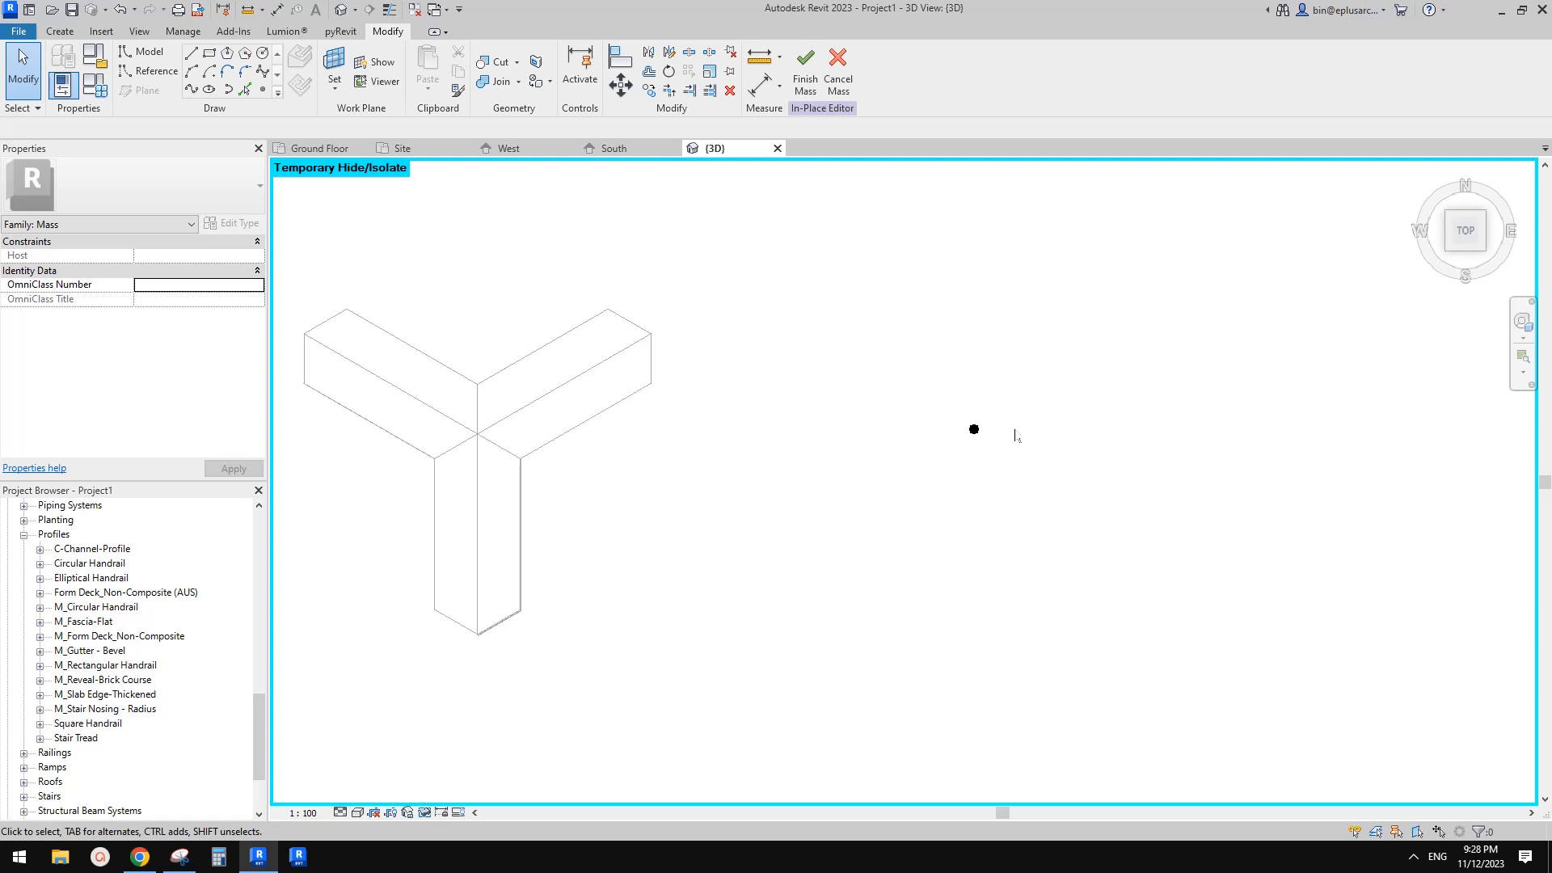
Copy the reference point straight down in plan about 21000 mm
{"action": "left_click", "coordinate": [974, 429]}
{"action": "key", "text": "c"}
{"action": "key", "text": "o"}
{"action": "left_click", "coordinate": [974, 429]}
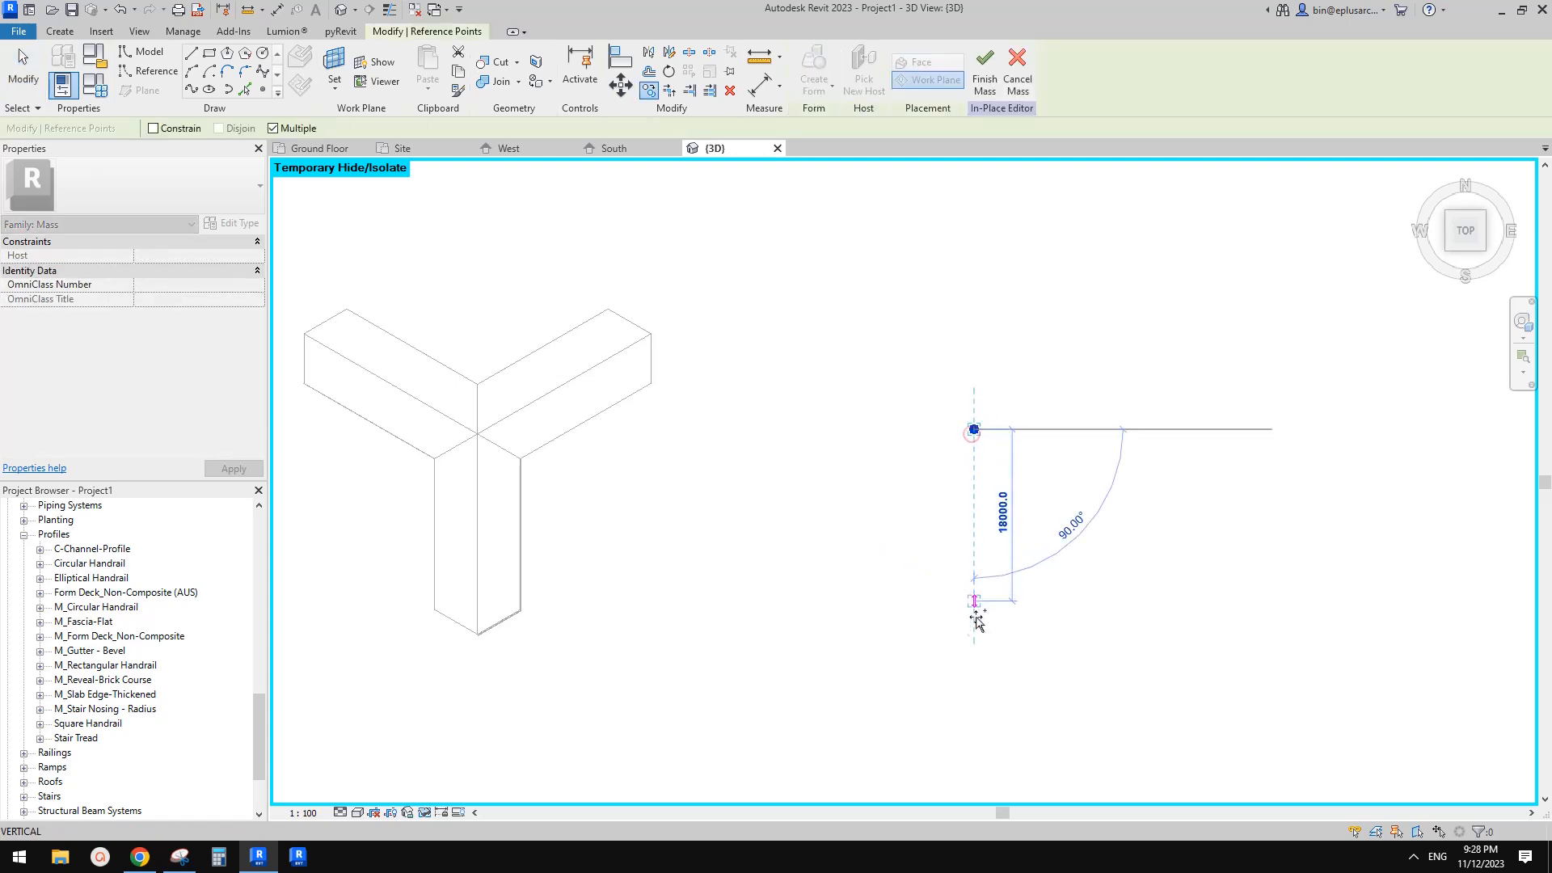
{"action": "left_click", "coordinate": [976, 631]}
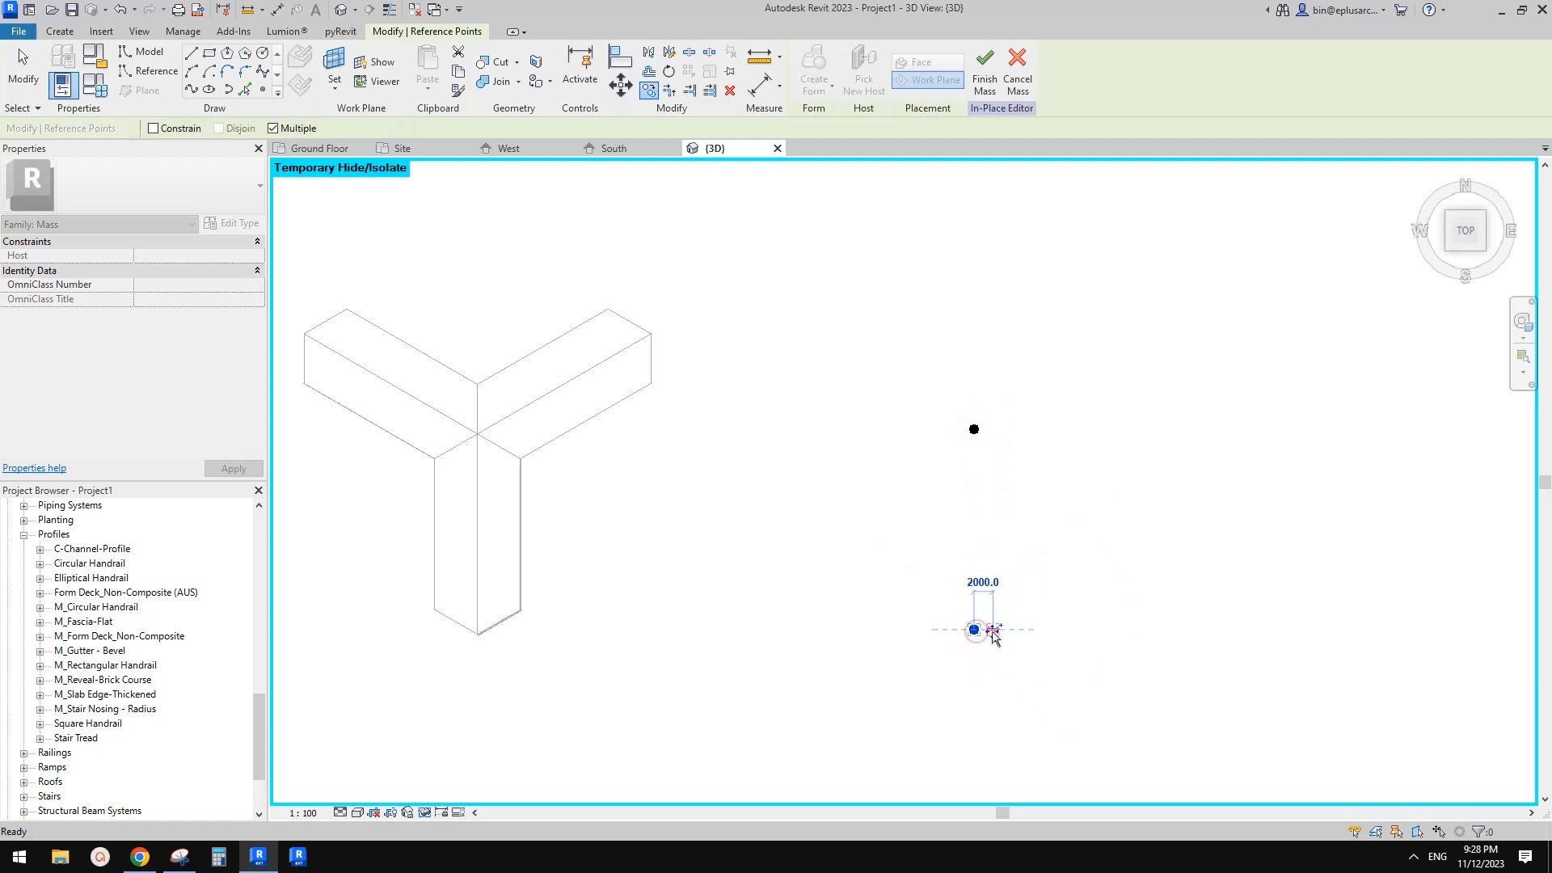
Draw a line between the two reference points and make it a reference line
{"action": "key", "text": "Escape"}
{"action": "key", "text": "Escape"}
{"action": "mouse_move", "coordinate": [886, 374]}
{"action": "left_mouse_down"}
{"action": "mouse_move", "coordinate": [1026, 609]}
{"action": "mouse_move", "coordinate": [1041, 675]}
{"action": "left_mouse_up"}
{"action": "left_click", "coordinate": [191, 89]}
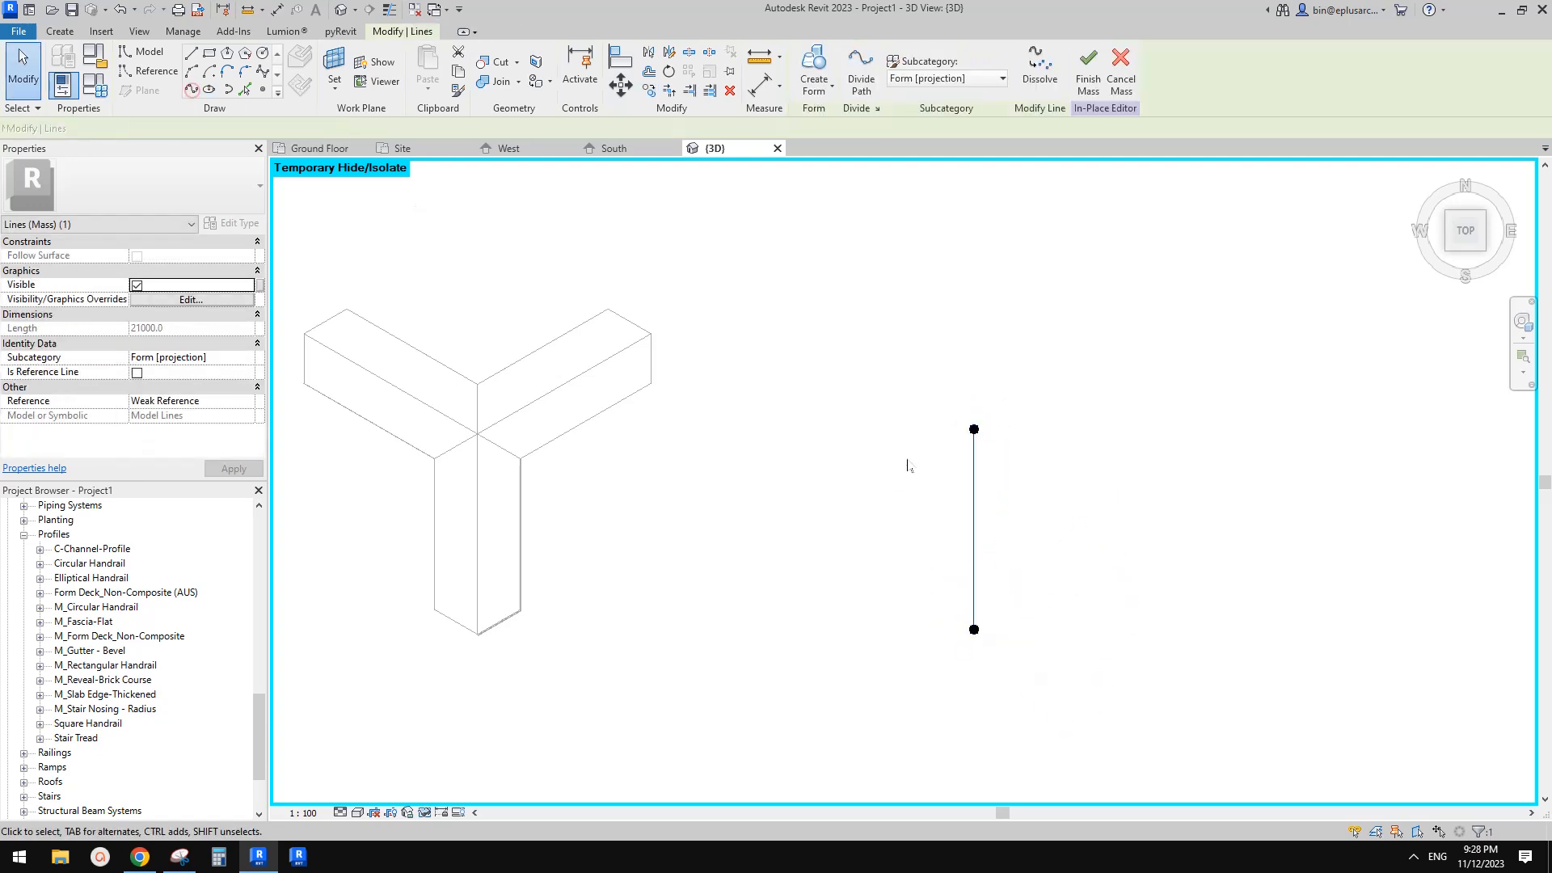
{"action": "left_click", "coordinate": [136, 374]}
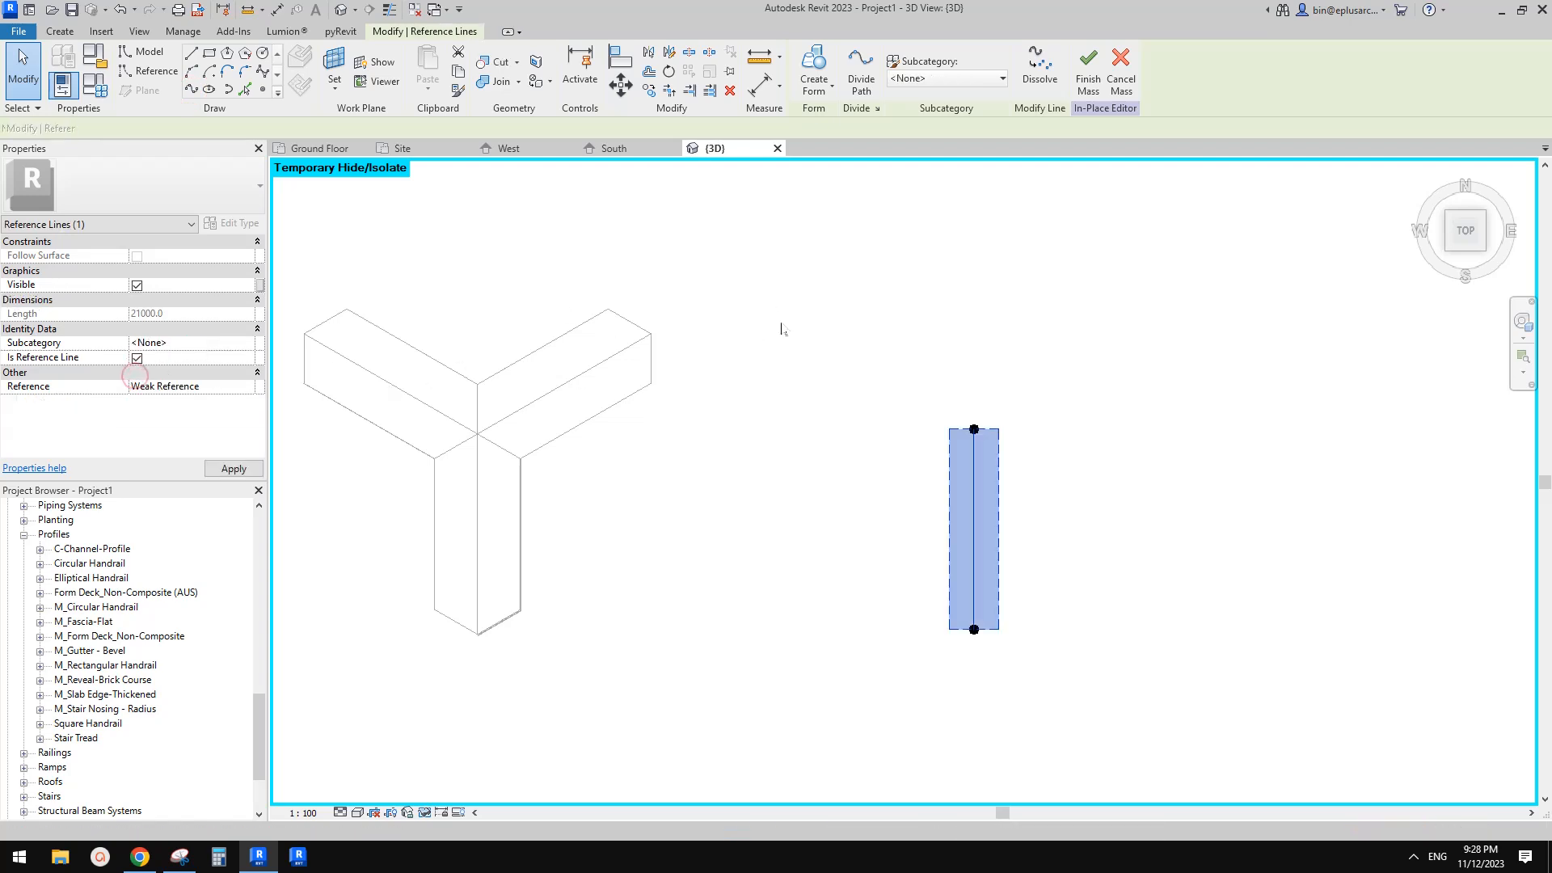
Place a reference point at the midpoint of the reference line
{"action": "left_click", "coordinate": [263, 89]}
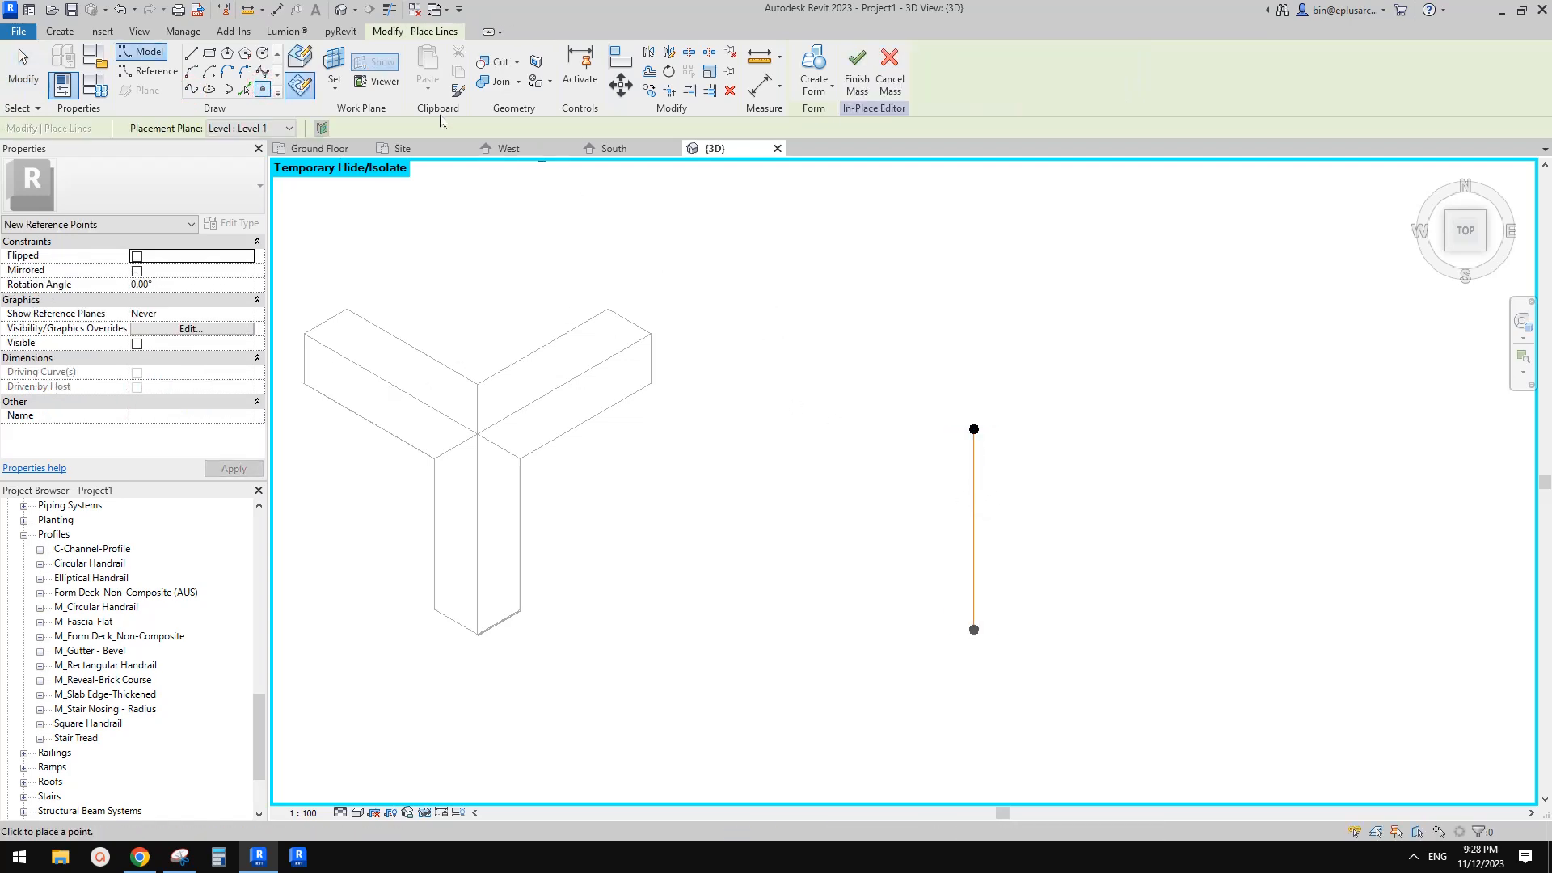
{"action": "left_click", "coordinate": [974, 530]}
{"action": "key", "text": "Escape"}
{"action": "key", "text": "Escape"}
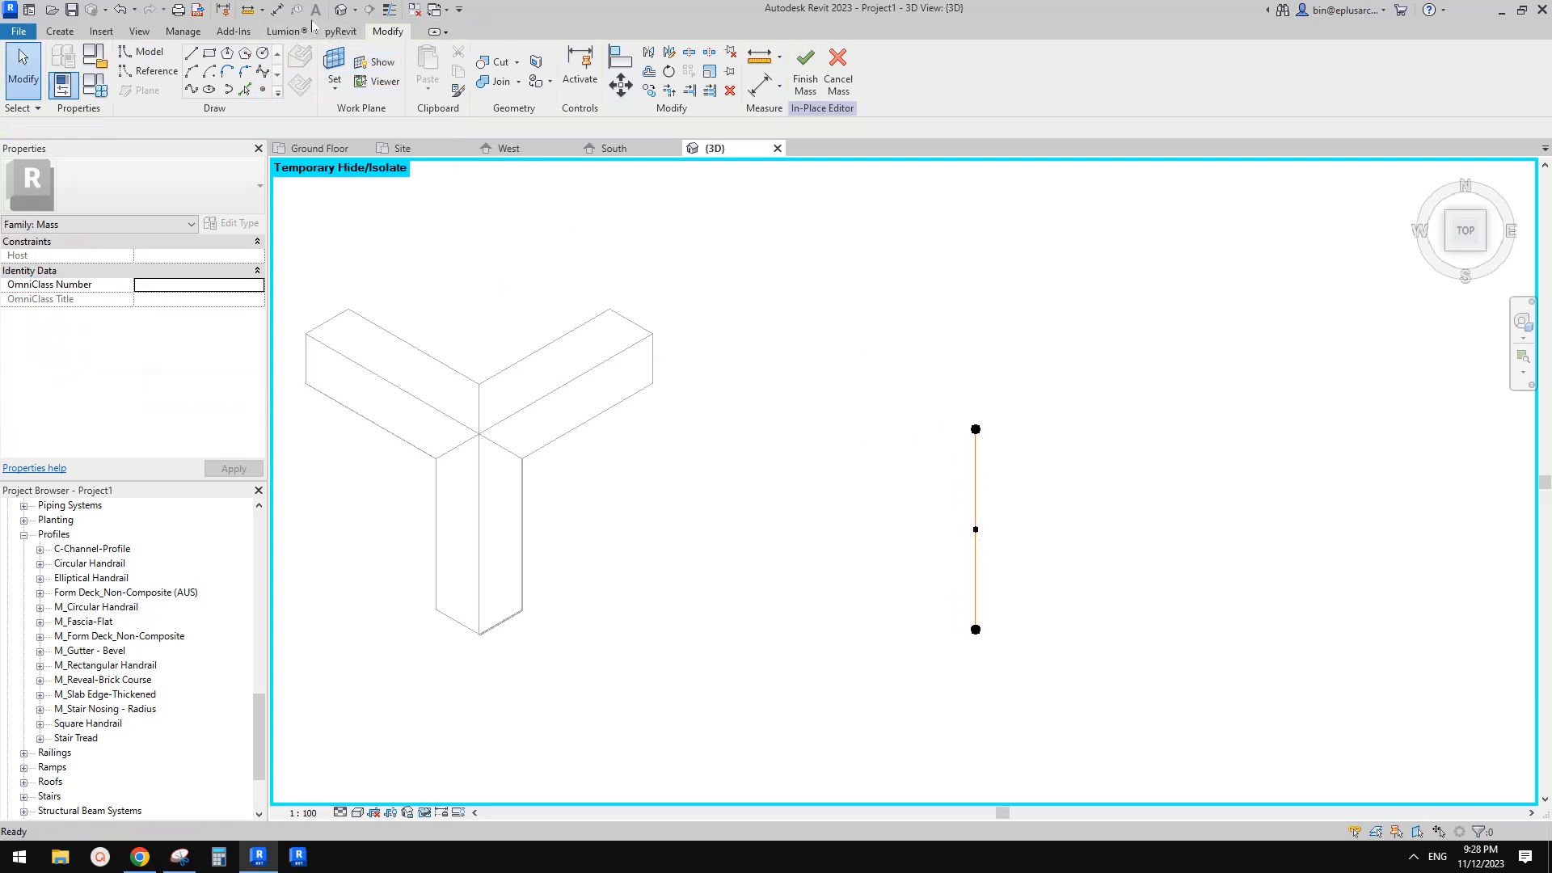
Orbit the view and inspect the midpoint reference point and its plane
{"action": "middle_click_drag", "start_coordinate": [828, 280], "coordinate": [1045, 481], "text": "shift"}
{"action": "scroll", "coordinate": [1023, 471], "scroll_direction": "up", "scroll_amount": 4}
{"action": "left_click_drag", "start_coordinate": [967, 344], "coordinate": [1018, 430]}
{"action": "scroll", "coordinate": [1018, 459], "scroll_direction": "down", "scroll_amount": 3}
{"action": "mouse_move", "coordinate": [1018, 459]}
{"action": "middle_mouse_down", "text": "shift"}
{"action": "mouse_move", "coordinate": [911, 441]}
{"action": "mouse_move", "coordinate": [720, 339]}
{"action": "mouse_move", "coordinate": [999, 478]}
{"action": "middle_mouse_up", "text": "shift"}
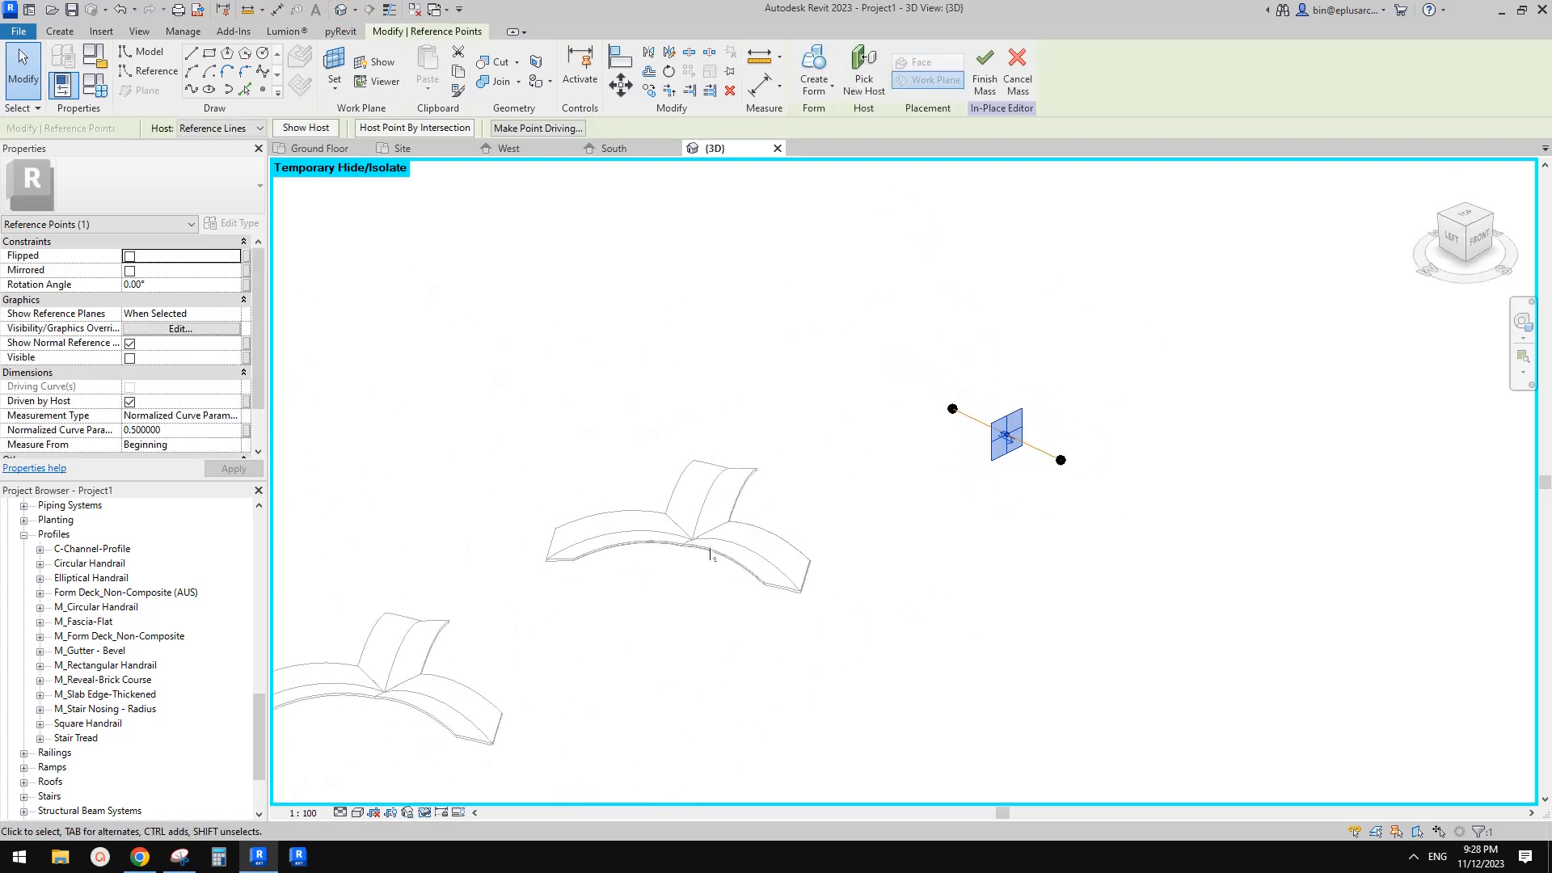
{"action": "scroll", "coordinate": [702, 545], "scroll_direction": "up", "scroll_amount": 2}
{"action": "key", "text": "Escape"}
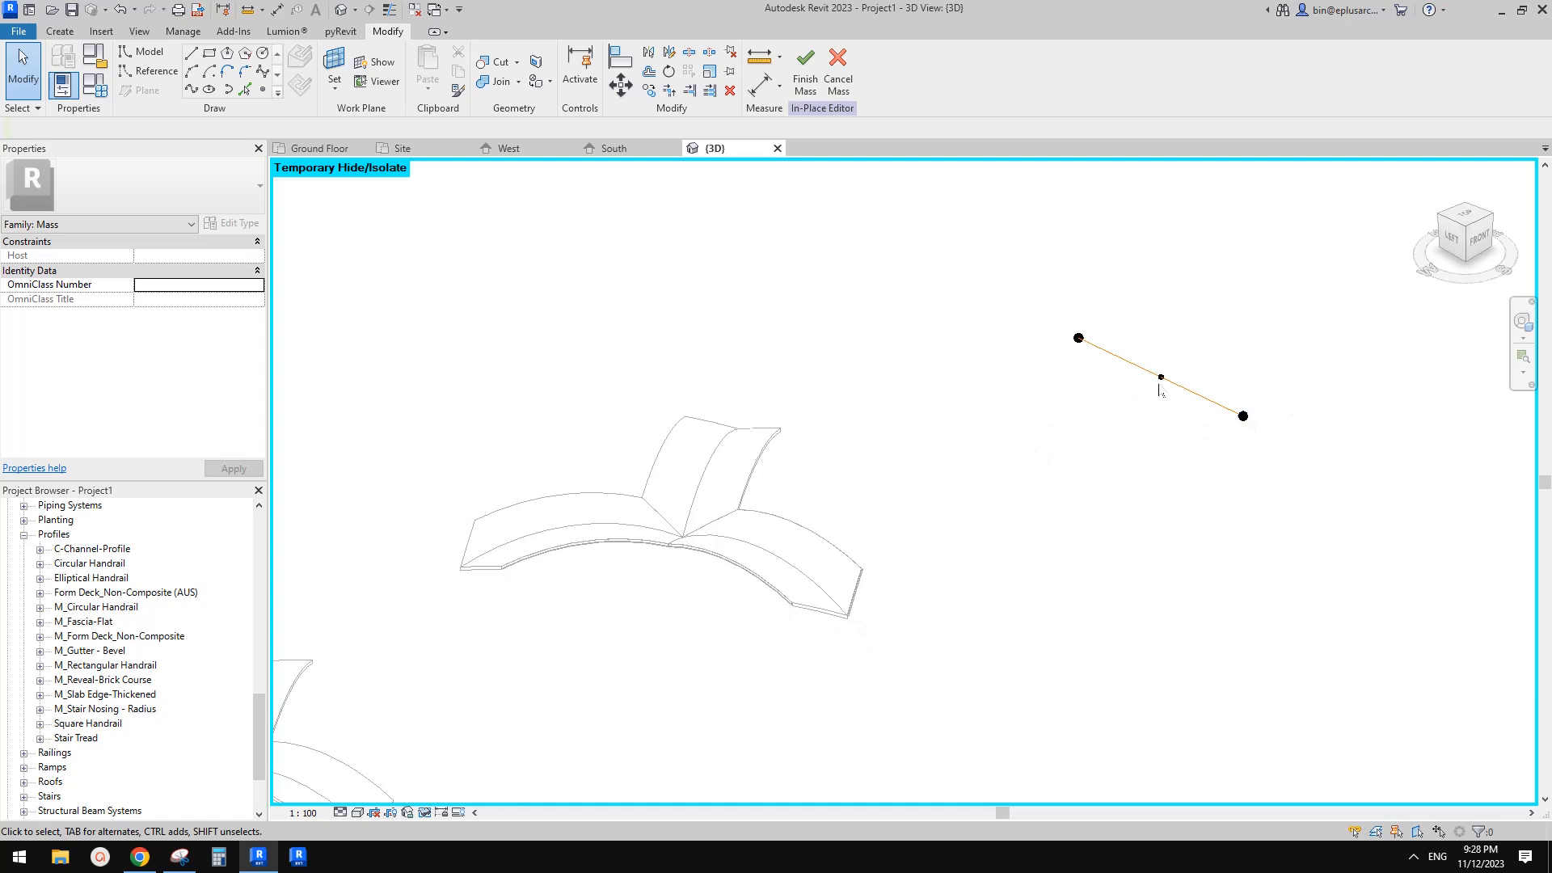
Set the midpoint reference point's plane as the placement plane for new elements
{"action": "scroll", "coordinate": [411, 196], "scroll_direction": "up", "scroll_amount": 1}
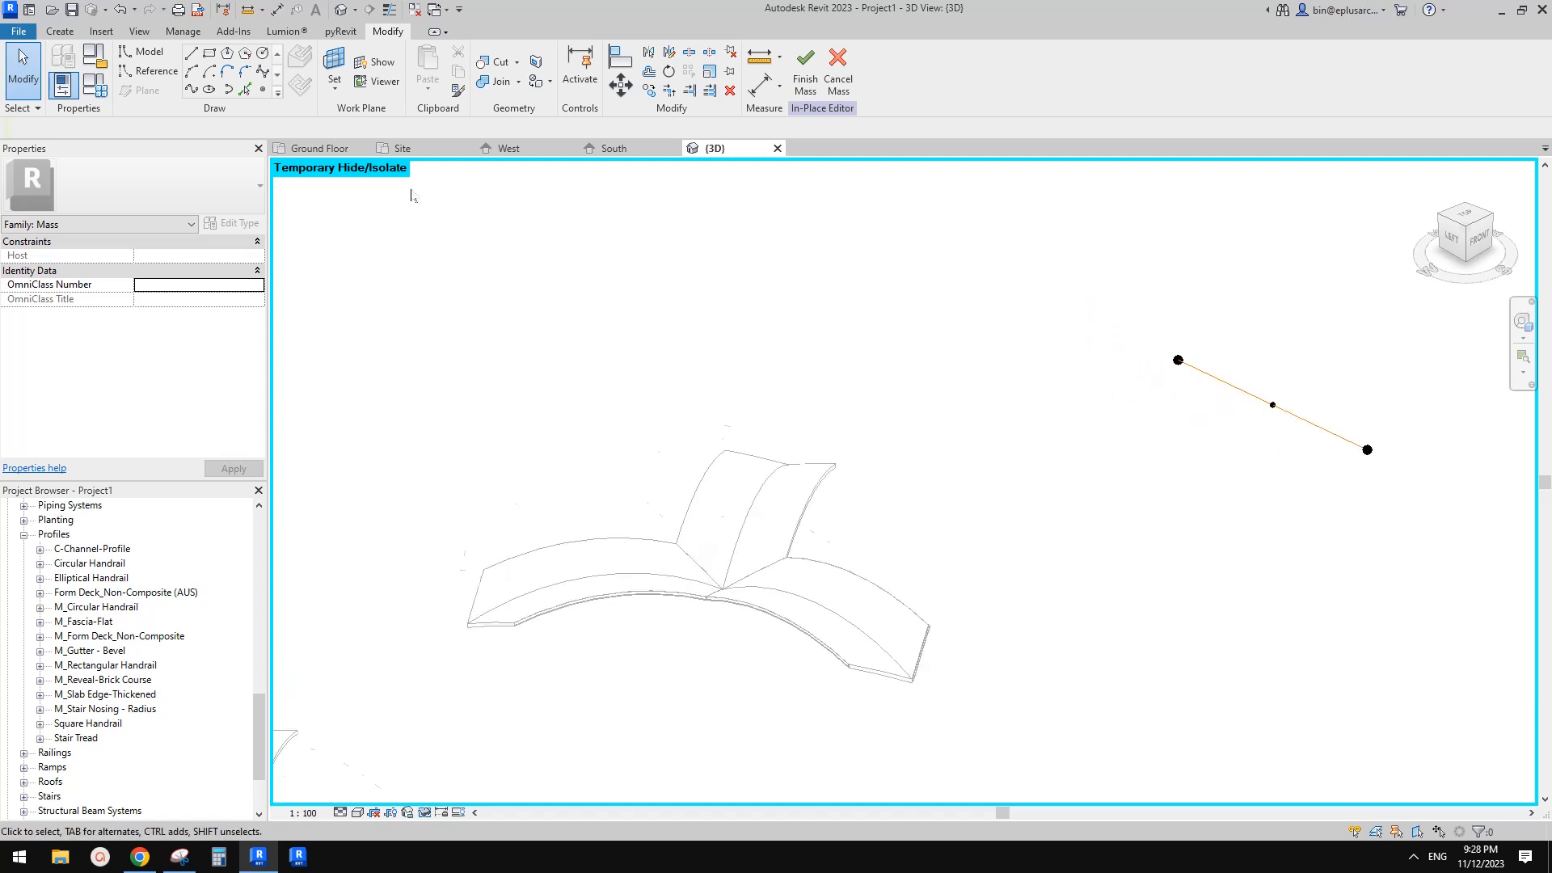
{"action": "left_click", "coordinate": [263, 90]}
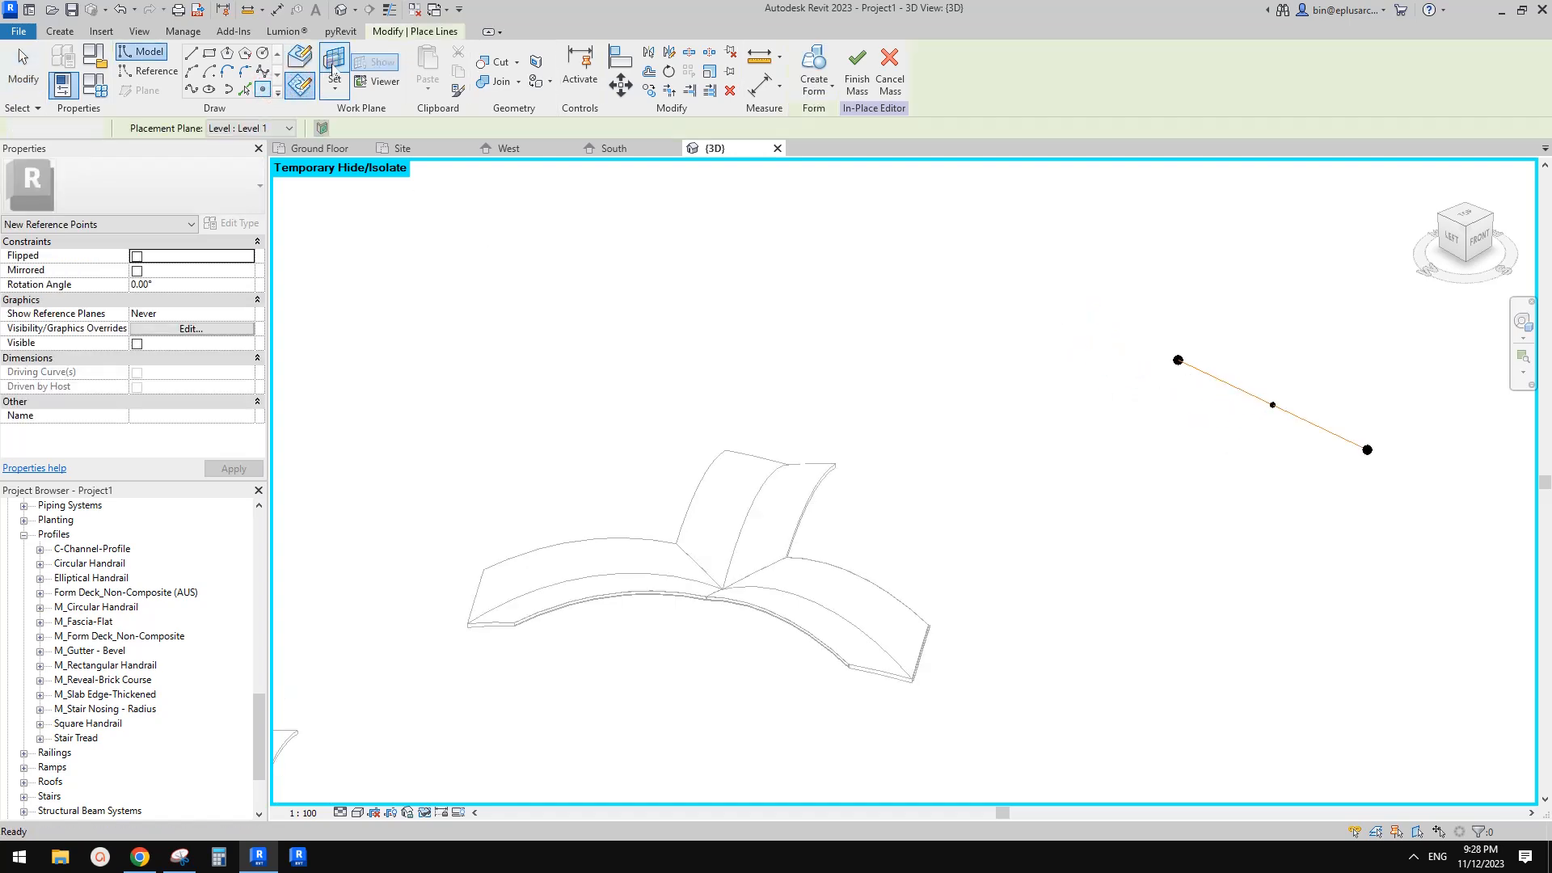
{"action": "key", "text": "Escape"}
{"action": "key", "text": "Tab"}
{"action": "left_click", "coordinate": [1273, 404]}
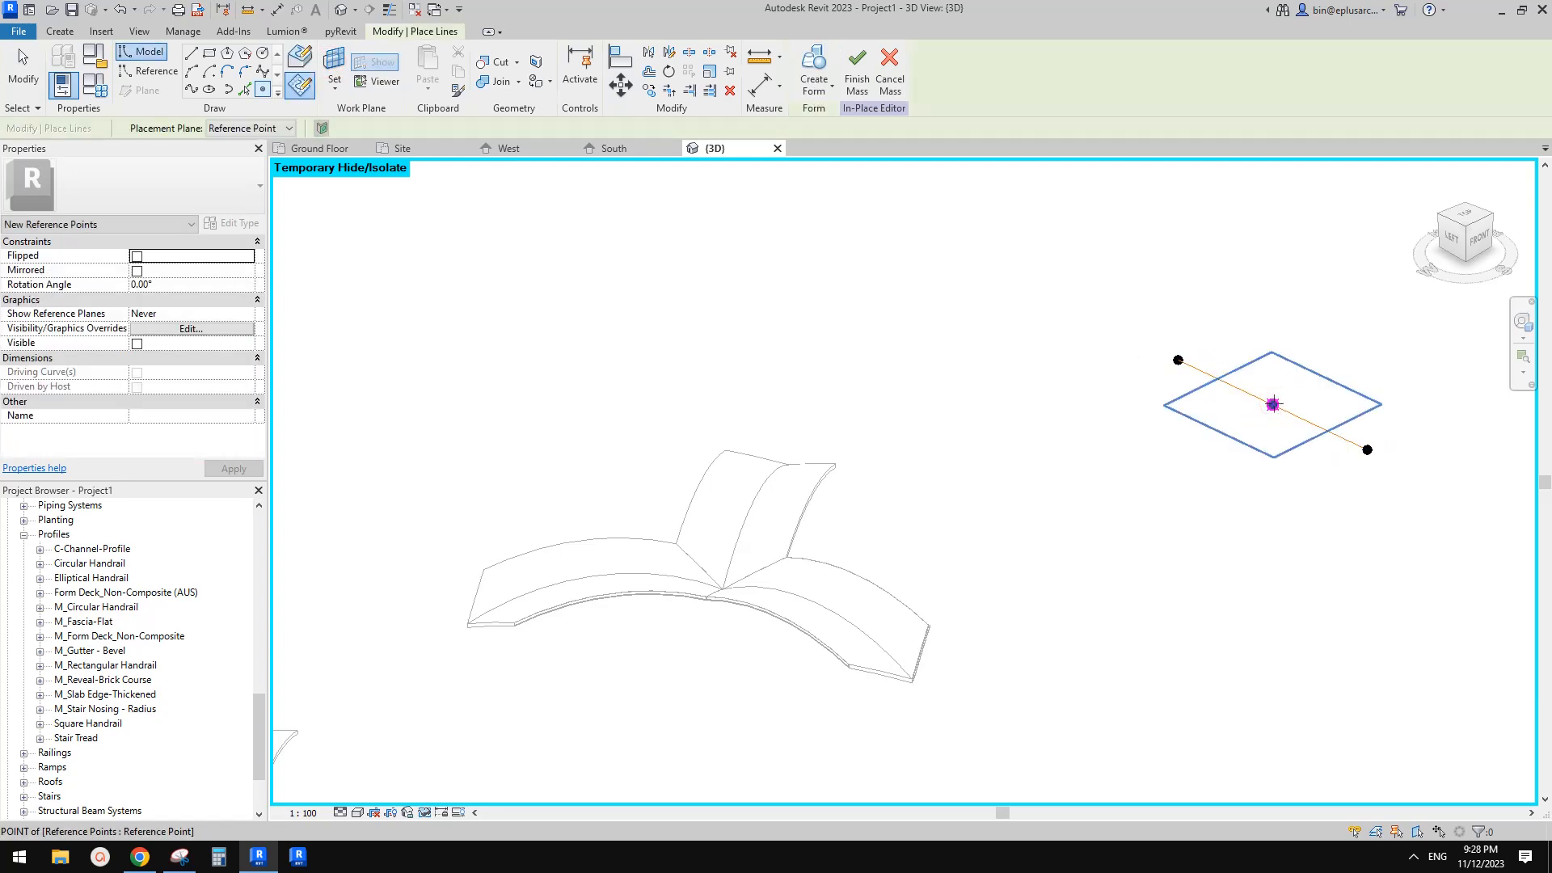
{"action": "left_click", "coordinate": [1274, 404]}
{"action": "left_click", "coordinate": [832, 484]}
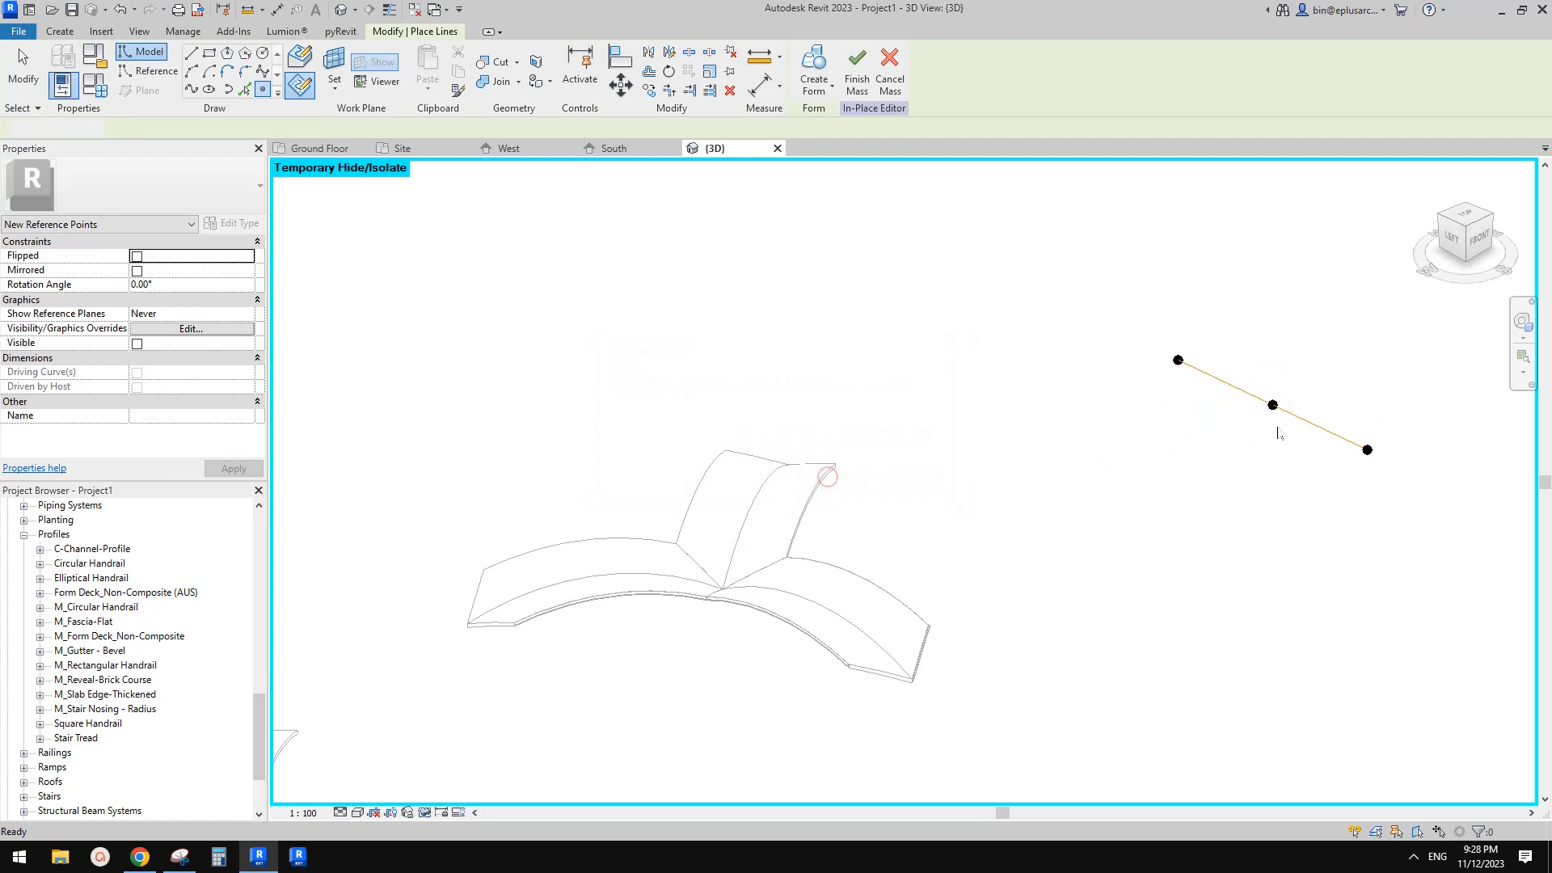
Raise the reference point hosted on the midpoint's plane and set its offset to 3000
{"action": "key", "text": "Escape"}
{"action": "left_click", "coordinate": [1273, 405]}
{"action": "middle_click_drag", "start_coordinate": [1302, 397], "coordinate": [1299, 397]}
{"action": "left_click_drag", "start_coordinate": [1270, 373], "coordinate": [1270, 350]}
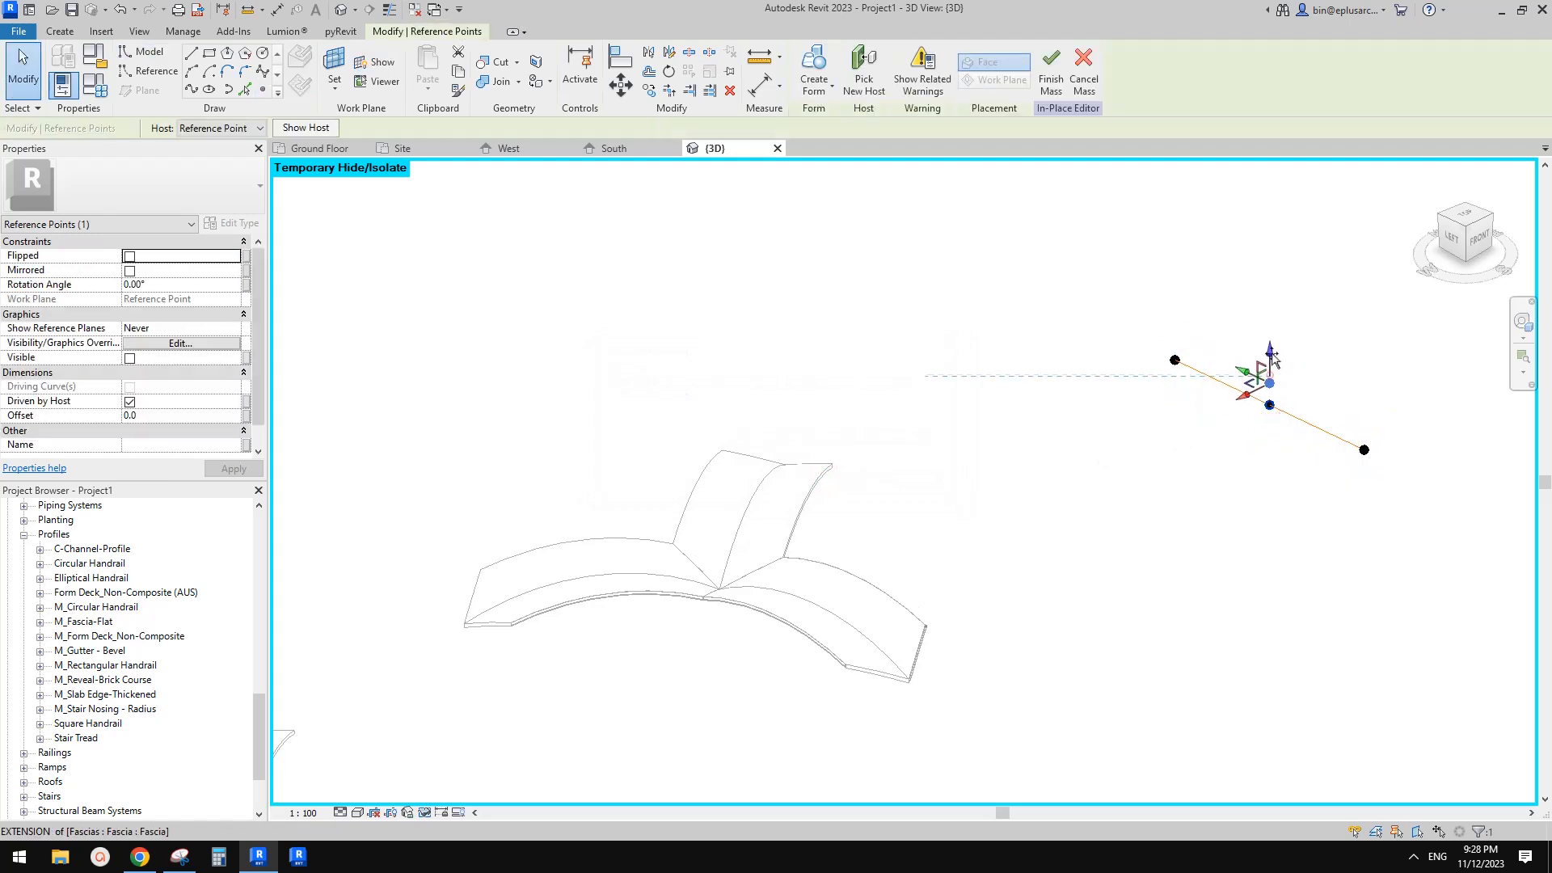
{"action": "left_click", "coordinate": [178, 415]}
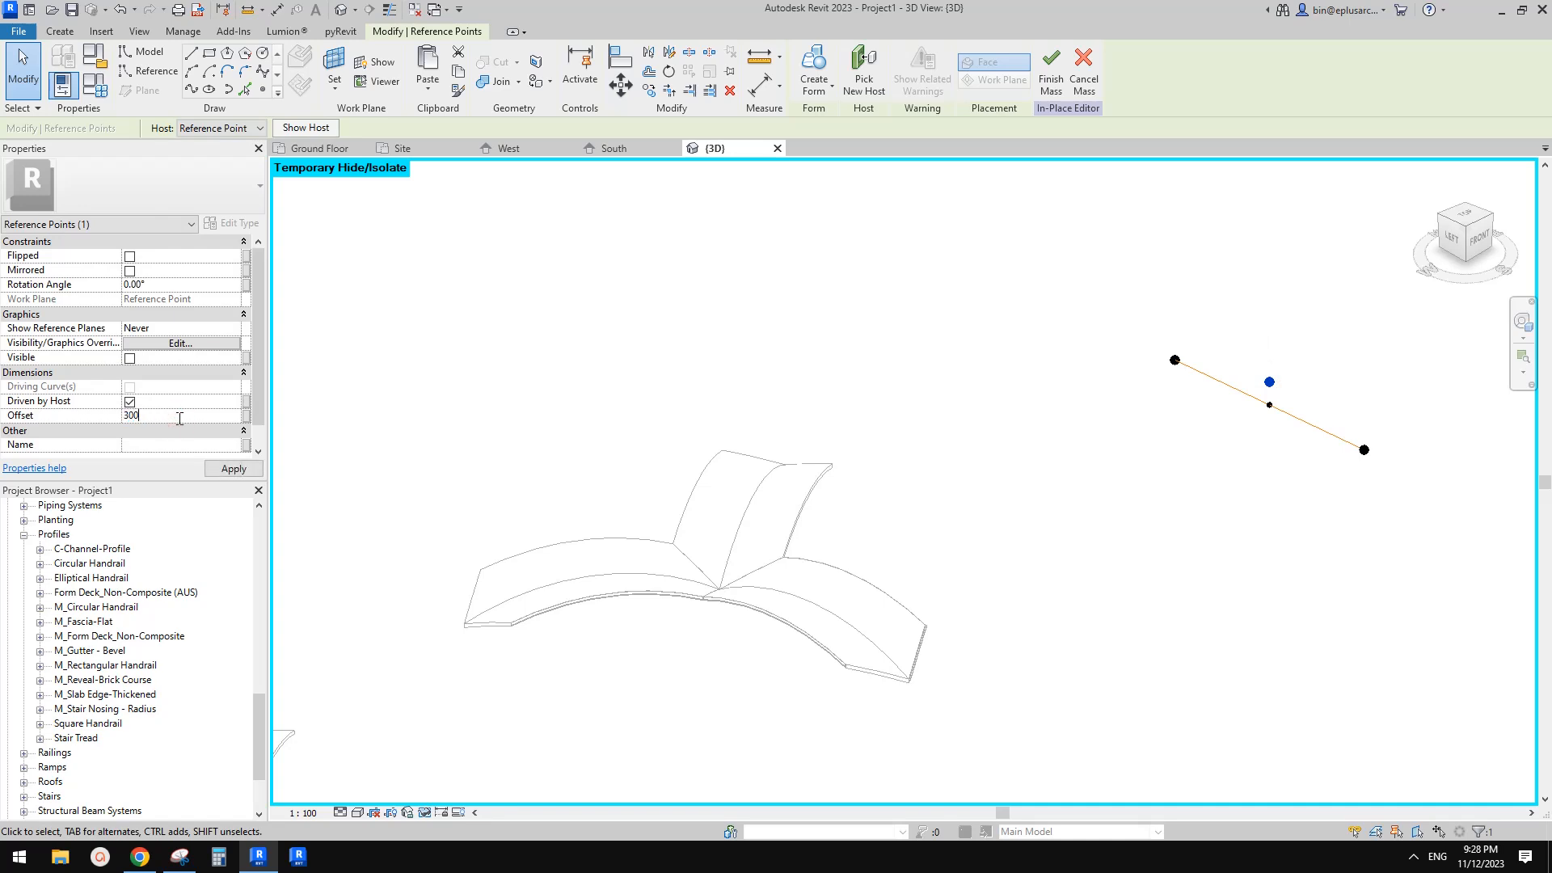
{"action": "scroll", "coordinate": [1294, 390], "scroll_direction": "up", "scroll_amount": 3}
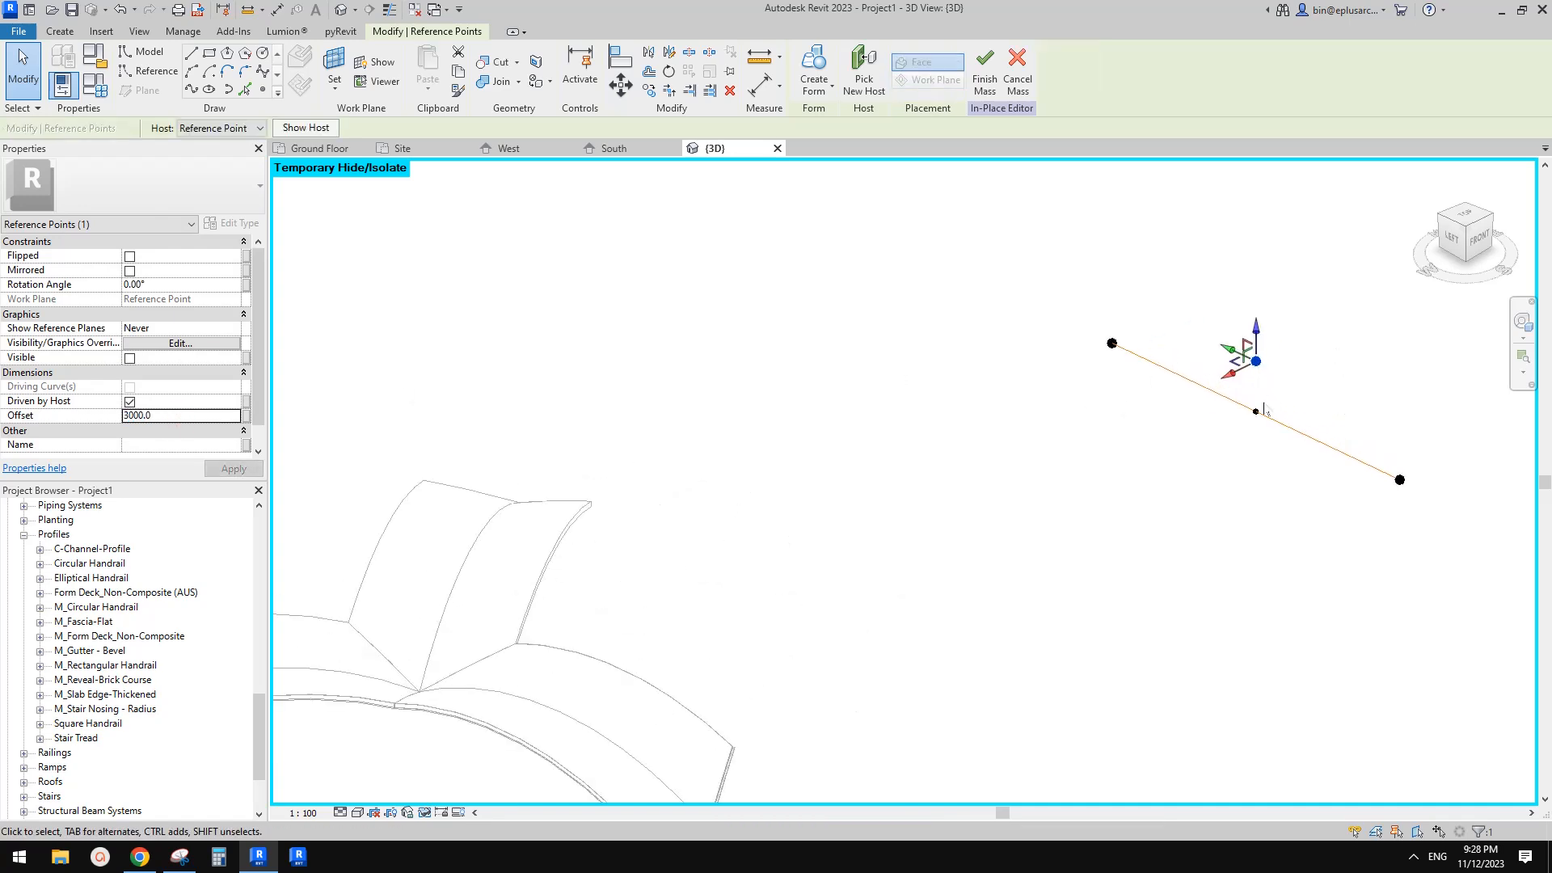
Select both end points and the raised point and draw a spline through them
{"action": "scroll", "coordinate": [1257, 416], "scroll_direction": "down", "scroll_amount": 1}
{"action": "middle_click_drag", "start_coordinate": [1249, 416], "coordinate": [1180, 400], "text": "shift"}
{"action": "left_click_drag", "start_coordinate": [1039, 332], "coordinate": [1103, 383]}
{"action": "left_click_drag", "start_coordinate": [1173, 345], "coordinate": [1246, 403], "text": "ctrl"}
{"action": "left_click_drag", "start_coordinate": [1303, 425], "coordinate": [1372, 513], "text": "ctrl"}
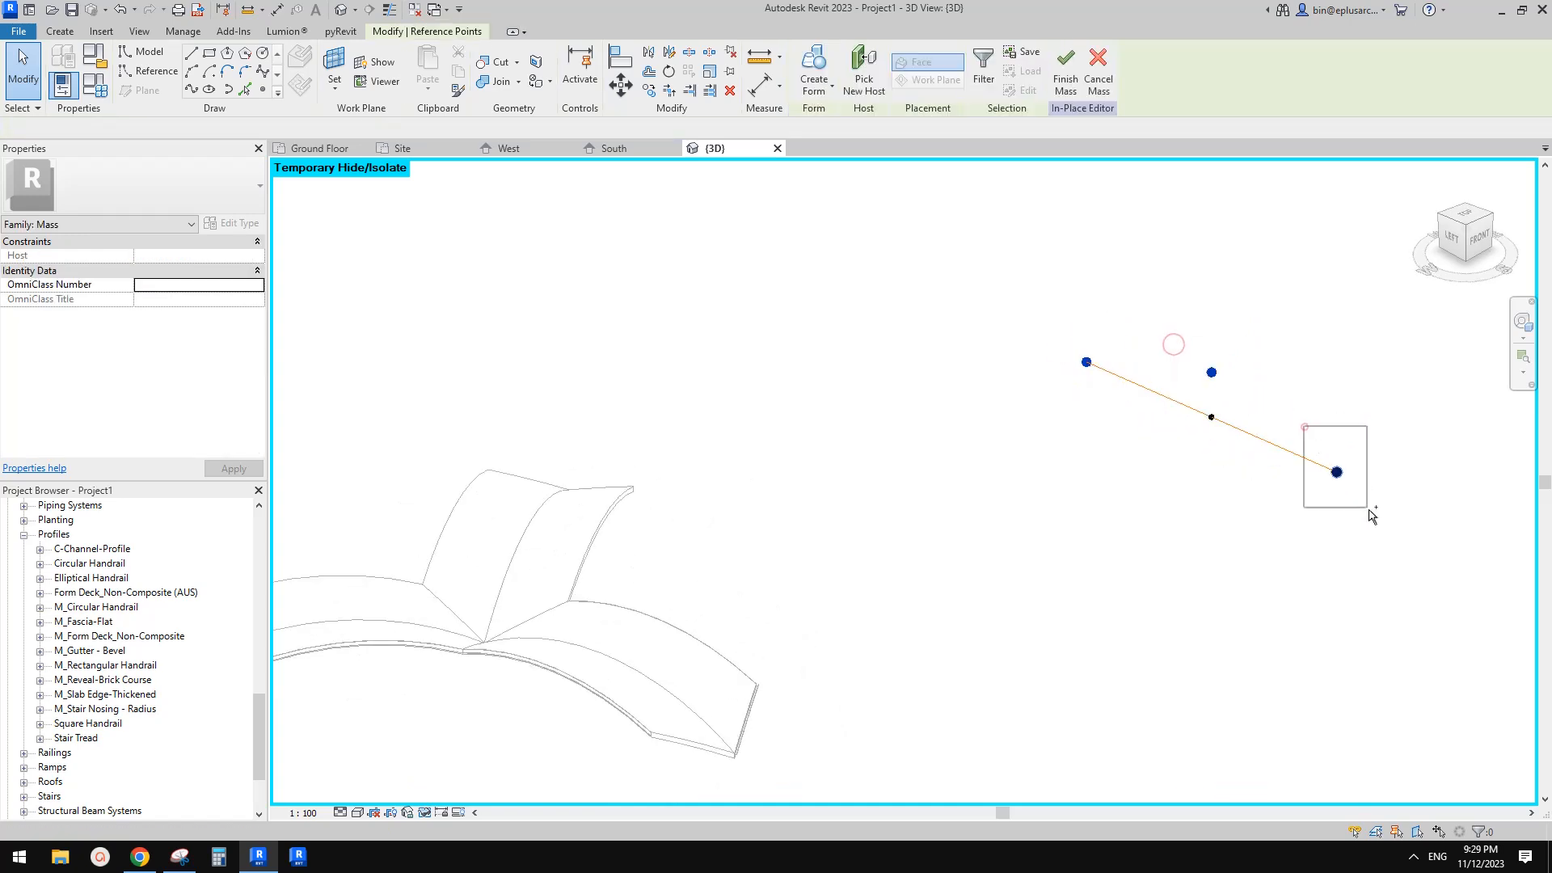
{"action": "left_click", "coordinate": [191, 90]}
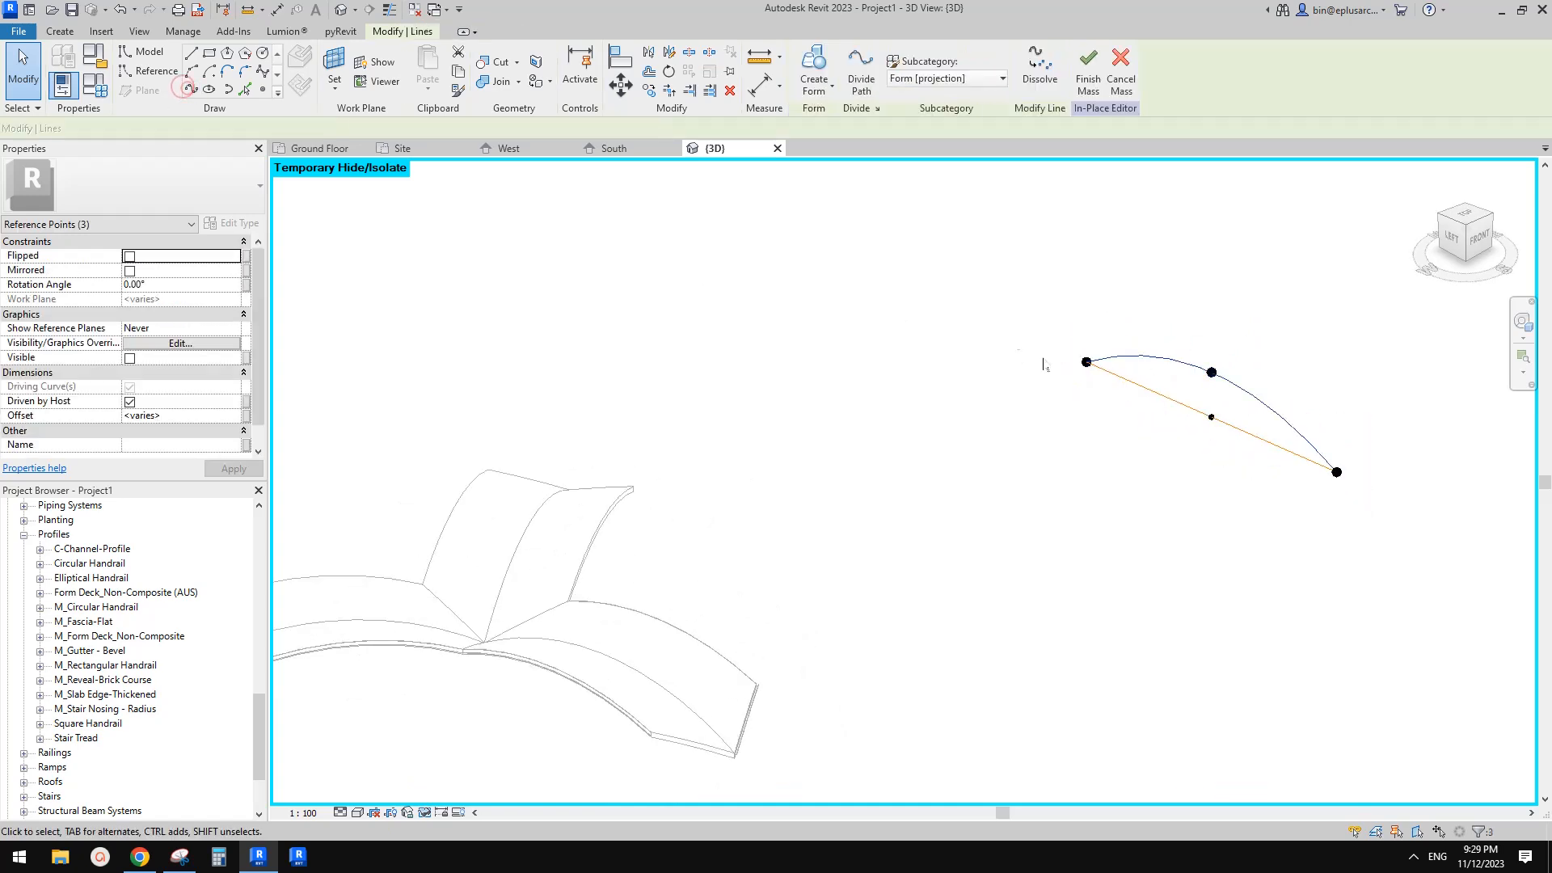
Turn the new arched curve into a reference line
{"action": "left_click", "coordinate": [137, 373]}
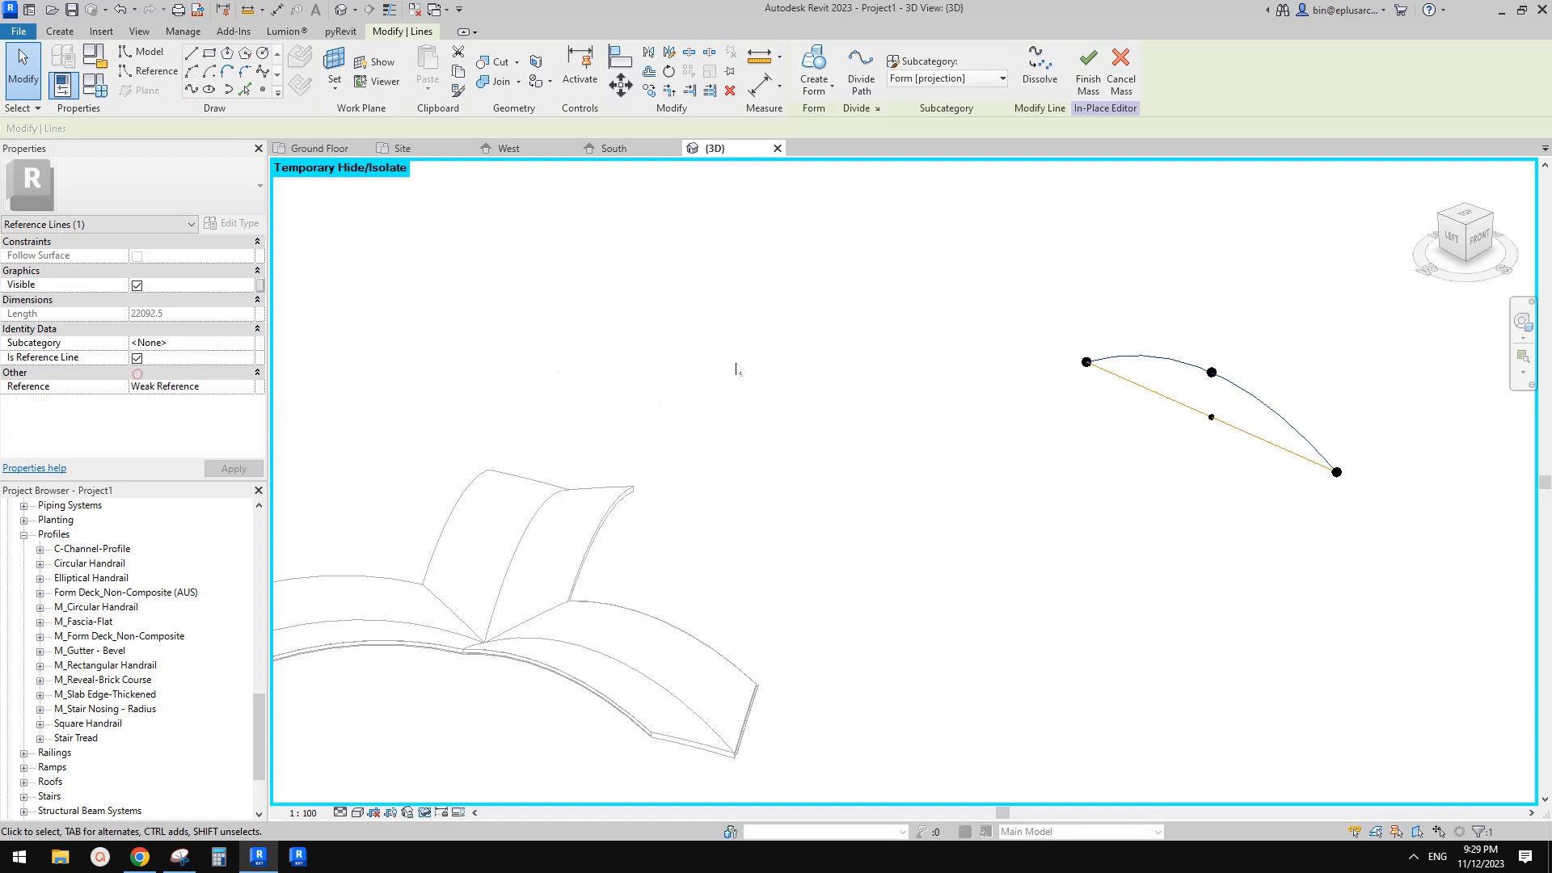
{"action": "left_click", "coordinate": [1174, 377]}
{"action": "left_click", "coordinate": [1134, 364]}
{"action": "scroll", "coordinate": [1140, 384], "scroll_direction": "down", "scroll_amount": 2}
{"action": "middle_click_drag", "start_coordinate": [1140, 384], "coordinate": [892, 539]}
{"action": "key", "text": "Escape"}
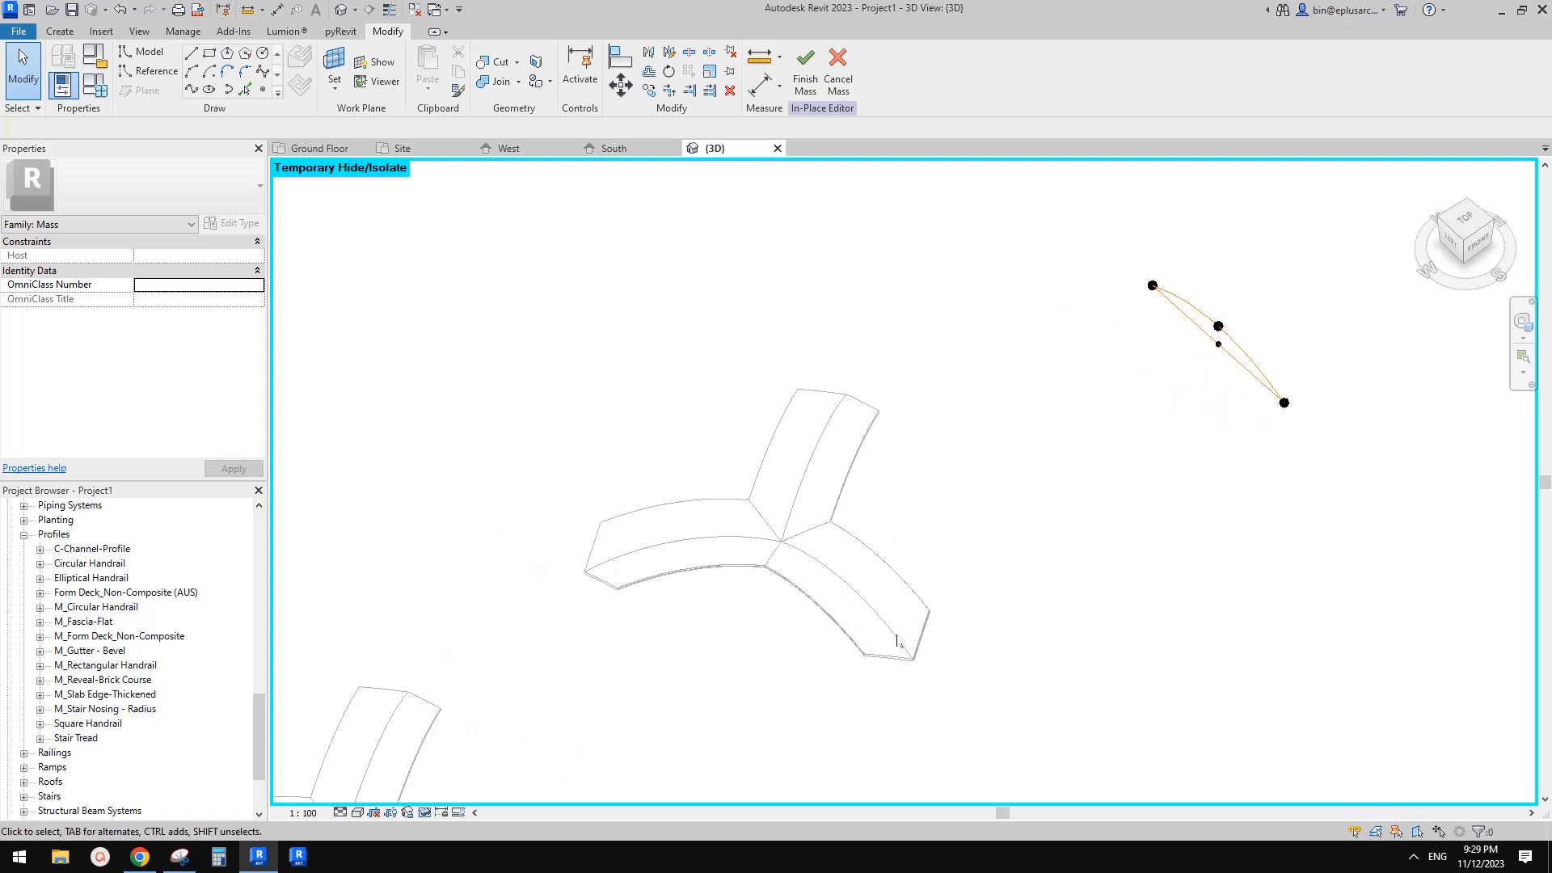
Orbit and zoom around the roofs to examine the arched reference curve from several angles
{"action": "middle_click_drag", "start_coordinate": [896, 648], "coordinate": [798, 547], "text": "shift"}
{"action": "scroll", "coordinate": [781, 522], "scroll_direction": "up", "scroll_amount": 1}
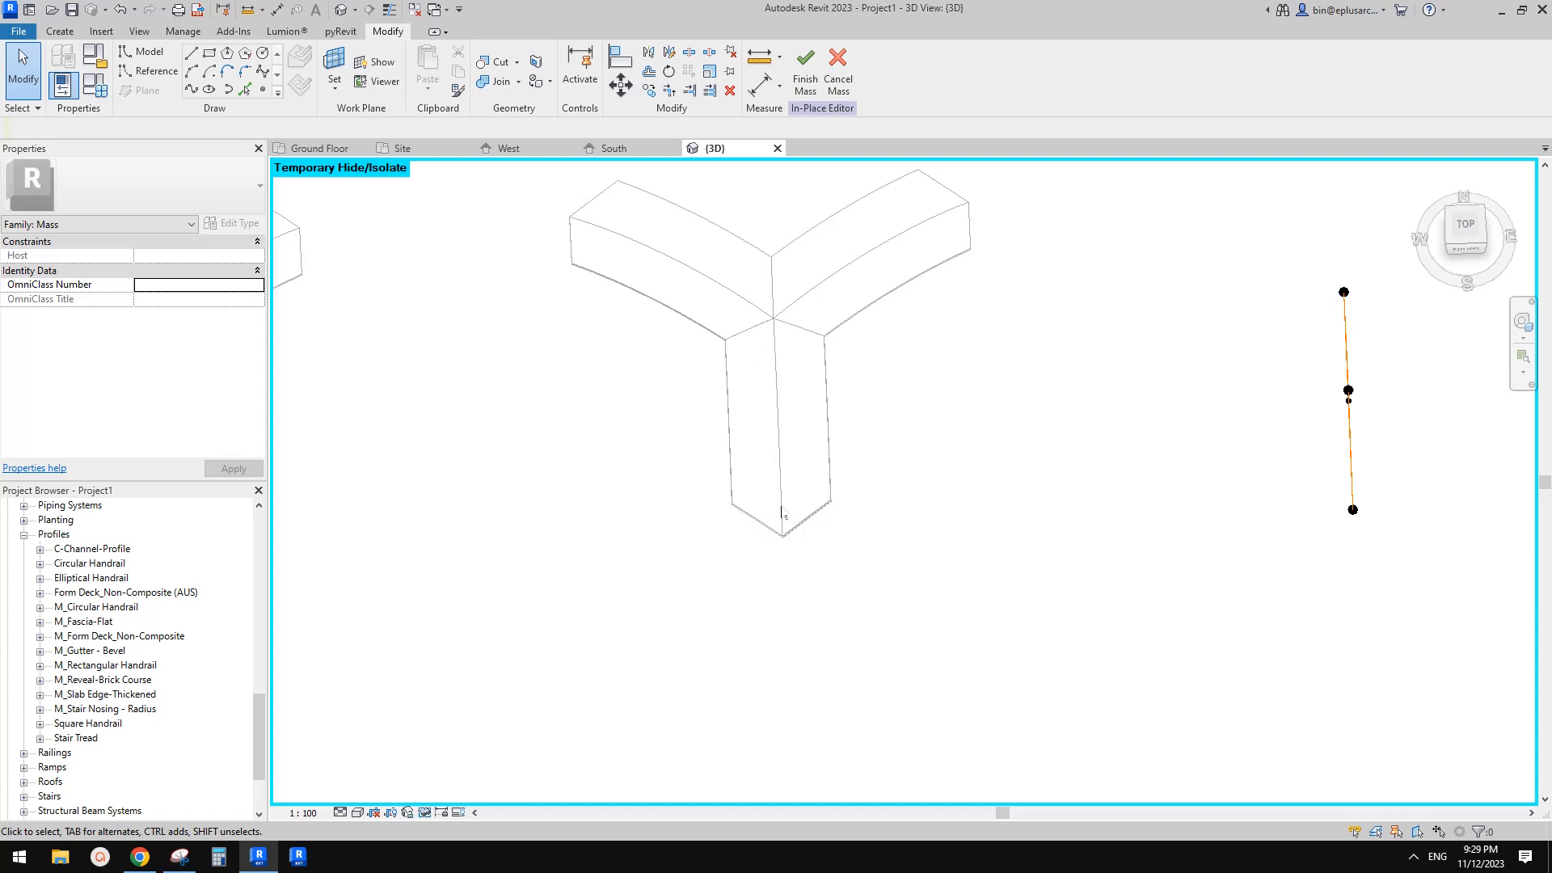
{"action": "mouse_move", "coordinate": [737, 509]}
{"action": "middle_mouse_down", "text": "shift"}
{"action": "mouse_move", "coordinate": [1178, 547]}
{"action": "mouse_move", "coordinate": [1348, 267]}
{"action": "mouse_move", "coordinate": [1119, 617]}
{"action": "mouse_move", "coordinate": [1132, 506]}
{"action": "mouse_move", "coordinate": [1220, 474]}
{"action": "mouse_move", "coordinate": [1210, 460]}
{"action": "mouse_move", "coordinate": [1187, 477]}
{"action": "middle_mouse_up", "text": "shift"}
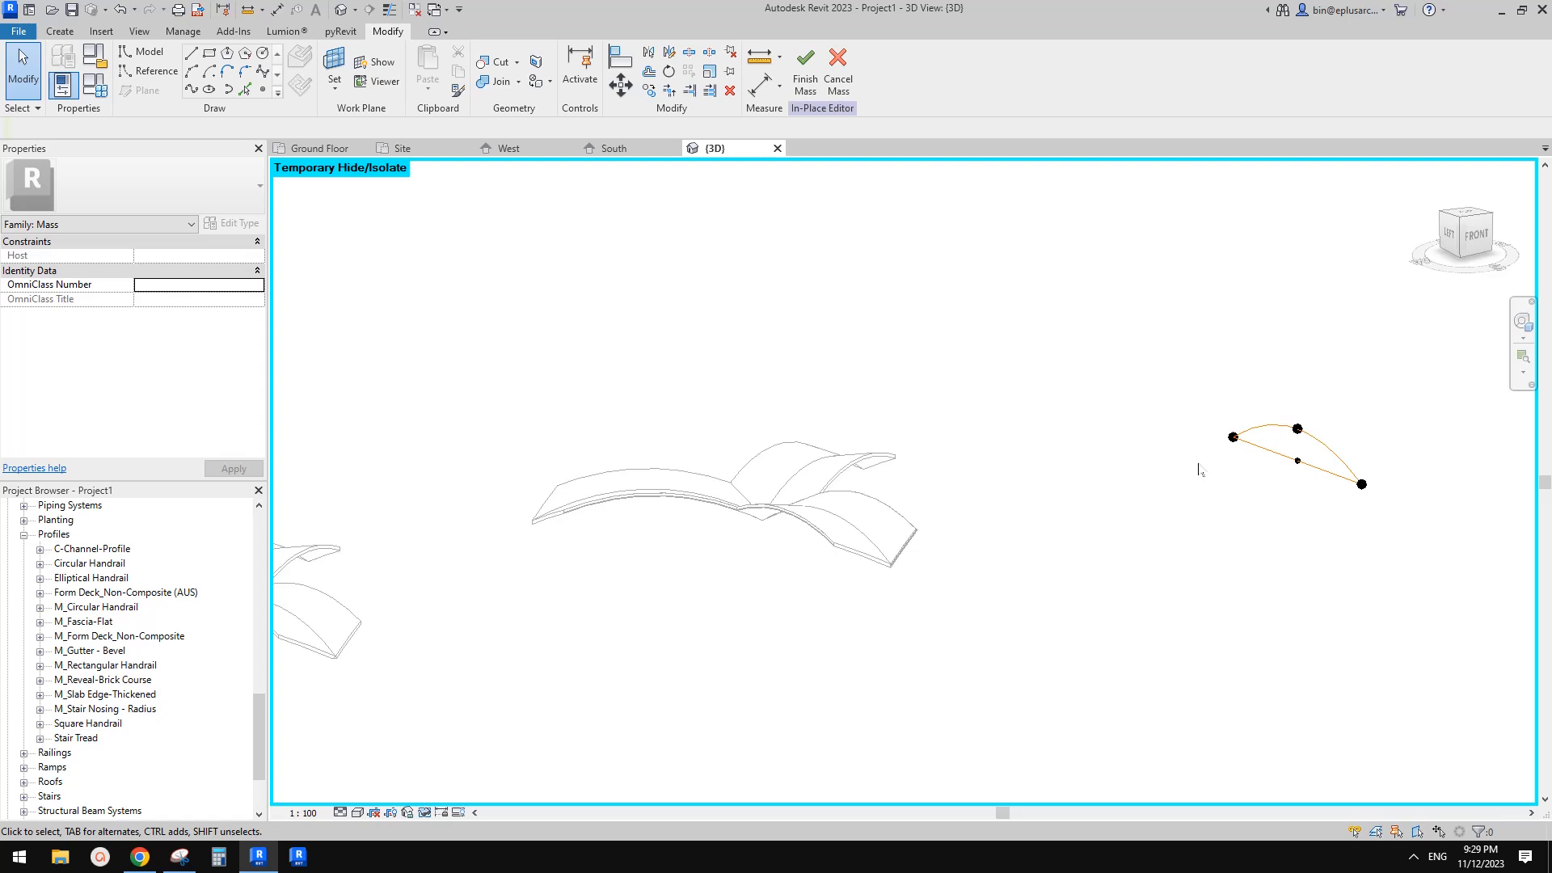
{"action": "middle_click_drag", "start_coordinate": [882, 571], "coordinate": [836, 633], "text": "shift"}
{"action": "scroll", "coordinate": [837, 632], "scroll_direction": "up", "scroll_amount": 2}
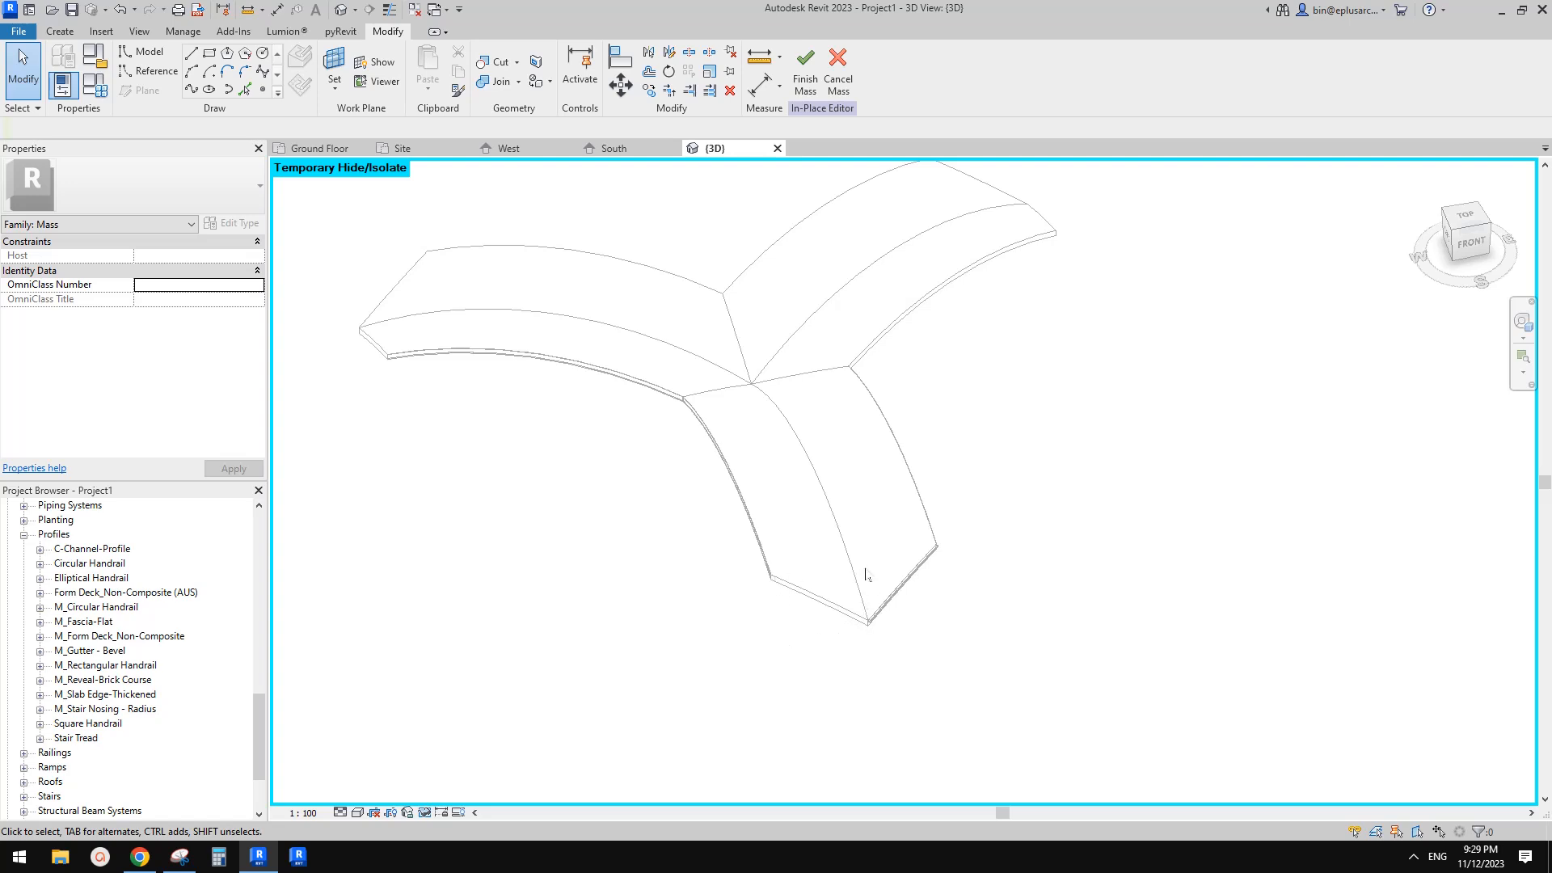
{"action": "middle_click_drag", "start_coordinate": [881, 586], "coordinate": [757, 507], "text": "shift"}
{"action": "scroll", "coordinate": [847, 510], "scroll_direction": "down", "scroll_amount": 4}
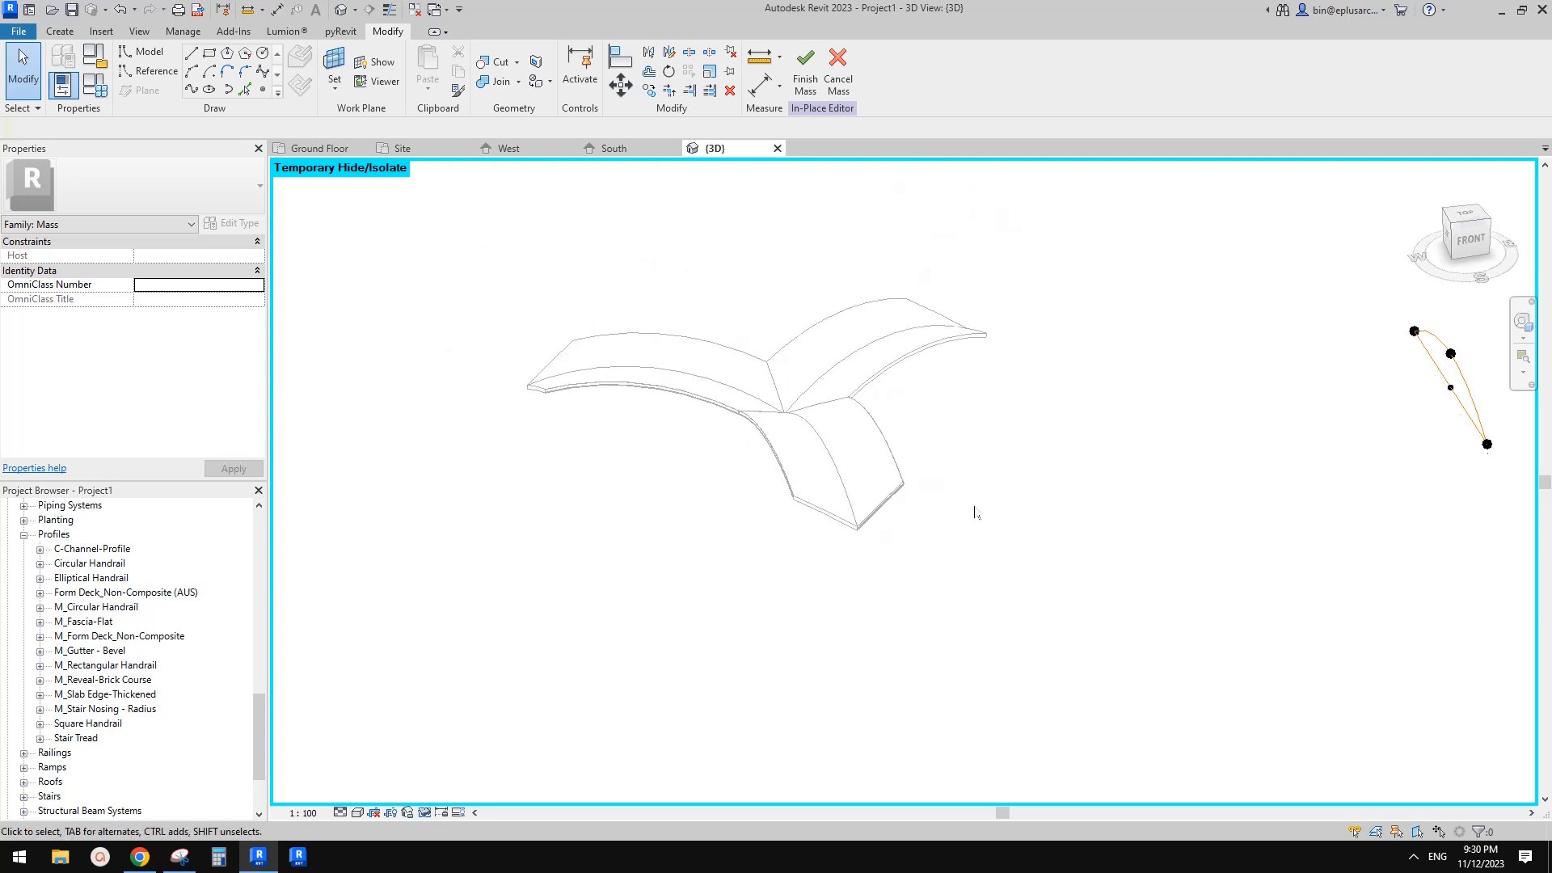
{"action": "middle_click_drag", "start_coordinate": [1063, 550], "coordinate": [1102, 519], "text": "shift"}
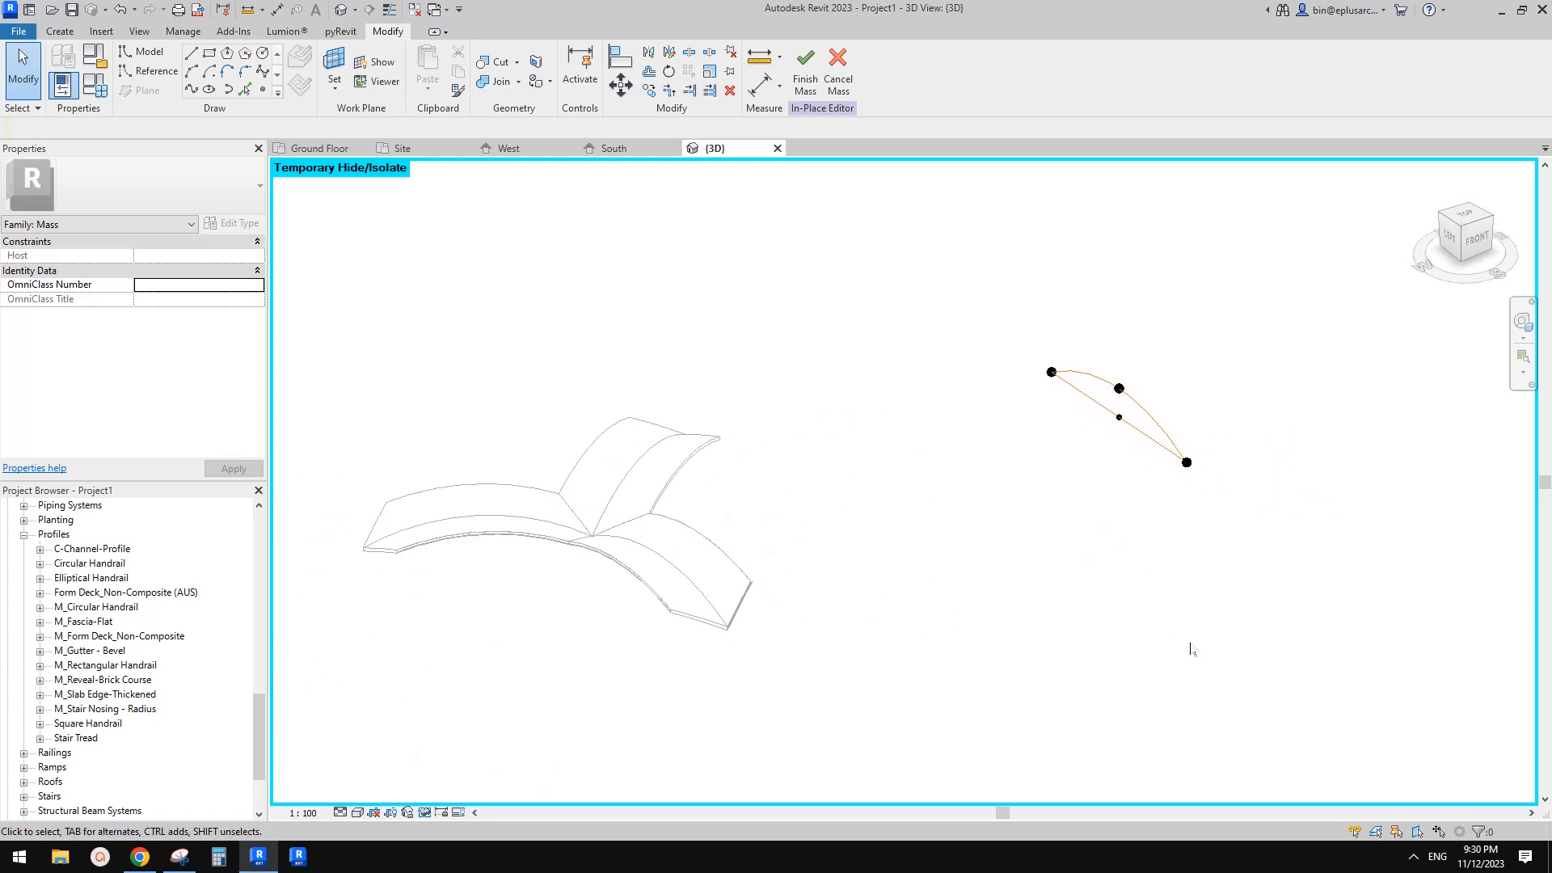
{"action": "mouse_move", "coordinate": [1129, 622]}
{"action": "middle_mouse_down"}
{"action": "mouse_move", "coordinate": [1109, 610]}
{"action": "mouse_move", "coordinate": [1158, 618]}
{"action": "middle_mouse_up"}
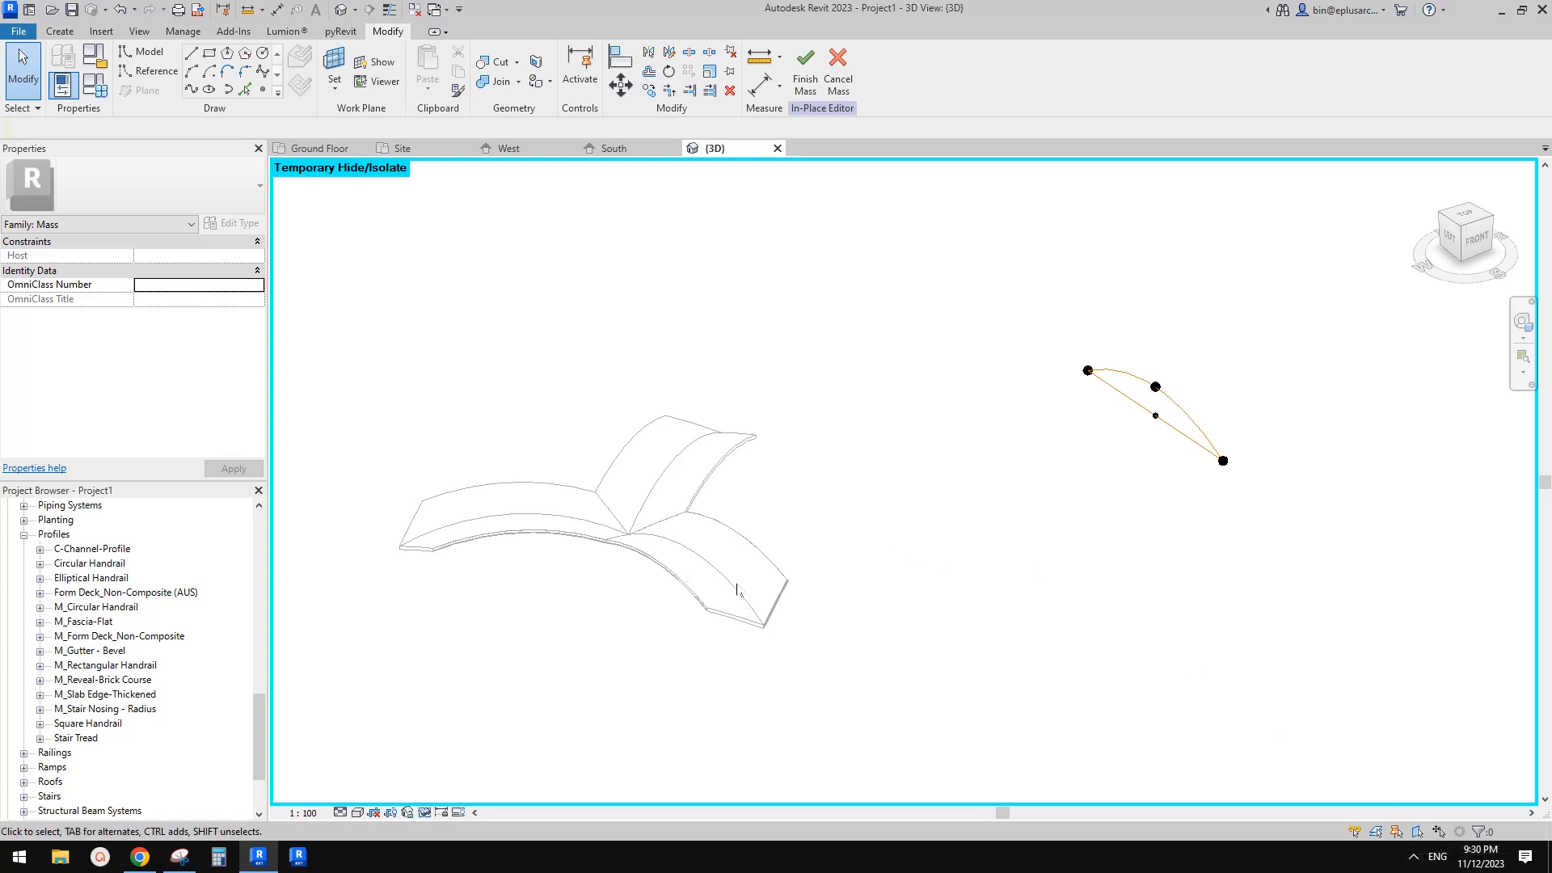
{"action": "left_click", "coordinate": [1416, 863]}
{"action": "left_click", "coordinate": [1398, 828]}
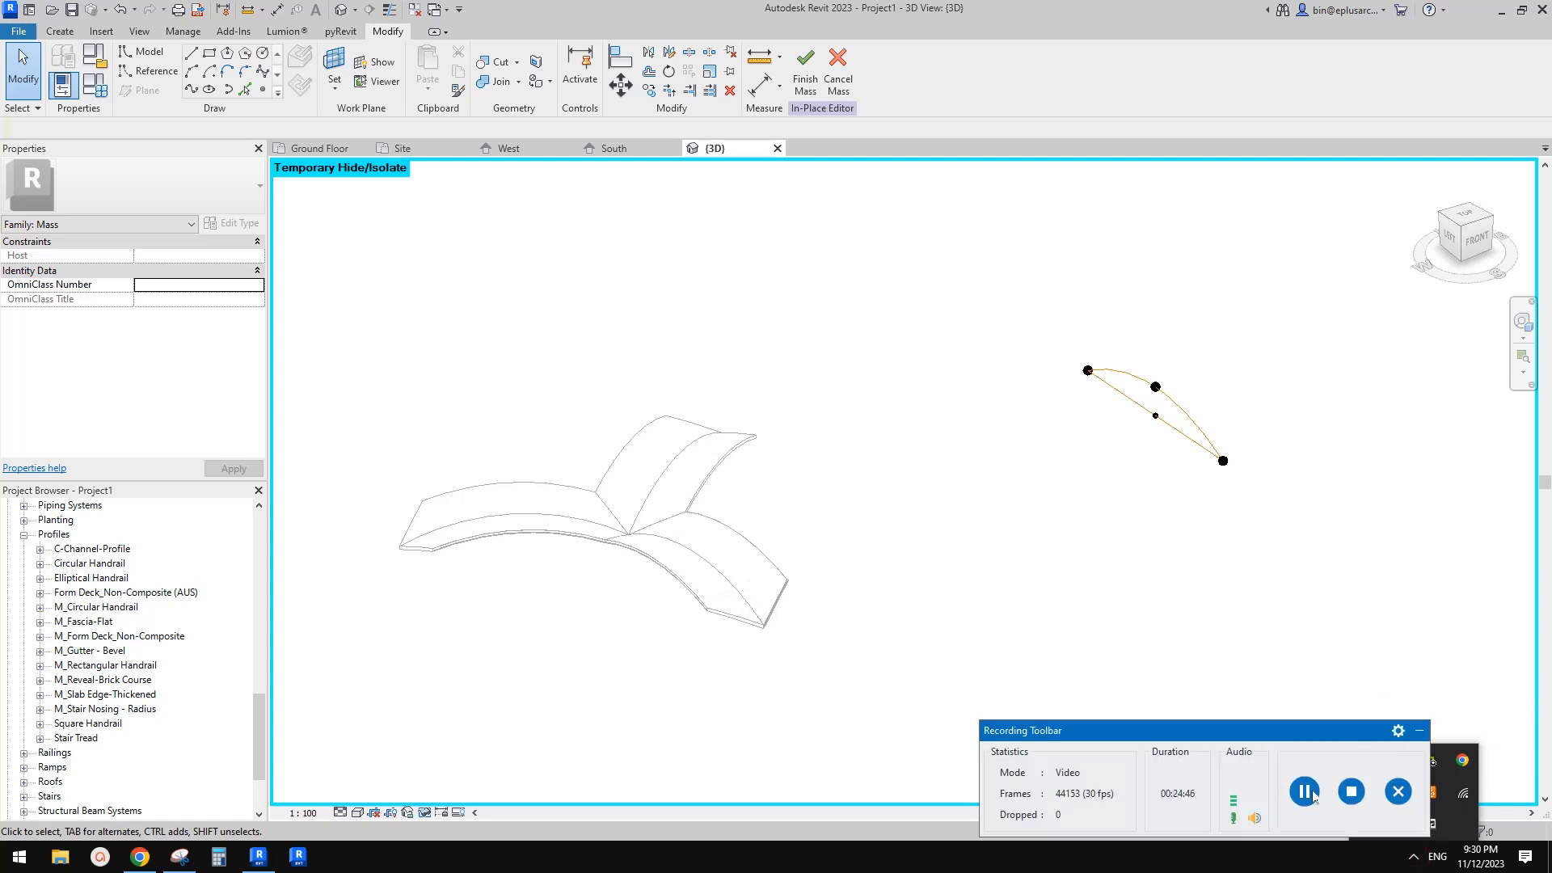
{"action": "left_click", "coordinate": [1305, 792]}
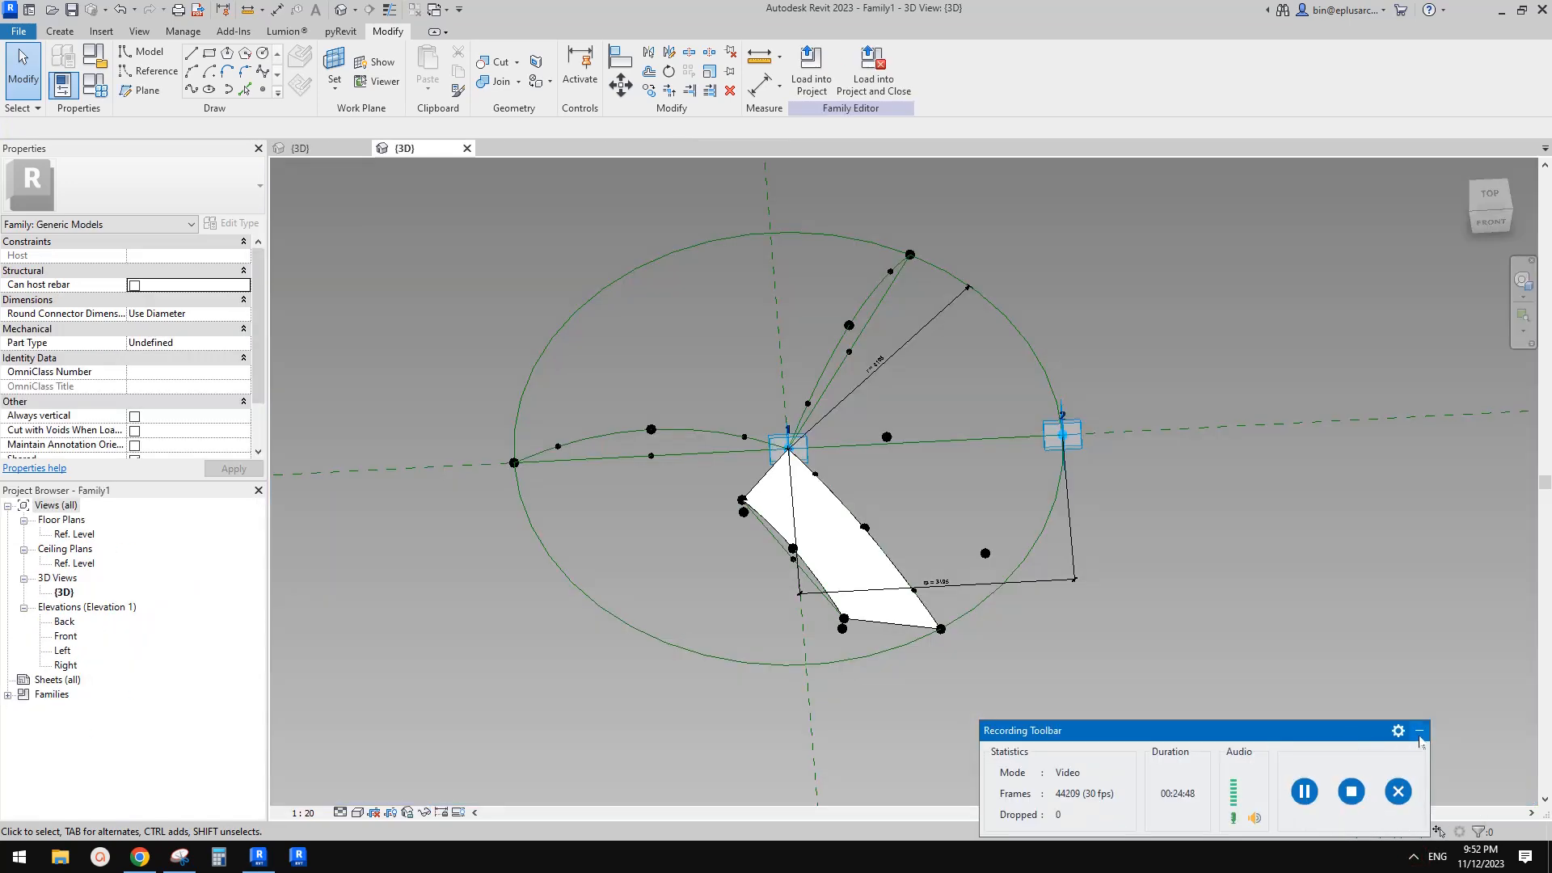
{"action": "left_click", "coordinate": [1420, 733]}
{"action": "left_click", "coordinate": [1345, 735]}
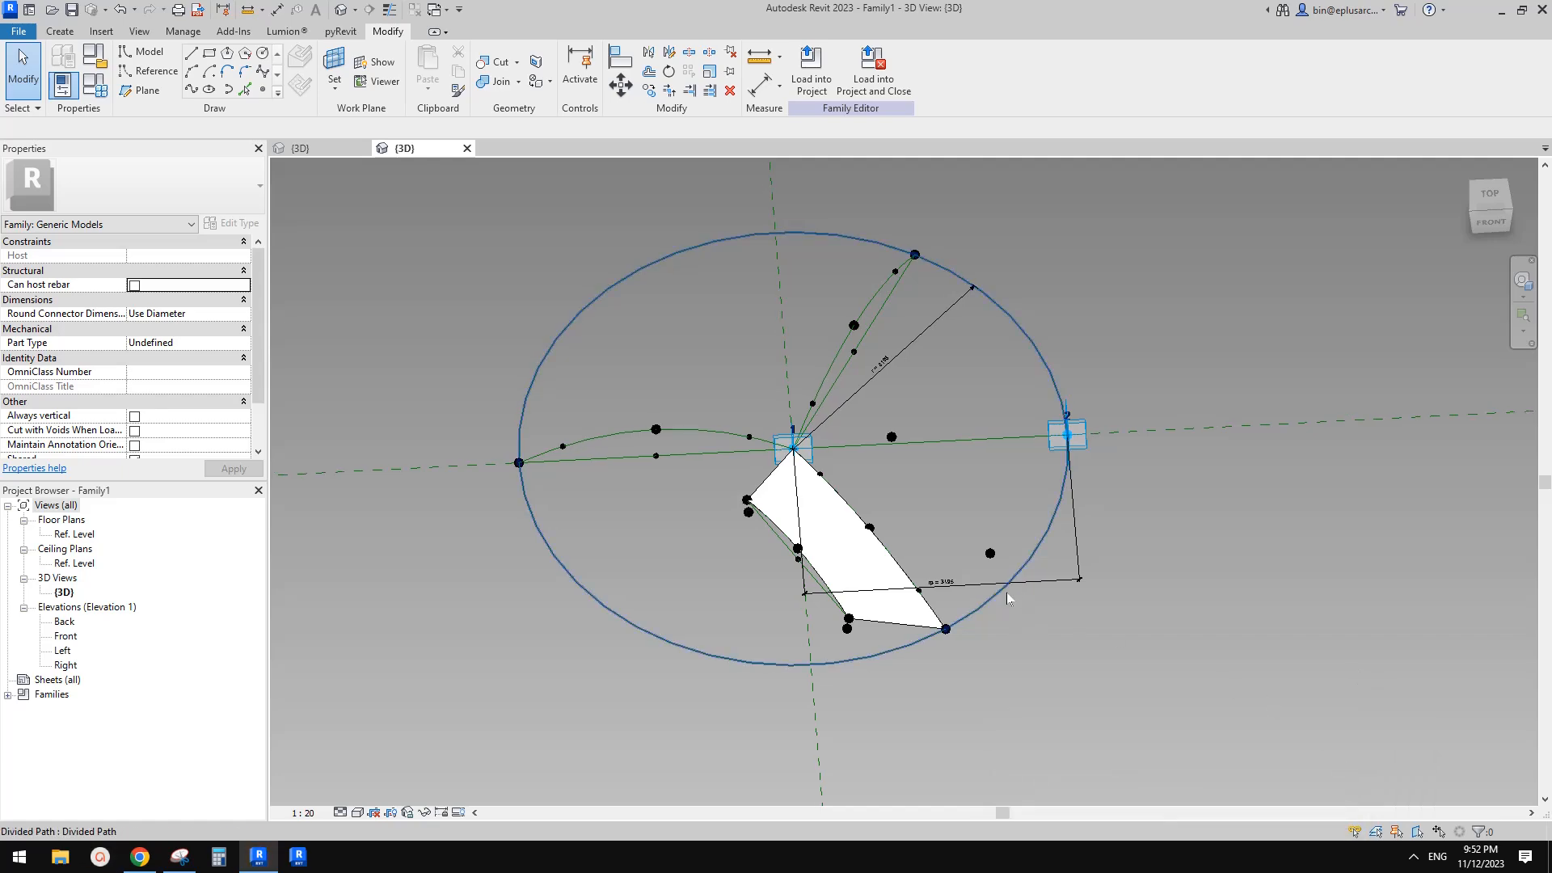
Orbit and zoom around the adaptive family to inspect its points, curves and radius dimensions
{"action": "scroll", "coordinate": [1000, 624], "scroll_direction": "down", "scroll_amount": 1}
{"action": "middle_click_drag", "start_coordinate": [998, 626], "coordinate": [1051, 631]}
{"action": "middle_click_drag", "start_coordinate": [954, 604], "coordinate": [934, 530], "text": "shift"}
{"action": "scroll", "coordinate": [918, 644], "scroll_direction": "up", "scroll_amount": 2}
{"action": "left_click", "coordinate": [920, 646]}
{"action": "middle_click_drag", "start_coordinate": [970, 645], "coordinate": [931, 594]}
{"action": "key", "text": "Escape"}
{"action": "scroll", "coordinate": [926, 582], "scroll_direction": "down", "scroll_amount": 1}
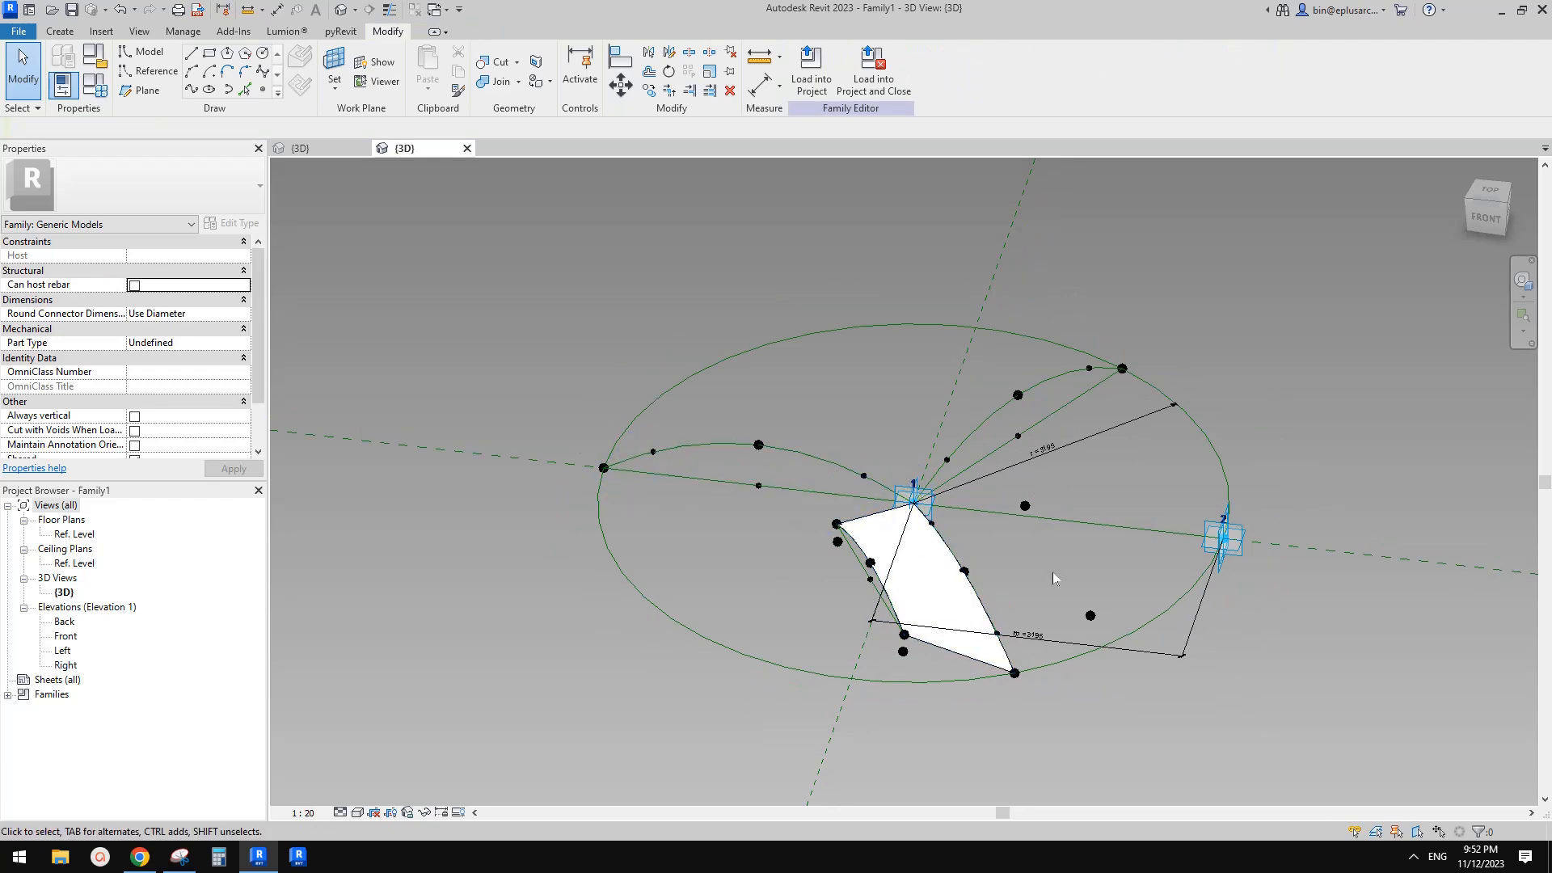
{"action": "middle_click_drag", "start_coordinate": [1075, 576], "coordinate": [1138, 545], "text": "shift"}
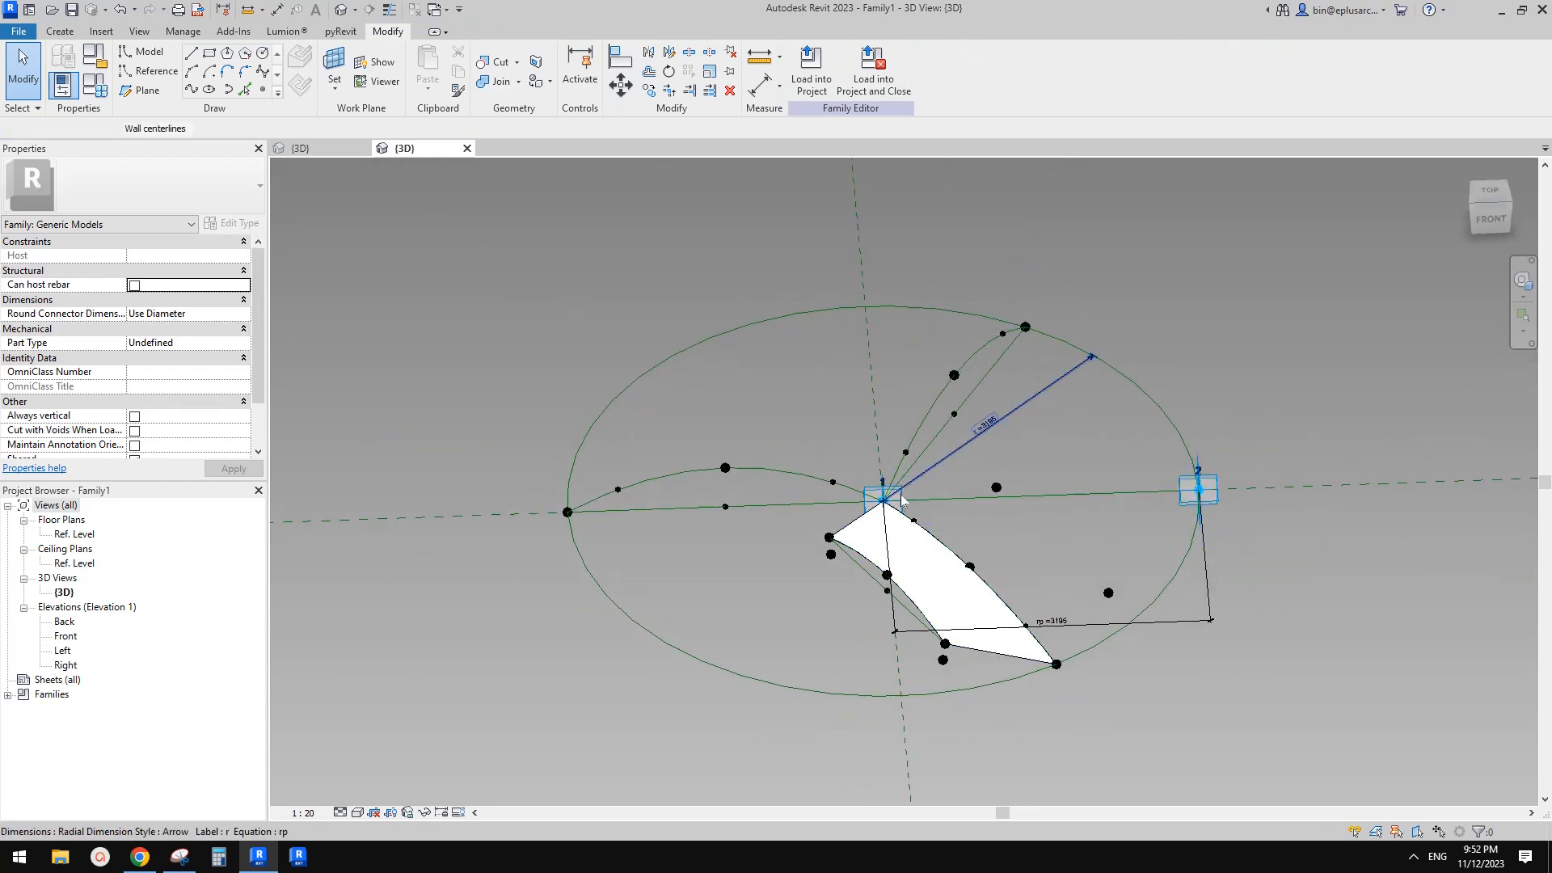
Drag the second adaptive placement point outward along its line to flex the family's radius
{"action": "left_click", "coordinate": [987, 430]}
{"action": "middle_click_drag", "start_coordinate": [1030, 514], "coordinate": [981, 520], "text": "shift"}
{"action": "scroll", "coordinate": [942, 503], "scroll_direction": "up", "scroll_amount": 1}
{"action": "left_click", "coordinate": [938, 505]}
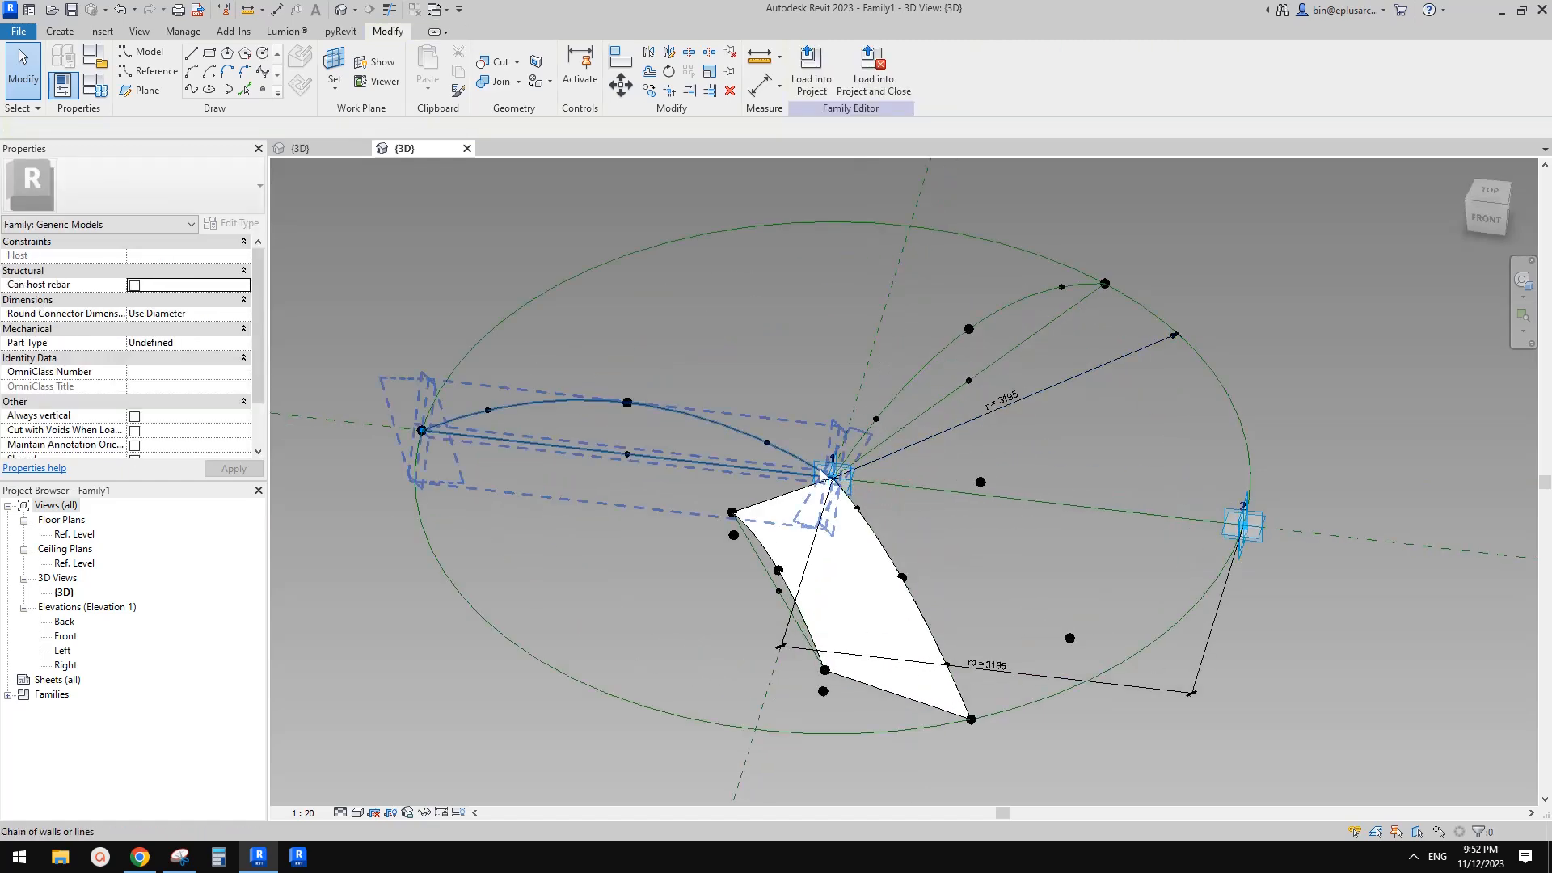
{"action": "left_click", "coordinate": [1249, 530]}
{"action": "left_click_drag", "start_coordinate": [1294, 531], "coordinate": [1363, 546]}
{"action": "scroll", "coordinate": [1181, 541], "scroll_direction": "down", "scroll_amount": 2}
{"action": "middle_click_drag", "start_coordinate": [1156, 586], "coordinate": [1094, 526], "text": "shift"}
{"action": "scroll", "coordinate": [1067, 524], "scroll_direction": "up", "scroll_amount": 2}
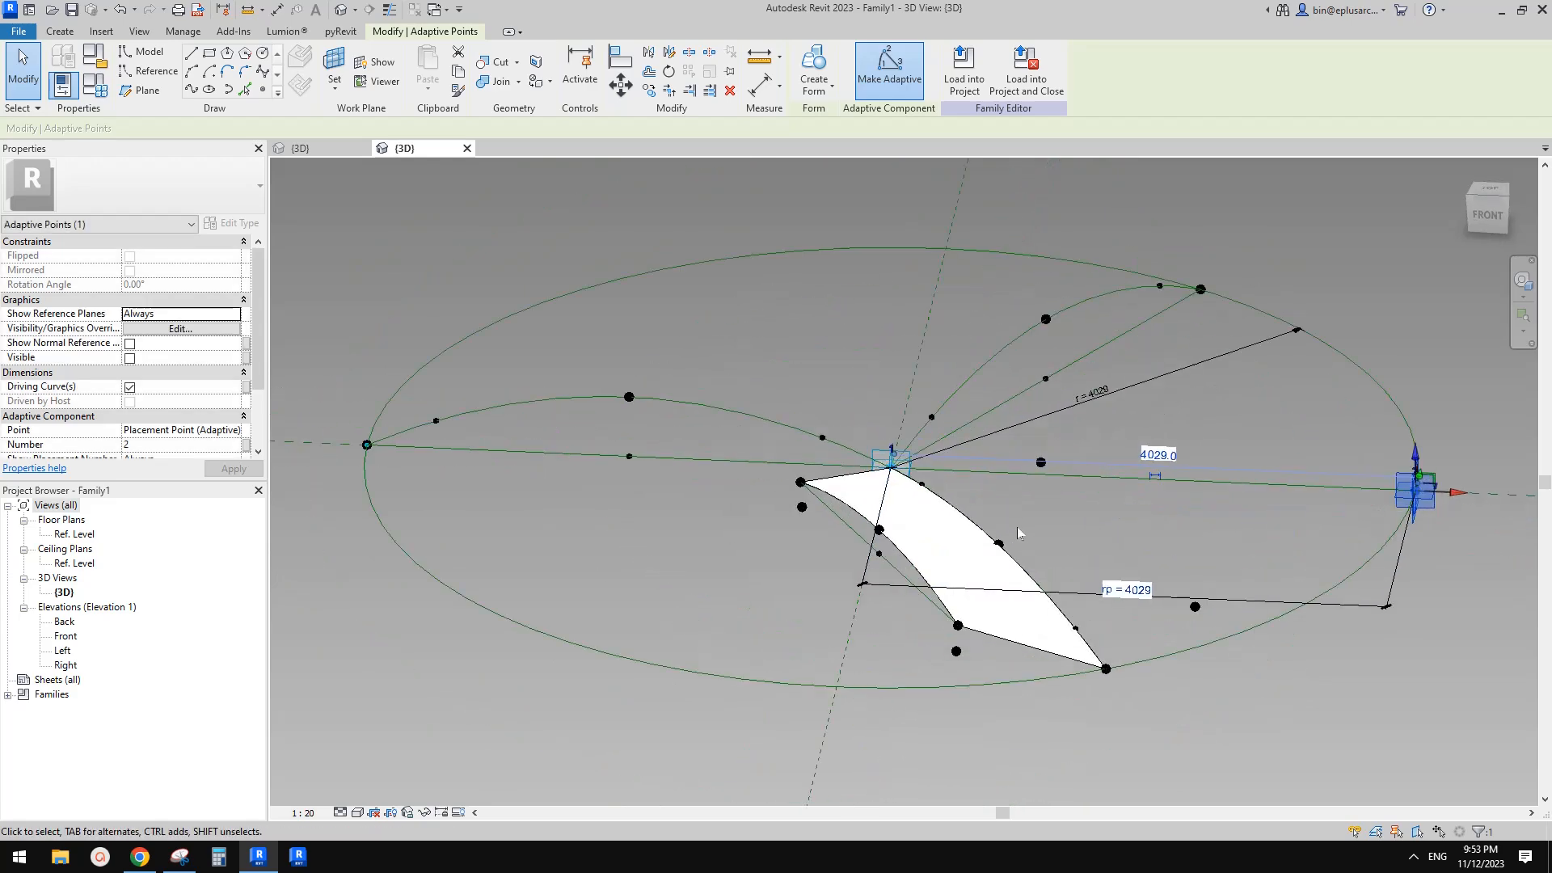
{"action": "middle_click_drag", "start_coordinate": [1103, 638], "coordinate": [949, 663]}
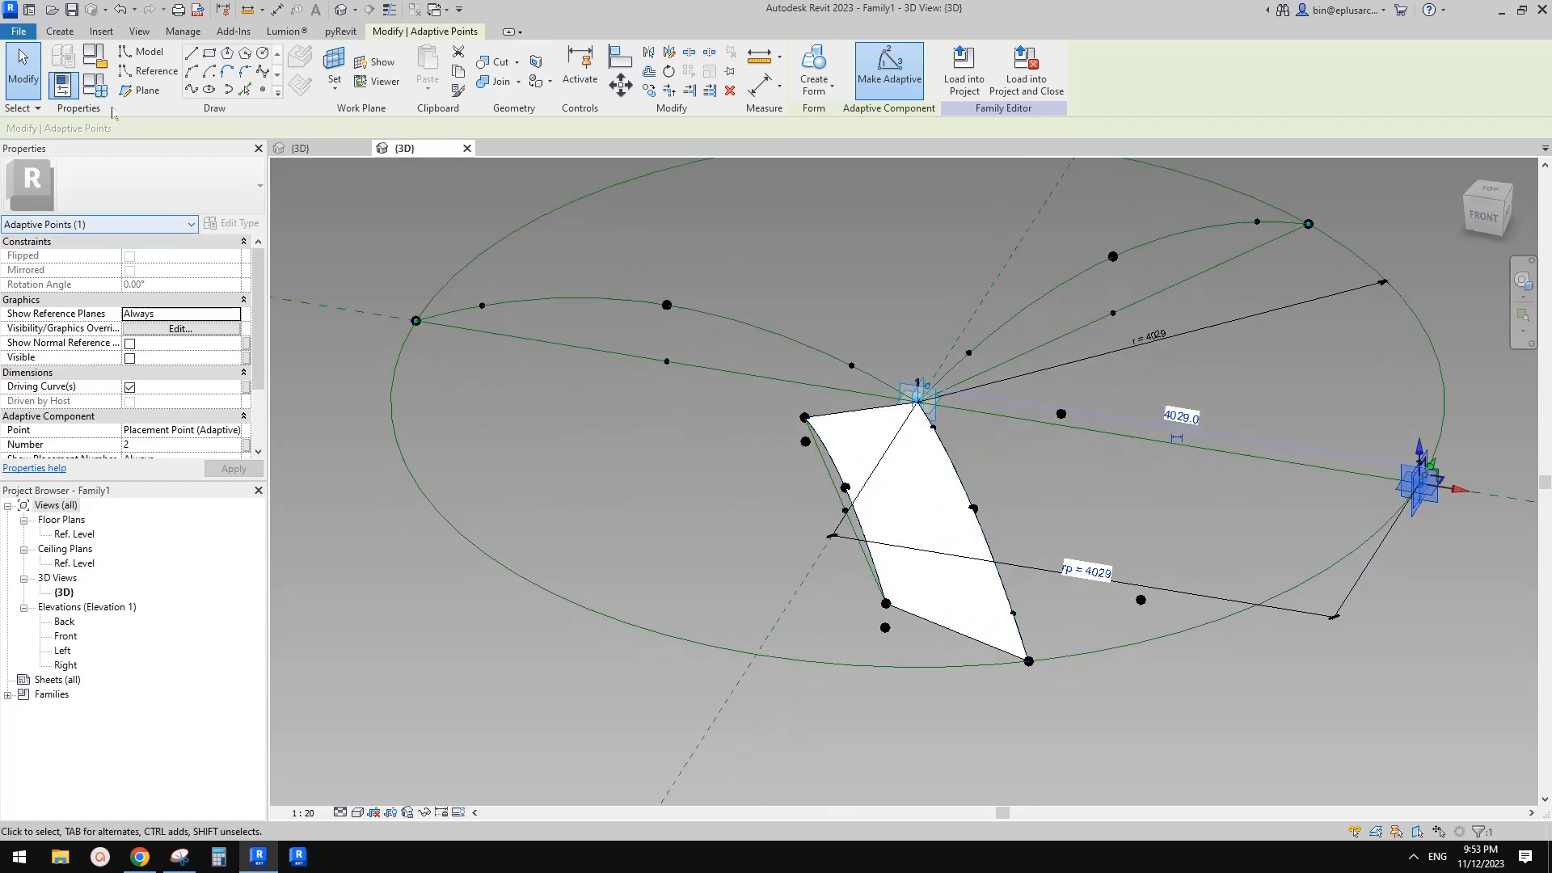
Open Family Types to review the dimension parameters and apply them
{"action": "left_click", "coordinate": [93, 78]}
{"action": "left_click", "coordinate": [358, 306]}
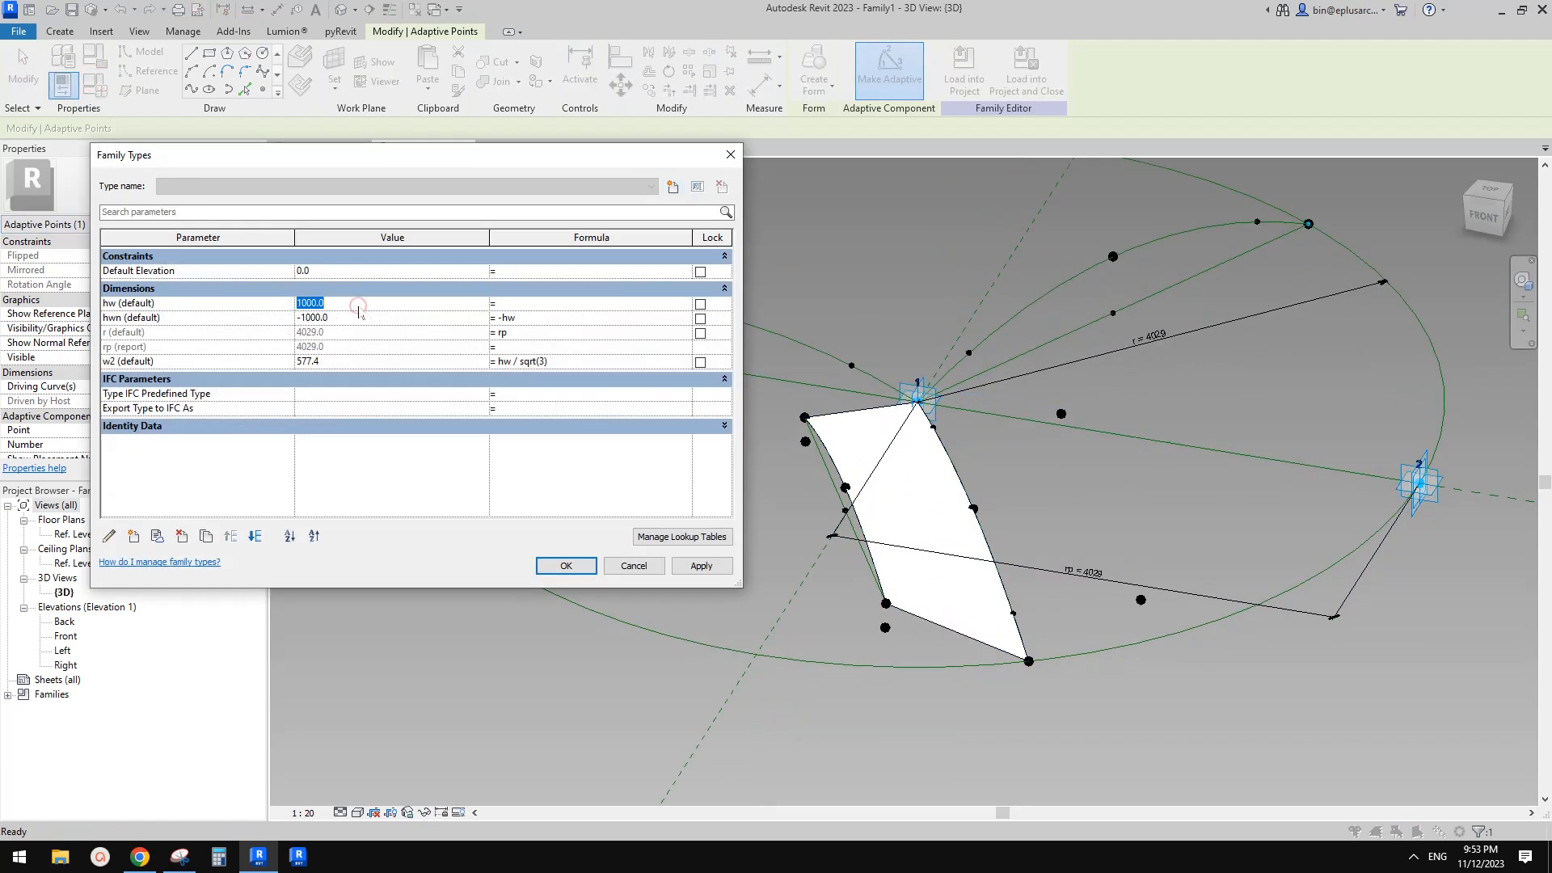
{"action": "left_click", "coordinate": [701, 566]}
{"action": "left_click", "coordinate": [579, 566]}
{"action": "key", "text": "Escape"}
Drag the second adaptive placement point further outward to flex the radius again
{"action": "scroll", "coordinate": [785, 504], "scroll_direction": "down", "scroll_amount": 3}
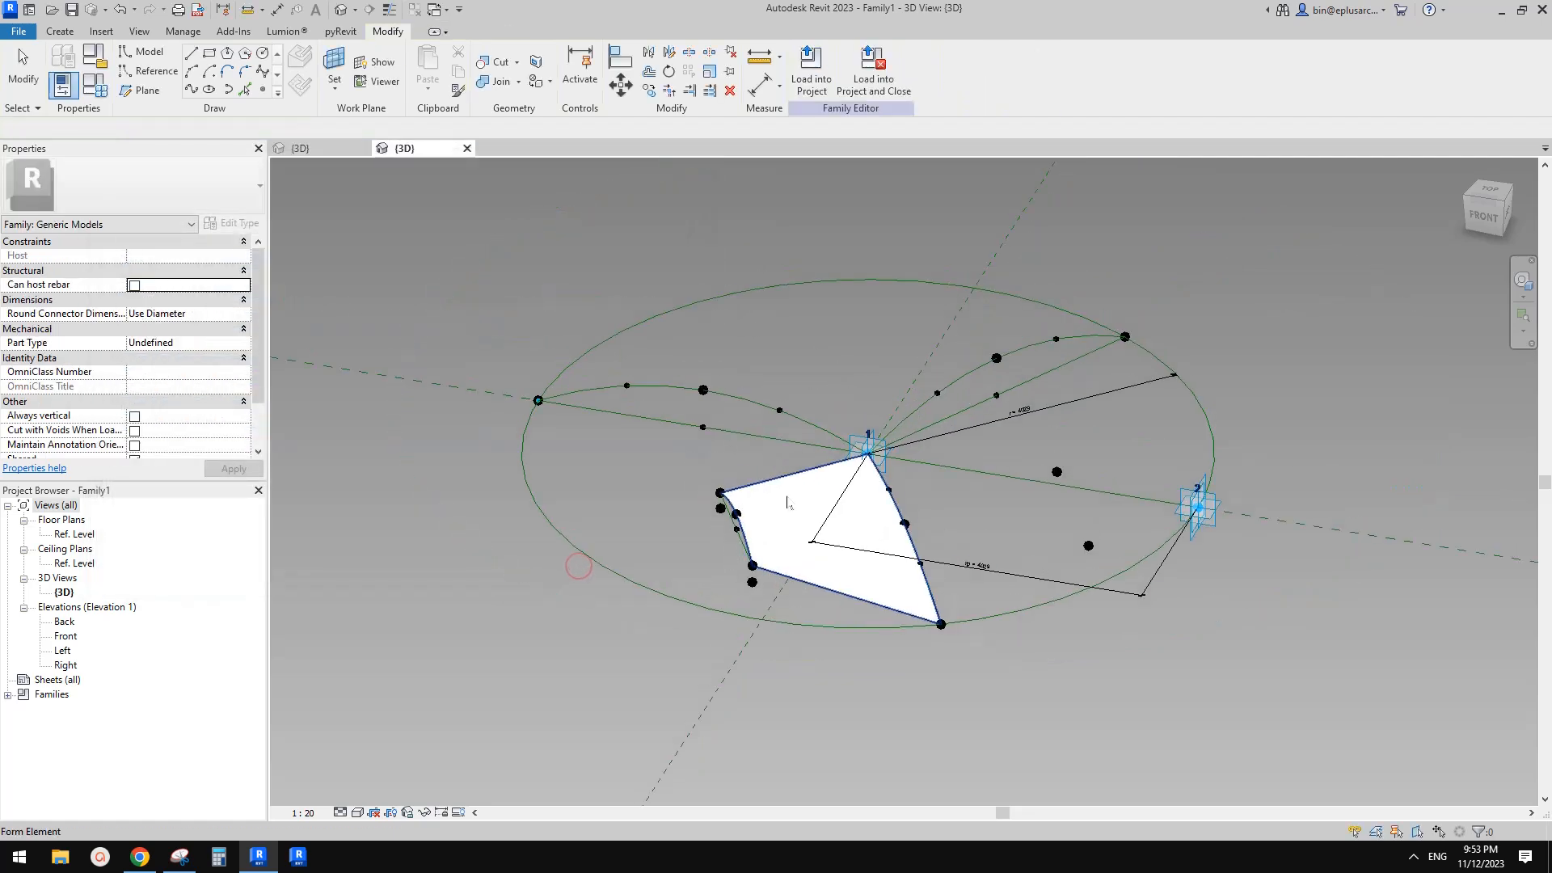
{"action": "middle_click_drag", "start_coordinate": [774, 566], "coordinate": [787, 544], "text": "shift"}
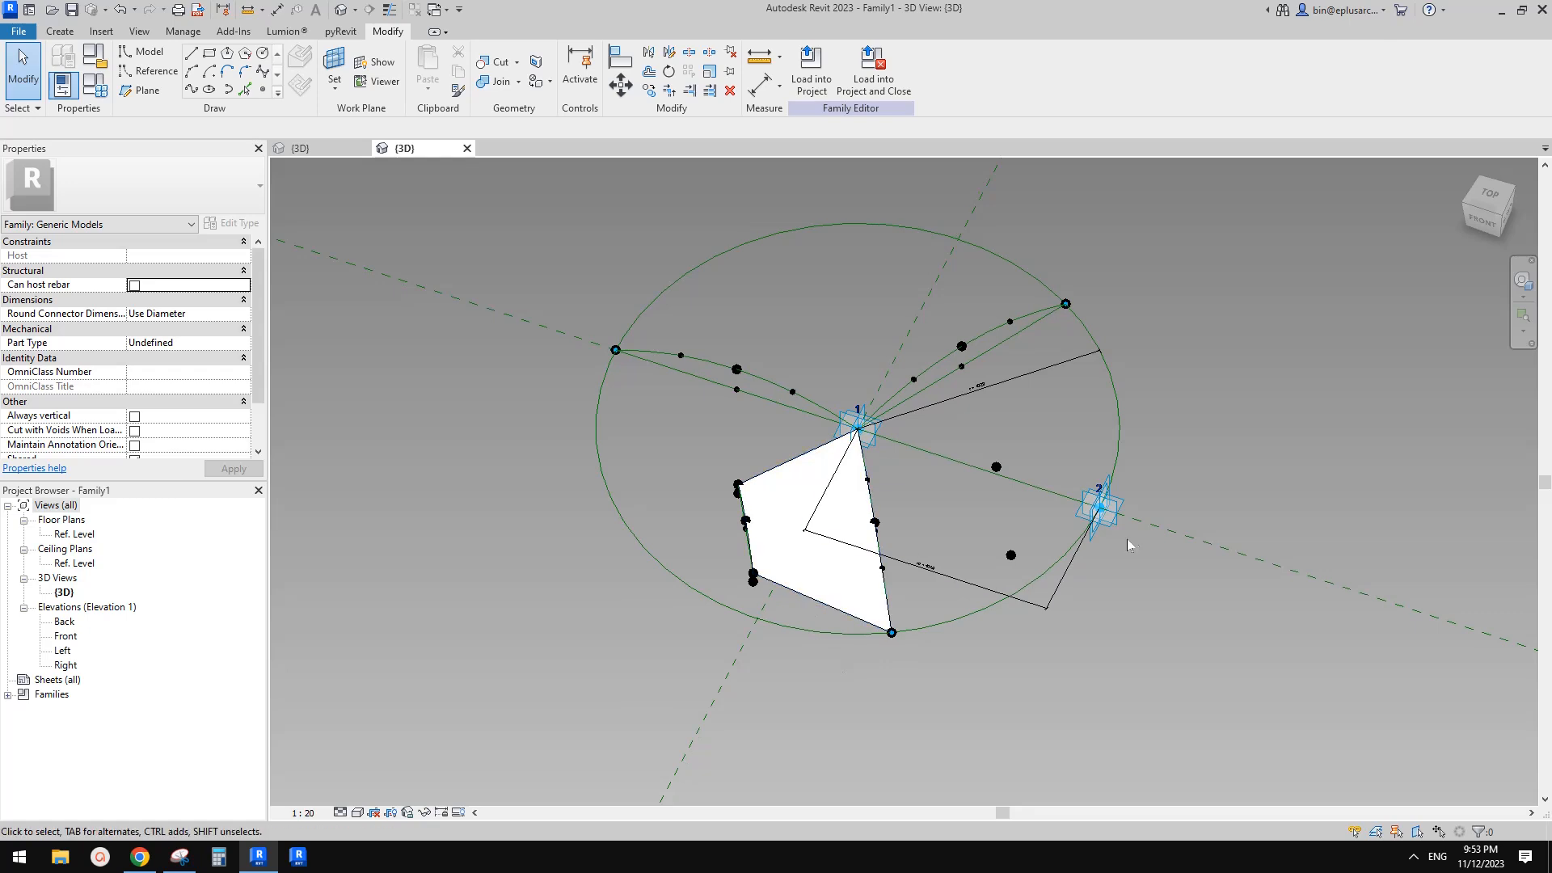
{"action": "left_click", "coordinate": [1118, 518]}
{"action": "left_click_drag", "start_coordinate": [1136, 525], "coordinate": [1326, 584]}
{"action": "middle_click_drag", "start_coordinate": [1186, 604], "coordinate": [973, 520], "text": "shift"}
{"action": "scroll", "coordinate": [1023, 531], "scroll_direction": "up", "scroll_amount": 2}
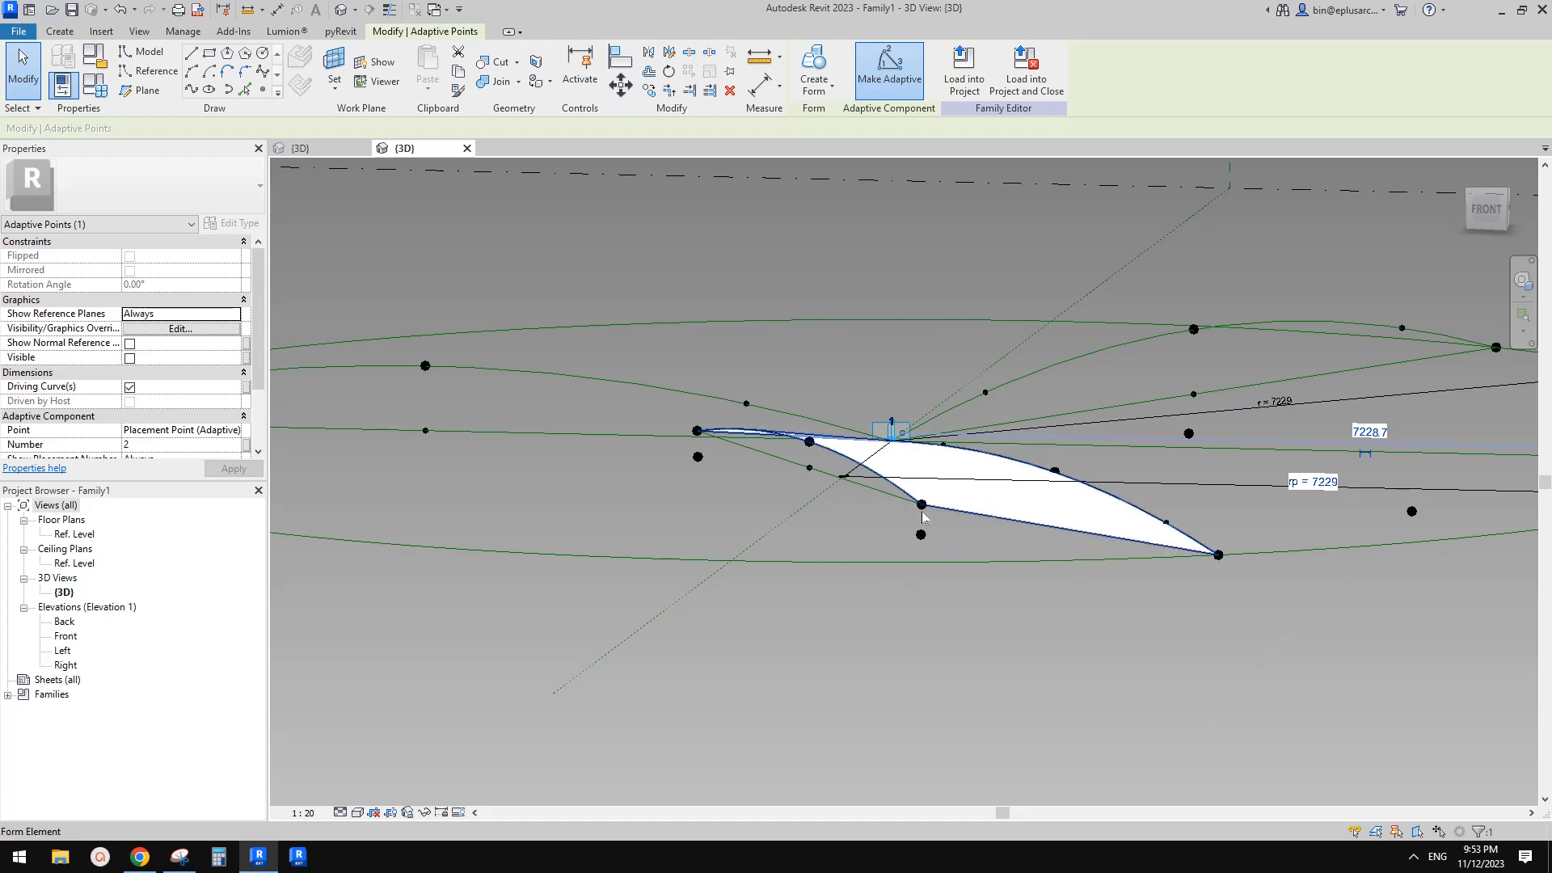
{"action": "middle_click_drag", "start_coordinate": [1120, 529], "coordinate": [1037, 601], "text": "shift"}
{"action": "key", "text": "Escape"}
{"action": "scroll", "coordinate": [930, 591], "scroll_direction": "down", "scroll_amount": 3}
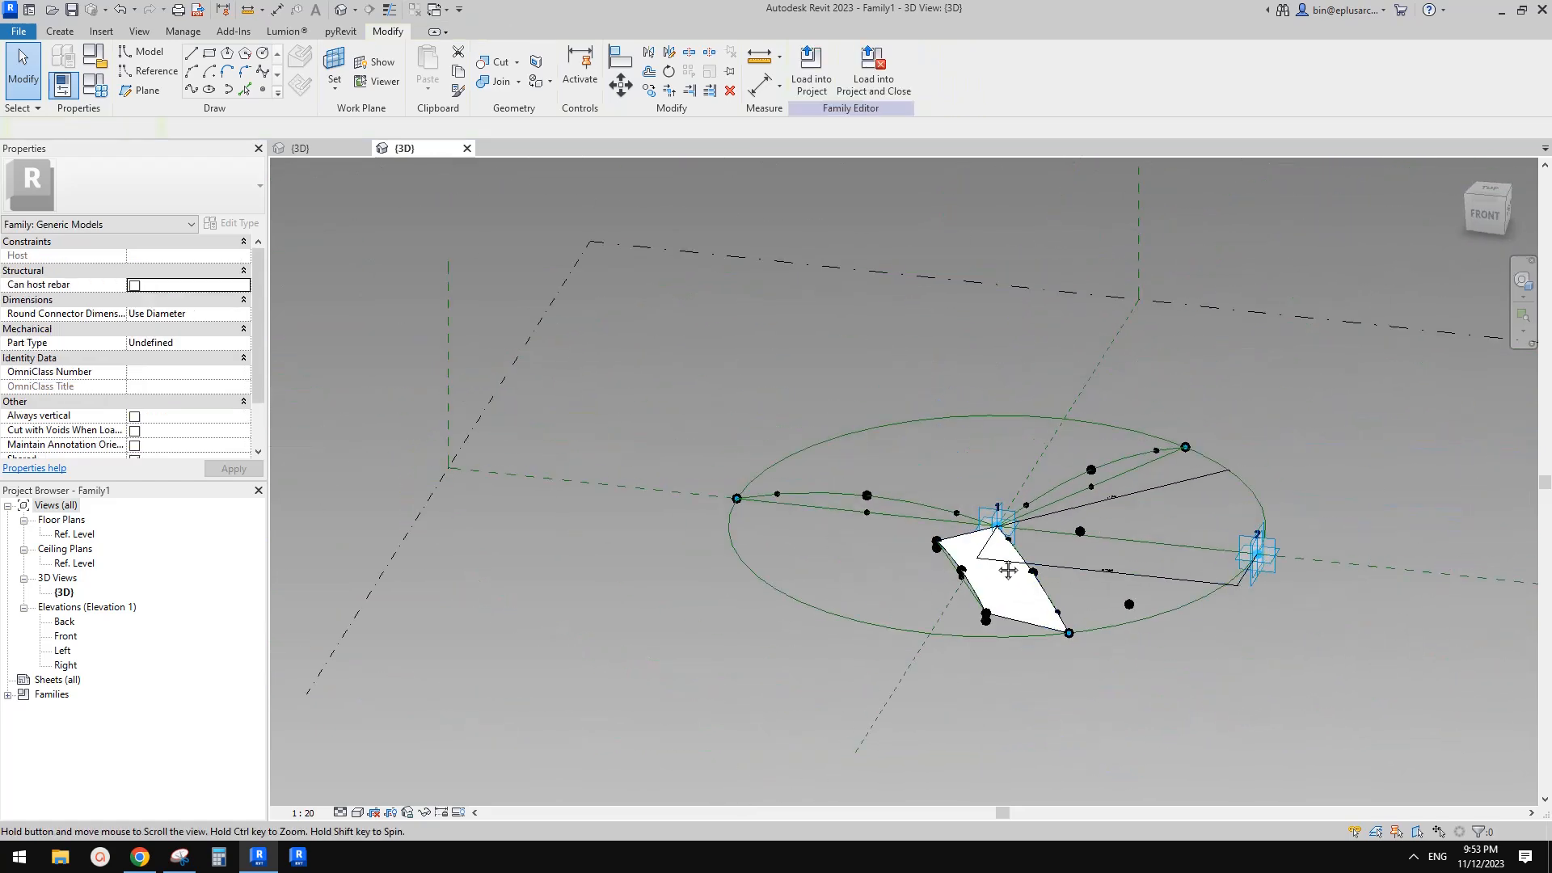
{"action": "middle_click_drag", "start_coordinate": [684, 440], "coordinate": [669, 429]}
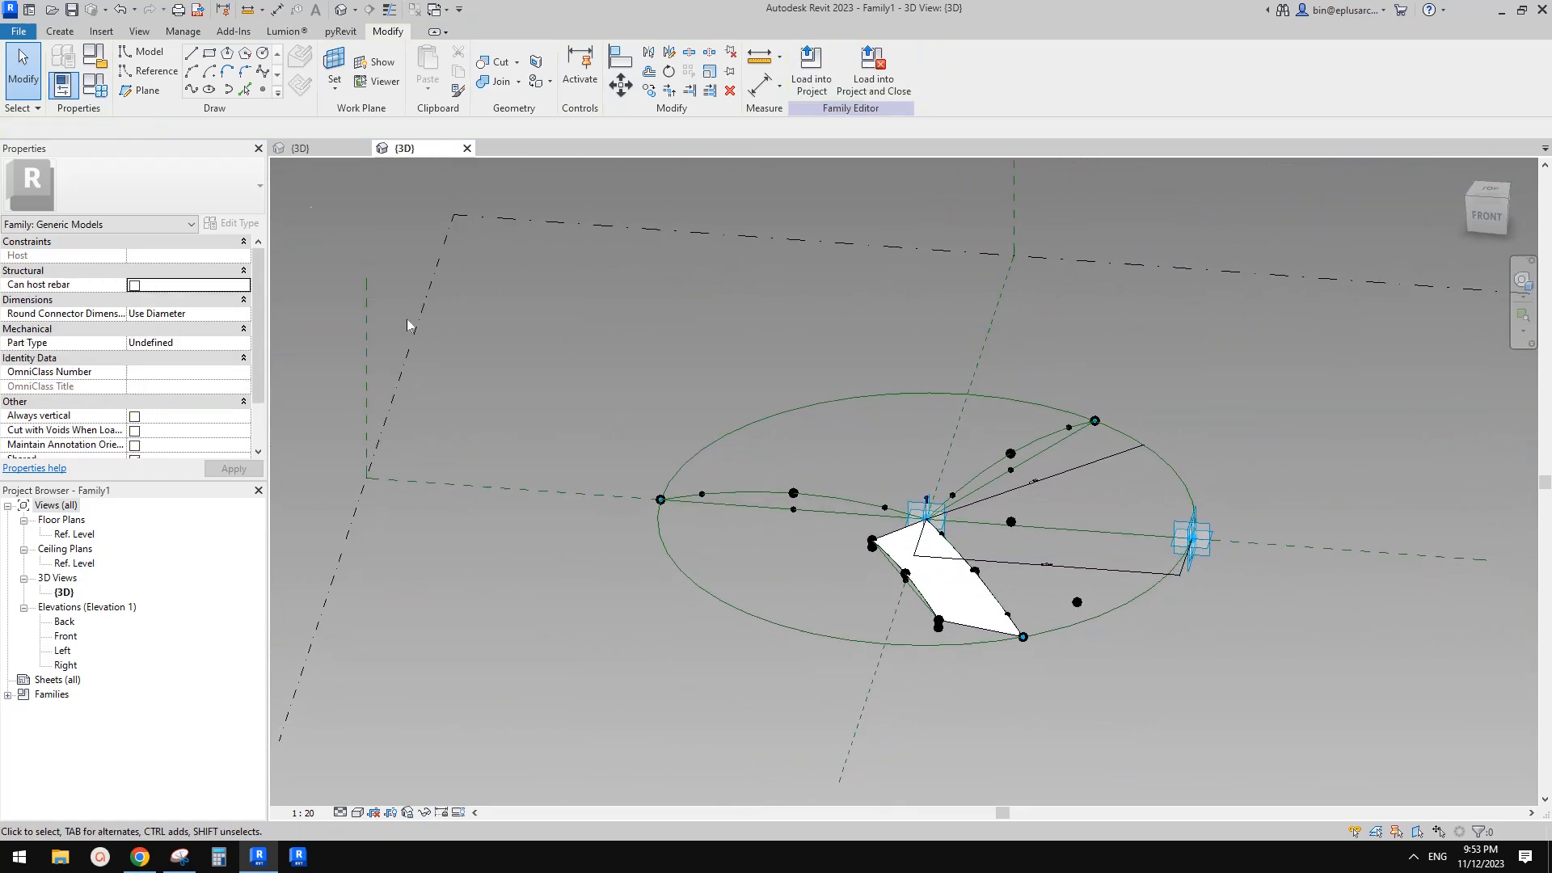
Create a new family from the Metric Generic Model Adaptive template
{"action": "left_click", "coordinate": [18, 32]}
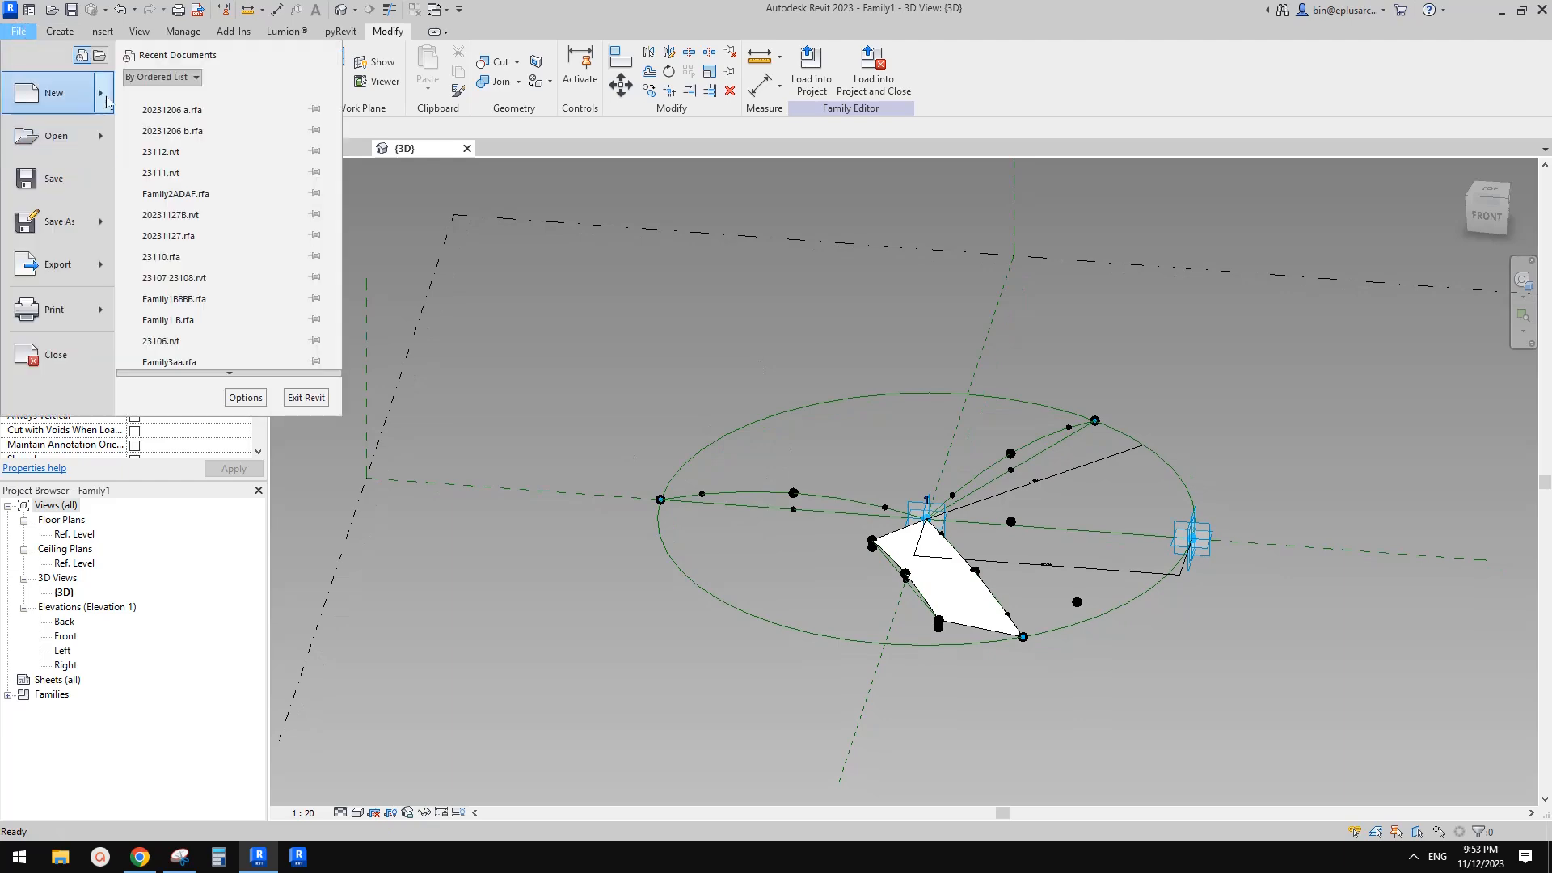
{"action": "mouse_move", "coordinate": [57, 93]}
{"action": "left_click", "coordinate": [192, 143]}
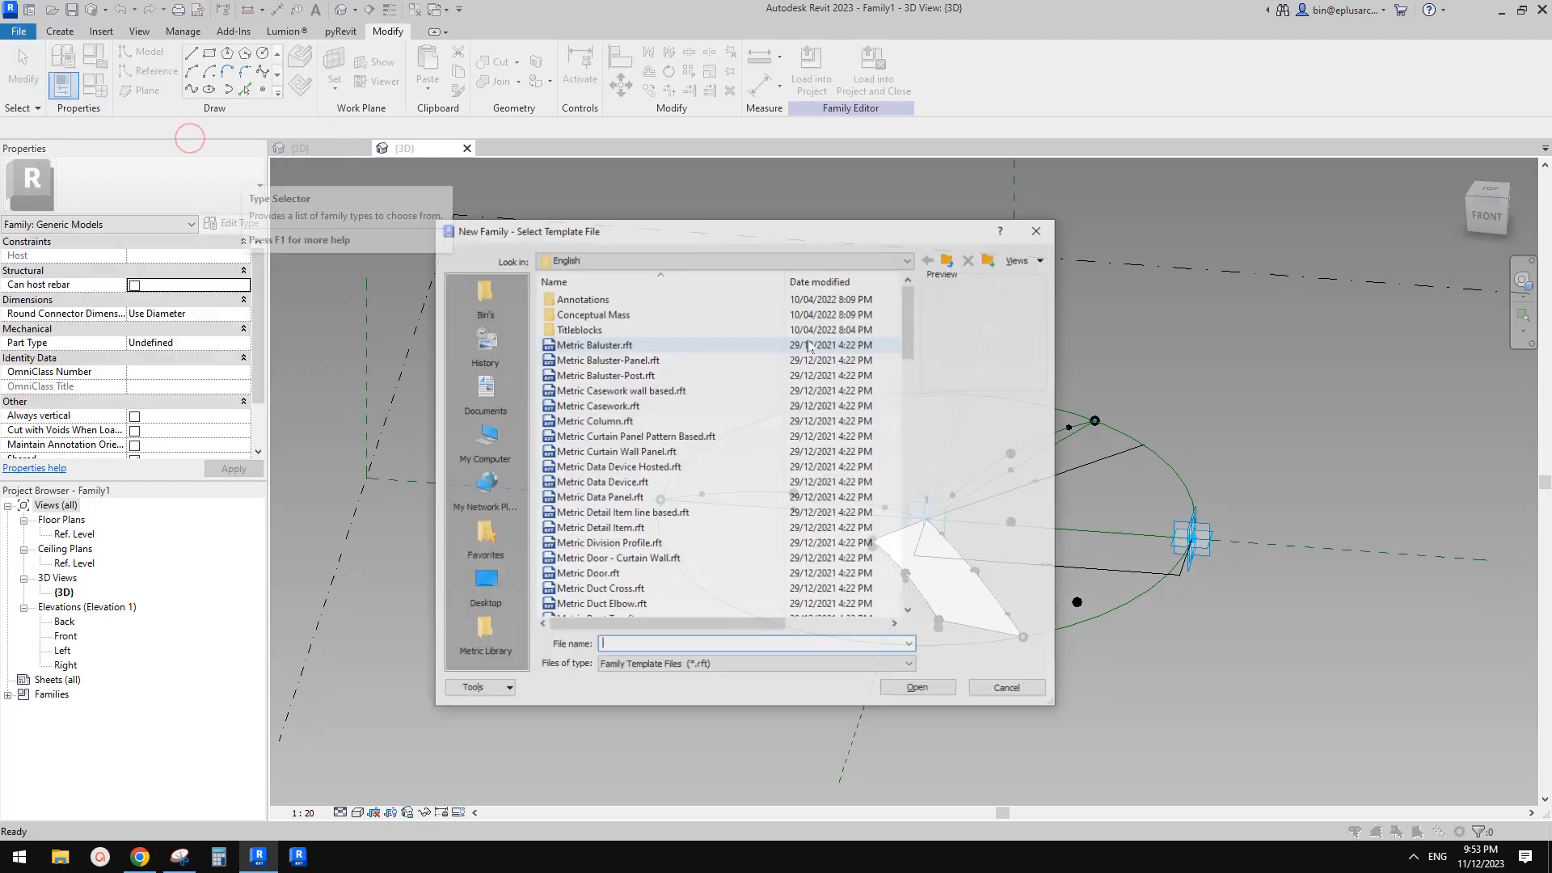
{"action": "scroll", "coordinate": [687, 501], "scroll_direction": "down", "scroll_amount": 6}
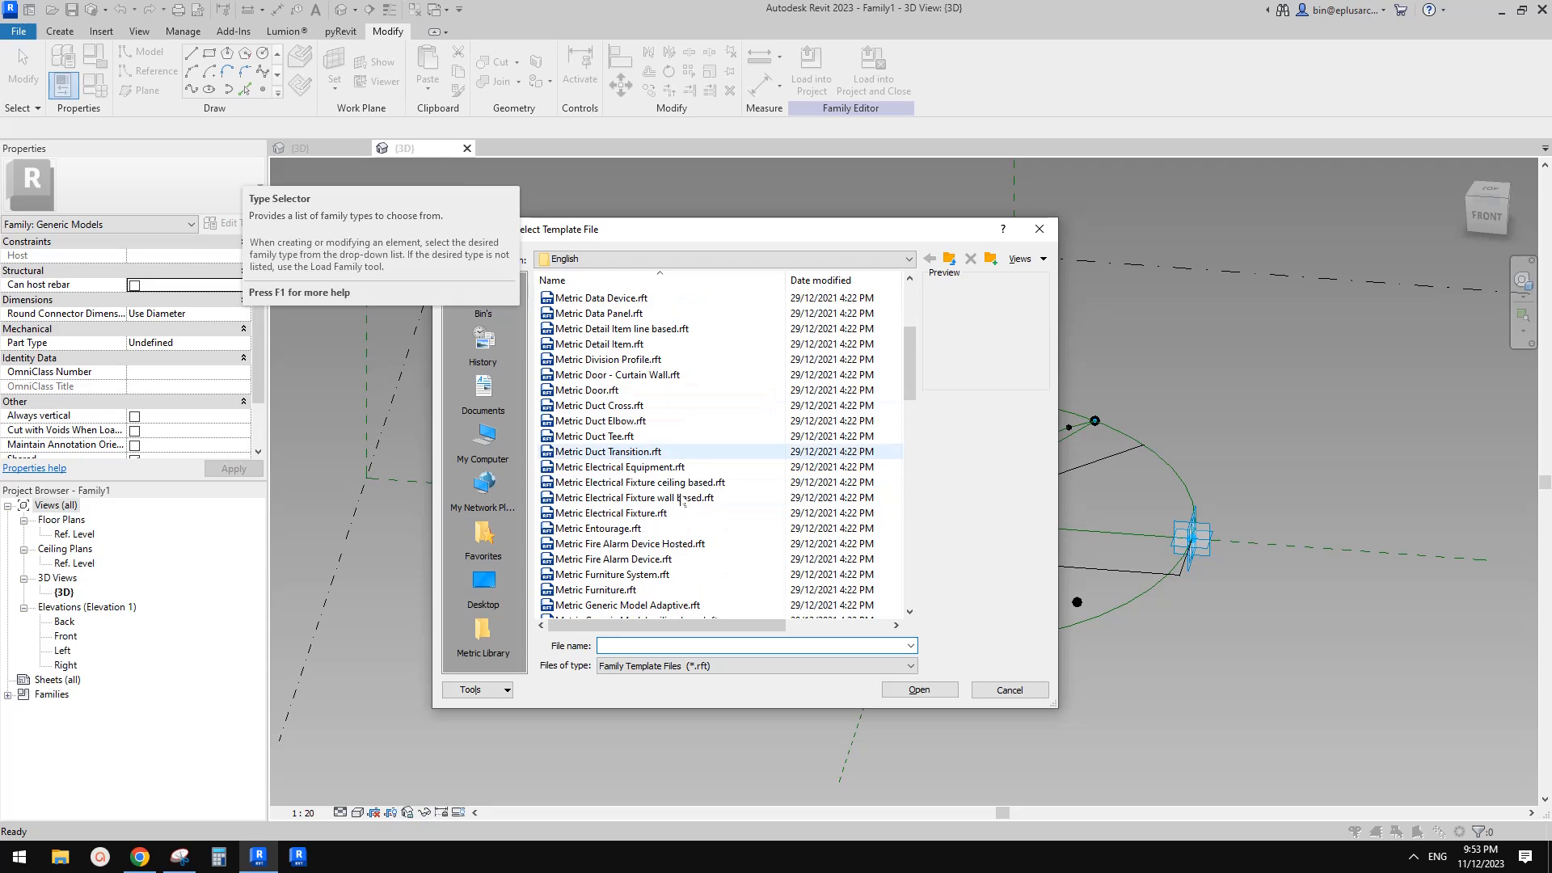
{"action": "double_click", "coordinate": [647, 513]}
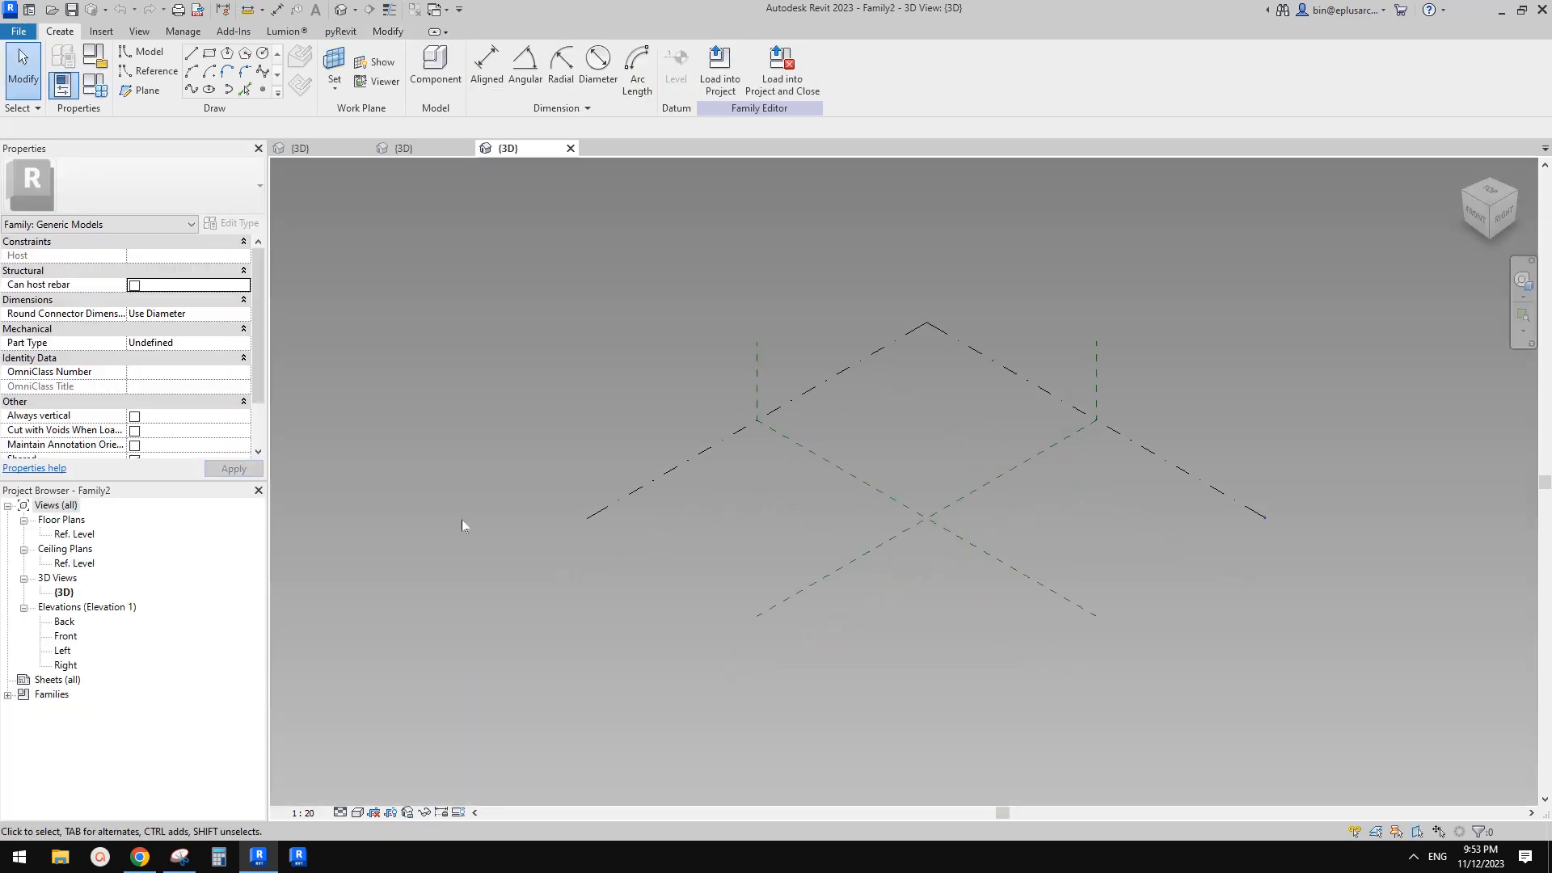
Open the Ref. Level plan and place a reference point where the two centre reference planes cross
{"action": "double_click", "coordinate": [74, 534]}
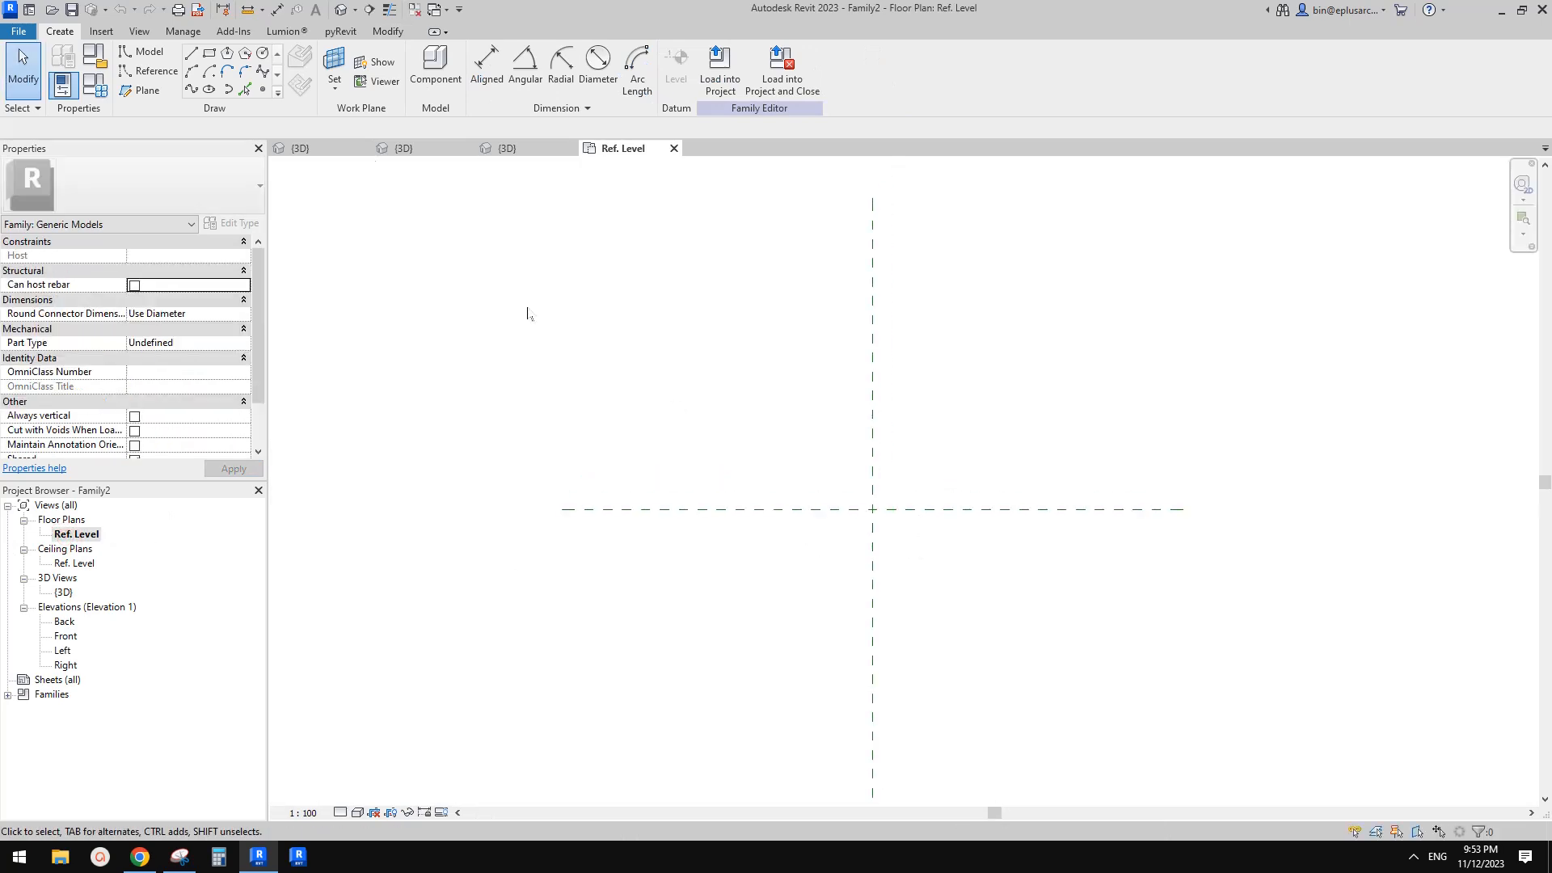
{"action": "left_click", "coordinate": [263, 90]}
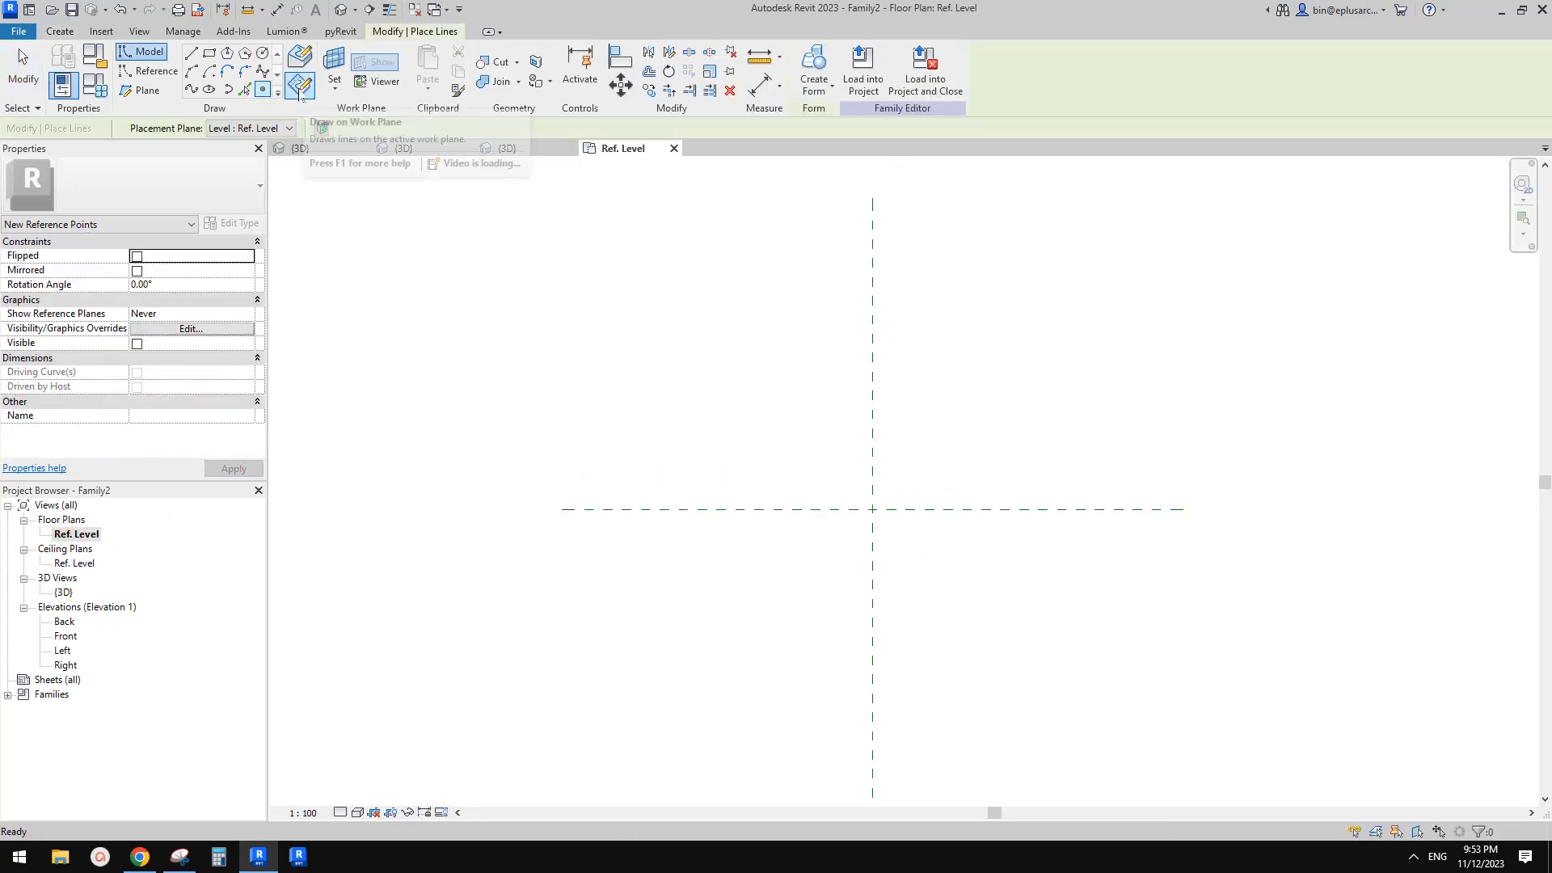
{"action": "left_click", "coordinate": [873, 510]}
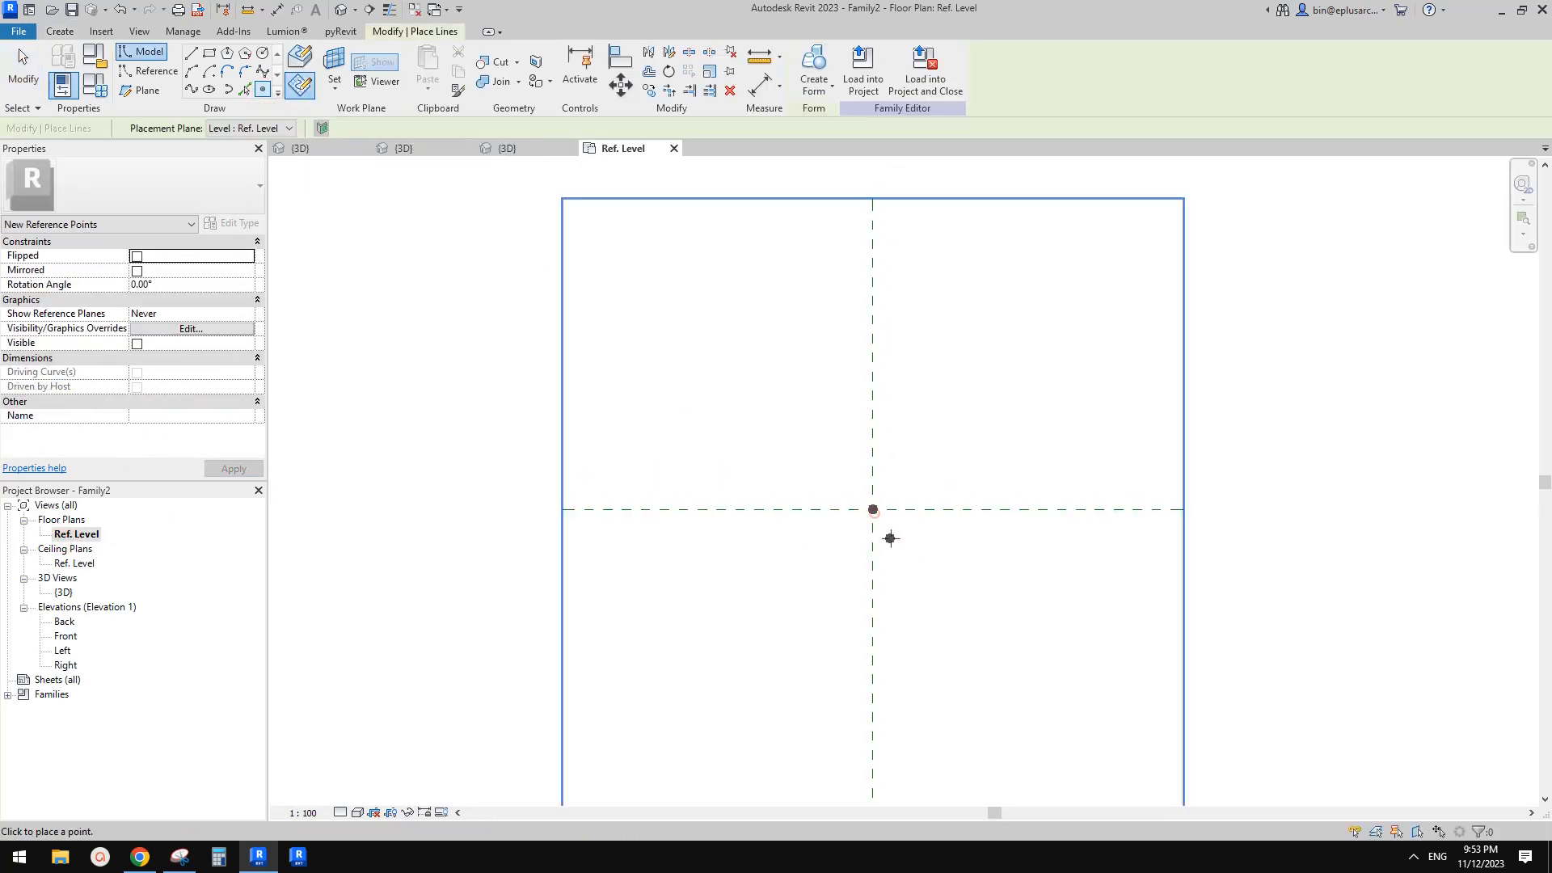
{"action": "key", "text": "Escape"}
{"action": "left_click", "coordinate": [874, 511]}
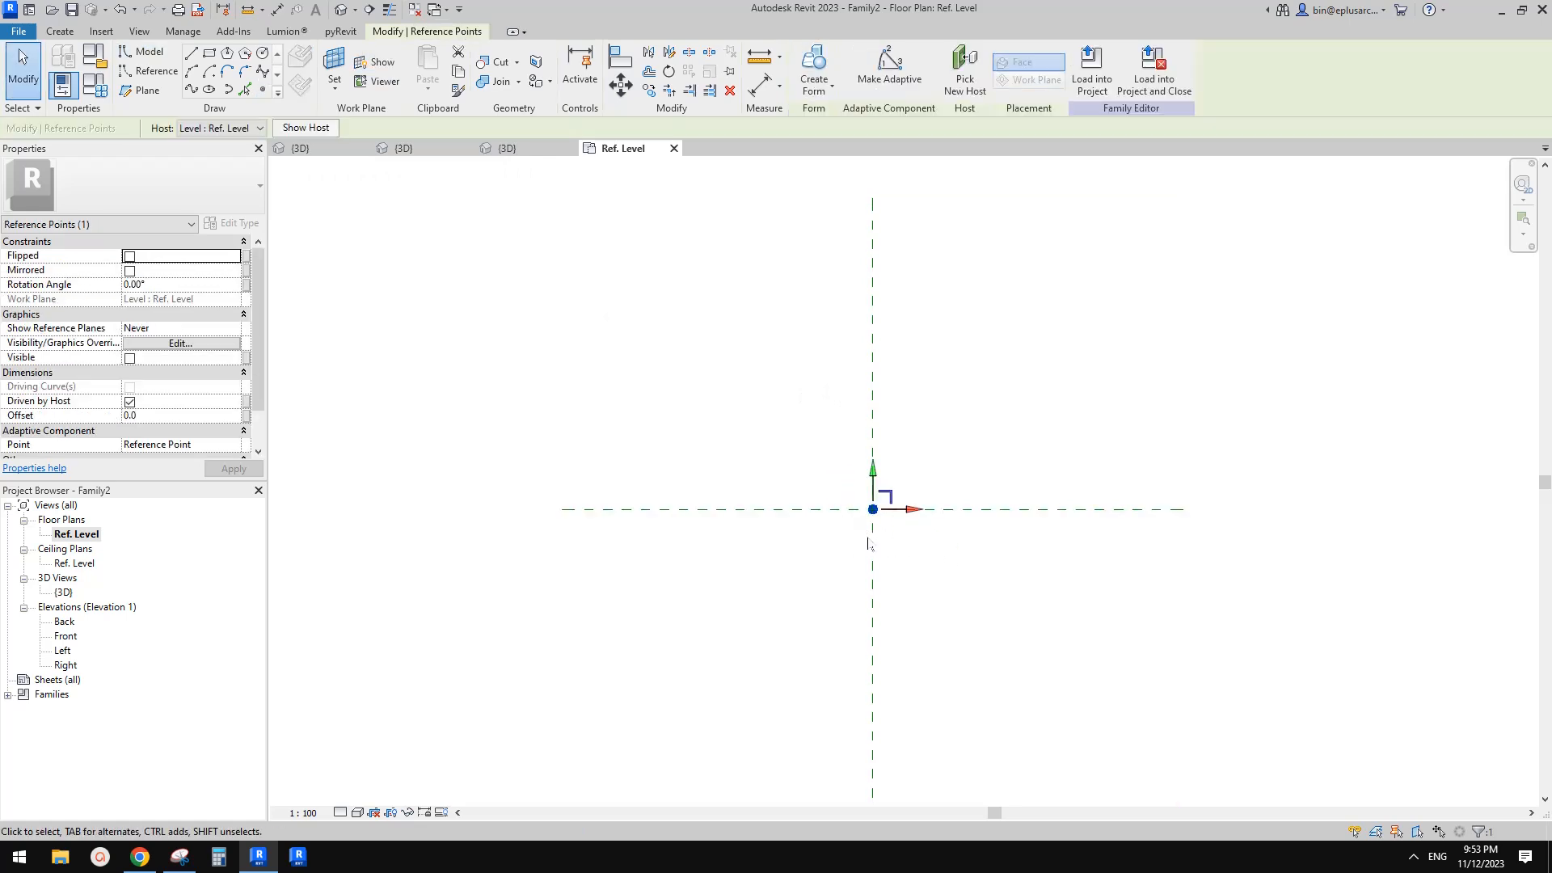
Copy the reference point to the right along the horizontal reference plane and make both points adaptive
{"action": "key", "text": "c"}
{"action": "key", "text": "c"}
{"action": "left_click", "coordinate": [873, 510]}
{"action": "left_click", "coordinate": [1035, 509]}
{"action": "key", "text": "Escape"}
{"action": "left_click_drag", "start_coordinate": [734, 423], "coordinate": [1153, 589]}
{"action": "left_click", "coordinate": [890, 69]}
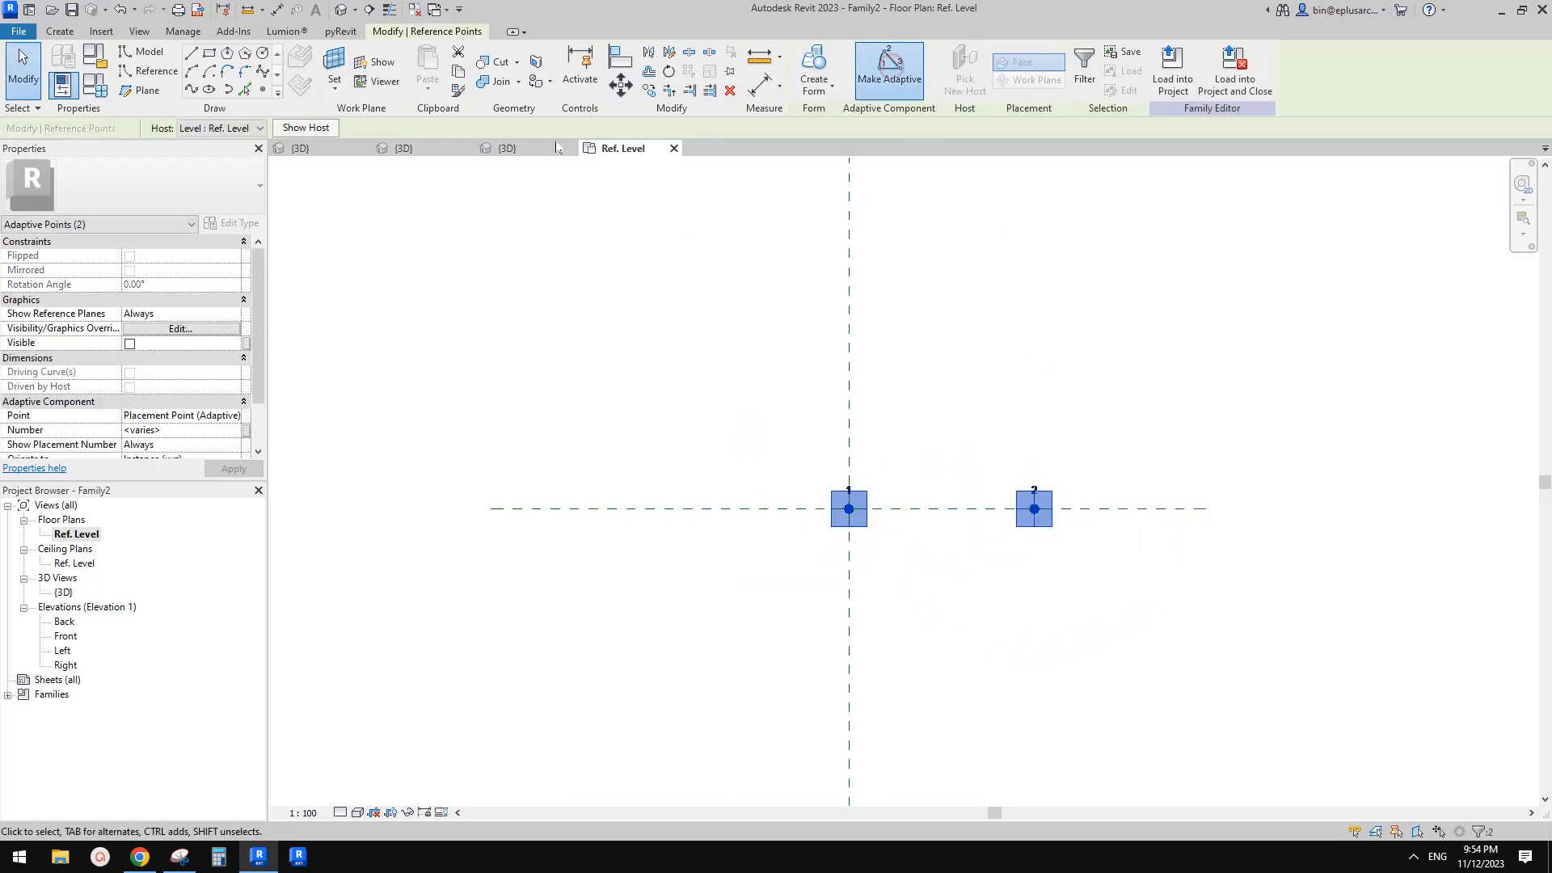
In the 3D view, connect the two adaptive points with a line and convert it into a reference line
{"action": "left_click", "coordinate": [340, 9]}
{"action": "middle_click_drag", "start_coordinate": [870, 267], "coordinate": [860, 467], "text": "shift"}
{"action": "left_click_drag", "start_coordinate": [805, 395], "coordinate": [1312, 665]}
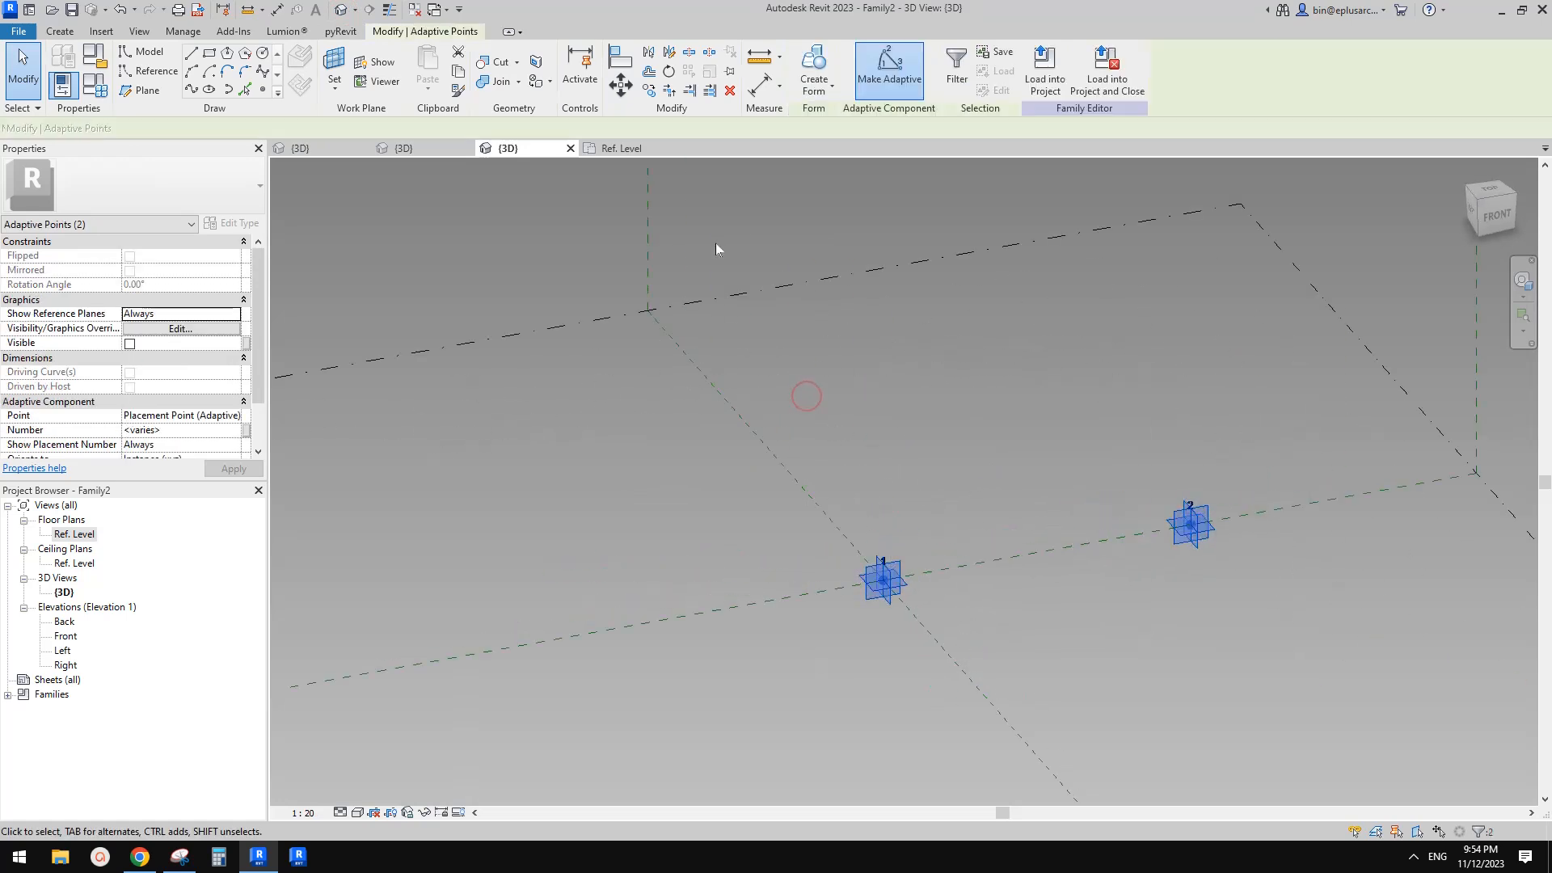
{"action": "left_click", "coordinate": [192, 90]}
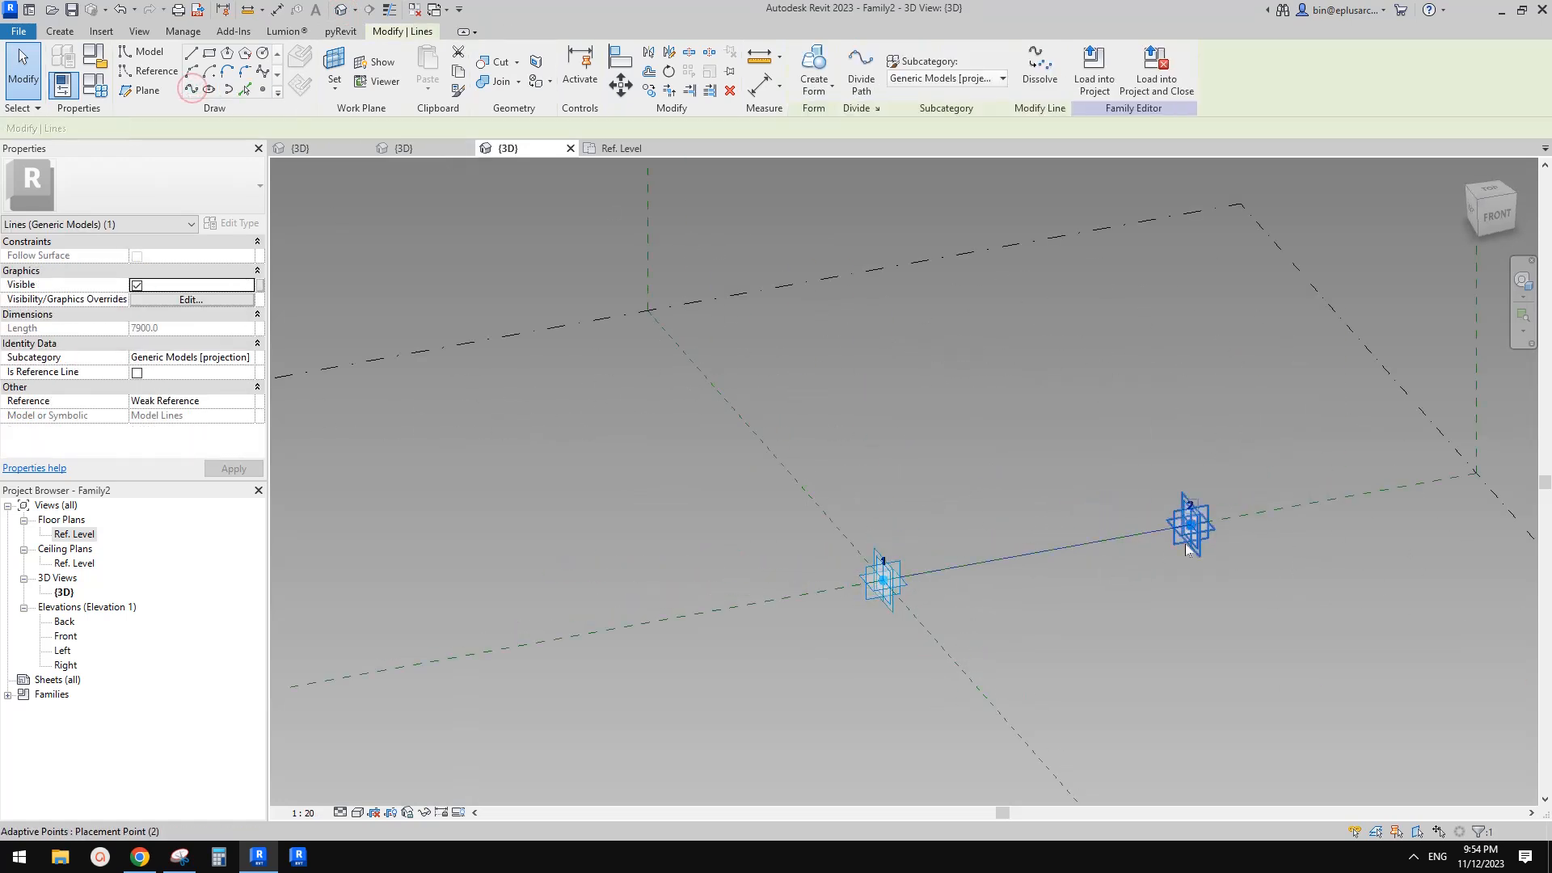
{"action": "left_click", "coordinate": [136, 373]}
{"action": "middle_click_drag", "start_coordinate": [1025, 439], "coordinate": [1021, 499], "text": "shift"}
{"action": "left_click", "coordinate": [985, 463]}
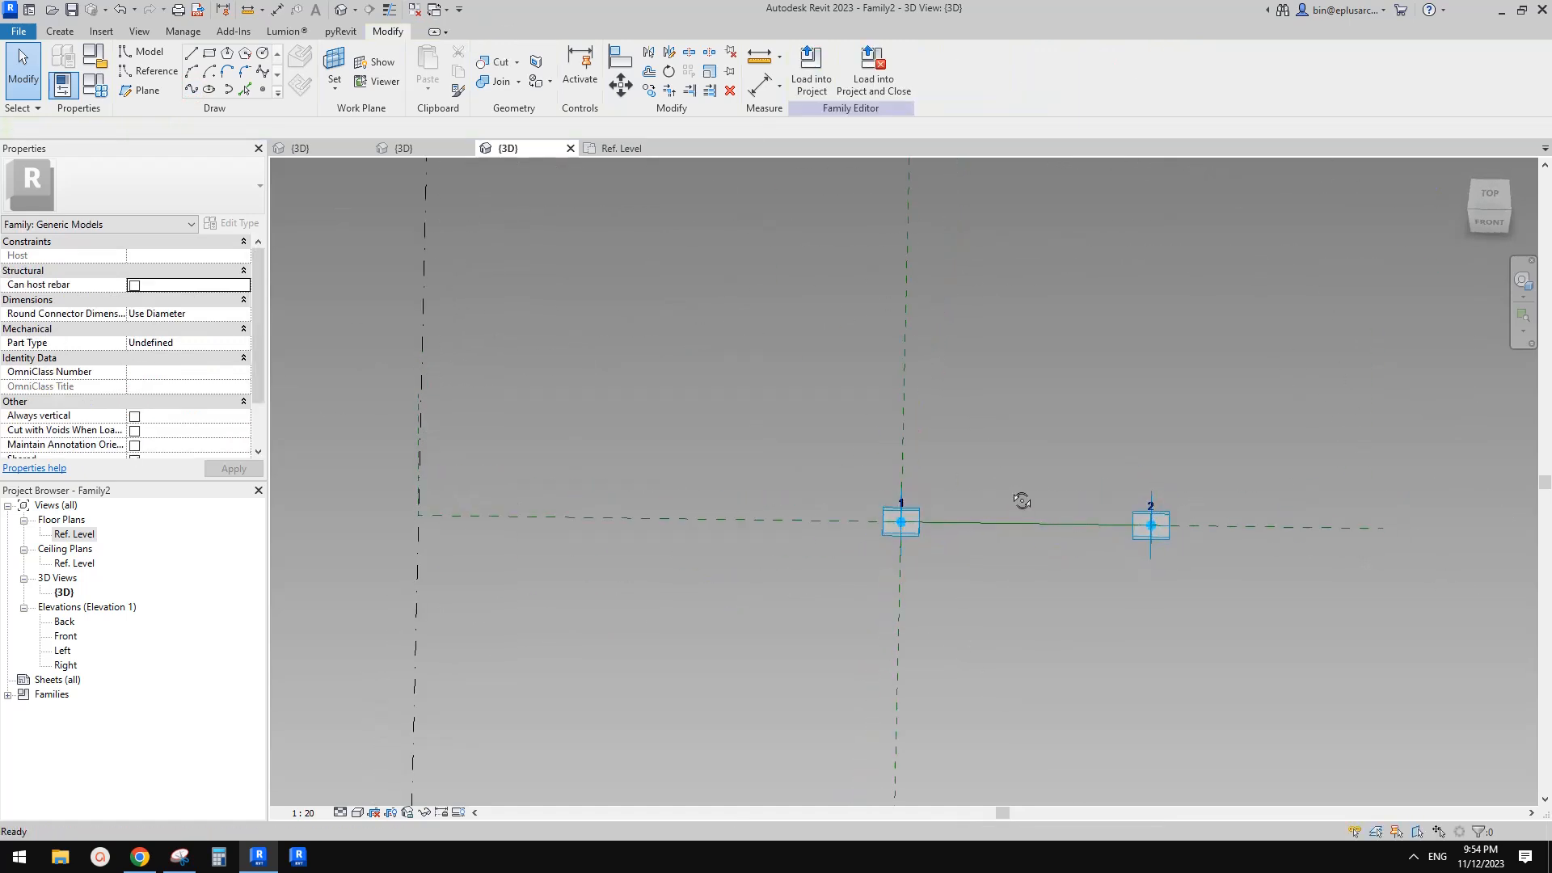
Draw a reference-line circle on adaptive point 1's placement plane, centred on point 1
{"action": "left_click", "coordinate": [142, 74]}
{"action": "left_click", "coordinate": [263, 54]}
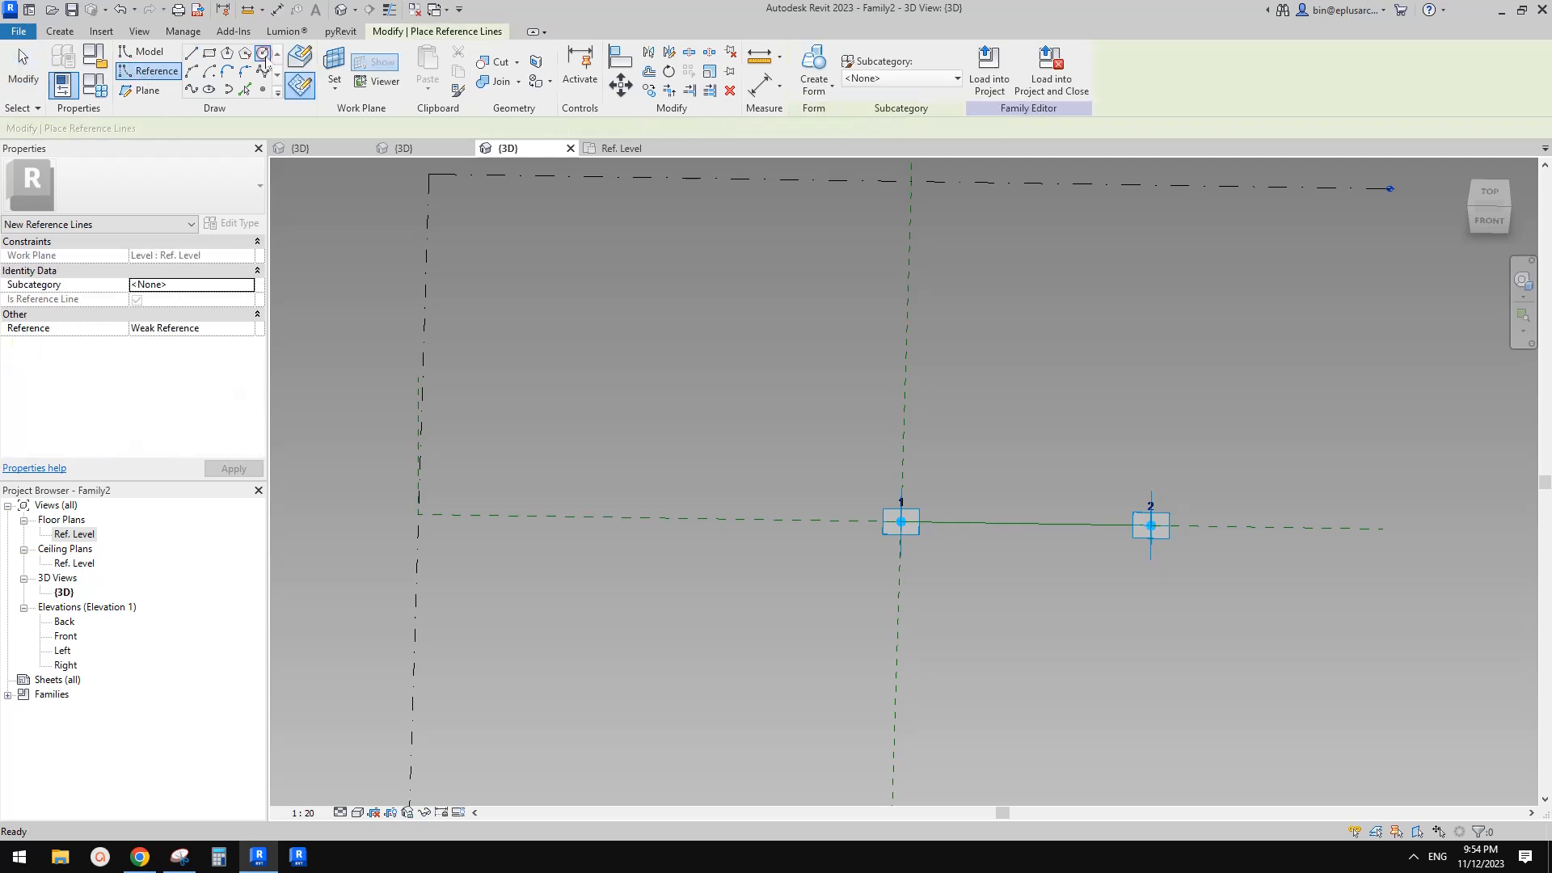
{"action": "left_click", "coordinate": [334, 66]}
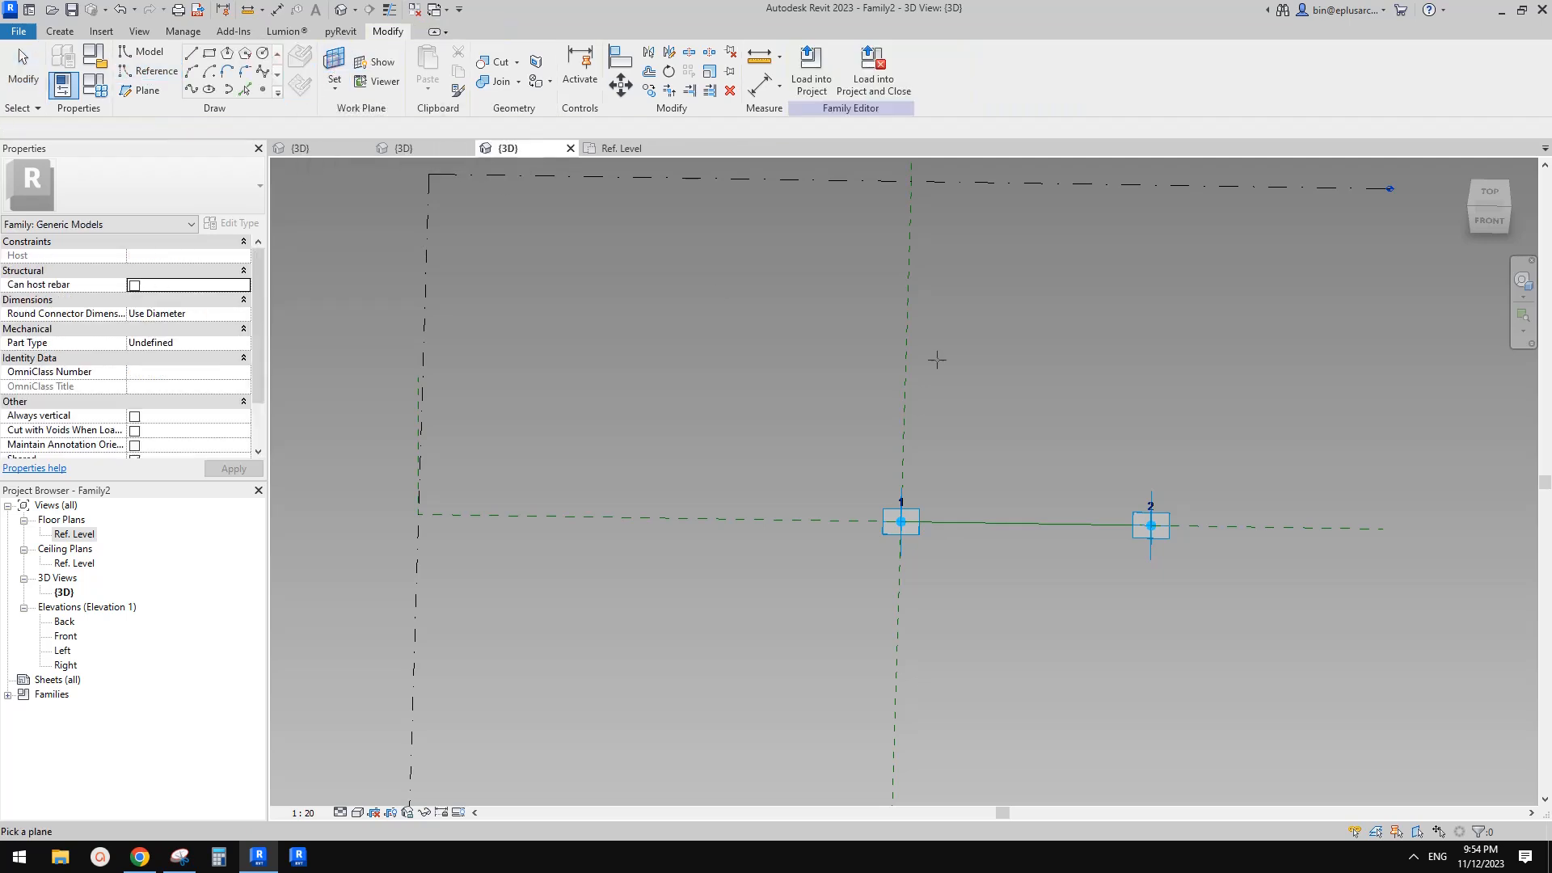
{"action": "left_click", "coordinate": [923, 530]}
{"action": "mouse_move", "coordinate": [923, 529]}
{"action": "middle_mouse_down", "text": "shift"}
{"action": "mouse_move", "coordinate": [1040, 561]}
{"action": "mouse_move", "coordinate": [895, 538]}
{"action": "middle_mouse_up", "text": "shift"}
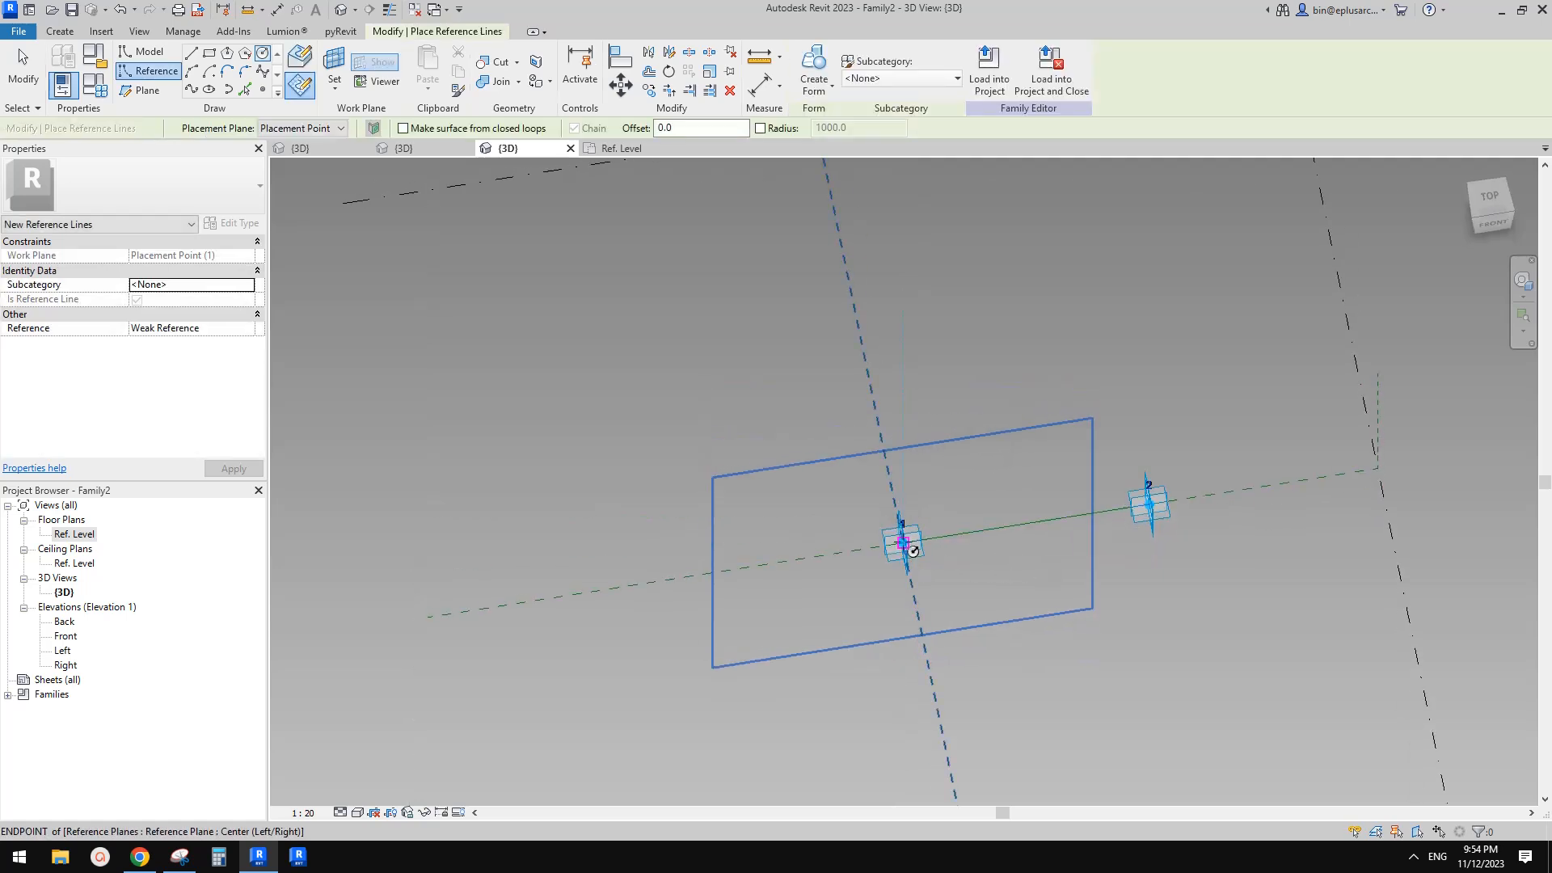
{"action": "left_click", "coordinate": [903, 540]}
{"action": "middle_click_drag", "start_coordinate": [1174, 502], "coordinate": [1064, 515], "text": "shift"}
{"action": "key", "text": "Escape"}
{"action": "middle_click_drag", "start_coordinate": [1012, 461], "coordinate": [1028, 470], "text": "shift"}
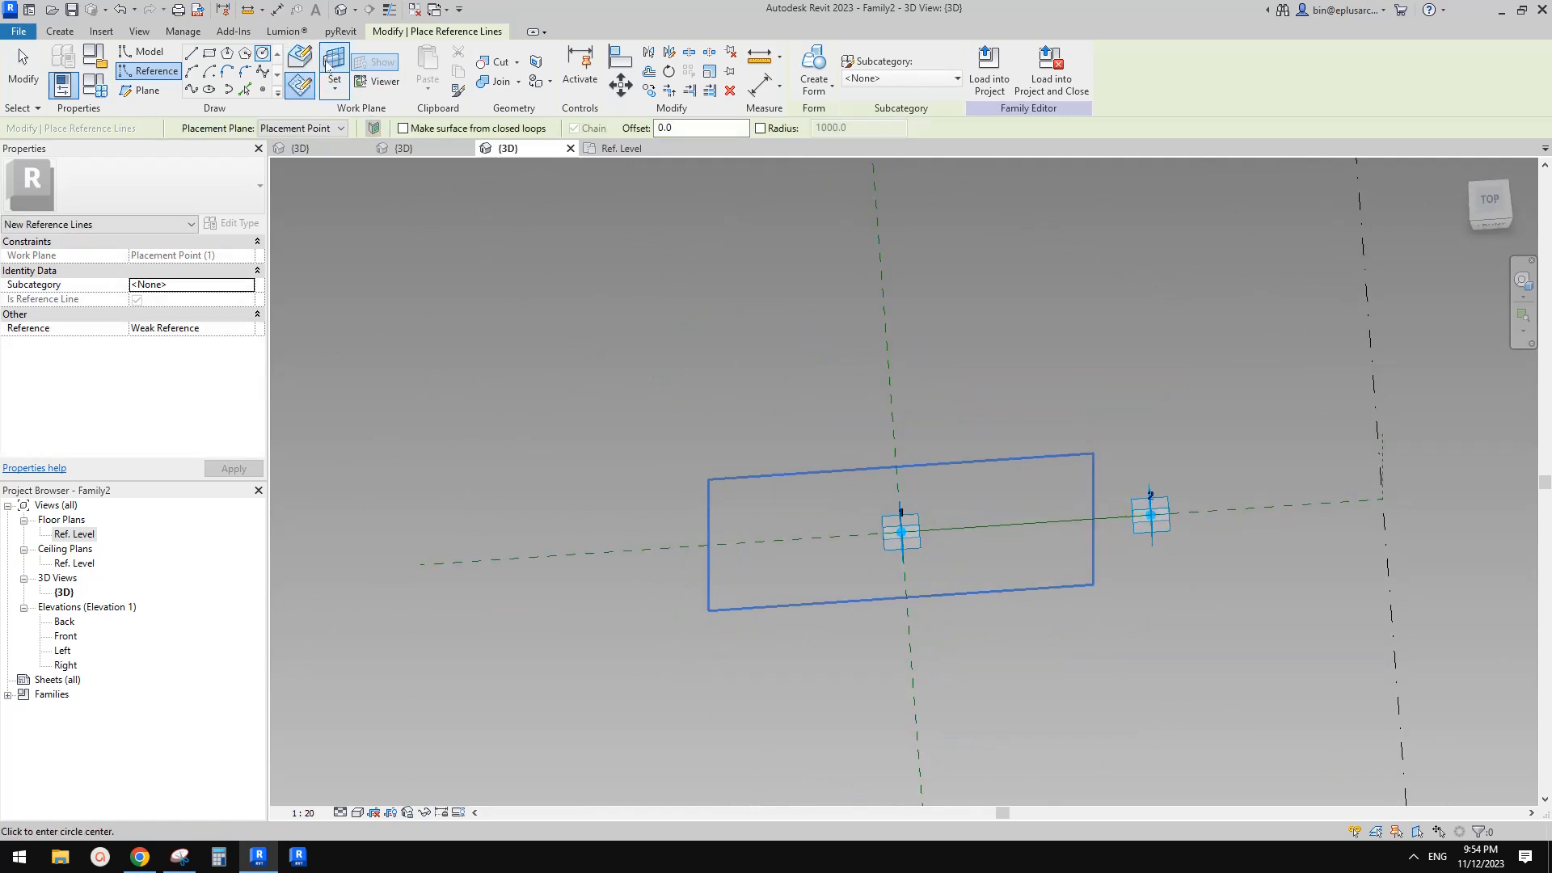
{"action": "key", "text": "Escape"}
{"action": "middle_click_drag", "start_coordinate": [992, 419], "coordinate": [825, 402], "text": "shift"}
{"action": "left_click", "coordinate": [963, 452]}
{"action": "scroll", "coordinate": [928, 355], "scroll_direction": "down", "scroll_amount": 4}
{"action": "middle_click_drag", "start_coordinate": [975, 463], "coordinate": [1041, 475], "text": "shift"}
{"action": "scroll", "coordinate": [946, 449], "scroll_direction": "up", "scroll_amount": 1}
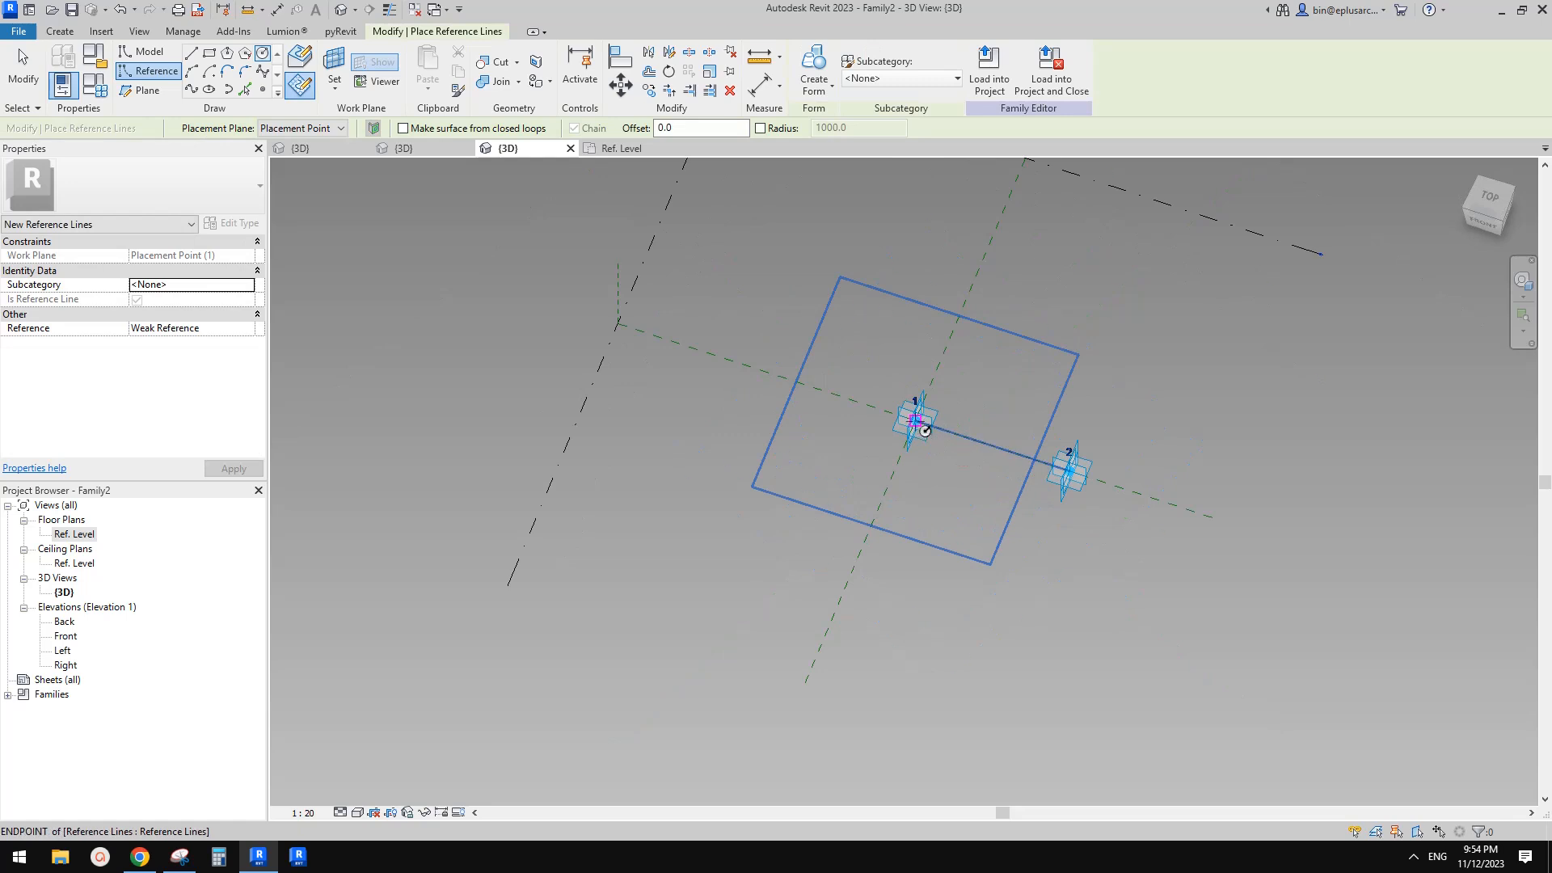
{"action": "left_click", "coordinate": [925, 431]}
{"action": "left_click", "coordinate": [1084, 451]}
{"action": "middle_click_drag", "start_coordinate": [1084, 451], "coordinate": [977, 375], "text": "shift"}
{"action": "key", "text": "Escape"}
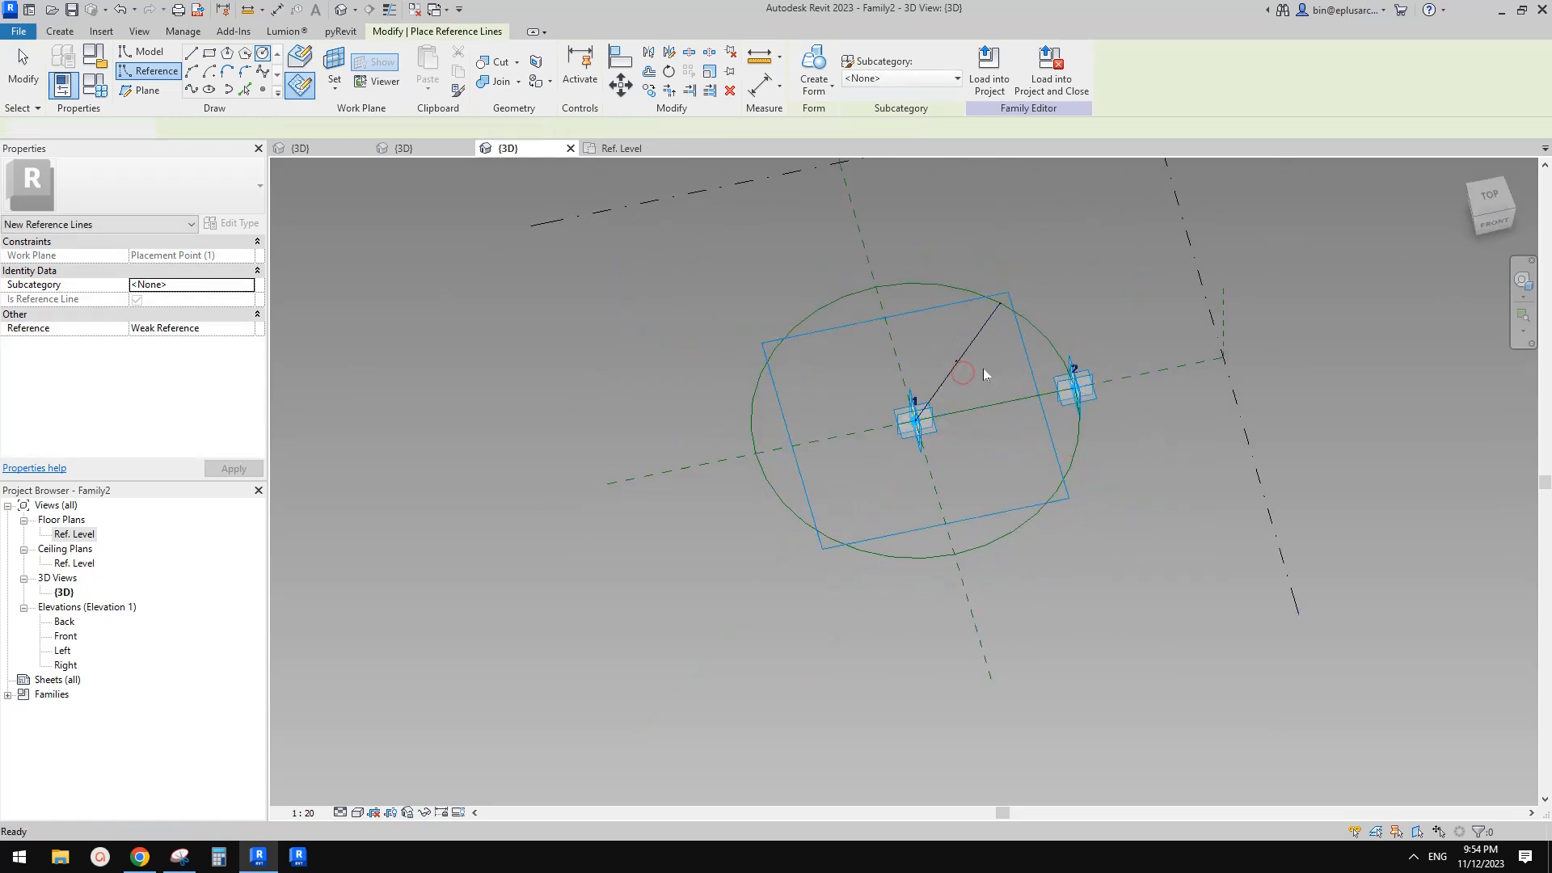
Set the 3D view scale to 1:100
{"action": "left_click", "coordinate": [966, 356]}
{"action": "scroll", "coordinate": [965, 357], "scroll_direction": "up", "scroll_amount": 1}
{"action": "middle_click_drag", "start_coordinate": [966, 357], "coordinate": [948, 368], "text": "shift"}
{"action": "scroll", "coordinate": [962, 362], "scroll_direction": "up", "scroll_amount": 1}
{"action": "left_click", "coordinate": [641, 650]}
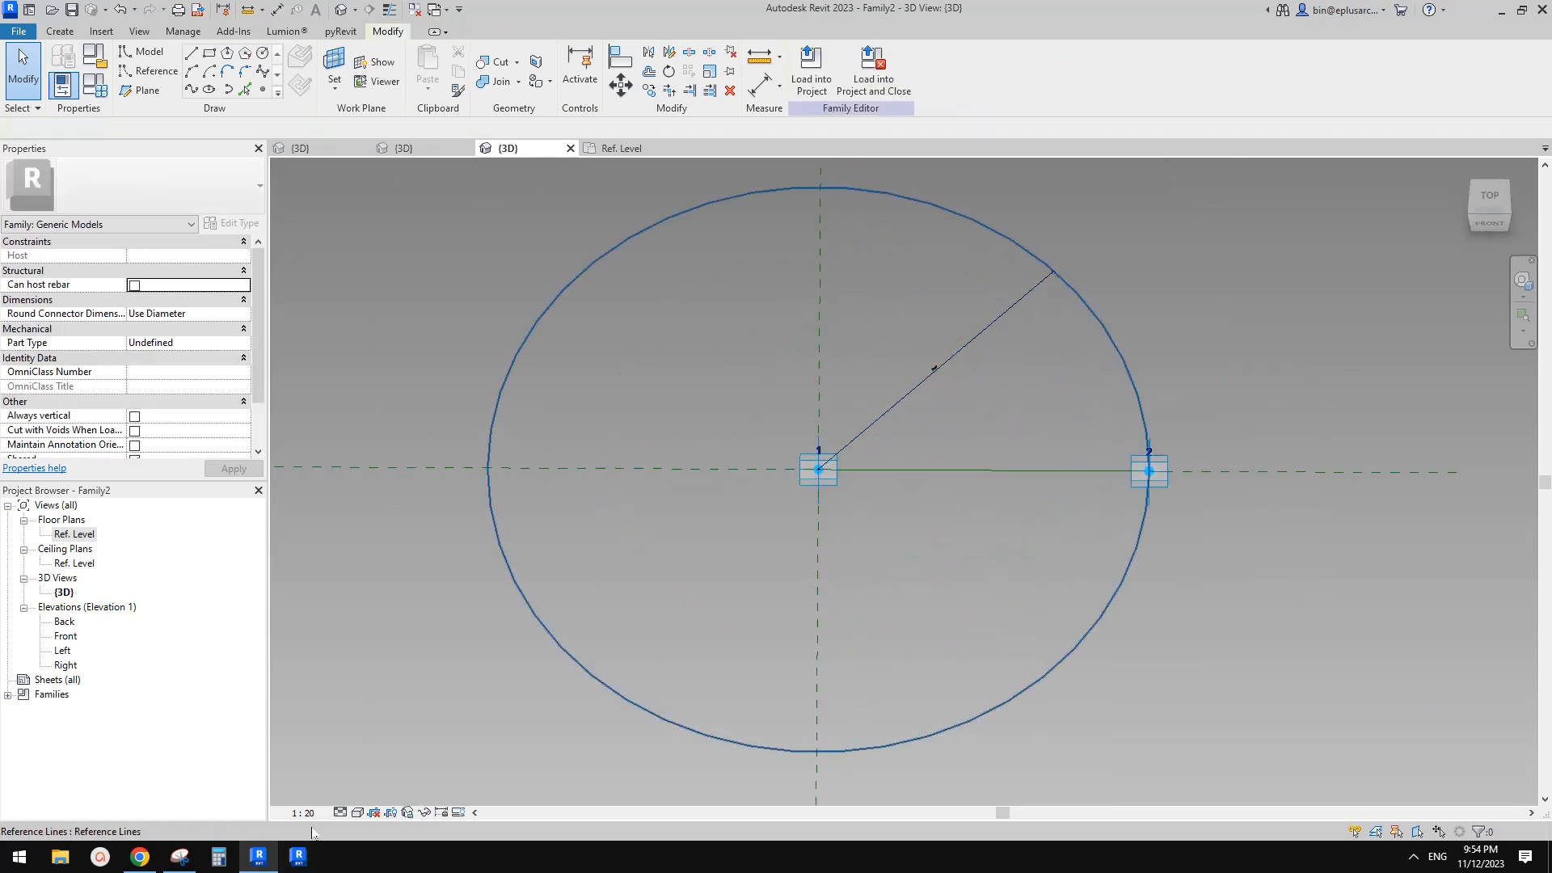
{"action": "left_click", "coordinate": [314, 818]}
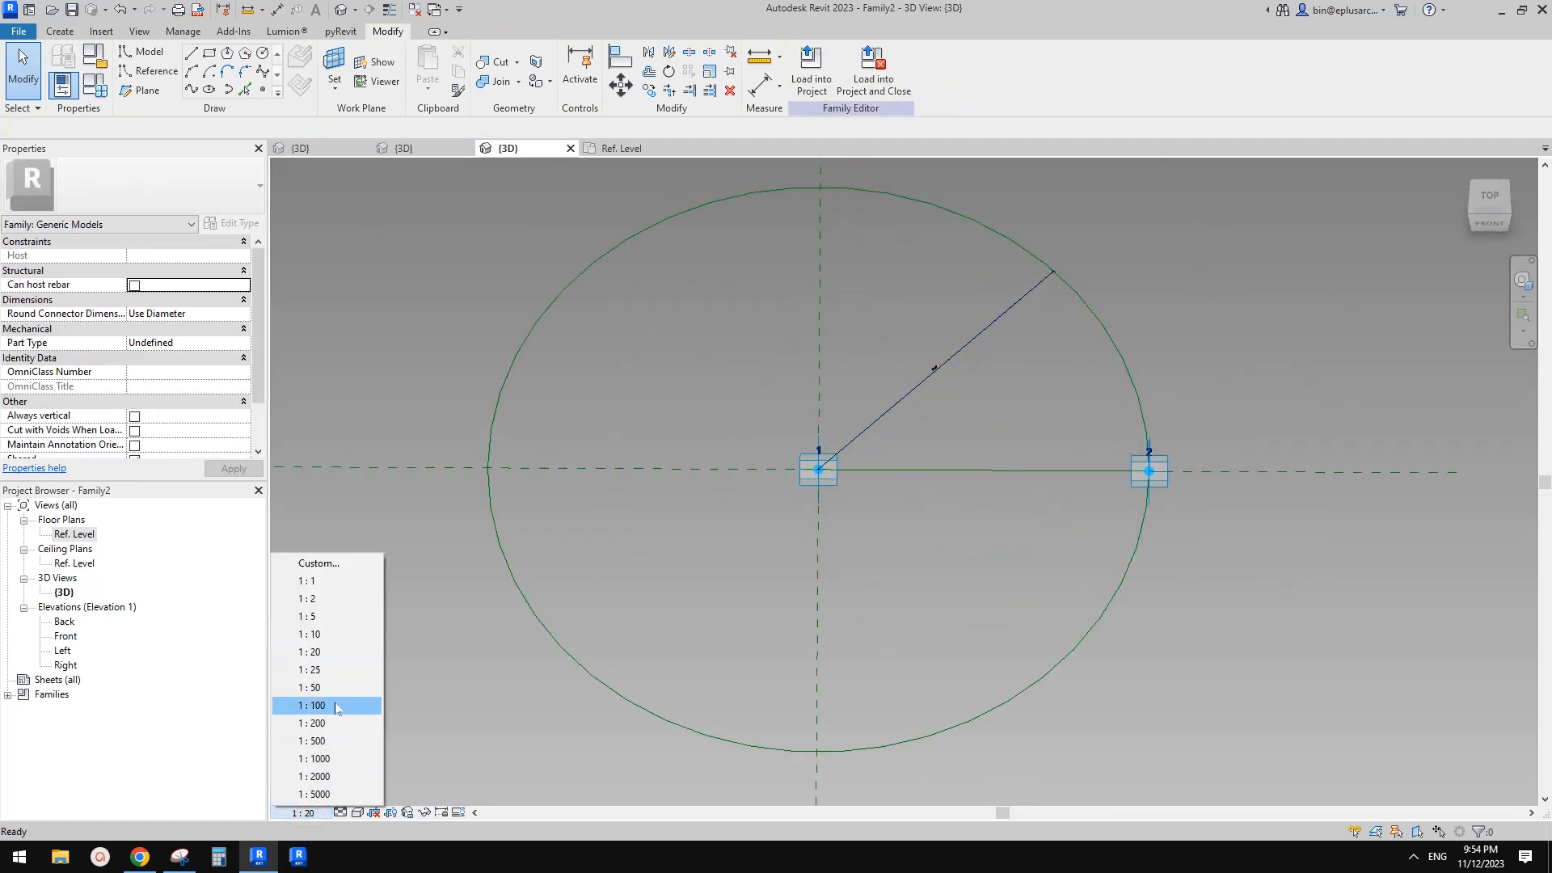
{"action": "left_click", "coordinate": [334, 702]}
Label the circle's radius dimension with a new instance parameter named r
{"action": "left_click", "coordinate": [951, 375]}
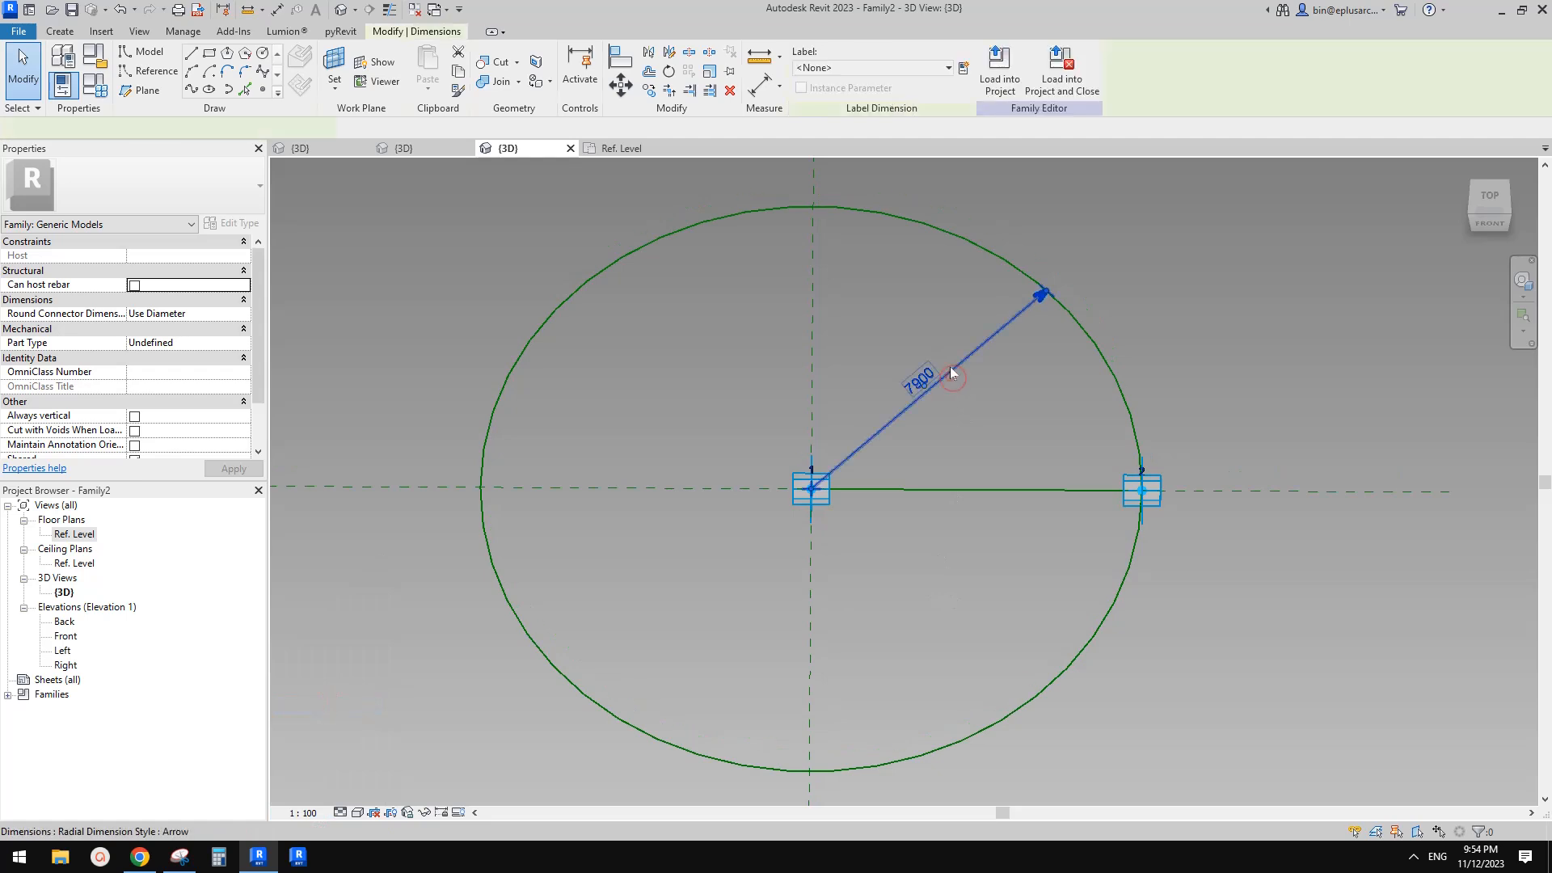
{"action": "left_click", "coordinate": [963, 69]}
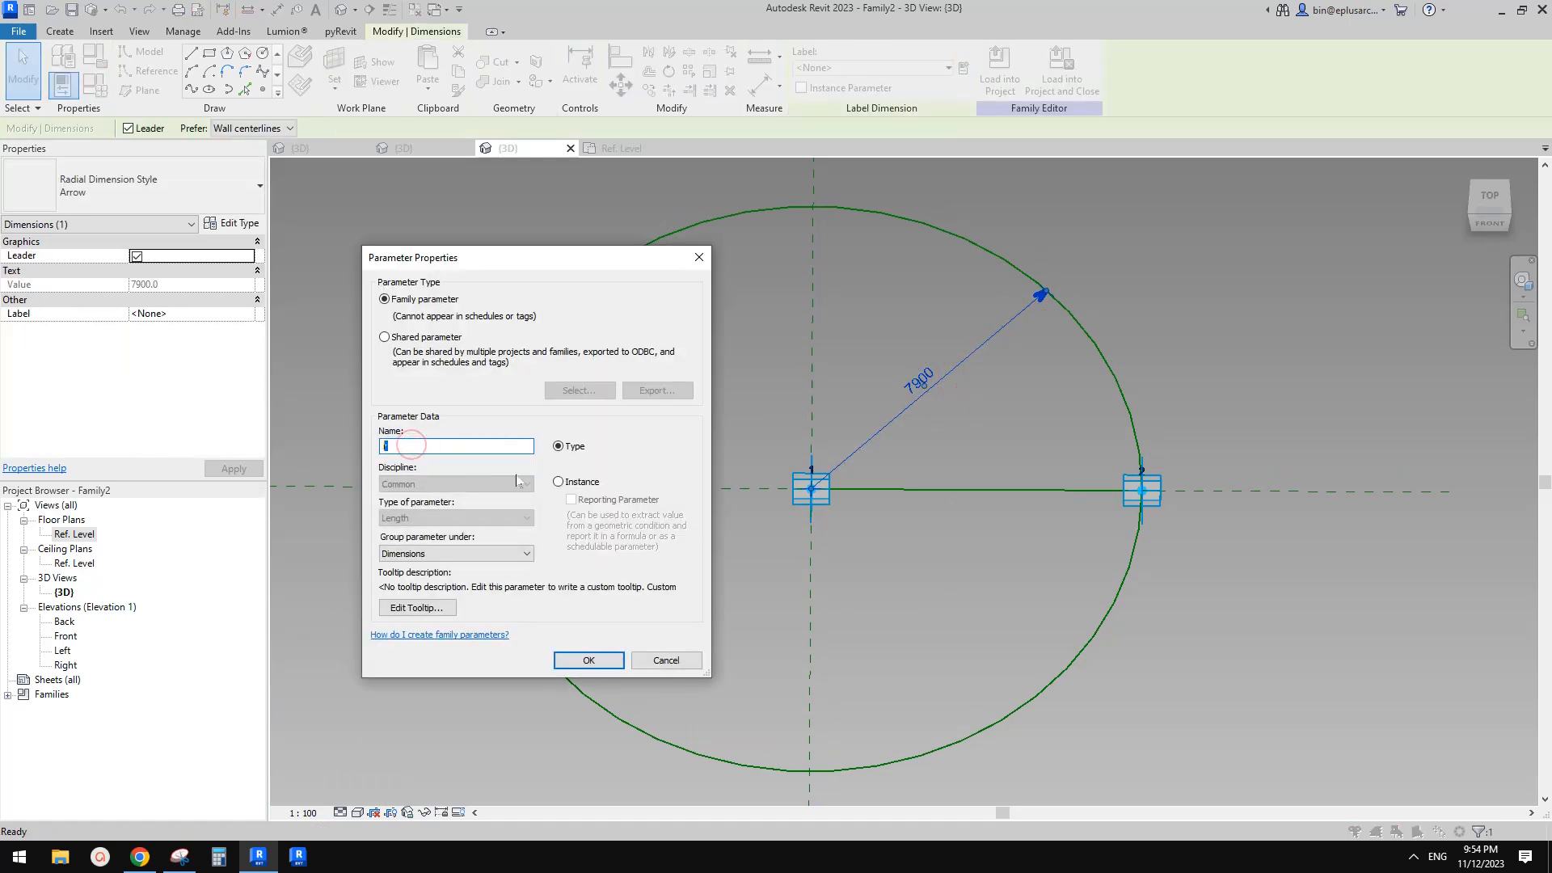
{"action": "left_click", "coordinate": [558, 482]}
{"action": "left_click", "coordinate": [589, 661]}
{"action": "left_click", "coordinate": [891, 569]}
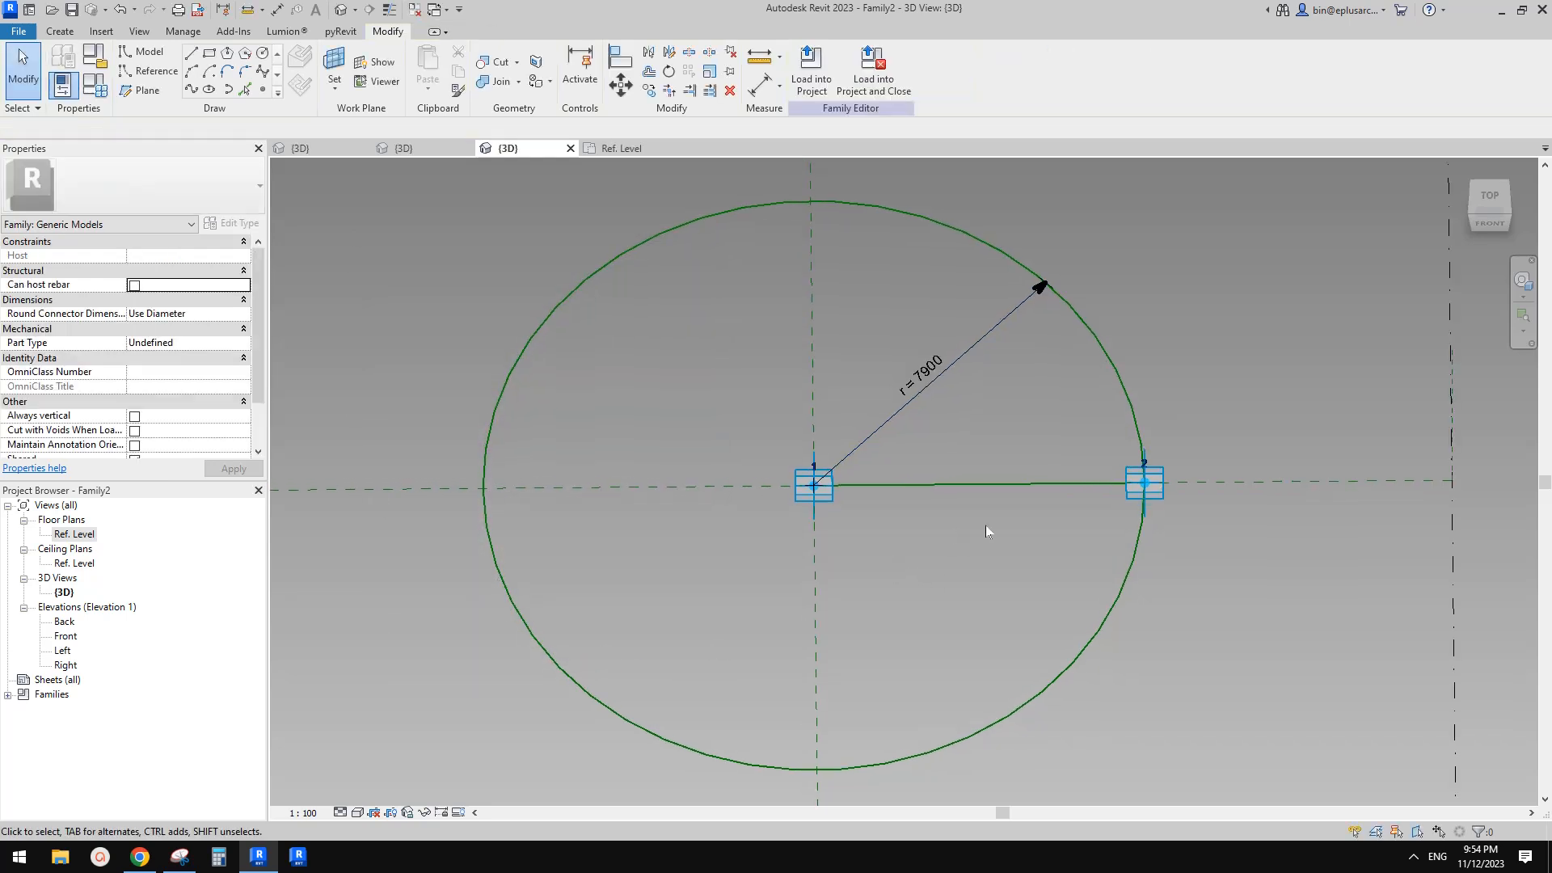
Add an aligned dimension between the two adaptive points
{"action": "middle_click_drag", "start_coordinate": [1054, 493], "coordinate": [991, 574], "text": "shift"}
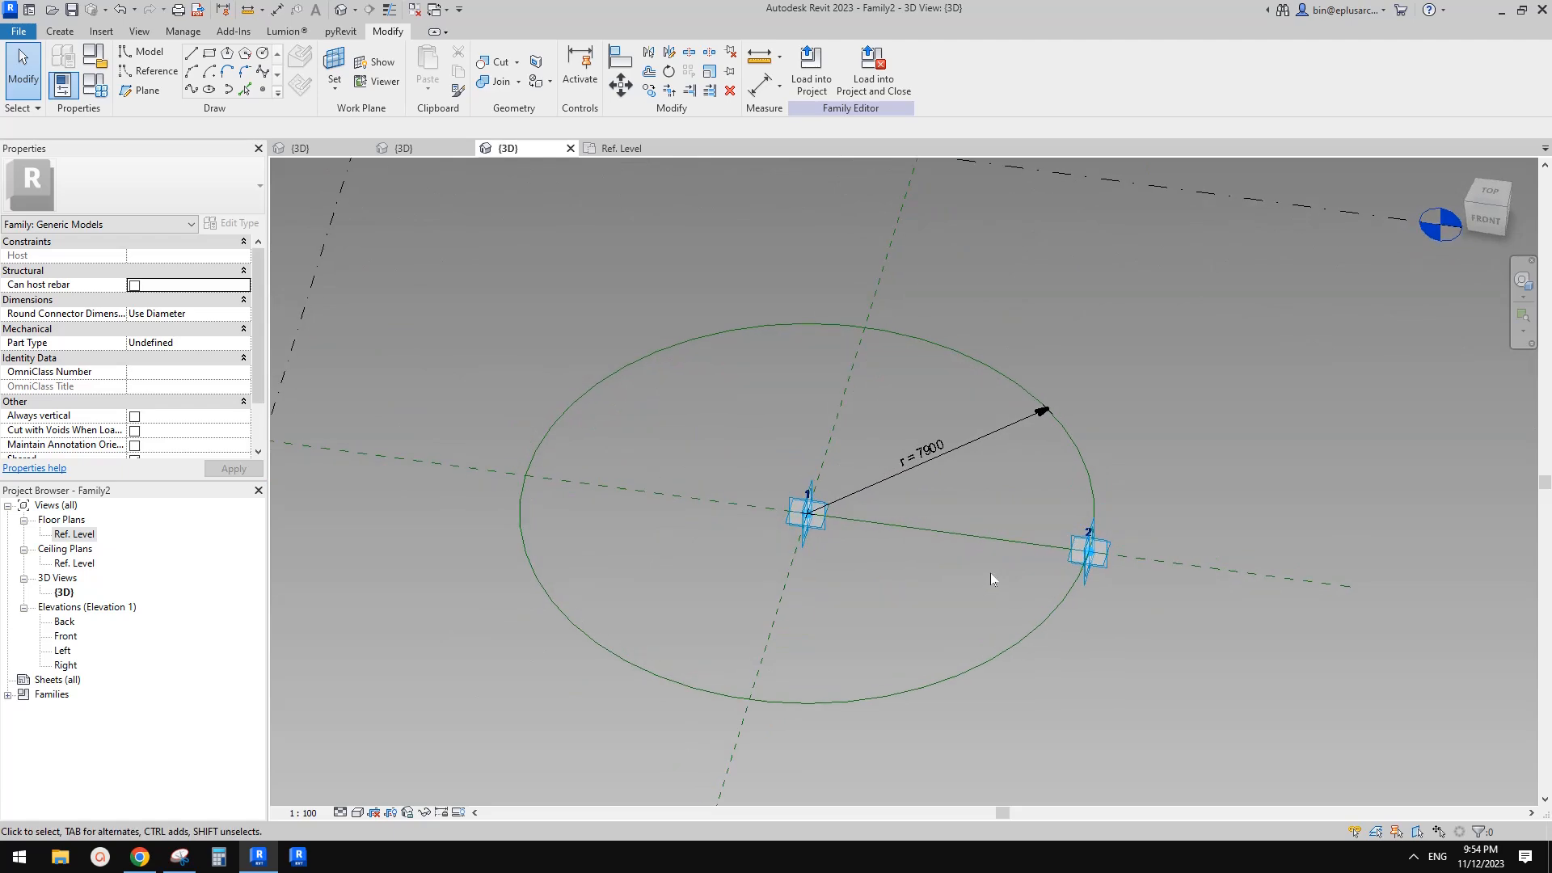
{"action": "left_click", "coordinate": [970, 537]}
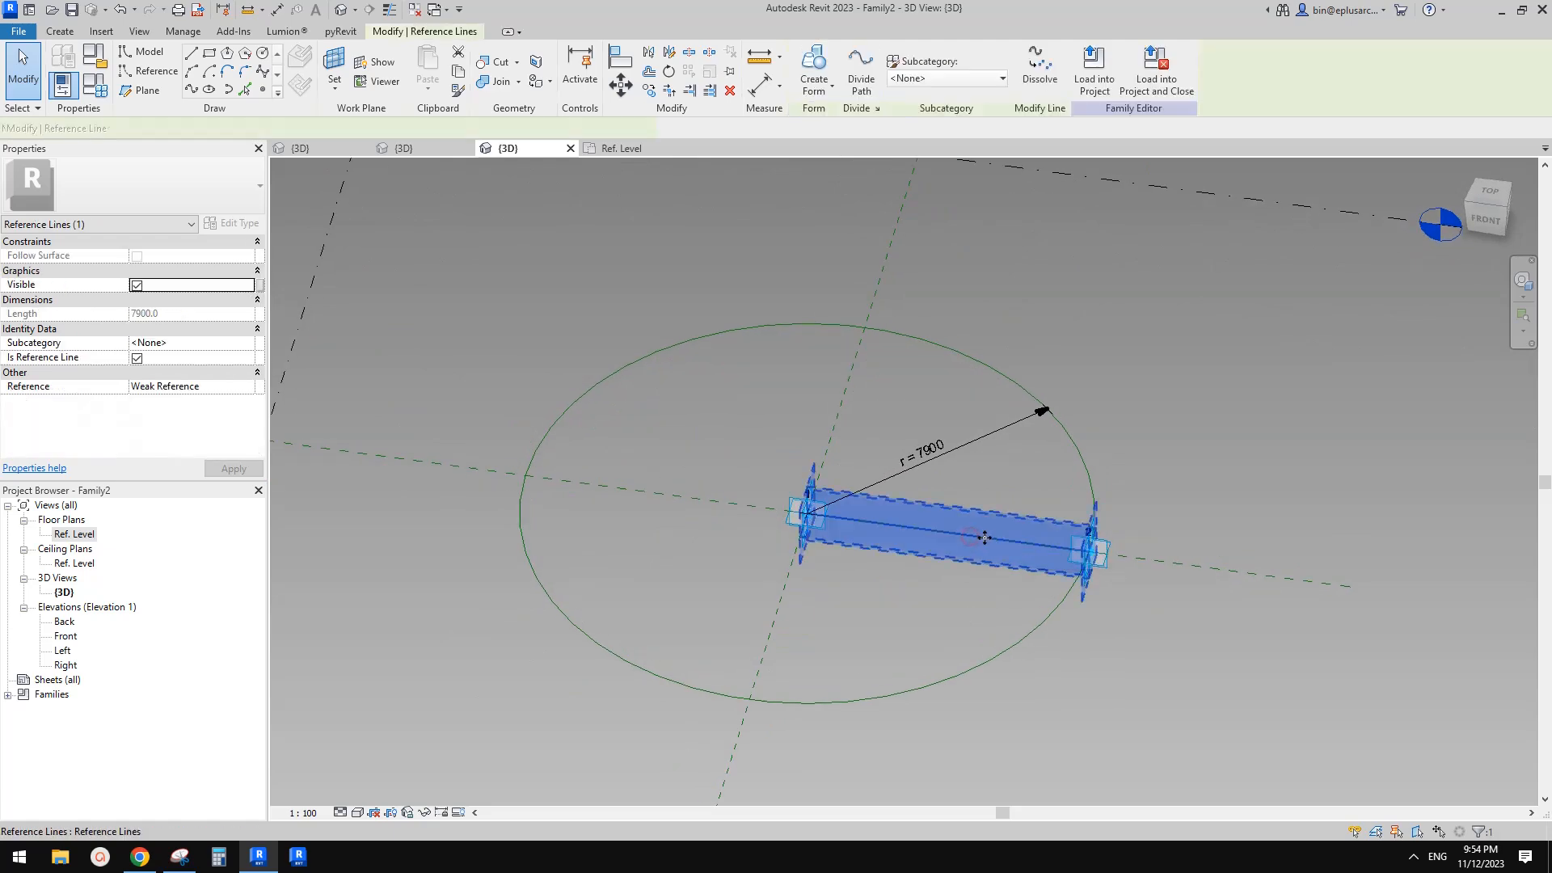
{"action": "middle_click_drag", "start_coordinate": [970, 537], "coordinate": [1029, 645], "text": "shift"}
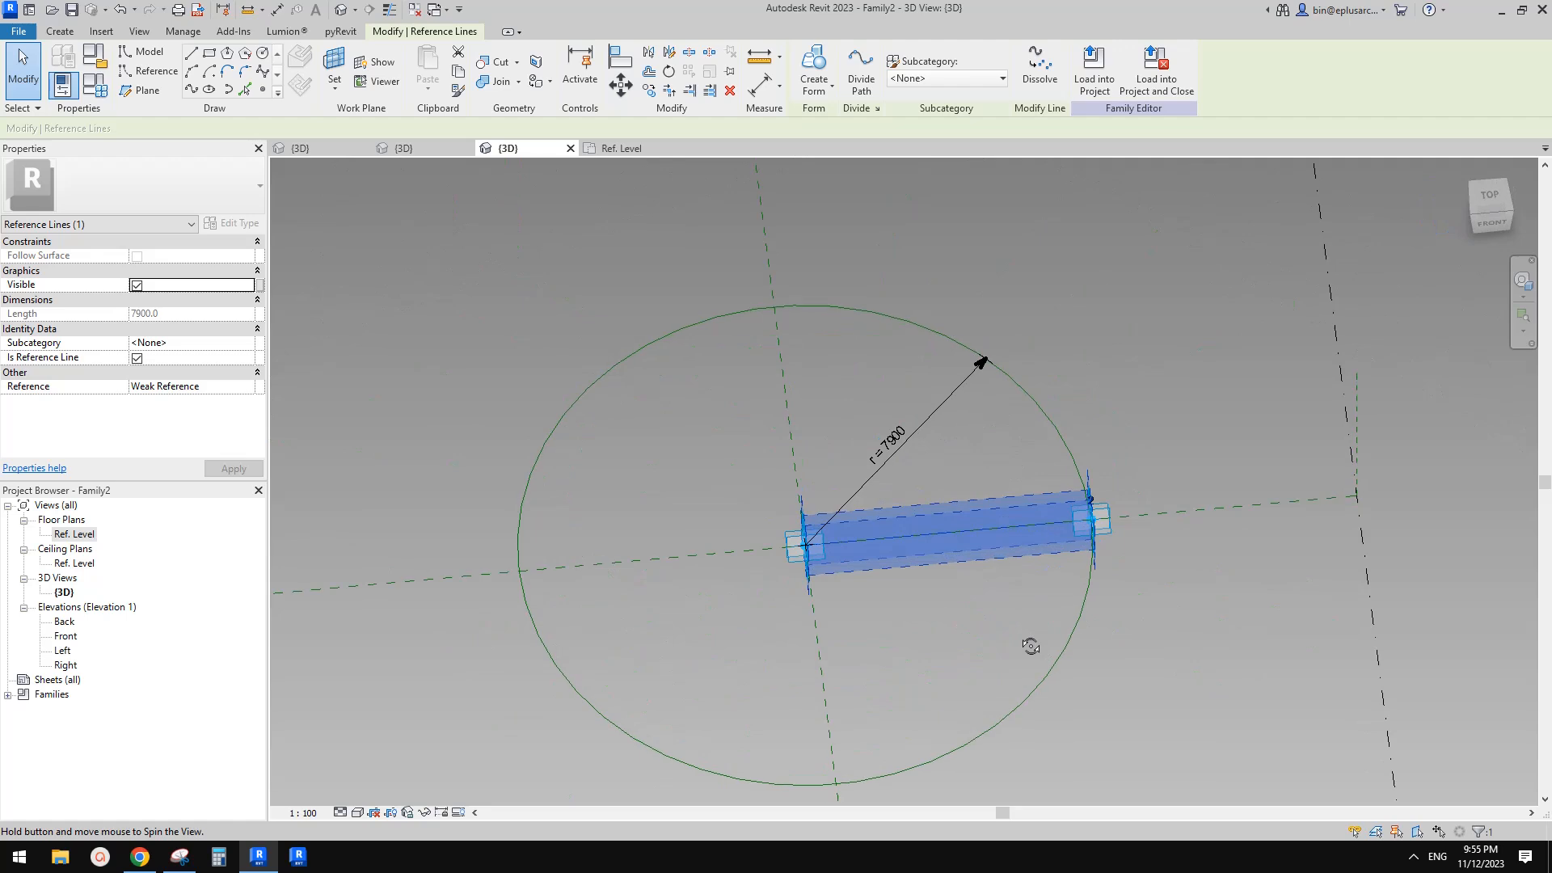
{"action": "middle_click_drag", "start_coordinate": [965, 579], "coordinate": [962, 593], "text": "shift"}
{"action": "left_click", "coordinate": [970, 594]}
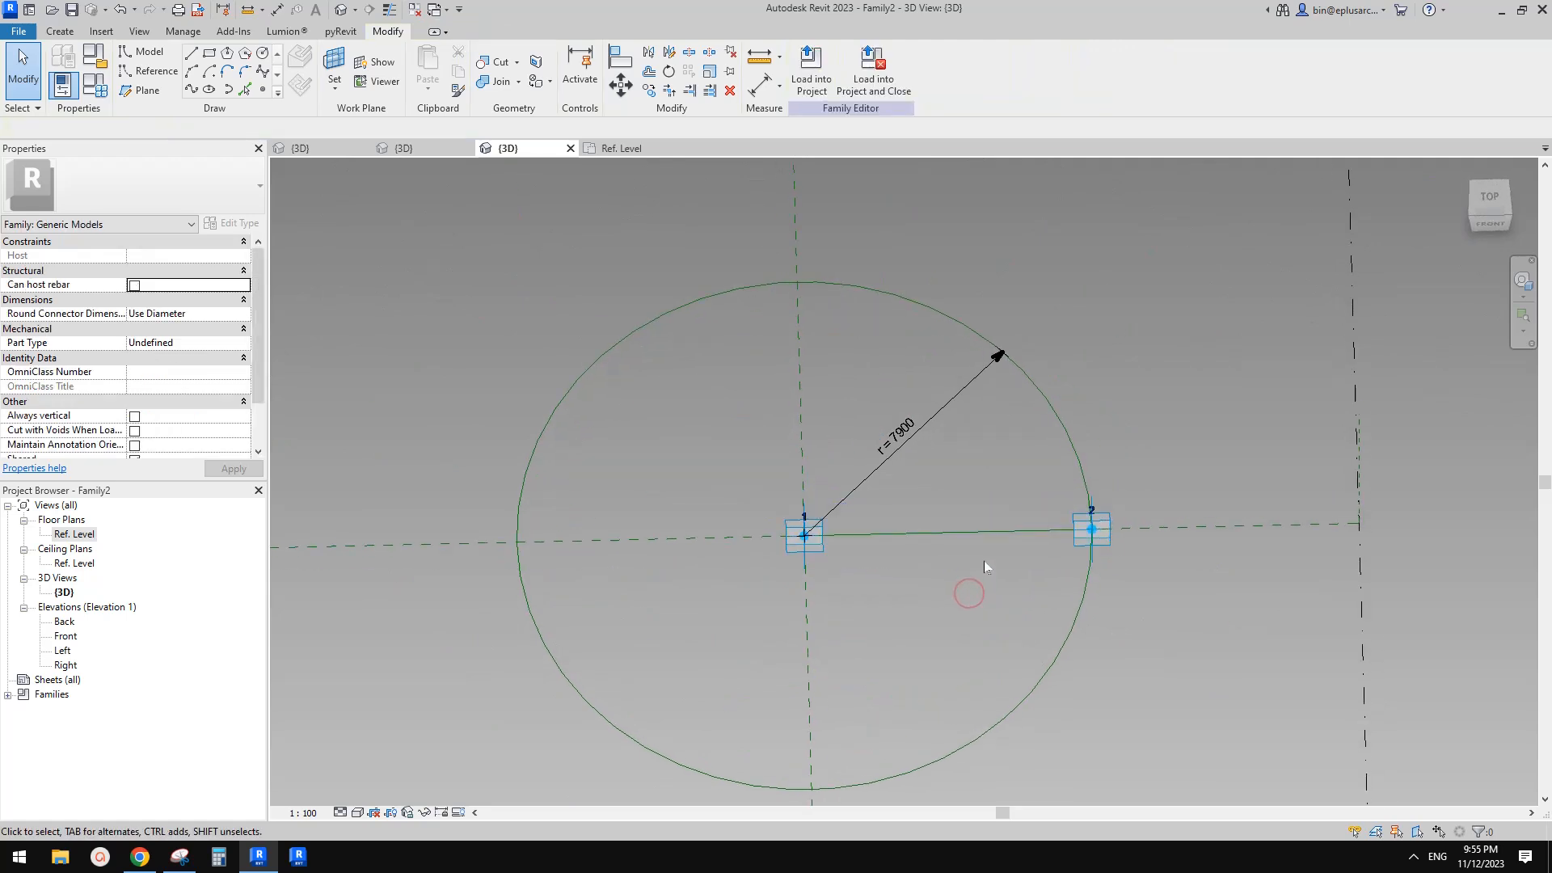
{"action": "left_click", "coordinate": [376, 81]}
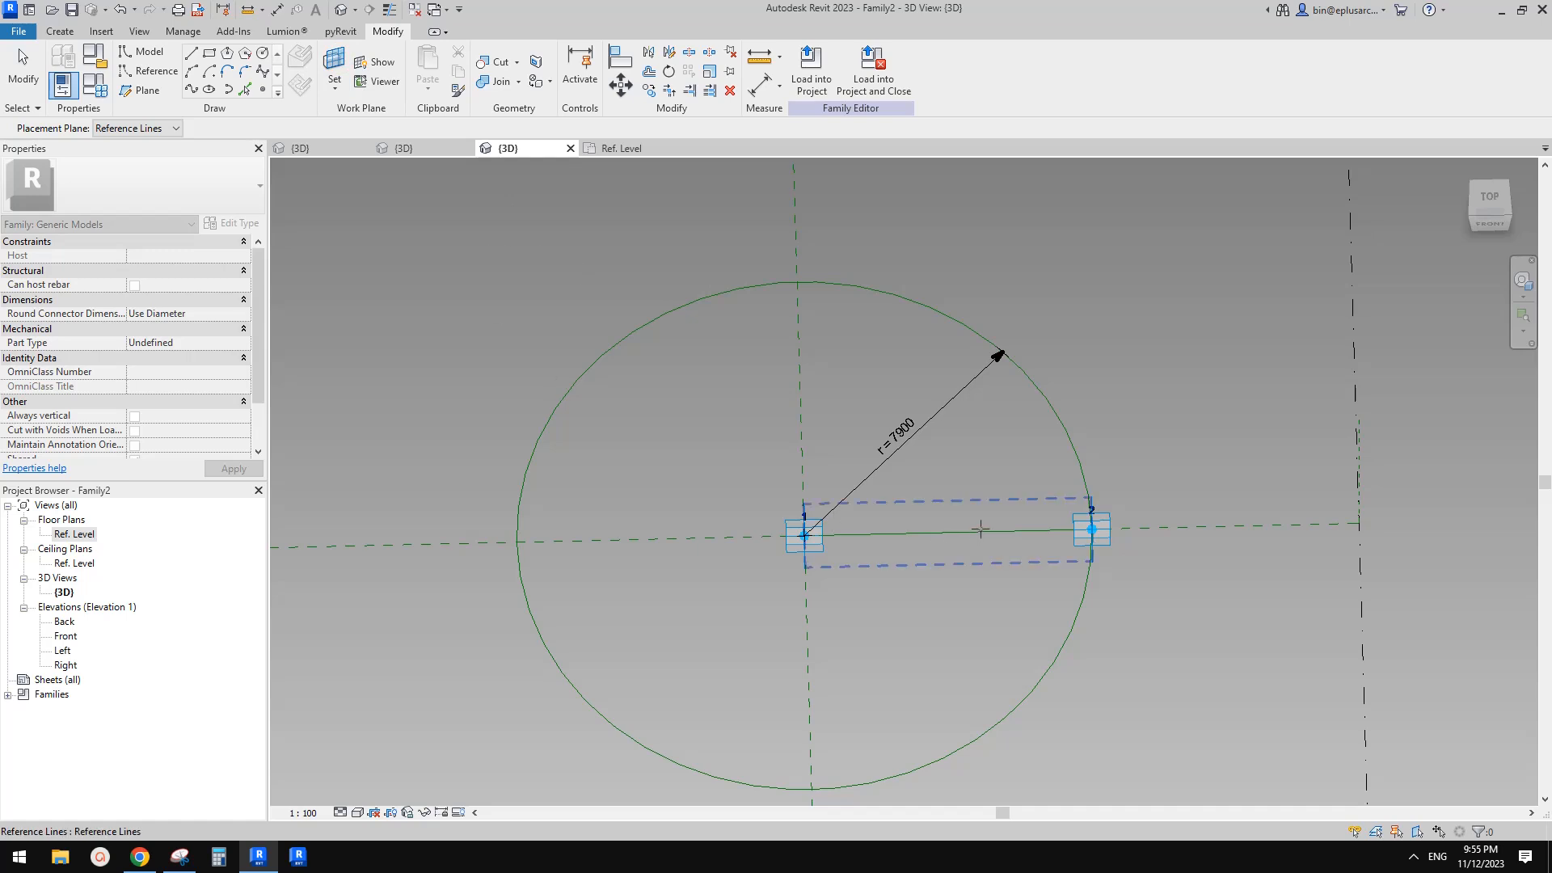
{"action": "key", "text": "Escape"}
{"action": "key", "text": "i"}
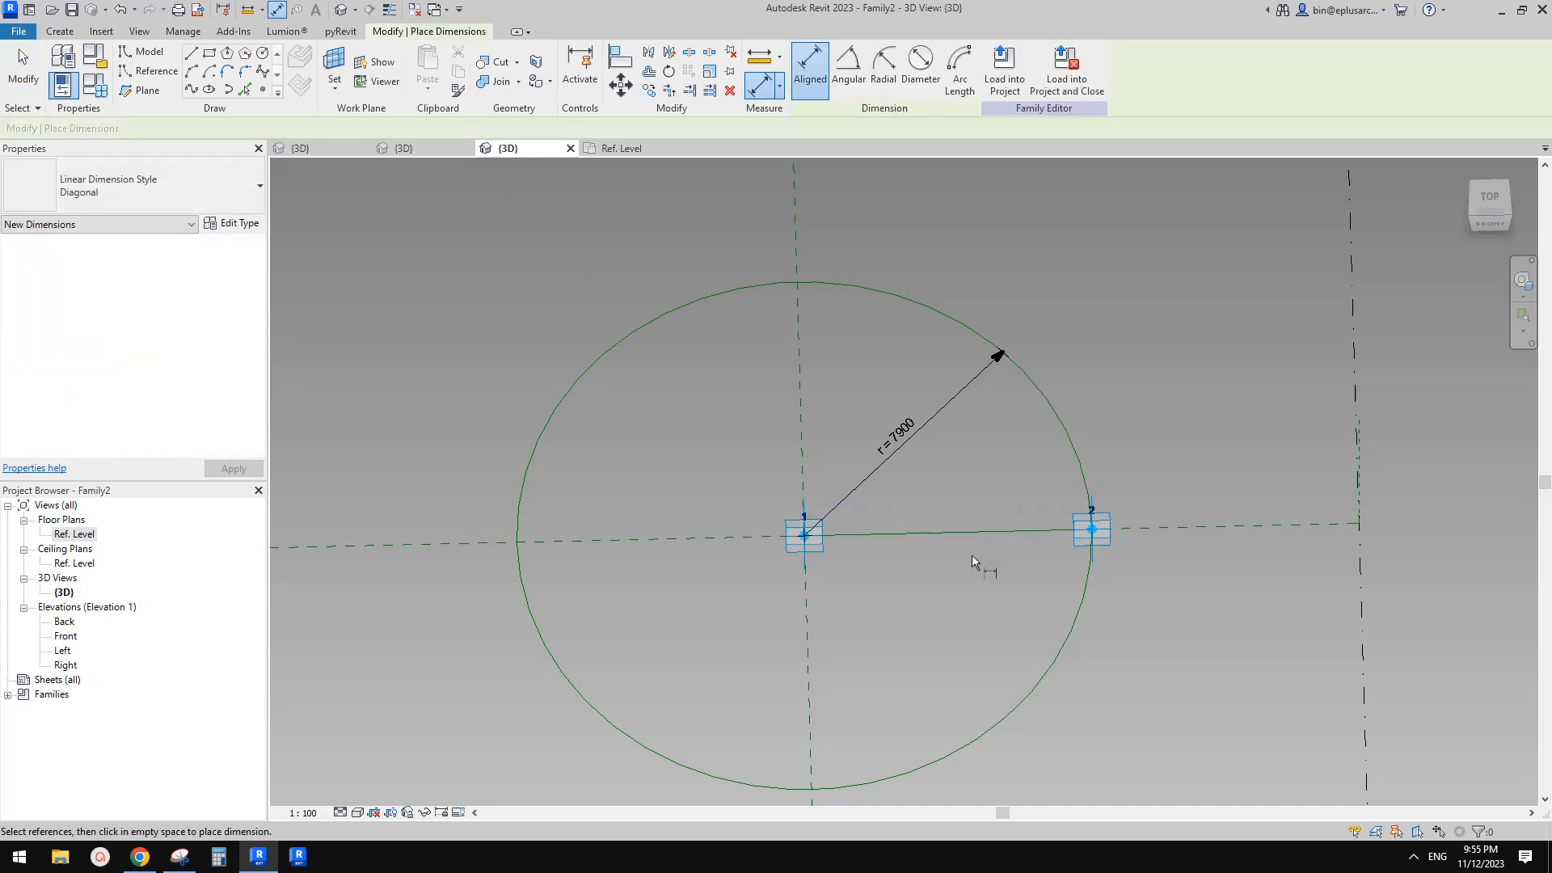
{"action": "left_click", "coordinate": [805, 536]}
{"action": "left_click", "coordinate": [1065, 540]}
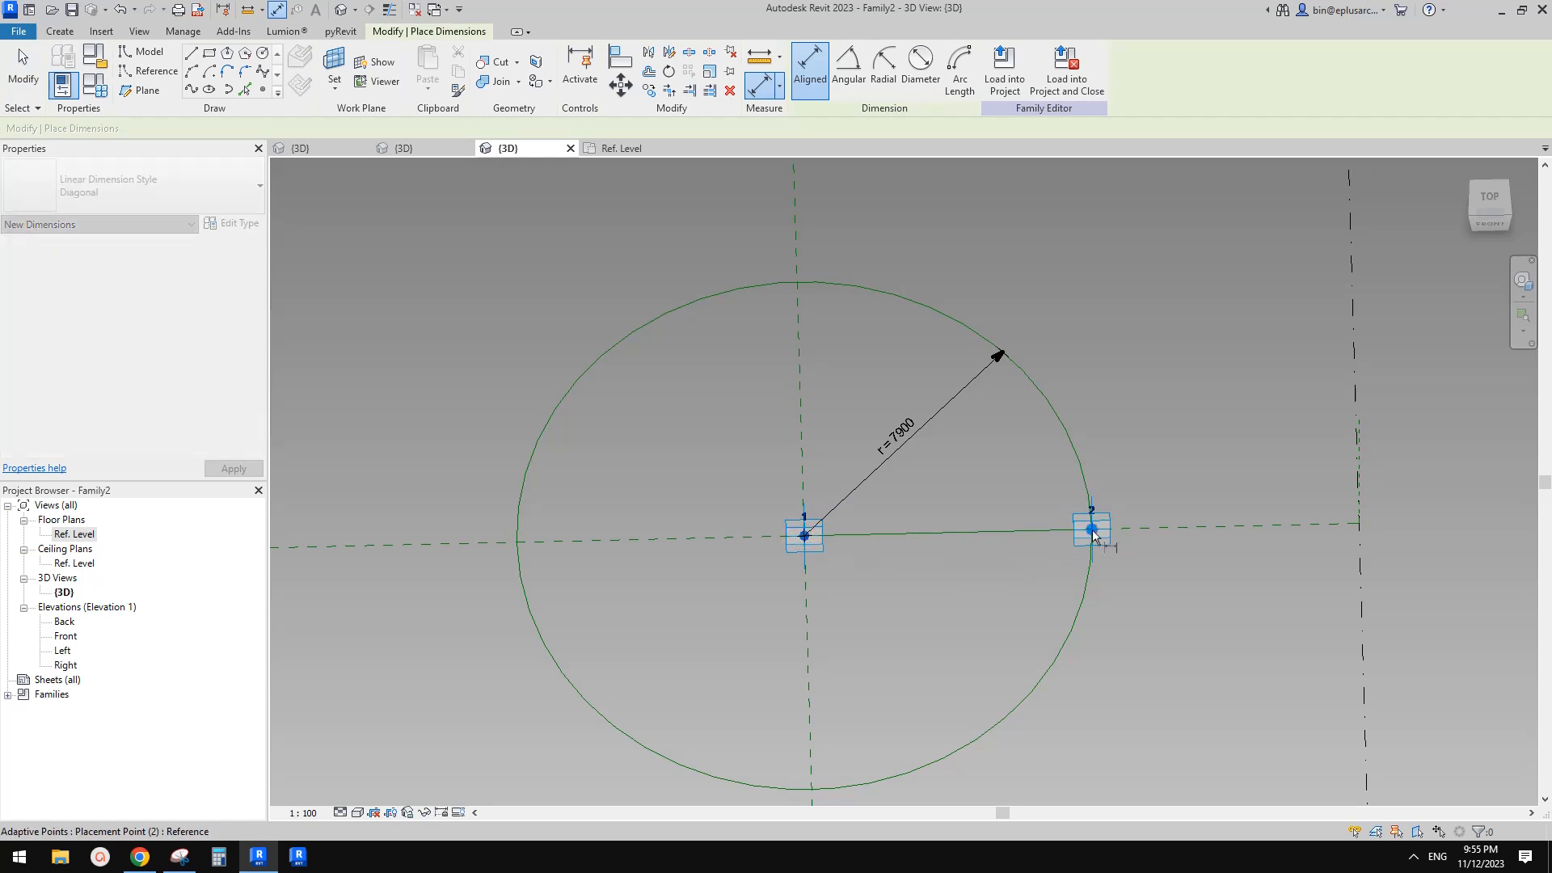
{"action": "left_click", "coordinate": [988, 595]}
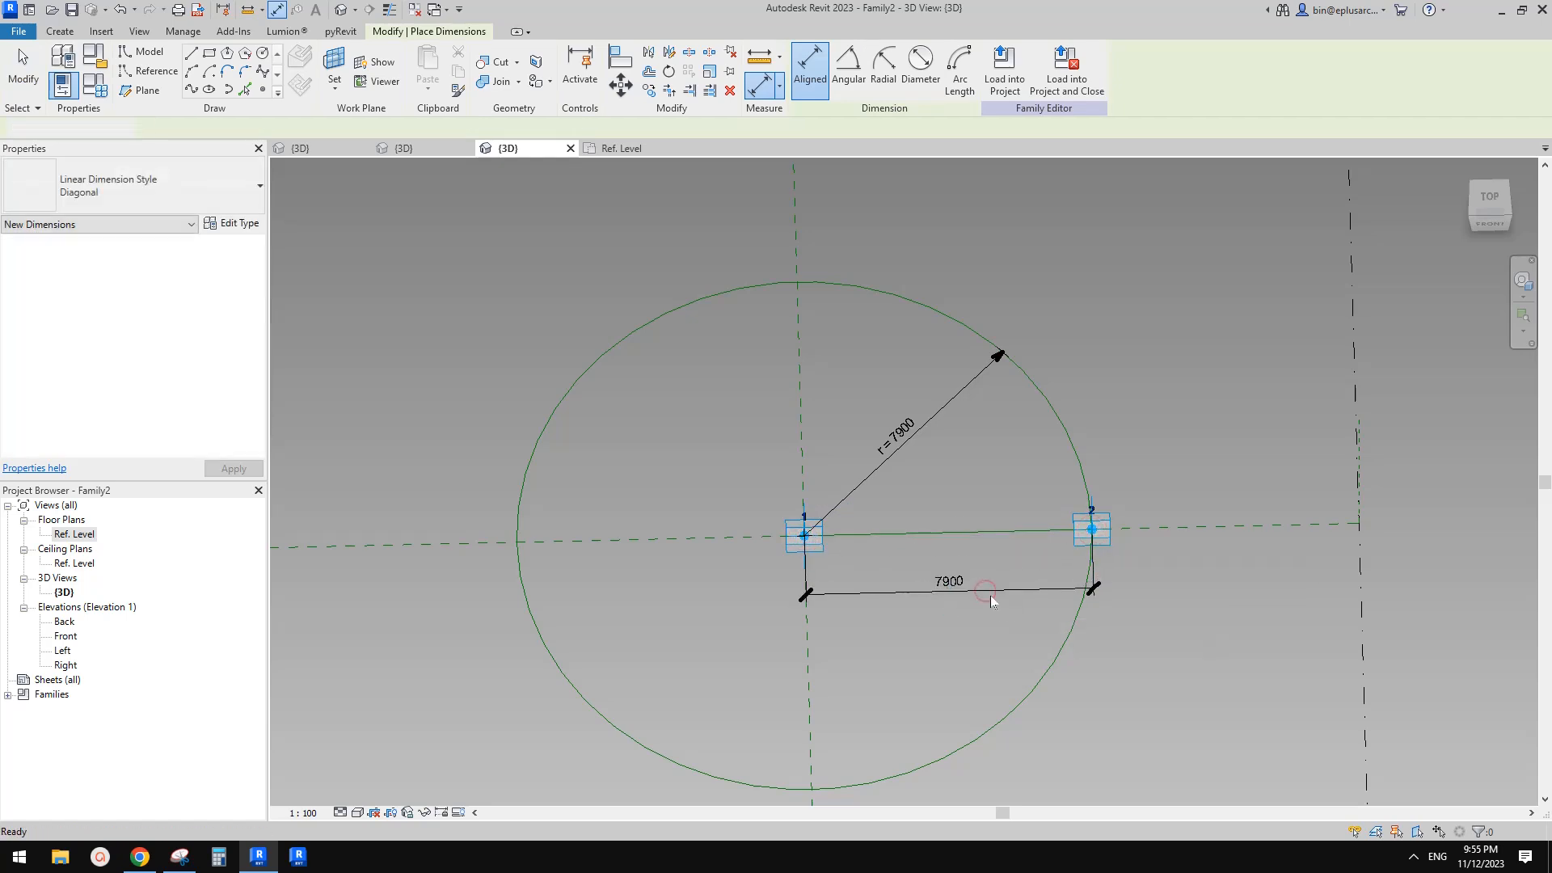
{"action": "key", "text": "Escape"}
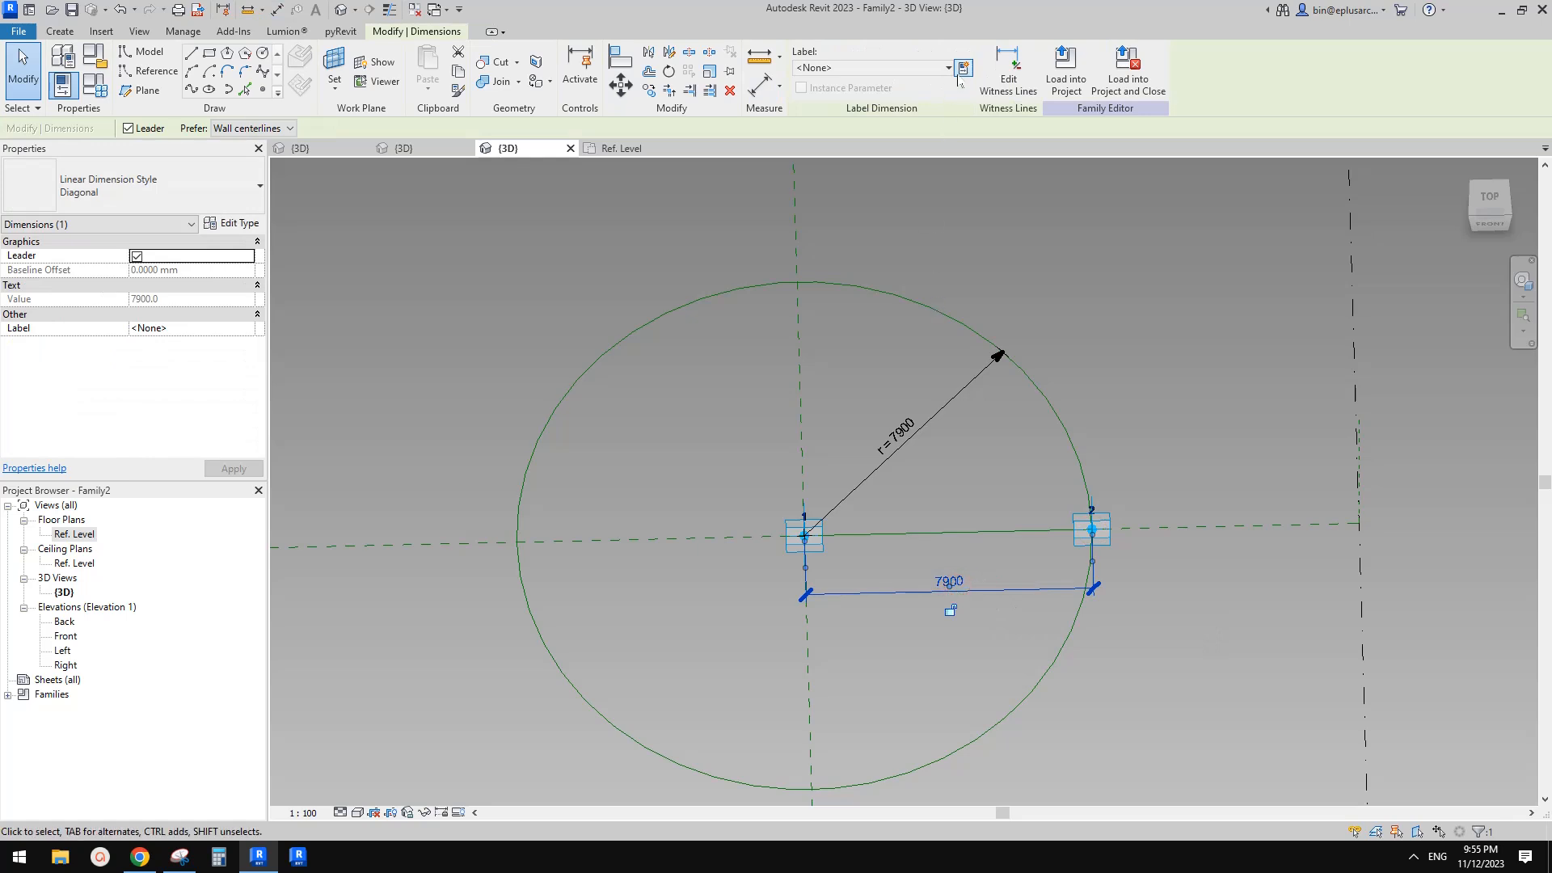
Label the aligned dimension with a new reporting instance parameter named rp
{"action": "left_click", "coordinate": [962, 70]}
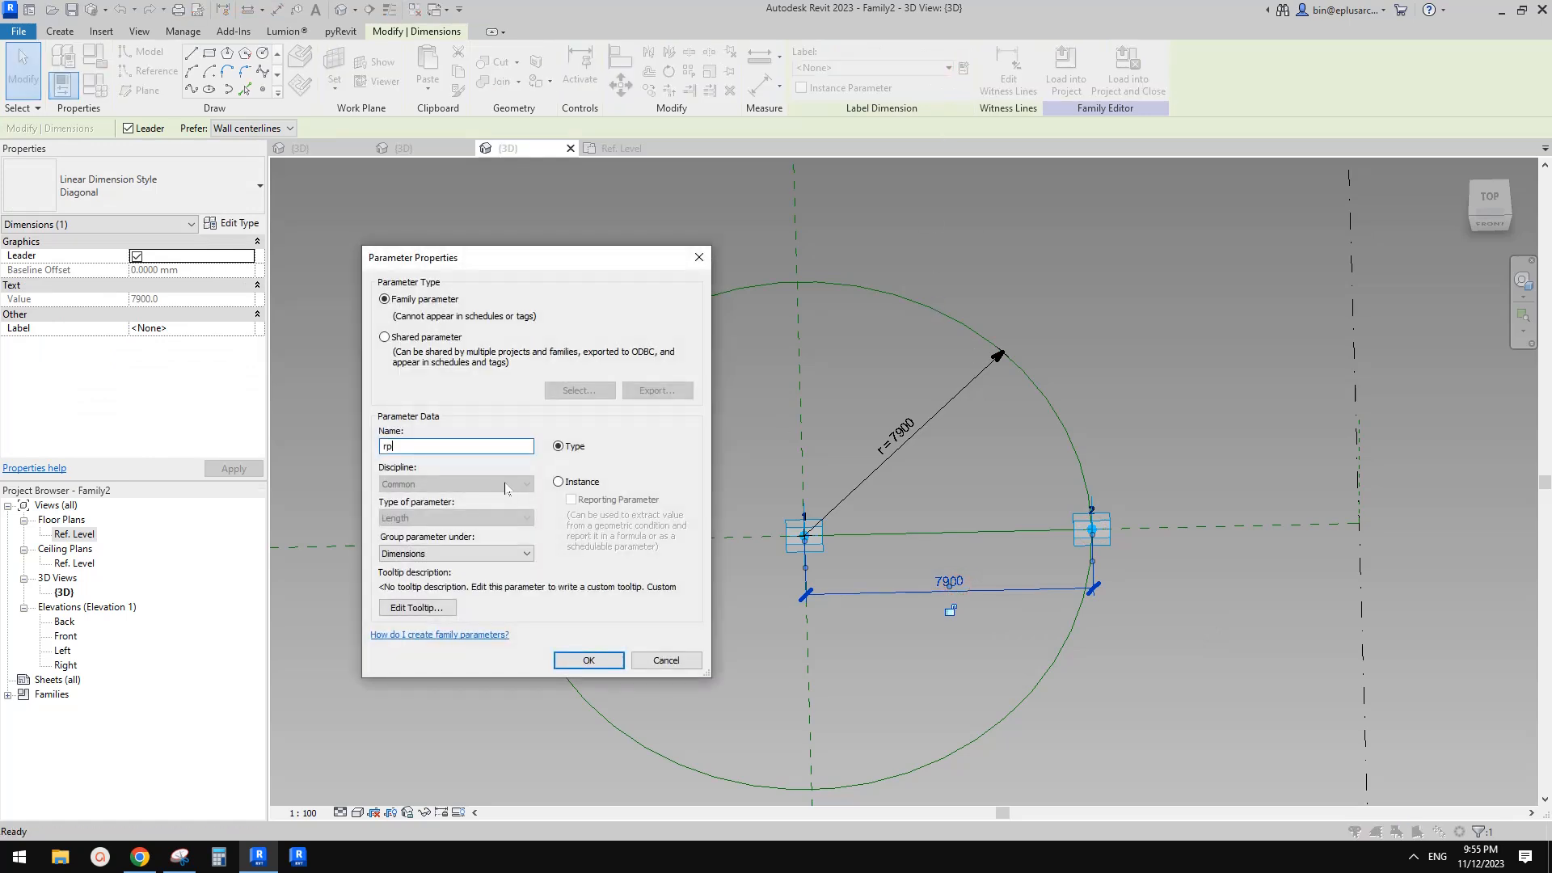
{"action": "left_click", "coordinate": [570, 485]}
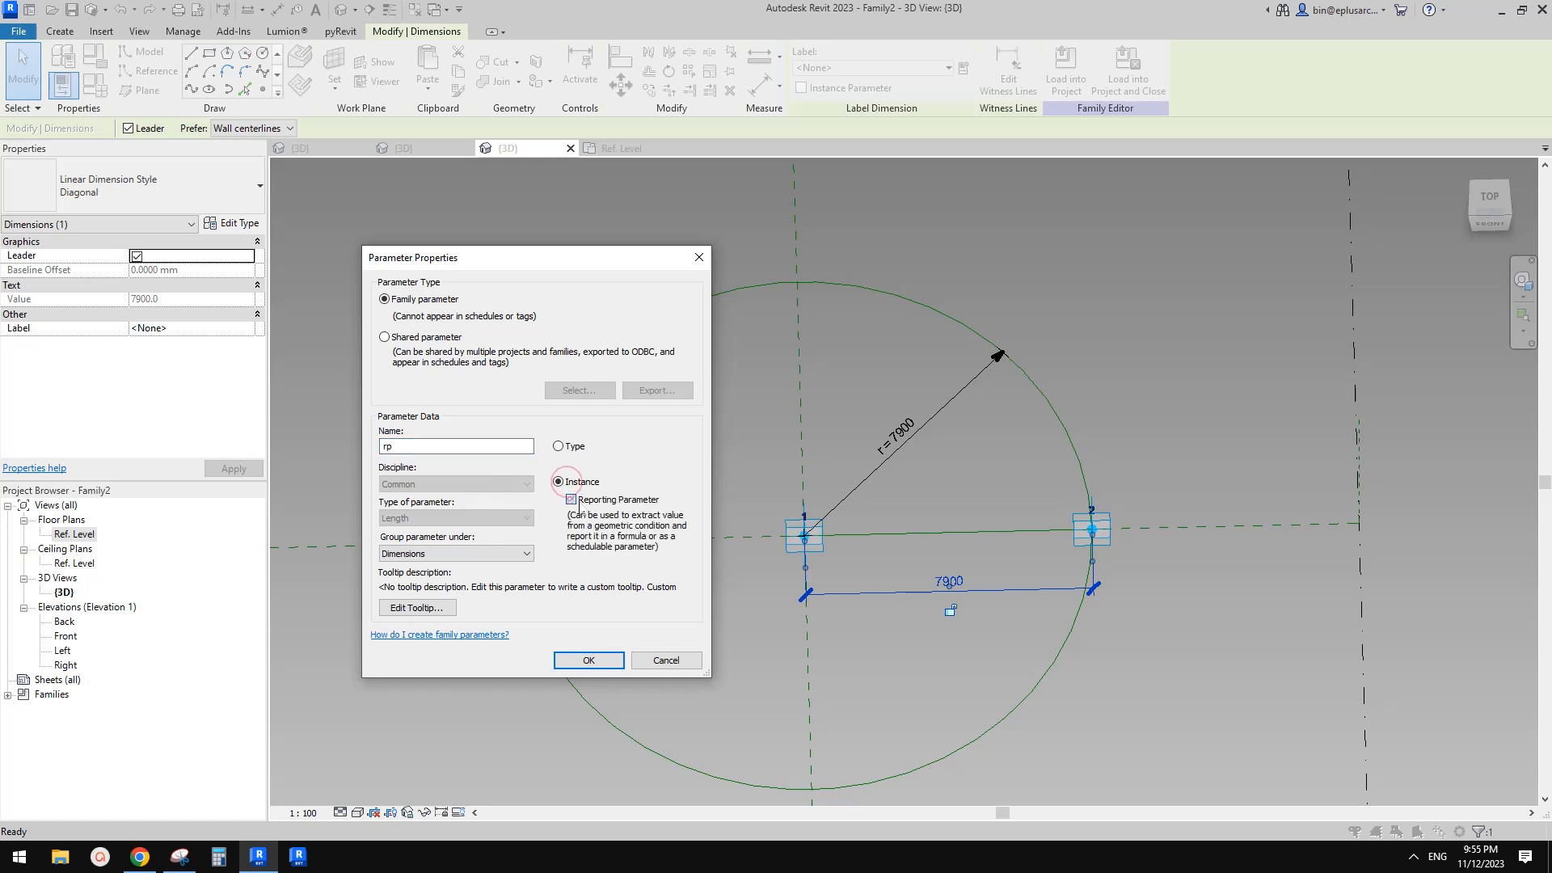
{"action": "left_click", "coordinate": [588, 661]}
In Family Types, set the formula of parameter r to rp
{"action": "middle_click_drag", "start_coordinate": [896, 580], "coordinate": [944, 544], "text": "shift"}
{"action": "left_click", "coordinate": [385, 207]}
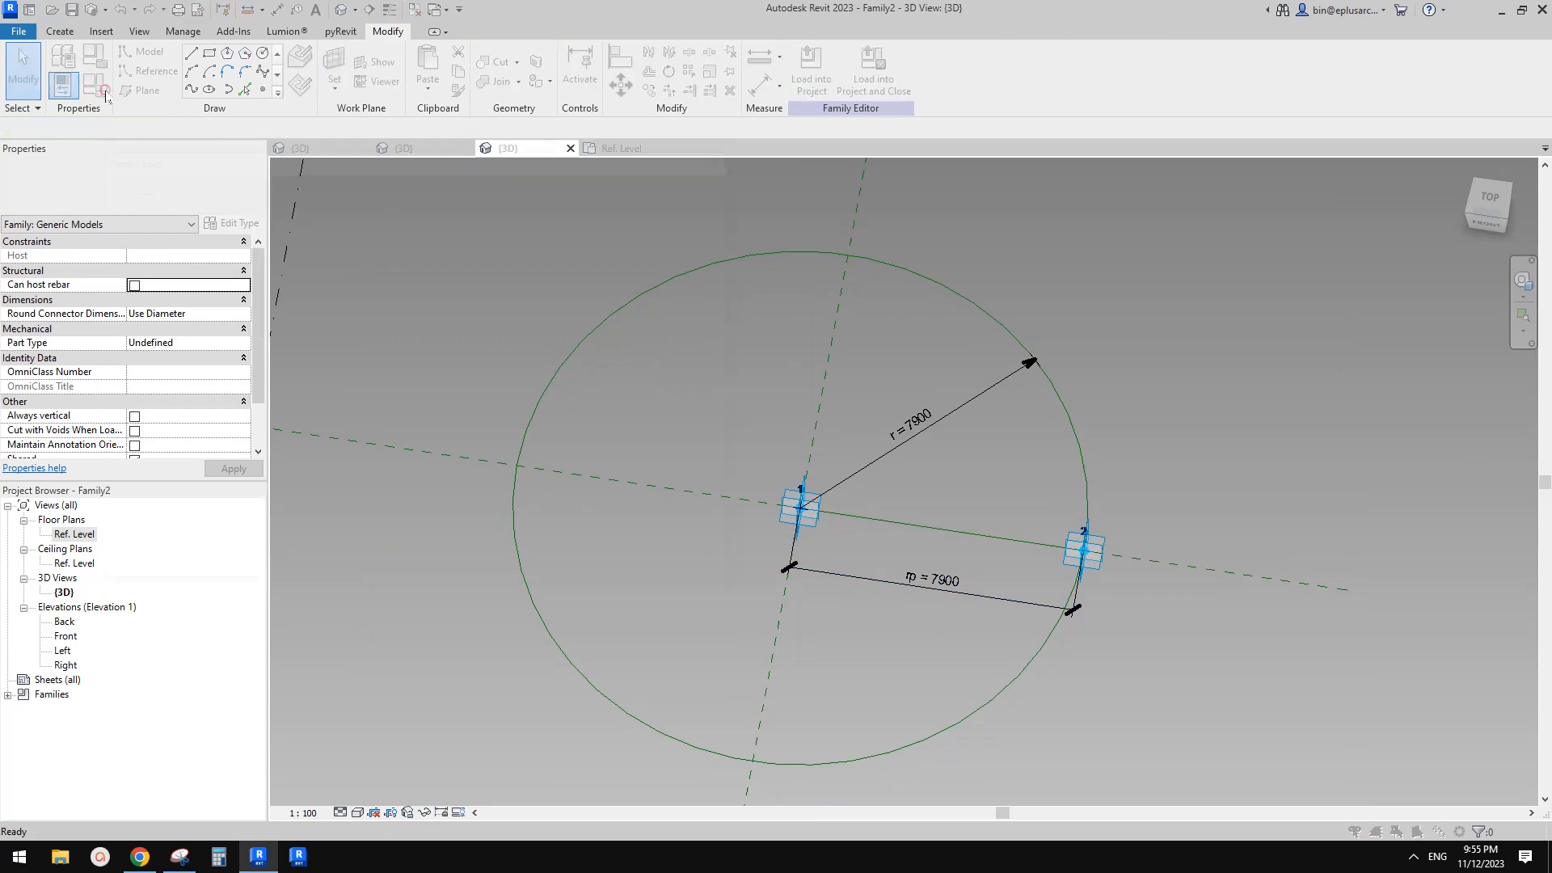
{"action": "left_click", "coordinate": [94, 85]}
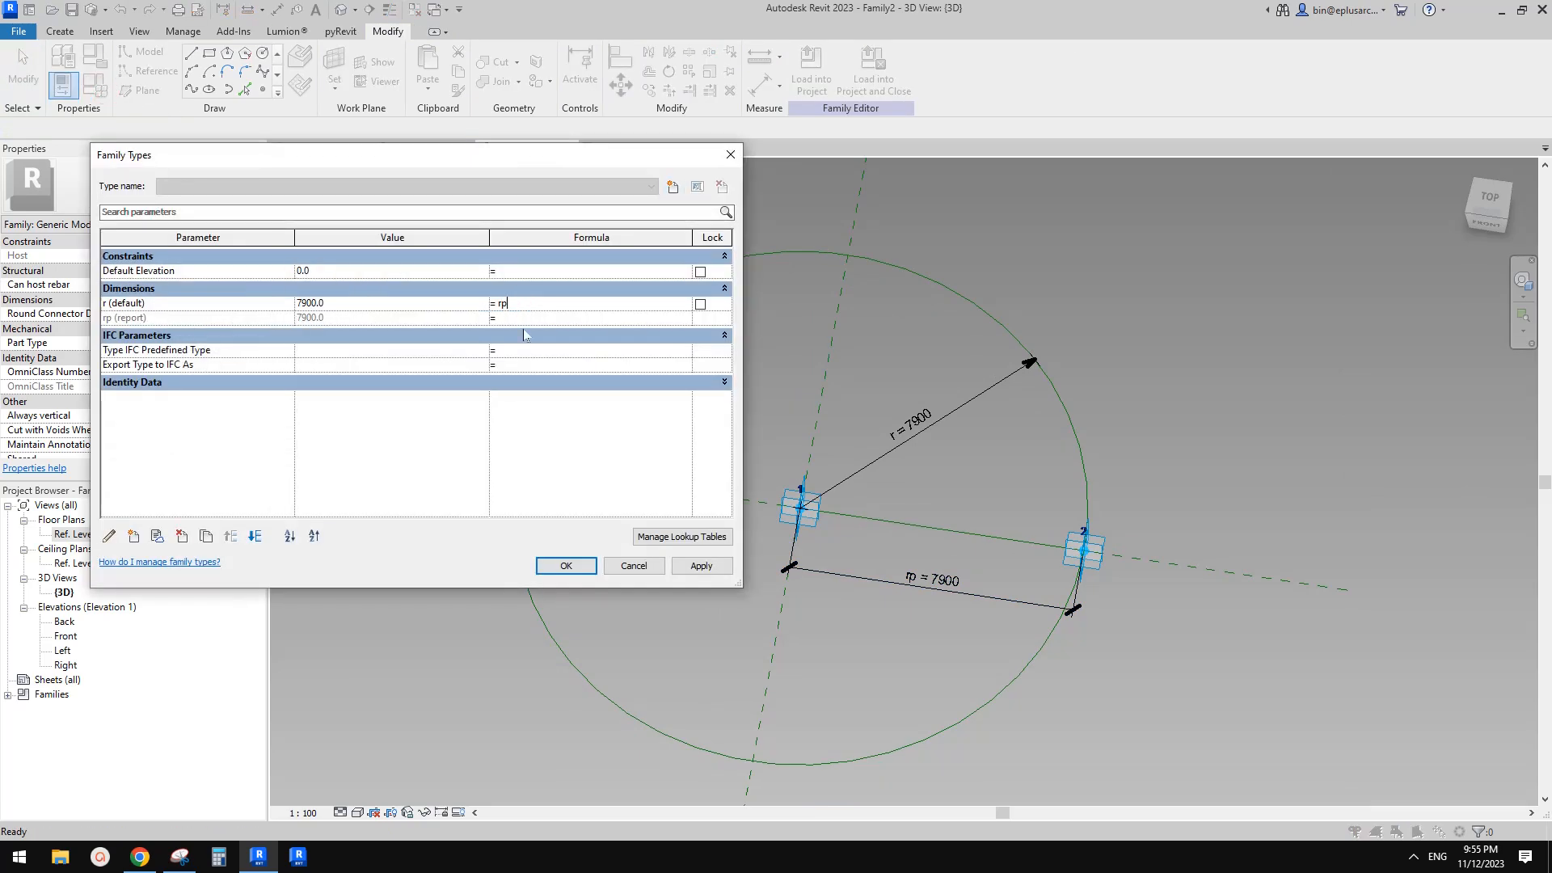
{"action": "left_click", "coordinate": [589, 561]}
Drag adaptive point 2 outward to flex the circle's radius
{"action": "scroll", "coordinate": [1056, 559], "scroll_direction": "down", "scroll_amount": 2}
{"action": "middle_click_drag", "start_coordinate": [1056, 560], "coordinate": [1115, 602], "text": "shift"}
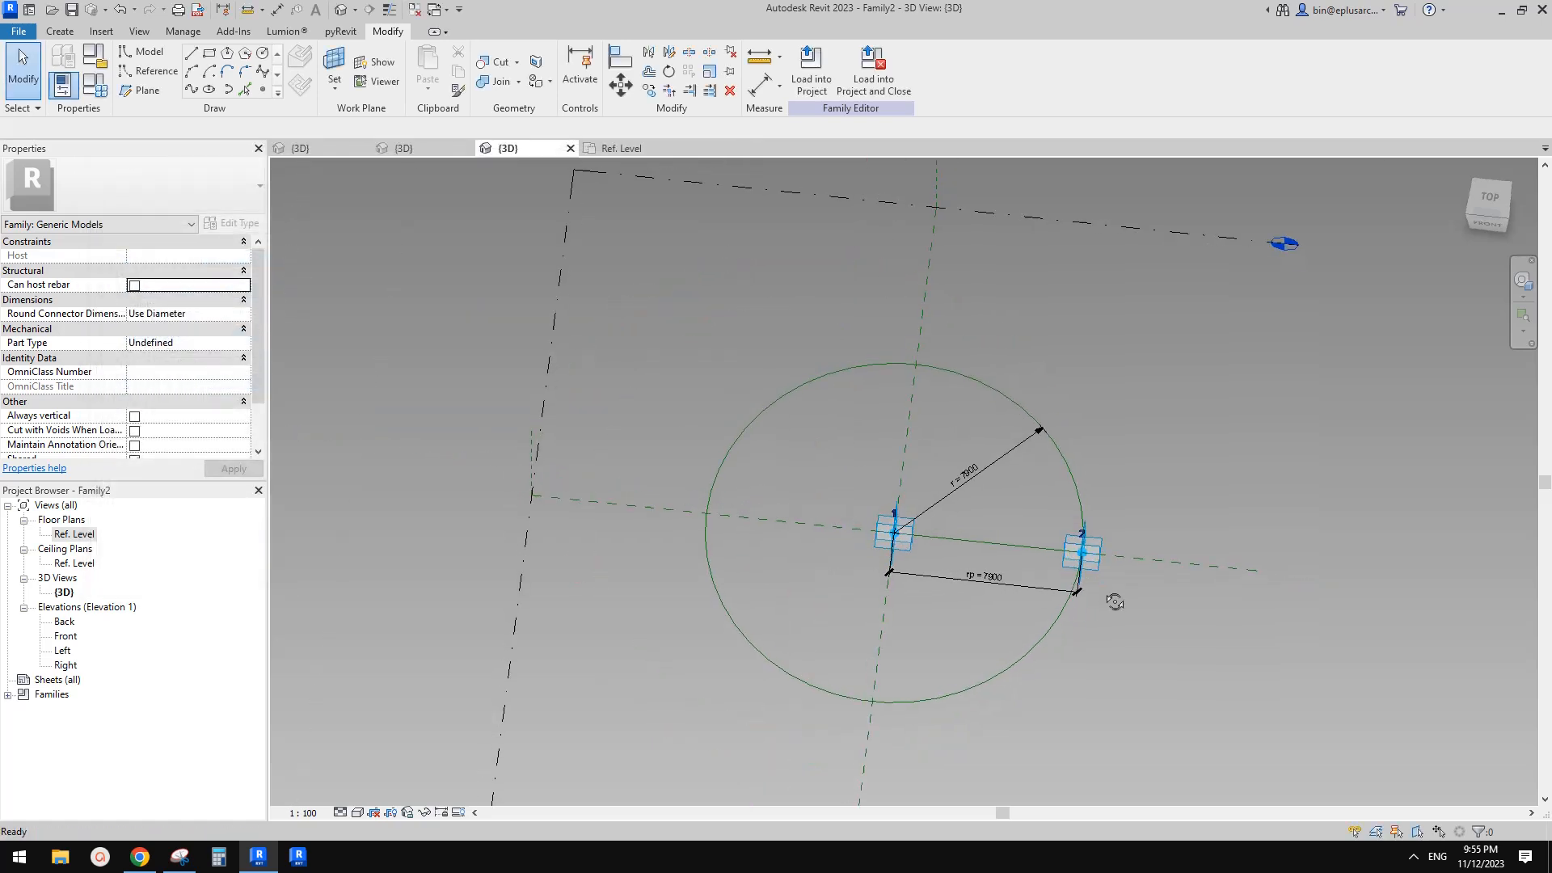
{"action": "left_click", "coordinate": [1103, 566]}
{"action": "mouse_move", "coordinate": [1118, 564]}
{"action": "left_mouse_down"}
{"action": "mouse_move", "coordinate": [1140, 563]}
{"action": "mouse_move", "coordinate": [1040, 544]}
{"action": "mouse_move", "coordinate": [1088, 565]}
{"action": "mouse_move", "coordinate": [1108, 547]}
{"action": "mouse_move", "coordinate": [1162, 560]}
{"action": "mouse_move", "coordinate": [1126, 558]}
{"action": "left_mouse_up"}
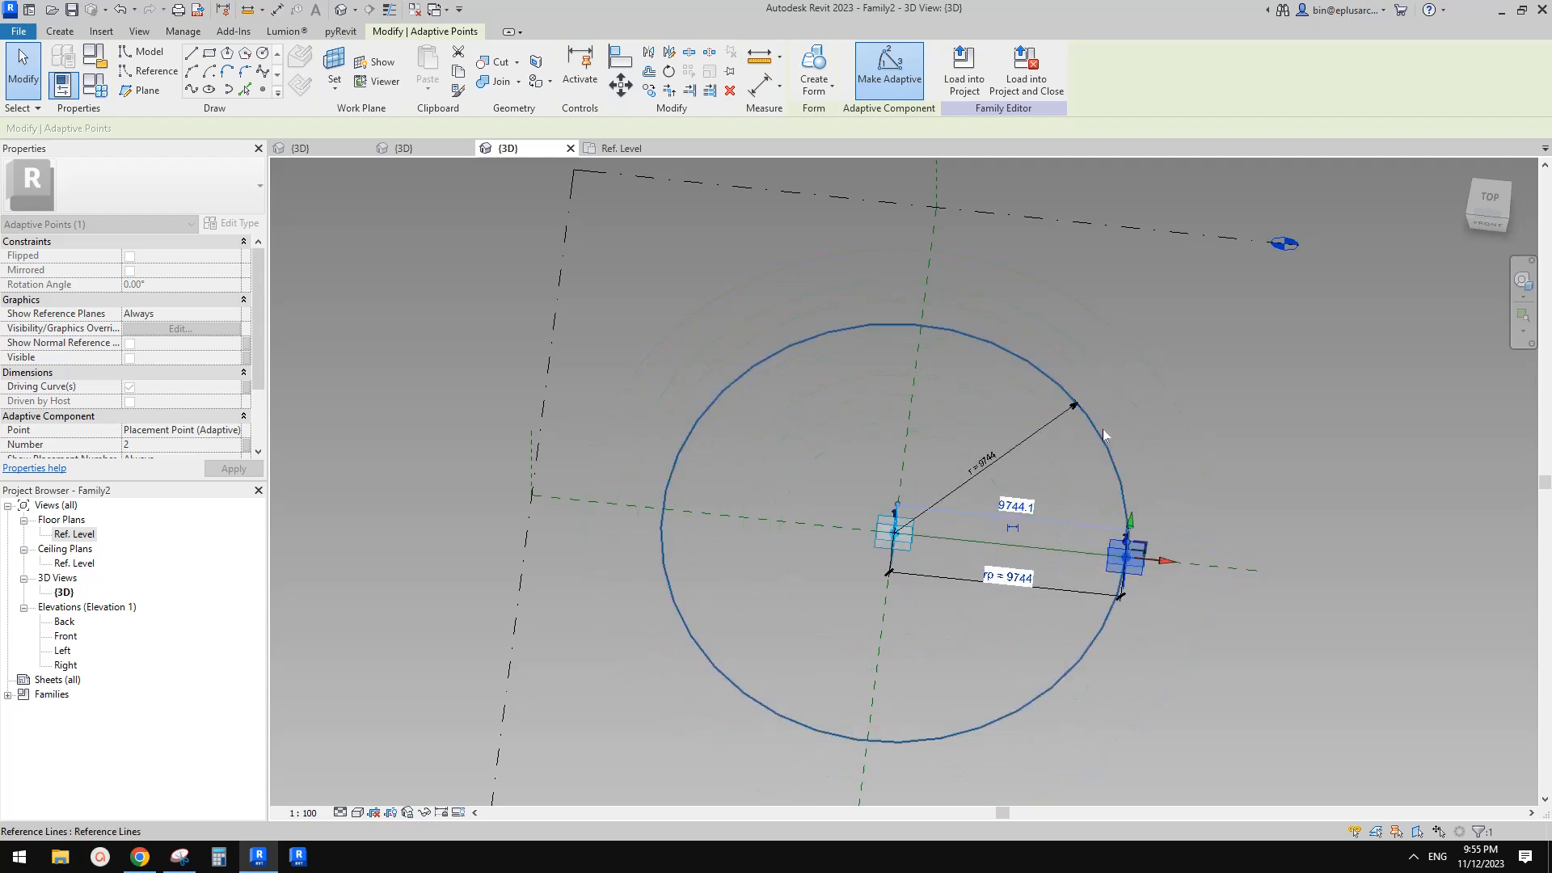
Divide the reference circle into a divided path
{"action": "left_click", "coordinate": [978, 439]}
{"action": "left_click", "coordinate": [1009, 402]}
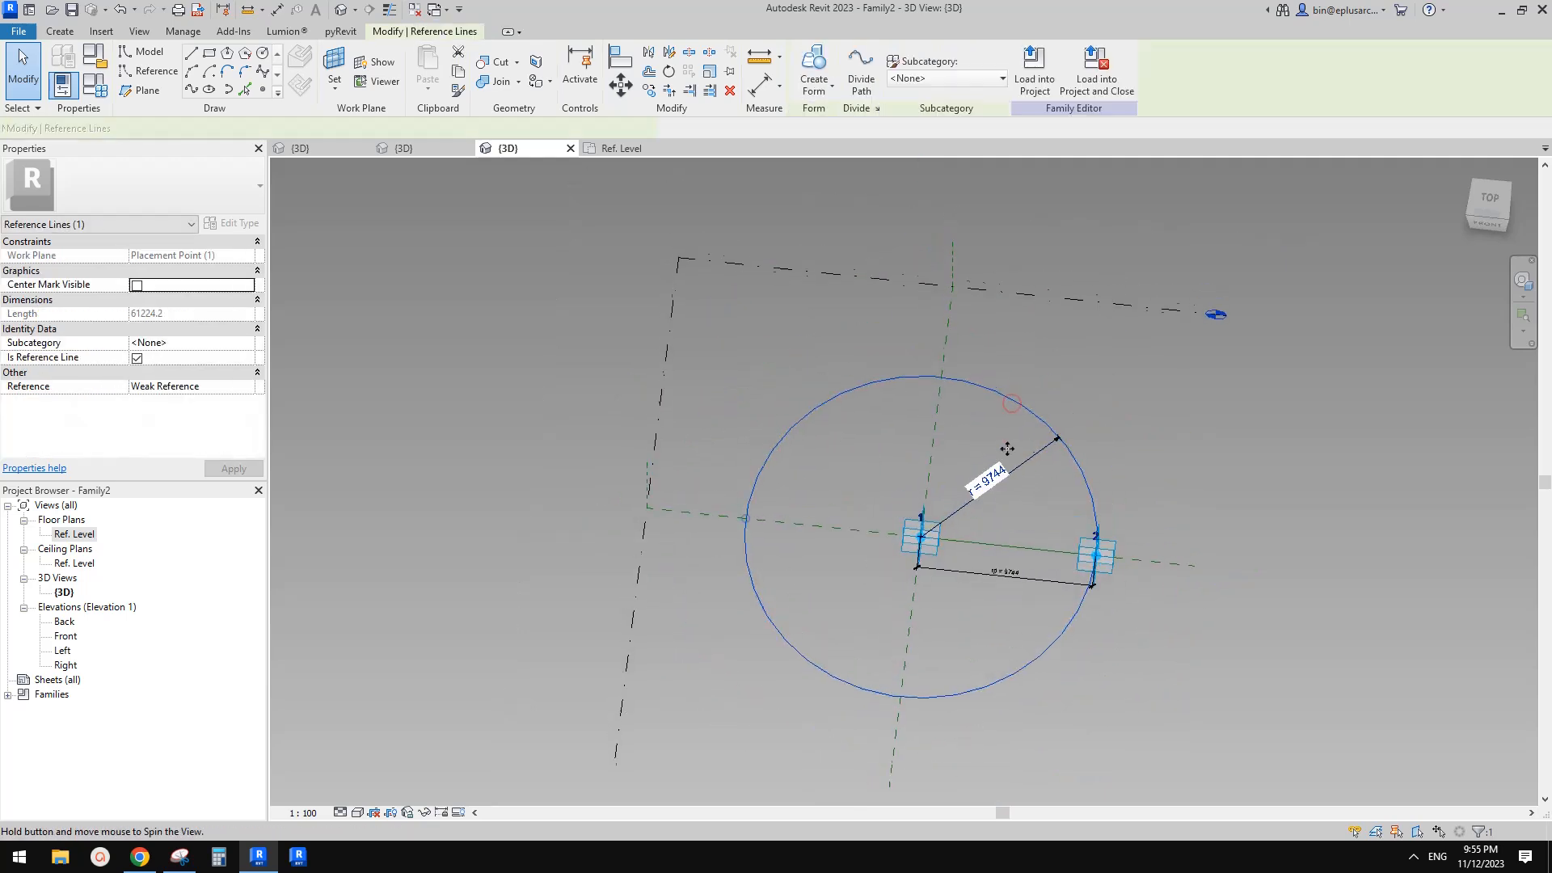
{"action": "scroll", "coordinate": [996, 376], "scroll_direction": "down", "scroll_amount": 2}
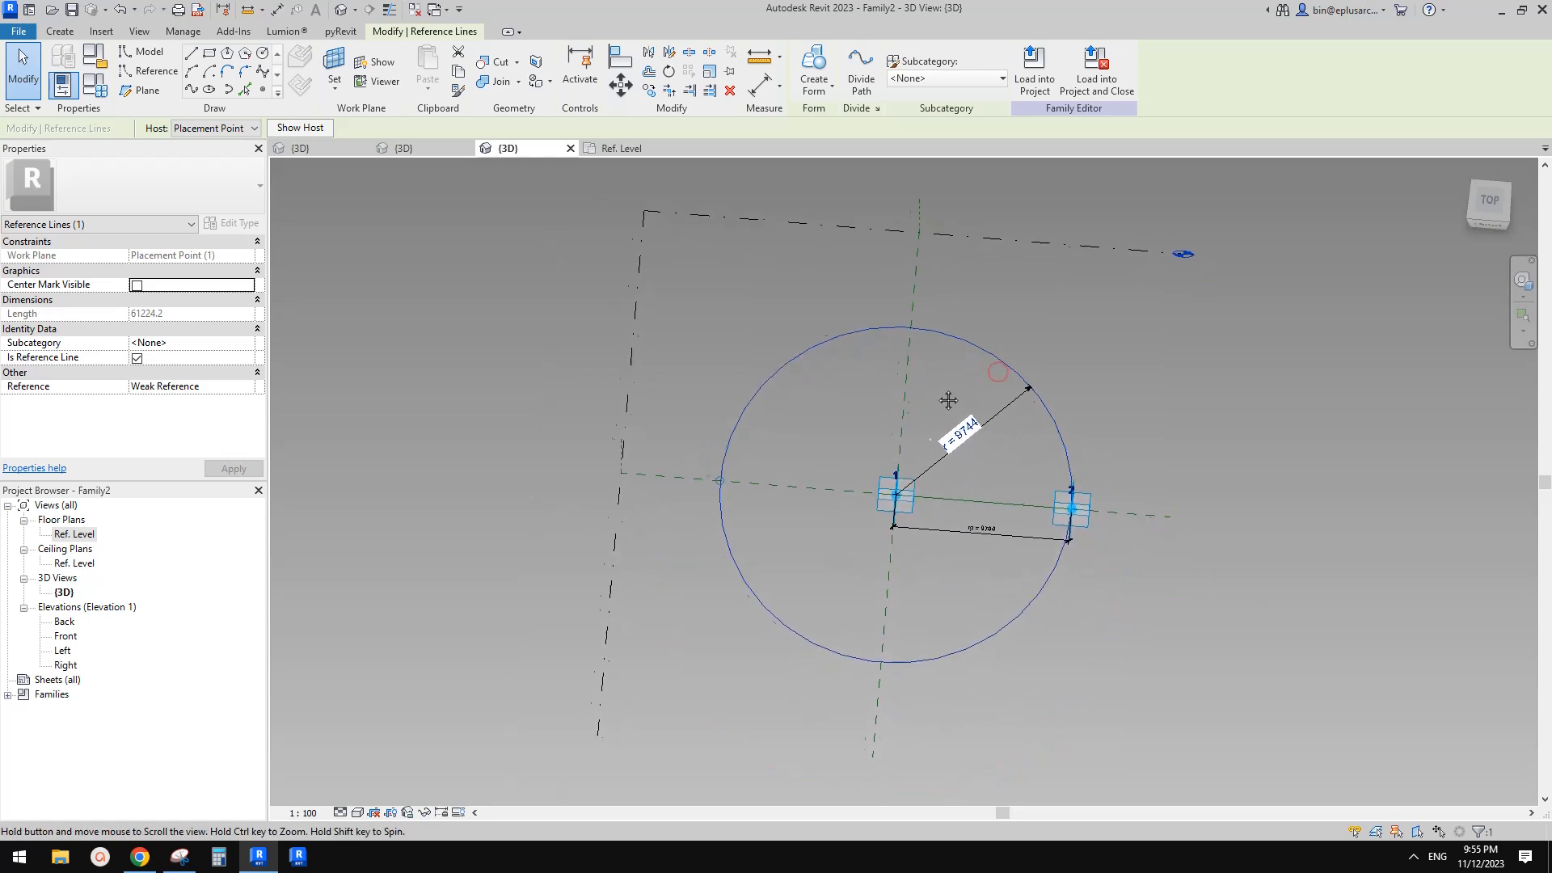
{"action": "left_click", "coordinate": [870, 79]}
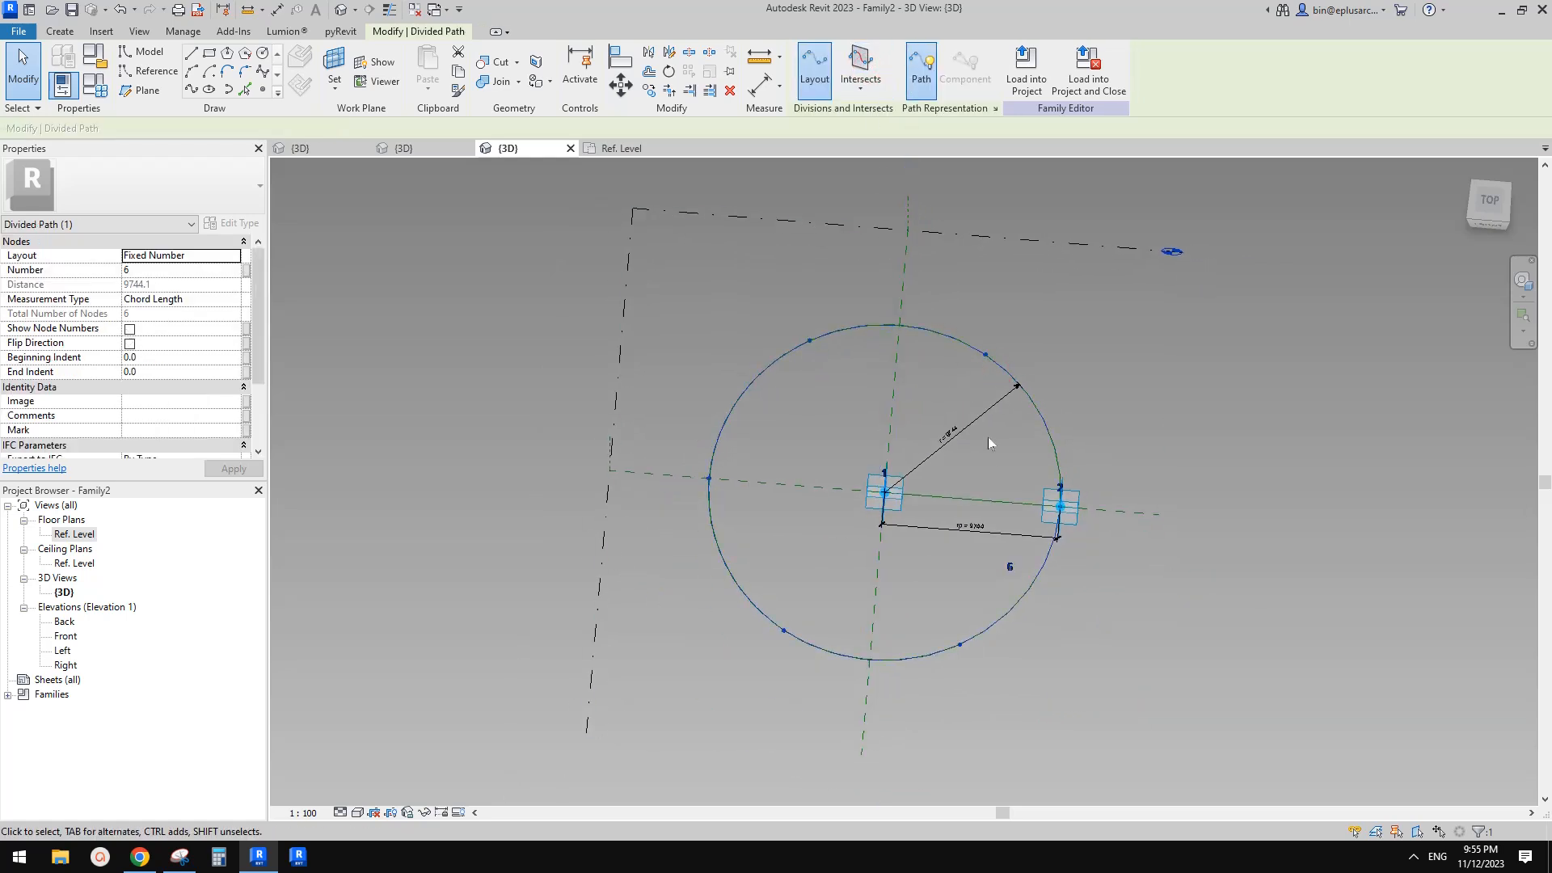
Set the divided path's number of divisions to 3
{"action": "left_click", "coordinate": [1015, 569]}
{"action": "type", "text": "3"}
{"action": "left_click", "coordinate": [1201, 426]}
{"action": "middle_click_drag", "start_coordinate": [1201, 426], "coordinate": [1200, 422], "text": "shift"}
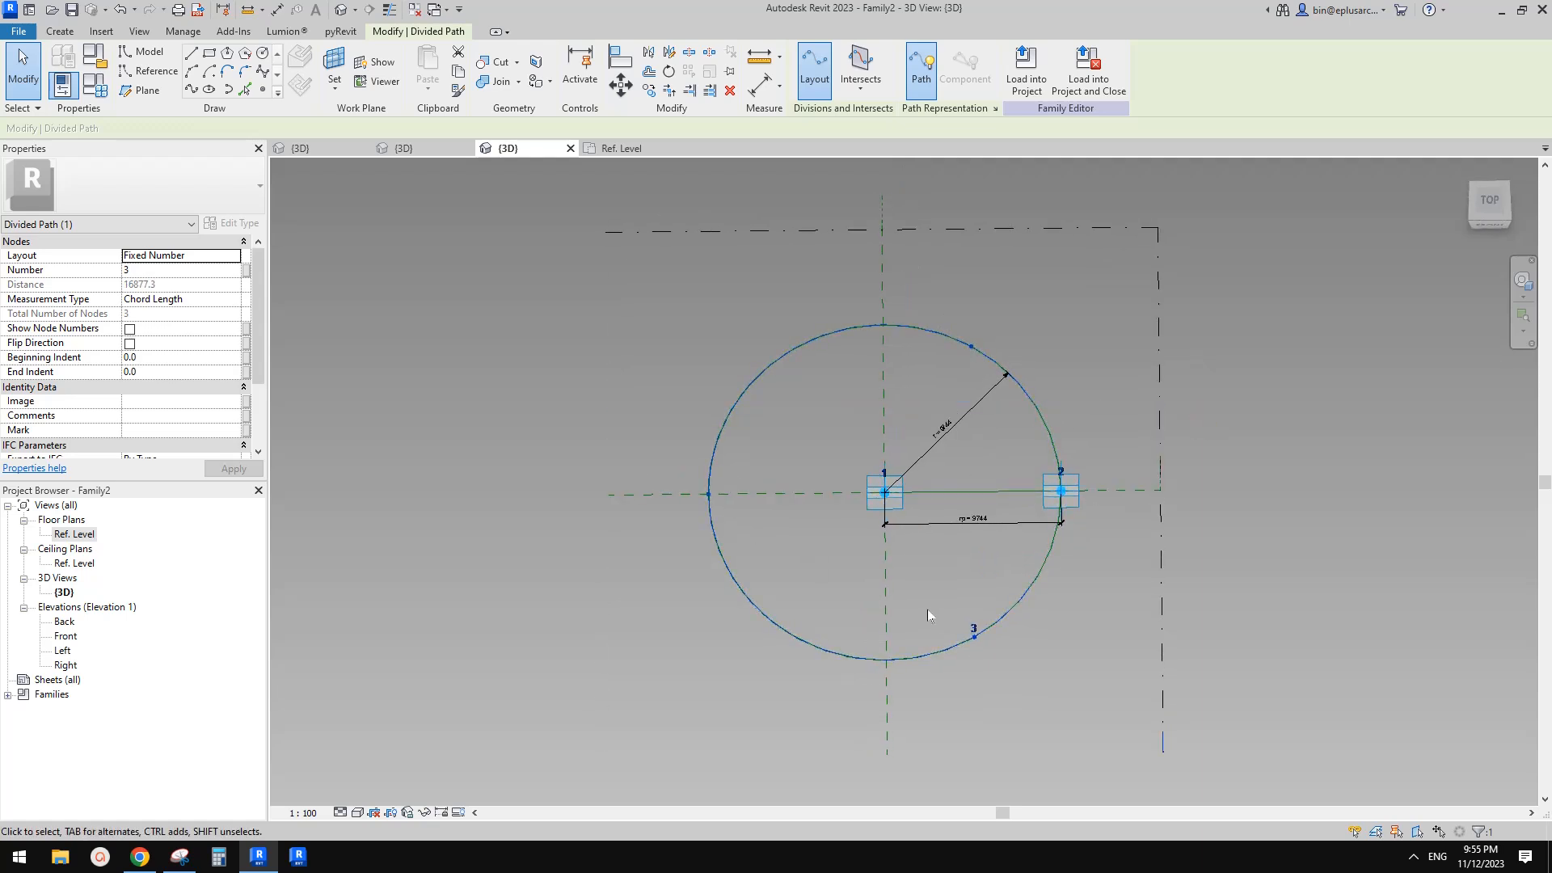
{"action": "left_click", "coordinate": [1007, 511]}
{"action": "scroll", "coordinate": [978, 628], "scroll_direction": "up", "scroll_amount": 1}
{"action": "scroll", "coordinate": [978, 622], "scroll_direction": "up", "scroll_amount": 2}
{"action": "middle_click_drag", "start_coordinate": [979, 623], "coordinate": [949, 536], "text": "shift"}
{"action": "scroll", "coordinate": [738, 458], "scroll_direction": "up", "scroll_amount": 1}
{"action": "scroll", "coordinate": [684, 428], "scroll_direction": "down", "scroll_amount": 2}
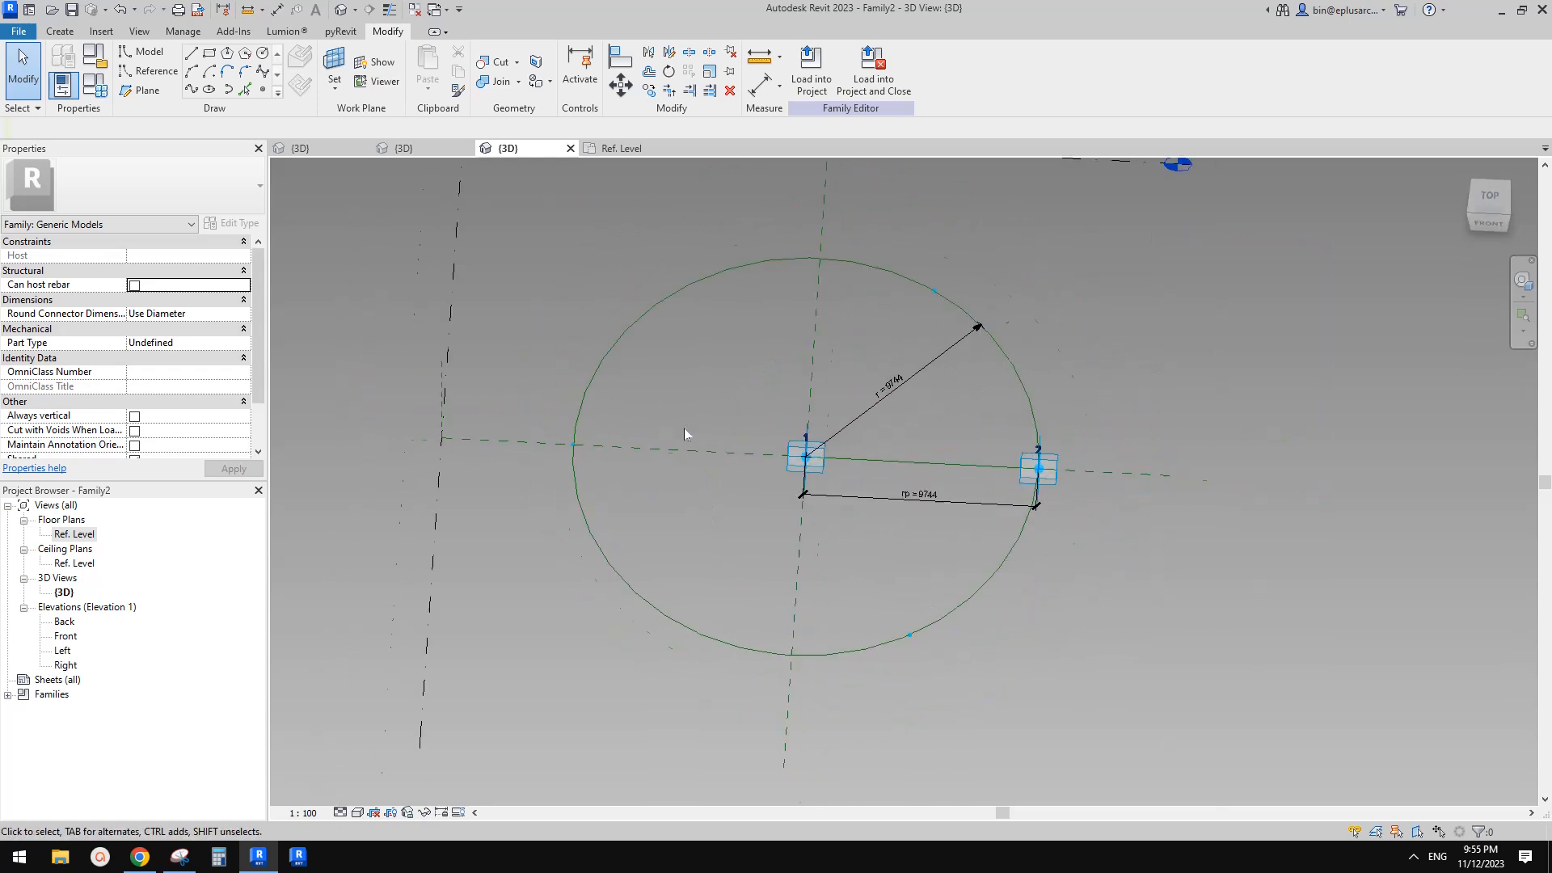
Review the existing circle and arch adaptive families by switching between their 3D and plan views
{"action": "middle_click_drag", "start_coordinate": [678, 418], "coordinate": [660, 426], "text": "shift"}
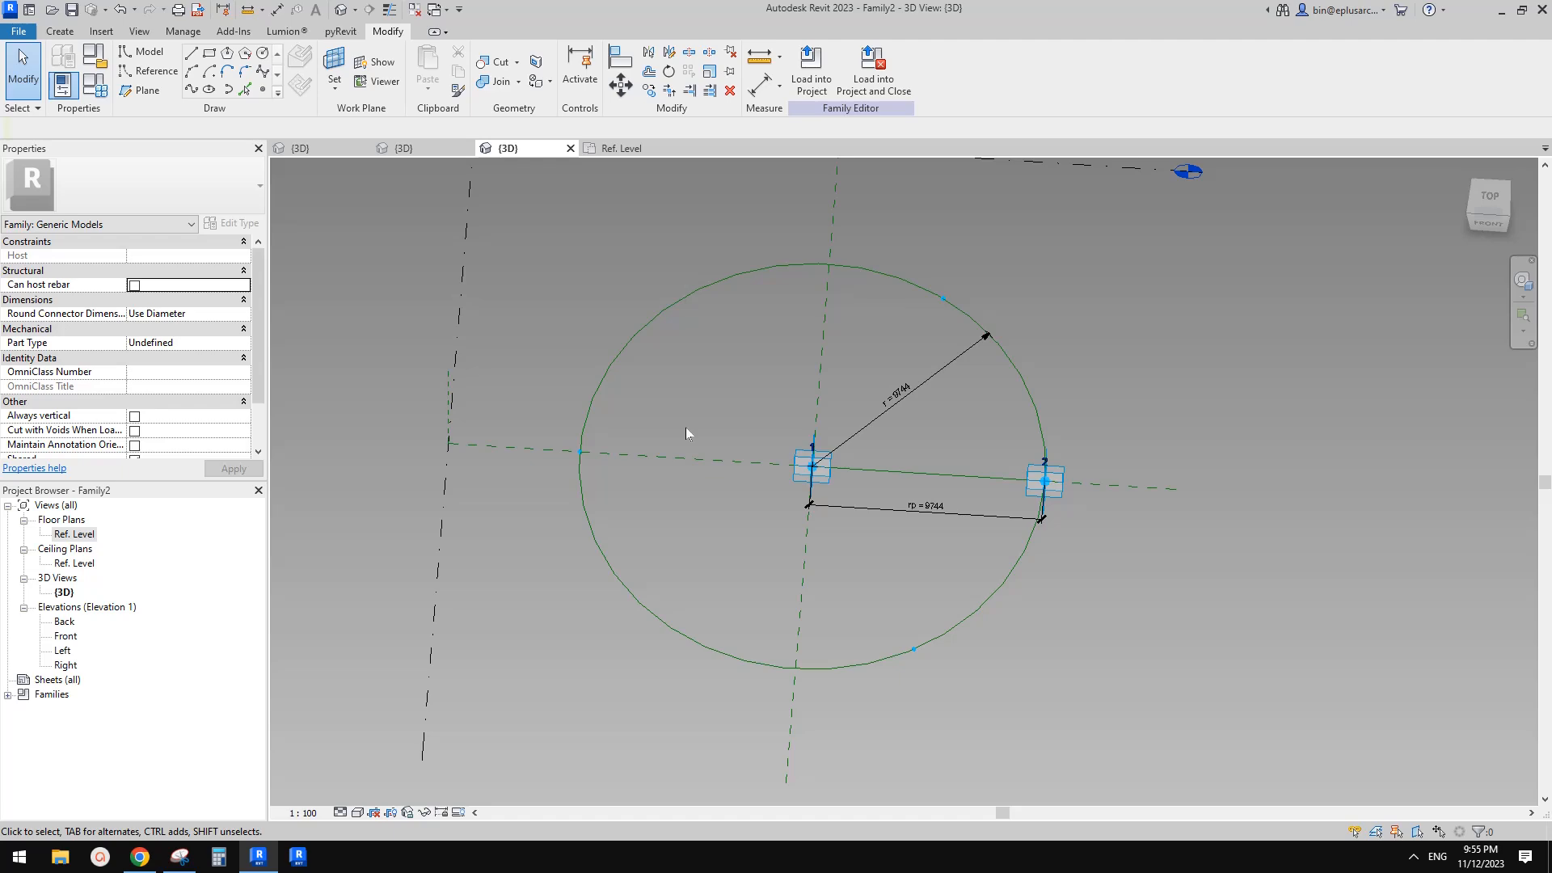
{"action": "left_click", "coordinate": [403, 148]}
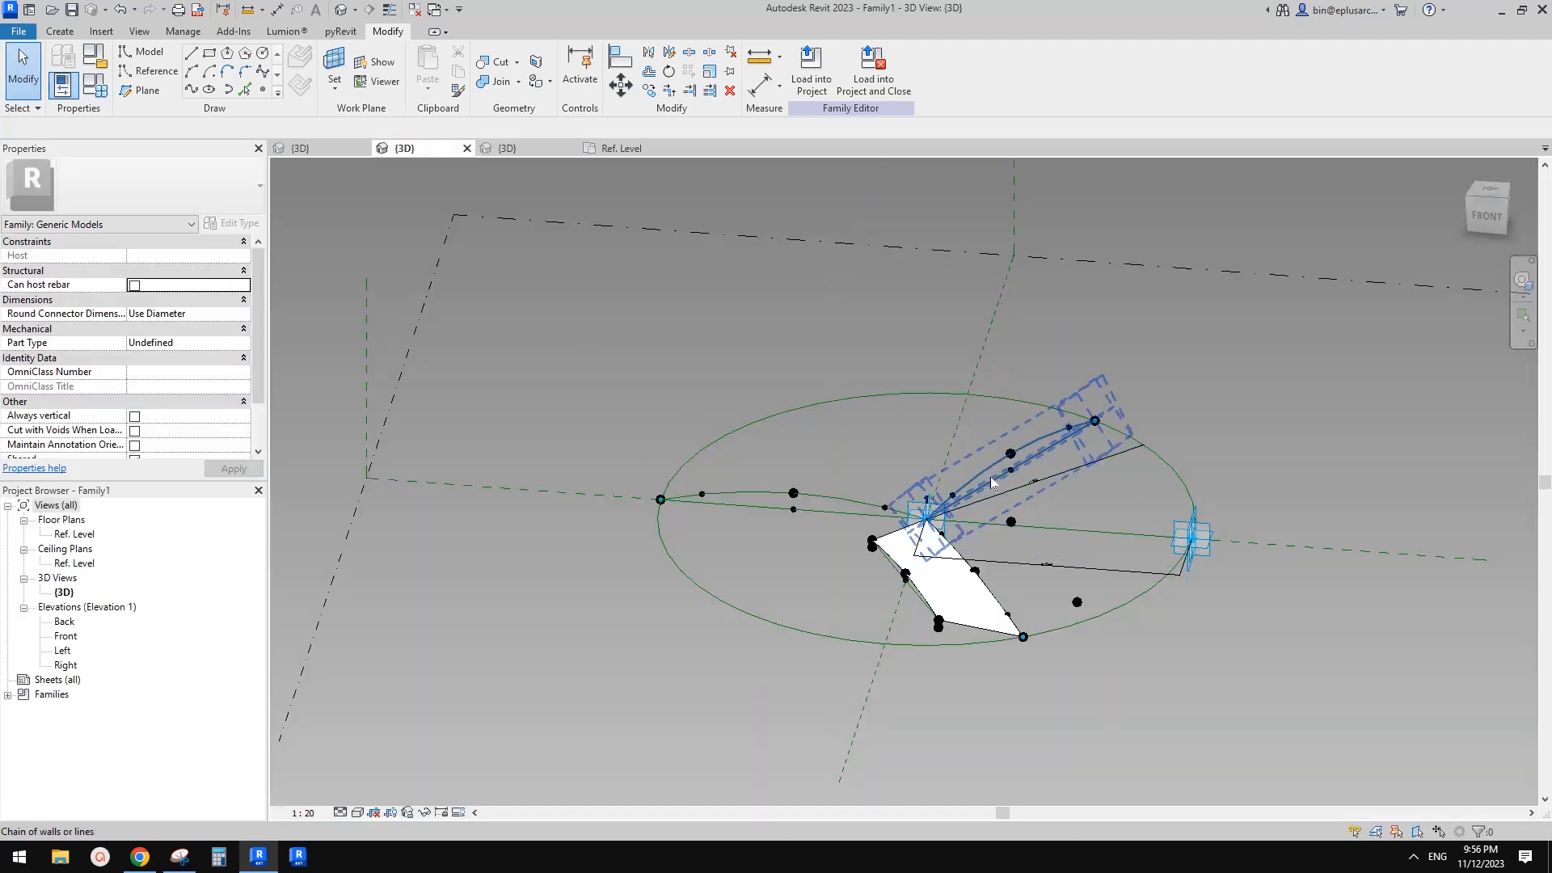
{"action": "middle_click_drag", "start_coordinate": [993, 484], "coordinate": [929, 502], "text": "shift"}
{"action": "scroll", "coordinate": [951, 594], "scroll_direction": "up", "scroll_amount": 1}
{"action": "scroll", "coordinate": [927, 494], "scroll_direction": "up", "scroll_amount": 1}
{"action": "scroll", "coordinate": [926, 494], "scroll_direction": "up", "scroll_amount": 1}
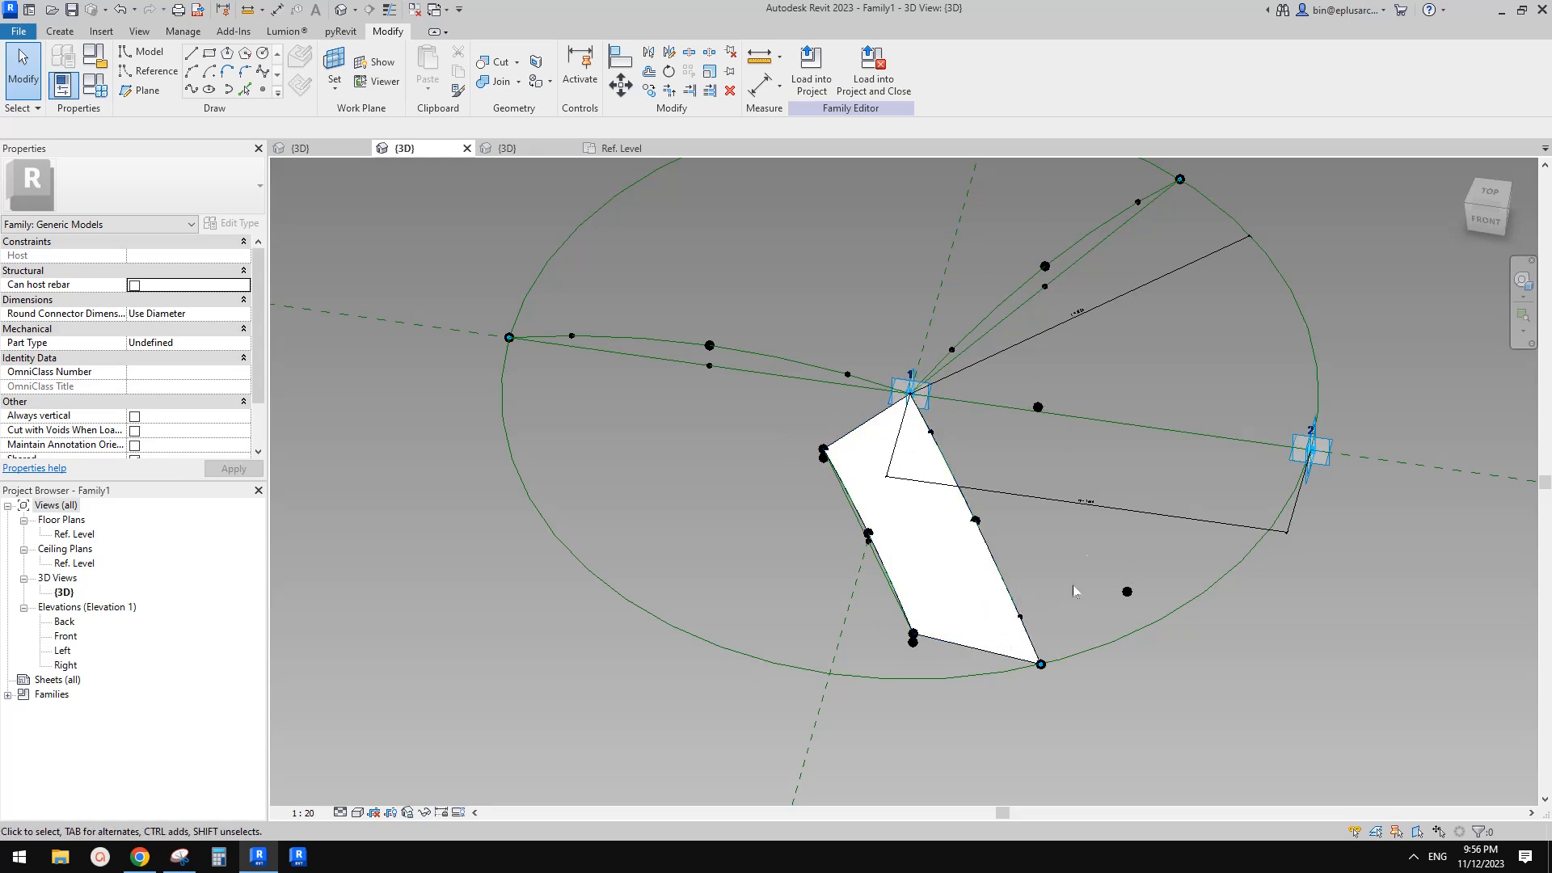
{"action": "left_click", "coordinate": [603, 150]}
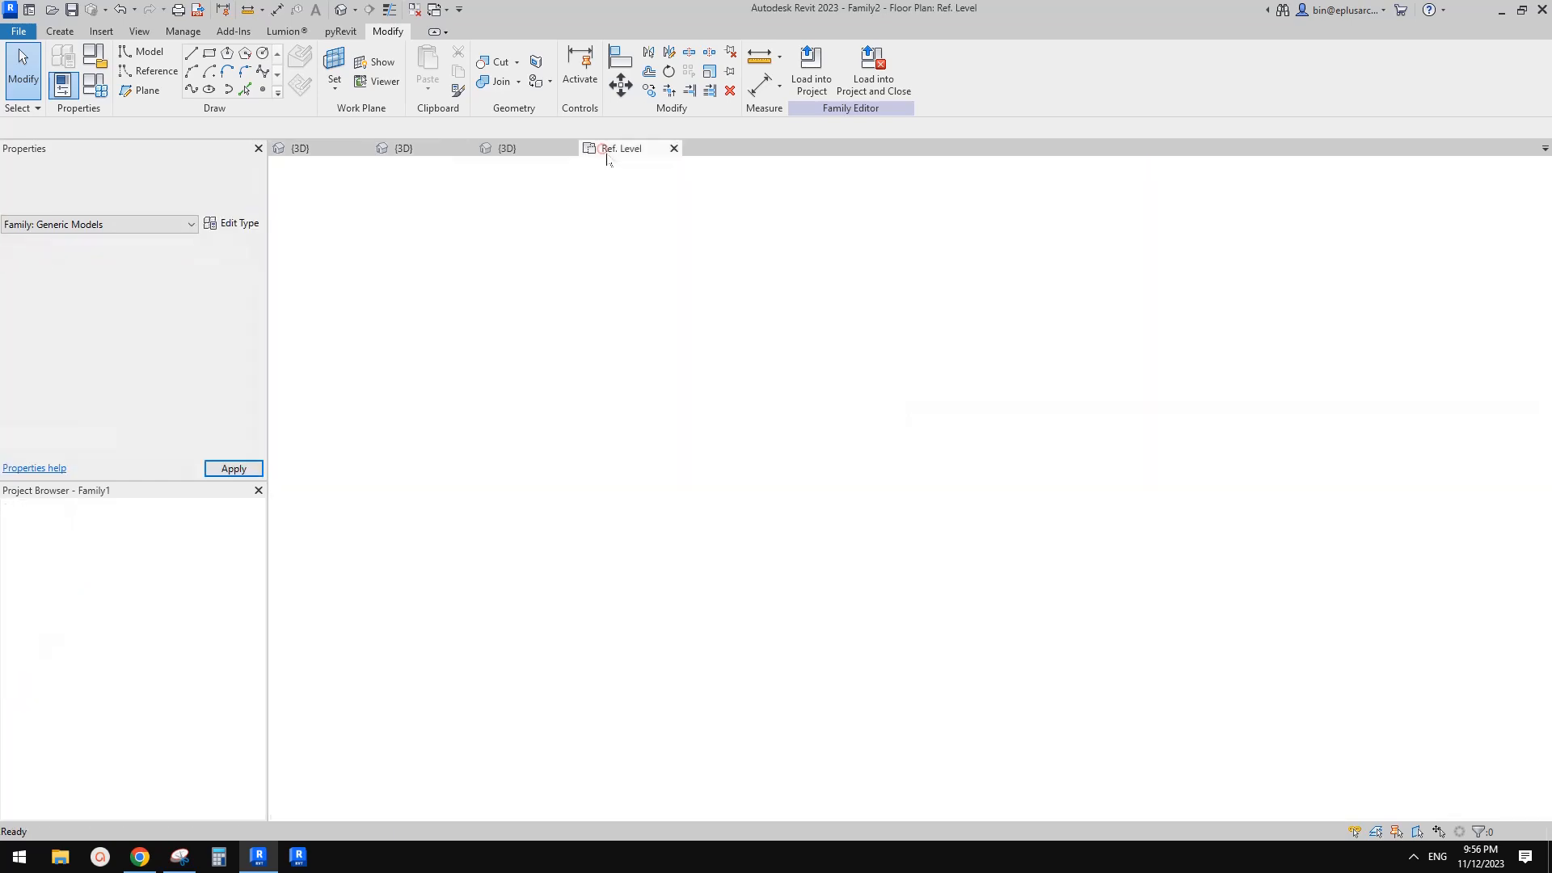
{"action": "left_click", "coordinate": [424, 146]}
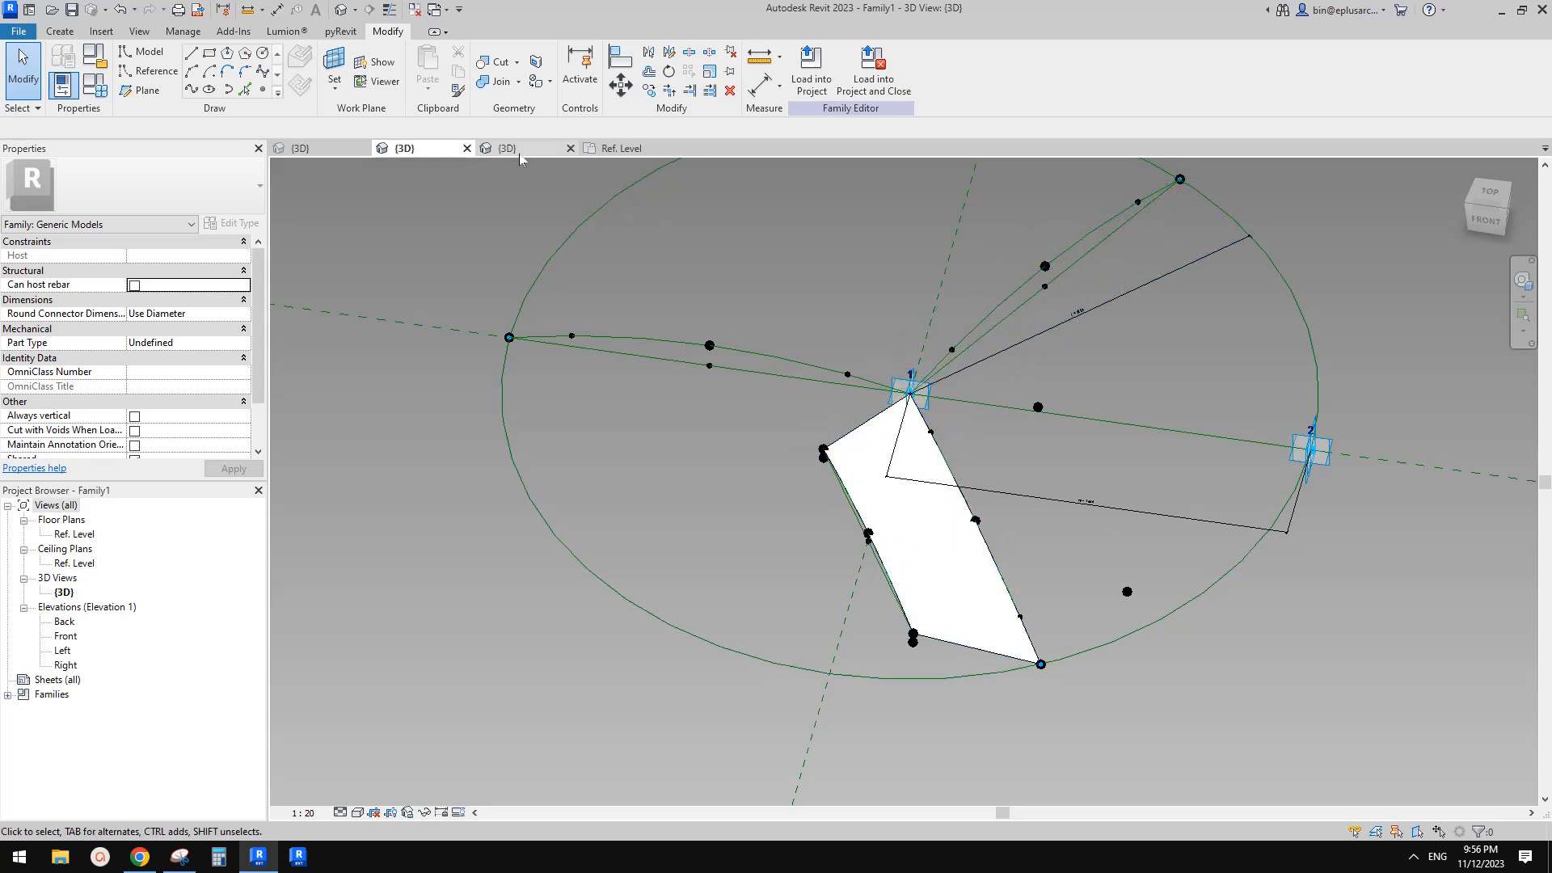
Create a new family from the Metric Generic Model Adaptive template
{"action": "left_click", "coordinate": [20, 32]}
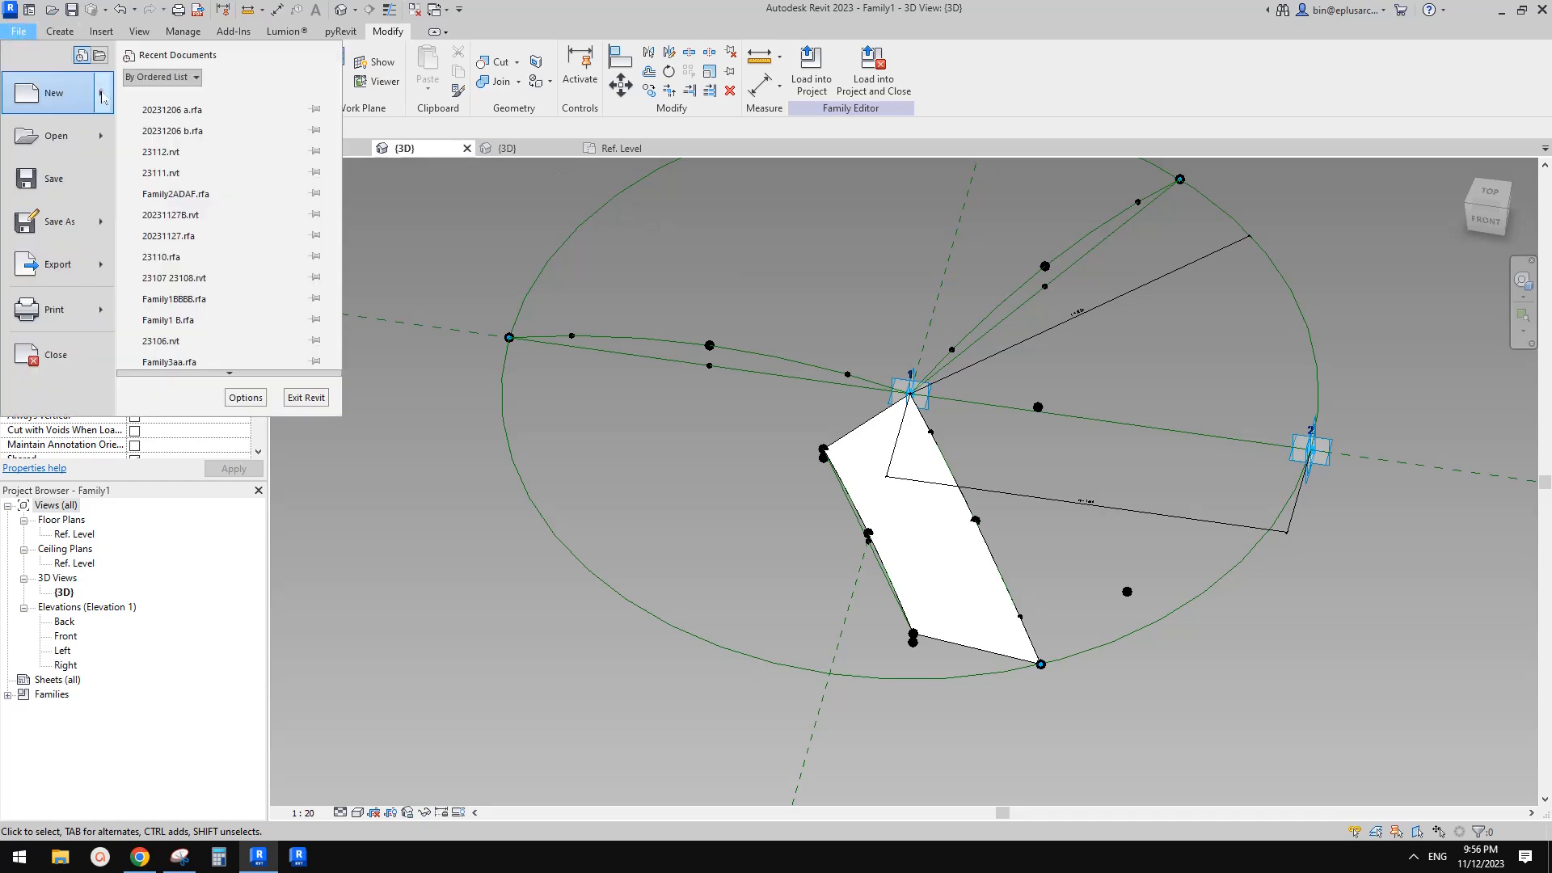
{"action": "mouse_move", "coordinate": [35, 132]}
{"action": "left_click", "coordinate": [196, 144]}
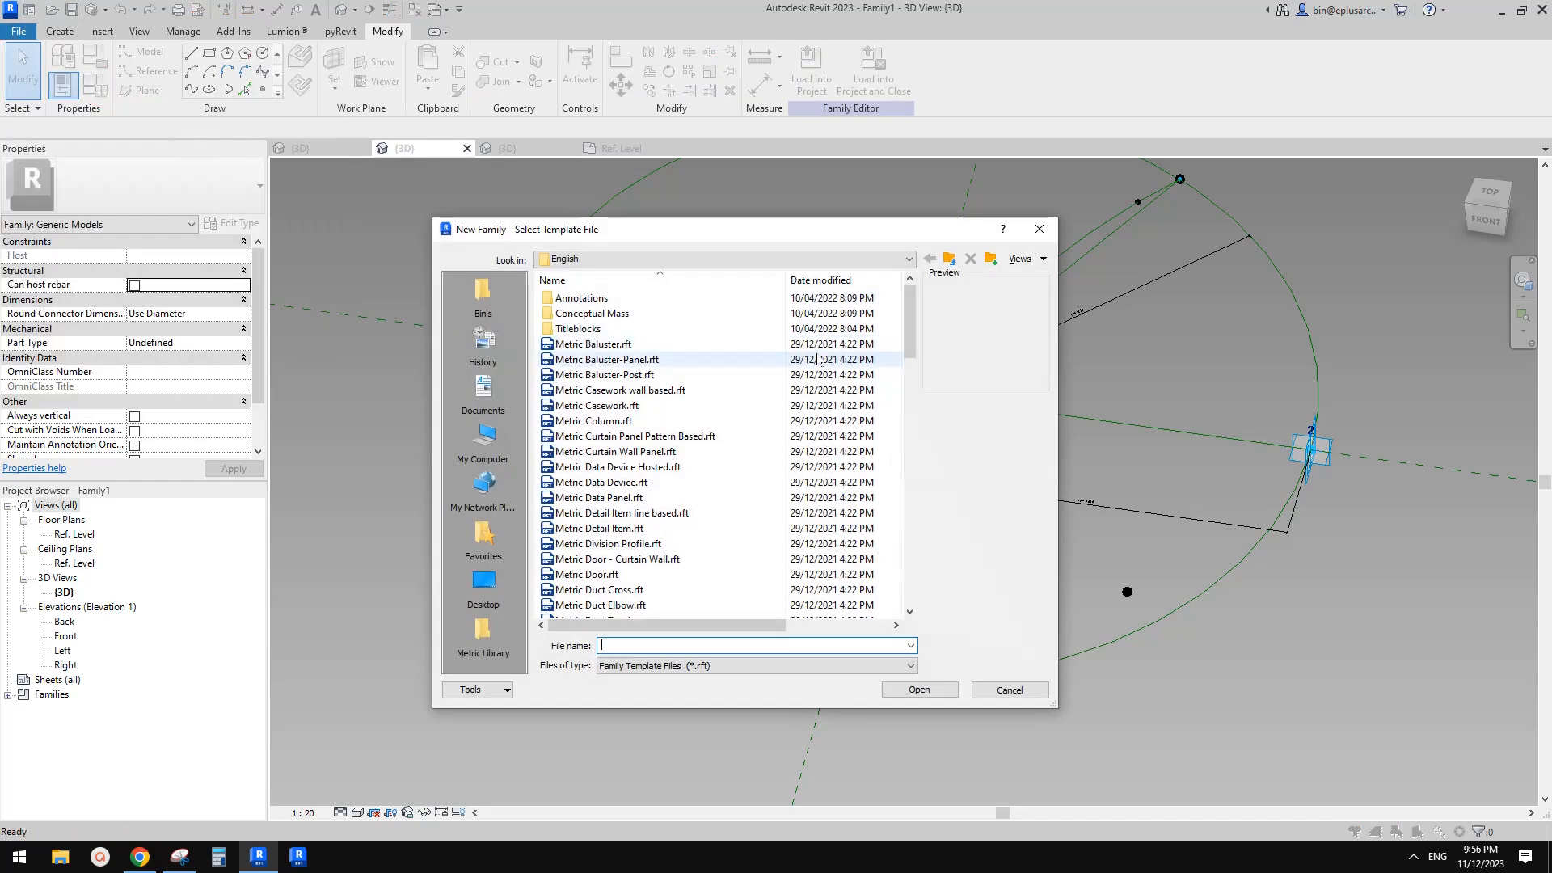
{"action": "scroll", "coordinate": [689, 503], "scroll_direction": "down", "scroll_amount": 3}
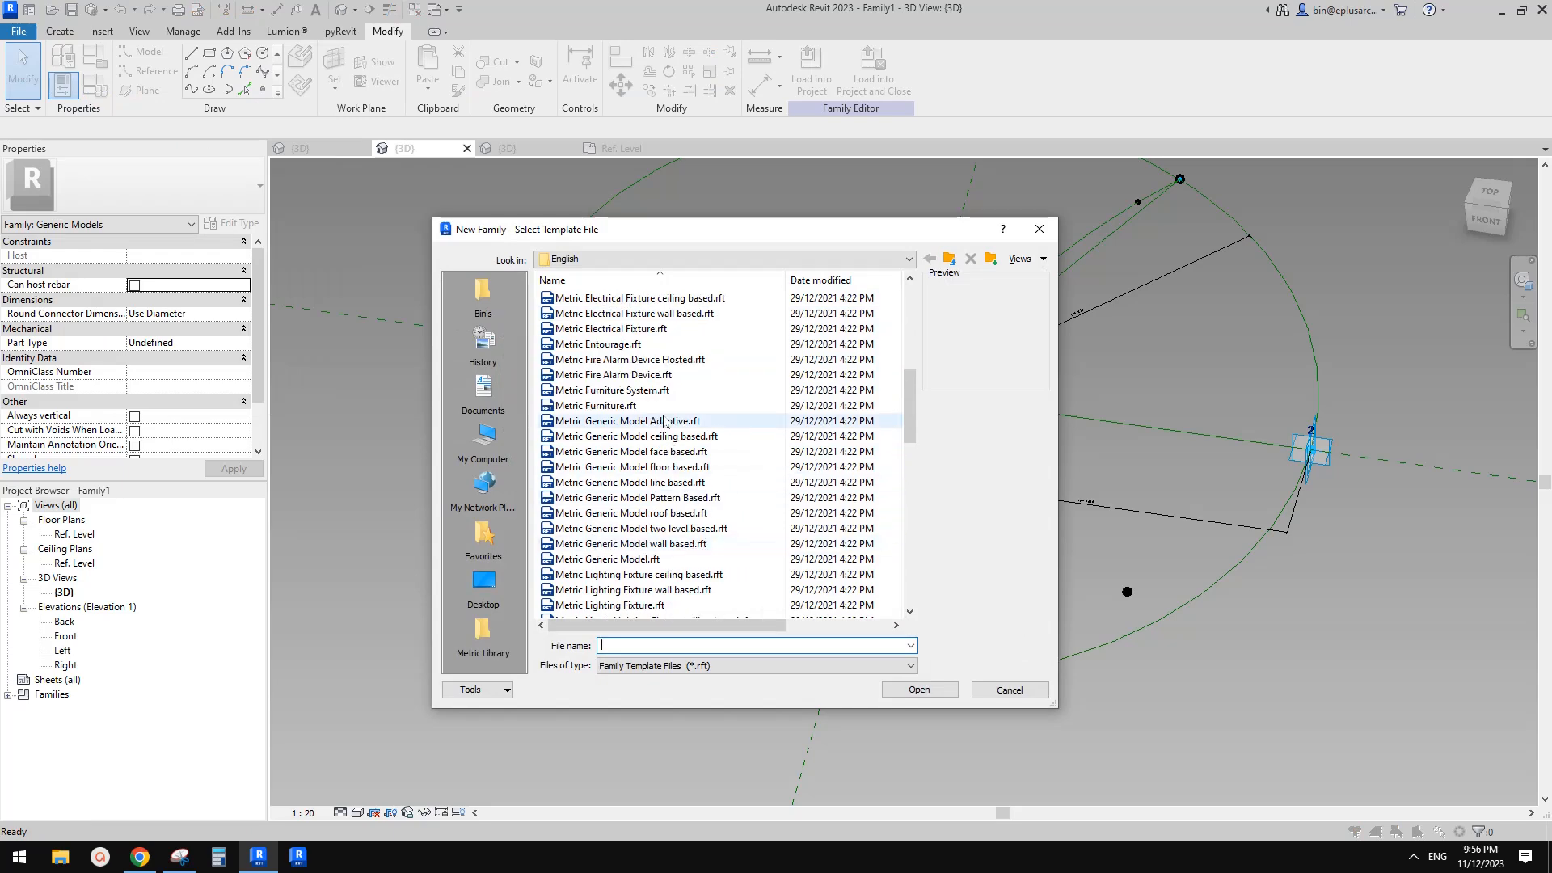
{"action": "double_click", "coordinate": [656, 421]}
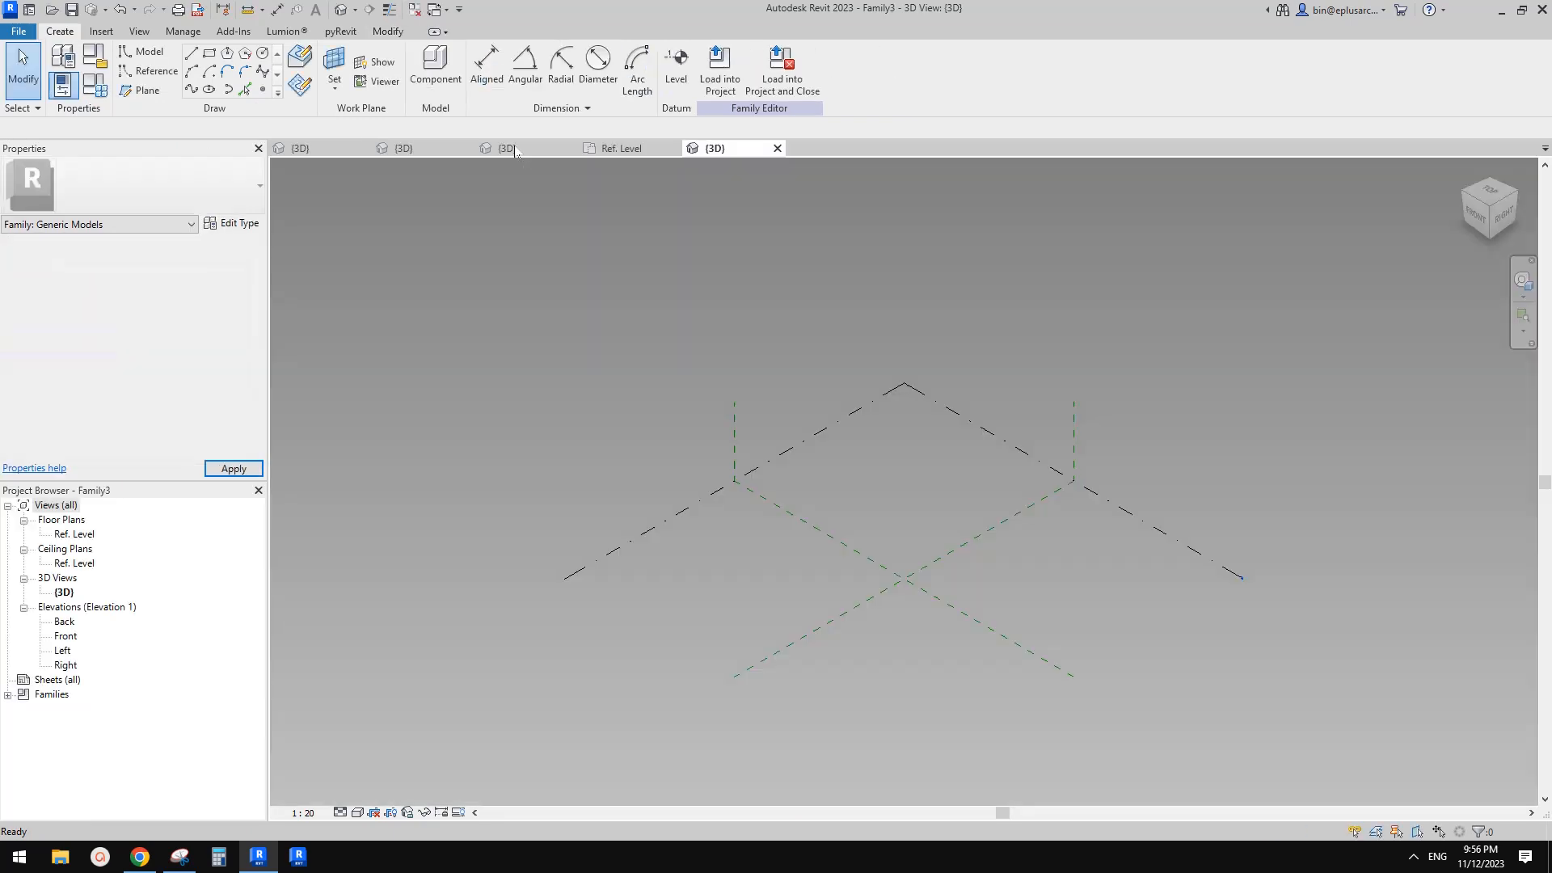
Place two reference points and make them adaptive points
{"action": "left_click", "coordinate": [264, 93]}
{"action": "middle_click_drag", "start_coordinate": [994, 458], "coordinate": [1001, 720], "text": "shift"}
{"action": "scroll", "coordinate": [892, 550], "scroll_direction": "up", "scroll_amount": 5}
{"action": "key", "text": "Escape"}
{"action": "key", "text": "Escape"}
{"action": "left_click_drag", "start_coordinate": [769, 478], "coordinate": [1152, 635]}
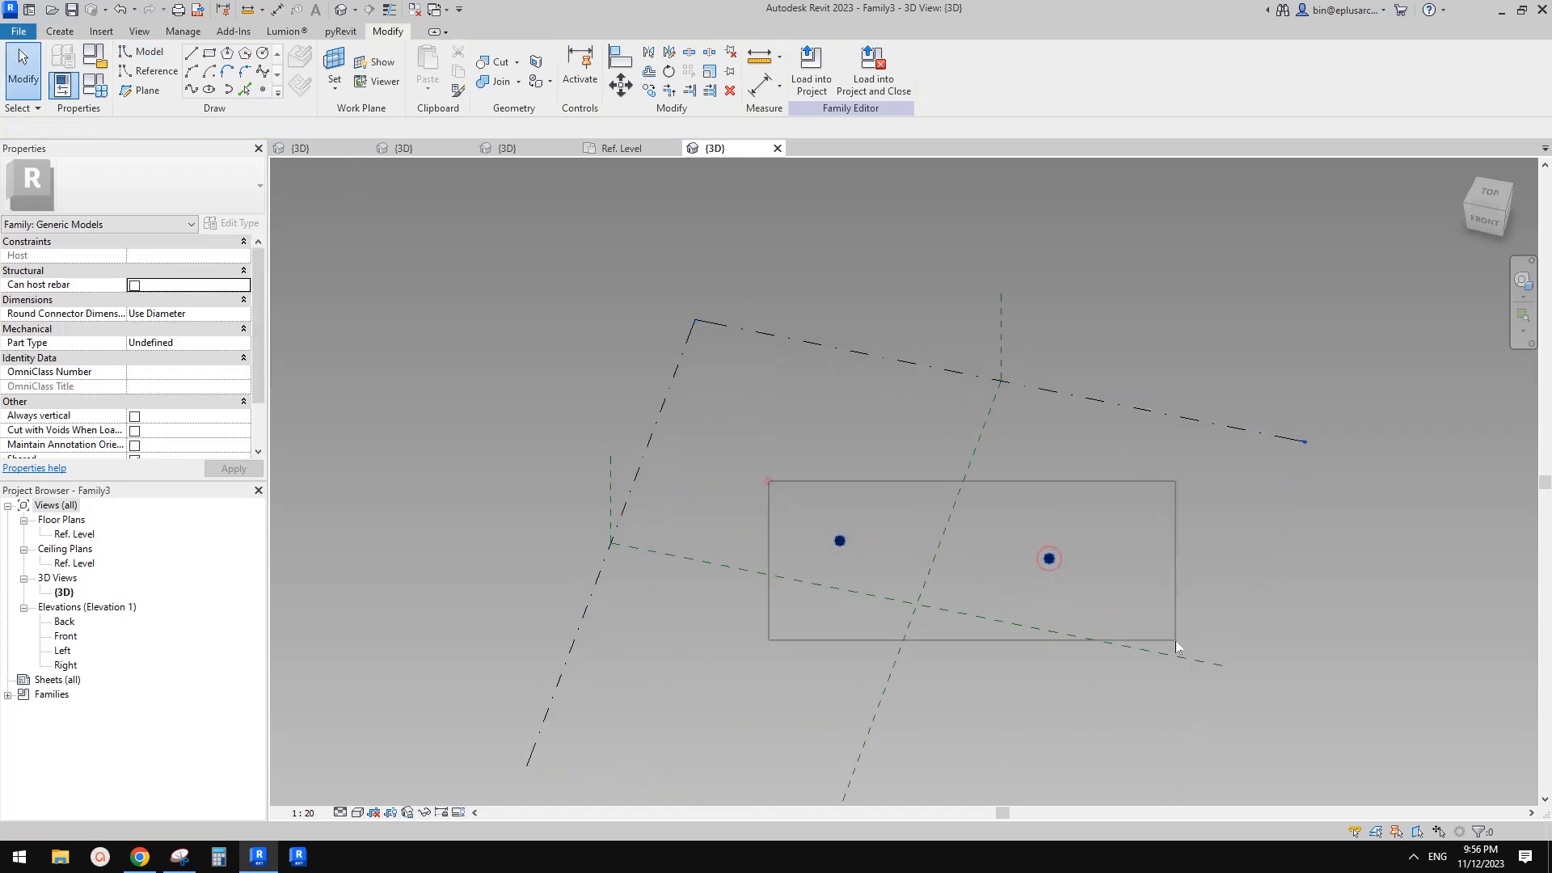
{"action": "left_click", "coordinate": [889, 71]}
Connect adaptive points 1 and 2 with a line and turn it into a reference line
{"action": "middle_click_drag", "start_coordinate": [932, 413], "coordinate": [967, 405], "text": "shift"}
{"action": "left_click", "coordinate": [194, 94]}
{"action": "middle_click_drag", "start_coordinate": [819, 508], "coordinate": [929, 516], "text": "shift"}
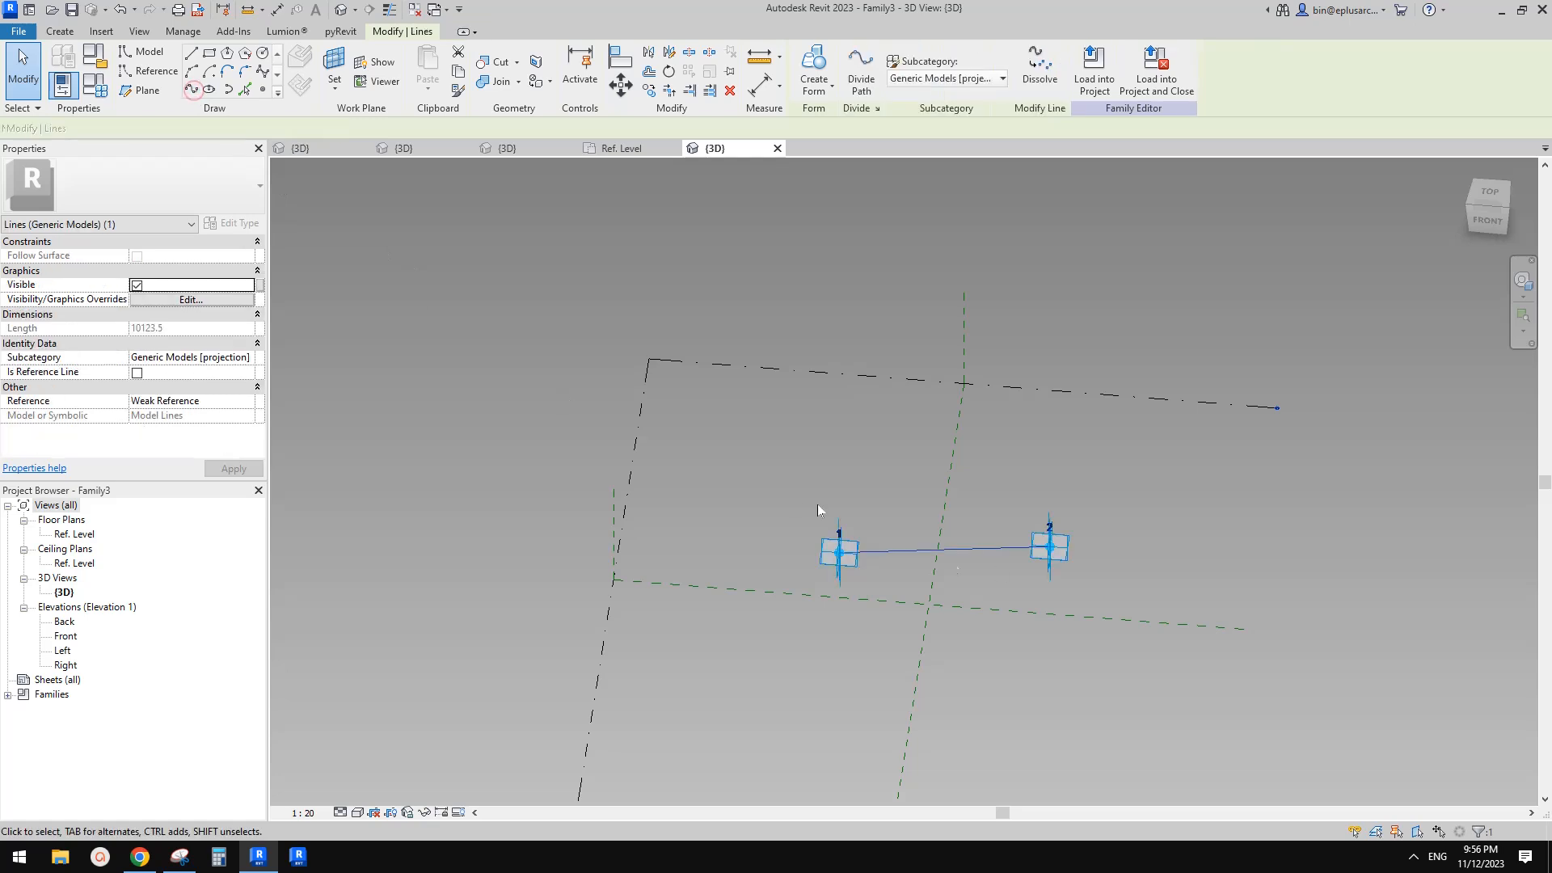
{"action": "scroll", "coordinate": [929, 515], "scroll_direction": "up", "scroll_amount": 1}
{"action": "left_click", "coordinate": [134, 375]}
{"action": "left_click", "coordinate": [137, 371]}
Place a reference point at the midpoint of the reference line
{"action": "middle_click_drag", "start_coordinate": [883, 450], "coordinate": [1022, 566], "text": "shift"}
{"action": "scroll", "coordinate": [1022, 566], "scroll_direction": "up", "scroll_amount": 3}
{"action": "left_click", "coordinate": [1021, 566]}
{"action": "scroll", "coordinate": [1089, 575], "scroll_direction": "up", "scroll_amount": 2}
{"action": "middle_click_drag", "start_coordinate": [1106, 593], "coordinate": [997, 519], "text": "shift"}
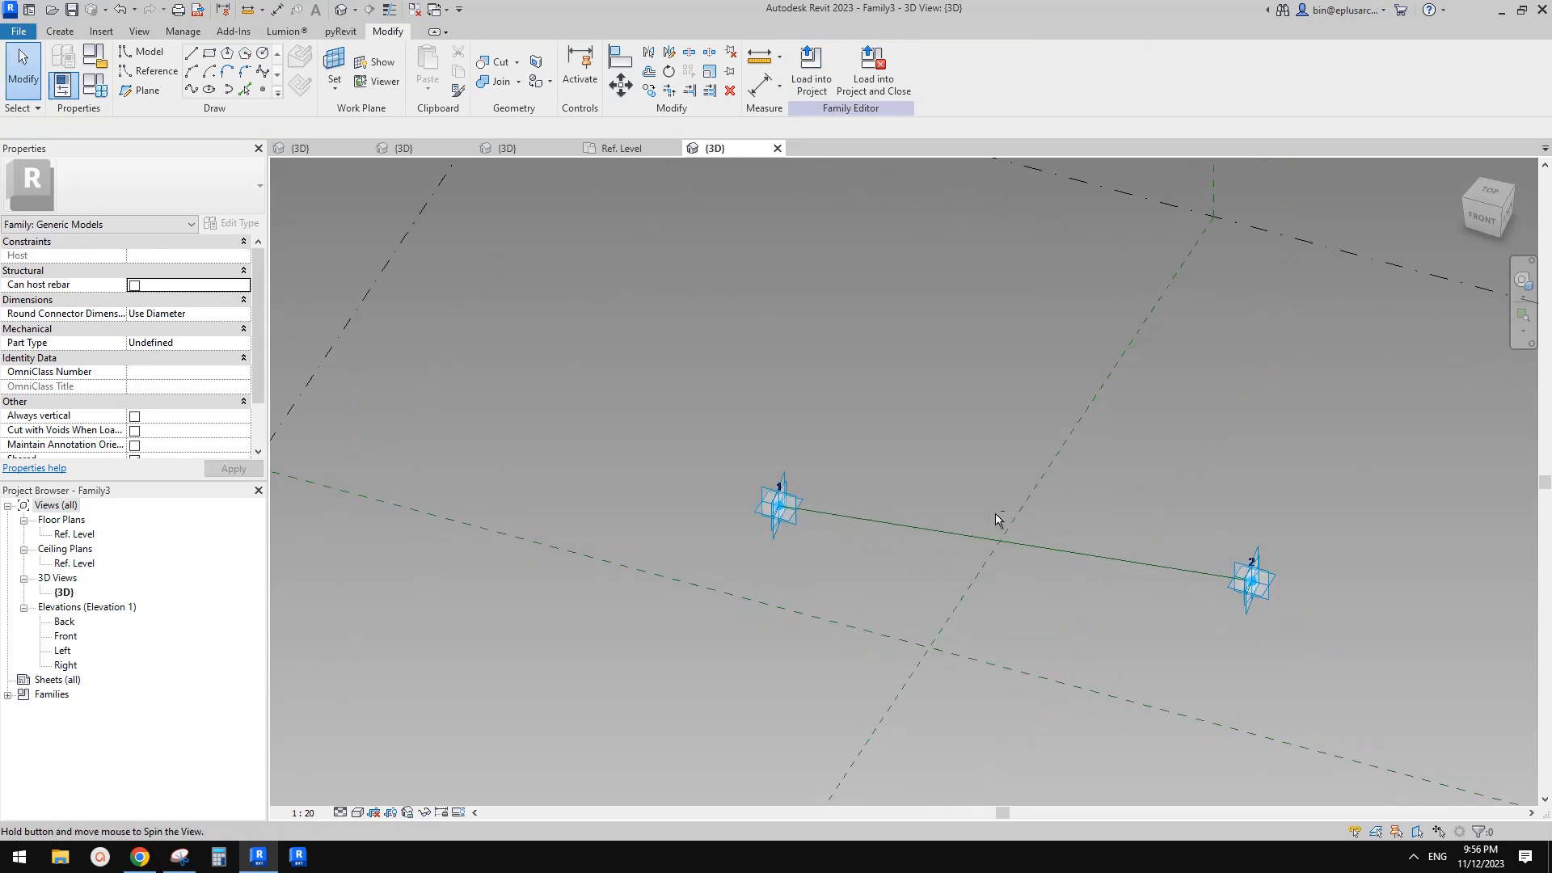
{"action": "left_click", "coordinate": [262, 89]}
{"action": "left_click", "coordinate": [300, 58]}
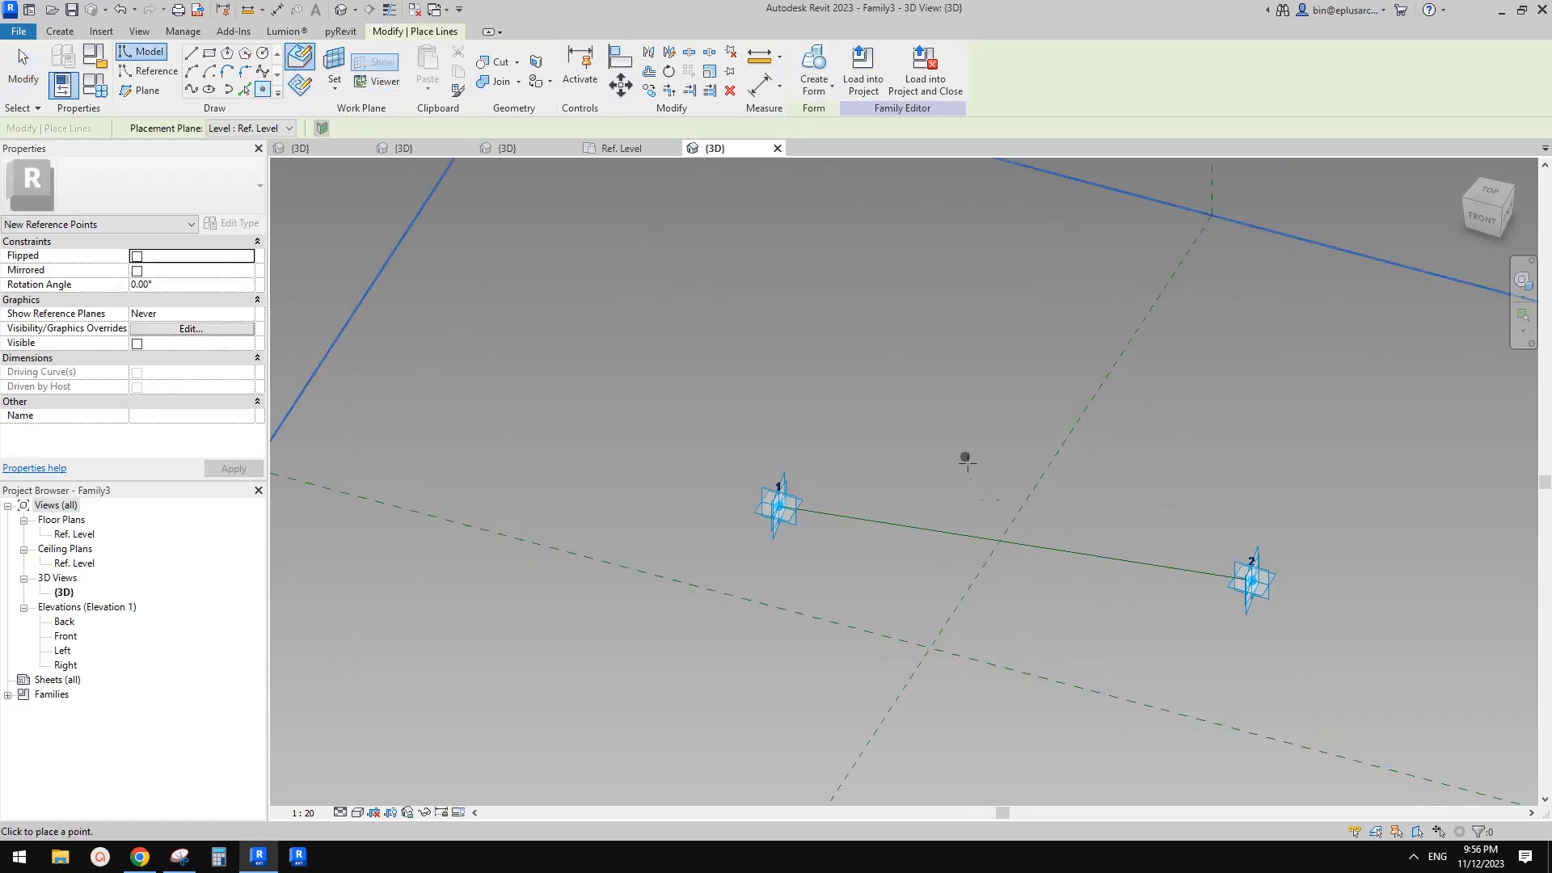
{"action": "left_click", "coordinate": [1015, 543]}
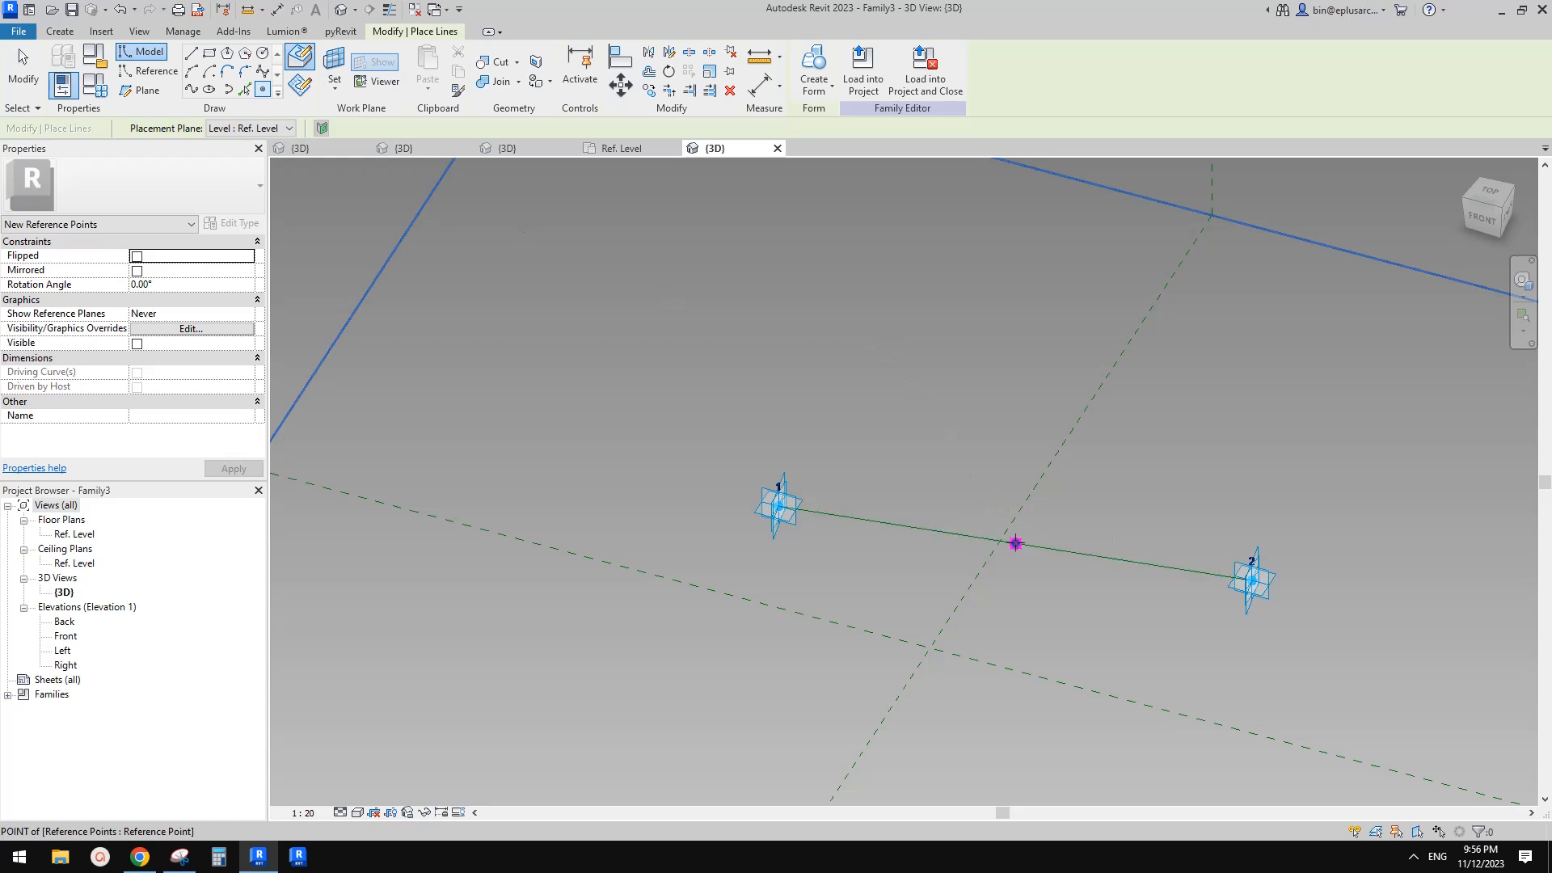
Place a second reference point hosted on the midpoint's work plane
{"action": "left_click", "coordinate": [335, 65]}
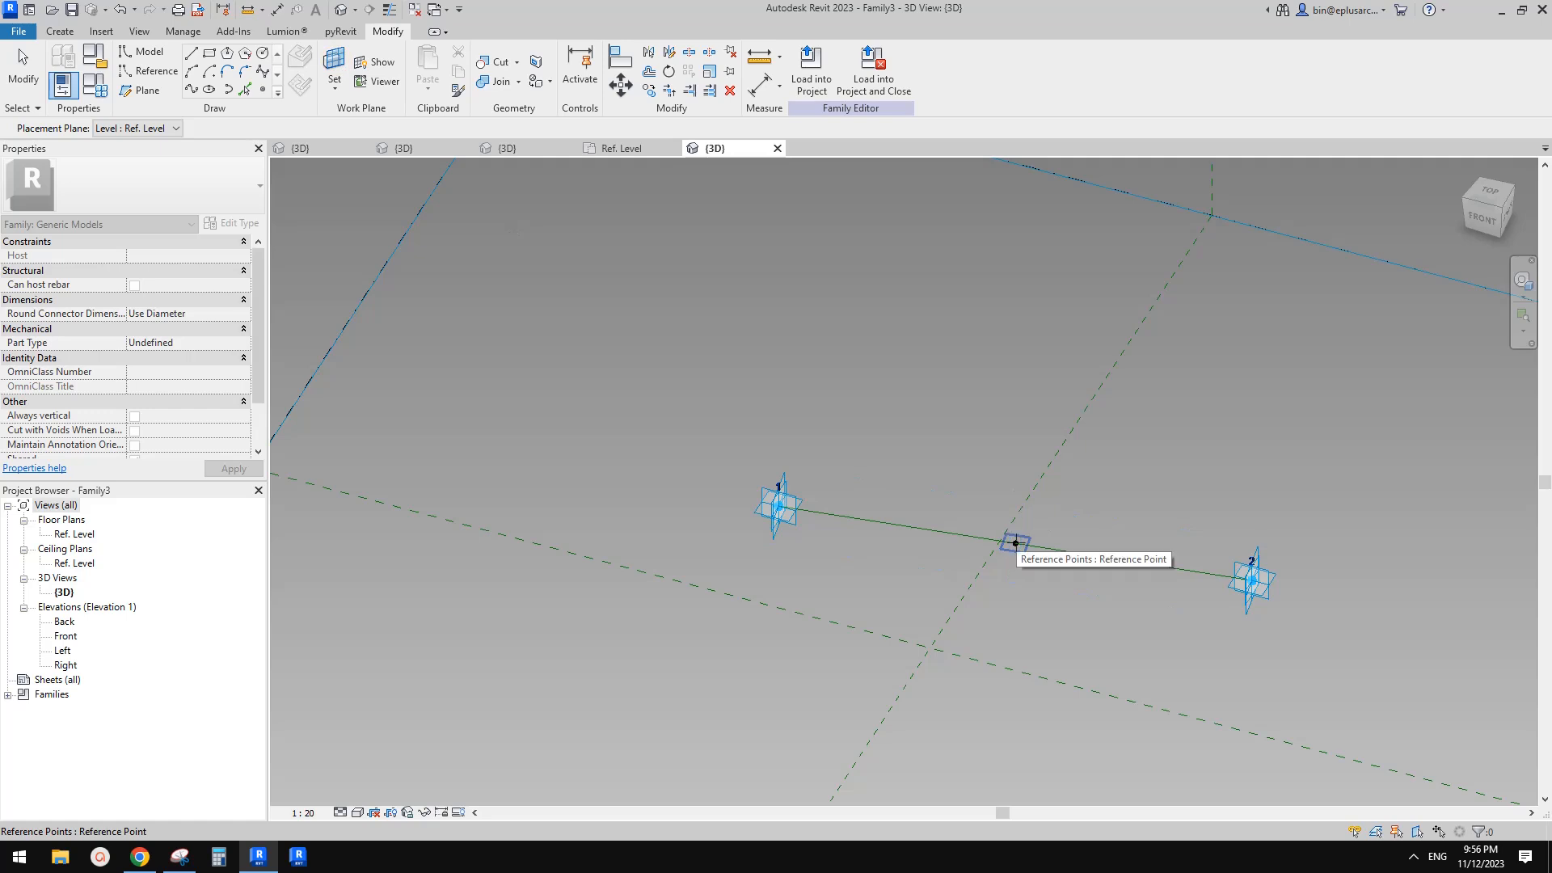
{"action": "left_click", "coordinate": [1016, 544]}
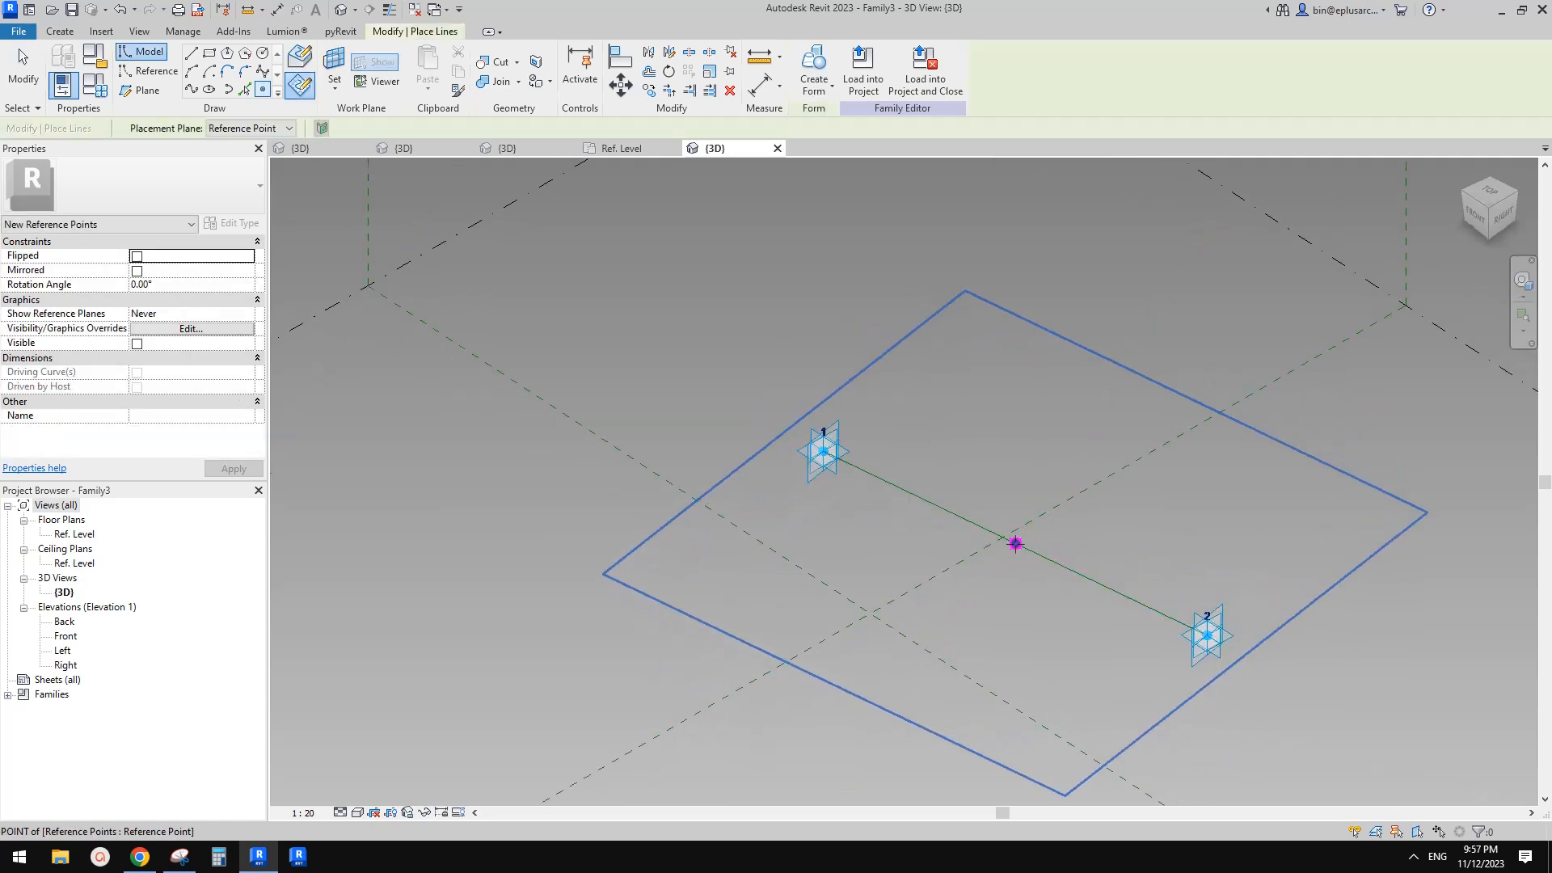
{"action": "left_click", "coordinate": [1015, 544]}
{"action": "left_click", "coordinate": [836, 482]}
{"action": "key", "text": "Escape"}
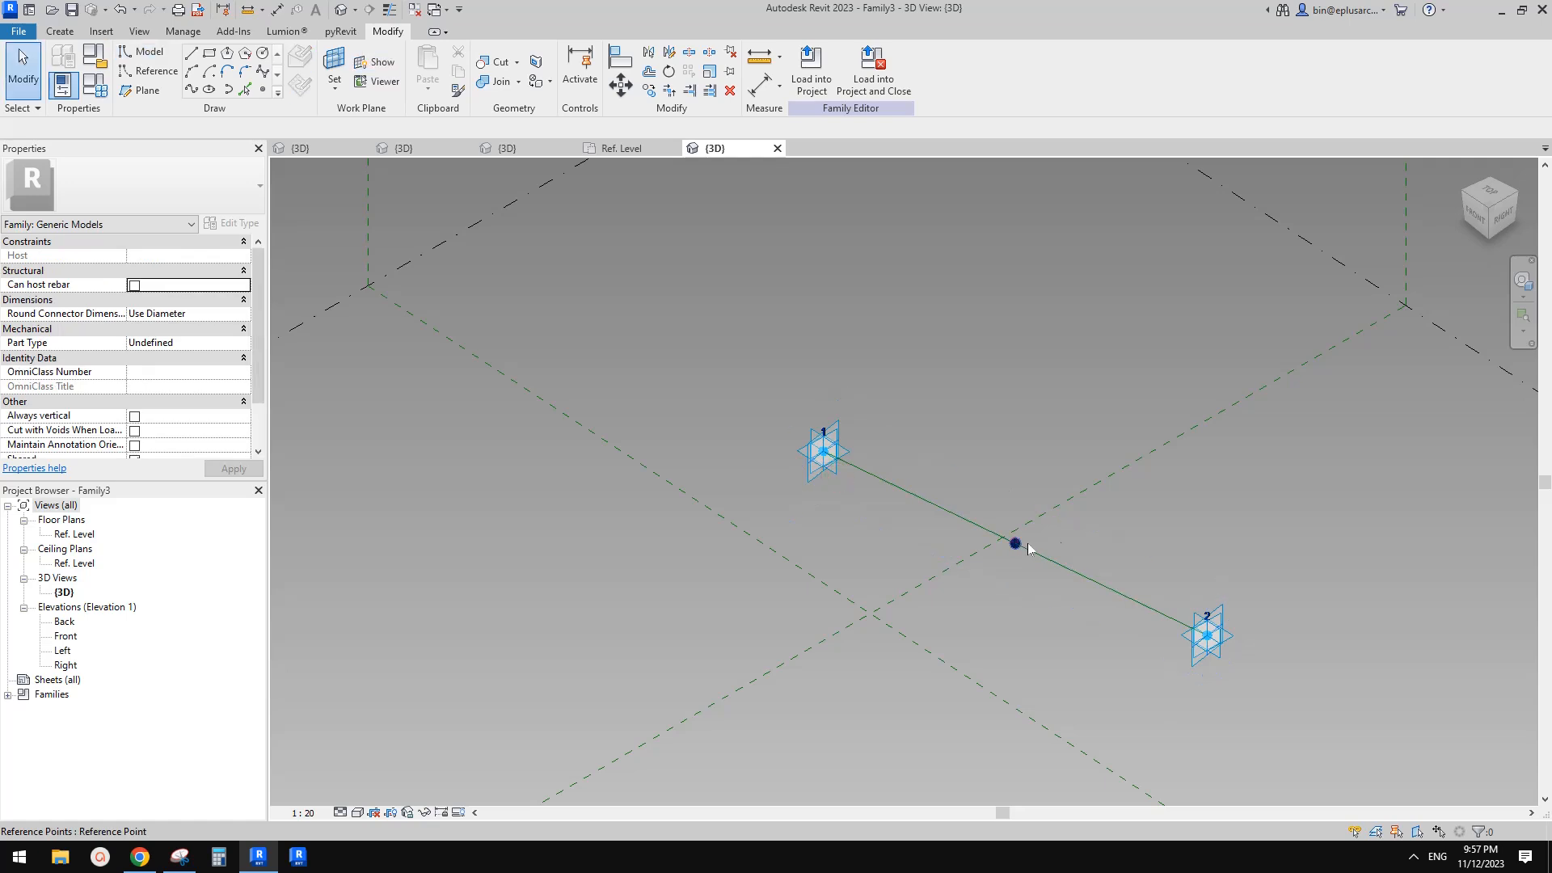
Offset the hosted point about 1336 mm and set the midpoint's rotation angle to 180°
{"action": "left_click", "coordinate": [1017, 545]}
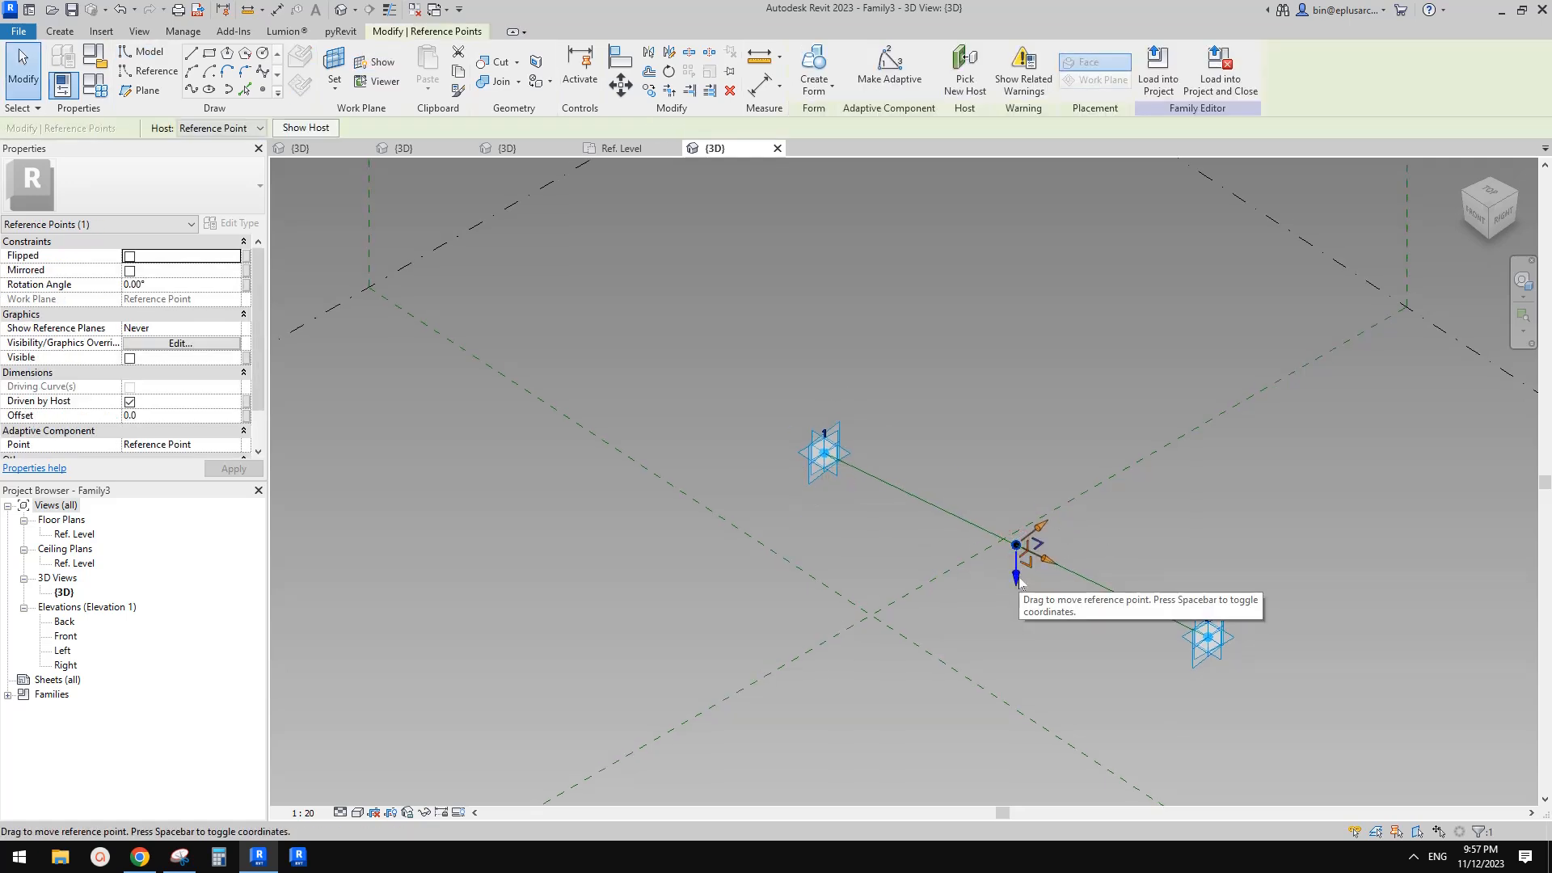
{"action": "left_click_drag", "start_coordinate": [1018, 576], "coordinate": [1021, 598]}
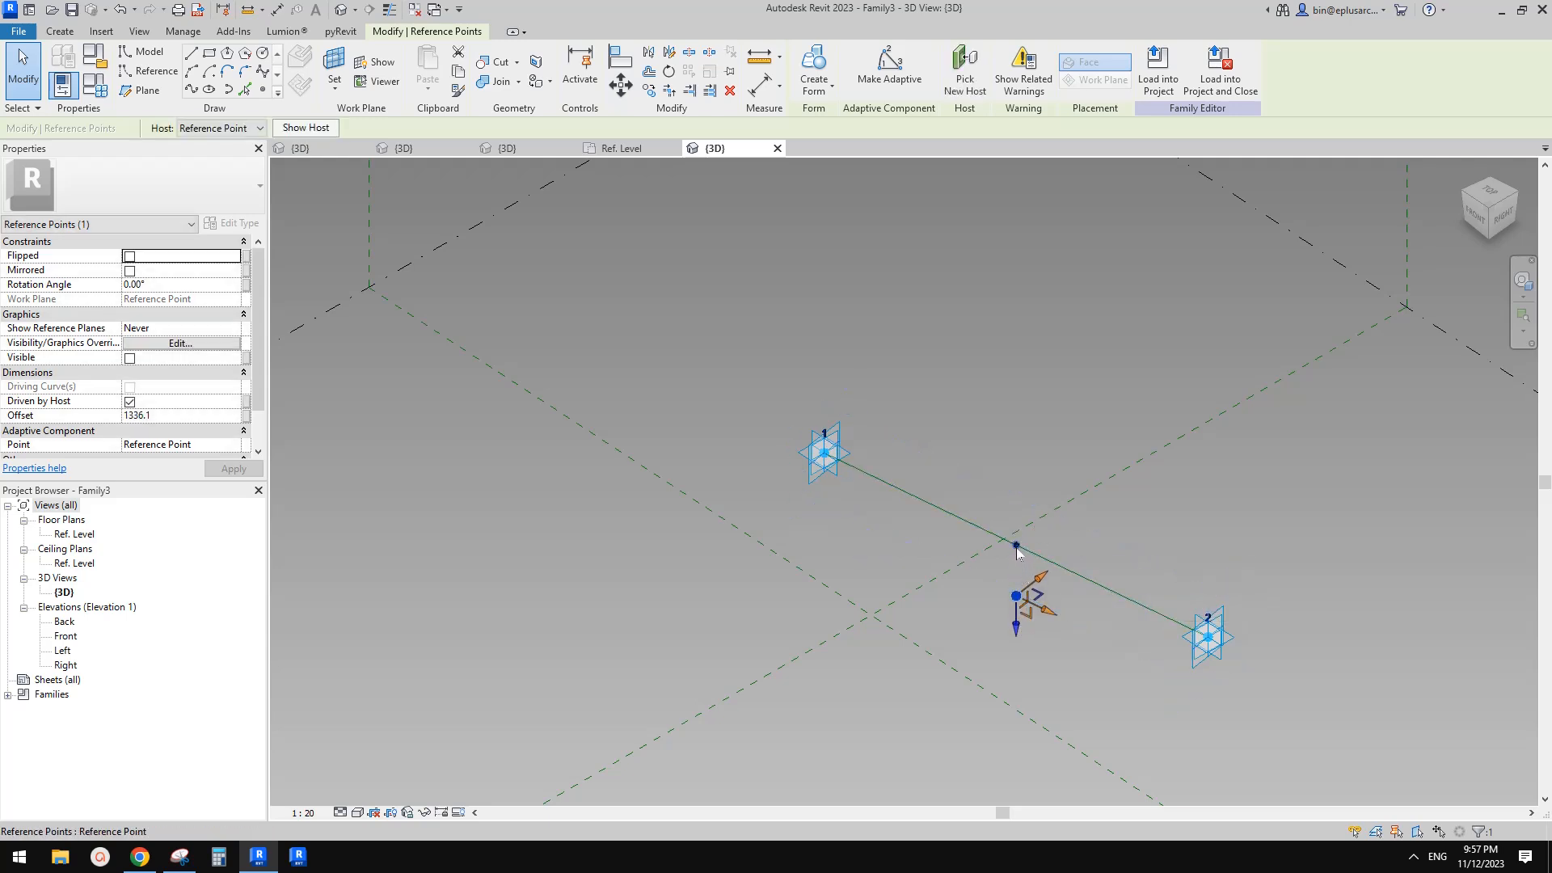
{"action": "left_click", "coordinate": [1017, 548]}
{"action": "left_click", "coordinate": [178, 298]}
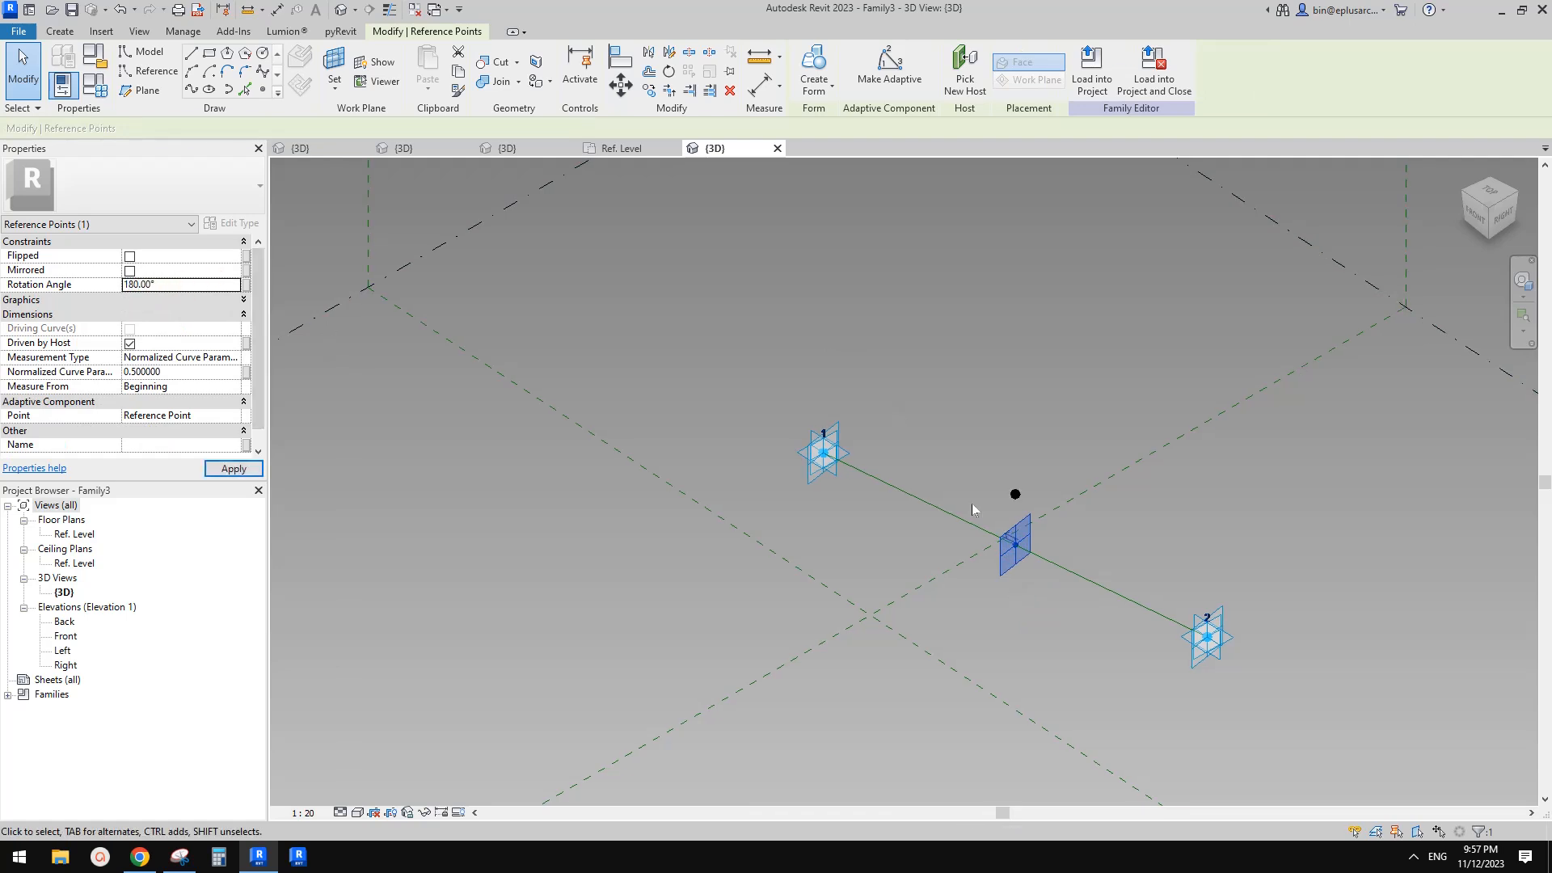
Associate the raised point's Offset with a new family parameter named h1
{"action": "left_click", "coordinate": [1025, 521]}
{"action": "left_click", "coordinate": [1016, 495]}
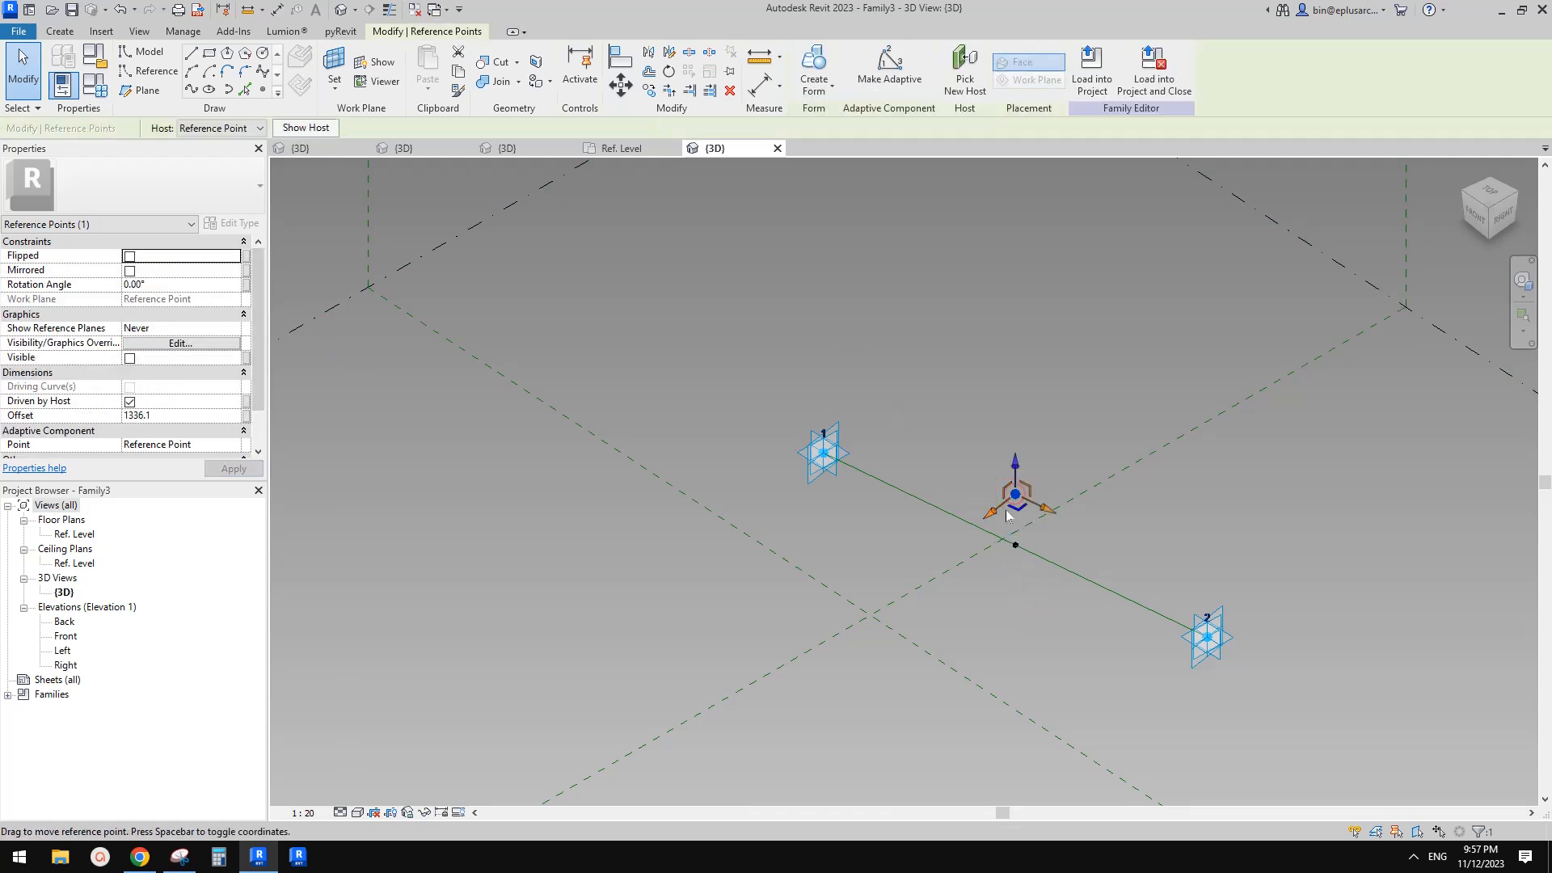
{"action": "middle_click_drag", "start_coordinate": [1017, 500], "coordinate": [1061, 494], "text": "shift"}
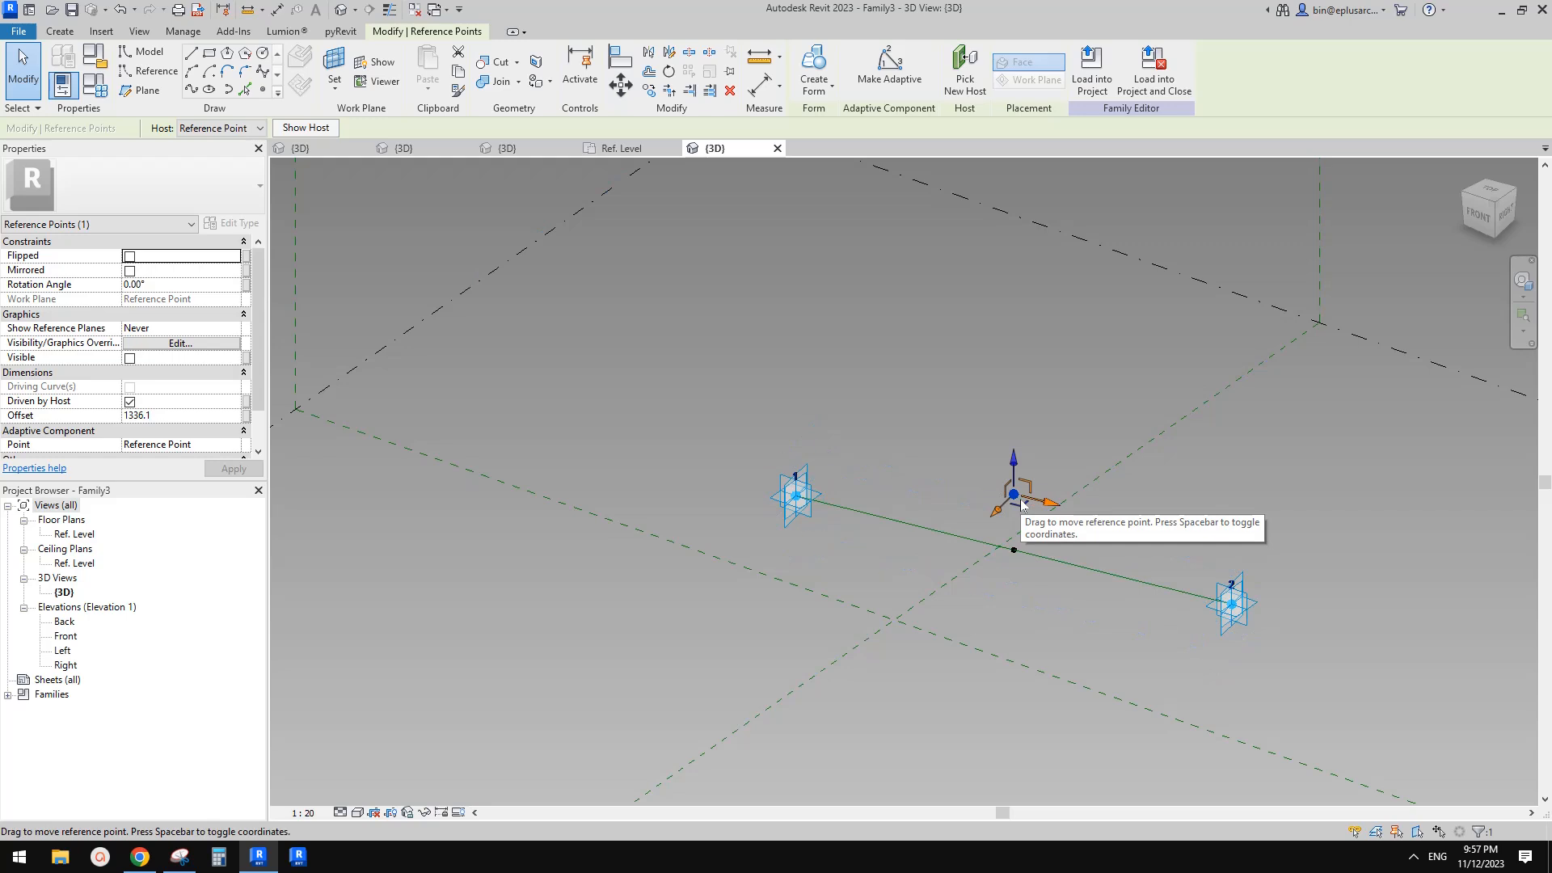
{"action": "left_click", "coordinate": [245, 417]}
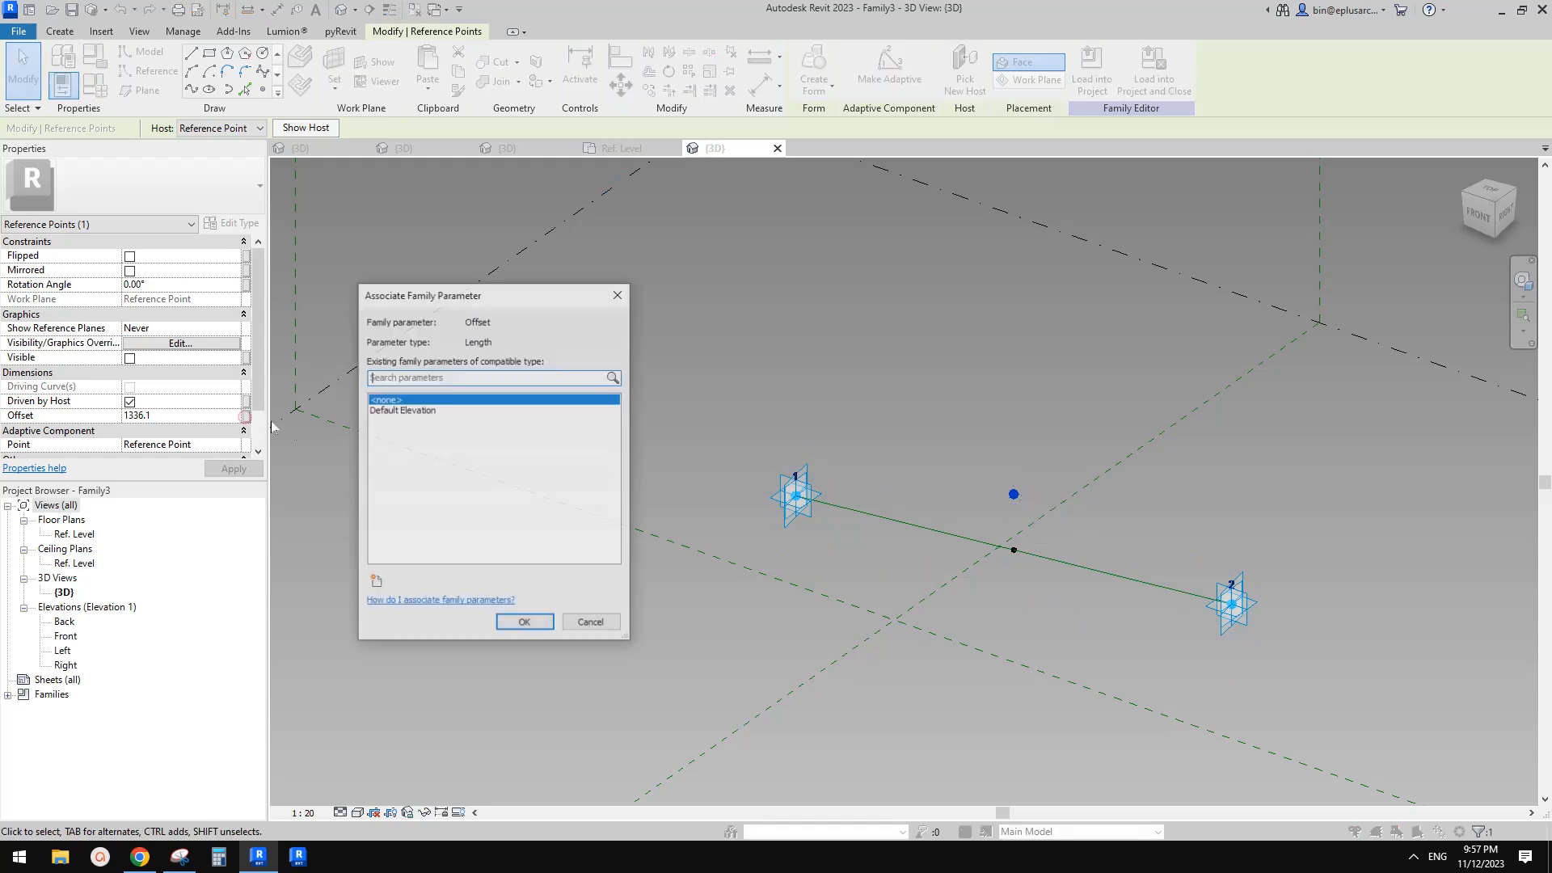
{"action": "left_click", "coordinate": [383, 583]}
{"action": "type", "text": "h1"}
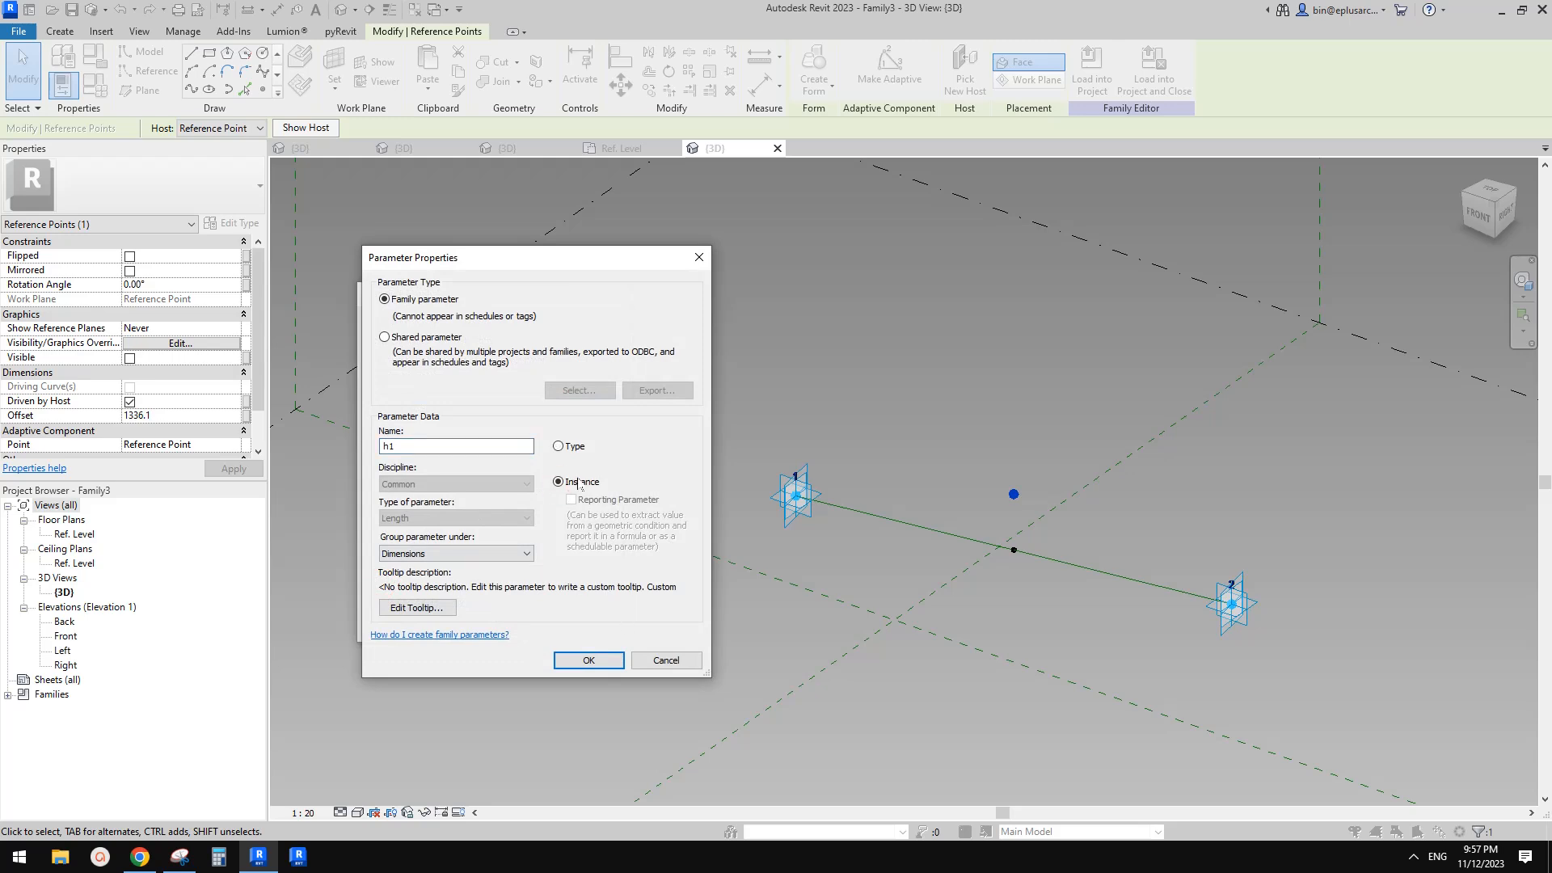
{"action": "left_click", "coordinate": [596, 661]}
{"action": "left_click", "coordinate": [525, 621]}
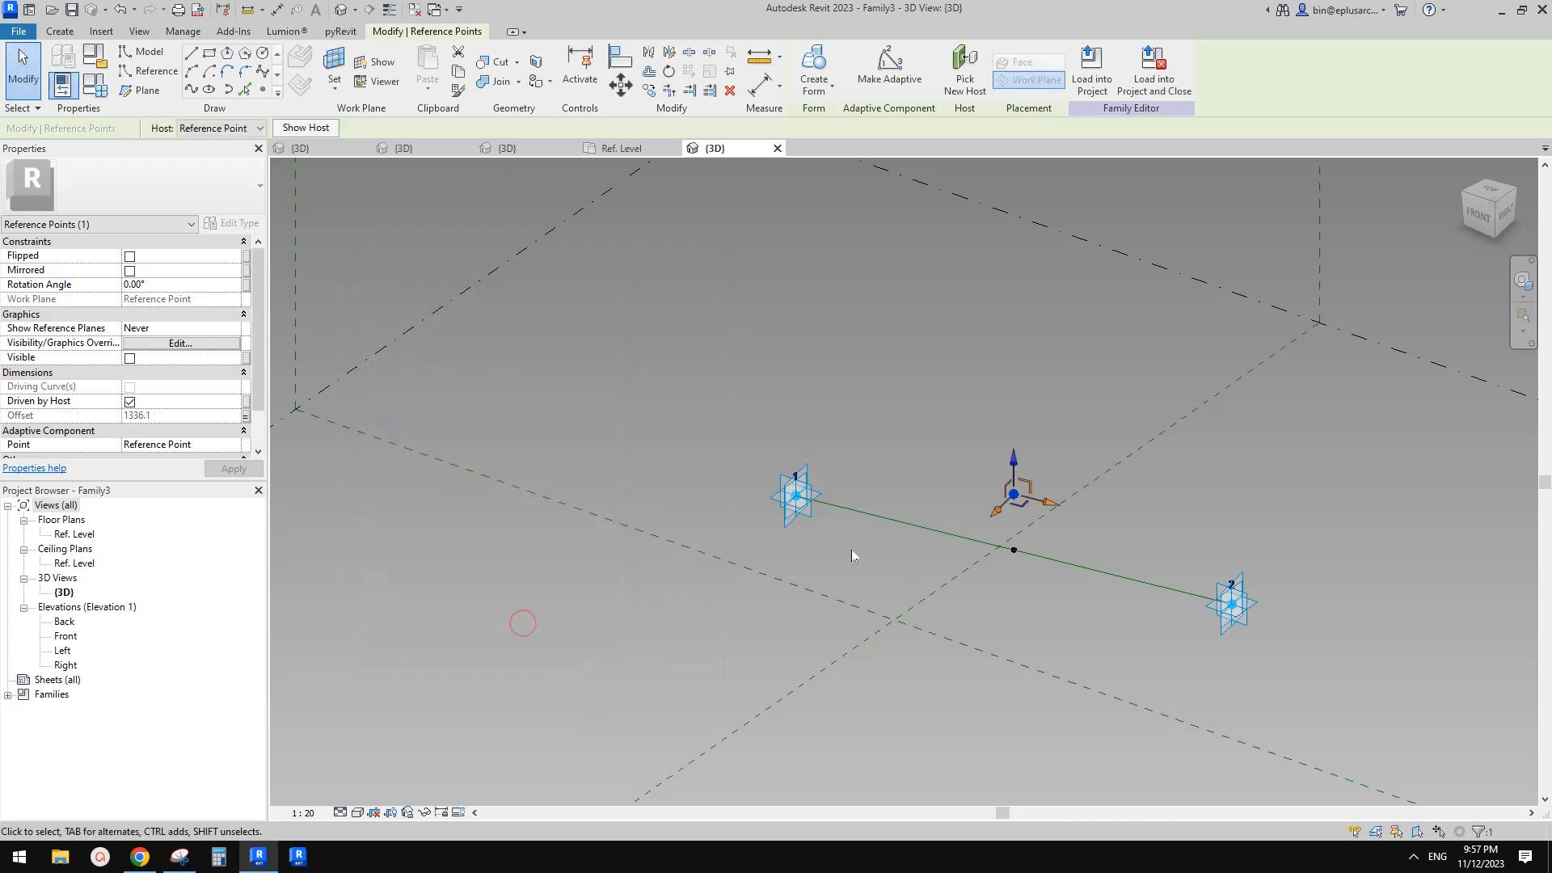
Create a reference spline through adaptive point 1, the raised point and adaptive point 2
{"action": "left_click", "coordinate": [1233, 605], "text": "ctrl"}
{"action": "left_click", "coordinate": [209, 90]}
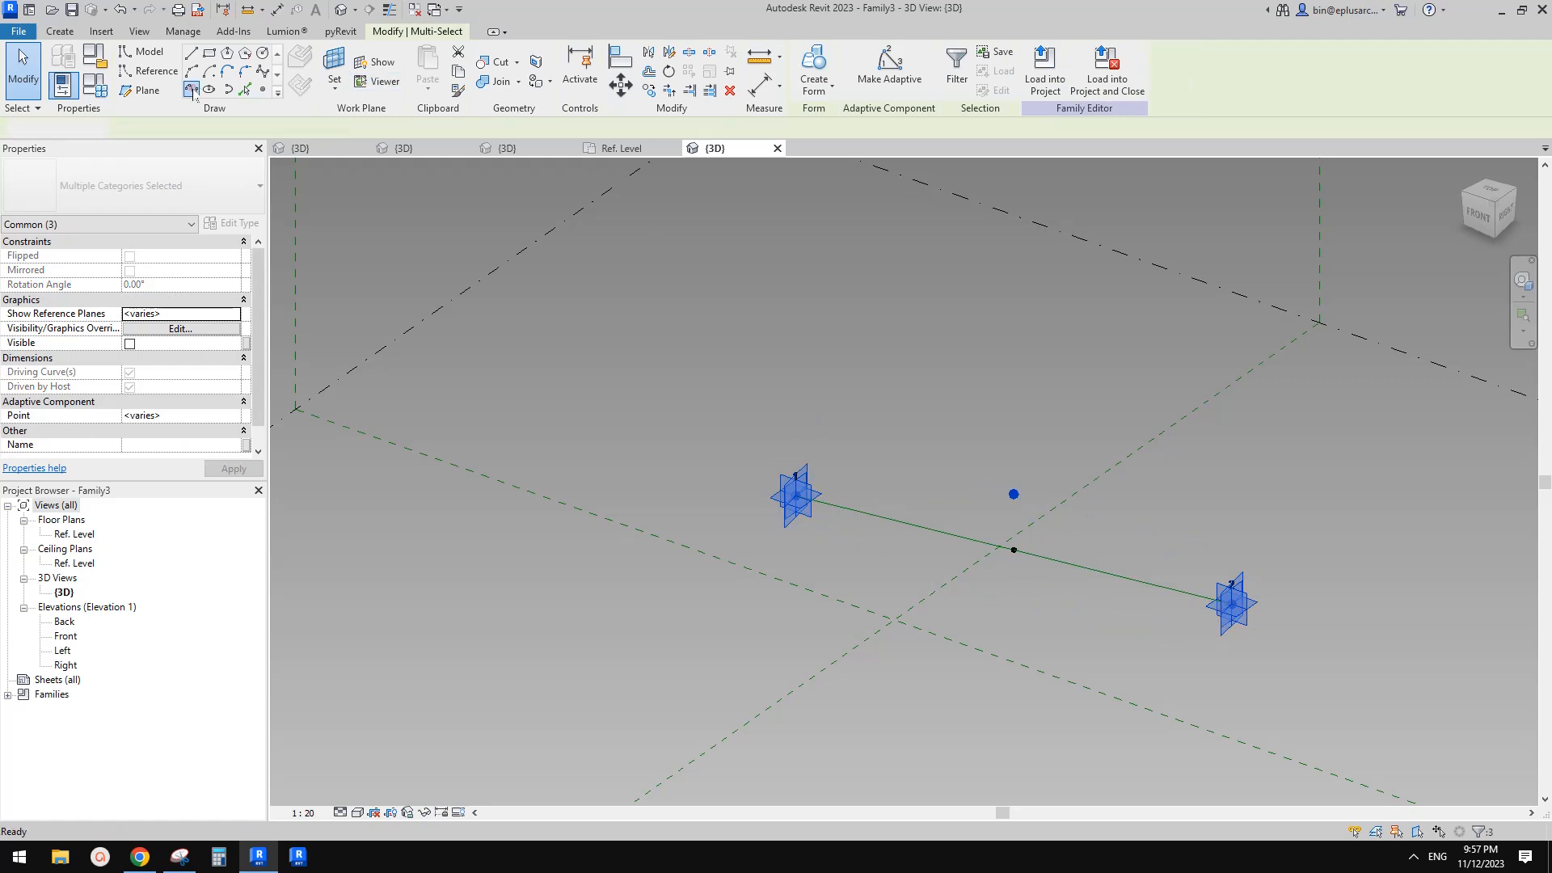
{"action": "left_click", "coordinate": [136, 373]}
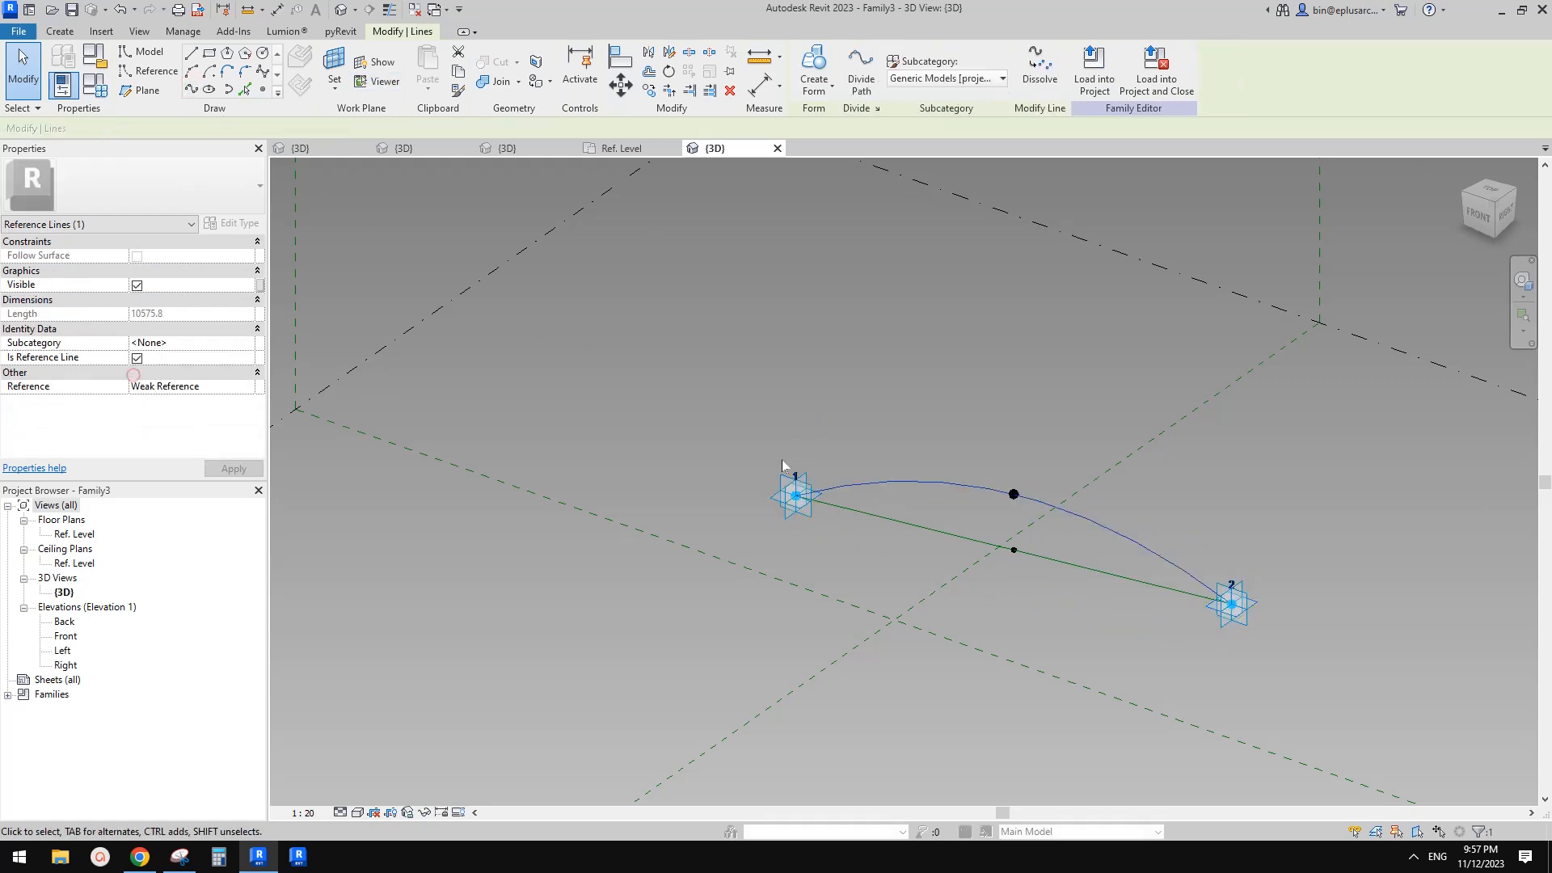
Place a reference point on the spline near adaptive point 2
{"action": "middle_click_drag", "start_coordinate": [1241, 610], "coordinate": [1360, 535], "text": "shift"}
{"action": "left_click", "coordinate": [1248, 507]}
{"action": "middle_click_drag", "start_coordinate": [1267, 511], "coordinate": [1030, 582], "text": "shift"}
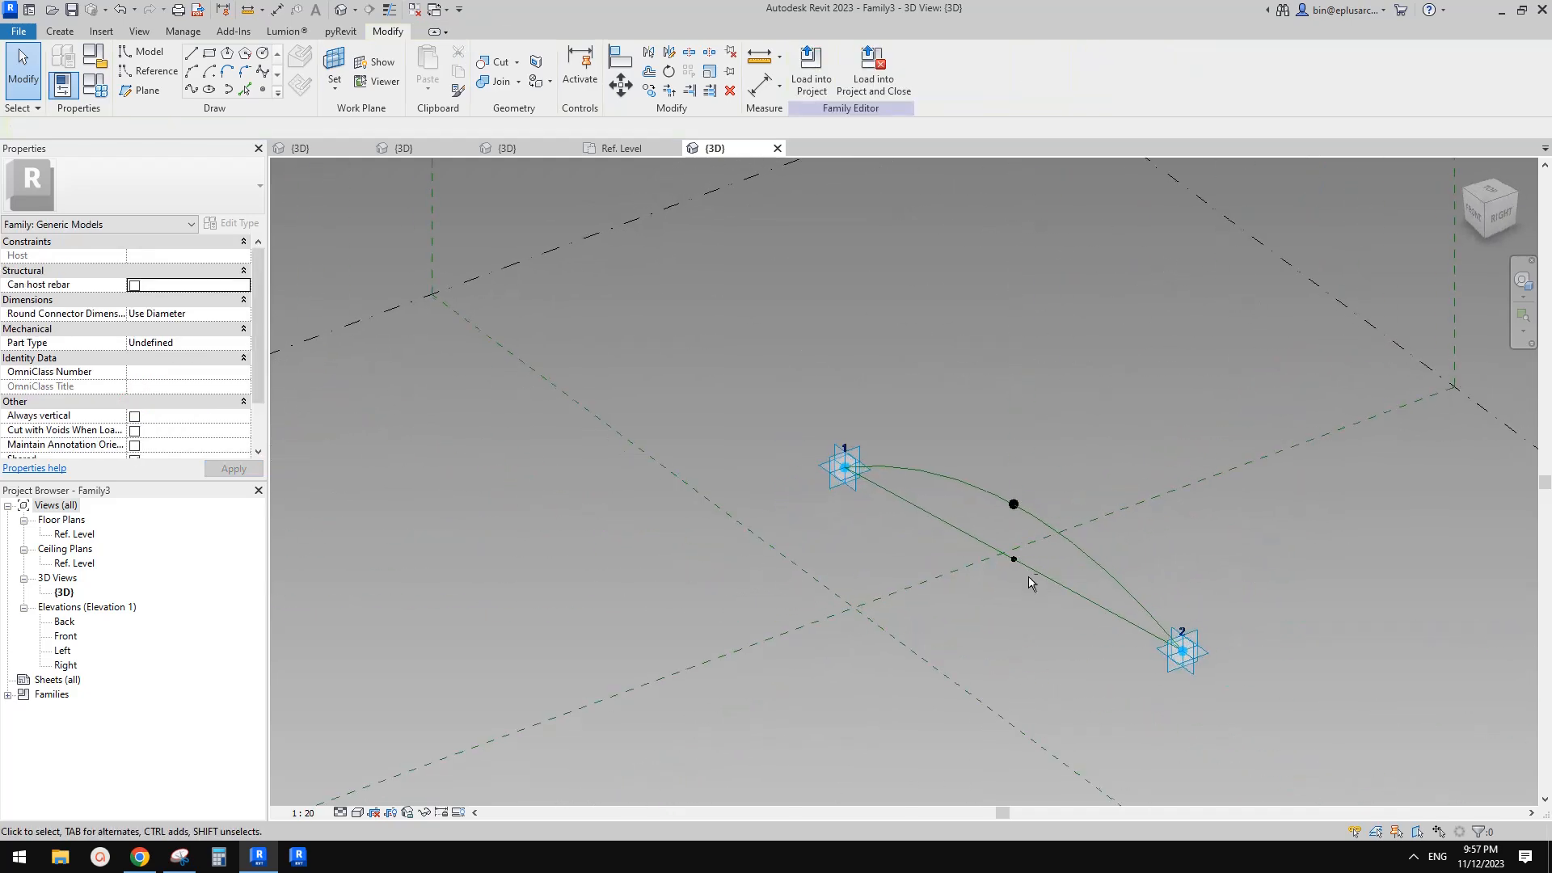
{"action": "left_click", "coordinate": [262, 91]}
{"action": "left_click", "coordinate": [301, 64]}
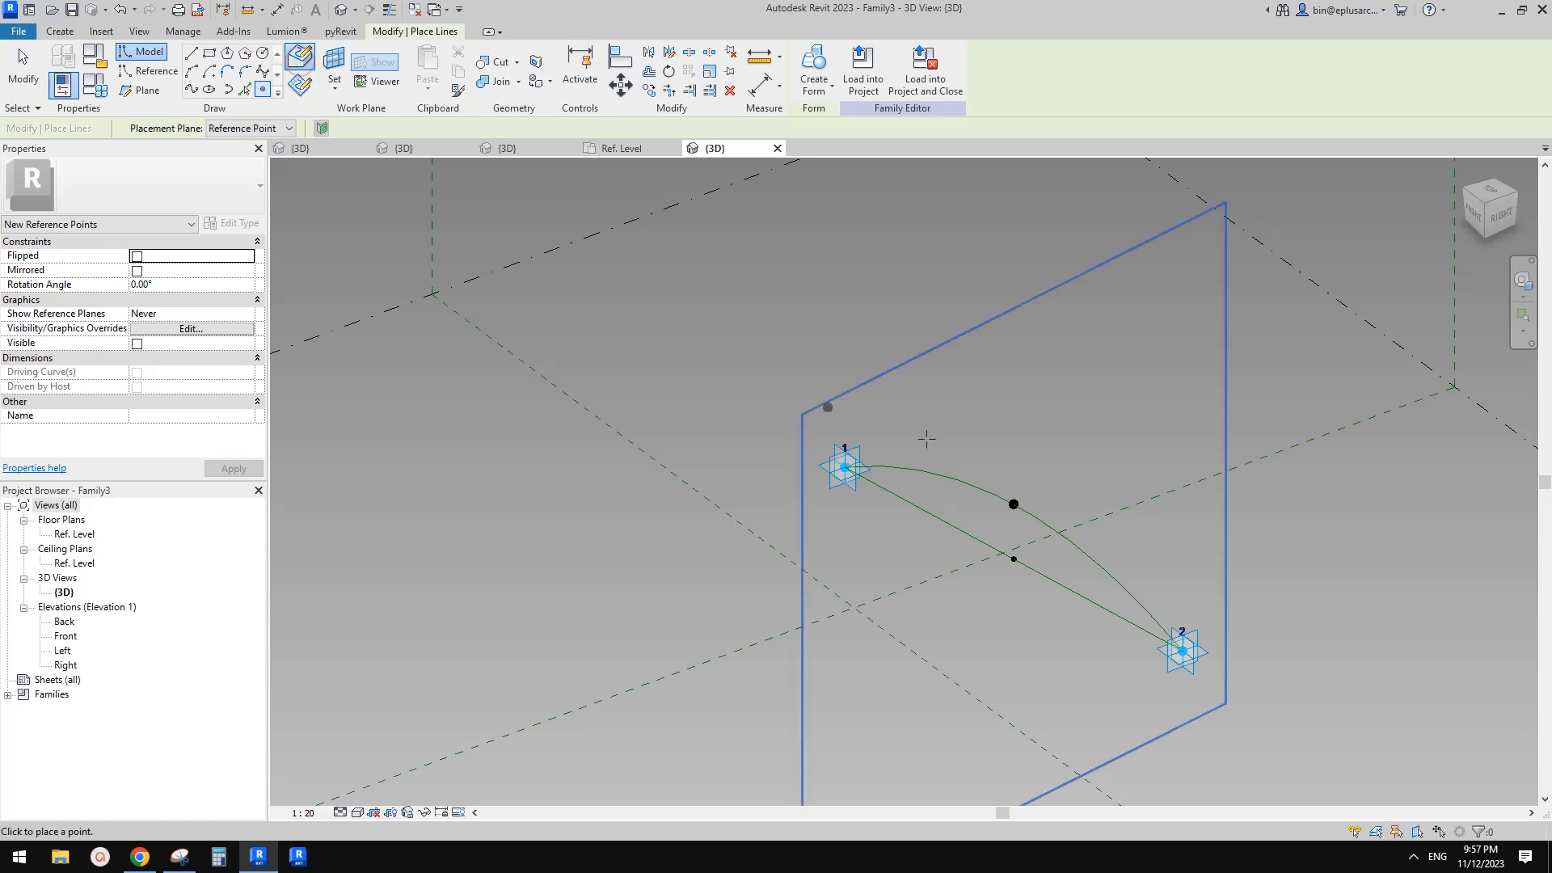
{"action": "left_click", "coordinate": [1154, 619]}
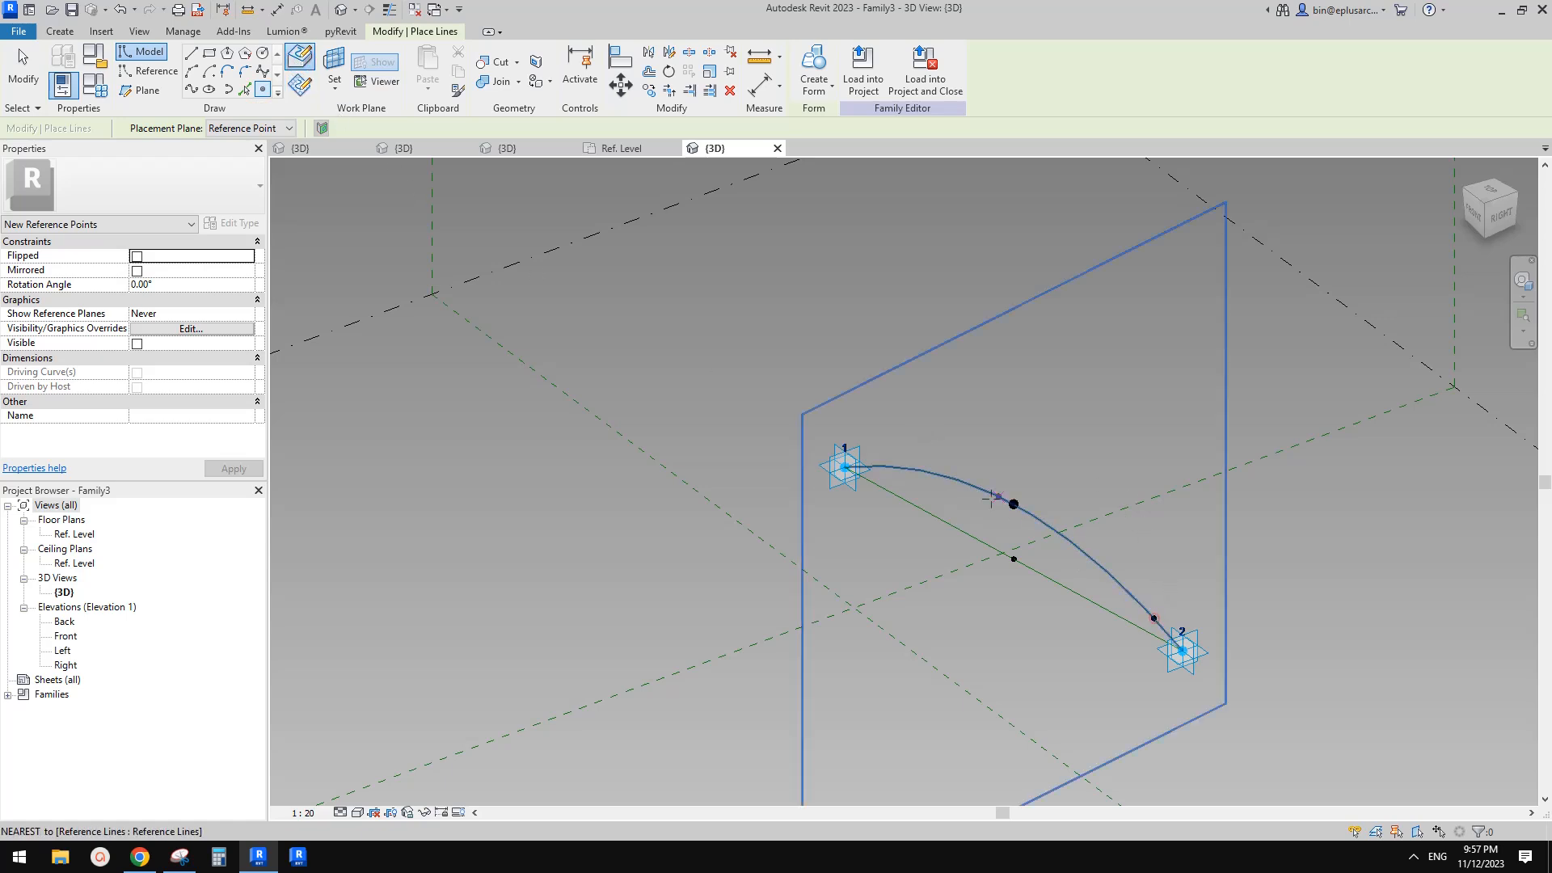
{"action": "key", "text": "Escape"}
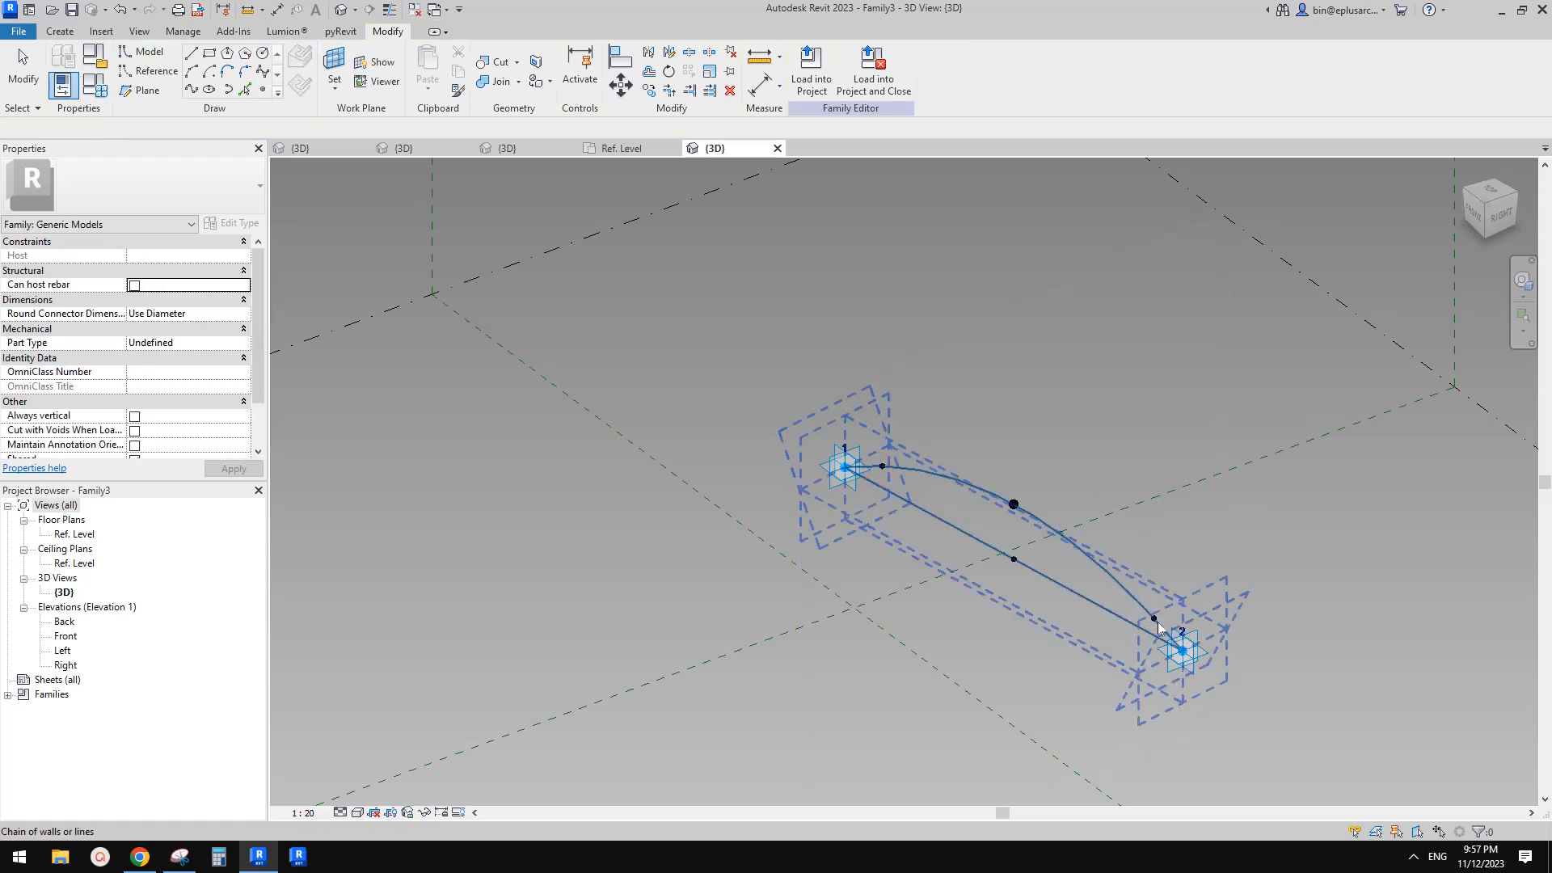
Set that hosted point's measurement type to Segment Length
{"action": "left_click", "coordinate": [1158, 624]}
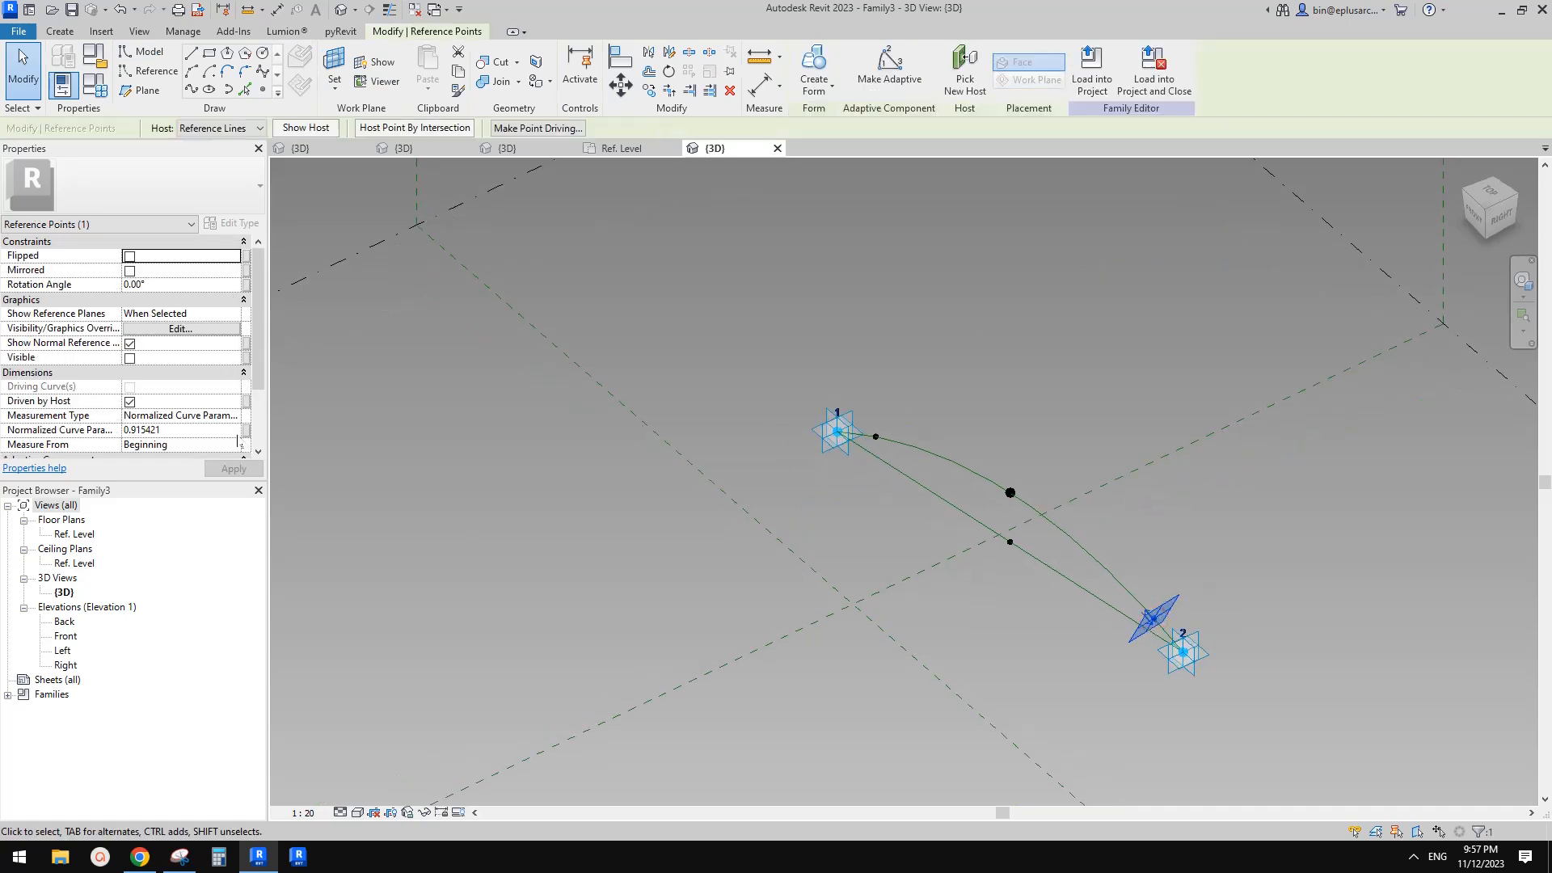
{"action": "left_click", "coordinate": [233, 415]}
{"action": "left_click", "coordinate": [158, 447]}
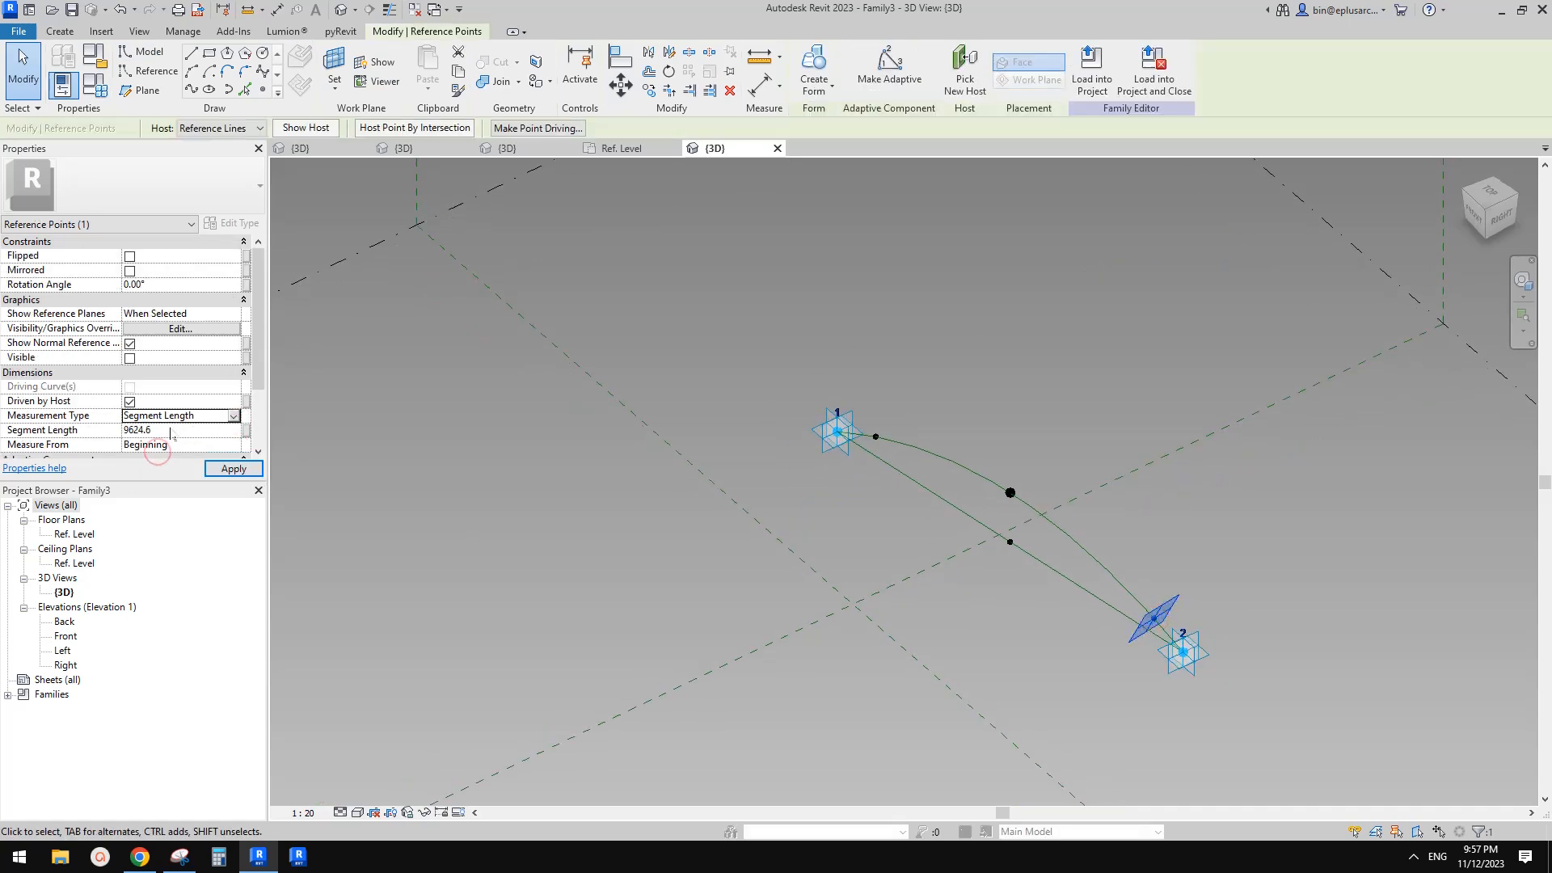
Place a second hosted reference point on the spline near adaptive point 1
{"action": "left_click", "coordinate": [1148, 614]}
{"action": "middle_click_drag", "start_coordinate": [1159, 628], "coordinate": [1173, 630], "text": "shift"}
{"action": "key", "text": "Tab"}
{"action": "left_click", "coordinate": [848, 437]}
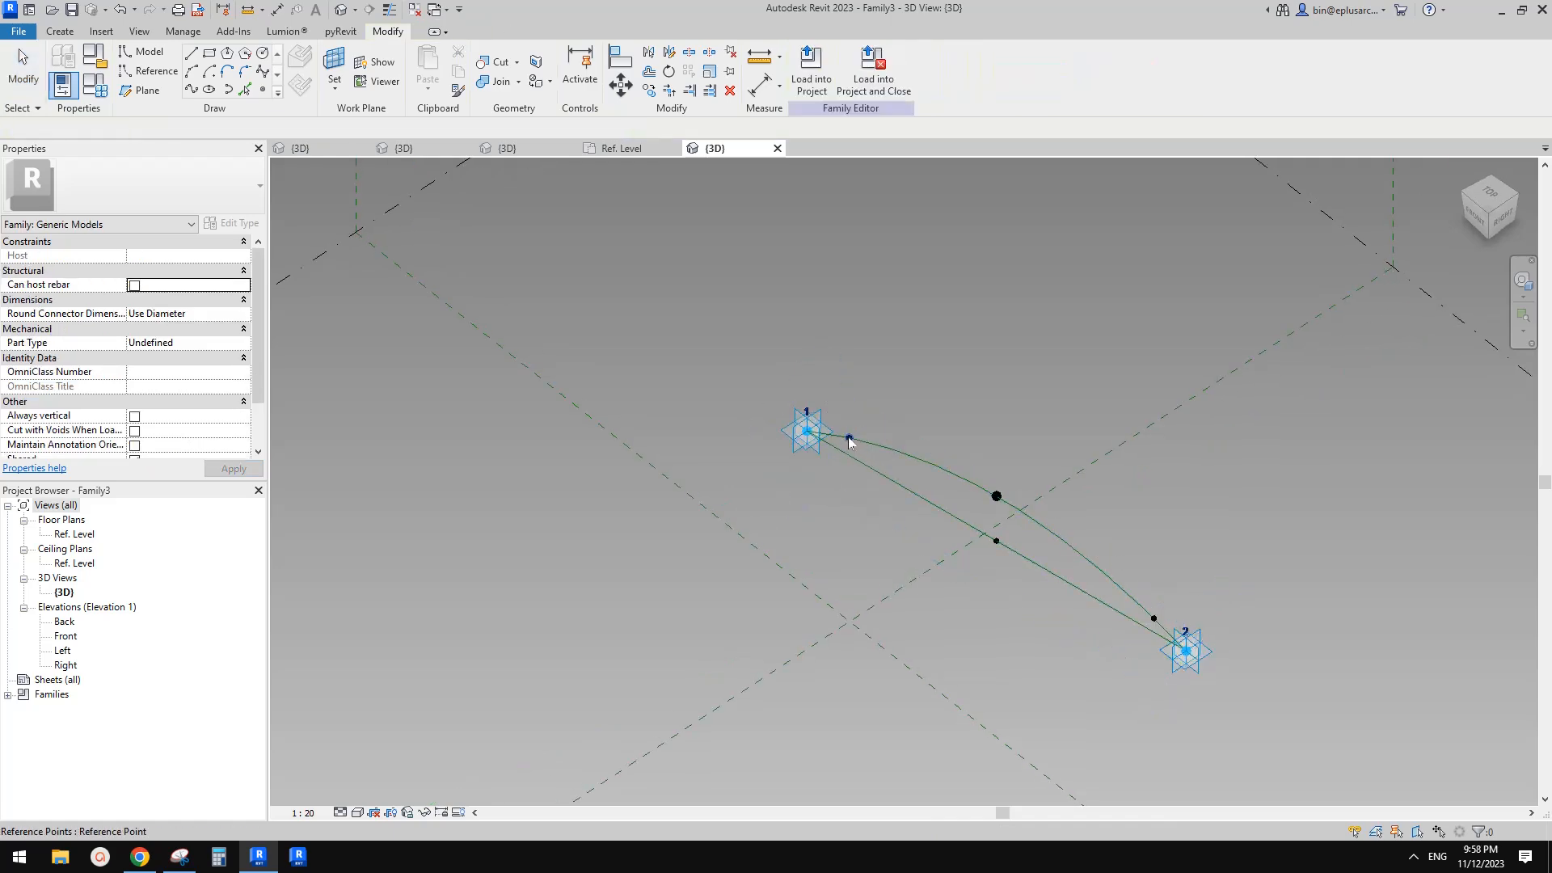
{"action": "middle_click_drag", "start_coordinate": [849, 437], "coordinate": [756, 495], "text": "shift"}
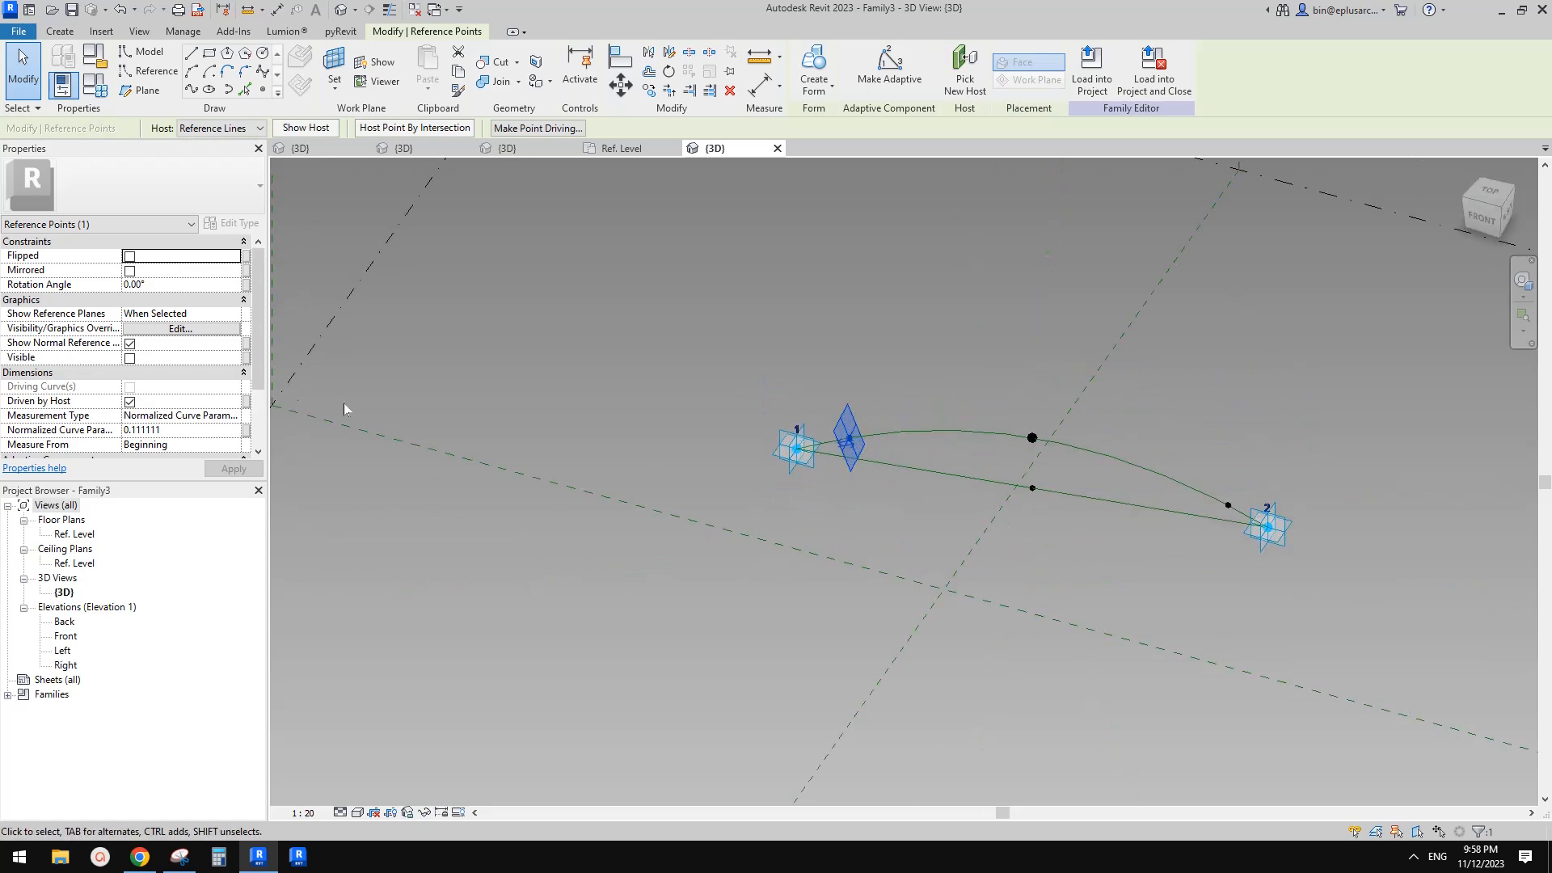
Set the second hosted point's measurement type to Segment Length
{"action": "left_click", "coordinate": [234, 415]}
{"action": "left_click", "coordinate": [235, 416]}
{"action": "left_click", "coordinate": [1045, 384]}
{"action": "middle_click_drag", "start_coordinate": [1045, 485], "coordinate": [1036, 446], "text": "shift"}
{"action": "scroll", "coordinate": [1051, 476], "scroll_direction": "down", "scroll_amount": 2}
{"action": "scroll", "coordinate": [675, 671], "scroll_direction": "down", "scroll_amount": 3}
{"action": "middle_click_drag", "start_coordinate": [682, 663], "coordinate": [681, 672]}
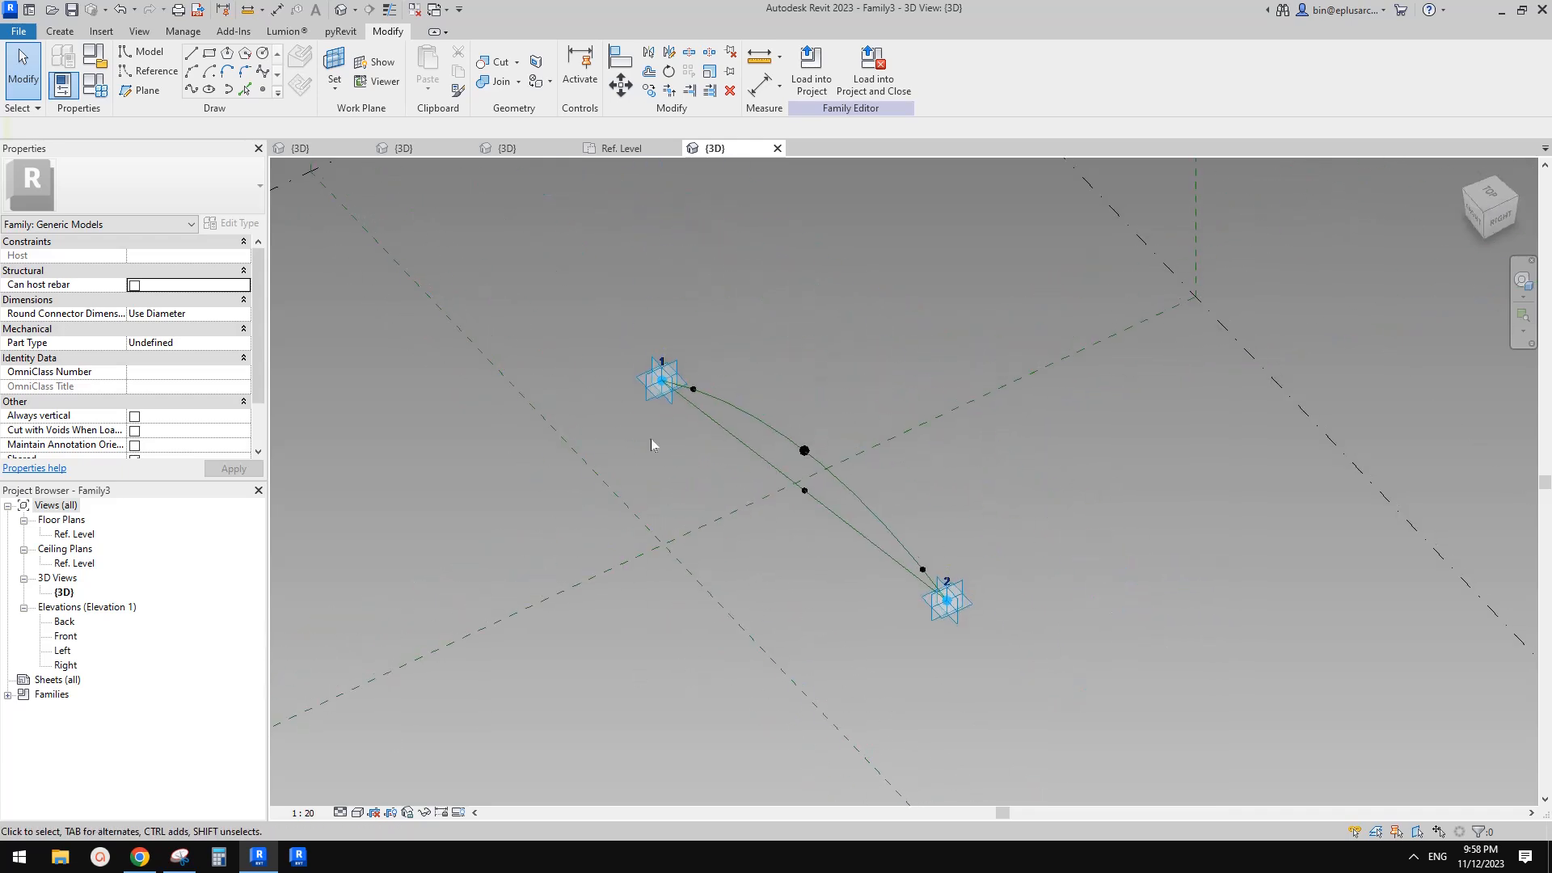
Inspect the Family1 reference arch in its 3D view, then return to the Family3 3D view
{"action": "left_click", "coordinate": [403, 148]}
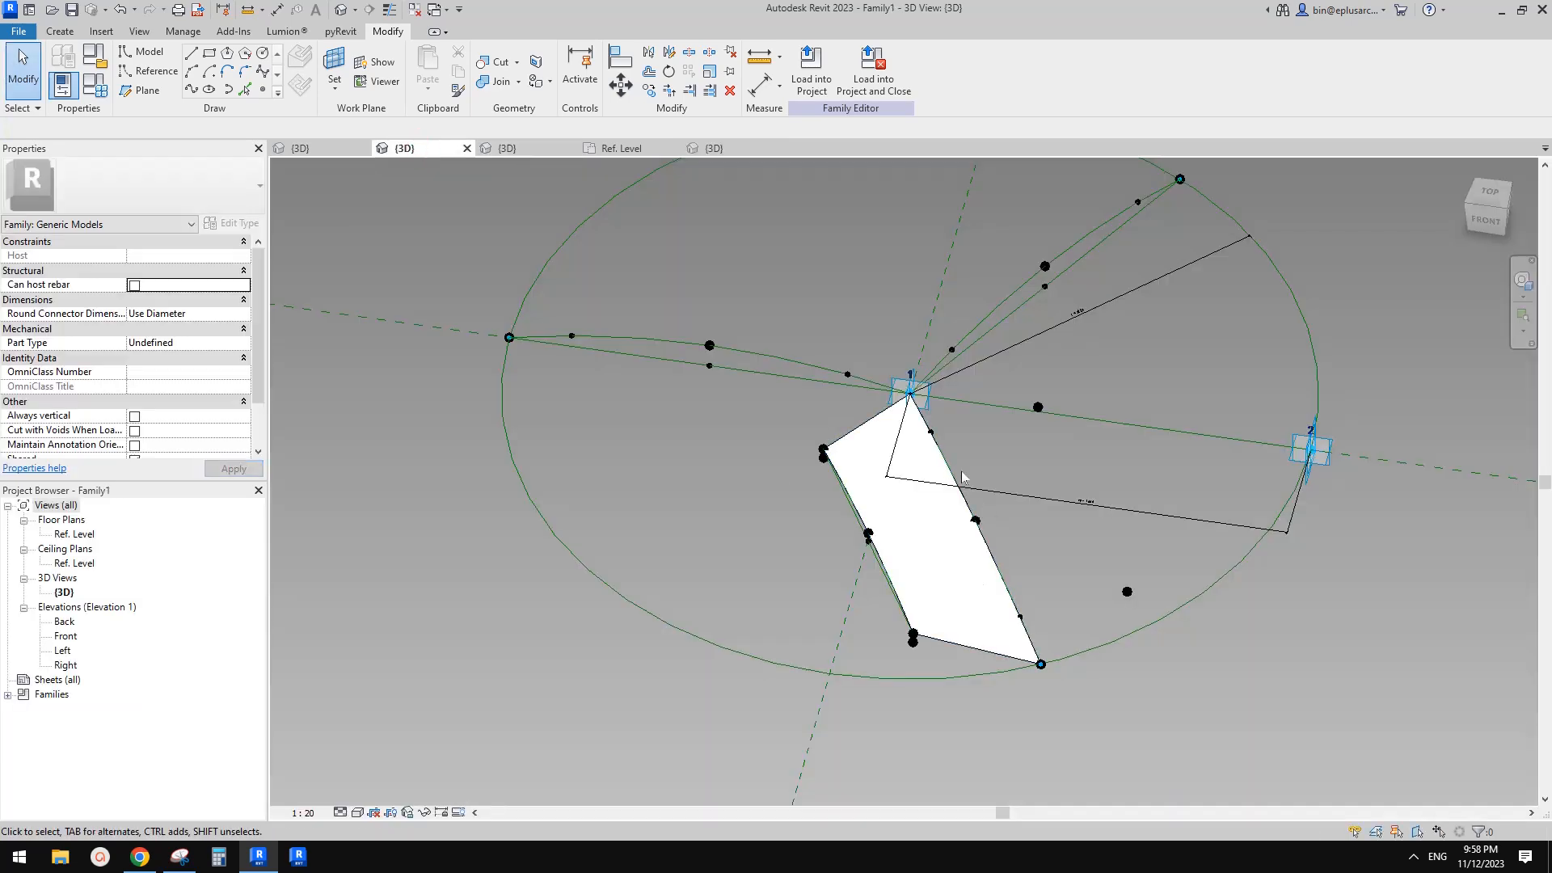
{"action": "middle_click_drag", "start_coordinate": [904, 511], "coordinate": [909, 642], "text": "shift"}
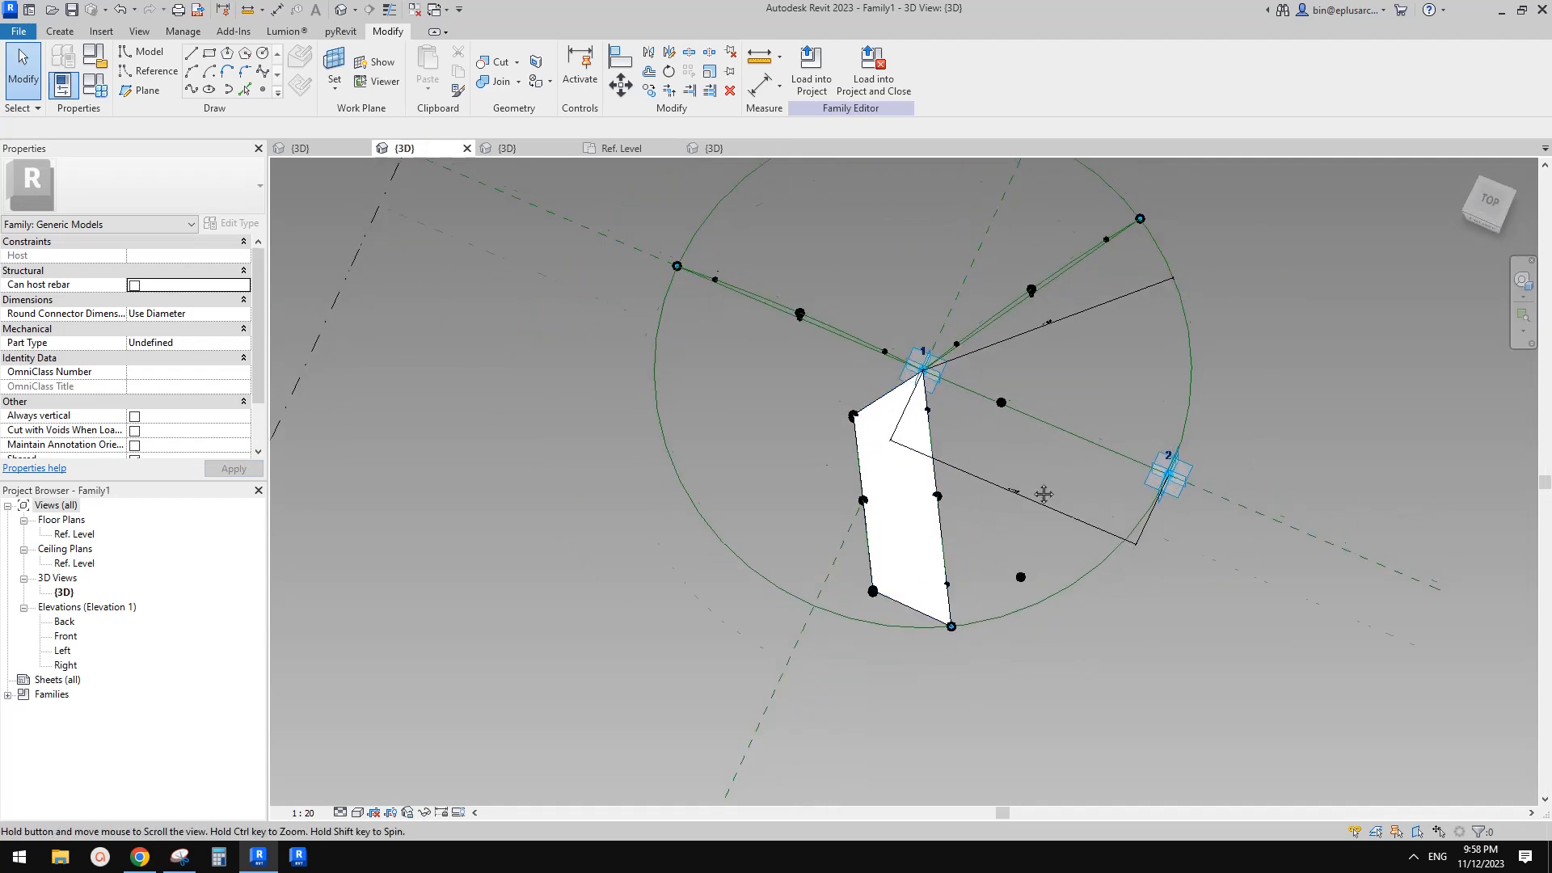
{"action": "scroll", "coordinate": [966, 534], "scroll_direction": "down", "scroll_amount": 3}
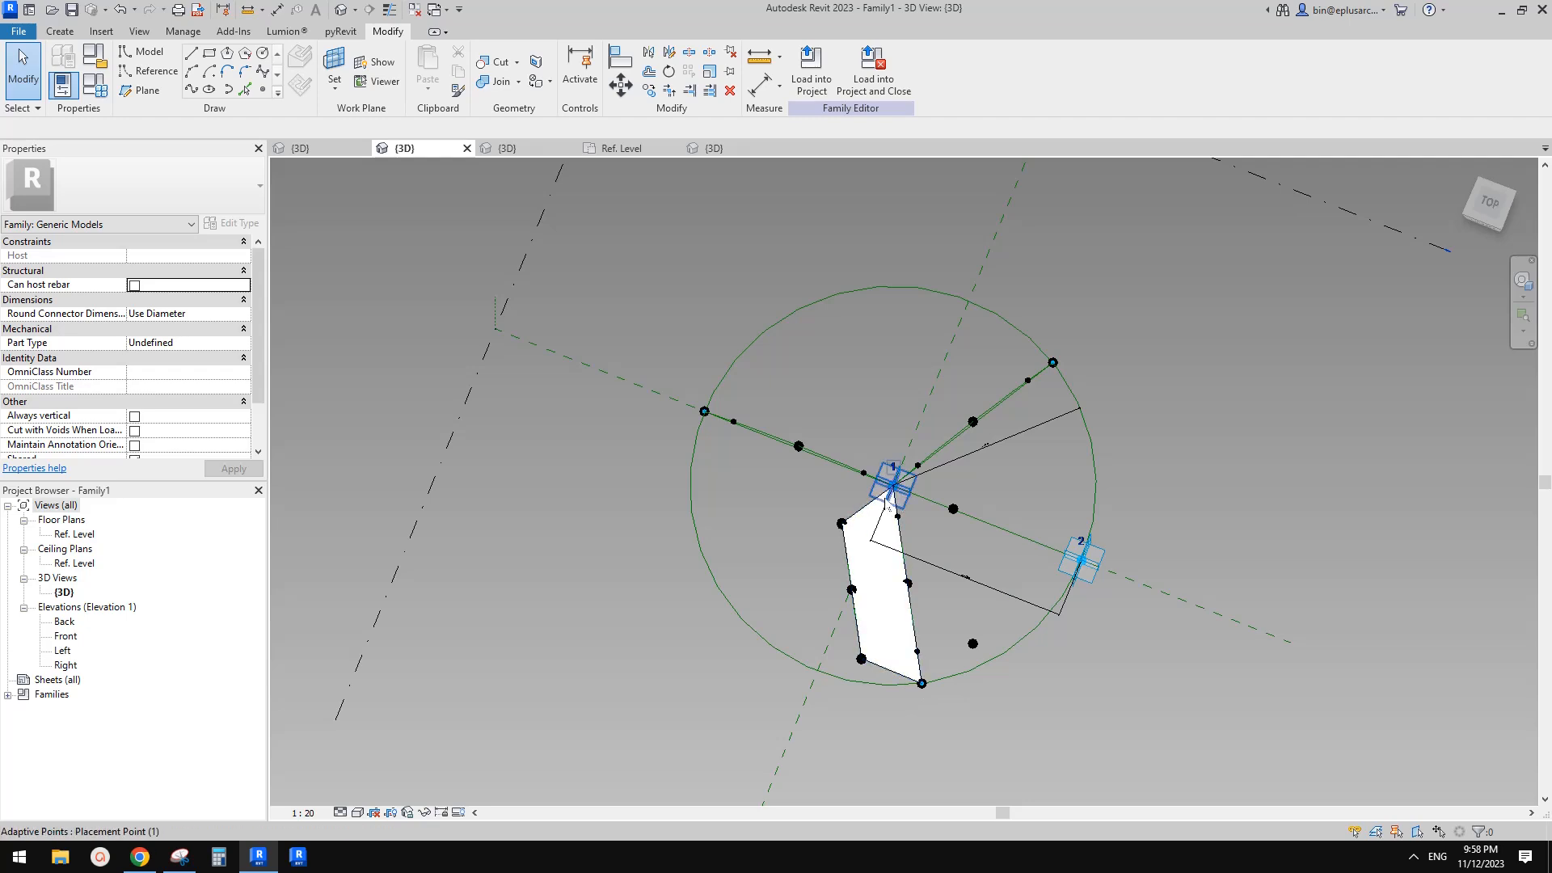
{"action": "left_click", "coordinate": [714, 148]}
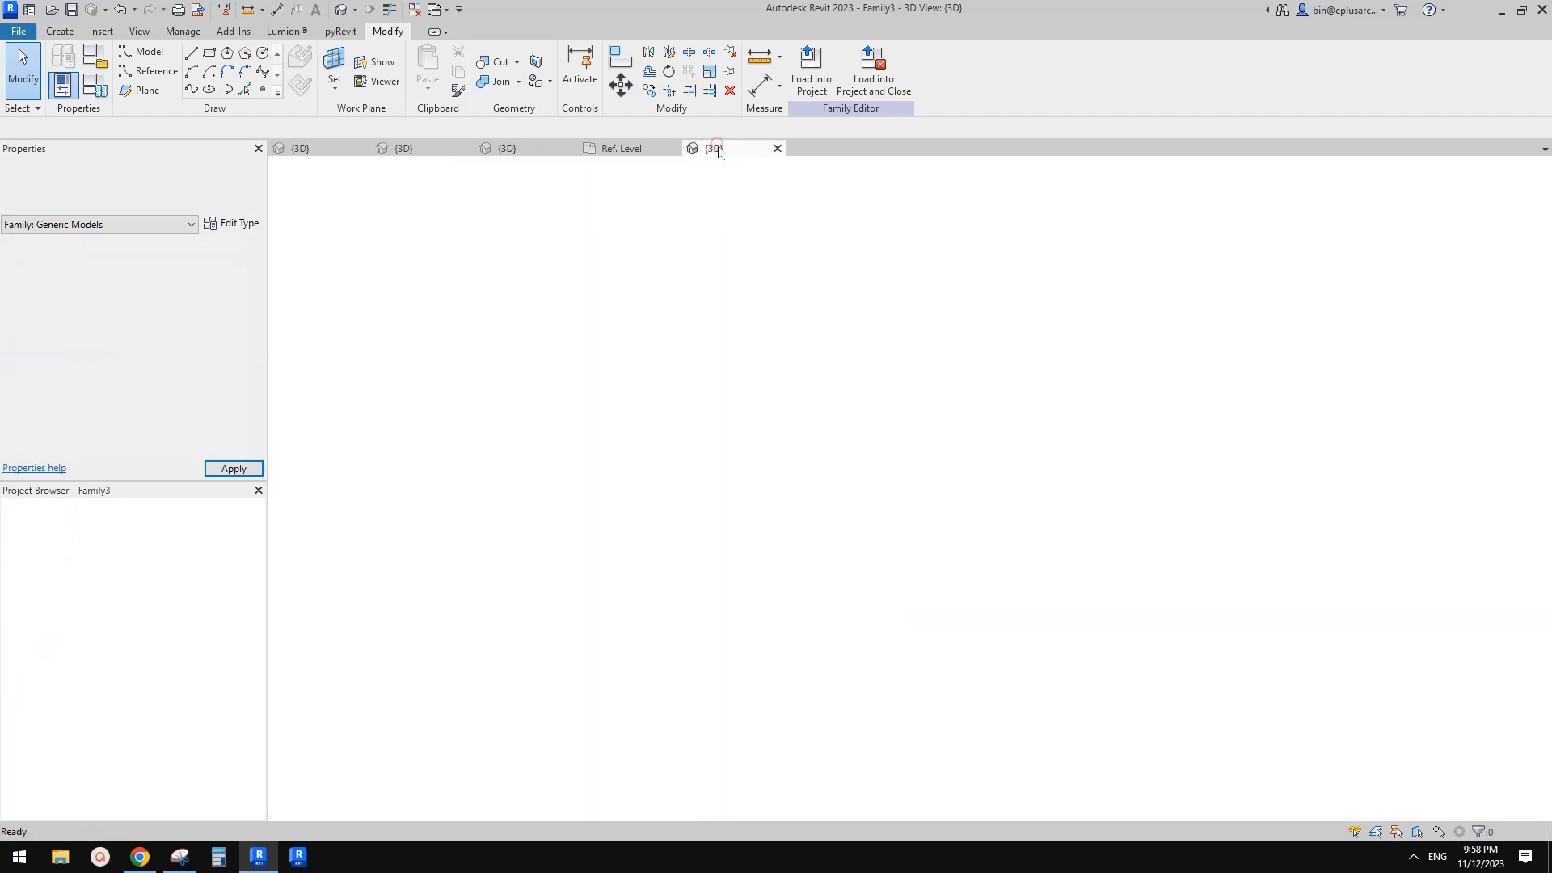
{"action": "middle_click_drag", "start_coordinate": [898, 570], "coordinate": [917, 583], "text": "shift"}
Switch to Snipping Tool and sketch the arch's 60° triangle relationship (x and x√3) over a screenshot of the spline
{"action": "left_click", "coordinate": [180, 856]}
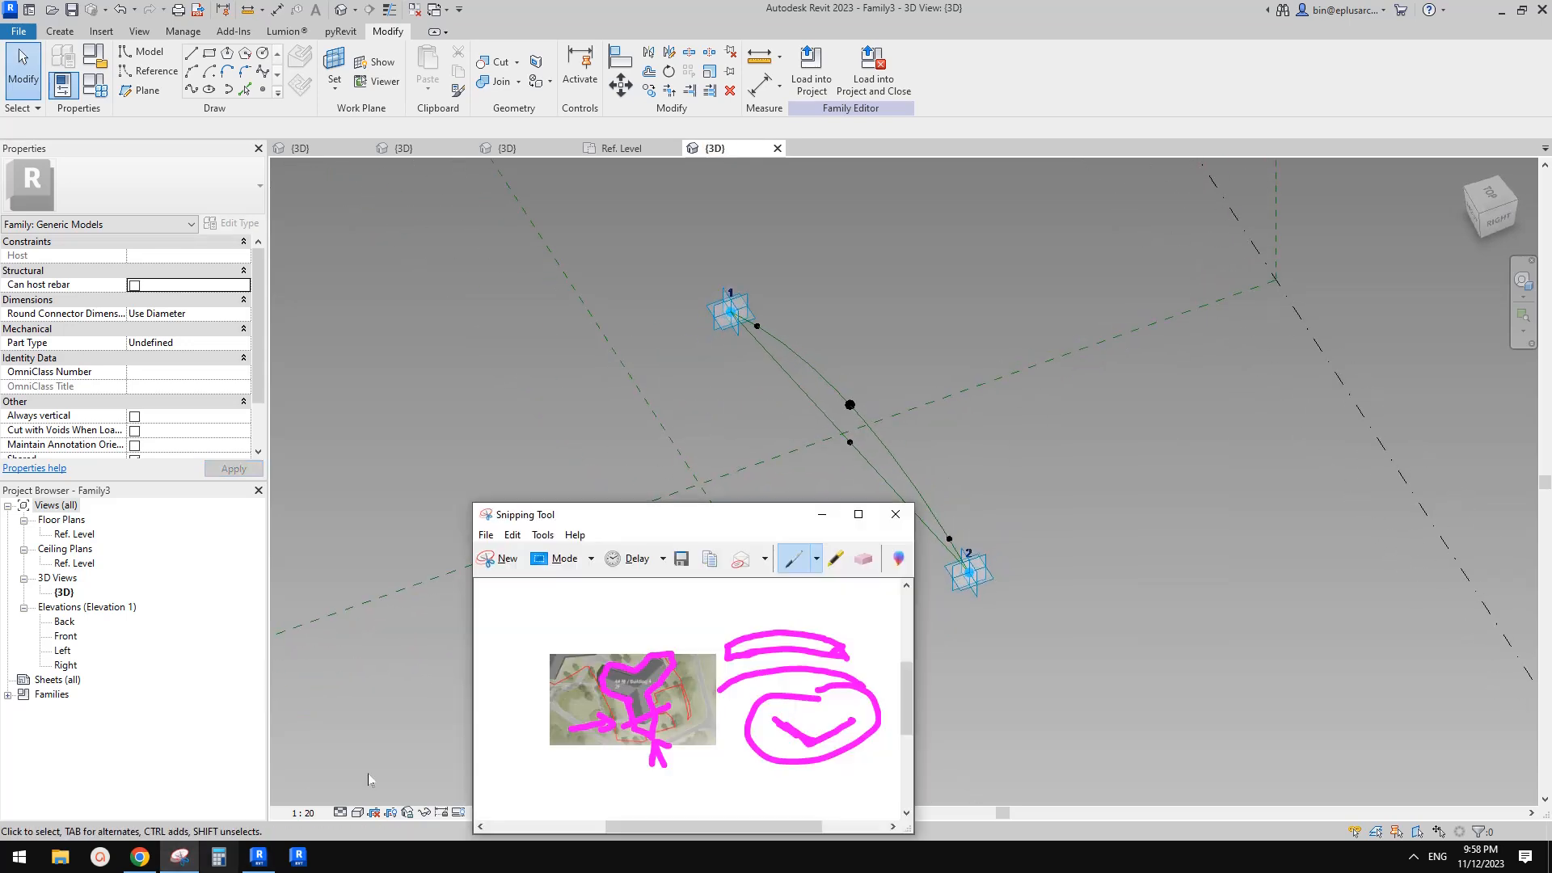
{"action": "left_click", "coordinate": [499, 558]}
{"action": "left_click_drag", "start_coordinate": [469, 247], "coordinate": [1347, 779]}
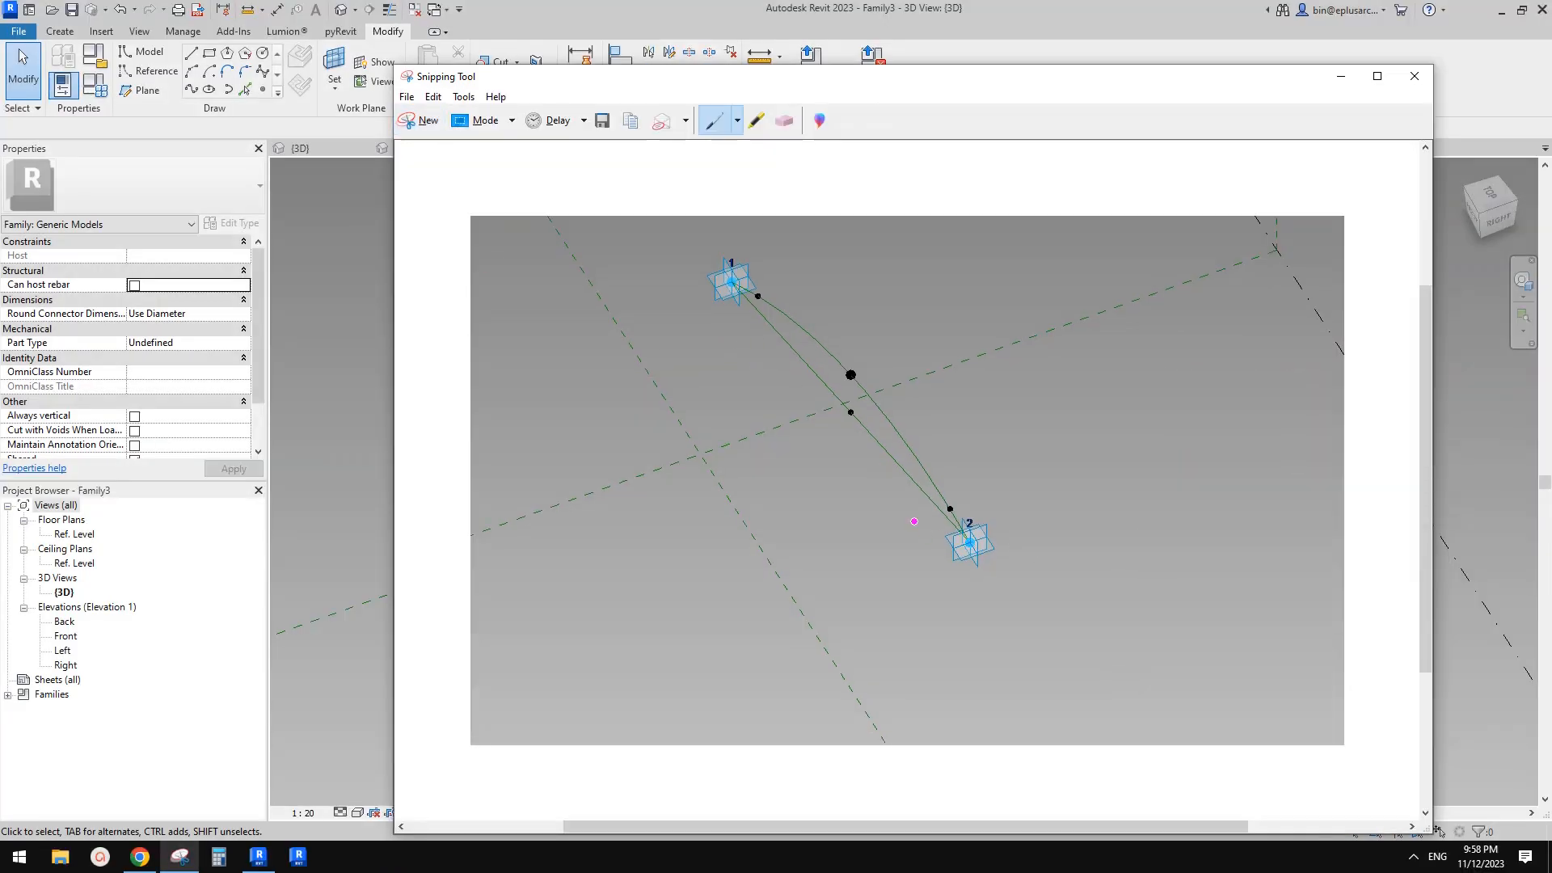
{"action": "mouse_move", "coordinate": [971, 545]}
{"action": "left_mouse_down"}
{"action": "mouse_move", "coordinate": [898, 527]}
{"action": "mouse_move", "coordinate": [837, 433]}
{"action": "mouse_move", "coordinate": [703, 320]}
{"action": "left_mouse_up"}
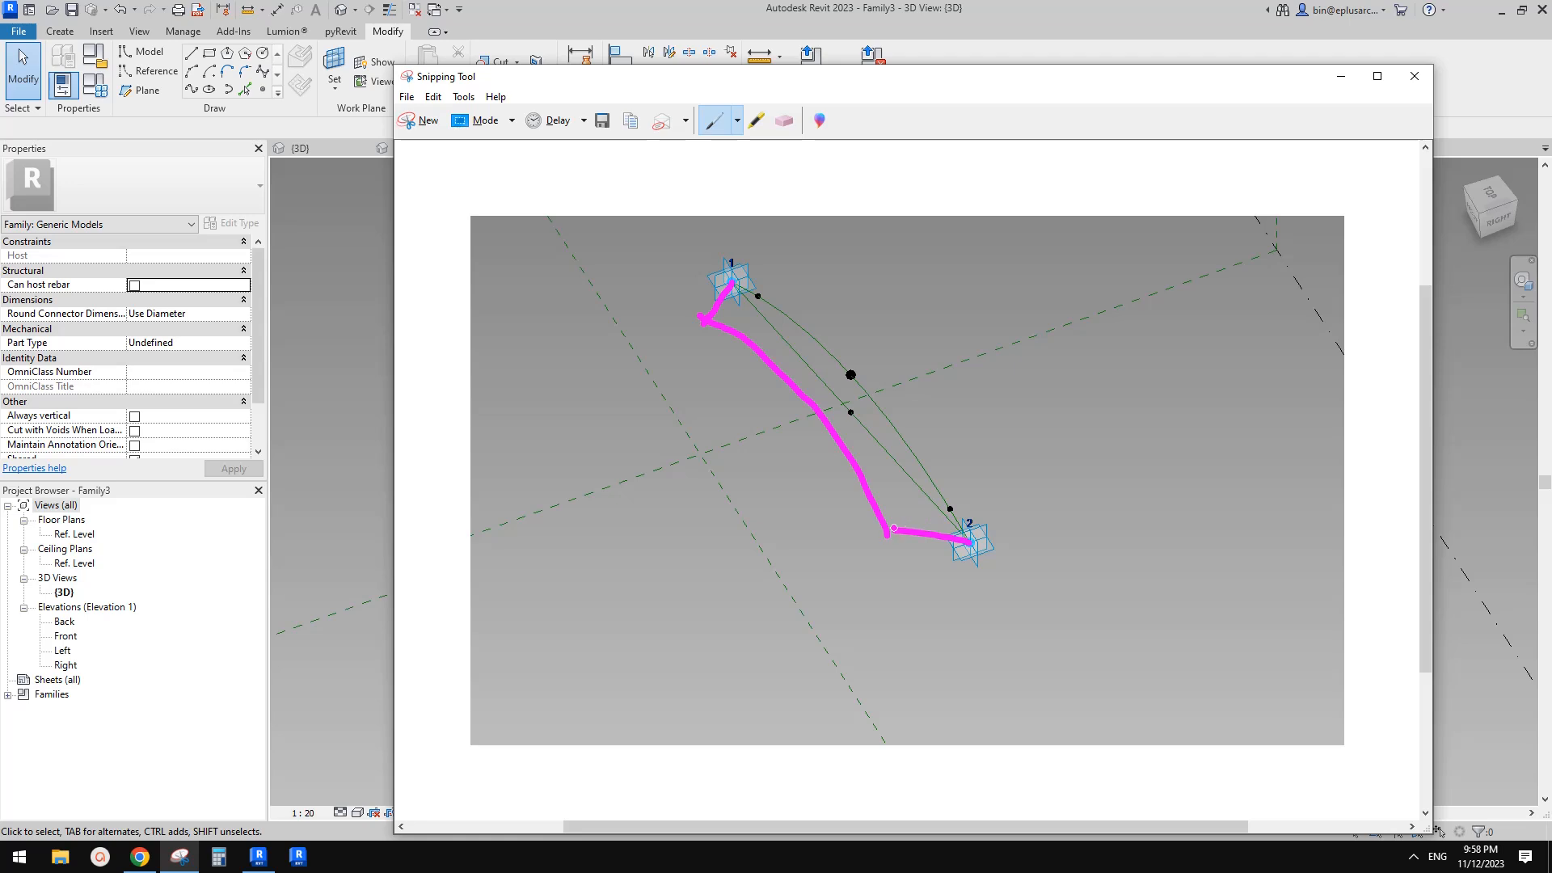
{"action": "mouse_move", "coordinate": [949, 509]}
{"action": "left_mouse_down"}
{"action": "mouse_move", "coordinate": [887, 532]}
{"action": "mouse_move", "coordinate": [973, 545]}
{"action": "mouse_move", "coordinate": [1017, 458]}
{"action": "mouse_move", "coordinate": [1036, 462]}
{"action": "left_mouse_up"}
{"action": "mouse_move", "coordinate": [1075, 434]}
{"action": "left_mouse_down"}
{"action": "mouse_move", "coordinate": [1051, 453]}
{"action": "mouse_move", "coordinate": [1053, 479]}
{"action": "mouse_move", "coordinate": [1080, 479]}
{"action": "left_mouse_up"}
{"action": "left_click", "coordinate": [1096, 449]}
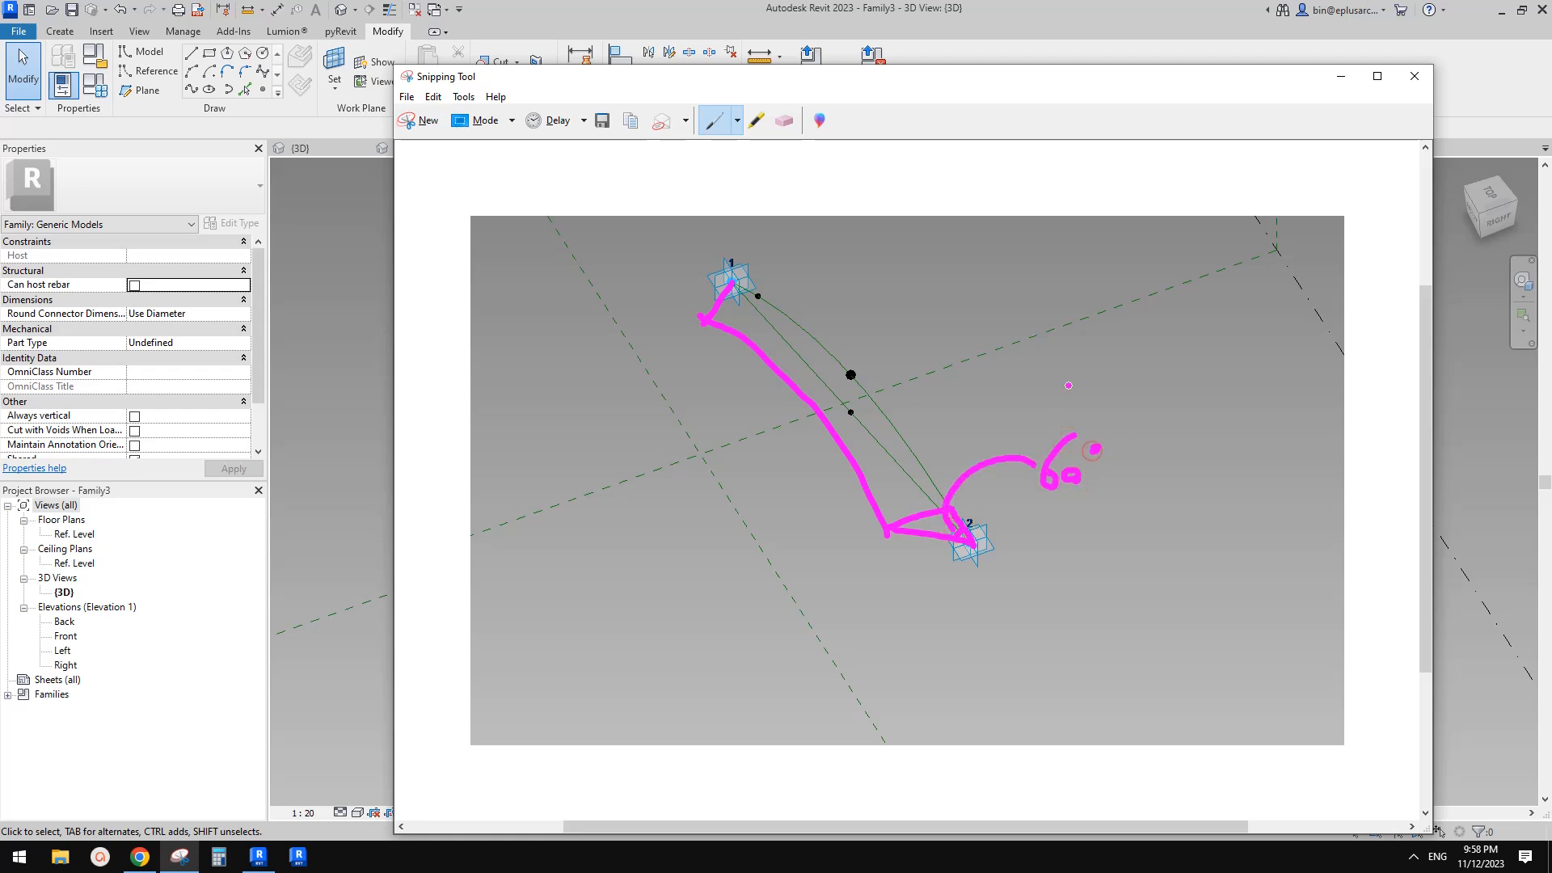
{"action": "left_click_drag", "start_coordinate": [704, 319], "coordinate": [754, 296]}
{"action": "mouse_move", "coordinate": [948, 507]}
{"action": "left_mouse_down"}
{"action": "mouse_move", "coordinate": [980, 510]}
{"action": "mouse_move", "coordinate": [998, 539]}
{"action": "left_mouse_up"}
{"action": "mouse_move", "coordinate": [1076, 550]}
{"action": "left_mouse_down"}
{"action": "mouse_move", "coordinate": [1221, 557]}
{"action": "mouse_move", "coordinate": [1220, 646]}
{"action": "left_mouse_up"}
{"action": "mouse_move", "coordinate": [1075, 551]}
{"action": "left_mouse_down"}
{"action": "mouse_move", "coordinate": [1215, 645]}
{"action": "mouse_move", "coordinate": [1216, 617]}
{"action": "mouse_move", "coordinate": [1184, 606]}
{"action": "mouse_move", "coordinate": [1251, 609]}
{"action": "left_mouse_up"}
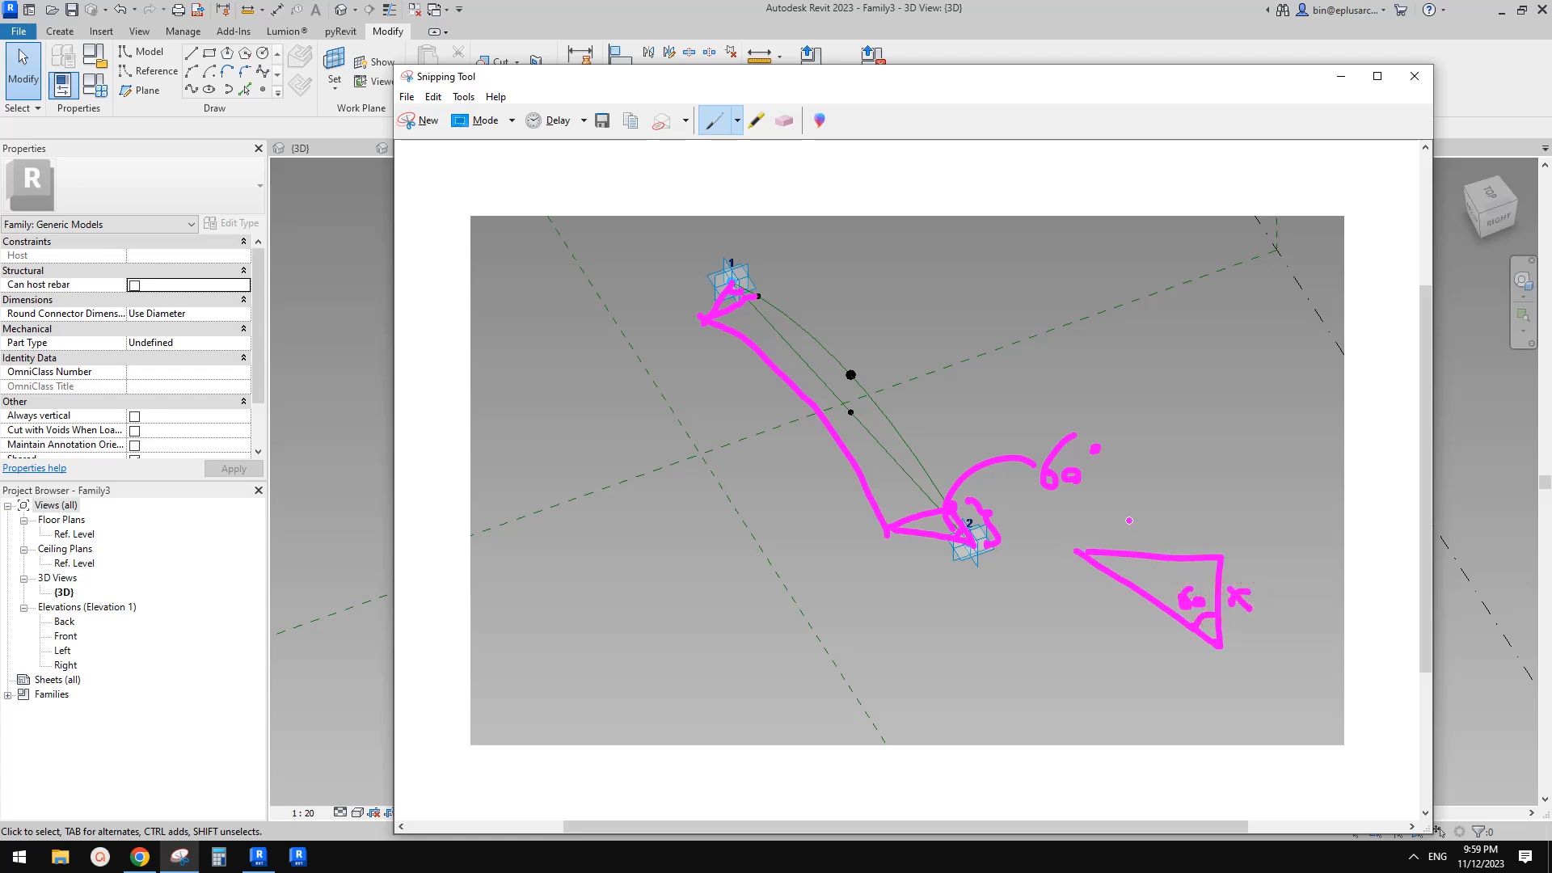
{"action": "left_click_drag", "start_coordinate": [1142, 525], "coordinate": [1123, 546]}
{"action": "mouse_move", "coordinate": [1123, 524]}
{"action": "left_mouse_down"}
{"action": "mouse_move", "coordinate": [1145, 546]}
{"action": "mouse_move", "coordinate": [1203, 518]}
{"action": "mouse_move", "coordinate": [1198, 546]}
{"action": "left_mouse_up"}
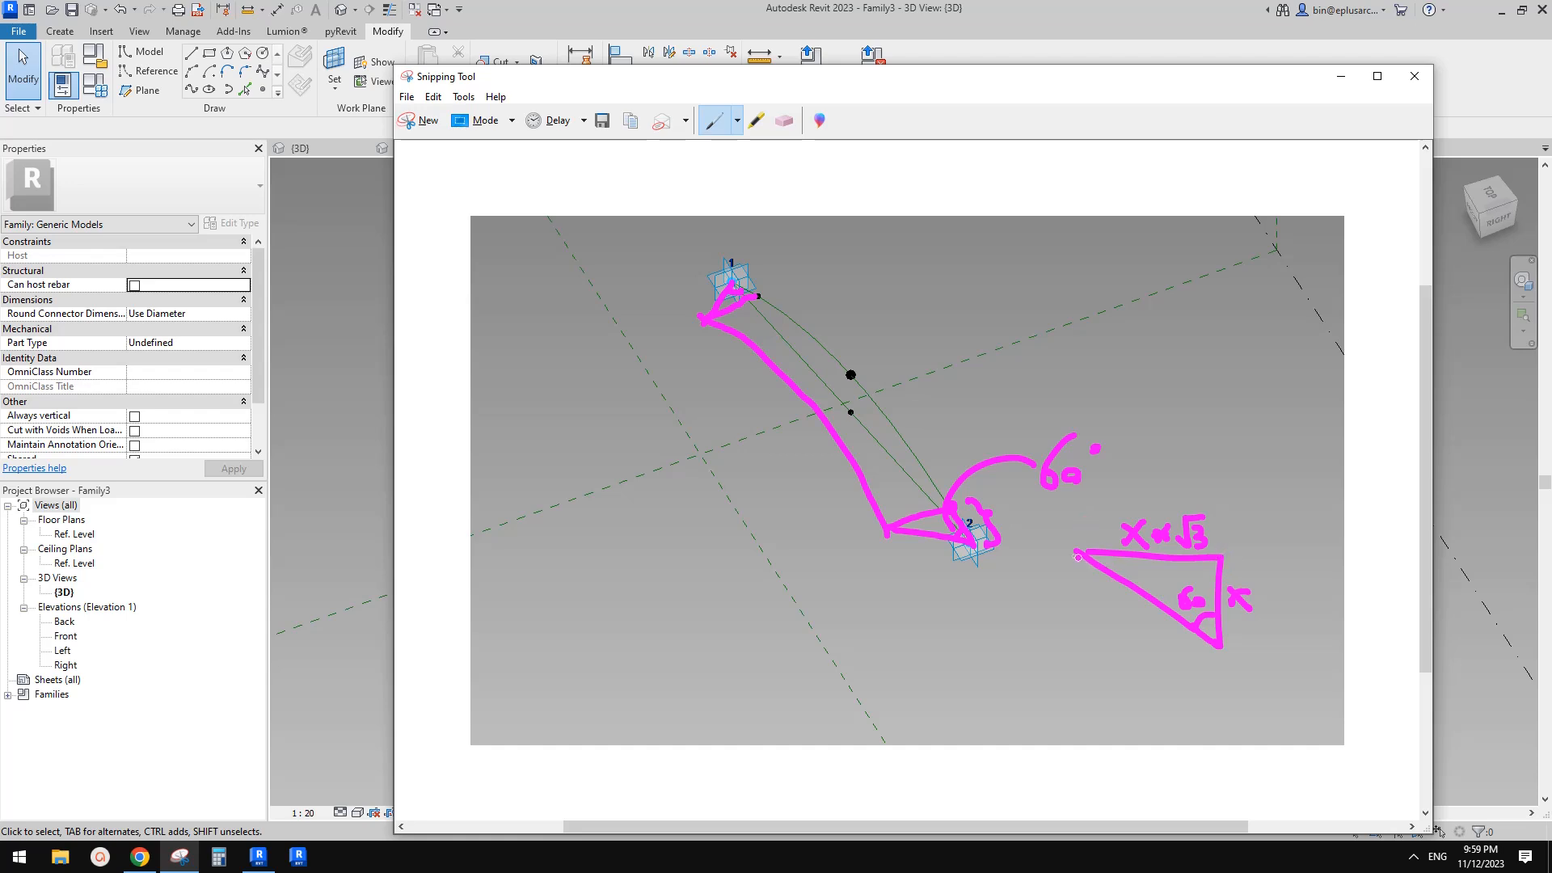
{"action": "mouse_move", "coordinate": [1080, 553]}
{"action": "left_mouse_down"}
{"action": "mouse_move", "coordinate": [1078, 533]}
{"action": "mouse_move", "coordinate": [1155, 479]}
{"action": "mouse_move", "coordinate": [1221, 495]}
{"action": "mouse_move", "coordinate": [1269, 594]}
{"action": "mouse_move", "coordinate": [1237, 641]}
{"action": "left_mouse_up"}
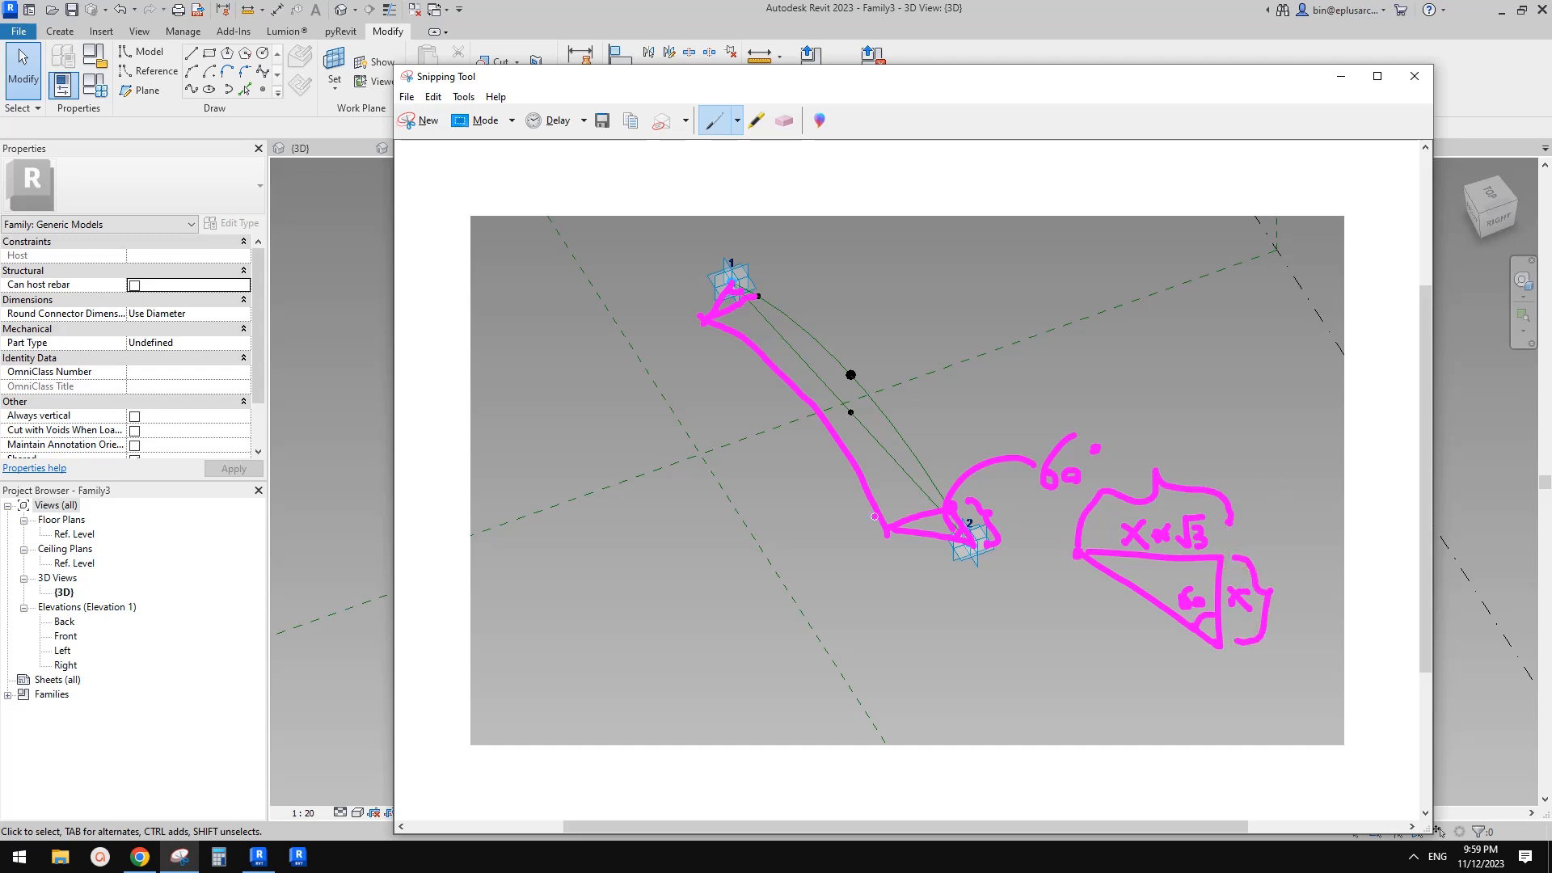
{"action": "left_click", "coordinate": [316, 411]}
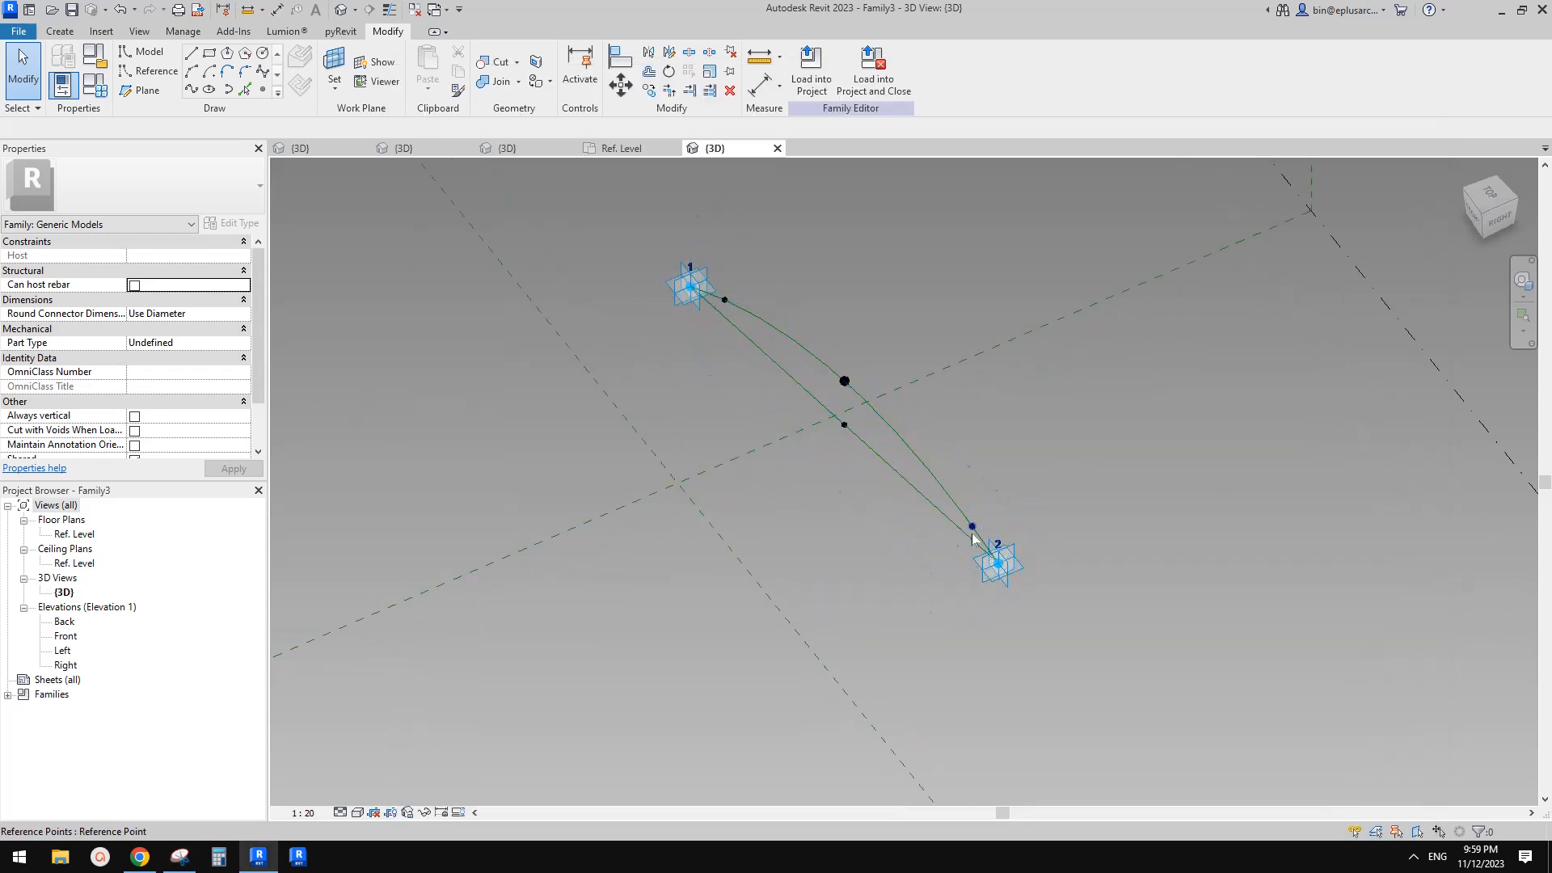
Try to associate both hosted points' Segment Length with a new family parameter
{"action": "left_click", "coordinate": [973, 527]}
{"action": "left_click", "coordinate": [725, 300], "text": "ctrl"}
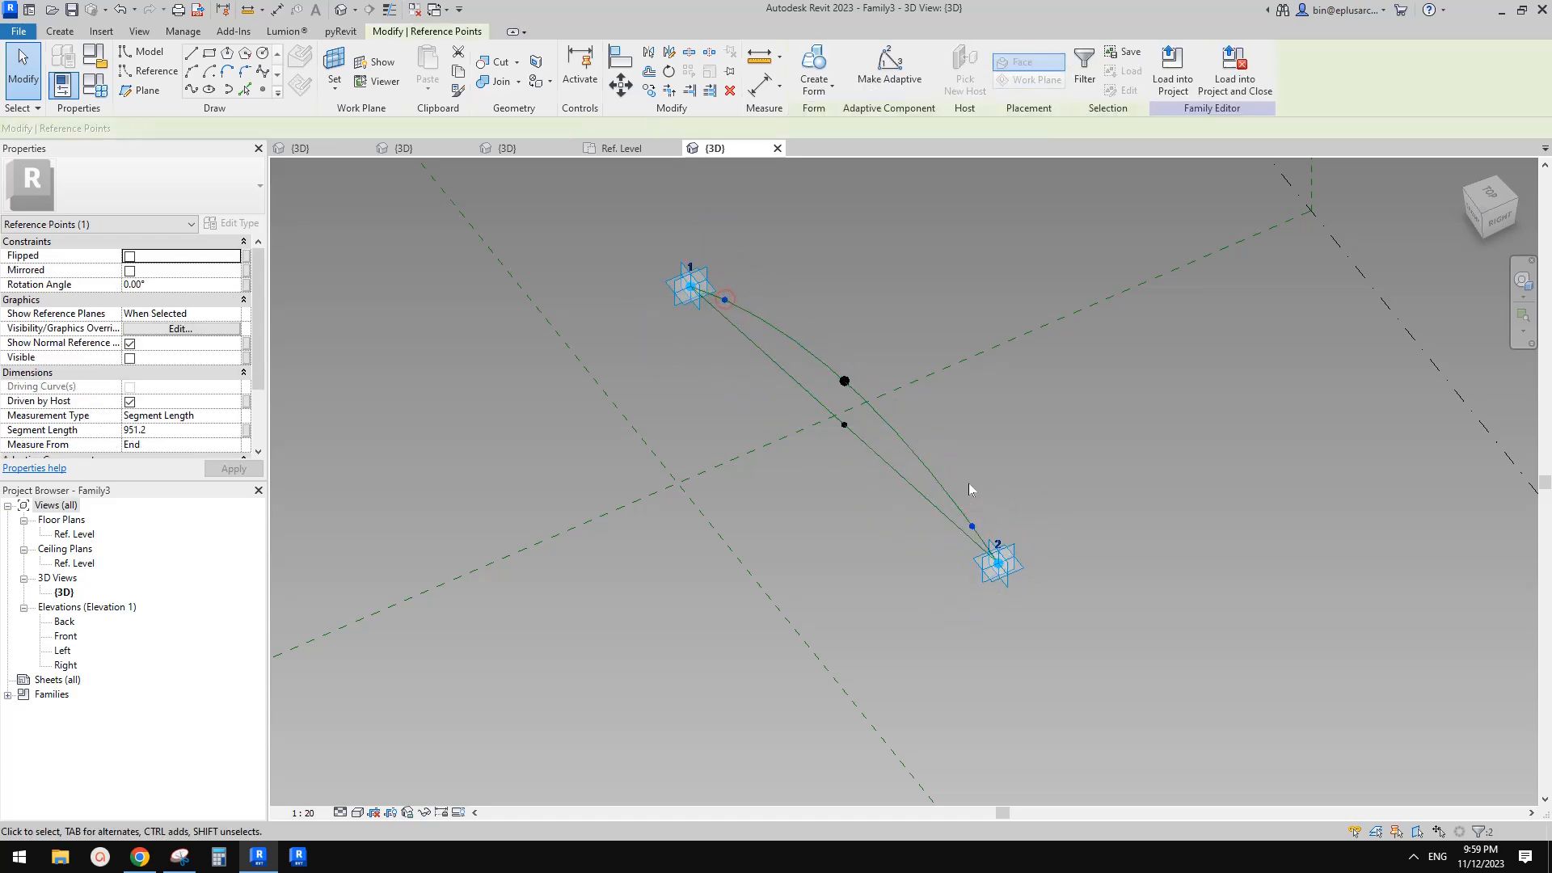
{"action": "left_click", "coordinate": [246, 429]}
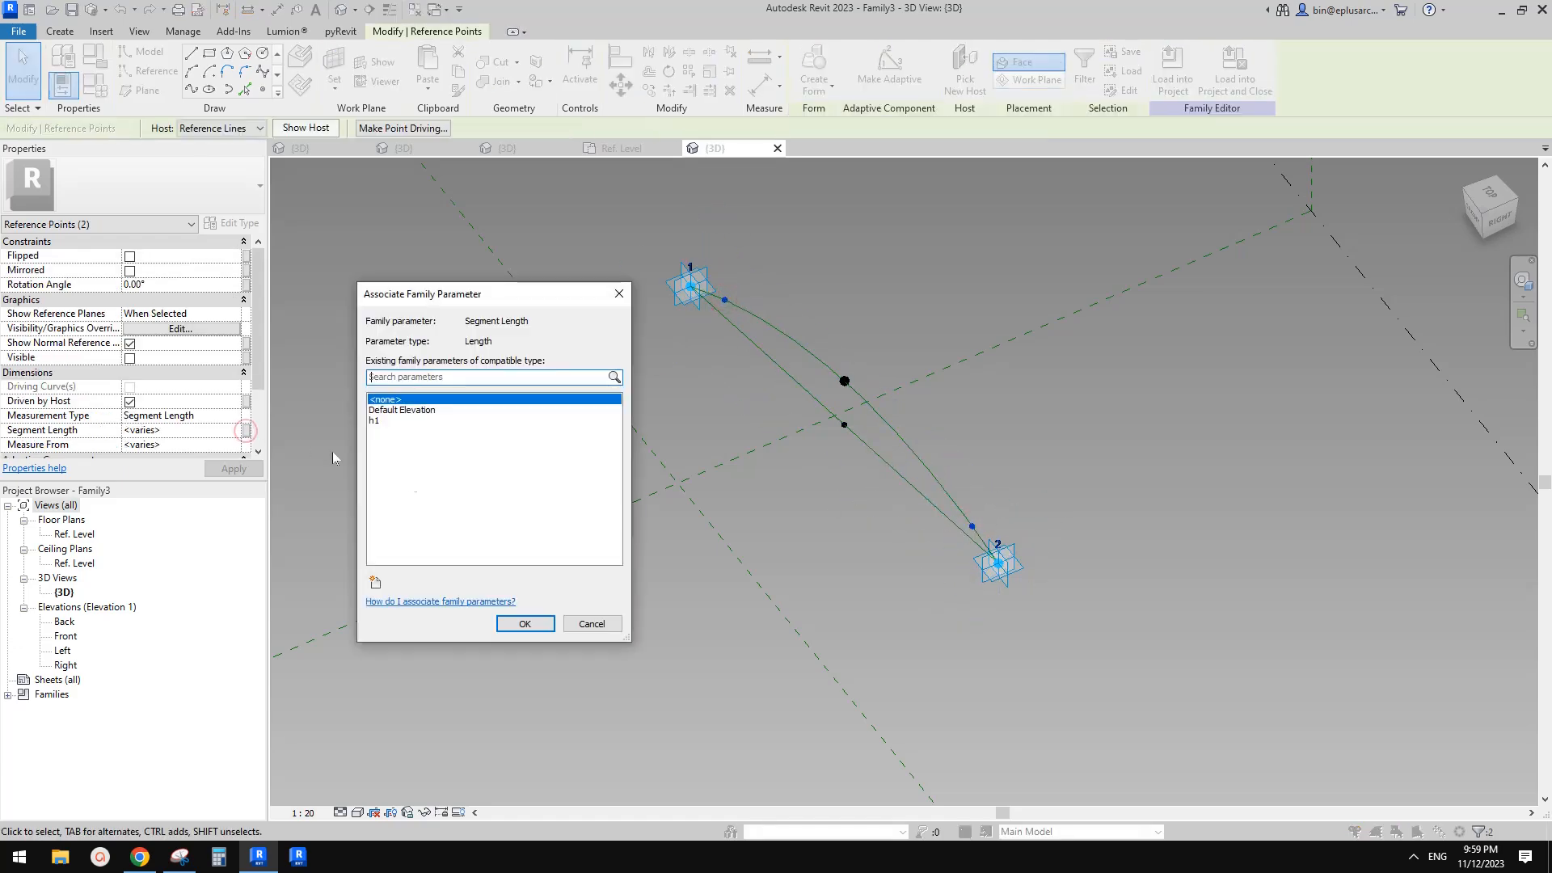
{"action": "left_click", "coordinate": [375, 583]}
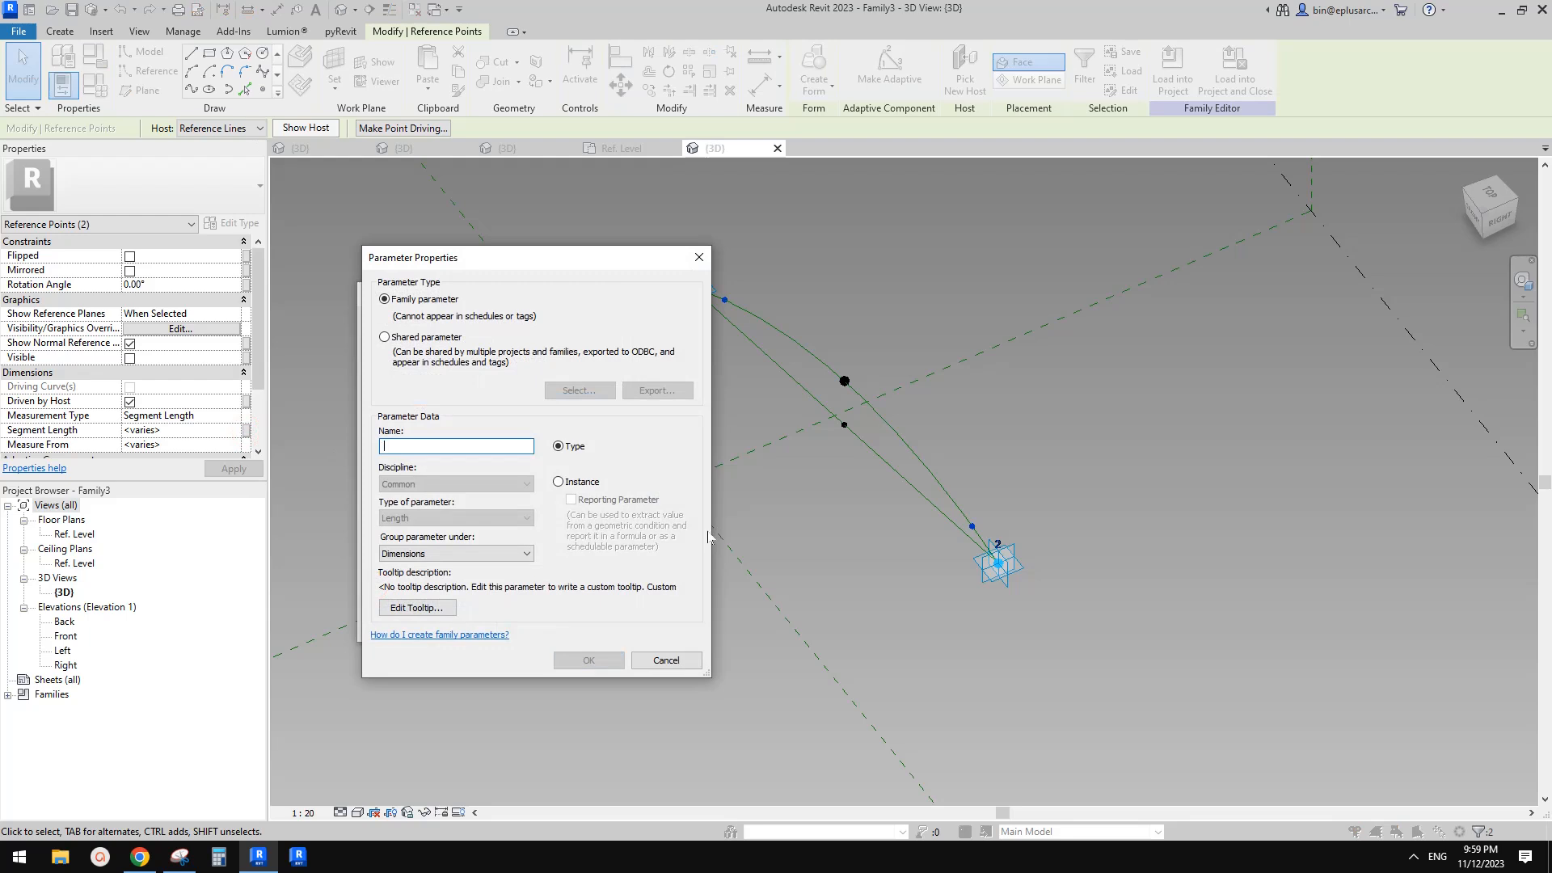
{"action": "left_click", "coordinate": [665, 660]}
{"action": "left_click", "coordinate": [589, 619]}
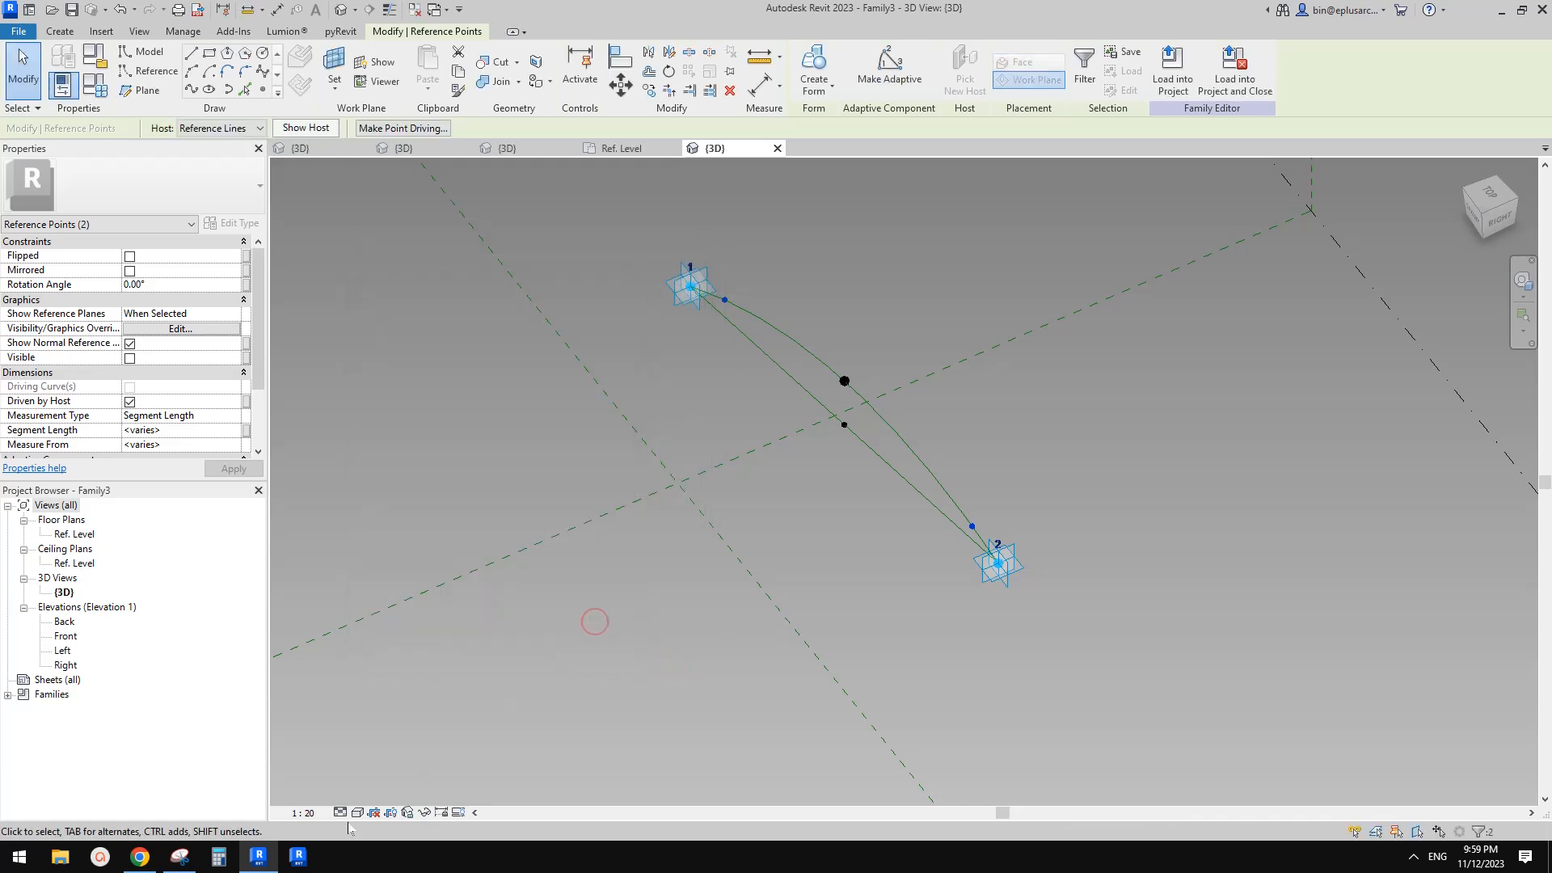
Annotate the Snipping Tool sketch with the width W, HW and HW/√3 relationships
{"action": "left_click", "coordinate": [179, 857]}
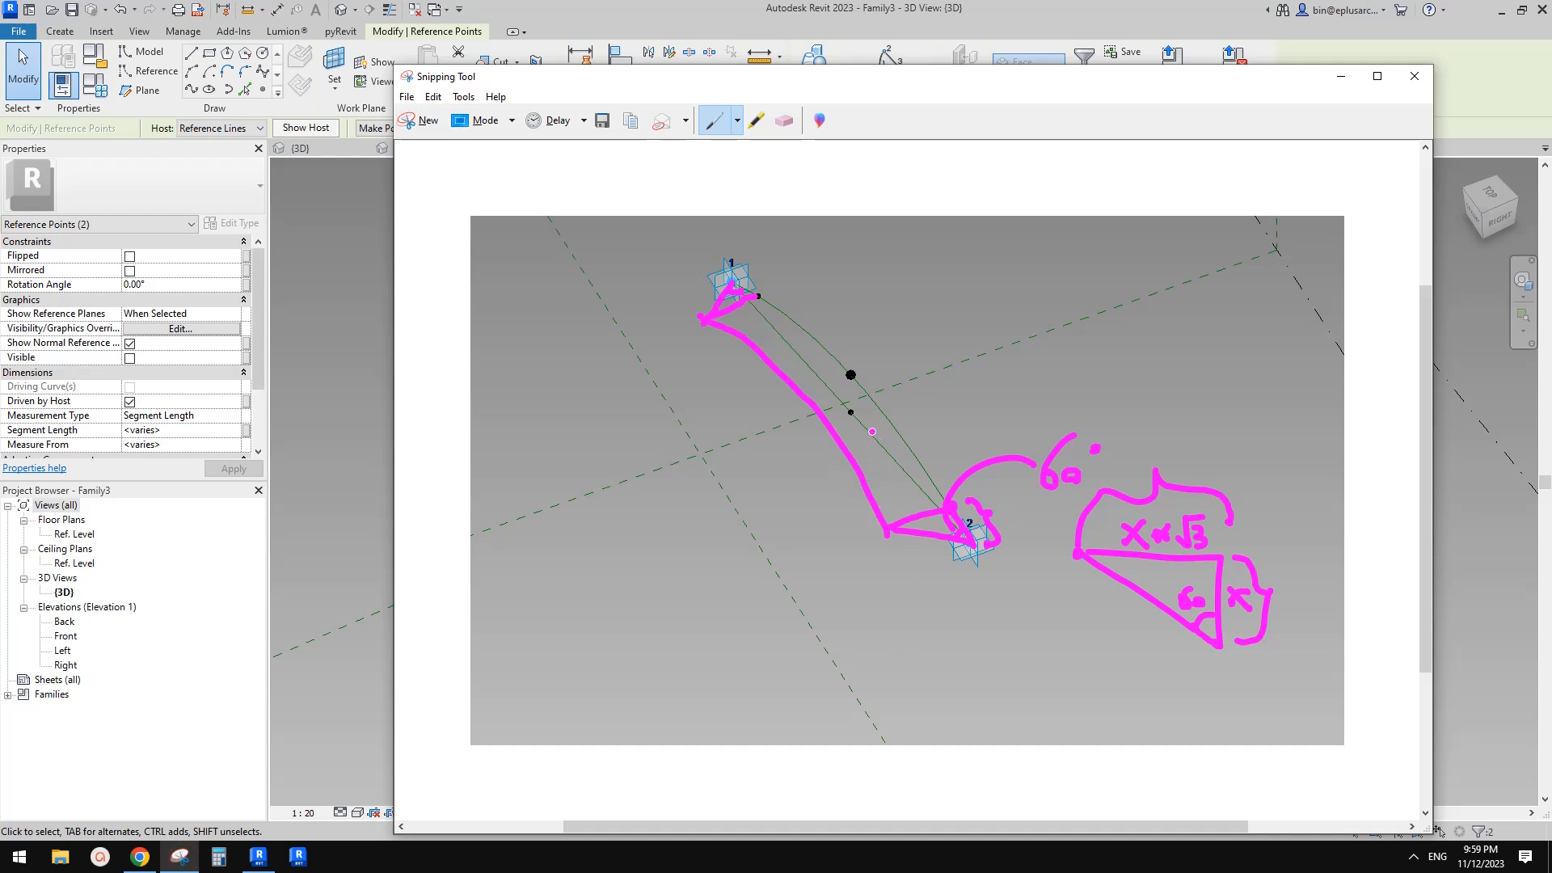
{"action": "mouse_move", "coordinate": [920, 511]}
{"action": "left_mouse_down"}
{"action": "mouse_move", "coordinate": [946, 423]}
{"action": "mouse_move", "coordinate": [1000, 385]}
{"action": "left_mouse_up"}
{"action": "left_click_drag", "start_coordinate": [909, 496], "coordinate": [939, 498]}
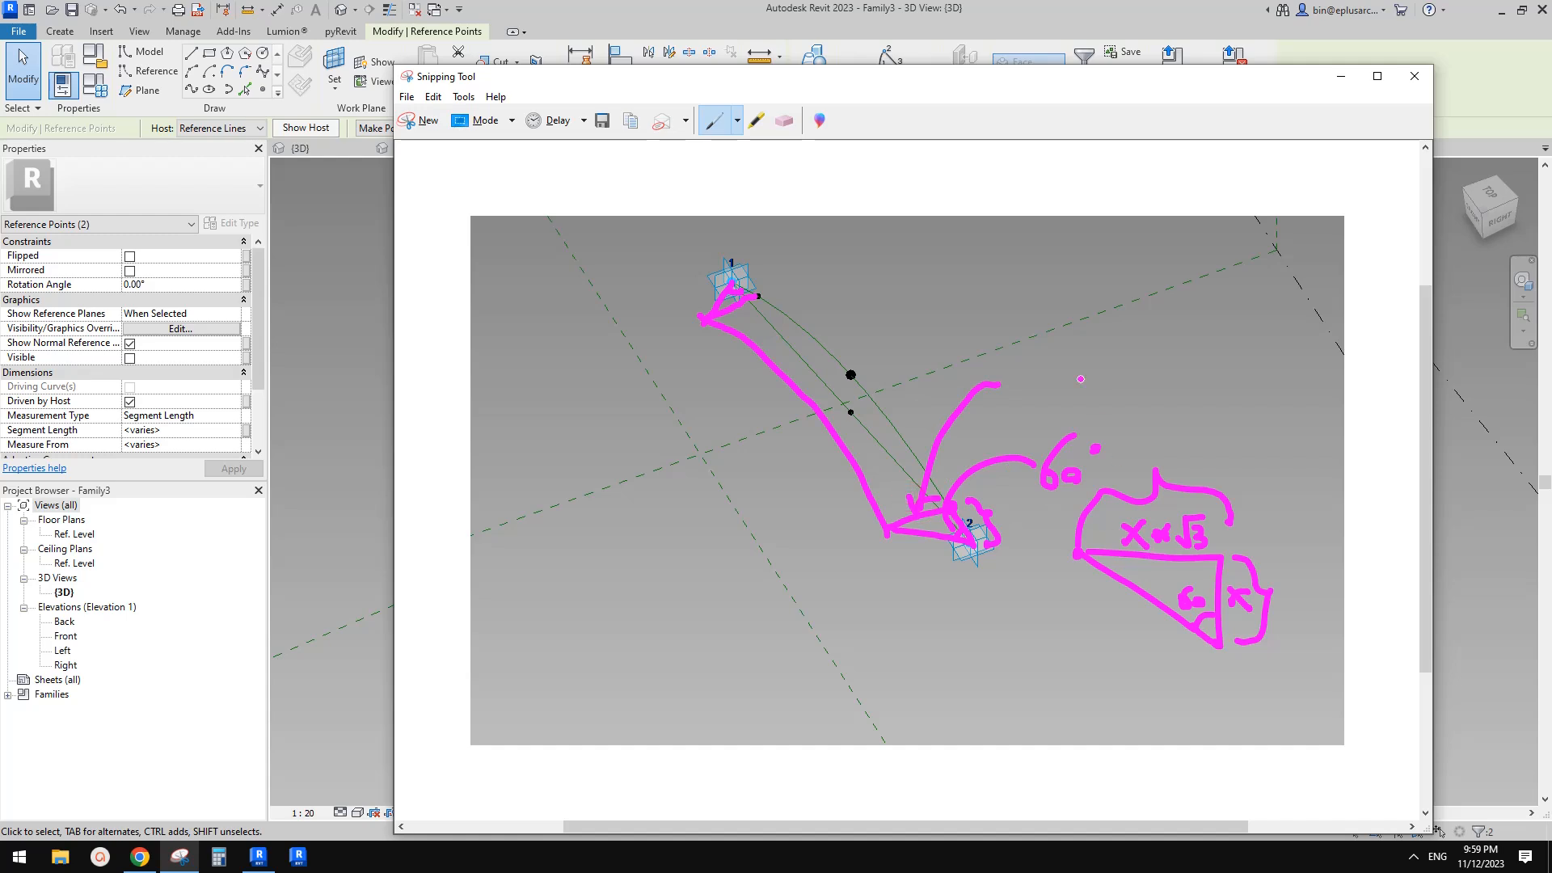
{"action": "mouse_move", "coordinate": [1040, 362]}
{"action": "left_mouse_down"}
{"action": "mouse_move", "coordinate": [1037, 330]}
{"action": "mouse_move", "coordinate": [1058, 361]}
{"action": "mouse_move", "coordinate": [1059, 343]}
{"action": "left_mouse_up"}
{"action": "mouse_move", "coordinate": [1064, 328]}
{"action": "left_mouse_down"}
{"action": "mouse_move", "coordinate": [1079, 357]}
{"action": "mouse_move", "coordinate": [1093, 325]}
{"action": "left_mouse_up"}
{"action": "mouse_move", "coordinate": [916, 324]}
{"action": "left_mouse_down"}
{"action": "mouse_move", "coordinate": [951, 372]}
{"action": "mouse_move", "coordinate": [799, 428]}
{"action": "mouse_move", "coordinate": [823, 410]}
{"action": "mouse_move", "coordinate": [824, 433]}
{"action": "left_mouse_up"}
{"action": "mouse_move", "coordinate": [830, 314]}
{"action": "left_mouse_down"}
{"action": "mouse_move", "coordinate": [846, 326]}
{"action": "mouse_move", "coordinate": [869, 312]}
{"action": "left_mouse_up"}
{"action": "mouse_move", "coordinate": [862, 389]}
{"action": "left_mouse_down"}
{"action": "mouse_move", "coordinate": [888, 421]}
{"action": "mouse_move", "coordinate": [813, 449]}
{"action": "mouse_move", "coordinate": [885, 426]}
{"action": "mouse_move", "coordinate": [832, 458]}
{"action": "left_mouse_up"}
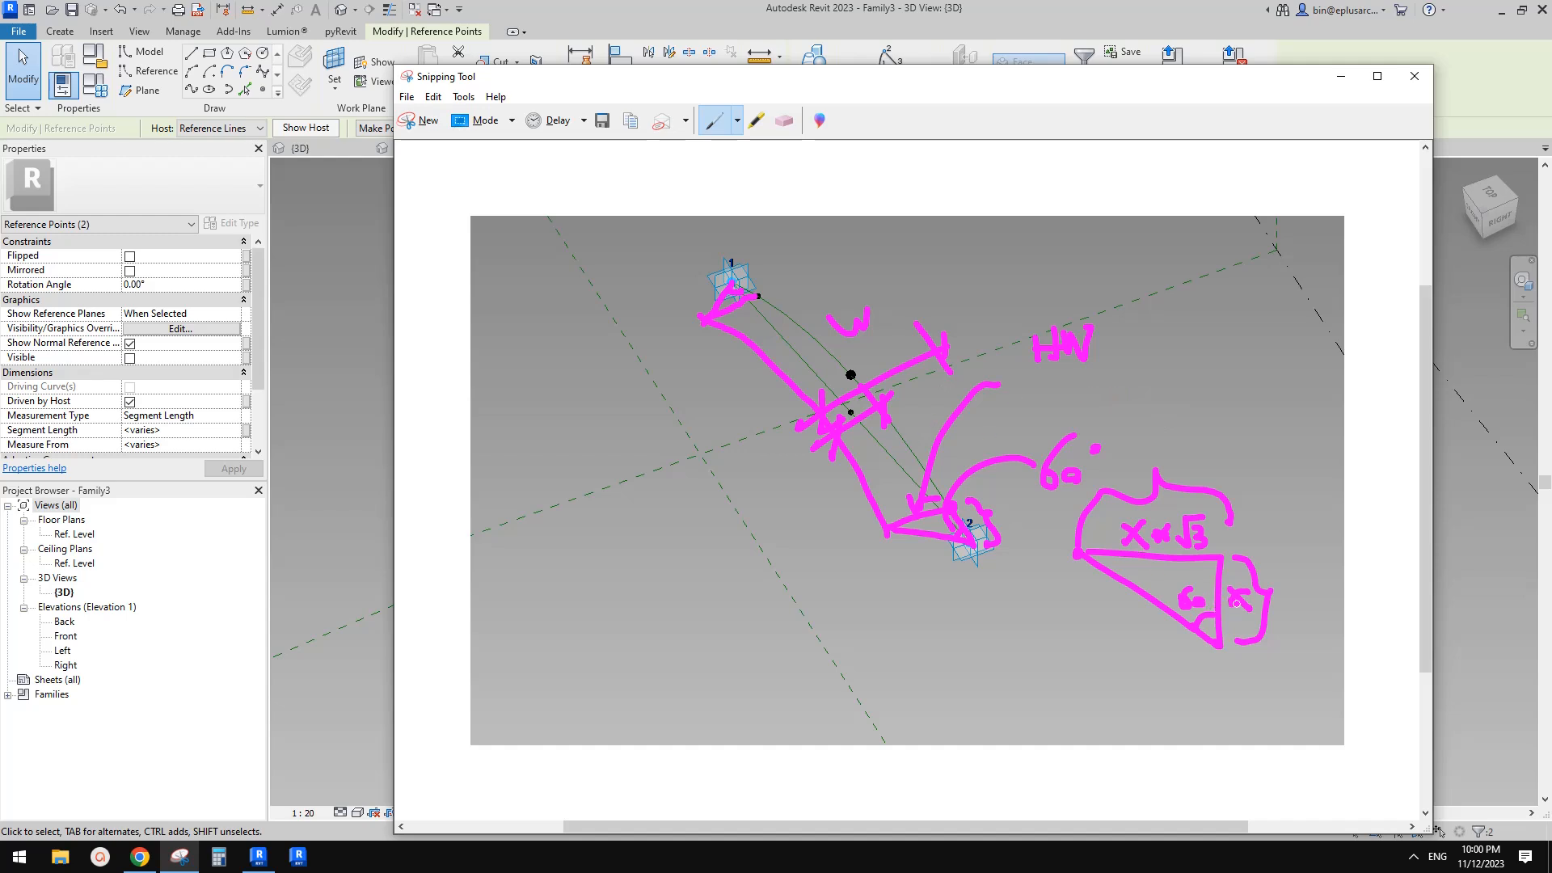
{"action": "mouse_move", "coordinate": [1173, 528]}
{"action": "left_mouse_down"}
{"action": "mouse_move", "coordinate": [1116, 538]}
{"action": "mouse_move", "coordinate": [1186, 520]}
{"action": "left_mouse_up"}
{"action": "mouse_move", "coordinate": [1144, 427]}
{"action": "left_mouse_down"}
{"action": "mouse_move", "coordinate": [1145, 458]}
{"action": "mouse_move", "coordinate": [1164, 442]}
{"action": "left_mouse_up"}
{"action": "mouse_move", "coordinate": [1163, 424]}
{"action": "left_mouse_down"}
{"action": "mouse_move", "coordinate": [1165, 458]}
{"action": "mouse_move", "coordinate": [1200, 429]}
{"action": "left_mouse_up"}
{"action": "left_click_drag", "start_coordinate": [1288, 576], "coordinate": [1289, 598]}
{"action": "left_click_drag", "start_coordinate": [1285, 587], "coordinate": [1305, 596]}
{"action": "mouse_move", "coordinate": [1310, 576]}
{"action": "left_mouse_down"}
{"action": "mouse_move", "coordinate": [1319, 594]}
{"action": "mouse_move", "coordinate": [1339, 574]}
{"action": "mouse_move", "coordinate": [1349, 601]}
{"action": "mouse_move", "coordinate": [1304, 644]}
{"action": "mouse_move", "coordinate": [1318, 624]}
{"action": "mouse_move", "coordinate": [1319, 646]}
{"action": "left_mouse_up"}
{"action": "mouse_move", "coordinate": [1225, 591]}
{"action": "left_mouse_down"}
{"action": "mouse_move", "coordinate": [1252, 604]}
{"action": "mouse_move", "coordinate": [1240, 600]}
{"action": "left_mouse_up"}
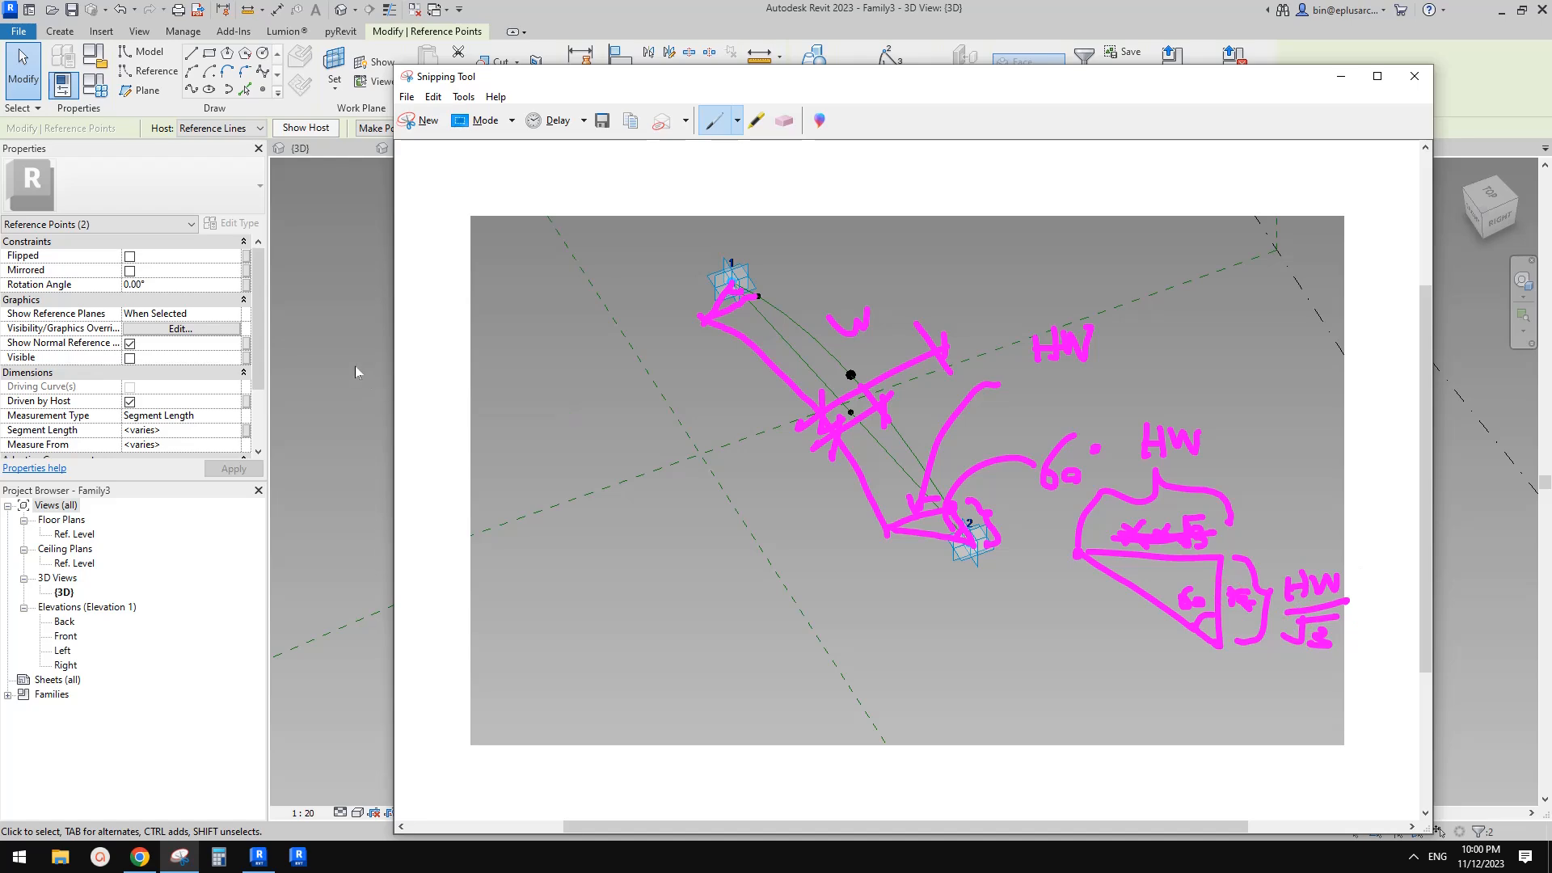
{"action": "left_click", "coordinate": [355, 372]}
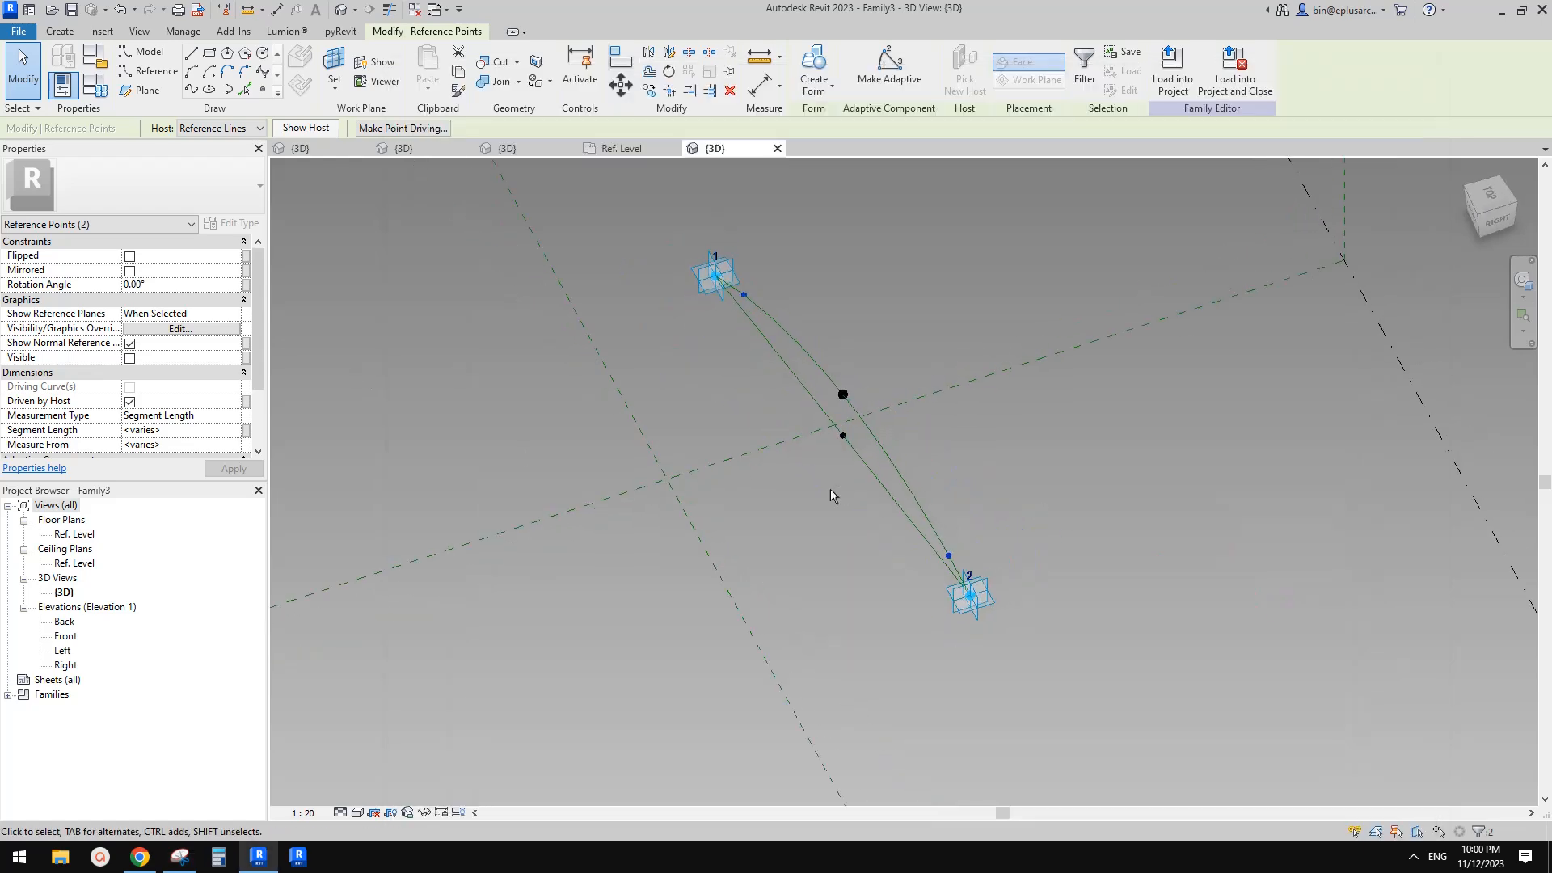
Add a new instance length parameter named hw in Family Types and set it to 10
{"action": "left_click", "coordinate": [97, 87]}
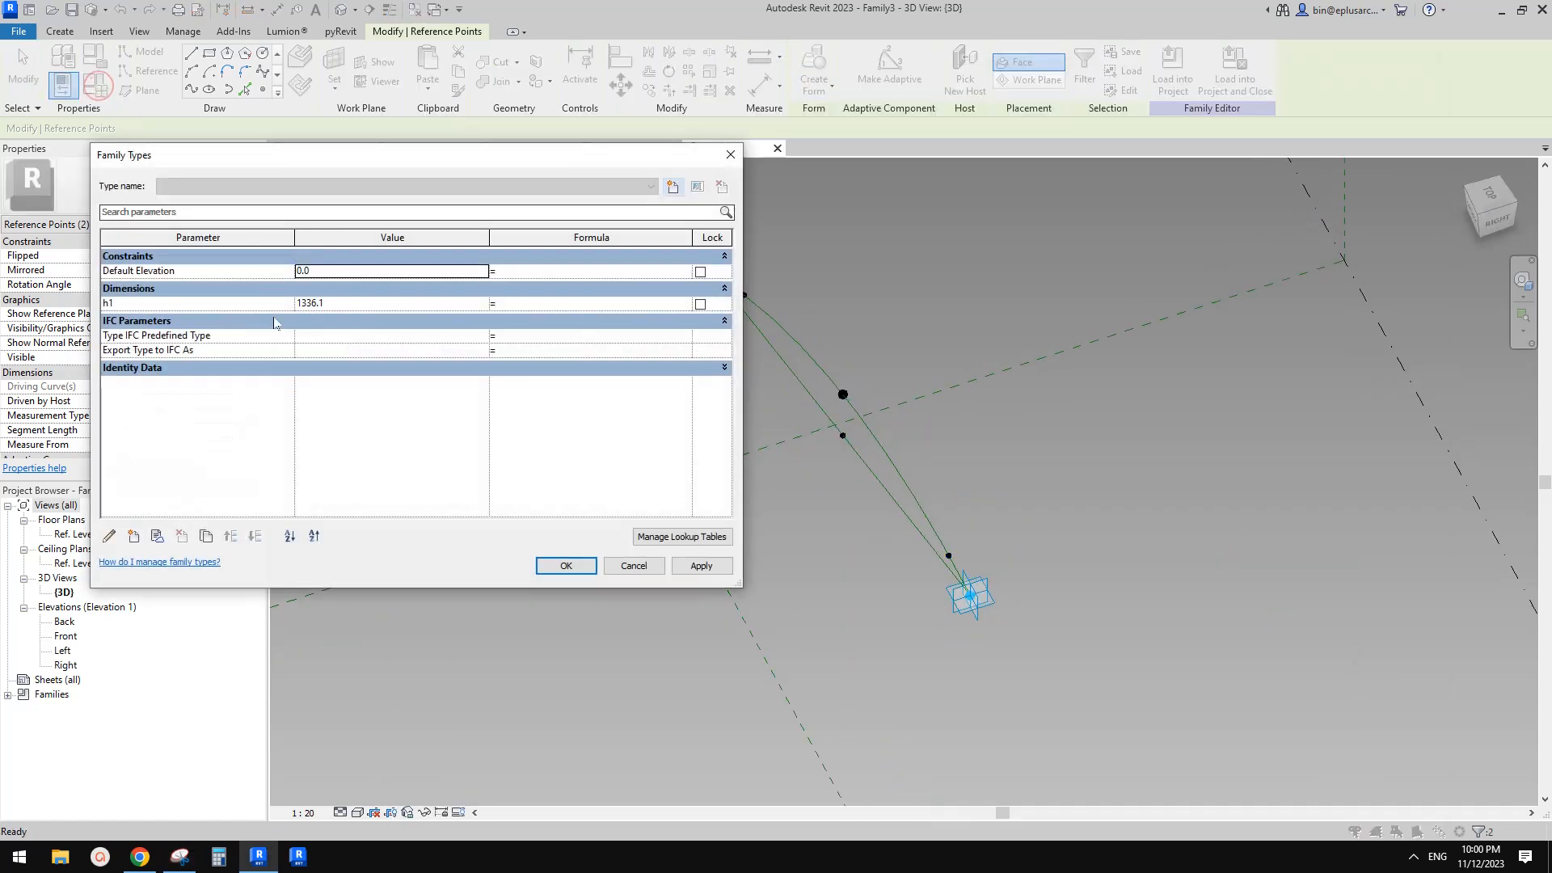
{"action": "left_click", "coordinate": [134, 536]}
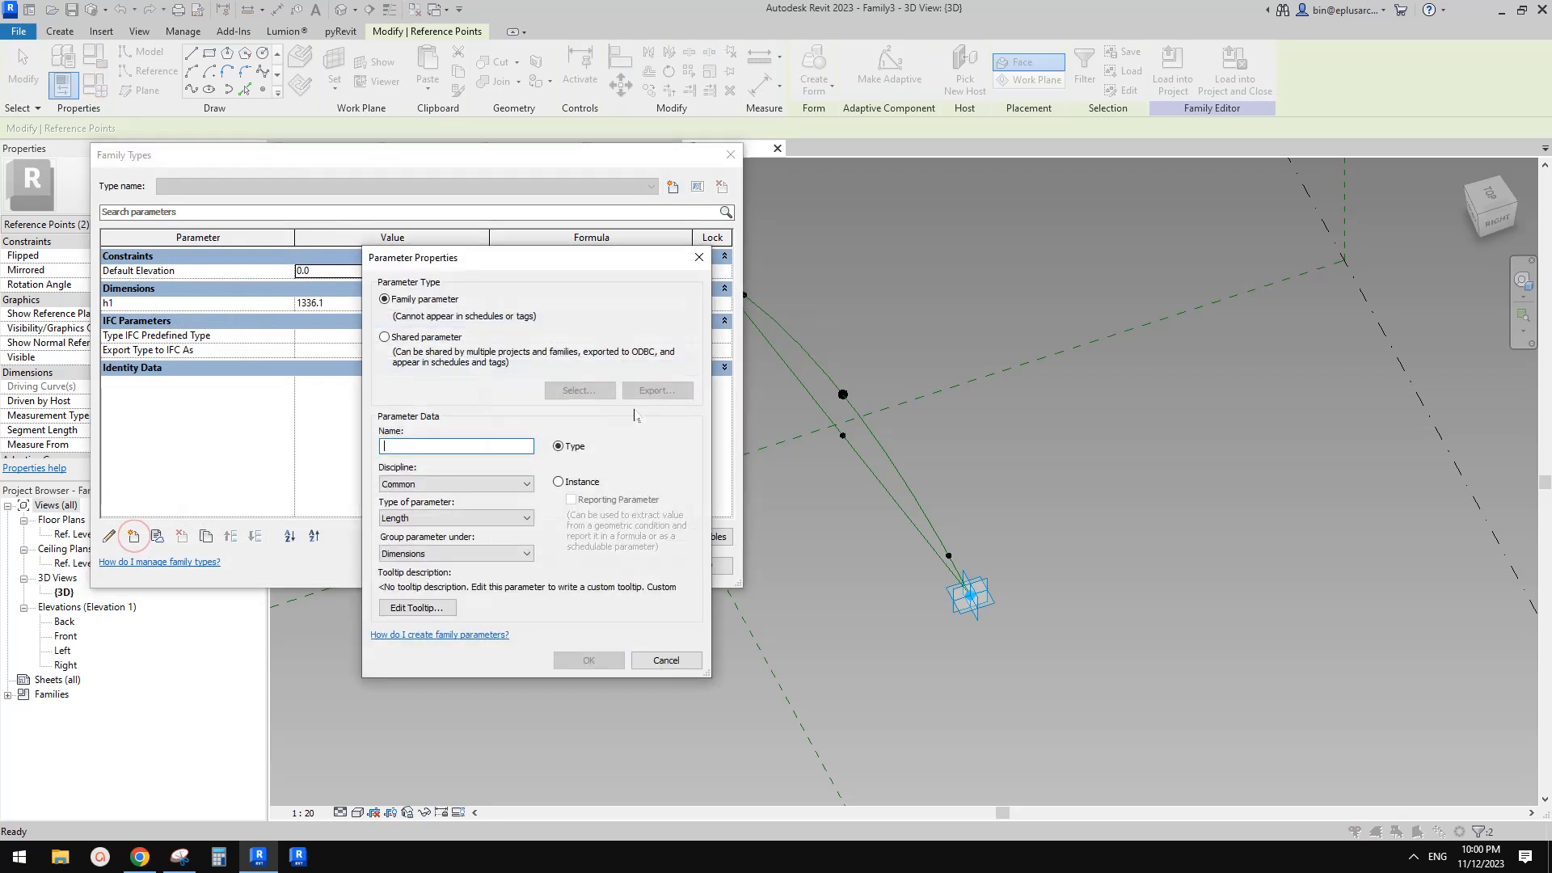
{"action": "type", "text": "hw"}
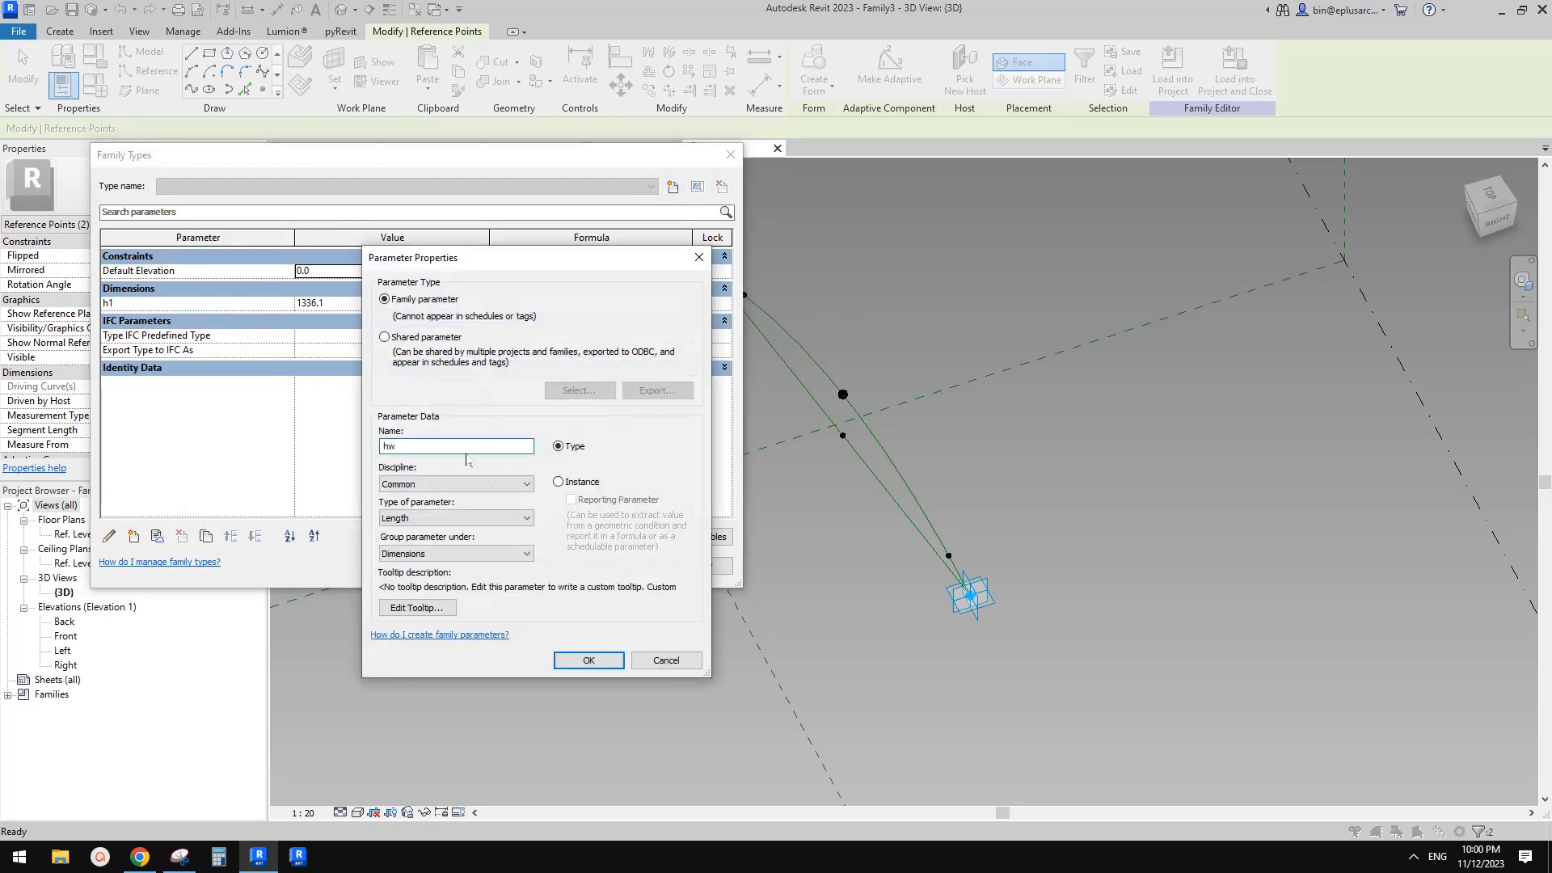
{"action": "left_click", "coordinate": [558, 482]}
{"action": "left_click", "coordinate": [589, 660]}
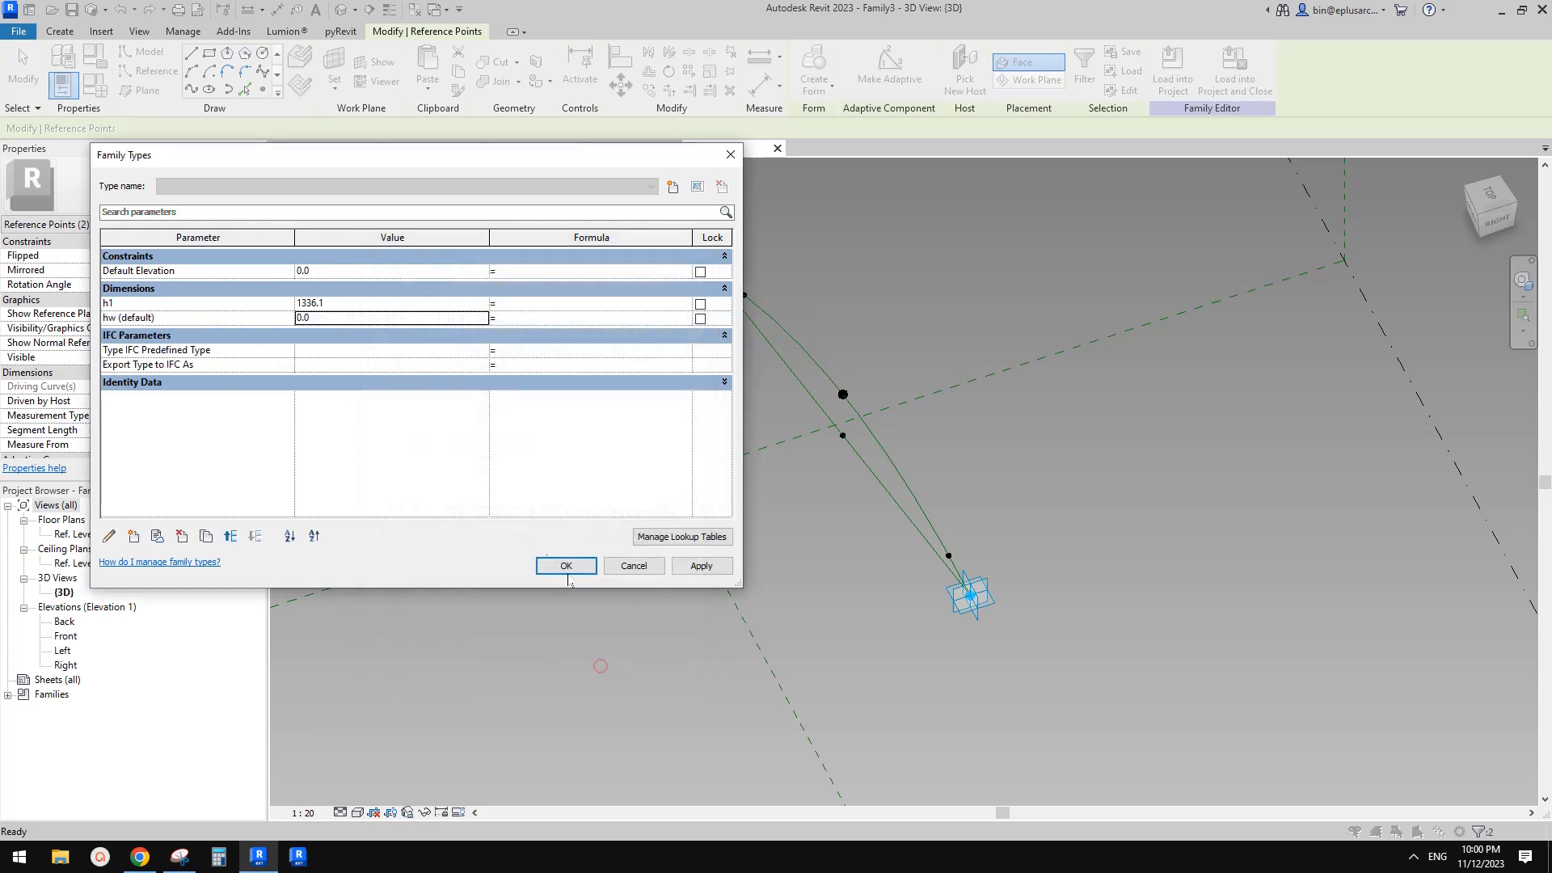
{"action": "left_click", "coordinate": [340, 318]}
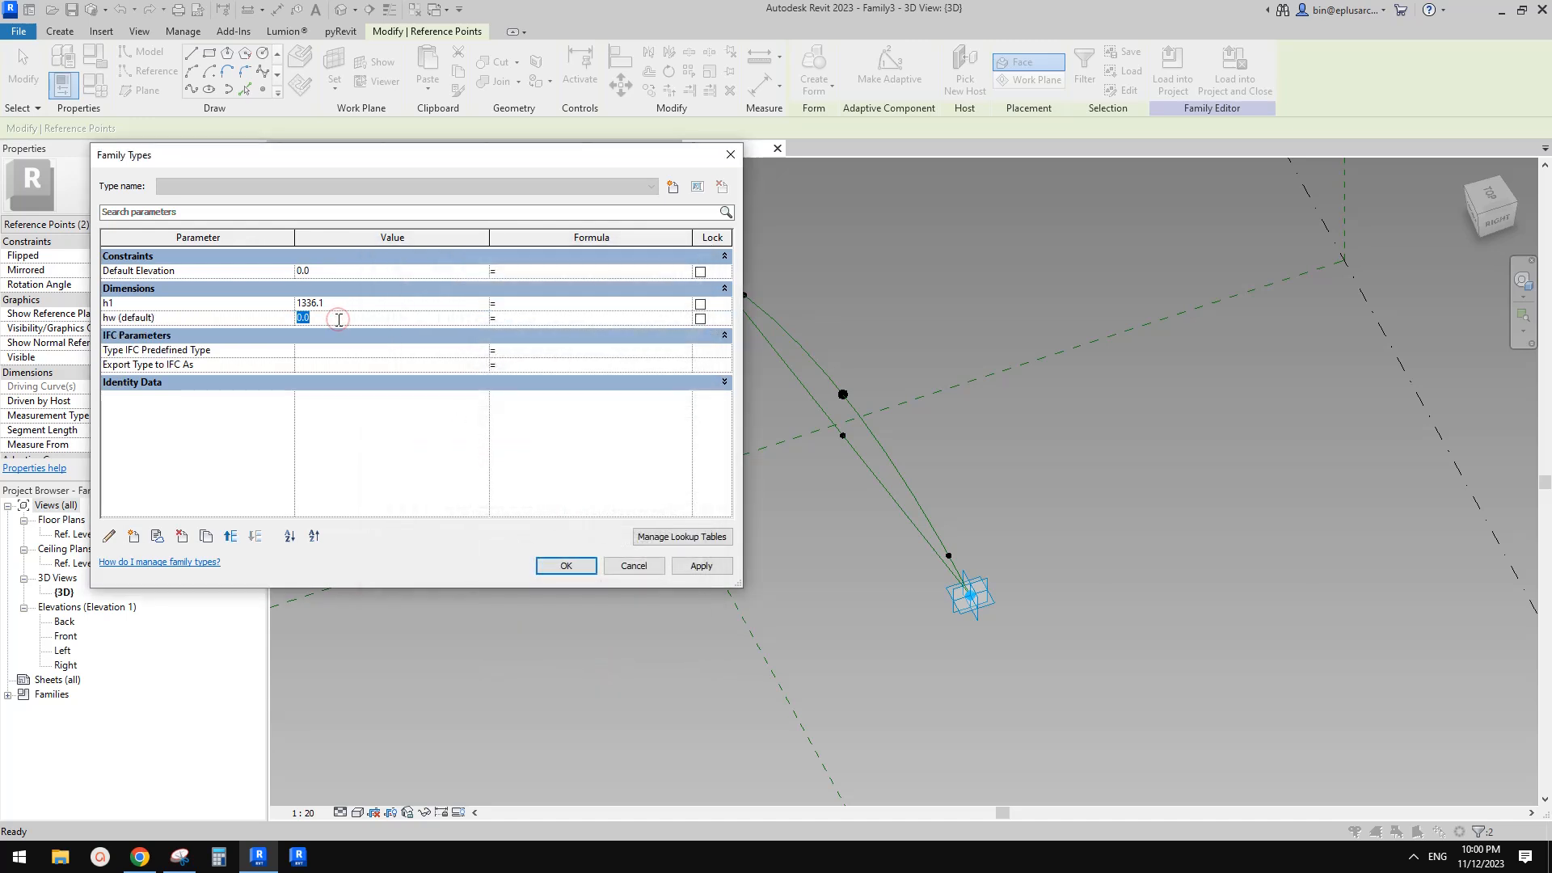
{"action": "type", "text": "10"}
{"action": "left_click", "coordinate": [566, 566]}
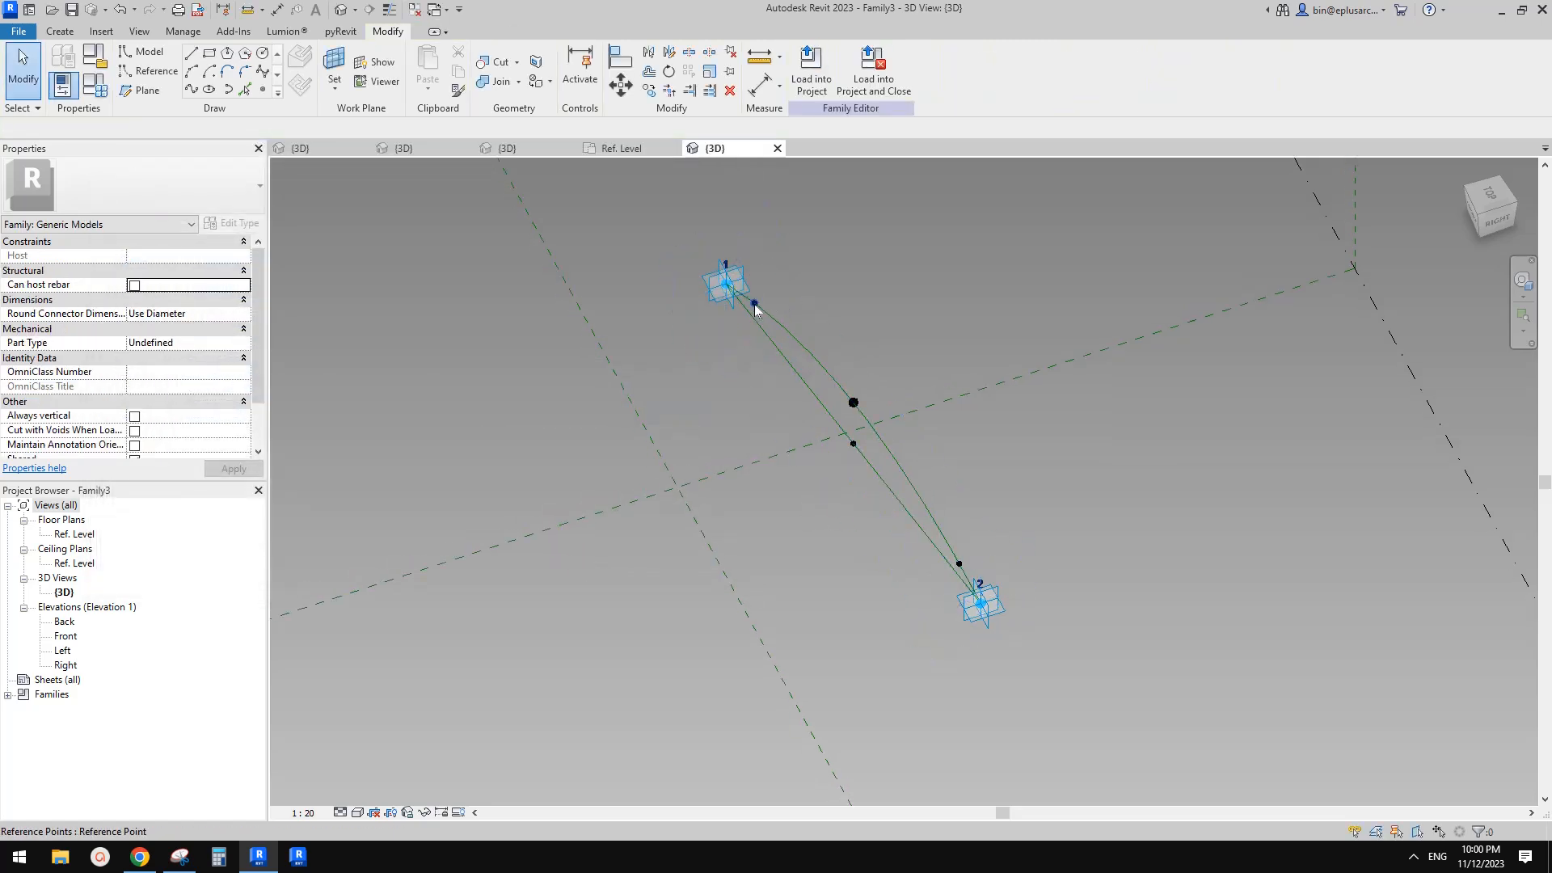
{"action": "left_click", "coordinate": [754, 303]}
{"action": "left_click", "coordinate": [959, 566], "text": "ctrl"}
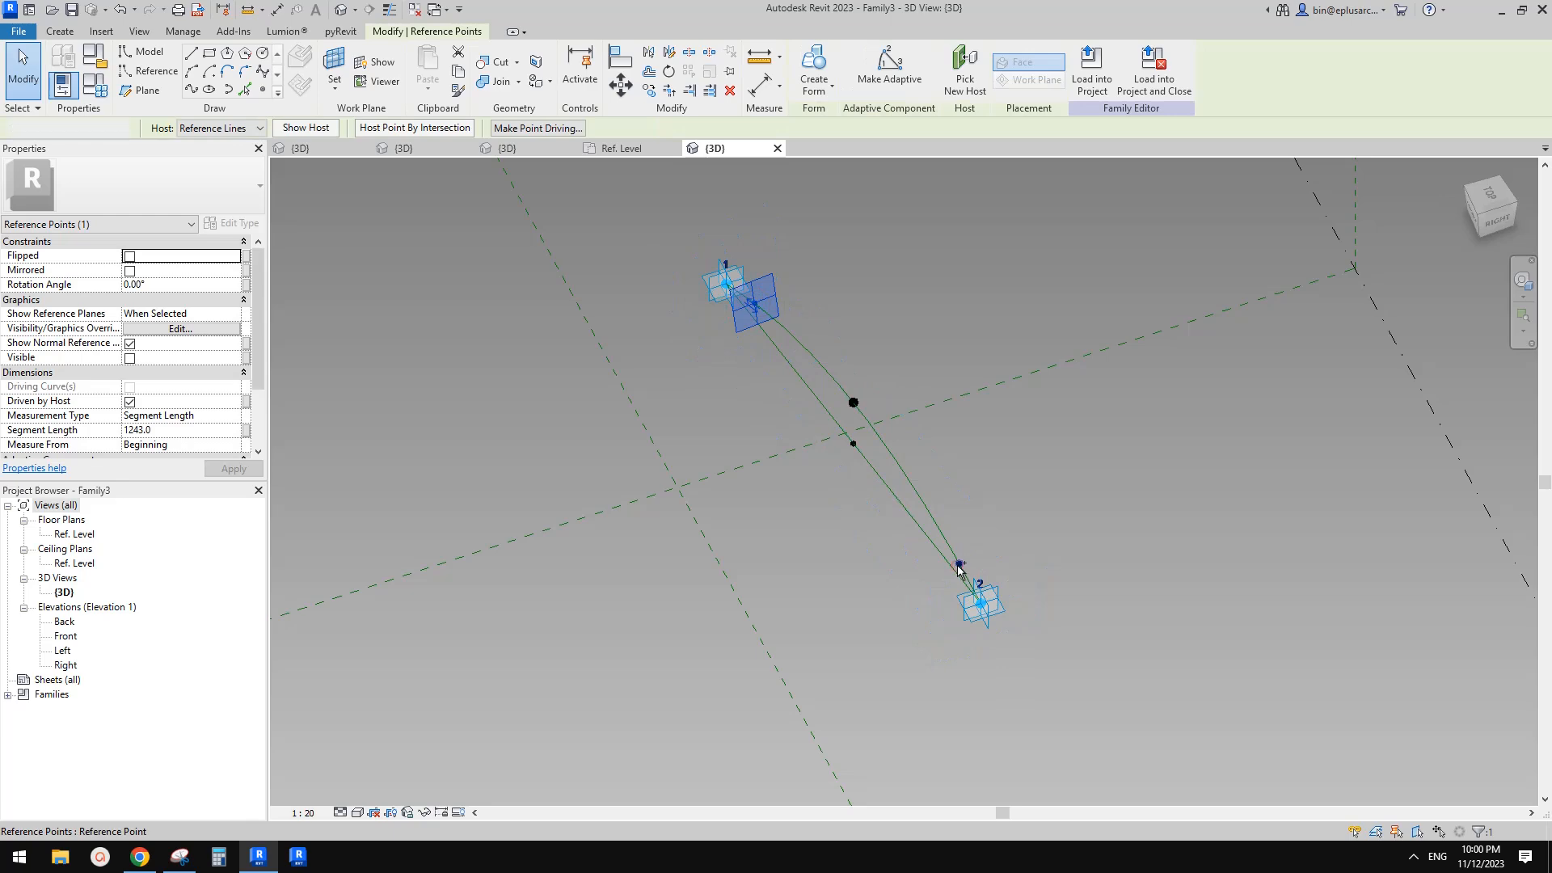
{"action": "middle_click_drag", "start_coordinate": [850, 545], "coordinate": [904, 557], "text": "shift"}
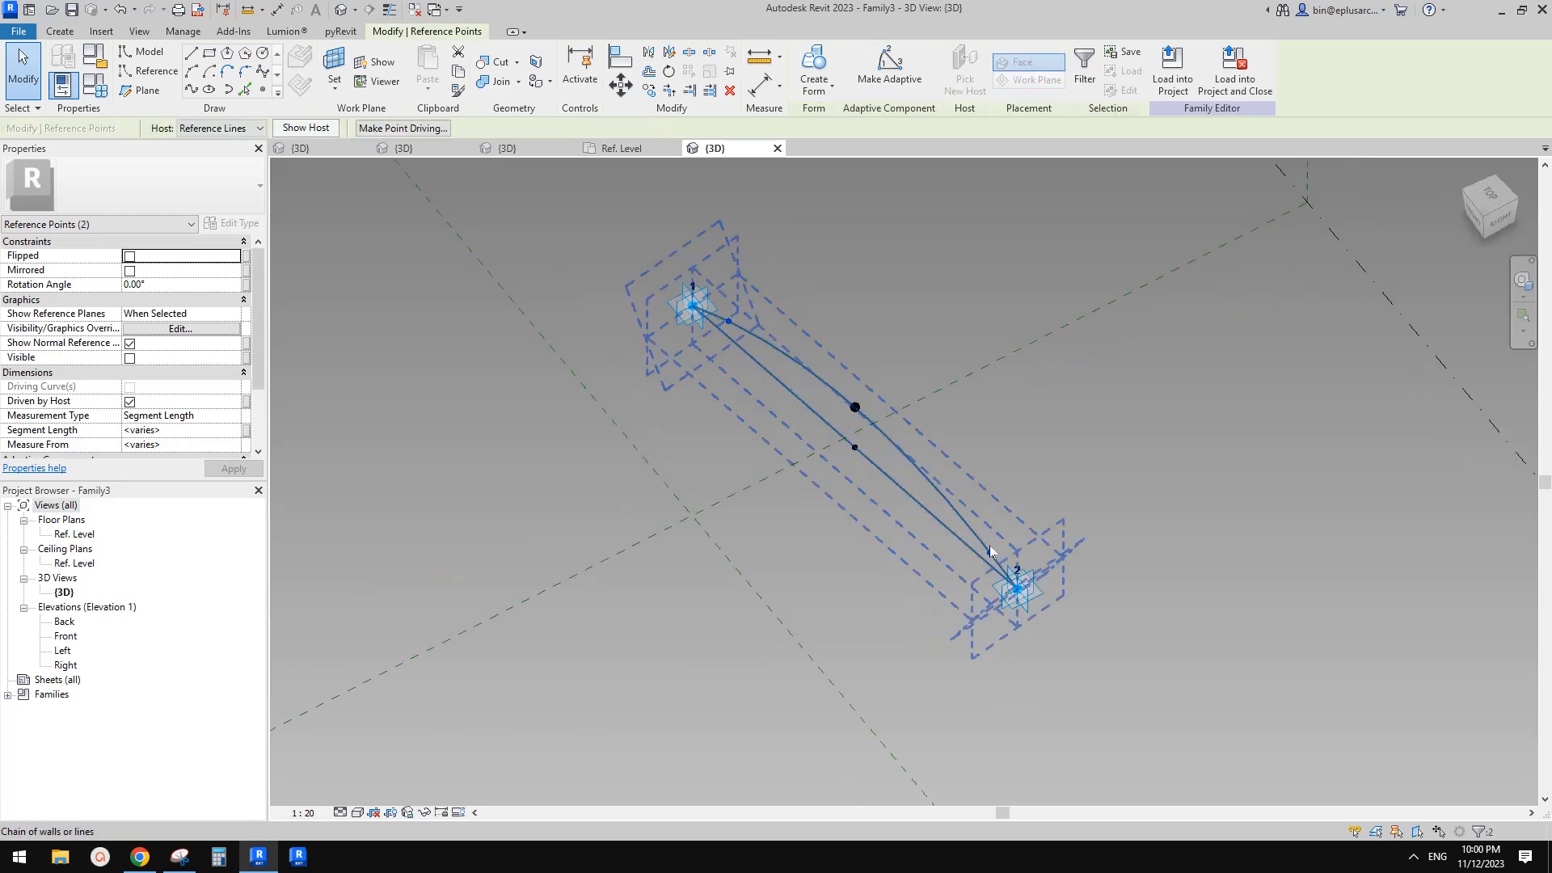
{"action": "left_click", "coordinate": [94, 84]}
{"action": "left_click", "coordinate": [133, 540]}
{"action": "key", "text": "Escape"}
{"action": "key", "text": "Escape"}
{"action": "key", "text": "Escape"}
Associate both hosted points' Segment Length with a new instance length parameter named ofs
{"action": "left_click", "coordinate": [992, 553]}
{"action": "left_click", "coordinate": [729, 321], "text": "ctrl"}
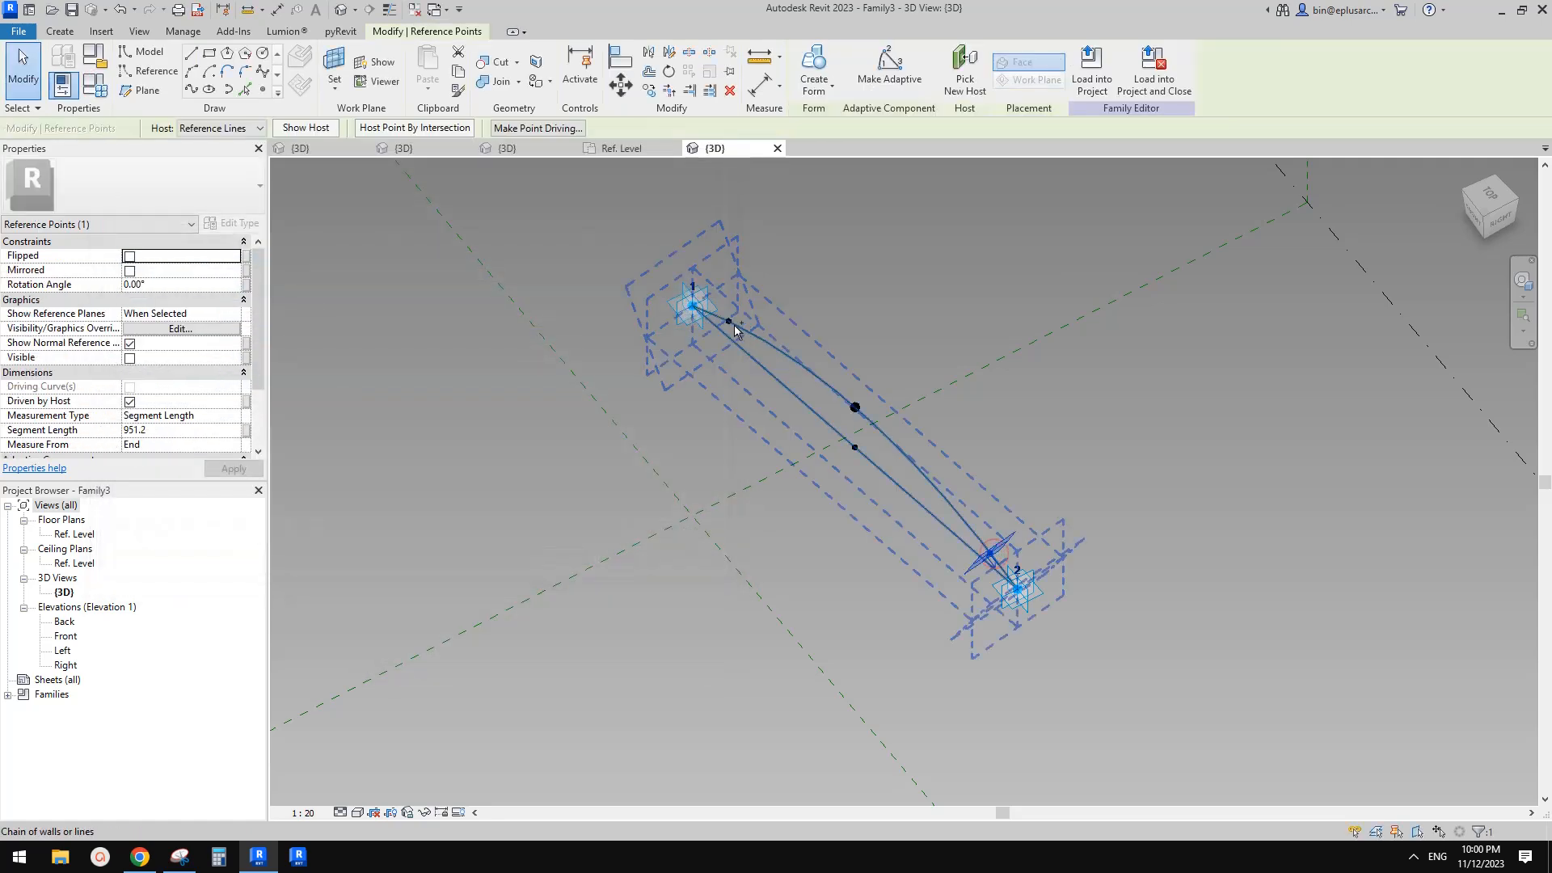
{"action": "left_click", "coordinate": [248, 431]}
{"action": "left_click", "coordinate": [376, 582]}
{"action": "type", "text": "ofs"}
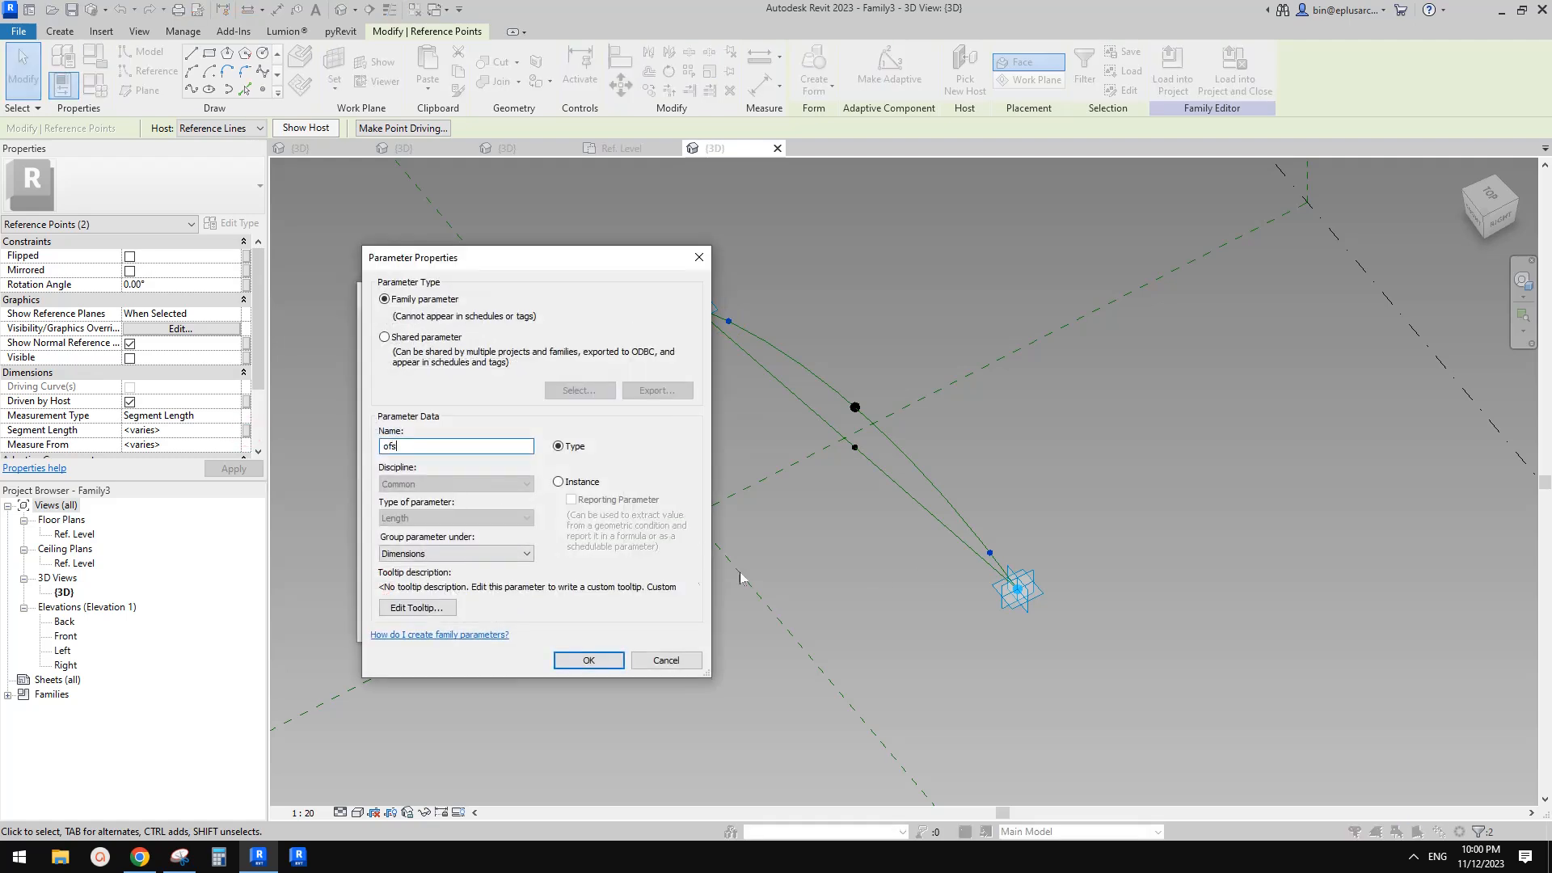
{"action": "left_click", "coordinate": [558, 482]}
{"action": "left_click", "coordinate": [602, 667]}
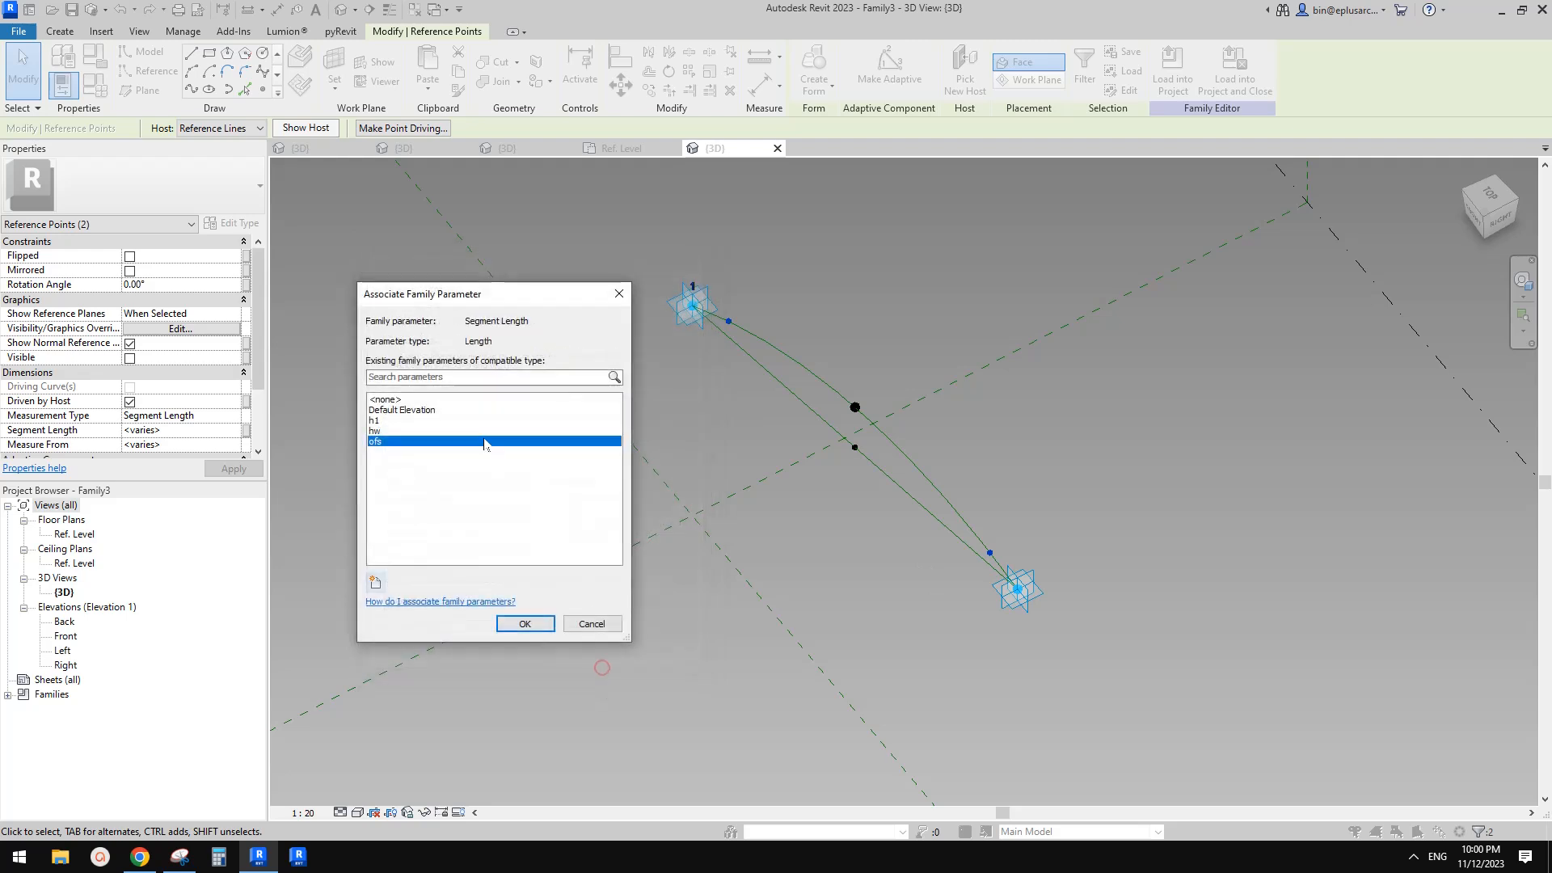
{"action": "left_click", "coordinate": [539, 623]}
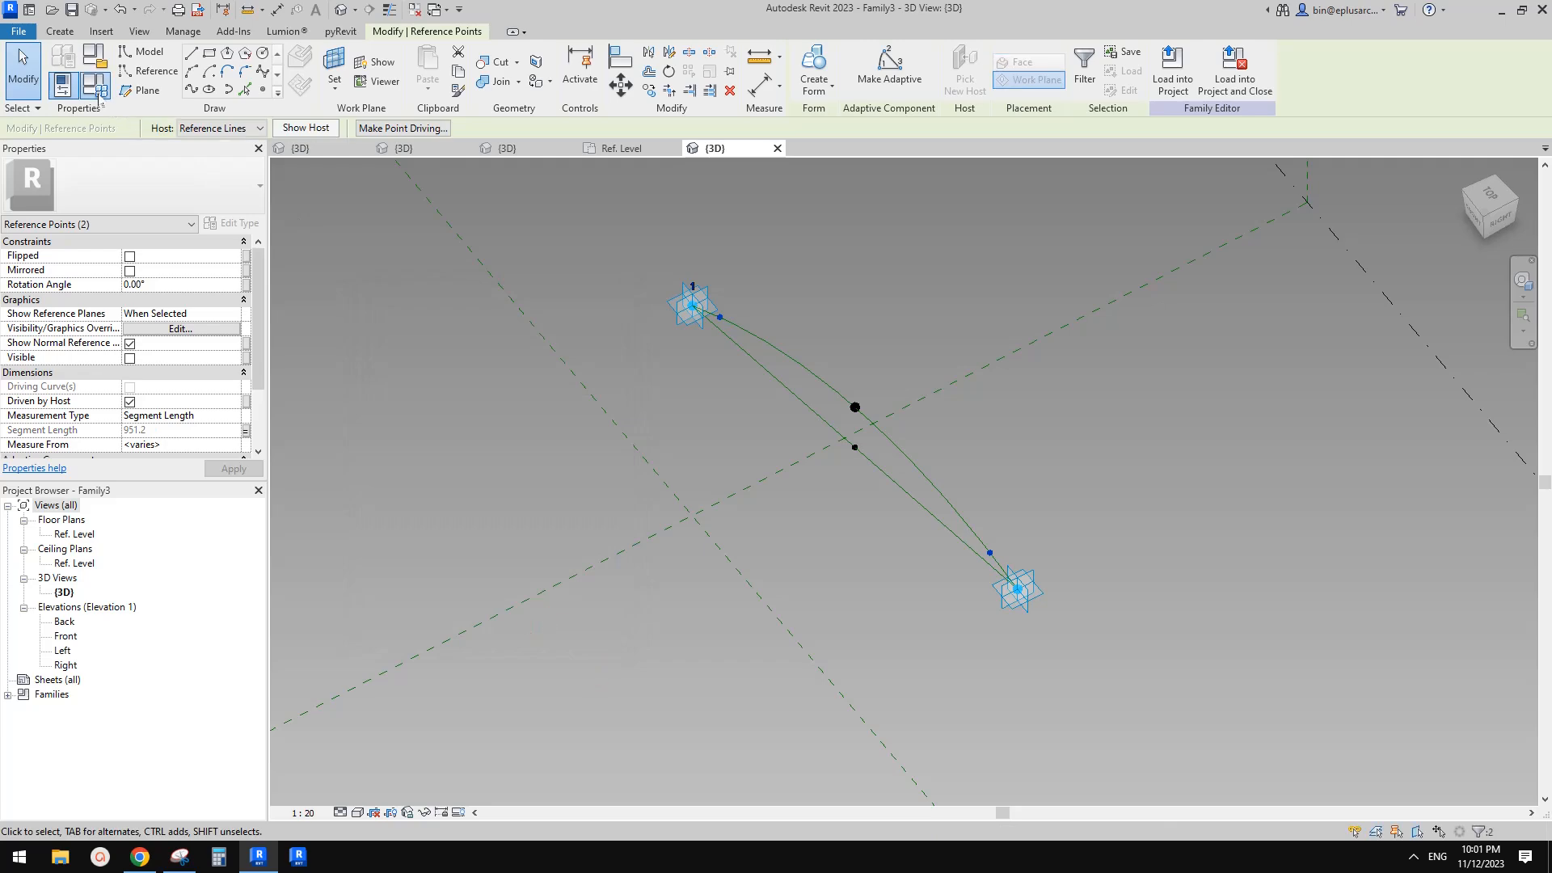
Give the ofs parameter the formula hw/sqrt(3) in Family Types and apply it
{"action": "left_click", "coordinate": [94, 85]}
{"action": "left_click", "coordinate": [497, 338]}
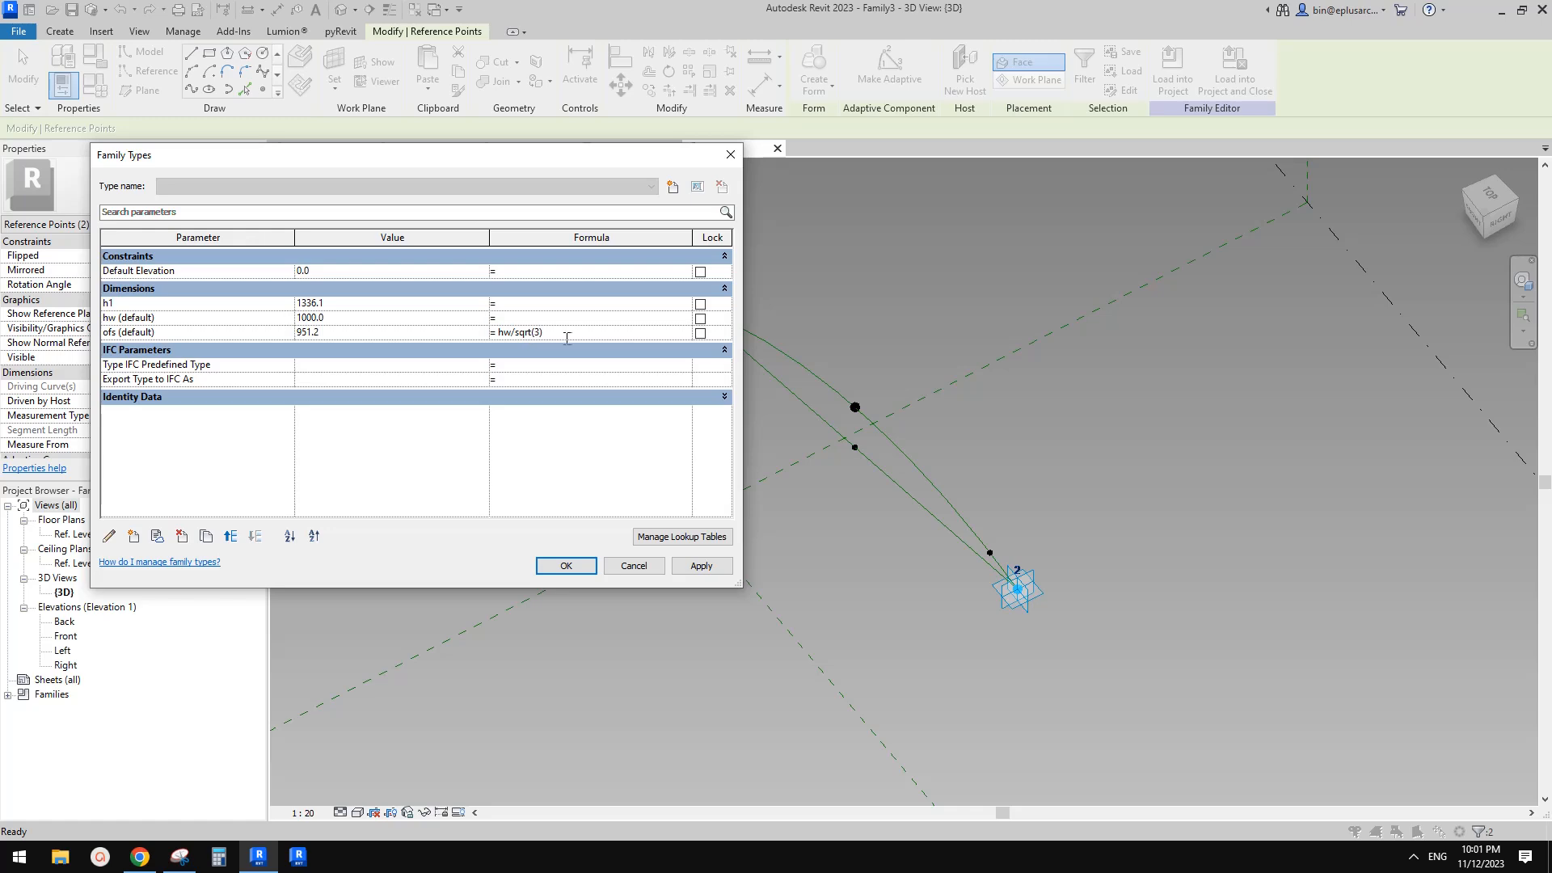
{"action": "left_click", "coordinate": [701, 565]}
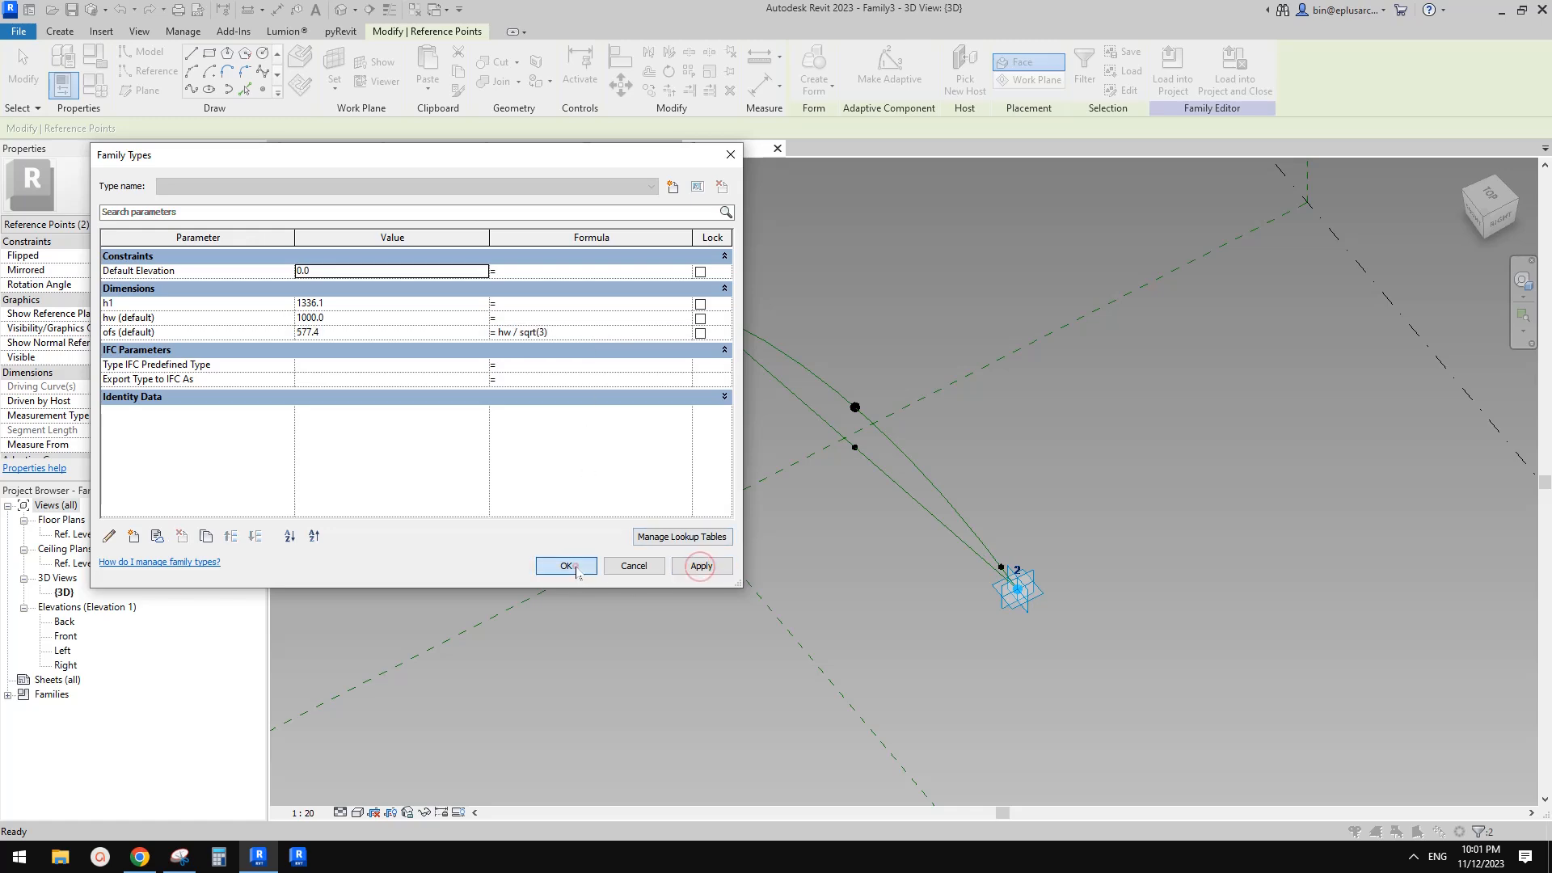
{"action": "left_click", "coordinate": [566, 565]}
Place a reference point on the work plane of the hosted point near adaptive point 2
{"action": "middle_click_drag", "start_coordinate": [1010, 556], "coordinate": [970, 616], "text": "shift"}
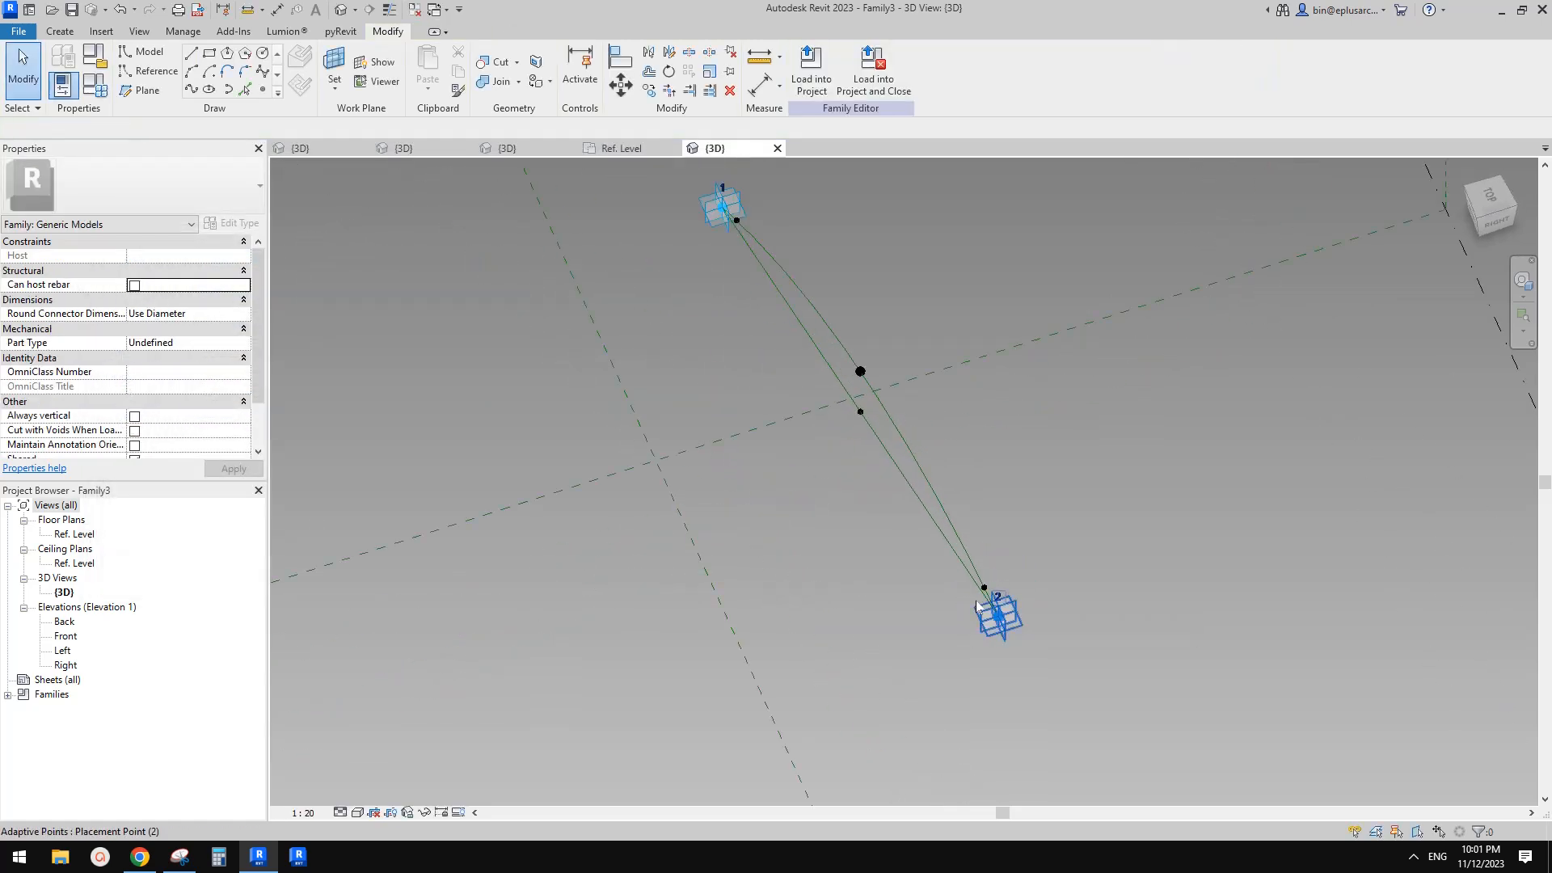
{"action": "middle_click_drag", "start_coordinate": [988, 607], "coordinate": [1025, 604], "text": "shift"}
{"action": "middle_click_drag", "start_coordinate": [716, 375], "coordinate": [836, 459], "text": "shift"}
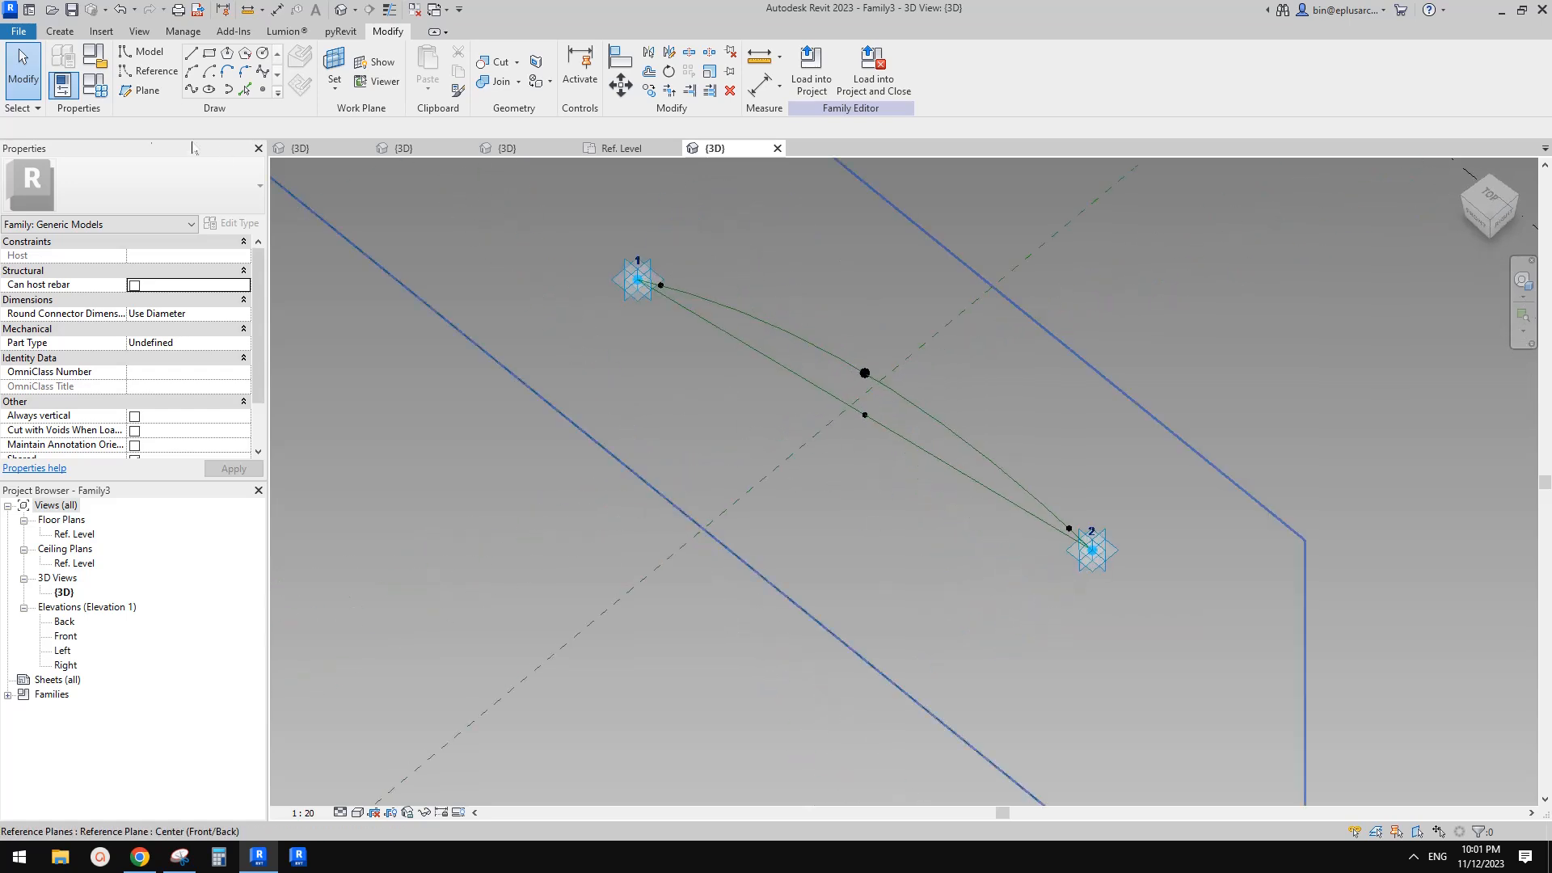
{"action": "left_click", "coordinate": [263, 89]}
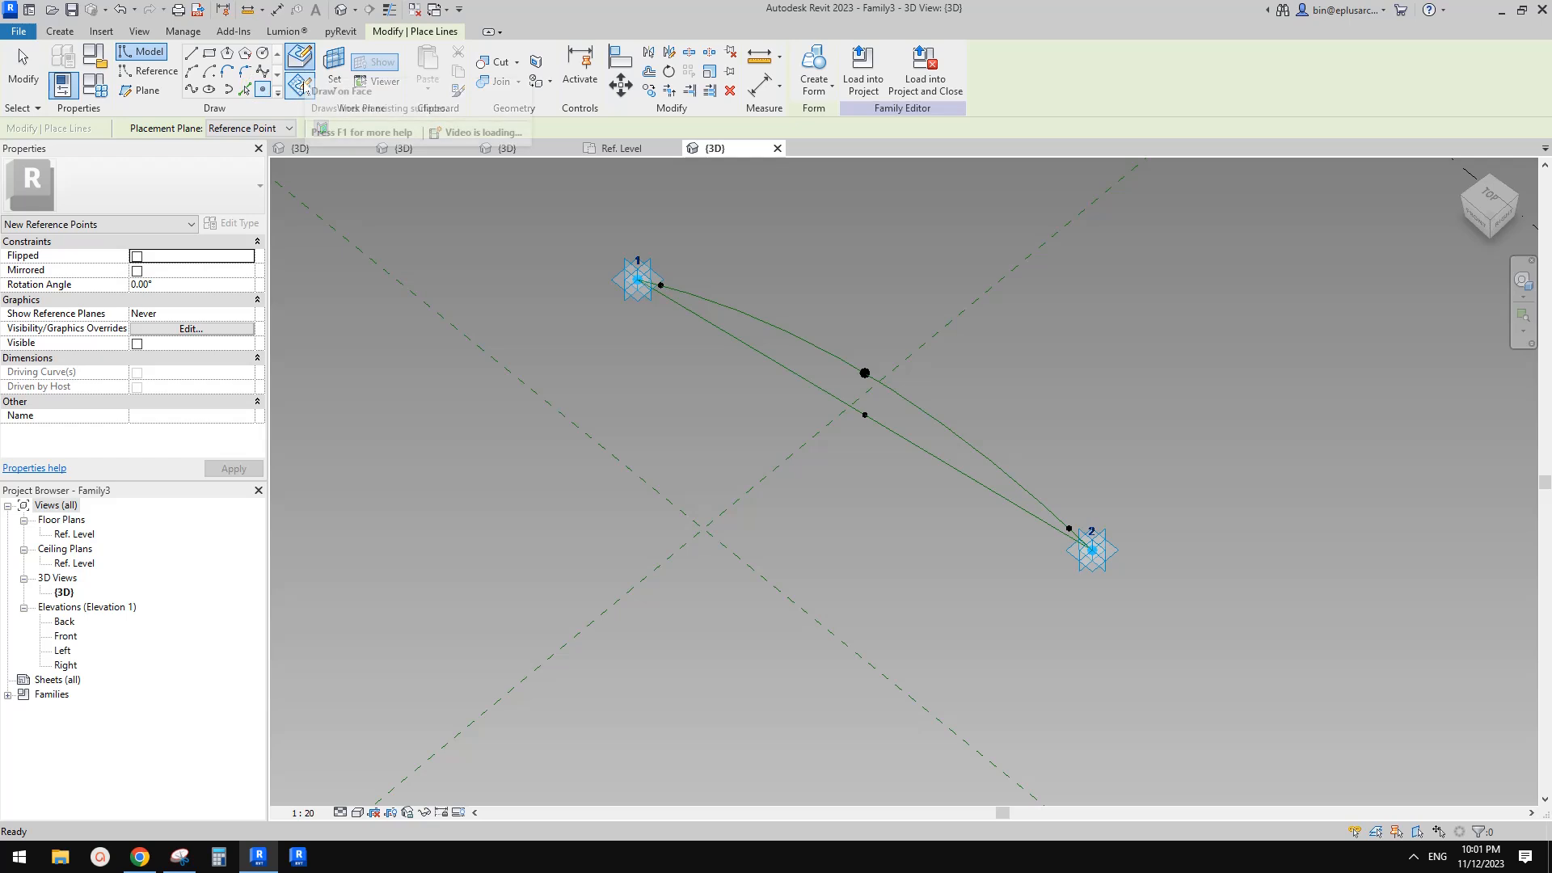
{"action": "left_click", "coordinate": [333, 73]}
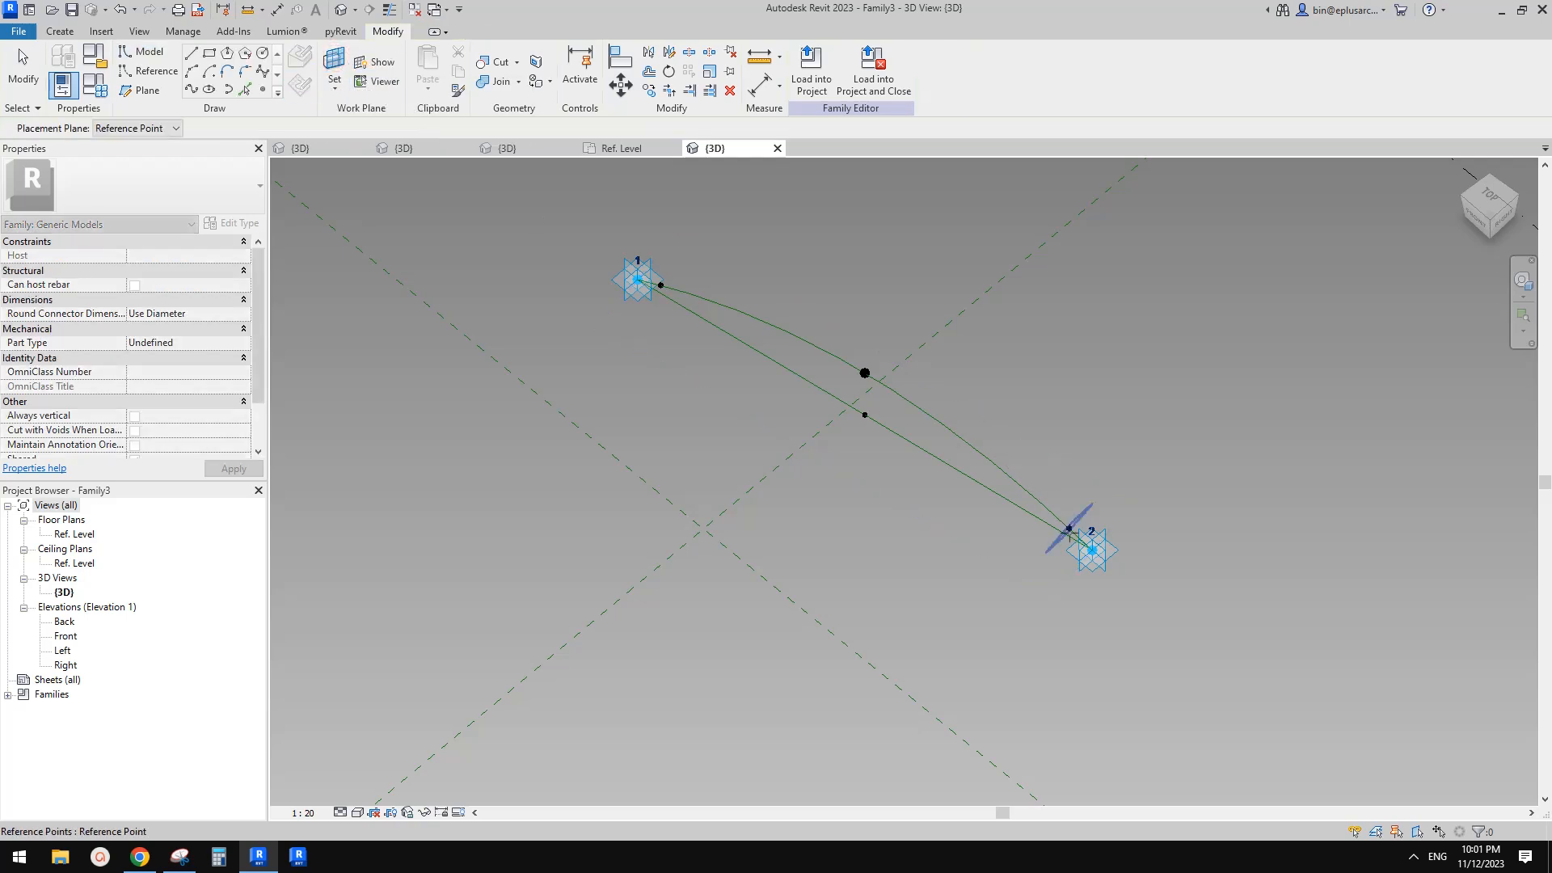
{"action": "mouse_move", "coordinate": [1069, 529]}
{"action": "middle_mouse_down", "text": "shift"}
{"action": "mouse_move", "coordinate": [1011, 534]}
{"action": "mouse_move", "coordinate": [1067, 505]}
{"action": "mouse_move", "coordinate": [1029, 544]}
{"action": "mouse_move", "coordinate": [890, 531]}
{"action": "mouse_move", "coordinate": [1088, 511]}
{"action": "middle_mouse_up", "text": "shift"}
{"action": "scroll", "coordinate": [1078, 509], "scroll_direction": "up", "scroll_amount": 2}
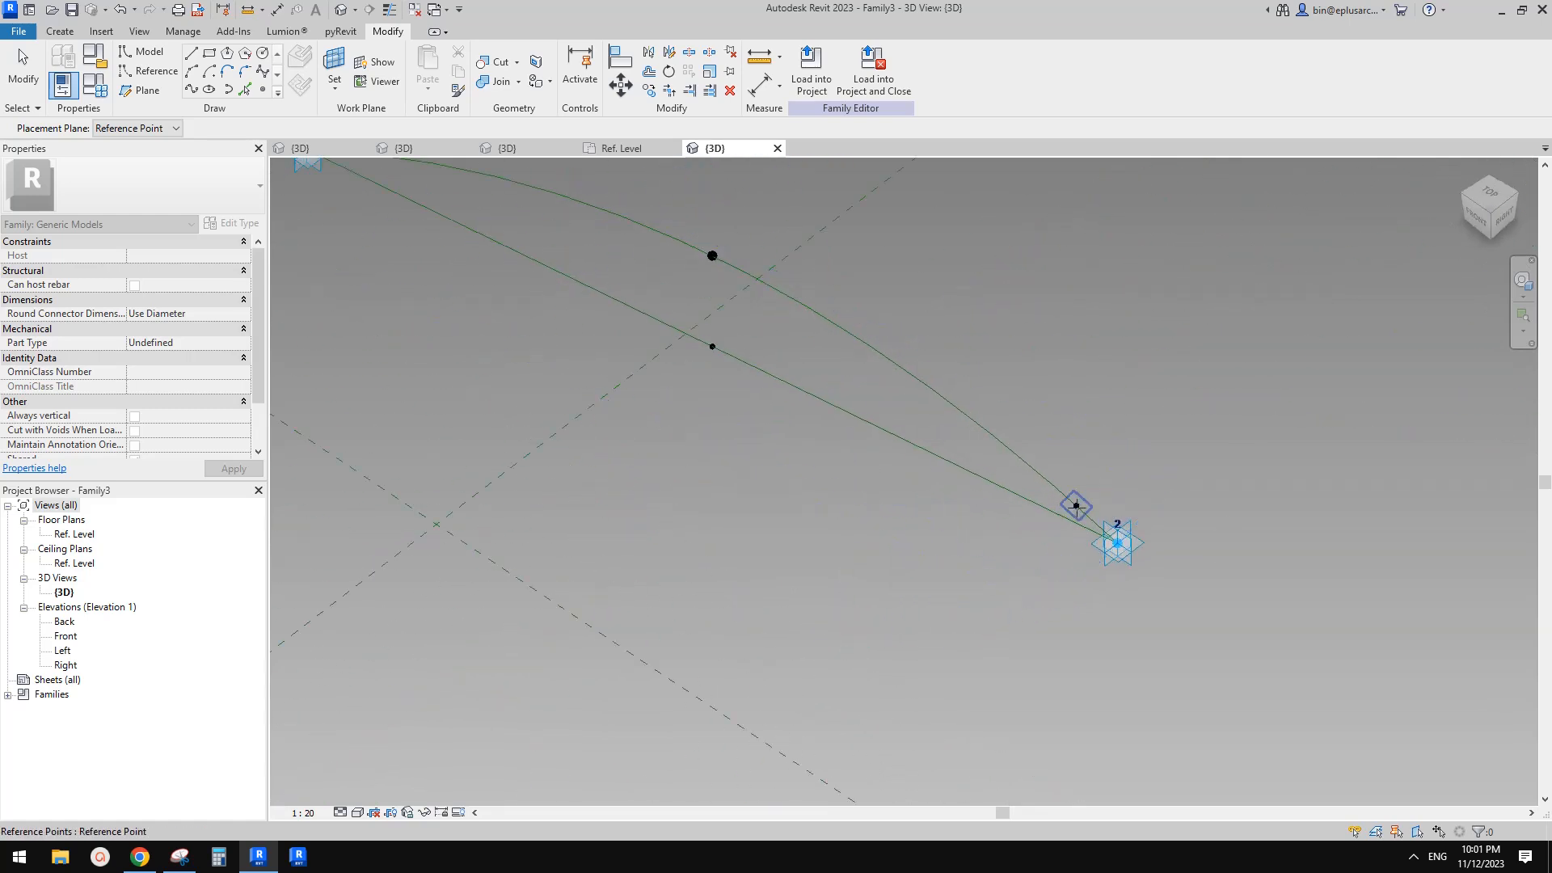
{"action": "left_click", "coordinate": [1077, 507]}
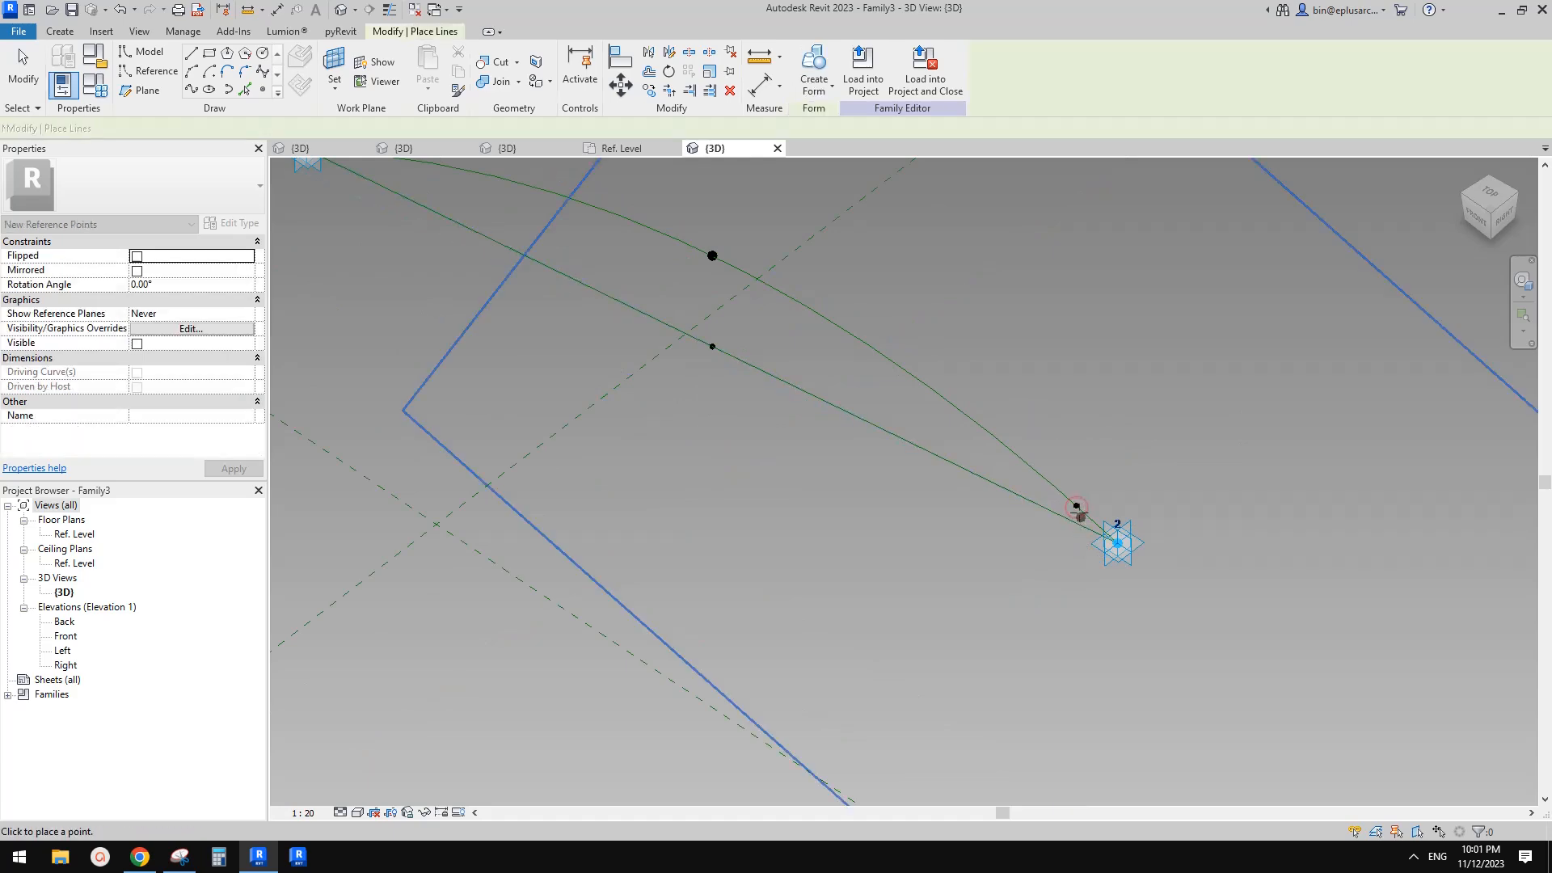
{"action": "left_click", "coordinate": [1076, 507]}
{"action": "left_click", "coordinate": [850, 482]}
{"action": "key", "text": "Escape"}
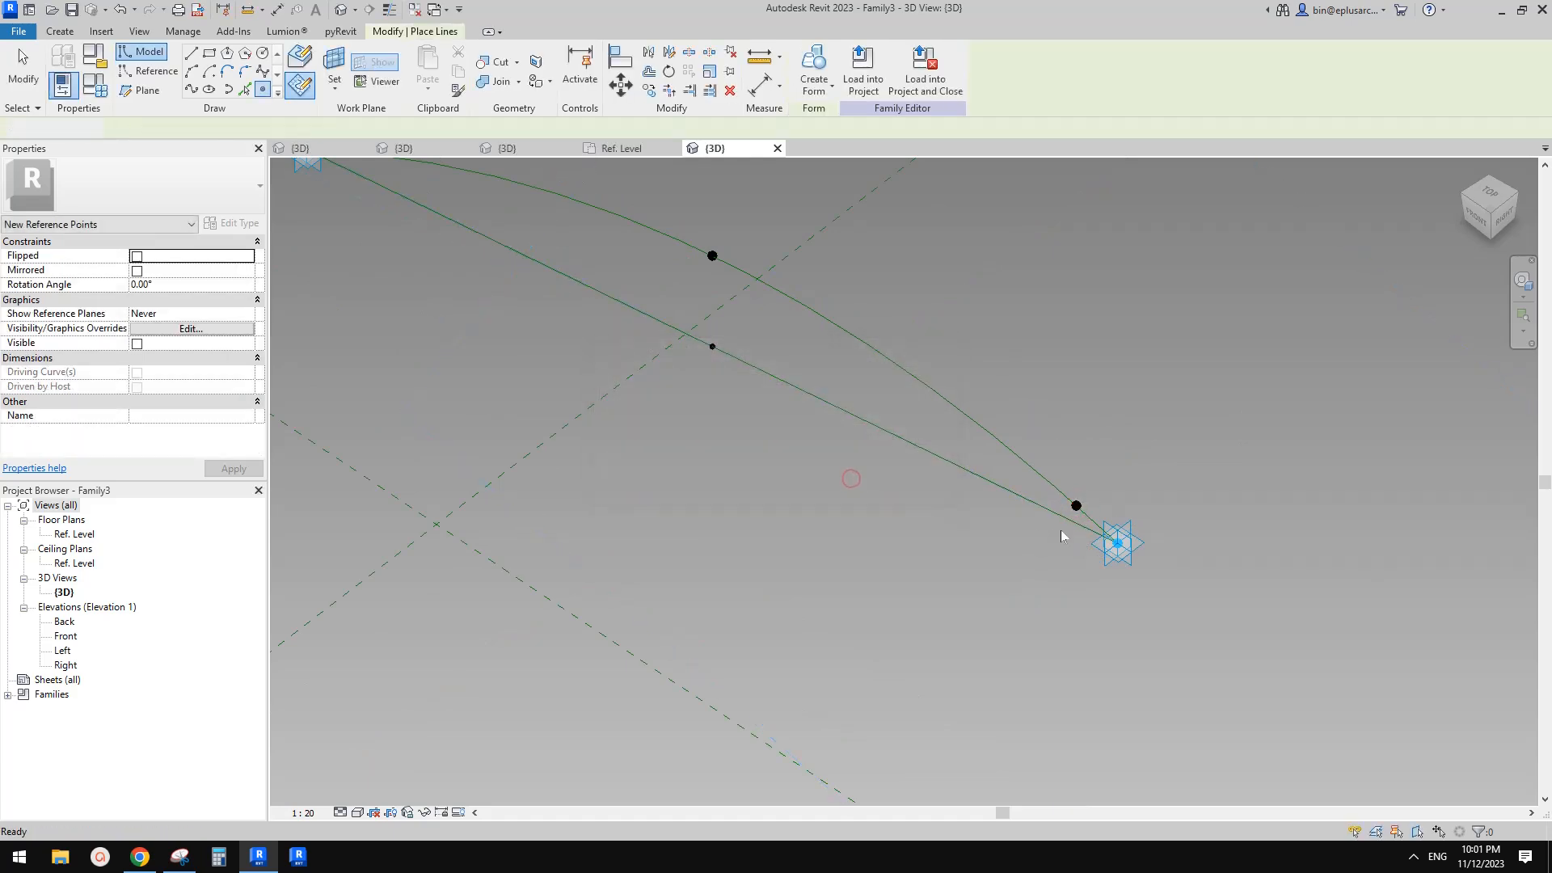
Associate the new reference point's Offset with the hw parameter
{"action": "left_click", "coordinate": [1076, 507]}
{"action": "middle_click_drag", "start_coordinate": [1076, 515], "coordinate": [1047, 548], "text": "shift"}
{"action": "left_click", "coordinate": [248, 416]}
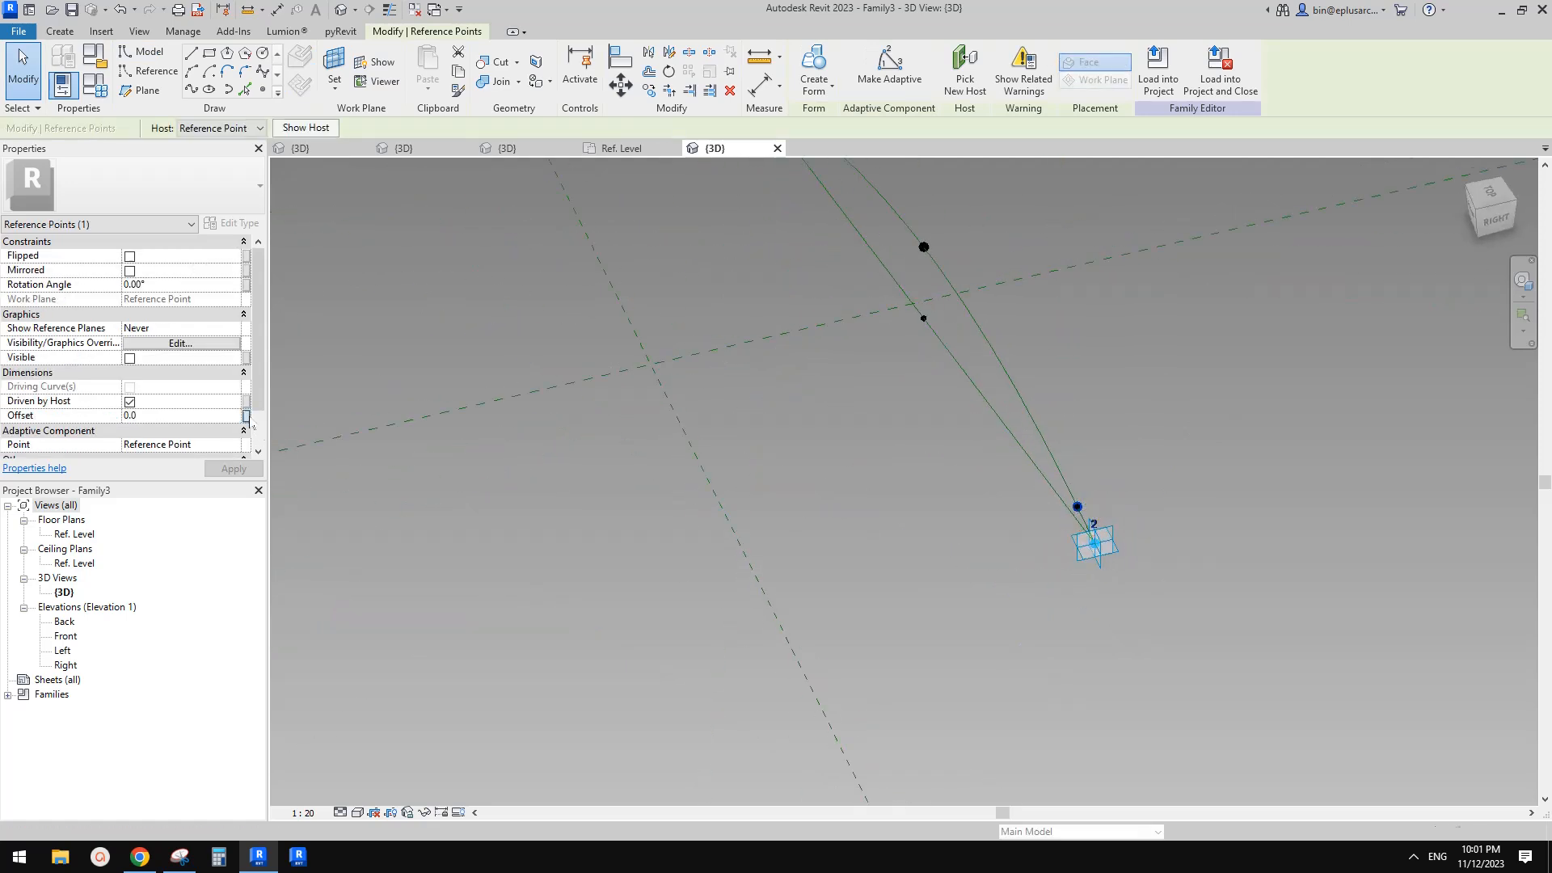
{"action": "left_click", "coordinate": [463, 431]}
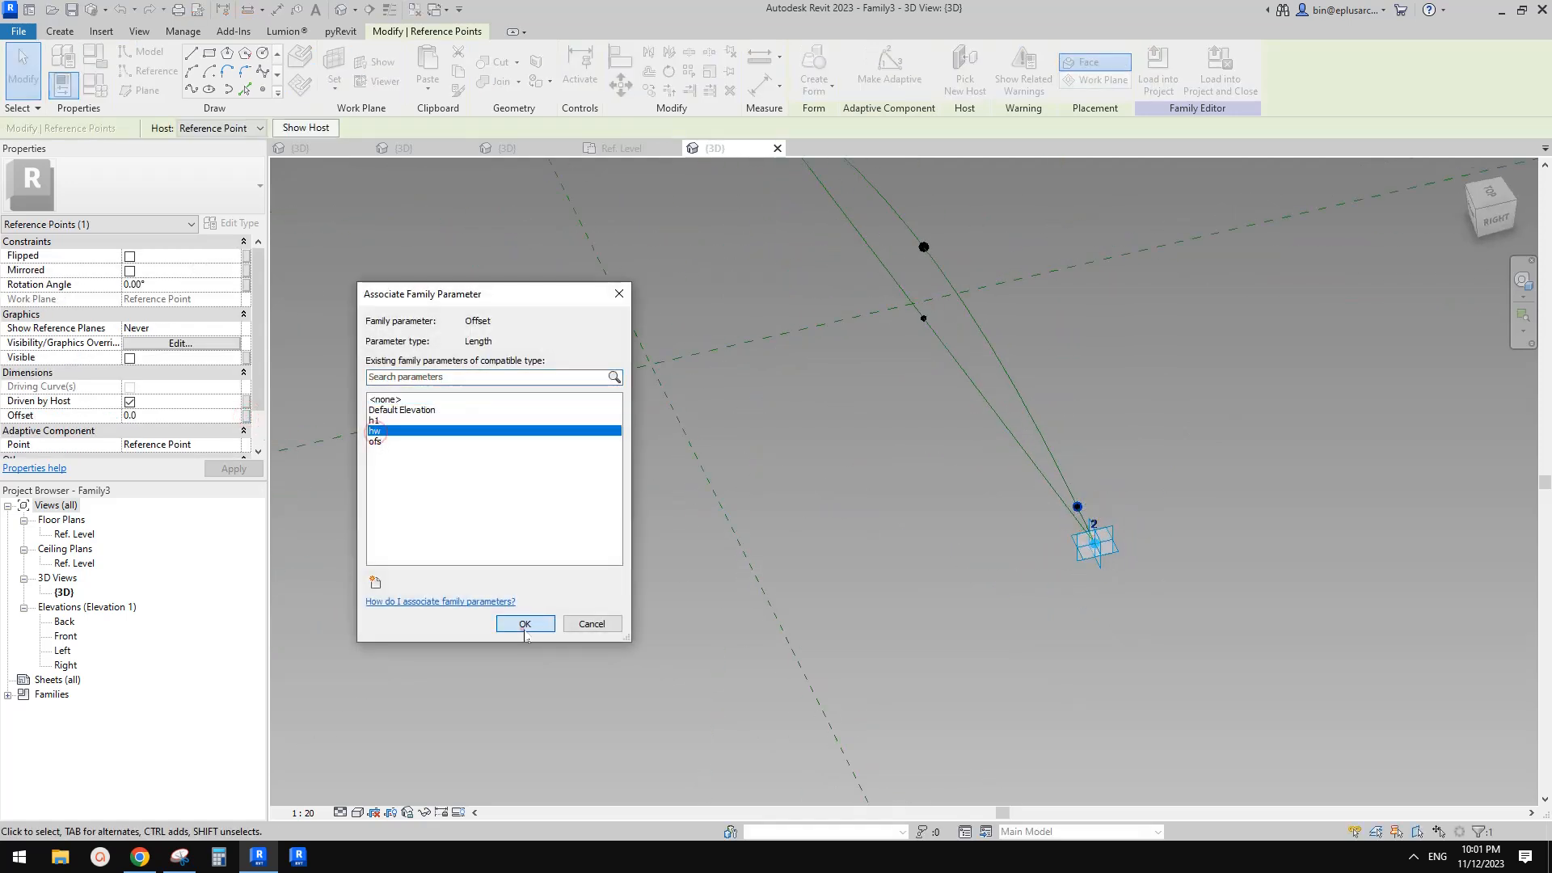
{"action": "left_click", "coordinate": [522, 625]}
Orbit around the offset point and adaptive point 2 to examine their positions
{"action": "middle_click_drag", "start_coordinate": [958, 477], "coordinate": [1054, 556], "text": "shift"}
{"action": "left_click", "coordinate": [1054, 557]}
{"action": "left_click", "coordinate": [1051, 515]}
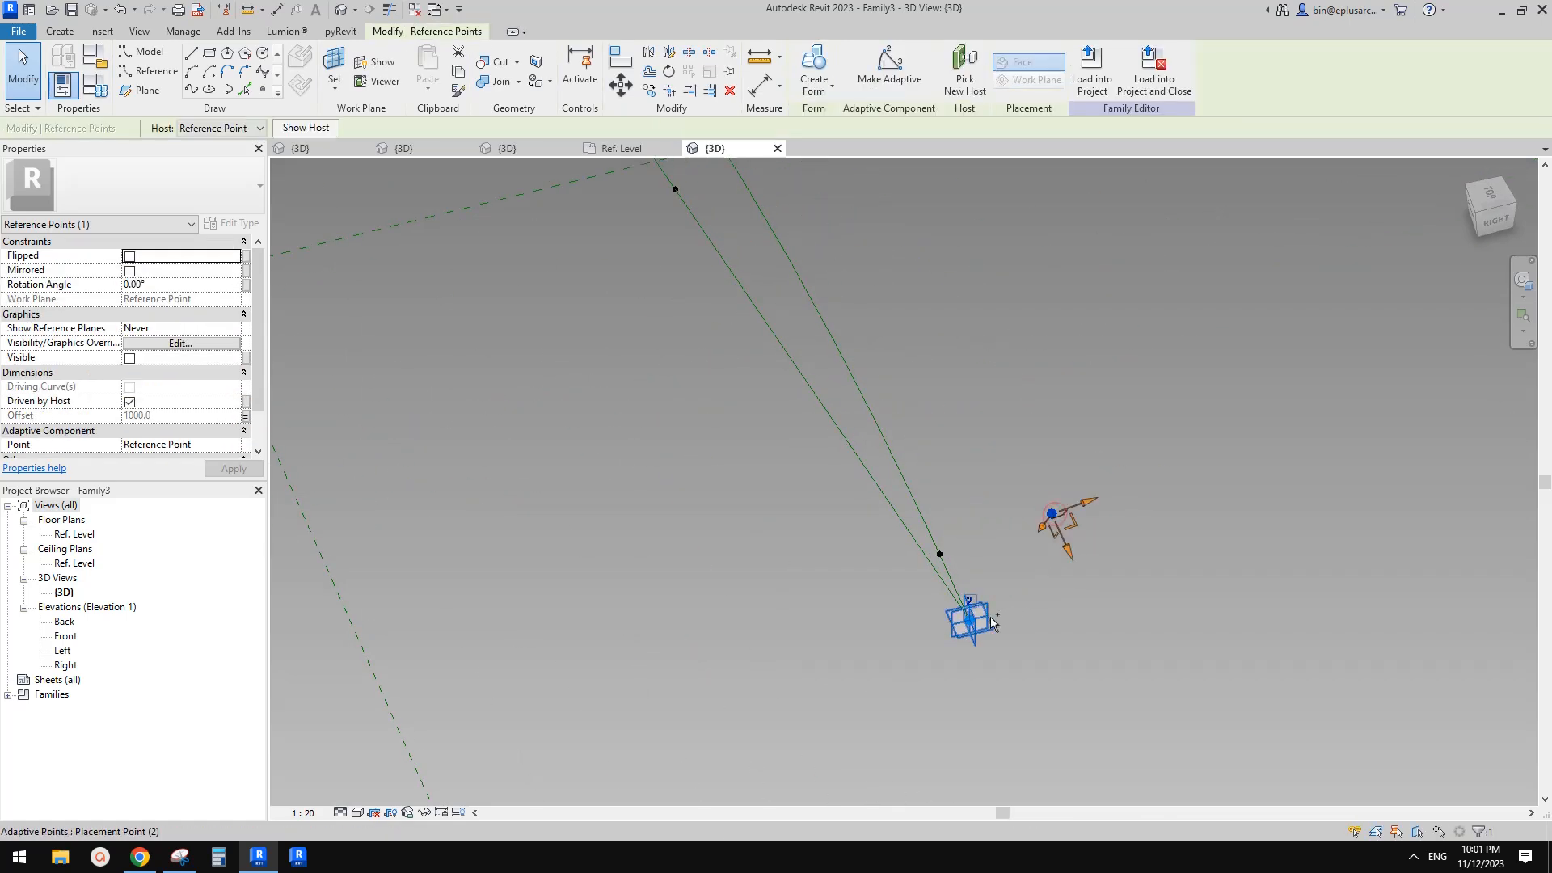
{"action": "left_click", "coordinate": [973, 630], "text": "ctrl"}
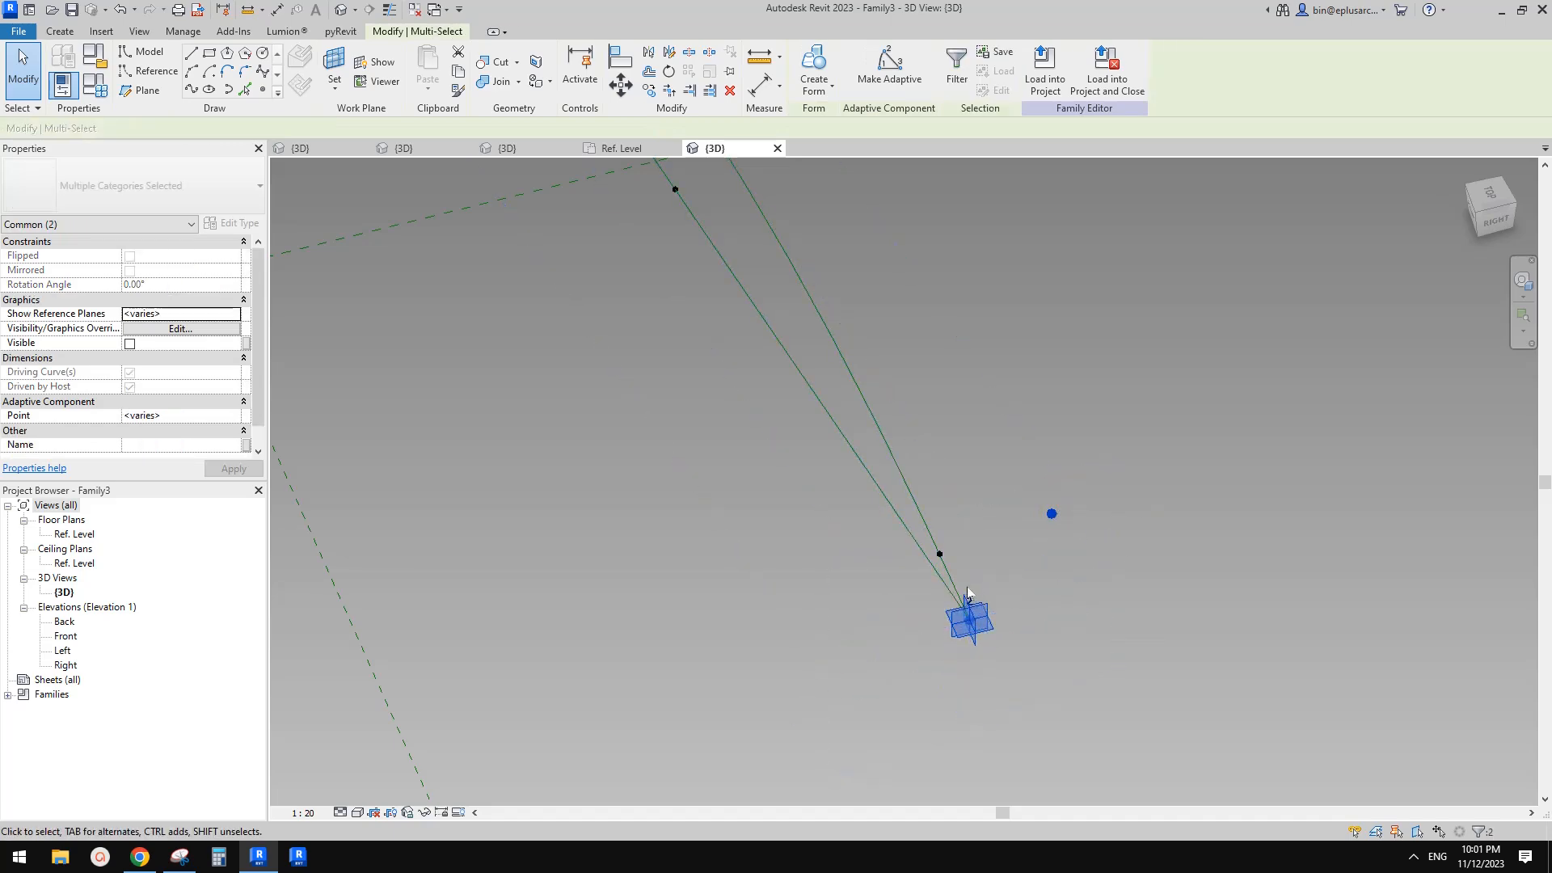
{"action": "scroll", "coordinate": [983, 589], "scroll_direction": "down", "scroll_amount": 2}
{"action": "left_click", "coordinate": [982, 556]}
{"action": "middle_click_drag", "start_coordinate": [983, 563], "coordinate": [929, 540], "text": "shift"}
{"action": "scroll", "coordinate": [894, 447], "scroll_direction": "down", "scroll_amount": 1}
{"action": "middle_click_drag", "start_coordinate": [894, 447], "coordinate": [846, 416]}
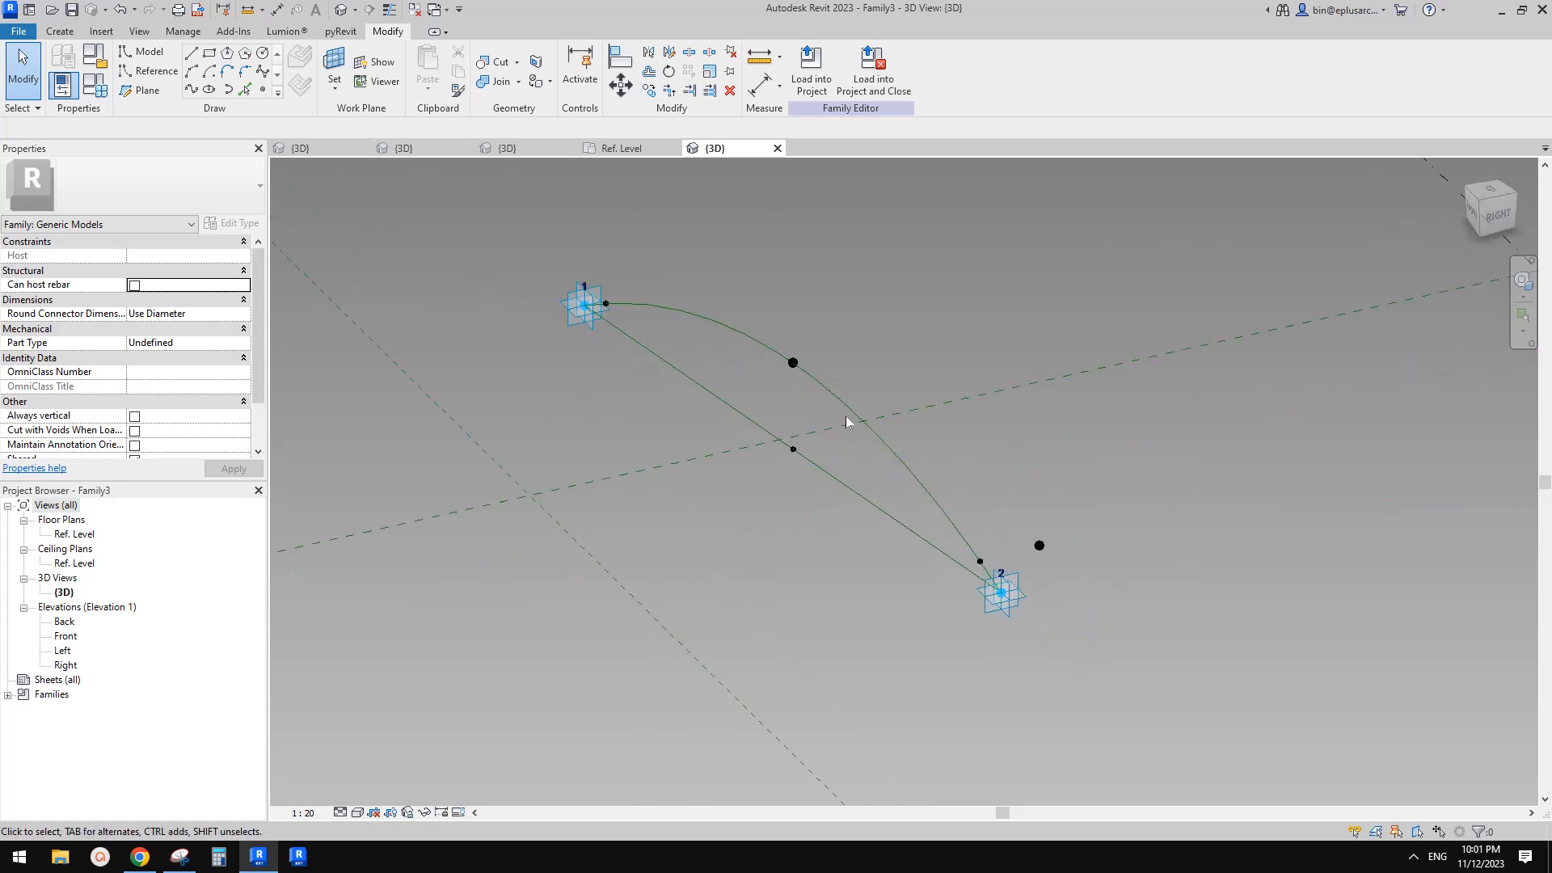
Place another reference point on the hosted point near adaptive point 2, cycling to its other work plane
{"action": "left_click", "coordinate": [263, 89]}
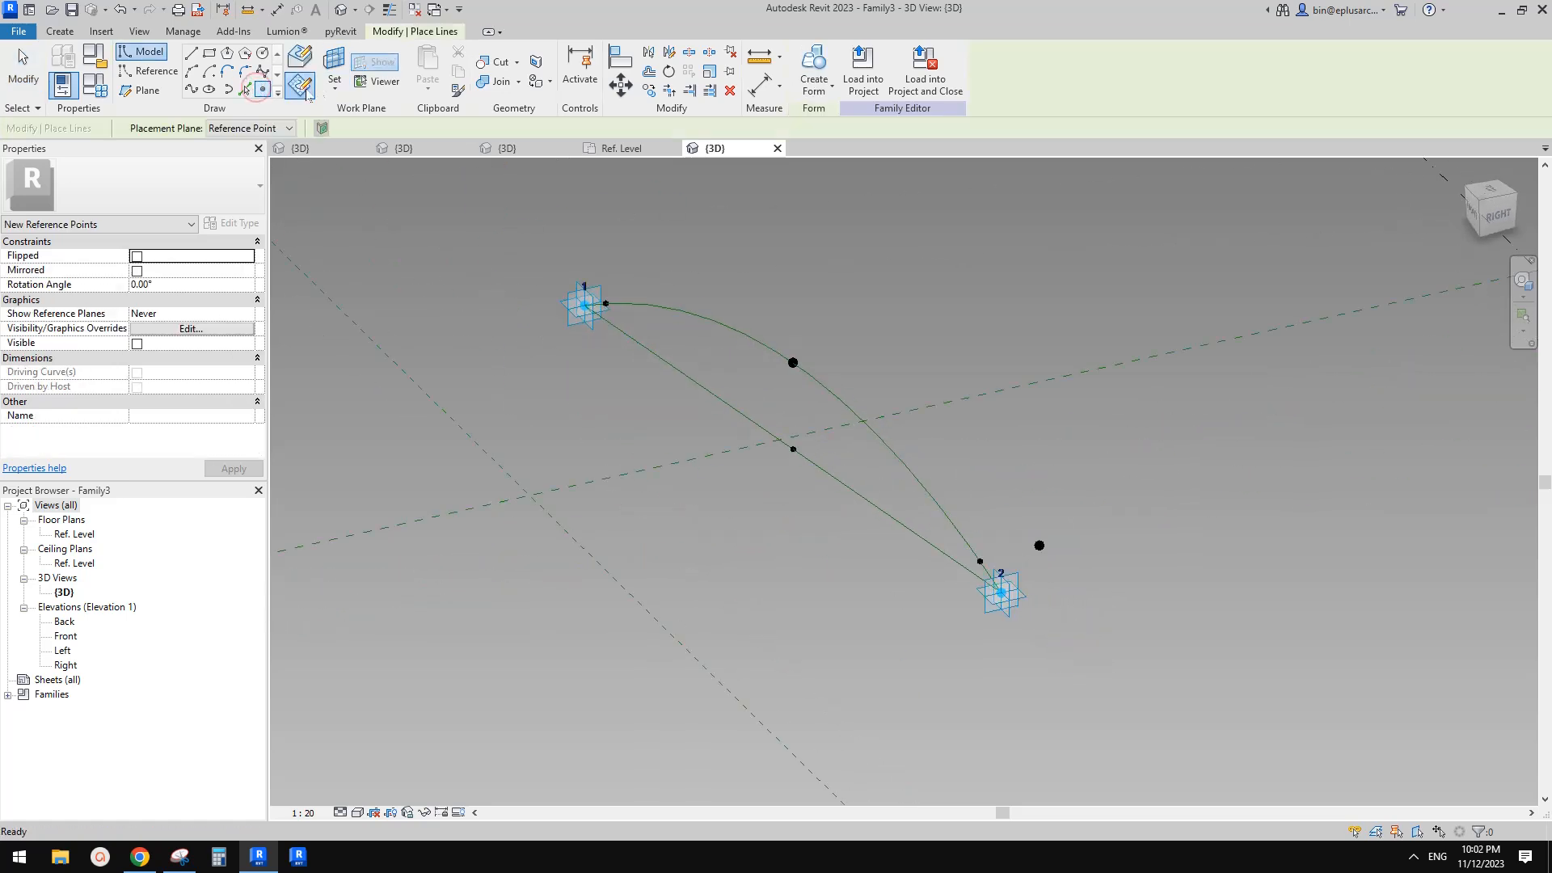
{"action": "middle_click_drag", "start_coordinate": [994, 456], "coordinate": [993, 544], "text": "shift"}
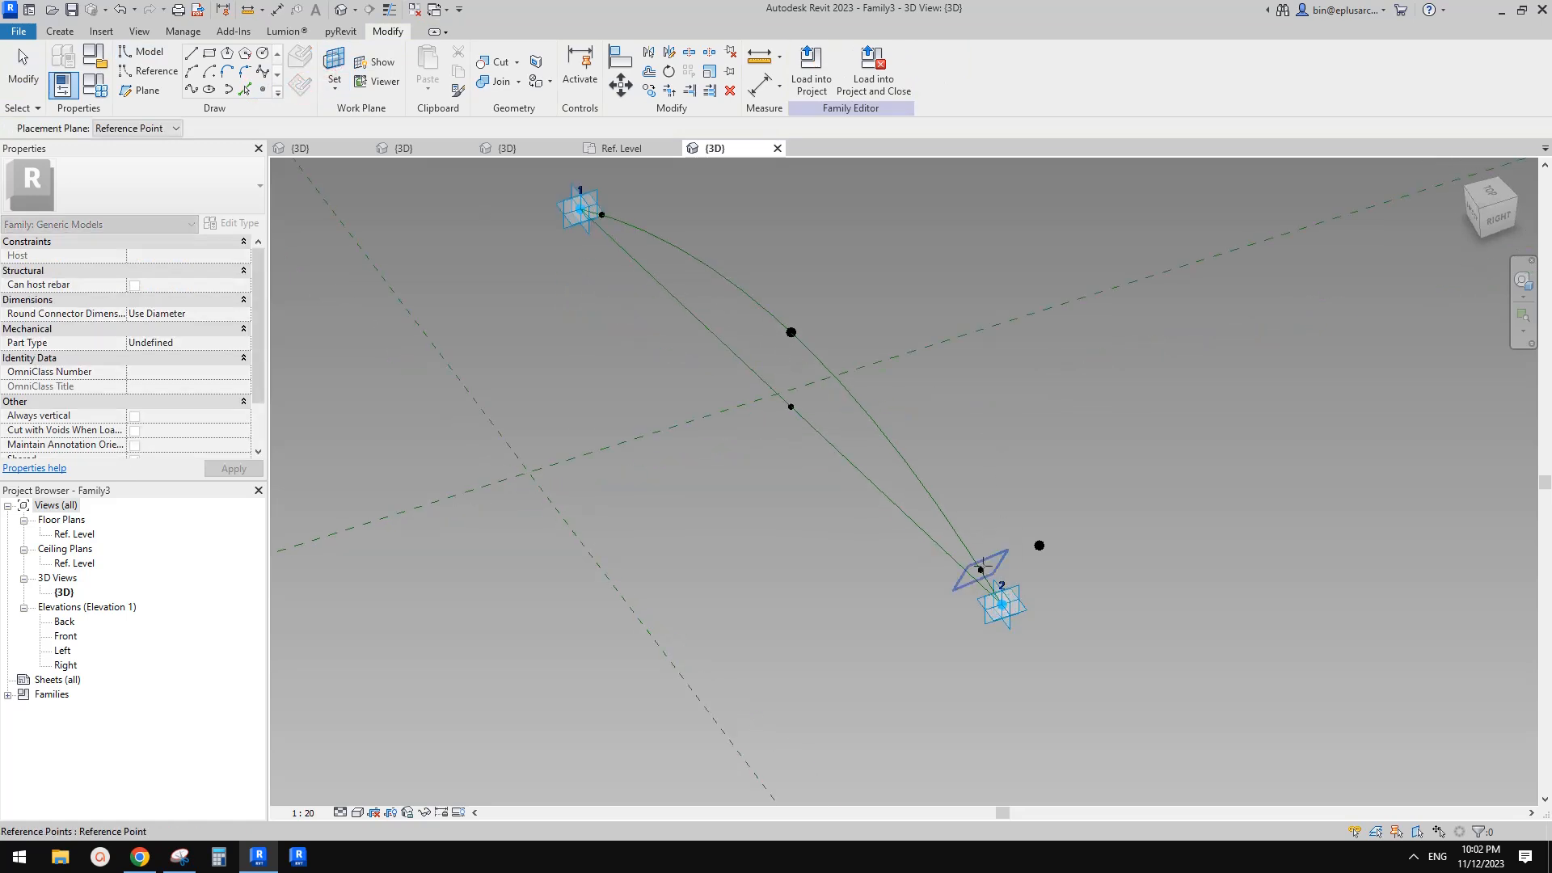
{"action": "key", "text": "Tab"}
{"action": "key", "text": "Tab"}
{"action": "left_click", "coordinate": [982, 570]}
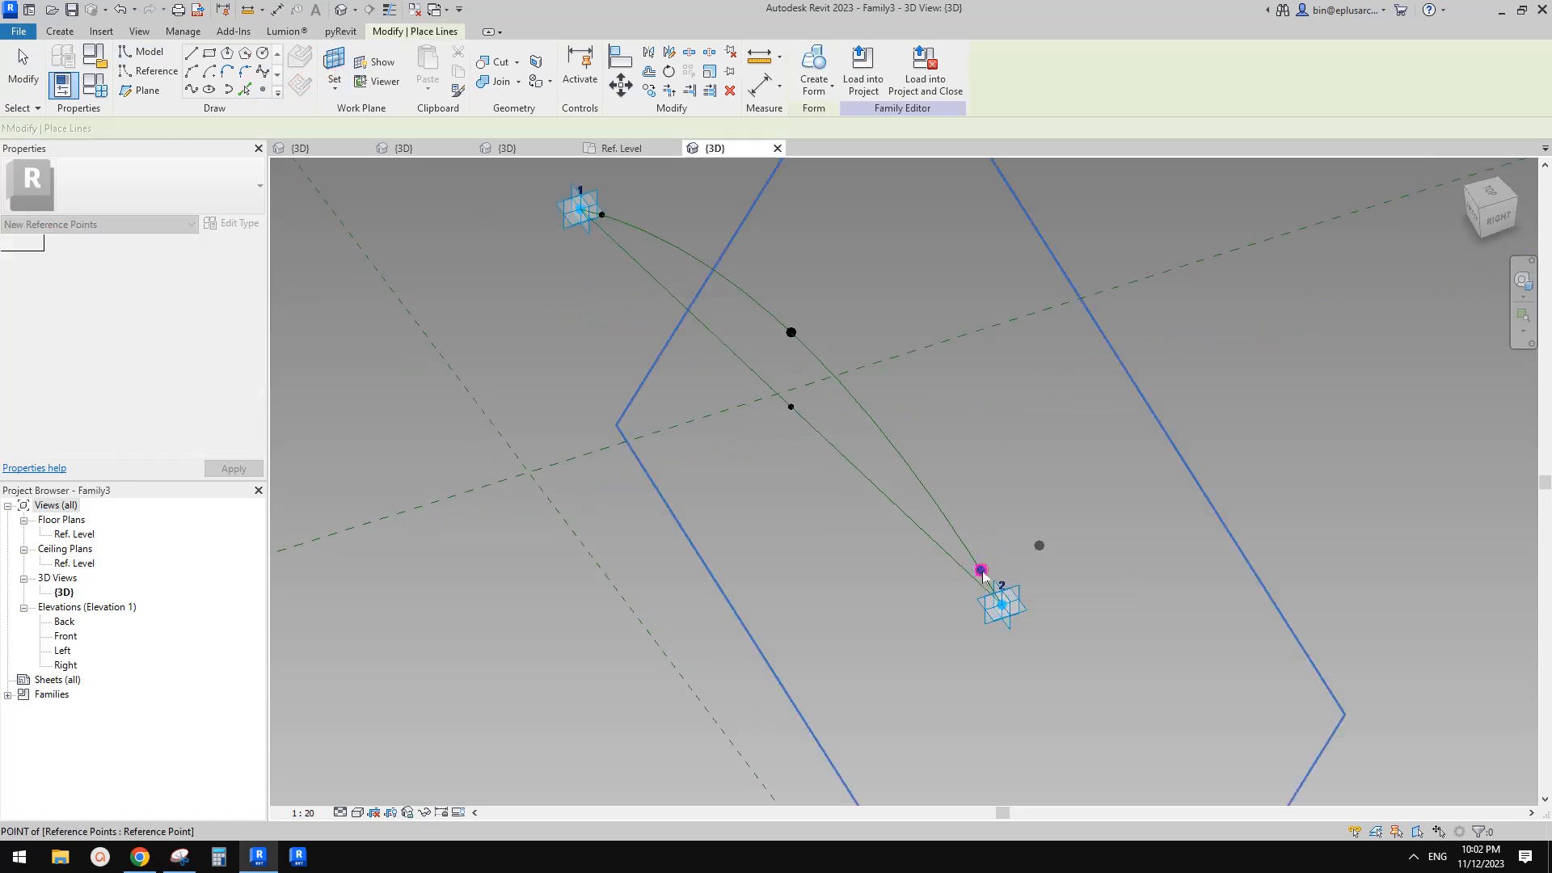
{"action": "left_click", "coordinate": [982, 570]}
{"action": "left_click", "coordinate": [838, 482]}
{"action": "key", "text": "Escape"}
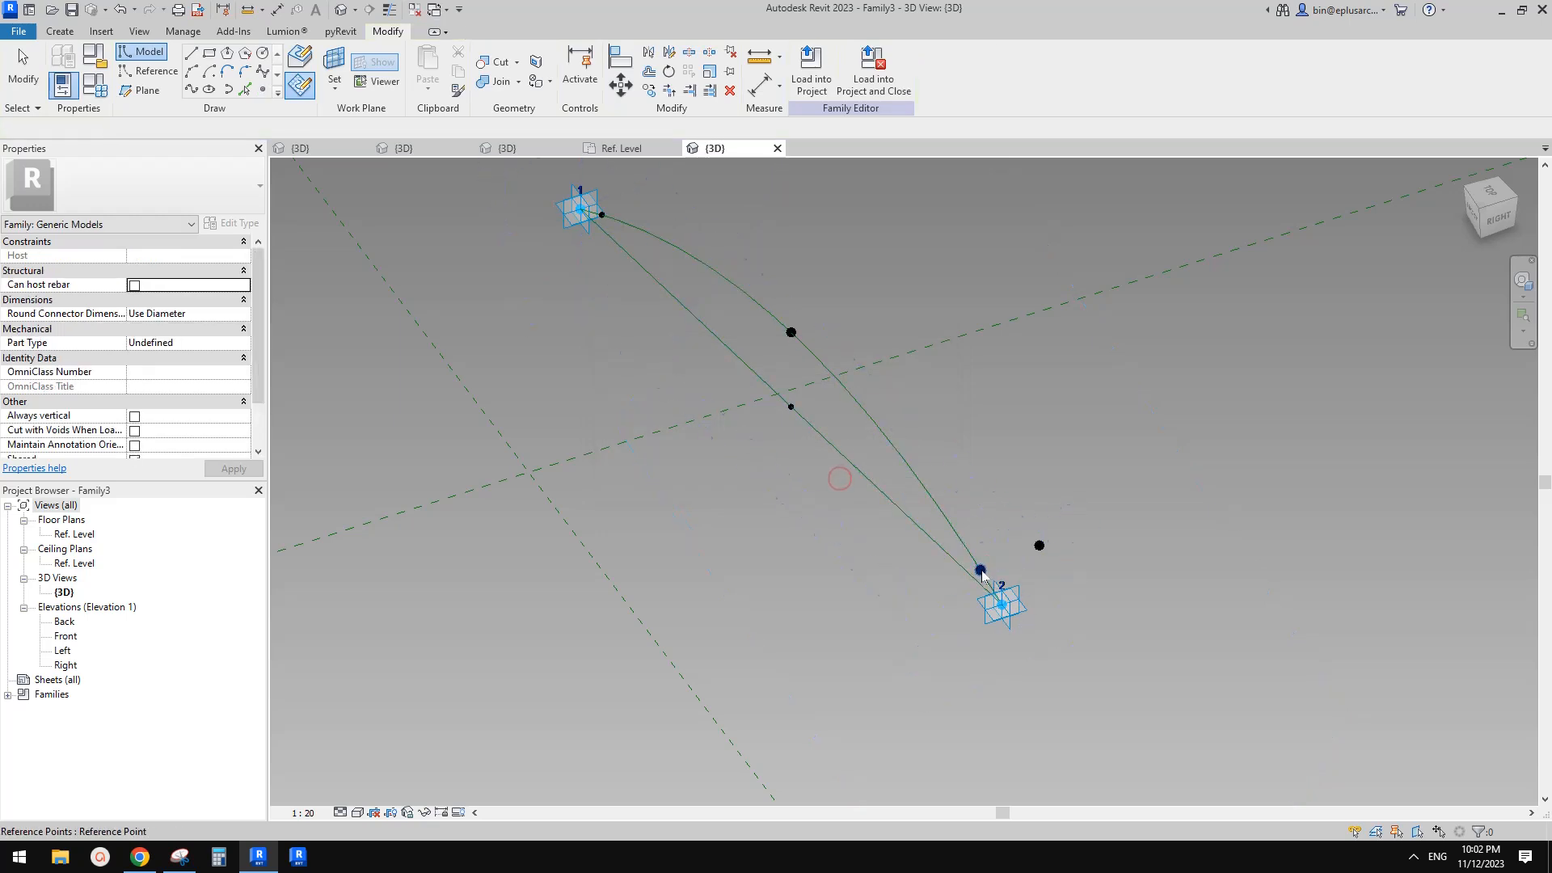
Associate this second point's Offset with a new instance parameter named hw
{"action": "left_click", "coordinate": [987, 572]}
{"action": "middle_click_drag", "start_coordinate": [987, 572], "coordinate": [948, 587], "text": "shift"}
{"action": "left_click_drag", "start_coordinate": [1016, 570], "coordinate": [913, 579]}
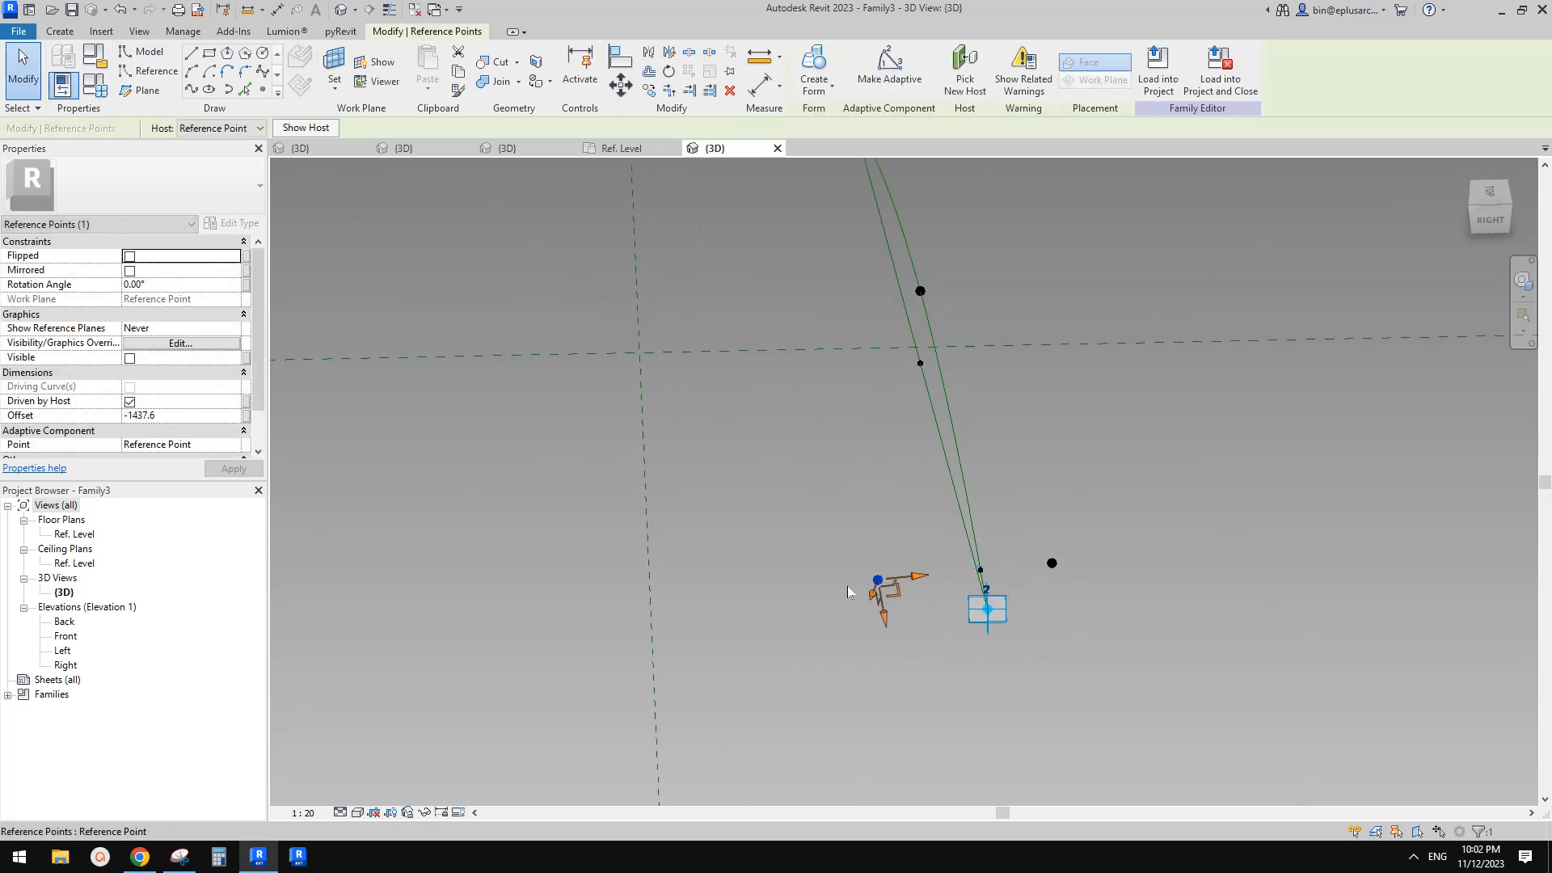
{"action": "left_click", "coordinate": [248, 415]}
{"action": "left_click", "coordinate": [376, 582]}
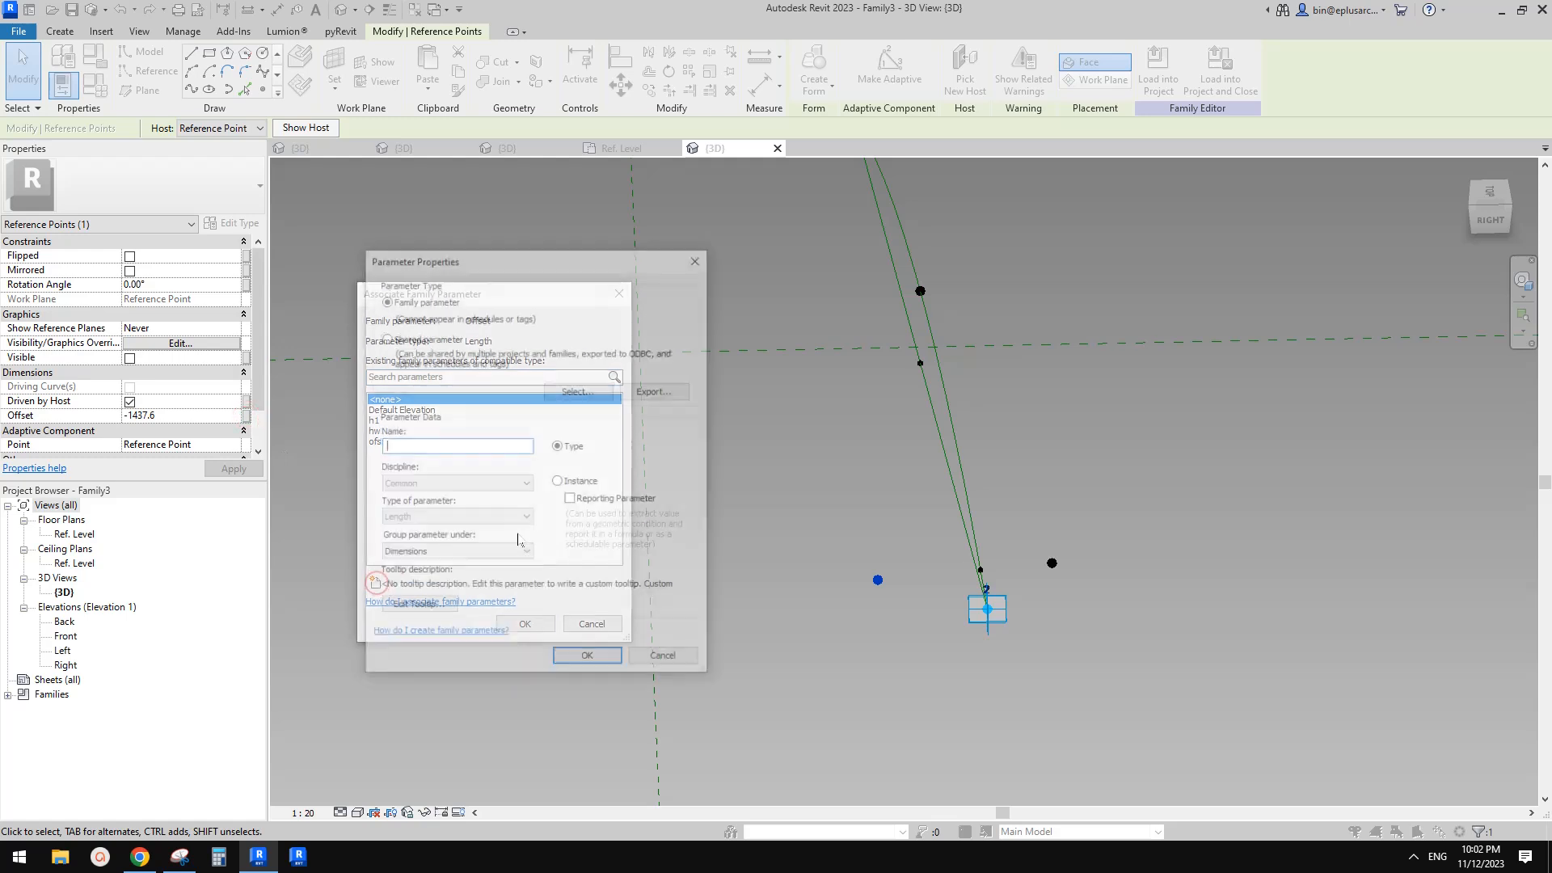
{"action": "type", "text": "hw"}
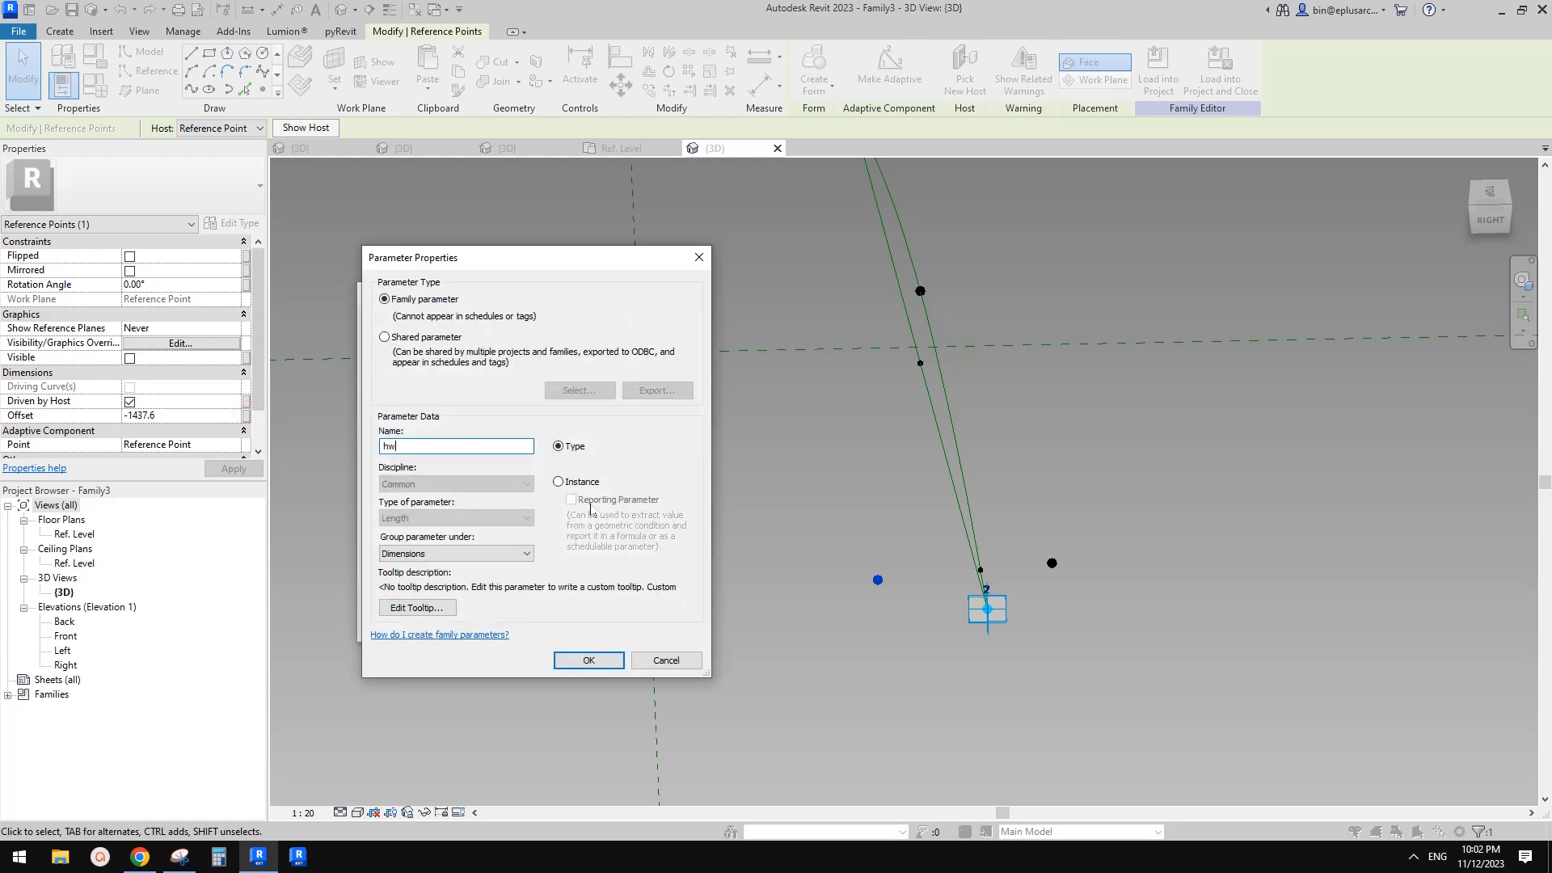
{"action": "left_click", "coordinate": [559, 481]}
{"action": "left_click", "coordinate": [588, 661]}
{"action": "left_click", "coordinate": [531, 625]}
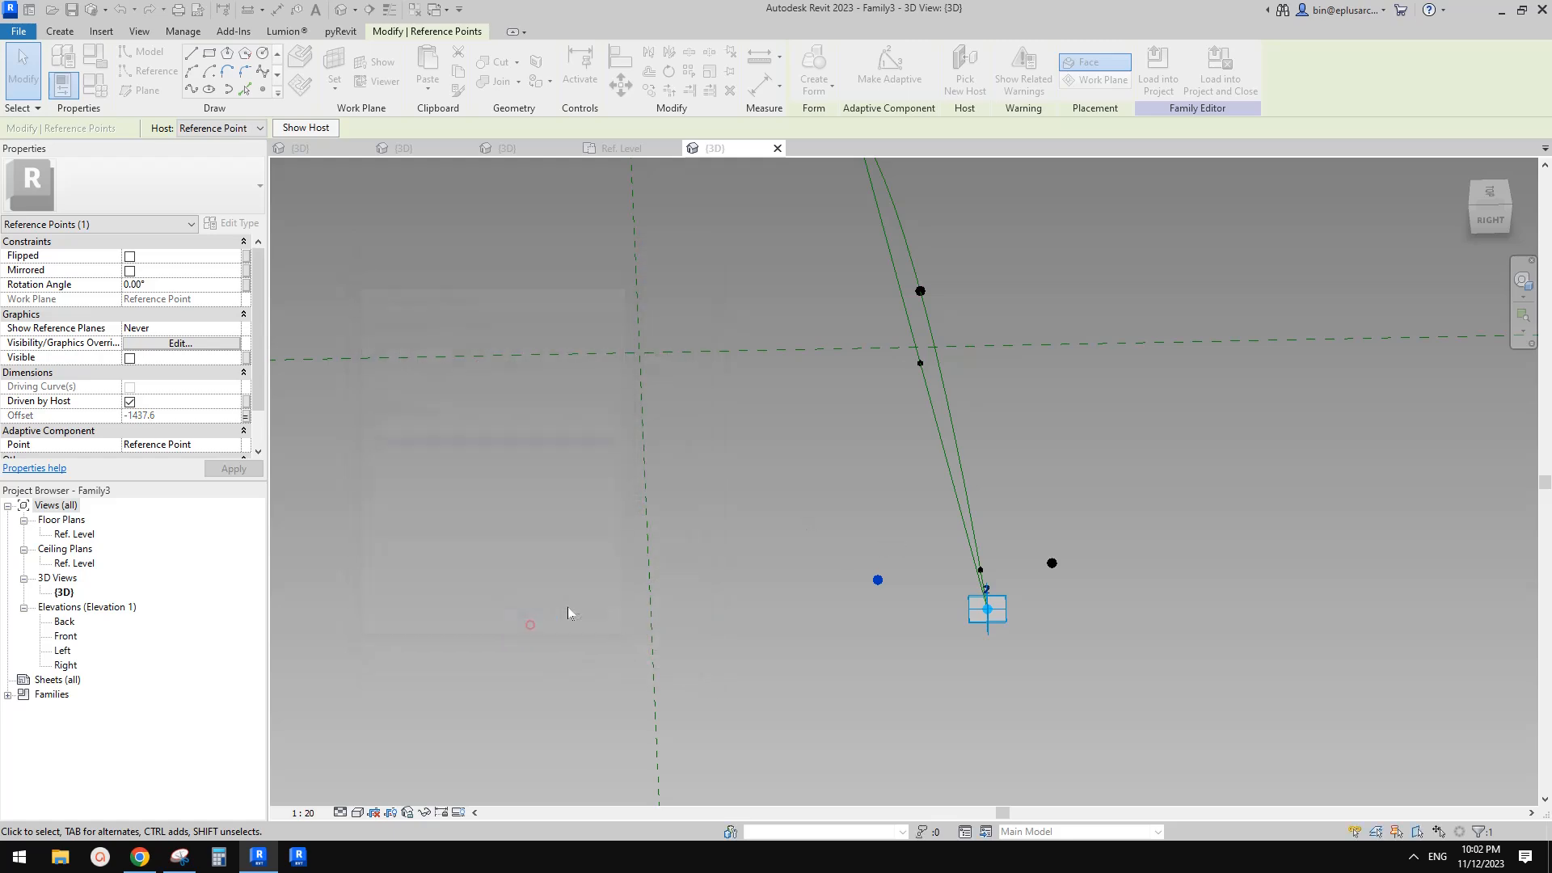
Place a reference point on the work plane of the hosted point near adaptive point 1
{"action": "scroll", "coordinate": [740, 501], "scroll_direction": "down", "scroll_amount": 3}
{"action": "middle_click_drag", "start_coordinate": [765, 447], "coordinate": [761, 345]}
{"action": "scroll", "coordinate": [765, 494], "scroll_direction": "up", "scroll_amount": 2}
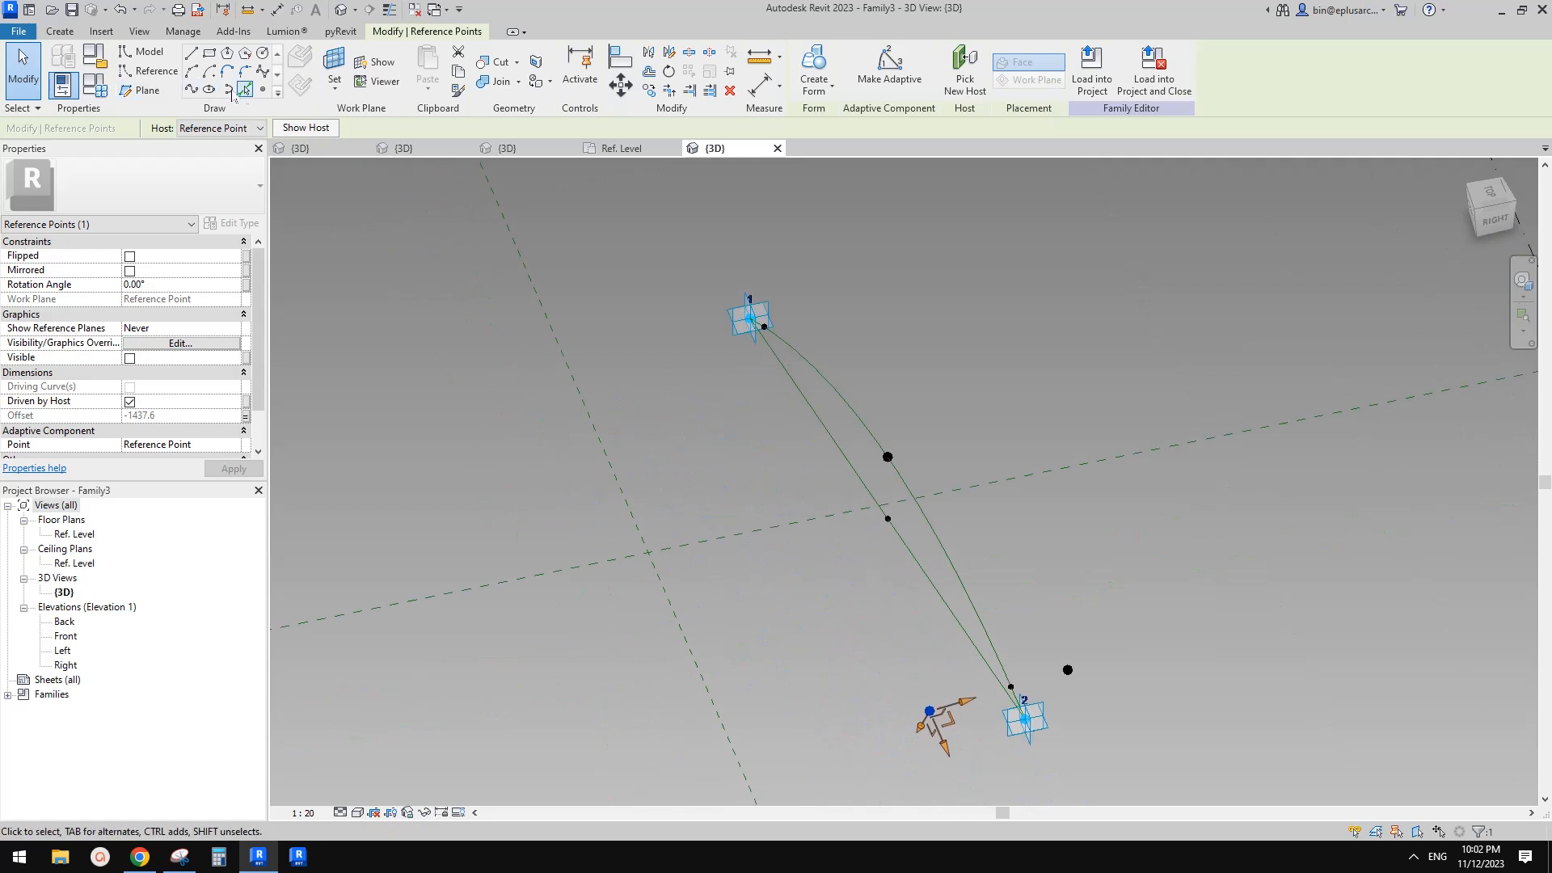
{"action": "left_click", "coordinate": [263, 89]}
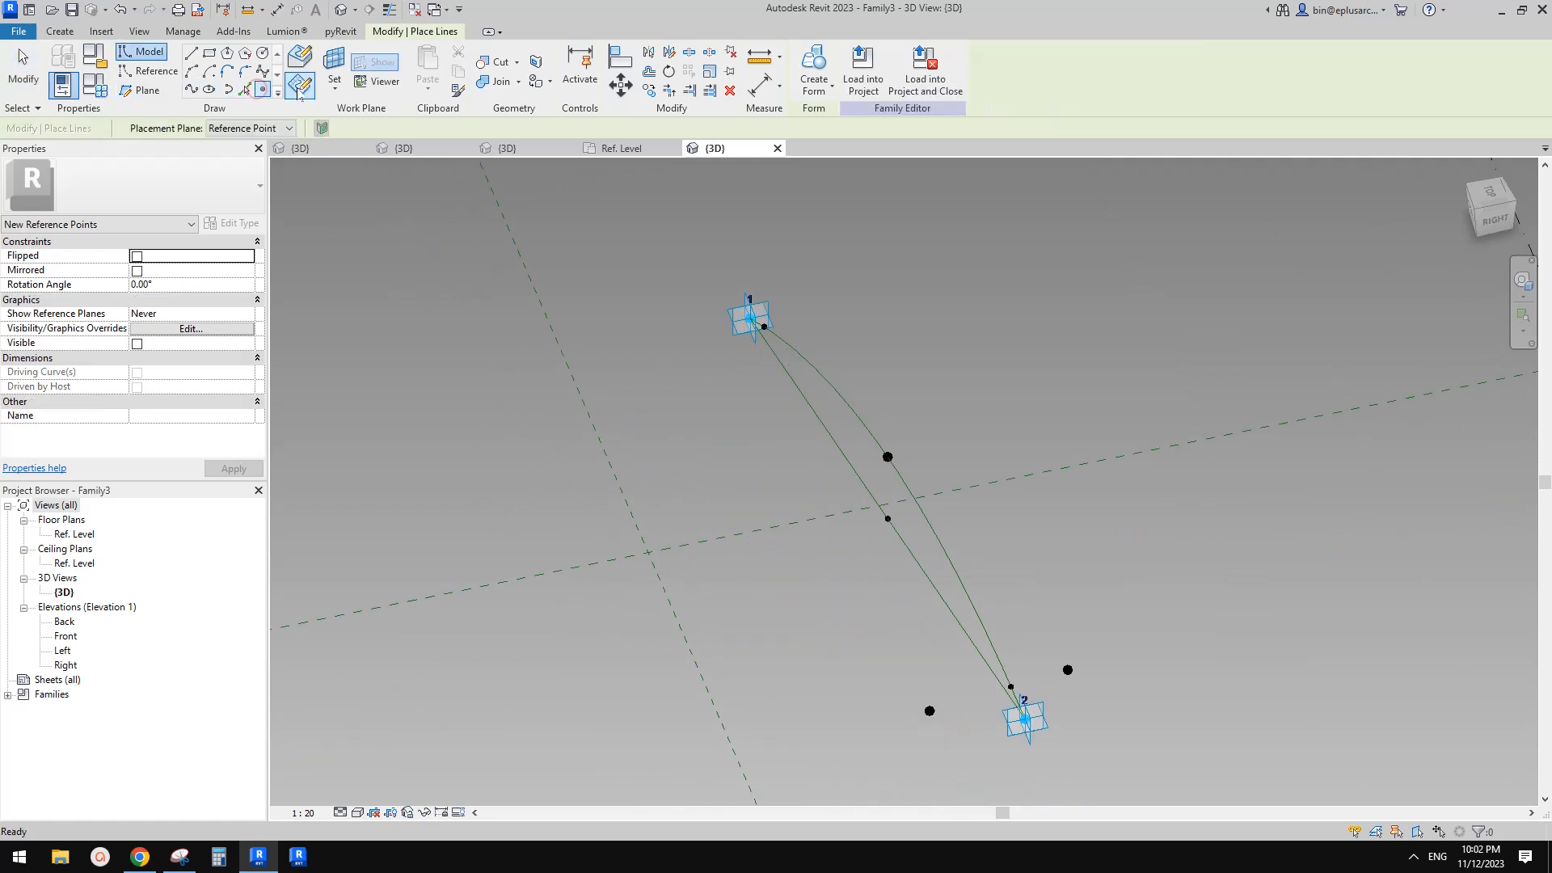
{"action": "left_click", "coordinate": [339, 58]}
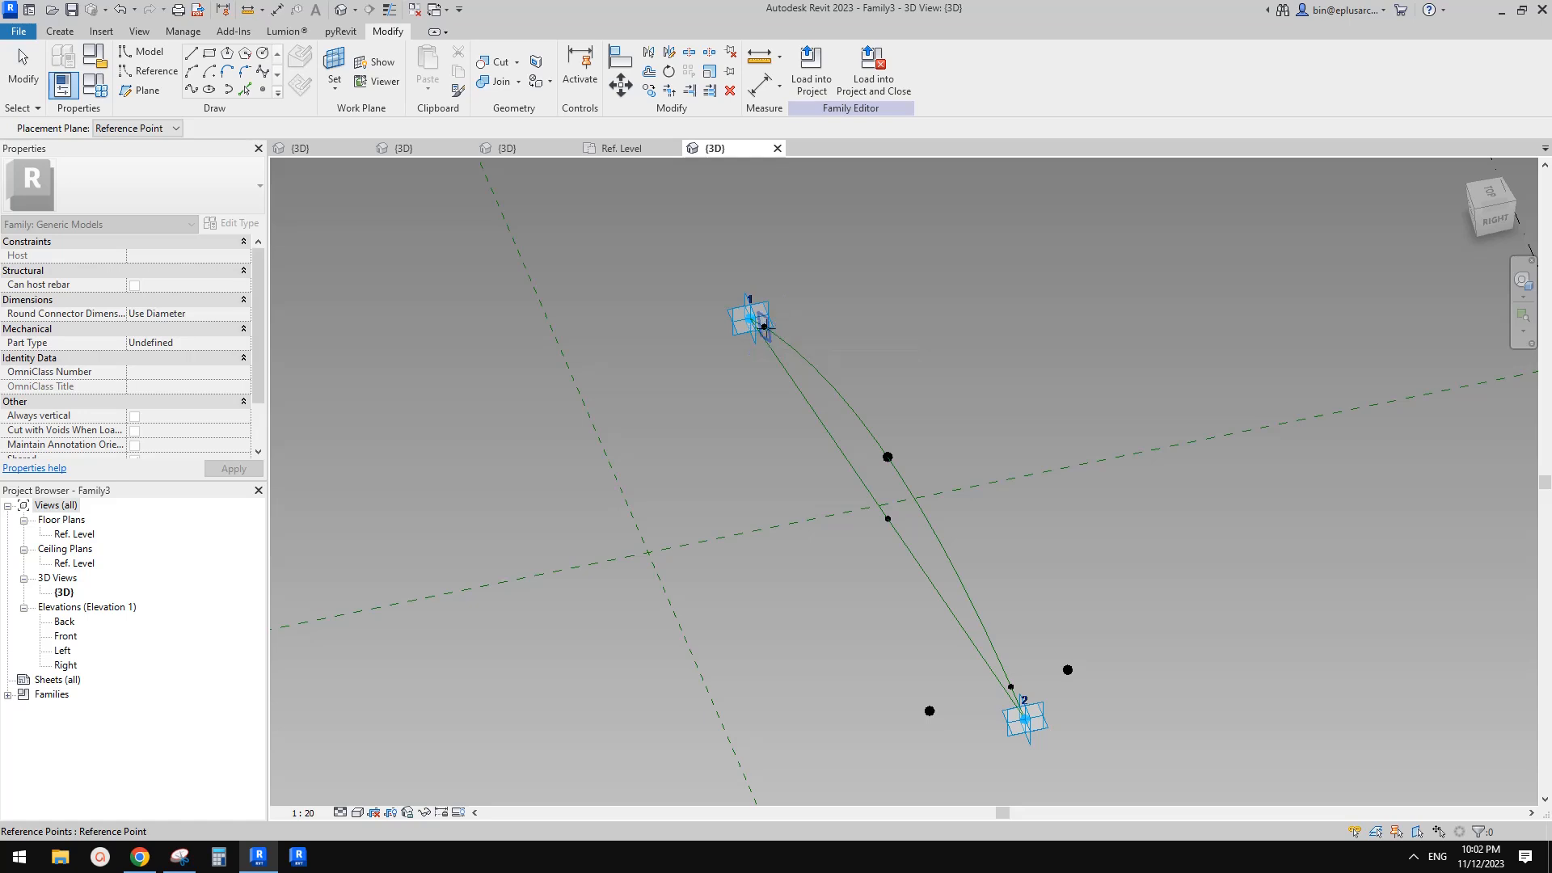
{"action": "left_click", "coordinate": [764, 326]}
{"action": "left_click", "coordinate": [764, 326]}
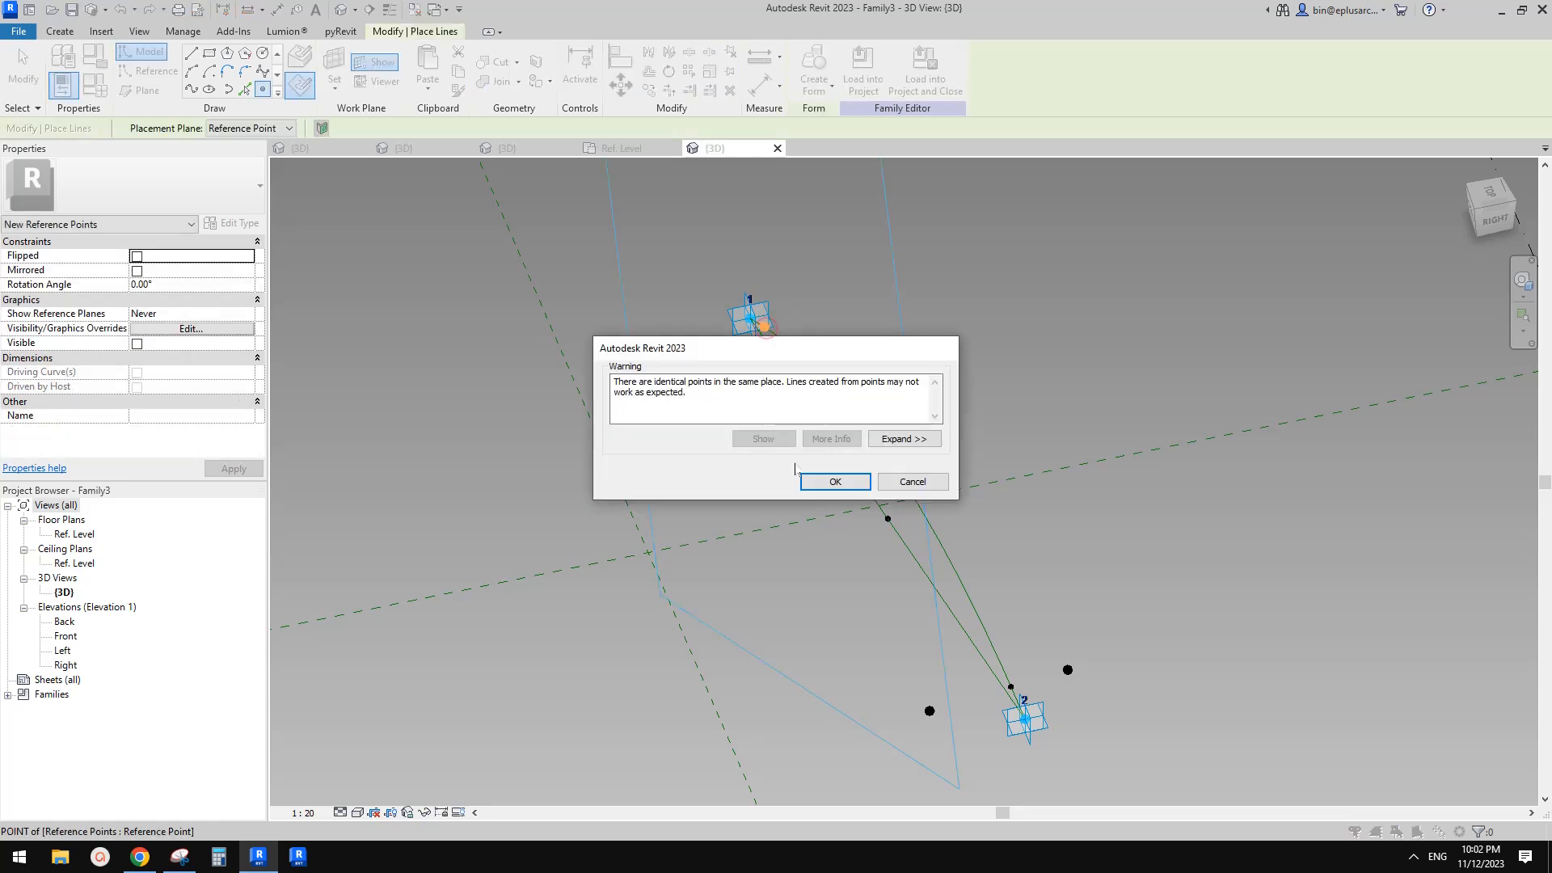
{"action": "left_click", "coordinate": [832, 479]}
{"action": "key", "text": "Escape"}
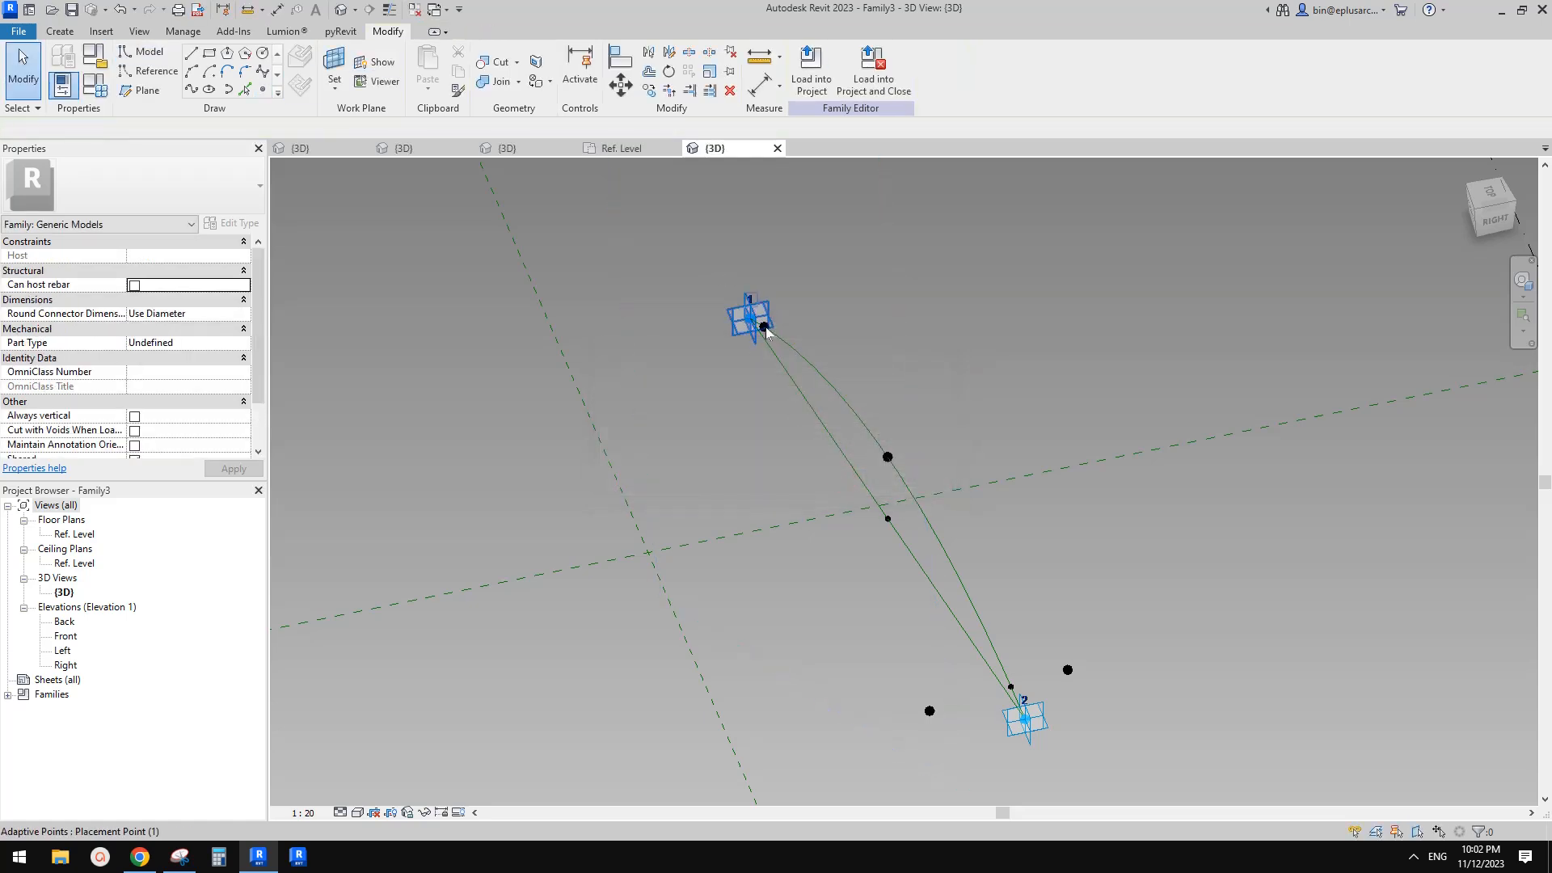
Associate that point's Offset with the hw parameter
{"action": "scroll", "coordinate": [766, 338], "scroll_direction": "up", "scroll_amount": 1}
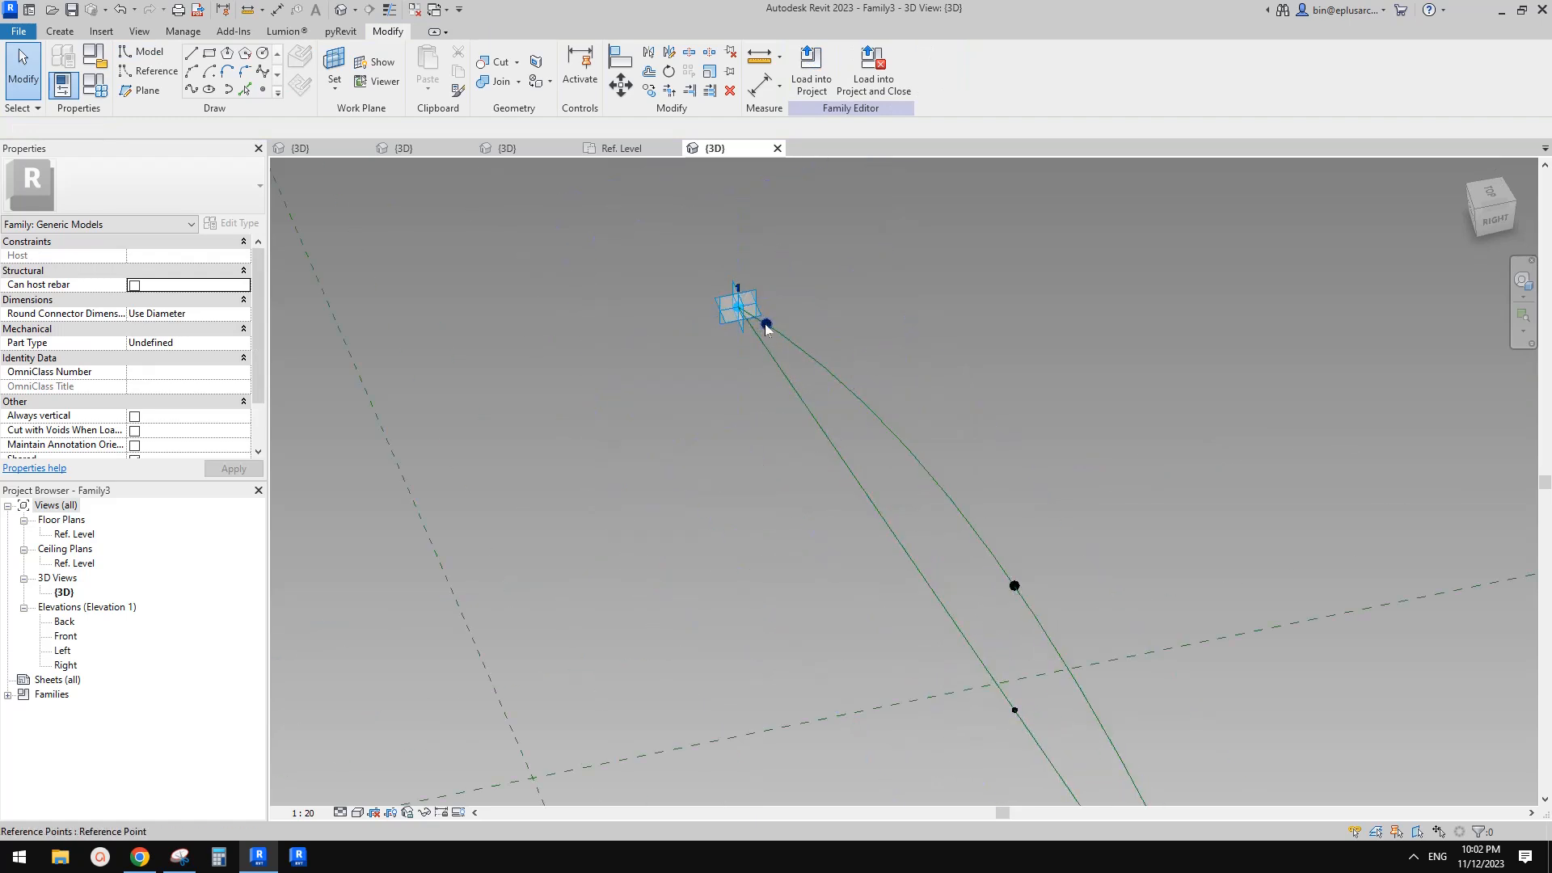
{"action": "left_click", "coordinate": [768, 326]}
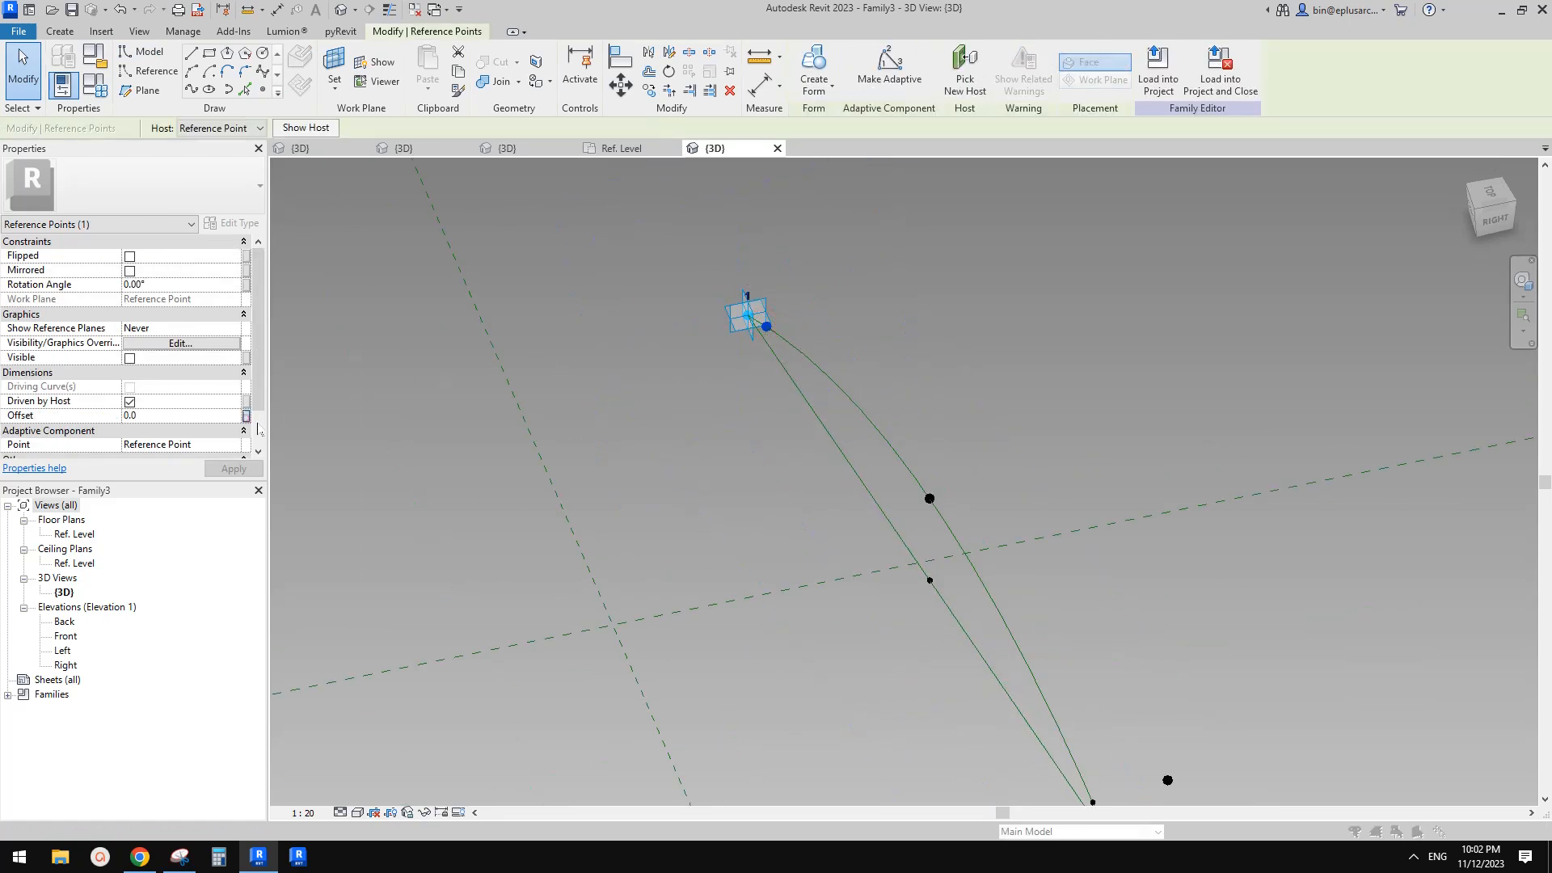
{"action": "left_click", "coordinate": [246, 417]}
{"action": "left_click", "coordinate": [420, 442]}
{"action": "left_click", "coordinate": [525, 624]}
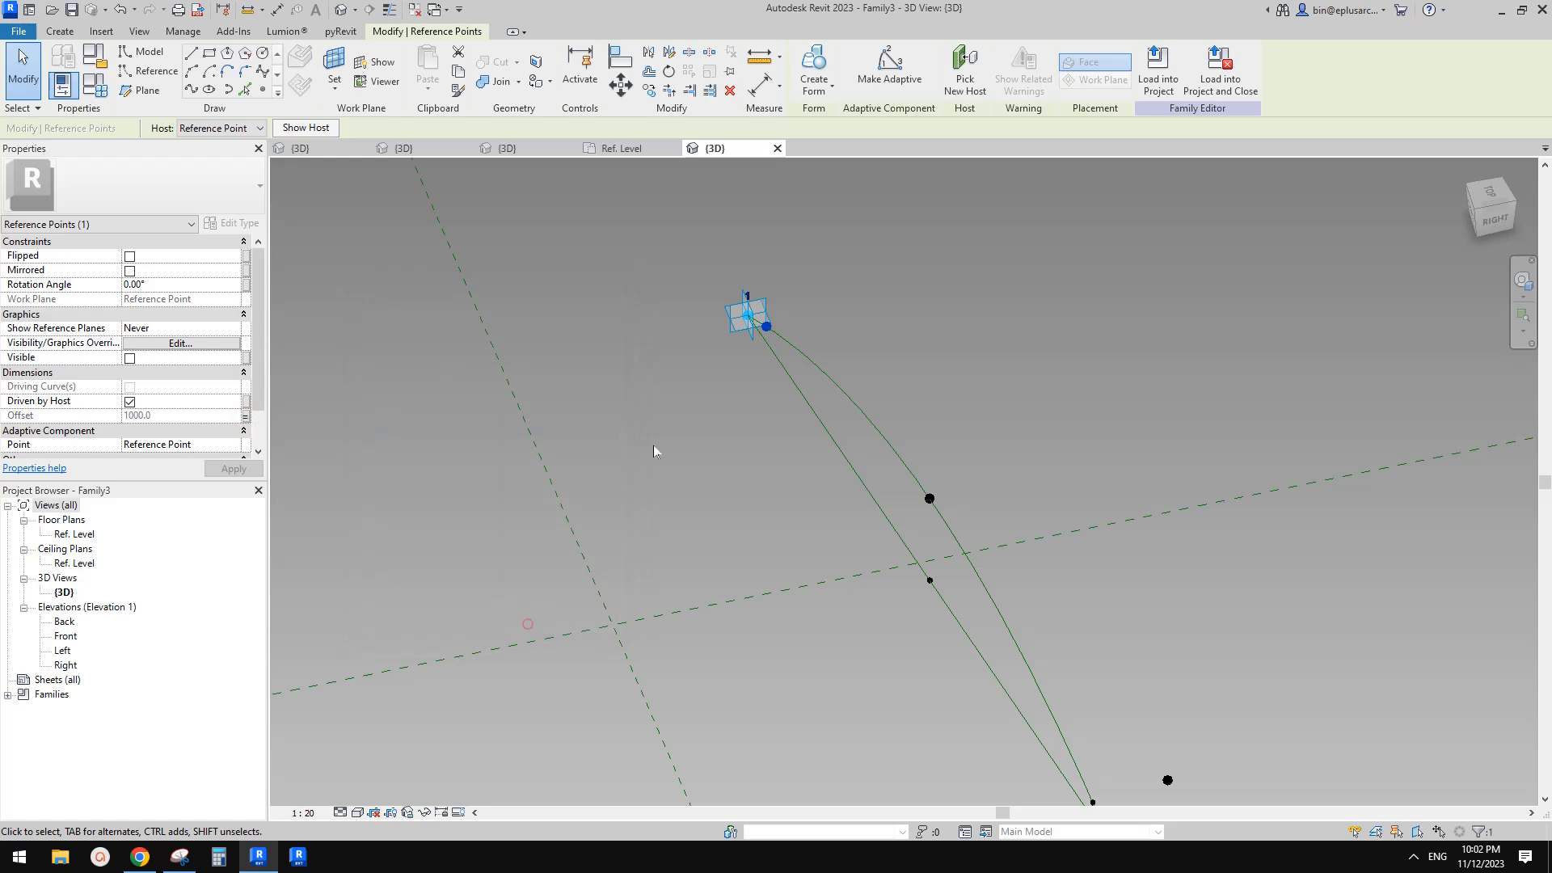
Place another reference point on the hosted point near adaptive point 1's work plane
{"action": "left_click", "coordinate": [263, 90]}
{"action": "left_click", "coordinate": [298, 87]}
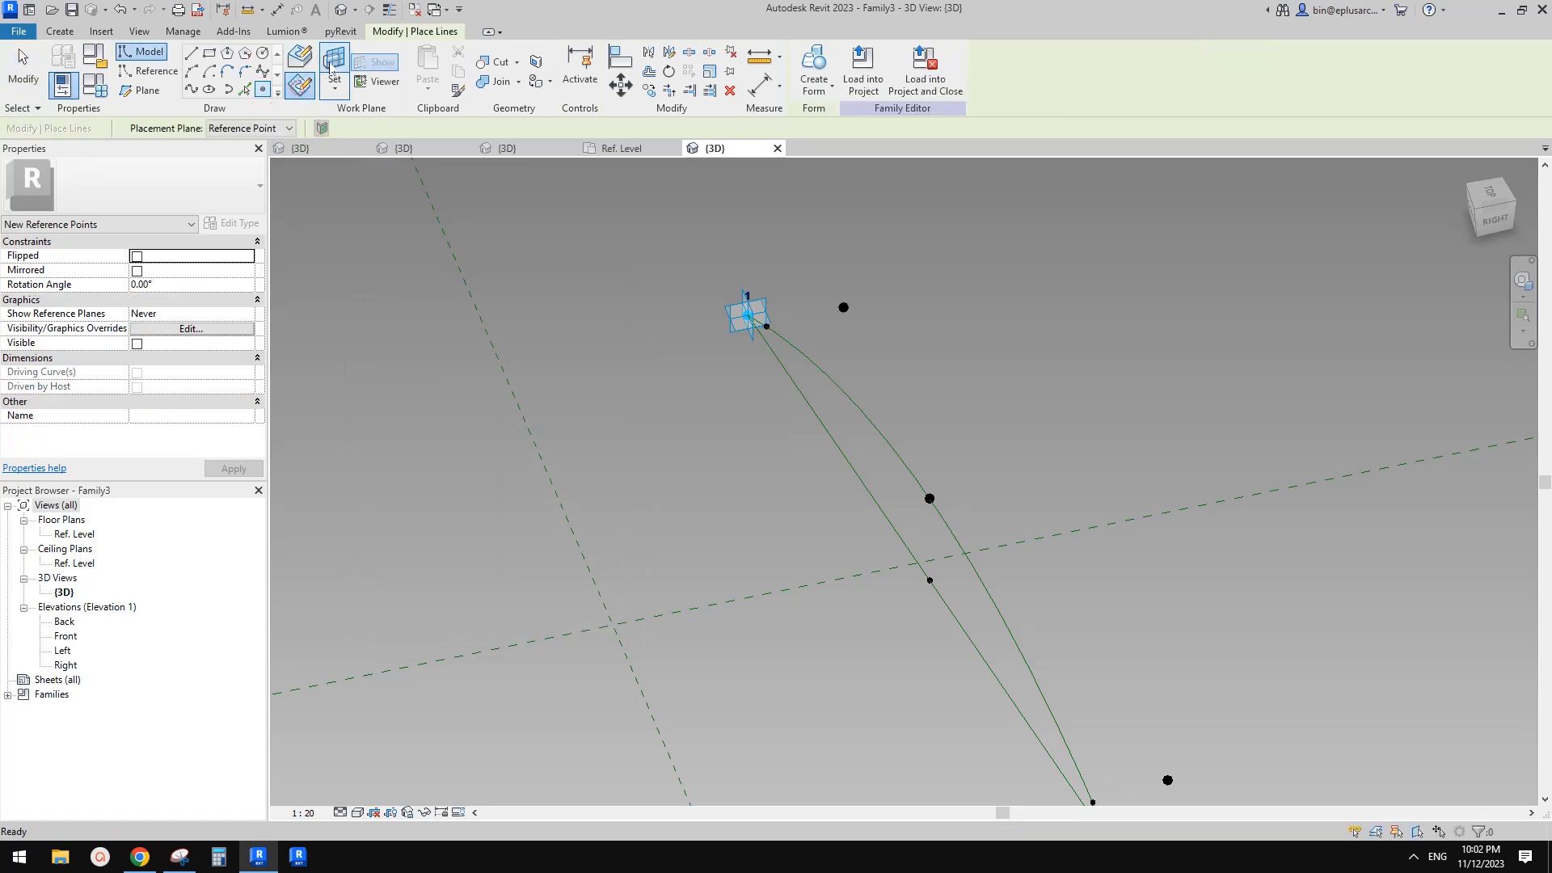
{"action": "left_click", "coordinate": [335, 63]}
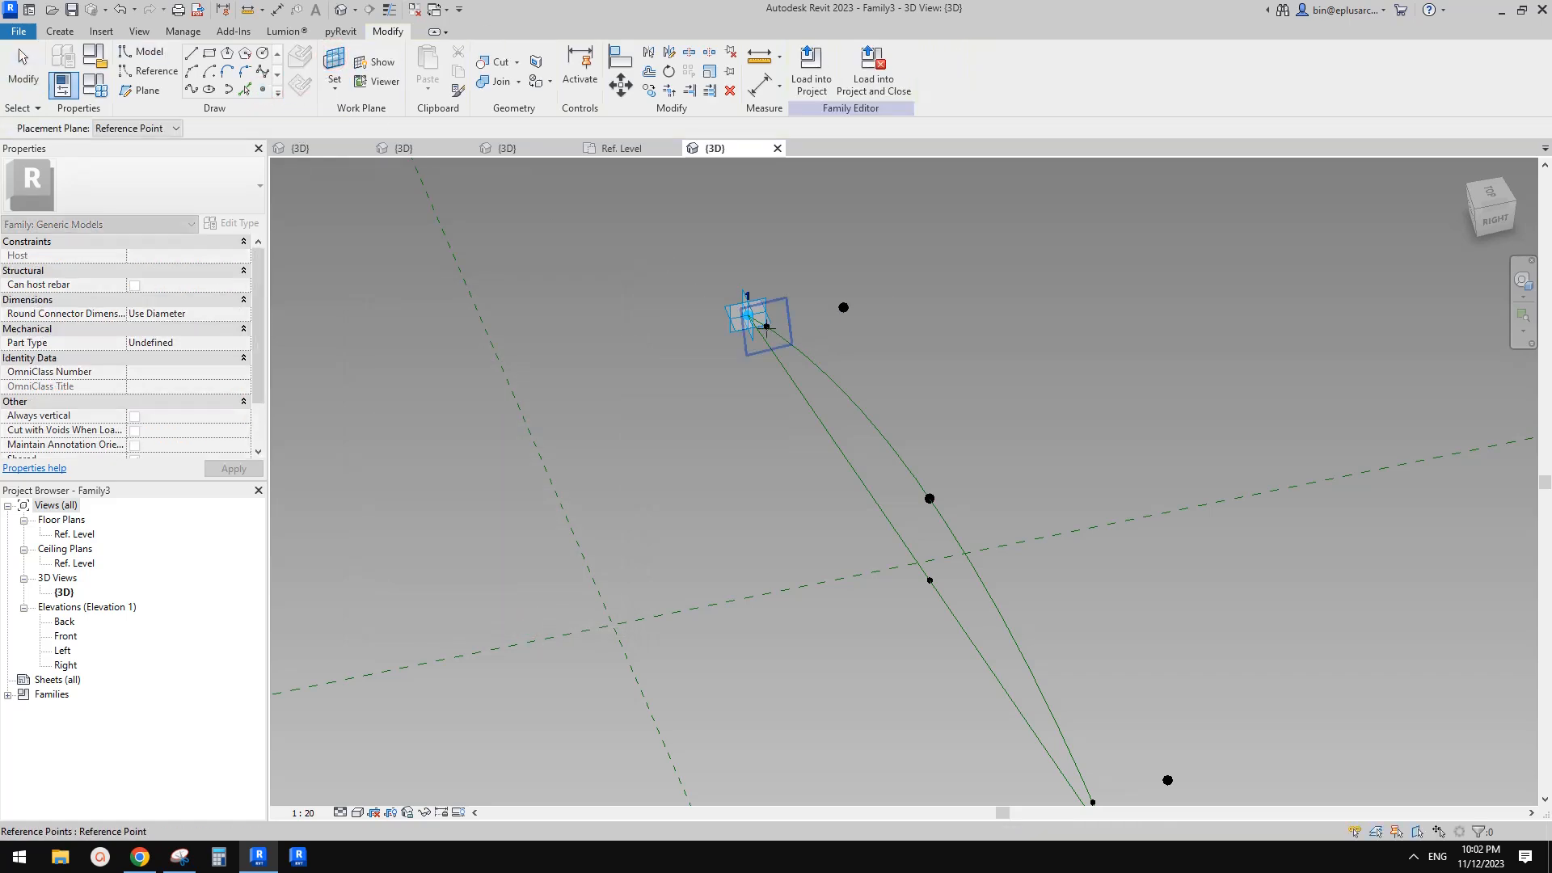
{"action": "left_click", "coordinate": [769, 333]}
{"action": "scroll", "coordinate": [769, 329], "scroll_direction": "down", "scroll_amount": 1}
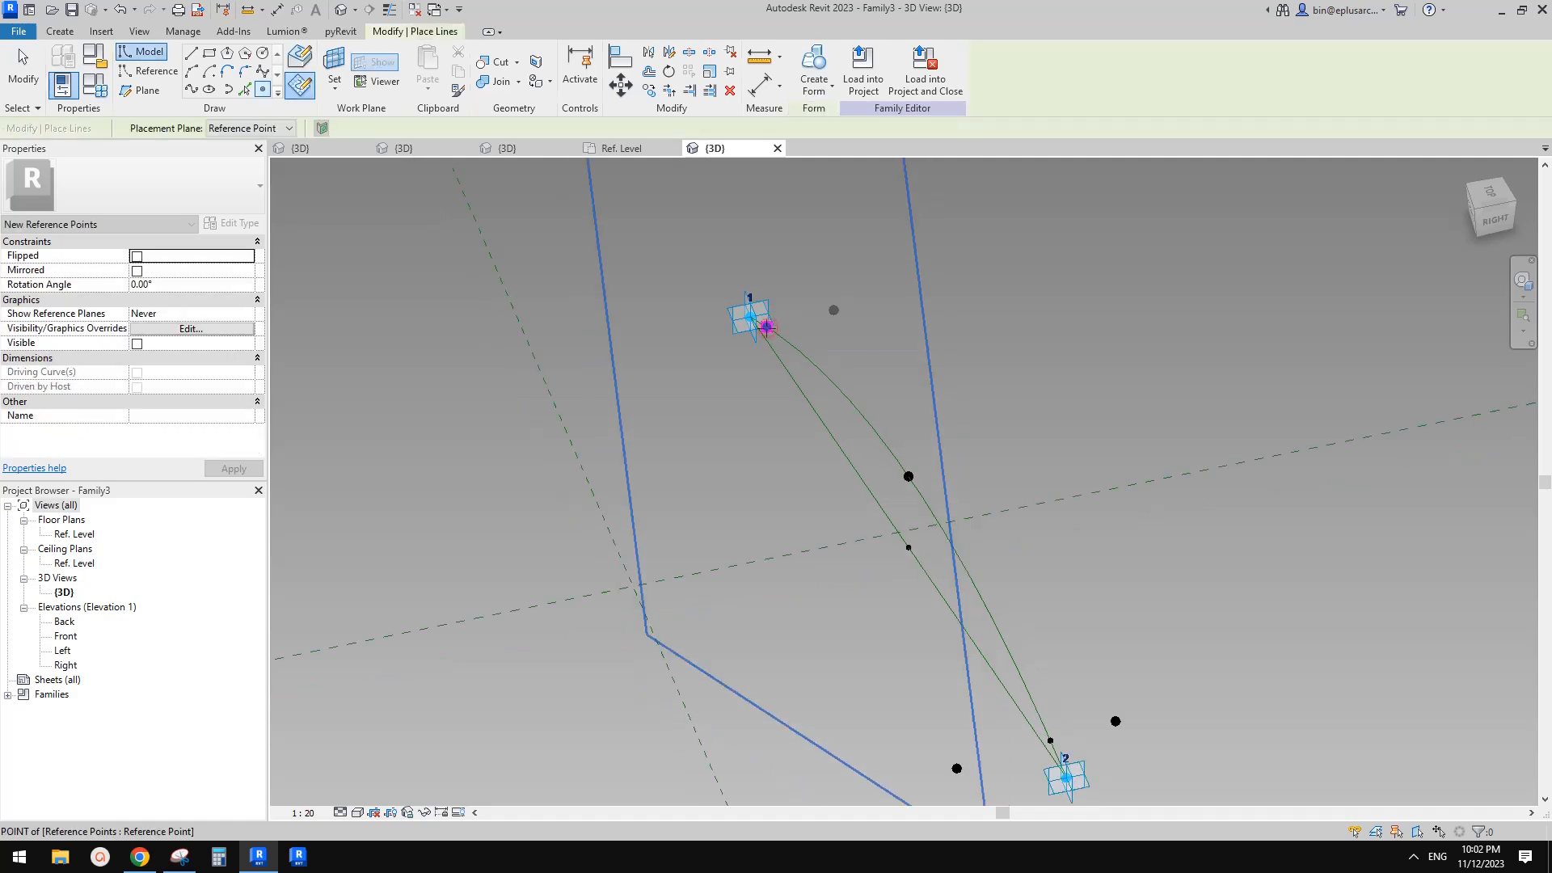
{"action": "left_click", "coordinate": [767, 327]}
{"action": "left_click", "coordinate": [831, 479]}
{"action": "key", "text": "Escape"}
{"action": "scroll", "coordinate": [765, 324], "scroll_direction": "up", "scroll_amount": 2}
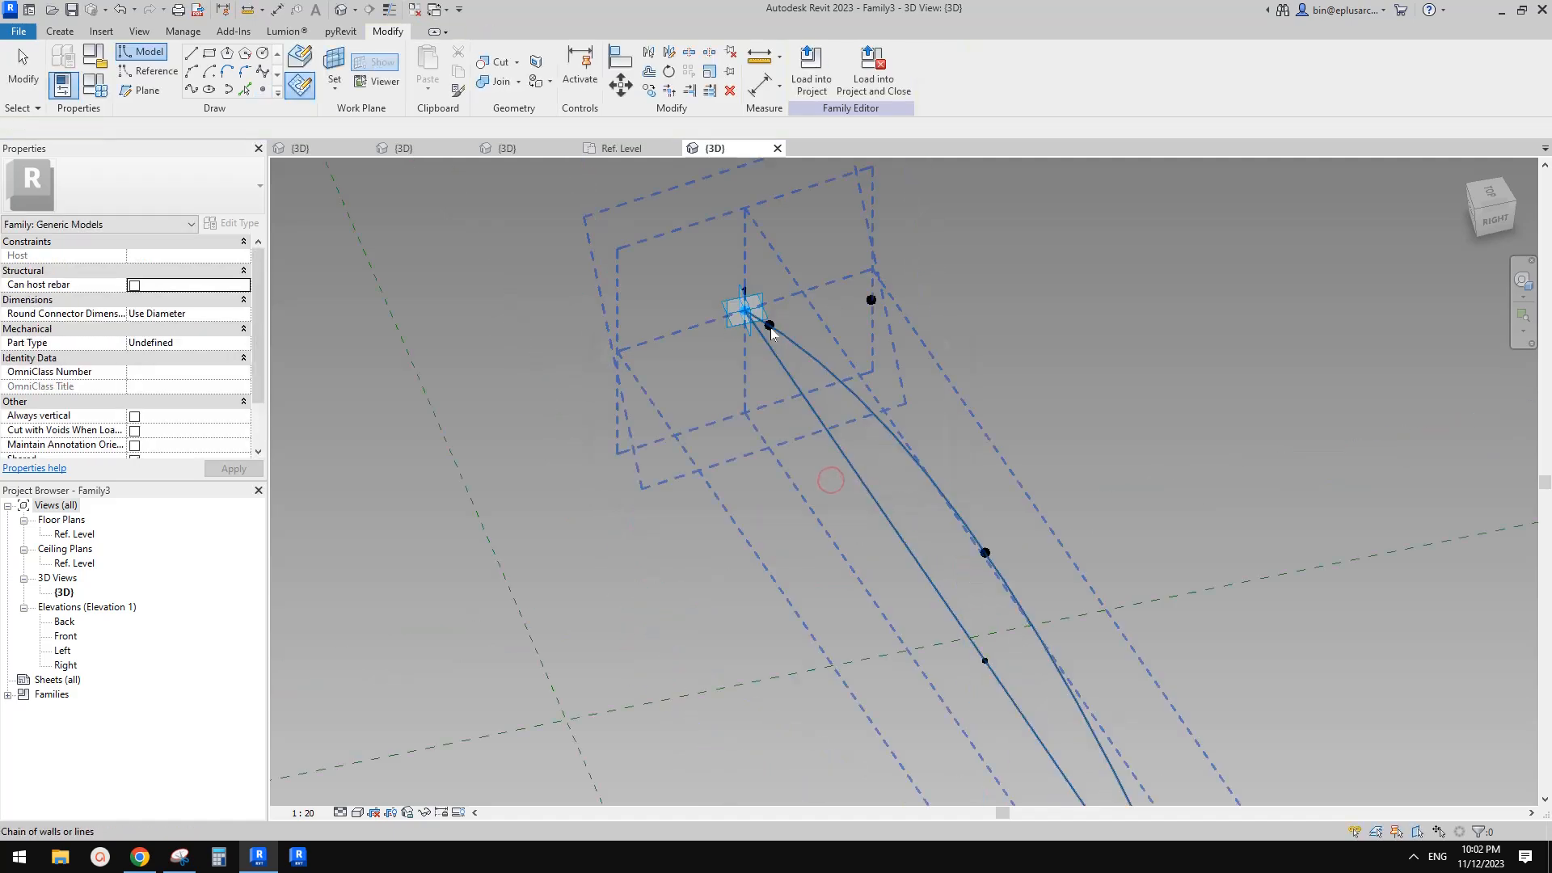
Associate the new point's Offset with the hwn parameter
{"action": "left_click", "coordinate": [769, 322]}
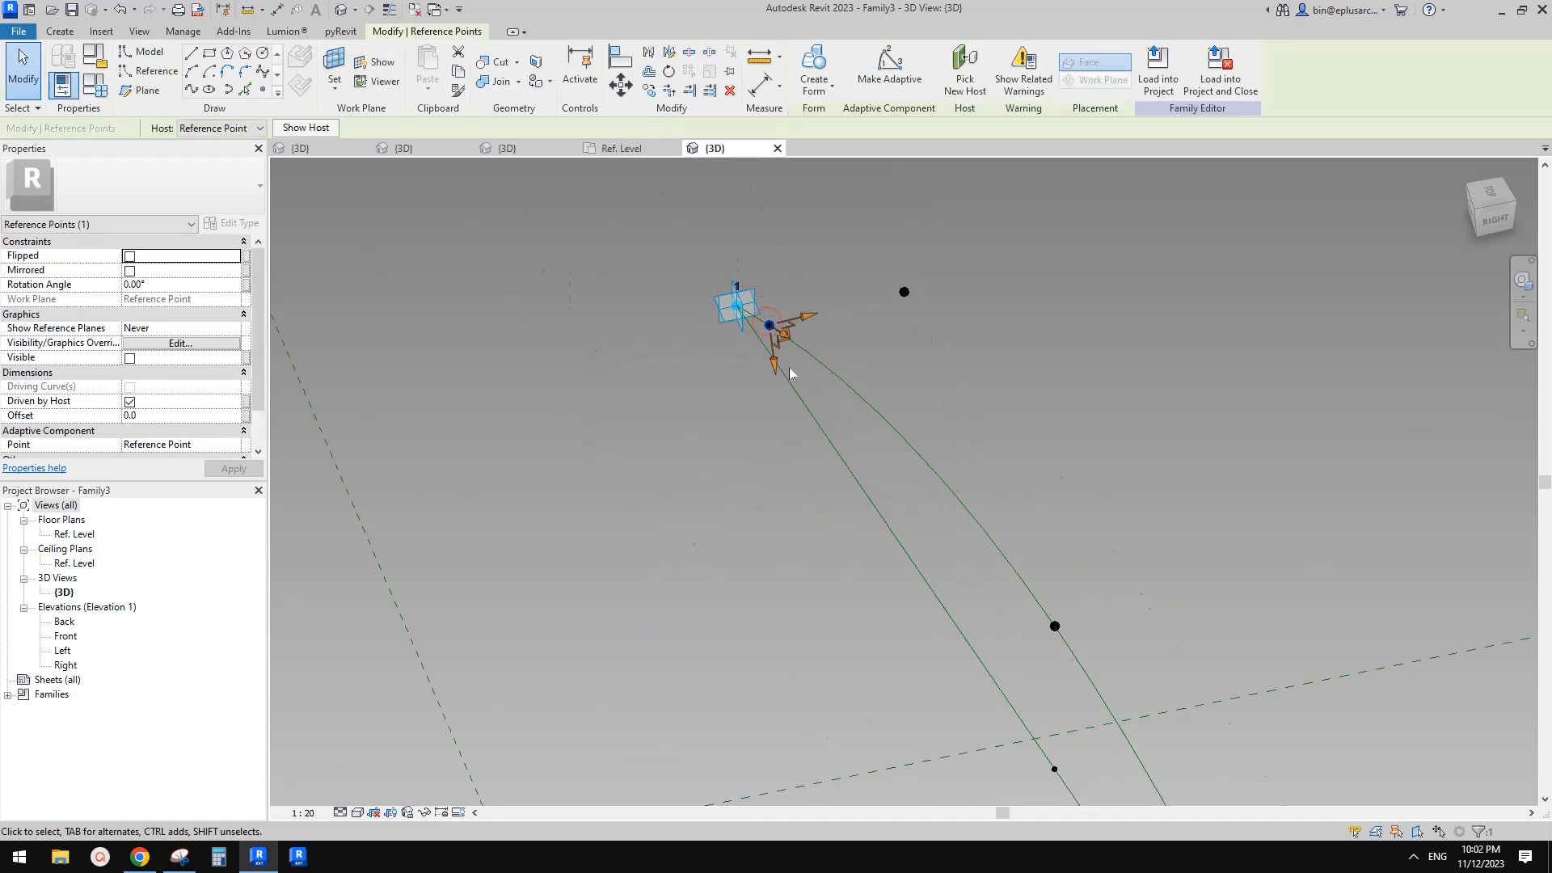
{"action": "left_click", "coordinate": [247, 416]}
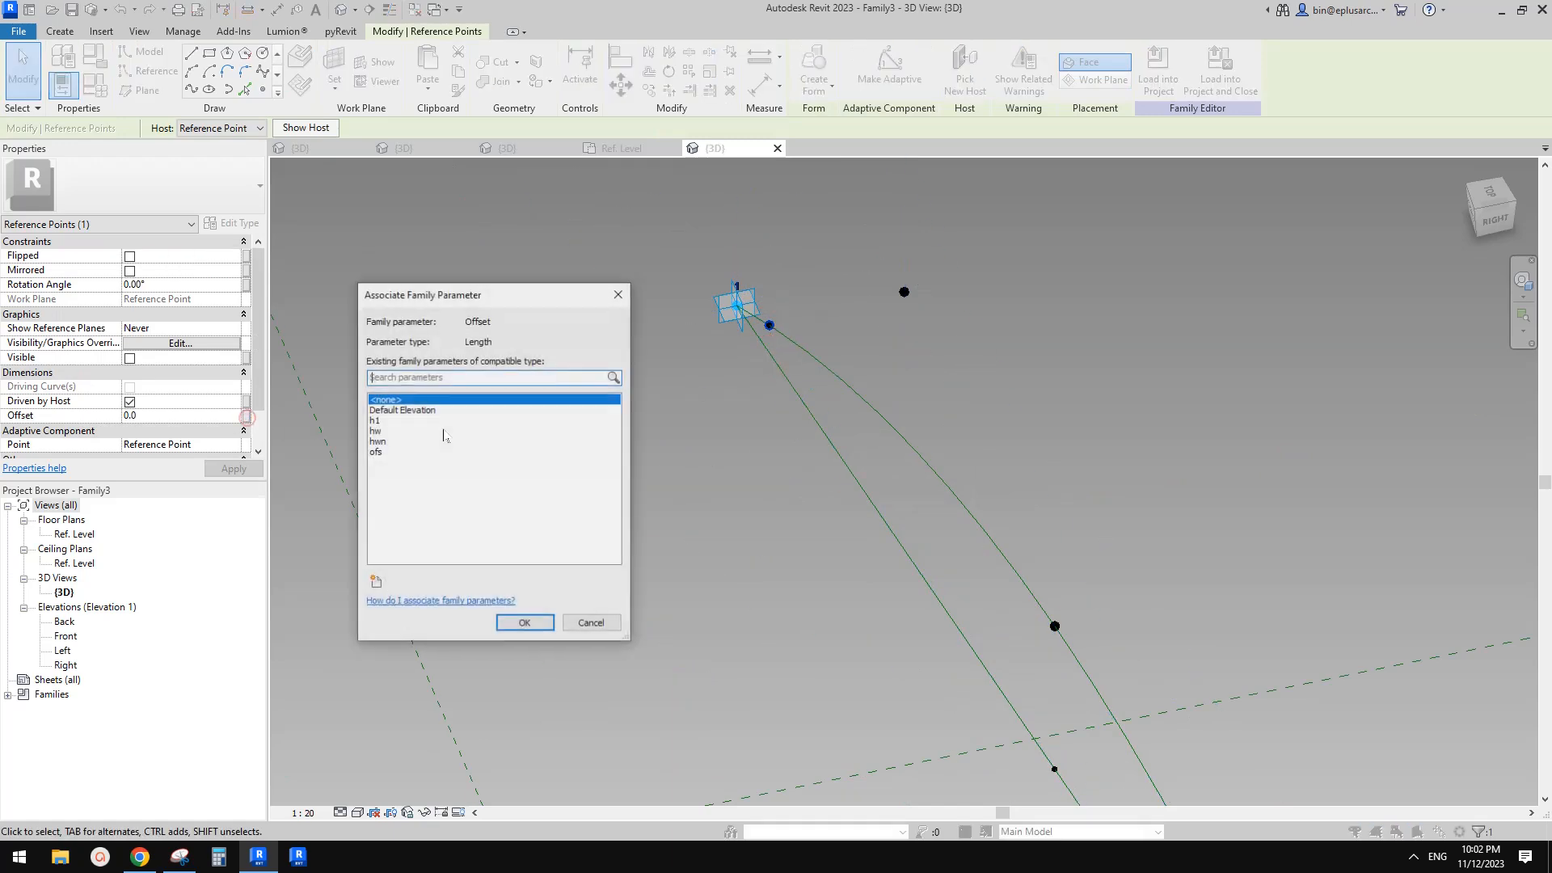
{"action": "left_click", "coordinate": [378, 442]}
{"action": "left_click", "coordinate": [530, 628]}
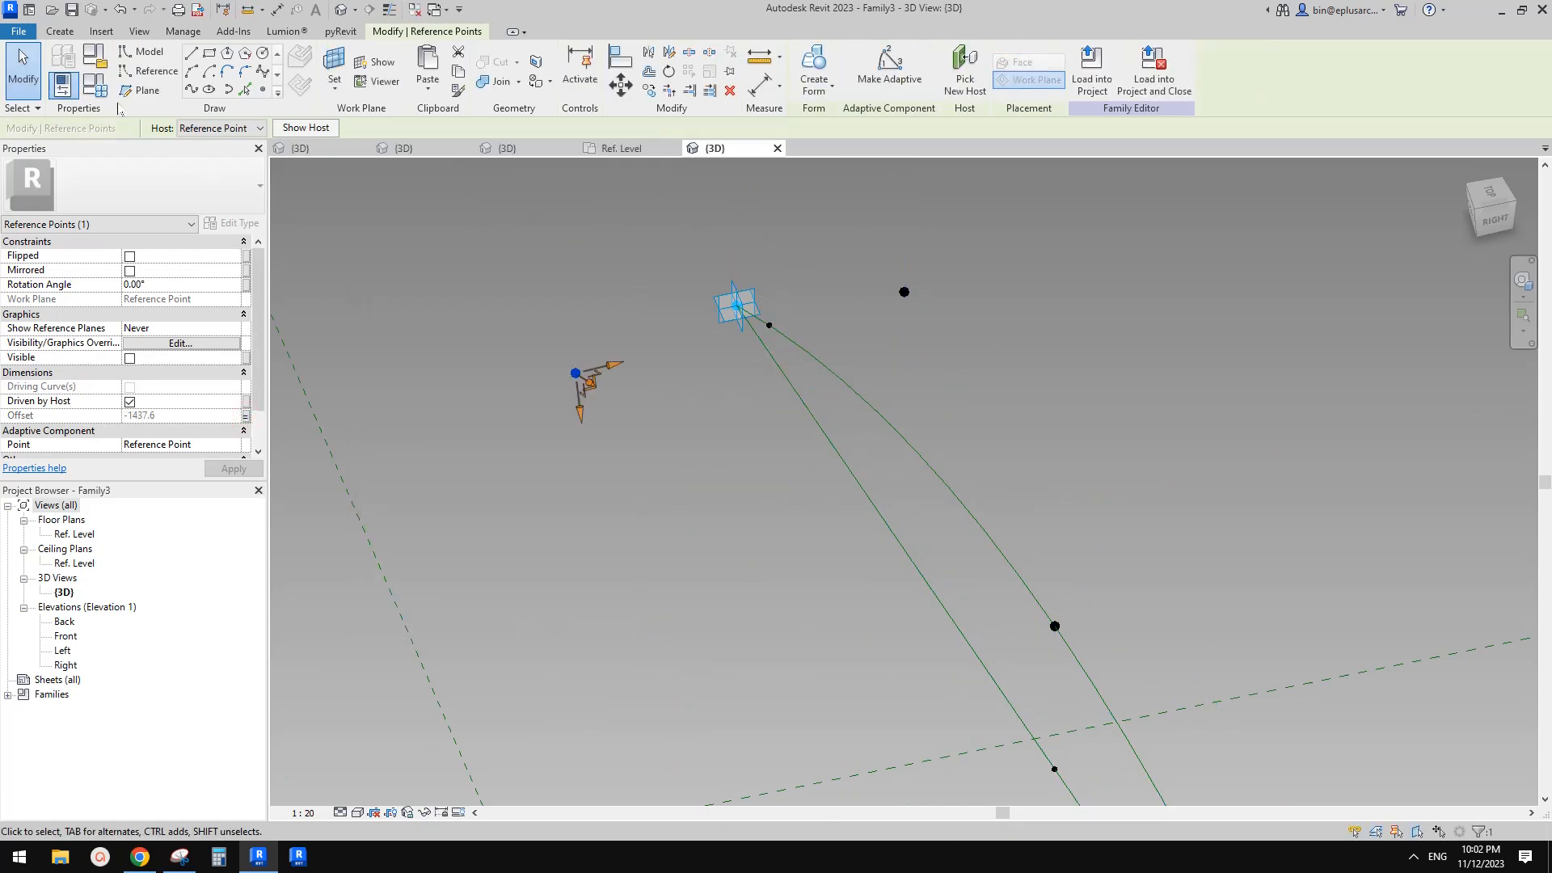
Start the hwn parameter's formula with a minus sign in Family Types and apply the change
{"action": "left_click", "coordinate": [95, 85]}
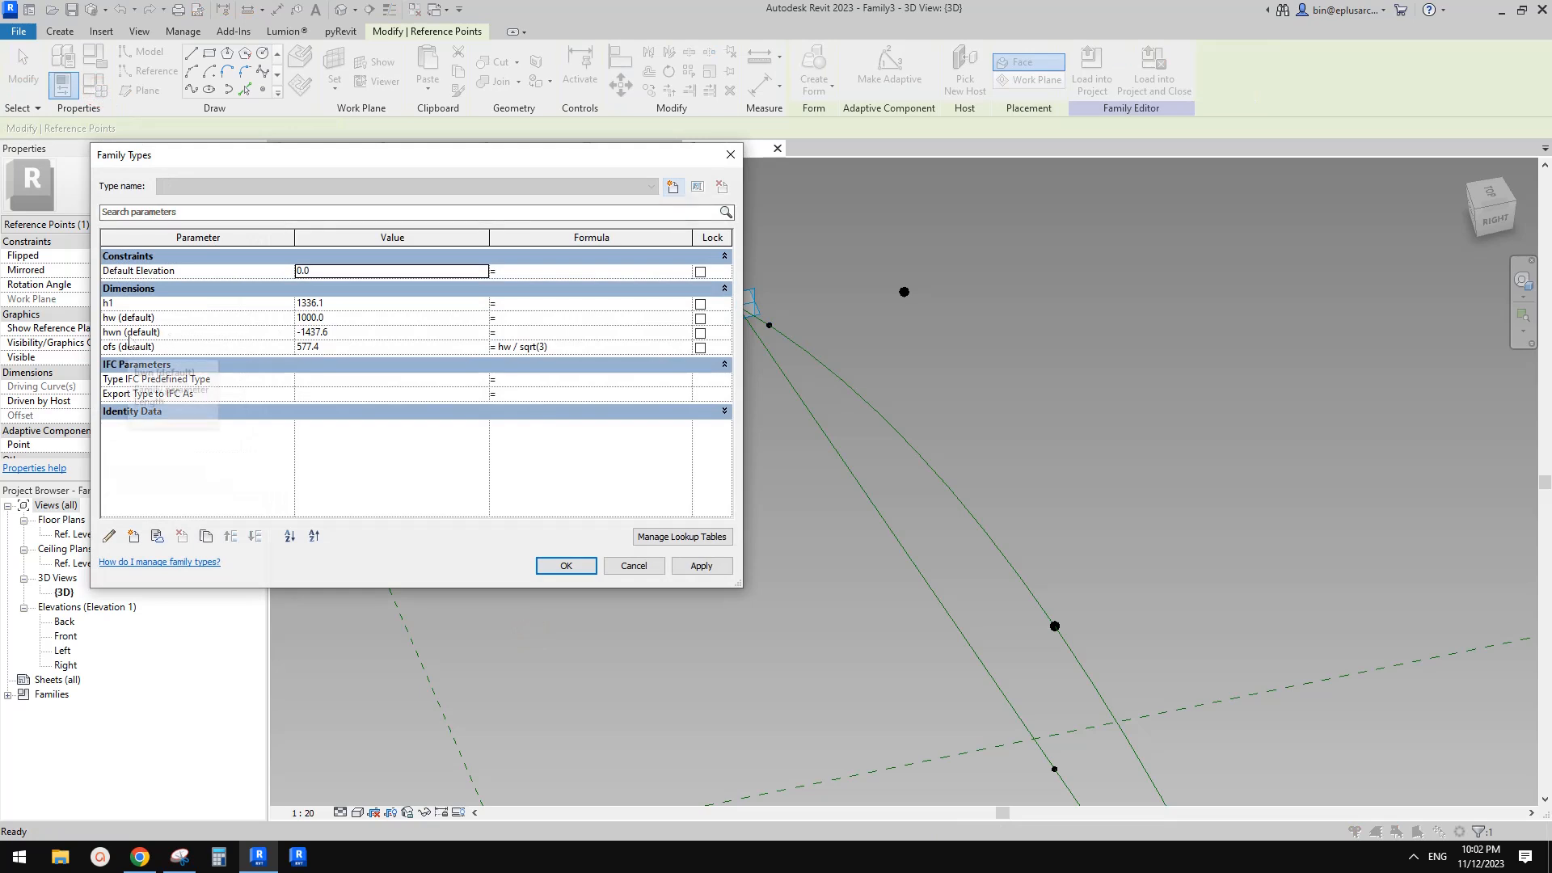
{"action": "left_click", "coordinate": [540, 335]}
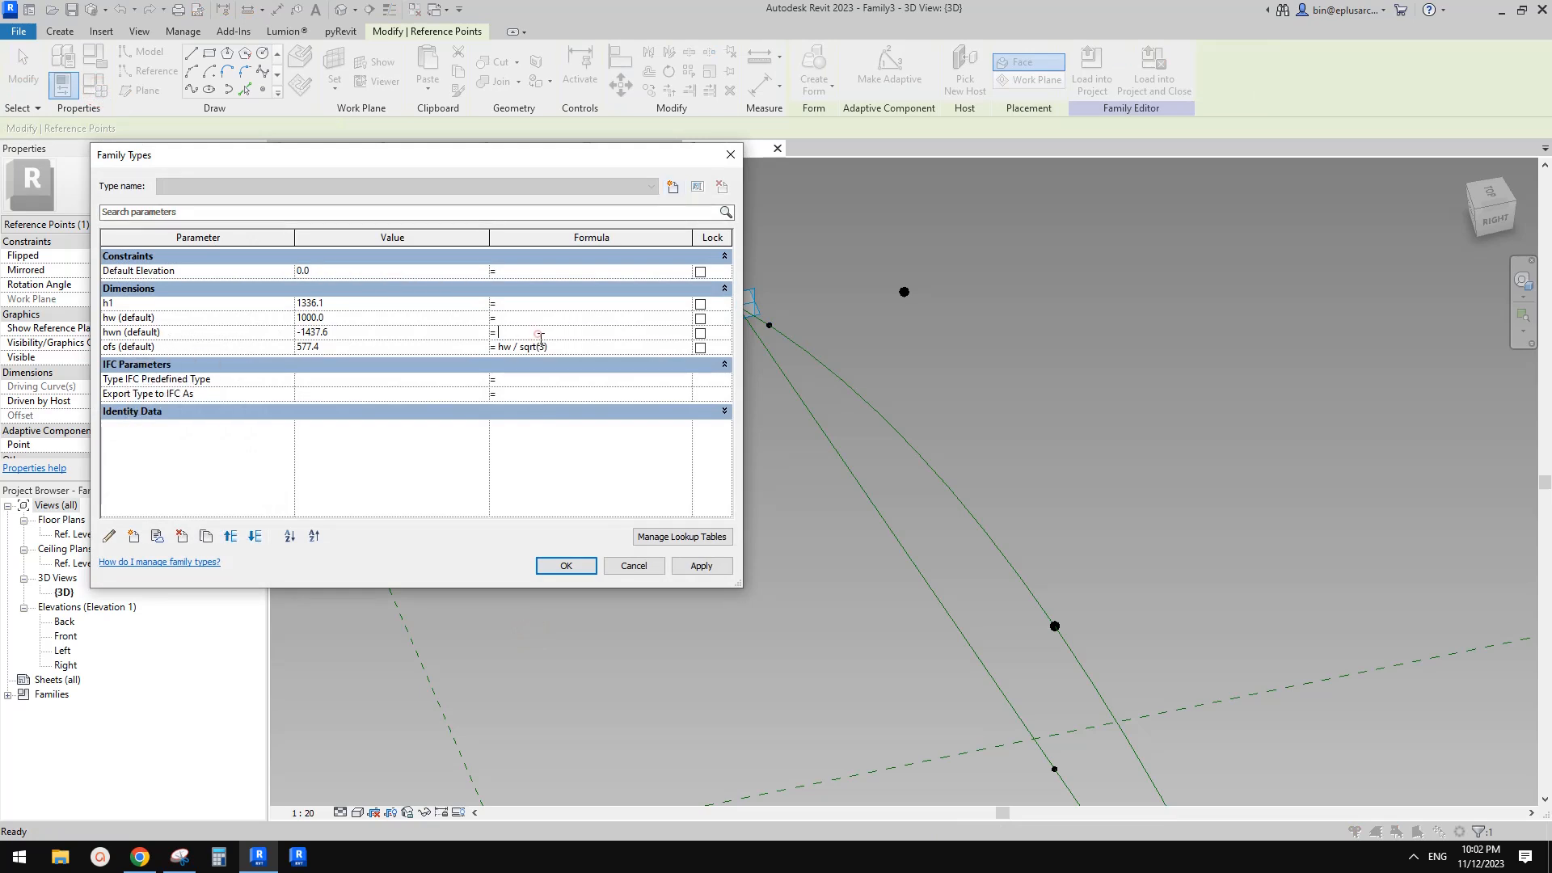
{"action": "type", "text": "-"}
{"action": "left_click", "coordinate": [701, 569]}
{"action": "left_click", "coordinate": [566, 568]}
Switch to the Snipping Tool and capture a new snip of the arc near adaptive point 2
{"action": "scroll", "coordinate": [796, 543], "scroll_direction": "down", "scroll_amount": 2}
{"action": "left_click", "coordinate": [860, 536]}
{"action": "middle_click_drag", "start_coordinate": [861, 536], "coordinate": [808, 548], "text": "shift"}
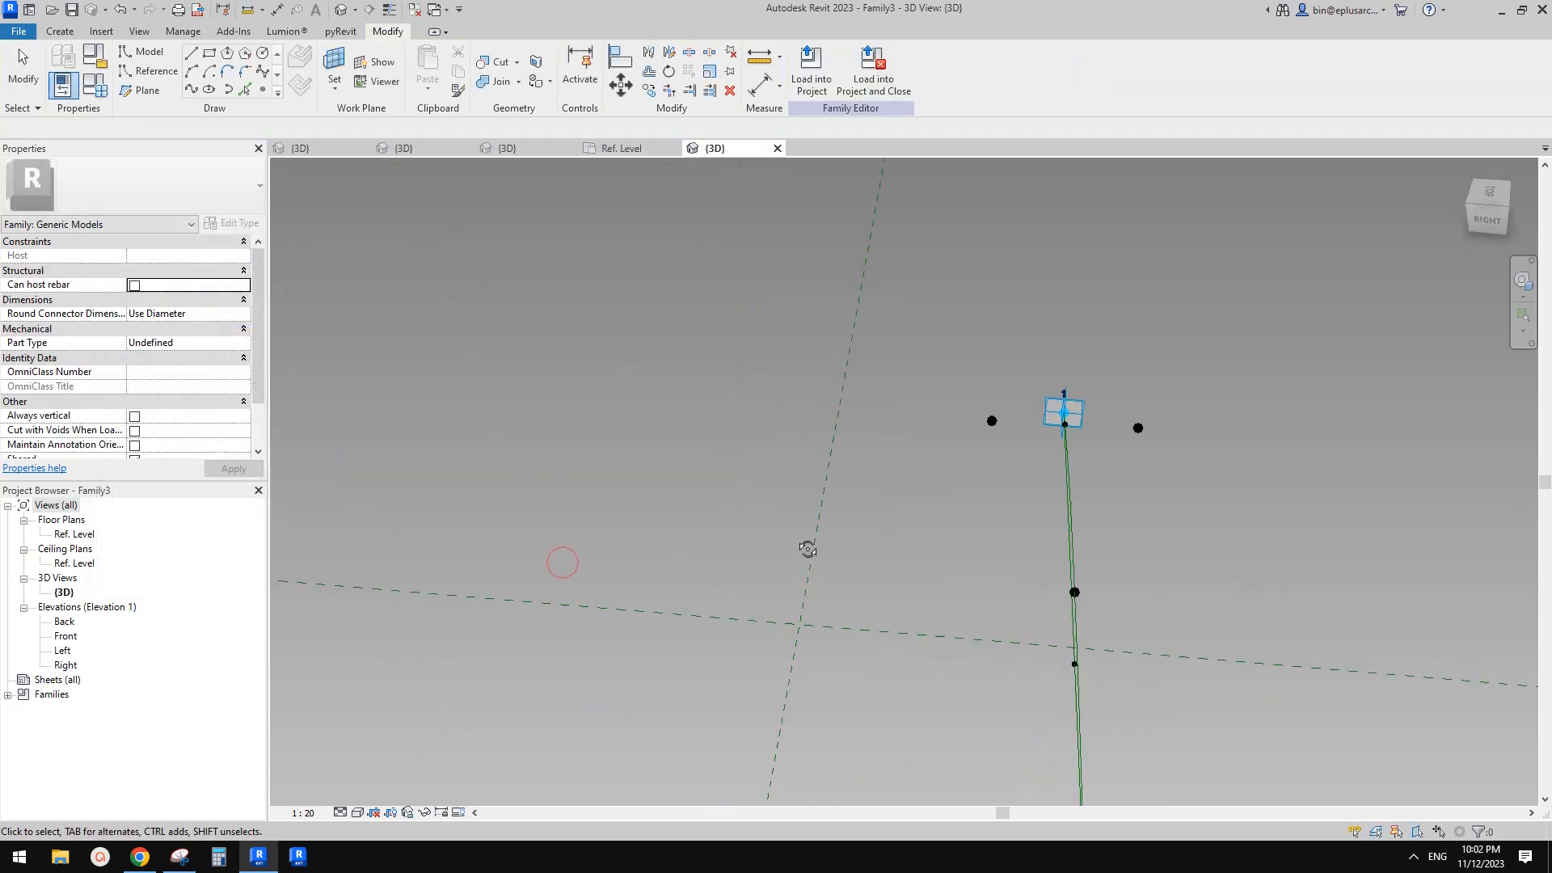
{"action": "scroll", "coordinate": [867, 592], "scroll_direction": "down", "scroll_amount": 1}
{"action": "middle_click_drag", "start_coordinate": [867, 592], "coordinate": [822, 348]}
{"action": "middle_click_drag", "start_coordinate": [942, 571], "coordinate": [969, 482], "text": "shift"}
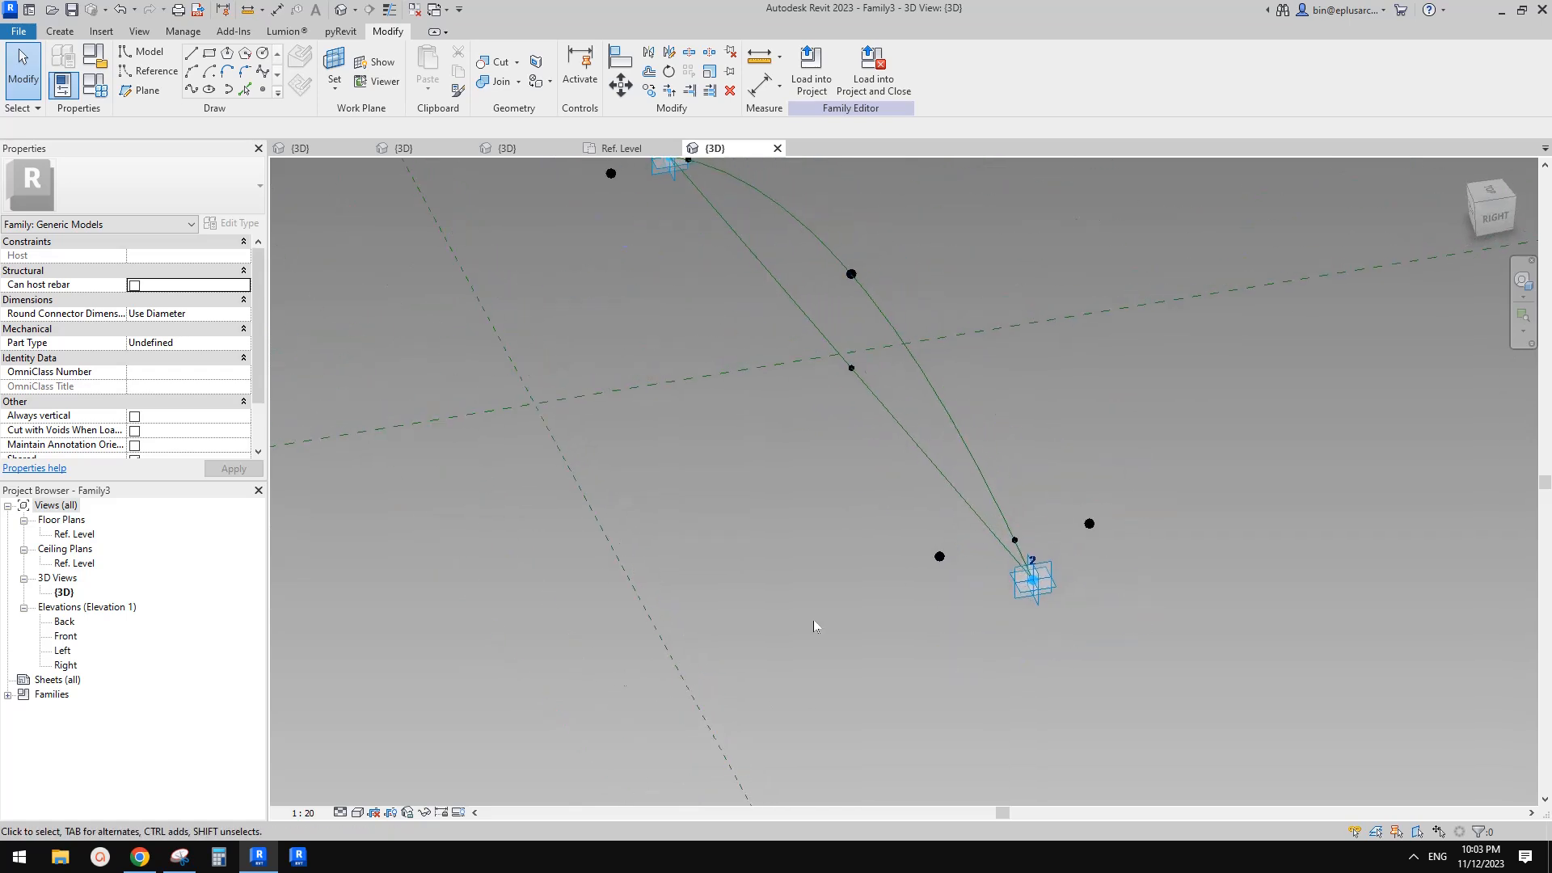
{"action": "left_click", "coordinate": [180, 856]}
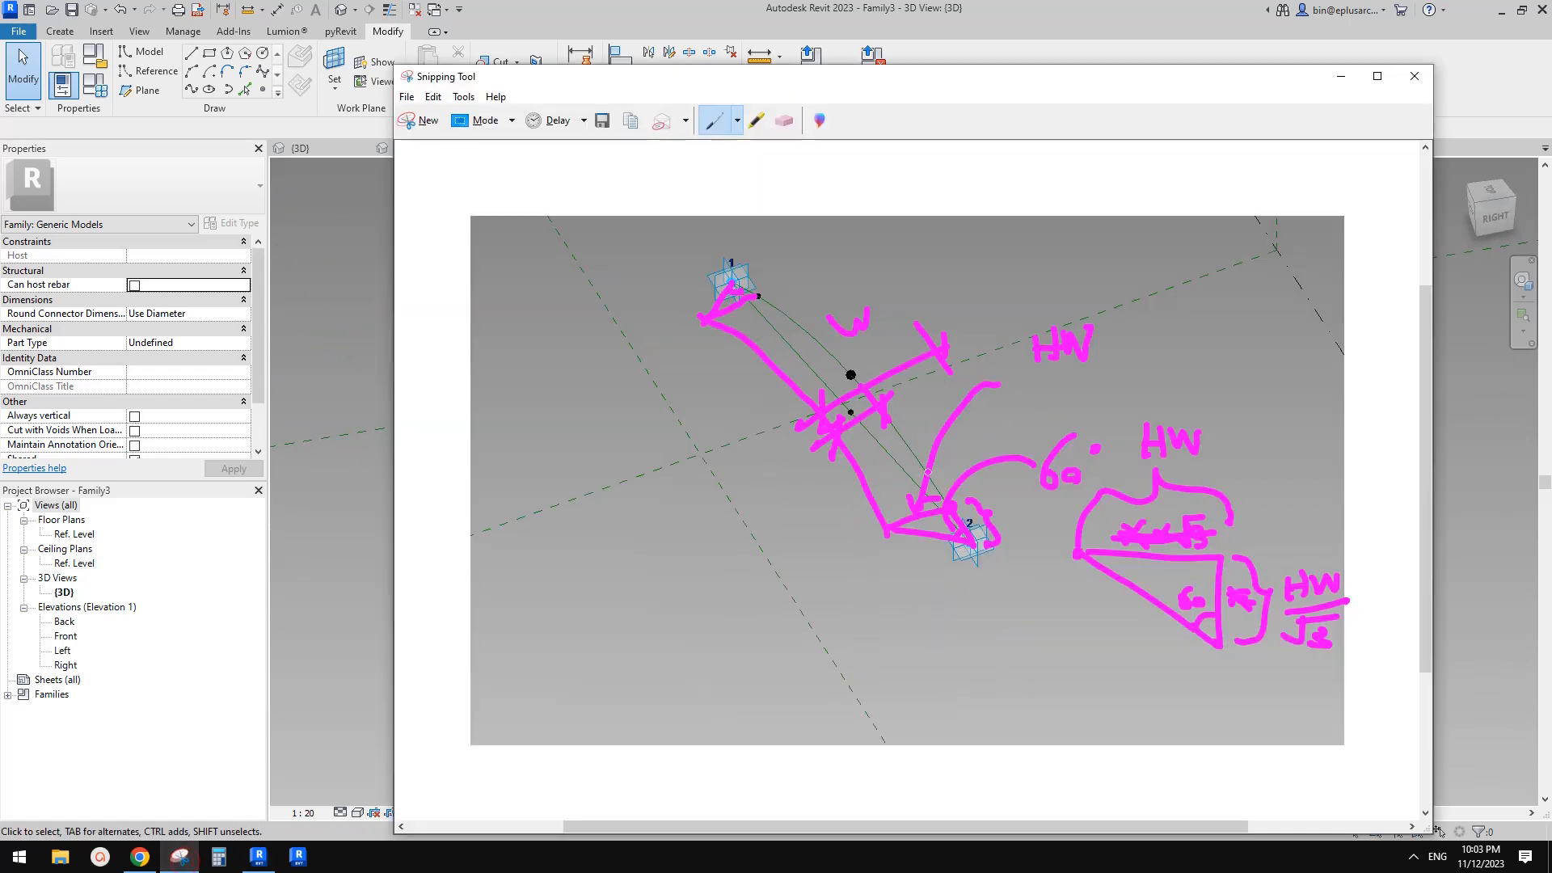
{"action": "left_click", "coordinate": [420, 120]}
{"action": "left_click_drag", "start_coordinate": [630, 370], "coordinate": [1255, 662]}
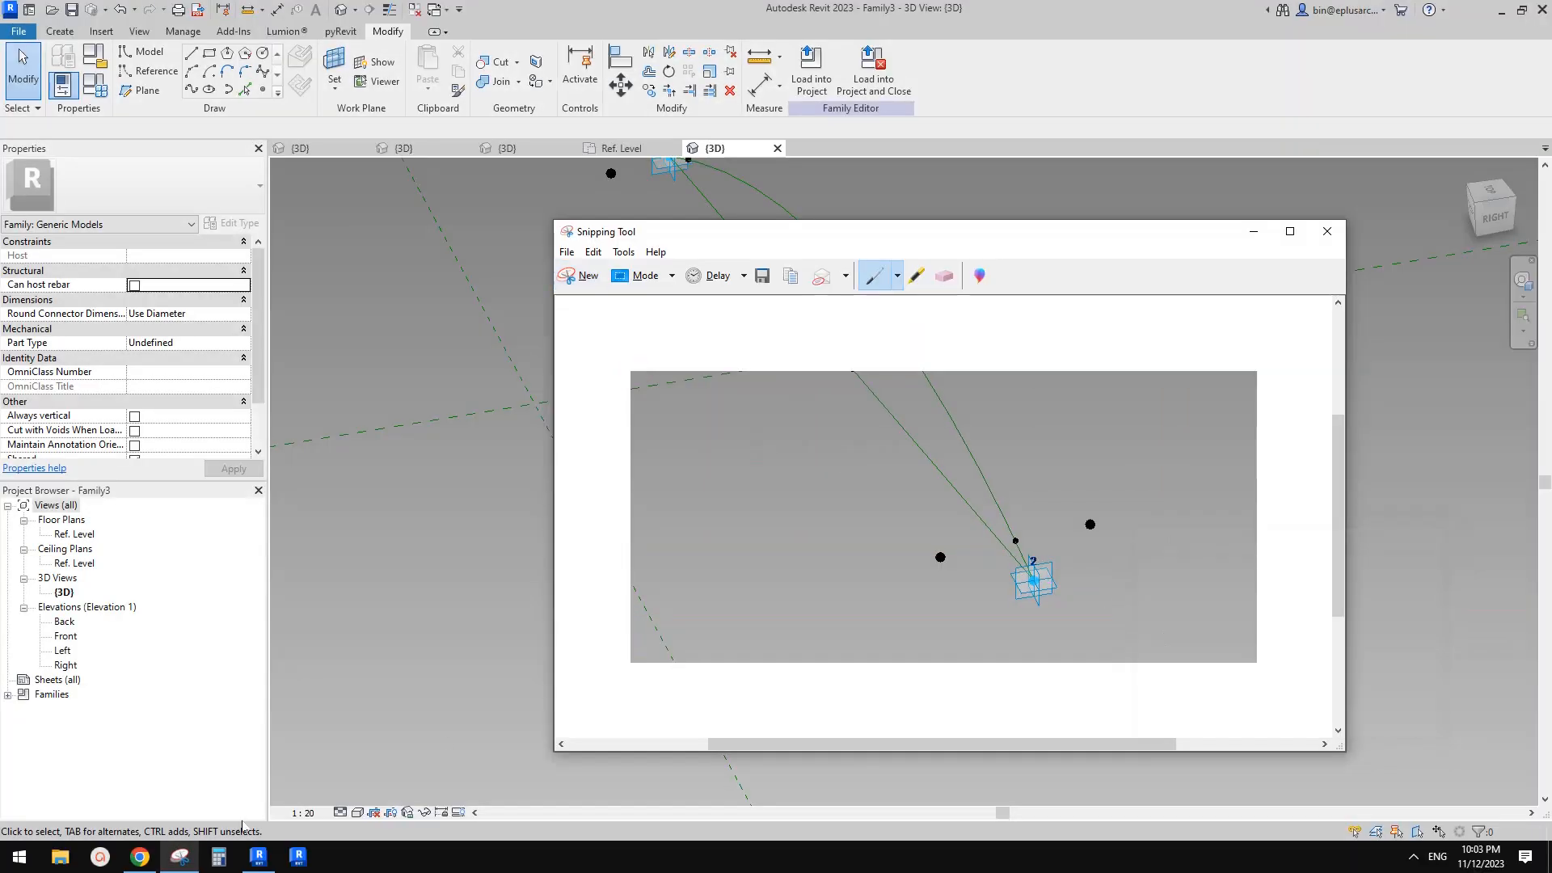
Review the Green Seedling reference page in the browser, then return to the Snipping Tool
{"action": "left_click", "coordinate": [139, 856]}
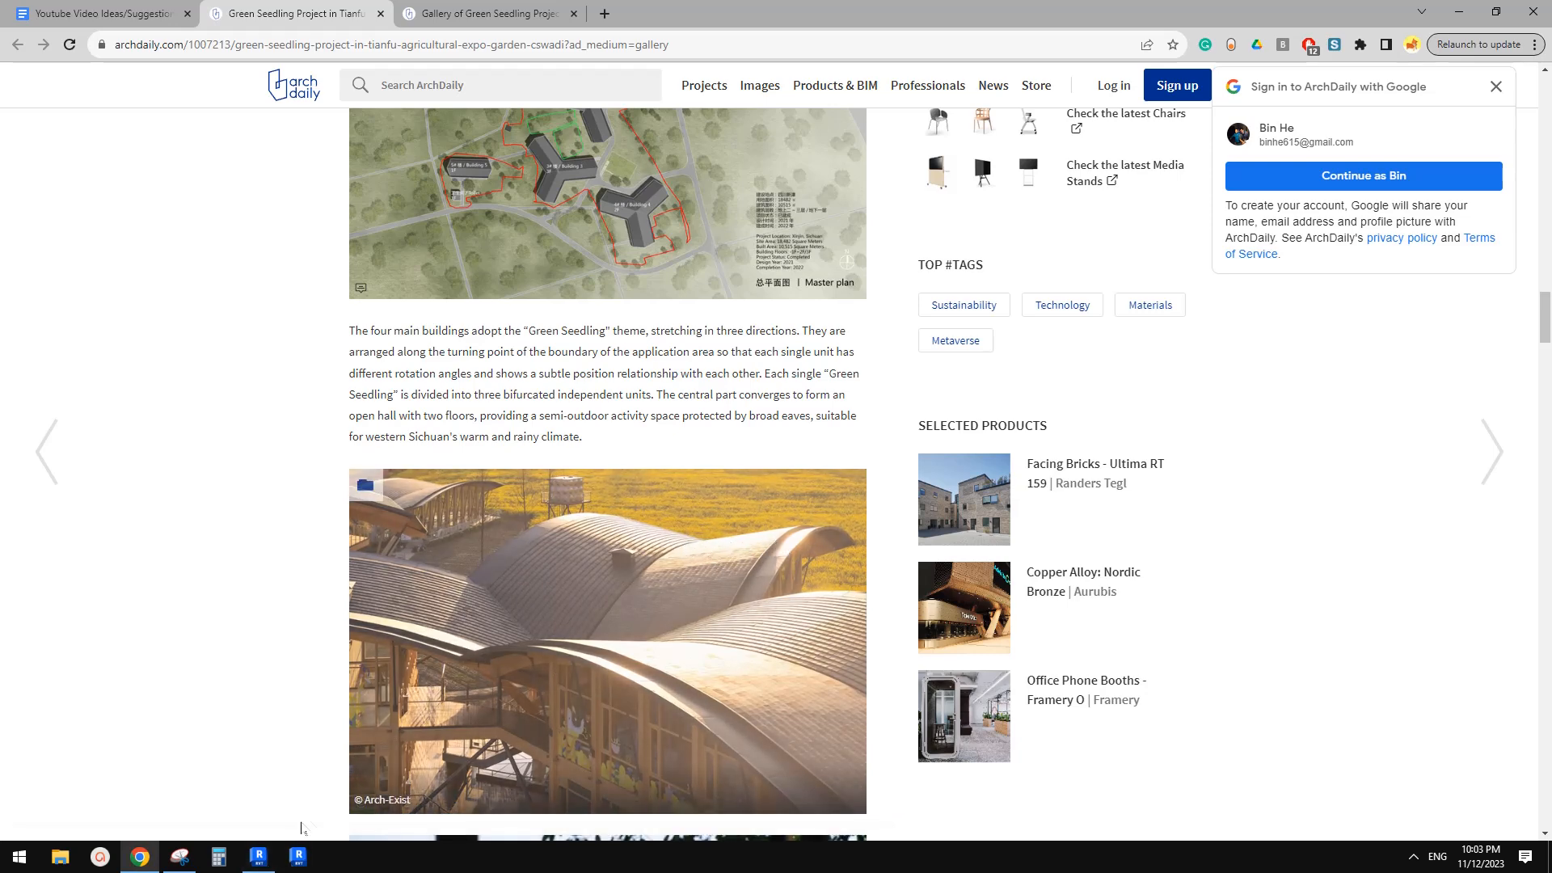
{"action": "left_click", "coordinate": [258, 857]}
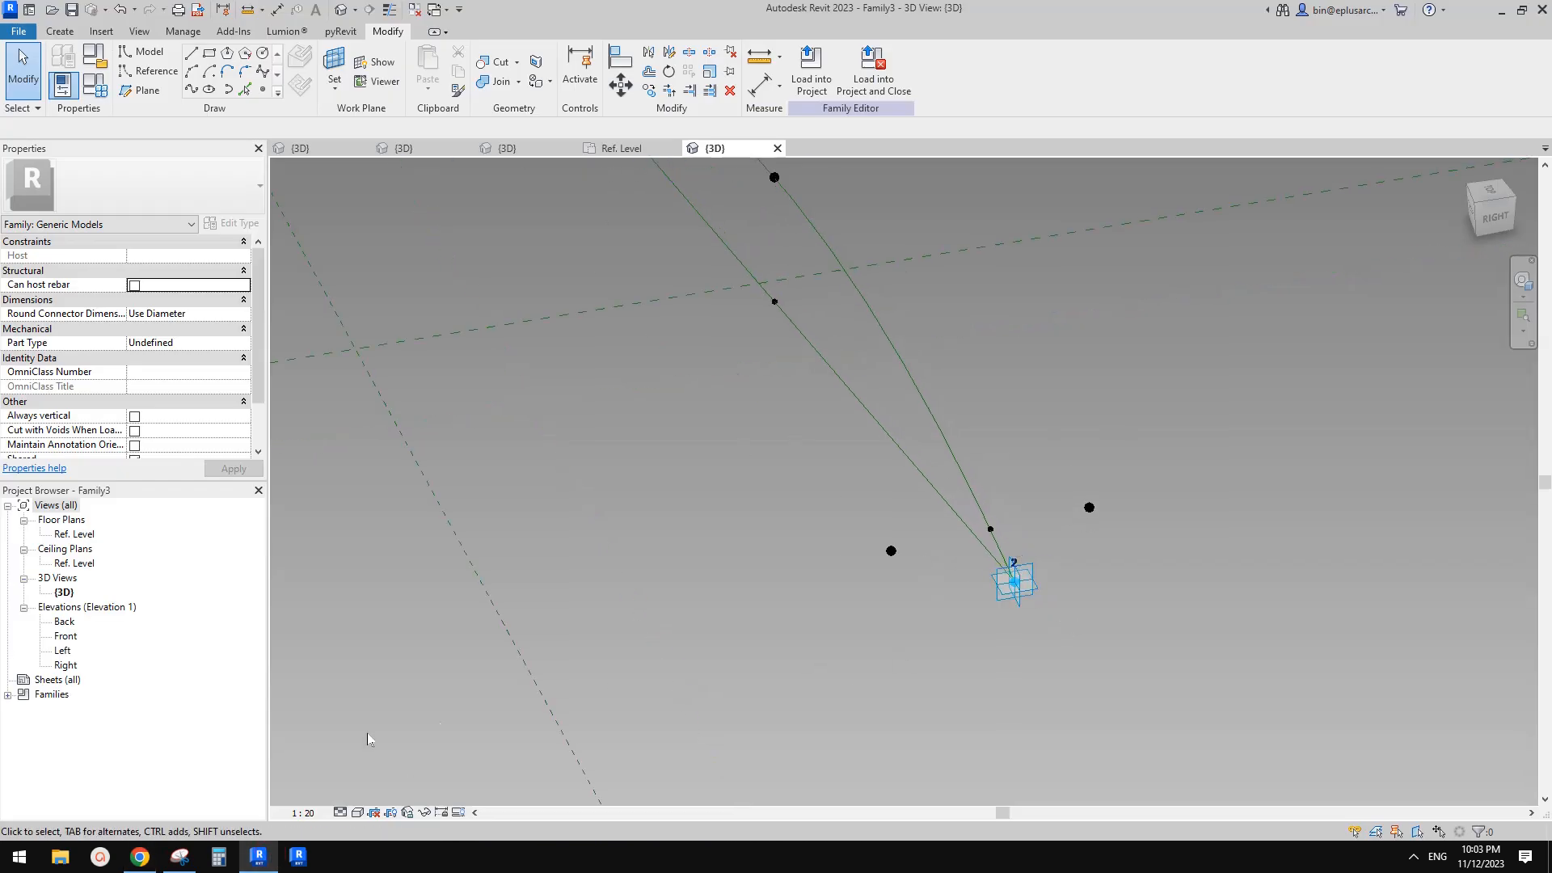
{"action": "left_click", "coordinate": [179, 856]}
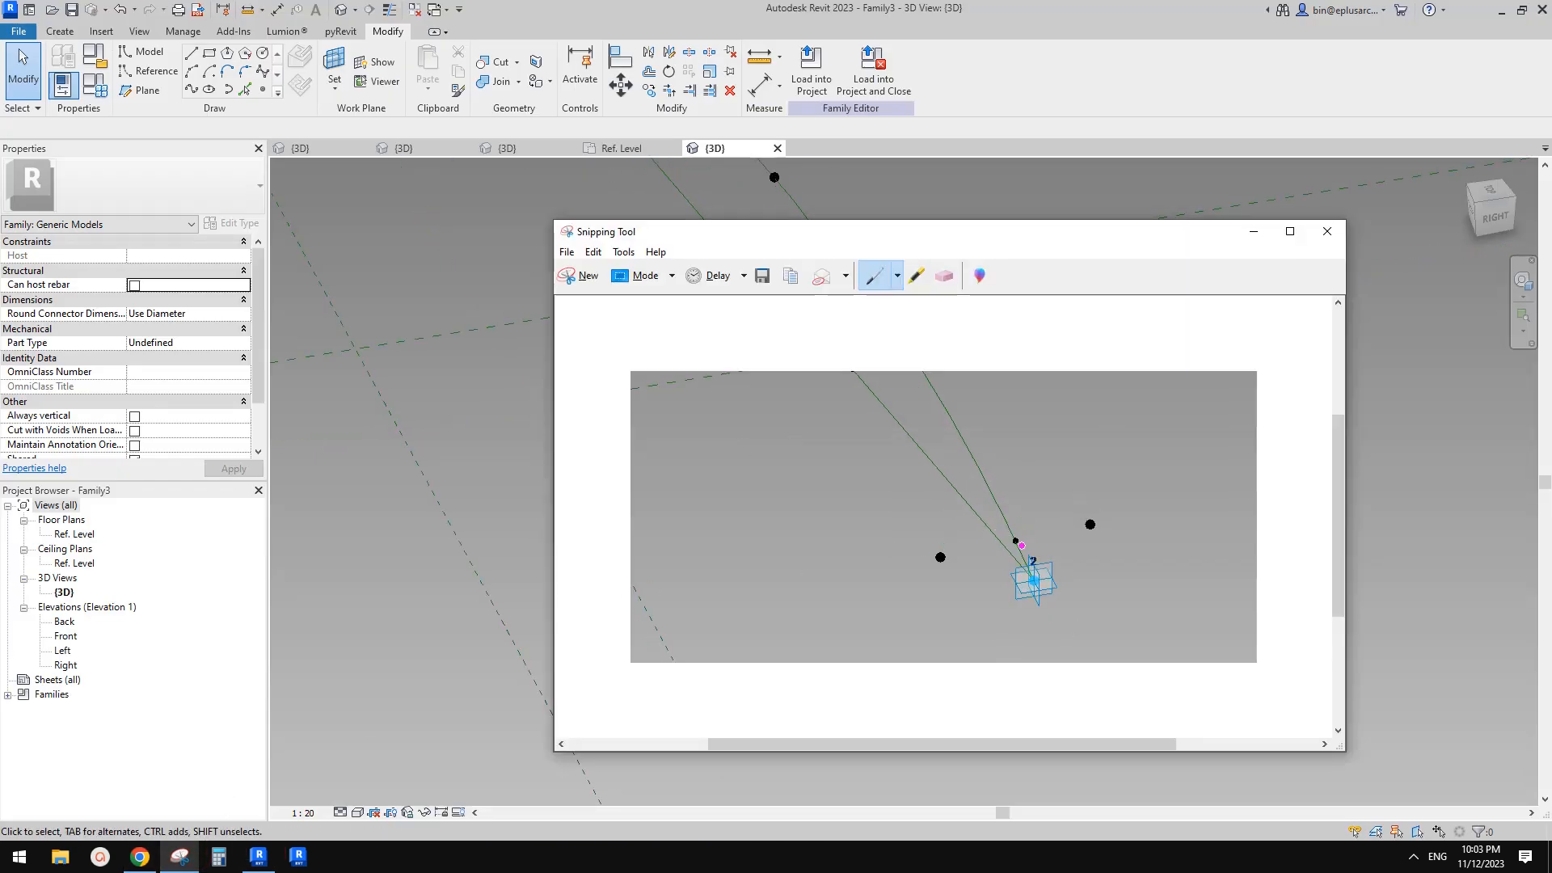
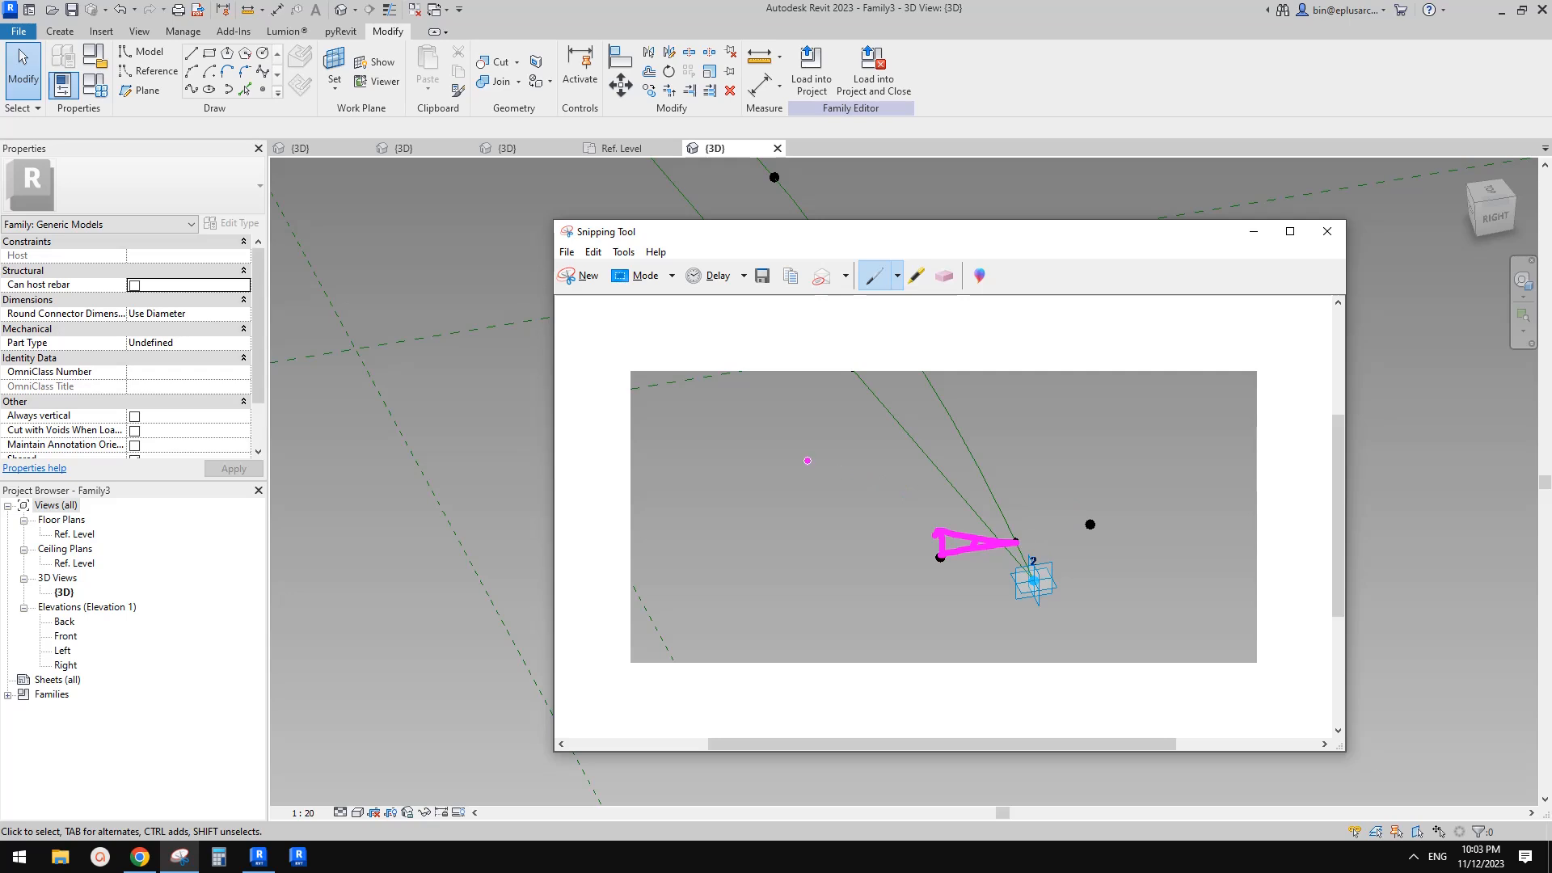
Annotate the snip with a triangle labelled h2, HW and angle a, plus the formulas tan(a) = h2/HW and h2 = tan(a)*HW
{"action": "mouse_move", "coordinate": [723, 385]}
{"action": "left_mouse_down"}
{"action": "mouse_move", "coordinate": [797, 433]}
{"action": "mouse_move", "coordinate": [1072, 434]}
{"action": "left_mouse_up"}
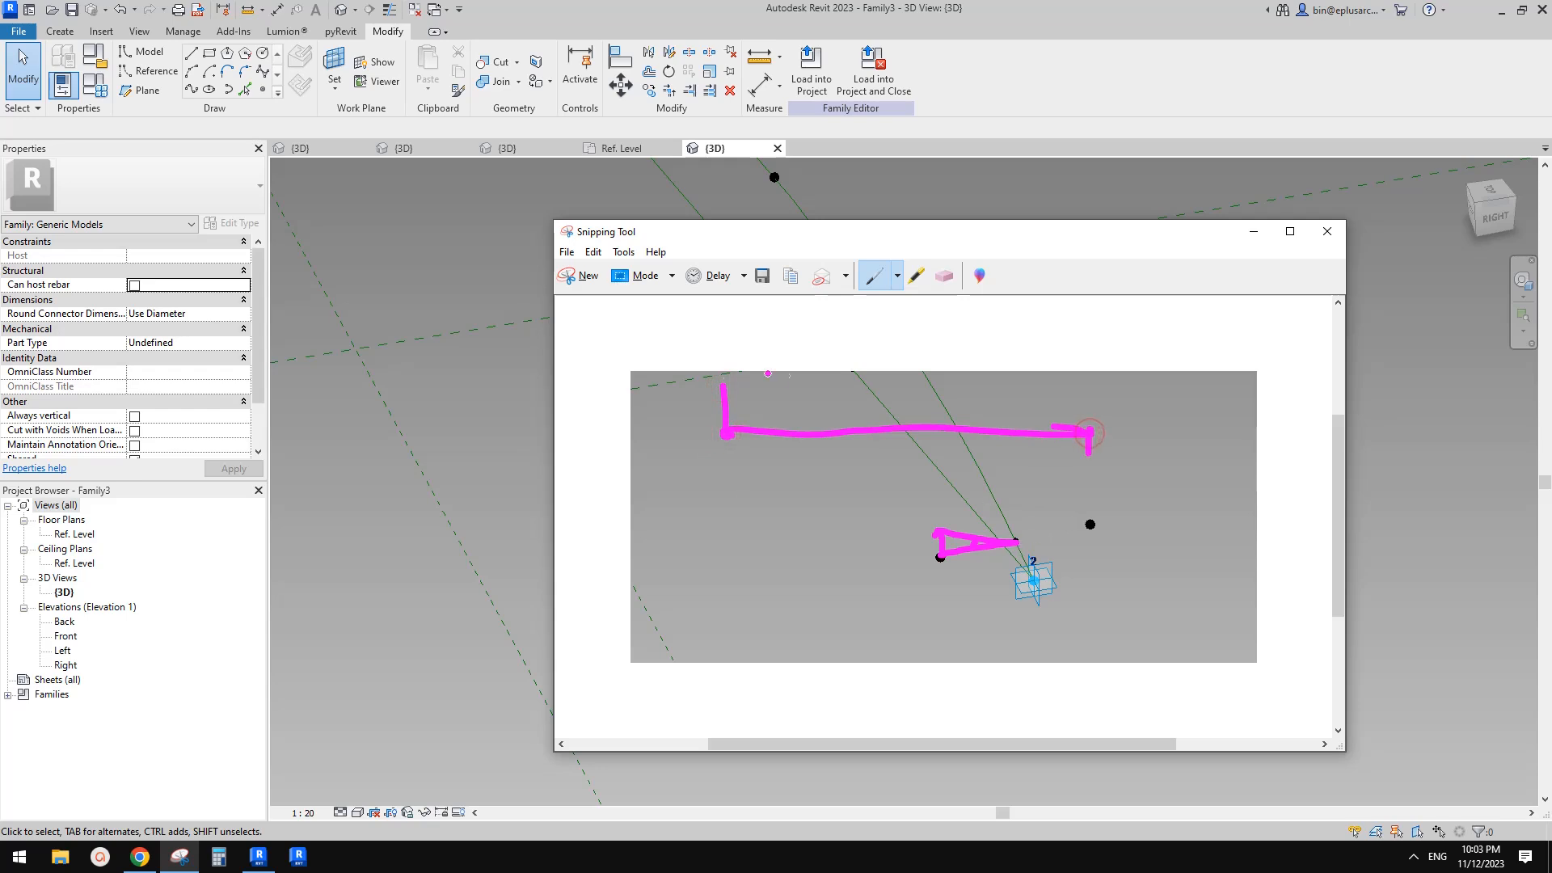
{"action": "left_click_drag", "start_coordinate": [724, 385], "coordinate": [1035, 420]}
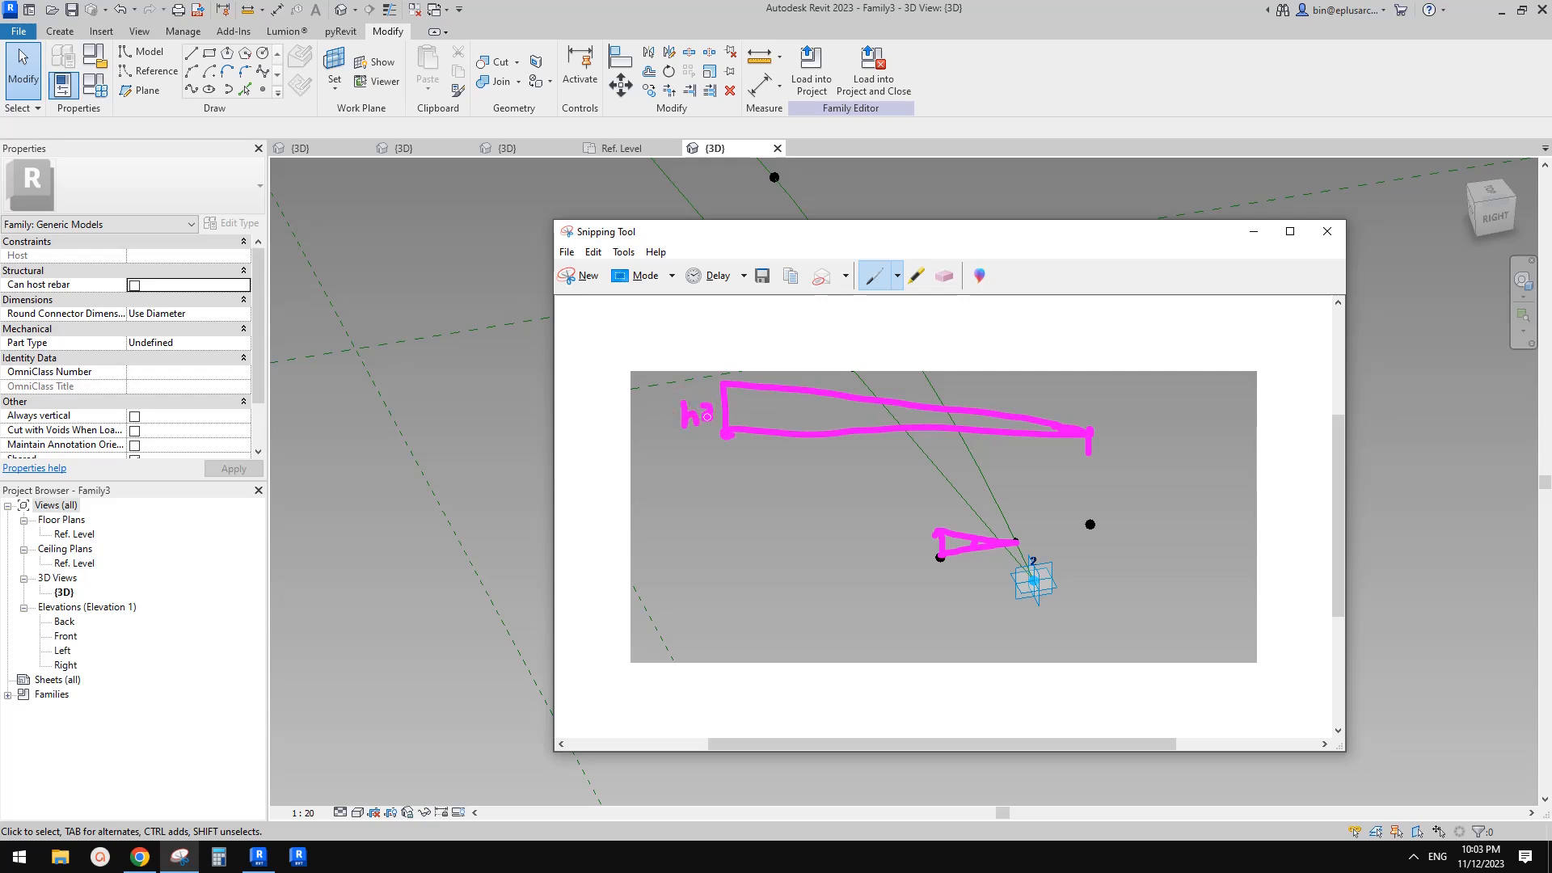
{"action": "left_click_drag", "start_coordinate": [873, 450], "coordinate": [927, 444]}
{"action": "left_click_drag", "start_coordinate": [1014, 428], "coordinate": [1042, 349]}
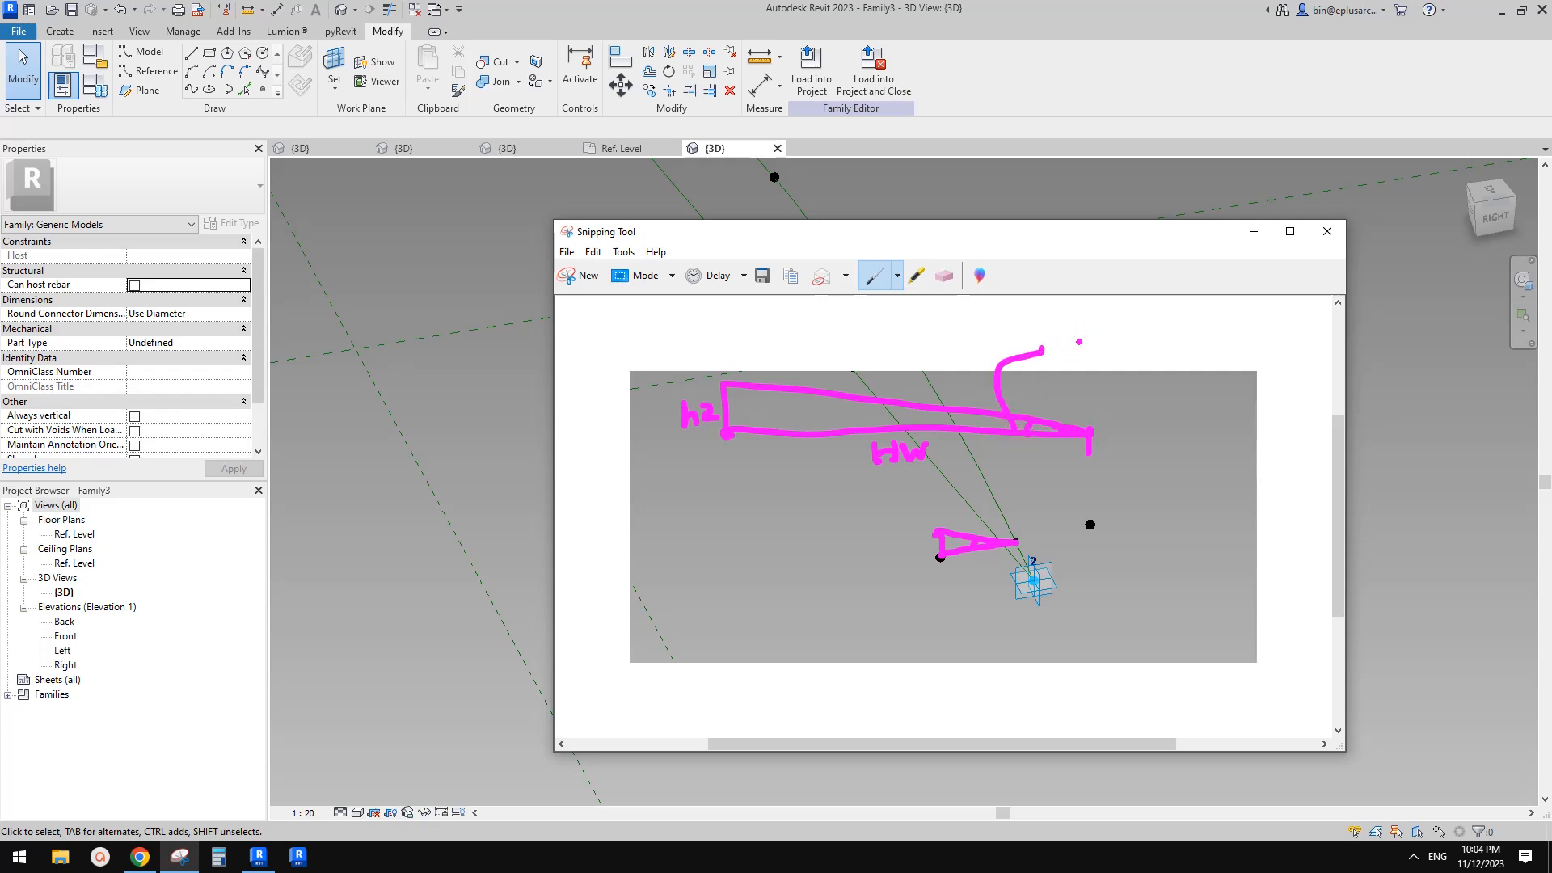
{"action": "left_click_drag", "start_coordinate": [1078, 342], "coordinate": [1090, 356]}
{"action": "mouse_move", "coordinate": [694, 564]}
{"action": "left_mouse_down"}
{"action": "mouse_move", "coordinate": [876, 577]}
{"action": "mouse_move", "coordinate": [860, 623]}
{"action": "mouse_move", "coordinate": [912, 597]}
{"action": "left_mouse_up"}
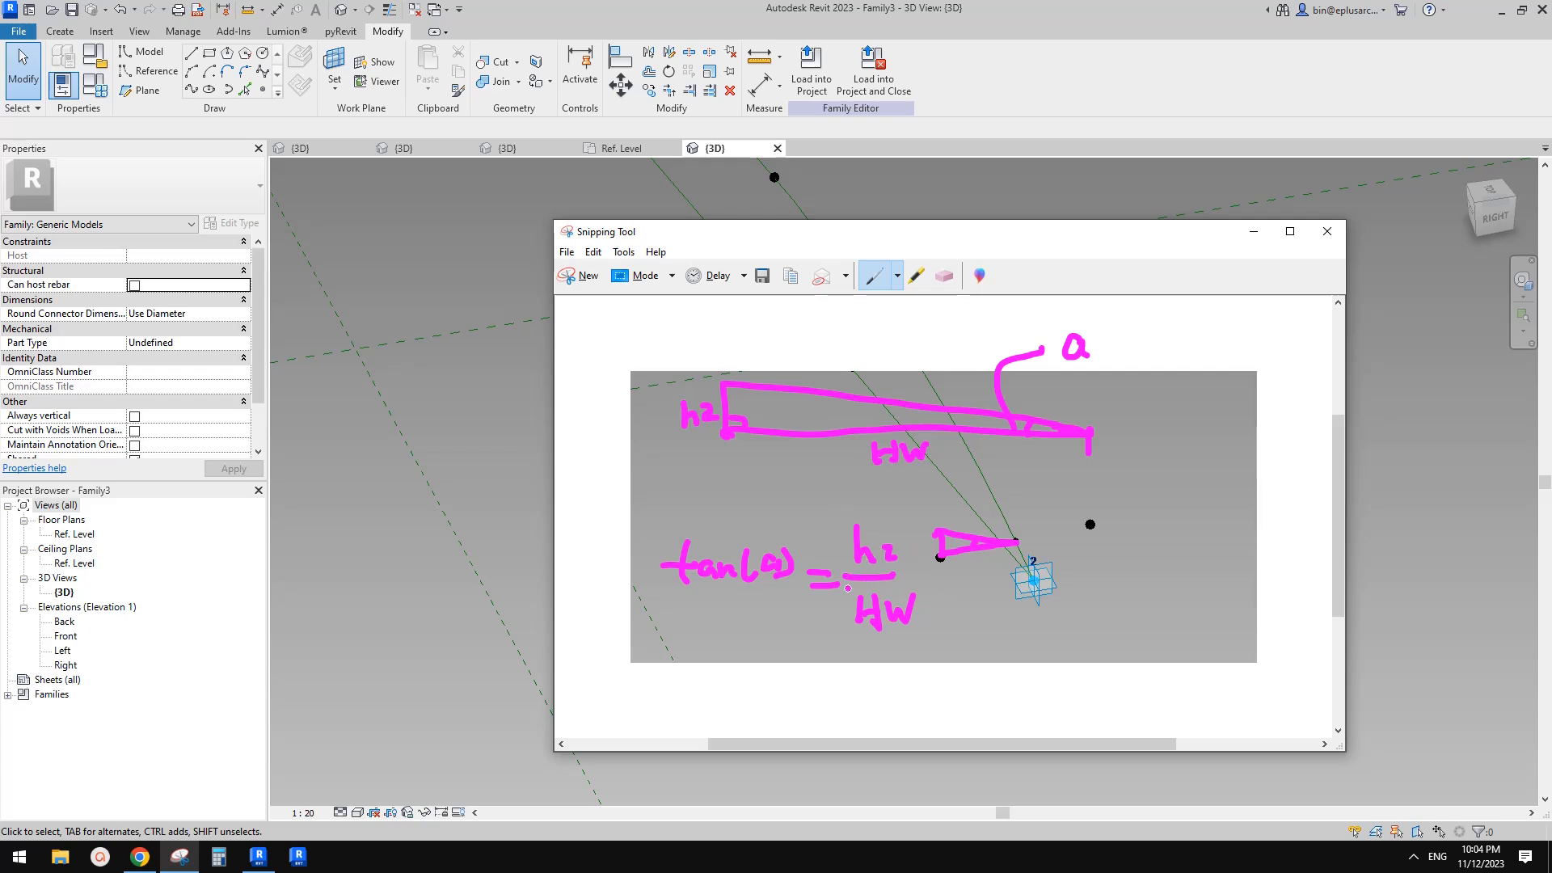
{"action": "mouse_move", "coordinate": [1017, 628]}
{"action": "left_mouse_down"}
{"action": "mouse_move", "coordinate": [1045, 645]}
{"action": "mouse_move", "coordinate": [1087, 612]}
{"action": "mouse_move", "coordinate": [1122, 639]}
{"action": "left_mouse_up"}
{"action": "left_click_drag", "start_coordinate": [1101, 619], "coordinate": [1296, 624]}
{"action": "left_click_drag", "start_coordinate": [1282, 611], "coordinate": [1362, 584]}
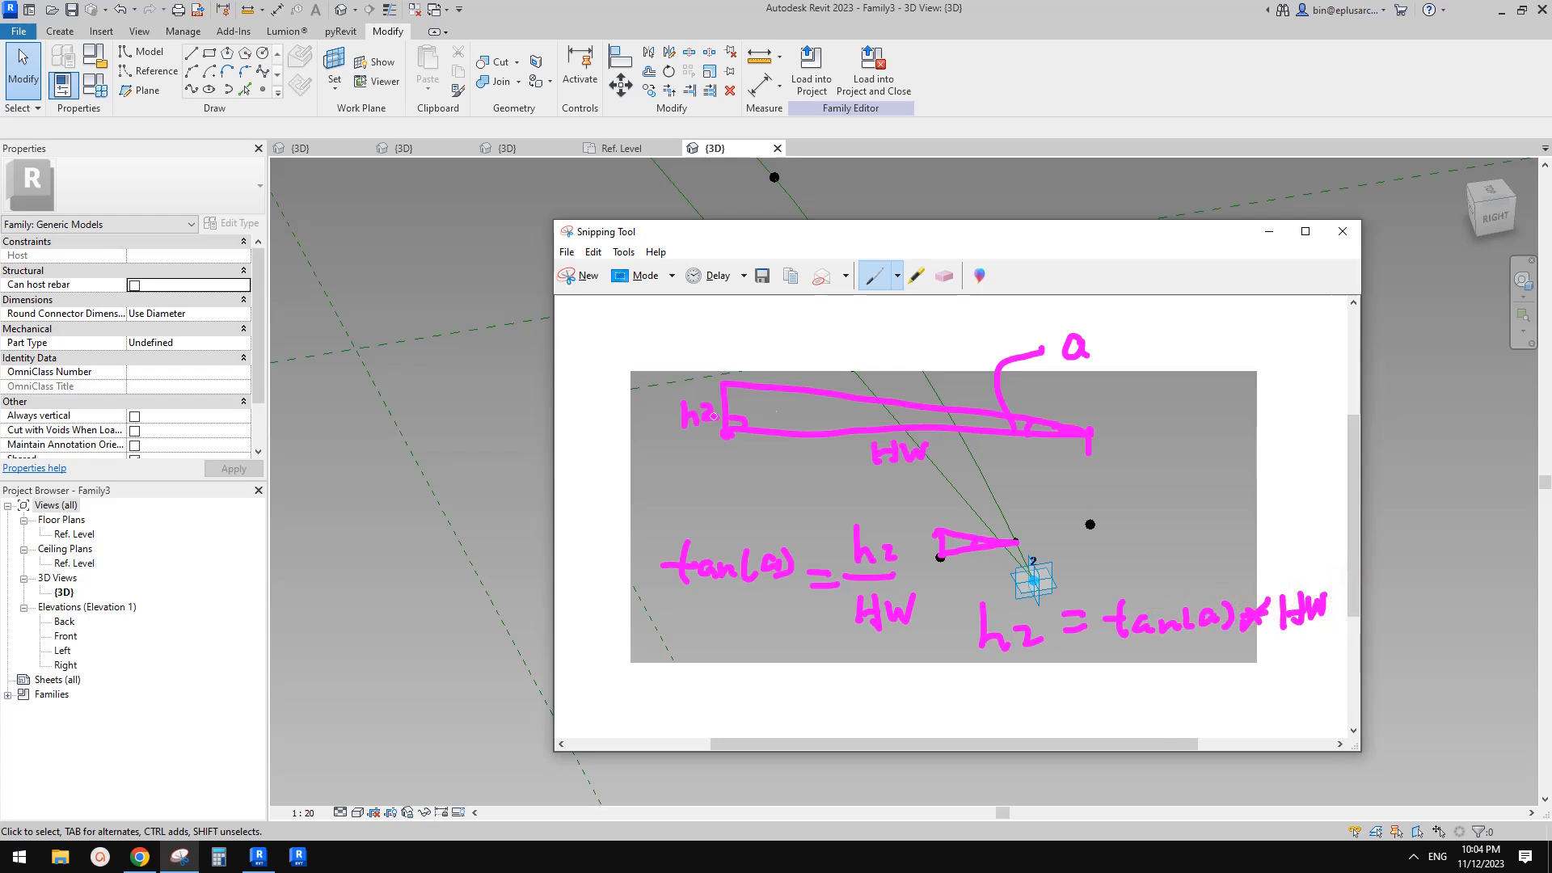
Add a new instance angle parameter named a in Family Types
{"action": "left_click", "coordinate": [478, 365]}
{"action": "middle_click_drag", "start_coordinate": [930, 458], "coordinate": [824, 477]}
{"action": "scroll", "coordinate": [824, 477], "scroll_direction": "up", "scroll_amount": 1}
{"action": "left_click", "coordinate": [99, 90]}
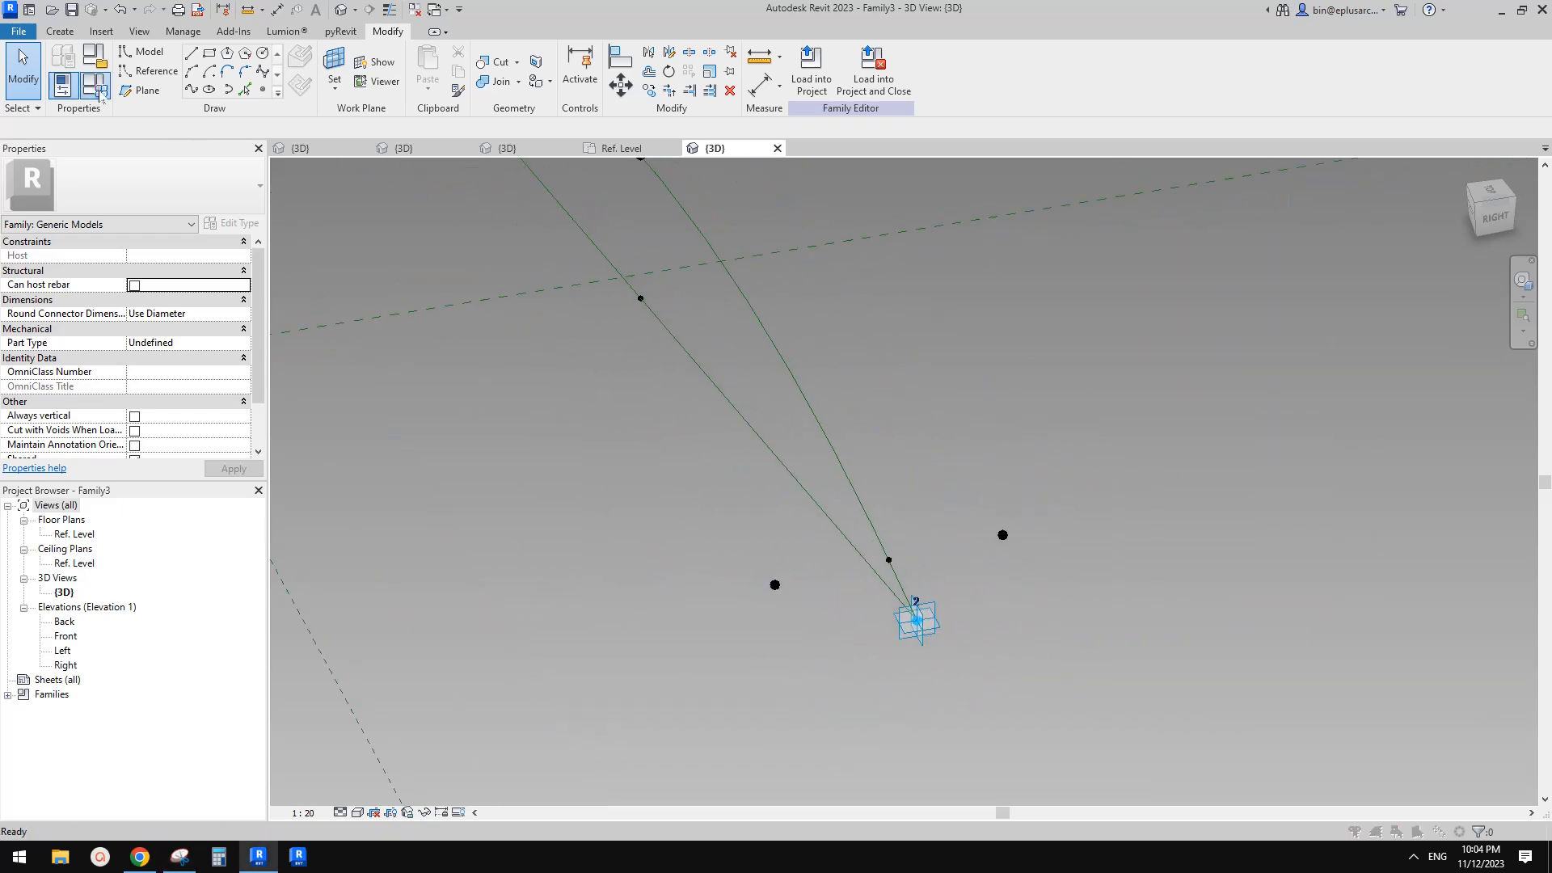
{"action": "left_click", "coordinate": [133, 536]}
{"action": "type", "text": "a"}
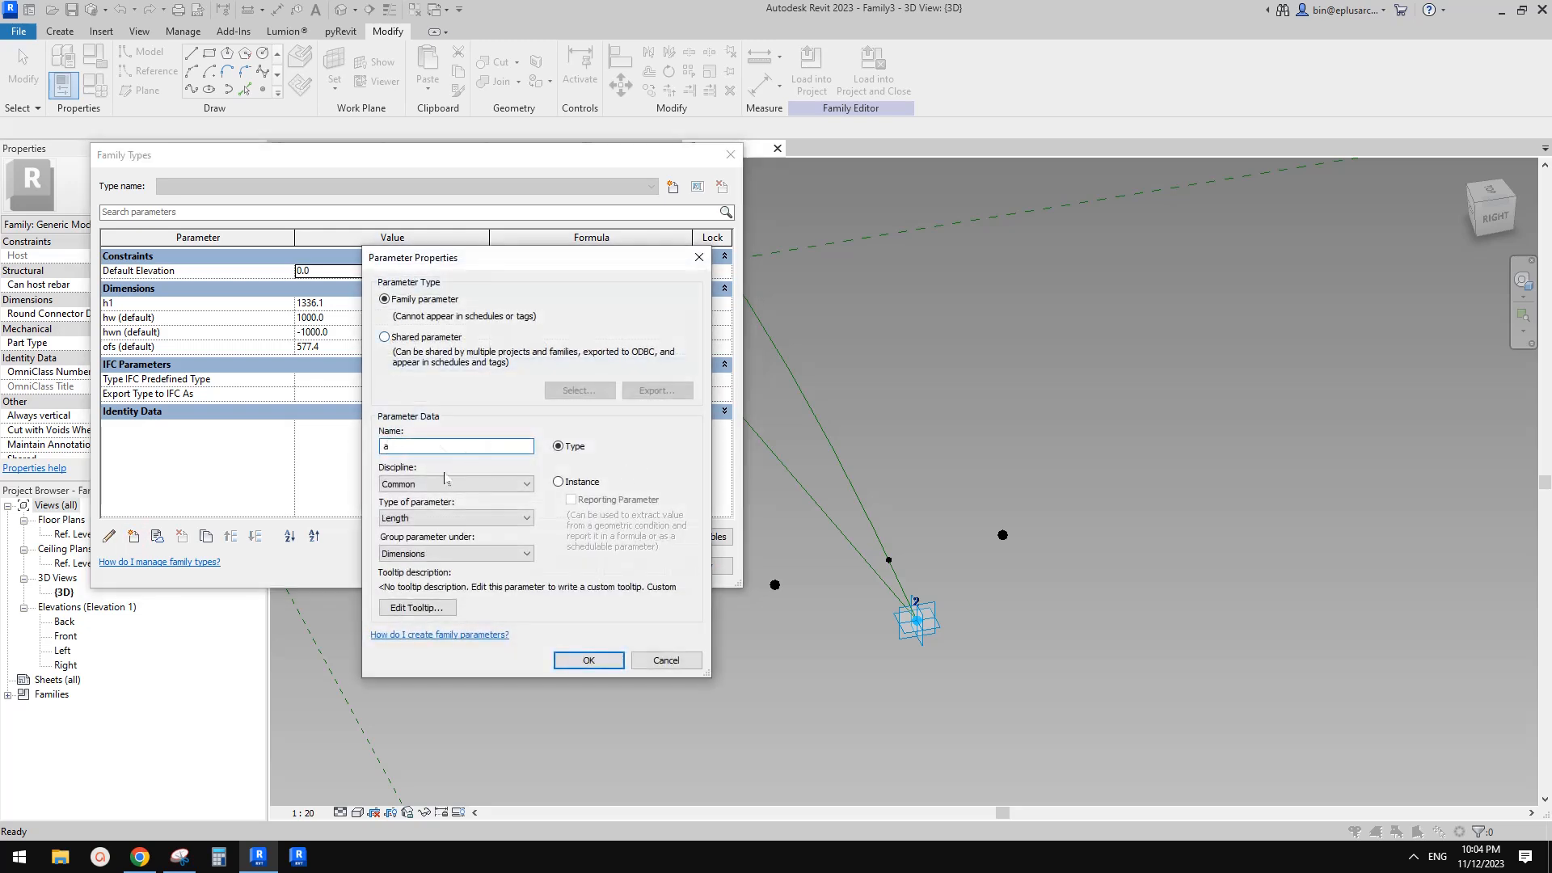
{"action": "left_click", "coordinate": [423, 518]}
{"action": "left_click", "coordinate": [411, 554]}
{"action": "left_click", "coordinate": [559, 482]}
{"action": "left_click", "coordinate": [605, 662]}
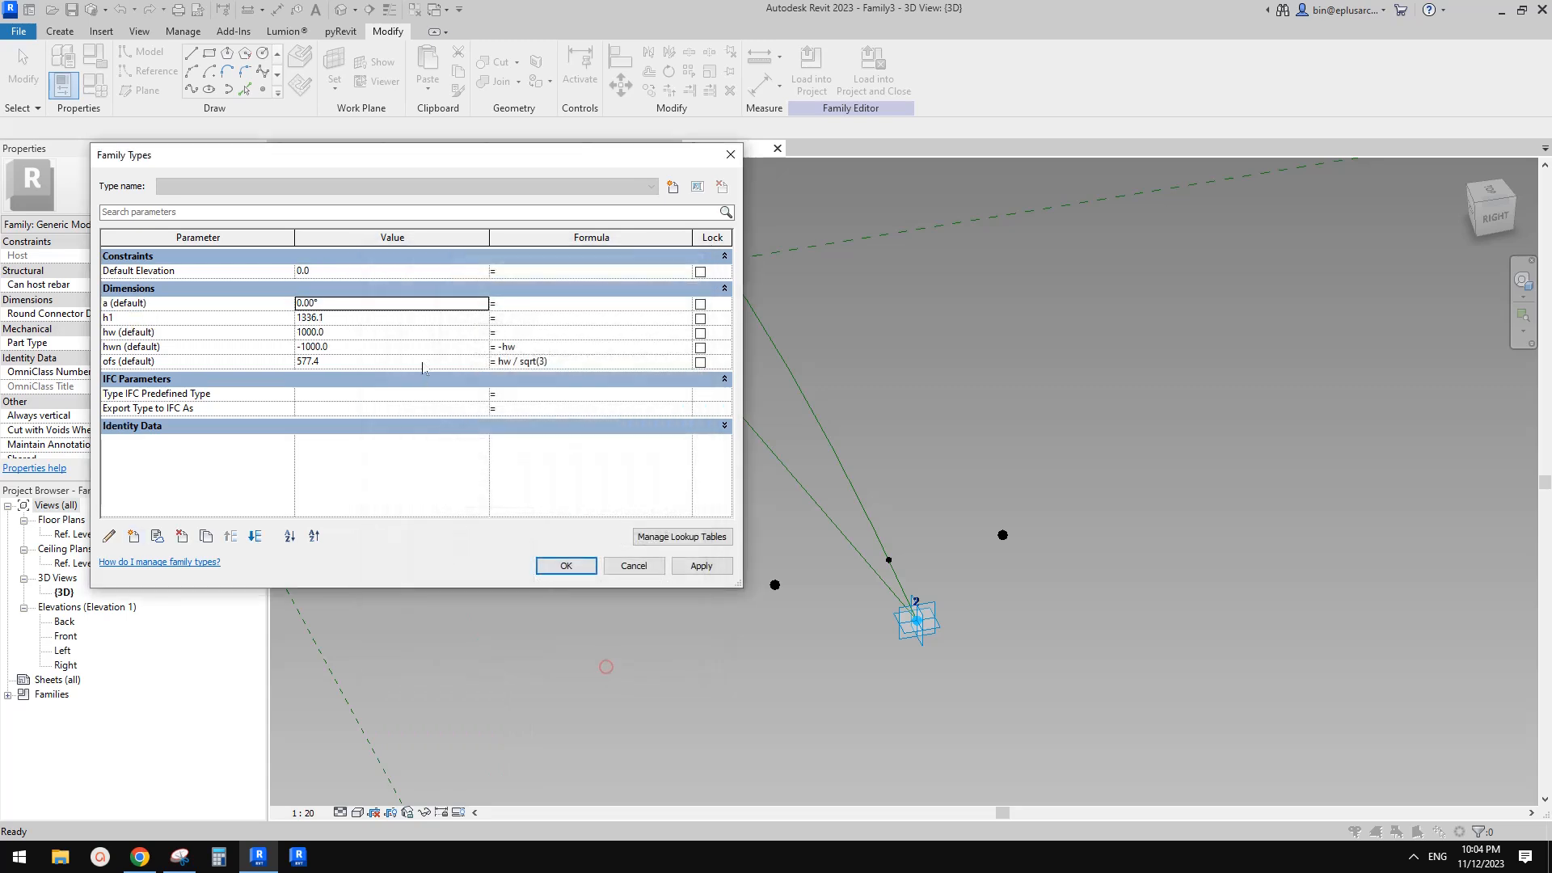
Set the a parameter's value to 5.00° and close Family Types
{"action": "left_click", "coordinate": [350, 310]}
{"action": "left_click", "coordinate": [340, 306]}
{"action": "left_click", "coordinate": [594, 569]}
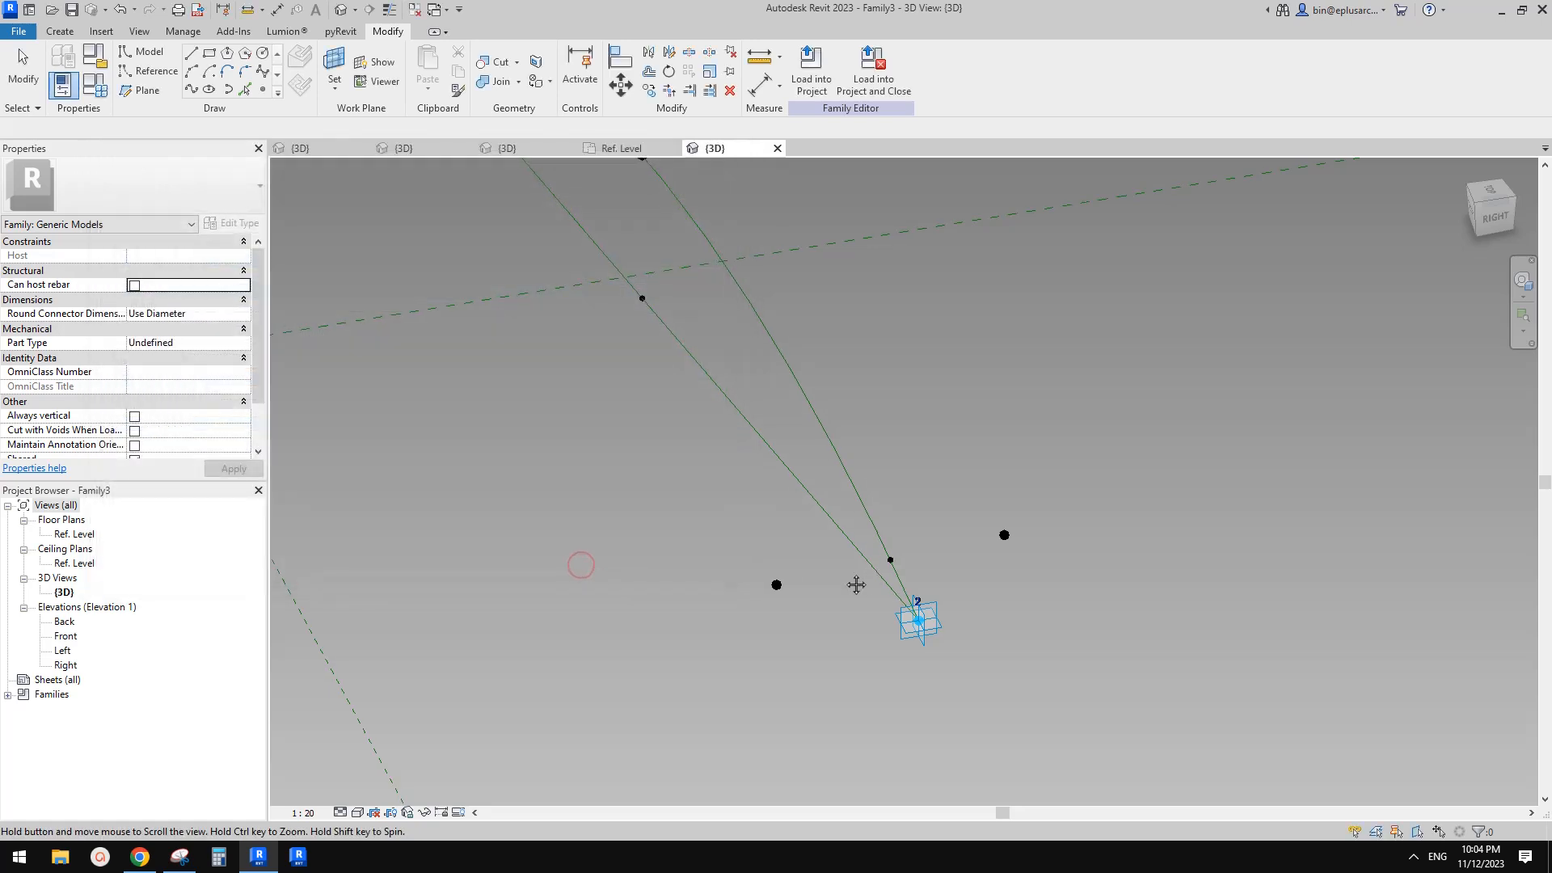
Place a new reference point on the work plane of the reference point near adaptive point 2
{"action": "left_click", "coordinate": [262, 91]}
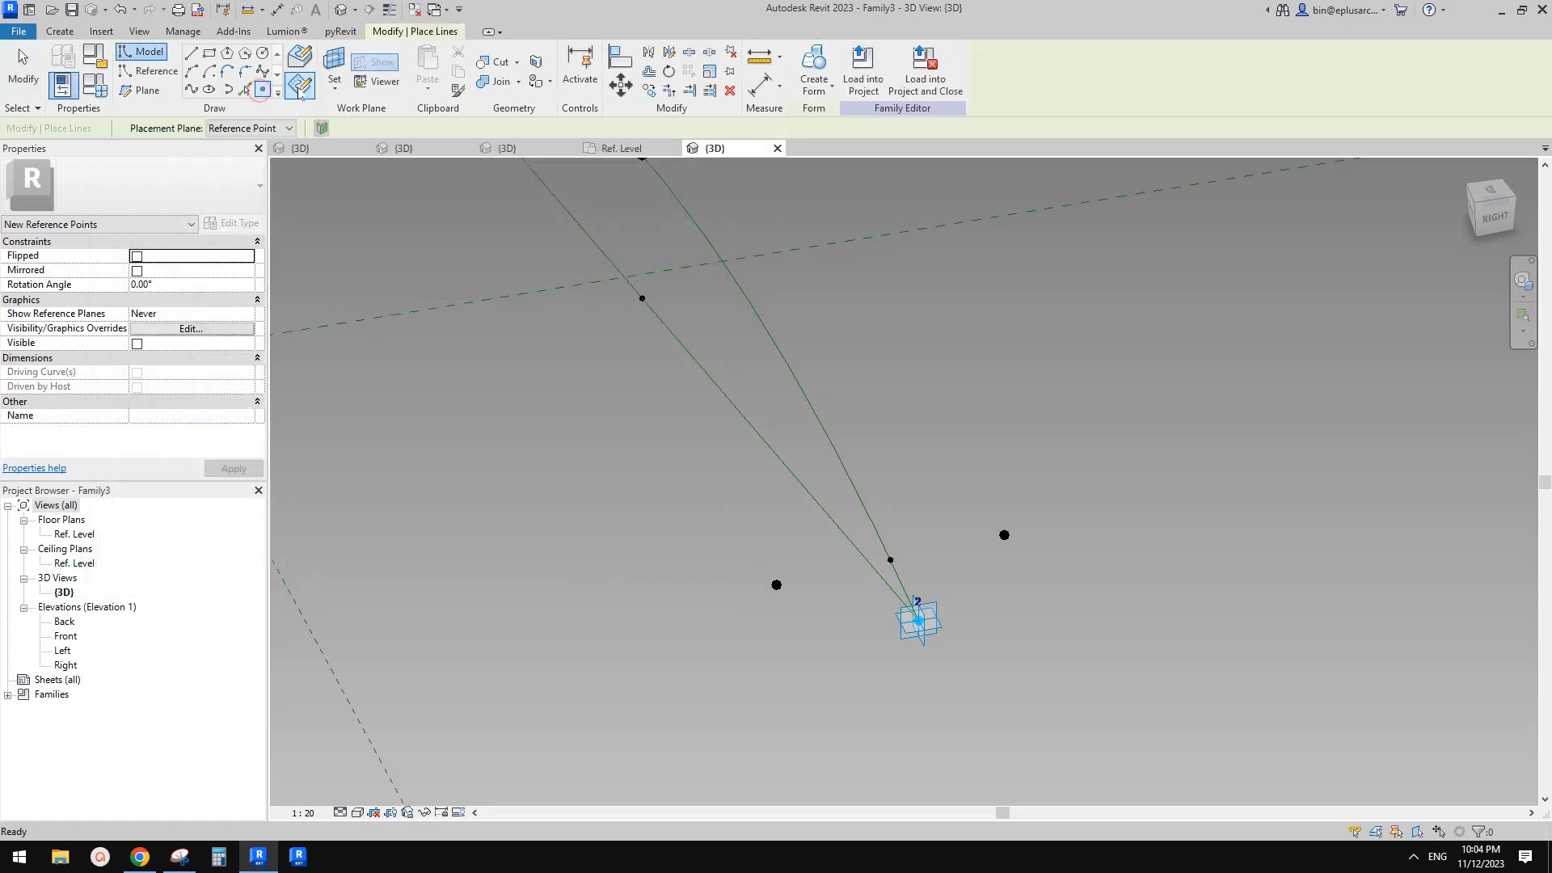
{"action": "left_click", "coordinate": [333, 63]}
{"action": "scroll", "coordinate": [880, 455], "scroll_direction": "down", "scroll_amount": 2}
{"action": "middle_click_drag", "start_coordinate": [889, 486], "coordinate": [1023, 305], "text": "shift"}
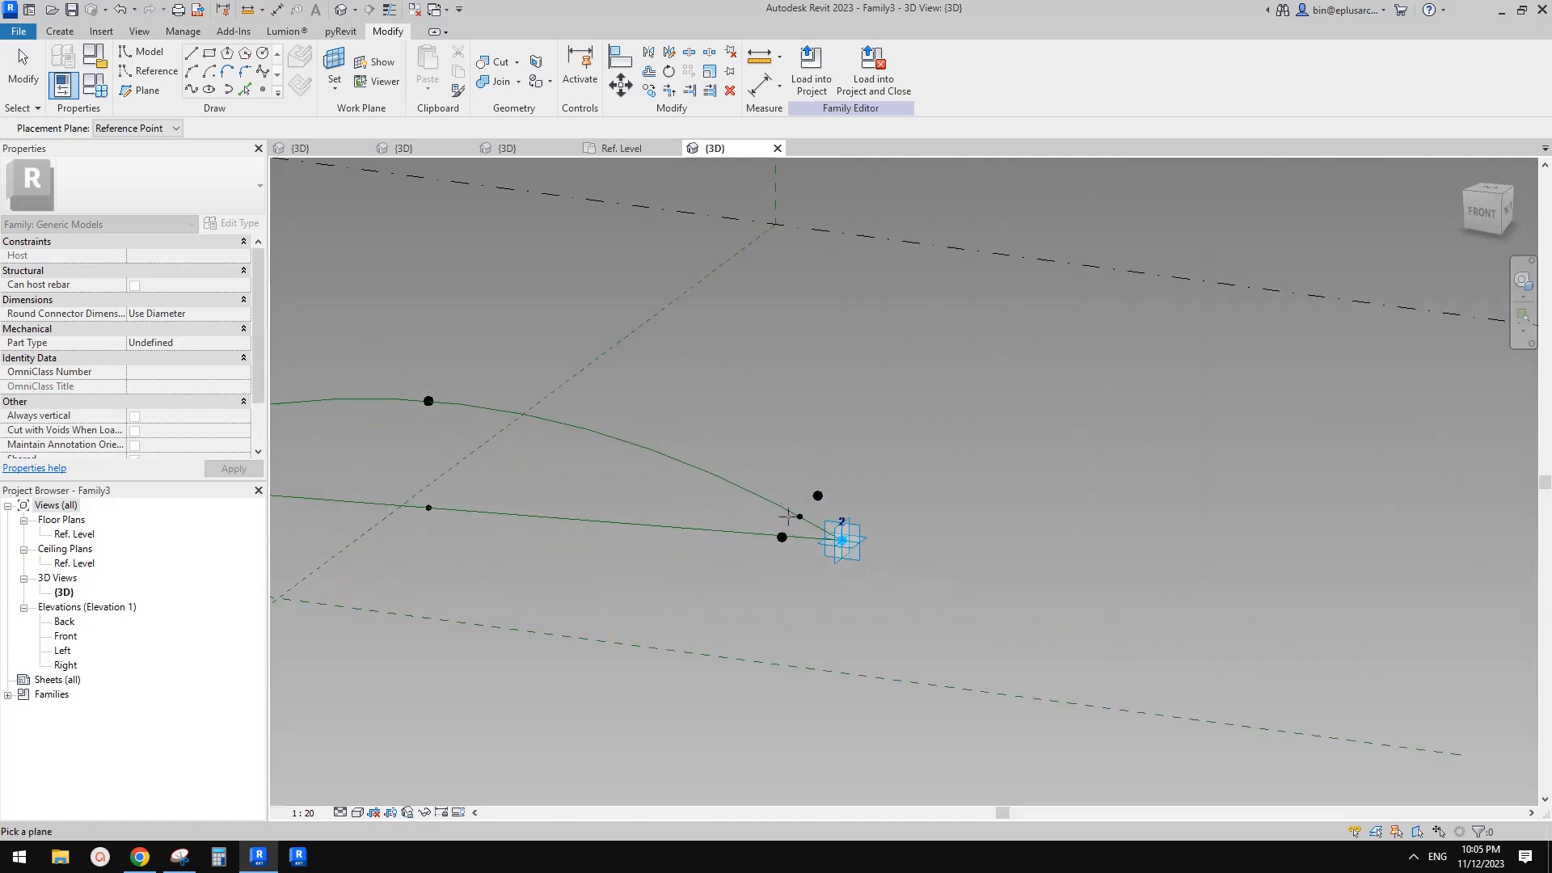
{"action": "mouse_move", "coordinate": [784, 504]}
{"action": "middle_mouse_down", "text": "shift"}
{"action": "mouse_move", "coordinate": [766, 464]}
{"action": "mouse_move", "coordinate": [796, 510]}
{"action": "middle_mouse_up", "text": "shift"}
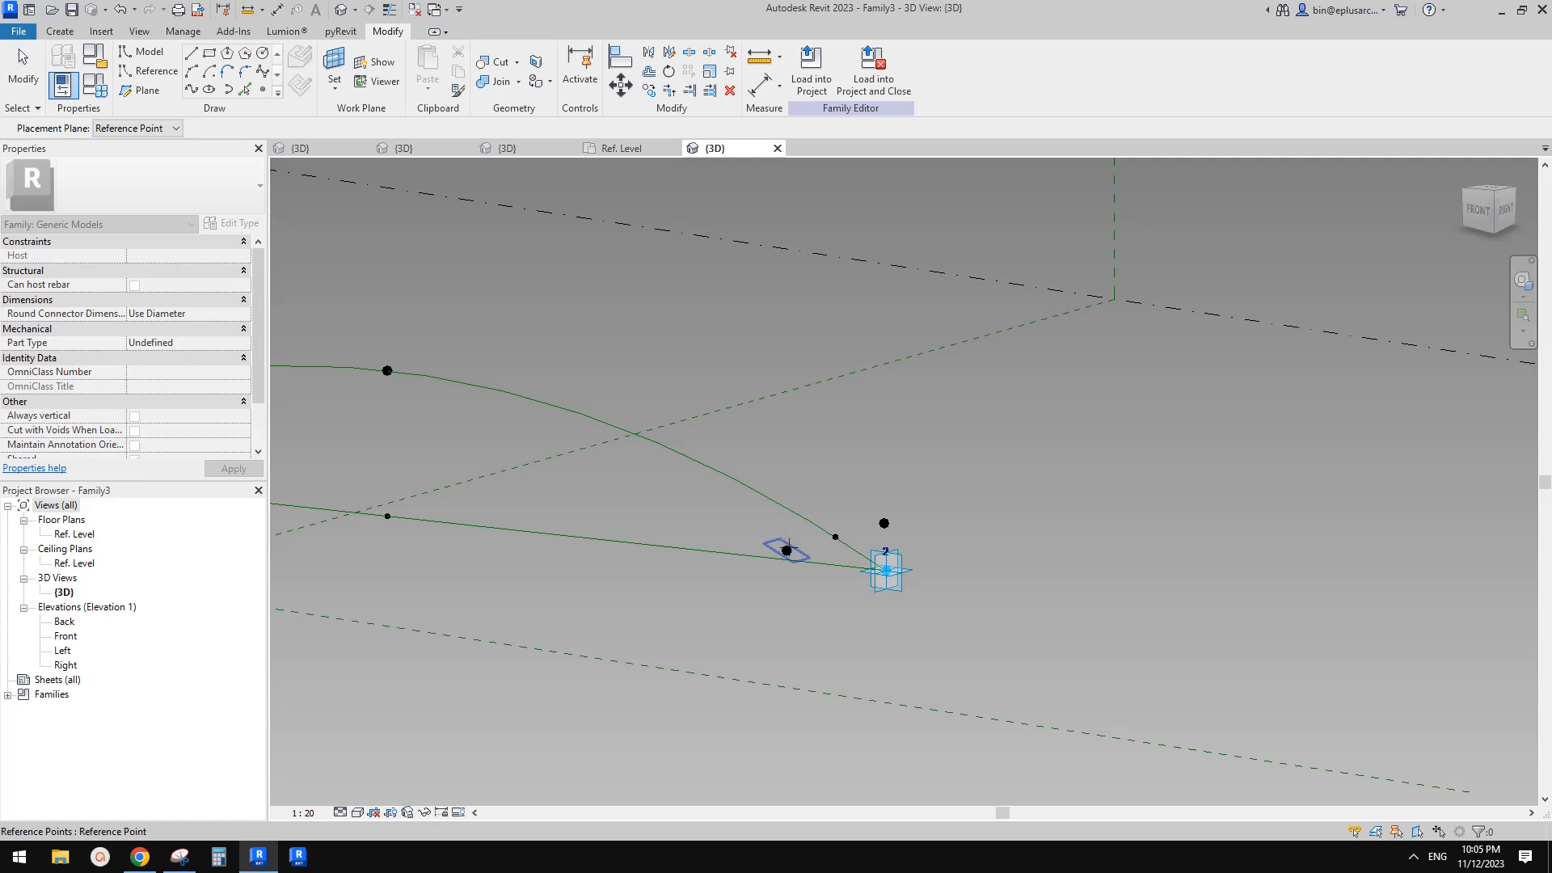
{"action": "left_click", "coordinate": [786, 551]}
{"action": "middle_click_drag", "start_coordinate": [788, 550], "coordinate": [803, 593], "text": "shift"}
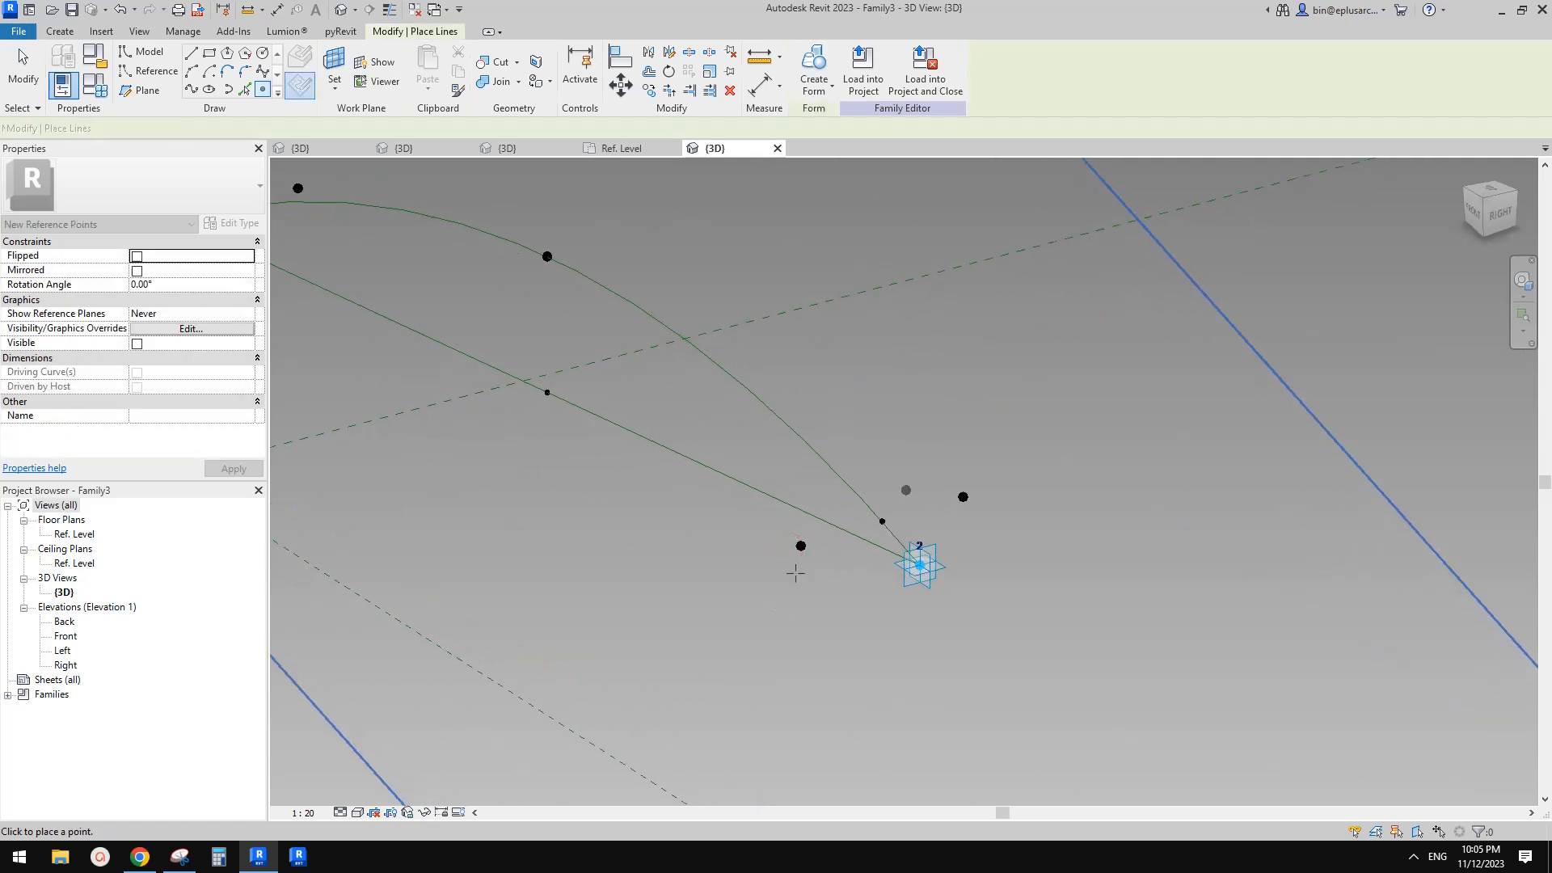
{"action": "left_click", "coordinate": [832, 485]}
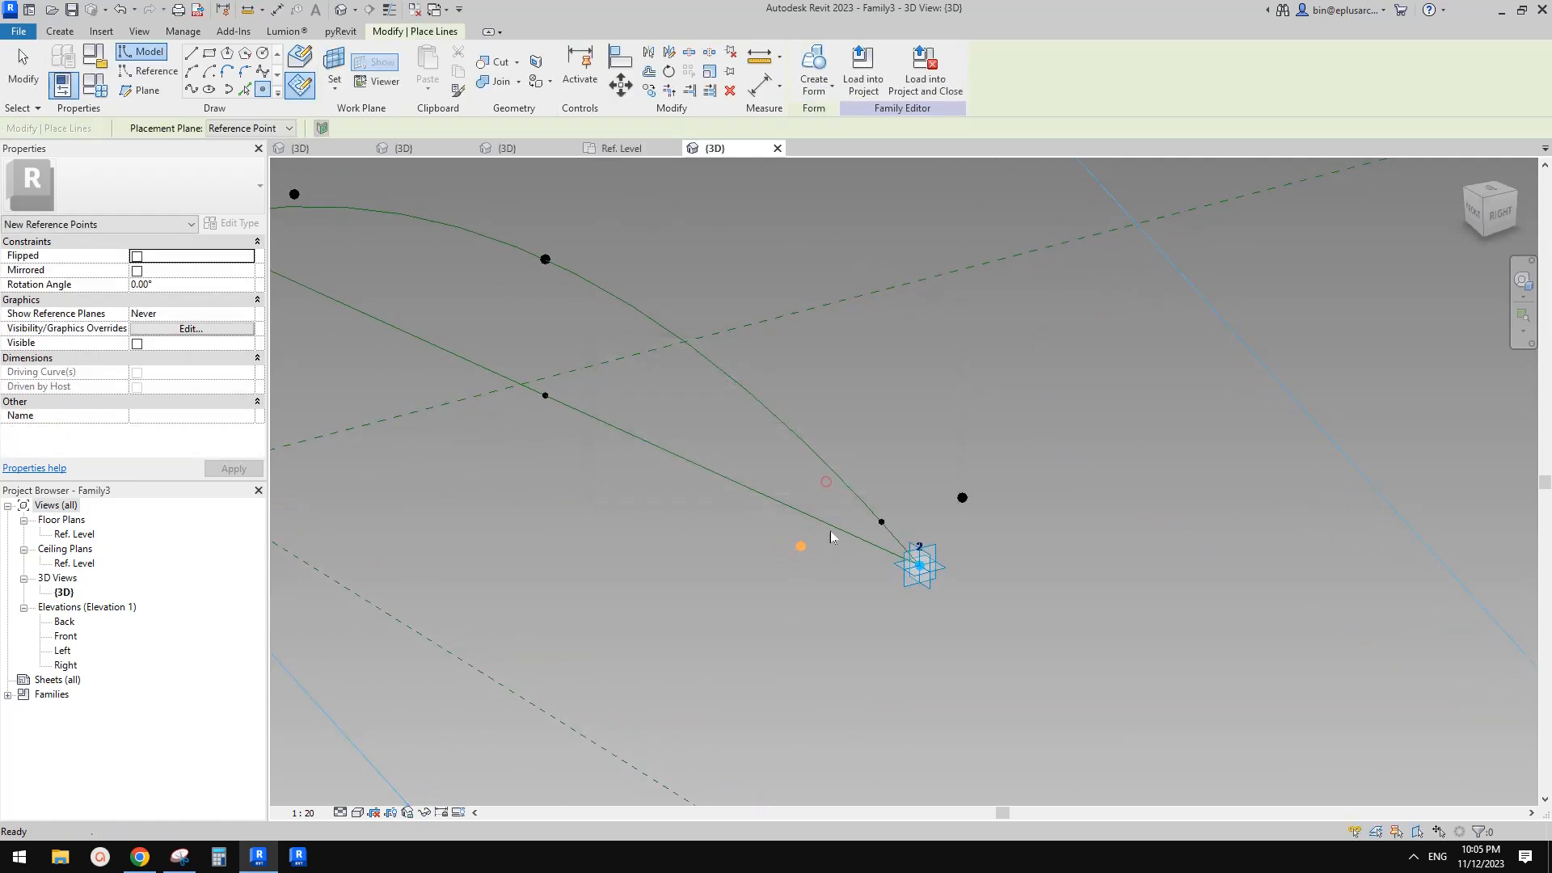
{"action": "key", "text": "Escape"}
{"action": "key", "text": "Escape"}
Select the new point and drag it along its vertical axis to an offset of about 372 mm
{"action": "left_click", "coordinate": [800, 546]}
{"action": "middle_click_drag", "start_coordinate": [802, 549], "coordinate": [806, 579], "text": "shift"}
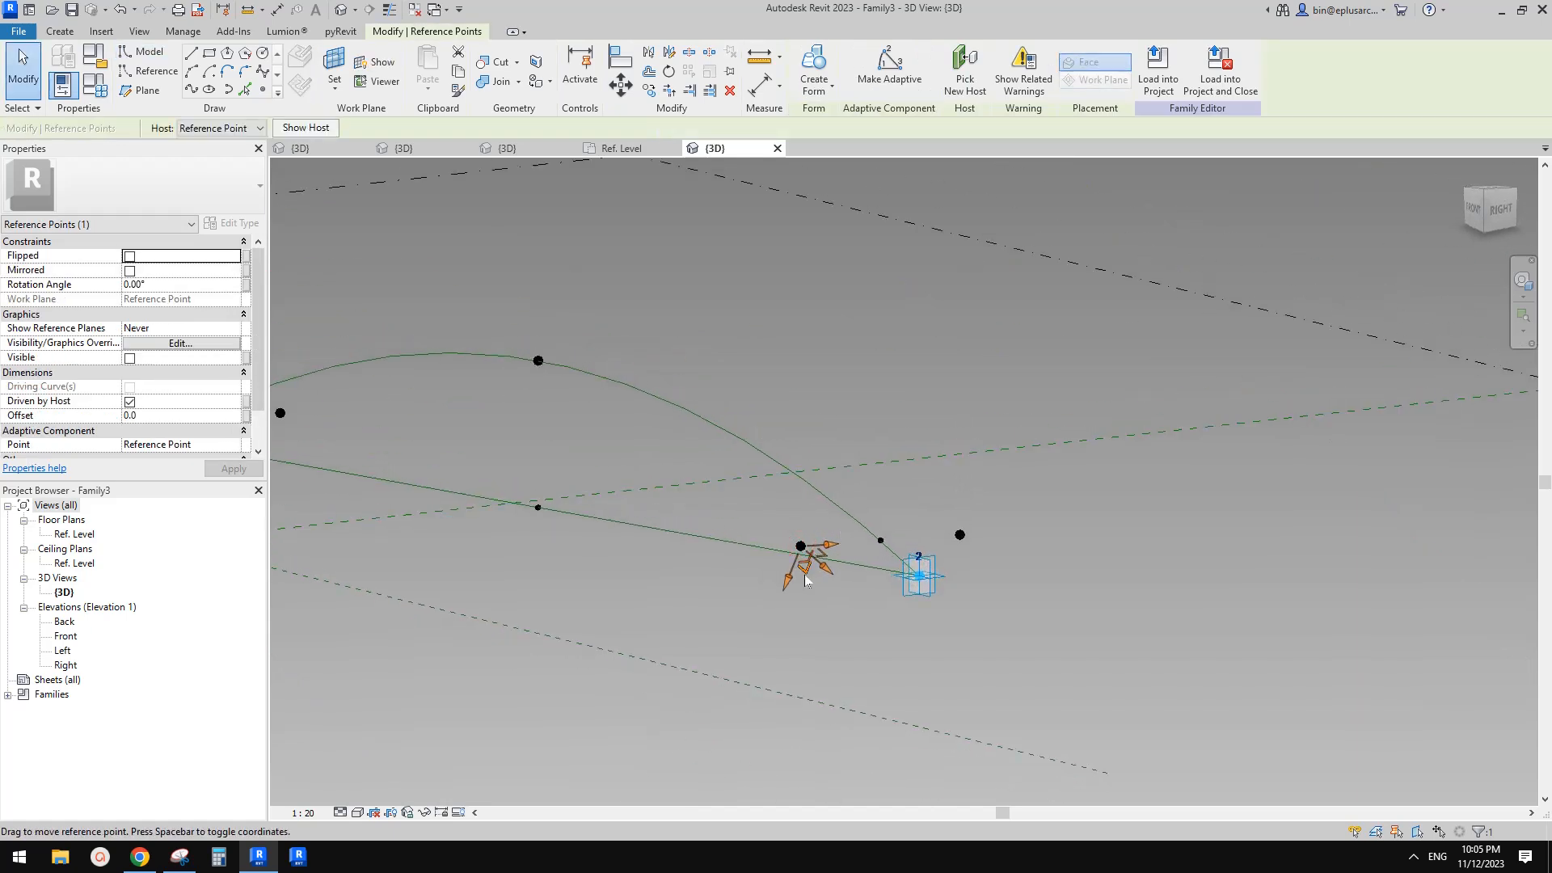
{"action": "left_click_drag", "start_coordinate": [789, 589], "coordinate": [776, 625]}
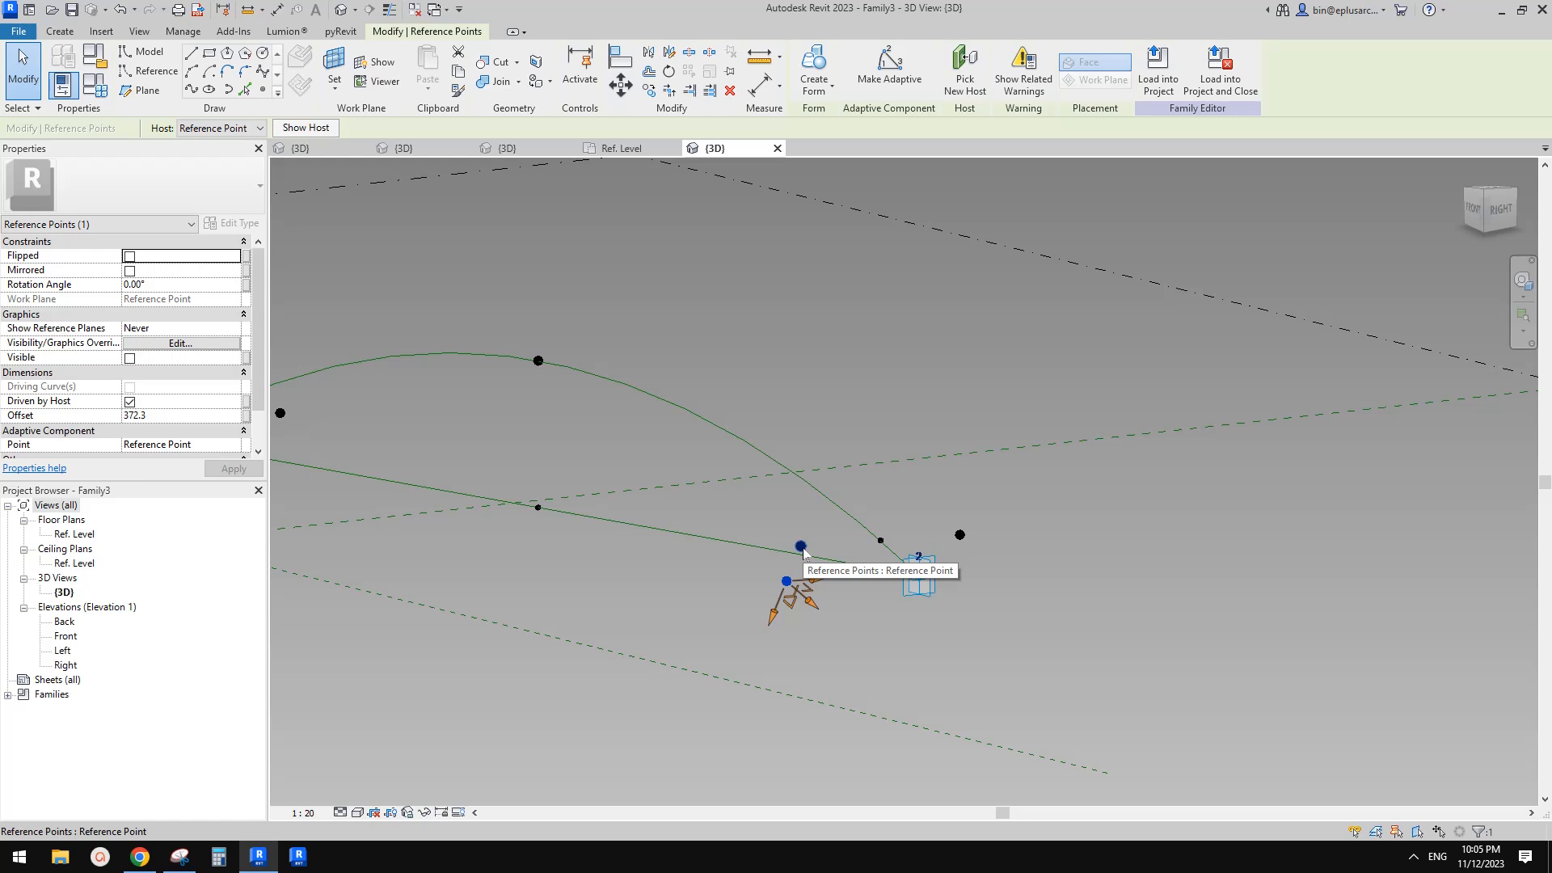
Associate the new point's Offset with a new type parameter named h2
{"action": "middle_click_drag", "start_coordinate": [804, 553], "coordinate": [816, 557], "text": "shift"}
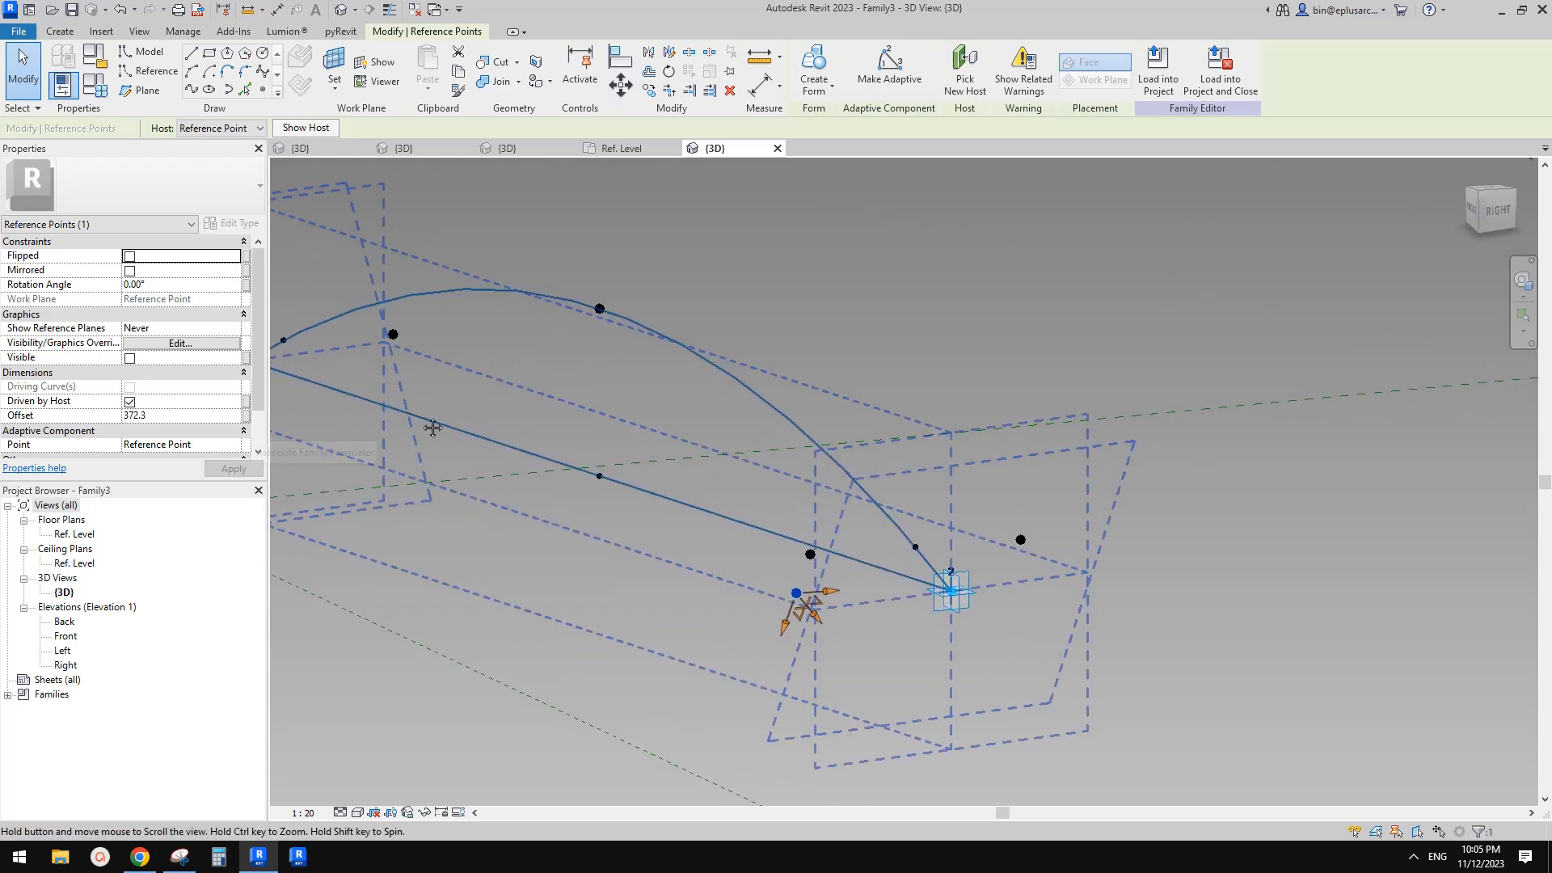
{"action": "left_click", "coordinate": [247, 416]}
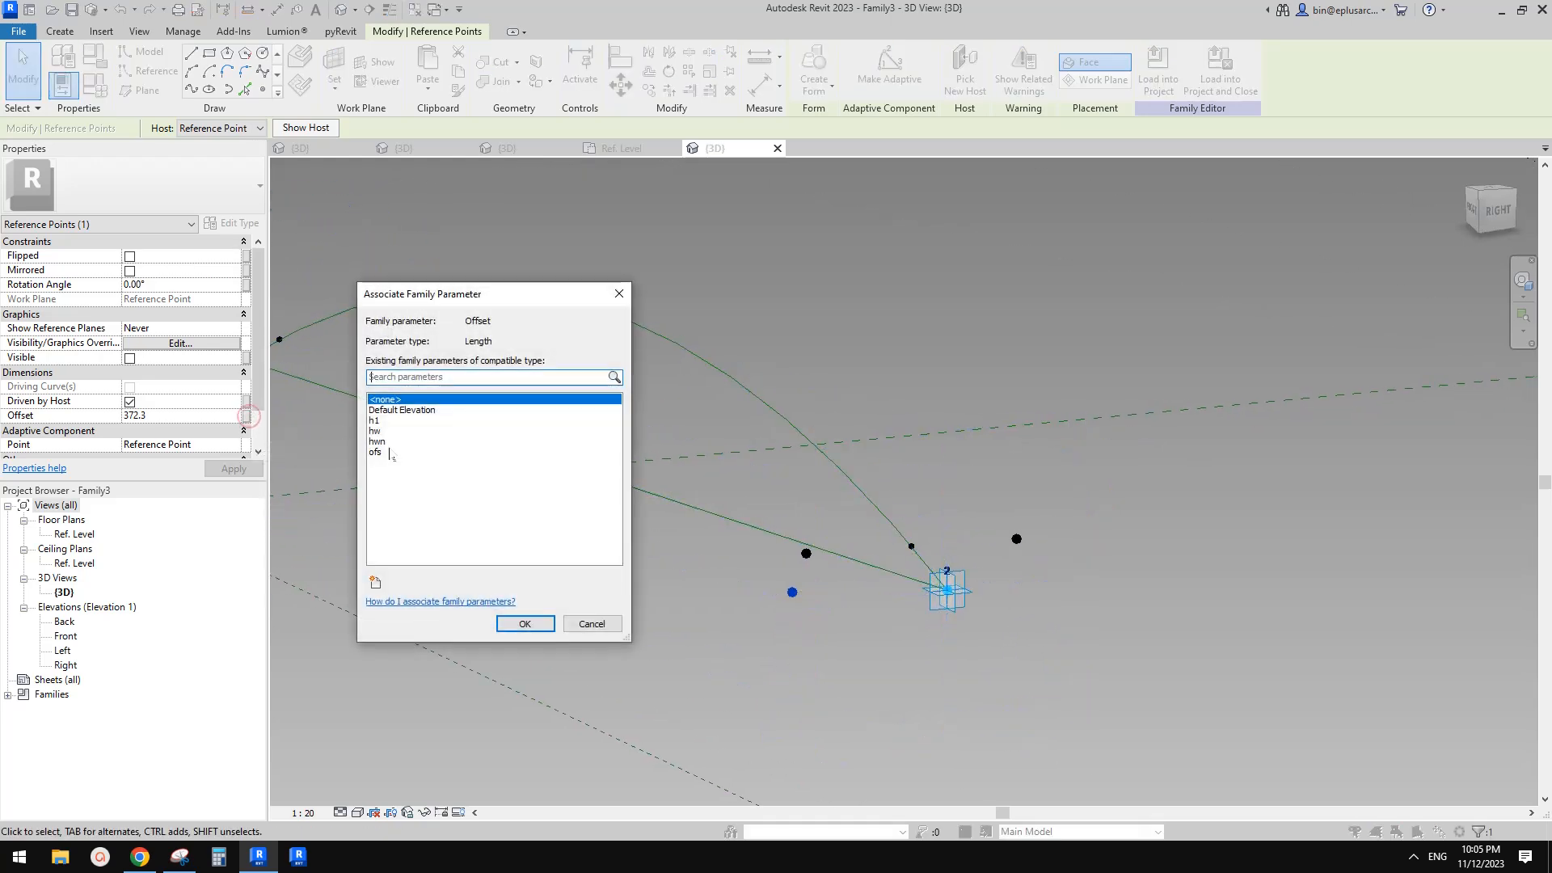
{"action": "left_click", "coordinate": [376, 583]}
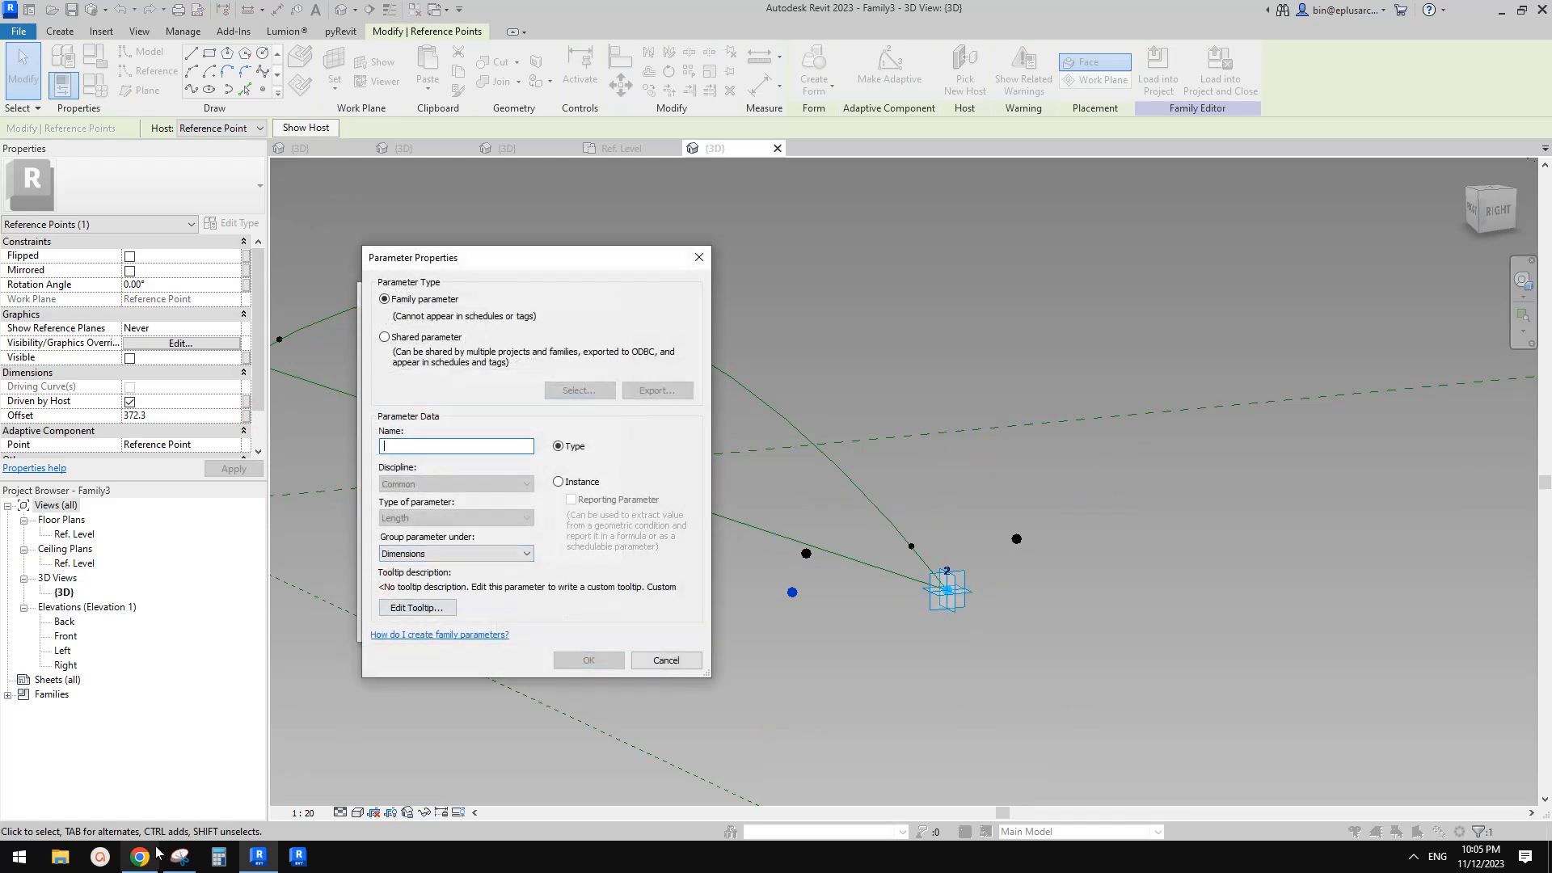
{"action": "type", "text": "h2"}
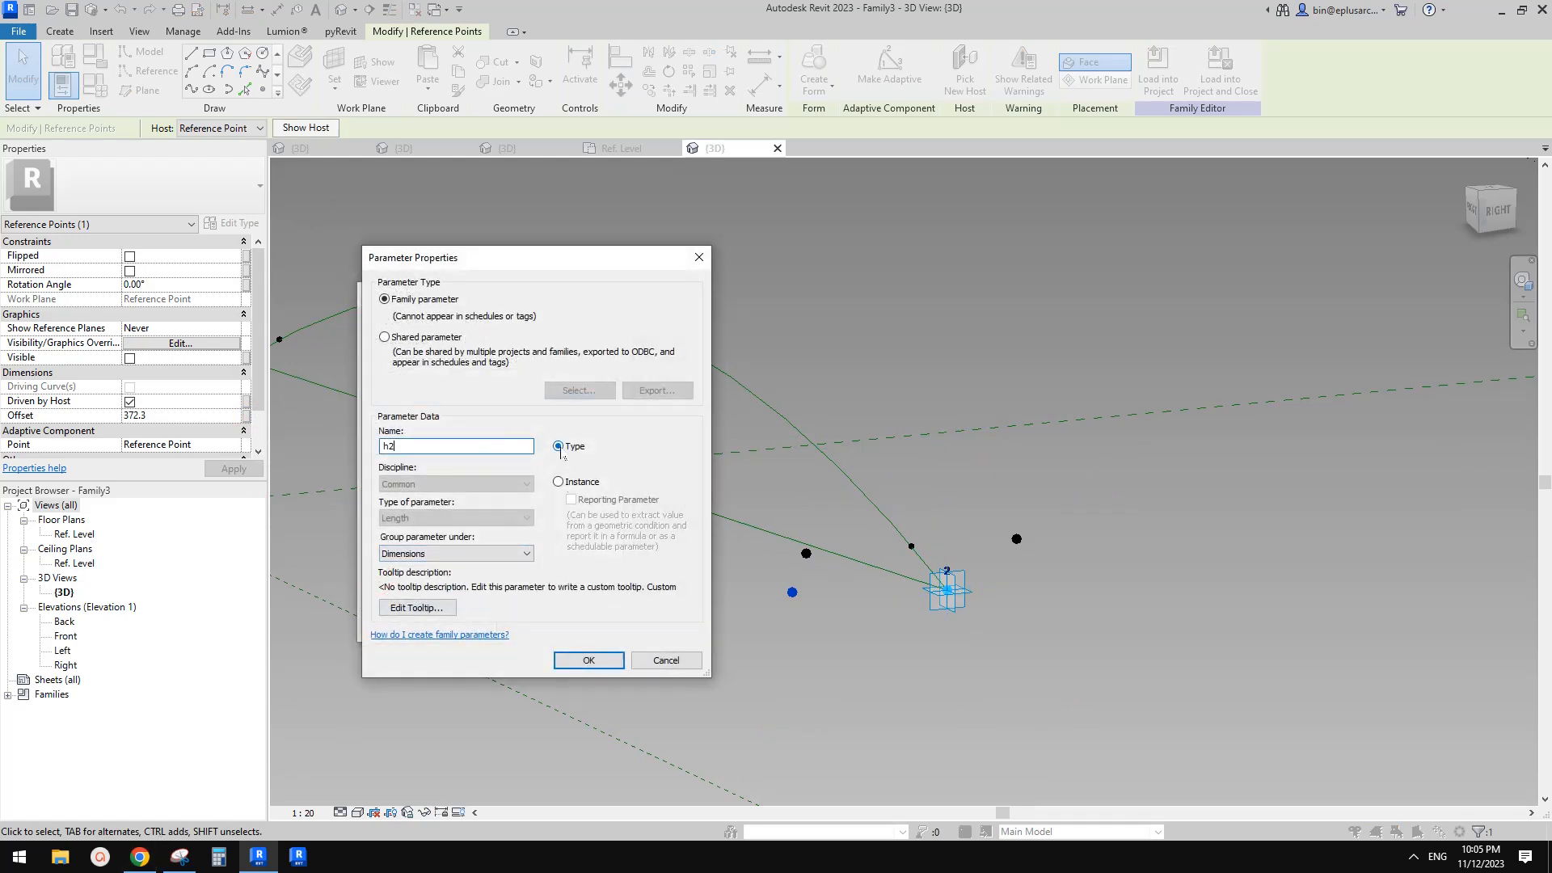
{"action": "left_click", "coordinate": [599, 661]}
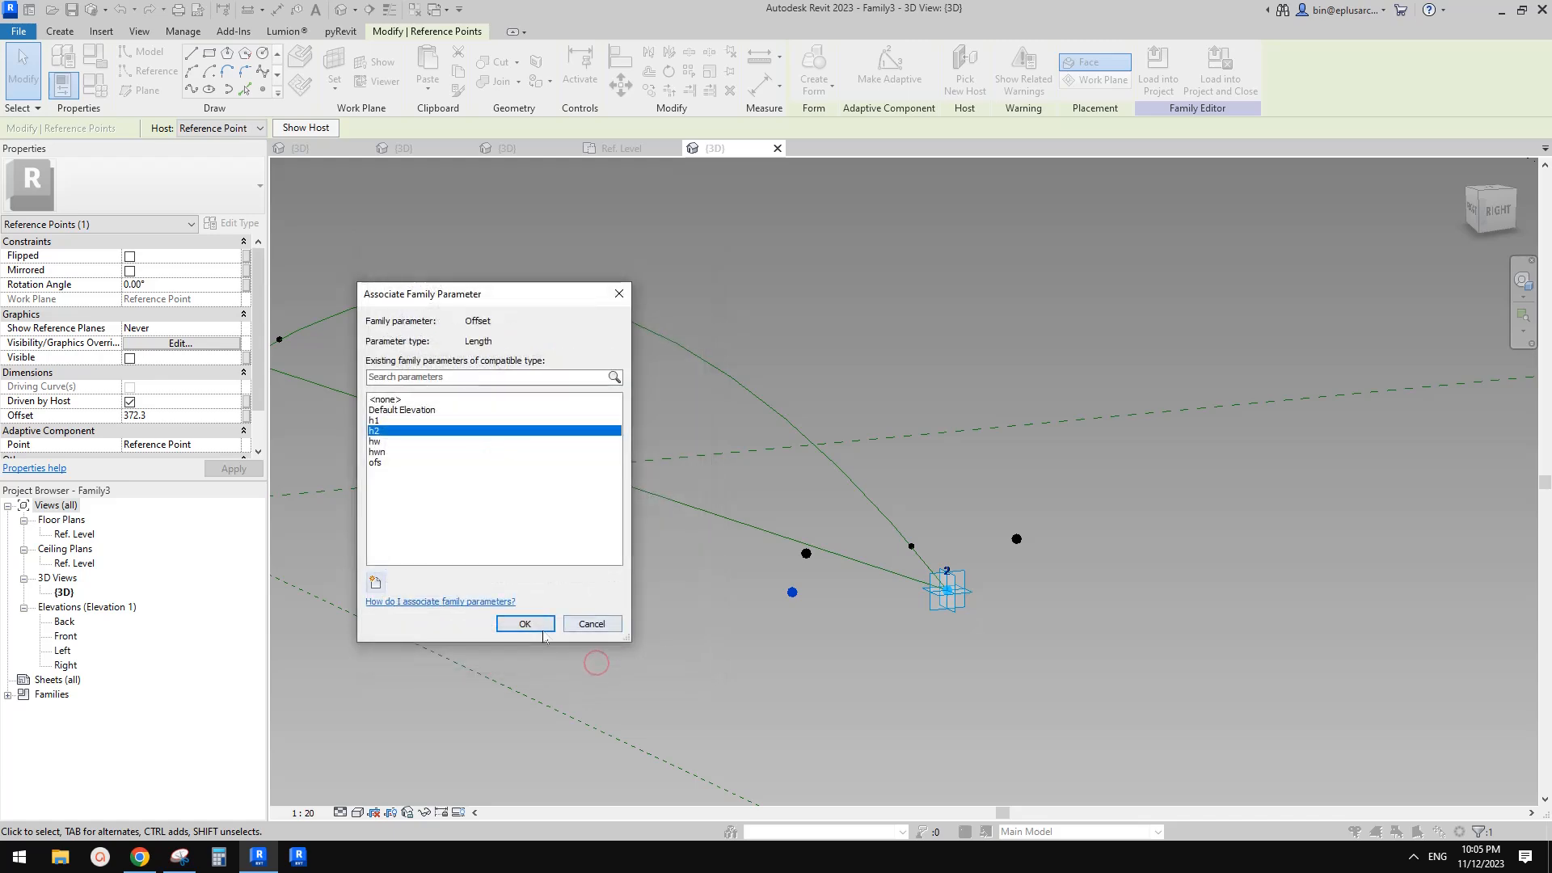
{"action": "left_click", "coordinate": [542, 633]}
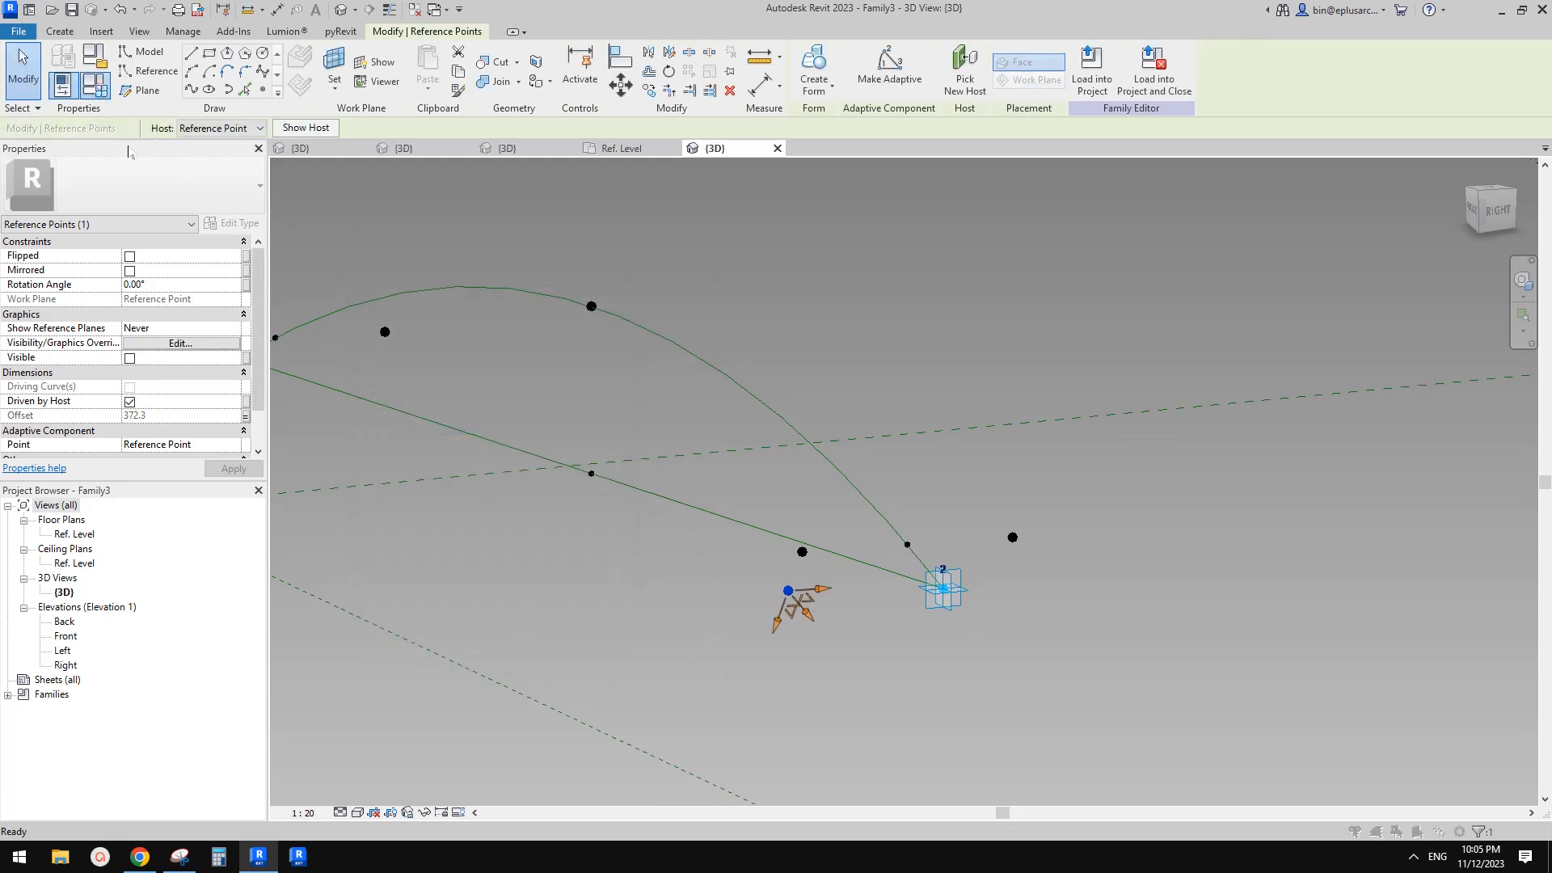
Underline the h2 formula on the snip and set h2's formula to -tan(a) * hw in Family Types, applying it
{"action": "left_click", "coordinate": [95, 84]}
{"action": "left_click", "coordinate": [180, 857]}
{"action": "left_click_drag", "start_coordinate": [1108, 647], "coordinate": [1313, 640]}
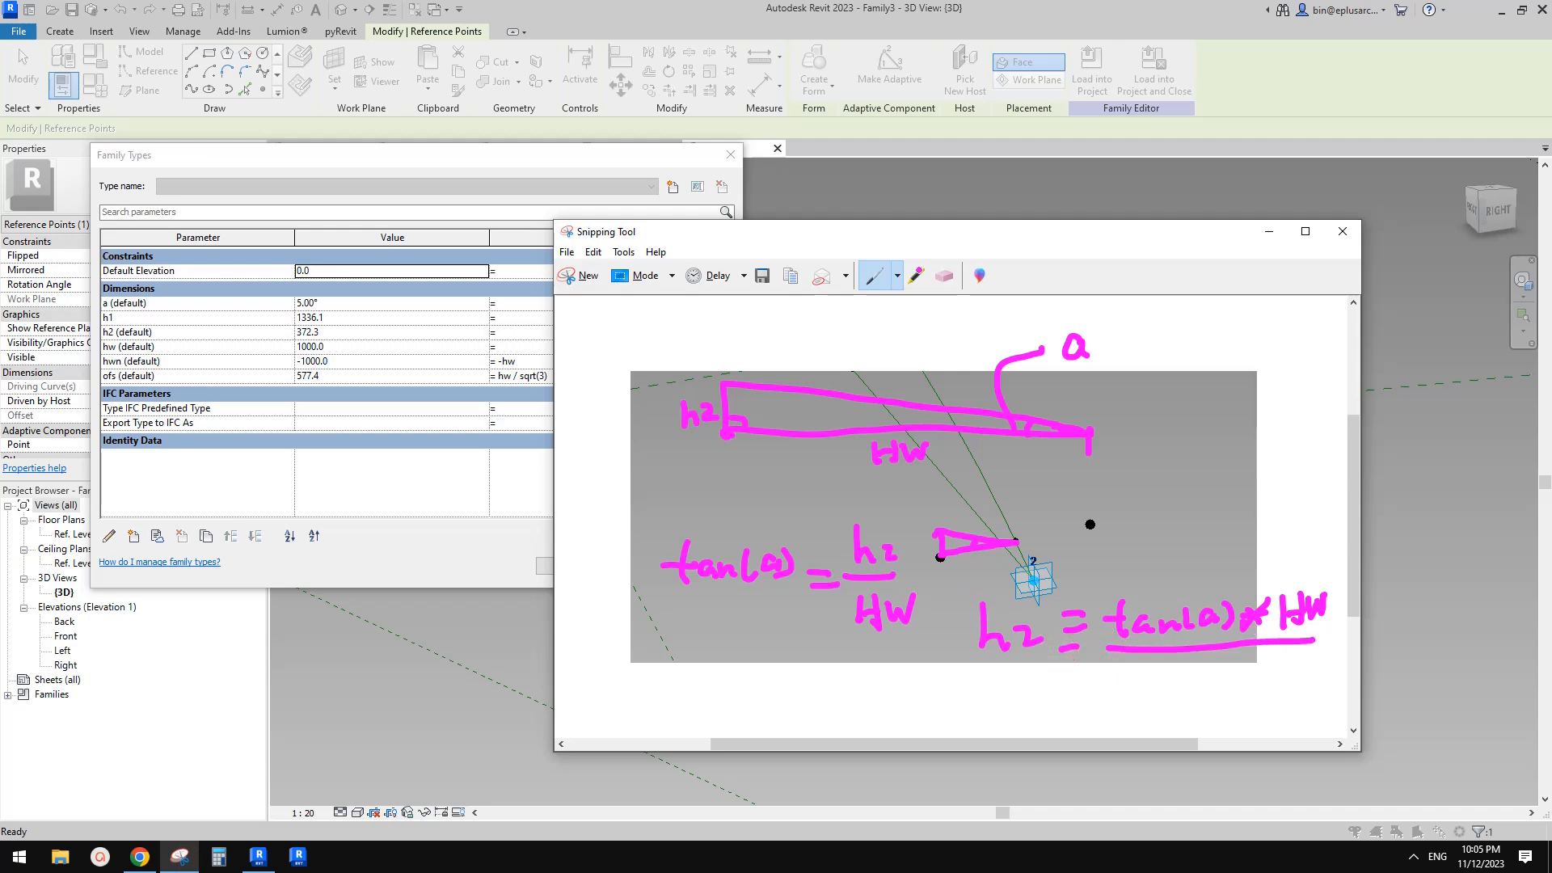
{"action": "left_click_drag", "start_coordinate": [842, 231], "coordinate": [934, 243]}
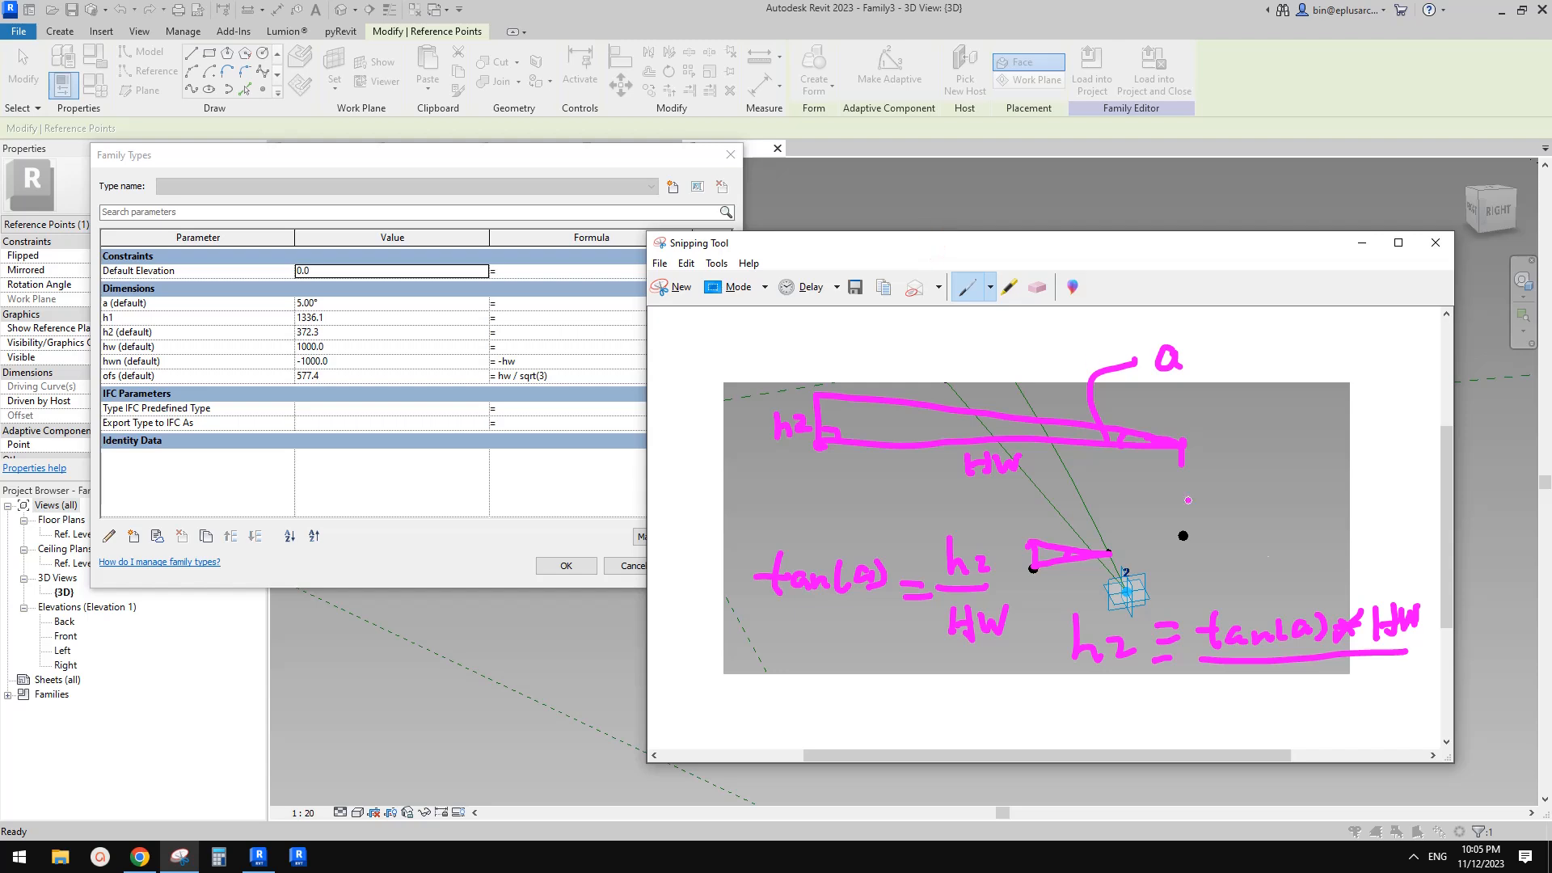
{"action": "left_click", "coordinate": [497, 162]}
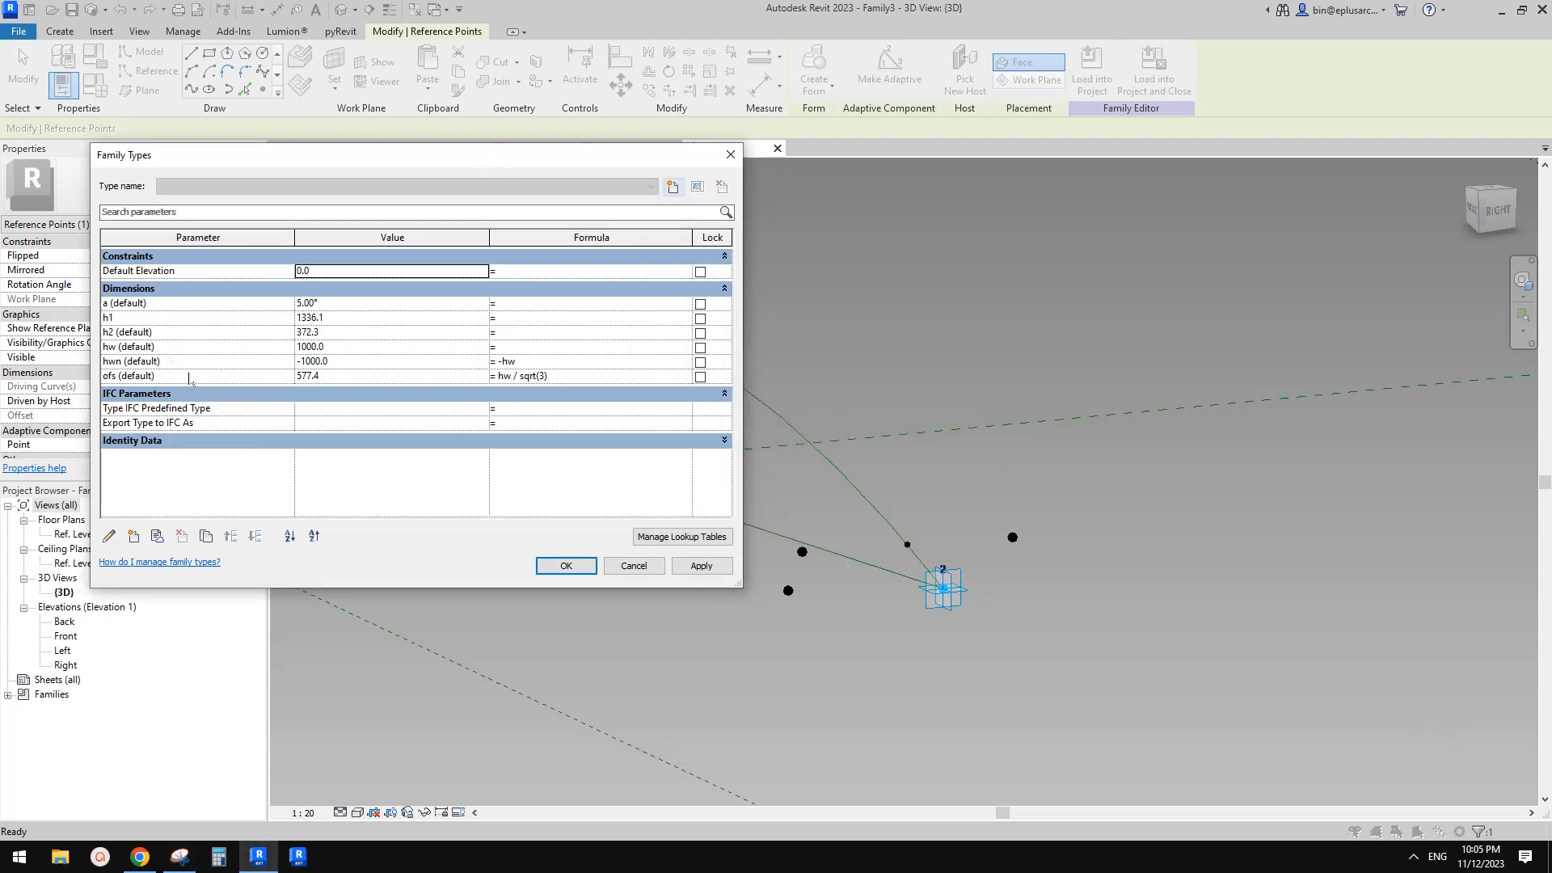
{"action": "left_click", "coordinate": [528, 333]}
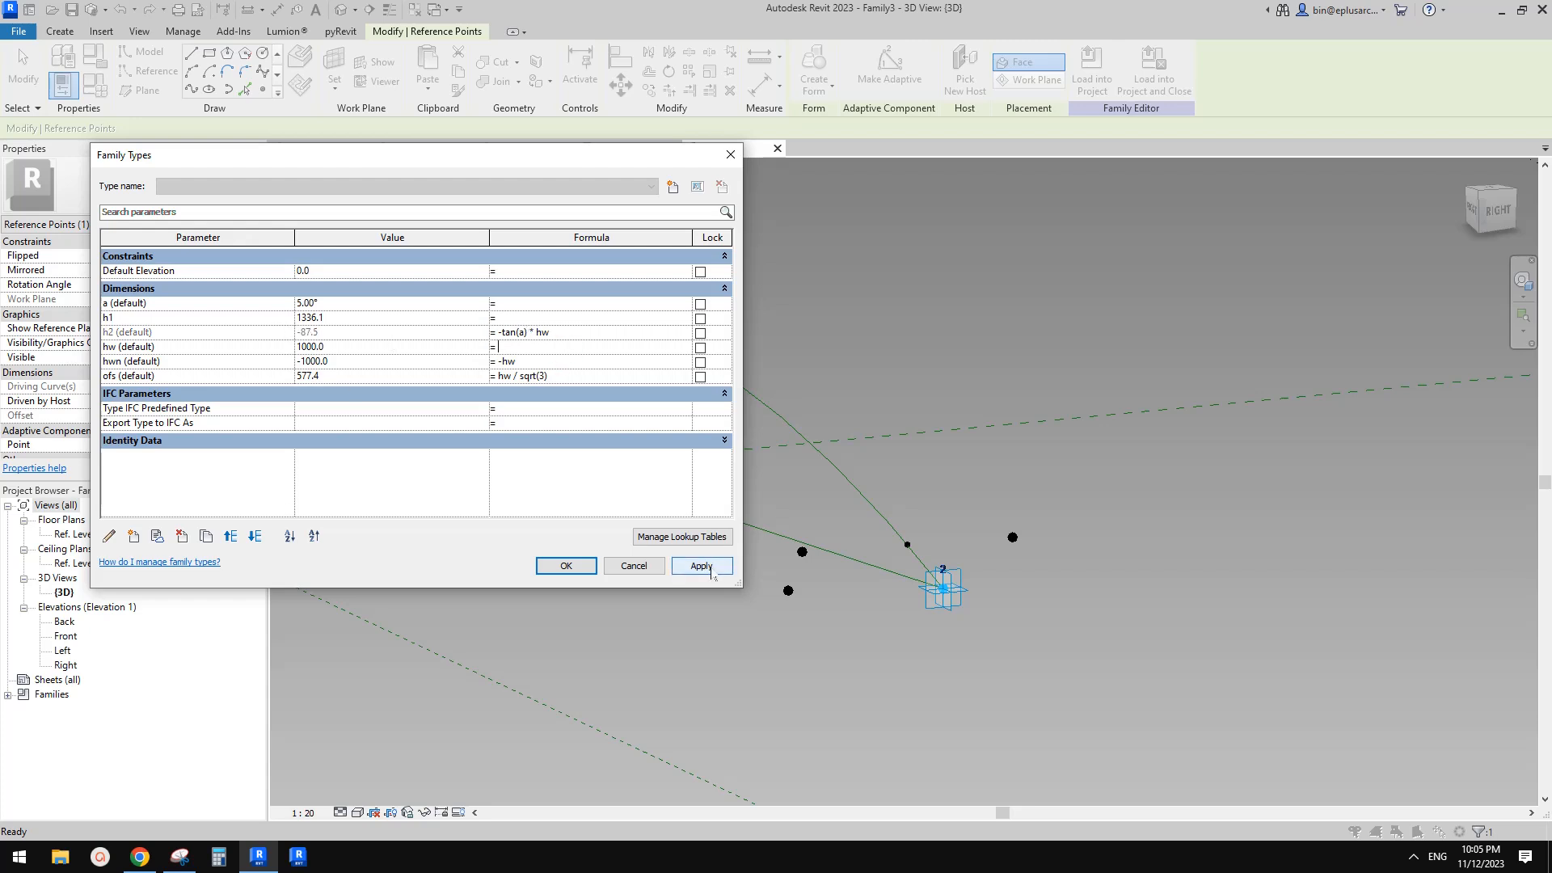
{"action": "left_click", "coordinate": [702, 566]}
{"action": "left_click", "coordinate": [634, 566]}
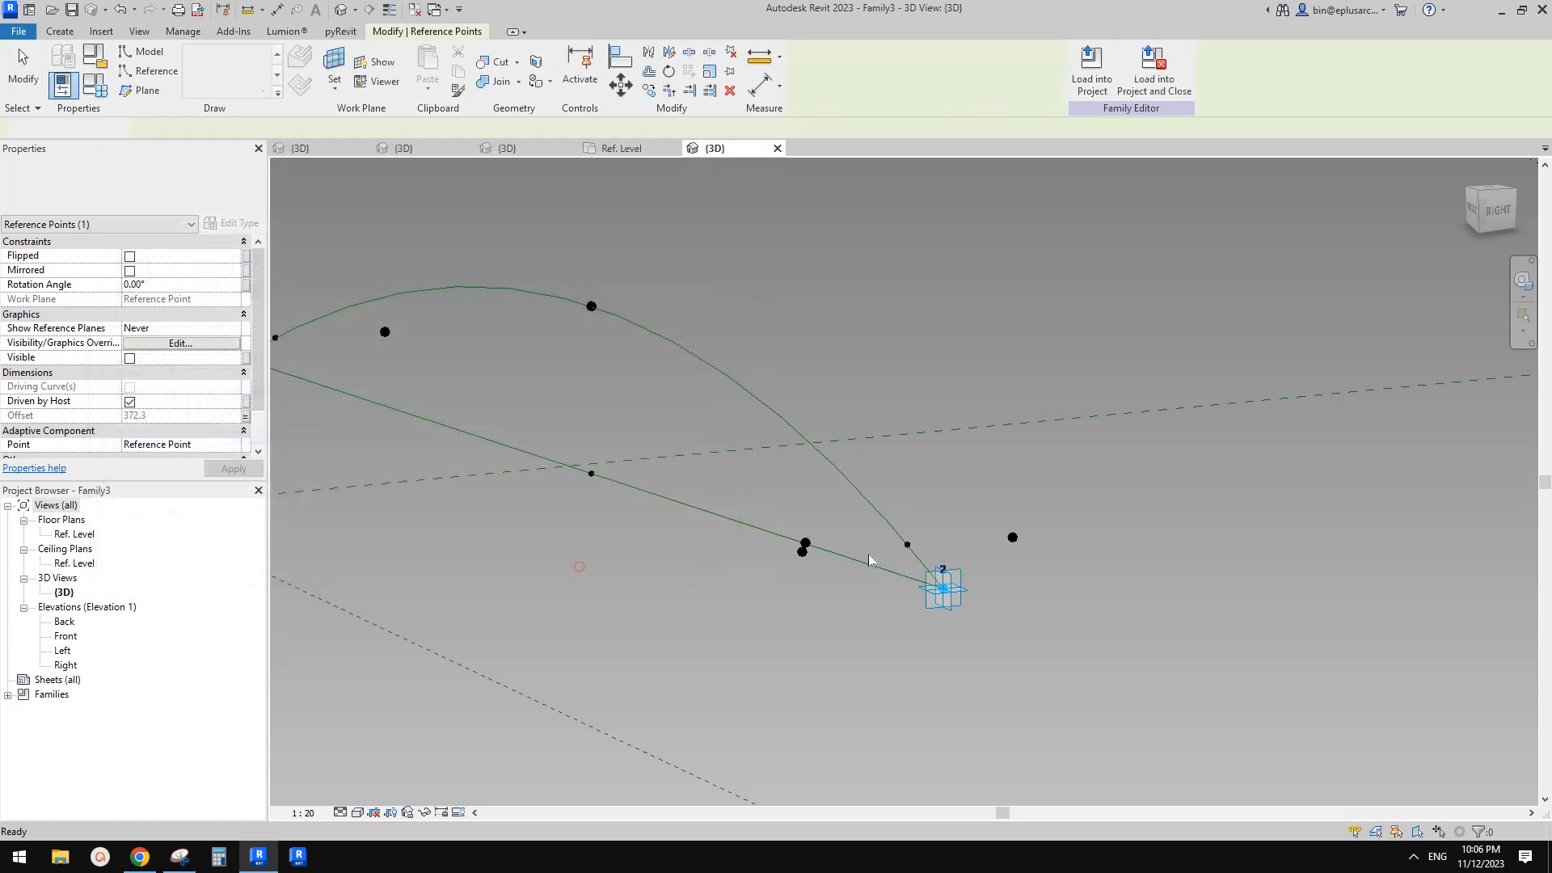
Draw a line through the offset point and the arc's intermediate point near adaptive point 2
{"action": "scroll", "coordinate": [857, 546], "scroll_direction": "up", "scroll_amount": 3}
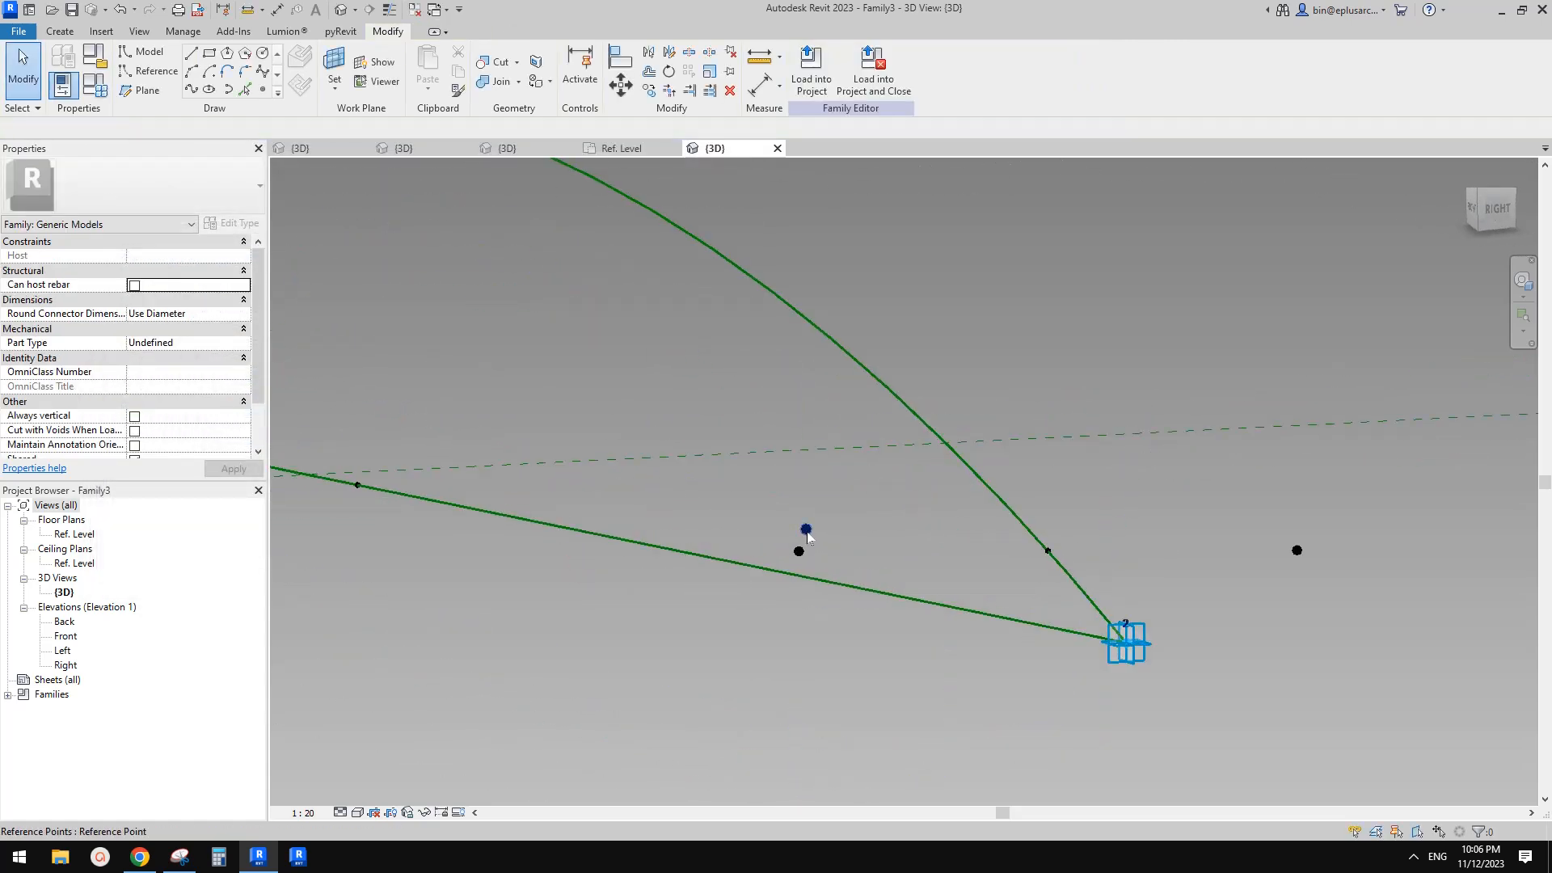
{"action": "left_click", "coordinate": [807, 531]}
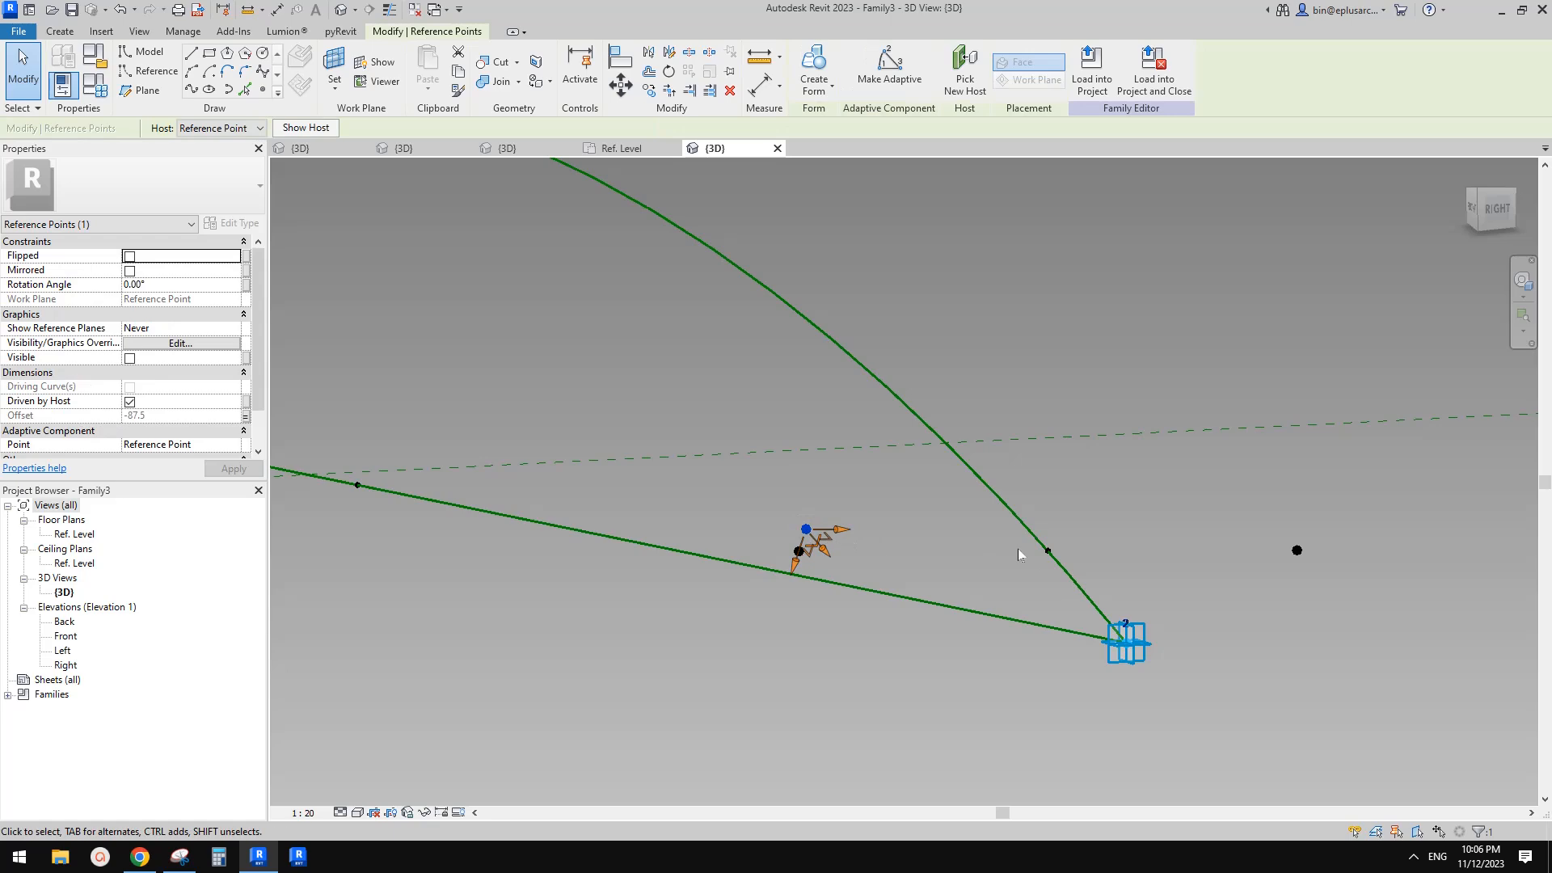
{"action": "left_click", "coordinate": [1049, 552], "text": "ctrl"}
{"action": "middle_click_drag", "start_coordinate": [1048, 553], "coordinate": [990, 559], "text": "shift"}
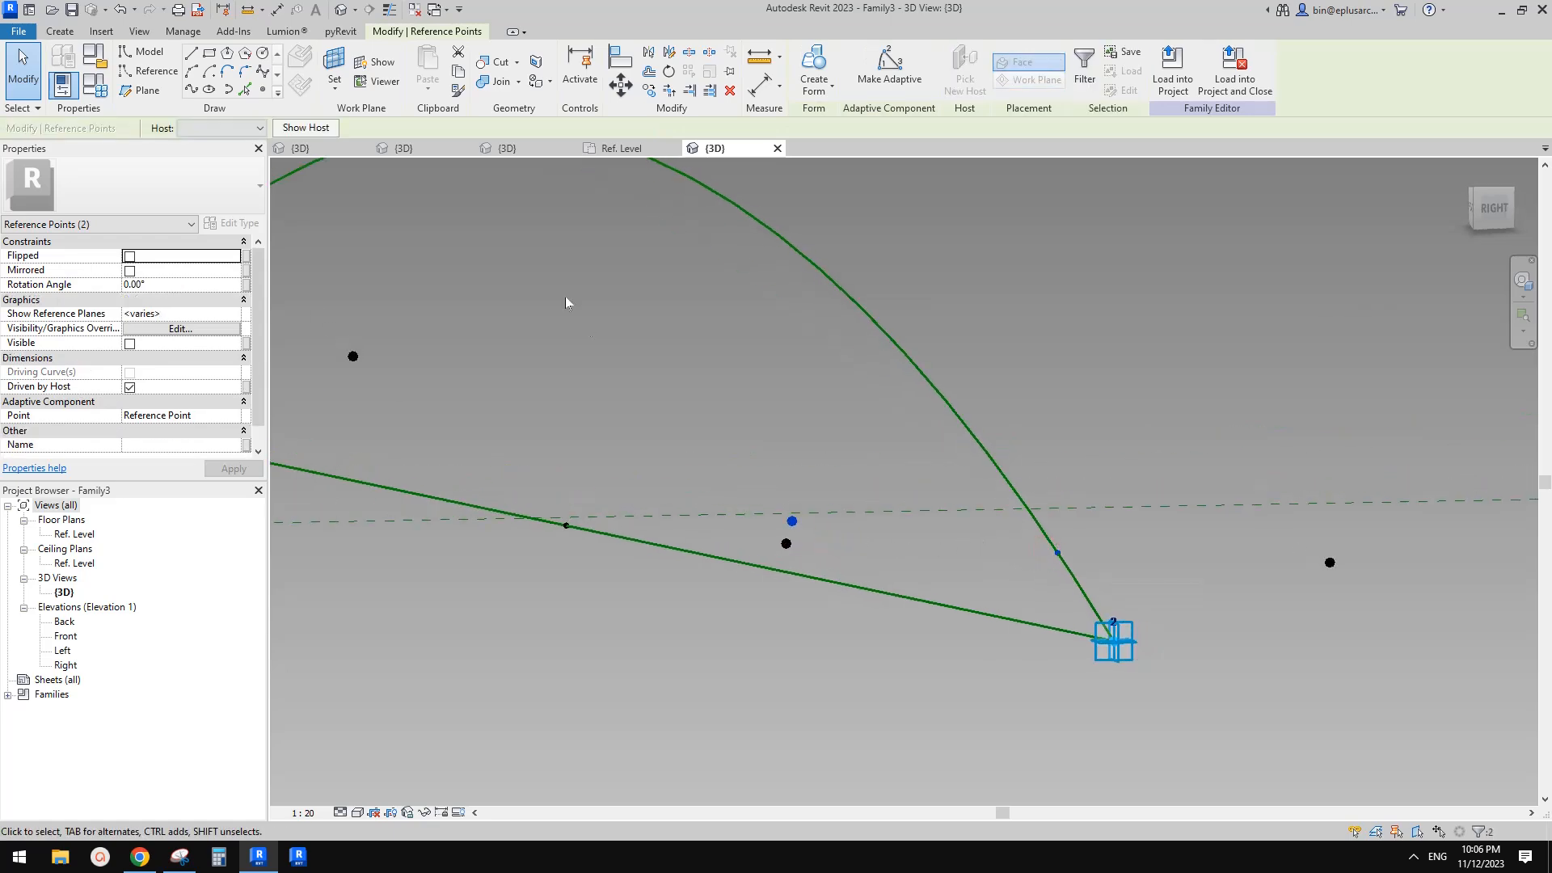
{"action": "left_click", "coordinate": [191, 89]}
Draw a second line through the other reference point and the same arc point
{"action": "left_click", "coordinate": [786, 544]}
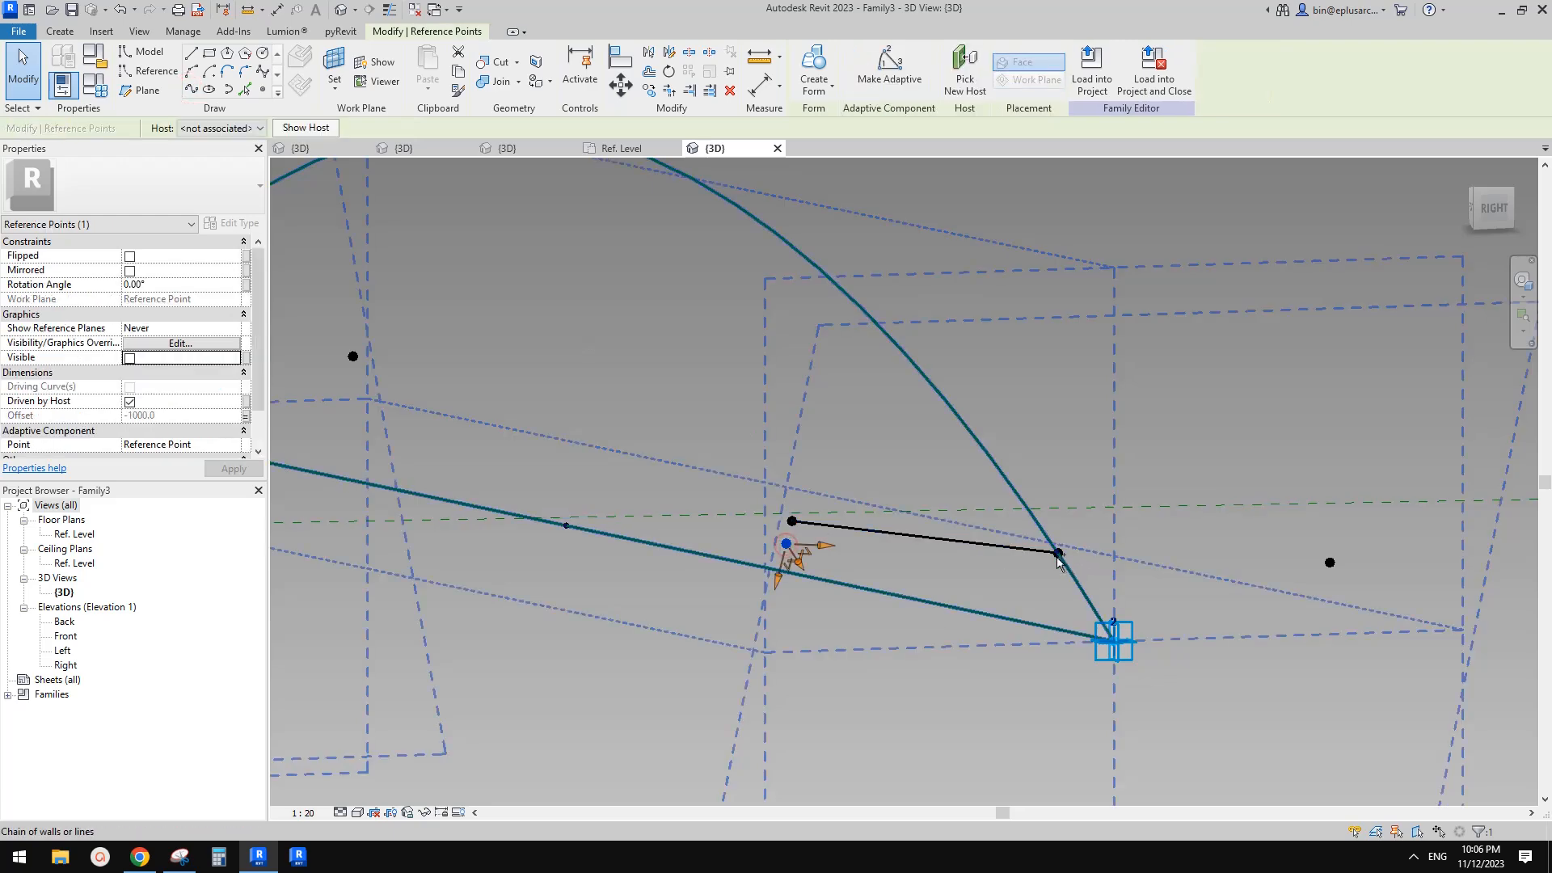
{"action": "left_click", "coordinate": [1058, 553], "text": "ctrl"}
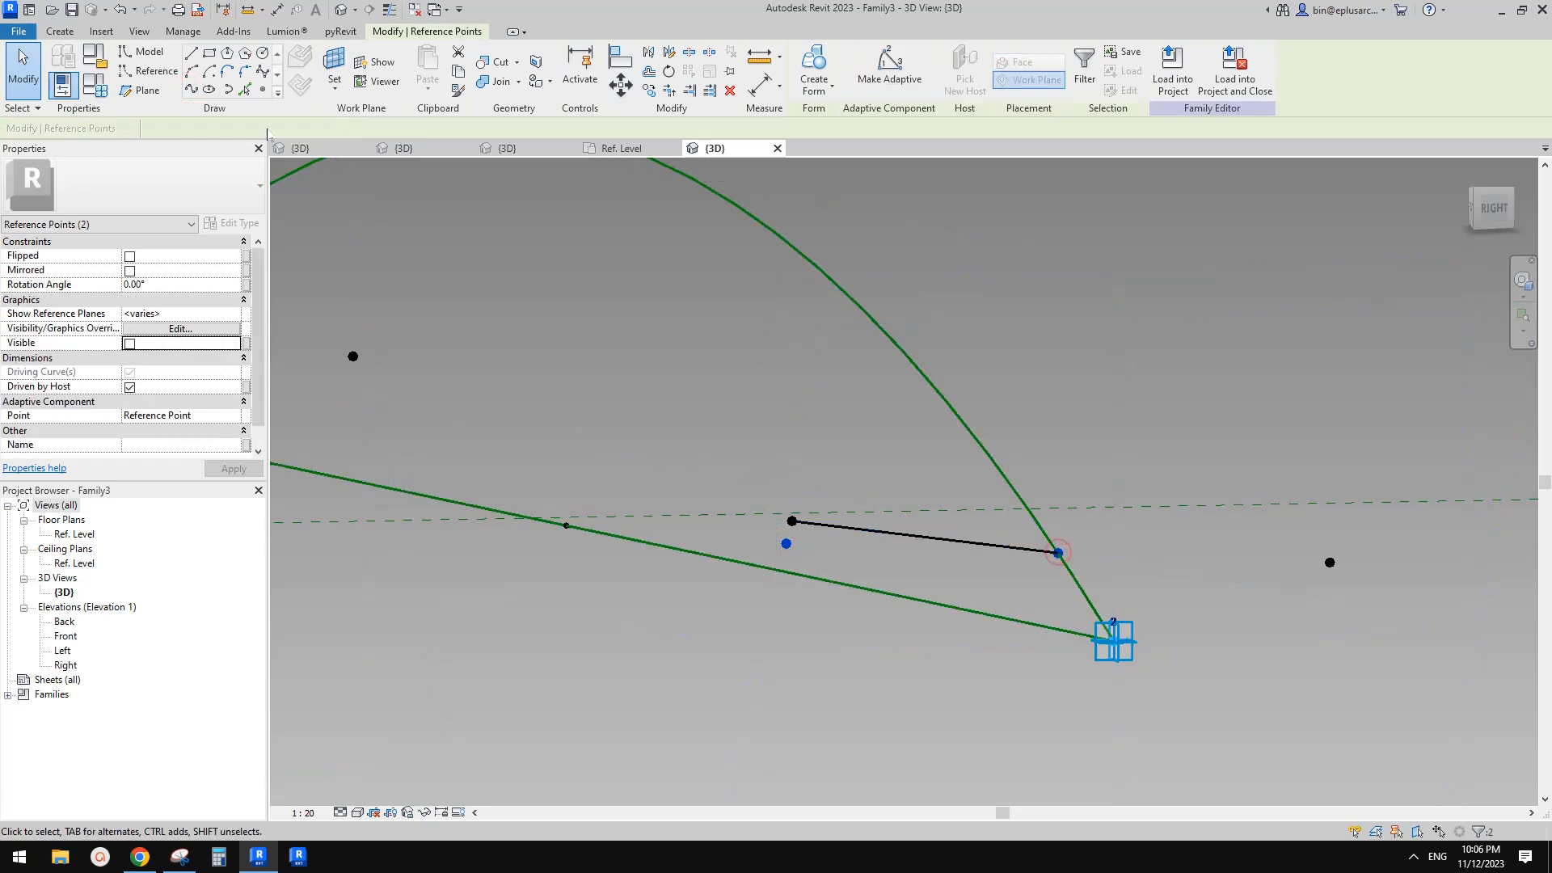
{"action": "left_click", "coordinate": [191, 90]}
{"action": "left_click", "coordinate": [668, 381]}
{"action": "key", "text": "Tab"}
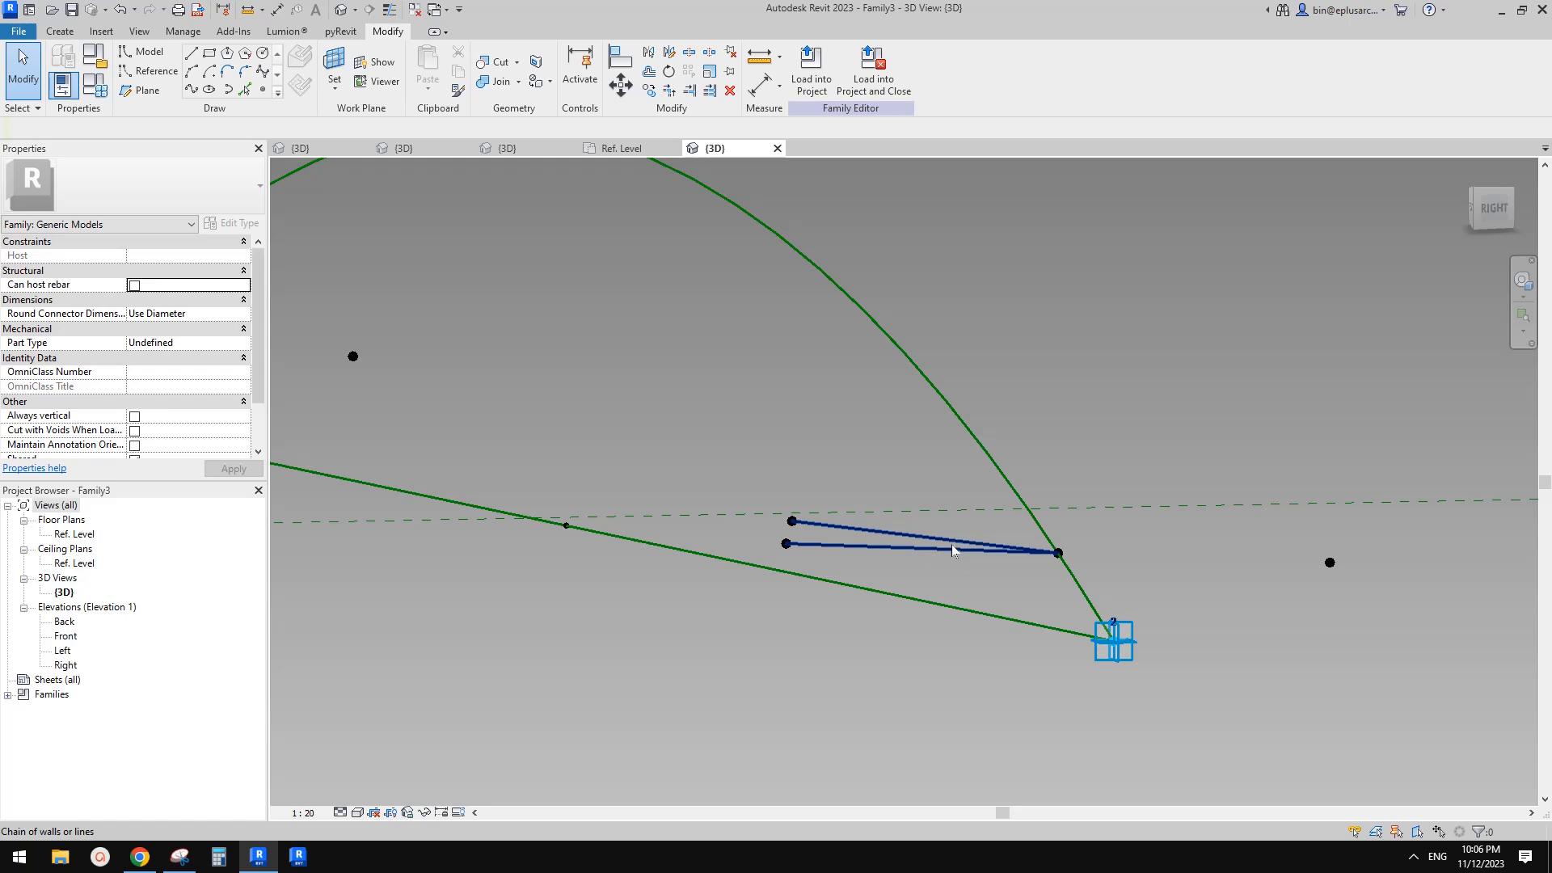
Turn the two newly drawn lines into reference lines
{"action": "middle_click_drag", "start_coordinate": [760, 425], "coordinate": [849, 485], "text": "shift"}
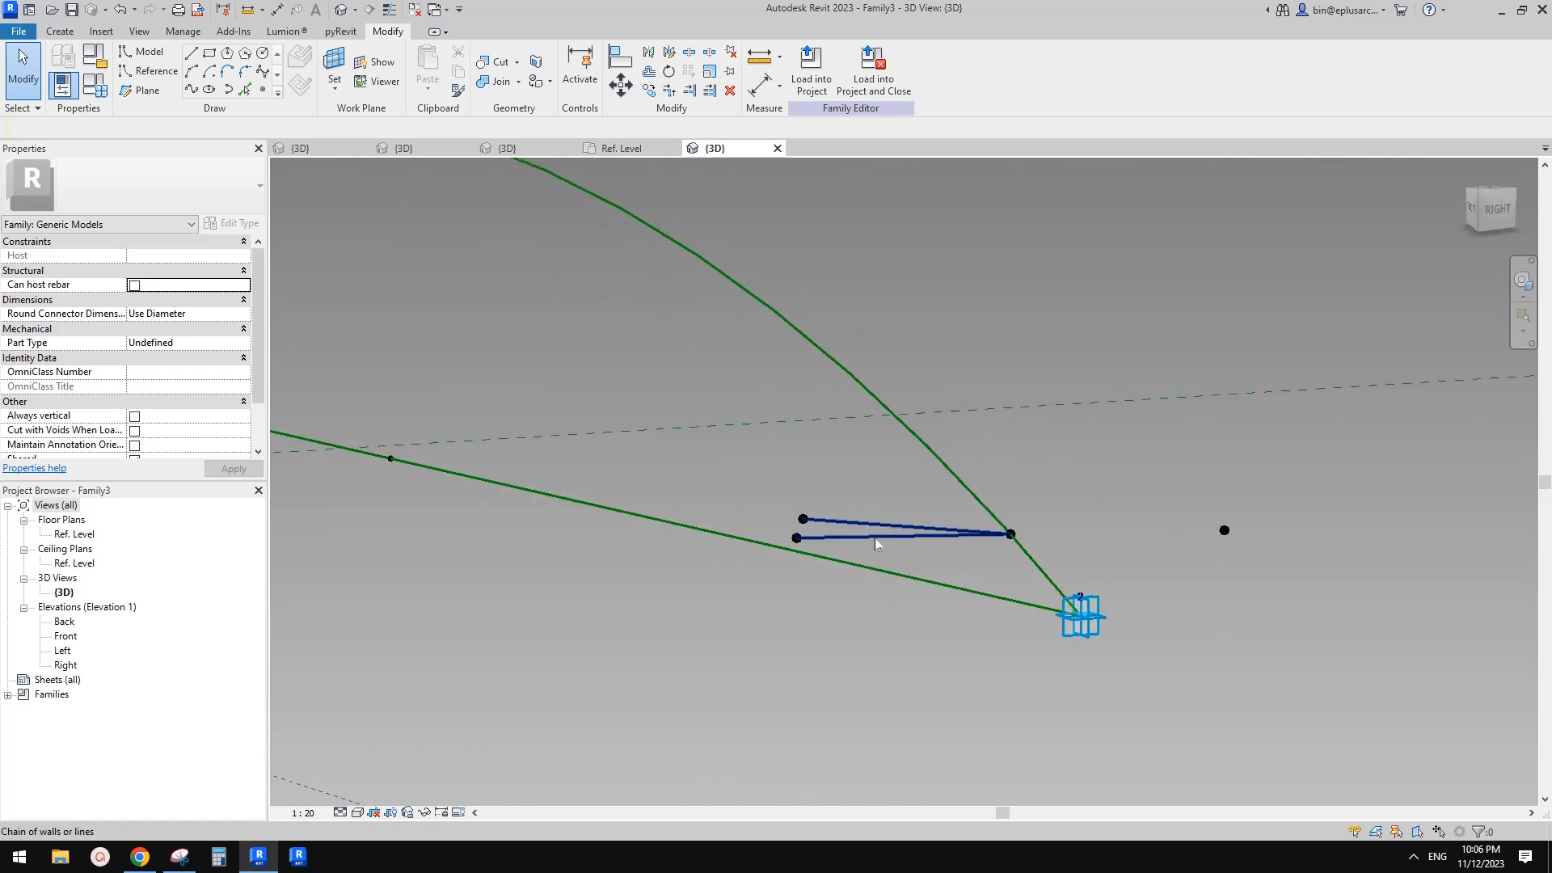
{"action": "key", "text": "d"}
{"action": "key", "text": "i"}
{"action": "key", "text": "Escape"}
{"action": "key", "text": "Tab"}
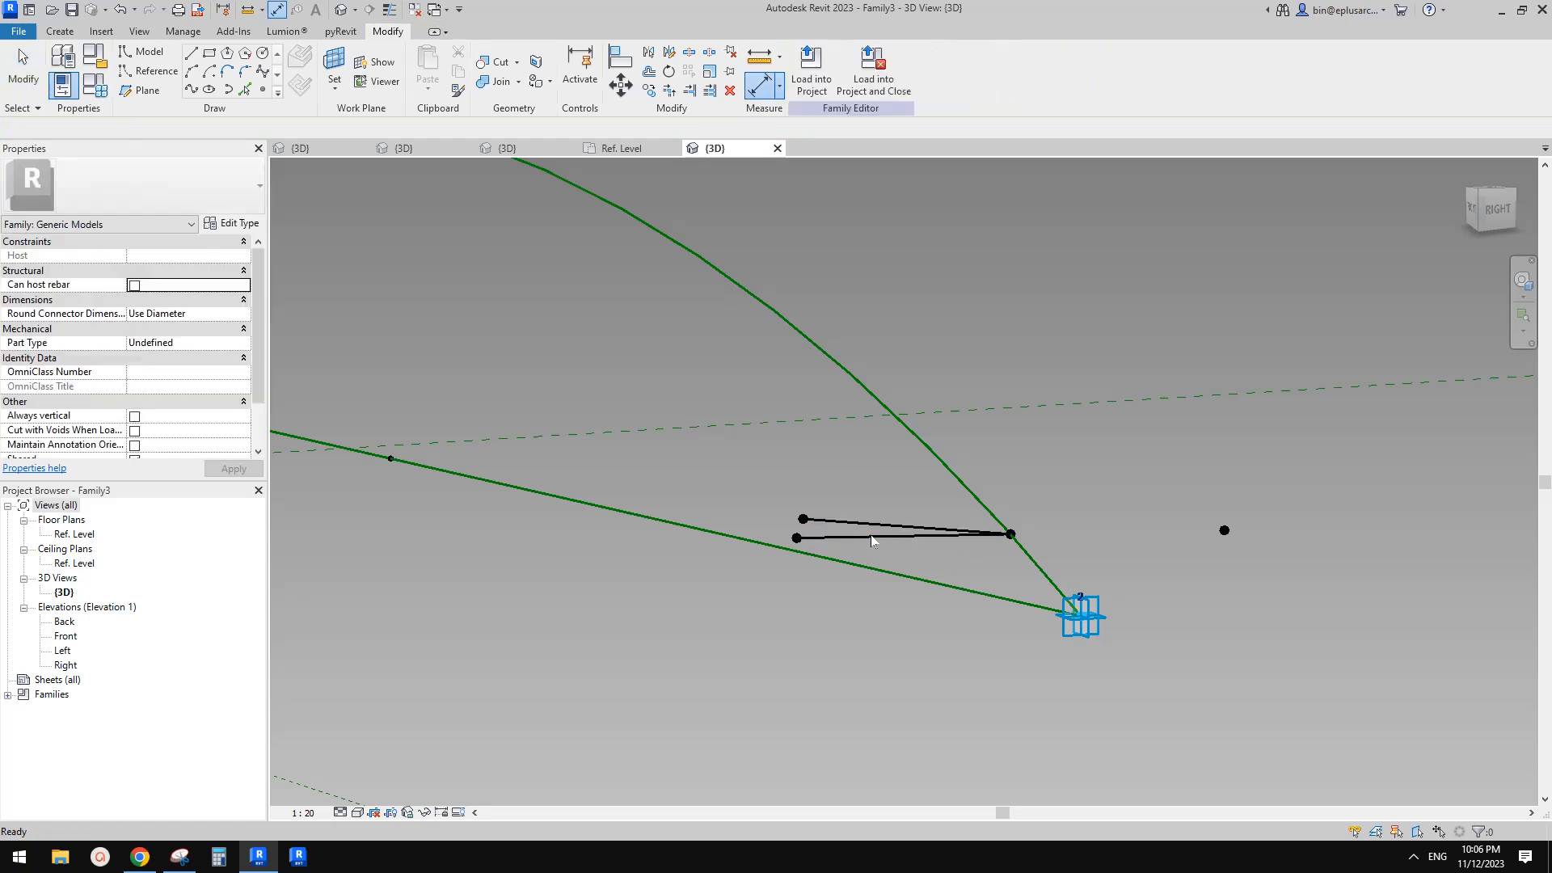
{"action": "left_click", "coordinate": [867, 540]}
{"action": "scroll", "coordinate": [901, 519], "scroll_direction": "up", "scroll_amount": 1}
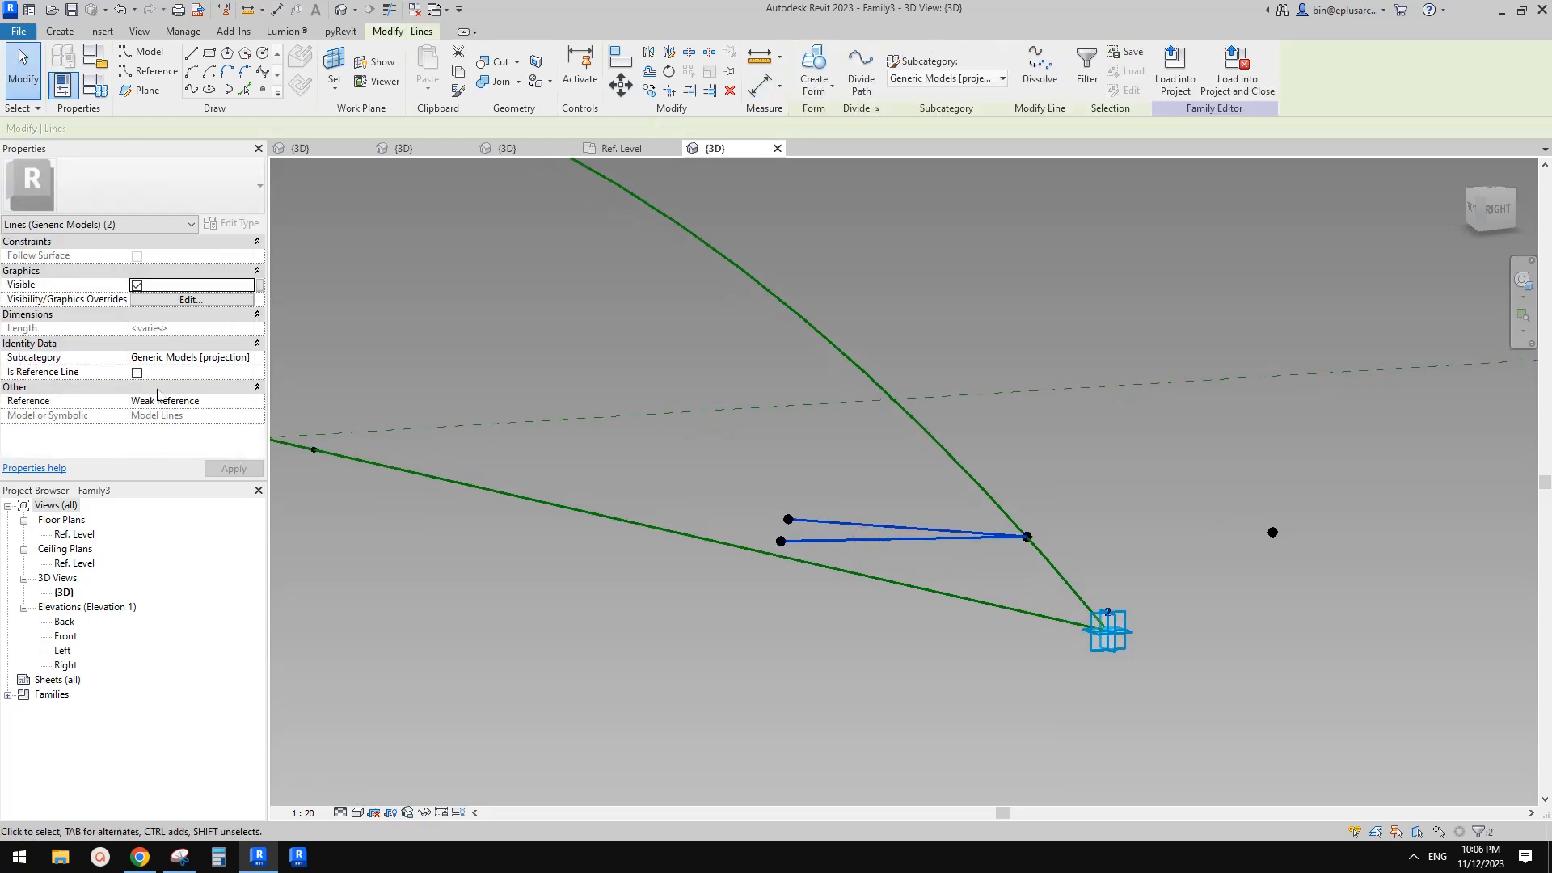
{"action": "left_click", "coordinate": [137, 373]}
{"action": "left_click", "coordinate": [754, 361]}
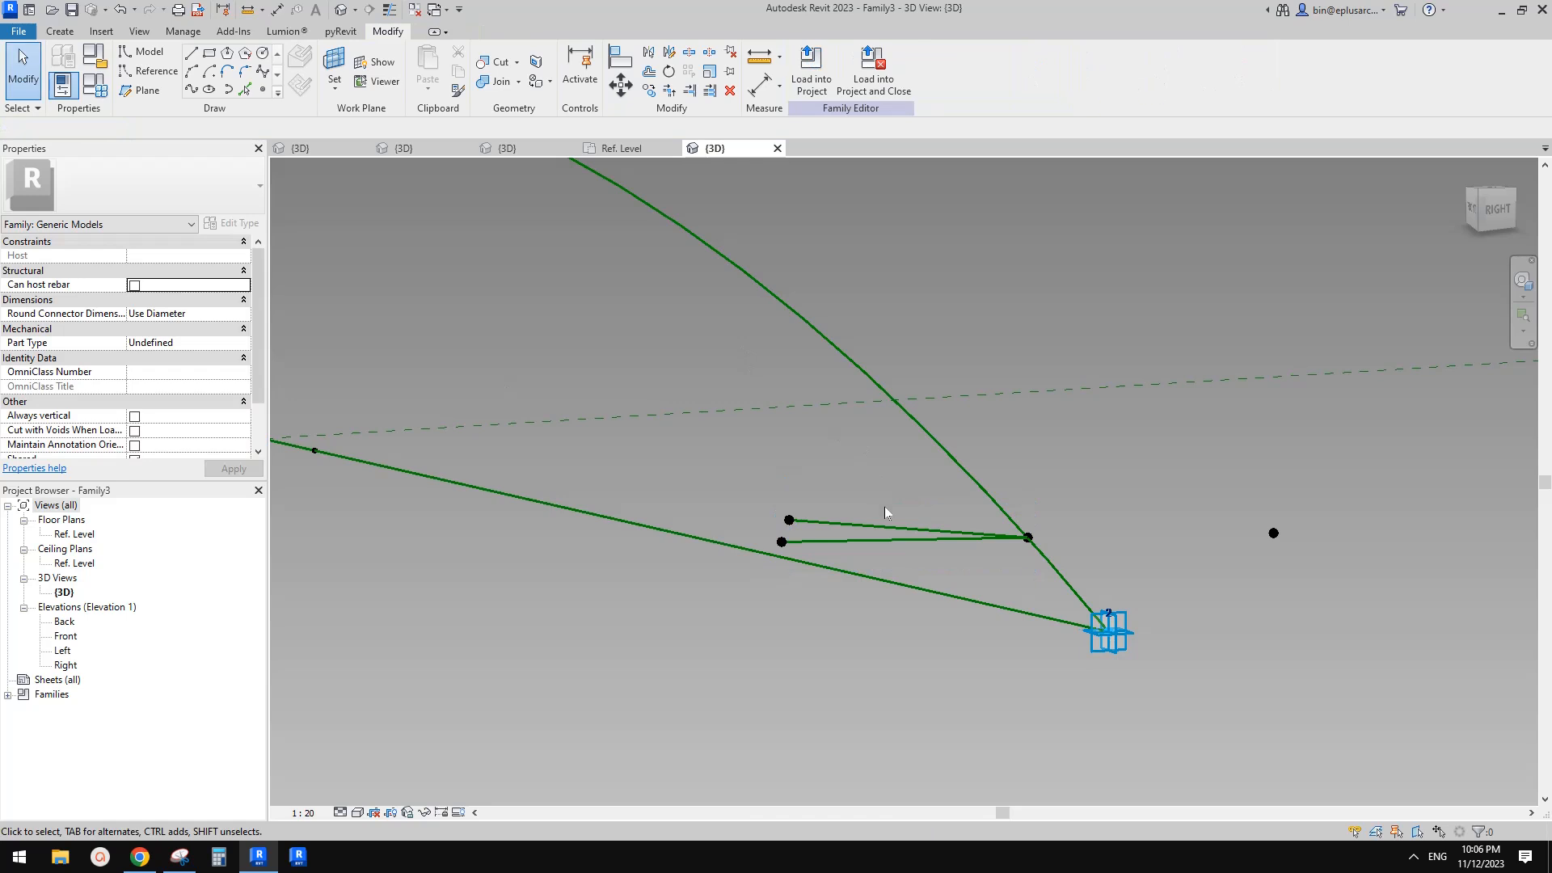
Place an angular dimension between the two reference lines on the offset point's work plane
{"action": "middle_click_drag", "start_coordinate": [880, 490], "coordinate": [886, 534], "text": "shift"}
{"action": "key", "text": "Tab"}
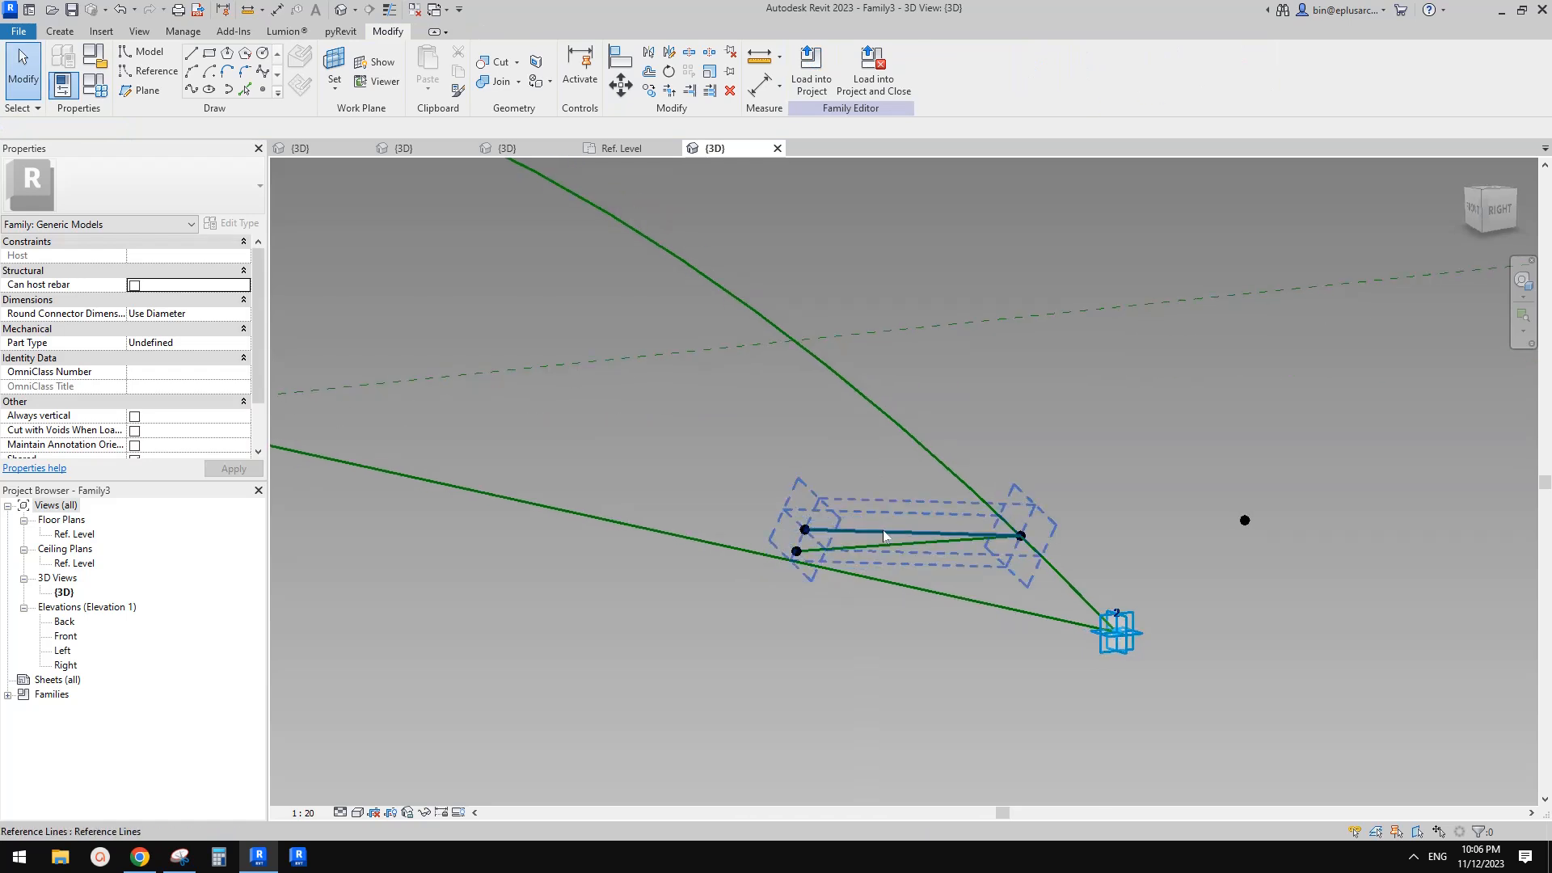
{"action": "left_click", "coordinate": [333, 68]}
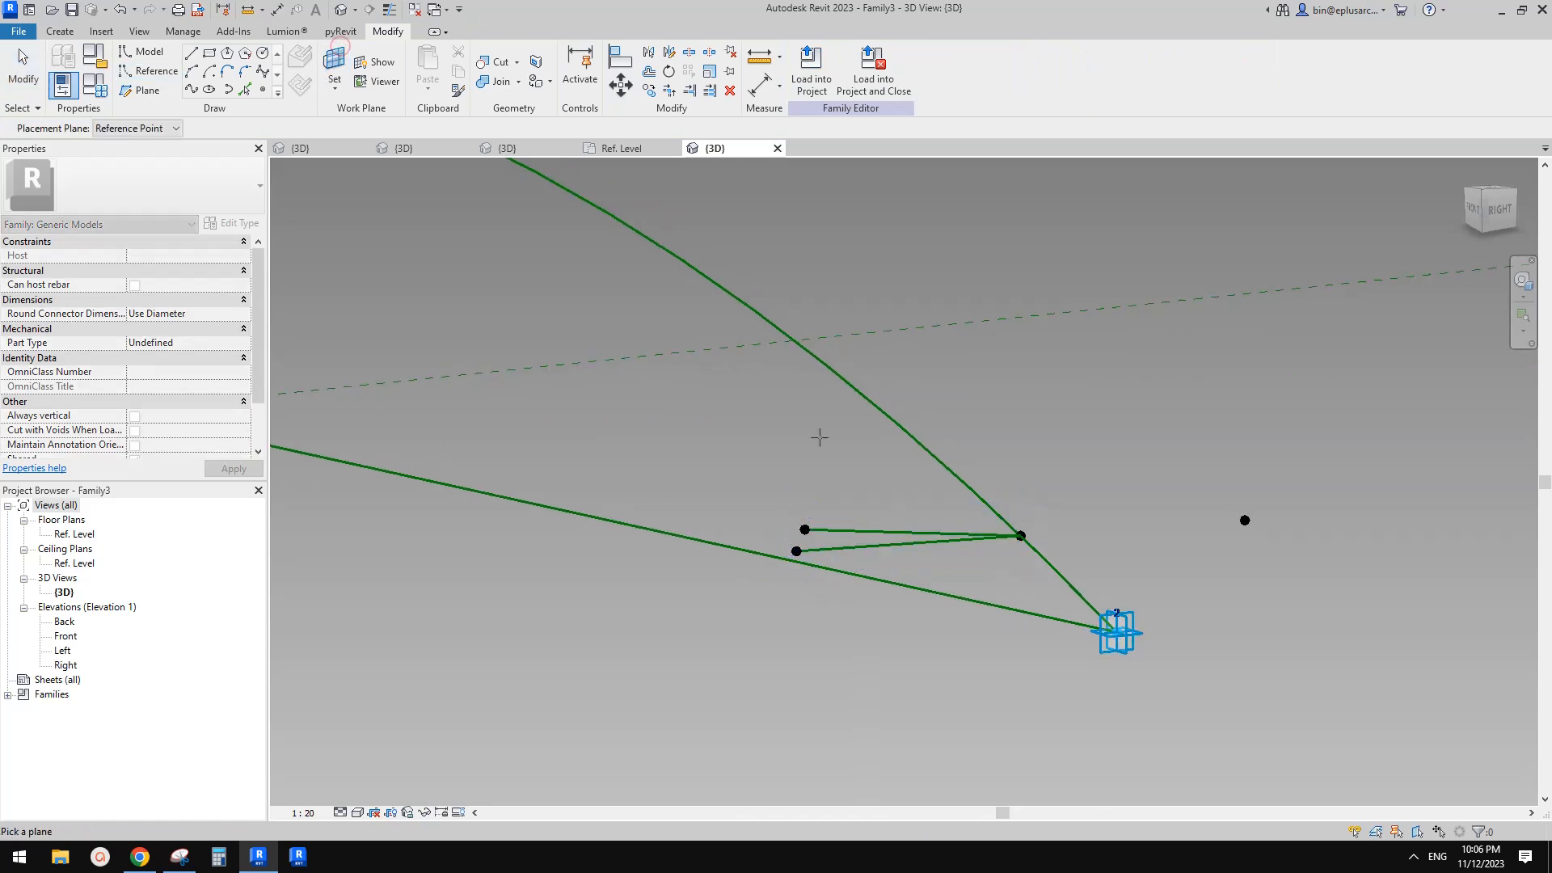
{"action": "left_click", "coordinate": [857, 534]}
{"action": "key", "text": "d"}
{"action": "key", "text": "i"}
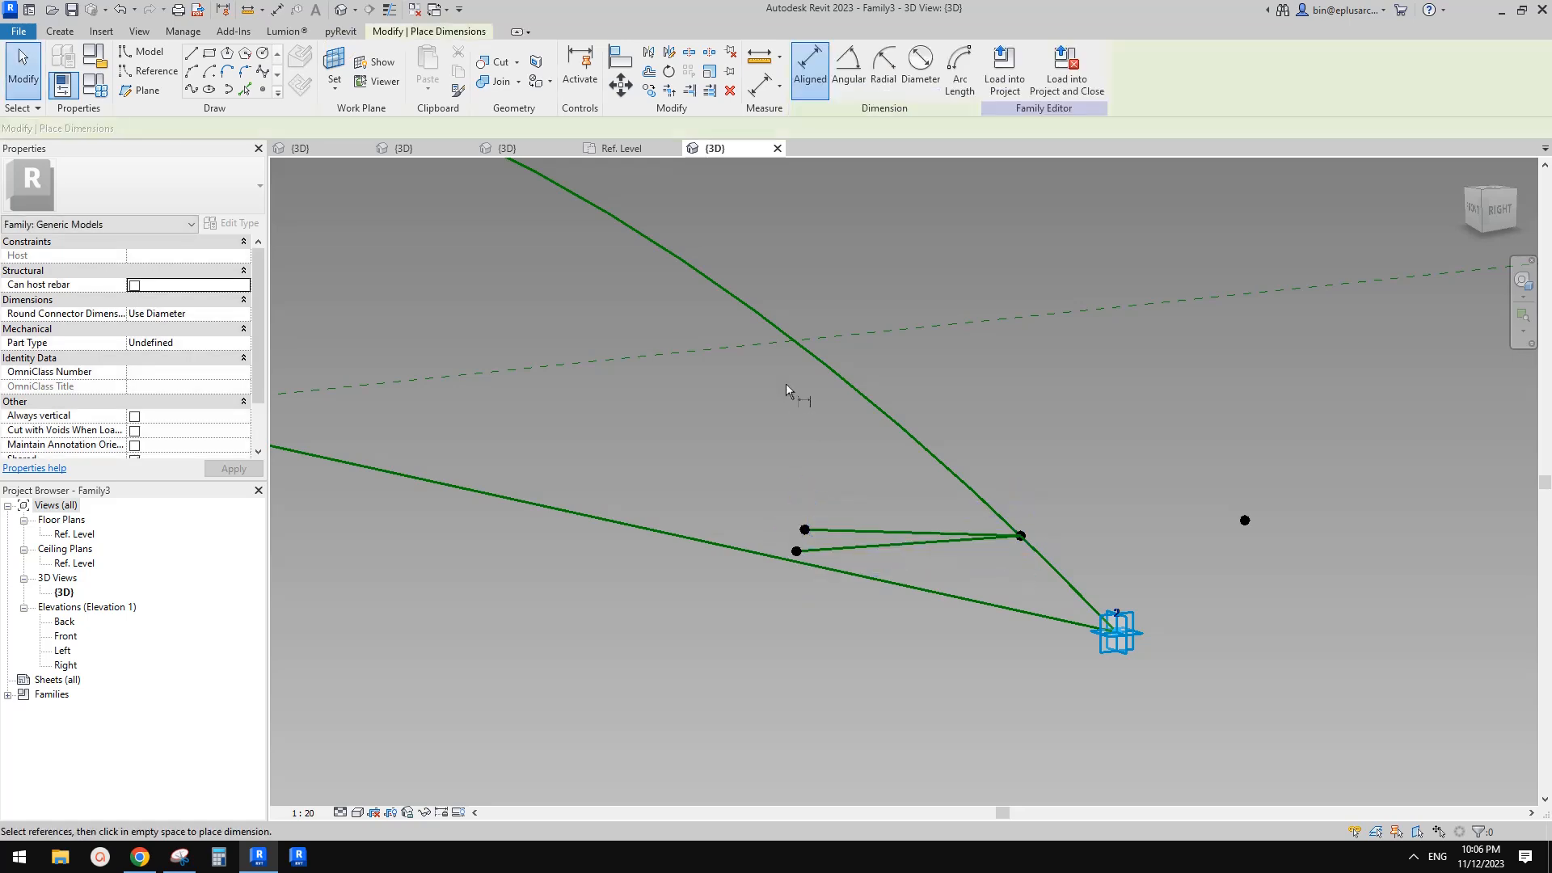
{"action": "left_click", "coordinate": [851, 73]}
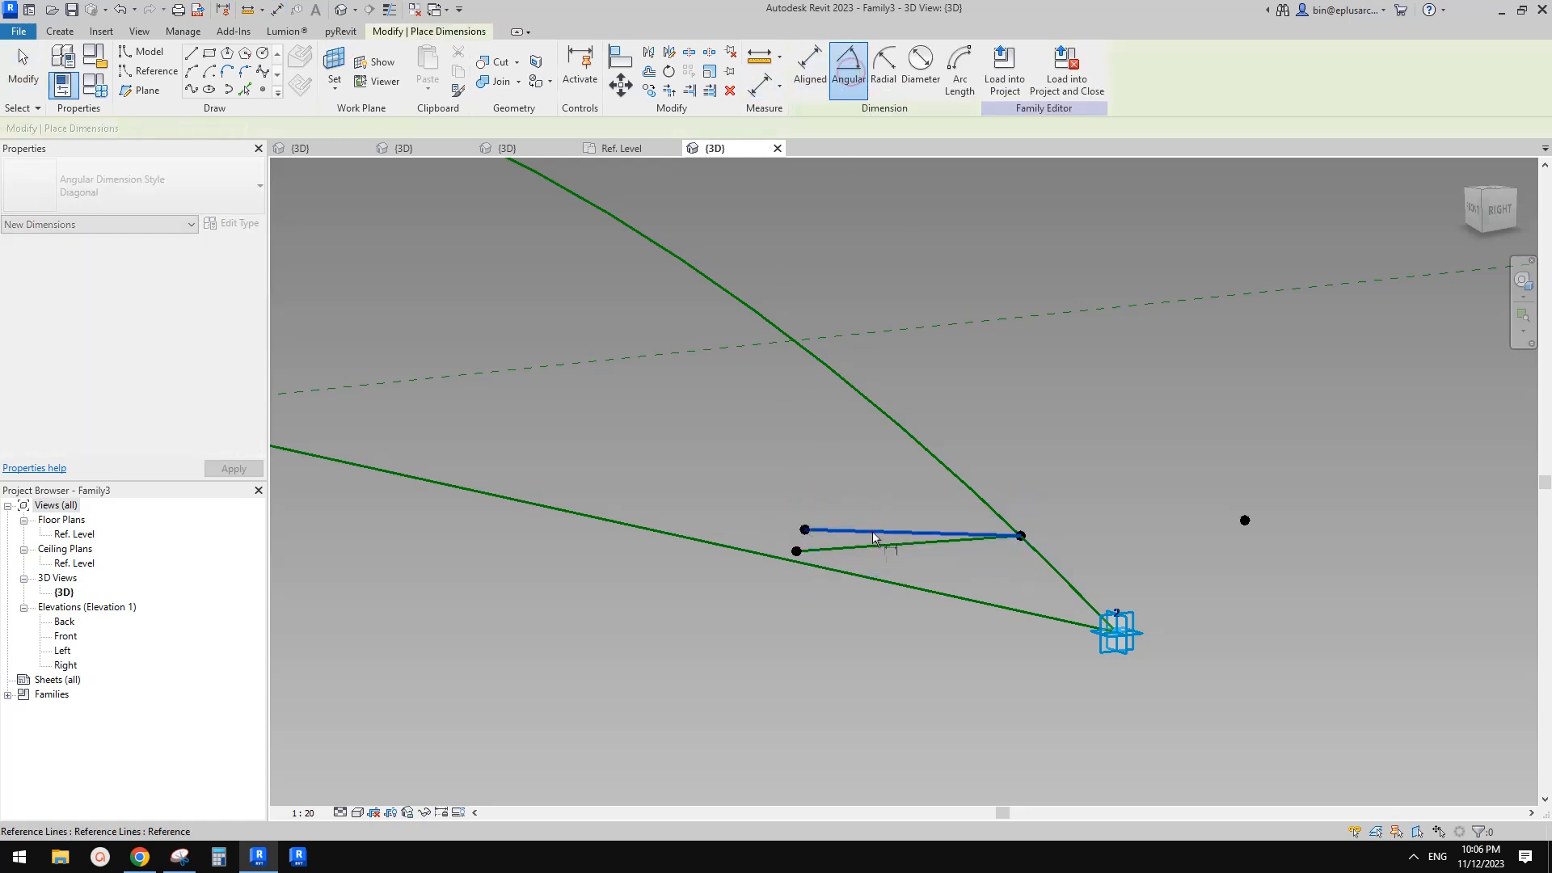
{"action": "left_click", "coordinate": [871, 531]}
{"action": "scroll", "coordinate": [876, 545], "scroll_direction": "up", "scroll_amount": 5}
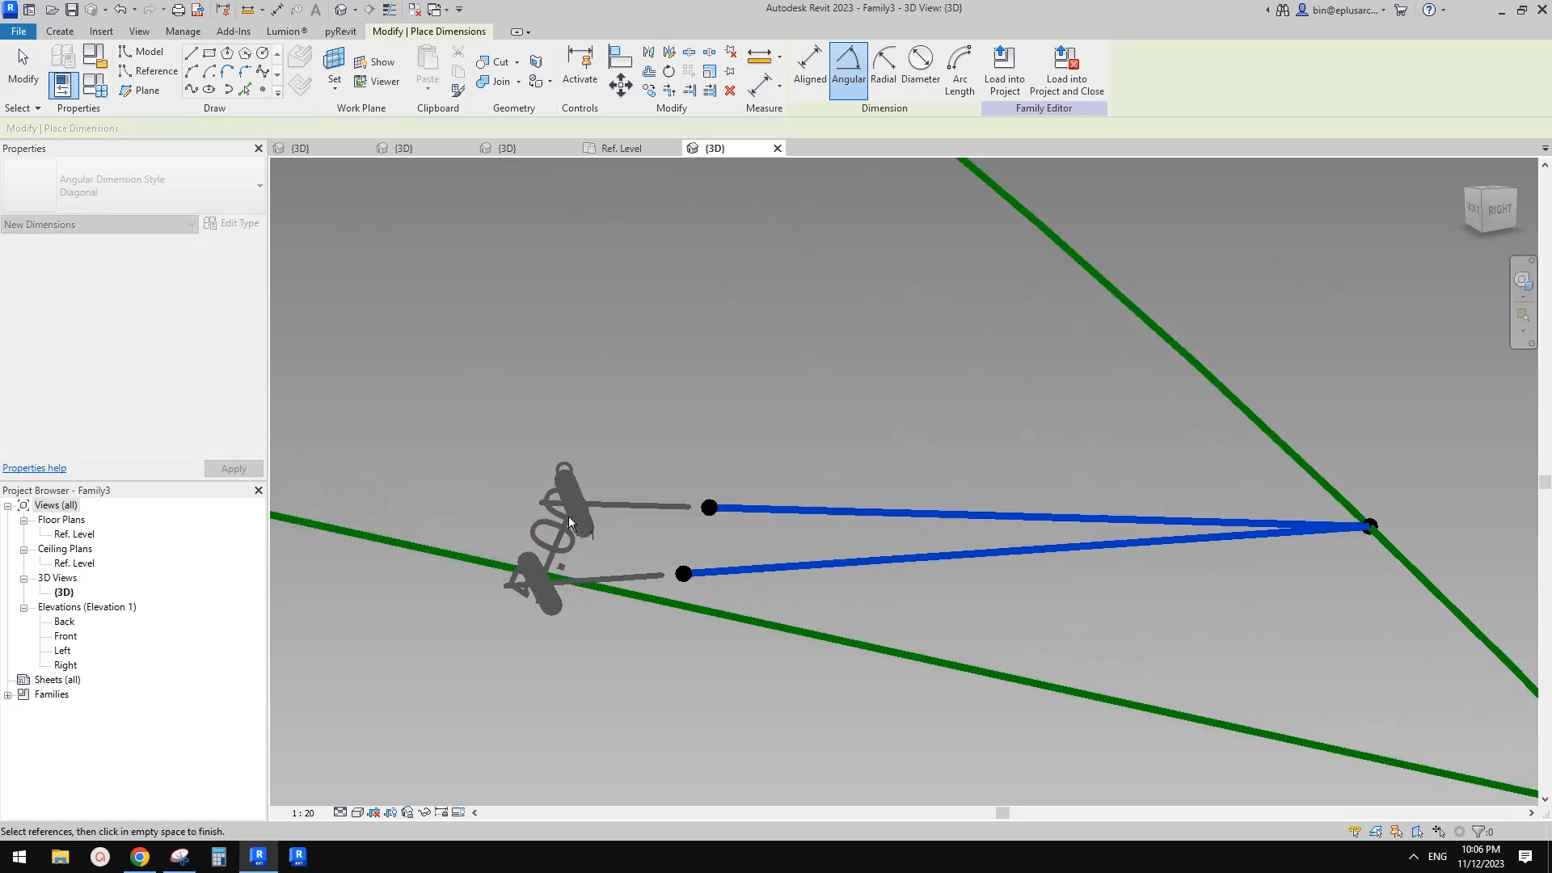
{"action": "scroll", "coordinate": [523, 608], "scroll_direction": "up", "scroll_amount": 6}
{"action": "scroll", "coordinate": [511, 600], "scroll_direction": "down", "scroll_amount": 6}
{"action": "left_click", "coordinate": [317, 813]}
{"action": "left_click", "coordinate": [310, 634]}
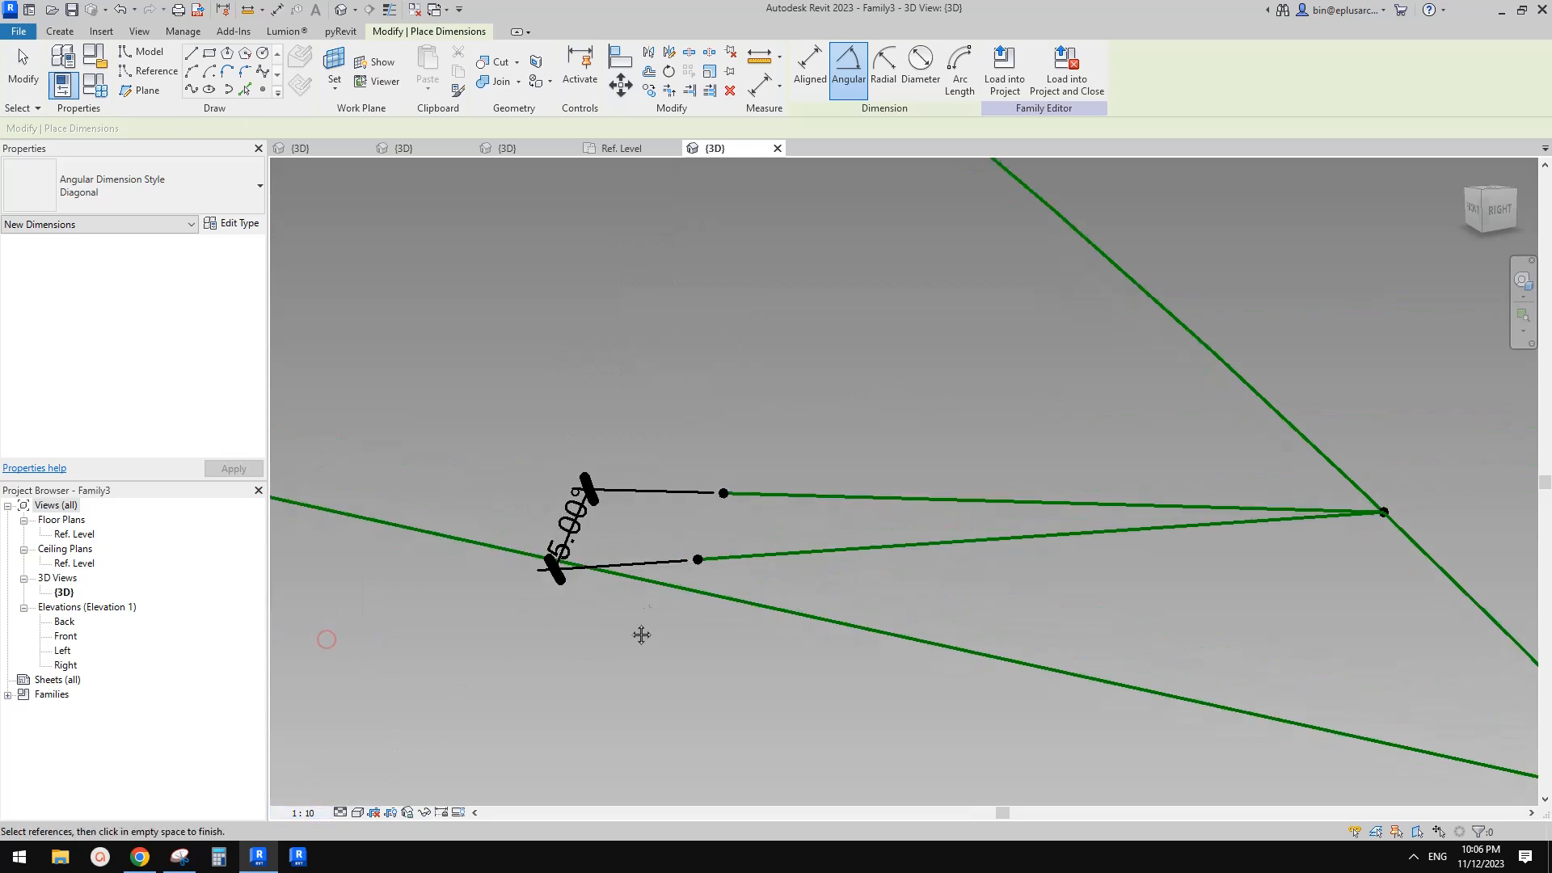
{"action": "left_click", "coordinate": [630, 517]}
{"action": "scroll", "coordinate": [659, 524], "scroll_direction": "down", "scroll_amount": 1}
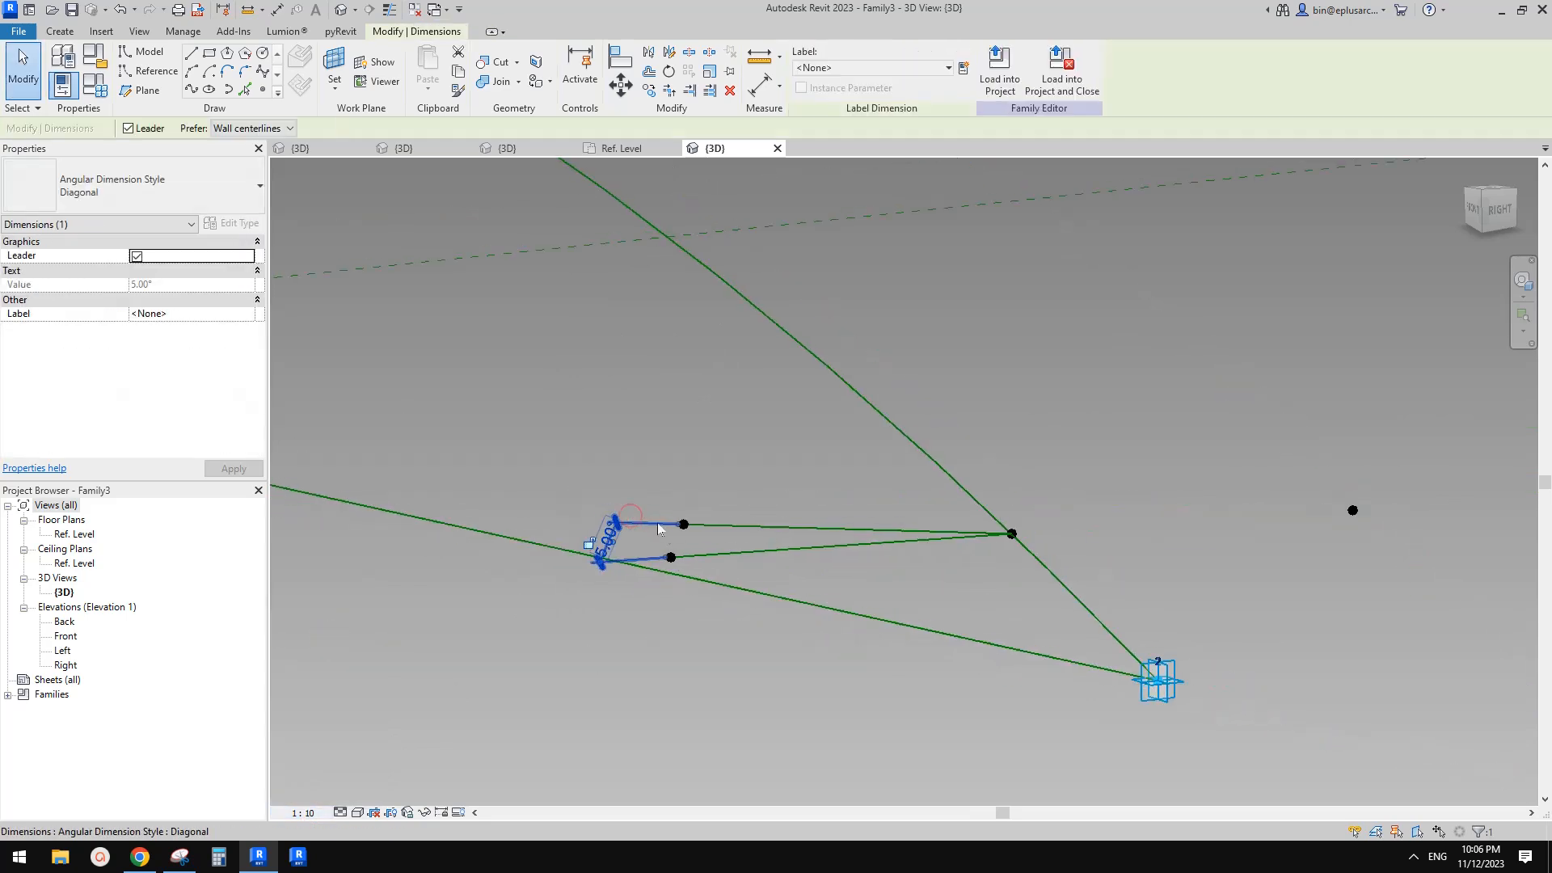
{"action": "left_click", "coordinate": [690, 532]}
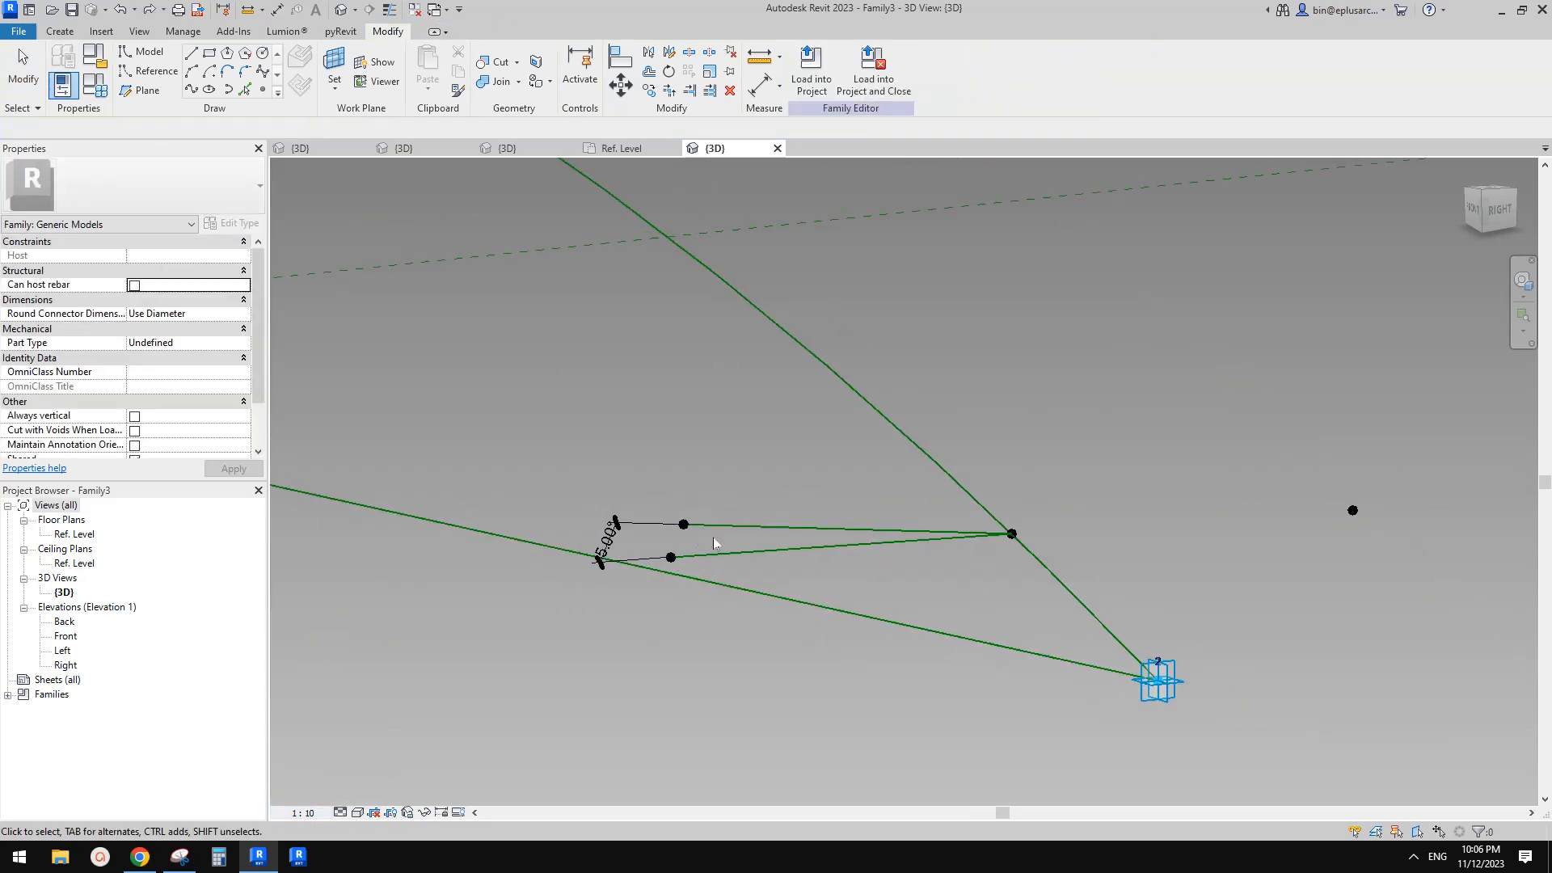
{"action": "scroll", "coordinate": [715, 536], "scroll_direction": "up", "scroll_amount": 3}
Undo the angular dimension, the reference-line conversion and the two drawn lines
{"action": "key", "text": "ctrl+z"}
{"action": "key", "text": "ctrl+z"}
{"action": "key", "text": "ctrl+z"}
{"action": "key", "text": "ctrl+z"}
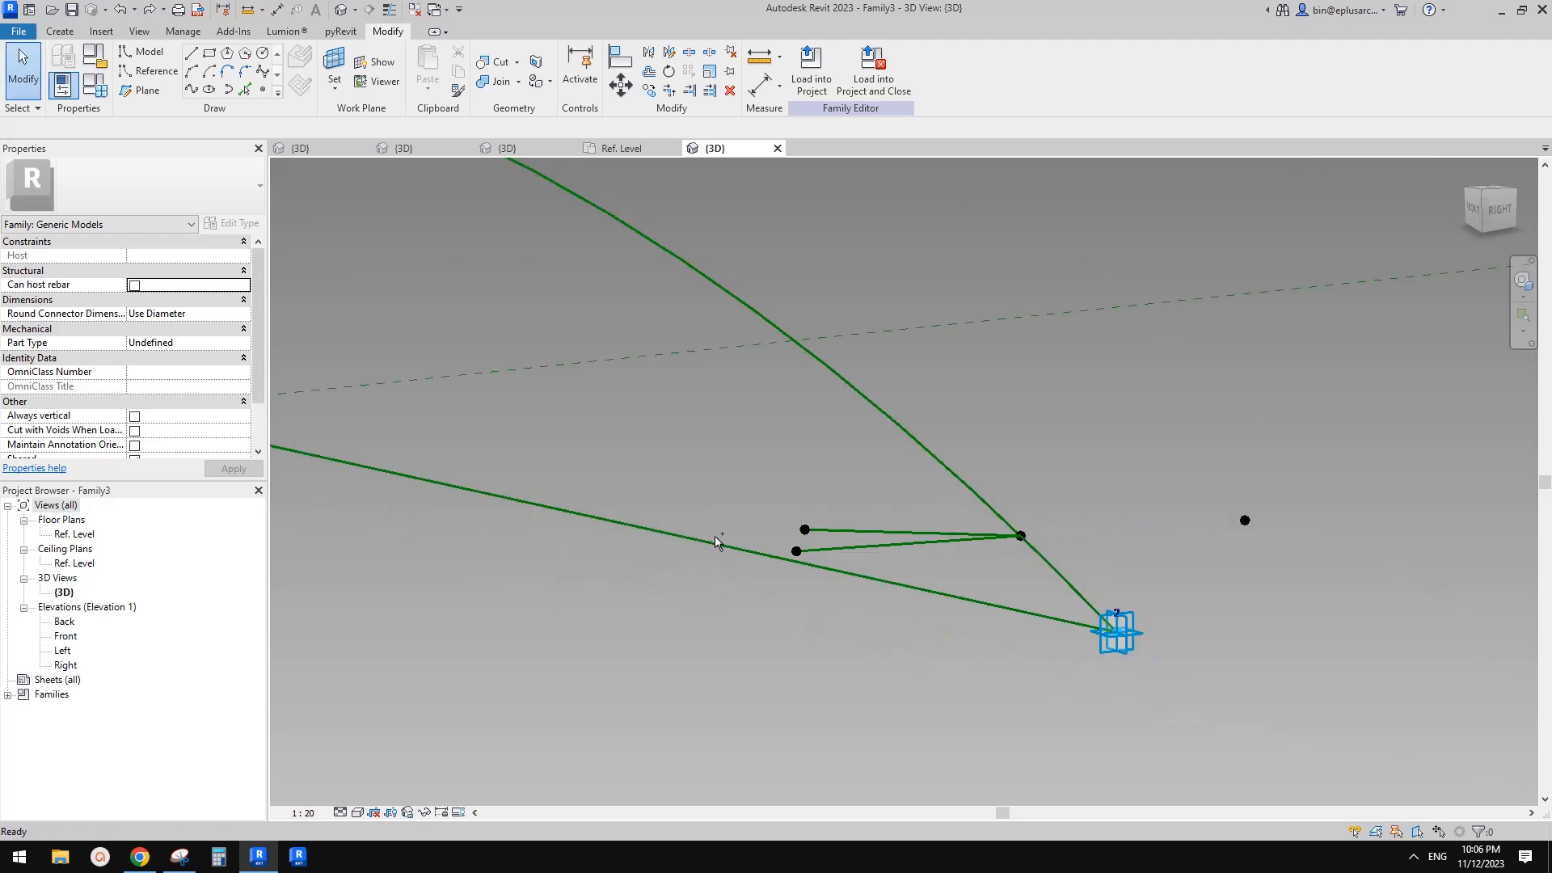
{"action": "key", "text": "ctrl+z"}
{"action": "key", "text": "ctrl+z"}
{"action": "key", "text": "ctrl+z"}
{"action": "key", "text": "ctrl+z"}
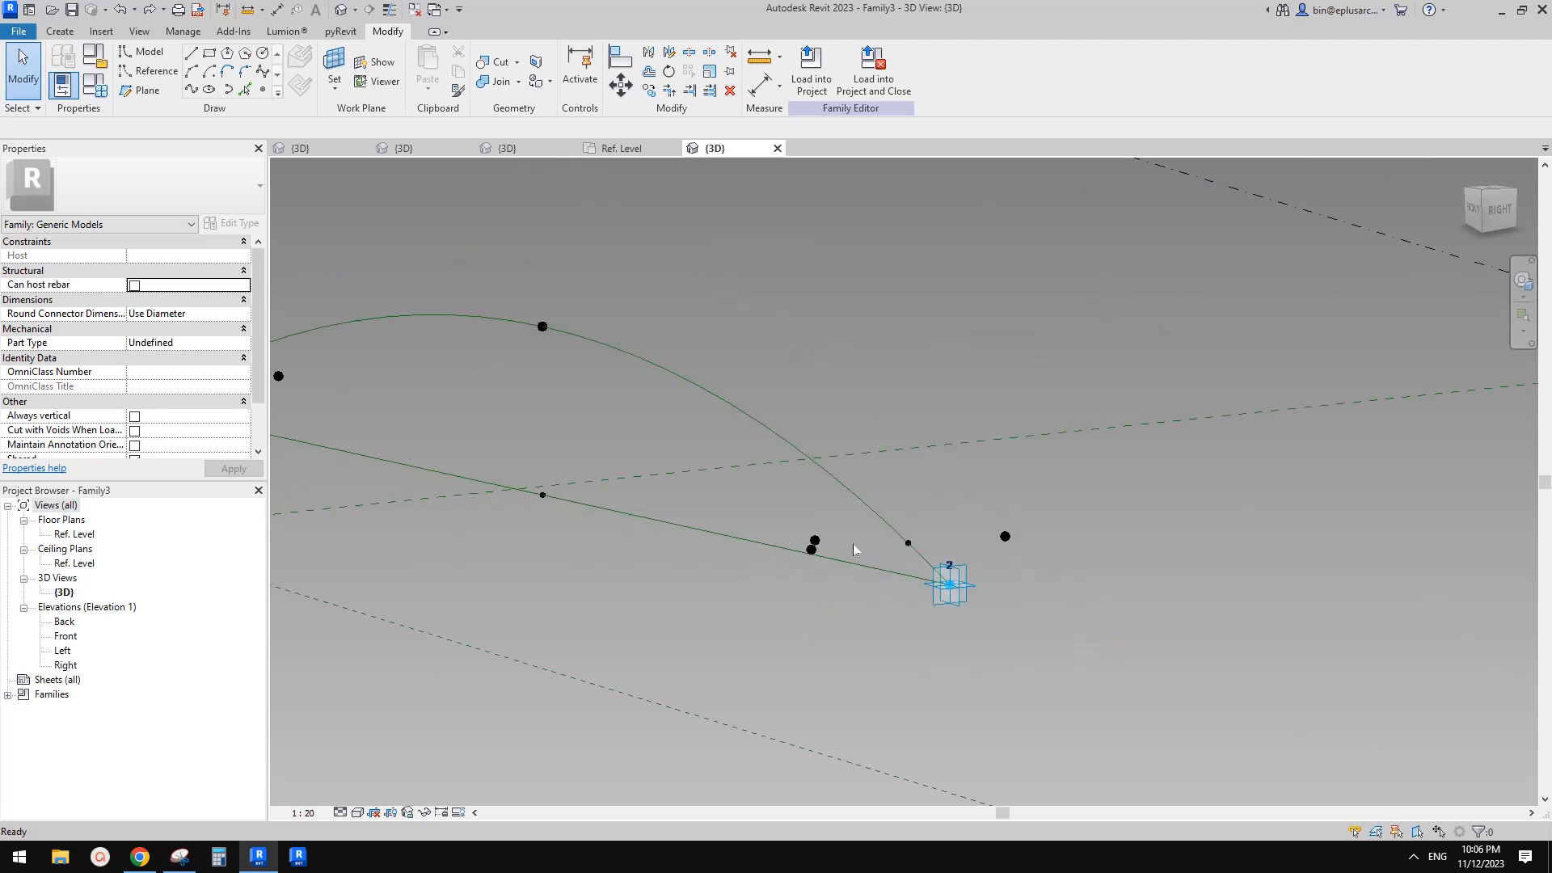
Orbit around and inspect the arc, its chord and the points near adaptive points 1 and 2
{"action": "middle_click_drag", "start_coordinate": [877, 556], "coordinate": [1021, 576], "text": "shift"}
{"action": "scroll", "coordinate": [1008, 564], "scroll_direction": "down", "scroll_amount": 2}
{"action": "scroll", "coordinate": [1020, 577], "scroll_direction": "up", "scroll_amount": 2}
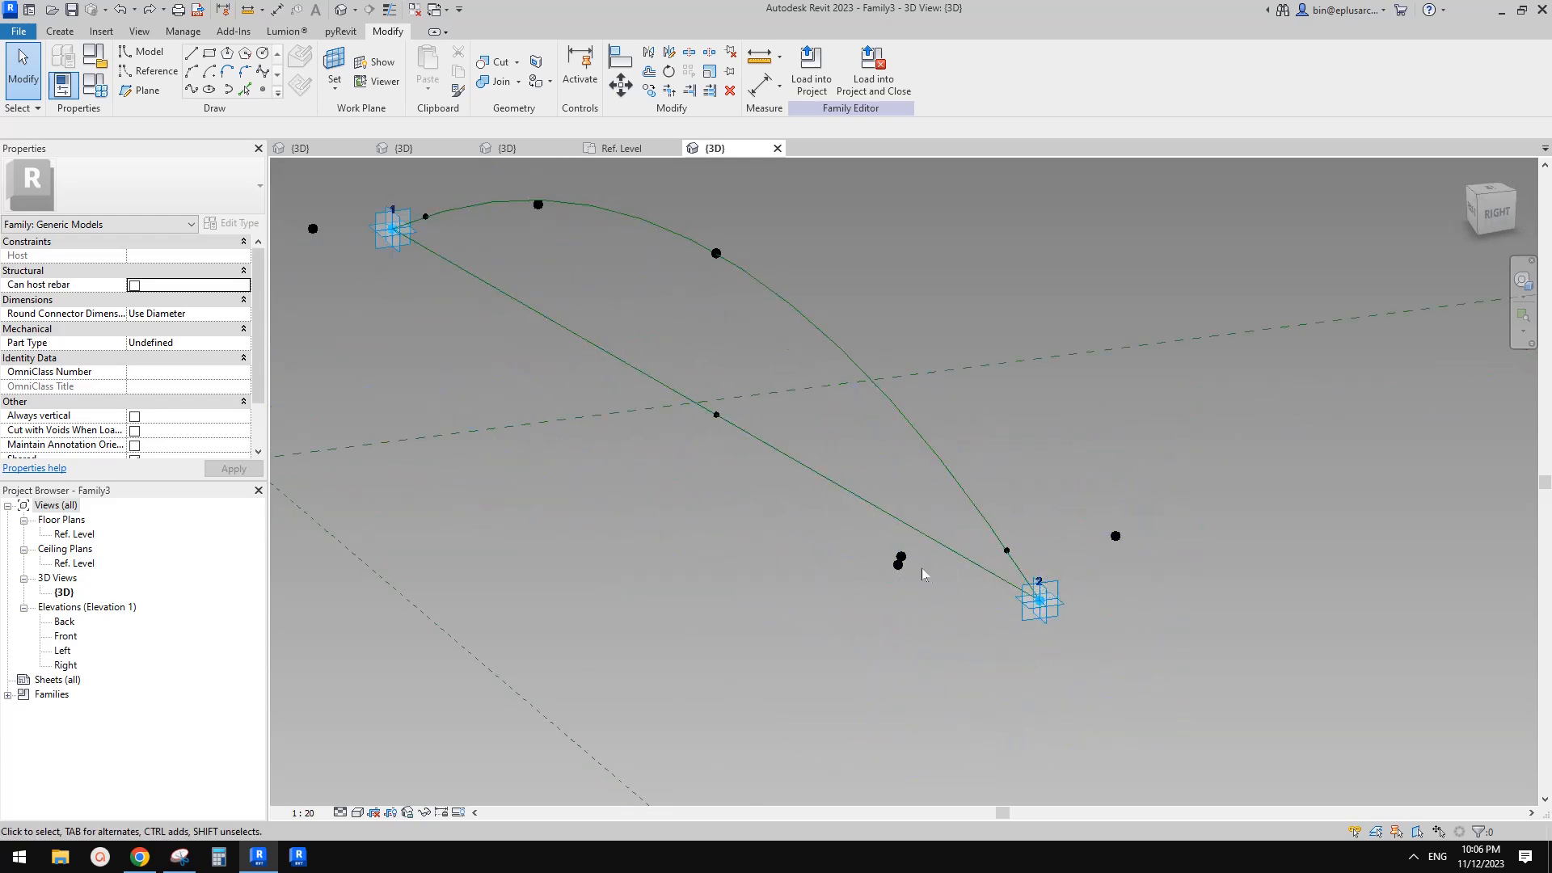
{"action": "left_click", "coordinate": [903, 558]}
{"action": "left_click", "coordinate": [930, 531]}
{"action": "scroll", "coordinate": [931, 531], "scroll_direction": "down", "scroll_amount": 1}
{"action": "middle_click_drag", "start_coordinate": [931, 532], "coordinate": [875, 516], "text": "shift"}
{"action": "key", "text": "Tab"}
{"action": "left_click", "coordinate": [852, 493]}
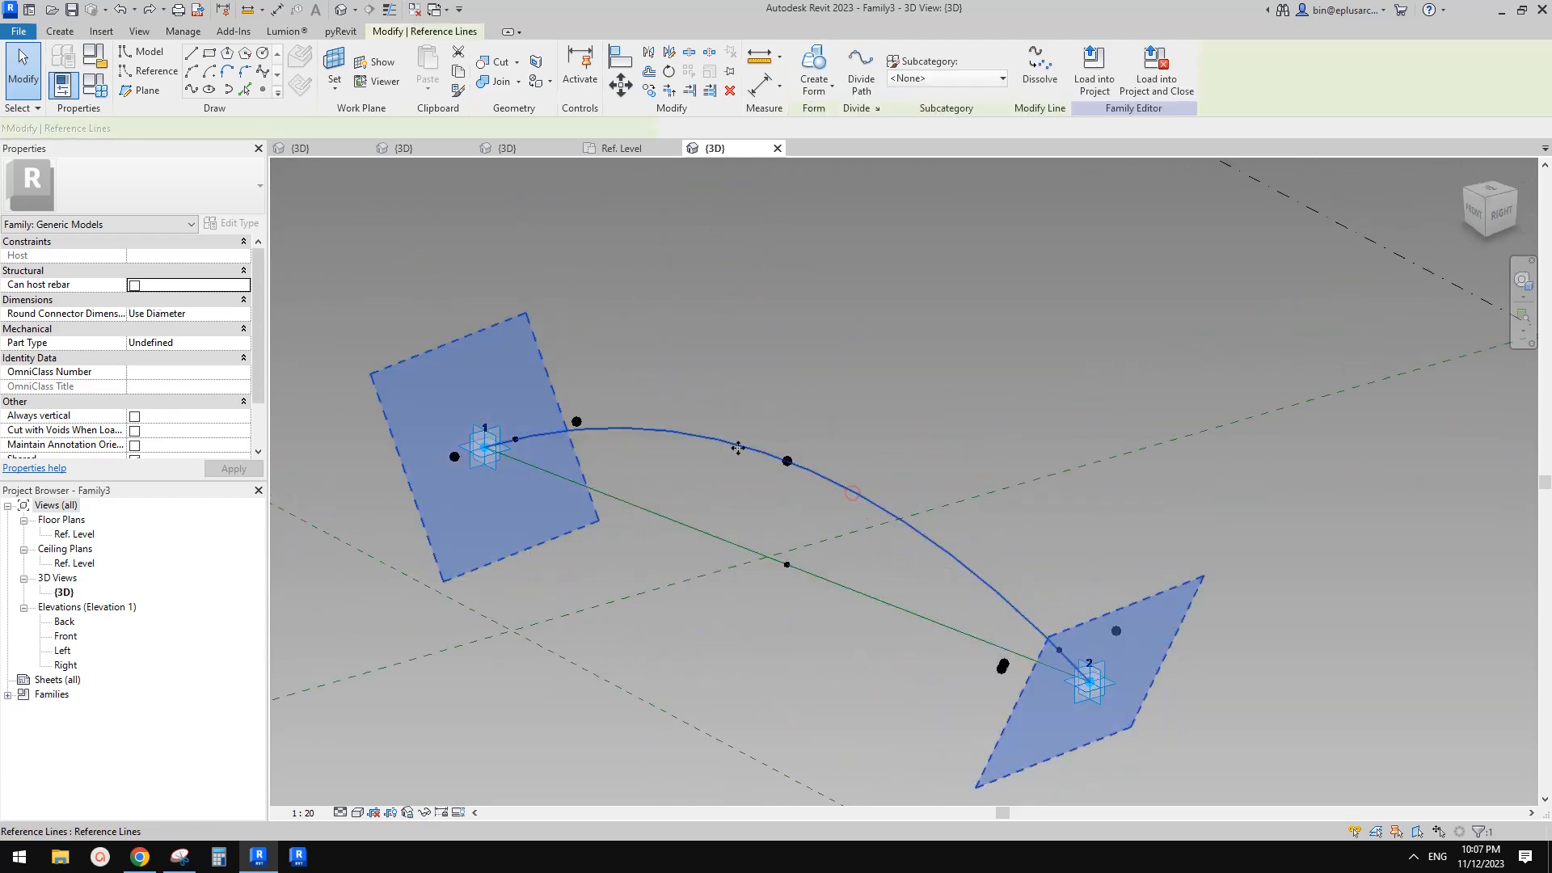
{"action": "scroll", "coordinate": [924, 542], "scroll_direction": "down", "scroll_amount": 1}
{"action": "middle_click_drag", "start_coordinate": [934, 559], "coordinate": [978, 540]}
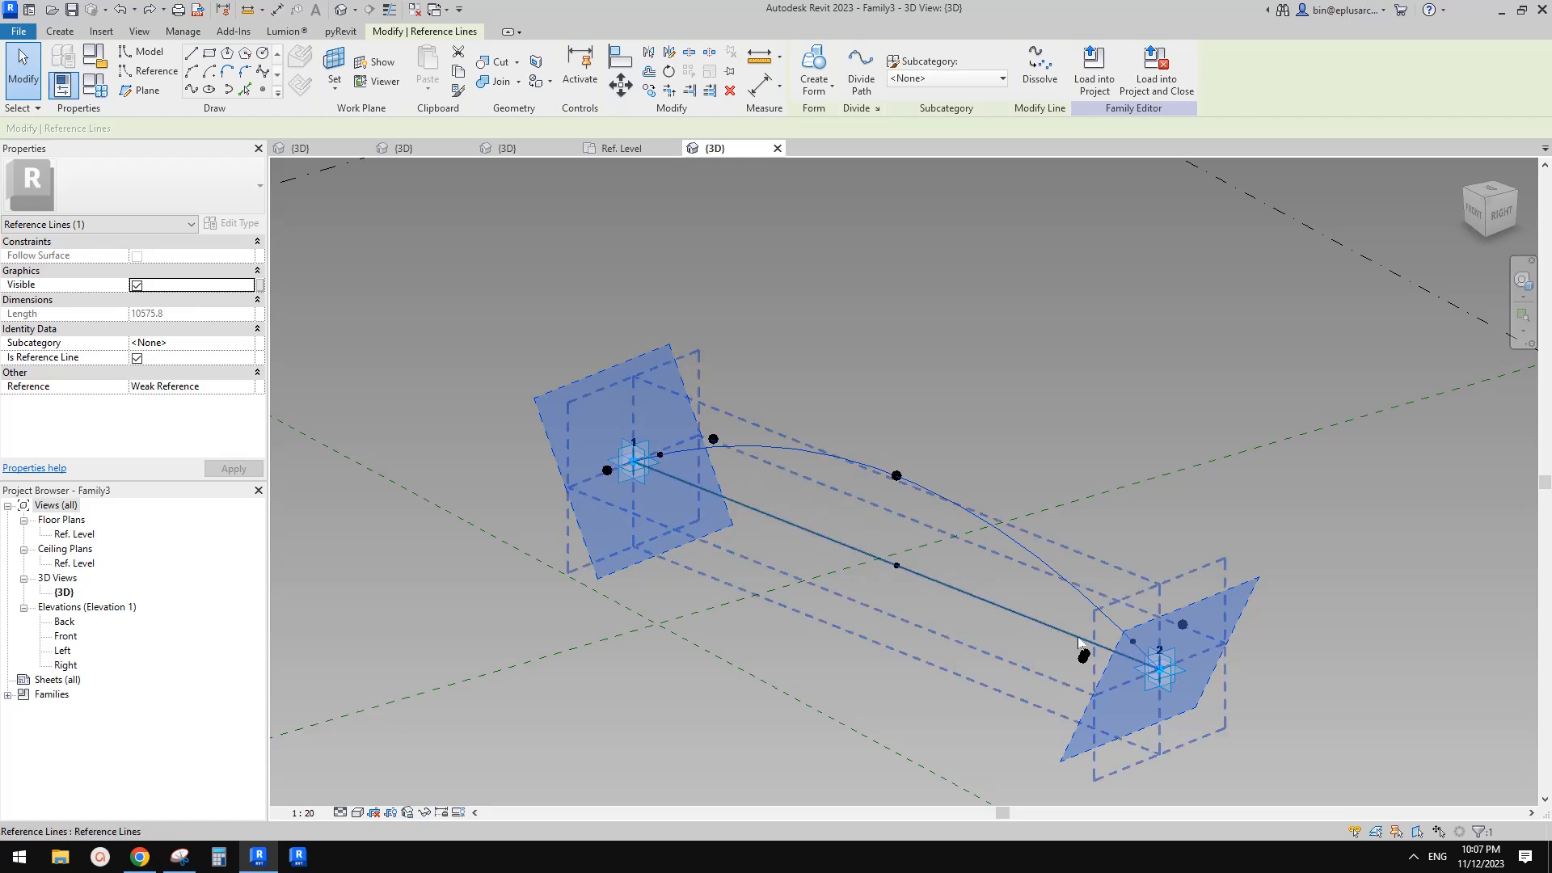
{"action": "left_click", "coordinate": [876, 513]}
{"action": "scroll", "coordinate": [889, 518], "scroll_direction": "down", "scroll_amount": 1}
{"action": "middle_click_drag", "start_coordinate": [970, 531], "coordinate": [988, 689], "text": "shift"}
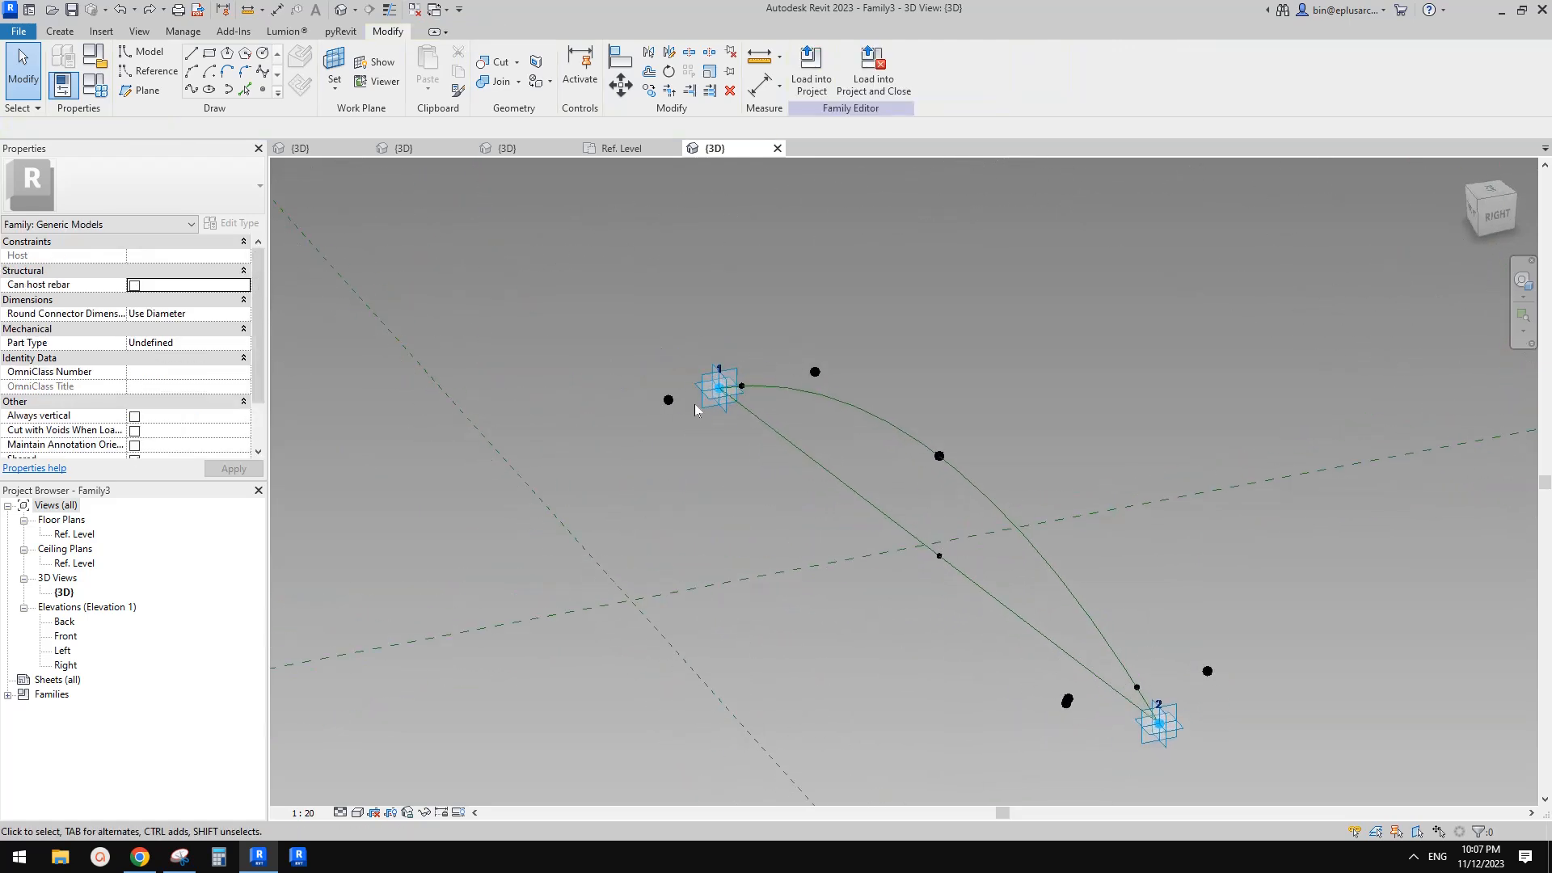
Place a reference point hosted on the point beside adaptive point 1
{"action": "left_click", "coordinate": [144, 50]}
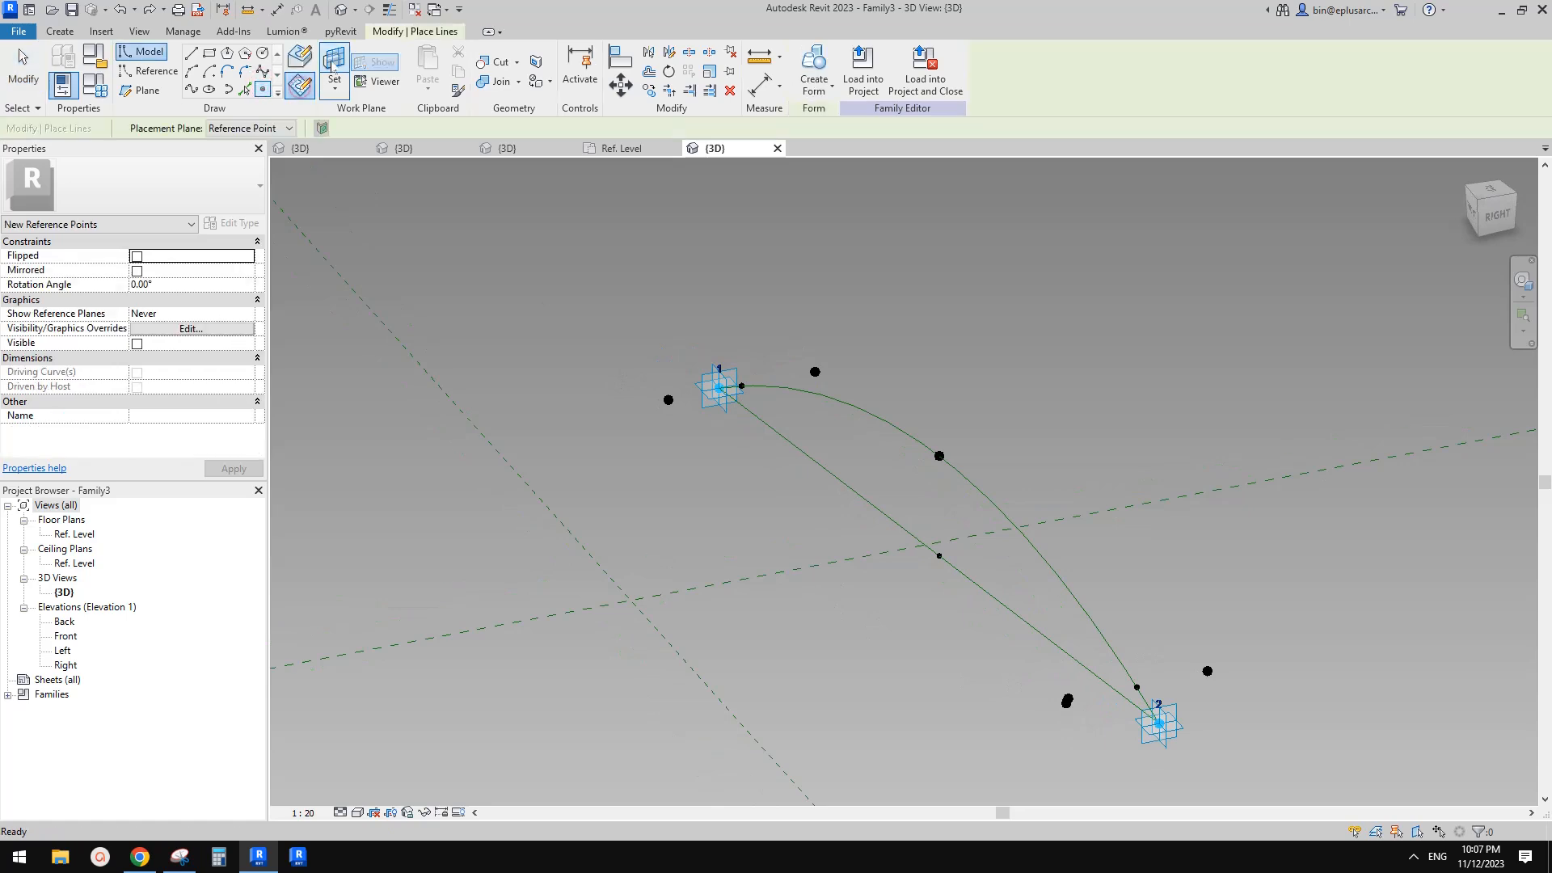
{"action": "scroll", "coordinate": [669, 387], "scroll_direction": "up", "scroll_amount": 2}
{"action": "key", "text": "Escape"}
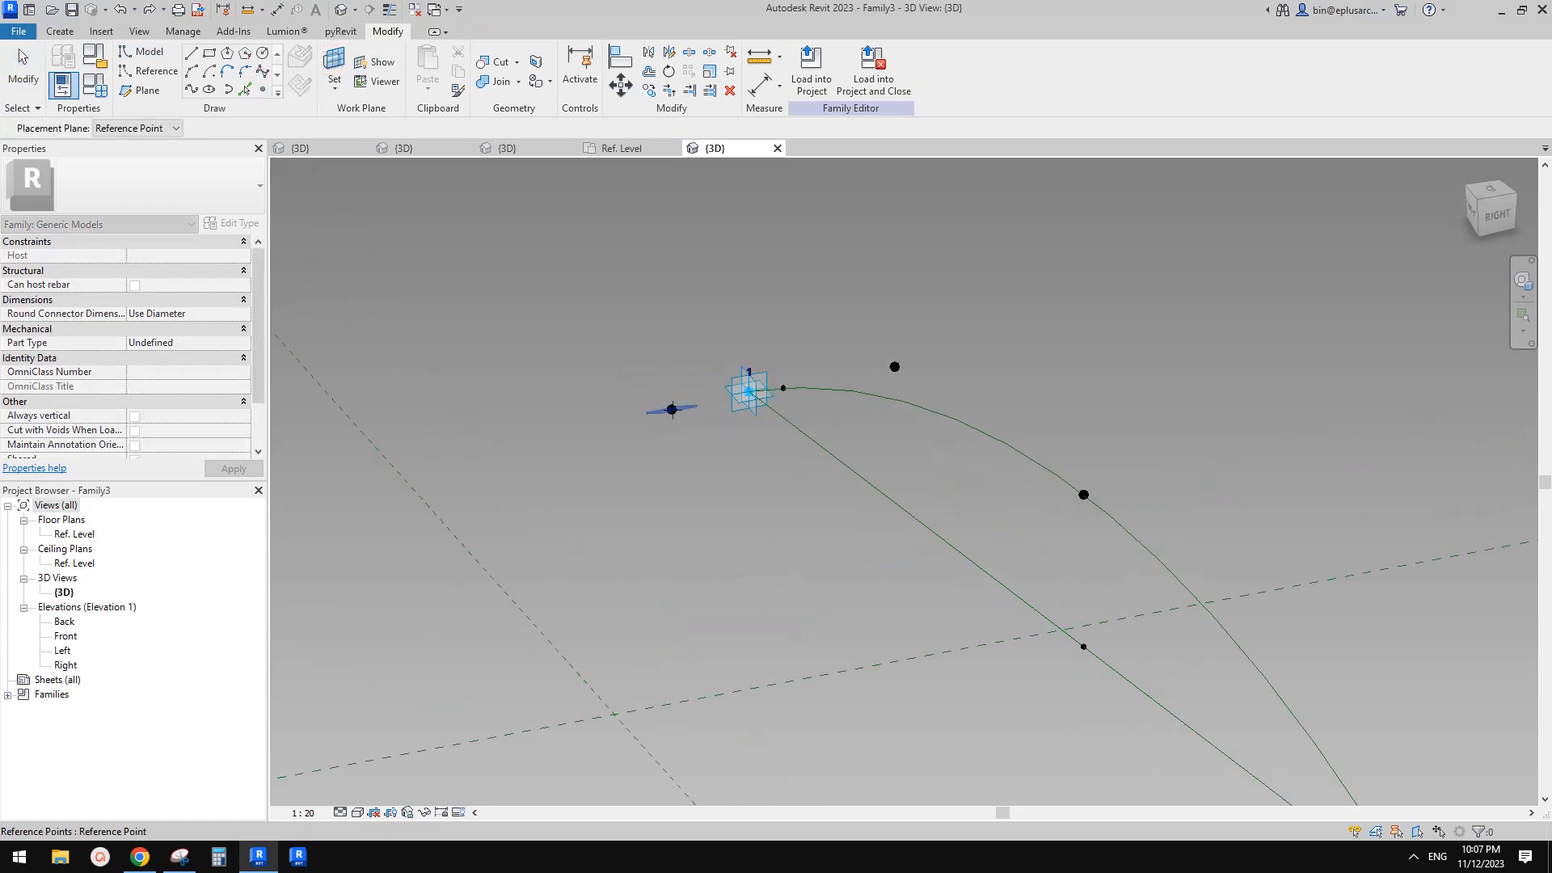
{"action": "left_click", "coordinate": [672, 410]}
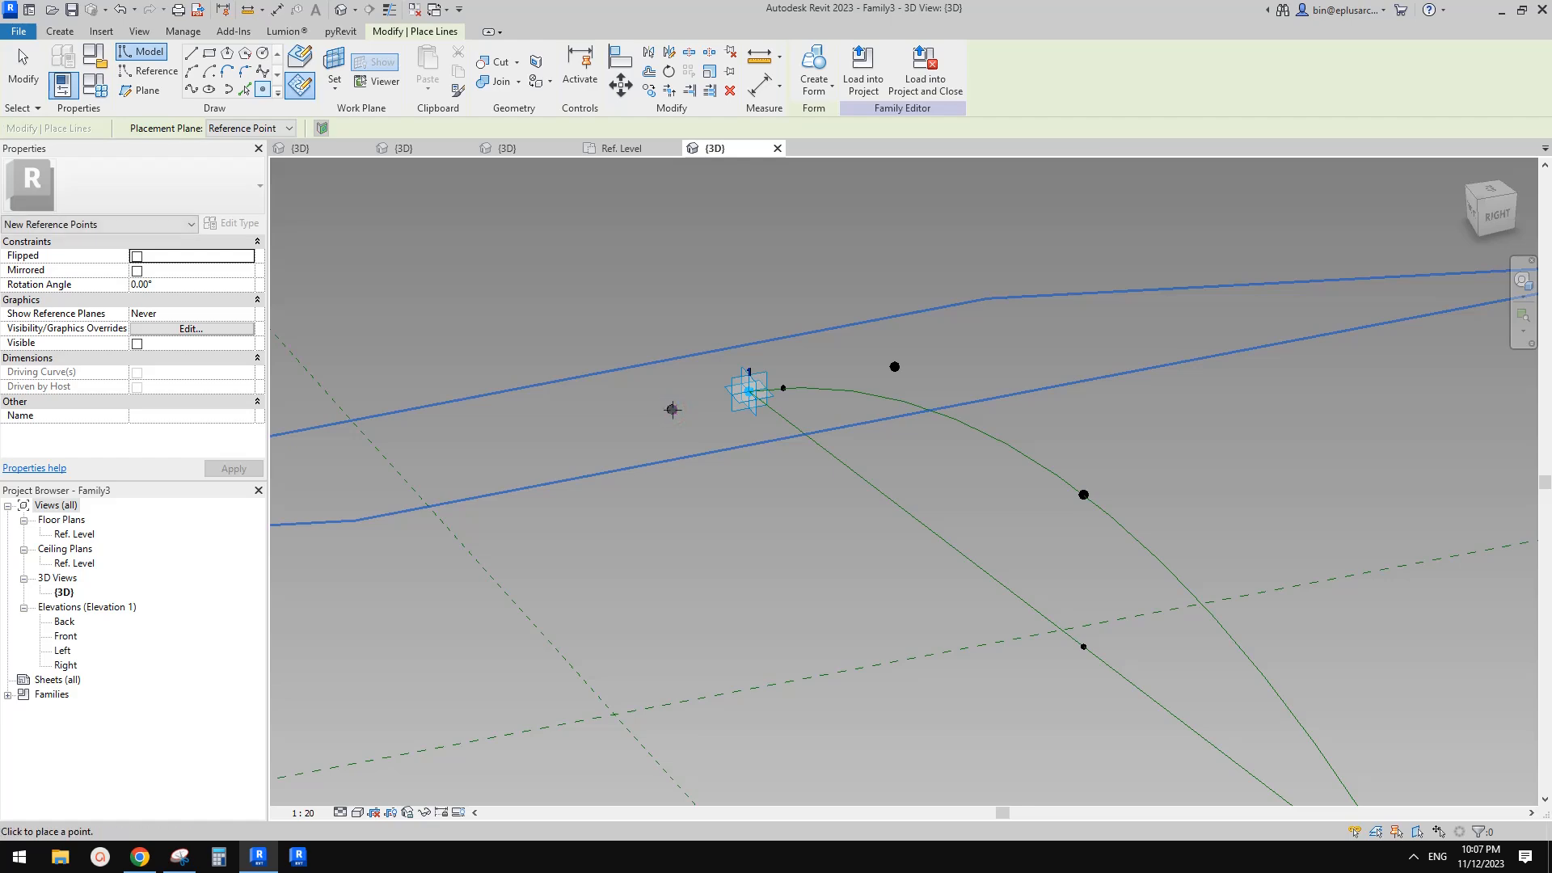
{"action": "left_click", "coordinate": [672, 410]}
{"action": "left_click", "coordinate": [672, 410]}
{"action": "left_click", "coordinate": [836, 484]}
{"action": "scroll", "coordinate": [780, 464], "scroll_direction": "down", "scroll_amount": 1}
{"action": "key", "text": "Escape"}
Associate the hosted point's Offset with the h2 parameter
{"action": "left_click", "coordinate": [701, 424]}
{"action": "scroll", "coordinate": [725, 430], "scroll_direction": "down", "scroll_amount": 1}
{"action": "middle_click_drag", "start_coordinate": [796, 476], "coordinate": [795, 500], "text": "shift"}
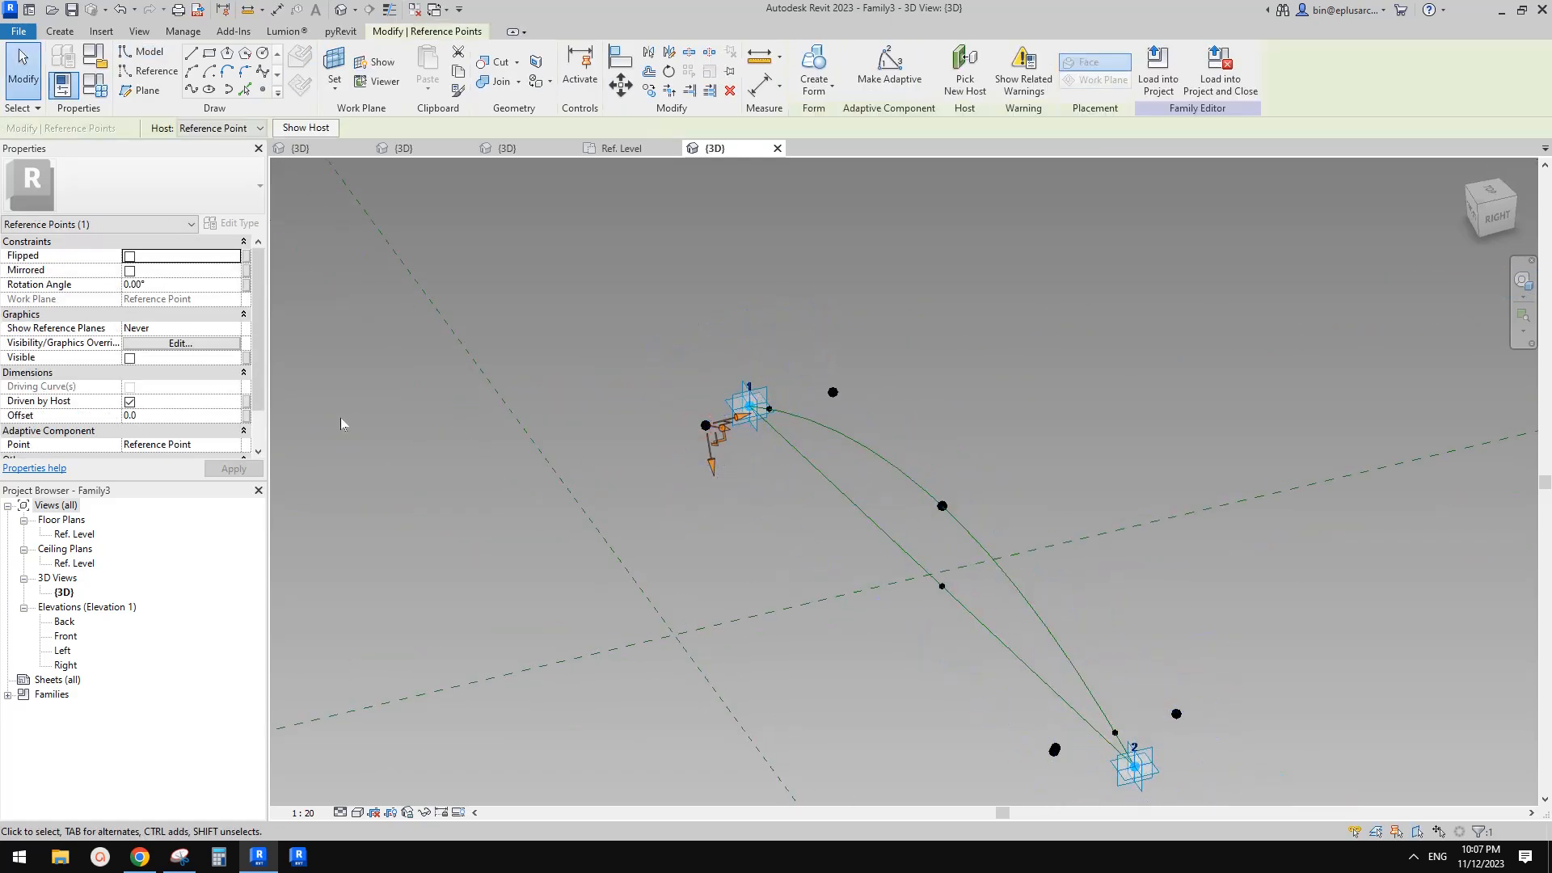
{"action": "left_click", "coordinate": [246, 416]}
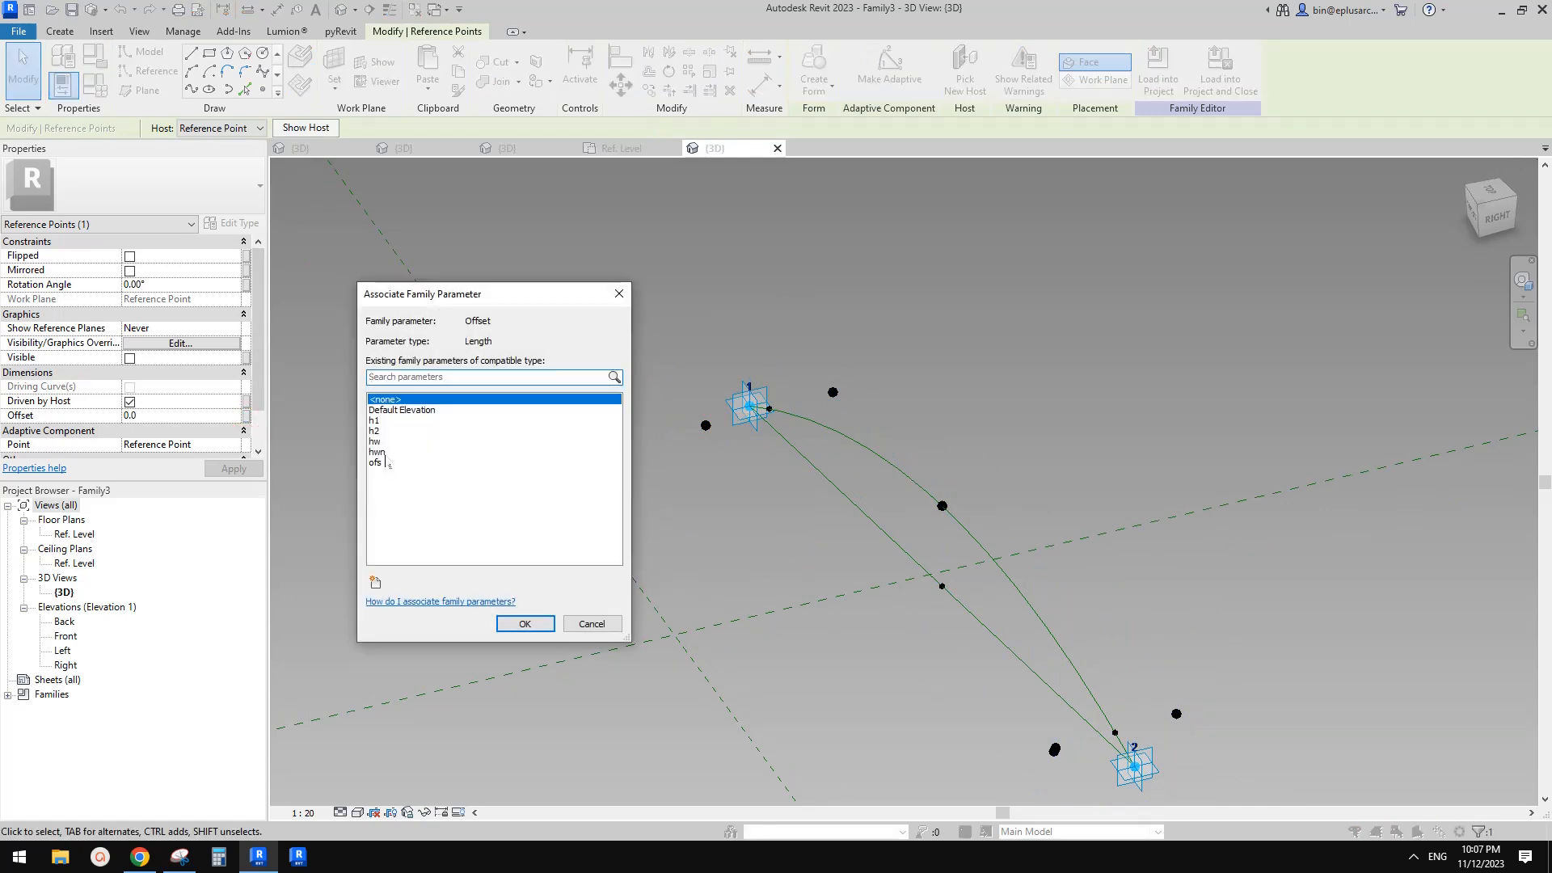
{"action": "left_click", "coordinate": [382, 432]}
{"action": "left_click", "coordinate": [524, 623]}
Draw a line through the offset points beside adaptive points 1 and 2 and make it a reference line
{"action": "middle_click_drag", "start_coordinate": [816, 526], "coordinate": [815, 493], "text": "shift"}
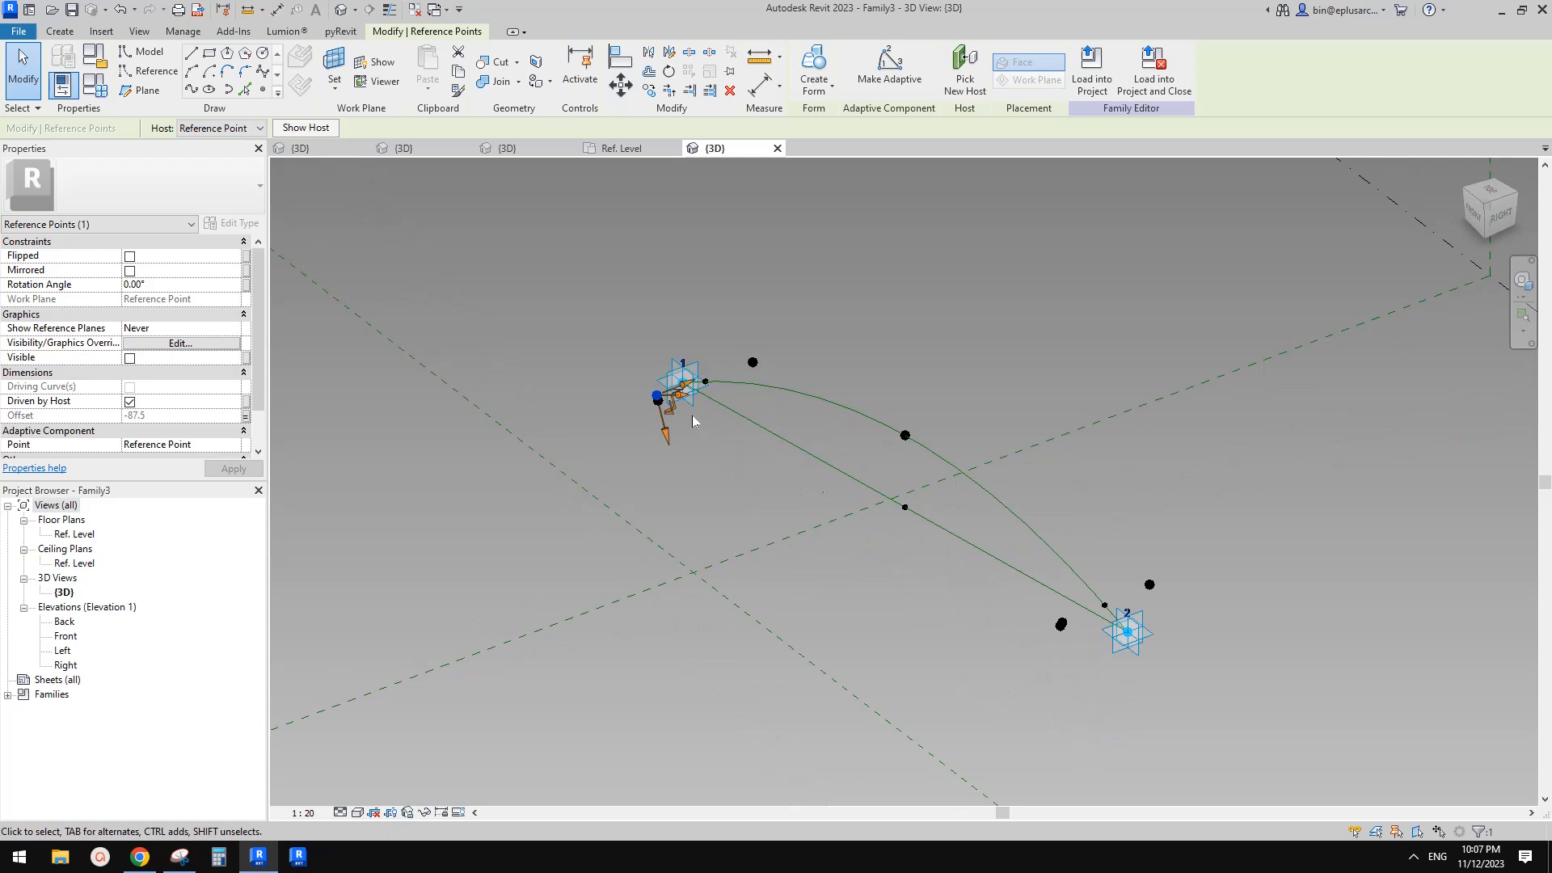
{"action": "left_click", "coordinate": [1062, 624], "text": "ctrl"}
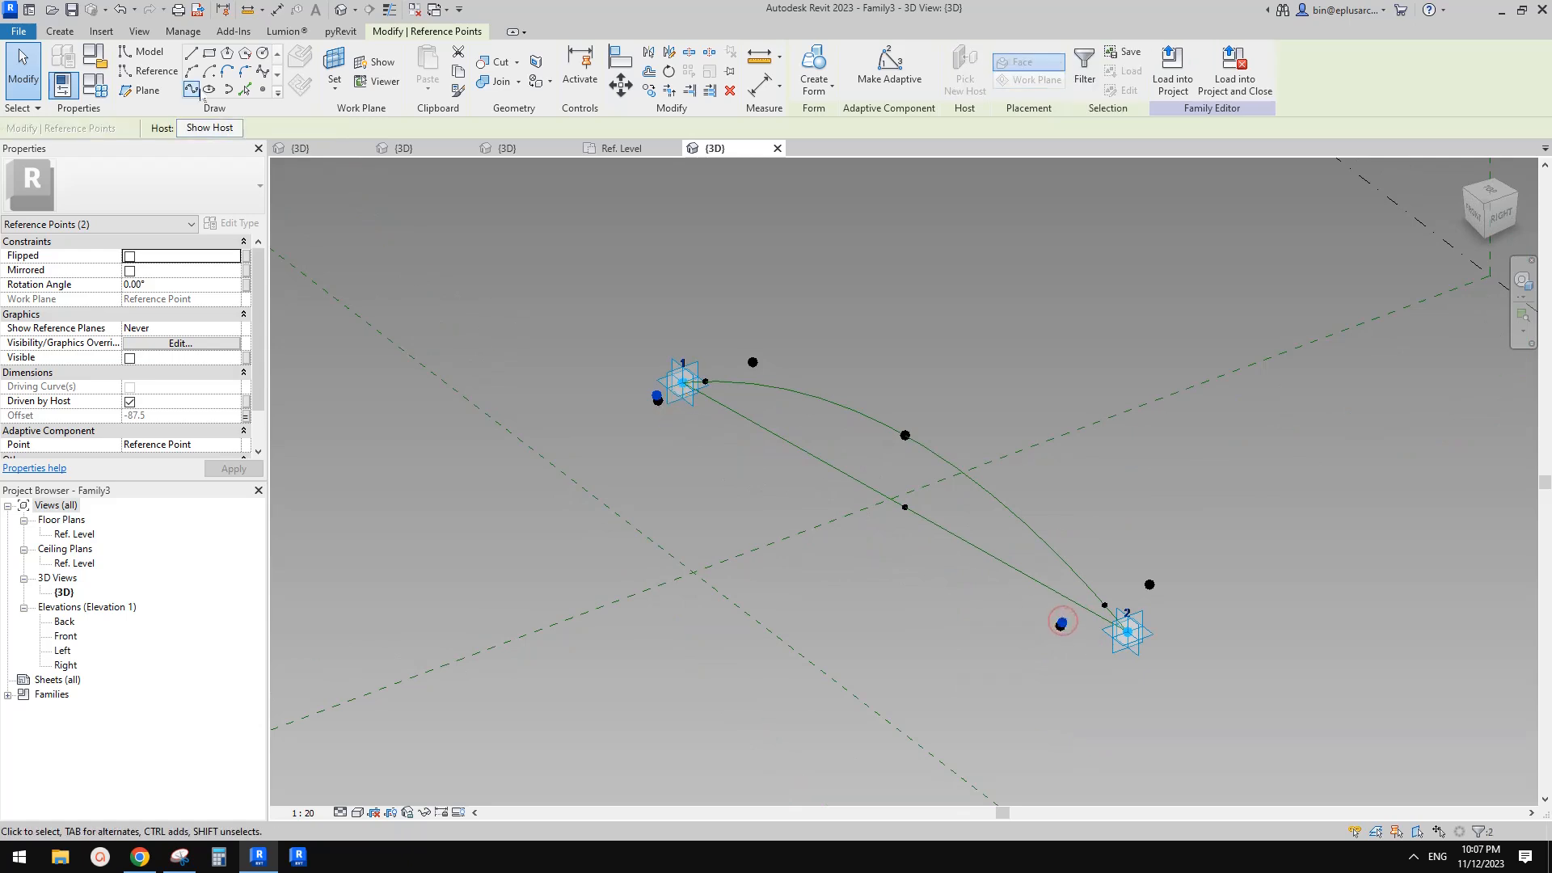
{"action": "left_click", "coordinate": [190, 89]}
{"action": "left_click", "coordinate": [136, 373]}
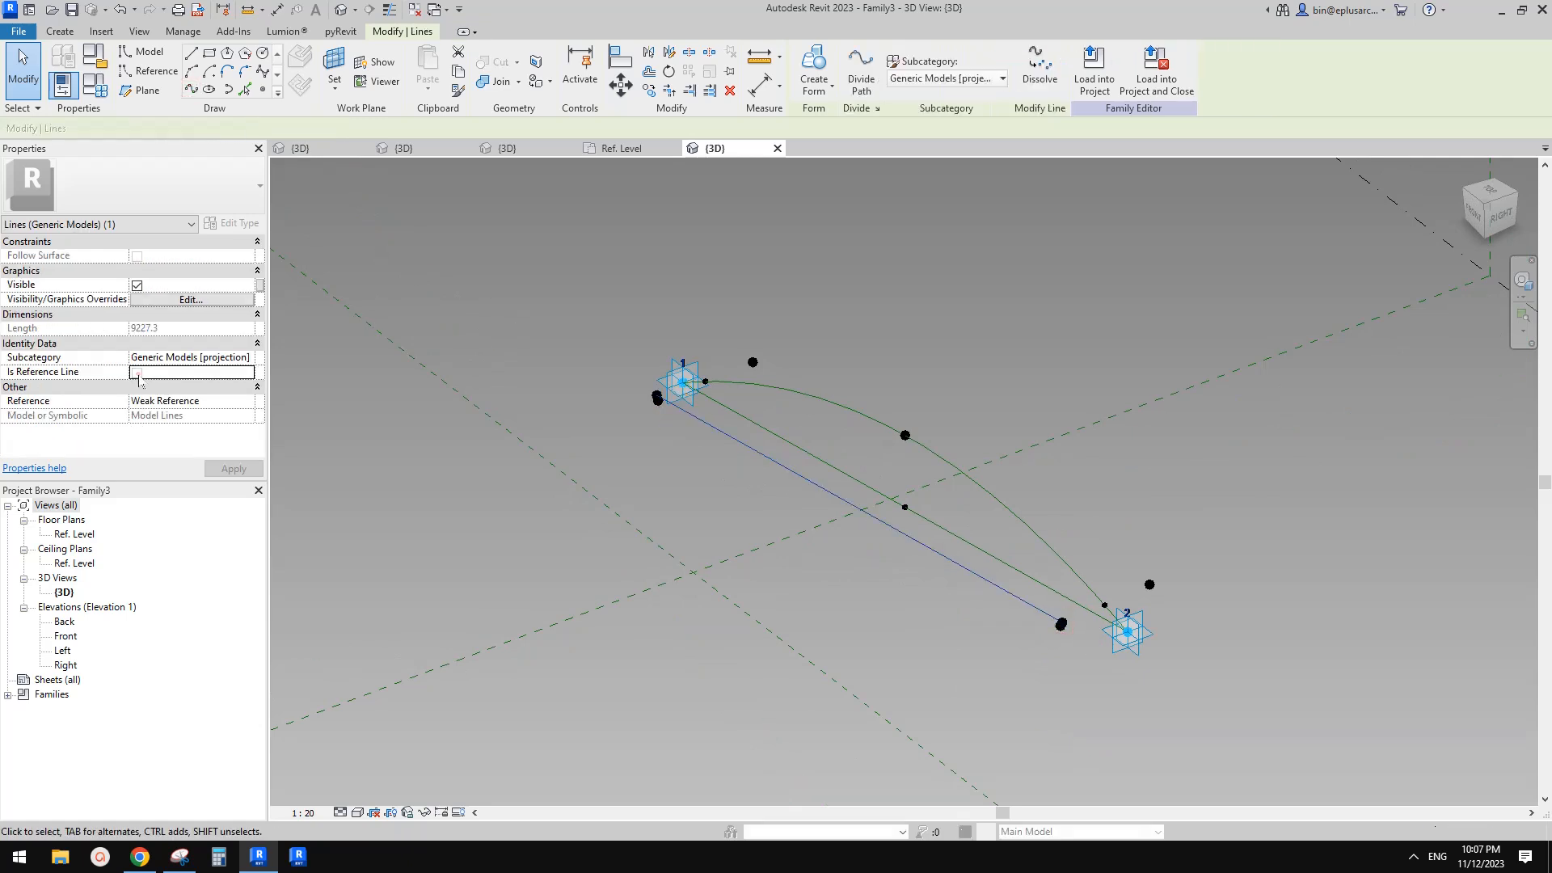
Place a reference point on the new reference line near its middle
{"action": "key", "text": "Escape"}
{"action": "left_click", "coordinate": [263, 89]}
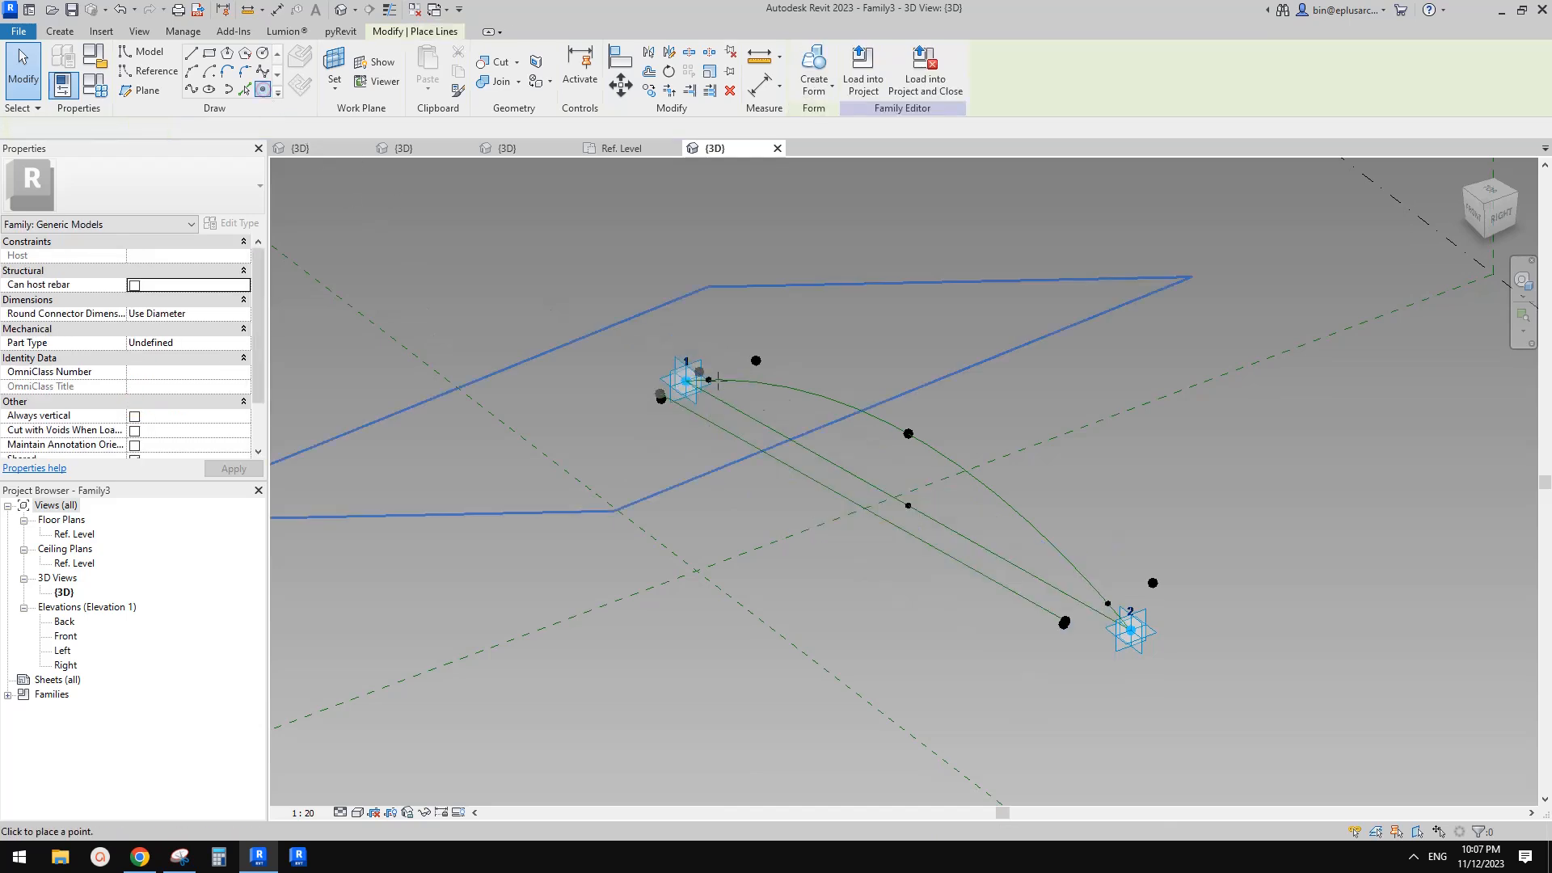
{"action": "left_click", "coordinate": [303, 63]}
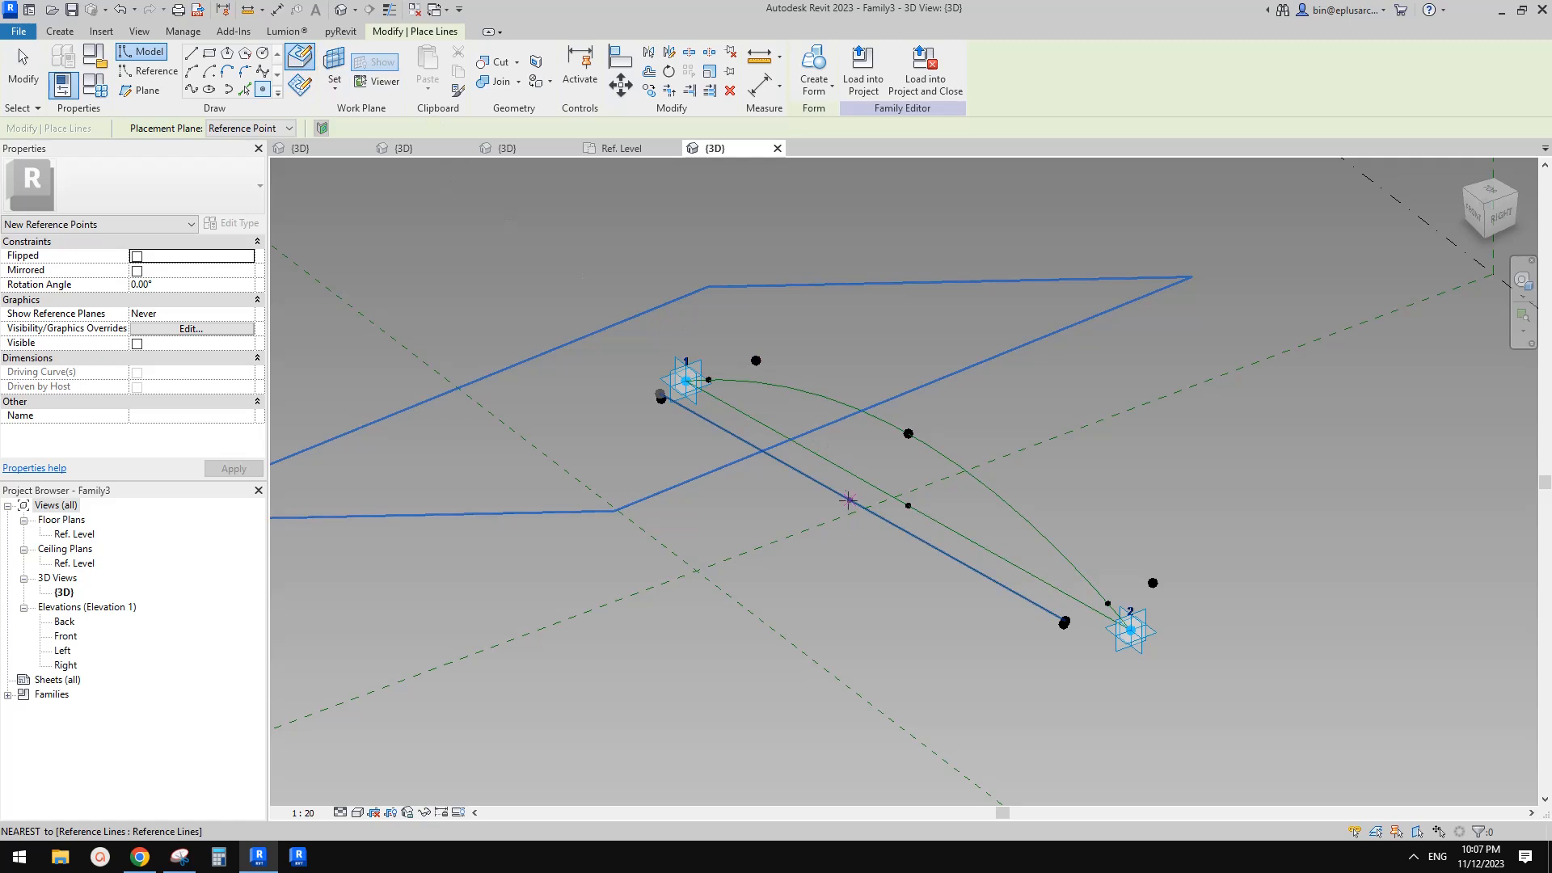
{"action": "left_click", "coordinate": [863, 506]}
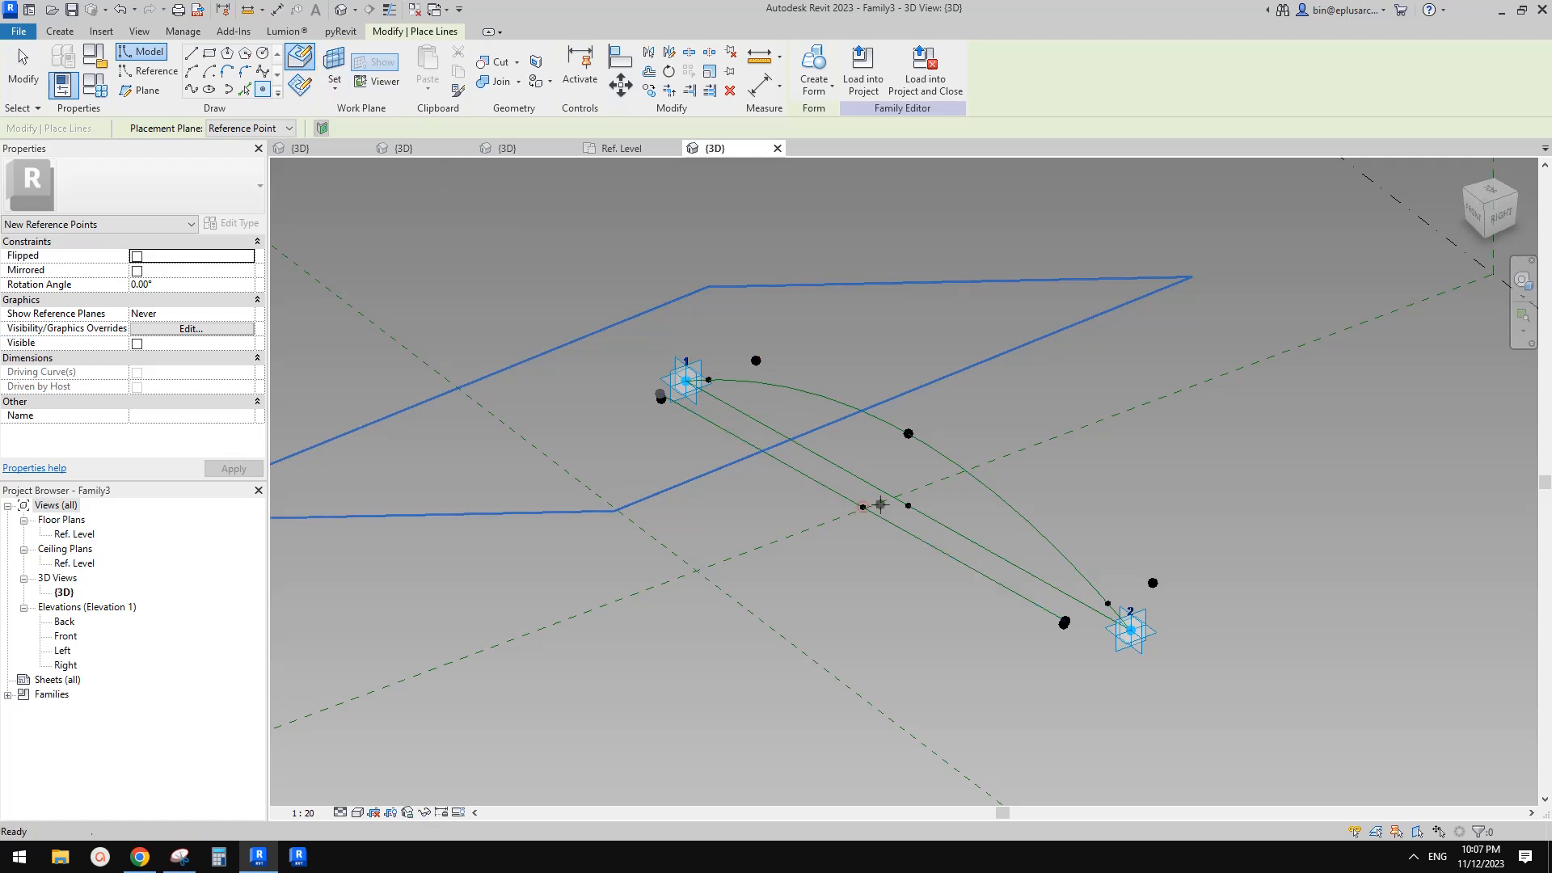
{"action": "key", "text": "Escape"}
Check which parameter drives the Offset of the arc's middle point
{"action": "left_click", "coordinate": [908, 435]}
{"action": "middle_click_drag", "start_coordinate": [909, 437], "coordinate": [889, 440], "text": "shift"}
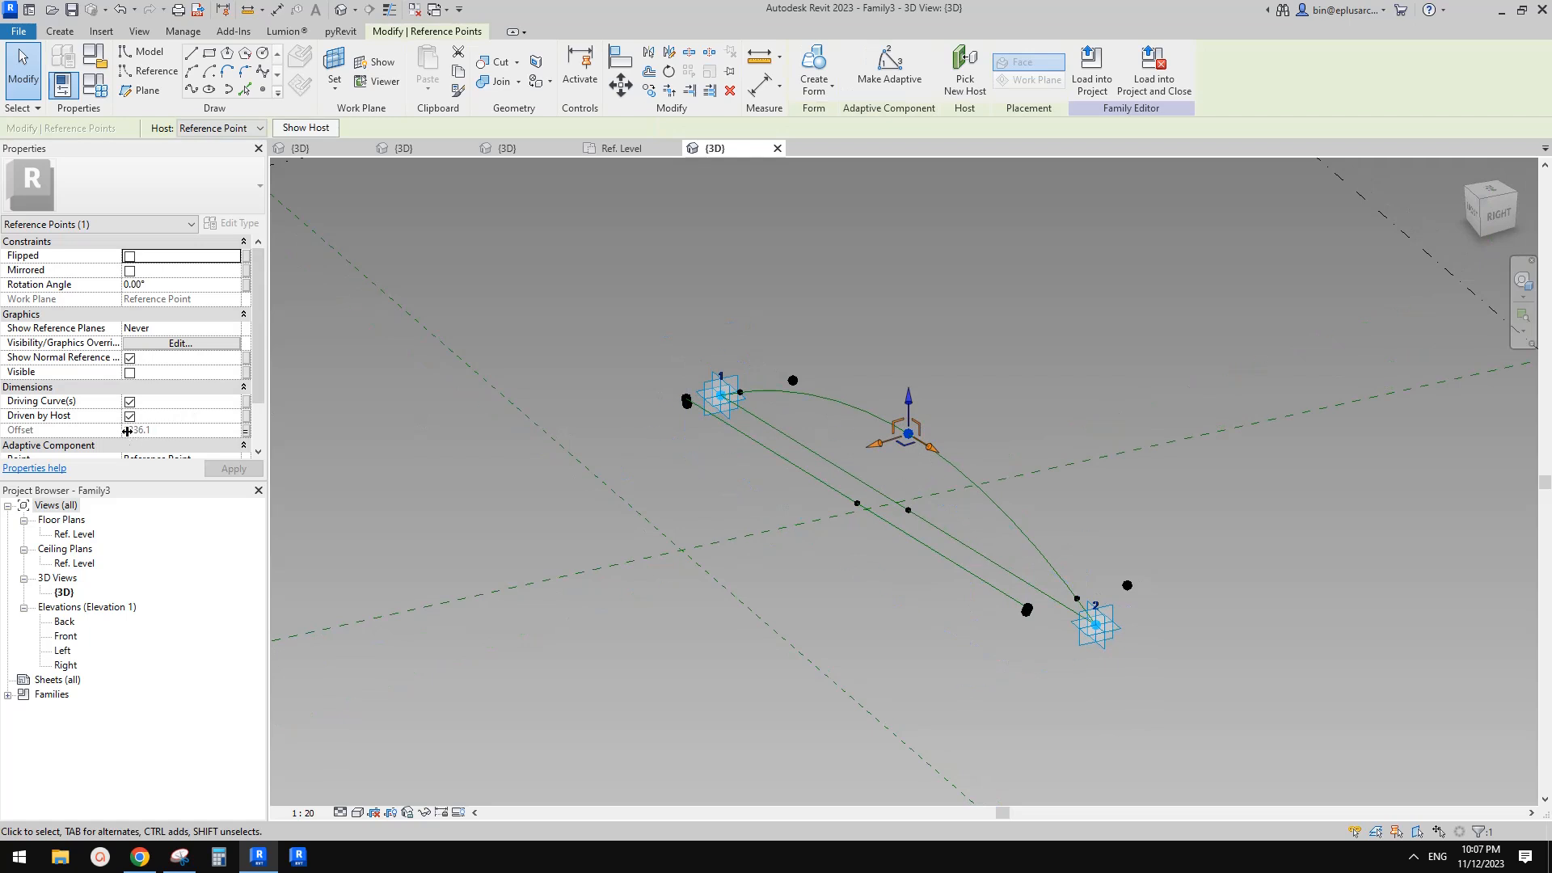
{"action": "left_click", "coordinate": [245, 432]}
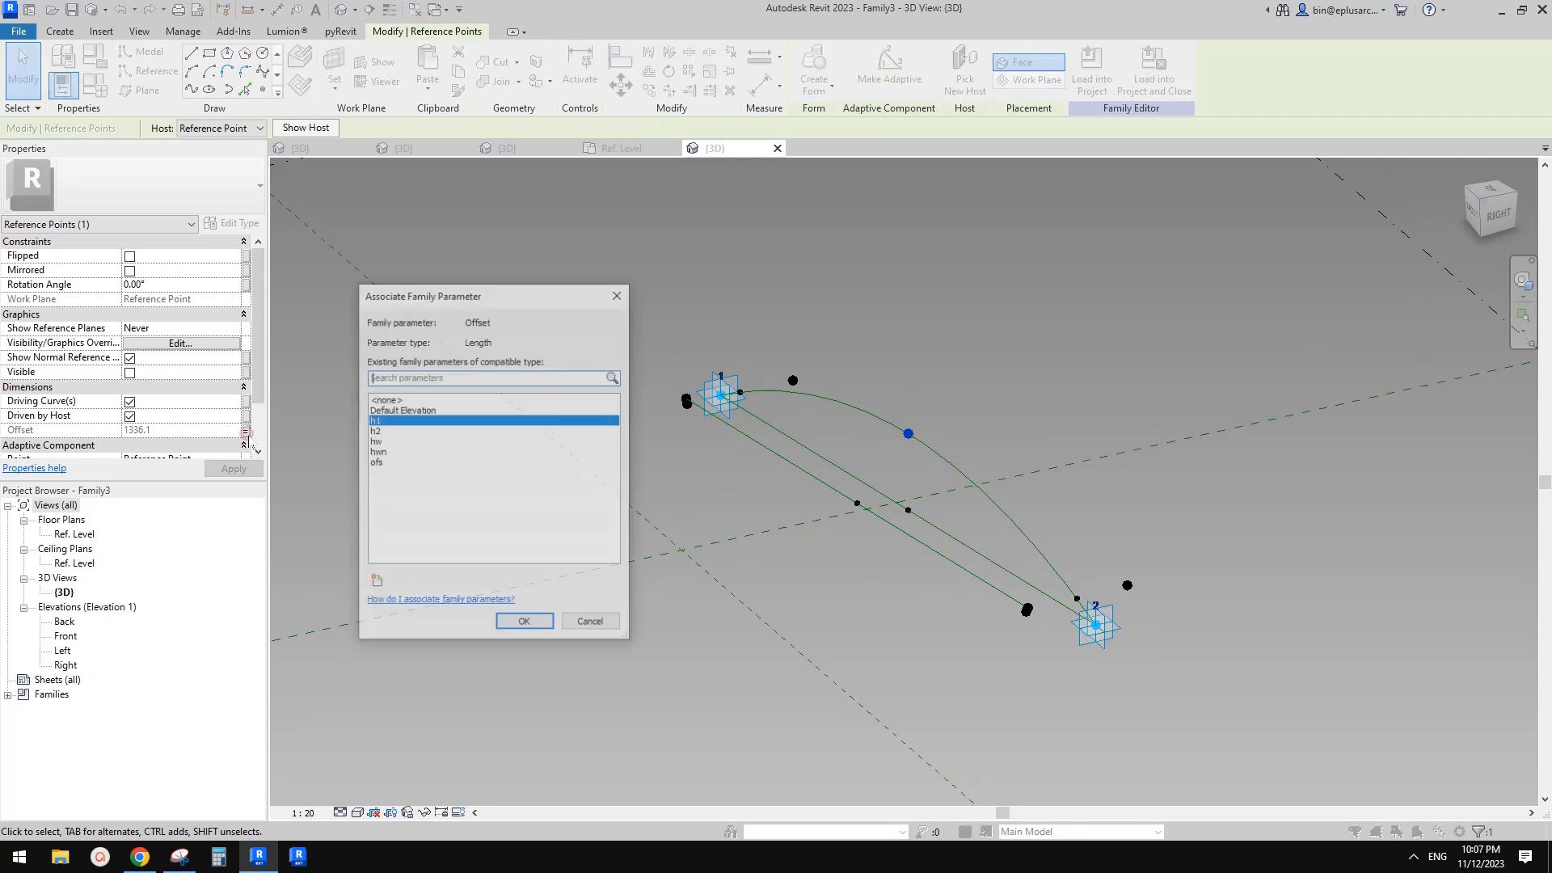
{"action": "key", "text": "Escape"}
{"action": "key", "text": "Escape"}
Place a reference point hosted on the point lying on the new reference line
{"action": "left_click", "coordinate": [264, 89]}
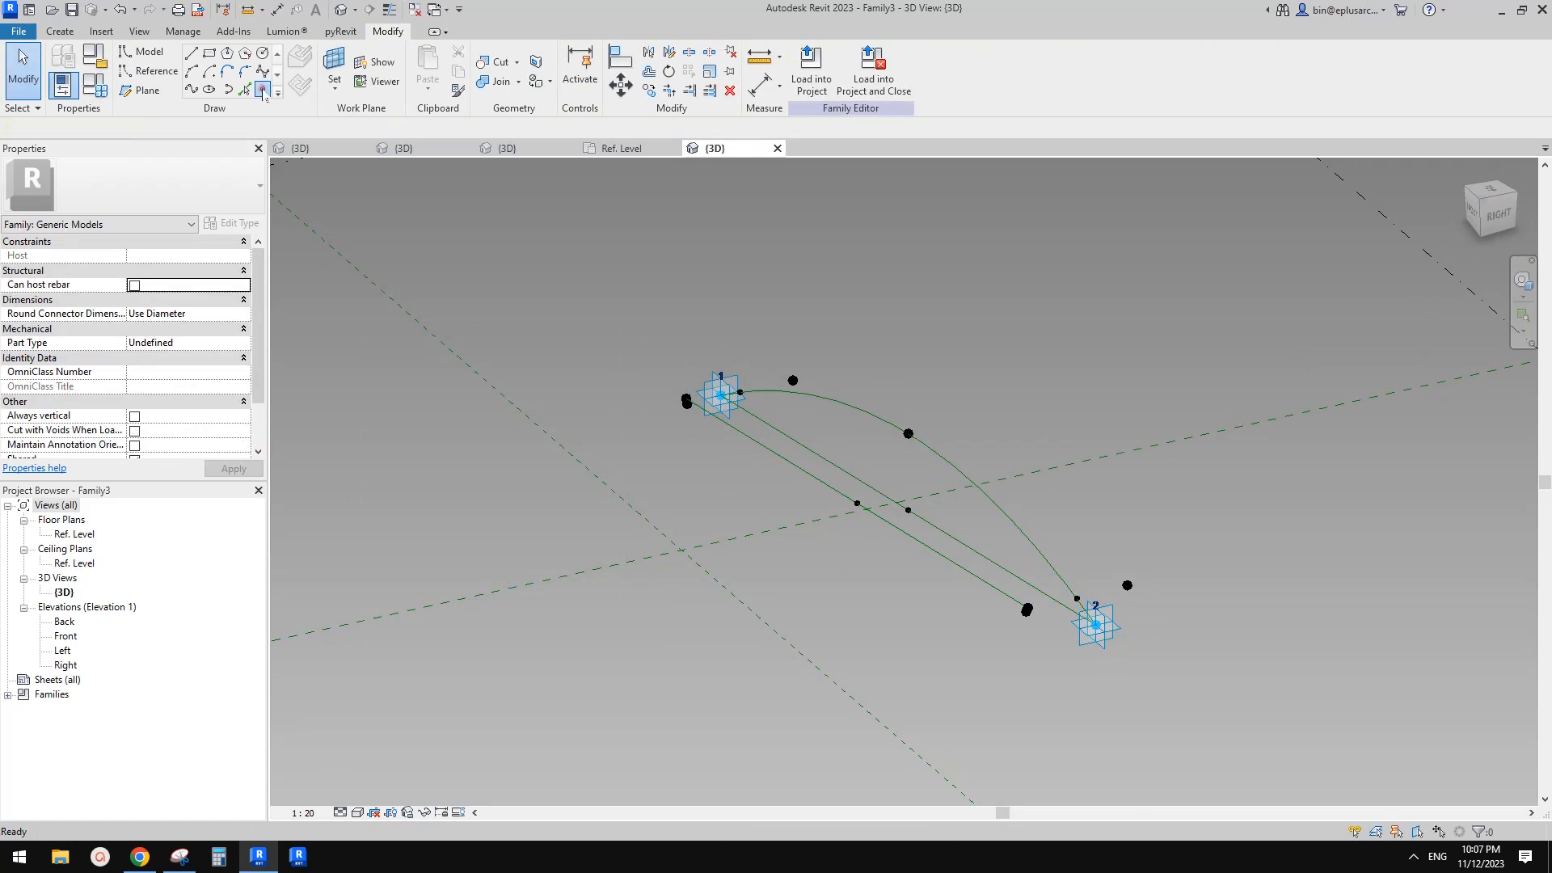
{"action": "key", "text": "Escape"}
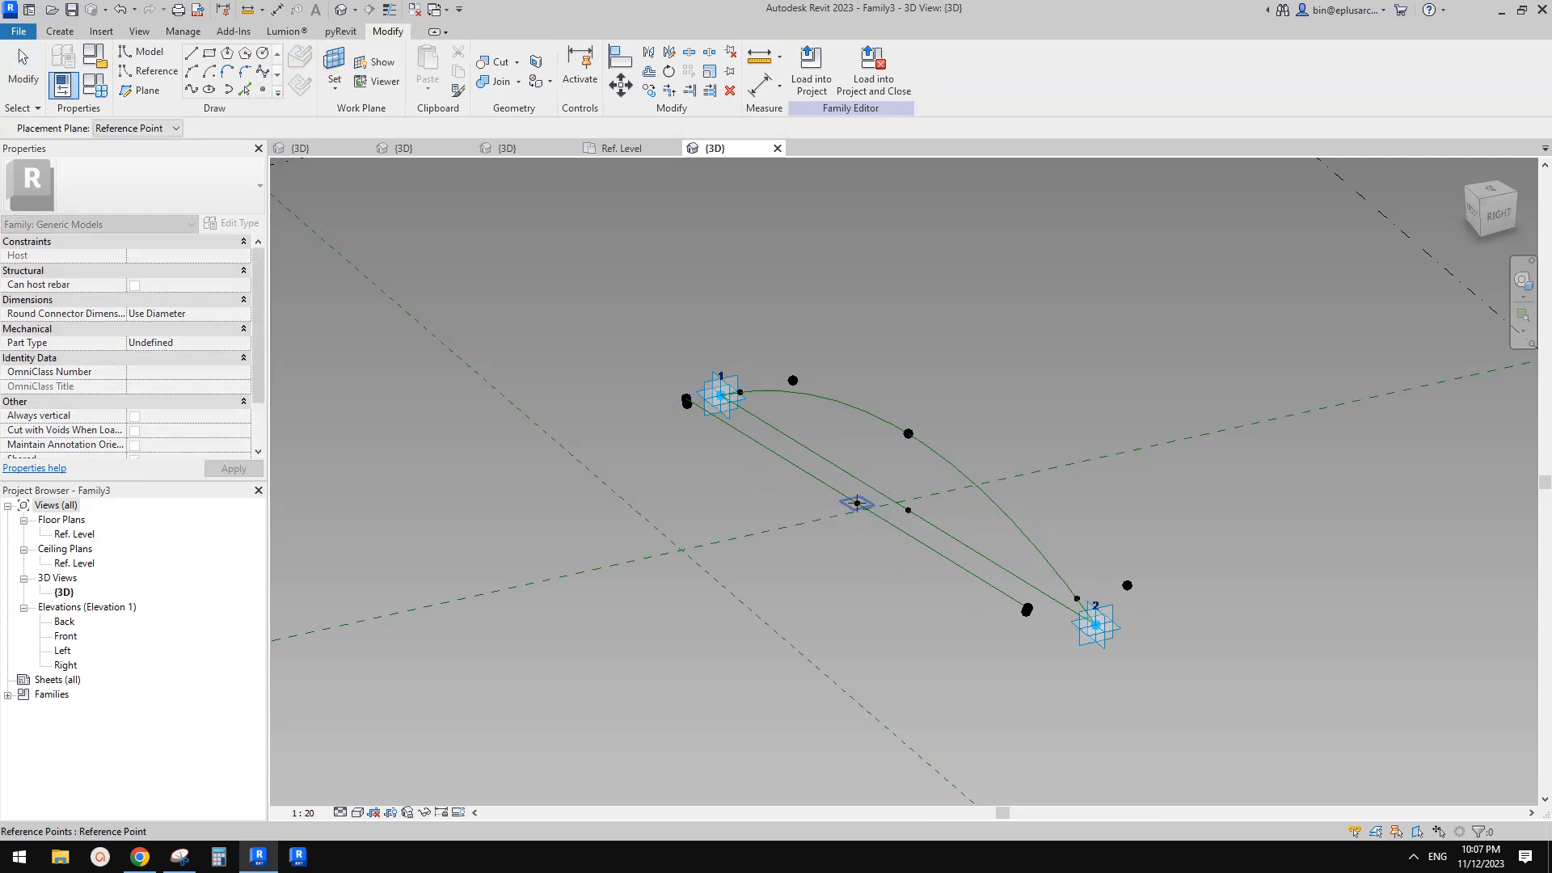
{"action": "left_click", "coordinate": [857, 503]}
{"action": "left_click", "coordinate": [857, 503]}
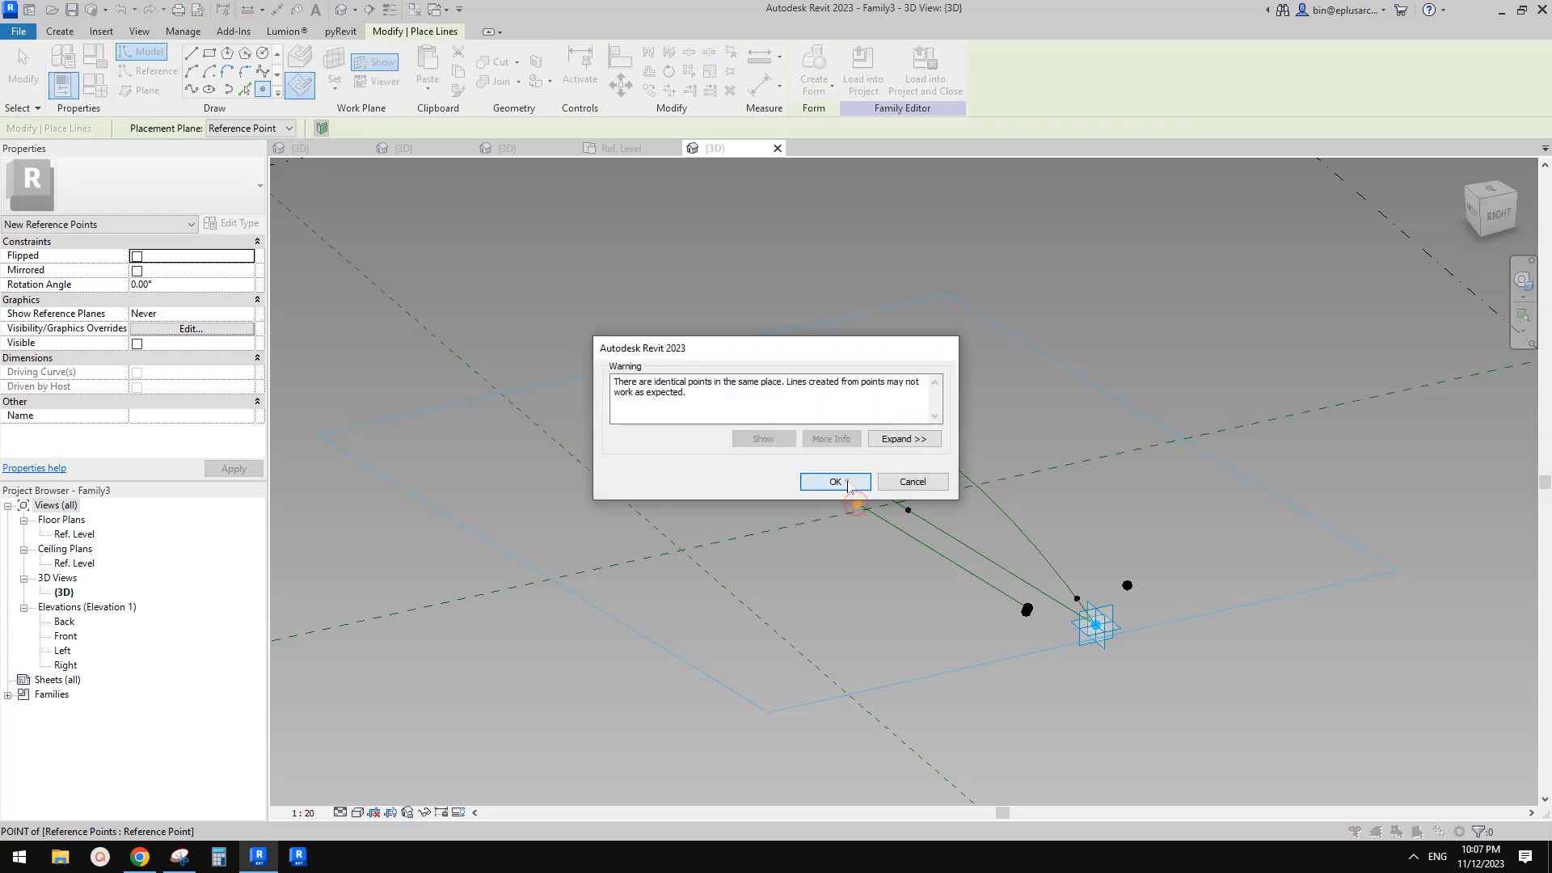
{"action": "left_click", "coordinate": [835, 482]}
{"action": "key", "text": "Escape"}
{"action": "left_click", "coordinate": [857, 503]}
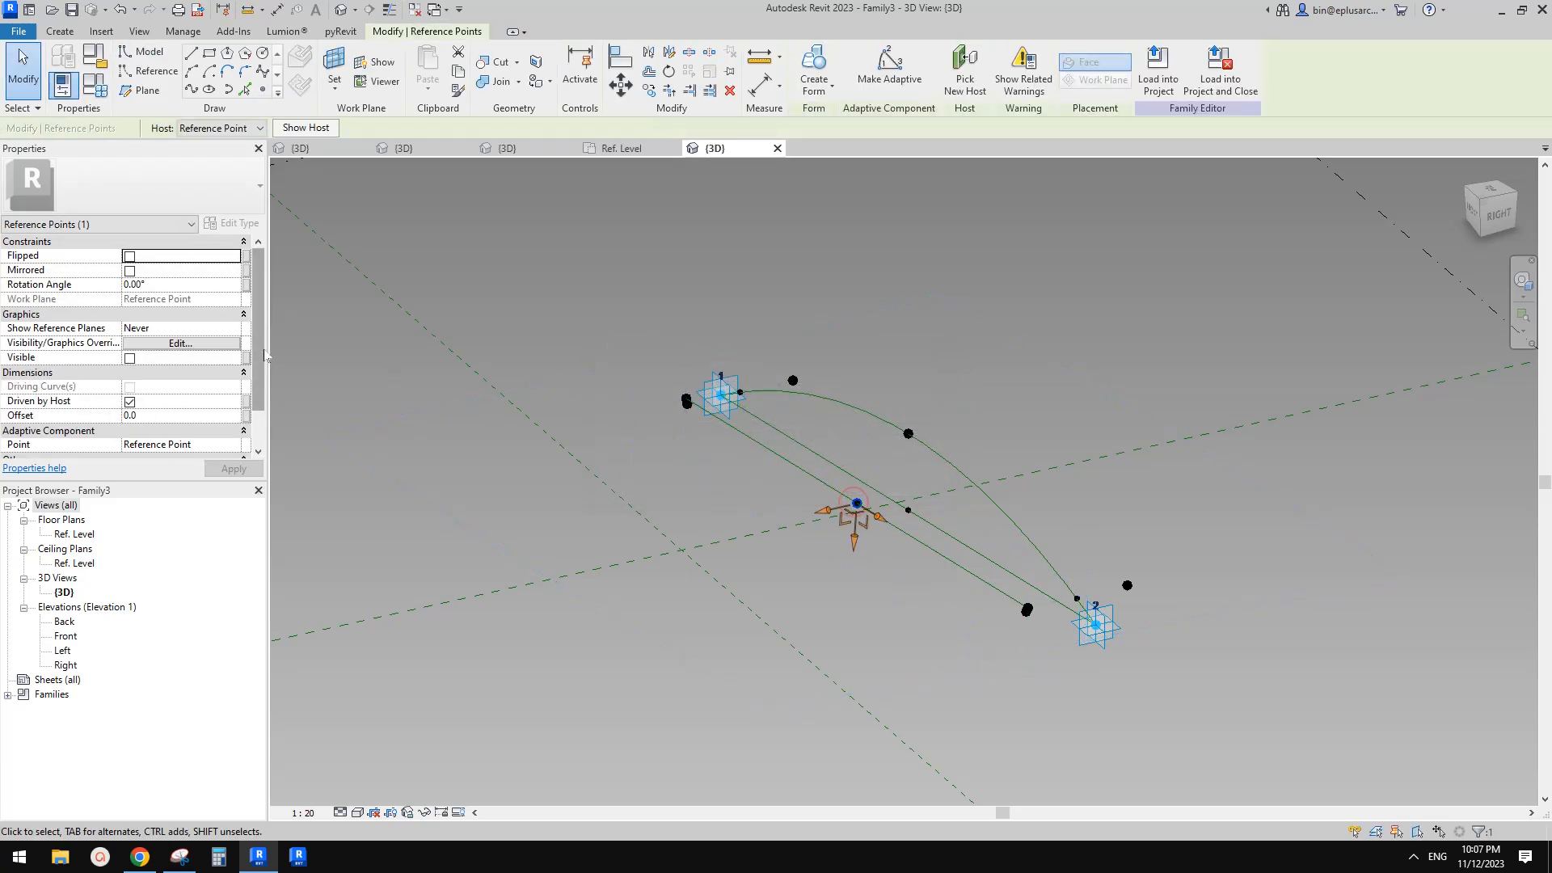
Associate the hosted point's Offset with the h1 family parameter
{"action": "key", "text": "Tab"}
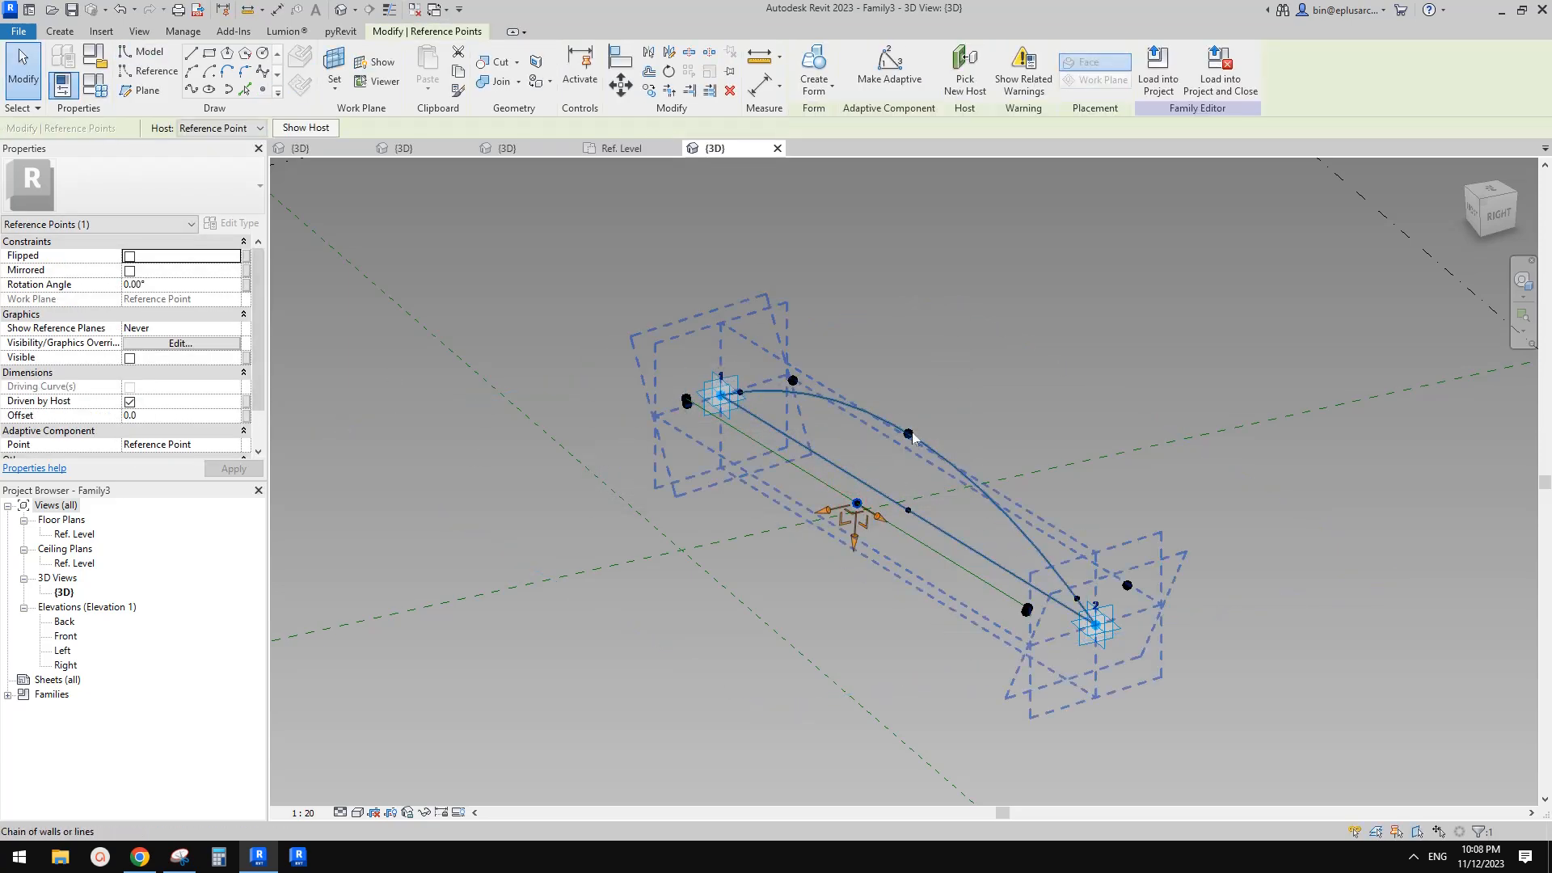
{"action": "left_click", "coordinate": [246, 416]}
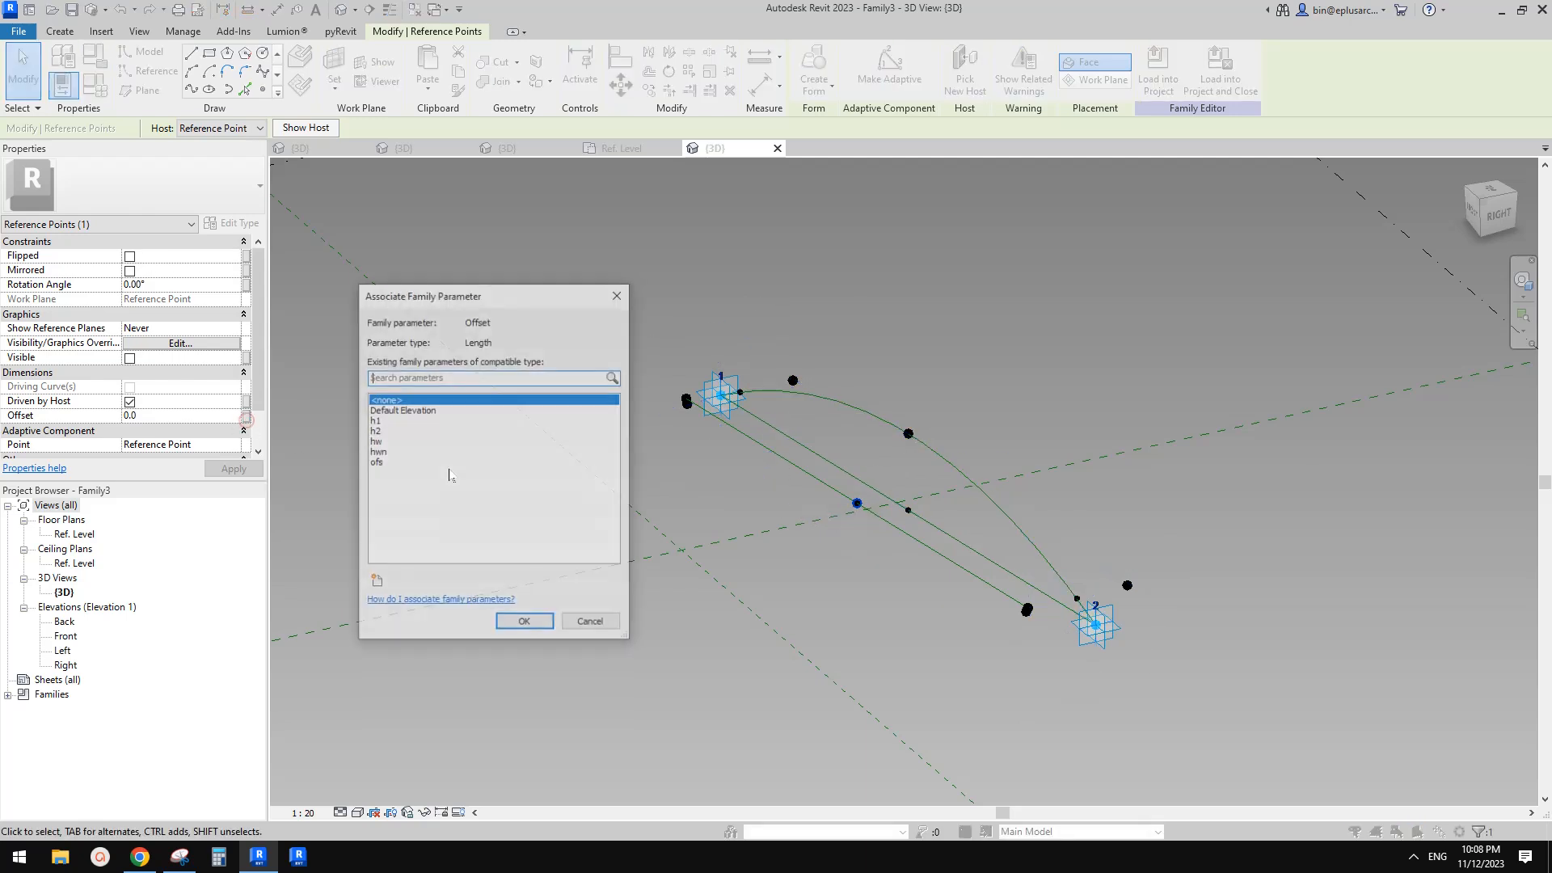
{"action": "left_click", "coordinate": [376, 421]}
{"action": "left_click", "coordinate": [533, 623]}
{"action": "key", "text": "Escape"}
Set the rotation angle of the reference point on the new reference line to 180
{"action": "left_click", "coordinate": [857, 504]}
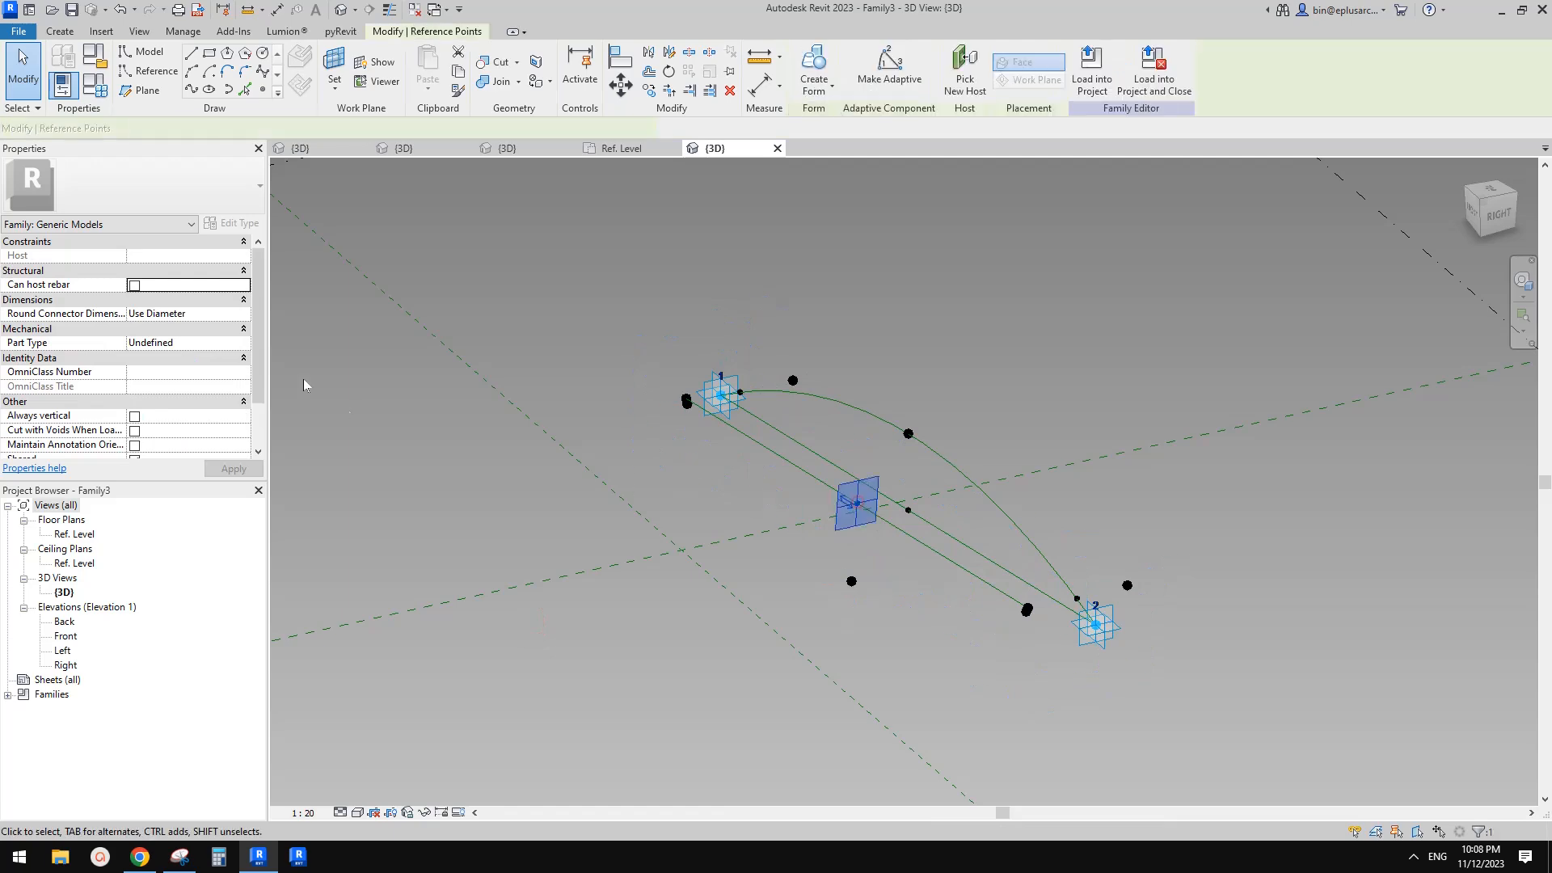
{"action": "left_click", "coordinate": [206, 283]}
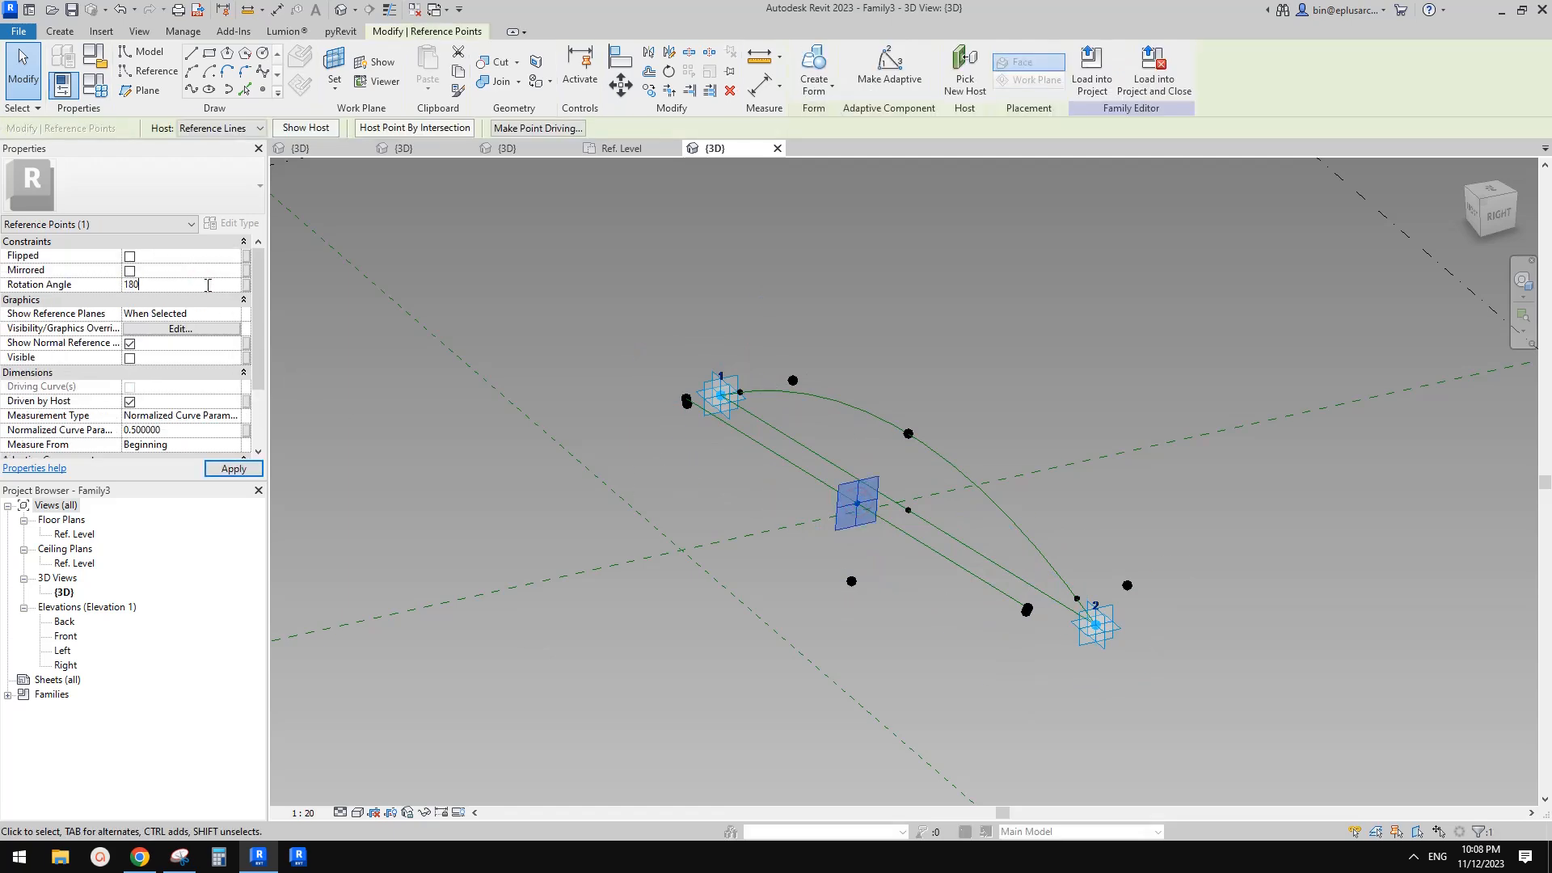
{"action": "left_click", "coordinate": [786, 325]}
{"action": "middle_click_drag", "start_coordinate": [962, 384], "coordinate": [1100, 372], "text": "shift"}
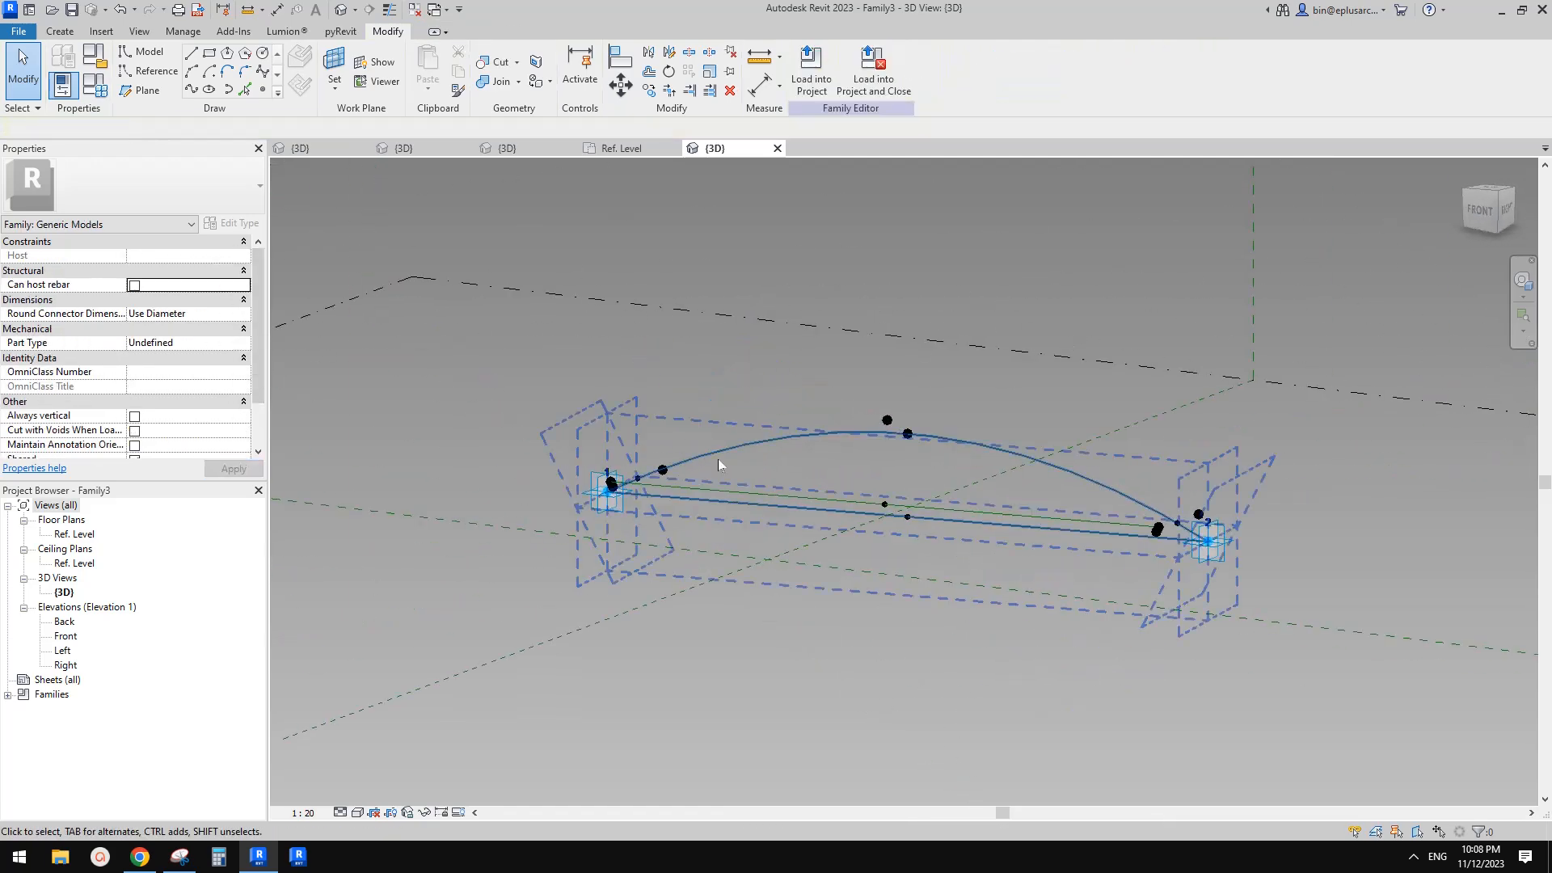
Draw a spline through the offset point beside adaptive point 1, the raised middle point and the offset point beside point 2, making it a reference line
{"action": "scroll", "coordinate": [612, 491], "scroll_direction": "up", "scroll_amount": 4}
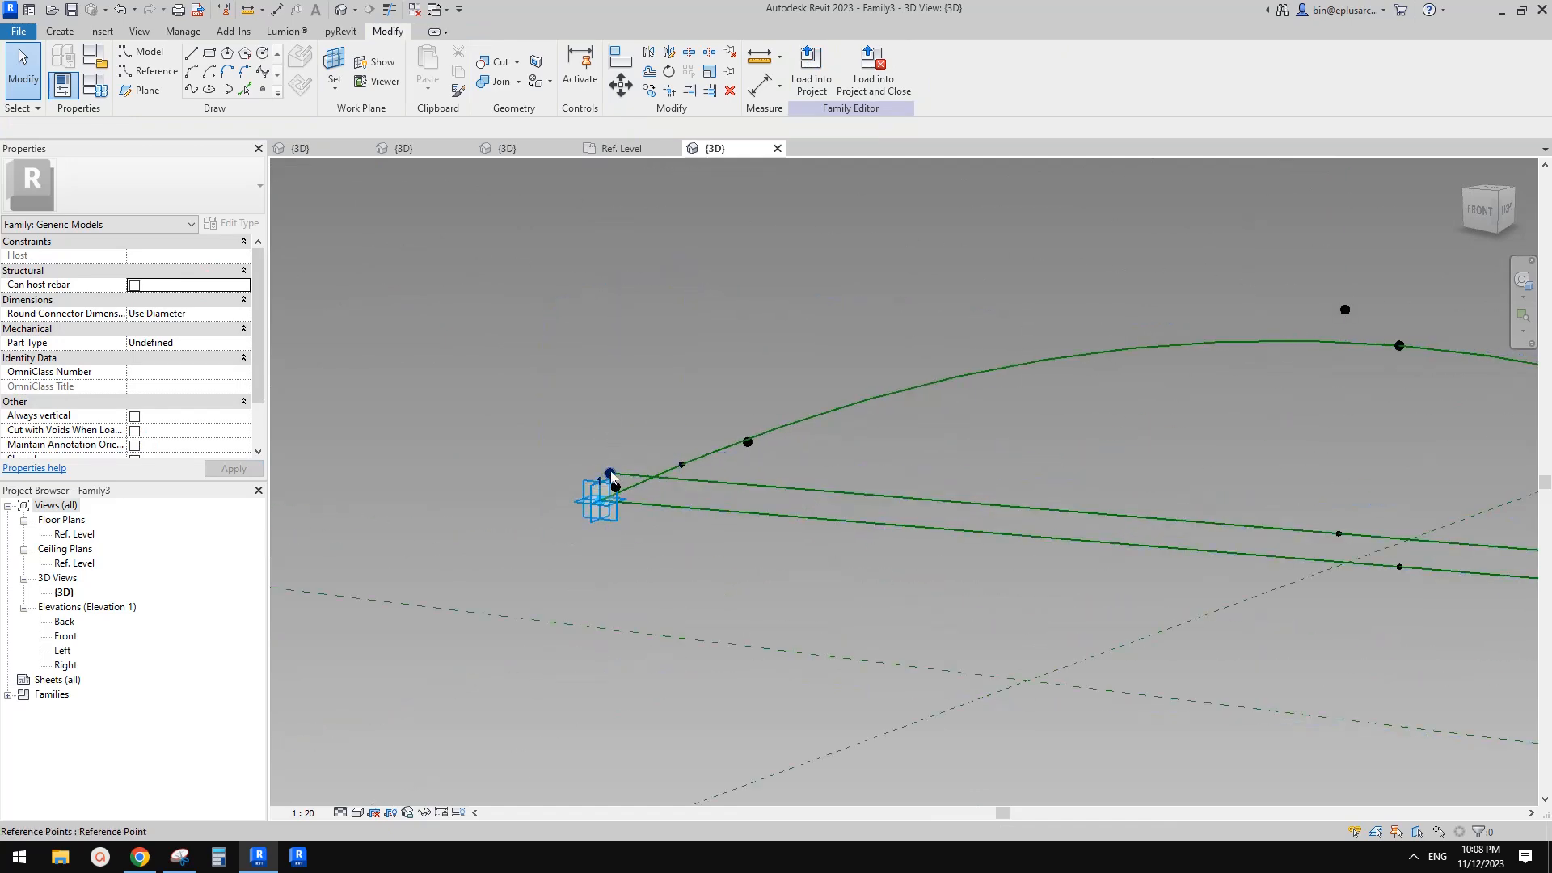
{"action": "left_click", "coordinate": [612, 477]}
{"action": "middle_click_drag", "start_coordinate": [639, 473], "coordinate": [860, 433], "text": "shift"}
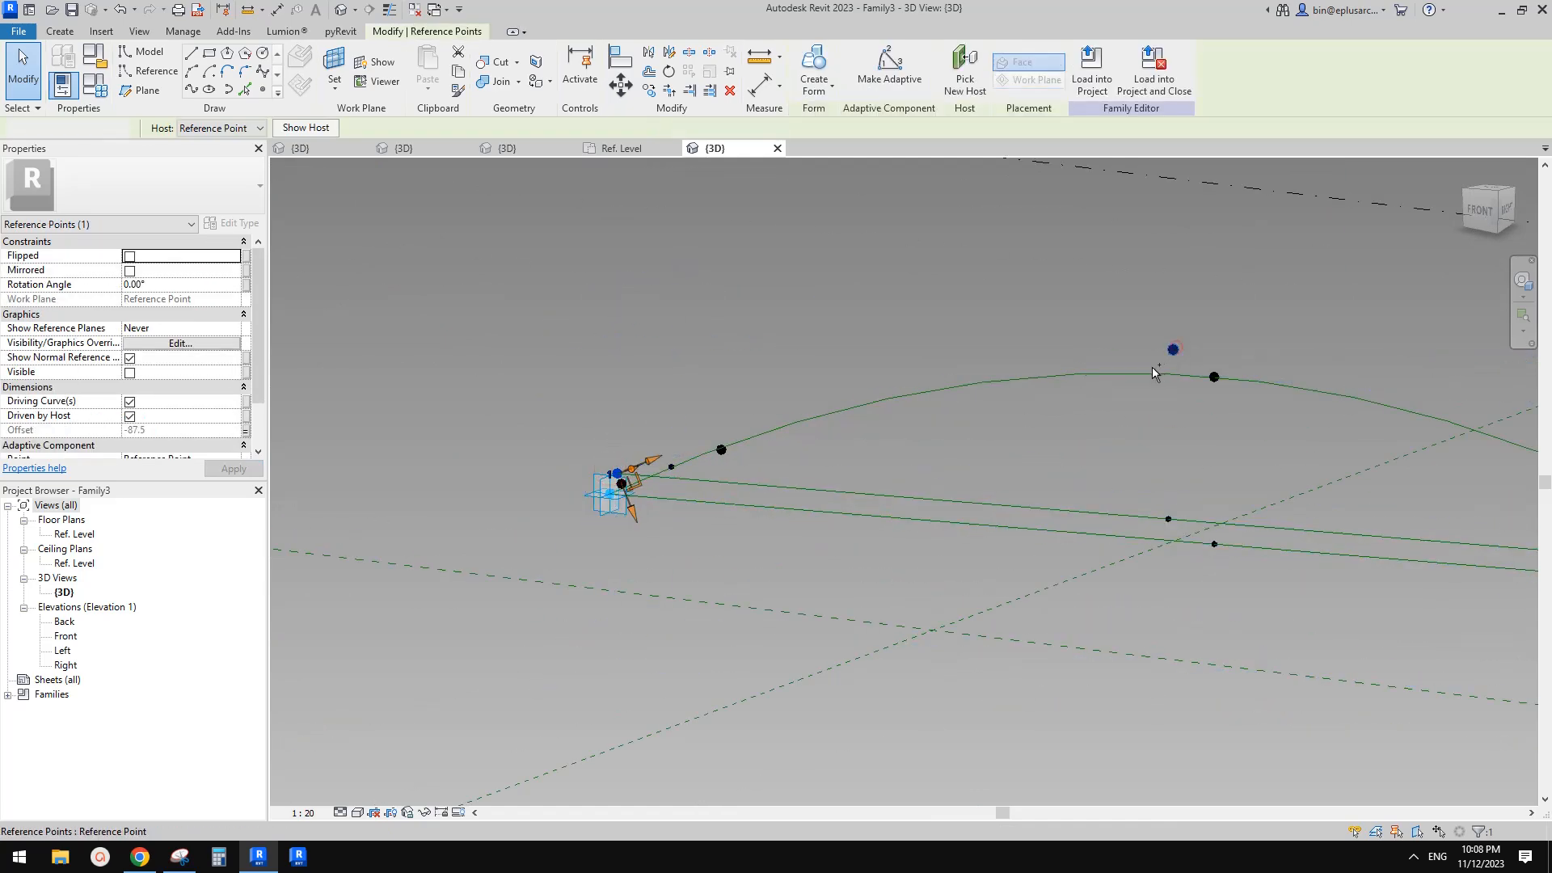
{"action": "left_click", "coordinate": [1173, 350], "text": "ctrl"}
{"action": "middle_click_drag", "start_coordinate": [1156, 367], "coordinate": [755, 355]}
{"action": "key", "text": "Tab"}
{"action": "scroll", "coordinate": [1317, 557], "scroll_direction": "up", "scroll_amount": 1}
{"action": "scroll", "coordinate": [1319, 558], "scroll_direction": "down", "scroll_amount": 1}
{"action": "middle_click_drag", "start_coordinate": [1328, 559], "coordinate": [1263, 527], "text": "shift"}
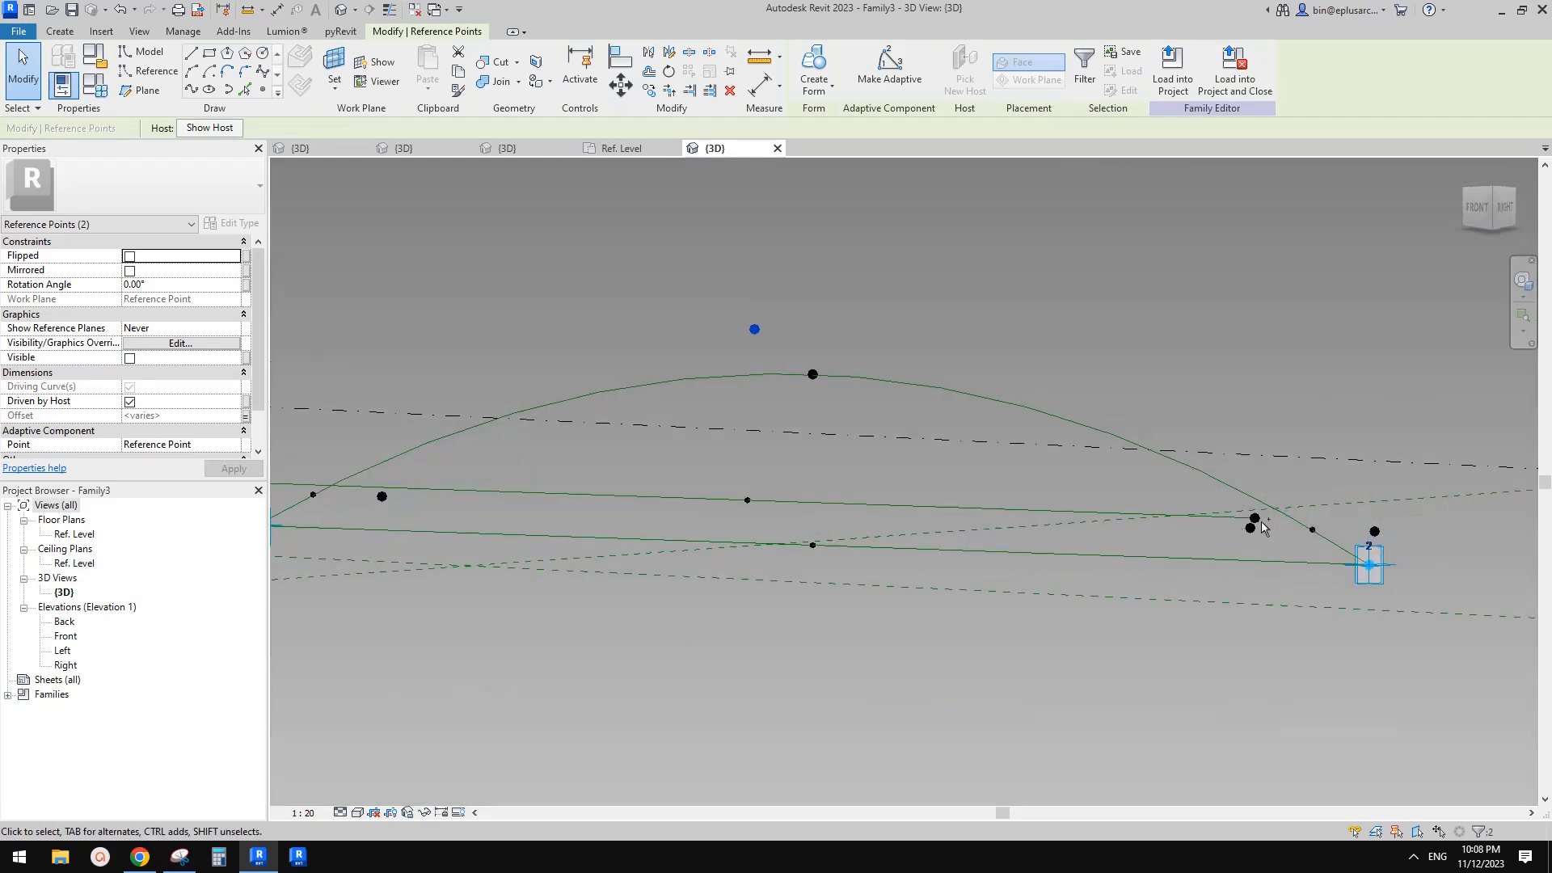
{"action": "left_click", "coordinate": [1259, 519], "text": "ctrl"}
{"action": "scroll", "coordinate": [1259, 522], "scroll_direction": "down", "scroll_amount": 1}
{"action": "middle_click_drag", "start_coordinate": [873, 529], "coordinate": [1123, 532]}
{"action": "middle_click_drag", "start_coordinate": [944, 557], "coordinate": [939, 623], "text": "shift"}
{"action": "middle_click_drag", "start_coordinate": [1019, 553], "coordinate": [765, 566]}
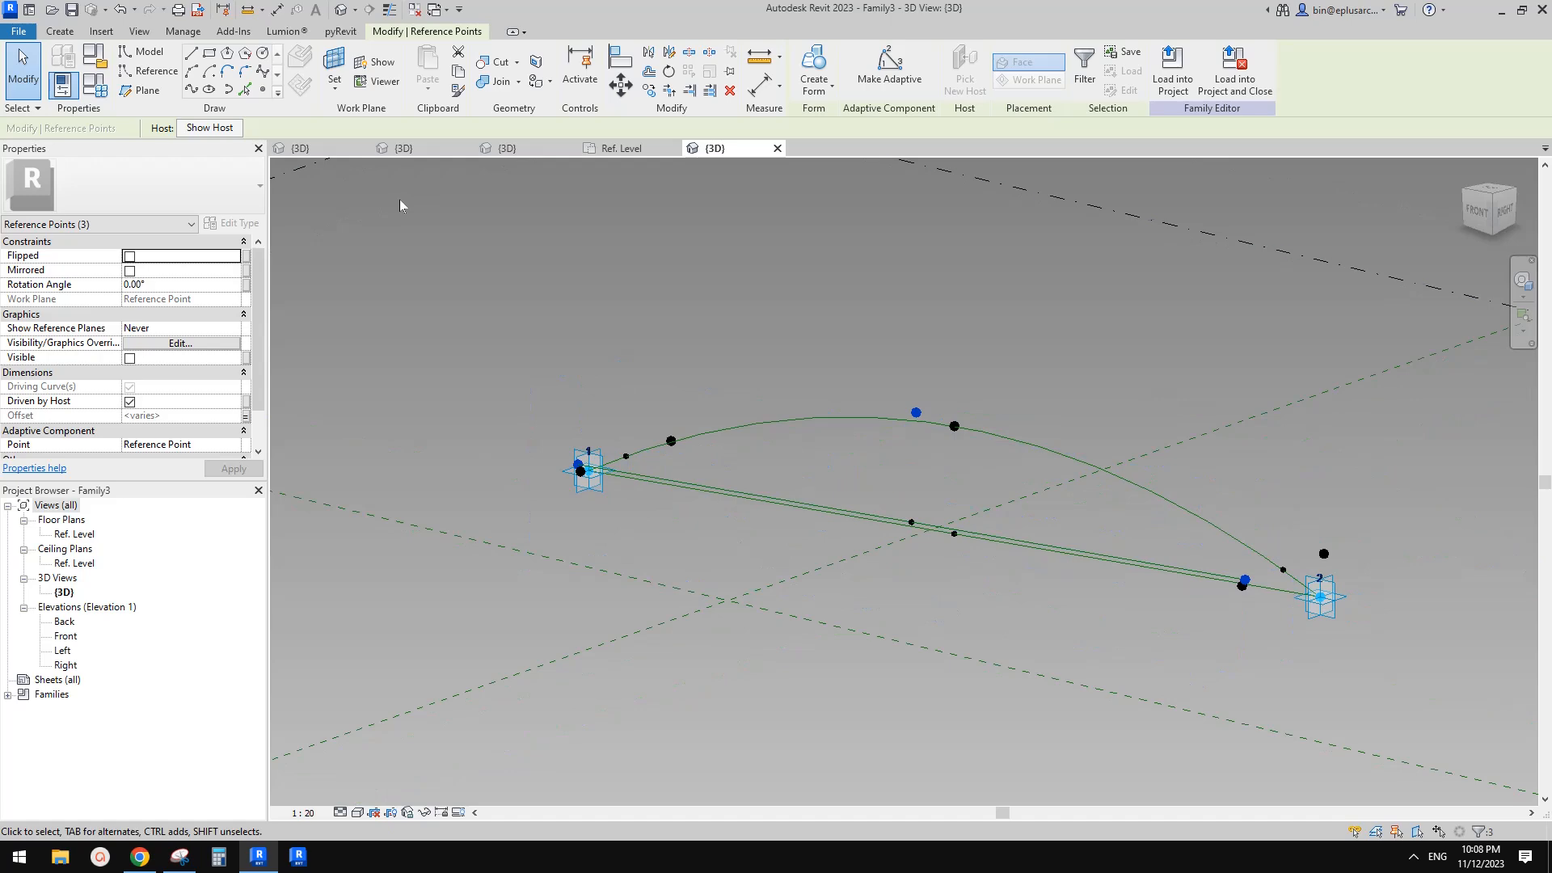
{"action": "left_click", "coordinate": [192, 90]}
{"action": "left_click", "coordinate": [137, 374]}
Select both arcs and create a form surface between them
{"action": "middle_click_drag", "start_coordinate": [1162, 449], "coordinate": [925, 517]}
{"action": "left_click", "coordinate": [896, 508]}
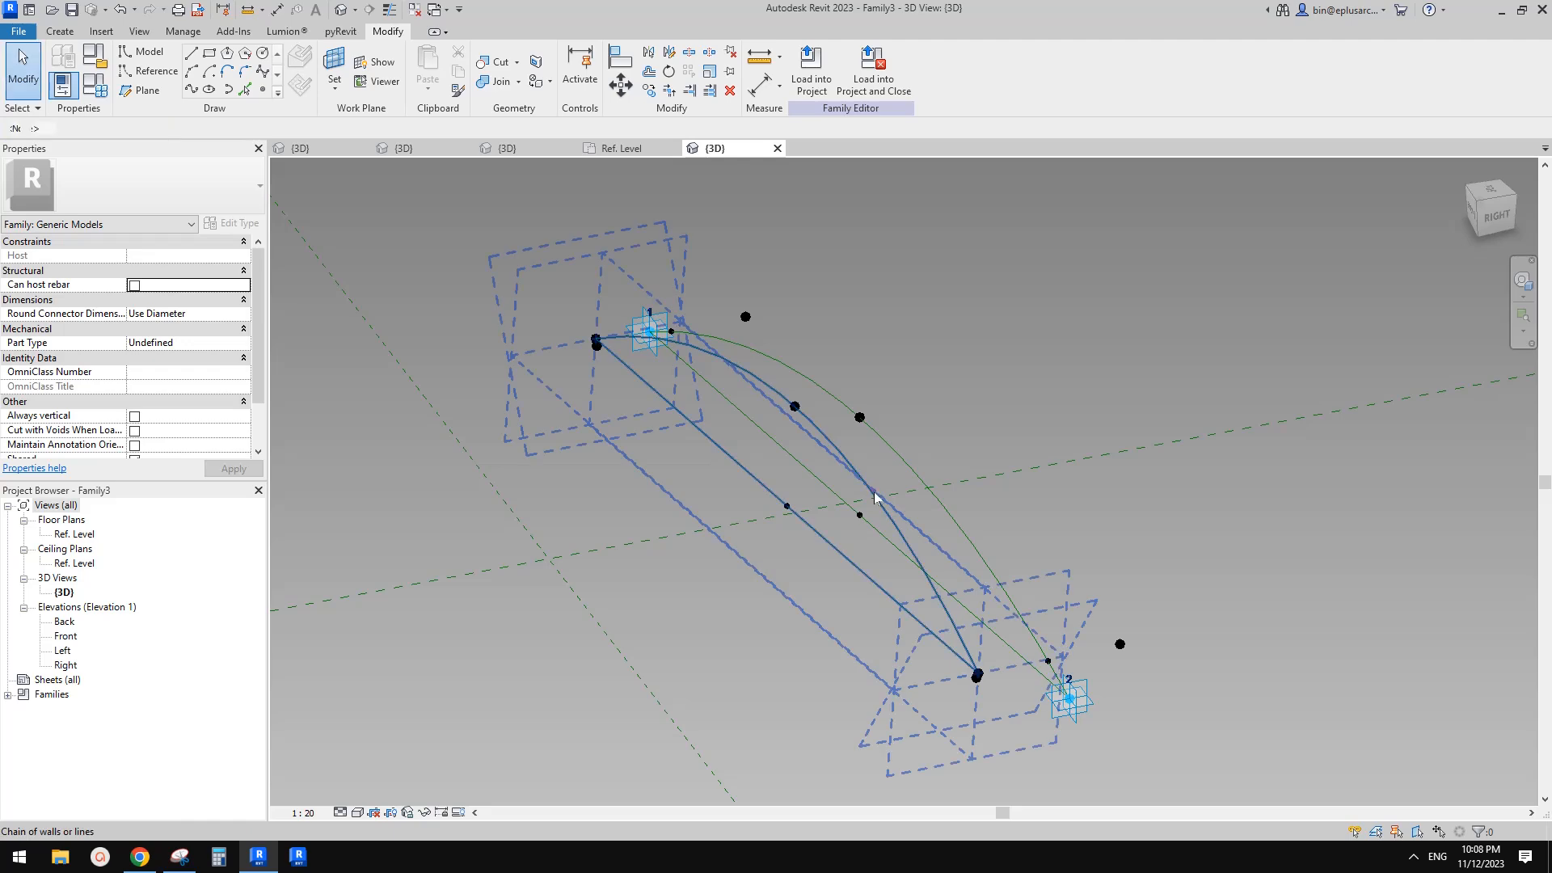
{"action": "left_click", "coordinate": [879, 498]}
{"action": "scroll", "coordinate": [877, 497], "scroll_direction": "up", "scroll_amount": 1}
{"action": "left_click", "coordinate": [909, 473]}
{"action": "left_click", "coordinate": [914, 465], "text": "ctrl"}
{"action": "scroll", "coordinate": [914, 466], "scroll_direction": "down", "scroll_amount": 1}
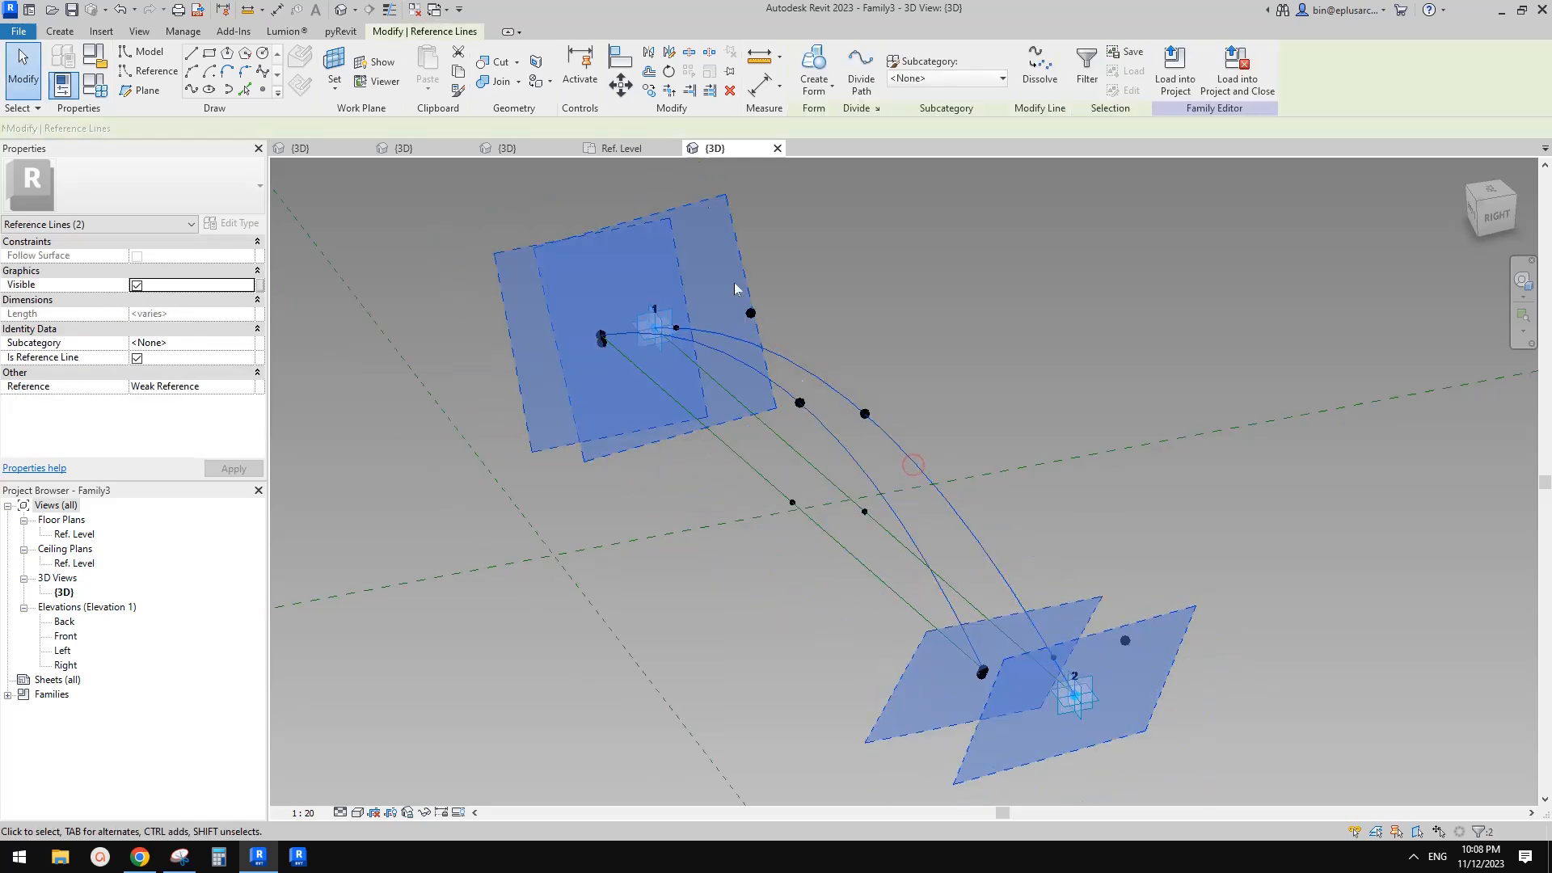
{"action": "left_click", "coordinate": [813, 68]}
{"action": "middle_click_drag", "start_coordinate": [1079, 400], "coordinate": [1035, 481], "text": "shift"}
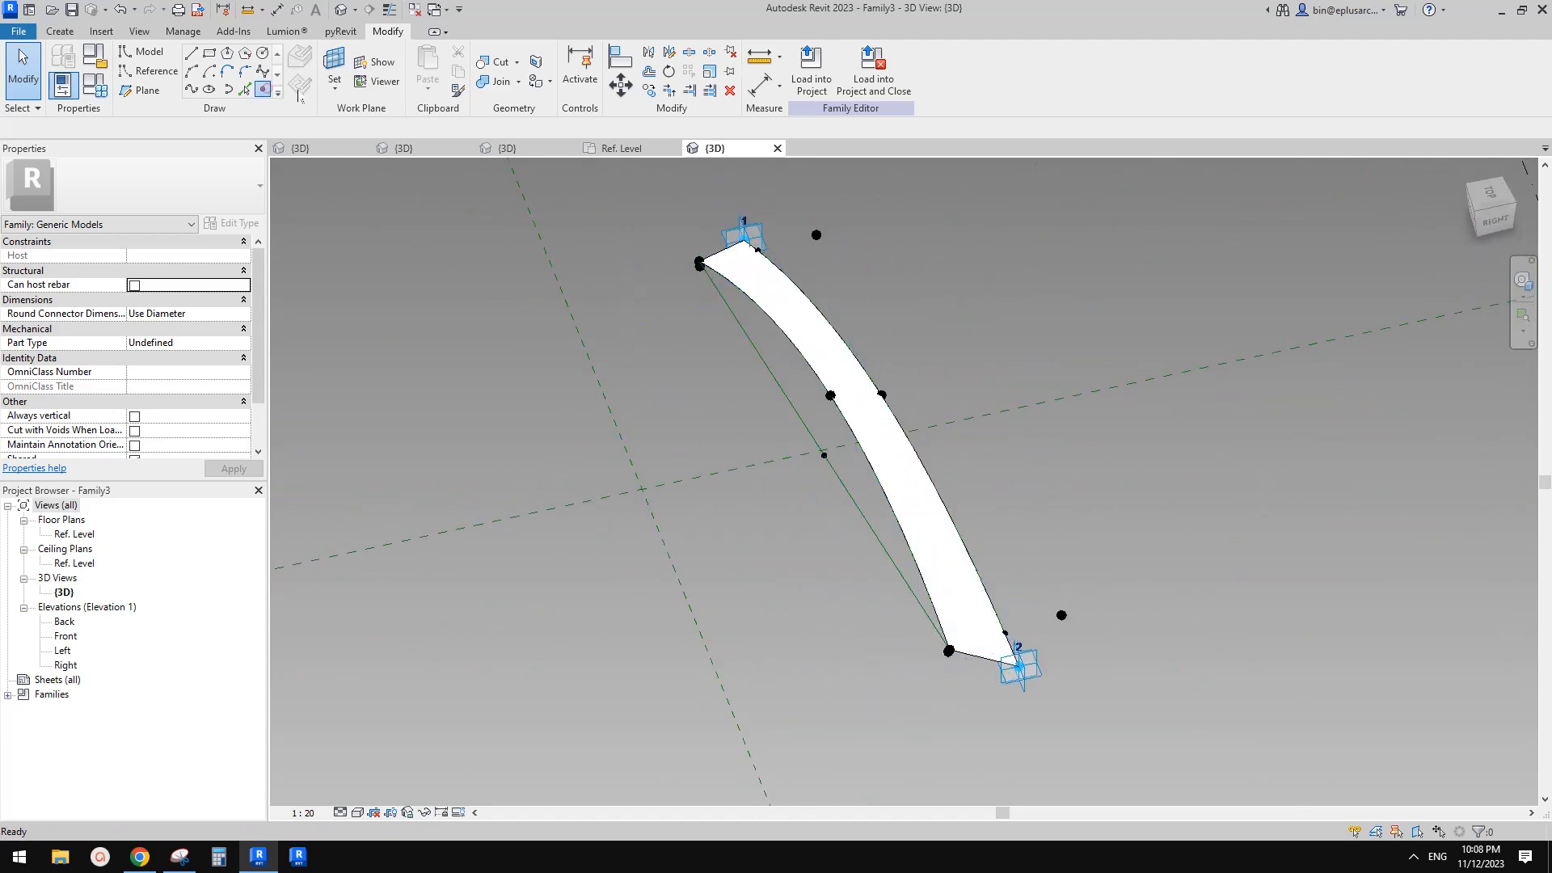
Place reference points hosted on the offset points beside adaptive points 2 and 1
{"action": "left_click", "coordinate": [263, 88]}
{"action": "left_click", "coordinate": [335, 63]}
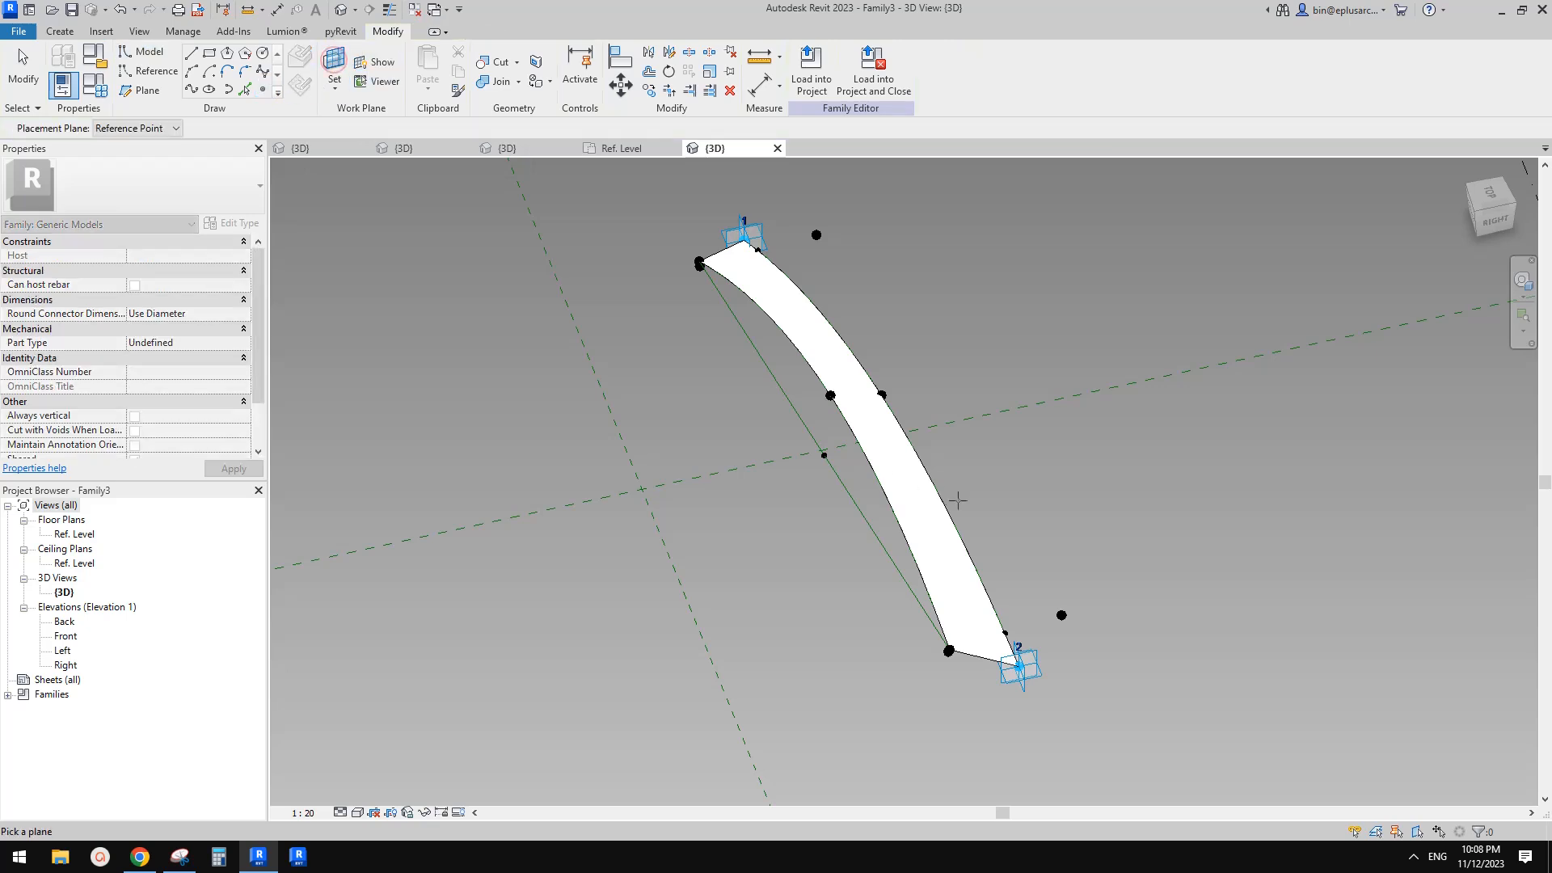
{"action": "middle_click_drag", "start_coordinate": [950, 496], "coordinate": [1068, 529], "text": "shift"}
{"action": "scroll", "coordinate": [1090, 582], "scroll_direction": "up", "scroll_amount": 2}
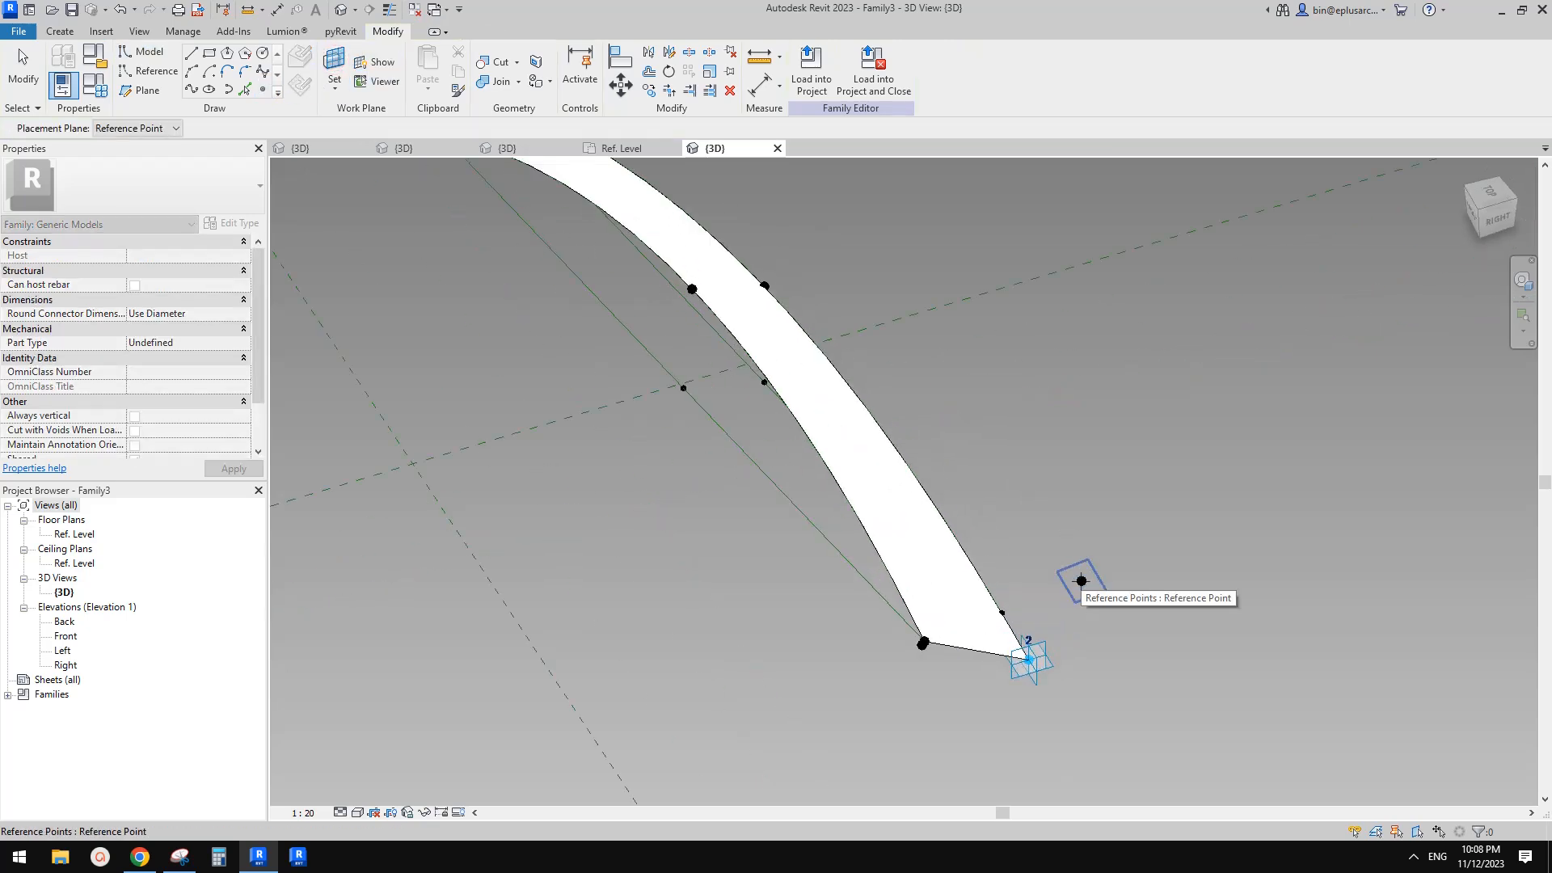
{"action": "left_click", "coordinate": [1082, 581]}
{"action": "left_click", "coordinate": [1082, 581]}
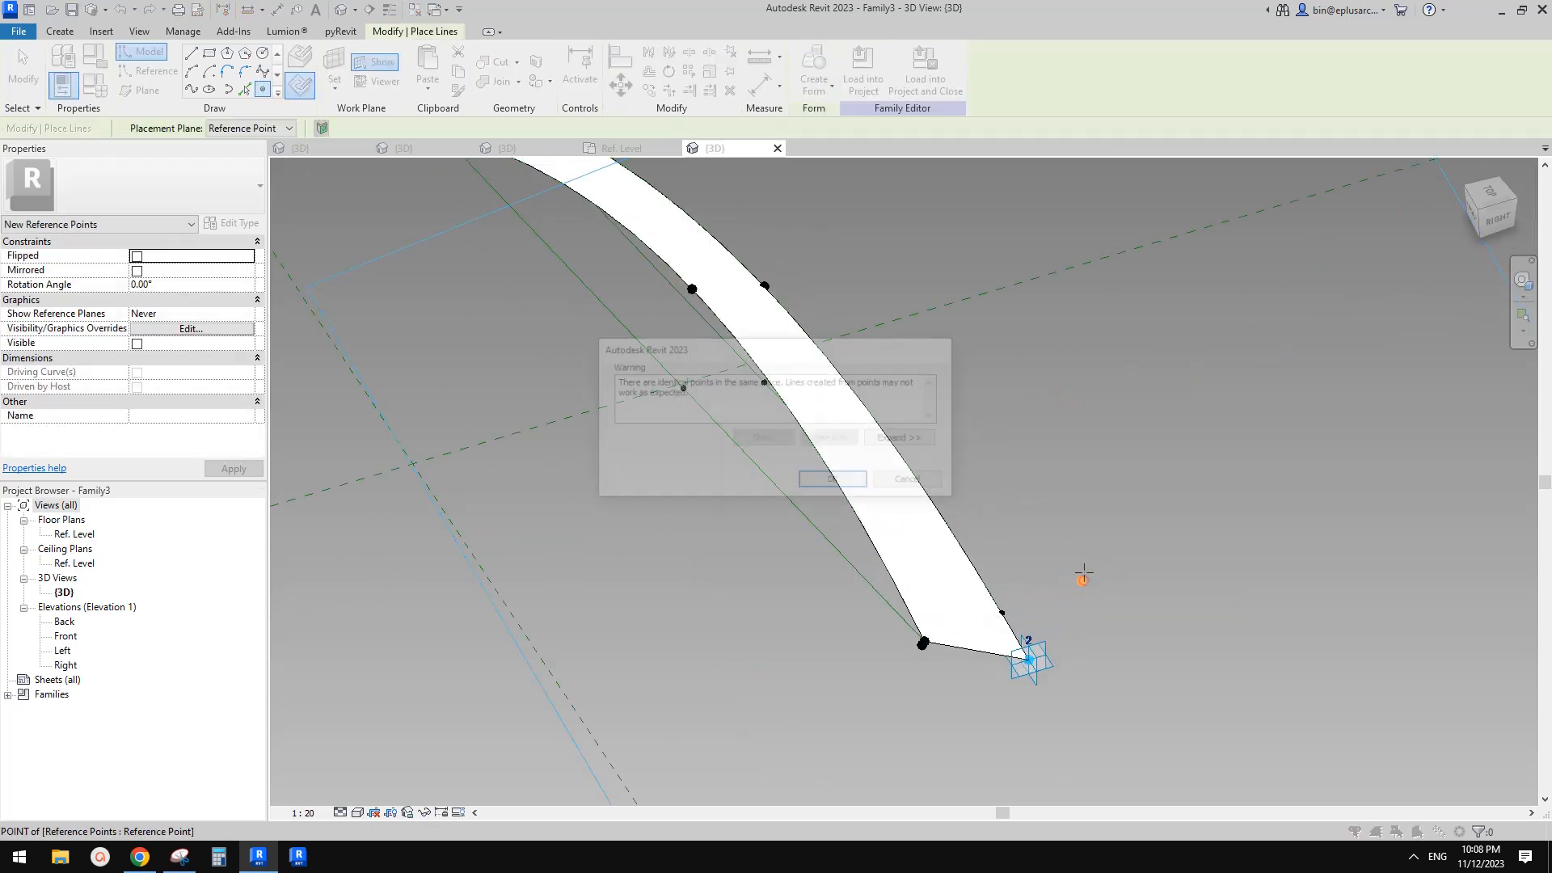
{"action": "left_click", "coordinate": [885, 485]}
{"action": "left_click", "coordinate": [335, 63]}
{"action": "middle_click_drag", "start_coordinate": [889, 404], "coordinate": [765, 229], "text": "shift"}
{"action": "left_click", "coordinate": [761, 219]}
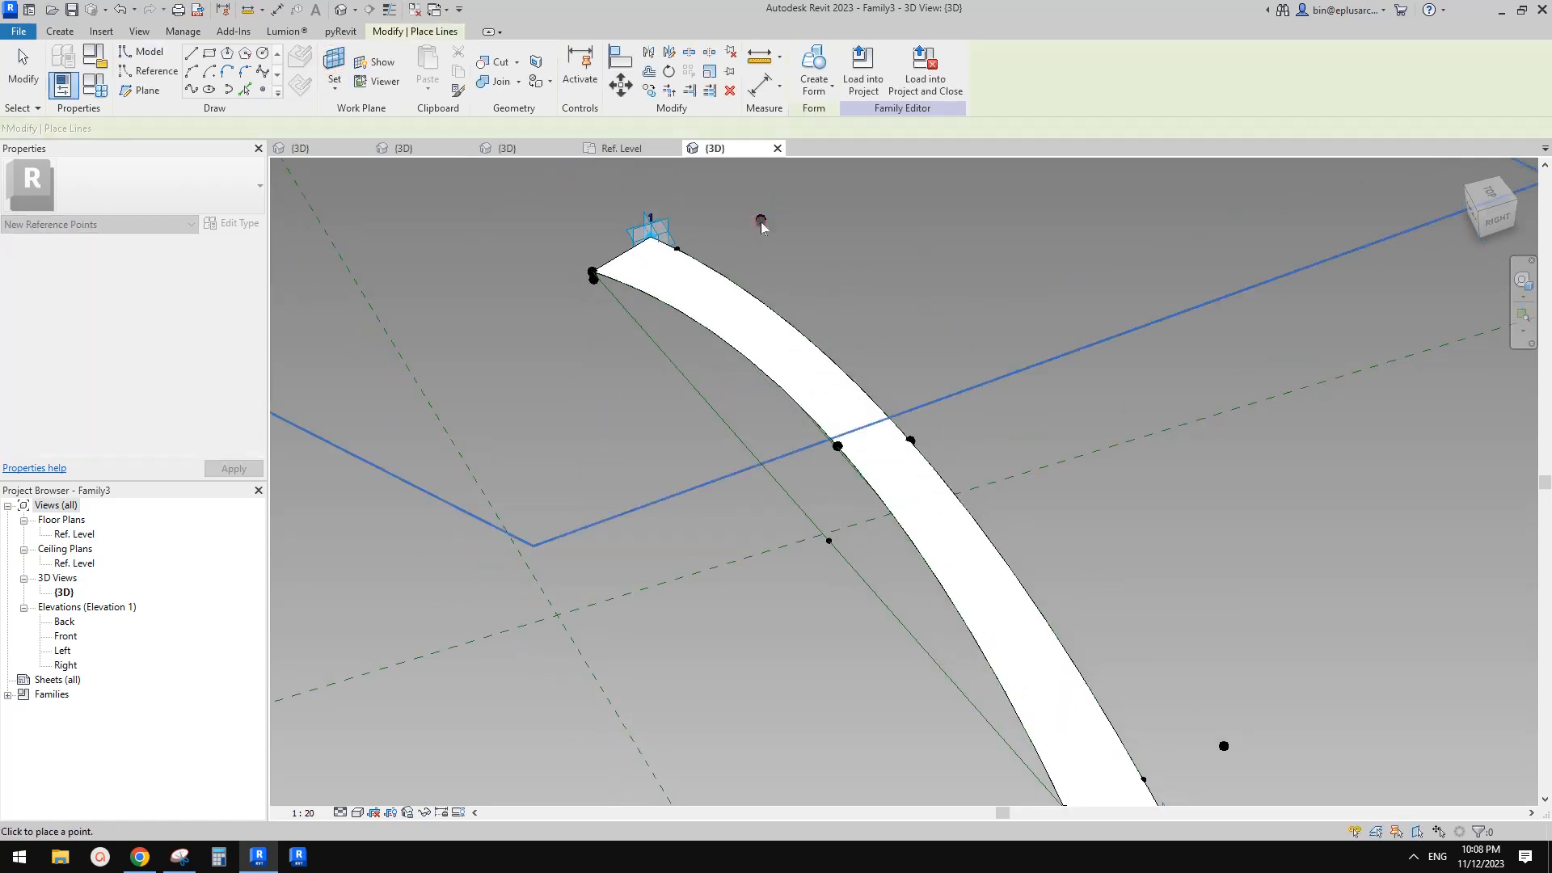
{"action": "left_click", "coordinate": [761, 219]}
{"action": "left_click", "coordinate": [849, 480]}
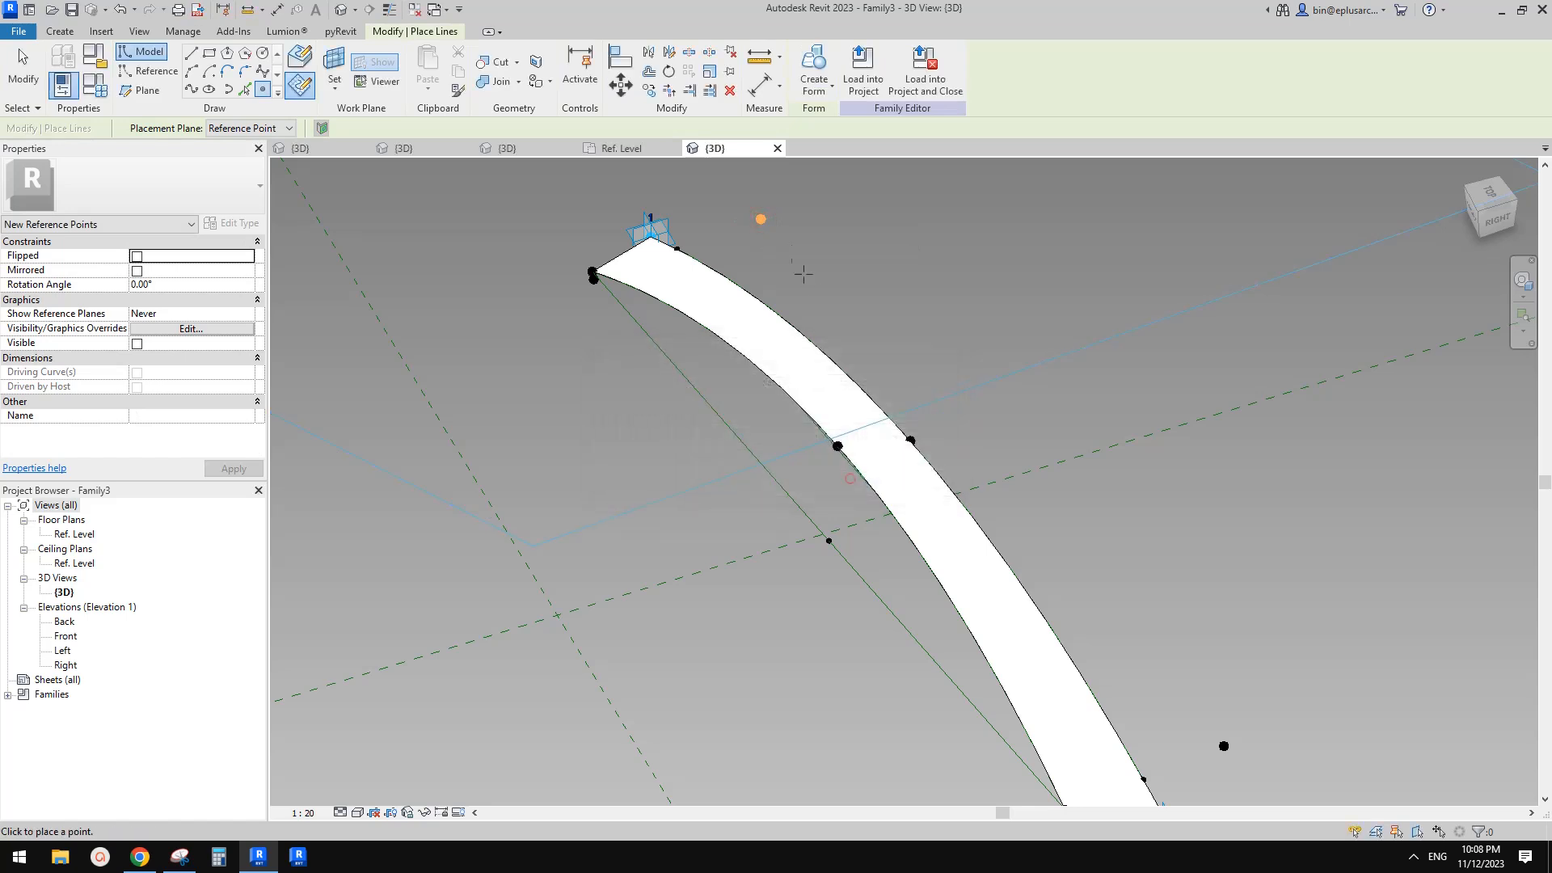
{"action": "key", "text": "Escape"}
{"action": "key", "text": "Escape"}
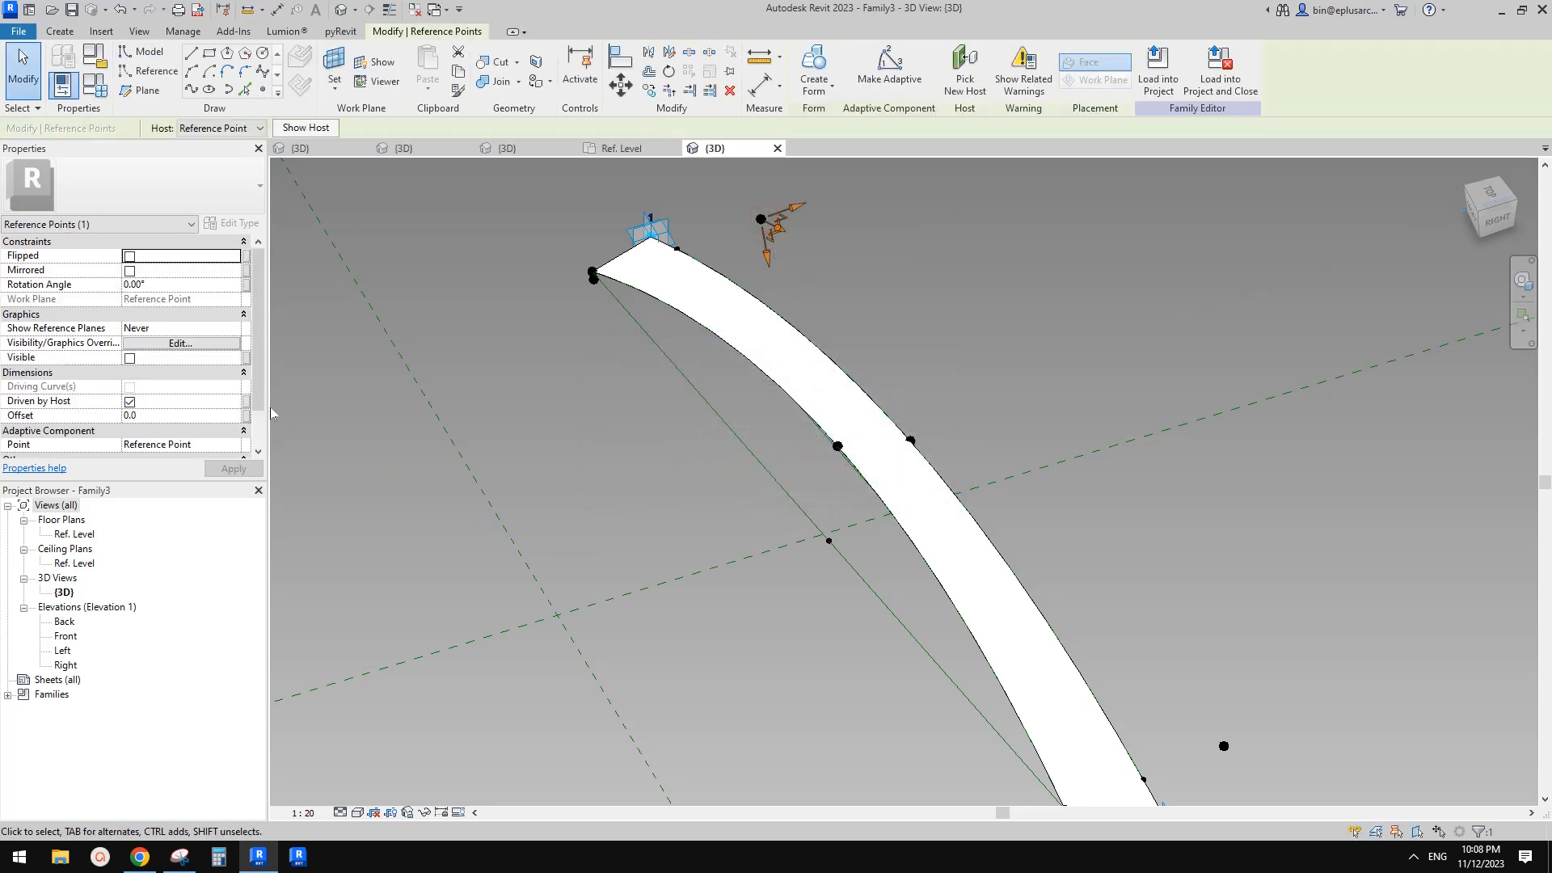
Associate the Offset of both newly hosted points with the h2 family parameter
{"action": "left_click", "coordinate": [248, 417]}
{"action": "left_click", "coordinate": [374, 430]}
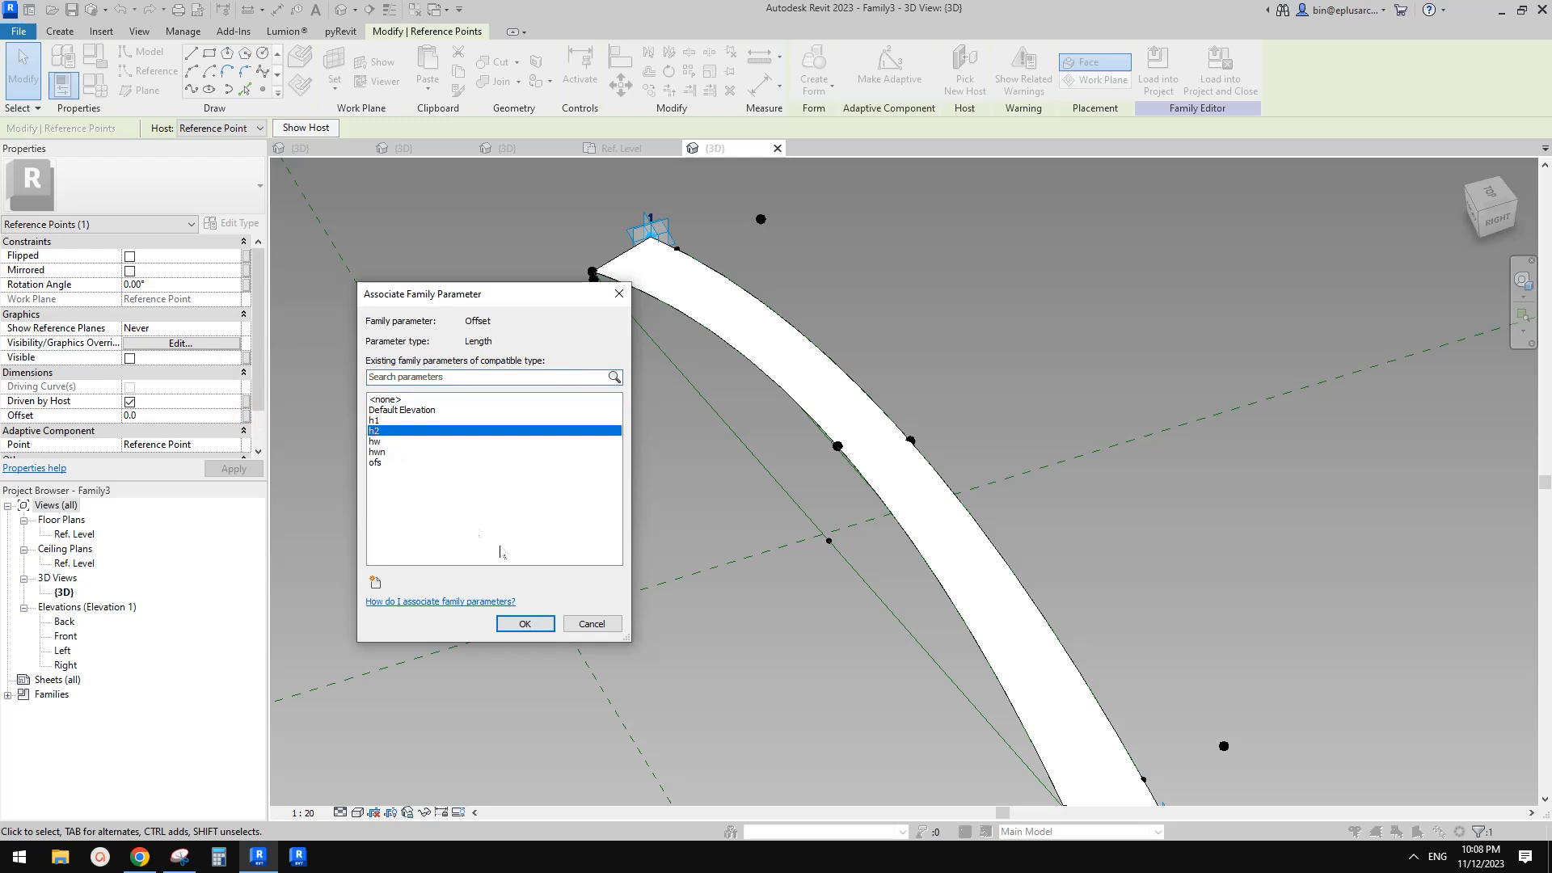
{"action": "left_click", "coordinate": [525, 625]}
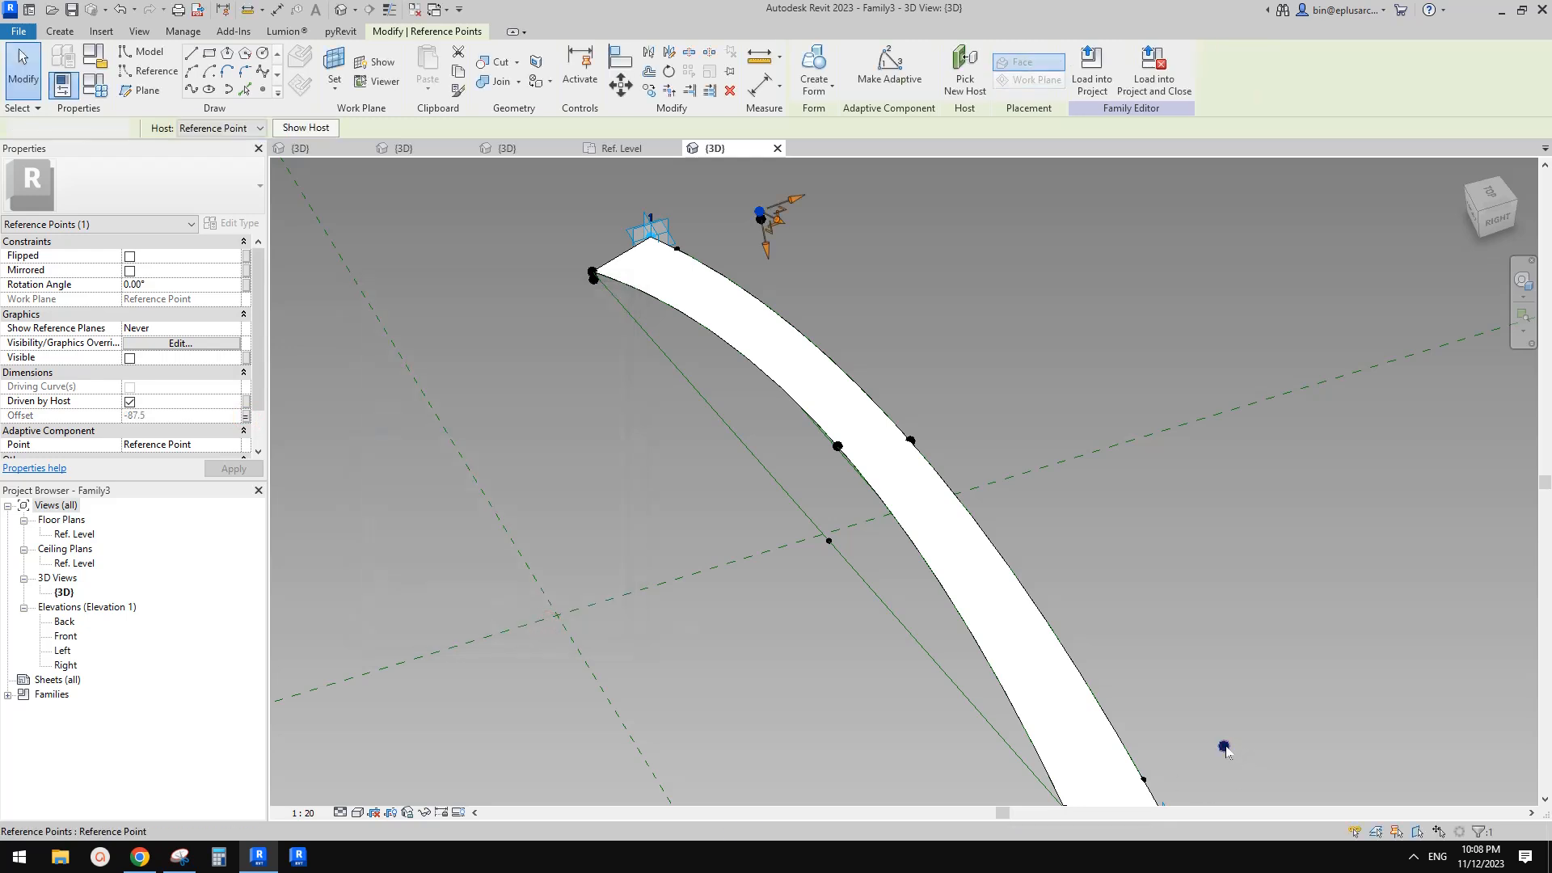
{"action": "left_click", "coordinate": [246, 416]}
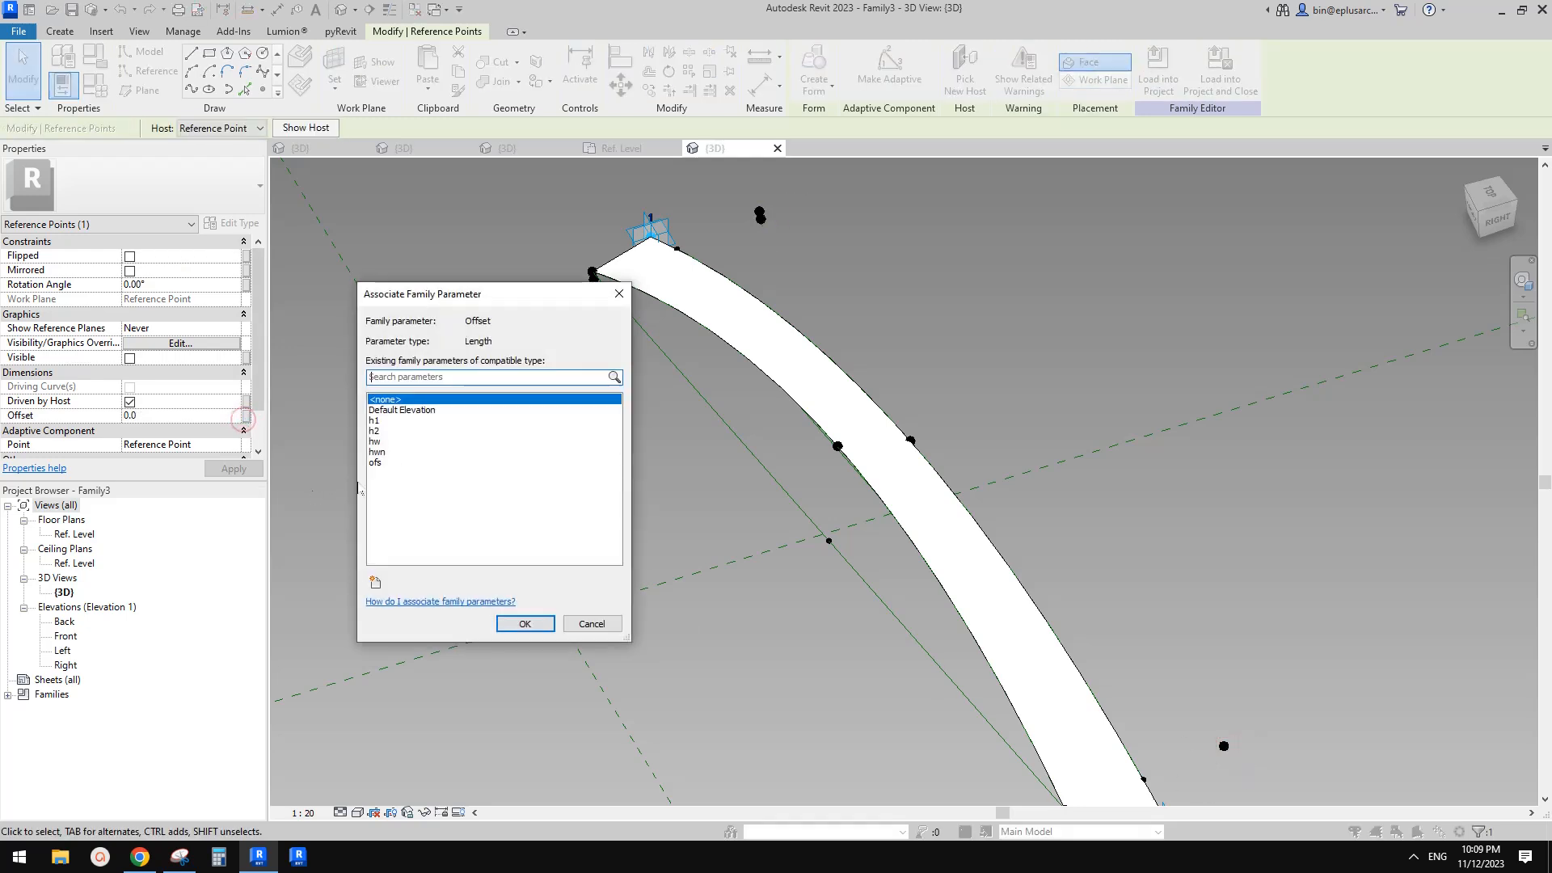
{"action": "left_click", "coordinate": [375, 431]}
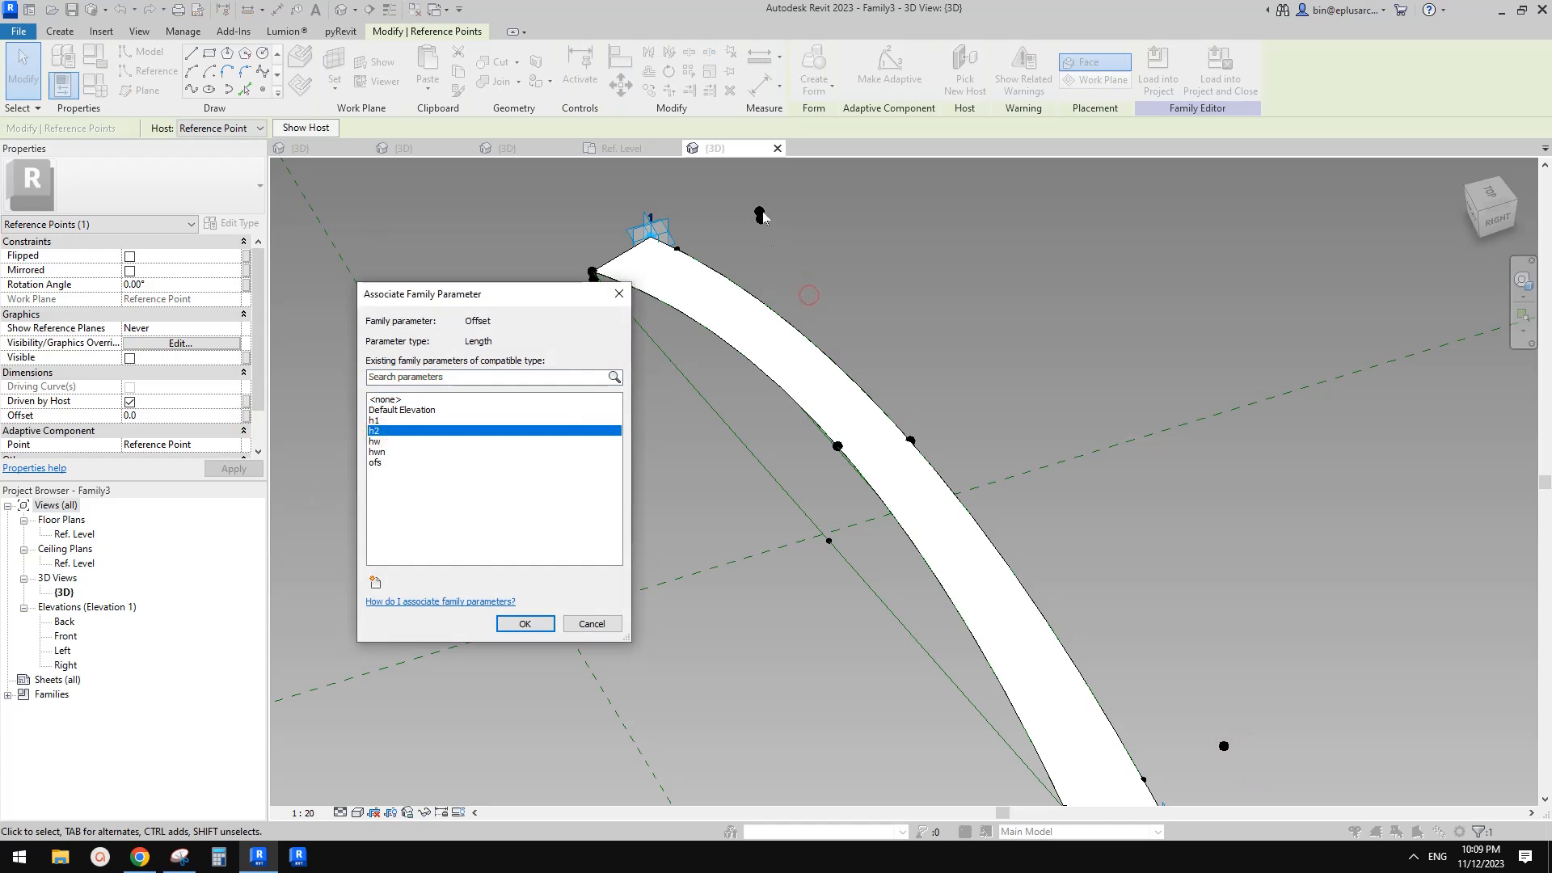
{"action": "left_click", "coordinate": [525, 624]}
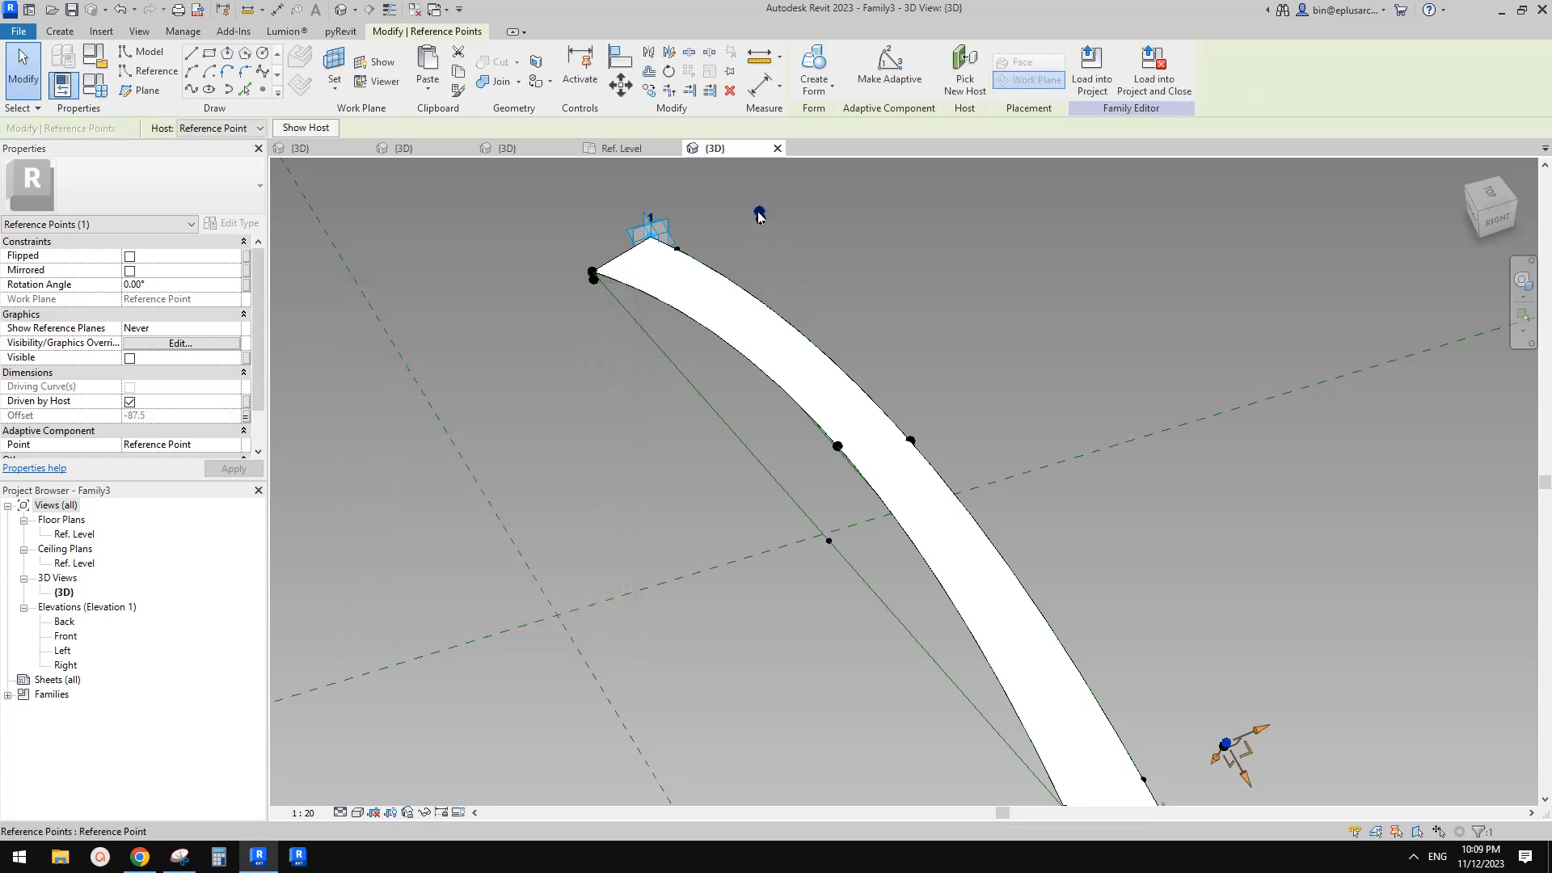
Draw a line through the two new hosted points and make it a reference line
{"action": "left_click", "coordinate": [1226, 744], "text": "ctrl"}
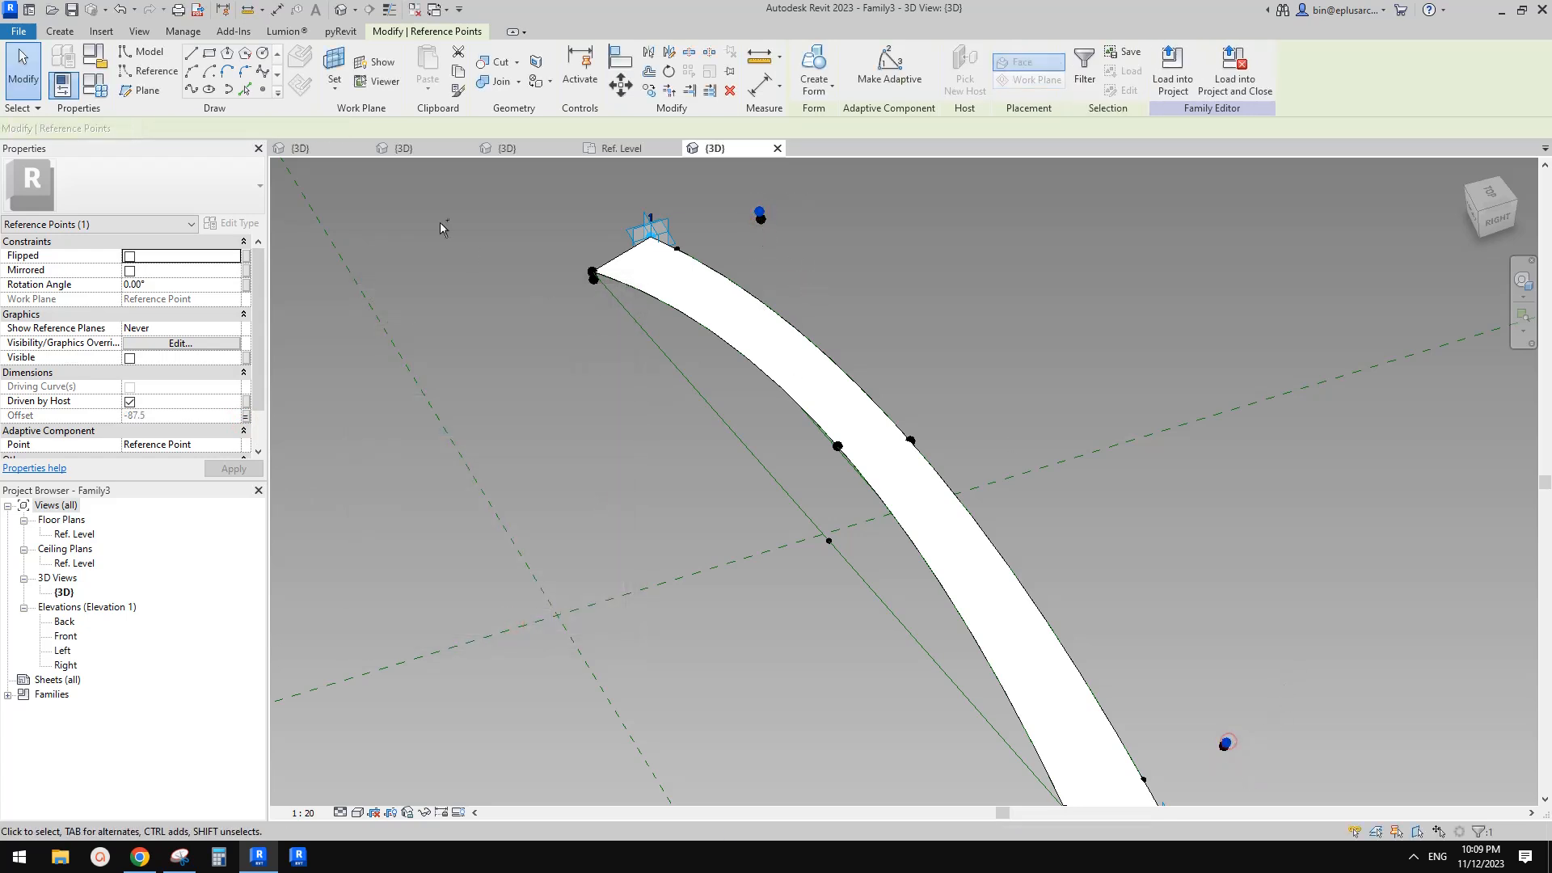
{"action": "left_click", "coordinate": [192, 89]}
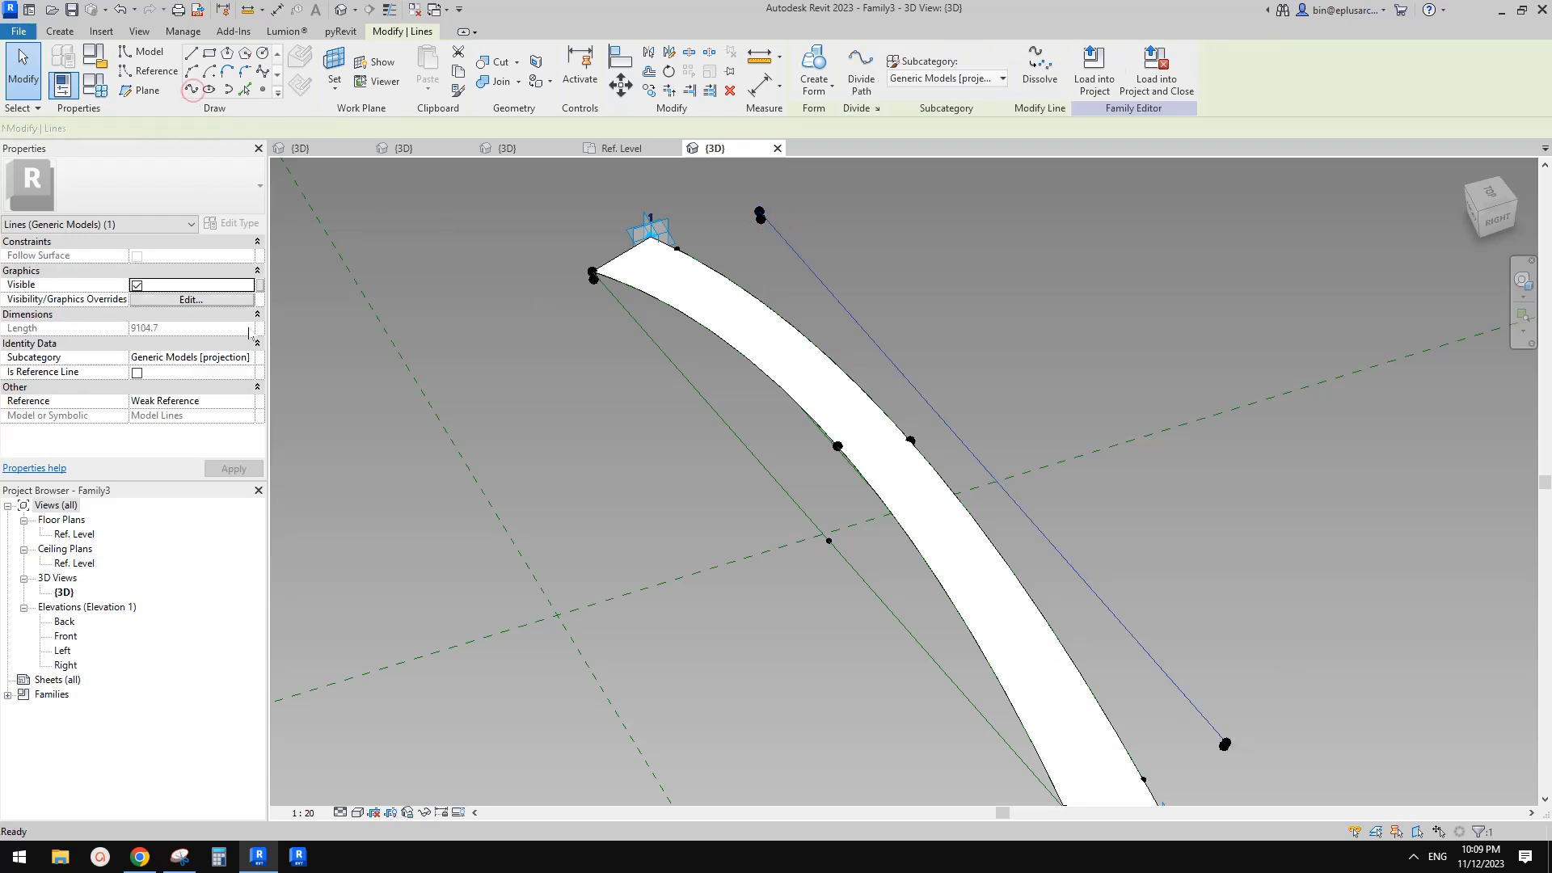
{"action": "left_click", "coordinate": [138, 372]}
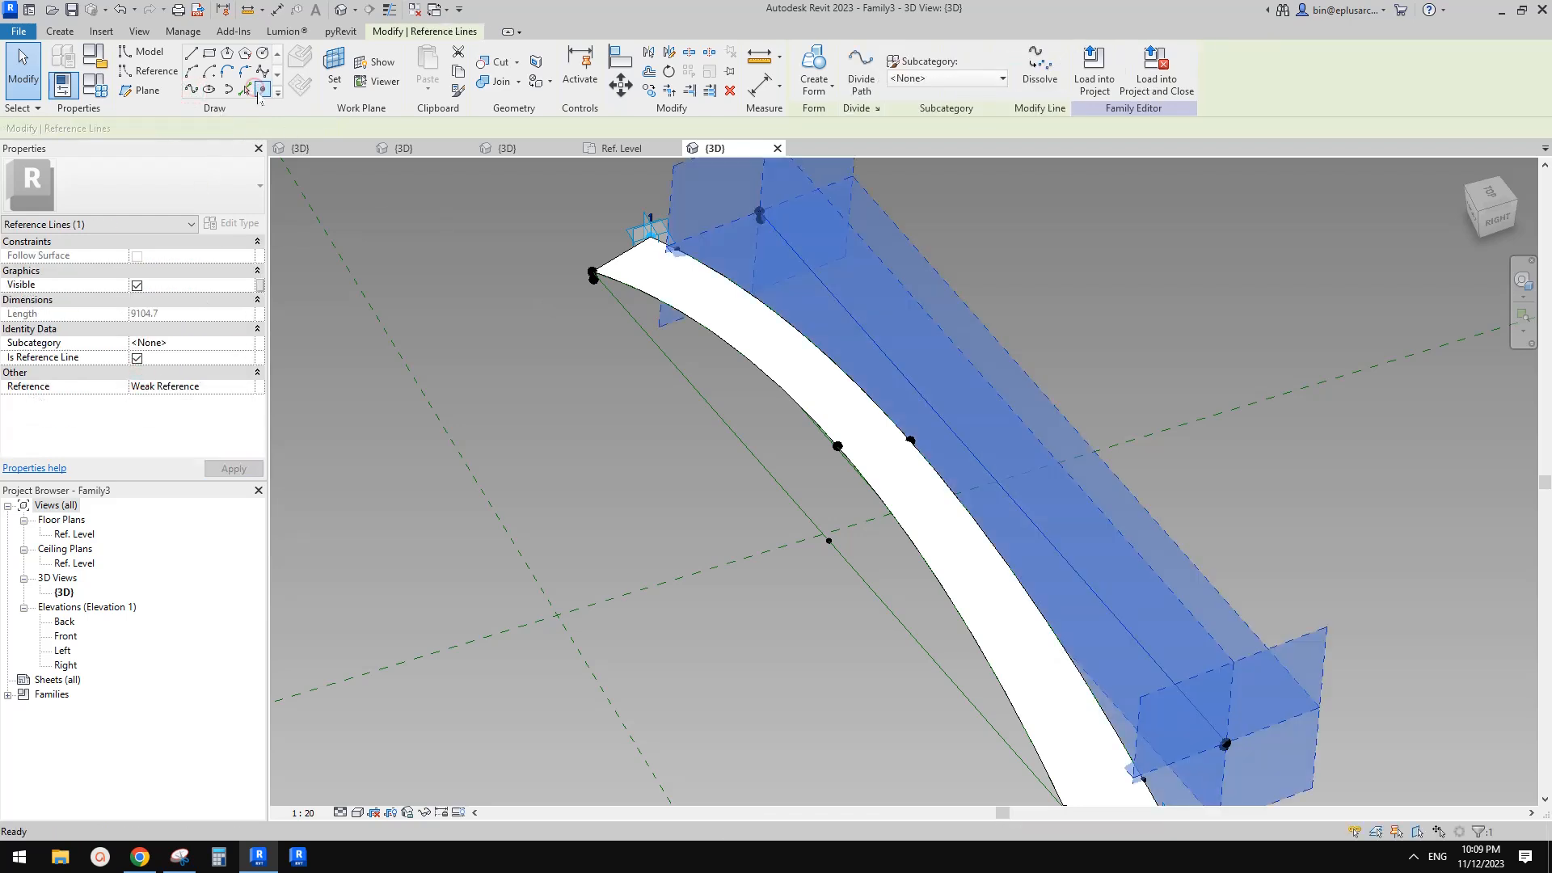
Place a reference point at the midpoint of the new reference line
{"action": "left_click", "coordinate": [263, 89]}
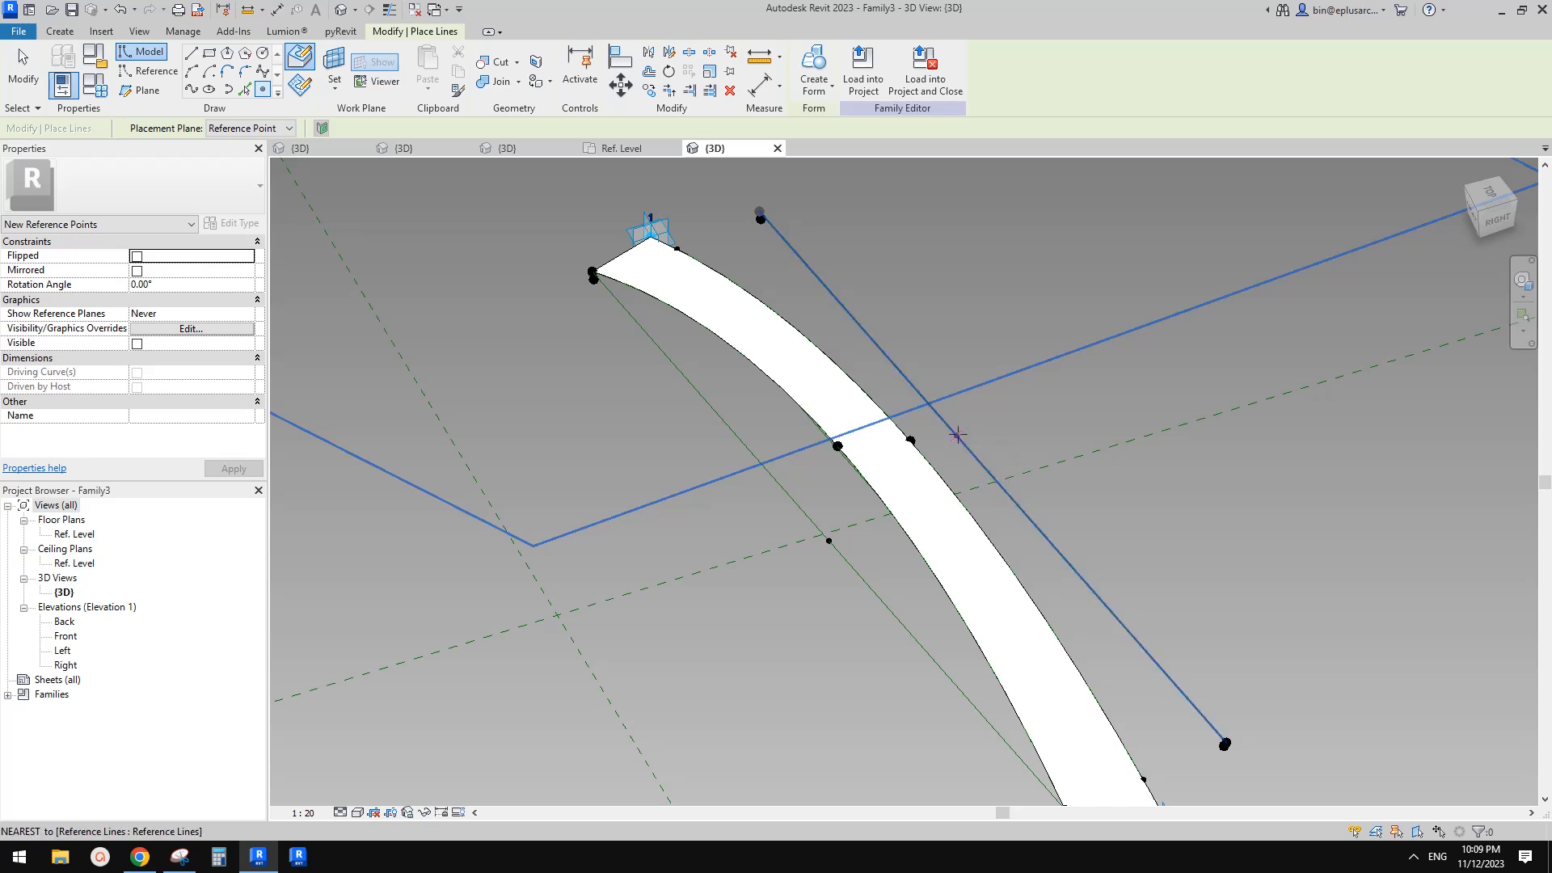
{"action": "middle_click_drag", "start_coordinate": [993, 477], "coordinate": [998, 494]}
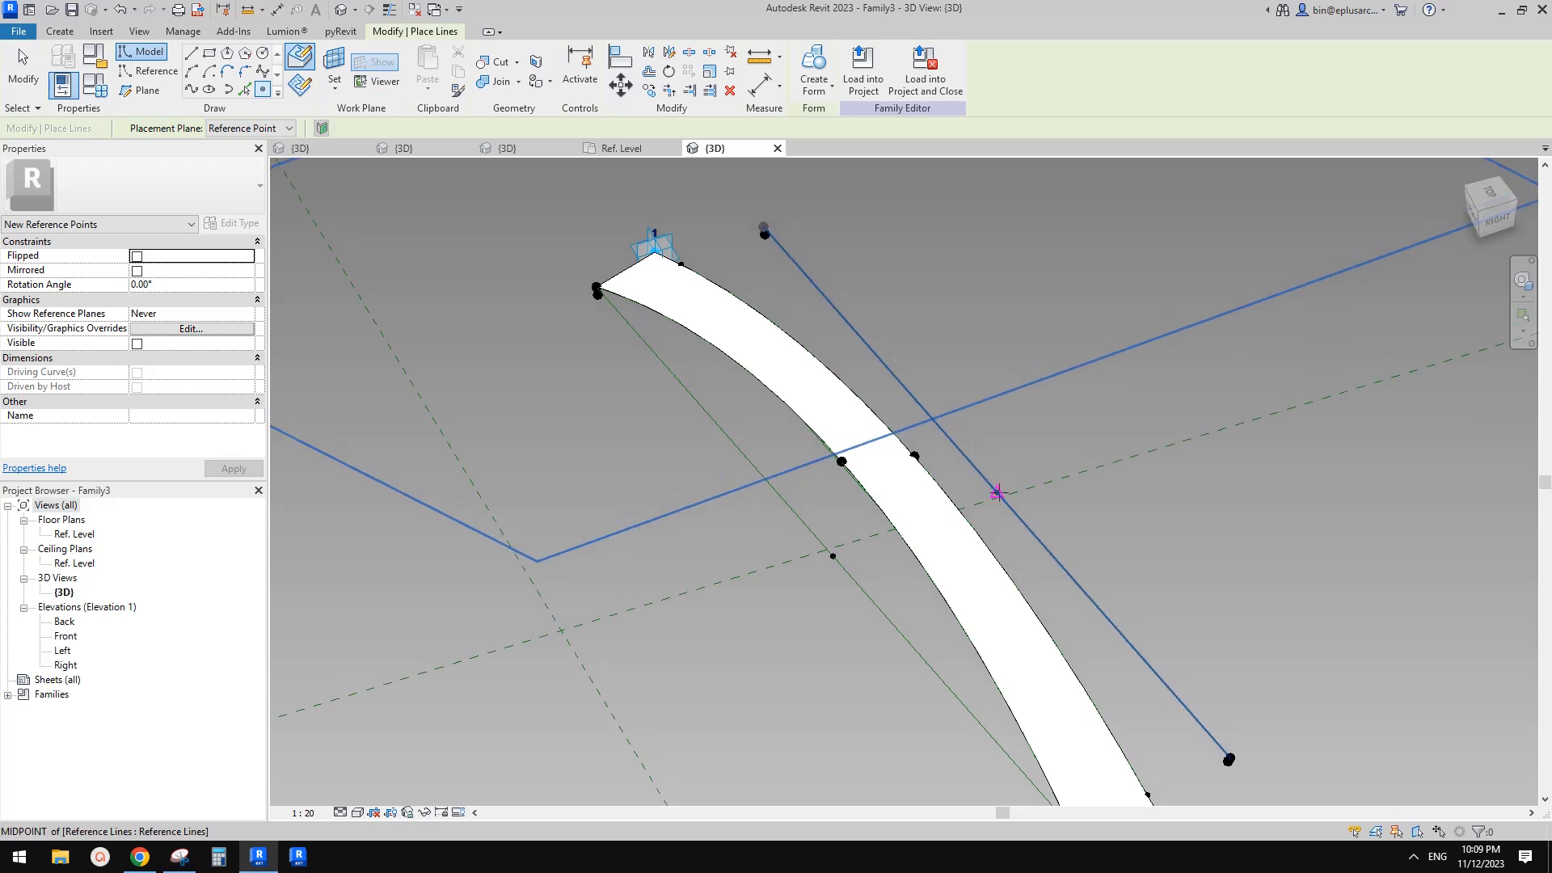
{"action": "left_click", "coordinate": [998, 492]}
{"action": "scroll", "coordinate": [995, 509], "scroll_direction": "down", "scroll_amount": 2}
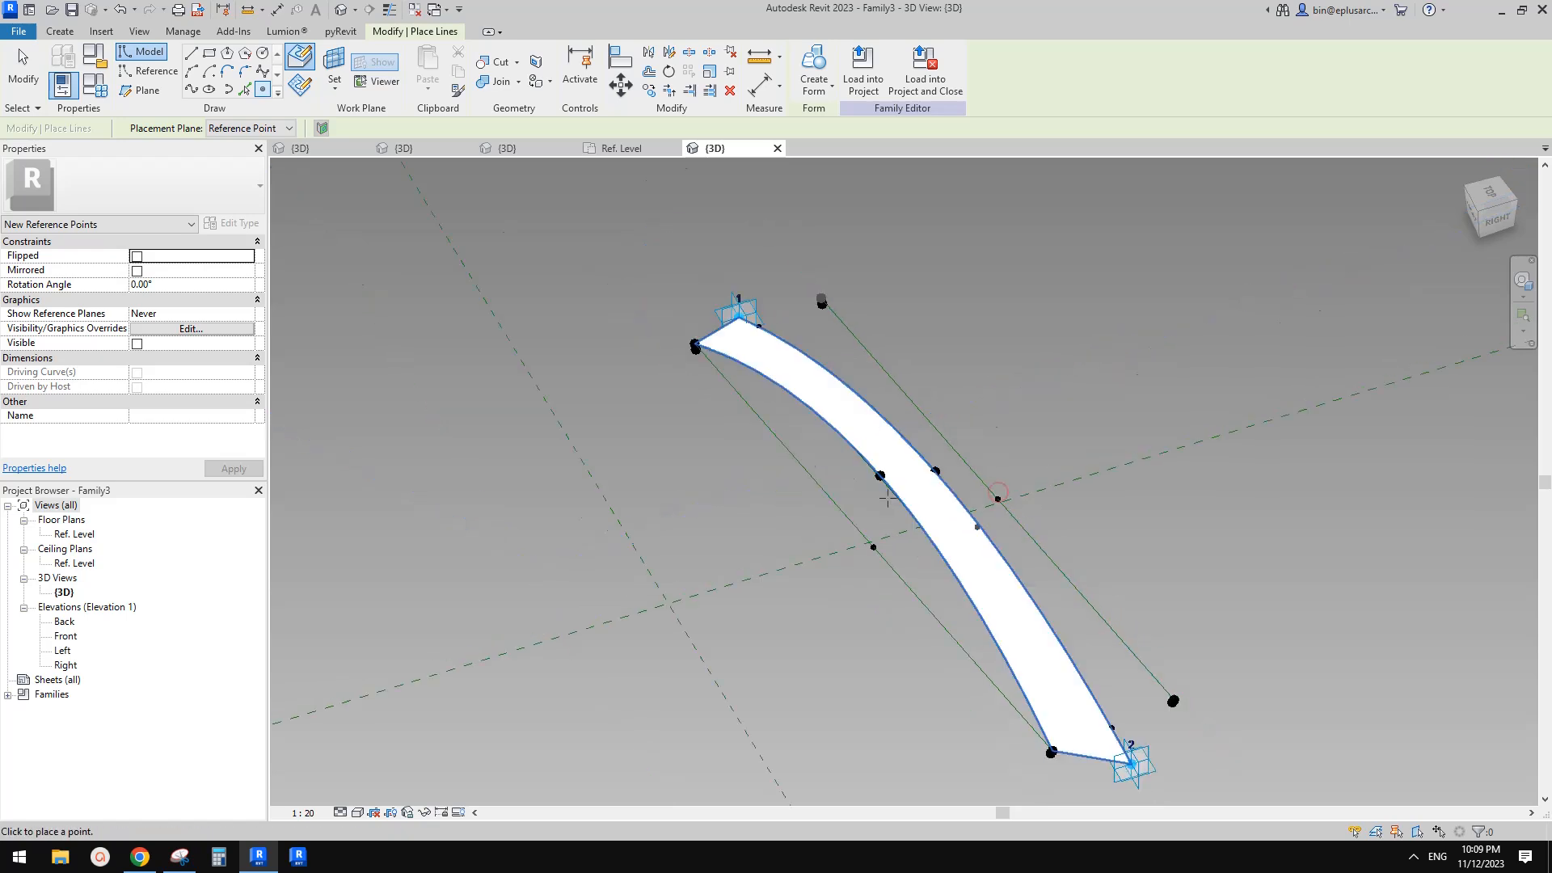
Place a reference point hosted on the midpoint point of that reference line
{"action": "left_click", "coordinate": [300, 86]}
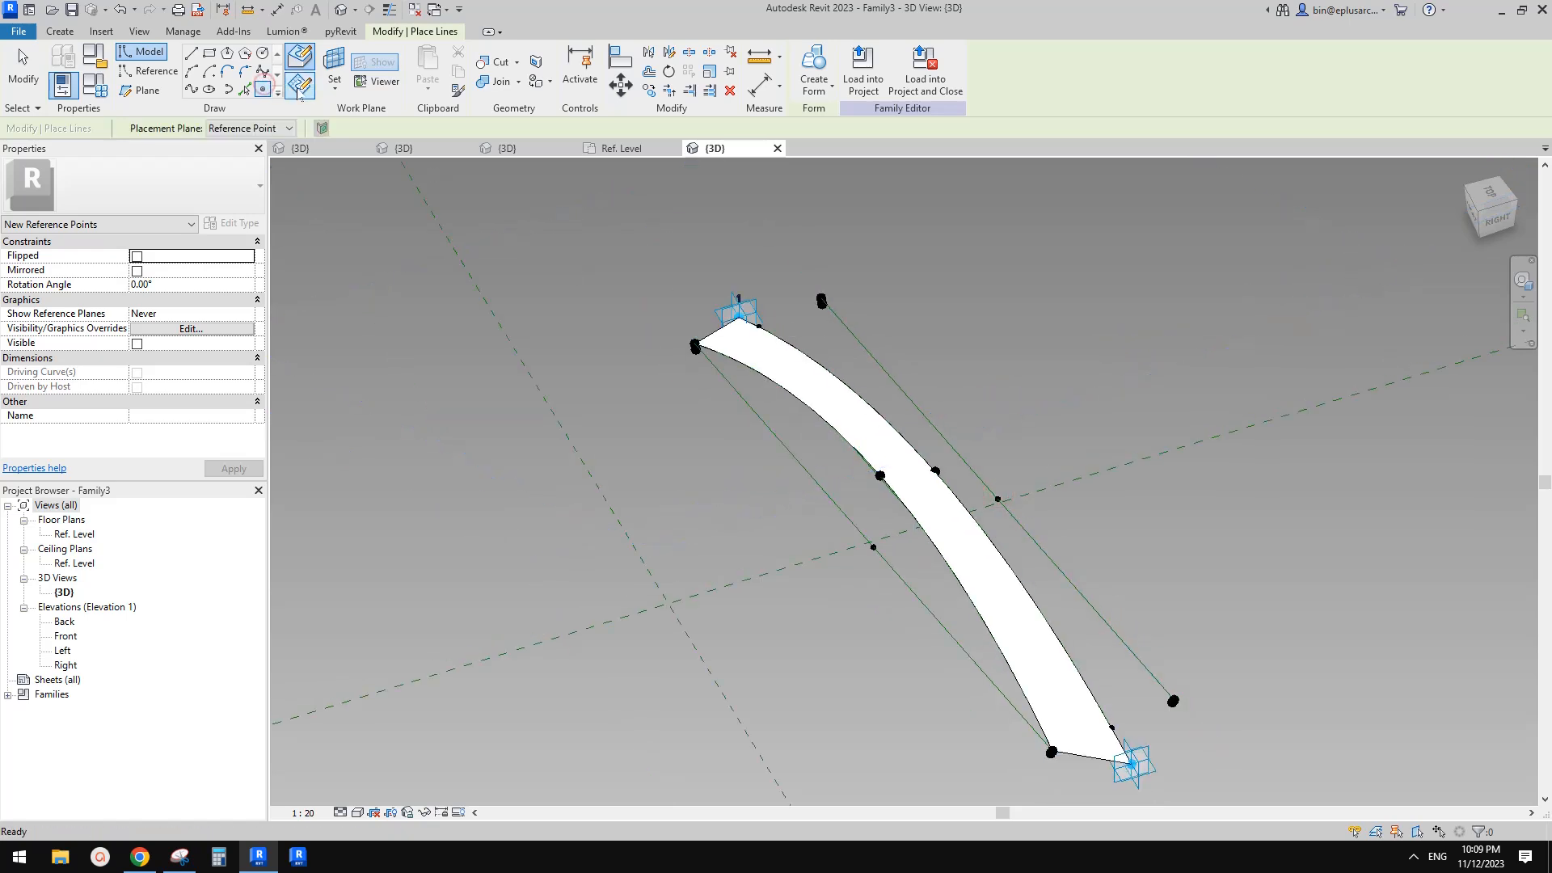
{"action": "key", "text": "Escape"}
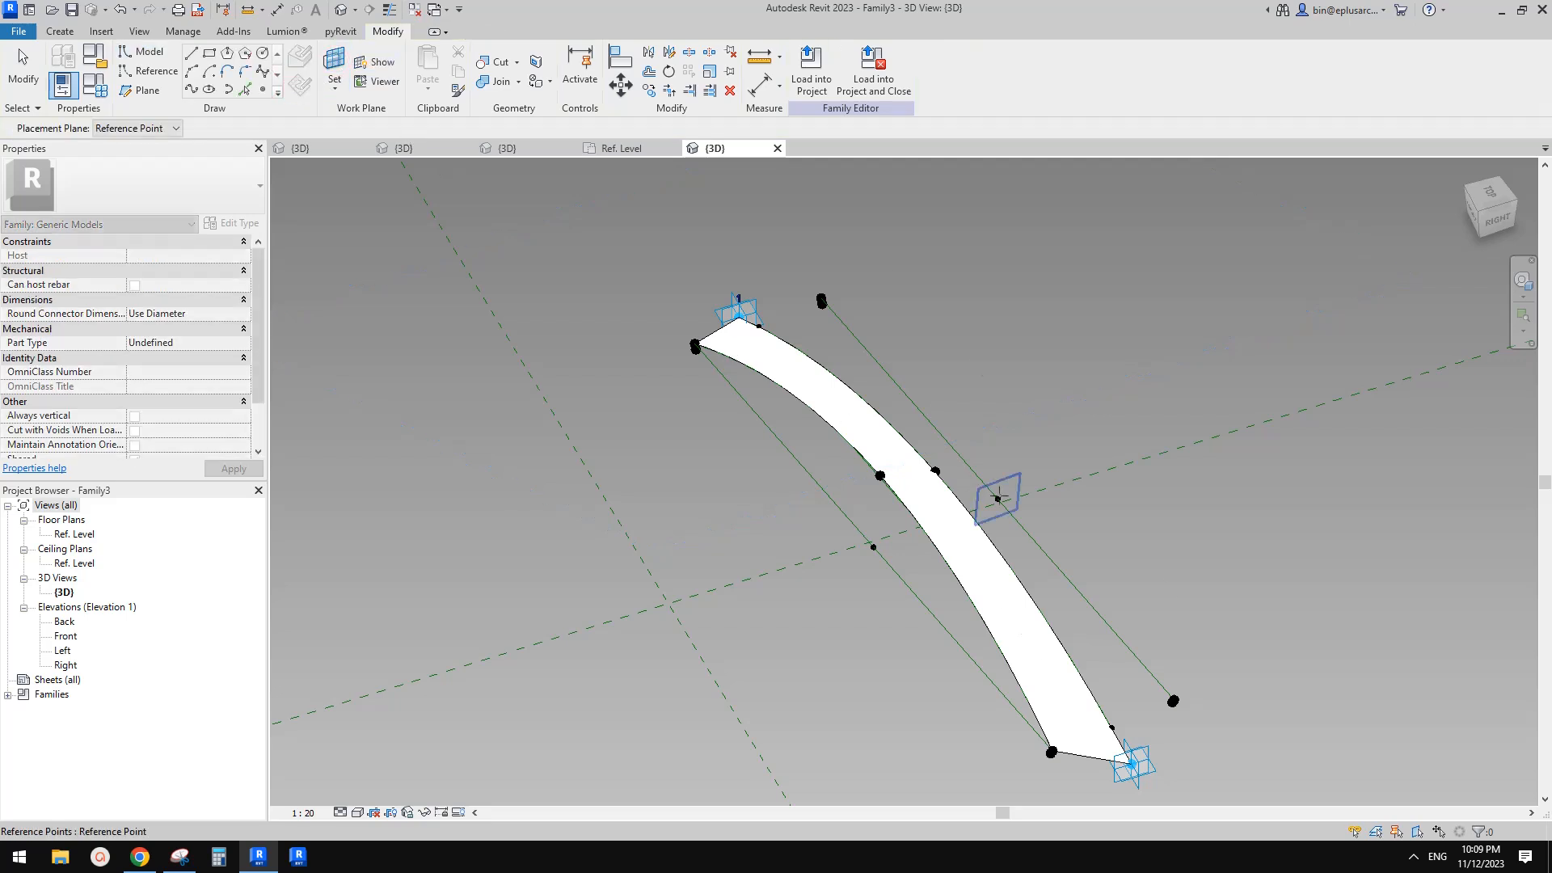
{"action": "key", "text": "Return"}
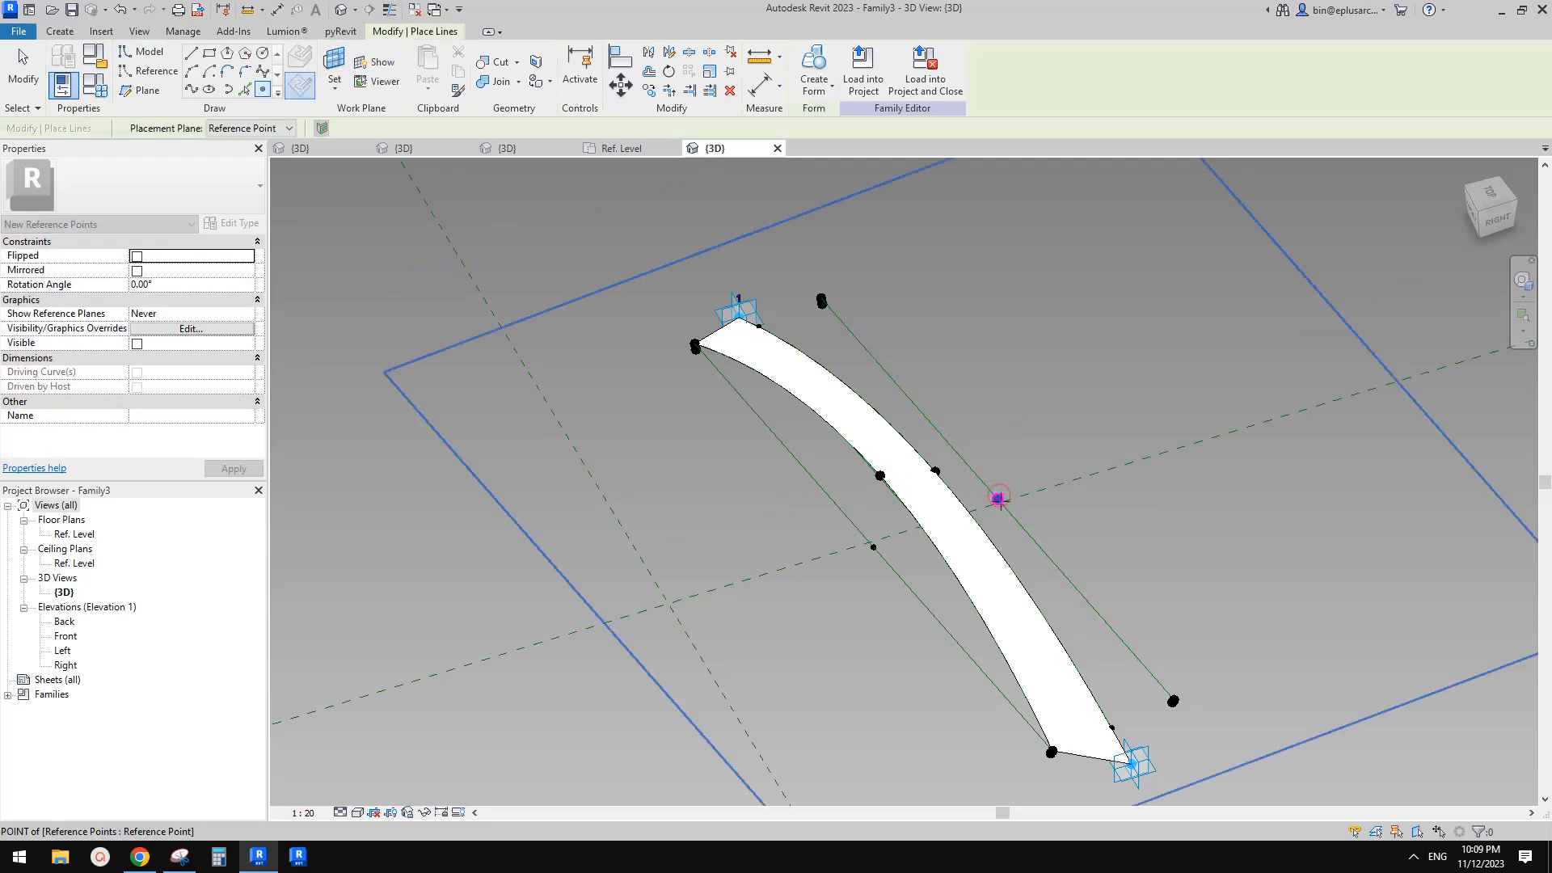
{"action": "left_click", "coordinate": [998, 499]}
{"action": "key", "text": "Return"}
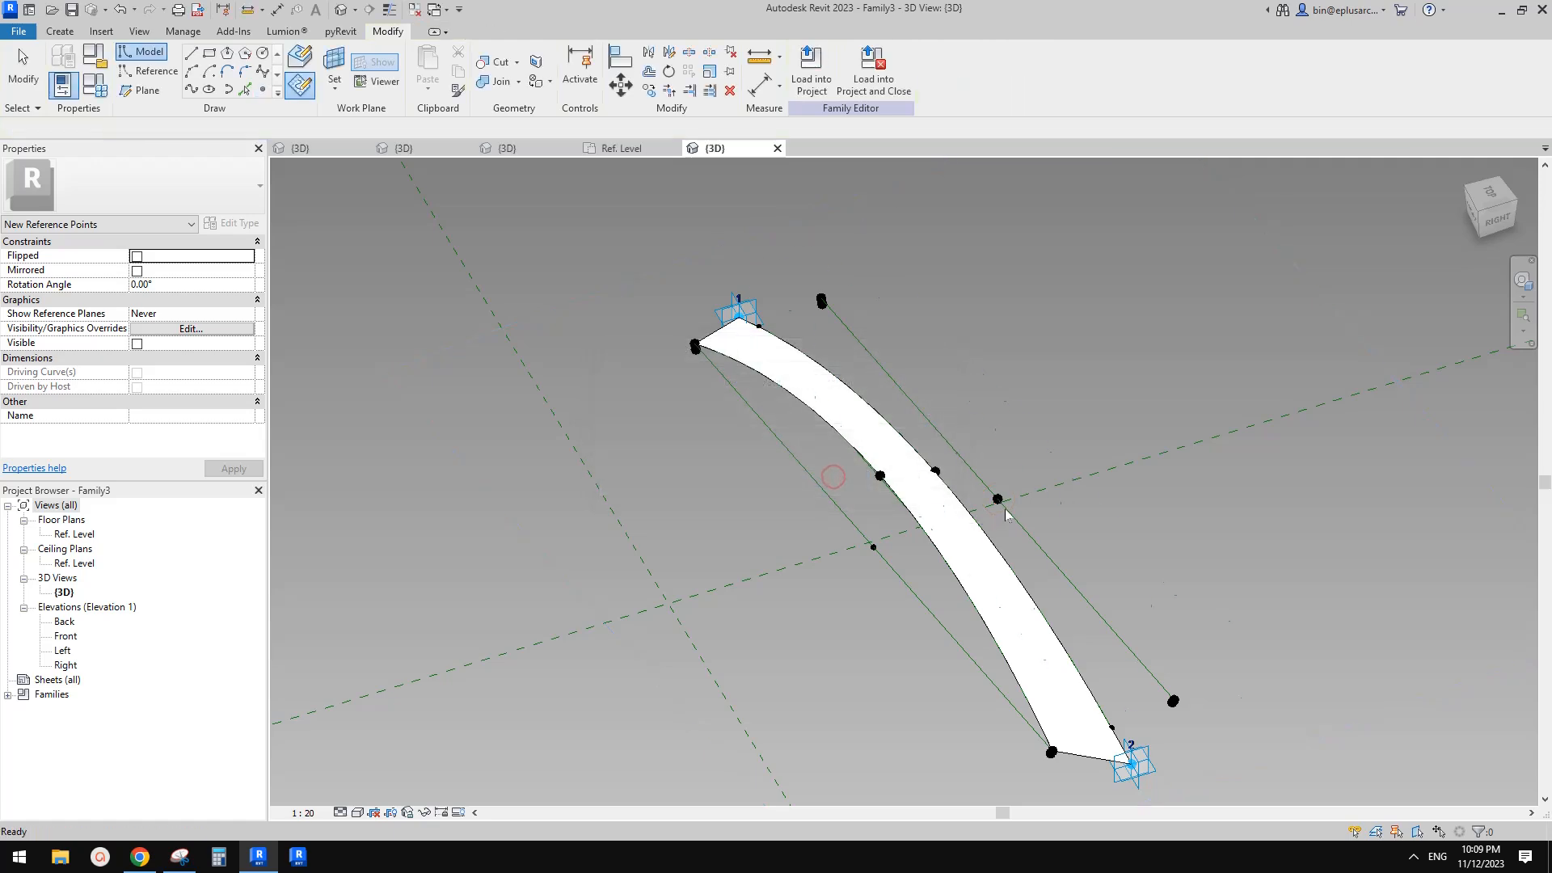
{"action": "key", "text": "Escape"}
{"action": "left_click", "coordinate": [996, 498]}
{"action": "left_click", "coordinate": [996, 498]}
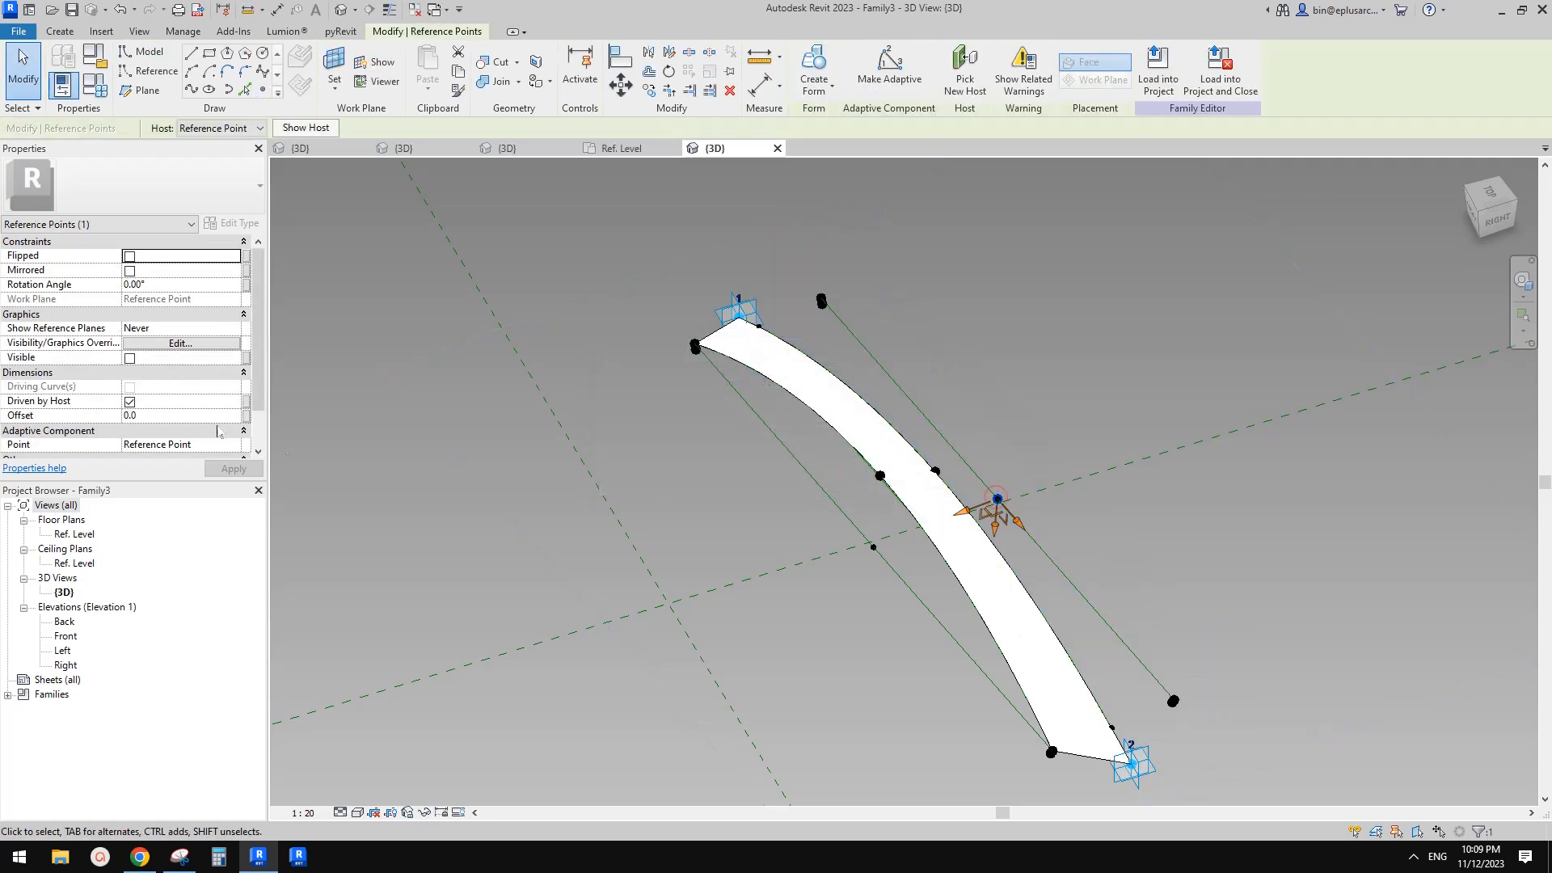
Associate that hosted point's Offset with the h1 family parameter
{"action": "left_click", "coordinate": [246, 415]}
{"action": "left_click", "coordinate": [376, 420]}
{"action": "left_click", "coordinate": [525, 624]}
{"action": "left_click", "coordinate": [1078, 411]}
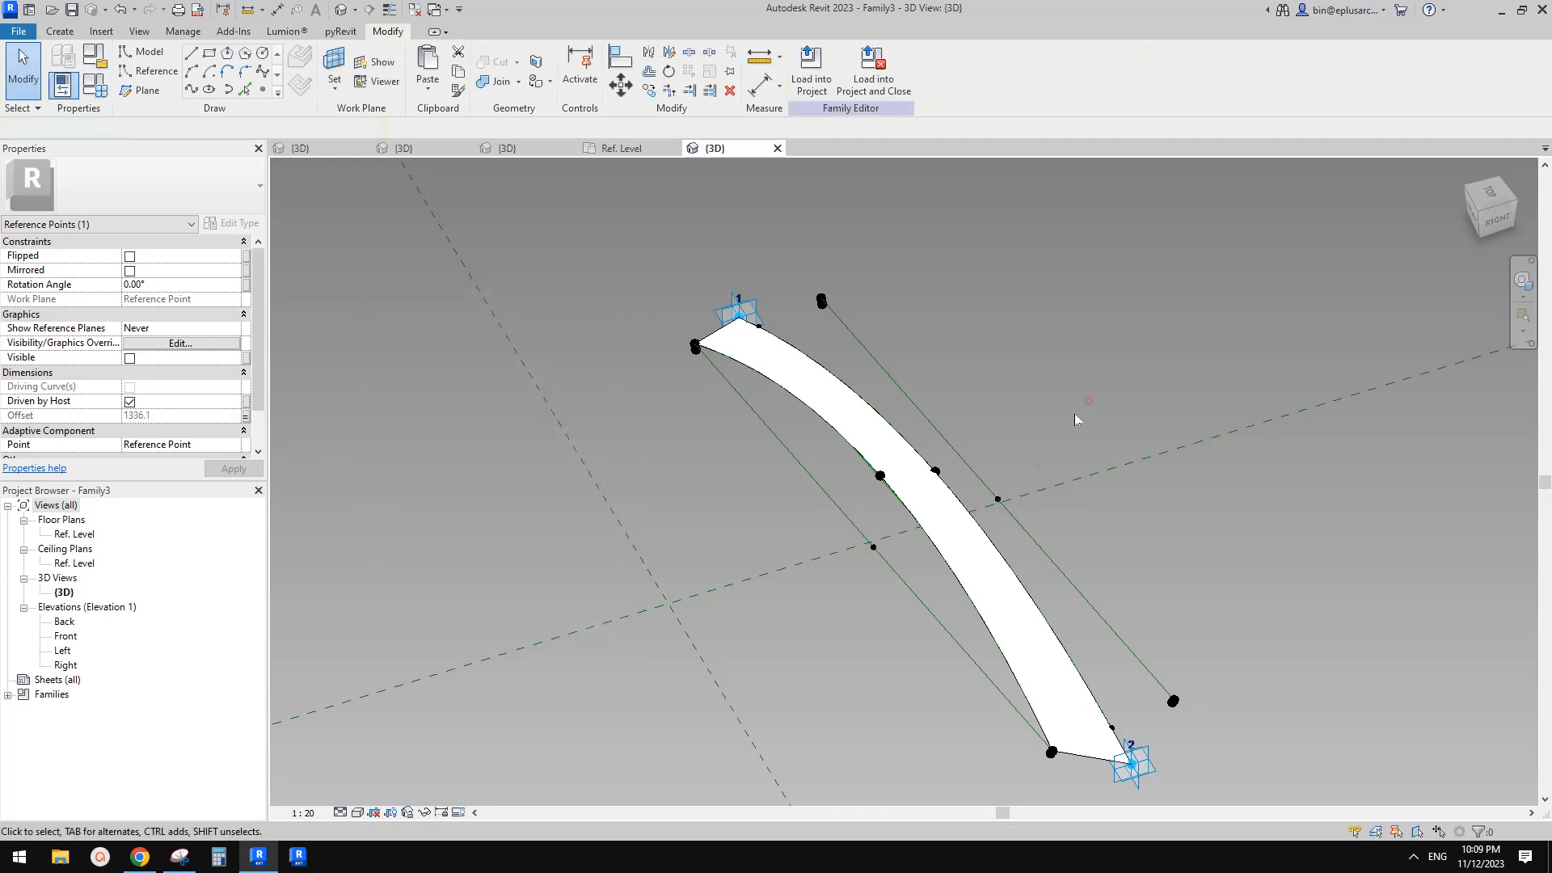
Draw a spline through the two new hosted end points and the offset midpoint point to form a second arc
{"action": "left_click", "coordinate": [998, 500]}
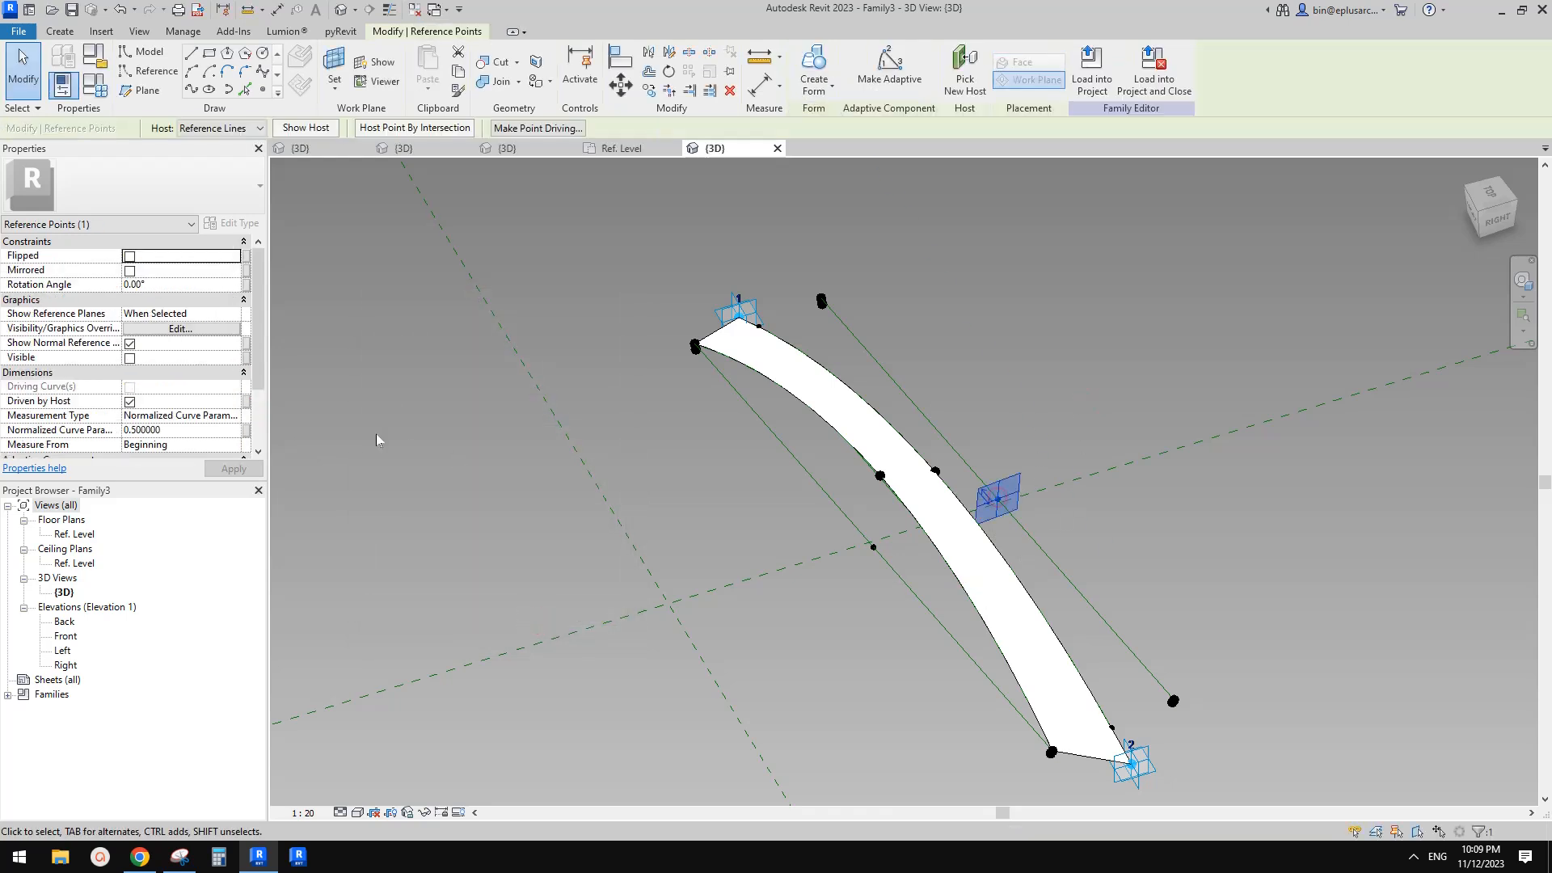
{"action": "left_click", "coordinate": [191, 287]}
{"action": "scroll", "coordinate": [974, 444], "scroll_direction": "down", "scroll_amount": 2}
{"action": "middle_click_drag", "start_coordinate": [1020, 472], "coordinate": [979, 425], "text": "shift"}
{"action": "left_click", "coordinate": [979, 425]}
{"action": "scroll", "coordinate": [901, 372], "scroll_direction": "up", "scroll_amount": 2}
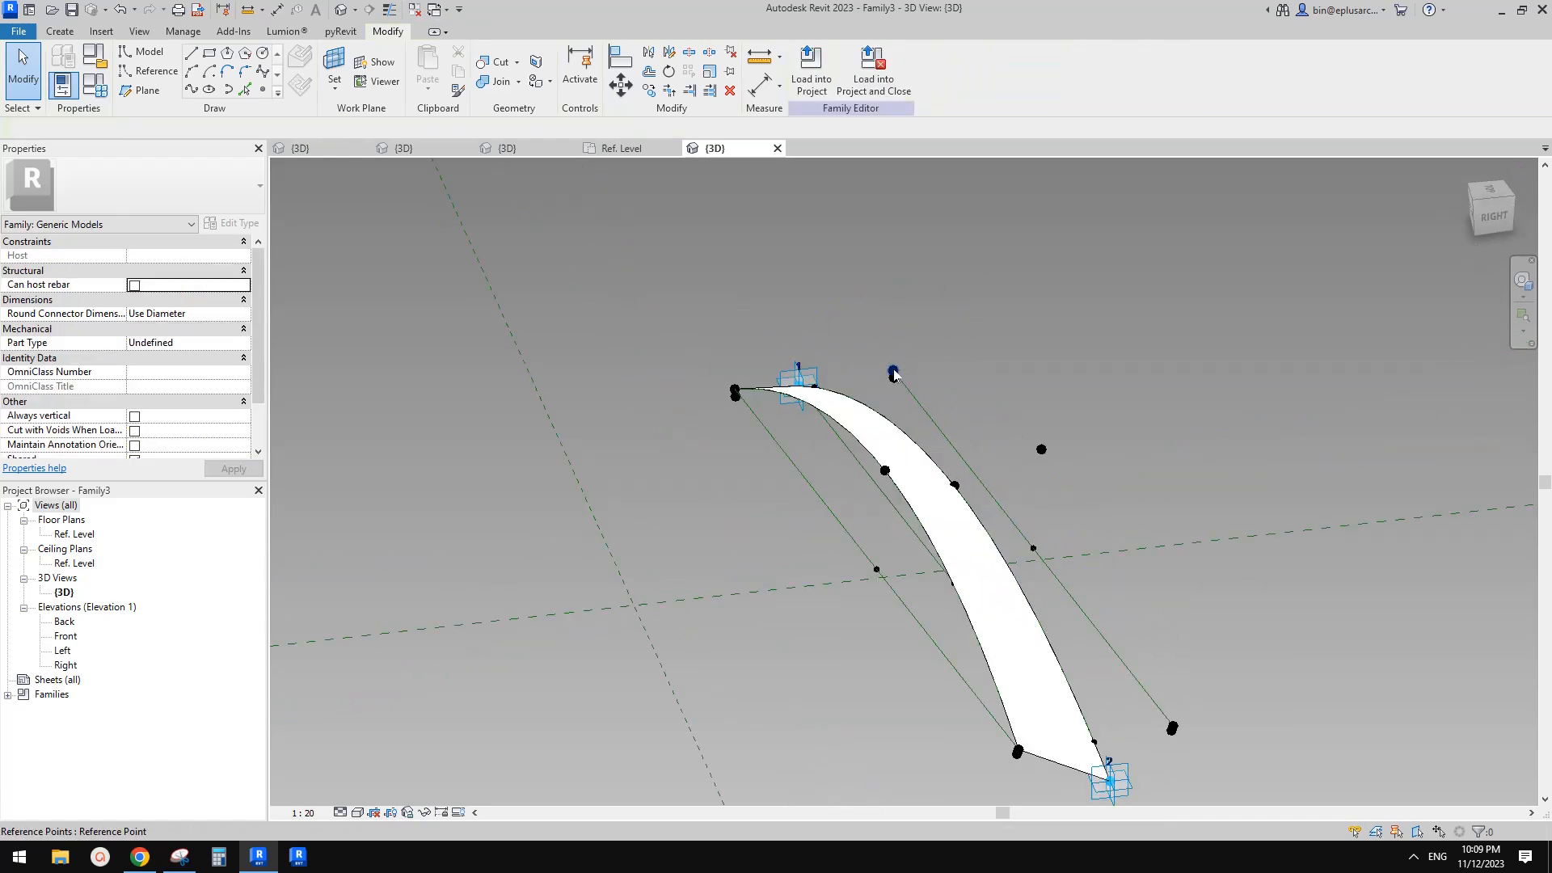
{"action": "left_click", "coordinate": [894, 373]}
{"action": "left_click", "coordinate": [1172, 727], "text": "ctrl"}
{"action": "left_click", "coordinate": [1174, 728], "text": "ctrl"}
{"action": "left_click", "coordinate": [192, 90]}
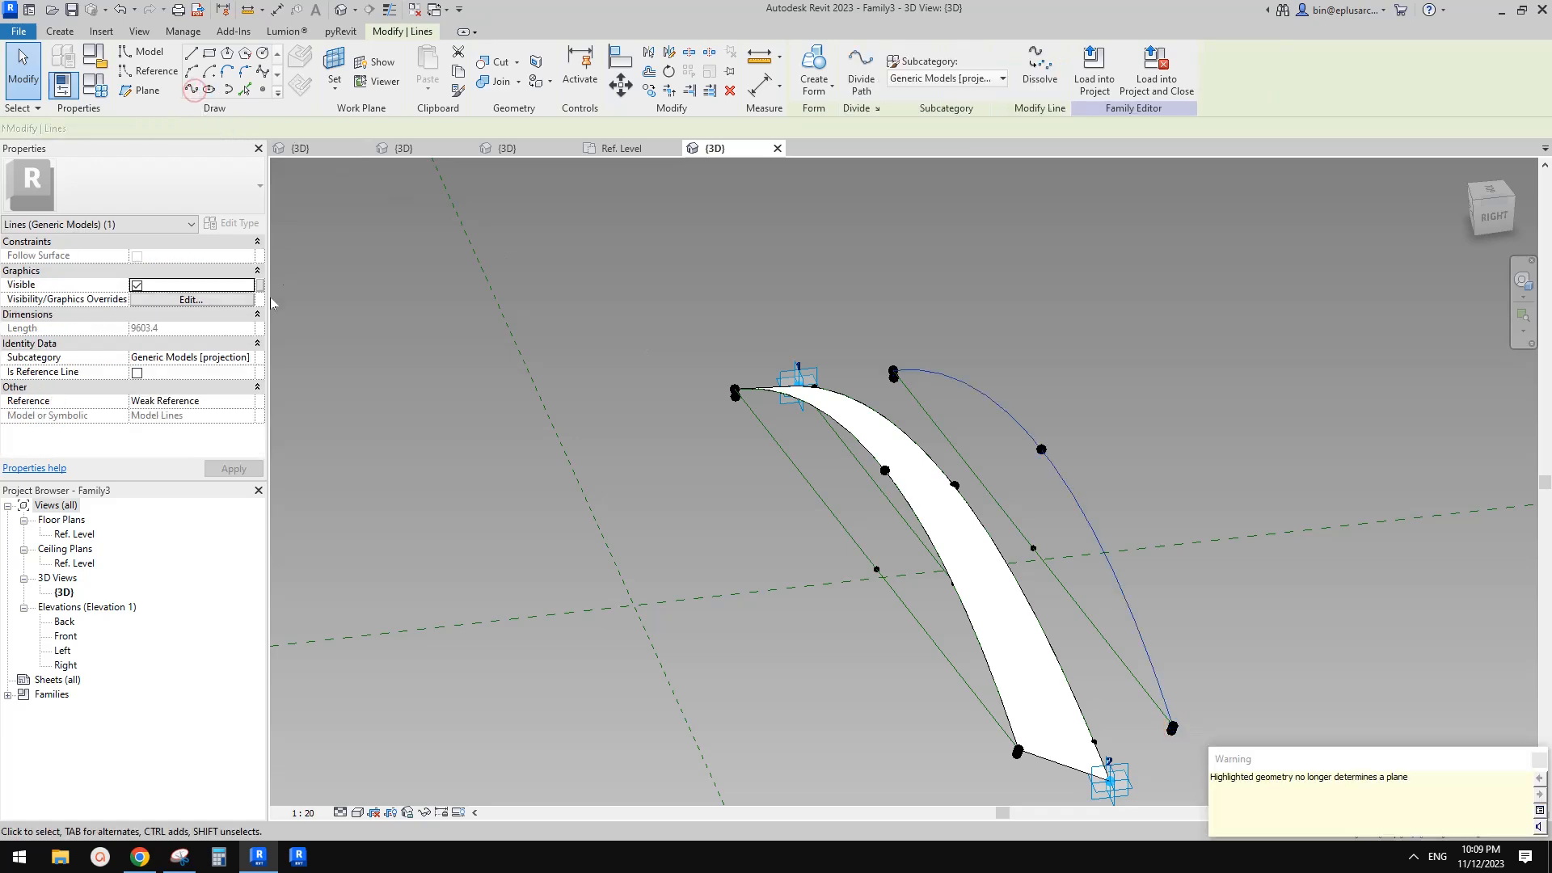
Make the new arc a reference line
{"action": "left_click", "coordinate": [138, 373]}
{"action": "middle_click_drag", "start_coordinate": [849, 450], "coordinate": [1056, 457], "text": "shift"}
{"action": "key", "text": "Escape"}
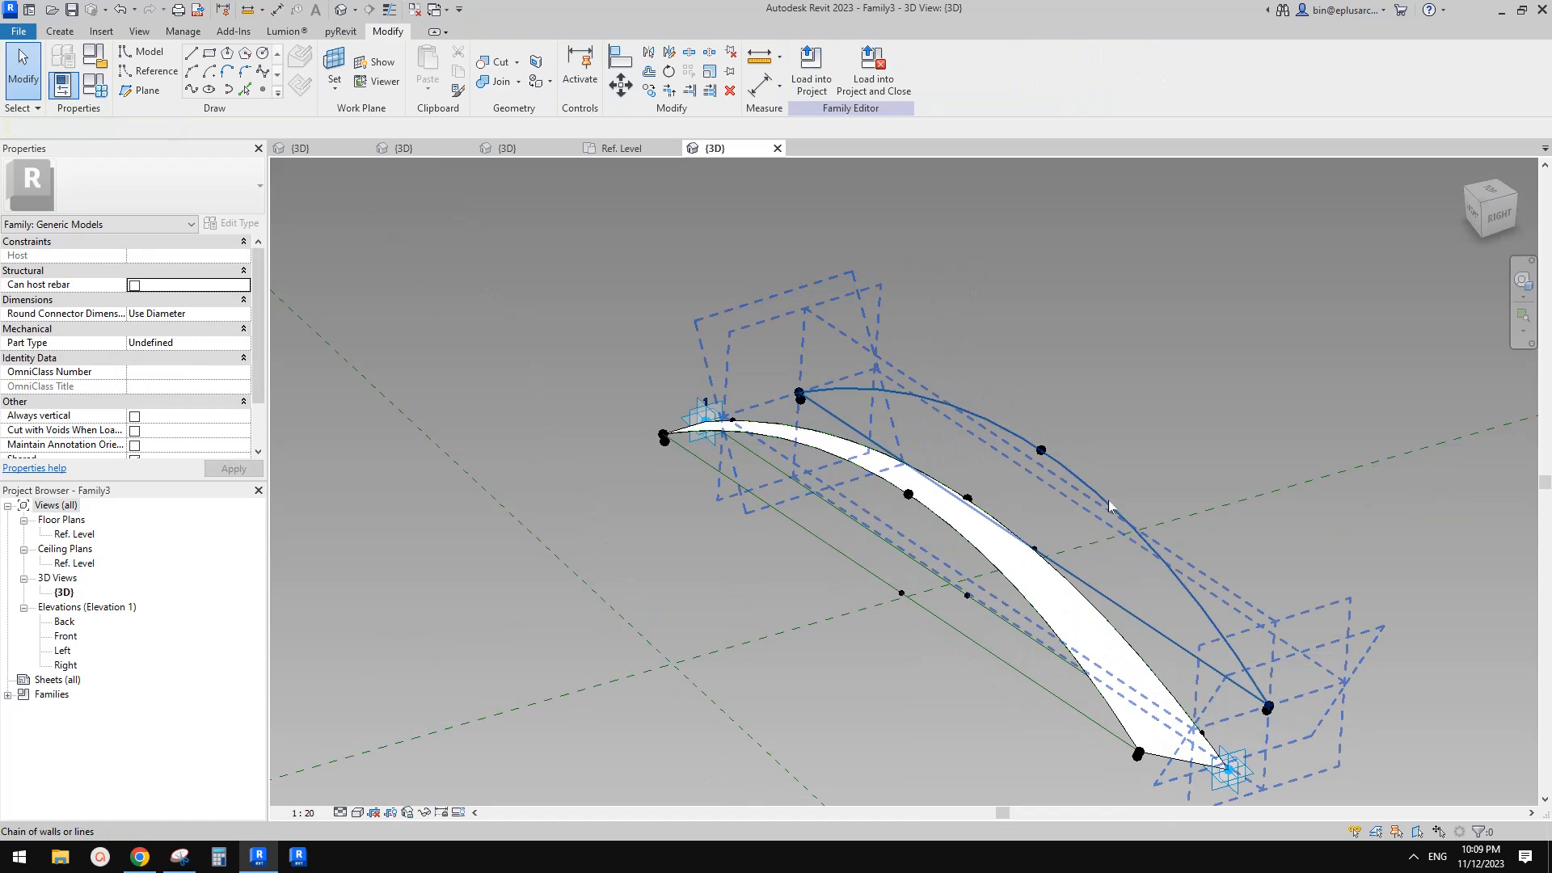
Select both arc reference lines and create a form between them
{"action": "left_click", "coordinate": [1107, 502]}
{"action": "middle_click_drag", "start_coordinate": [1107, 502], "coordinate": [968, 483], "text": "shift"}
{"action": "key", "text": "Tab"}
{"action": "key", "text": "Tab"}
{"action": "left_click", "coordinate": [951, 486], "text": "ctrl"}
{"action": "middle_click_drag", "start_coordinate": [951, 487], "coordinate": [1079, 530], "text": "shift"}
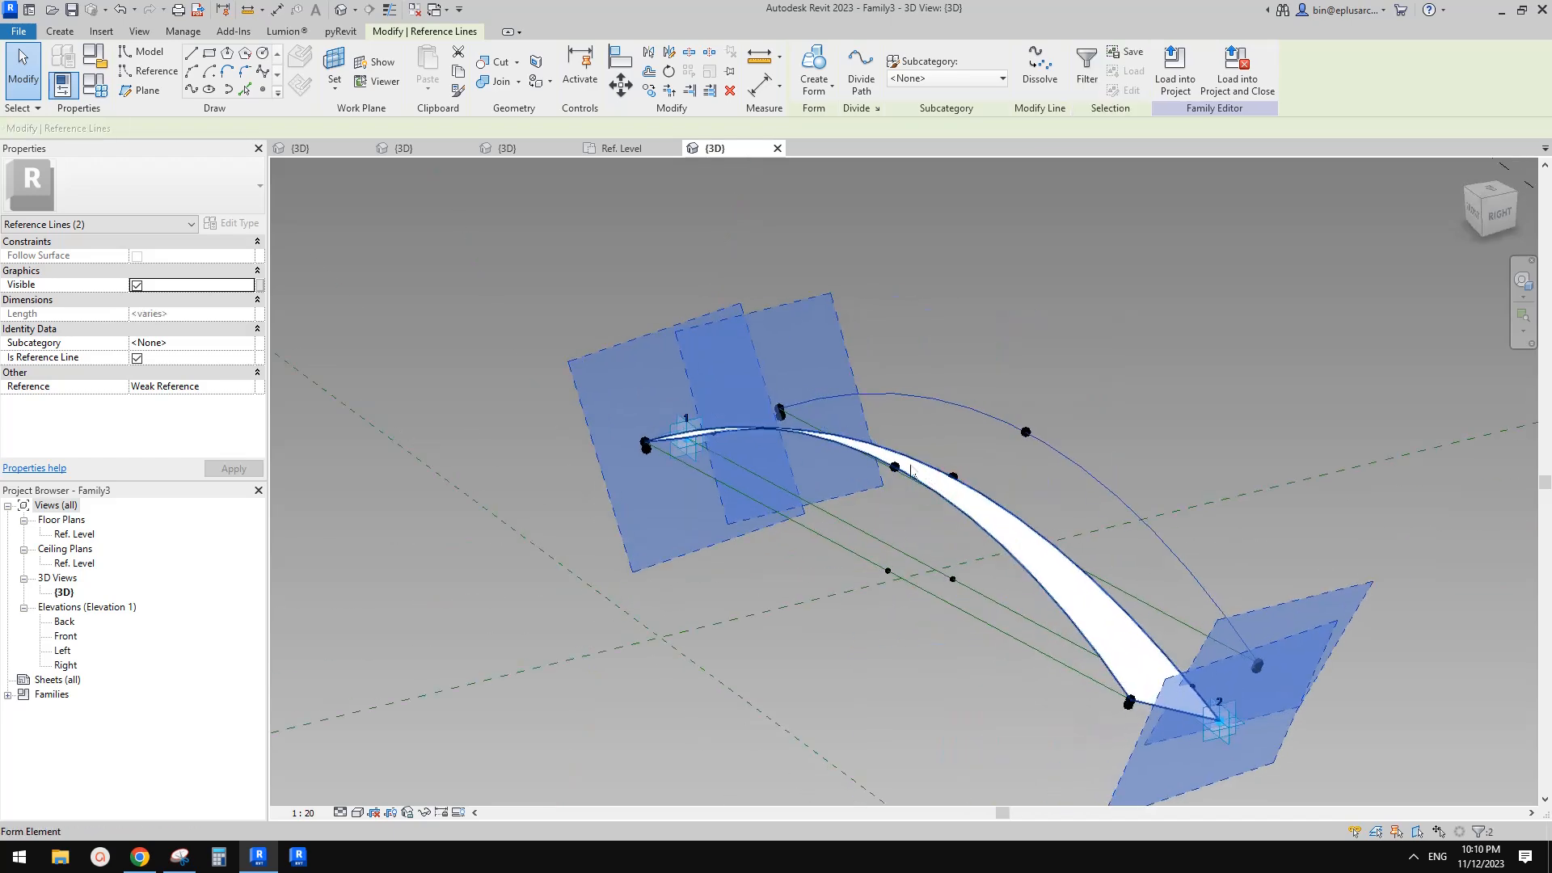
{"action": "left_click", "coordinate": [813, 73]}
{"action": "left_click", "coordinate": [1023, 259]}
{"action": "middle_click_drag", "start_coordinate": [1152, 353], "coordinate": [1118, 374], "text": "shift"}
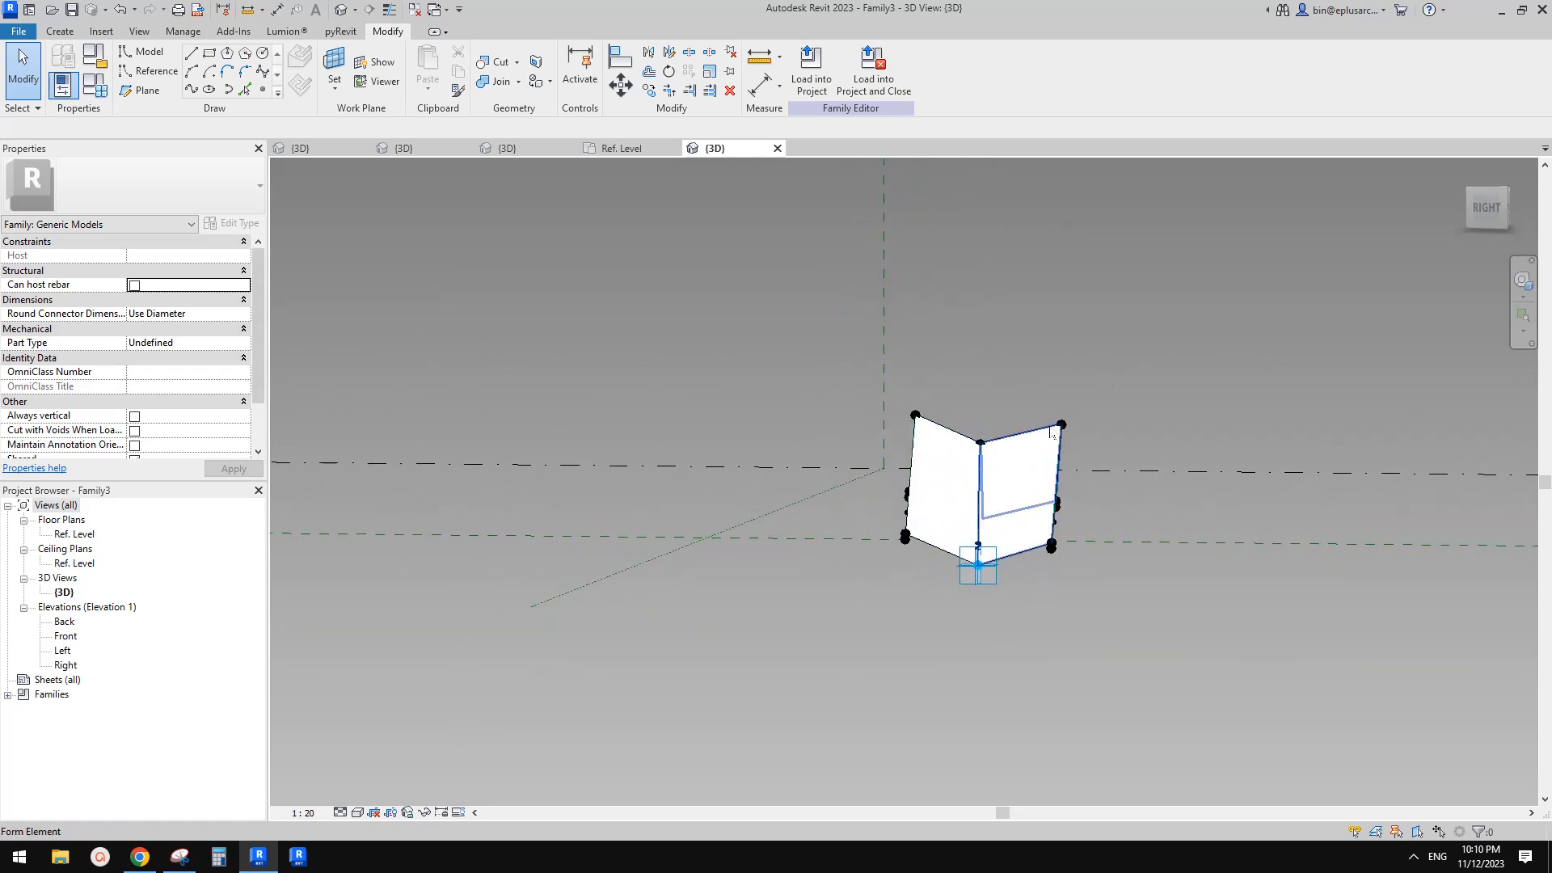
Inspect the new form and its adaptive points from several angles, including the top view
{"action": "middle_click_drag", "start_coordinate": [1066, 458], "coordinate": [1055, 596], "text": "shift"}
{"action": "left_click", "coordinate": [1007, 628]}
{"action": "scroll", "coordinate": [1009, 625], "scroll_direction": "down", "scroll_amount": 2}
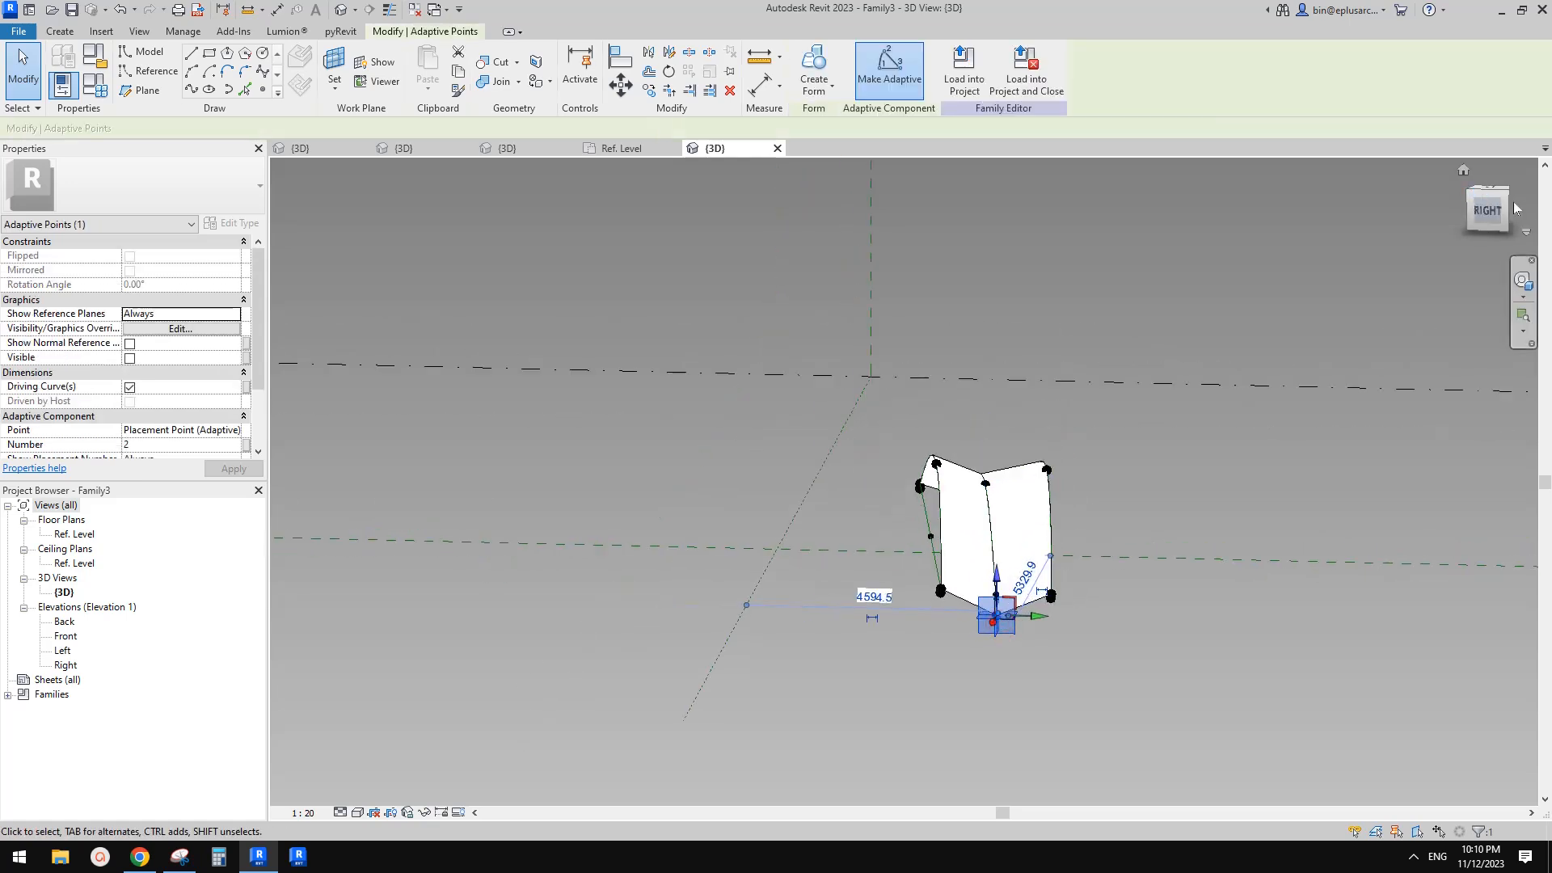
{"action": "middle_click_drag", "start_coordinate": [1103, 409], "coordinate": [1010, 440], "text": "shift"}
{"action": "left_click", "coordinate": [1426, 191]}
{"action": "left_click", "coordinate": [1486, 193]}
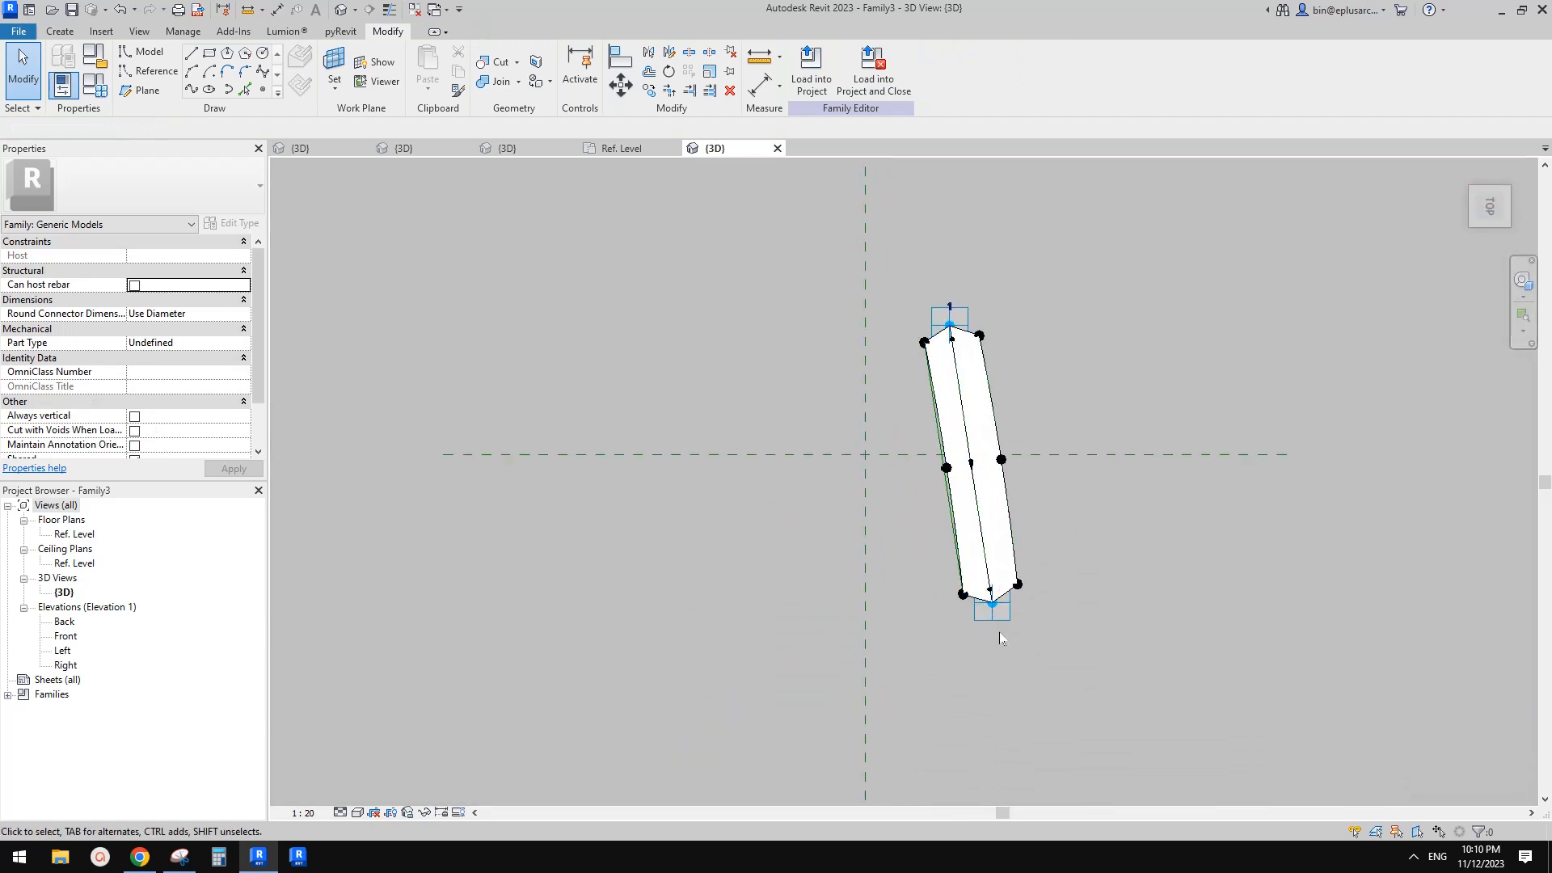
{"action": "left_click", "coordinate": [992, 618]}
{"action": "left_click_drag", "start_coordinate": [1030, 605], "coordinate": [987, 609]}
{"action": "middle_click_drag", "start_coordinate": [1008, 404], "coordinate": [988, 619], "text": "shift"}
{"action": "key", "text": "Escape"}
{"action": "scroll", "coordinate": [929, 421], "scroll_direction": "up", "scroll_amount": 2}
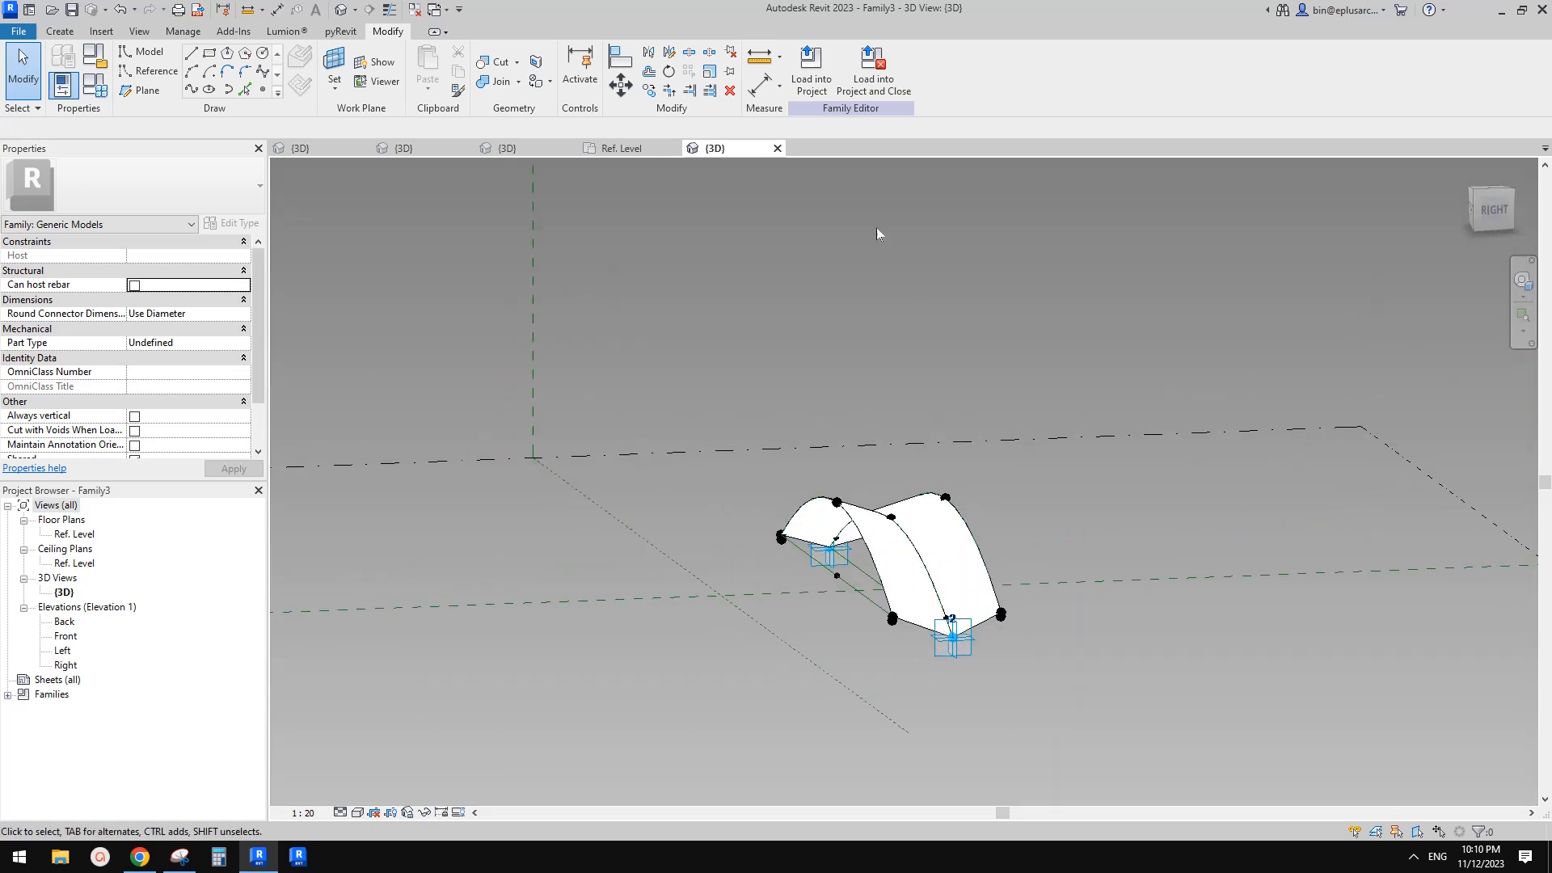
Load the family into Family2 only, not into Project1
{"action": "left_click", "coordinate": [802, 93]}
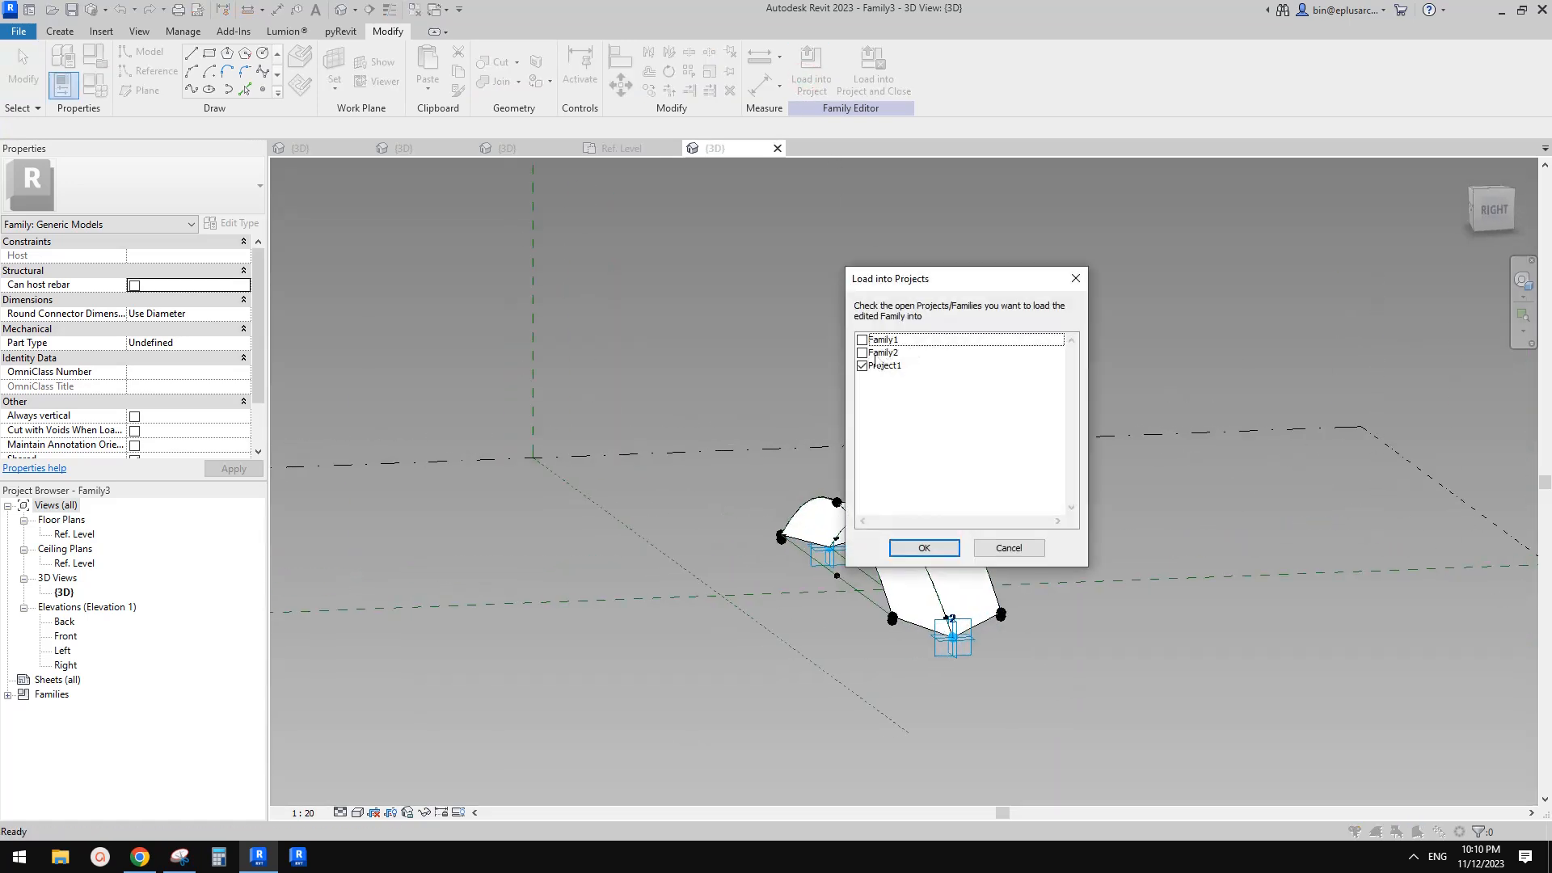
{"action": "left_click", "coordinate": [879, 356]}
{"action": "left_click", "coordinate": [863, 367]}
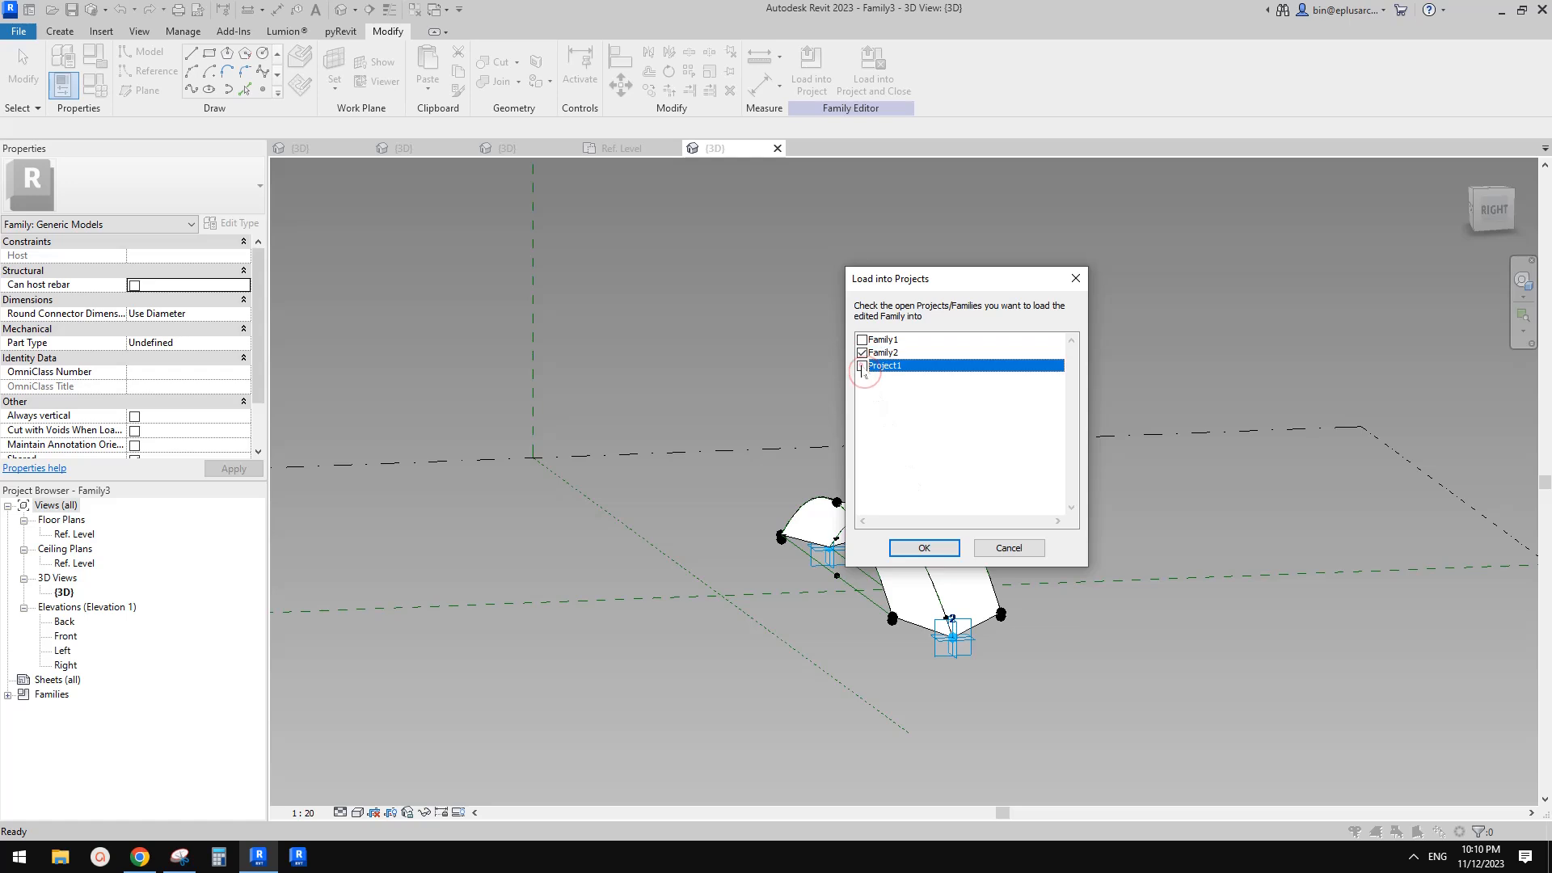
{"action": "left_click", "coordinate": [924, 549]}
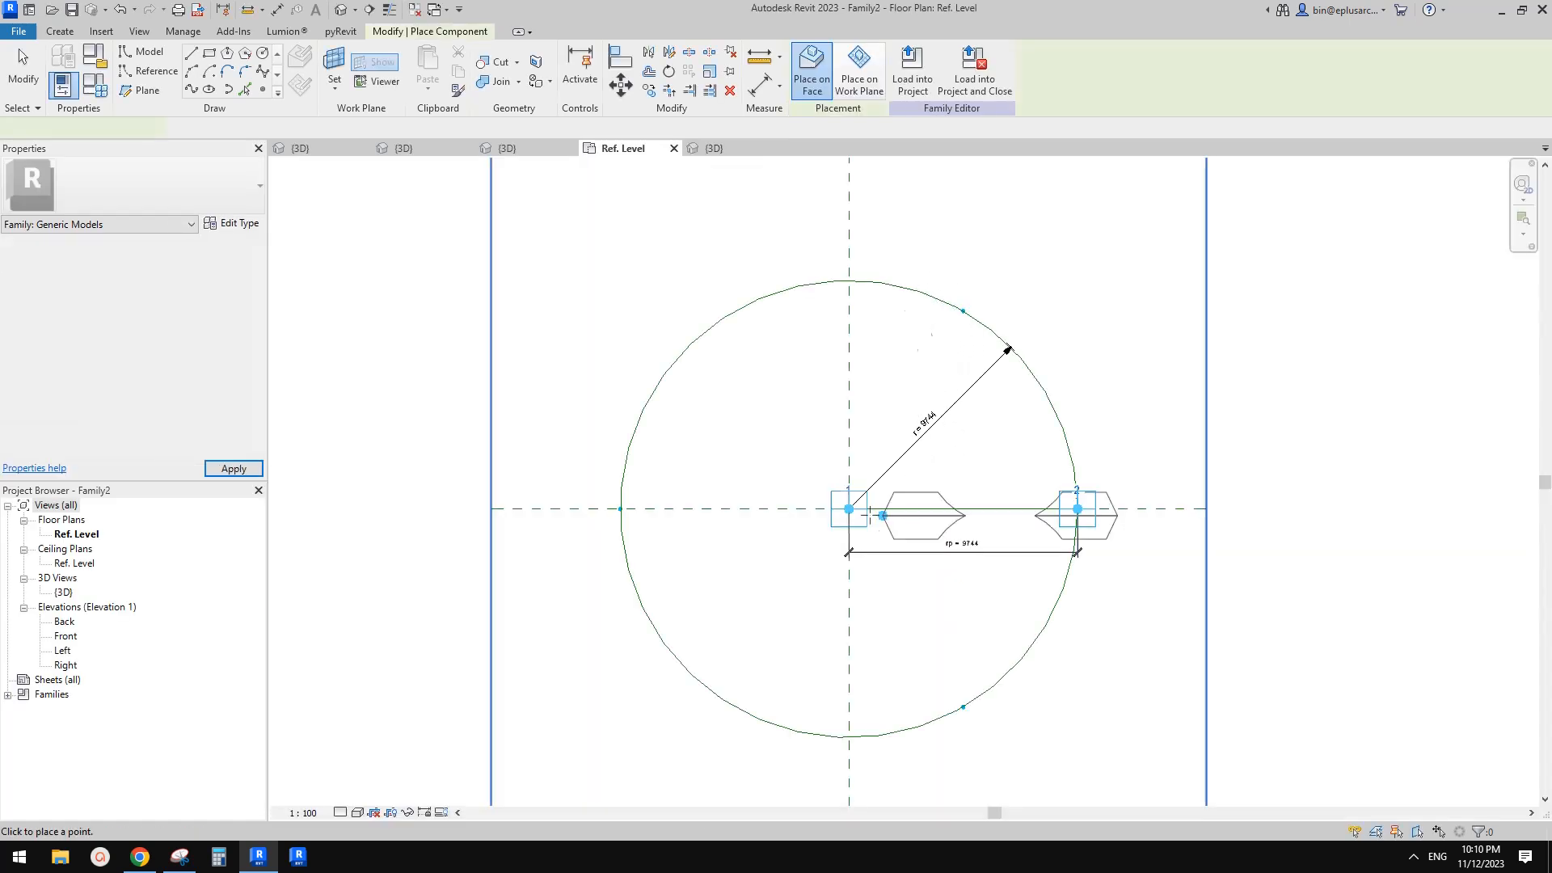
Place the component from the circle's centre point to a point on the circle's divided path
{"action": "middle_click_drag", "start_coordinate": [925, 493], "coordinate": [995, 436]}
{"action": "left_click", "coordinate": [918, 452]}
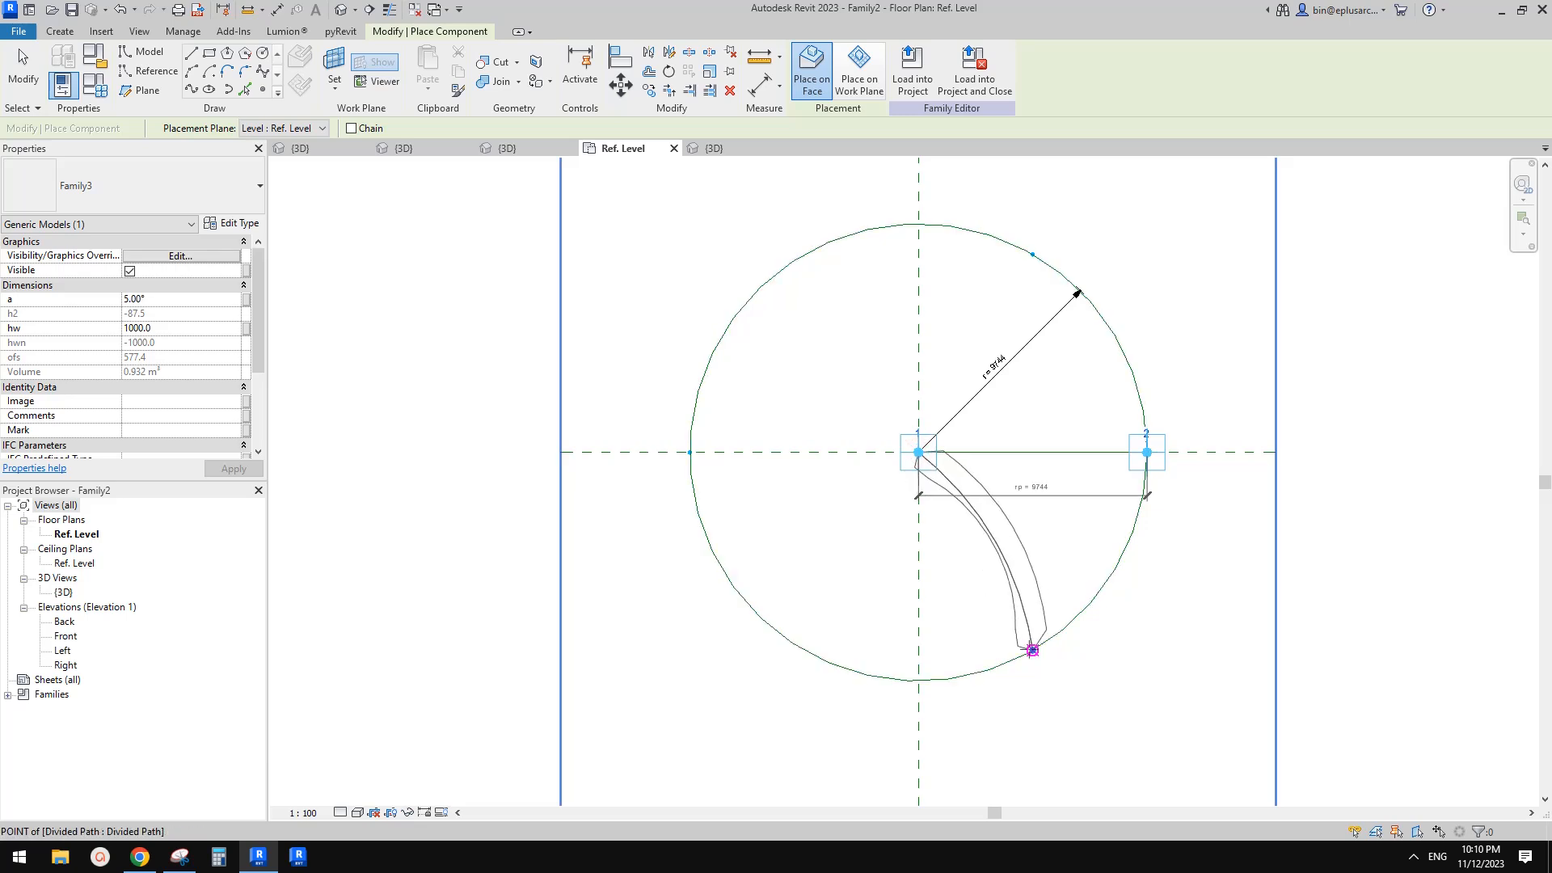
{"action": "left_click", "coordinate": [1033, 650]}
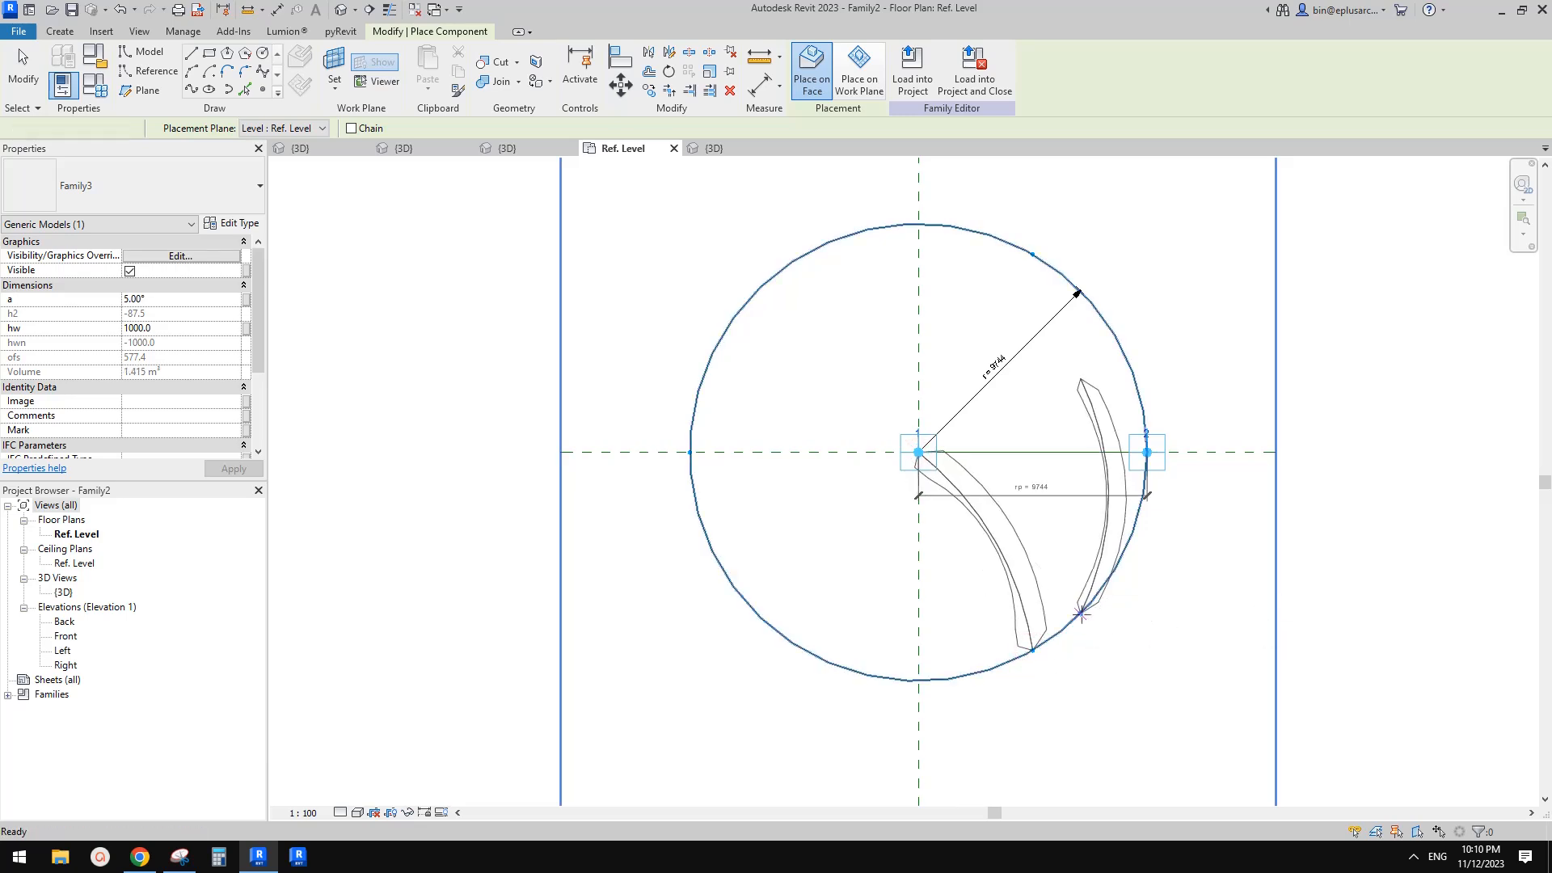
Enable Always vertical in Family3 and reload it into Family2
{"action": "left_click", "coordinate": [341, 10]}
{"action": "middle_click_drag", "start_coordinate": [868, 264], "coordinate": [837, 156], "text": "shift"}
{"action": "left_click", "coordinate": [905, 524]}
{"action": "left_click", "coordinate": [810, 81]}
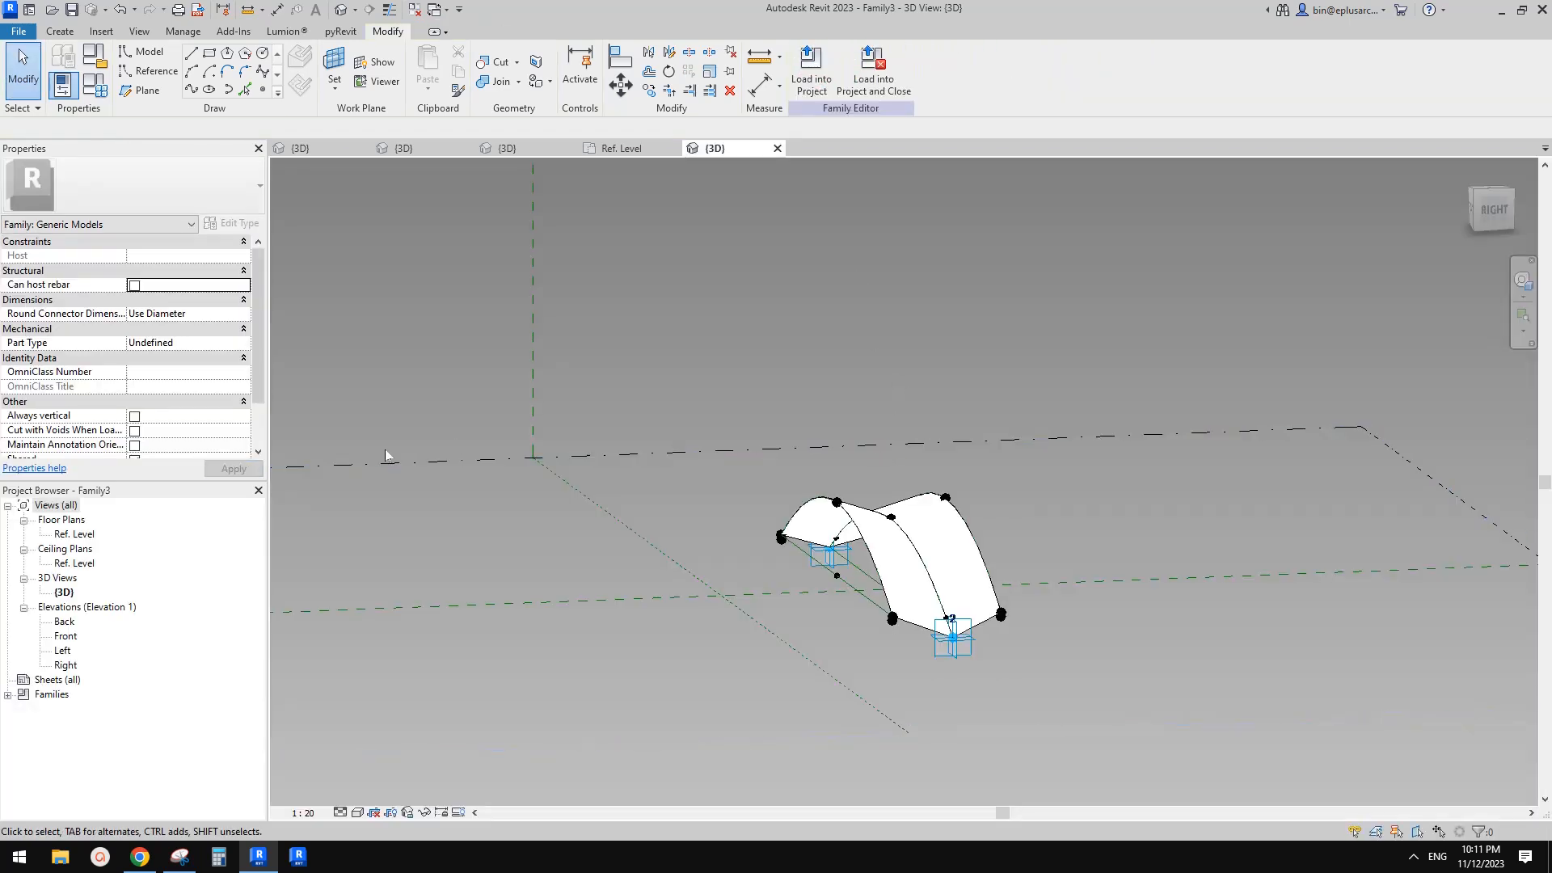
{"action": "left_click", "coordinate": [135, 417]}
{"action": "left_click", "coordinate": [811, 72]}
{"action": "left_click", "coordinate": [927, 548]}
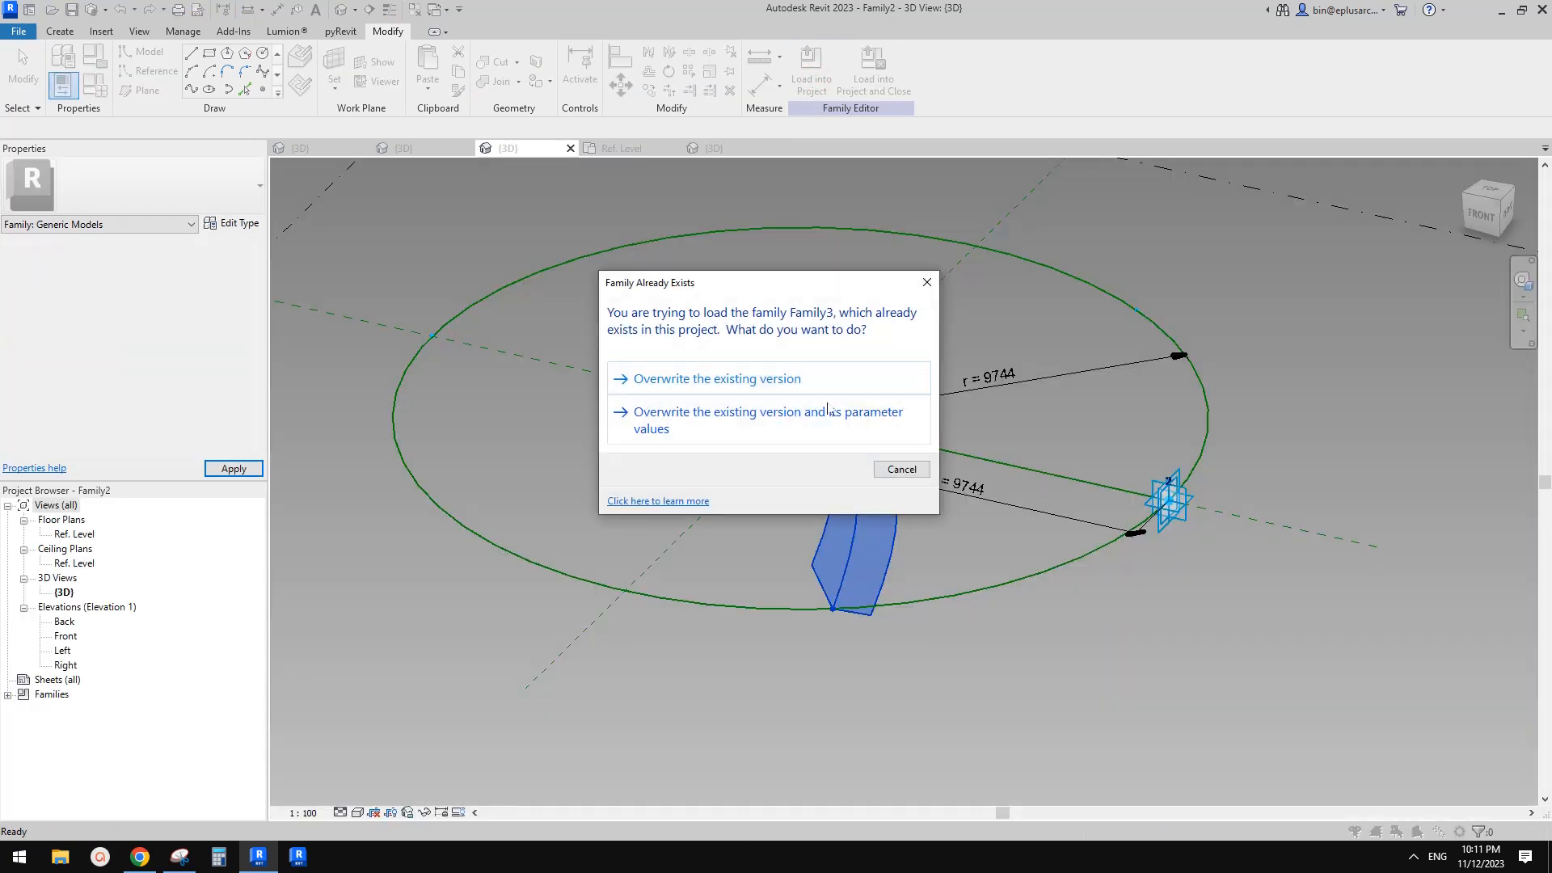
{"action": "left_click", "coordinate": [712, 399]}
Inspect the reloaded component in 3D and open the Ref. Level plan view
{"action": "mouse_move", "coordinate": [1286, 371]}
{"action": "middle_mouse_down", "text": "shift"}
{"action": "mouse_move", "coordinate": [1036, 482]}
{"action": "mouse_move", "coordinate": [1231, 519]}
{"action": "middle_mouse_up", "text": "shift"}
{"action": "scroll", "coordinate": [1067, 372], "scroll_direction": "up", "scroll_amount": 1}
{"action": "middle_click_drag", "start_coordinate": [1055, 355], "coordinate": [1006, 356], "text": "shift"}
{"action": "left_click", "coordinate": [1123, 337]}
{"action": "left_click_drag", "start_coordinate": [1140, 327], "coordinate": [1069, 338]}
{"action": "left_click", "coordinate": [1350, 501]}
{"action": "scroll", "coordinate": [1358, 506], "scroll_direction": "down", "scroll_amount": 1}
{"action": "middle_click_drag", "start_coordinate": [1051, 416], "coordinate": [970, 450], "text": "shift"}
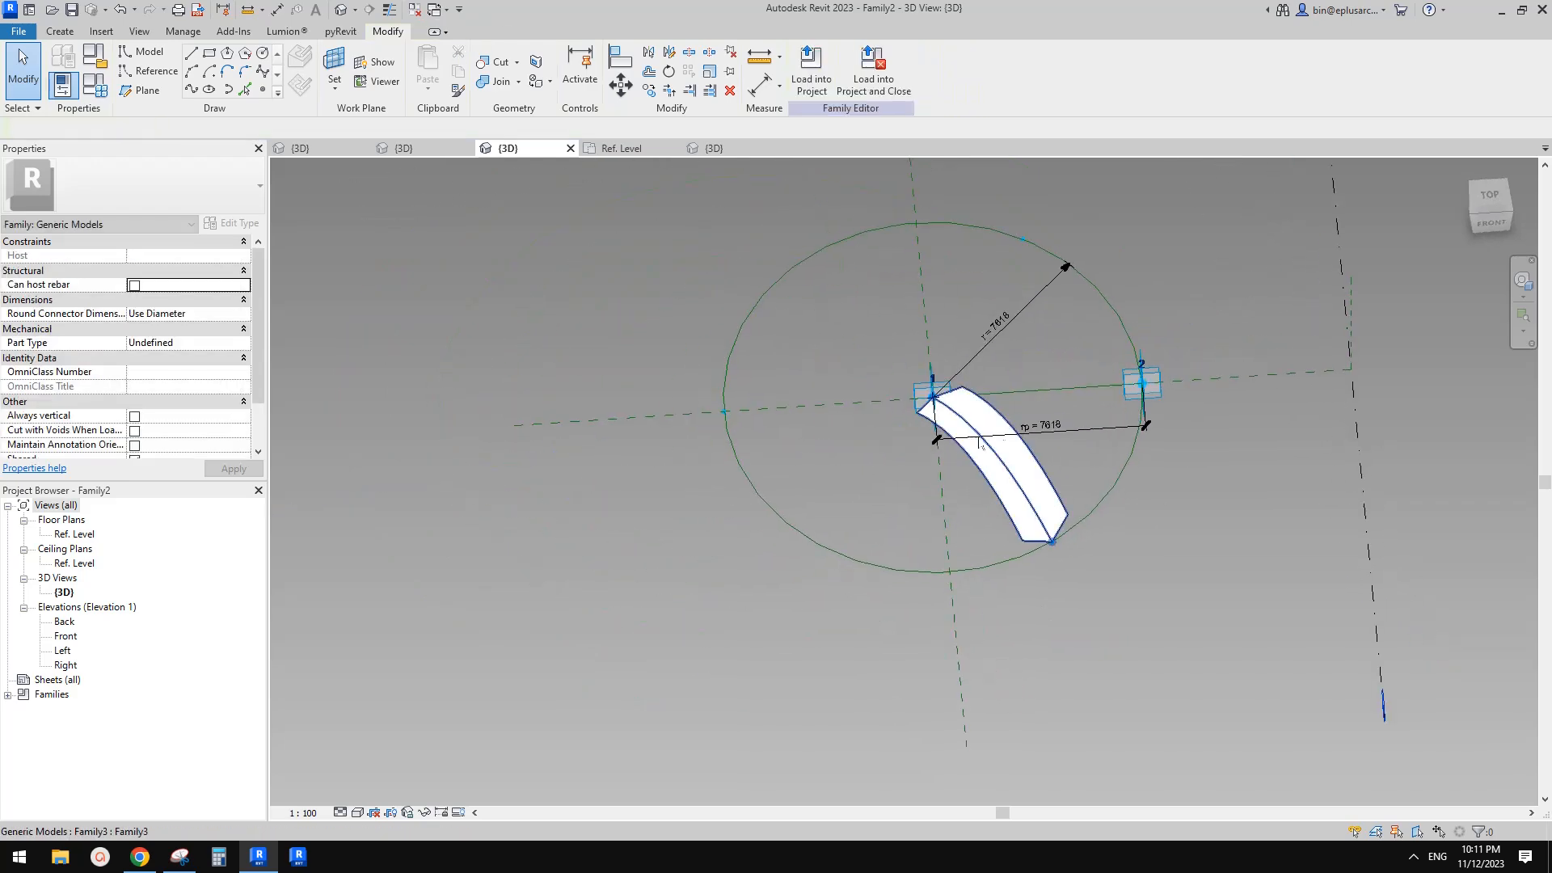
{"action": "scroll", "coordinate": [993, 412], "scroll_direction": "up", "scroll_amount": 1}
{"action": "double_click", "coordinate": [78, 534]}
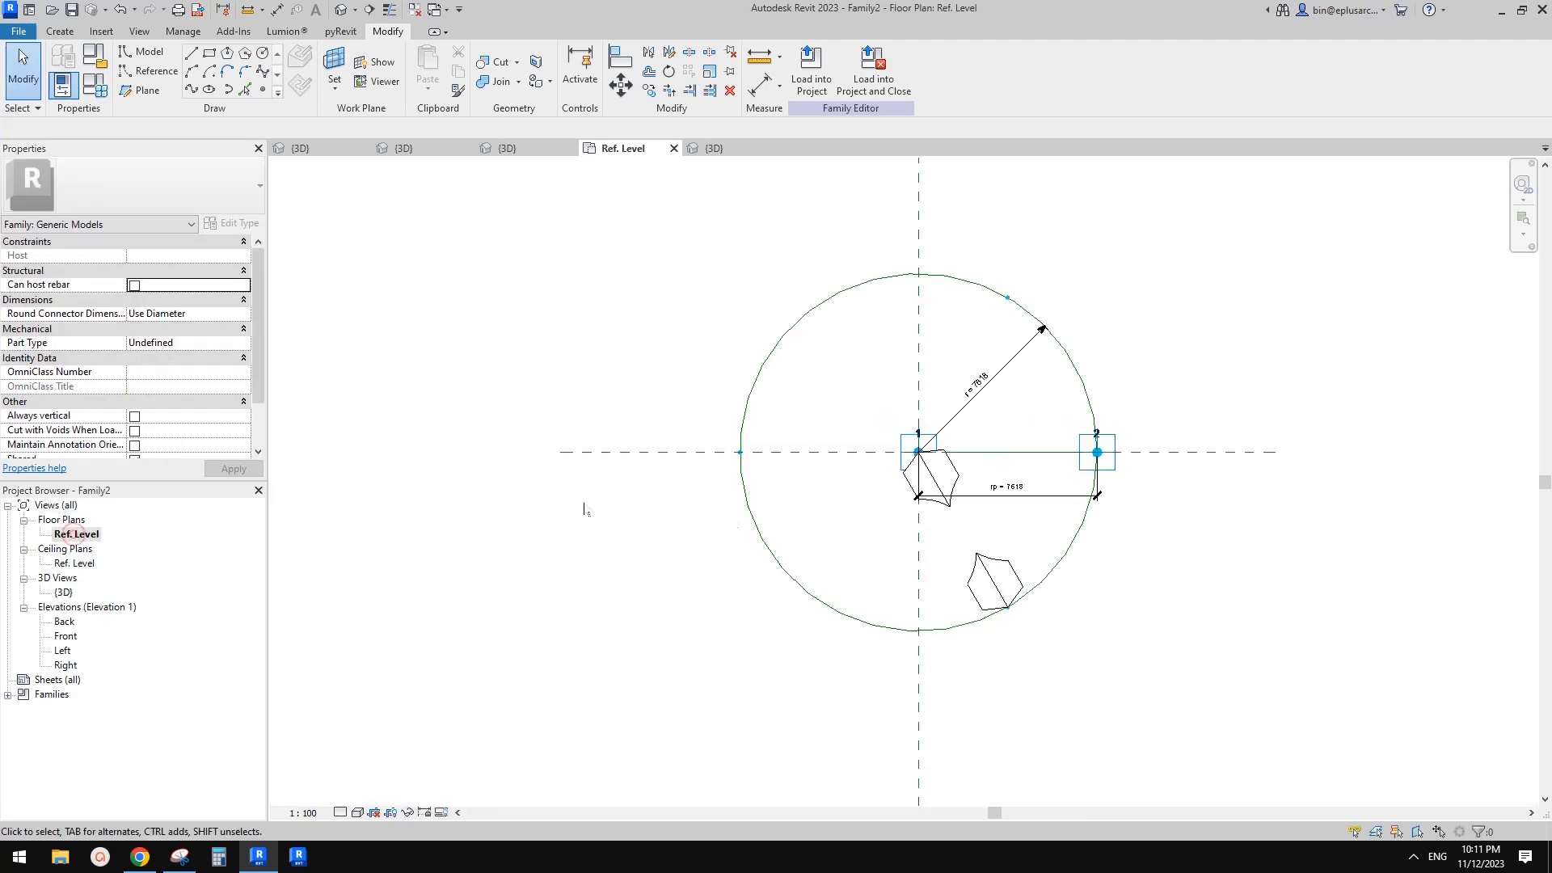
Repeat the placed arch component around the circle's divided path
{"action": "left_click", "coordinate": [989, 576]}
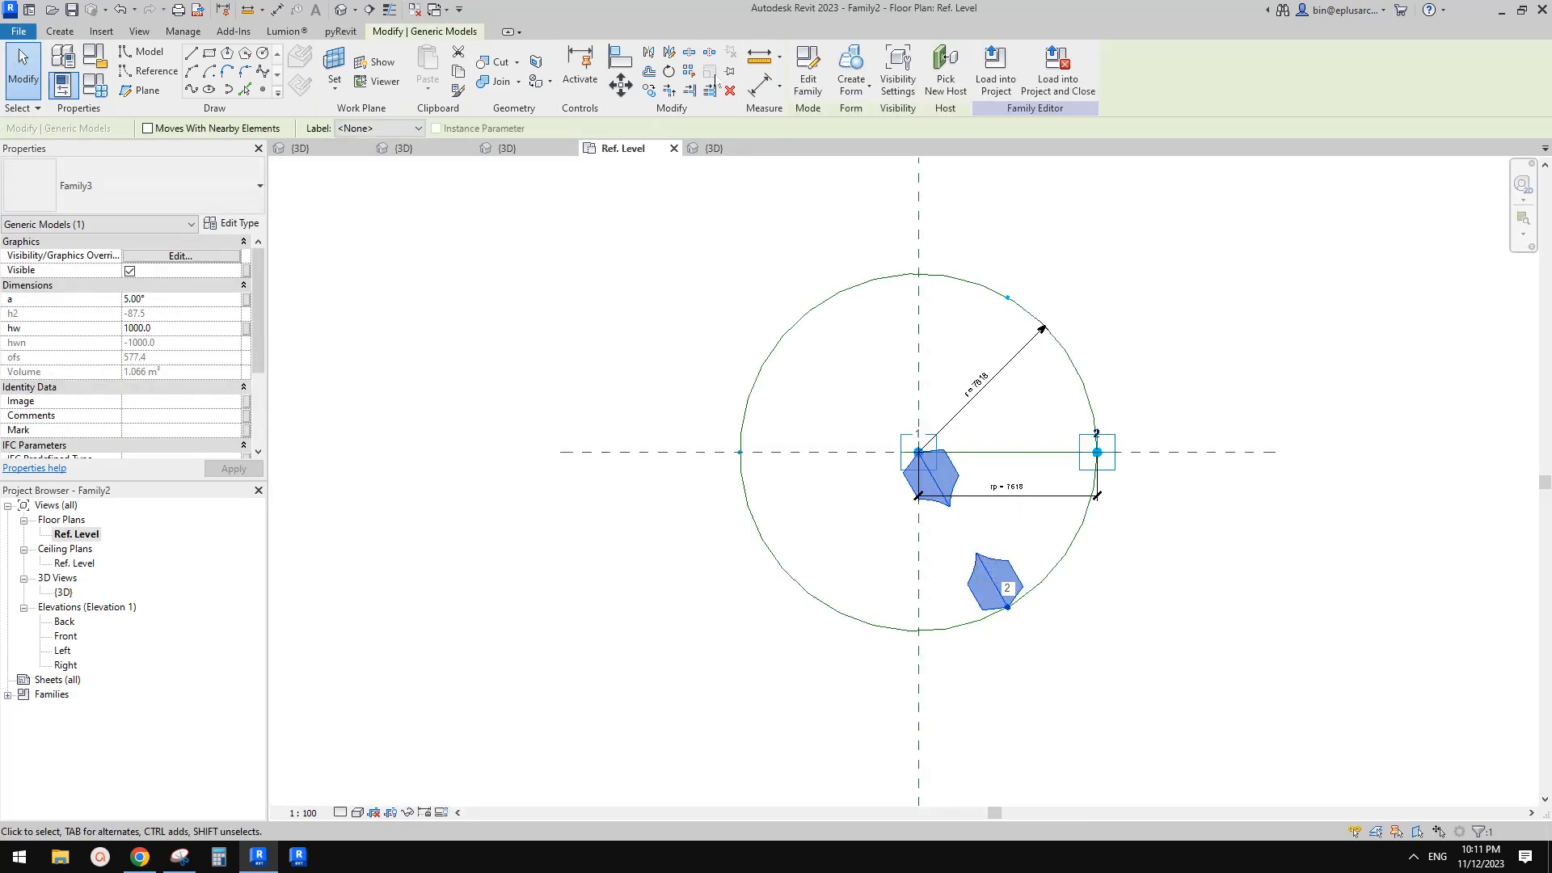
{"action": "left_click", "coordinate": [691, 75]}
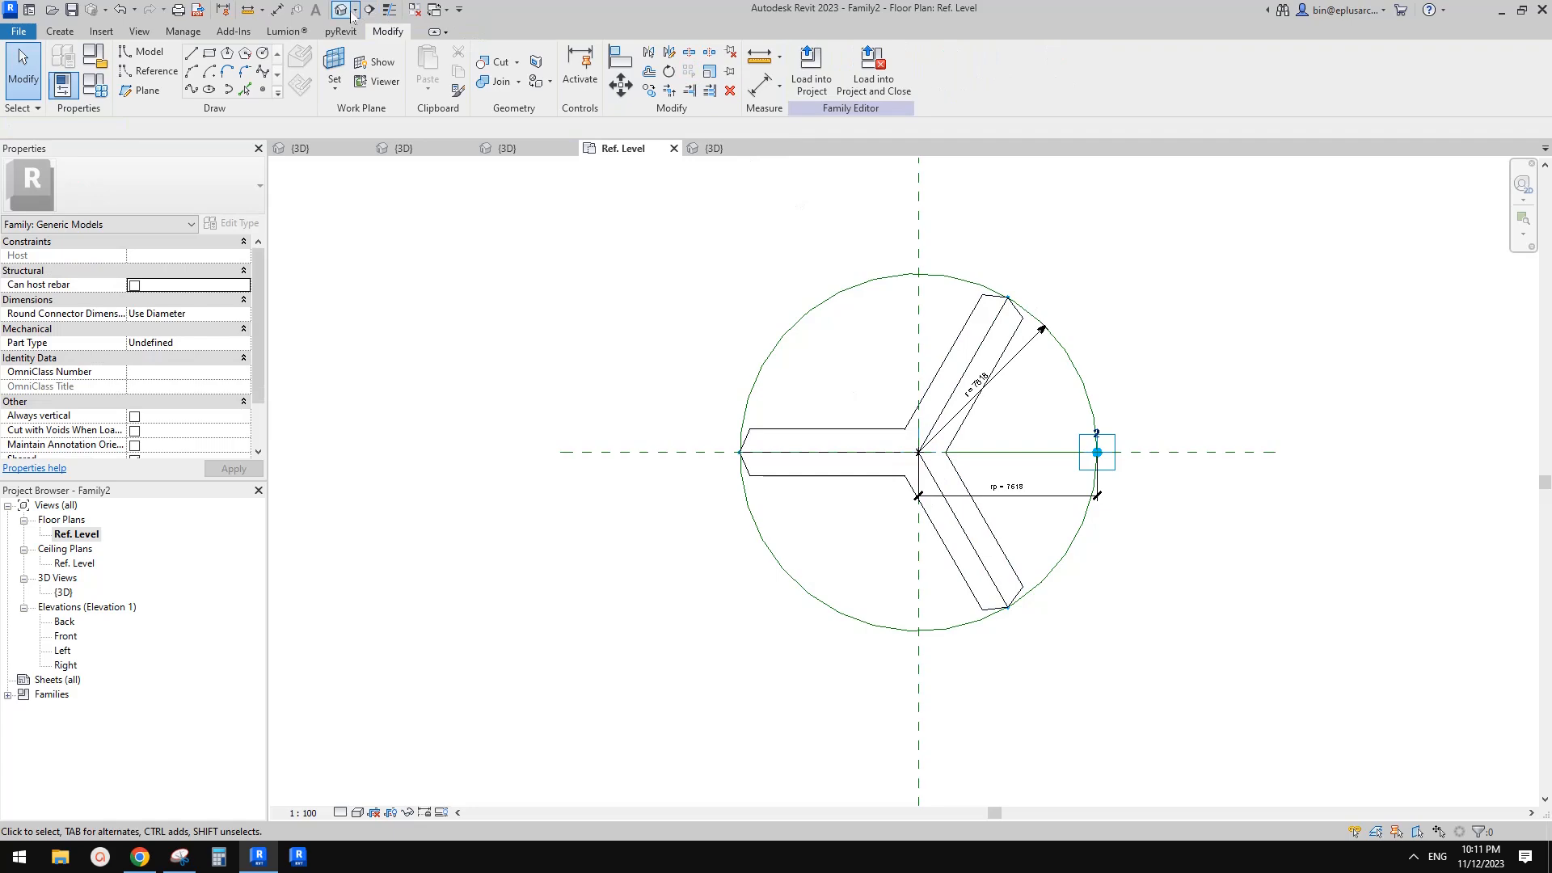
{"action": "left_click", "coordinate": [342, 12]}
{"action": "middle_click_drag", "start_coordinate": [912, 594], "coordinate": [929, 537], "text": "shift"}
{"action": "scroll", "coordinate": [951, 500], "scroll_direction": "up", "scroll_amount": 4}
{"action": "left_click", "coordinate": [955, 503]}
{"action": "scroll", "coordinate": [844, 528], "scroll_direction": "down", "scroll_amount": 6}
{"action": "scroll", "coordinate": [991, 534], "scroll_direction": "up", "scroll_amount": 1}
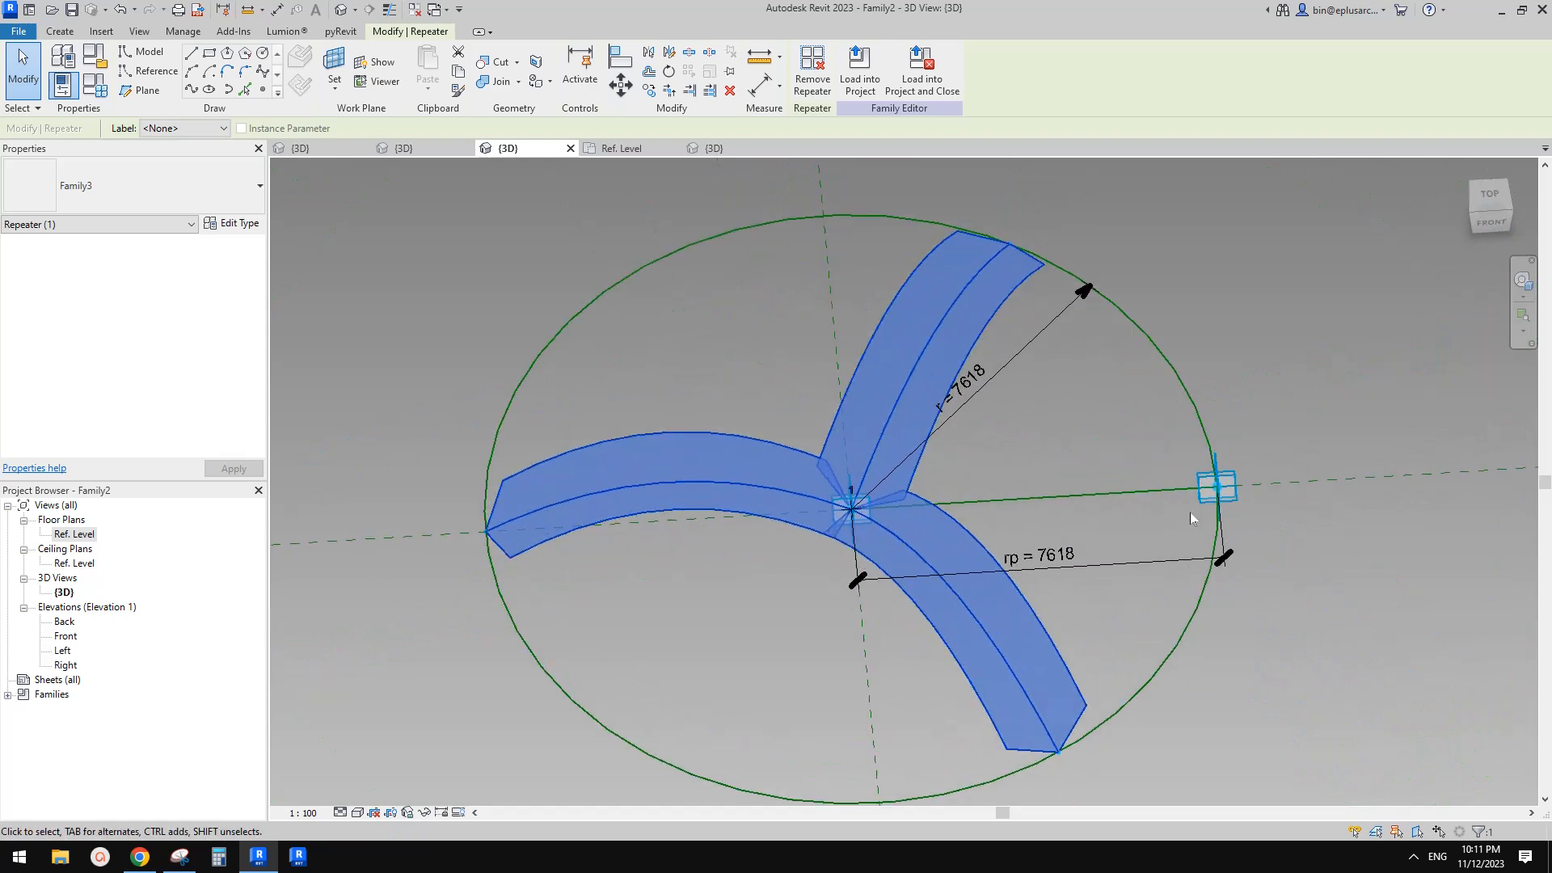
Drag the circle's outer adaptive point outward to enlarge the radius to about 10040
{"action": "left_click", "coordinate": [1230, 495]}
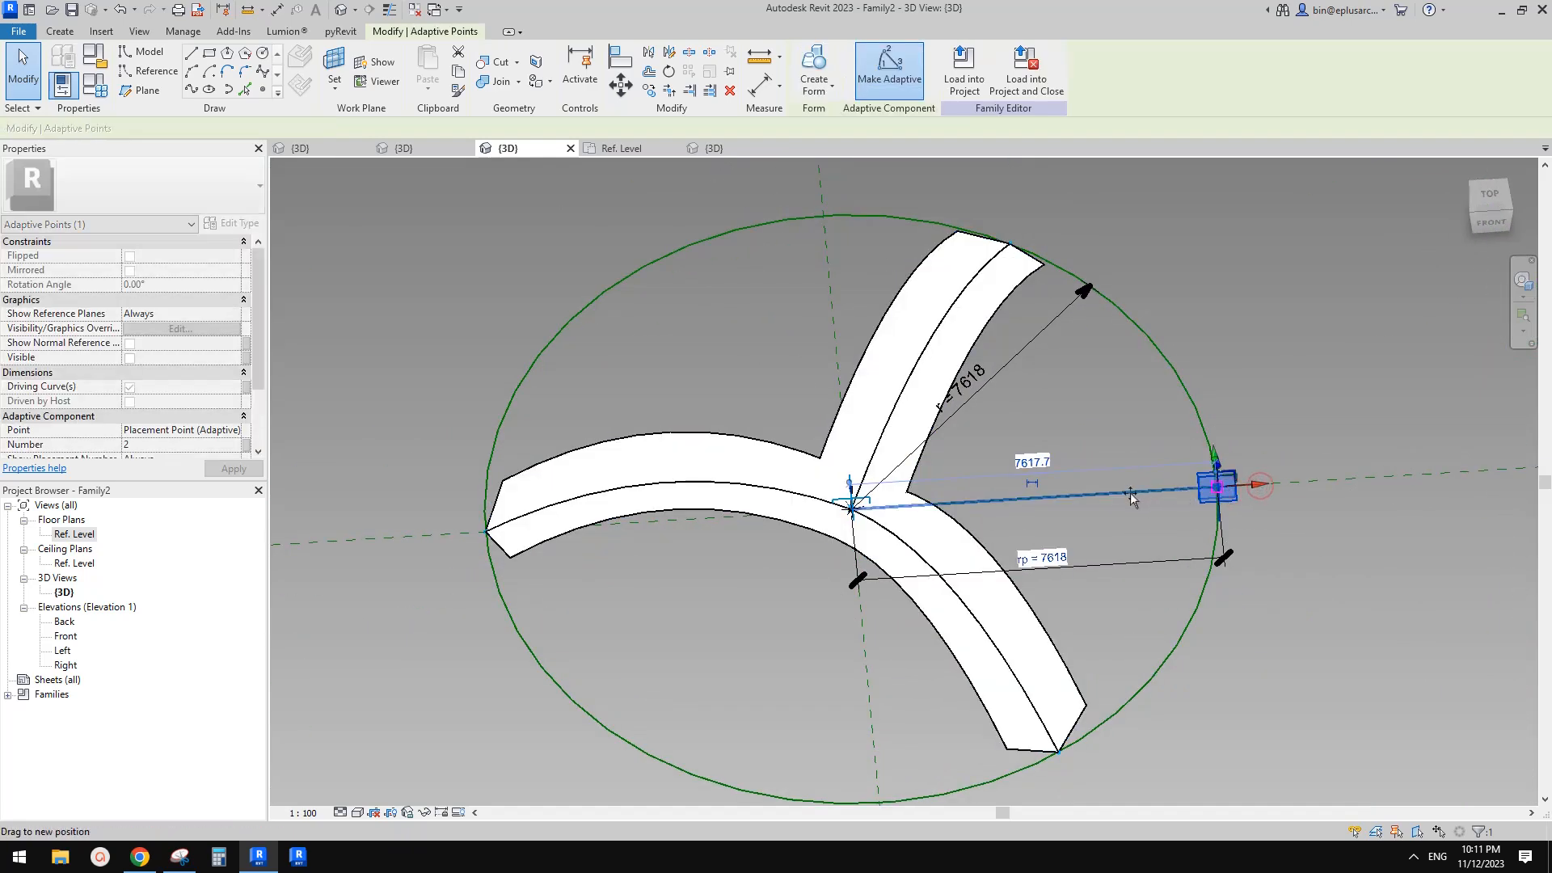
{"action": "left_click_drag", "start_coordinate": [1064, 501], "coordinate": [1164, 478]}
{"action": "scroll", "coordinate": [1164, 478], "scroll_direction": "down", "scroll_amount": 1}
{"action": "middle_click_drag", "start_coordinate": [1064, 426], "coordinate": [994, 401], "text": "shift"}
{"action": "left_click", "coordinate": [990, 535]}
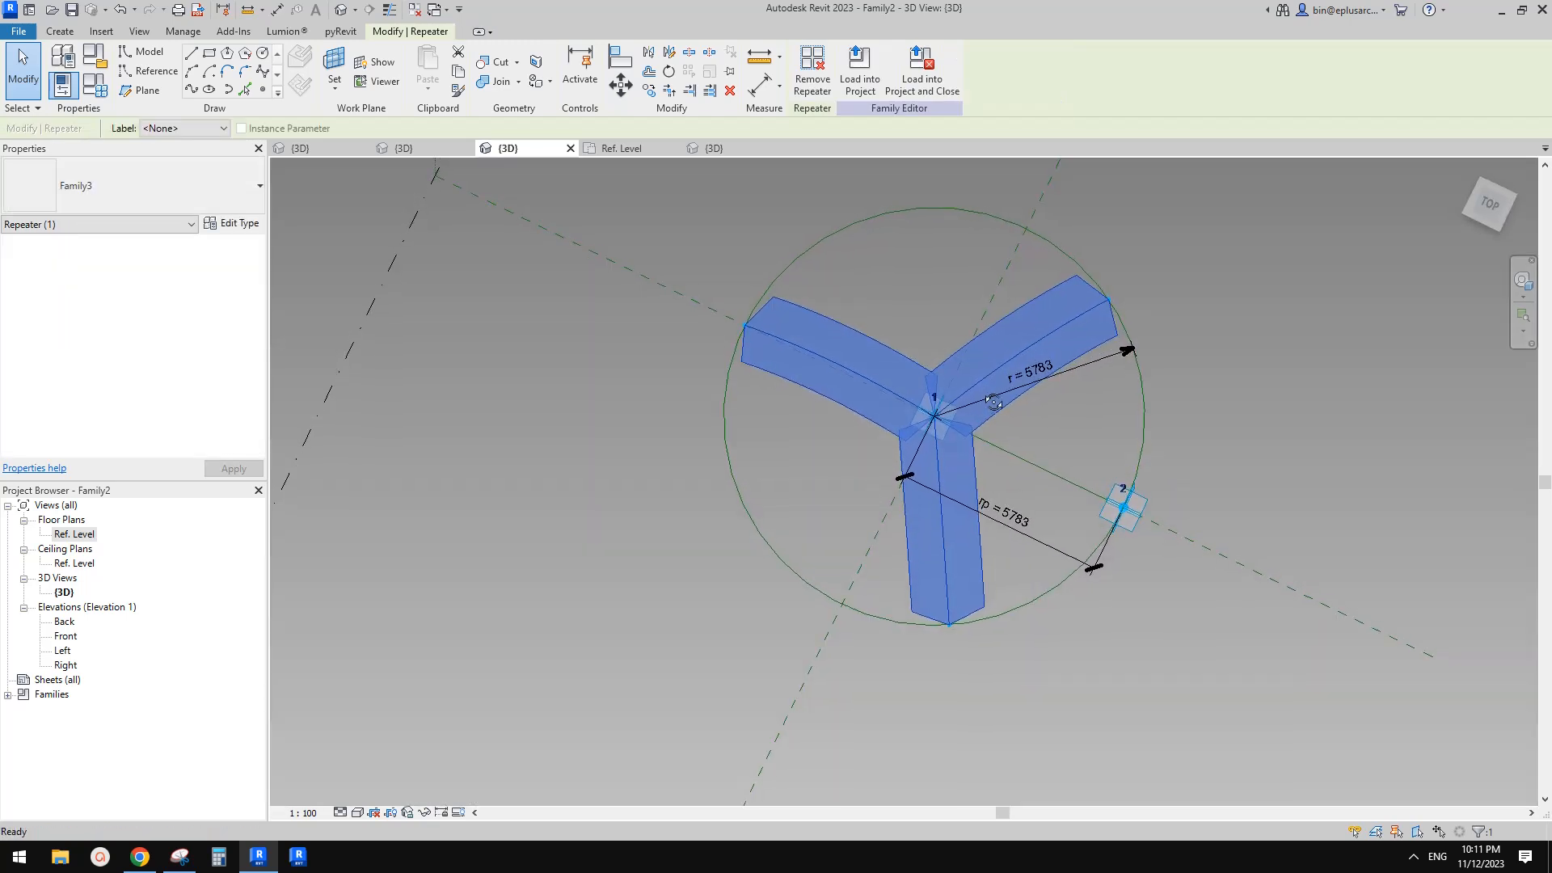
{"action": "left_click", "coordinate": [1138, 518]}
{"action": "left_click_drag", "start_coordinate": [1335, 600], "coordinate": [1208, 568]}
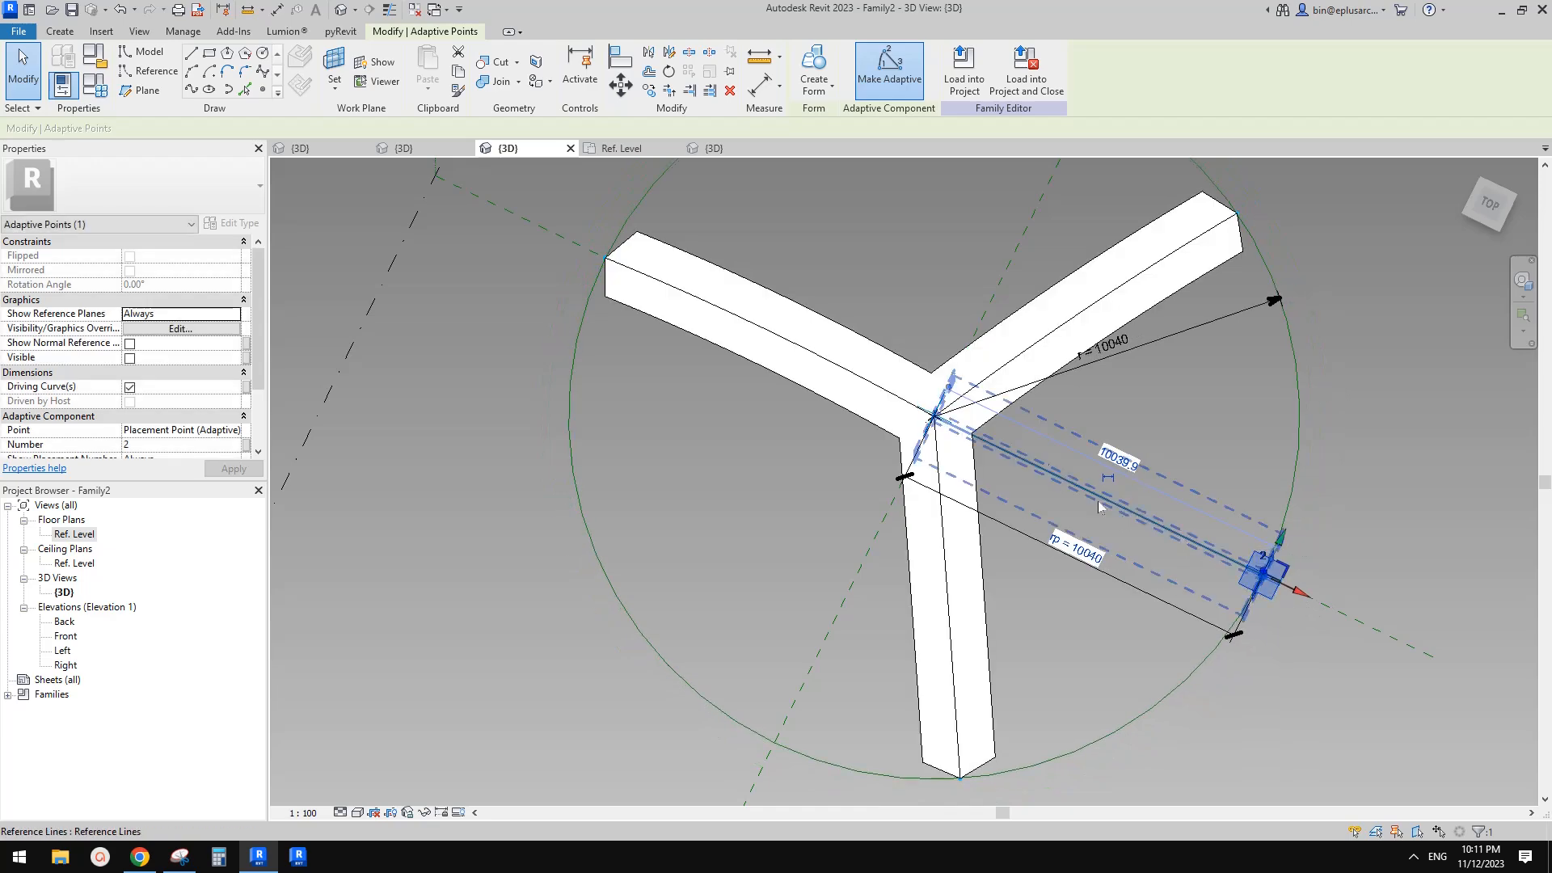
Inspect the repeated arches closely from several angles
{"action": "scroll", "coordinate": [964, 439], "scroll_direction": "up", "scroll_amount": 4}
{"action": "left_click", "coordinate": [964, 439]}
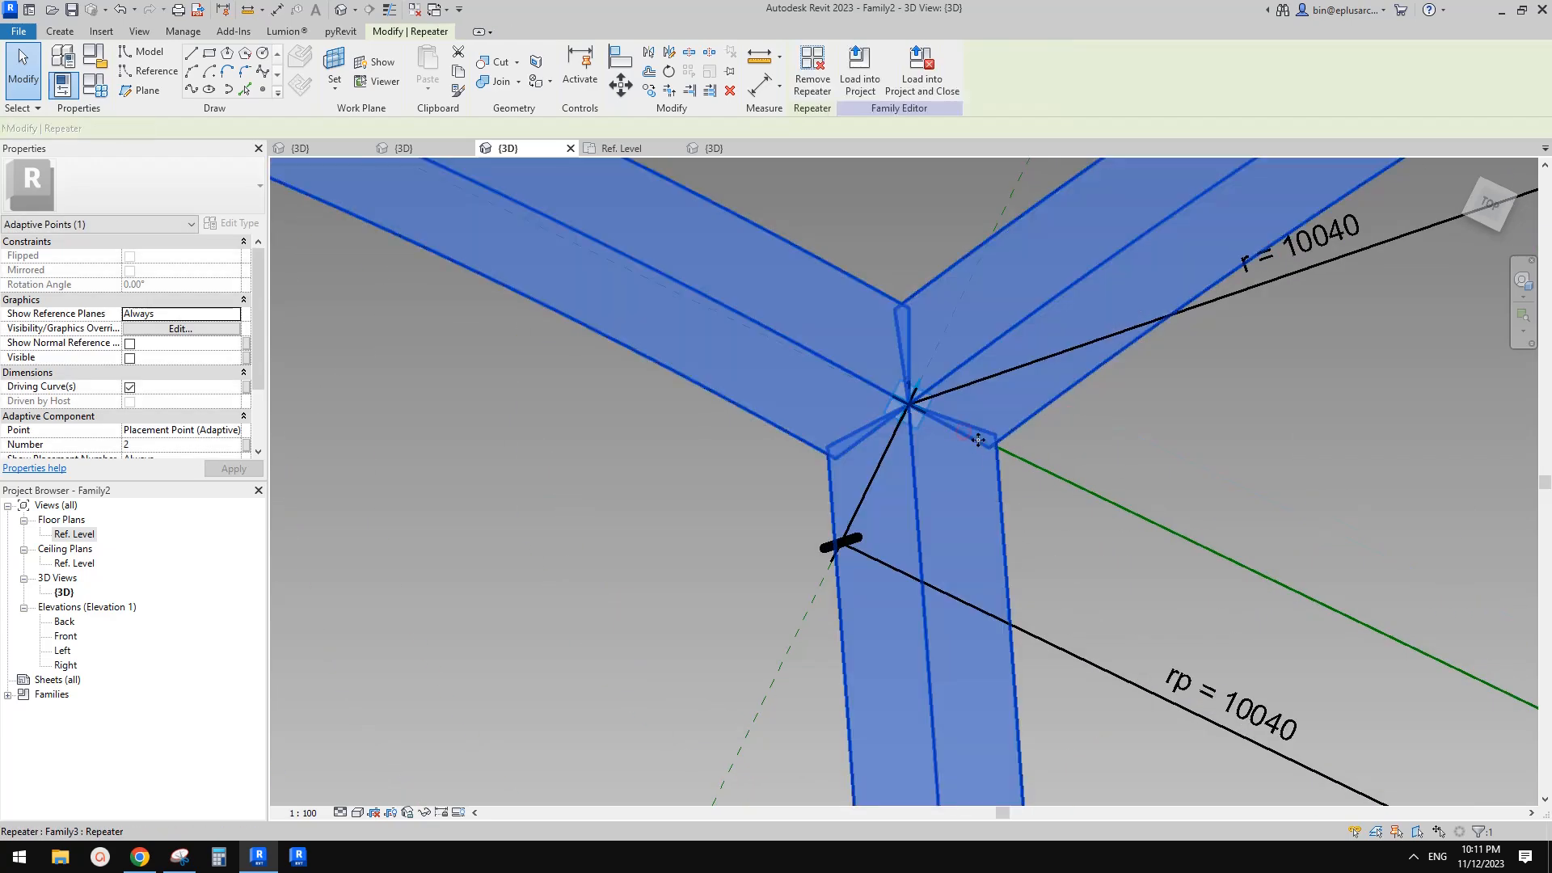
{"action": "scroll", "coordinate": [962, 445], "scroll_direction": "down", "scroll_amount": 5}
{"action": "middle_click_drag", "start_coordinate": [974, 541], "coordinate": [1132, 146], "text": "shift"}
{"action": "left_click", "coordinate": [1051, 283]}
{"action": "scroll", "coordinate": [1051, 284], "scroll_direction": "up", "scroll_amount": 3}
{"action": "middle_click_drag", "start_coordinate": [1164, 353], "coordinate": [1052, 497], "text": "shift"}
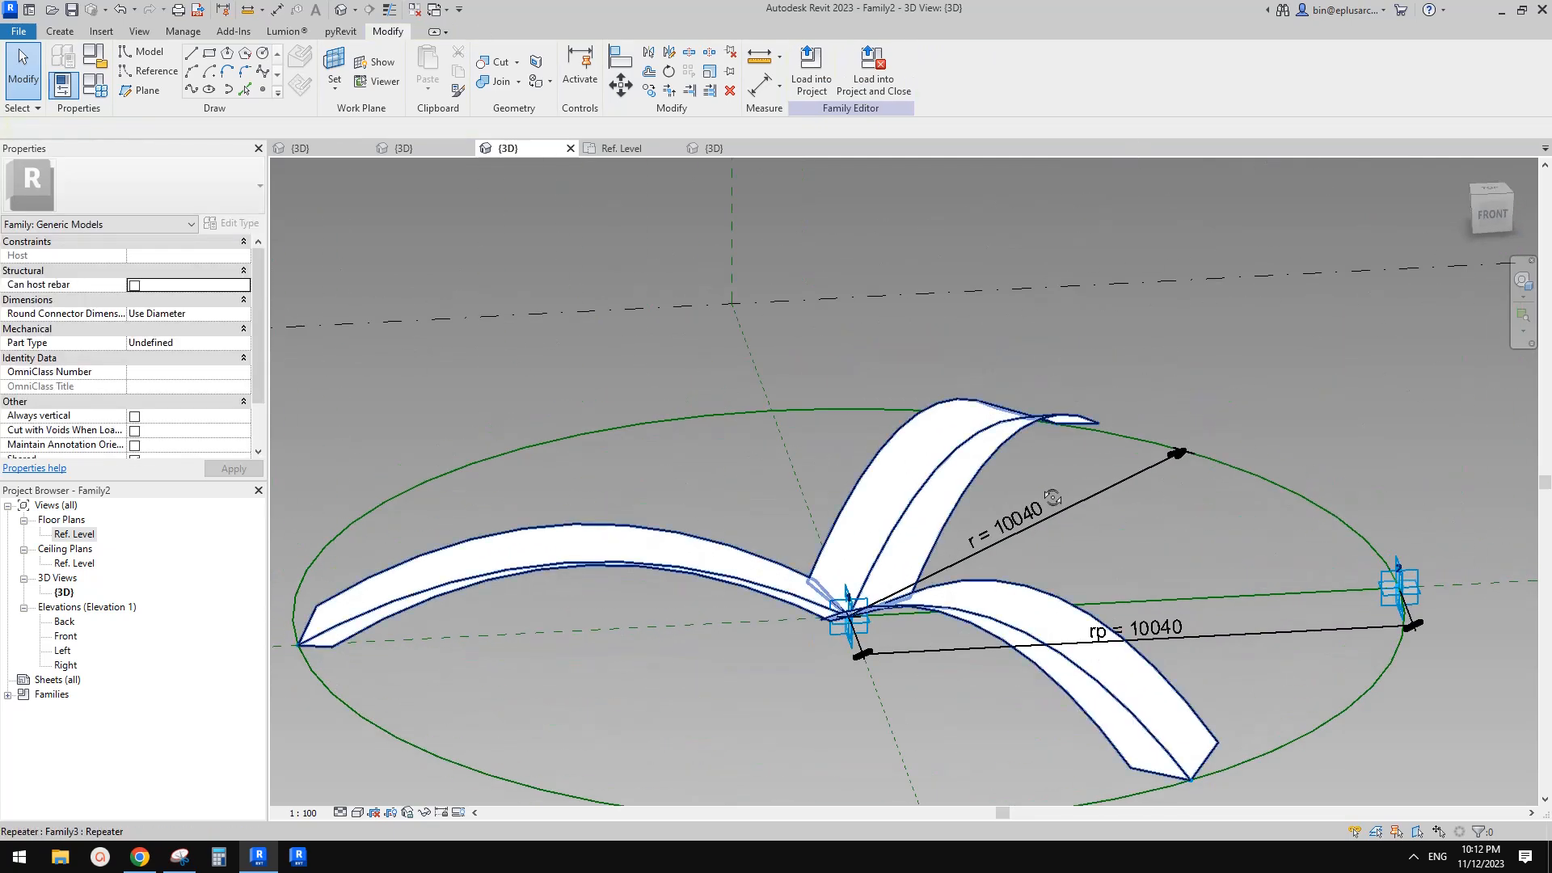
{"action": "left_click", "coordinate": [1024, 616]}
{"action": "scroll", "coordinate": [970, 493], "scroll_direction": "down", "scroll_amount": 4}
{"action": "middle_click_drag", "start_coordinate": [1023, 616], "coordinate": [904, 599]}
{"action": "key", "text": "Escape"}
Select one repeated component and associate its hw with a new type family parameter named hw
{"action": "key", "text": "Tab"}
{"action": "left_click", "coordinate": [957, 492]}
{"action": "scroll", "coordinate": [956, 492], "scroll_direction": "up", "scroll_amount": 1}
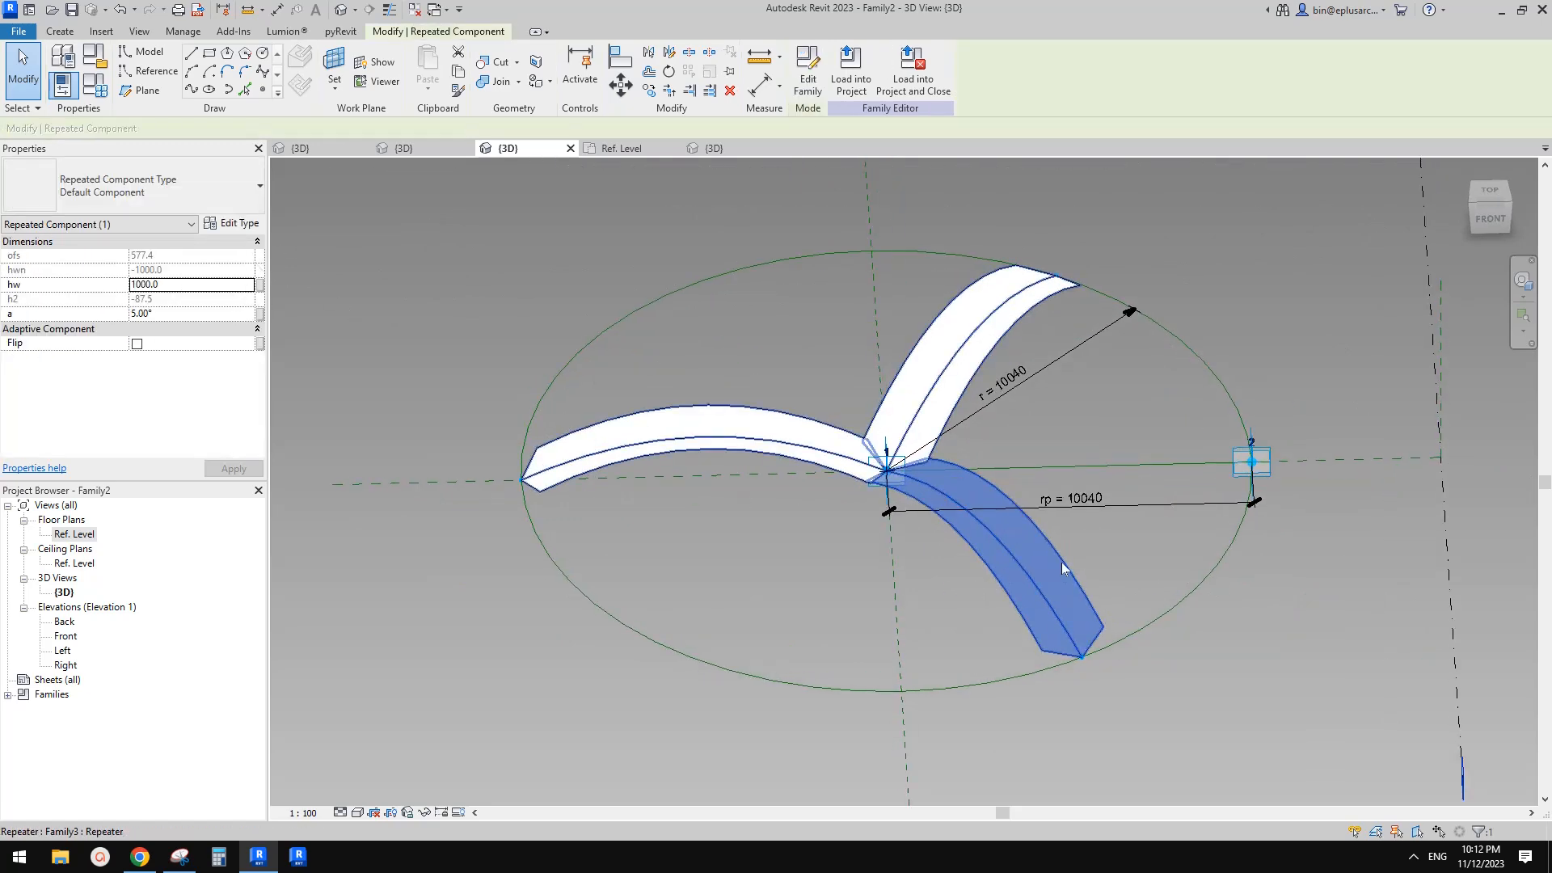
{"action": "middle_click_drag", "start_coordinate": [1010, 578], "coordinate": [755, 610], "text": "shift"}
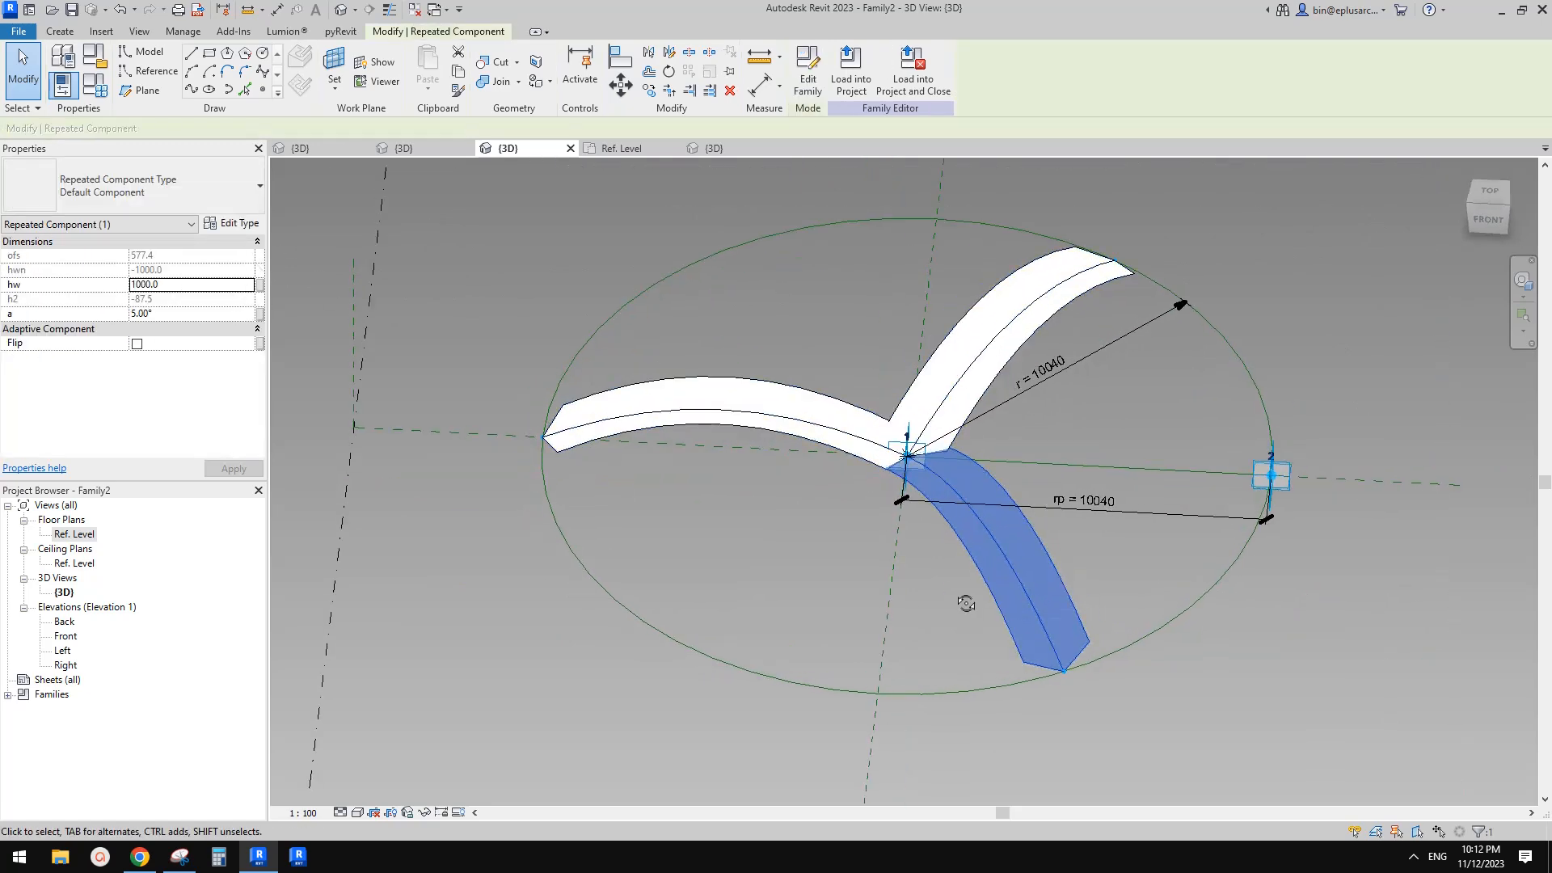
{"action": "left_click", "coordinate": [259, 285]}
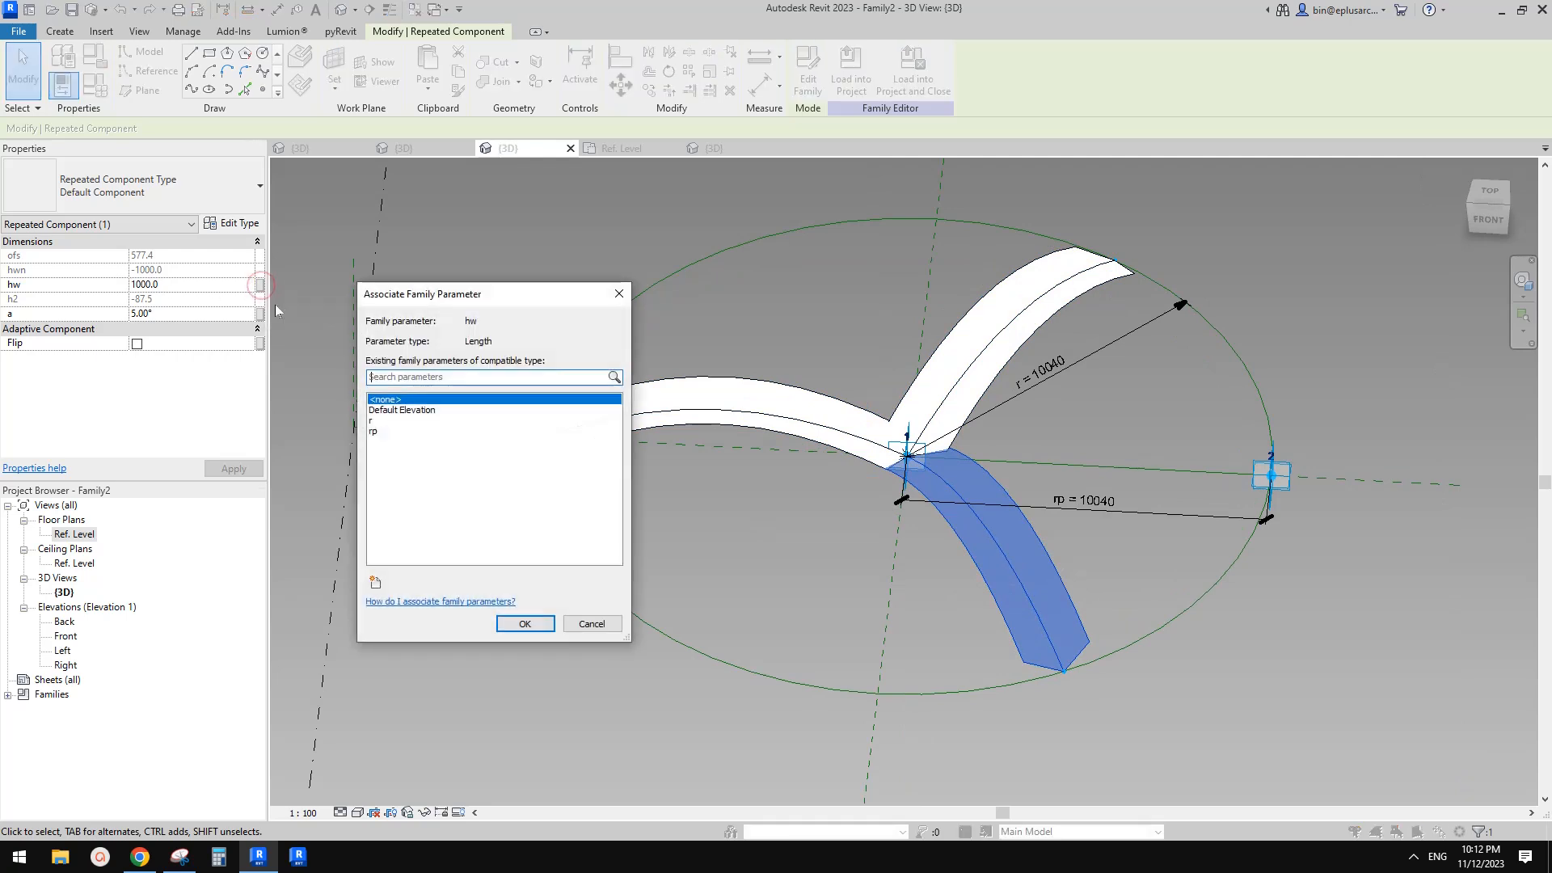
{"action": "left_click_drag", "start_coordinate": [438, 300], "coordinate": [455, 303]}
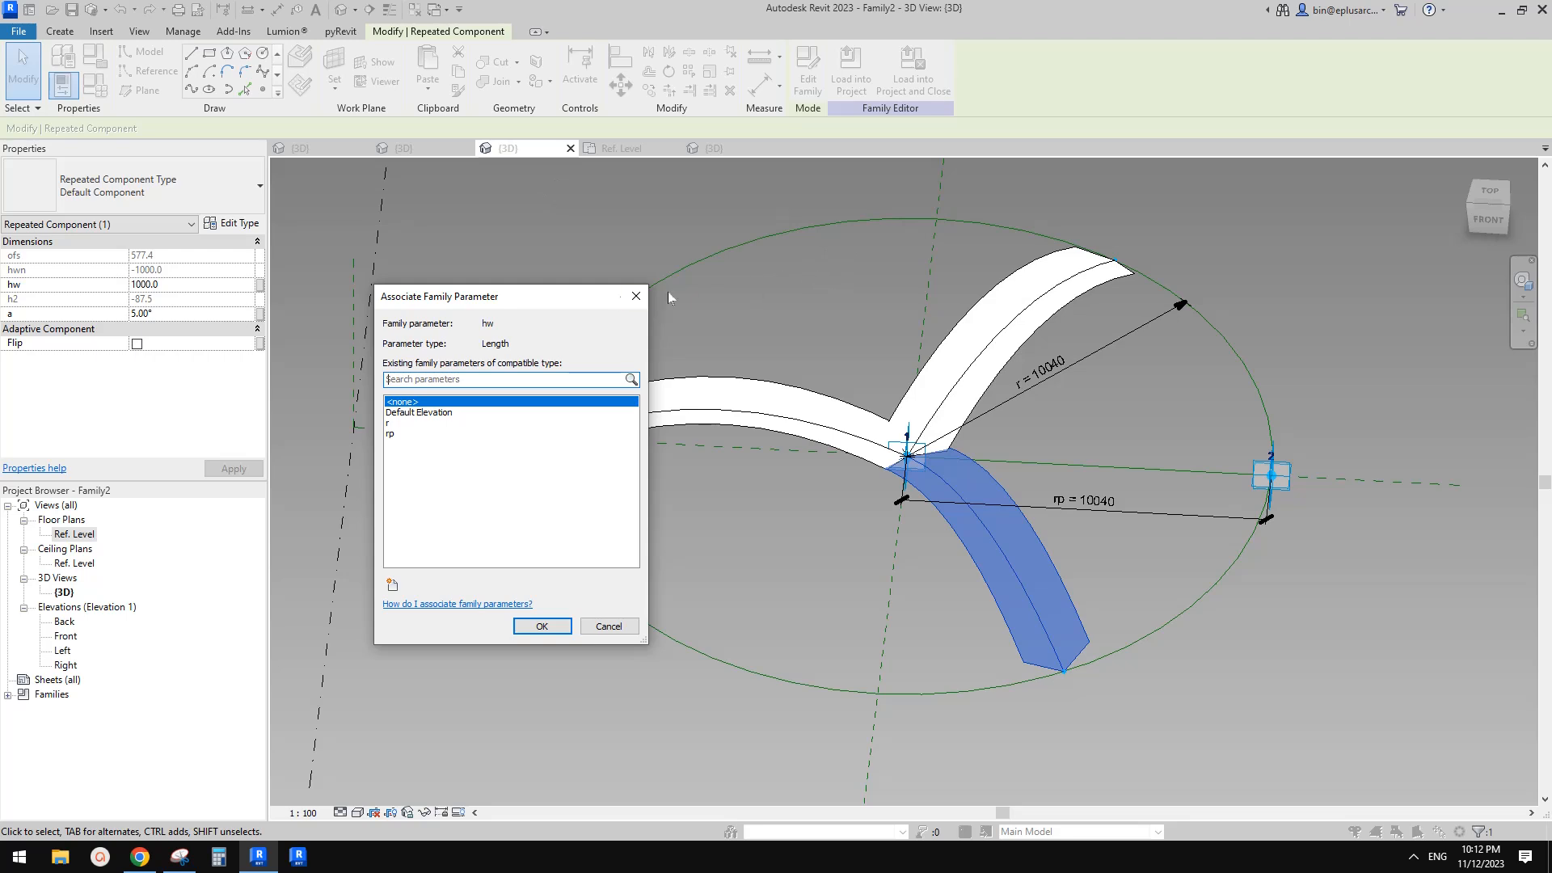
{"action": "left_click_drag", "start_coordinate": [563, 305], "coordinate": [617, 301]}
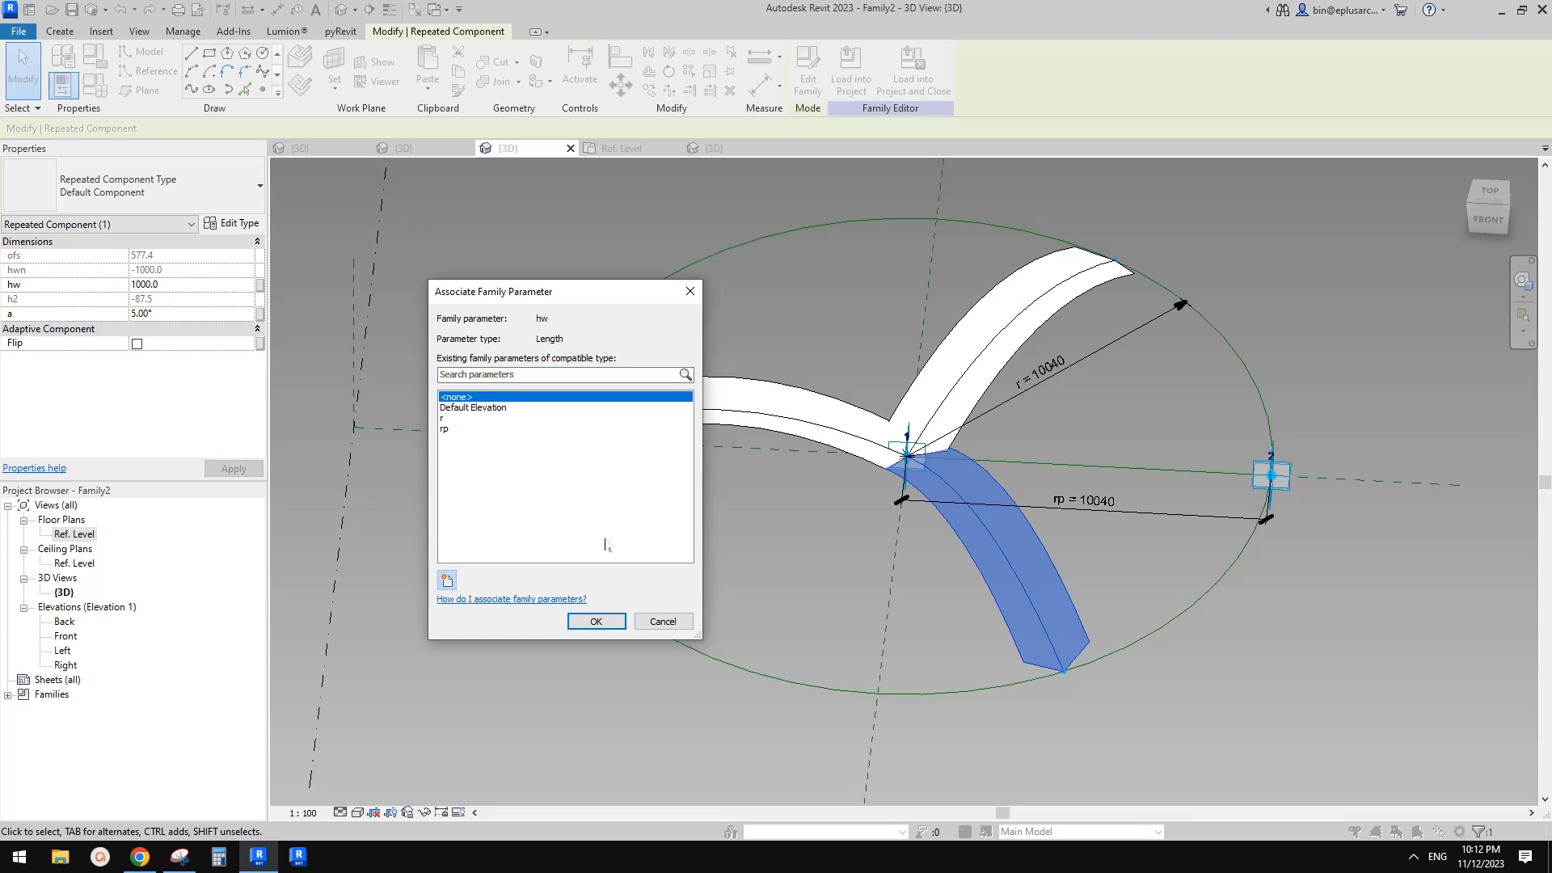
{"action": "left_click", "coordinate": [447, 579]}
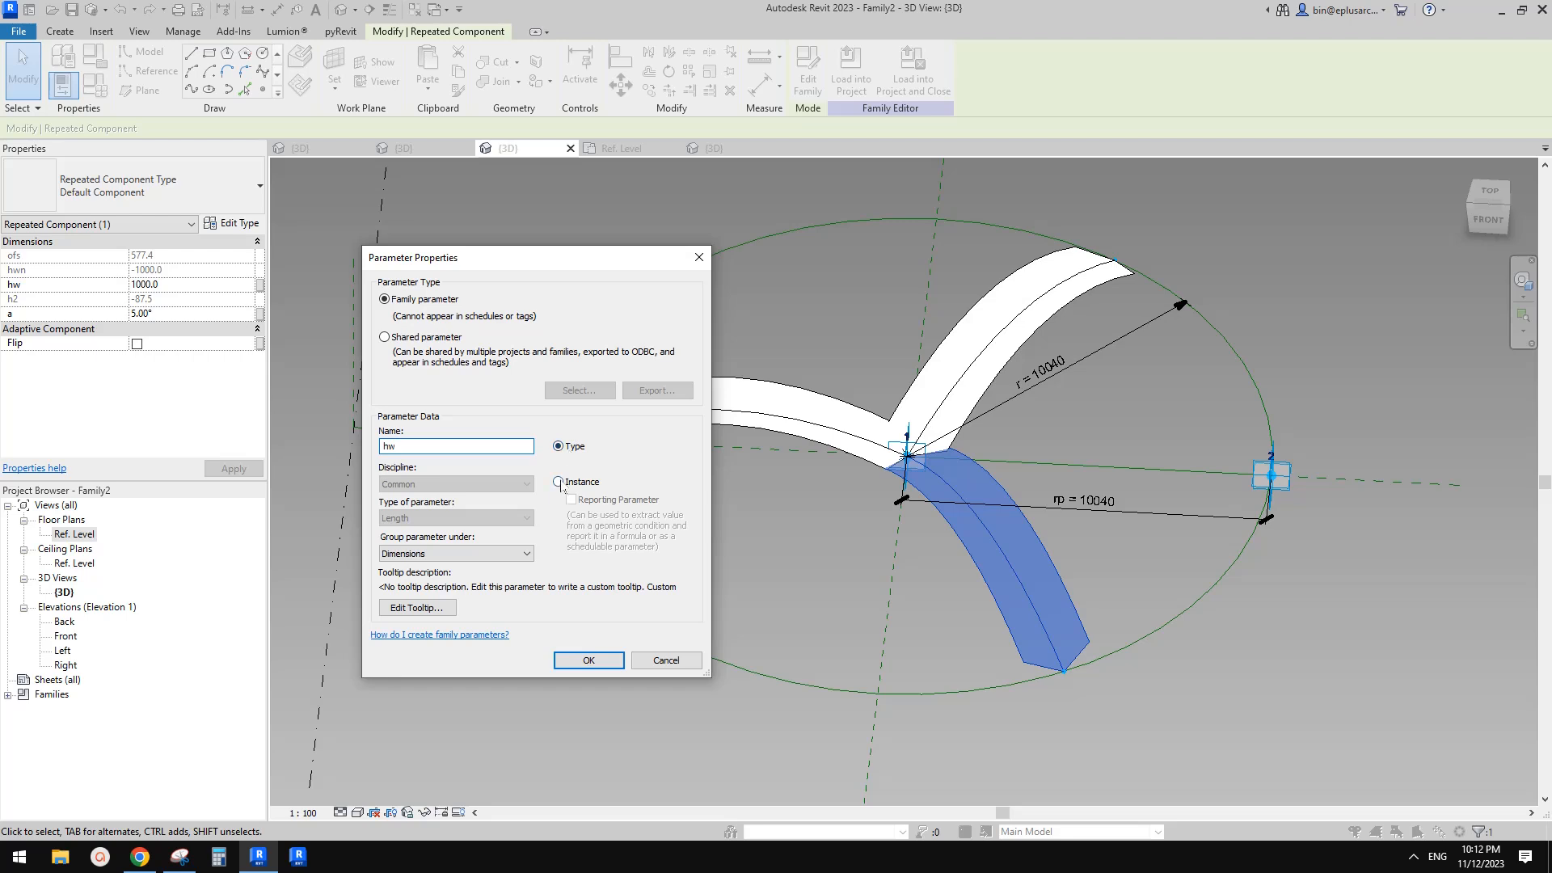
{"action": "left_click", "coordinate": [617, 661]}
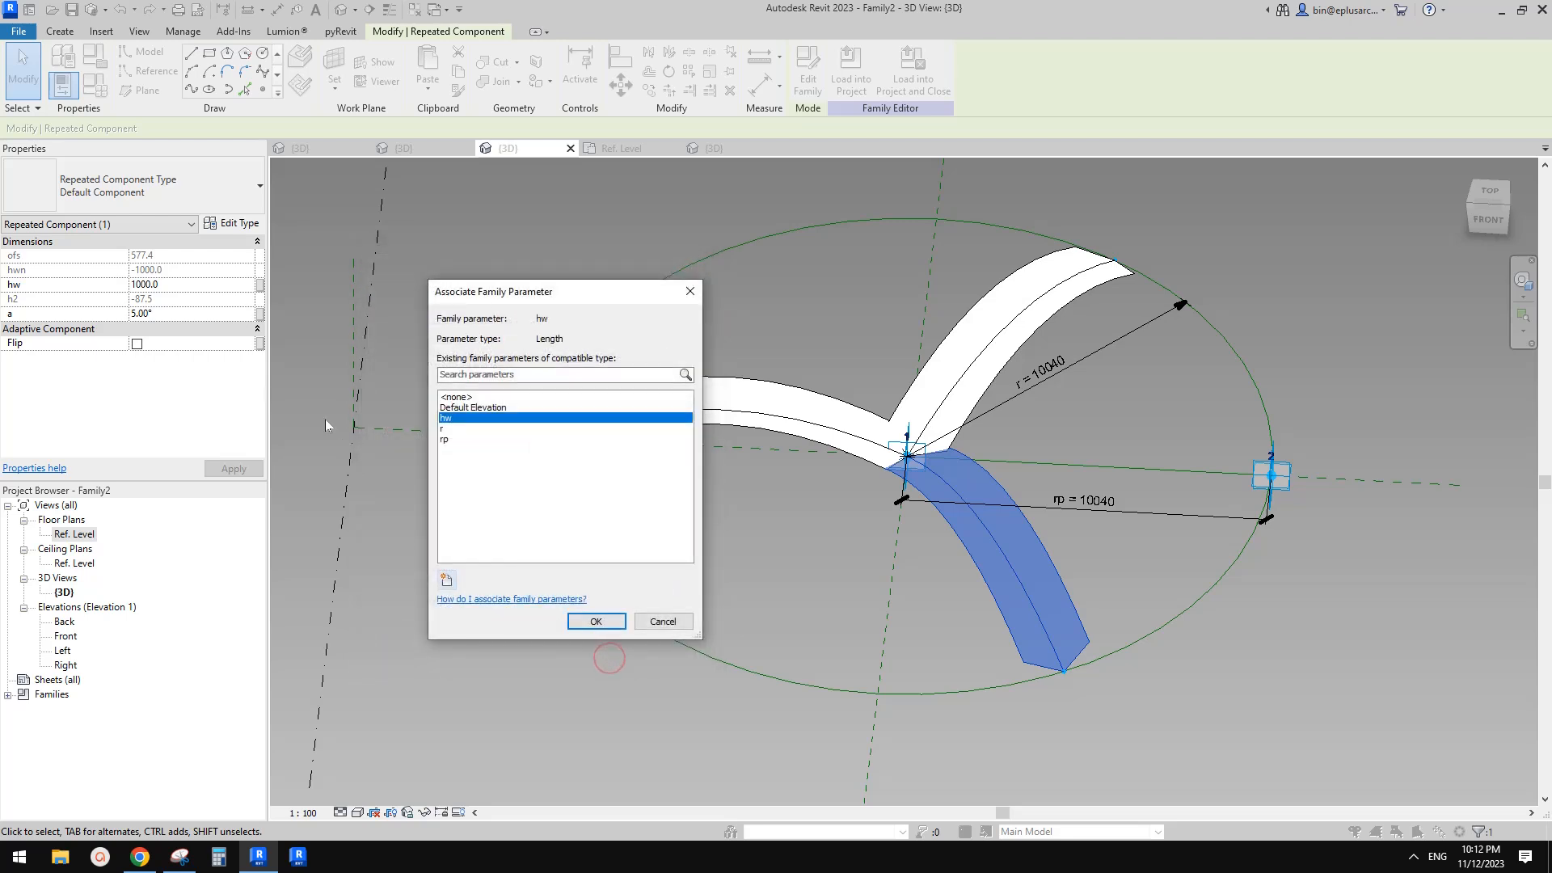
{"action": "left_click", "coordinate": [611, 629]}
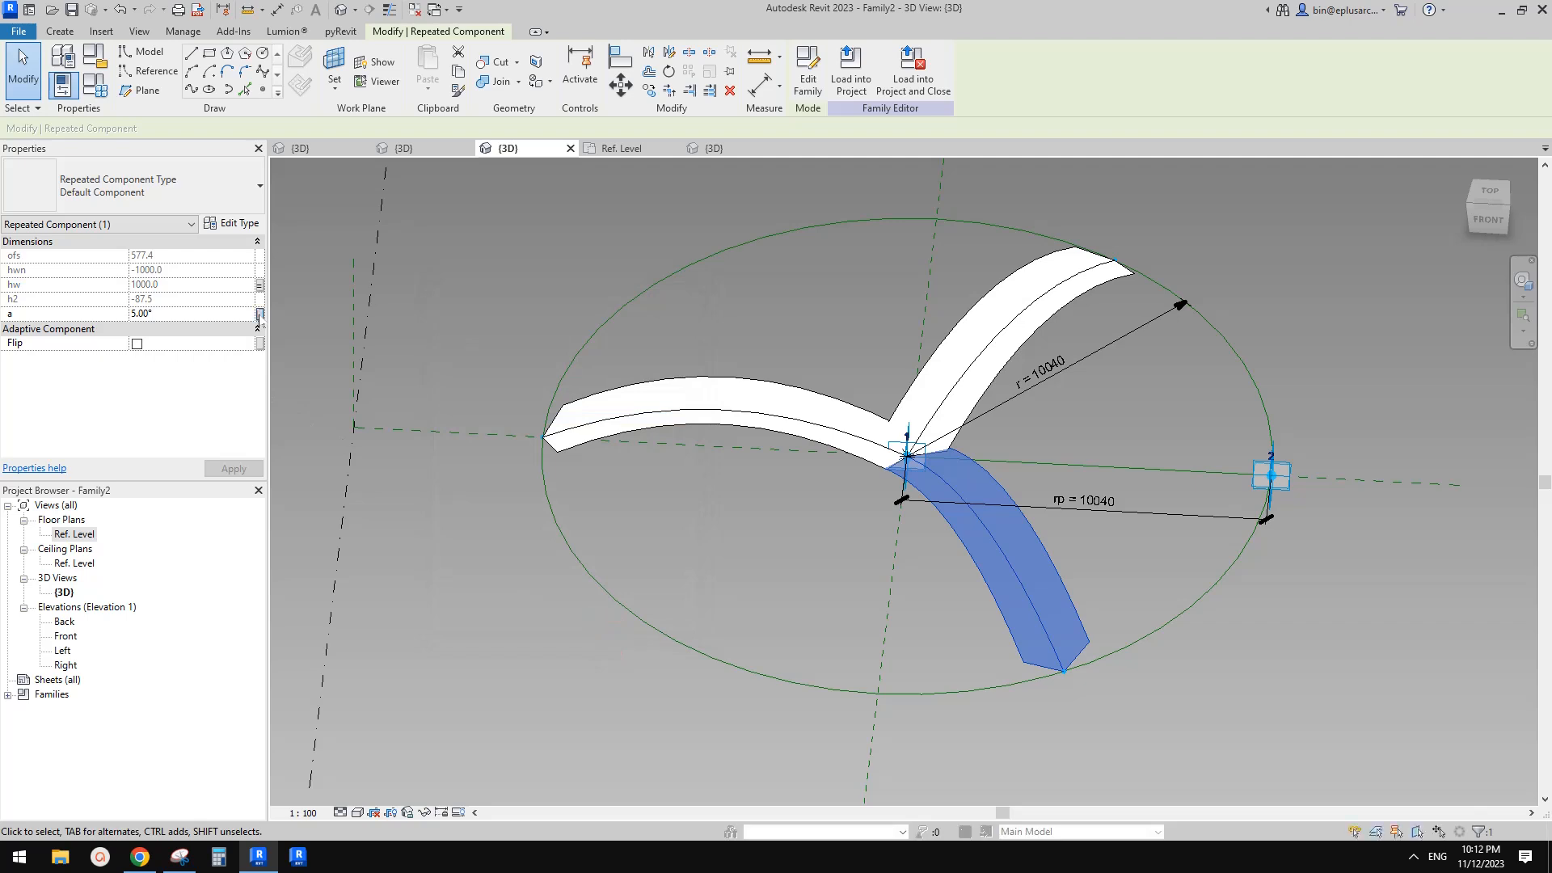
Associate the repeated component's a angle with a new type family parameter named a
{"action": "left_click", "coordinate": [259, 314]}
{"action": "left_click", "coordinate": [447, 580]}
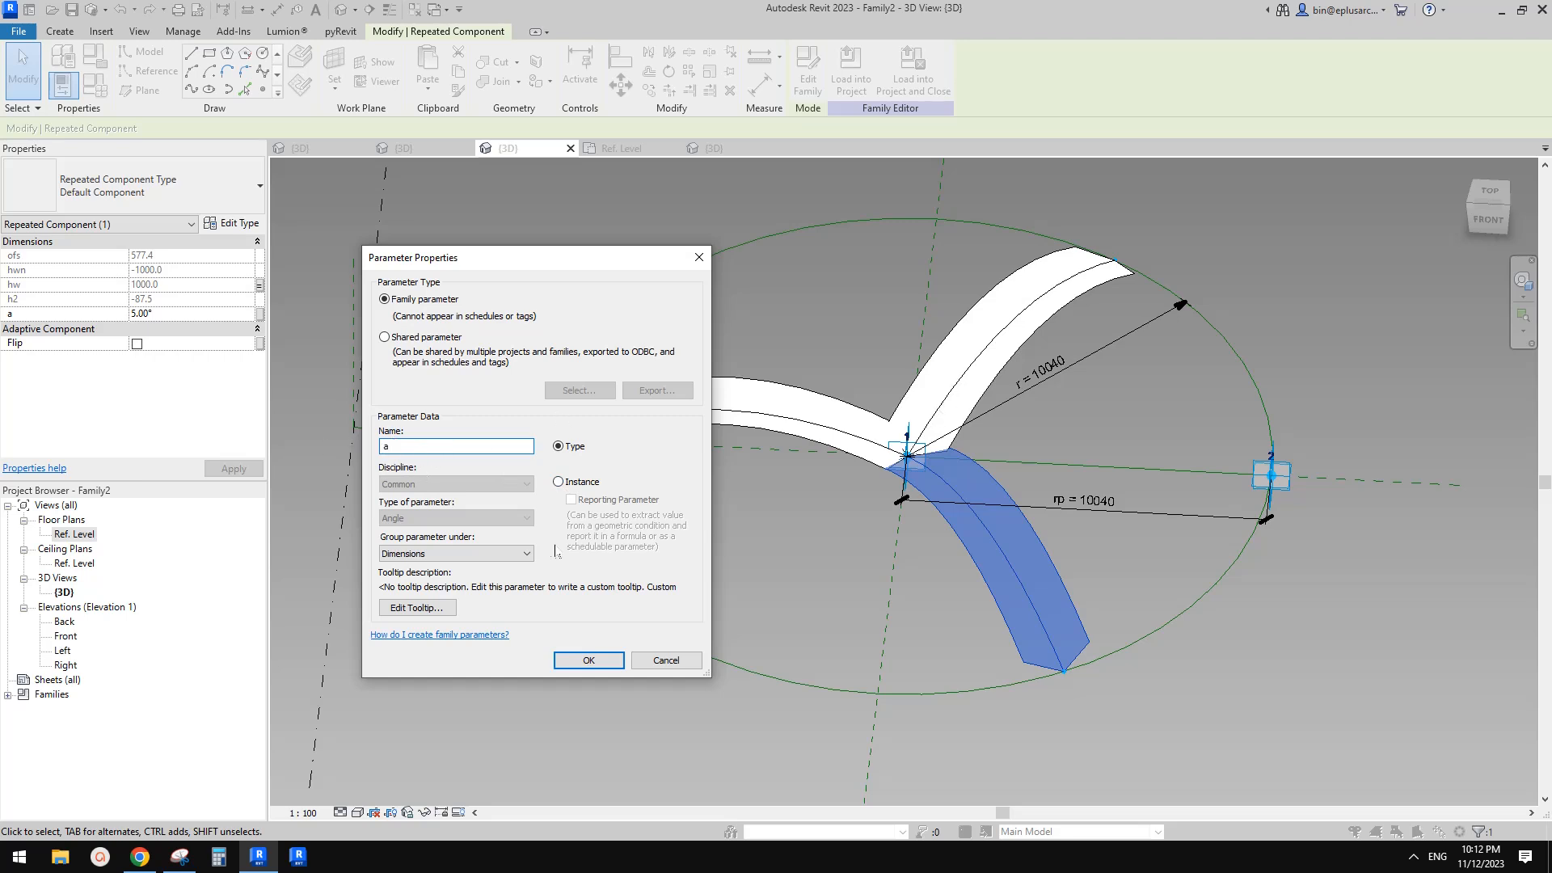
{"action": "left_click", "coordinate": [598, 660]}
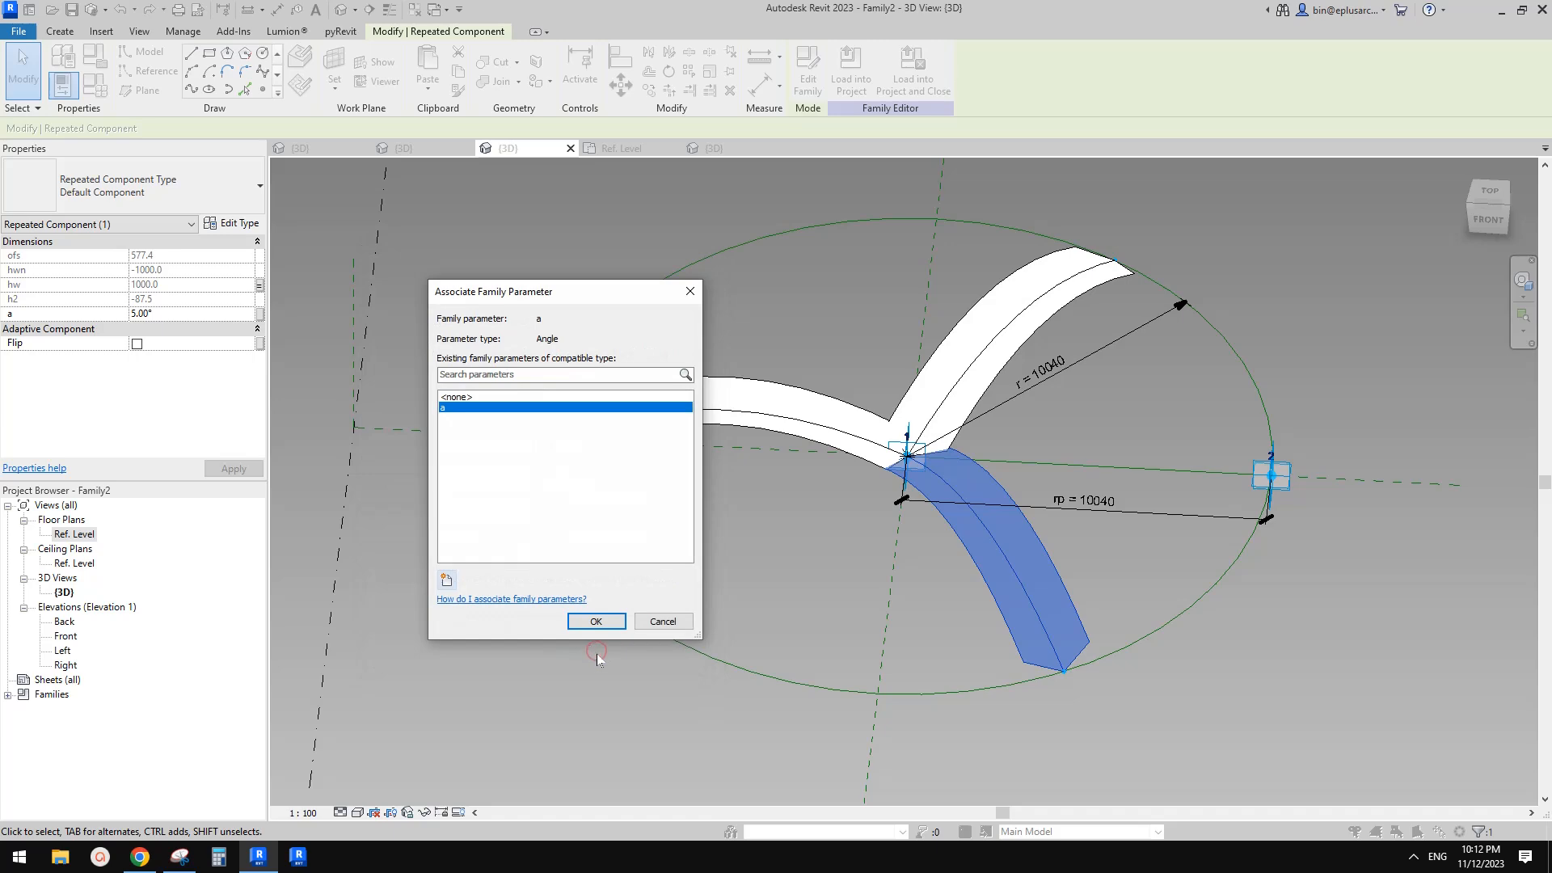
{"action": "left_click", "coordinate": [597, 621]}
Load the arch family into the project
{"action": "middle_click_drag", "start_coordinate": [899, 551], "coordinate": [878, 565]}
{"action": "scroll", "coordinate": [878, 565], "scroll_direction": "down", "scroll_amount": 1}
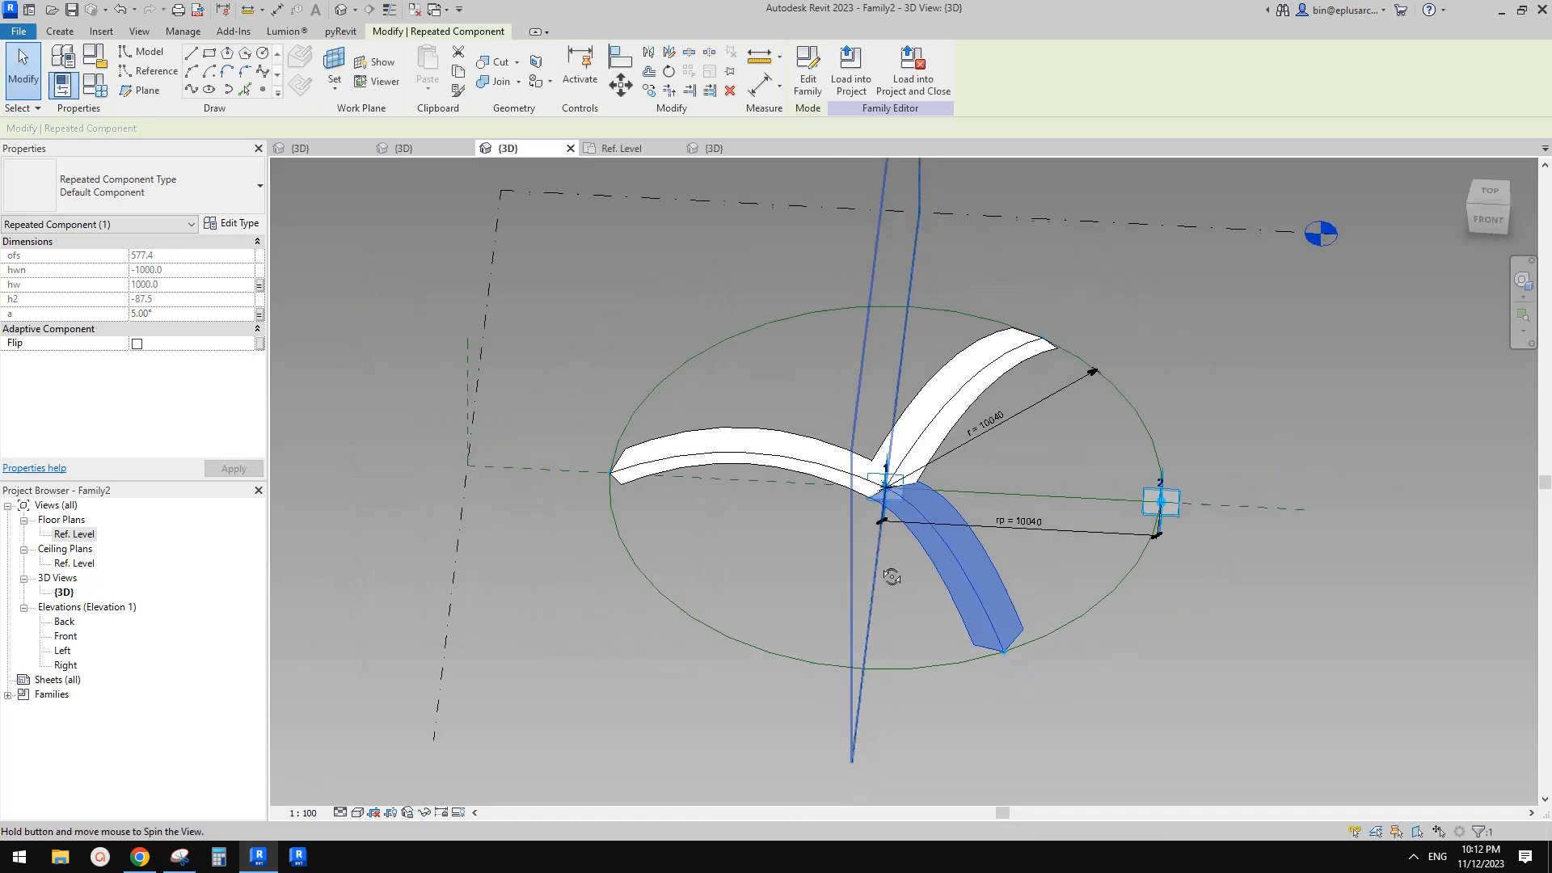
{"action": "left_click", "coordinate": [813, 406]}
{"action": "middle_click_drag", "start_coordinate": [813, 406], "coordinate": [898, 410]}
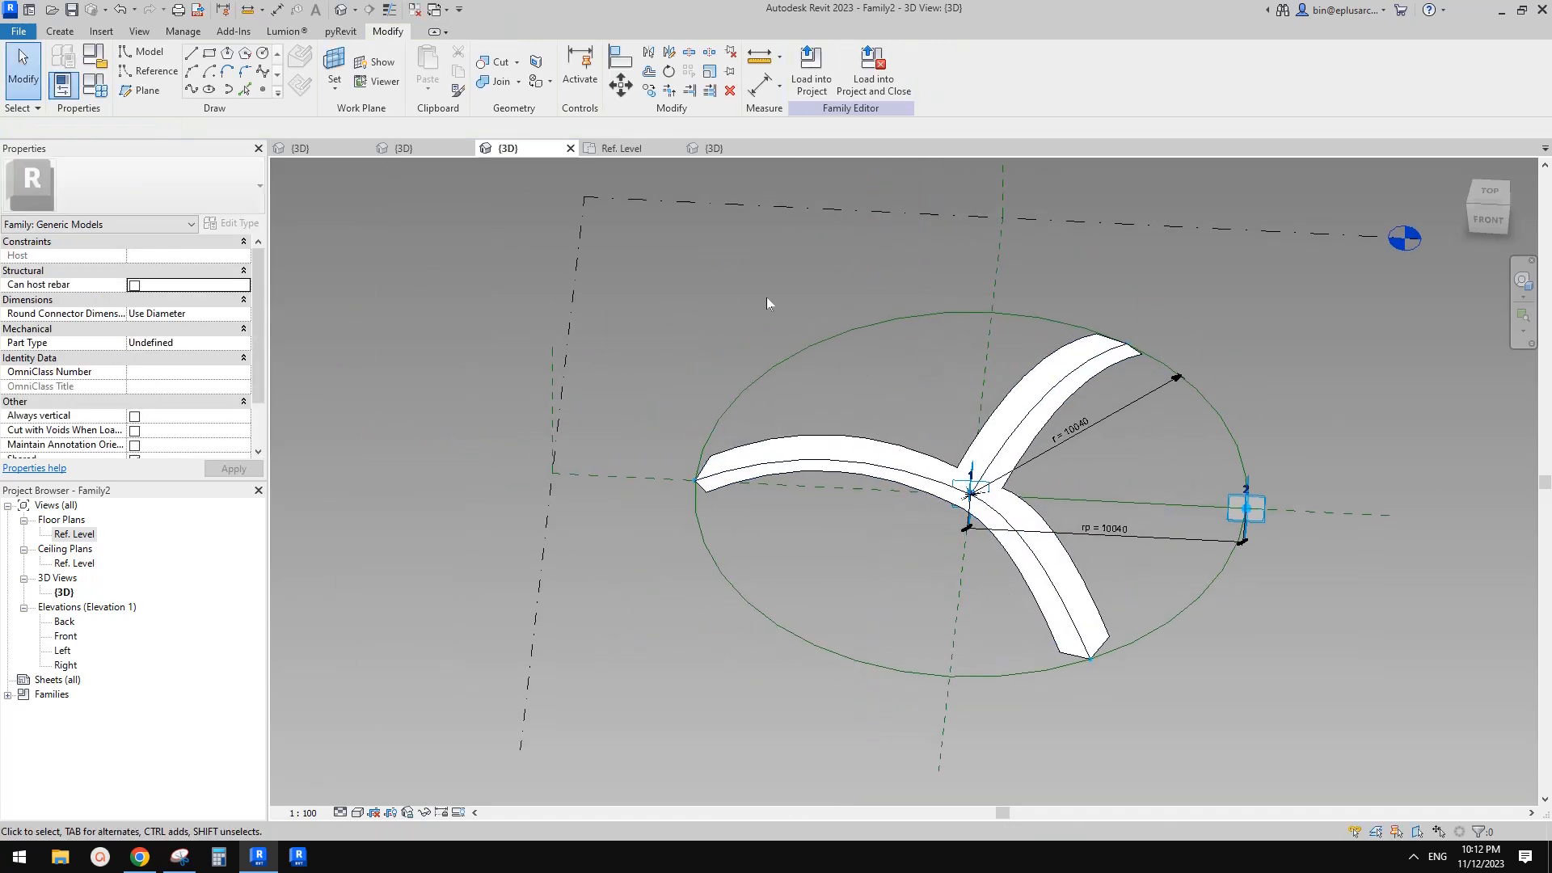
{"action": "left_click", "coordinate": [811, 73]}
{"action": "left_click", "coordinate": [862, 365]}
{"action": "left_click", "coordinate": [938, 555]}
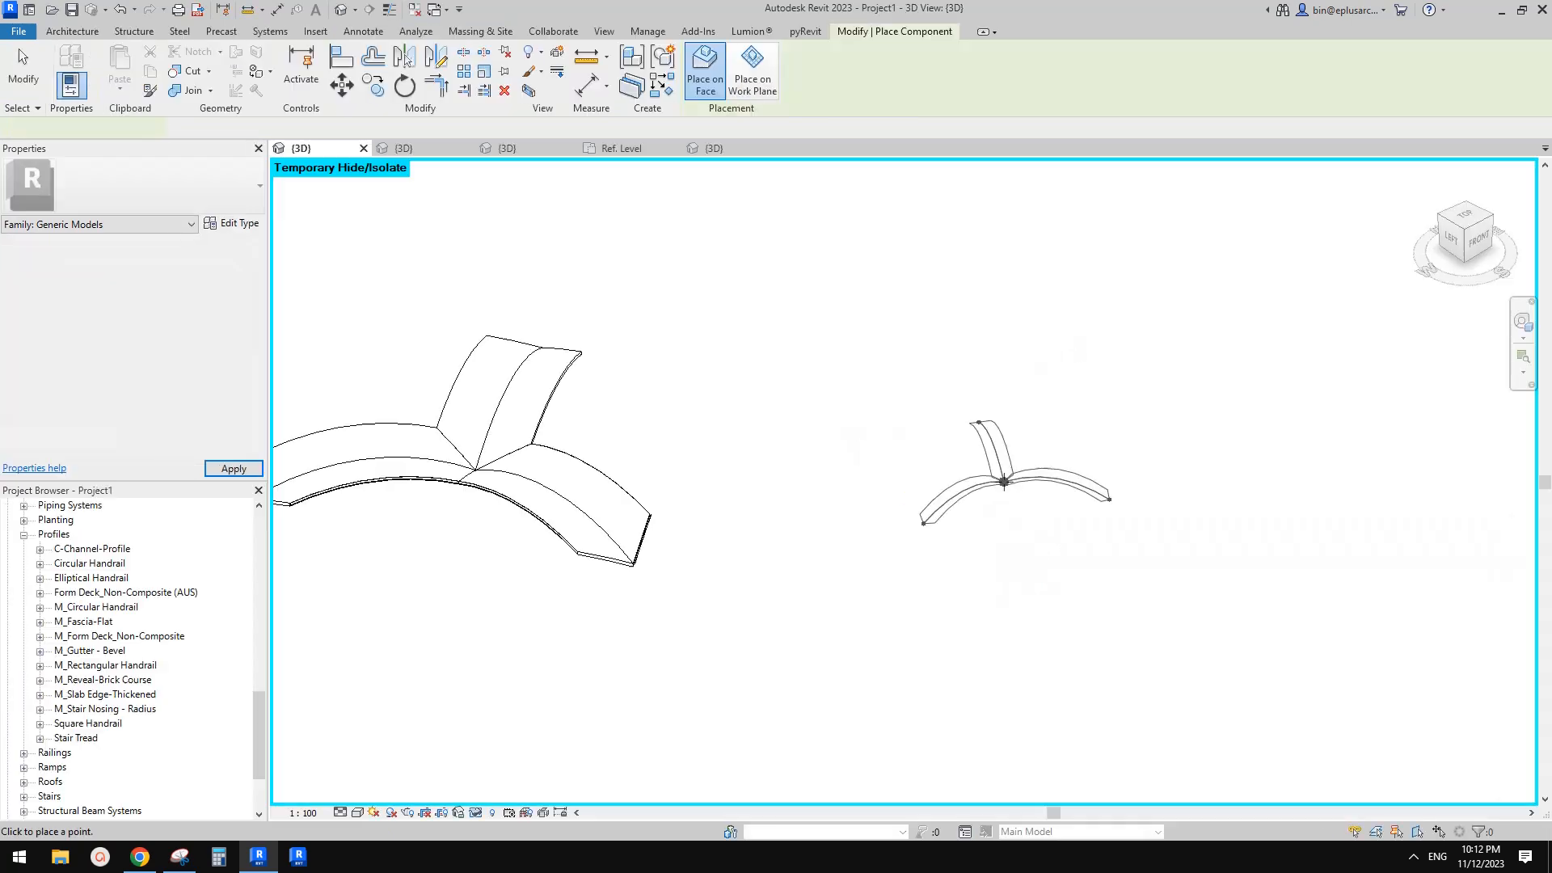
Switch component placement to a work plane and set the placement plane to Level 1
{"action": "scroll", "coordinate": [936, 485], "scroll_direction": "down", "scroll_amount": 2}
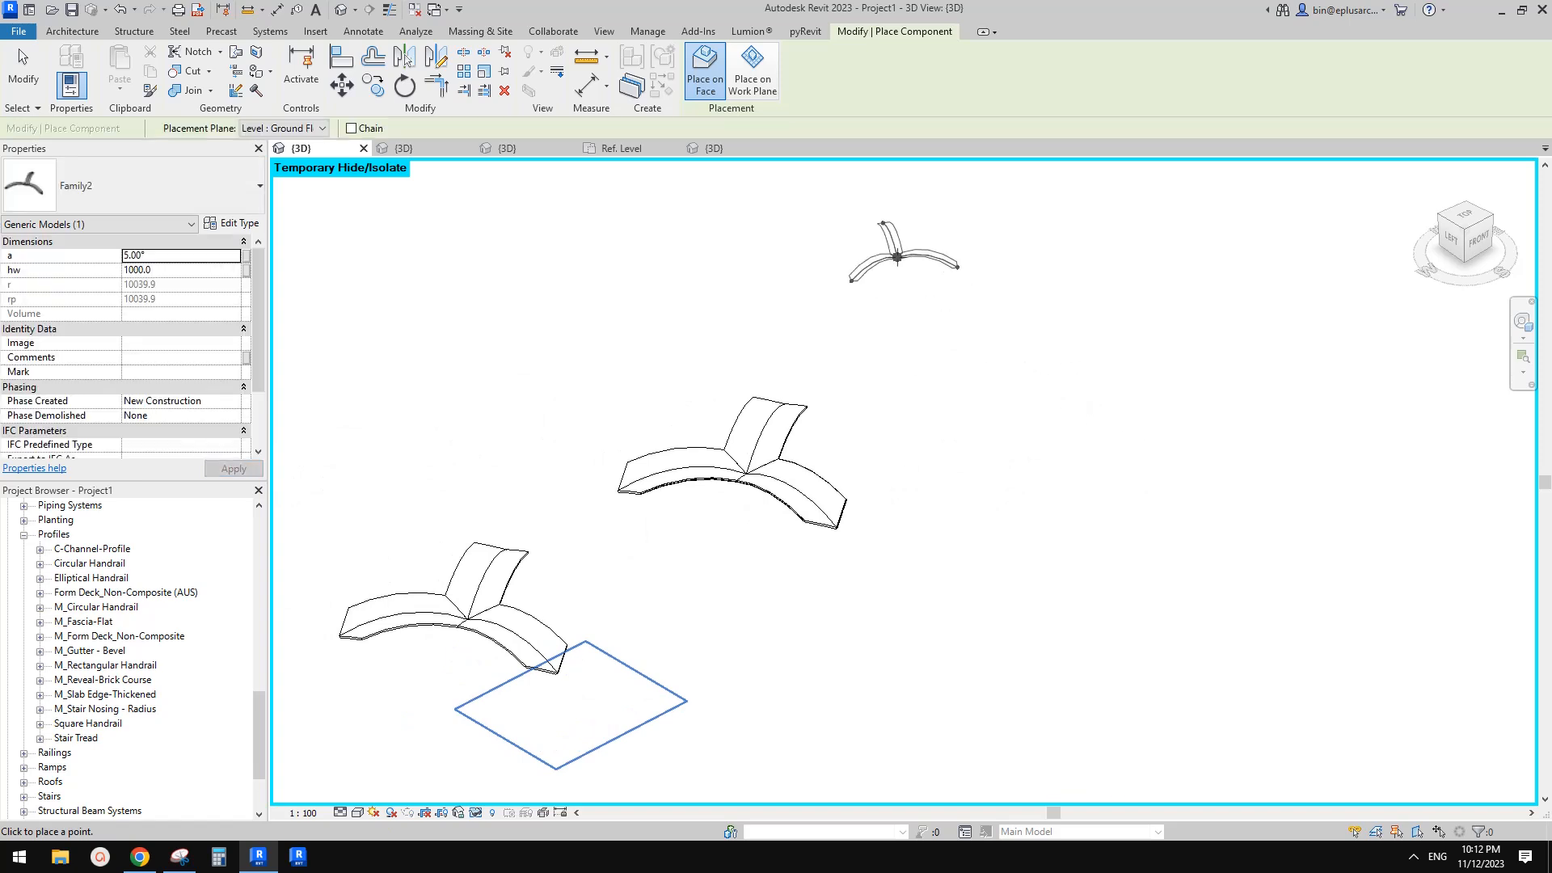
{"action": "left_click", "coordinate": [752, 71]}
{"action": "scroll", "coordinate": [321, 272], "scroll_direction": "down", "scroll_amount": 1}
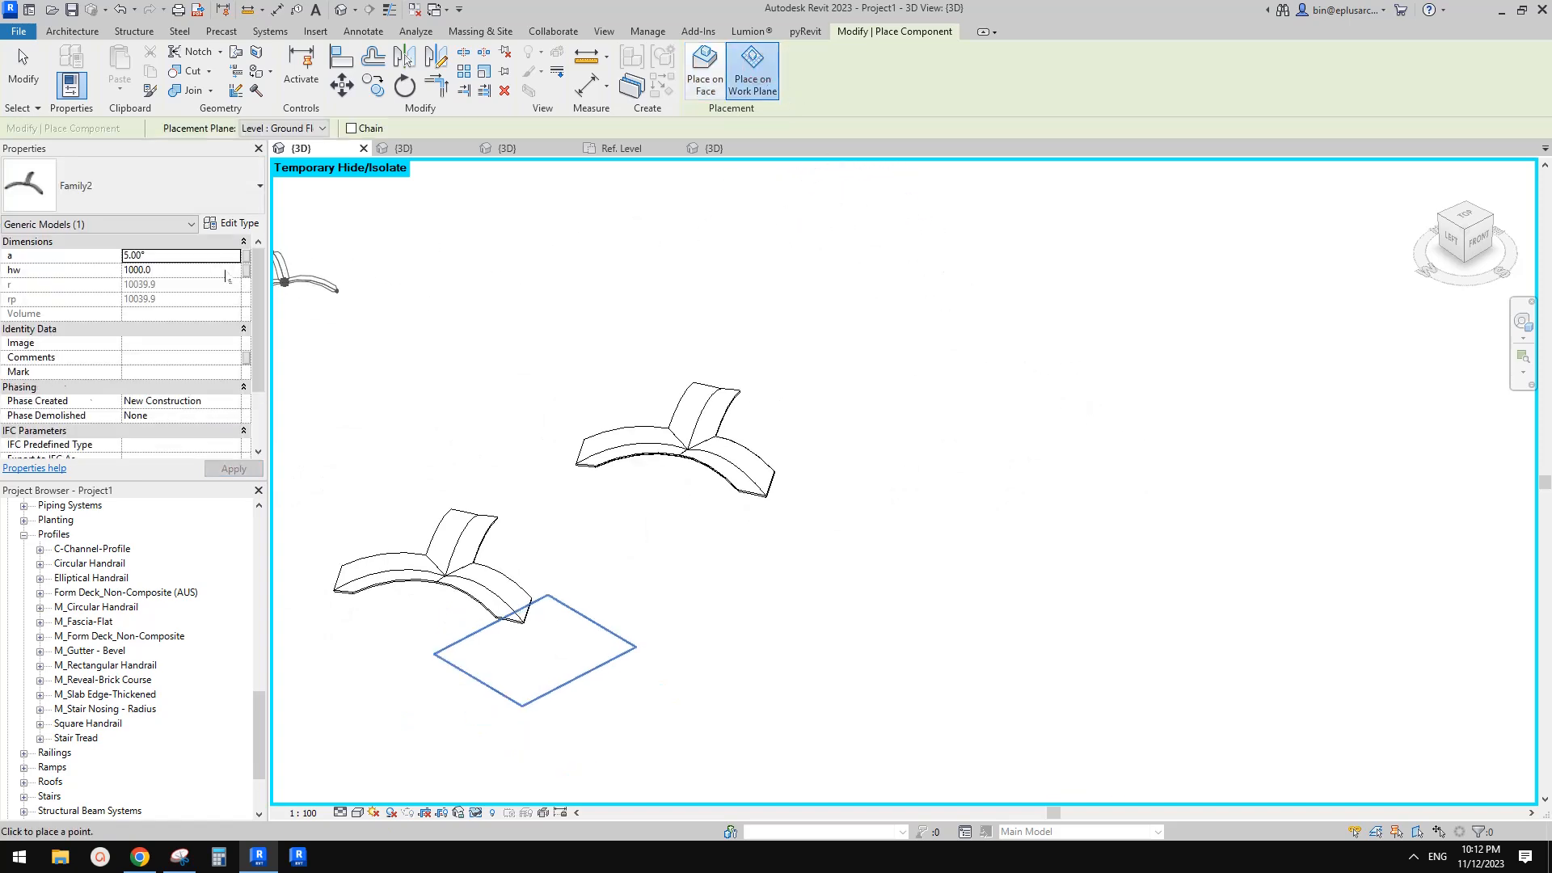
{"action": "left_click", "coordinate": [322, 128]}
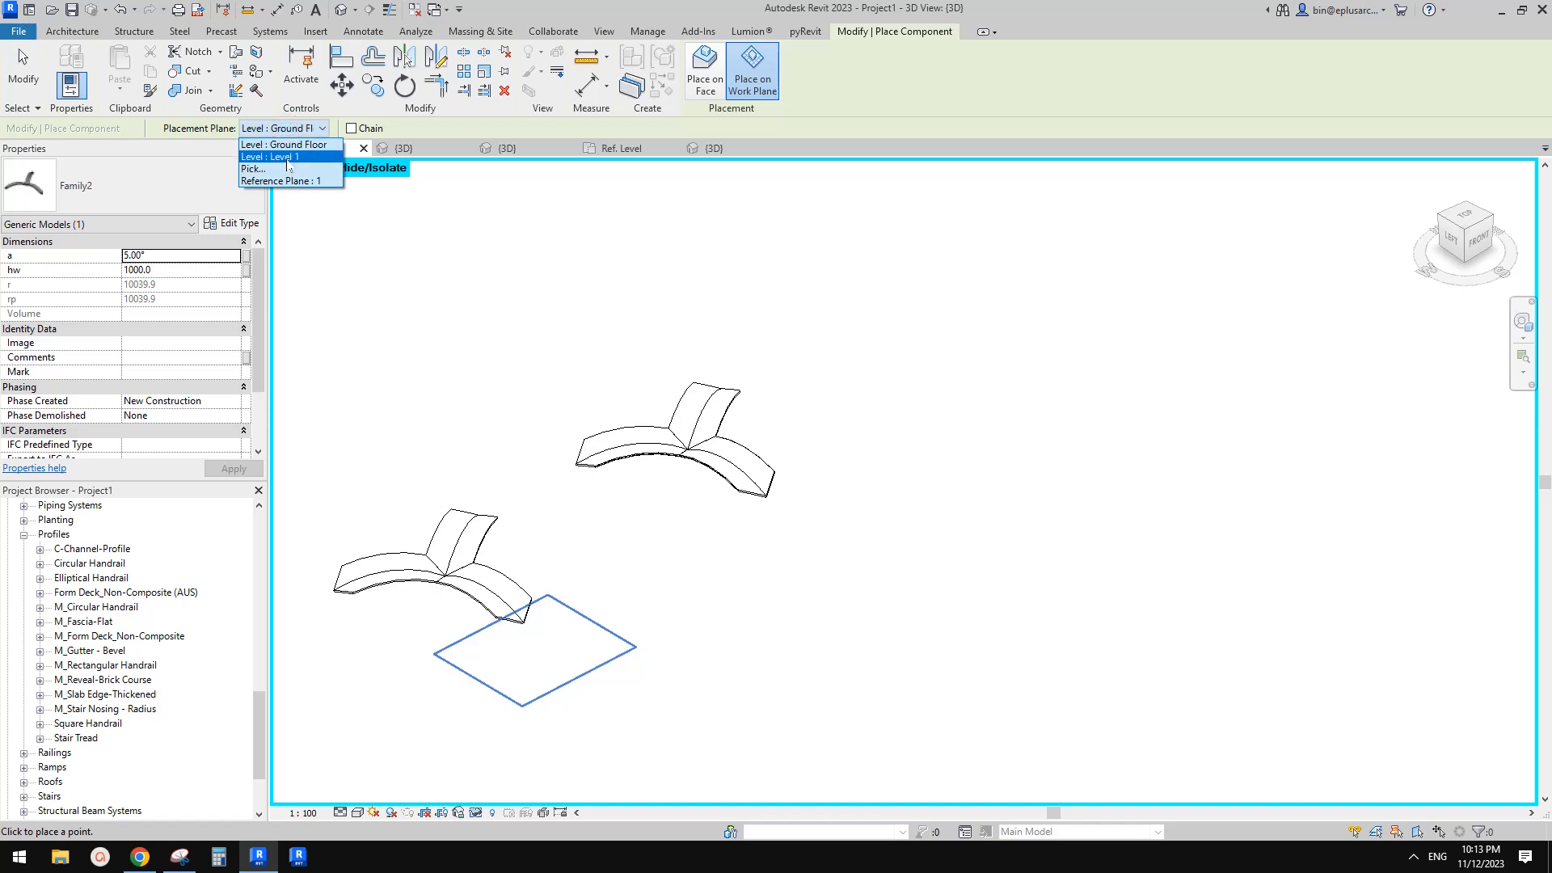
{"action": "left_click", "coordinate": [288, 167]}
{"action": "left_click", "coordinate": [990, 401]}
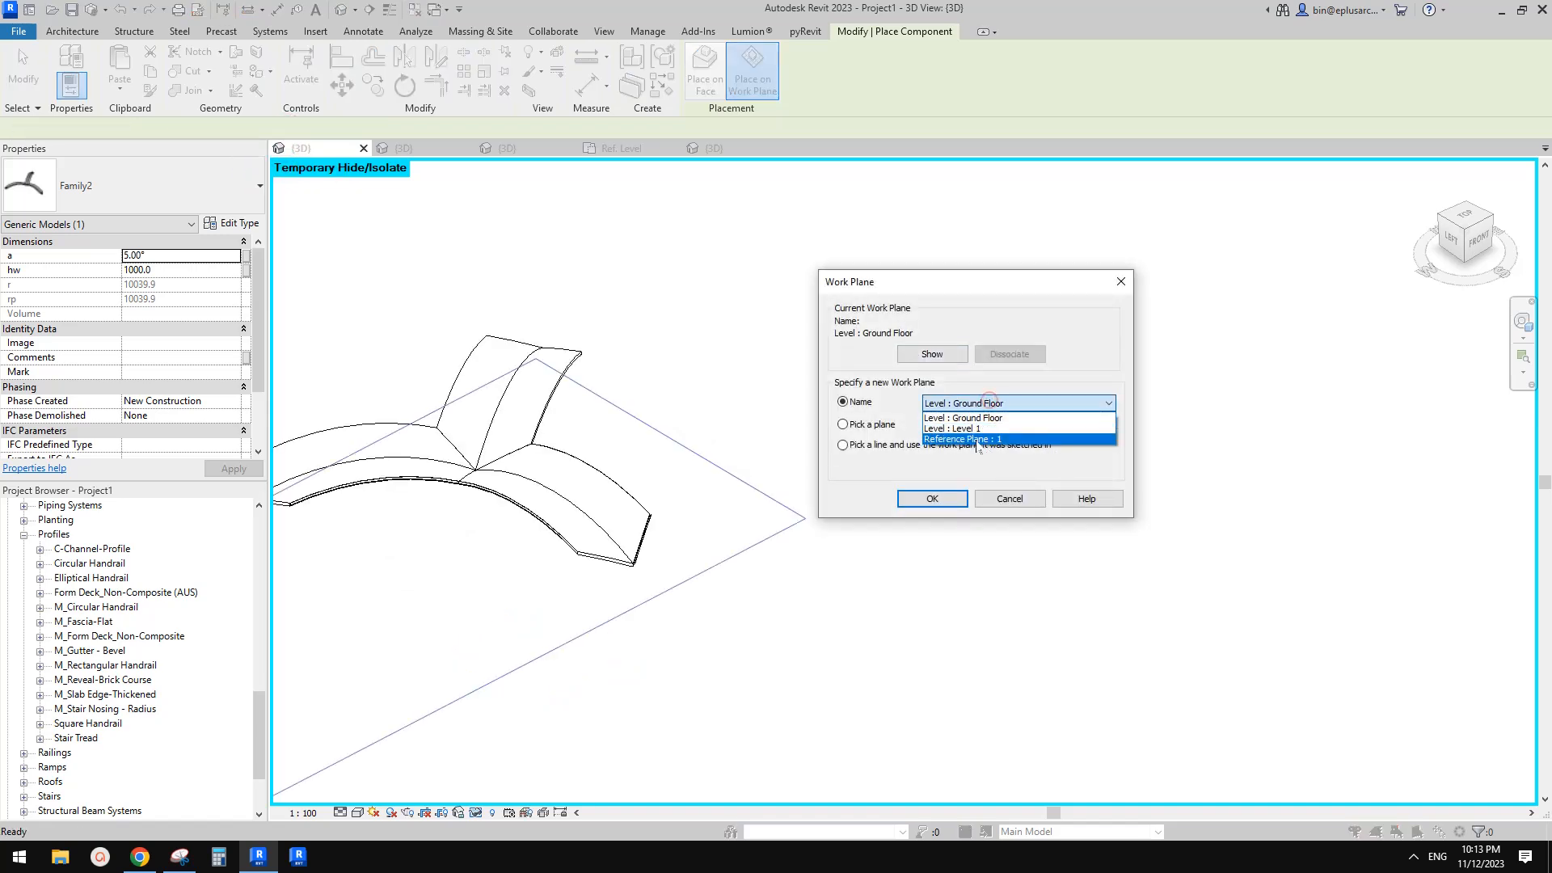
{"action": "left_click", "coordinate": [962, 428]}
{"action": "left_click", "coordinate": [936, 499]}
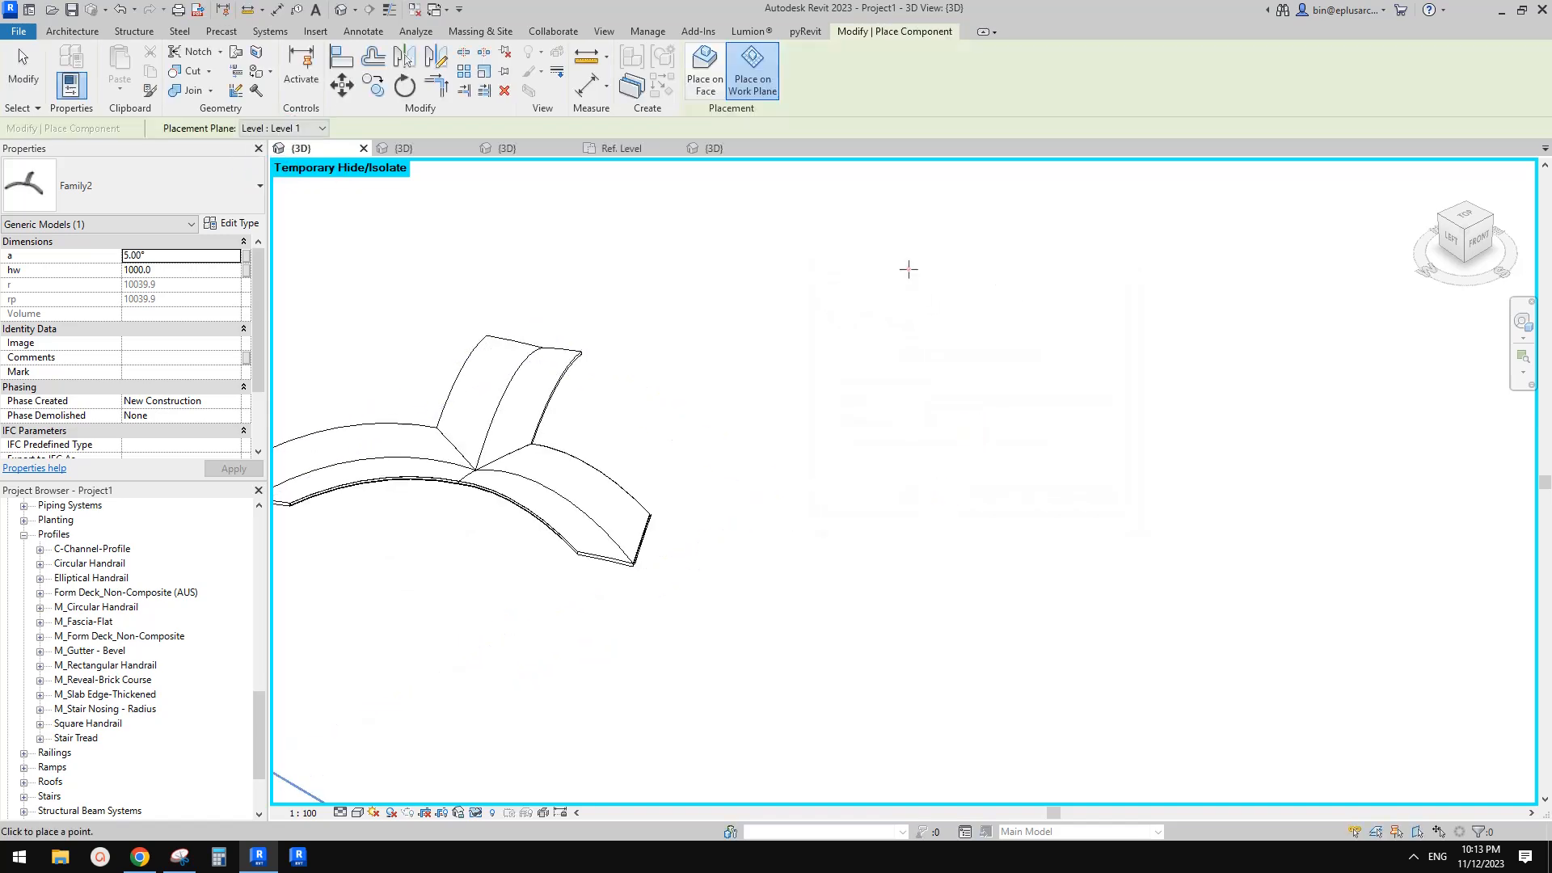
Place a new instance of the arch family on Level 1 by picking its two adaptive points
{"action": "left_click", "coordinate": [908, 269]}
{"action": "key", "text": "Escape"}
{"action": "key", "text": "Escape"}
{"action": "left_click", "coordinate": [902, 241]}
{"action": "middle_click_drag", "start_coordinate": [928, 372], "coordinate": [919, 416], "text": "shift"}
{"action": "key", "text": "c"}
{"action": "key", "text": "s"}
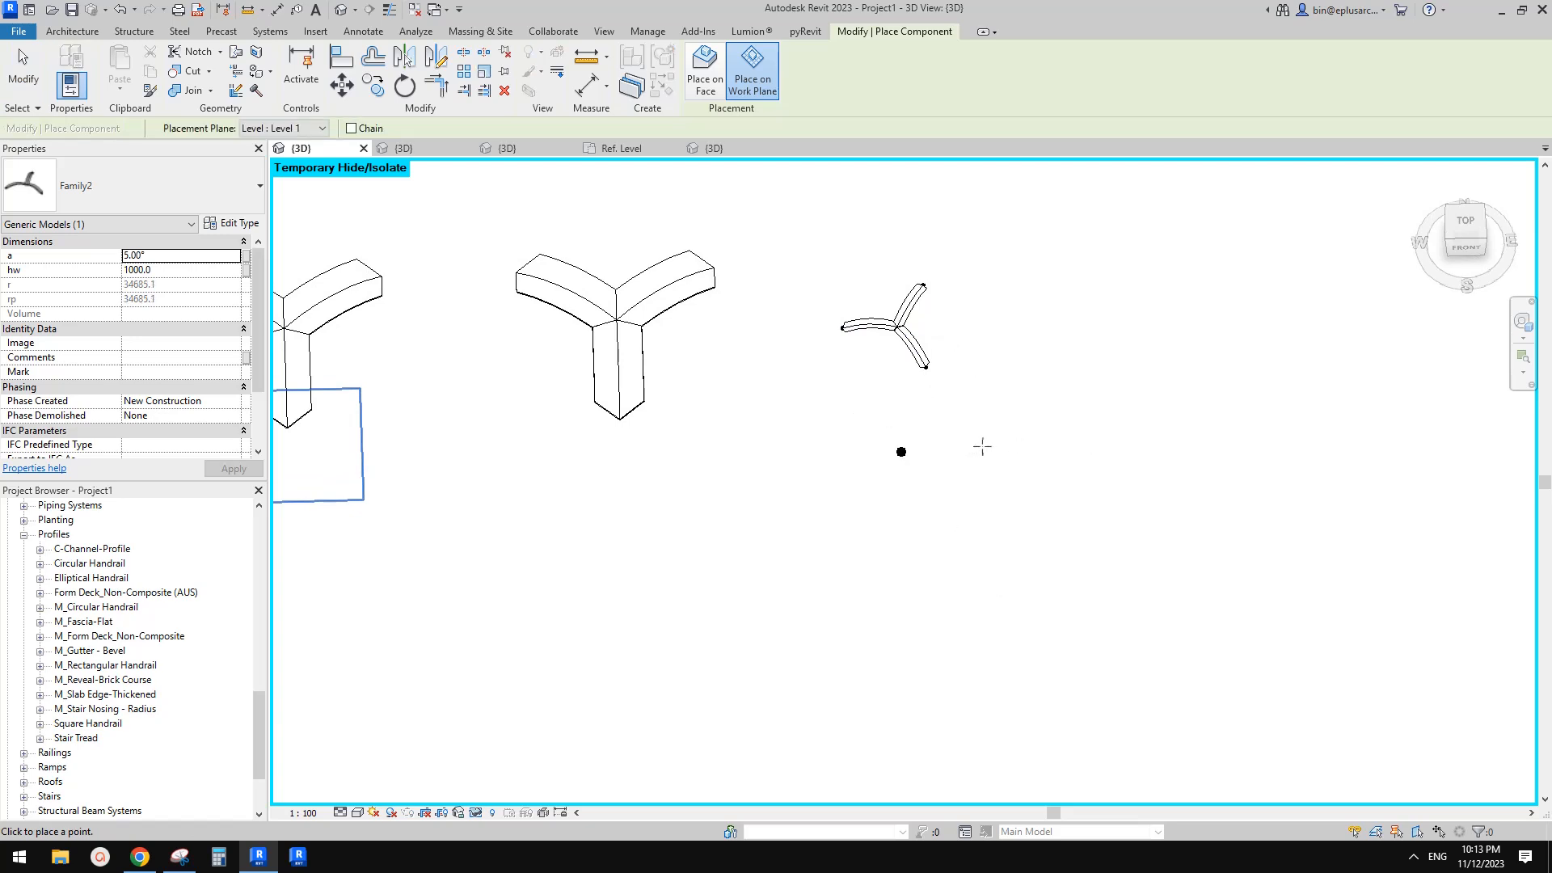
{"action": "left_click", "coordinate": [993, 448]}
{"action": "key", "text": "Escape"}
{"action": "key", "text": "Escape"}
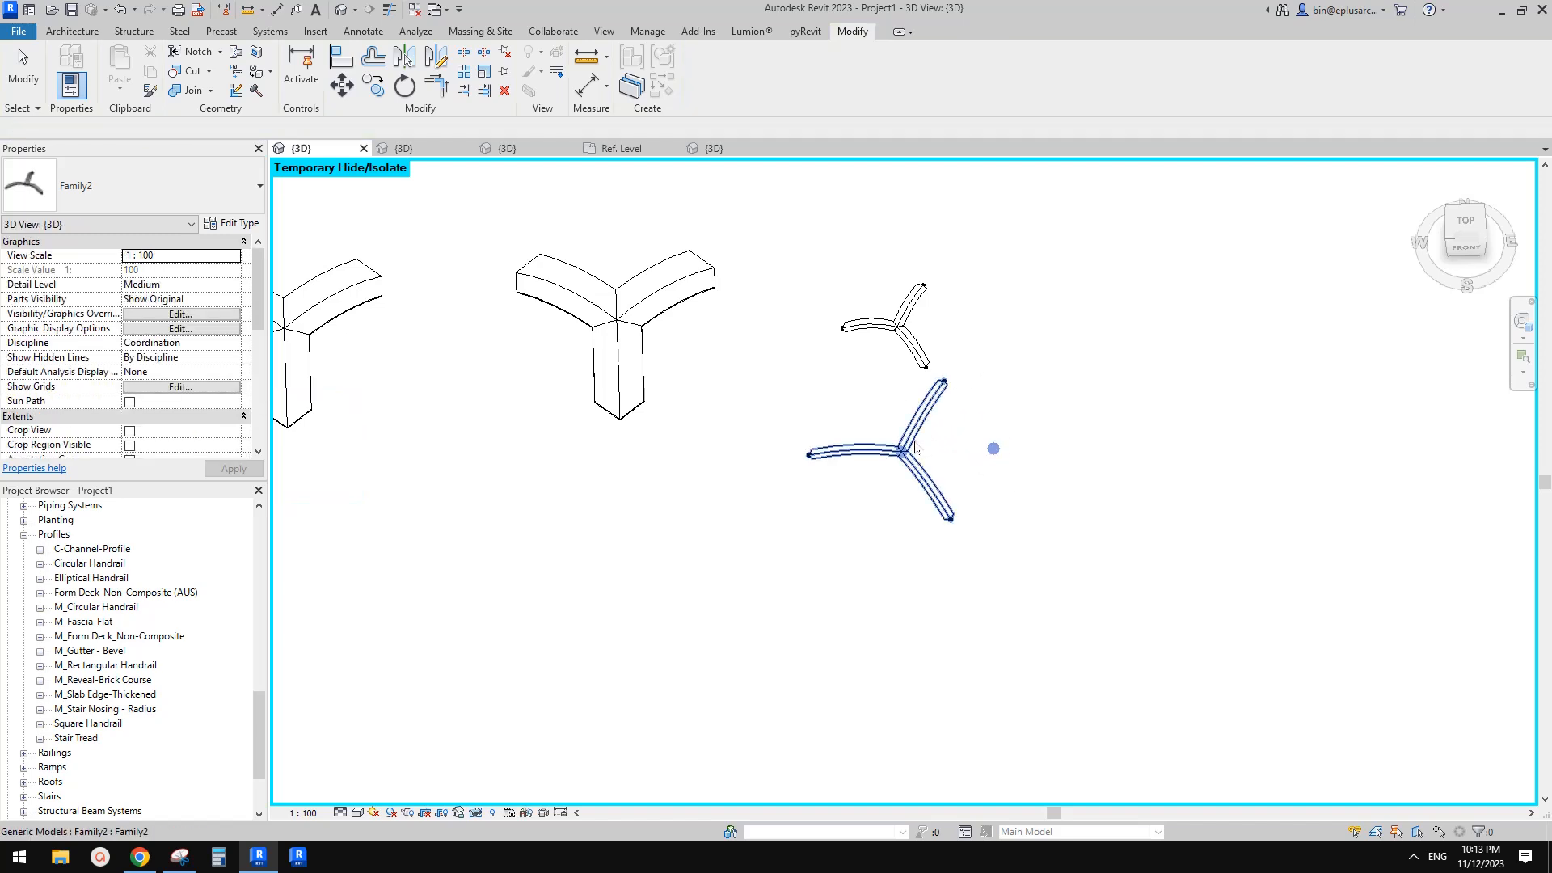
Set the new instance's hw parameter to 3000
{"action": "left_click", "coordinate": [916, 450]}
{"action": "scroll", "coordinate": [819, 443], "scroll_direction": "up", "scroll_amount": 3}
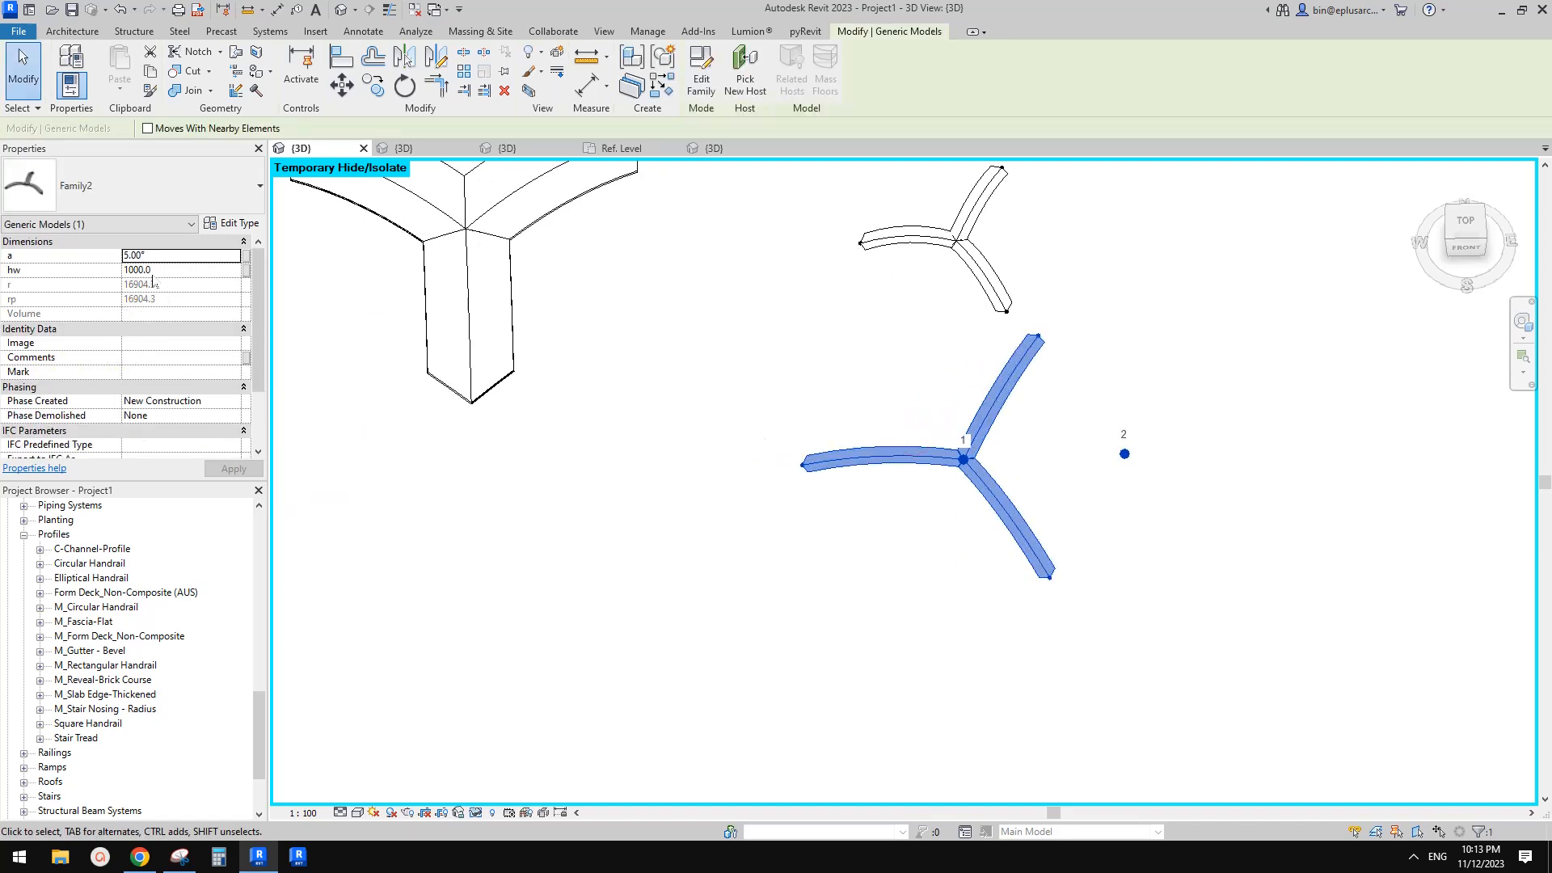
{"action": "middle_click_drag", "start_coordinate": [596, 433], "coordinate": [935, 426], "text": "shift"}
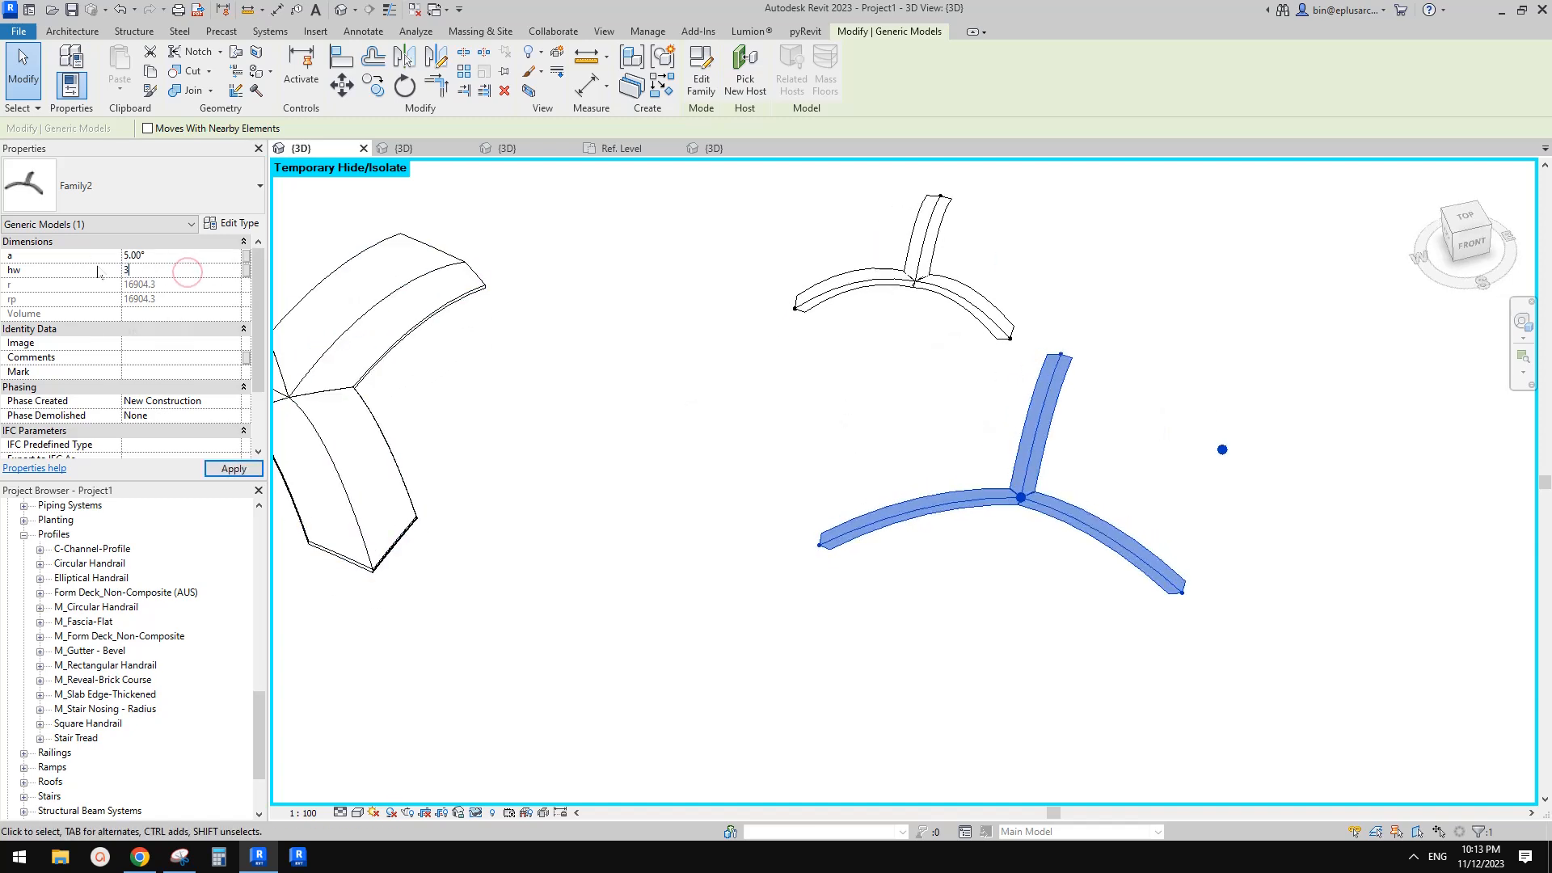
{"action": "left_click", "coordinate": [863, 361]}
Orbit and zoom around the new arch instance to inspect its shape from several angles
{"action": "middle_click_drag", "start_coordinate": [1046, 453], "coordinate": [1008, 350], "text": "shift"}
{"action": "scroll", "coordinate": [1042, 527], "scroll_direction": "up", "scroll_amount": 4}
{"action": "middle_click_drag", "start_coordinate": [1040, 527], "coordinate": [963, 591], "text": "shift"}
{"action": "scroll", "coordinate": [962, 477], "scroll_direction": "up", "scroll_amount": 3}
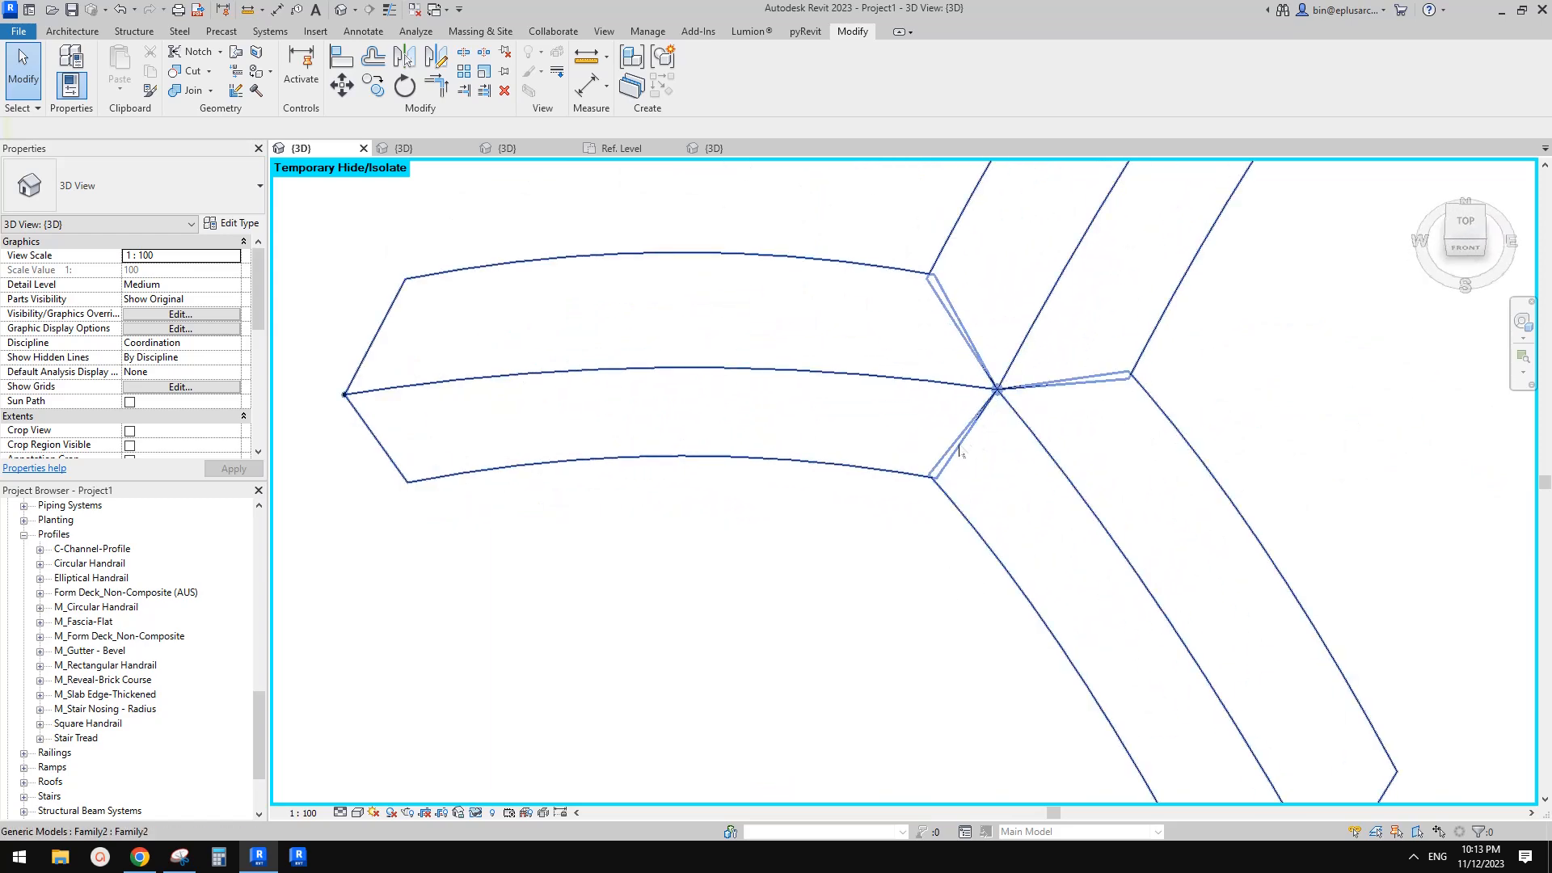
{"action": "scroll", "coordinate": [962, 445], "scroll_direction": "down", "scroll_amount": 4}
{"action": "middle_click_drag", "start_coordinate": [966, 449], "coordinate": [976, 520], "text": "shift"}
{"action": "scroll", "coordinate": [949, 515], "scroll_direction": "up", "scroll_amount": 5}
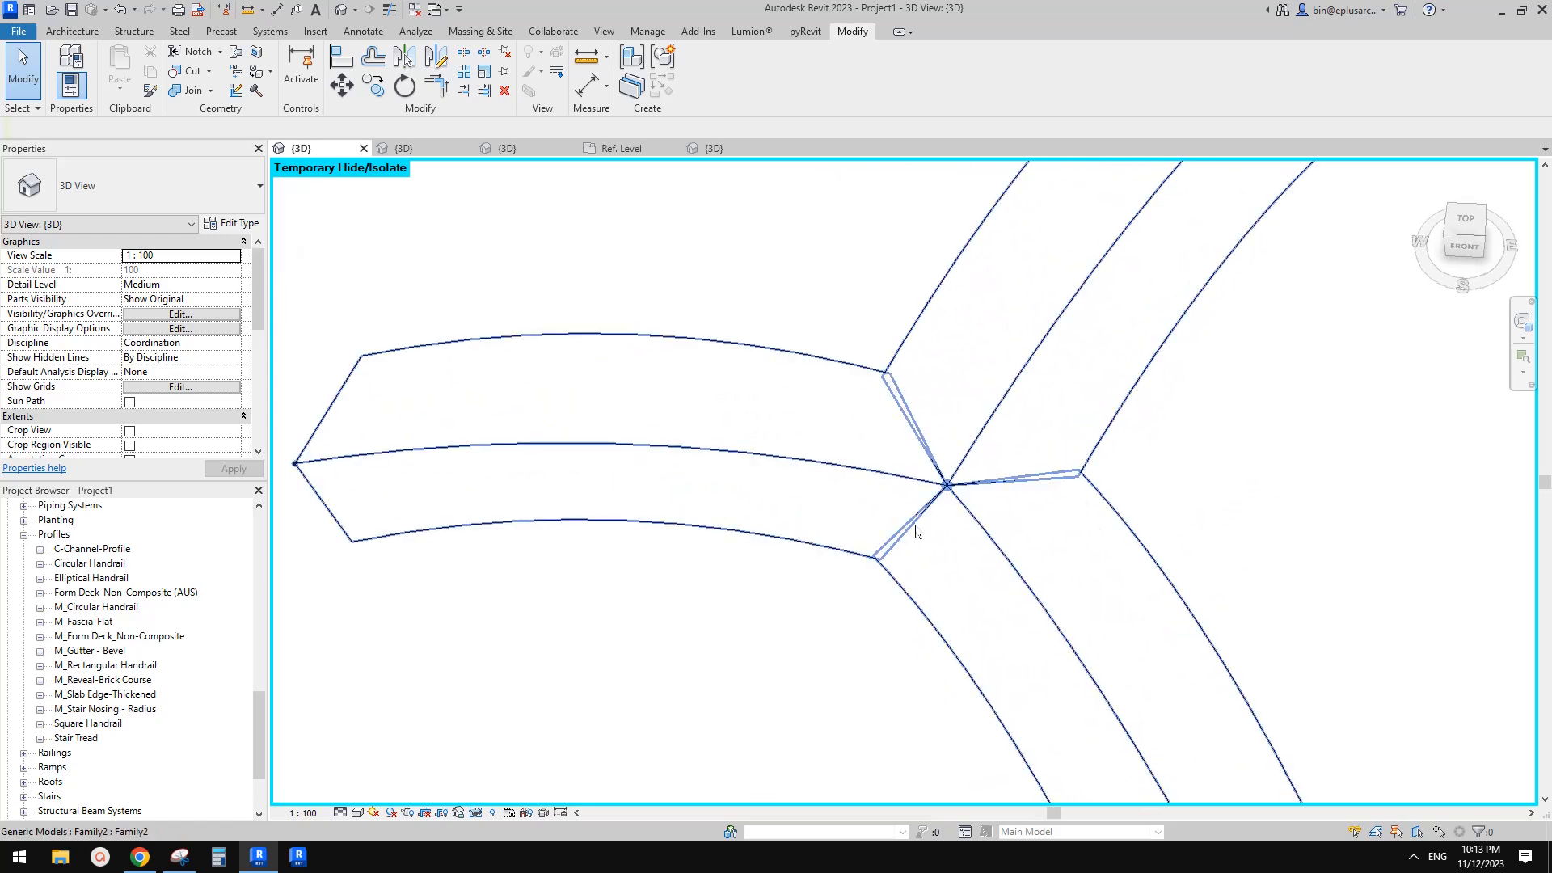
{"action": "scroll", "coordinate": [916, 542], "scroll_direction": "down", "scroll_amount": 4}
{"action": "middle_click_drag", "start_coordinate": [916, 542], "coordinate": [846, 541], "text": "shift"}
{"action": "left_click", "coordinate": [967, 453]}
{"action": "middle_click_drag", "start_coordinate": [967, 453], "coordinate": [1062, 411], "text": "shift"}
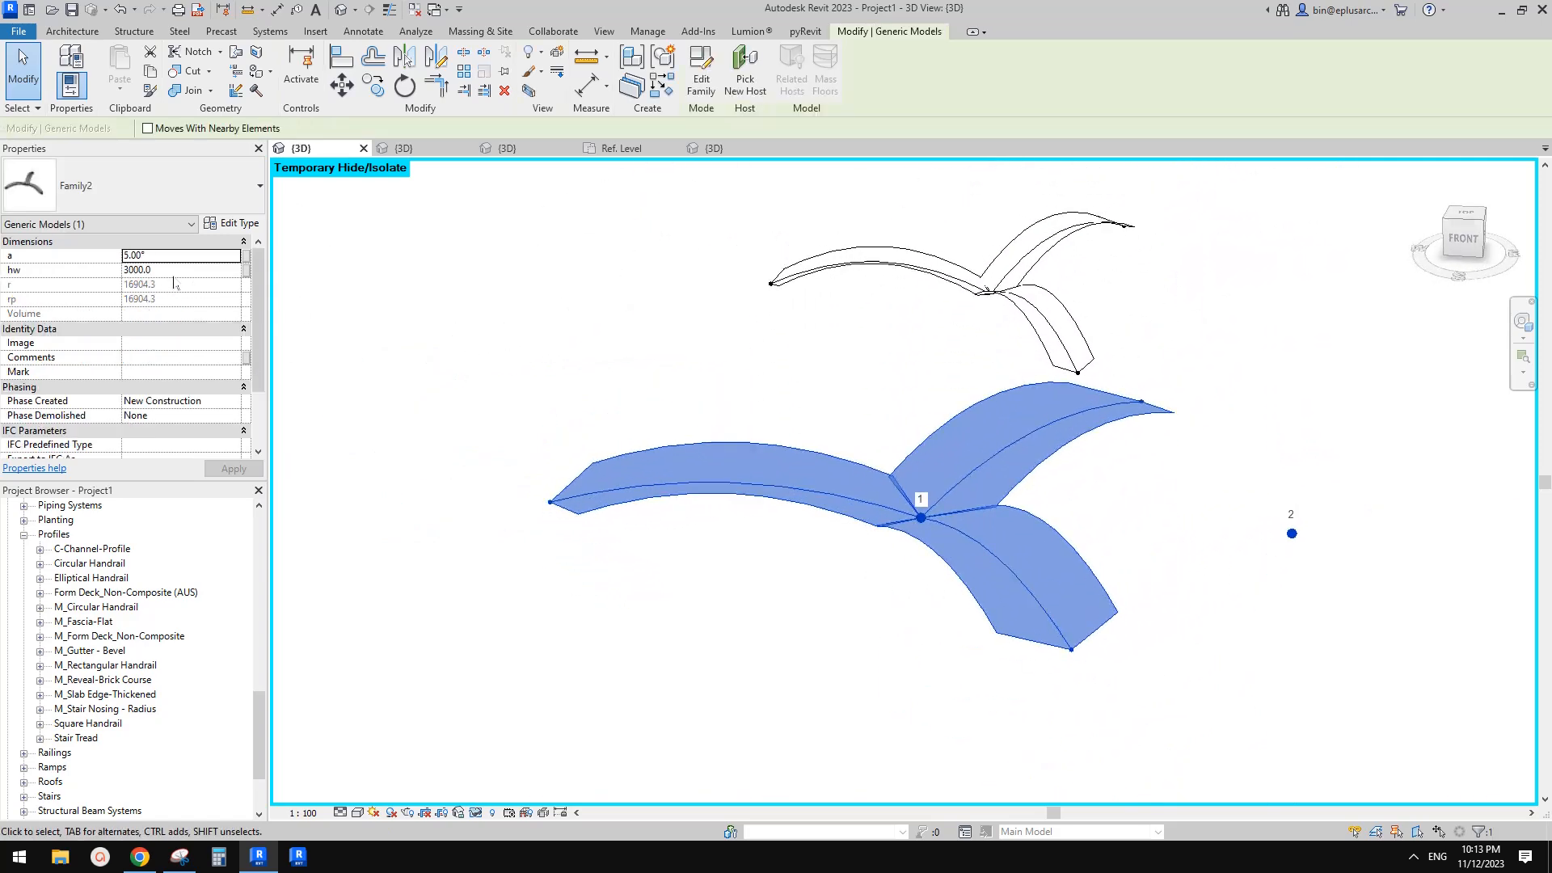
{"action": "middle_click_drag", "start_coordinate": [916, 600], "coordinate": [806, 638], "text": "shift"}
{"action": "scroll", "coordinate": [893, 485], "scroll_direction": "up", "scroll_amount": 4}
{"action": "scroll", "coordinate": [898, 522], "scroll_direction": "down", "scroll_amount": 4}
{"action": "key", "text": "Escape"}
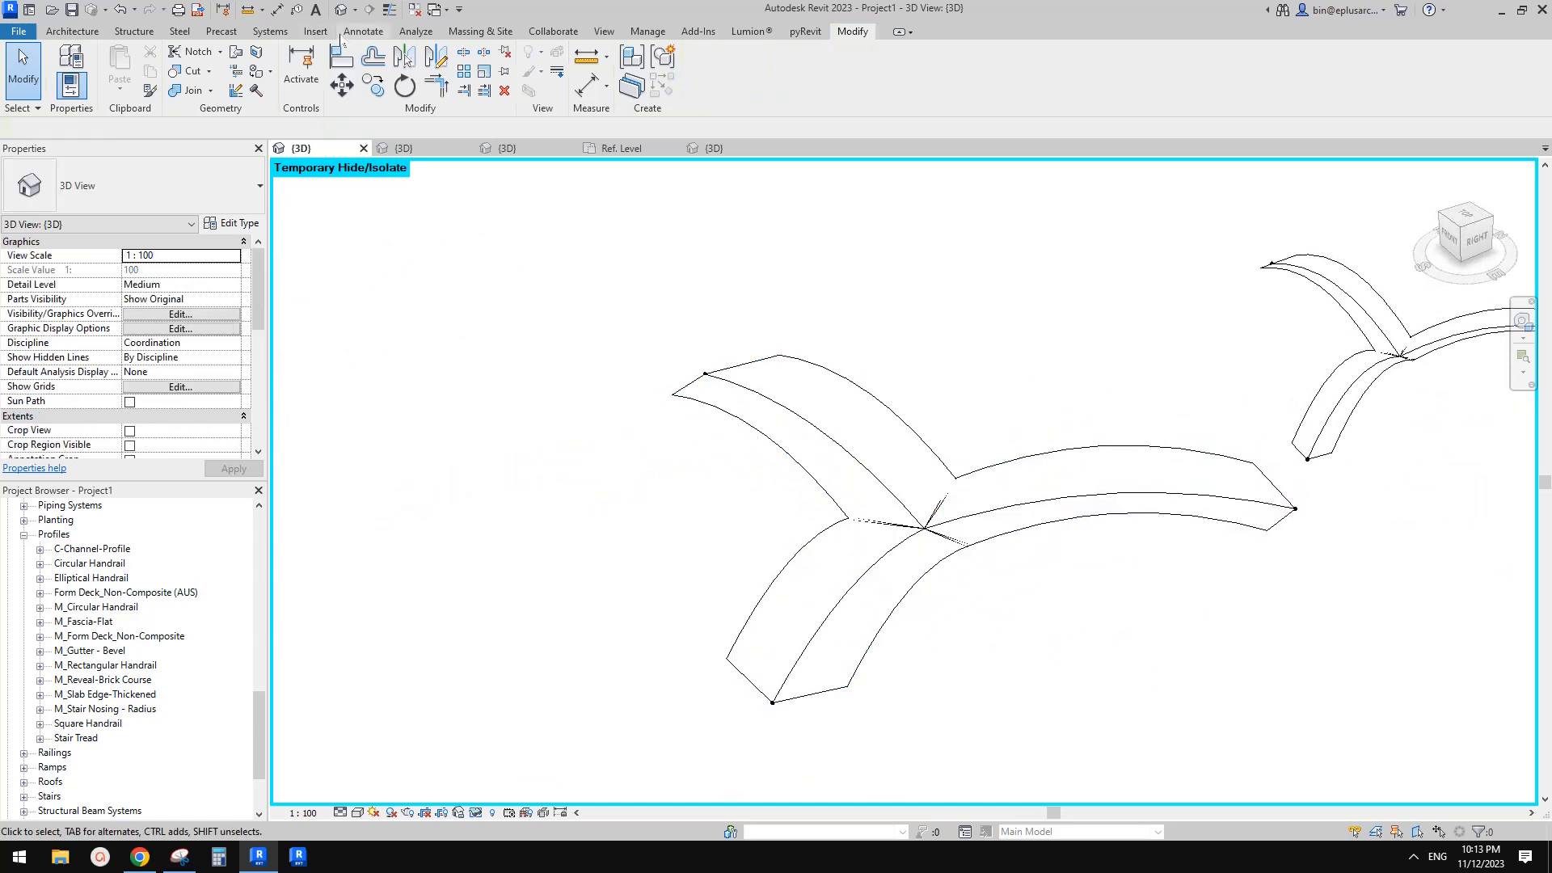
{"action": "left_click", "coordinate": [363, 30]}
{"action": "left_click", "coordinate": [376, 69]}
{"action": "mouse_move", "coordinate": [537, 273]}
{"action": "middle_mouse_down", "text": "shift"}
{"action": "mouse_move", "coordinate": [819, 560]}
{"action": "mouse_move", "coordinate": [838, 556]}
{"action": "middle_mouse_up", "text": "shift"}
{"action": "scroll", "coordinate": [827, 597], "scroll_direction": "up", "scroll_amount": 2}
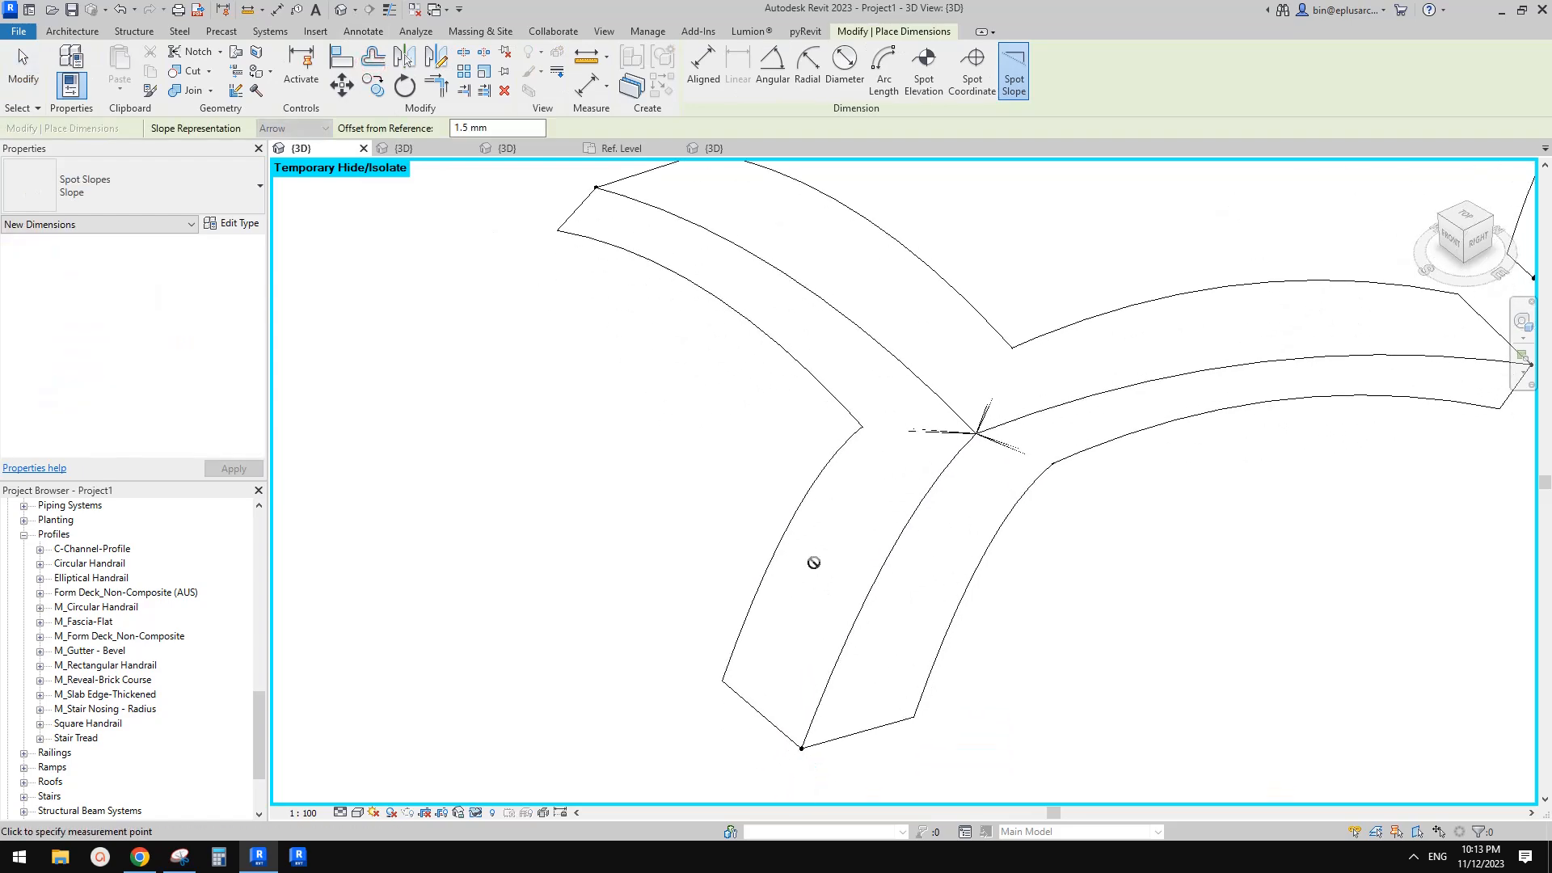
{"action": "scroll", "coordinate": [813, 588], "scroll_direction": "down", "scroll_amount": 3}
{"action": "scroll", "coordinate": [416, 200], "scroll_direction": "down", "scroll_amount": 2}
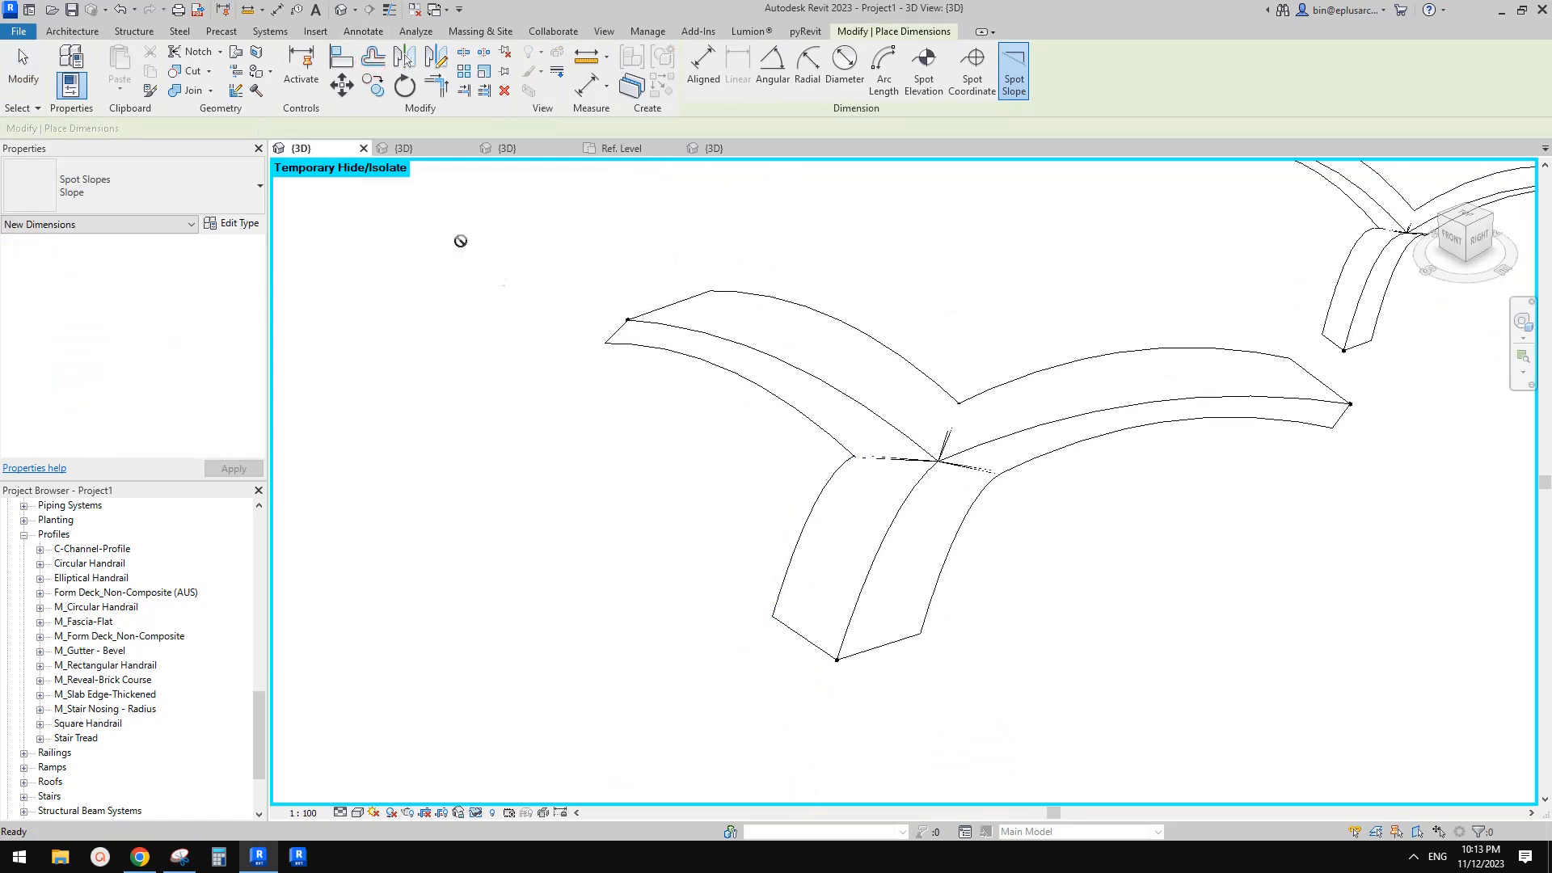
{"action": "key", "text": "Escape"}
Create a roof by face on the upper surface of the arch's front arm
{"action": "left_click", "coordinate": [72, 31]}
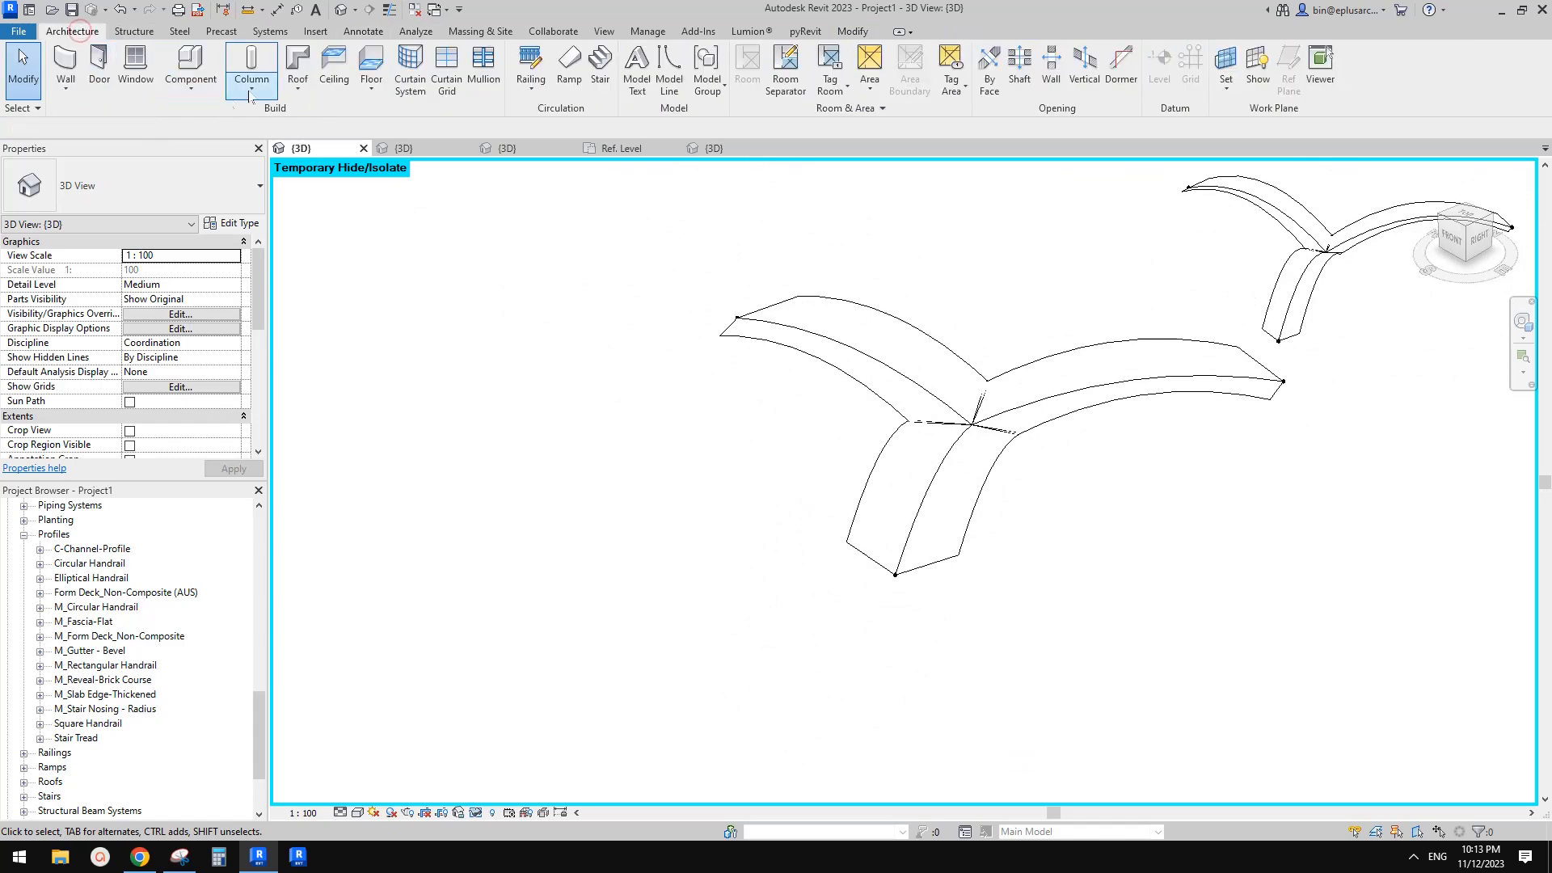
{"action": "left_click", "coordinate": [298, 85]}
{"action": "left_click", "coordinate": [335, 186]}
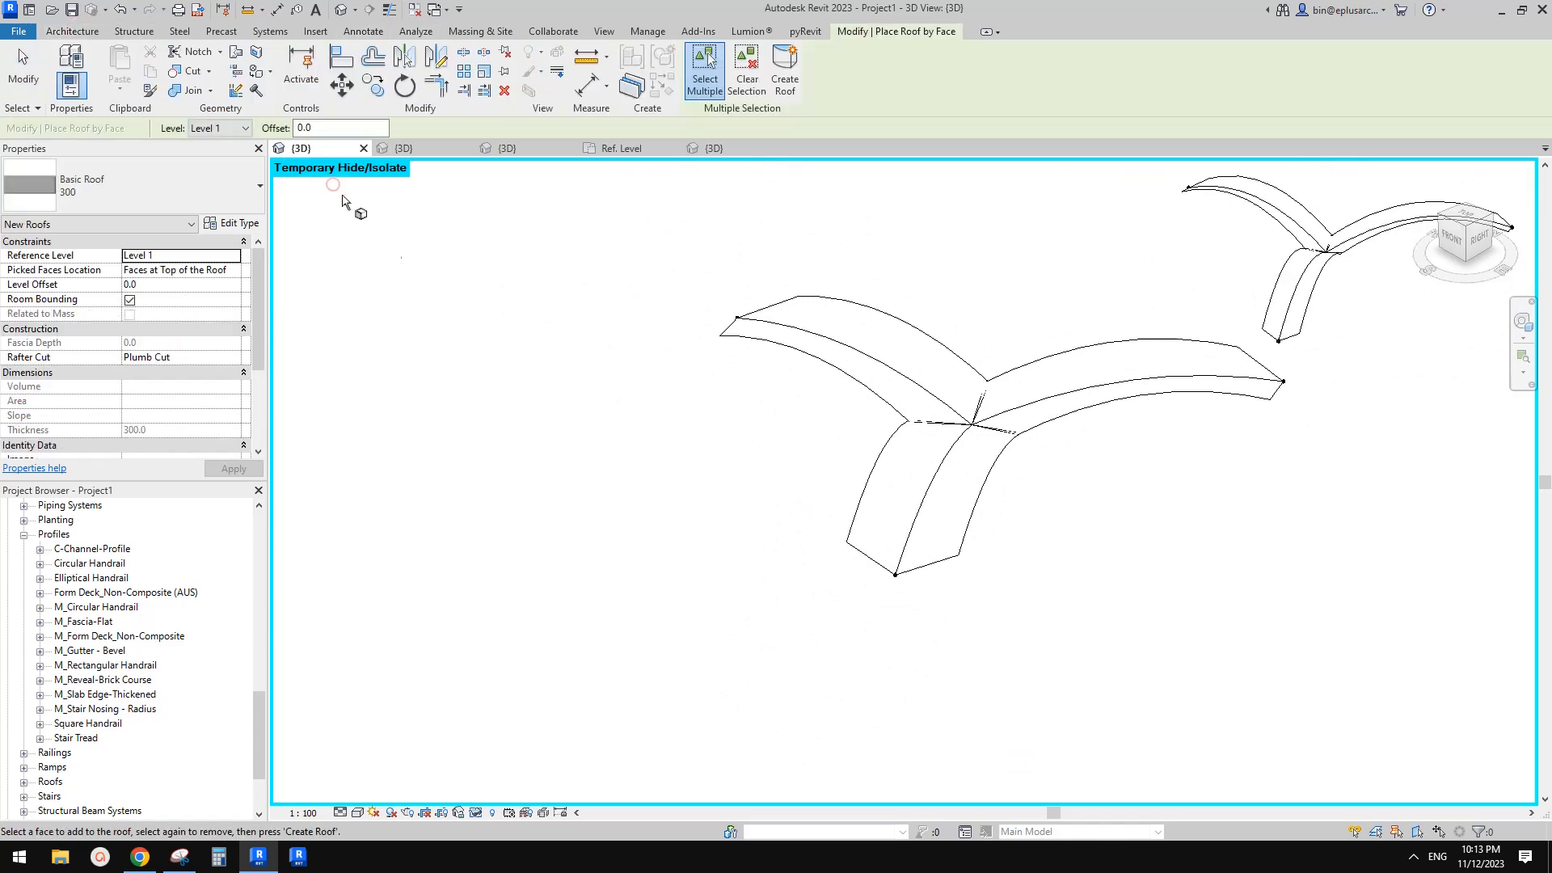
{"action": "left_click", "coordinate": [886, 498]}
{"action": "scroll", "coordinate": [1031, 441], "scroll_direction": "up", "scroll_amount": 1}
{"action": "middle_click_drag", "start_coordinate": [1028, 441], "coordinate": [1017, 444]}
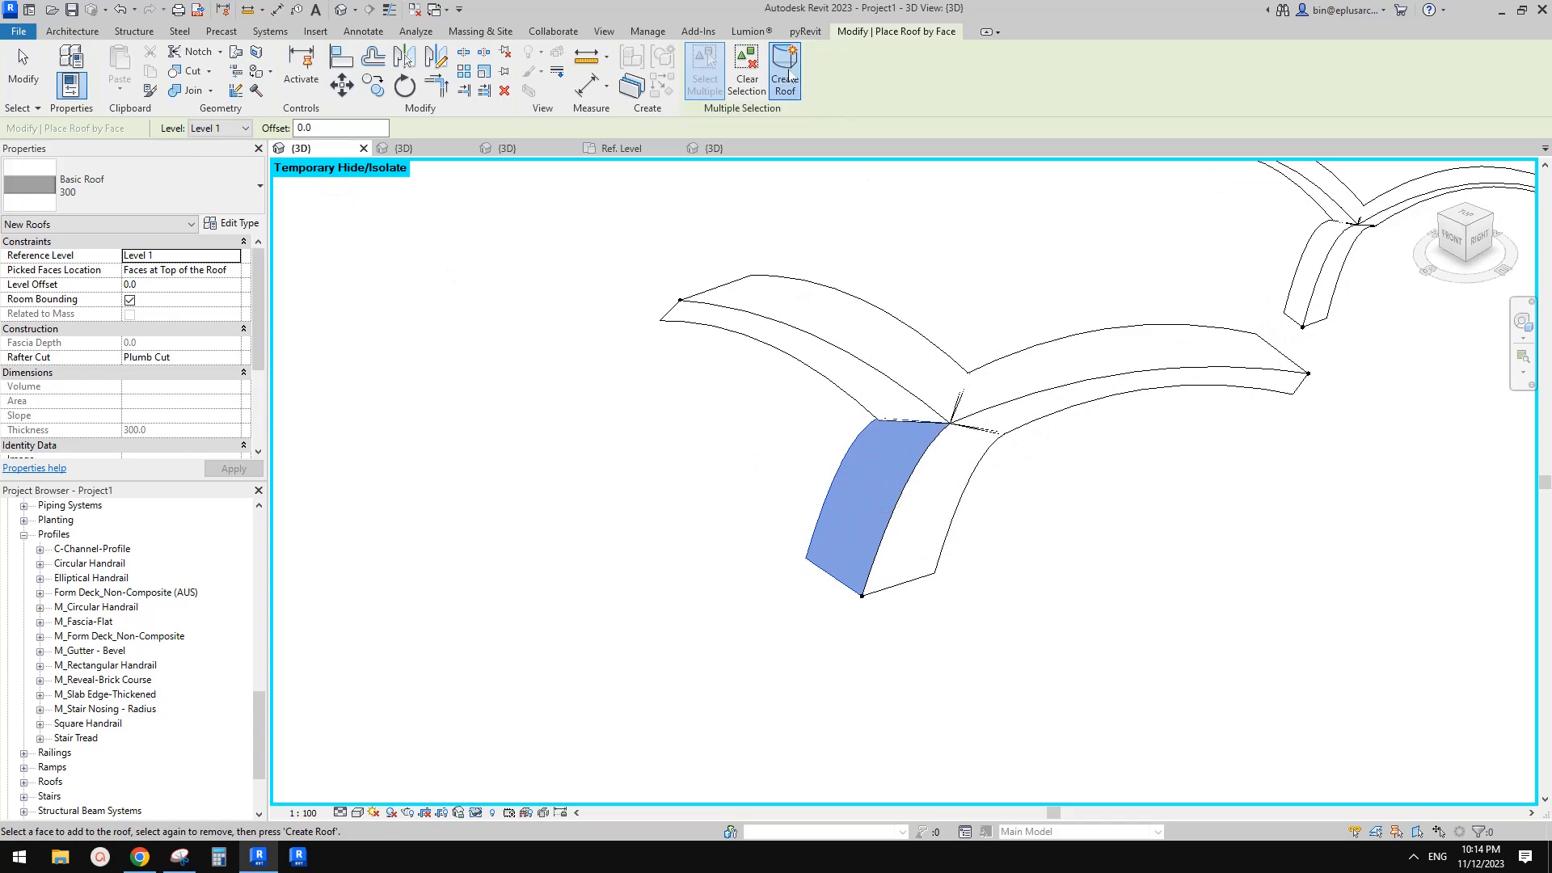
{"action": "left_click", "coordinate": [788, 69]}
{"action": "scroll", "coordinate": [863, 537], "scroll_direction": "up", "scroll_amount": 2}
{"action": "key", "text": "Escape"}
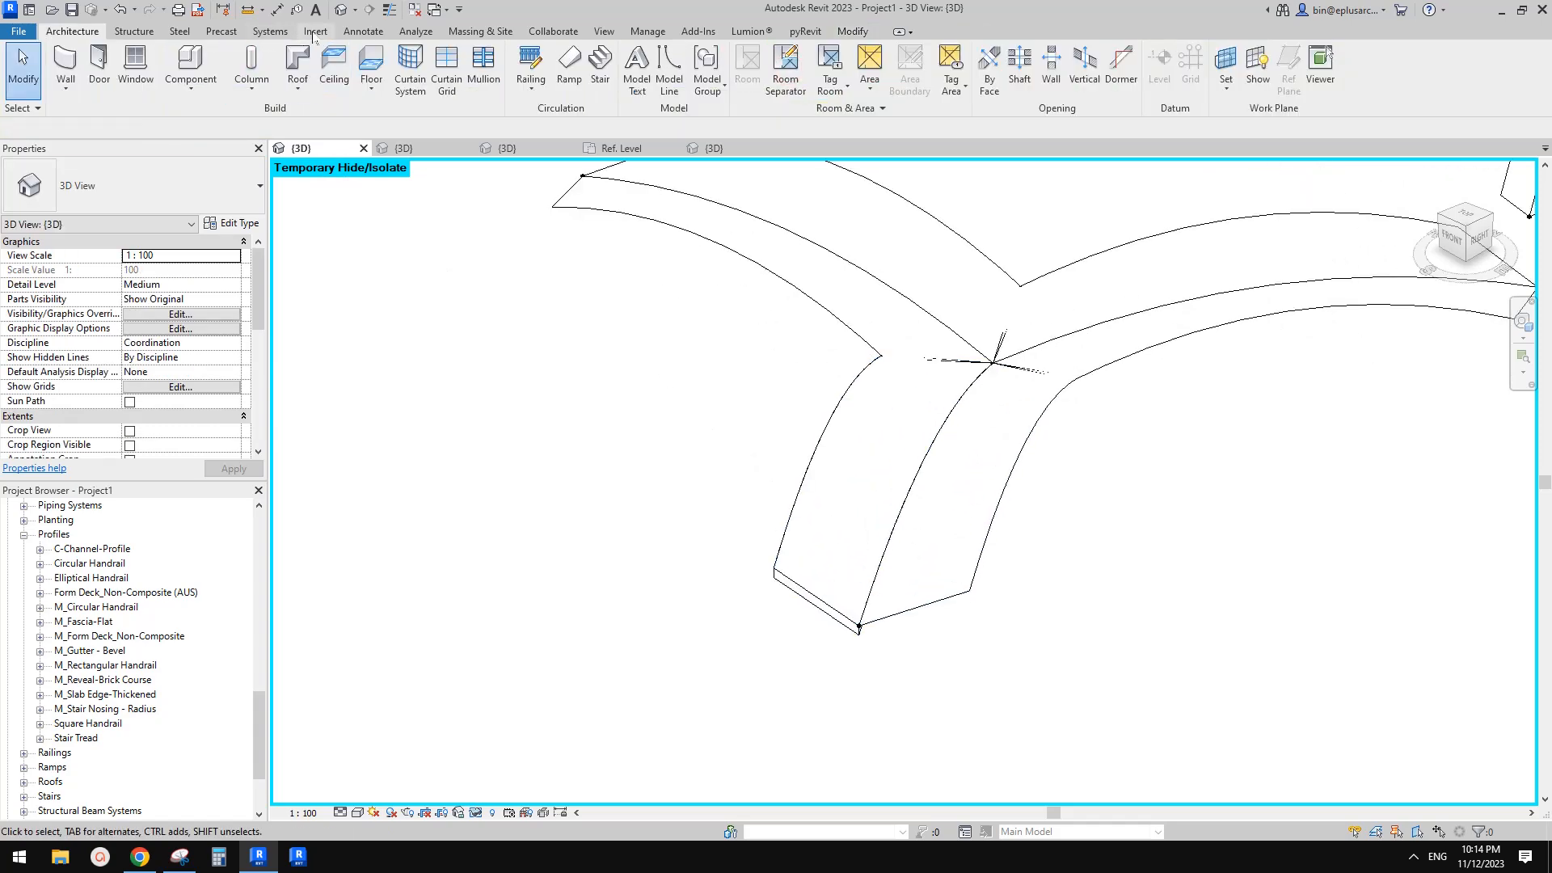
Start the Spot Slope tool and duplicate the Slope type as a new type named angle
{"action": "left_click", "coordinate": [363, 32]}
{"action": "left_click", "coordinate": [378, 69]}
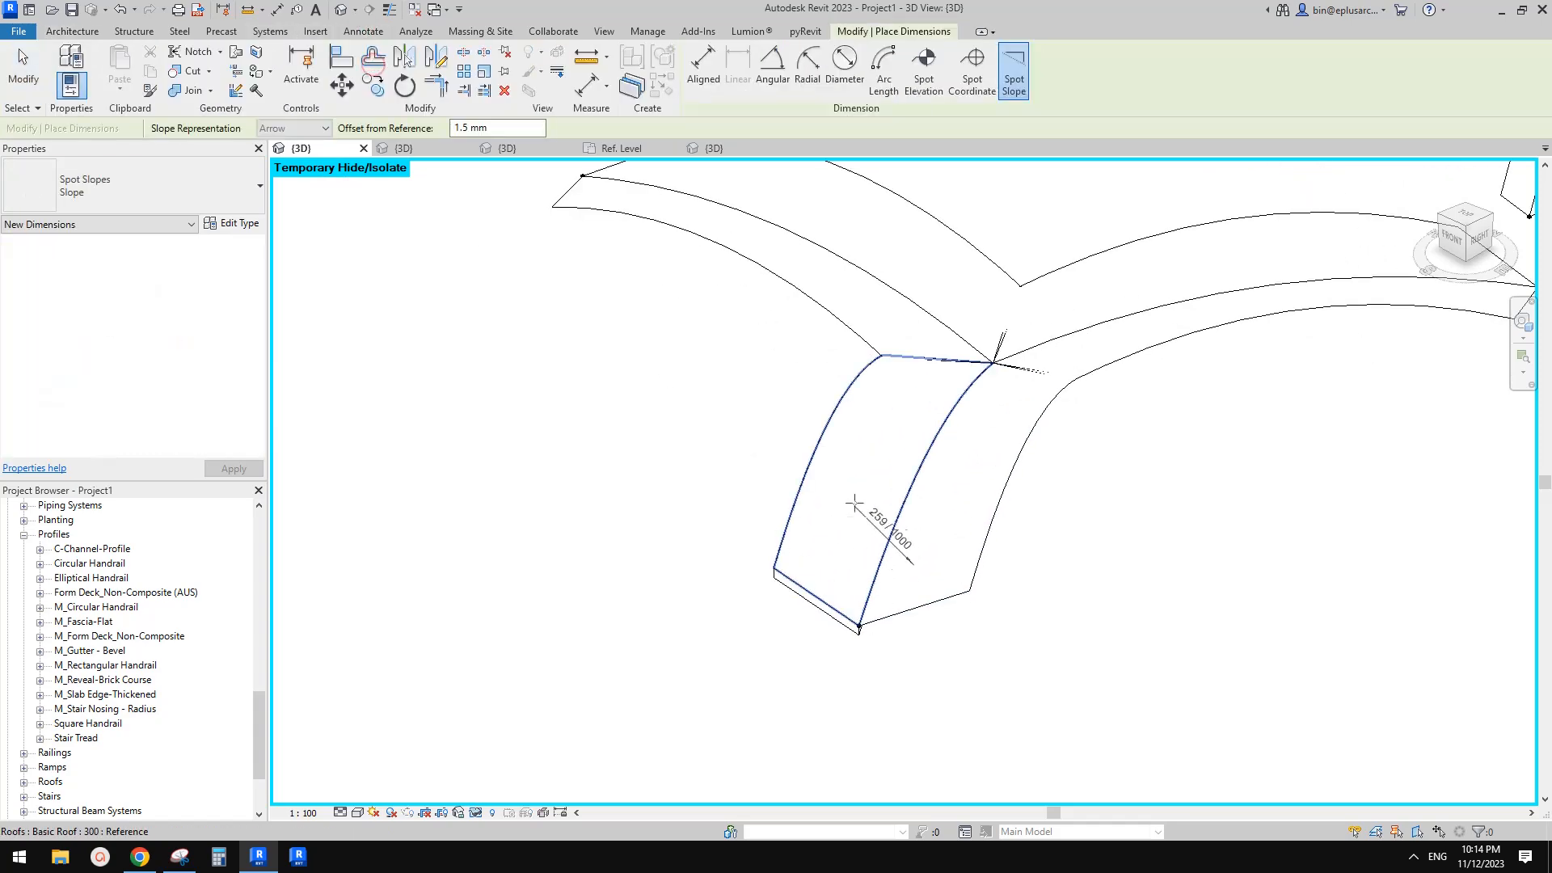
{"action": "left_click", "coordinate": [166, 192]}
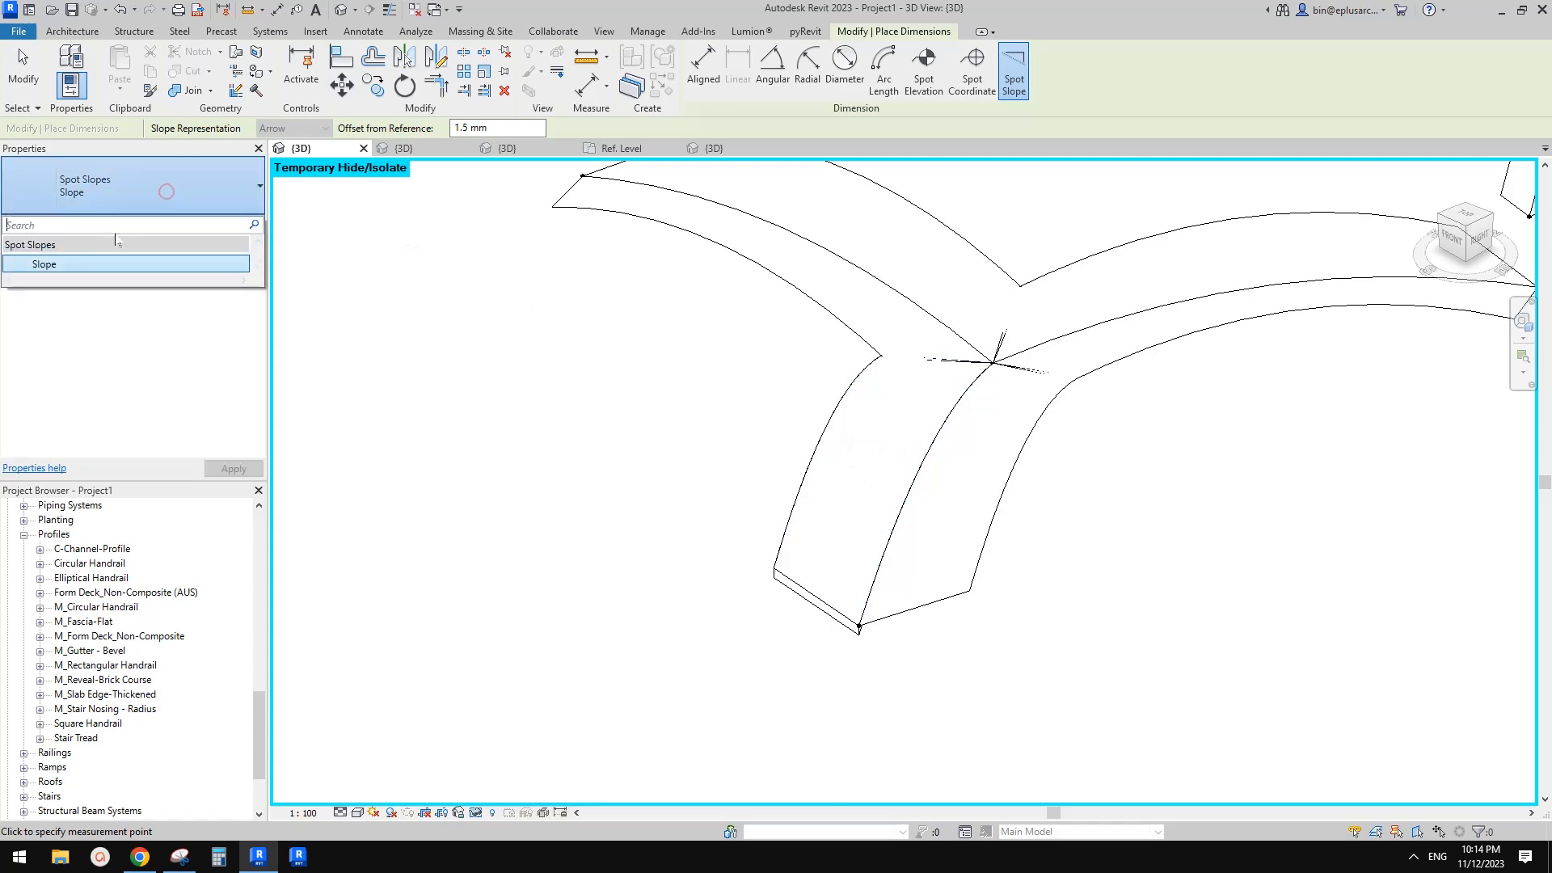
{"action": "left_click", "coordinate": [98, 266]}
{"action": "left_click", "coordinate": [234, 224]}
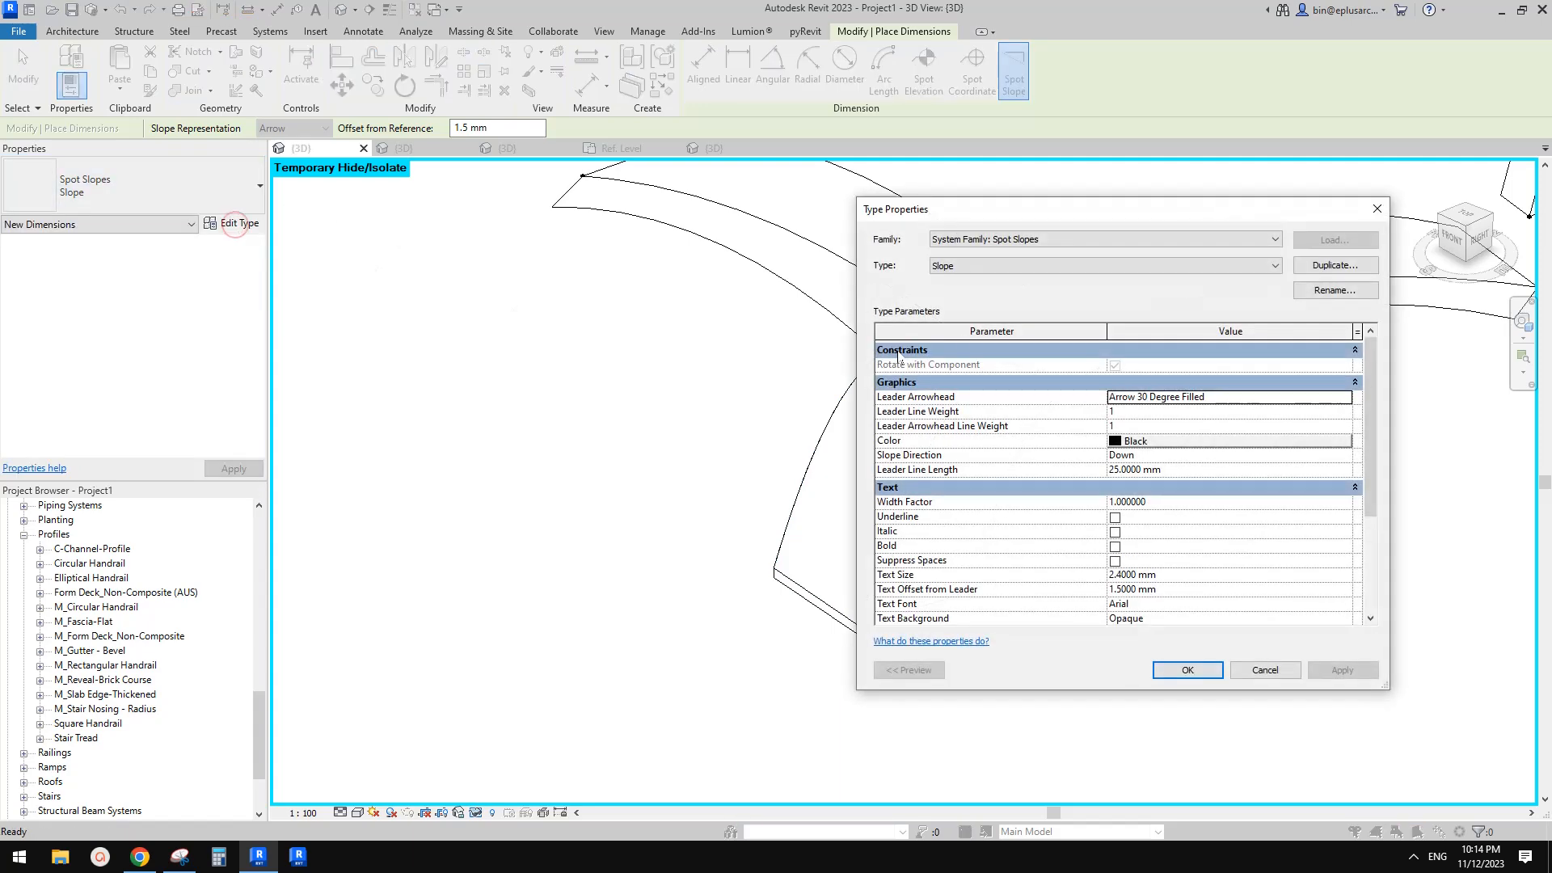
{"action": "left_click", "coordinate": [1352, 268]}
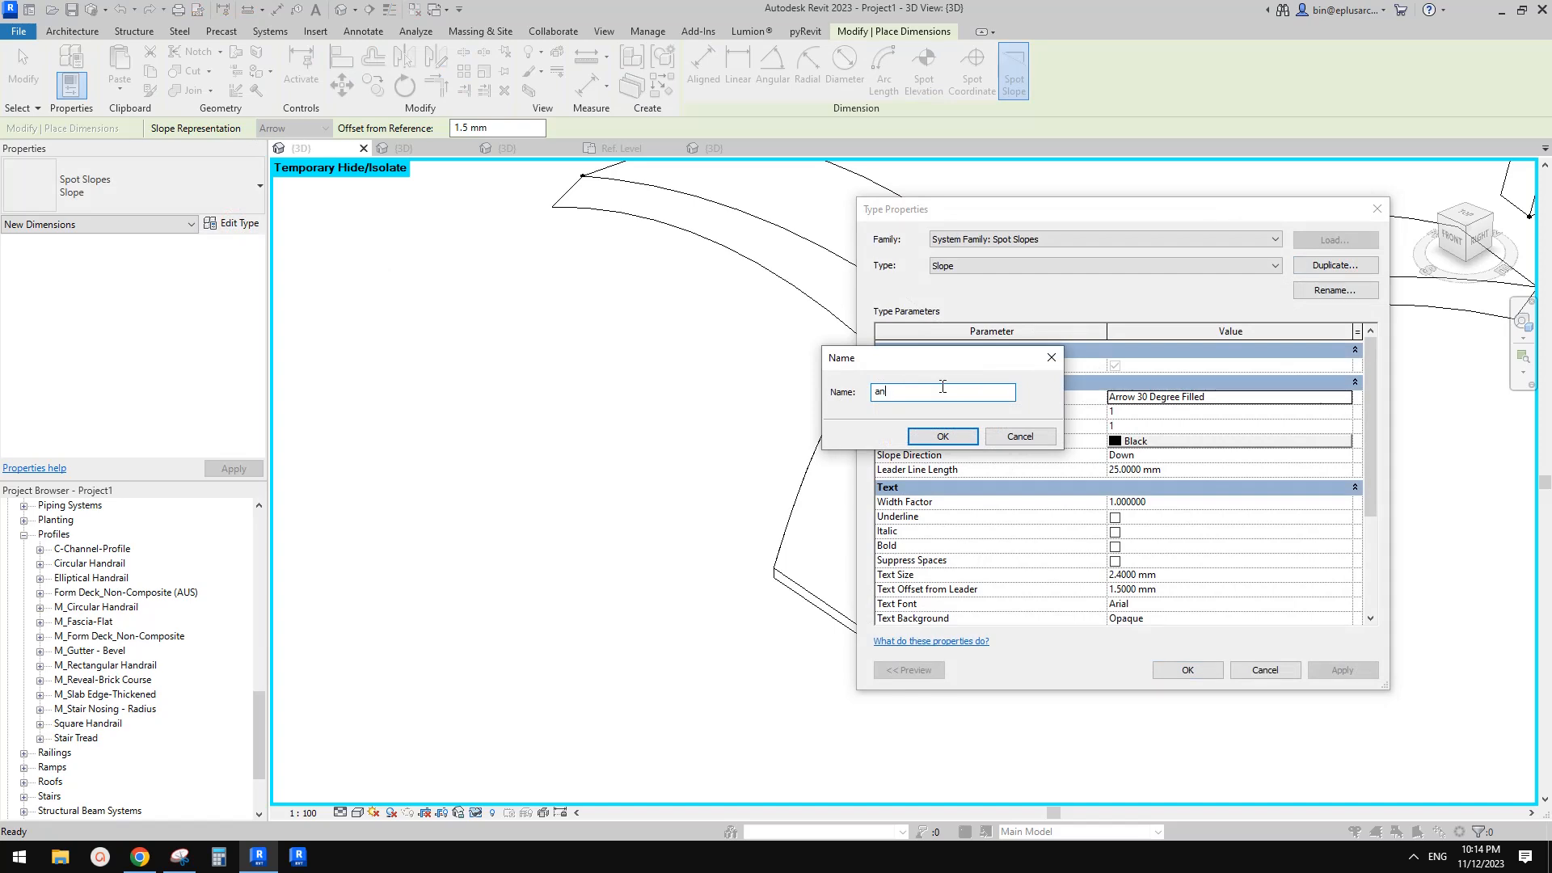
{"action": "left_click", "coordinate": [940, 438]}
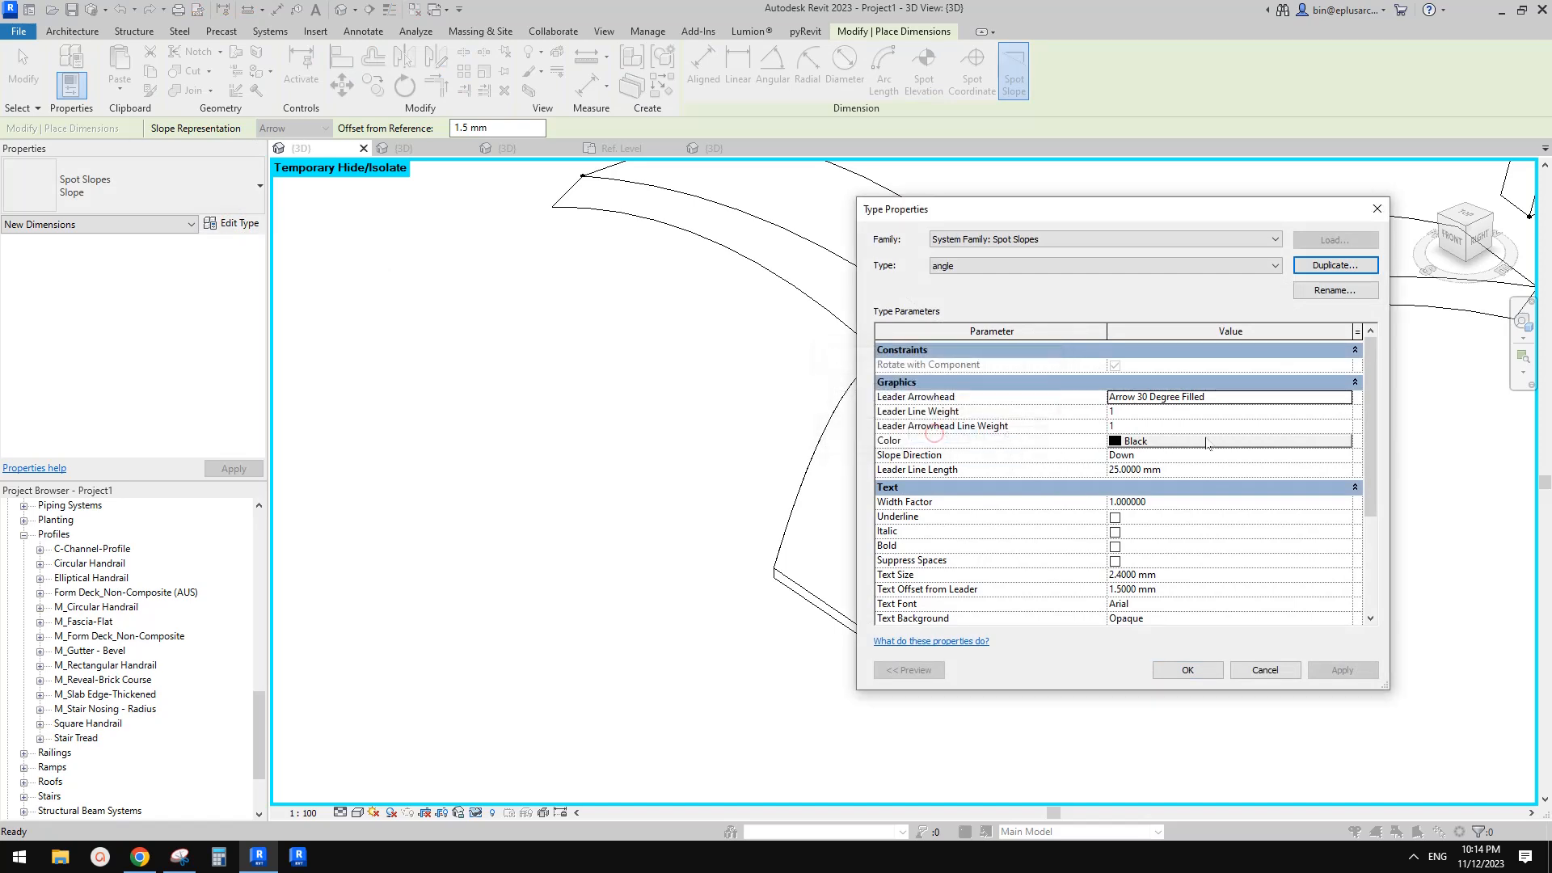
Set the angle type's units format to use project settings
{"action": "scroll", "coordinate": [1142, 429], "scroll_direction": "down", "scroll_amount": 3}
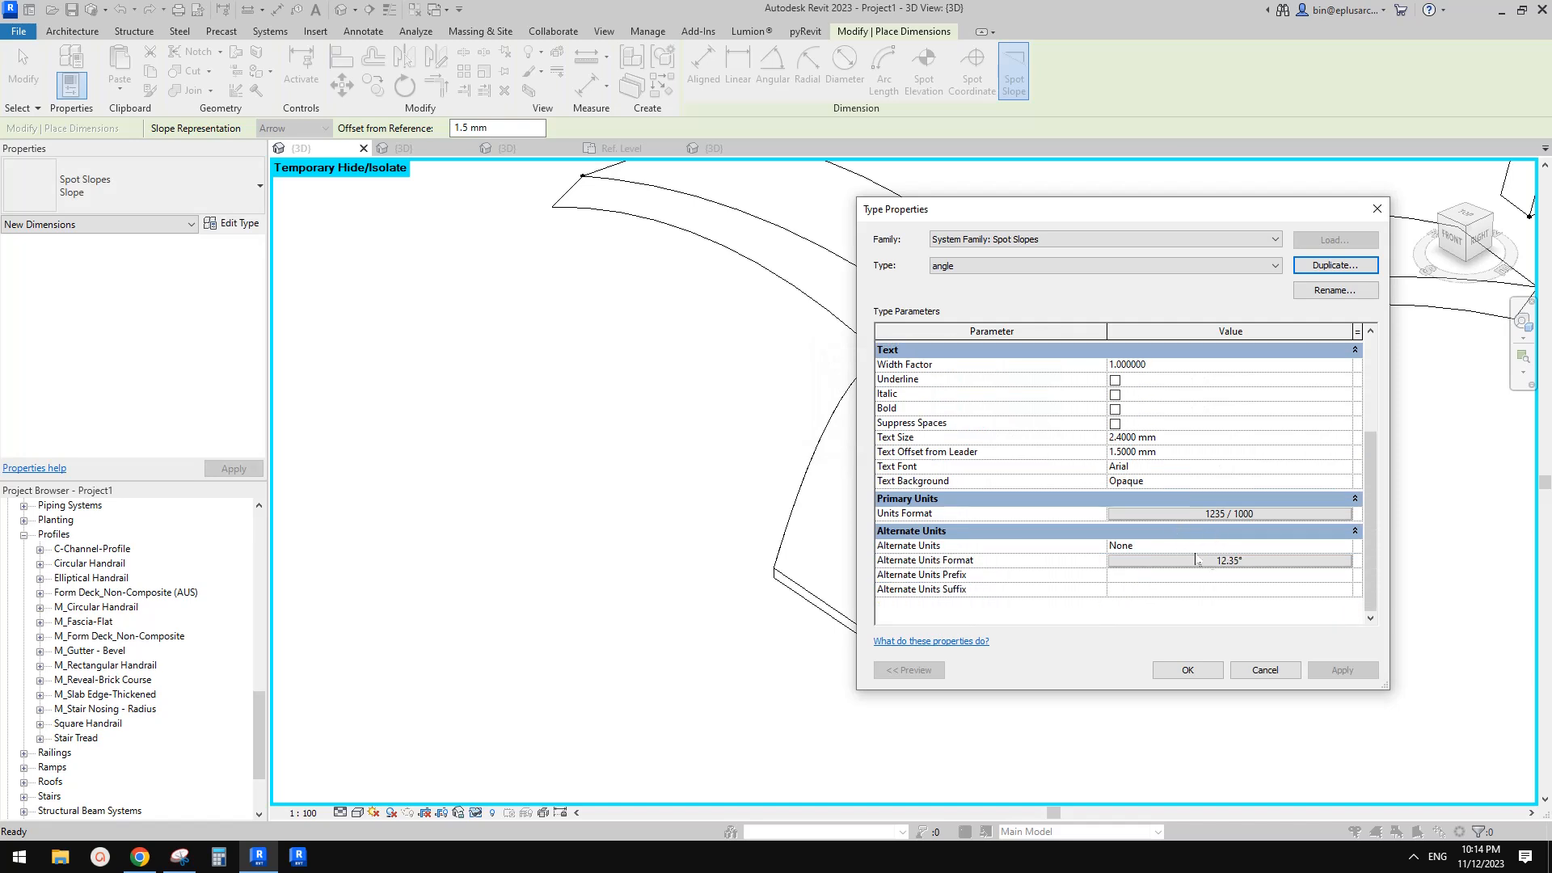
{"action": "left_click", "coordinate": [1198, 514]}
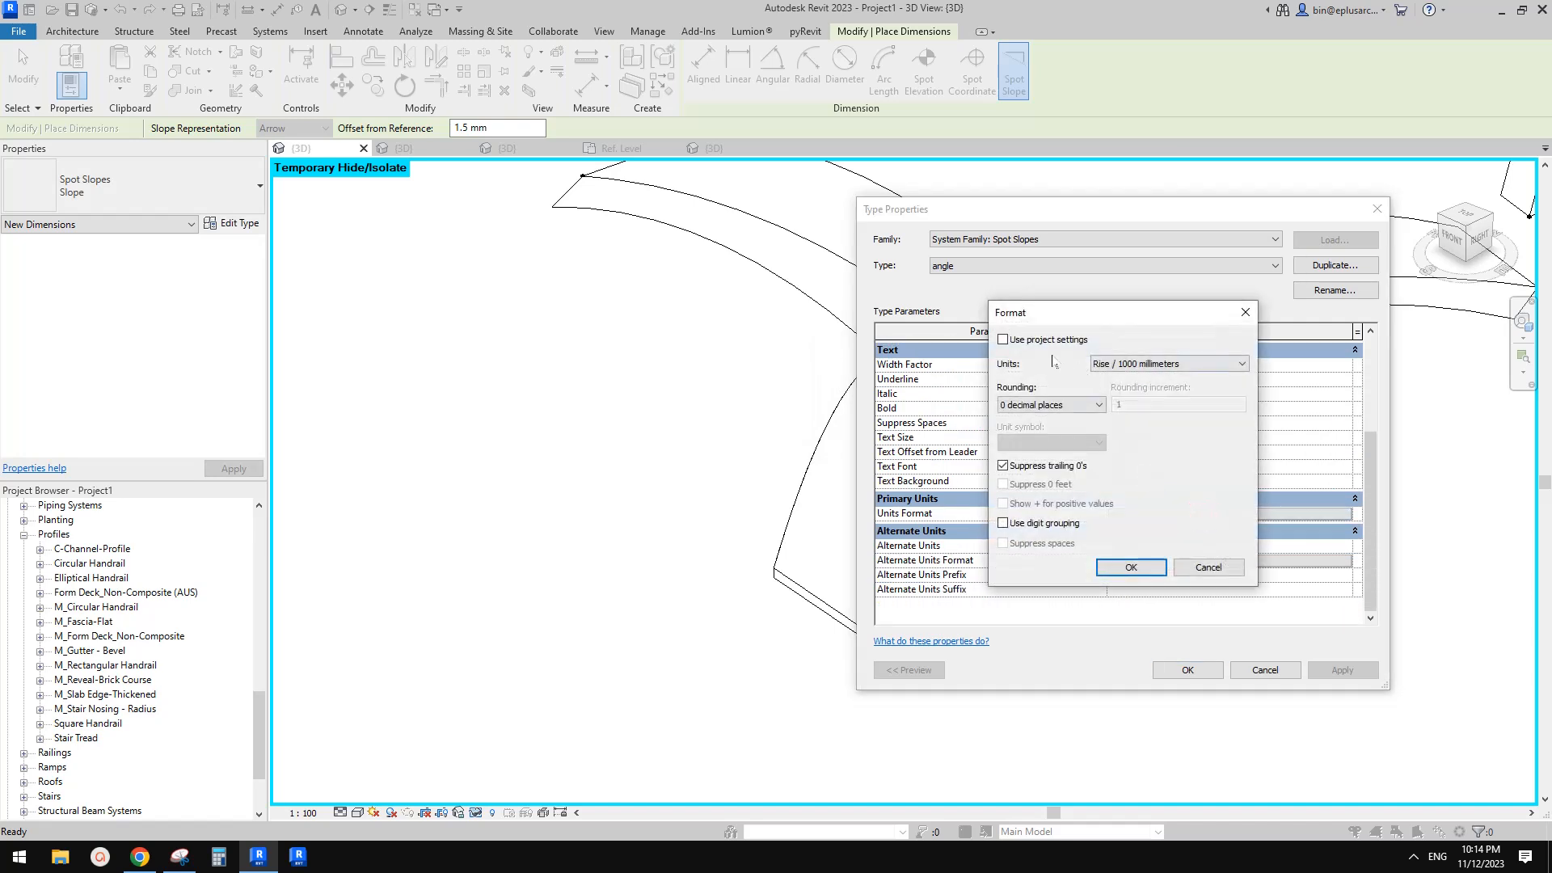
{"action": "left_click", "coordinate": [1027, 341]}
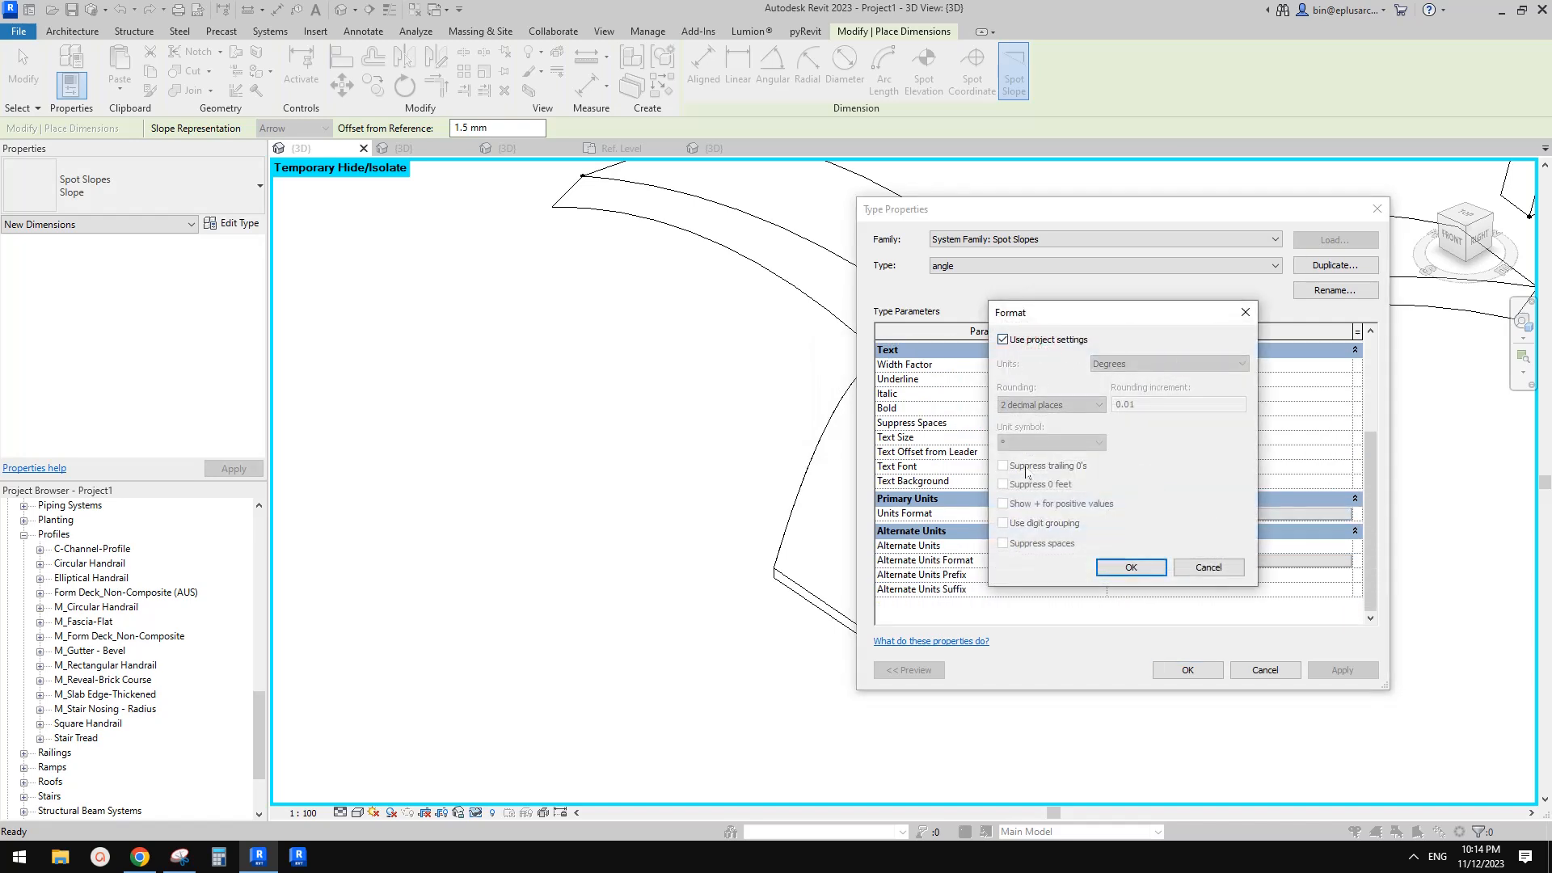
{"action": "left_click", "coordinate": [1131, 569]}
{"action": "key", "text": "Return"}
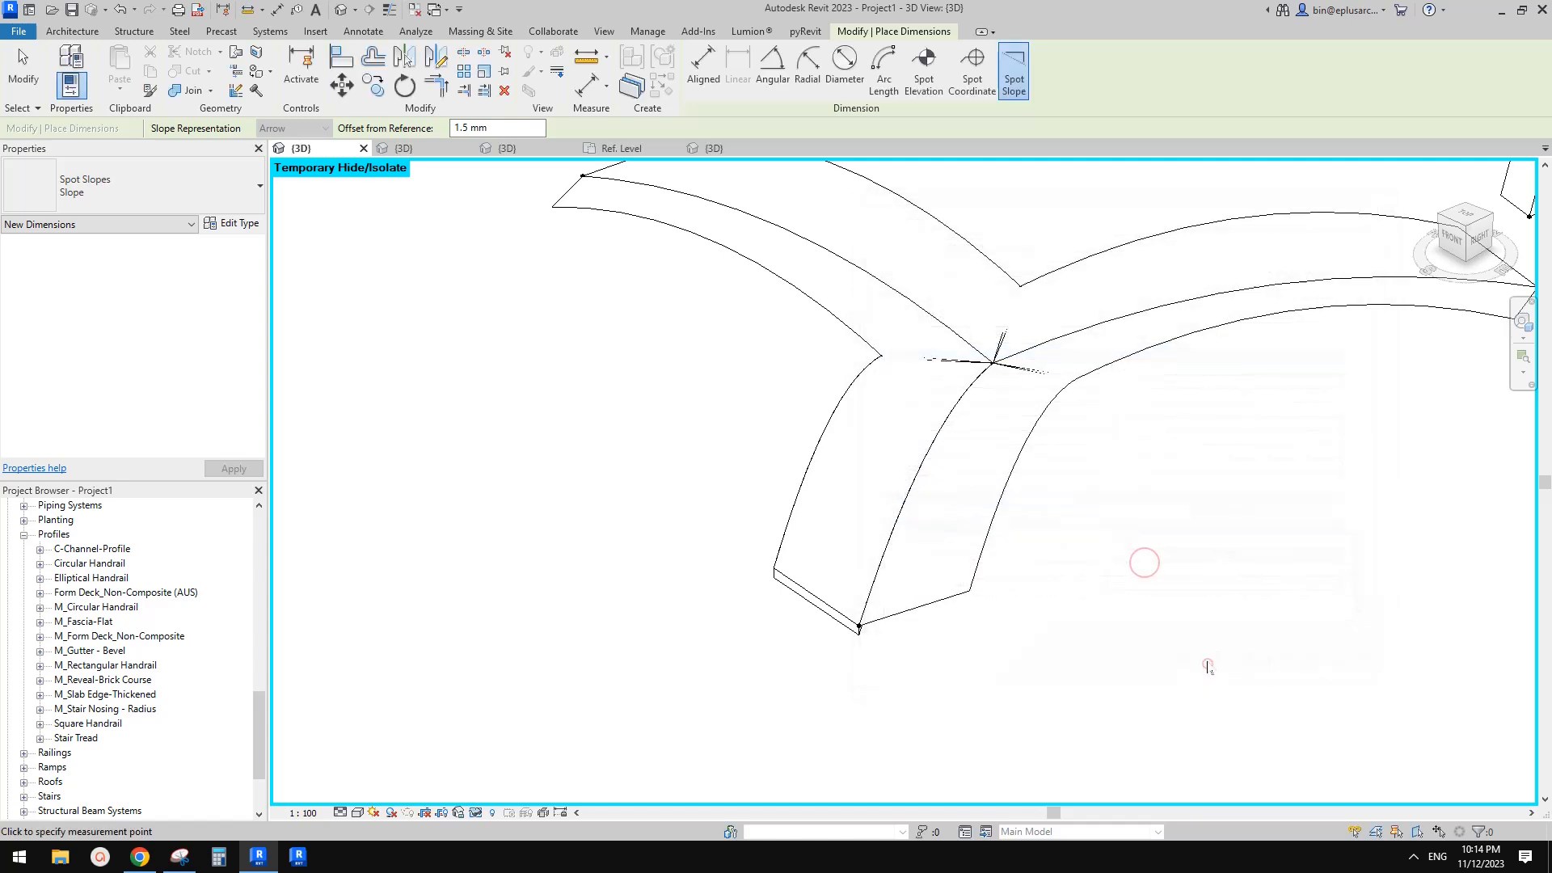
Place a spot slope annotation on the new roof's surface
{"action": "scroll", "coordinate": [865, 425], "scroll_direction": "up", "scroll_amount": 2}
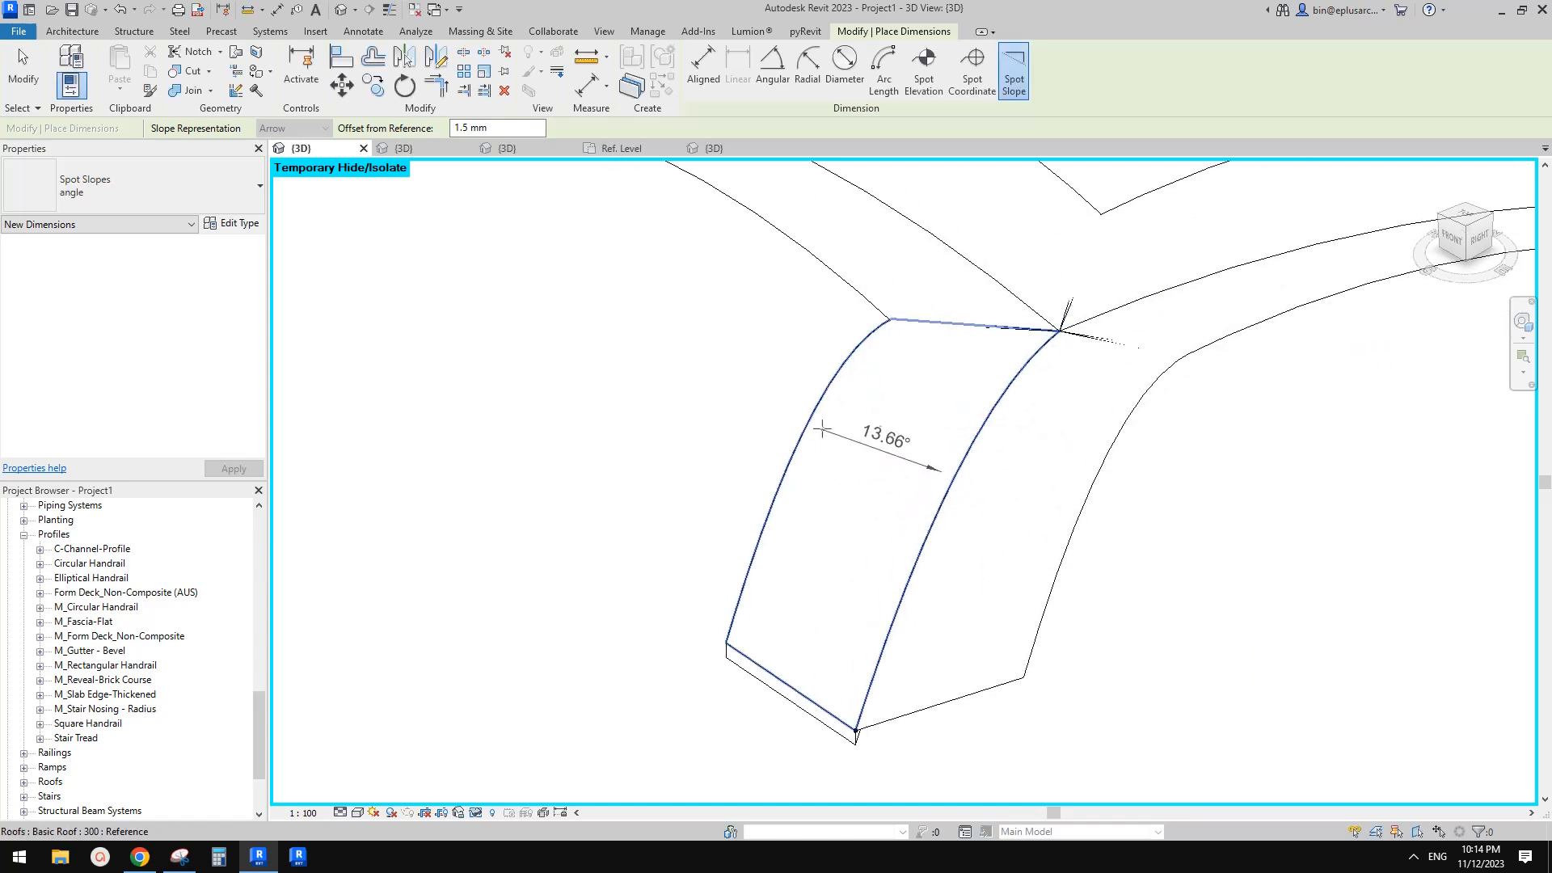
{"action": "left_click", "coordinate": [826, 435]}
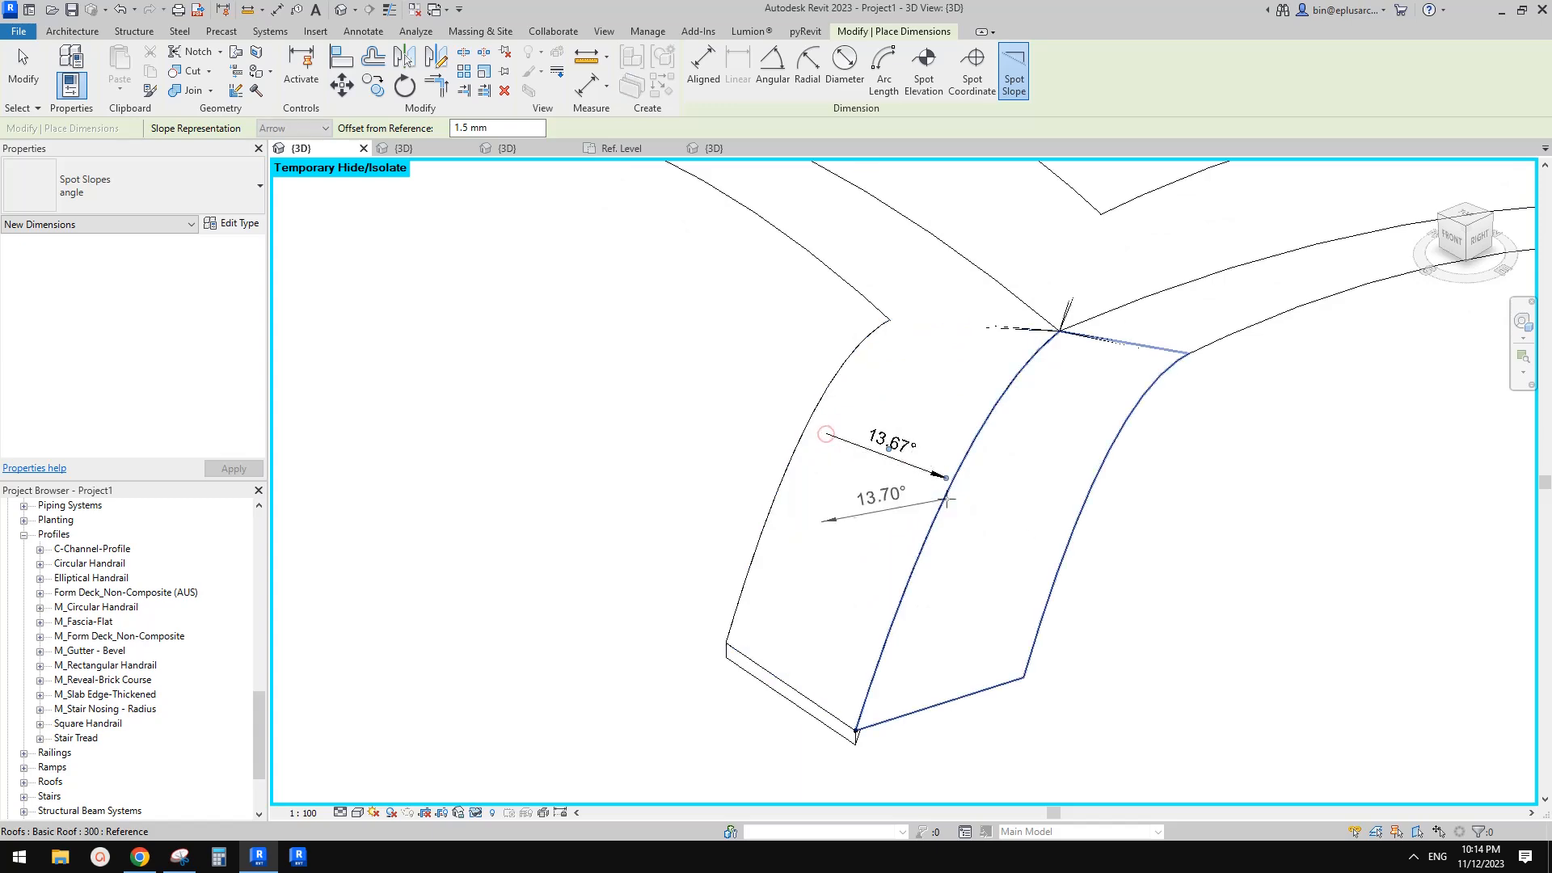
Inspect the spot slope, the arch family instance and the face-based roof in the 3D view
{"action": "key", "text": "Escape"}
{"action": "key", "text": "Escape"}
{"action": "left_click", "coordinate": [922, 474]}
{"action": "middle_click_drag", "start_coordinate": [923, 474], "coordinate": [992, 402], "text": "shift"}
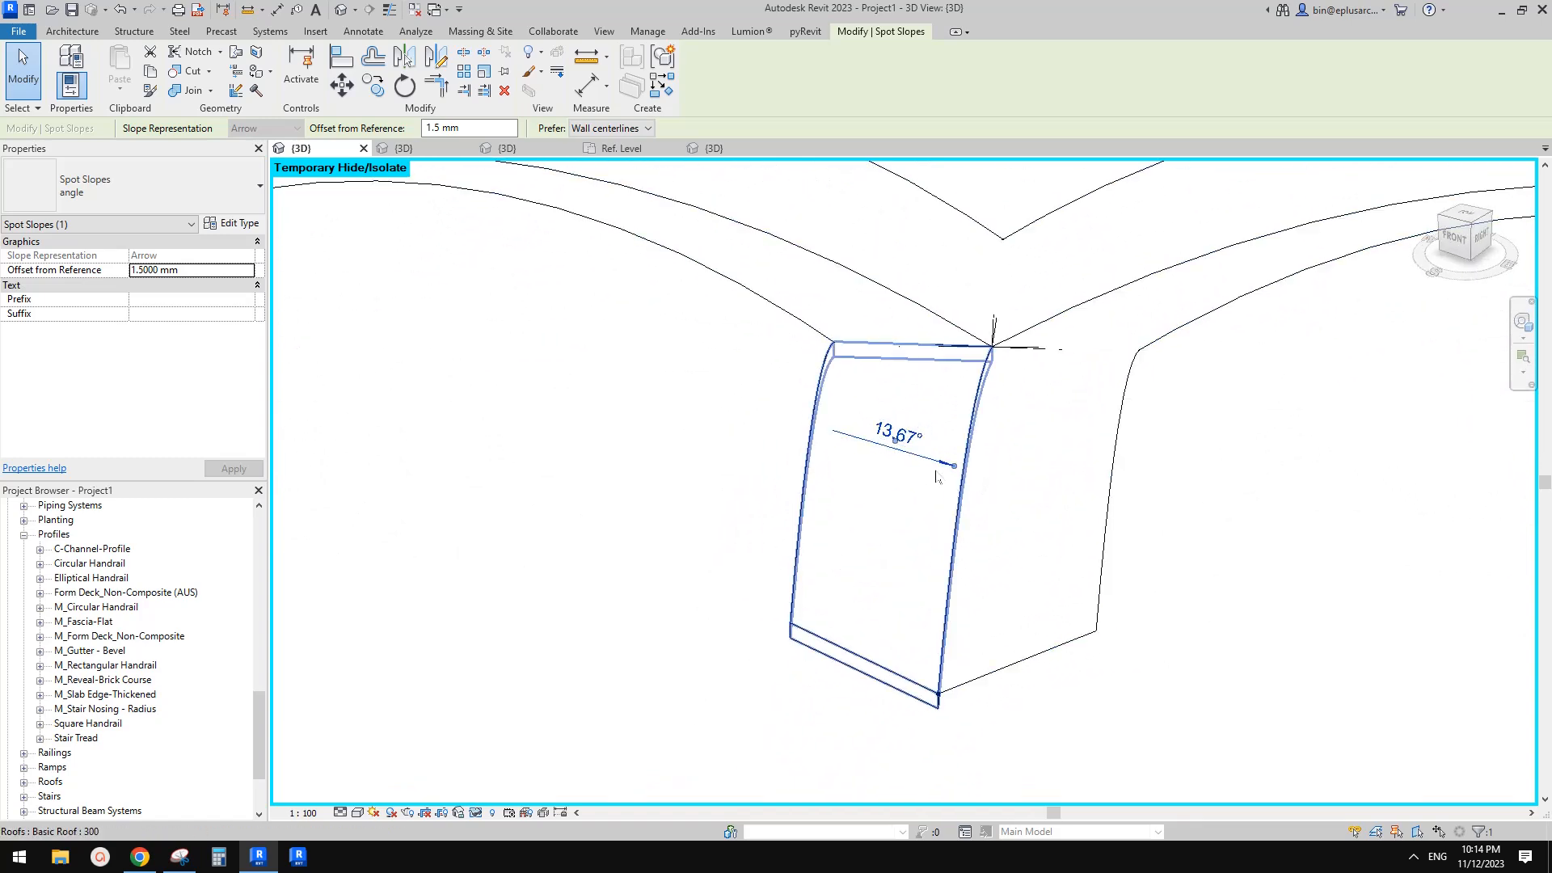
{"action": "left_click_drag", "start_coordinate": [931, 460], "coordinate": [931, 428]}
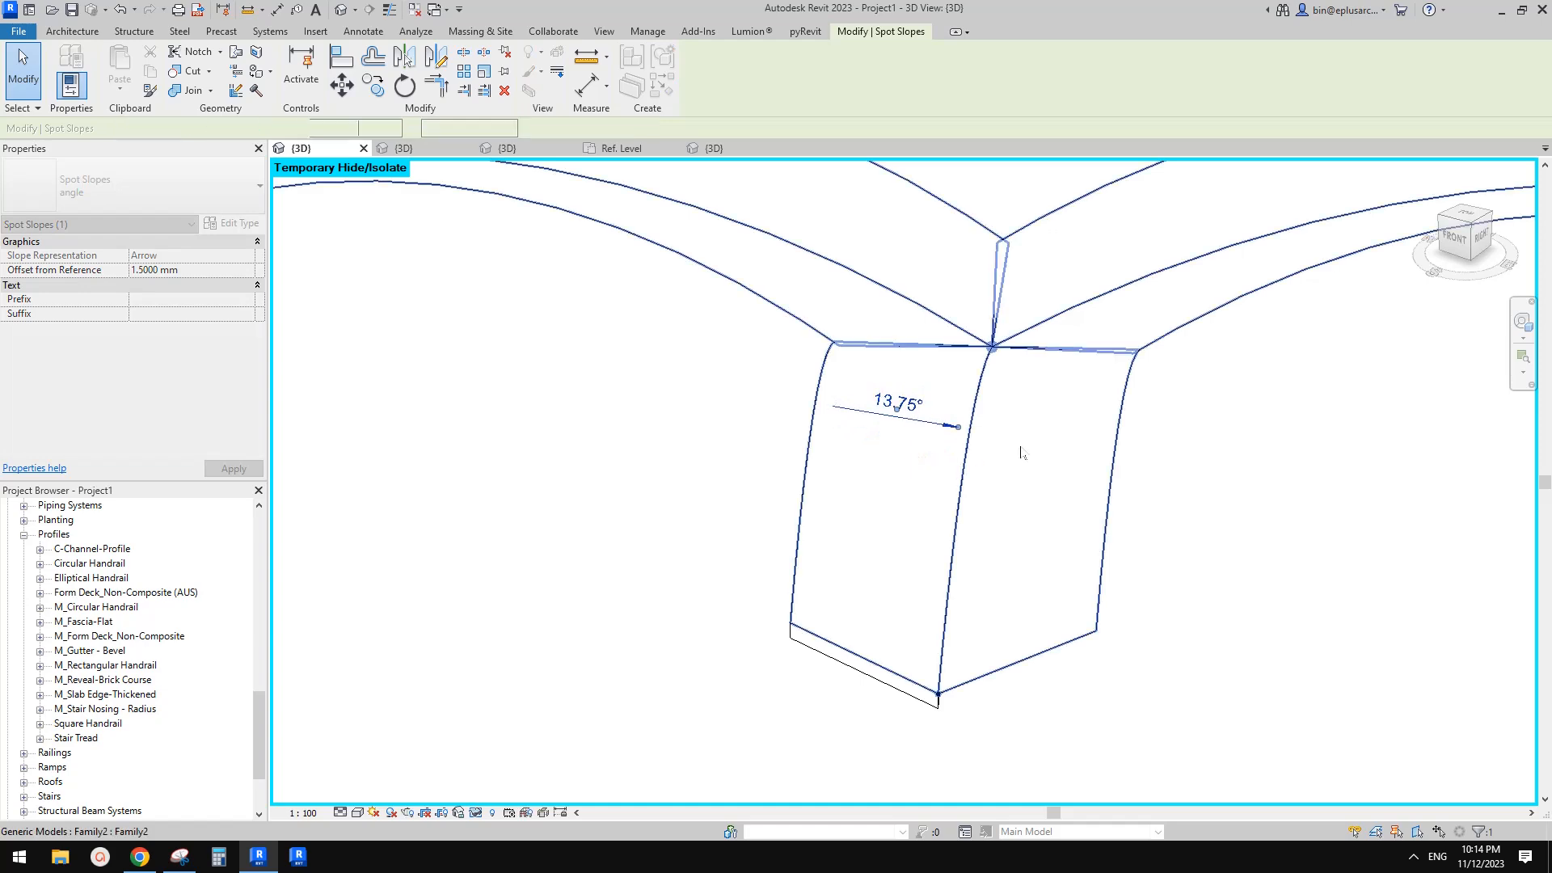
{"action": "left_click", "coordinate": [1023, 446]}
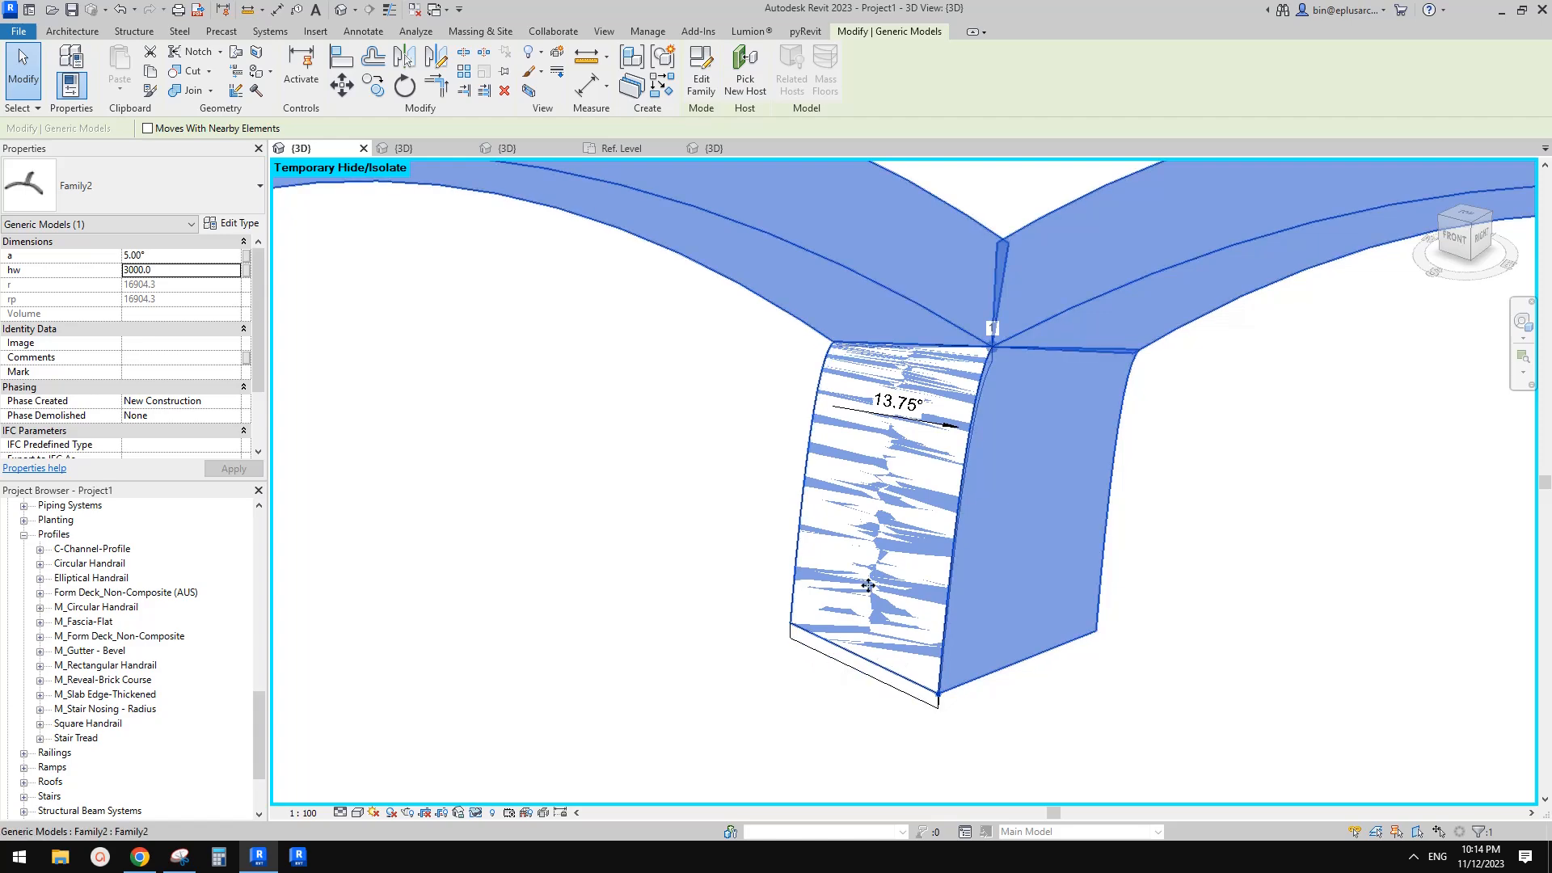
{"action": "key", "text": "Escape"}
{"action": "mouse_move", "coordinate": [922, 544]}
{"action": "middle_mouse_down", "text": "shift"}
{"action": "mouse_move", "coordinate": [1182, 419]}
{"action": "mouse_move", "coordinate": [1005, 448]}
{"action": "mouse_move", "coordinate": [877, 433]}
{"action": "mouse_move", "coordinate": [901, 485]}
{"action": "middle_mouse_up", "text": "shift"}
{"action": "left_click", "coordinate": [897, 485]}
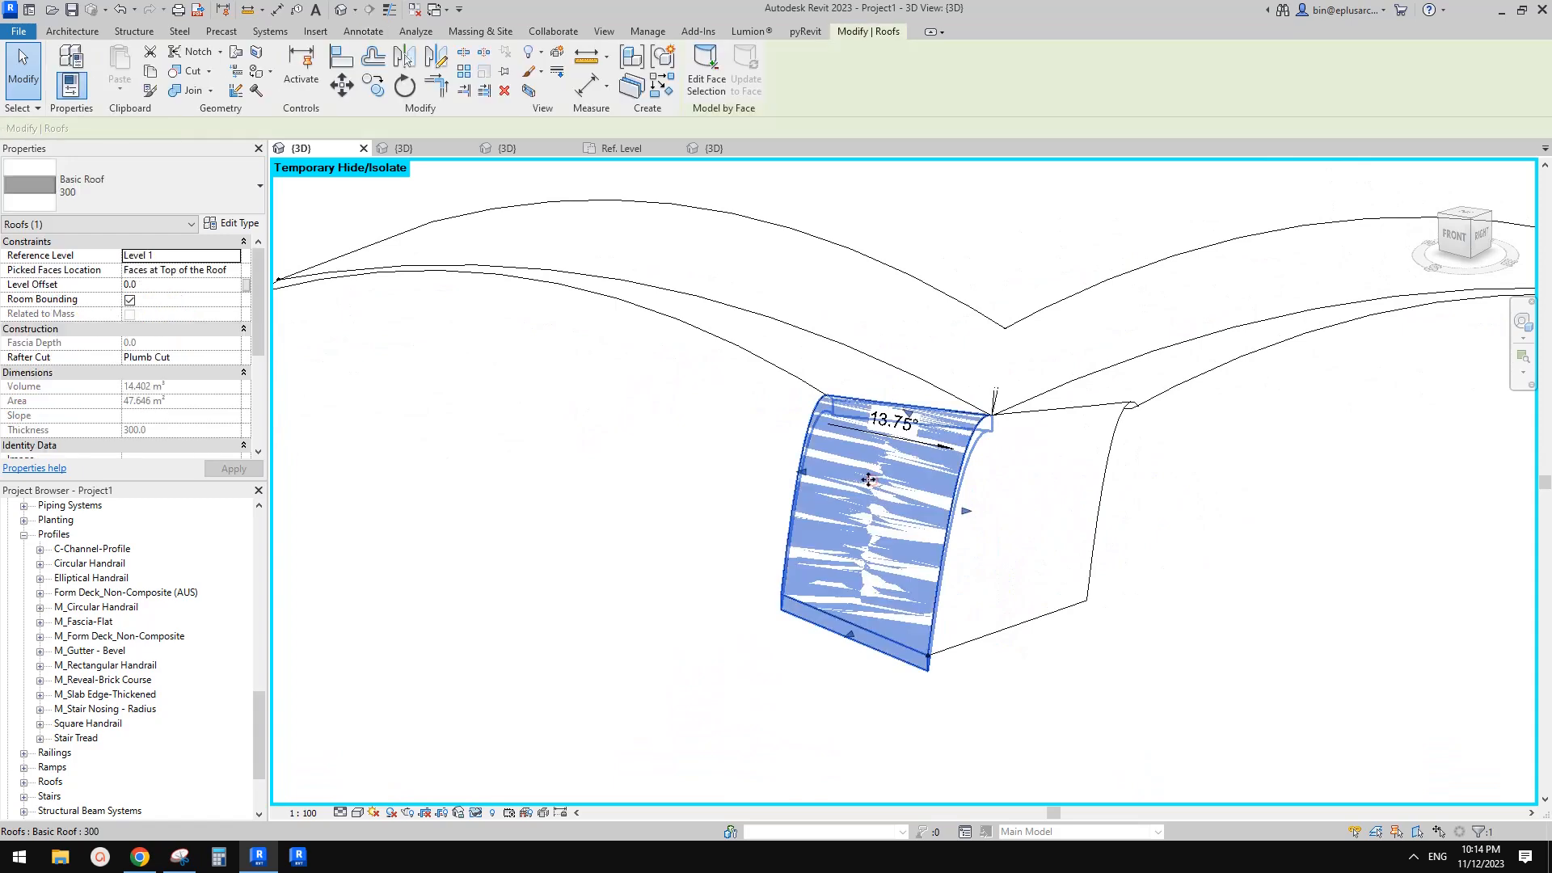
{"action": "key", "text": "Escape"}
{"action": "left_click", "coordinate": [1016, 498]}
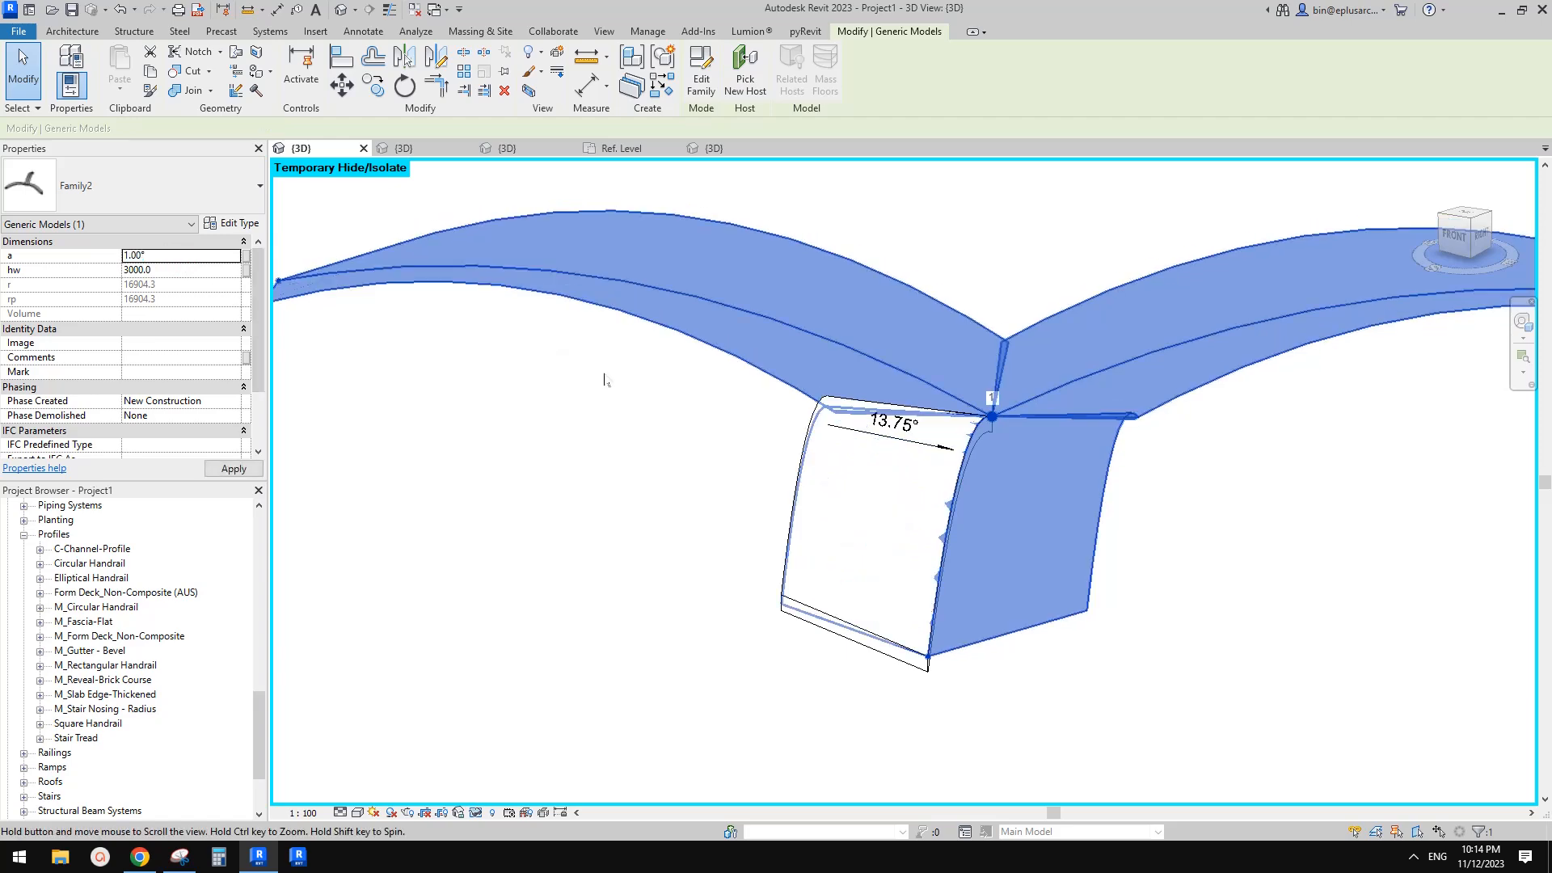
Try different values for the arch's angle parameter a, setting 20° and 10° before returning to 1°
{"action": "middle_click_drag", "start_coordinate": [623, 391], "coordinate": [973, 414], "text": "shift"}
{"action": "left_click", "coordinate": [177, 257]}
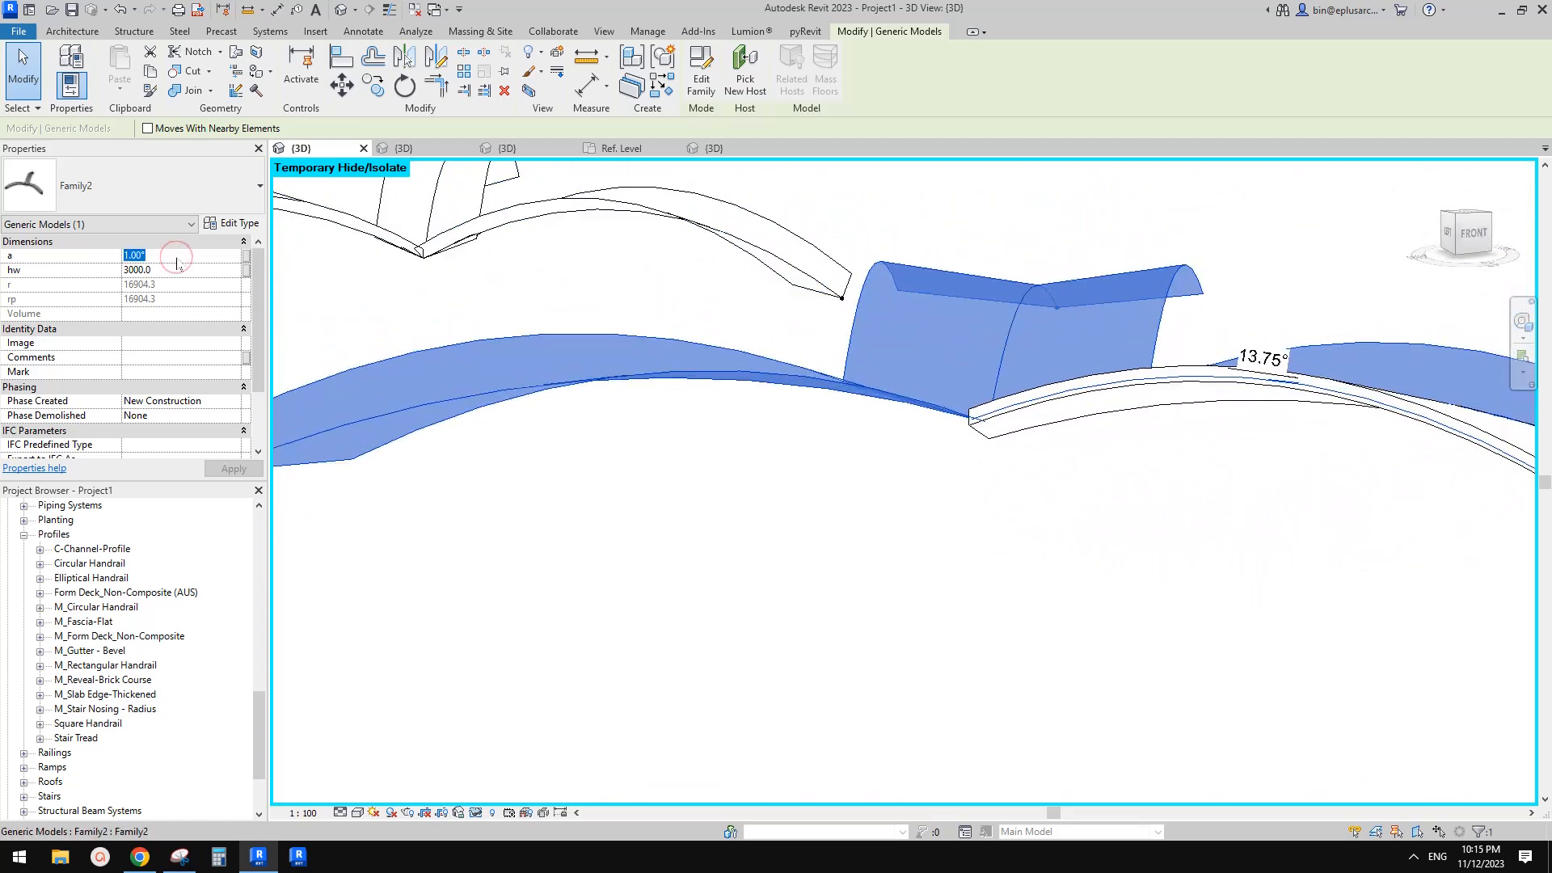
{"action": "type", "text": "10"}
{"action": "key", "text": "Return"}
{"action": "middle_click_drag", "start_coordinate": [769, 329], "coordinate": [764, 374], "text": "shift"}
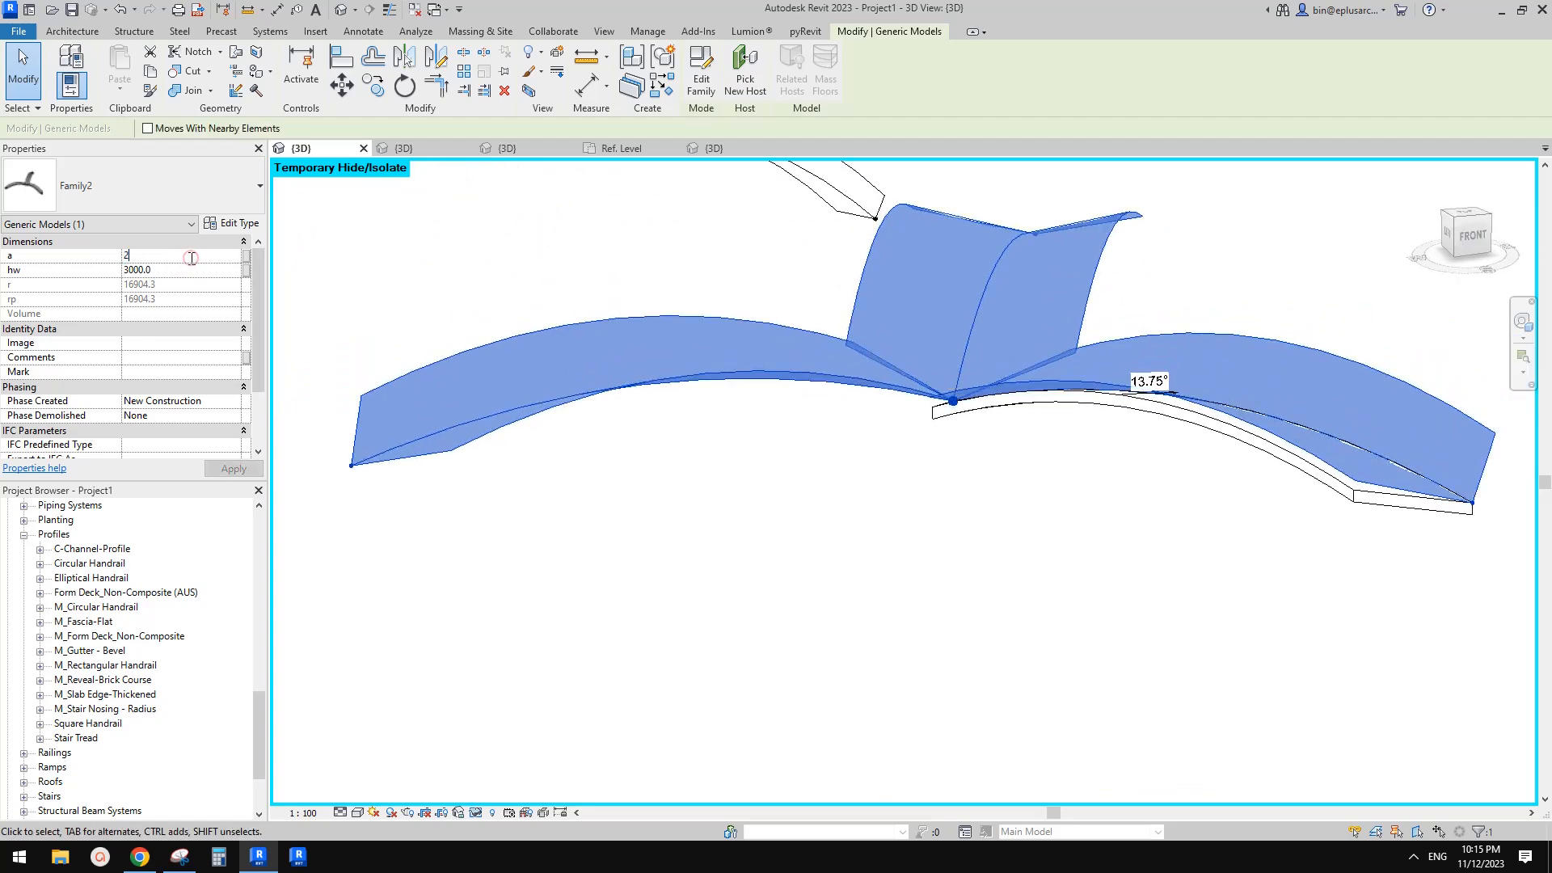
{"action": "key", "text": "Return"}
{"action": "middle_click_drag", "start_coordinate": [741, 316], "coordinate": [1010, 324], "text": "shift"}
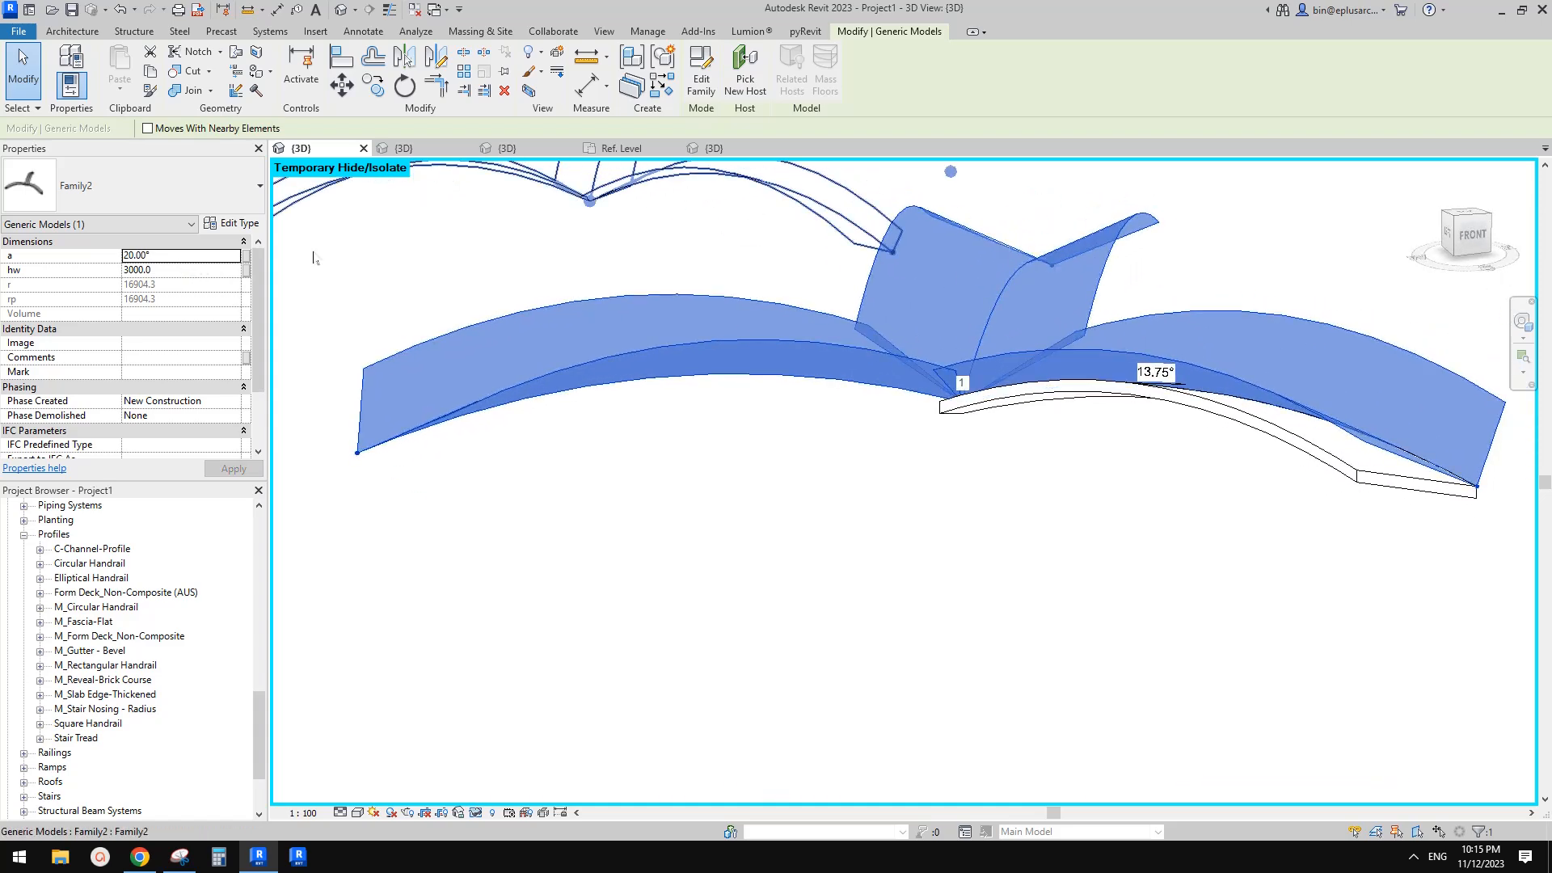
{"action": "left_click", "coordinate": [174, 255]}
{"action": "type", "text": "10"}
{"action": "key", "text": "Return"}
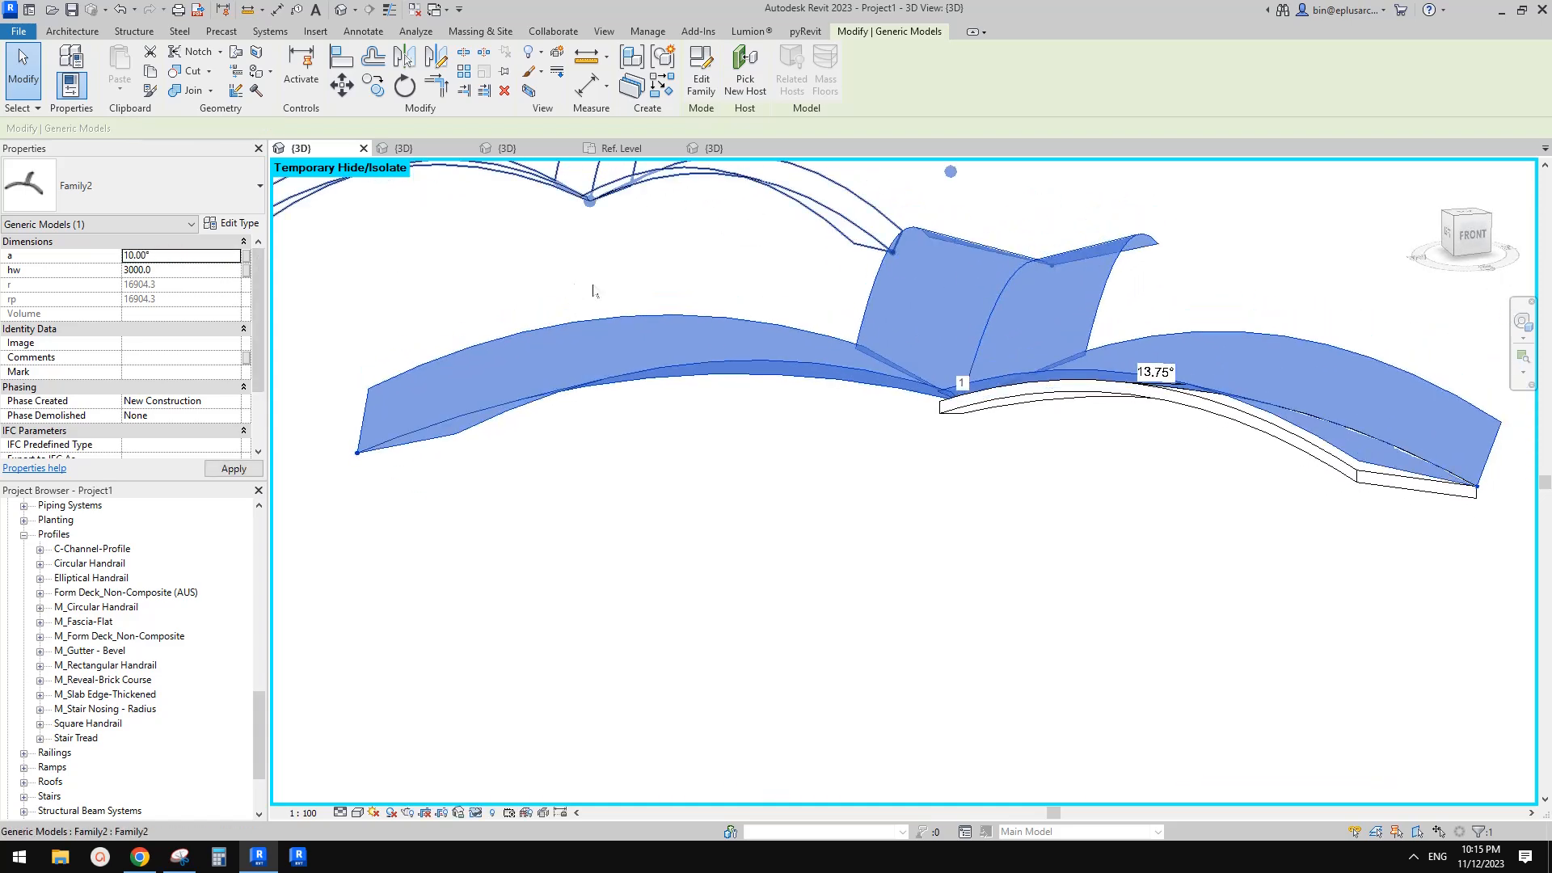
{"action": "type", "text": "1"}
Open the placed arch family for editing in the family editor
{"action": "mouse_move", "coordinate": [914, 336]}
{"action": "middle_mouse_down", "text": "shift"}
{"action": "mouse_move", "coordinate": [956, 329]}
{"action": "mouse_move", "coordinate": [994, 294]}
{"action": "mouse_move", "coordinate": [1117, 353]}
{"action": "mouse_move", "coordinate": [957, 364]}
{"action": "mouse_move", "coordinate": [908, 294]}
{"action": "mouse_move", "coordinate": [932, 254]}
{"action": "mouse_move", "coordinate": [1248, 308]}
{"action": "mouse_move", "coordinate": [1143, 305]}
{"action": "middle_mouse_up", "text": "shift"}
{"action": "scroll", "coordinate": [995, 453], "scroll_direction": "up", "scroll_amount": 5}
{"action": "key", "text": "Escape"}
{"action": "scroll", "coordinate": [882, 439], "scroll_direction": "up", "scroll_amount": 1}
{"action": "mouse_move", "coordinate": [864, 443]}
{"action": "middle_mouse_down"}
{"action": "mouse_move", "coordinate": [828, 423]}
{"action": "mouse_move", "coordinate": [905, 440]}
{"action": "mouse_move", "coordinate": [1039, 319]}
{"action": "mouse_move", "coordinate": [1077, 423]}
{"action": "mouse_move", "coordinate": [936, 441]}
{"action": "middle_mouse_up"}
{"action": "left_click", "coordinate": [865, 467]}
{"action": "key", "text": "Escape"}
{"action": "left_click", "coordinate": [962, 443]}
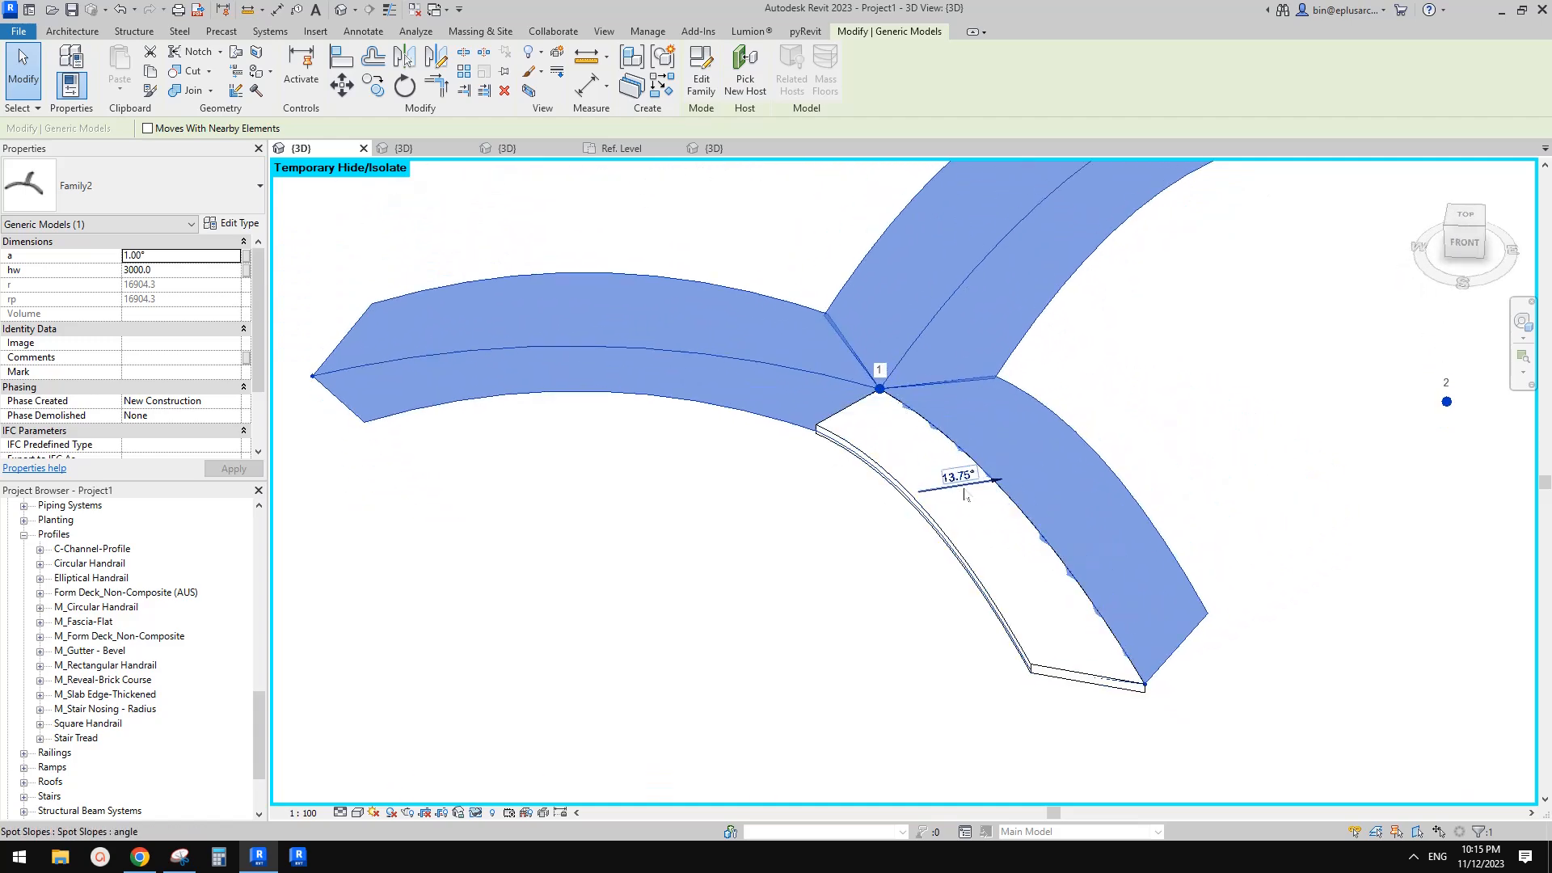
{"action": "key", "text": "Escape"}
{"action": "scroll", "coordinate": [870, 420], "scroll_direction": "up", "scroll_amount": 6}
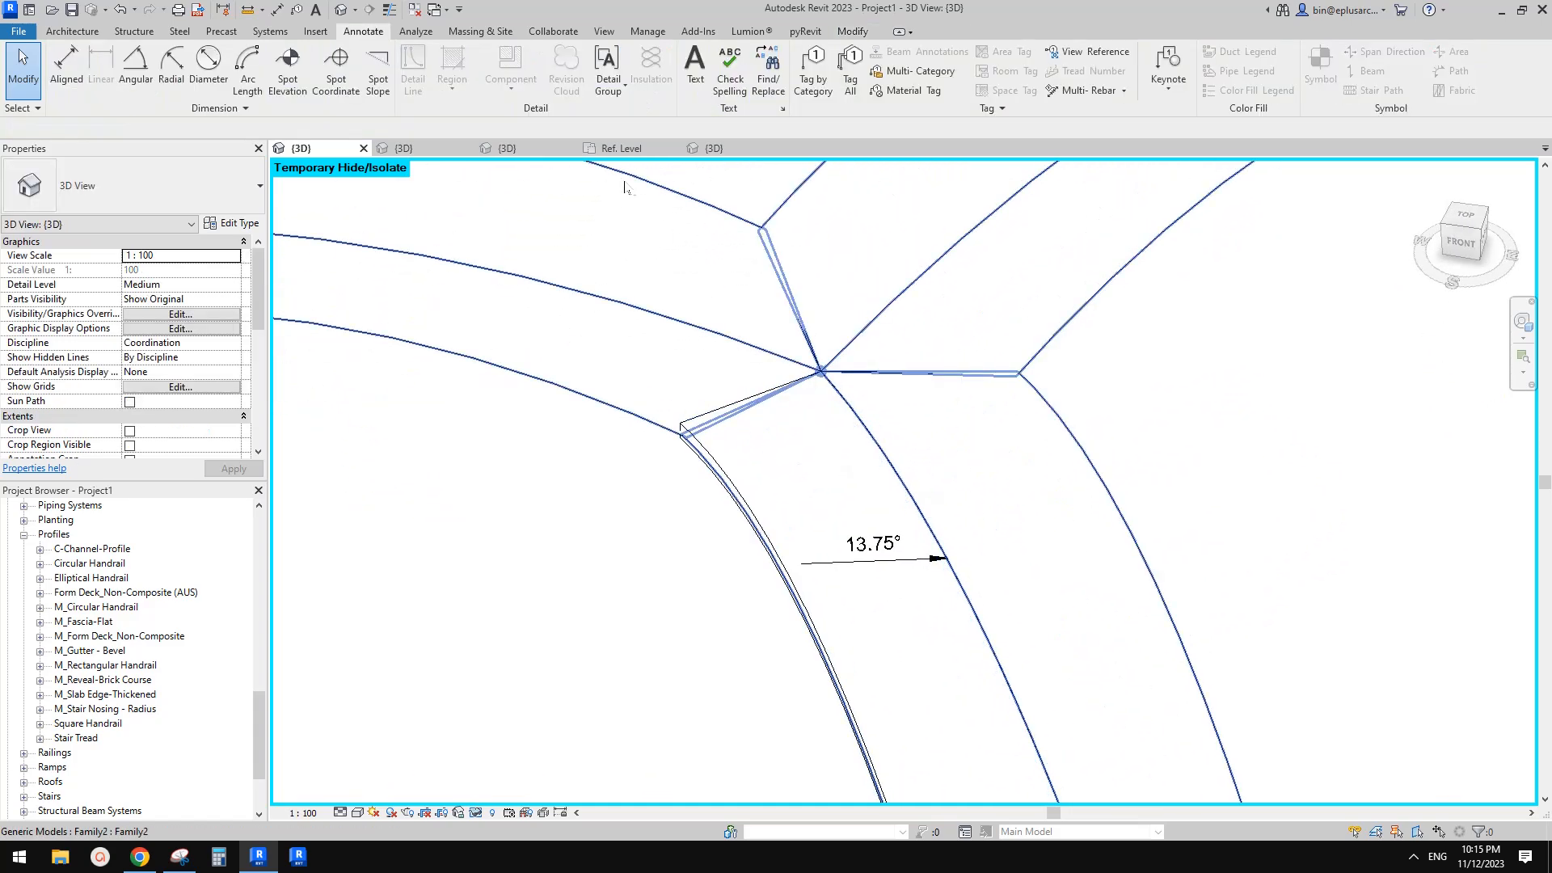
{"action": "left_click", "coordinate": [936, 424]}
{"action": "left_click", "coordinate": [701, 69]}
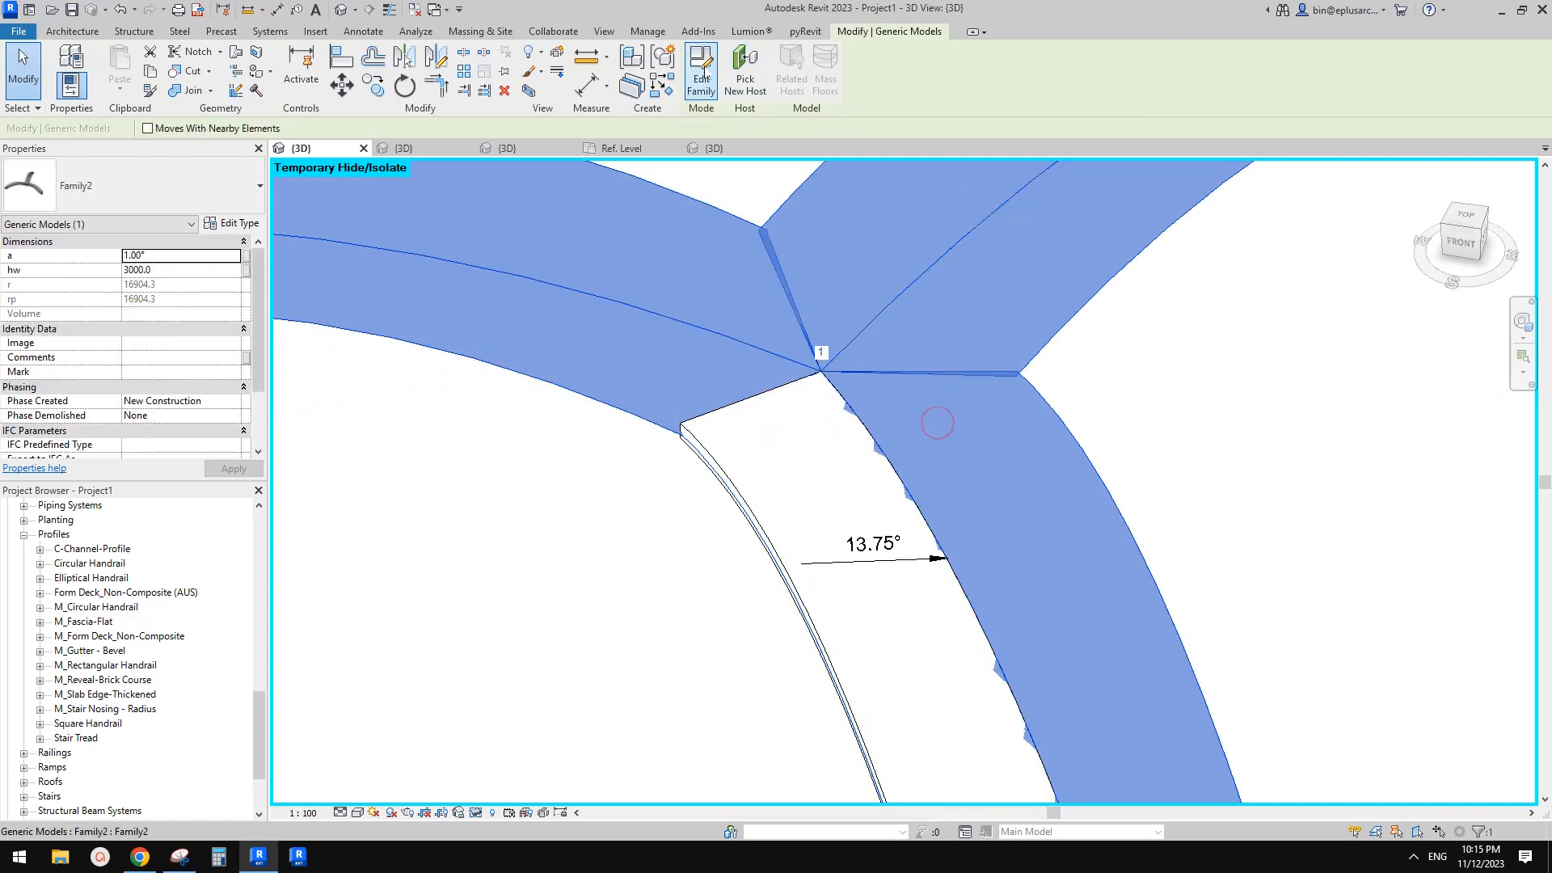
{"action": "scroll", "coordinate": [919, 485], "scroll_direction": "up", "scroll_amount": 4}
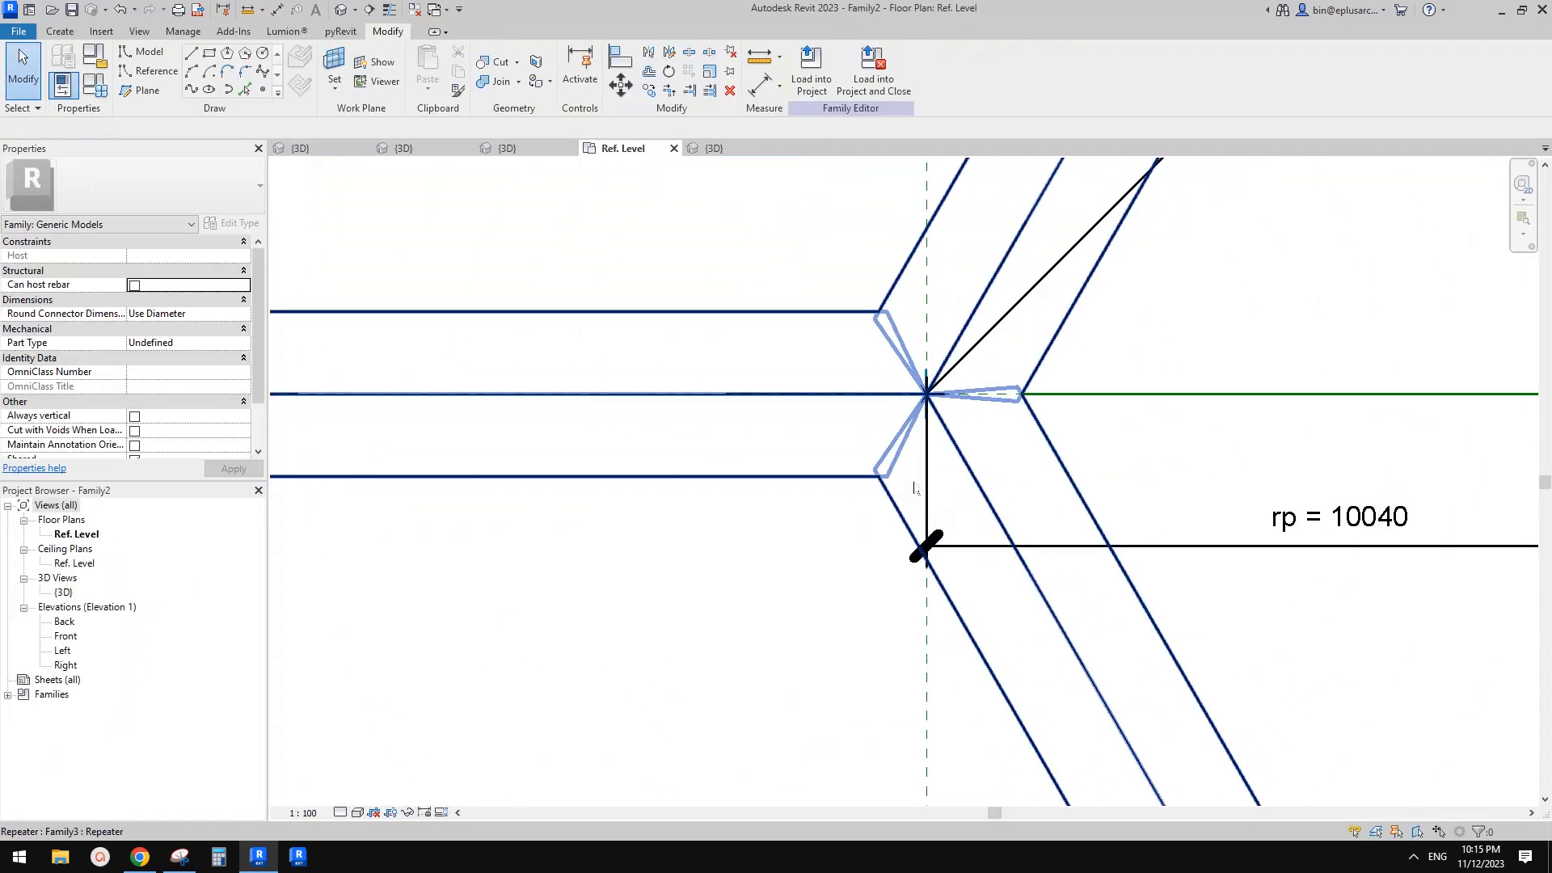
Select the repeated component inside the arch family and open its nested family for editing
{"action": "left_click", "coordinate": [906, 483]}
{"action": "scroll", "coordinate": [924, 484], "scroll_direction": "up", "scroll_amount": 1}
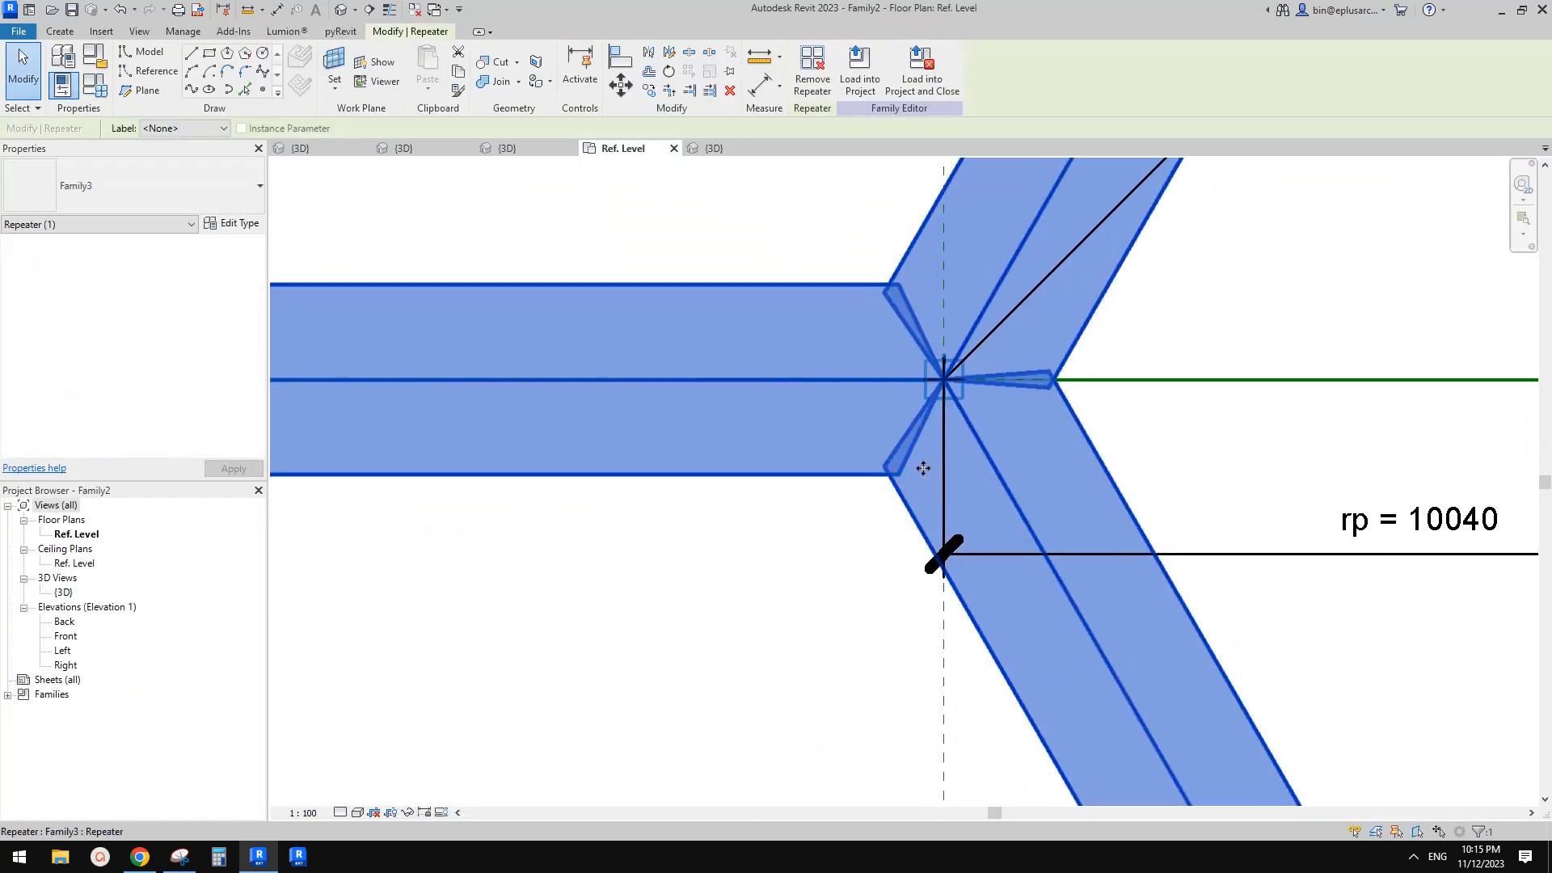
{"action": "key", "text": "Escape"}
{"action": "key", "text": "Tab"}
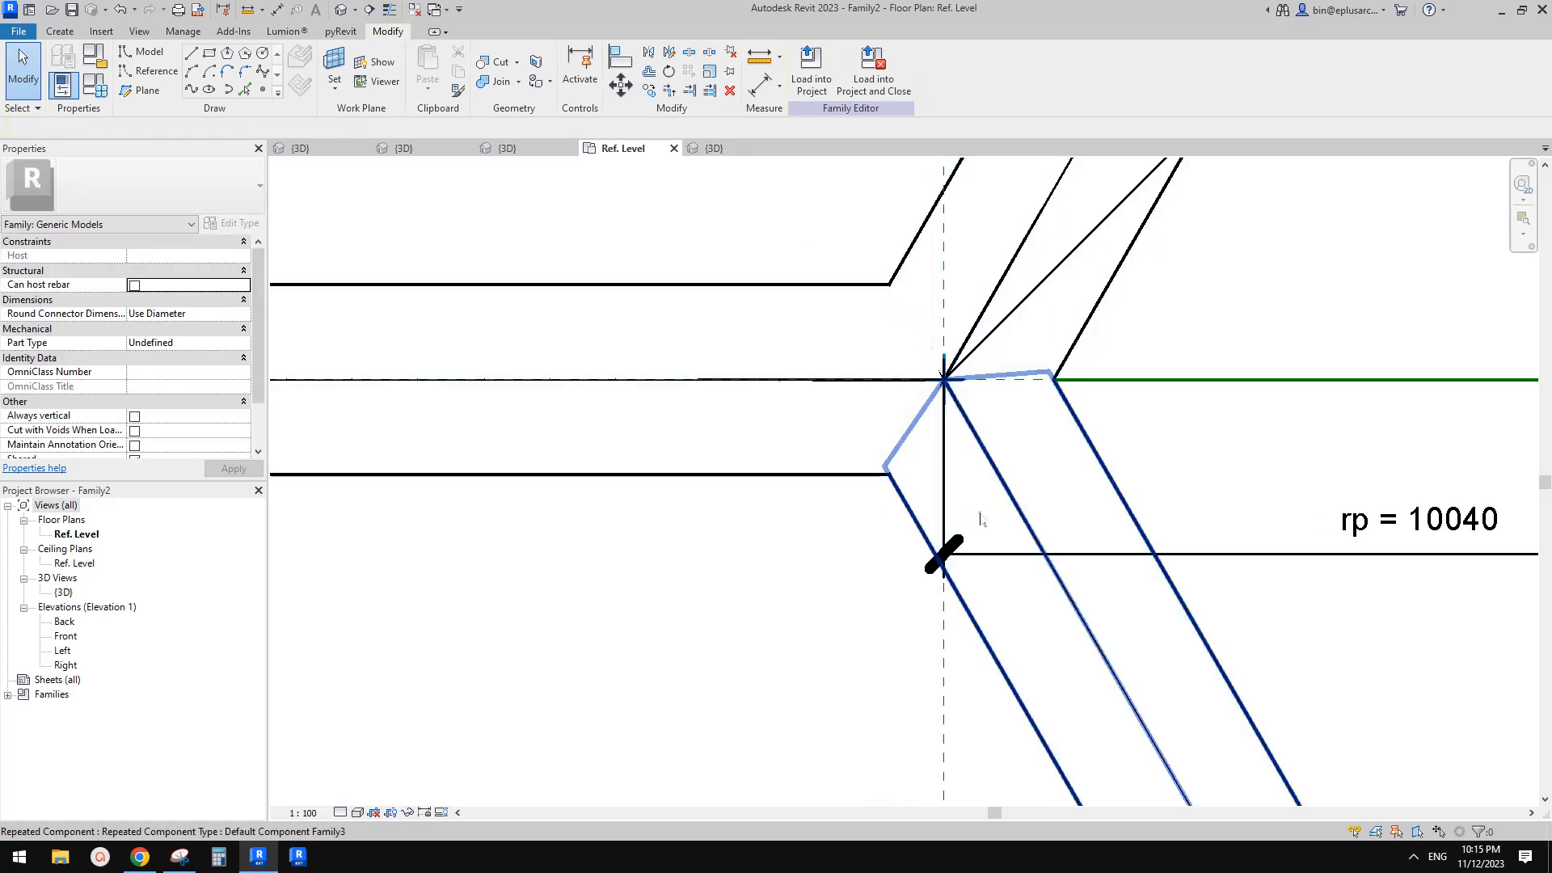
{"action": "left_click", "coordinate": [981, 518]}
{"action": "left_click", "coordinate": [807, 73]}
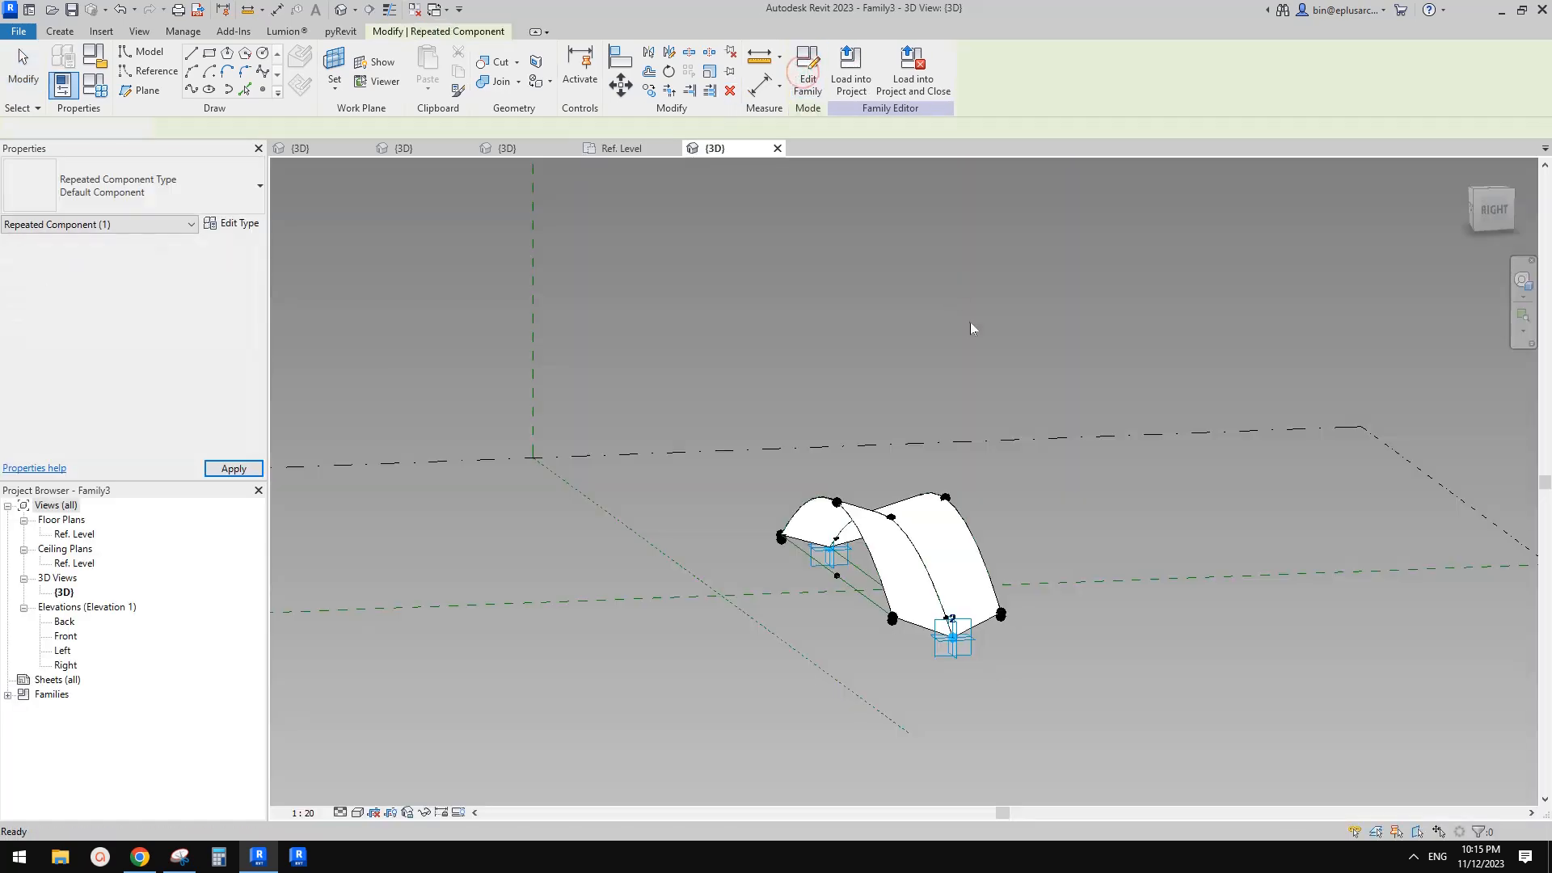
Associate the hosted reference point's Segment Length with the ofs family parameter
{"action": "scroll", "coordinate": [833, 547], "scroll_direction": "up", "scroll_amount": 2}
{"action": "middle_click_drag", "start_coordinate": [832, 546], "coordinate": [1084, 631], "text": "shift"}
{"action": "middle_click_drag", "start_coordinate": [792, 481], "coordinate": [1427, 407]}
{"action": "scroll", "coordinate": [958, 401], "scroll_direction": "up", "scroll_amount": 3}
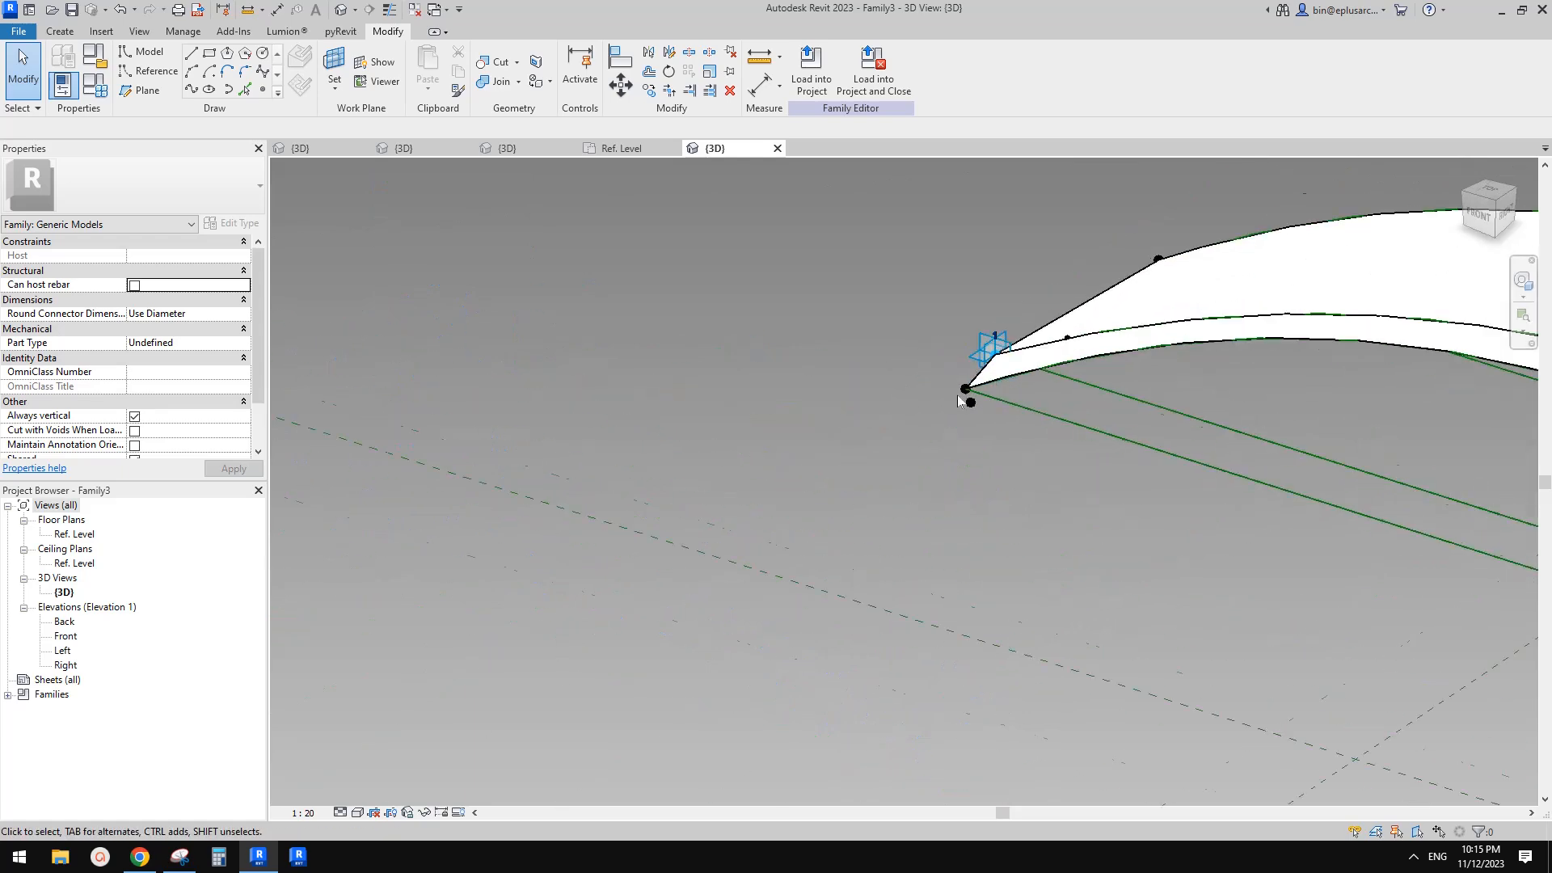
{"action": "left_click", "coordinate": [965, 398]}
{"action": "middle_click_drag", "start_coordinate": [966, 398], "coordinate": [928, 338], "text": "shift"}
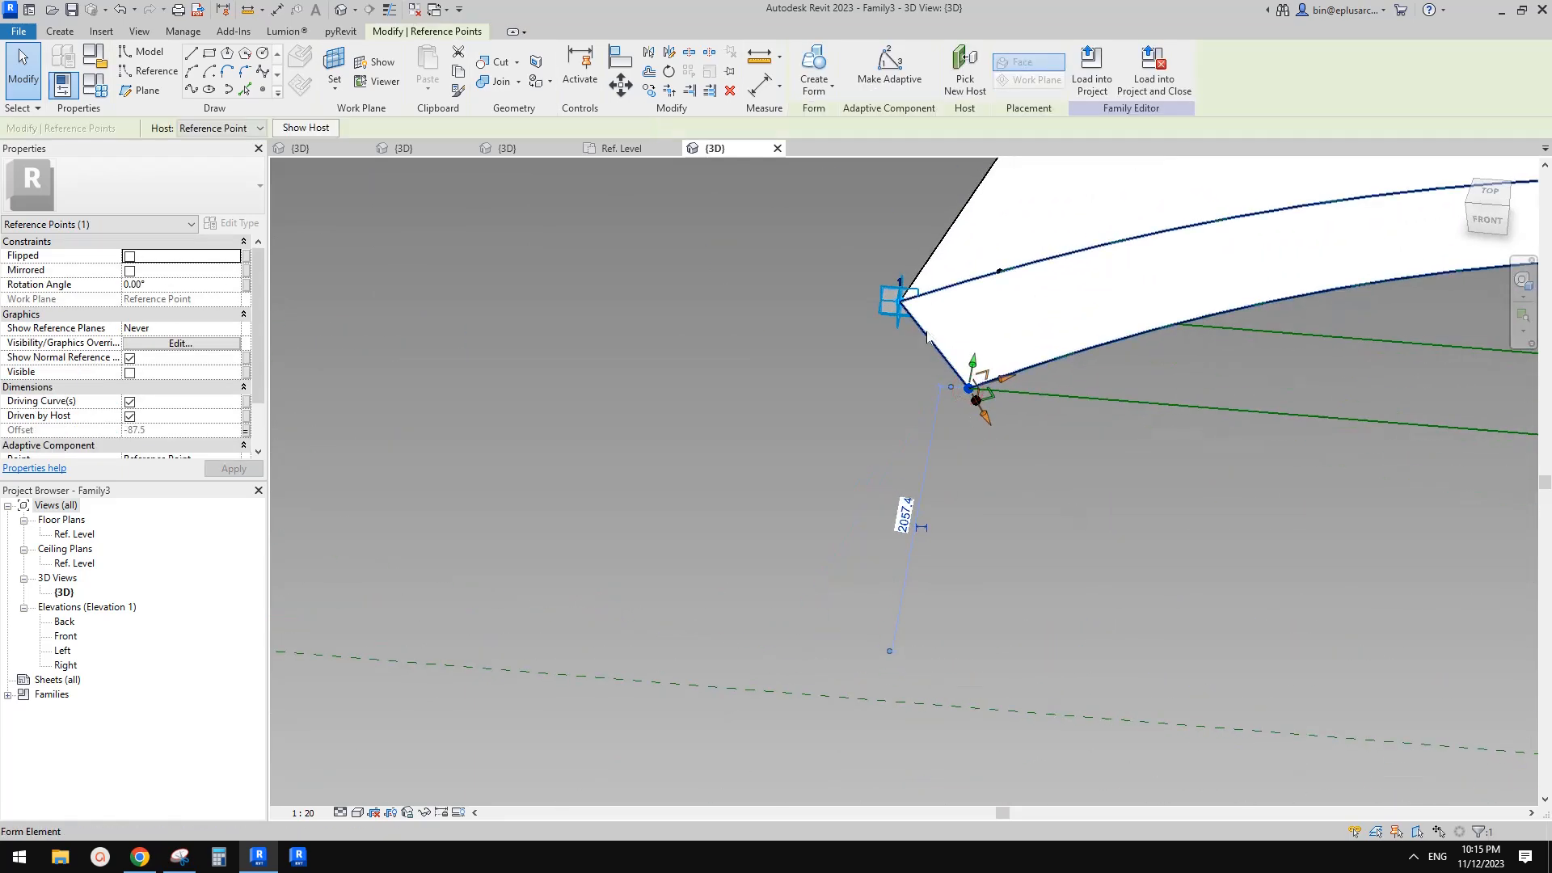
{"action": "middle_click_drag", "start_coordinate": [973, 396], "coordinate": [975, 428], "text": "shift"}
{"action": "left_click", "coordinate": [967, 431]}
{"action": "scroll", "coordinate": [970, 420], "scroll_direction": "down", "scroll_amount": 1}
{"action": "scroll", "coordinate": [959, 391], "scroll_direction": "up", "scroll_amount": 1}
{"action": "middle_click_drag", "start_coordinate": [937, 338], "coordinate": [935, 441]}
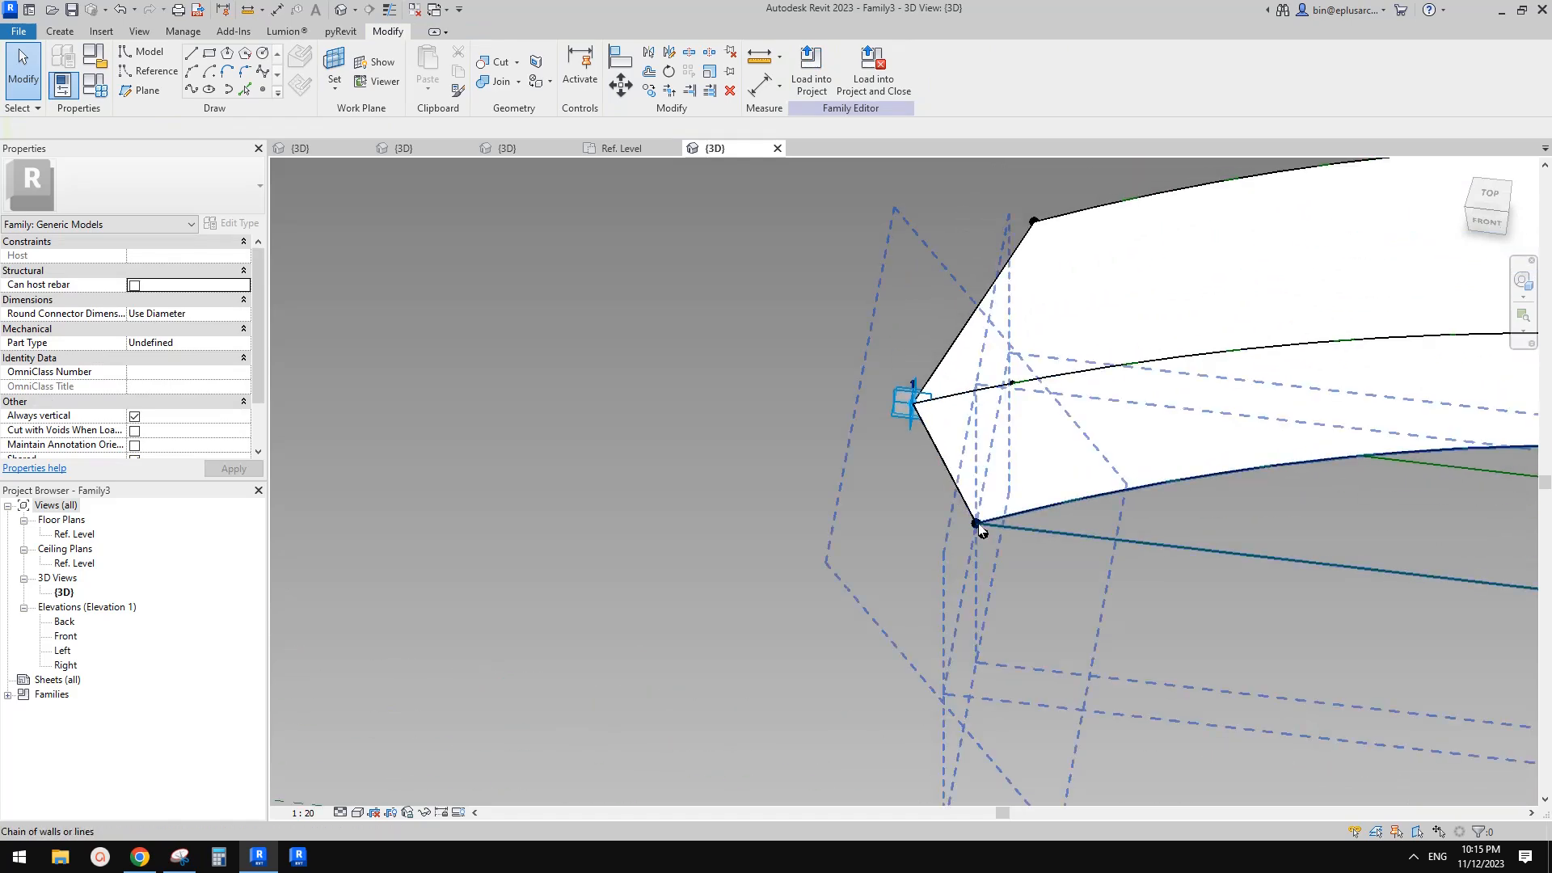
{"action": "middle_click_drag", "start_coordinate": [1000, 430], "coordinate": [1064, 437], "text": "shift"}
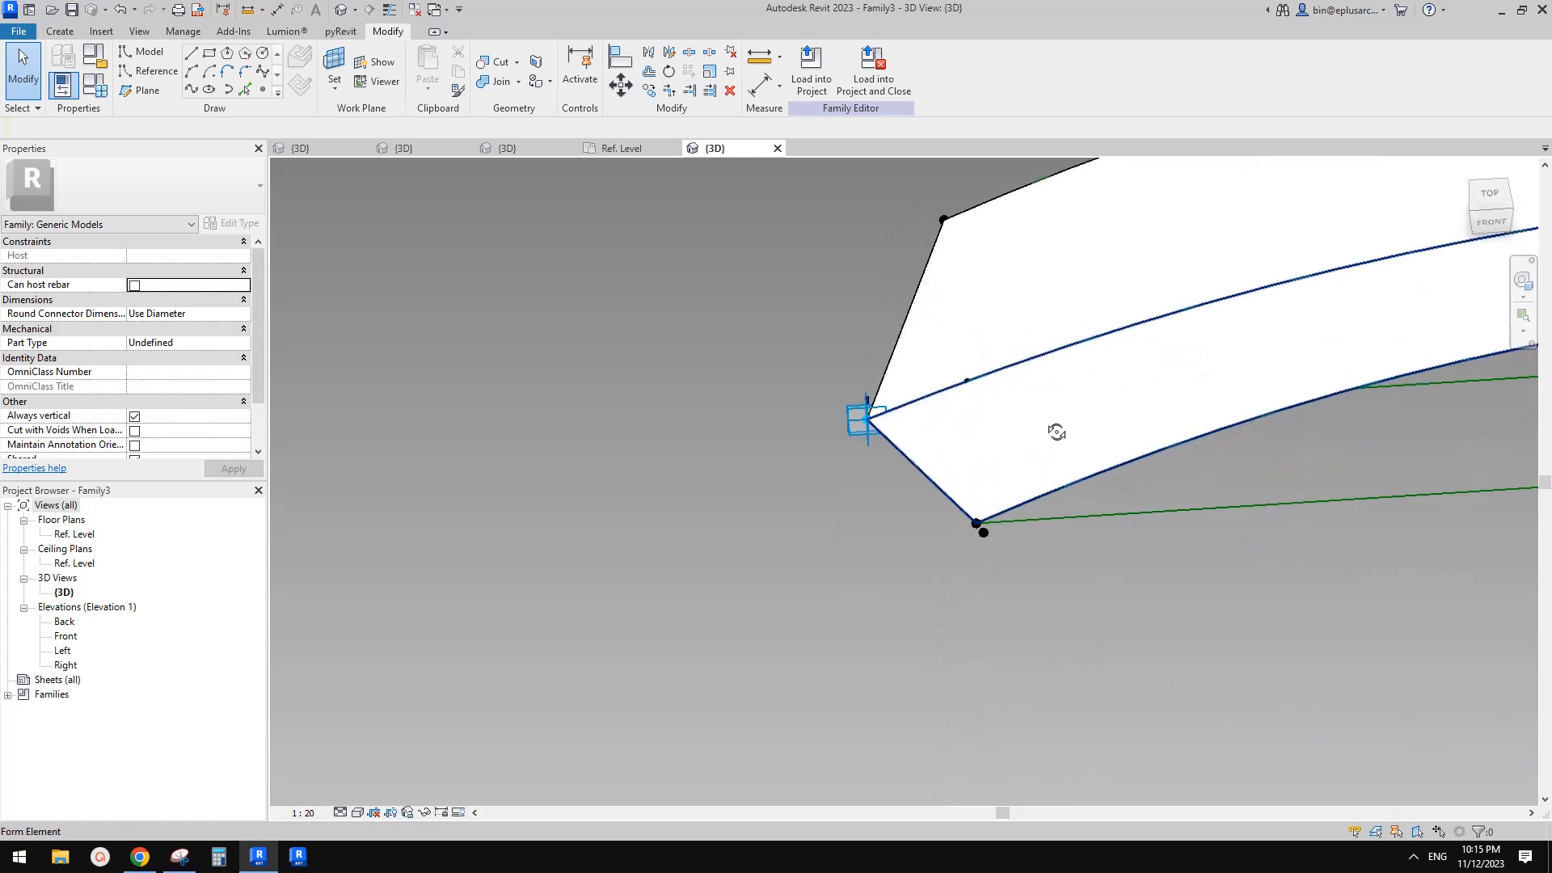
{"action": "left_click", "coordinate": [970, 386]}
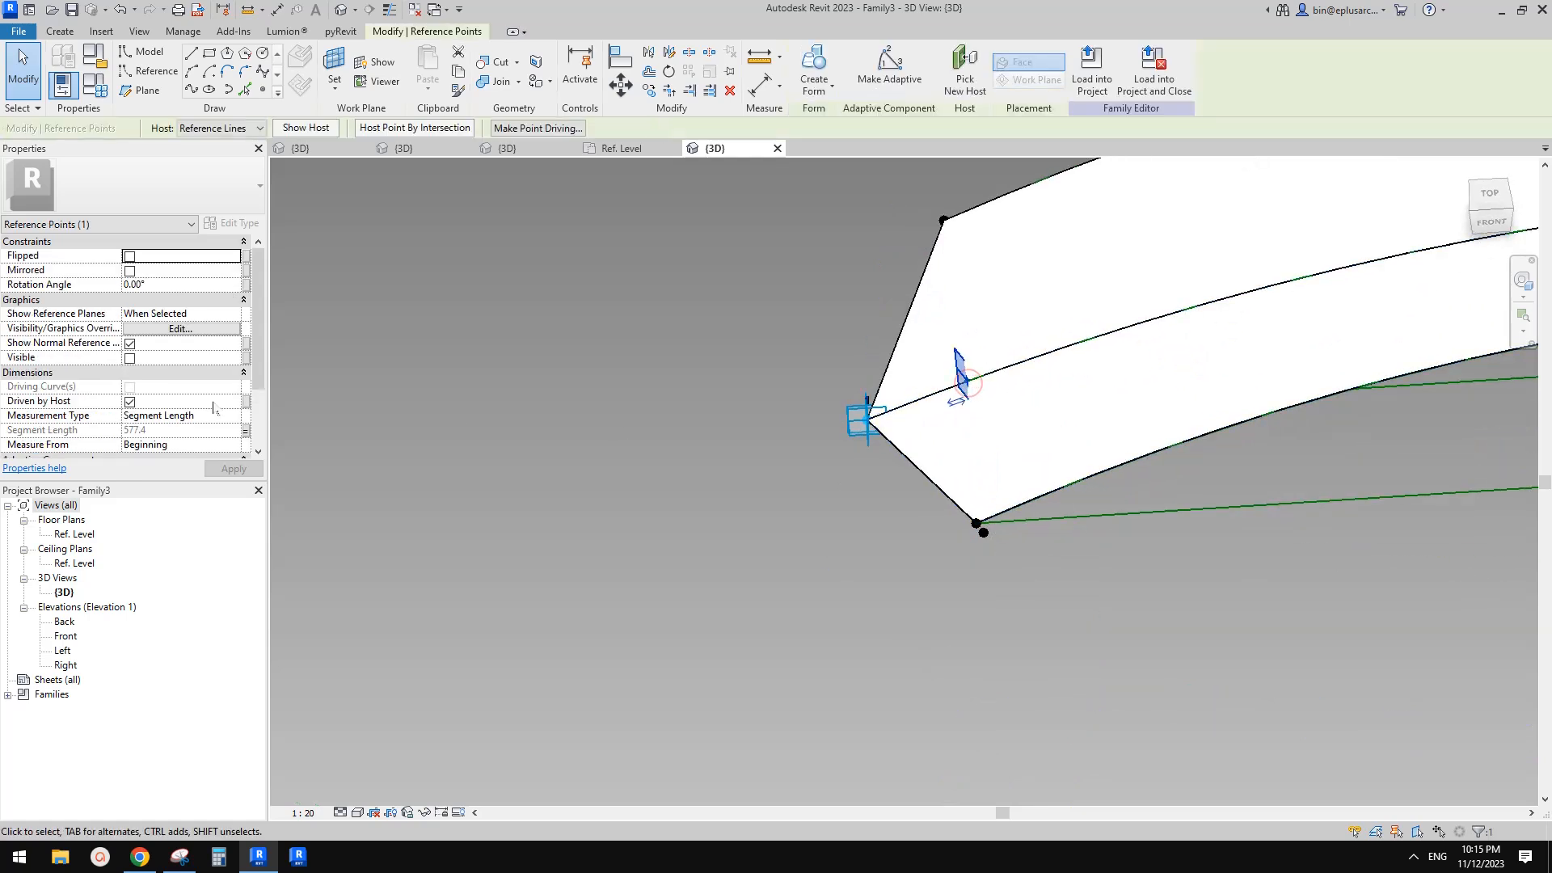
{"action": "left_click", "coordinate": [246, 431]}
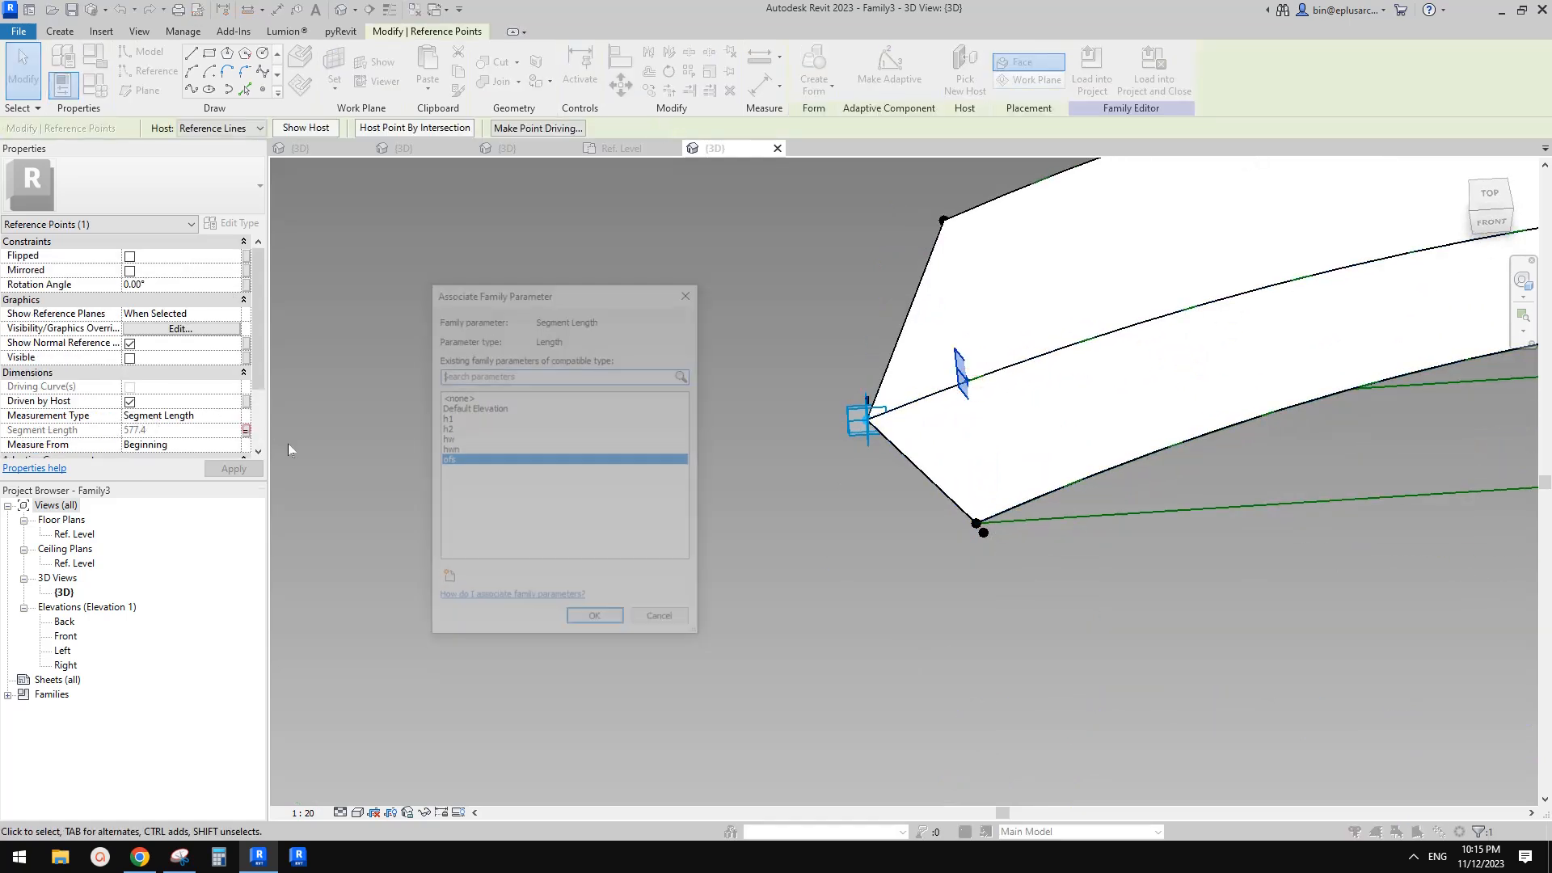
{"action": "double_click", "coordinate": [448, 460]}
Review the family type parameters and load the edited component family into Project1
{"action": "left_click", "coordinate": [93, 84]}
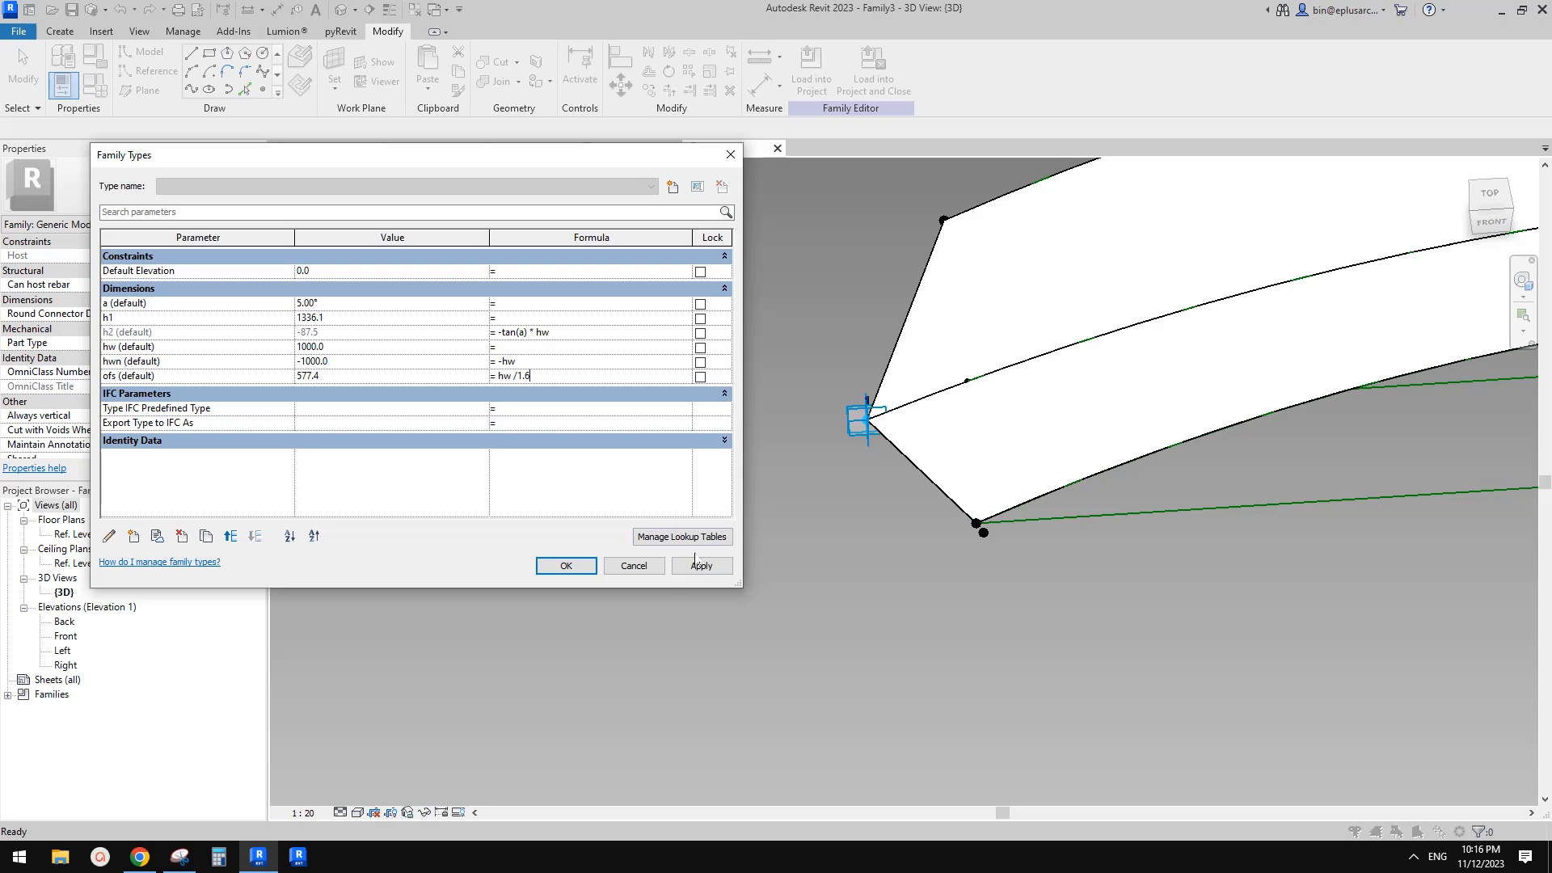
{"action": "left_click", "coordinate": [569, 567]}
{"action": "left_click", "coordinate": [822, 95]}
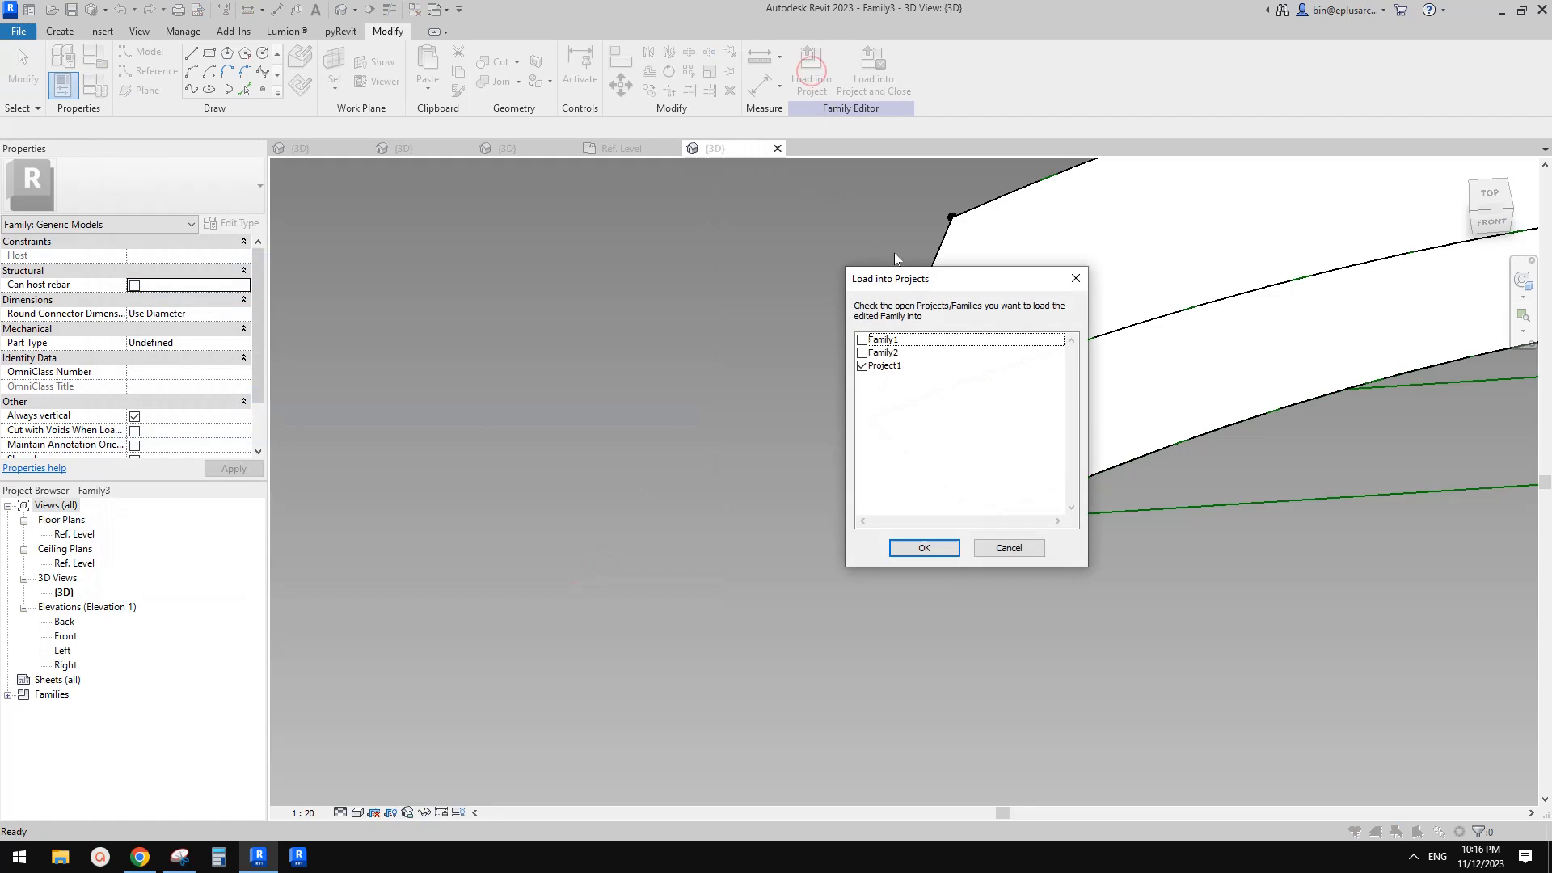
{"action": "key", "text": "Return"}
{"action": "left_click", "coordinate": [821, 84]}
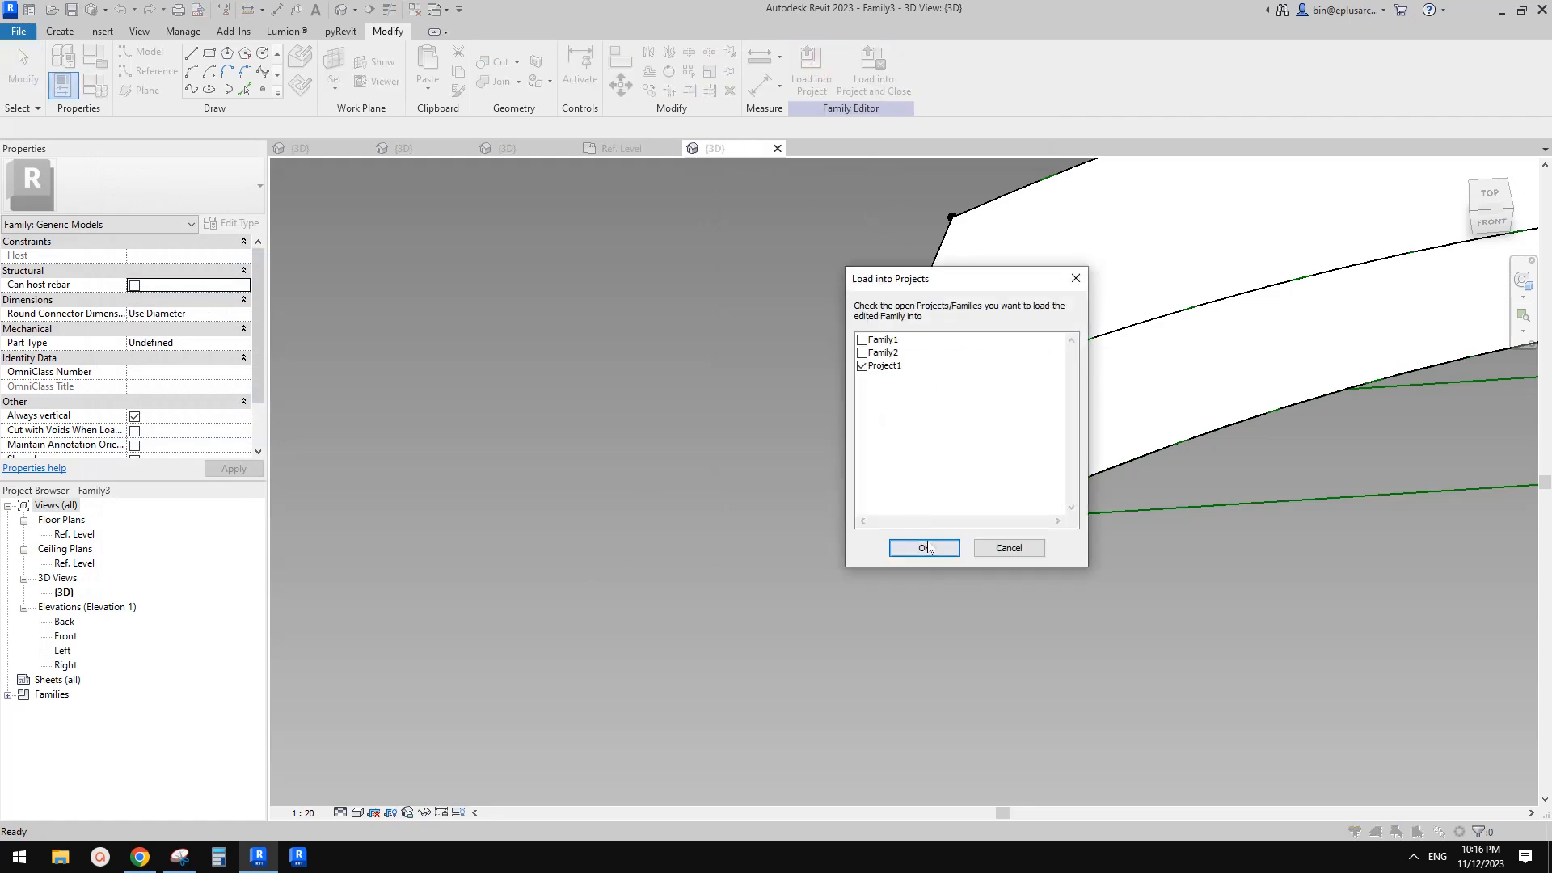
{"action": "left_click", "coordinate": [925, 548]}
Update the arch arm's roof to match the modified face of the arch
{"action": "left_click", "coordinate": [778, 380]}
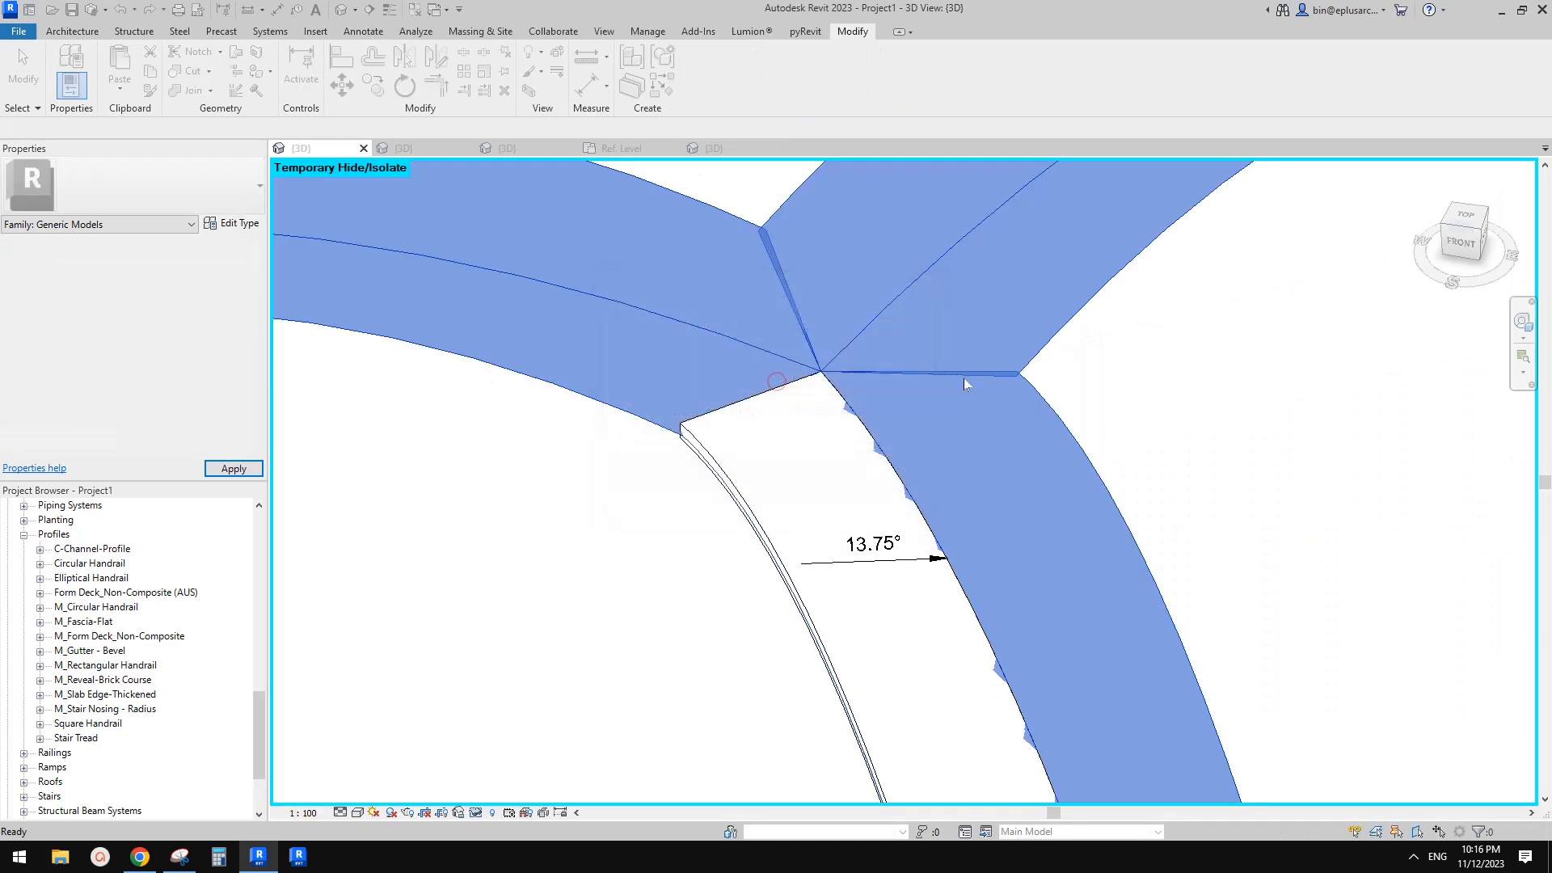
{"action": "scroll", "coordinate": [820, 415], "scroll_direction": "down", "scroll_amount": 2}
{"action": "middle_click_drag", "start_coordinate": [821, 416], "coordinate": [938, 461], "text": "shift"}
{"action": "scroll", "coordinate": [827, 437], "scroll_direction": "up", "scroll_amount": 2}
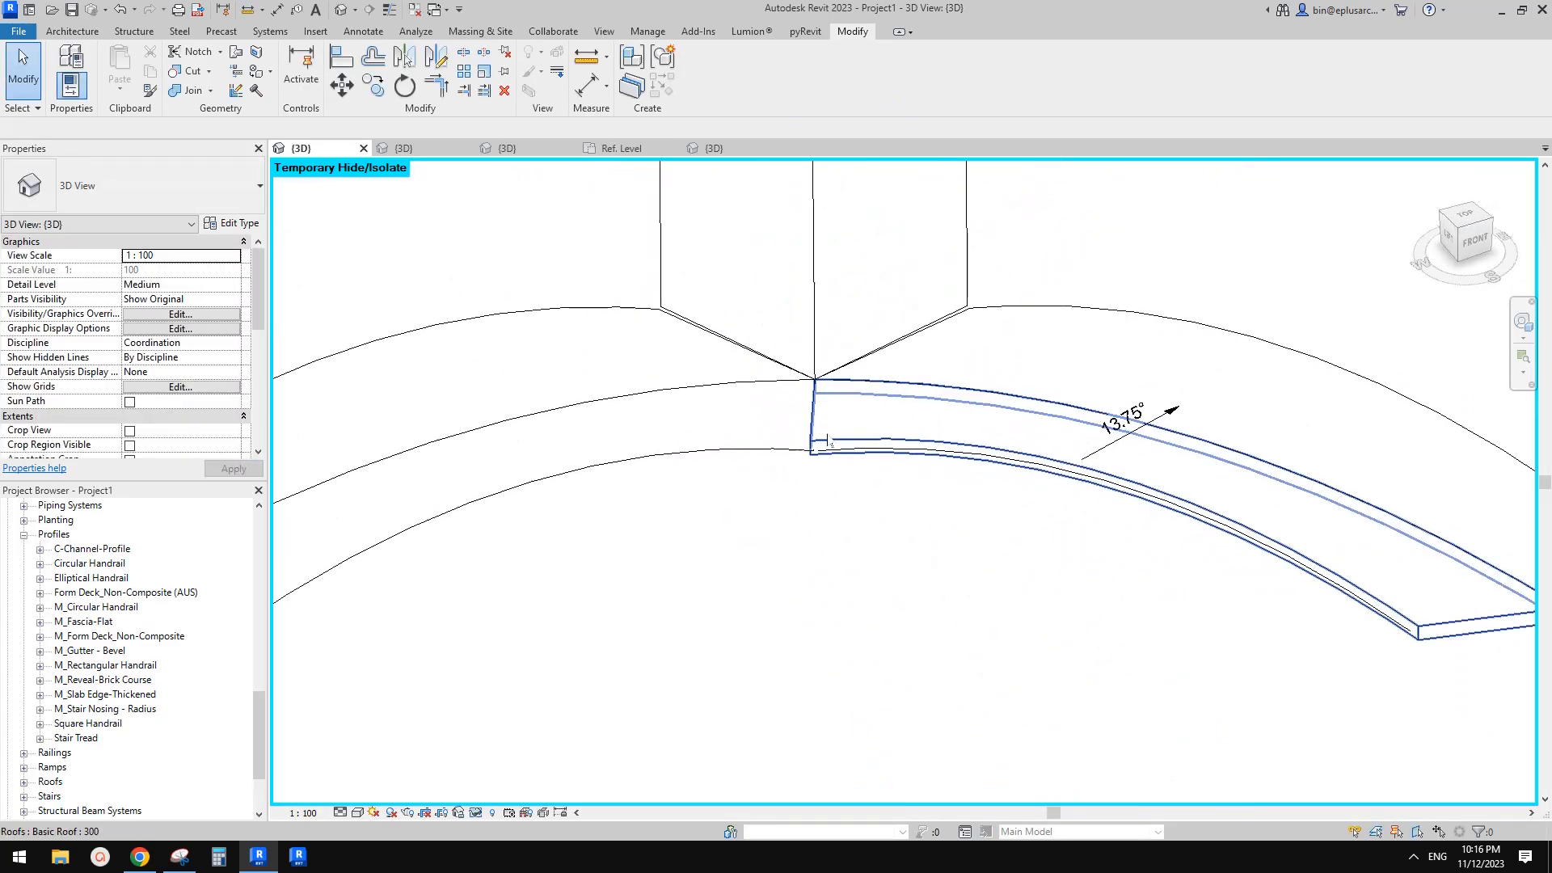
{"action": "scroll", "coordinate": [828, 438], "scroll_direction": "up", "scroll_amount": 1}
{"action": "left_click", "coordinate": [846, 434]}
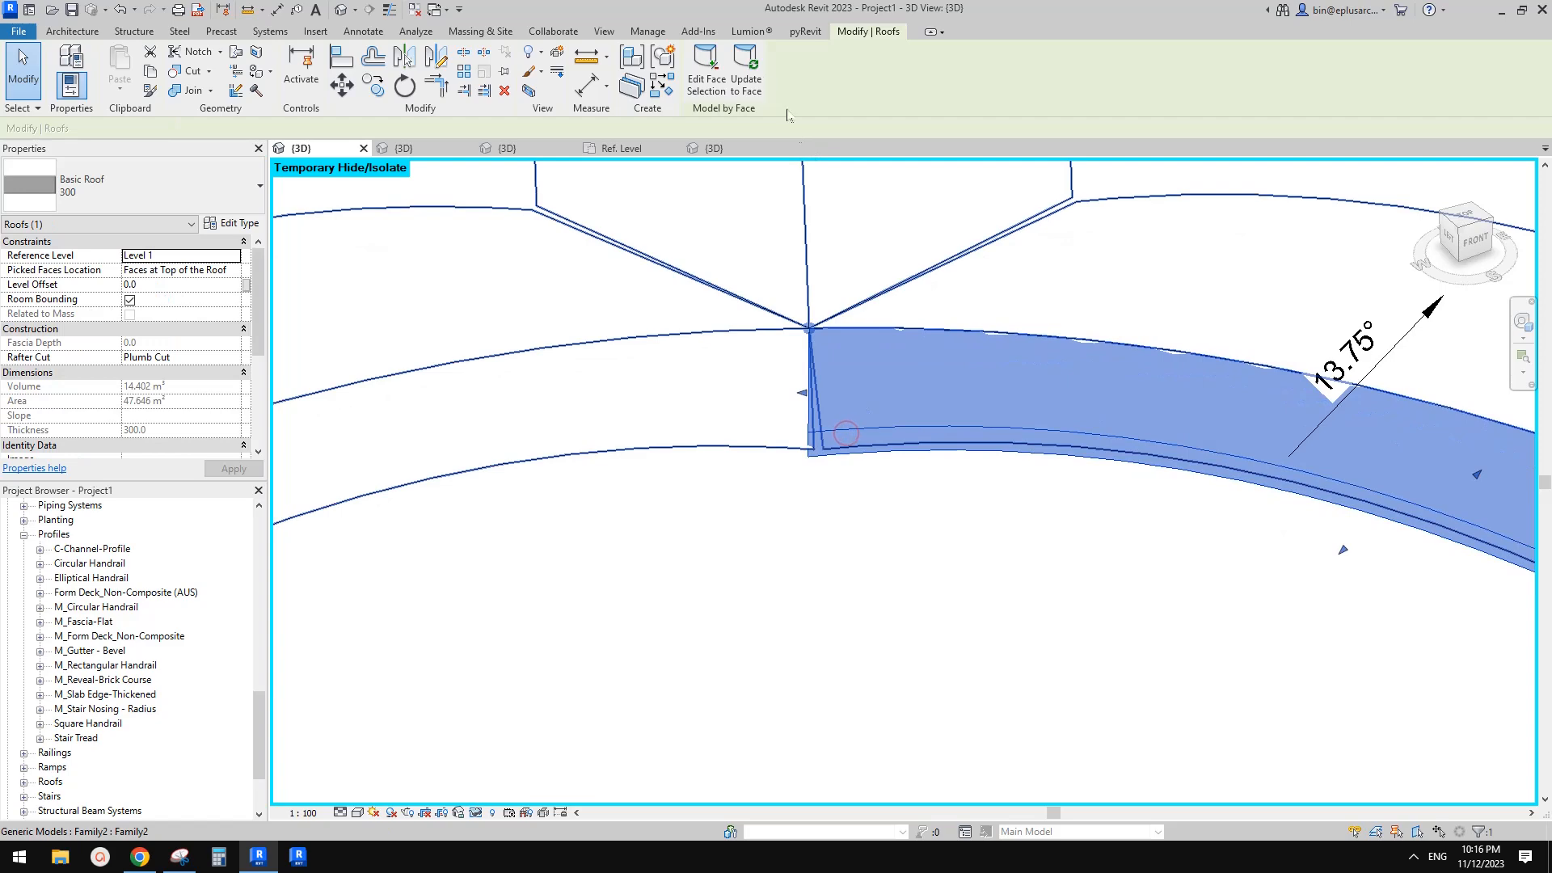
{"action": "left_click", "coordinate": [746, 78]}
{"action": "key", "text": "Escape"}
{"action": "scroll", "coordinate": [834, 436], "scroll_direction": "down", "scroll_amount": 1}
{"action": "scroll", "coordinate": [833, 436], "scroll_direction": "up", "scroll_amount": 3}
{"action": "mouse_move", "coordinate": [836, 472]}
{"action": "middle_mouse_down"}
{"action": "mouse_move", "coordinate": [810, 474]}
{"action": "mouse_move", "coordinate": [845, 449]}
{"action": "middle_mouse_up"}
{"action": "scroll", "coordinate": [811, 474], "scroll_direction": "down", "scroll_amount": 2}
{"action": "middle_click_drag", "start_coordinate": [846, 358], "coordinate": [839, 377]}
{"action": "middle_click_drag", "start_coordinate": [826, 485], "coordinate": [829, 505]}
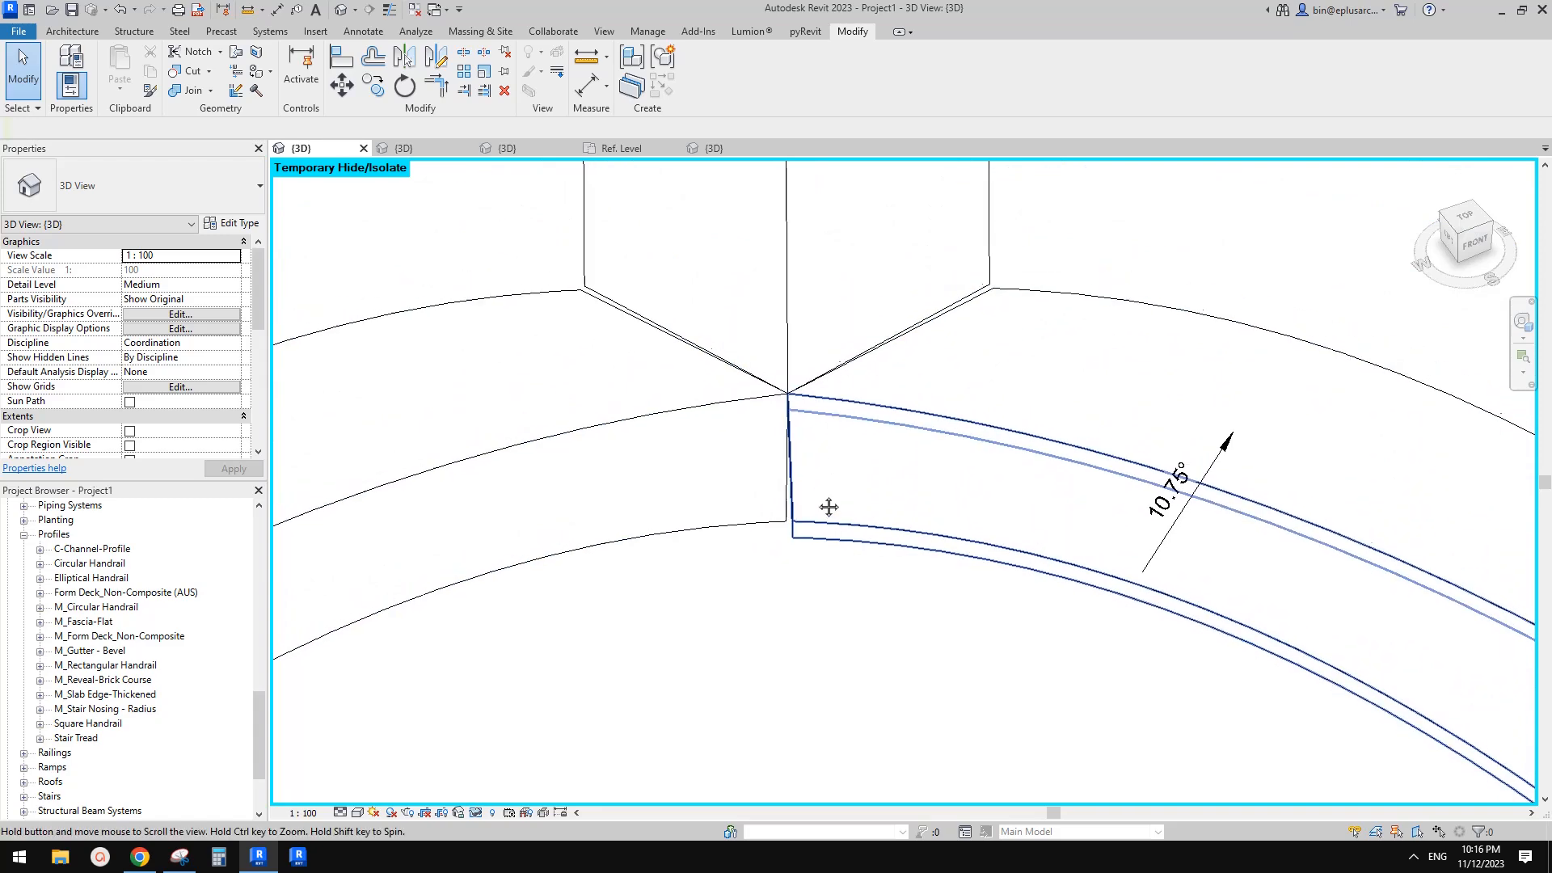
Return to the component family, confirm its family types and load it into Project1 again
{"action": "left_click", "coordinate": [630, 148]}
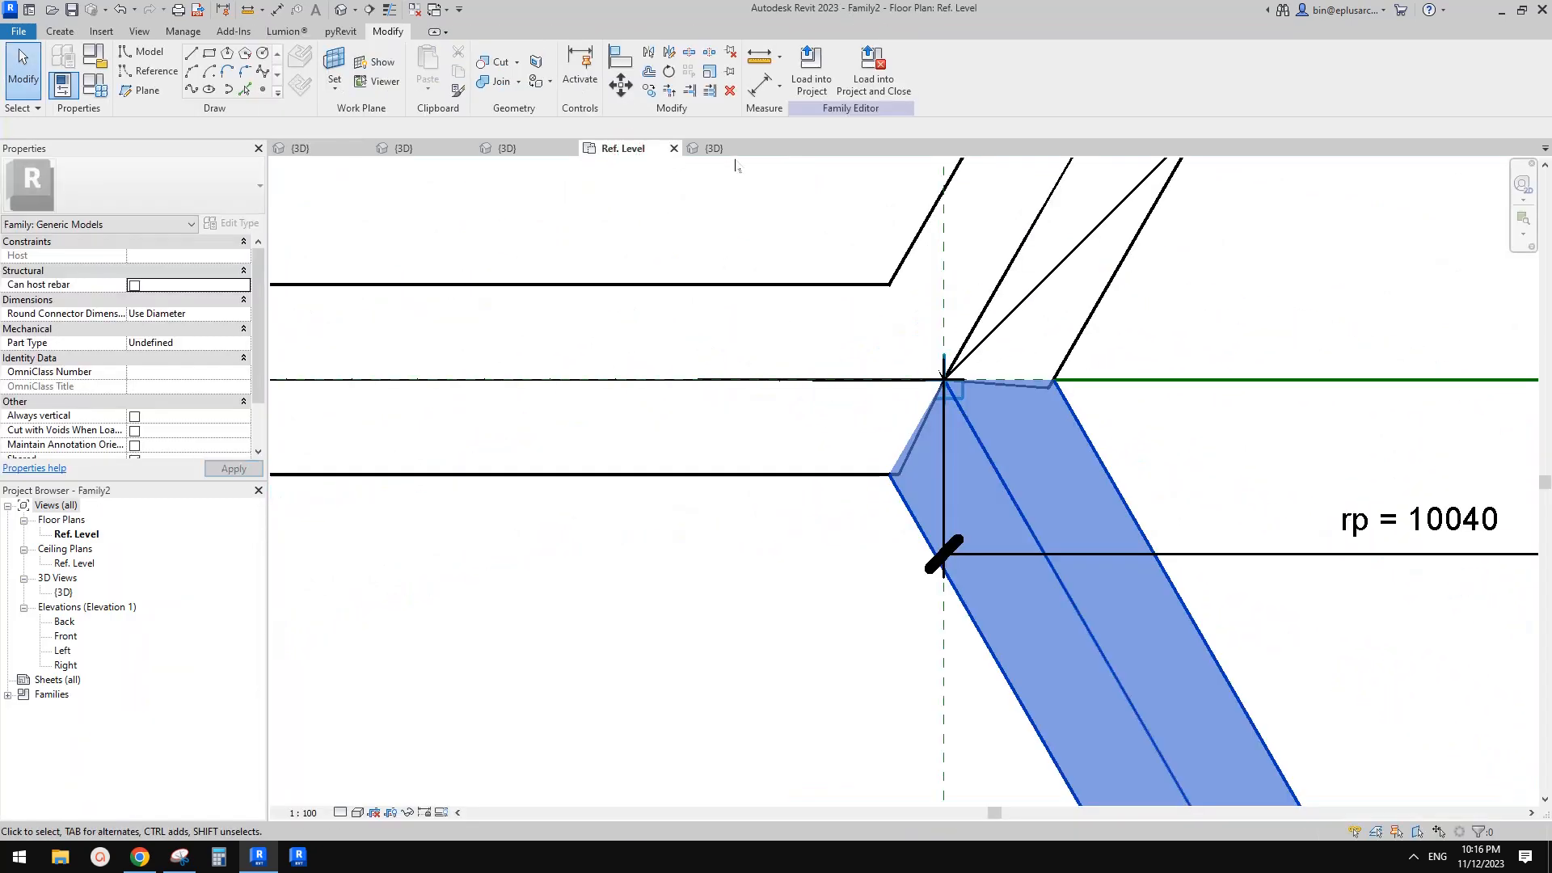
{"action": "left_click", "coordinate": [714, 148]}
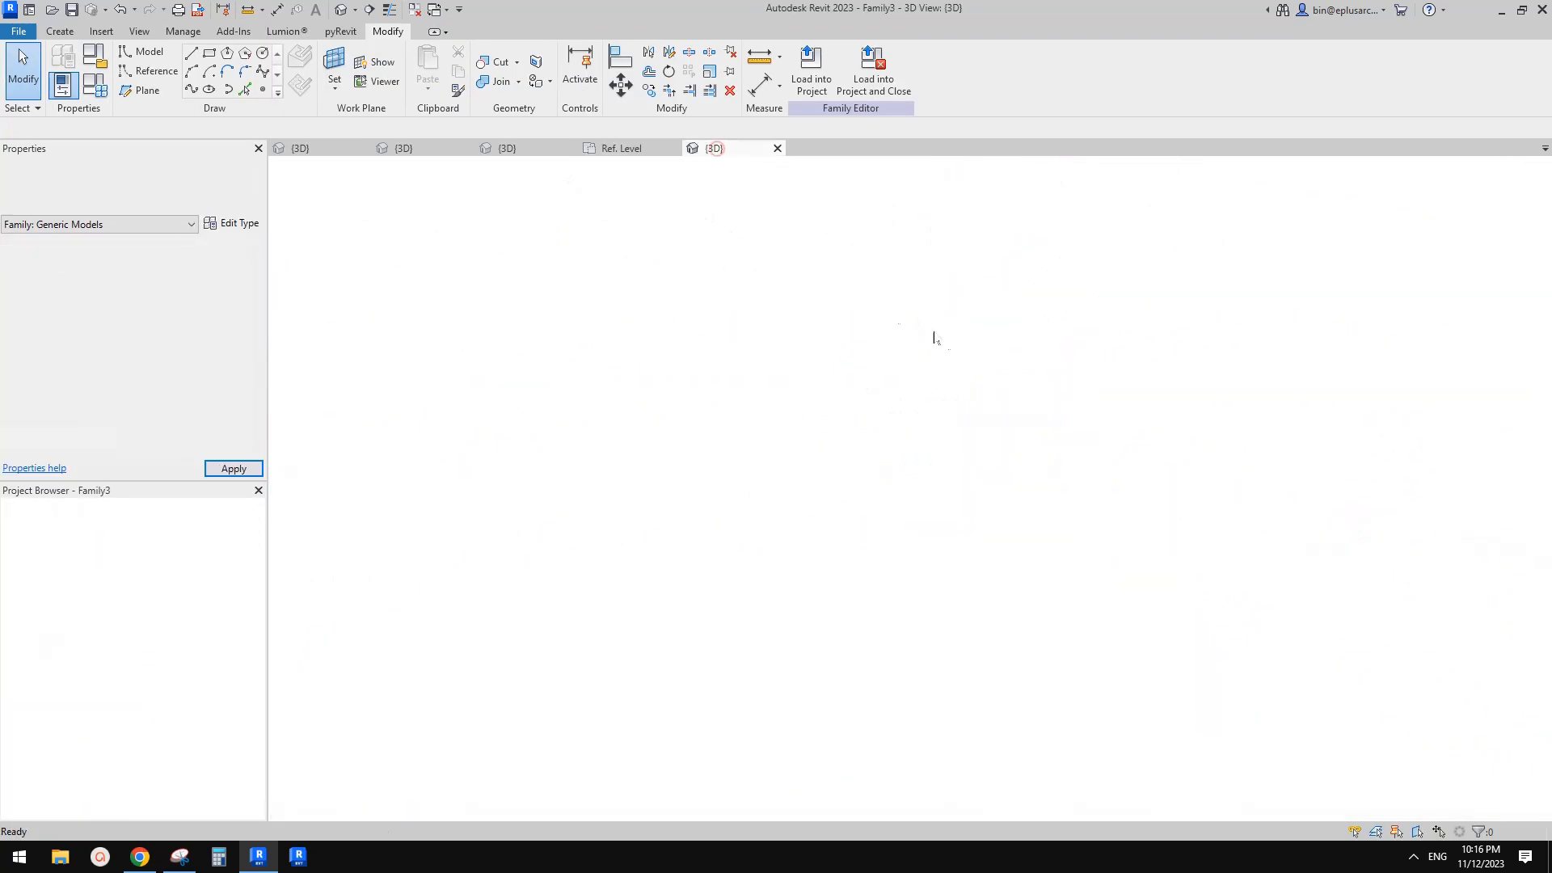
{"action": "left_click", "coordinate": [96, 87]}
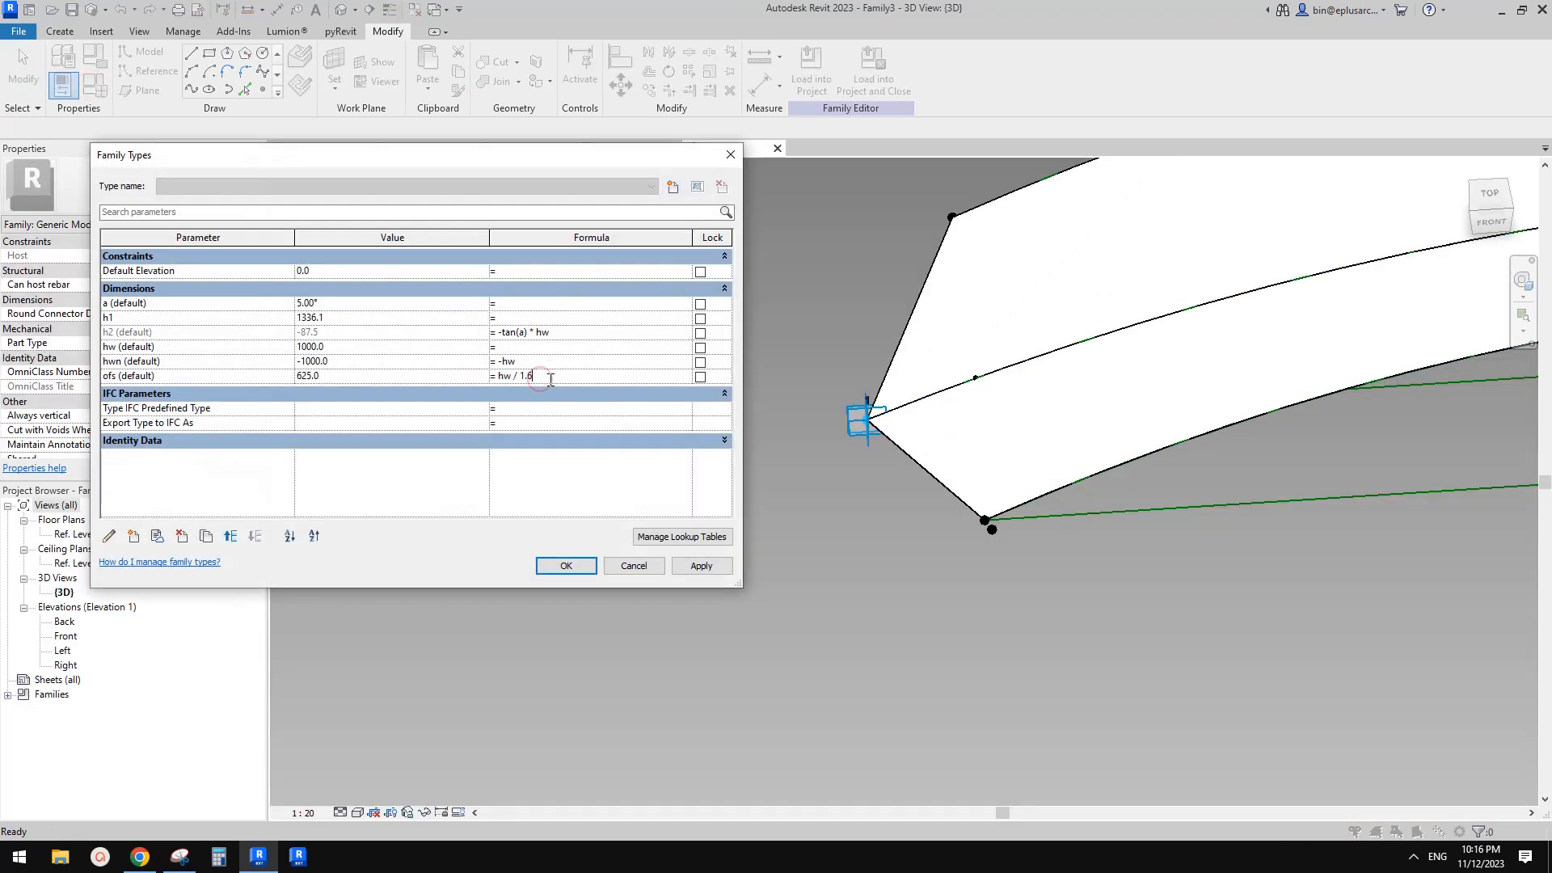
{"action": "left_click", "coordinate": [566, 566]}
{"action": "left_click", "coordinate": [811, 72]}
{"action": "left_click", "coordinate": [924, 549]}
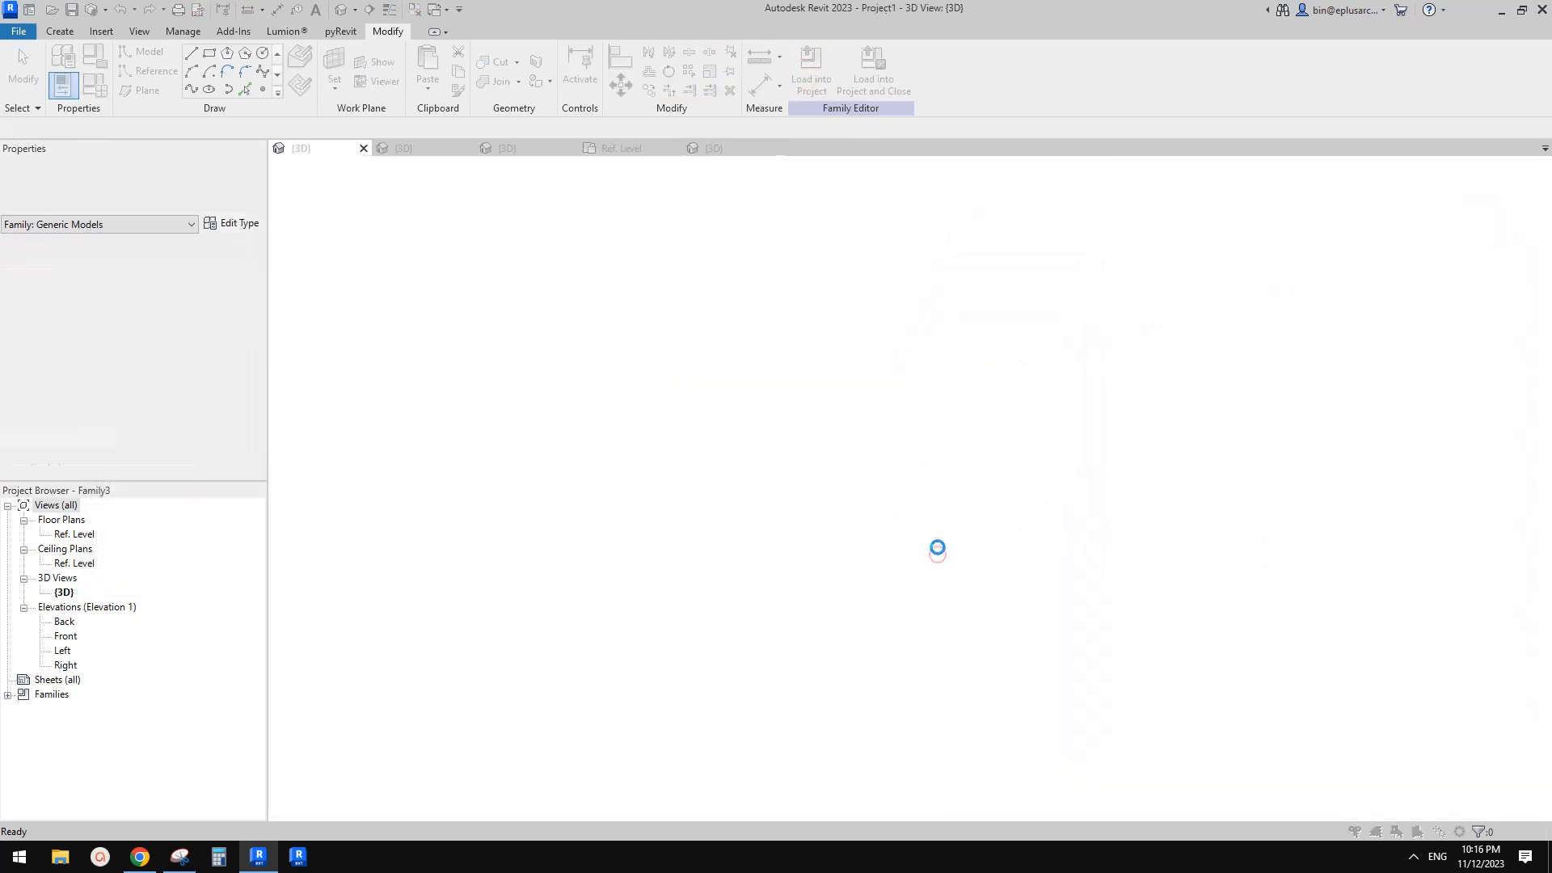
Update the arch arm's roof to the face of the reloaded arch family
{"action": "left_click", "coordinate": [756, 381]}
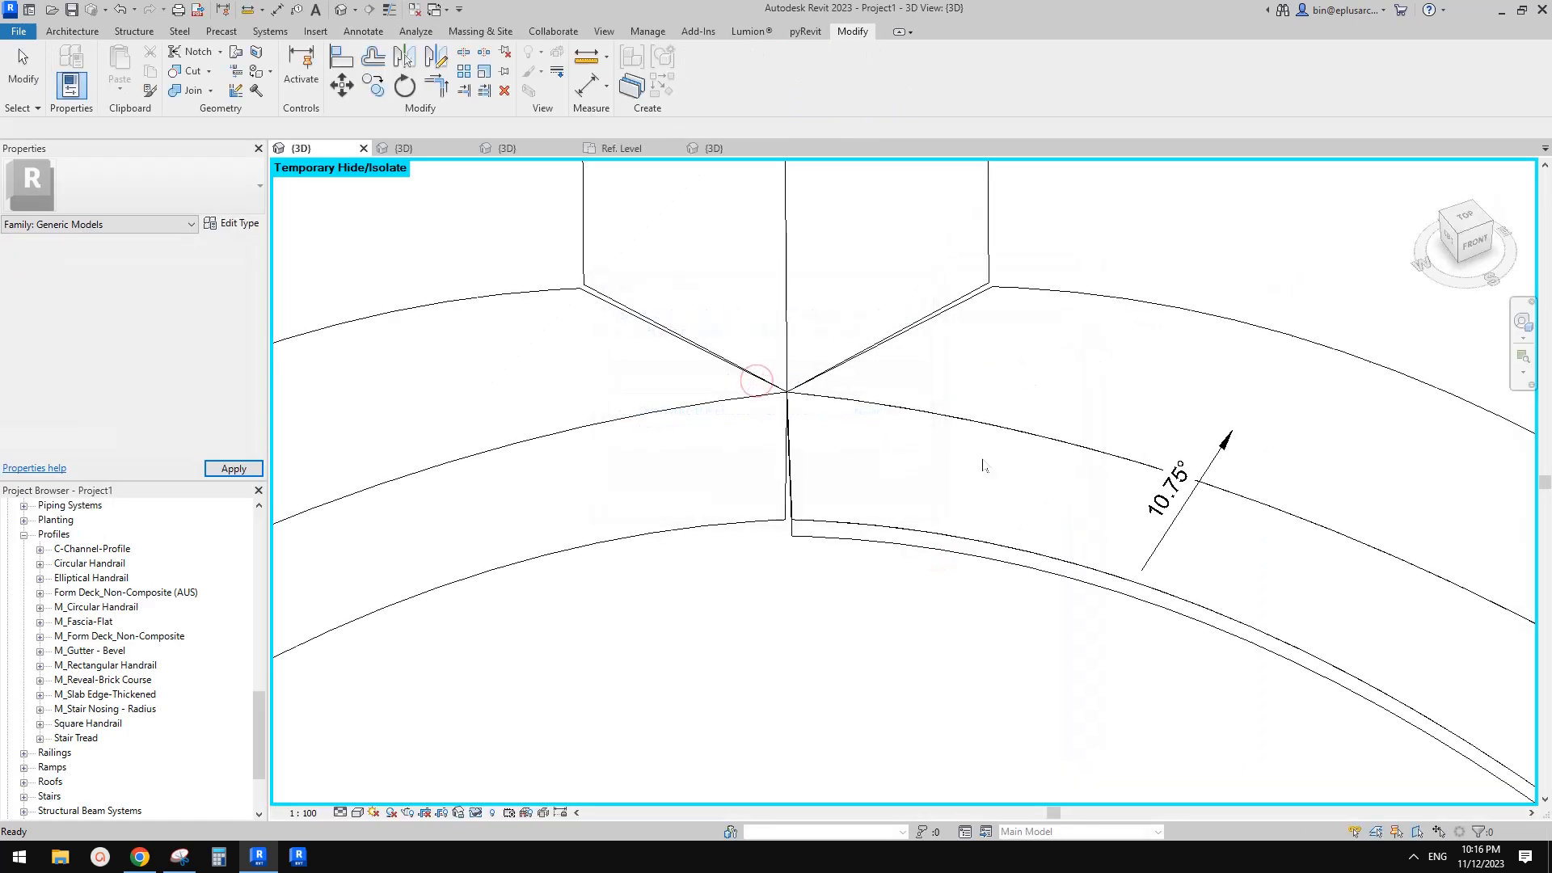
{"action": "scroll", "coordinate": [762, 514], "scroll_direction": "up", "scroll_amount": 4}
{"action": "scroll", "coordinate": [772, 511], "scroll_direction": "down", "scroll_amount": 3}
{"action": "left_click", "coordinate": [817, 288]}
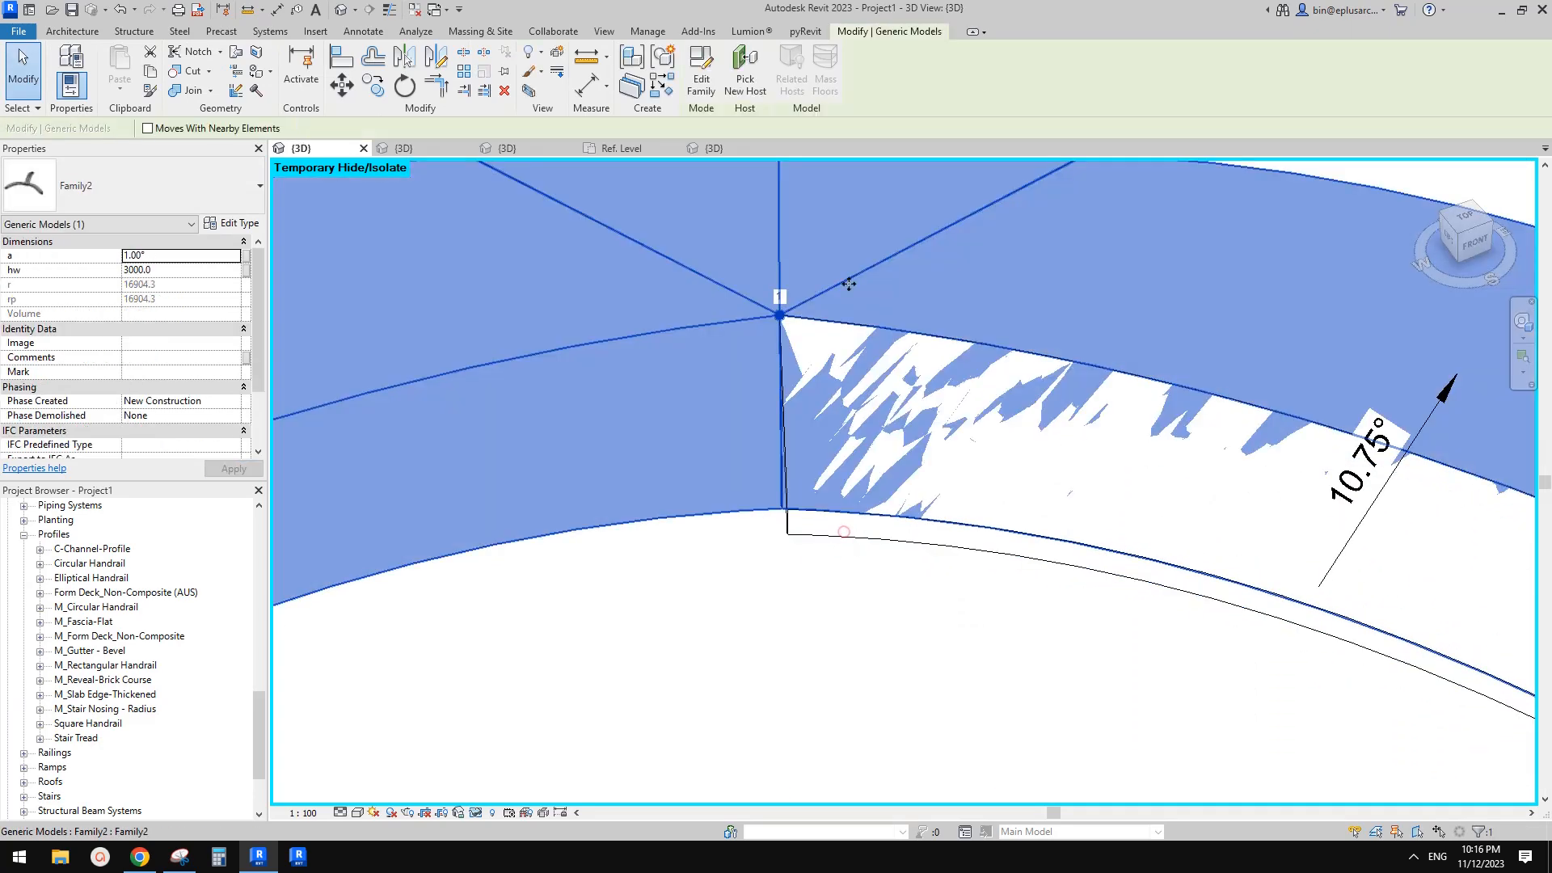
{"action": "left_click", "coordinate": [844, 531]}
{"action": "left_click", "coordinate": [857, 535]}
{"action": "left_click", "coordinate": [860, 537]}
{"action": "left_click", "coordinate": [865, 538]}
{"action": "left_click", "coordinate": [787, 532]}
{"action": "left_click", "coordinate": [747, 68]}
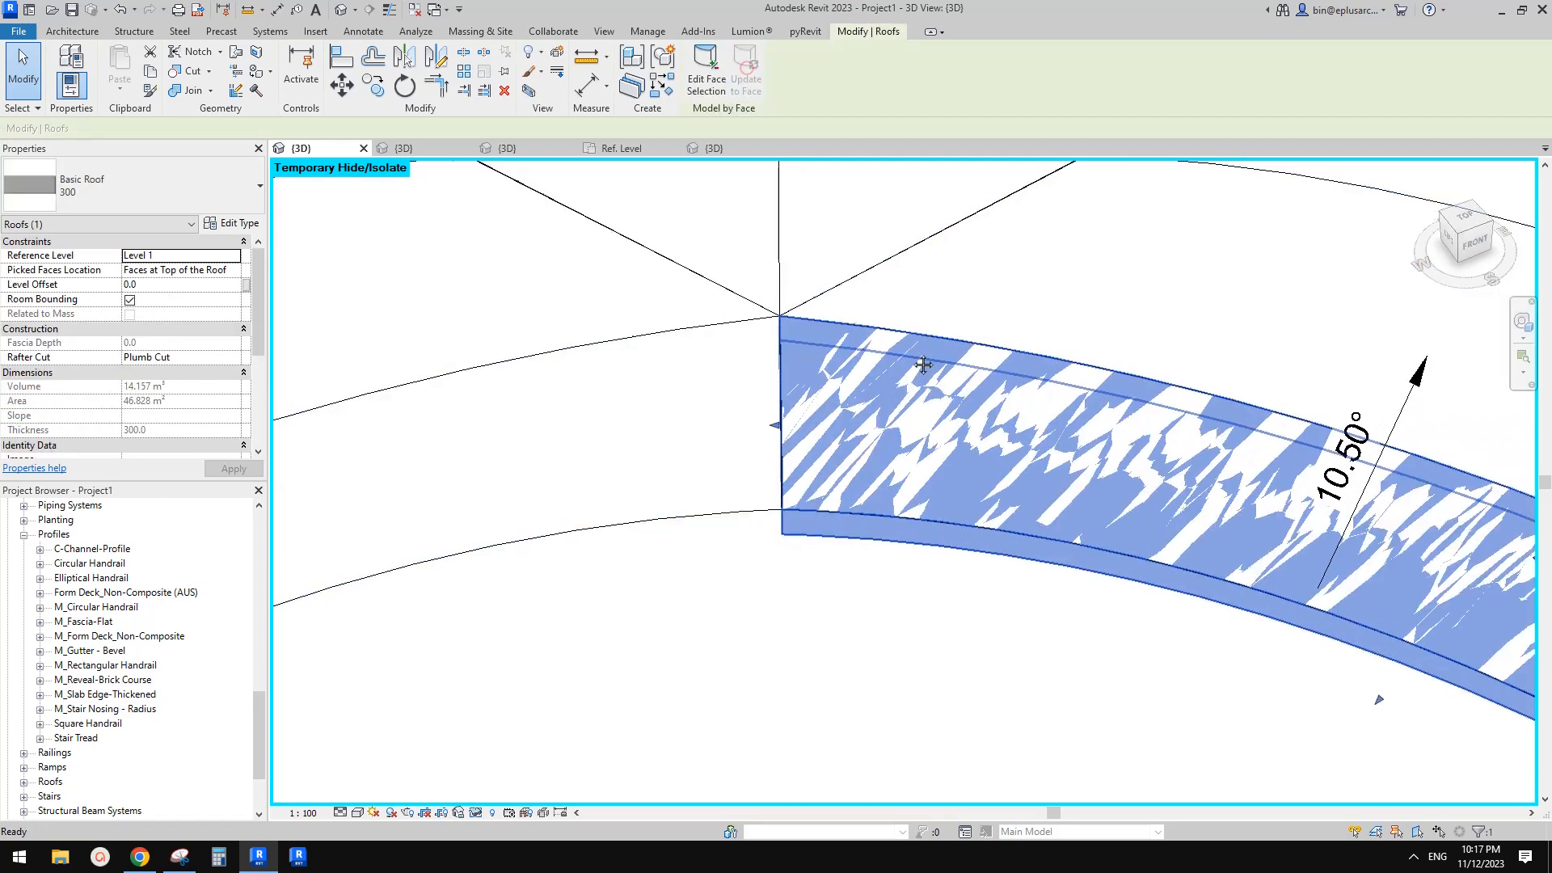
Edit the roof's face selection to the arch arm's top face and recreate the roof
{"action": "middle_click_drag", "start_coordinate": [908, 347], "coordinate": [908, 351]}
{"action": "key", "text": "Escape"}
{"action": "scroll", "coordinate": [778, 412], "scroll_direction": "down", "scroll_amount": 3}
{"action": "middle_click_drag", "start_coordinate": [918, 485], "coordinate": [966, 530], "text": "shift"}
{"action": "left_click", "coordinate": [963, 466]}
{"action": "middle_click_drag", "start_coordinate": [997, 423], "coordinate": [998, 477], "text": "shift"}
{"action": "scroll", "coordinate": [998, 477], "scroll_direction": "down", "scroll_amount": 2}
{"action": "scroll", "coordinate": [979, 461], "scroll_direction": "up", "scroll_amount": 3}
{"action": "scroll", "coordinate": [970, 461], "scroll_direction": "up", "scroll_amount": 2}
{"action": "key", "text": "Escape"}
{"action": "left_click", "coordinate": [895, 445]}
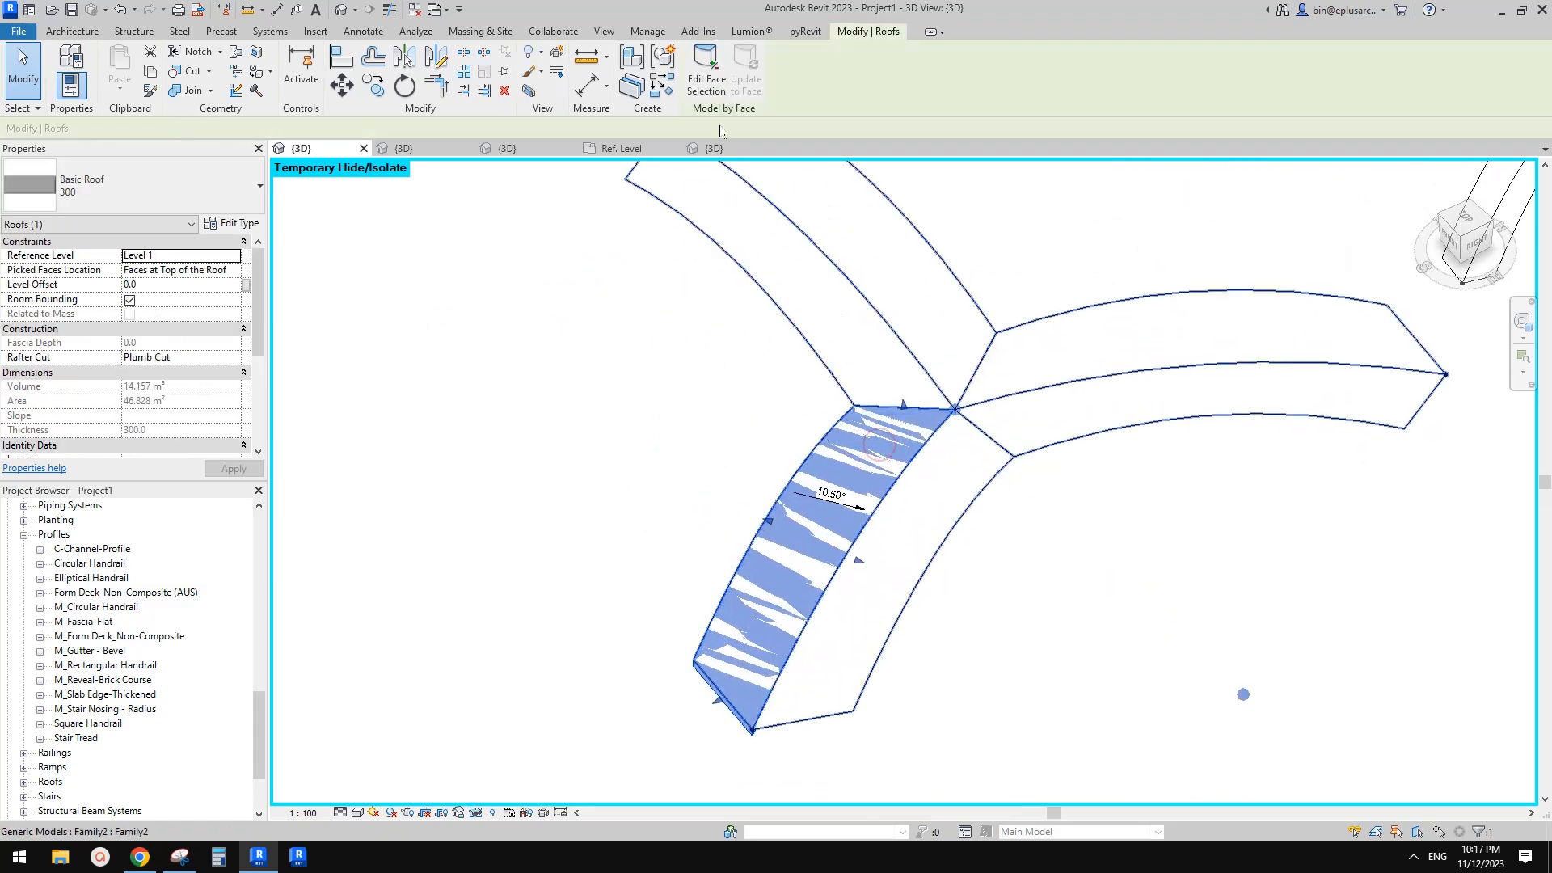
{"action": "left_click", "coordinate": [706, 84]}
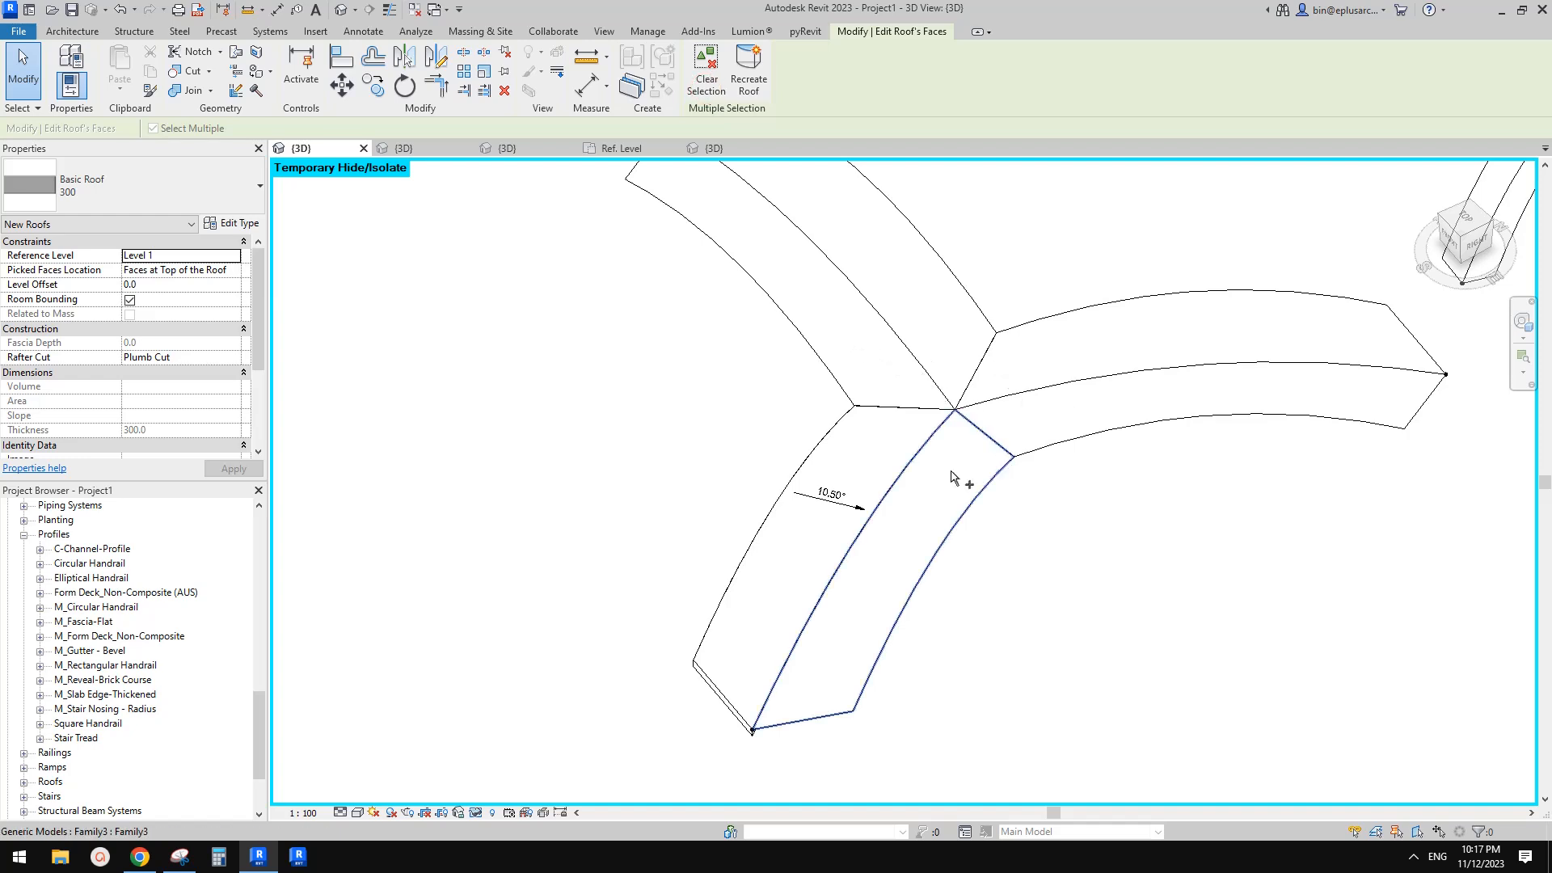
{"action": "left_click", "coordinate": [961, 477]}
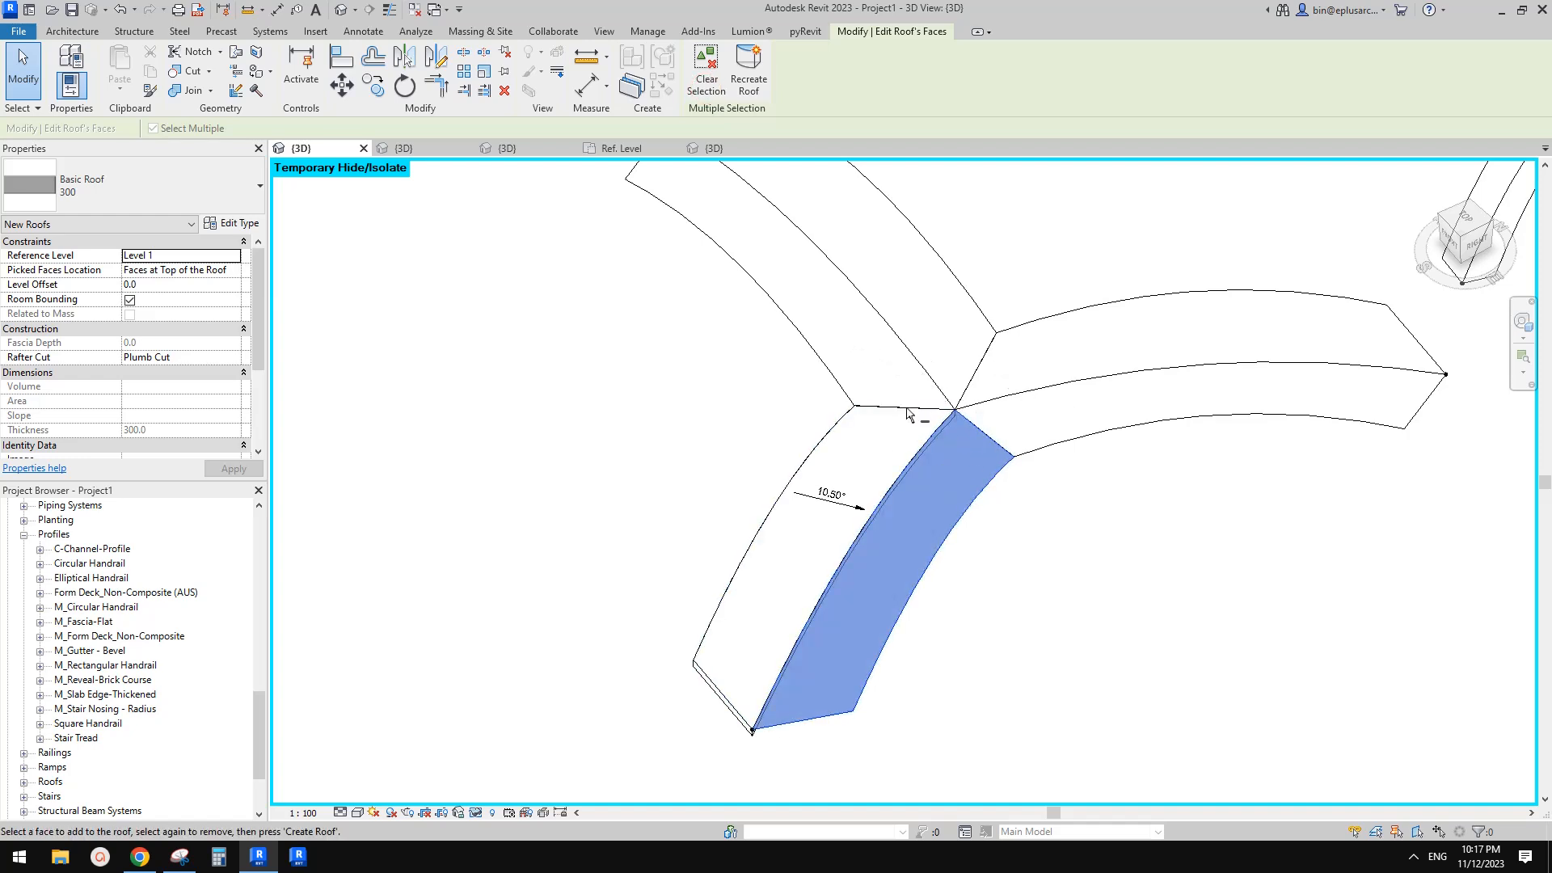
{"action": "left_click", "coordinate": [740, 85]}
Start Roof by Face and create a roof on the top face of another arch arm
{"action": "middle_click_drag", "start_coordinate": [863, 610], "coordinate": [853, 518]}
{"action": "left_click", "coordinate": [873, 516]}
{"action": "left_click", "coordinate": [908, 738]}
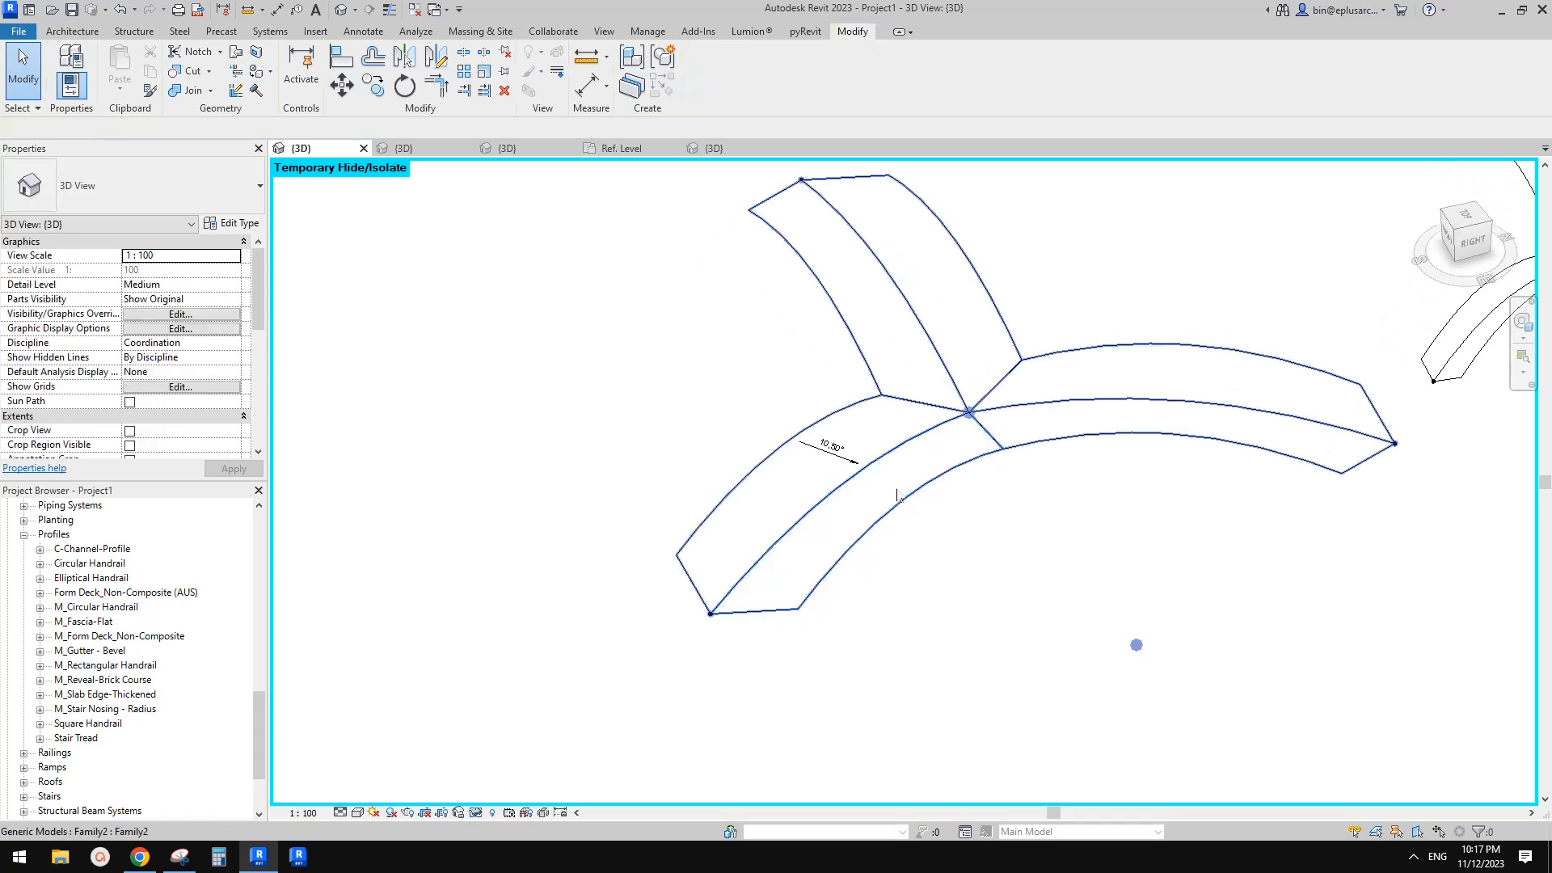
{"action": "left_click", "coordinate": [91, 36]}
{"action": "left_click", "coordinate": [298, 86]}
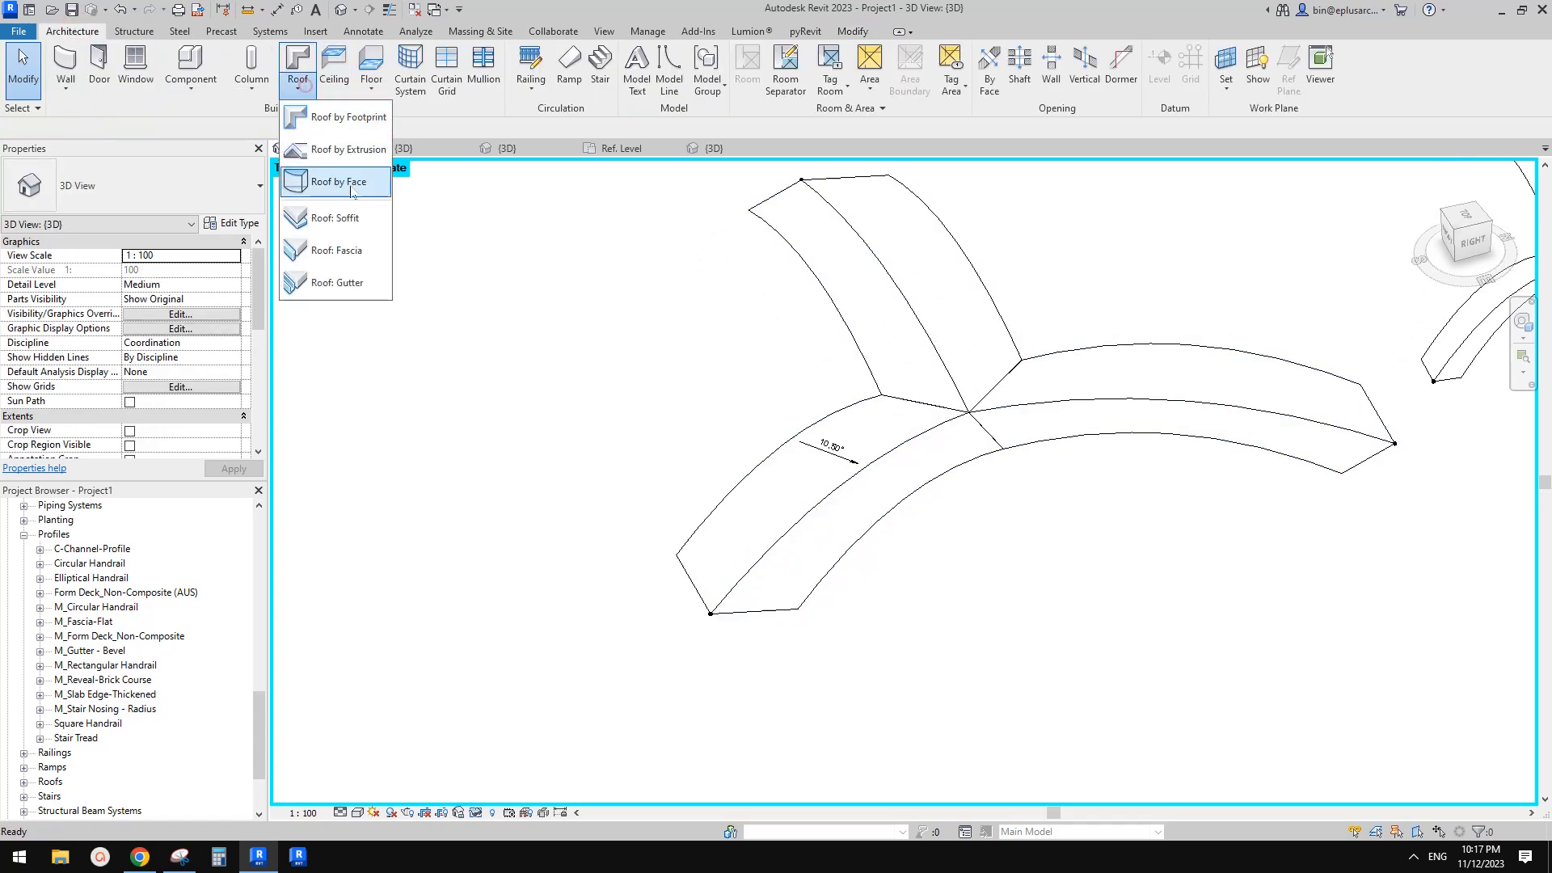
{"action": "left_click", "coordinate": [356, 182]}
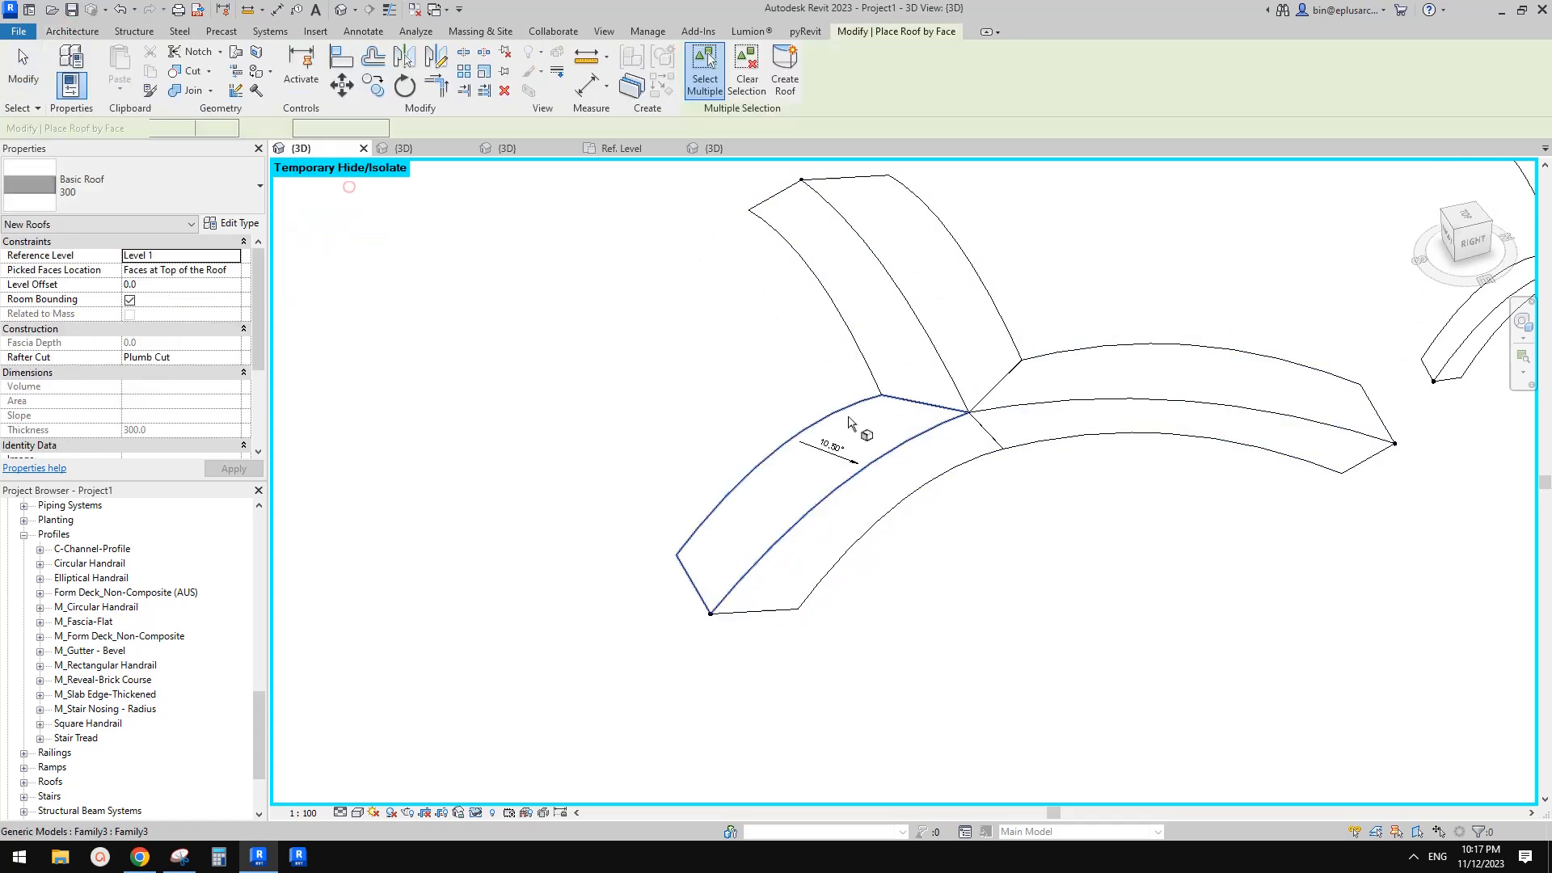
{"action": "left_click", "coordinate": [1060, 429]}
{"action": "left_click", "coordinate": [883, 423]}
{"action": "middle_click_drag", "start_coordinate": [909, 472], "coordinate": [925, 472], "text": "shift"}
{"action": "left_click", "coordinate": [788, 78]}
Create a roof by face on the near arch arm's top face
{"action": "middle_click_drag", "start_coordinate": [1016, 415], "coordinate": [849, 709], "text": "shift"}
{"action": "key", "text": "Escape"}
{"action": "scroll", "coordinate": [815, 618], "scroll_direction": "up", "scroll_amount": 2}
{"action": "left_click", "coordinate": [811, 617]}
{"action": "key", "text": "c"}
{"action": "key", "text": "s"}
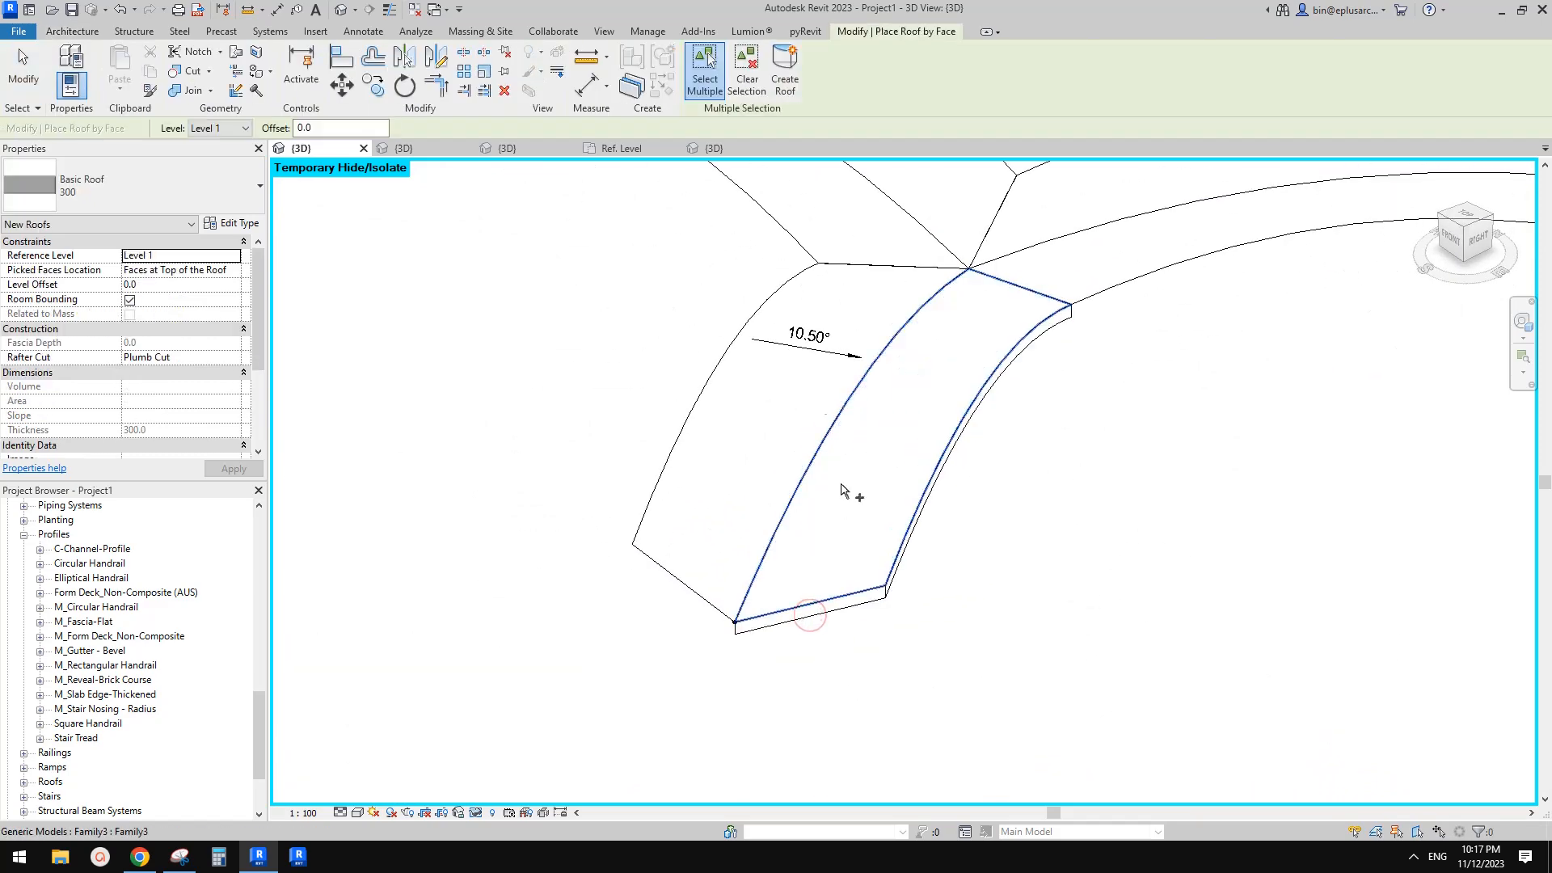
{"action": "left_click", "coordinate": [736, 498]}
{"action": "left_click", "coordinate": [786, 78]}
Create a roof by face on the top face of the next arch arm
{"action": "middle_click_drag", "start_coordinate": [920, 437], "coordinate": [905, 307], "text": "shift"}
{"action": "mouse_move", "coordinate": [957, 437]}
{"action": "middle_mouse_down", "text": "shift"}
{"action": "mouse_move", "coordinate": [1032, 453]}
{"action": "mouse_move", "coordinate": [943, 440]}
{"action": "middle_mouse_up", "text": "shift"}
{"action": "left_click", "coordinate": [946, 457]}
{"action": "left_click", "coordinate": [791, 79]}
{"action": "middle_click_drag", "start_coordinate": [1083, 421], "coordinate": [970, 449], "text": "shift"}
{"action": "left_click", "coordinate": [1001, 612]}
{"action": "middle_click_drag", "start_coordinate": [1002, 612], "coordinate": [812, 453]}
{"action": "left_click", "coordinate": [793, 67]}
Create a roof by face on the remaining arch arm's top face
{"action": "middle_click_drag", "start_coordinate": [1088, 453], "coordinate": [1064, 544], "text": "shift"}
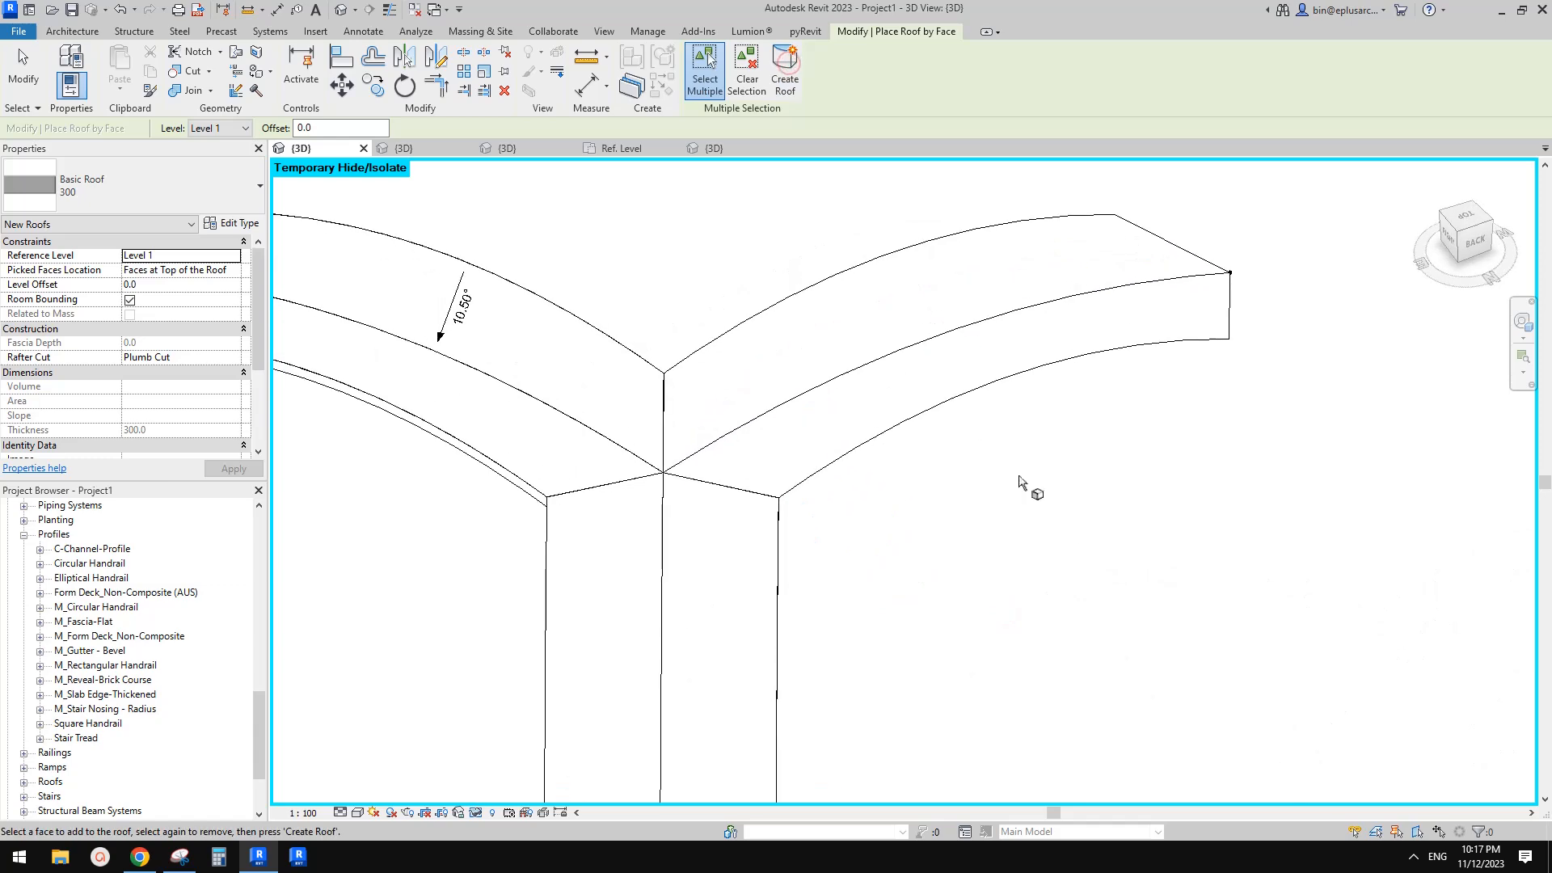
{"action": "left_click", "coordinate": [922, 378]}
{"action": "left_click", "coordinate": [778, 72]}
{"action": "middle_click_drag", "start_coordinate": [1181, 263], "coordinate": [1157, 301]}
{"action": "left_click", "coordinate": [1031, 295]}
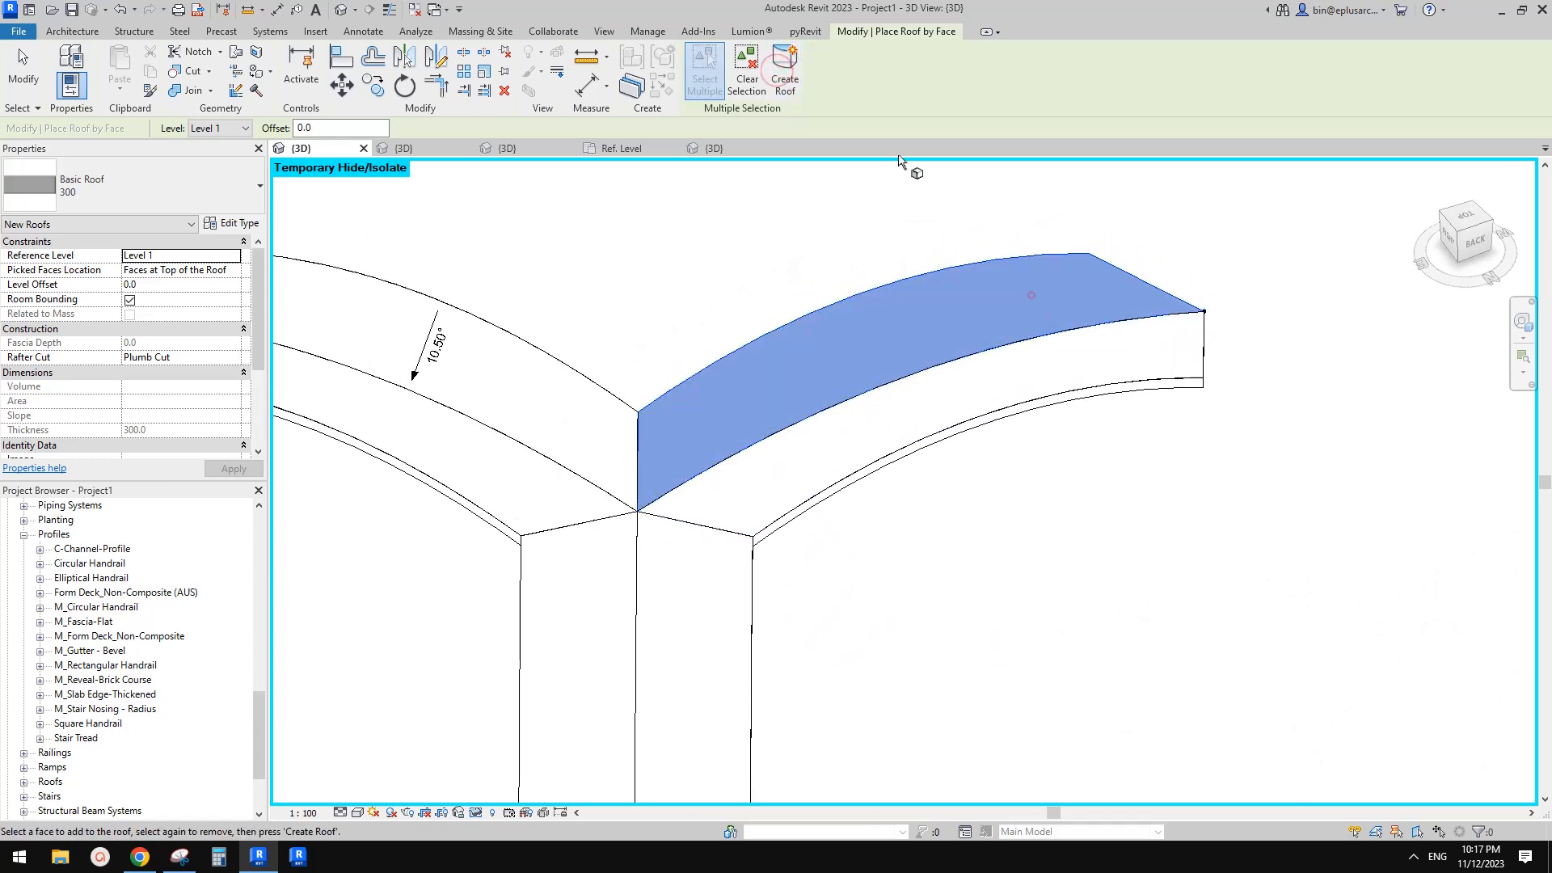
{"action": "left_click", "coordinate": [793, 79]}
Orbit around the arch to inspect the new roofs
{"action": "scroll", "coordinate": [970, 324], "scroll_direction": "down", "scroll_amount": 3}
{"action": "mouse_move", "coordinate": [971, 324]}
{"action": "middle_mouse_down", "text": "shift"}
{"action": "mouse_move", "coordinate": [985, 373]}
{"action": "mouse_move", "coordinate": [933, 586]}
{"action": "mouse_move", "coordinate": [981, 485]}
{"action": "mouse_move", "coordinate": [671, 457]}
{"action": "middle_mouse_up", "text": "shift"}
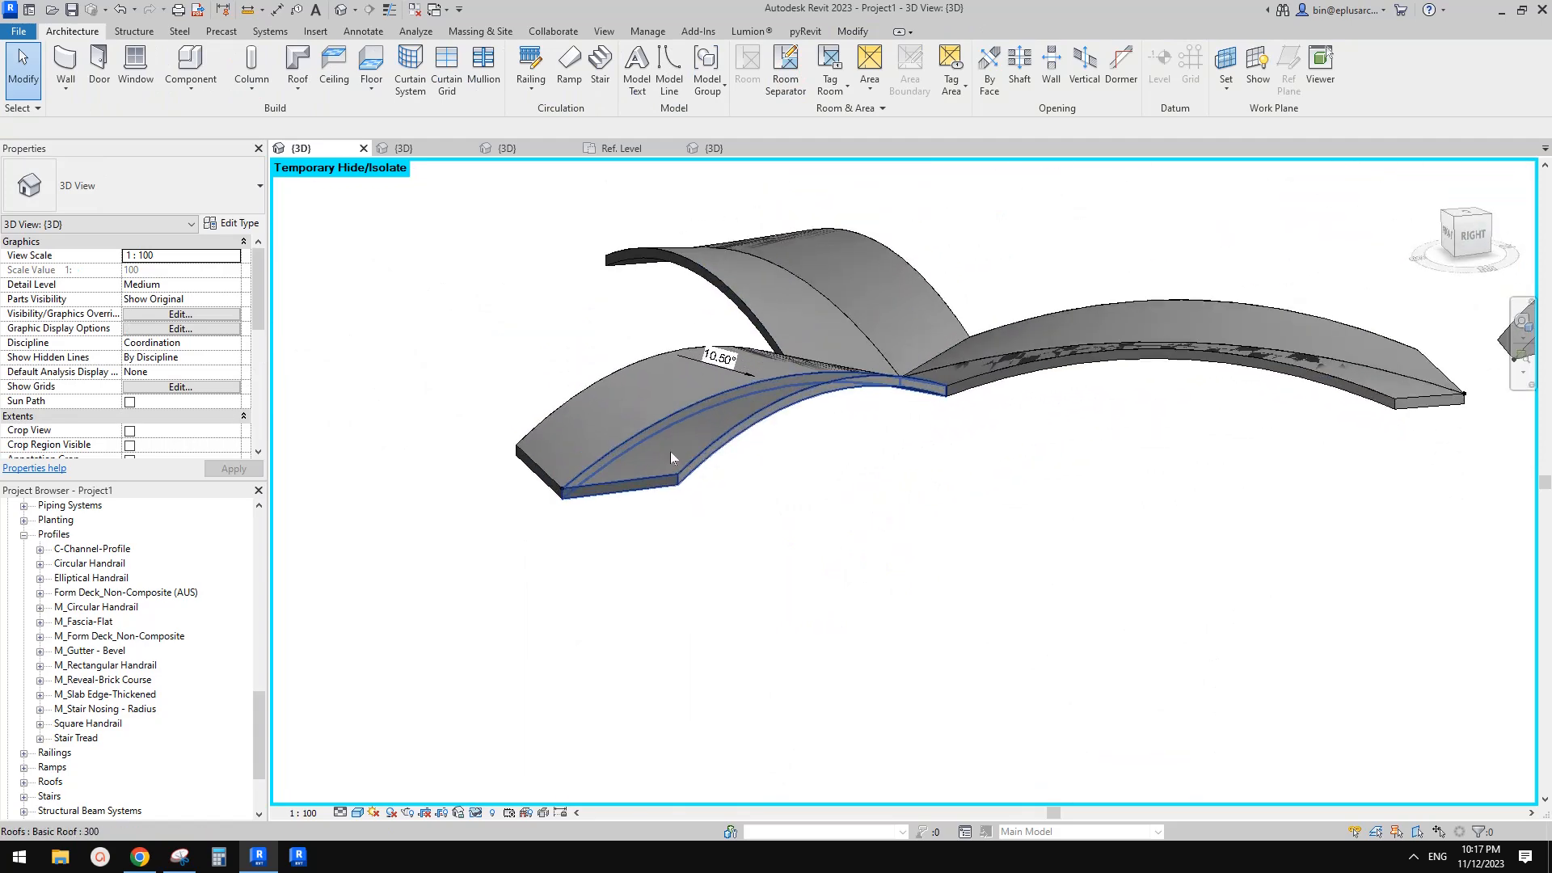
{"action": "left_click", "coordinate": [671, 451]}
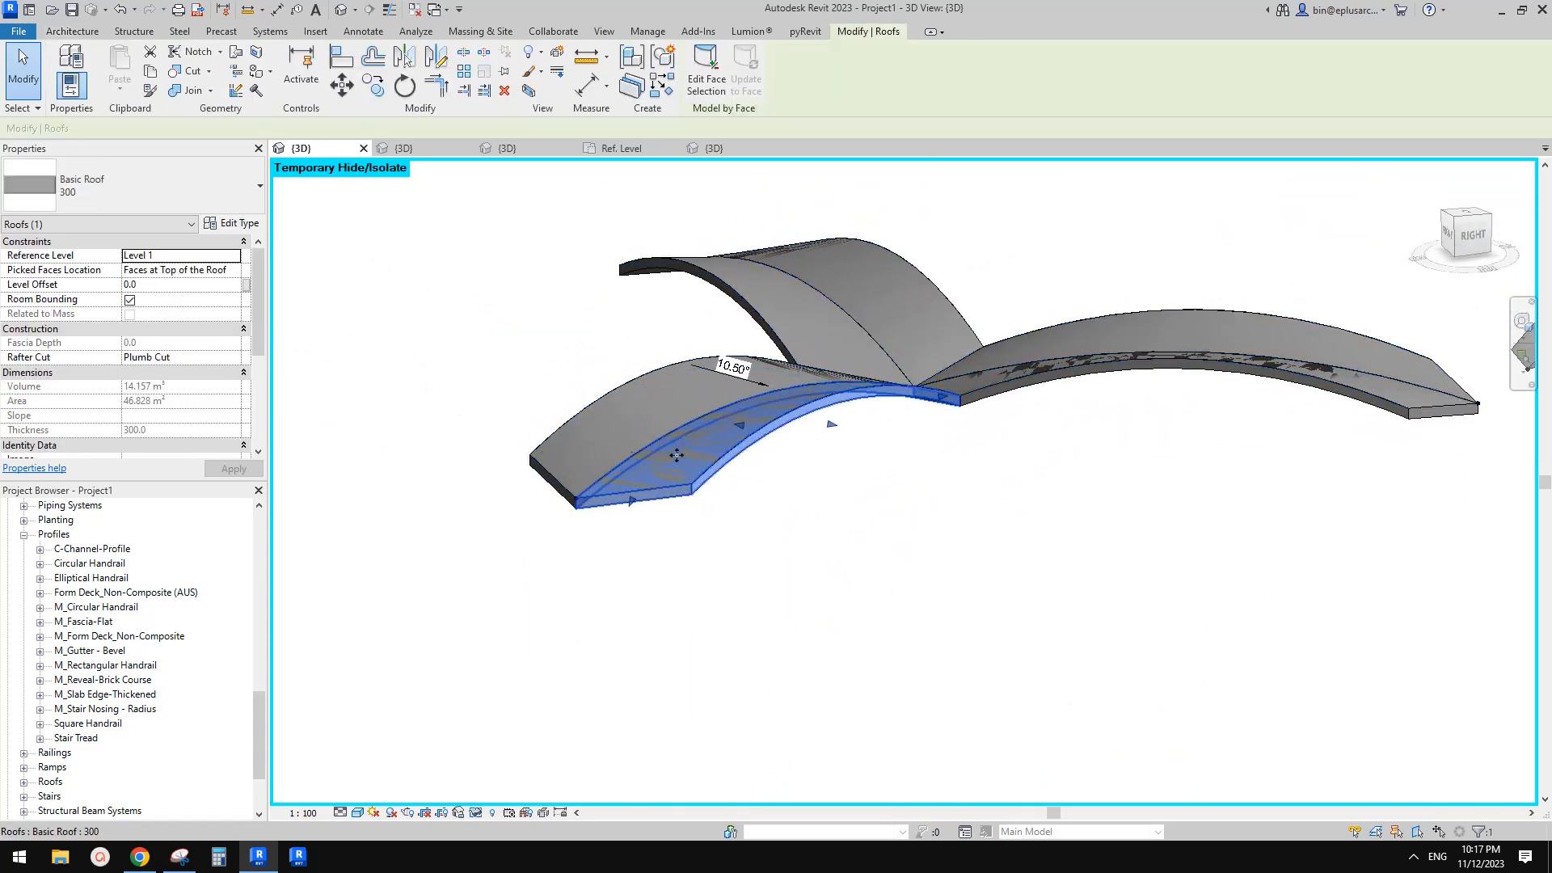
{"action": "left_click", "coordinate": [839, 408]}
{"action": "left_click", "coordinate": [768, 303]}
{"action": "middle_click_drag", "start_coordinate": [999, 404], "coordinate": [1161, 630], "text": "shift"}
{"action": "scroll", "coordinate": [981, 515], "scroll_direction": "down", "scroll_amount": 1}
{"action": "key", "text": "Escape"}
Select the arch instance's second adaptive point and reposition it
{"action": "left_click", "coordinate": [992, 477]}
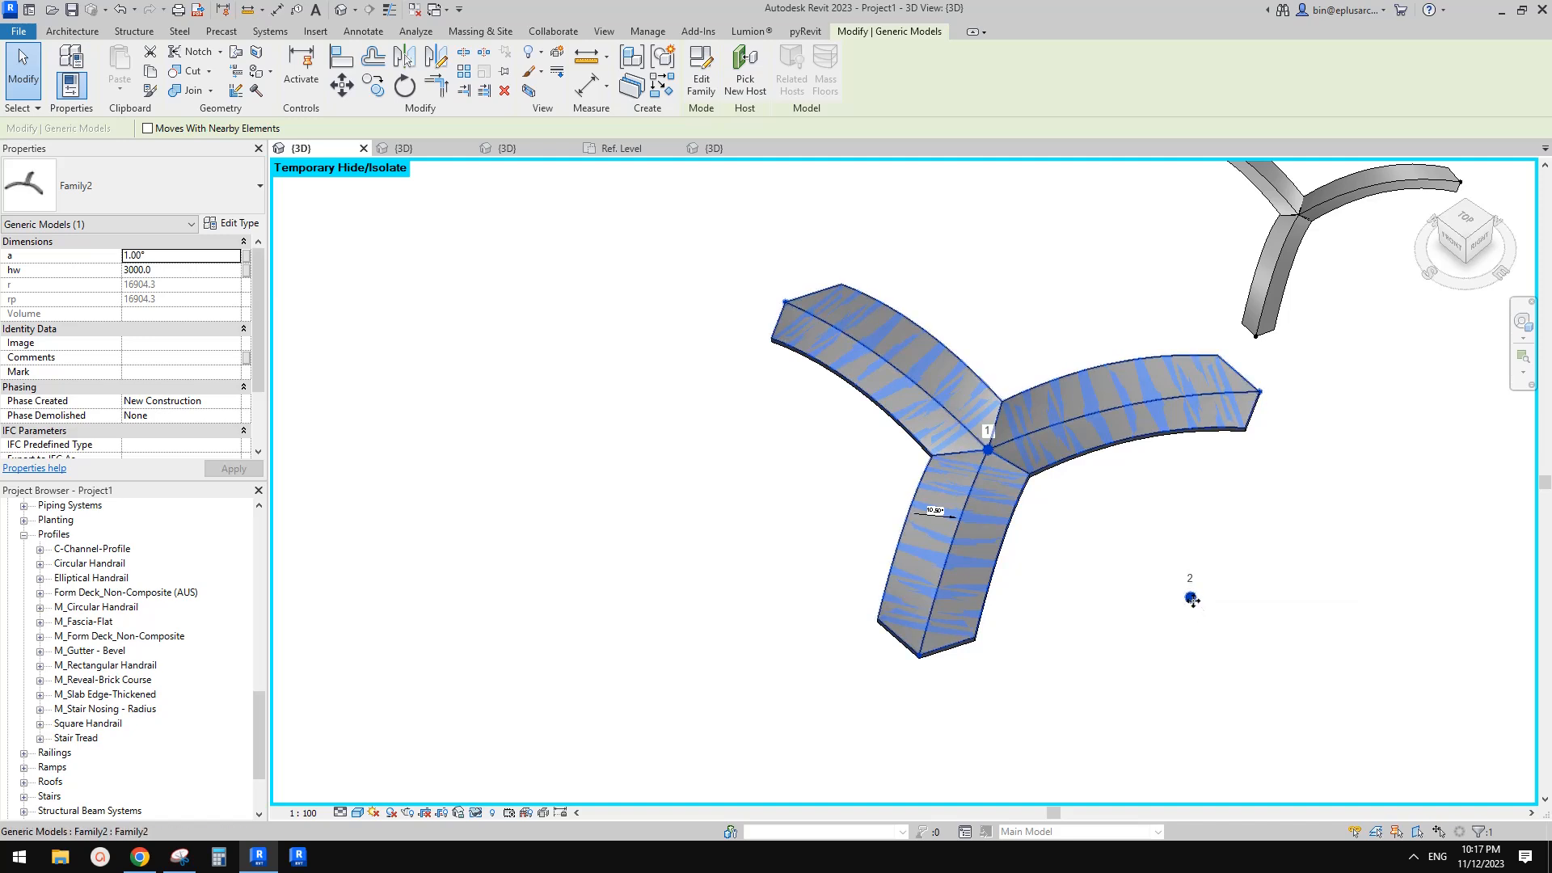
{"action": "middle_click_drag", "start_coordinate": [1208, 632], "coordinate": [1201, 578]}
{"action": "left_click", "coordinate": [1169, 537]}
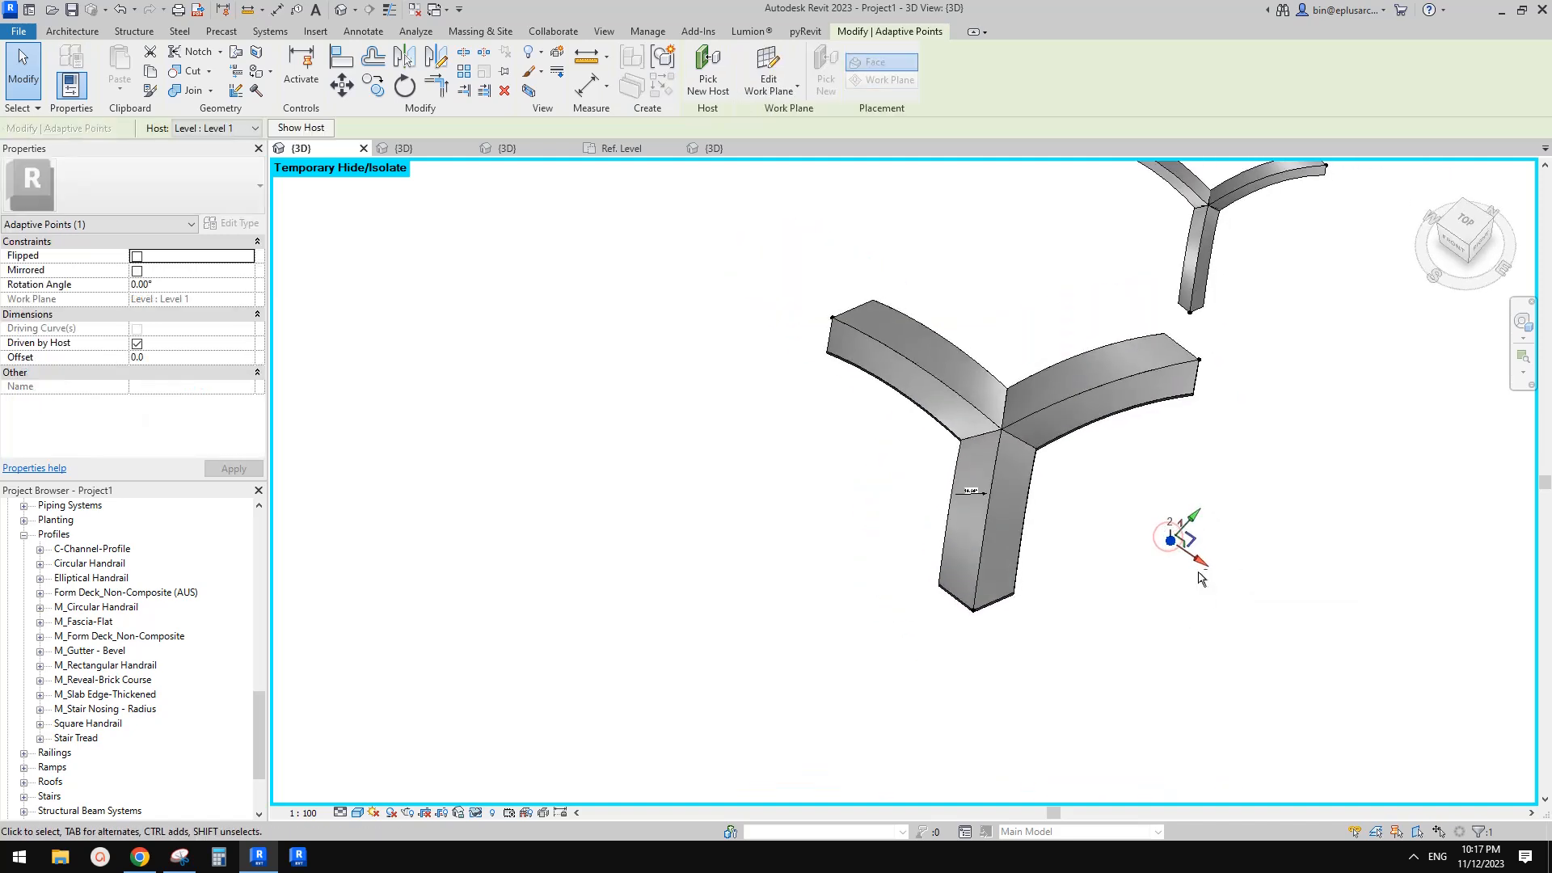
{"action": "left_click_drag", "start_coordinate": [1247, 621], "coordinate": [1244, 600]}
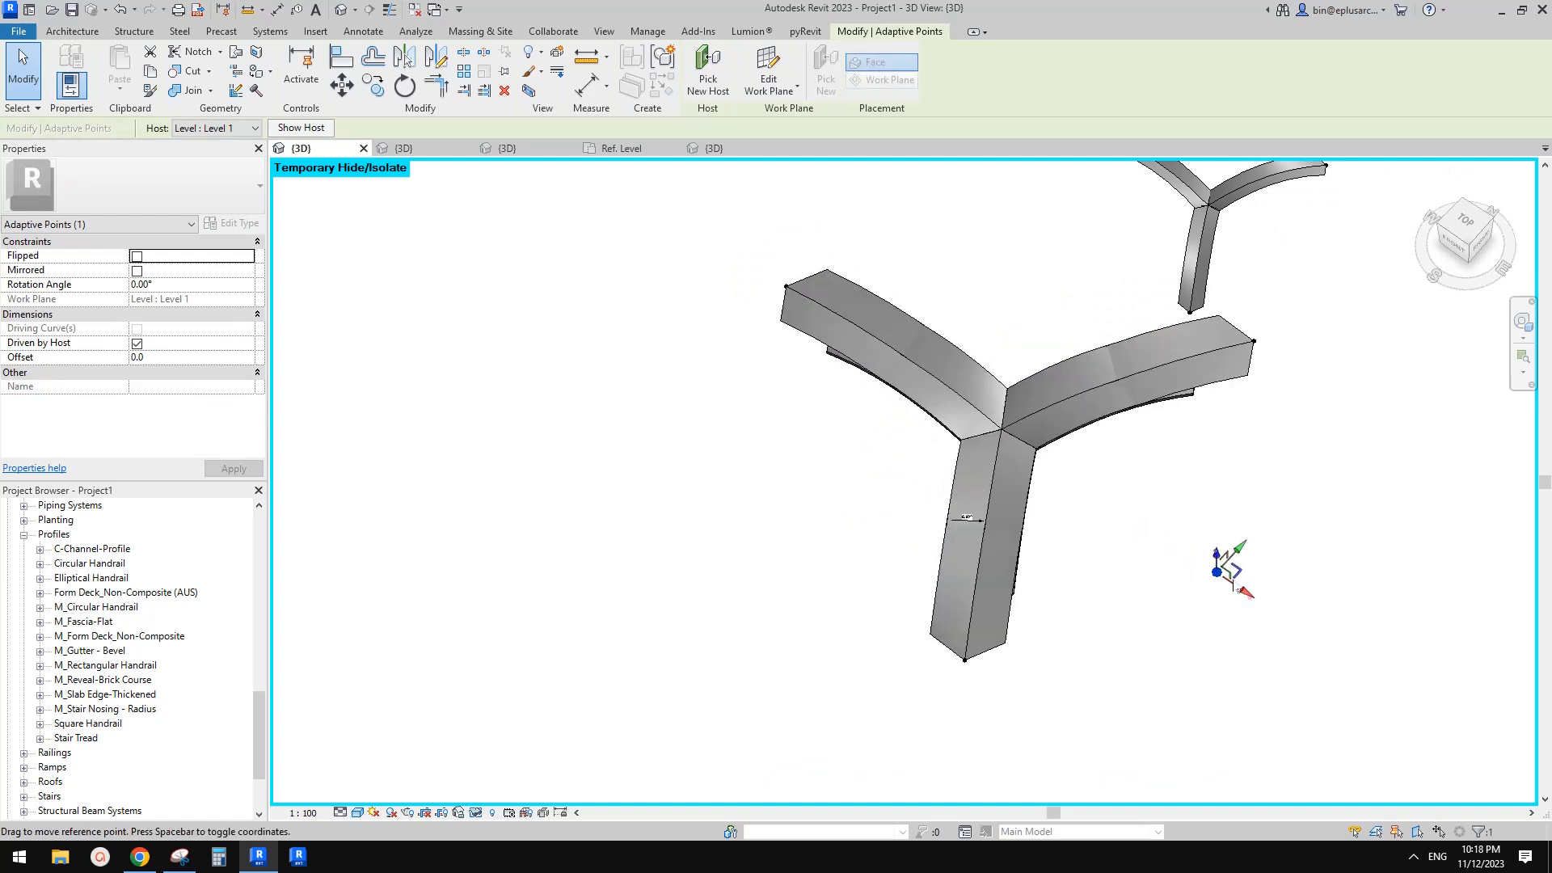
{"action": "left_click_drag", "start_coordinate": [1174, 553], "coordinate": [1218, 573]}
{"action": "middle_click_drag", "start_coordinate": [1217, 573], "coordinate": [1110, 365], "text": "shift"}
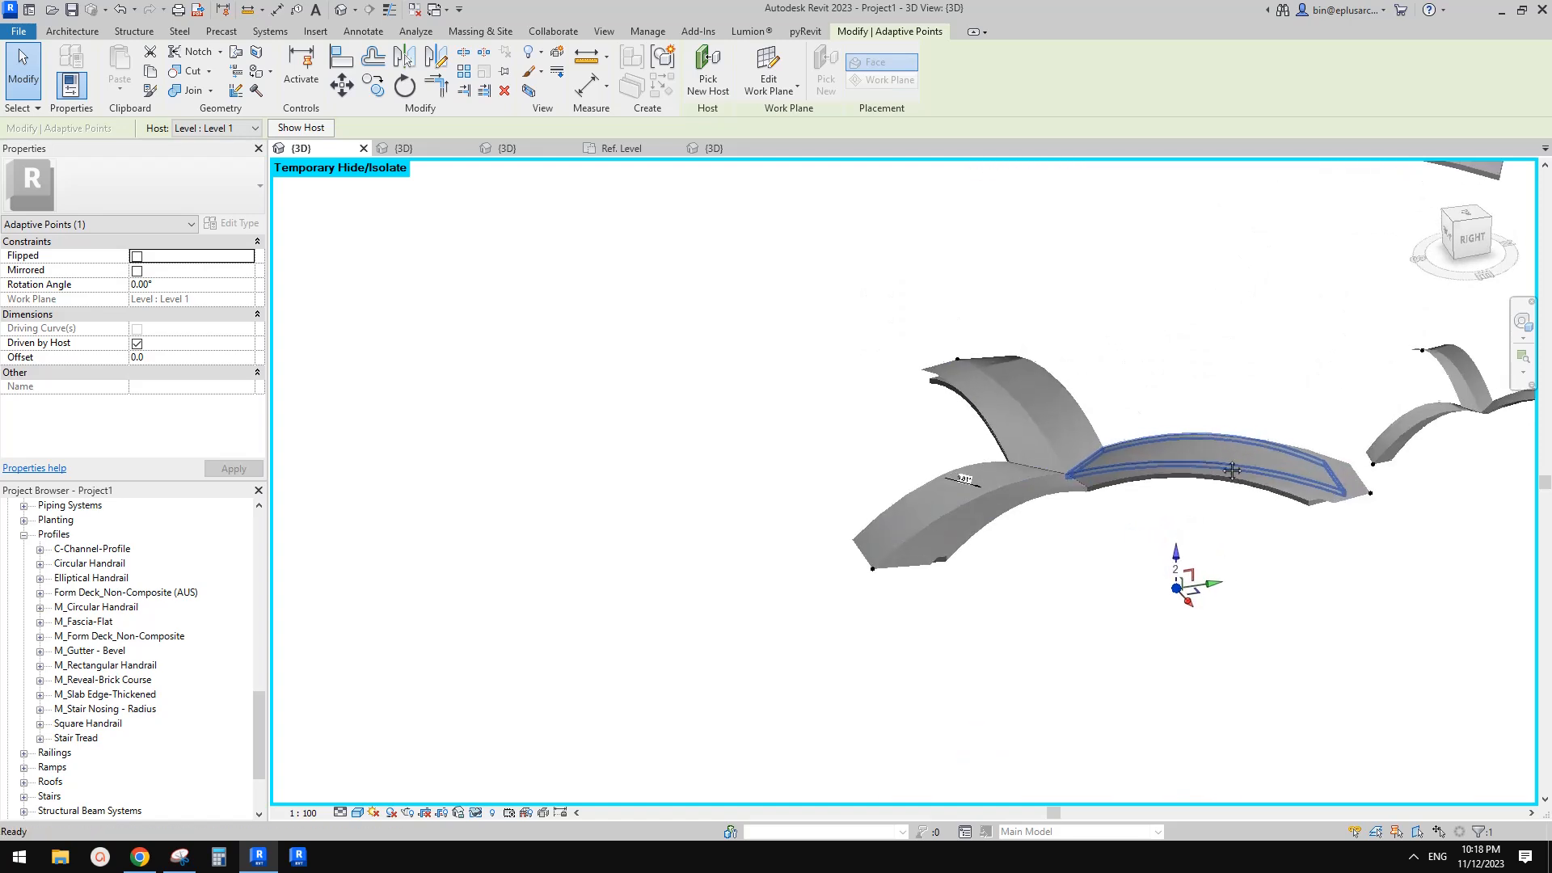
{"action": "middle_click_drag", "start_coordinate": [1219, 607], "coordinate": [1194, 608], "text": "shift"}
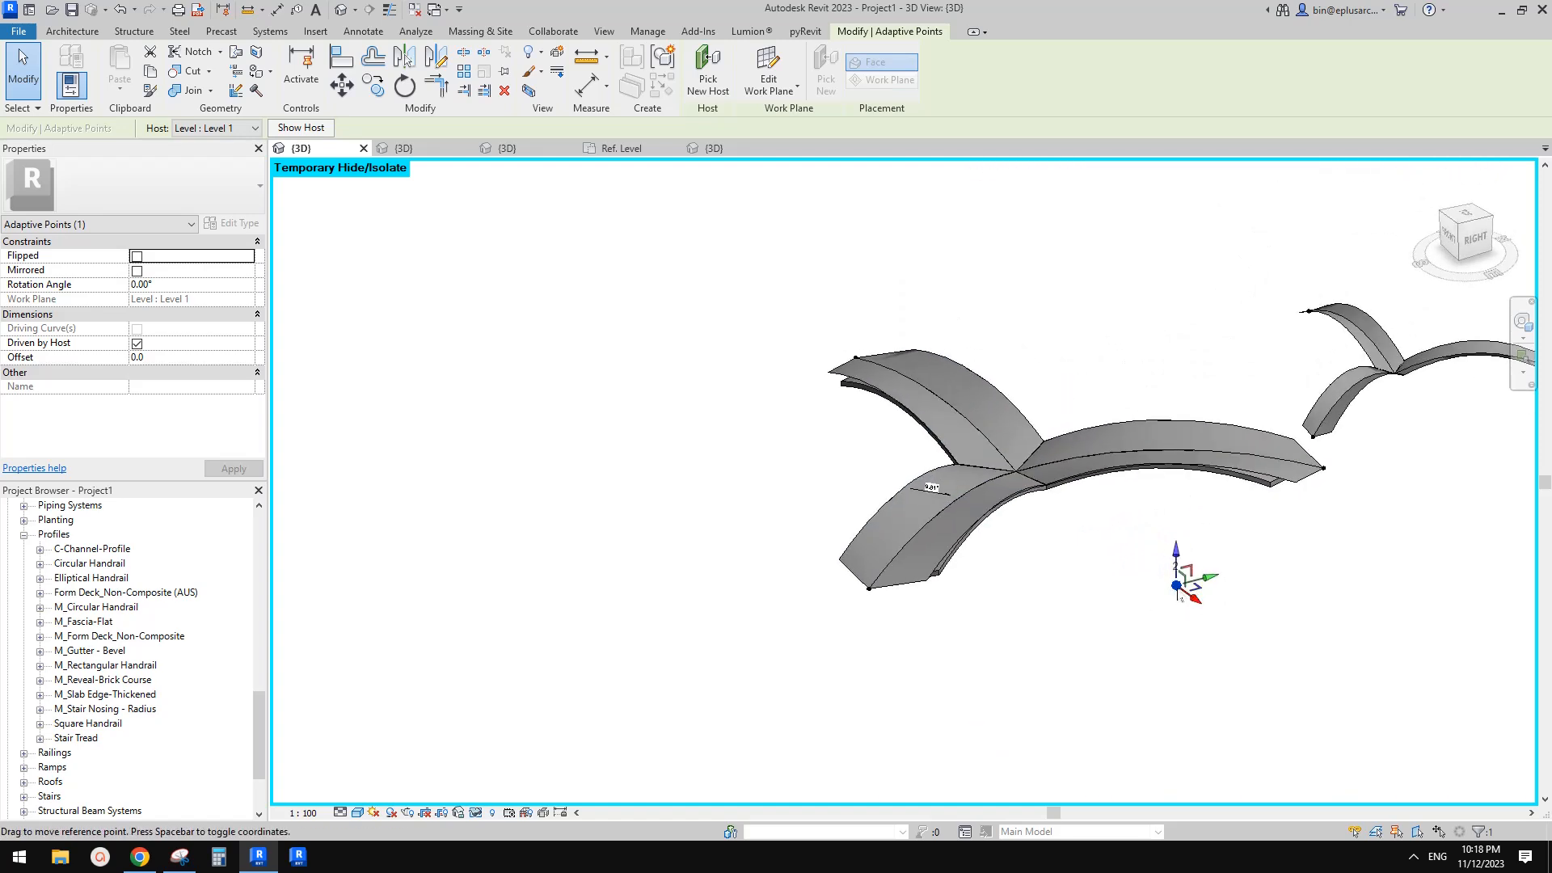
{"action": "middle_click_drag", "start_coordinate": [1189, 596], "coordinate": [1191, 600]}
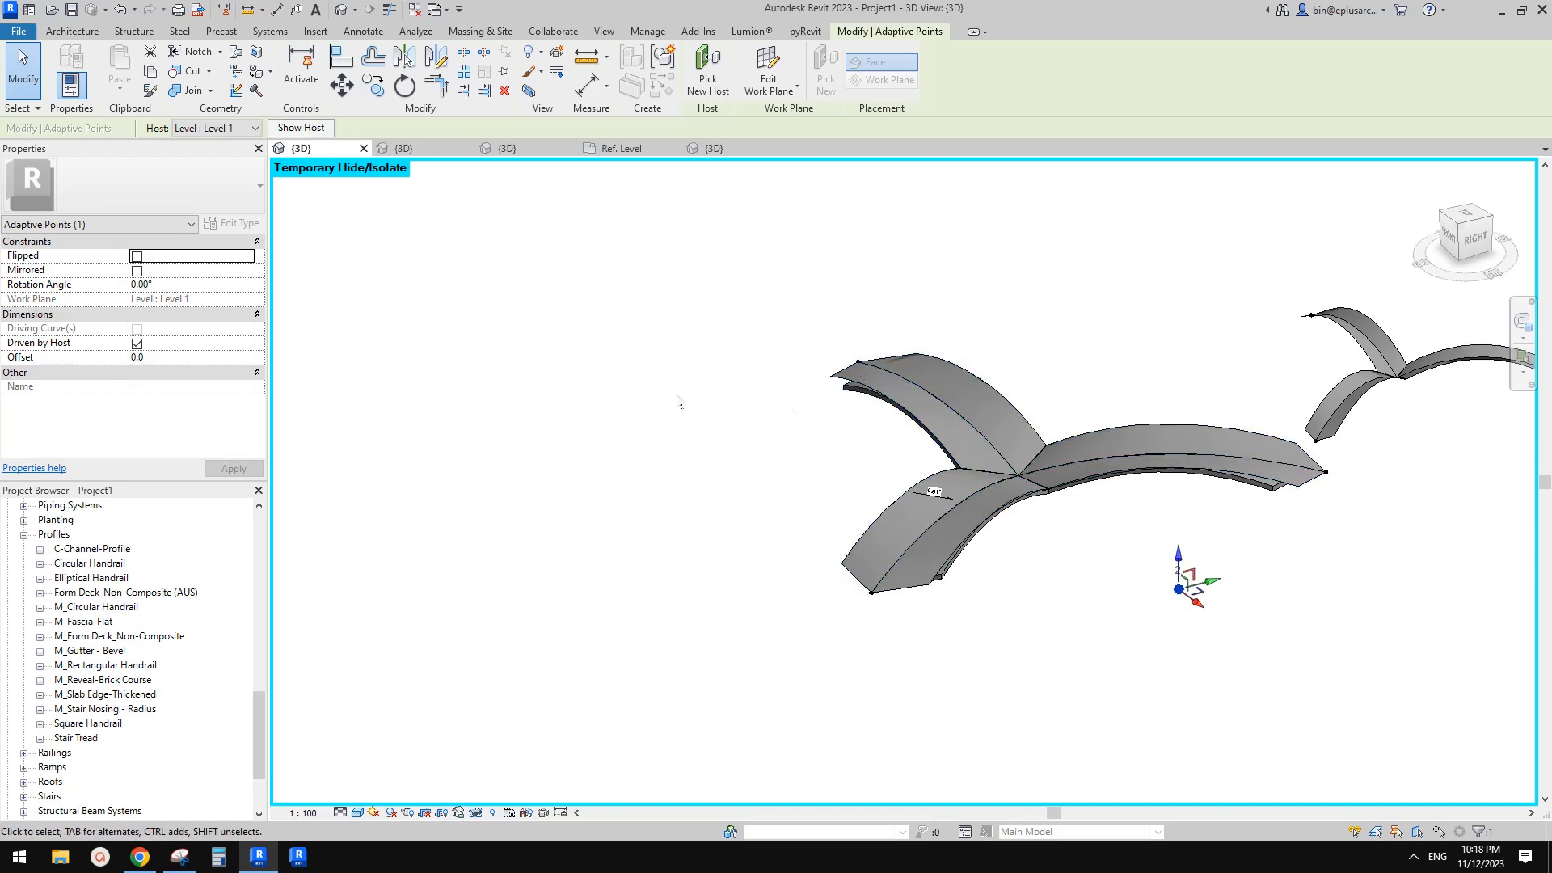
{"action": "middle_click_drag", "start_coordinate": [1108, 456], "coordinate": [1116, 513]}
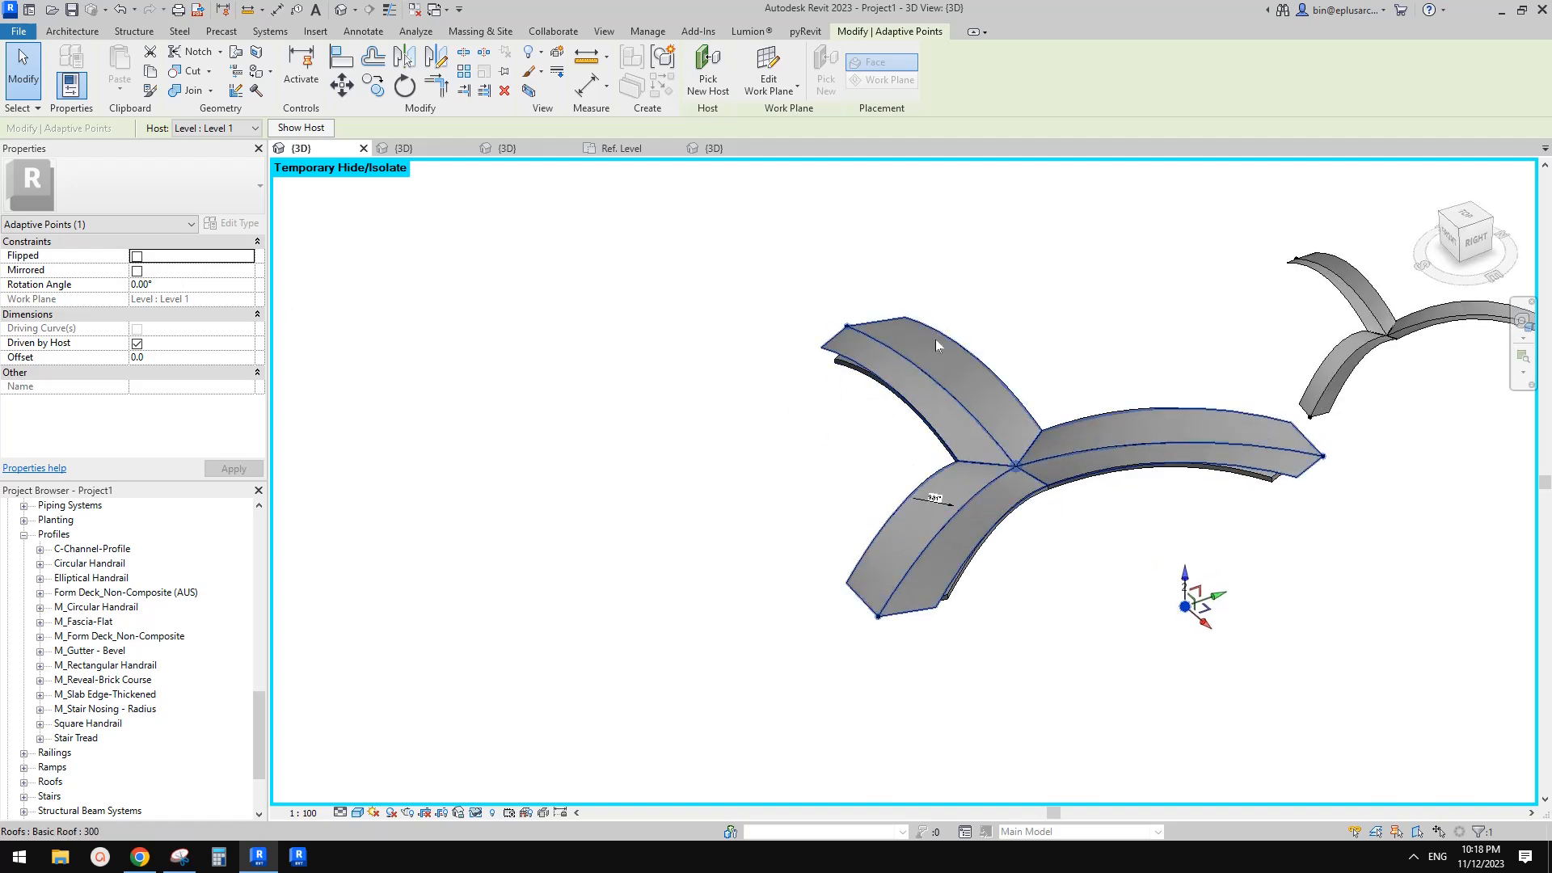
{"action": "middle_click_drag", "start_coordinate": [1067, 454], "coordinate": [1029, 450]}
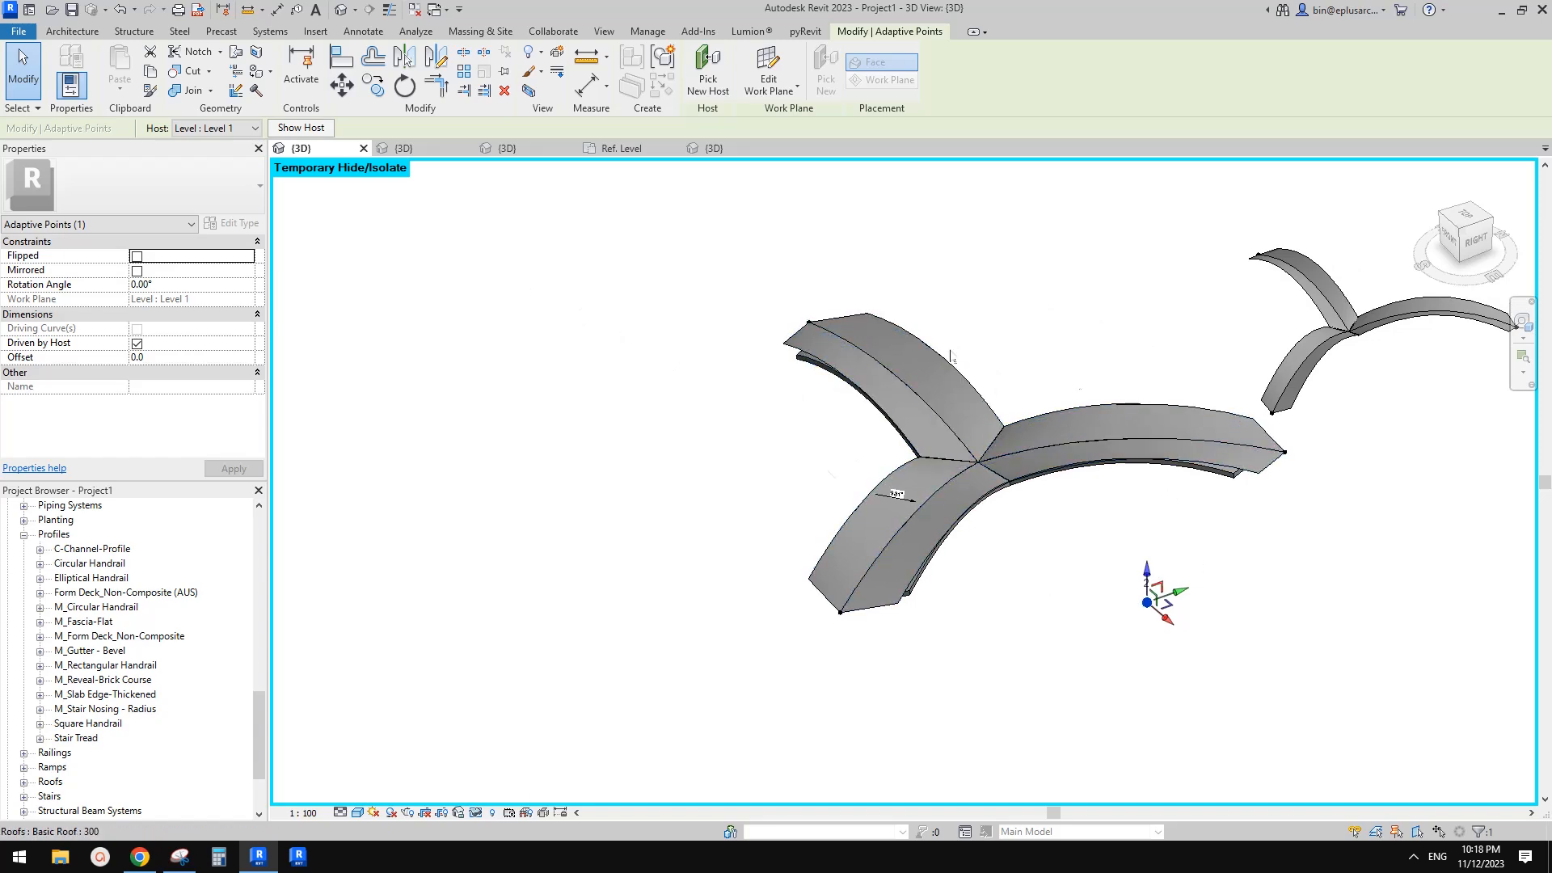
{"action": "middle_click_drag", "start_coordinate": [929, 420], "coordinate": [1089, 523], "text": "shift"}
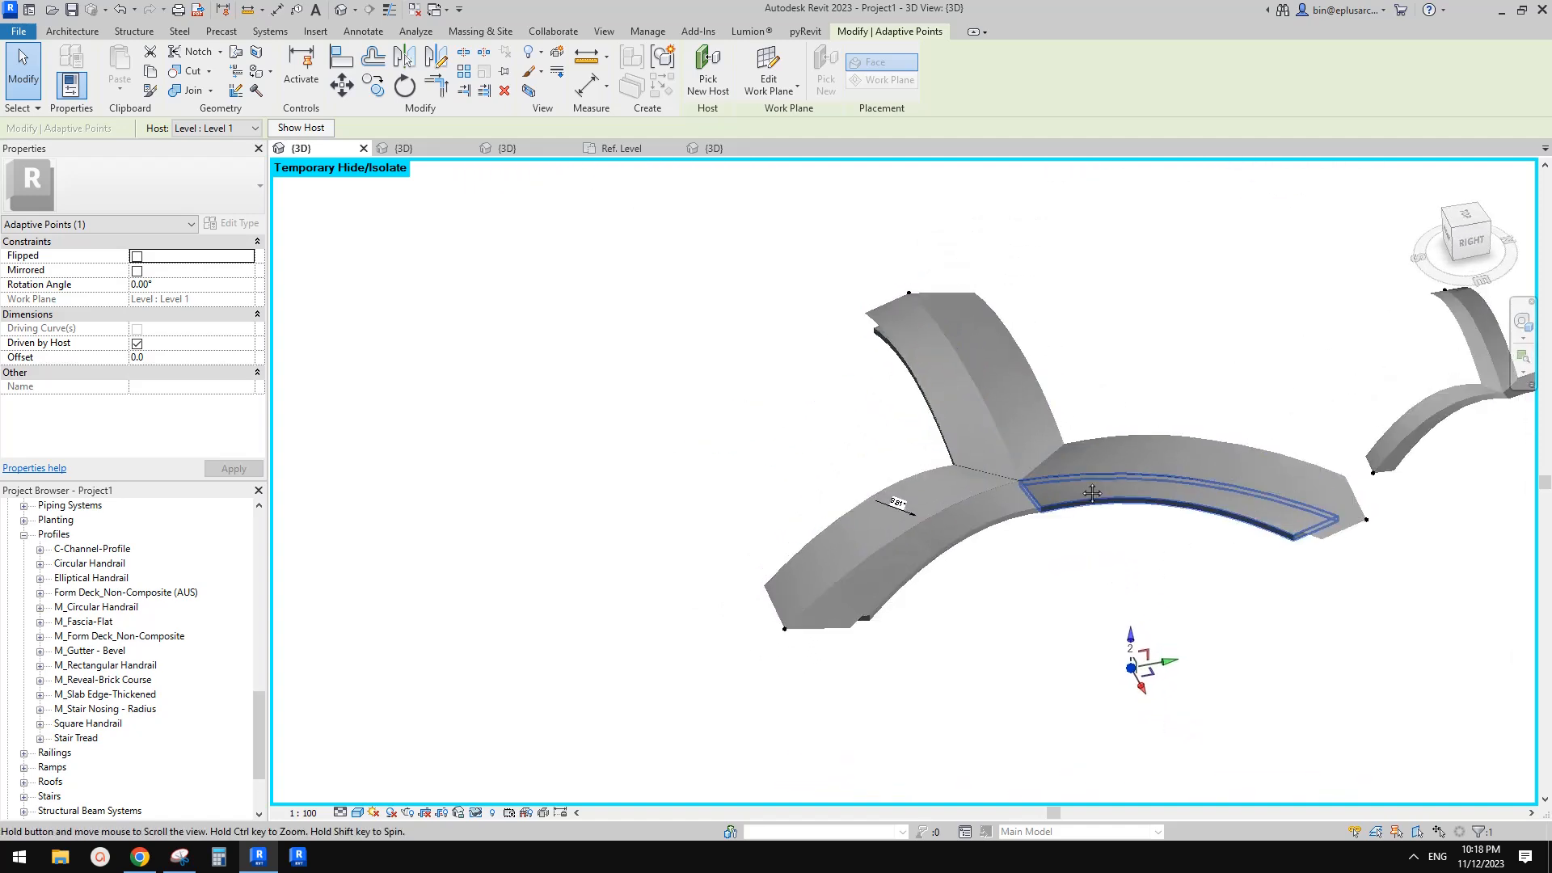
Set the selected arch's hw to 4000 and its a angle to 10°
{"action": "left_click", "coordinate": [1365, 524]}
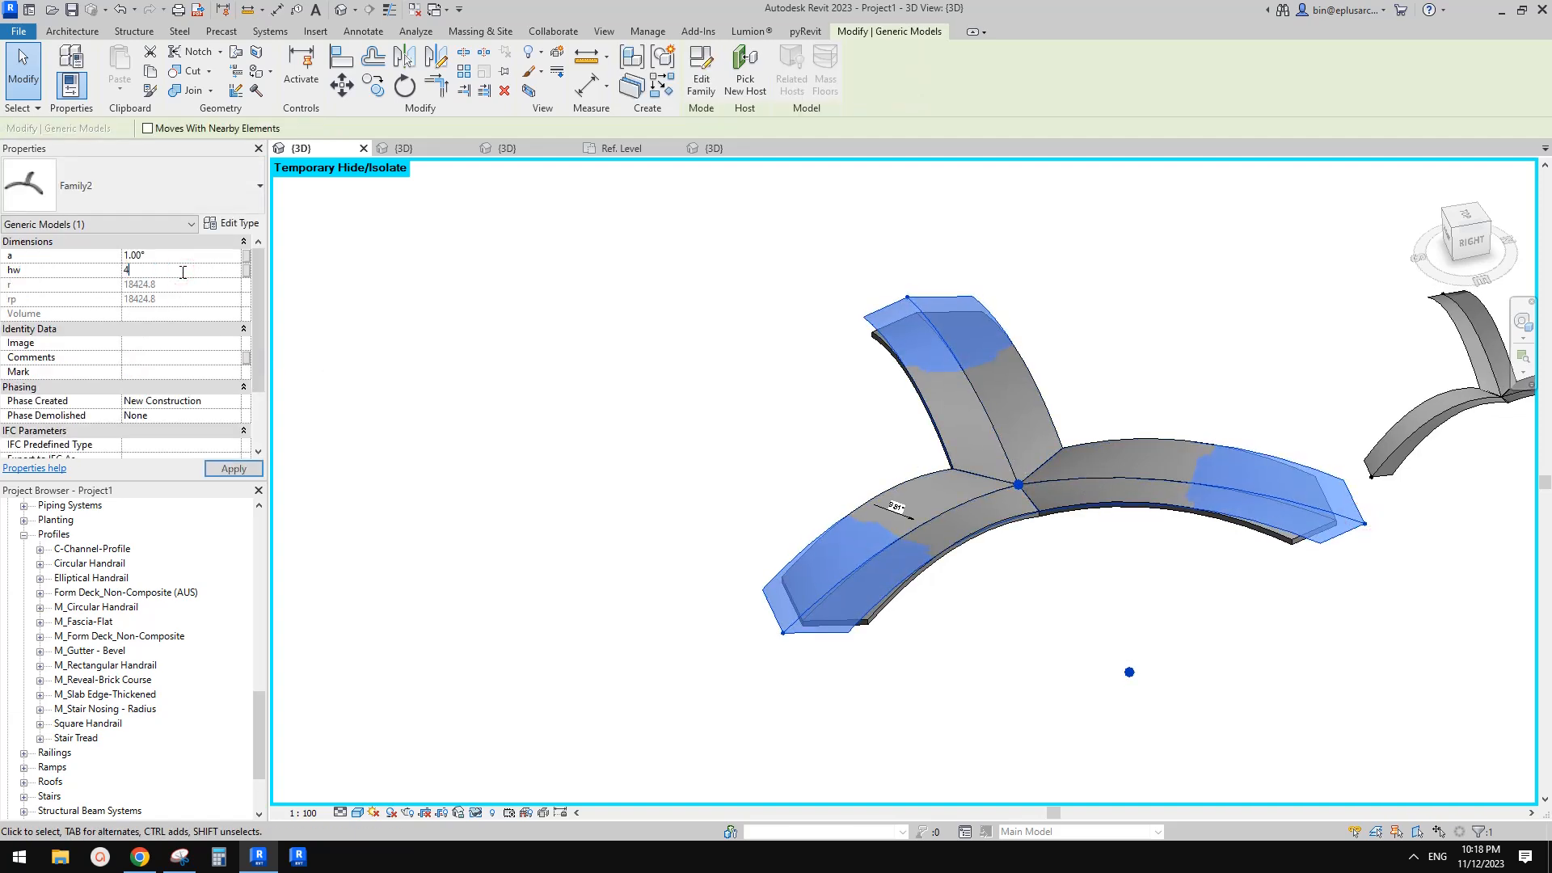
{"action": "key", "text": "Return"}
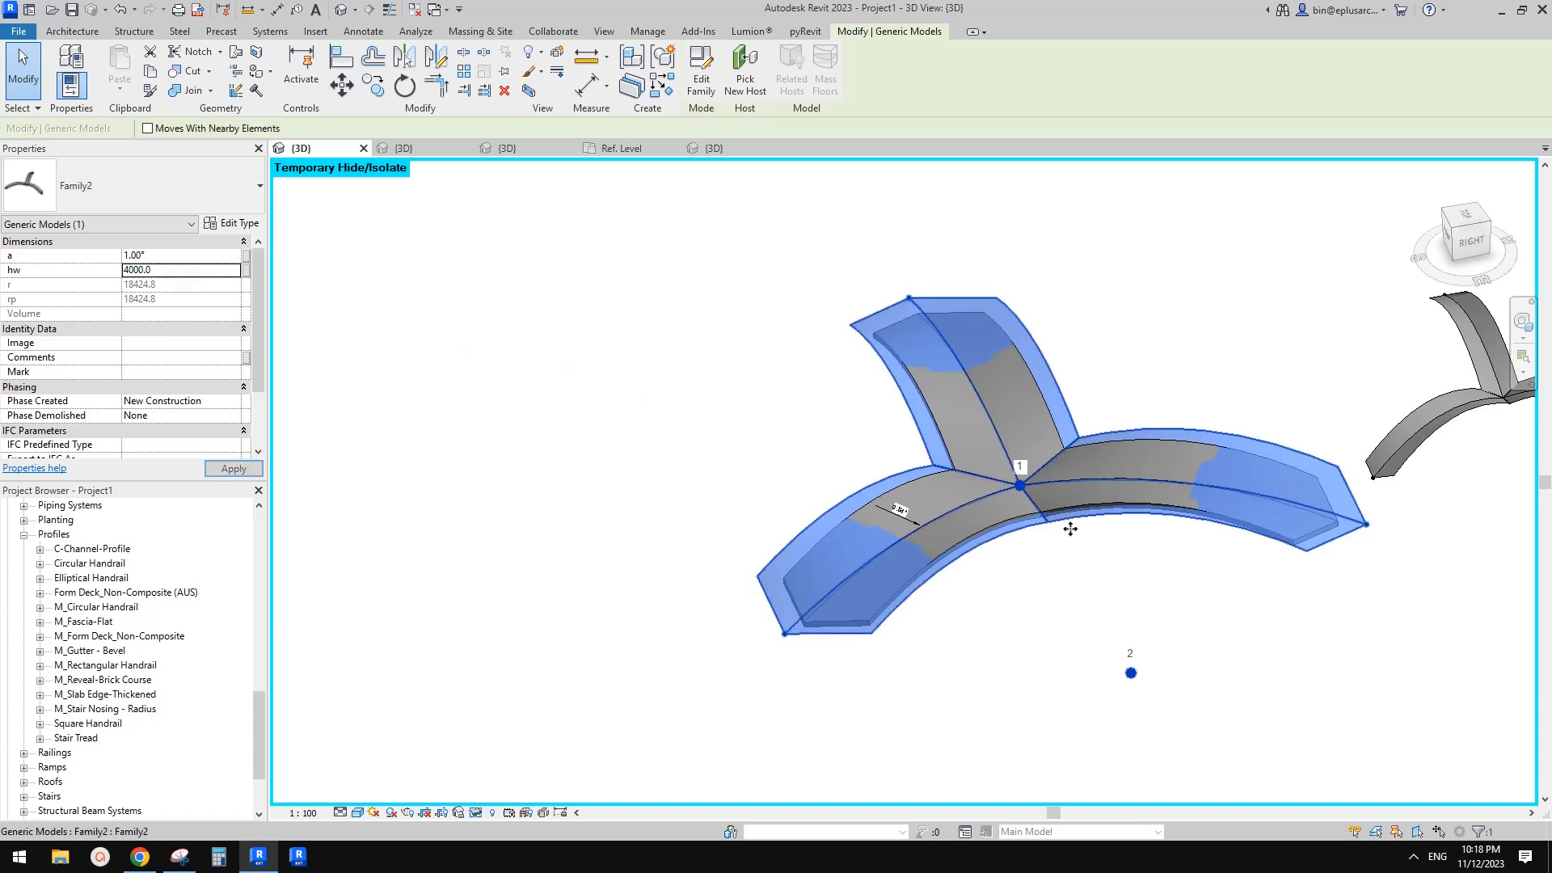
{"action": "middle_click_drag", "start_coordinate": [1197, 441], "coordinate": [937, 426], "text": "shift"}
{"action": "left_click", "coordinate": [1085, 422]}
{"action": "left_click", "coordinate": [915, 439]}
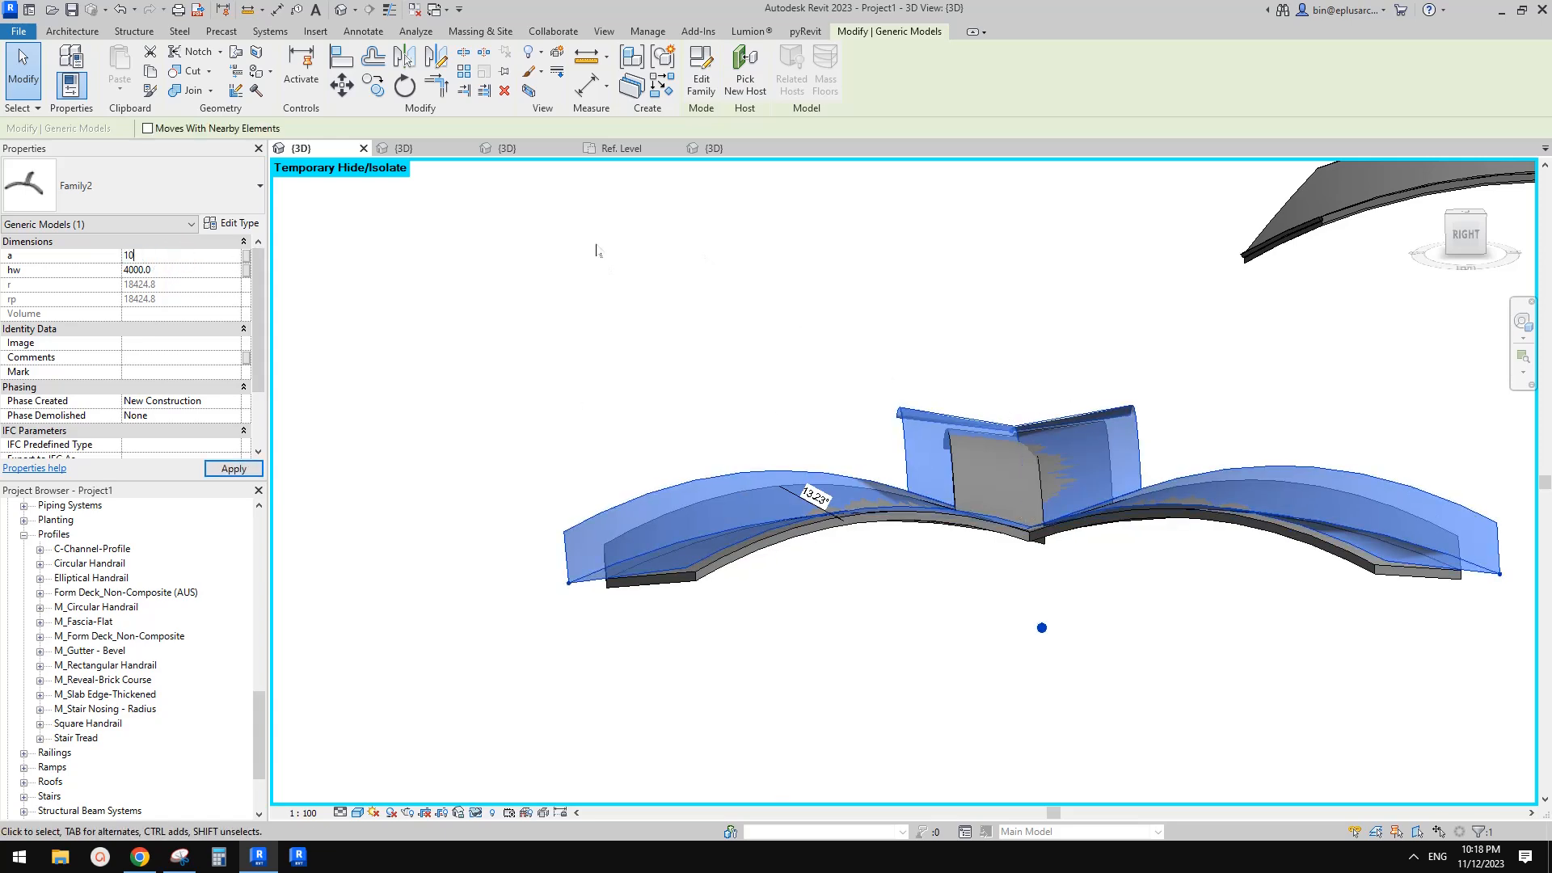
{"action": "type", "text": "10"}
{"action": "middle_click_drag", "start_coordinate": [1011, 364], "coordinate": [901, 516], "text": "shift"}
{"action": "scroll", "coordinate": [966, 506], "scroll_direction": "down", "scroll_amount": 2}
{"action": "key", "text": "Escape"}
Update the first arm's roof to the resized arch face
{"action": "scroll", "coordinate": [1043, 526], "scroll_direction": "up", "scroll_amount": 3}
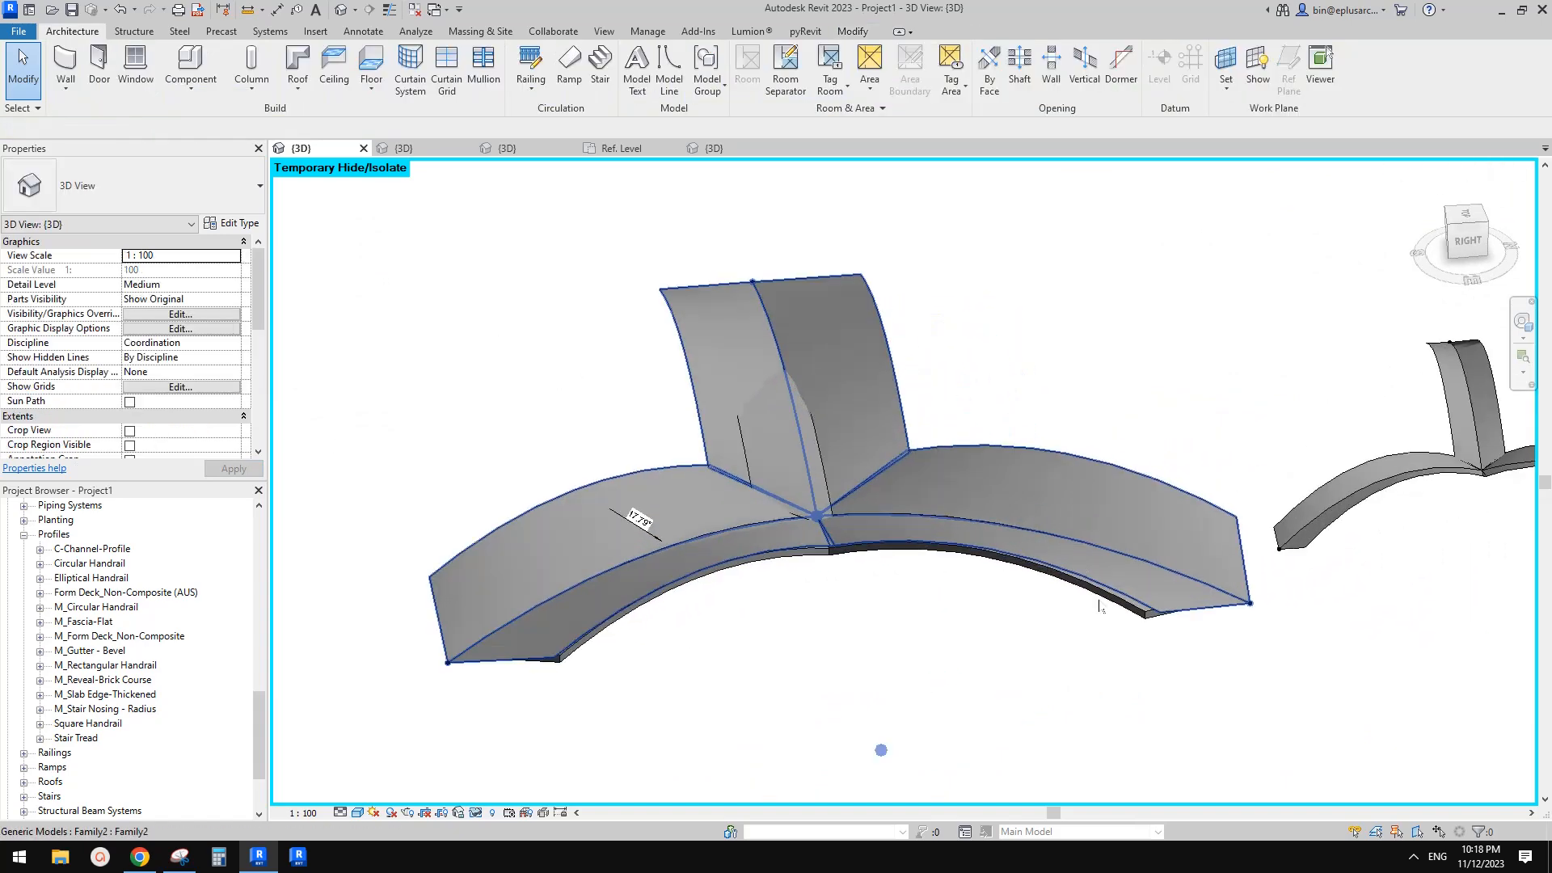
{"action": "middle_click_drag", "start_coordinate": [1099, 607], "coordinate": [731, 615], "text": "shift"}
{"action": "left_click_drag", "start_coordinate": [429, 398], "coordinate": [1104, 684]}
{"action": "middle_click_drag", "start_coordinate": [953, 577], "coordinate": [857, 483], "text": "shift"}
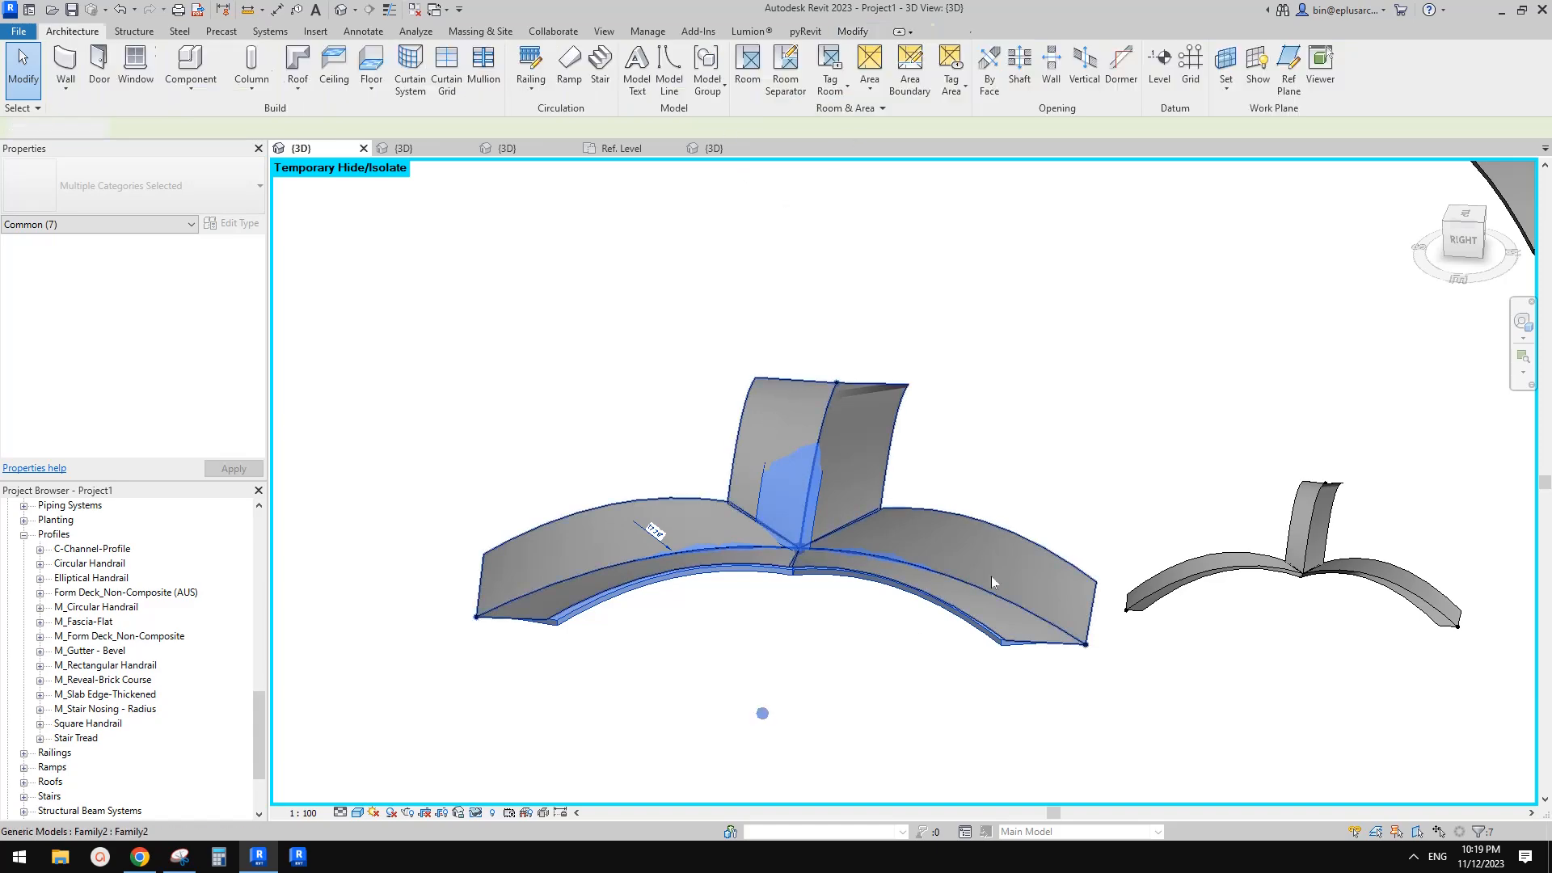
{"action": "key", "text": "Escape"}
{"action": "scroll", "coordinate": [988, 640], "scroll_direction": "up", "scroll_amount": 4}
{"action": "left_click", "coordinate": [1015, 648]}
{"action": "middle_click_drag", "start_coordinate": [1014, 649], "coordinate": [1109, 483], "text": "shift"}
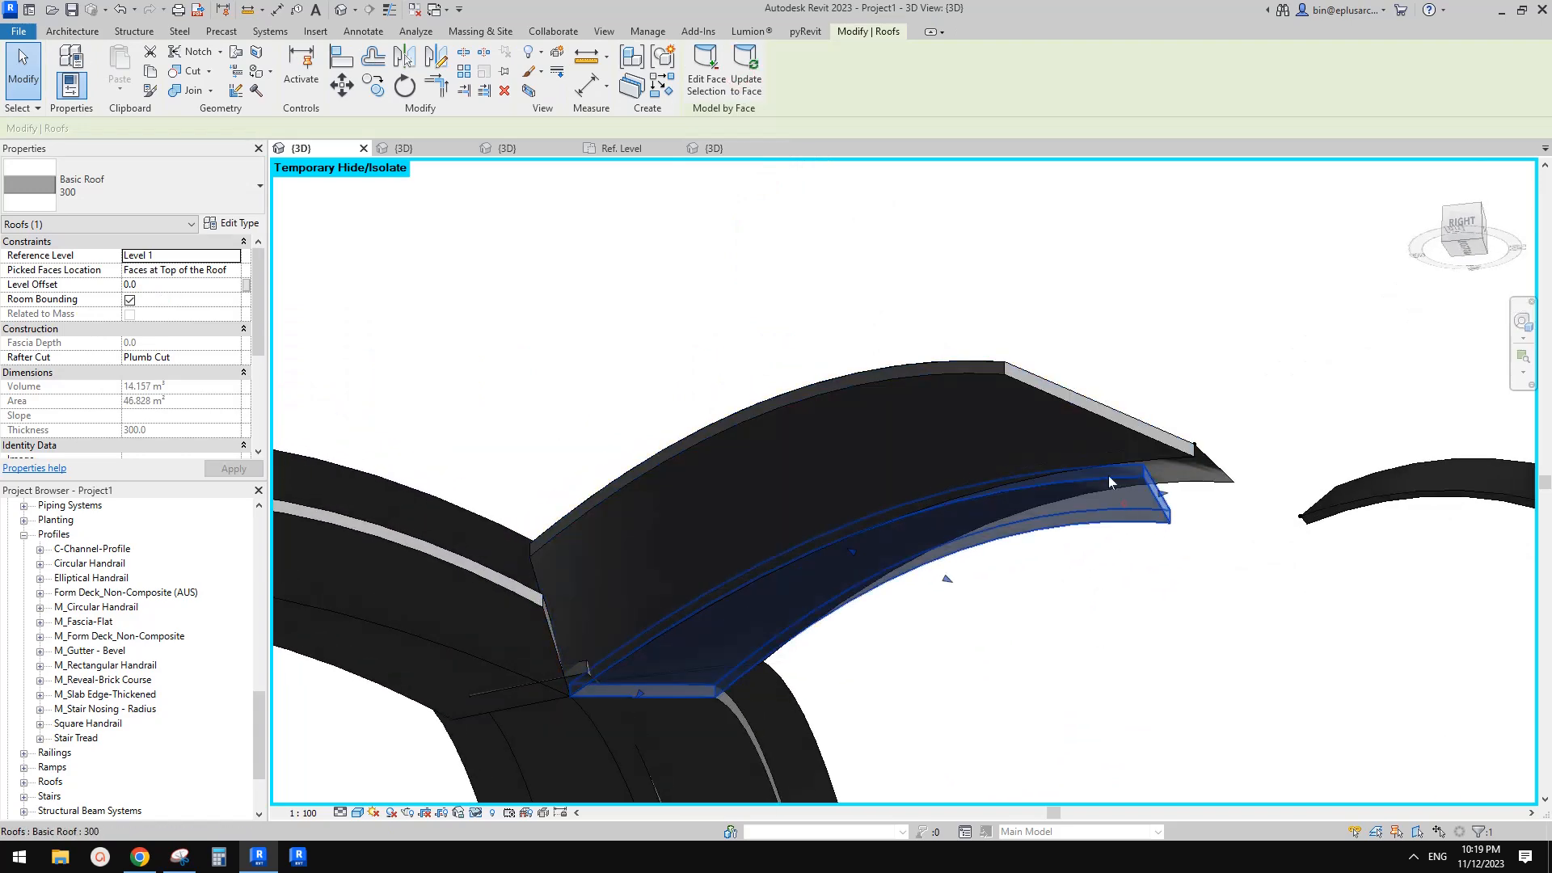
{"action": "left_click", "coordinate": [746, 73]}
Select the two roofs on the other arms and update them to the arch faces
{"action": "scroll", "coordinate": [758, 486], "scroll_direction": "down", "scroll_amount": 2}
{"action": "middle_click_drag", "start_coordinate": [760, 590], "coordinate": [819, 432]}
{"action": "middle_click_drag", "start_coordinate": [820, 432], "coordinate": [825, 408], "text": "shift"}
{"action": "left_click", "coordinate": [780, 433]}
{"action": "left_click", "coordinate": [707, 453], "text": "ctrl"}
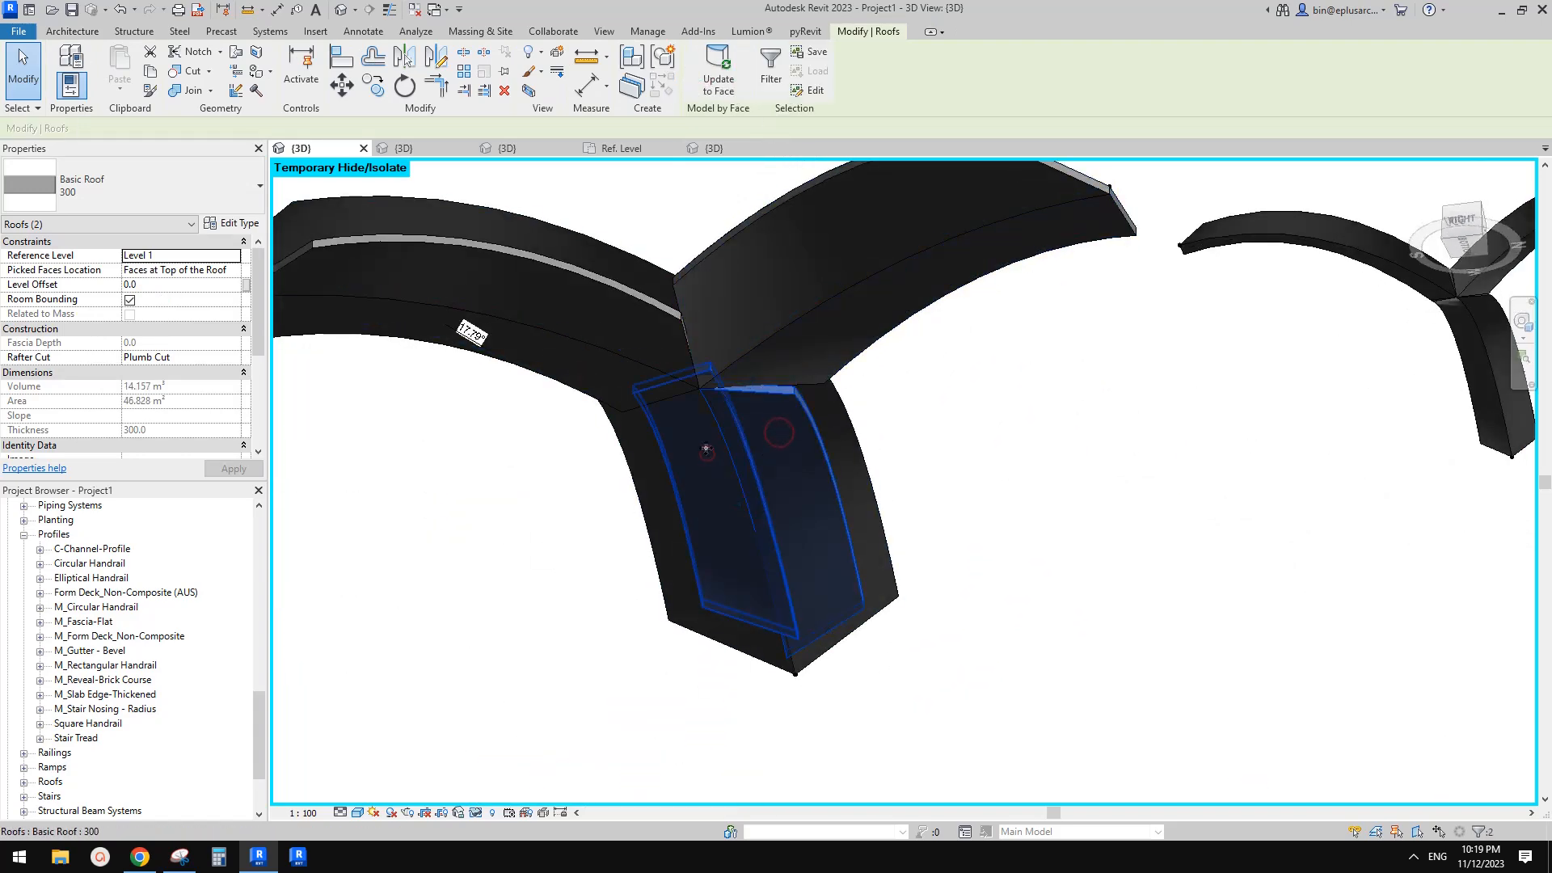
{"action": "left_click", "coordinate": [727, 68]}
Update the remaining arch arm's roof to its modified face
{"action": "middle_click_drag", "start_coordinate": [671, 352], "coordinate": [1005, 381]}
{"action": "left_click", "coordinate": [801, 328]}
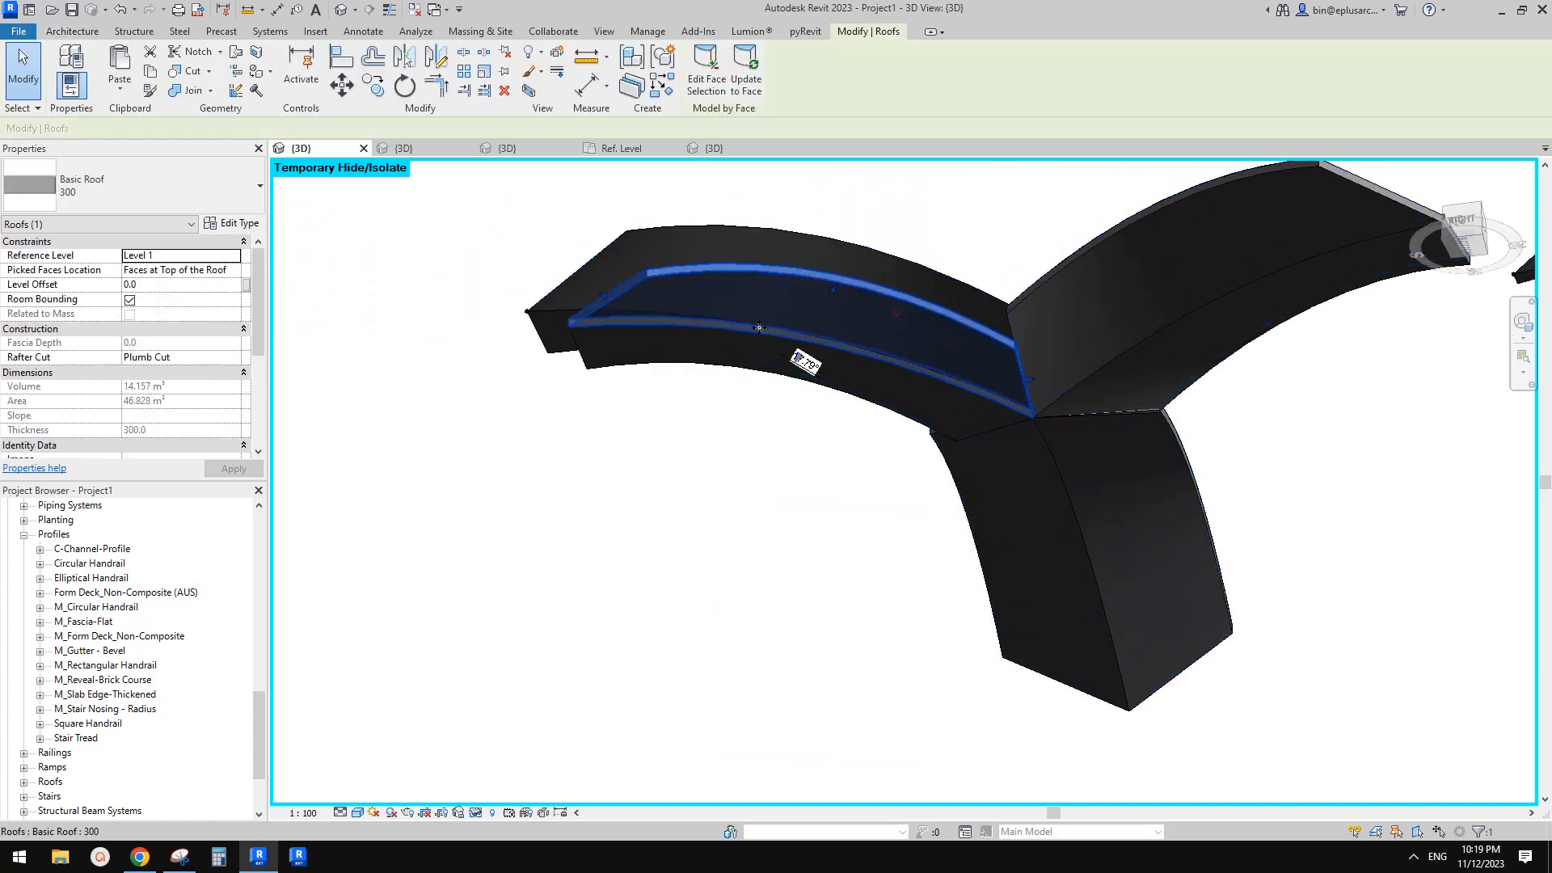
{"action": "left_click", "coordinate": [666, 348], "text": "ctrl"}
{"action": "left_click", "coordinate": [719, 71]}
{"action": "middle_click_drag", "start_coordinate": [881, 315], "coordinate": [963, 513], "text": "shift"}
{"action": "middle_click_drag", "start_coordinate": [1051, 482], "coordinate": [1081, 521], "text": "shift"}
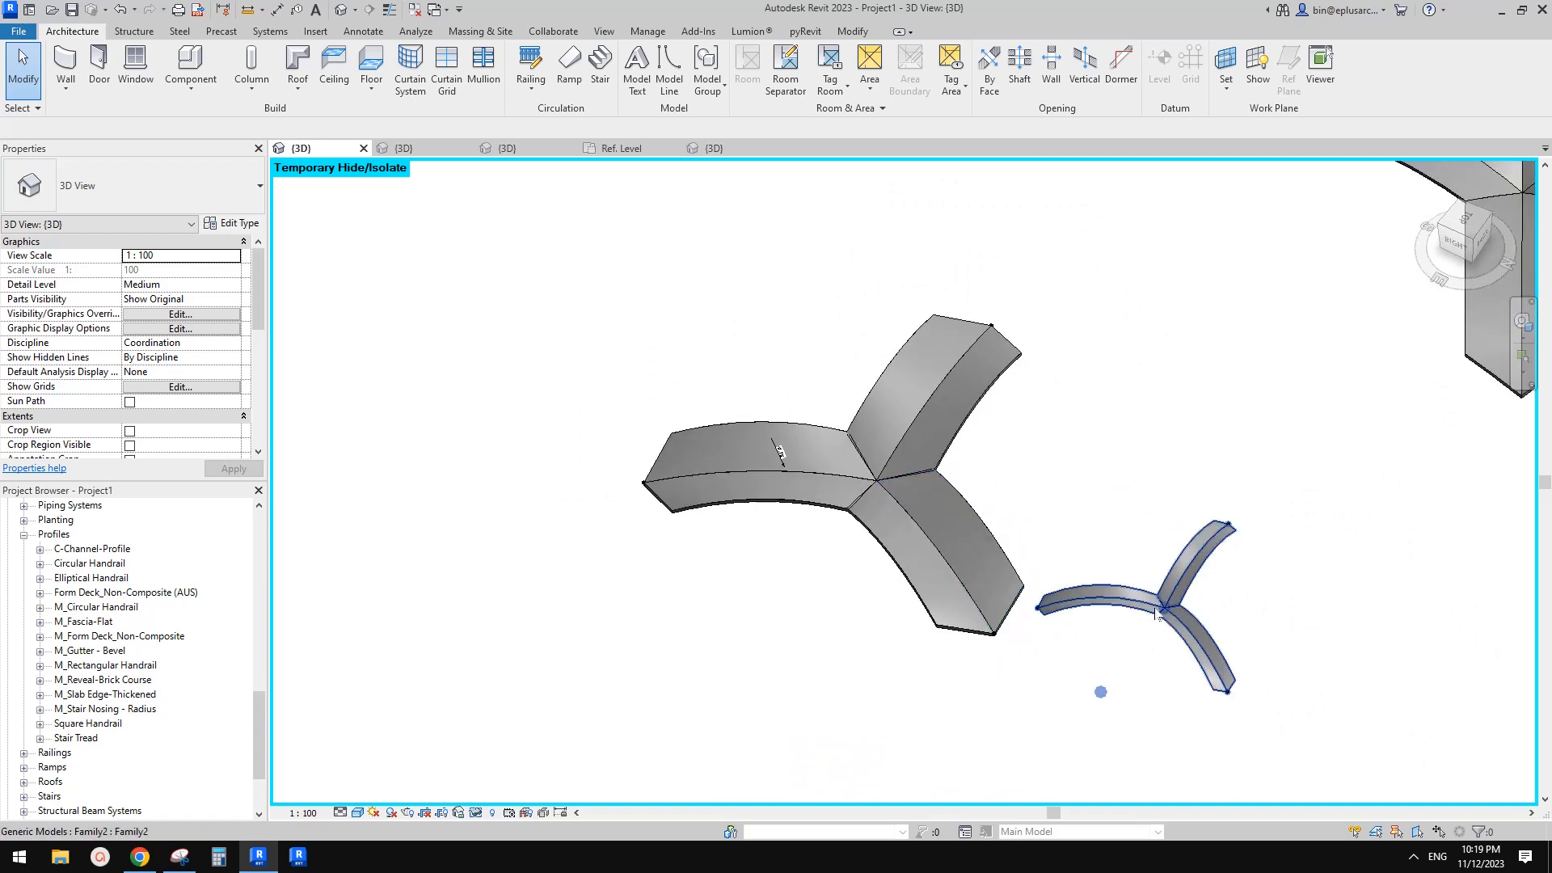
Select the small arch and try dragging its second adaptive point to a new position
{"action": "left_click", "coordinate": [1119, 604]}
{"action": "middle_click_drag", "start_coordinate": [1216, 633], "coordinate": [1082, 553]}
{"action": "left_click_drag", "start_coordinate": [1012, 516], "coordinate": [1088, 405]}
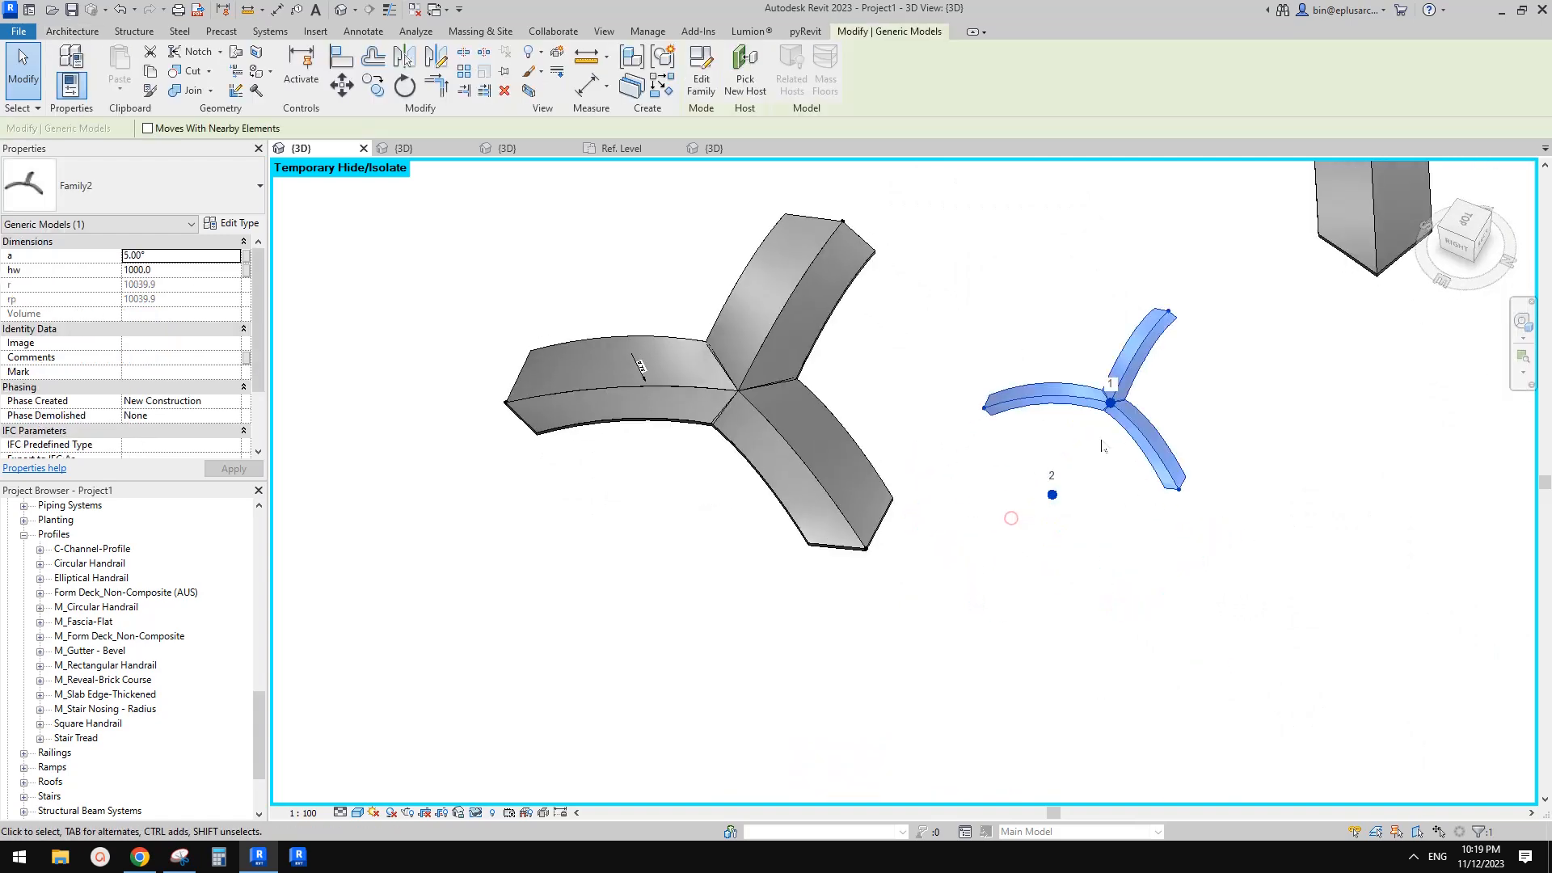
{"action": "middle_click_drag", "start_coordinate": [1102, 444], "coordinate": [1017, 471]}
{"action": "scroll", "coordinate": [1087, 532], "scroll_direction": "up", "scroll_amount": 1}
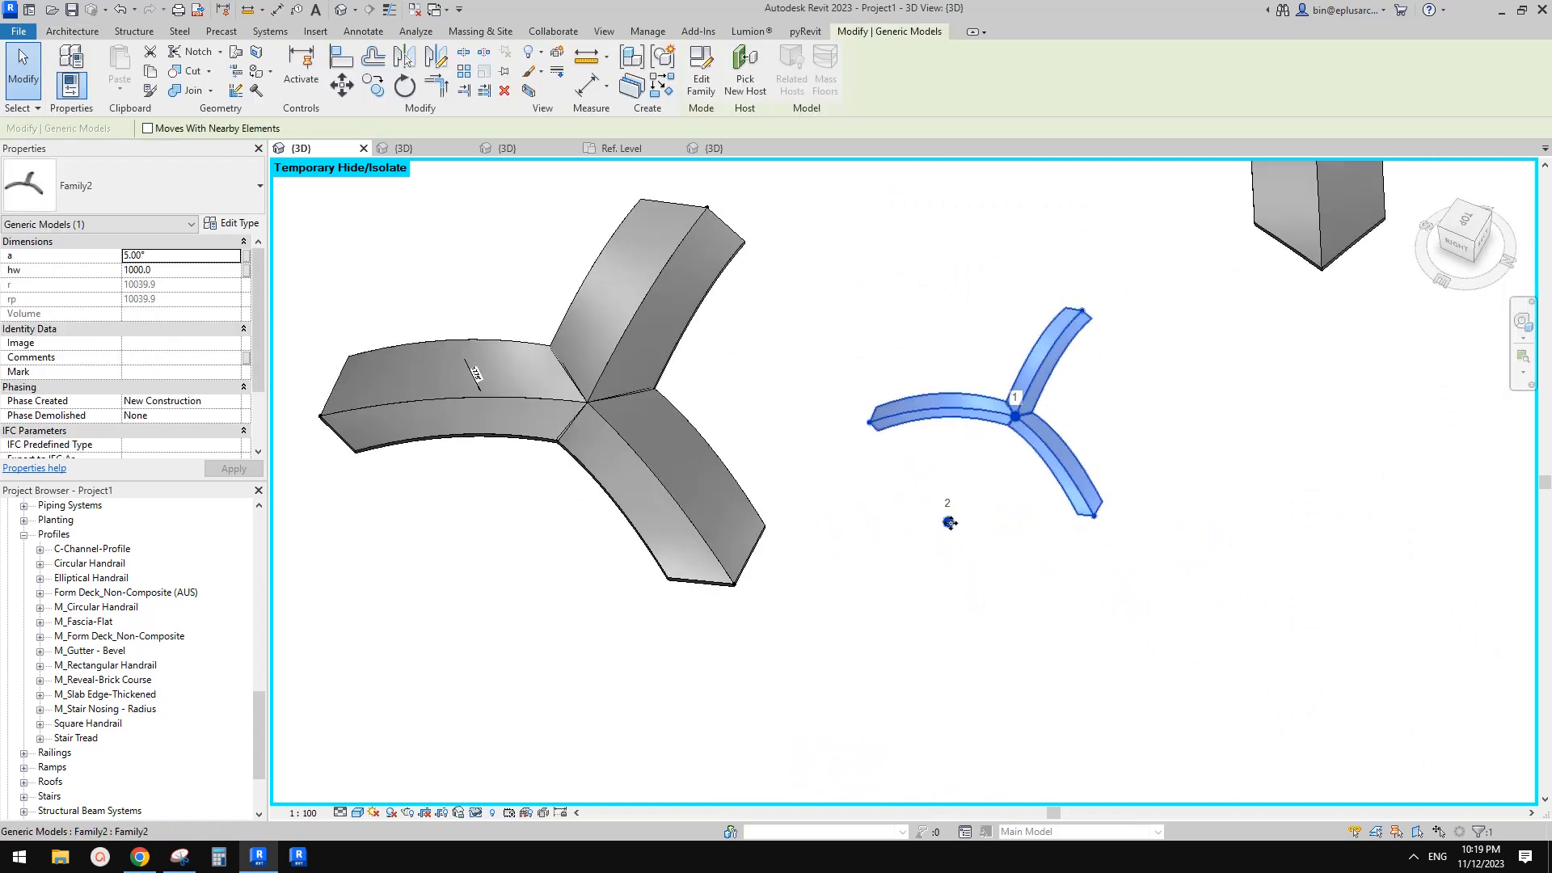
{"action": "left_click", "coordinate": [948, 522]}
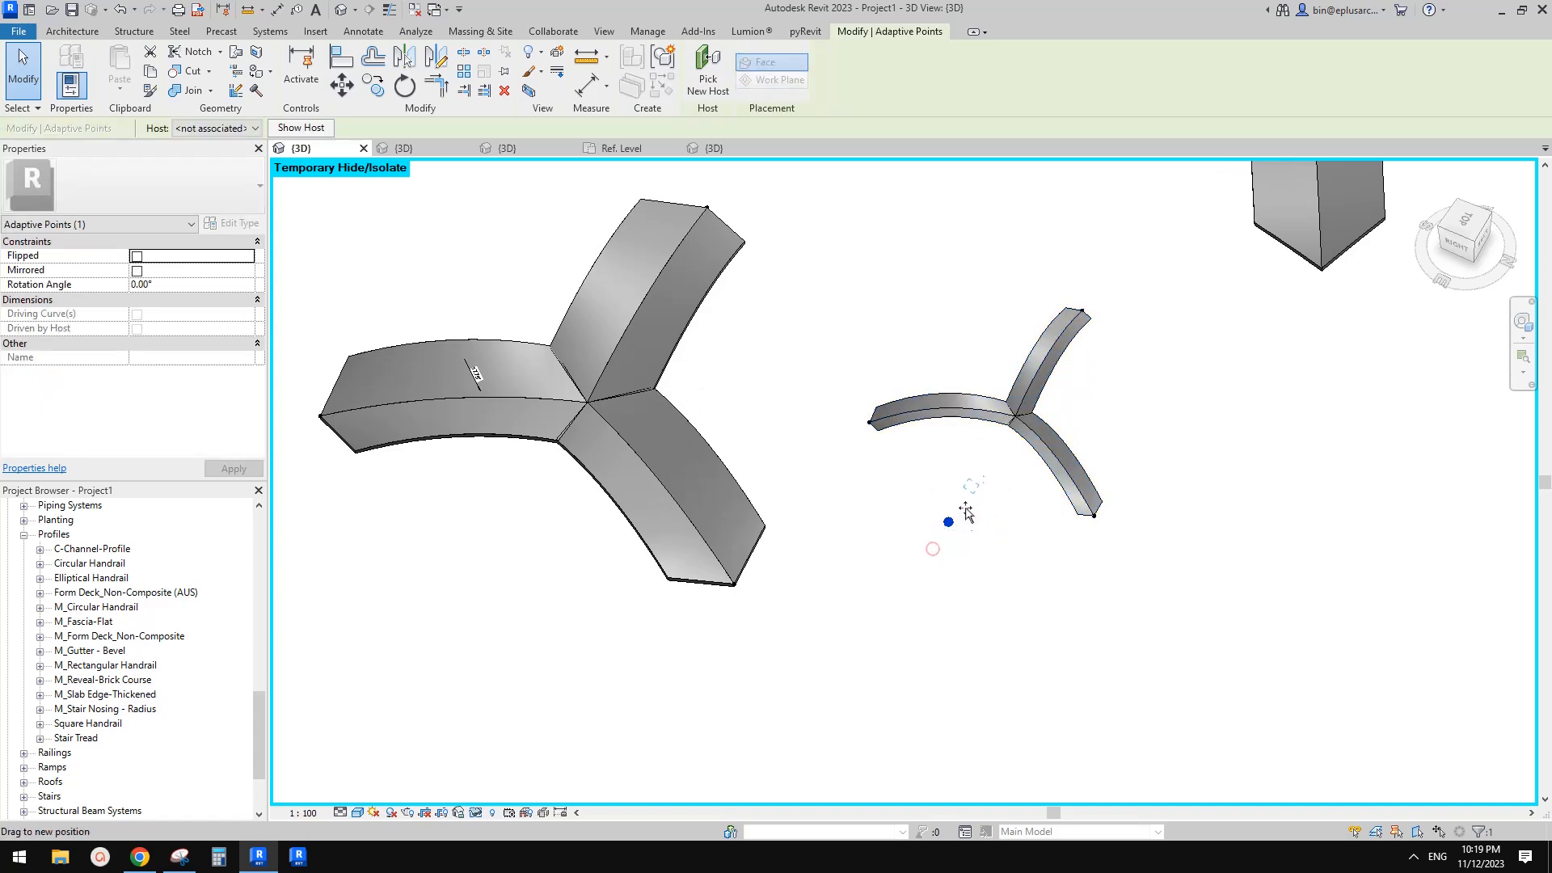
{"action": "left_click_drag", "start_coordinate": [964, 516], "coordinate": [965, 515]}
{"action": "middle_click_drag", "start_coordinate": [966, 515], "coordinate": [956, 532]}
{"action": "middle_click_drag", "start_coordinate": [938, 335], "coordinate": [943, 347]}
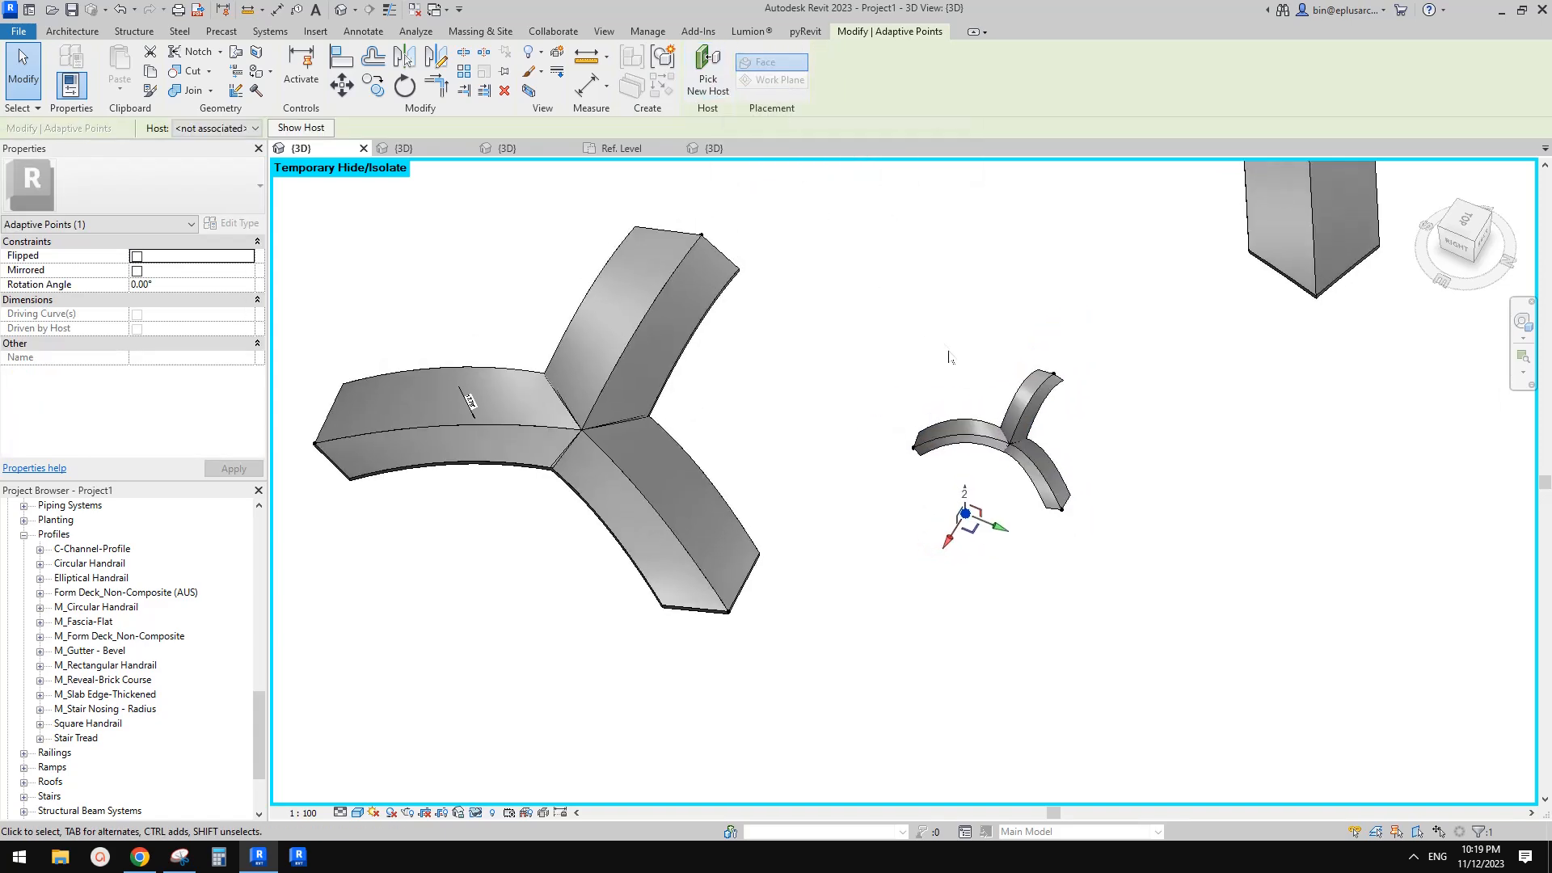
Select the small arch and open its Family2 family for editing
{"action": "left_click", "coordinate": [944, 347]}
{"action": "left_click", "coordinate": [1008, 439]}
{"action": "scroll", "coordinate": [1017, 440], "scroll_direction": "up", "scroll_amount": 1}
{"action": "mouse_move", "coordinate": [1016, 442]}
{"action": "middle_mouse_down"}
{"action": "mouse_move", "coordinate": [1042, 453]}
{"action": "mouse_move", "coordinate": [1028, 453]}
{"action": "middle_mouse_up"}
{"action": "left_click", "coordinate": [700, 81]}
{"action": "scroll", "coordinate": [1032, 437], "scroll_direction": "down", "scroll_amount": 4}
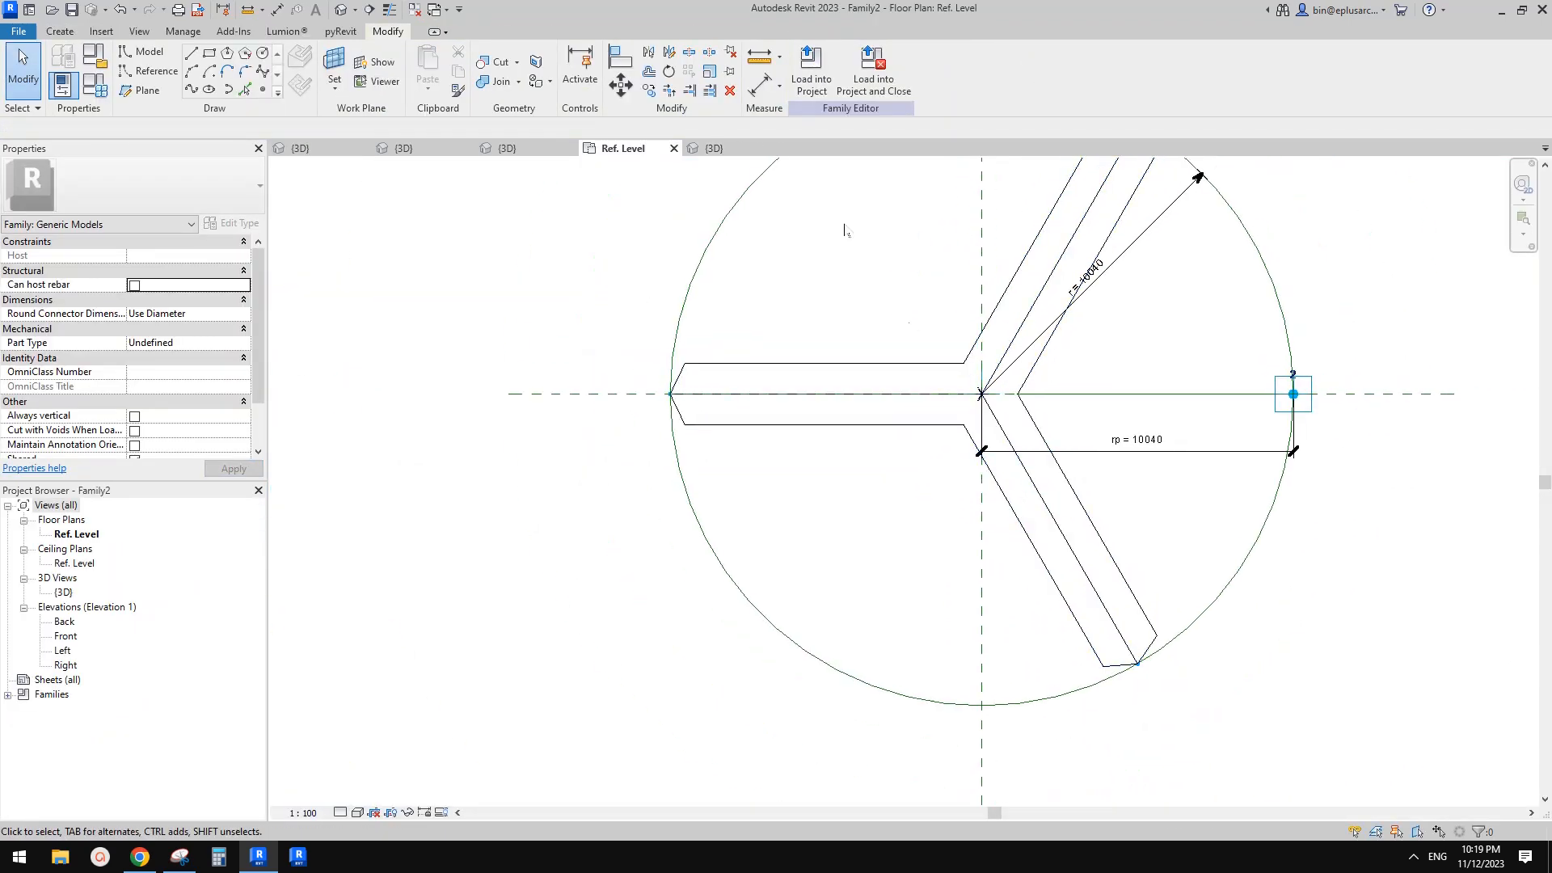
Load the Family3 arm family into Family2, overwriting the existing version
{"action": "left_click", "coordinate": [716, 151]}
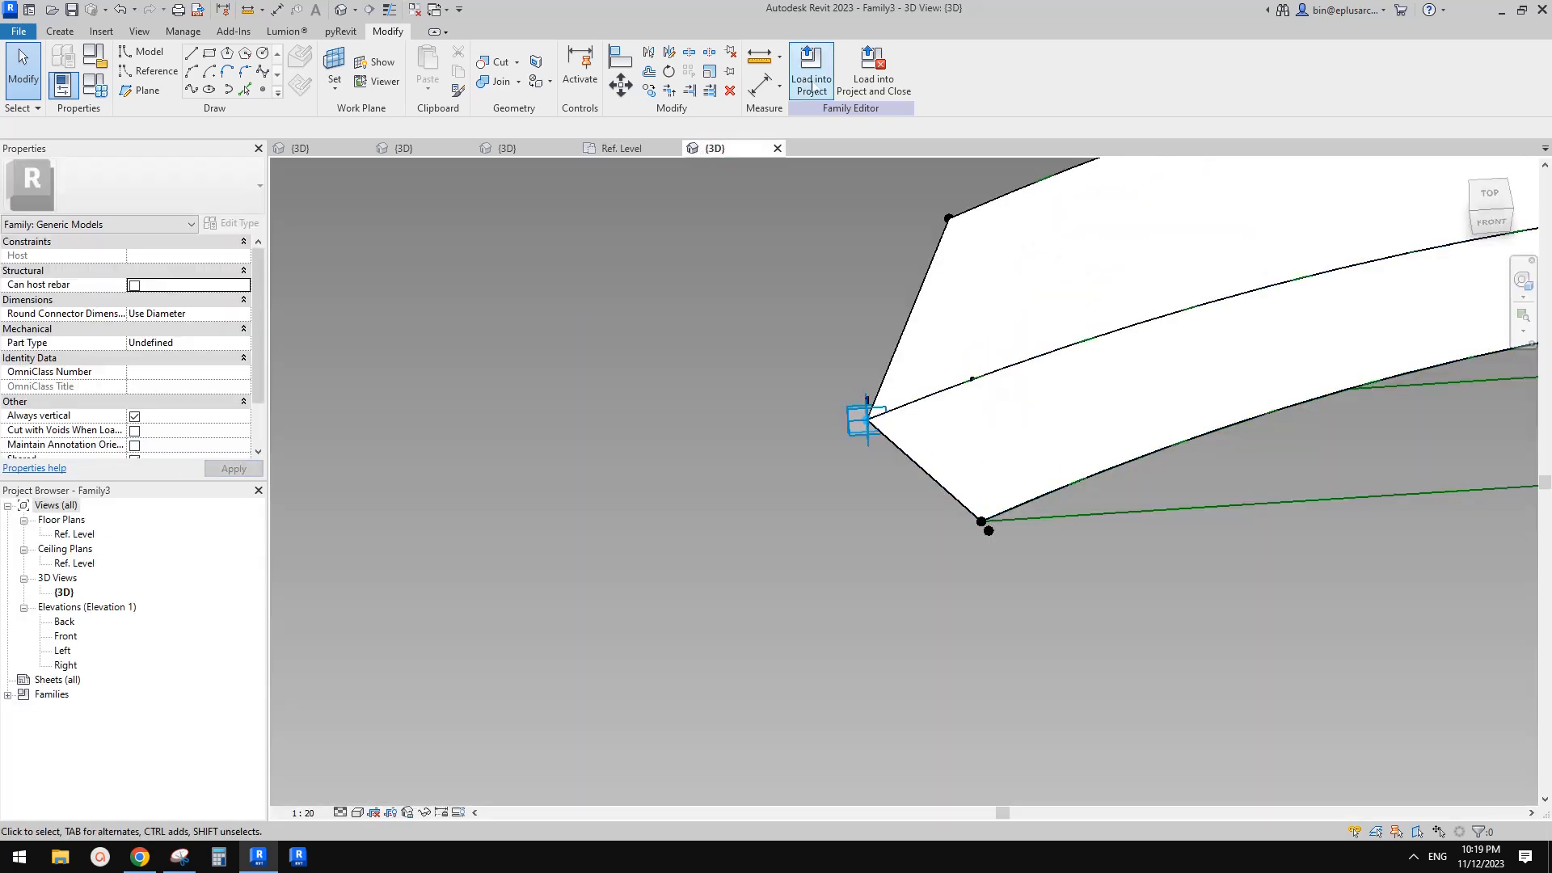
{"action": "left_click", "coordinate": [812, 74]}
{"action": "left_click", "coordinate": [863, 353]}
{"action": "left_click", "coordinate": [862, 366]}
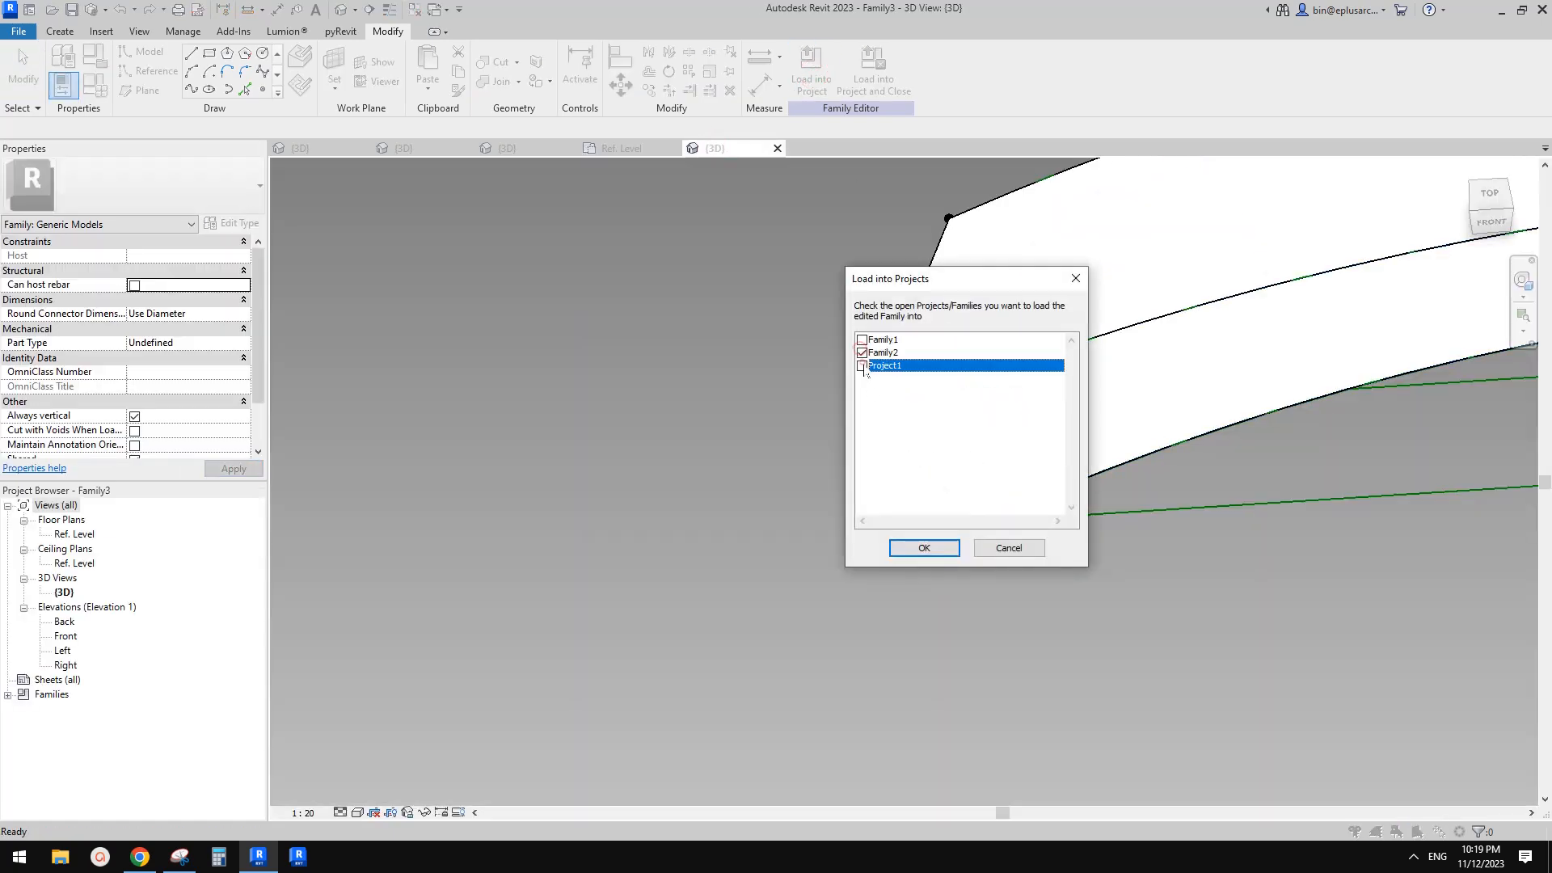
{"action": "left_click", "coordinate": [931, 550]}
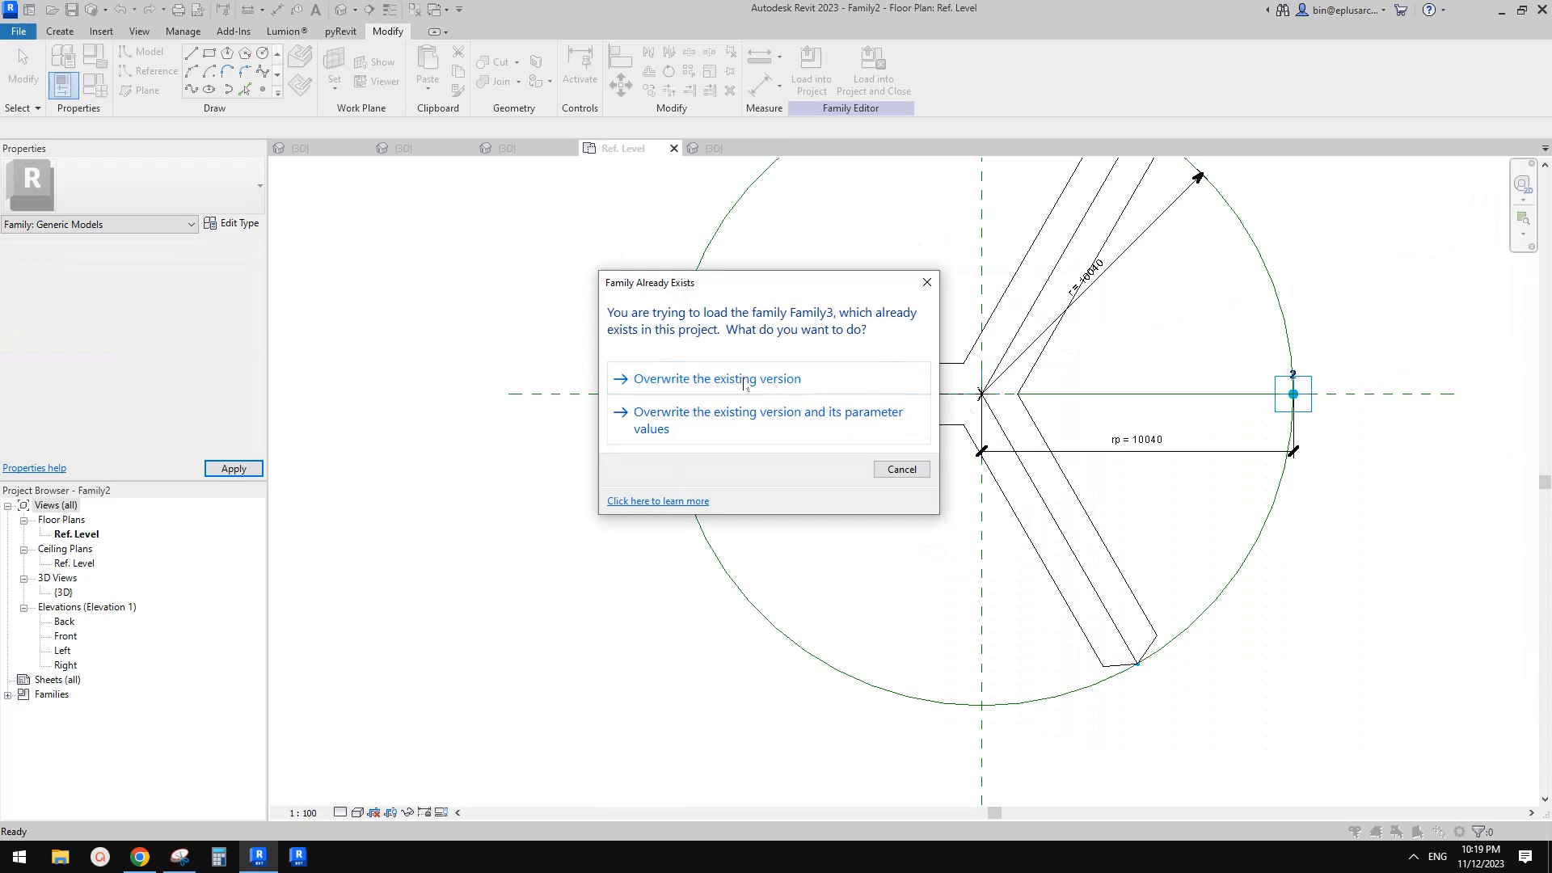
{"action": "left_click", "coordinate": [744, 380]}
Select the family's second adaptive placement point and delete it
{"action": "scroll", "coordinate": [919, 434], "scroll_direction": "up", "scroll_amount": 4}
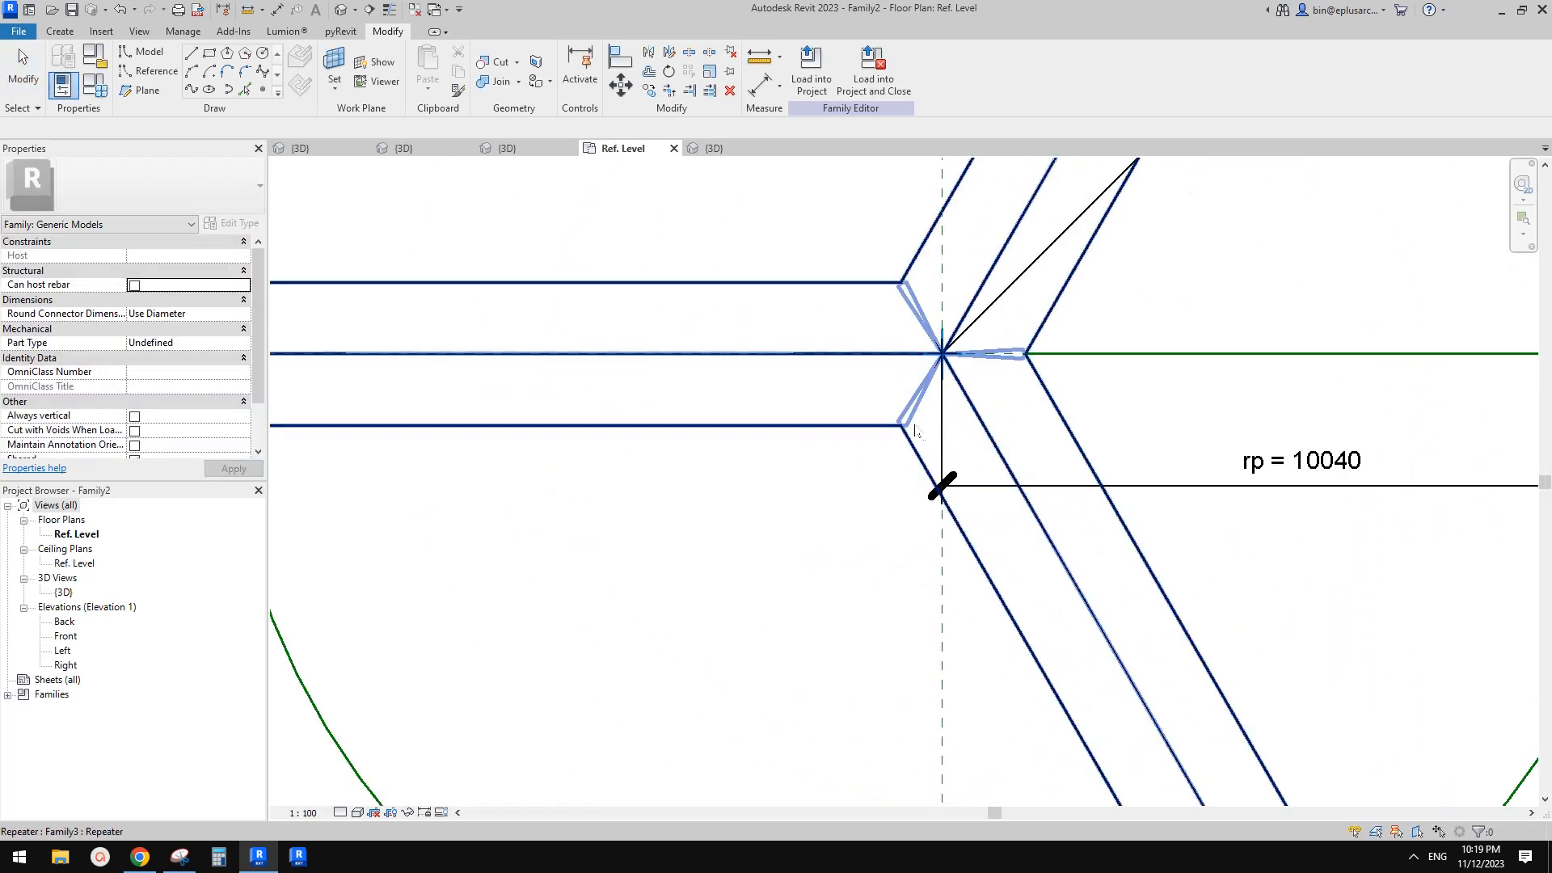
{"action": "left_click", "coordinate": [919, 434]}
{"action": "scroll", "coordinate": [929, 431], "scroll_direction": "down", "scroll_amount": 4}
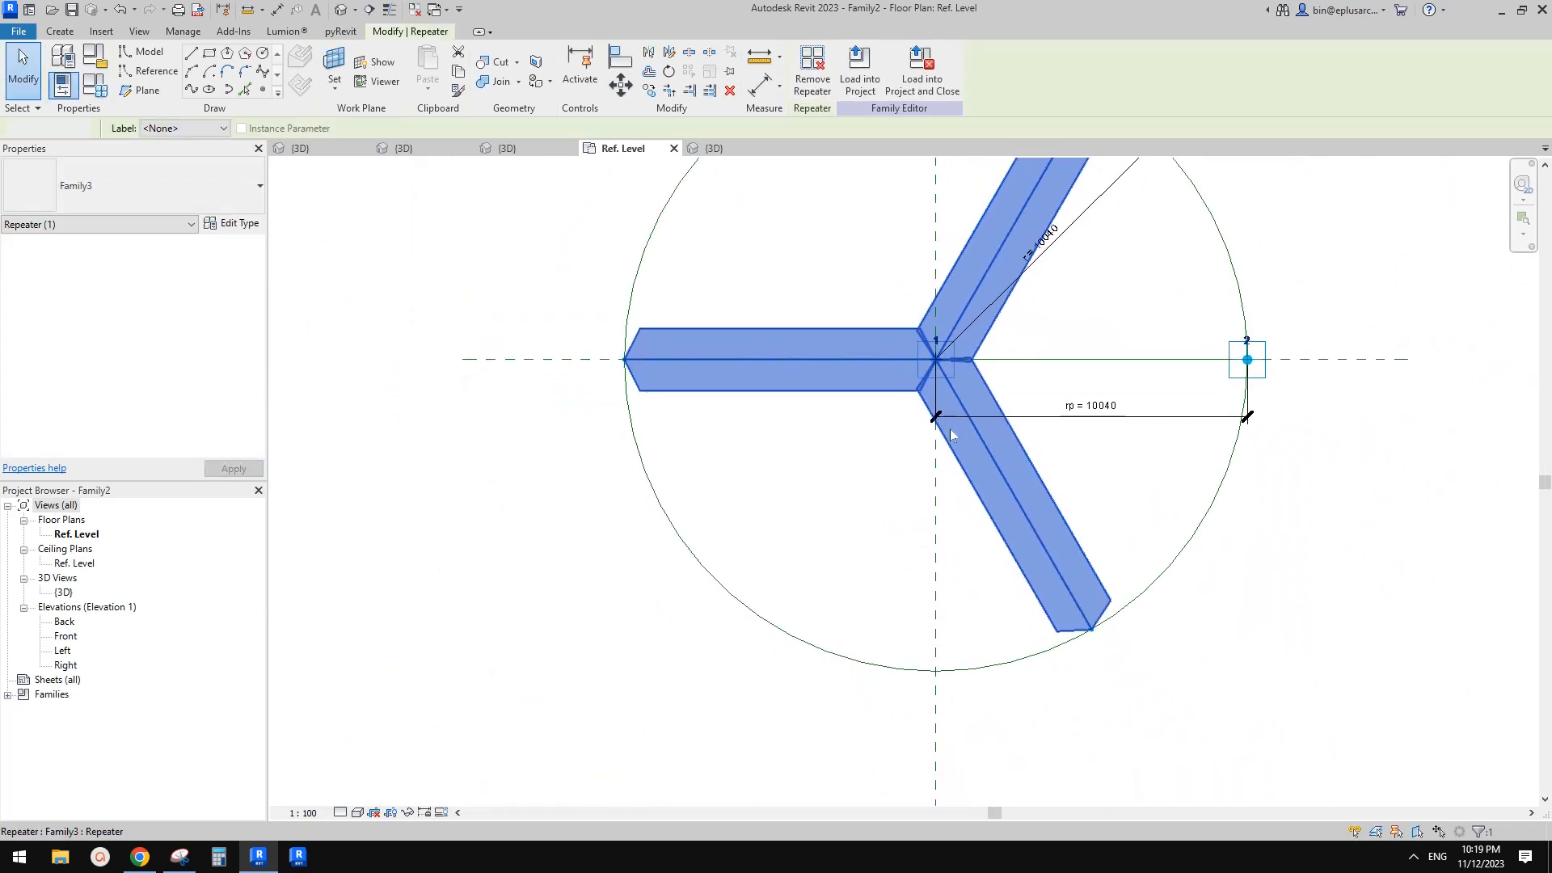
{"action": "key", "text": "Escape"}
{"action": "middle_click_drag", "start_coordinate": [1102, 416], "coordinate": [1081, 467]}
{"action": "middle_click_drag", "start_coordinate": [1245, 421], "coordinate": [1222, 459]}
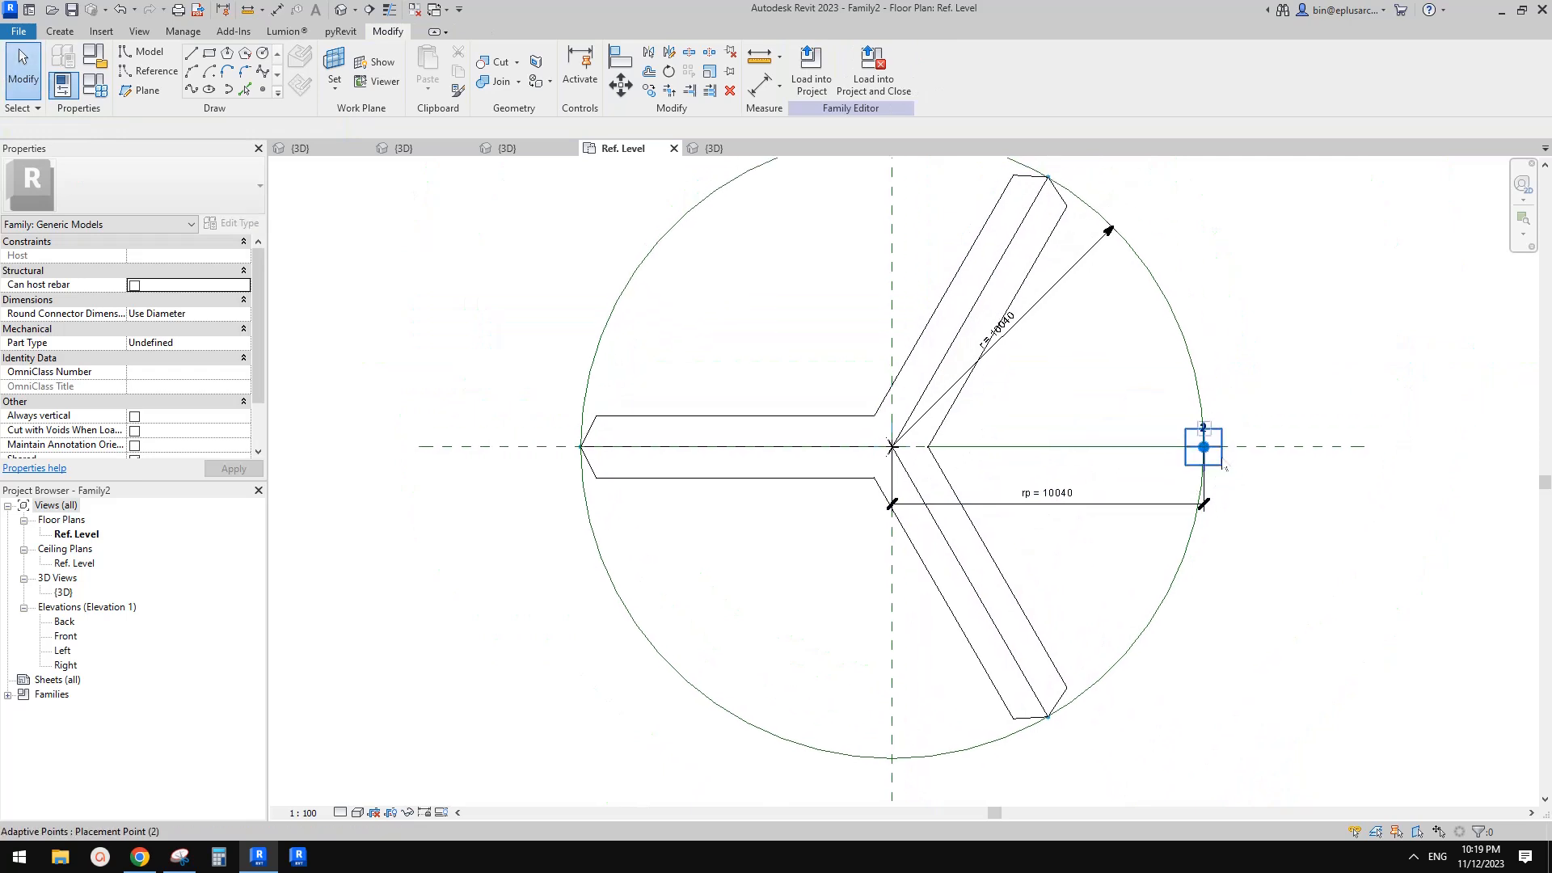
{"action": "left_click", "coordinate": [1225, 466]}
{"action": "scroll", "coordinate": [1099, 485], "scroll_direction": "down", "scroll_amount": 1}
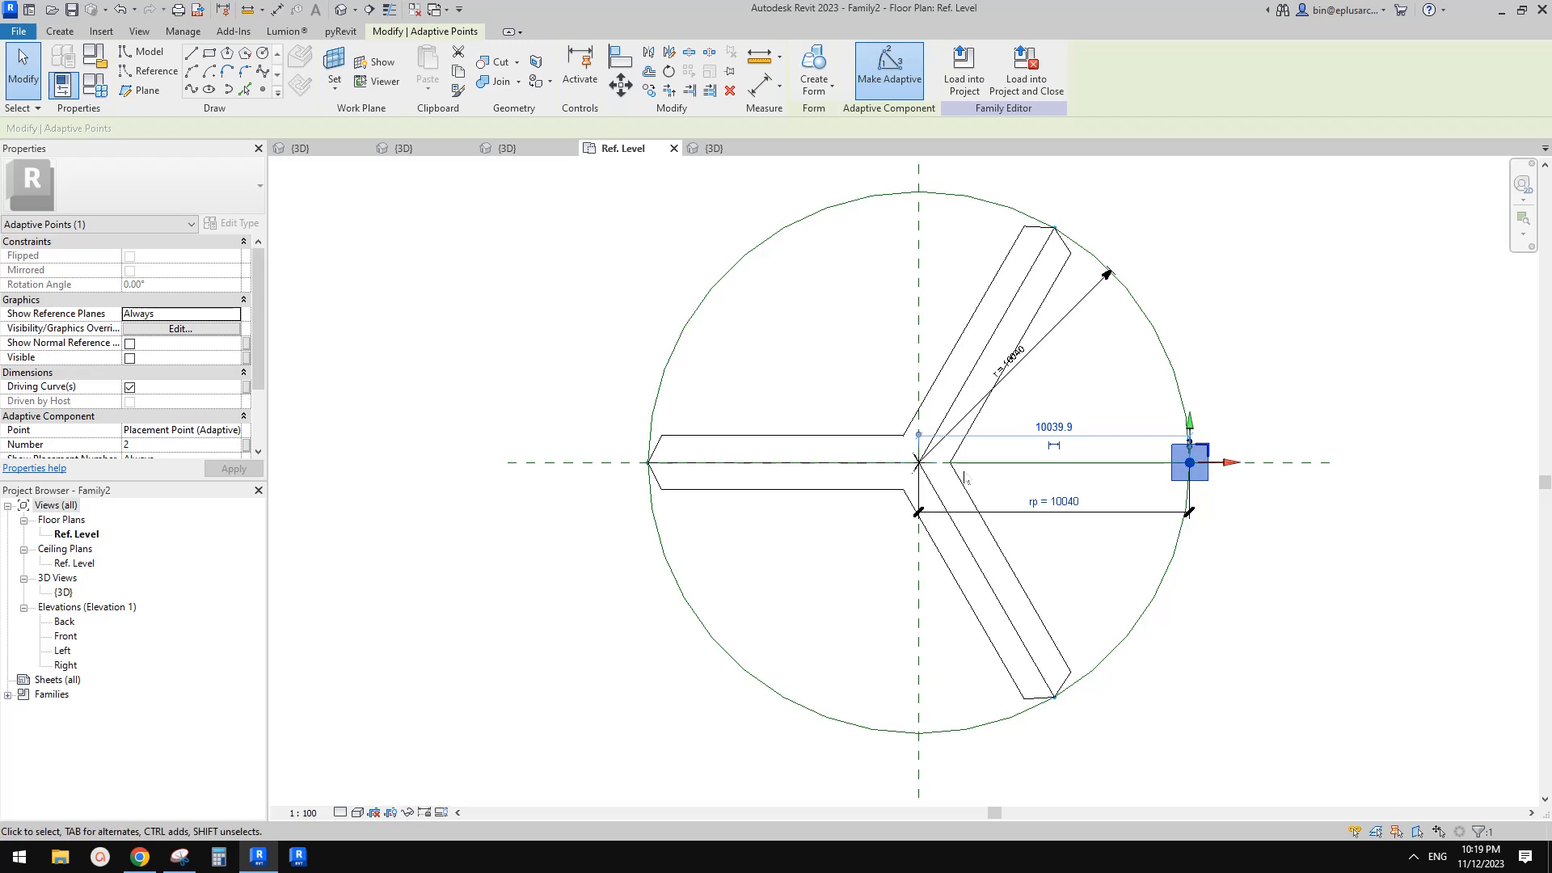
{"action": "middle_click_drag", "start_coordinate": [1248, 383], "coordinate": [1246, 395]}
{"action": "key", "text": "Delete"}
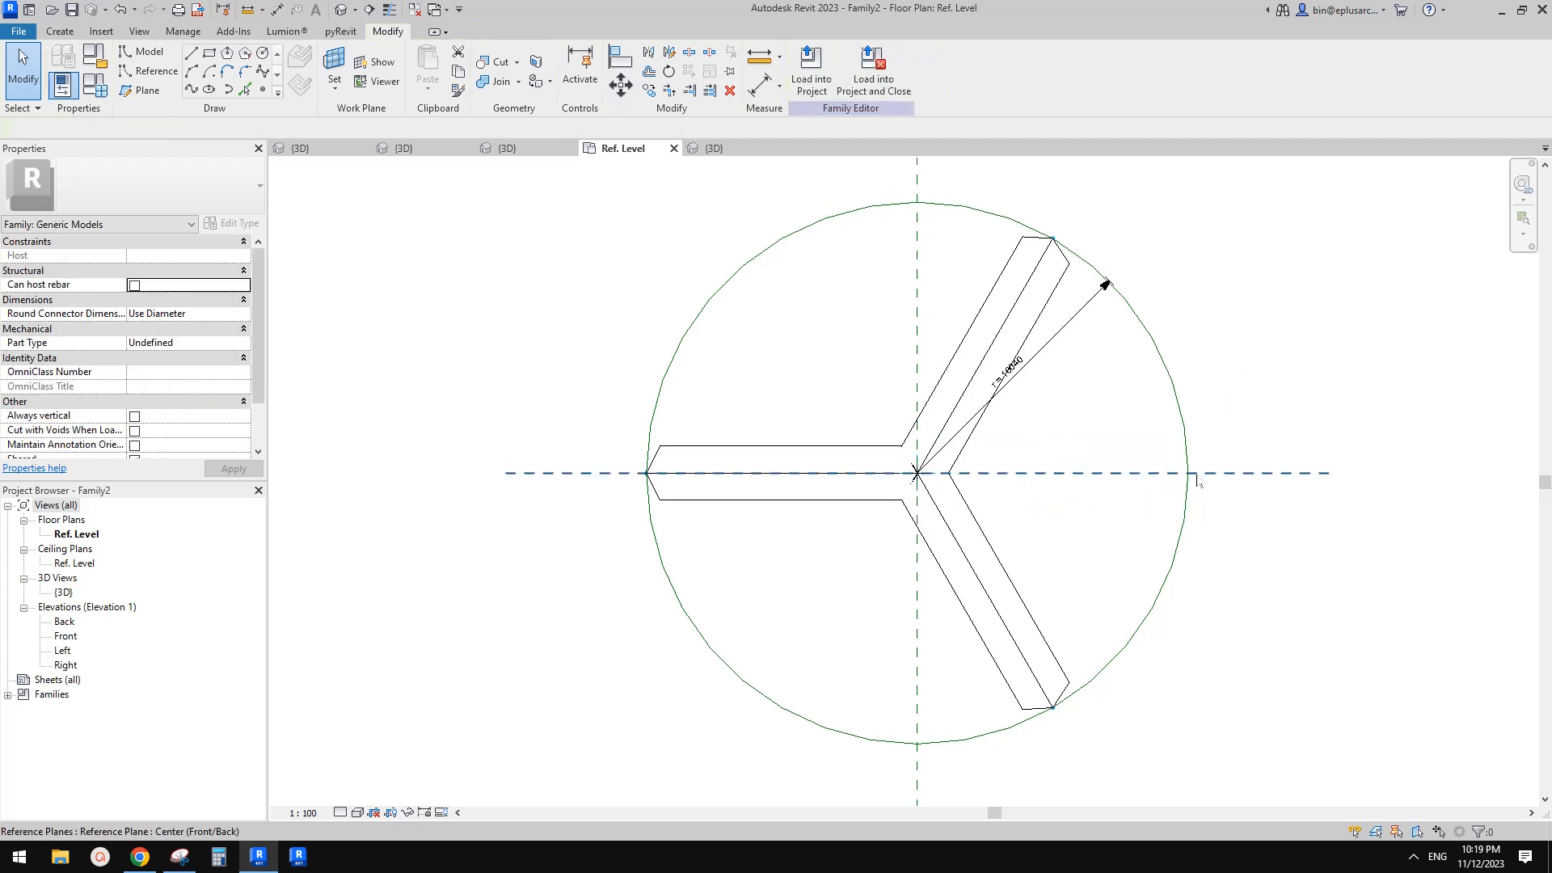
Delete the rp parameter from the family types, leaving r as the radius parameter
{"action": "left_click", "coordinate": [1062, 342]}
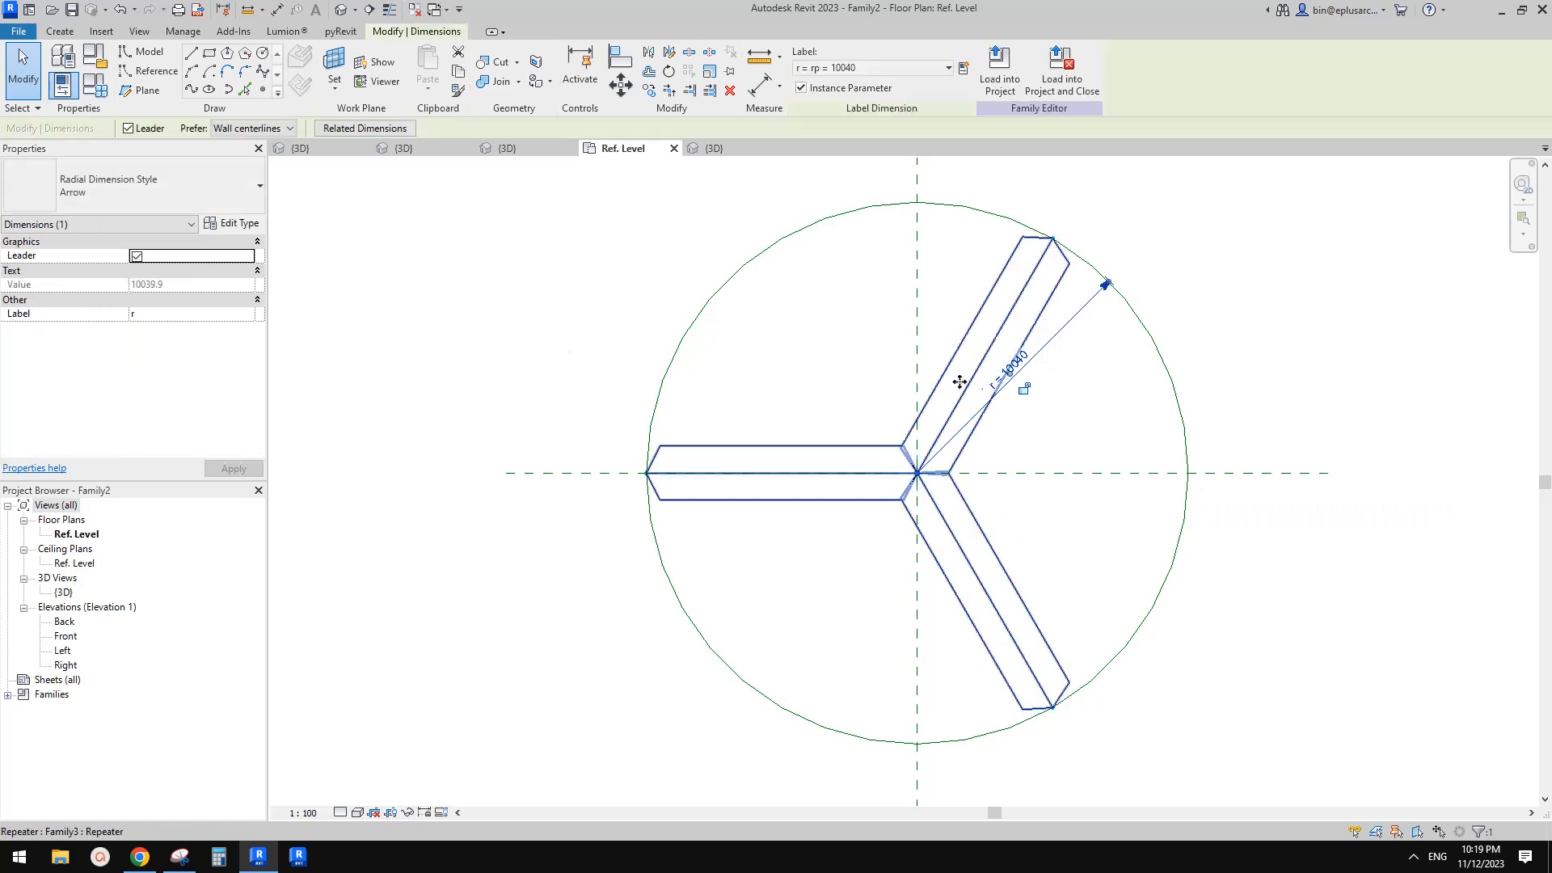
{"action": "left_click", "coordinate": [95, 85]}
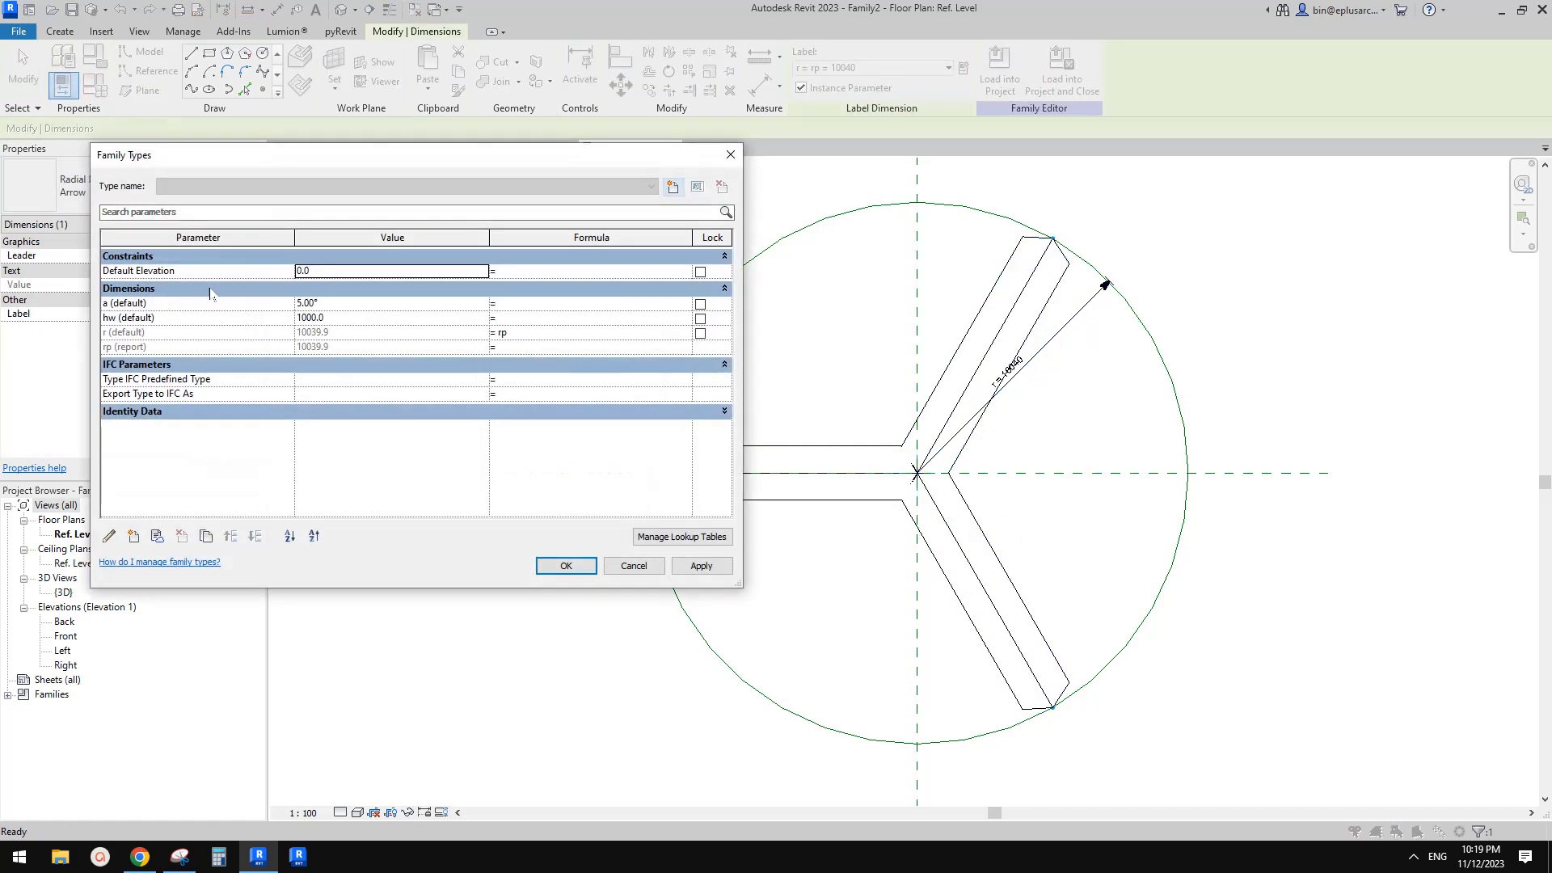
{"action": "left_click", "coordinate": [170, 349]}
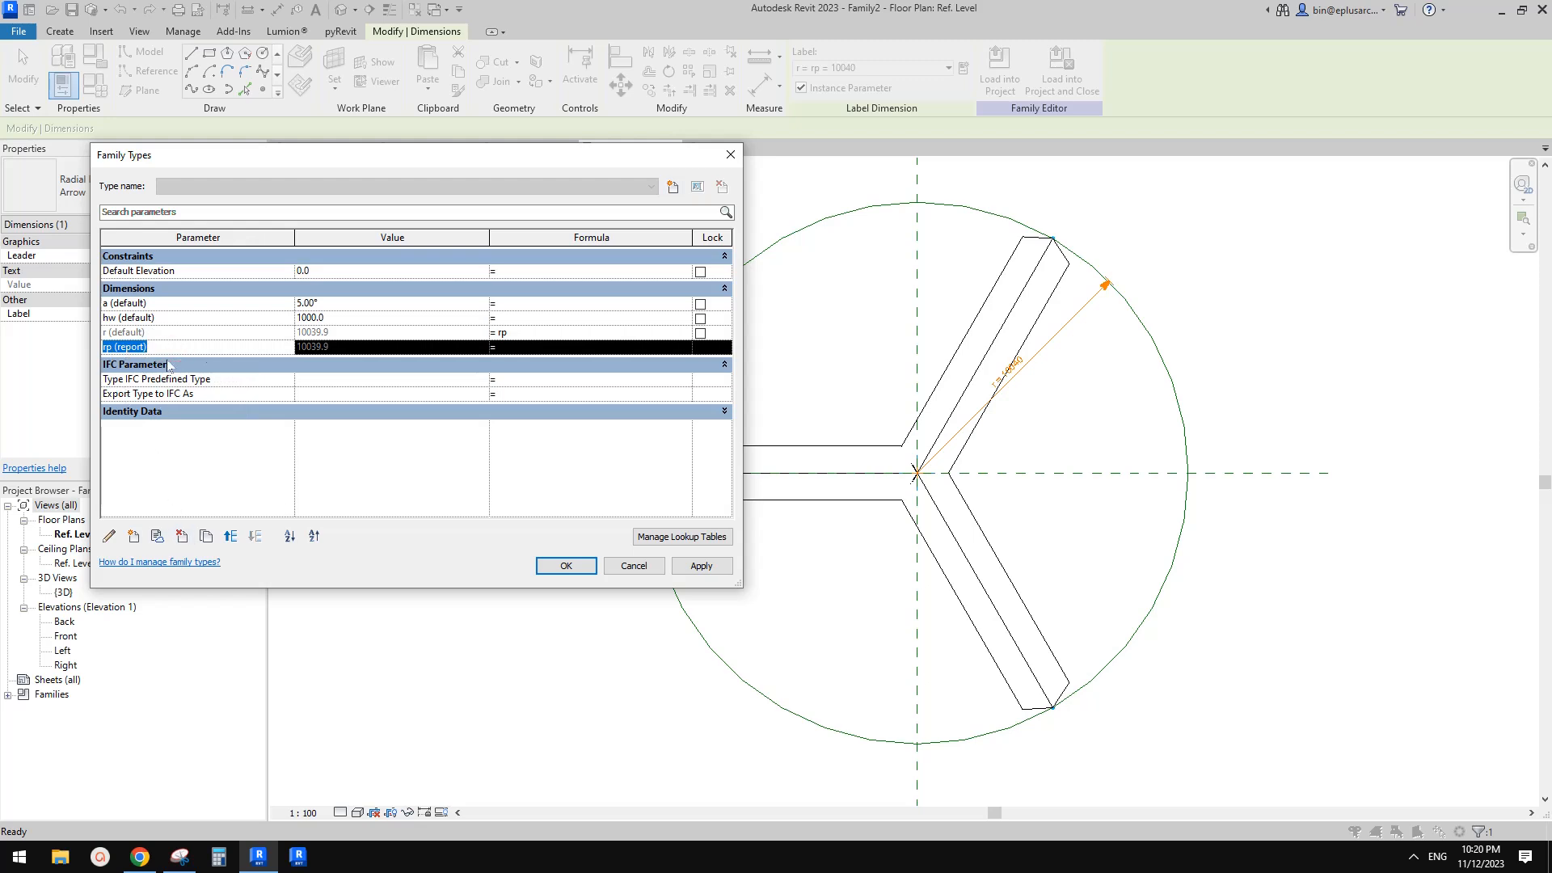
{"action": "left_click", "coordinate": [183, 536]}
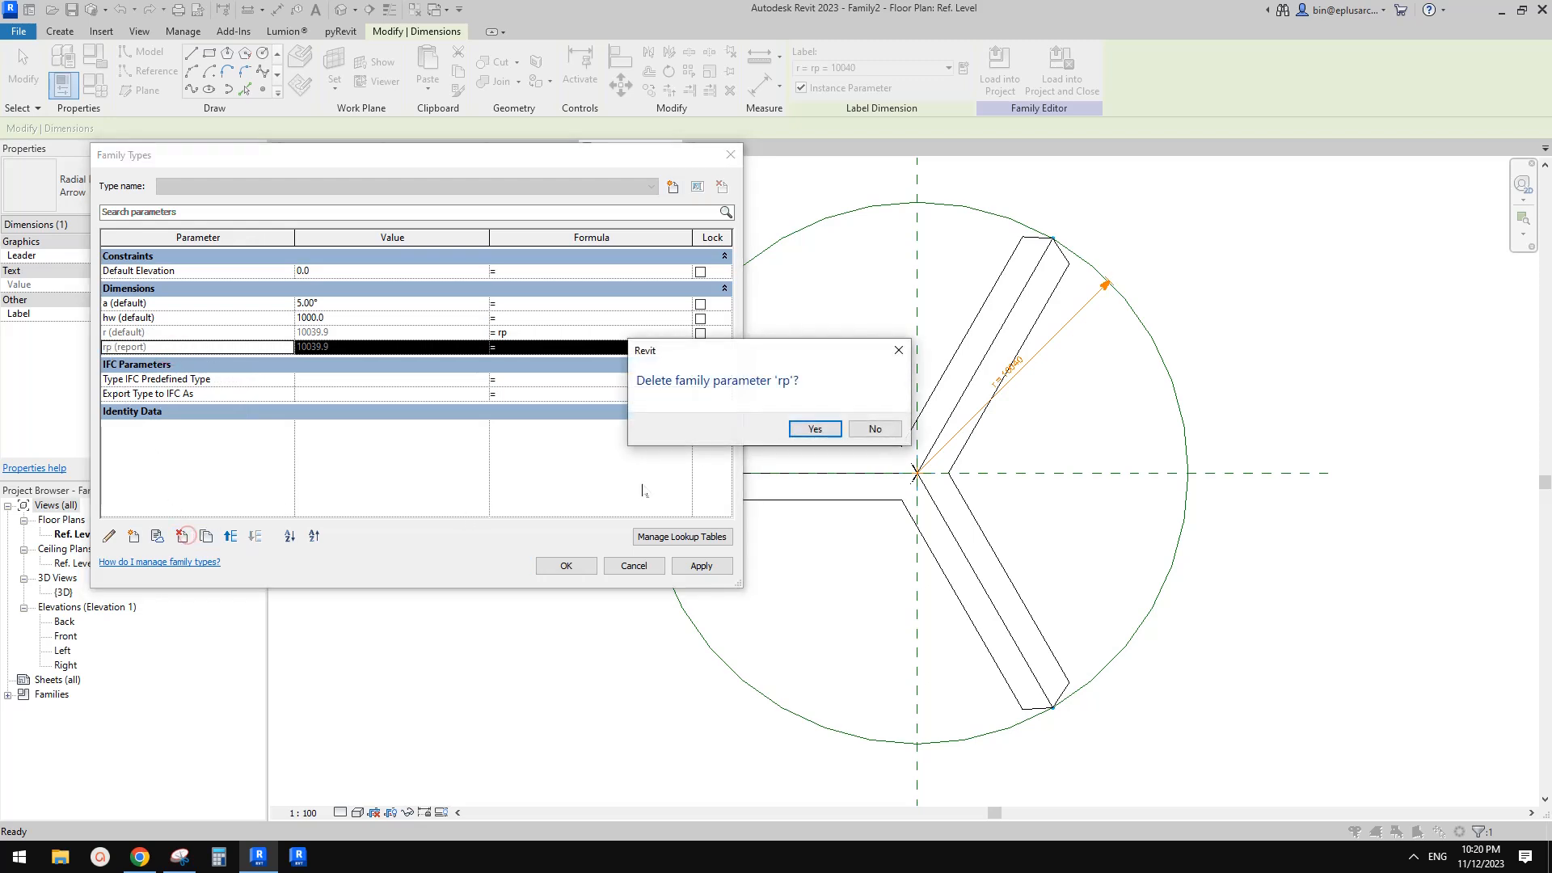
{"action": "left_click", "coordinate": [815, 429]}
{"action": "left_click", "coordinate": [186, 330]}
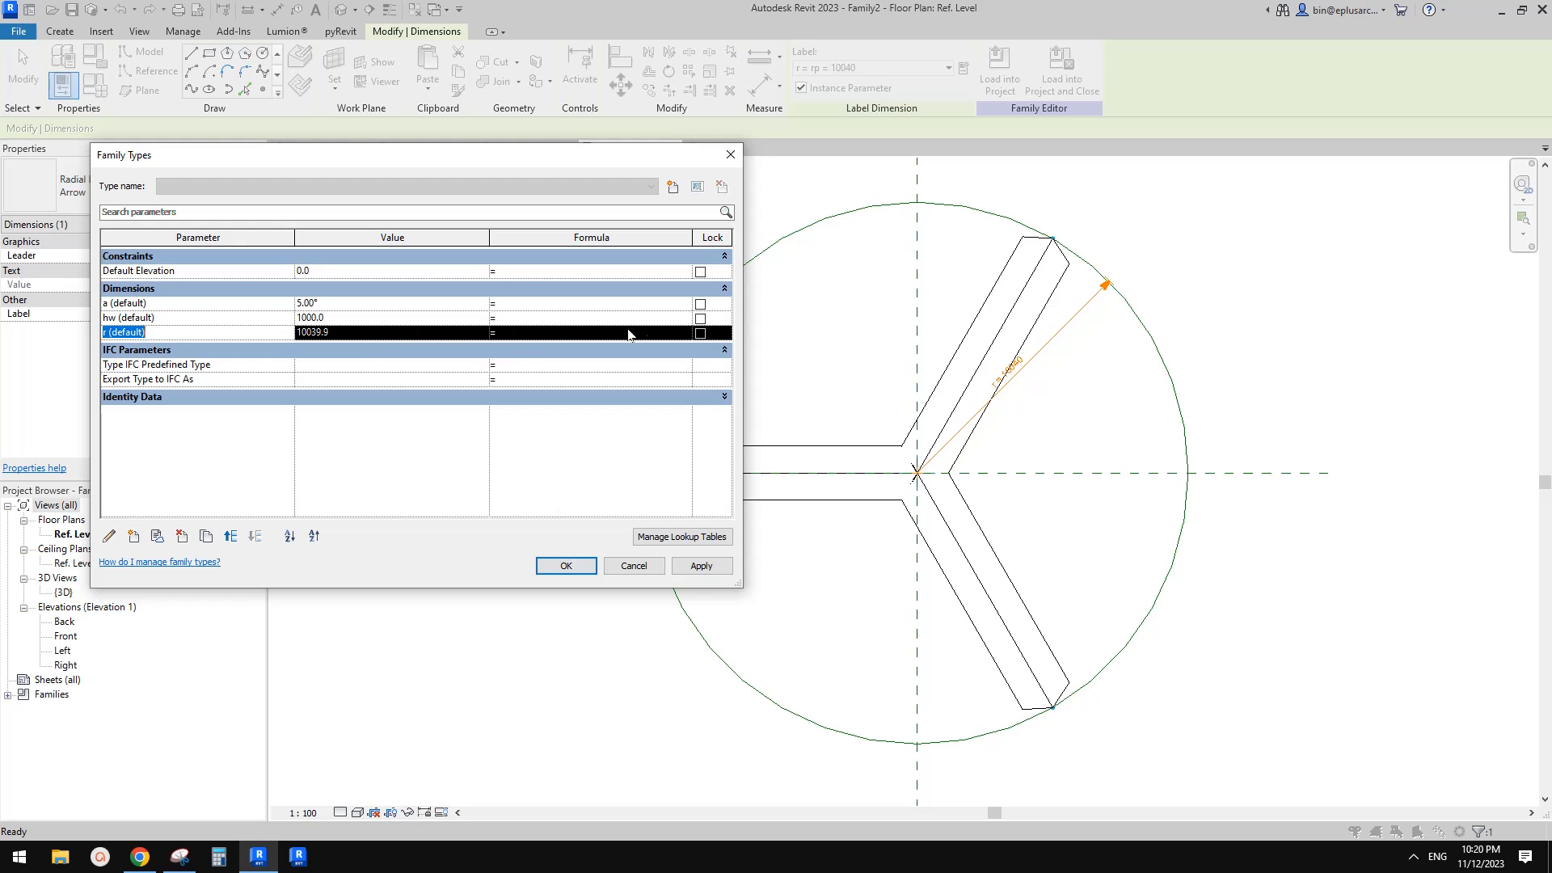
{"action": "left_click", "coordinate": [592, 569]}
Load Family2 into Project1, overwriting the existing version, and dismiss the save reminder
{"action": "left_click", "coordinate": [811, 78]}
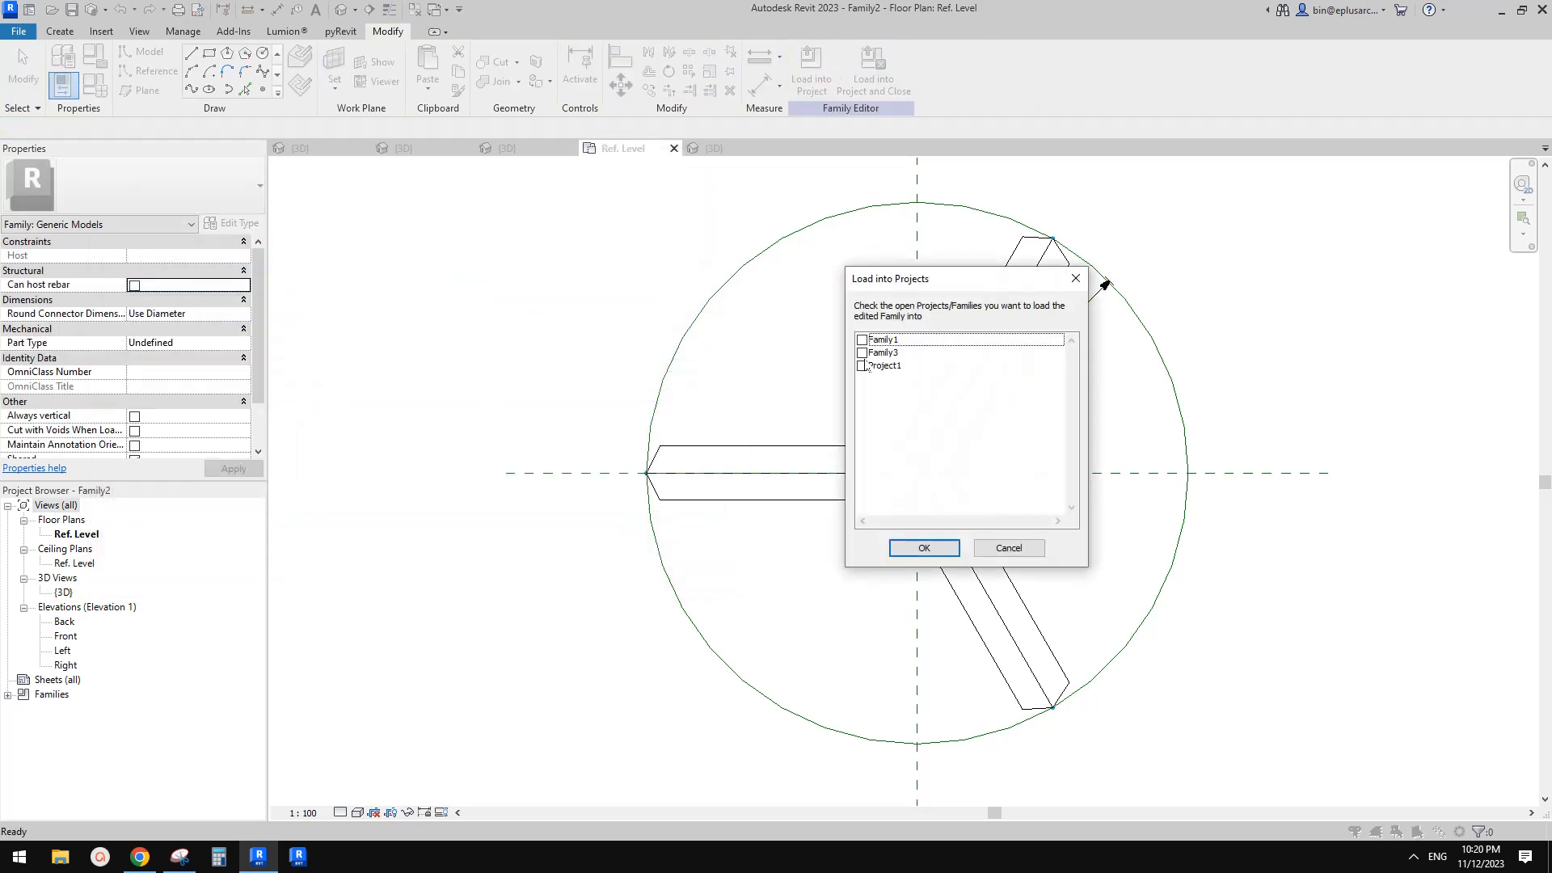
{"action": "left_click", "coordinate": [863, 366]}
{"action": "left_click", "coordinate": [944, 548]}
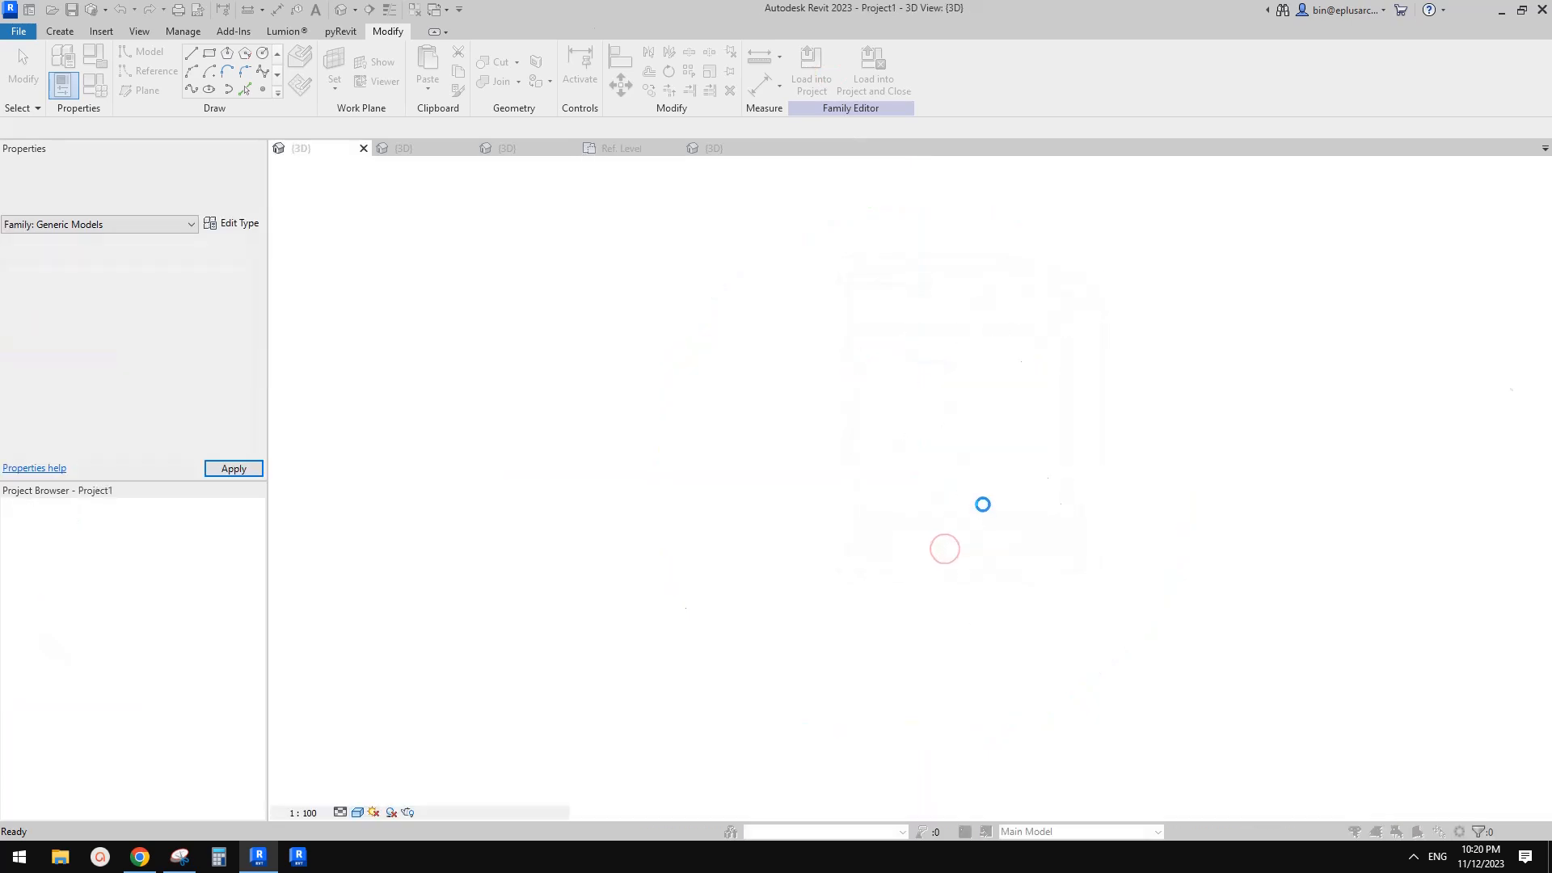
{"action": "left_click", "coordinate": [744, 377]}
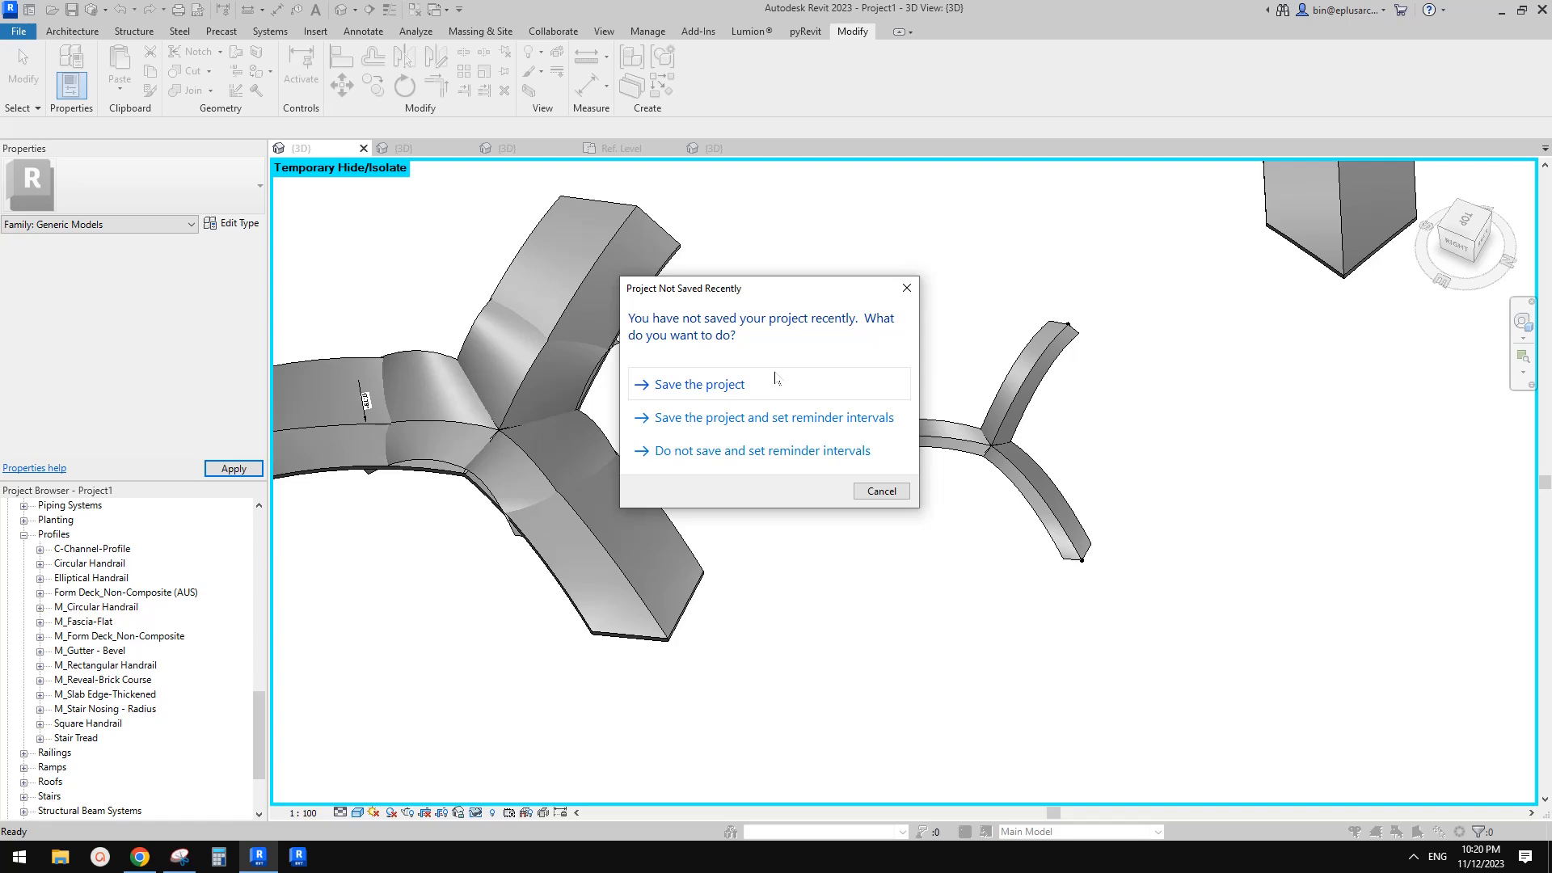
{"action": "left_click", "coordinate": [912, 285]}
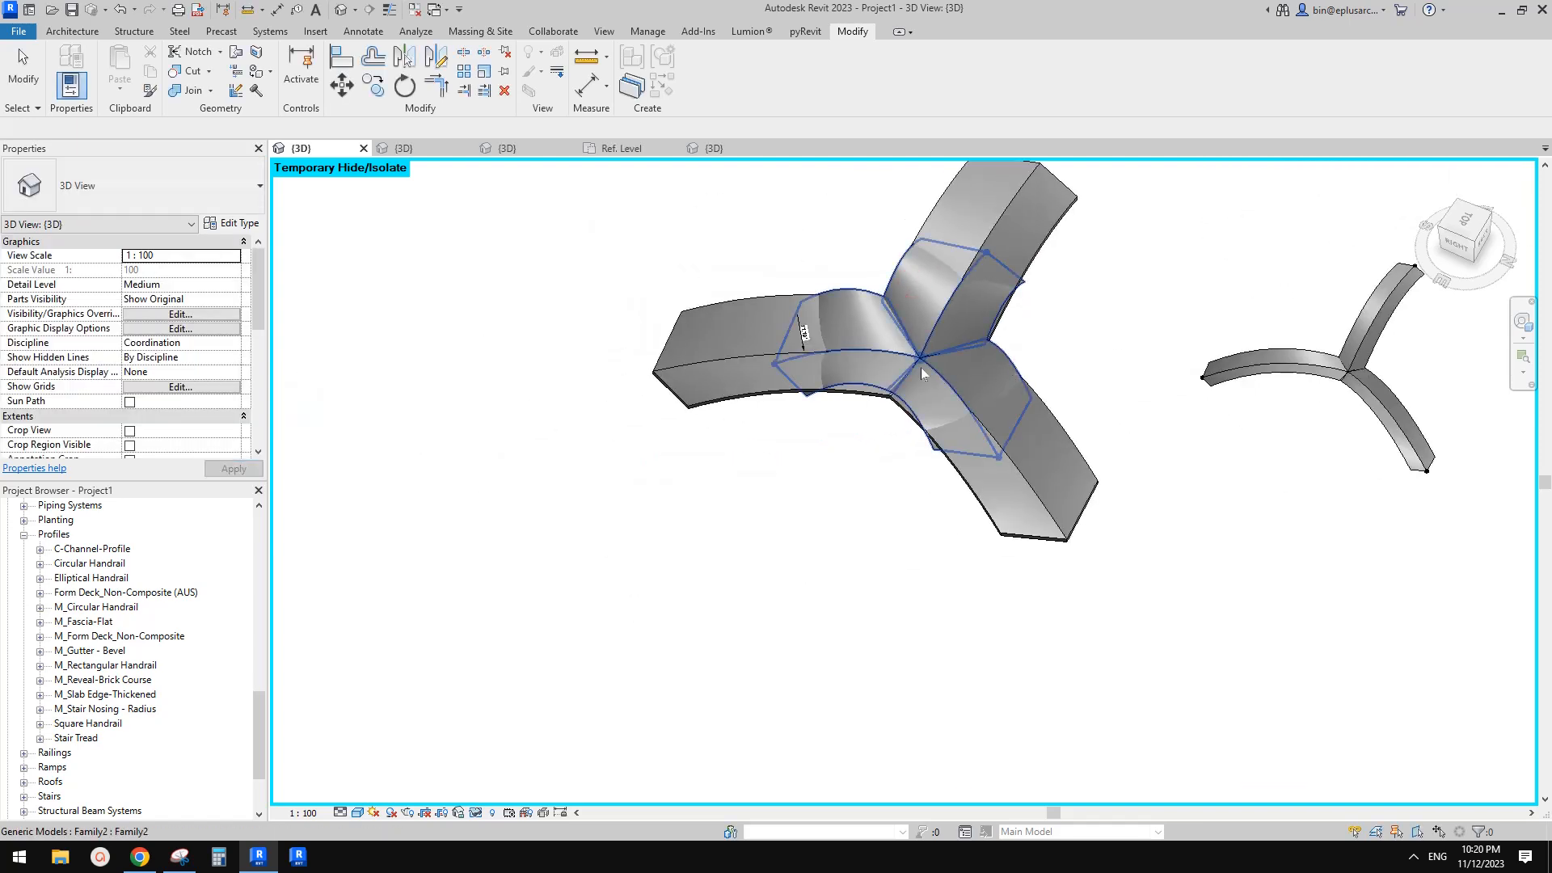
Select the large arch in the project
{"action": "left_click", "coordinate": [890, 359]}
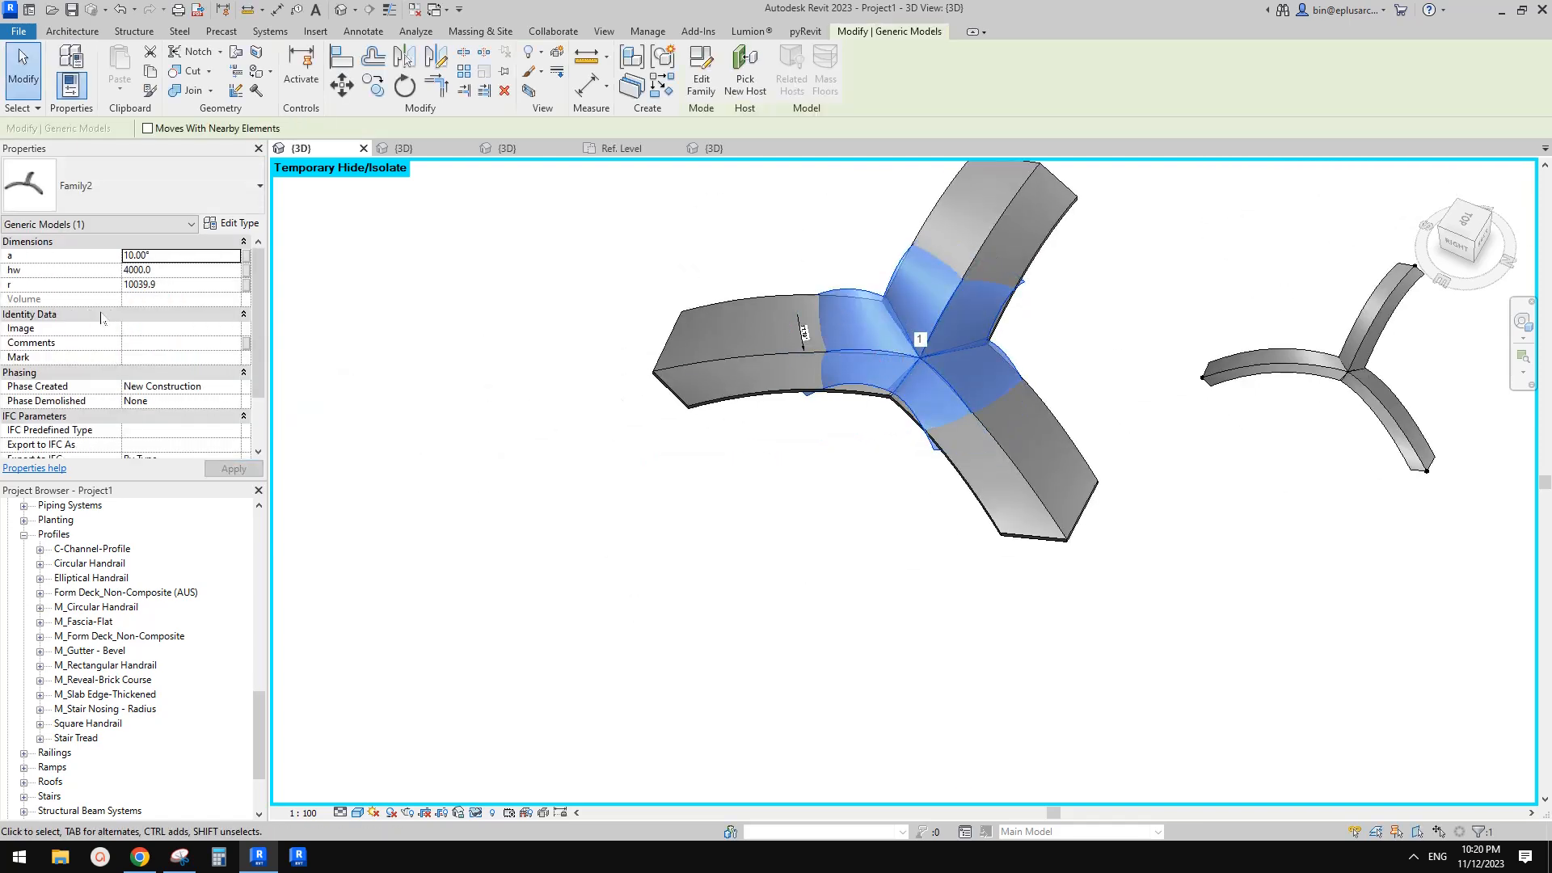
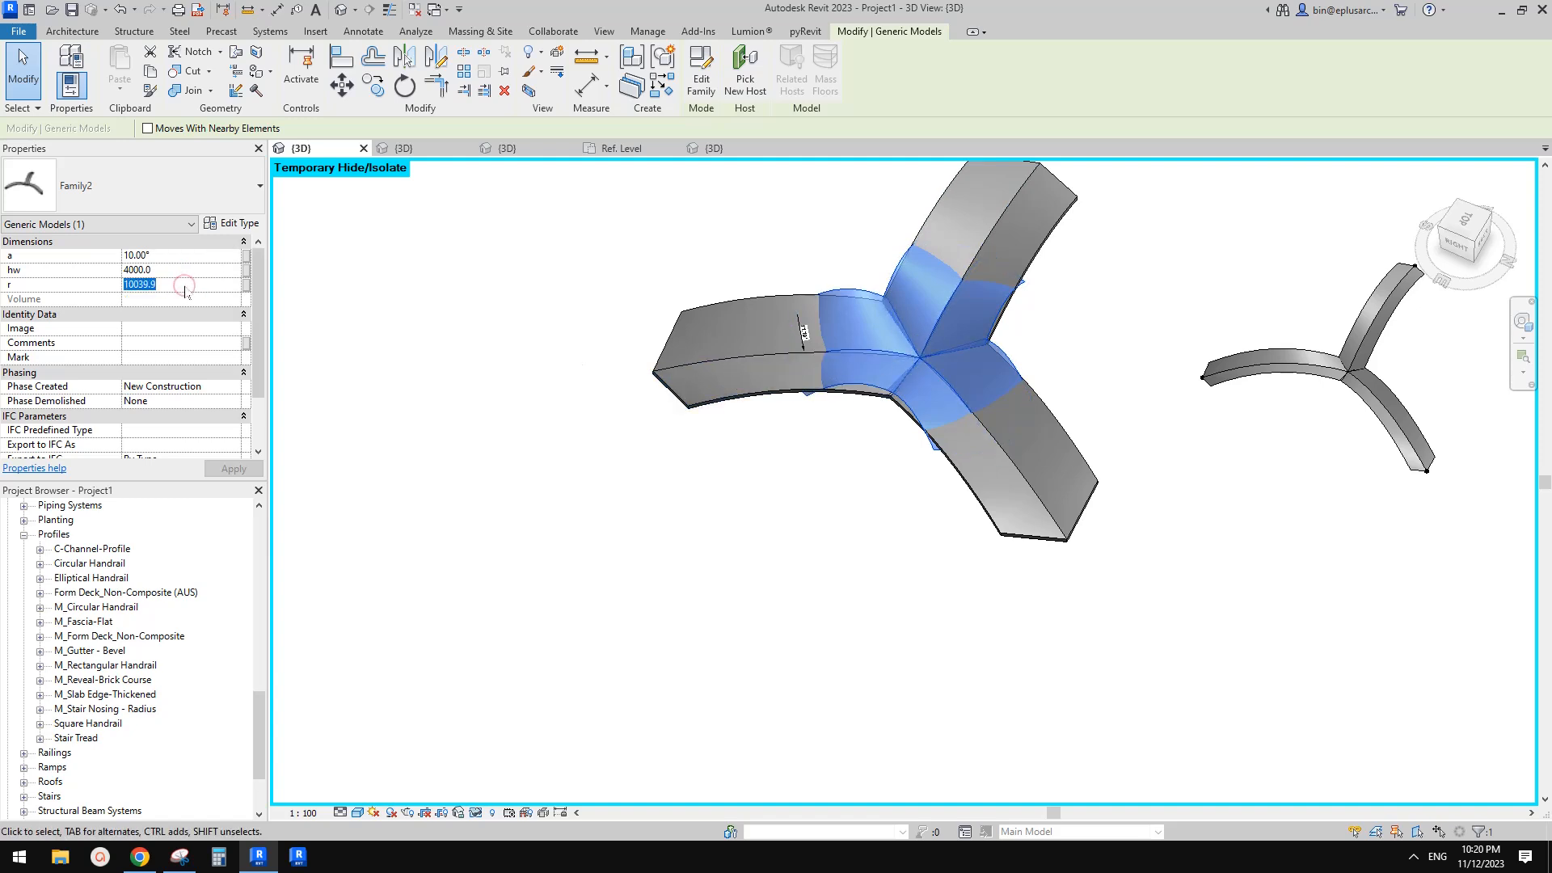
Select the small arch and set its radius r to 10000
{"action": "middle_click_drag", "start_coordinate": [646, 340], "coordinate": [597, 354]}
{"action": "key", "text": "Escape"}
{"action": "middle_click_drag", "start_coordinate": [1284, 441], "coordinate": [940, 463]}
{"action": "left_click", "coordinate": [1026, 349]}
{"action": "scroll", "coordinate": [1032, 367], "scroll_direction": "up", "scroll_amount": 1}
{"action": "left_click", "coordinate": [957, 340]}
{"action": "scroll", "coordinate": [957, 339], "scroll_direction": "up", "scroll_amount": 1}
{"action": "scroll", "coordinate": [944, 388], "scroll_direction": "down", "scroll_amount": 2}
{"action": "left_click", "coordinate": [195, 284]}
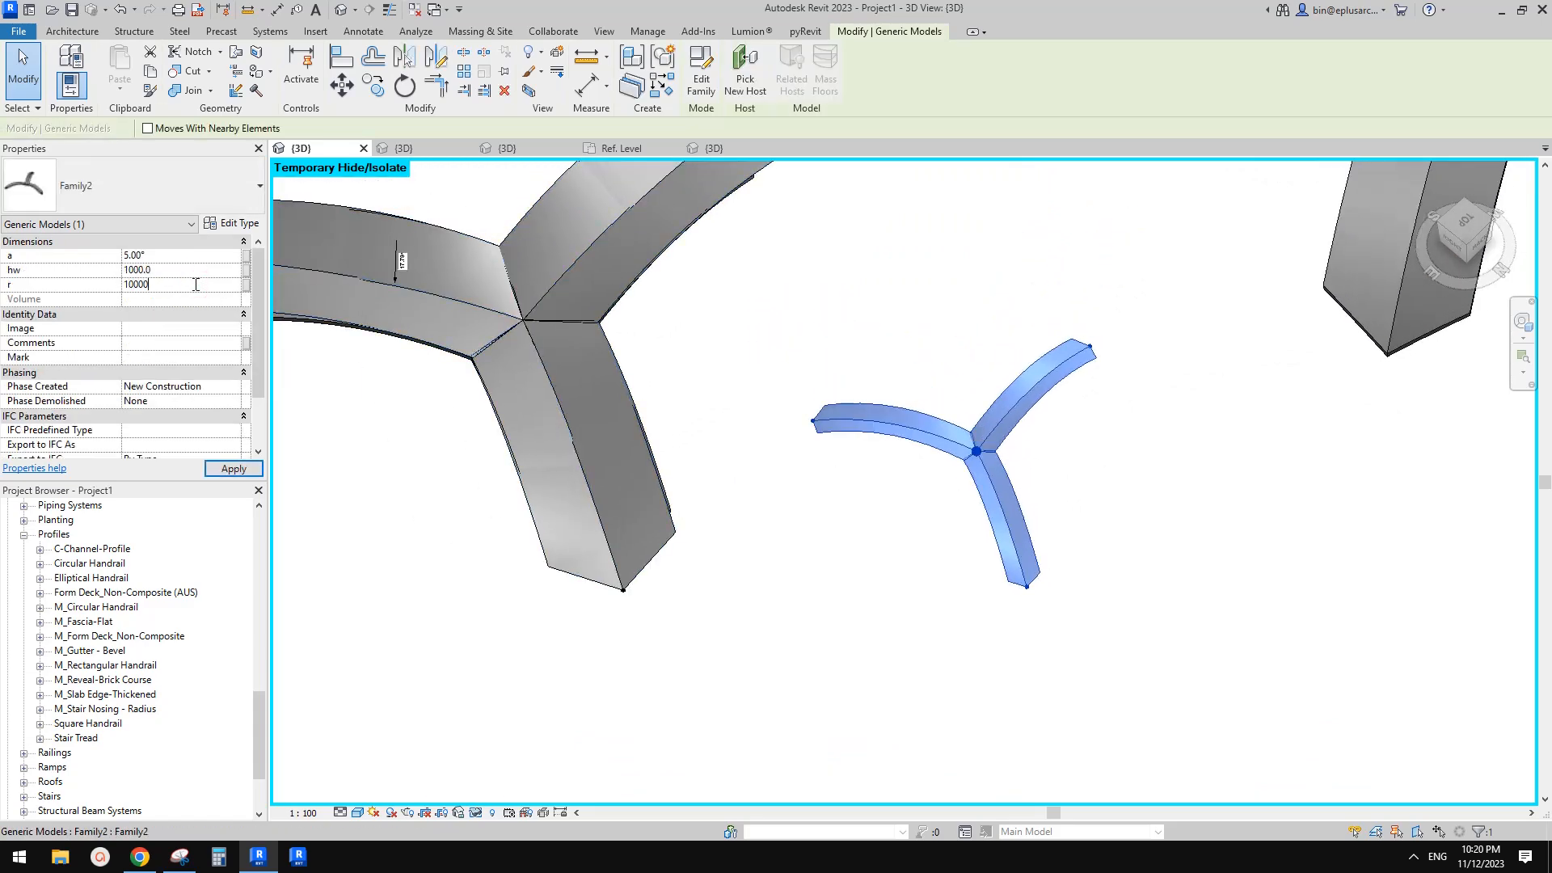
{"action": "scroll", "coordinate": [954, 485], "scroll_direction": "up", "scroll_amount": 1}
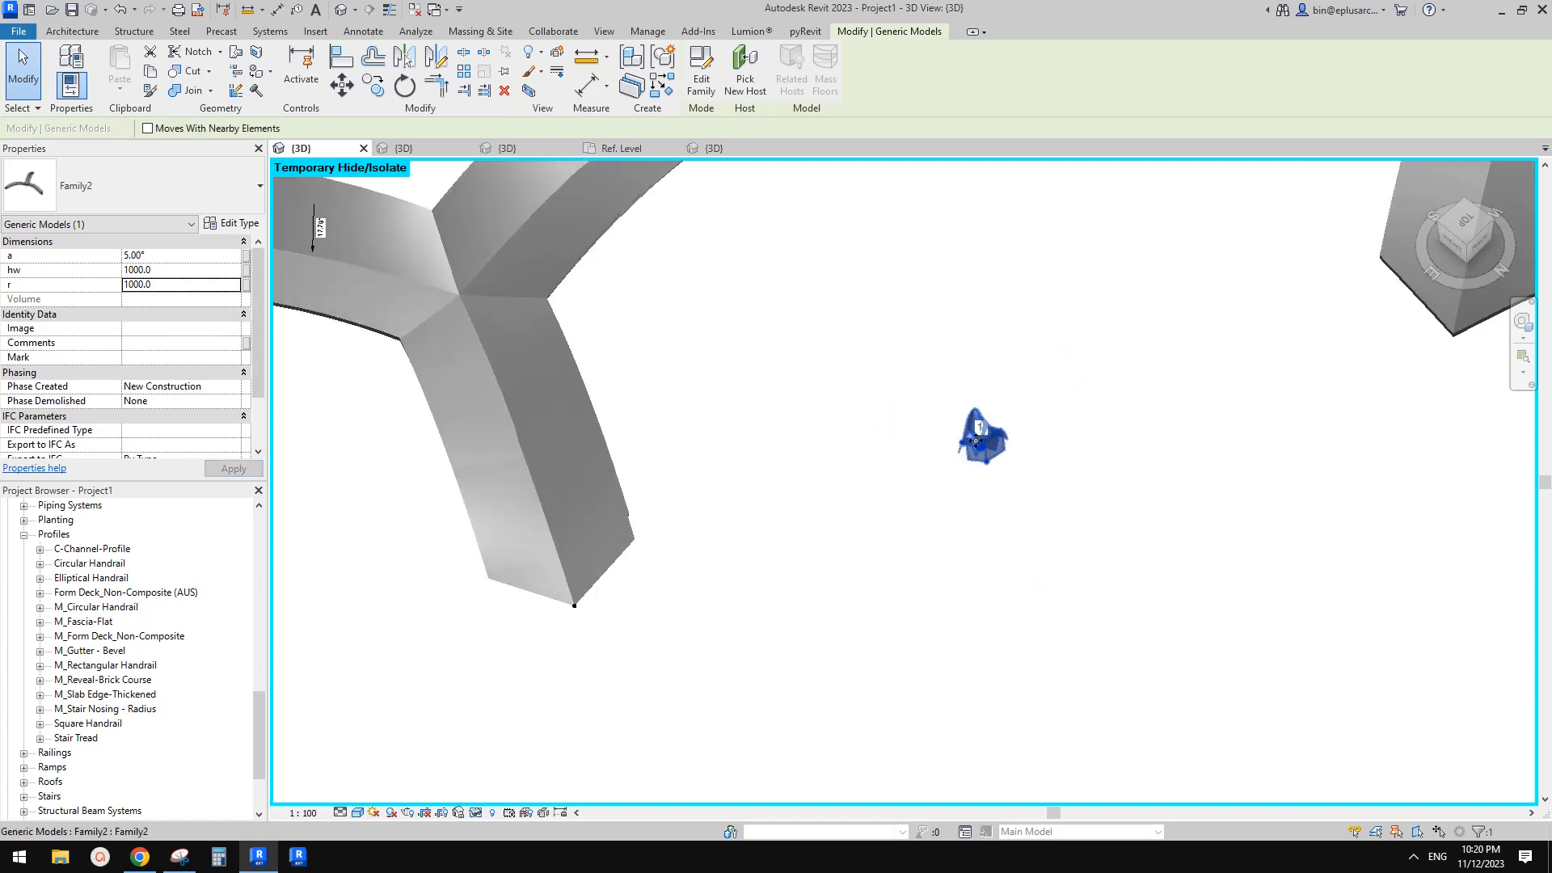
{"action": "left_click", "coordinate": [197, 287]}
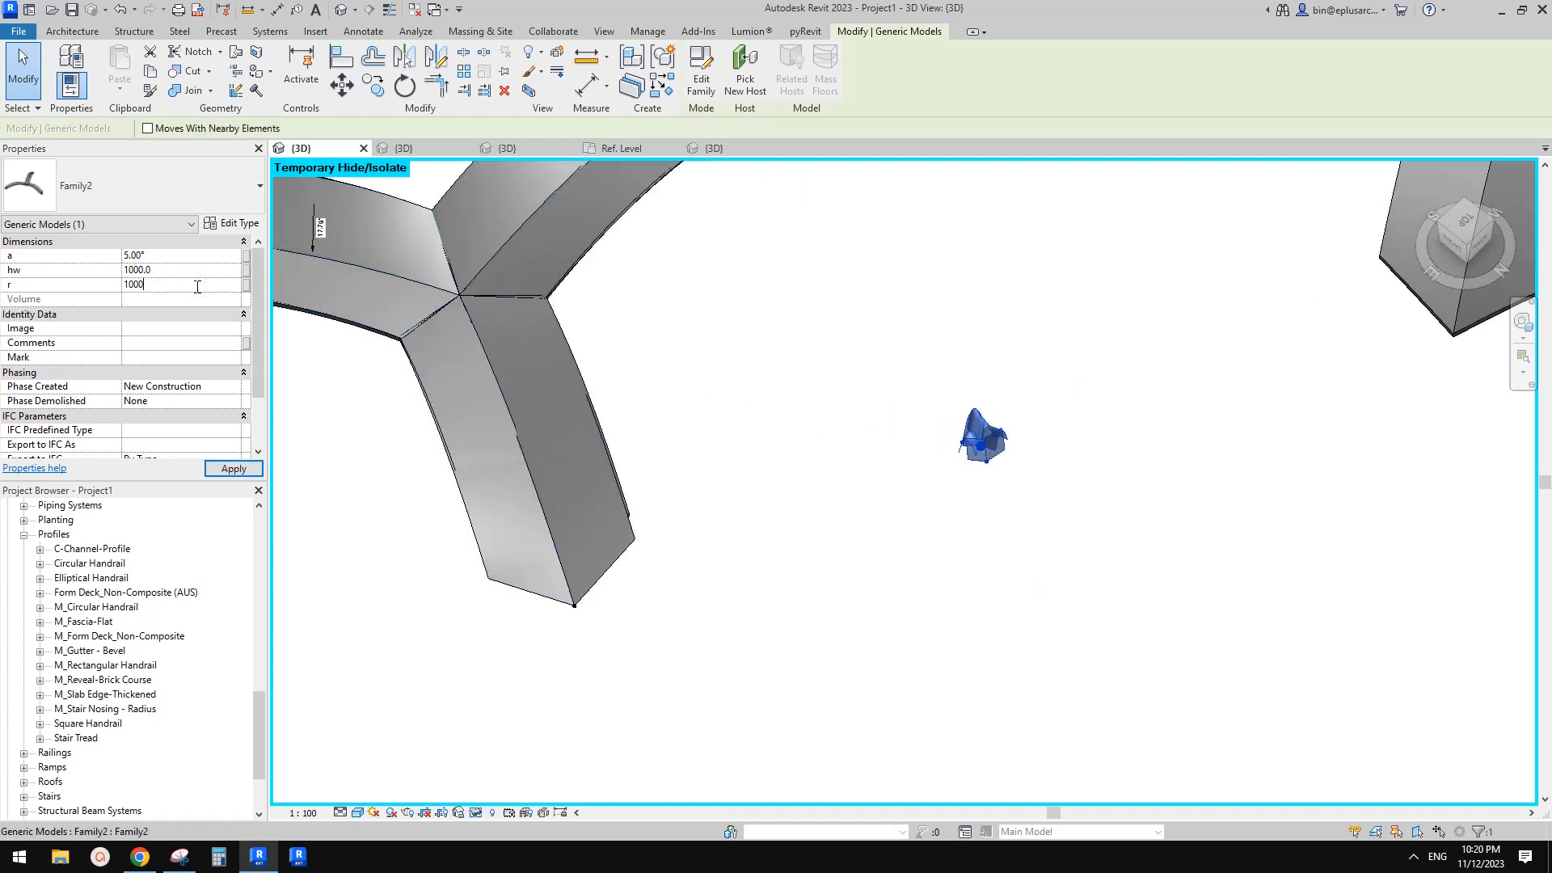
{"action": "key", "text": "Return"}
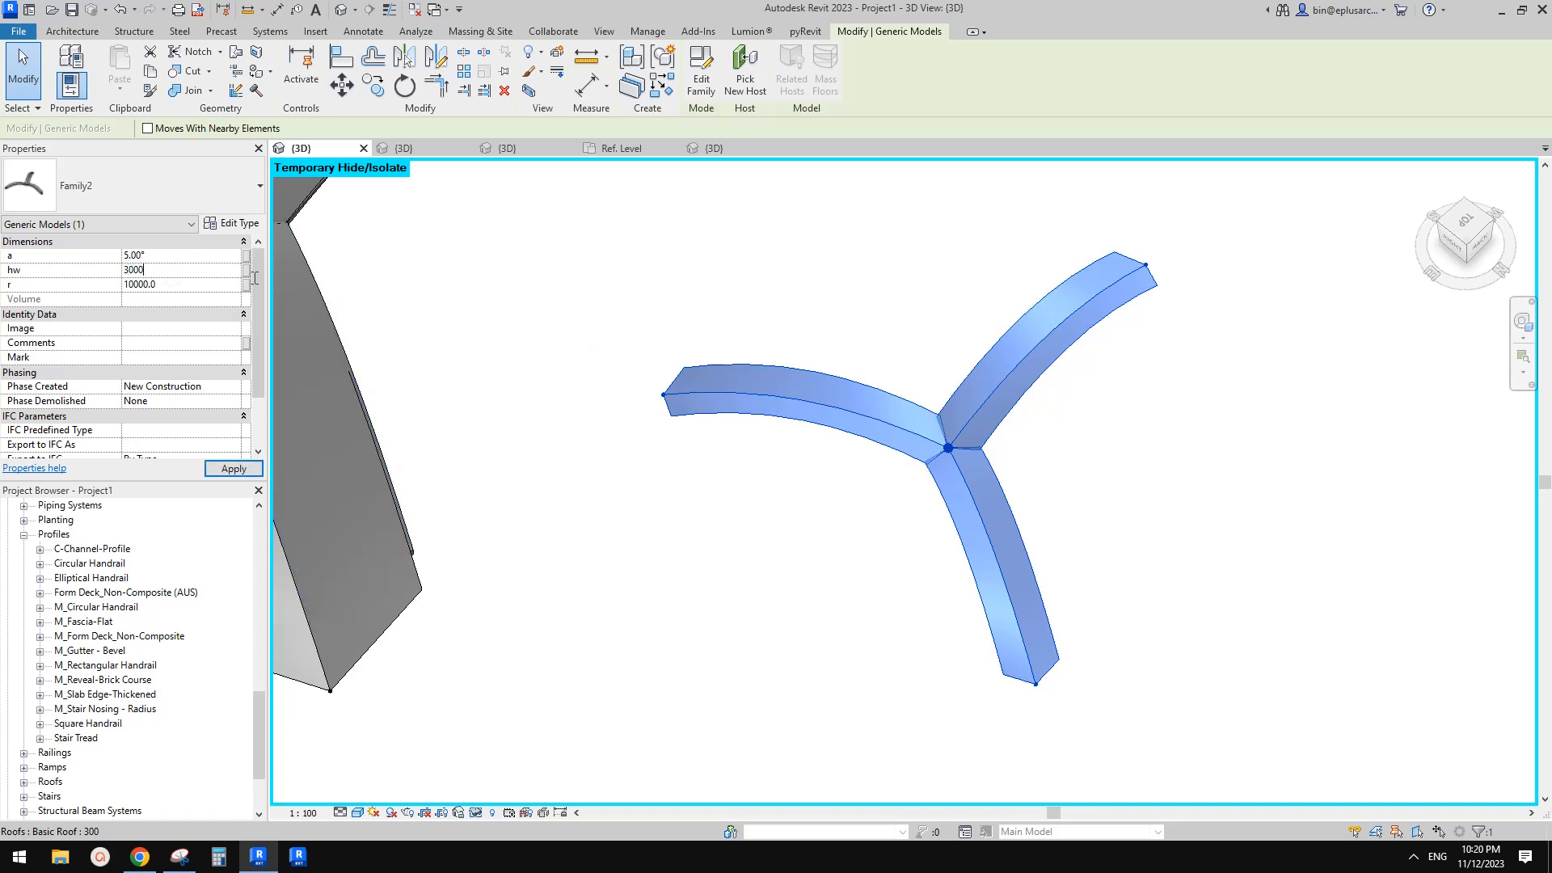
Set the small arch's hw to 3000 and its angle a to 10°
{"action": "middle_click_drag", "start_coordinate": [744, 322], "coordinate": [1127, 395], "text": "shift"}
{"action": "left_click", "coordinate": [1126, 394]}
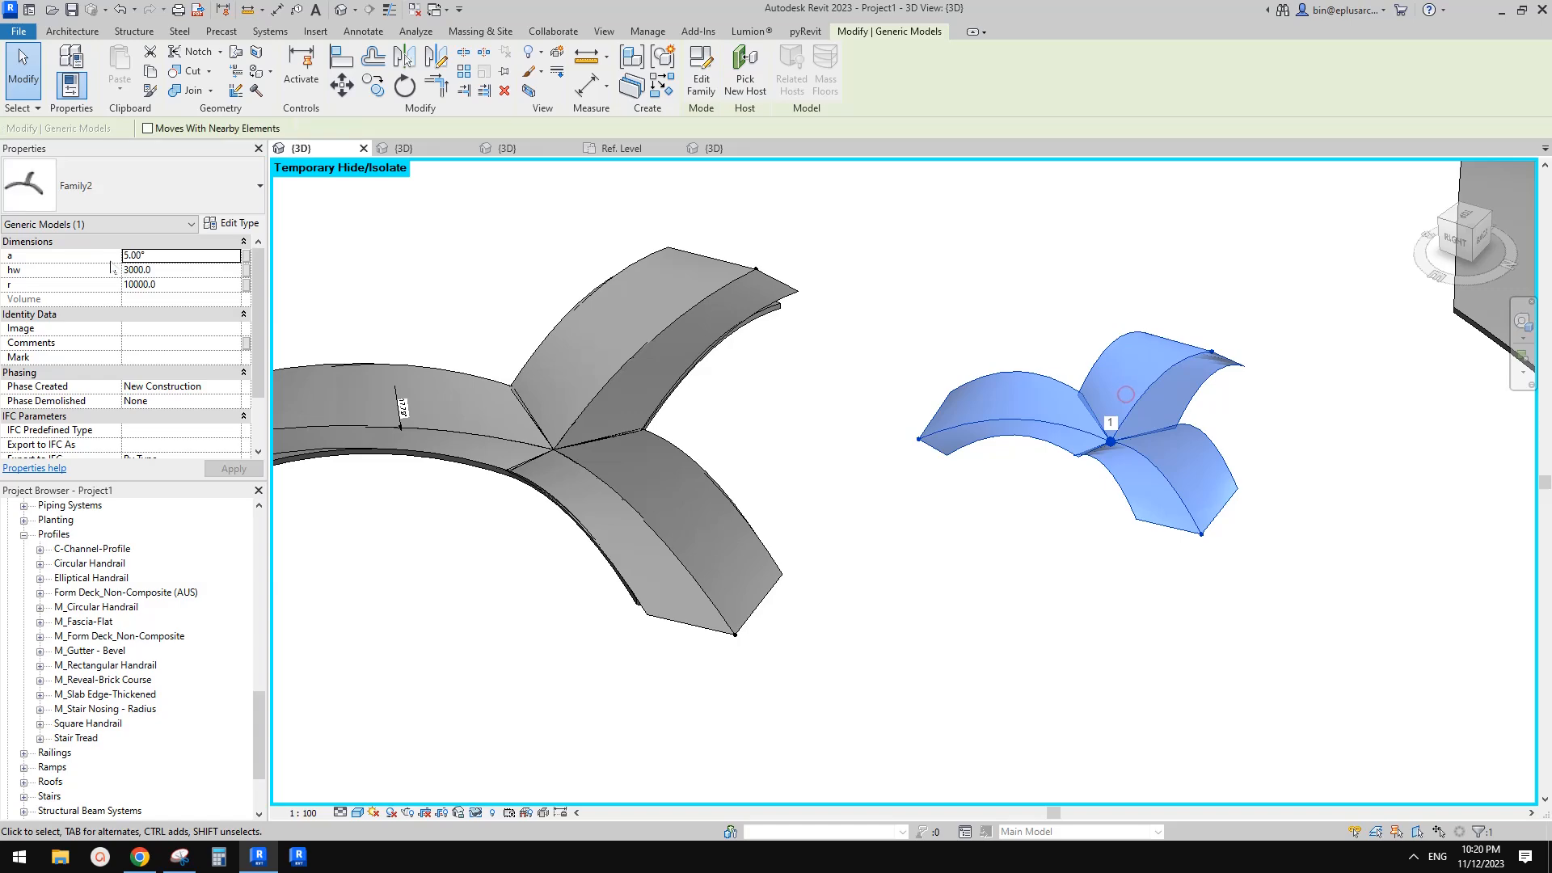
{"action": "left_click", "coordinate": [174, 258]}
{"action": "type", "text": "10"}
{"action": "left_click", "coordinate": [1080, 331]}
{"action": "middle_click_drag", "start_coordinate": [1114, 402], "coordinate": [984, 556], "text": "shift"}
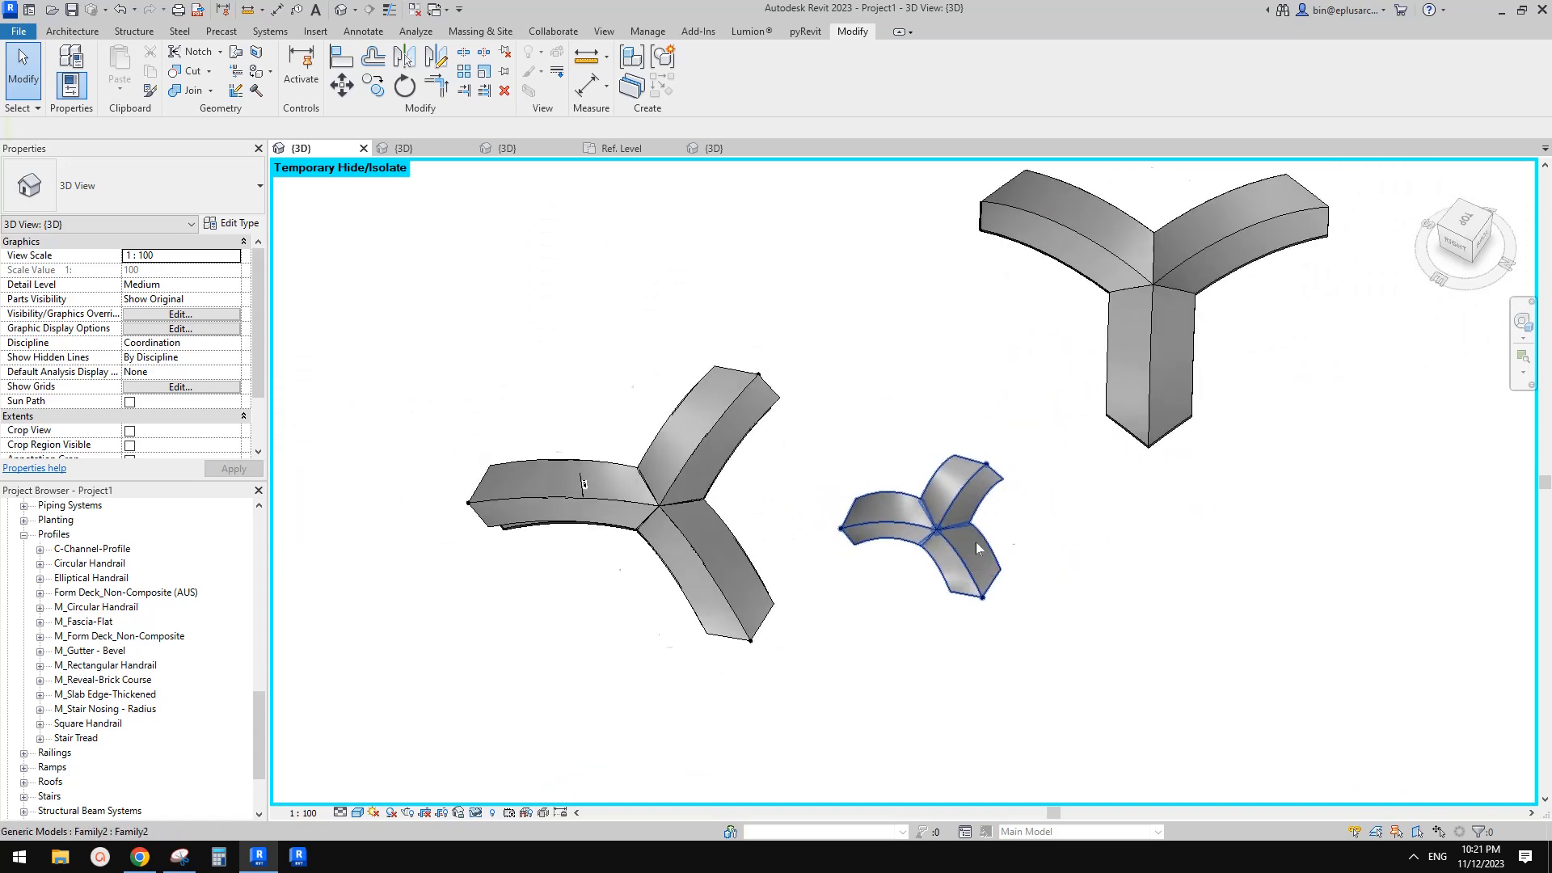
Start Roof by Face and create a roof on the top face of one arm of the small arch
{"action": "scroll", "coordinate": [974, 544], "scroll_direction": "up", "scroll_amount": 1}
{"action": "left_click", "coordinate": [73, 31]}
{"action": "left_click", "coordinate": [299, 92]}
{"action": "left_click", "coordinate": [350, 182]}
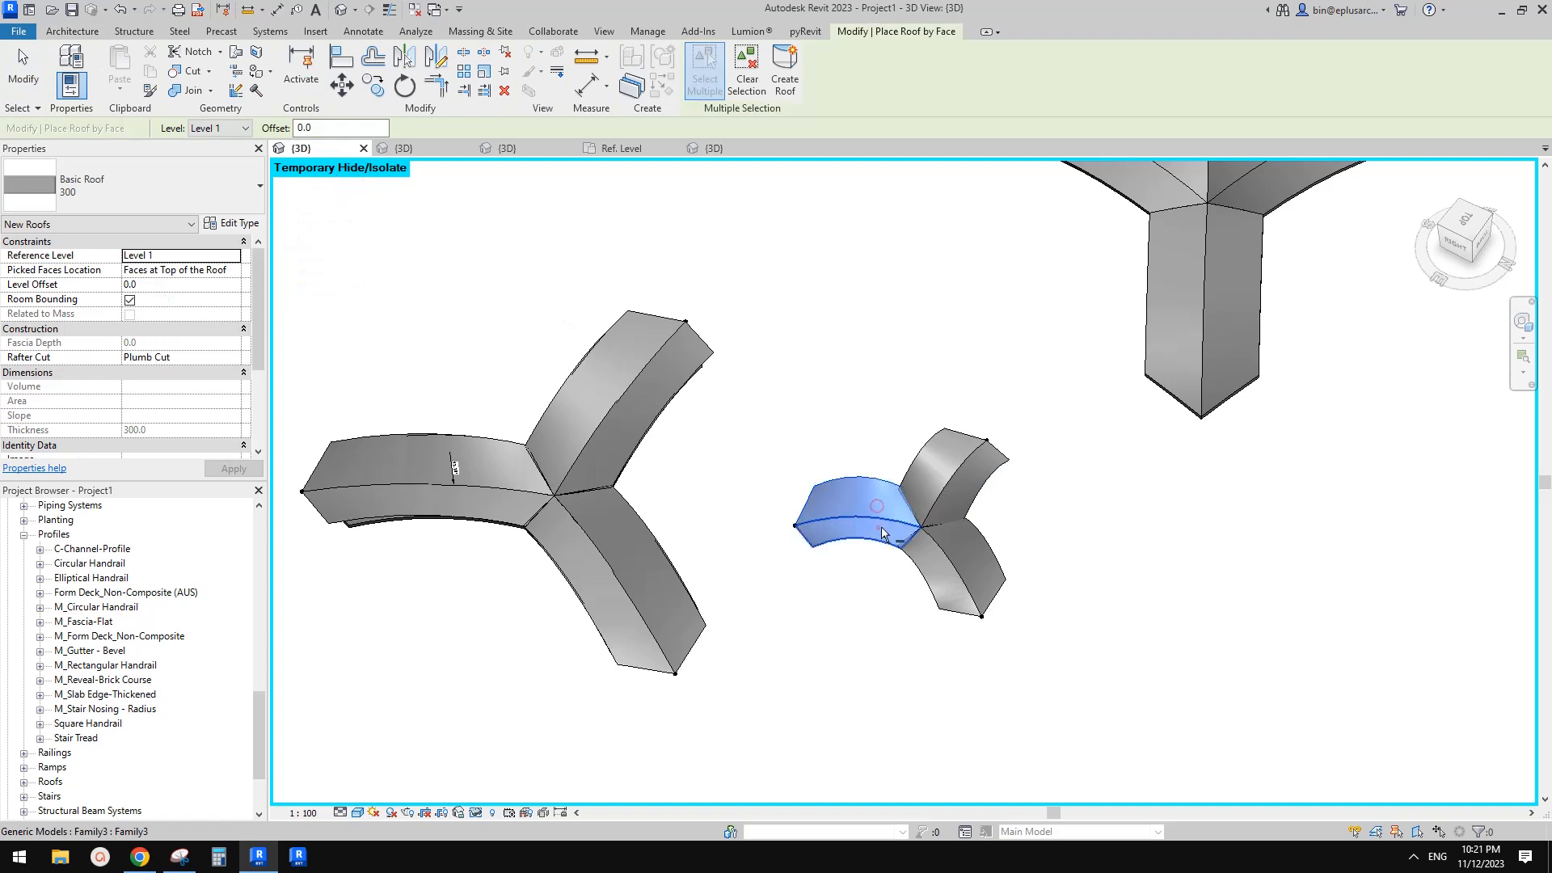
{"action": "scroll", "coordinate": [967, 558], "scroll_direction": "up", "scroll_amount": 2}
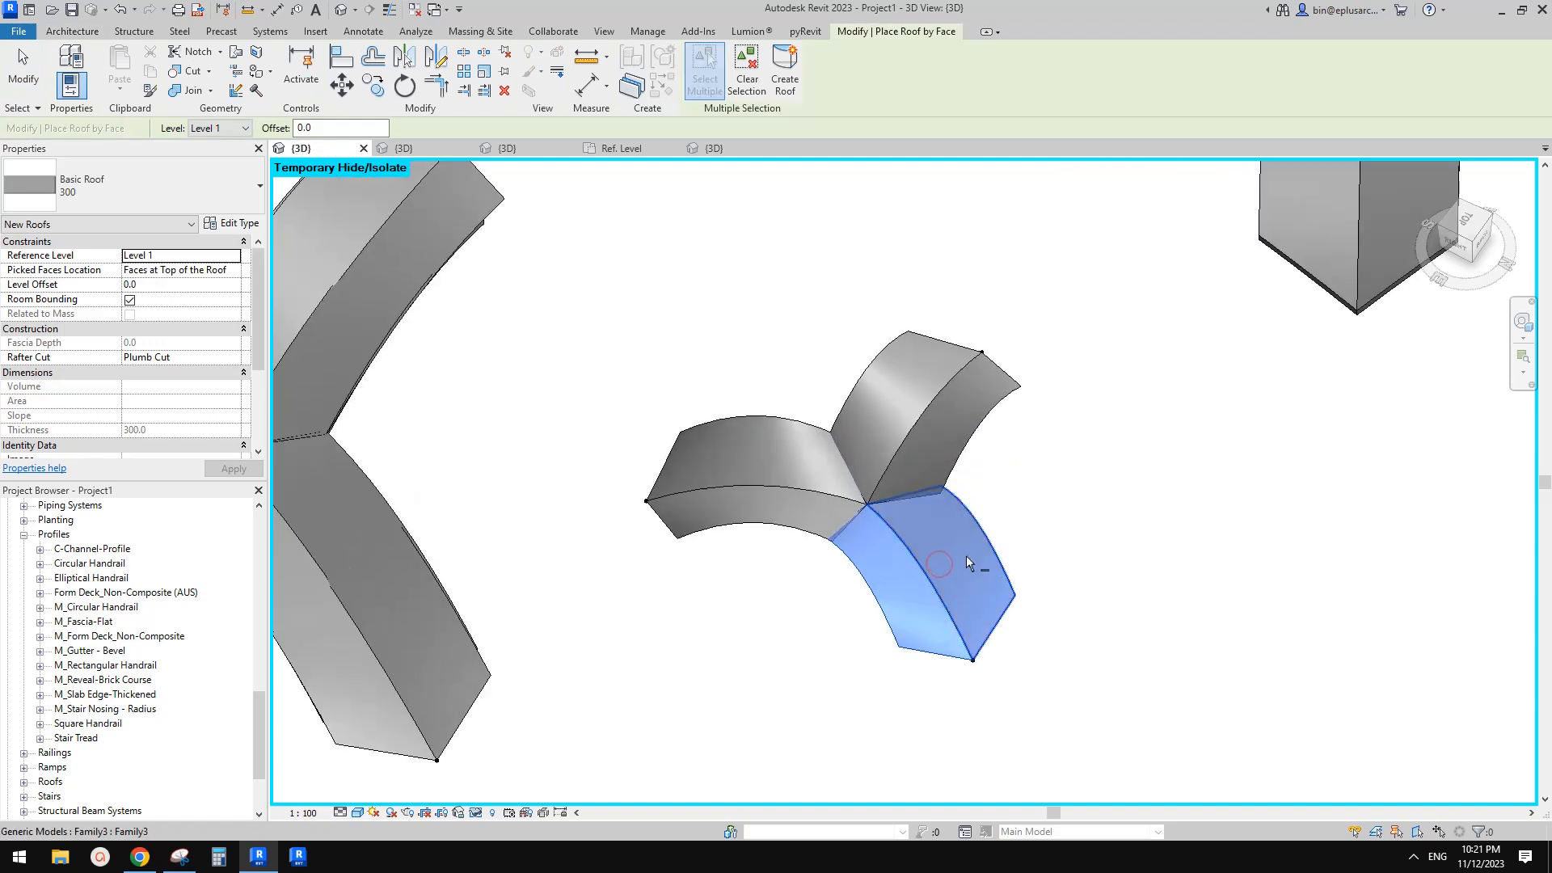
{"action": "left_click", "coordinate": [971, 556]}
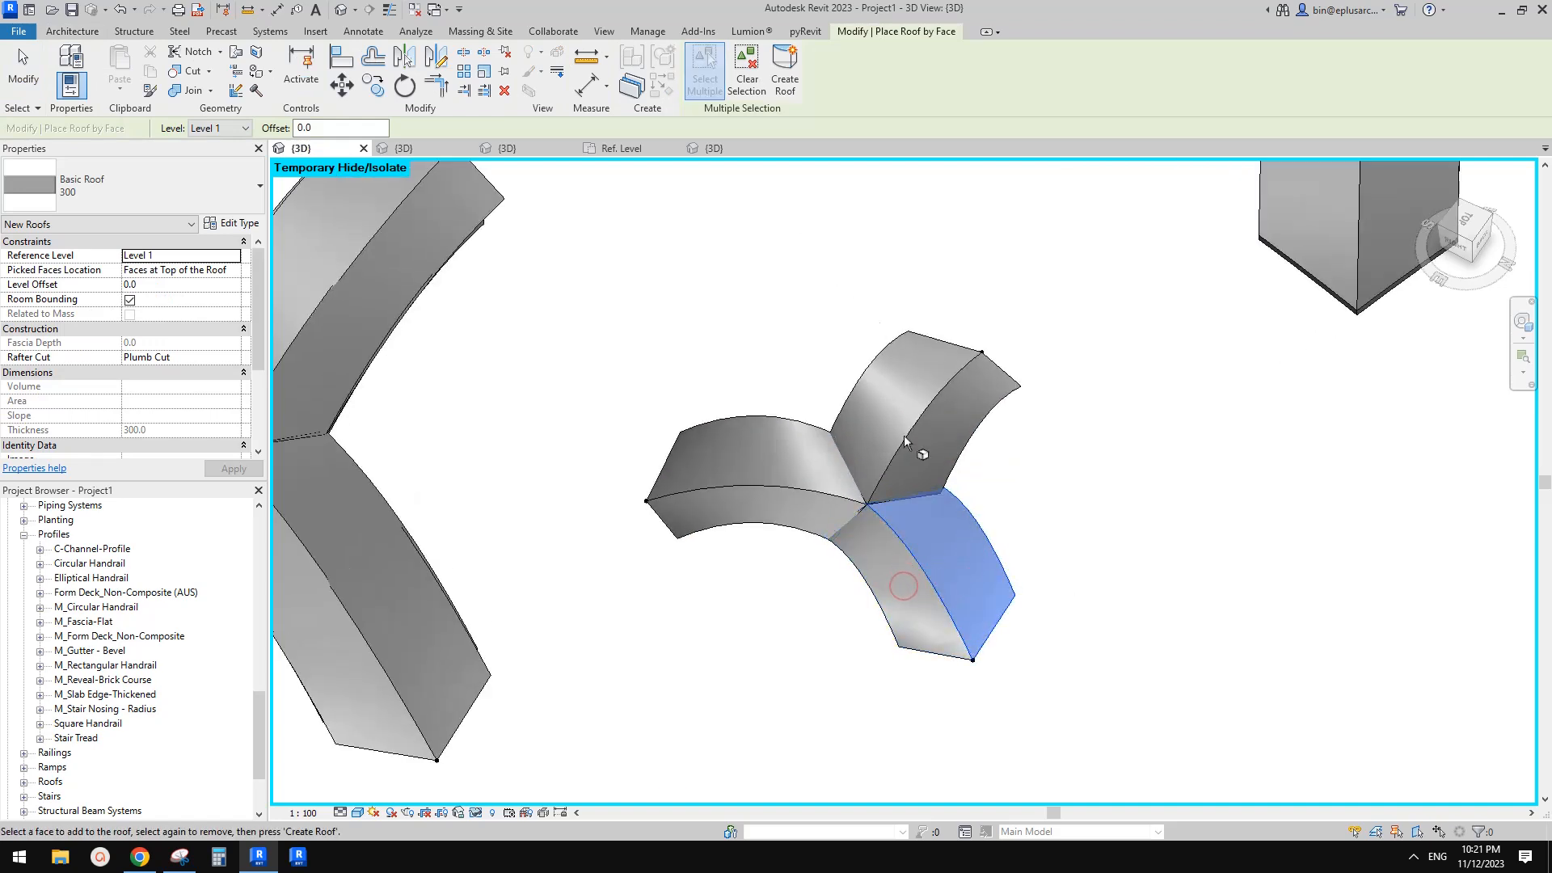
{"action": "left_click", "coordinate": [921, 595]}
{"action": "left_click", "coordinate": [785, 73]}
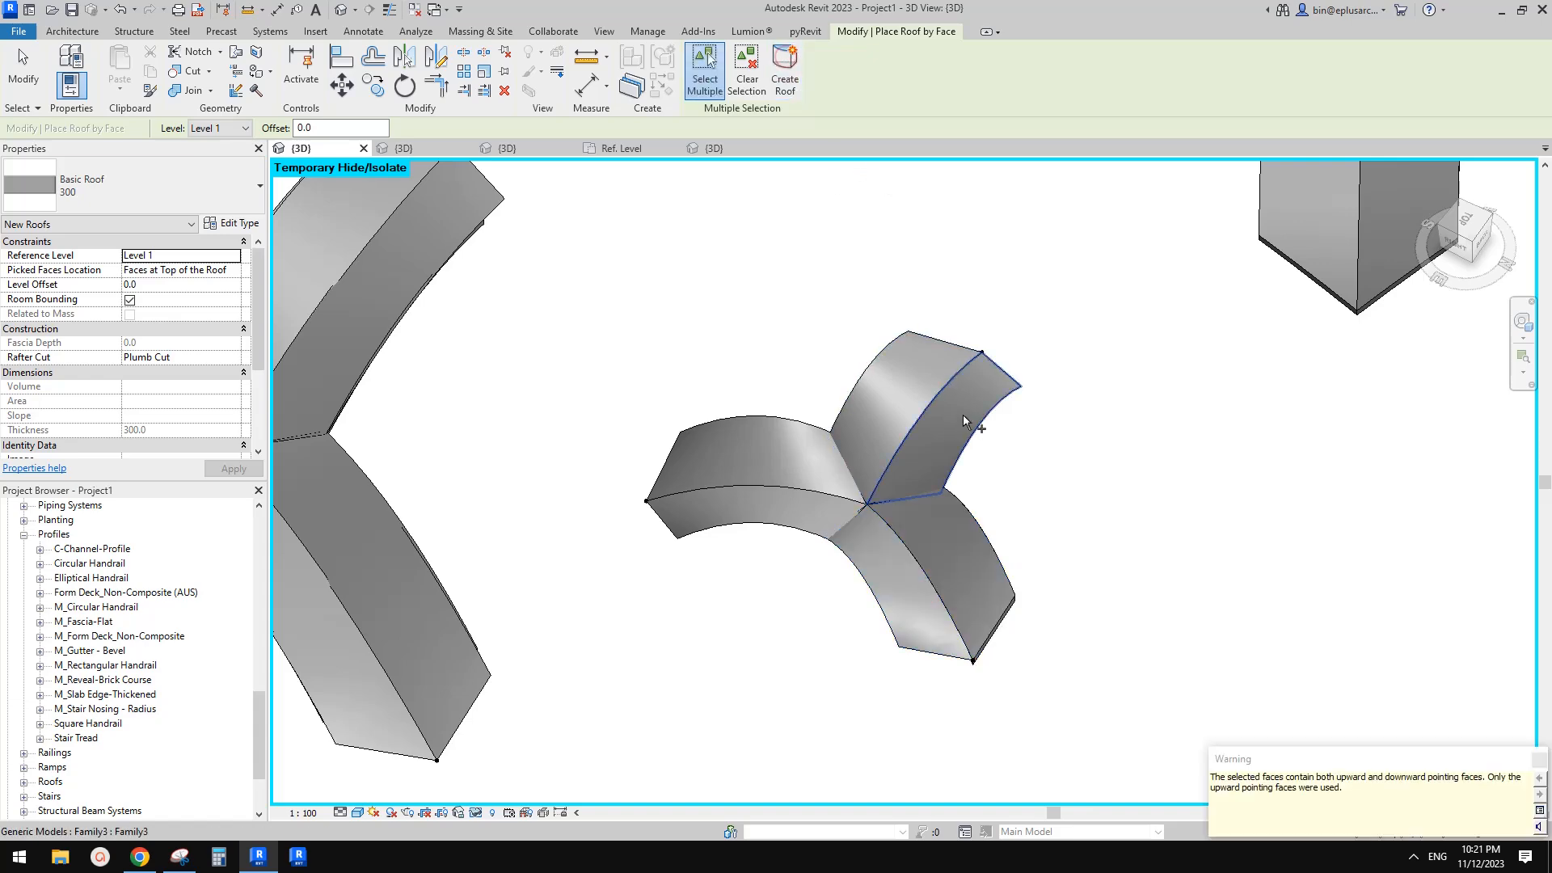
Create a roof by face on the top face of the second arm of the small arch
{"action": "left_click", "coordinate": [937, 423]}
{"action": "left_click", "coordinate": [898, 403]}
{"action": "middle_click_drag", "start_coordinate": [988, 515], "coordinate": [980, 408], "text": "shift"}
{"action": "left_click", "coordinate": [865, 304]}
{"action": "left_click", "coordinate": [785, 72]}
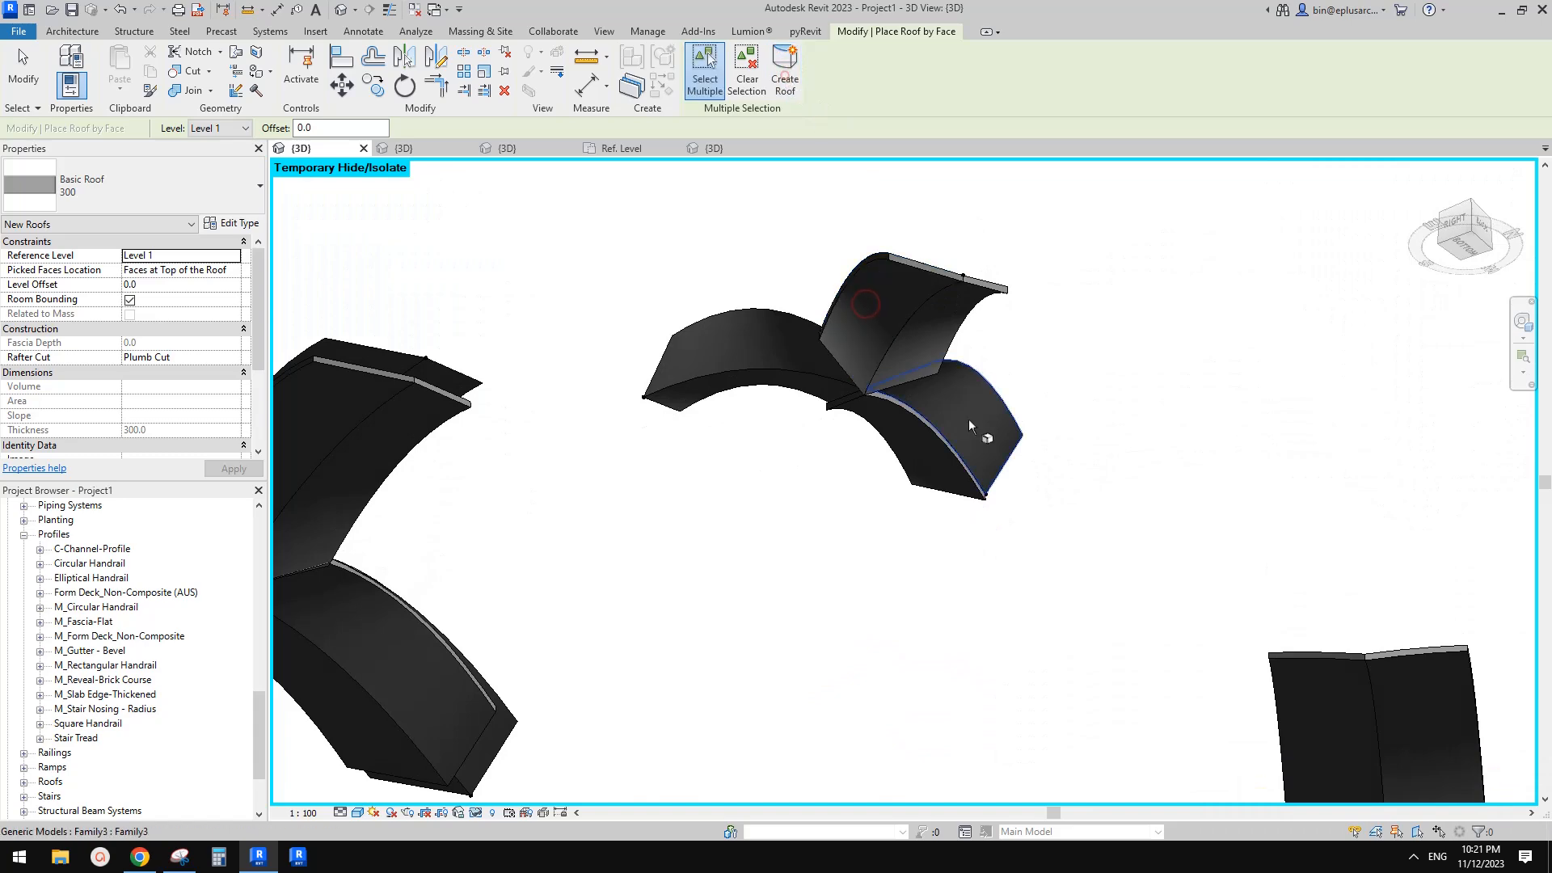
Create a roof by face on the third arm's top face and exit the roof tool
{"action": "scroll", "coordinate": [958, 445], "scroll_direction": "up", "scroll_amount": 3}
{"action": "left_click", "coordinate": [939, 388]}
{"action": "left_click", "coordinate": [785, 73]}
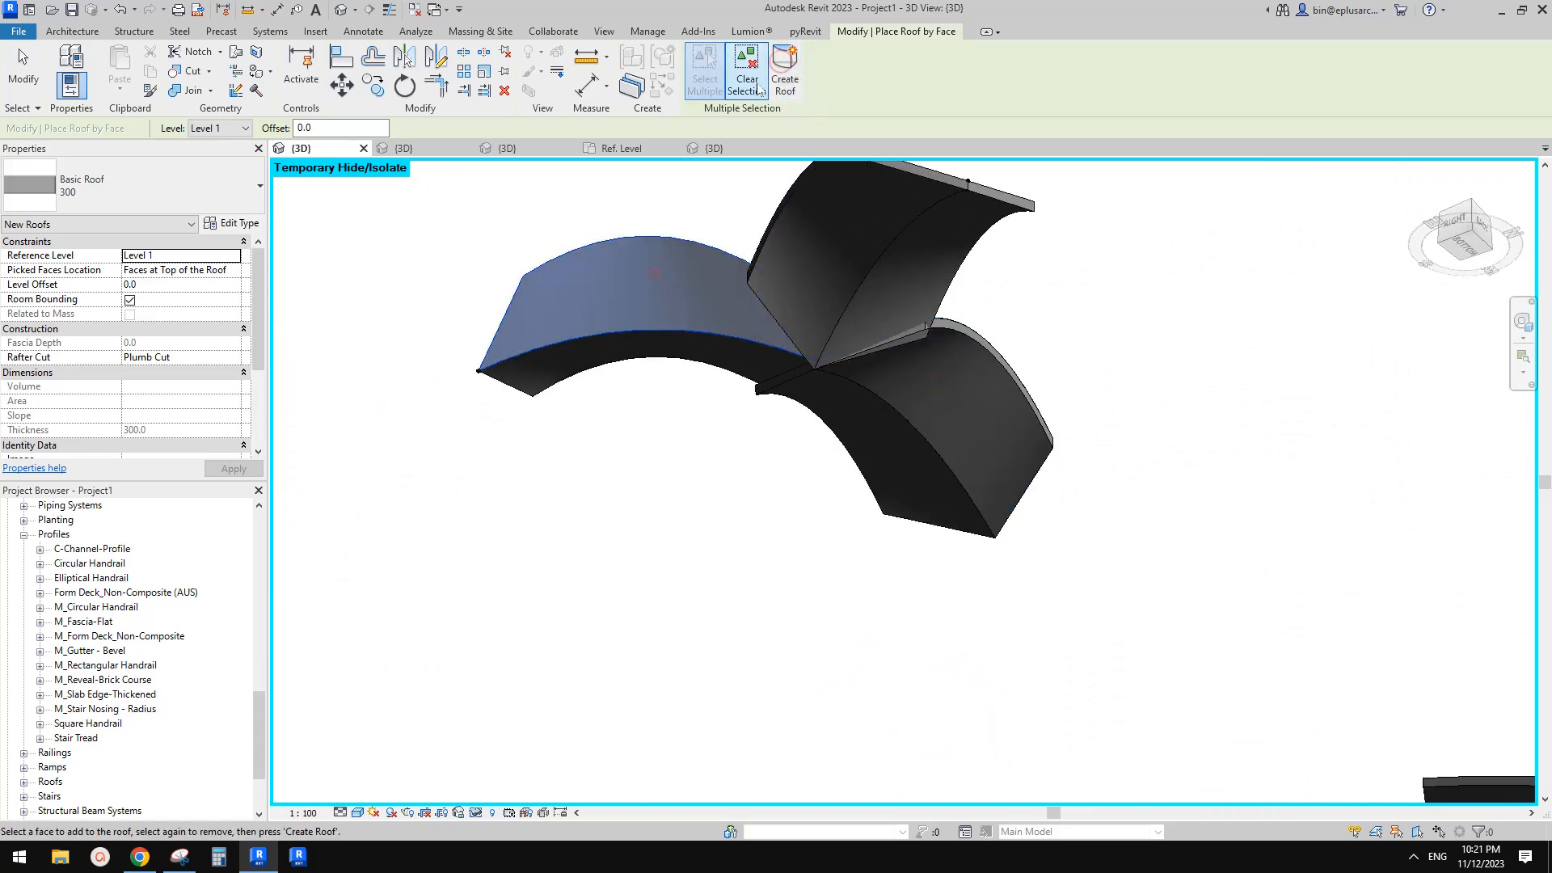
{"action": "left_click", "coordinate": [581, 365]}
{"action": "left_click", "coordinate": [785, 73]}
{"action": "key", "text": "Escape"}
{"action": "key", "text": "Escape"}
Orbit and zoom around the new roof faces to inspect their slopes and joins
{"action": "scroll", "coordinate": [898, 411], "scroll_direction": "down", "scroll_amount": 5}
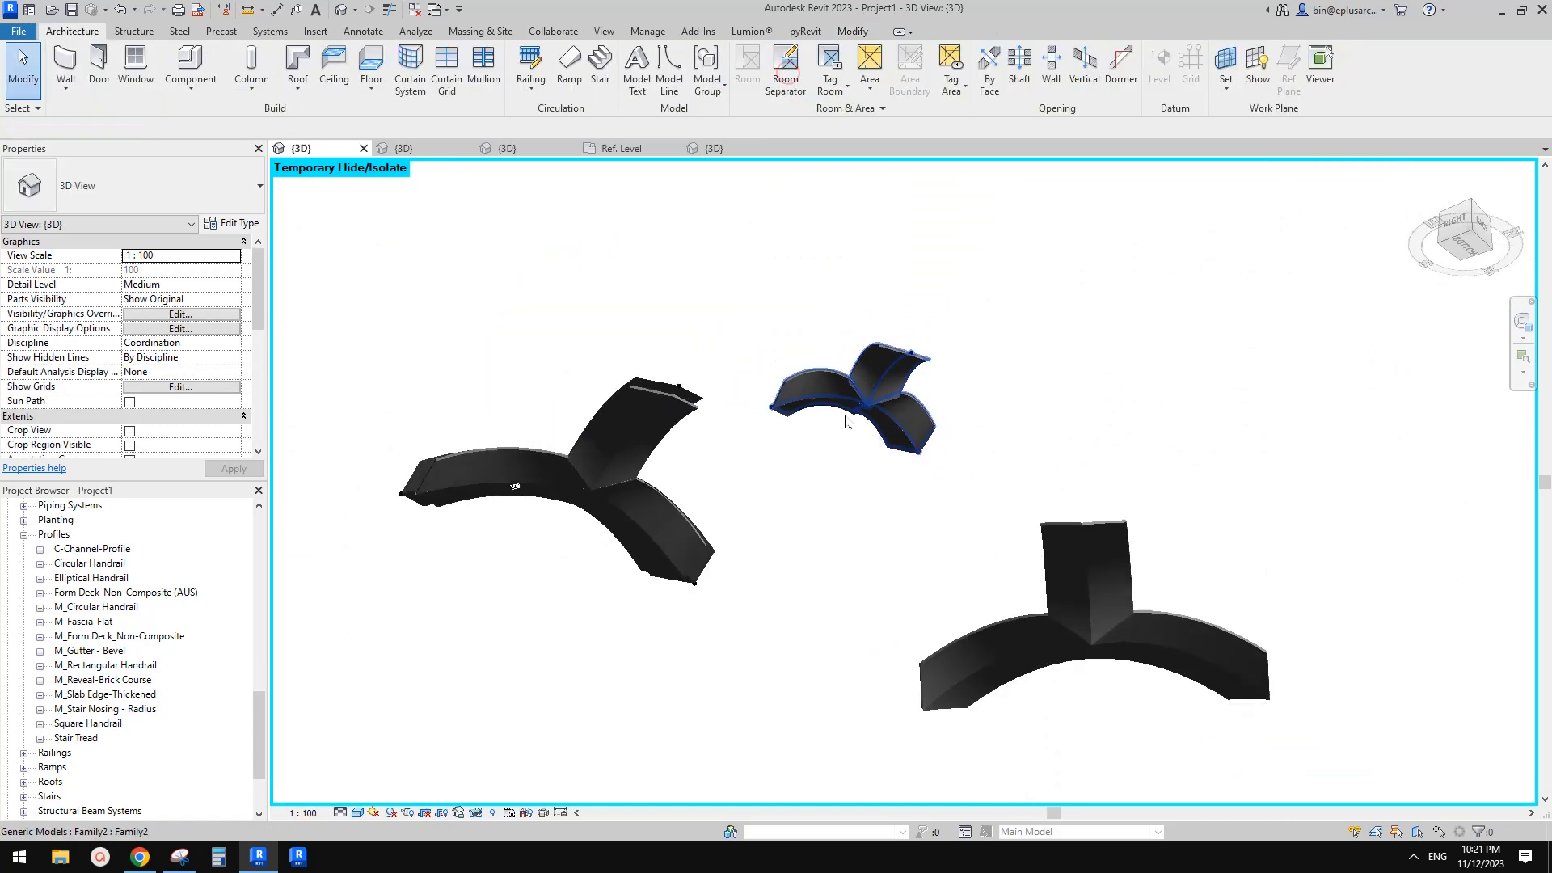
{"action": "middle_click_drag", "start_coordinate": [899, 417], "coordinate": [929, 599], "text": "shift"}
{"action": "middle_click_drag", "start_coordinate": [841, 494], "coordinate": [1039, 530], "text": "shift"}
{"action": "scroll", "coordinate": [827, 625], "scroll_direction": "up", "scroll_amount": 3}
{"action": "scroll", "coordinate": [827, 623], "scroll_direction": "up", "scroll_amount": 1}
{"action": "left_click", "coordinate": [846, 603]}
{"action": "scroll", "coordinate": [845, 603], "scroll_direction": "down", "scroll_amount": 2}
{"action": "scroll", "coordinate": [1021, 556], "scroll_direction": "down", "scroll_amount": 4}
{"action": "key", "text": "Escape"}
{"action": "scroll", "coordinate": [968, 556], "scroll_direction": "up", "scroll_amount": 3}
{"action": "scroll", "coordinate": [954, 564], "scroll_direction": "up", "scroll_amount": 3}
{"action": "scroll", "coordinate": [930, 580], "scroll_direction": "up", "scroll_amount": 3}
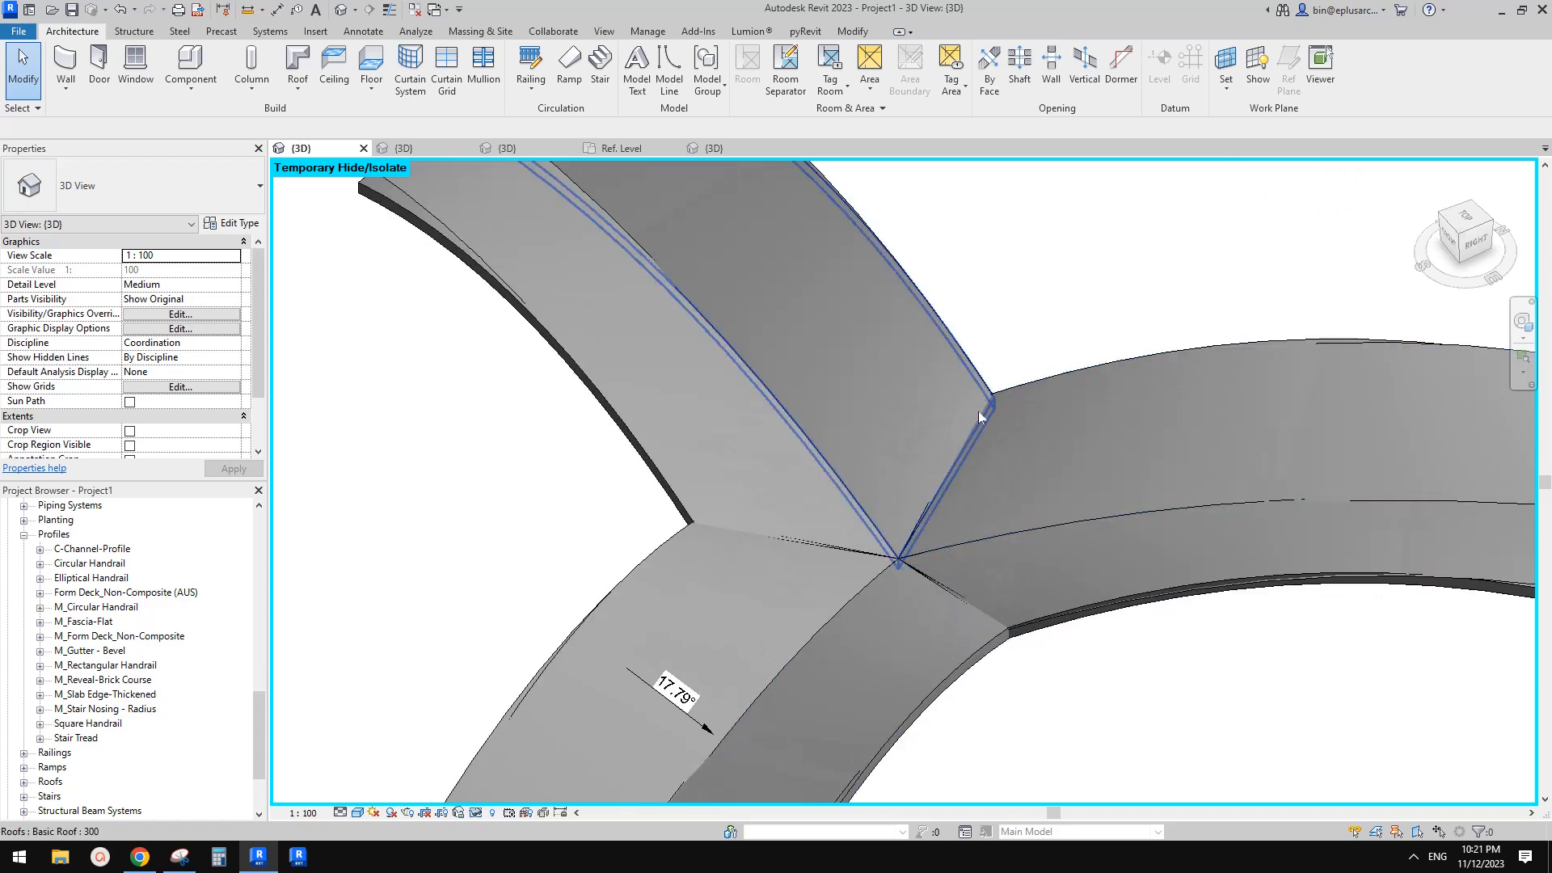
{"action": "scroll", "coordinate": [923, 546], "scroll_direction": "down", "scroll_amount": 5}
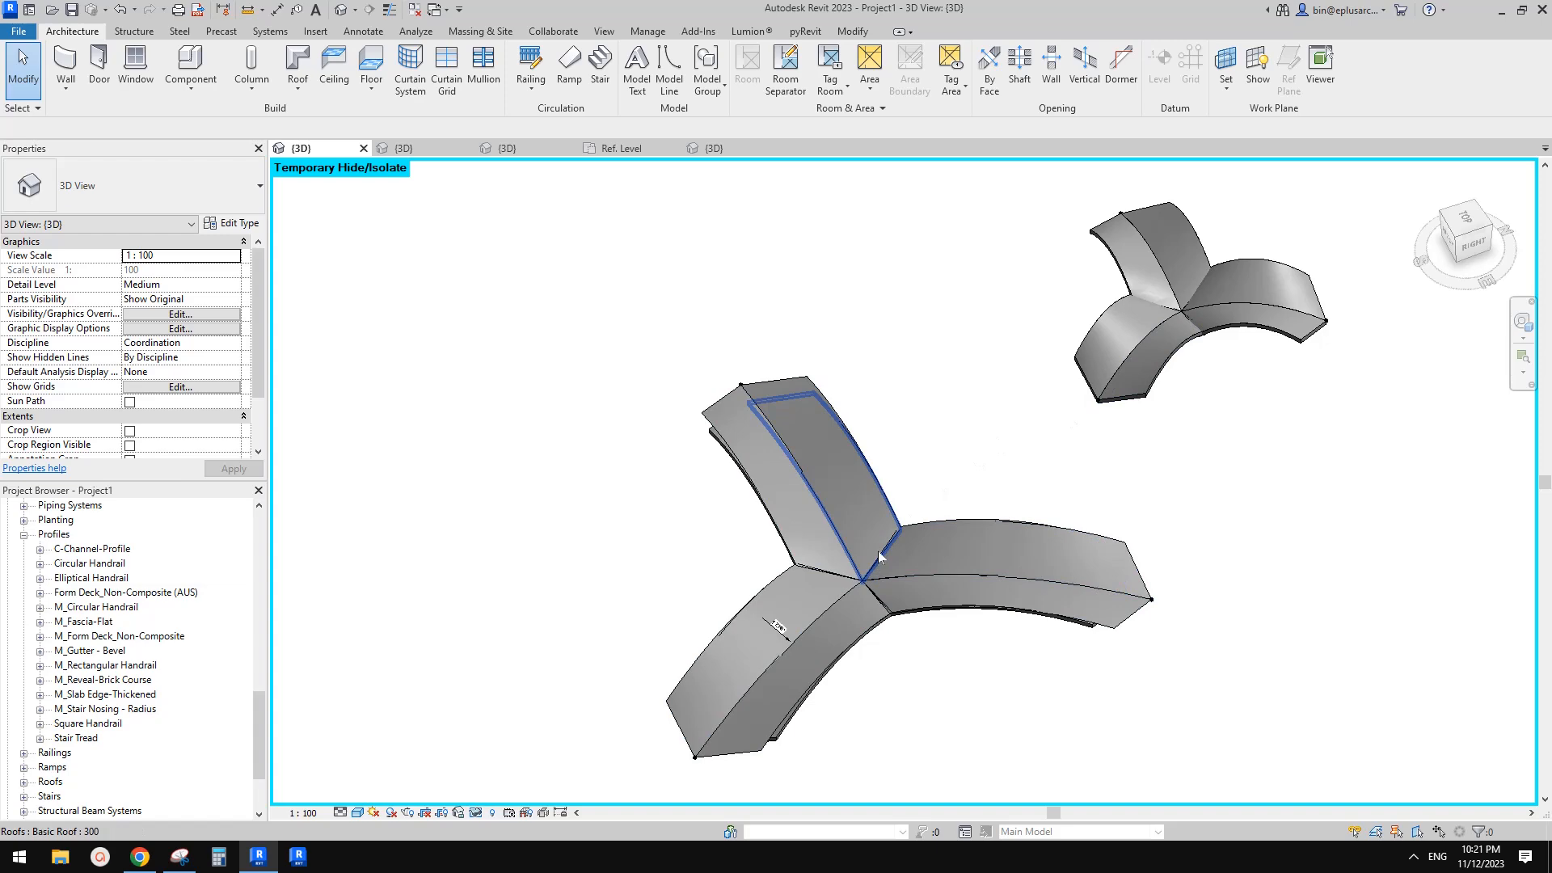
{"action": "scroll", "coordinate": [907, 550], "scroll_direction": "down", "scroll_amount": 2}
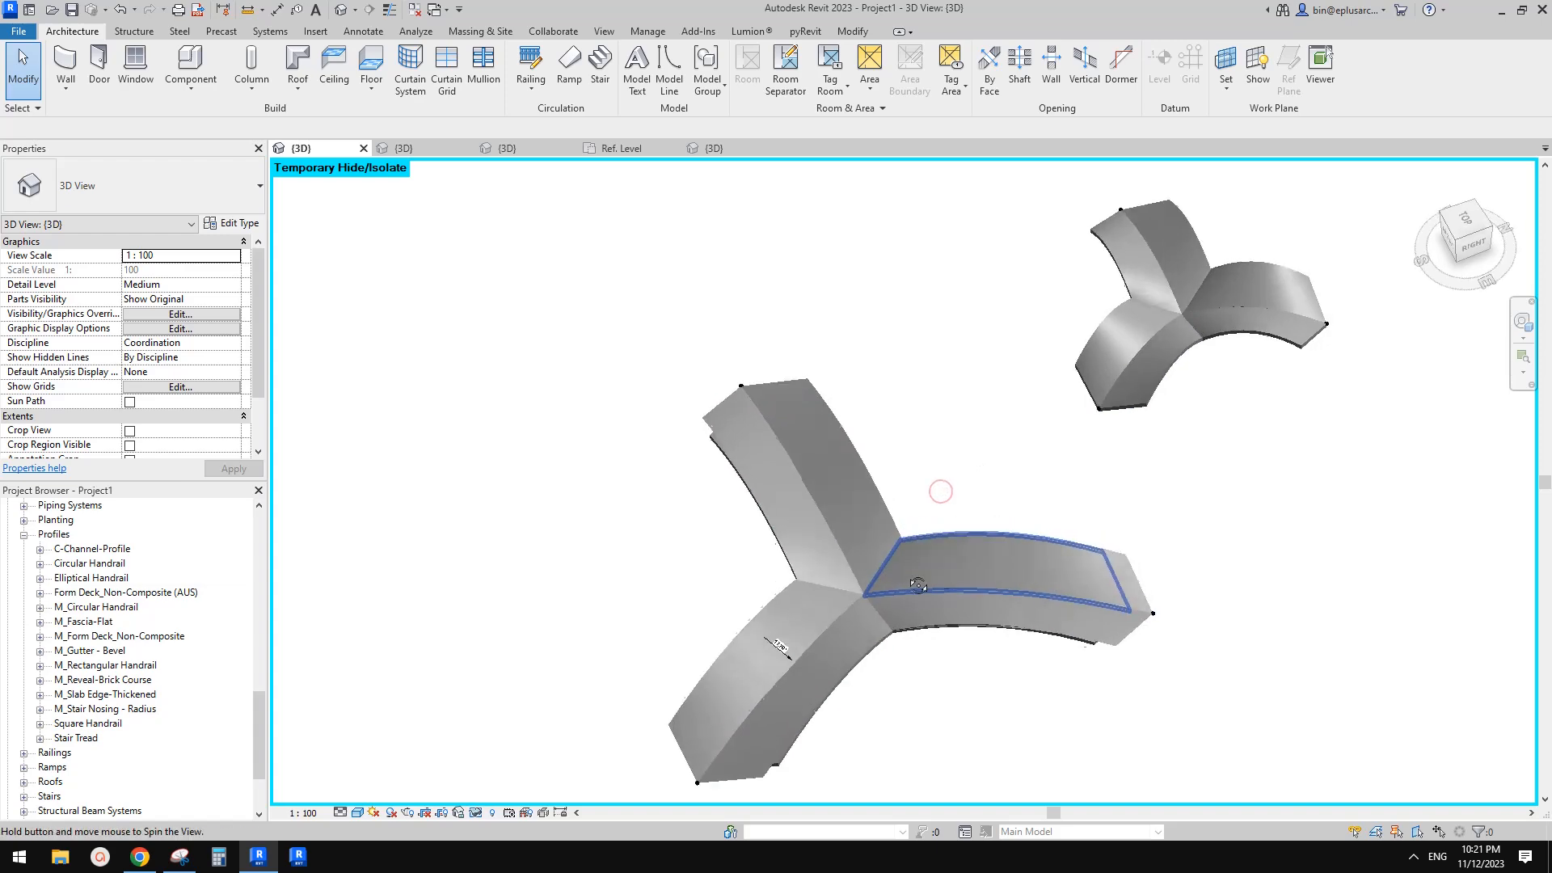
{"action": "mouse_move", "coordinate": [917, 579]}
{"action": "middle_mouse_down", "text": "shift"}
{"action": "mouse_move", "coordinate": [943, 589]}
{"action": "mouse_move", "coordinate": [930, 594]}
{"action": "middle_mouse_up", "text": "shift"}
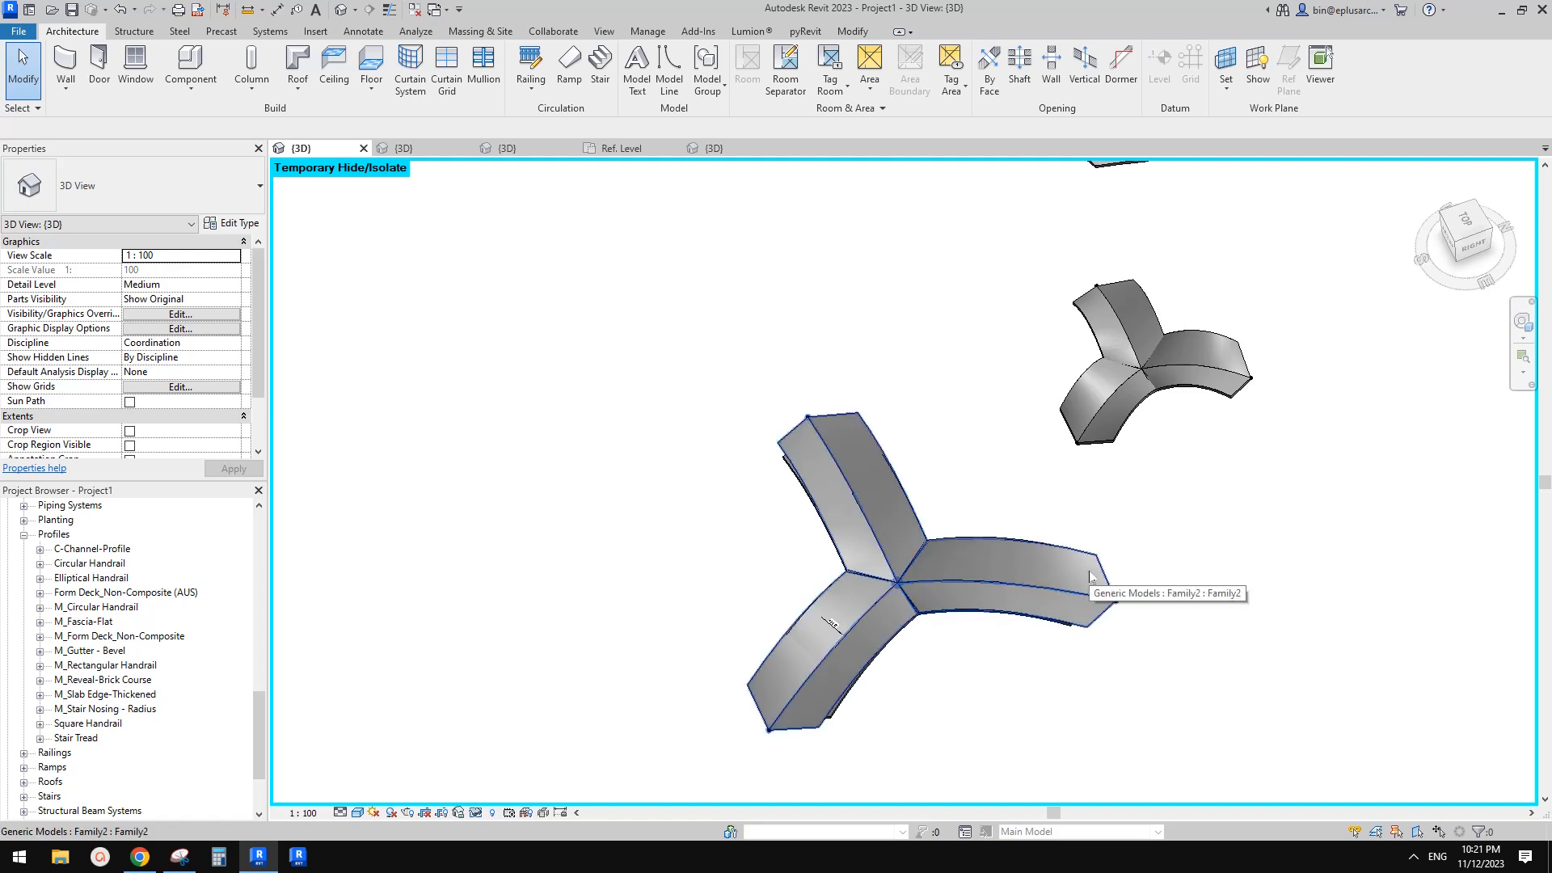
Examine the roofs and arches from different angles, selecting a roof to check it
{"action": "middle_click_drag", "start_coordinate": [1056, 564], "coordinate": [989, 564]}
{"action": "scroll", "coordinate": [967, 574], "scroll_direction": "down", "scroll_amount": 2}
{"action": "scroll", "coordinate": [1013, 465], "scroll_direction": "down", "scroll_amount": 2}
{"action": "middle_click_drag", "start_coordinate": [1013, 464], "coordinate": [1318, 473], "text": "shift"}
{"action": "scroll", "coordinate": [1124, 542], "scroll_direction": "up", "scroll_amount": 6}
{"action": "scroll", "coordinate": [1185, 506], "scroll_direction": "up", "scroll_amount": 5}
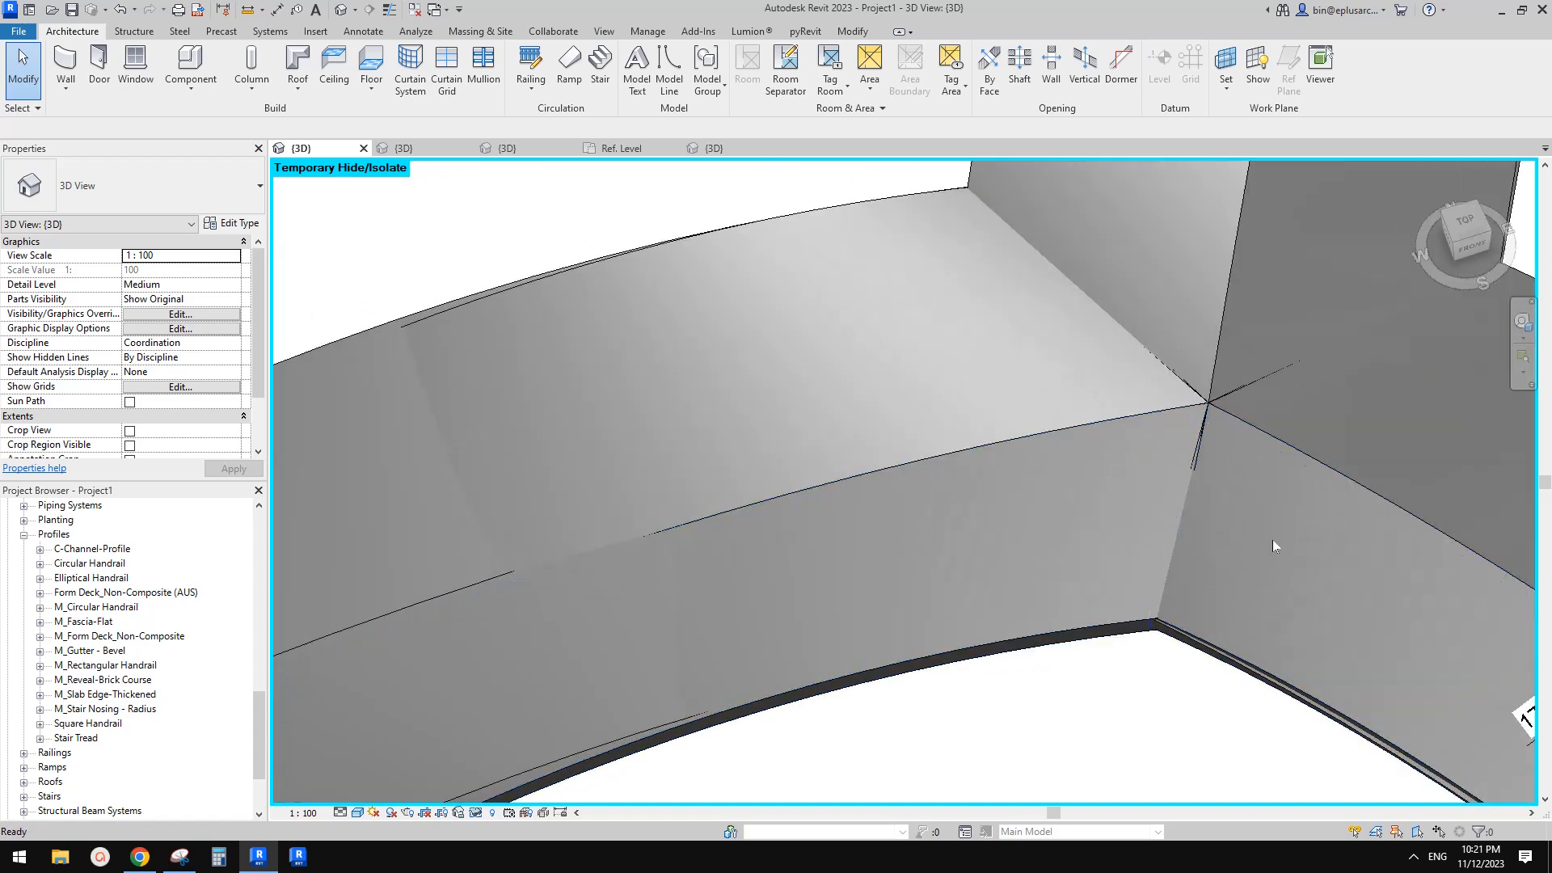
{"action": "scroll", "coordinate": [1125, 519], "scroll_direction": "down", "scroll_amount": 8}
{"action": "scroll", "coordinate": [1032, 424], "scroll_direction": "up", "scroll_amount": 3}
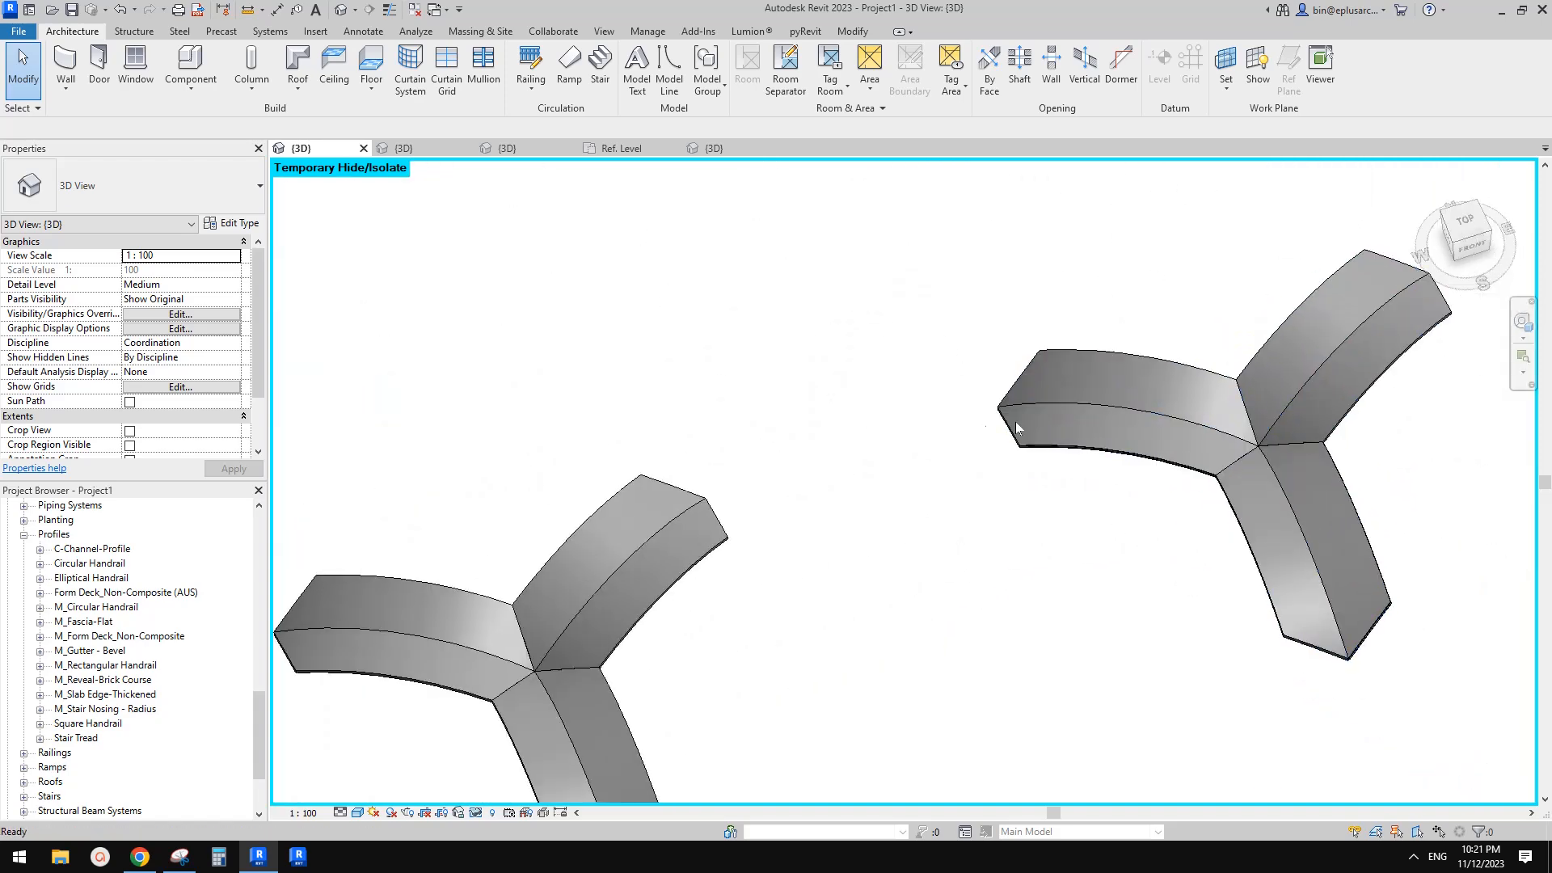
{"action": "scroll", "coordinate": [1031, 422], "scroll_direction": "down", "scroll_amount": 3}
{"action": "scroll", "coordinate": [865, 450], "scroll_direction": "up", "scroll_amount": 3}
{"action": "left_click", "coordinate": [865, 450]}
{"action": "middle_click_drag", "start_coordinate": [865, 449], "coordinate": [997, 442], "text": "shift"}
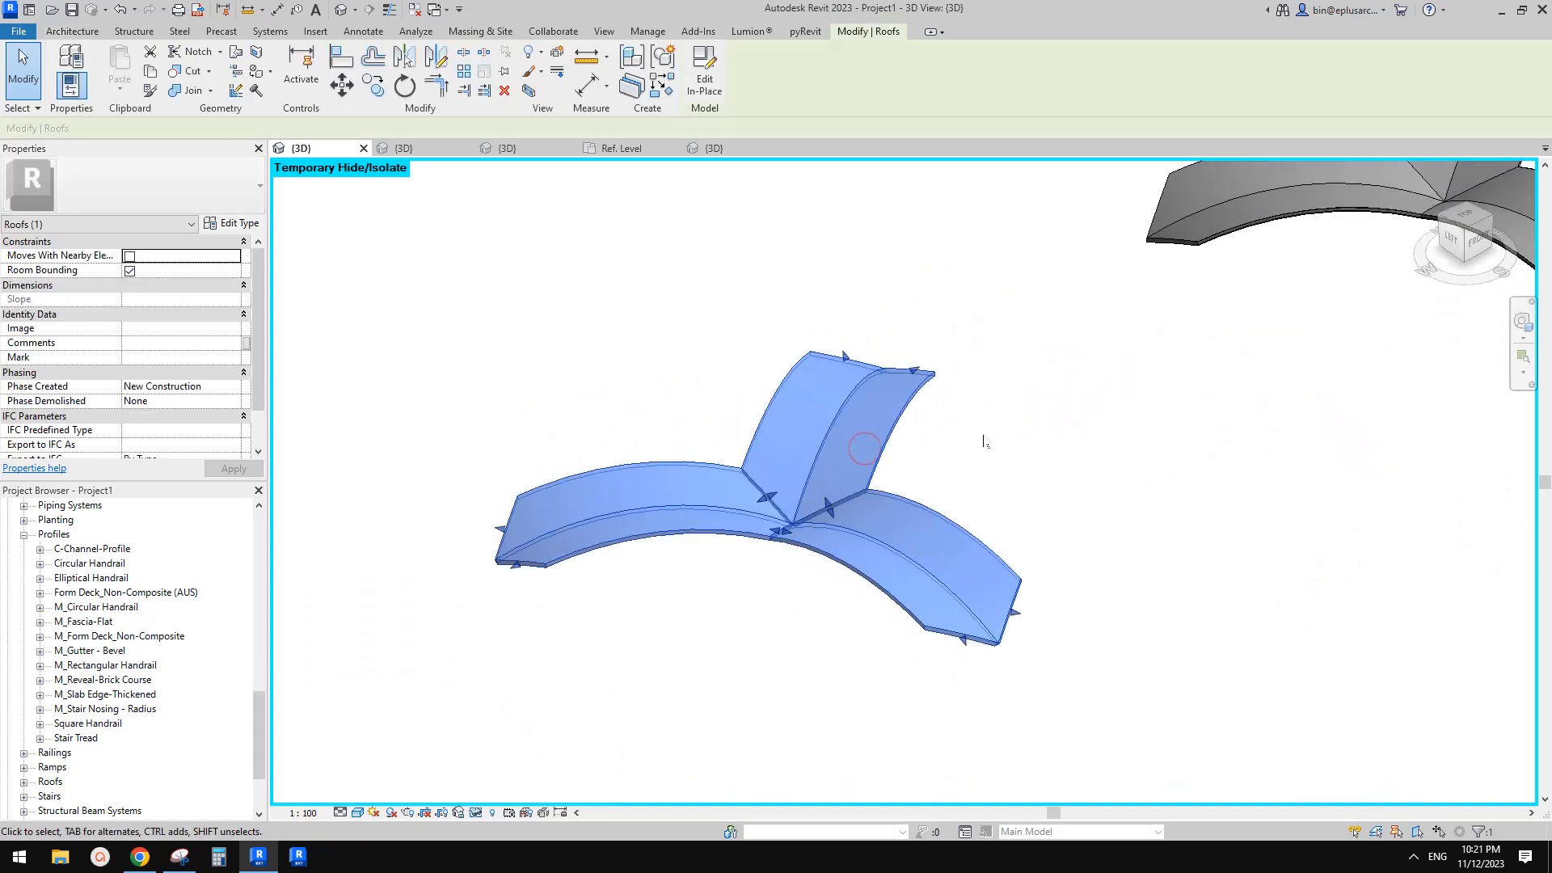
{"action": "key", "text": "Escape"}
{"action": "middle_click_drag", "start_coordinate": [885, 545], "coordinate": [768, 513], "text": "shift"}
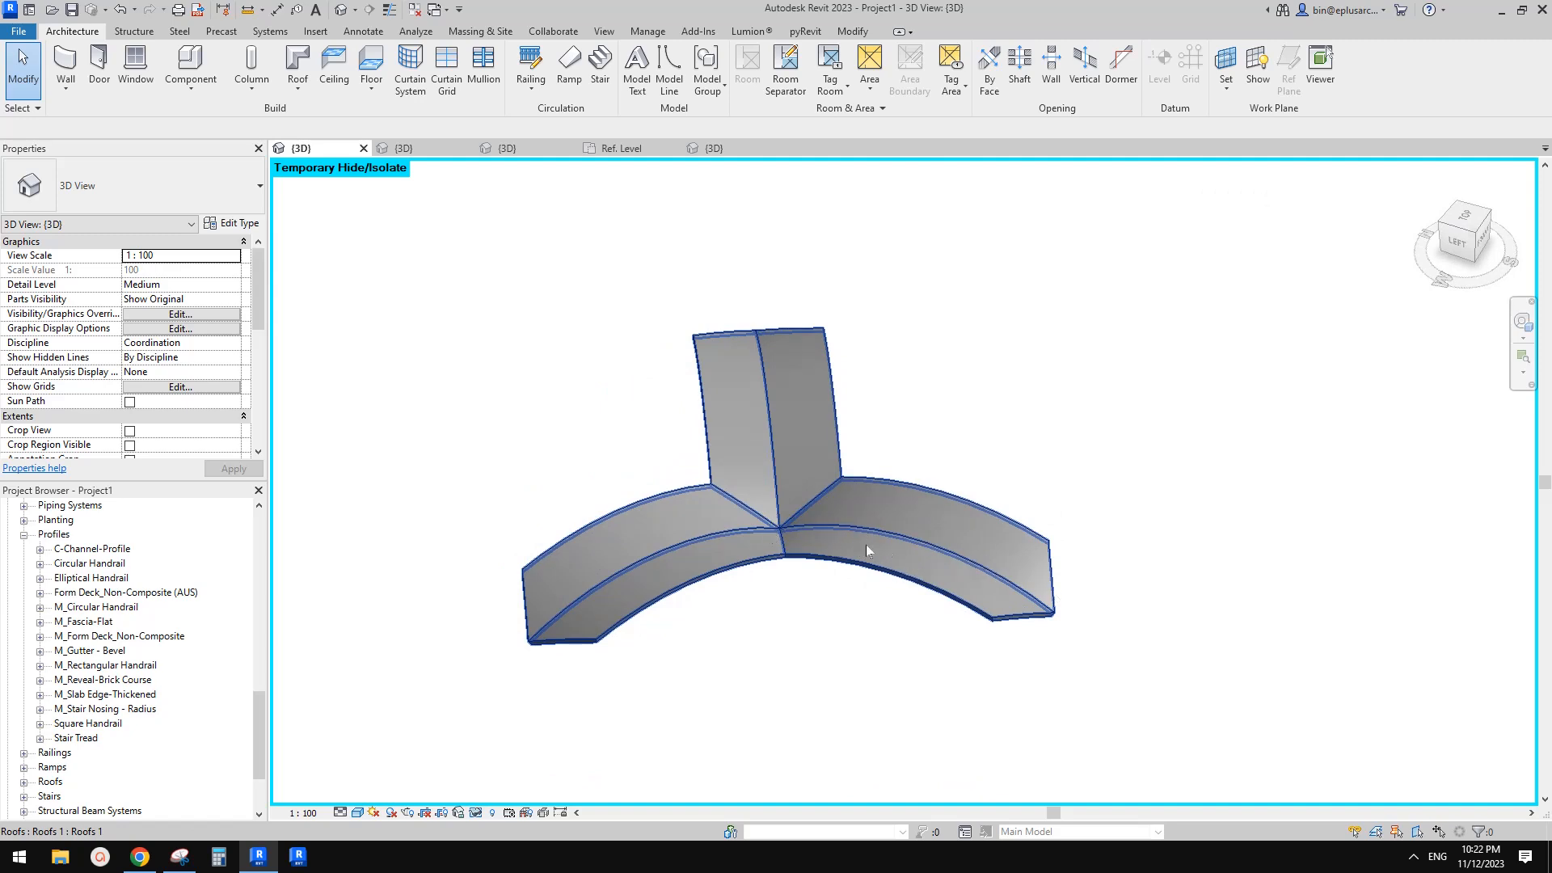
Orbit around the model to compare all the arches and their roofs
{"action": "scroll", "coordinate": [885, 546], "scroll_direction": "down", "scroll_amount": 4}
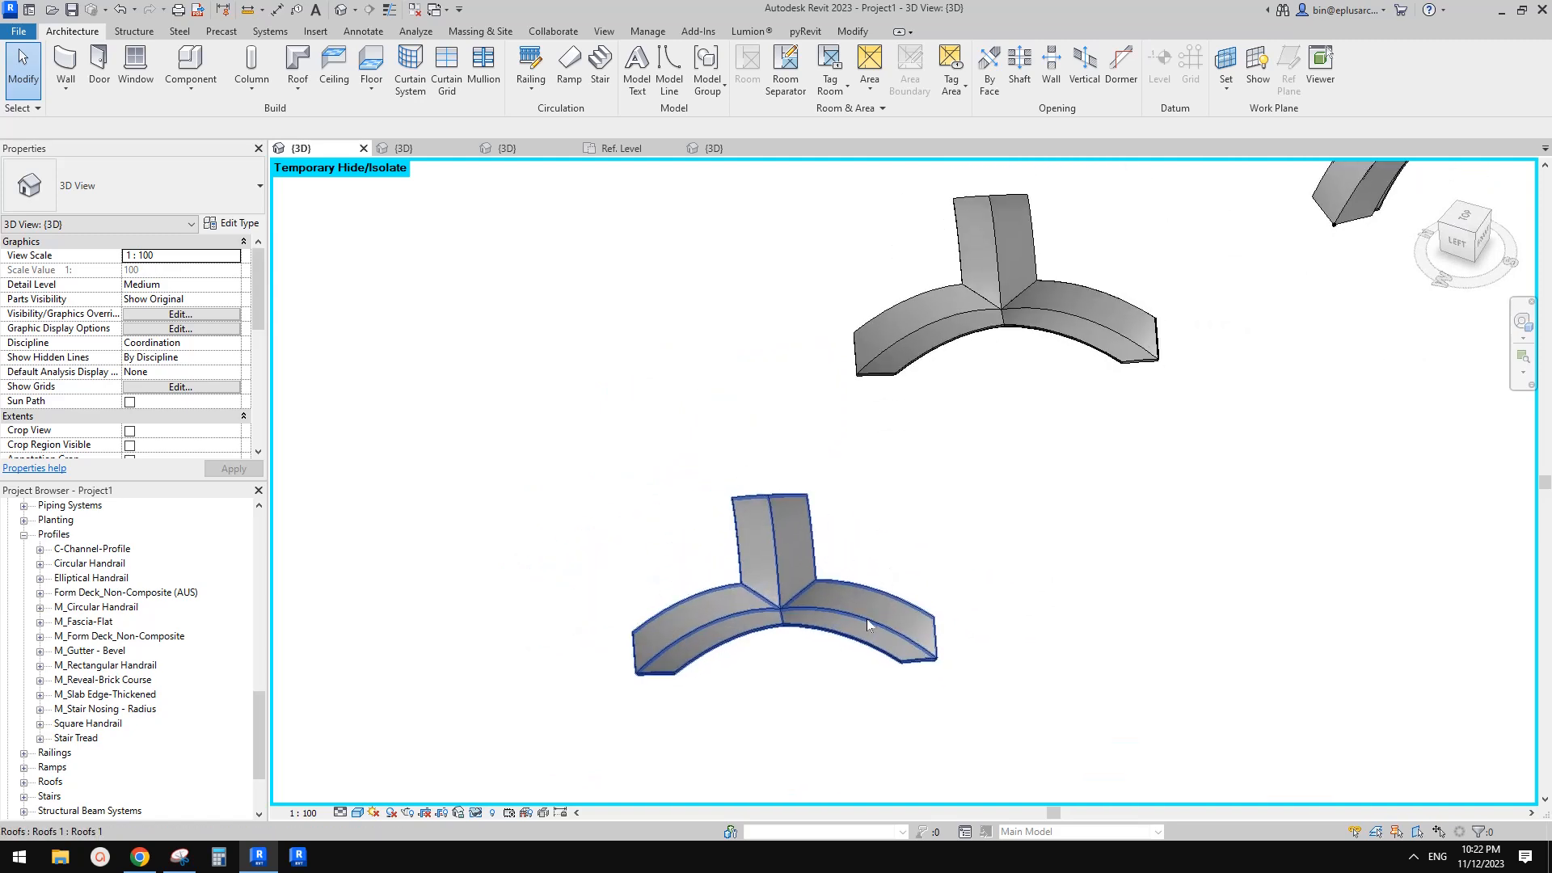
{"action": "middle_click_drag", "start_coordinate": [867, 619], "coordinate": [811, 621], "text": "shift"}
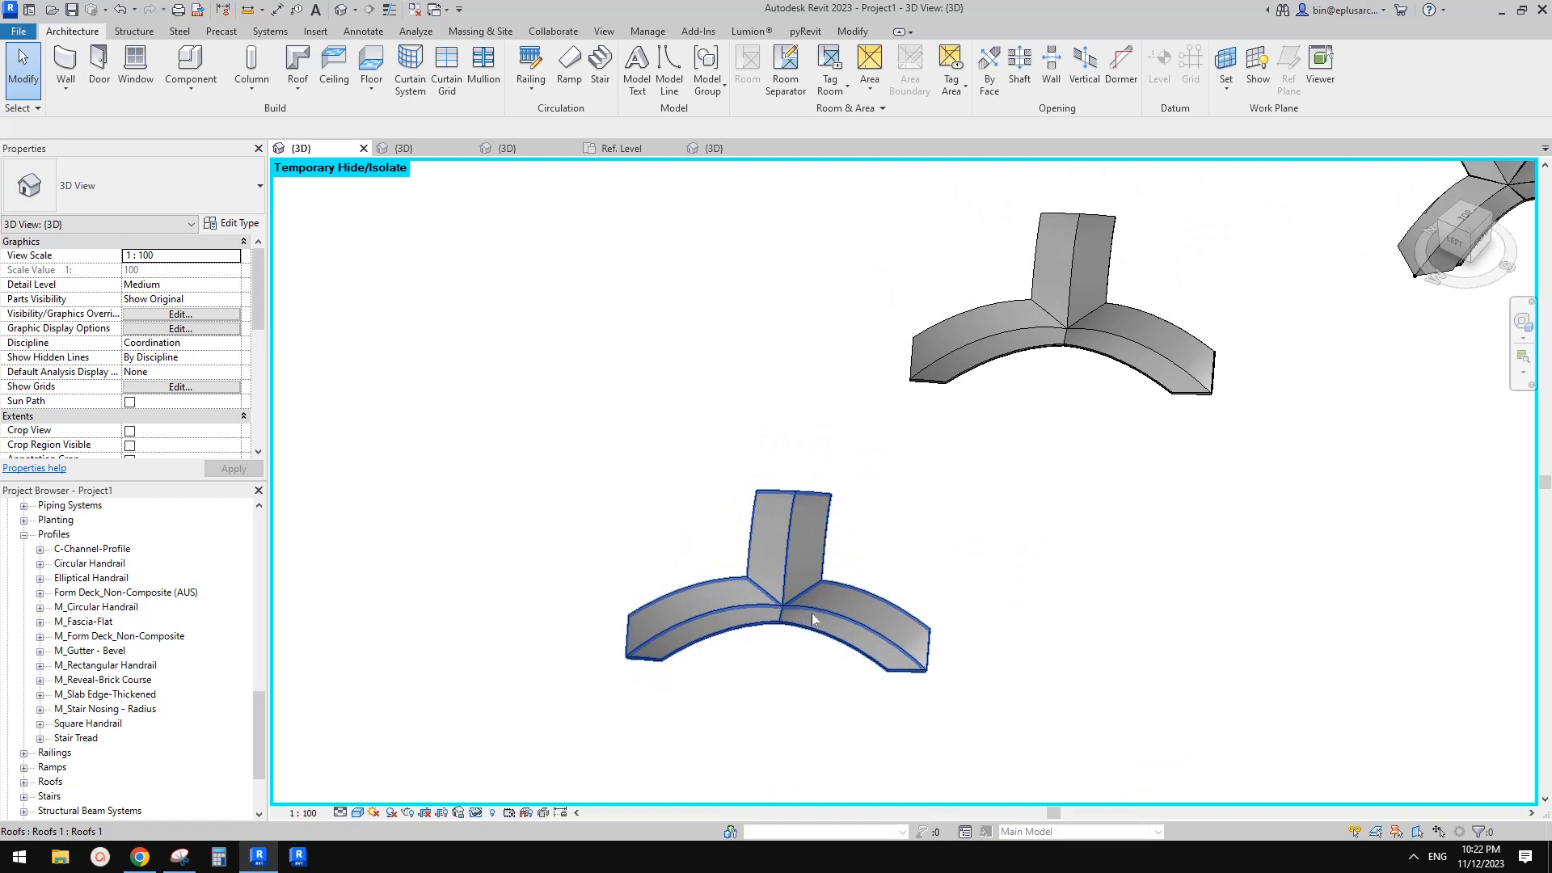
{"action": "mouse_move", "coordinate": [826, 611]}
{"action": "middle_mouse_down", "text": "shift"}
{"action": "mouse_move", "coordinate": [841, 616]}
{"action": "mouse_move", "coordinate": [828, 616]}
{"action": "middle_mouse_up", "text": "shift"}
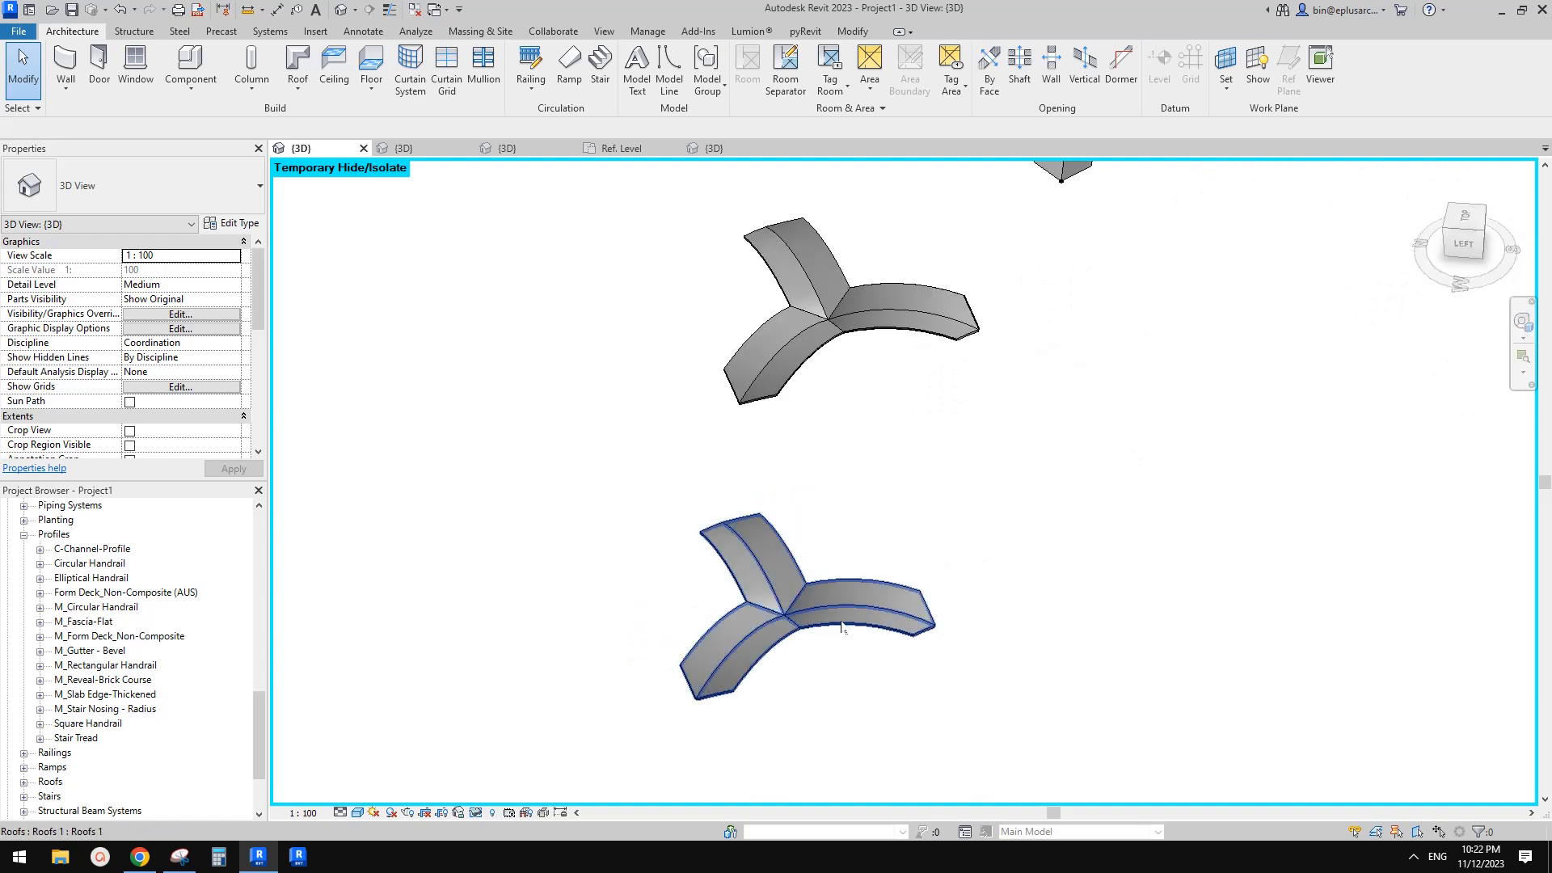
{"action": "scroll", "coordinate": [865, 639], "scroll_direction": "up", "scroll_amount": 3}
{"action": "middle_click_drag", "start_coordinate": [943, 624], "coordinate": [897, 614], "text": "shift"}
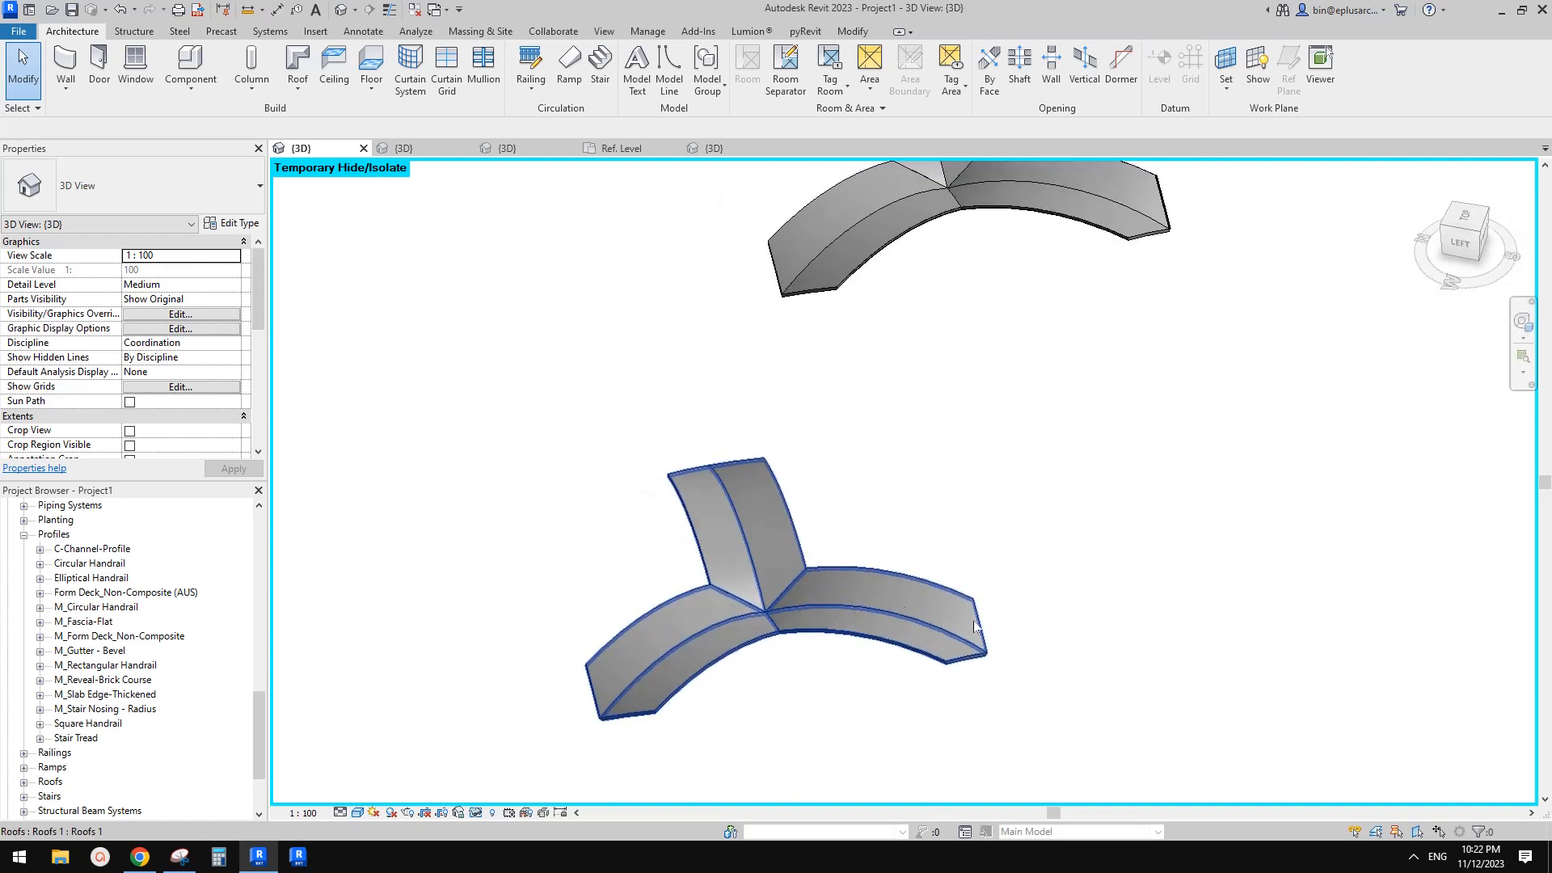
{"action": "middle_click_drag", "start_coordinate": [855, 600], "coordinate": [699, 654], "text": "shift"}
{"action": "middle_click_drag", "start_coordinate": [967, 550], "coordinate": [906, 639], "text": "shift"}
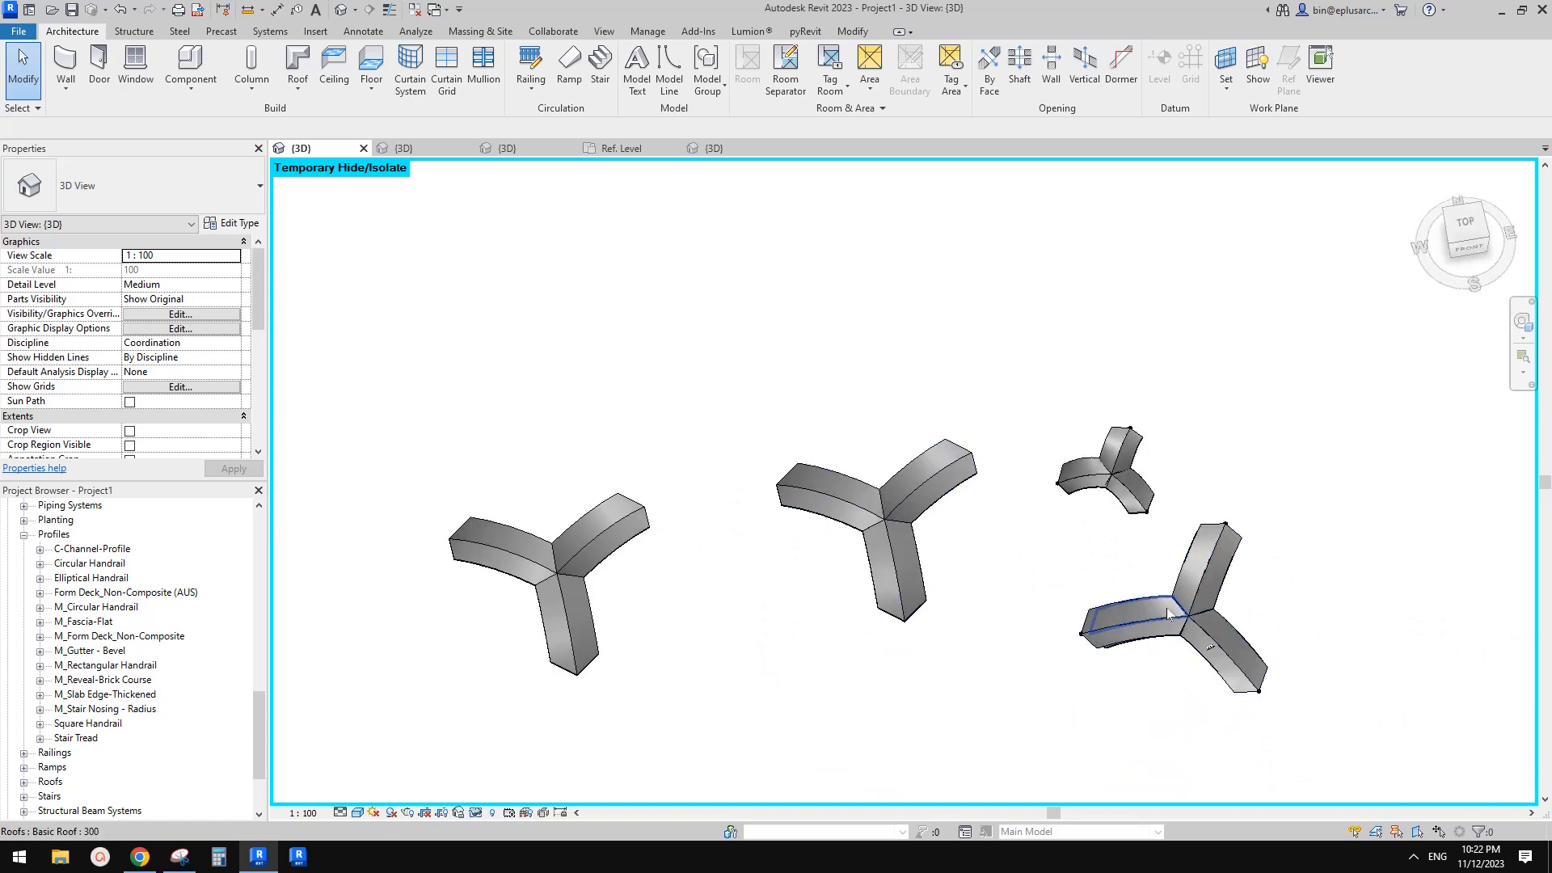
{"action": "scroll", "coordinate": [1166, 609], "scroll_direction": "up", "scroll_amount": 1}
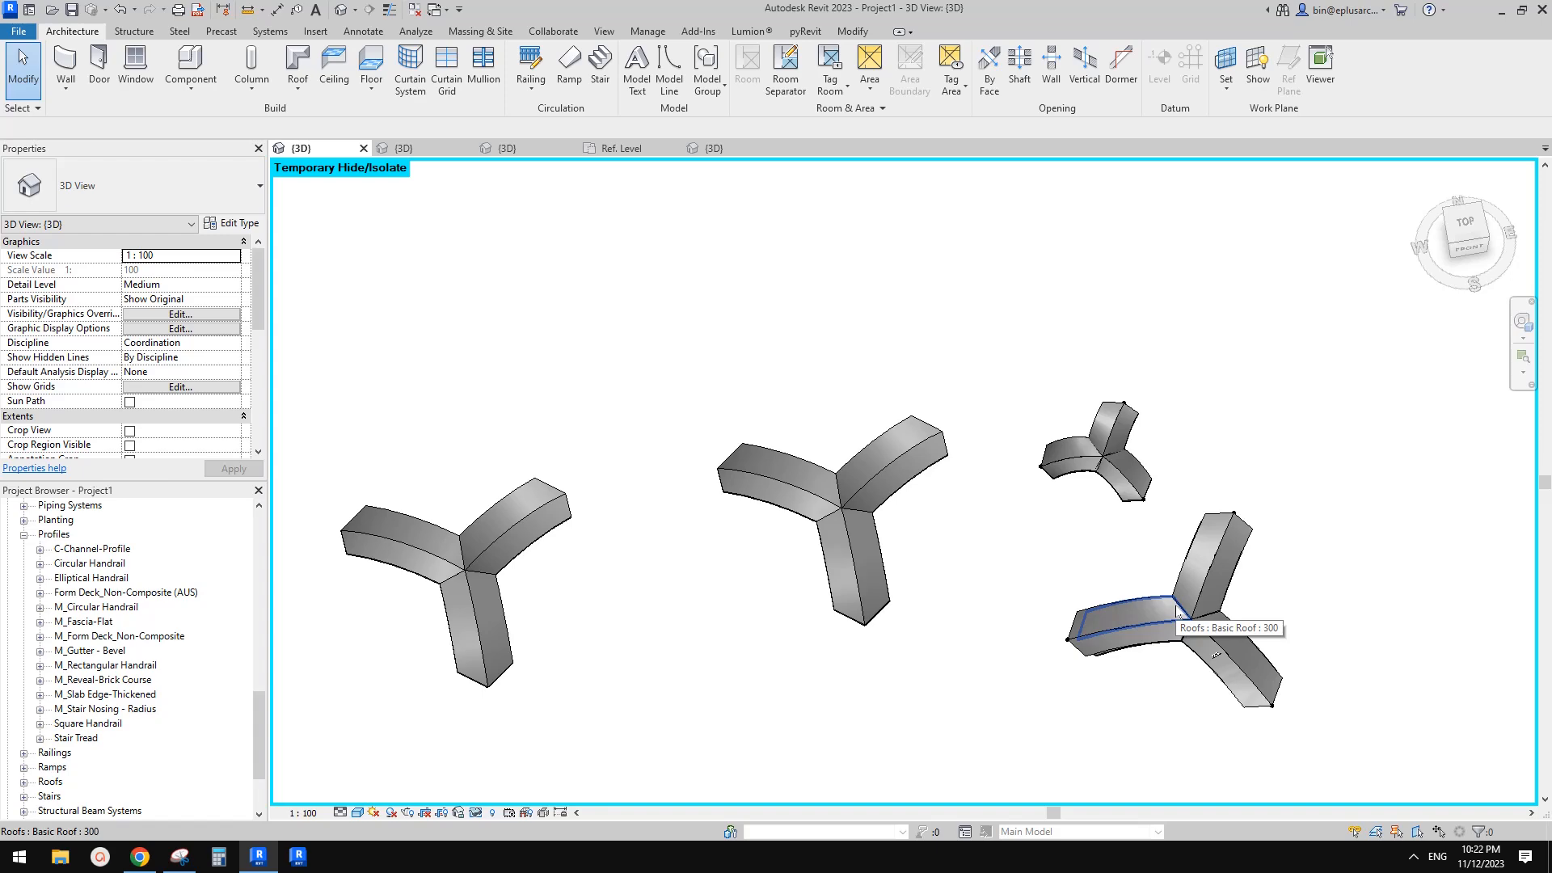
{"action": "left_click", "coordinate": [1119, 478]}
{"action": "key", "text": "Escape"}
{"action": "left_click", "coordinate": [1156, 612]}
{"action": "scroll", "coordinate": [1218, 628], "scroll_direction": "up", "scroll_amount": 1}
{"action": "key", "text": "Escape"}
{"action": "scroll", "coordinate": [1234, 628], "scroll_direction": "down", "scroll_amount": 1}
{"action": "middle_click_drag", "start_coordinate": [1233, 628], "coordinate": [1205, 496], "text": "shift"}
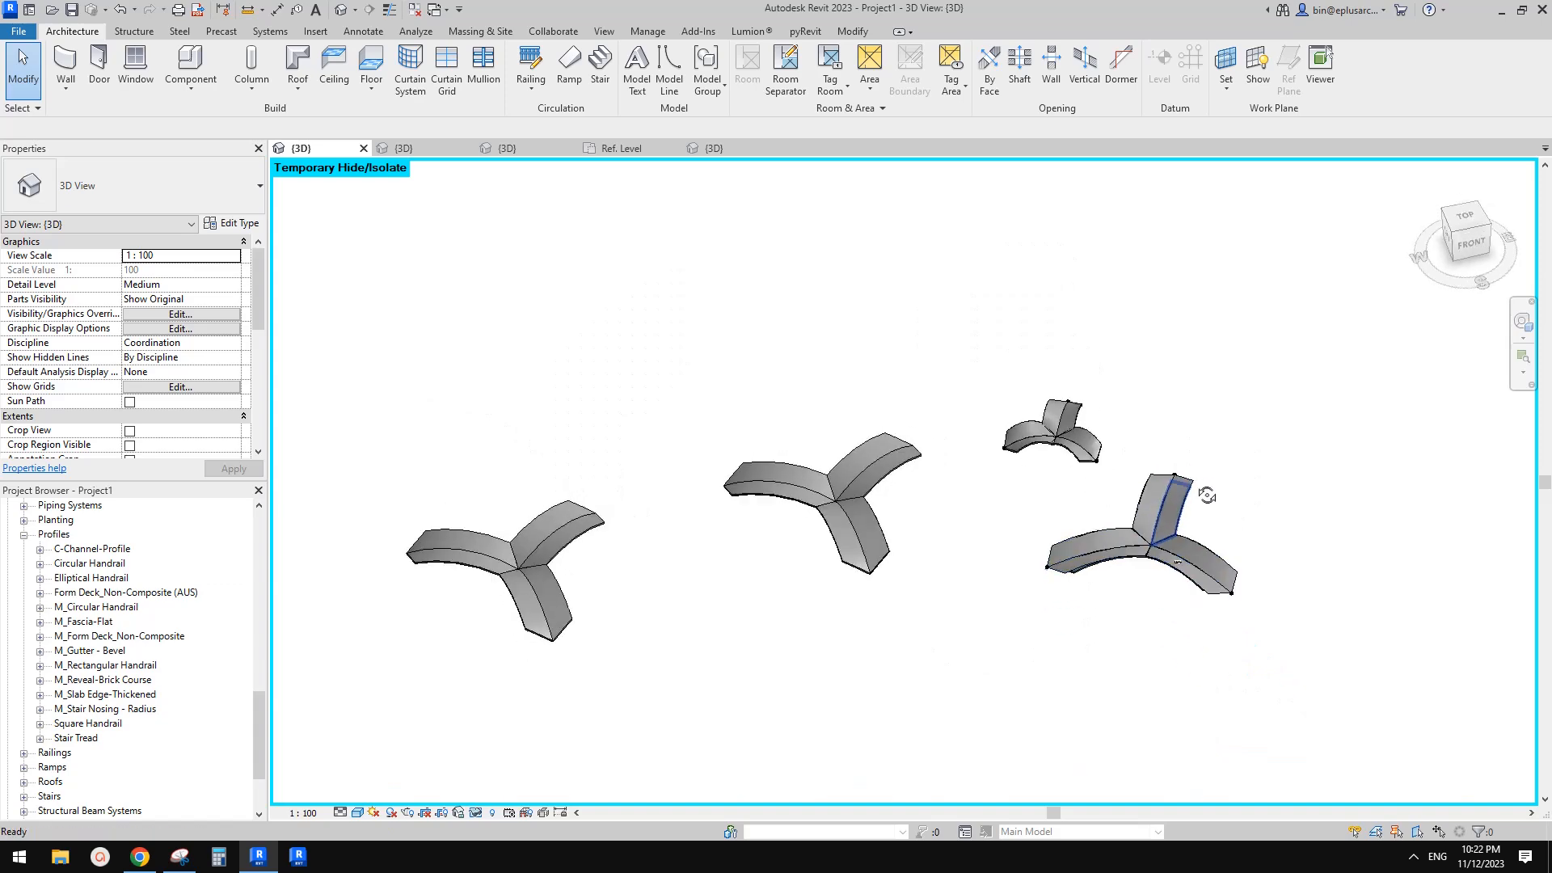
{"action": "scroll", "coordinate": [1083, 570], "scroll_direction": "up", "scroll_amount": 5}
Select the large arch and open its family for editing
{"action": "left_click", "coordinate": [1031, 608]}
{"action": "scroll", "coordinate": [1032, 611], "scroll_direction": "down", "scroll_amount": 4}
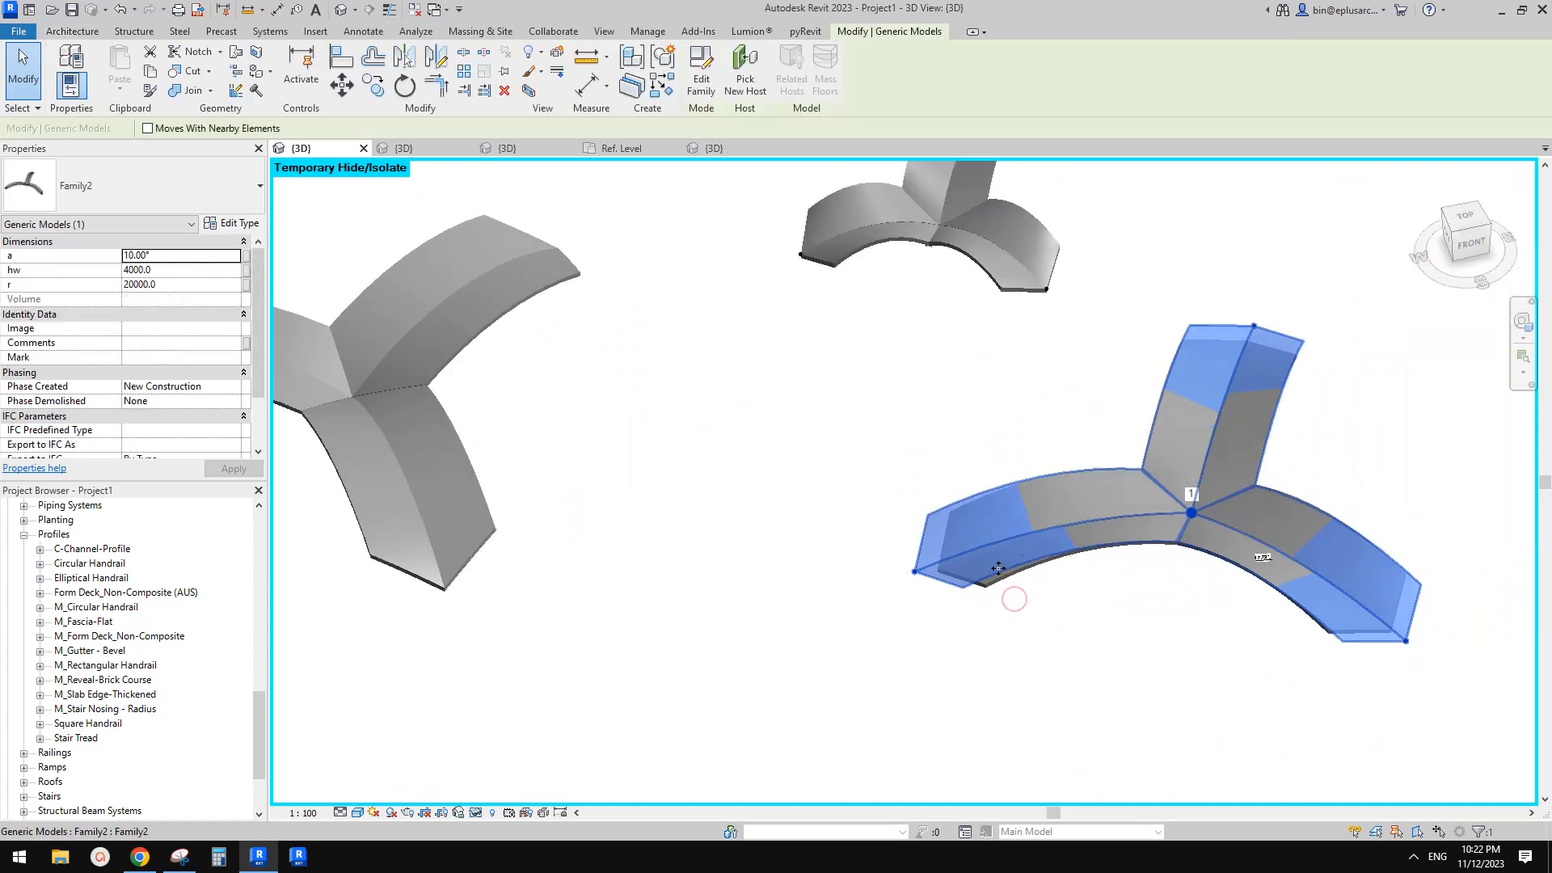
{"action": "middle_click_drag", "start_coordinate": [1012, 443], "coordinate": [925, 426]}
{"action": "left_click", "coordinate": [701, 85]}
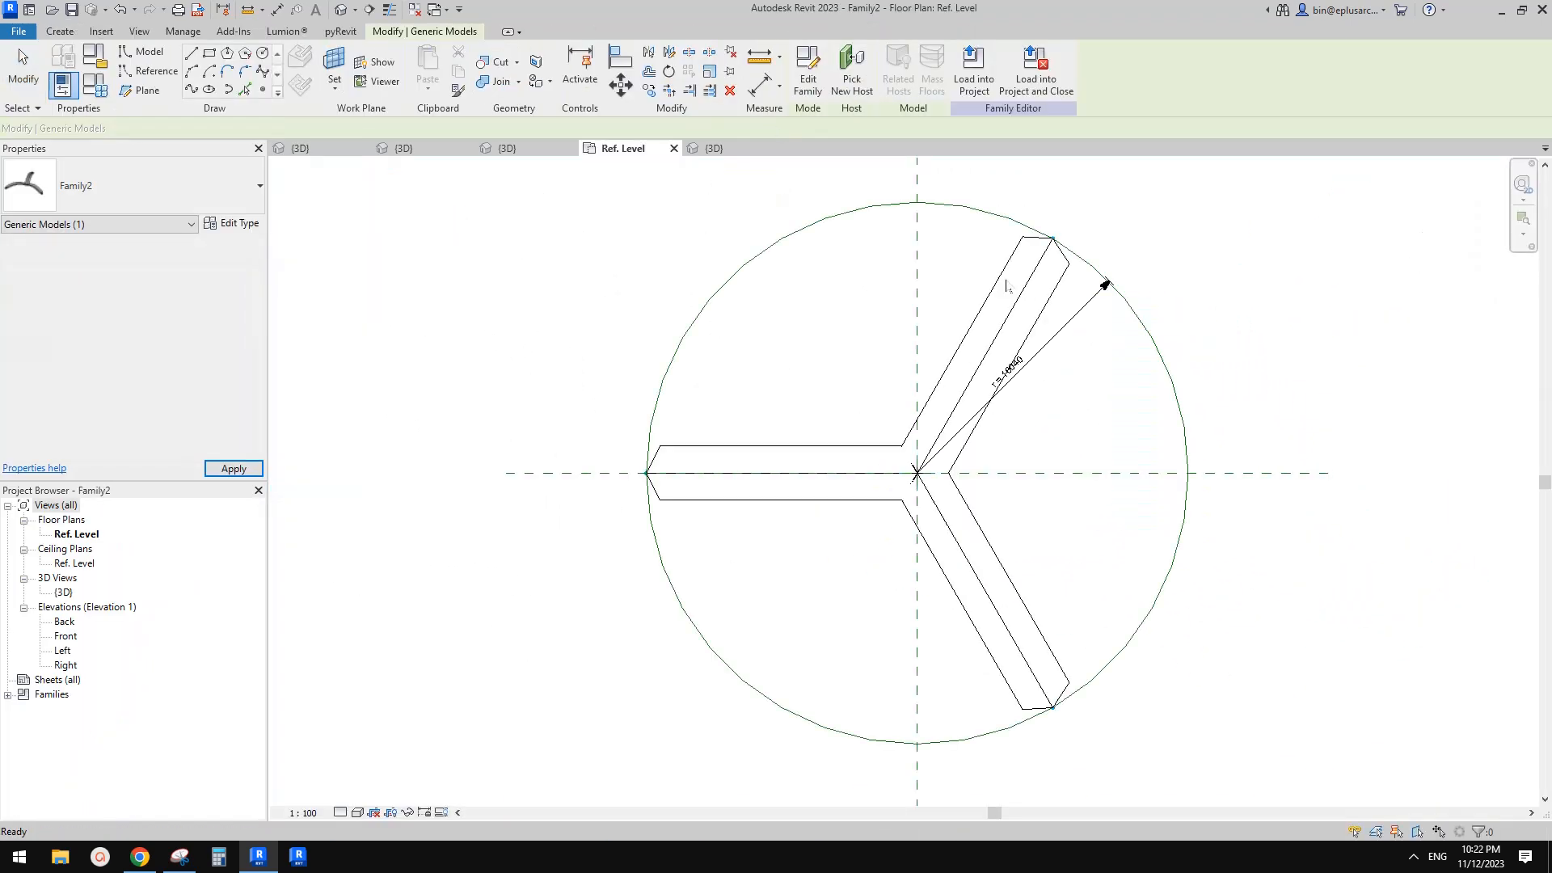
Select the divided path and set its number of divisions to 6
{"action": "left_click", "coordinate": [1084, 263]}
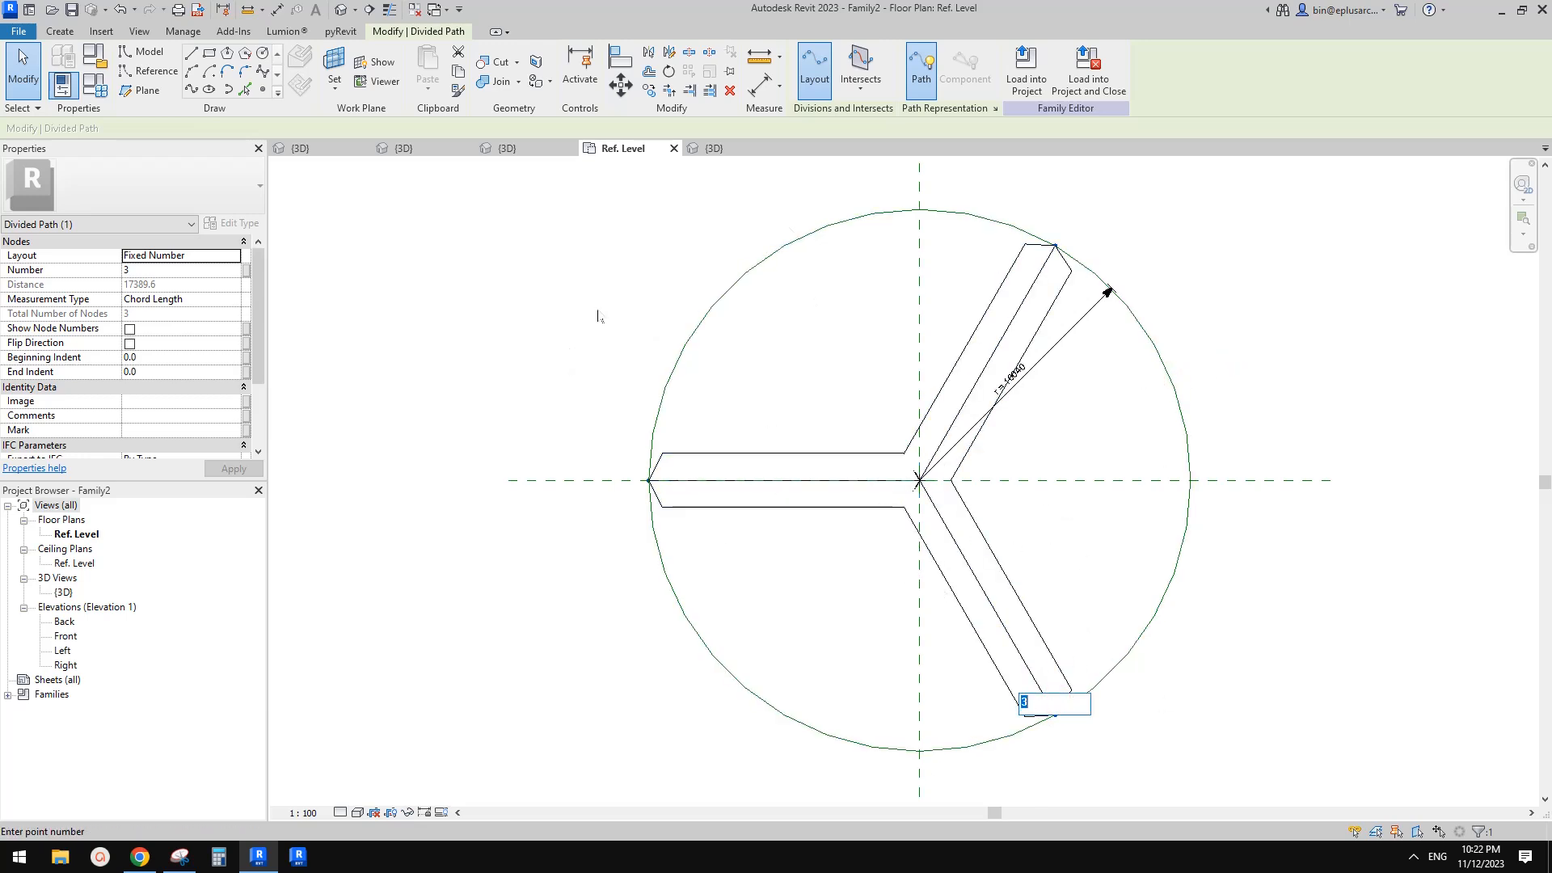
{"action": "type", "text": "6"}
{"action": "key", "text": "Return"}
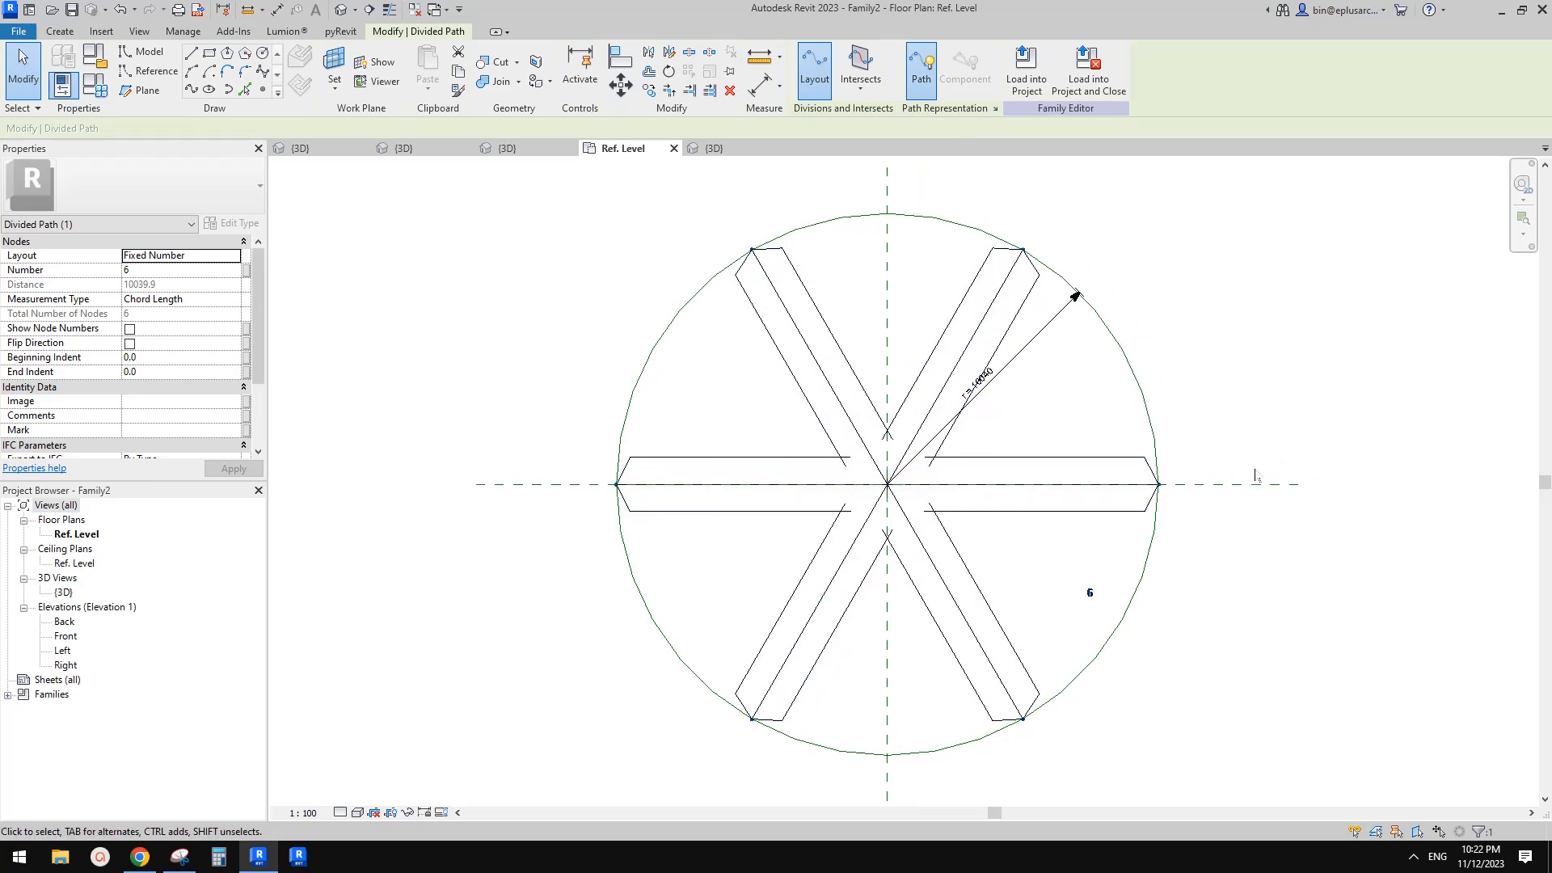
Set the divided path's number of divisions to 9
{"action": "middle_click_drag", "start_coordinate": [1157, 638], "coordinate": [1153, 643]}
{"action": "key", "text": "Return"}
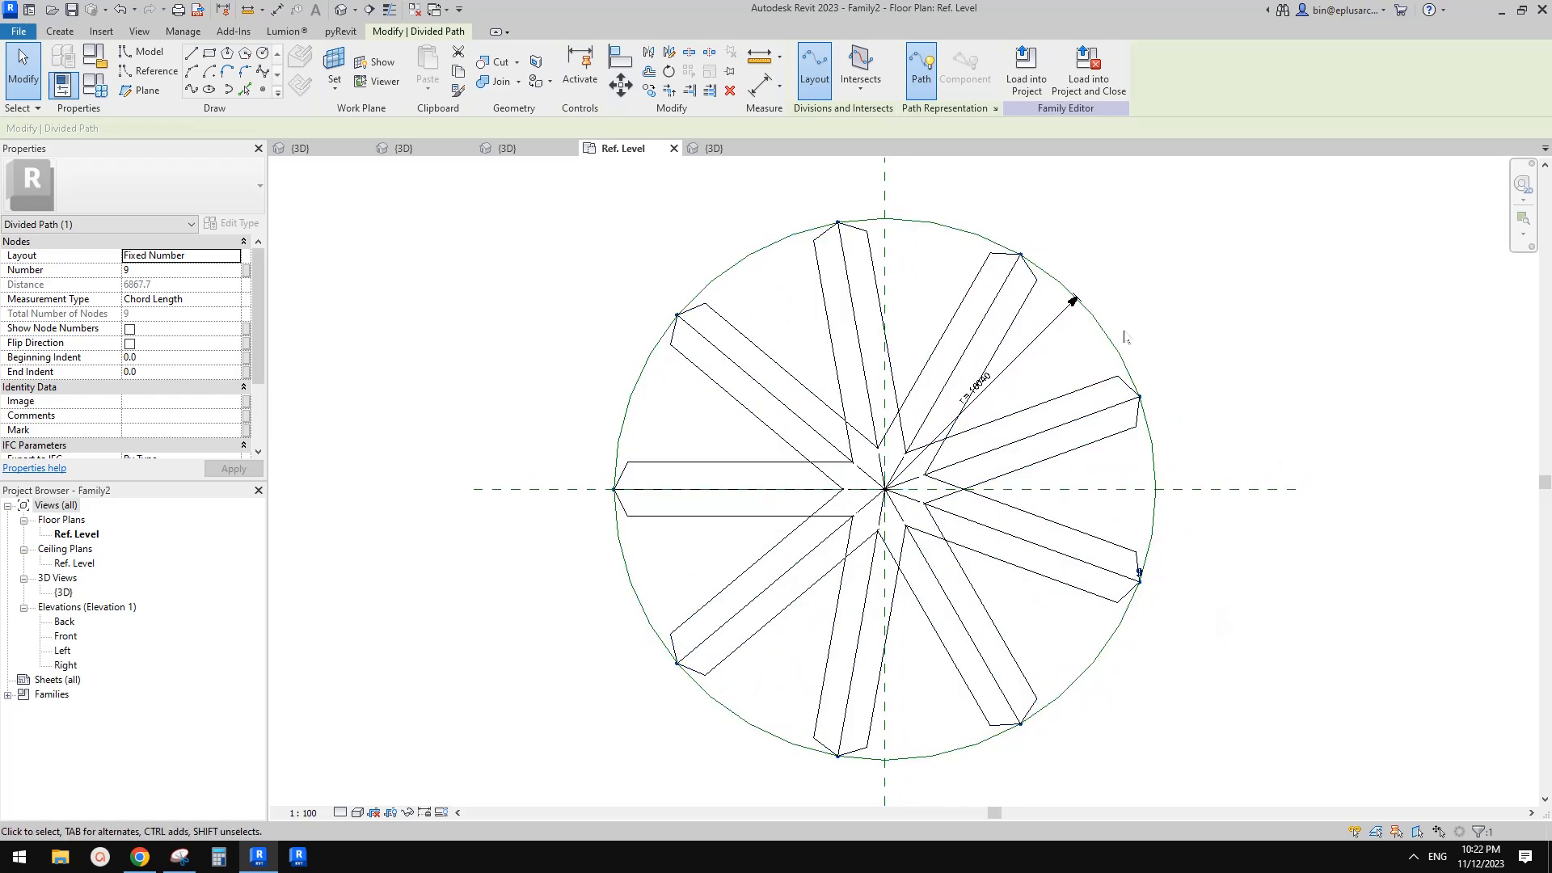
{"action": "middle_click_drag", "start_coordinate": [1106, 331], "coordinate": [1103, 331]}
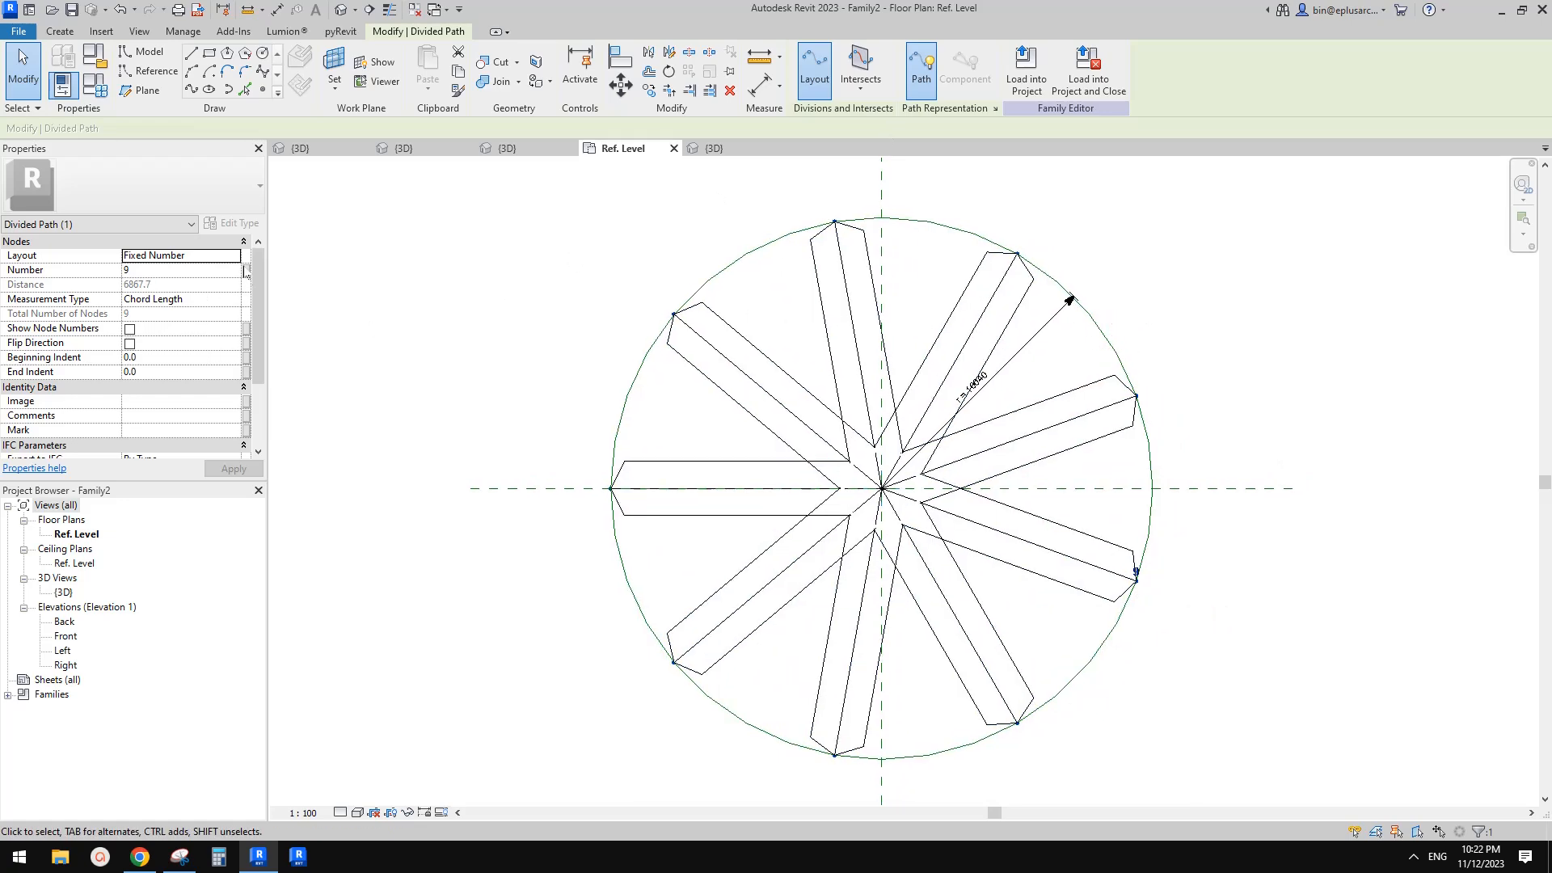
Associate the divided path's Number with a new family parameter named no
{"action": "left_click", "coordinate": [247, 270]}
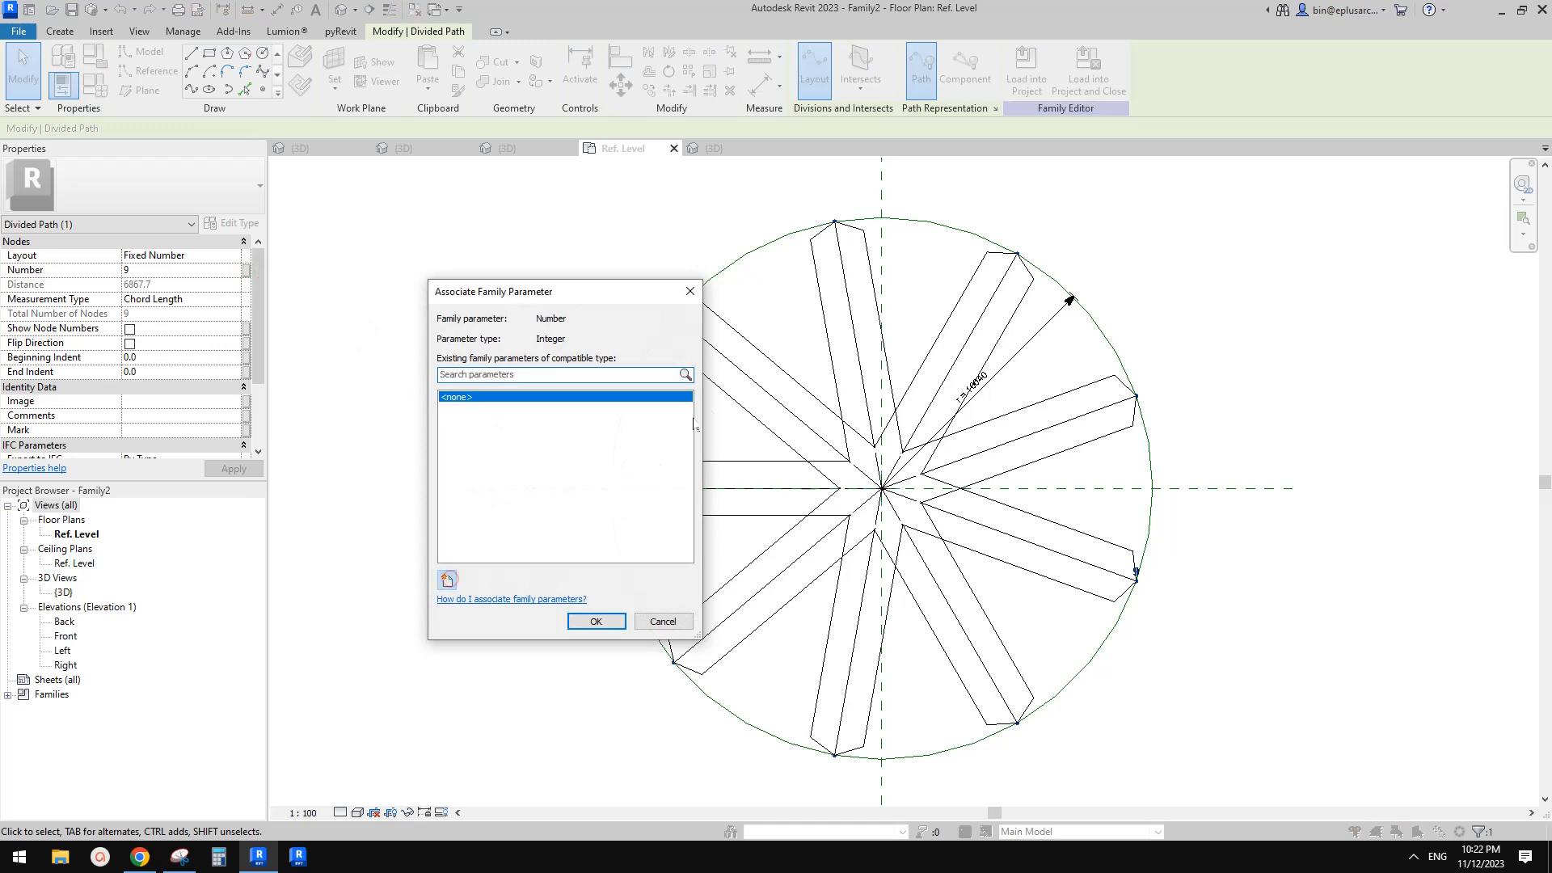
{"action": "left_click", "coordinate": [448, 580]}
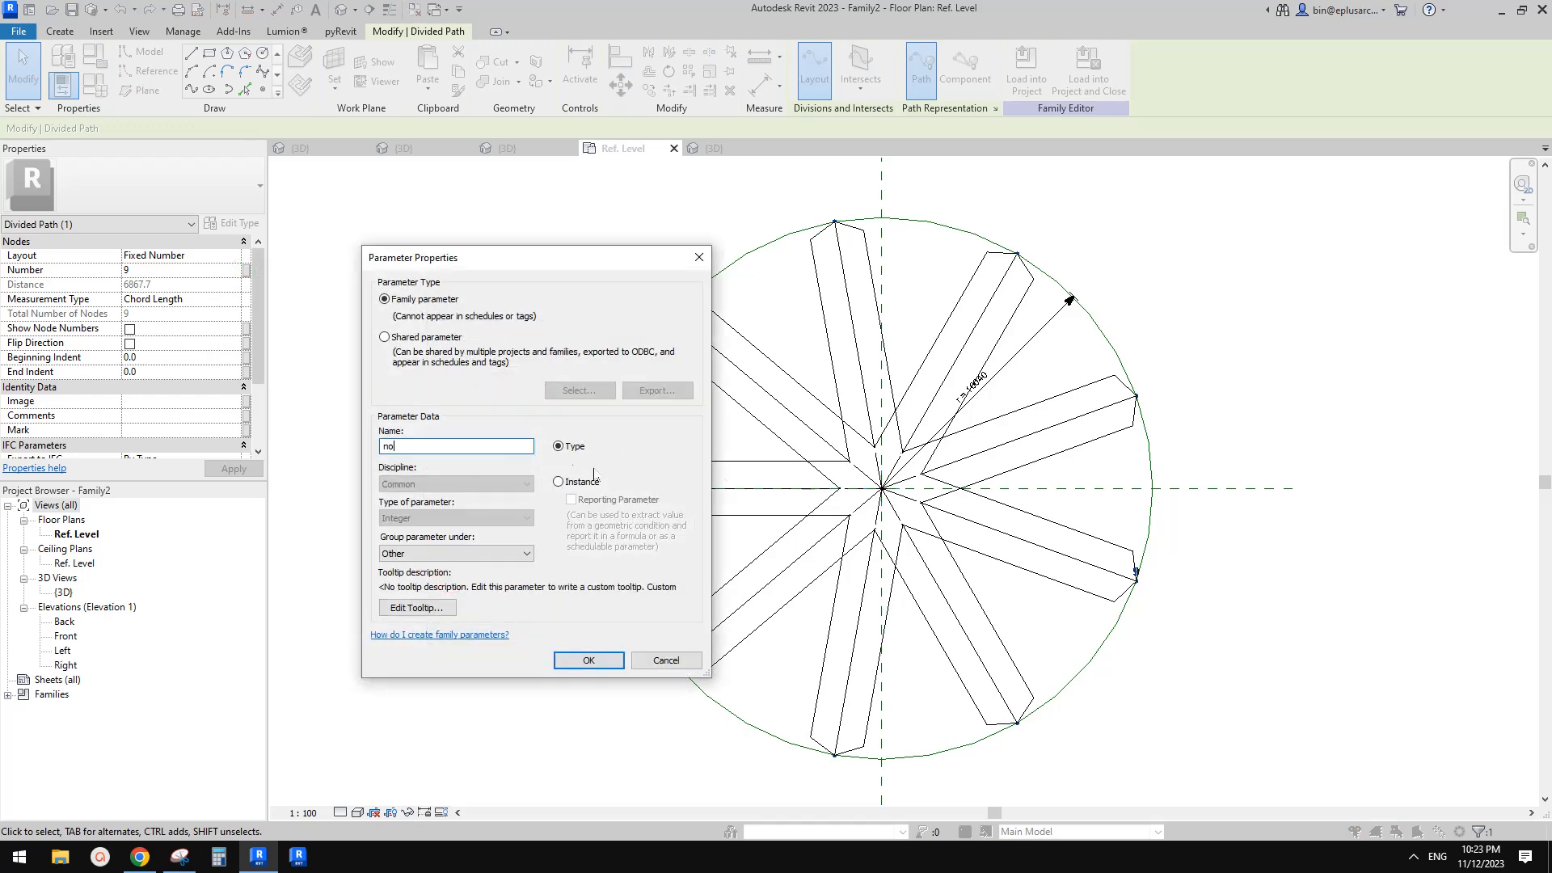
{"action": "left_click", "coordinate": [602, 667]}
{"action": "left_click", "coordinate": [603, 621]}
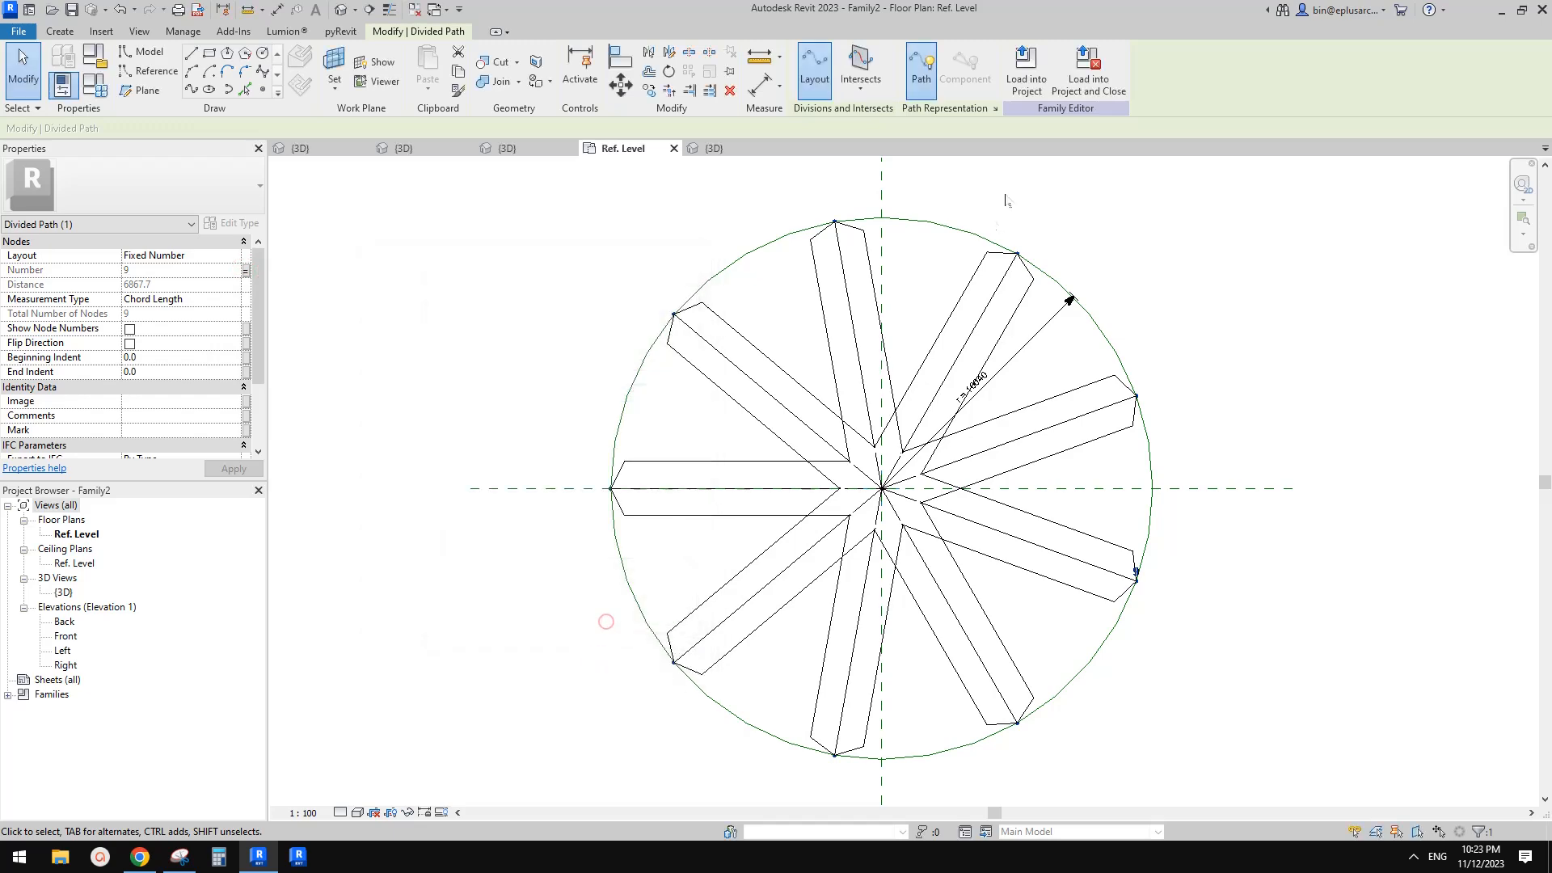
Load the arch family into the project, overwriting the existing version
{"action": "left_click", "coordinate": [1027, 79]}
{"action": "left_click", "coordinate": [924, 548]}
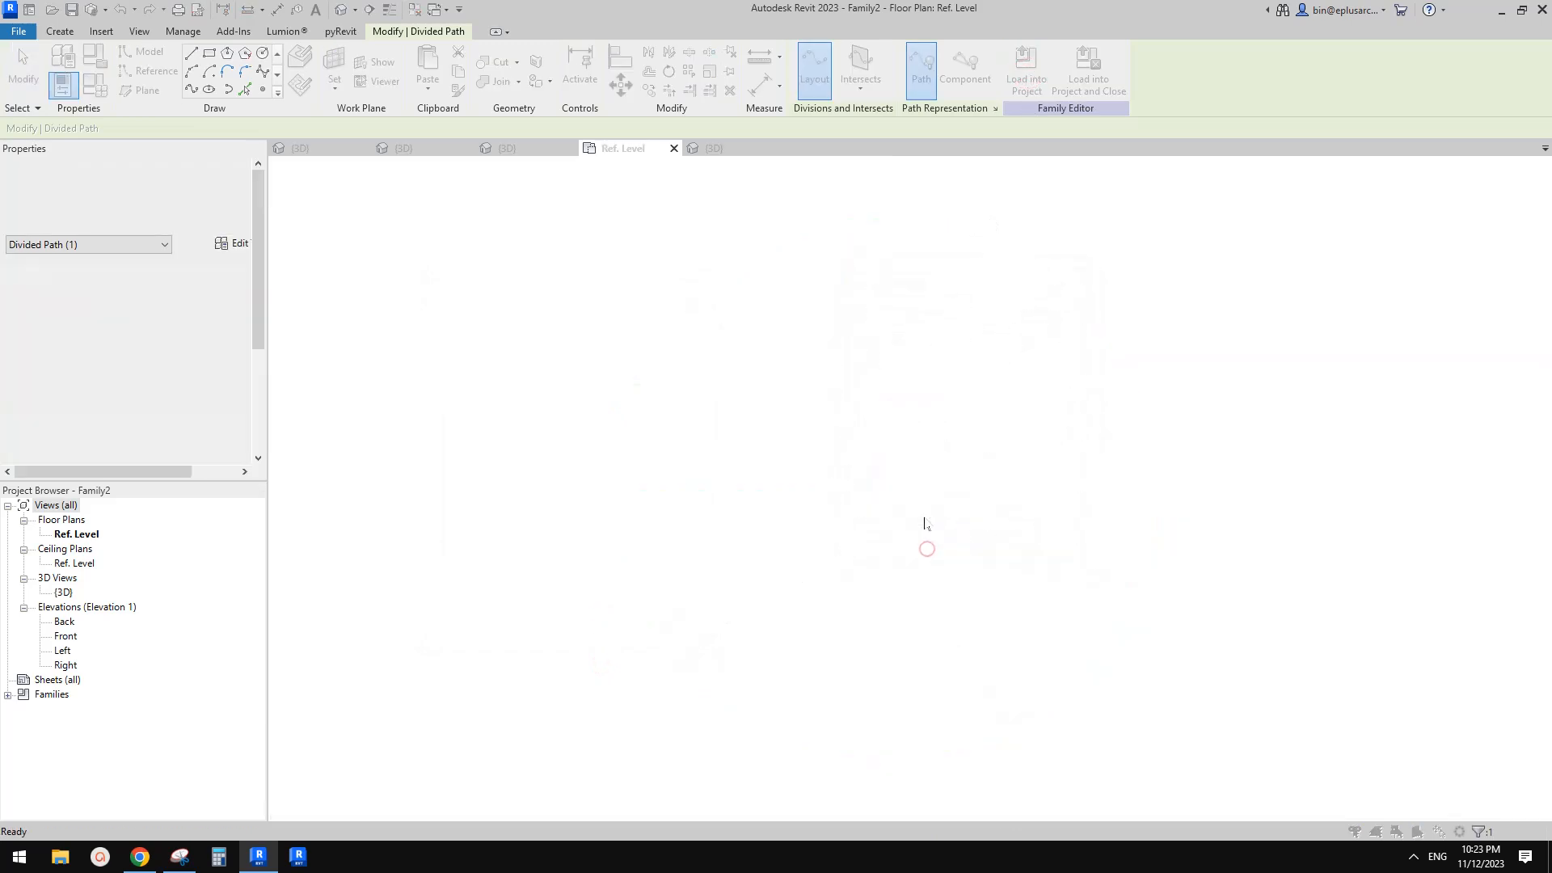
{"action": "left_click", "coordinate": [855, 431]}
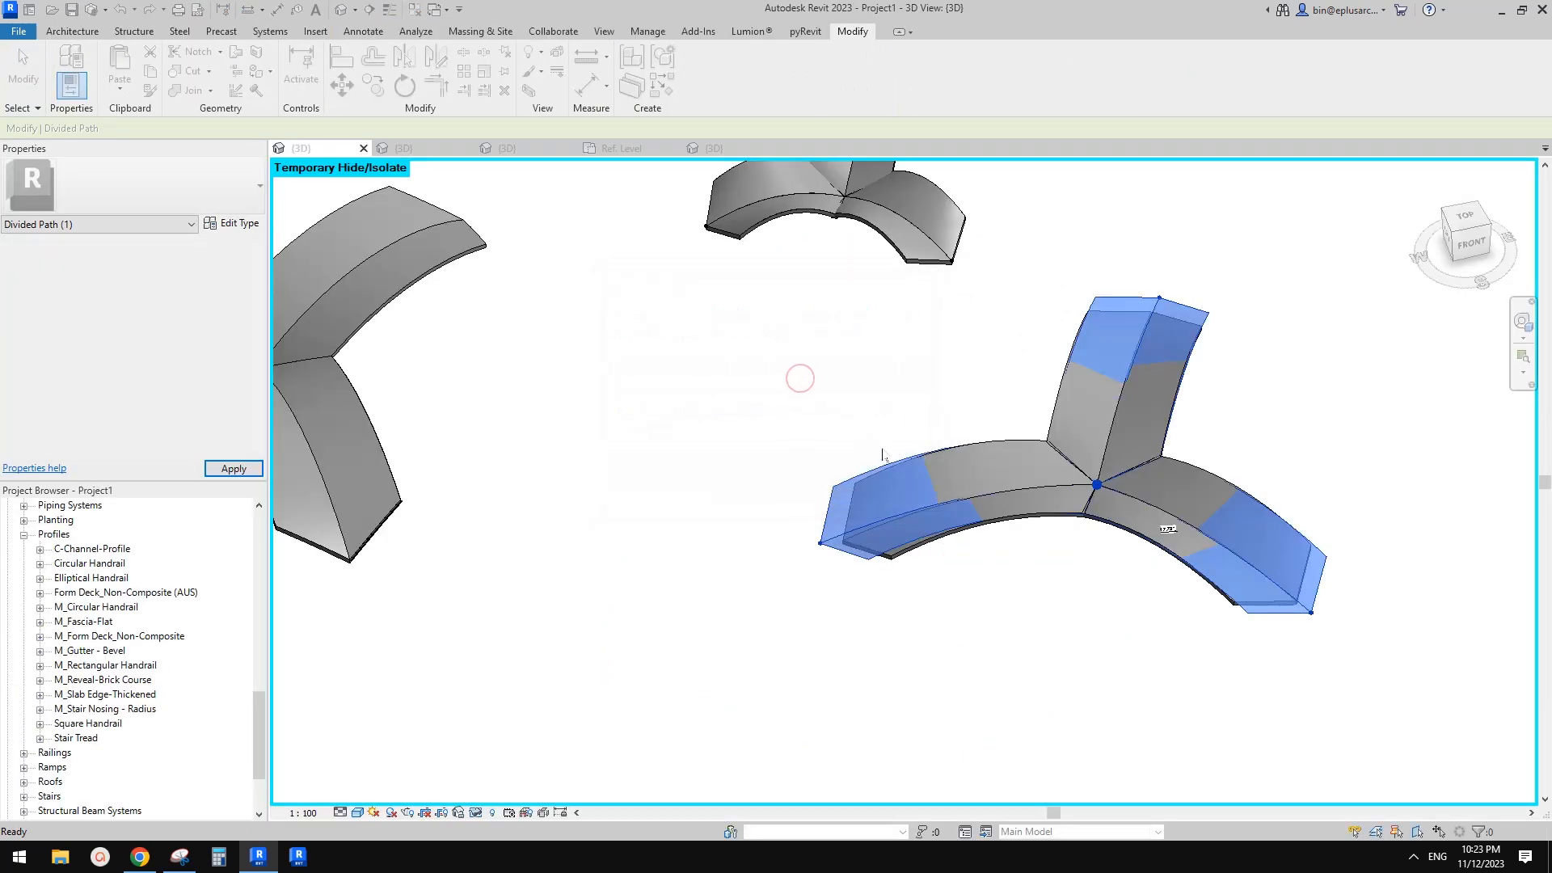
Orbit and zoom the 3D view to examine the reloaded arches from above
{"action": "scroll", "coordinate": [954, 485], "scroll_direction": "down", "scroll_amount": 3}
{"action": "middle_click_drag", "start_coordinate": [977, 519], "coordinate": [1000, 483], "text": "shift"}
{"action": "middle_click_drag", "start_coordinate": [1164, 437], "coordinate": [1285, 526], "text": "shift"}
{"action": "left_click", "coordinate": [1201, 474]}
{"action": "key", "text": "Escape"}
{"action": "middle_click_drag", "start_coordinate": [1164, 485], "coordinate": [756, 469], "text": "shift"}
{"action": "scroll", "coordinate": [1214, 480], "scroll_direction": "down", "scroll_amount": 1}
{"action": "left_click", "coordinate": [1213, 480]}
{"action": "key", "text": "c"}
{"action": "key", "text": "o"}
{"action": "left_click", "coordinate": [975, 421]}
{"action": "scroll", "coordinate": [1092, 425], "scroll_direction": "down", "scroll_amount": 1}
{"action": "left_click", "coordinate": [977, 417]}
{"action": "scroll", "coordinate": [1059, 449], "scroll_direction": "up", "scroll_amount": 3}
{"action": "key", "text": "Escape"}
{"action": "key", "text": "Escape"}
{"action": "left_click", "coordinate": [997, 439]}
{"action": "left_click", "coordinate": [1025, 449]}
{"action": "scroll", "coordinate": [1027, 450], "scroll_direction": "down", "scroll_amount": 4}
{"action": "middle_click_drag", "start_coordinate": [1012, 506], "coordinate": [970, 618], "text": "shift"}
{"action": "scroll", "coordinate": [955, 530], "scroll_direction": "up", "scroll_amount": 1}
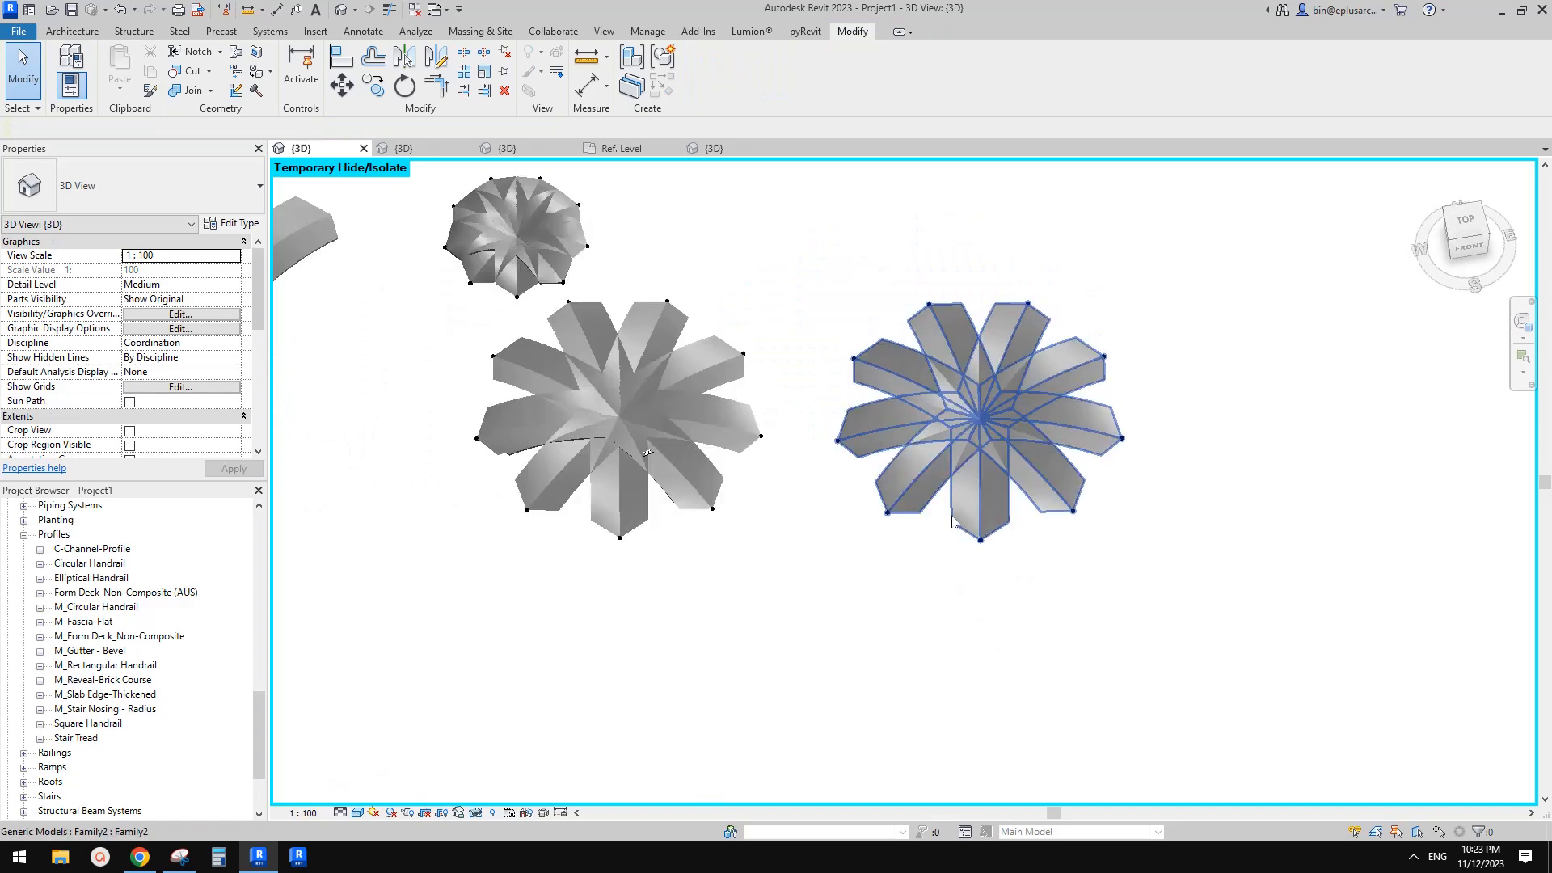
Select the large arch instance and raise its no parameter to add more arms
{"action": "scroll", "coordinate": [973, 444], "scroll_direction": "up", "scroll_amount": 2}
{"action": "left_click", "coordinate": [976, 441]}
{"action": "middle_click_drag", "start_coordinate": [828, 457], "coordinate": [1041, 473]}
{"action": "middle_click_drag", "start_coordinate": [1041, 474], "coordinate": [1061, 513], "text": "shift"}
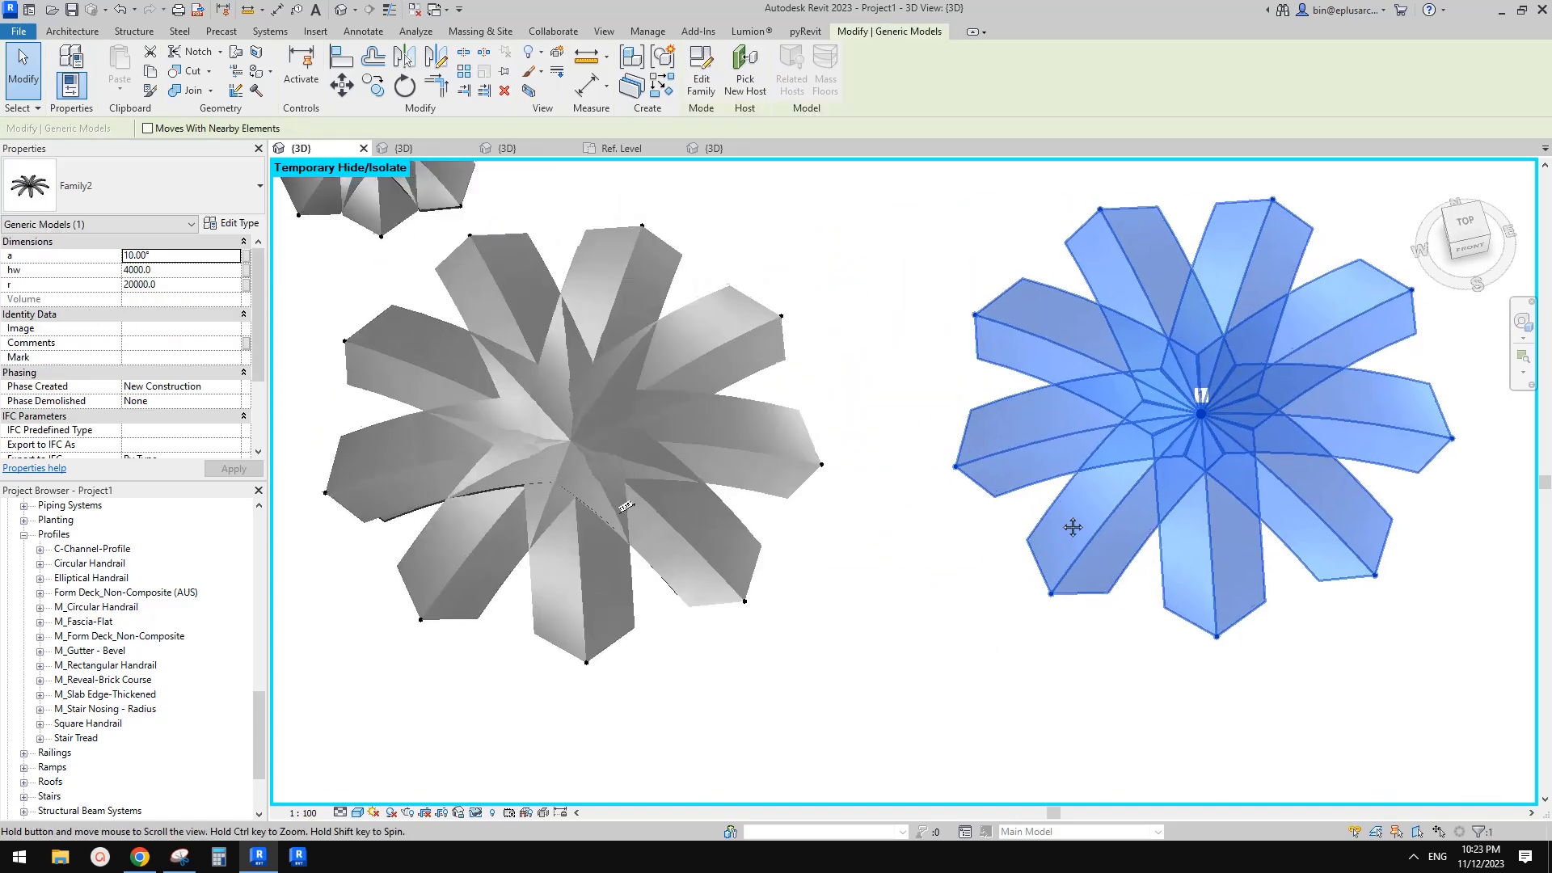
{"action": "middle_click_drag", "start_coordinate": [514, 424], "coordinate": [665, 473]}
{"action": "middle_click_drag", "start_coordinate": [811, 455], "coordinate": [634, 437]}
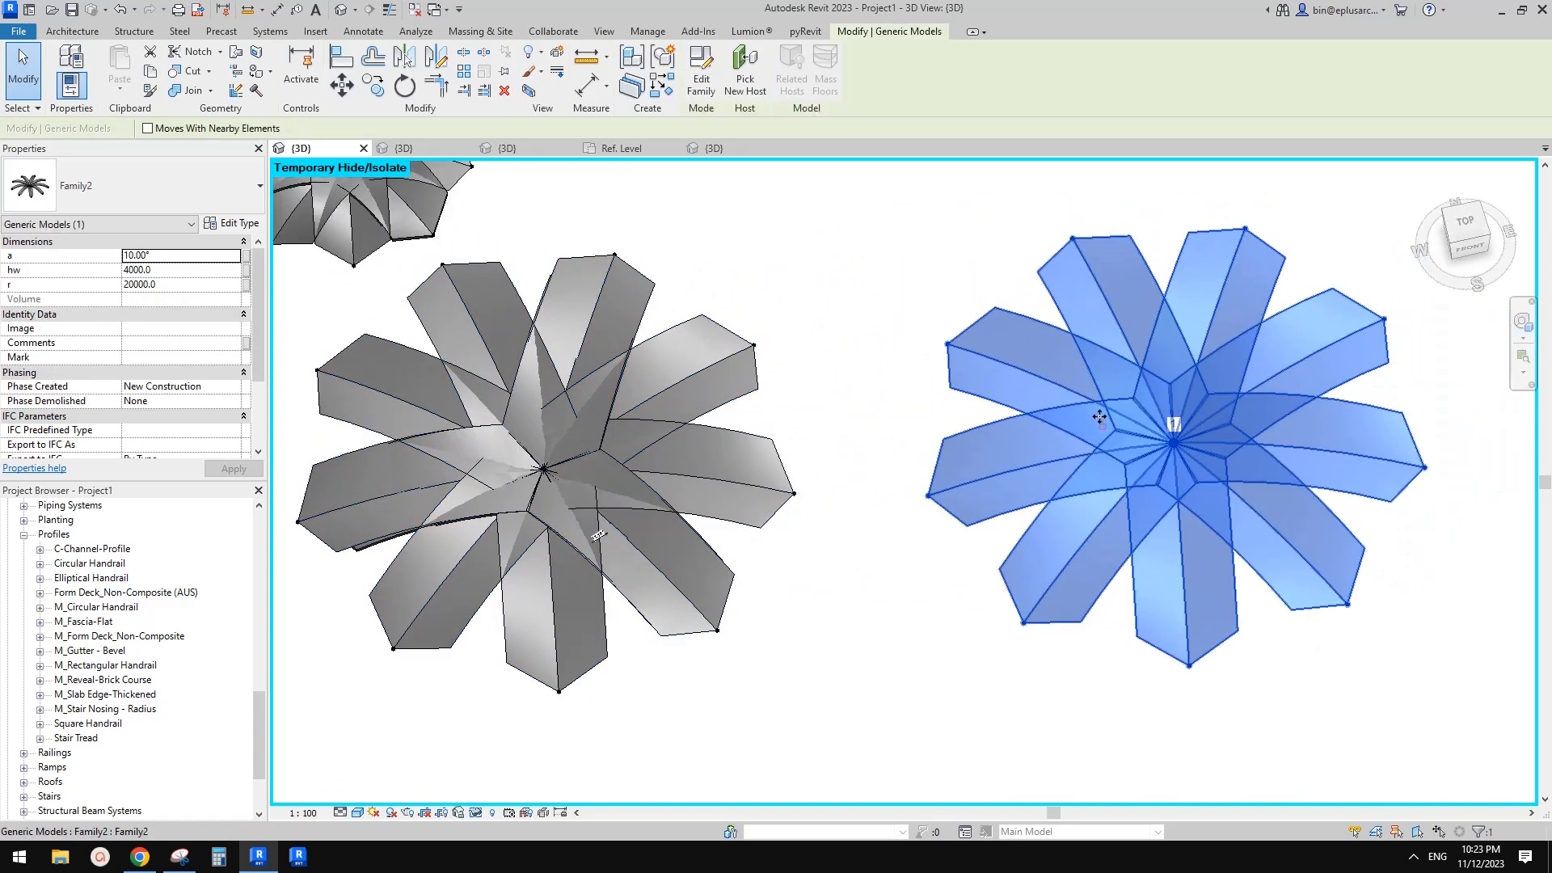
{"action": "scroll", "coordinate": [808, 339], "scroll_direction": "down", "scroll_amount": 3}
{"action": "middle_click_drag", "start_coordinate": [769, 341], "coordinate": [993, 372], "text": "shift"}
{"action": "scroll", "coordinate": [175, 321], "scroll_direction": "down", "scroll_amount": 3}
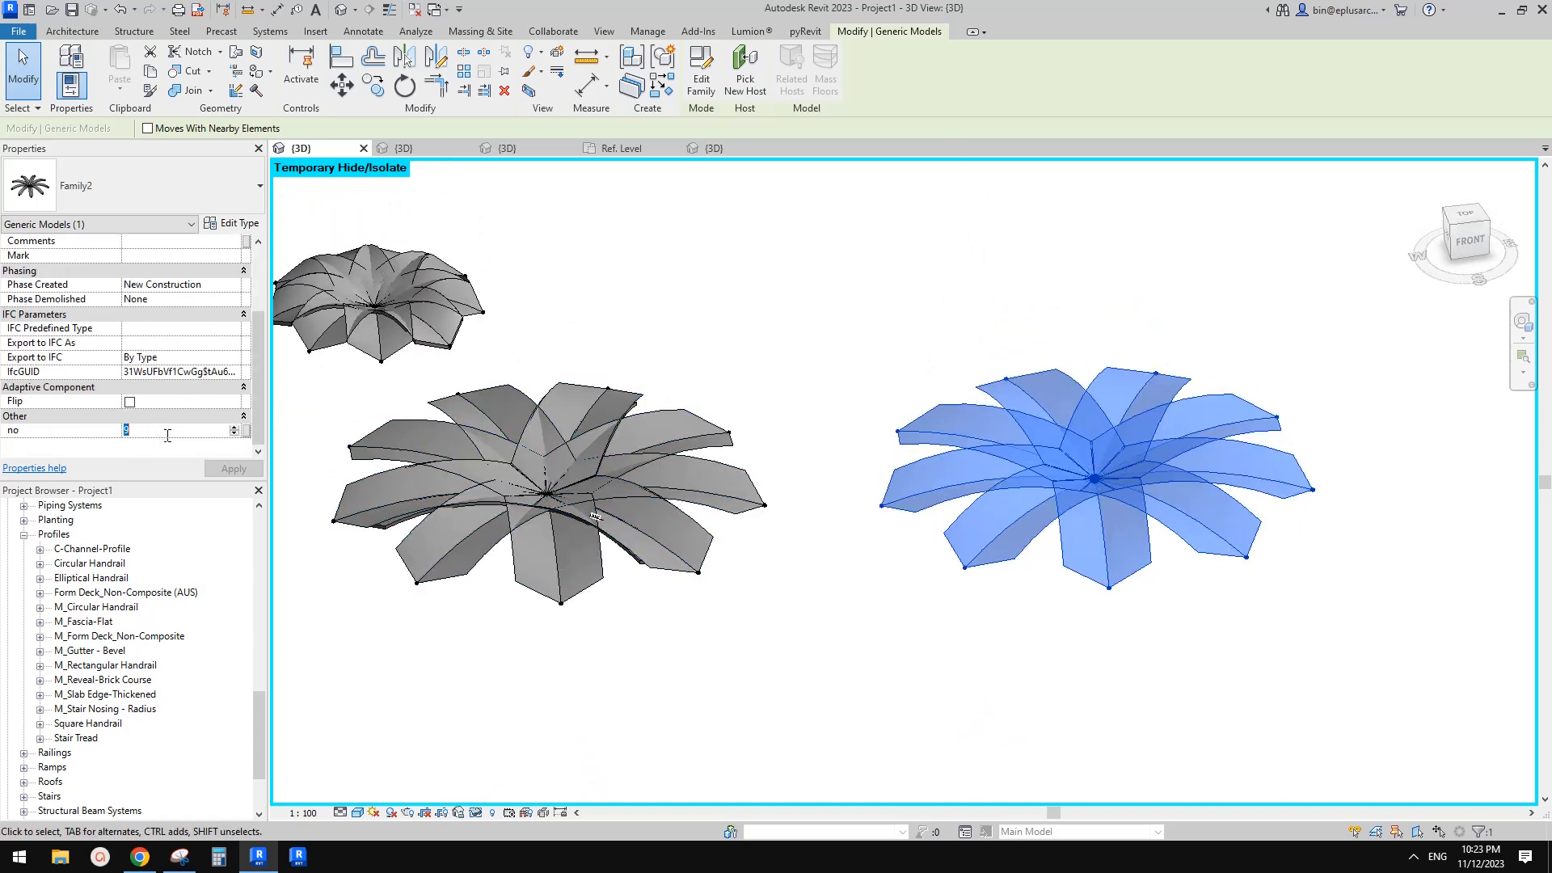
{"action": "key", "text": "Return"}
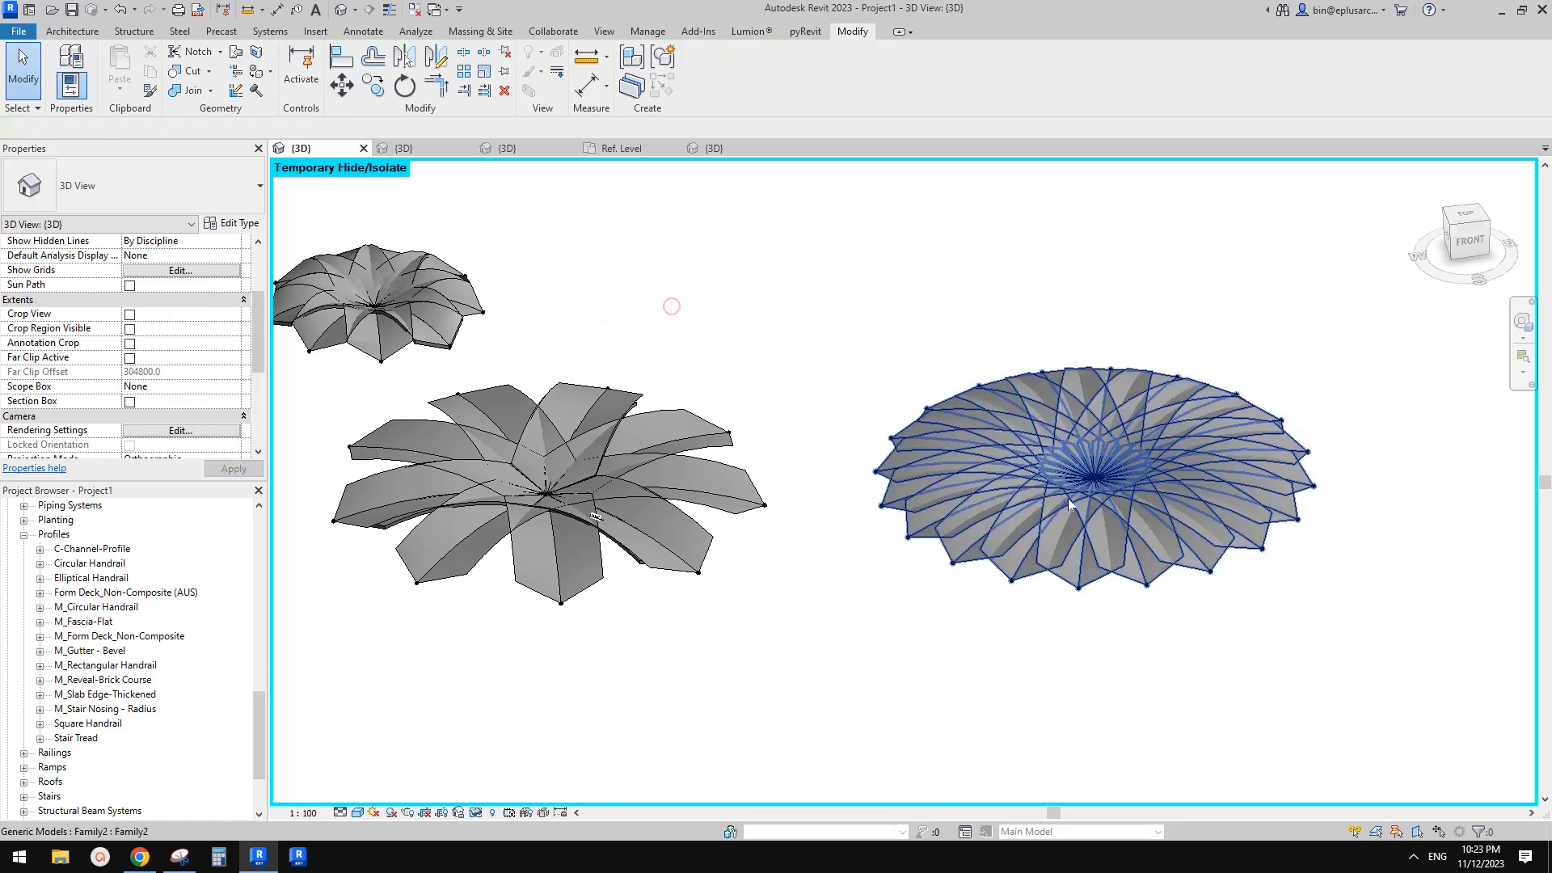
Set the arch's hw parameter to 1000
{"action": "scroll", "coordinate": [166, 387], "scroll_direction": "up", "scroll_amount": 3}
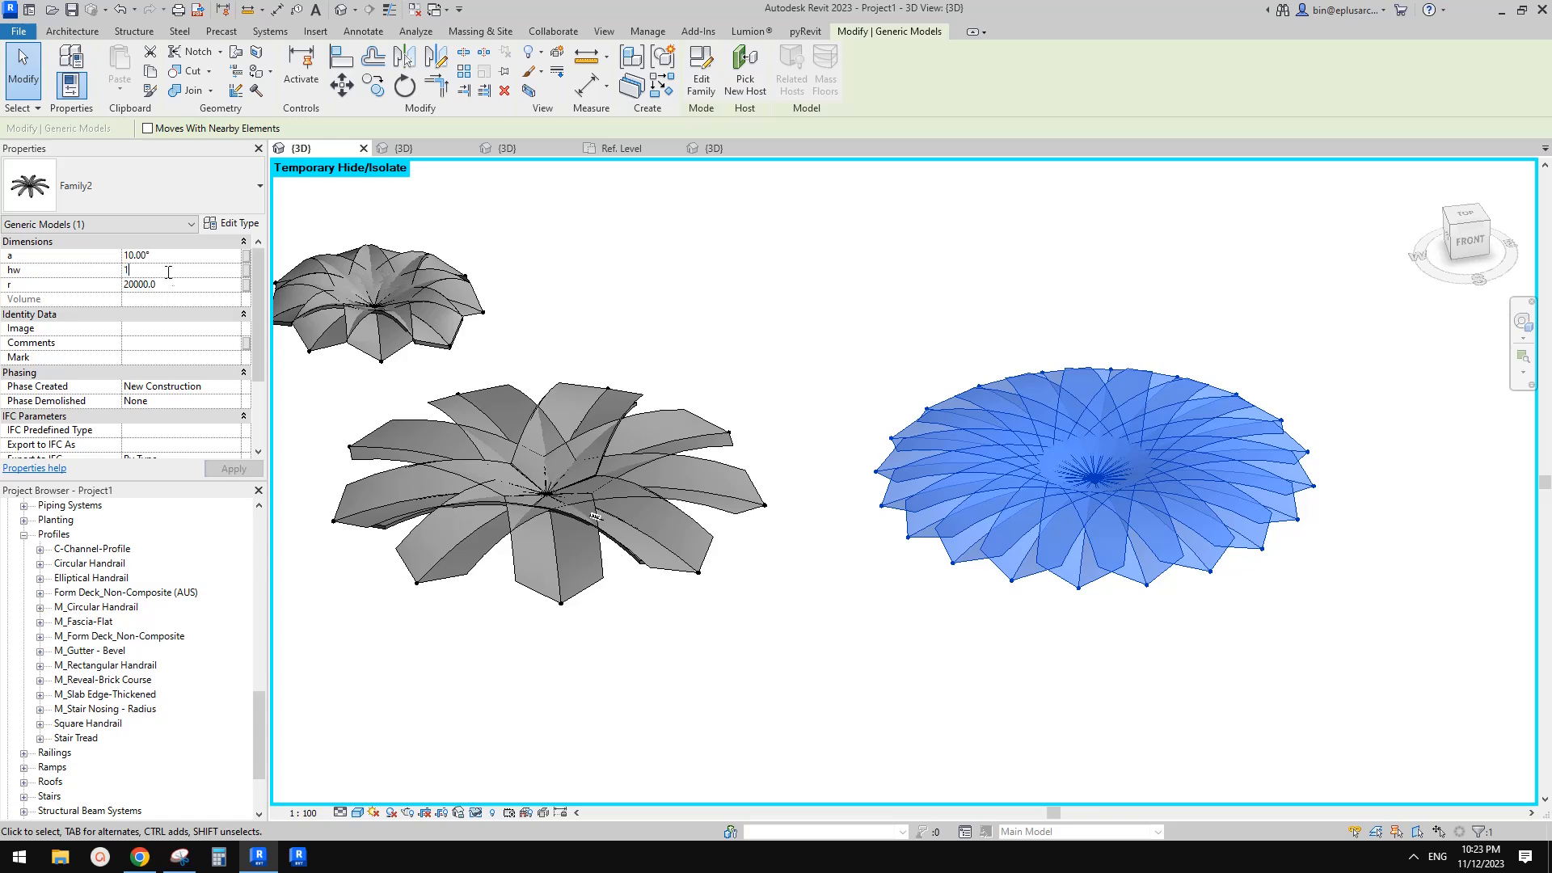
{"action": "key", "text": "Return"}
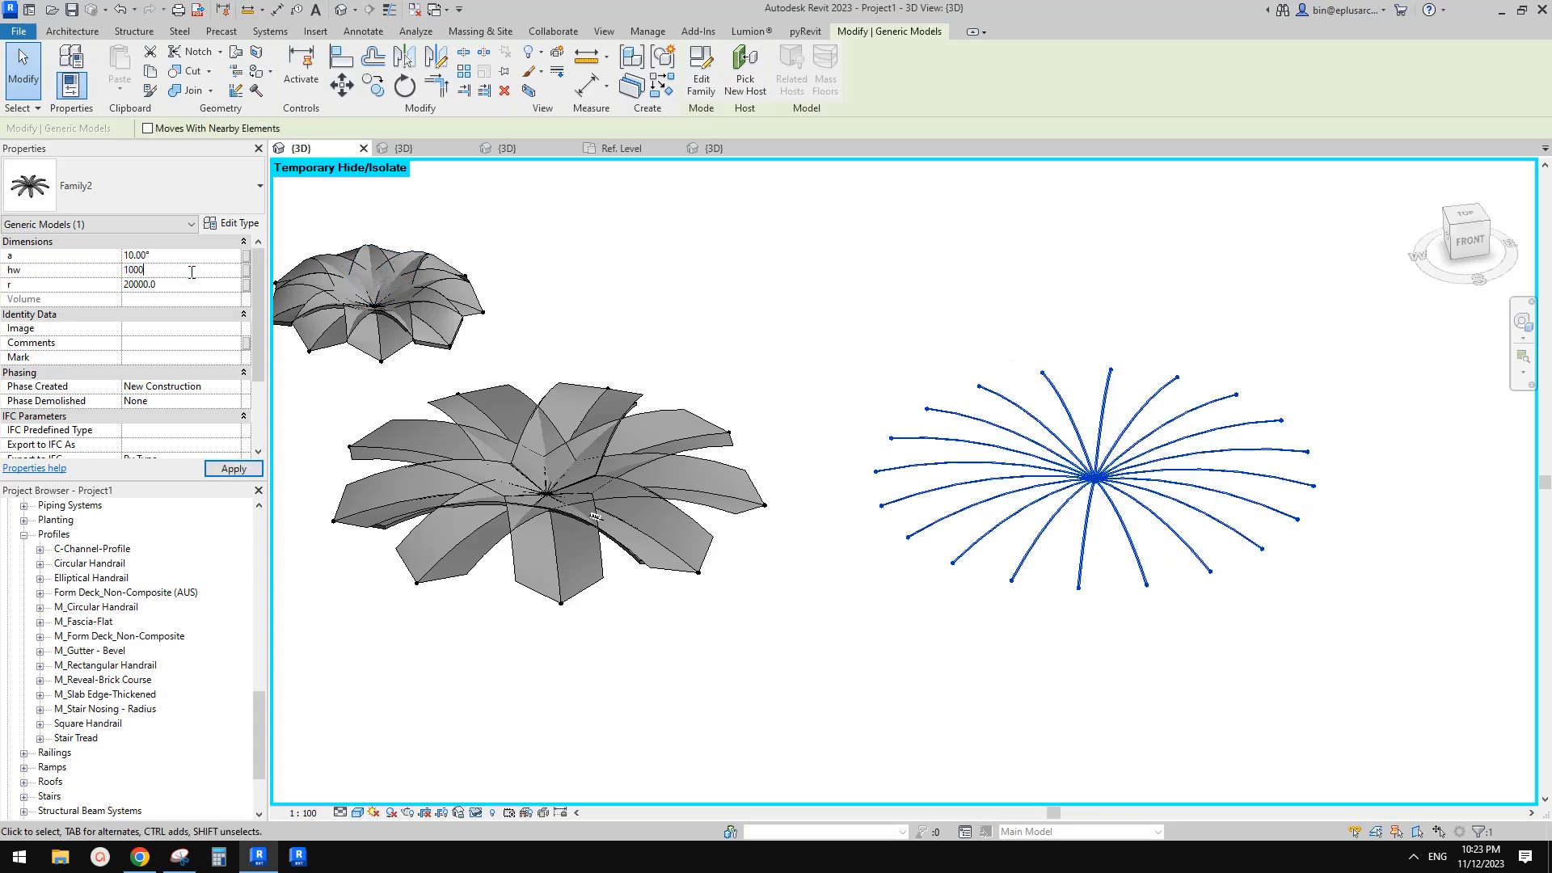
{"action": "scroll", "coordinate": [1156, 472], "scroll_direction": "up", "scroll_amount": 1}
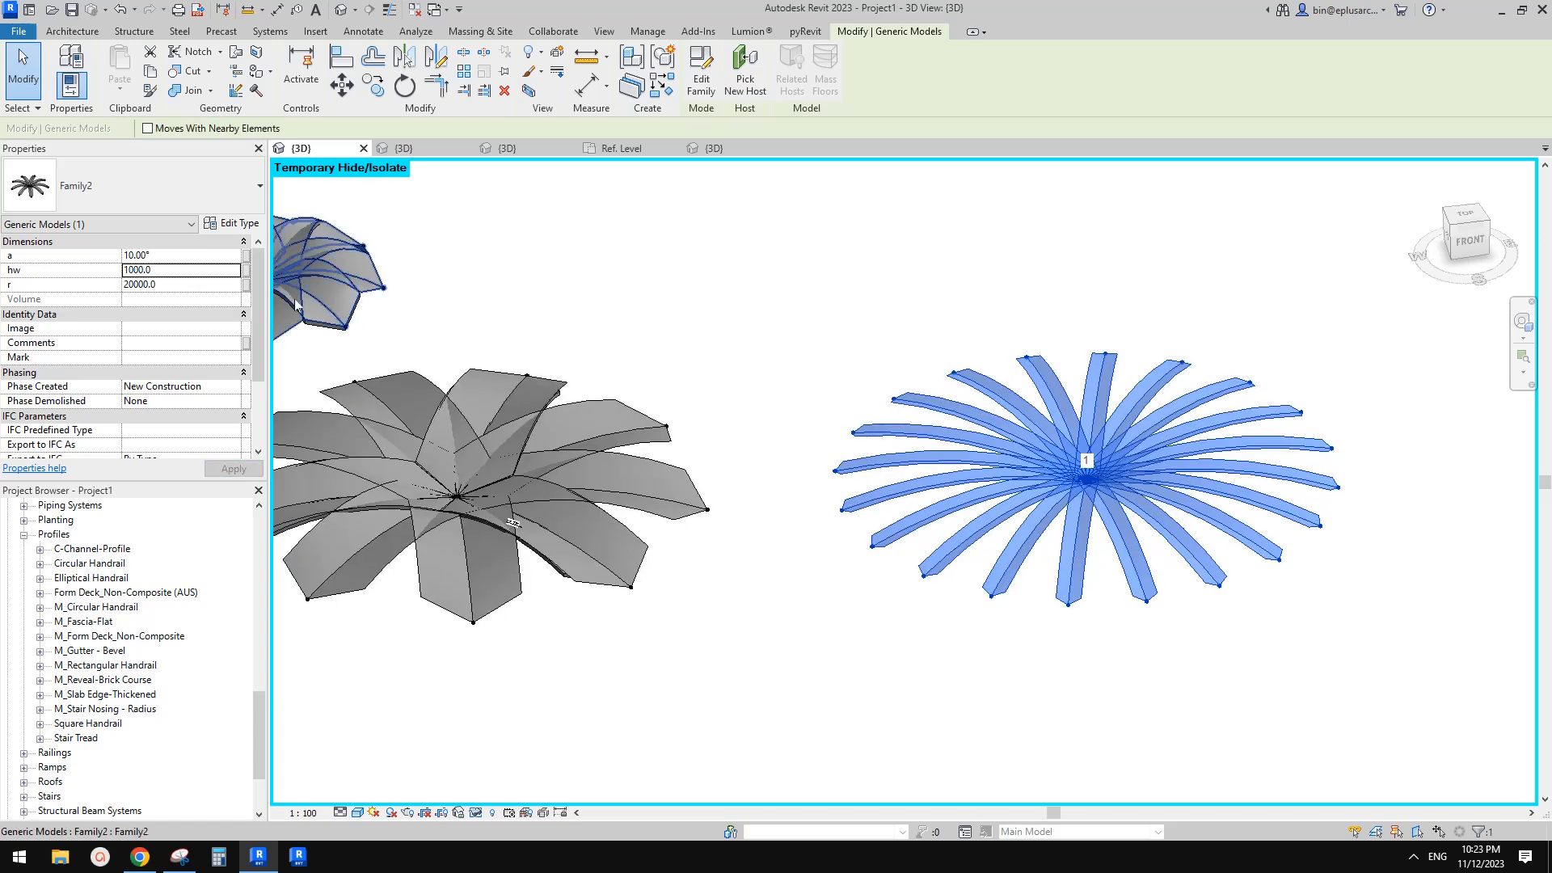
Open the arch's type properties to review its type parameters
{"action": "left_click", "coordinate": [236, 222]}
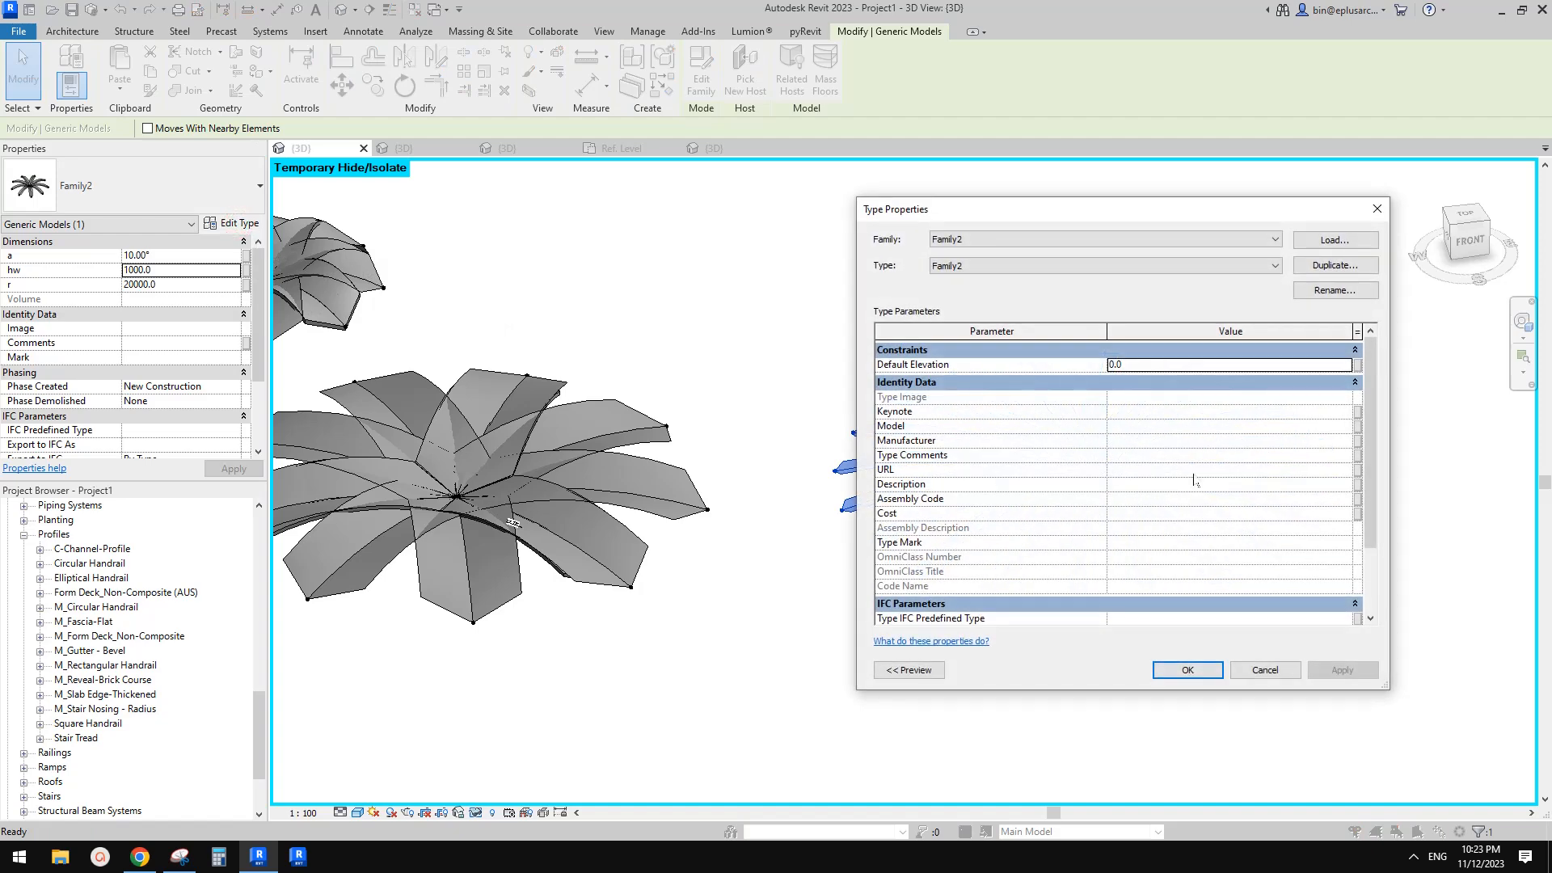
{"action": "scroll", "coordinate": [1206, 462], "scroll_direction": "down", "scroll_amount": 2}
{"action": "scroll", "coordinate": [1205, 465], "scroll_direction": "up", "scroll_amount": 2}
{"action": "key", "text": "Escape"}
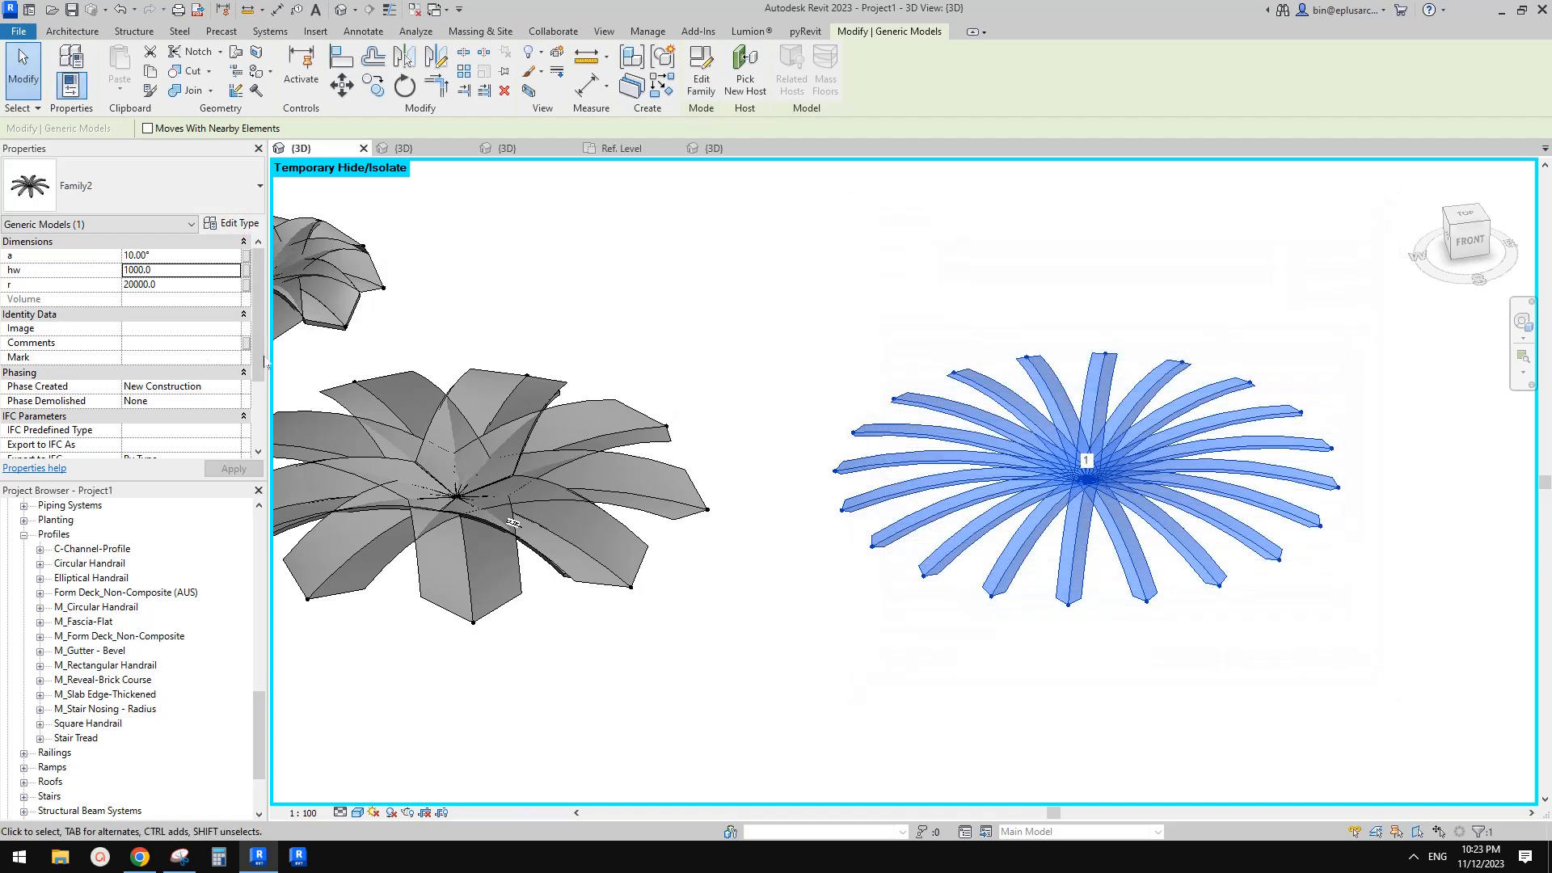
Select the arch and open its nested arm family for editing
{"action": "scroll", "coordinate": [172, 388], "scroll_direction": "down", "scroll_amount": 2}
{"action": "scroll", "coordinate": [176, 410], "scroll_direction": "up", "scroll_amount": 2}
{"action": "scroll", "coordinate": [1237, 457], "scroll_direction": "up", "scroll_amount": 2}
{"action": "key", "text": "Escape"}
{"action": "left_click", "coordinate": [1199, 443]}
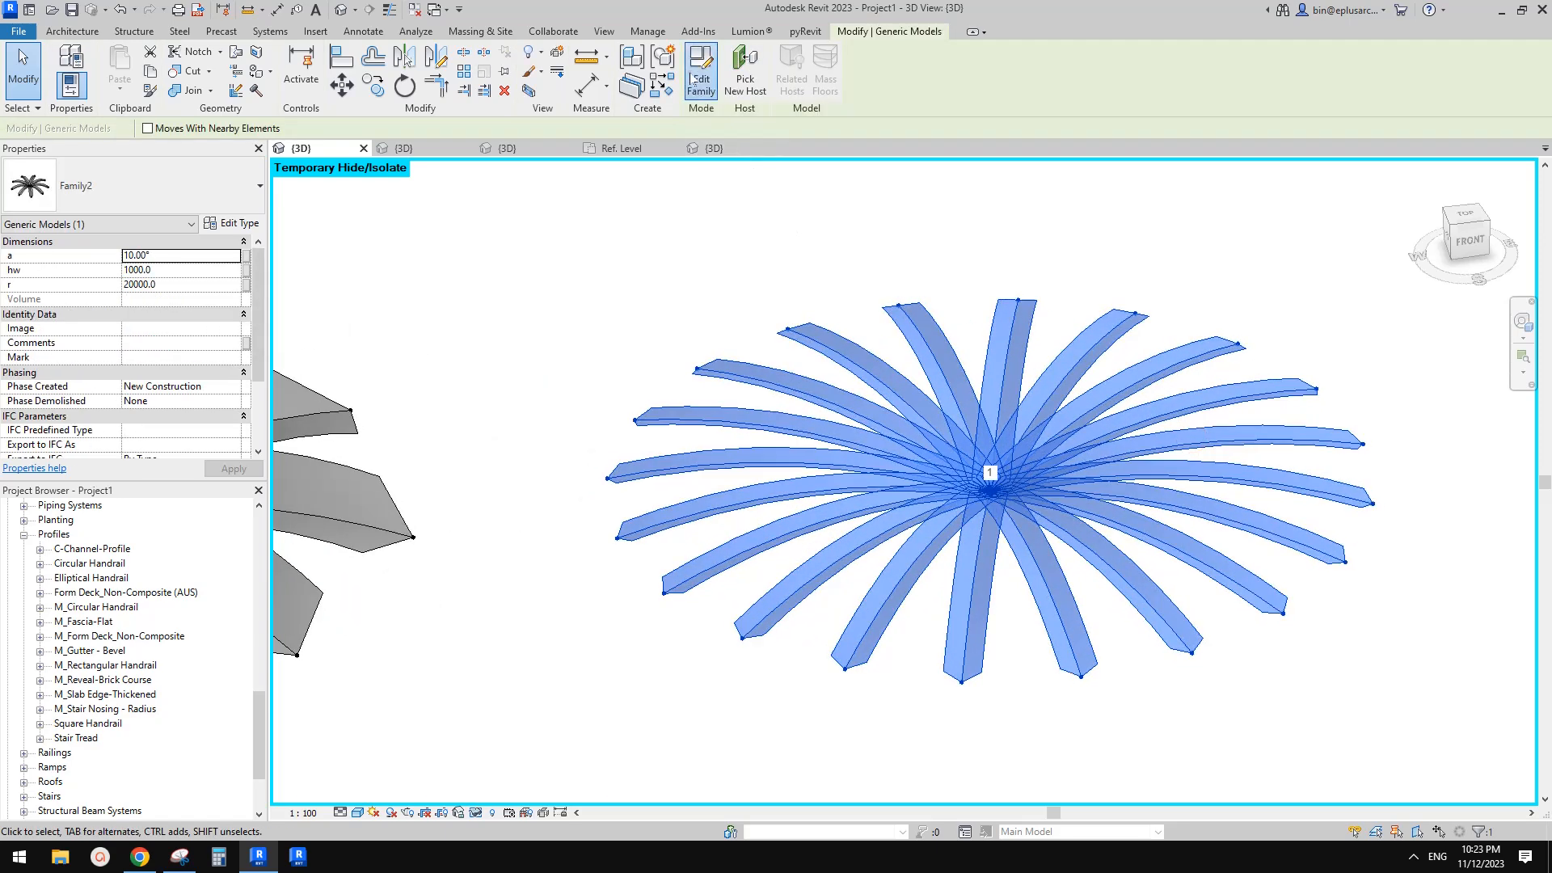
{"action": "left_click", "coordinate": [693, 79]}
{"action": "key", "text": "Escape"}
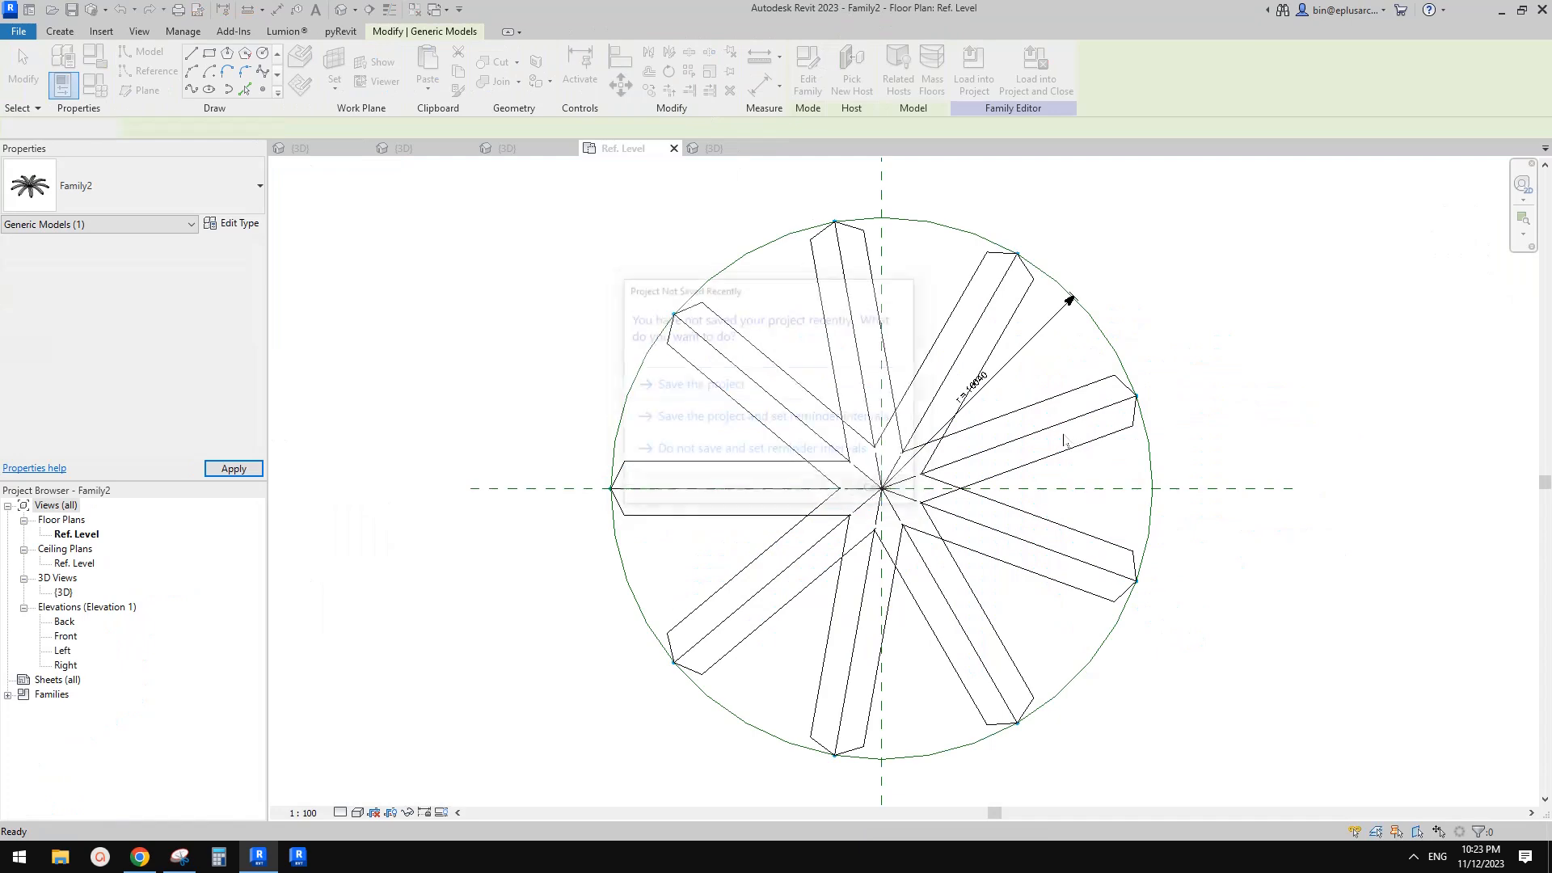
{"action": "left_click", "coordinate": [1062, 436]}
{"action": "left_click", "coordinate": [807, 78]}
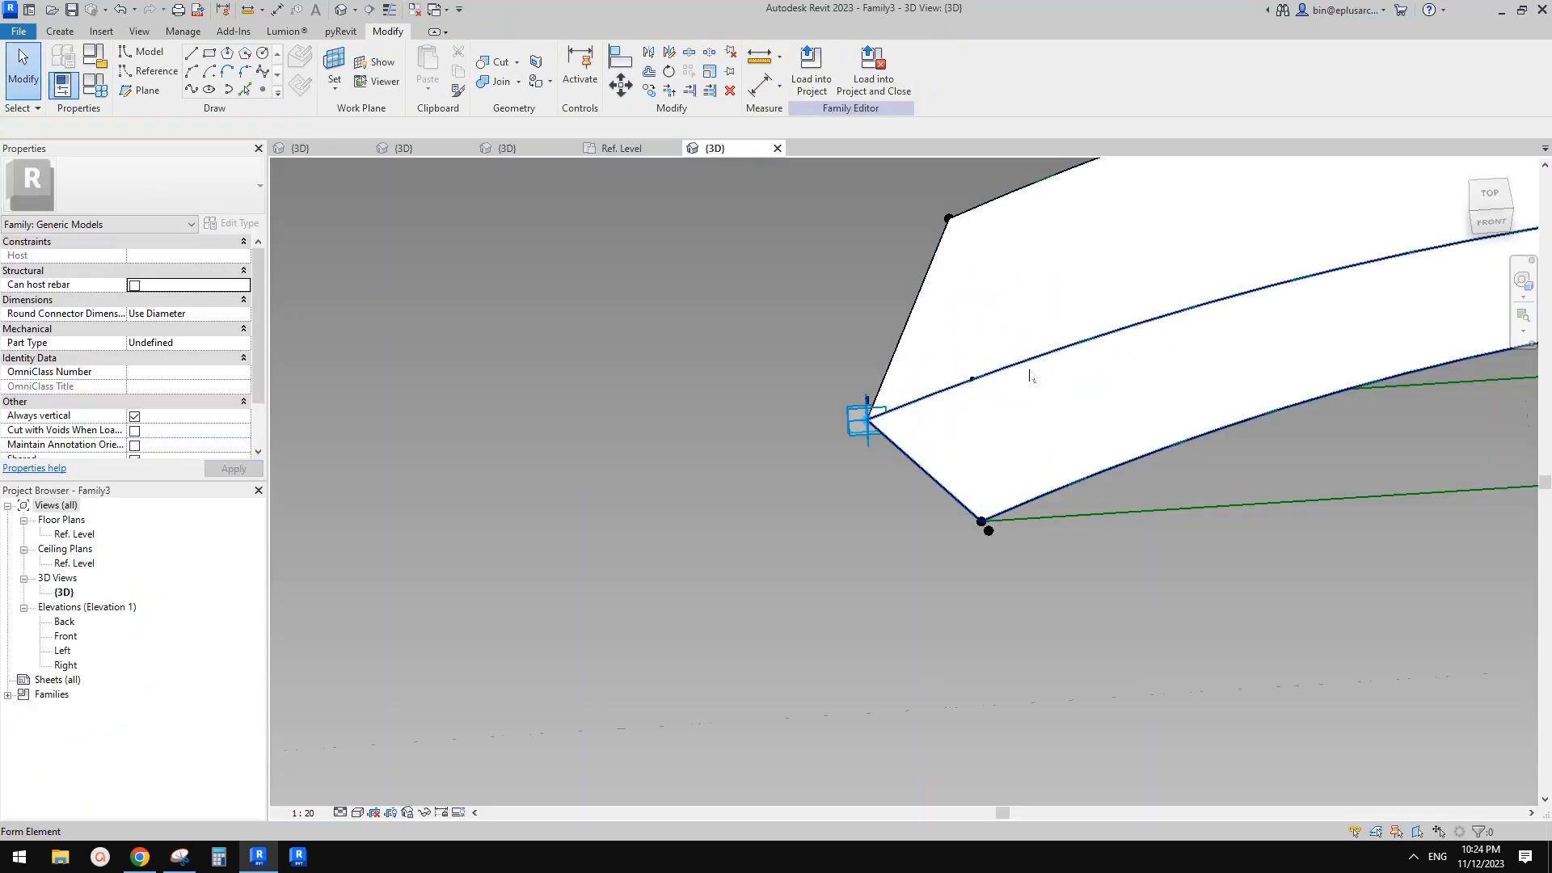
{"action": "scroll", "coordinate": [1029, 376], "scroll_direction": "down", "scroll_amount": 5}
{"action": "scroll", "coordinate": [982, 279], "scroll_direction": "up", "scroll_amount": 1}
Inspect the arm family's reference point and family type parameters, then return to the arch family plan
{"action": "left_click", "coordinate": [979, 276]}
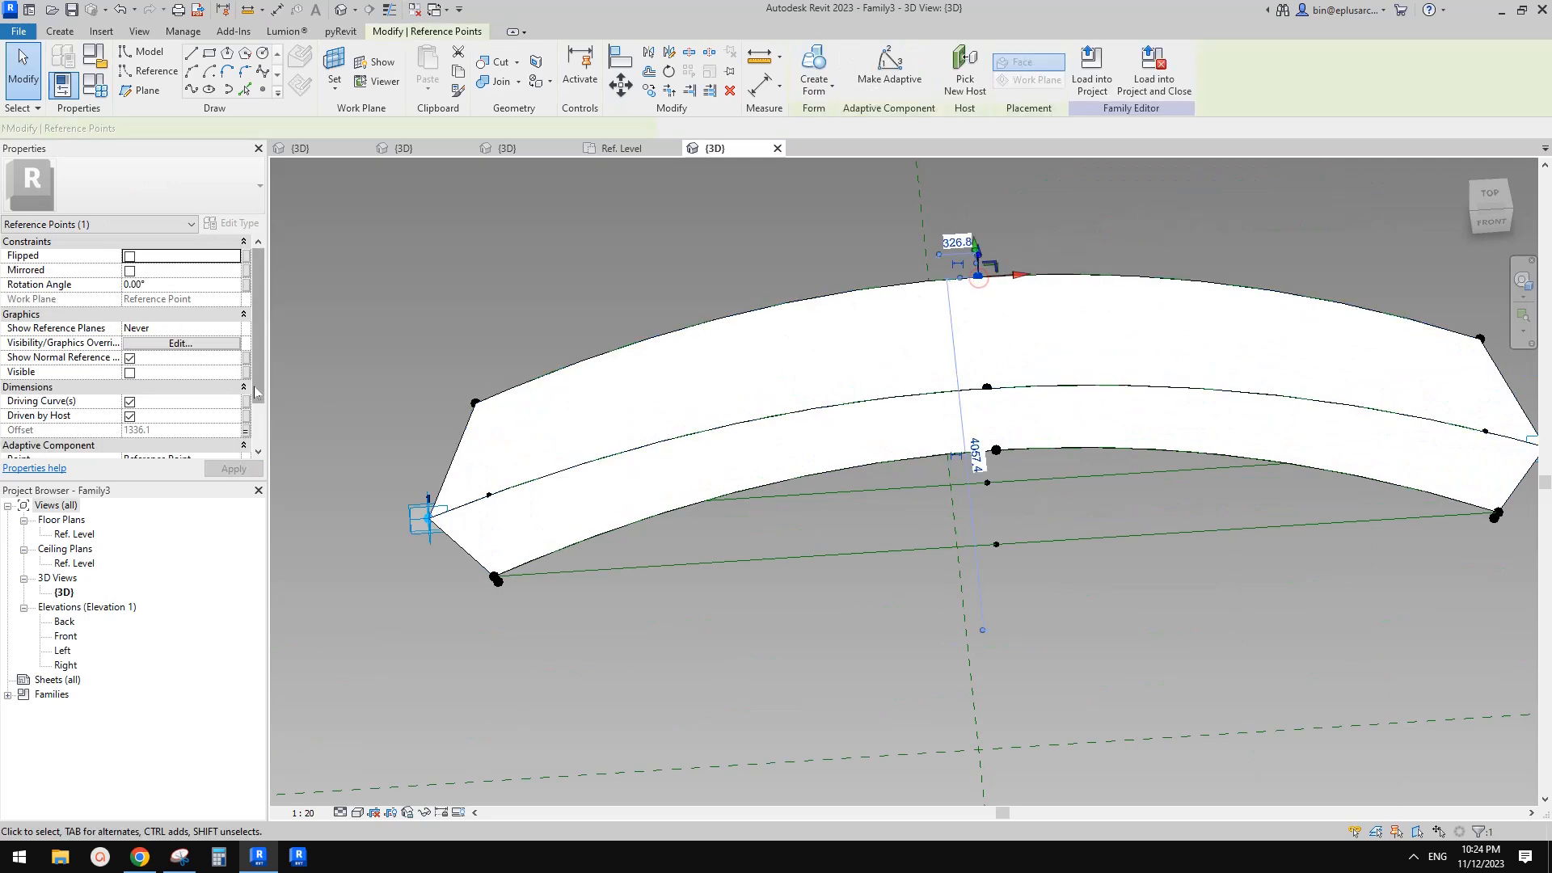
{"action": "left_click", "coordinate": [246, 431]}
{"action": "key", "text": "Escape"}
{"action": "key", "text": "Escape"}
{"action": "left_click", "coordinate": [102, 89]}
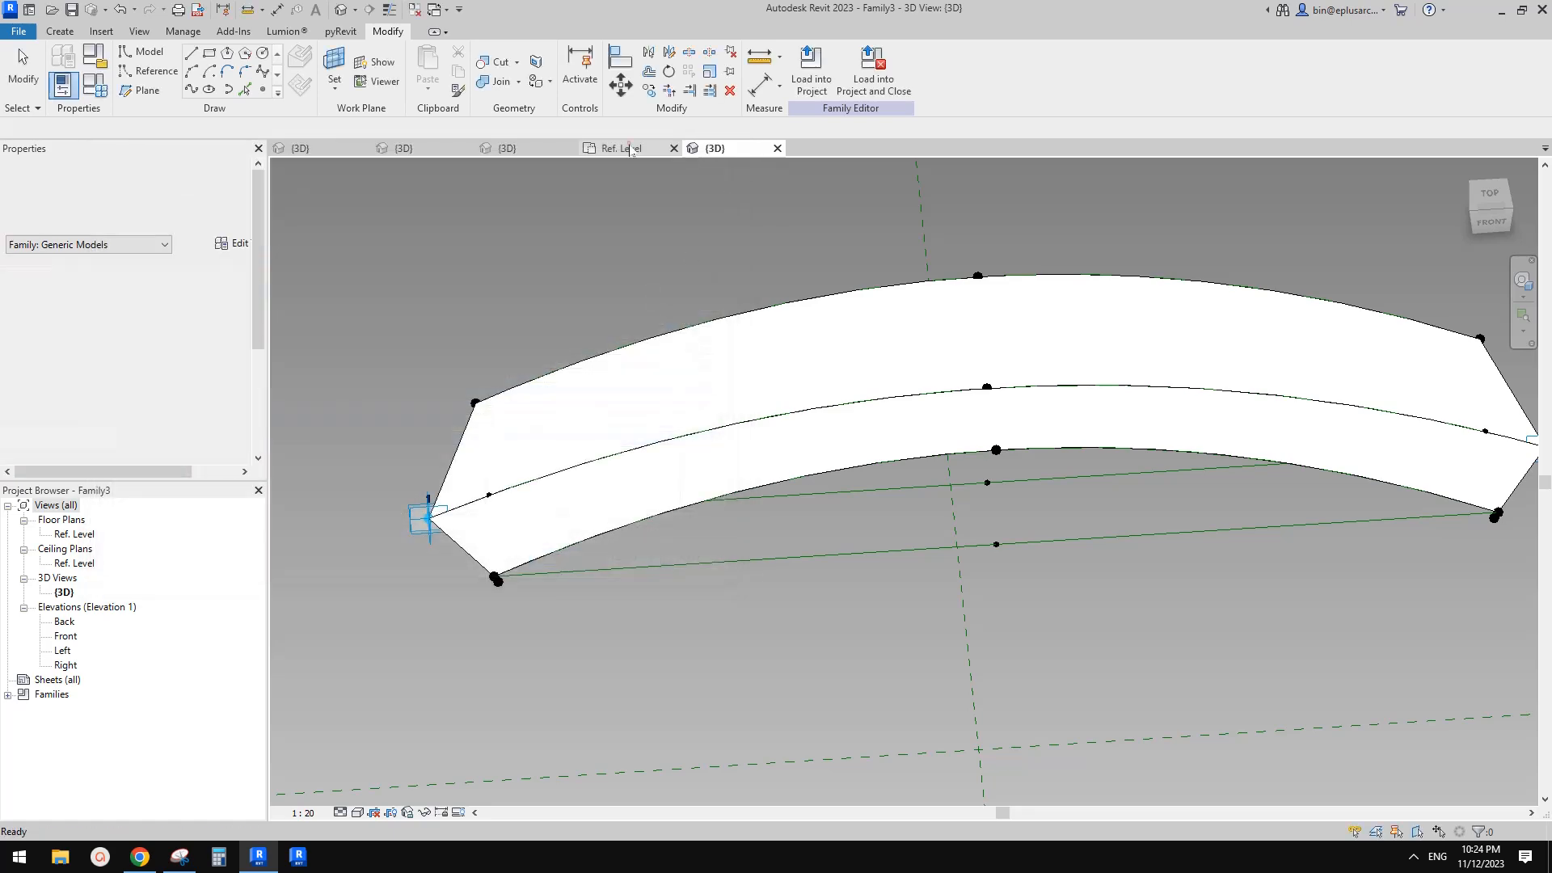
{"action": "left_click", "coordinate": [623, 148]}
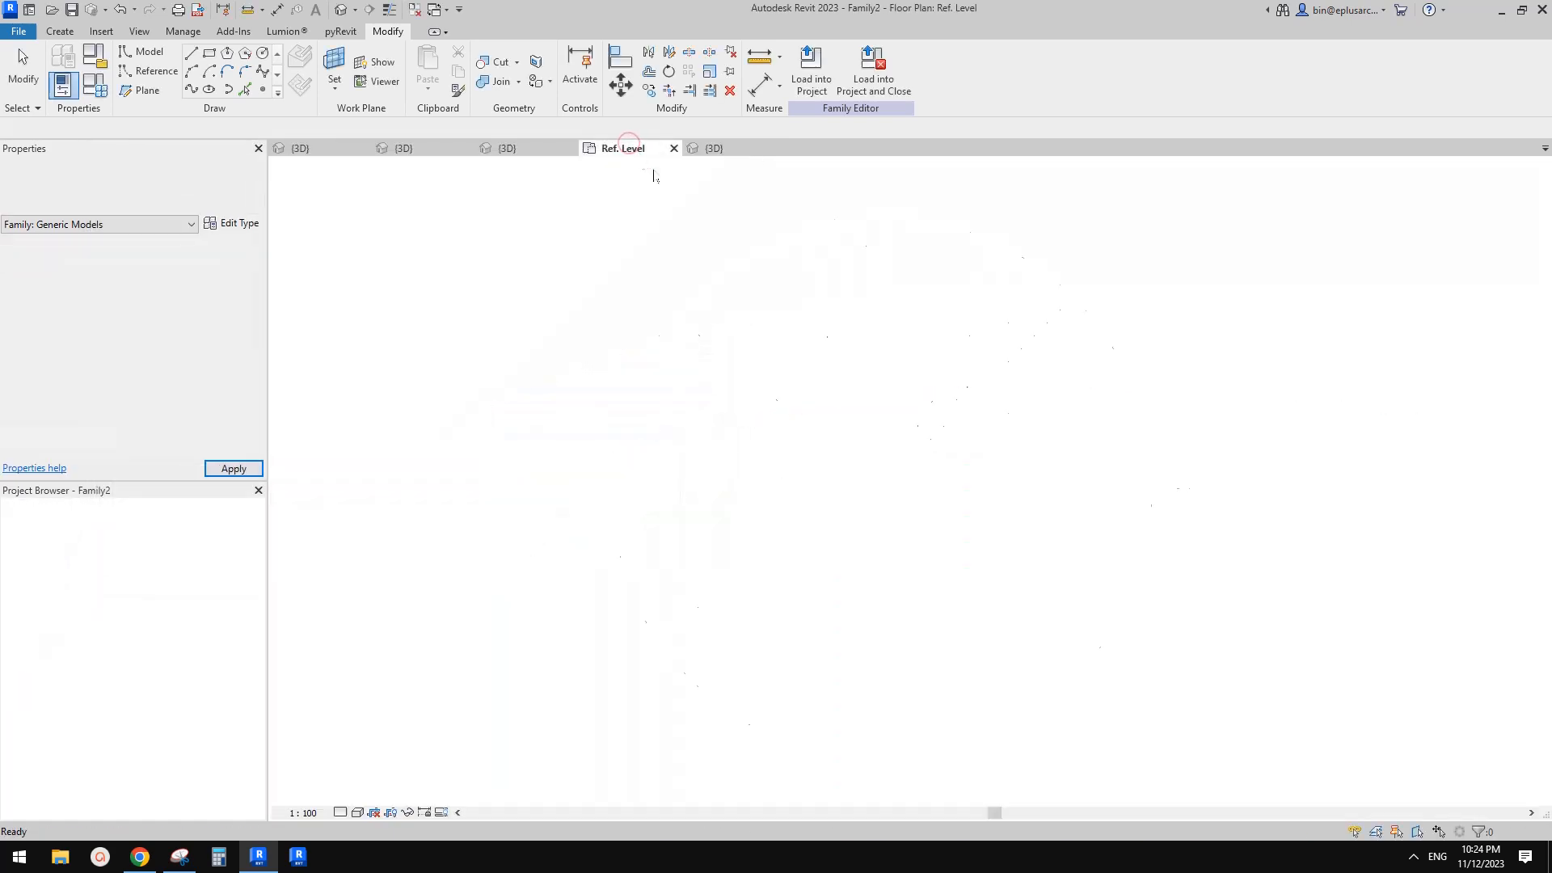
Select a repeated arm component and check its type properties
{"action": "left_click", "coordinate": [1060, 423]}
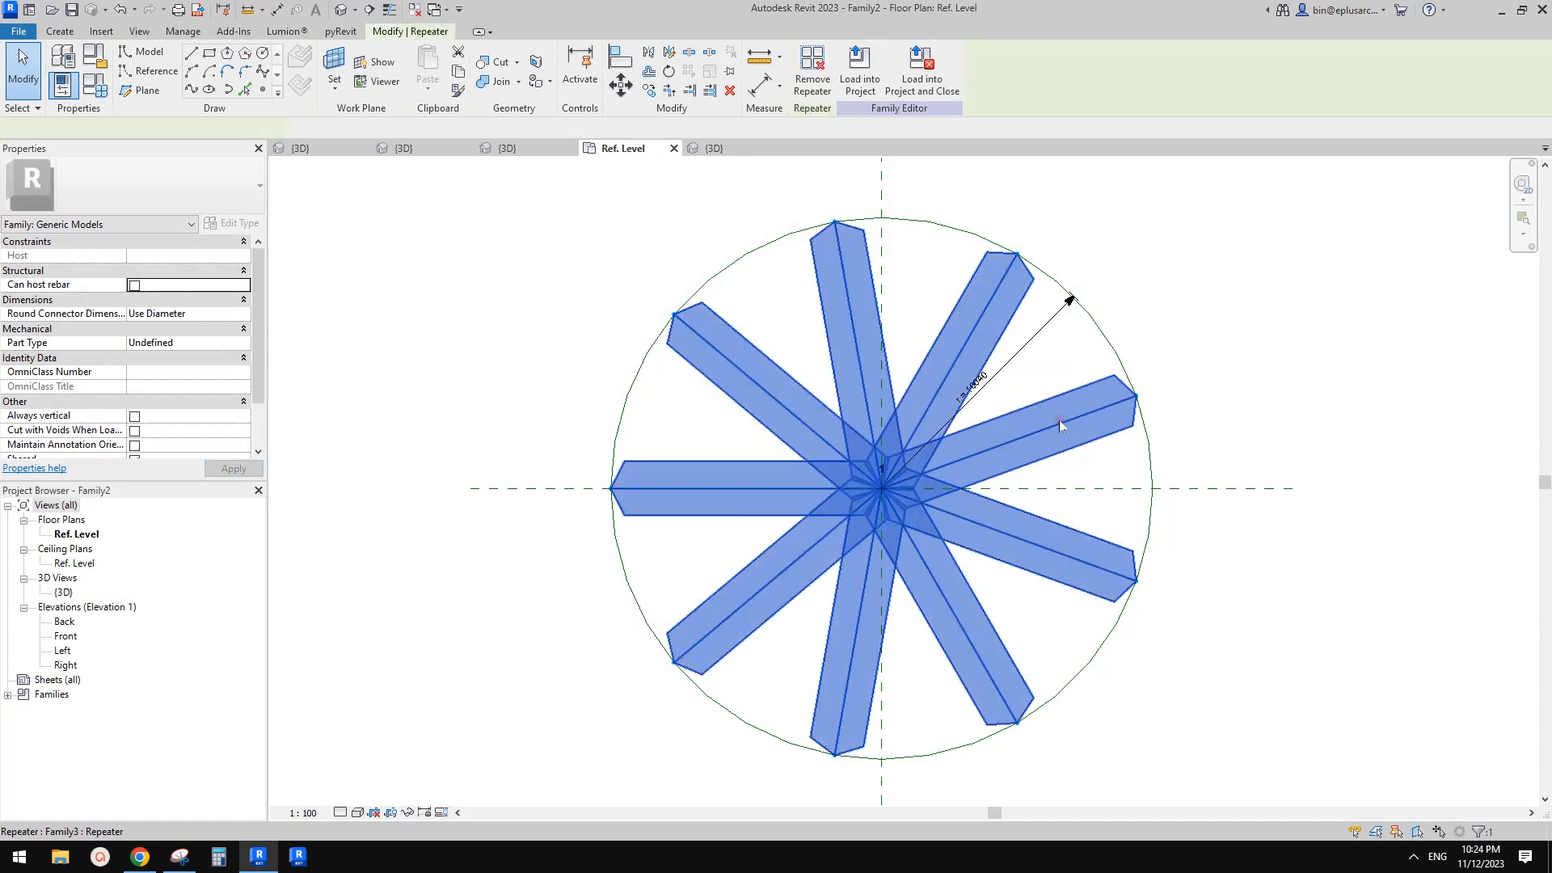
{"action": "left_click", "coordinate": [1060, 423]}
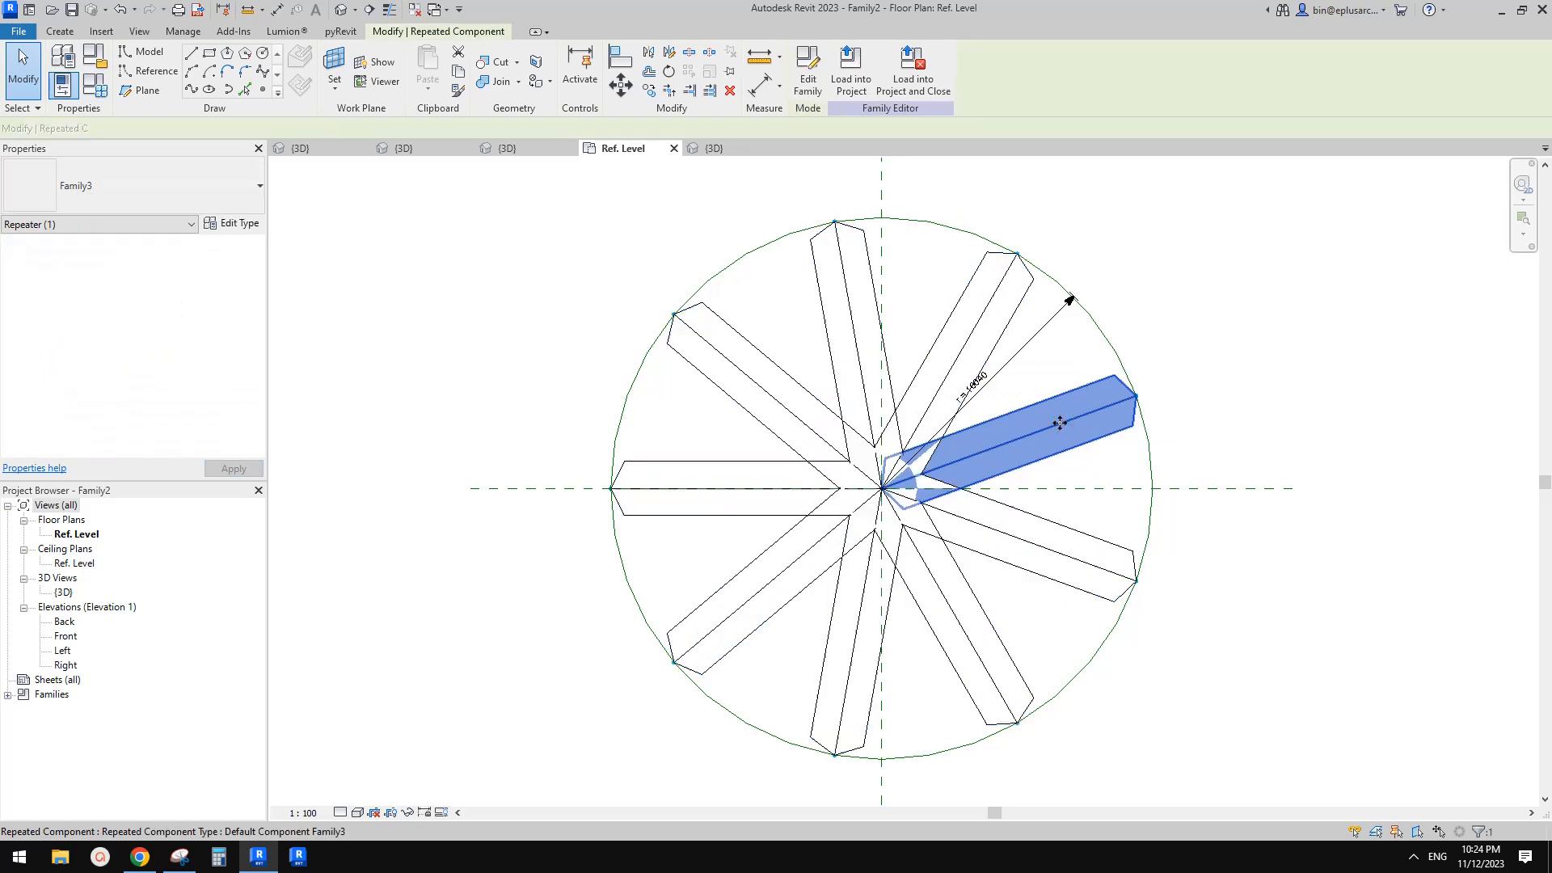
{"action": "left_click", "coordinate": [245, 226]}
{"action": "key", "text": "Escape"}
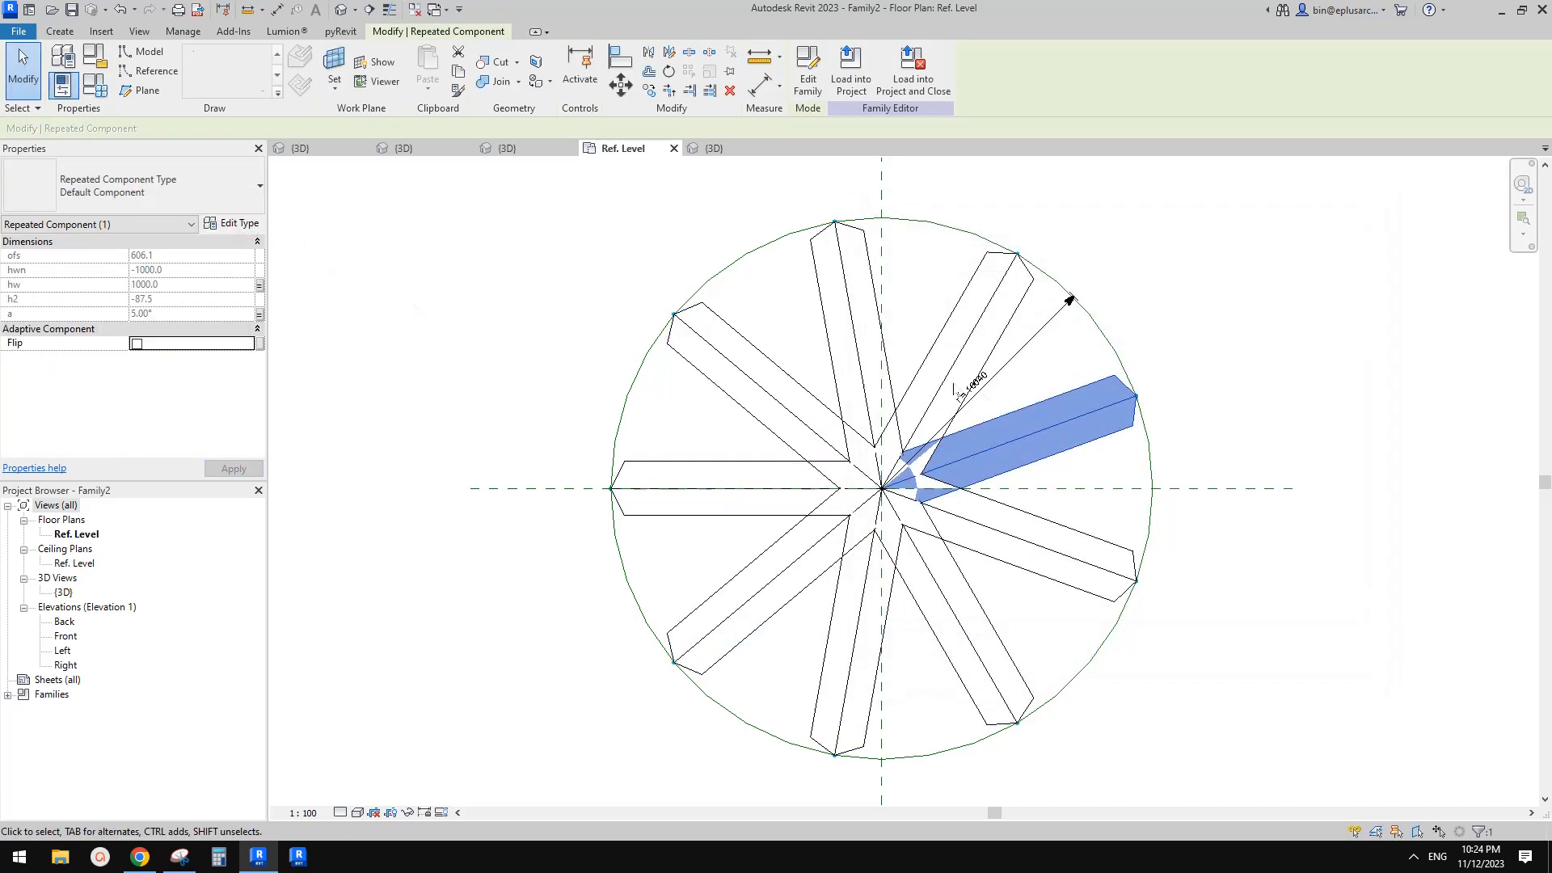
{"action": "left_click", "coordinate": [245, 226]}
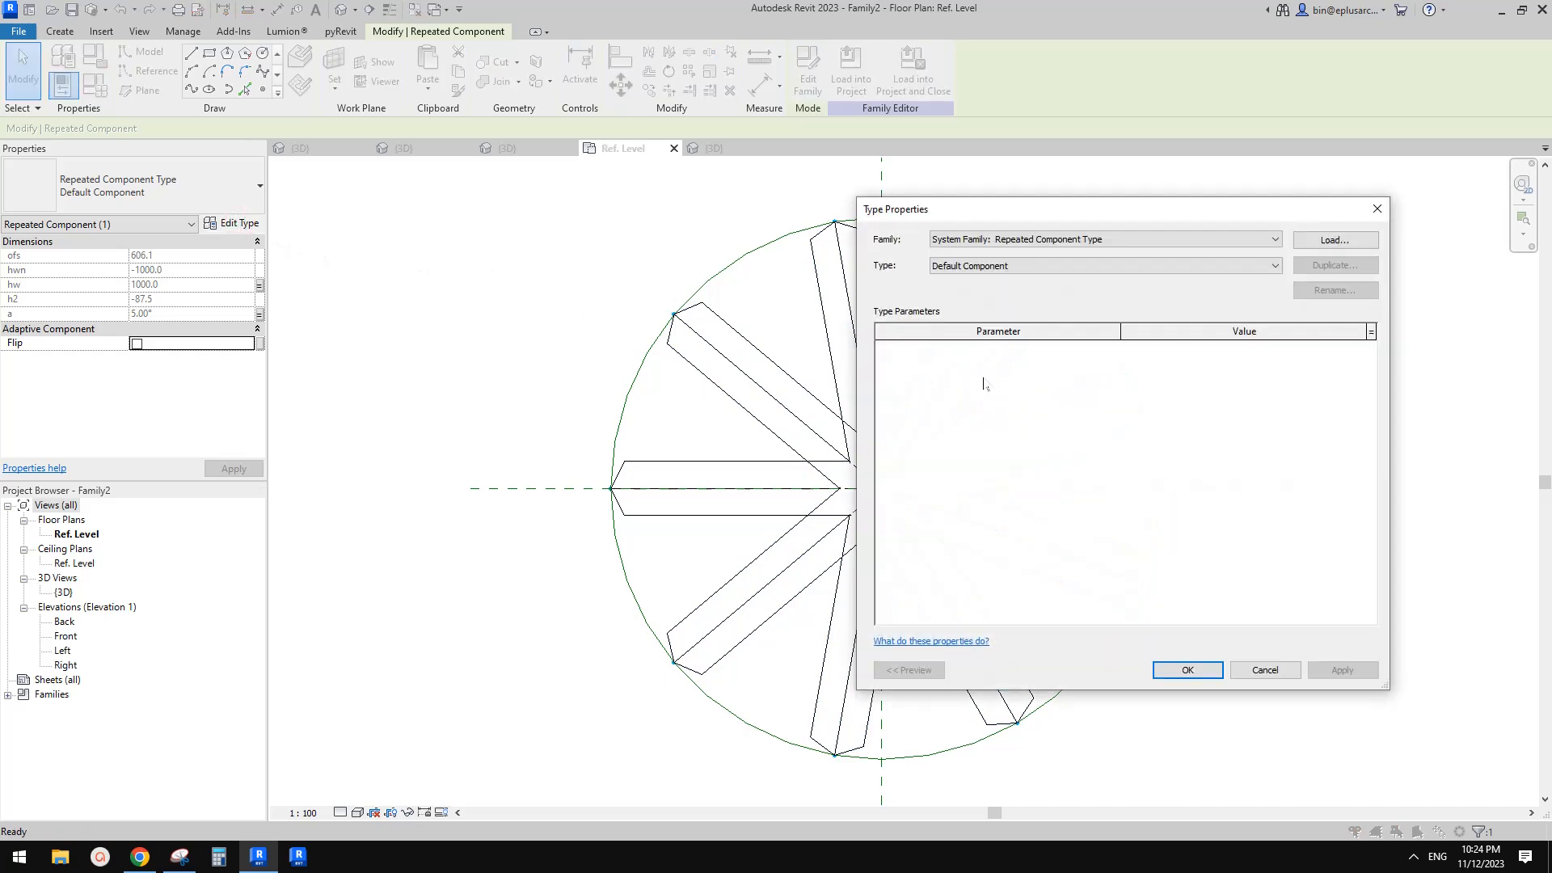
{"action": "key", "text": "Escape"}
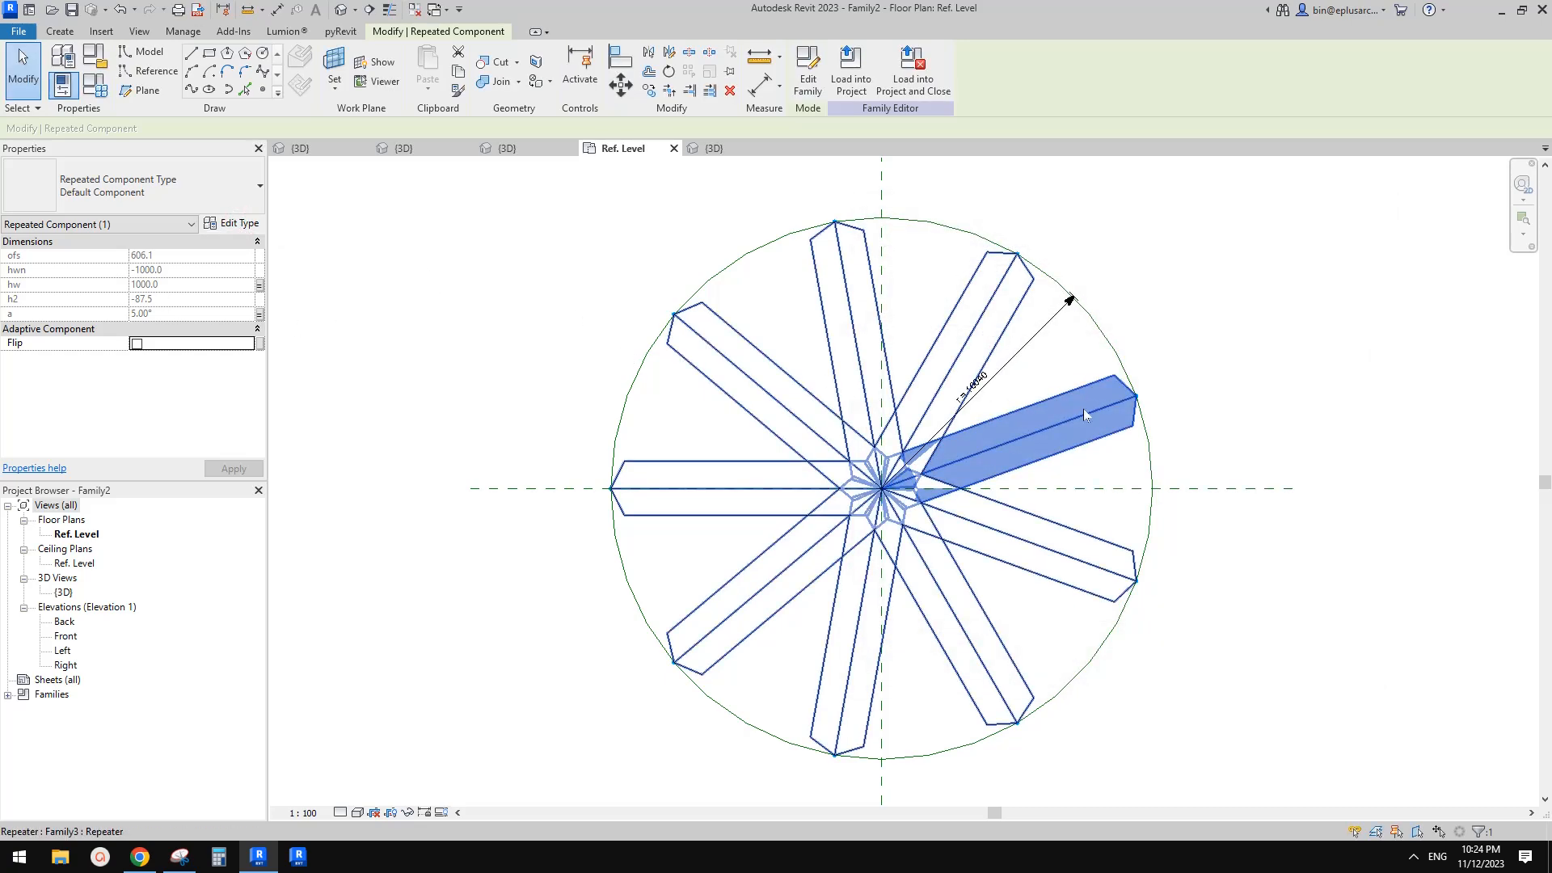
Open the arm family from the repeater and review its family type parameters such as h1
{"action": "left_click", "coordinate": [1084, 412]}
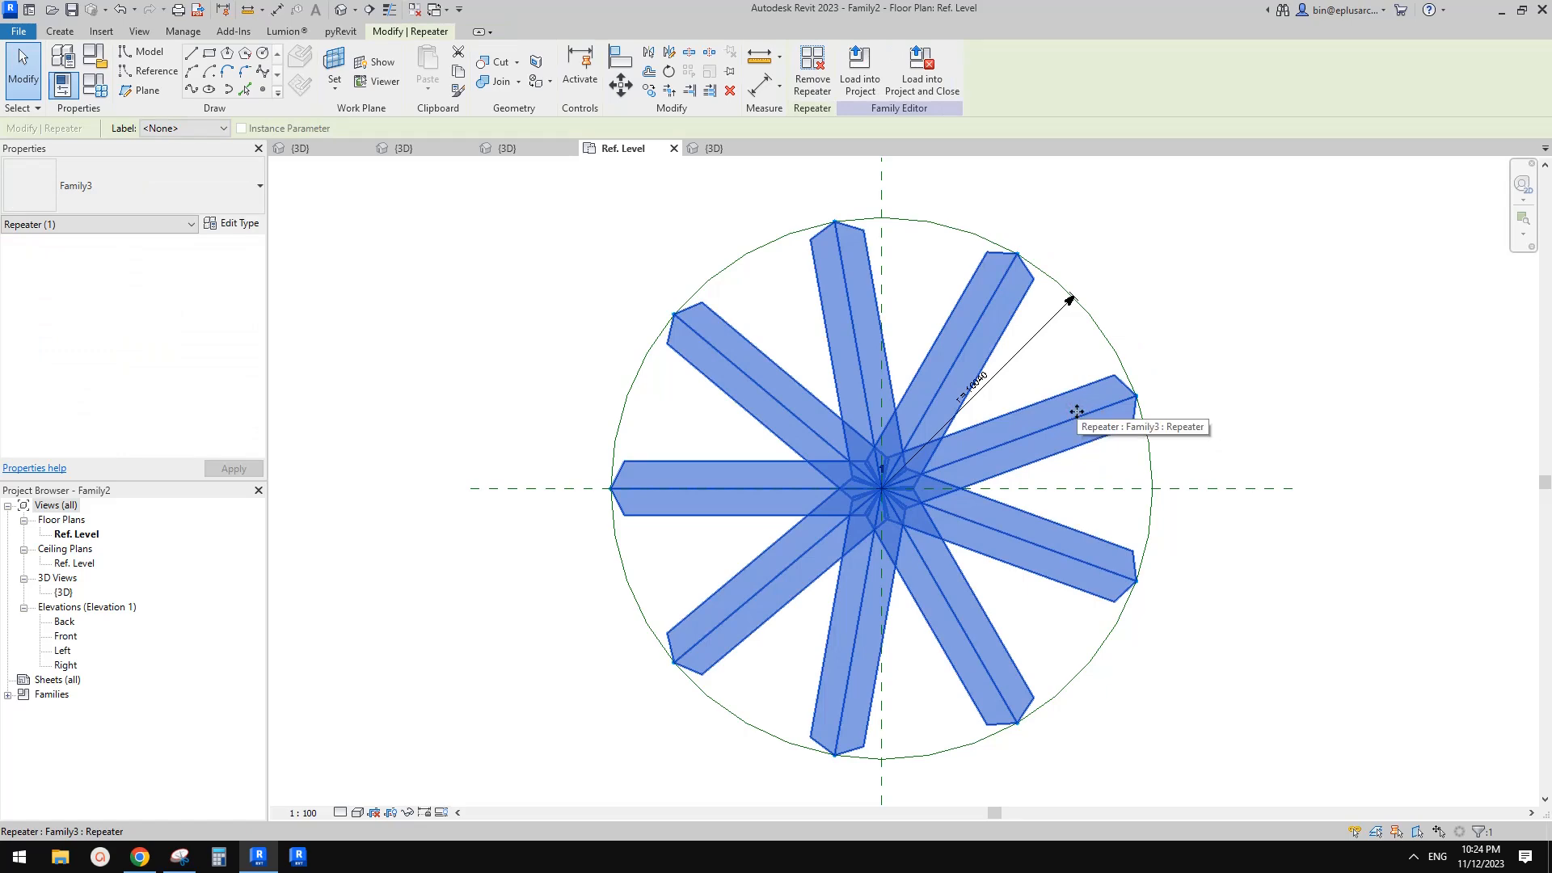
{"action": "double_click", "coordinate": [1069, 421]}
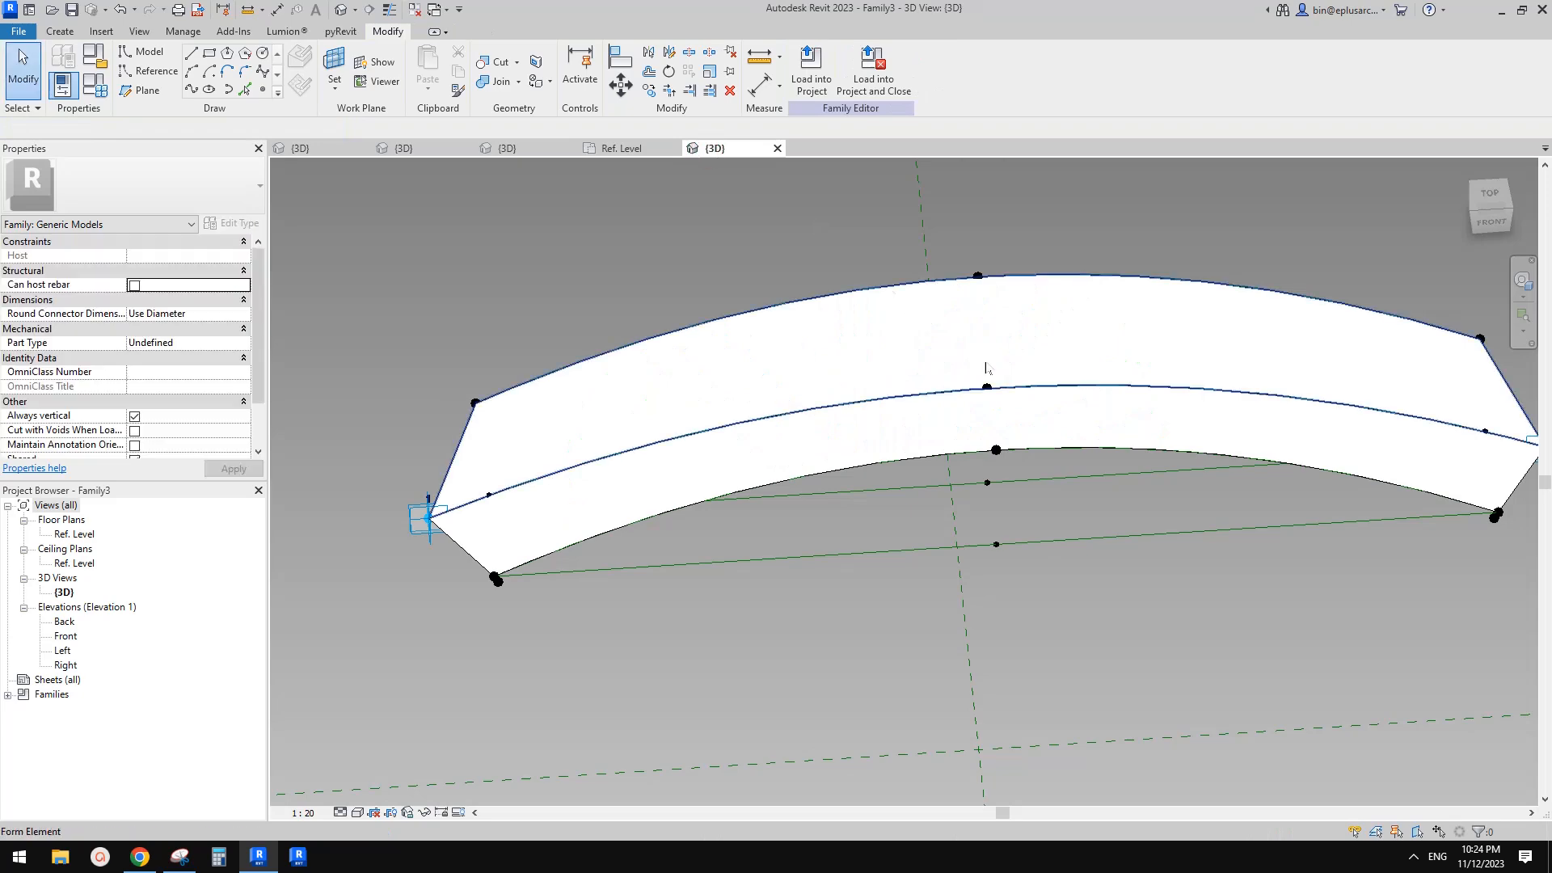
{"action": "left_click", "coordinate": [95, 85]}
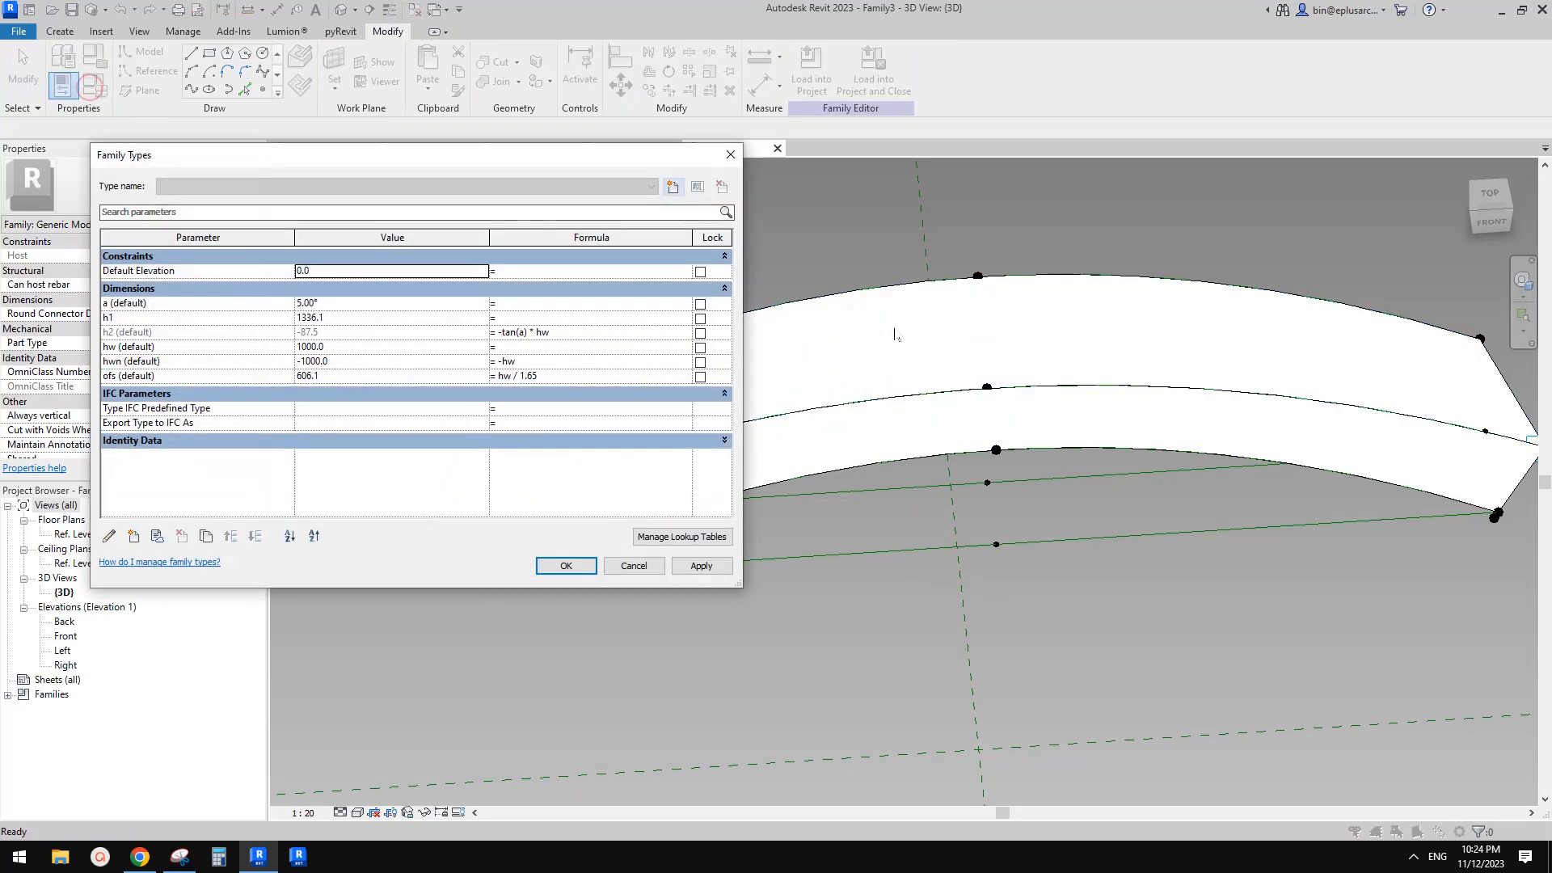
{"action": "left_click", "coordinate": [190, 320]}
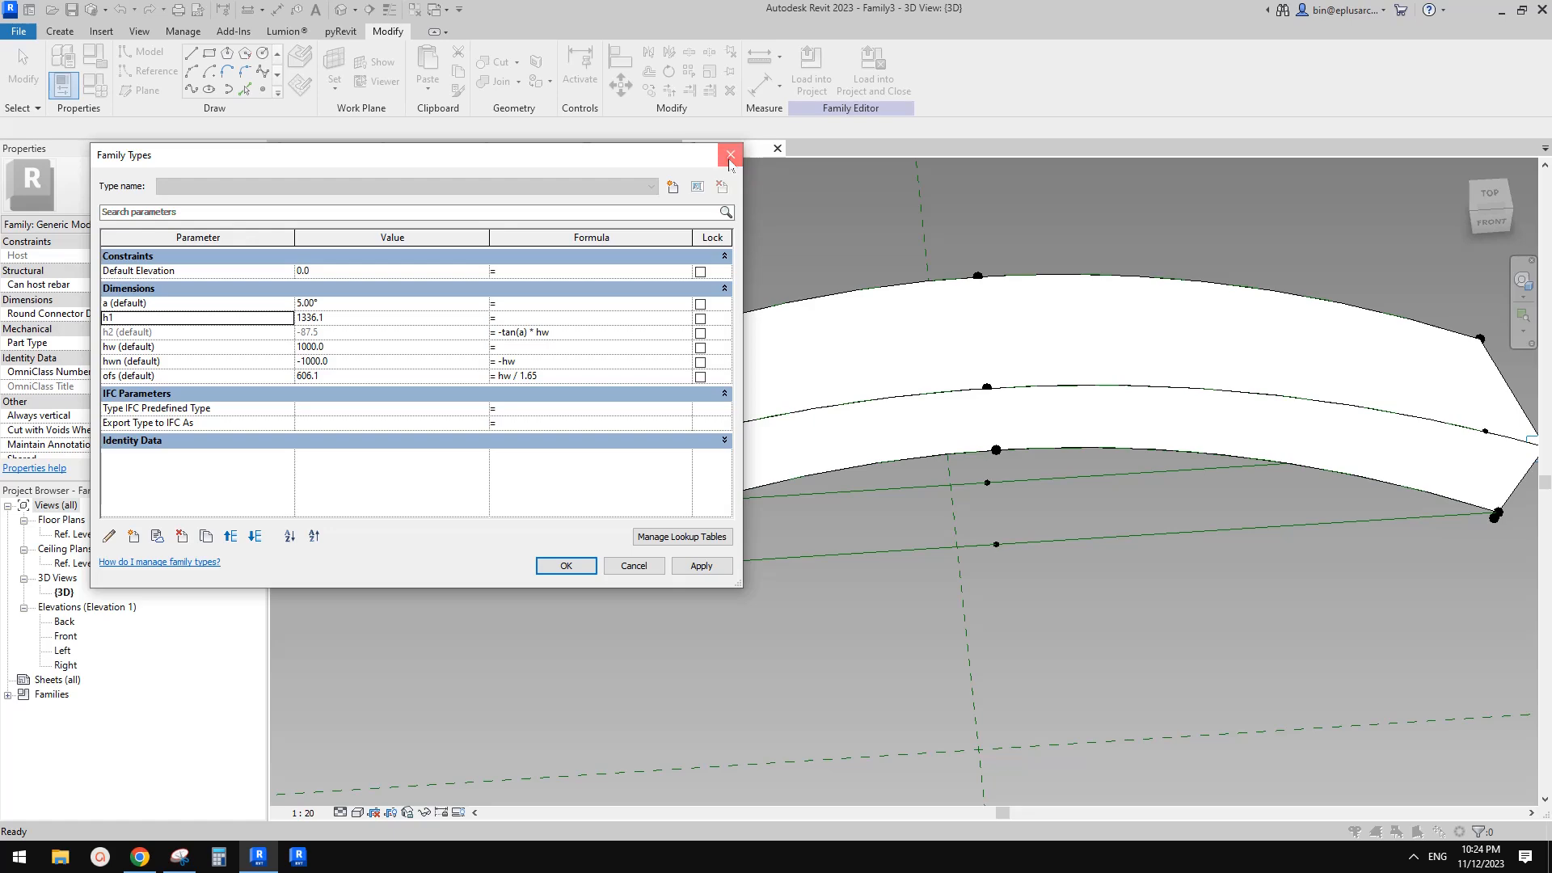
{"action": "left_click", "coordinate": [730, 156]}
Switch to the project 3D view, select an arm and open its type properties
{"action": "left_click", "coordinate": [300, 148]}
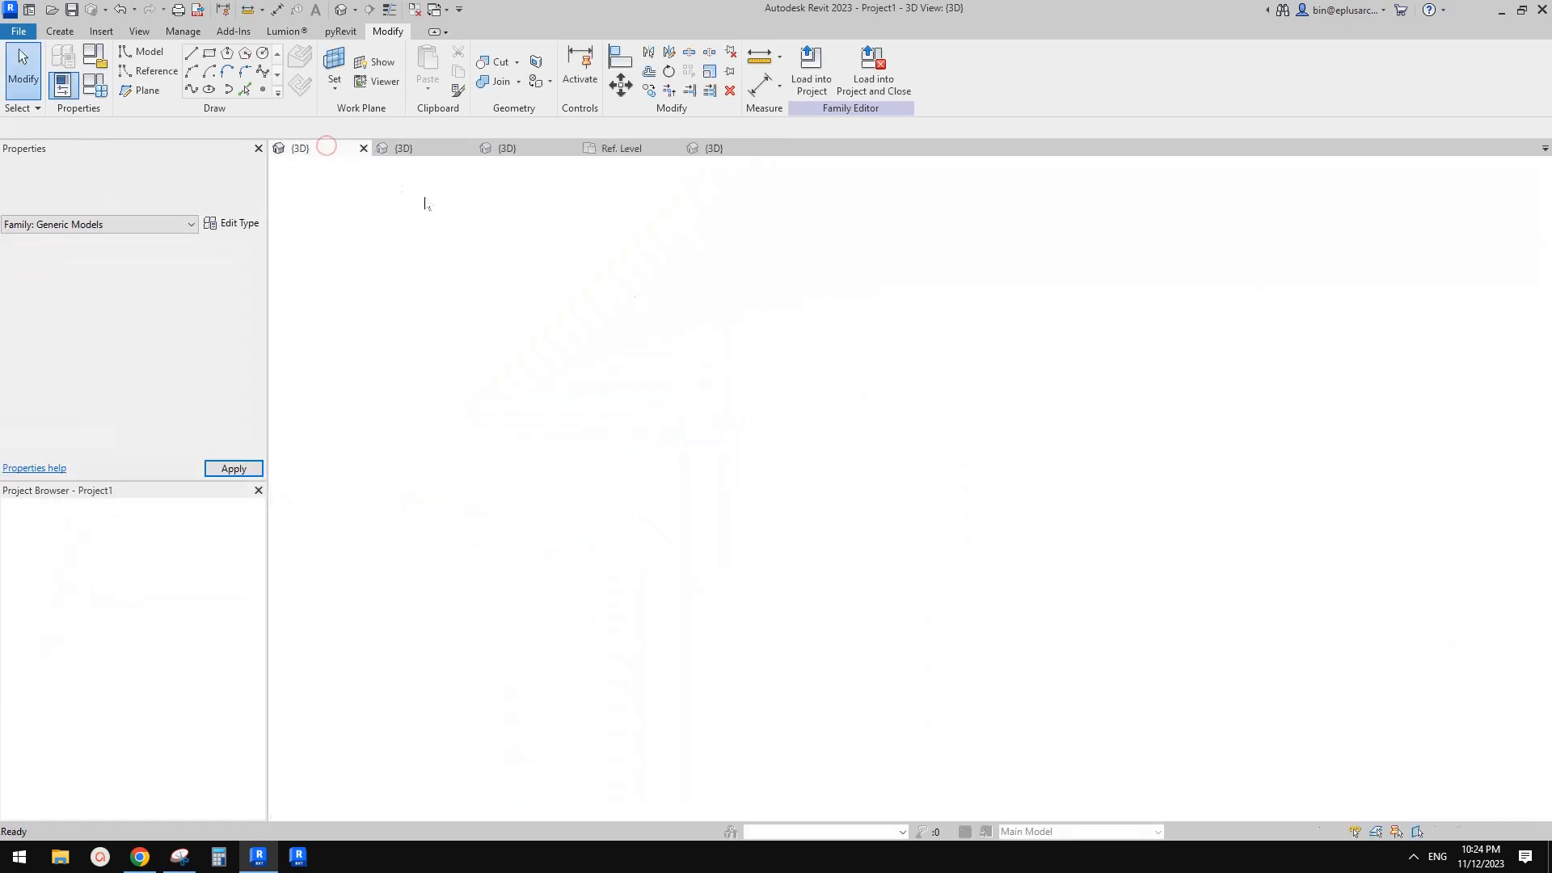
{"action": "left_click", "coordinate": [1150, 380]}
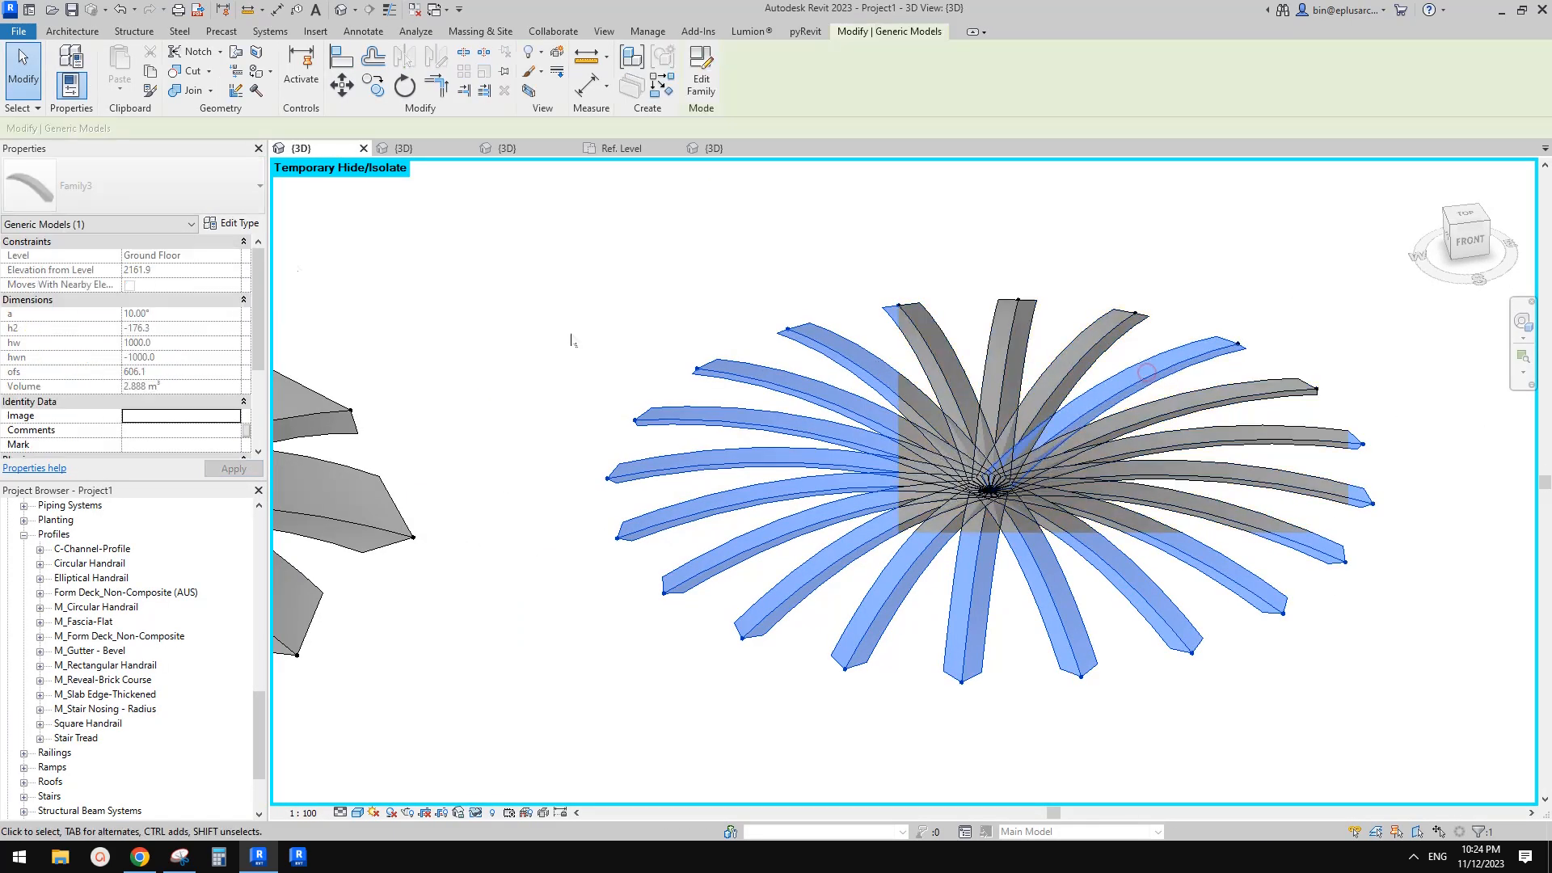
{"action": "left_click", "coordinate": [241, 225]}
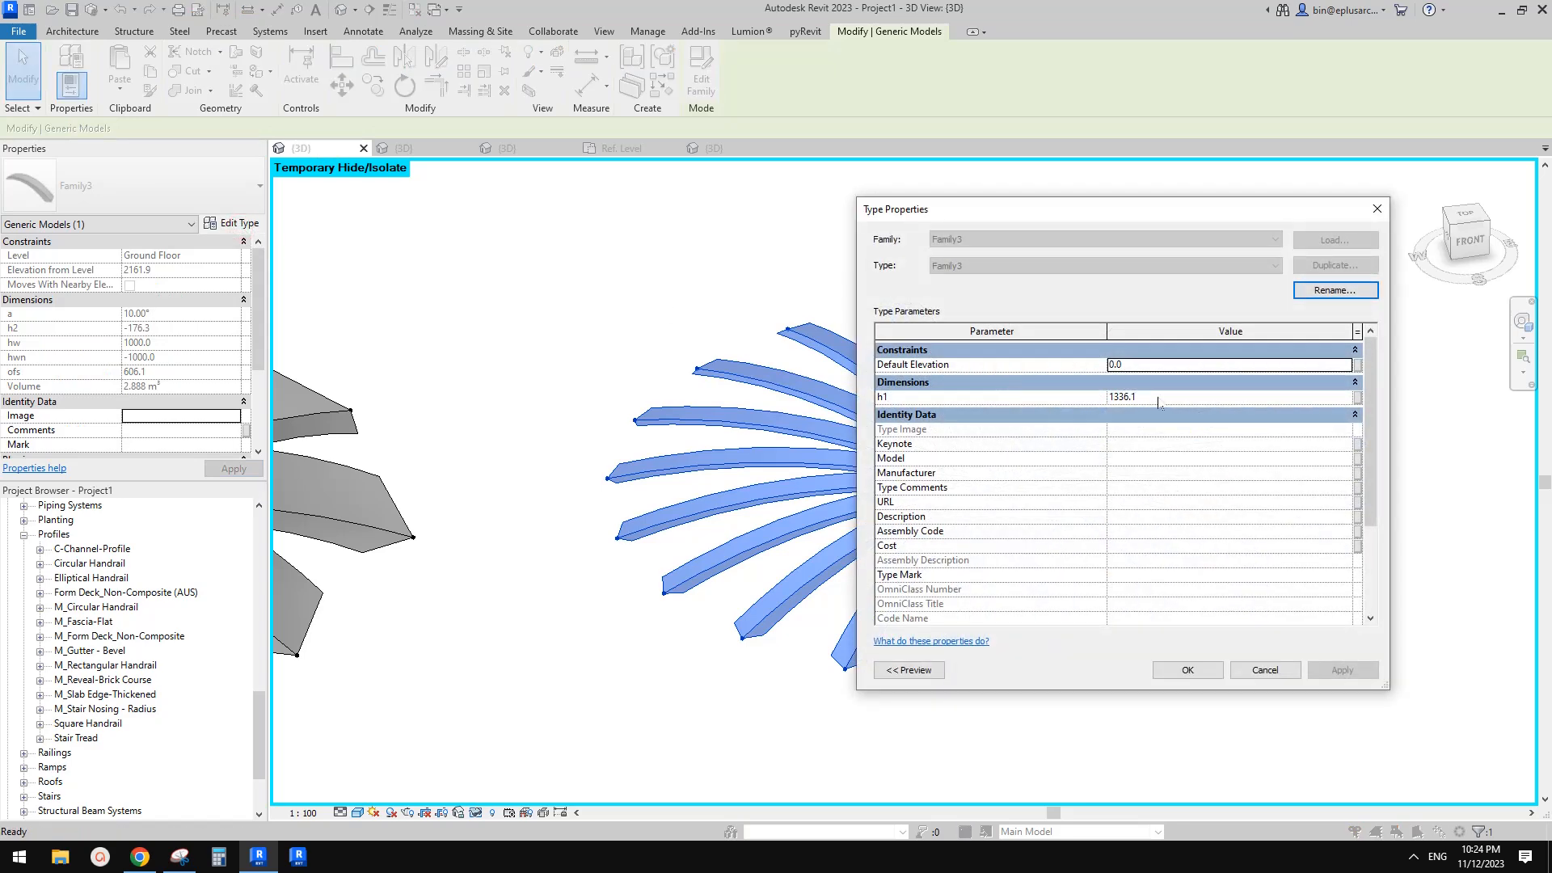
{"action": "left_click_drag", "start_coordinate": [1179, 215], "coordinate": [535, 211]}
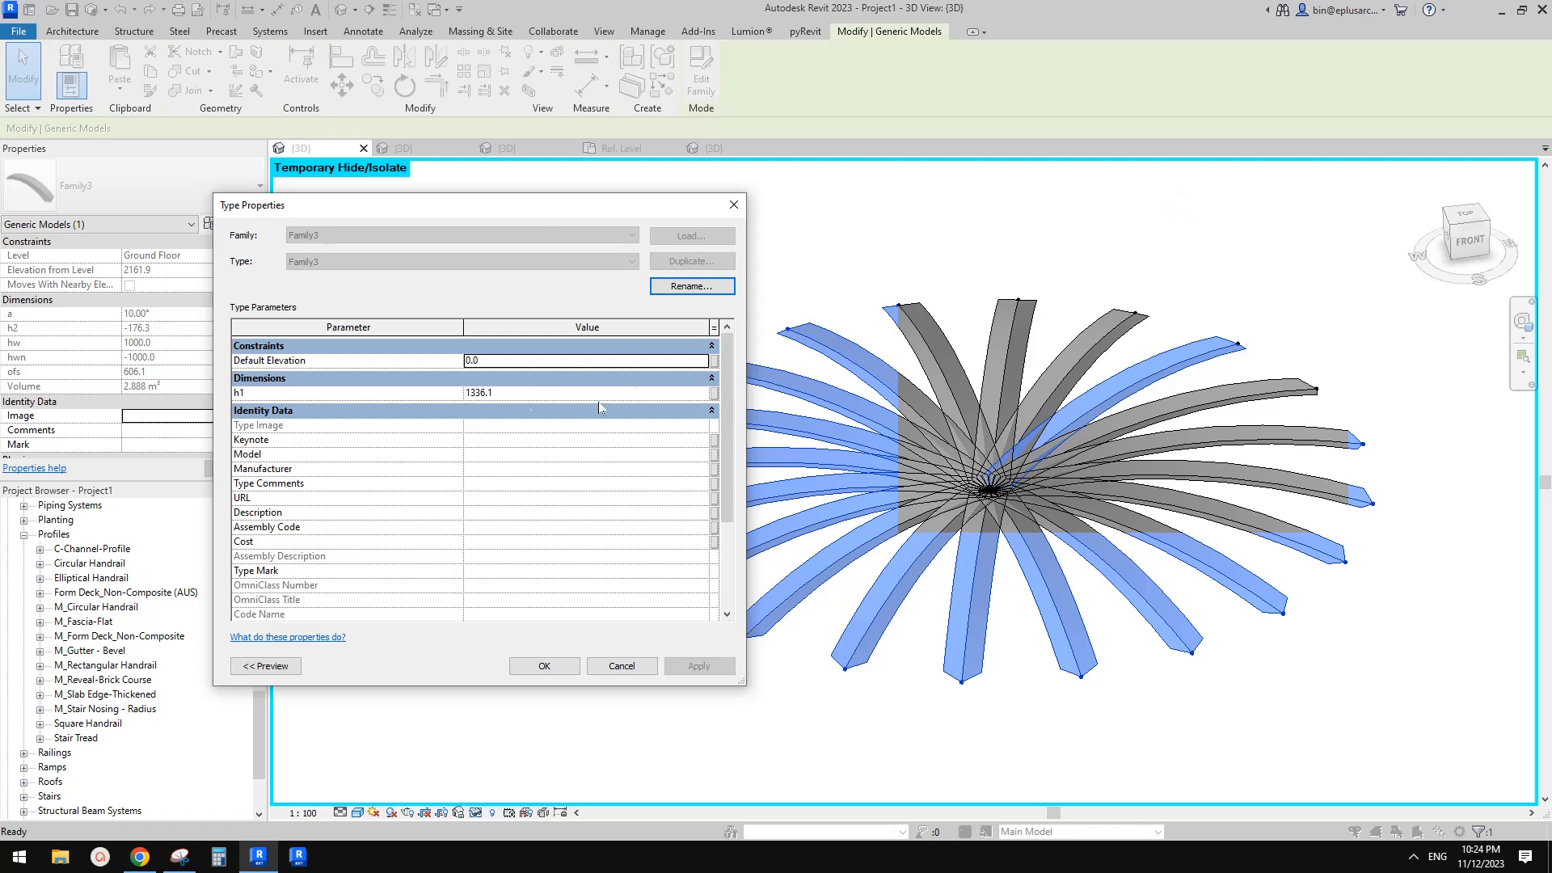
Set the arm type's h1 parameter to 3000 and apply it to the arms
{"action": "left_click", "coordinate": [525, 395]}
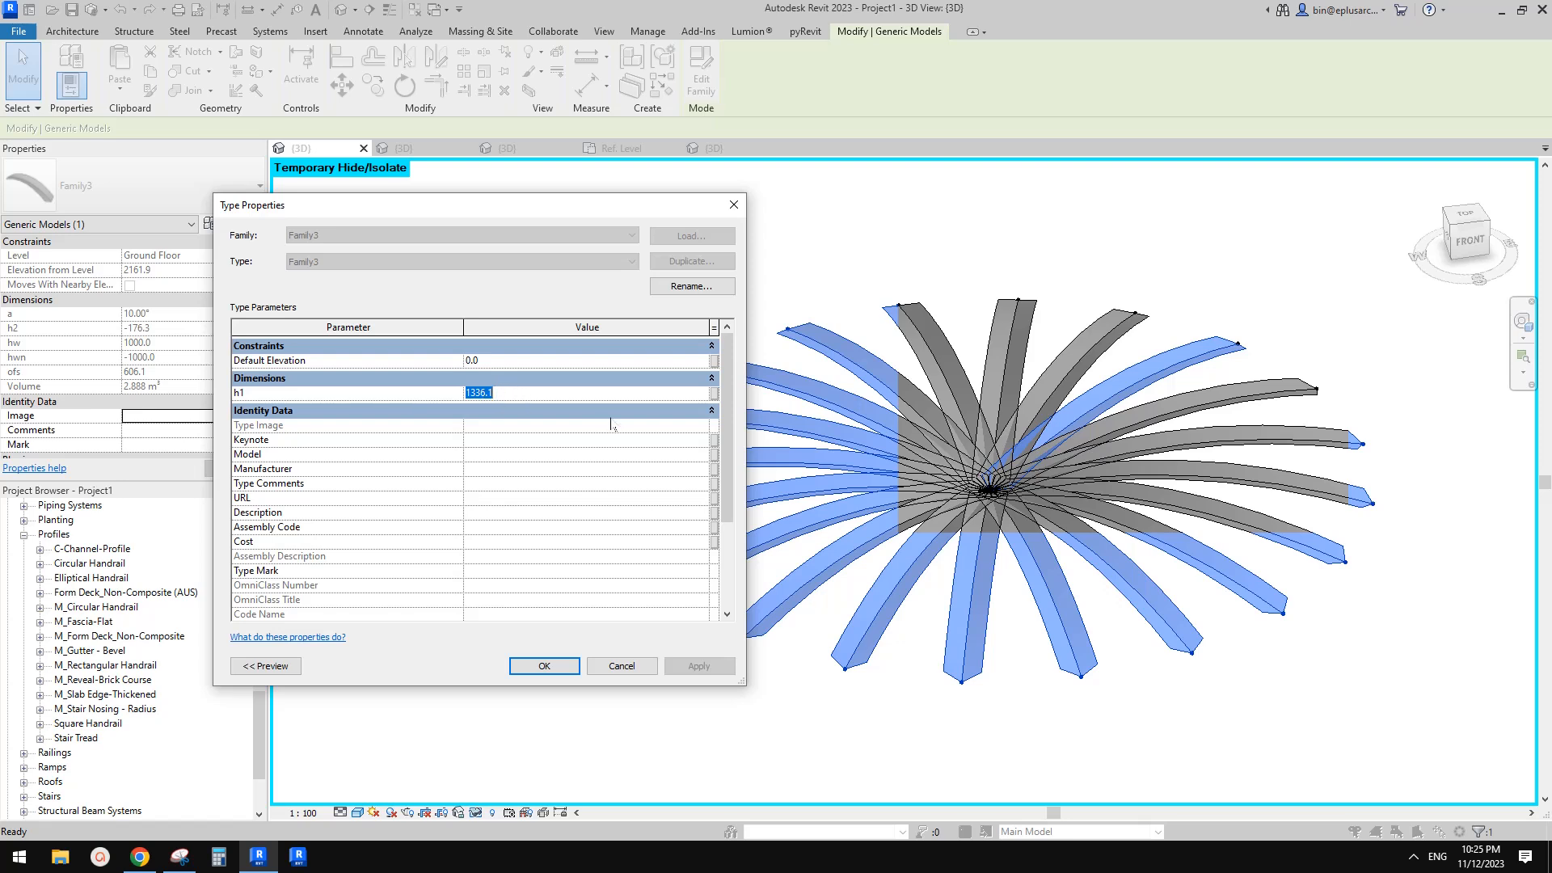
{"action": "type", "text": "3000"}
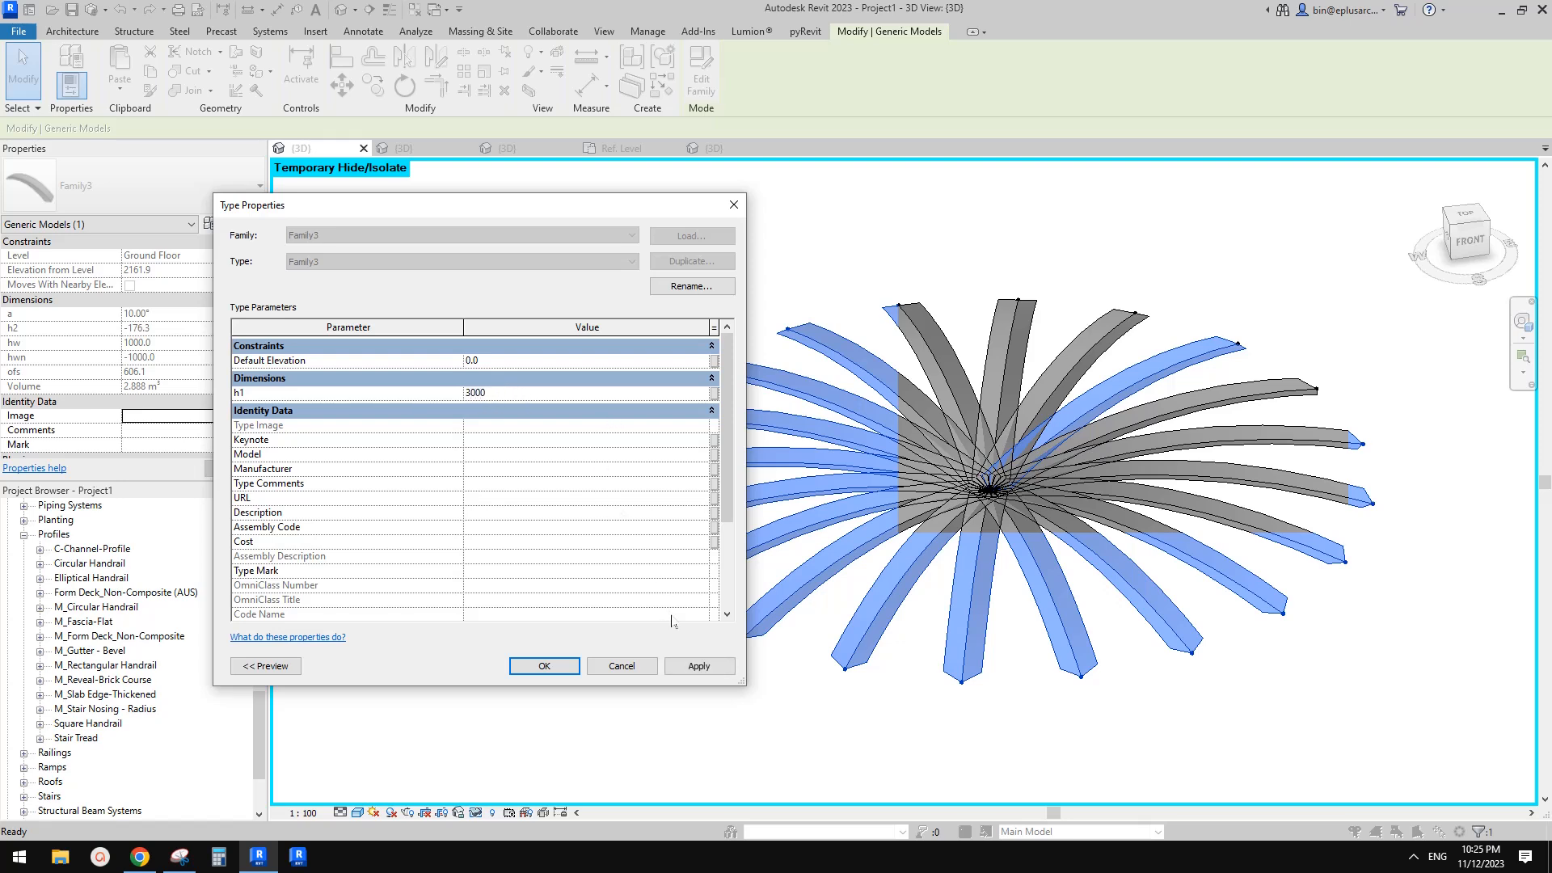
{"action": "left_click", "coordinate": [700, 666]}
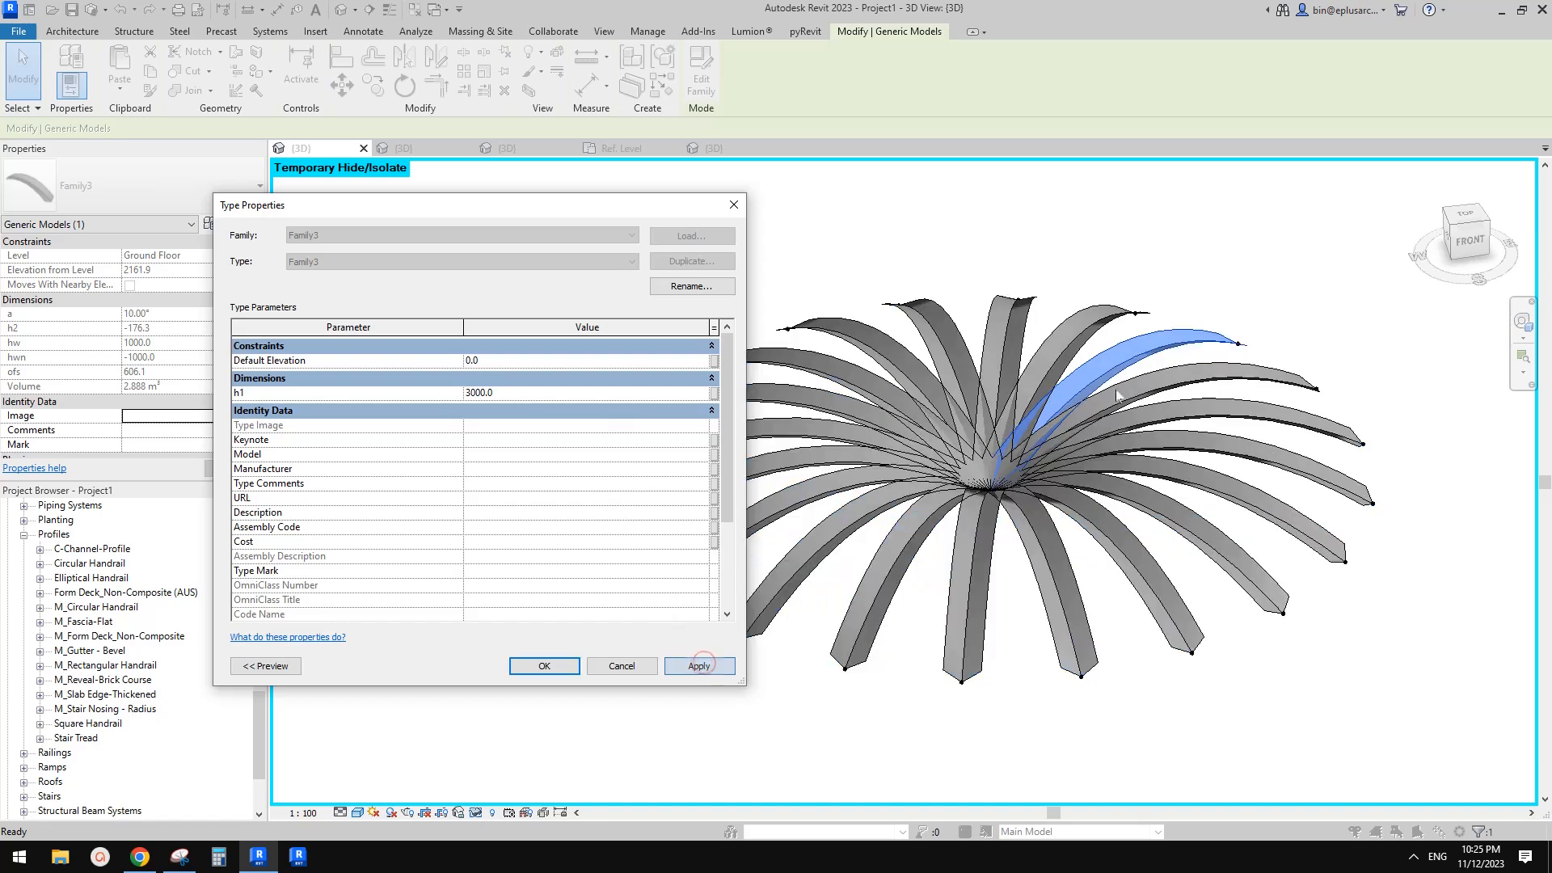
{"action": "left_click", "coordinate": [555, 669]}
{"action": "middle_click_drag", "start_coordinate": [1002, 592], "coordinate": [636, 394], "text": "shift"}
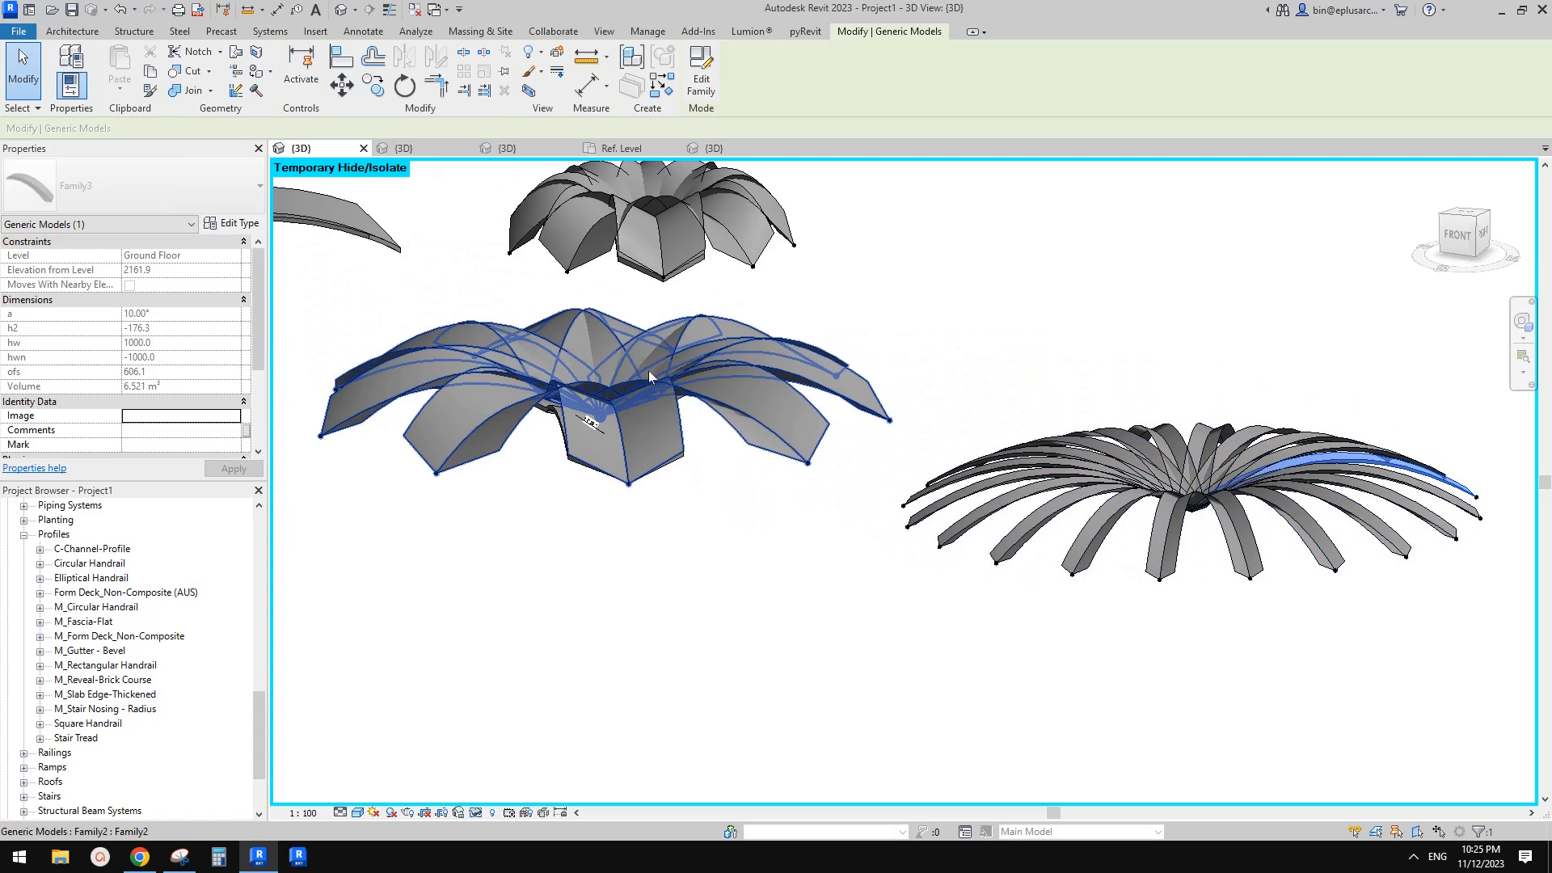
Open the arm family for editing and change its h1 parameter from a type to an instance parameter
{"action": "middle_click_drag", "start_coordinate": [643, 371], "coordinate": [1051, 501], "text": "shift"}
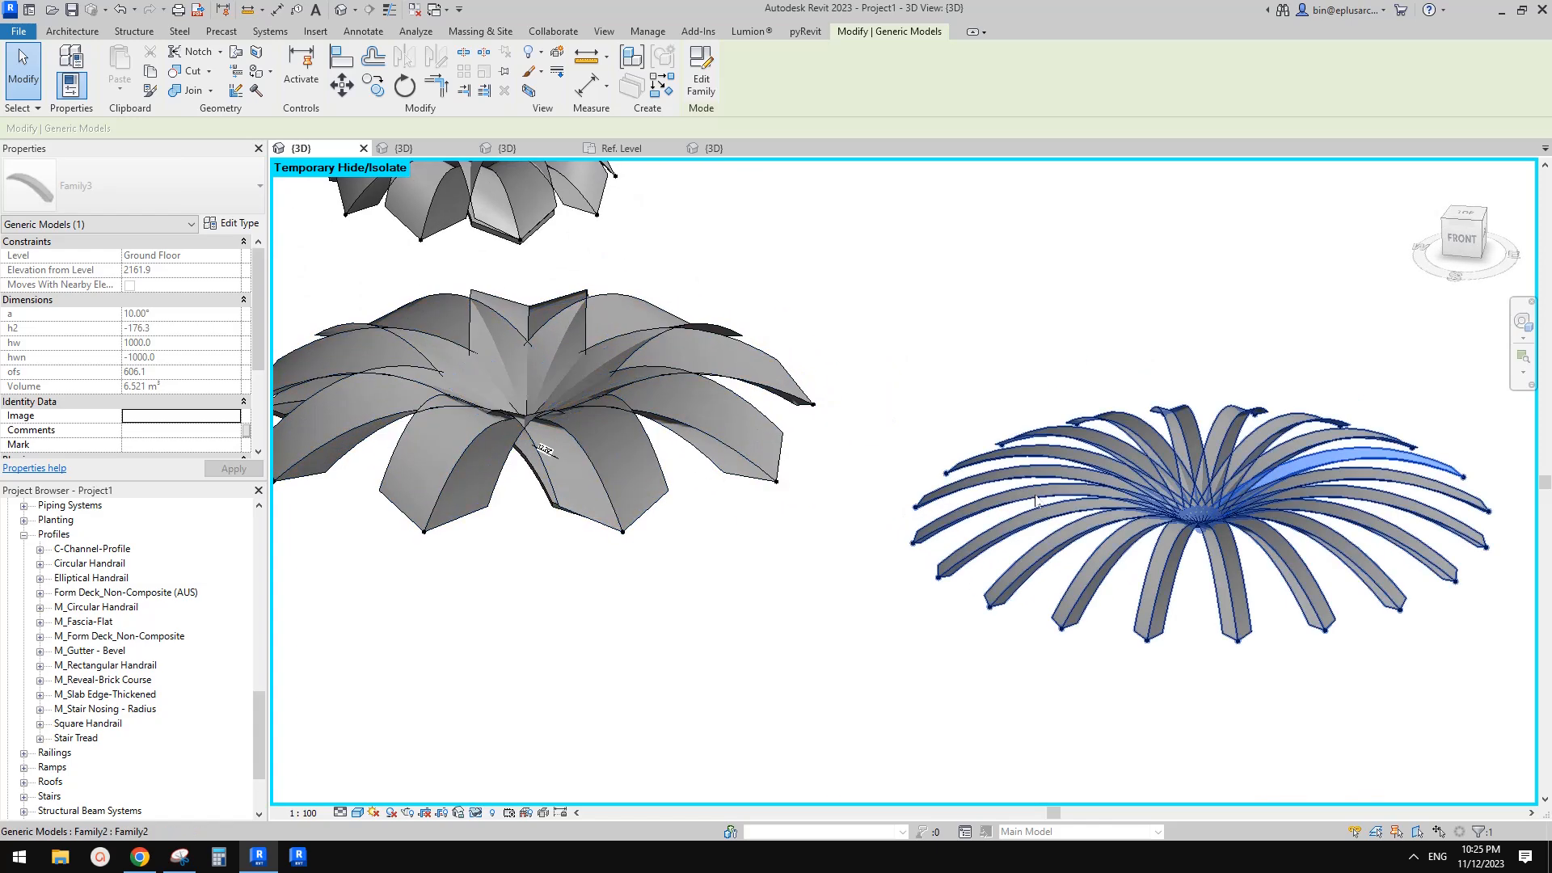
{"action": "left_click", "coordinate": [1097, 503]}
{"action": "middle_click_drag", "start_coordinate": [1048, 454], "coordinate": [1063, 493], "text": "shift"}
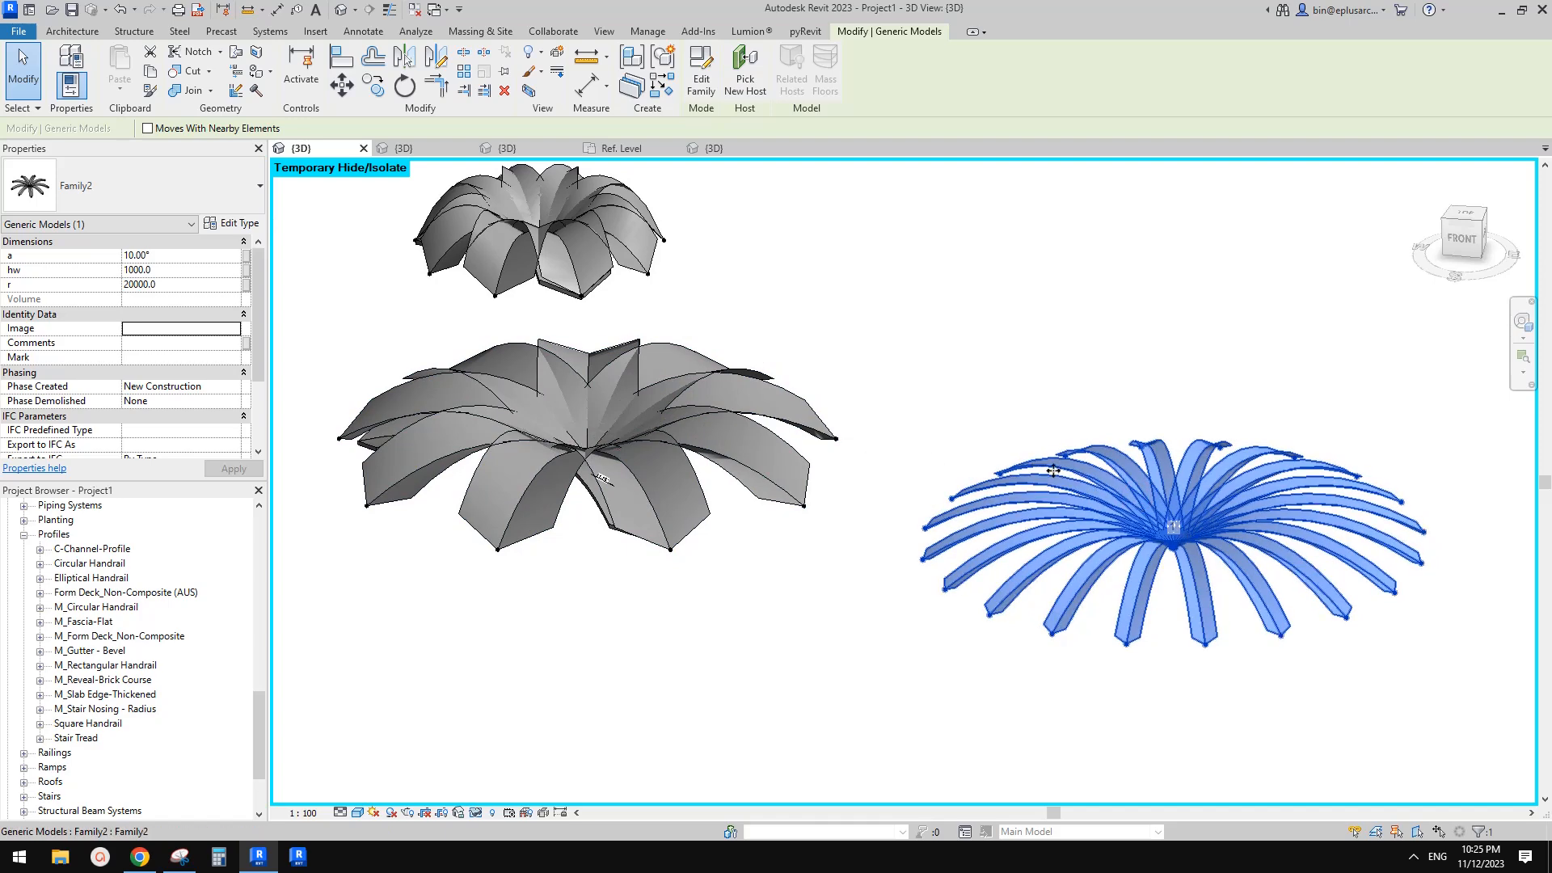
{"action": "middle_click_drag", "start_coordinate": [1079, 490], "coordinate": [1056, 484], "text": "shift"}
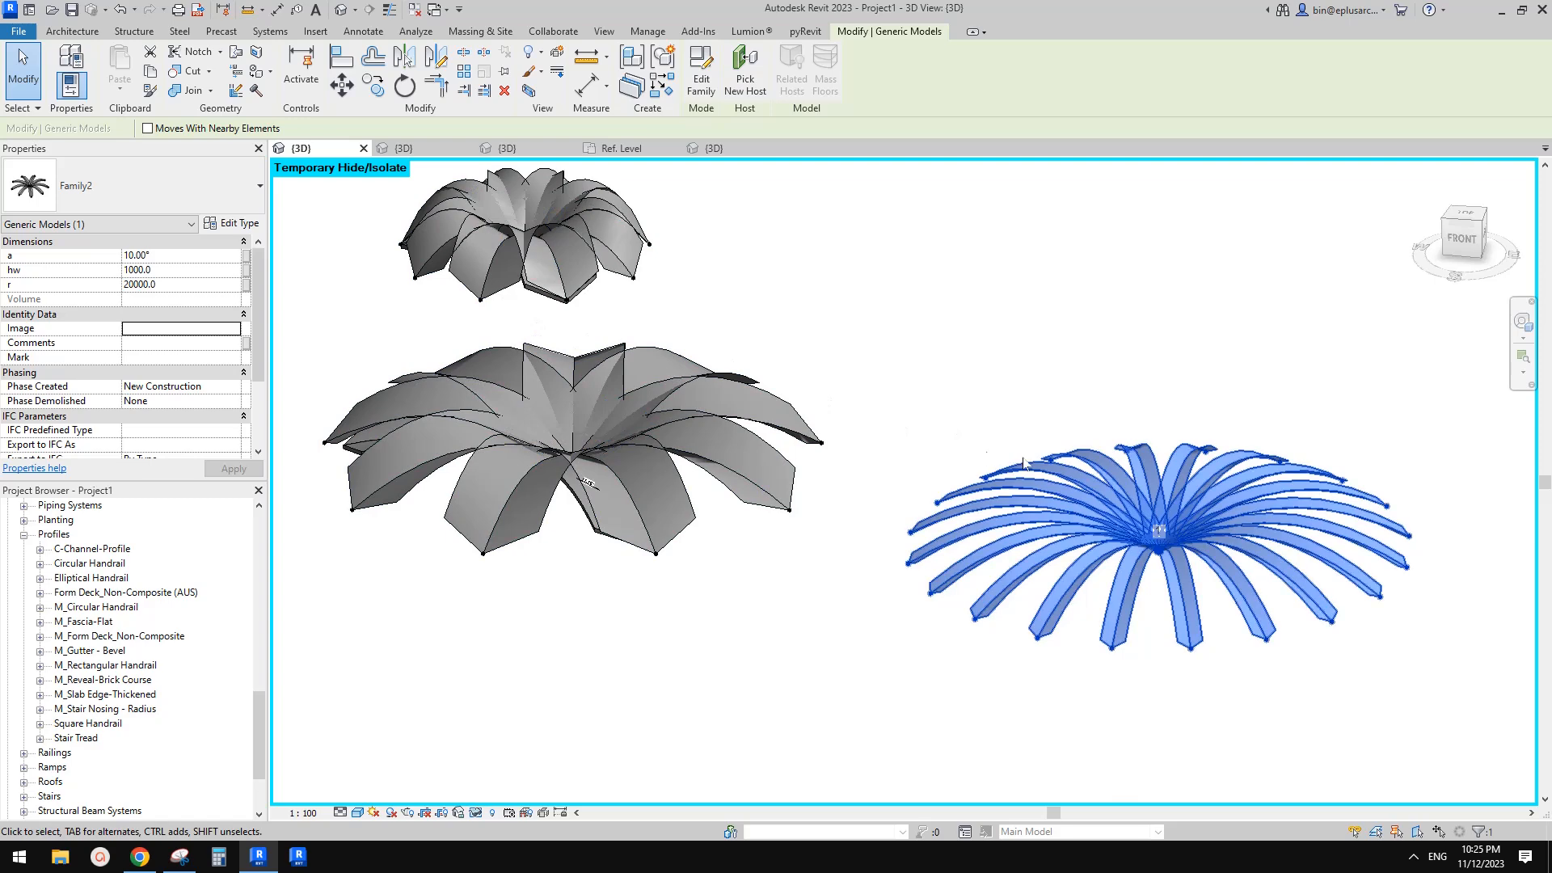
{"action": "middle_click_drag", "start_coordinate": [1089, 479], "coordinate": [1088, 491]}
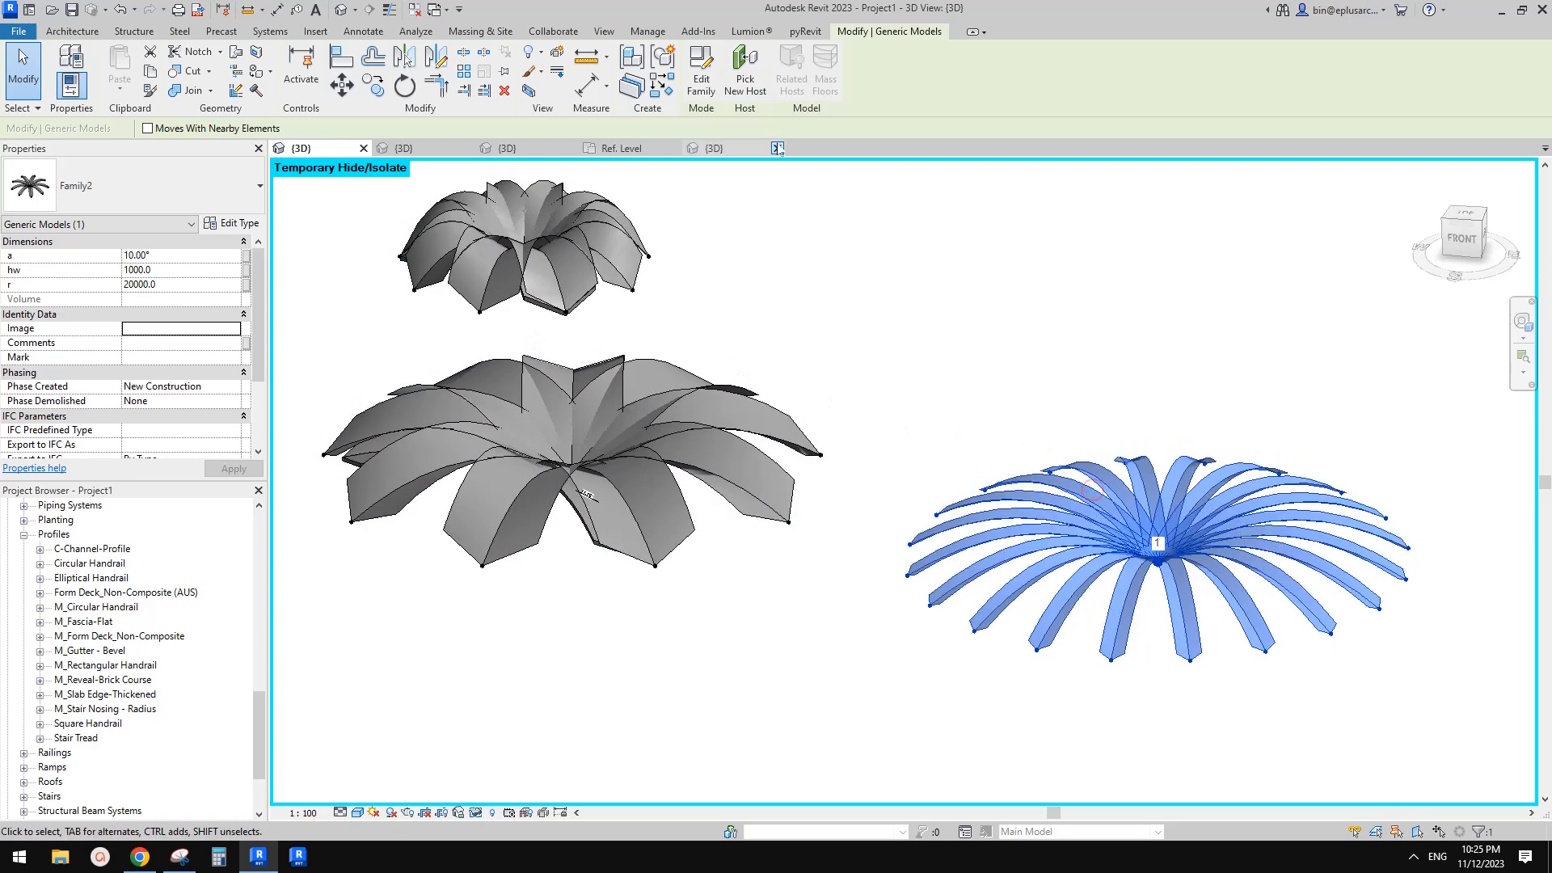
{"action": "left_click", "coordinate": [1099, 502]}
{"action": "left_click", "coordinate": [701, 81]}
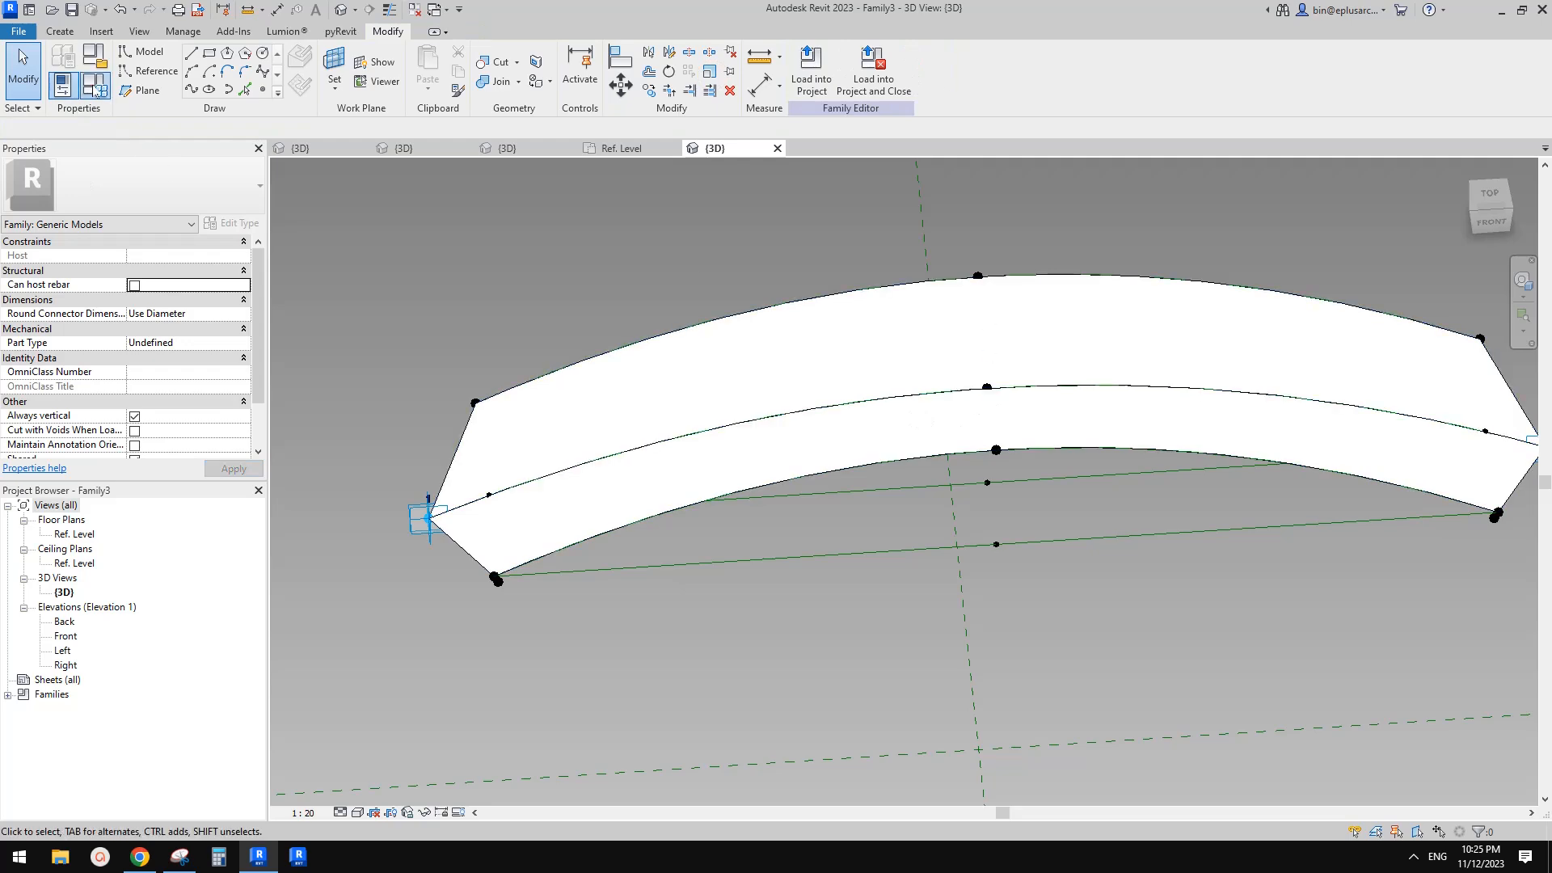
{"action": "left_click", "coordinate": [95, 90]}
{"action": "left_click", "coordinate": [126, 318]}
{"action": "left_click", "coordinate": [107, 542]}
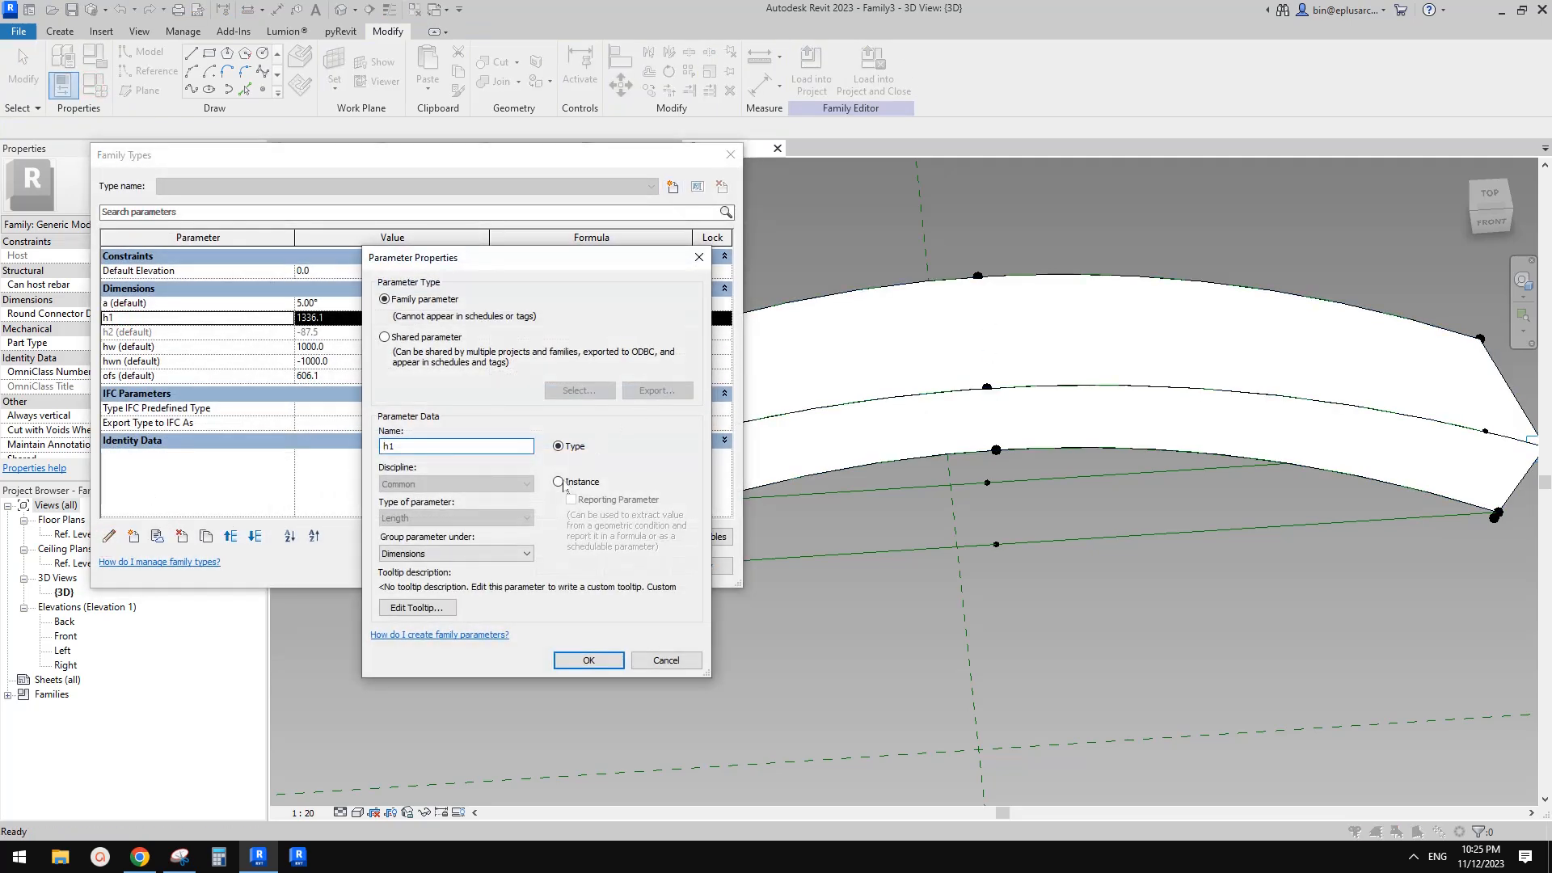
{"action": "left_click", "coordinate": [558, 482]}
{"action": "left_click", "coordinate": [594, 660]}
{"action": "left_click", "coordinate": [564, 568]}
Load the edited arm family into the arch family, overwriting the existing version
{"action": "left_click", "coordinate": [812, 78]}
{"action": "left_click", "coordinate": [862, 353]}
{"action": "left_click", "coordinate": [863, 366]}
{"action": "left_click", "coordinate": [921, 549]}
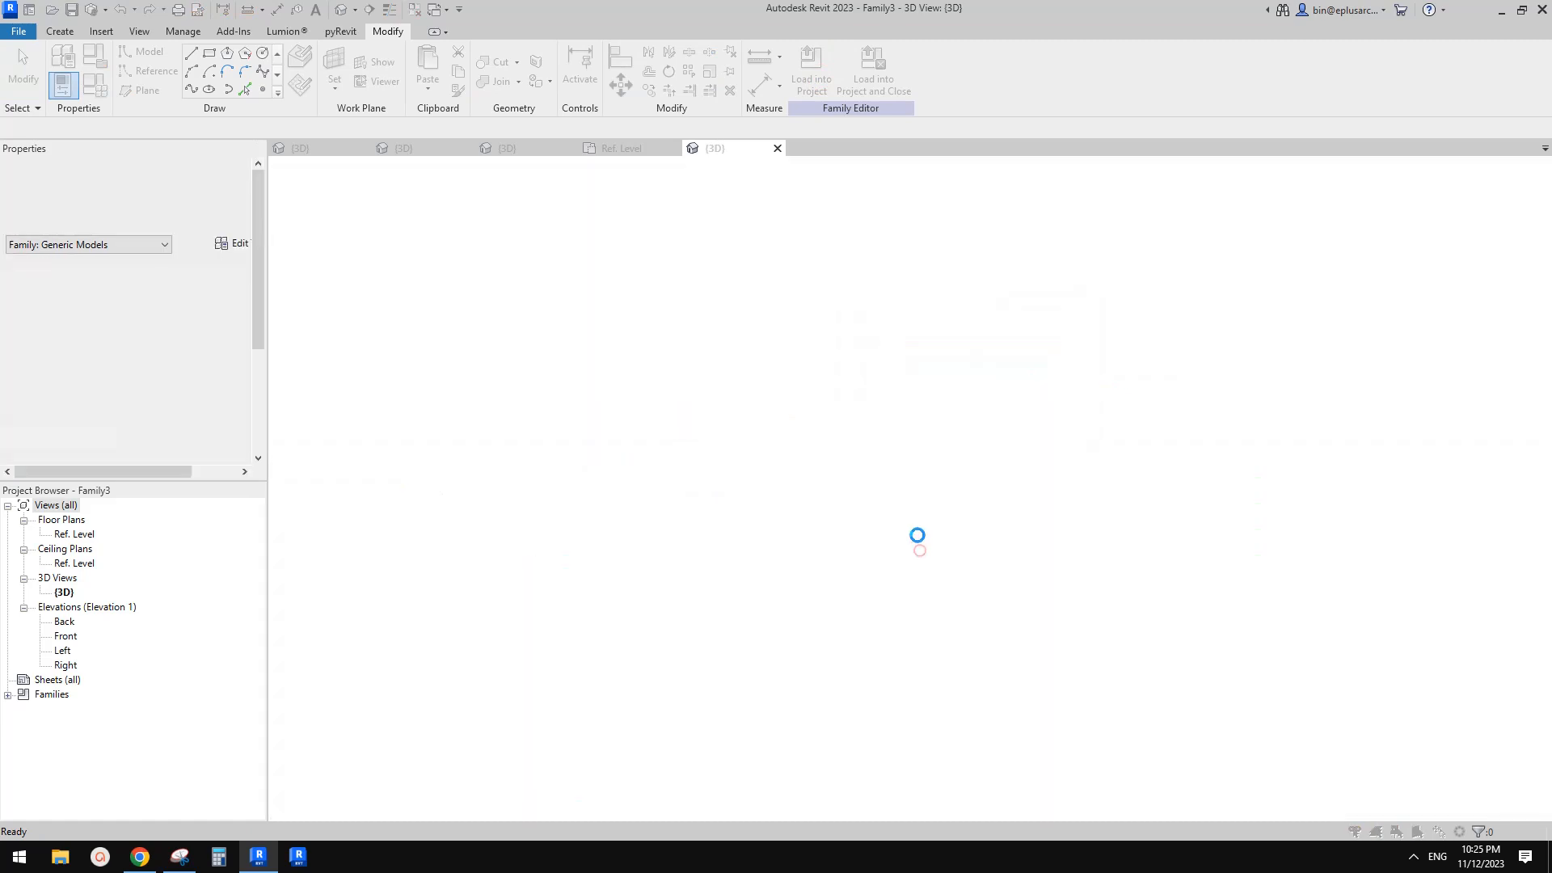
{"action": "left_click", "coordinate": [700, 380]}
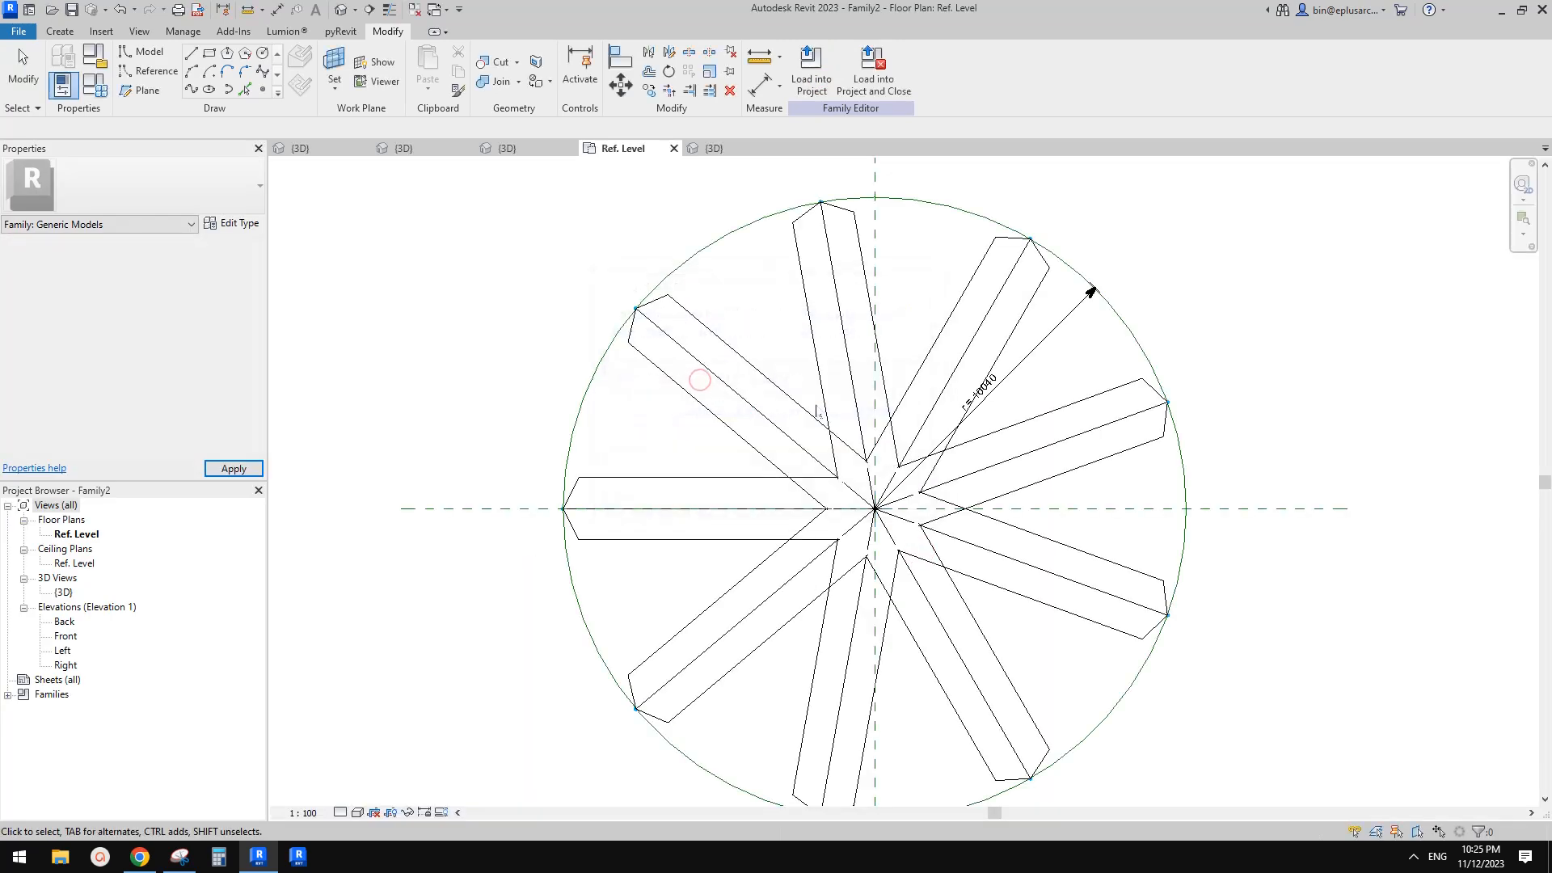
Associate the repeated arm component's h1 with a new arch family parameter named h1
{"action": "left_click", "coordinate": [1159, 389]}
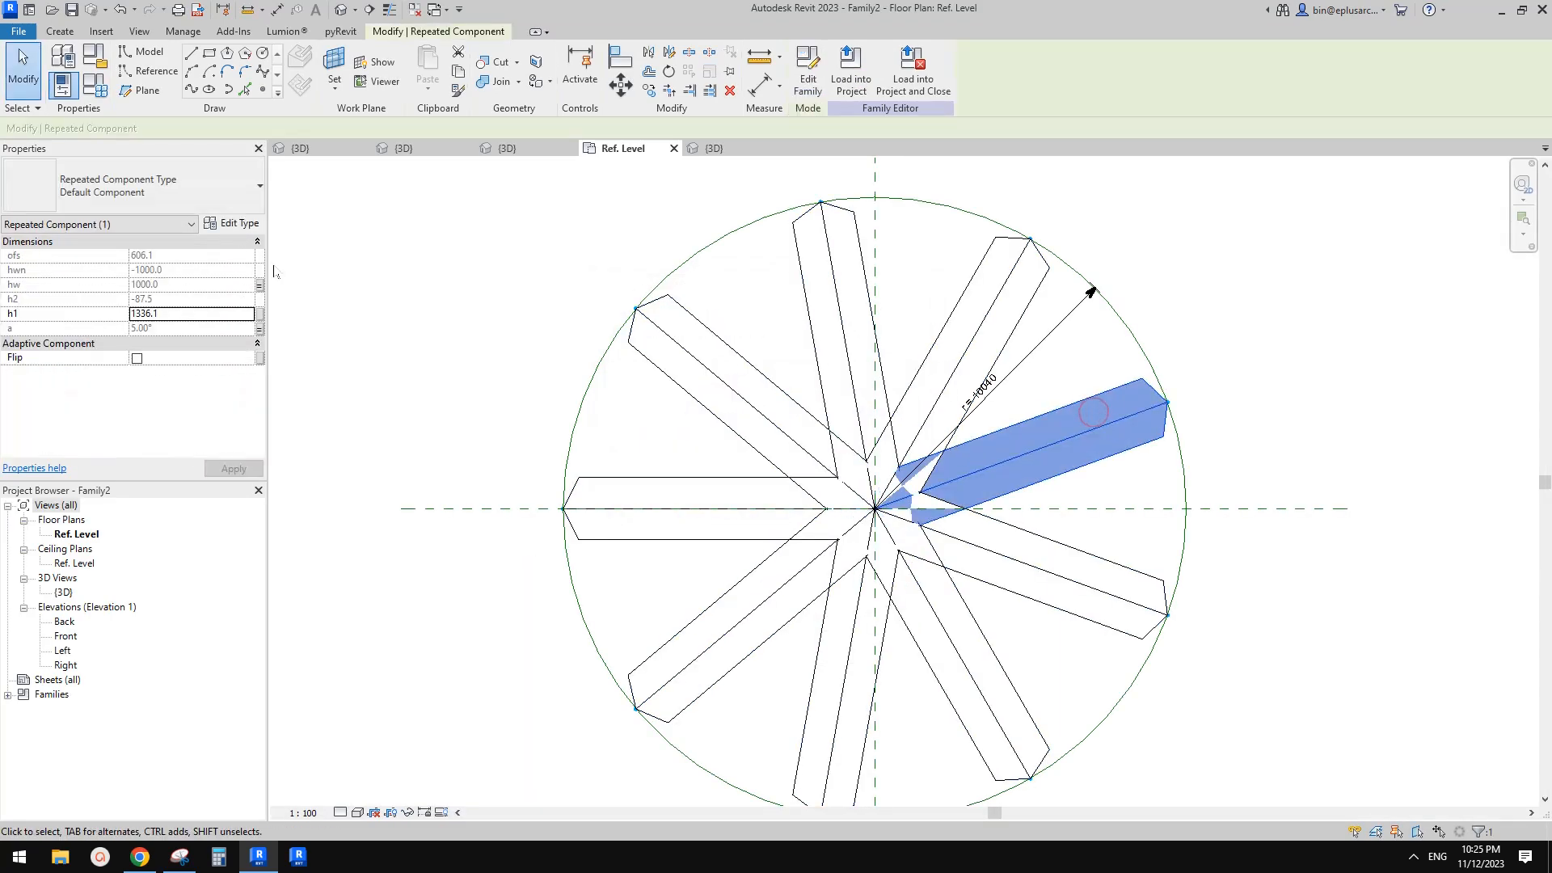
{"action": "left_click", "coordinate": [259, 315]}
{"action": "left_click", "coordinate": [453, 576]}
{"action": "type", "text": "h"}
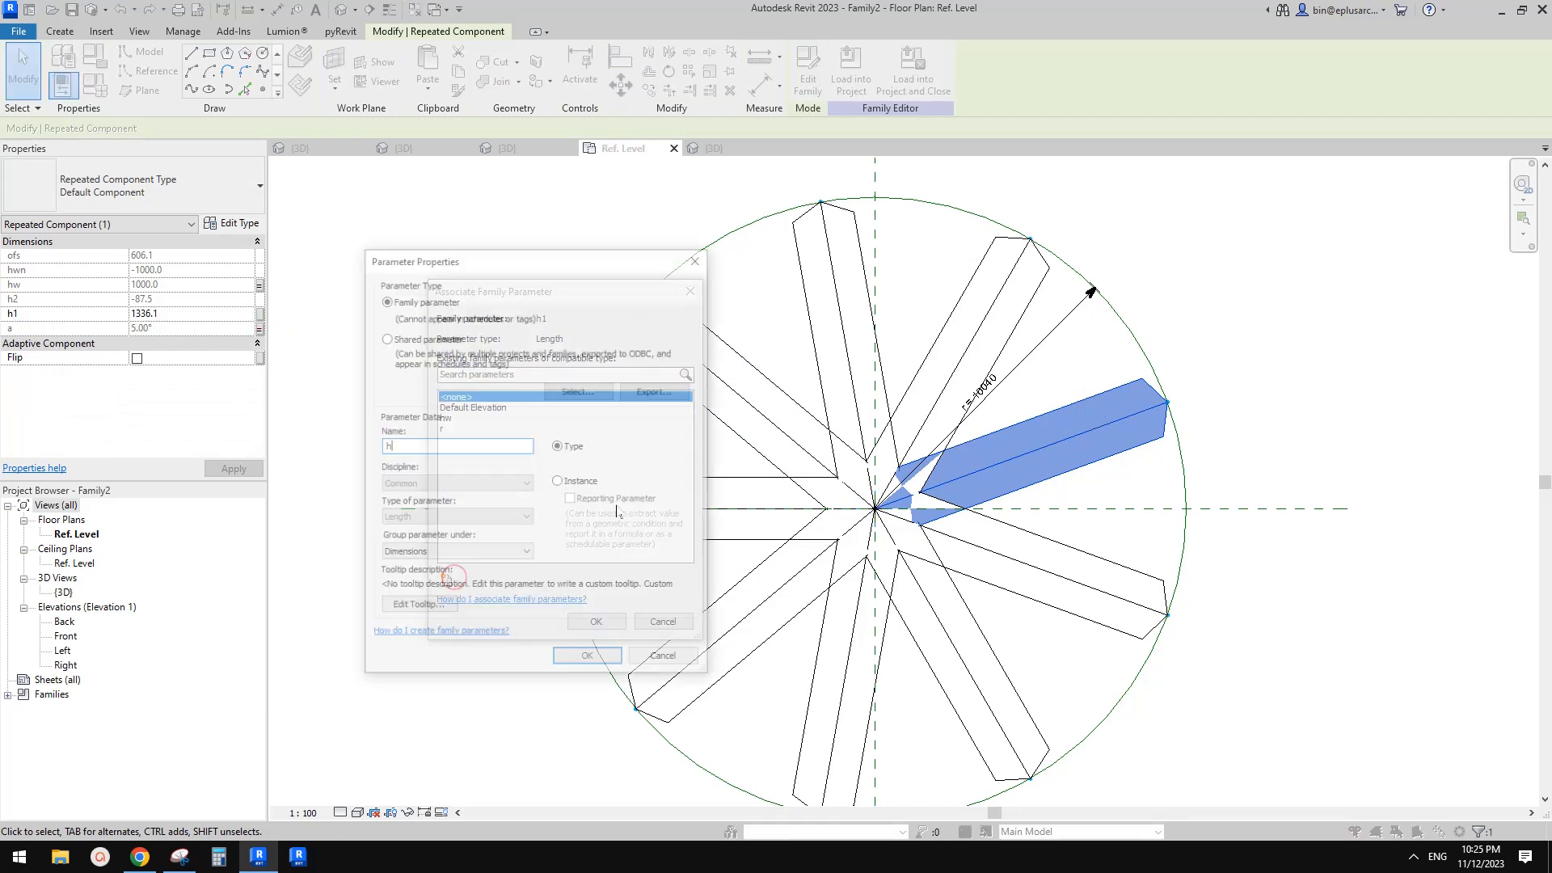
{"action": "type", "text": "1"}
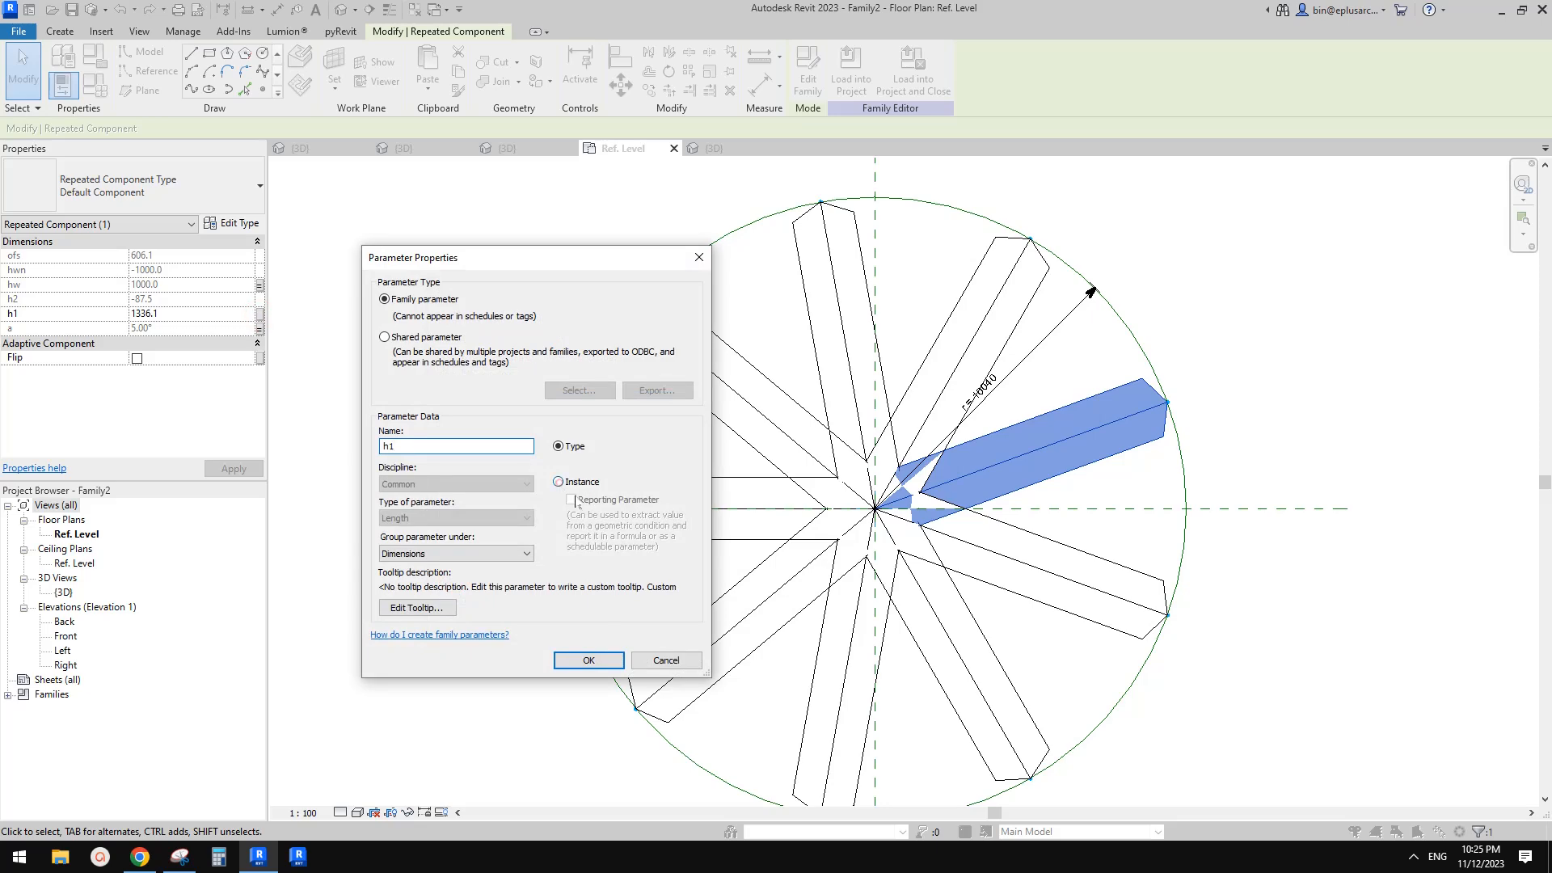
{"action": "left_click", "coordinate": [588, 661]}
{"action": "left_click", "coordinate": [596, 621]}
Load the arch family into Project1, overwriting the existing version
{"action": "left_click", "coordinate": [851, 69]}
{"action": "left_click", "coordinate": [862, 366]}
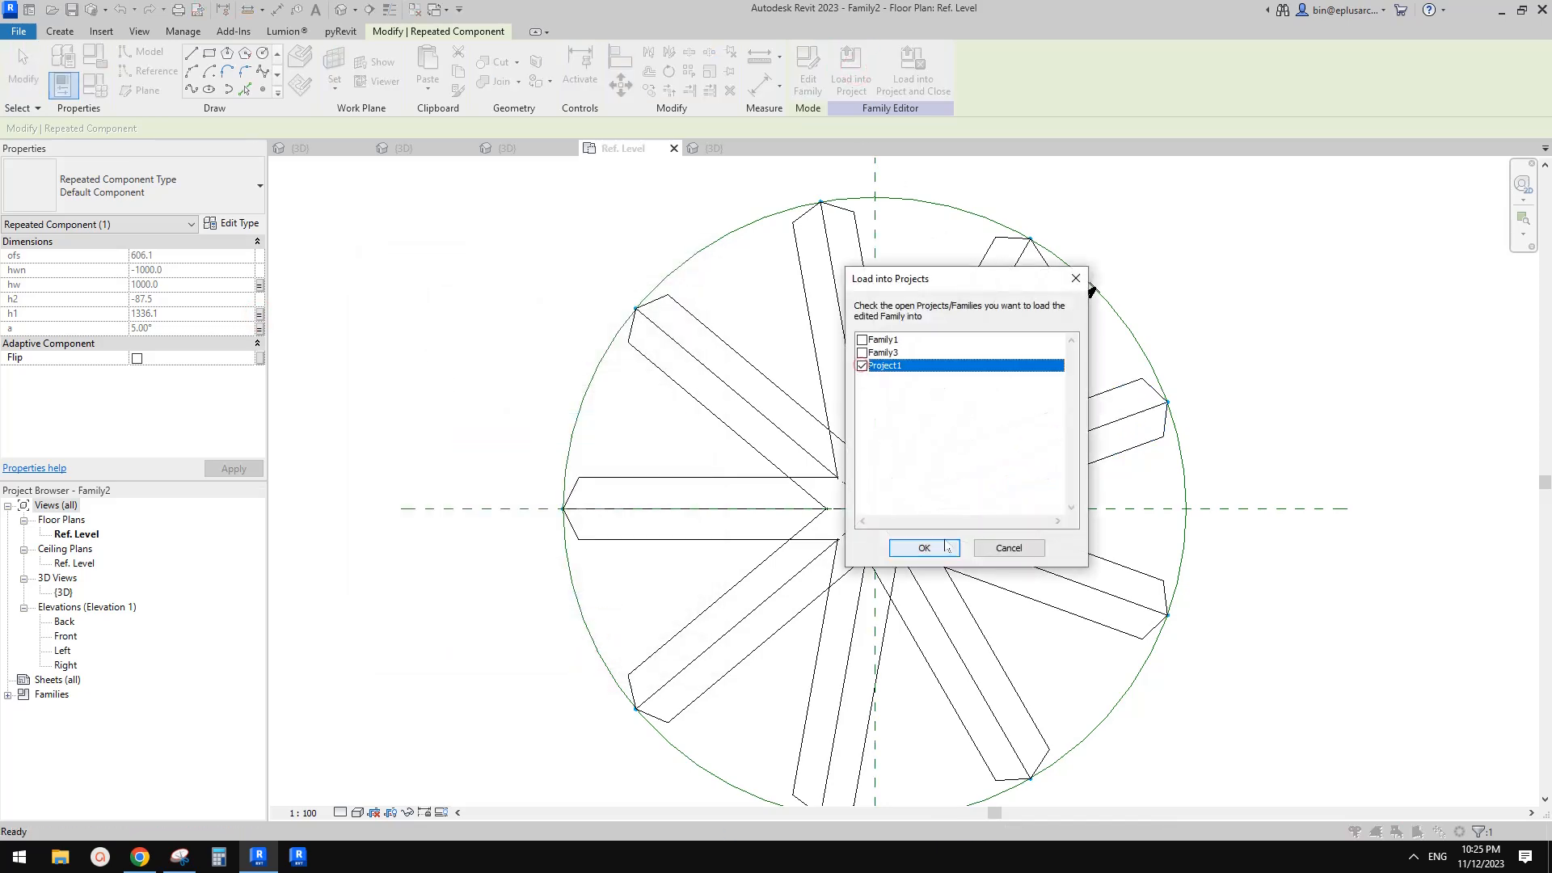
{"action": "left_click", "coordinate": [924, 549]}
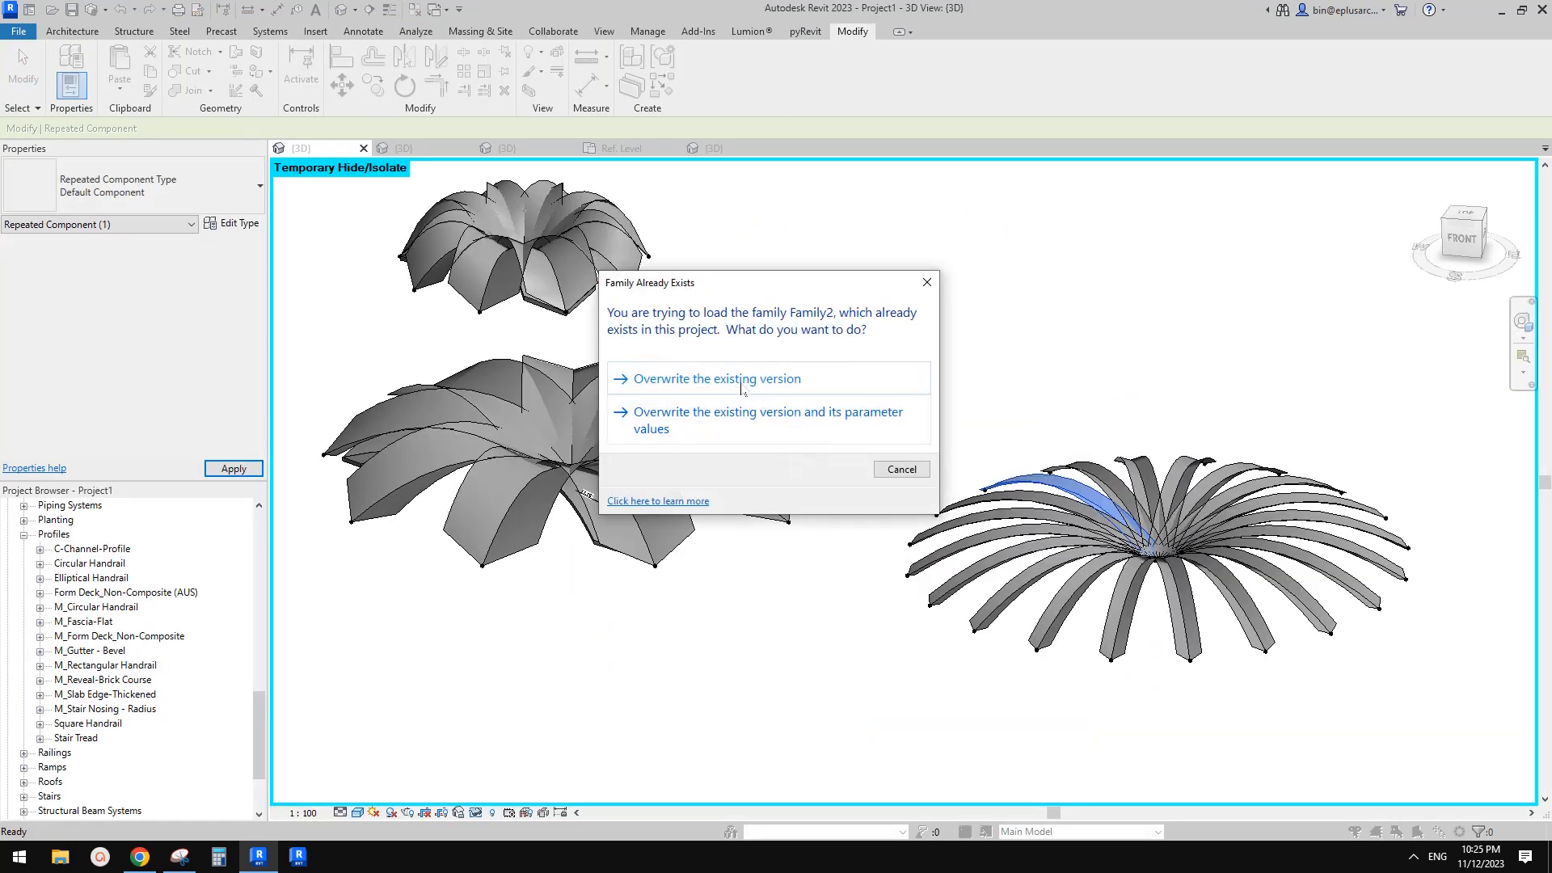
{"action": "left_click", "coordinate": [747, 391]}
{"action": "left_click", "coordinate": [758, 377]}
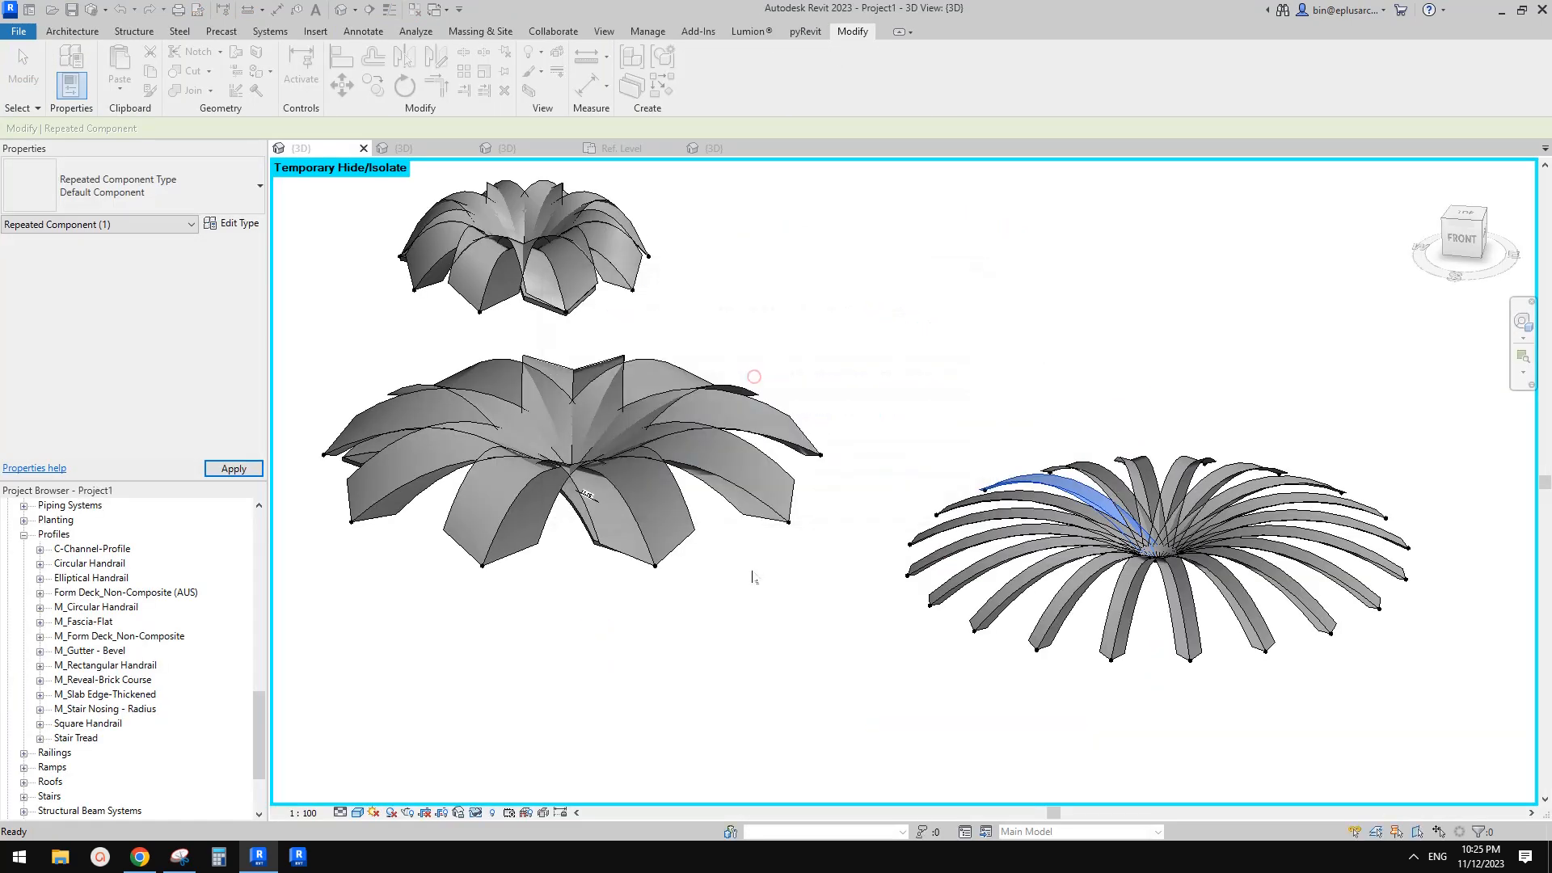
Set the eight-arm arch instance's h1 to 1000
{"action": "middle_click_drag", "start_coordinate": [810, 293], "coordinate": [864, 396], "text": "shift"}
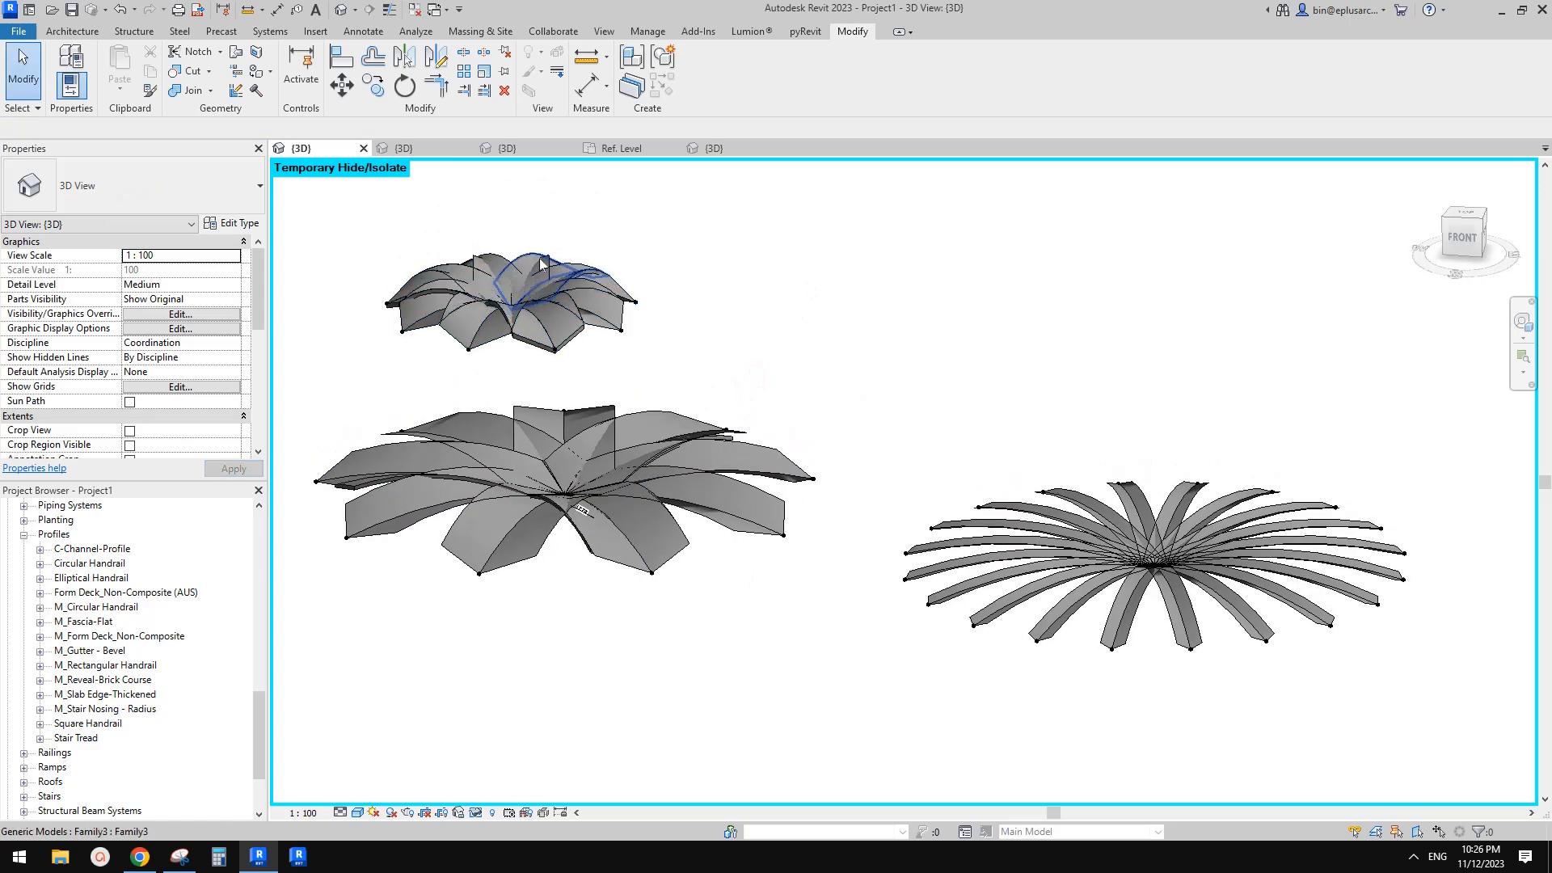
{"action": "left_click", "coordinate": [639, 434]}
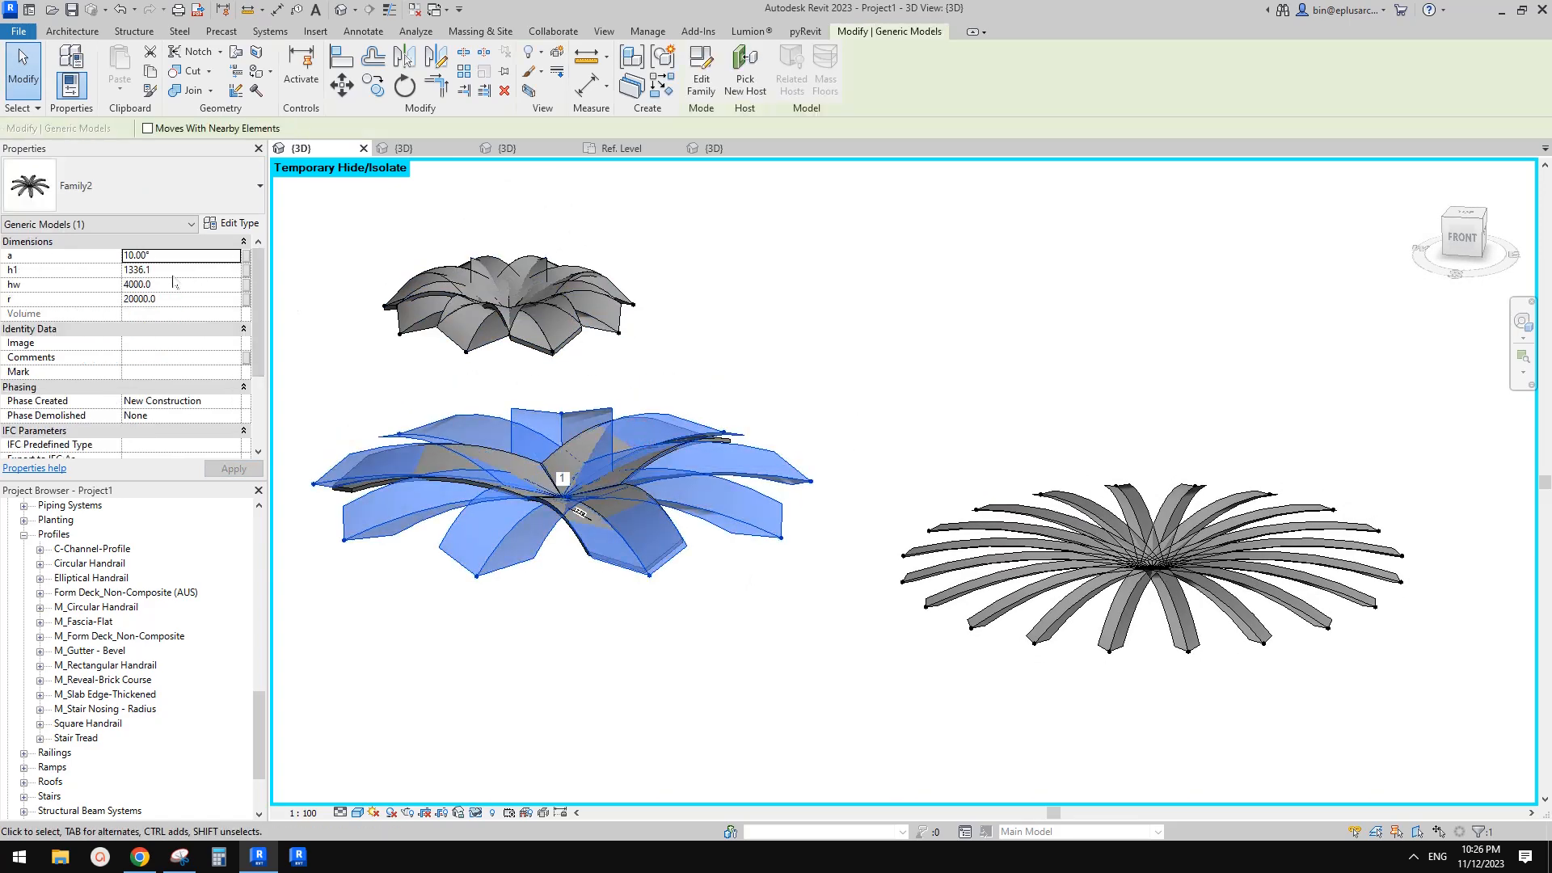
{"action": "left_click", "coordinate": [136, 272]}
{"action": "type", "text": "1000"}
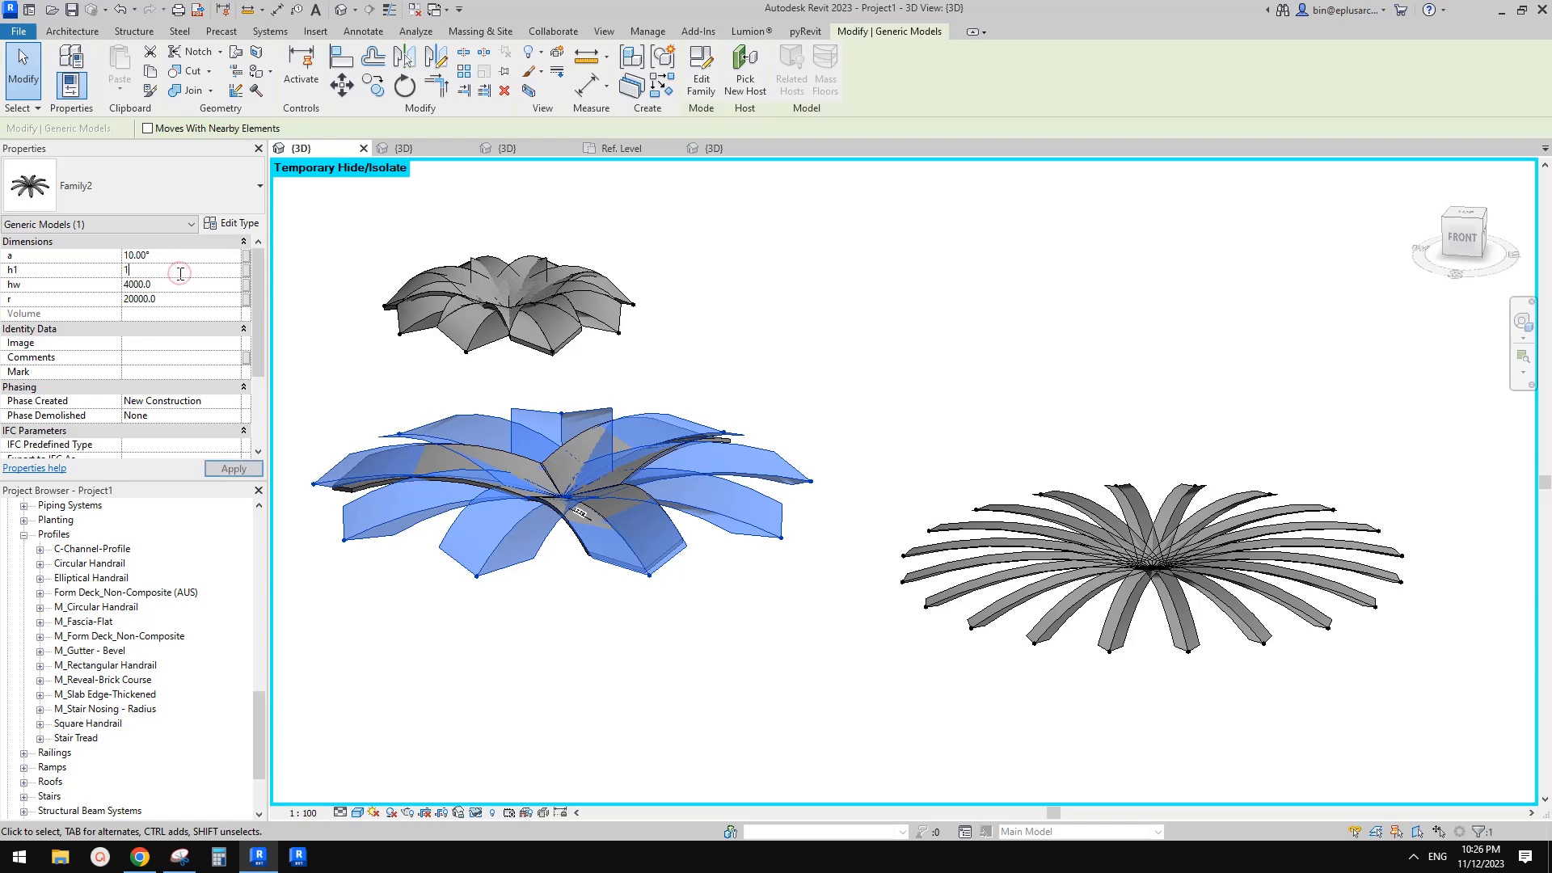
Set the 24-arm arch instance's h1 to 3000
{"action": "left_click", "coordinate": [1182, 517]}
{"action": "left_click", "coordinate": [177, 271]}
{"action": "type", "text": "30"}
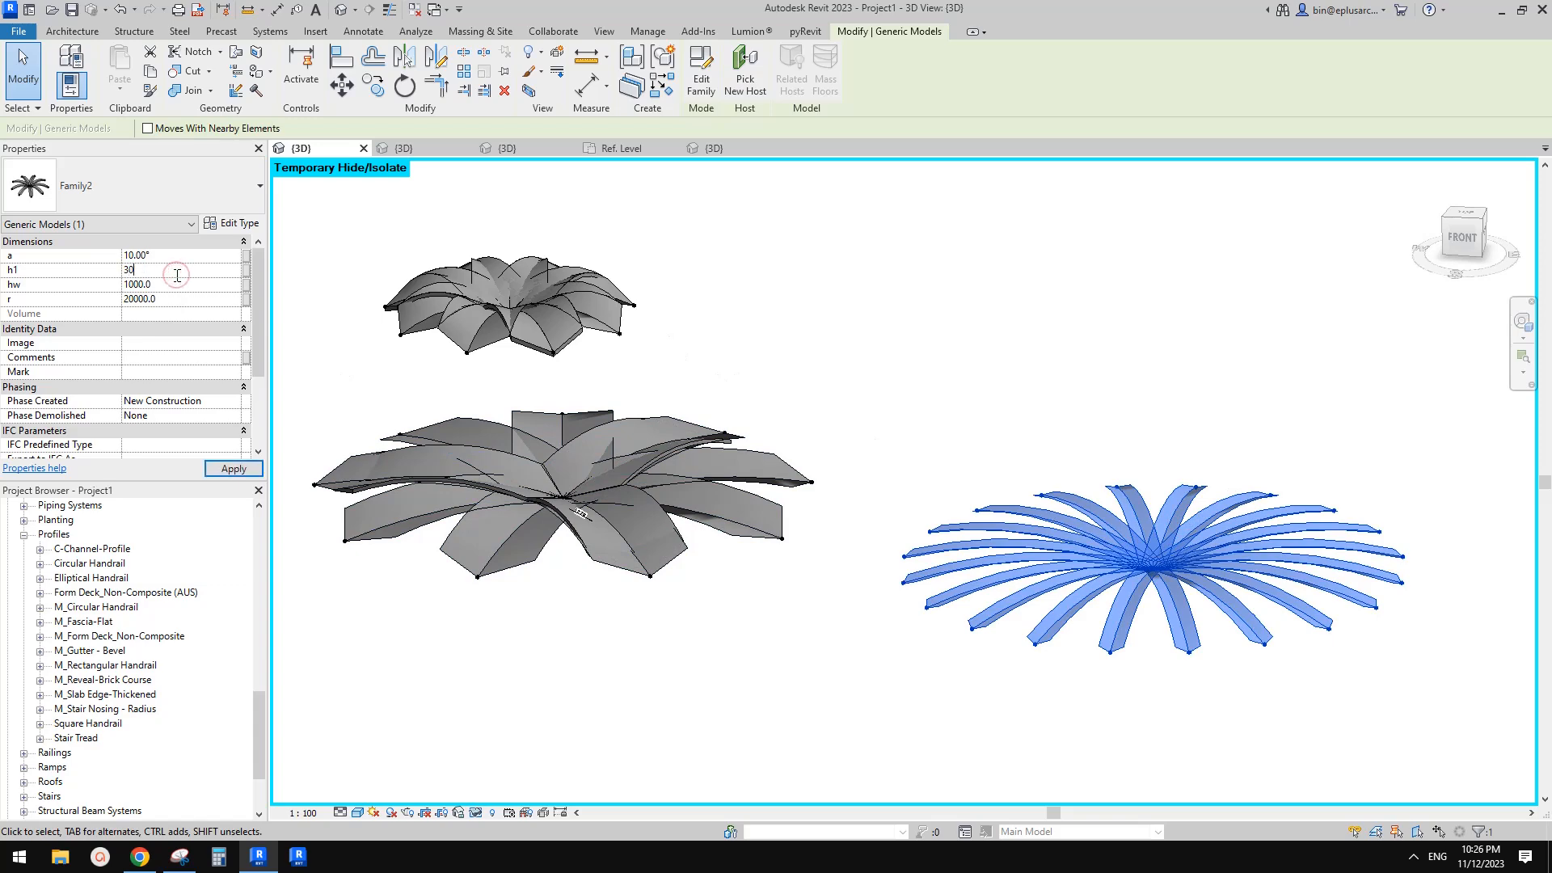
{"action": "middle_click_drag", "start_coordinate": [1216, 430], "coordinate": [1202, 570], "text": "shift"}
{"action": "middle_click_drag", "start_coordinate": [1202, 570], "coordinate": [1164, 485]}
{"action": "left_click", "coordinate": [1165, 485]}
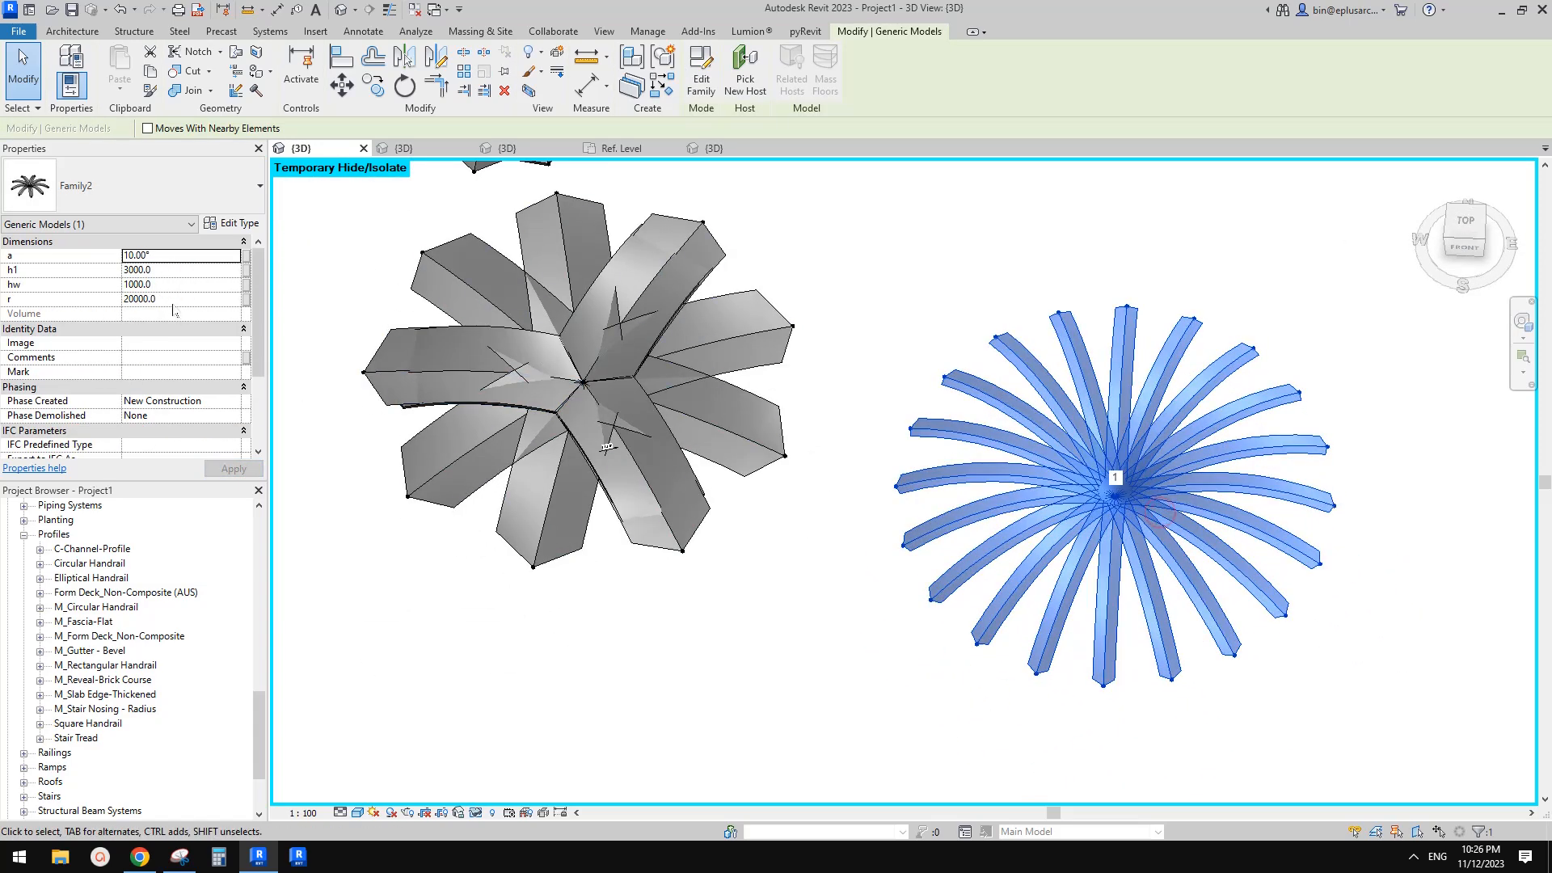
Set the 24-arm arch's angle a to 150°
{"action": "left_click", "coordinate": [171, 260]}
{"action": "type", "text": "15"}
{"action": "middle_click_drag", "start_coordinate": [1205, 444], "coordinate": [1257, 154], "text": "shift"}
{"action": "scroll", "coordinate": [1281, 491], "scroll_direction": "up", "scroll_amount": 1}
{"action": "middle_click_drag", "start_coordinate": [1282, 492], "coordinate": [1143, 571], "text": "shift"}
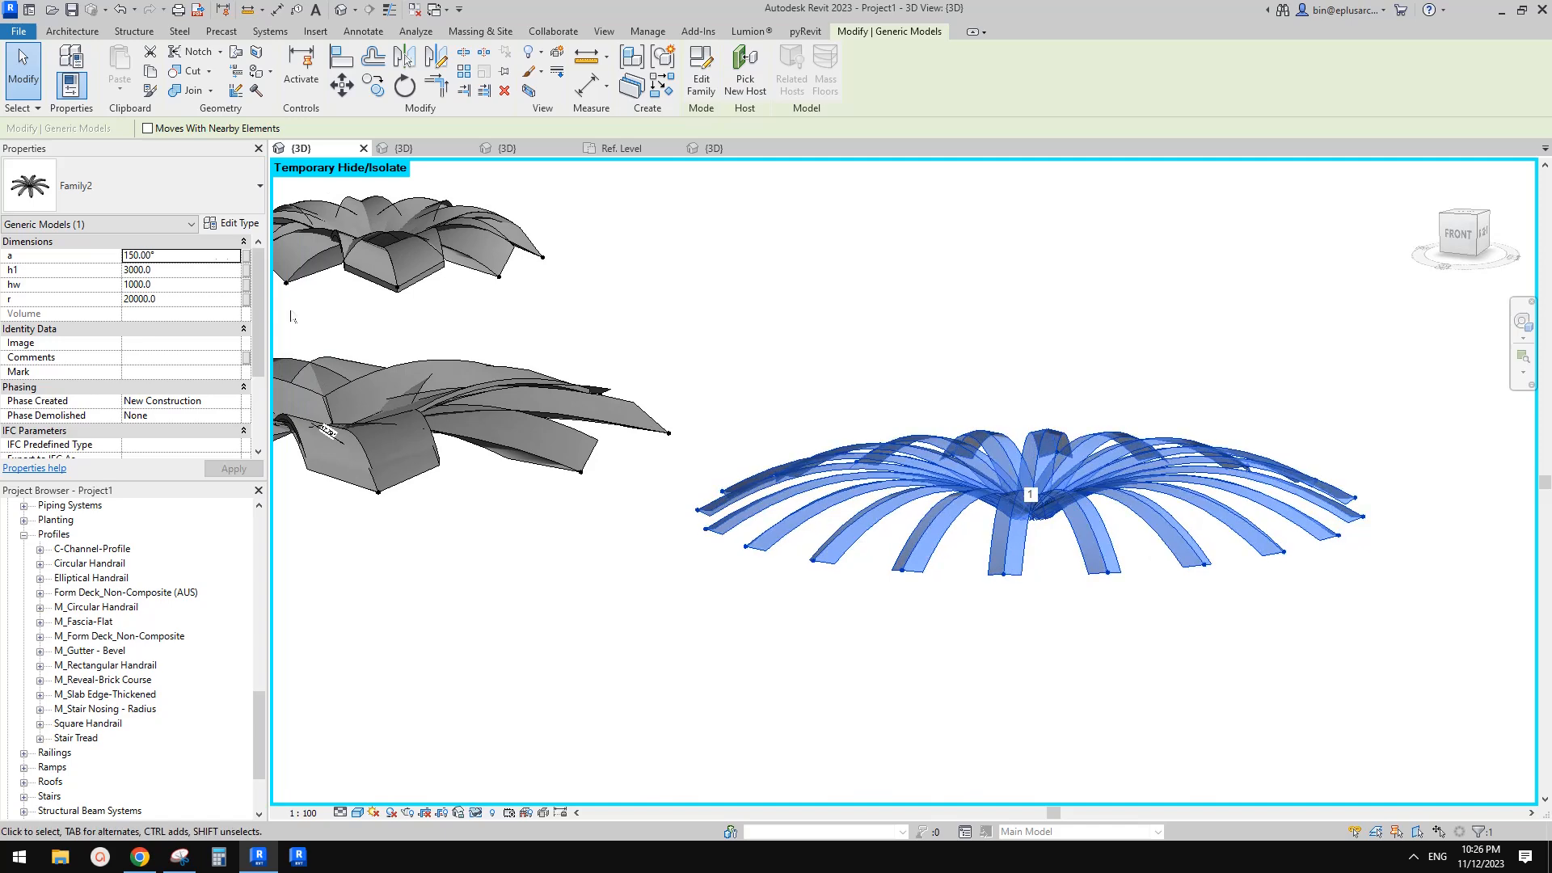
Set the 24-arm arch's angle a to -45°
{"action": "left_click", "coordinate": [196, 256]}
{"action": "type", "text": "-30"}
{"action": "key", "text": "Return"}
{"action": "type", "text": "-45"}
{"action": "middle_click_drag", "start_coordinate": [820, 271], "coordinate": [1022, 529], "text": "shift"}
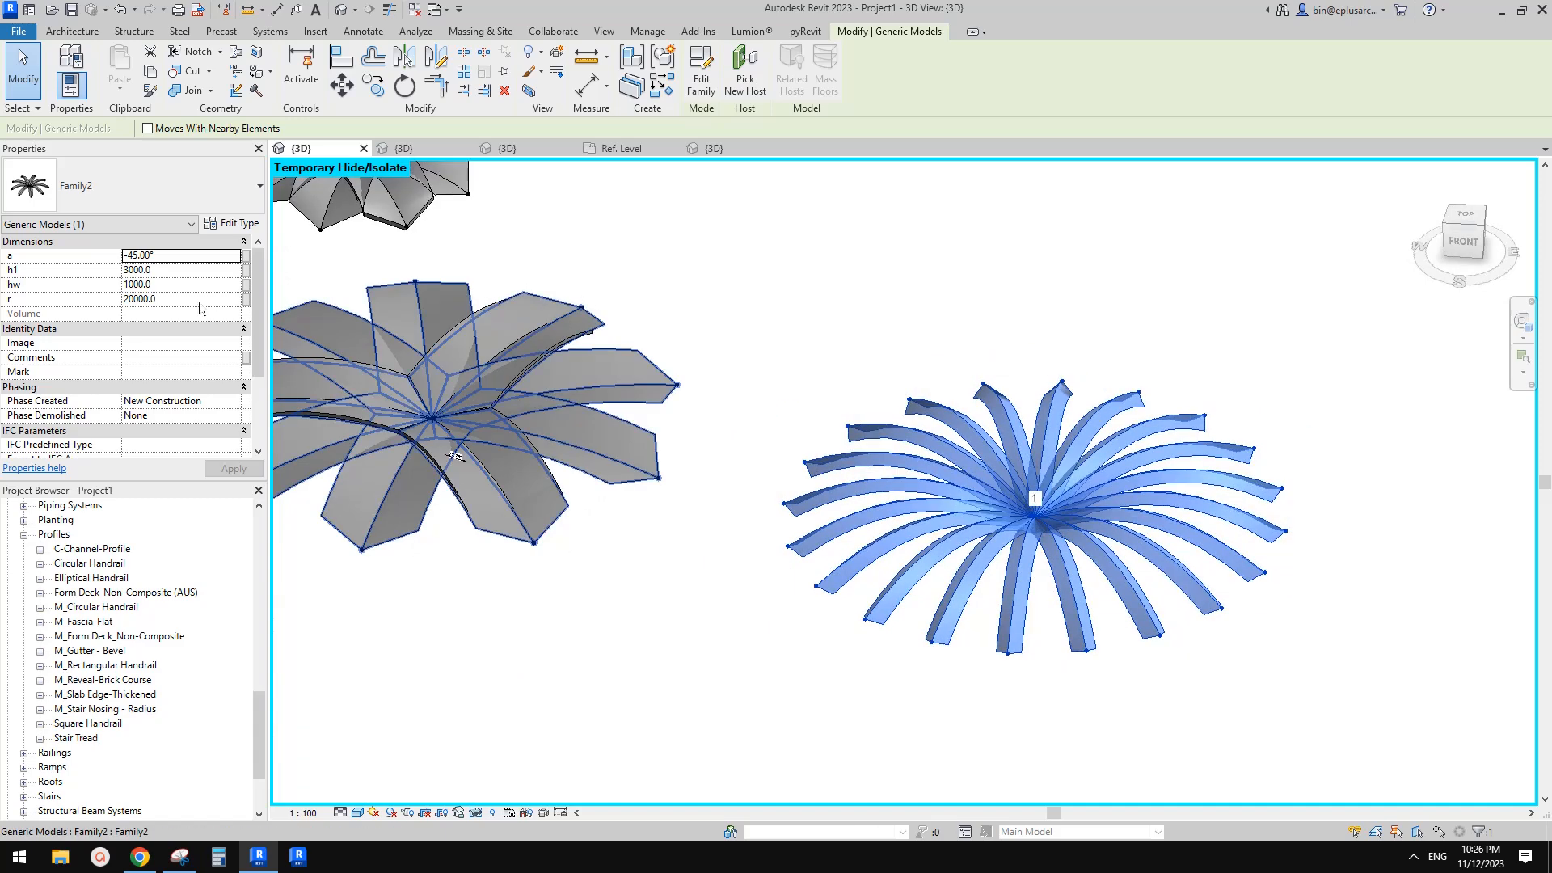
Set the 24-arm arch's arm width hw to 1500
{"action": "left_click", "coordinate": [174, 284]}
{"action": "type", "text": "150"}
{"action": "middle_click_drag", "start_coordinate": [1035, 382], "coordinate": [1034, 333], "text": "shift"}
{"action": "middle_click_drag", "start_coordinate": [606, 327], "coordinate": [603, 384], "text": "shift"}
Set the 24-arm arch's radius r to 15000
{"action": "left_click", "coordinate": [179, 269]}
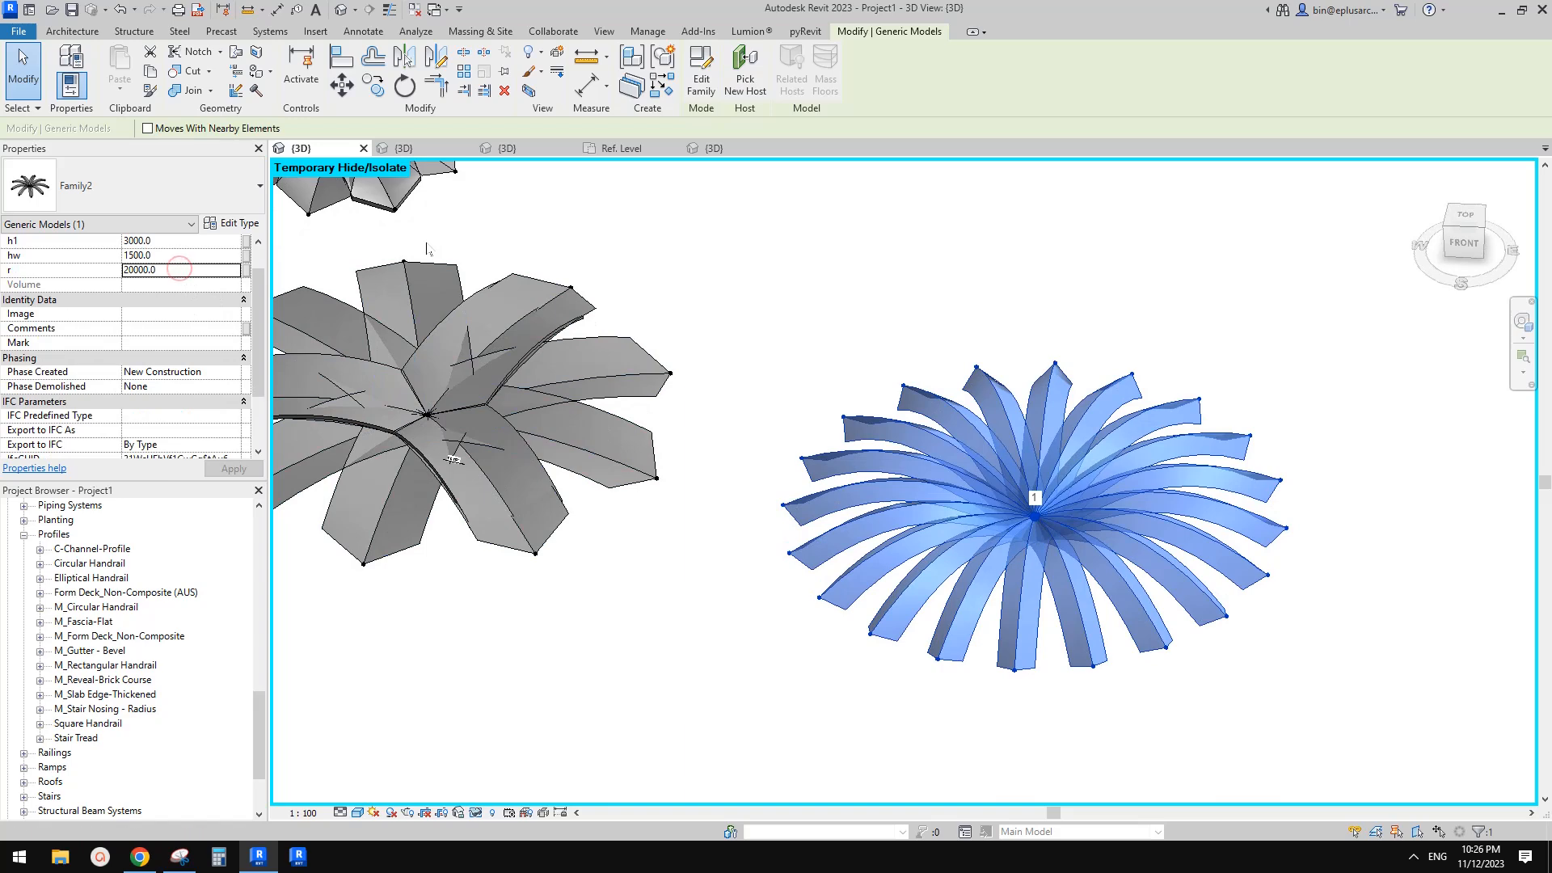
{"action": "left_click", "coordinate": [213, 272]}
{"action": "type", "text": "15"}
{"action": "left_click", "coordinate": [837, 289]}
Reset the temporary hide/isolate to show all elements in the 3D view
{"action": "scroll", "coordinate": [906, 336], "scroll_direction": "down", "scroll_amount": 2}
{"action": "middle_click_drag", "start_coordinate": [1007, 421], "coordinate": [1043, 566], "text": "shift"}
{"action": "scroll", "coordinate": [1246, 506], "scroll_direction": "down", "scroll_amount": 3}
{"action": "middle_click_drag", "start_coordinate": [946, 521], "coordinate": [851, 472]}
{"action": "key", "text": "h"}
{"action": "key", "text": "r"}
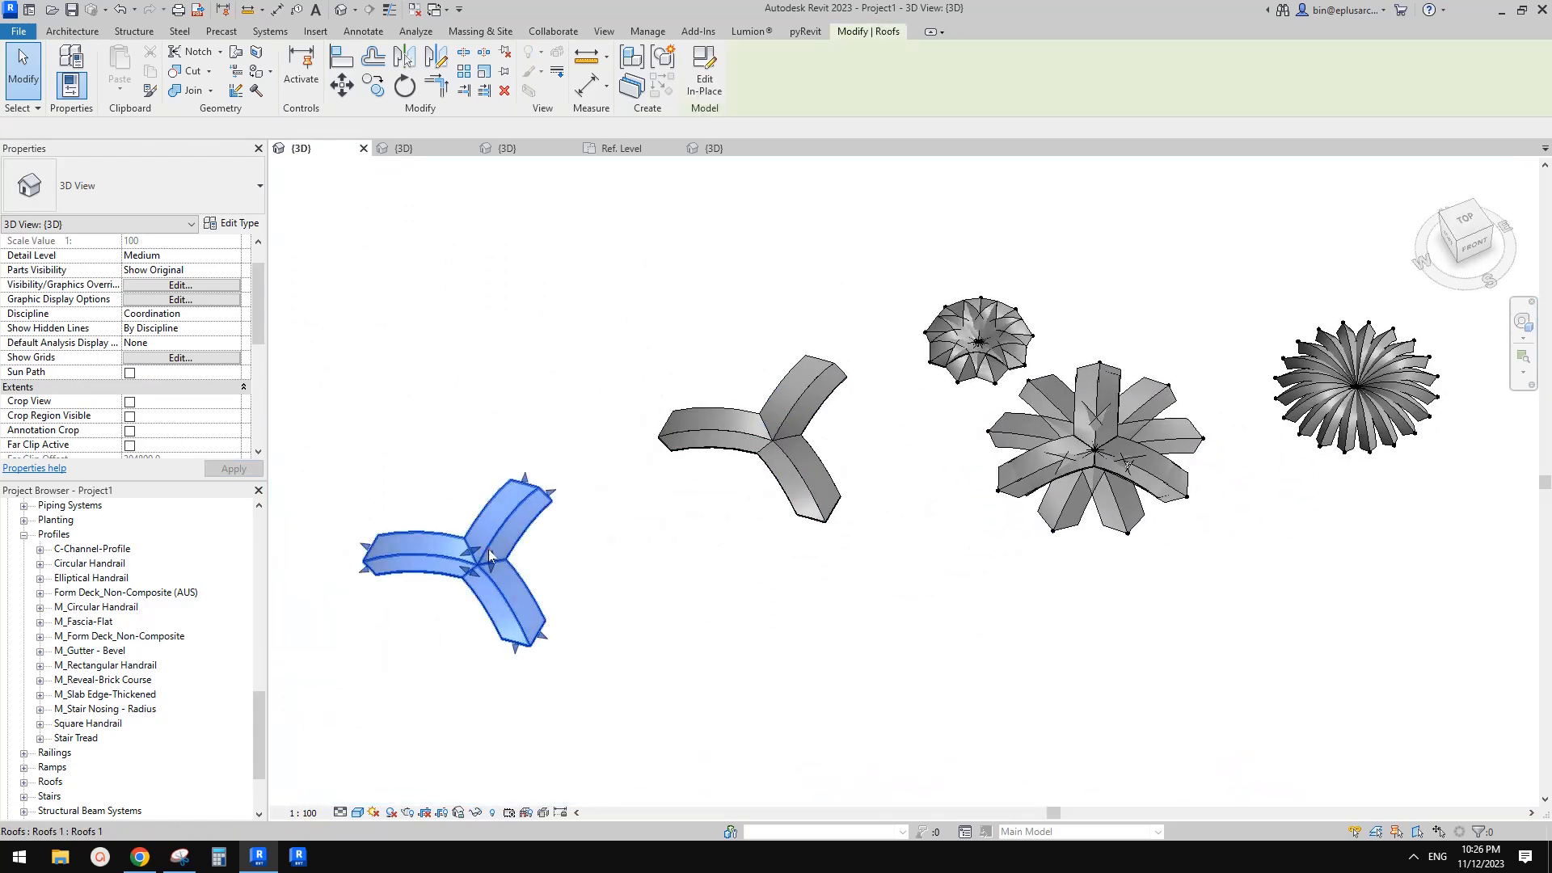
Orbit around and examine the existing Y-shaped roofs and arch models
{"action": "left_click", "coordinate": [488, 550]}
{"action": "middle_click_drag", "start_coordinate": [488, 550], "coordinate": [641, 513]}
{"action": "scroll", "coordinate": [641, 513], "scroll_direction": "down", "scroll_amount": 1}
{"action": "scroll", "coordinate": [667, 533], "scroll_direction": "up", "scroll_amount": 2}
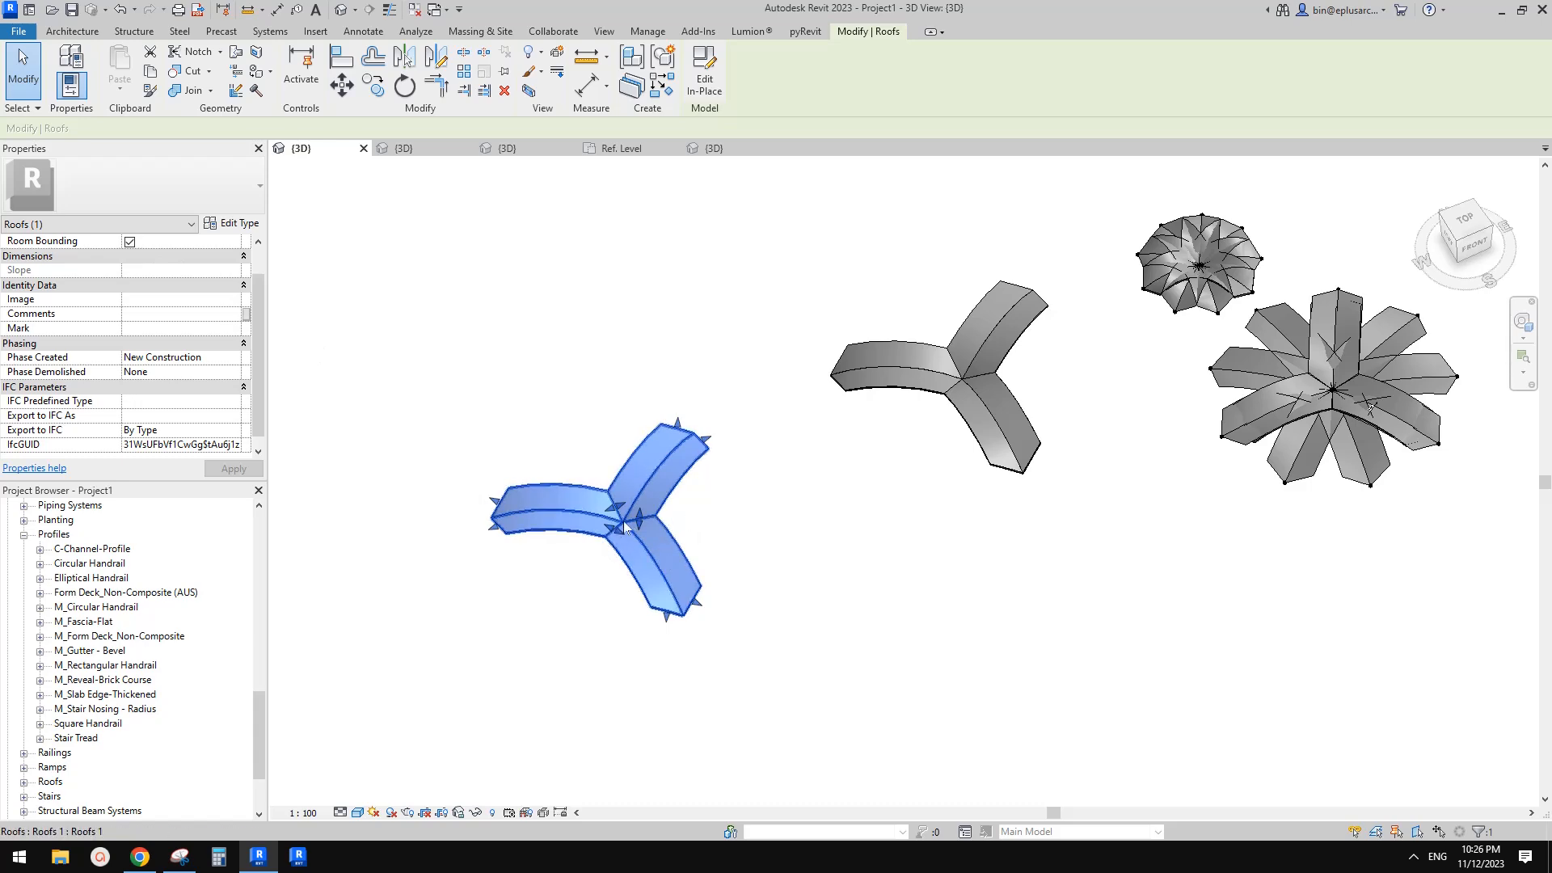
{"action": "middle_click_drag", "start_coordinate": [719, 523], "coordinate": [692, 547]}
{"action": "scroll", "coordinate": [648, 494], "scroll_direction": "up", "scroll_amount": 2}
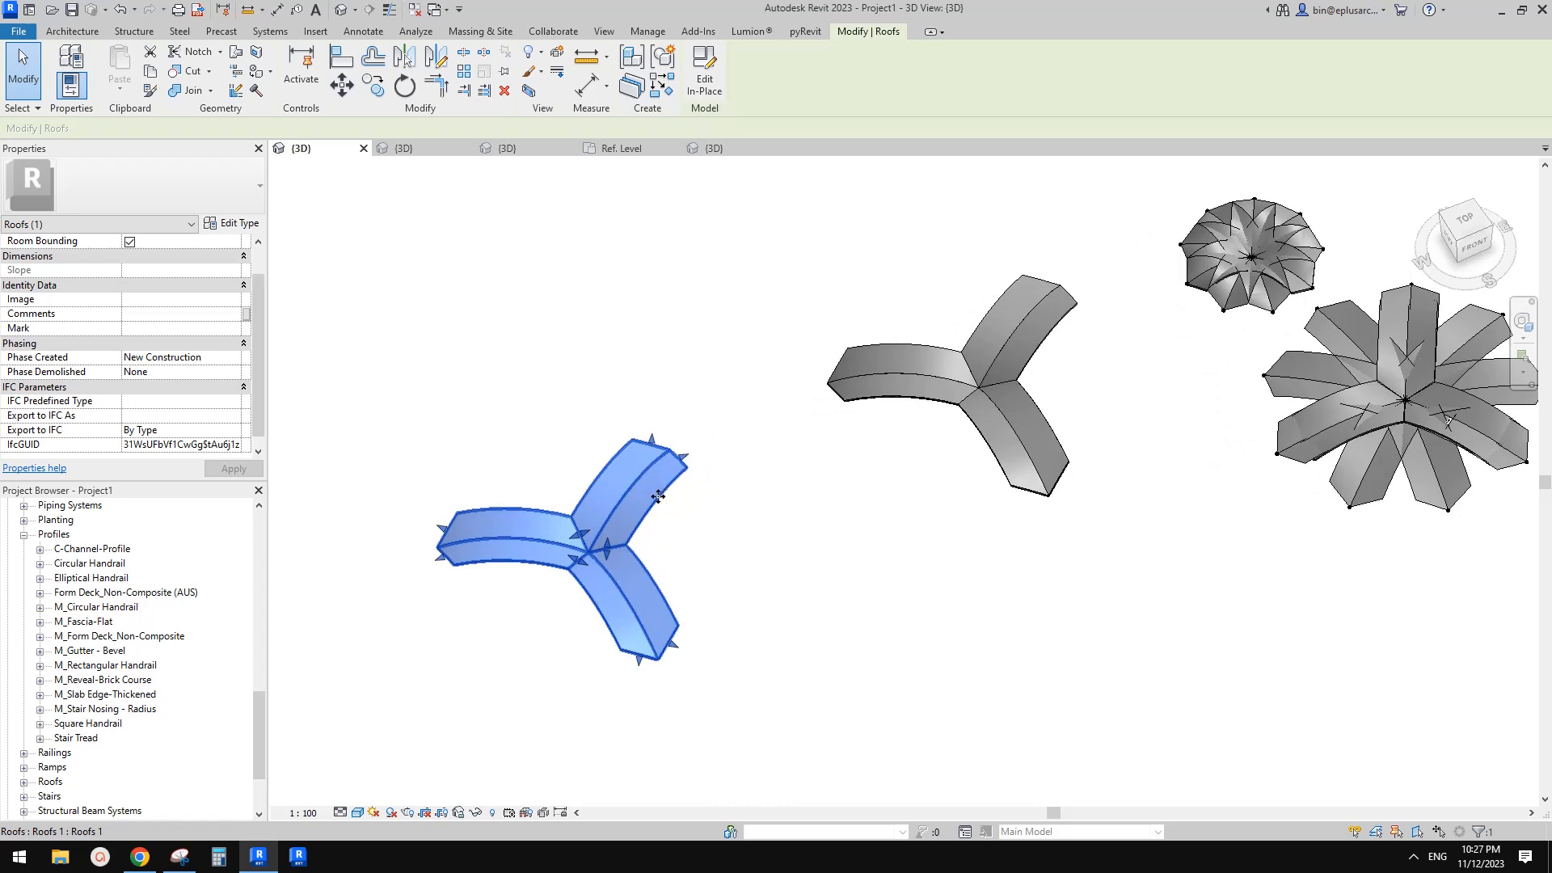
{"action": "middle_click_drag", "start_coordinate": [721, 509], "coordinate": [615, 526]}
{"action": "left_click", "coordinate": [898, 429]}
{"action": "middle_click_drag", "start_coordinate": [899, 426], "coordinate": [861, 449]}
{"action": "left_click", "coordinate": [563, 559]}
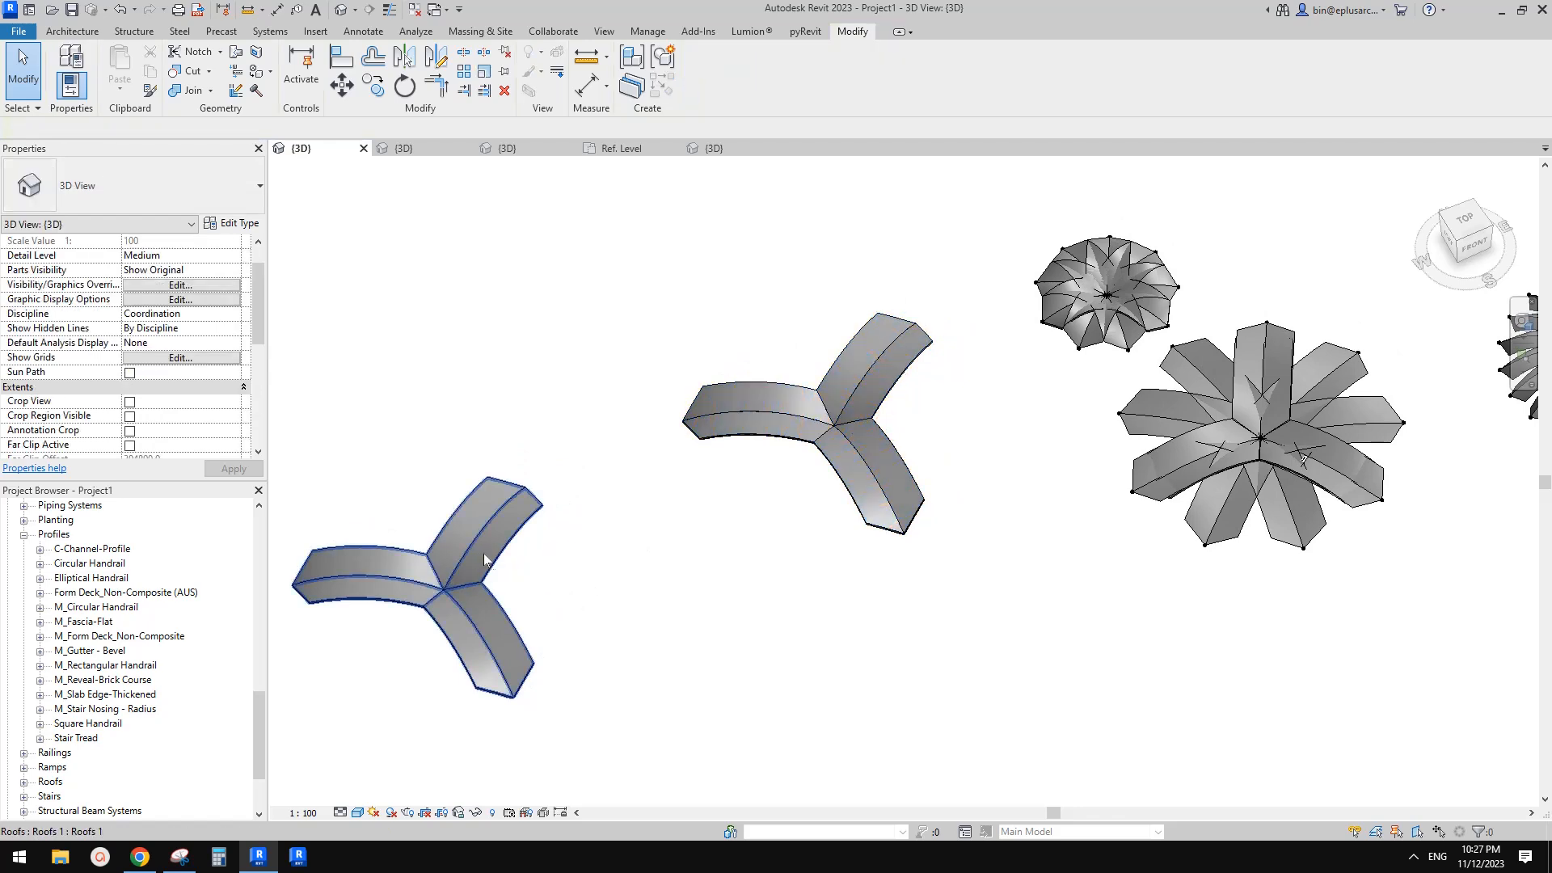
{"action": "middle_click_drag", "start_coordinate": [593, 536], "coordinate": [591, 540]}
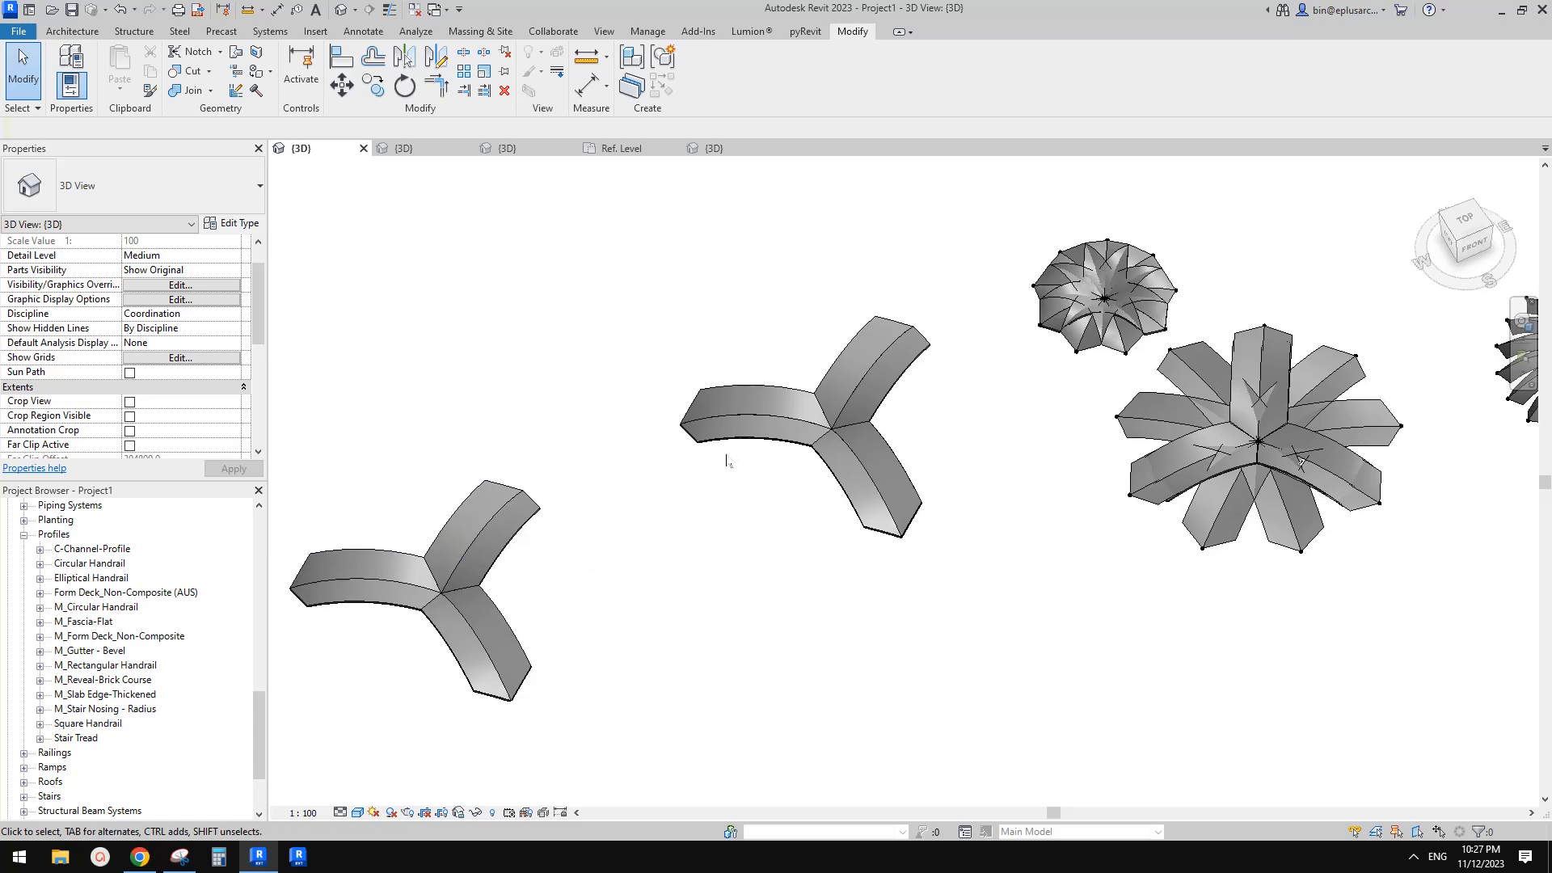
{"action": "middle_click_drag", "start_coordinate": [822, 444], "coordinate": [780, 452]}
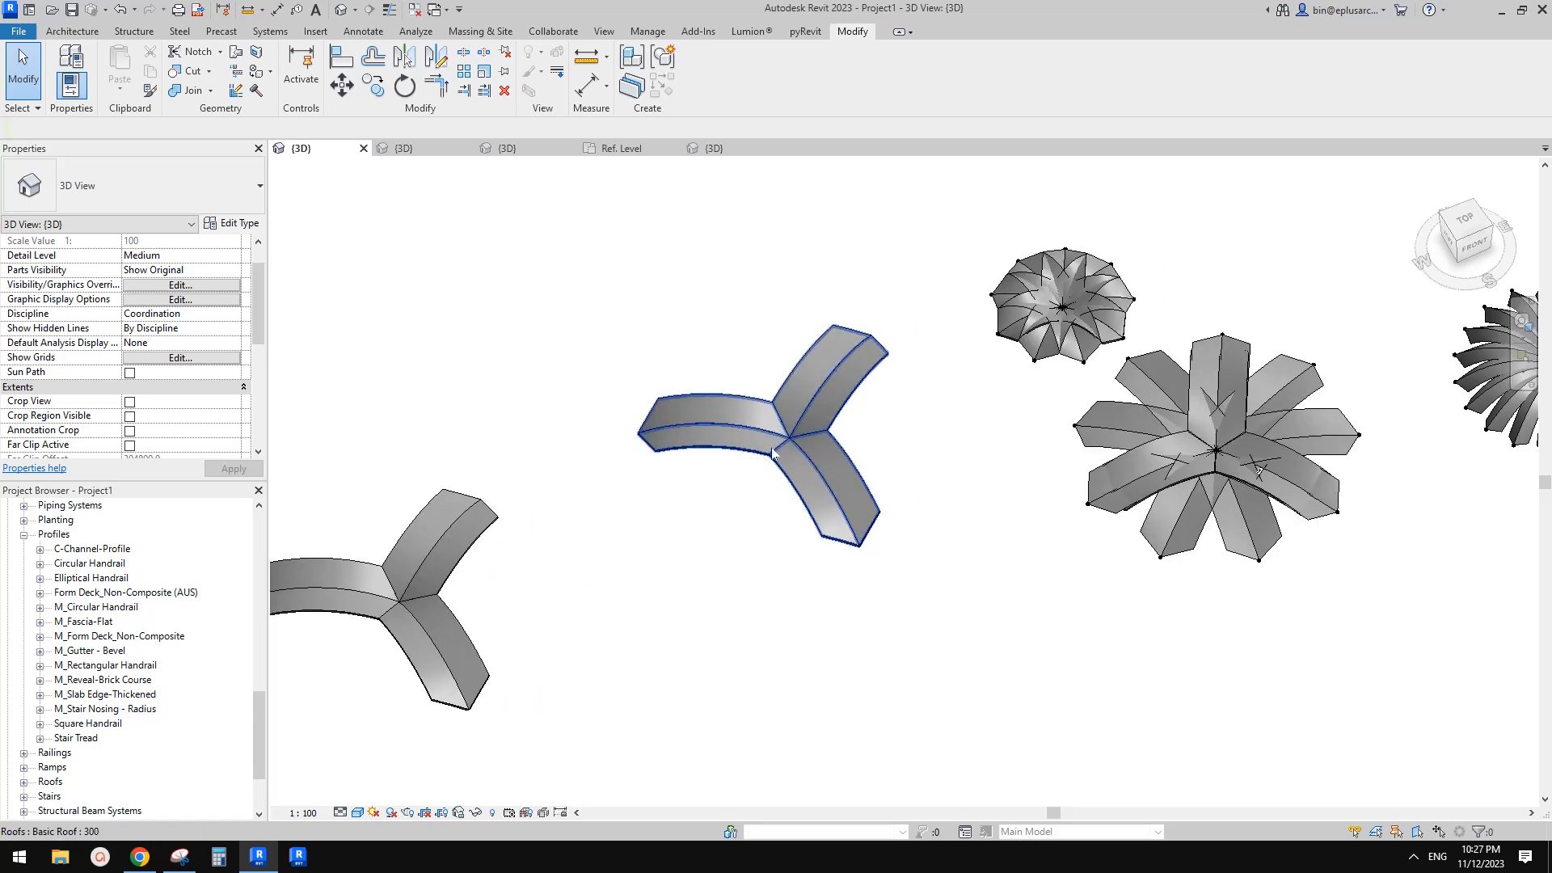
{"action": "scroll", "coordinate": [786, 454], "scroll_direction": "down", "scroll_amount": 4}
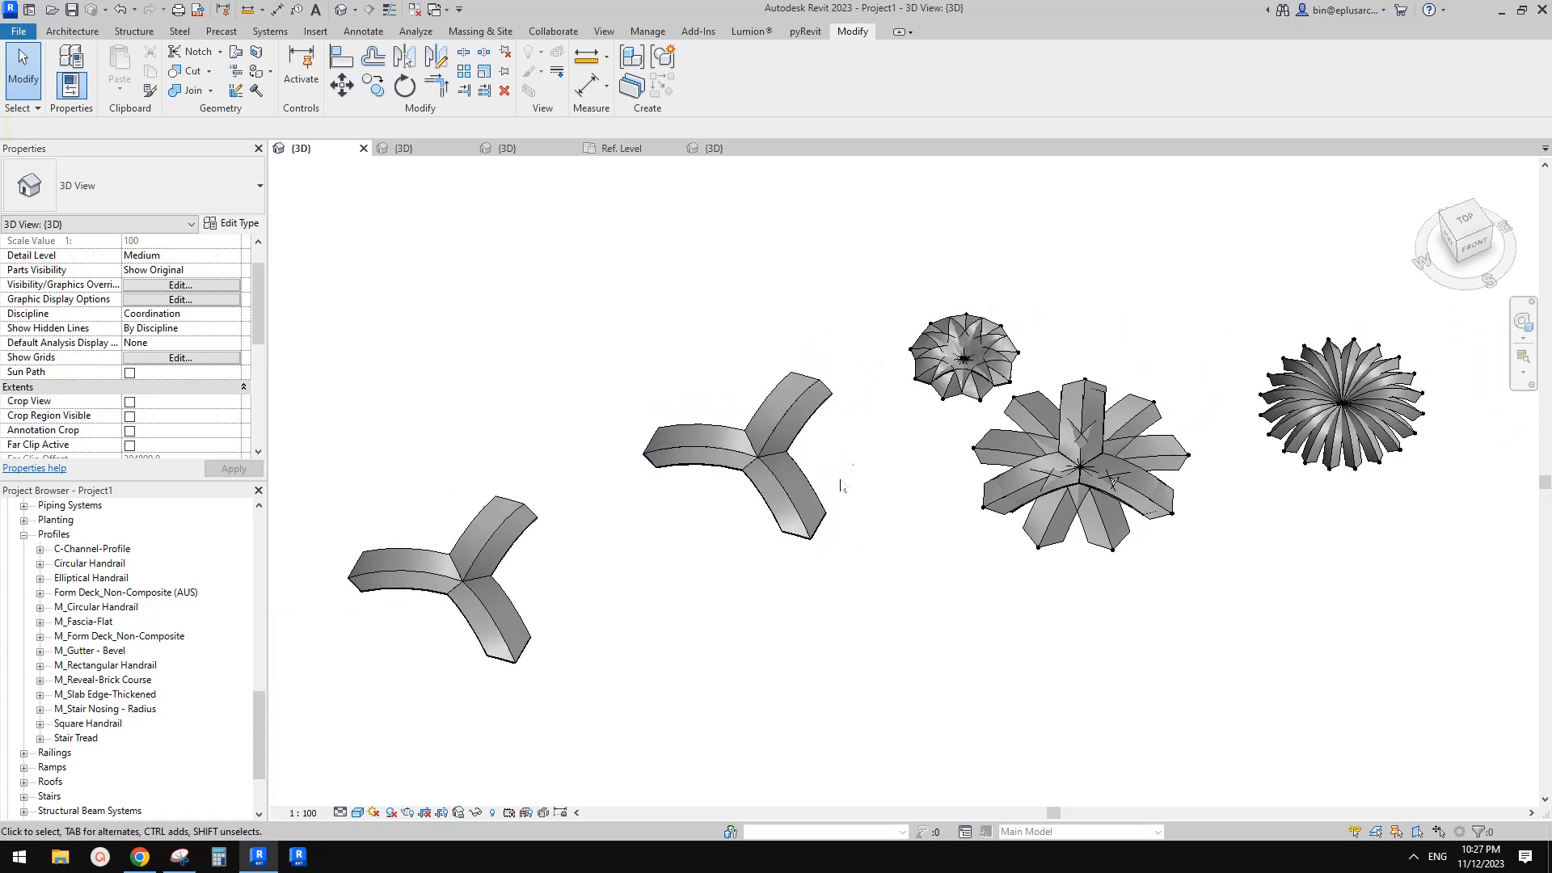
{"action": "middle_click_drag", "start_coordinate": [864, 479], "coordinate": [840, 445]}
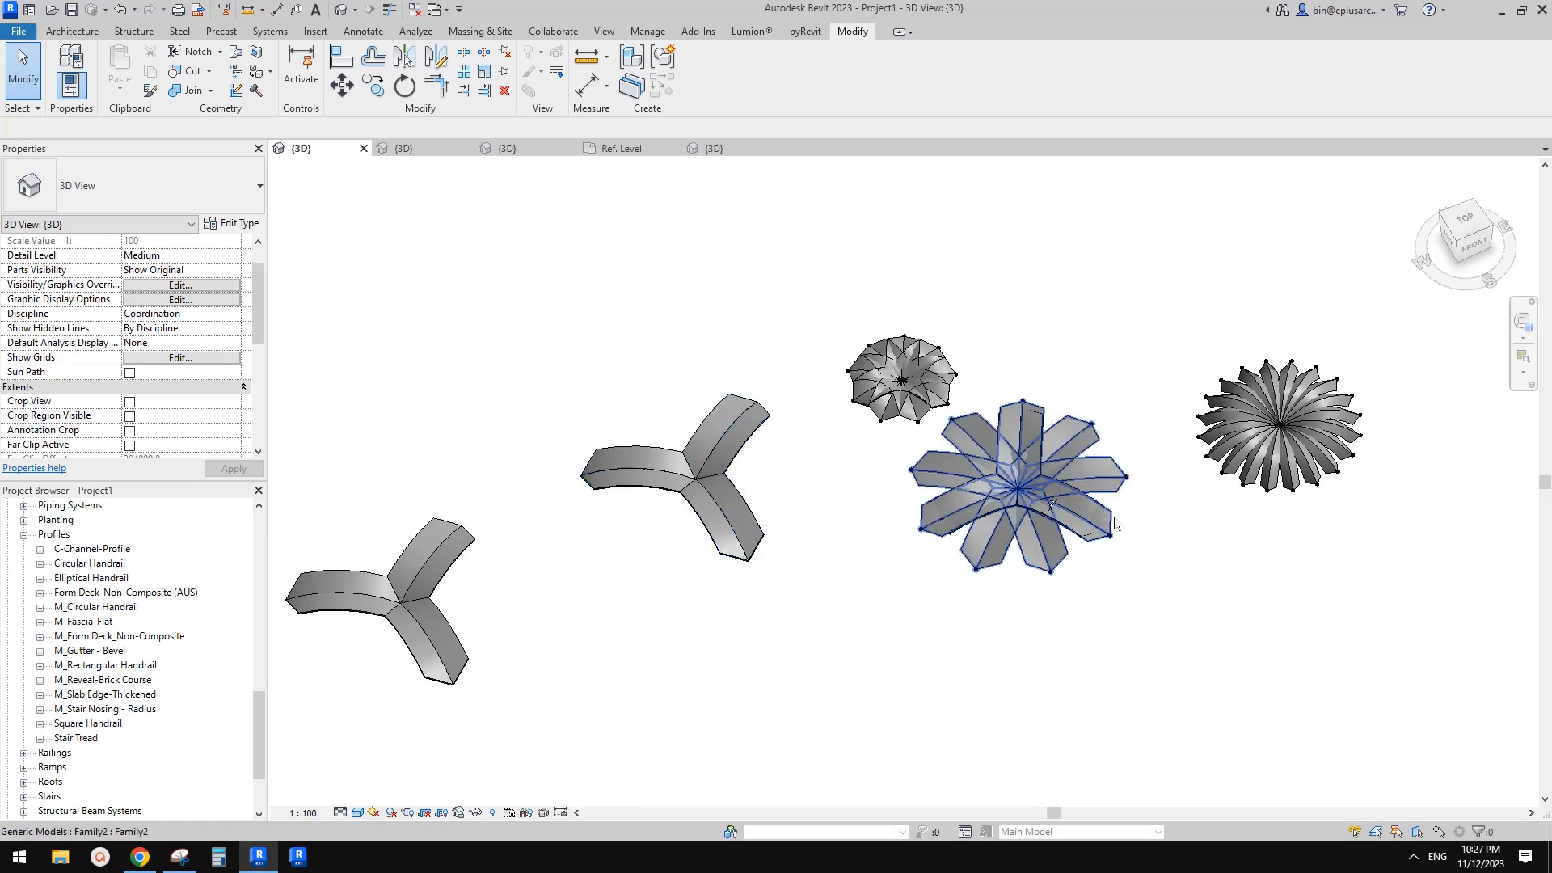
Select the arch instances in turn and compare their h1, hw and r parameters
{"action": "scroll", "coordinate": [1049, 495], "scroll_direction": "up", "scroll_amount": 4}
{"action": "scroll", "coordinate": [1067, 446], "scroll_direction": "down", "scroll_amount": 2}
{"action": "left_click", "coordinate": [1067, 446]}
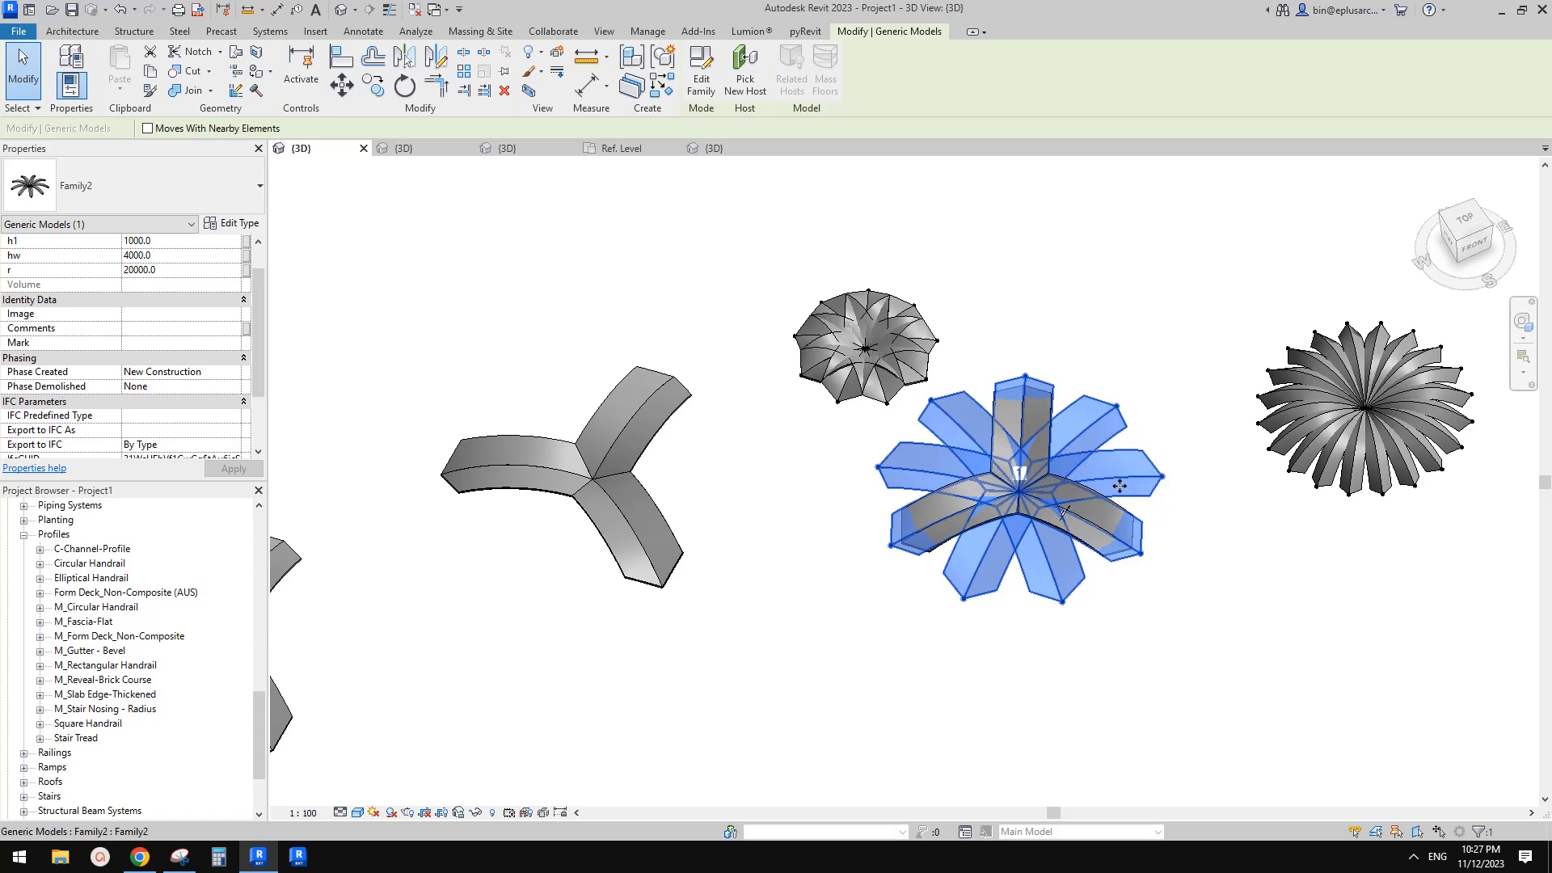
{"action": "scroll", "coordinate": [1115, 493], "scroll_direction": "up", "scroll_amount": 2}
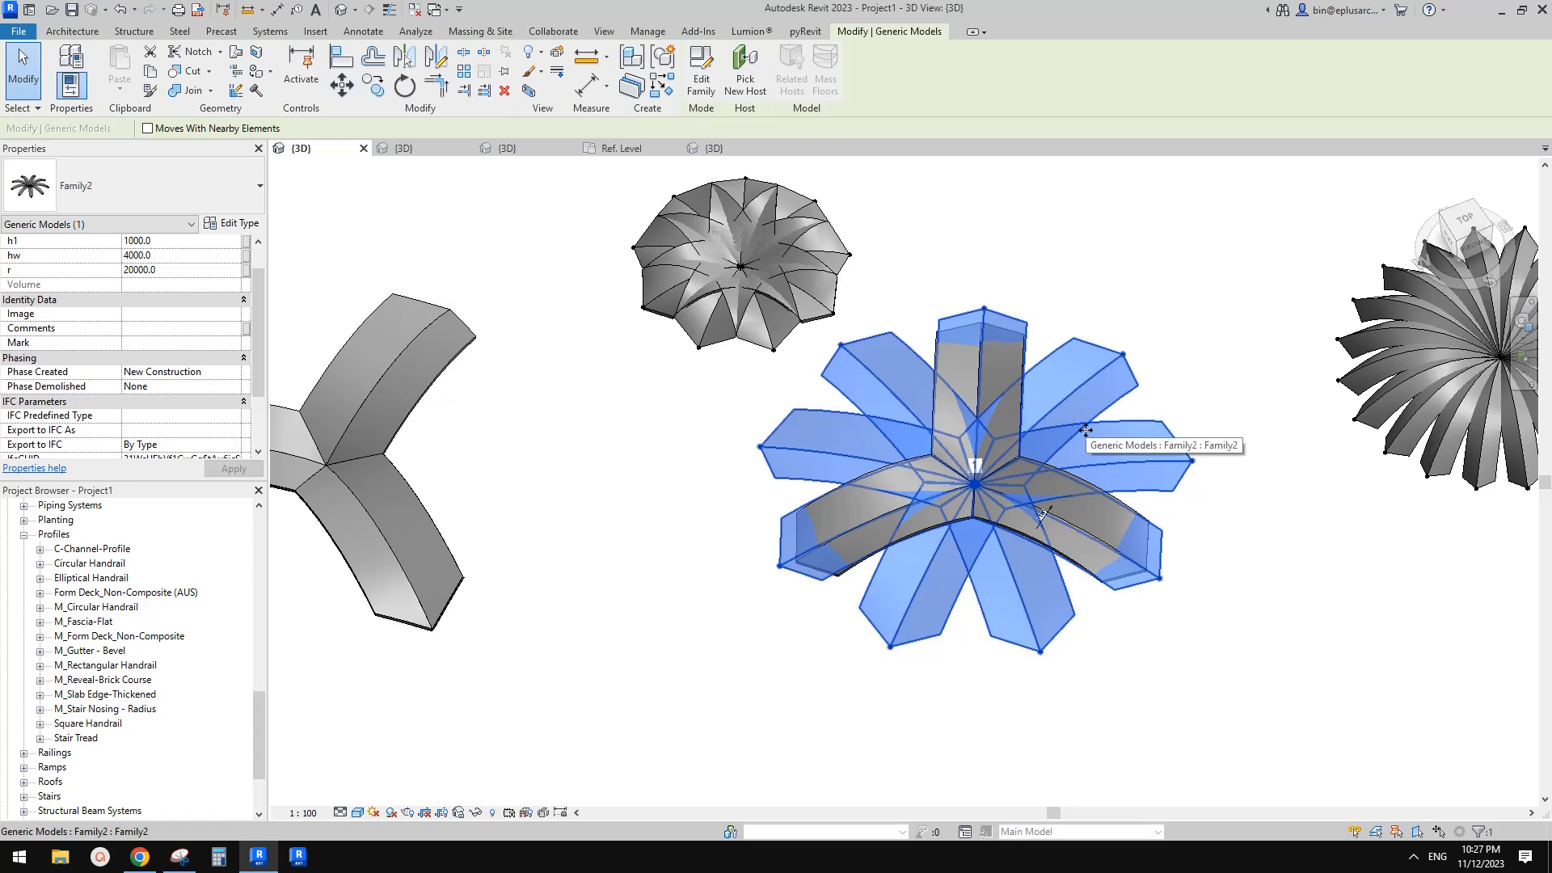
{"action": "scroll", "coordinate": [1086, 429], "scroll_direction": "down", "scroll_amount": 1}
{"action": "middle_click_drag", "start_coordinate": [1108, 433], "coordinate": [986, 455]}
{"action": "middle_click_drag", "start_coordinate": [1255, 421], "coordinate": [1211, 427]}
{"action": "left_click", "coordinate": [1245, 368]}
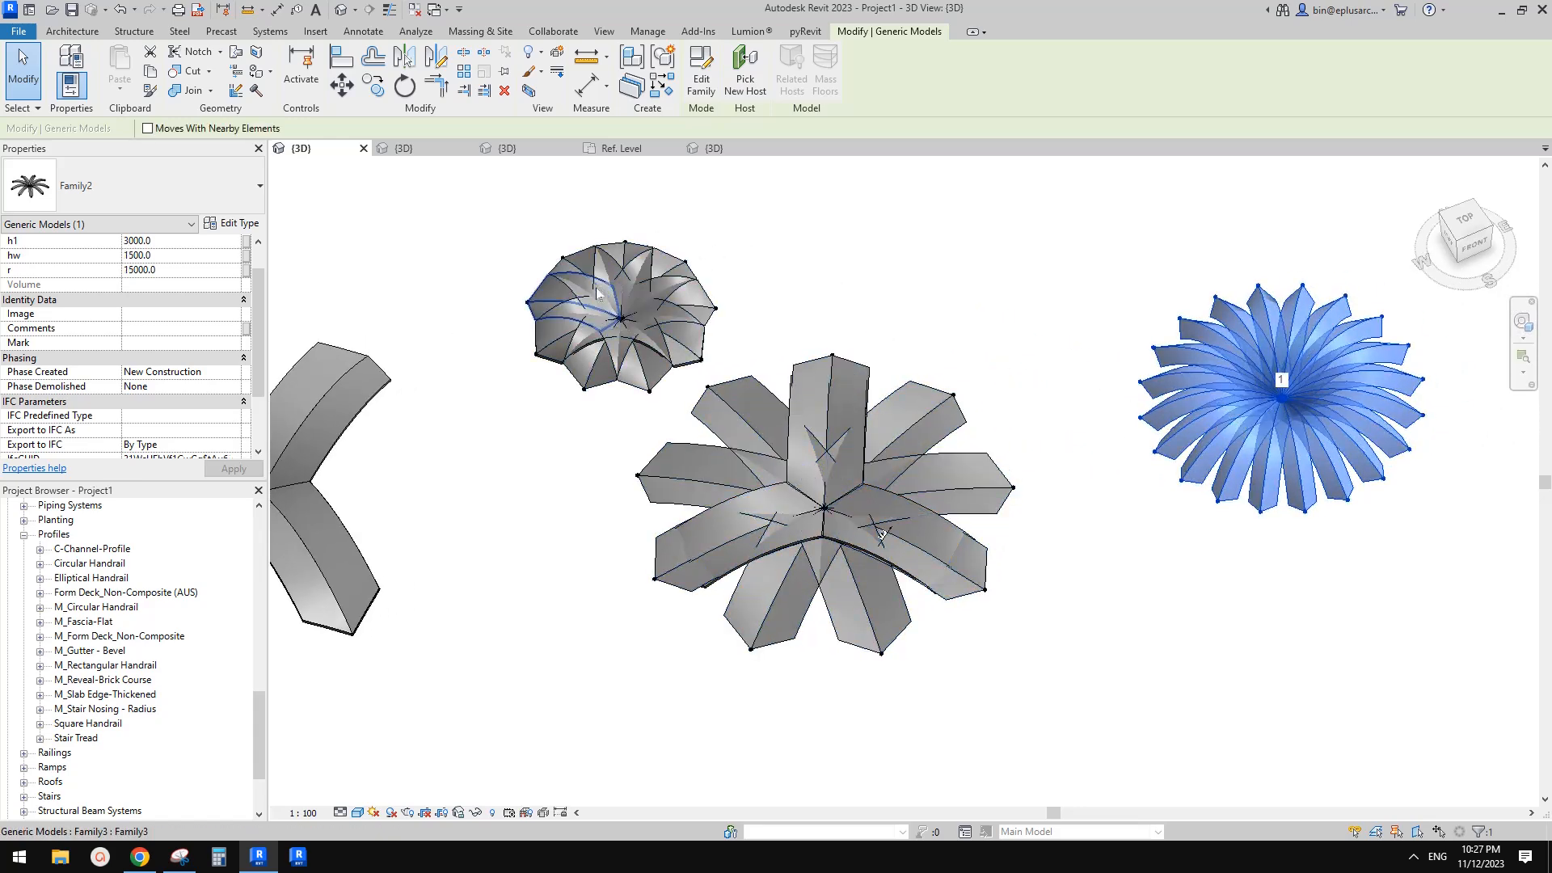
{"action": "left_click", "coordinate": [883, 534]}
{"action": "left_click", "coordinate": [1294, 436]}
{"action": "middle_click_drag", "start_coordinate": [1294, 436], "coordinate": [1197, 518], "text": "shift"}
{"action": "scroll", "coordinate": [157, 322], "scroll_direction": "up", "scroll_amount": 2}
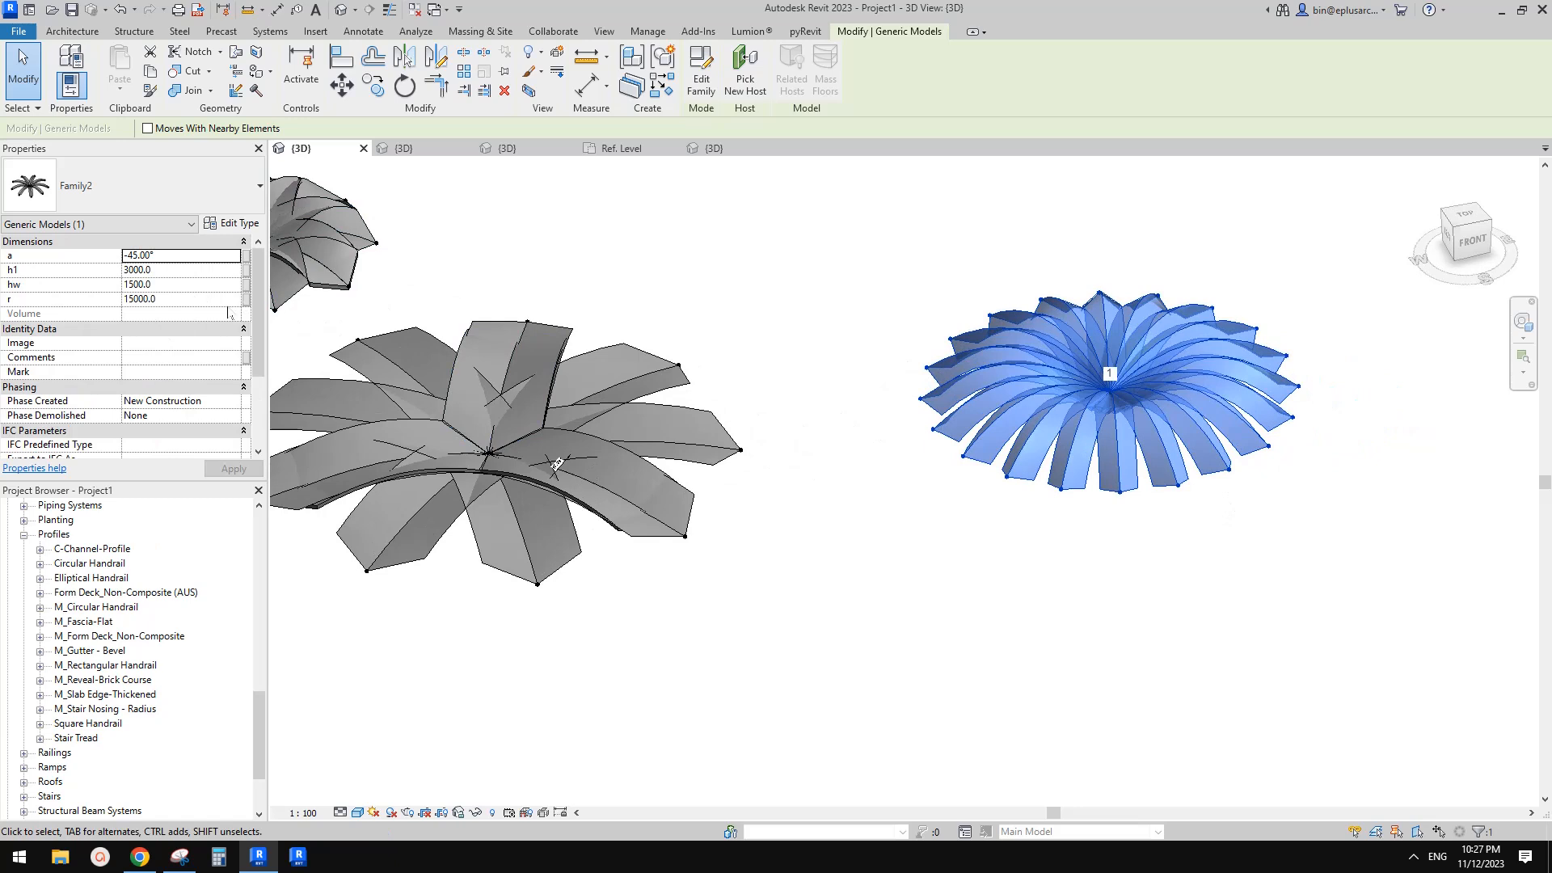
Set the 24-arm arch's h1 to -3000 to invert its arms
{"action": "left_click", "coordinate": [184, 271]}
{"action": "type", "text": "-3000"}
{"action": "left_click", "coordinate": [876, 261]}
{"action": "middle_click_drag", "start_coordinate": [1056, 390], "coordinate": [970, 355], "text": "shift"}
{"action": "middle_click_drag", "start_coordinate": [850, 279], "coordinate": [650, 308], "text": "shift"}
{"action": "middle_click_drag", "start_coordinate": [953, 204], "coordinate": [1088, 437], "text": "shift"}
{"action": "middle_click_drag", "start_coordinate": [966, 555], "coordinate": [1020, 566], "text": "shift"}
{"action": "middle_click_drag", "start_coordinate": [863, 522], "coordinate": [918, 554], "text": "shift"}
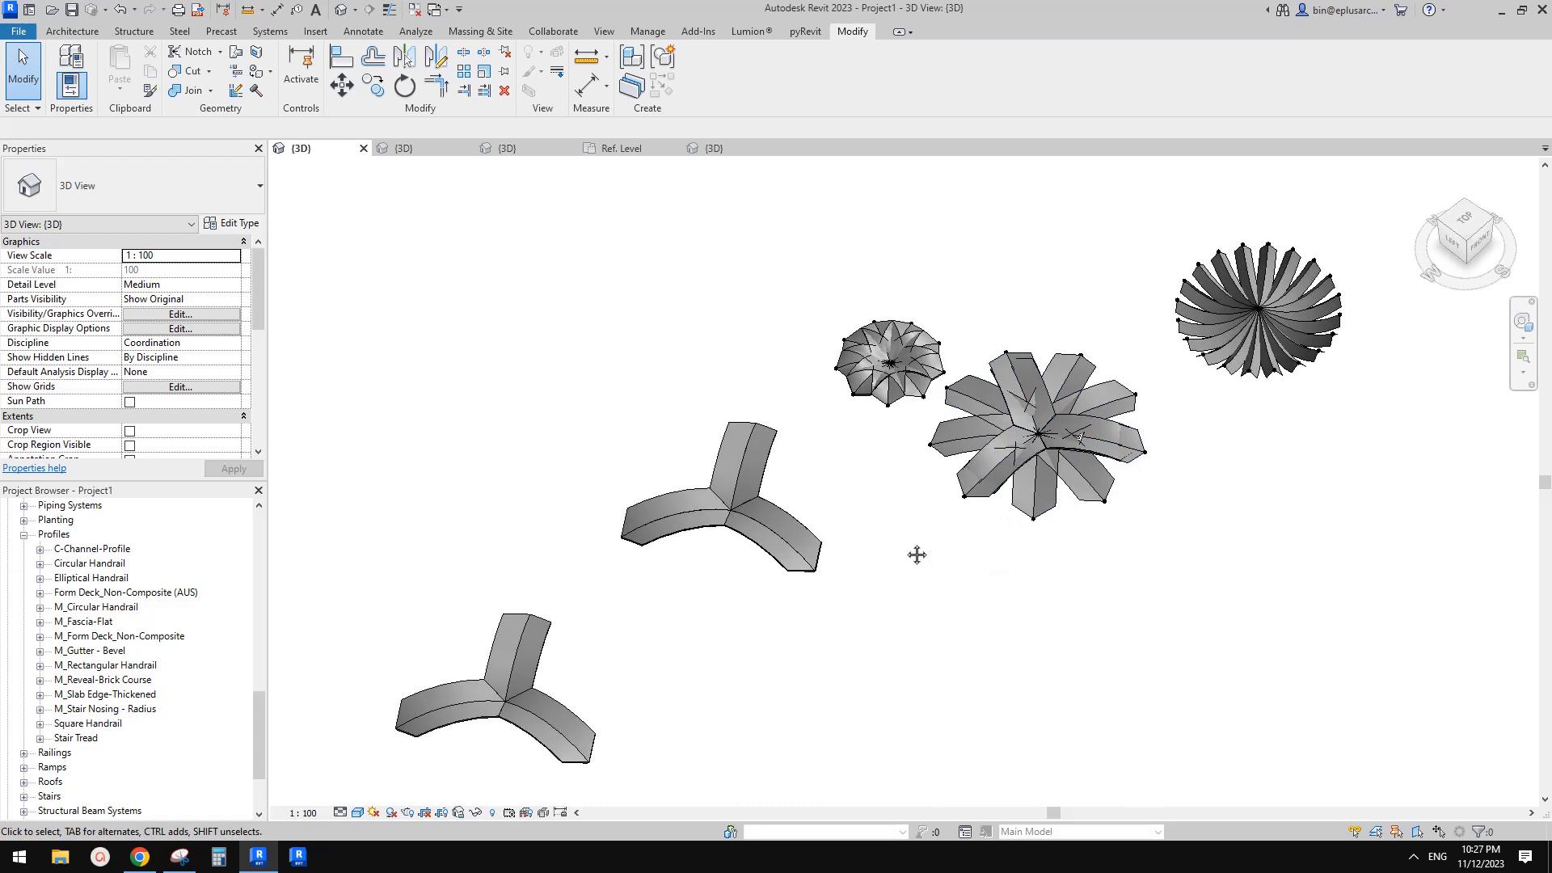
{"action": "middle_click_drag", "start_coordinate": [1003, 419], "coordinate": [1130, 384], "text": "shift"}
{"action": "middle_click_drag", "start_coordinate": [1266, 387], "coordinate": [1207, 565], "text": "shift"}
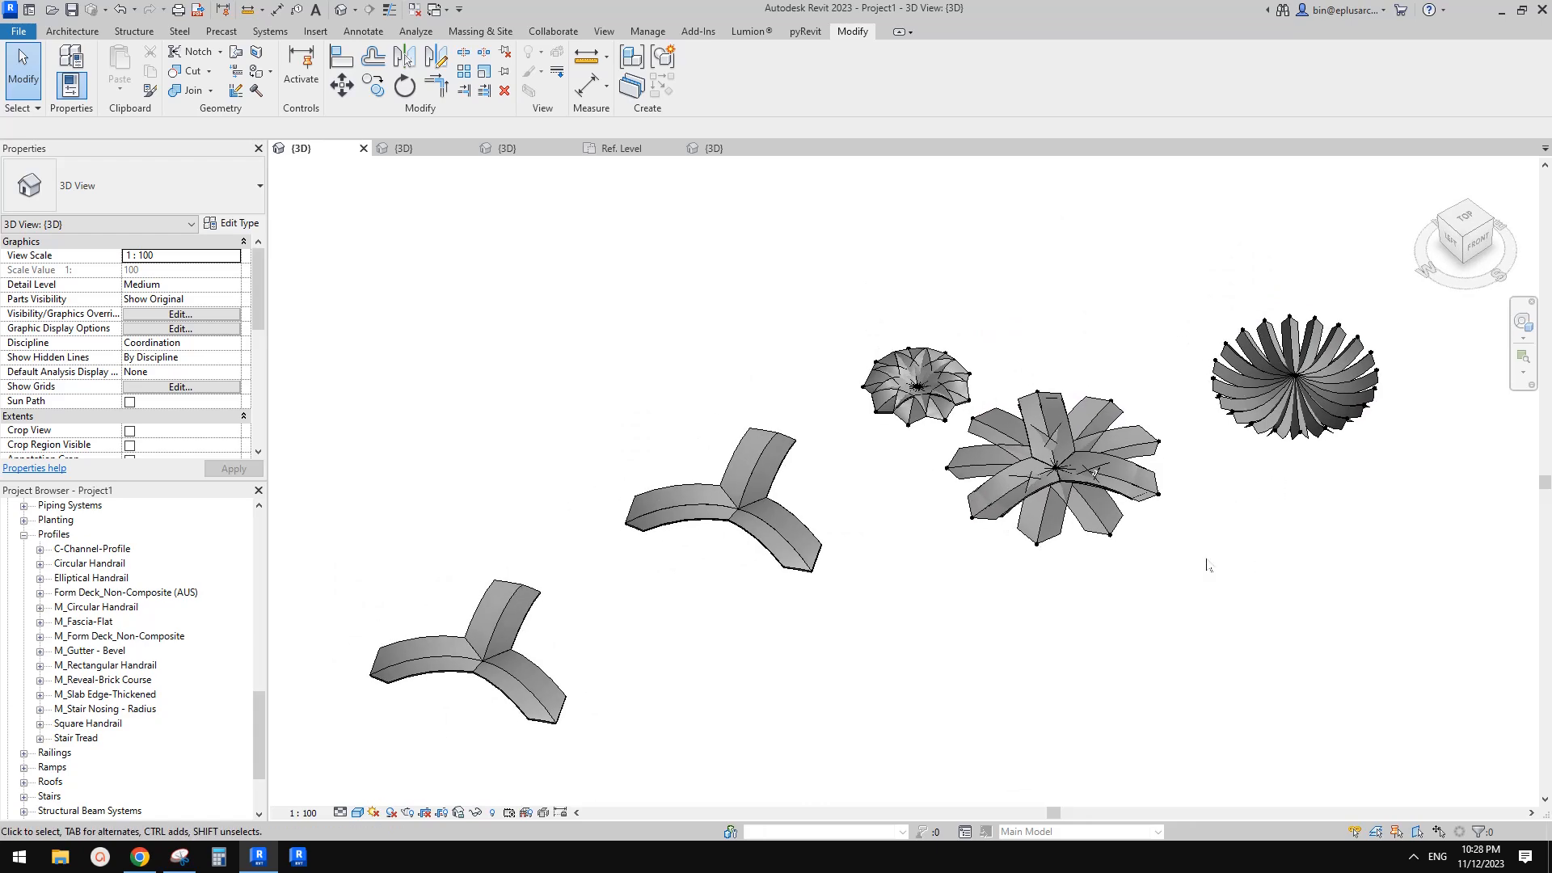